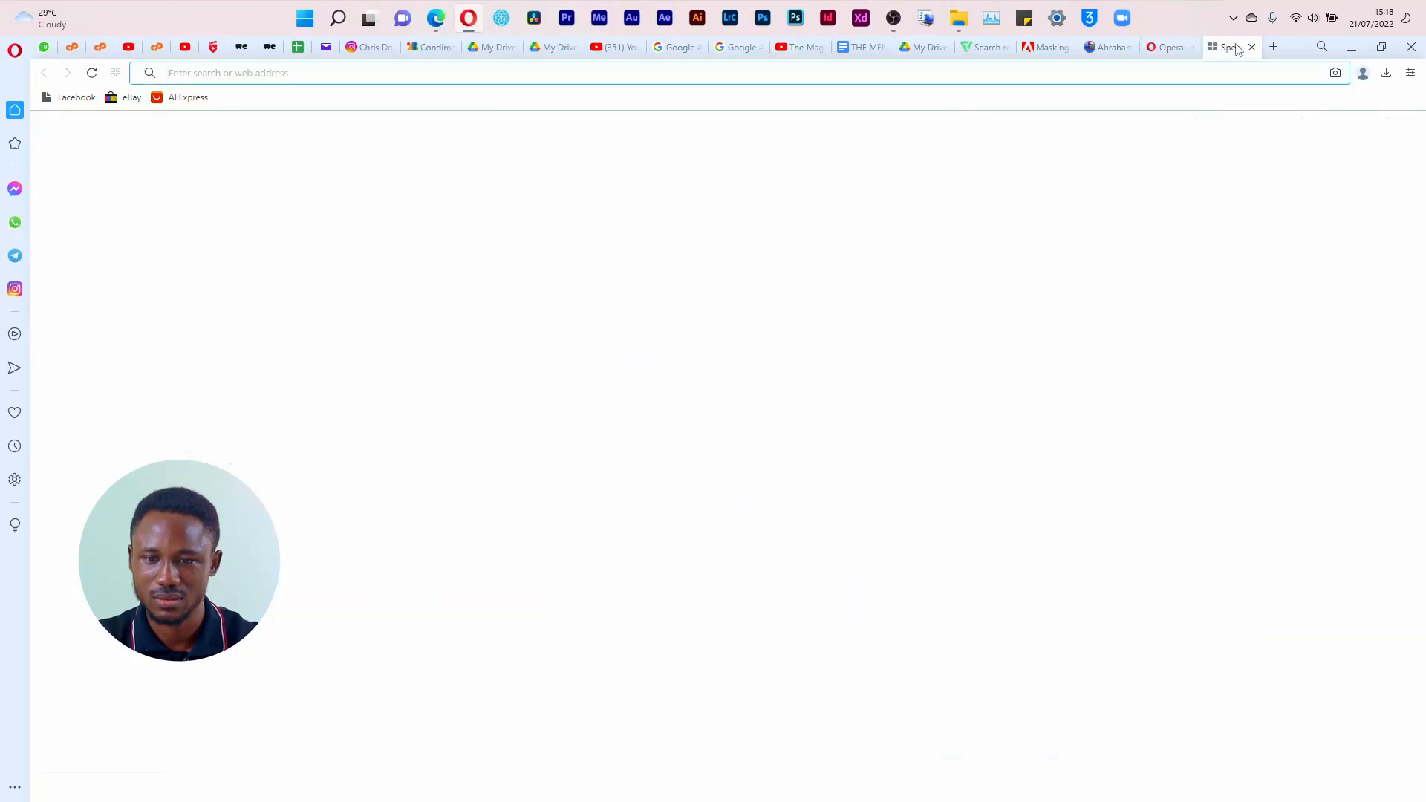
Step: Search Instagram for "rockyro" and open the rockyrobotdesigns profile, with the page enlarged to 100%
left_click(1141, 78)
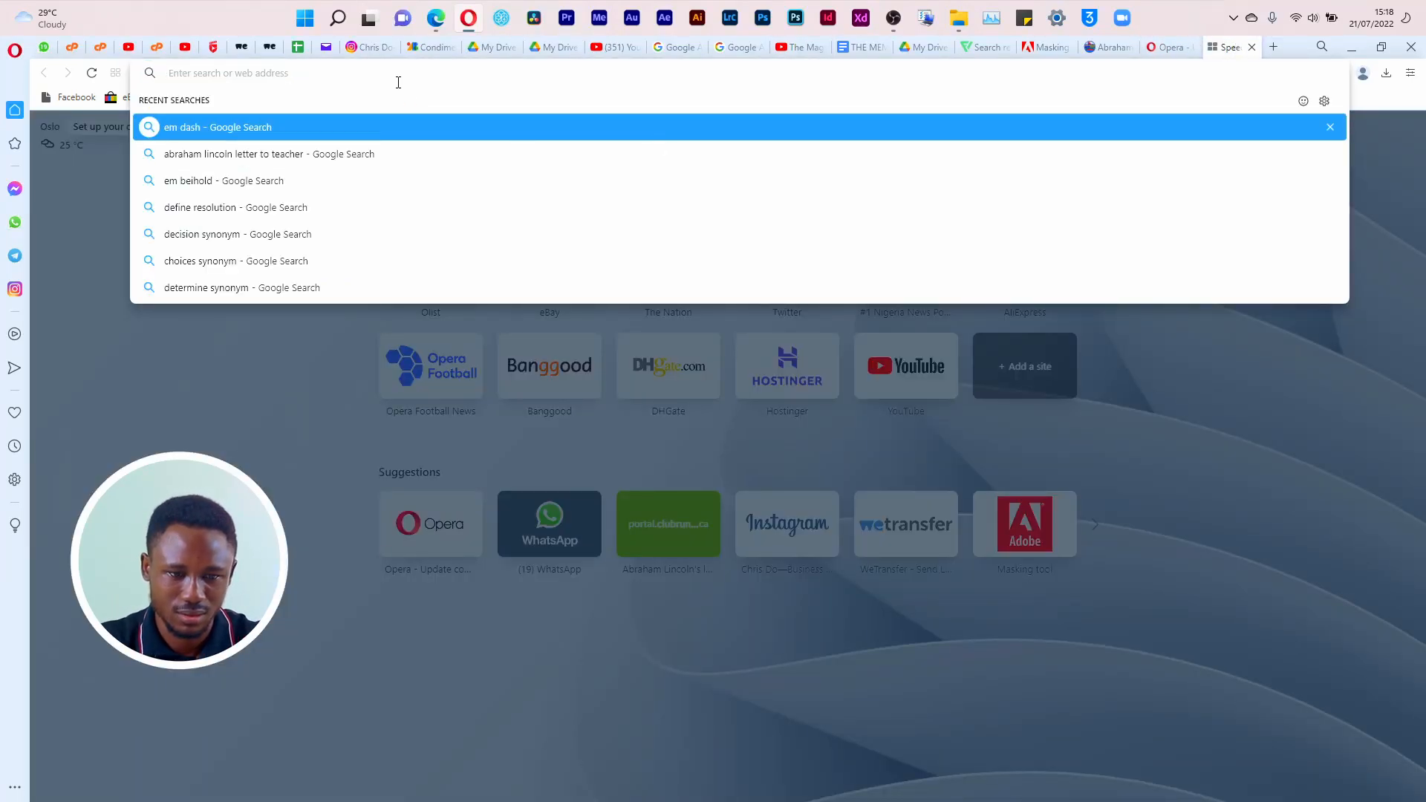
left_click(354, 51)
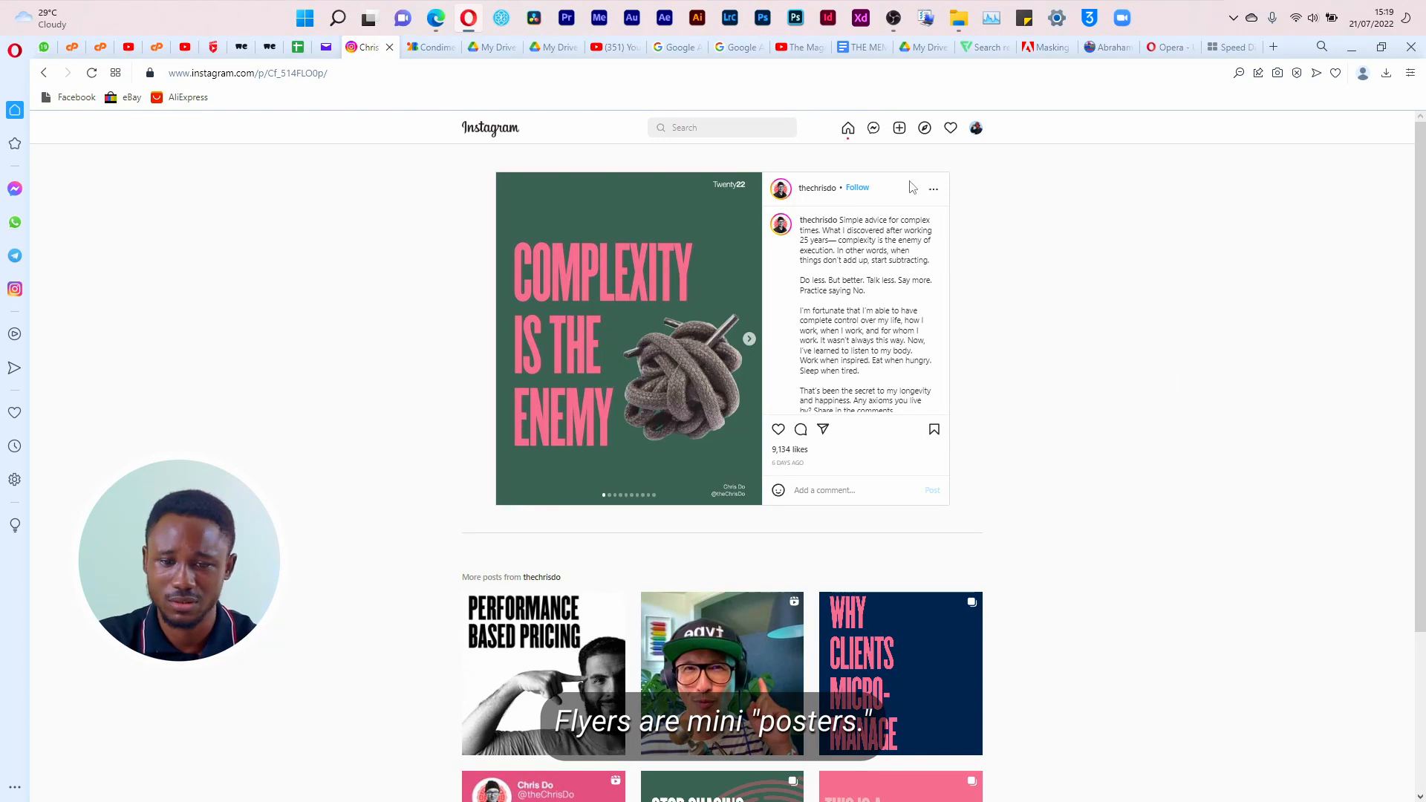
left_click(975, 129)
left_click(765, 128)
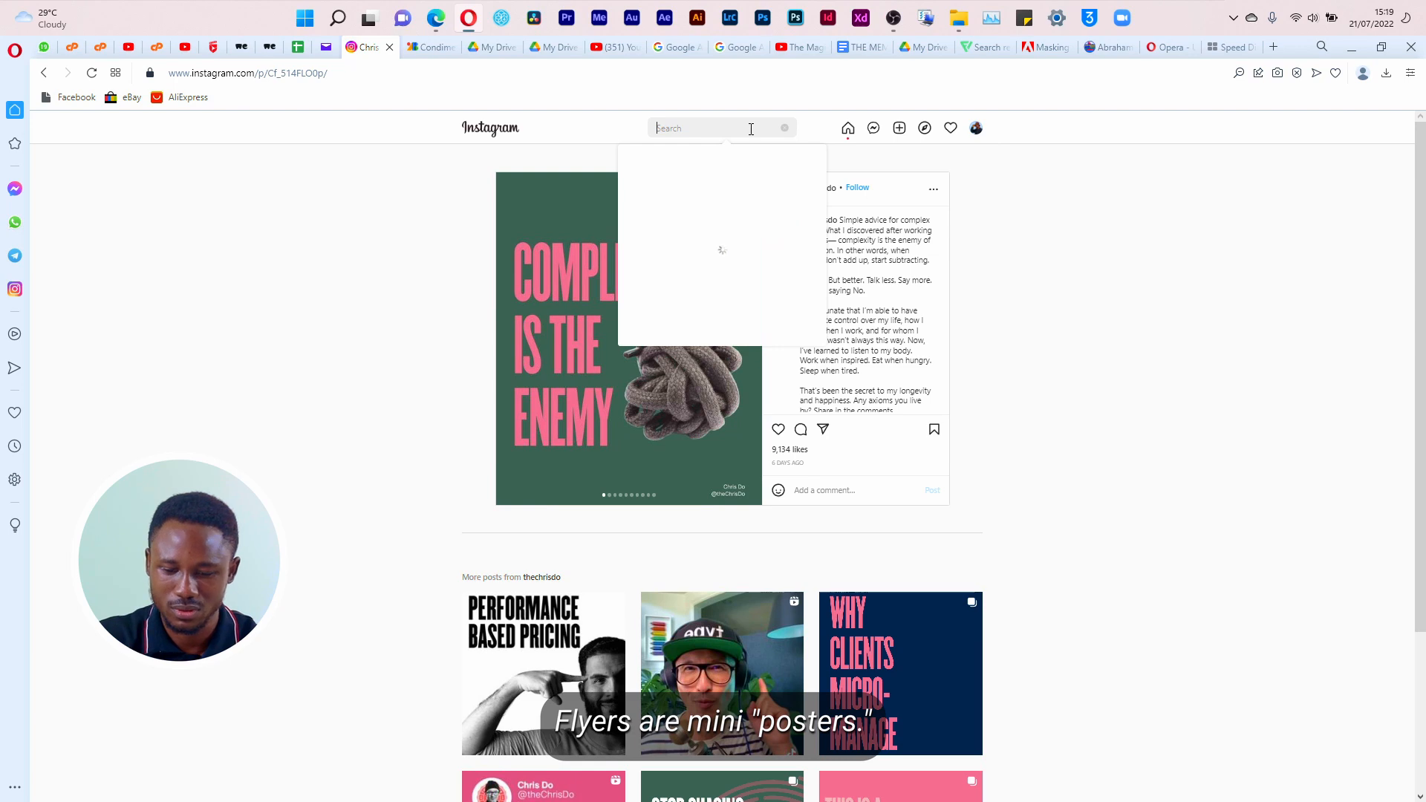
key("ctrl+plus")
key("ctrl+plus")
key("ctrl+plus")
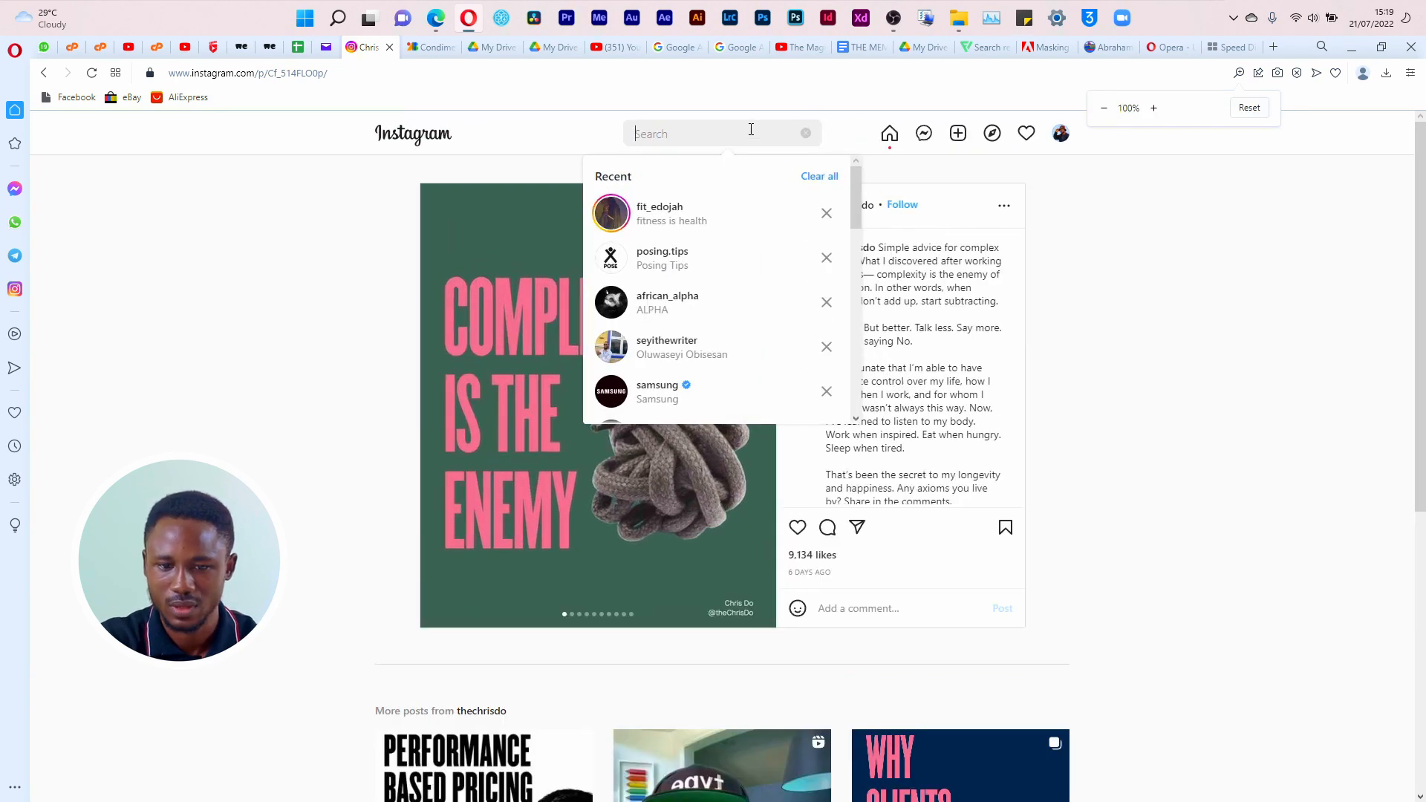
type("rockyro")
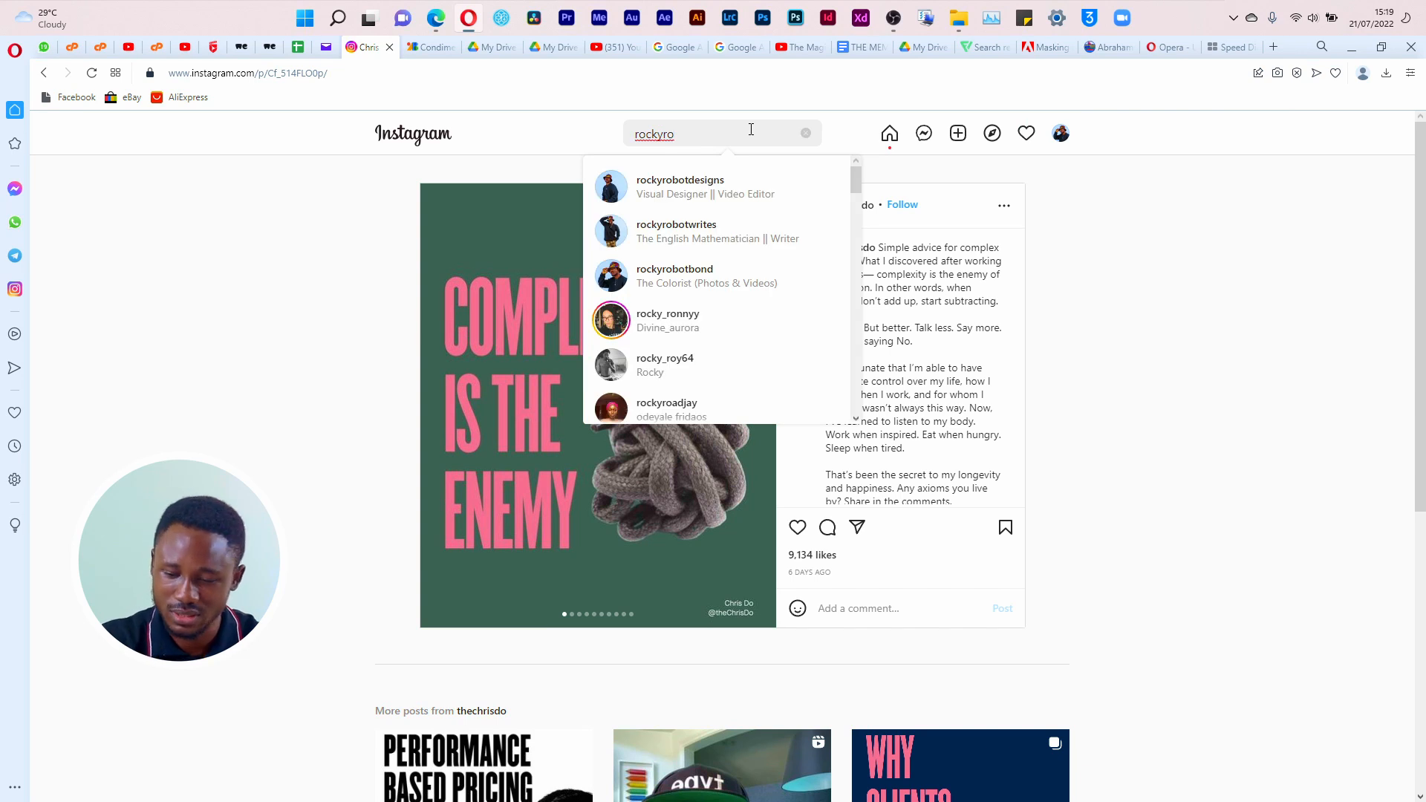
left_click(773, 196)
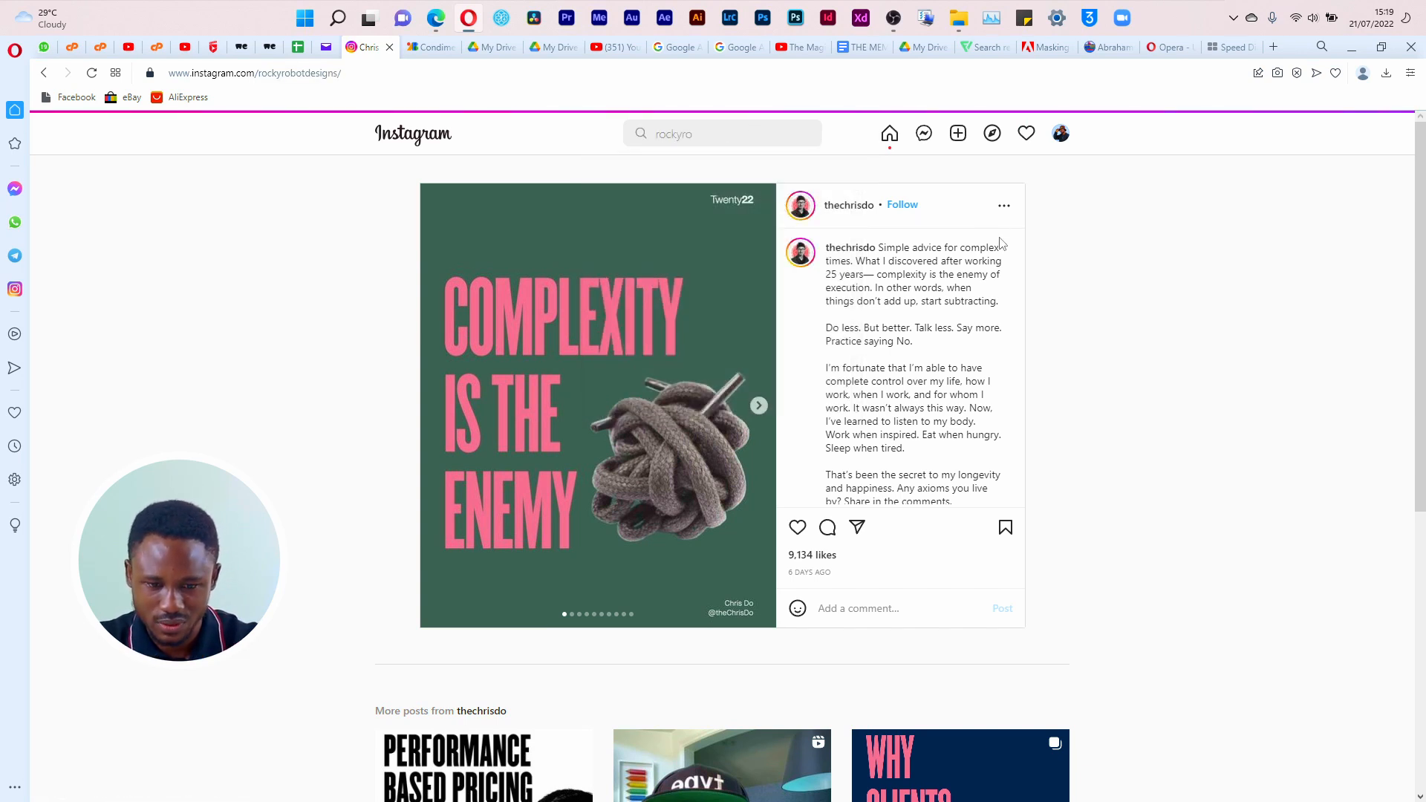
Step: View the Empower Digital Training flyer and the Affiliate Fashion Sale flyer among the profile's posts
scroll(1130, 424, "down", 10)
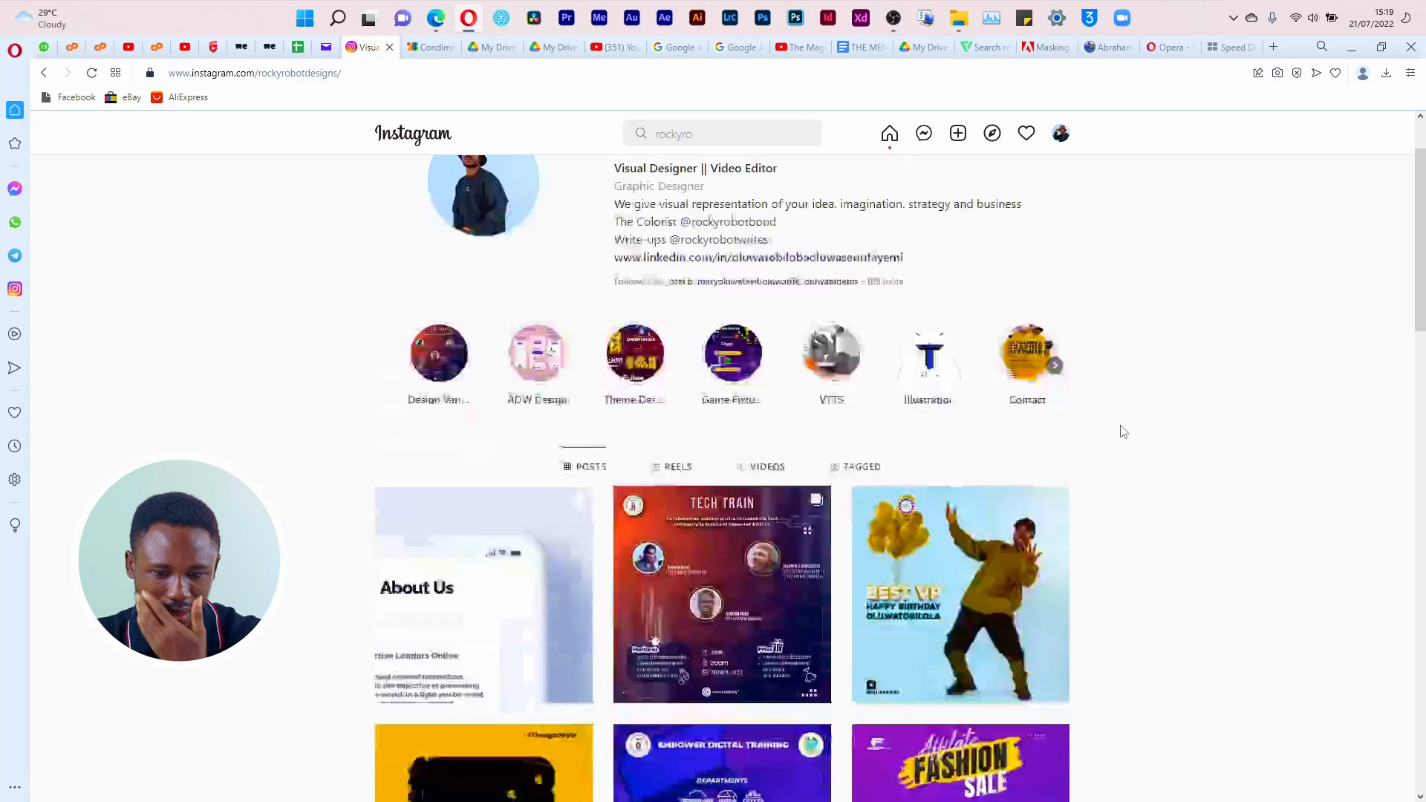
scroll(1111, 431, "up", 4)
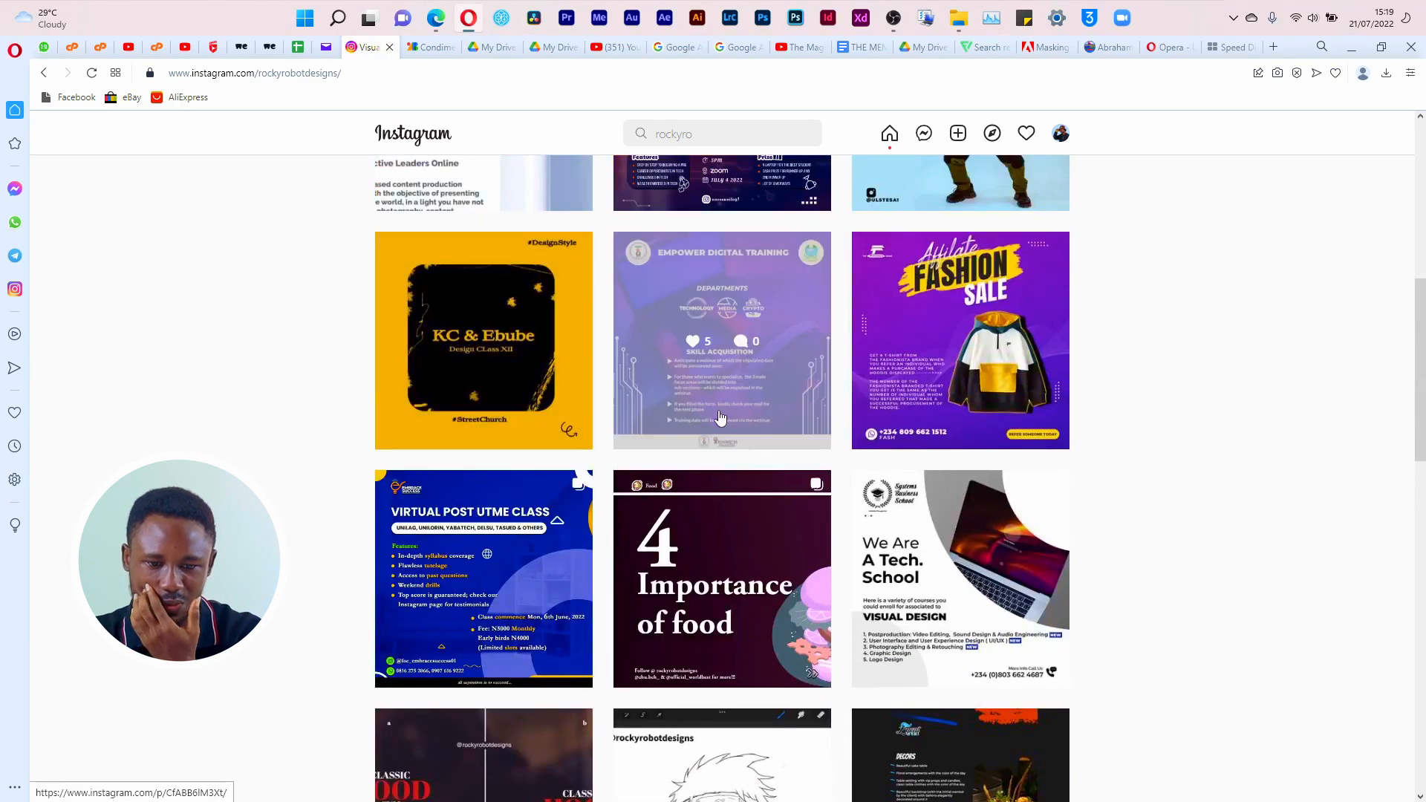
left_click(753, 424)
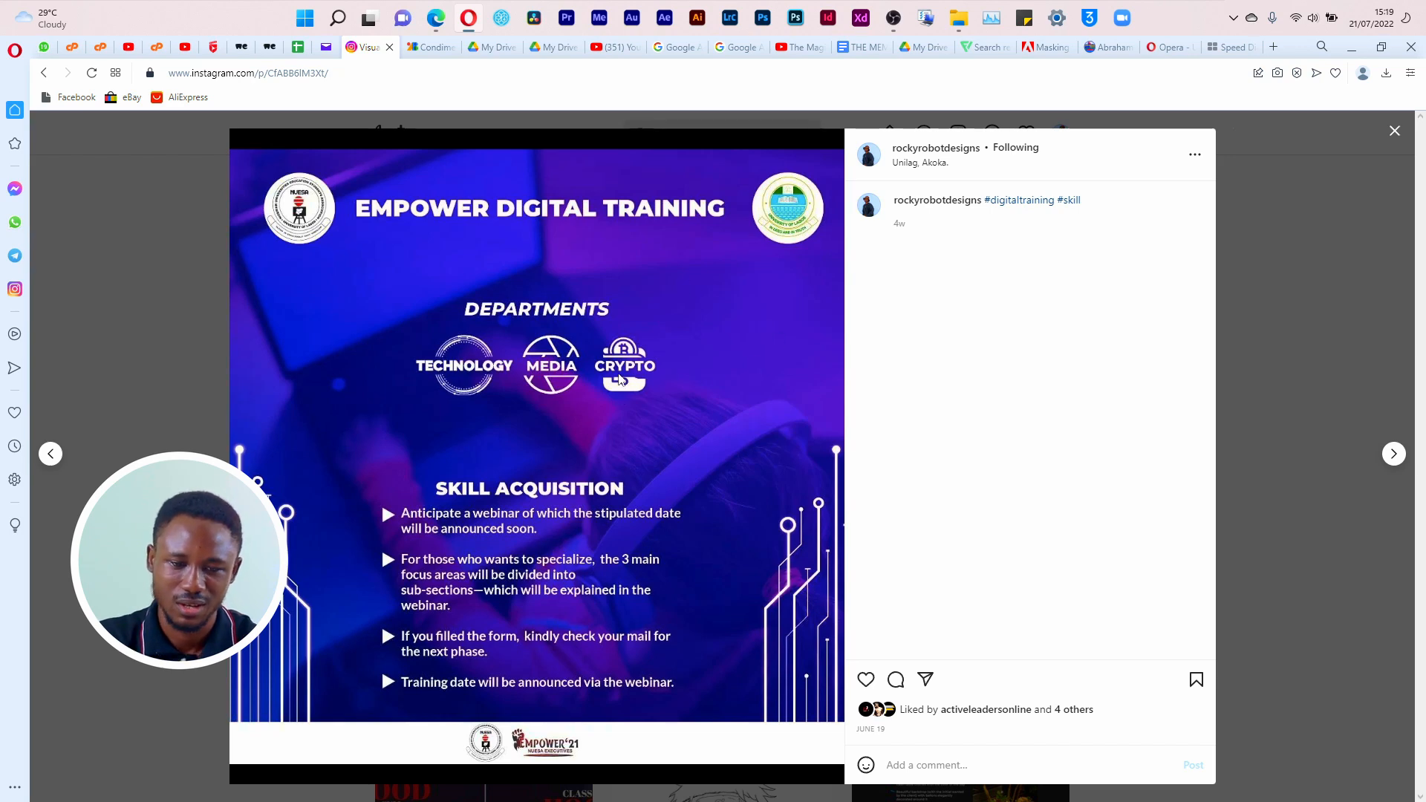
left_click(1394, 133)
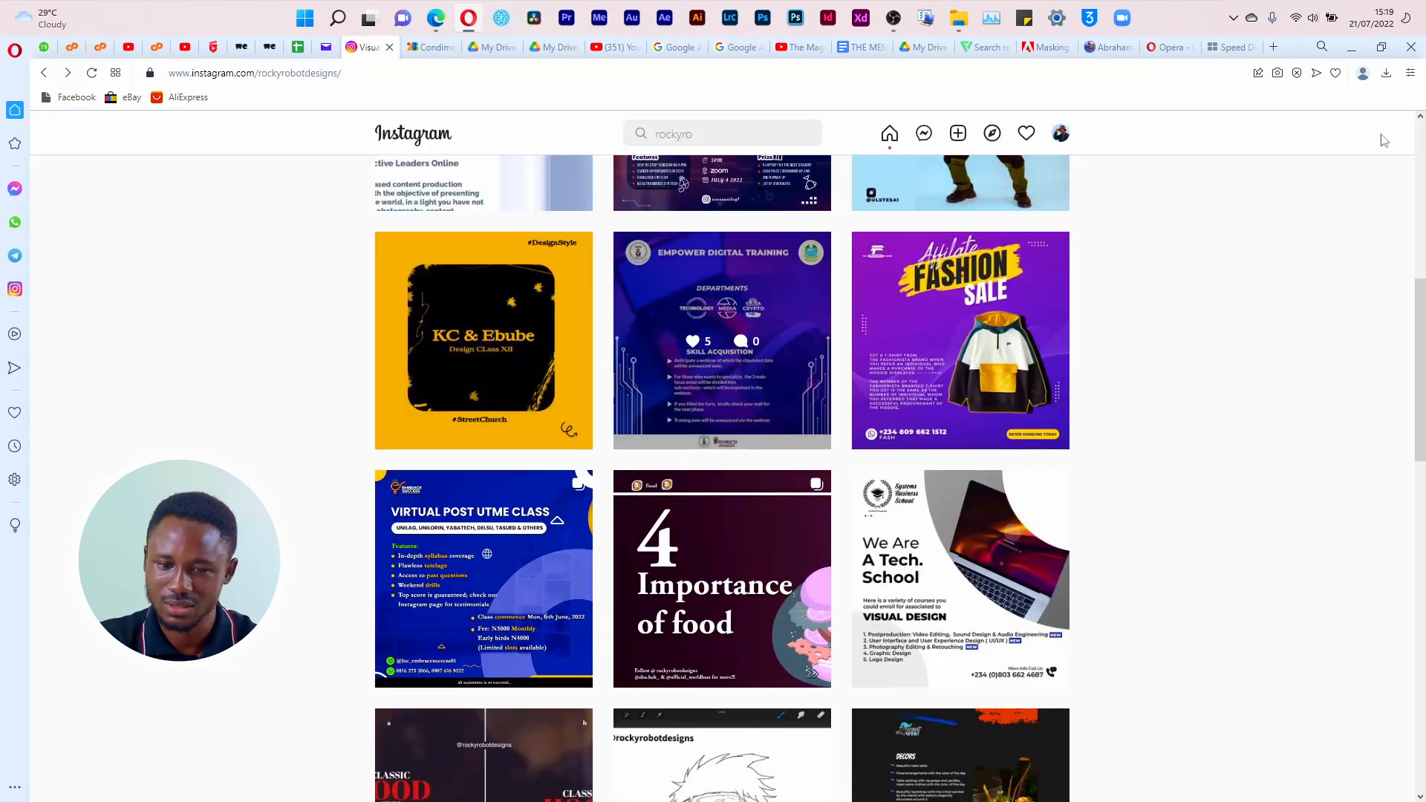
left_click(986, 328)
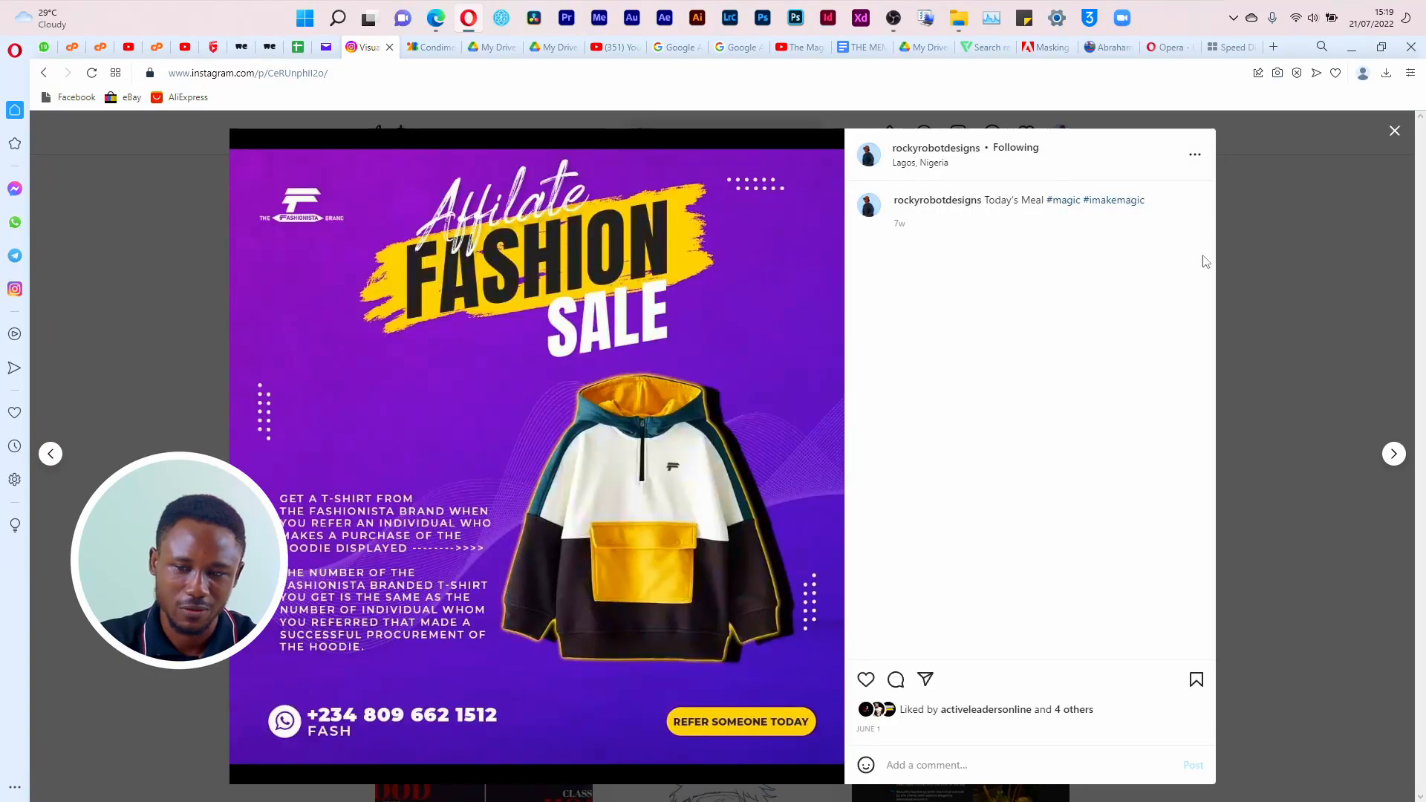
left_click(1393, 132)
Step: Find the Connect 20 Unusual Party Goonz flyer among the older posts and view it enlarged
scroll(1100, 439, "down", 13)
scroll(1106, 431, "down", 3)
scroll(1106, 434, "down", 15)
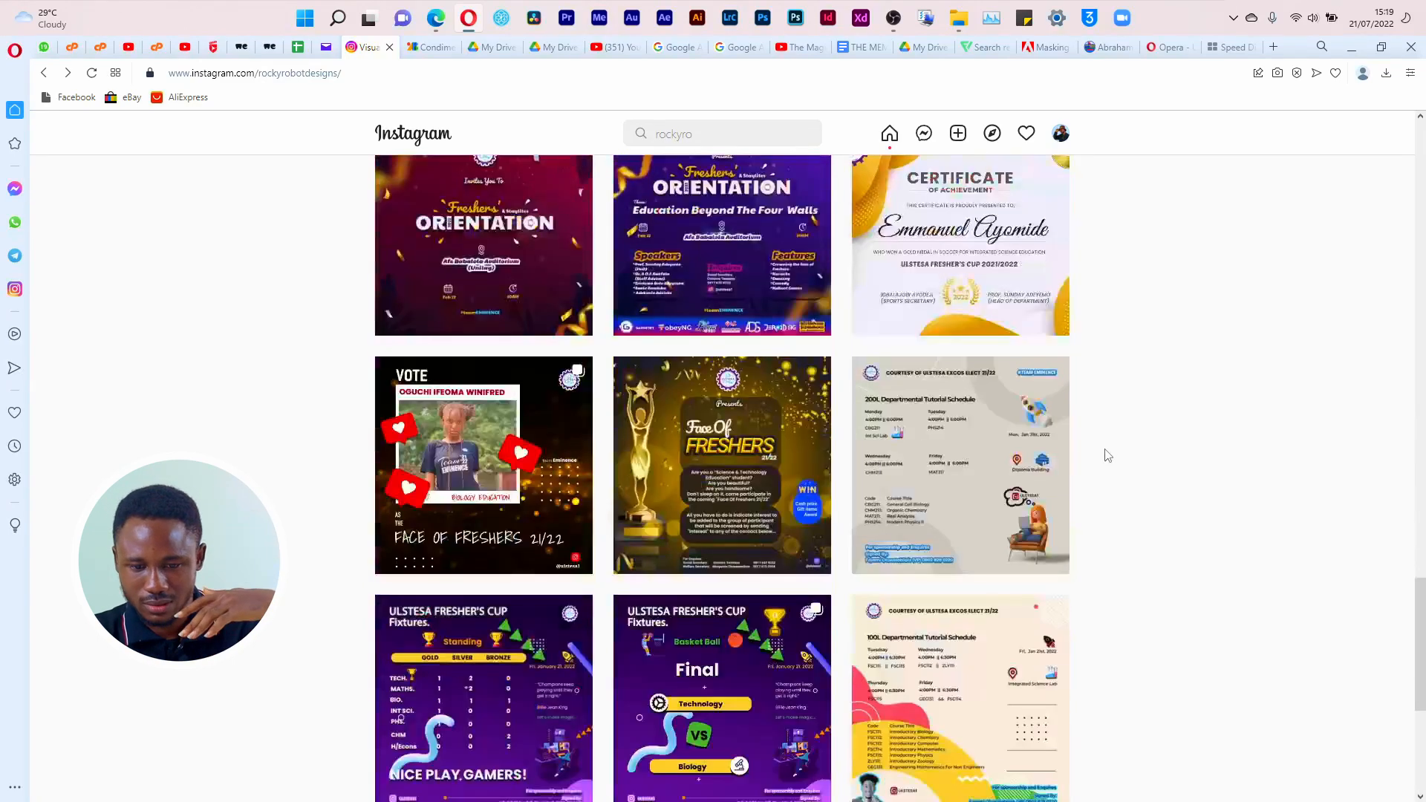
scroll(1107, 449, "down", 4)
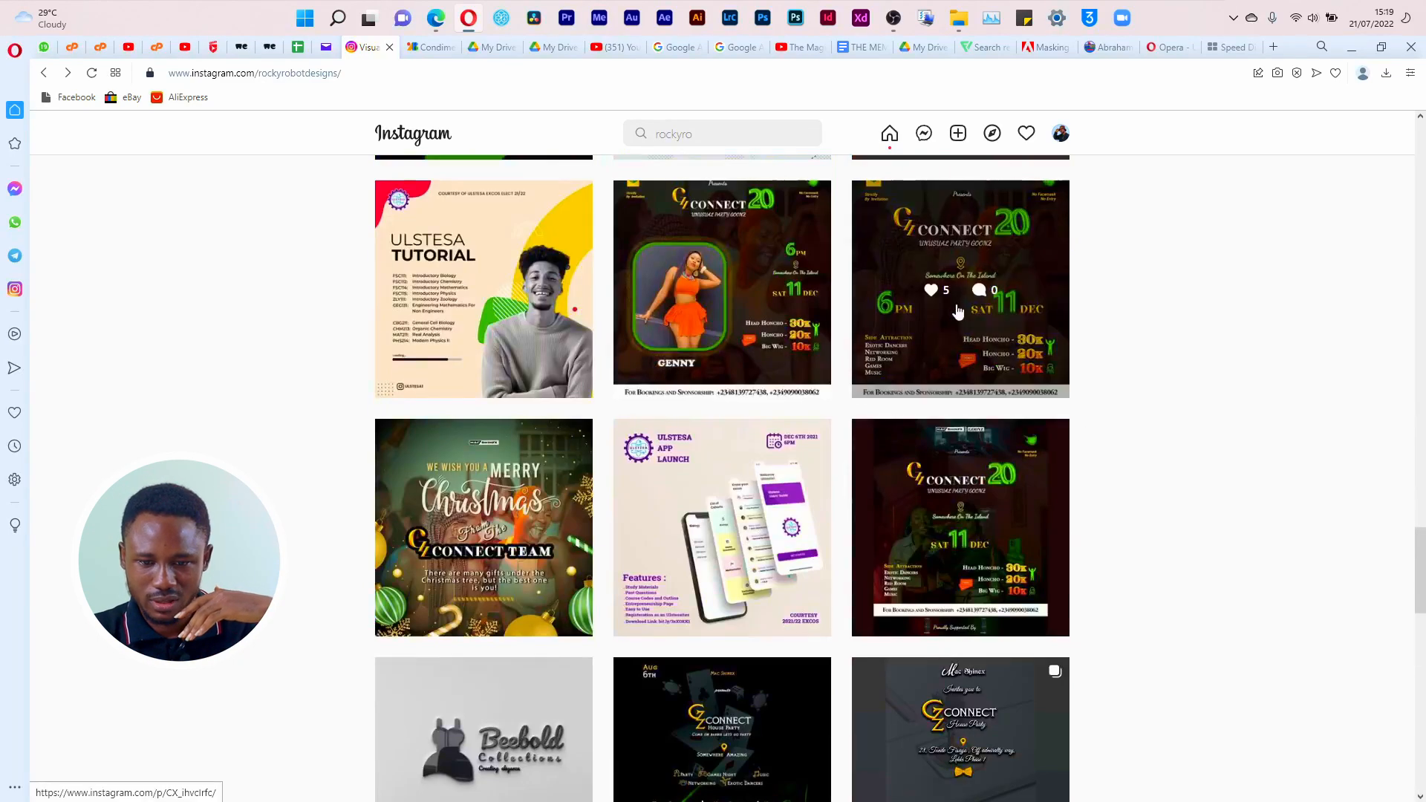
left_click(972, 358)
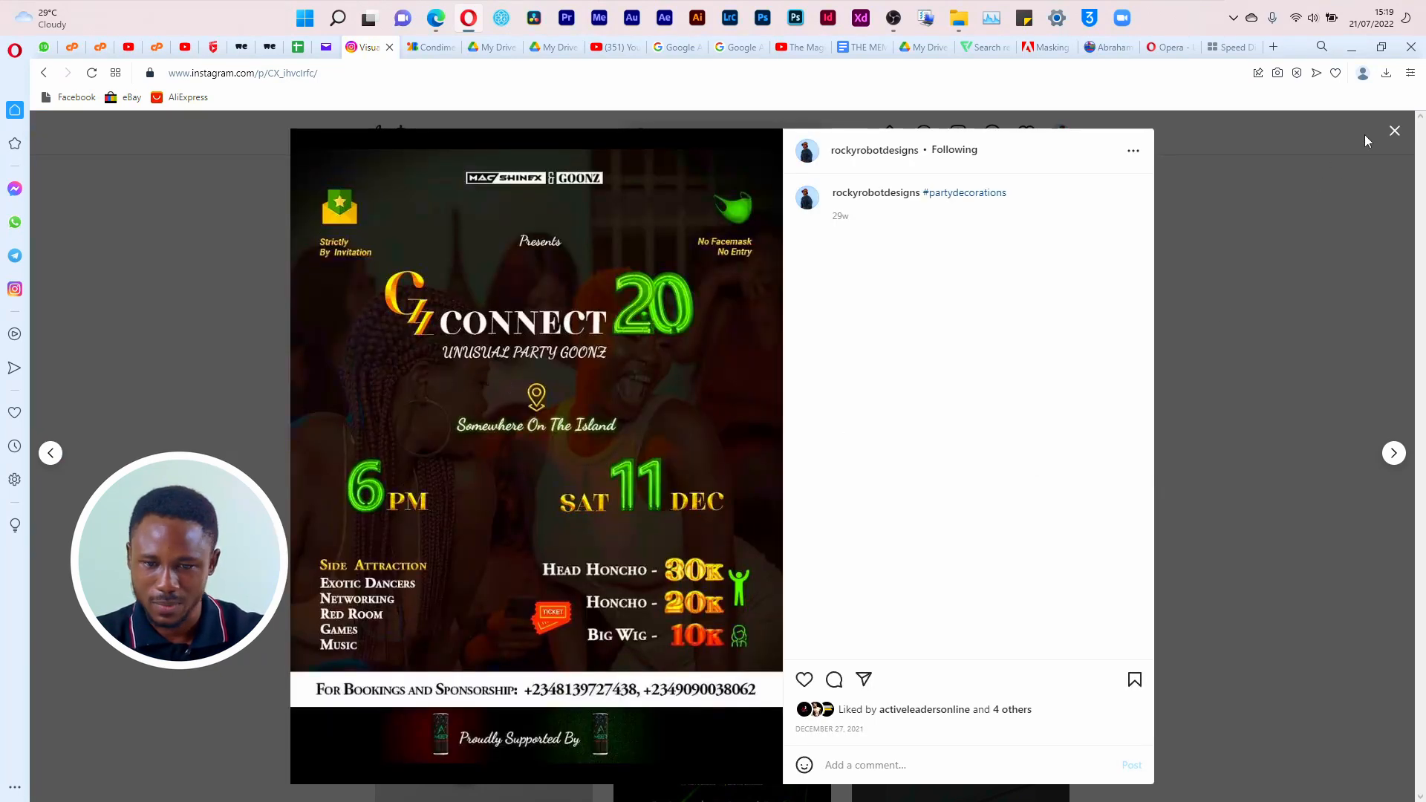
left_click(1395, 131)
Step: Open the Connect House Party confirmation post and look through the guest designs in its carousel
scroll(978, 595, "down", 1)
scroll(978, 596, "down", 5)
scroll(1014, 431, "up", 4)
left_click(1015, 430)
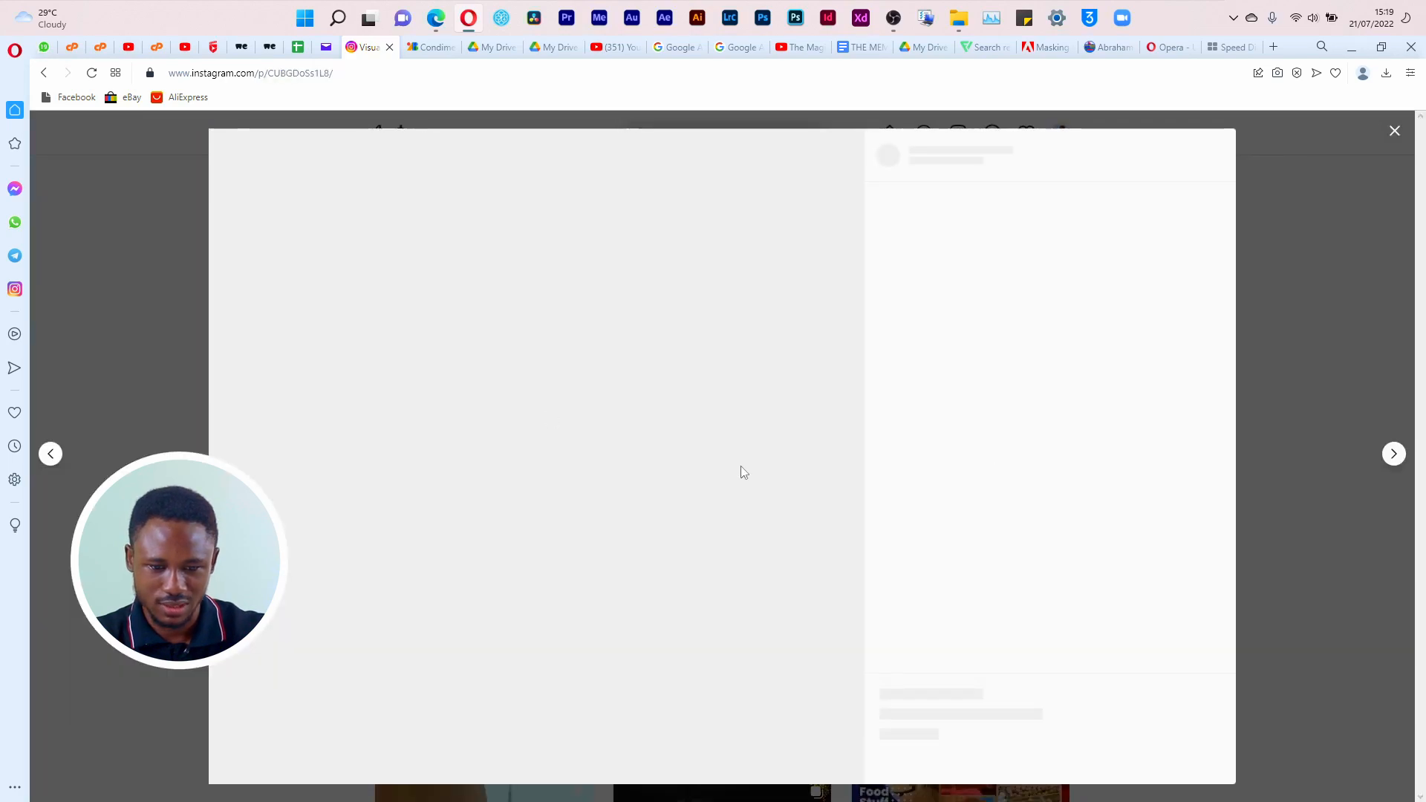
left_click(827, 438)
left_click(827, 439)
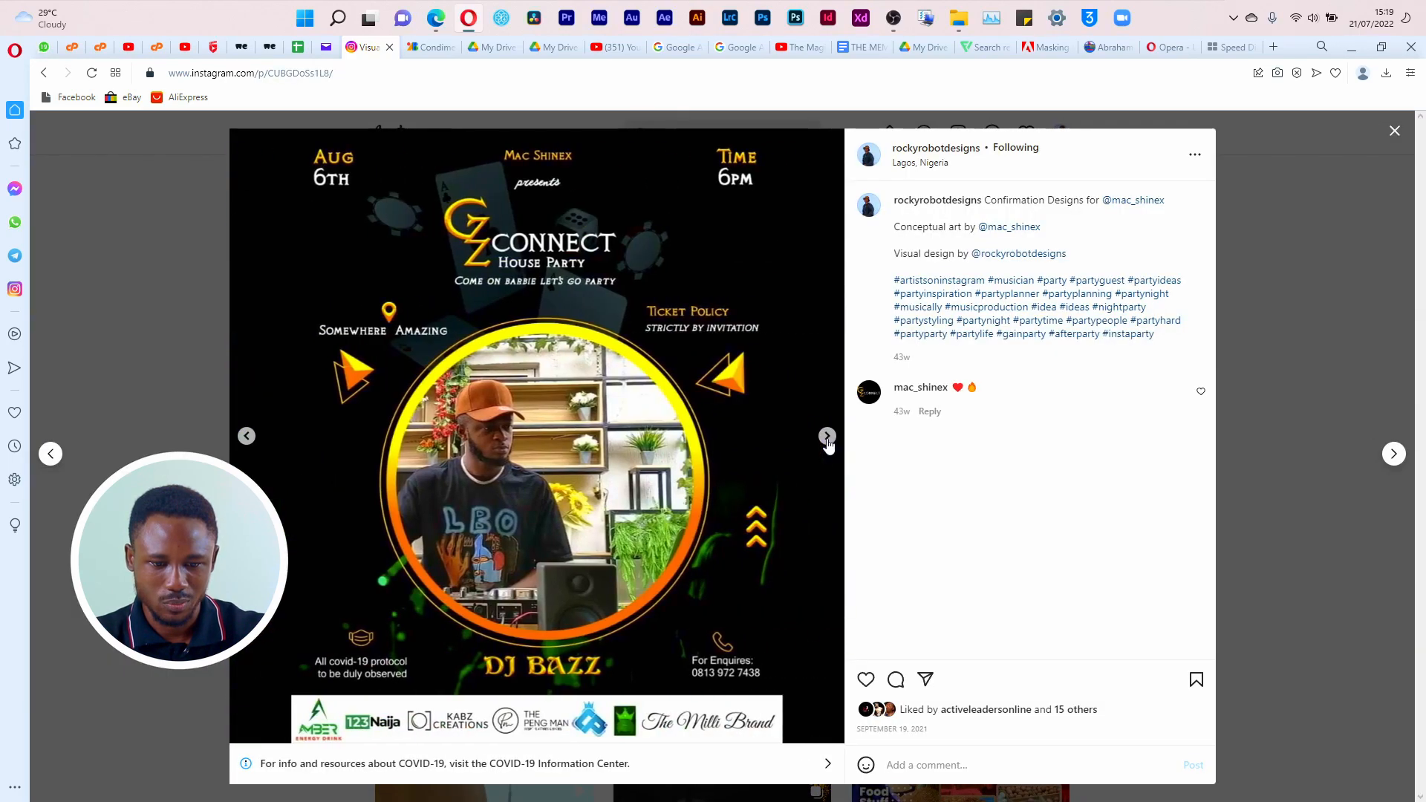
left_click(826, 438)
left_click(827, 438)
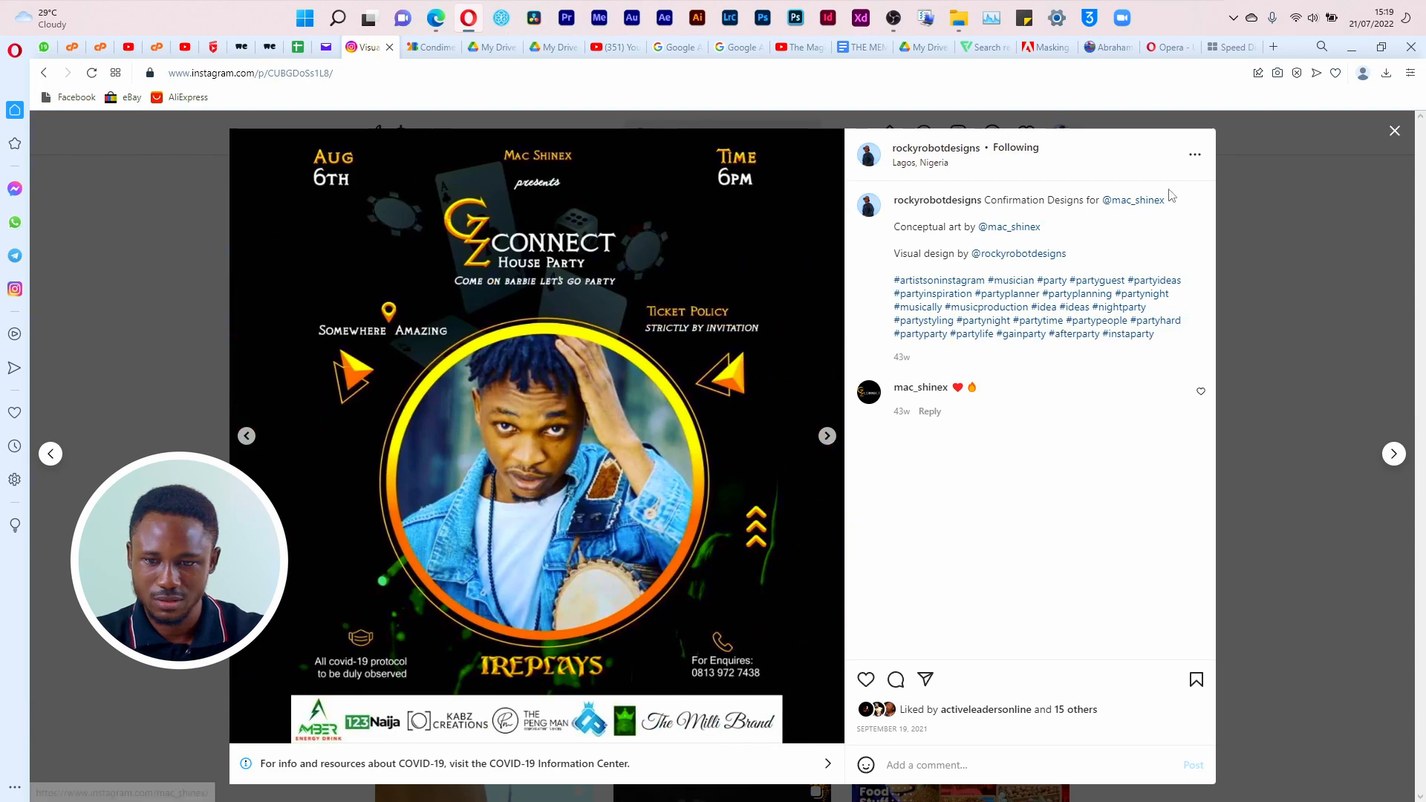
left_click(1394, 134)
Step: Browse the older posts, then reopen the house party confirmation carousel and check its next guest design
scroll(840, 541, "down", 8)
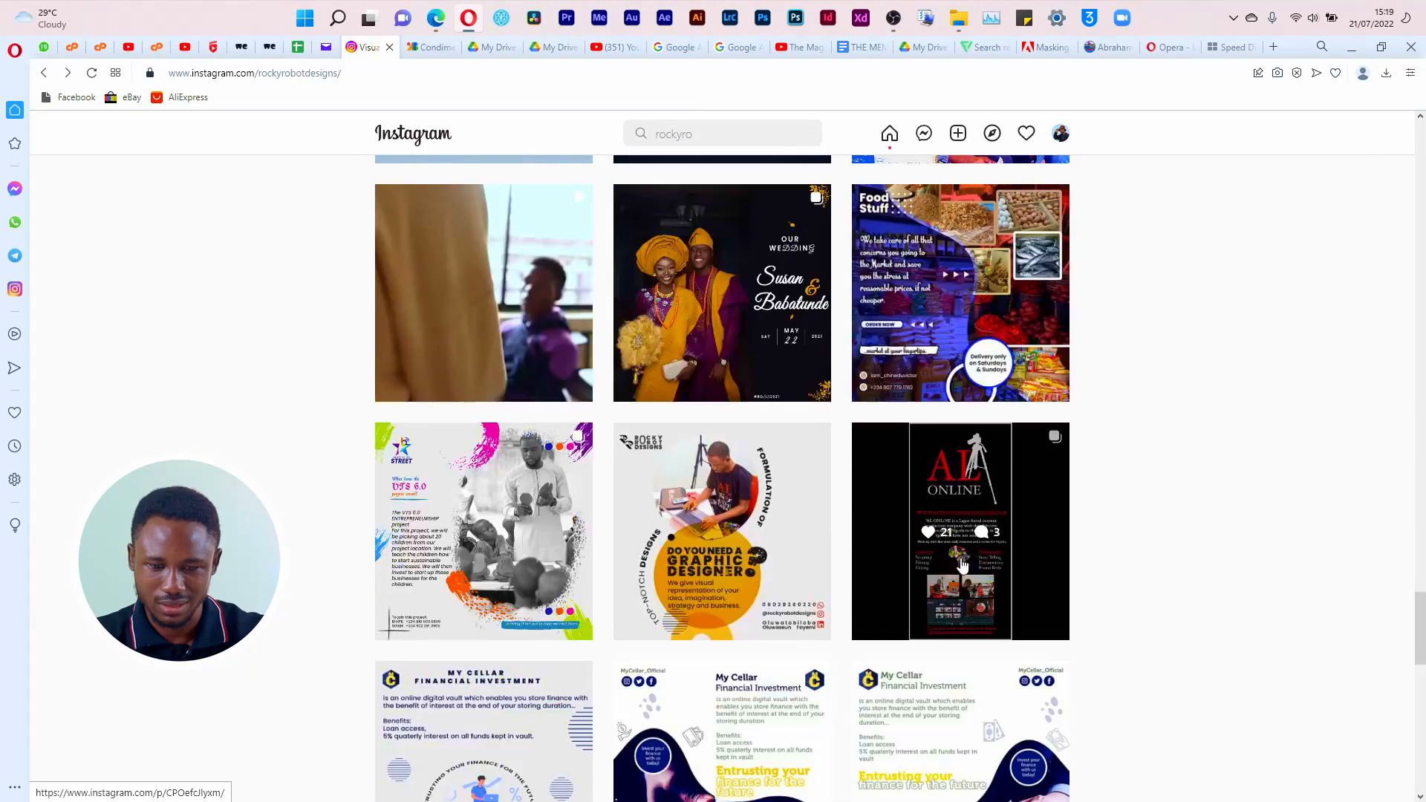
scroll(1021, 565, "down", 10)
scroll(1040, 520, "up", 18)
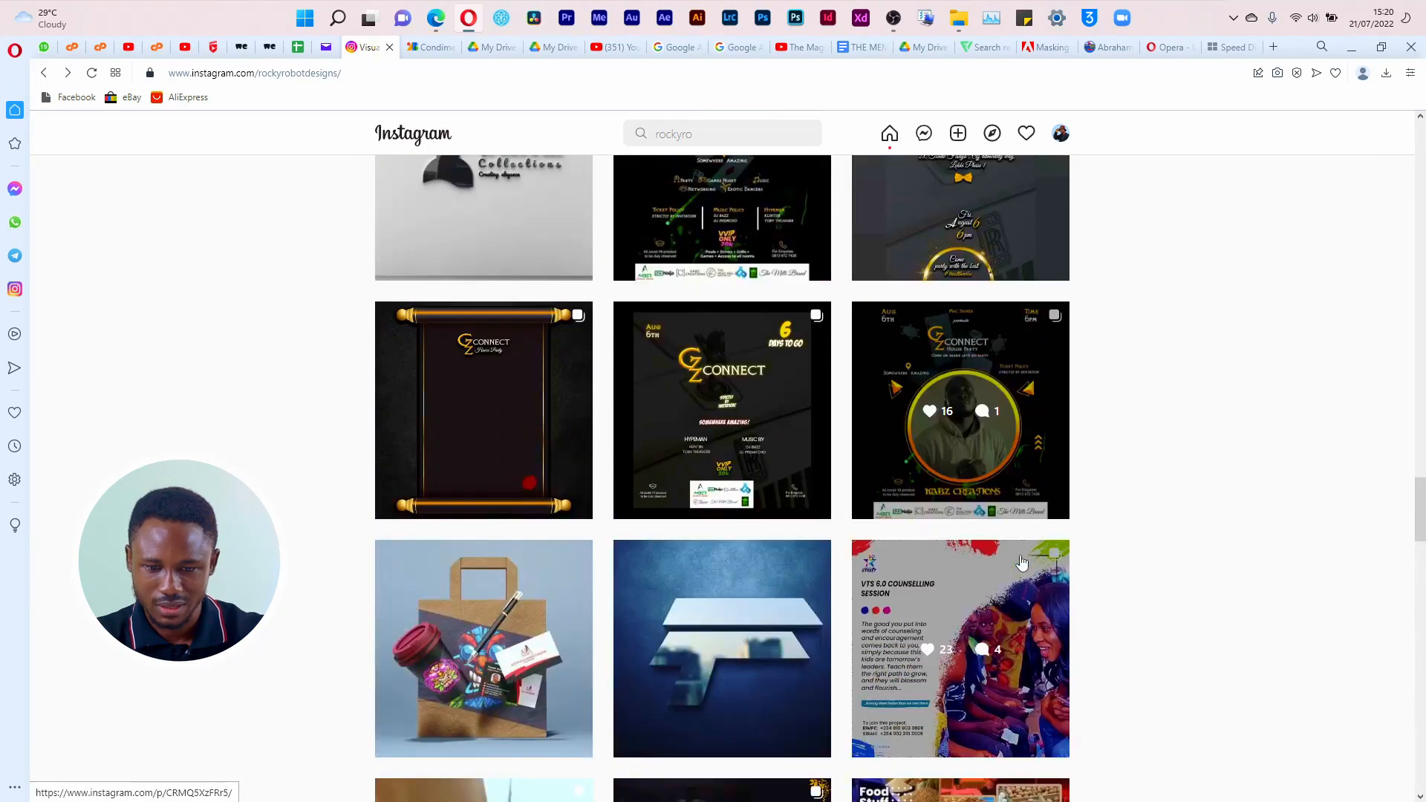
left_click(979, 470)
left_click(827, 436)
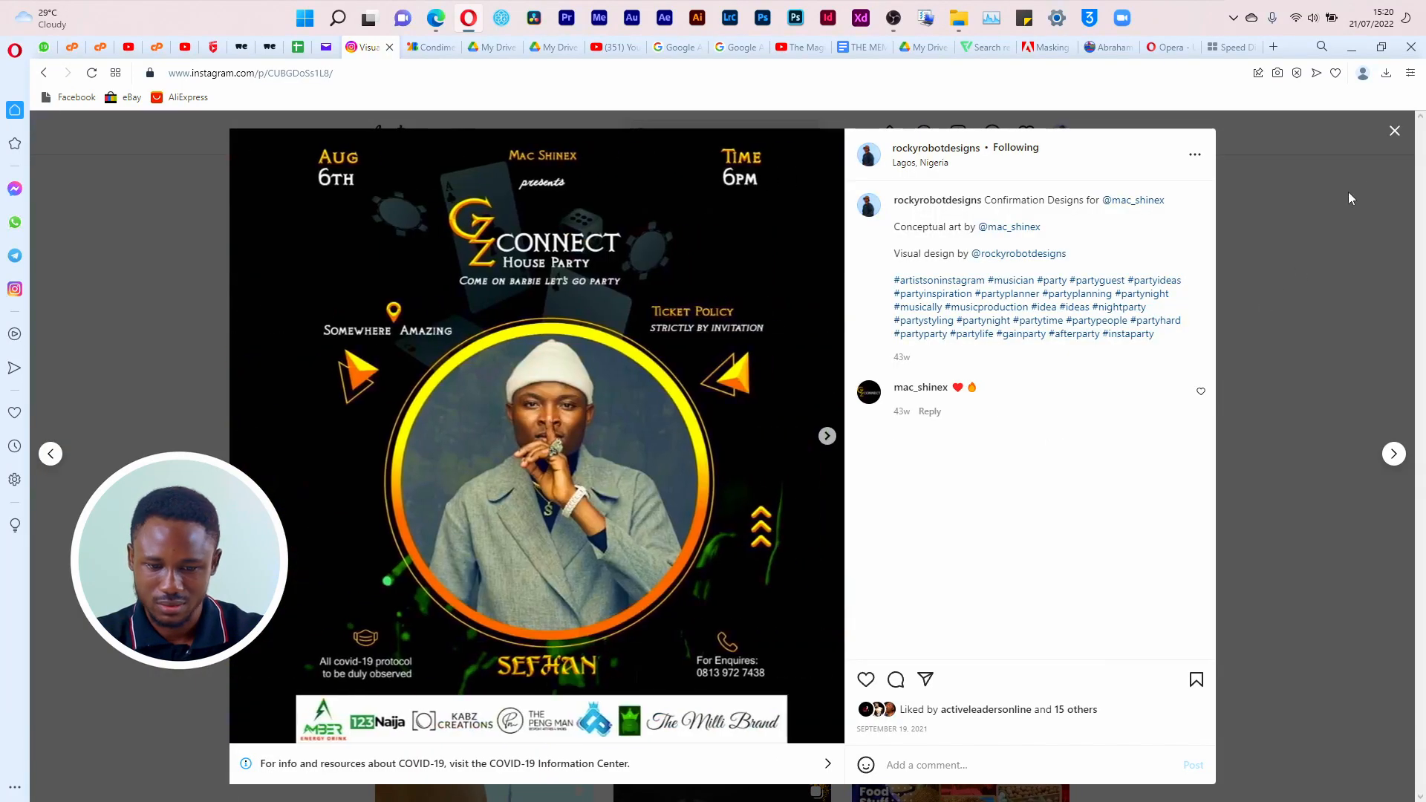
left_click(1387, 142)
Step: View the August 6th Connect House Party flyer that lists the ticket and music policies
scroll(711, 482, "up", 6)
scroll(711, 481, "down", 3)
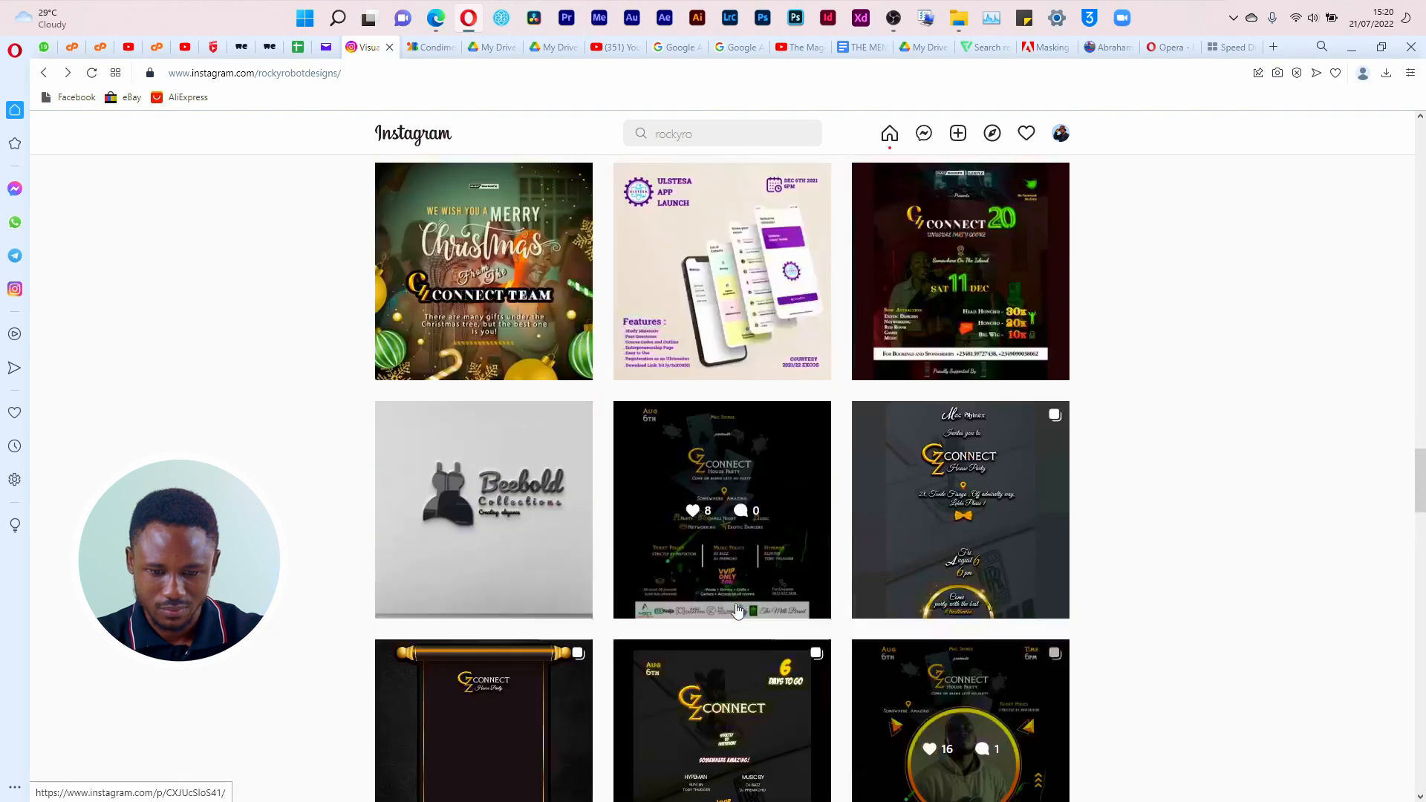
left_click(711, 481)
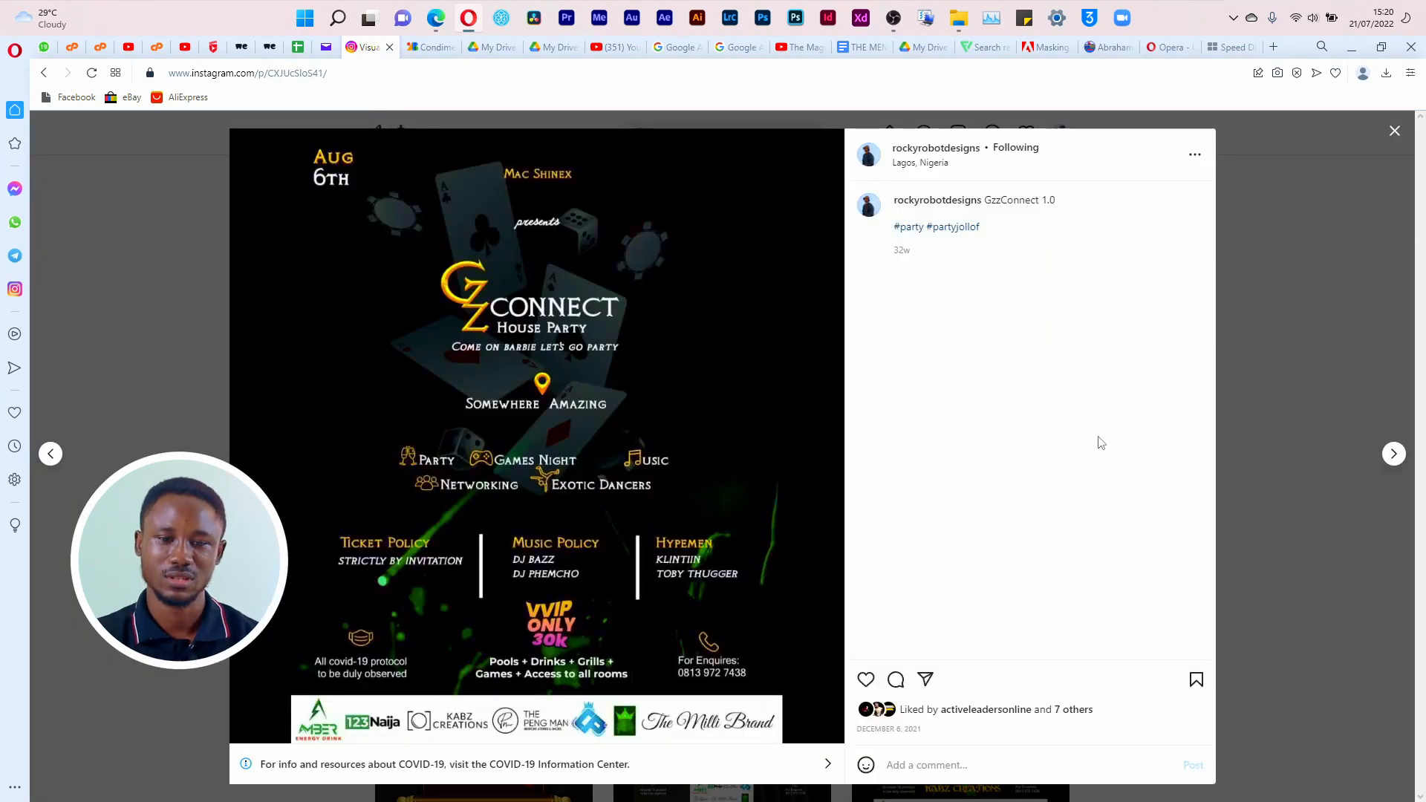
left_click(1394, 134)
Step: Go back to the newer posts and view the purple Freshers' Orientation 2022 flyer
scroll(626, 475, "up", 7)
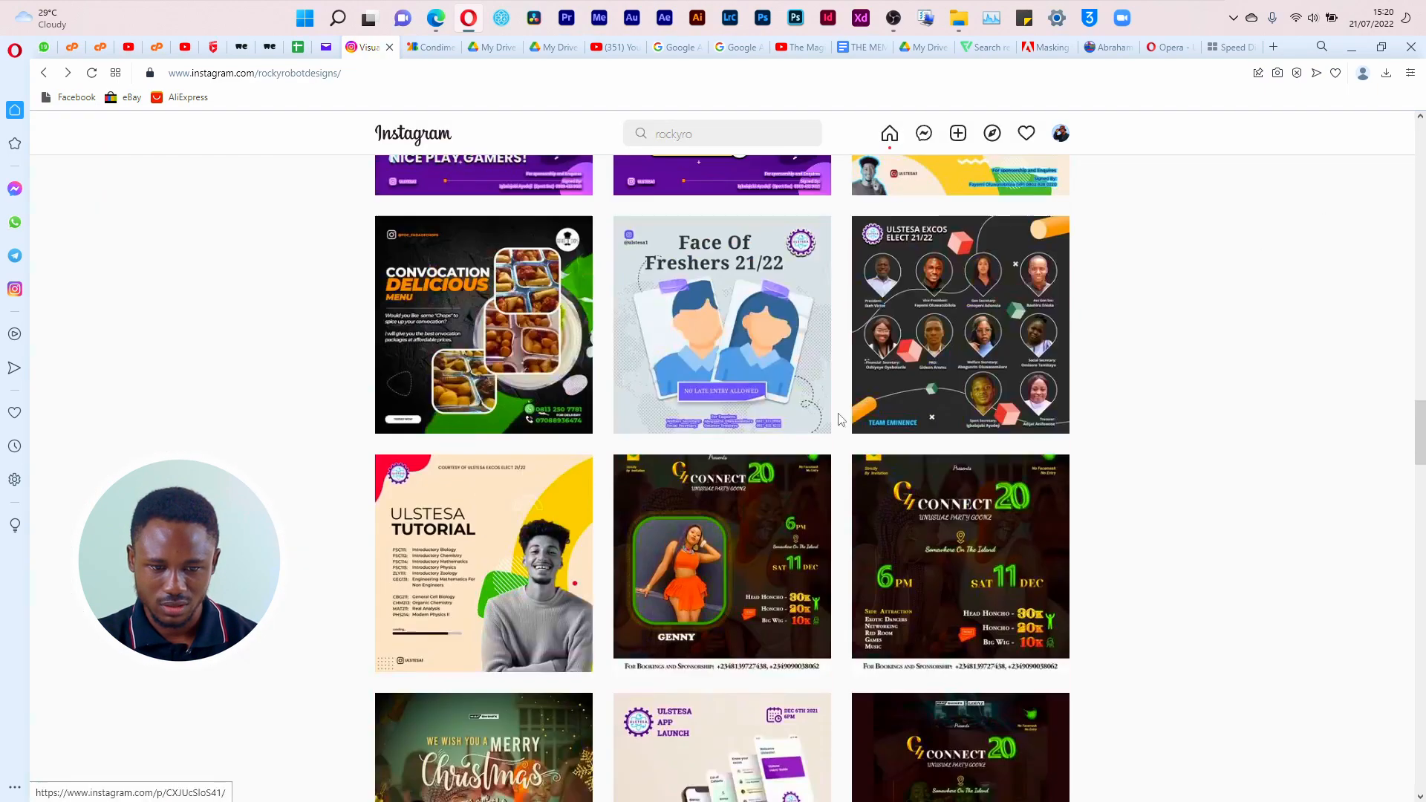
scroll(626, 476, "up", 8)
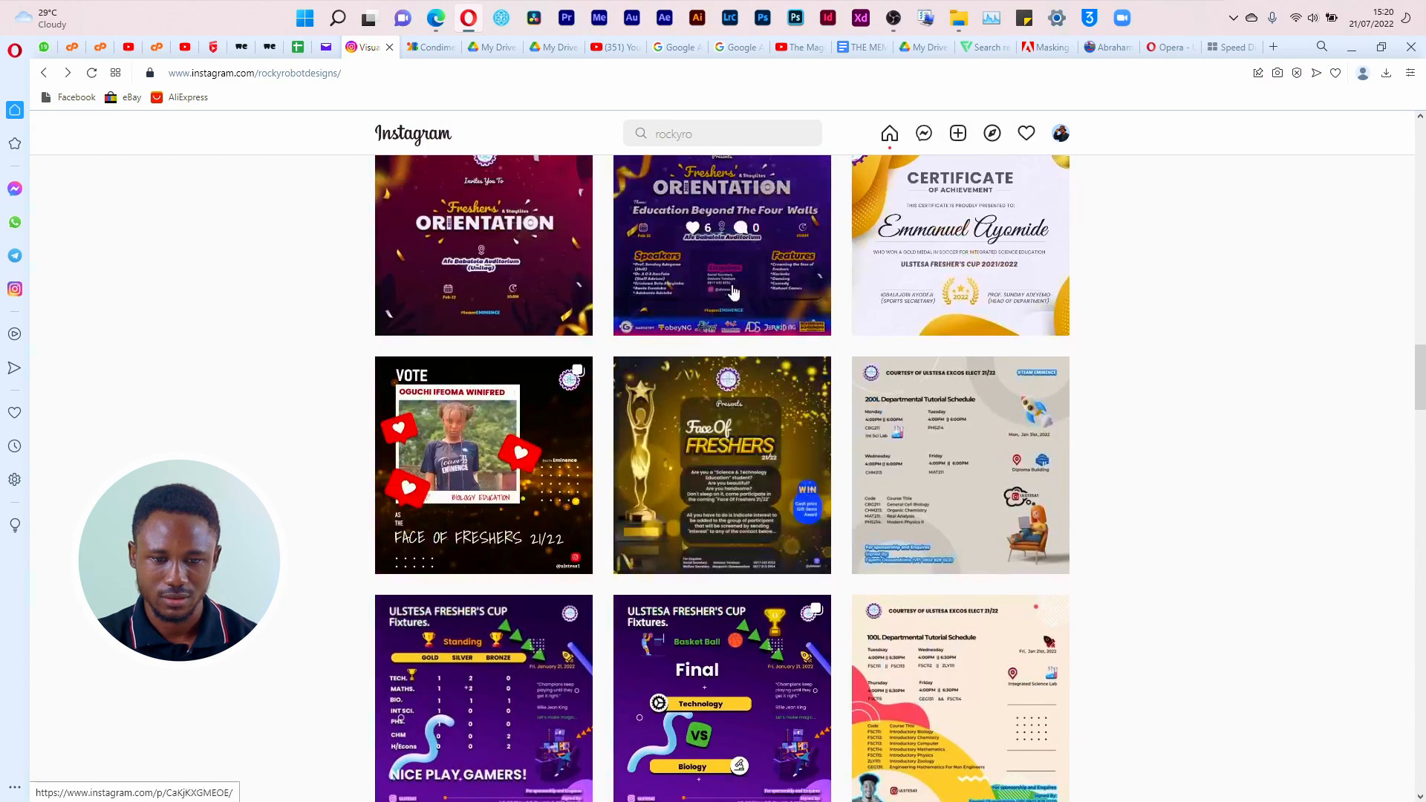
scroll(734, 293, "up", 3)
left_click(726, 471)
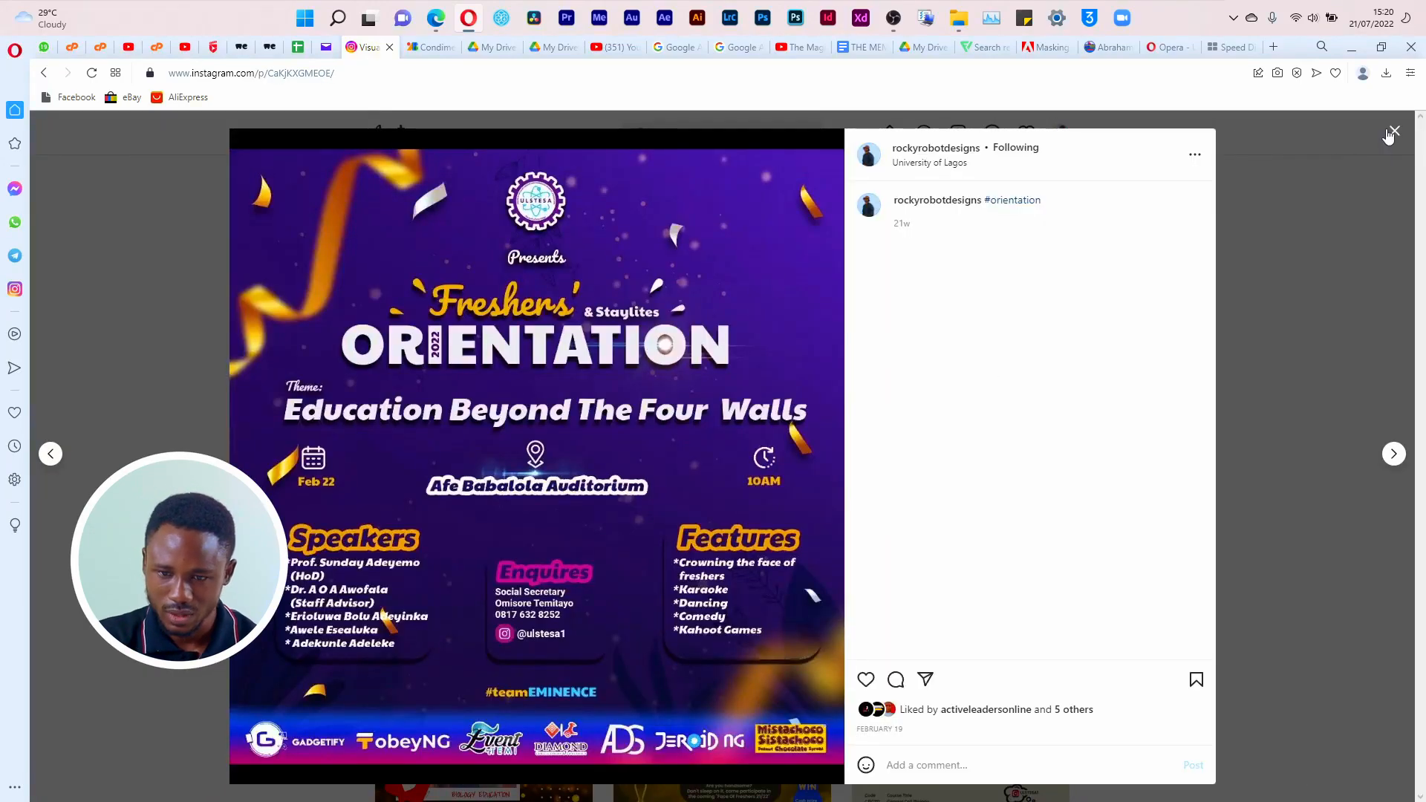
left_click(1390, 133)
Step: Reopen the Empower Digital Training flyer from the profile's most recent posts and examine its layout
scroll(743, 446, "up", 15)
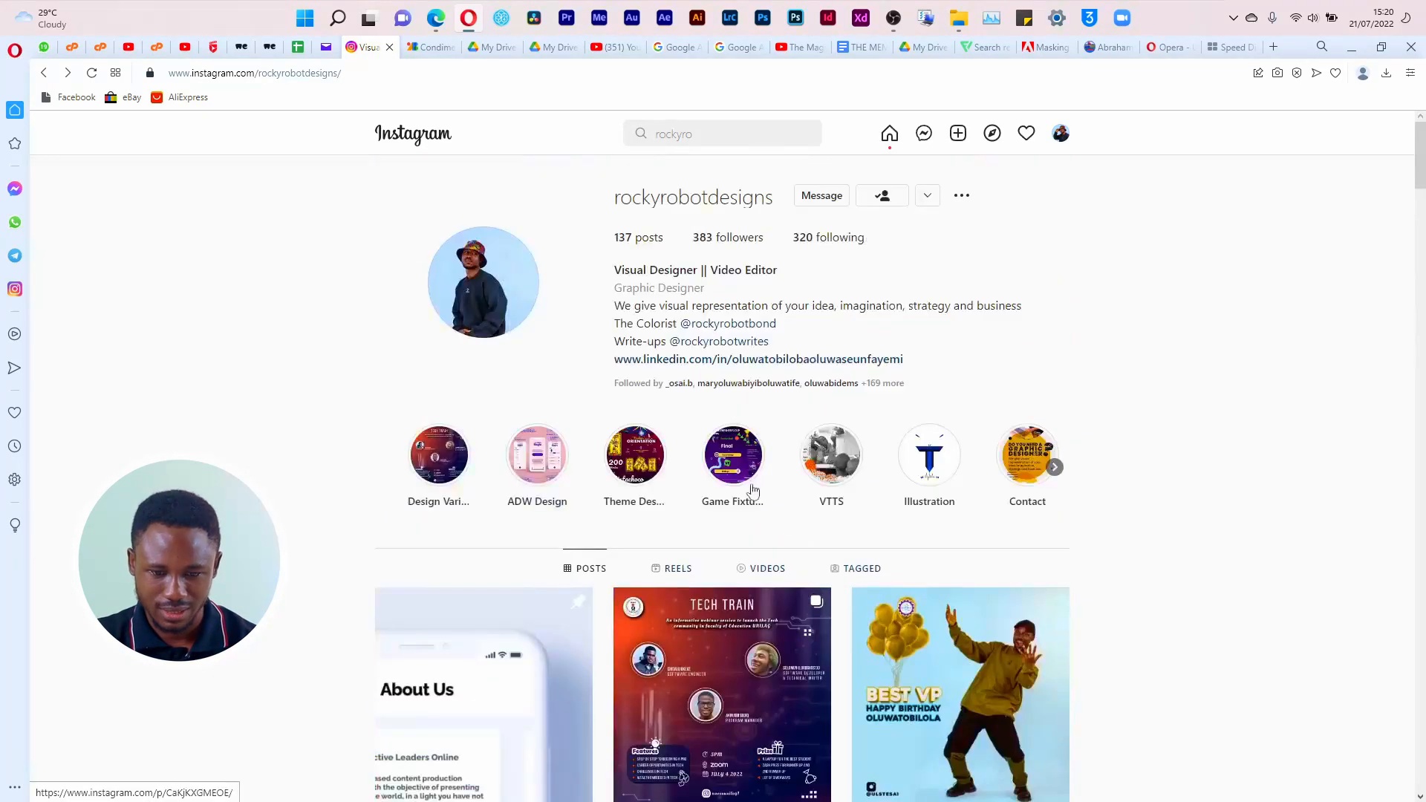
scroll(752, 471, "down", 4)
left_click(721, 622)
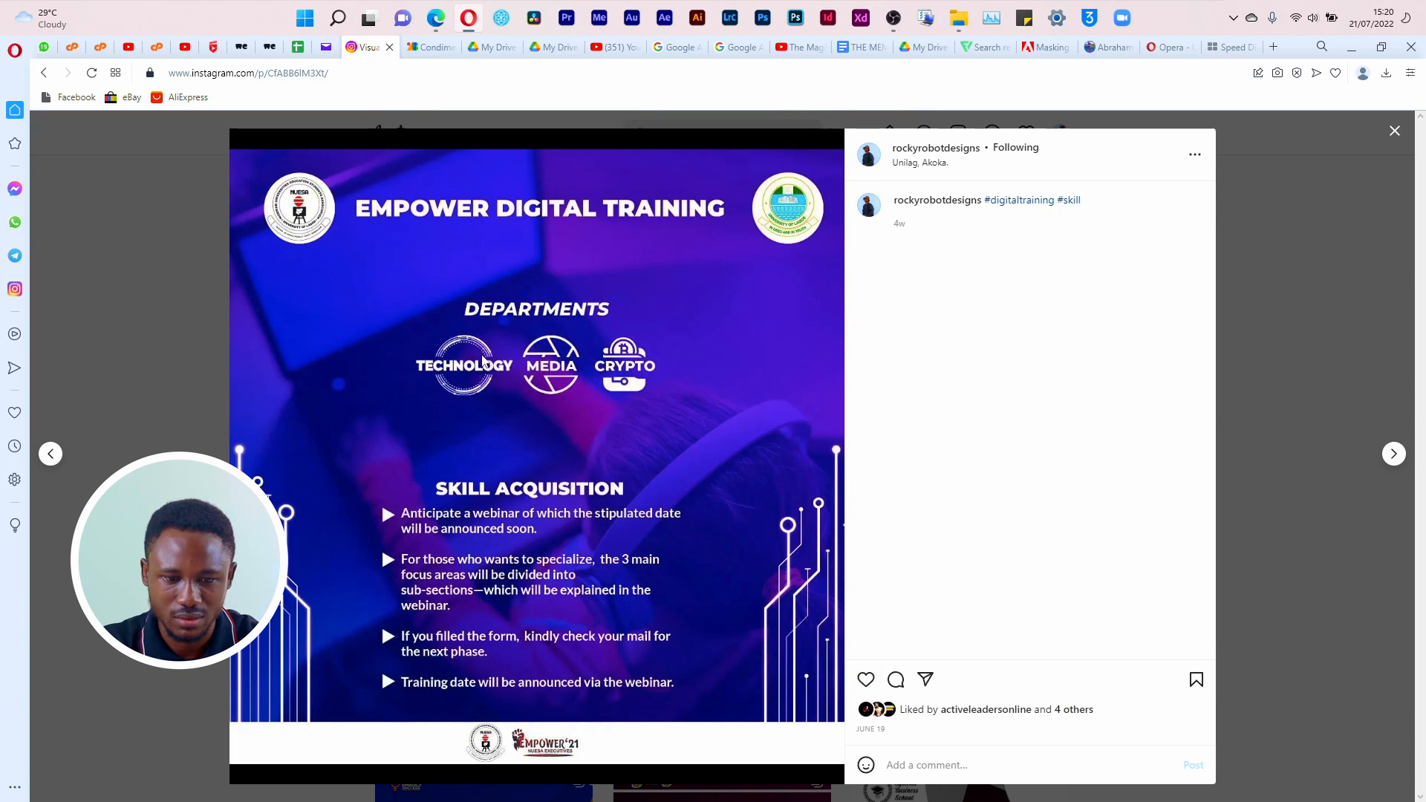
right_click(483, 362)
left_click(554, 536)
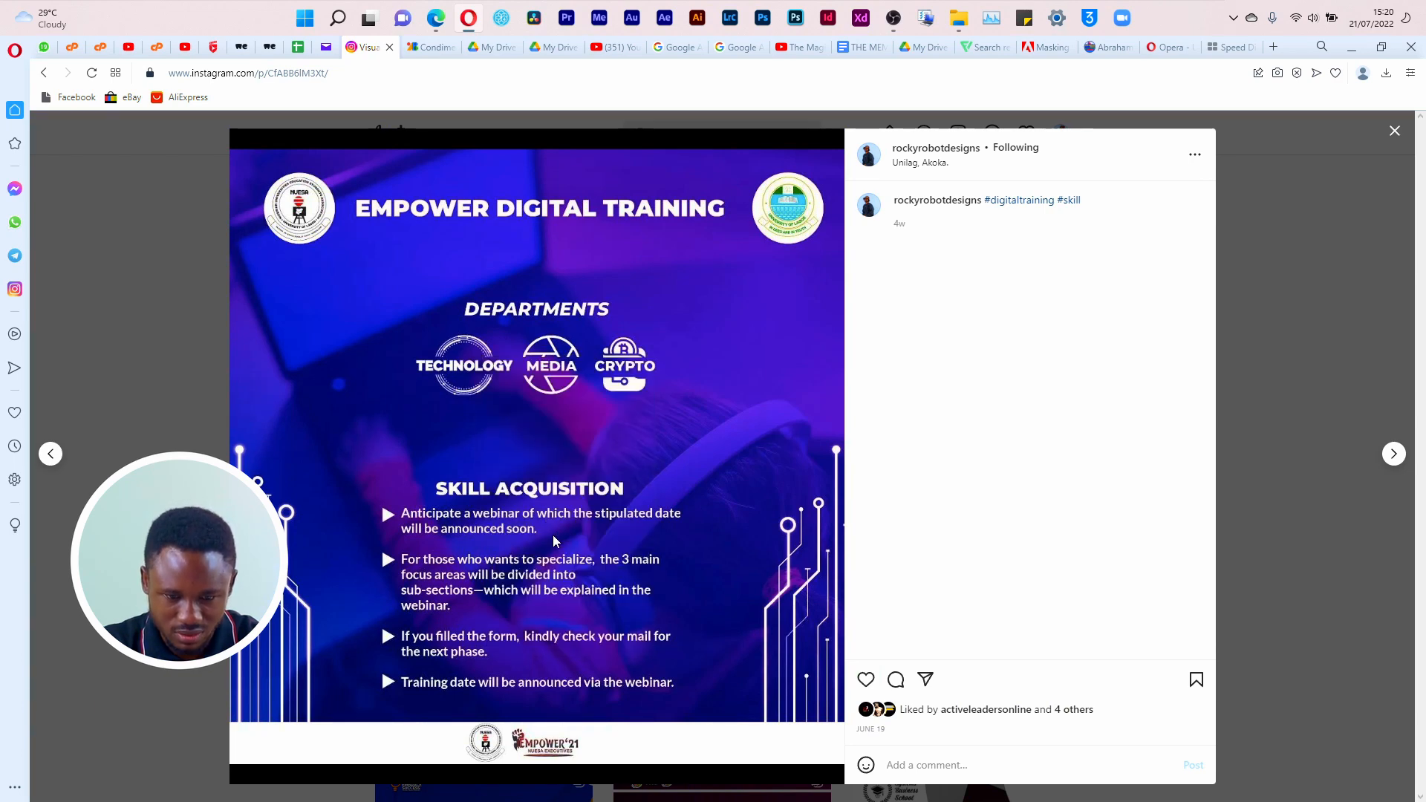
left_click(1378, 784)
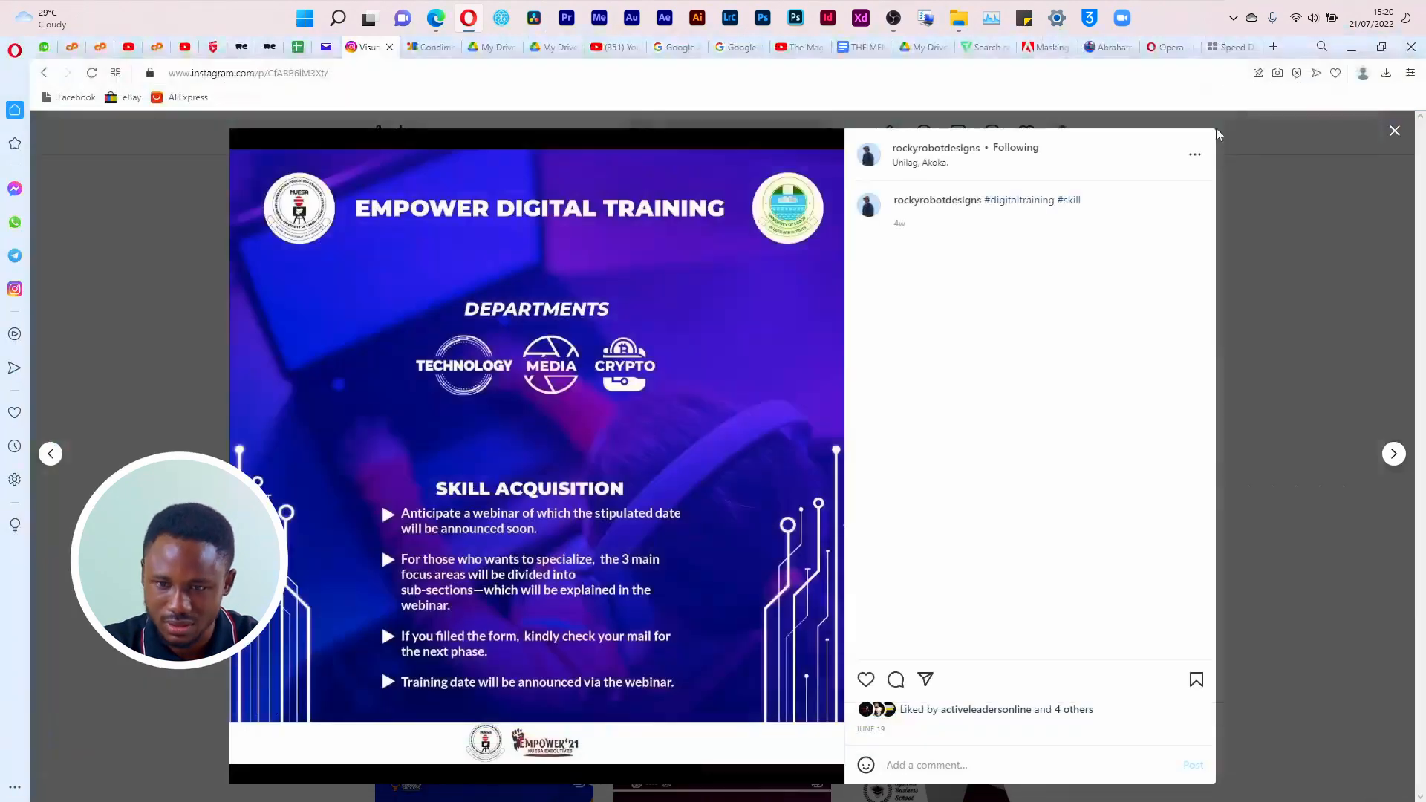
Step: In File Explorer, open Empower.png from the NUESA folder inside Opera Download on drive D
left_click(959, 18)
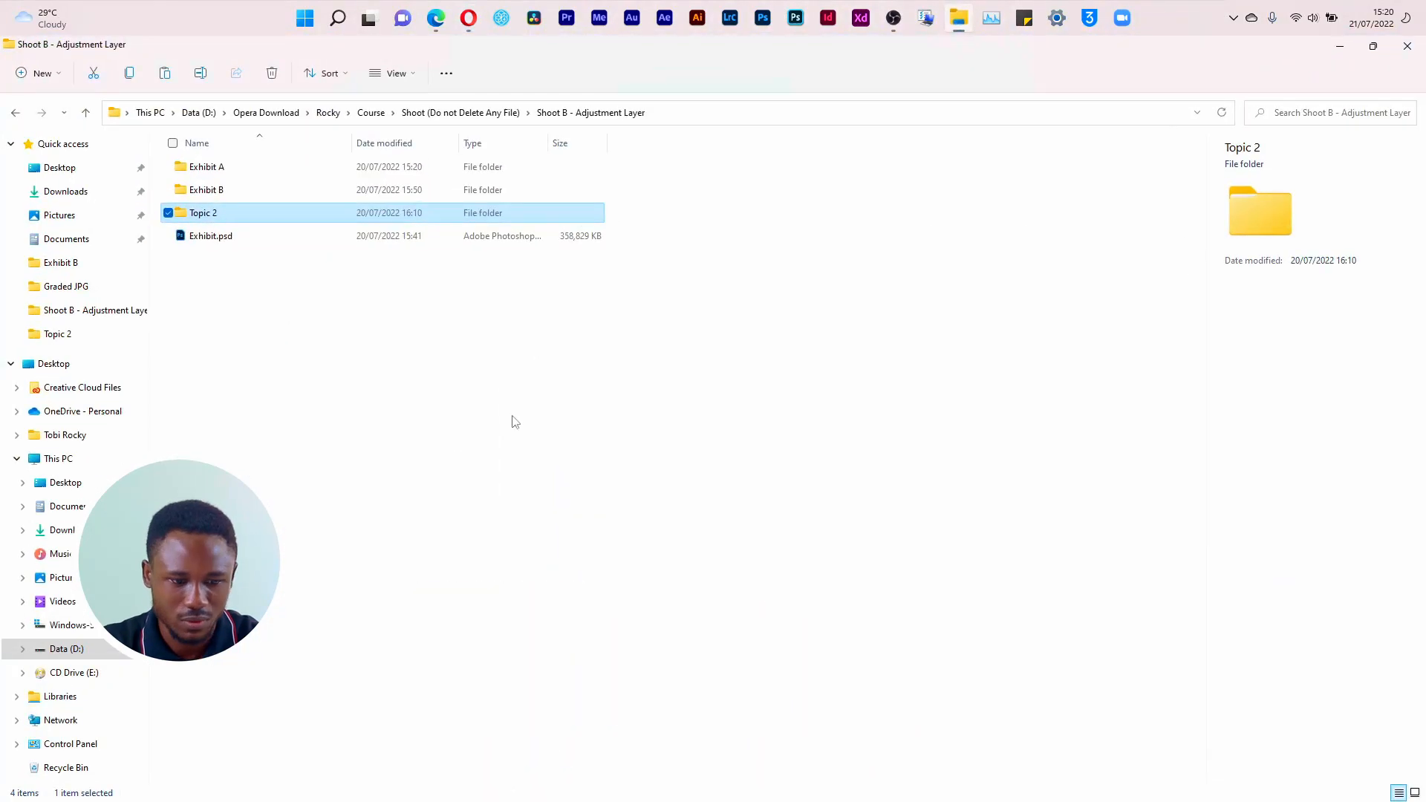
left_click(66, 648)
left_click(299, 328)
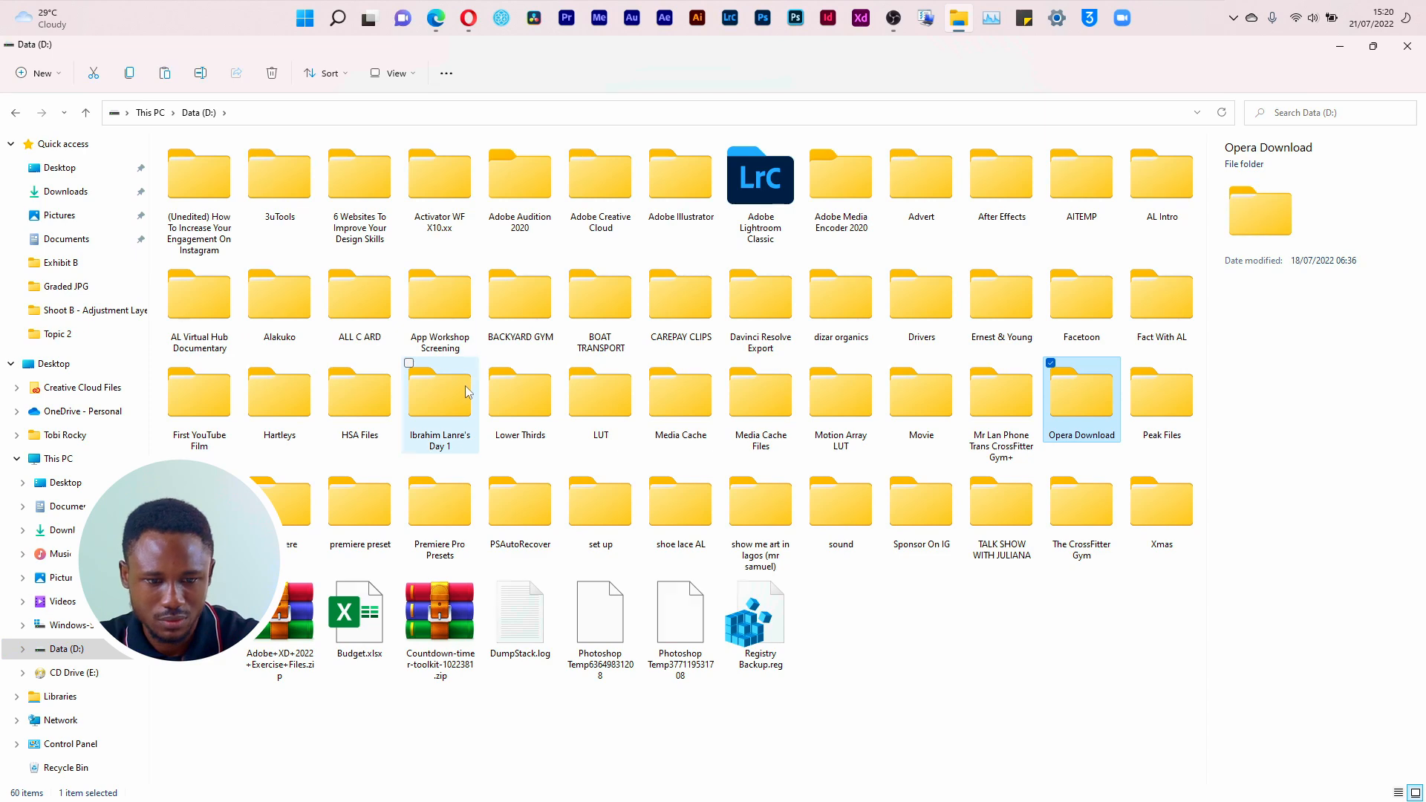
key("Return")
left_click(464, 277)
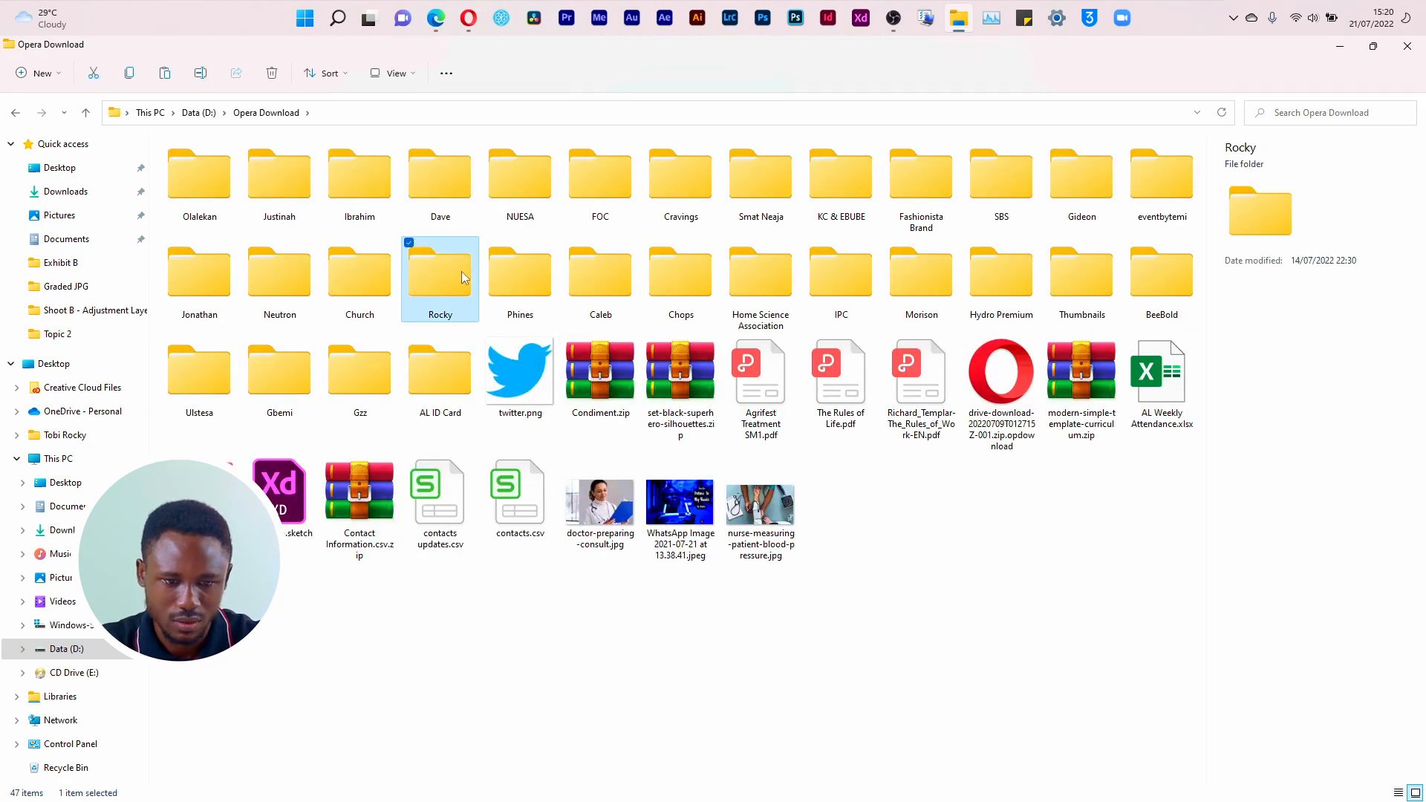
key("n")
key("n")
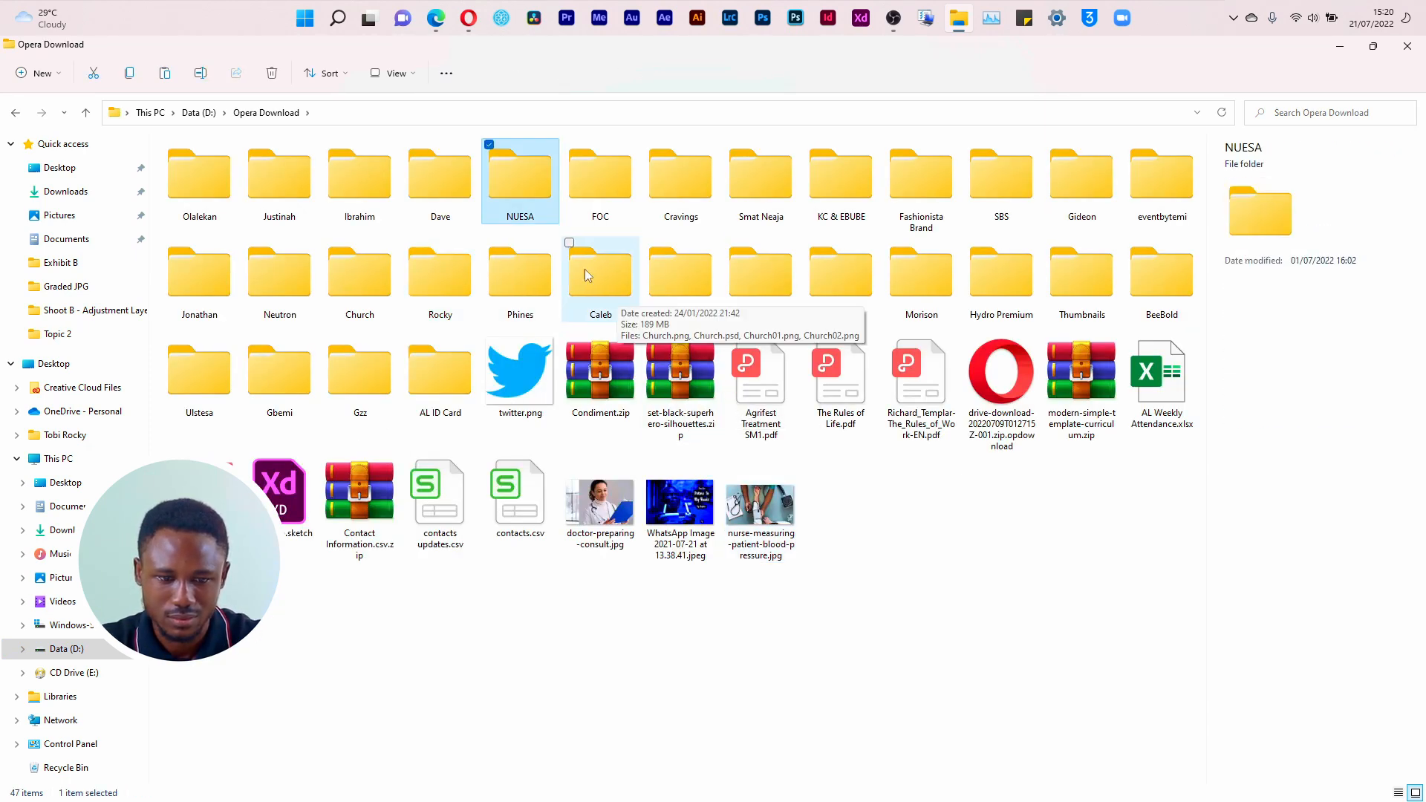
double_click(514, 188)
double_click(360, 179)
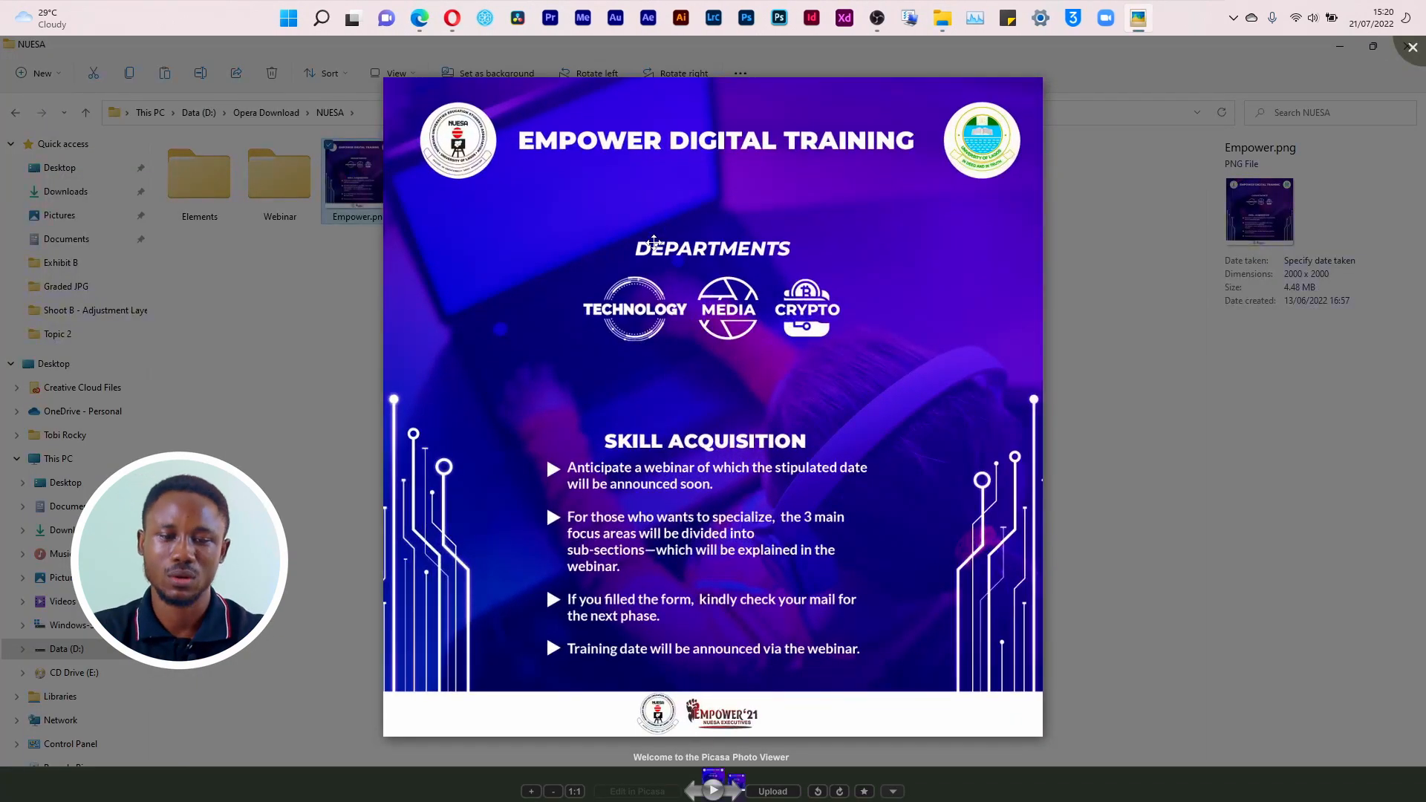
Step: Start Photoshop, return to the Empower.png preview to view it once more, and close the image viewer
left_click(747, 20)
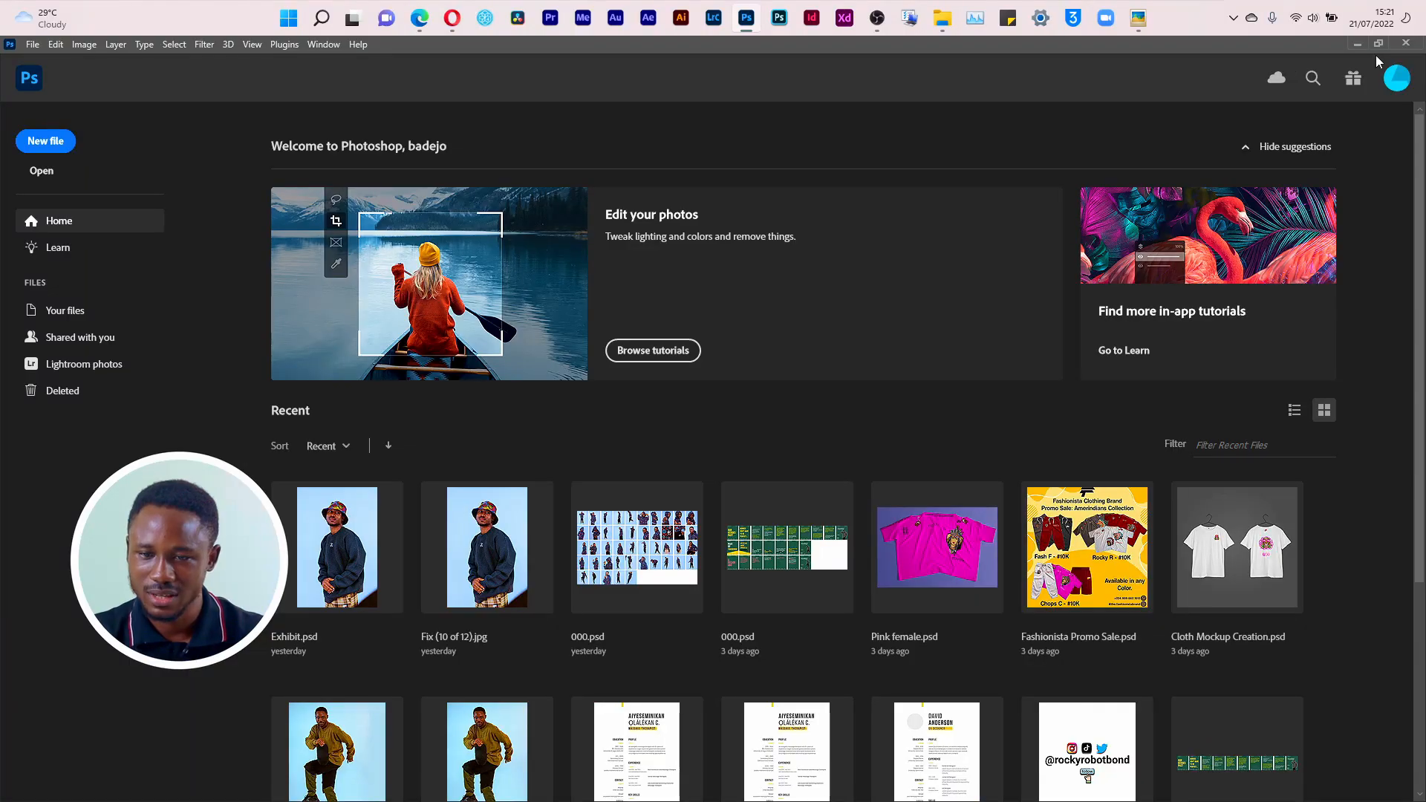
left_click(1358, 44)
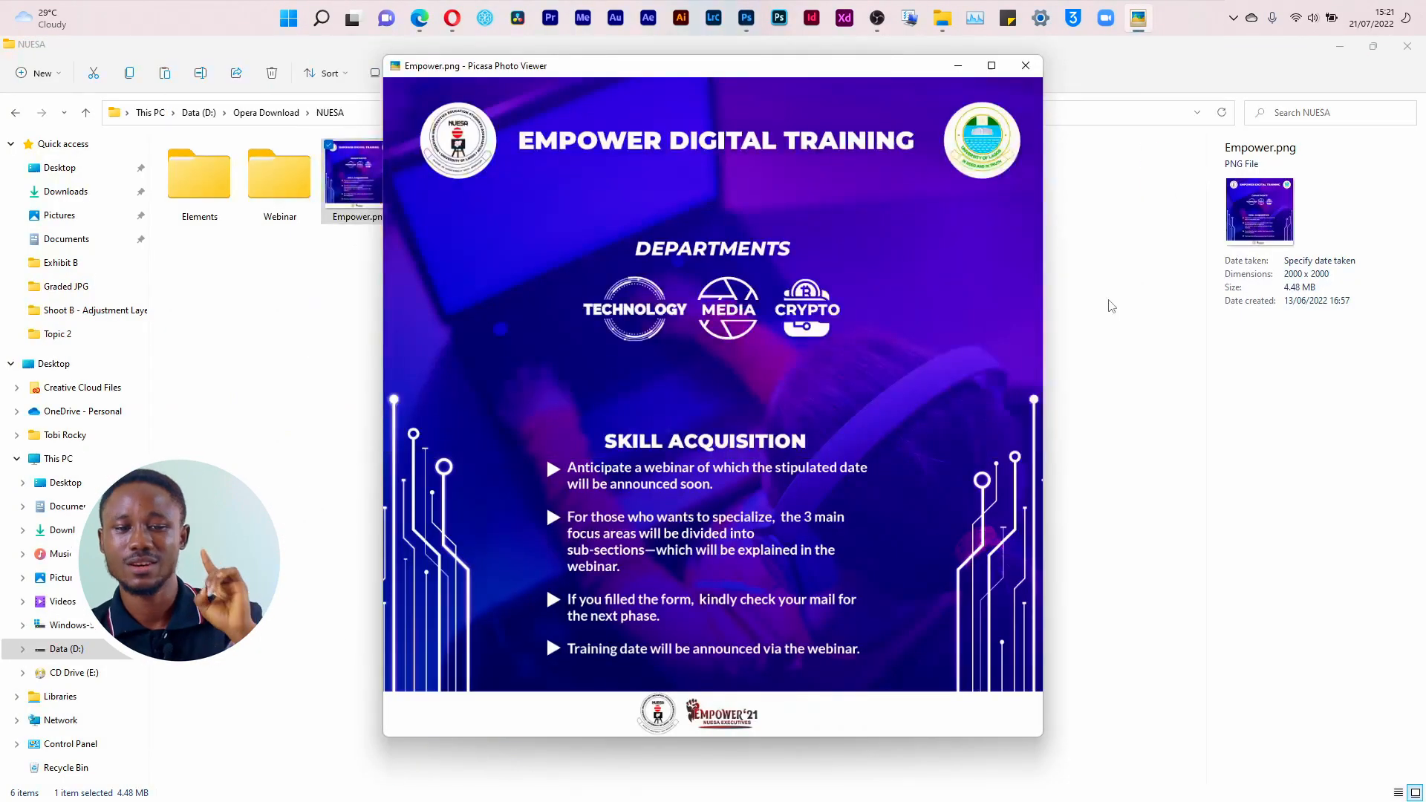
left_click(991, 66)
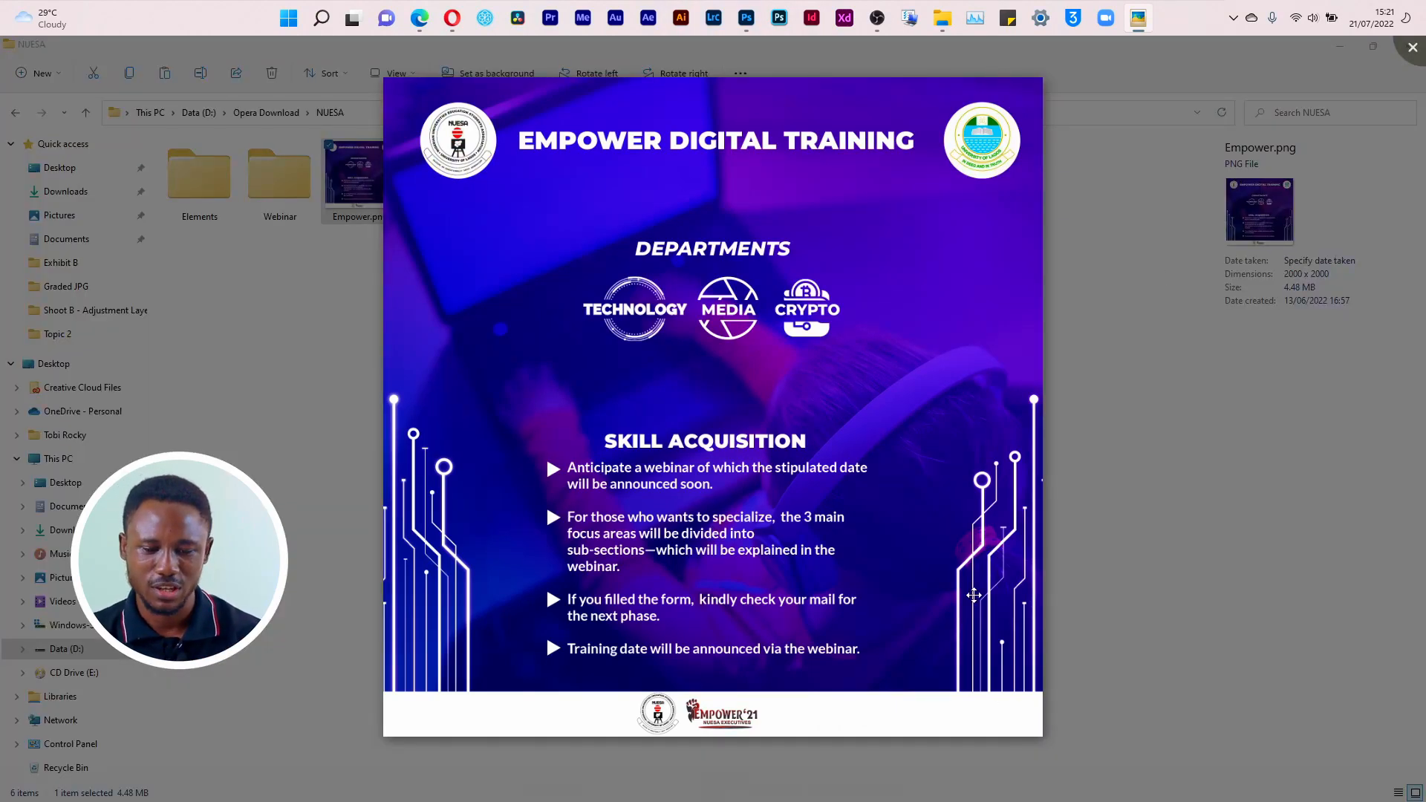
left_click(1411, 49)
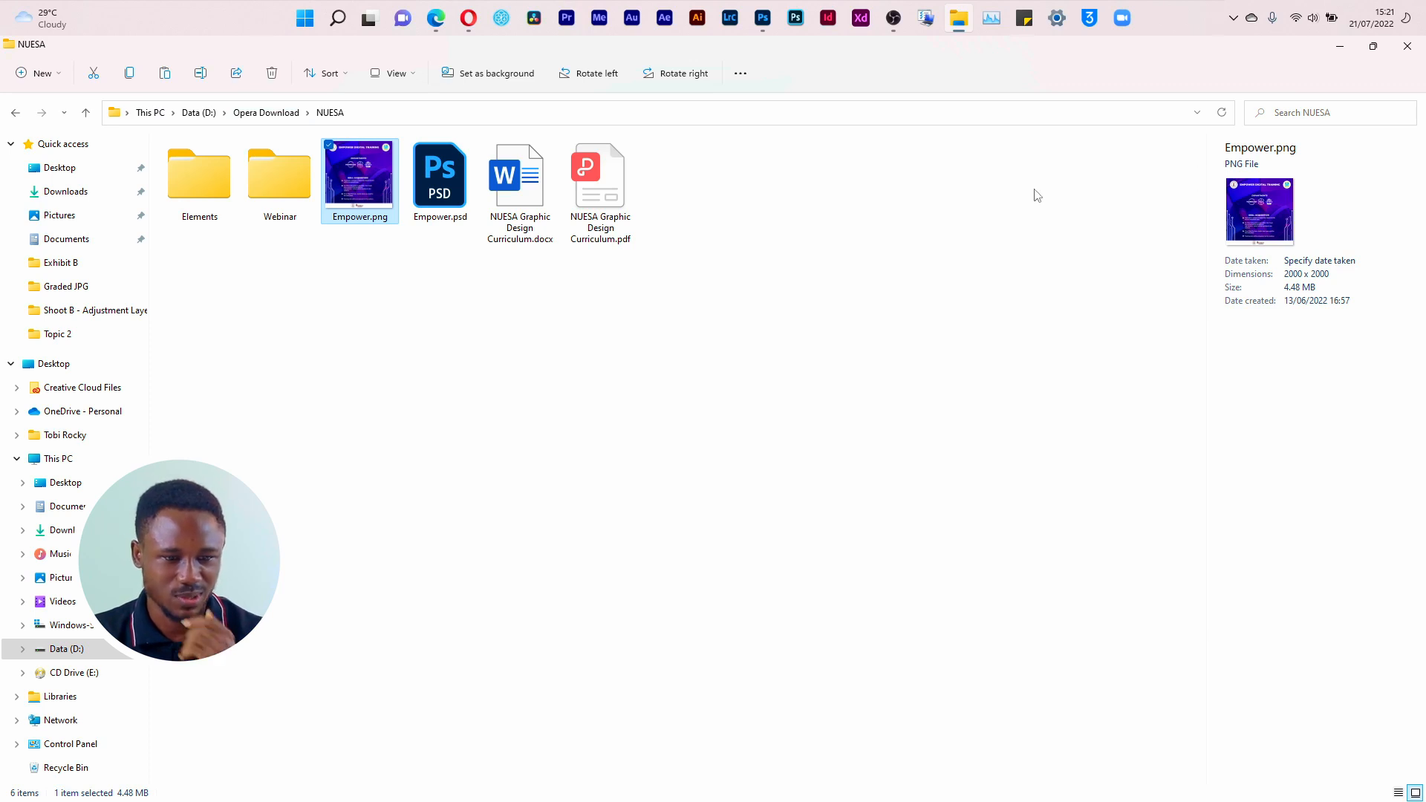
left_click(739, 75)
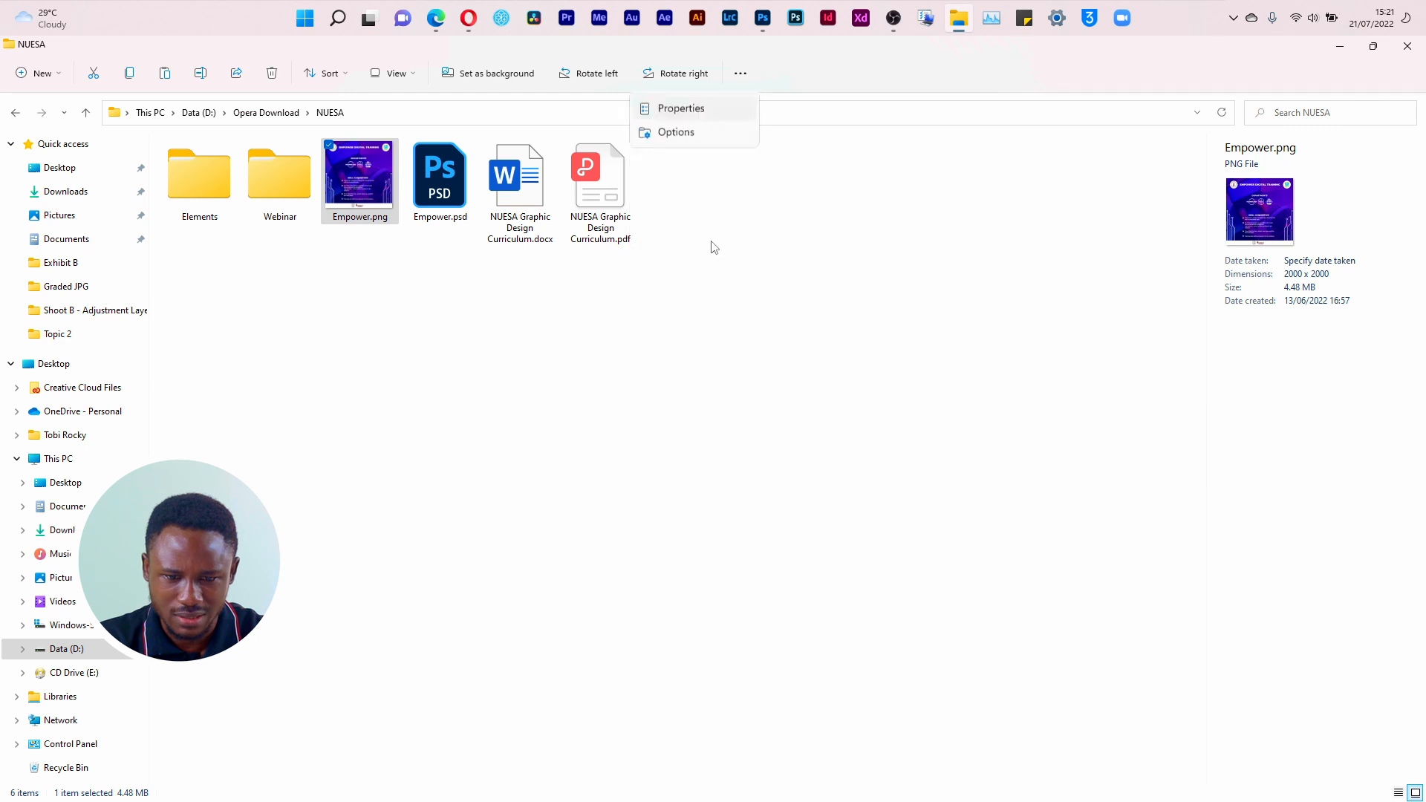
left_click(715, 238)
left_click(965, 253)
left_click(740, 73)
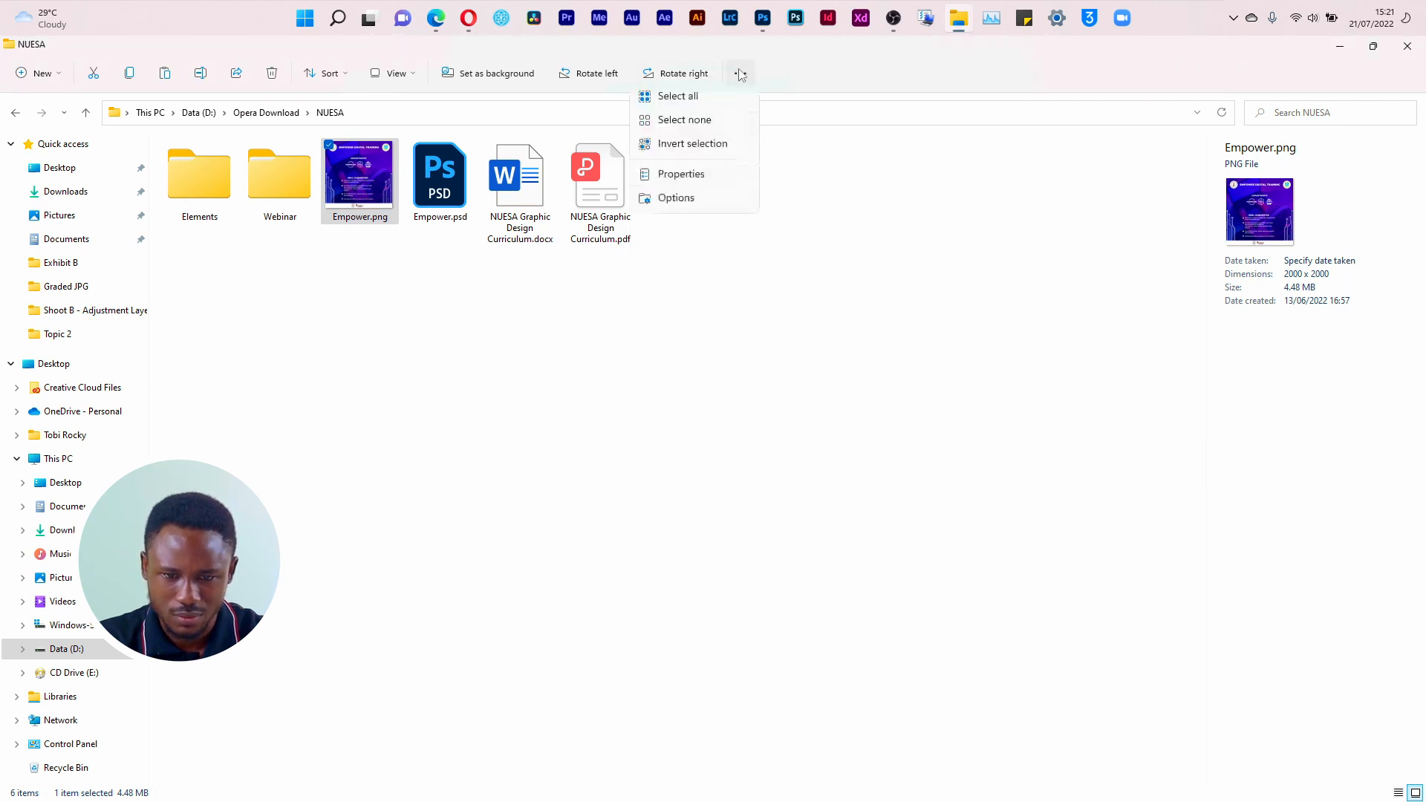
left_click(715, 267)
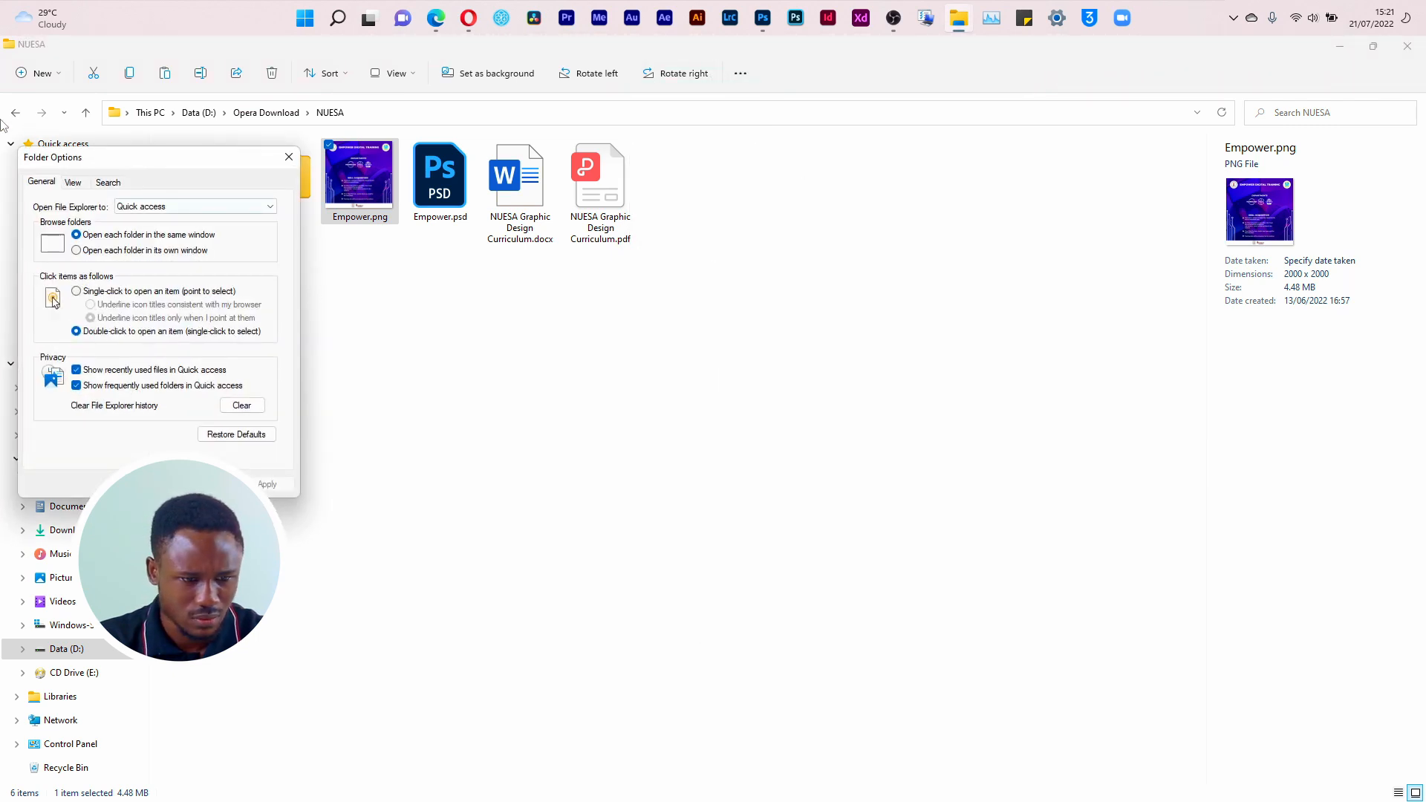
left_click(289, 157)
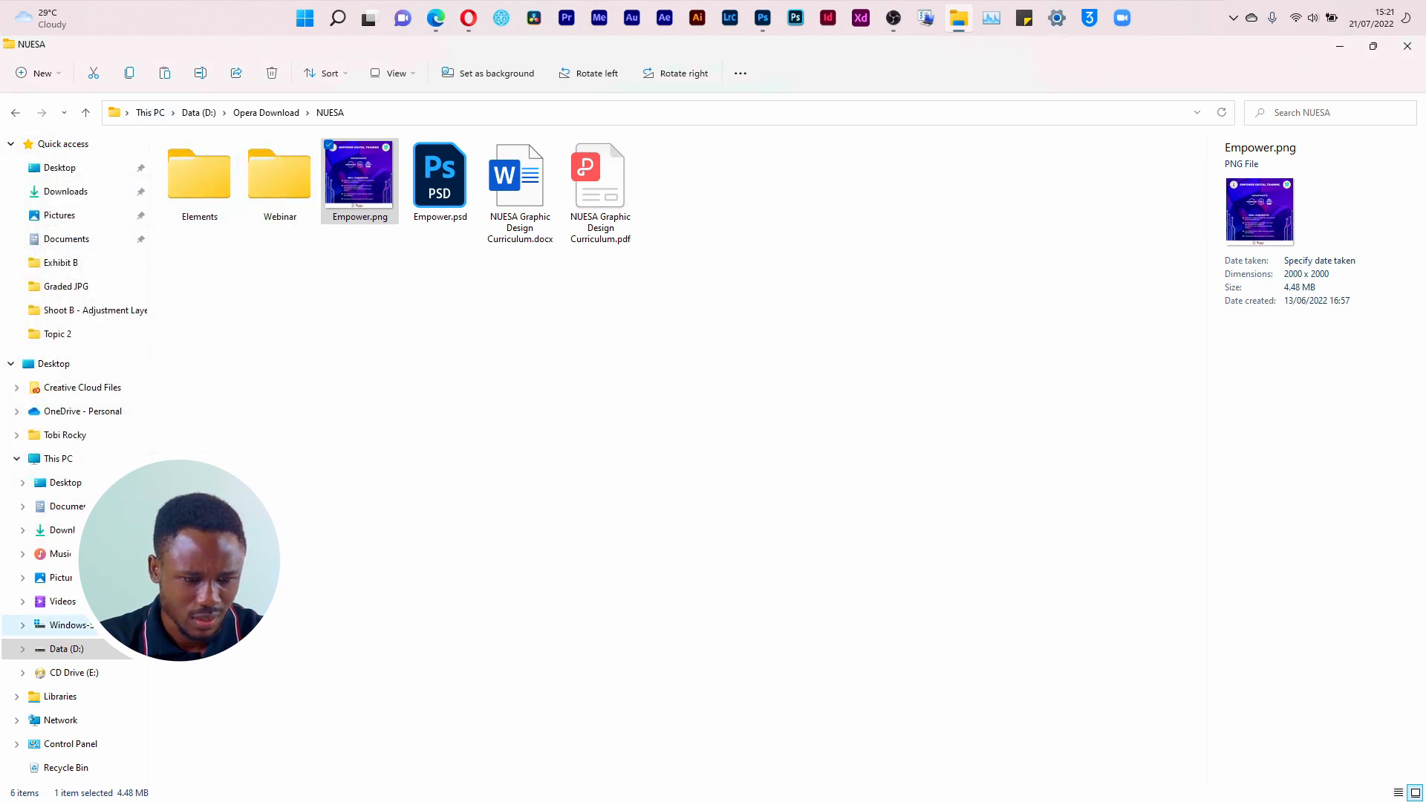
left_click(68, 460)
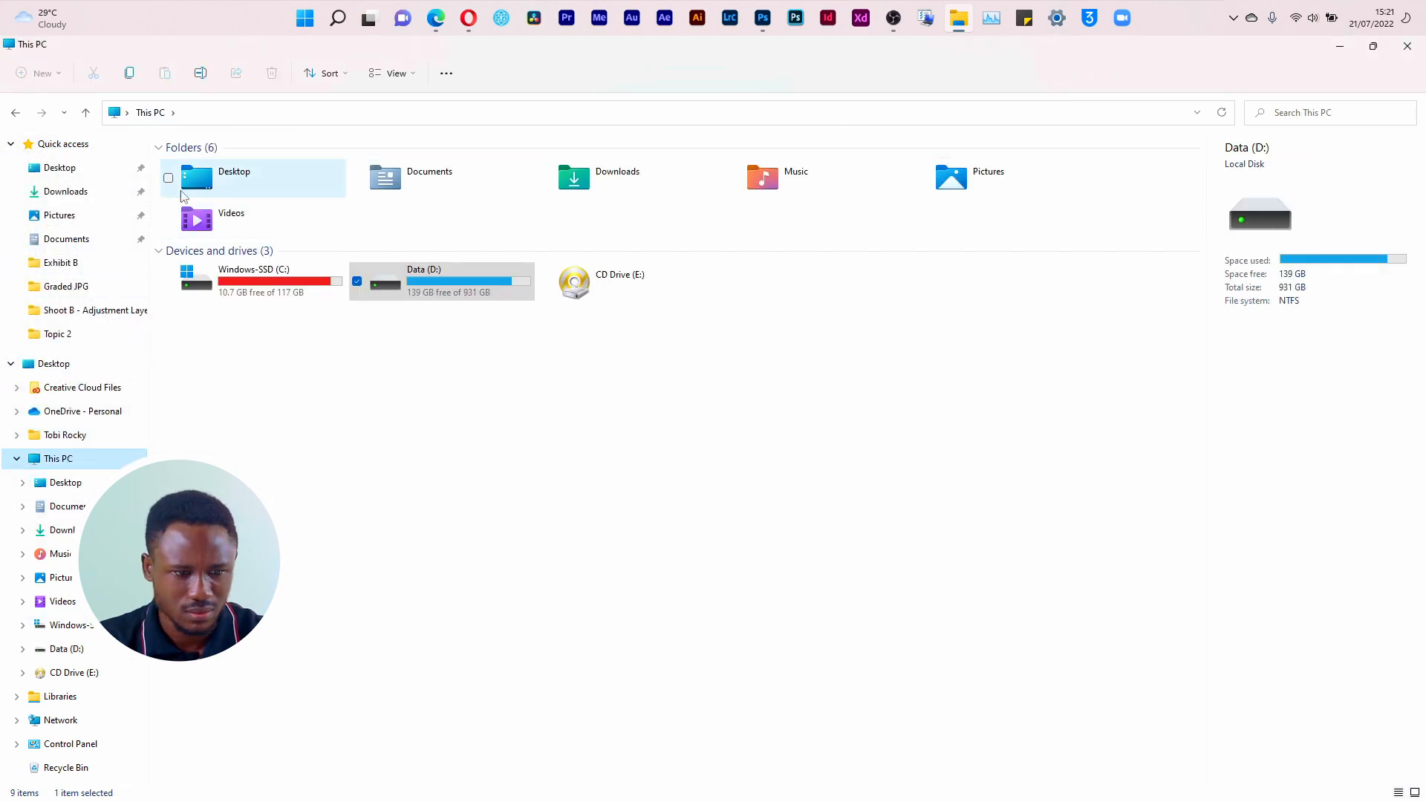
left_click(328, 81)
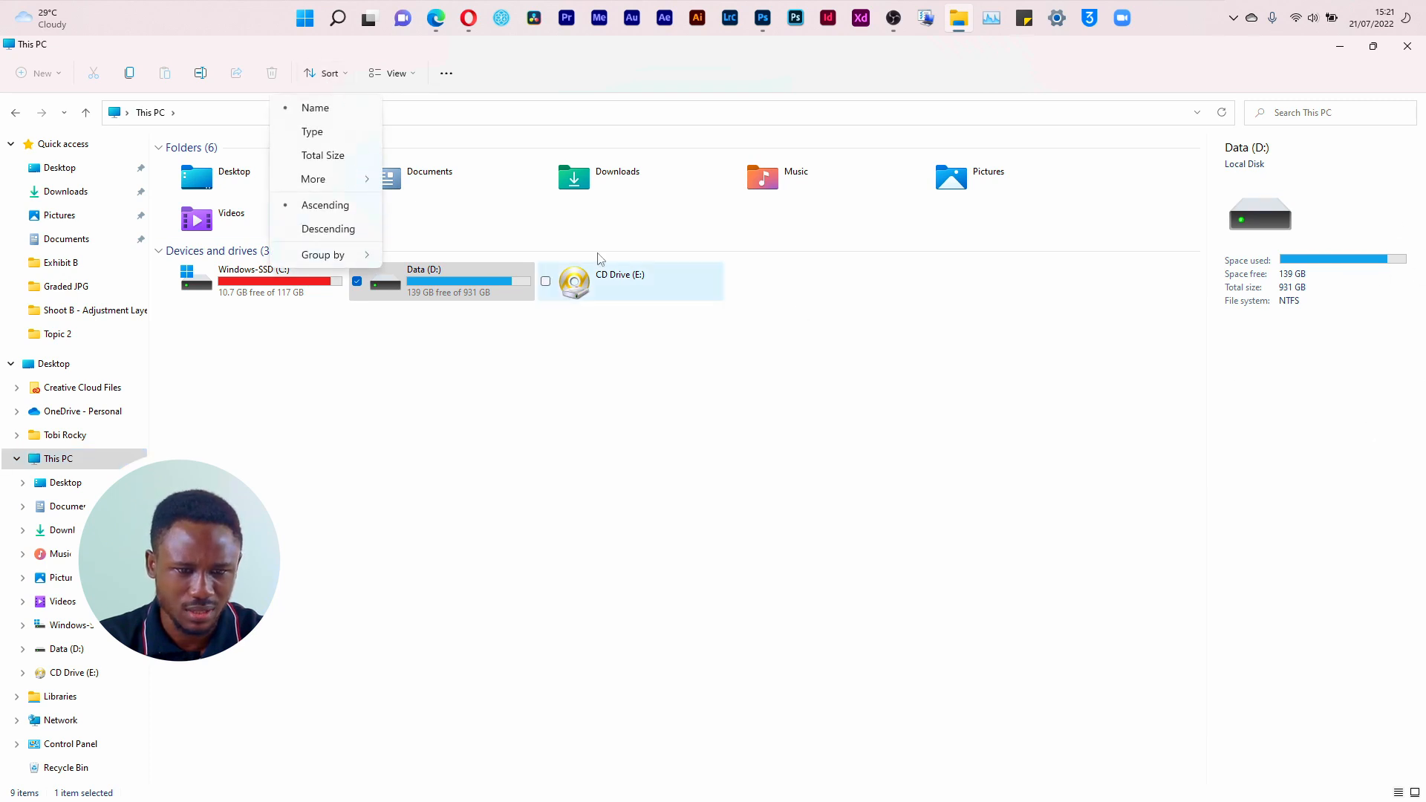
left_click(392, 73)
mouse_move(422, 327)
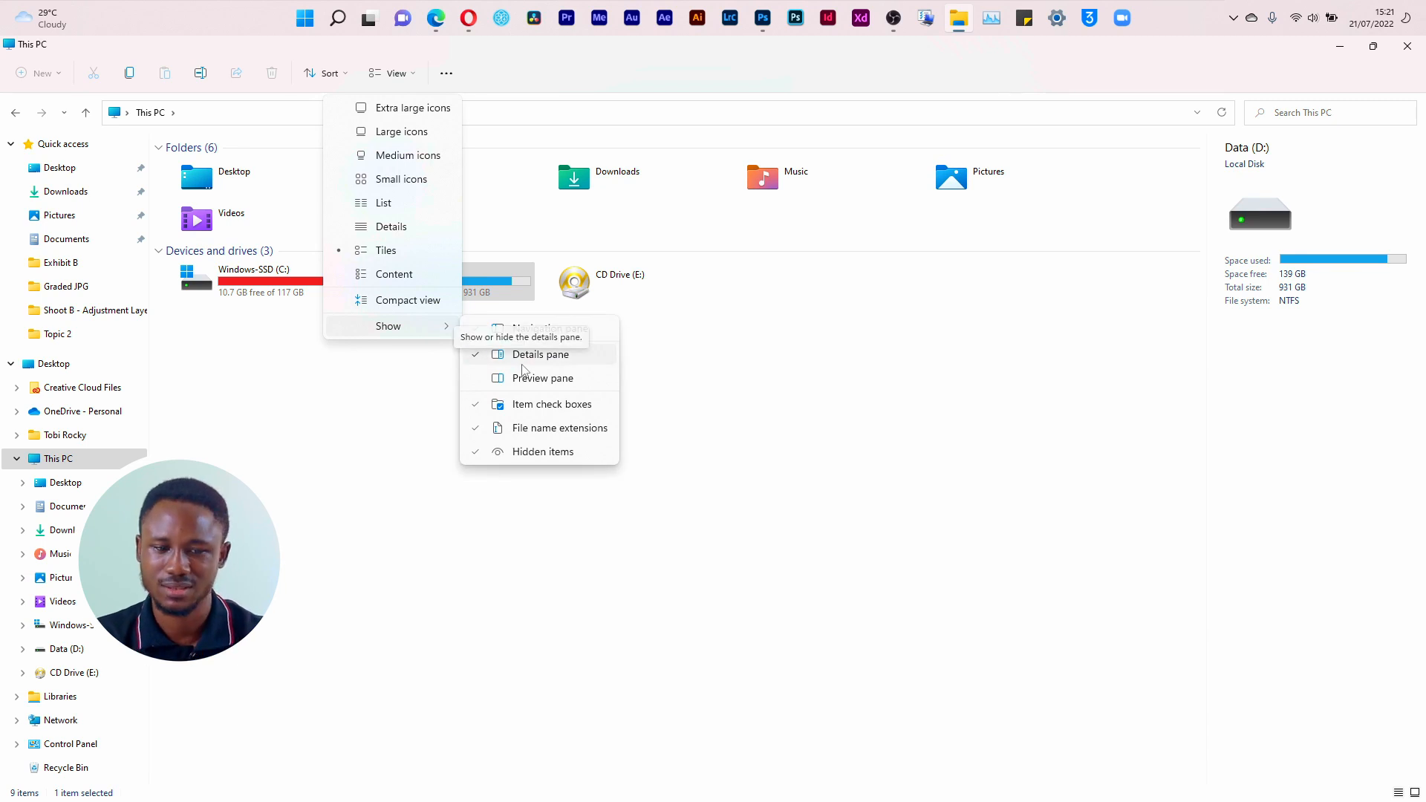
left_click(801, 476)
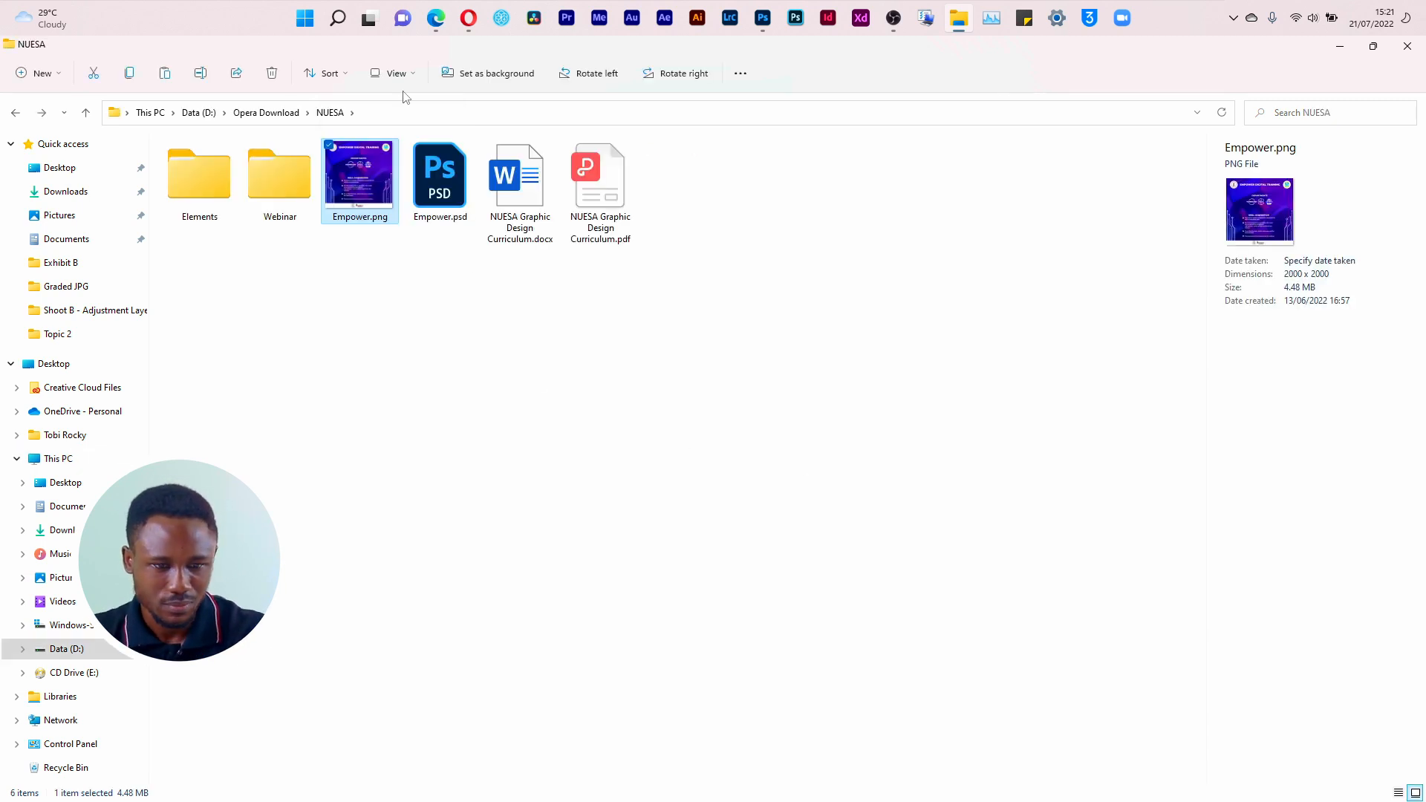
Step: Hide and show the details pane in the NUESA folder, and check Empower.png's dimensions there
left_click(393, 73)
mouse_move(422, 327)
left_click(528, 355)
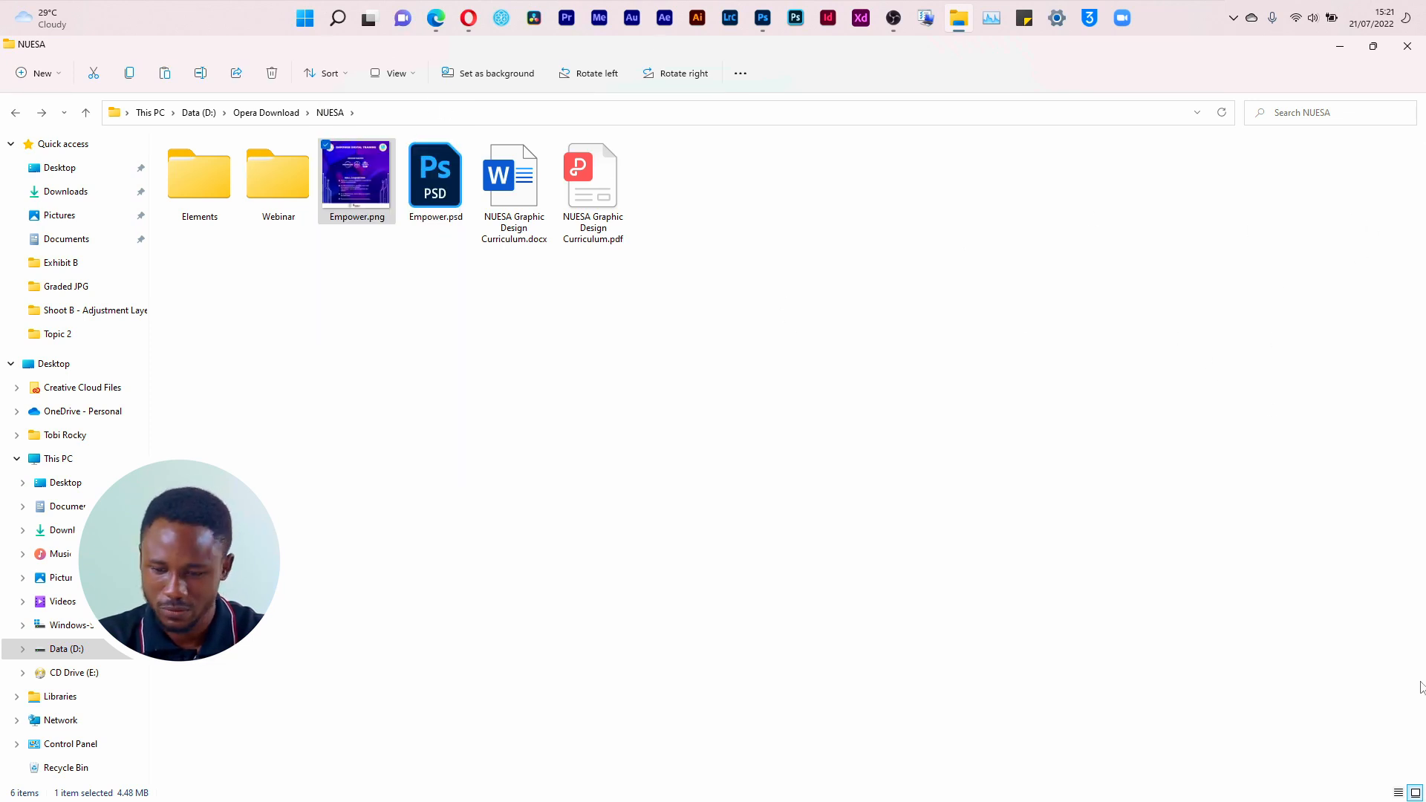
left_click(395, 73)
mouse_move(431, 325)
left_click(578, 355)
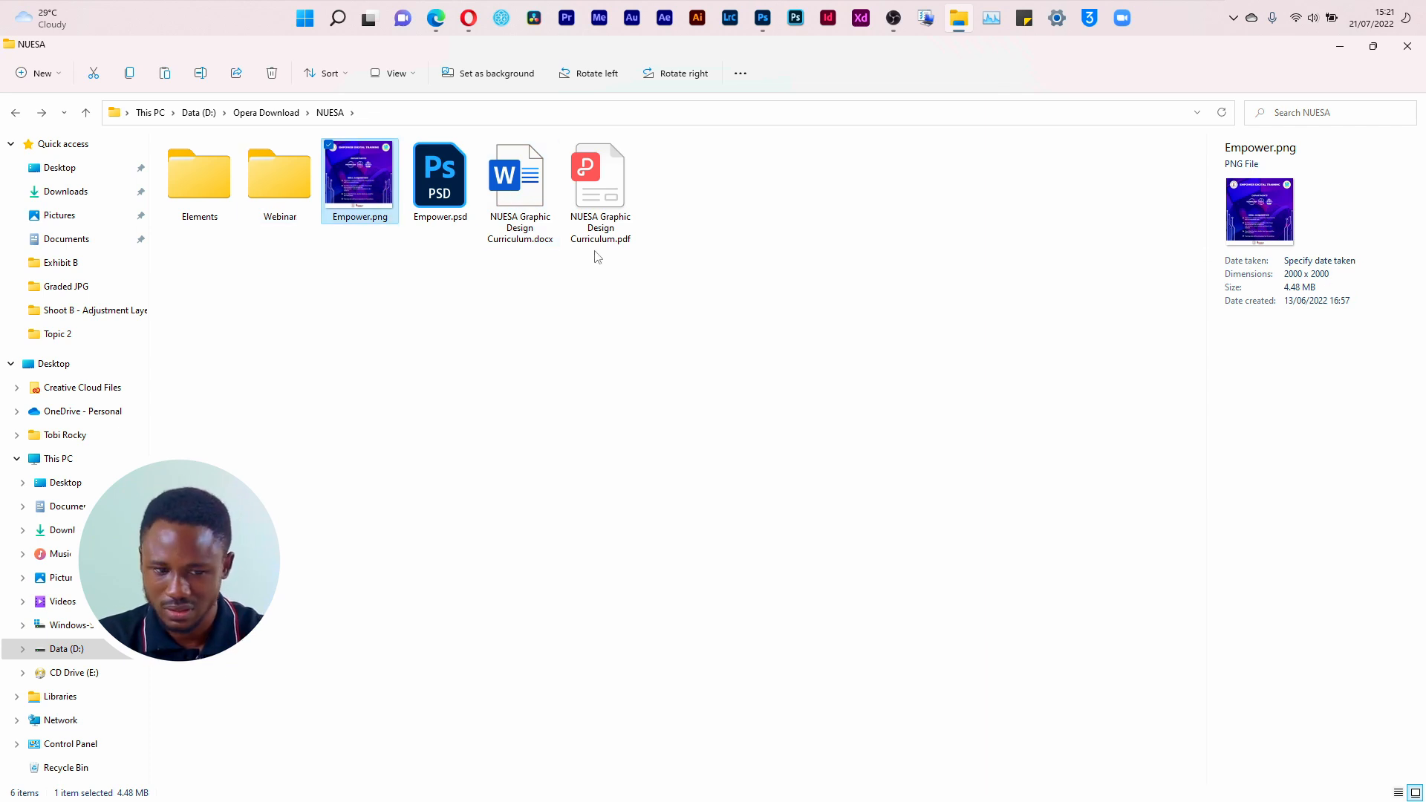
left_click(273, 188)
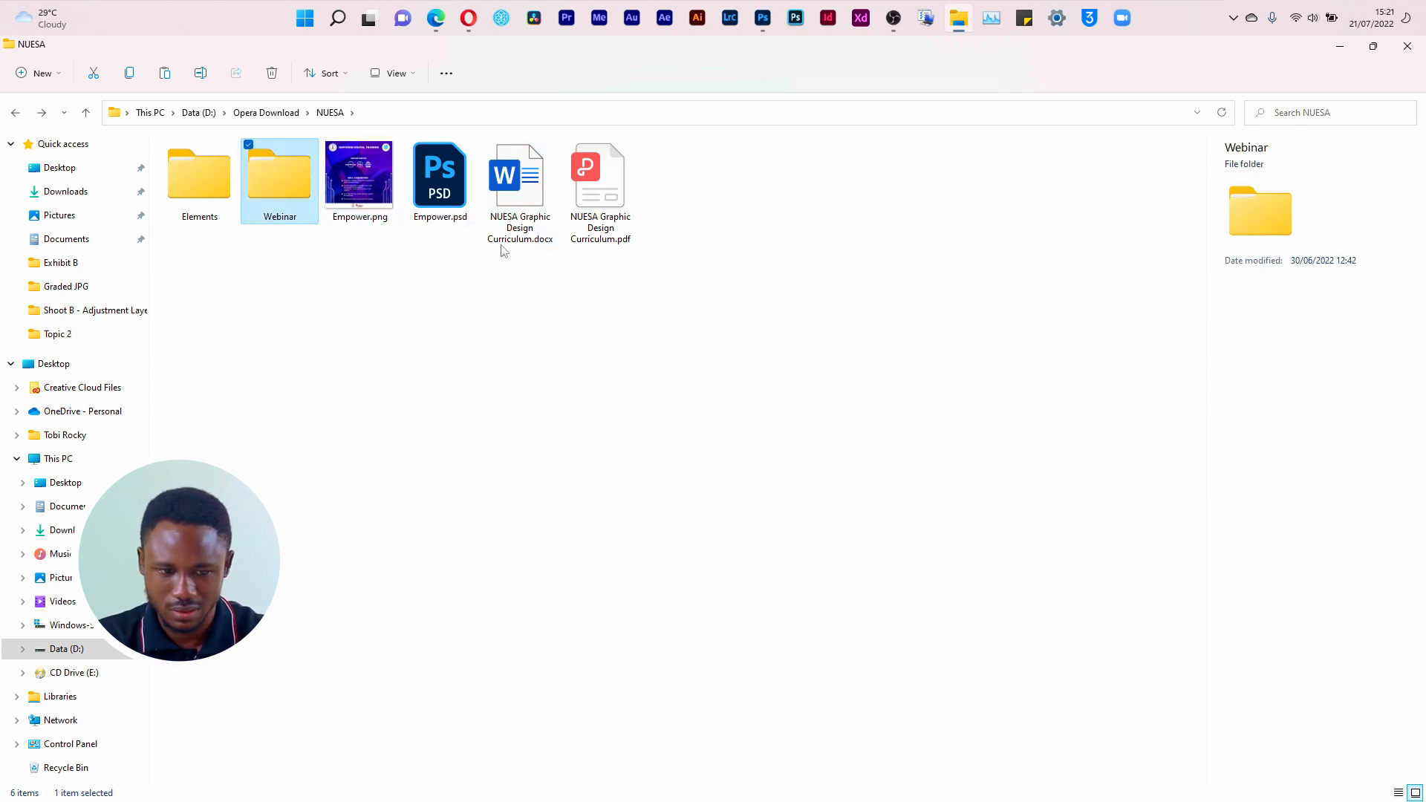
key("Right")
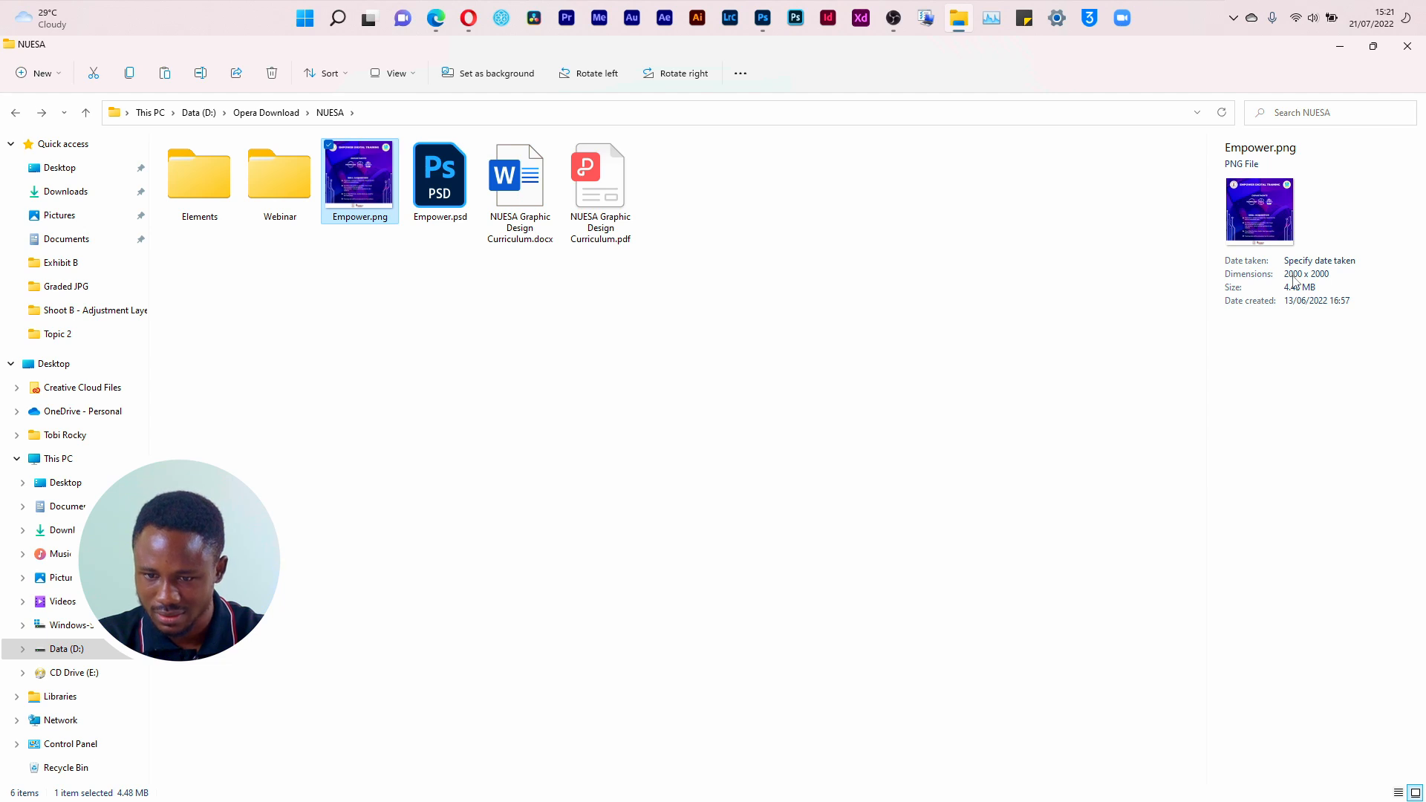
Step: Switch to Photoshop and set up a new document with a width and height of 2000 pixels
left_click(765, 20)
key("ctrl+n")
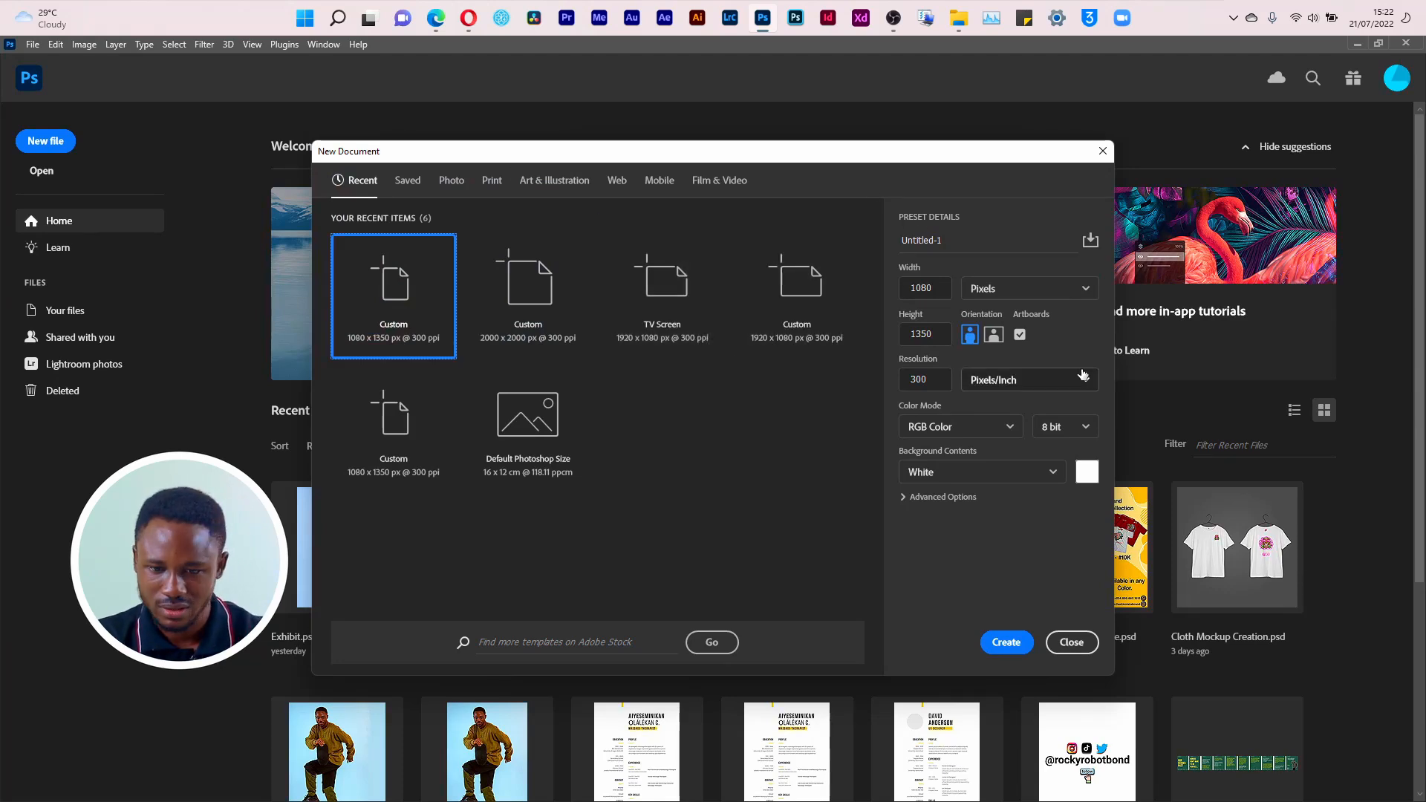
left_click(943, 293)
left_click_drag(907, 295, 862, 292)
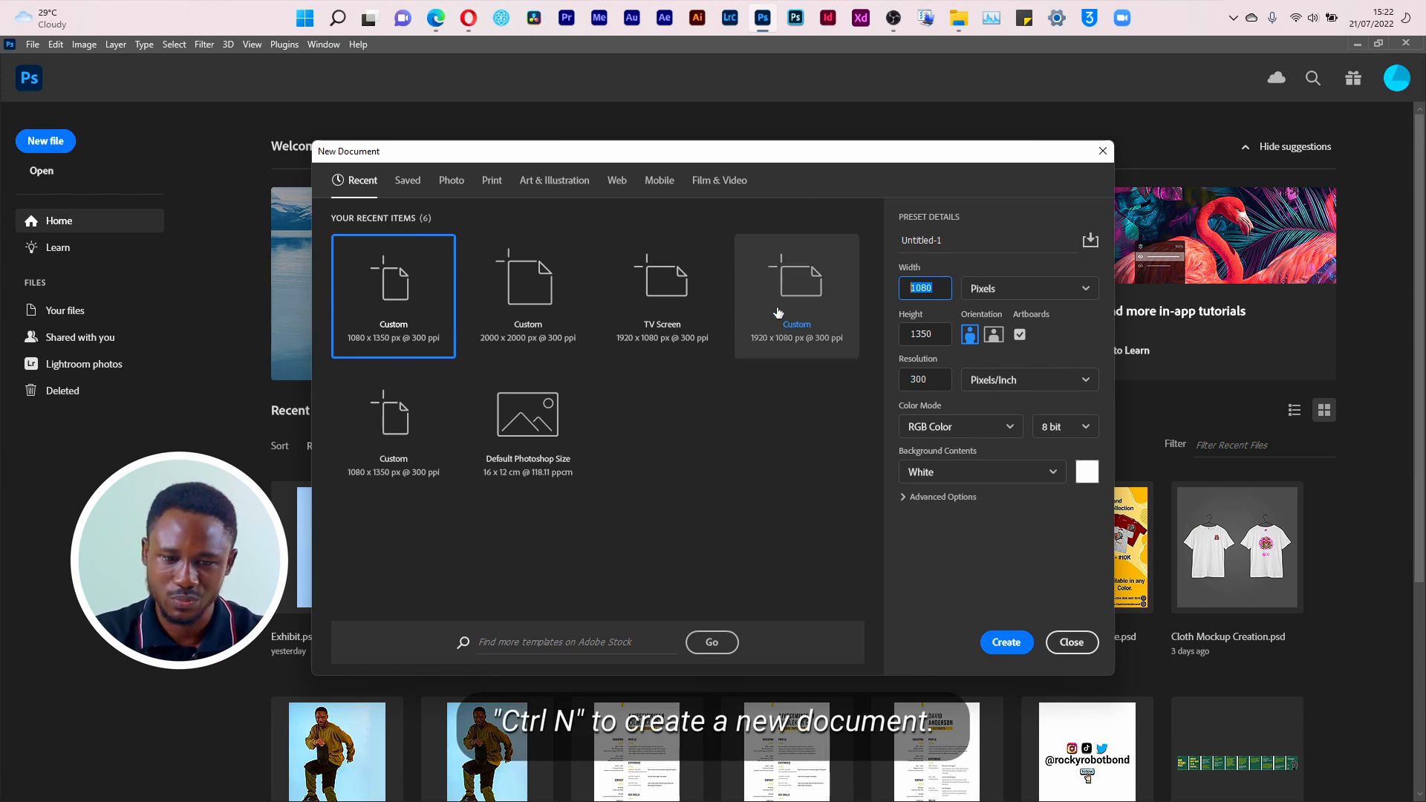
type("2000")
key("Tab")
type("200")
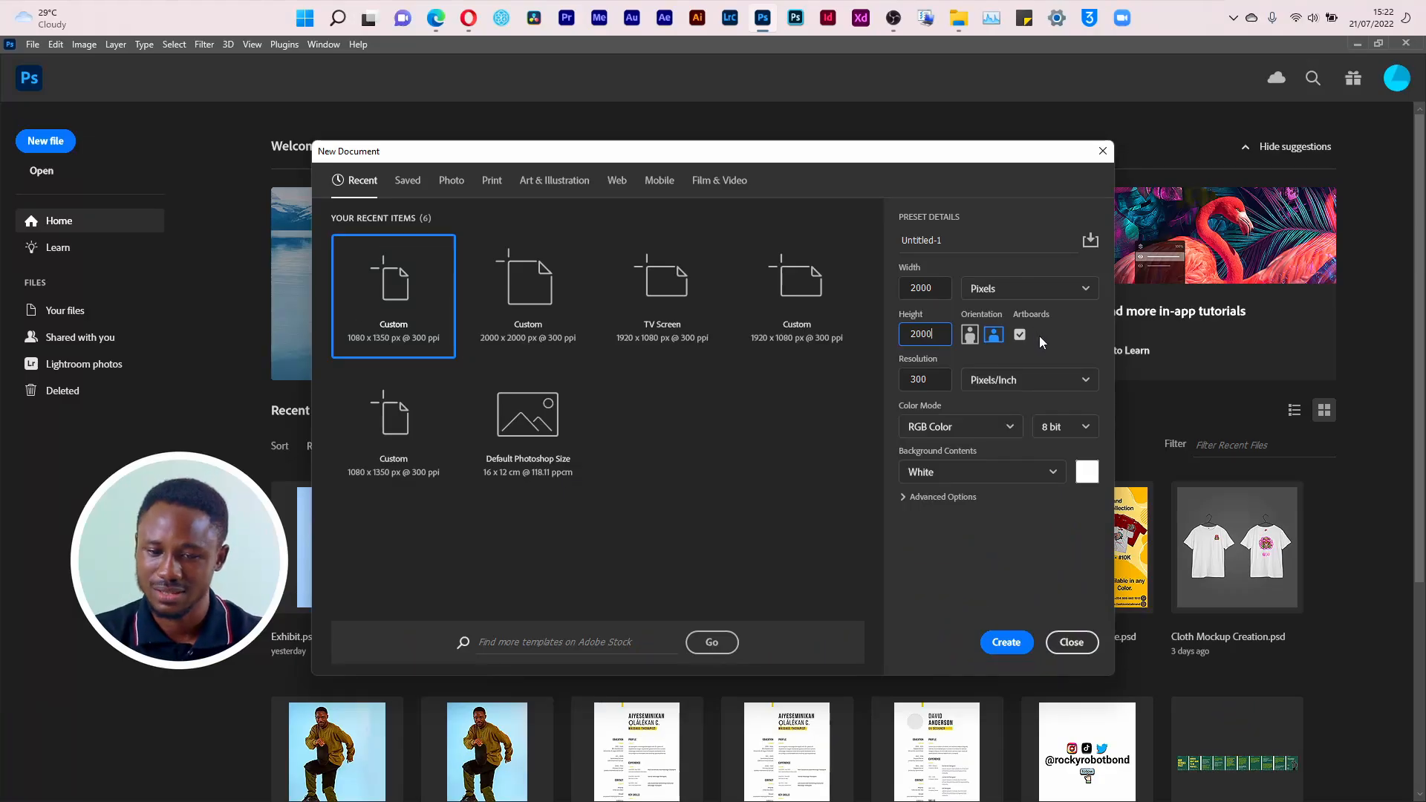
Step: Switch to Instagram in Opera, close the Empower Digital Training post and open the rockyrobotwrites profile
left_click(469, 18)
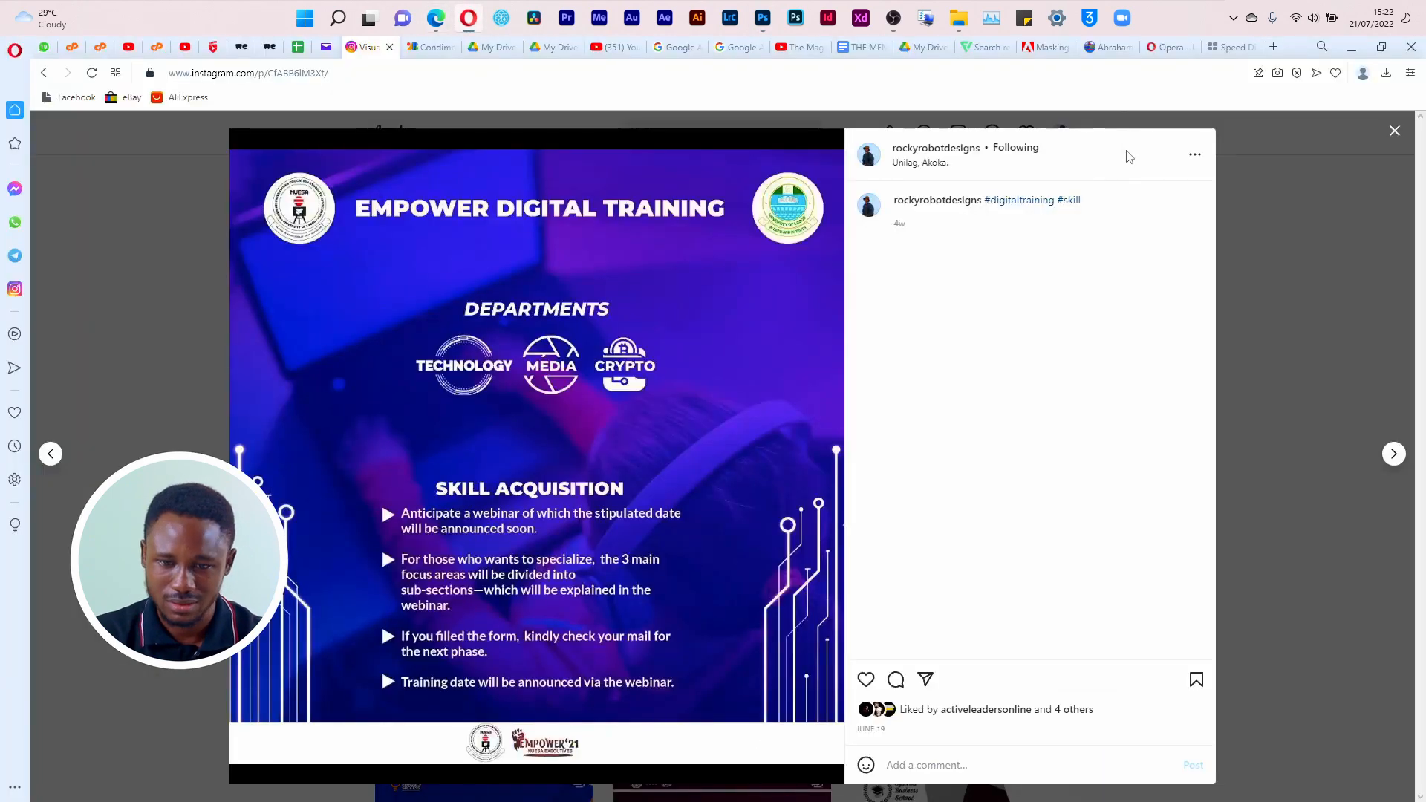
left_click(1394, 135)
left_click(719, 141)
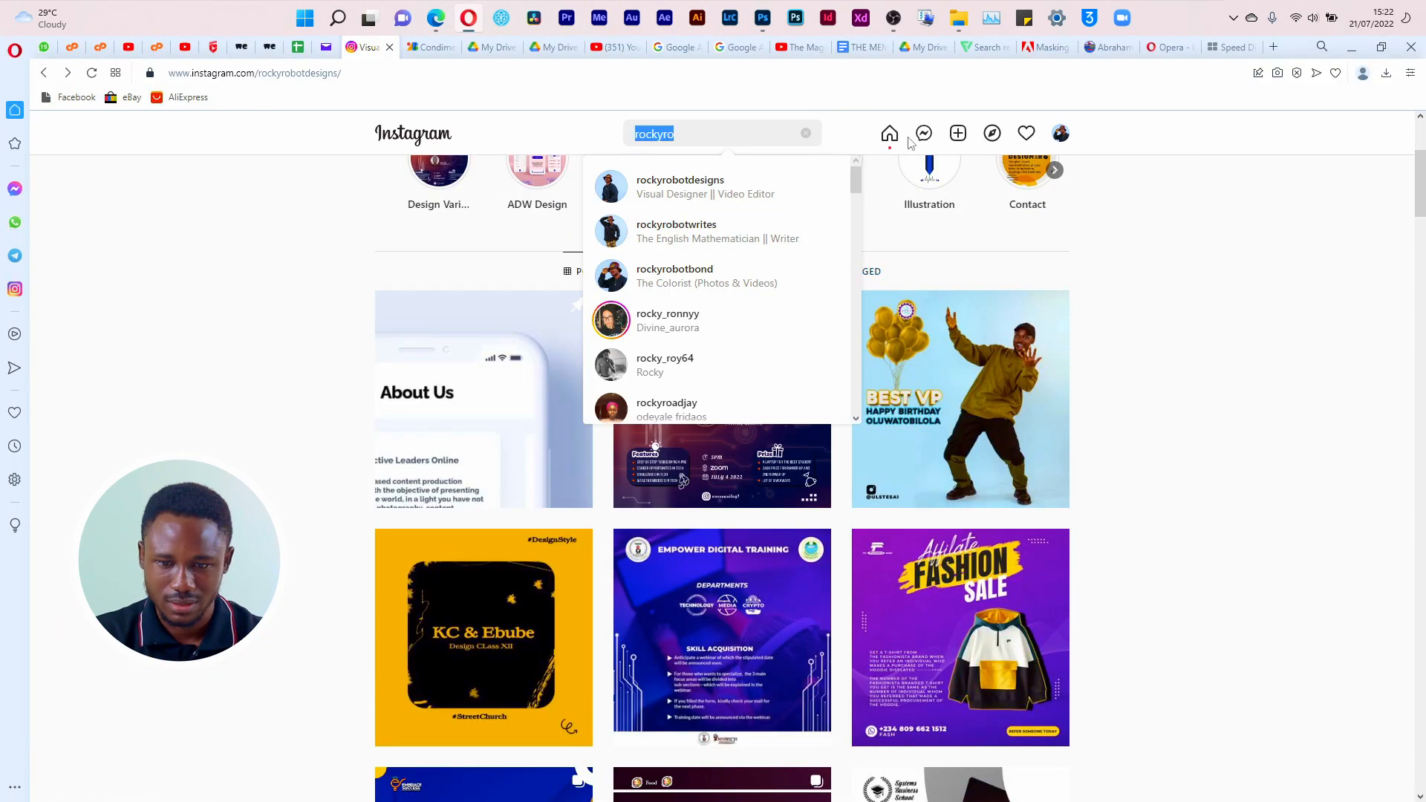
left_click(711, 229)
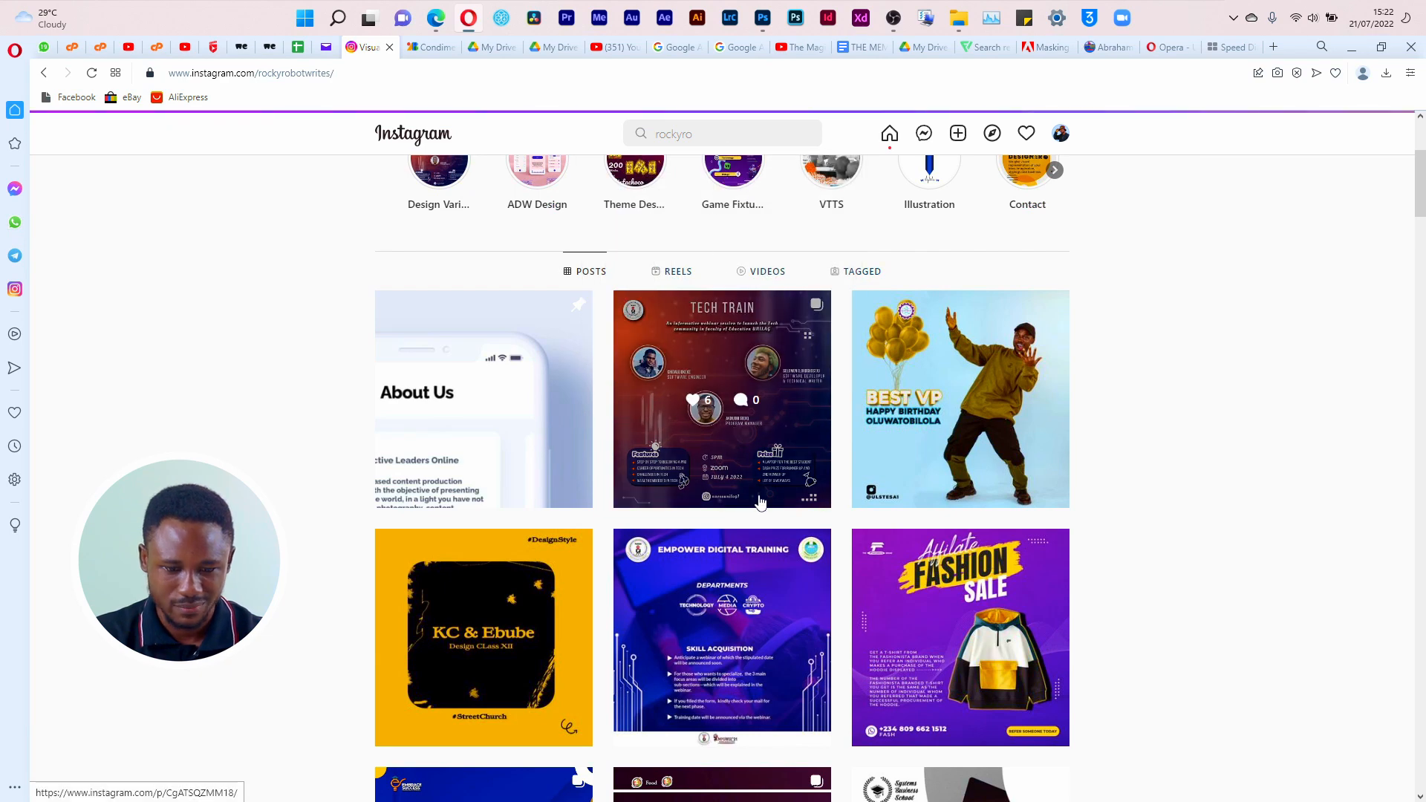
Step: View the "A Decade Ago" carousel post through to its last slide and close it
left_click(526, 706)
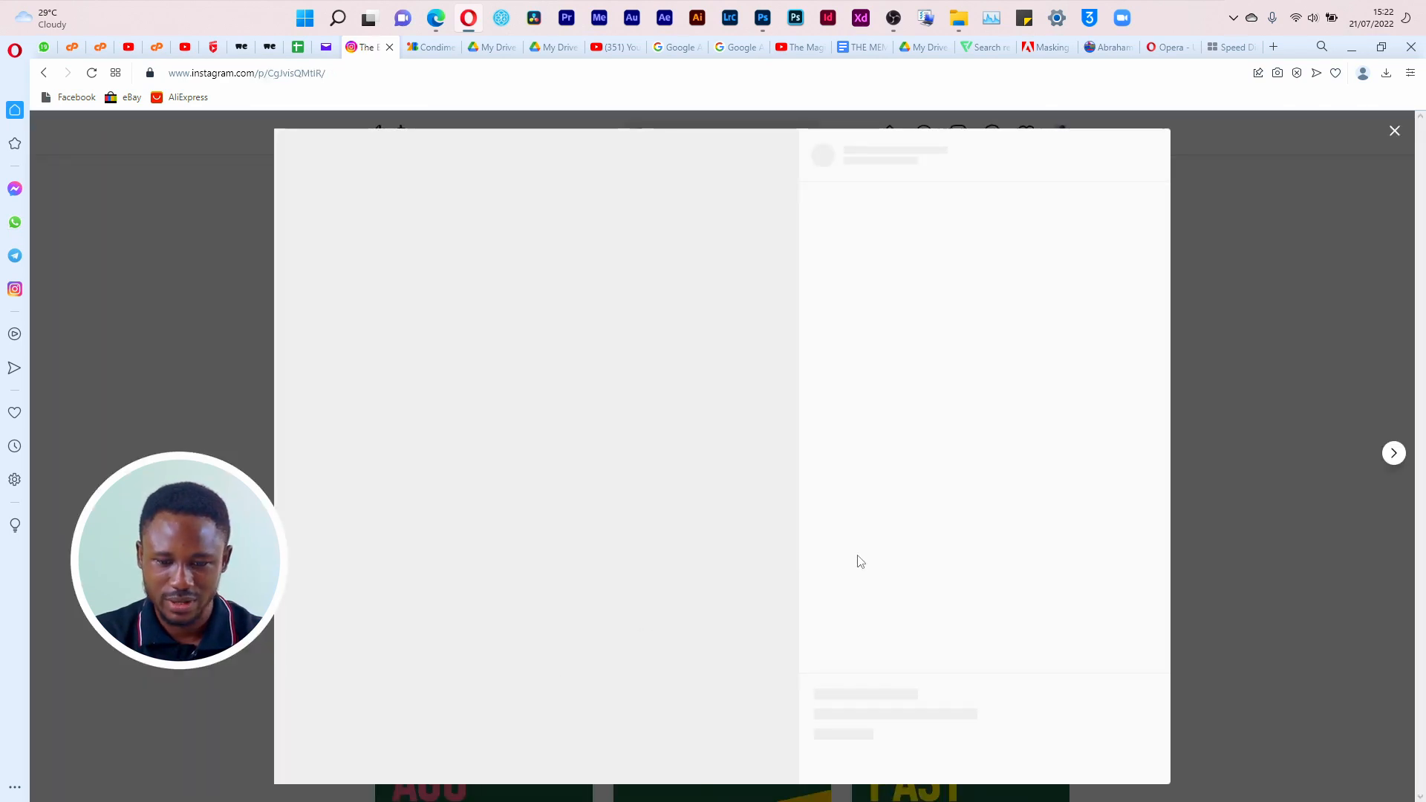
left_click(765, 455)
left_click(765, 456)
left_click(765, 455)
left_click(765, 456)
left_click(765, 456)
left_click(765, 456)
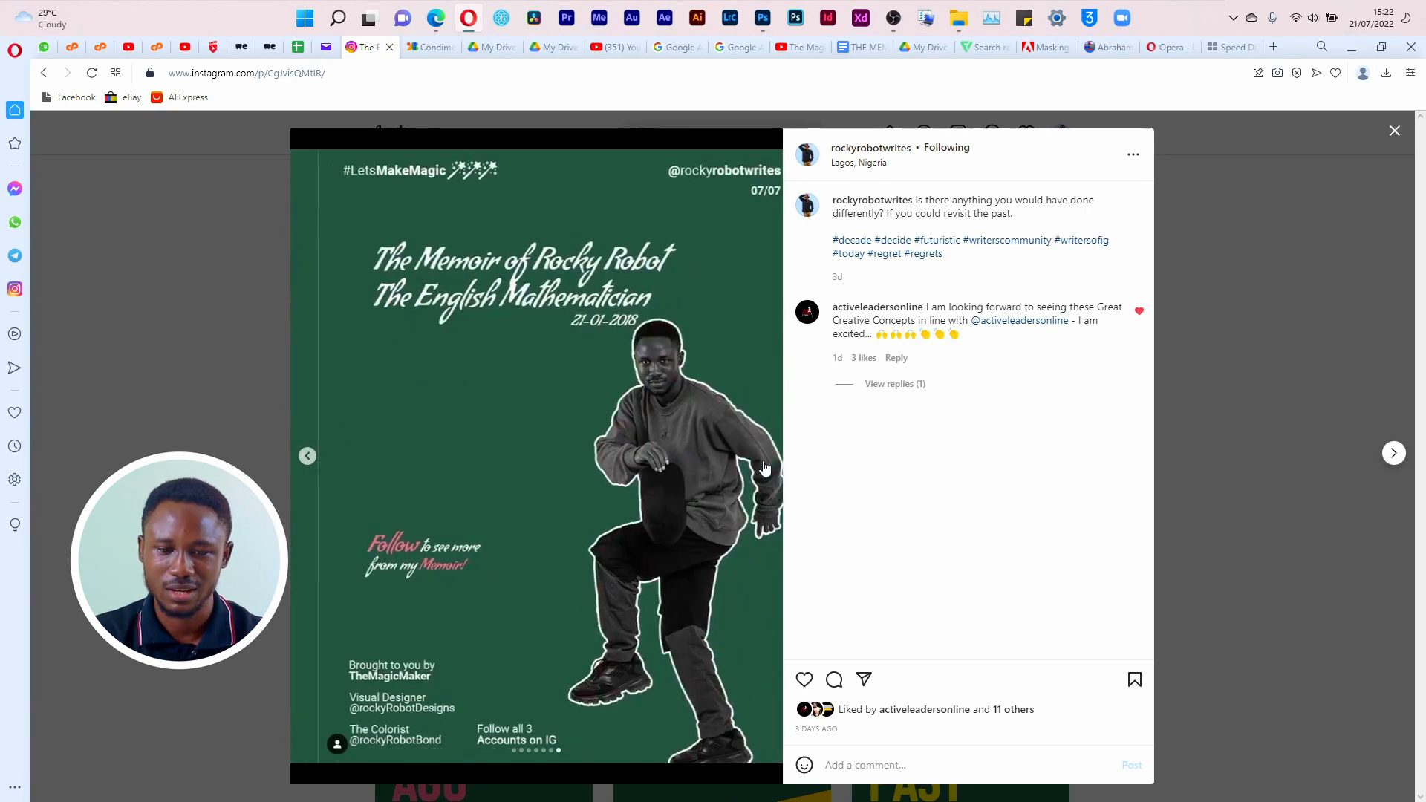
left_click(1395, 131)
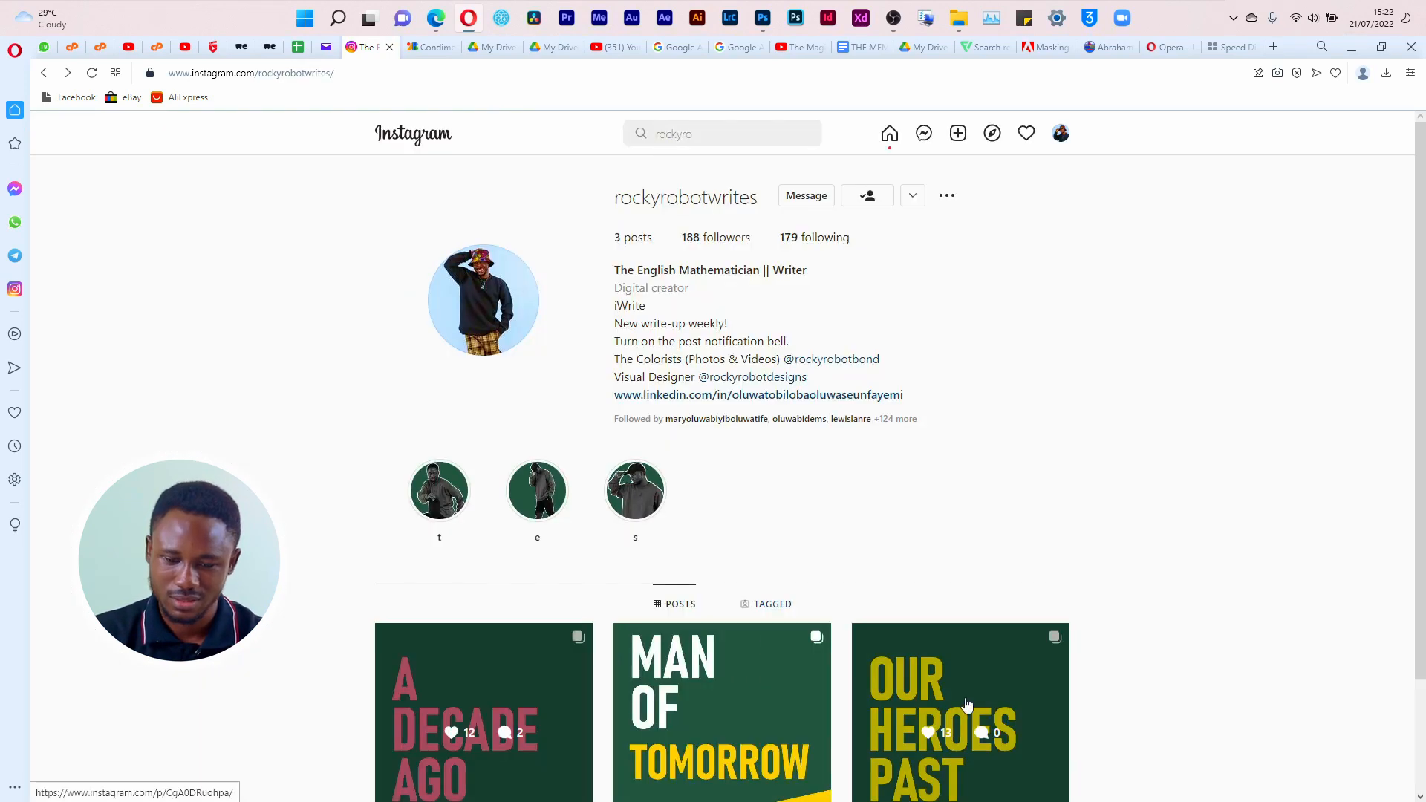
Step: Open the "Our Heroes Past" carousel post, look through its slides and close it
left_click(873, 639)
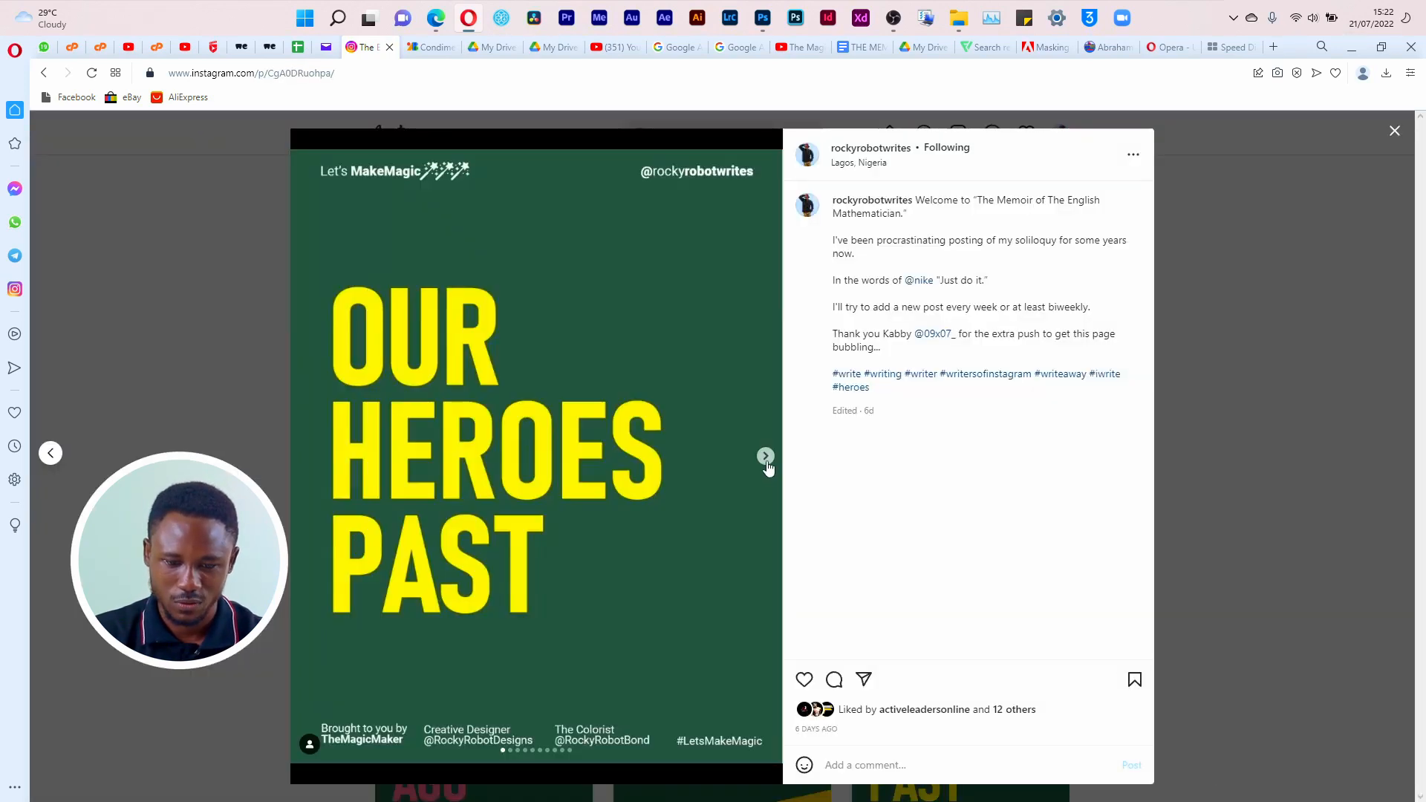
left_click(765, 456)
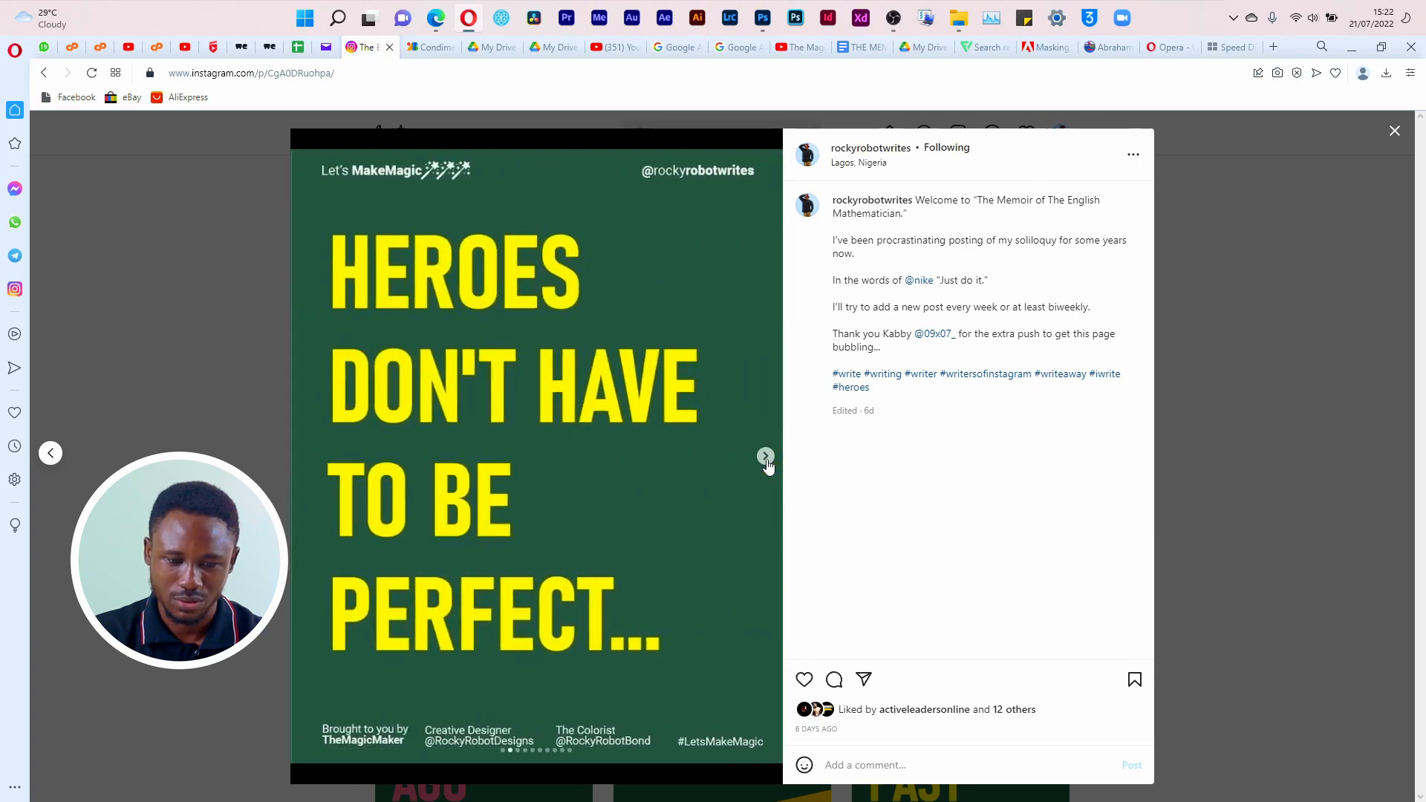
left_click(765, 456)
left_click(766, 457)
left_click(766, 457)
left_click(766, 457)
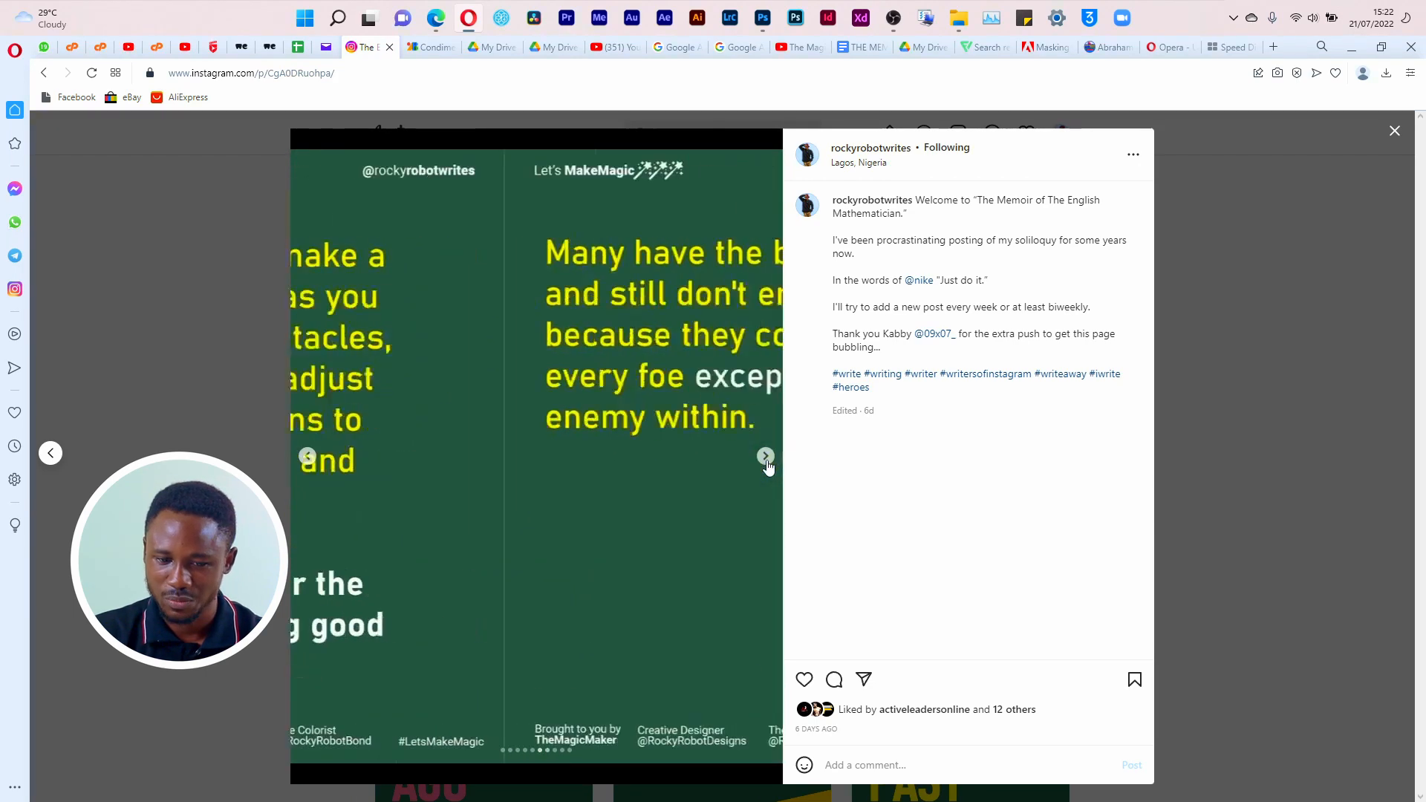
left_click(766, 457)
left_click(766, 457)
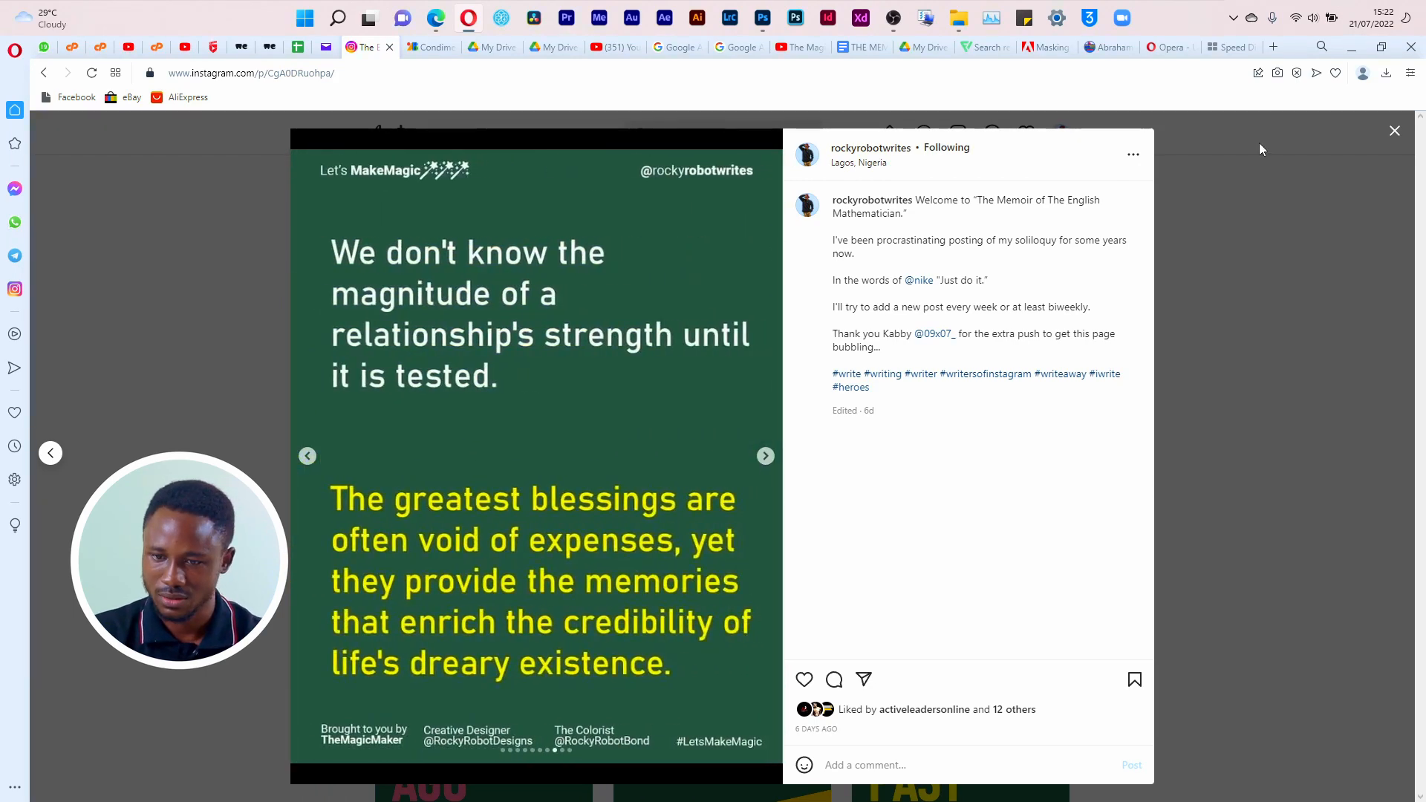
left_click(1392, 133)
Step: Switch back to Photoshop and create the 2000 x 2000 px document with its artboard
left_click(763, 18)
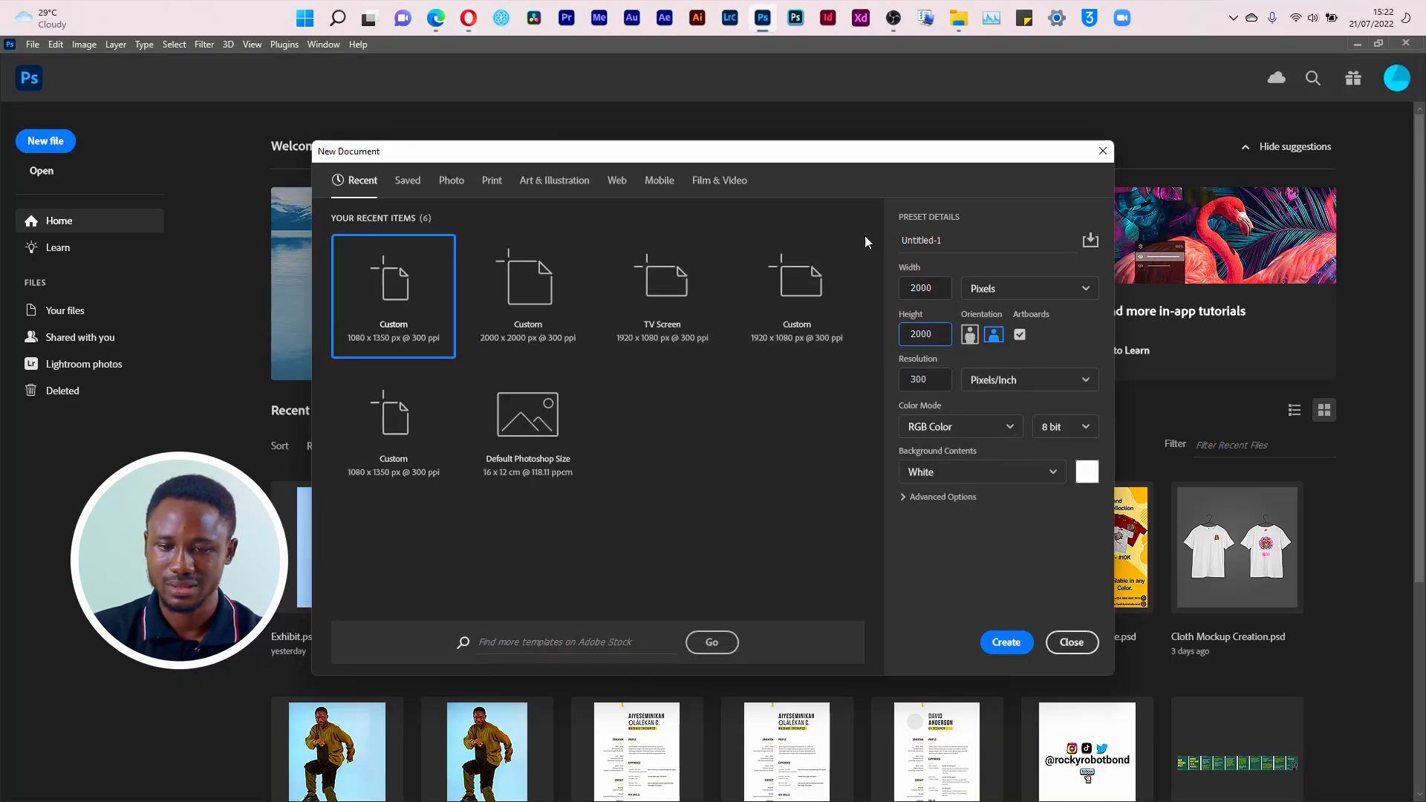
left_click(961, 239)
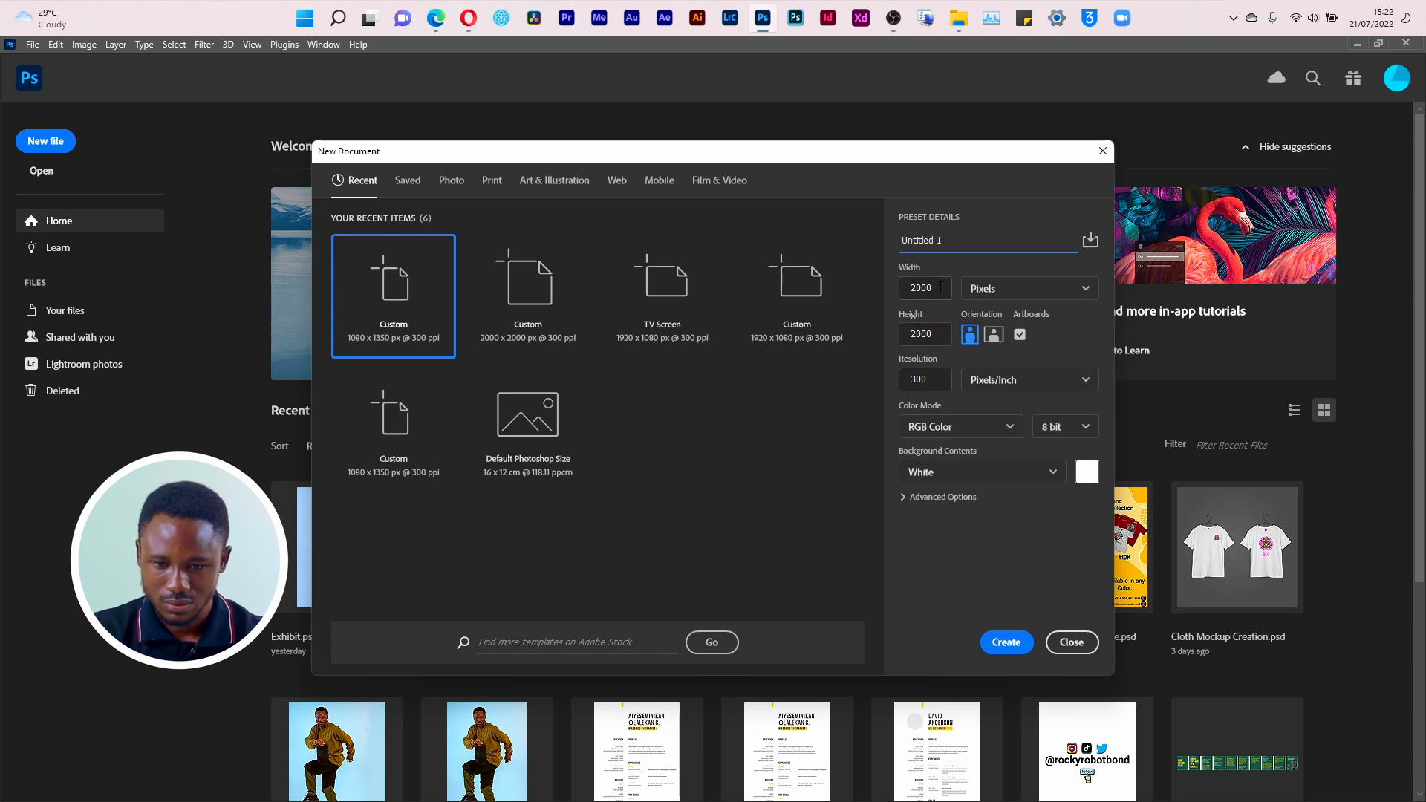
left_click(1006, 642)
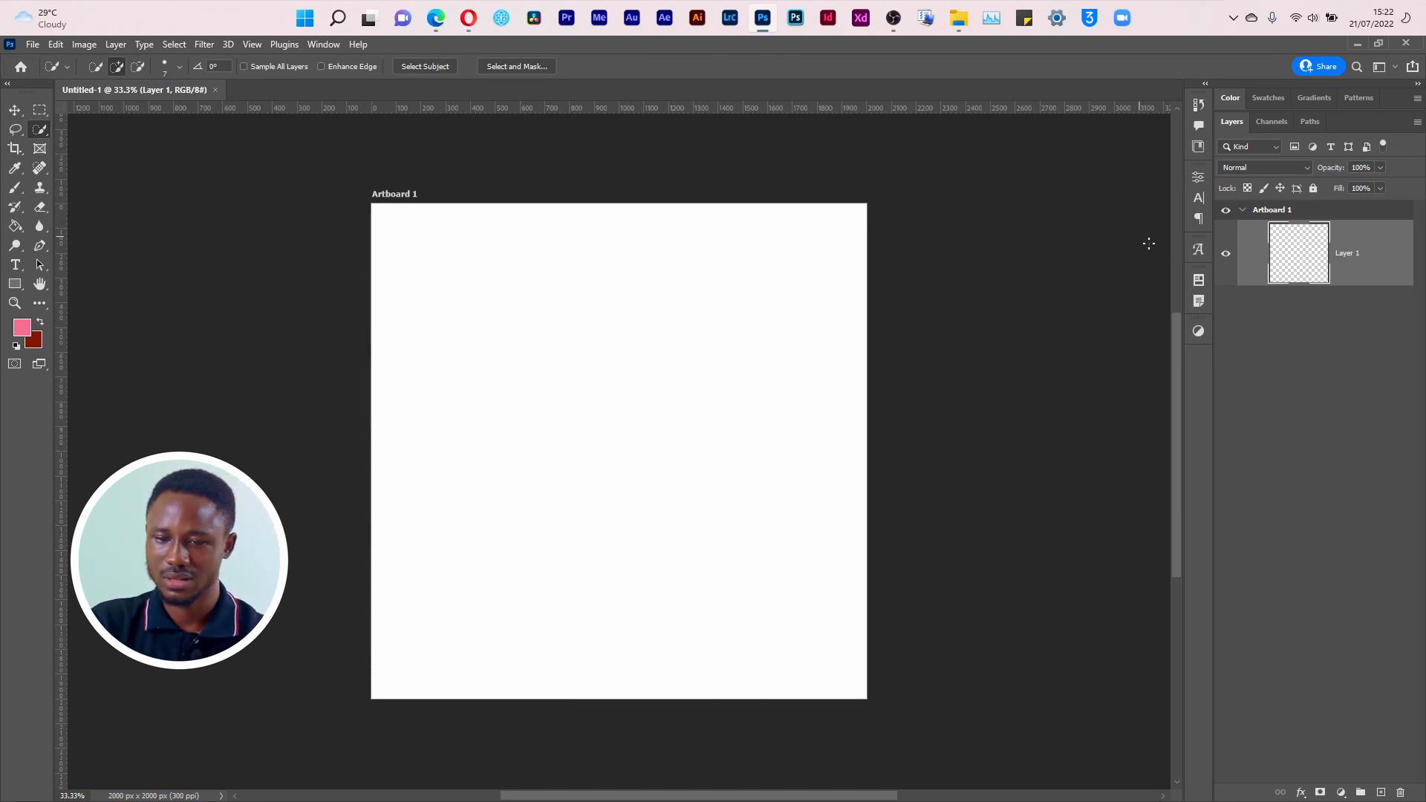
Step: Start another new document, turn off Artboards and select its resolution value
key("ctrl+n")
left_click(1023, 339)
double_click(934, 382)
left_click_drag(931, 374, 894, 390)
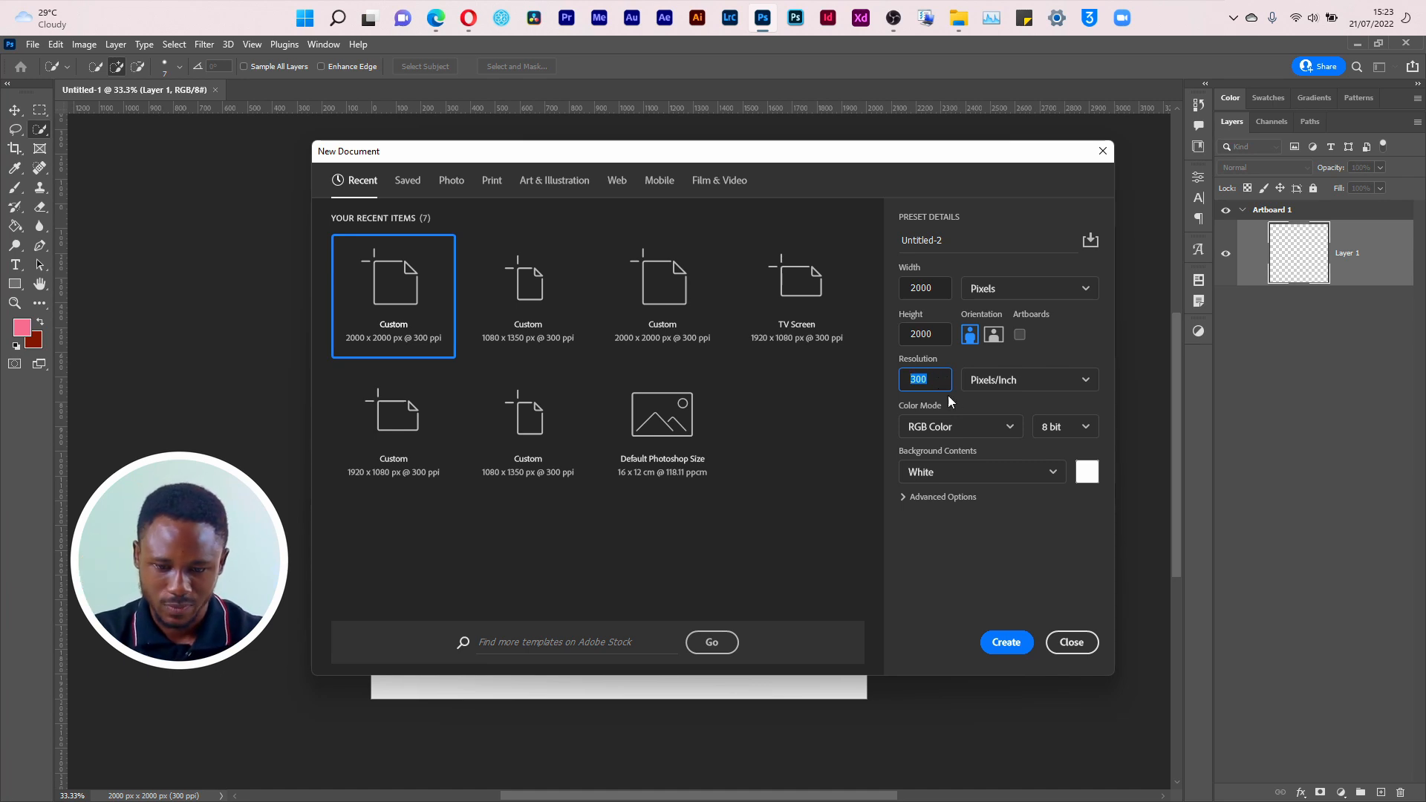
Step: Choose RGB Color as the new document's color mode and expand its advanced options
left_click(983, 427)
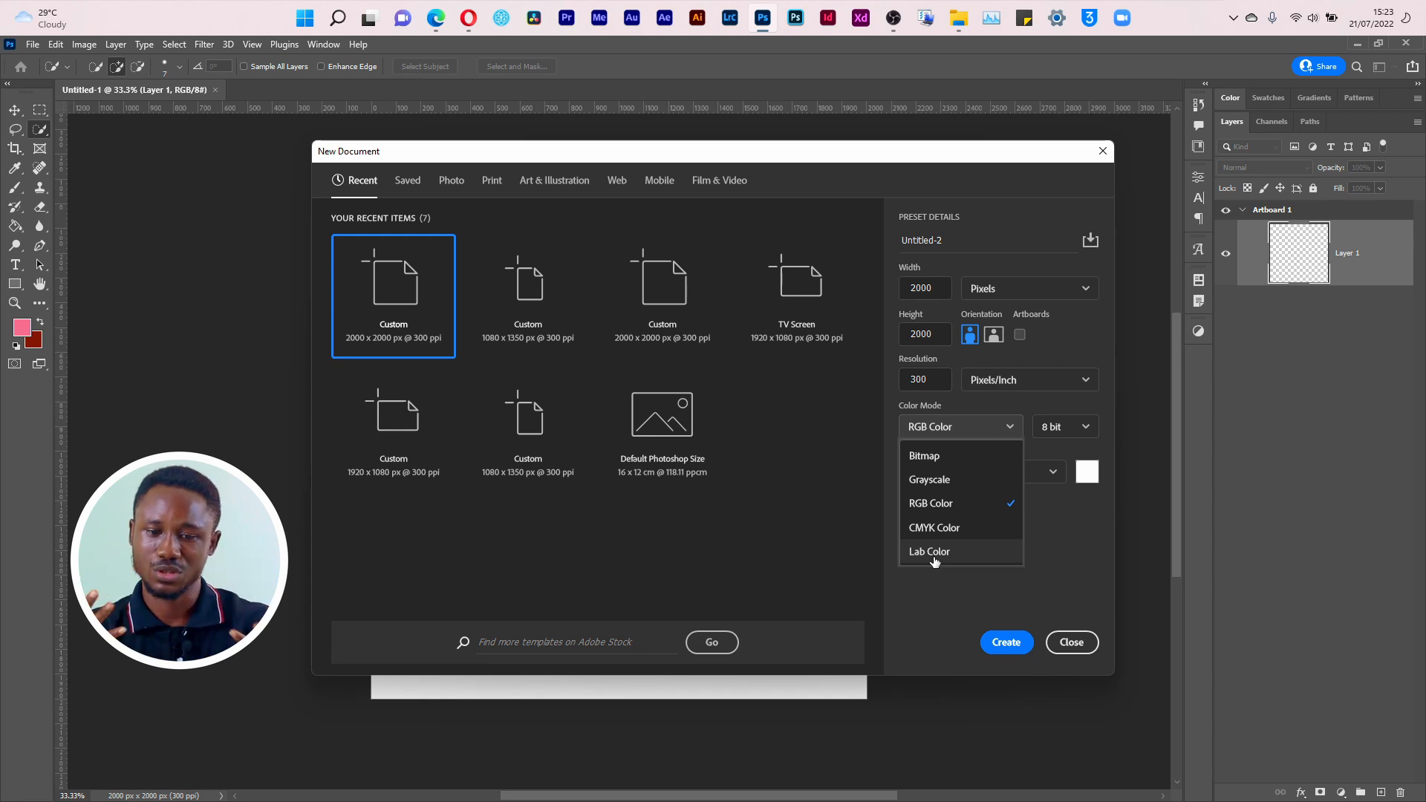
left_click(939, 509)
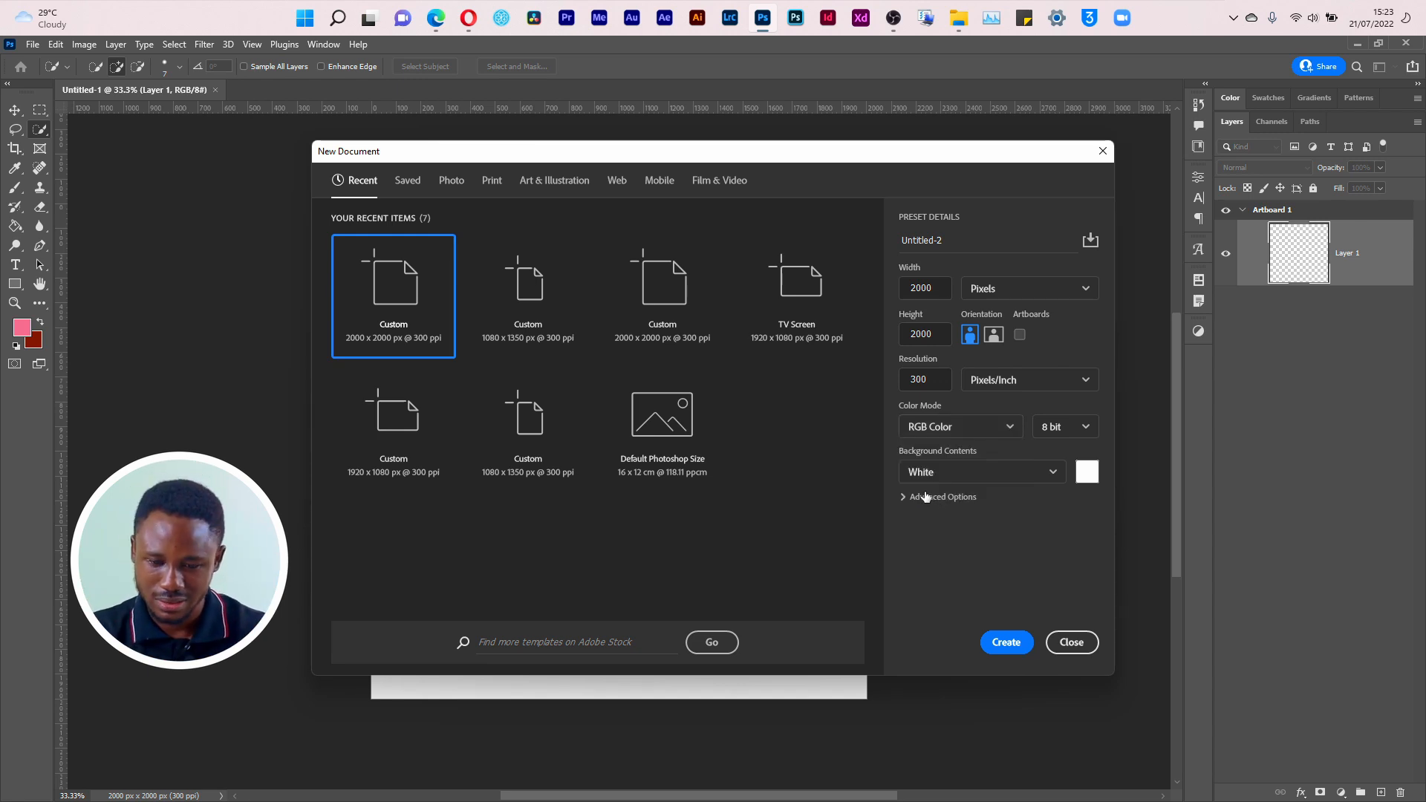
left_click(912, 498)
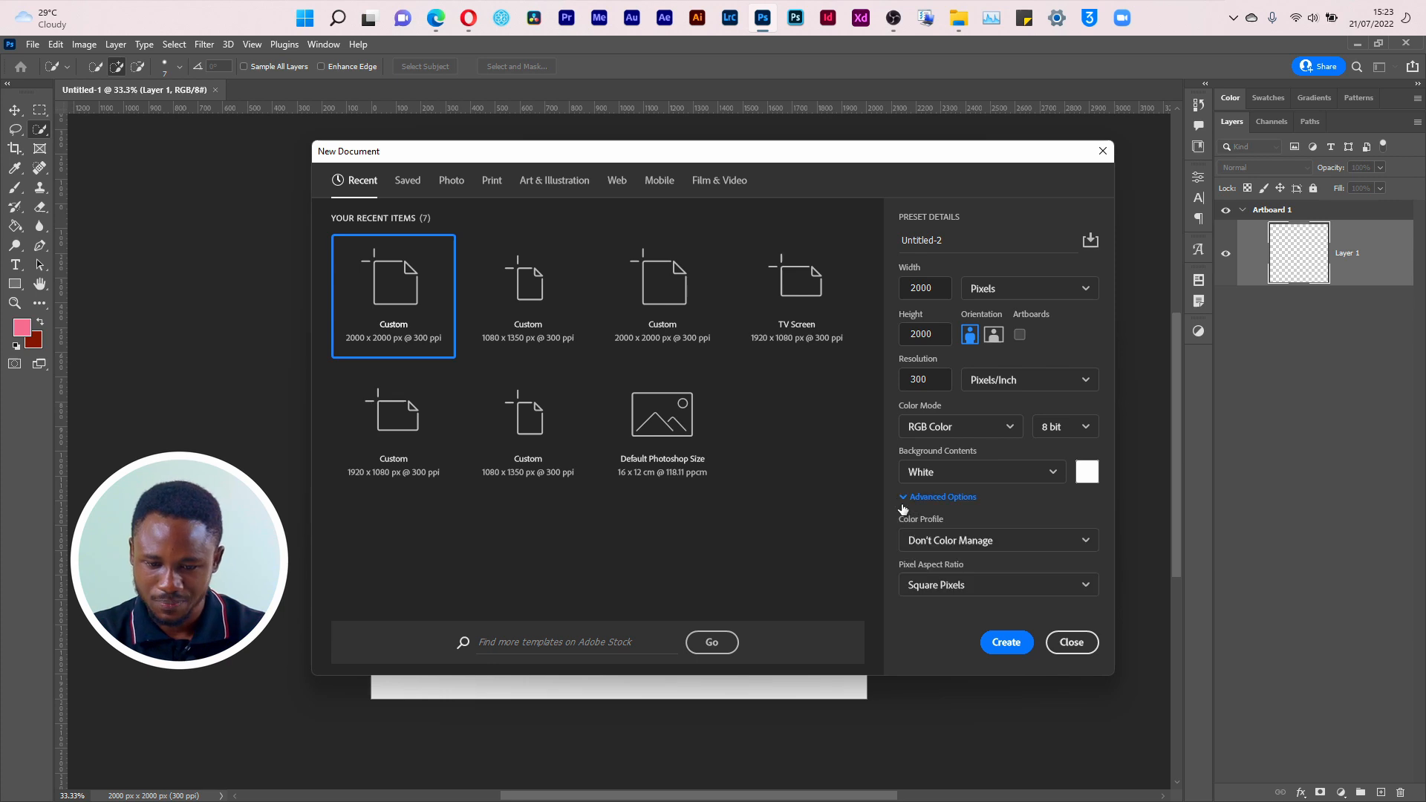
Step: Keep Don't Color Manage, Square Pixels and 8 bit for the 2000 x 2000 px document and create it
left_click(1003, 542)
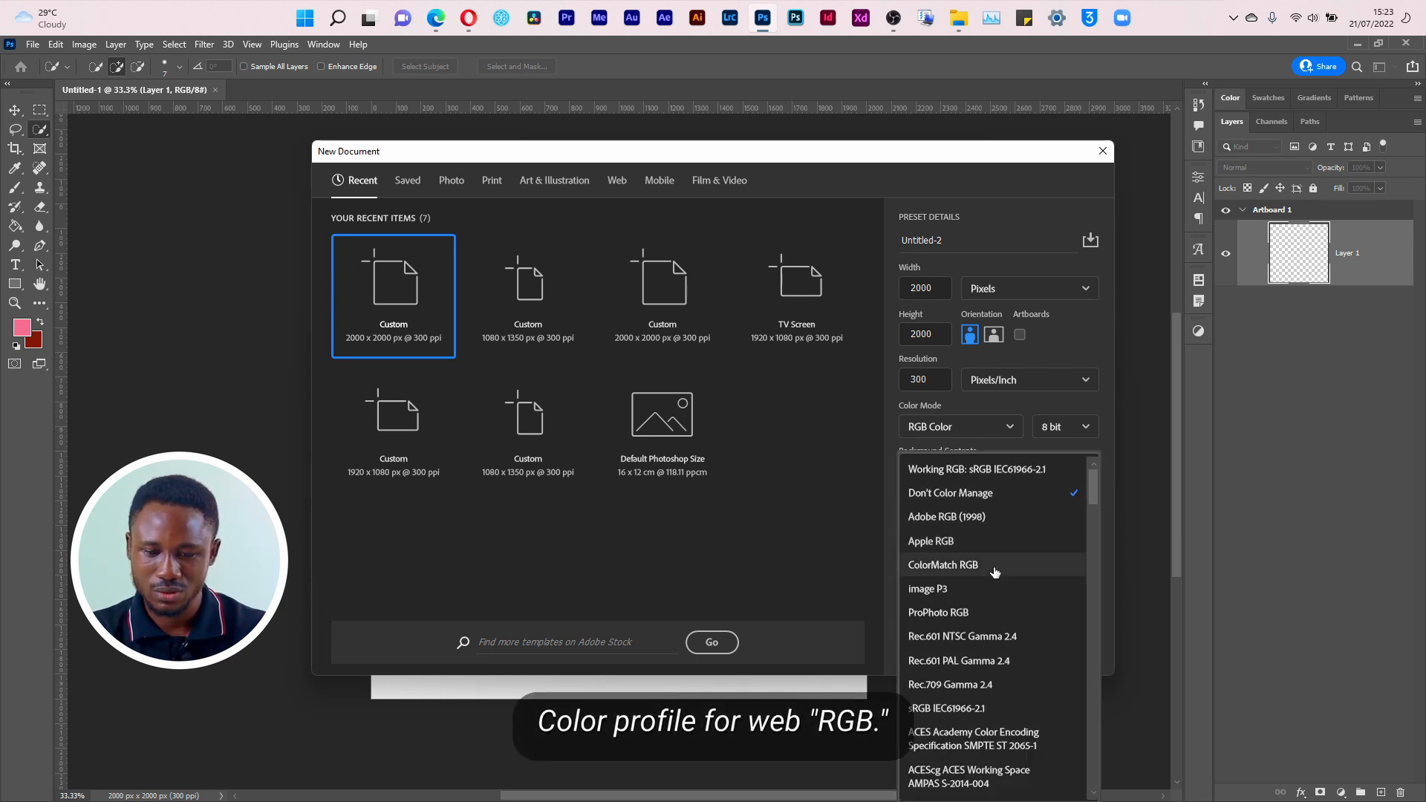
left_click(995, 493)
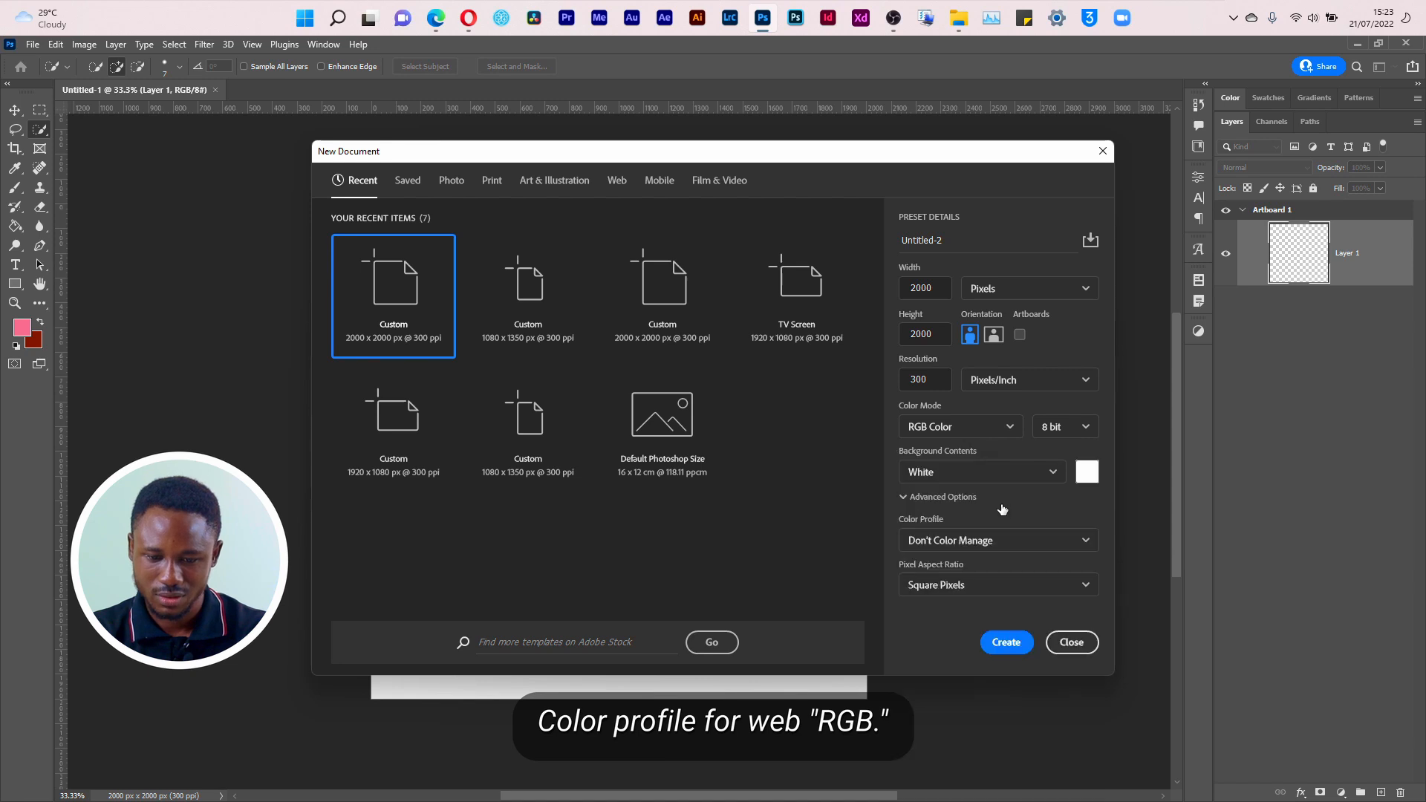
left_click(974, 584)
left_click(977, 587)
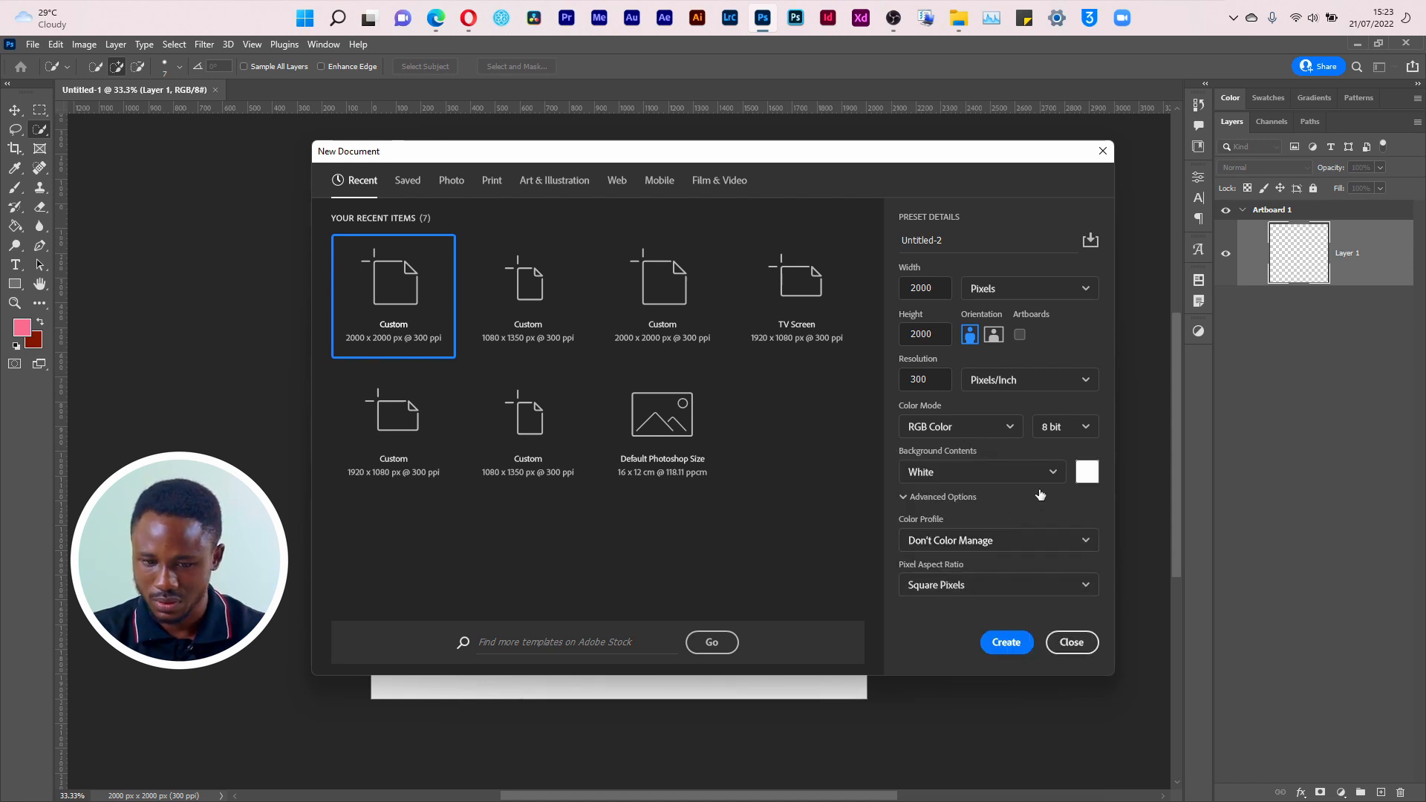
left_click(1055, 427)
left_click(1051, 430)
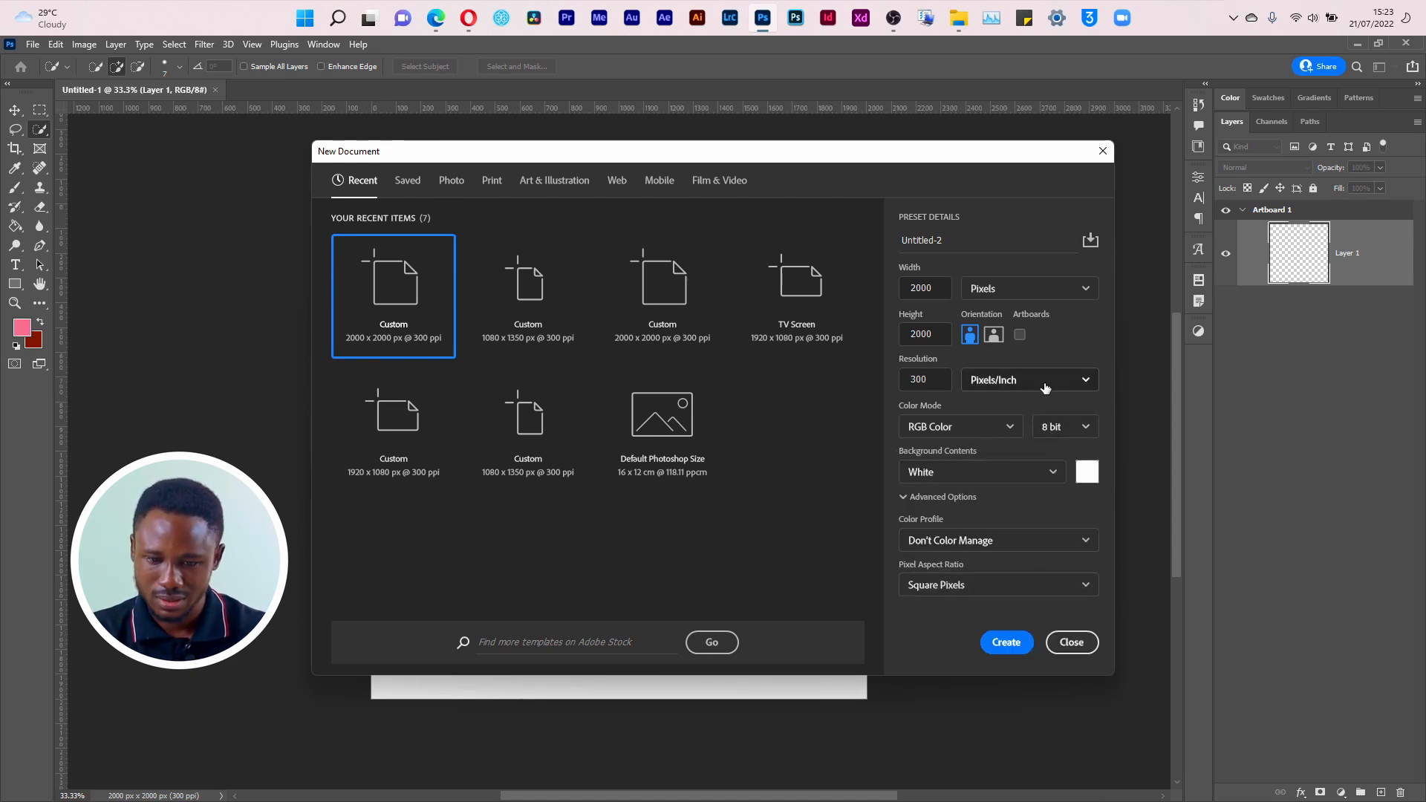
left_click(1005, 641)
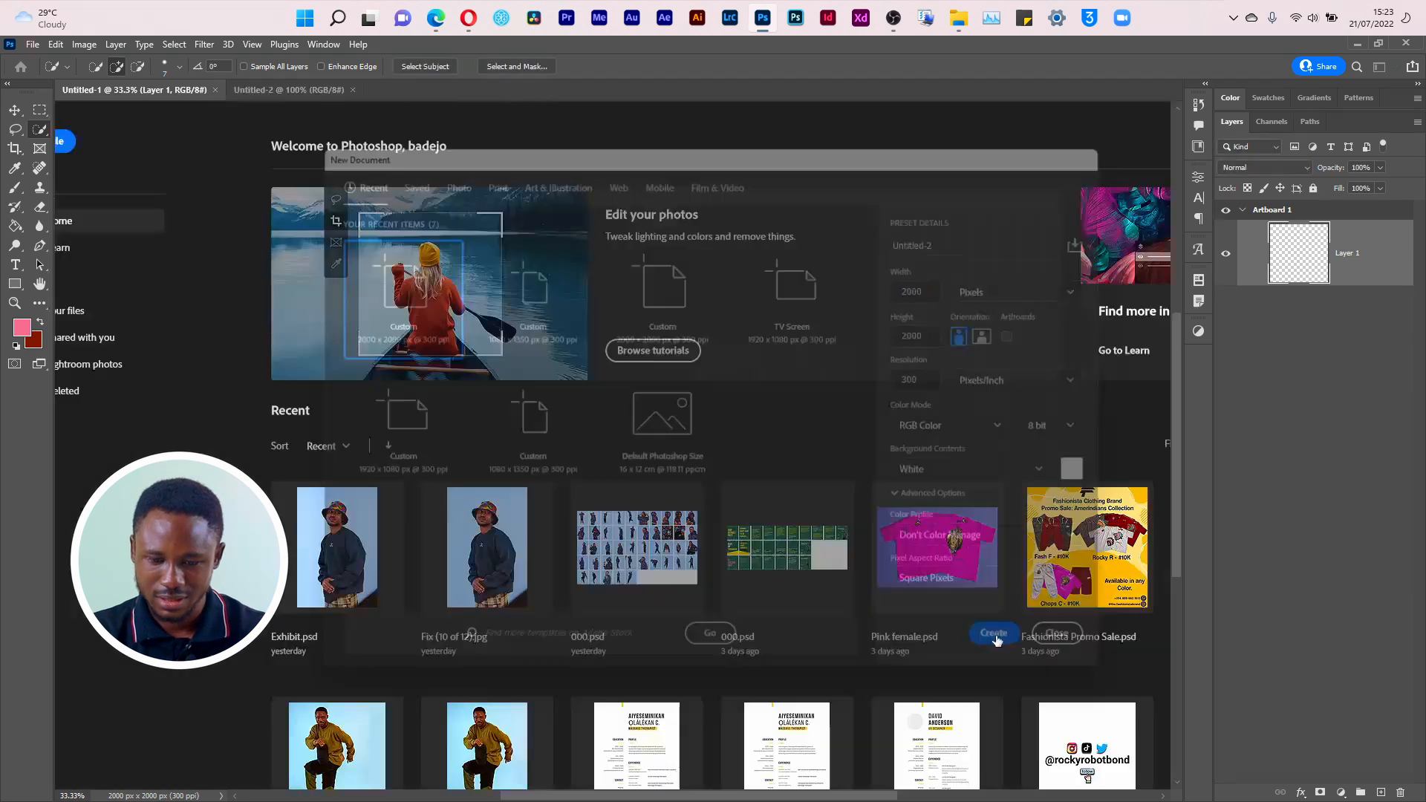
Step: Save the 2000 x 2000 px, 300 ppi document settings as a preset named Square and close the New Document dialog
key("ctrl+n")
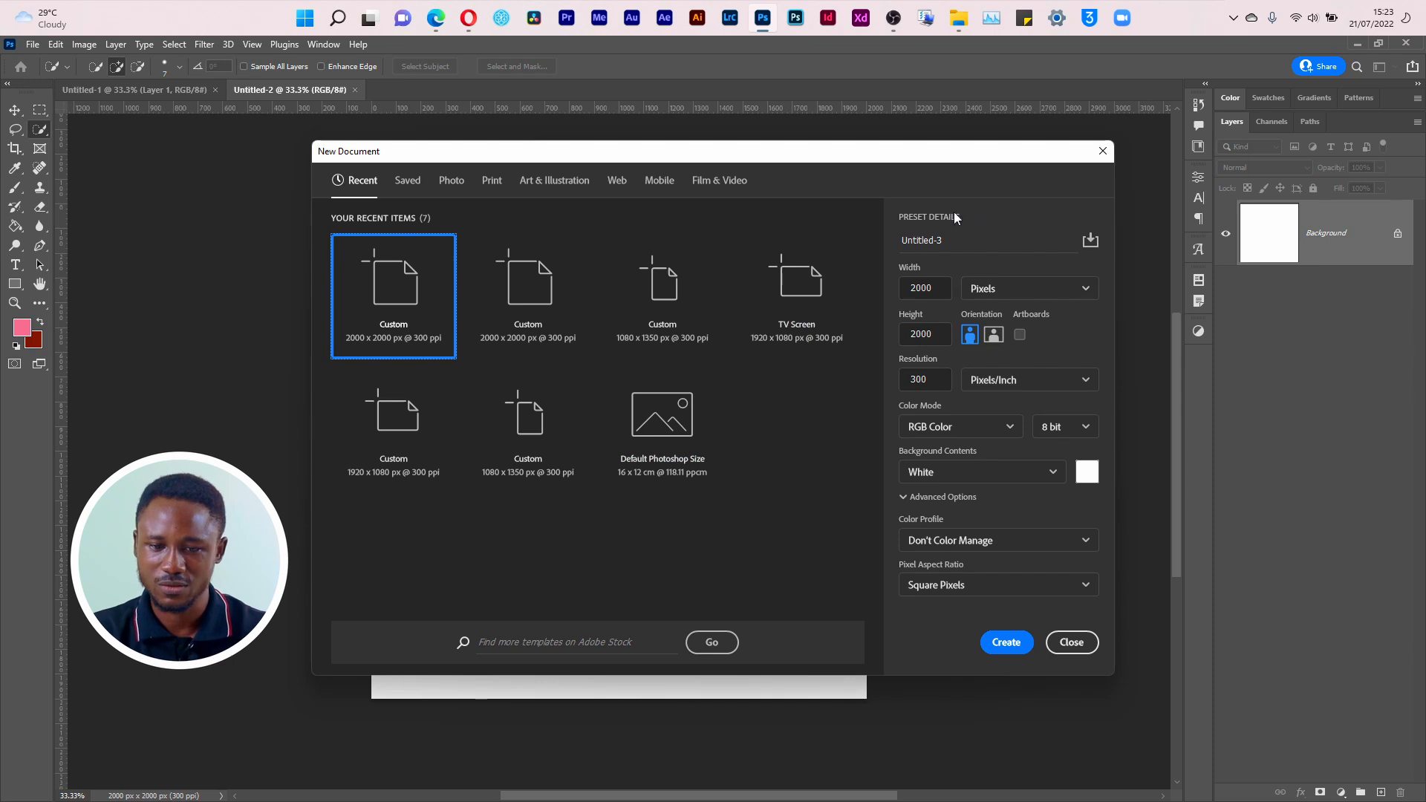
left_click(1092, 241)
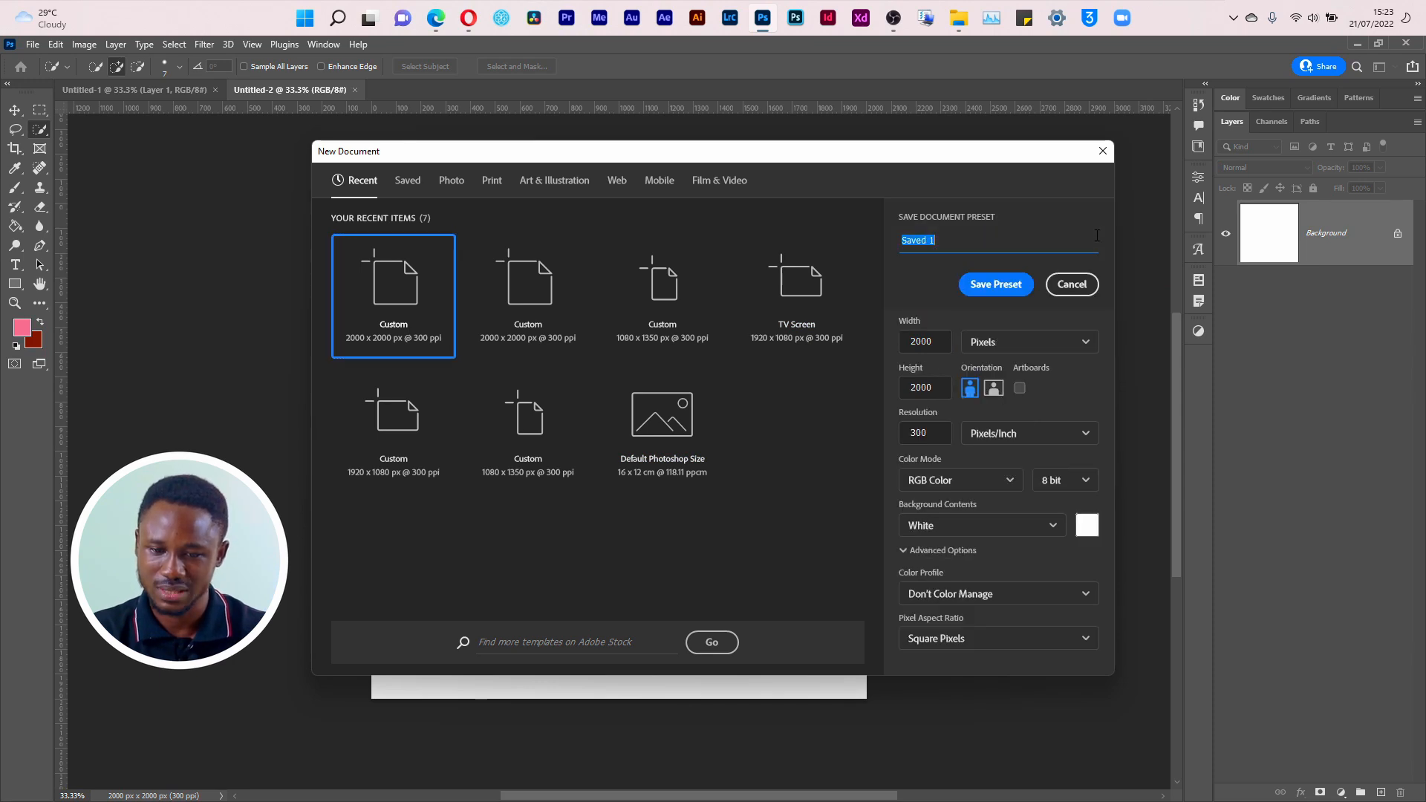
left_click(997, 244)
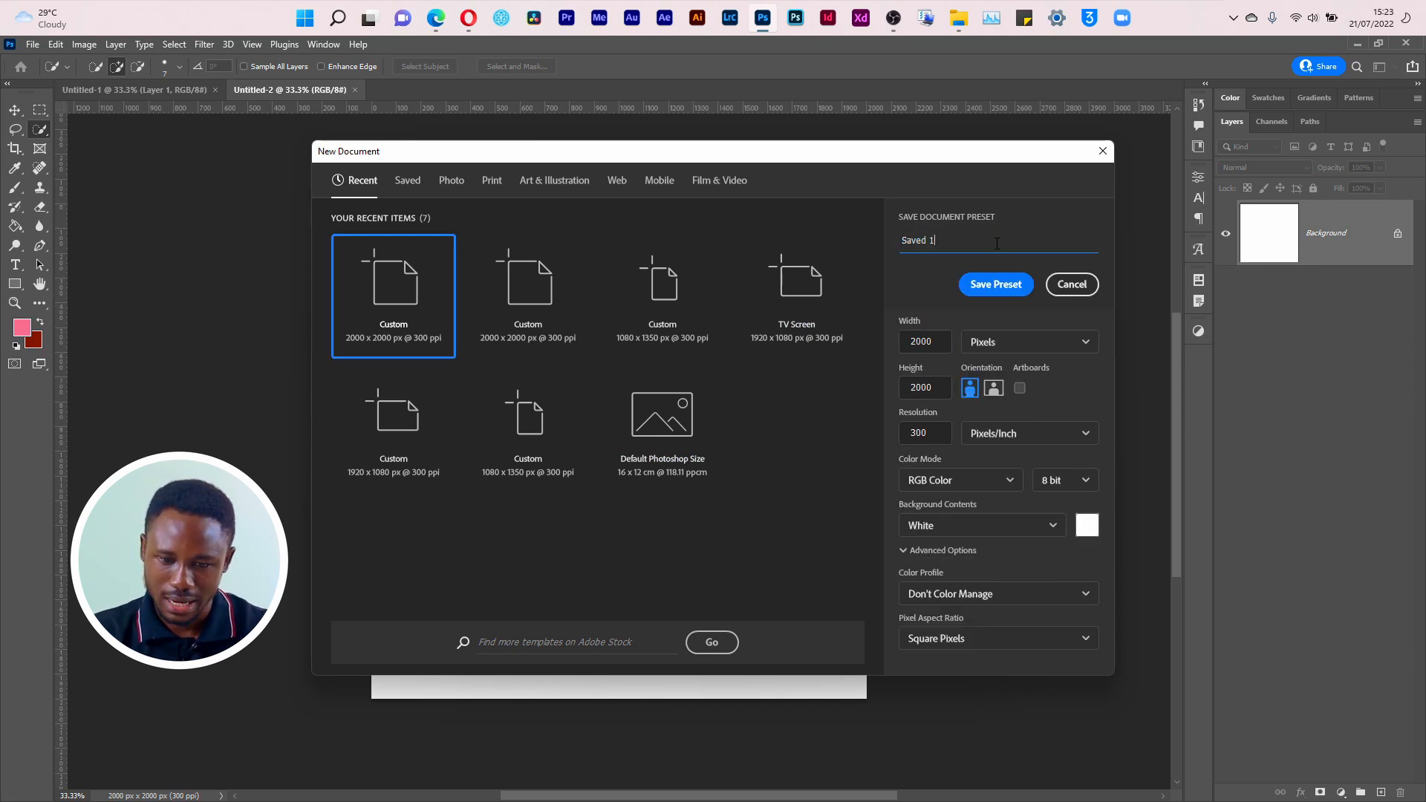
key("ctrl+a")
type("Square")
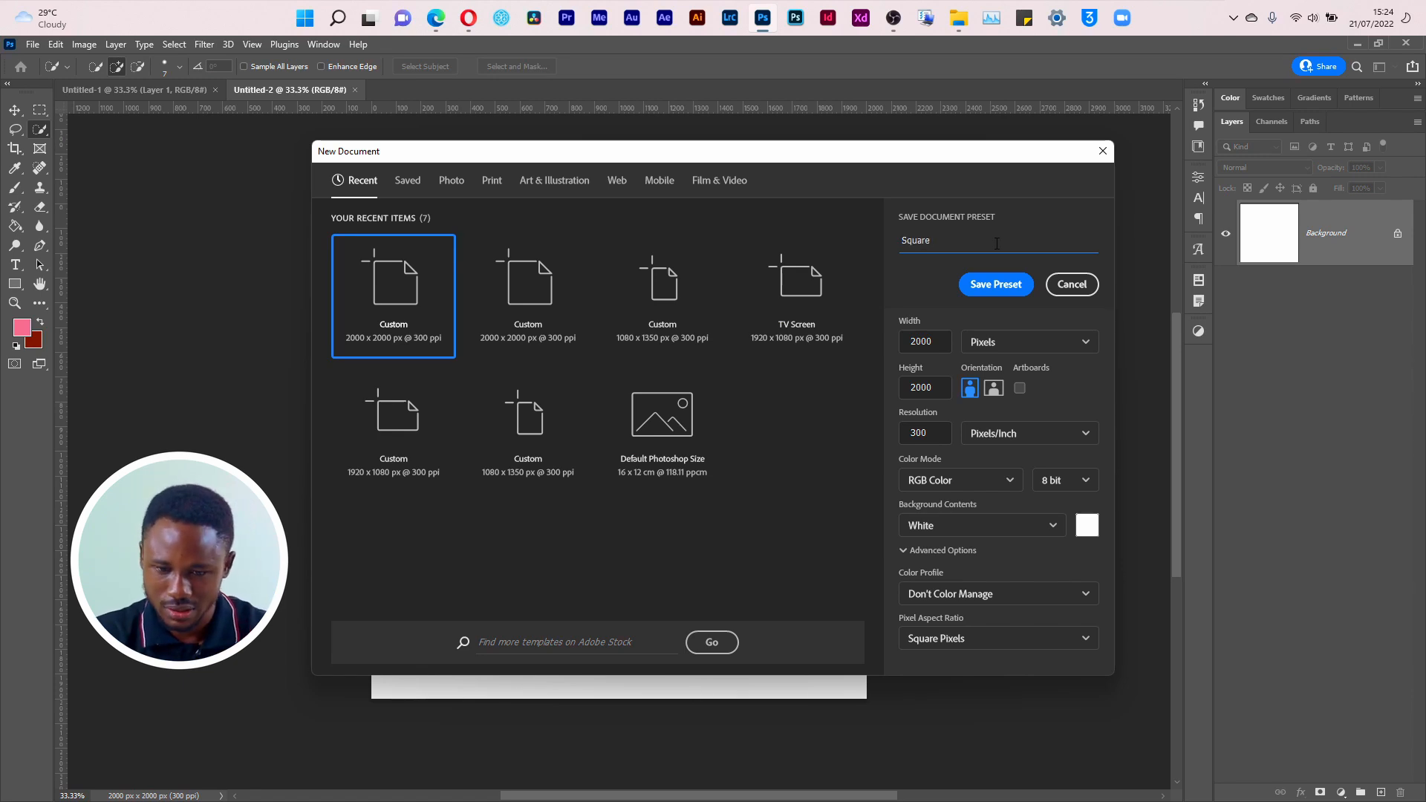
left_click(994, 283)
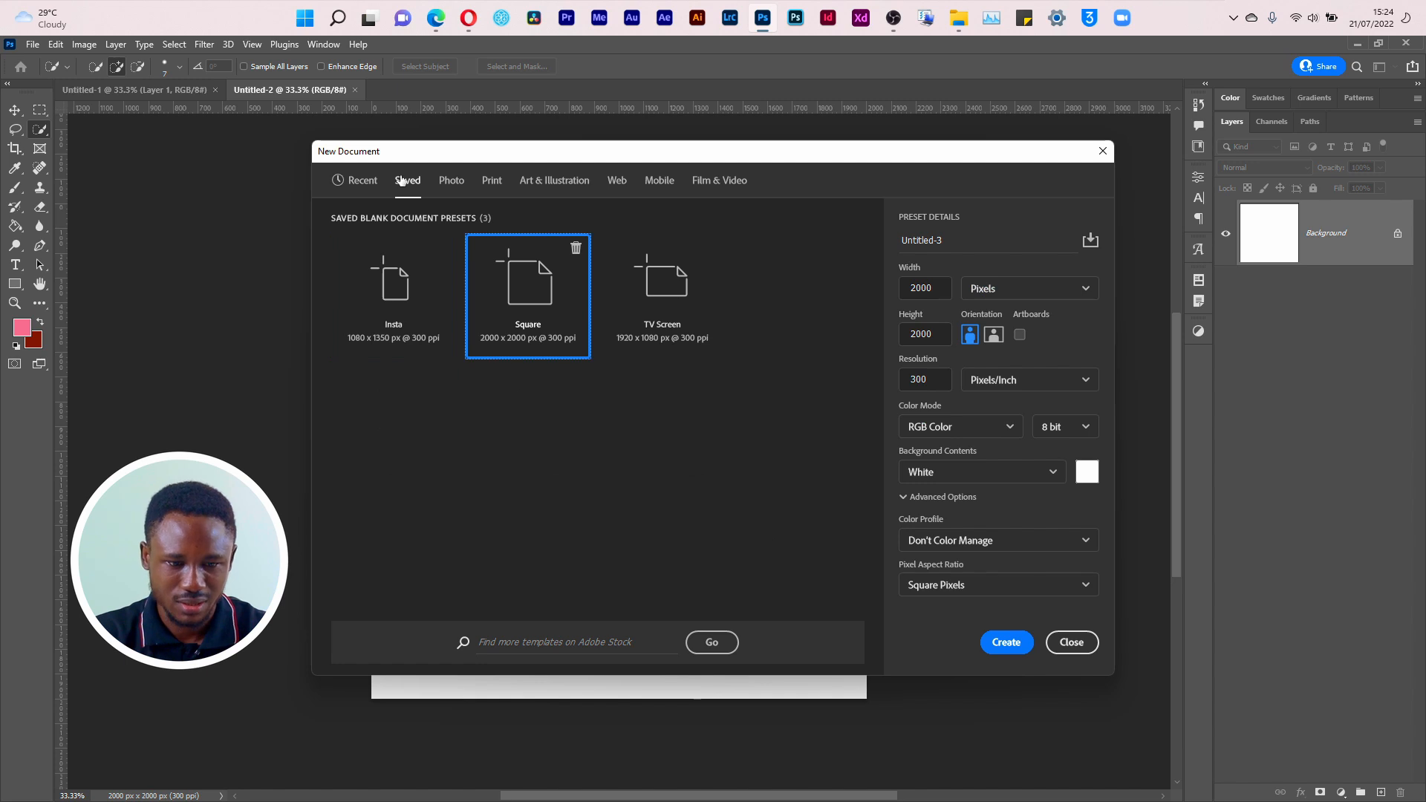
left_click(363, 182)
left_click(1072, 643)
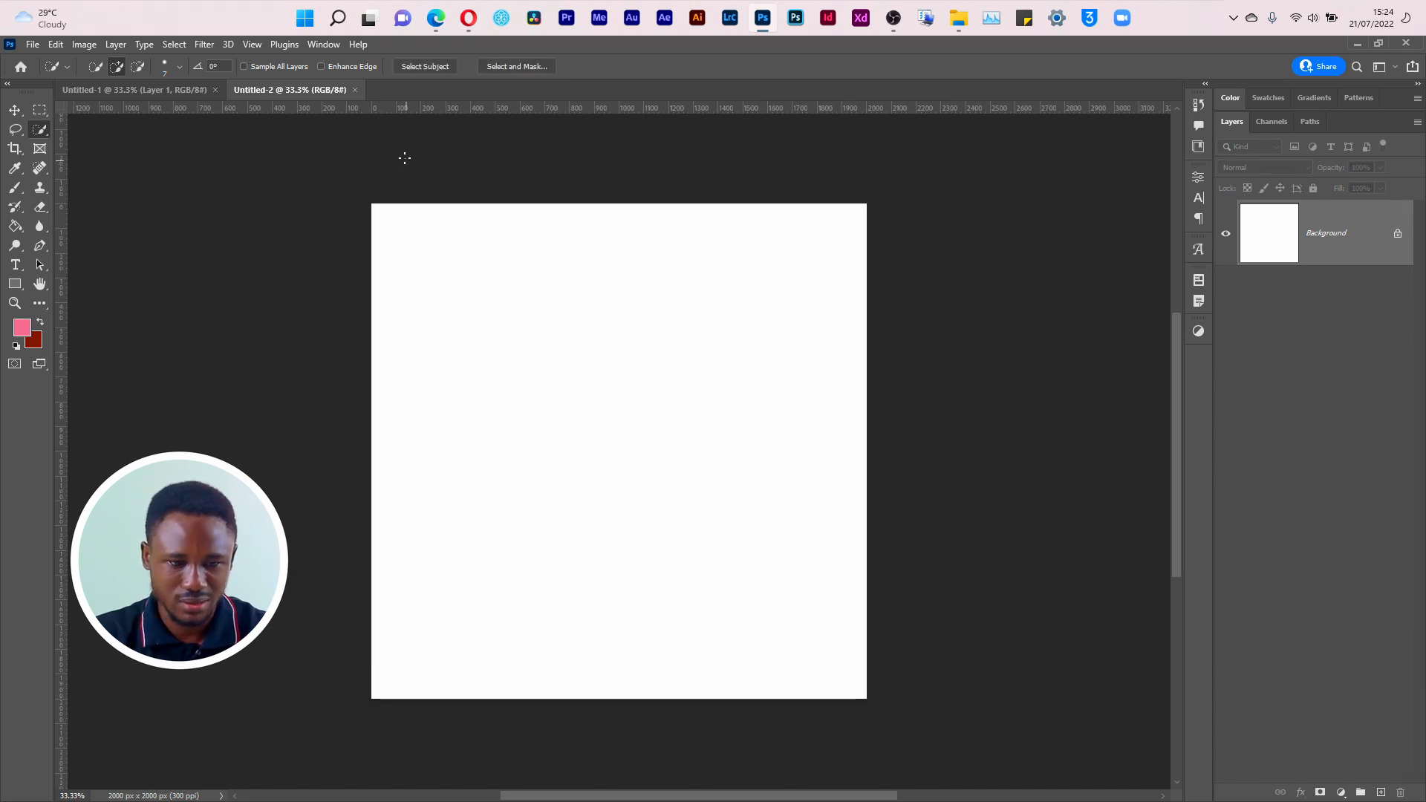
Step: Close both open documents and create a new document from the saved Square preset
left_click(355, 90)
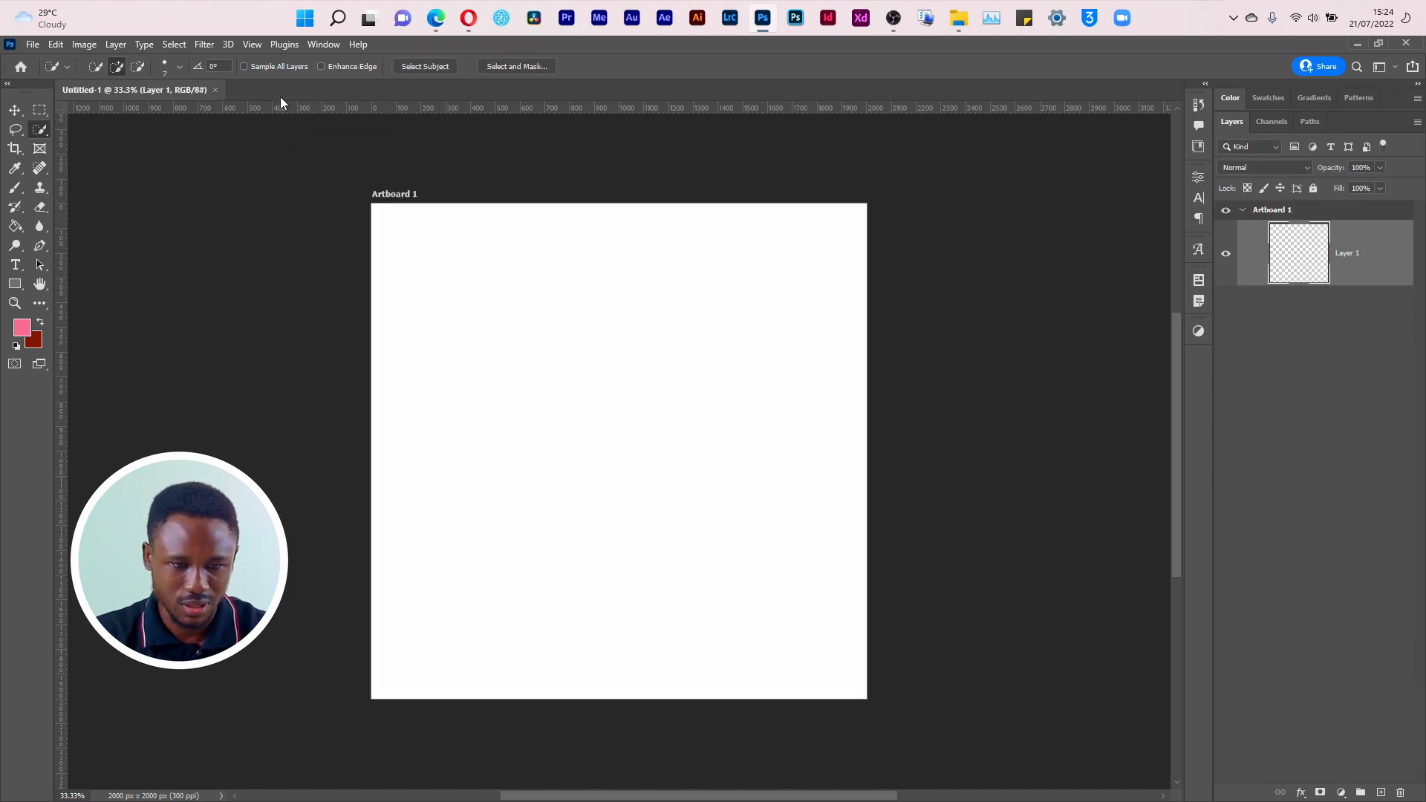
left_click(215, 90)
key("ctrl+n")
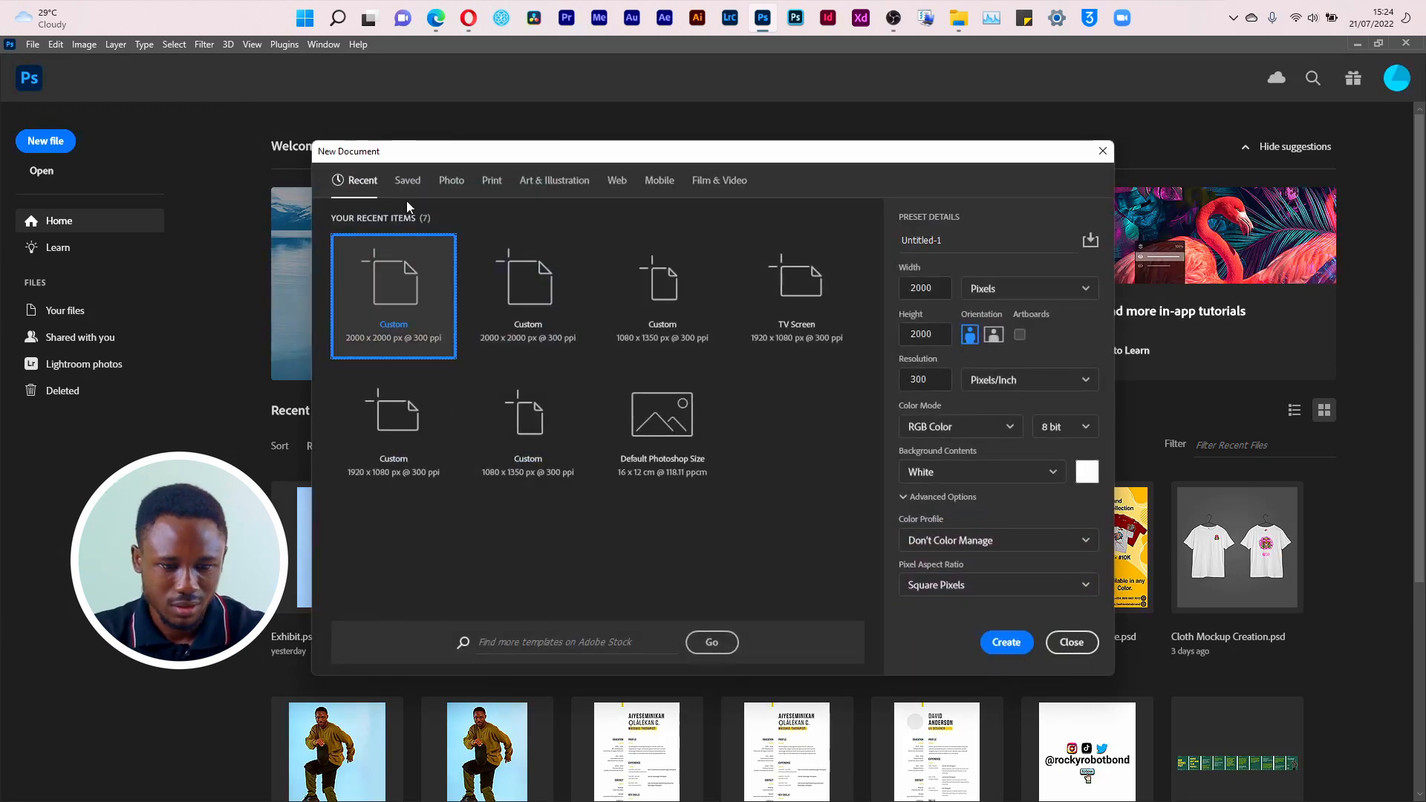
left_click(405, 183)
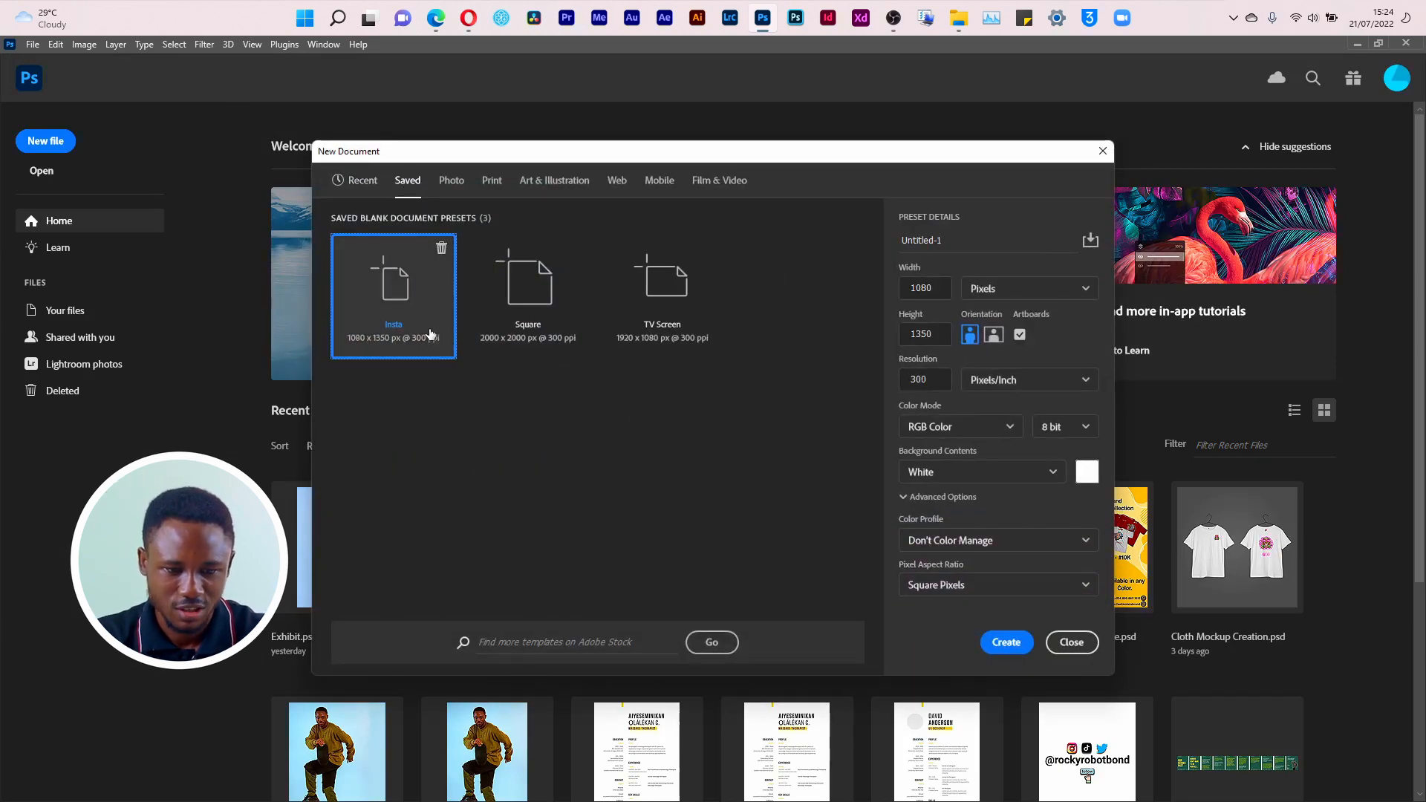
left_click(546, 329)
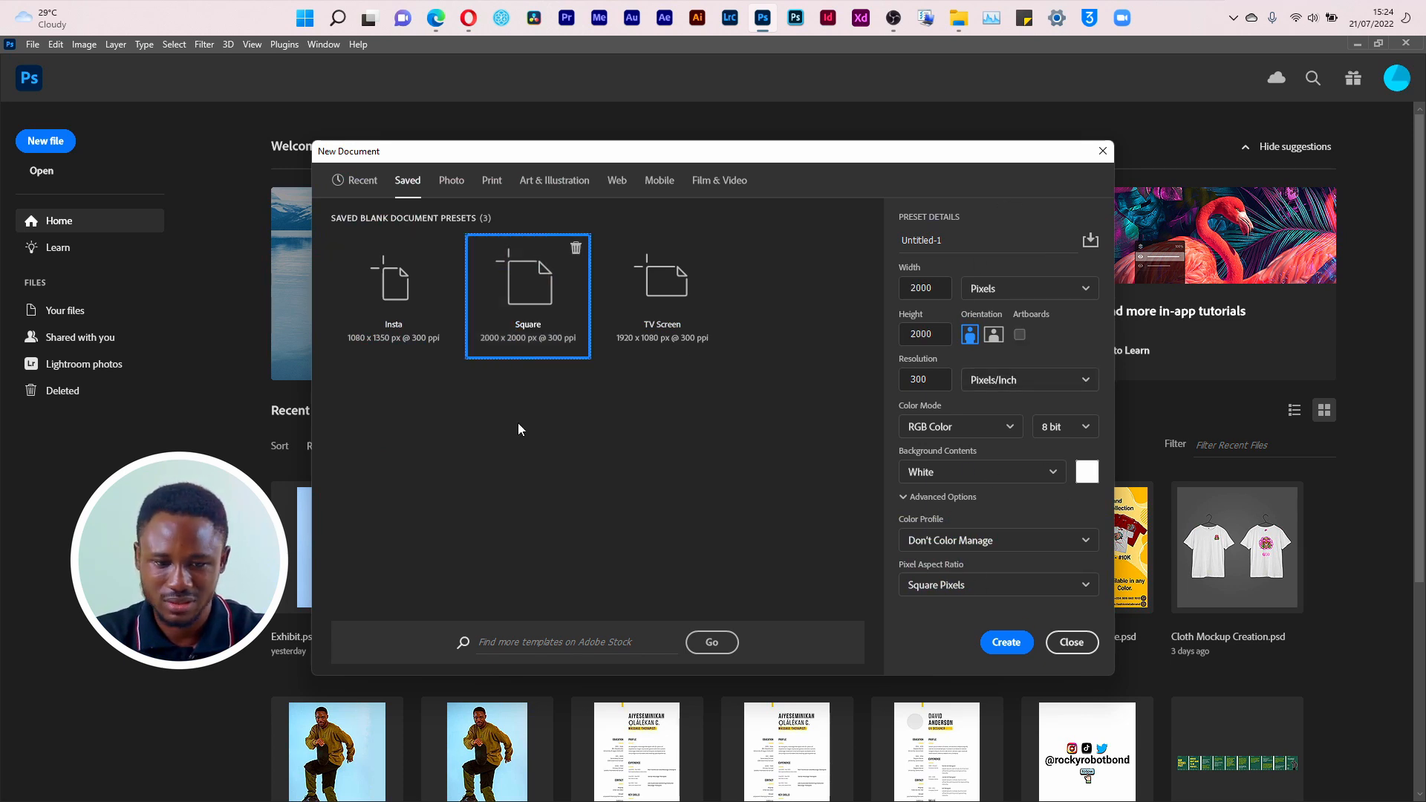
left_click(1017, 643)
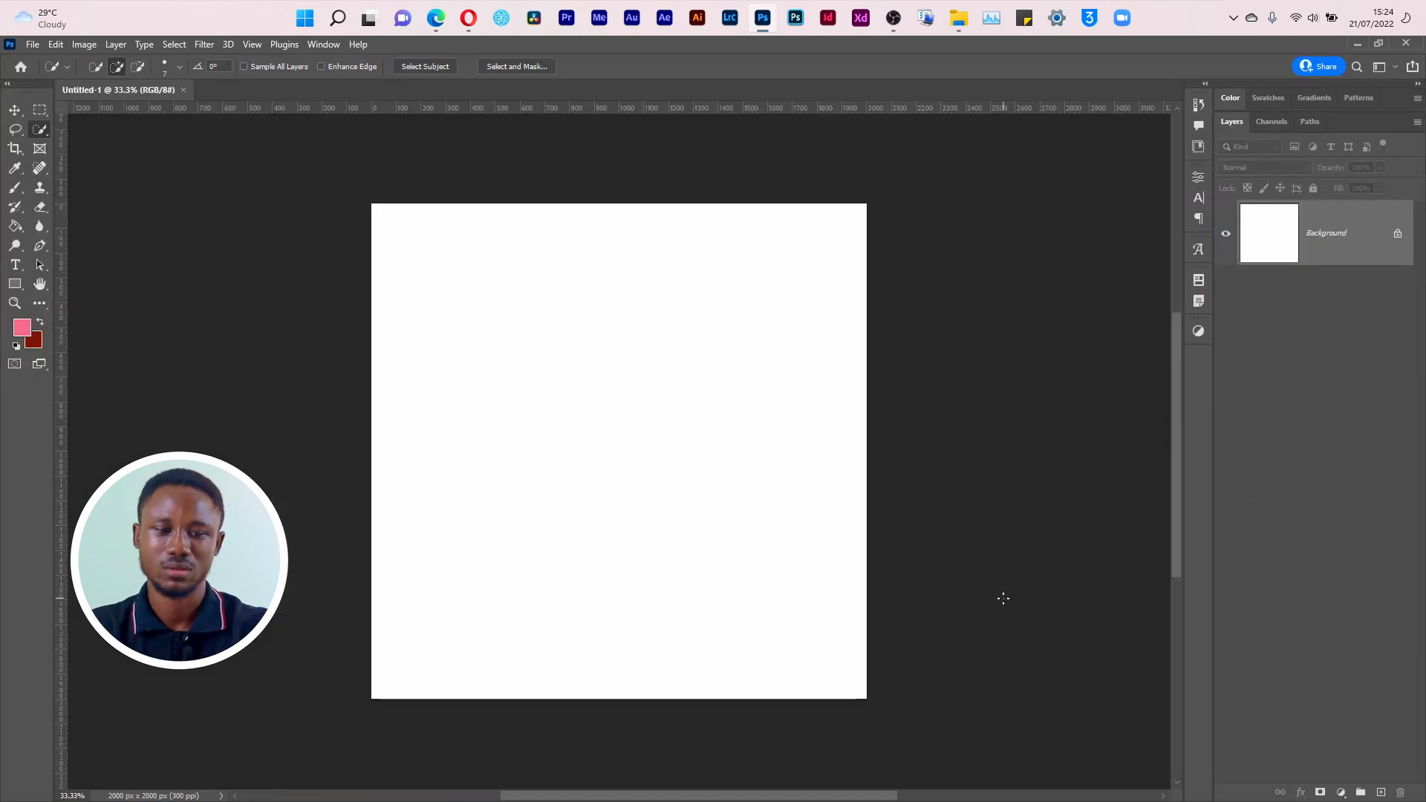
Step: Switch to the NUESA folder in File Explorer, view the reference flyer Empower.png and close it
key("alt+Tab")
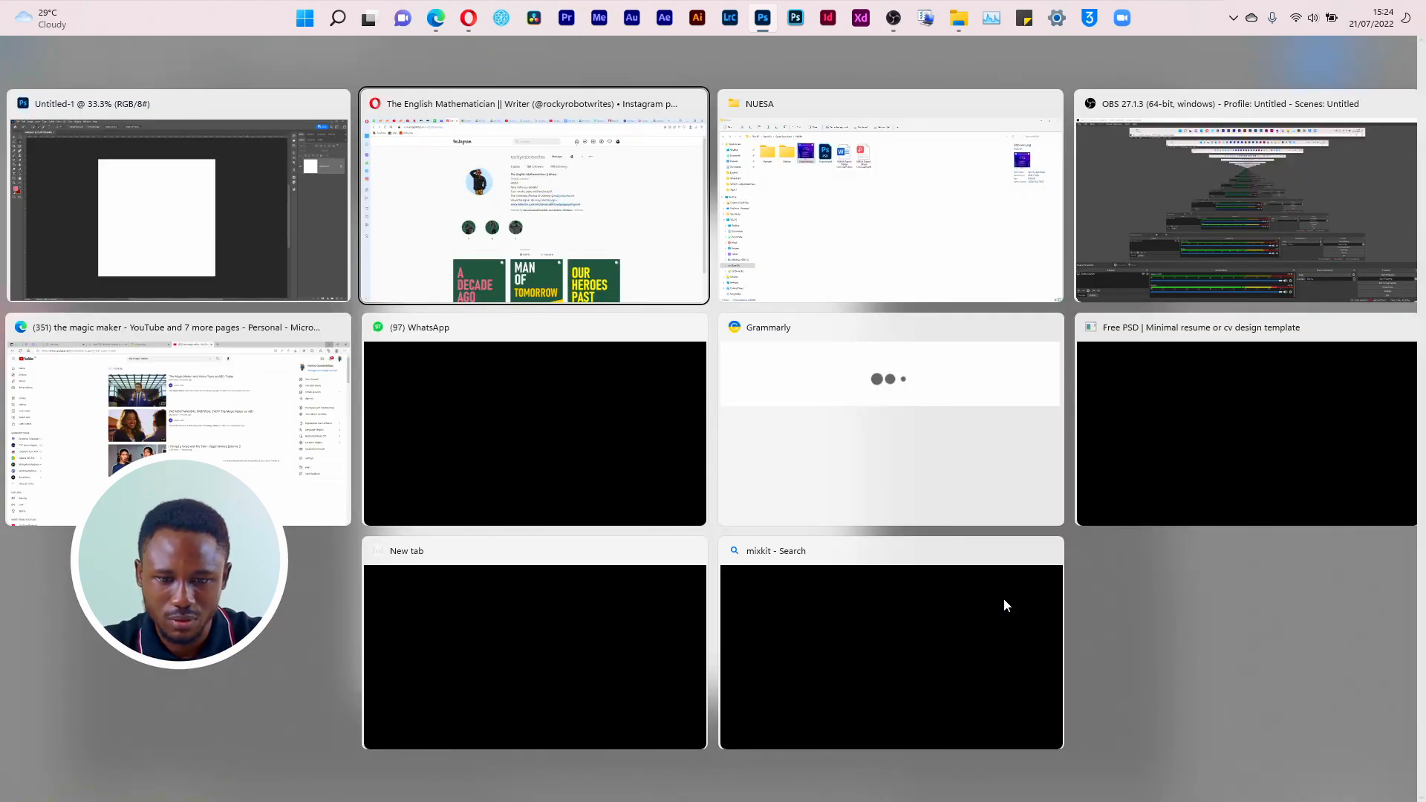
key("alt+Tab")
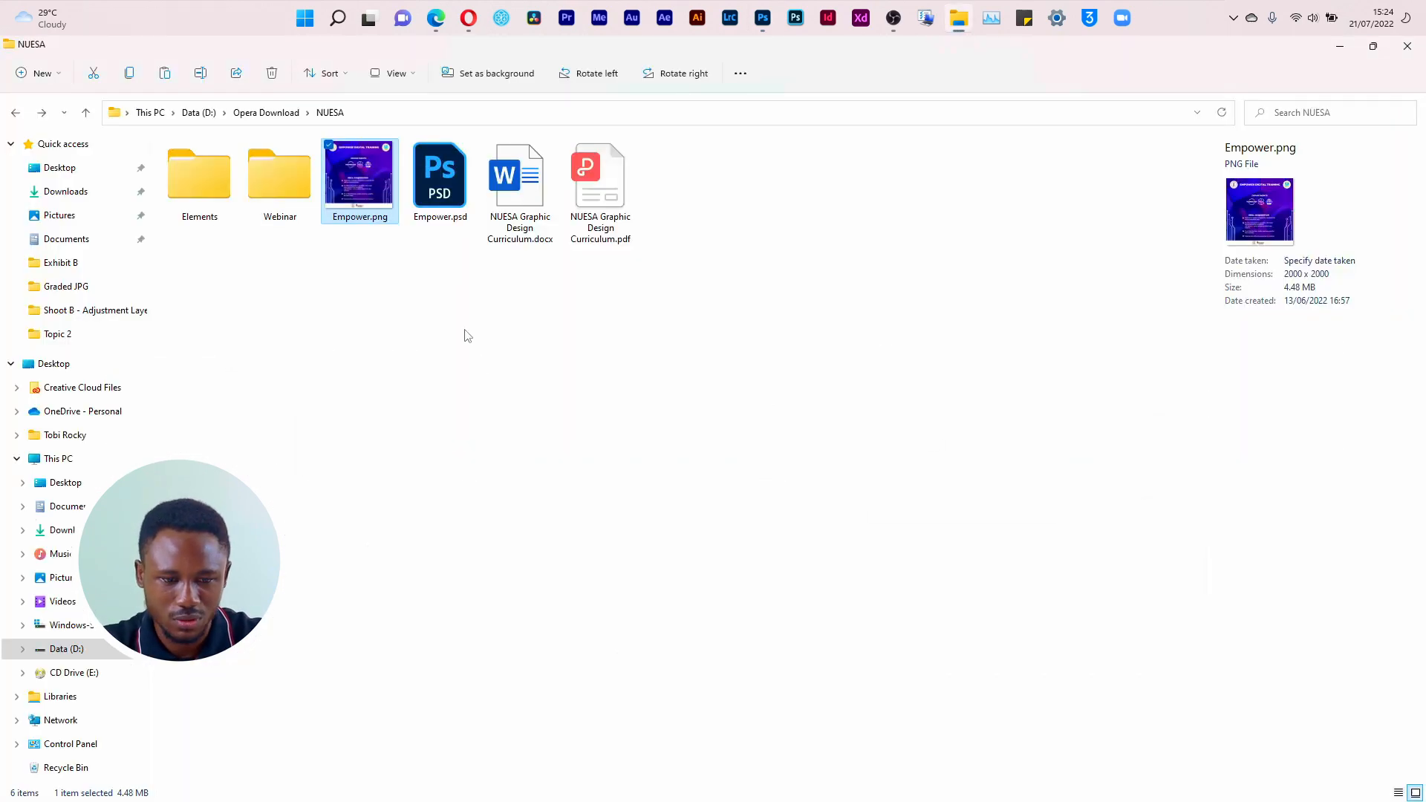
double_click(340, 167)
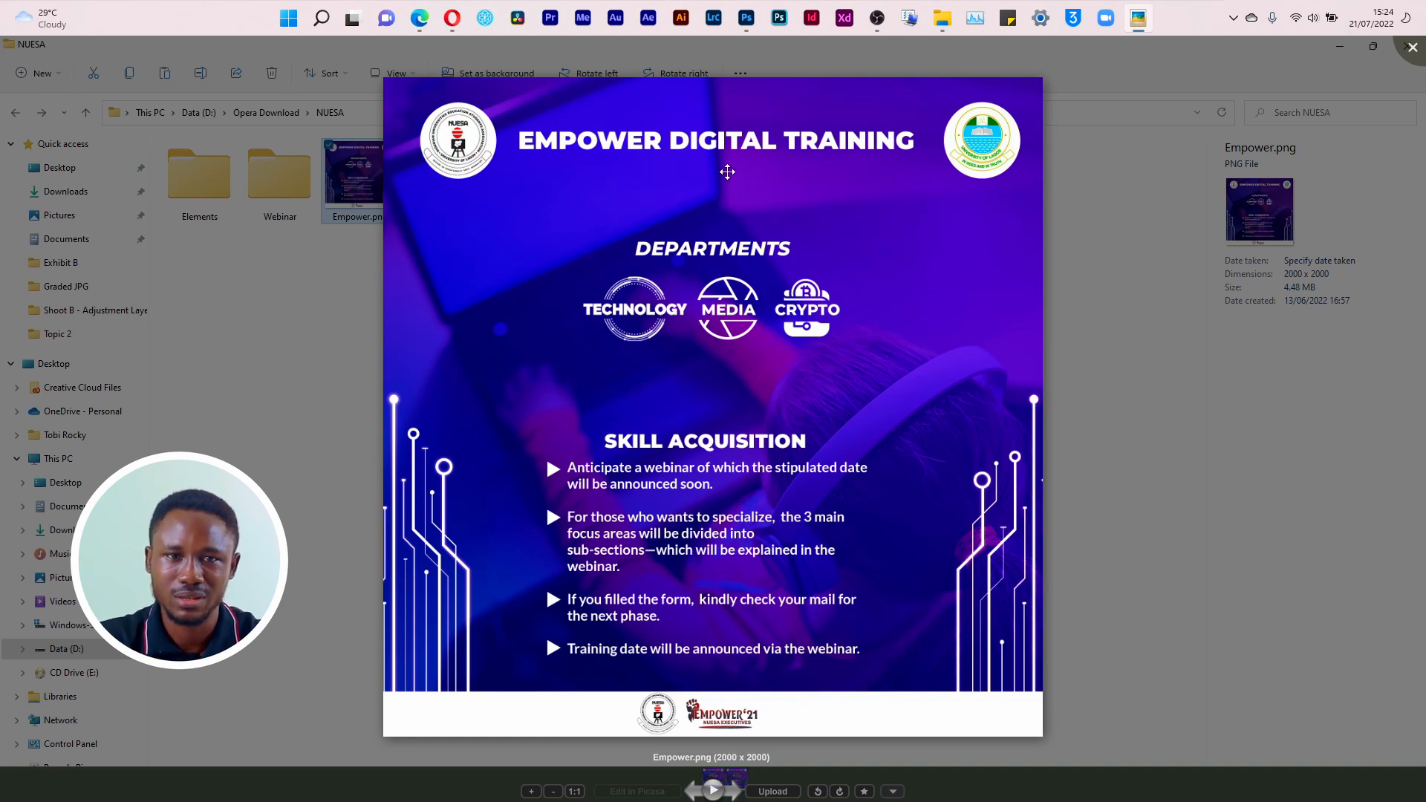
left_click(1414, 49)
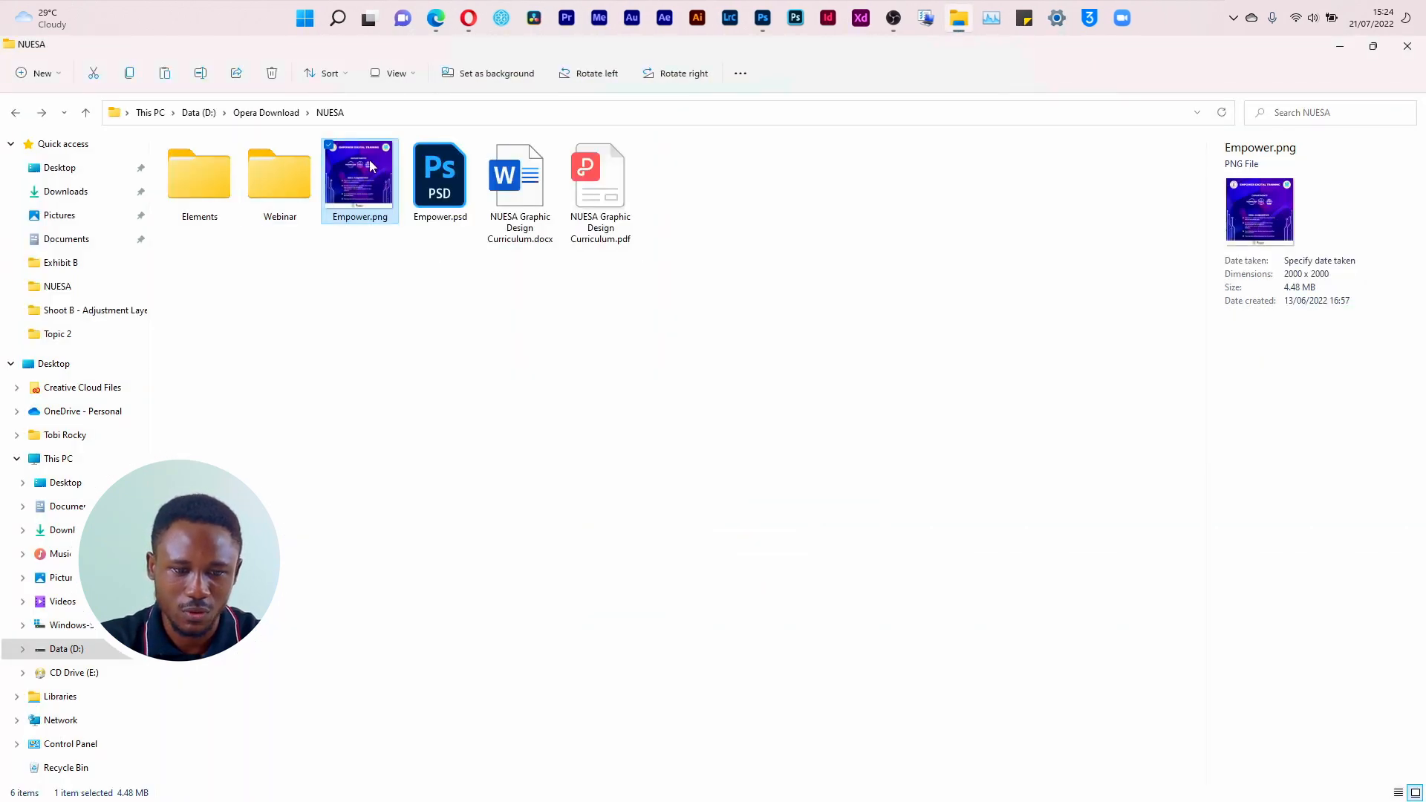
Step: Switch to the Opera browser and open the Freepik website in a new tab
left_click(469, 17)
key("ctrl+t")
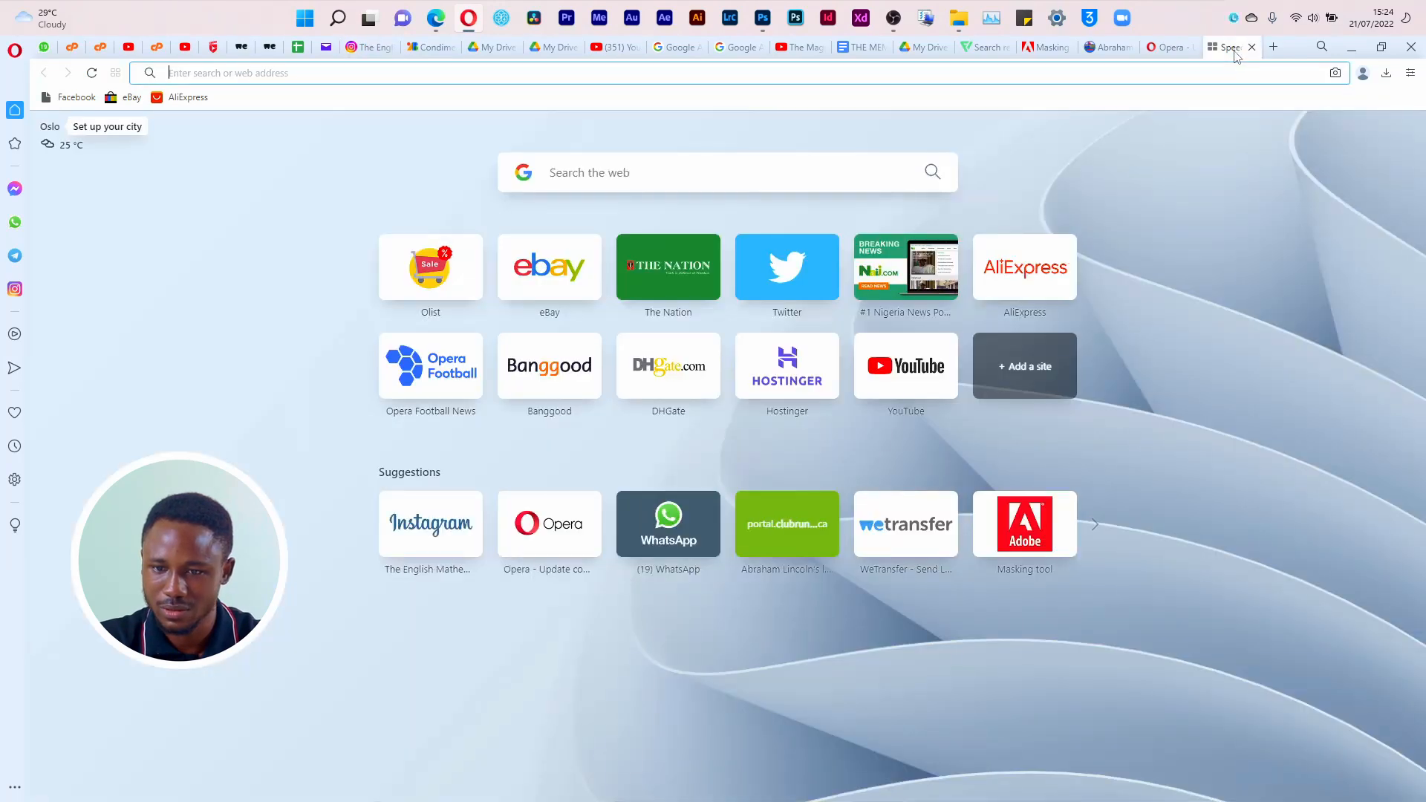
left_click(884, 75)
type("freepik.com")
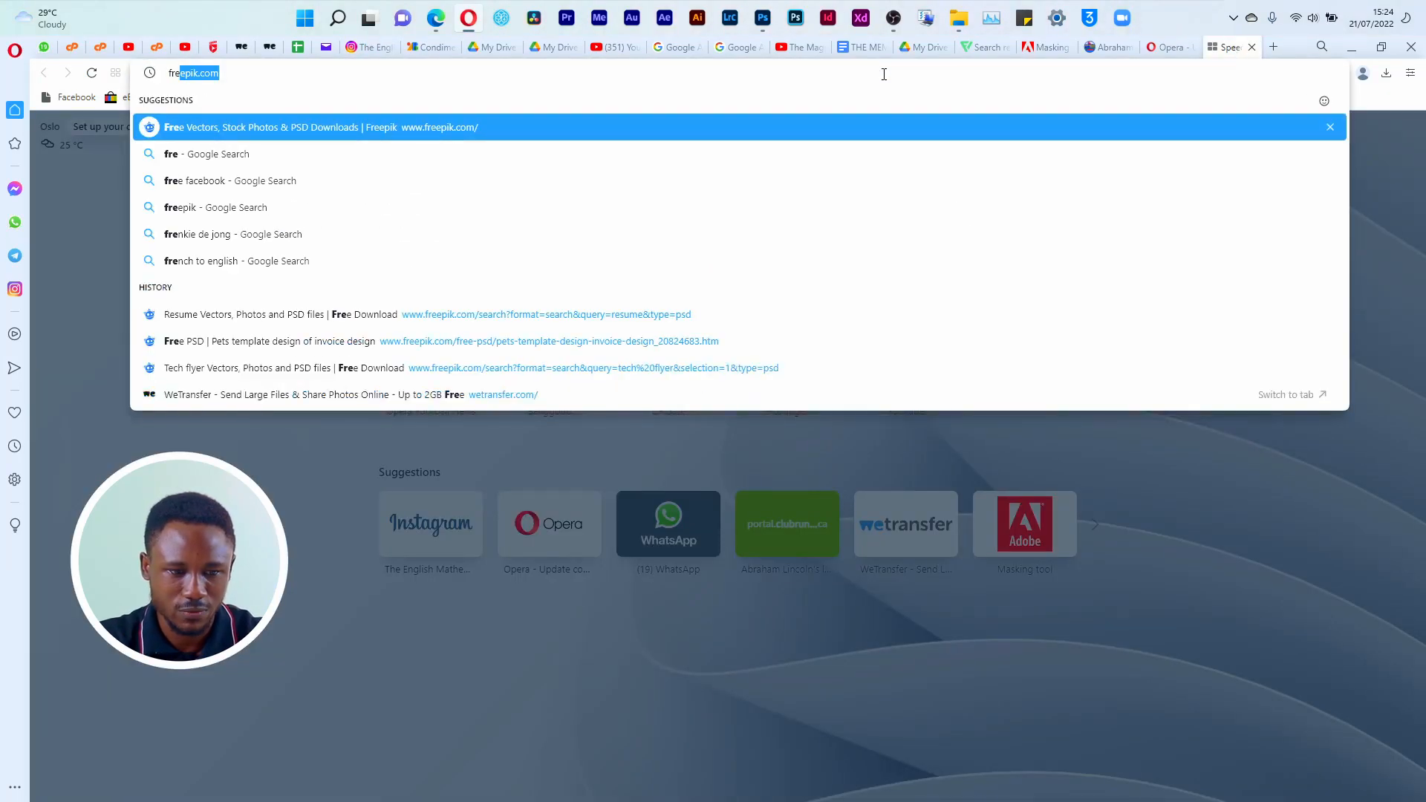
left_click(783, 130)
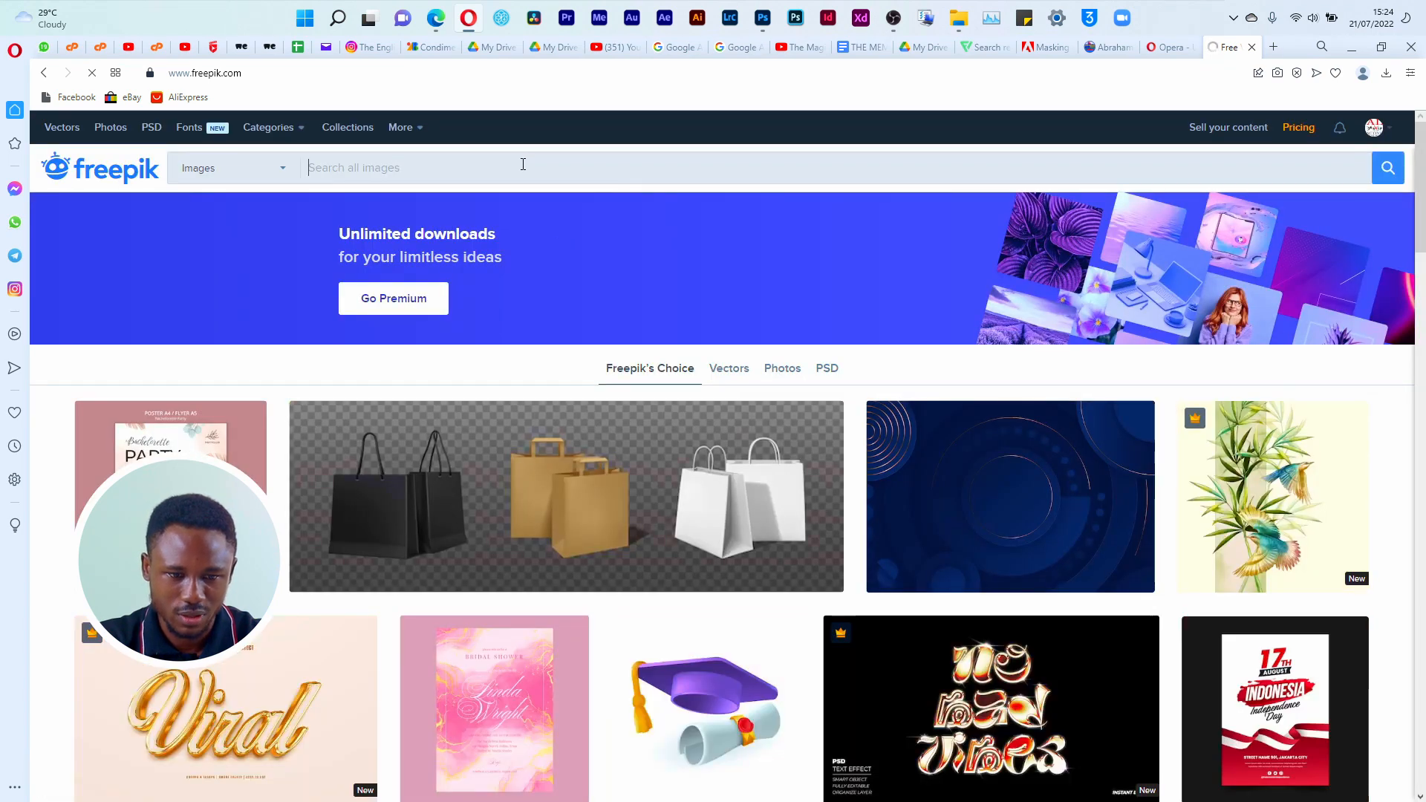
Step: Search Freepik's images for "laptop background" and browse the first results
left_click(523, 165)
type("lapt")
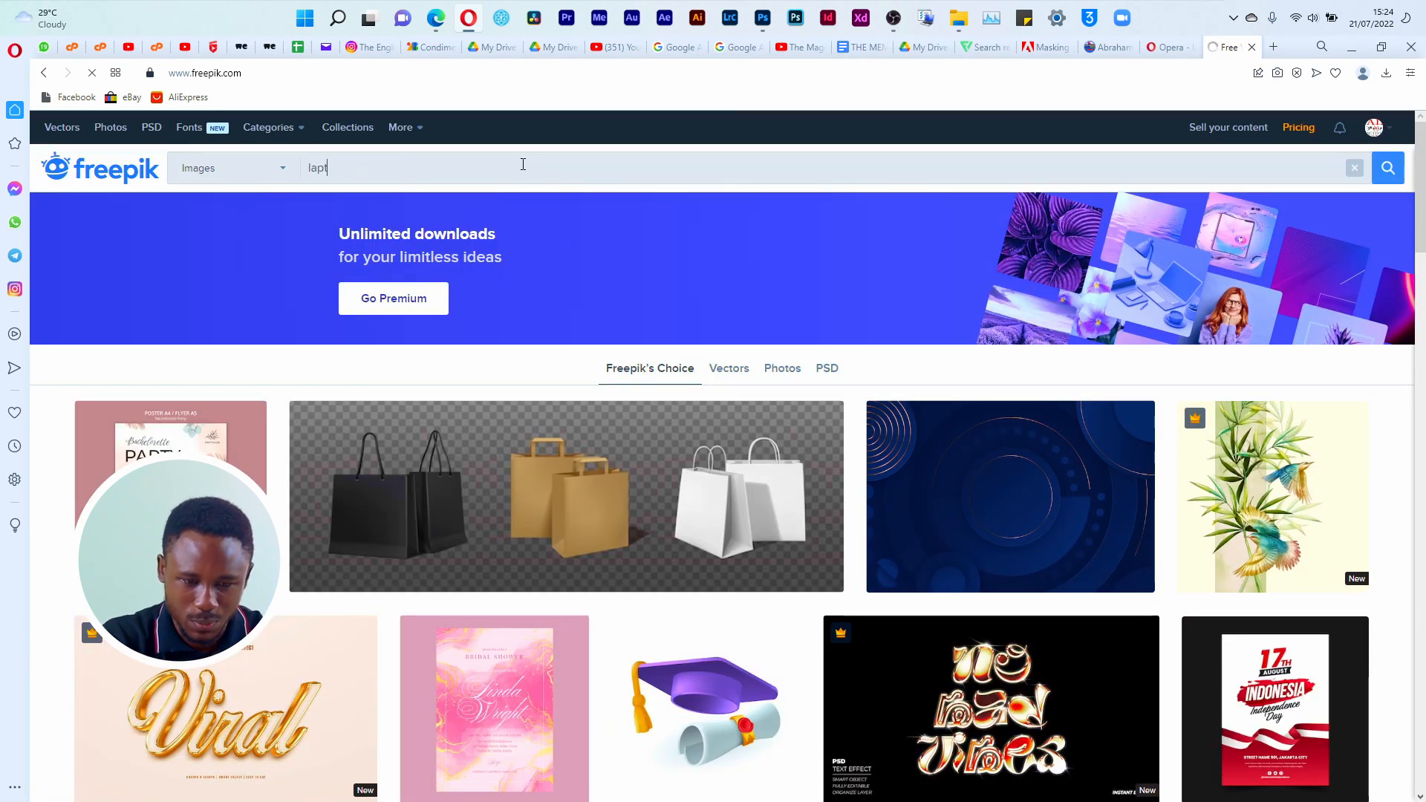
type("op ba")
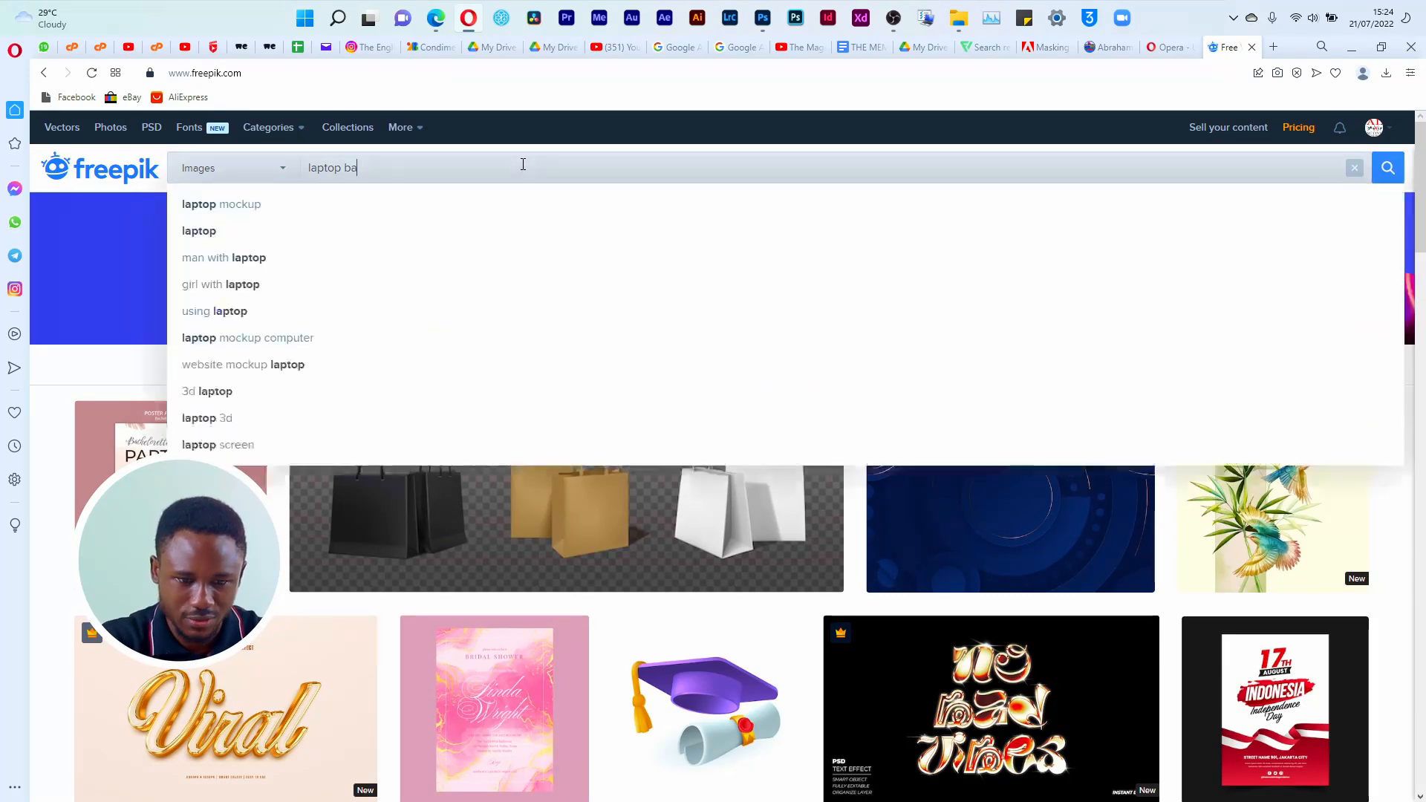
left_click(479, 215)
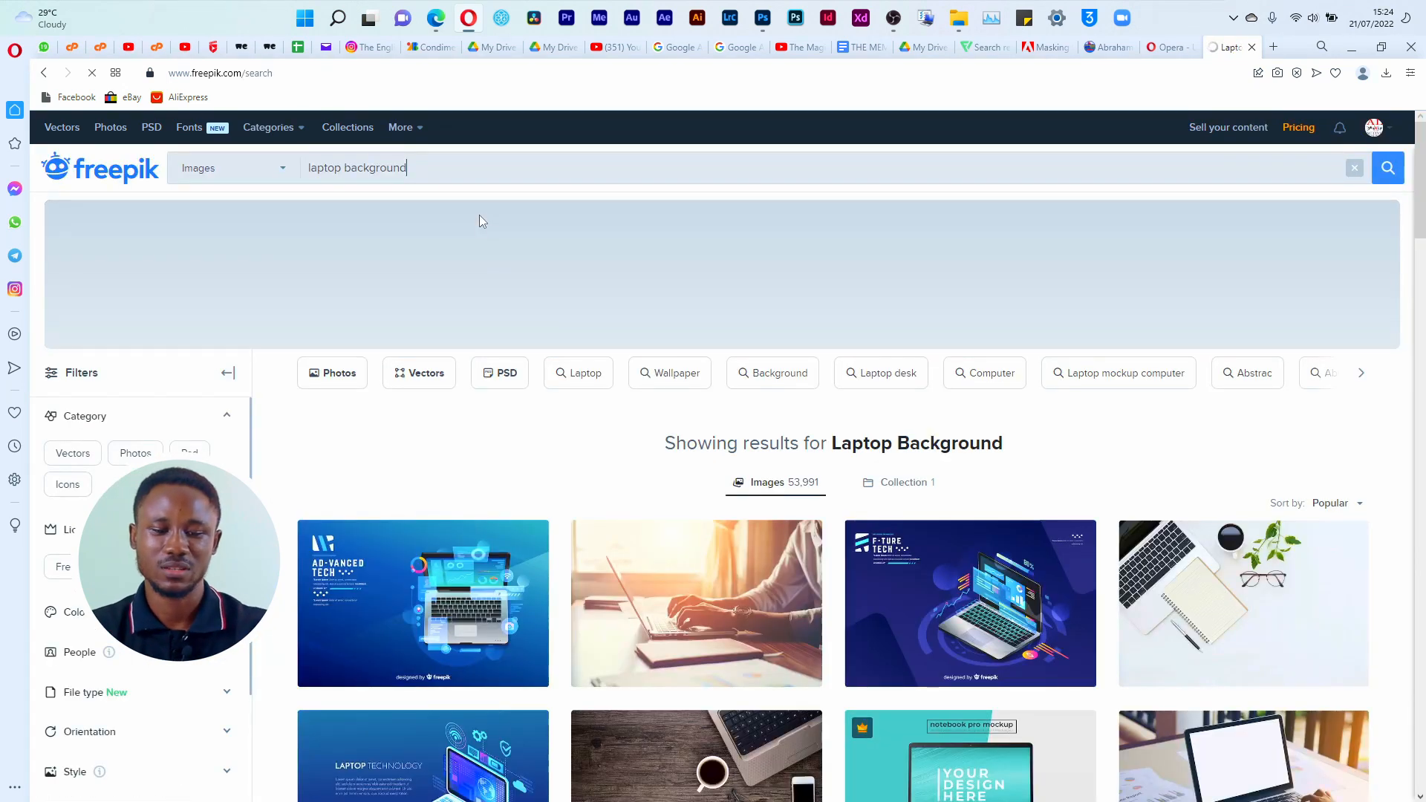
left_click_drag(1424, 202, 1424, 241)
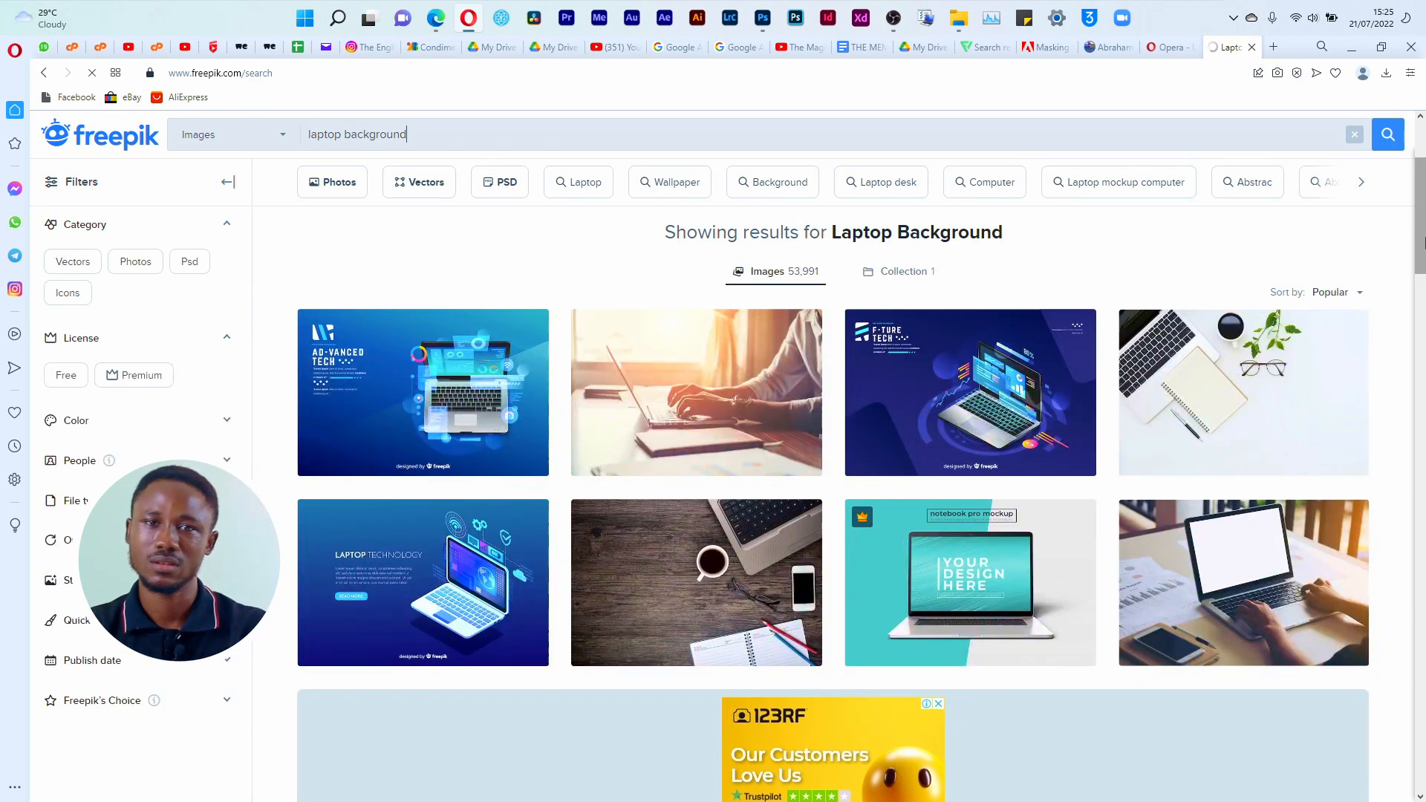
Step: Switch to File Explorer, view Empower.png again to compare its background, close it and return to the Freepik results
key("alt+Tab")
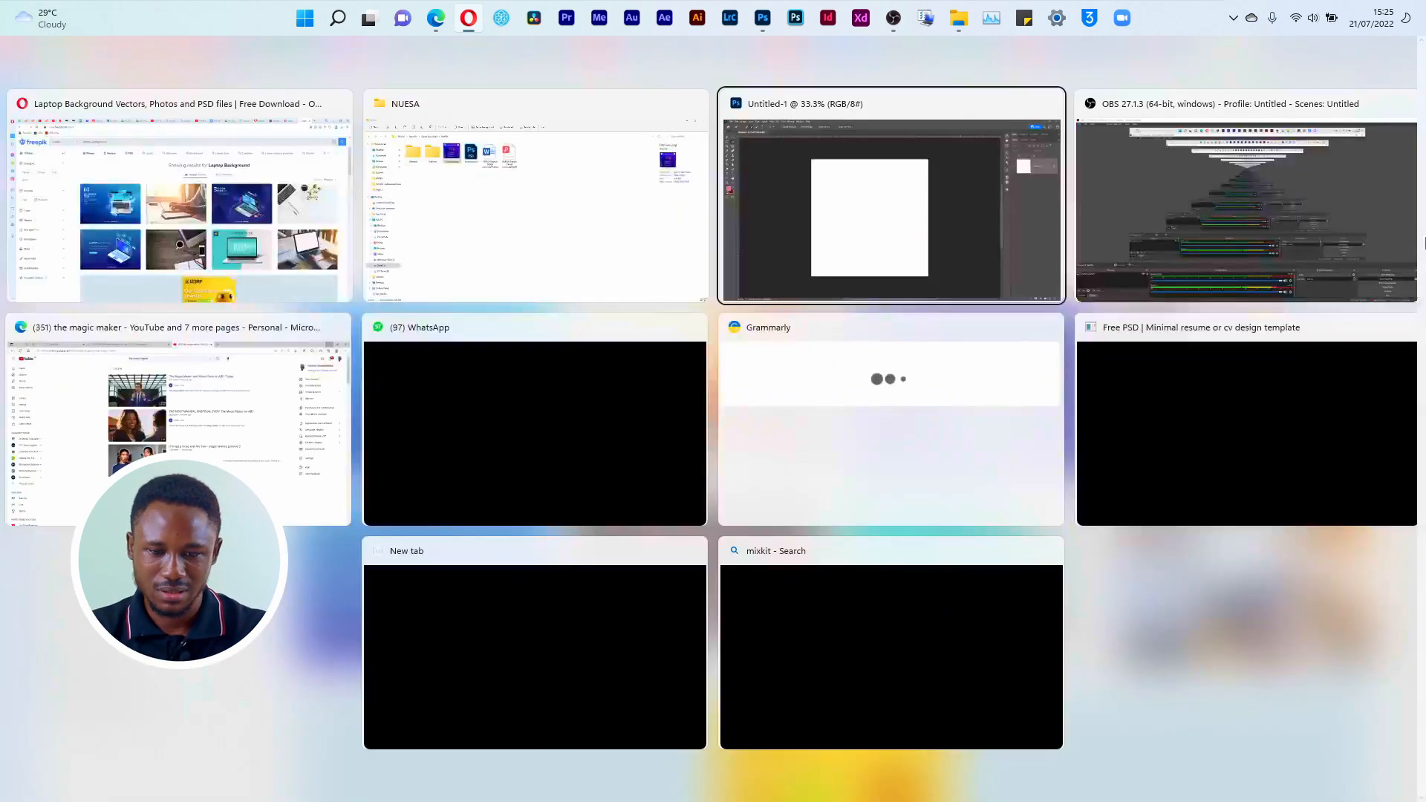
left_click(567, 211)
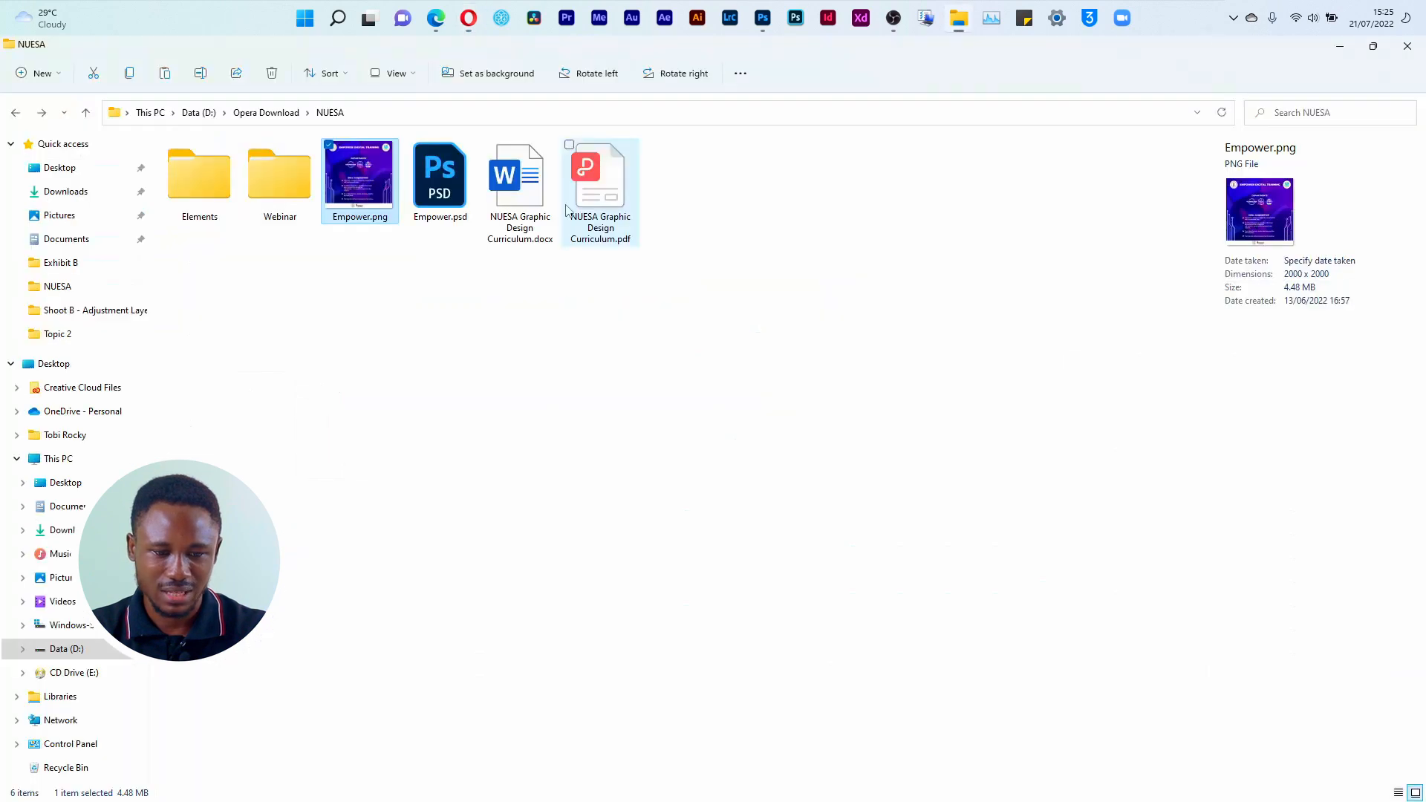
double_click(357, 202)
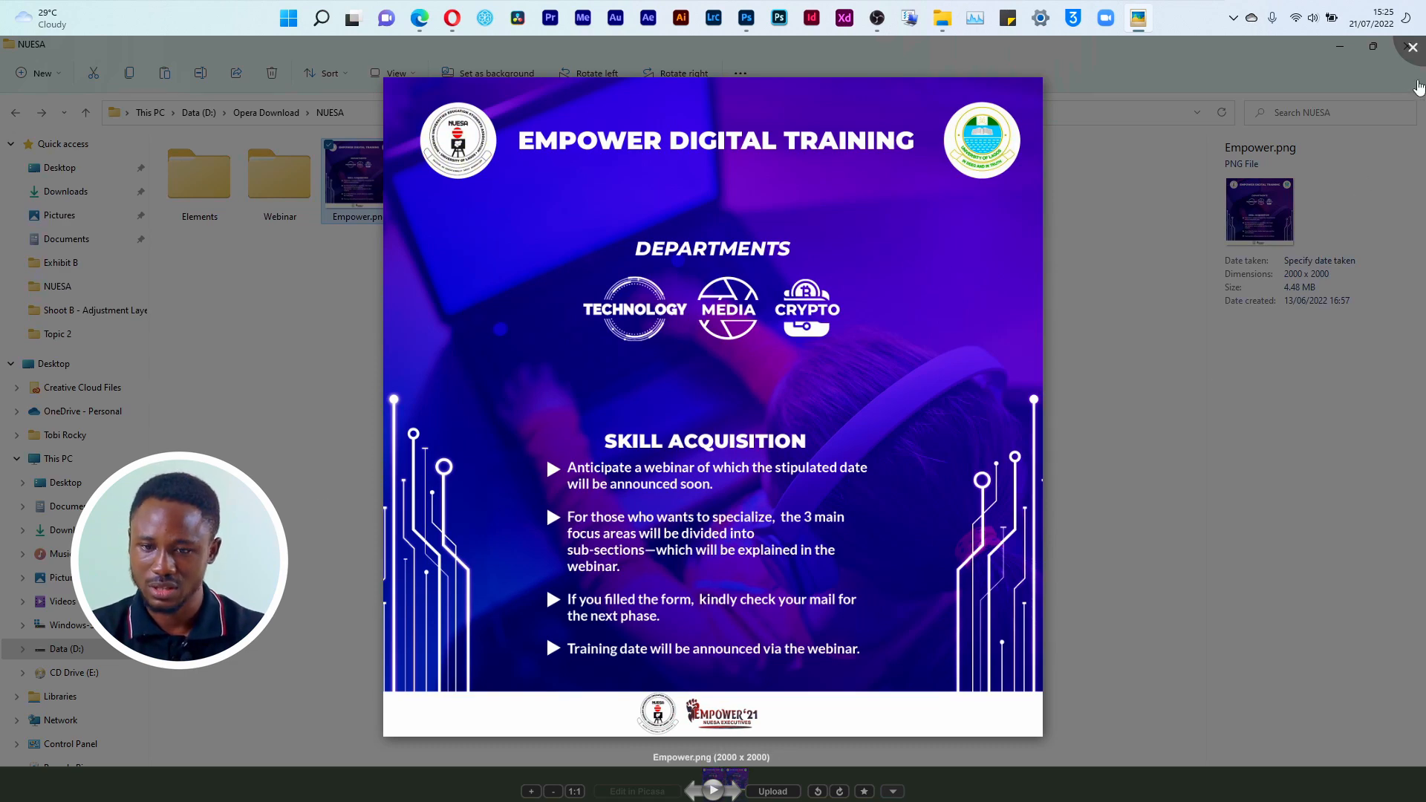
left_click(1412, 47)
key("super+Tab")
key("Return")
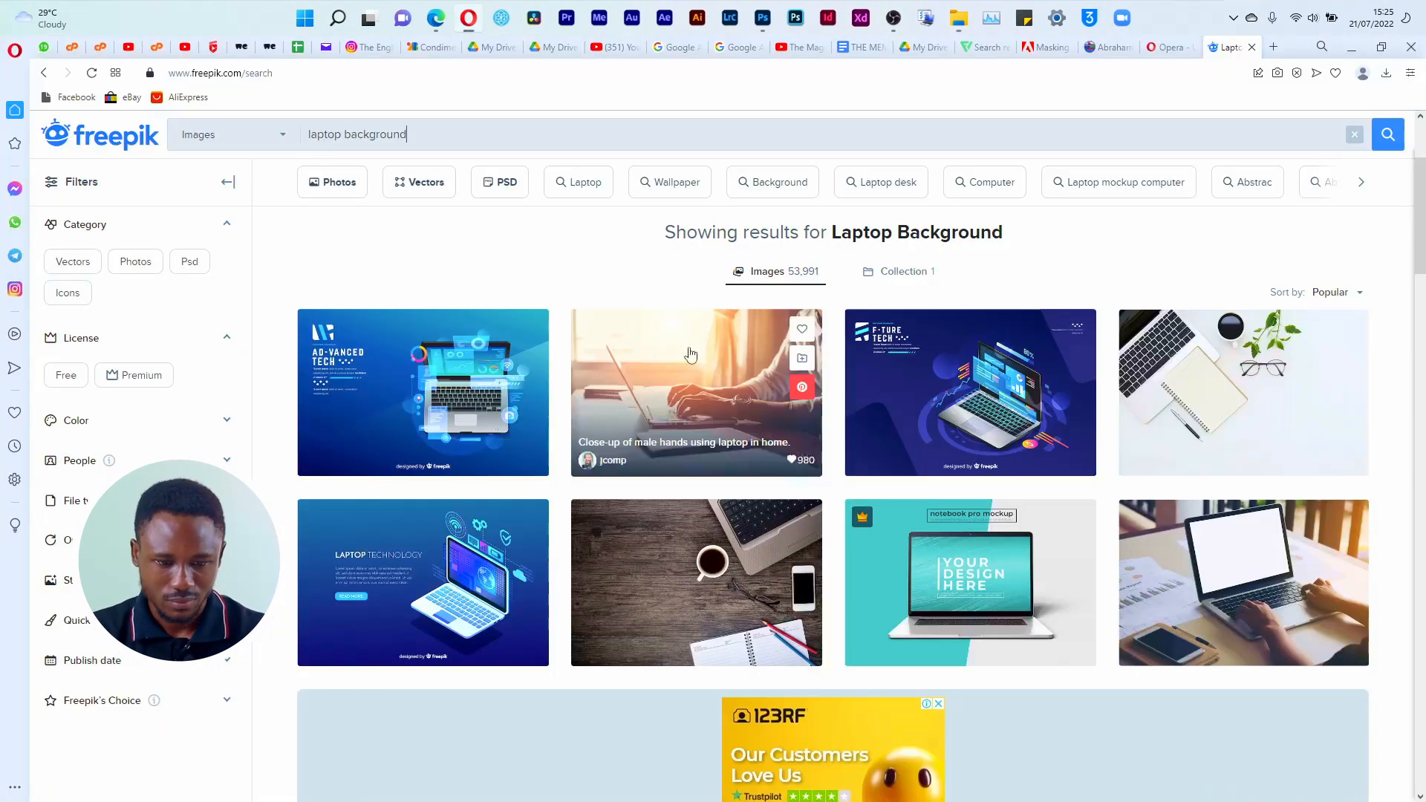
Step: Download the free "Business woman working on laptop" photo and show the downloaded file in its folder
scroll(966, 594, "down", 4)
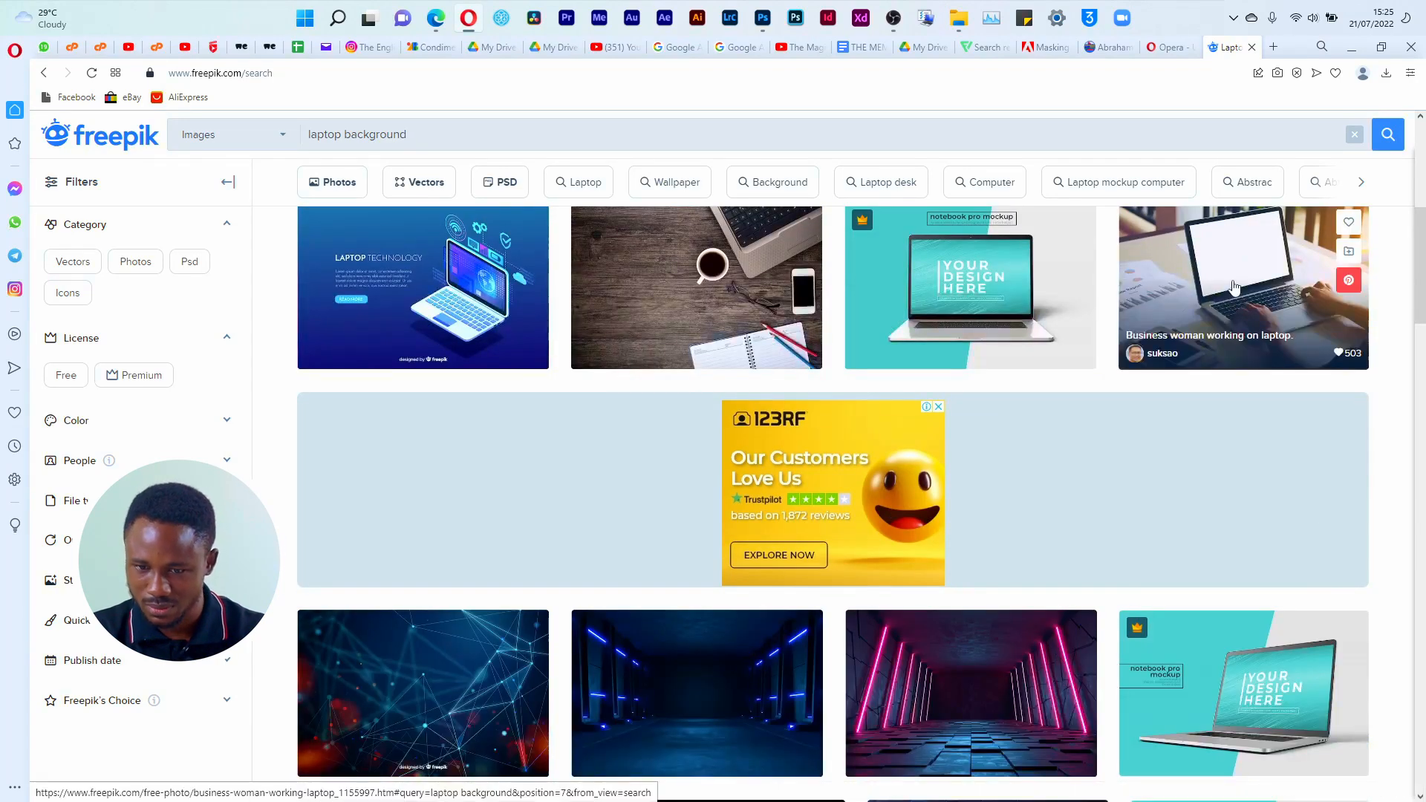
left_click(1346, 356)
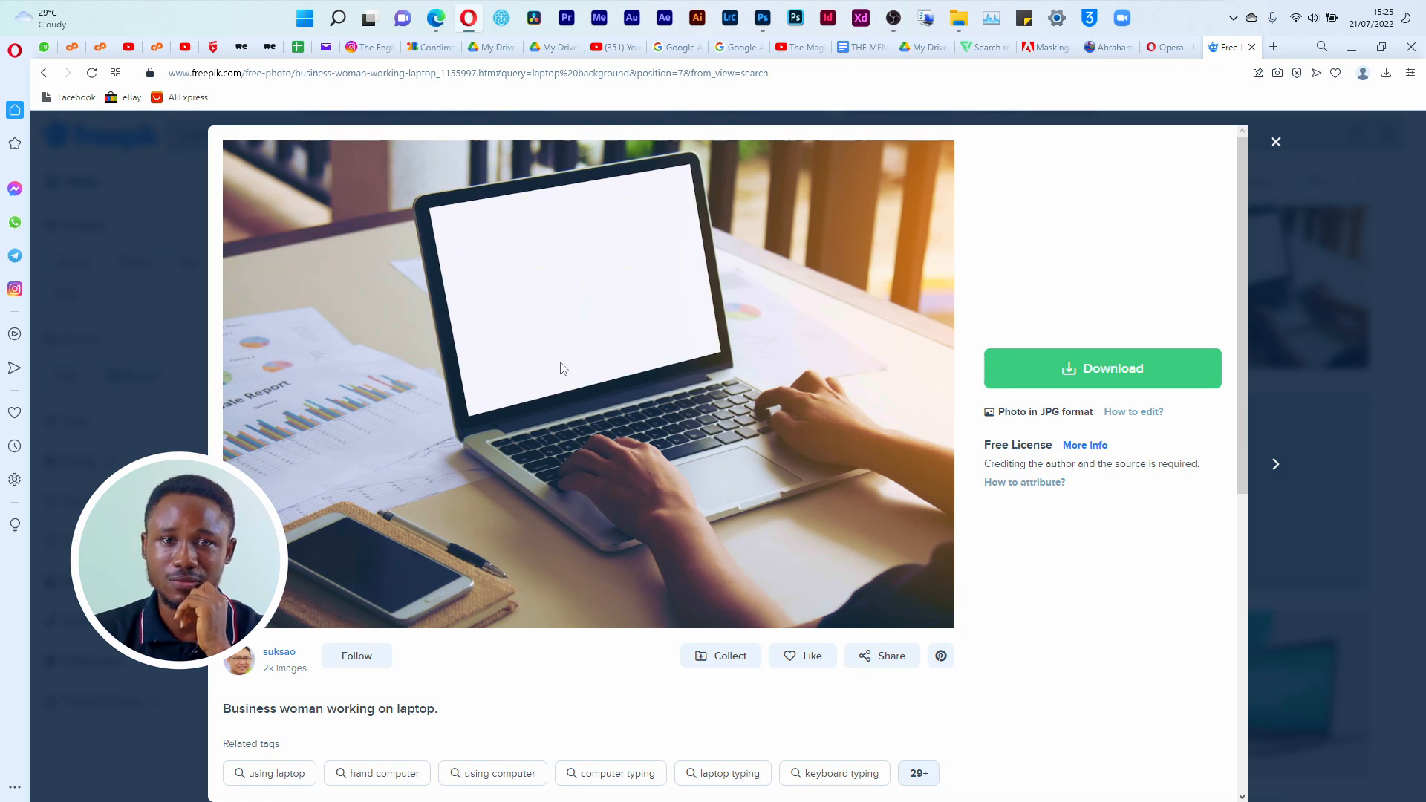
left_click(1029, 369)
left_click(1066, 561)
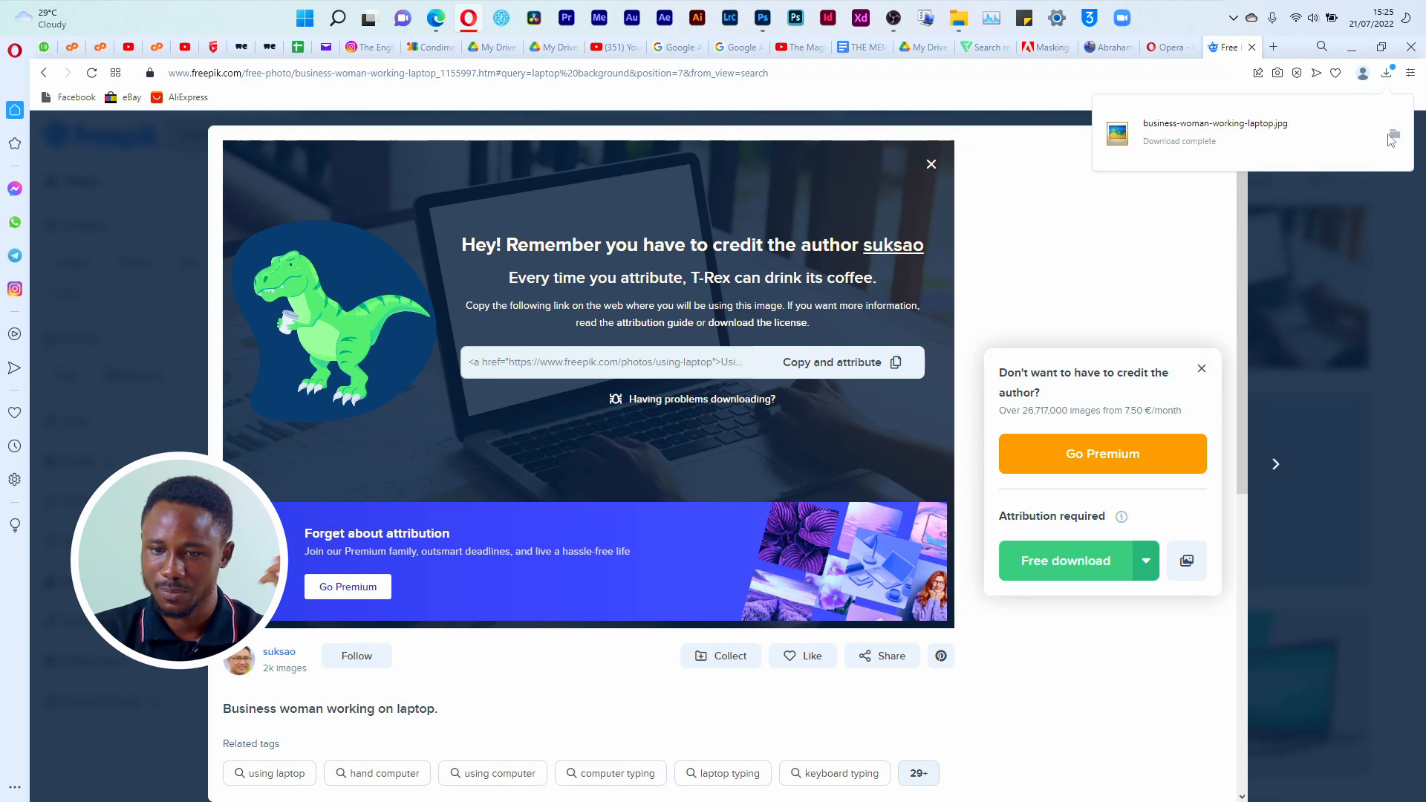
left_click(1393, 136)
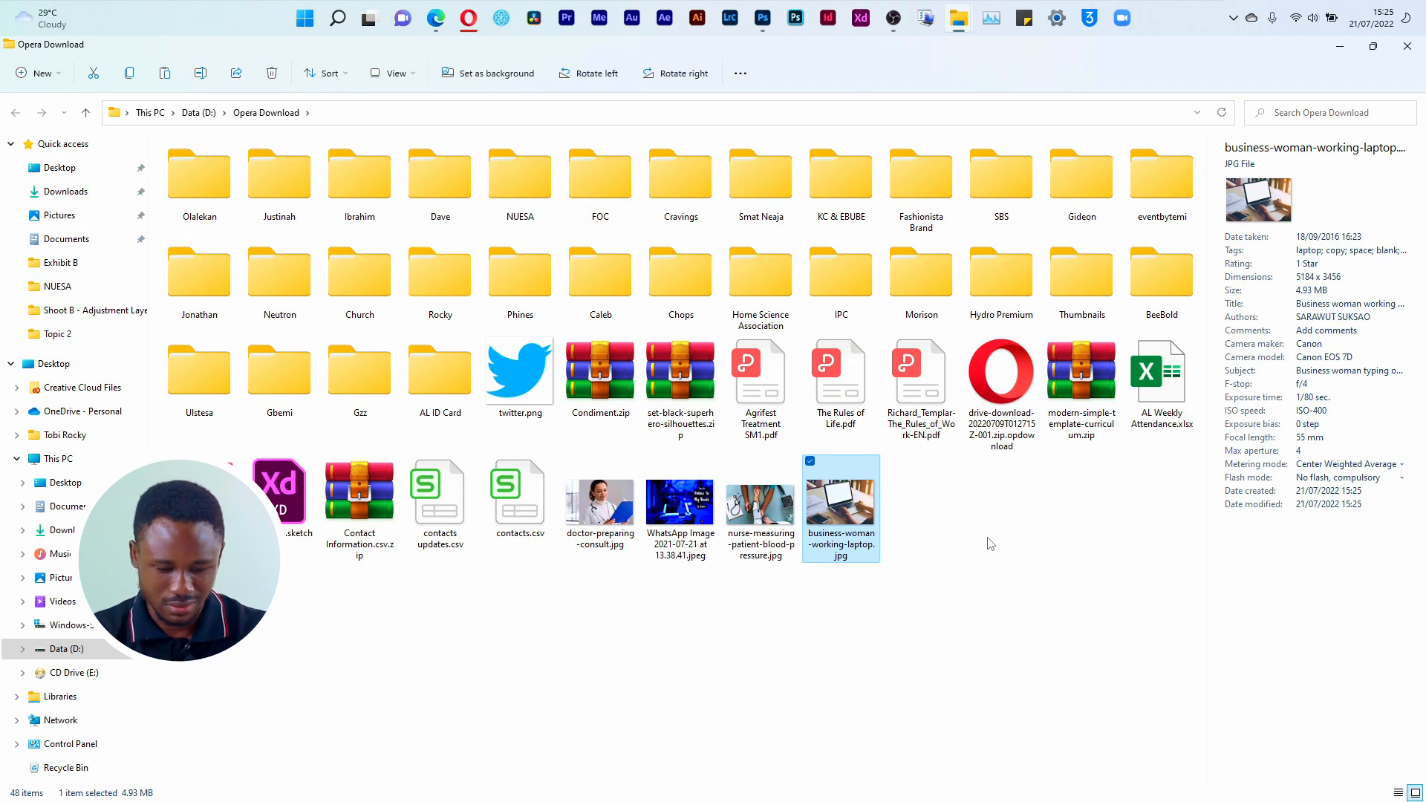
Step: Cut the downloaded laptop photo and open the Shoot (Do not Delete Any File) folder inside the Course folder
key("ctrl+x")
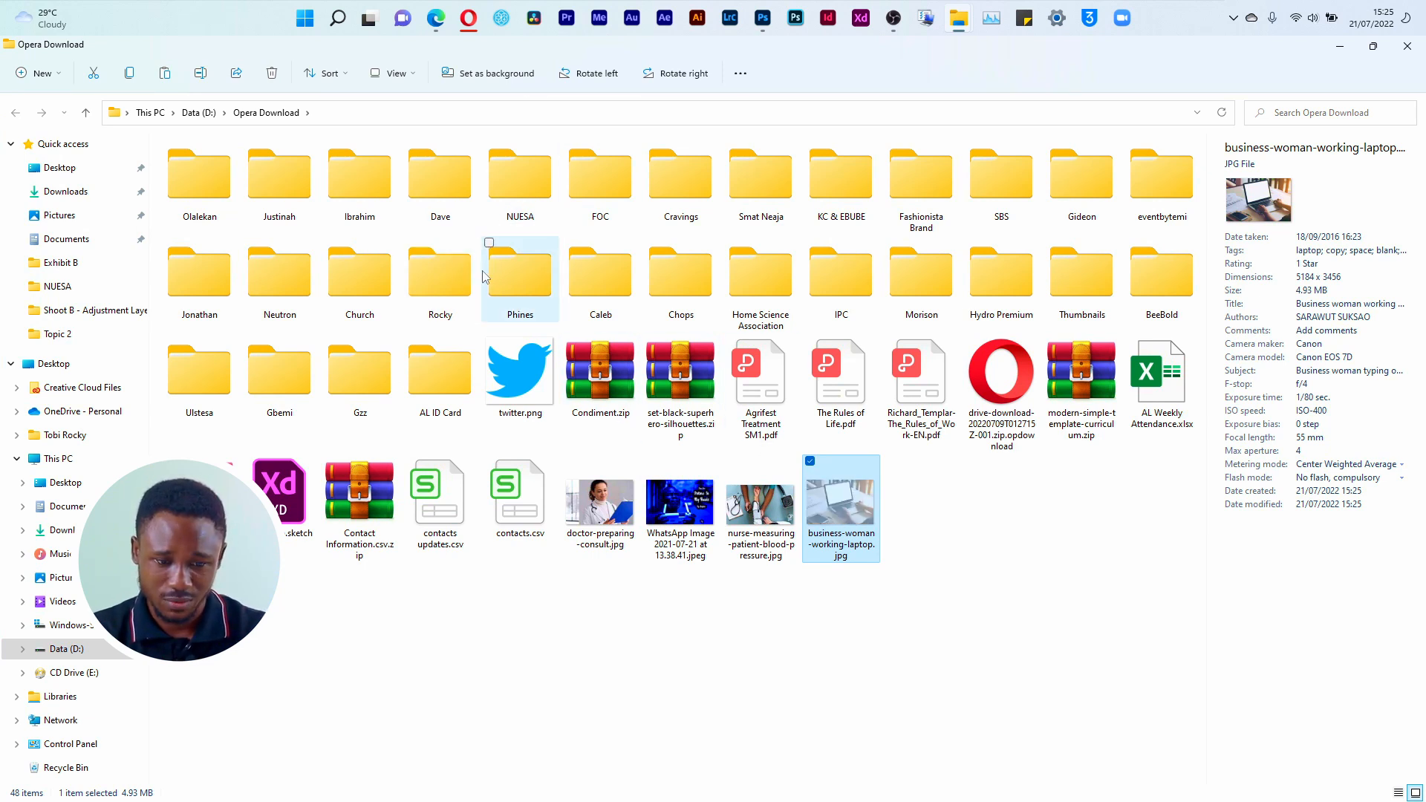
double_click(434, 275)
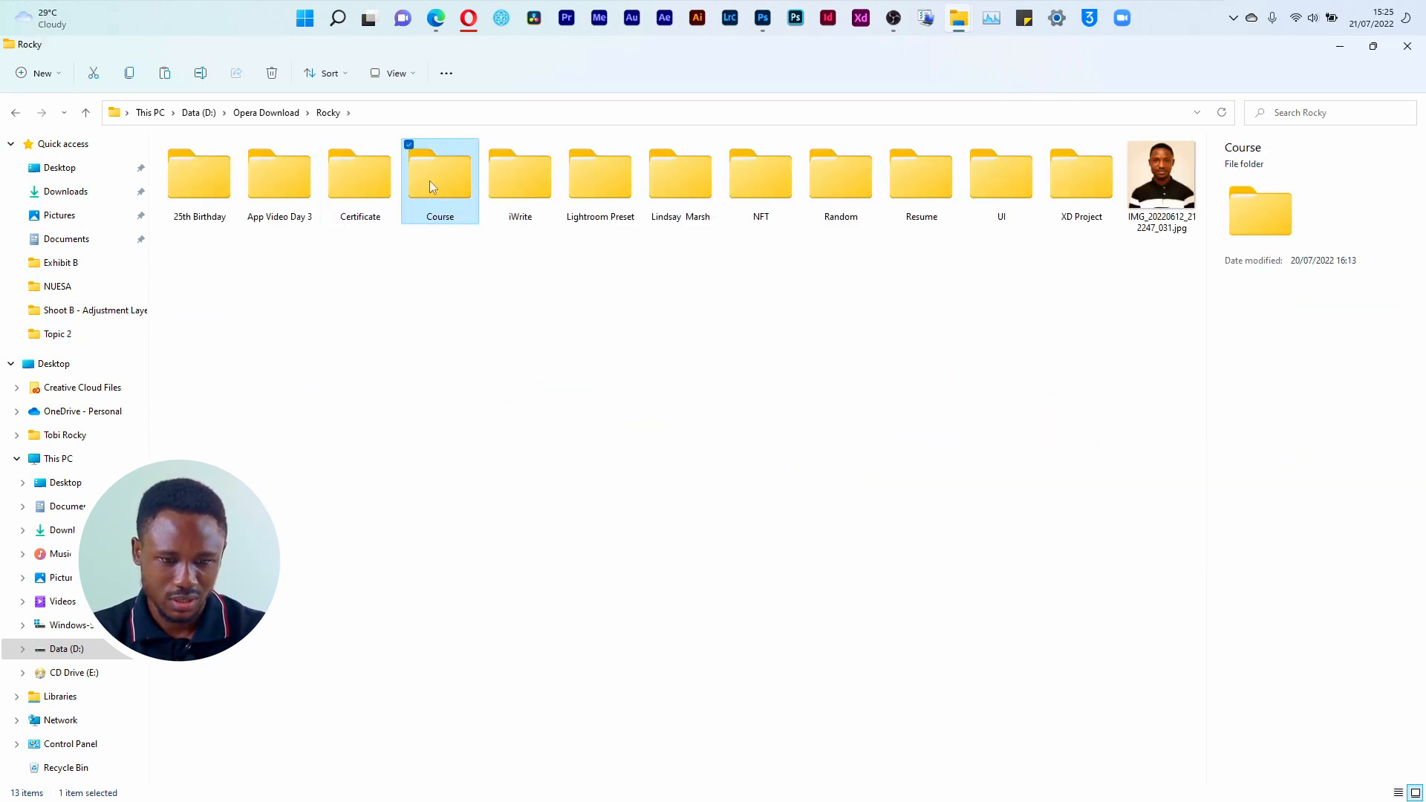
double_click(429, 181)
left_click(222, 189)
double_click(221, 190)
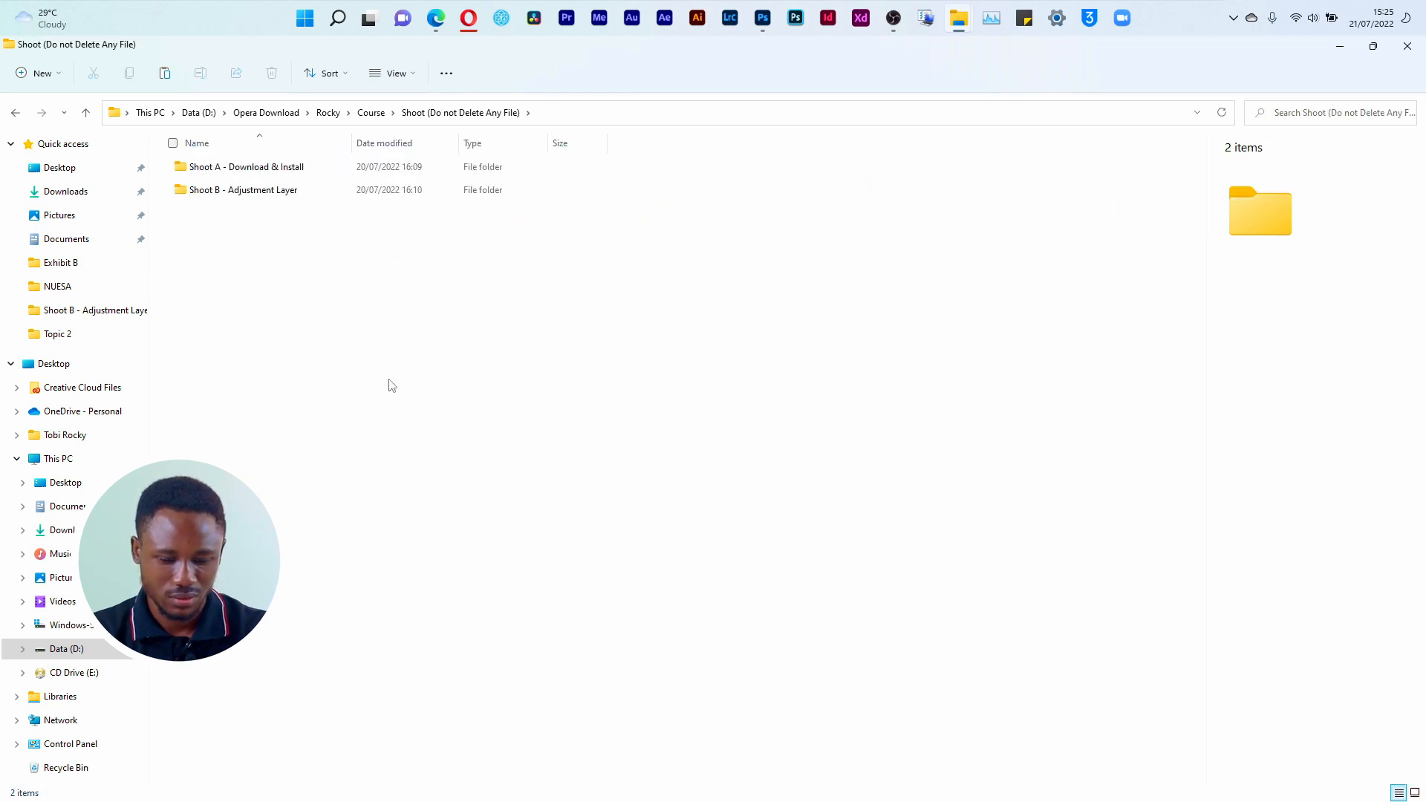
Step: Create a folder named Shoot C - Flyer Design and open it
key("ctrl+shift+n")
type("Shoot C - Flyer D")
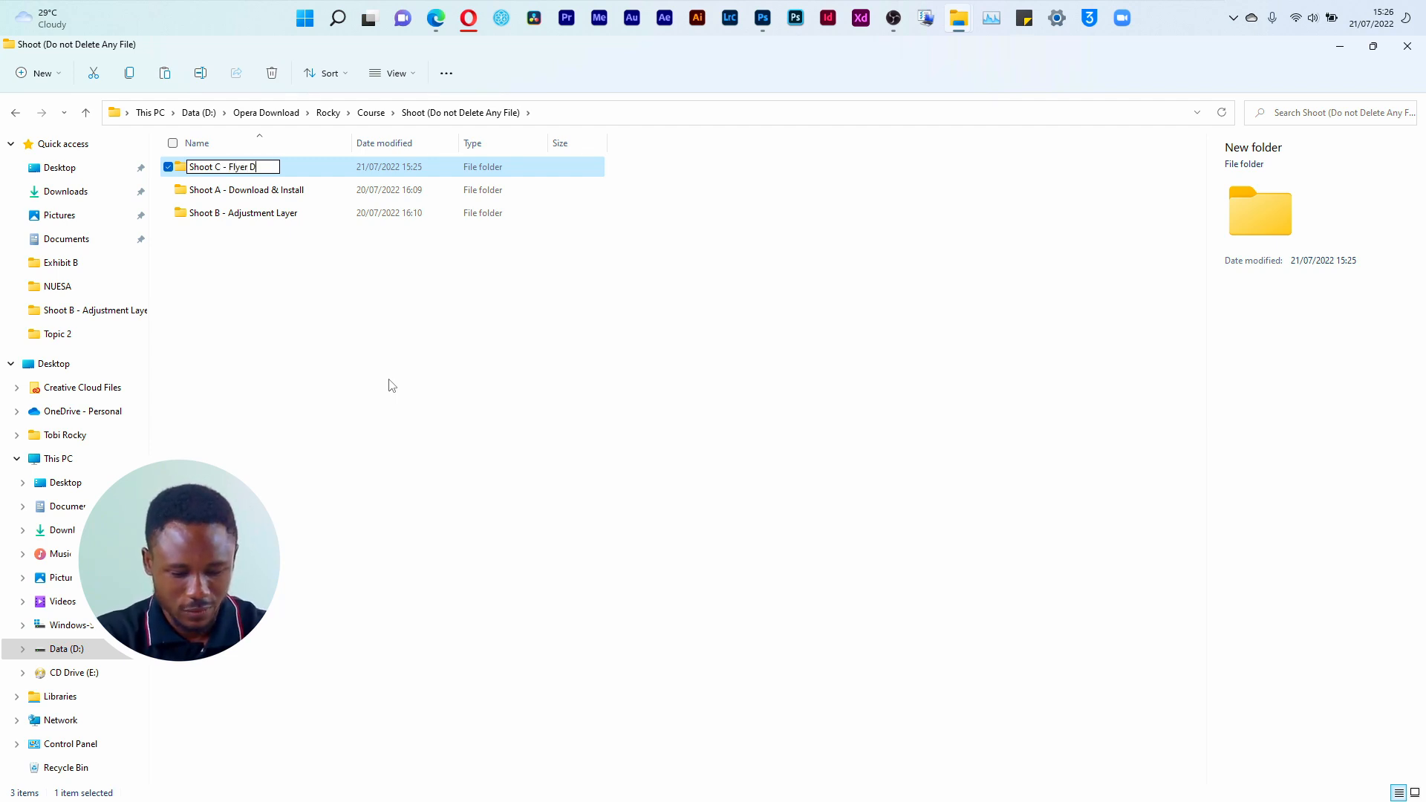
key("Return")
key("Return")
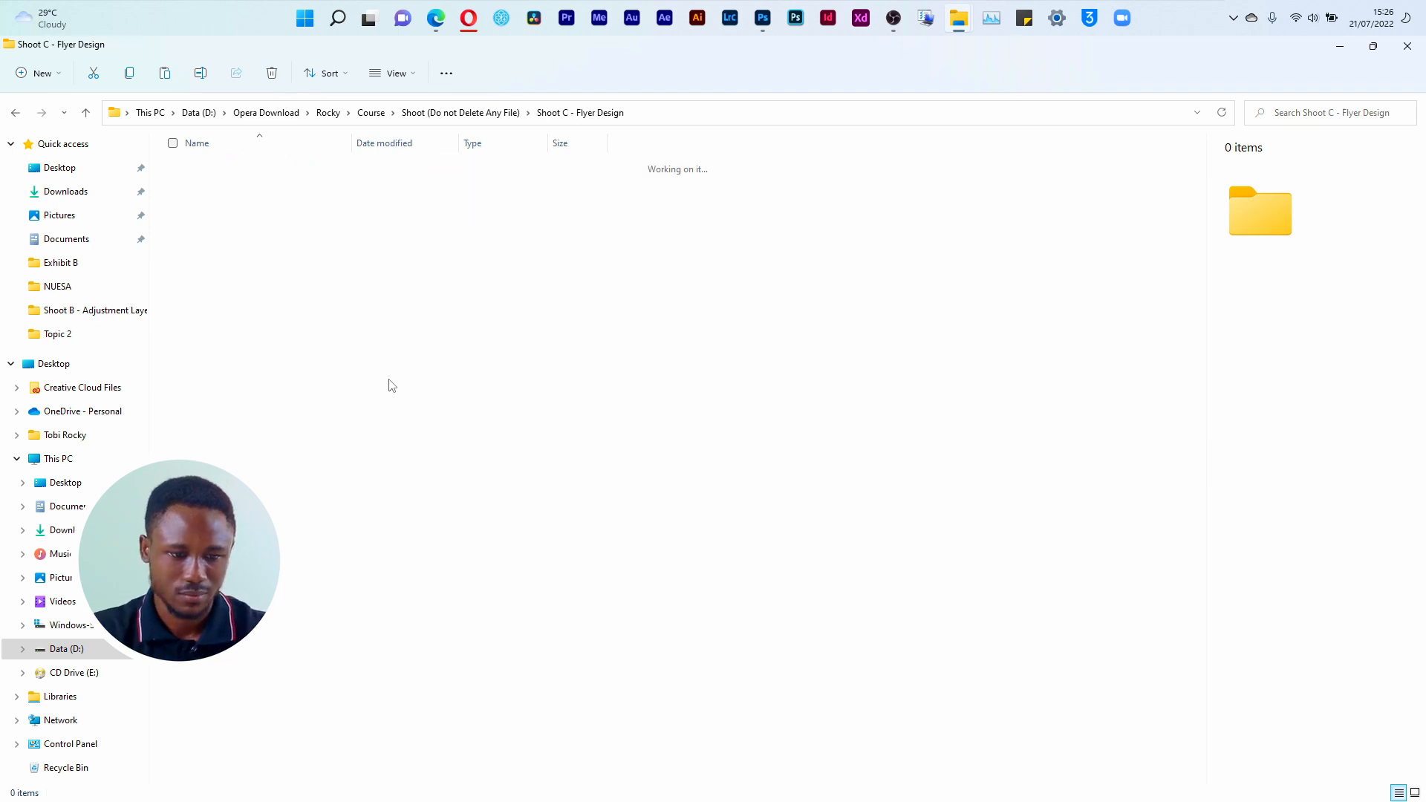
Step: Create a Material folder inside Shoot C - Flyer Design and paste the cut laptop photo into it
key("ctrl+shift+n")
type("Materi")
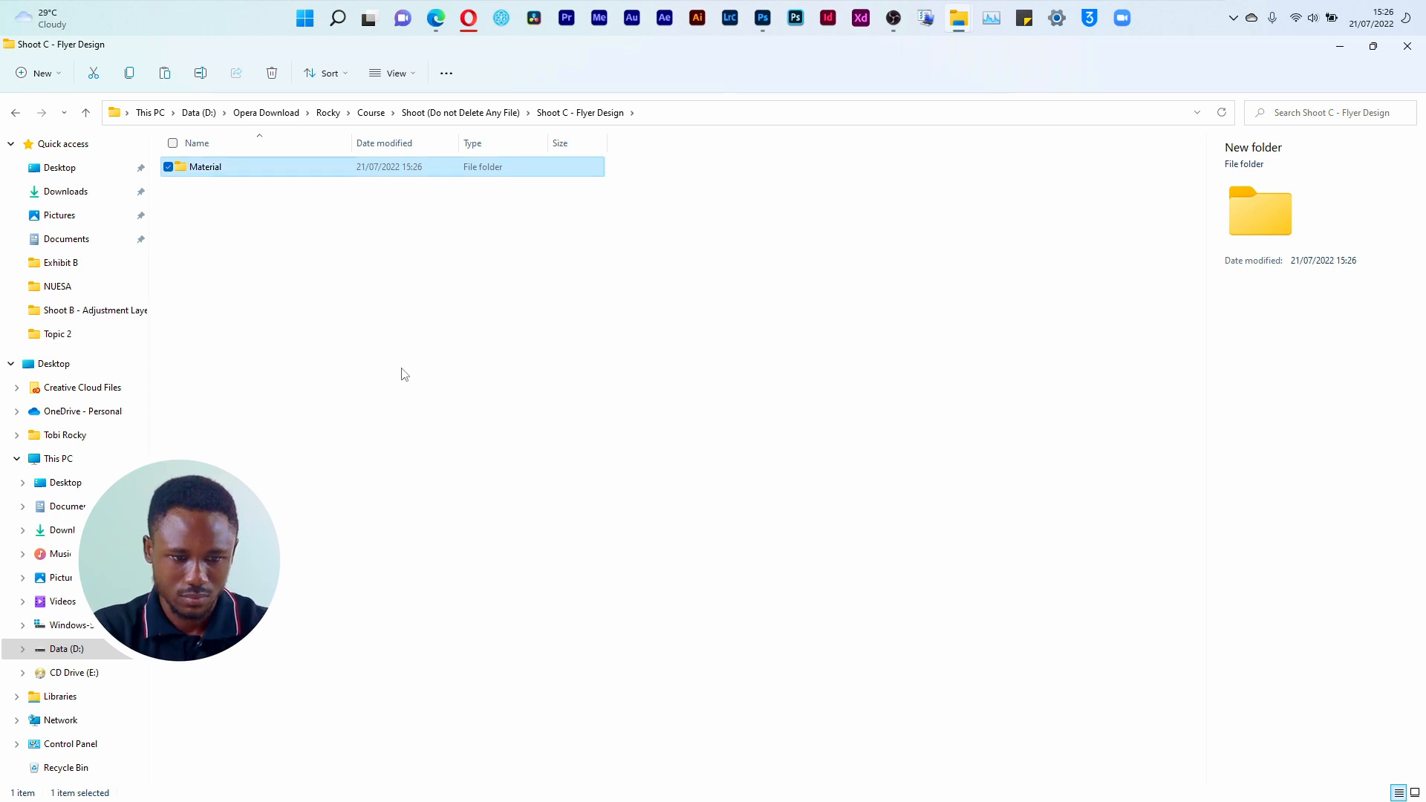
type("al")
key("Return")
key("Return")
key("ctrl+v")
Step: Open business-woman-working-laptop.jpg from the Material folder as a document in Photoshop and unlock its Background layer
left_click(334, 225)
left_click_drag(280, 171, 629, 89)
key("super+Tab")
key("alt+Tab")
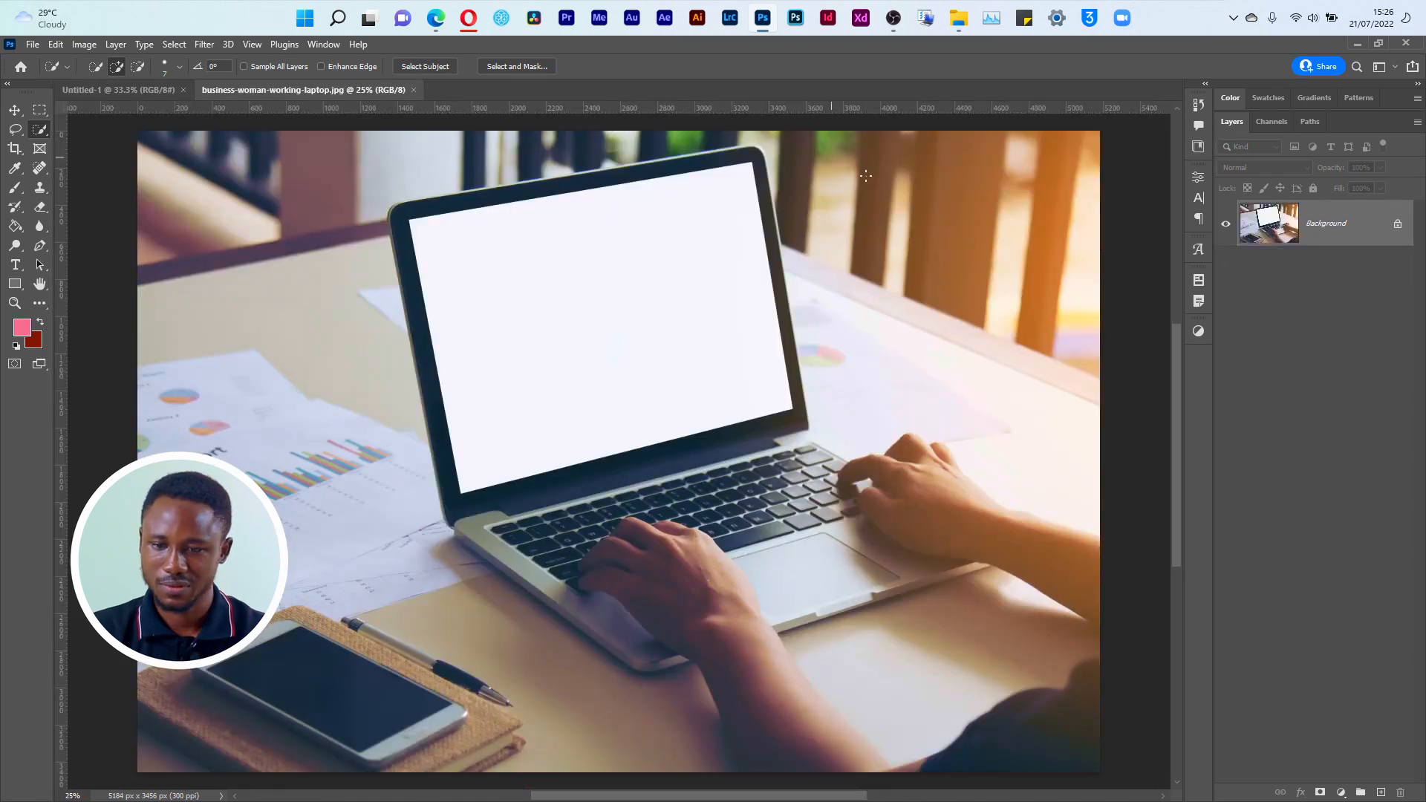
left_click(1399, 225)
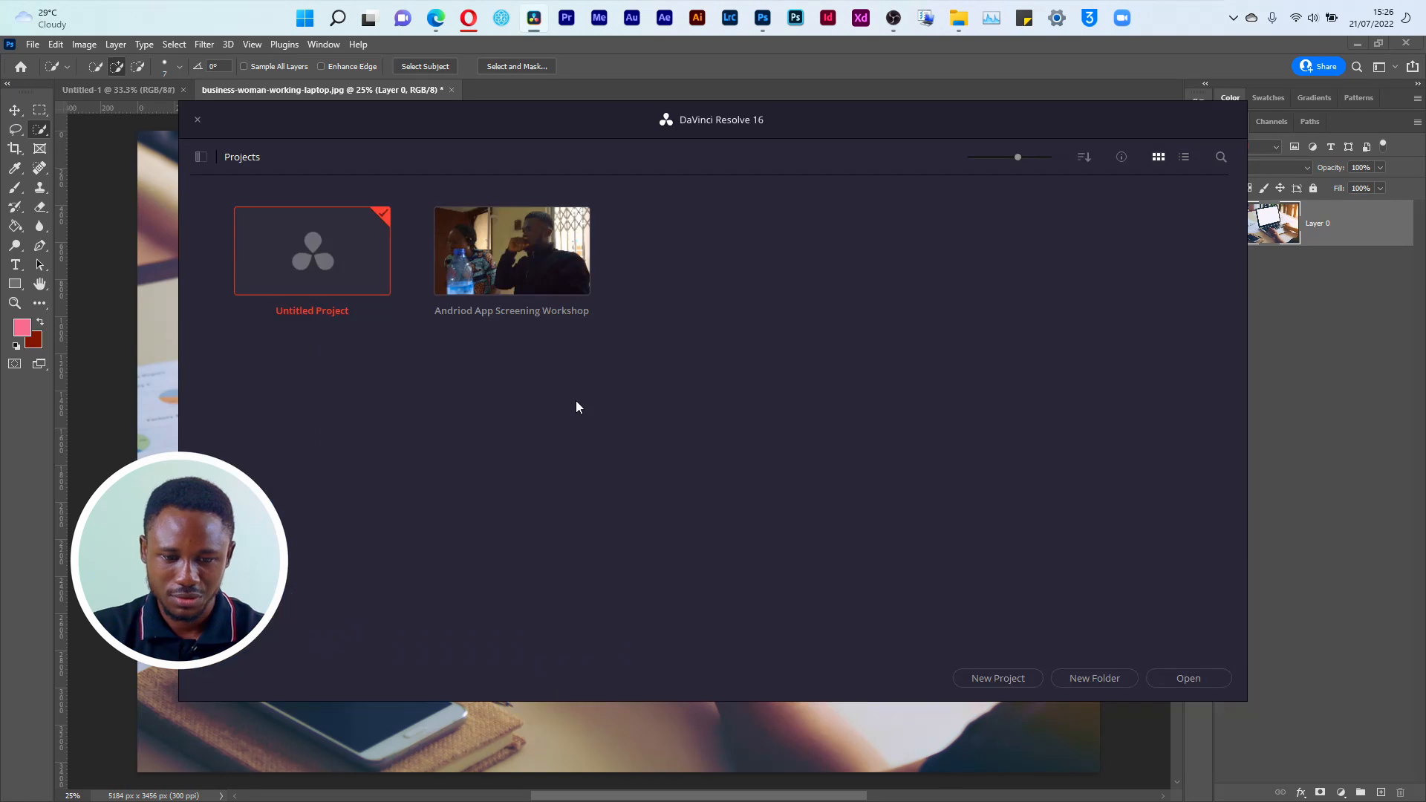
Step: Capture a screenshot of the Andriod App Screening Workshop project on DaVinci Resolve's Color page, and return to Photoshop with the Move tool active
double_click(510, 259)
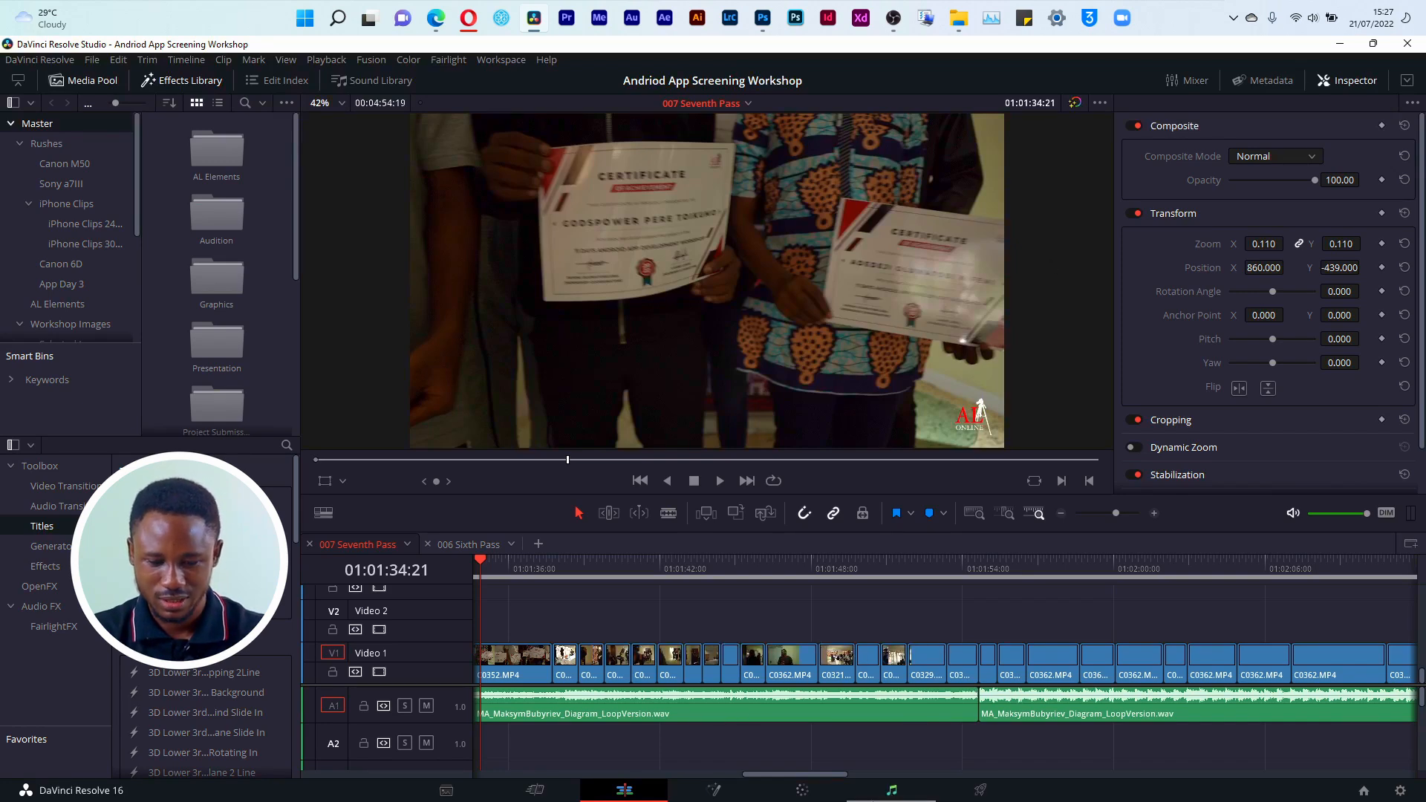
left_click(828, 795)
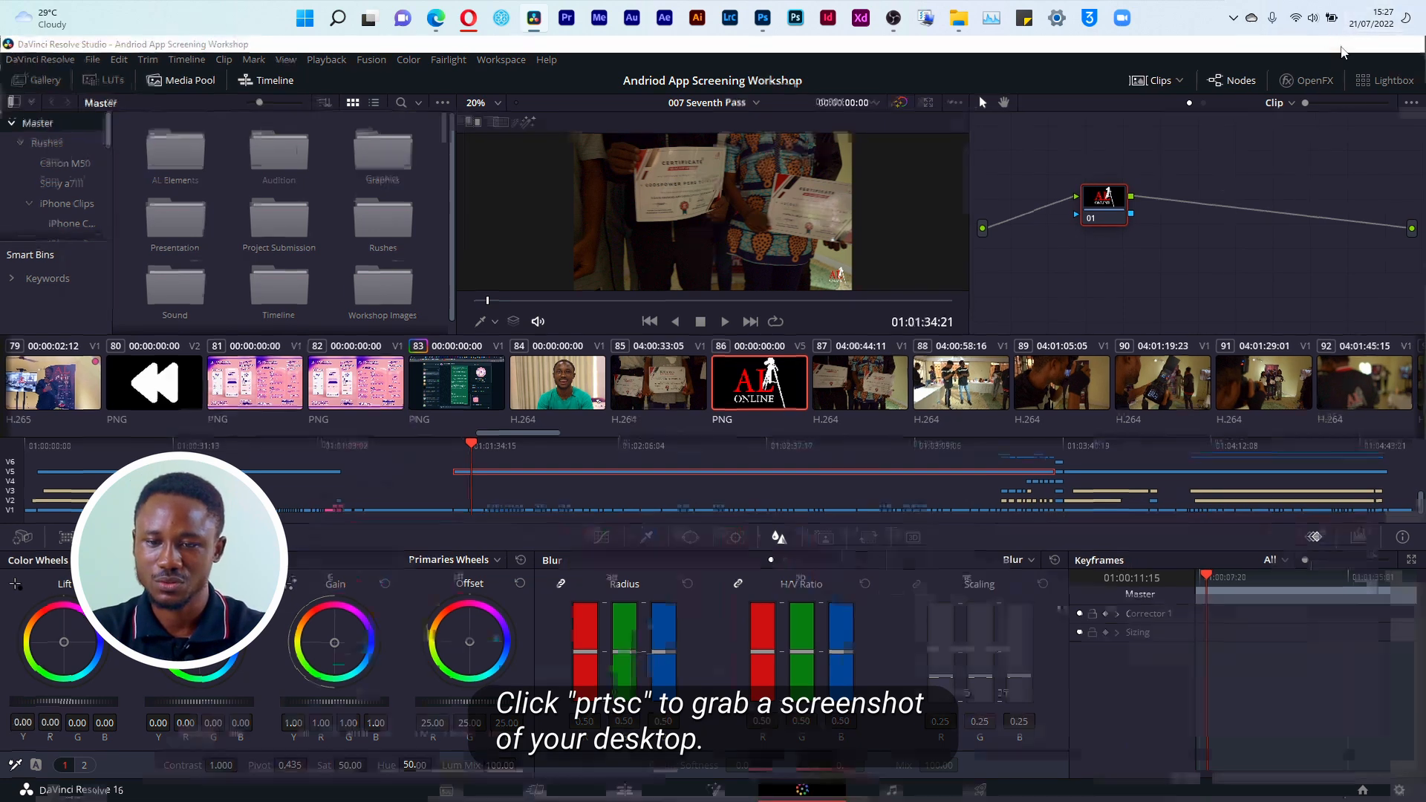
left_click(1339, 44)
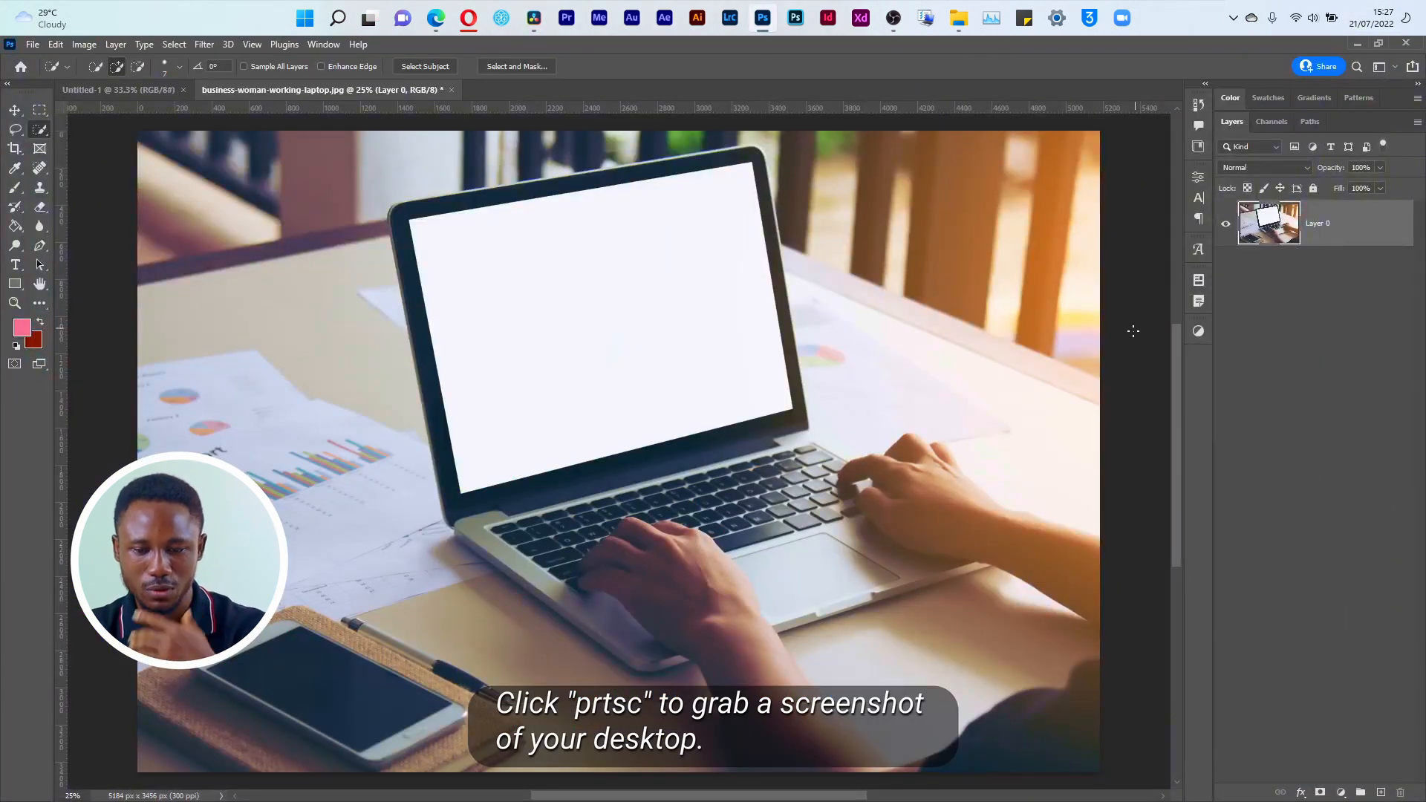
key("v")
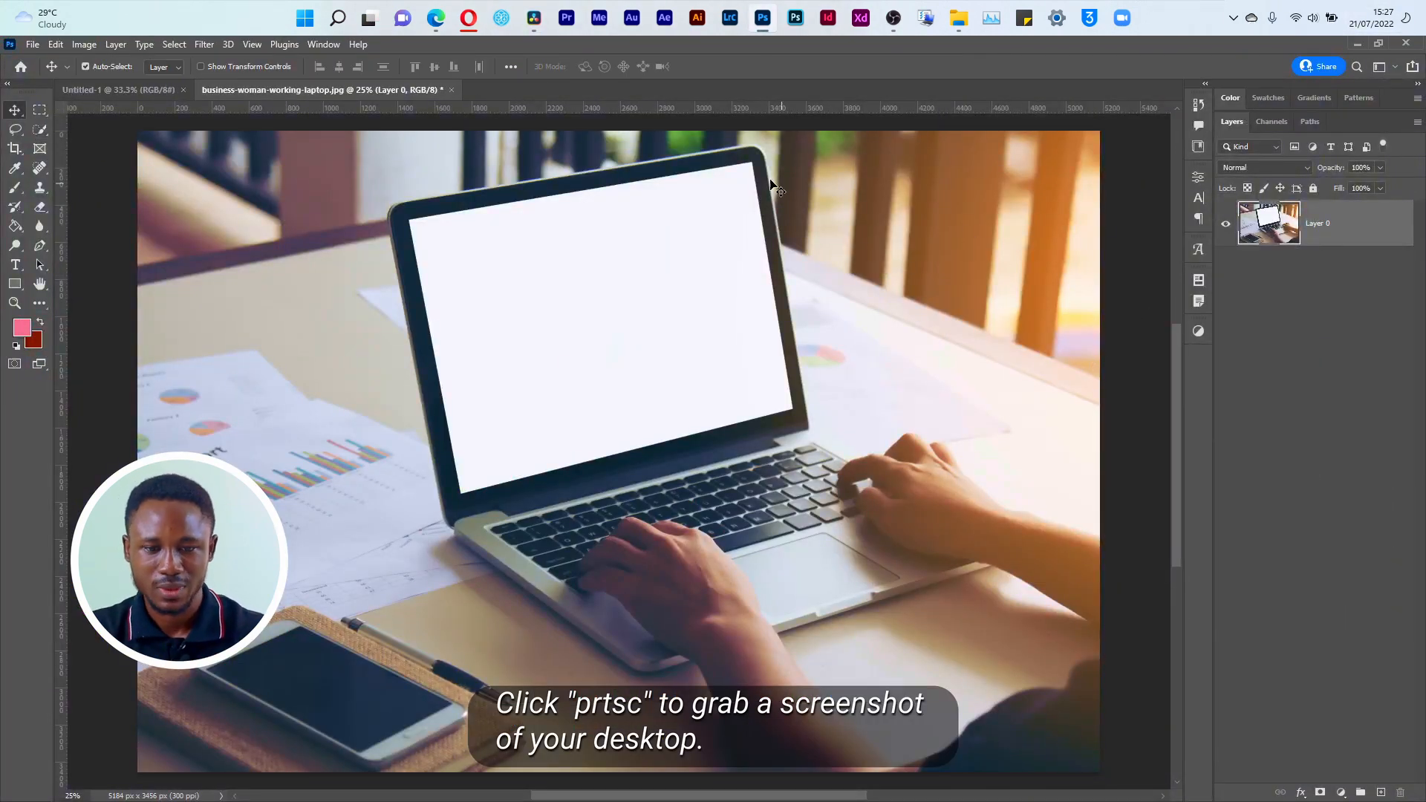
Step: Switch to Sticky Notes and paste the captured screenshot into a new note
left_click(1024, 18)
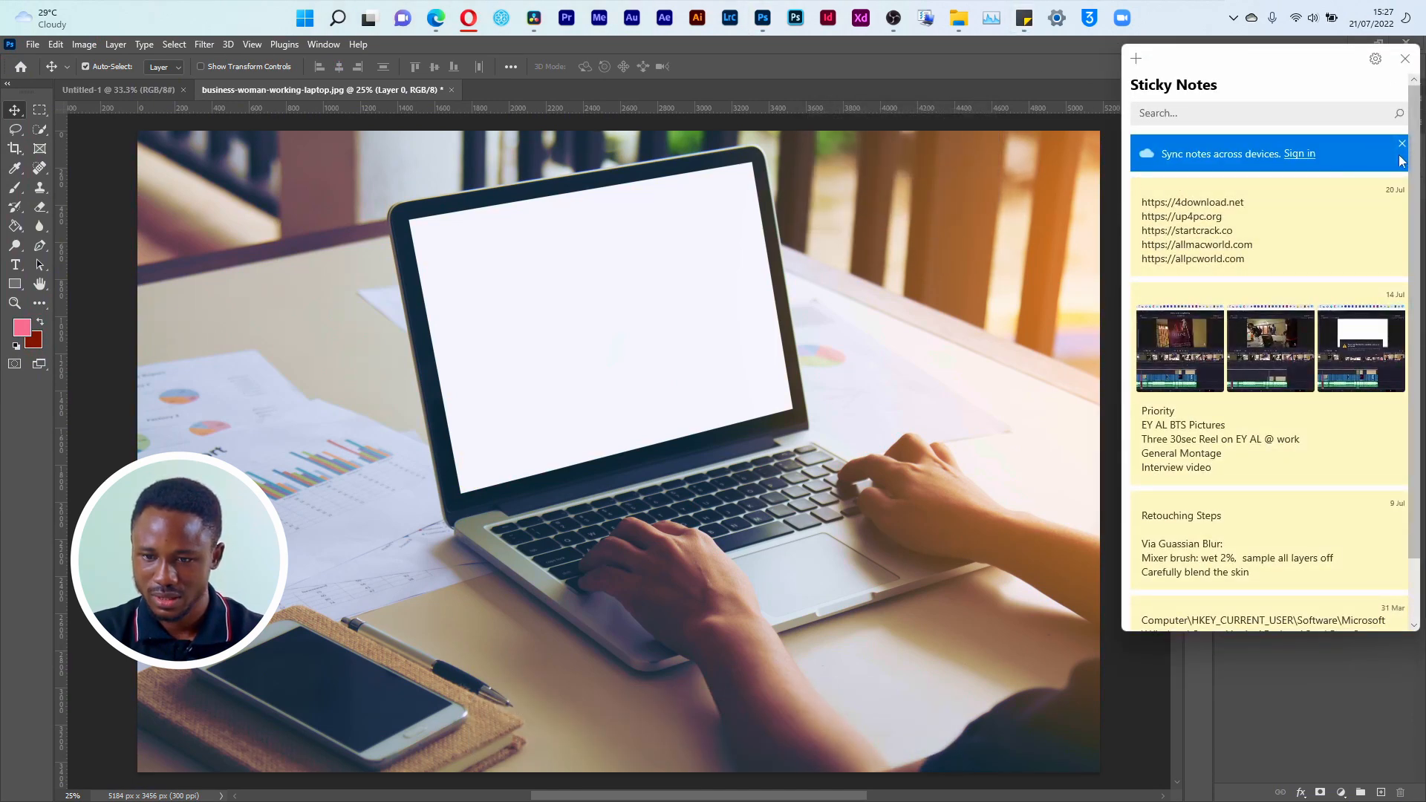
left_click(1136, 59)
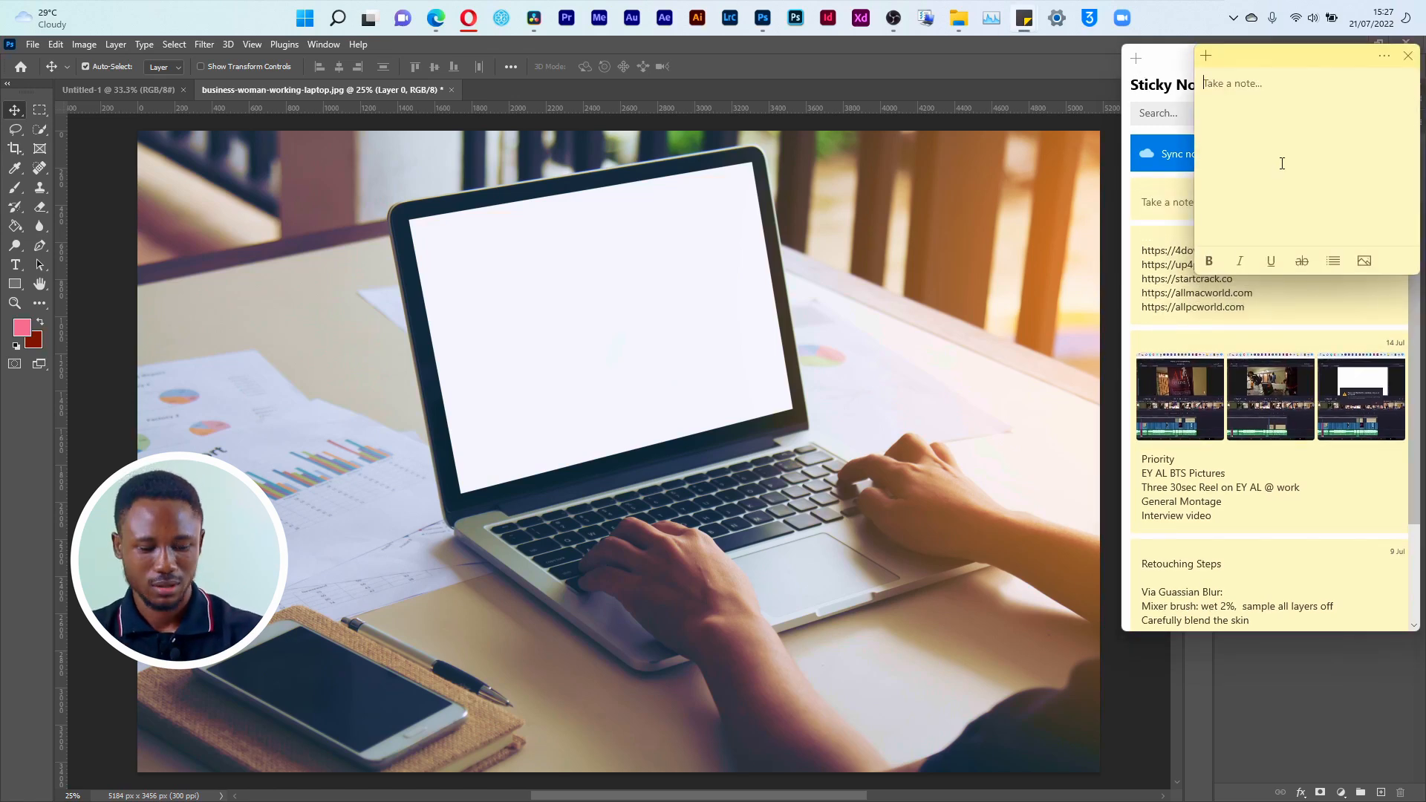
key("ctrl+v")
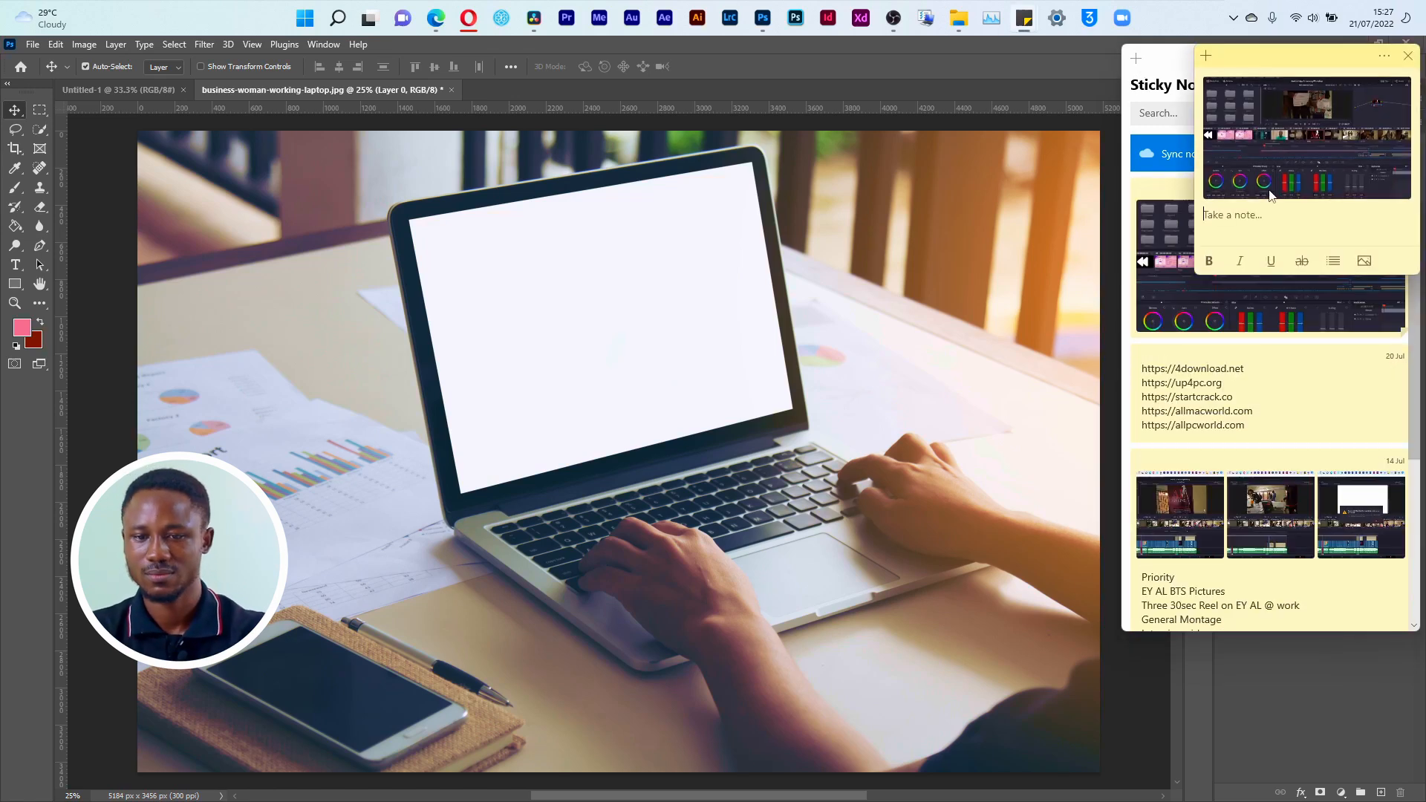
Step: Save the note's image as a PNG named screenshot in the Material folder of Shoot C - Flyer Design
right_click(1274, 110)
left_click(1284, 149)
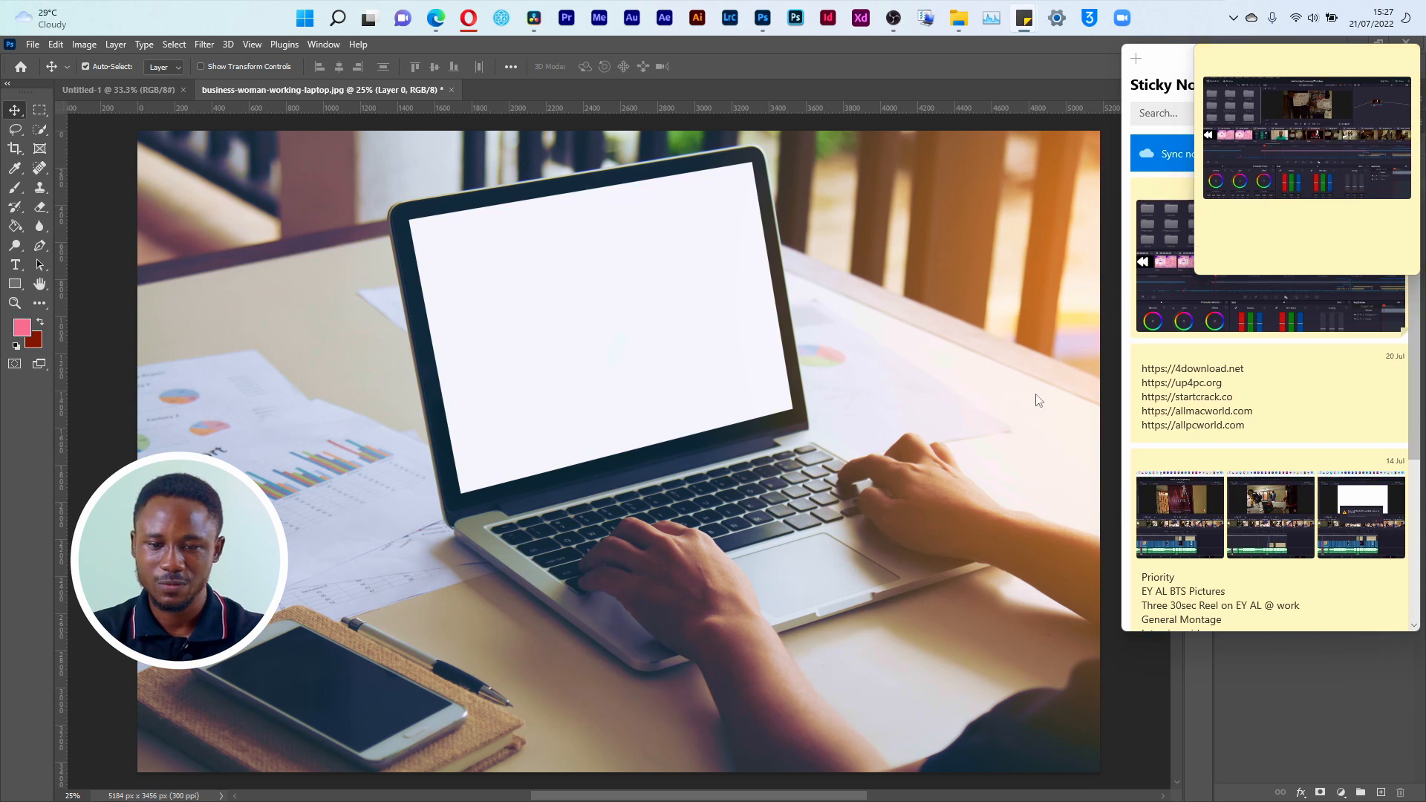
scroll(959, 245, "up", 2)
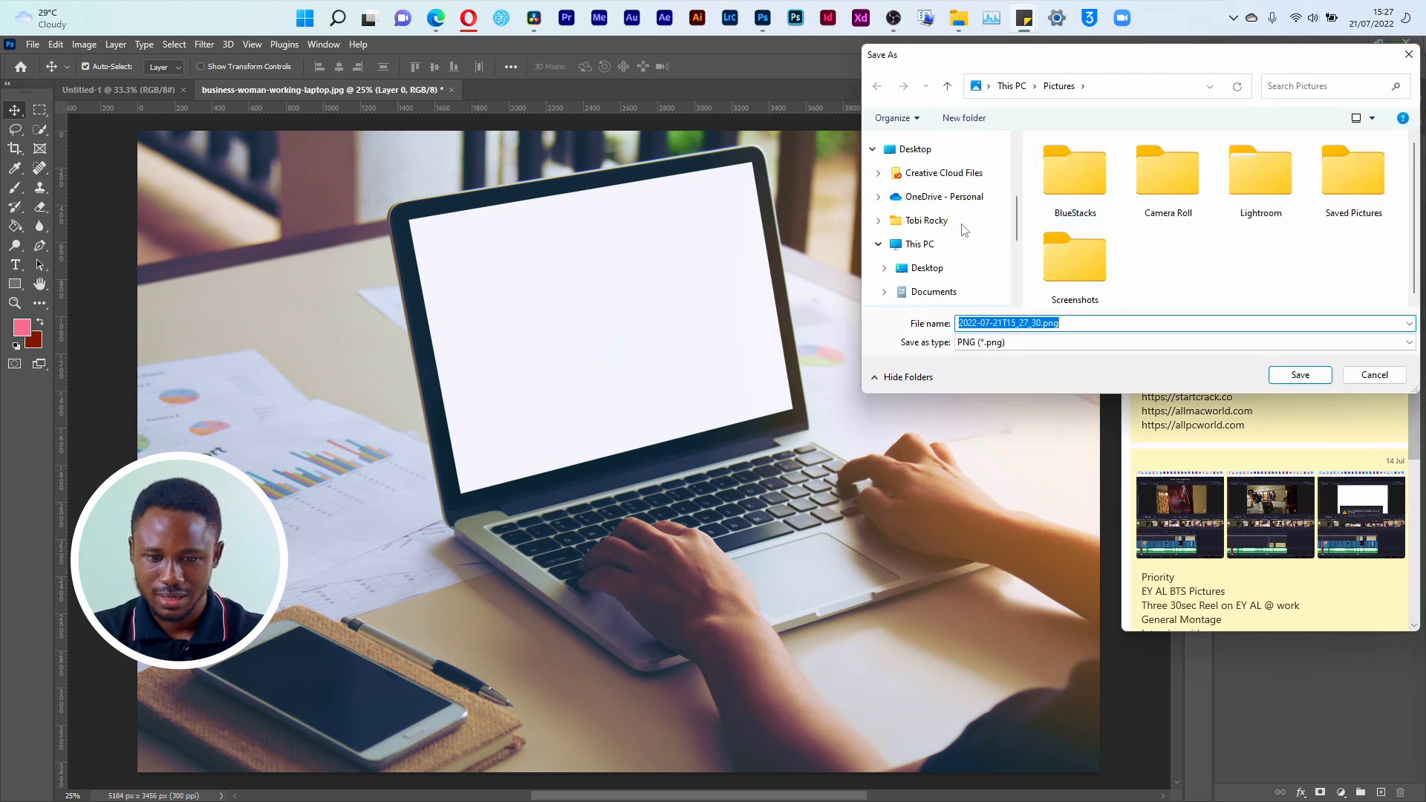
scroll(955, 223, "up", 2)
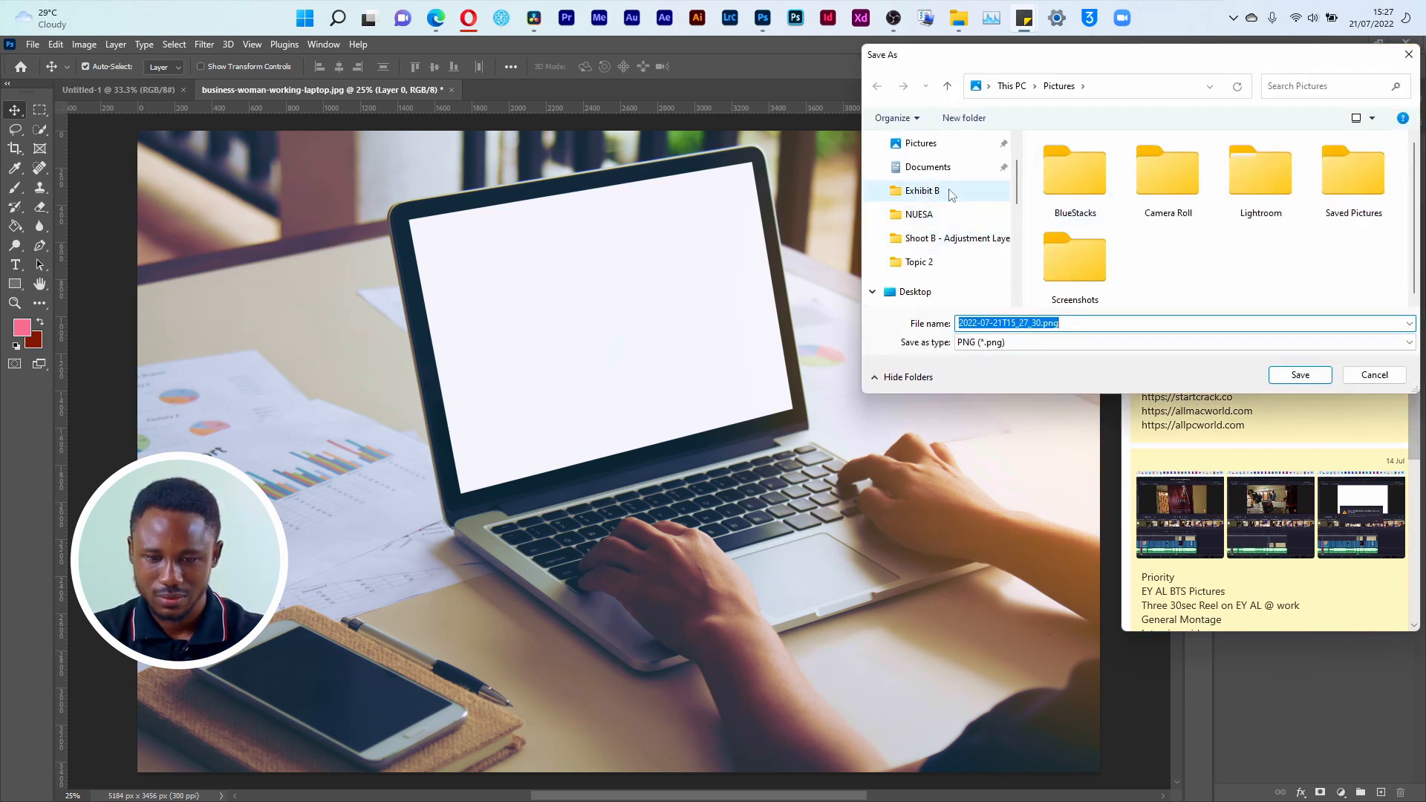
left_click(952, 194)
left_click(931, 239)
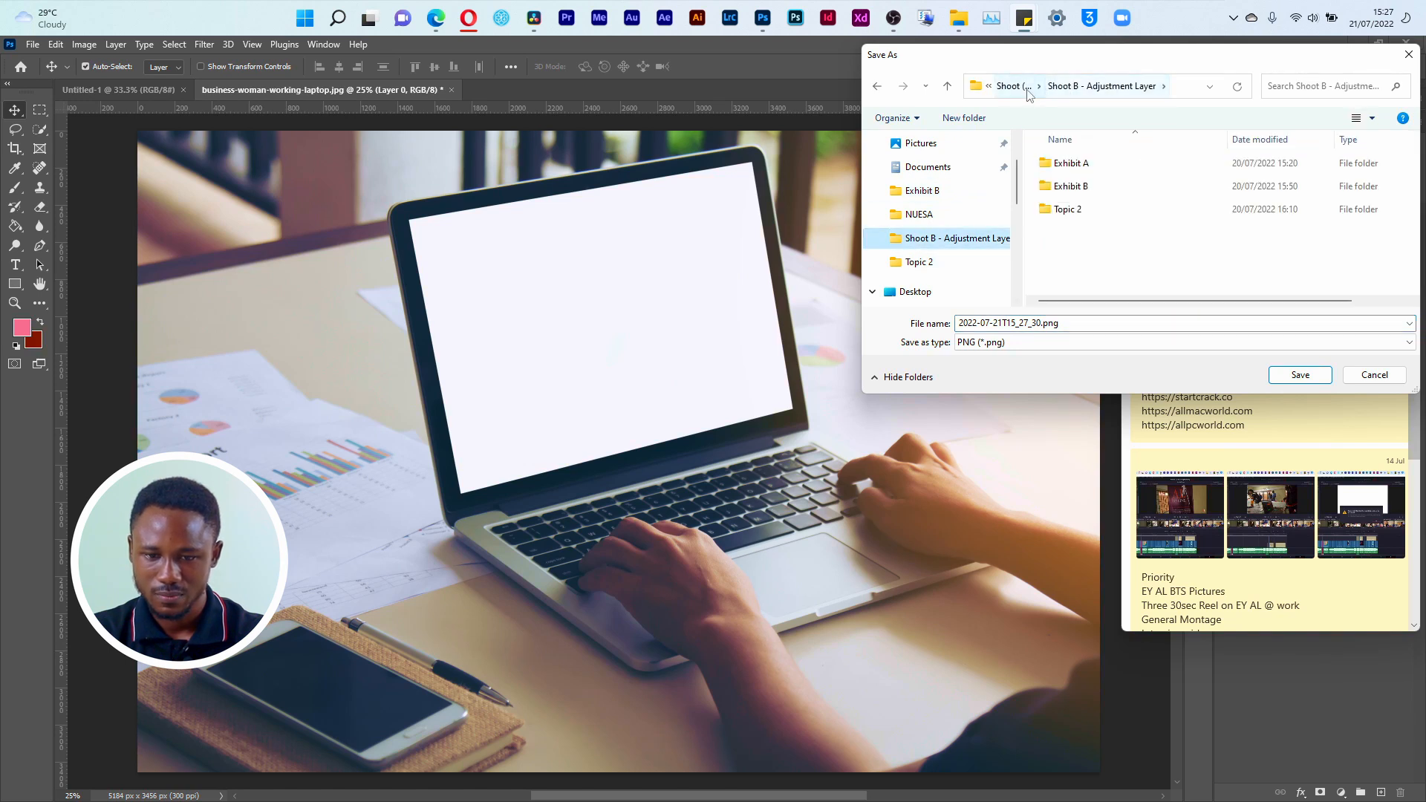
left_click(1039, 97)
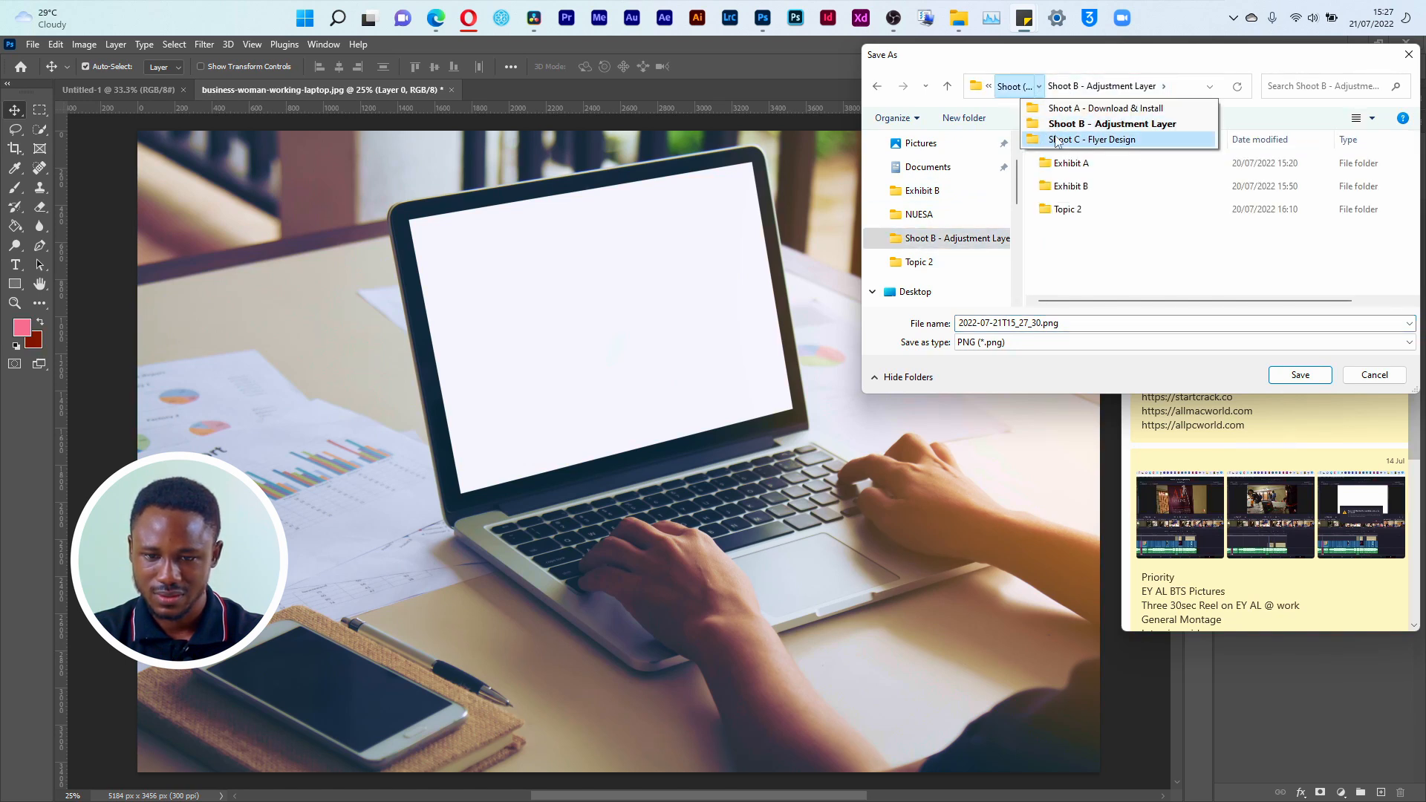
left_click(1040, 140)
left_click(1078, 165)
double_click(1077, 165)
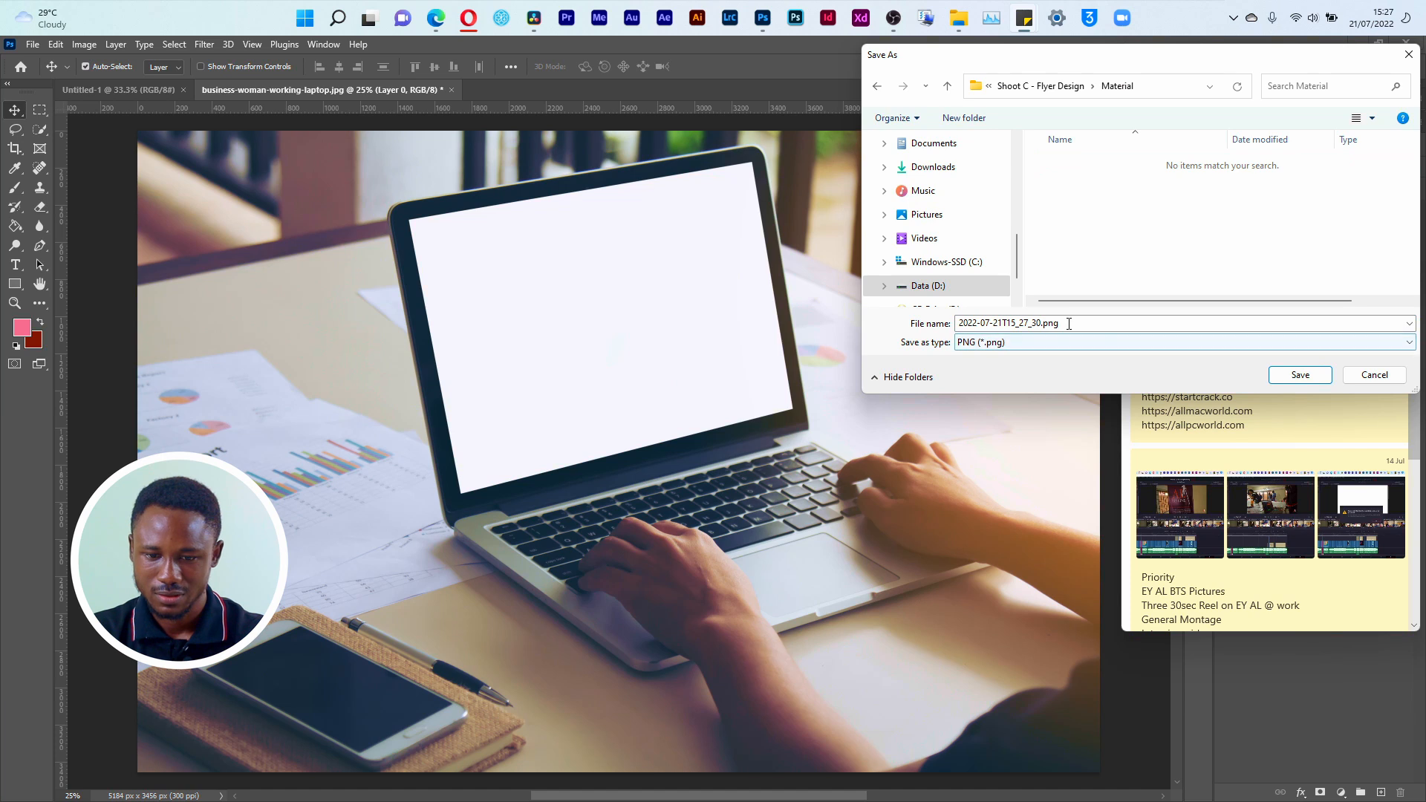
type("screenshot")
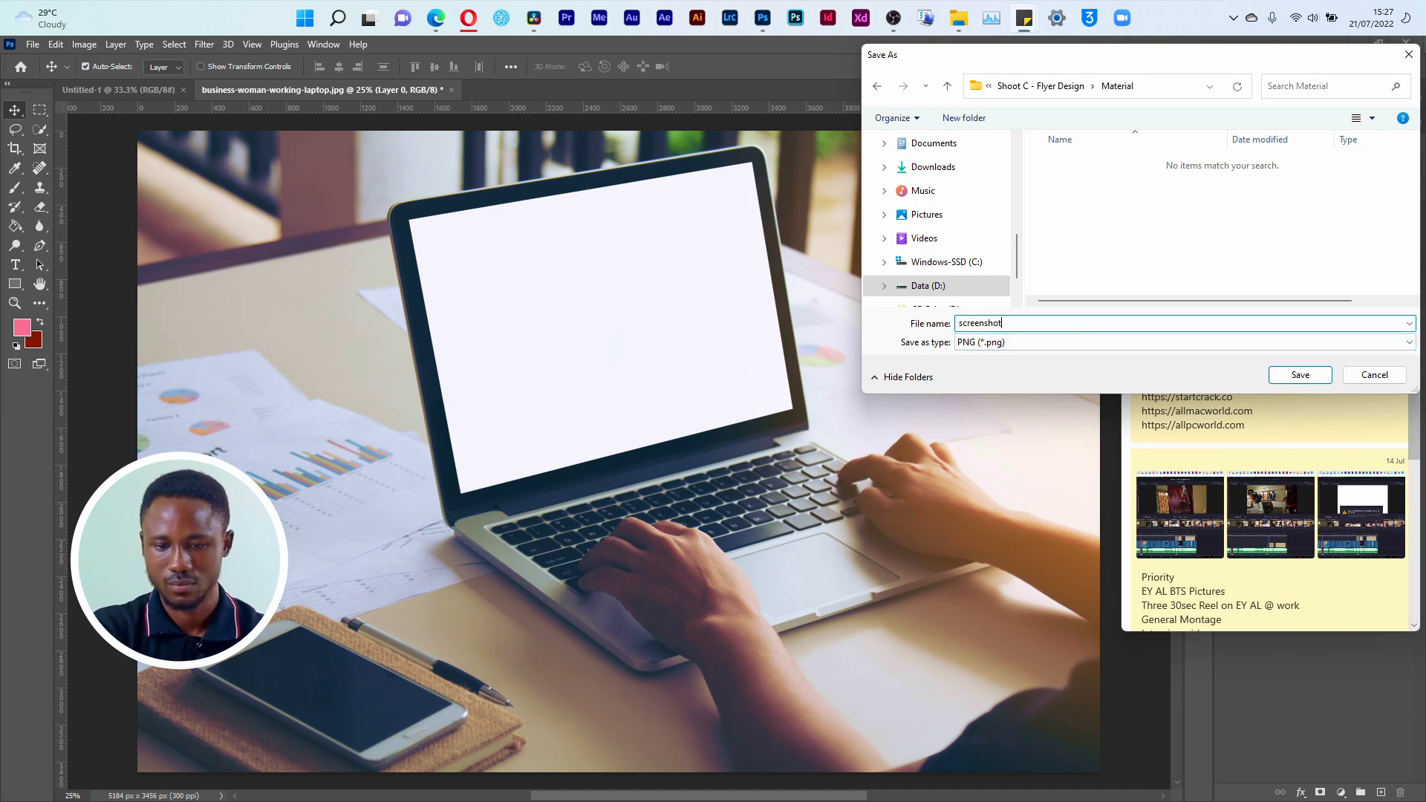
key("Return")
Step: Switch to the Material folder in File Explorer, view the saved screenshot image and close the viewer
key("alt+Tab")
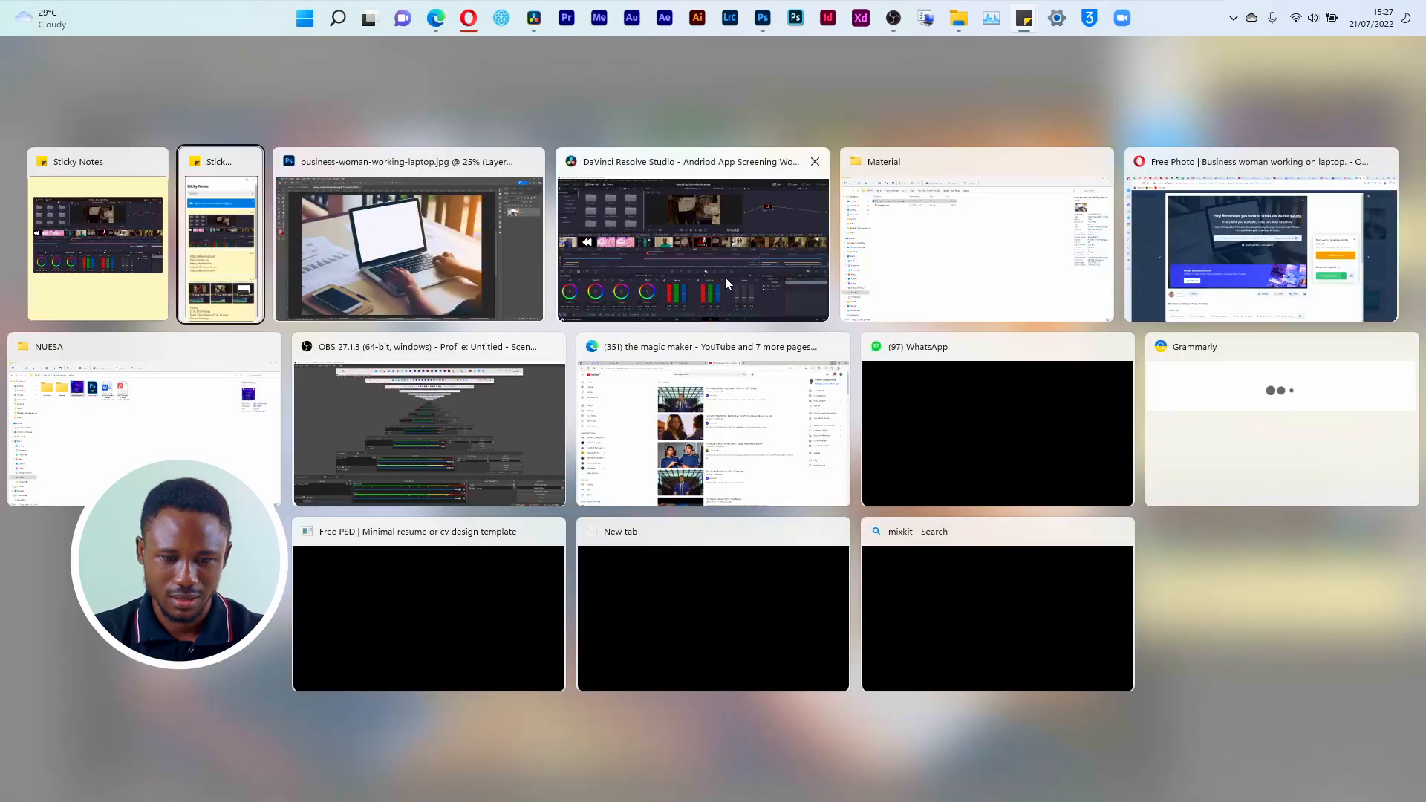
left_click(973, 289)
left_click(297, 192)
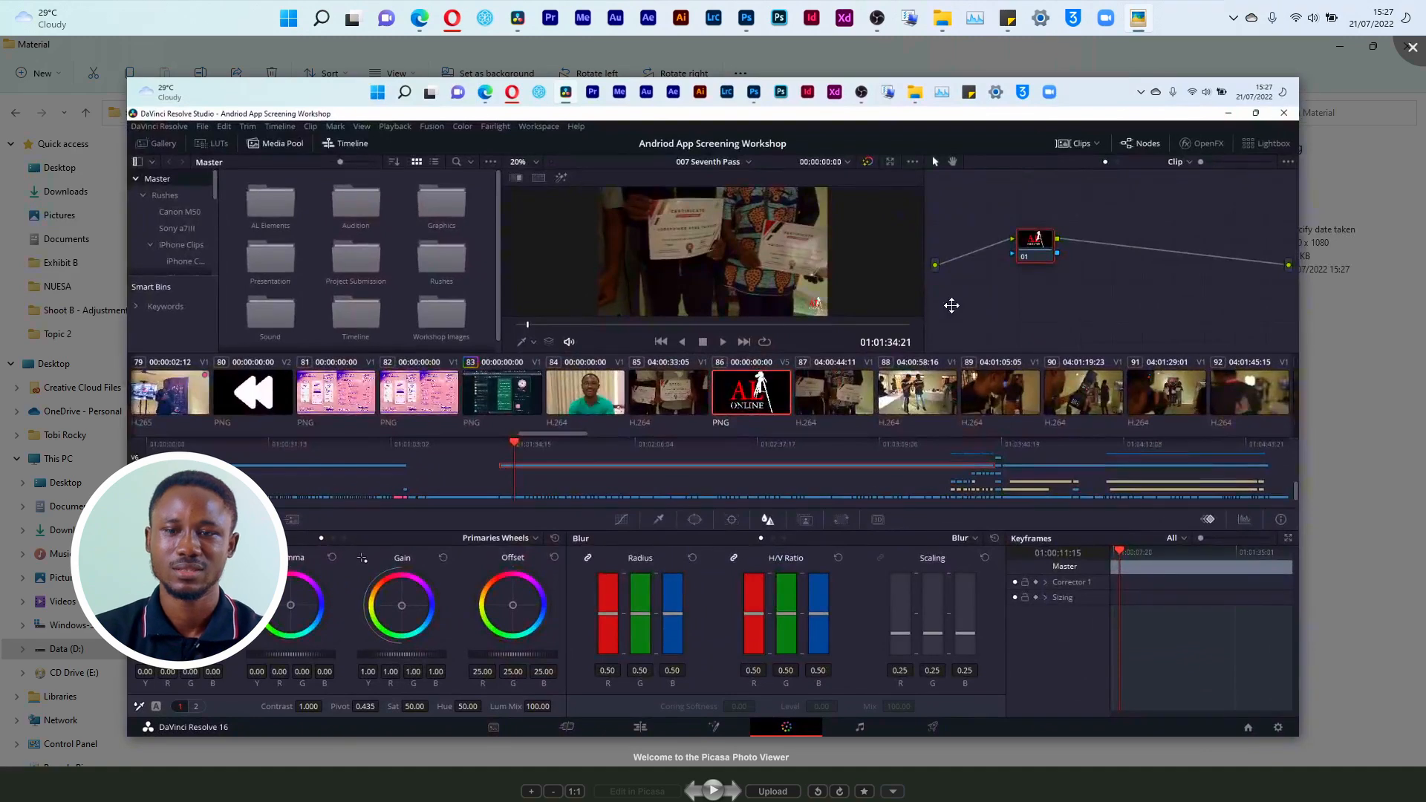
left_click(1412, 47)
left_click_drag(415, 165, 662, 322)
key("alt+Tab")
key("alt+Tab")
key("alt+Tab")
key("alt+Tab")
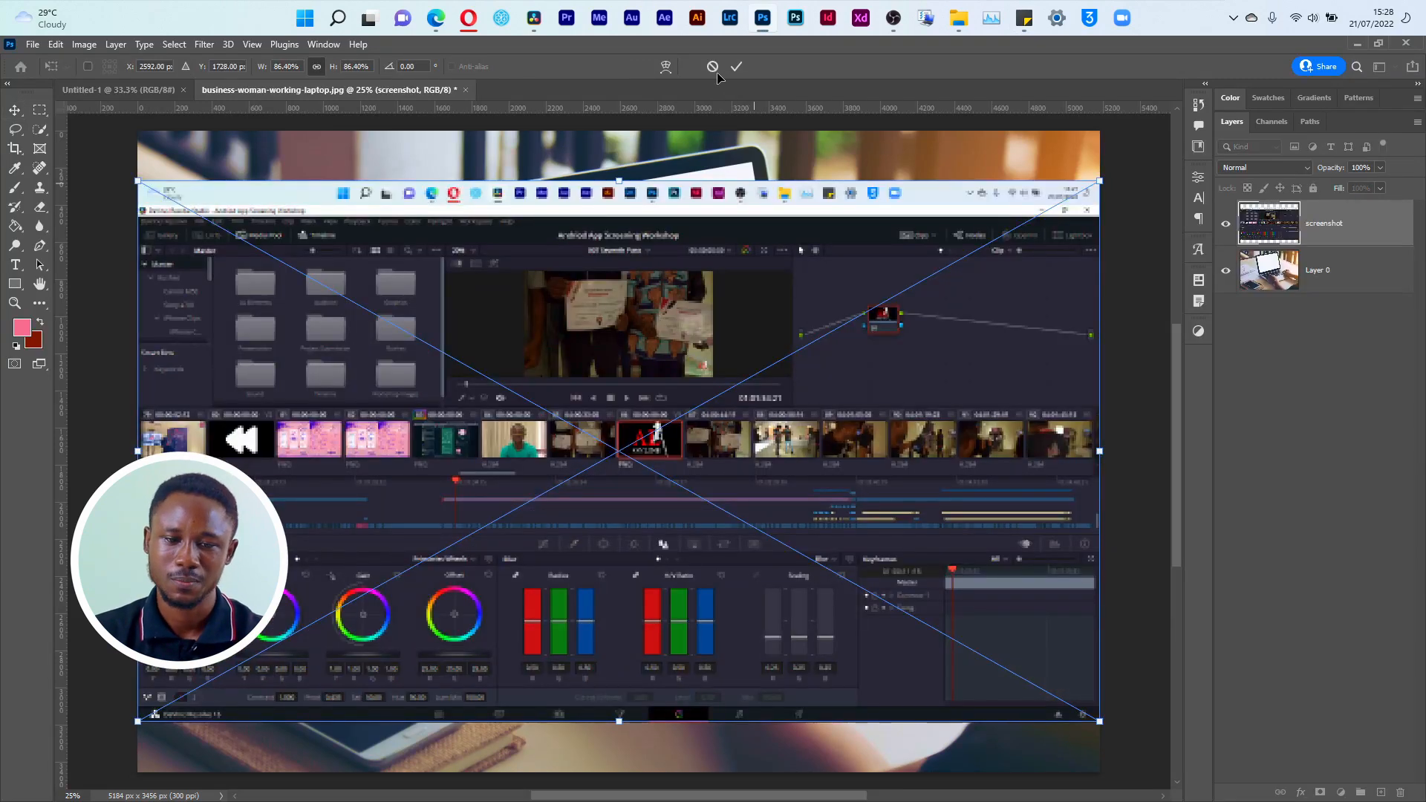
left_click(714, 68)
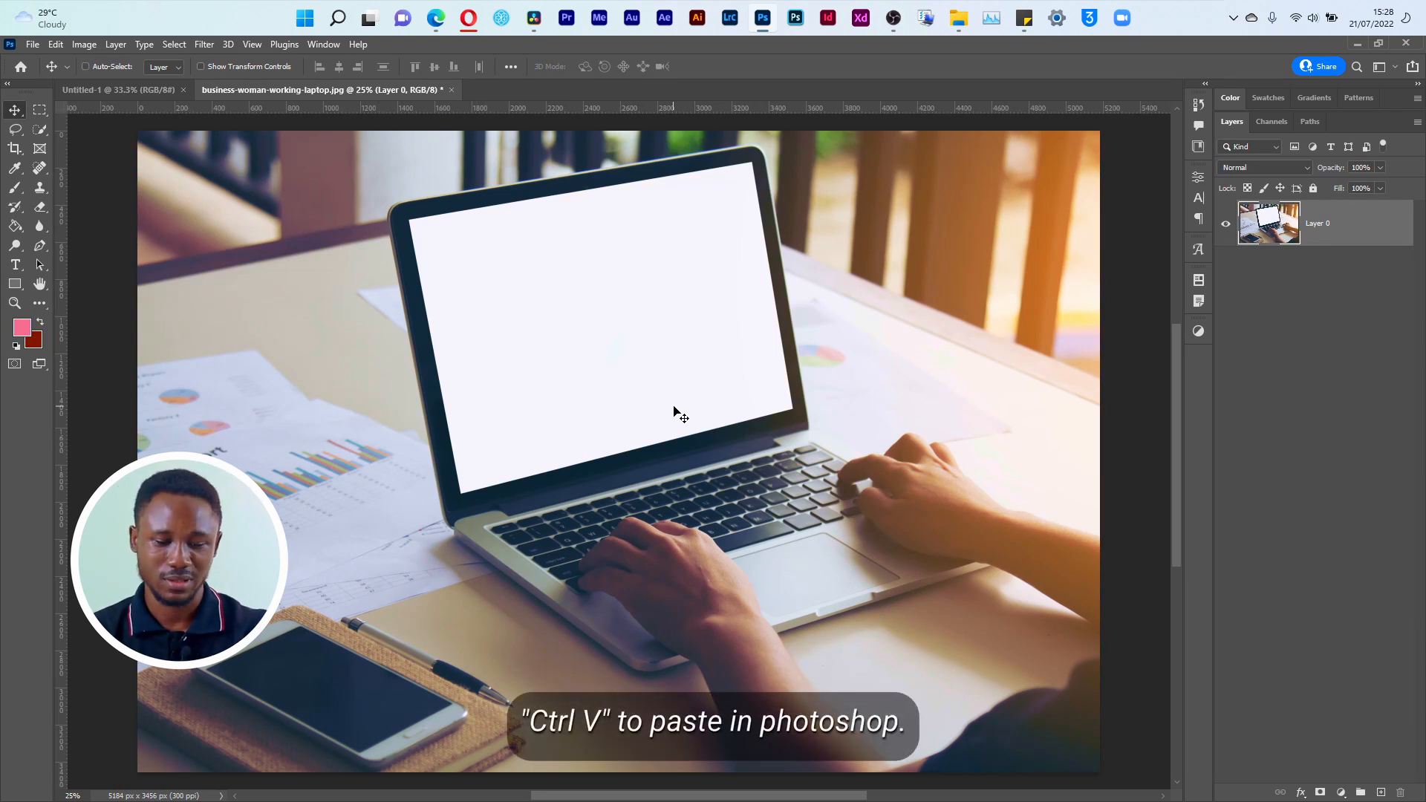
Step: Paste the copied screenshot over the laptop photo as a new layer and enlarge it beyond the photo's side edges
key("ctrl+v")
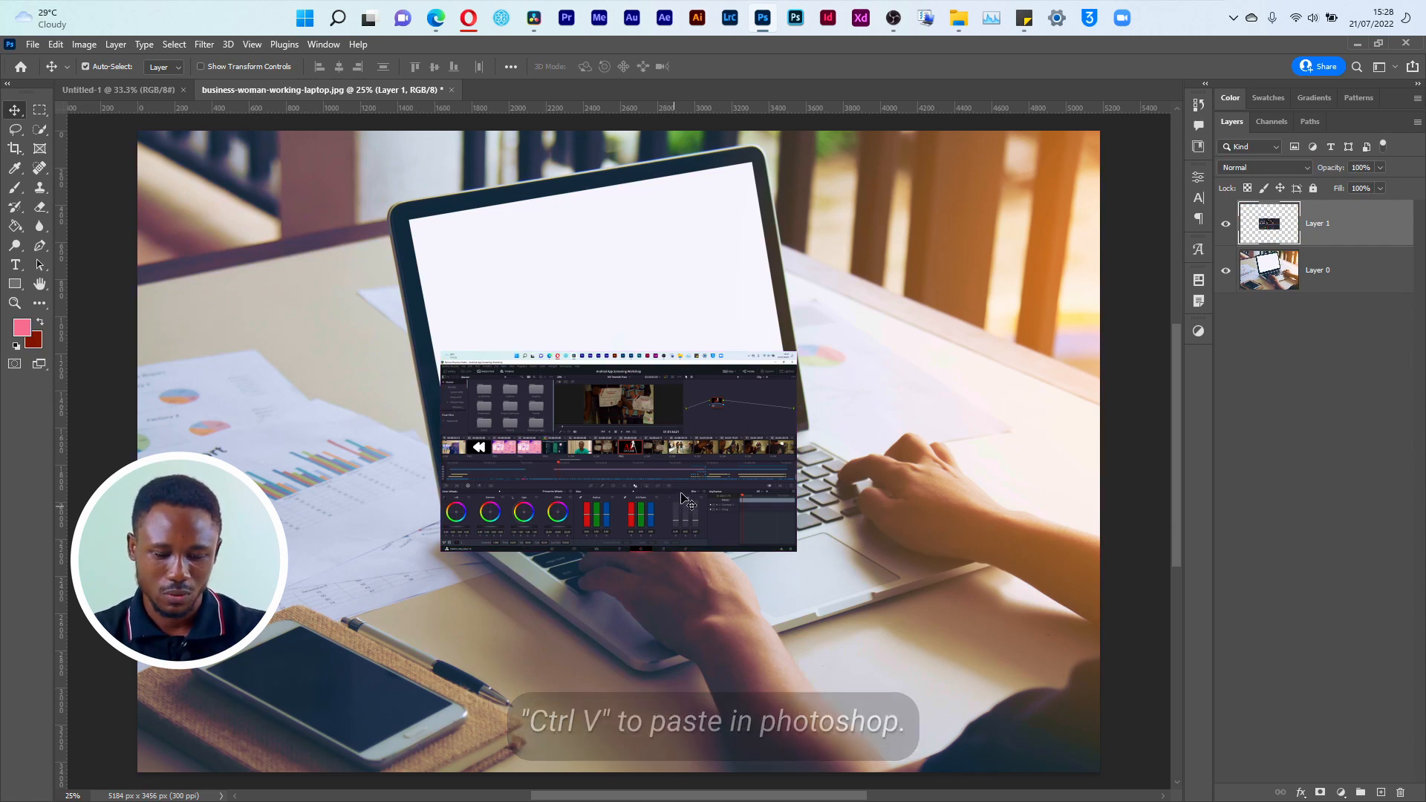
key("ctrl+t")
left_click_drag(797, 351, 1159, 145)
key("Return")
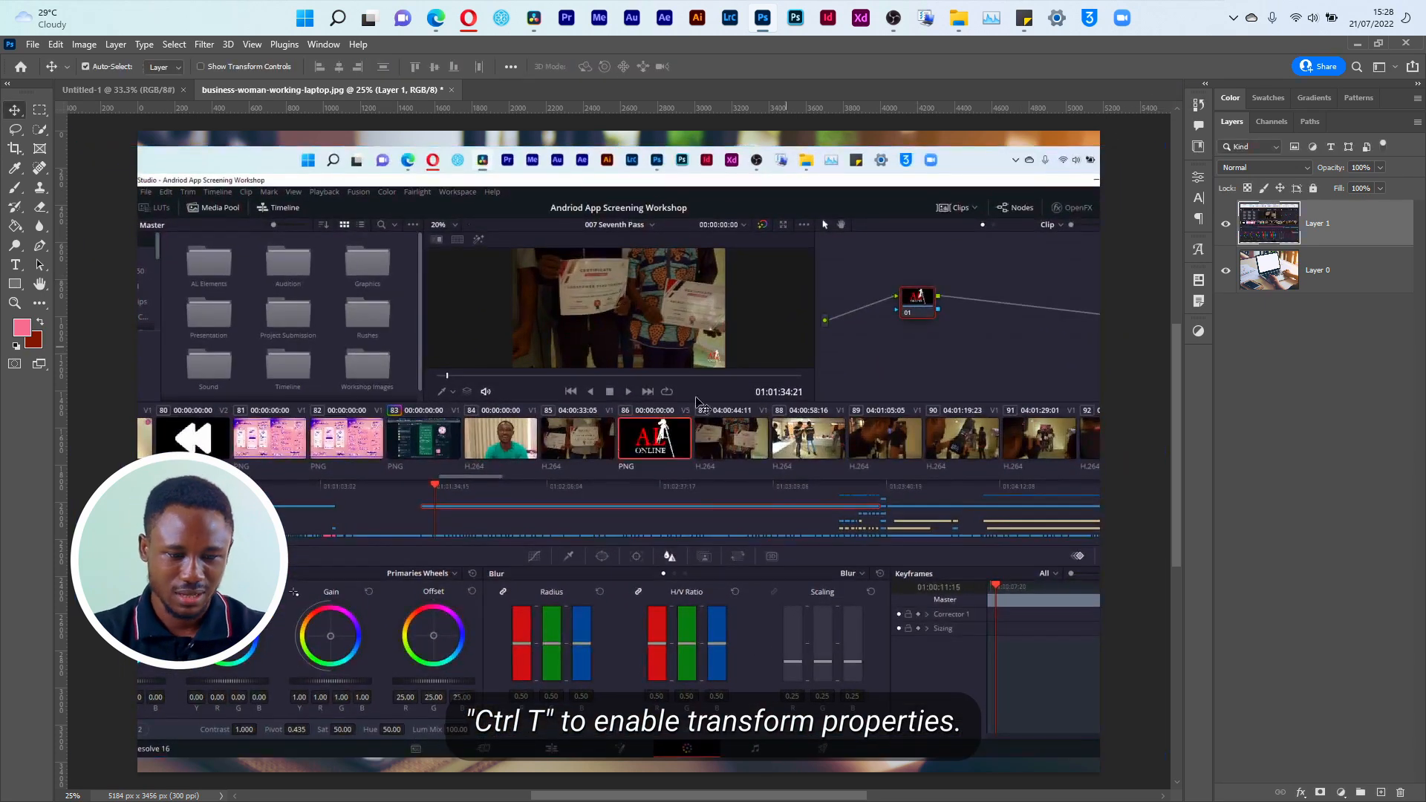
Step: Shrink the pasted raster layer, scale it back up to about 2598%, and undo the scaling
key("ctrl+t")
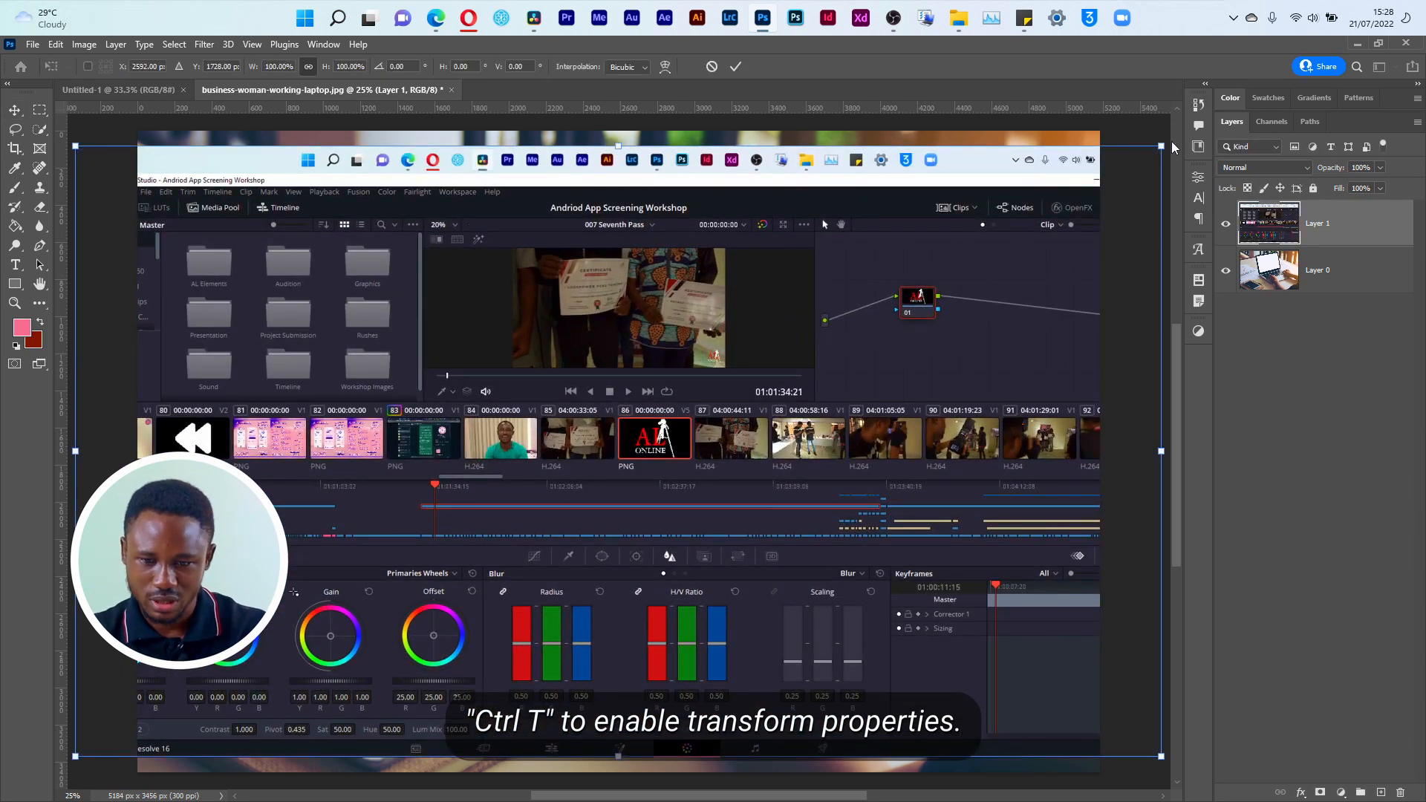
left_click_drag(1160, 144, 1119, 167)
key("Return")
key("ctrl+t")
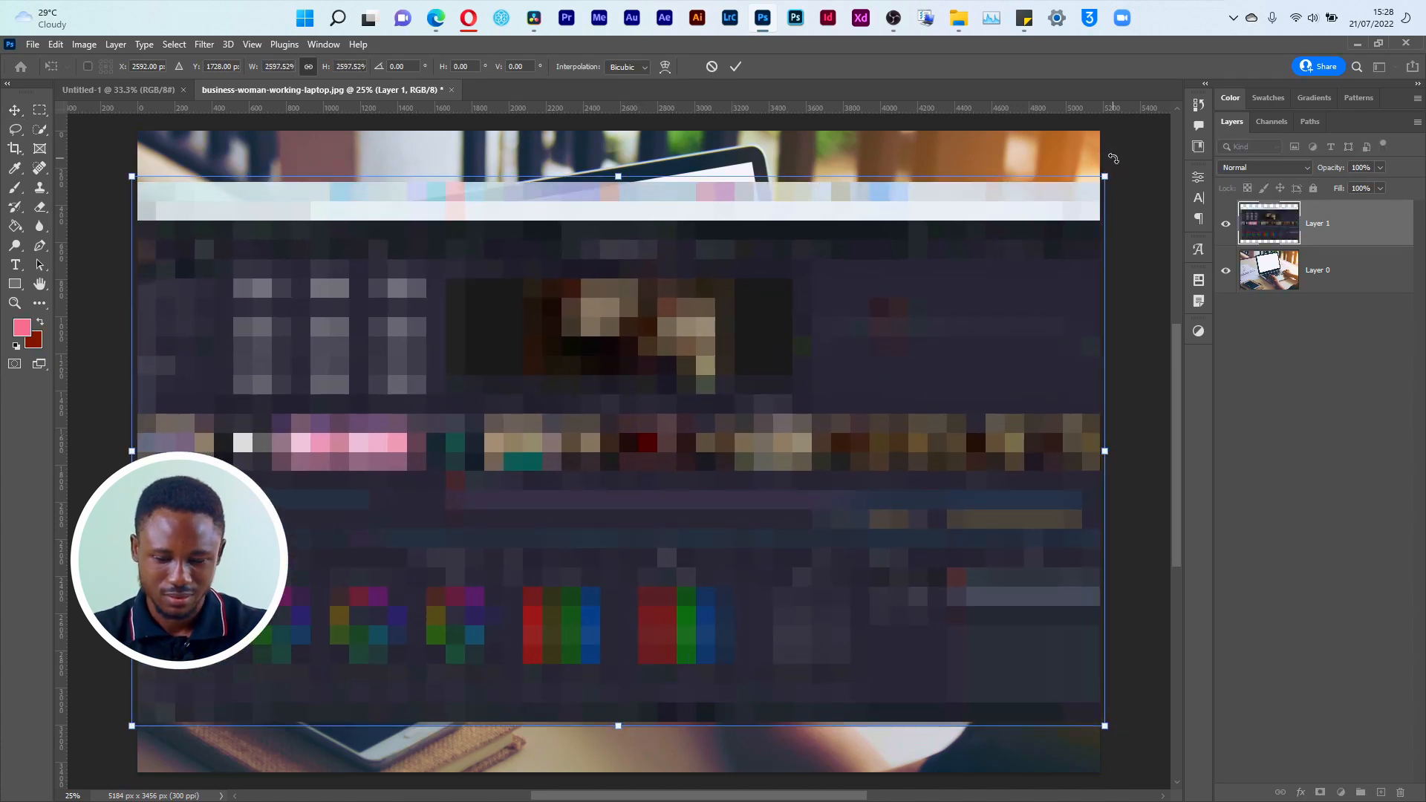
key("Return")
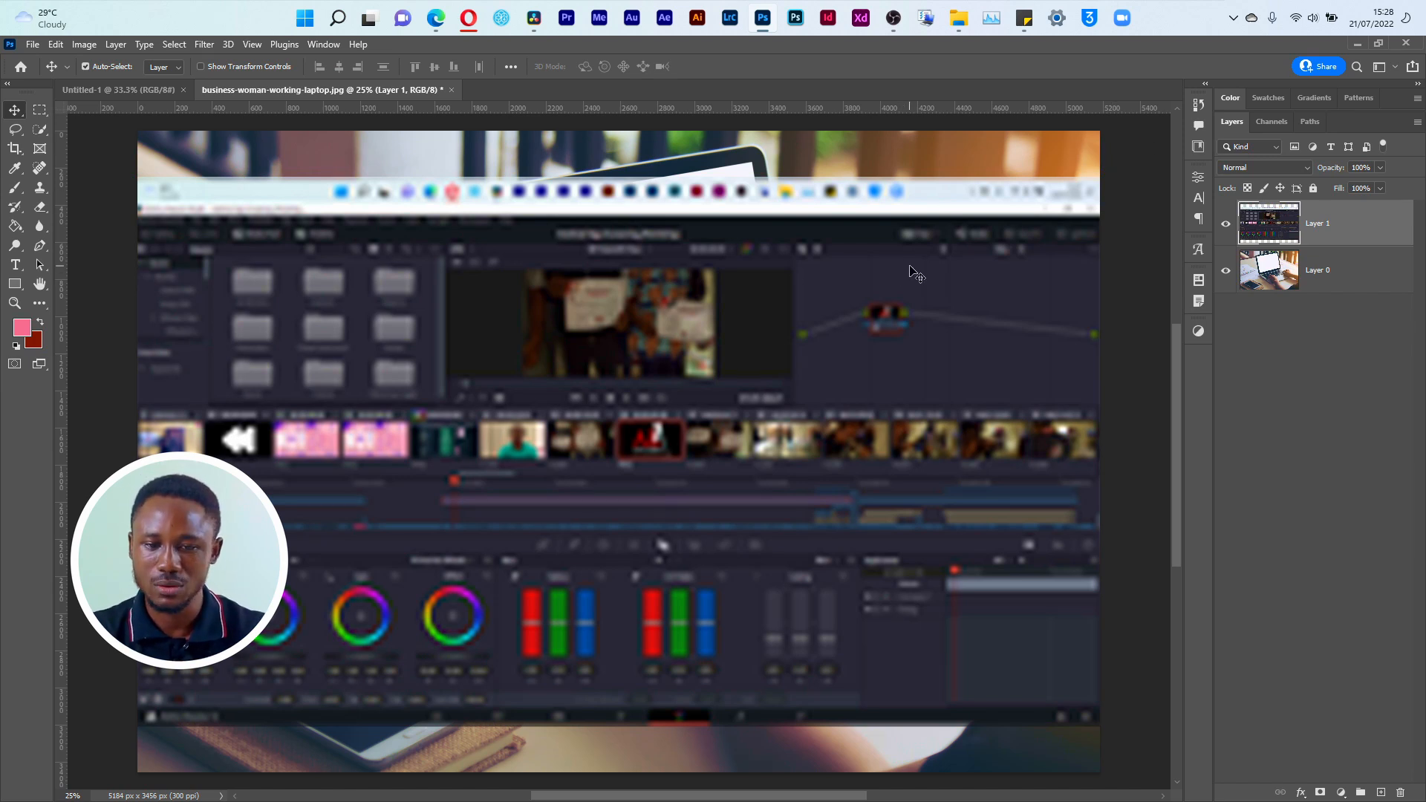
key("ctrl+z")
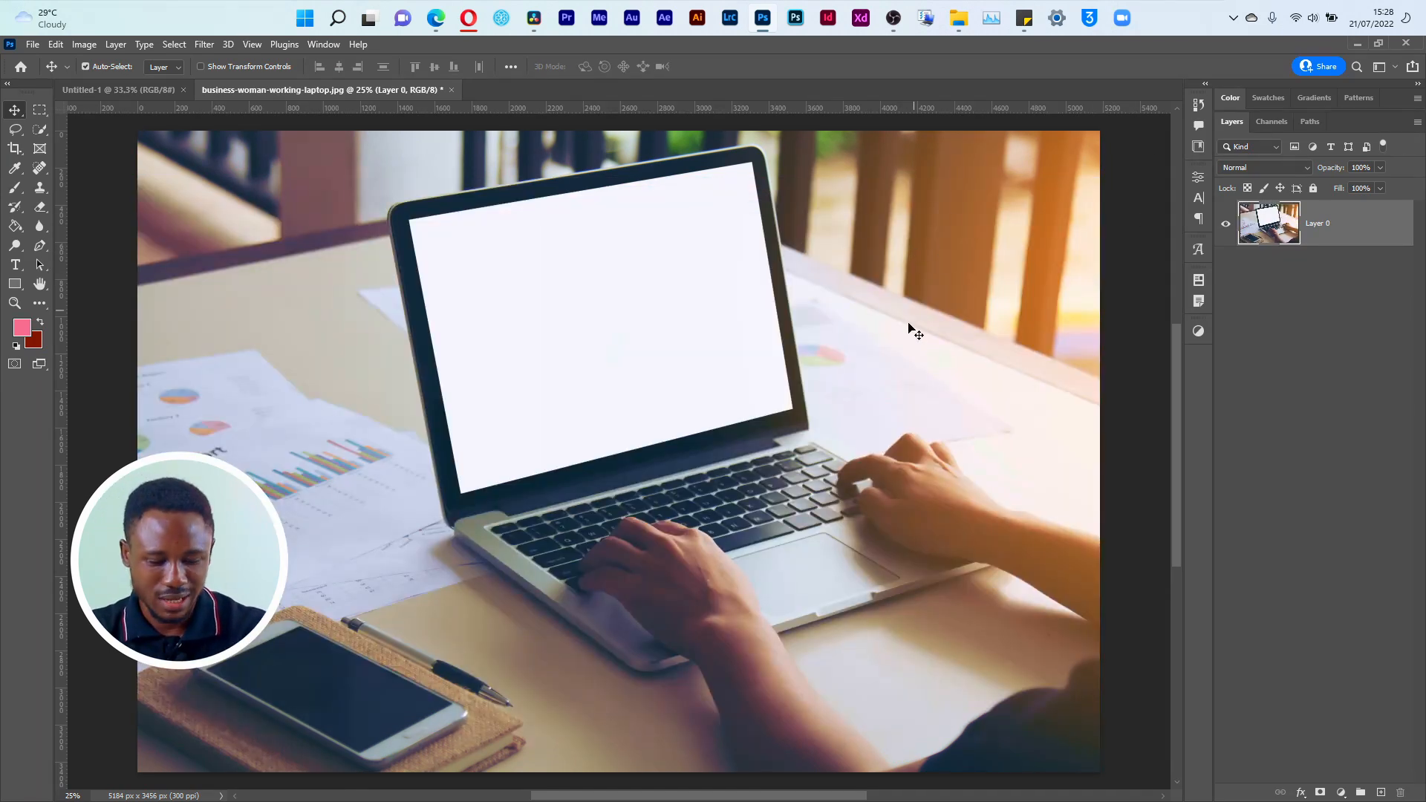
Step: Convert the pasted screenshot to a smart object, test scaling it down and back up across the photo, and delete it
right_click(1326, 238)
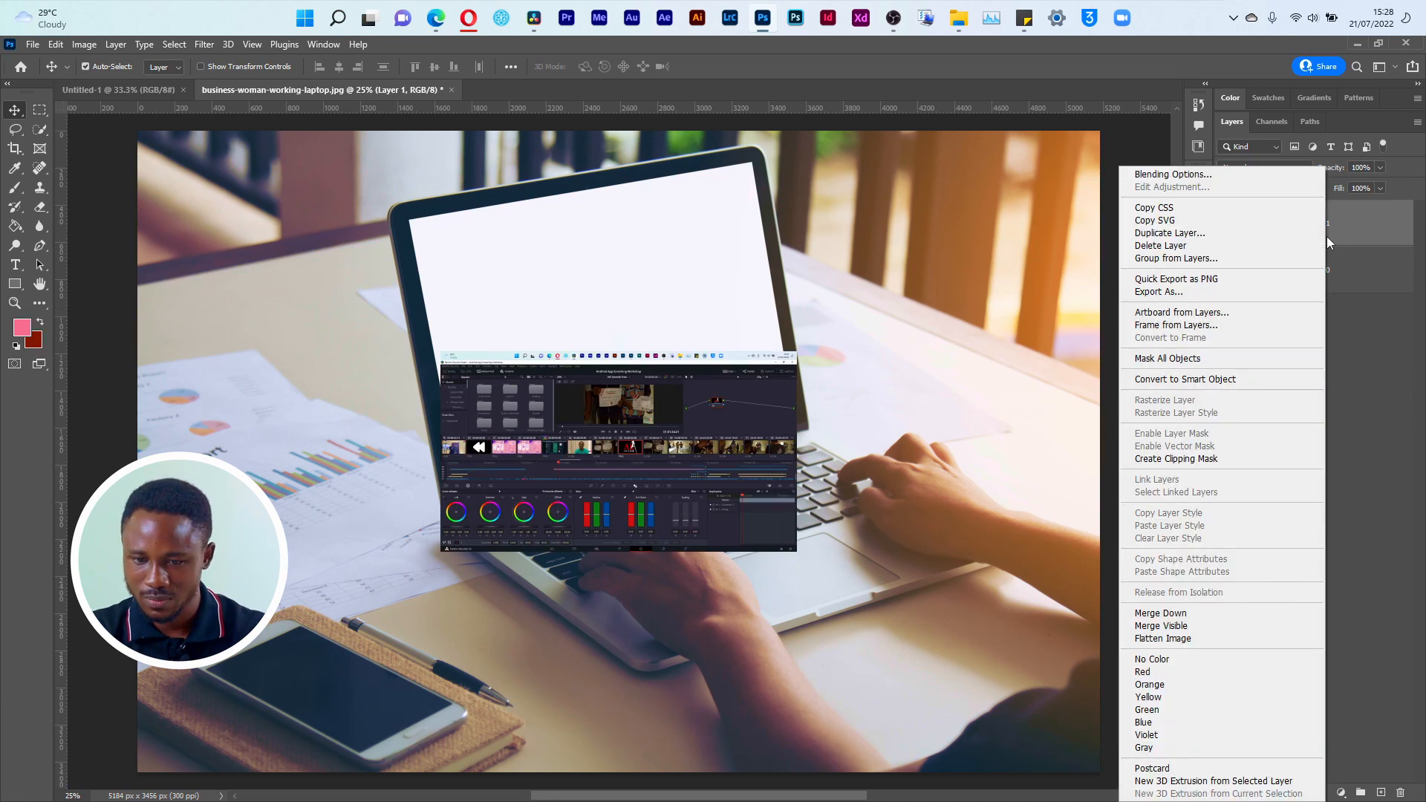
left_click(1215, 382)
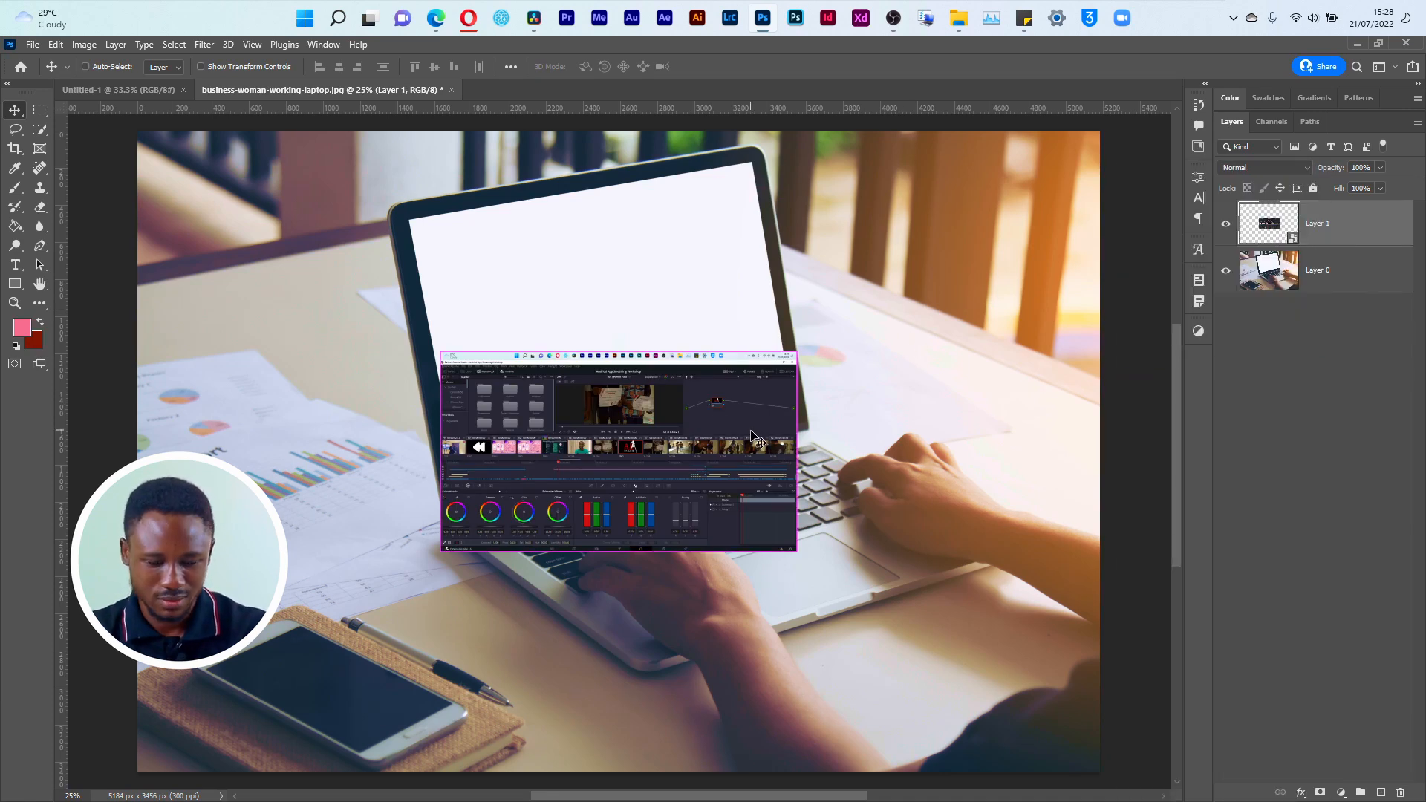
key("ctrl+t")
left_click_drag(797, 551, 667, 468)
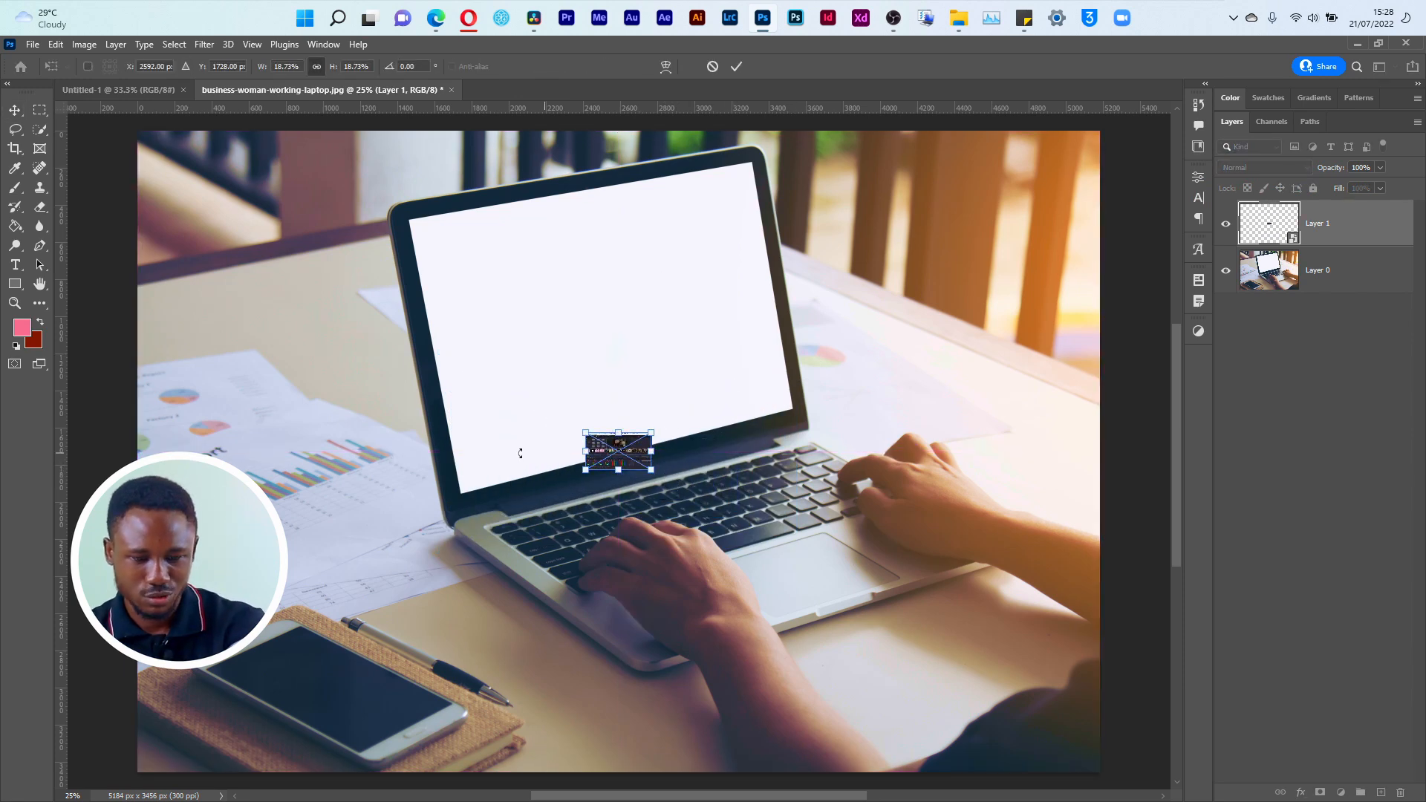
left_click_drag(648, 428, 1083, 179)
key("Return")
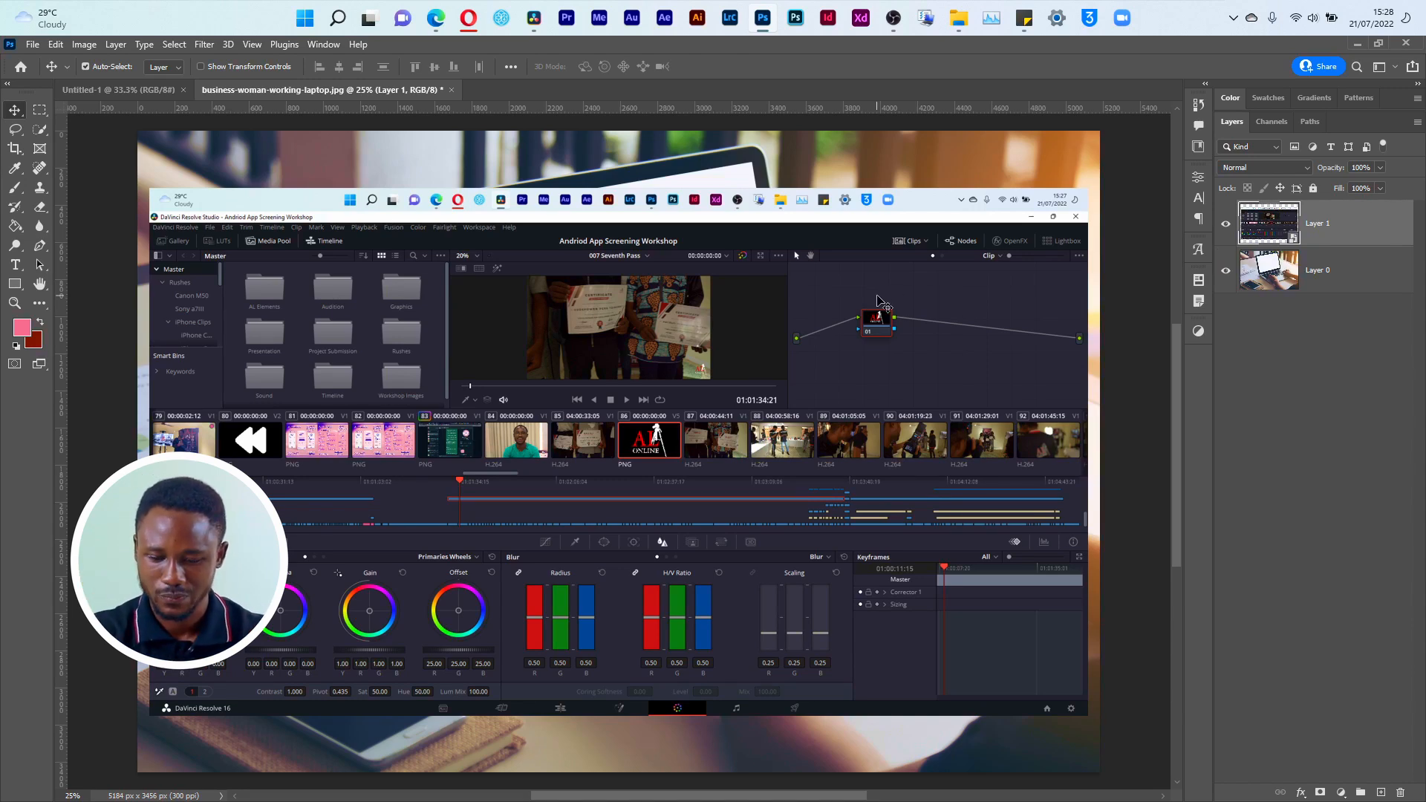
key("Delete")
Step: Paste the screenshot again, position it over the laptop display, and rotate it about -10.45° to follow the laptop's tilt
key("ctrl+v")
left_click_drag(662, 437, 645, 306)
left_click_drag(667, 355, 673, 325)
key("ctrl+t")
left_click_drag(838, 198, 801, 167)
left_click_drag(663, 287, 666, 290)
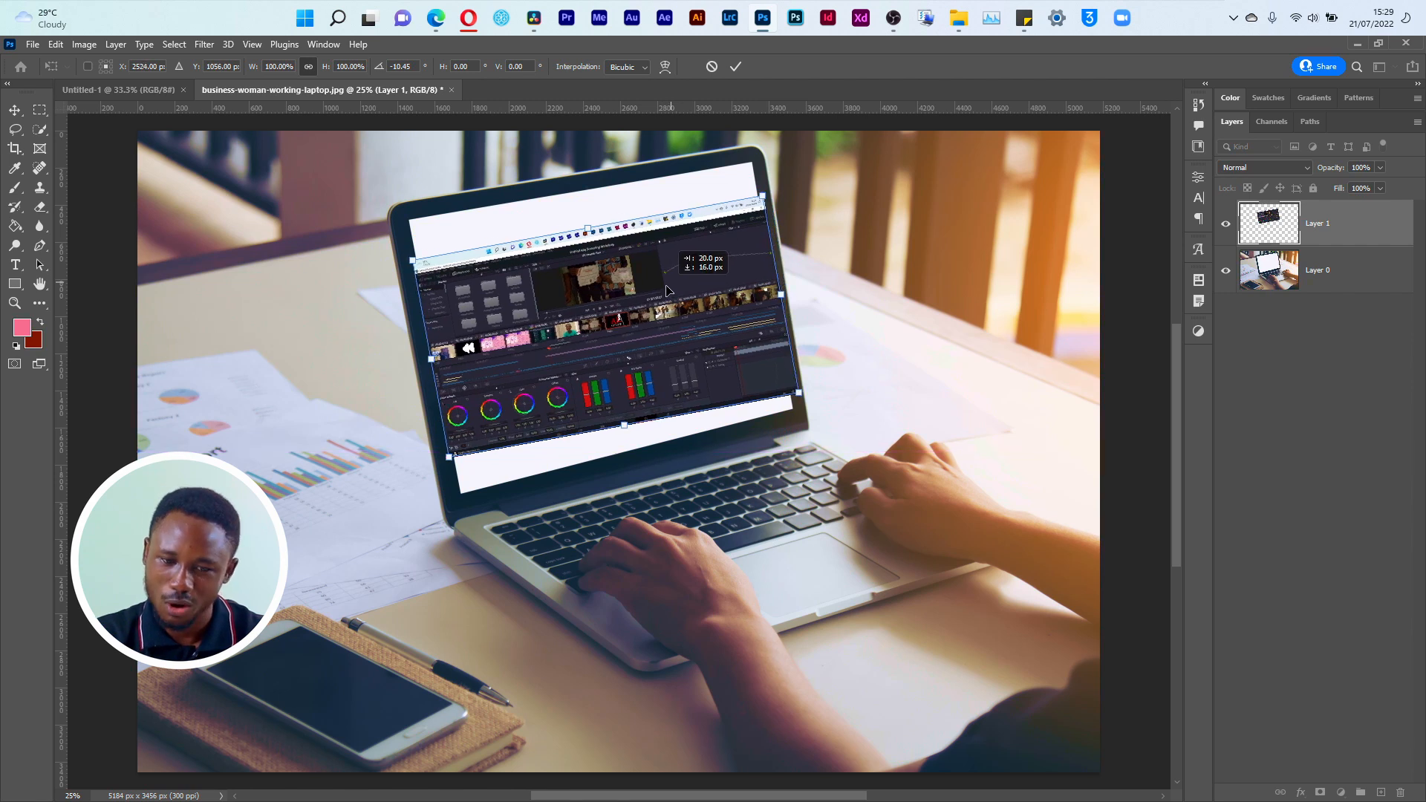
key("Return")
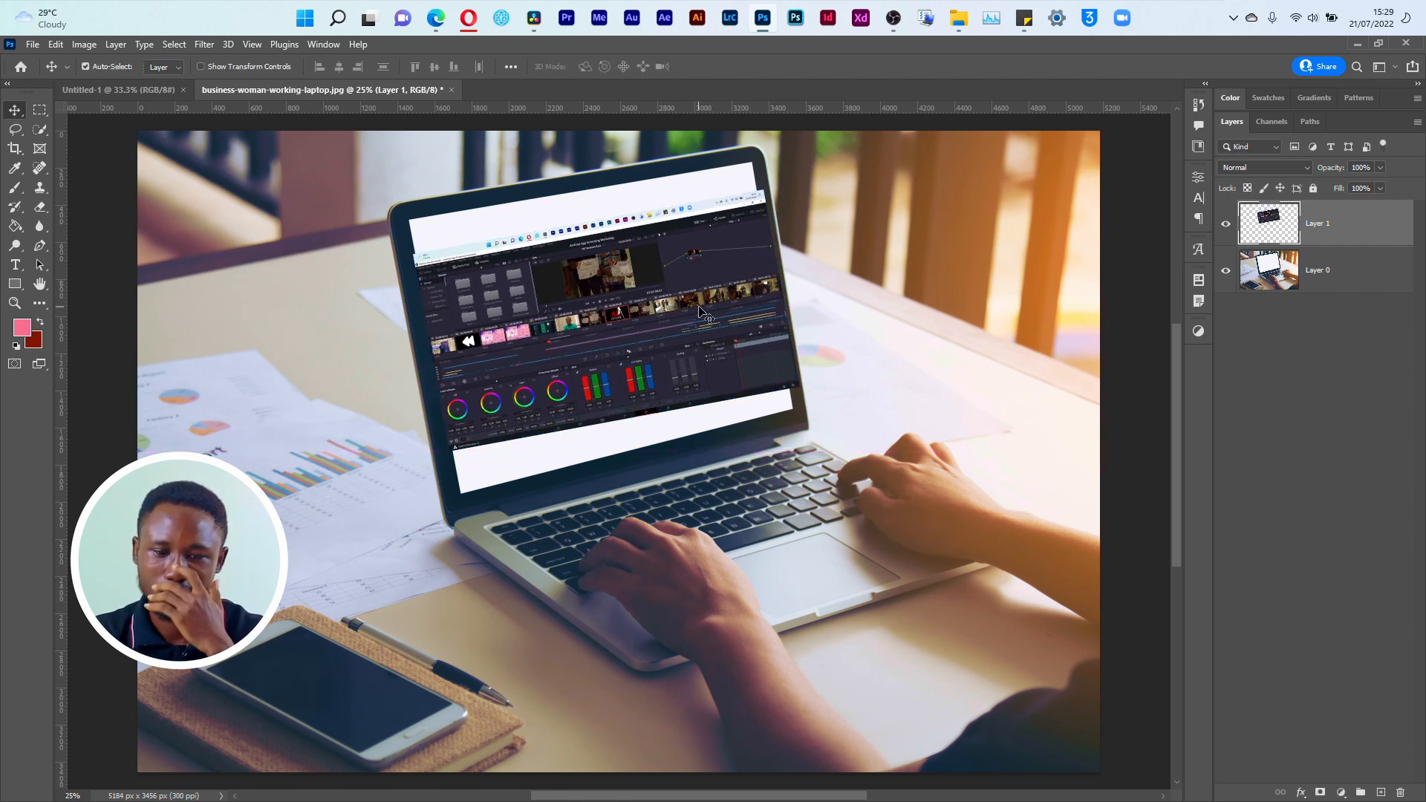
Step: Transform the screenshot in Perspective mode so its upper-right corner reaches the upper-right corner of the laptop display
key("ctrl+t")
right_click(691, 274)
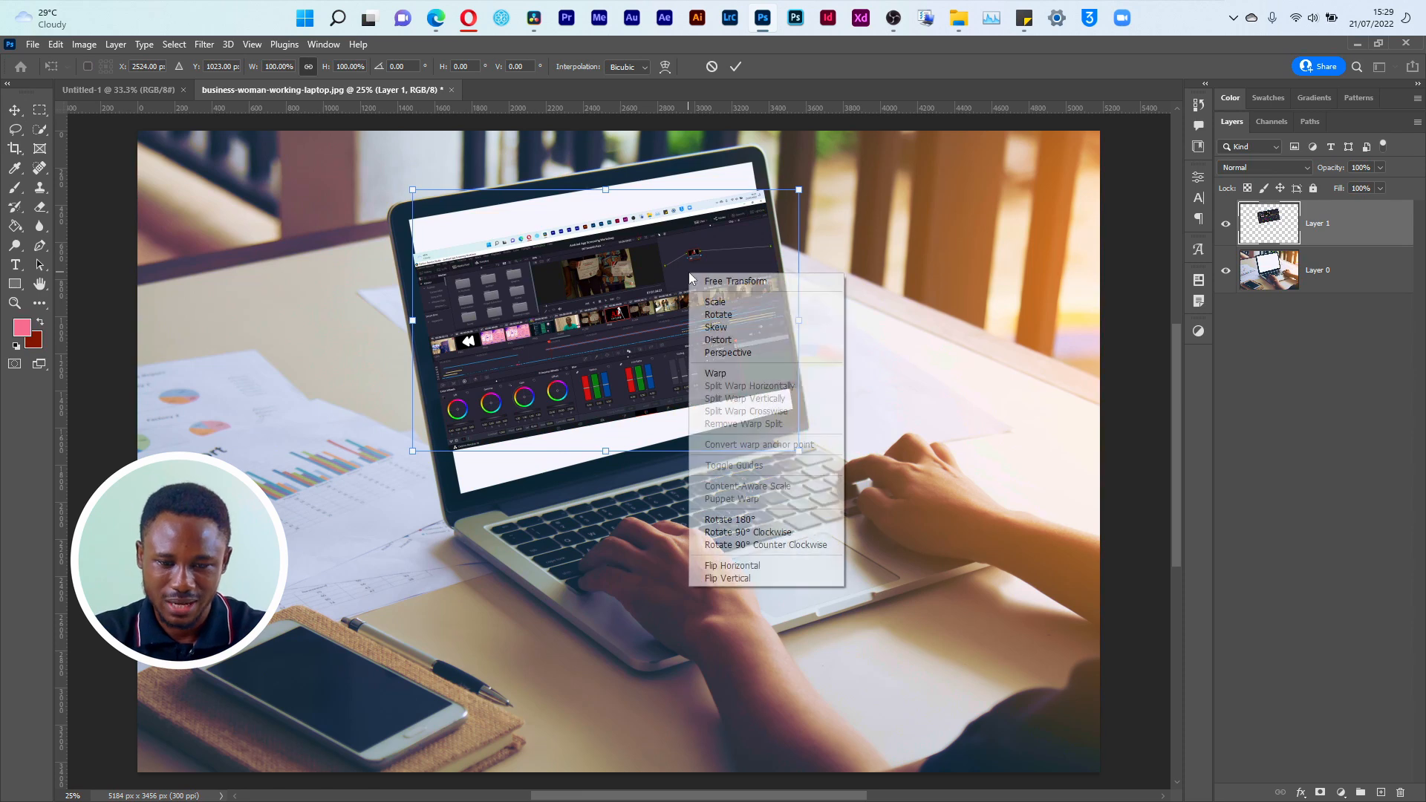
left_click(748, 354)
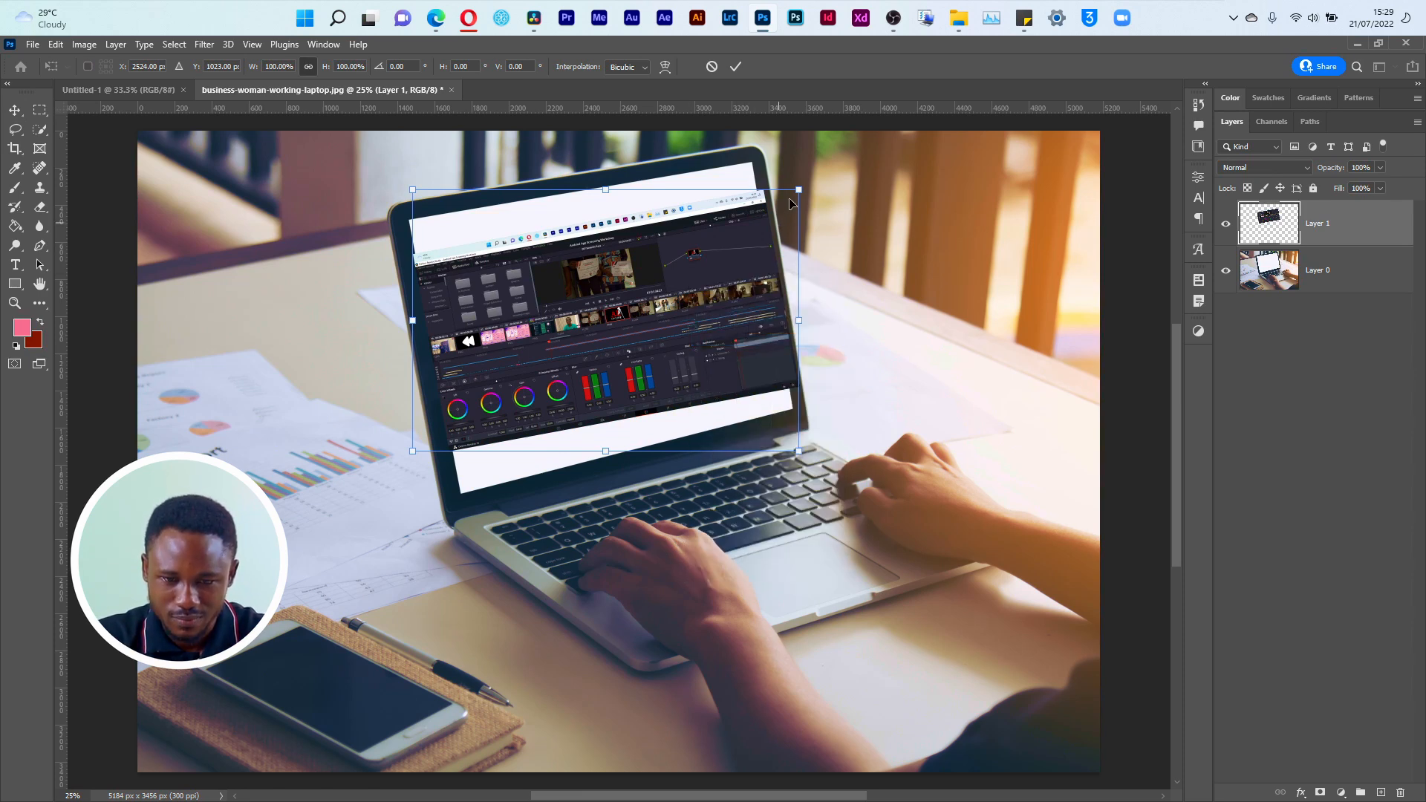
left_click_drag(797, 194, 788, 164)
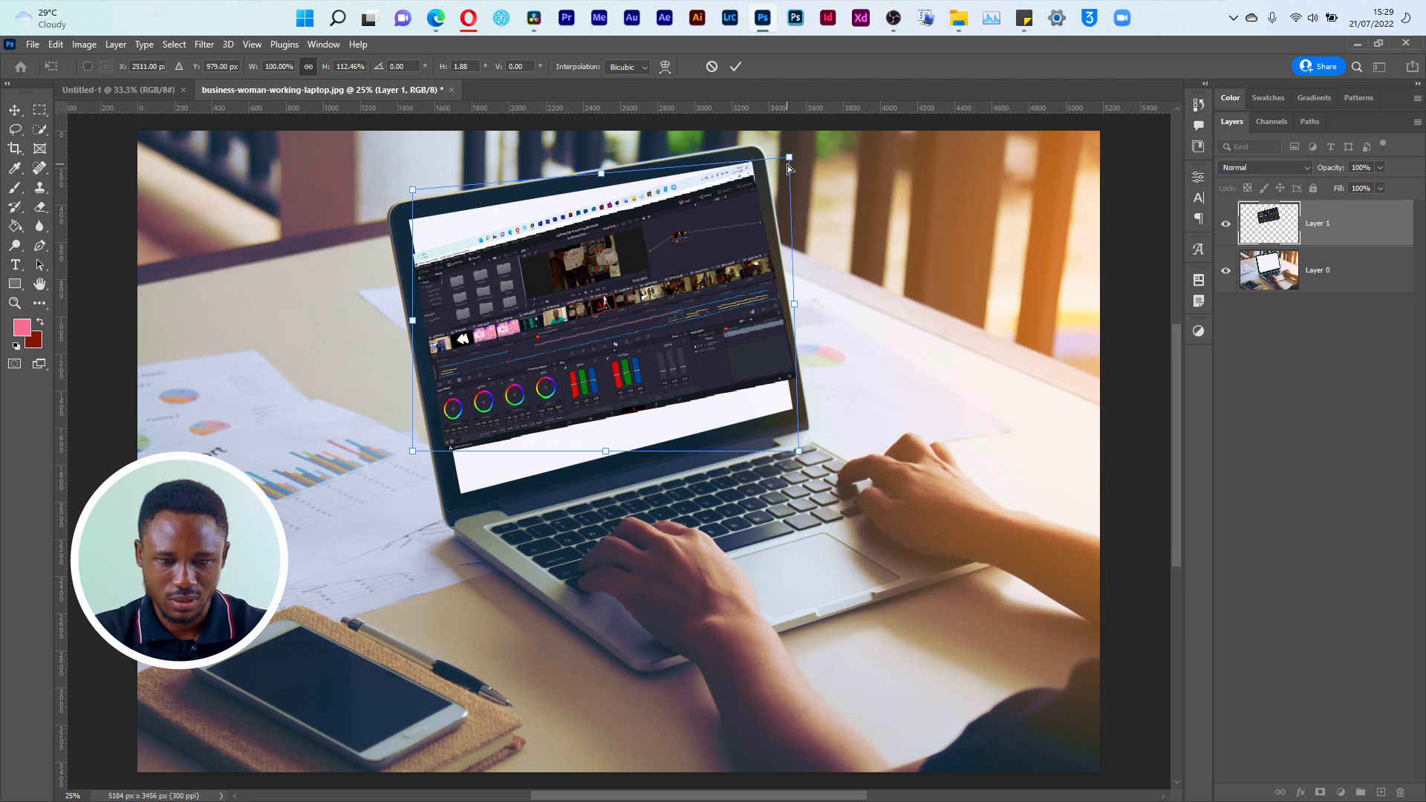
key("Return")
Step: Distort the screenshot to align its upper-right corner precisely with the blank laptop display's corner
key("z")
left_click_drag(716, 134, 820, 203)
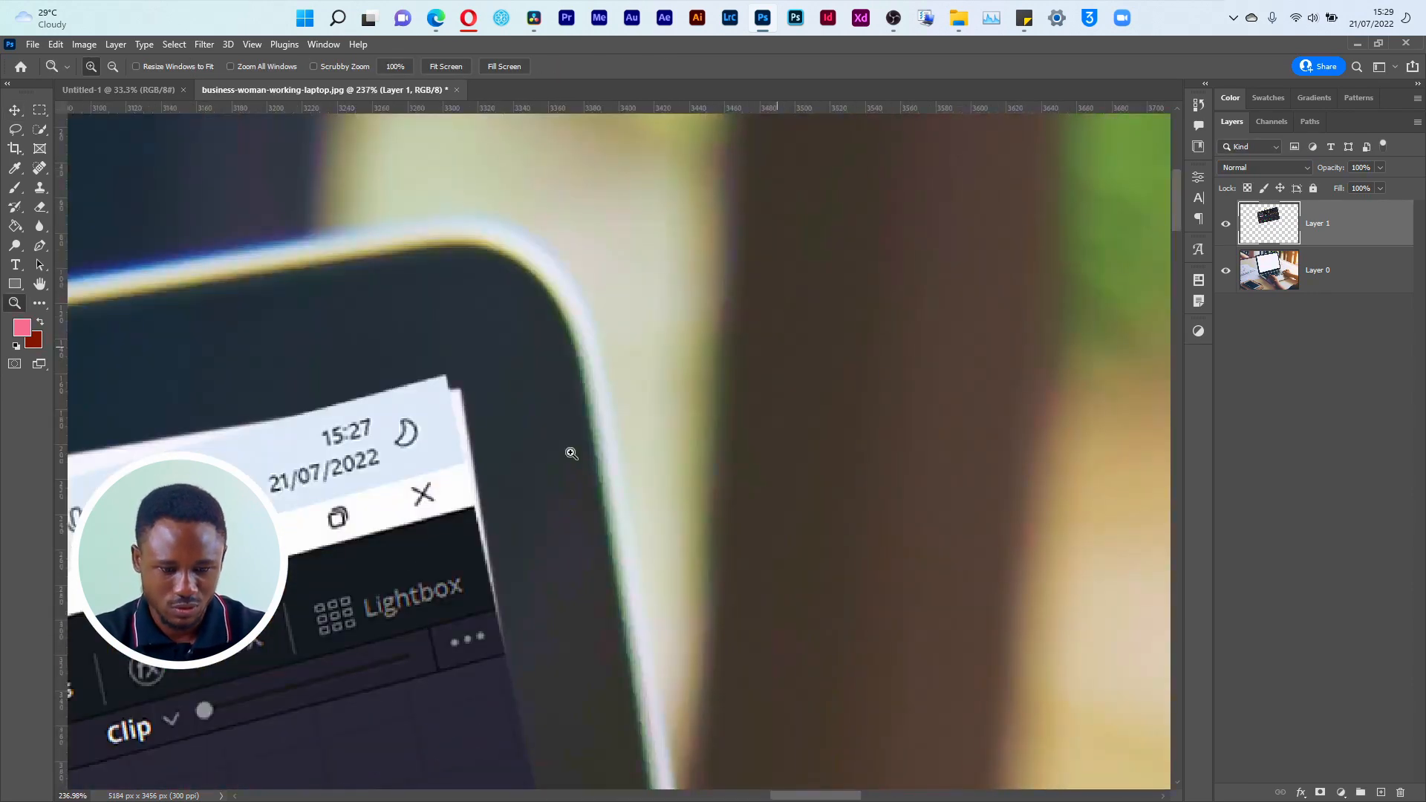
key("ctrl+t")
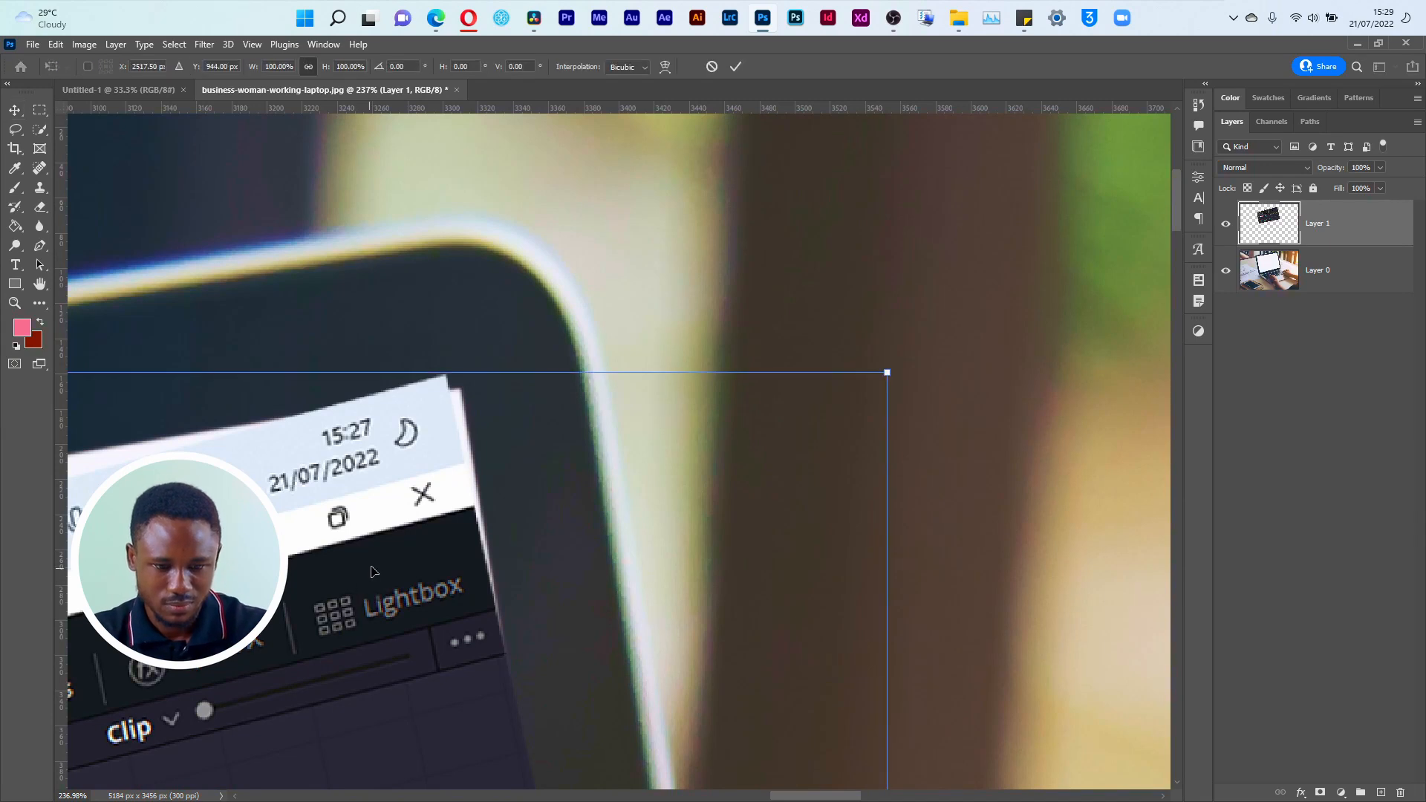
right_click(435, 496)
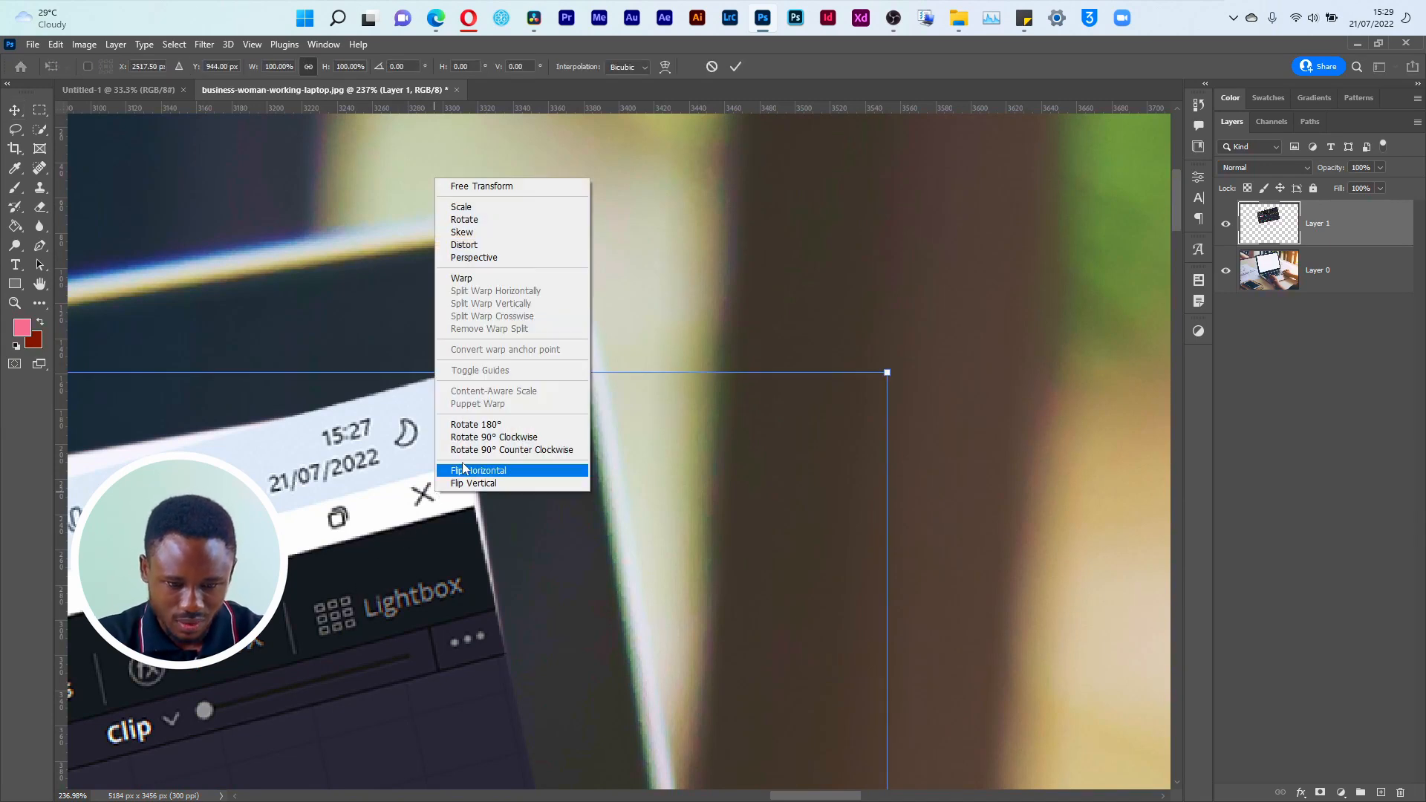
left_click(475, 248)
left_click_drag(894, 373, 903, 387)
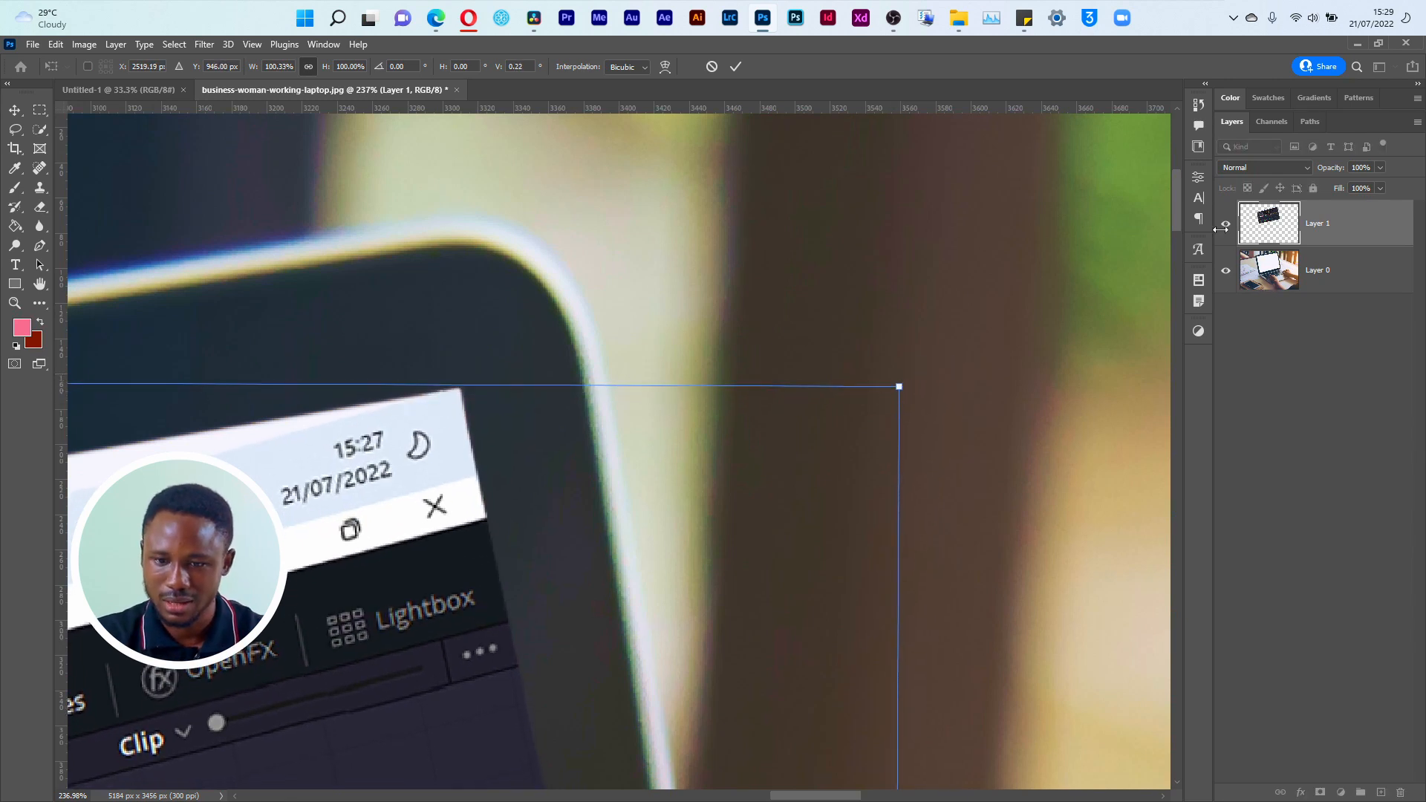
left_click(734, 66)
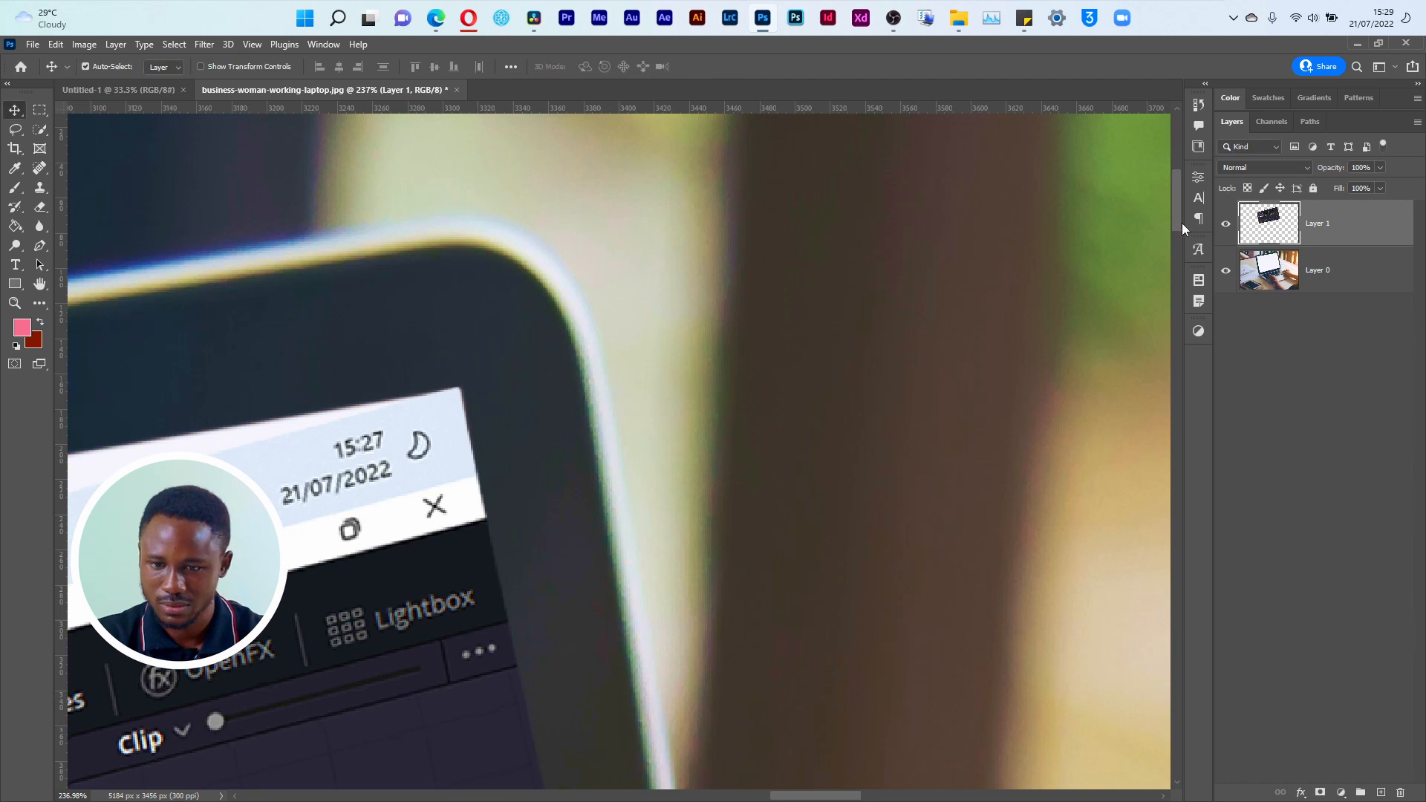
Step: Hide the screenshot layer and show the document grid over the laptop photo
left_click(1226, 224)
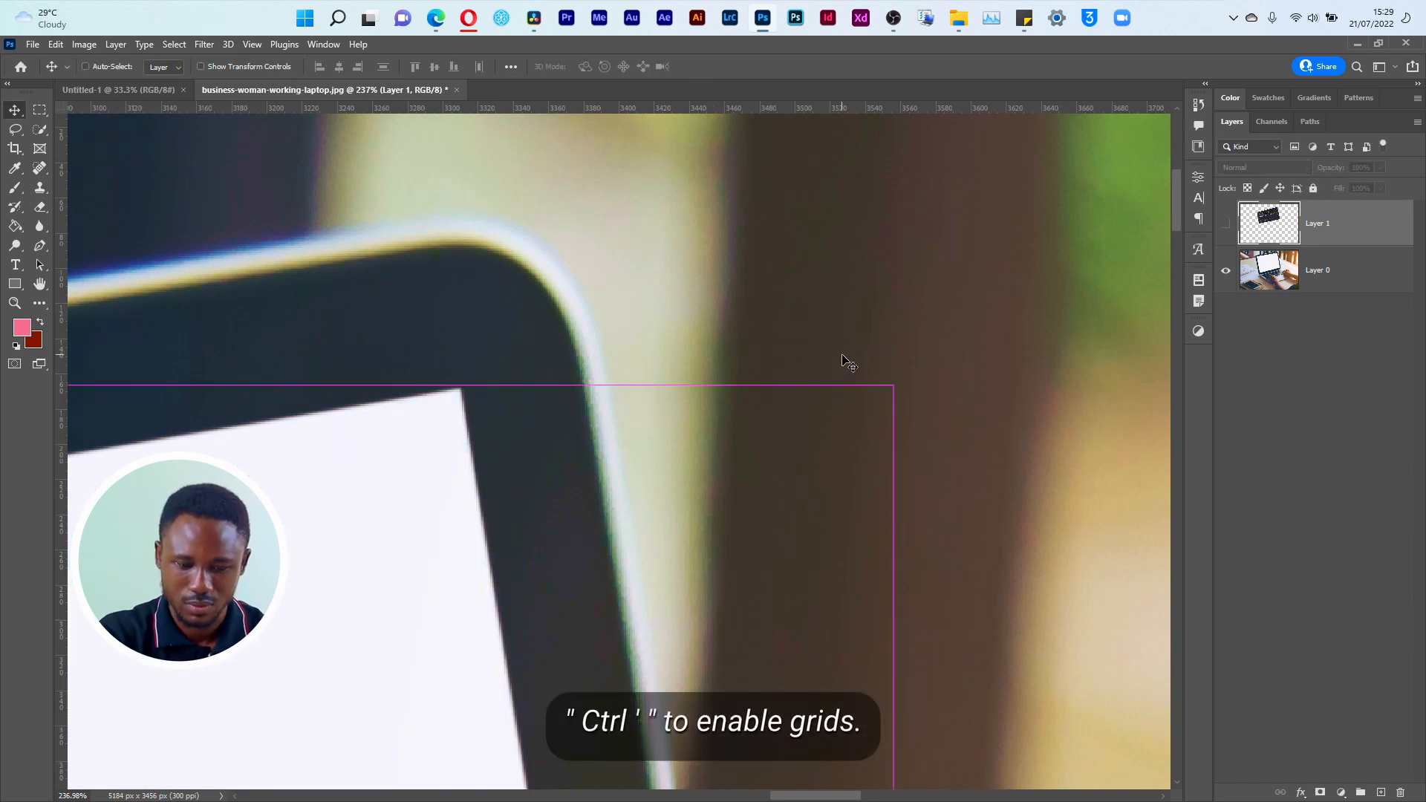
key("ctrl+0")
key("ctrl+apostrophe")
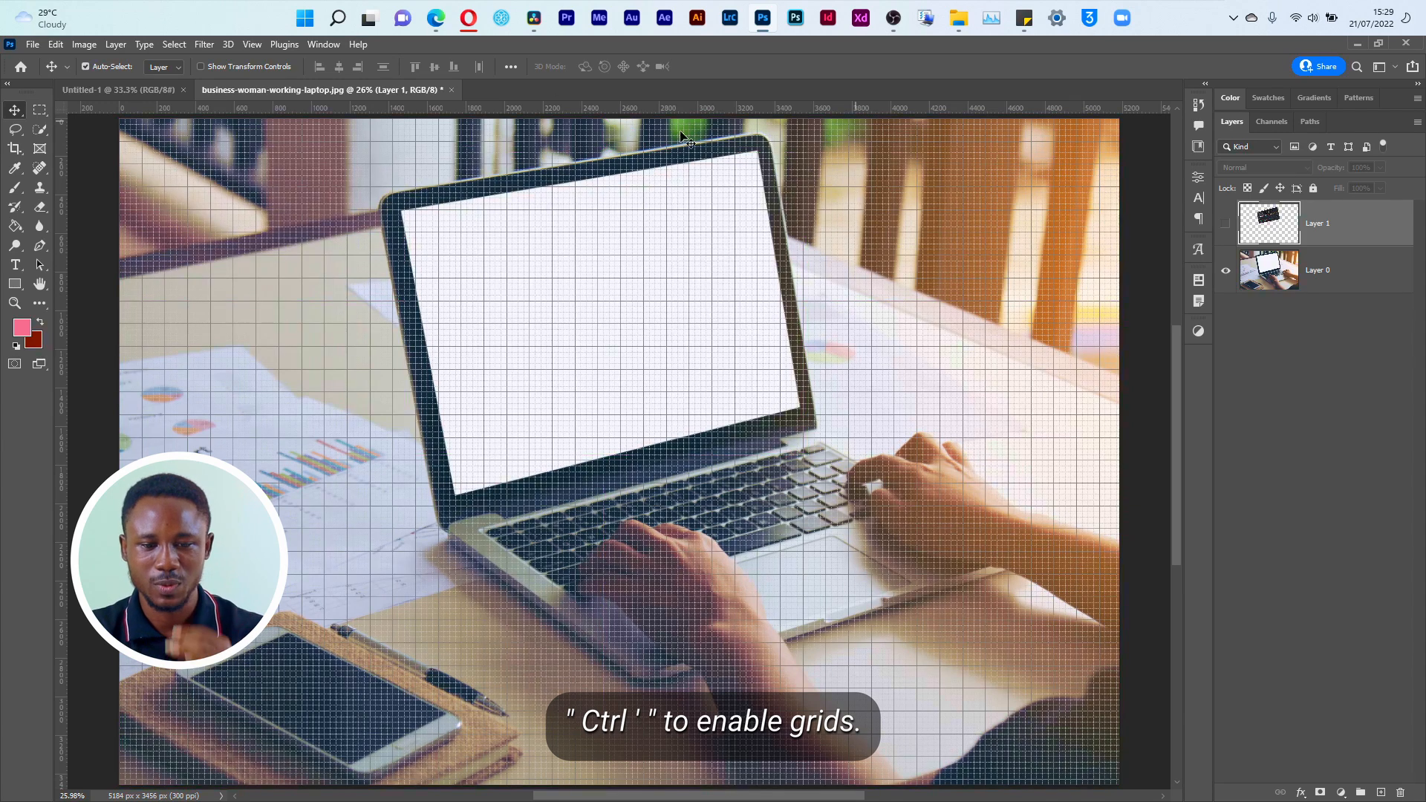
Step: Open the Guides, Grid & Slices preferences, try 45 grid subdivisions, and restore the value to 4
left_click(56, 46)
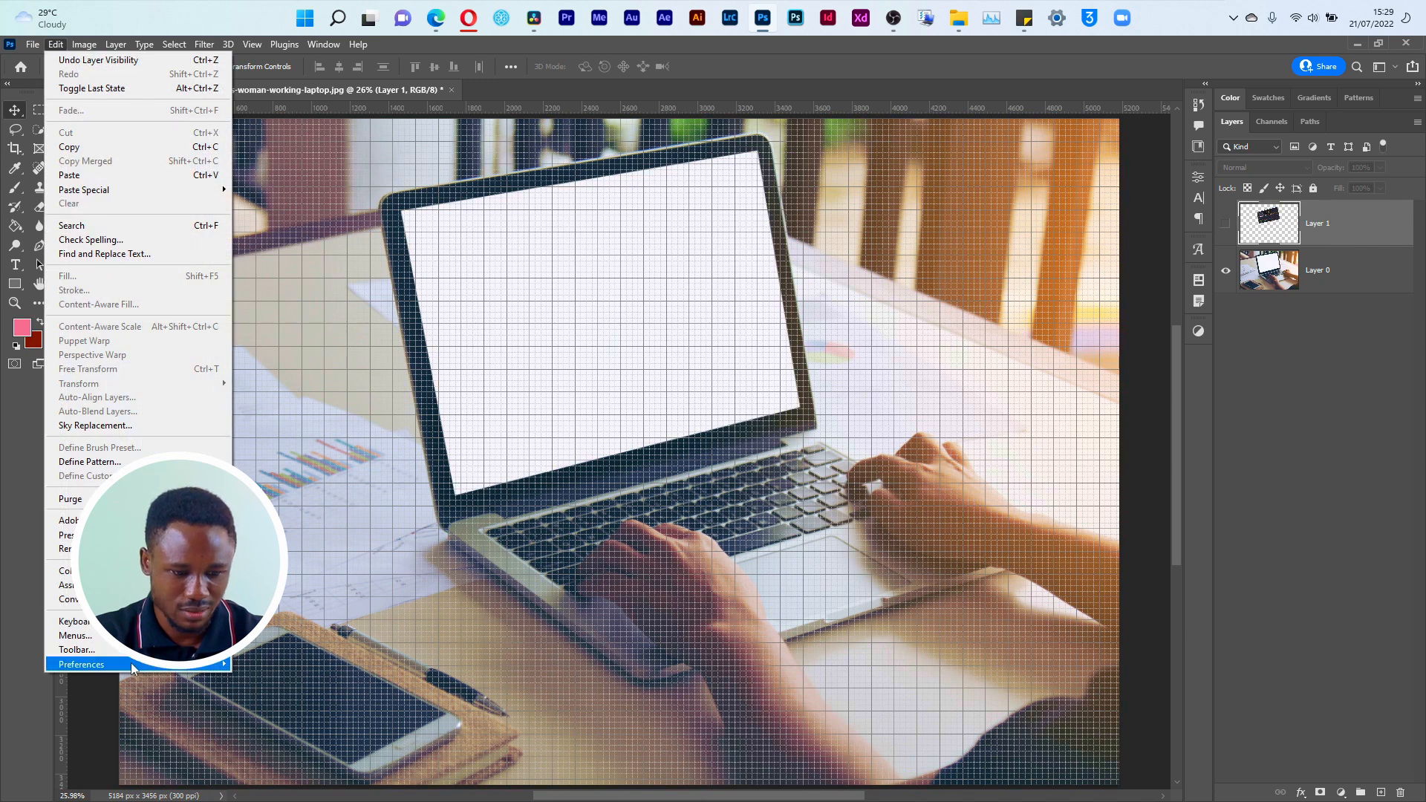
mouse_move(112, 664)
left_click(294, 558)
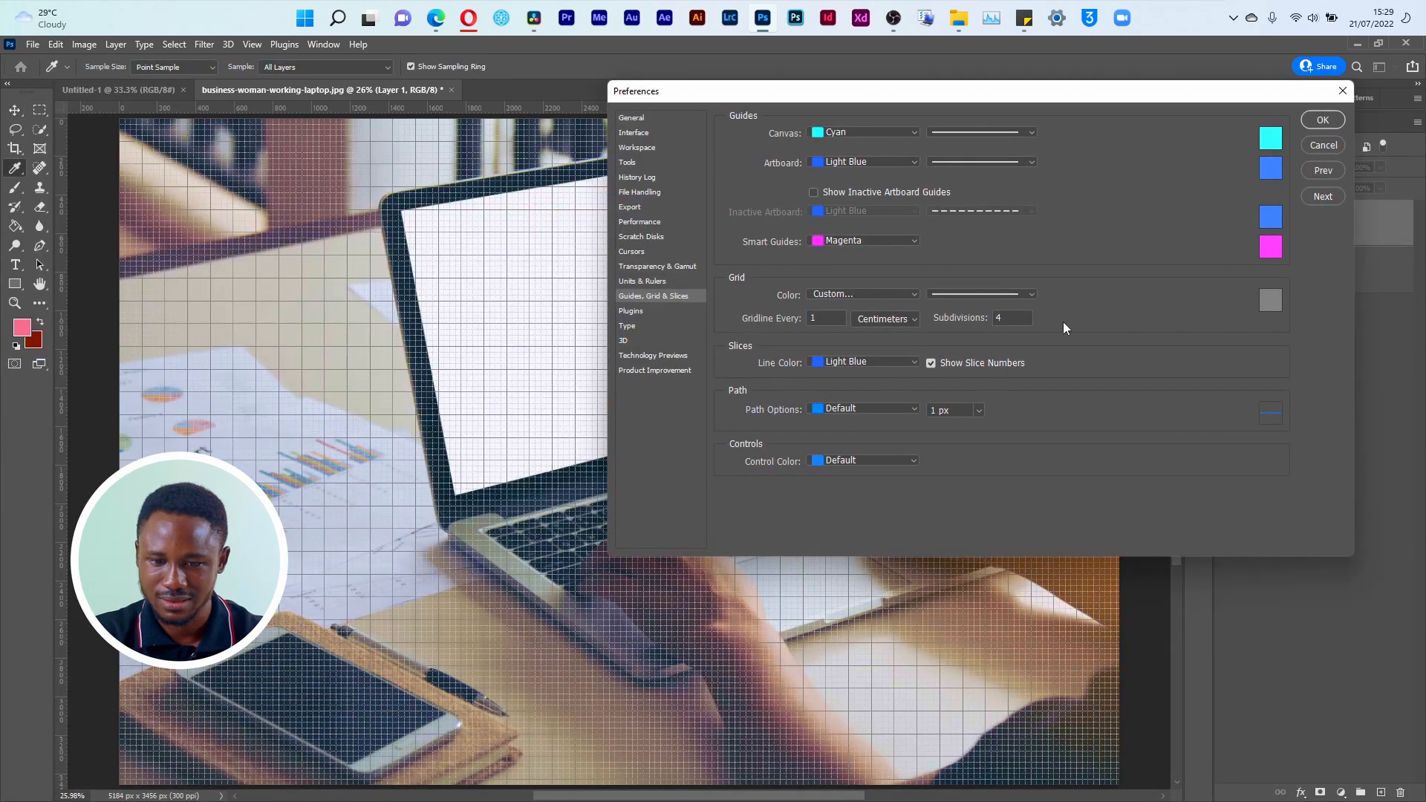
left_click_drag(958, 91, 1098, 289)
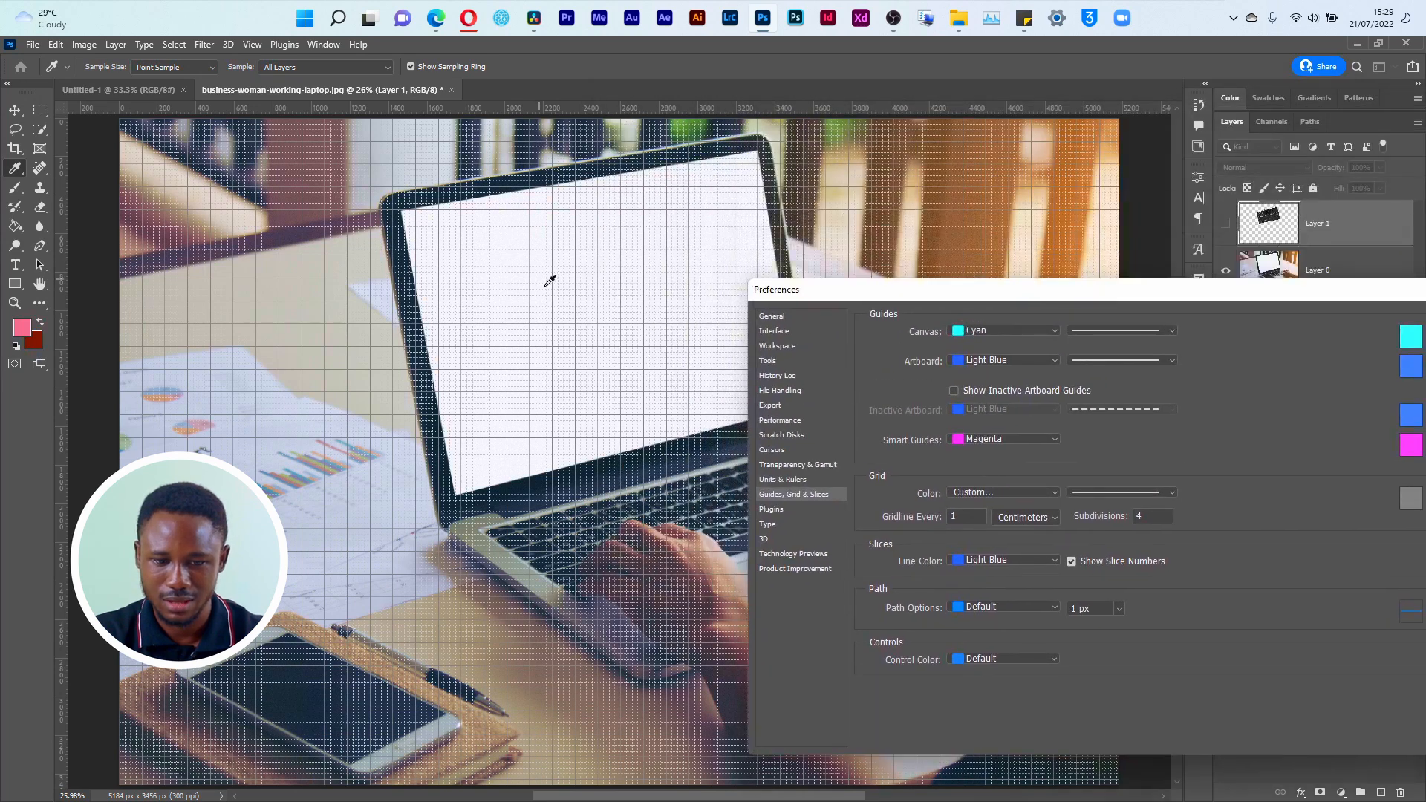
left_click(1164, 519)
type("5")
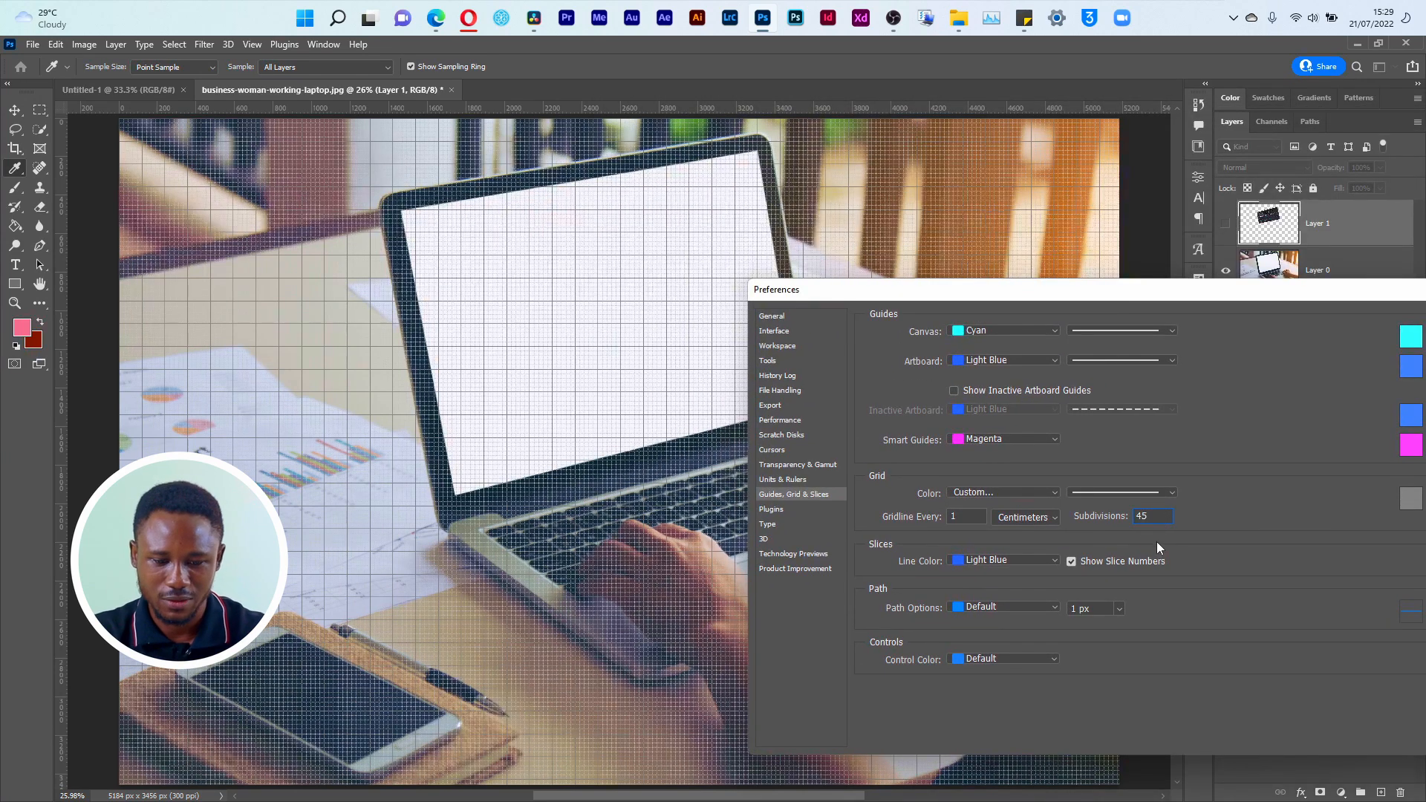
key("BackSpace")
Step: Try a gridline every 10 centimeters, set it back to 1, and close the preferences
left_click(975, 520)
type("0")
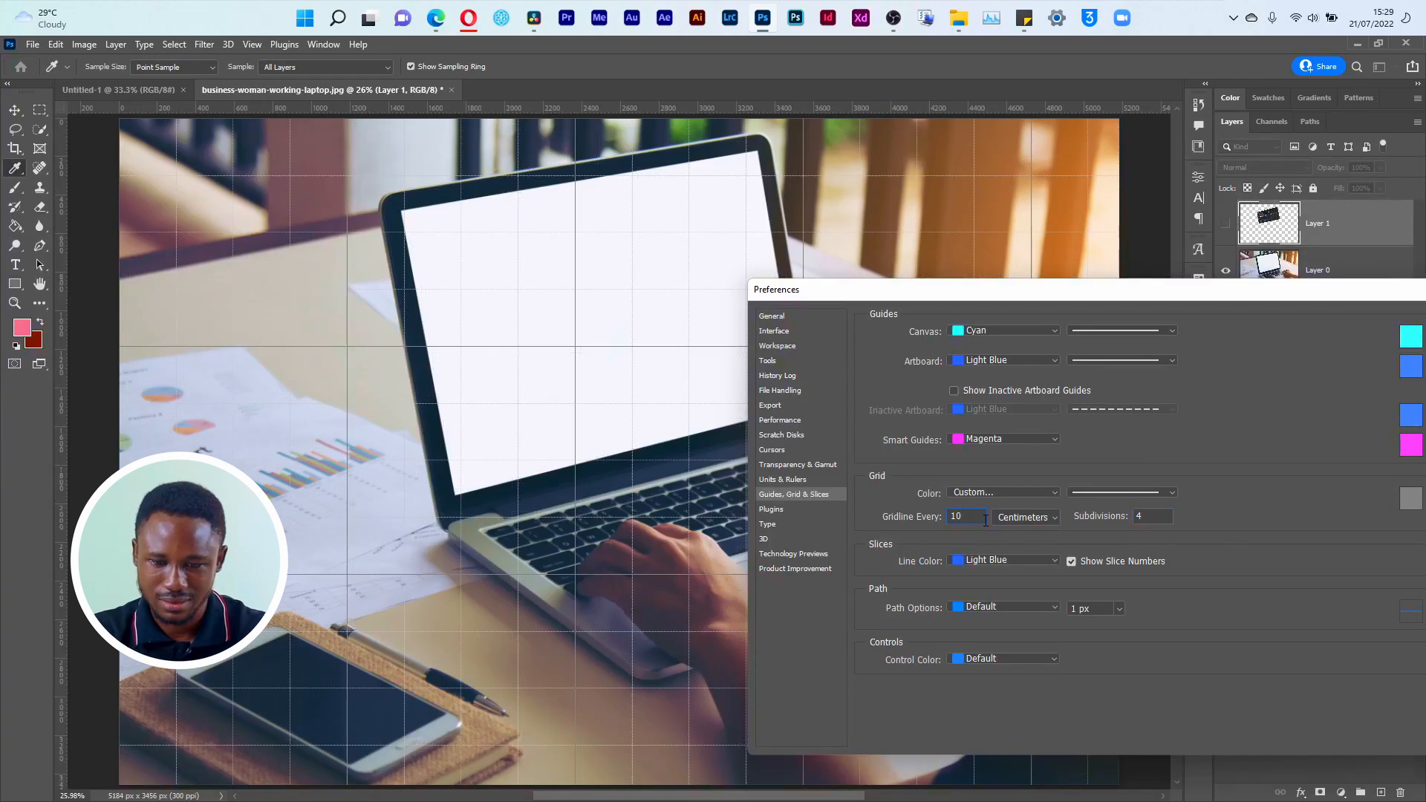
key("BackSpace")
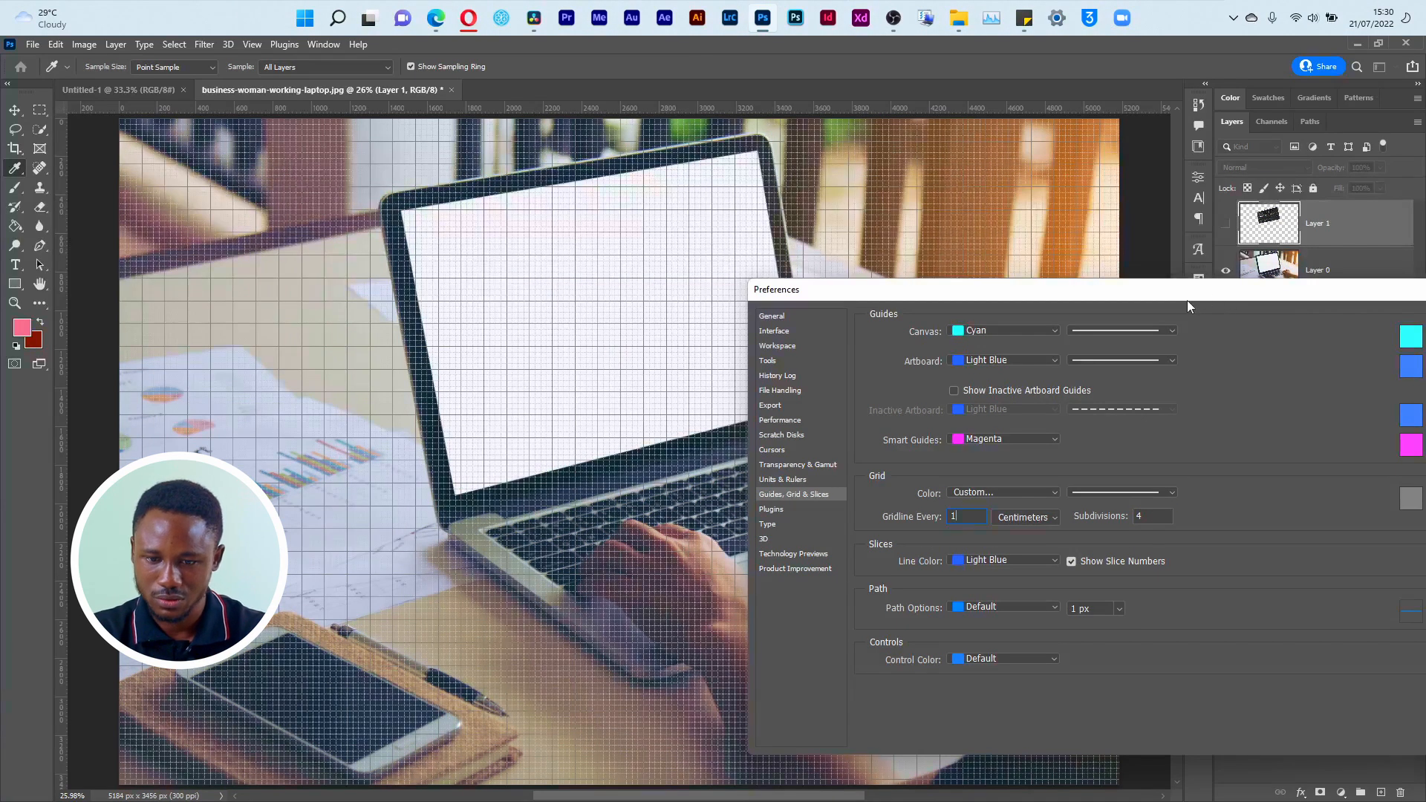
left_click_drag(1187, 301, 1187, 319)
left_click(1271, 322)
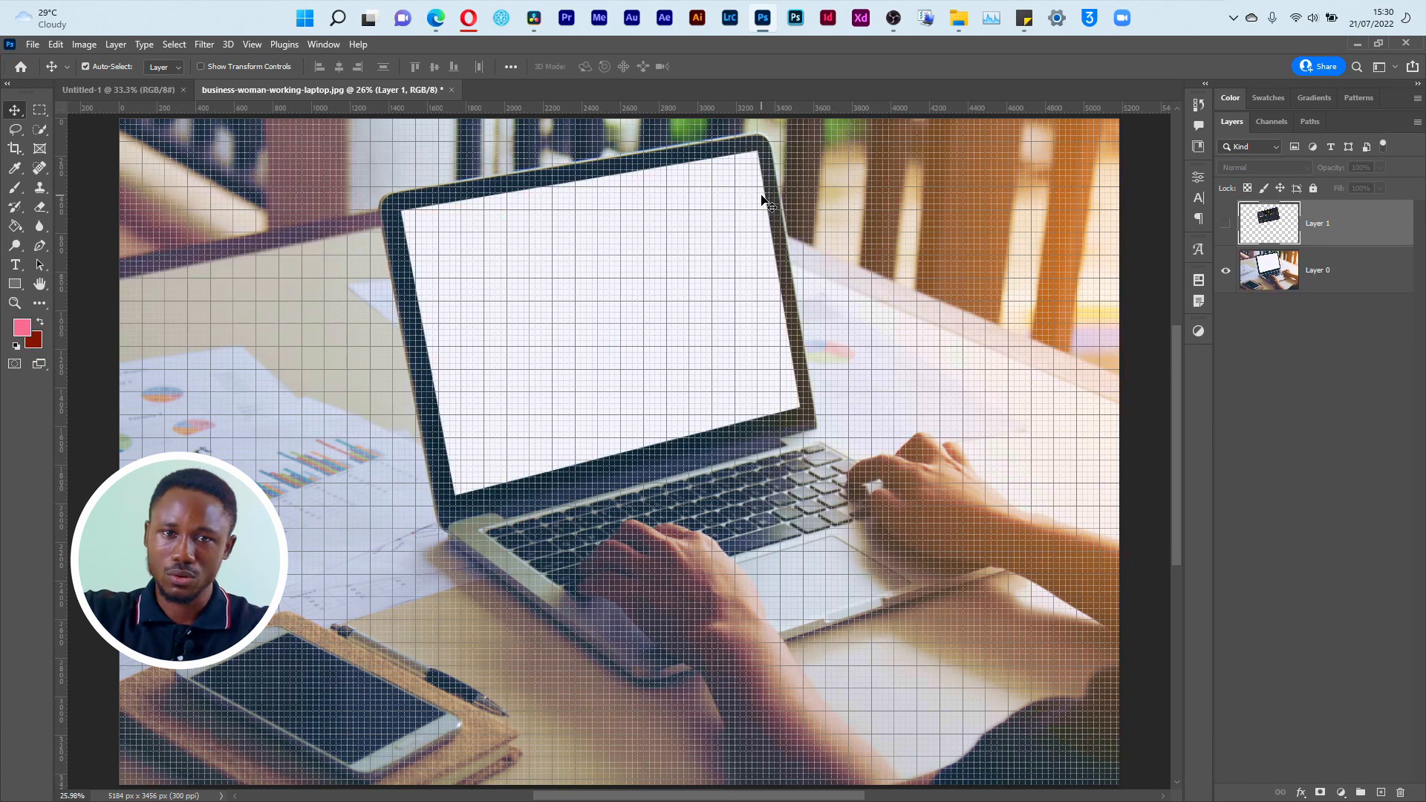
Step: Toggle the document rulers off and back on
key("z")
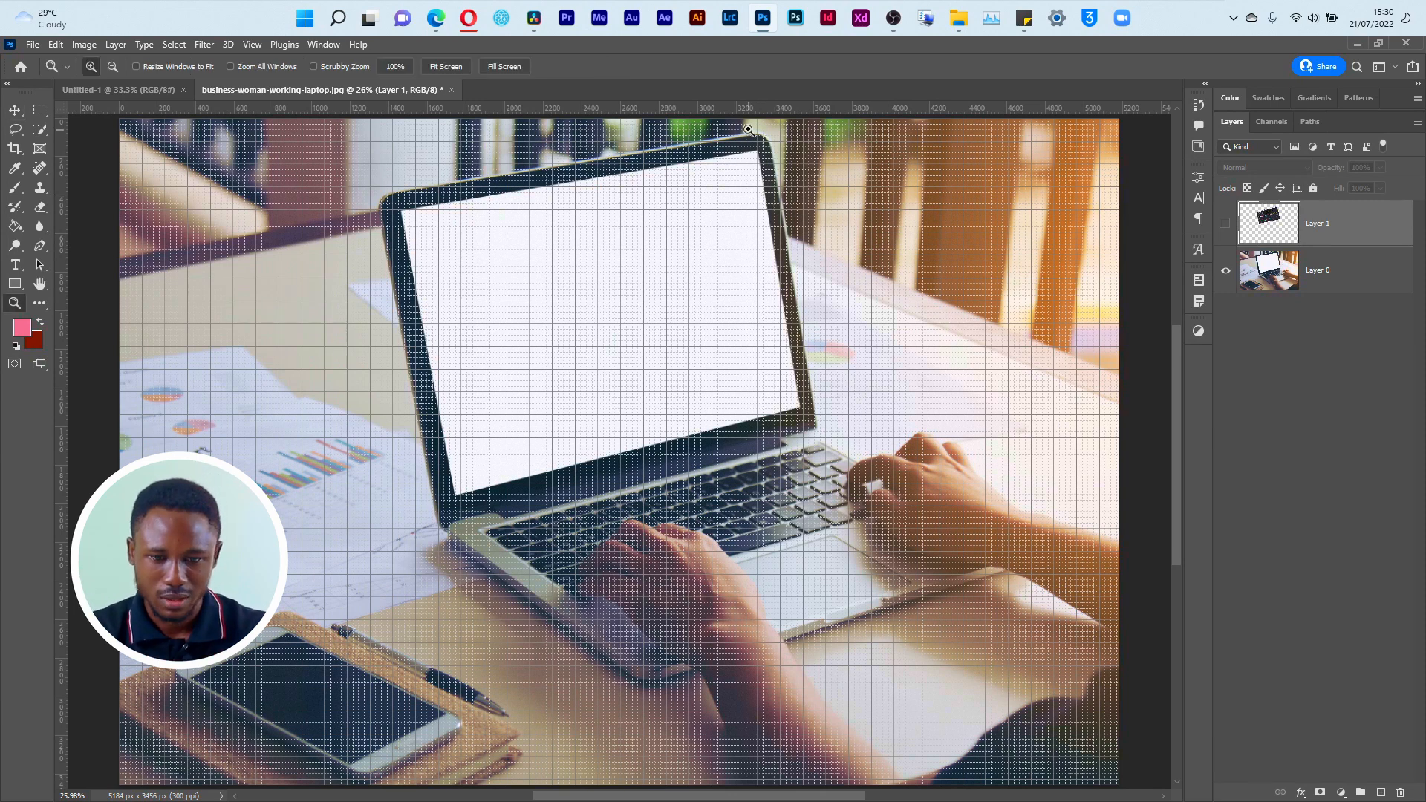
key("v")
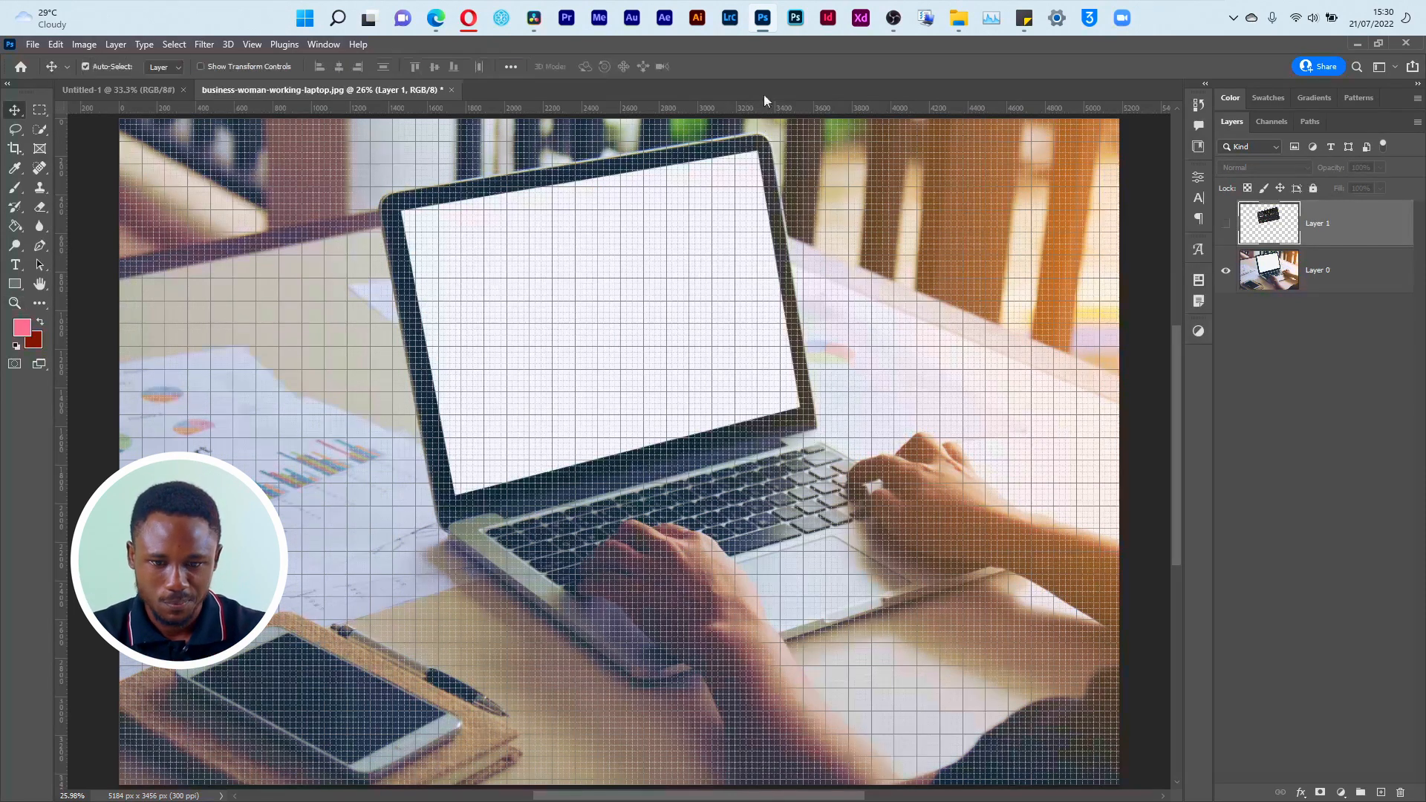
key("ctrl+r")
key("ctrl+r")
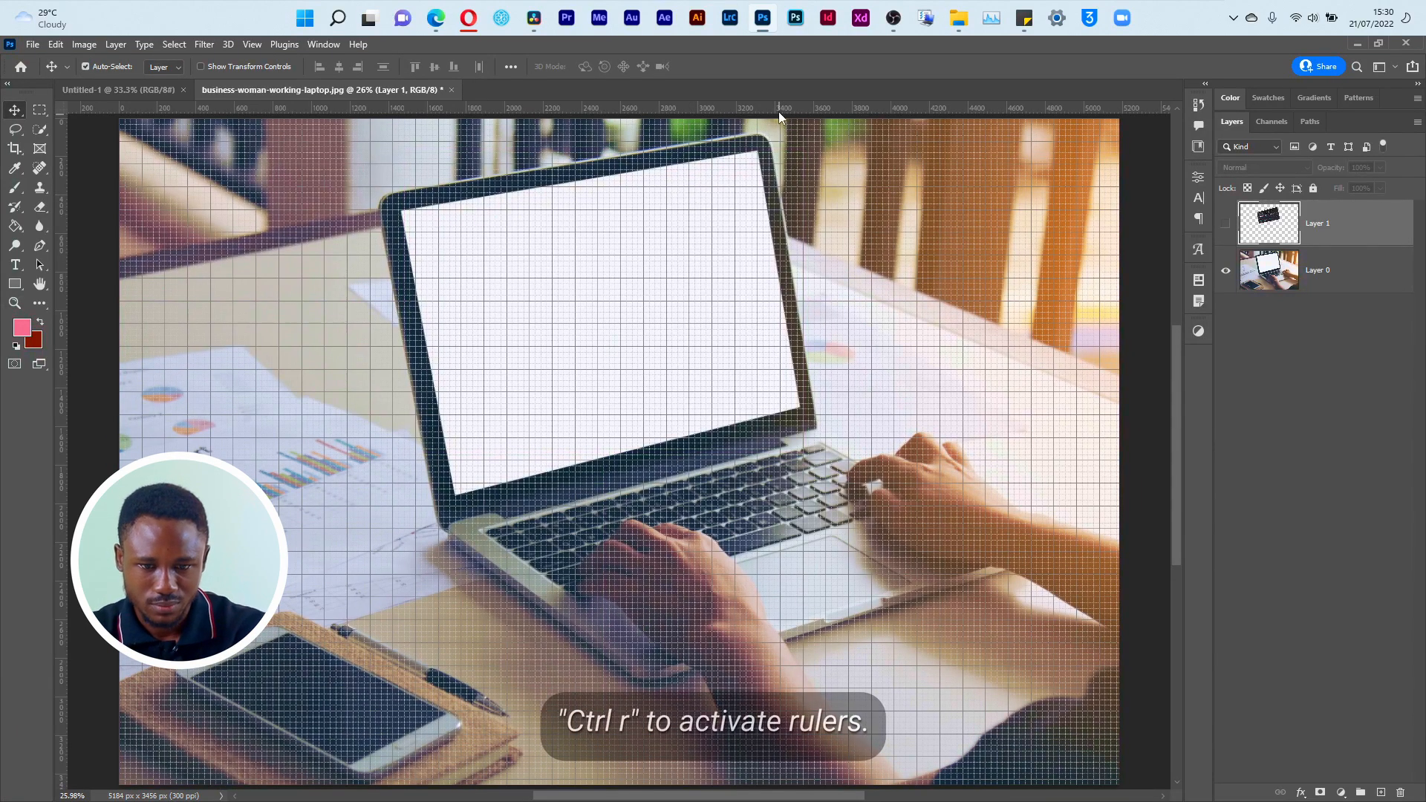
Step: Place a horizontal and a vertical guide crossing at the upper-right corner of the blank laptop display
key("z")
left_click_drag(723, 145, 781, 179)
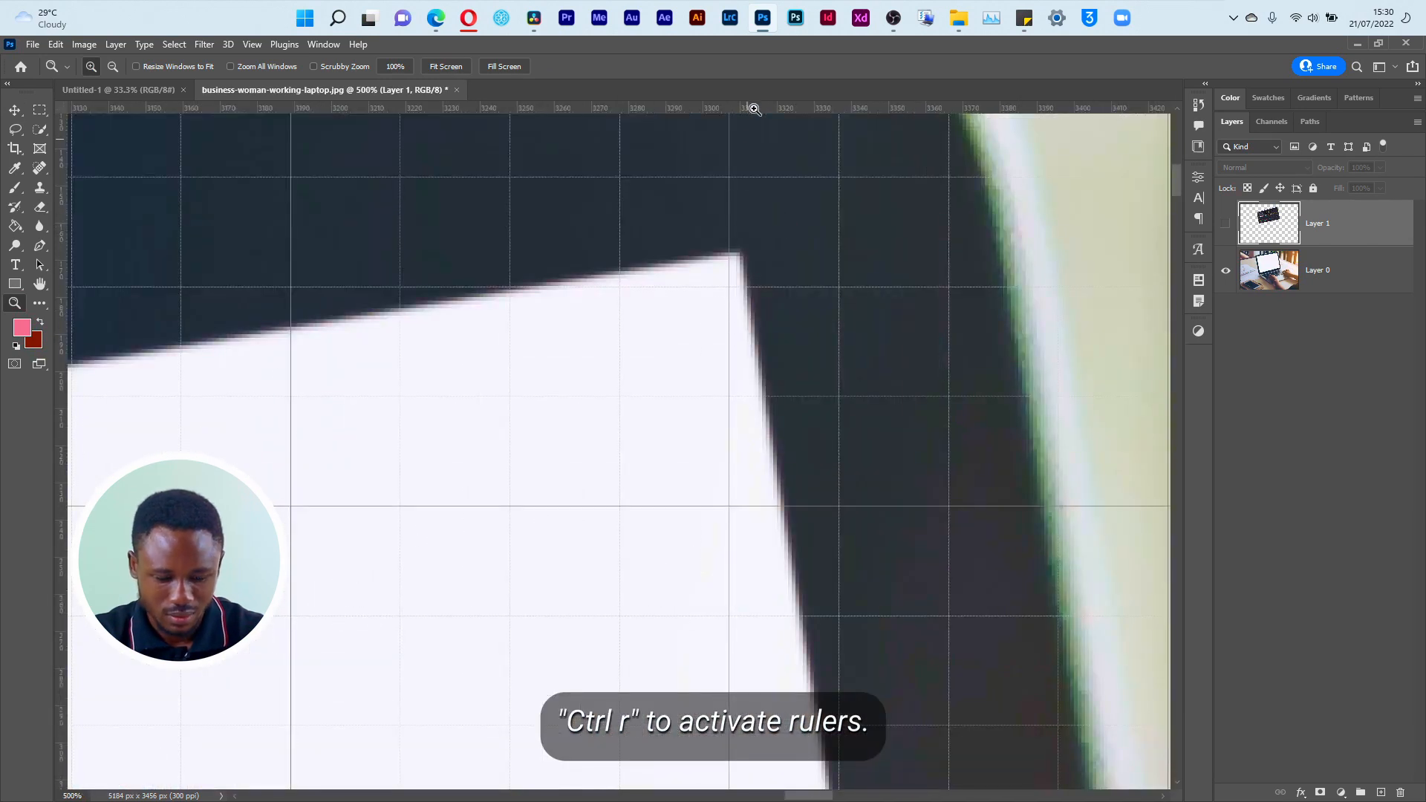
key("v")
left_click_drag(754, 109, 751, 248)
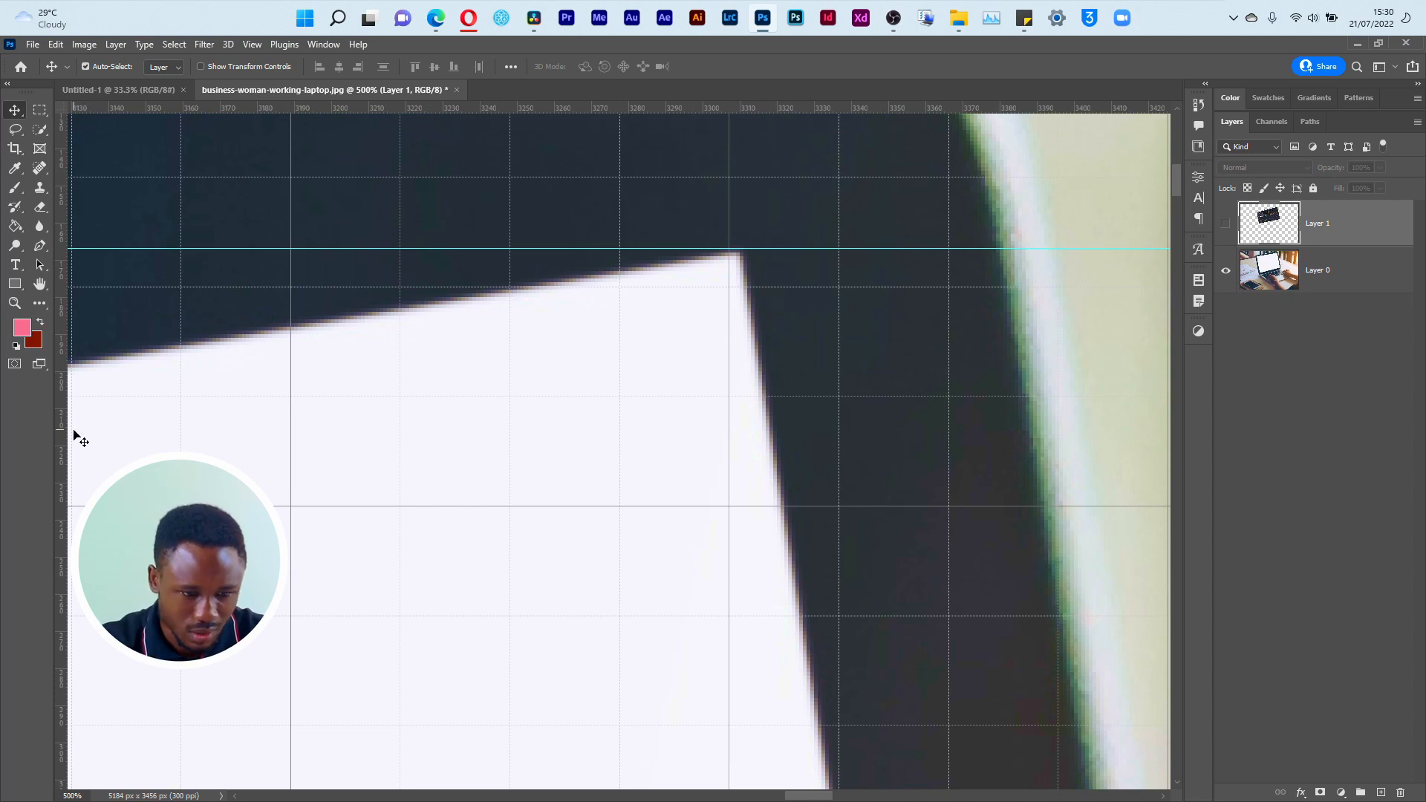
left_click_drag(64, 439, 745, 497)
left_click(775, 254)
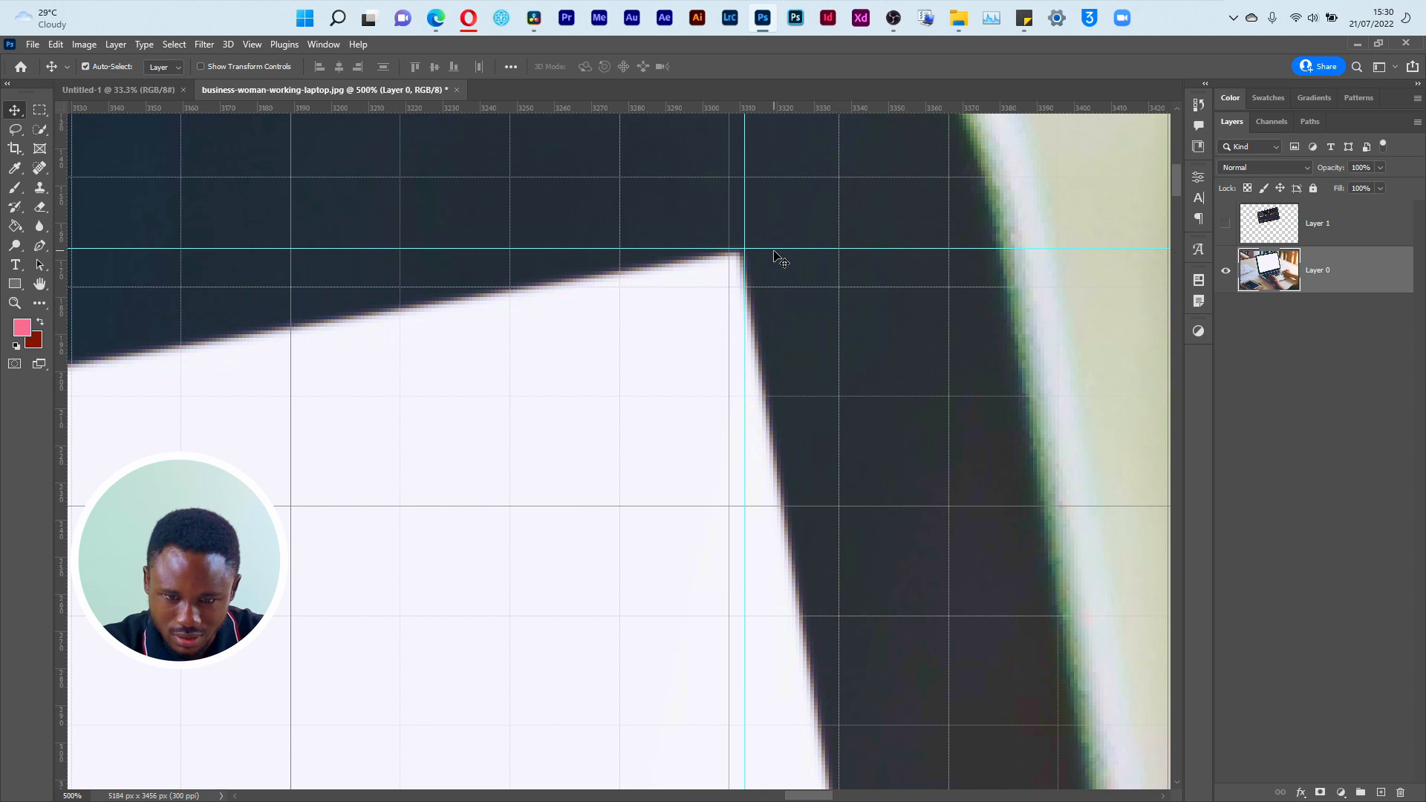
left_click_drag(775, 249, 774, 253)
Step: Add a vertical and a horizontal guide crossing at the lower-right corner of the blank laptop display
key("ctrl+0")
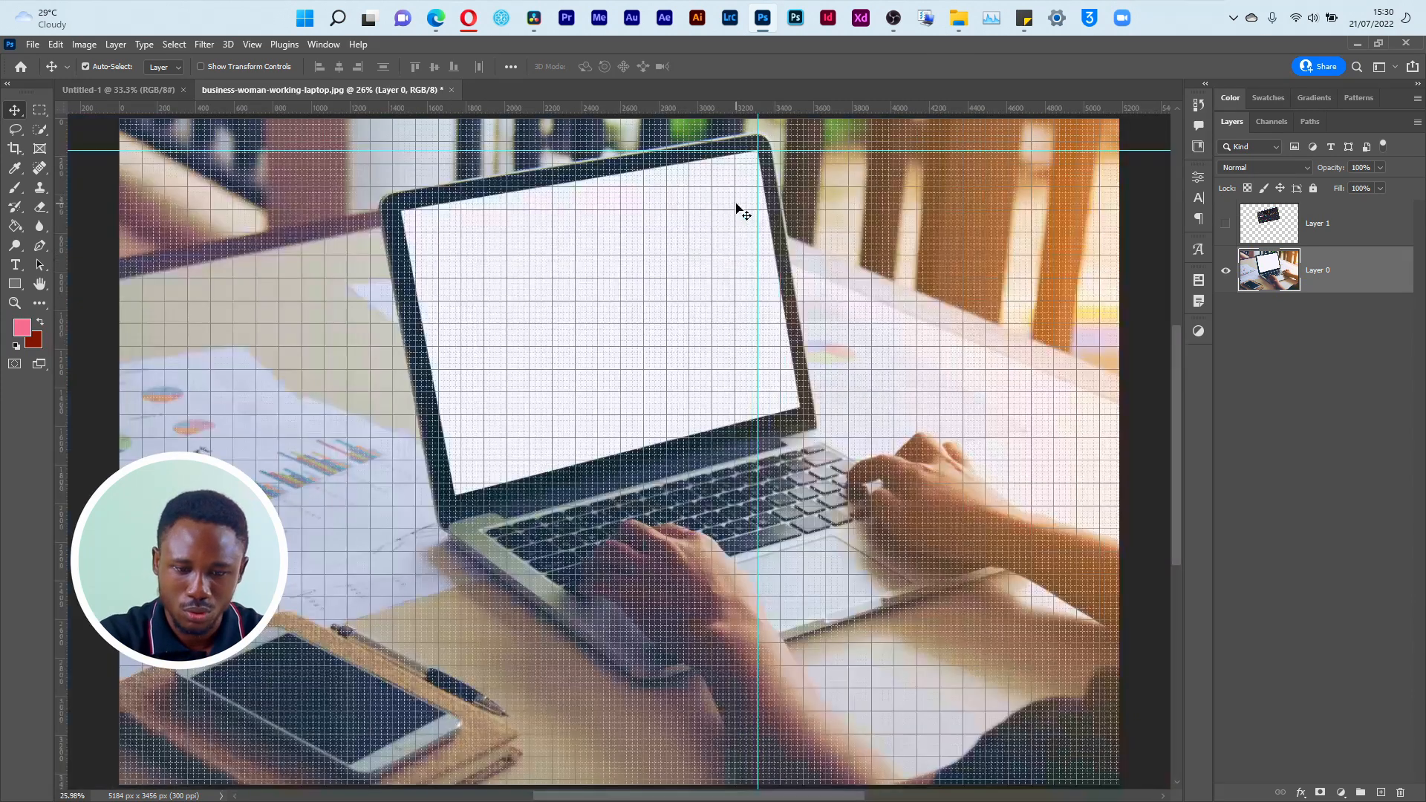
key("z")
left_click_drag(791, 380, 840, 420)
left_click_drag(60, 520, 510, 535)
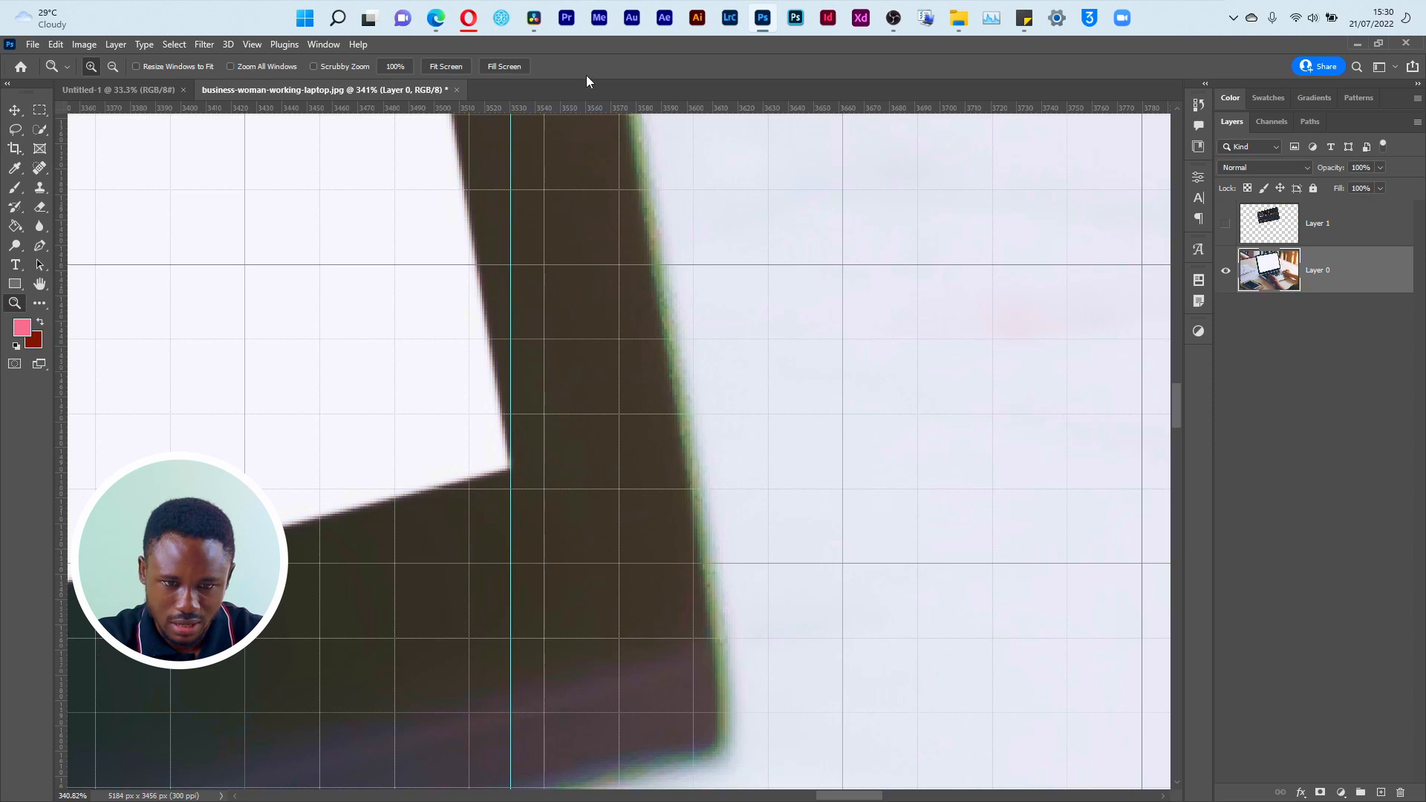
left_click_drag(587, 115, 556, 469)
Step: Add a horizontal and a vertical guide crossing at the lower-left corner of the blank laptop display, undoing one misplaced attempt
key("ctrl+0")
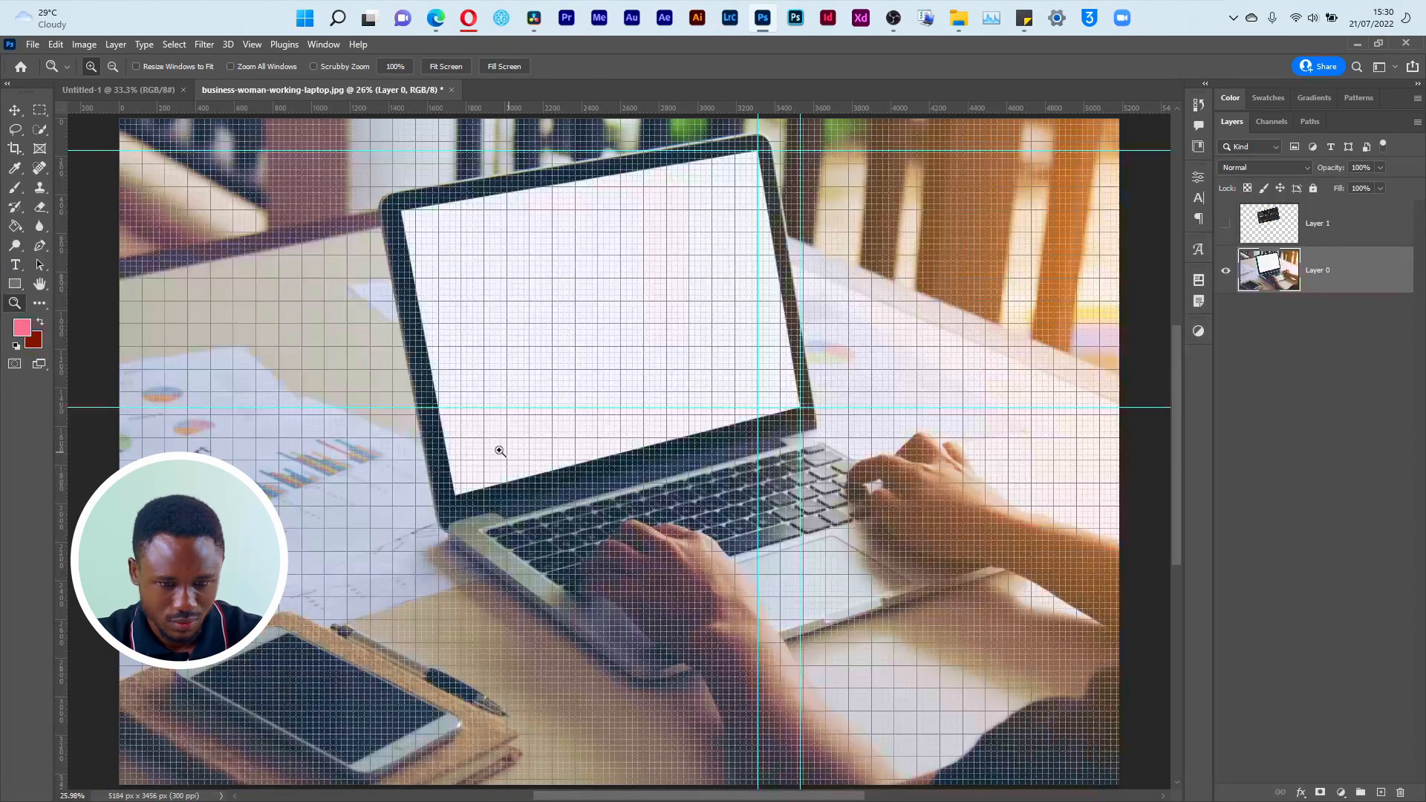
left_click_drag(431, 476, 488, 513)
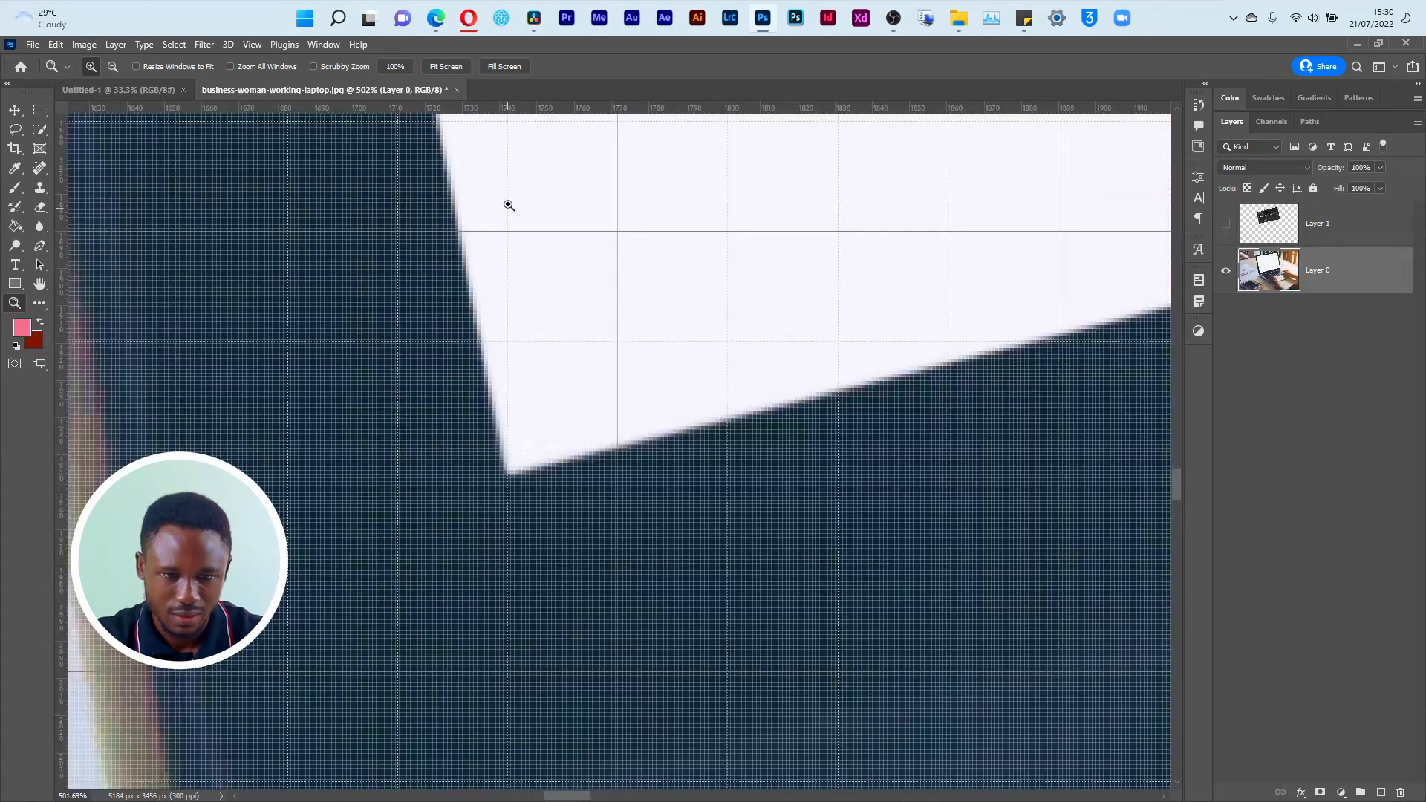
left_click_drag(538, 115, 557, 474)
left_click_drag(65, 431, 514, 473)
key("ctrl+z")
left_click_drag(549, 111, 512, 421)
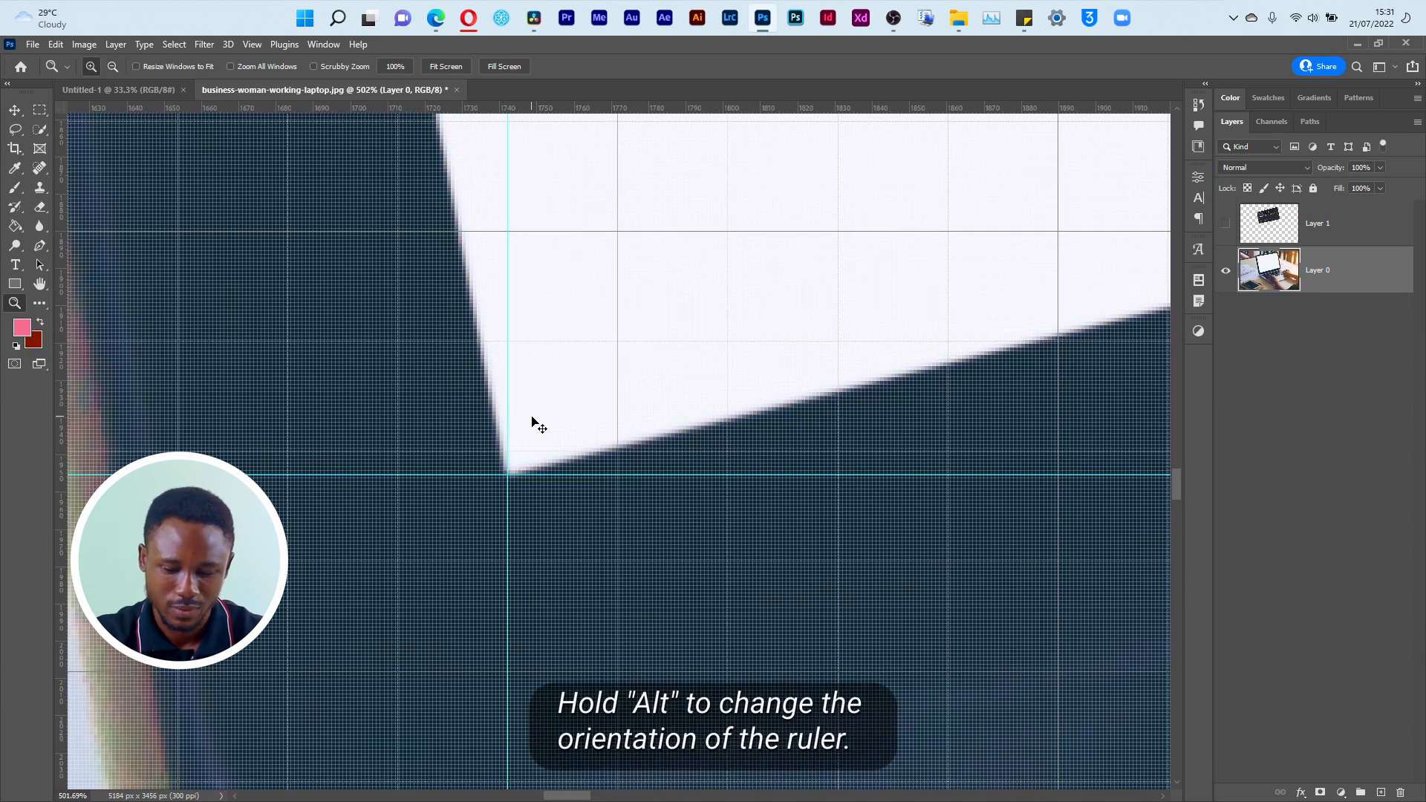
Step: Add a vertical and a horizontal guide crossing at the upper-left corner of the blank laptop display
key("ctrl+0")
left_click_drag(387, 193, 486, 224)
left_click_drag(59, 477, 620, 631)
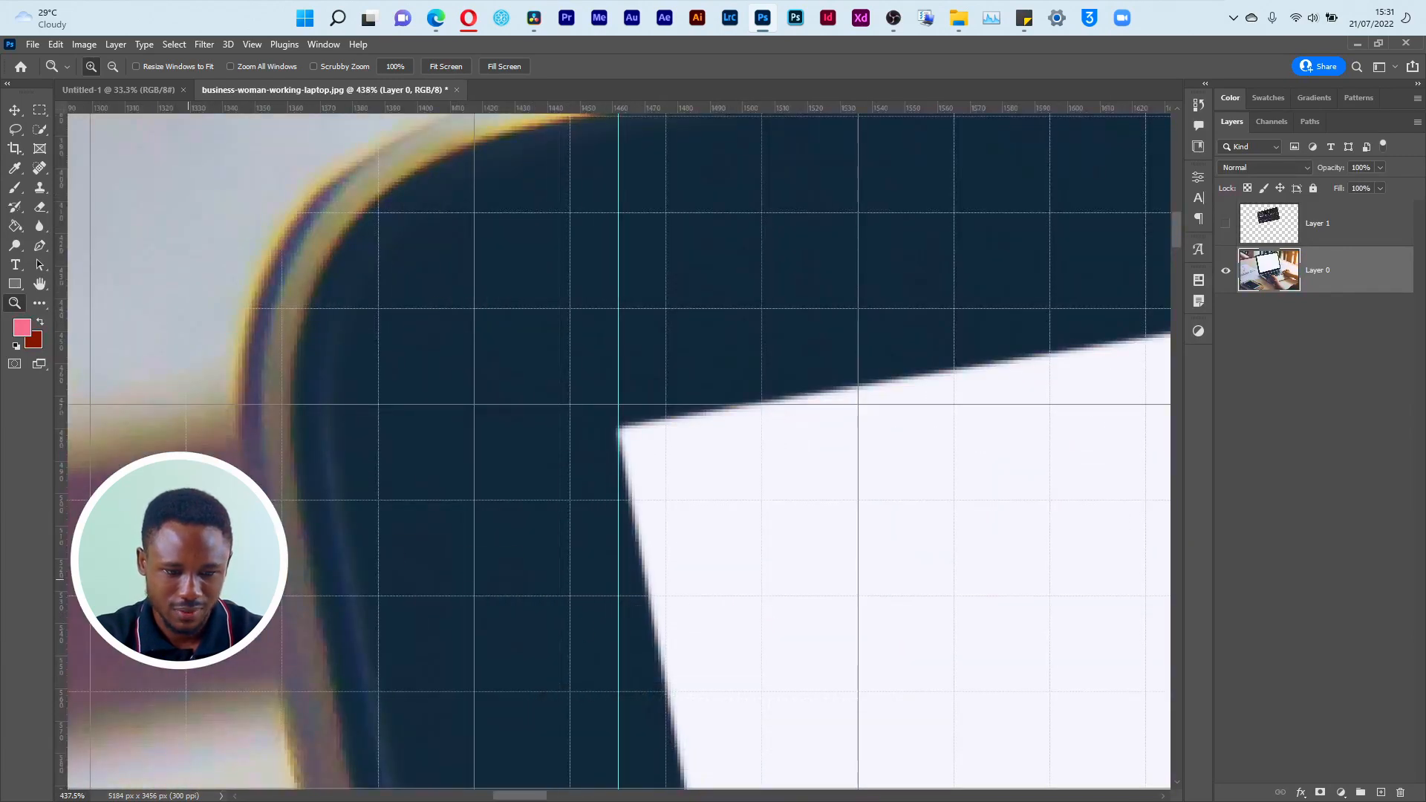
left_click_drag(62, 562, 657, 433)
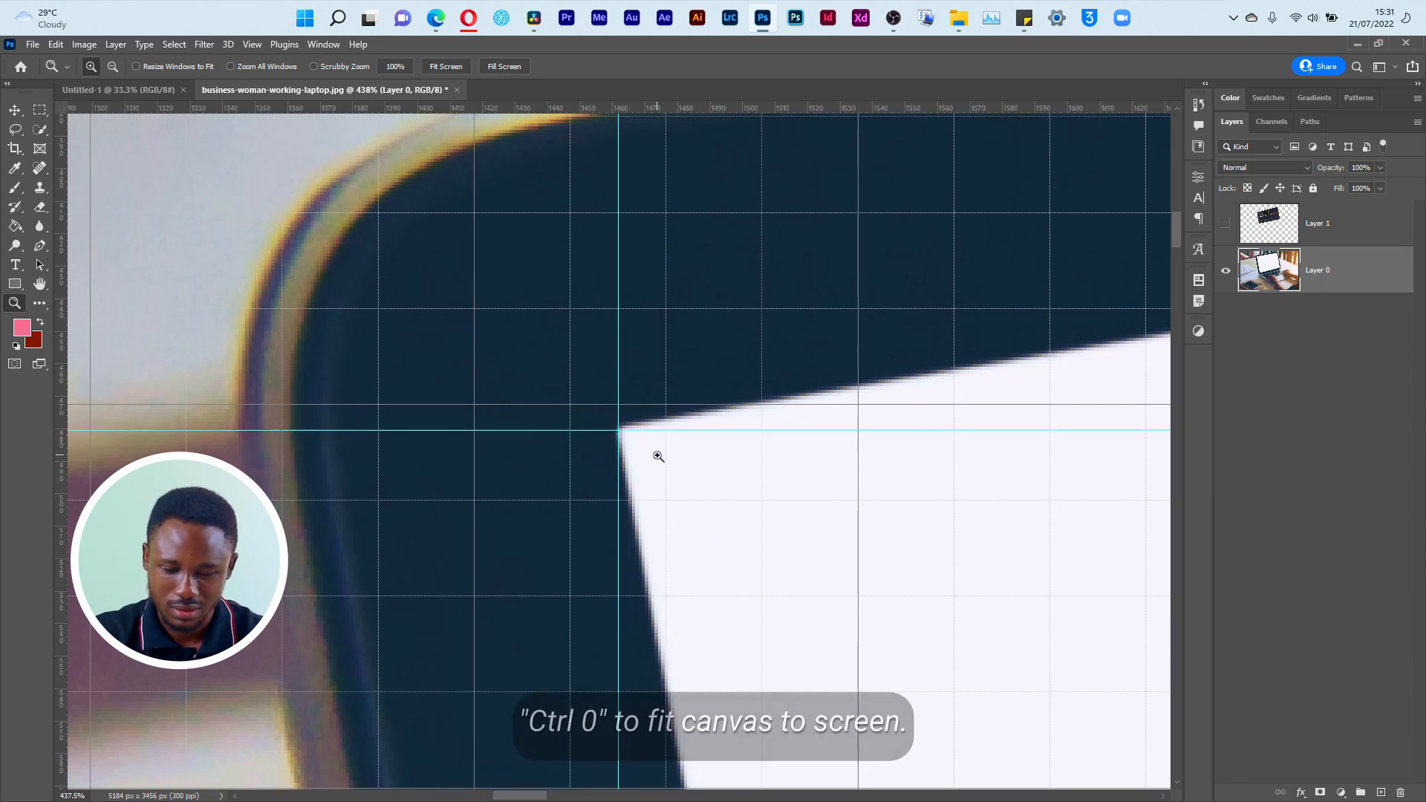
key("ctrl+0")
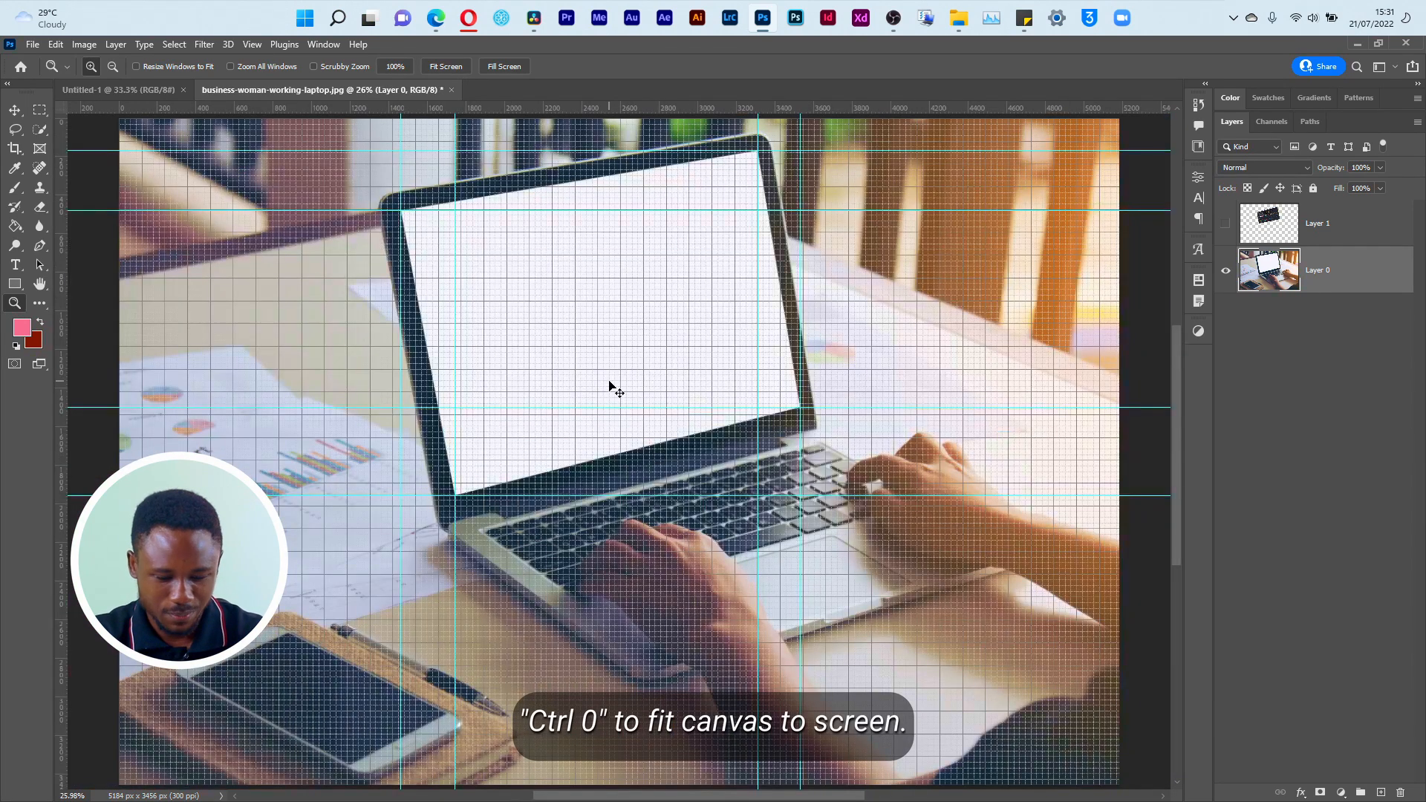
Step: Replace the hidden Layer 1 with a freshly pasted copy of the DaVinci Resolve screenshot and hide the grid
left_click(1323, 234)
key("Delete")
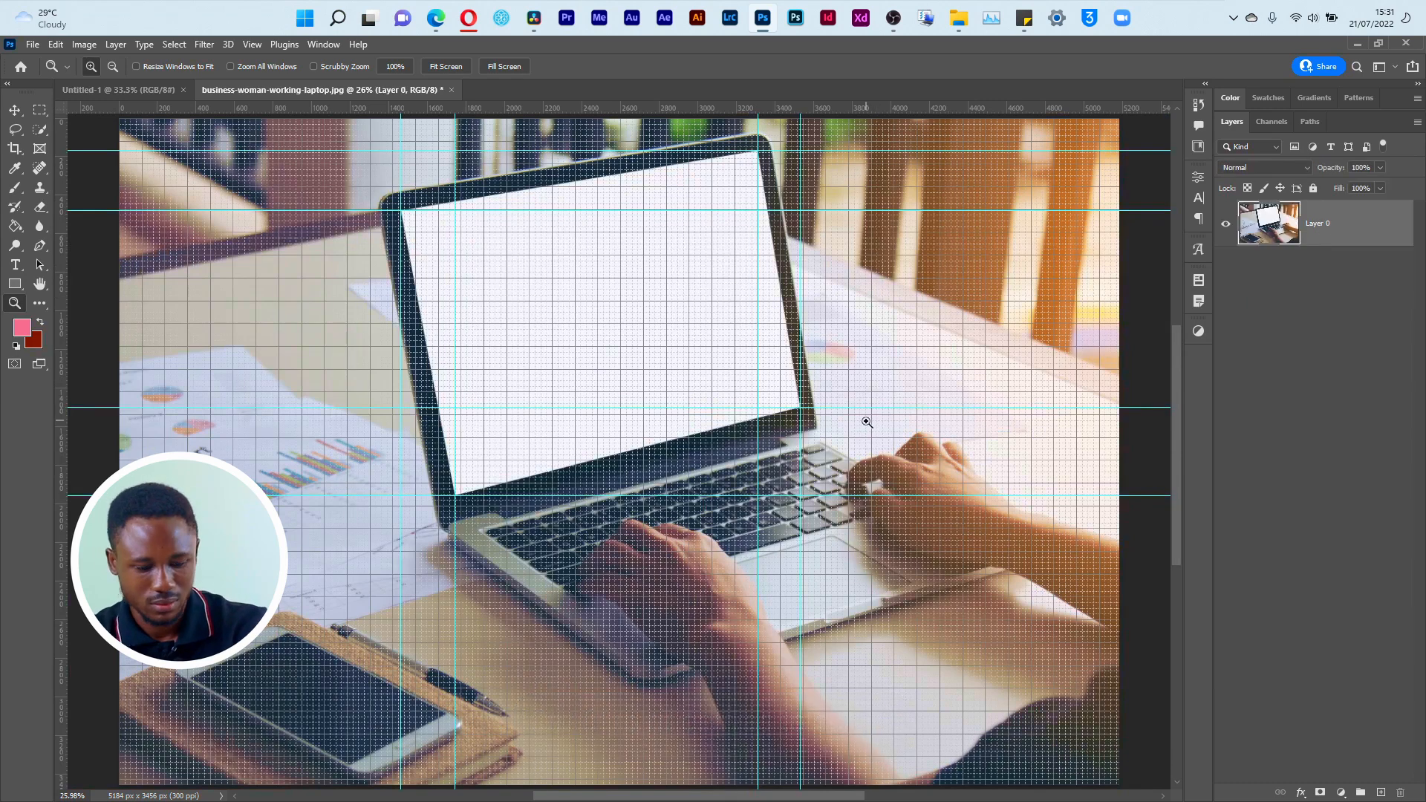
key("ctrl+v")
key("v")
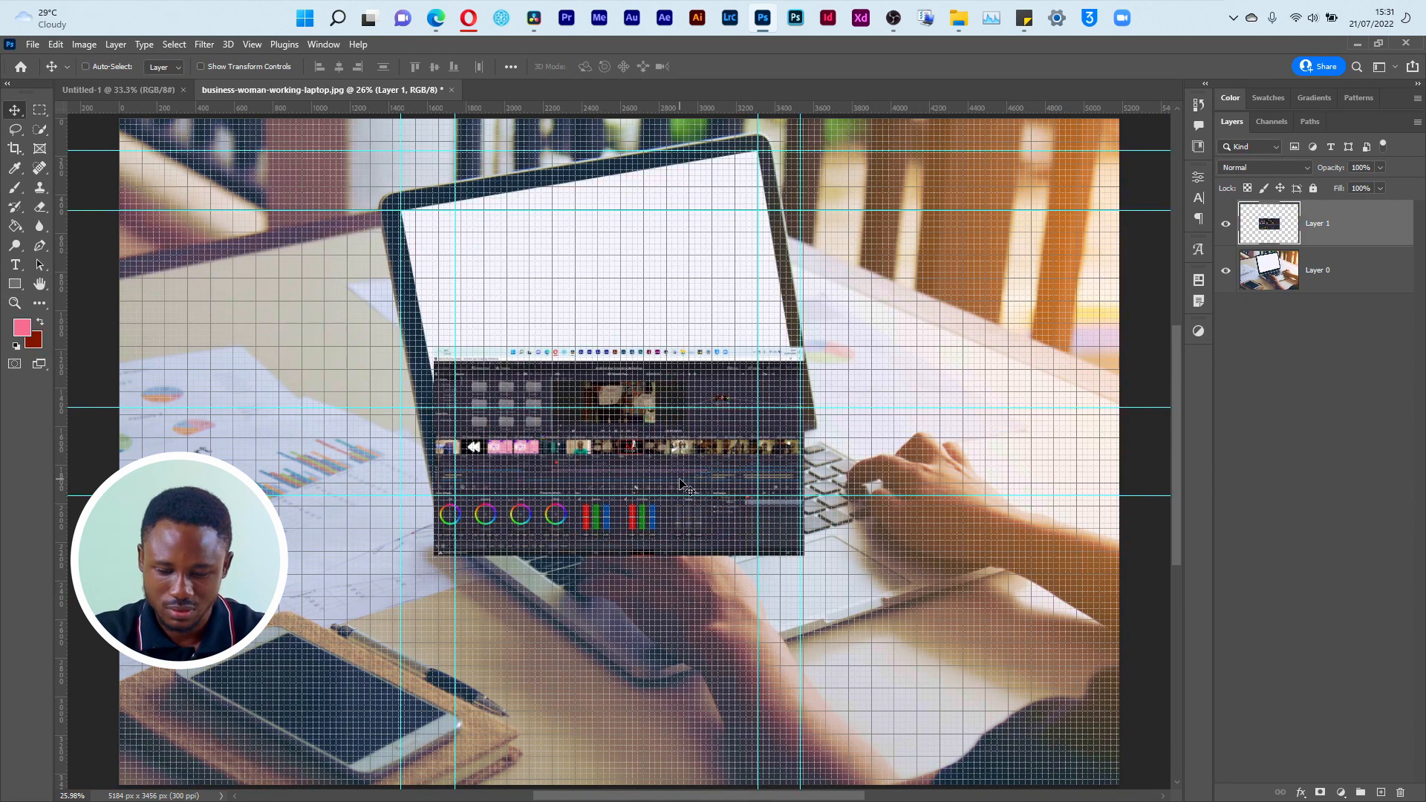
key("ctrl+apostrophe")
left_click_drag(663, 498, 653, 394)
key("ctrl+t")
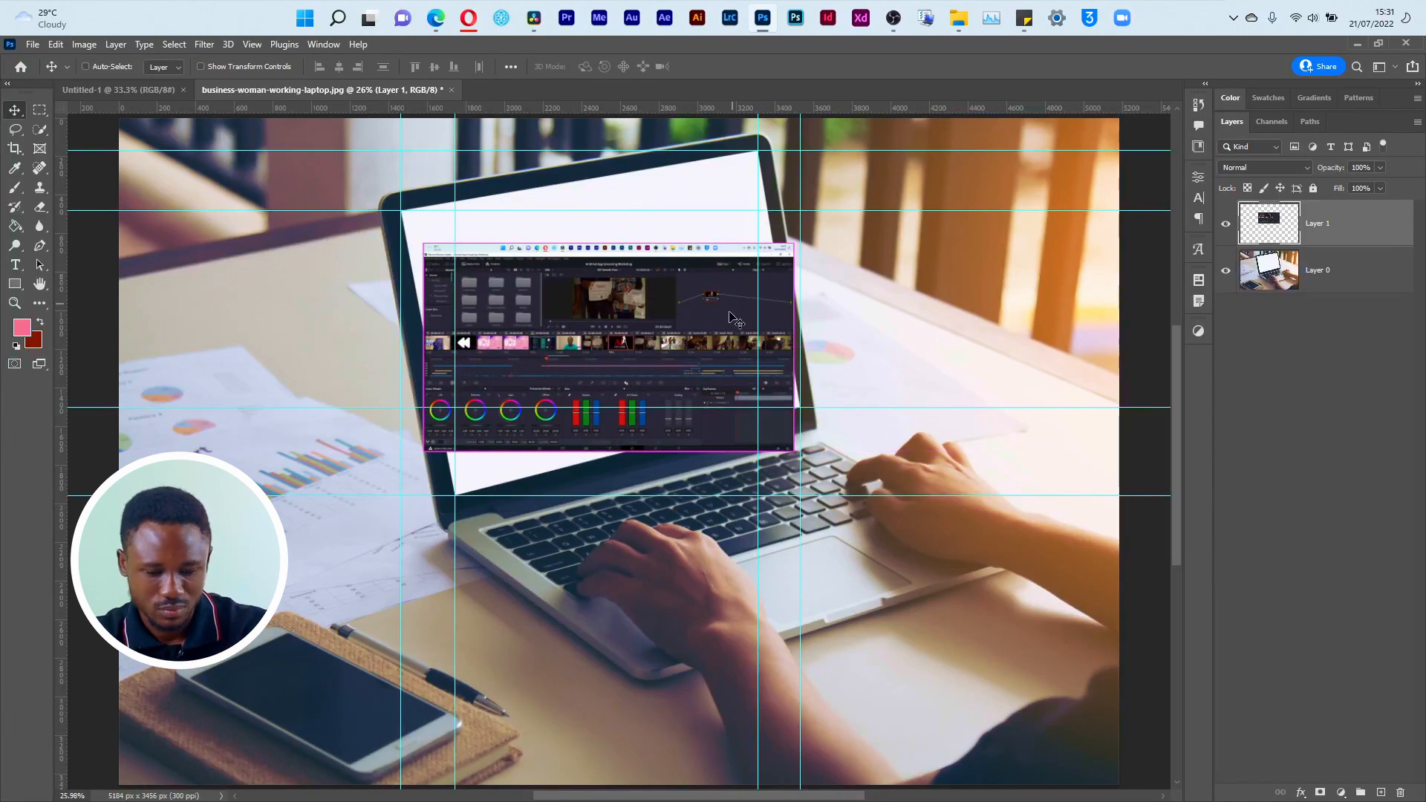
right_click(726, 308)
left_click(803, 377)
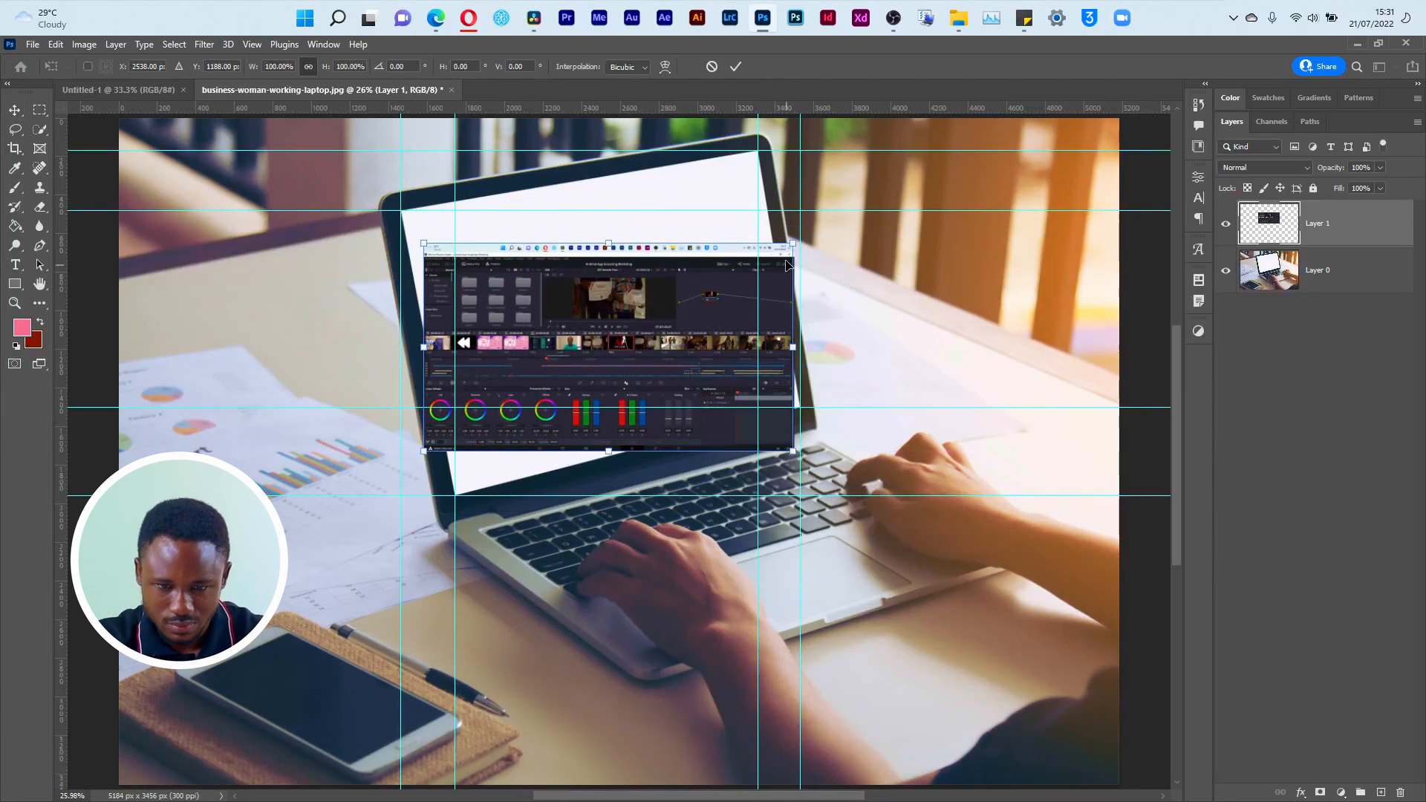
left_click_drag(793, 245, 788, 215)
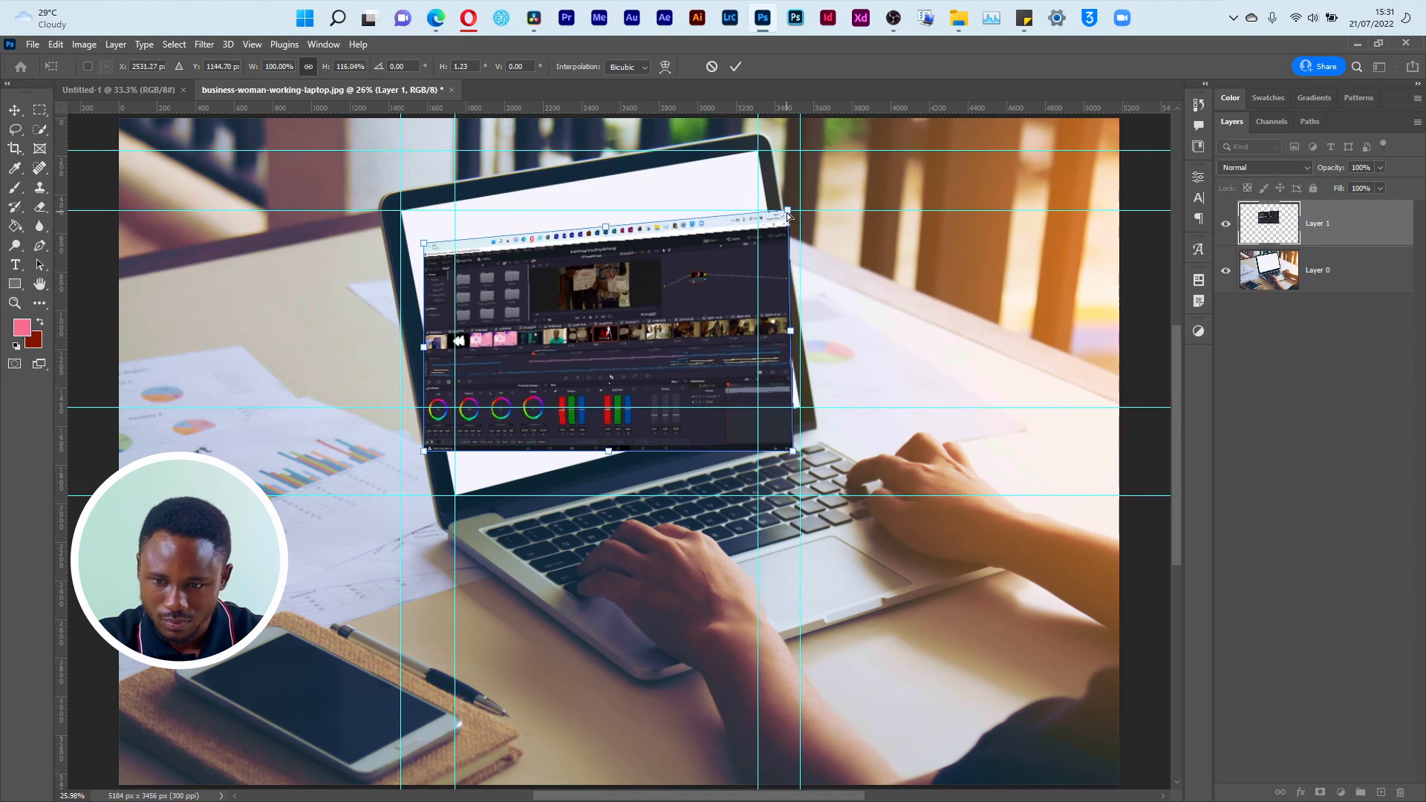
left_click(712, 67)
key("ctrl+z")
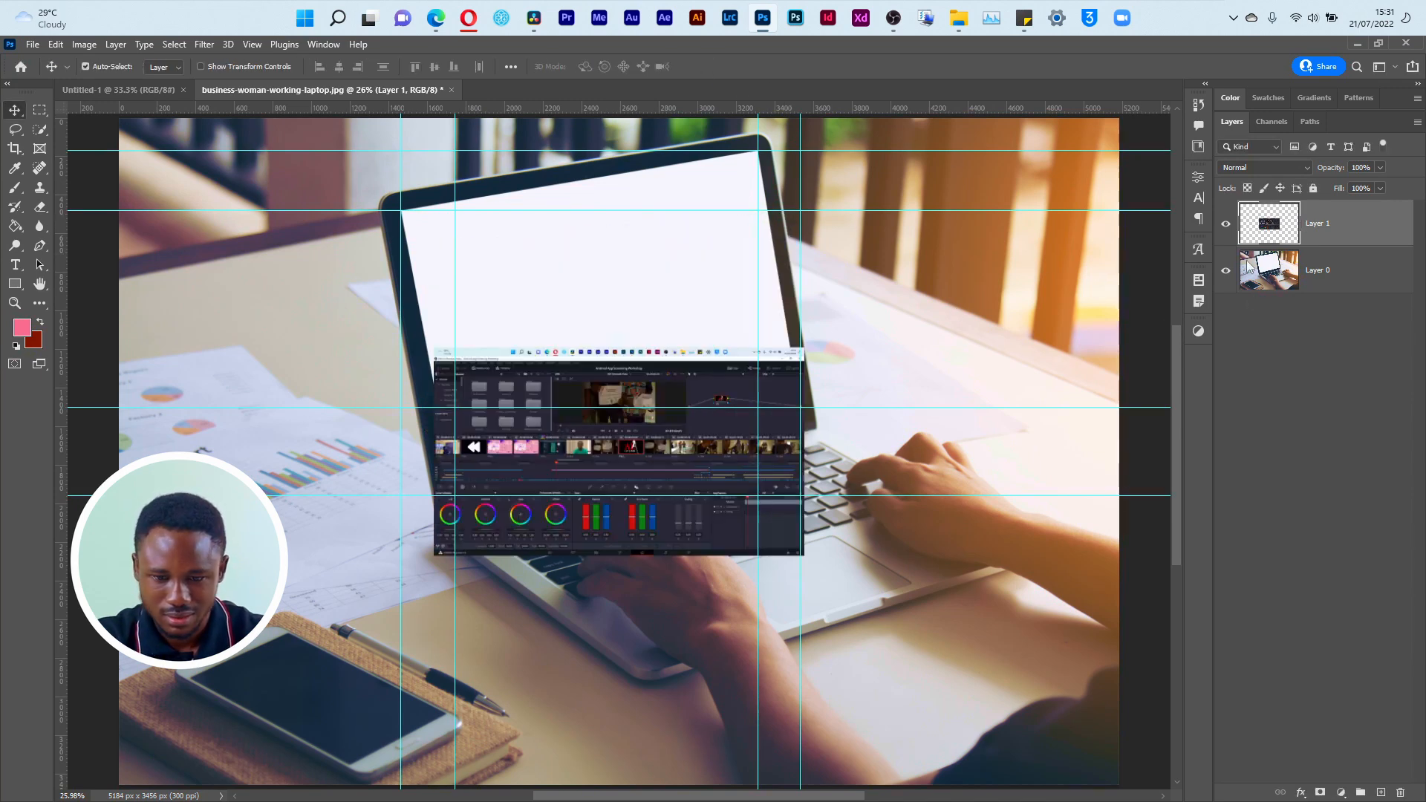
Step: Convert Layer 1 with the pasted screenshot to a smart object
right_click(1324, 234)
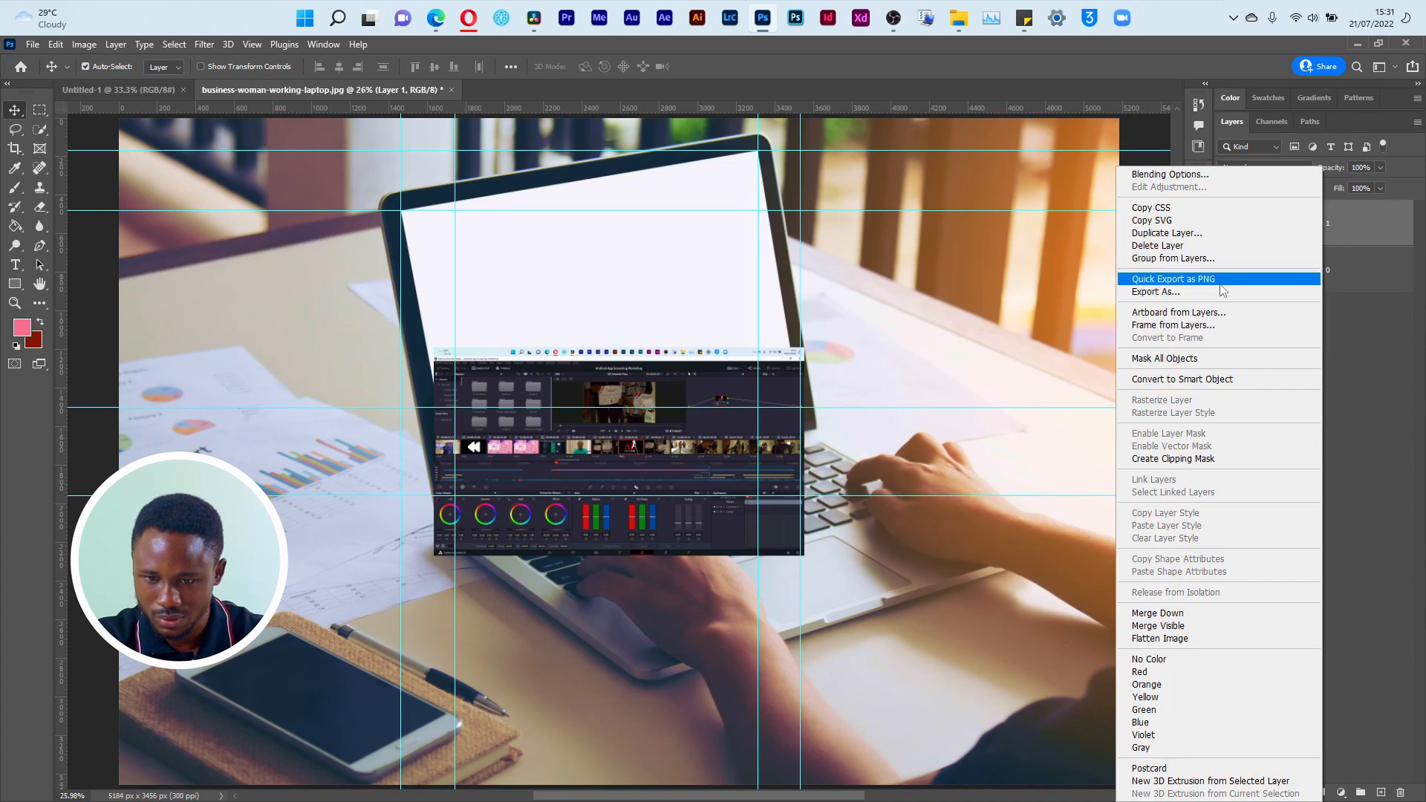
left_click(1220, 281)
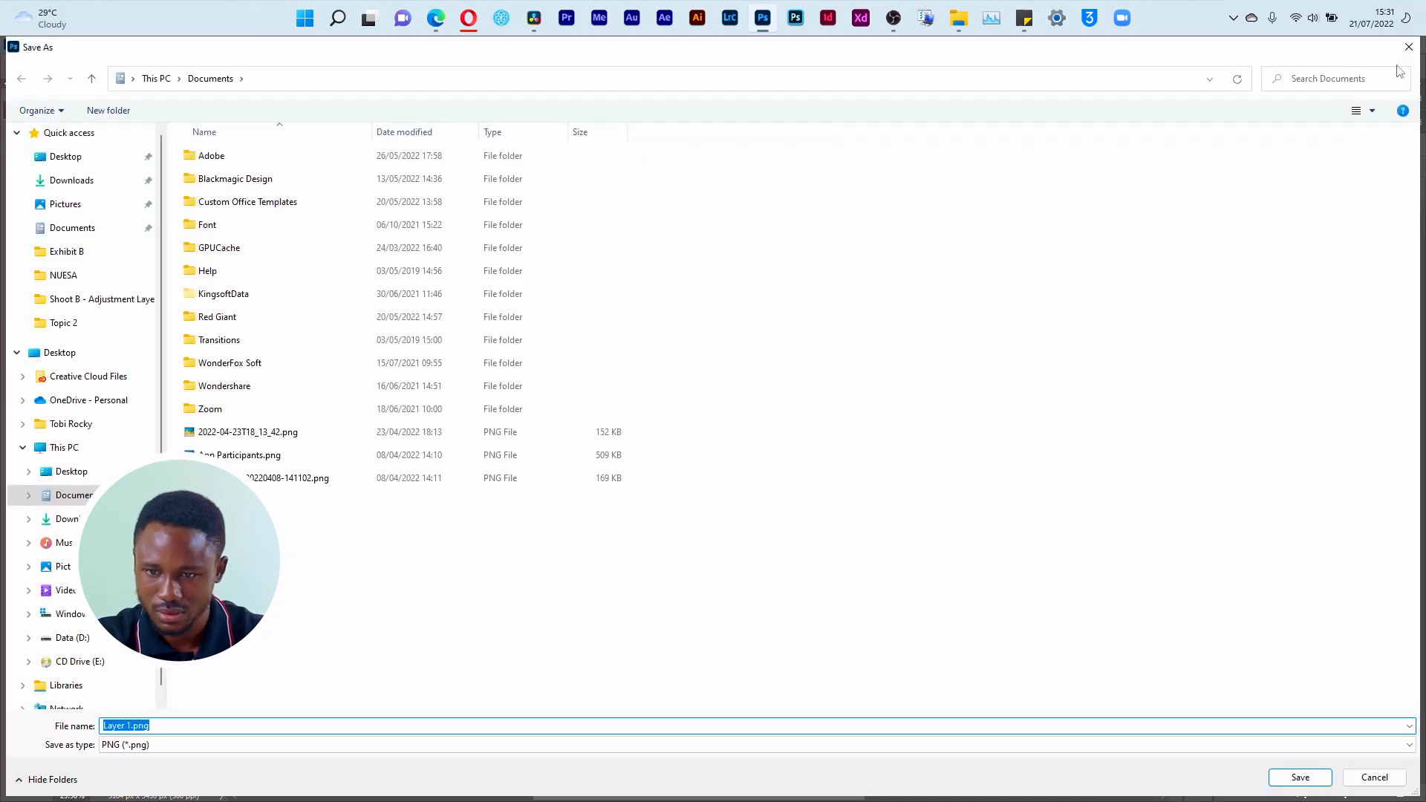
left_click(1408, 47)
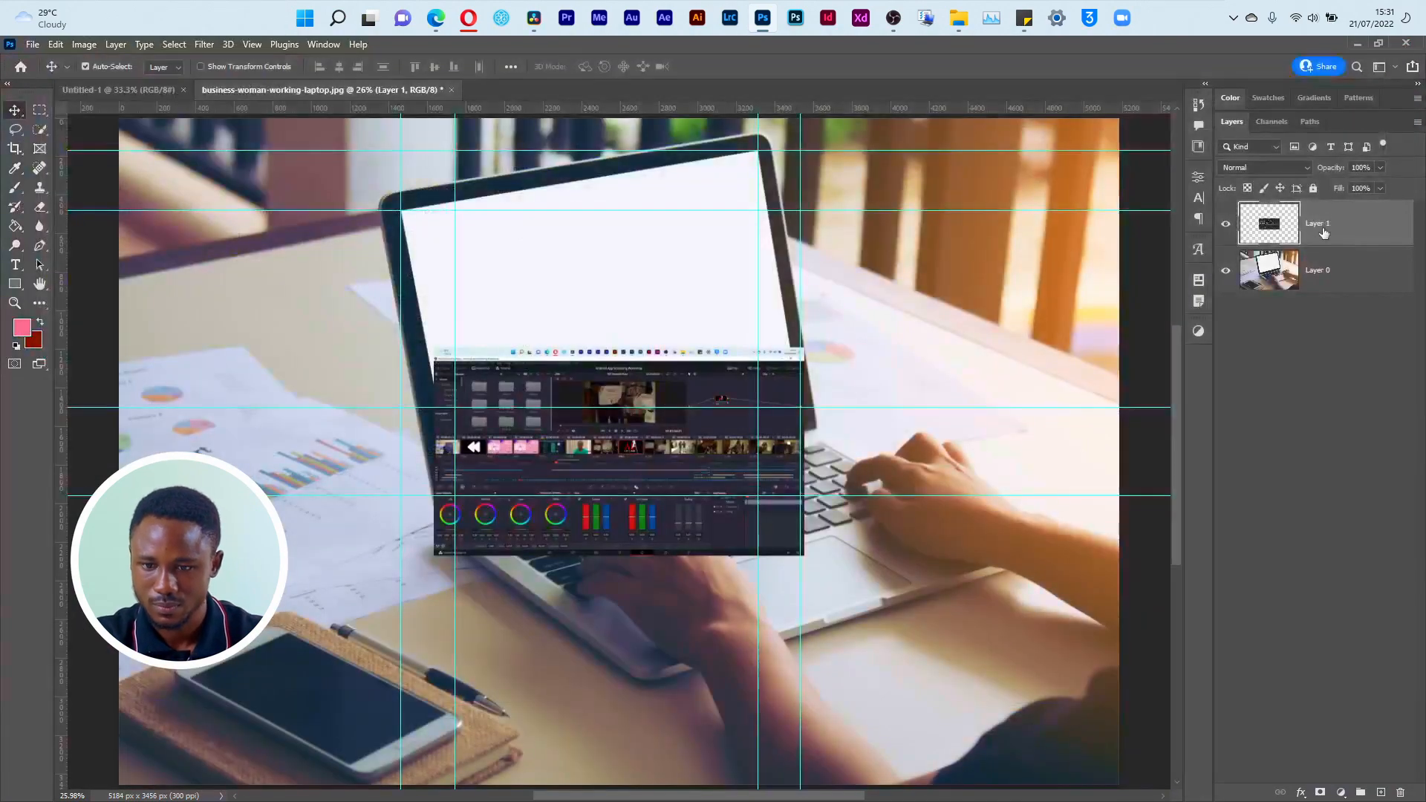
right_click(1325, 233)
left_click(1220, 377)
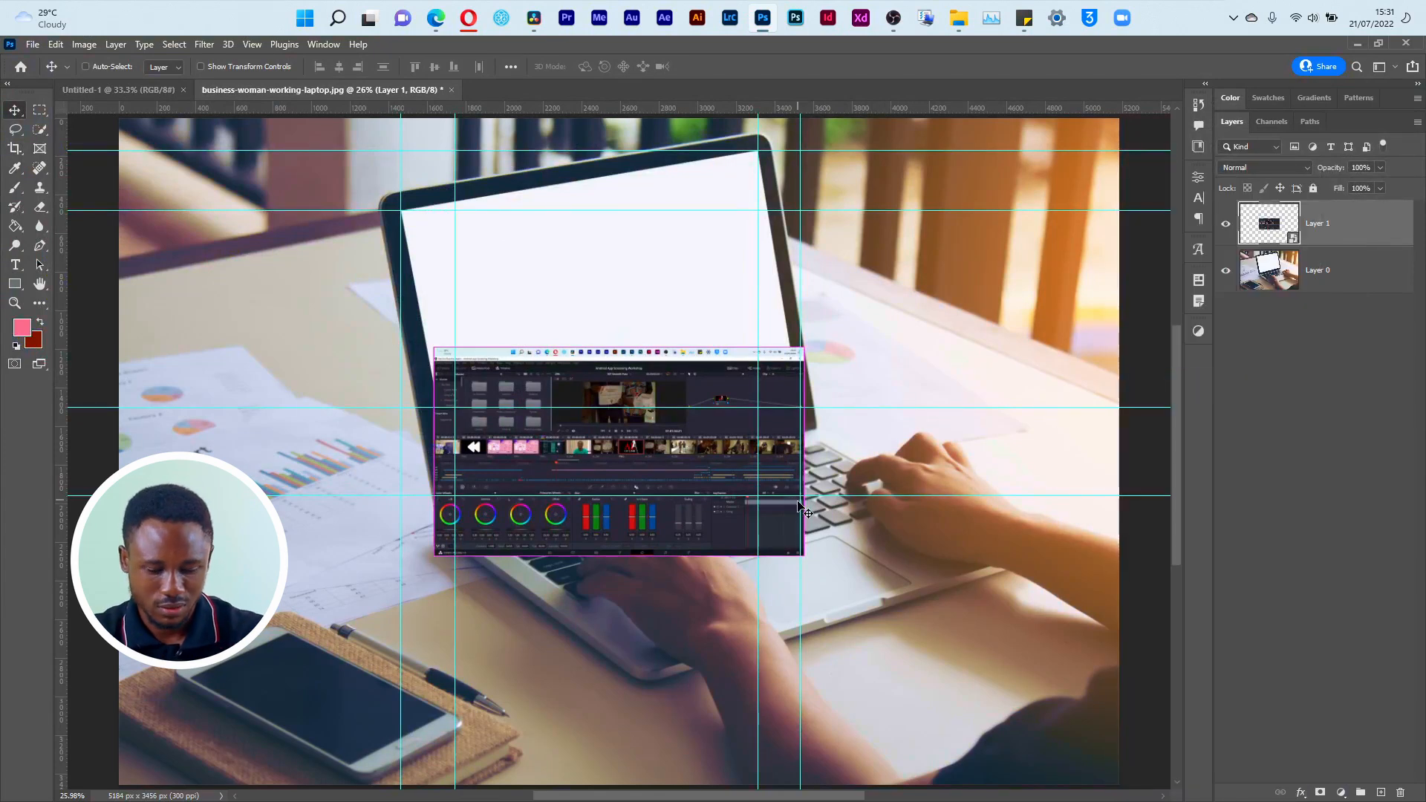
Step: Move the screenshot over the laptop display and distort its upper-right corner to the guide crossing there
key("ctrl+t")
left_click_drag(761, 417, 743, 269)
right_click(745, 288)
left_click(808, 380)
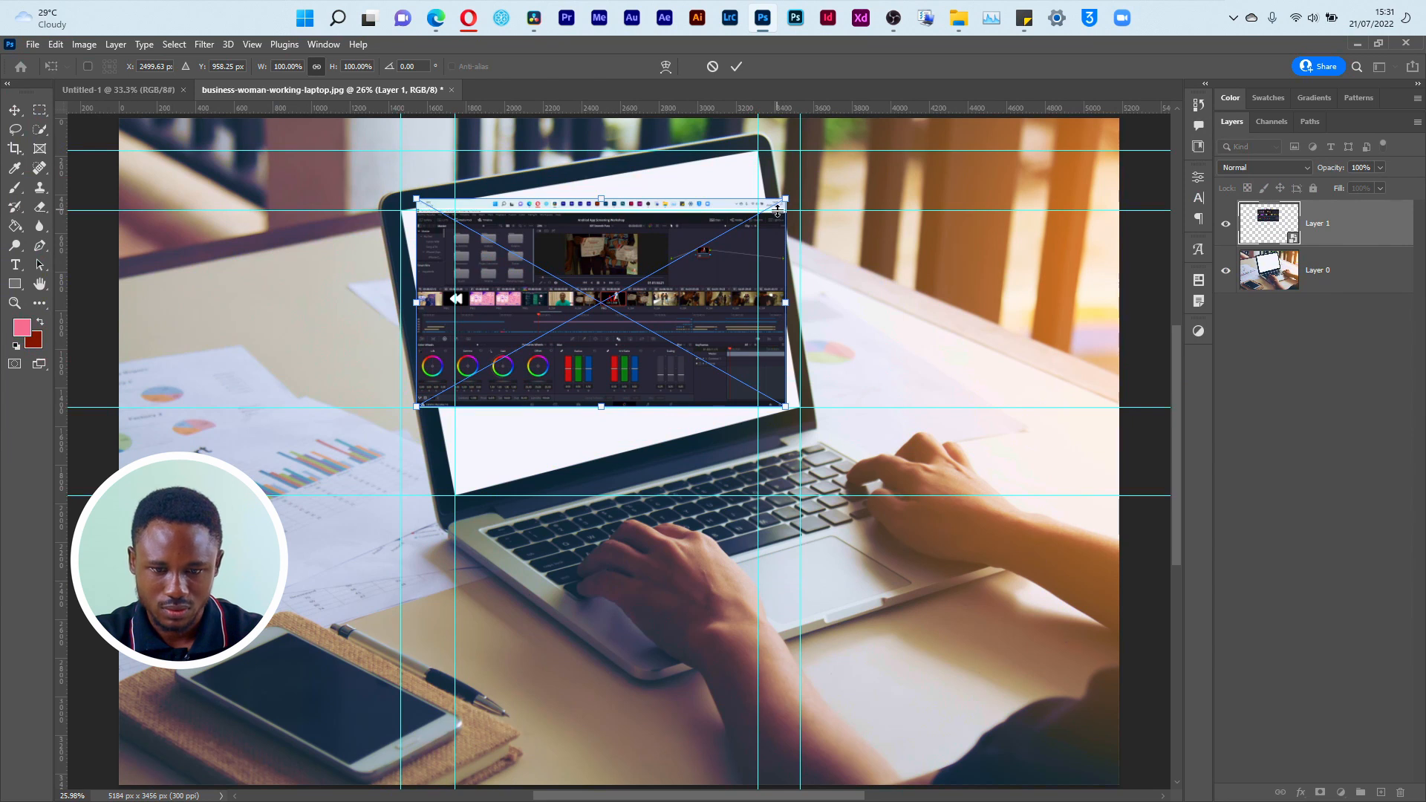
left_click_drag(788, 202, 758, 154)
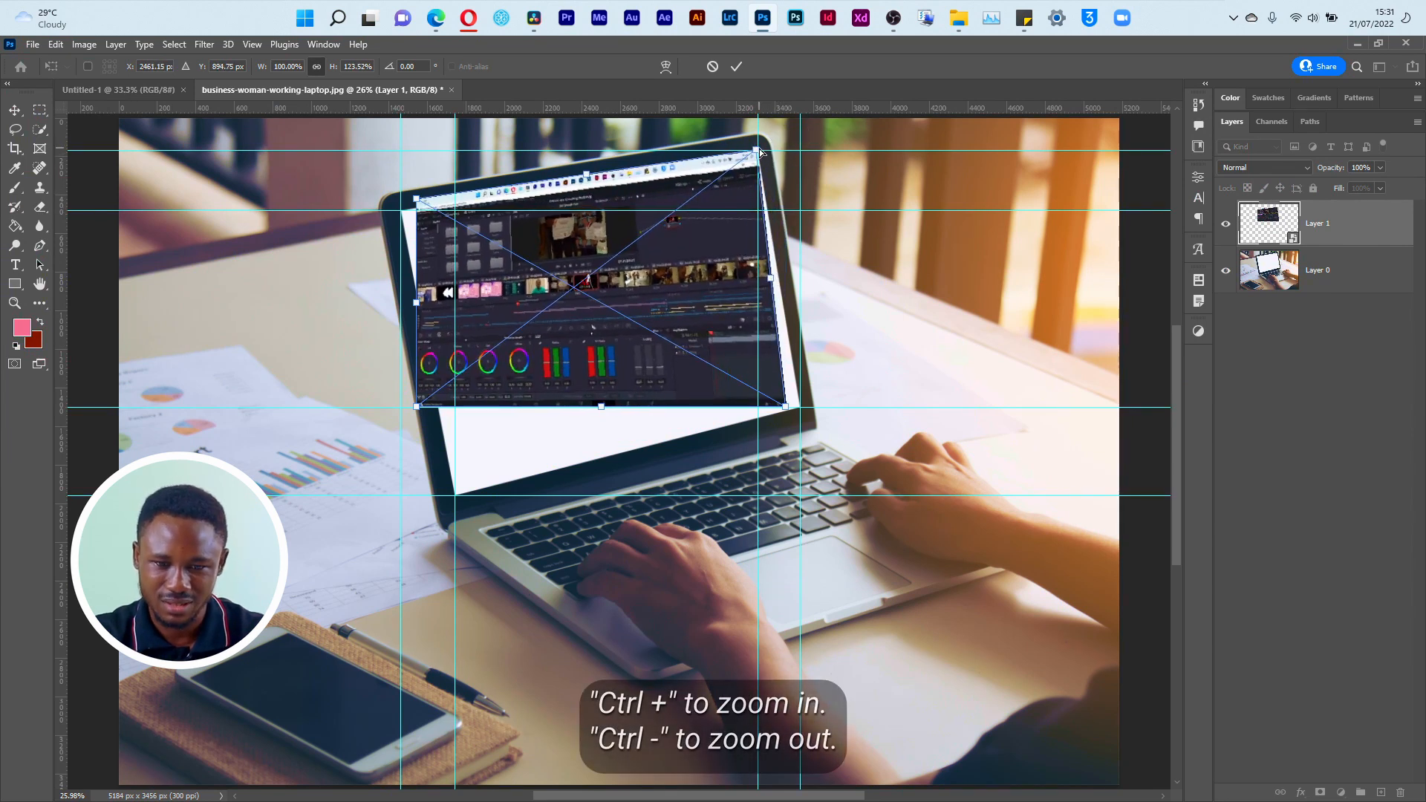
Step: Show the Navigator and fine-tune the screenshot's upper-right corner exactly onto the guide crossing
left_click(326, 44)
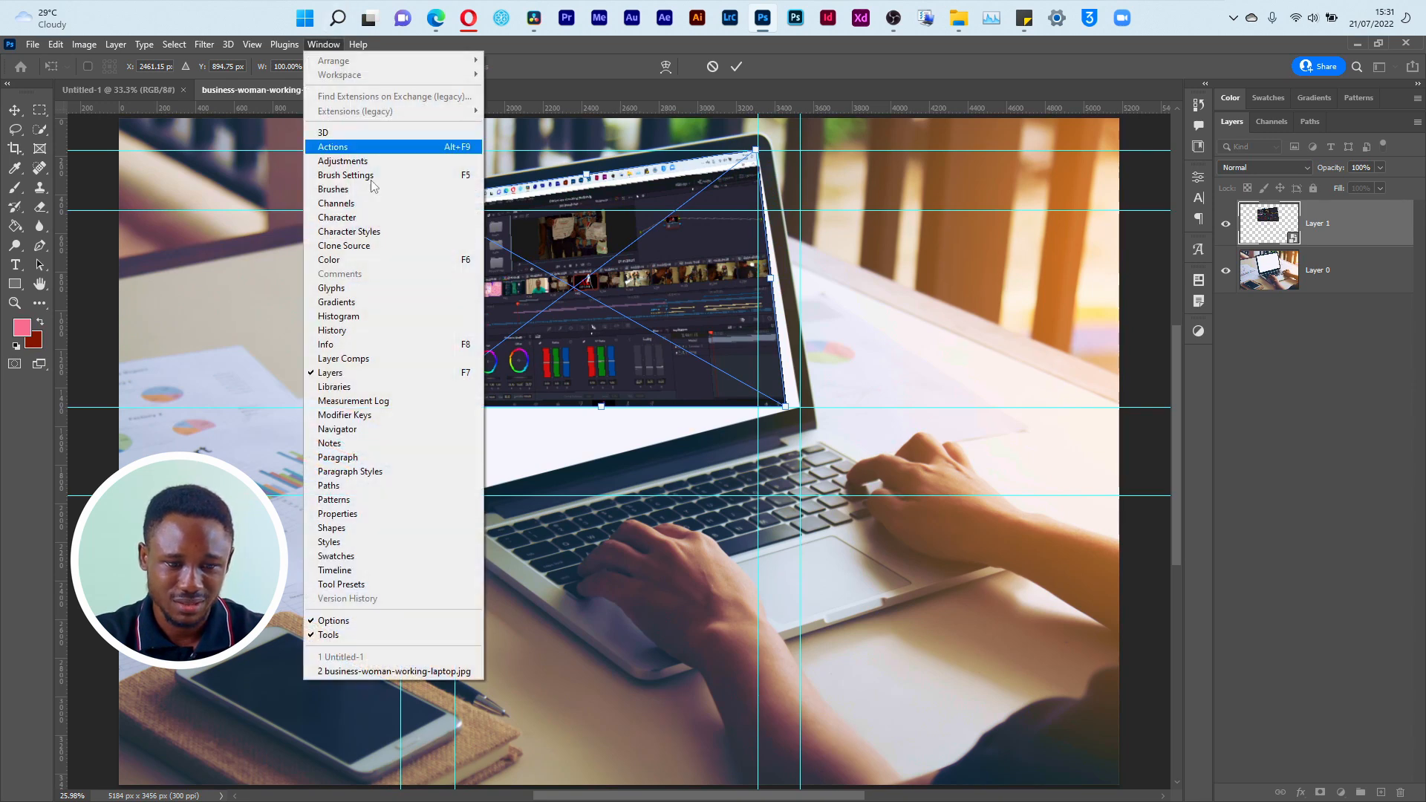
left_click(384, 431)
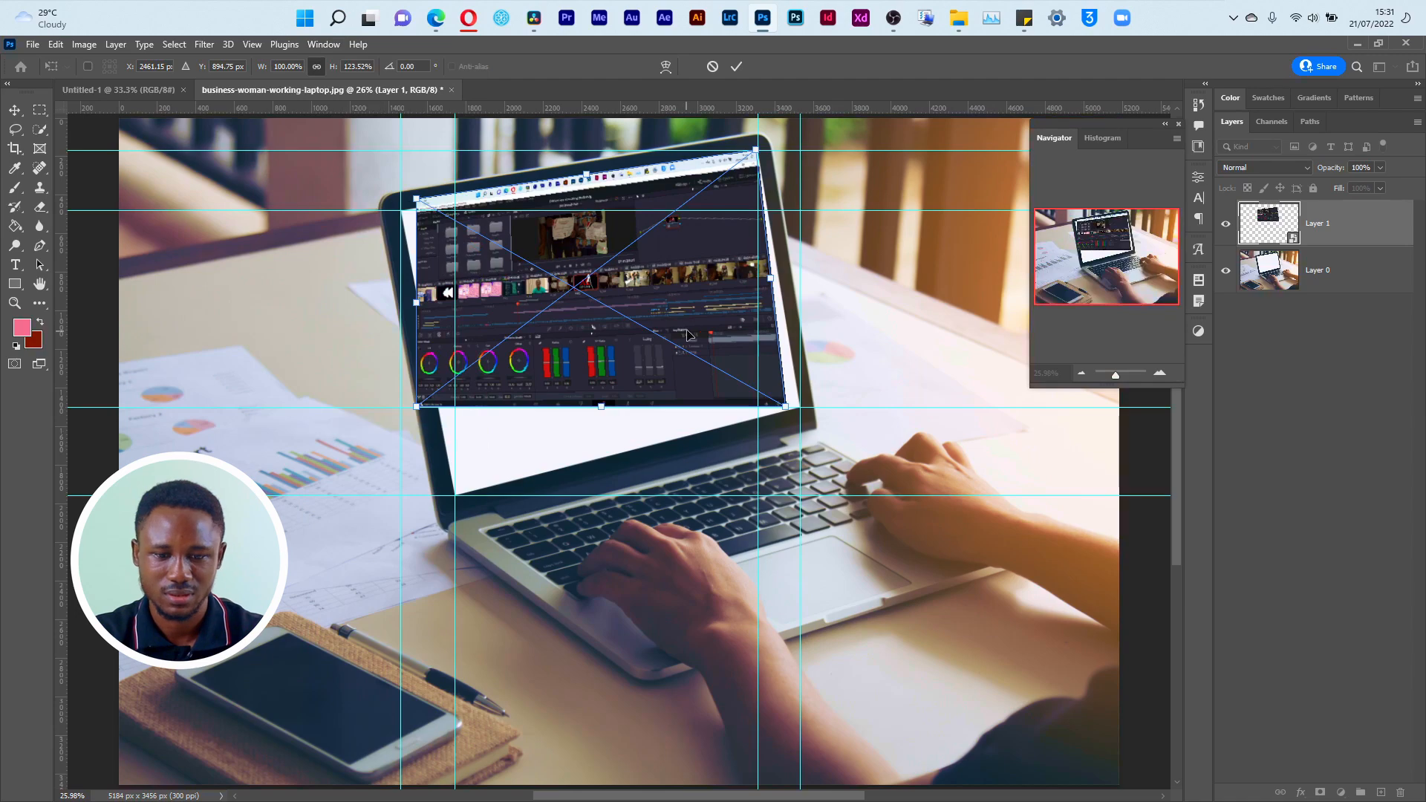
left_click_drag(1112, 377, 1119, 377)
left_click_drag(1101, 257, 1119, 230)
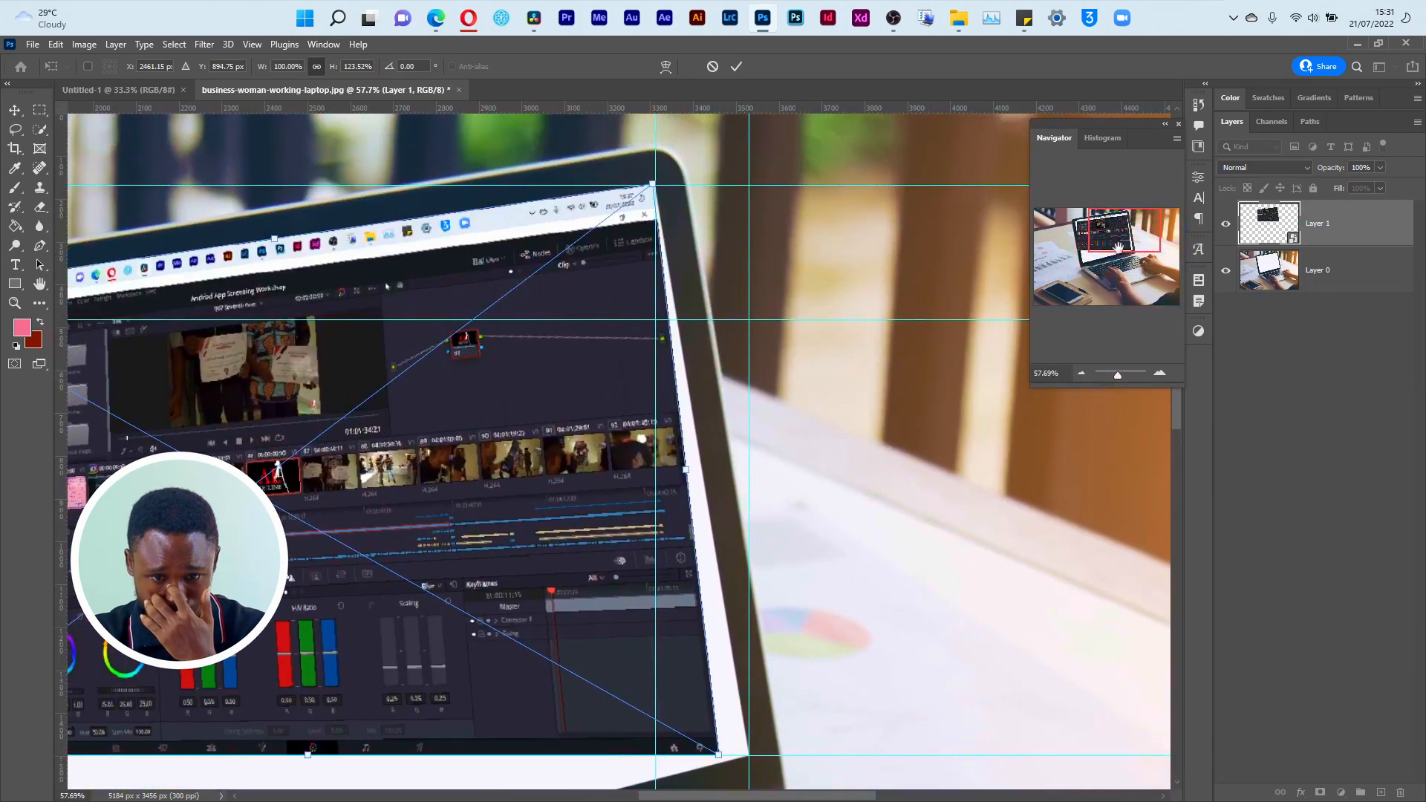
left_click_drag(1120, 378, 1126, 374)
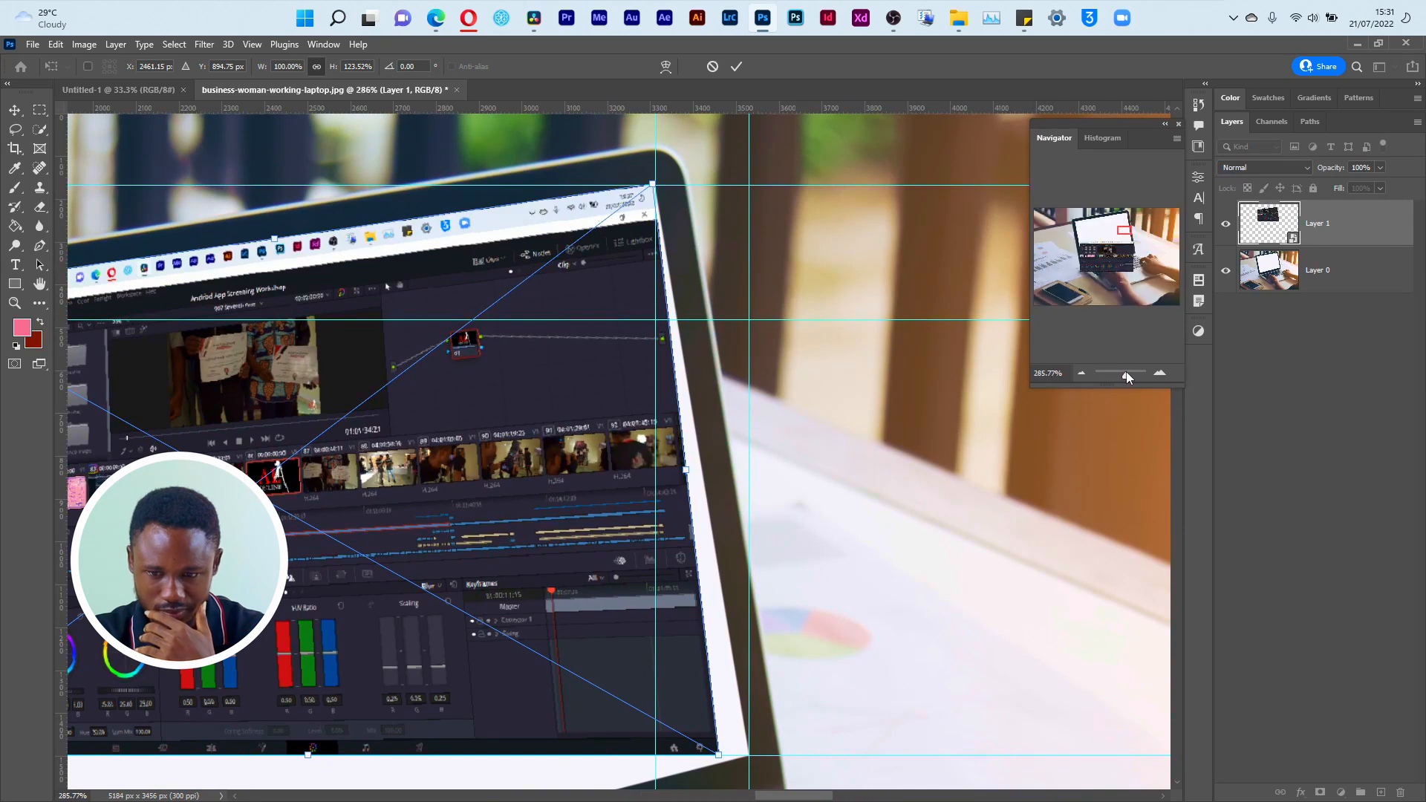
left_click_drag(1126, 232, 1127, 215)
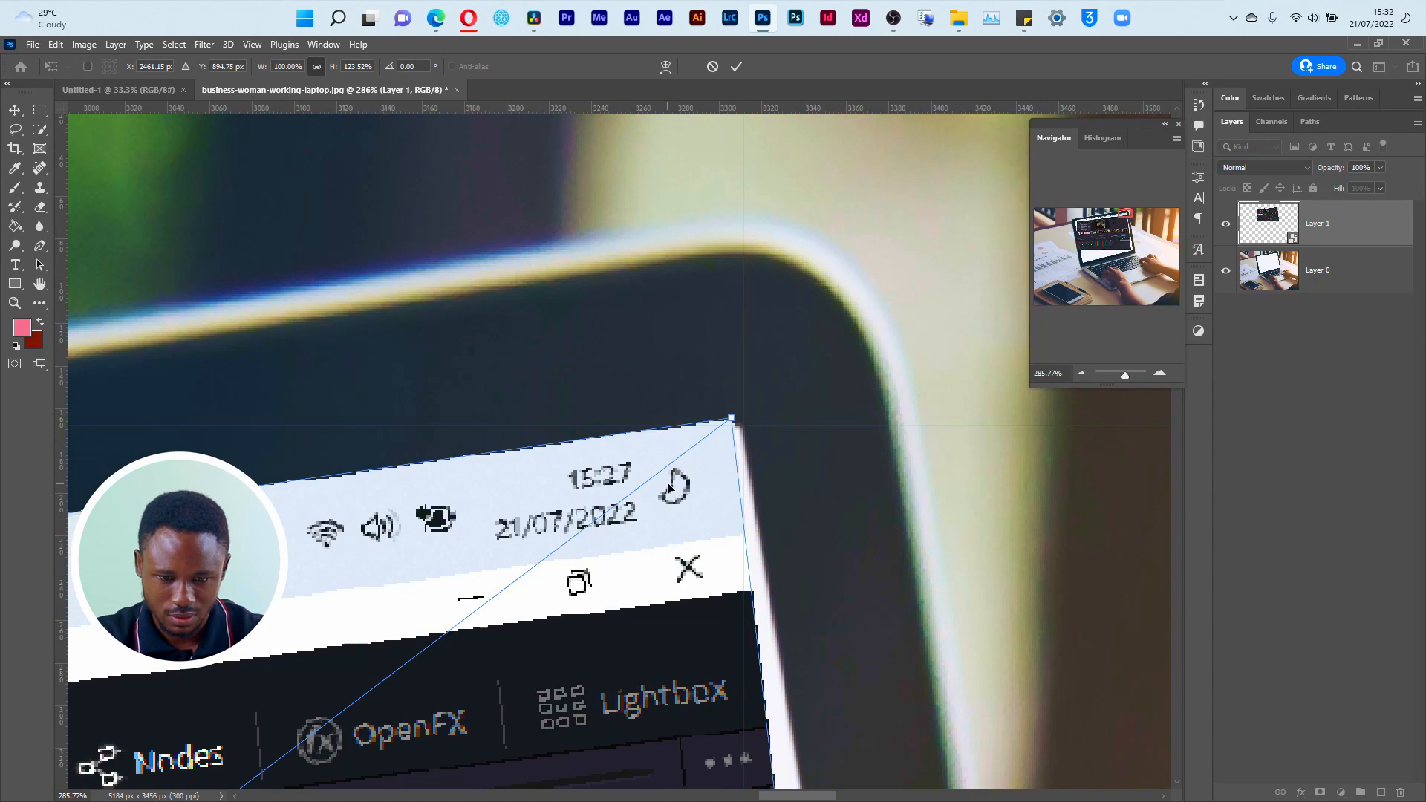
left_click_drag(735, 421, 744, 425)
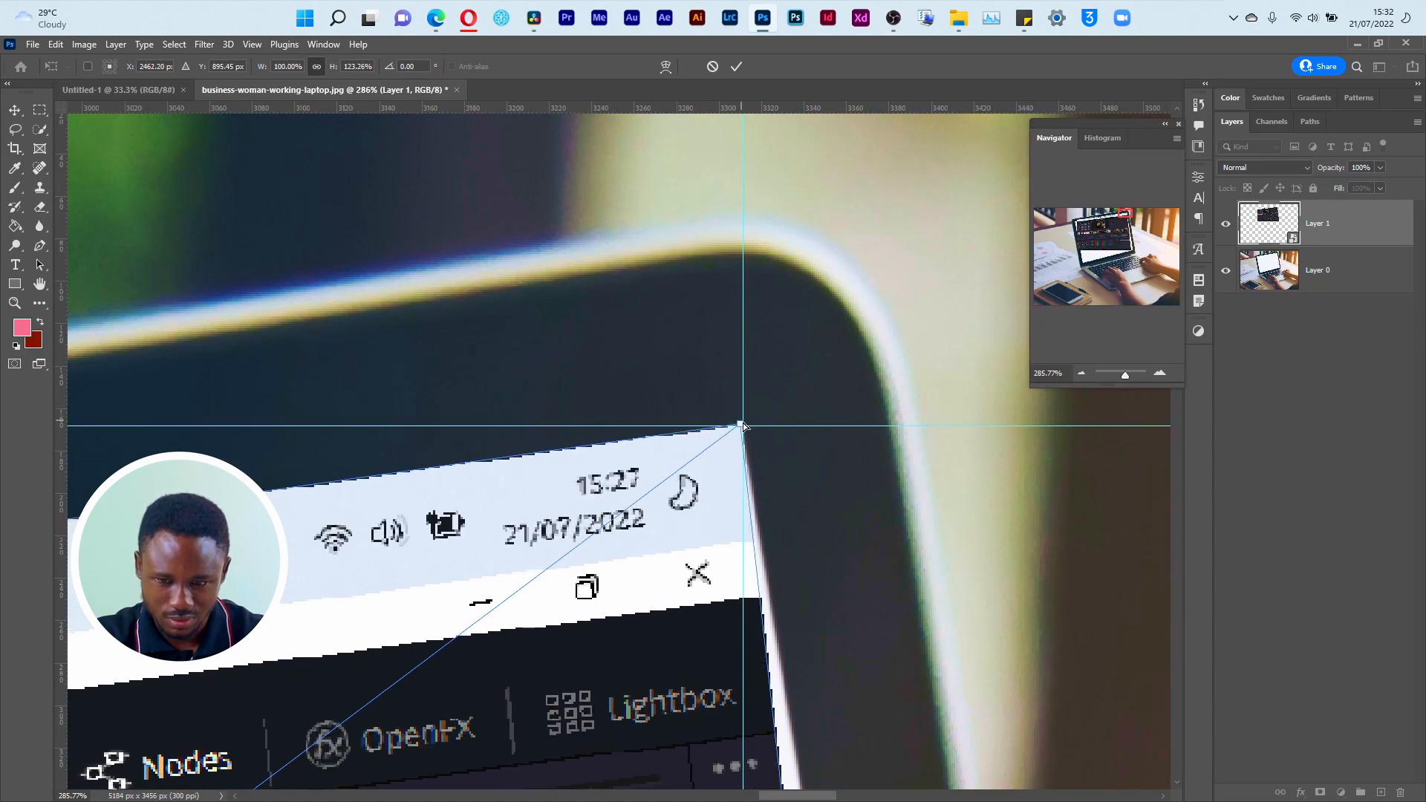
Step: Distort the screenshot's lower-right corner onto the guide crossing at the display's lower-right corner
left_click_drag(1127, 214, 1132, 250)
left_click_drag(499, 443, 649, 445)
left_click_drag(649, 445, 649, 442)
Step: Distort the screenshot's lower-left corner onto the guide crossing at the display's lower-left corner and fine-tune it
left_click_drag(1128, 249, 1084, 266)
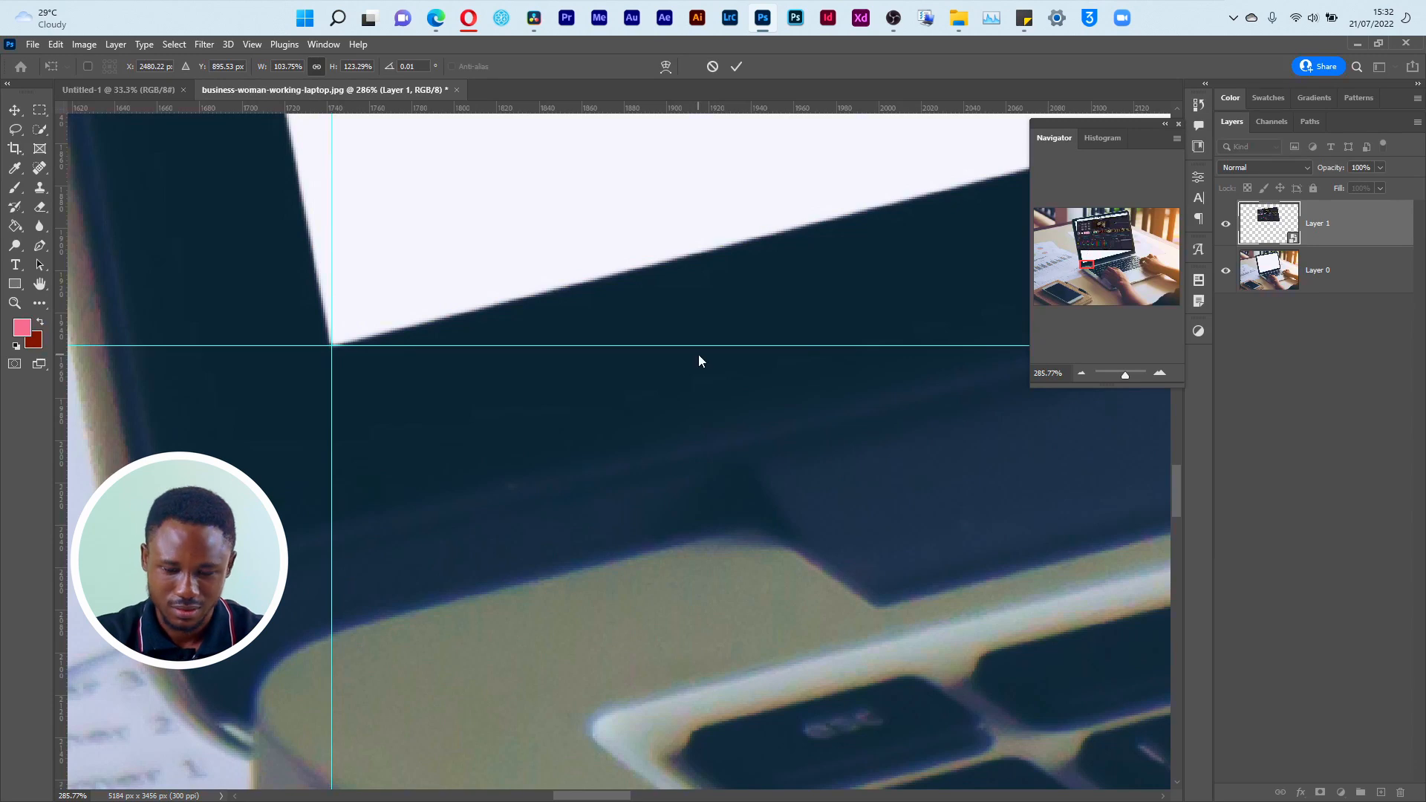
key("ctrl+minus")
key("ctrl+minus")
key("ctrl+minus")
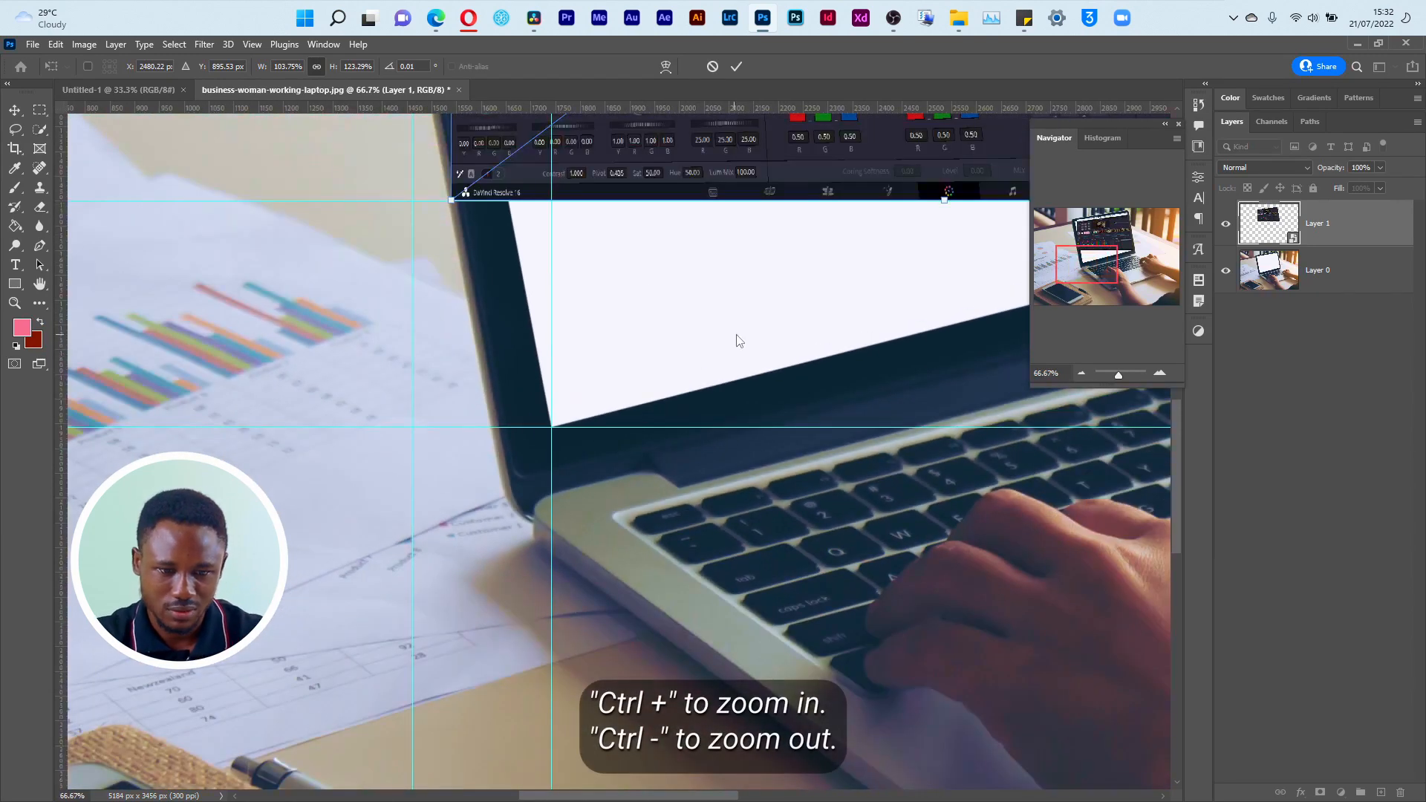
left_click_drag(453, 201, 552, 428)
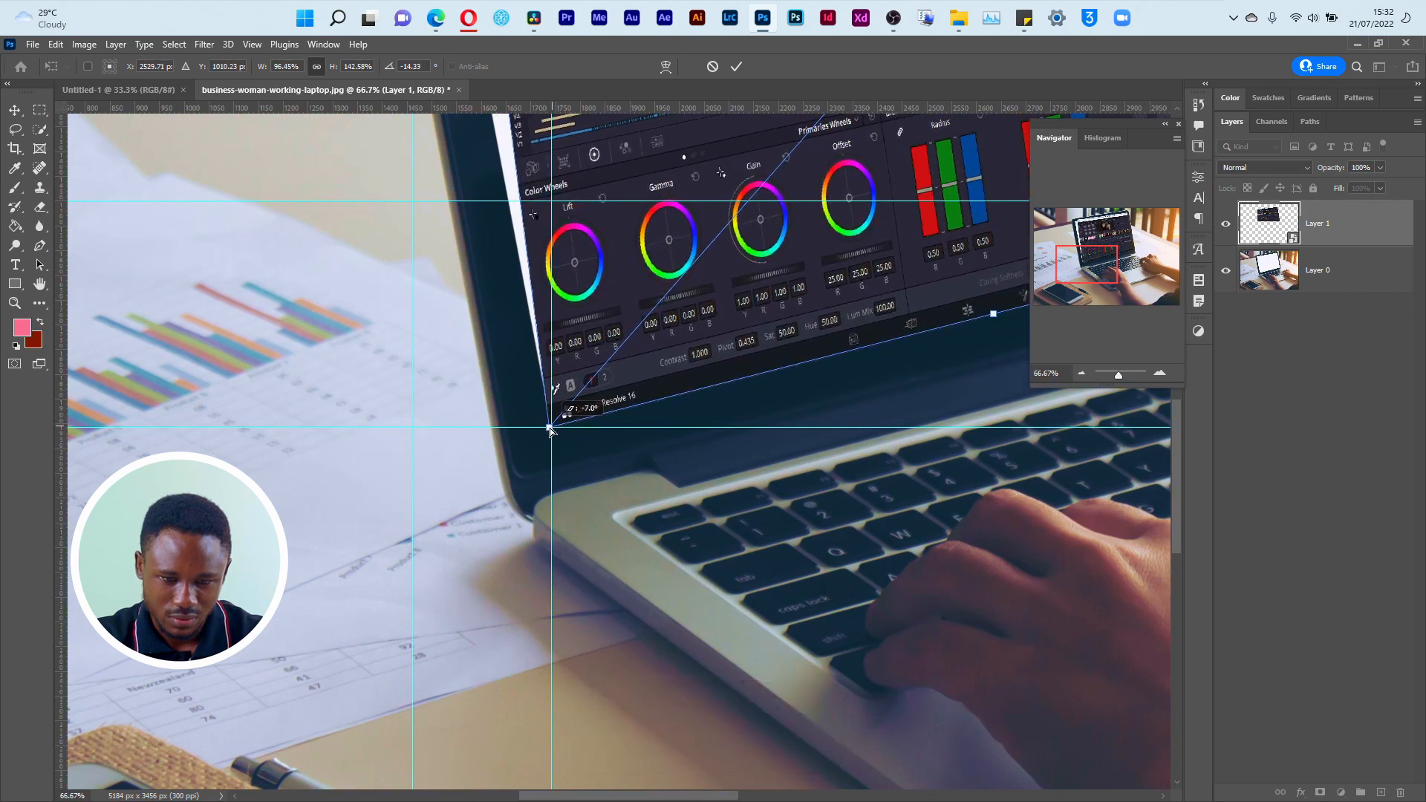
left_click_drag(1118, 374, 1126, 381)
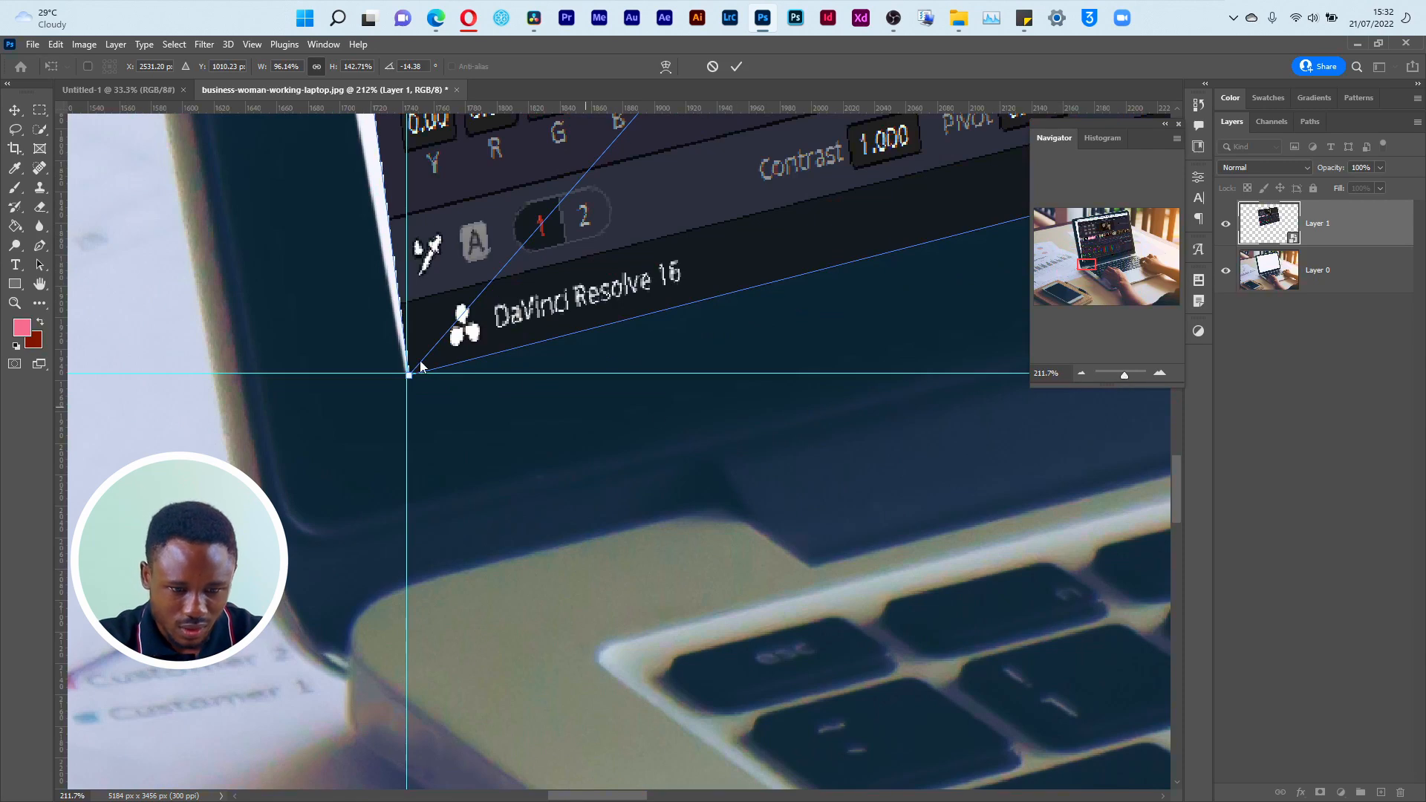
left_click_drag(408, 381, 406, 378)
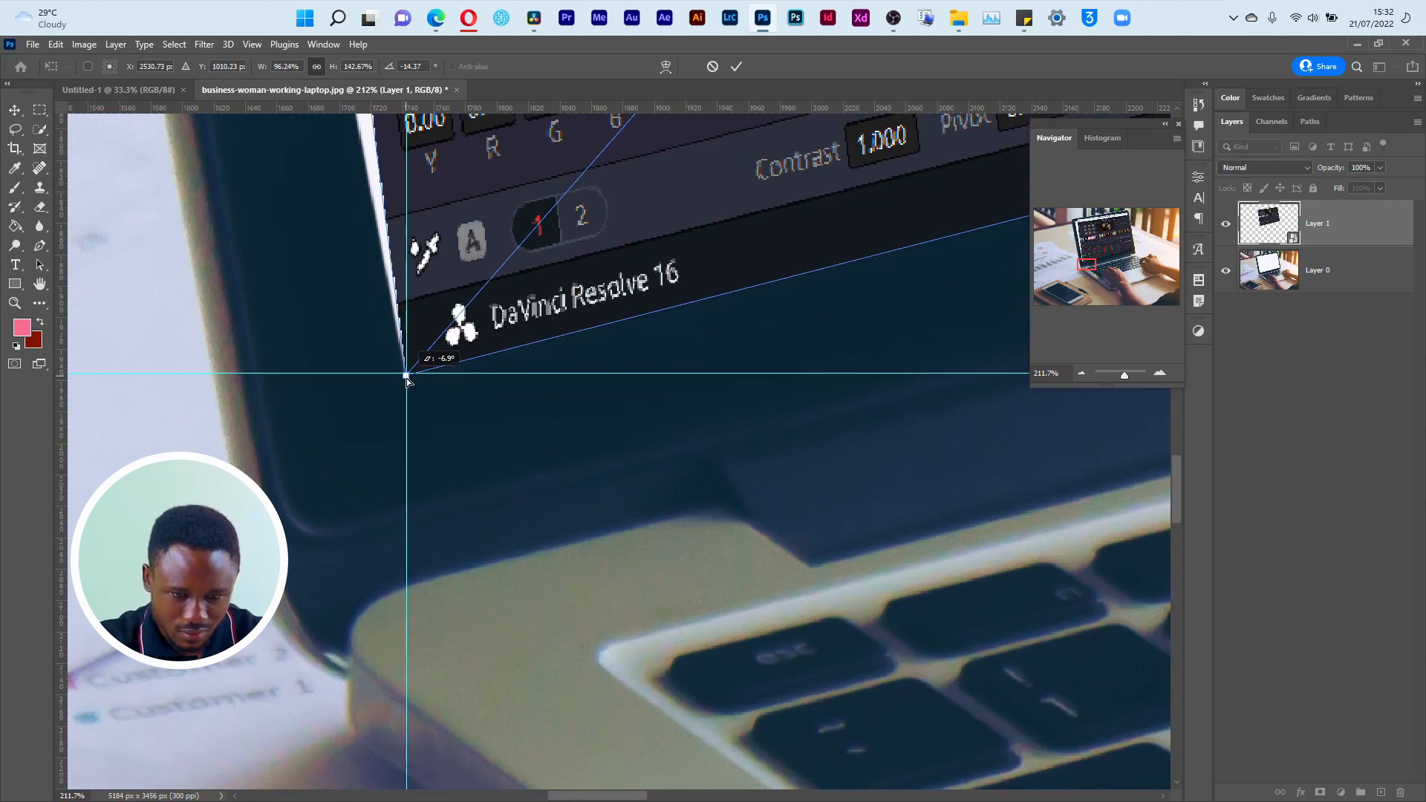
Step: Fit the screenshot's upper-left corner to its guide crossing, commit the transform, and hide the guides
left_click_drag(1093, 262, 1080, 221)
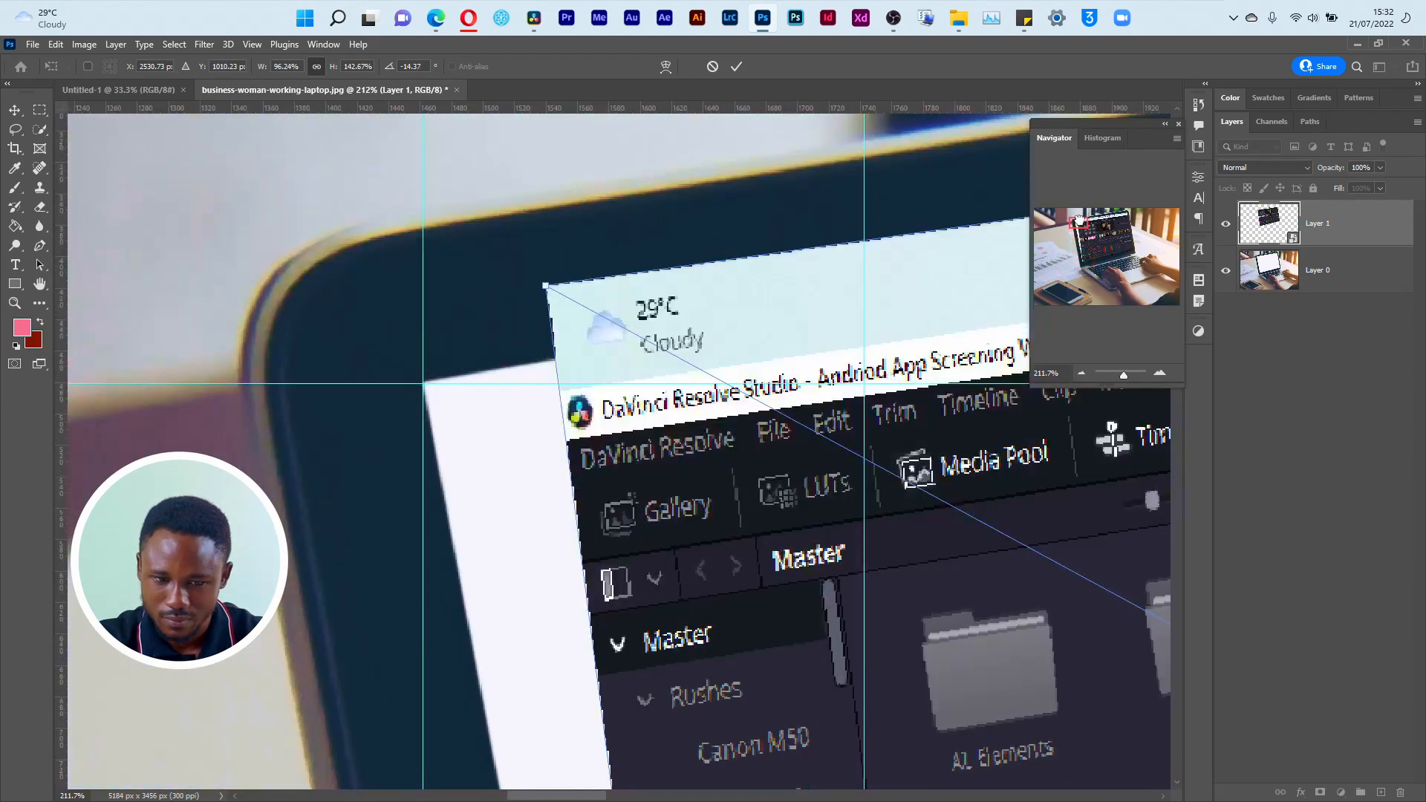
left_click_drag(552, 292, 420, 384)
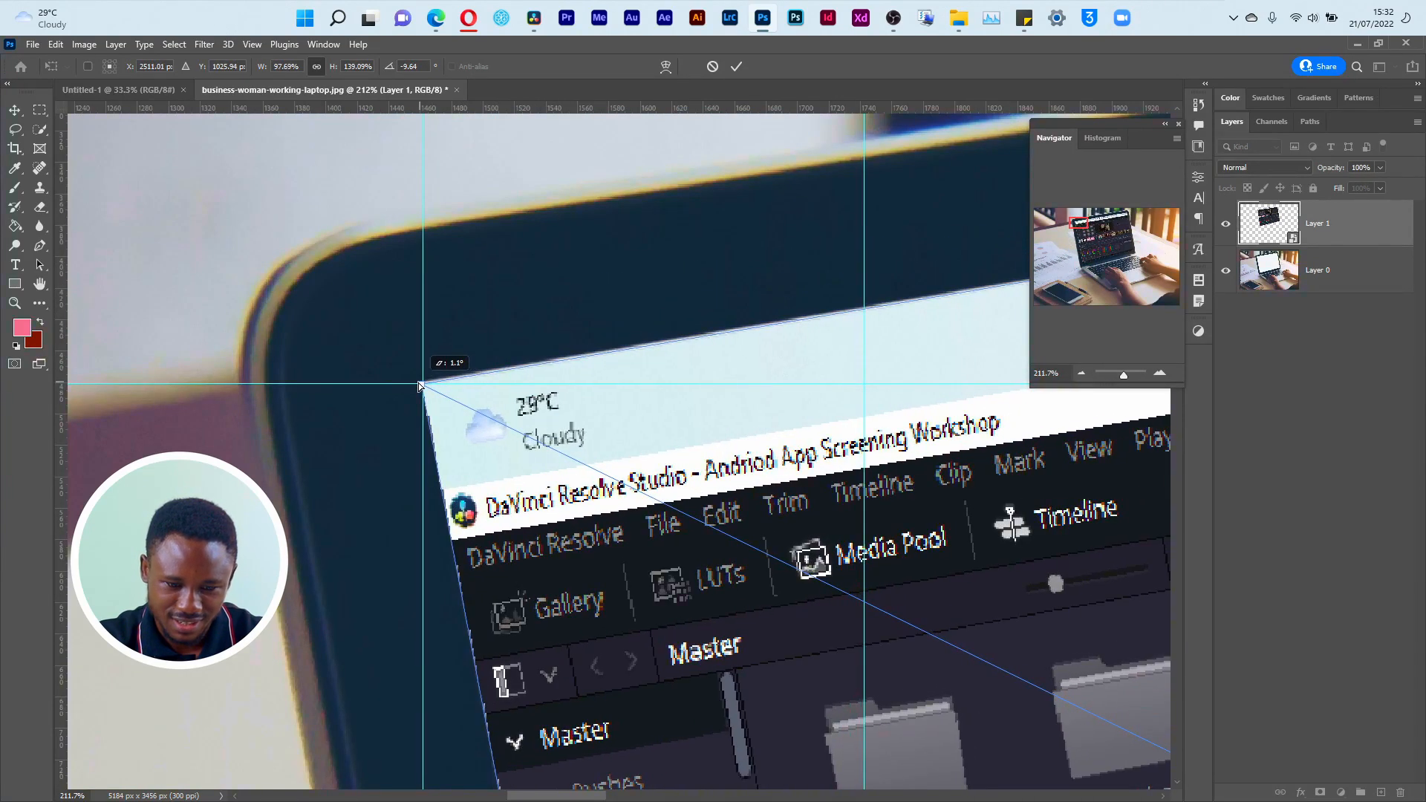
left_click(734, 68)
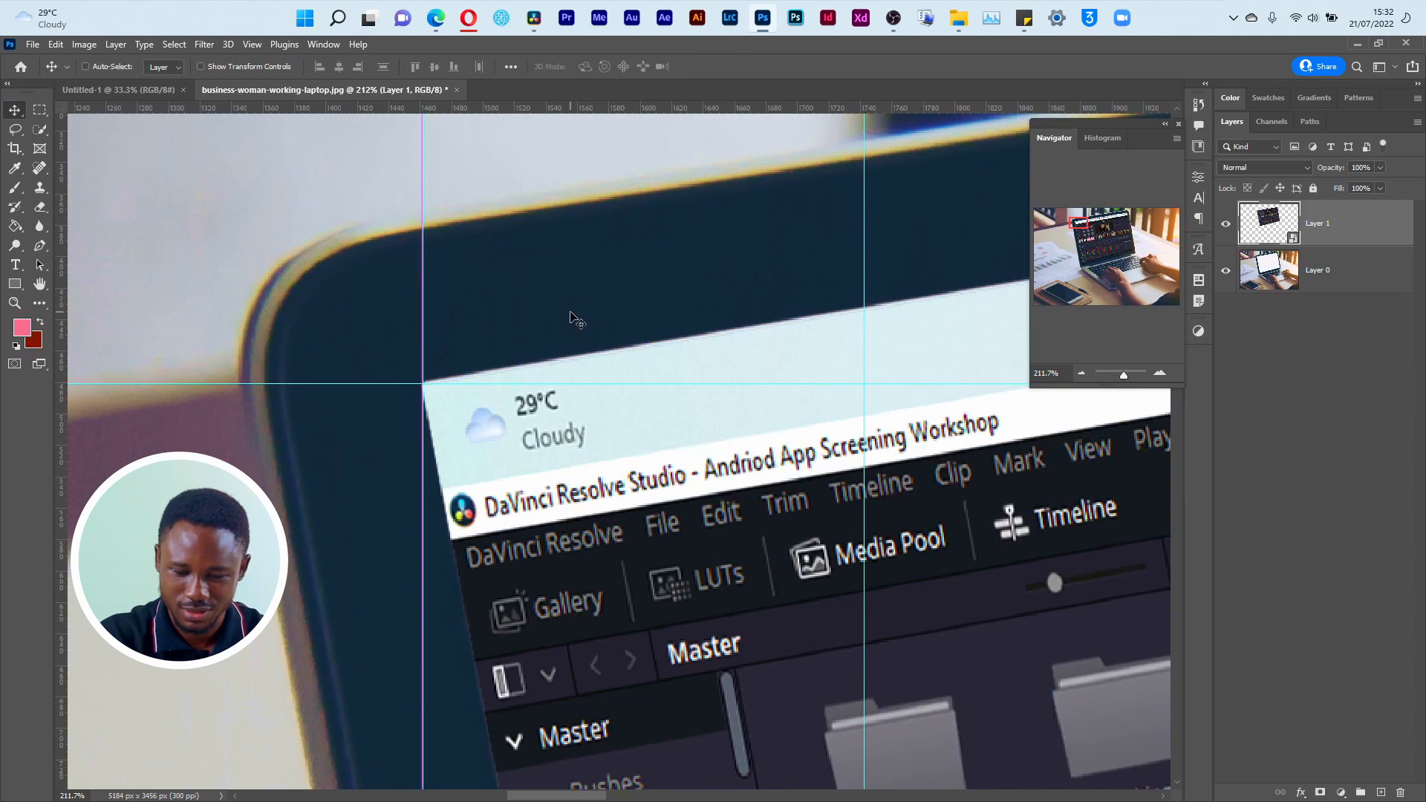
key("ctrl+0")
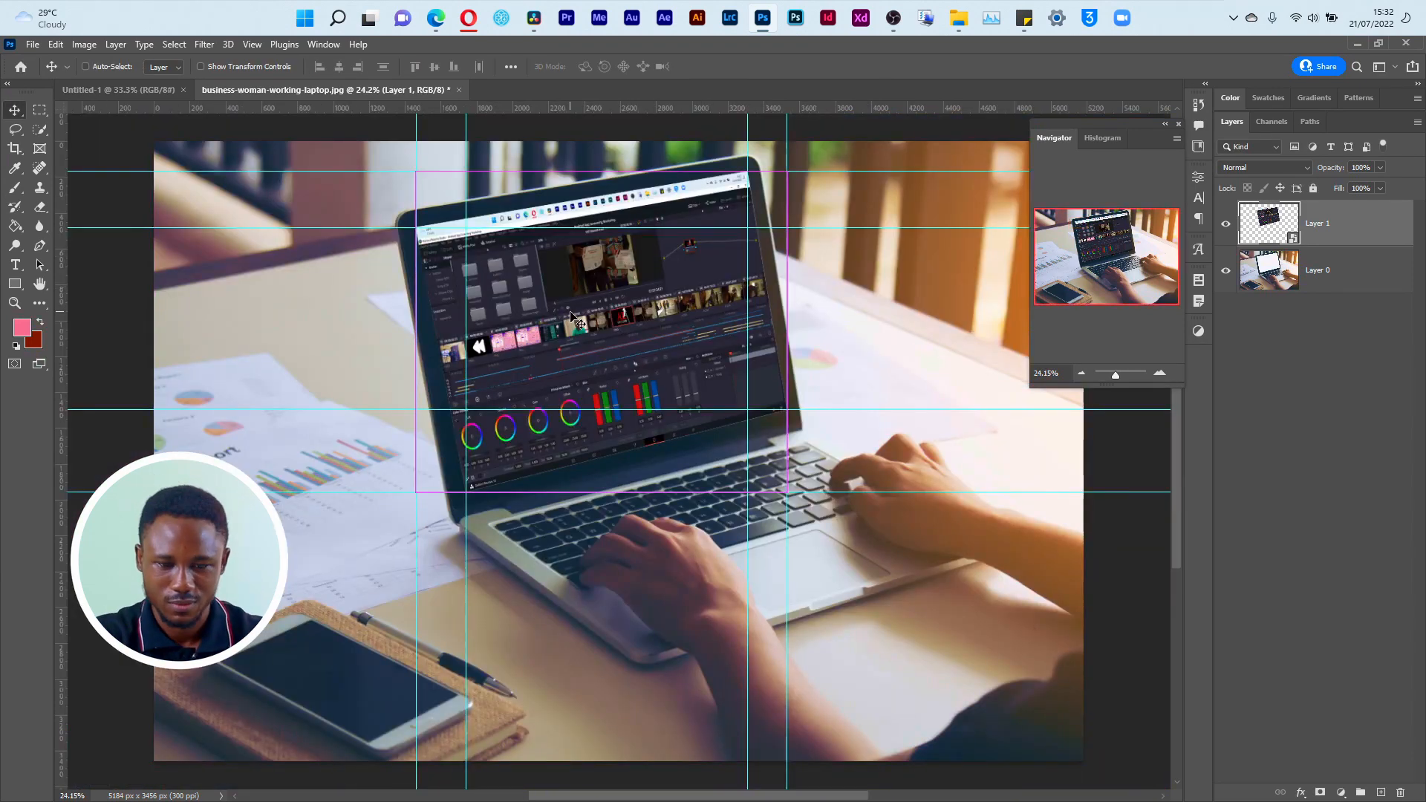
key("ctrl+h")
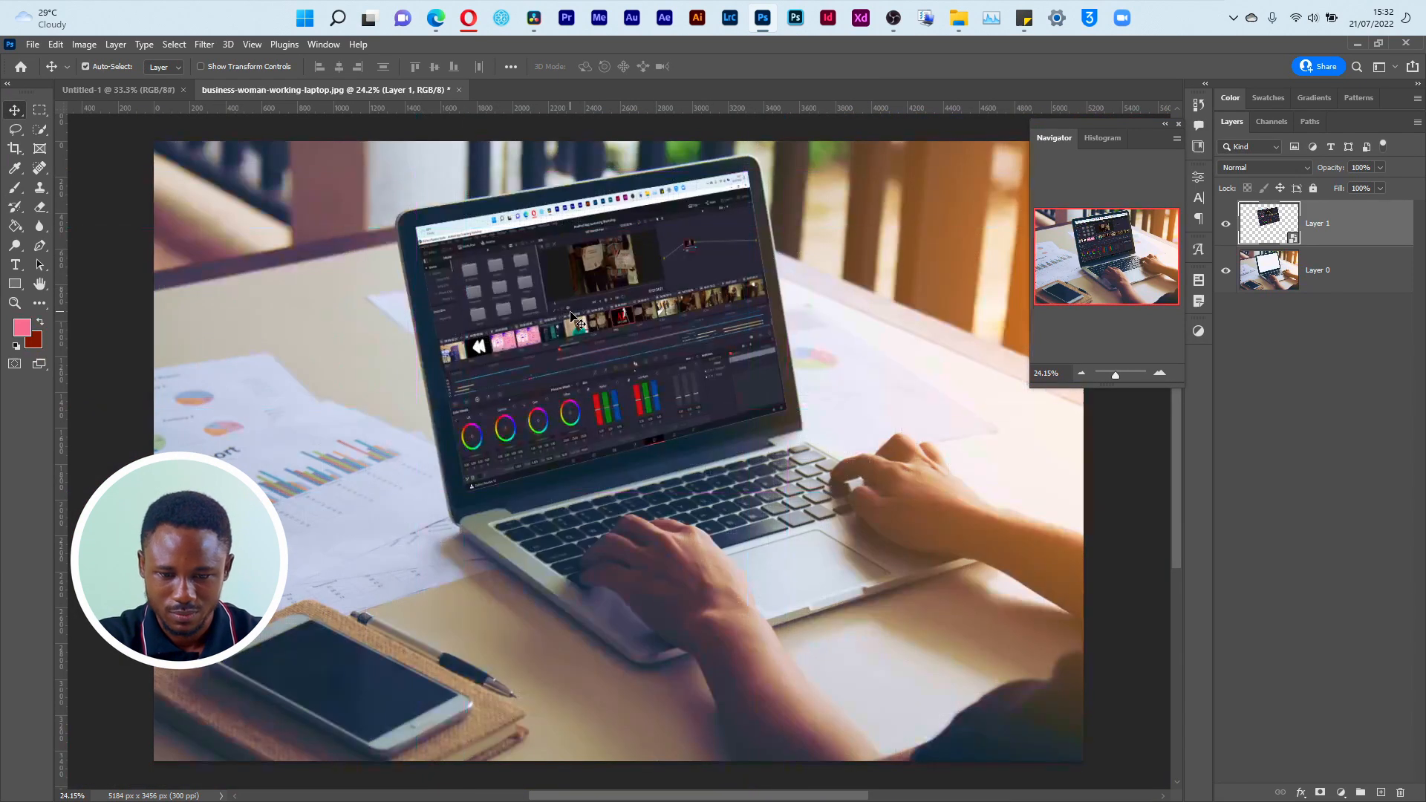
Step: Give Layer 1 a Multiply drop shadow with 59% opacity, 0 px distance, 0% spread and 5 px size
left_click(1342, 792)
left_click(1273, 770)
left_click(1306, 795)
left_click(1300, 777)
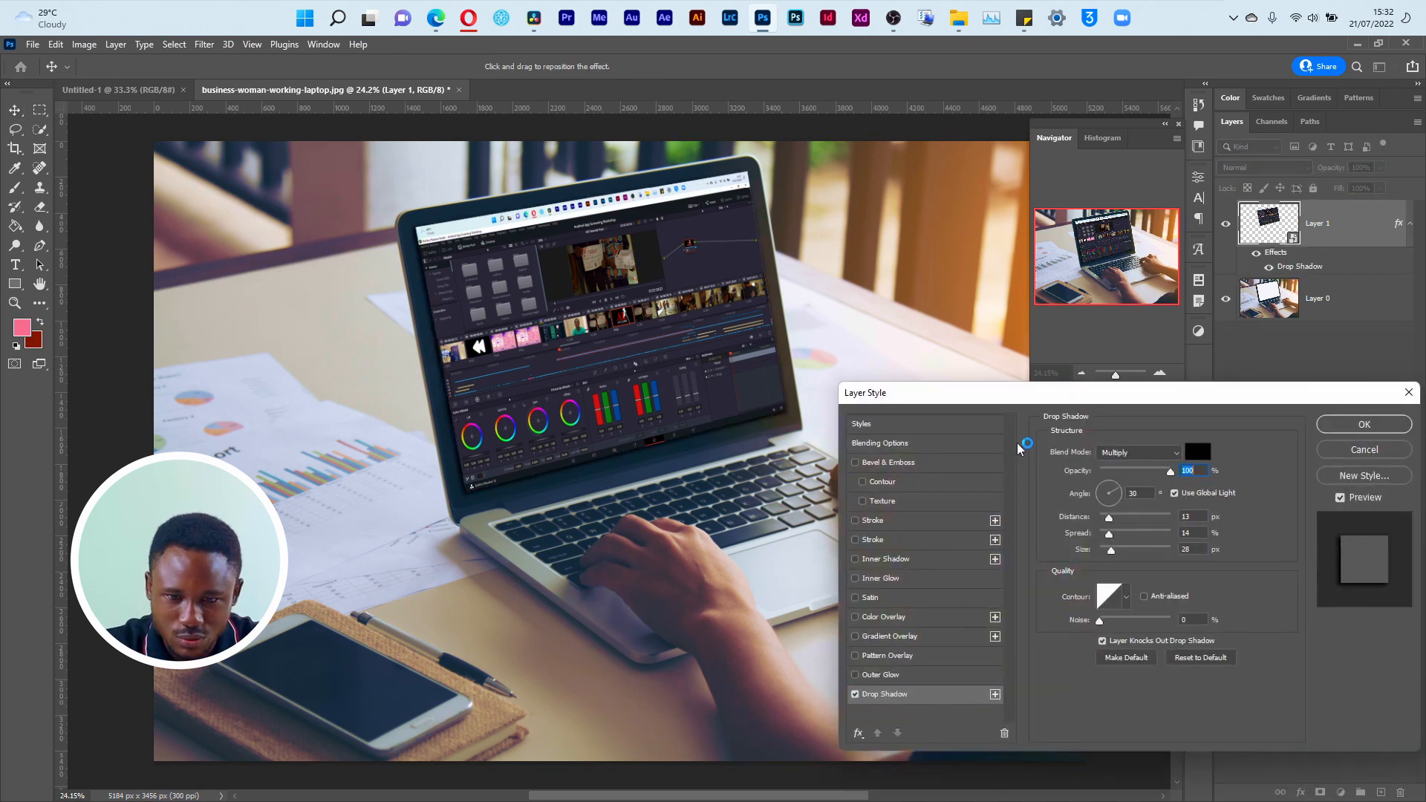
left_click_drag(1169, 476, 1102, 525)
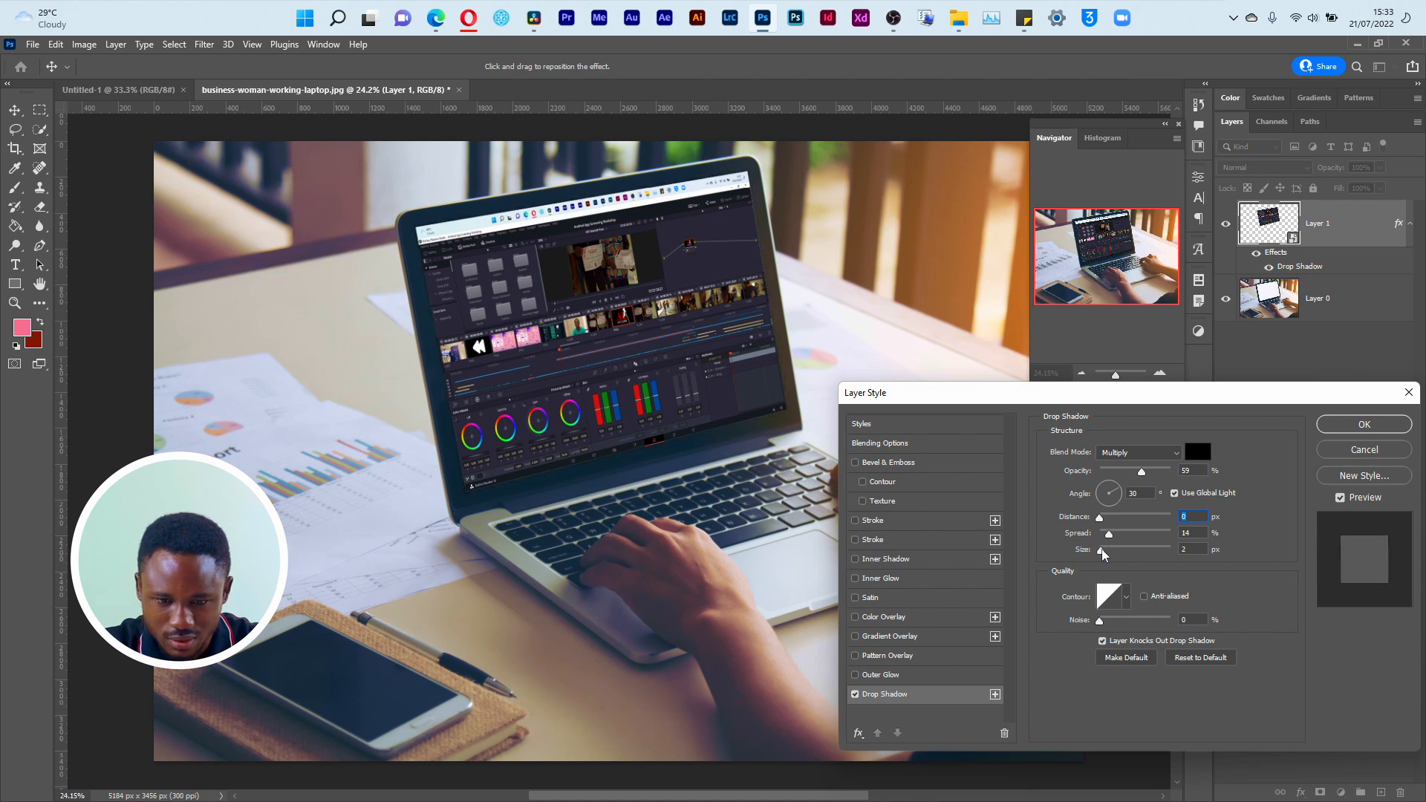
left_click(1104, 550)
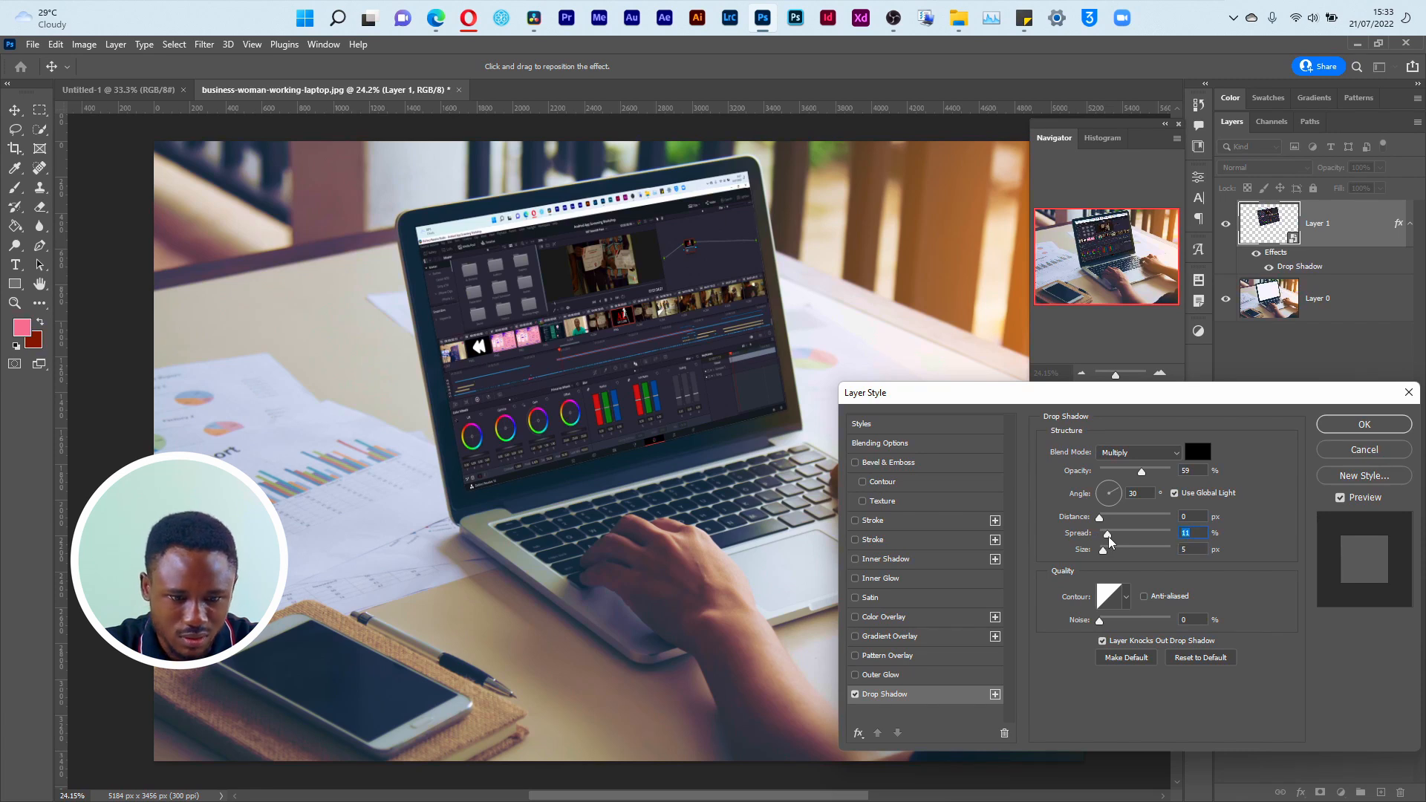
left_click_drag(1110, 540, 1099, 540)
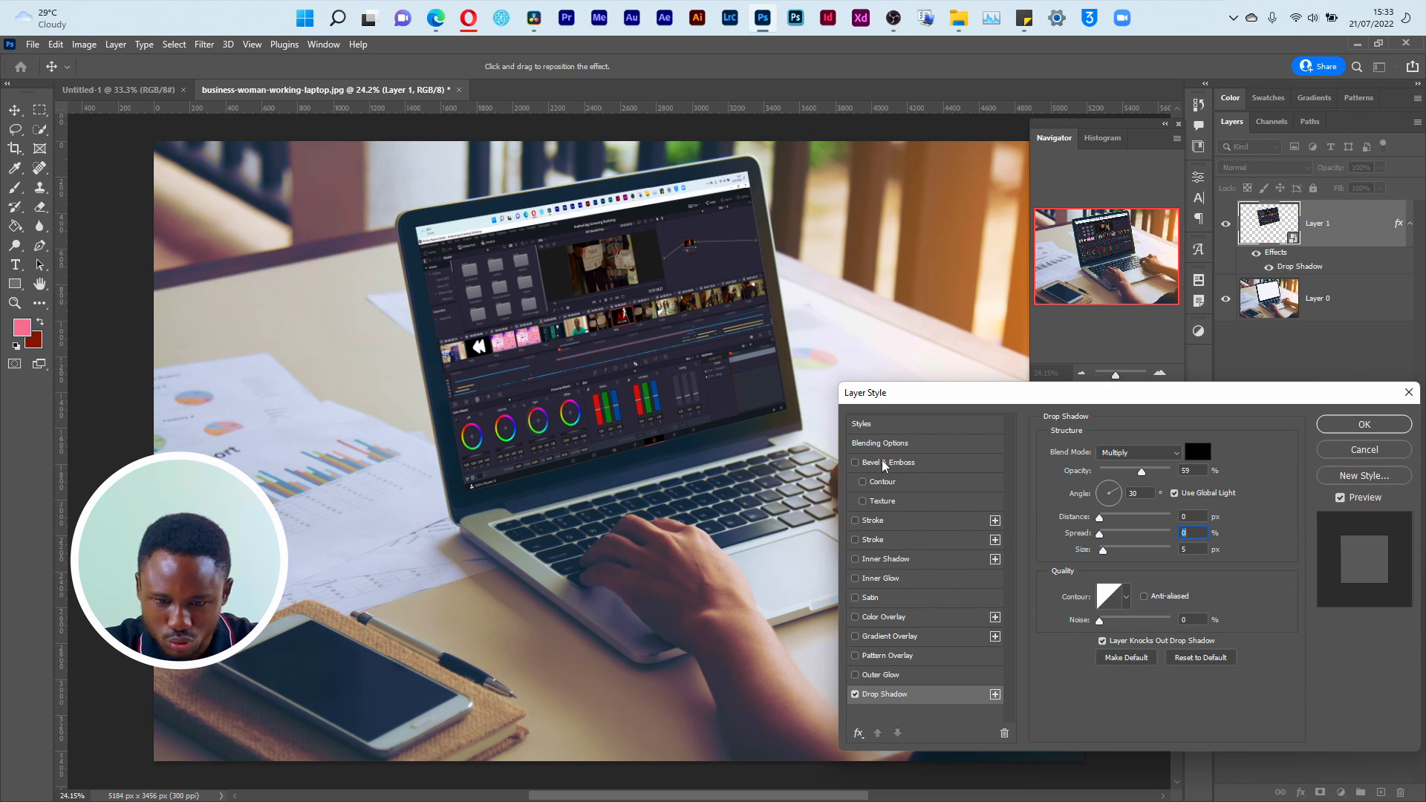
Step: Add a 1 px outside stroke to Layer 1 in the near-black #17181a sampled from the laptop bezel, and apply the layer style
left_click(886, 522)
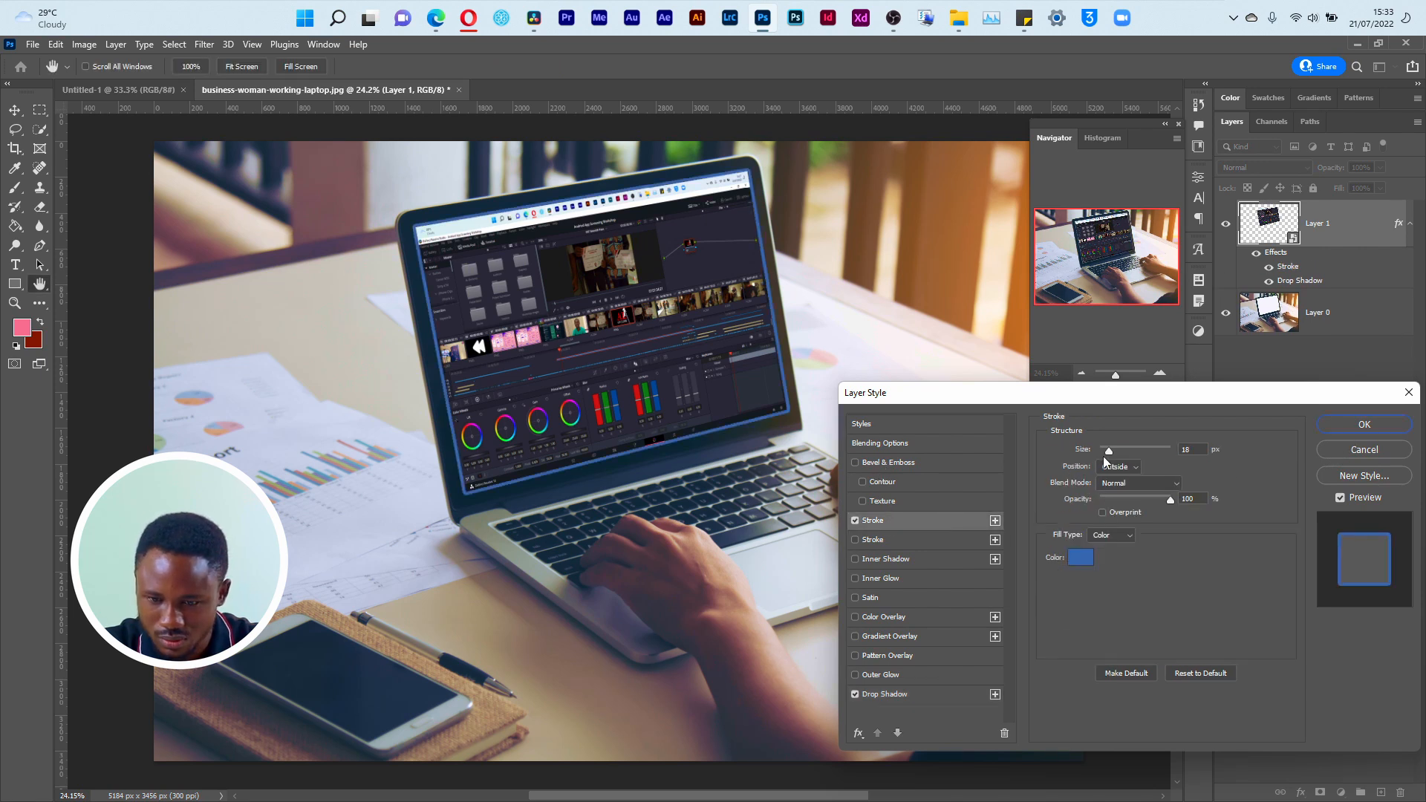
left_click_drag(1107, 461, 1091, 456)
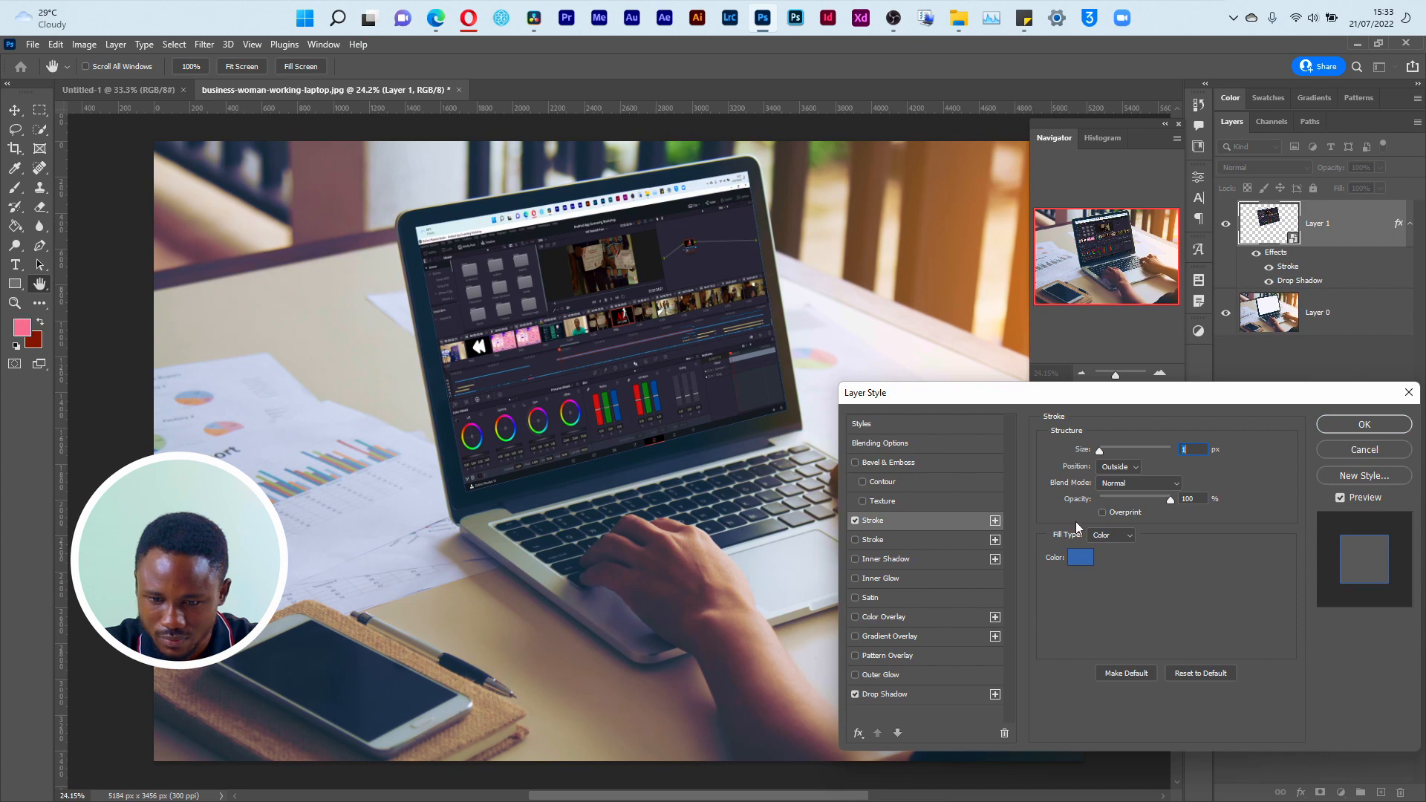
left_click(1081, 558)
left_click(747, 416)
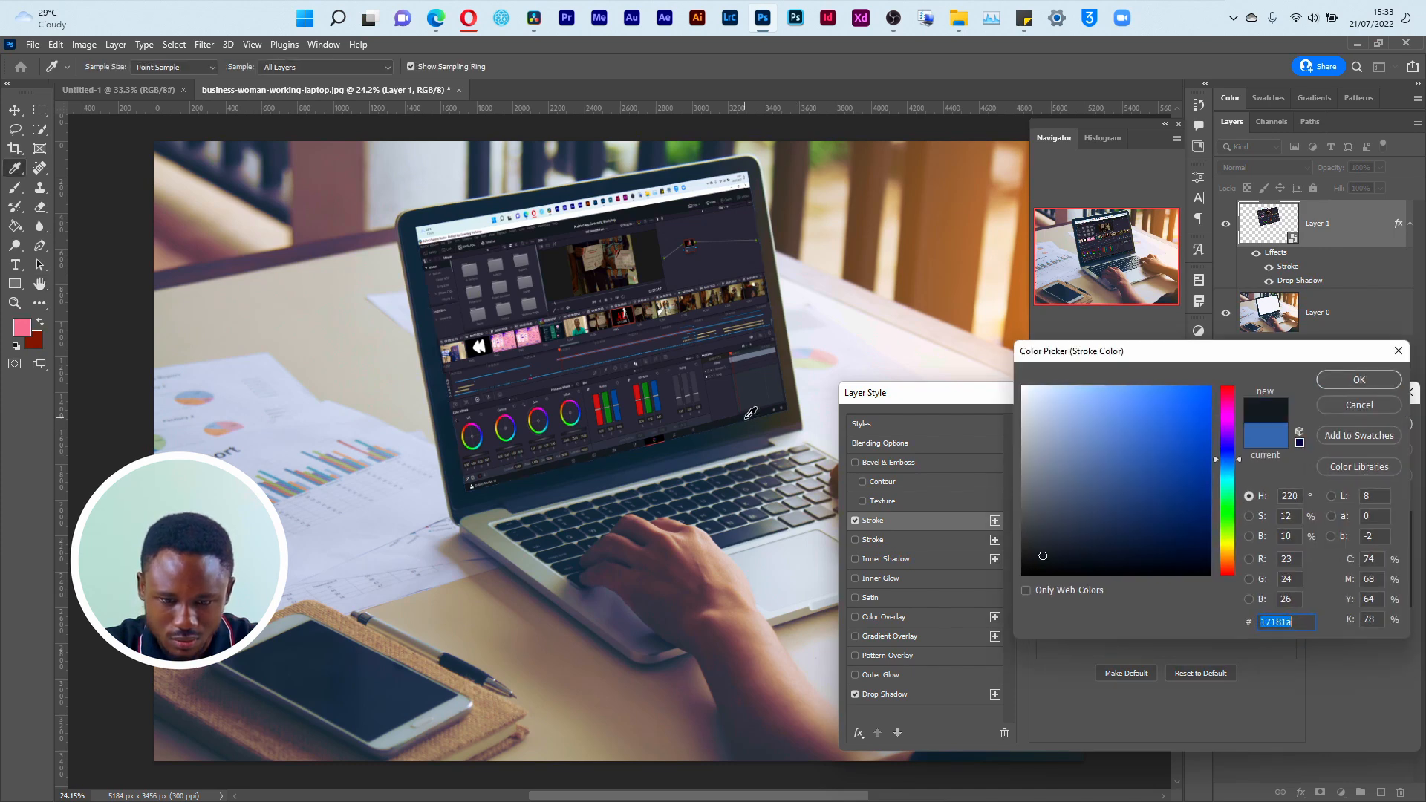
left_click(1358, 380)
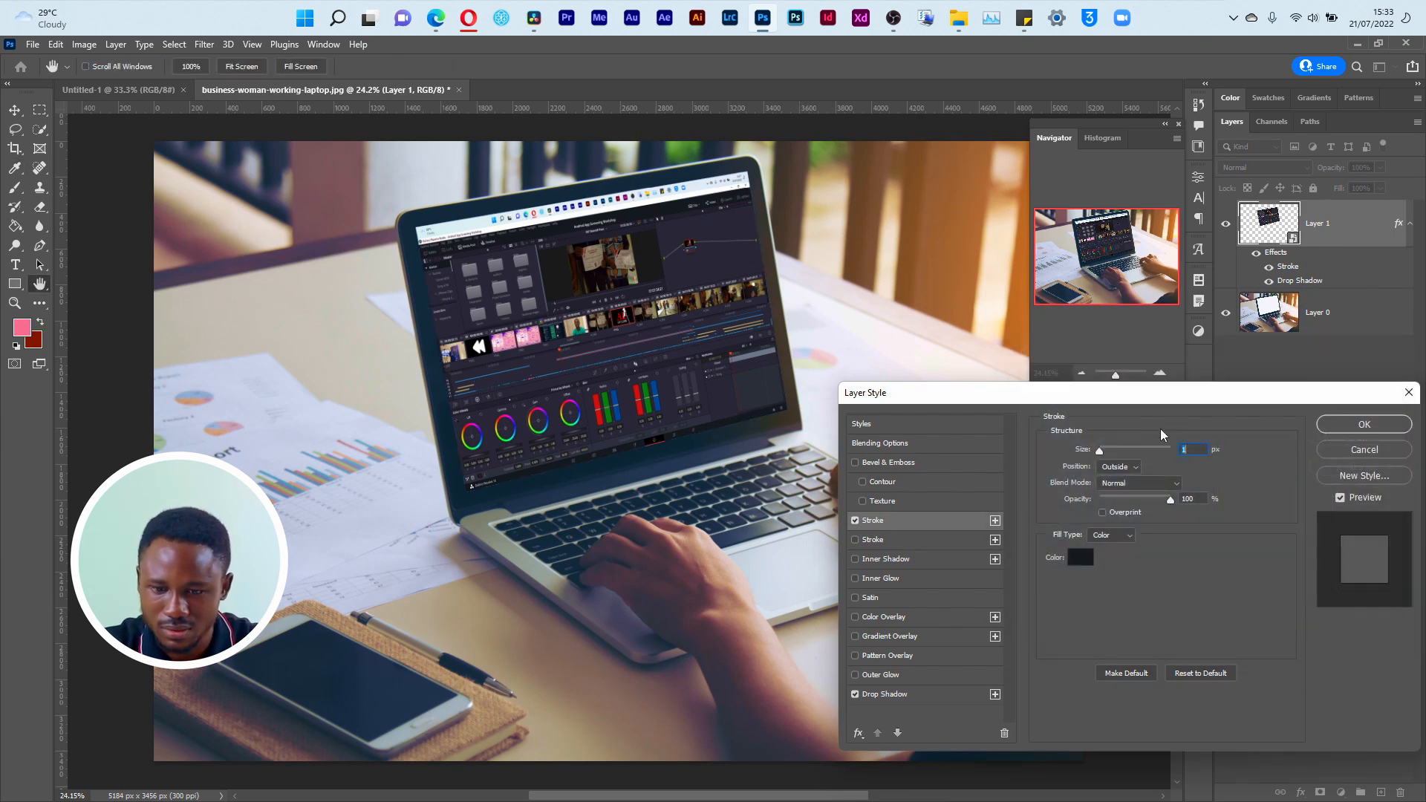
left_click(1353, 431)
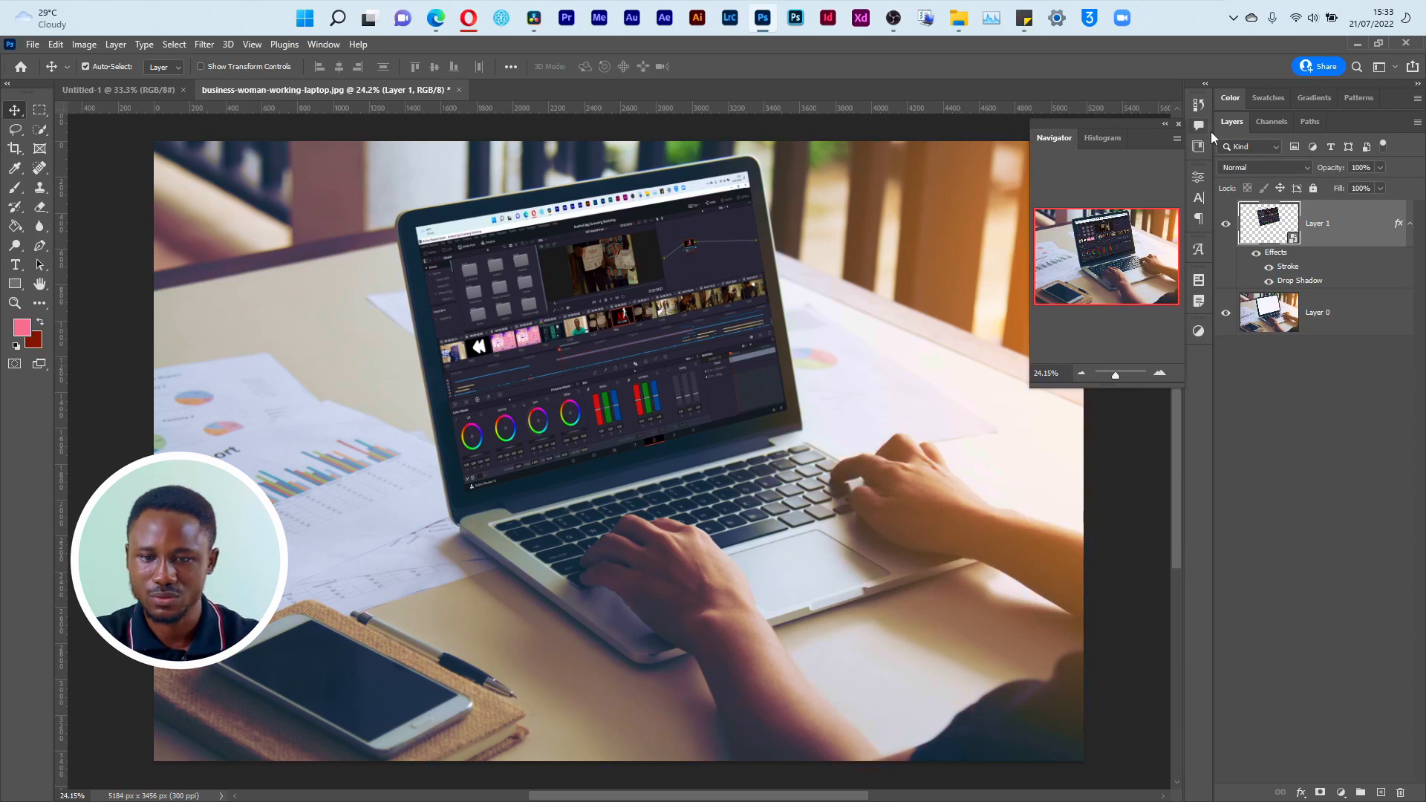
Step: Group Layer 1 and Layer 0 together and name the group PC Screen
left_click(1347, 312)
left_click(1356, 240, "shift")
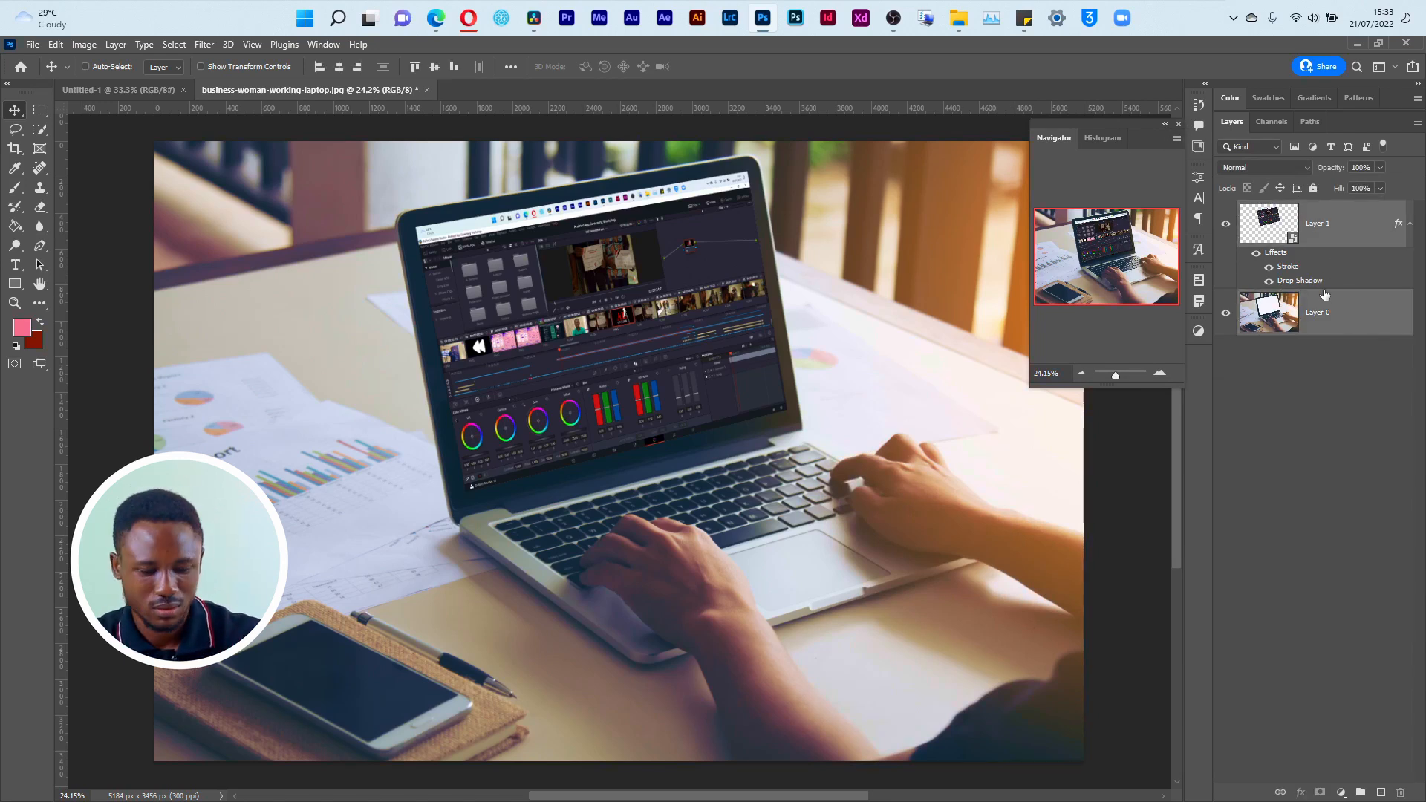
key("ctrl+g")
double_click(1276, 216)
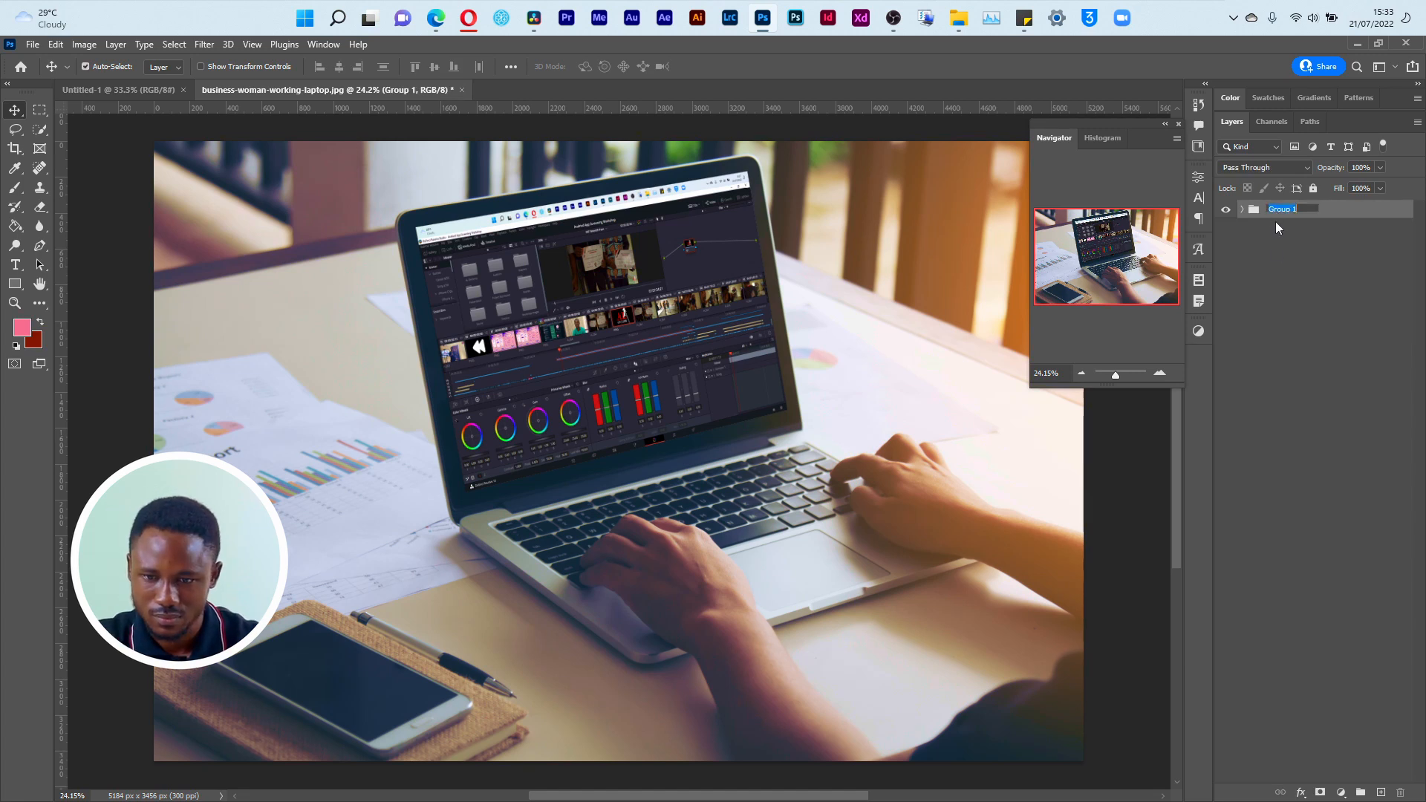
type("PC Screen")
key("Return")
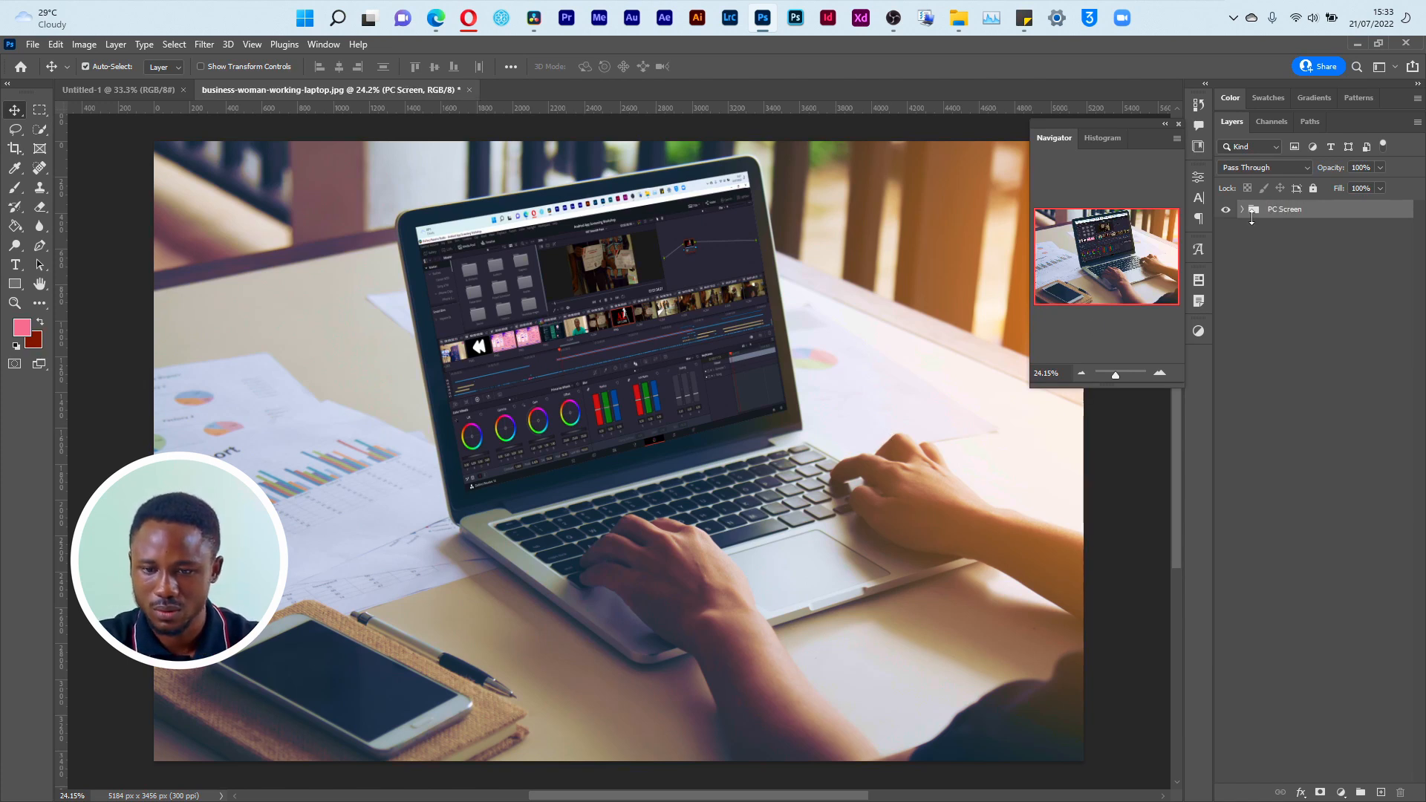
Step: Copy the PC Screen group into the Untitled-1 document and convert it to a smart object
left_click_drag(1315, 212, 497, 324)
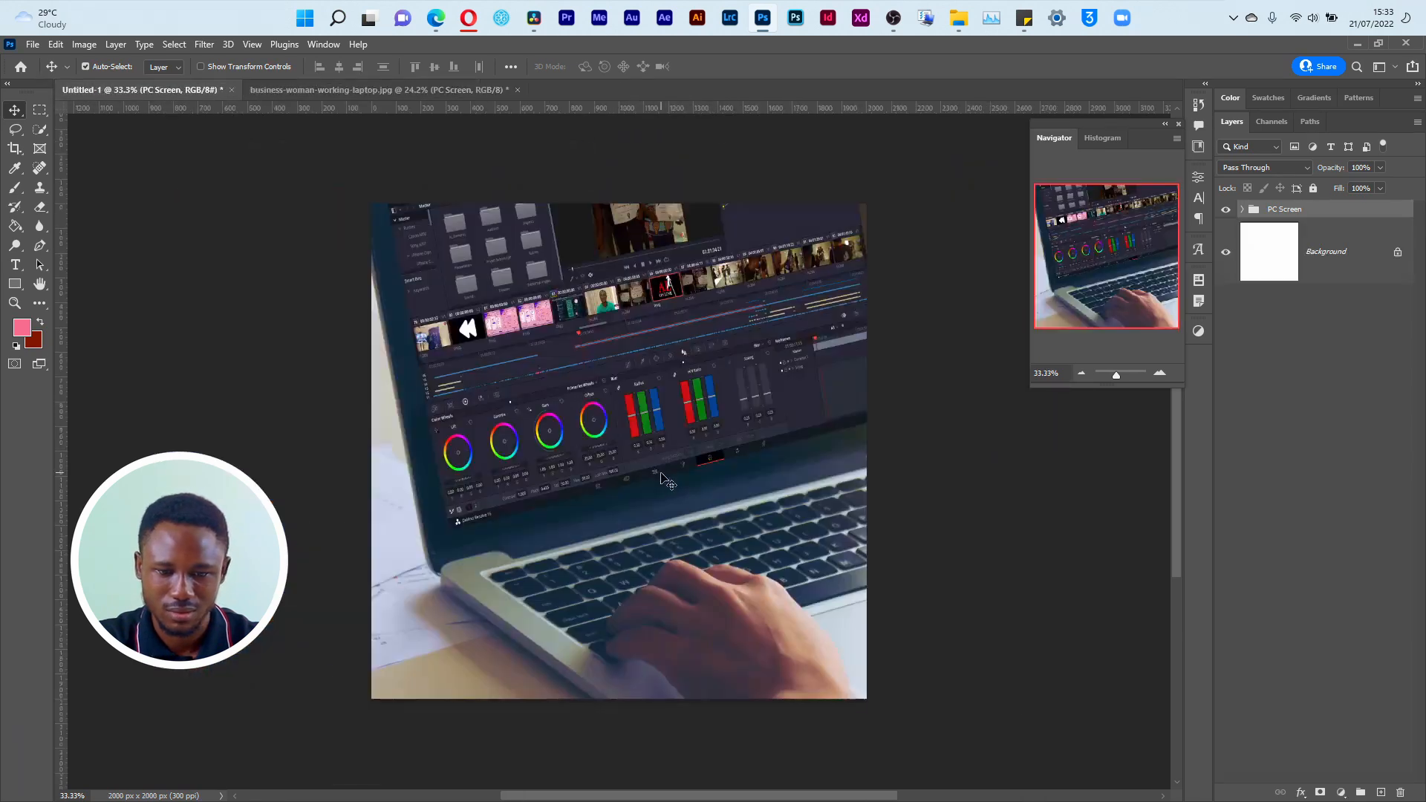
right_click(1322, 212)
left_click(1234, 392)
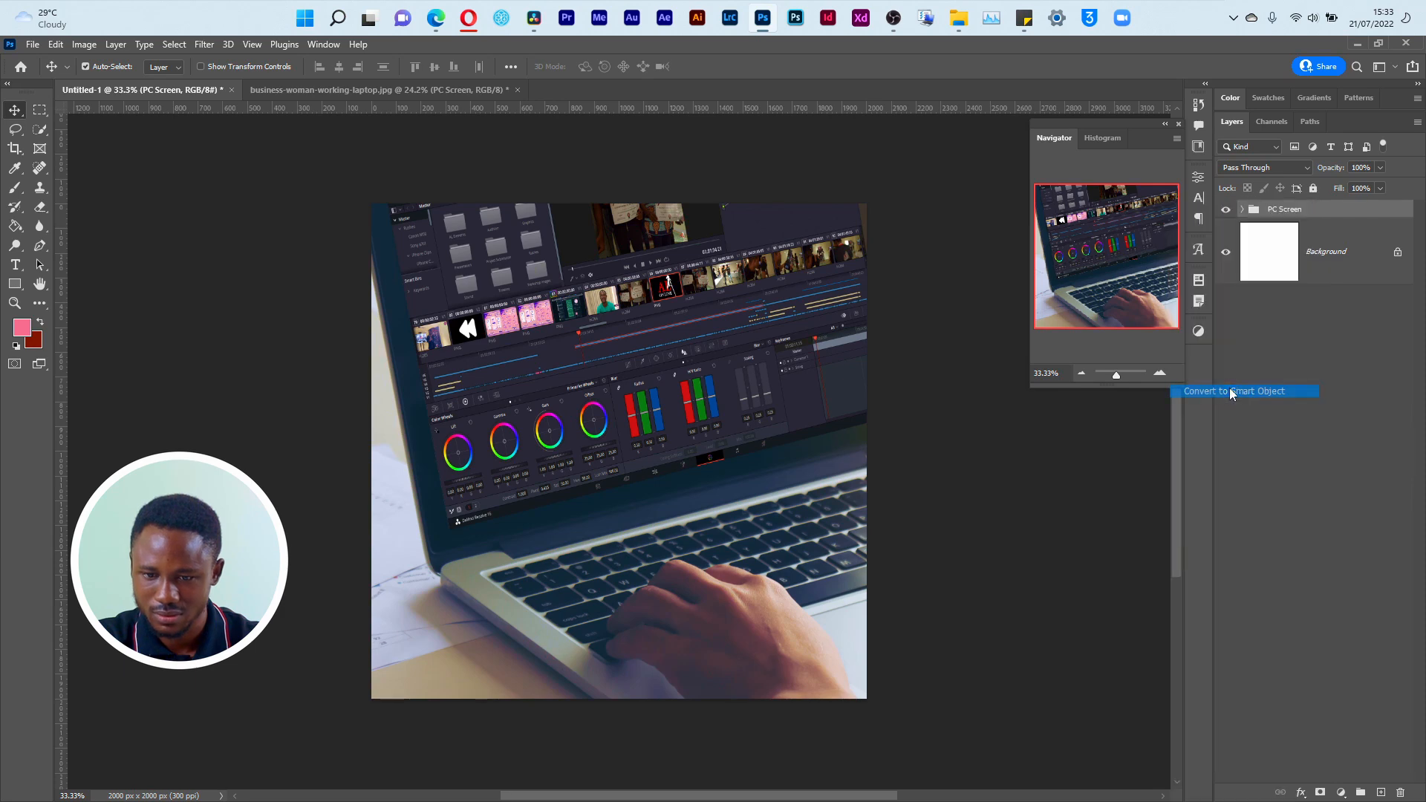
Step: Scale the PC Screen smart object to about 62.73% and position it so the laptop fills the square canvas
key("ctrl+t")
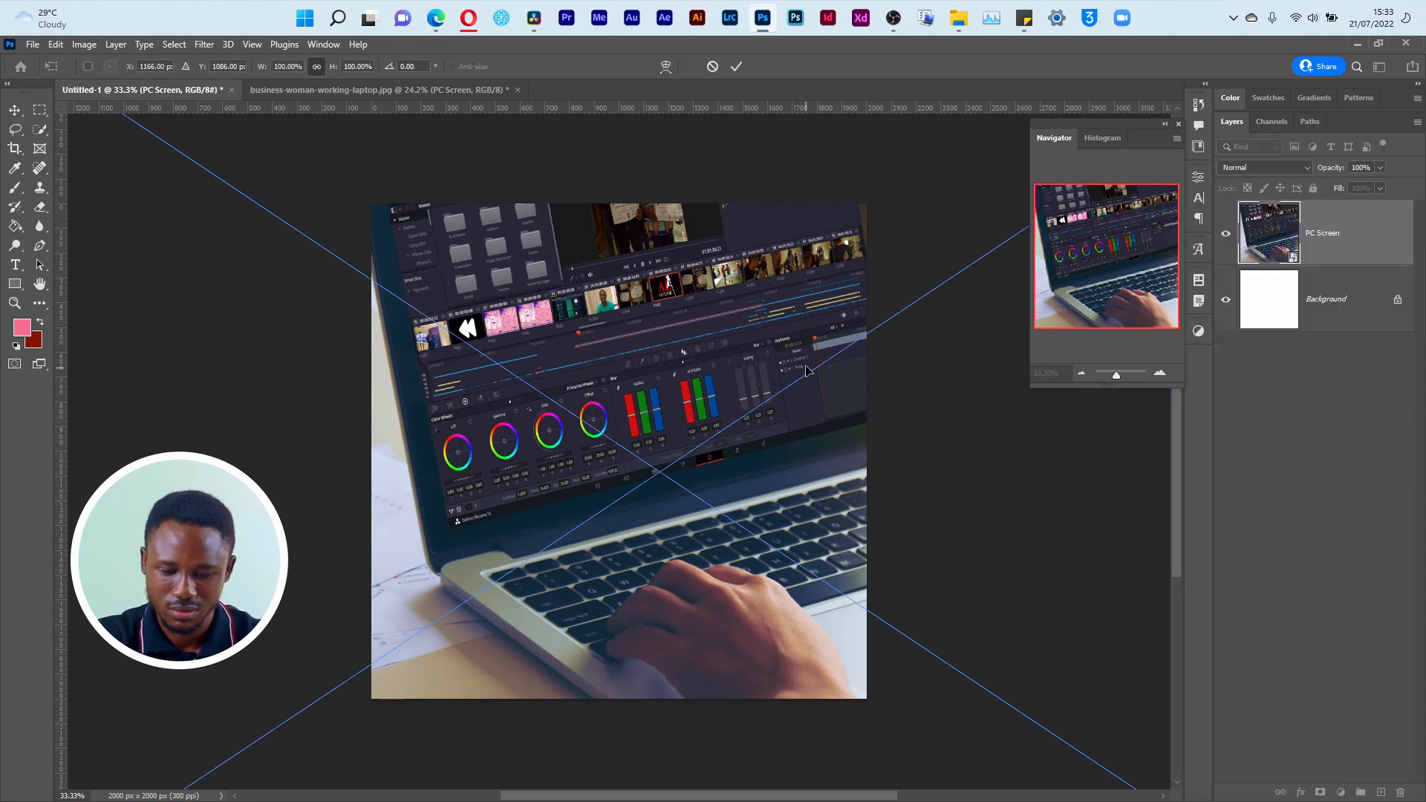
key("ctrl+0")
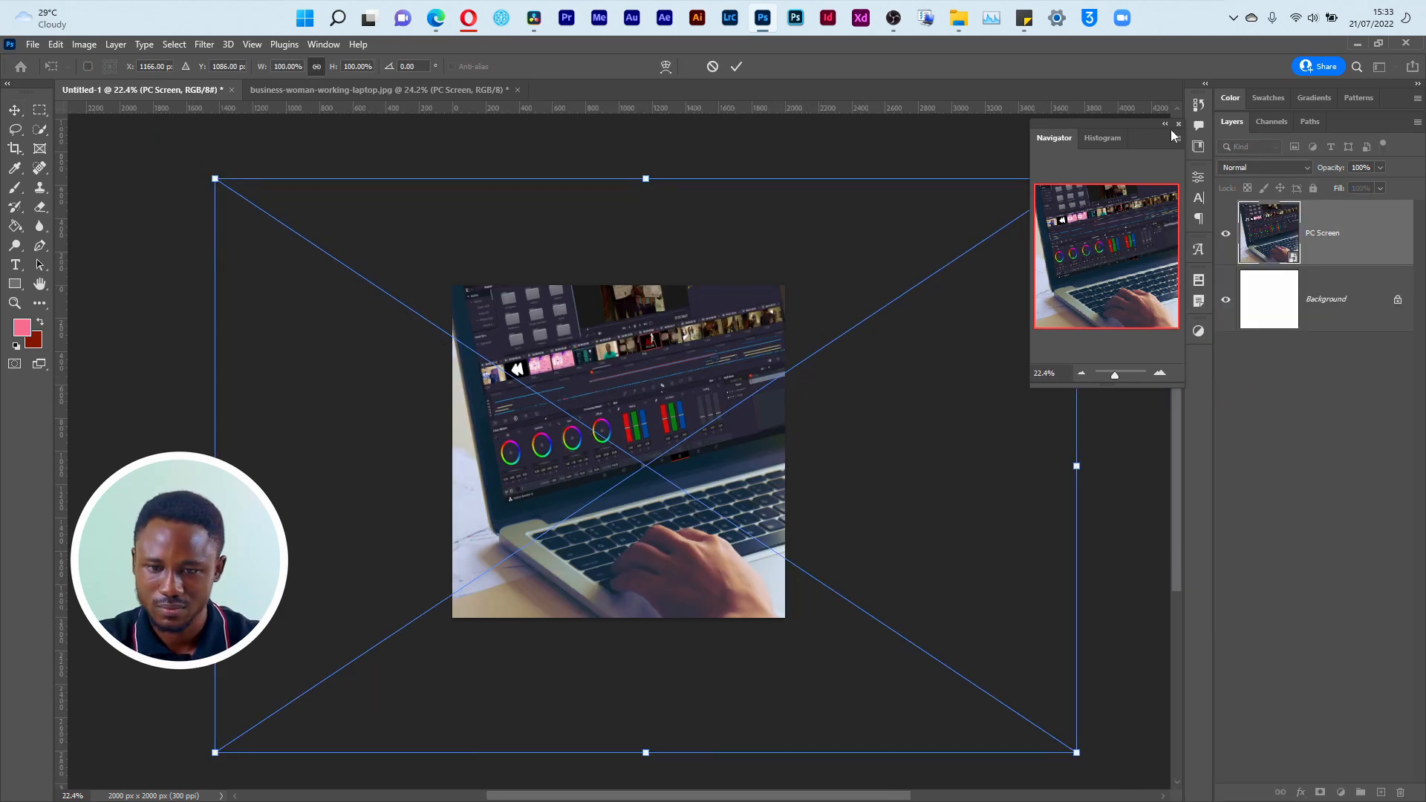
left_click_drag(216, 178, 312, 287)
left_click_drag(327, 512, 380, 505)
left_click_drag(384, 739, 576, 583)
left_click_drag(795, 474, 600, 481)
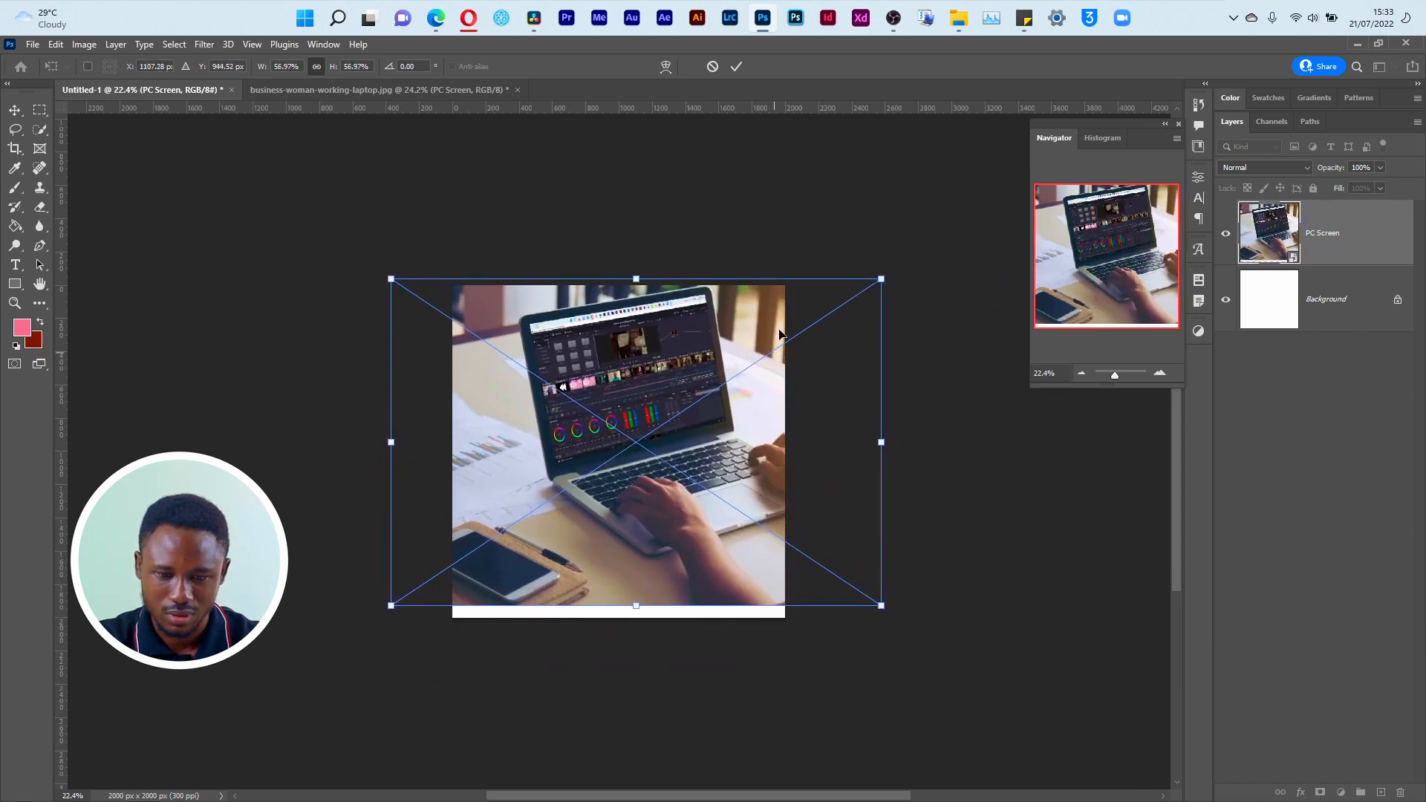
left_click_drag(691, 532, 701, 559)
left_click_drag(888, 309, 938, 277)
left_click_drag(786, 382, 754, 383)
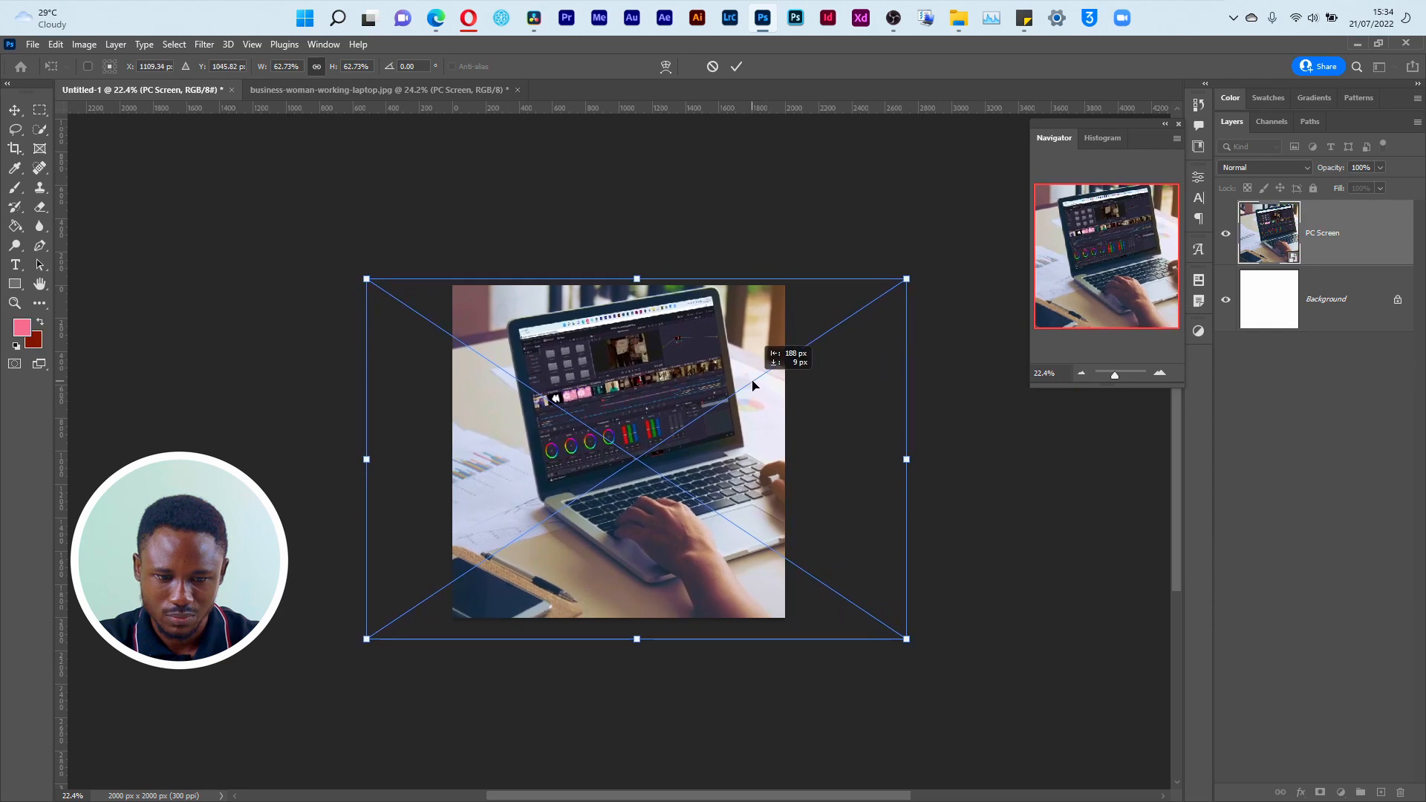
key("Return")
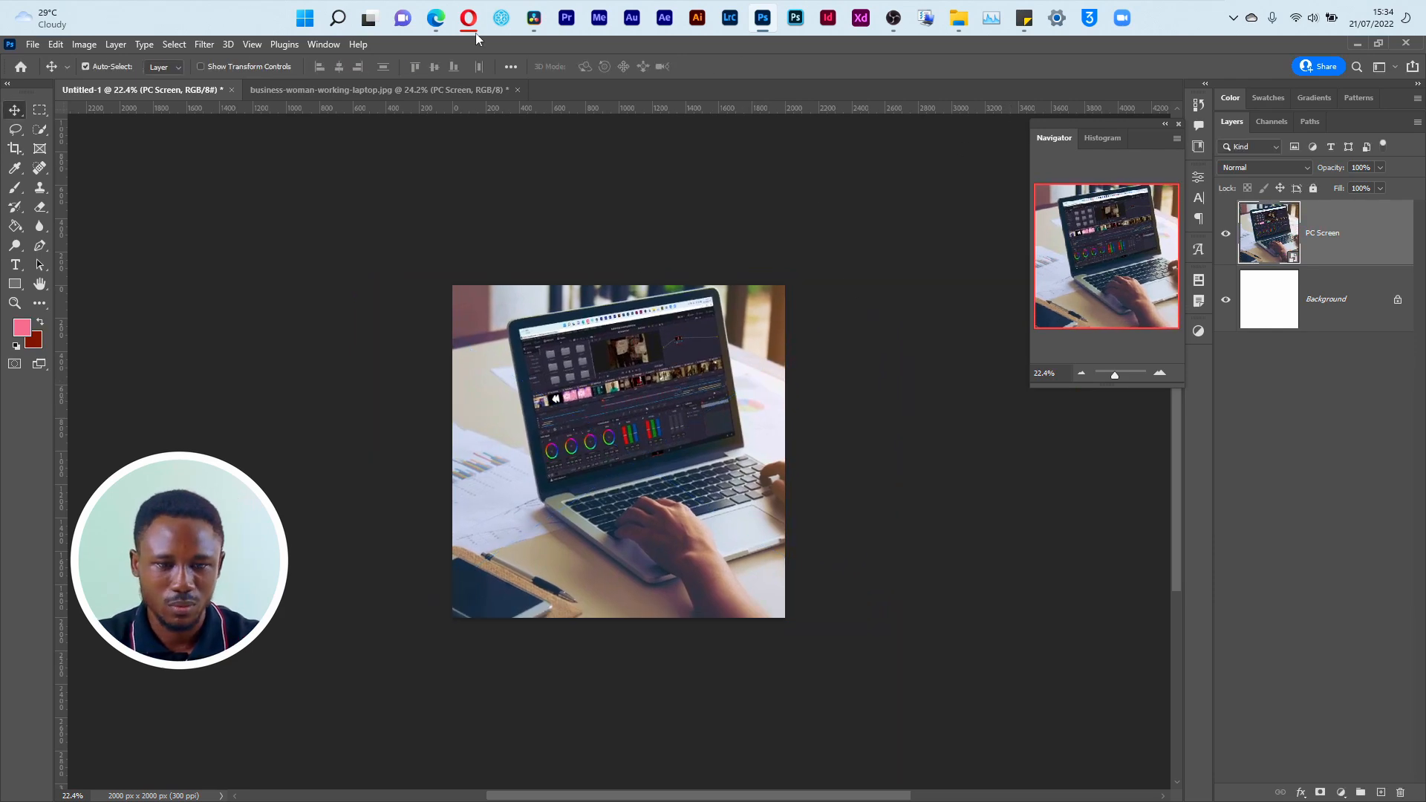
Step: Open Empower.png from the NUESA folder to examine the reference flyer's design, and return to Photoshop
key("super+Tab")
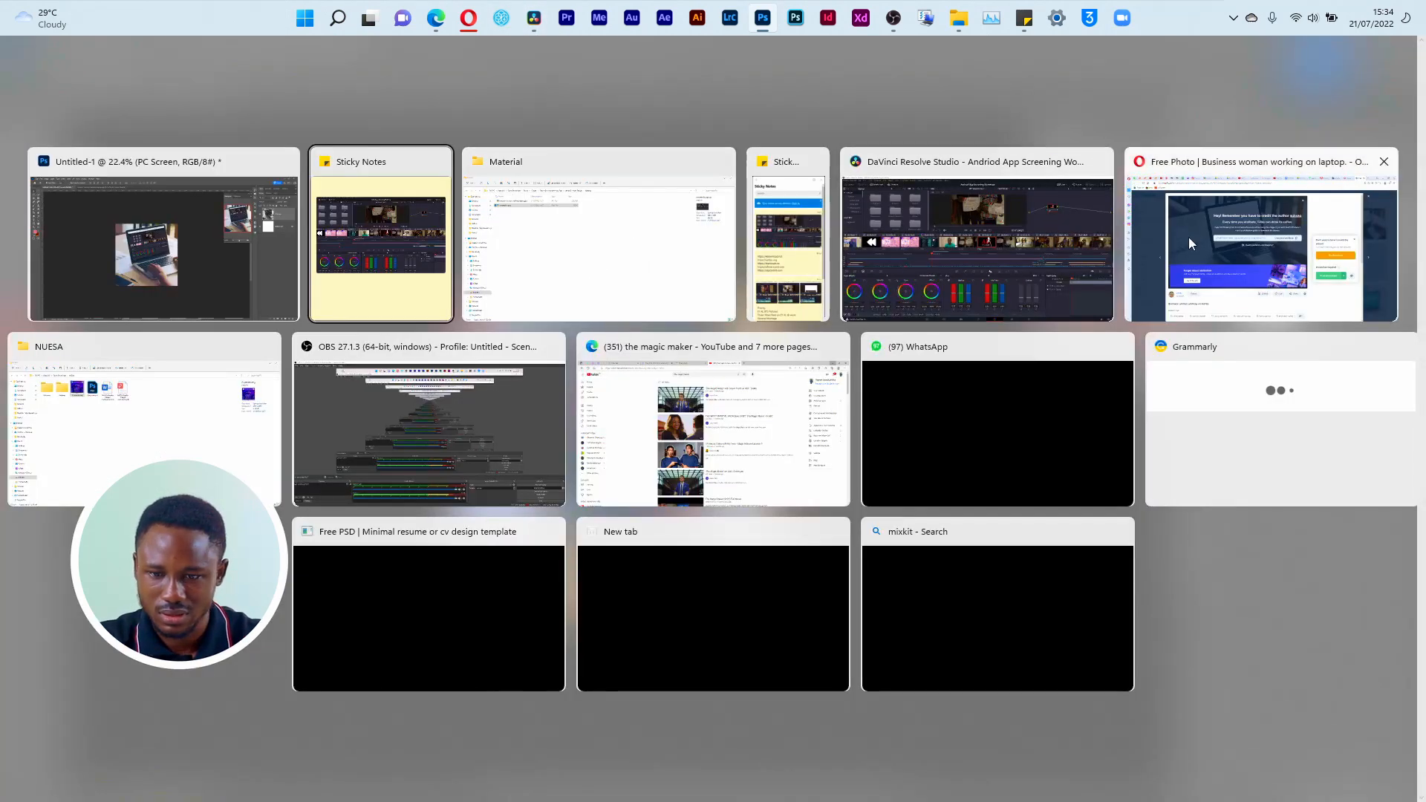
left_click(577, 292)
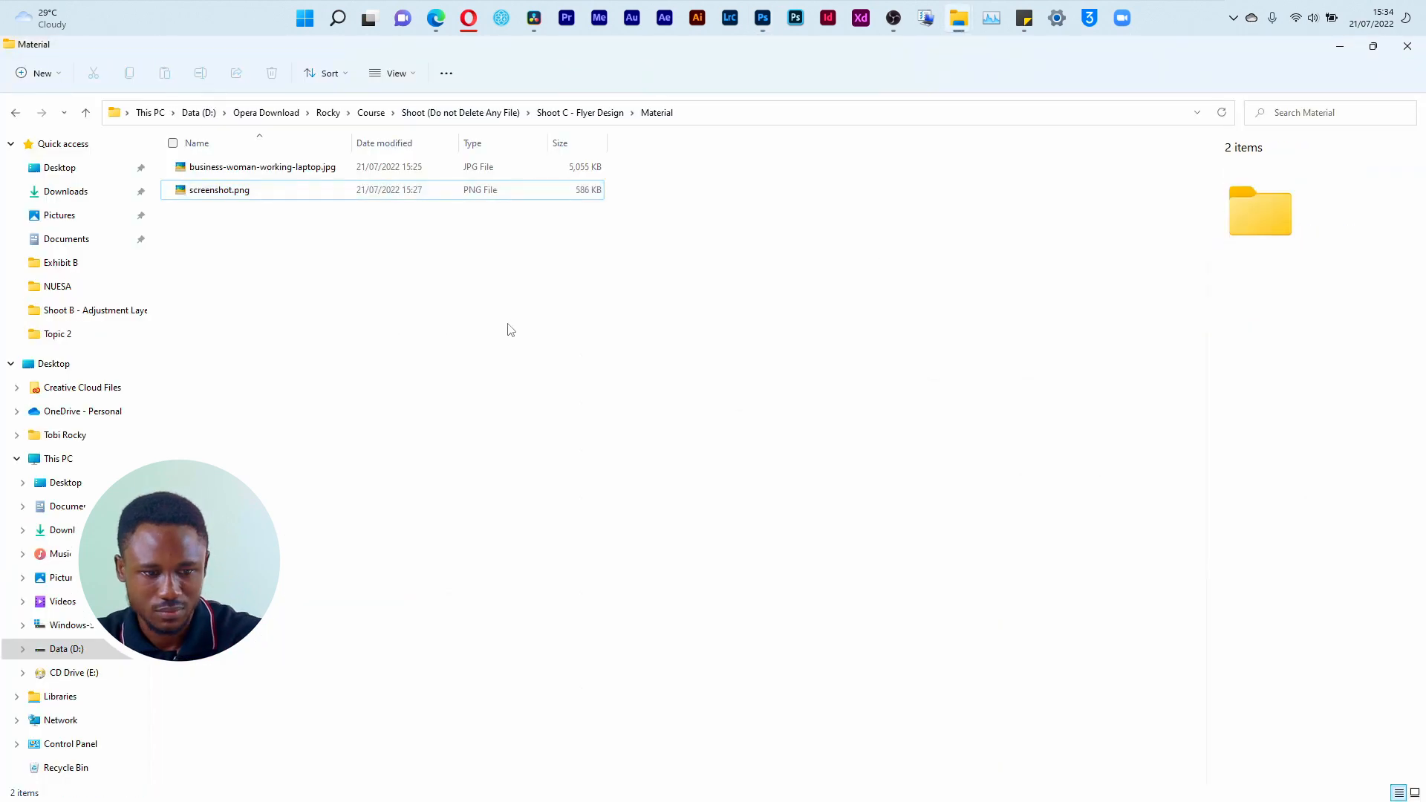
key("super+Tab")
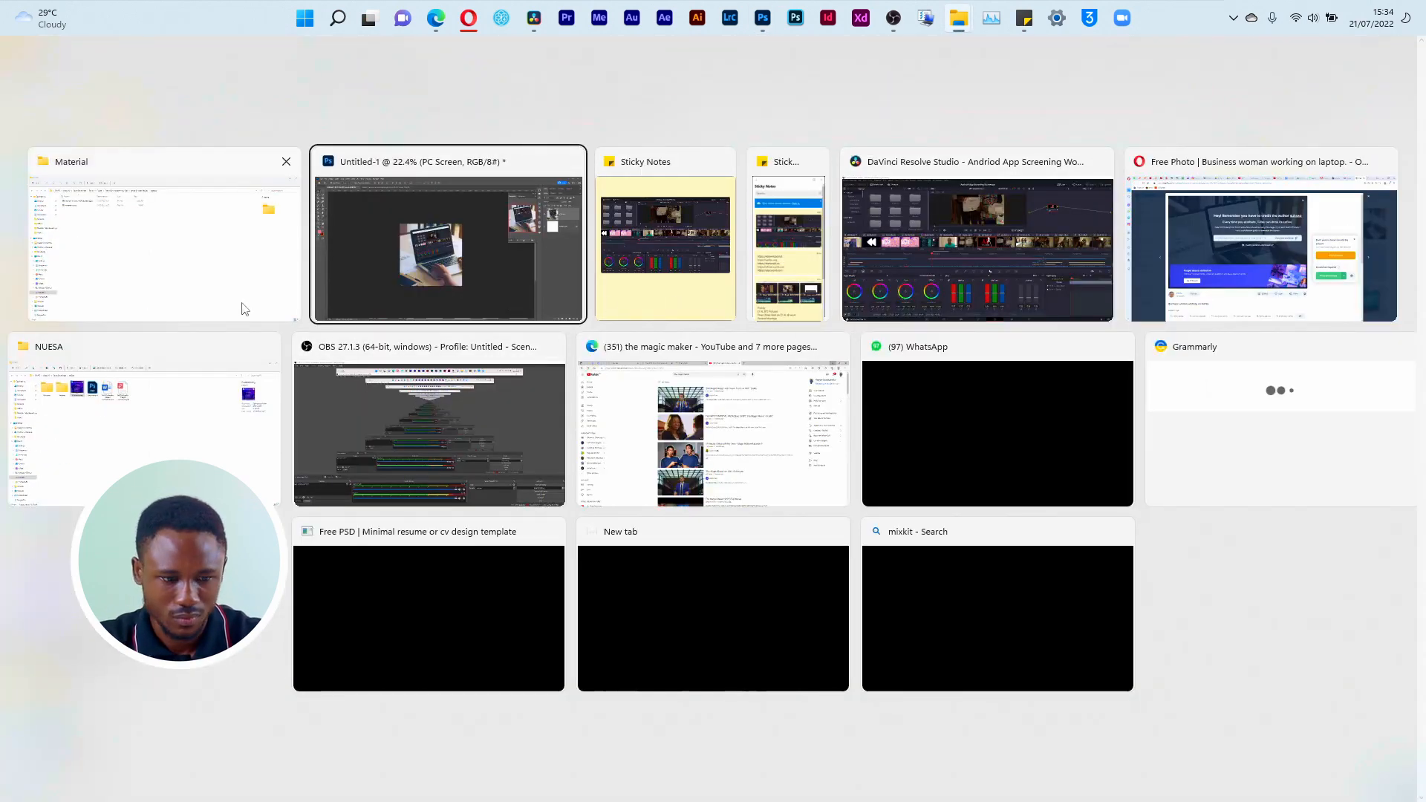
left_click(112, 443)
double_click(365, 203)
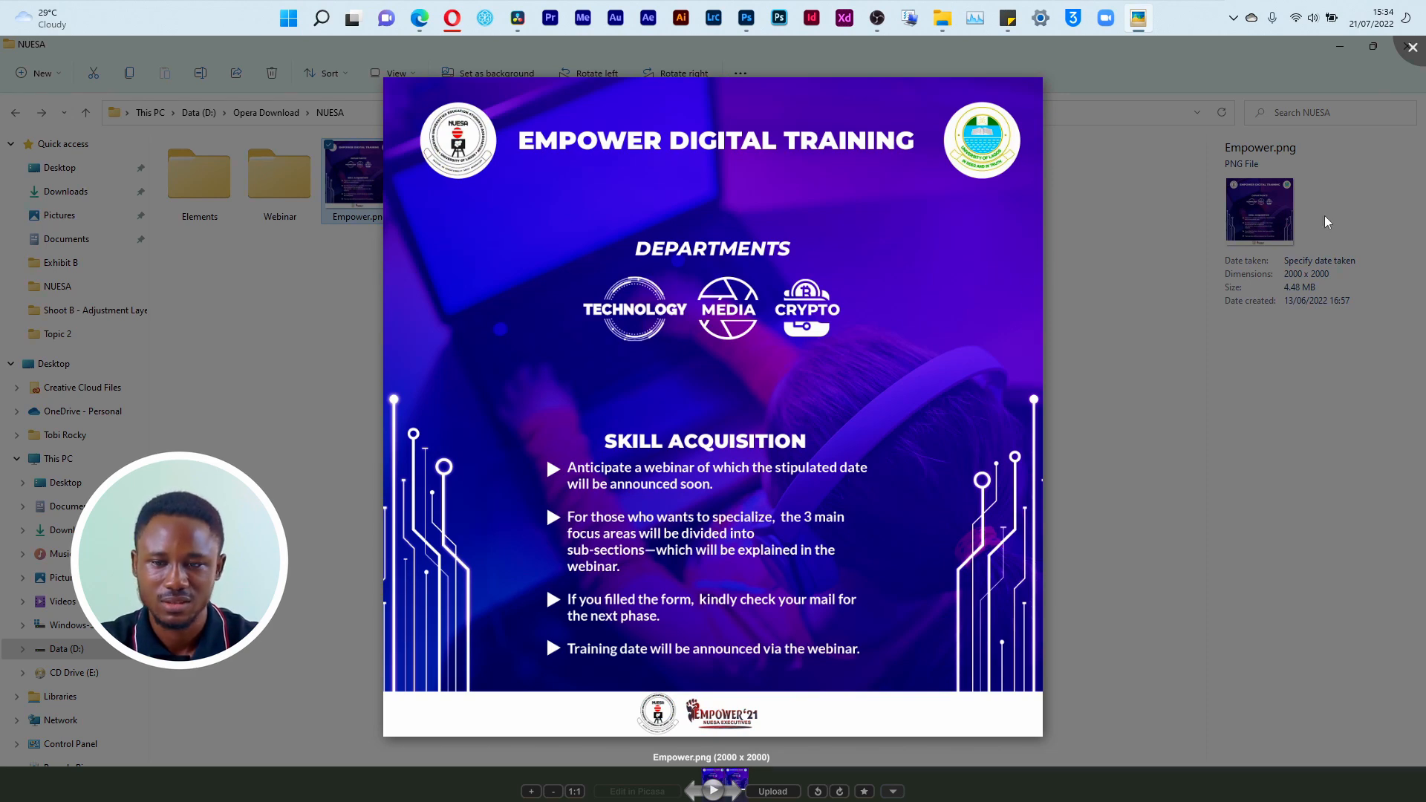
left_click(1414, 55)
key("alt+Tab")
key("alt+Tab")
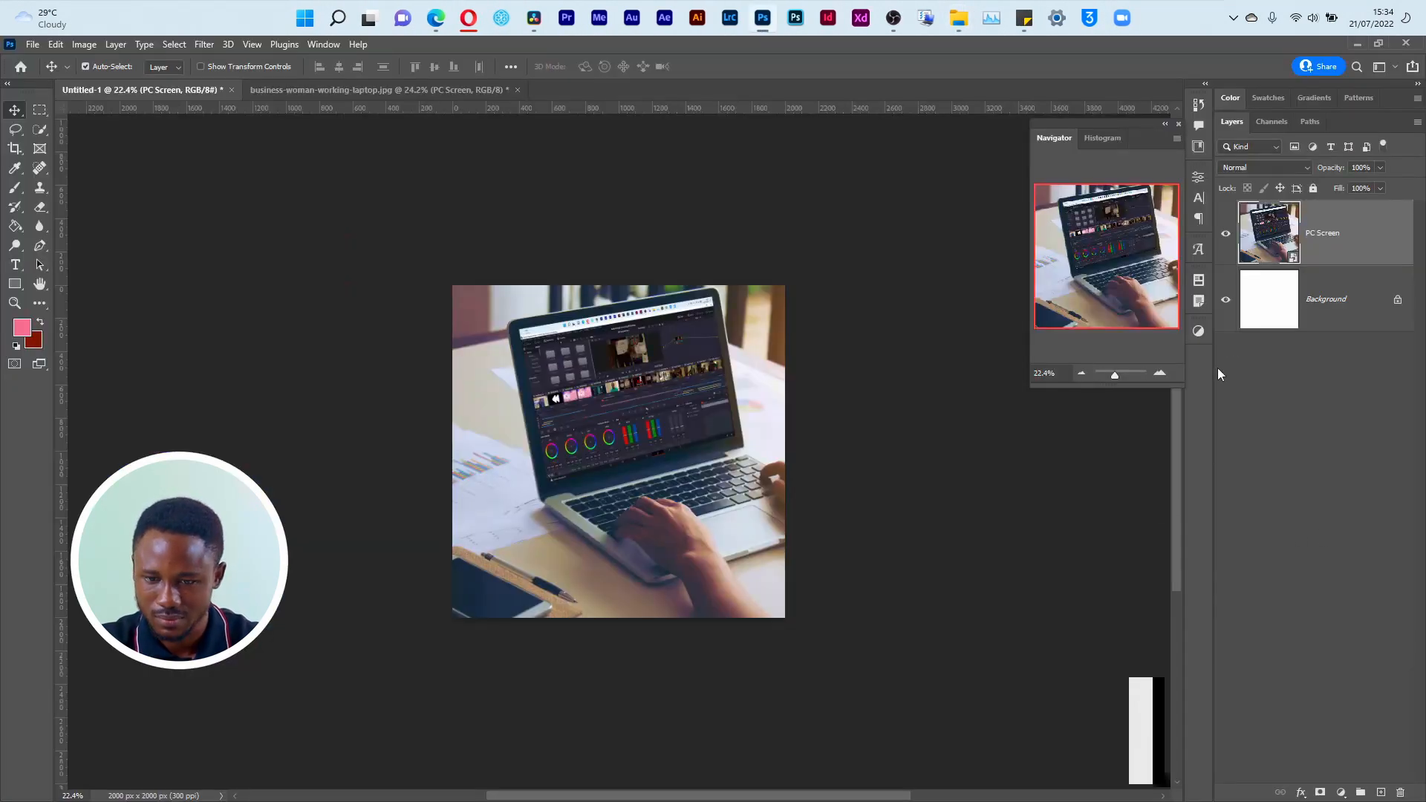
left_click(1307, 380)
left_click(1341, 793)
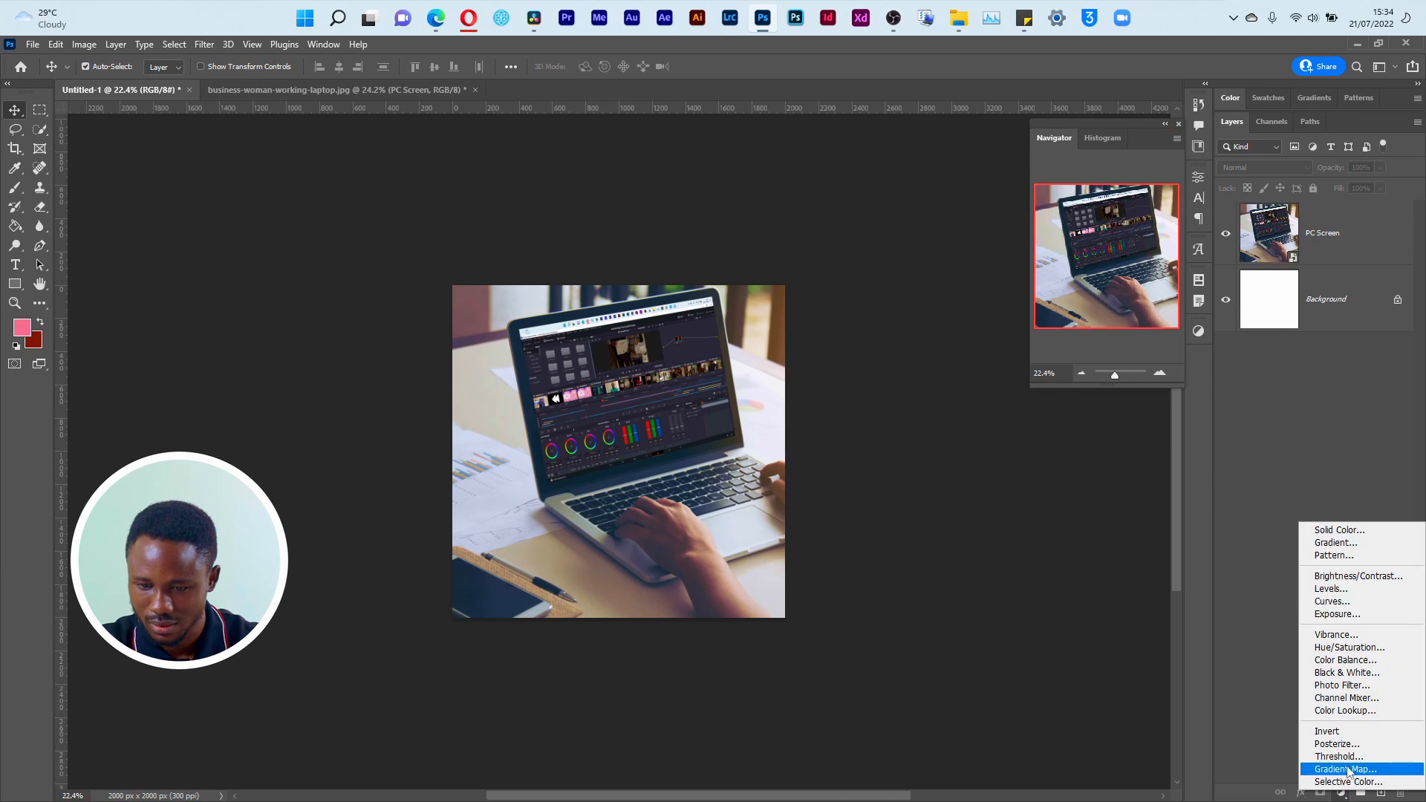
left_click(1346, 769)
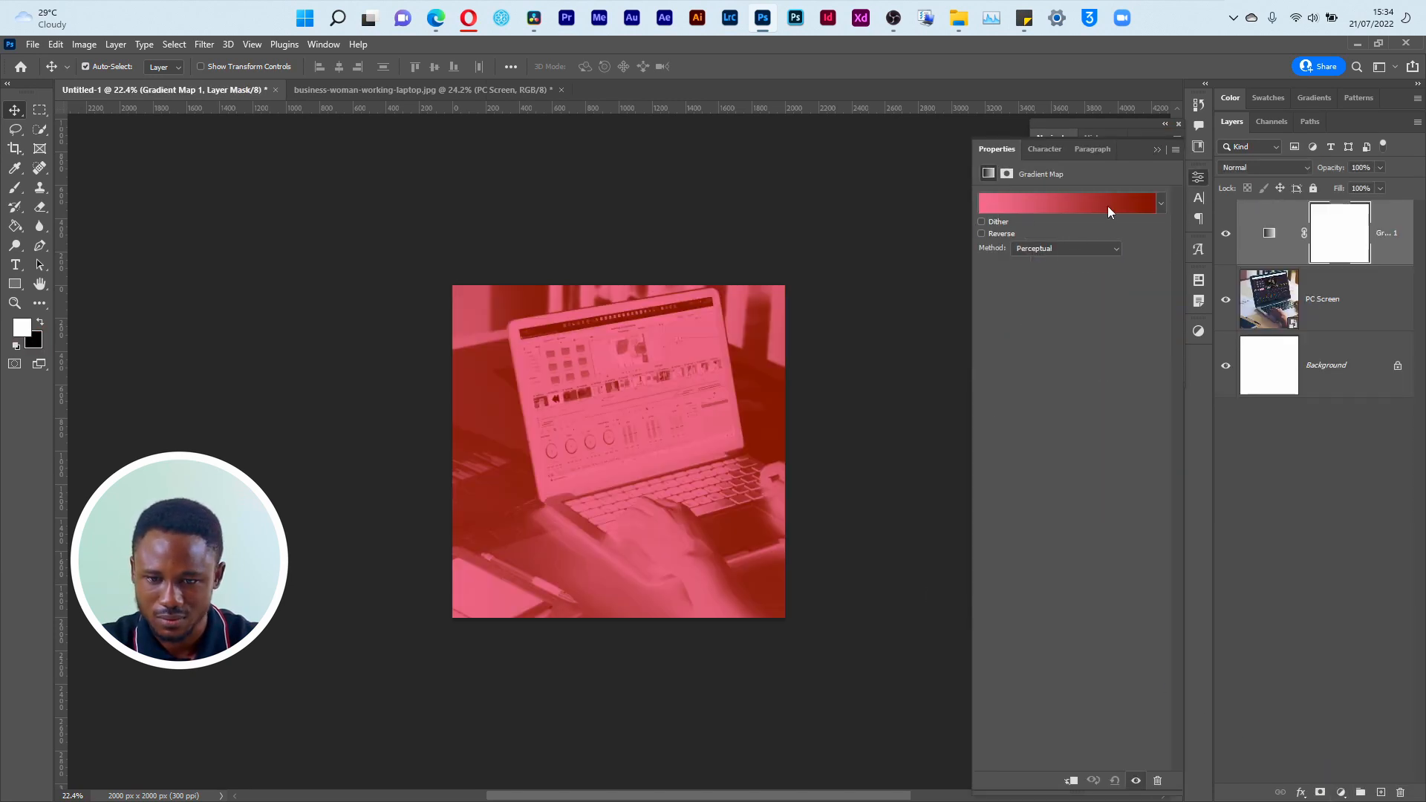
key("Delete")
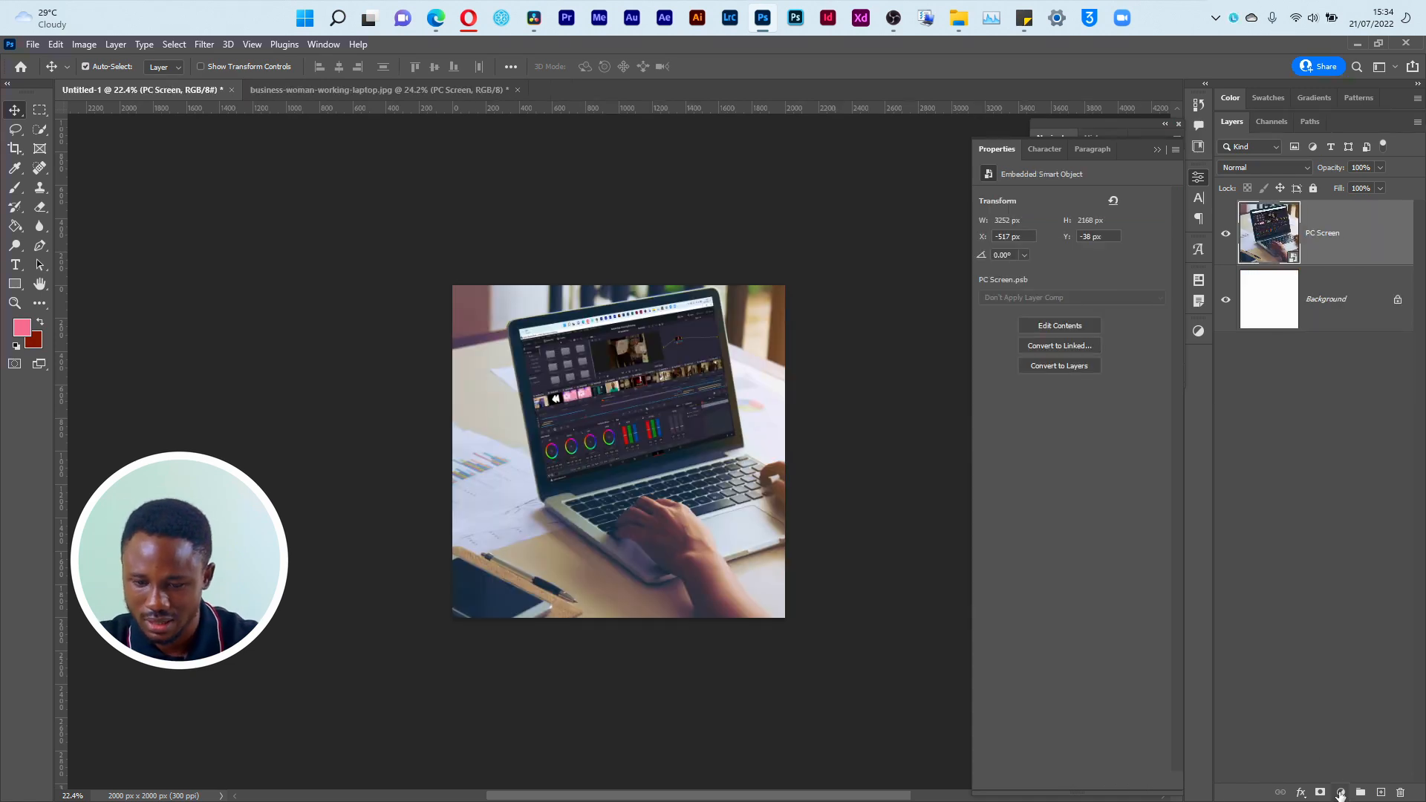
Step: Add a pink #e1748f Solid Color fill layer above PC Screen and open its blend mode choices
left_click(1340, 793)
left_click(1360, 520)
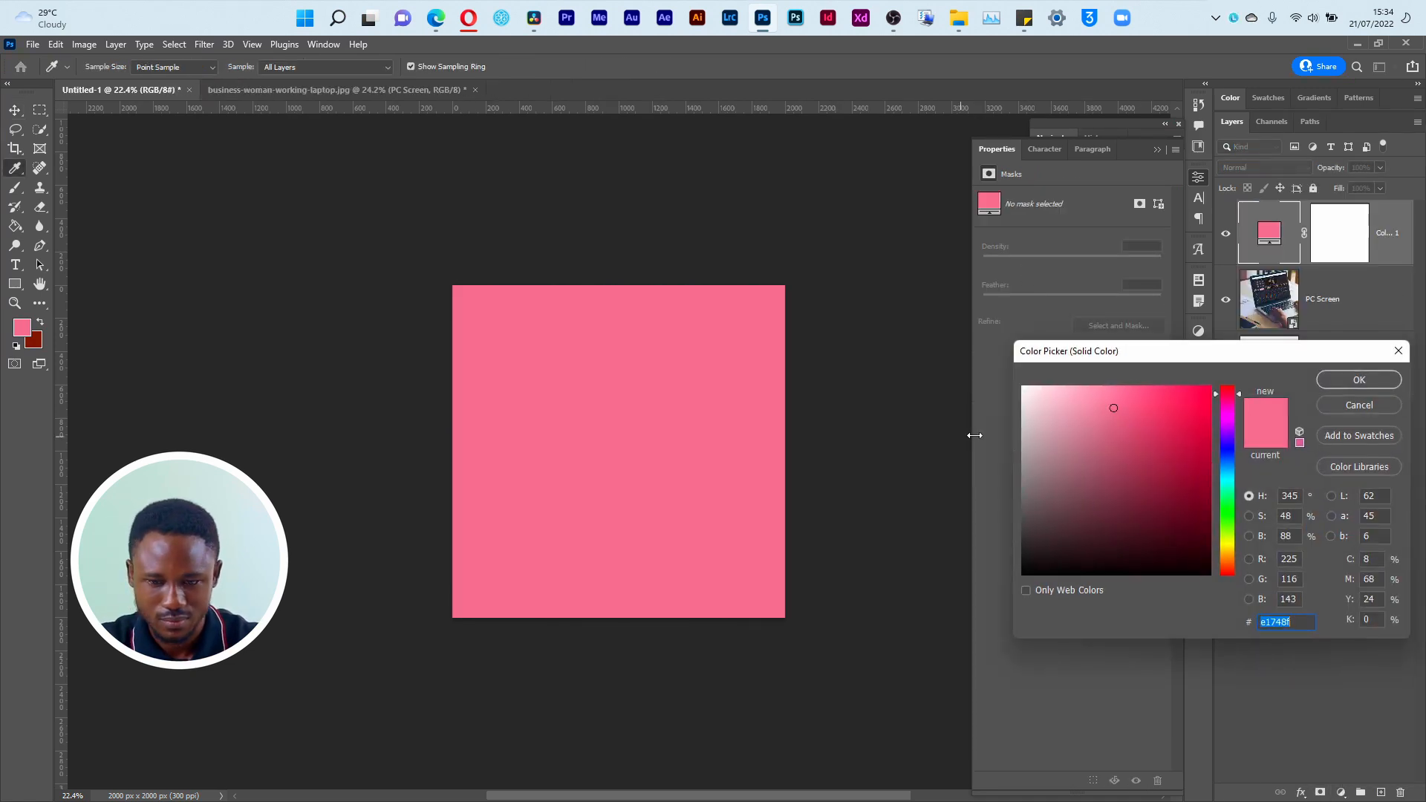
left_click(1330, 386)
left_click(1262, 167)
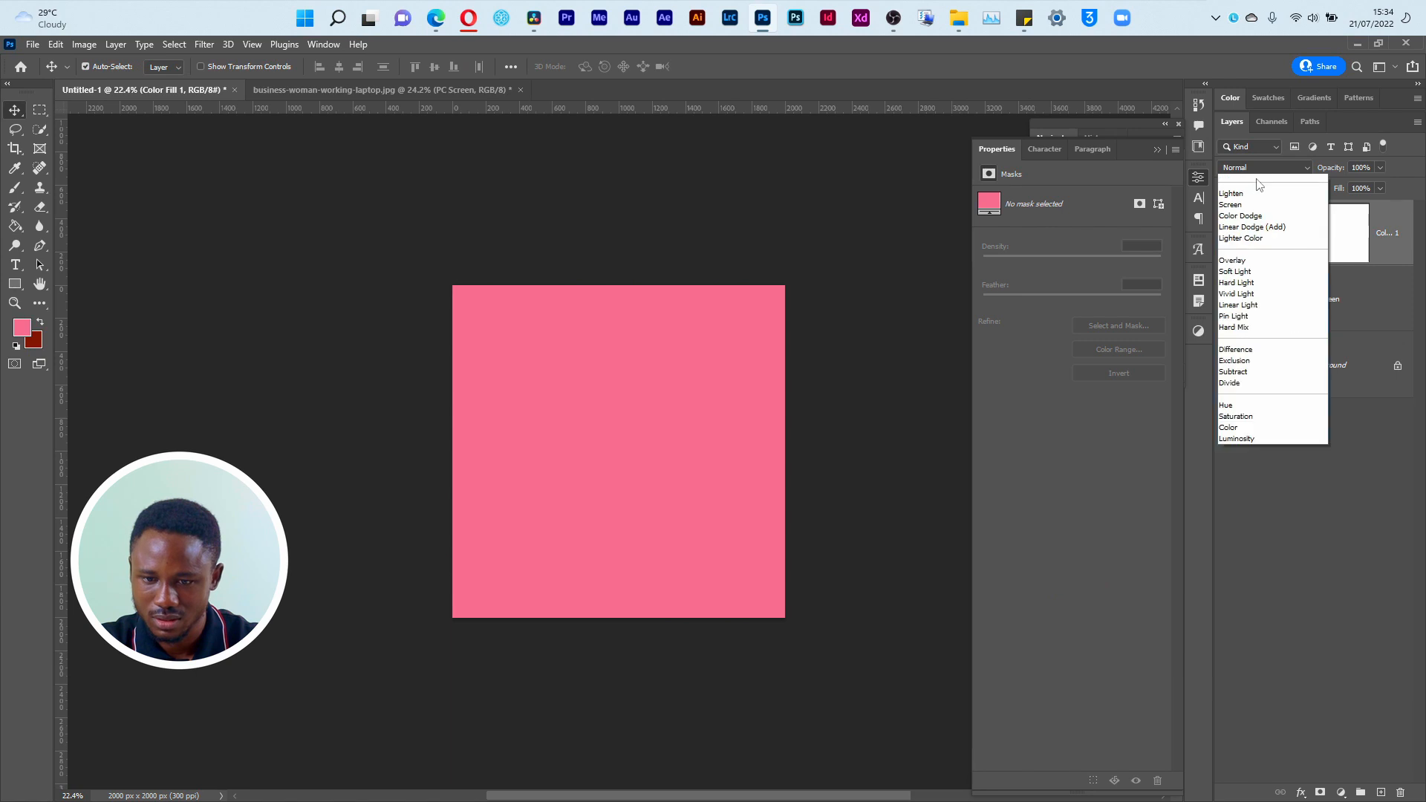
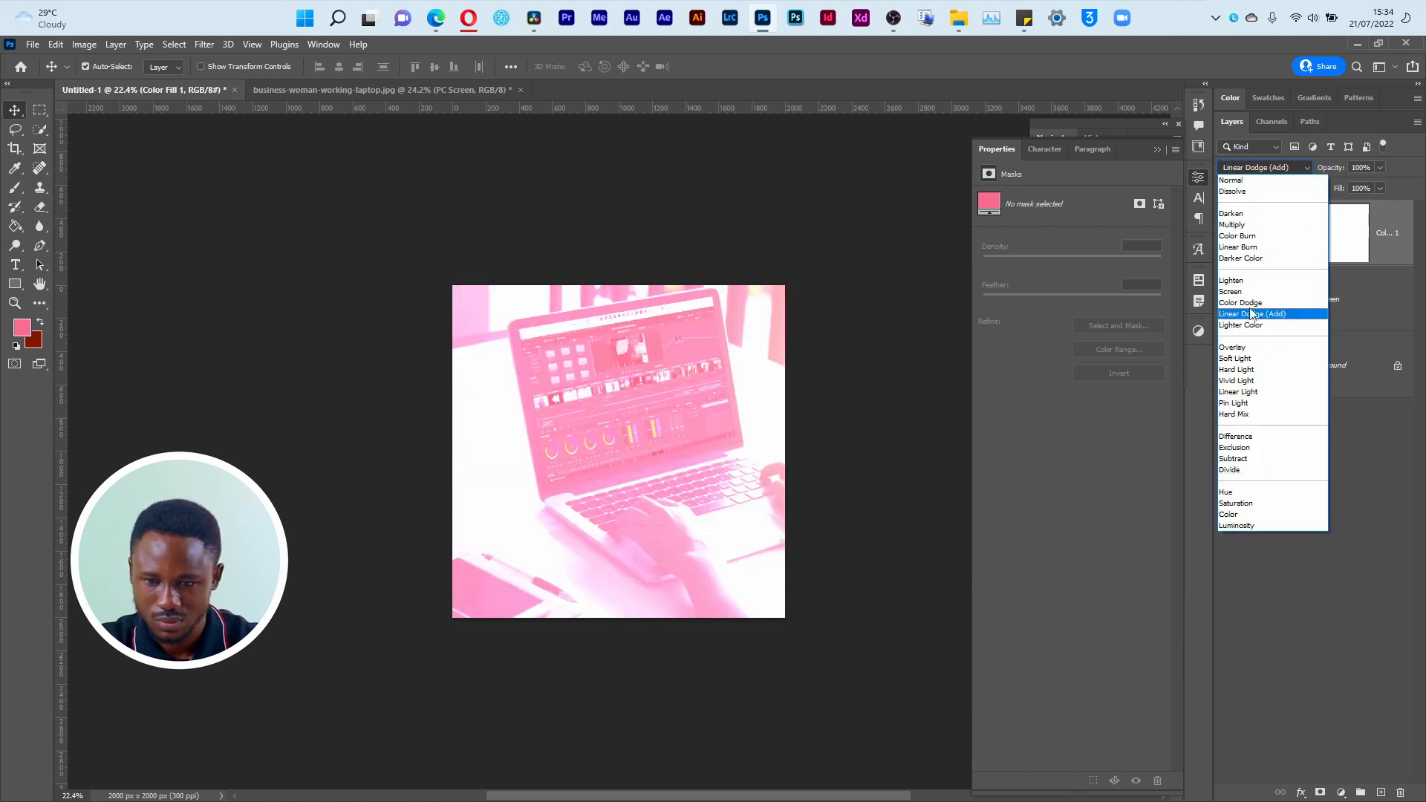
Step: Set the pink Solid Color fill layer's blend mode to Multiply and keep its opacity at 100%
left_click(1249, 225)
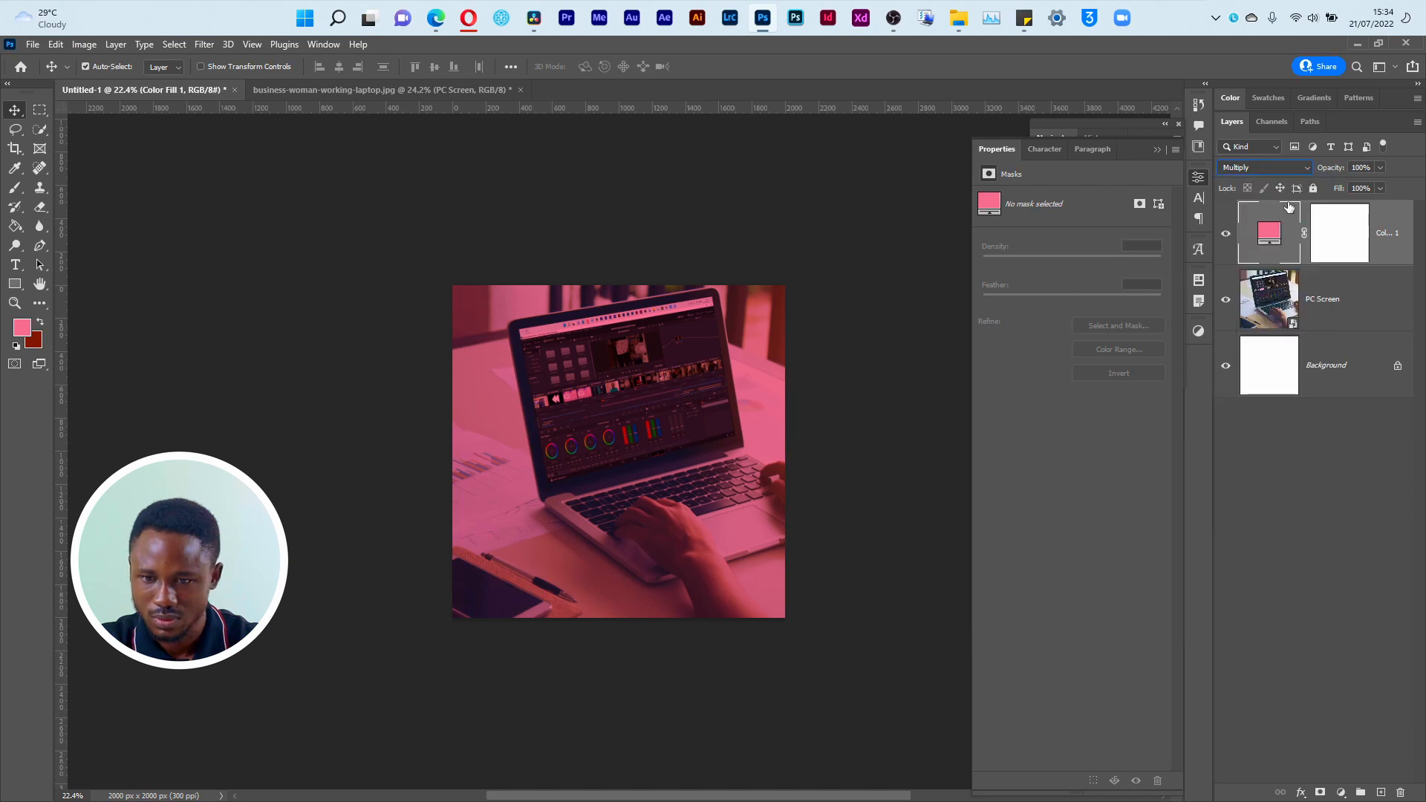
left_click_drag(1341, 170, 1323, 176)
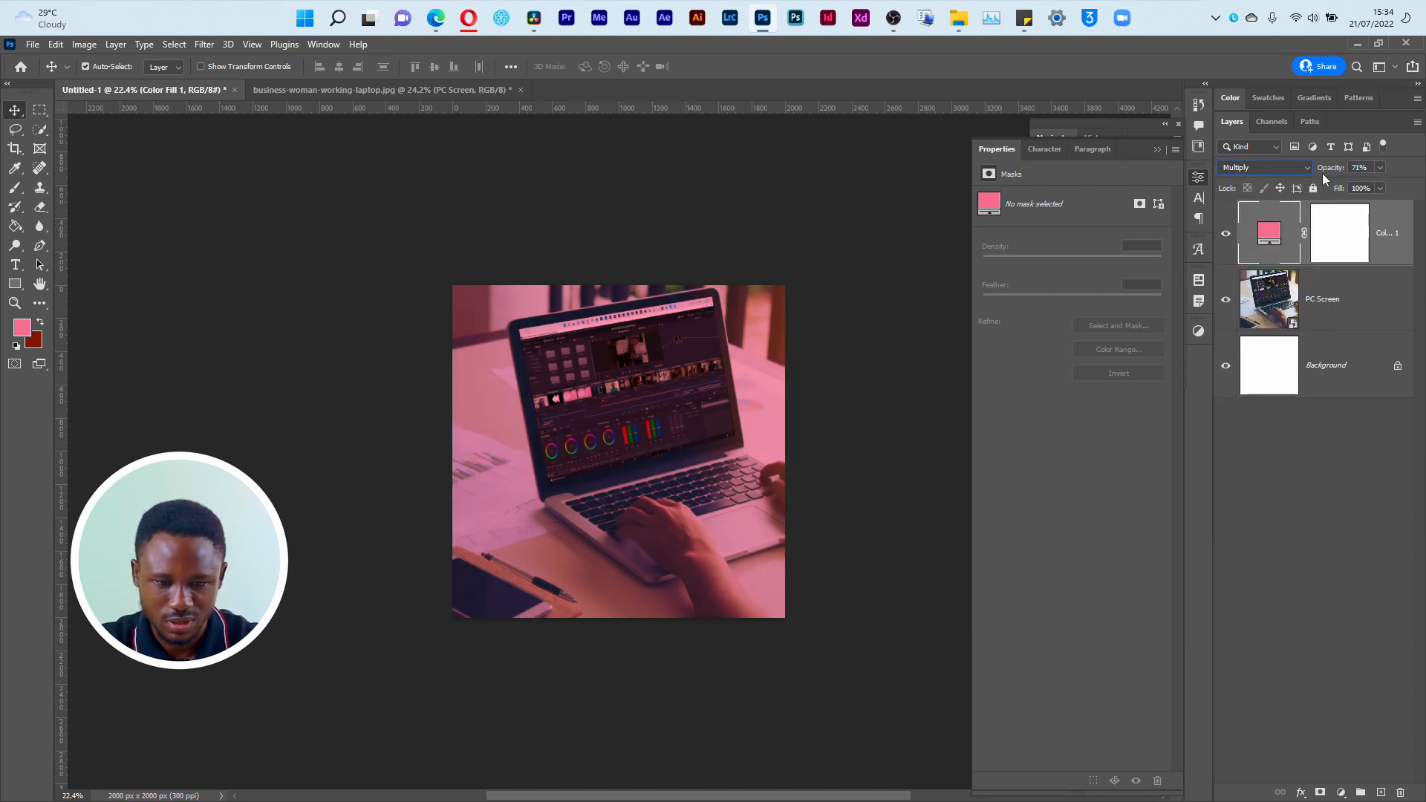
left_click(1361, 168)
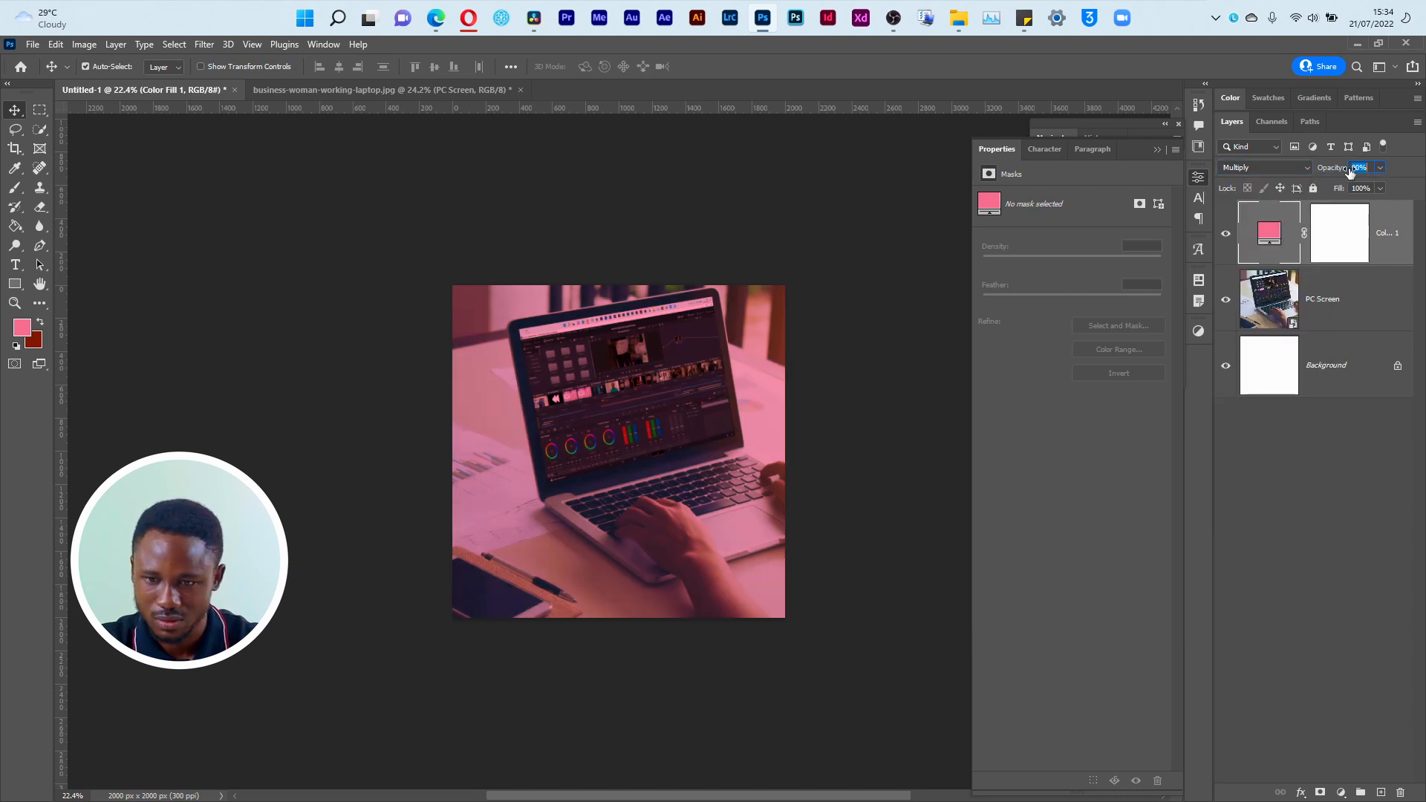
type("100")
key("Return")
Step: View the Empower.png reference flyer to compare its background image and colouring, and return to Photoshop
key("super+Tab")
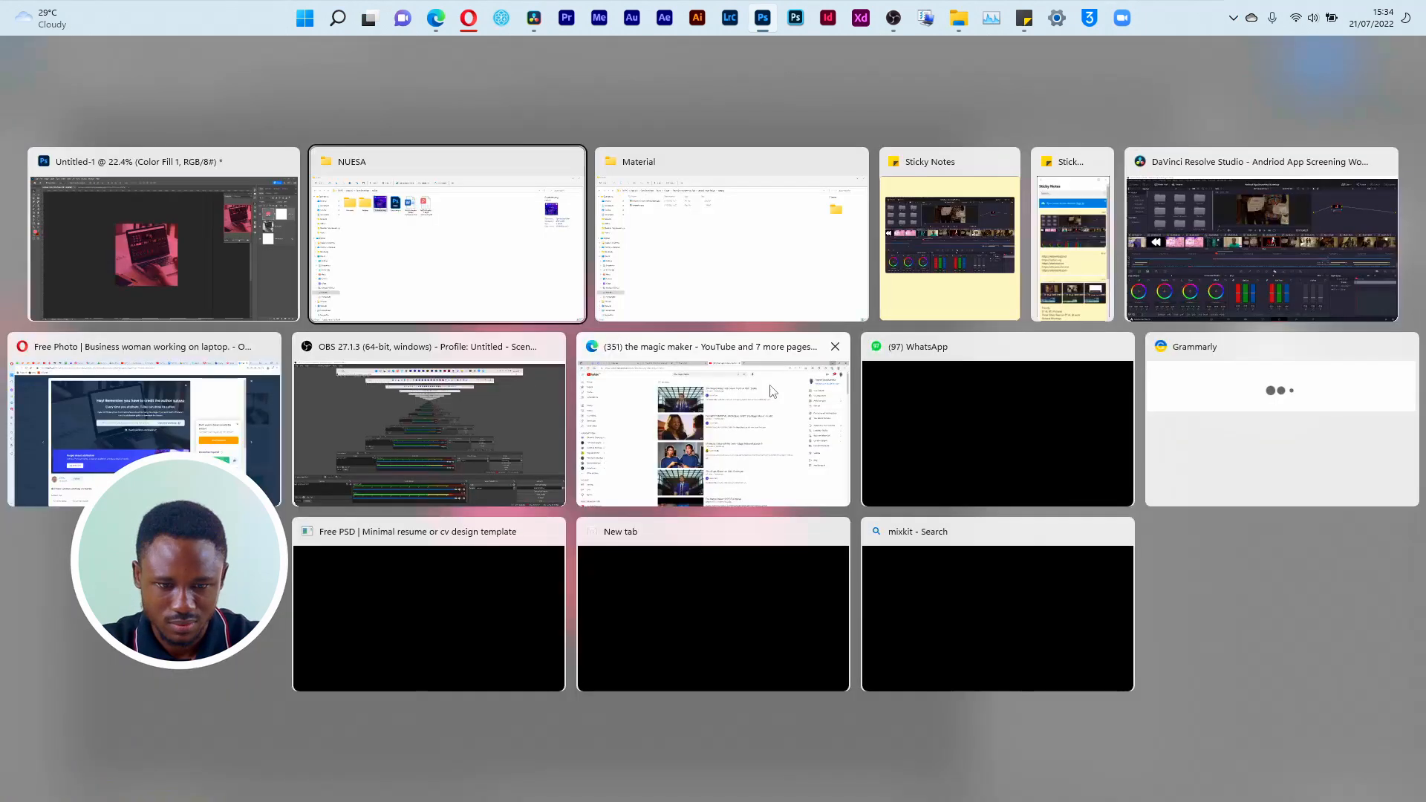
left_click(414, 232)
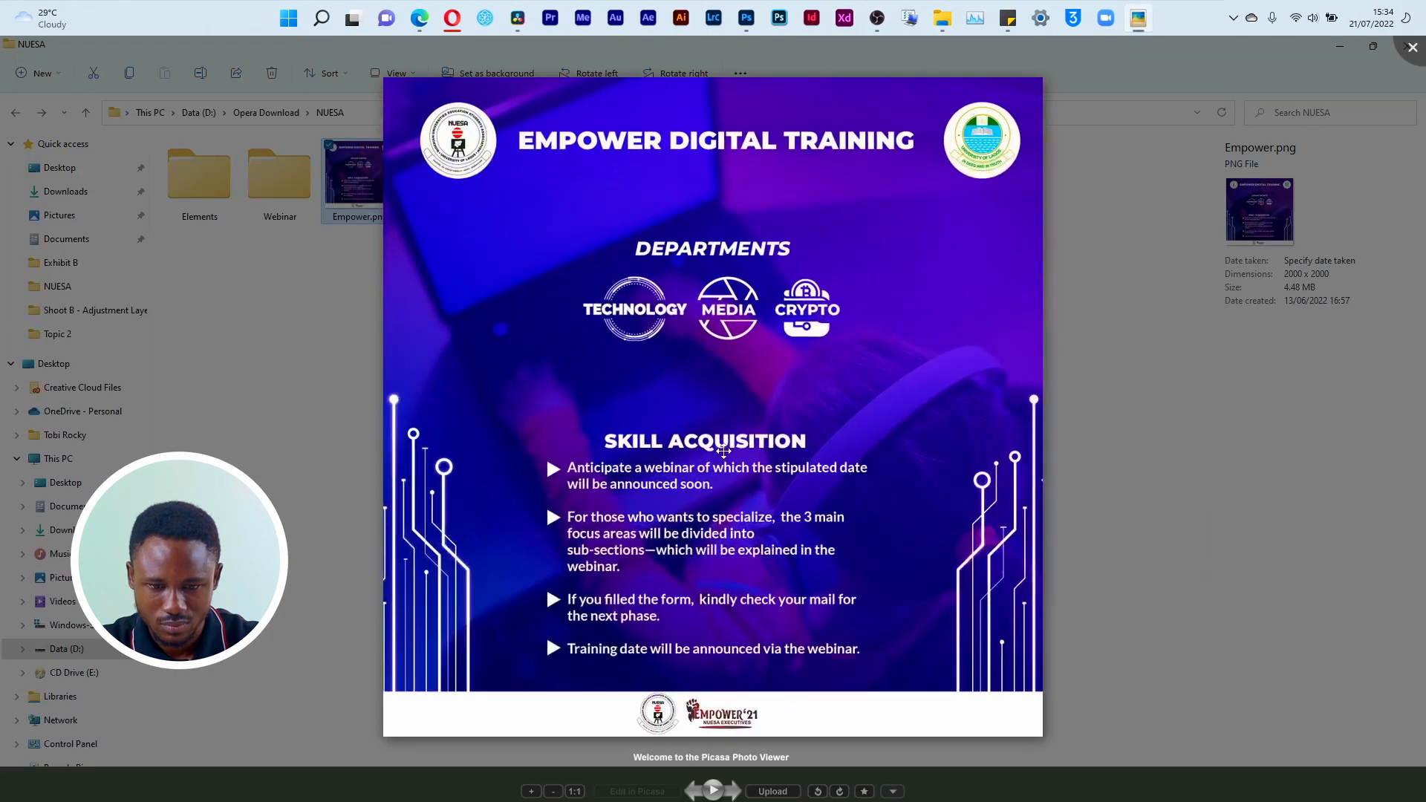
key("super+Tab")
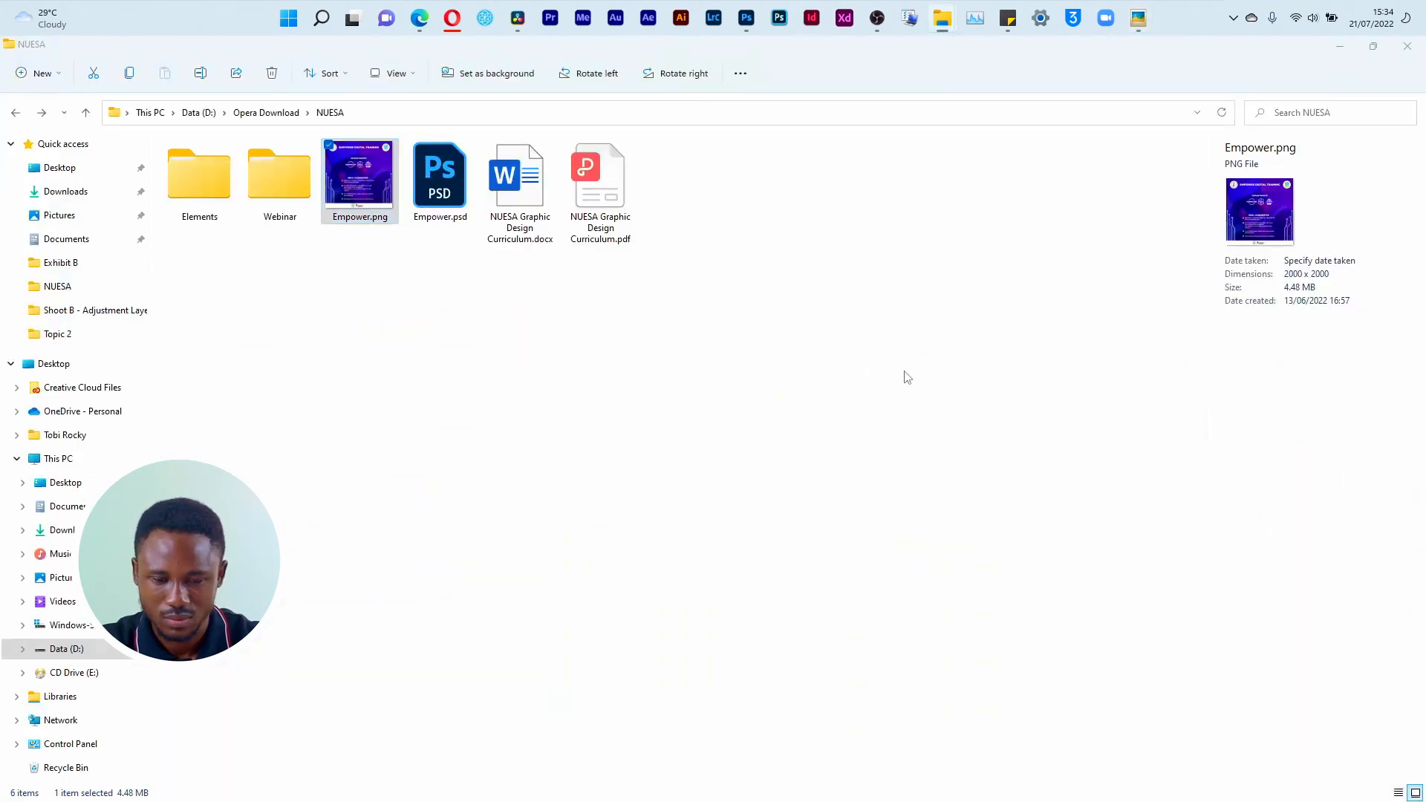
key("alt+Tab")
key("alt+Tab")
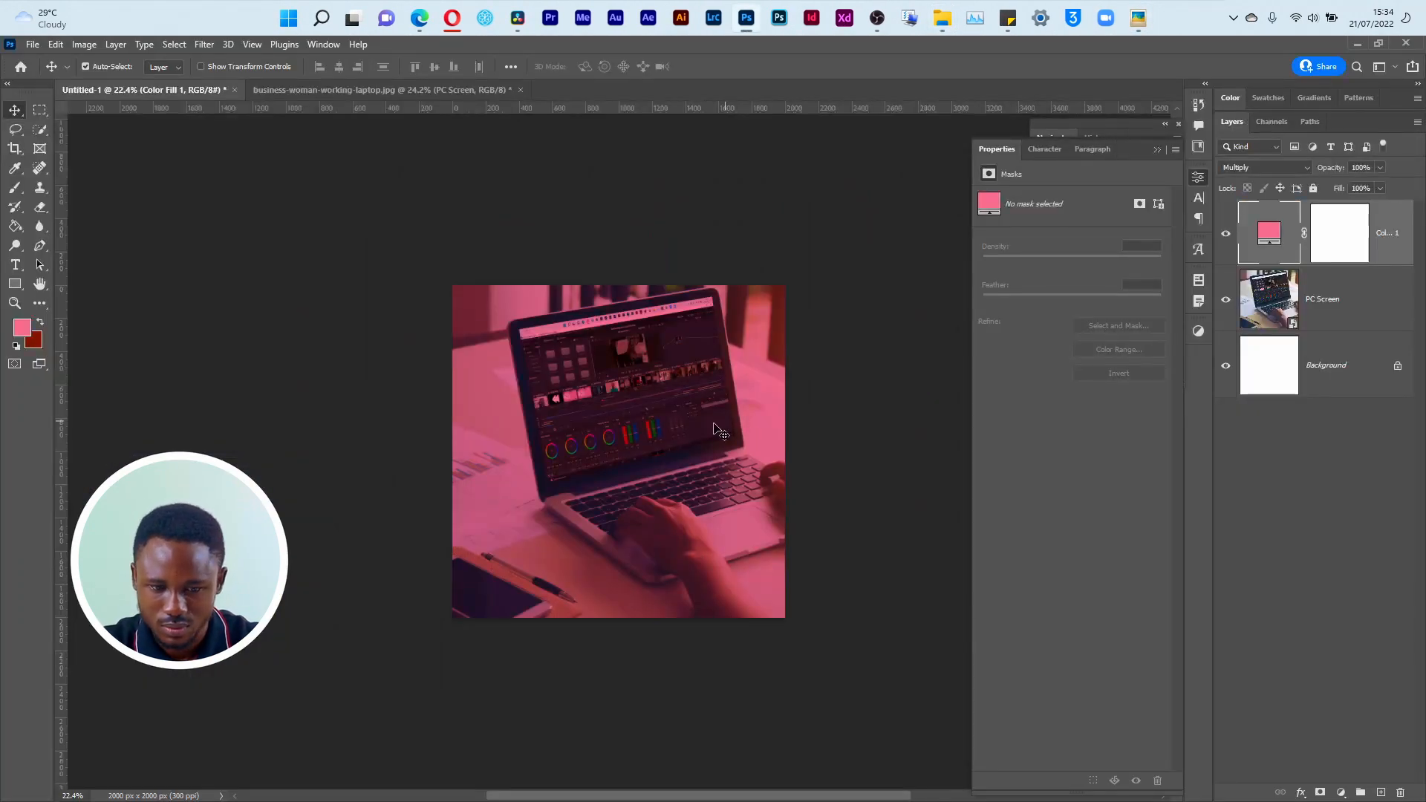
Step: Scale the PC Screen smart object up to 4910 × 3274 px and place it at X -2783 px, Y 0 px
key("ctrl+t")
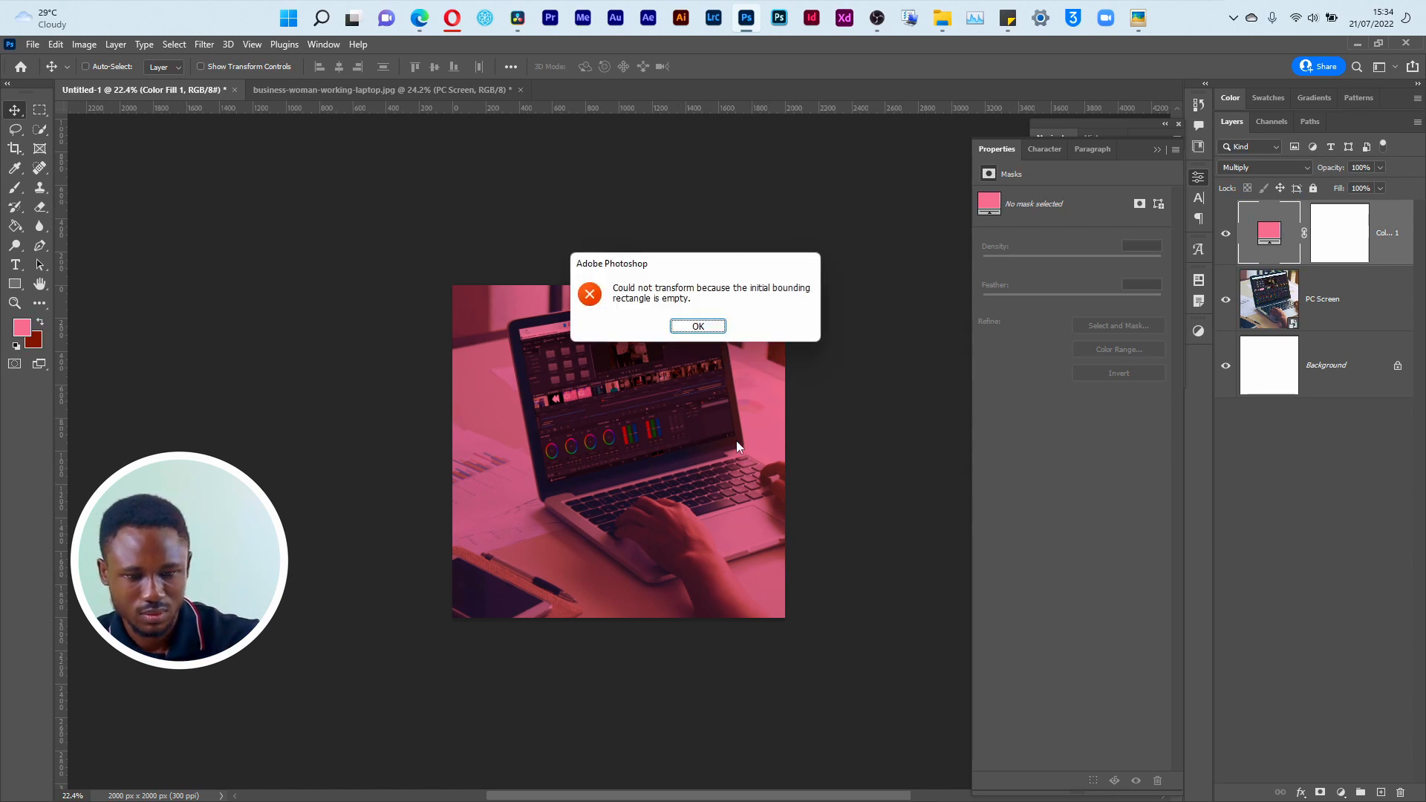
left_click(716, 327)
left_click(1345, 320)
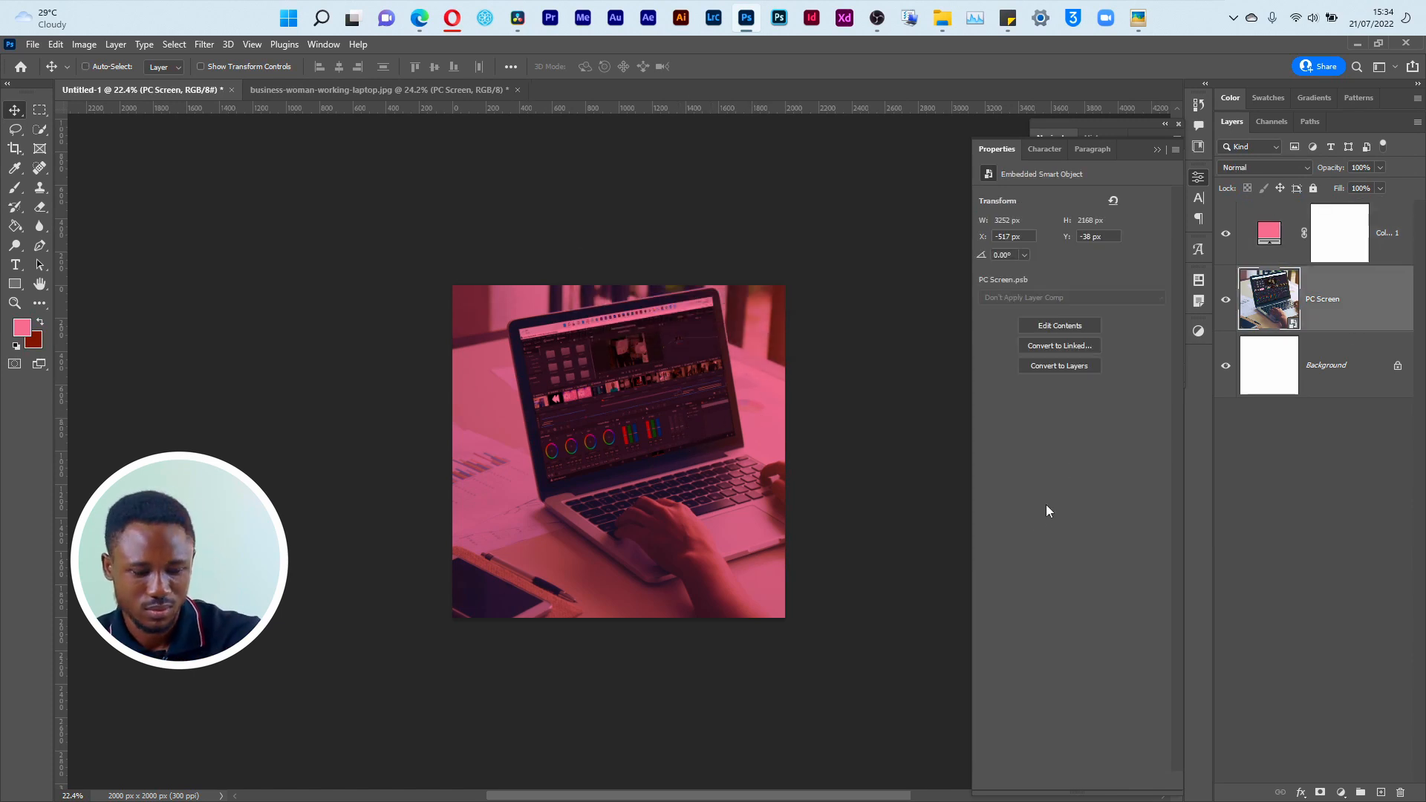
key("ctrl+t")
left_click_drag(912, 277, 608, 495)
left_click(736, 66)
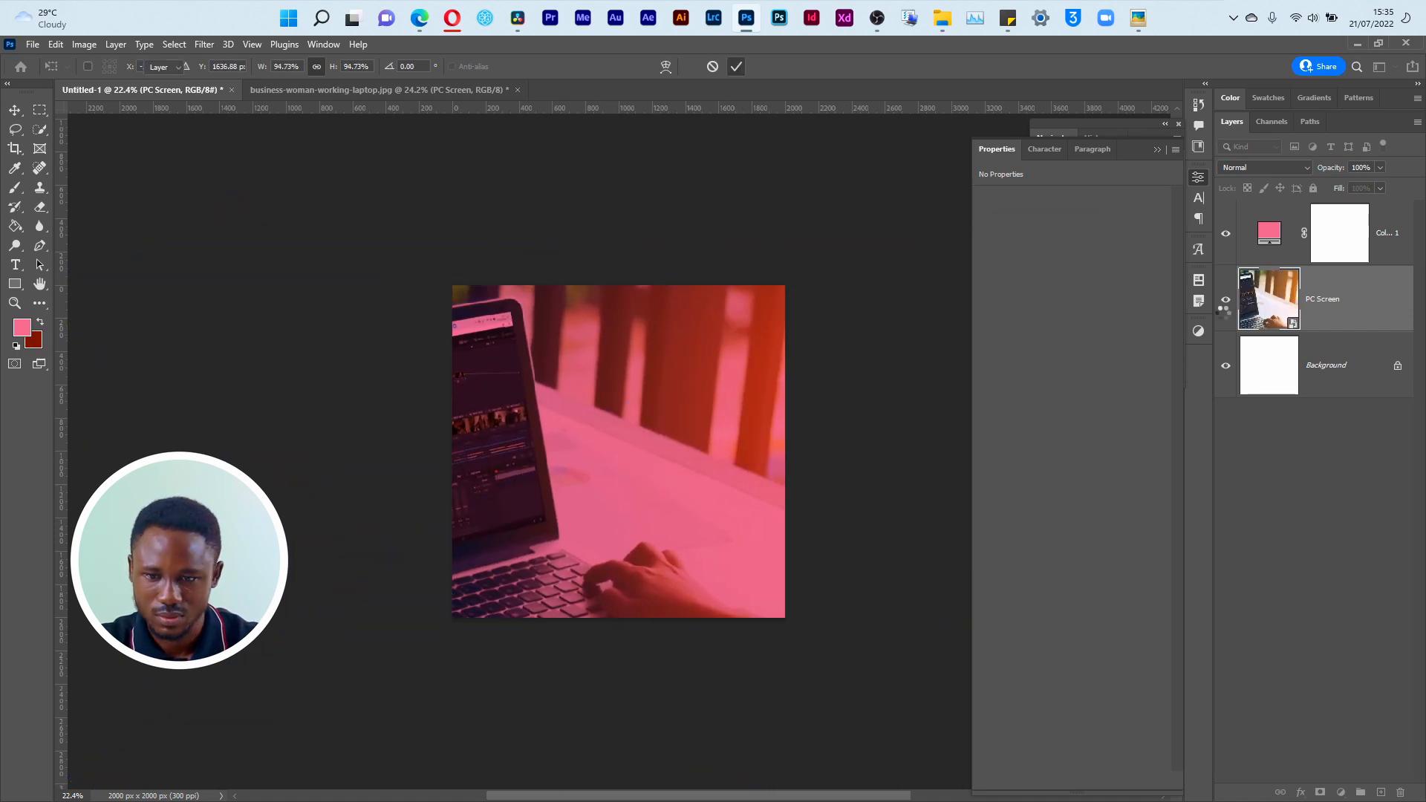
Step: Recolour the Solid Color fill layer to blue #073bd0
double_click(1270, 233)
mouse_move(1194, 468)
left_mouse_down()
mouse_move(1220, 465)
mouse_move(1204, 421)
mouse_move(1231, 458)
left_mouse_up()
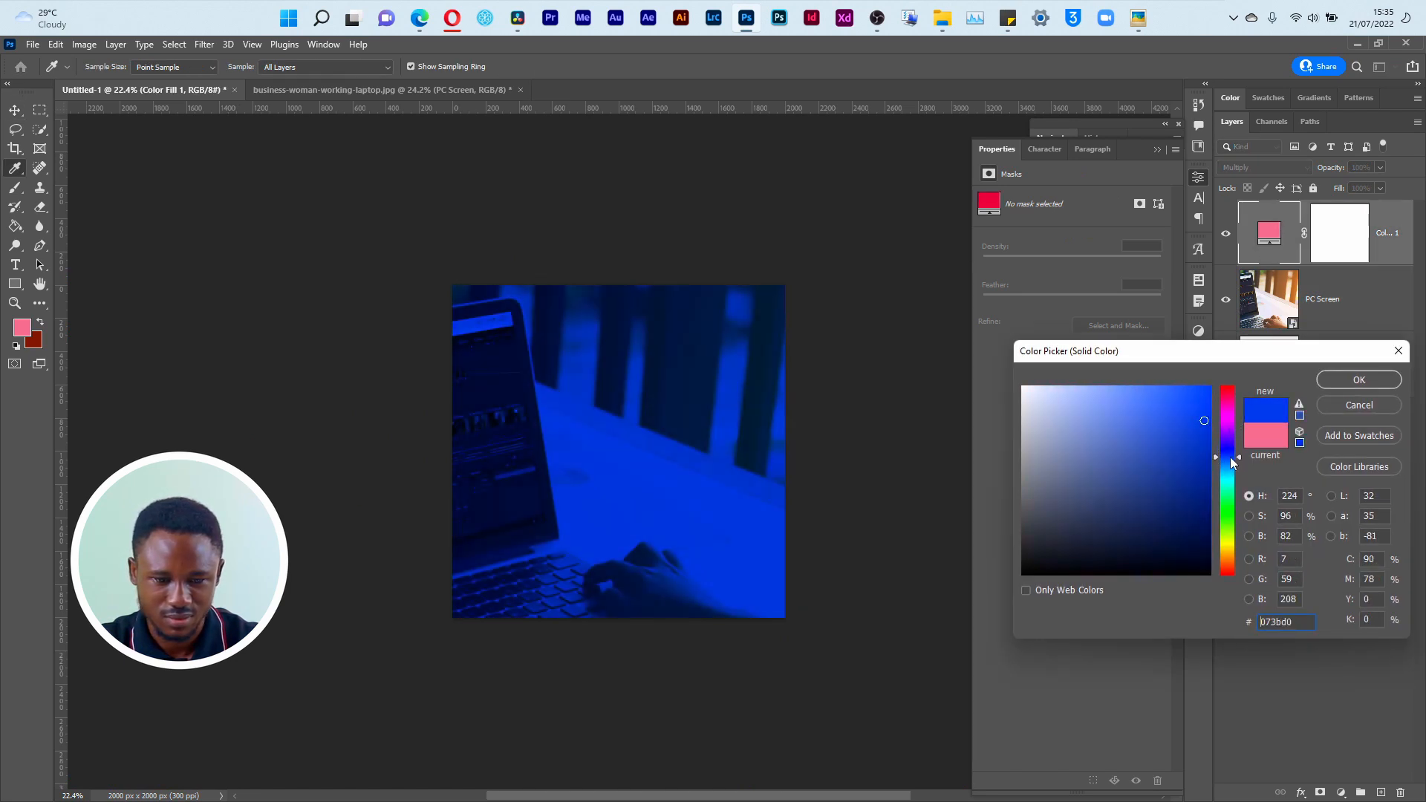
left_click(1349, 386)
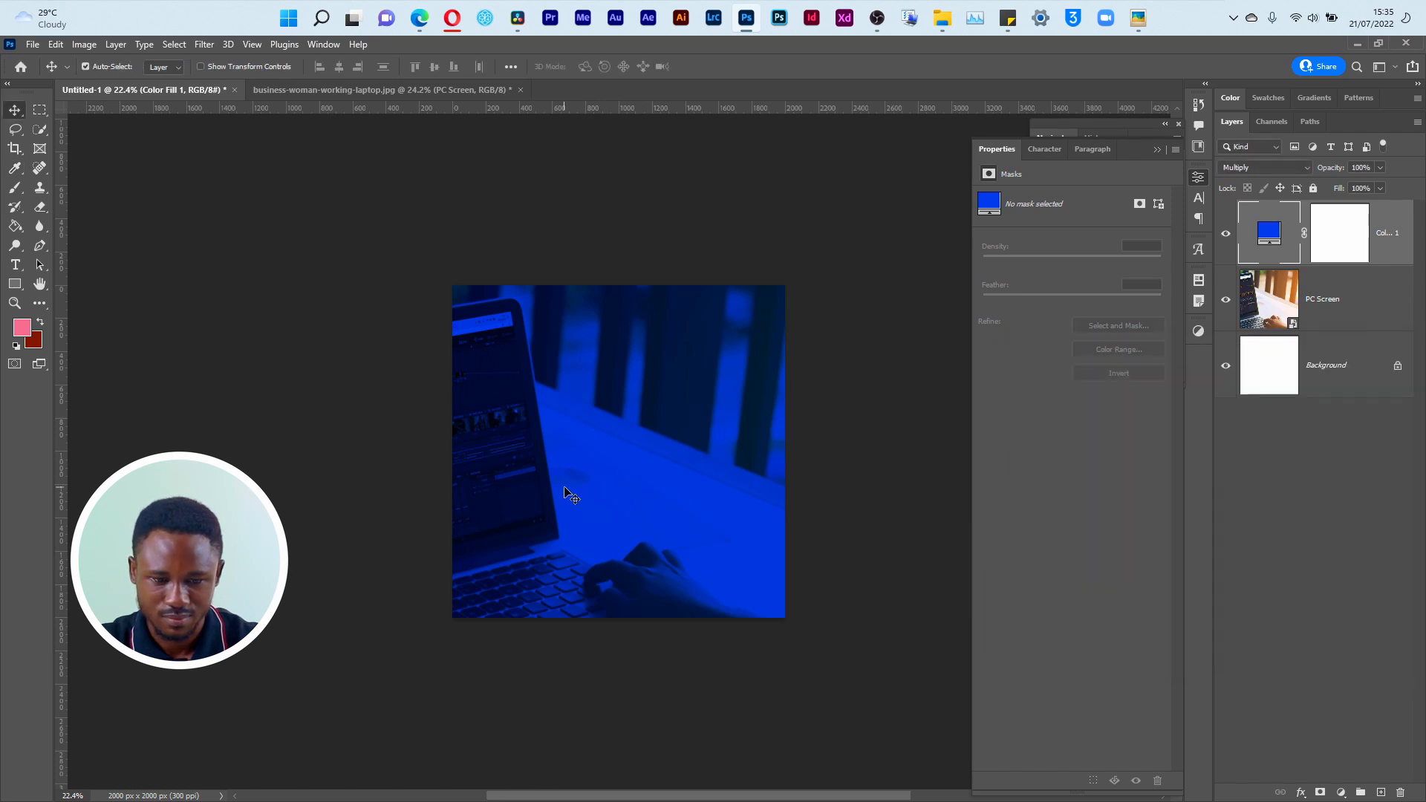
Step: Move the PC Screen smart object to X -1368 px, Y -281 px so the laptop fills the canvas
left_click(1267, 304)
key("ctrl+t")
left_click_drag(799, 615, 781, 505)
left_click(736, 67)
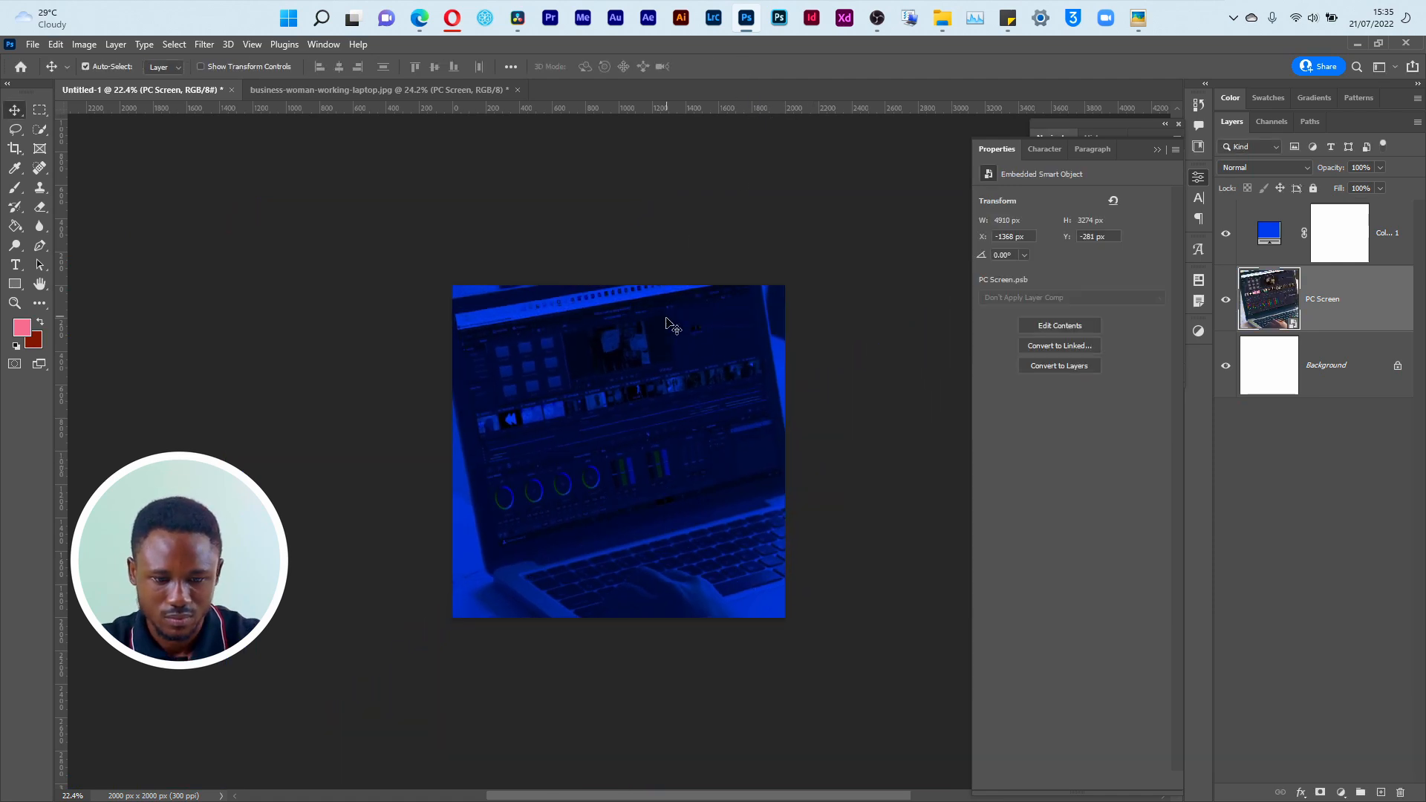
Step: Check the reference flyer, and scale PC Screen down and reposition it so the laptop and both typing hands fit the canvas
key("alt+Tab")
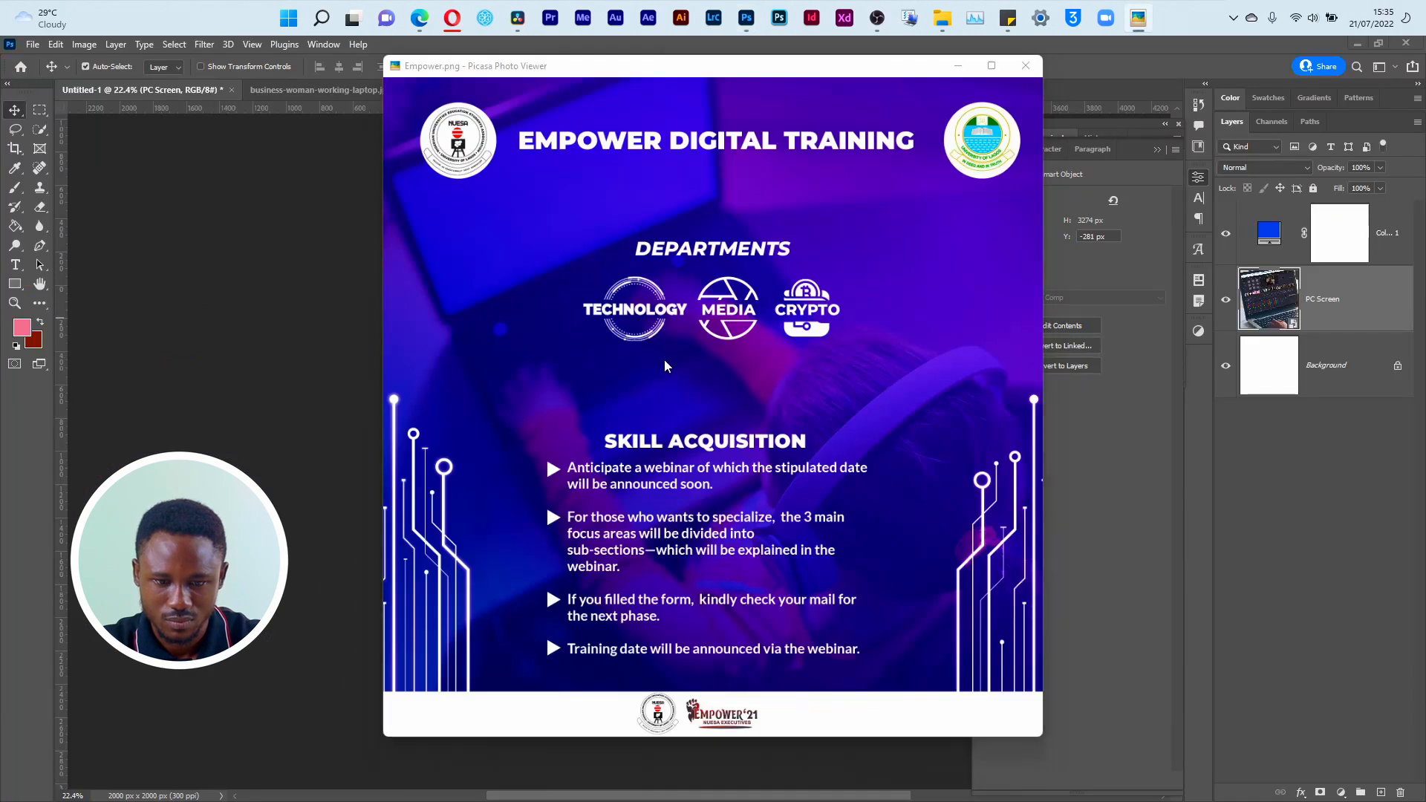
key("alt+Tab")
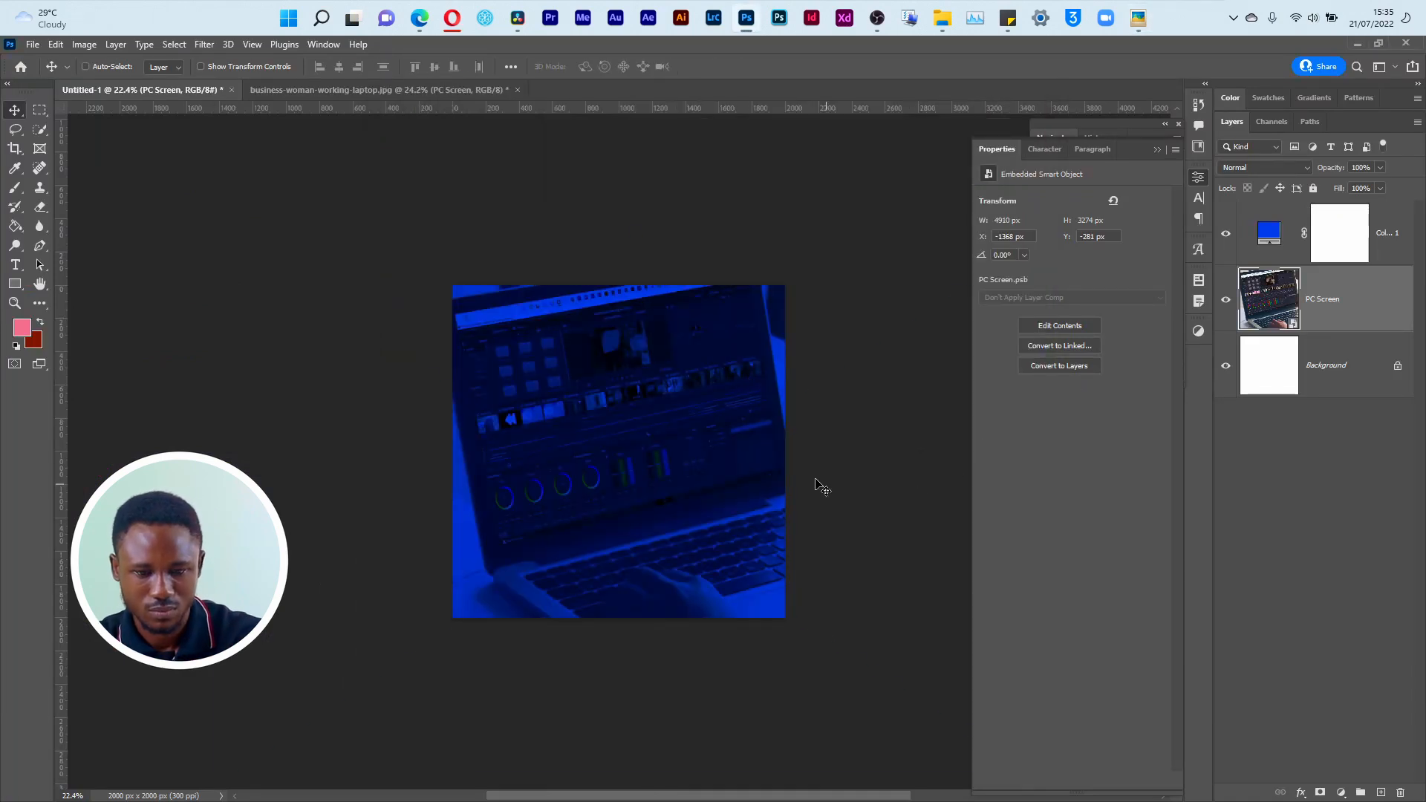
key("ctrl+t")
left_click_drag(223, 238, 402, 365)
left_click_drag(755, 558, 628, 458)
left_click(736, 66)
Step: Recolour the Solid Color fill layer to violet #6c1eee and collapse the layer properties display
double_click(1270, 233)
mouse_move(1188, 460)
left_mouse_down()
mouse_move(1213, 477)
mouse_move(1187, 399)
mouse_move(1230, 412)
mouse_move(1229, 436)
mouse_move(1230, 423)
left_mouse_up()
mouse_move(1231, 424)
left_mouse_down()
mouse_move(1230, 392)
mouse_move(1227, 444)
left_mouse_up()
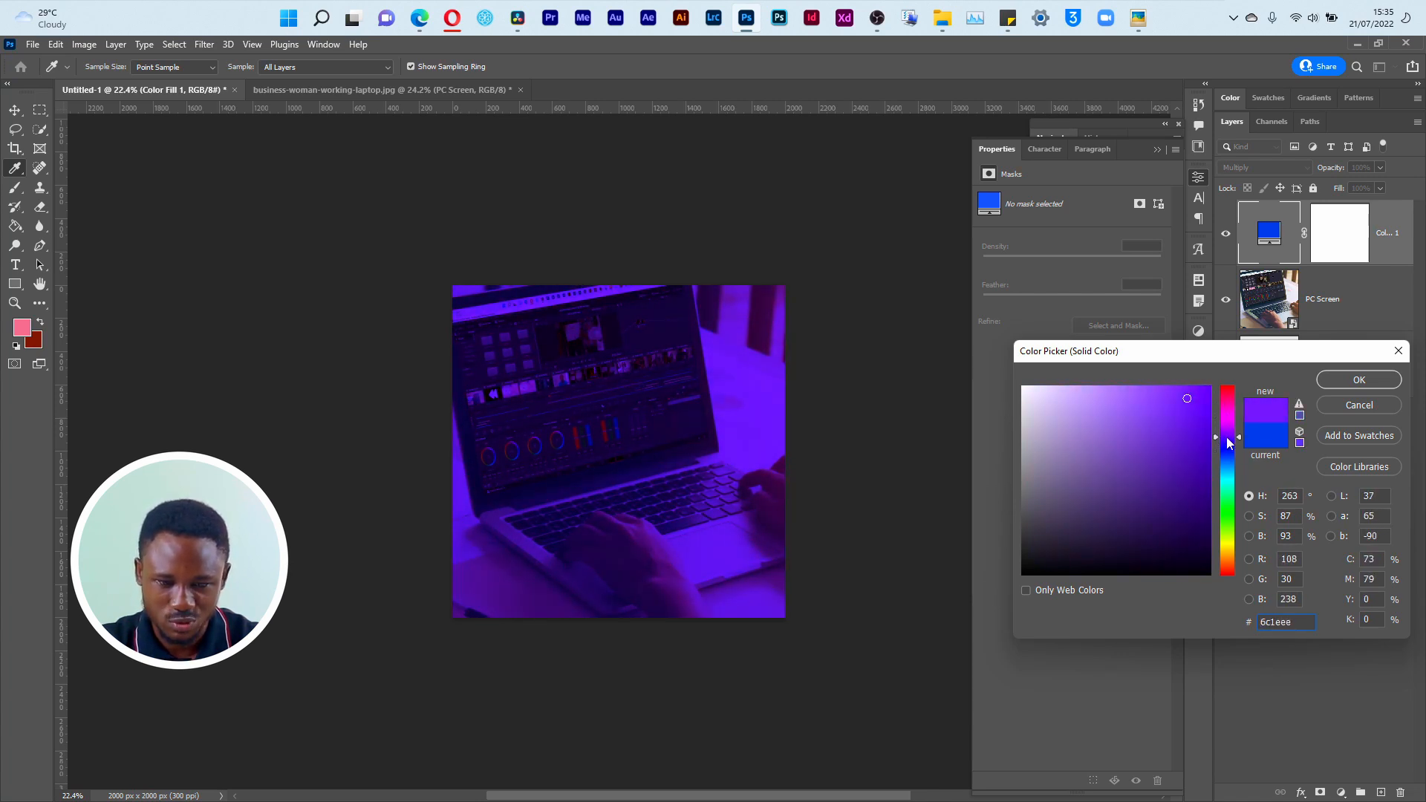
left_click(1322, 384)
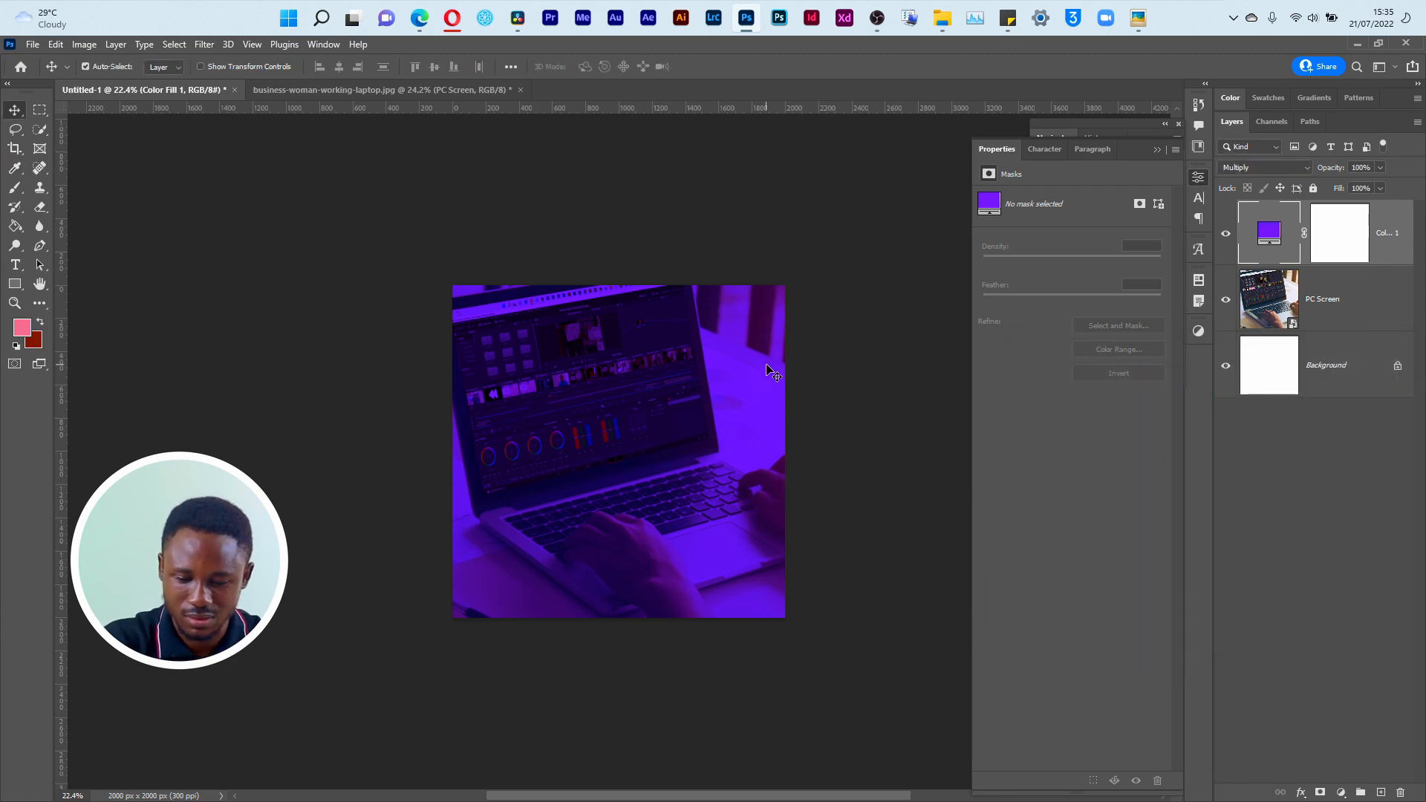
key("ctrl+plus")
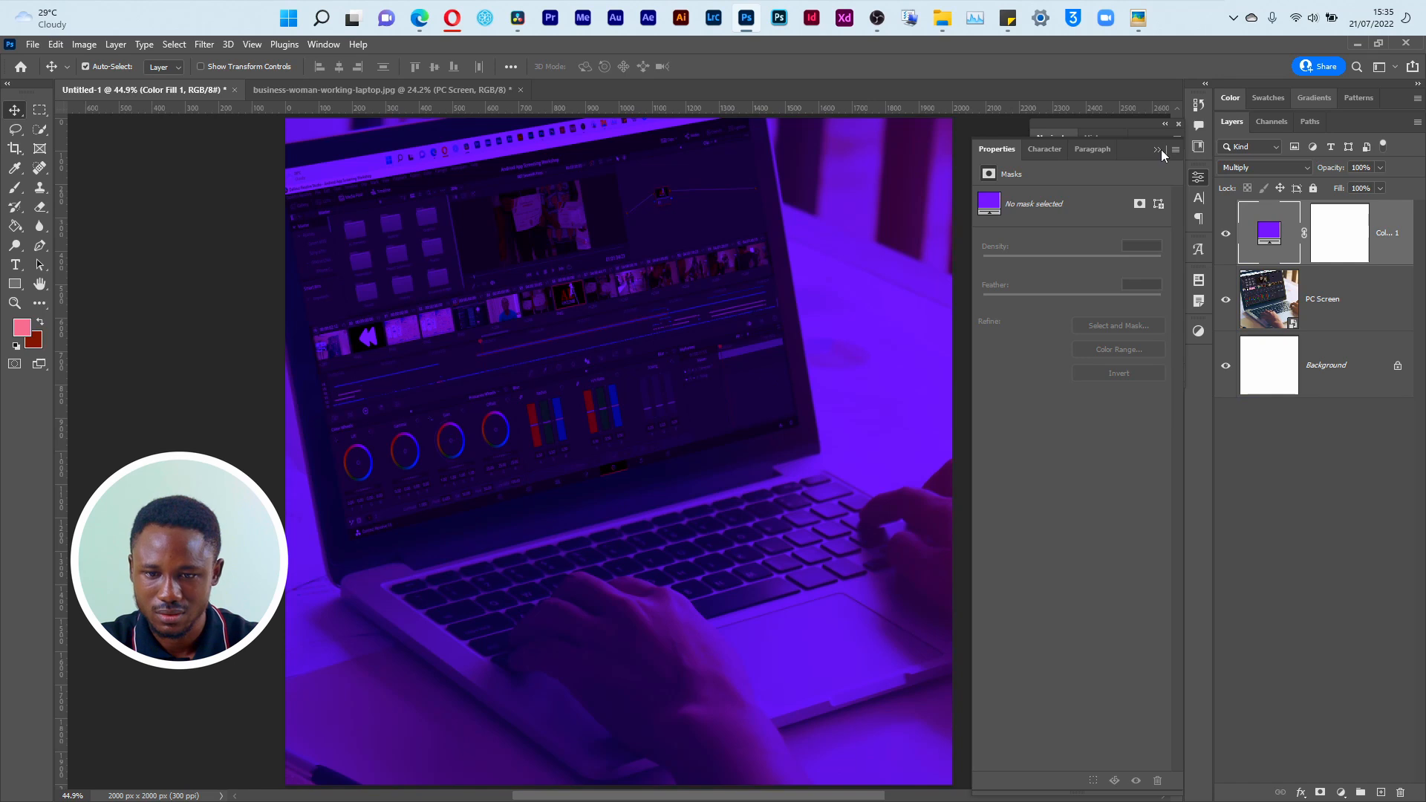
left_click(1159, 150)
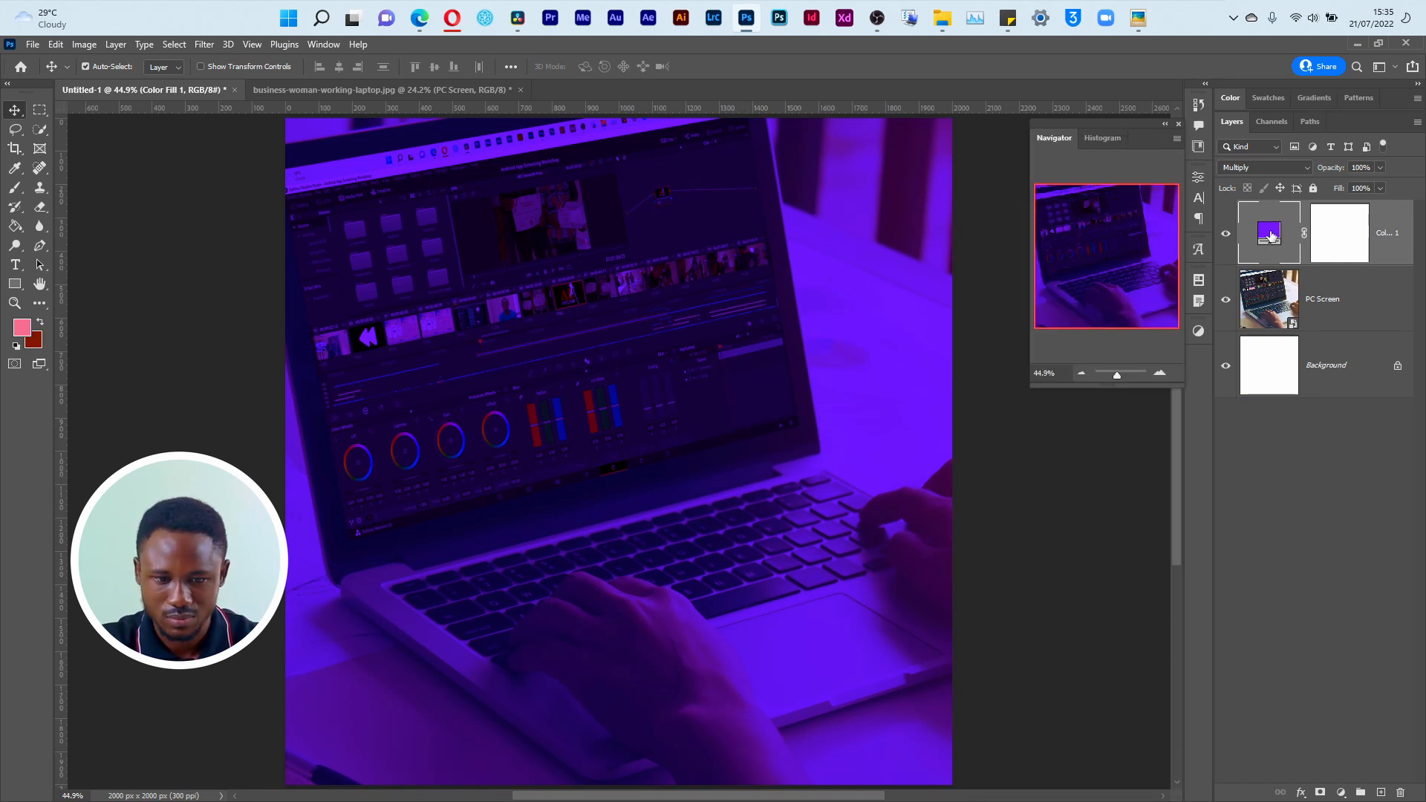
double_click(1271, 233)
left_click_drag(1191, 413, 1256, 455)
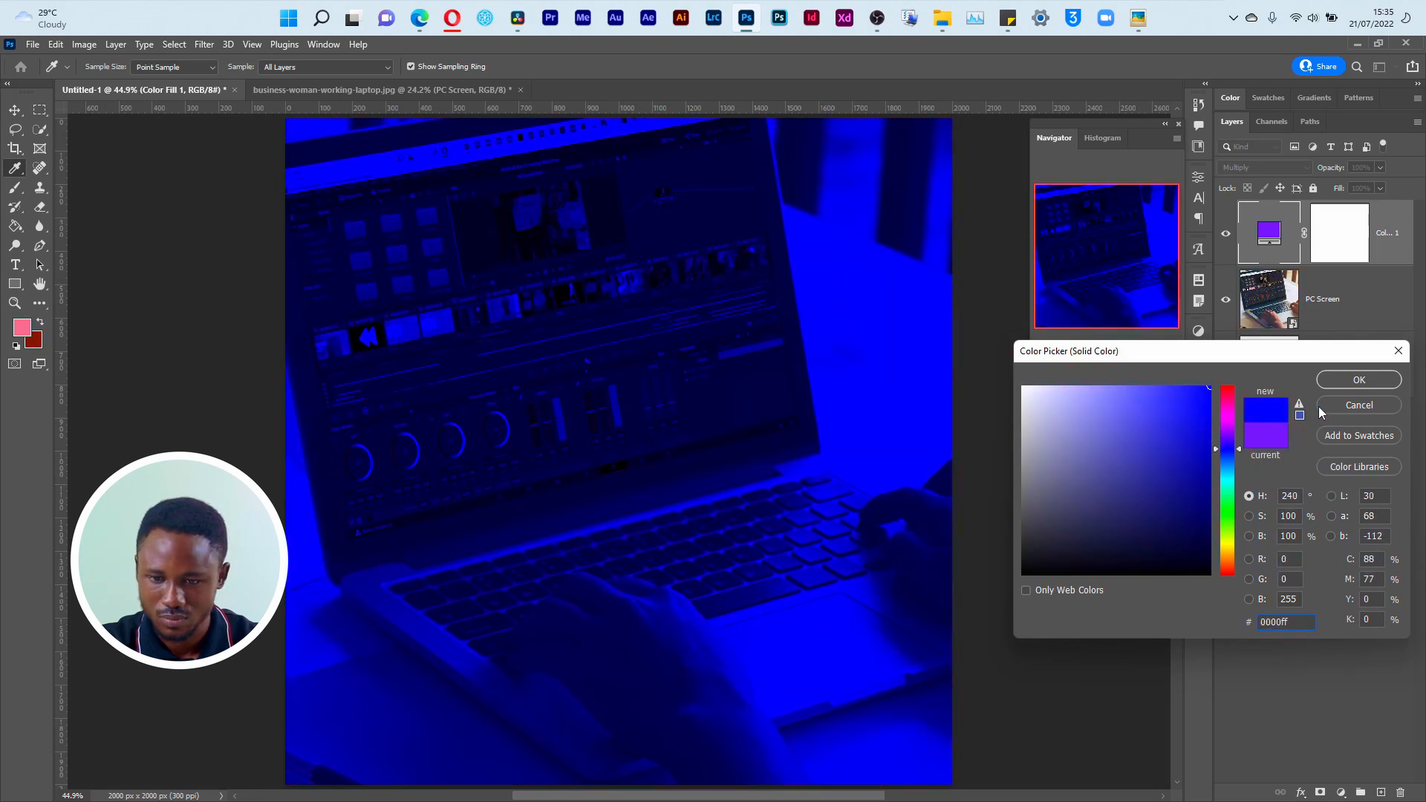
left_click(1322, 409)
Step: Add a linear Gradient fill layer at a 90° angle above the violet colour fill
left_click(1341, 793)
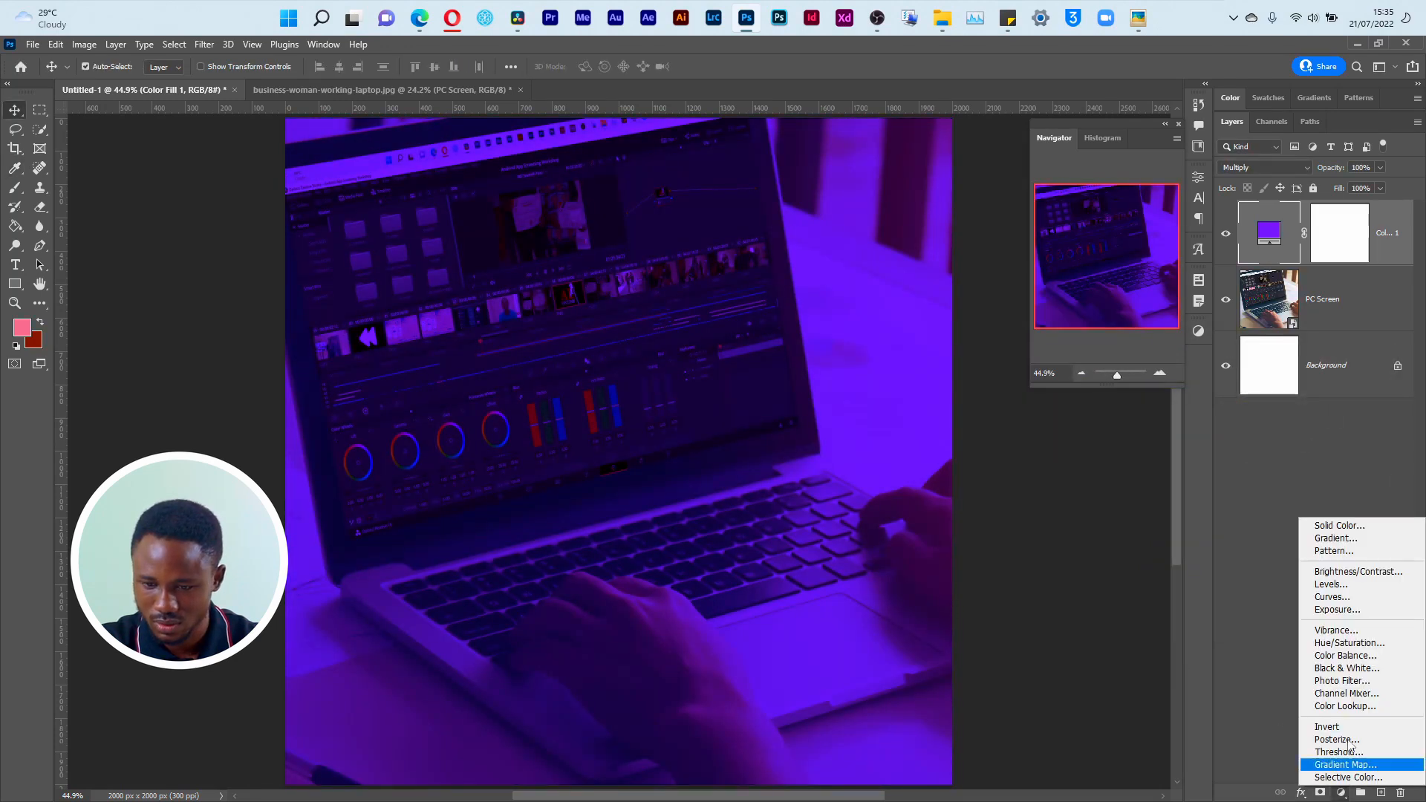
left_click(1283, 732)
left_click(1341, 792)
left_click(1336, 538)
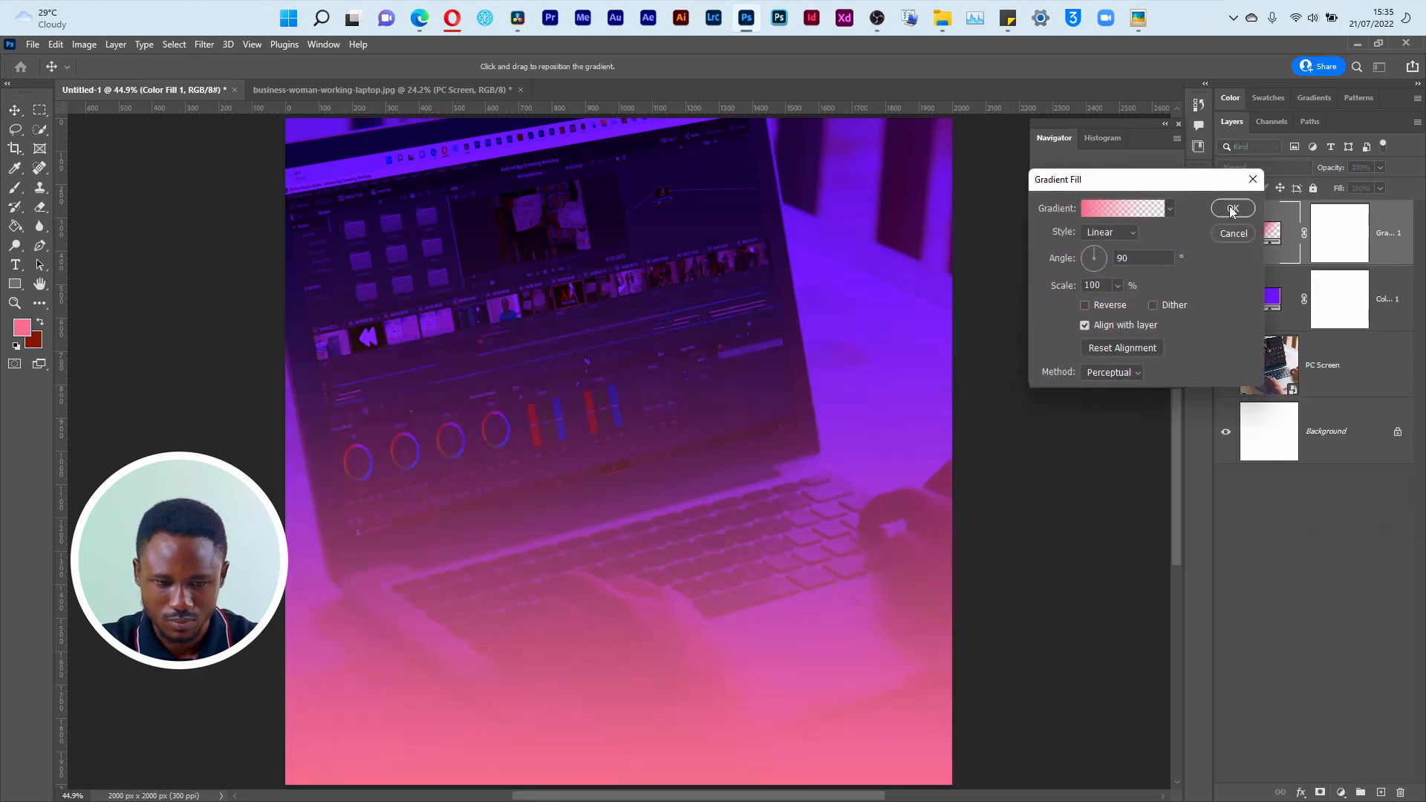
Step: Set the gradient's starting colour stop to dark purple #2c133b, sampled from the image, and apply the gradient fill
left_click(1110, 213)
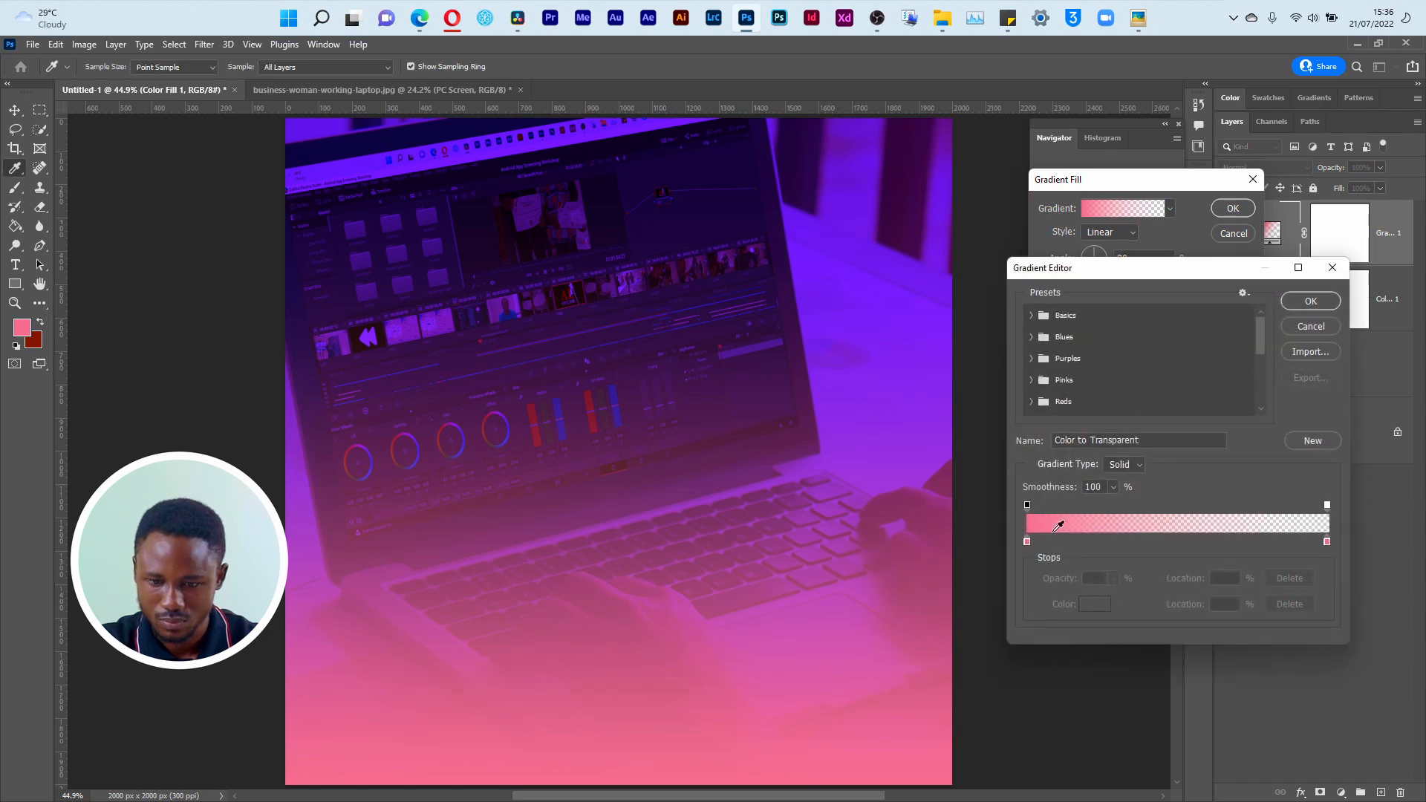
left_click(1029, 542)
left_click(1106, 607)
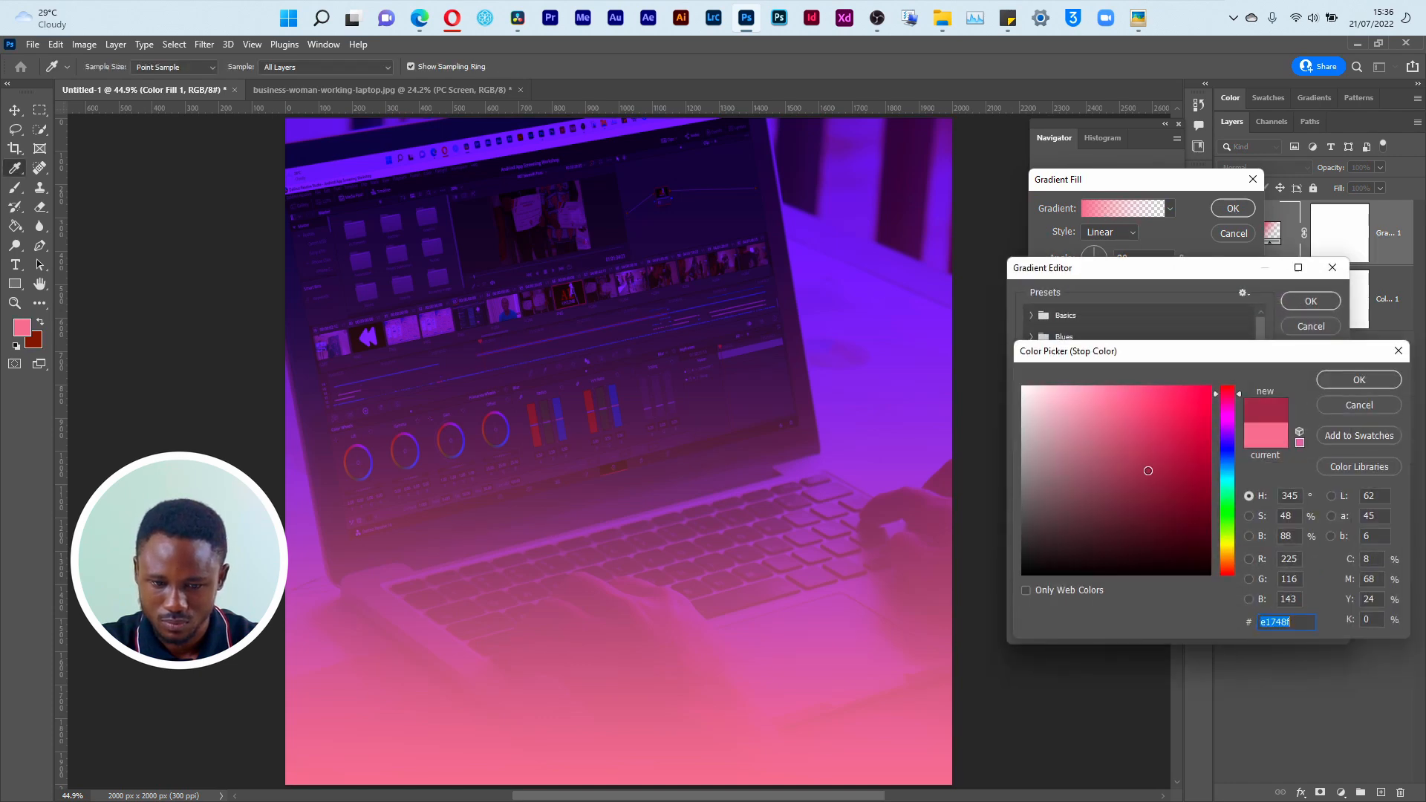
left_click(1149, 471)
left_click(1177, 461)
left_click(720, 399)
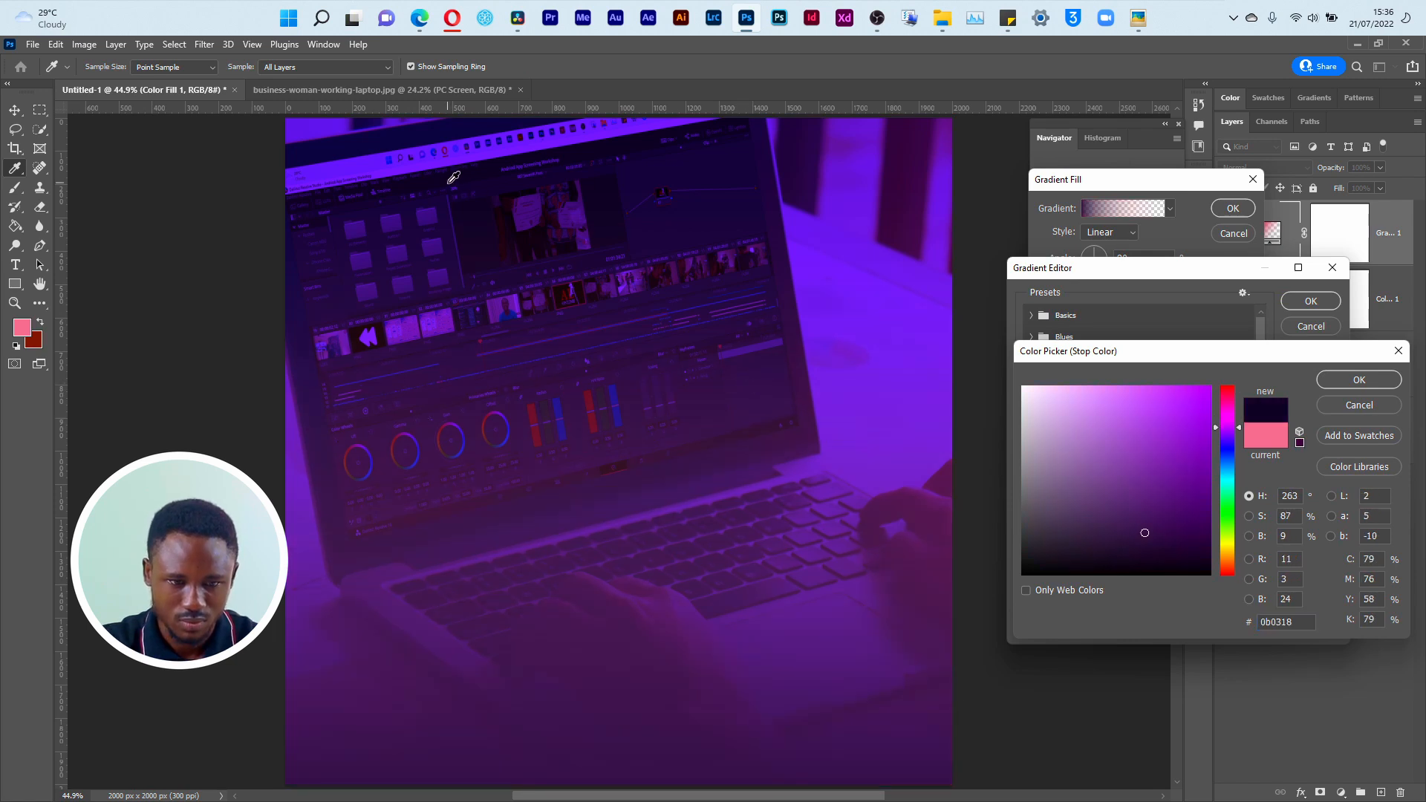
left_click(470, 193)
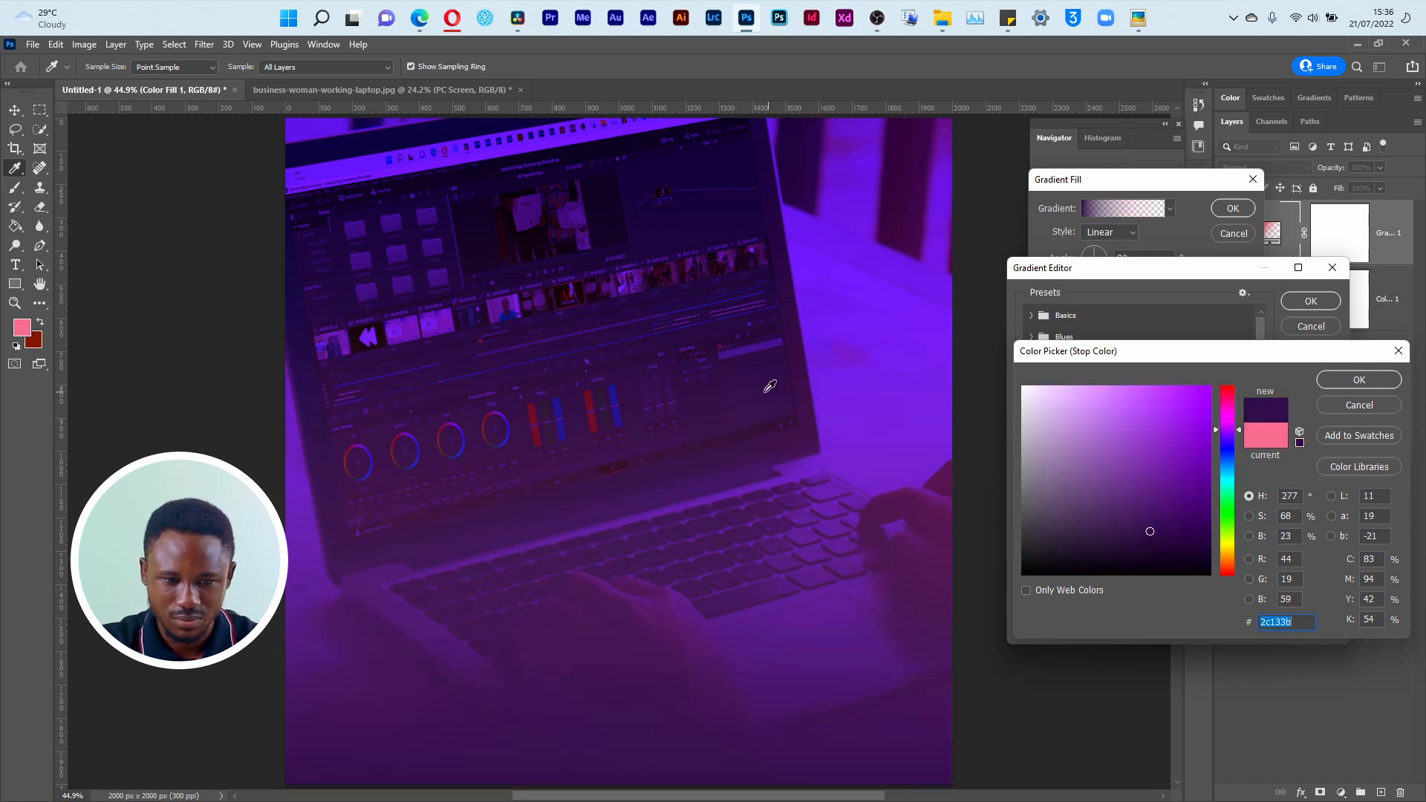
left_click(1349, 382)
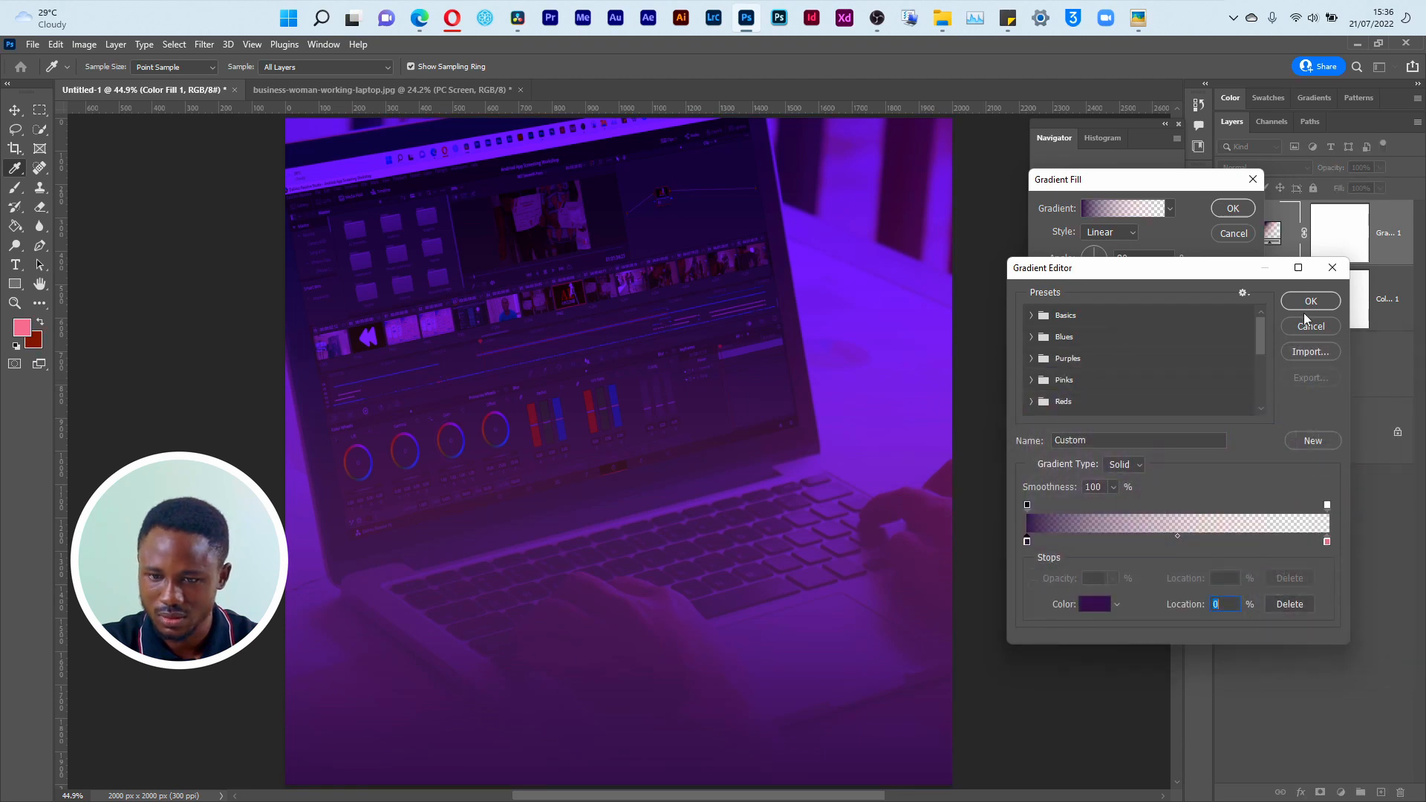
left_click(1309, 303)
left_click(1233, 208)
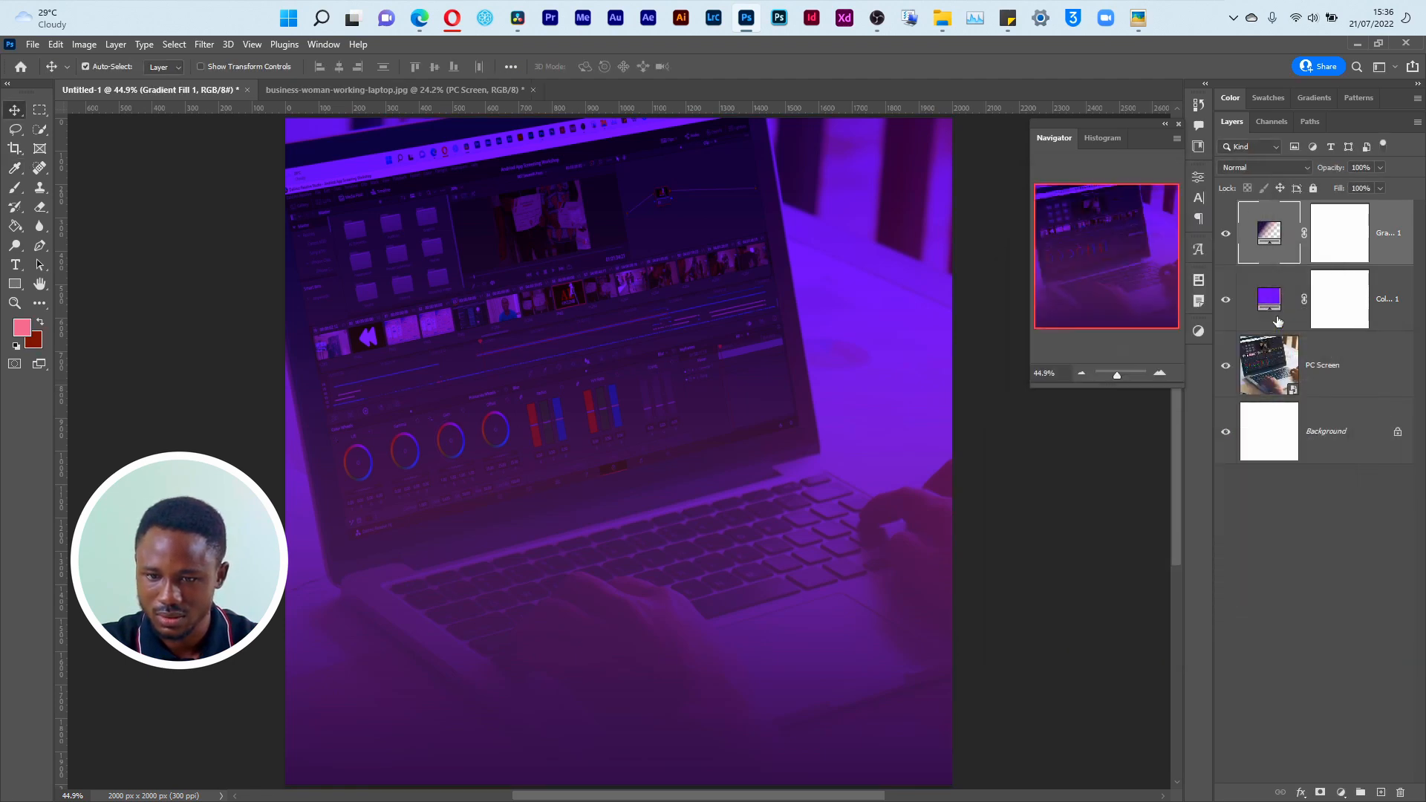
Step: Lower PC Screen's opacity to 94% and add a black #000000 Solid Color fill layer directly above the Background layer
left_click(1265, 369)
mouse_move(1338, 172)
left_mouse_down()
mouse_move(1314, 179)
mouse_move(1335, 179)
left_mouse_up()
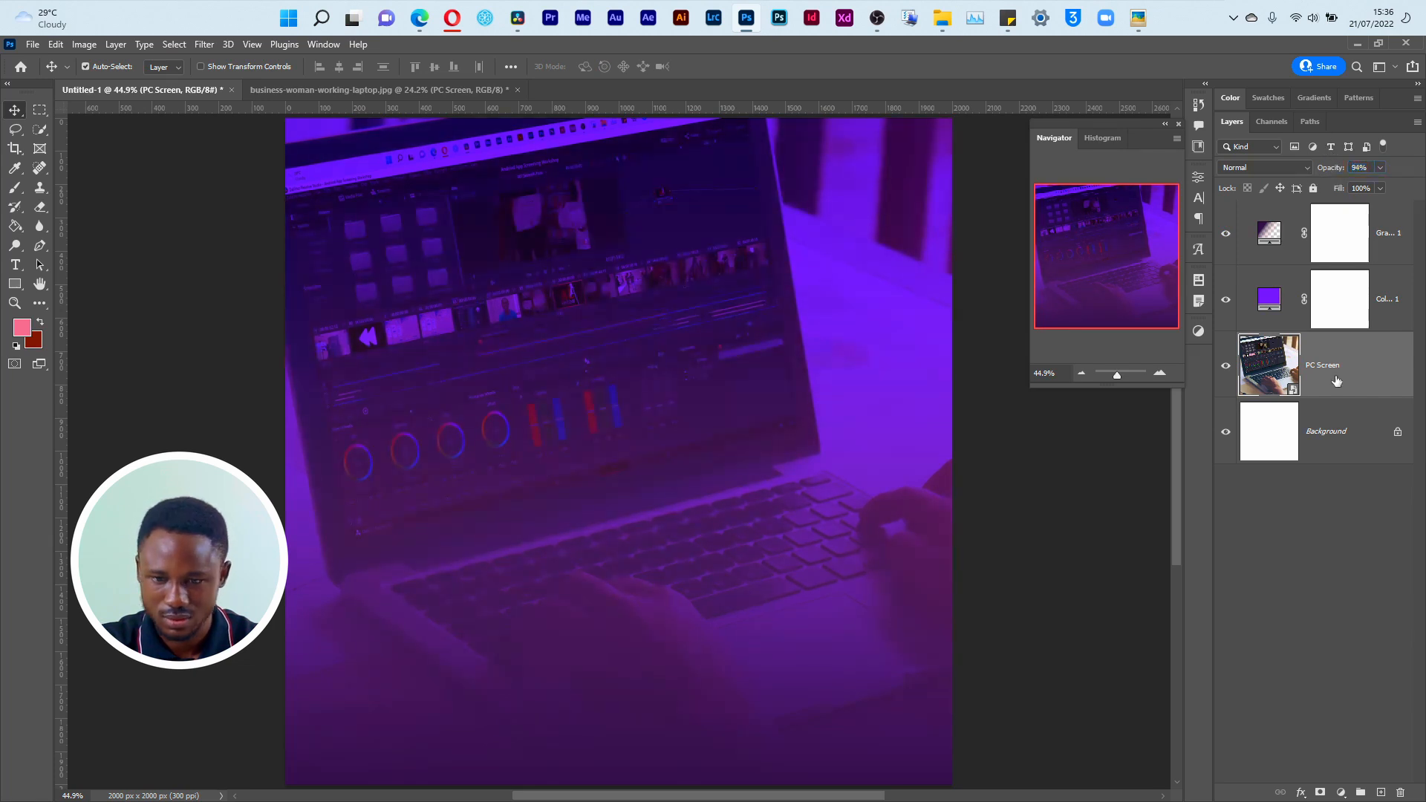
left_click(1342, 444)
left_click(1341, 794)
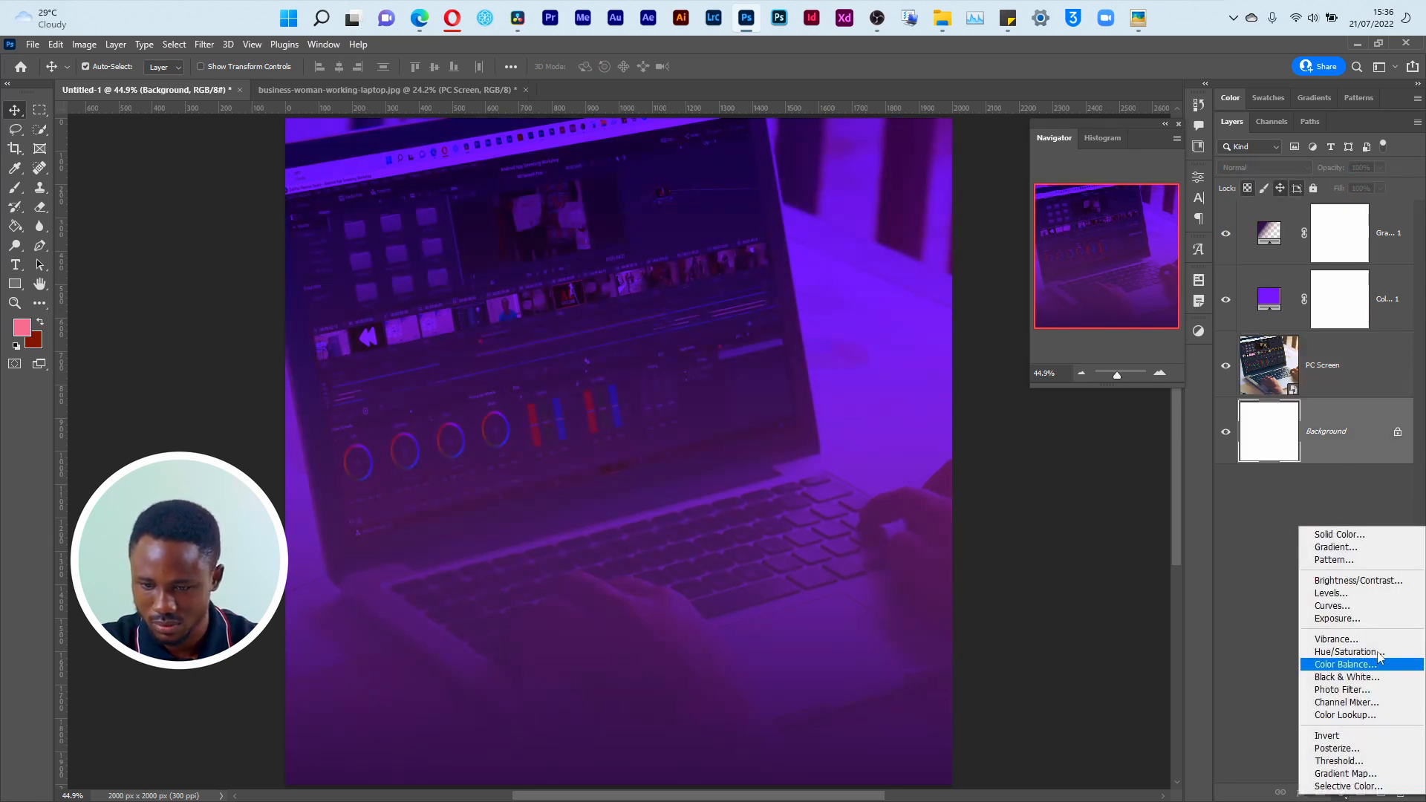
left_click(1337, 534)
type("000000")
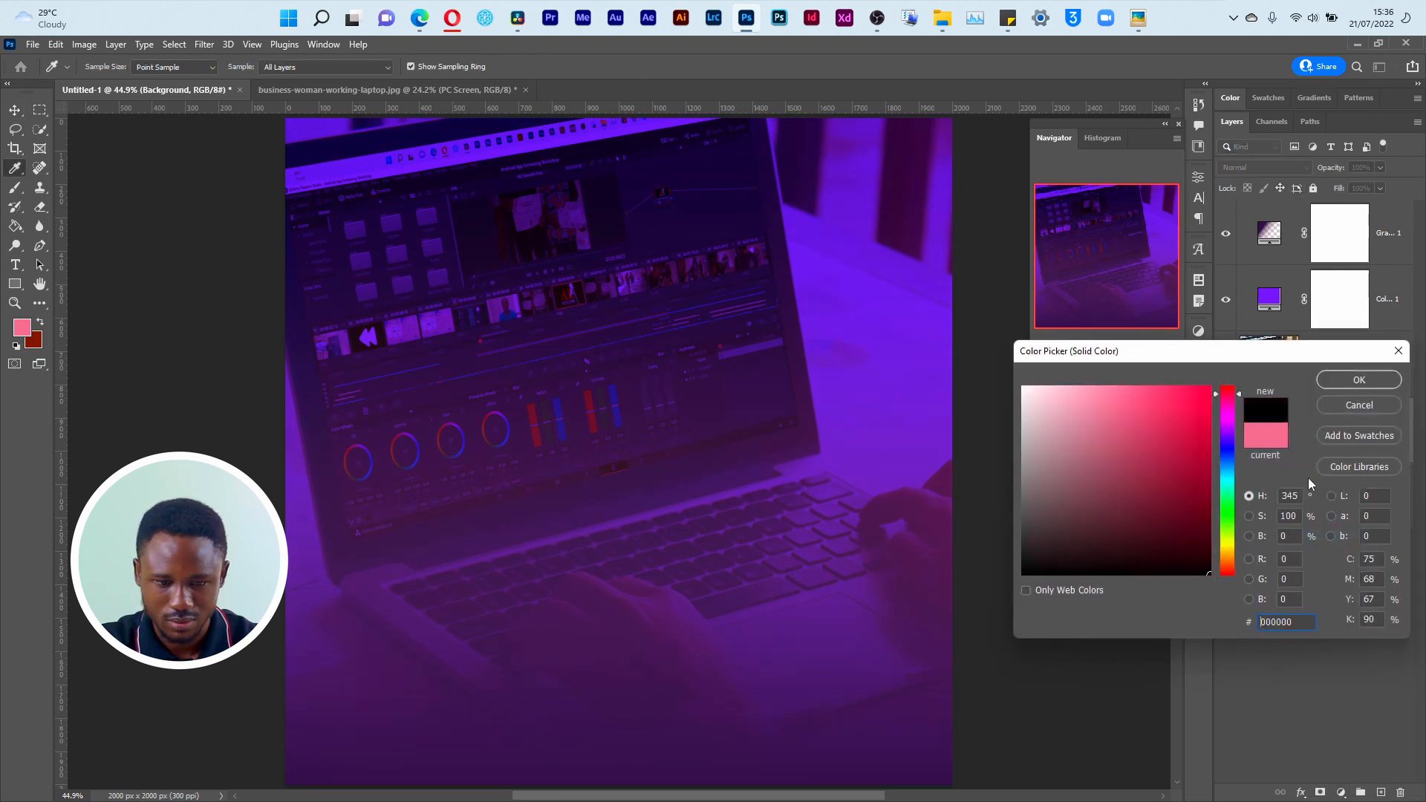
left_click(1359, 380)
Step: Reduce the PC Screen layer's opacity to 59% and toggle the gradient fill's visibility to compare its effect
left_click(1267, 371)
mouse_move(1339, 169)
left_mouse_down()
mouse_move(1322, 173)
mouse_move(1343, 172)
left_mouse_up()
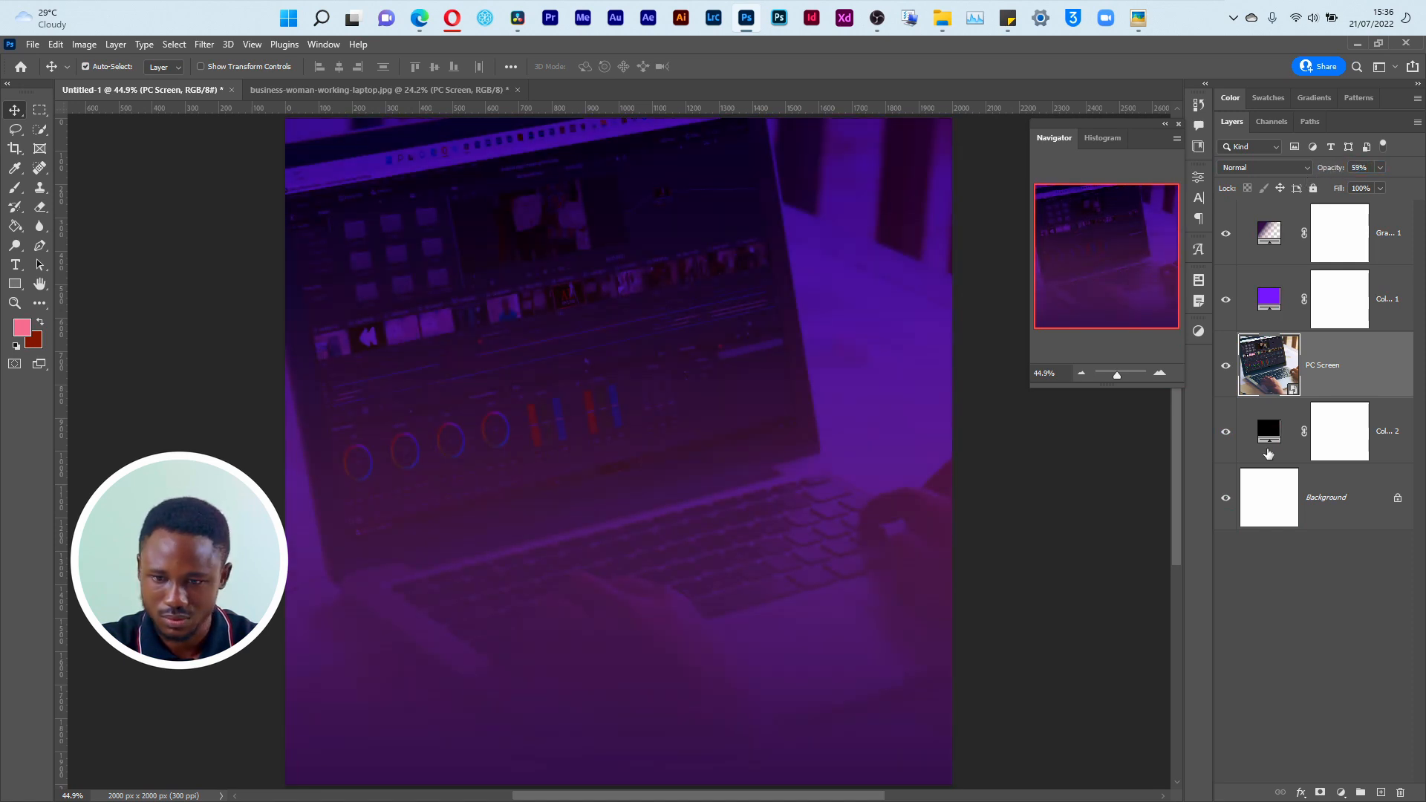
left_click(1228, 237)
left_click(1228, 236)
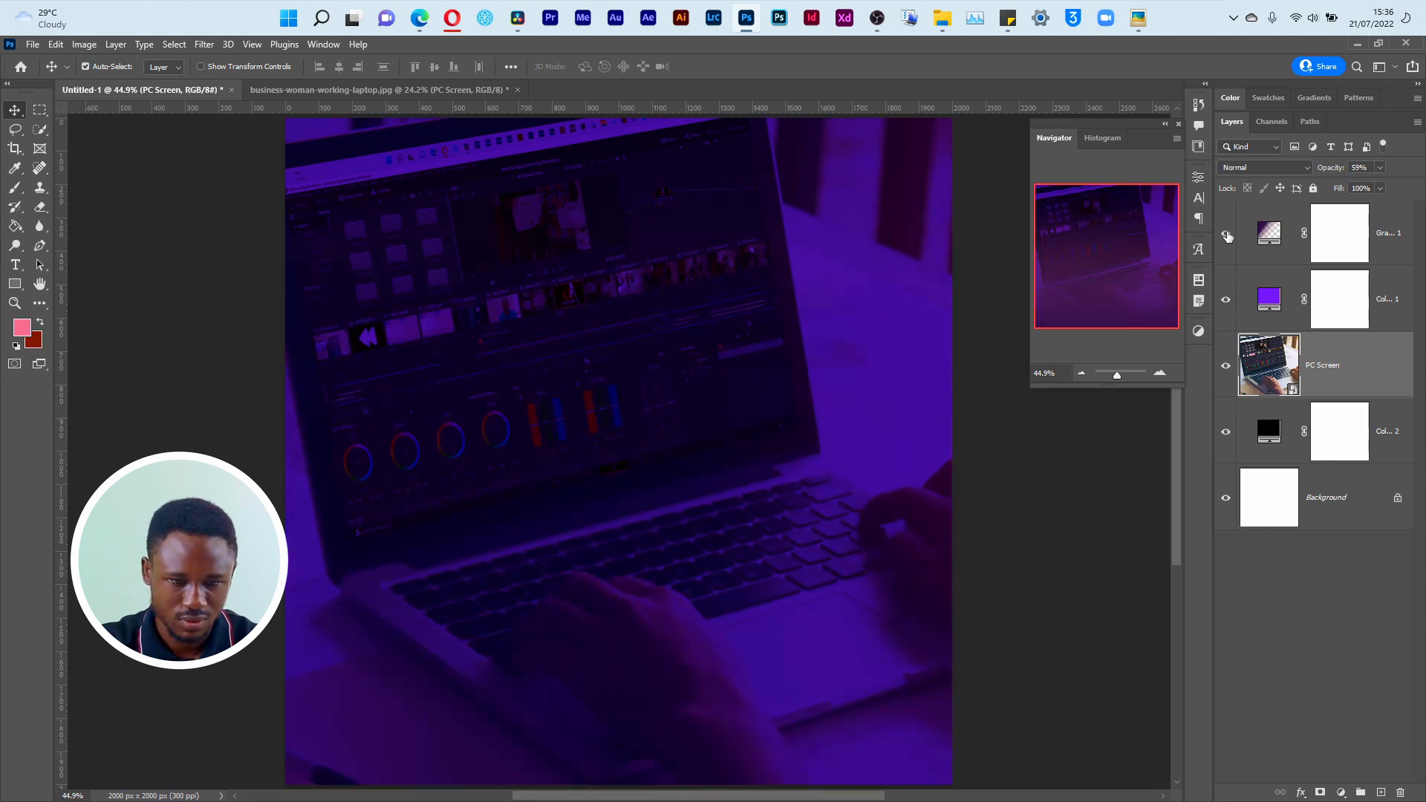
Step: Change the gradient fill's starting colour stop to dark blue #03113e and apply the edited gradient
double_click(1267, 237)
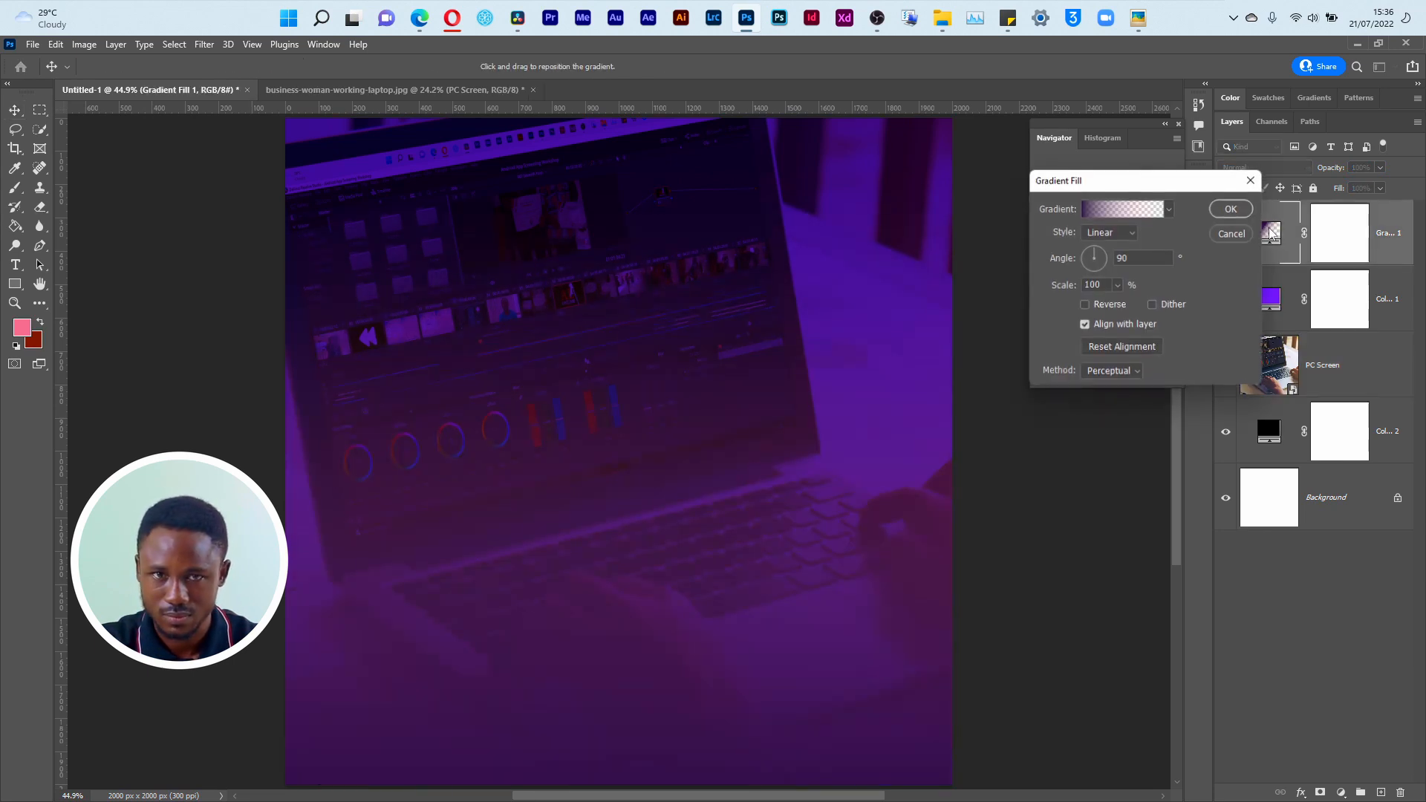
left_click(1116, 212)
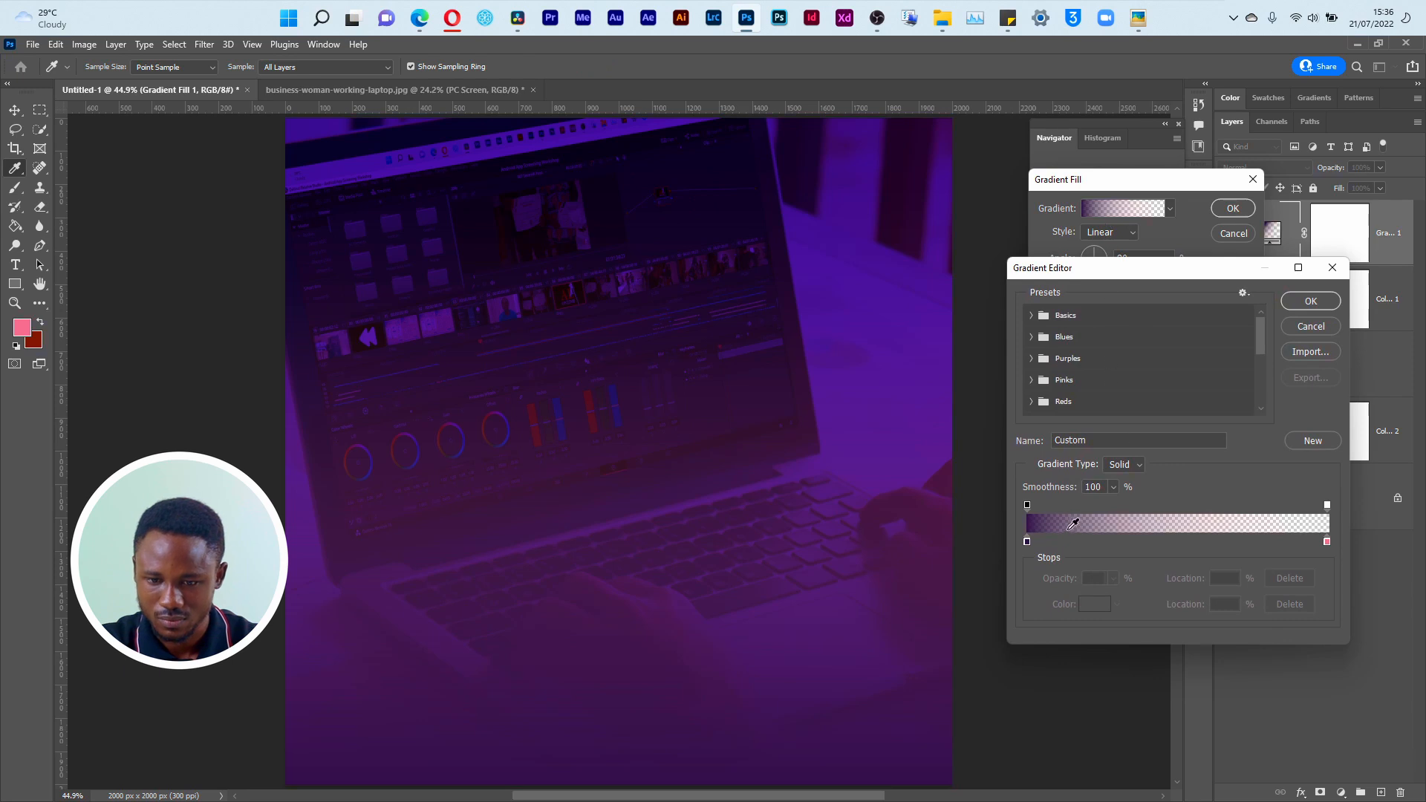
left_click(1028, 543)
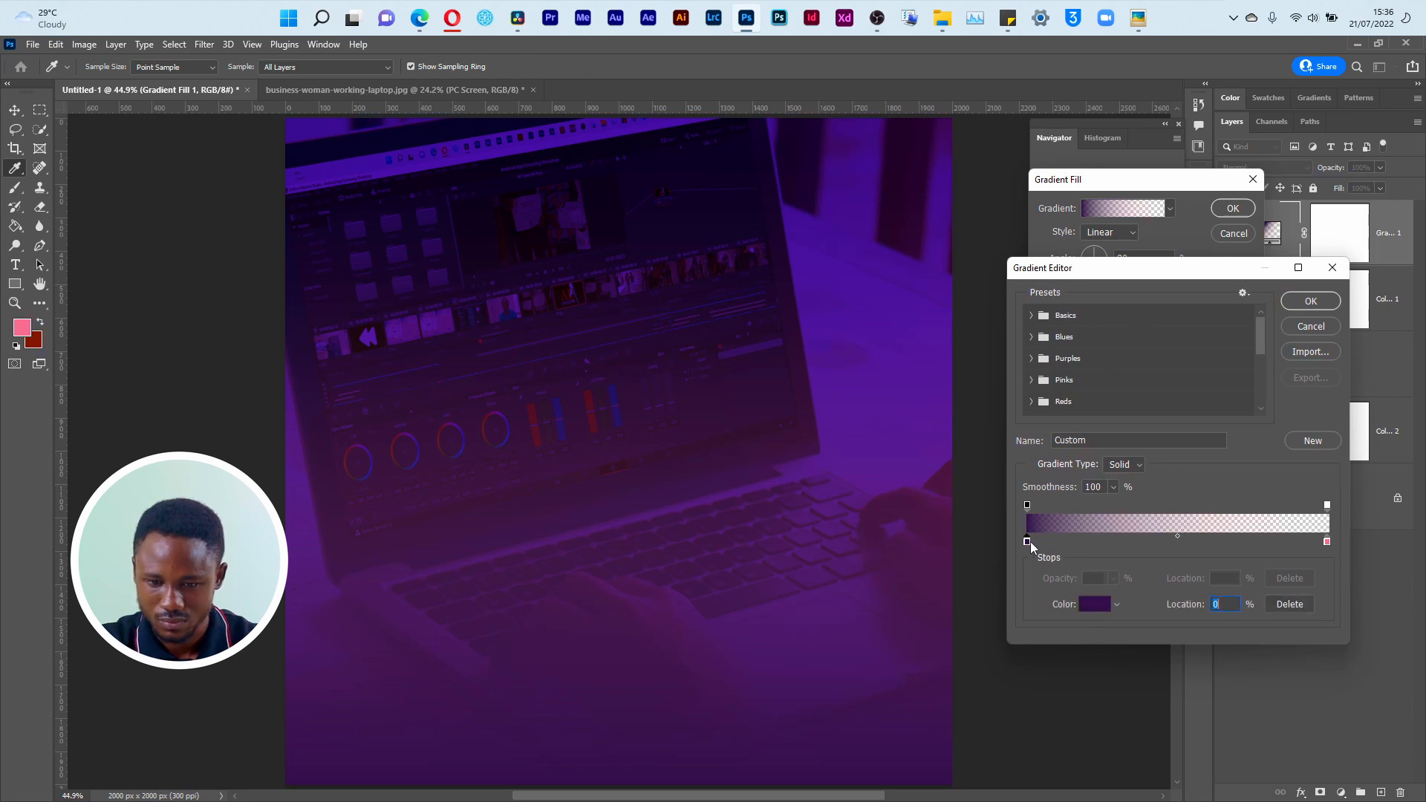
left_click(1095, 605)
mouse_move(1144, 484)
left_mouse_down()
mouse_move(1181, 465)
mouse_move(1201, 542)
mouse_move(1228, 542)
mouse_move(1228, 571)
mouse_move(1237, 434)
mouse_move(1236, 479)
mouse_move(1236, 466)
left_mouse_up()
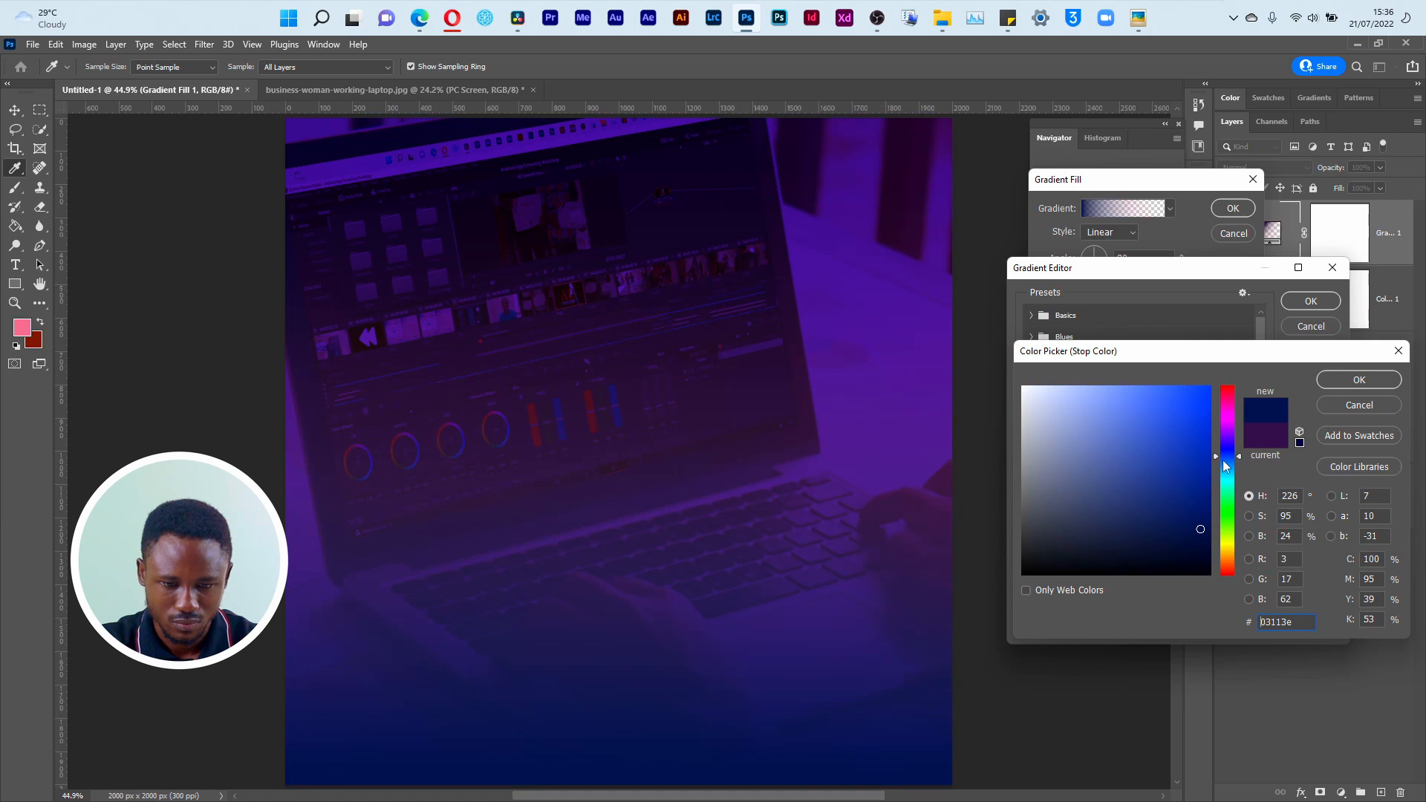
left_click(1352, 386)
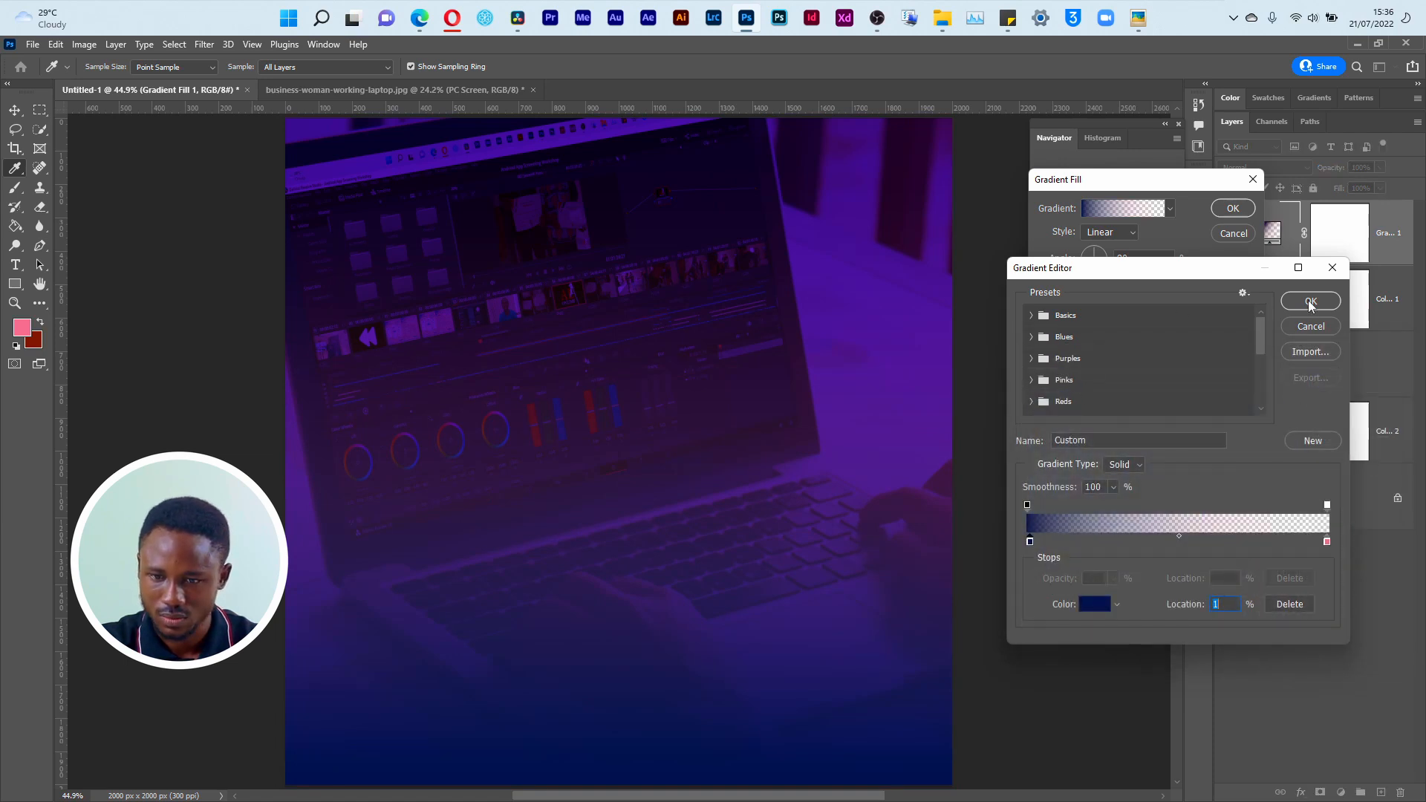
left_click(1311, 301)
left_click(1234, 209)
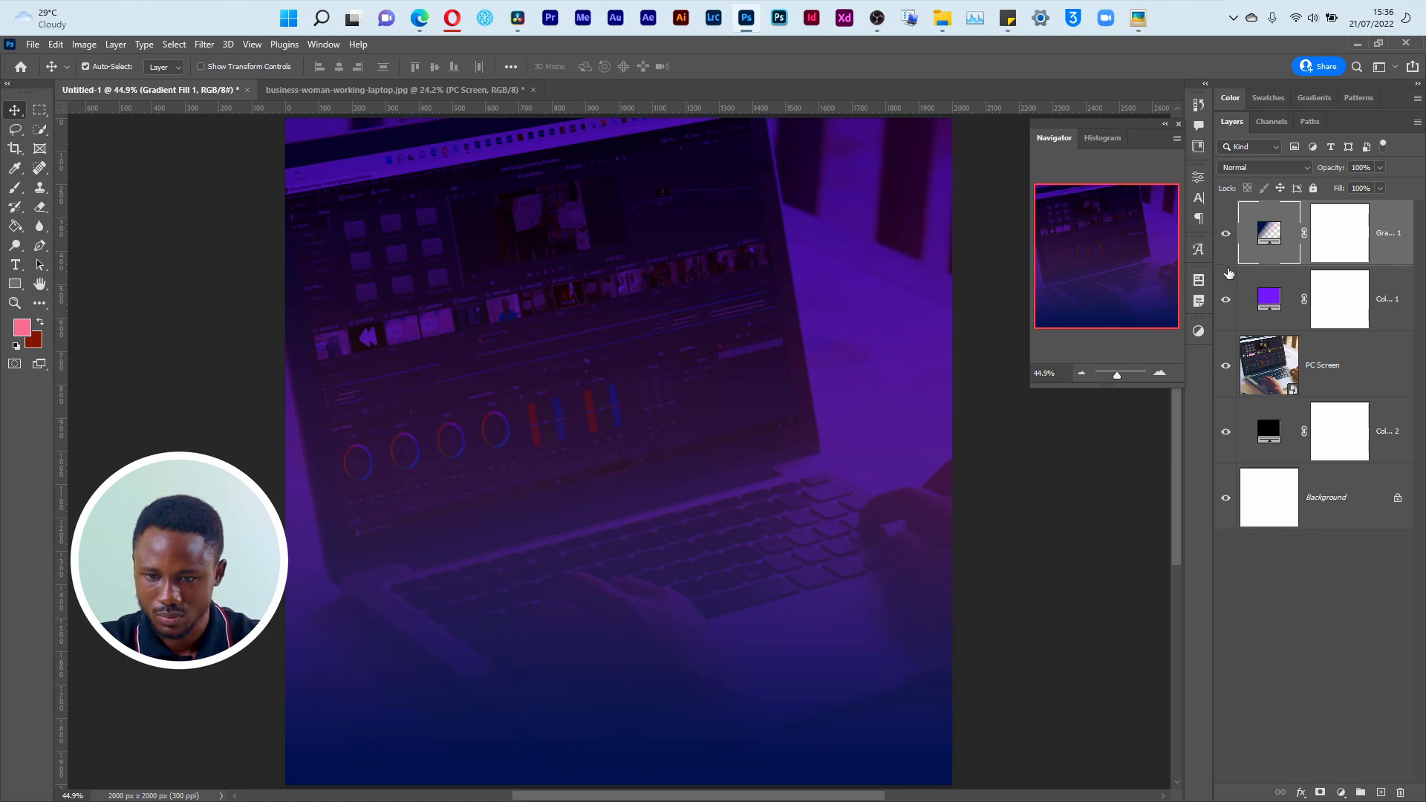
Step: Group the gradient fill, violet colour fill and PC Screen layers, and hide the group
left_click(1267, 362, "shift")
key("ctrl+g")
left_click(1226, 214)
left_click(1226, 214)
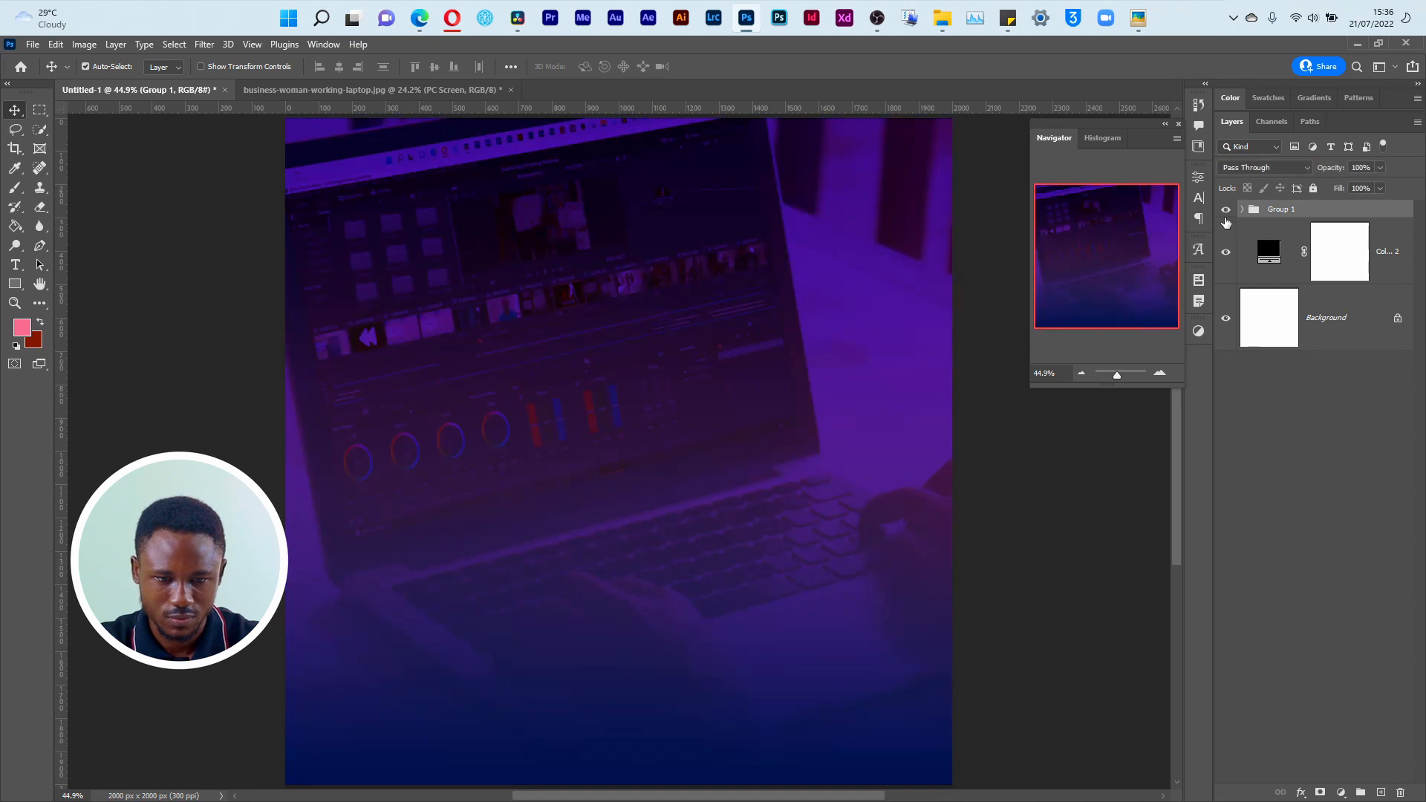
key("super+Tab")
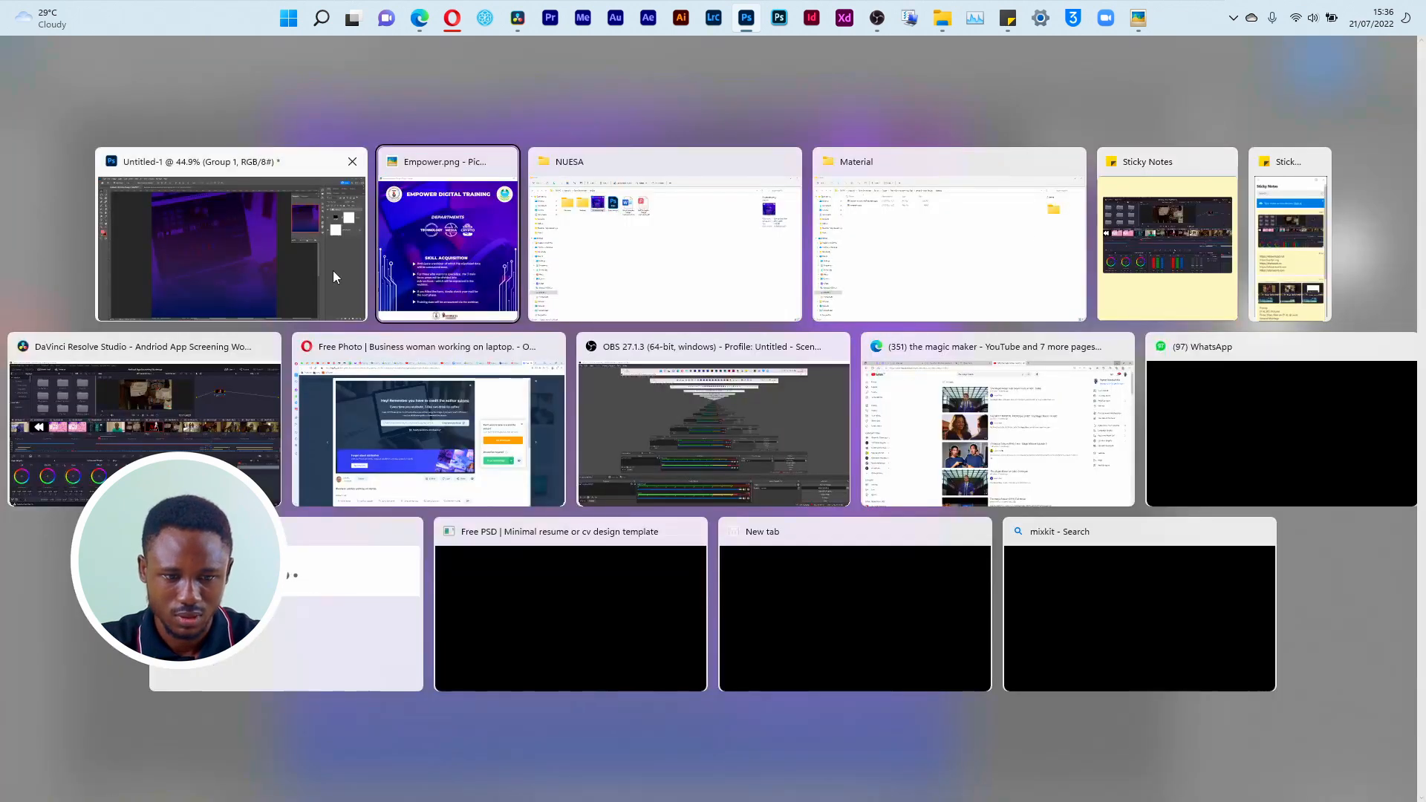
key("Escape")
left_click(1226, 214)
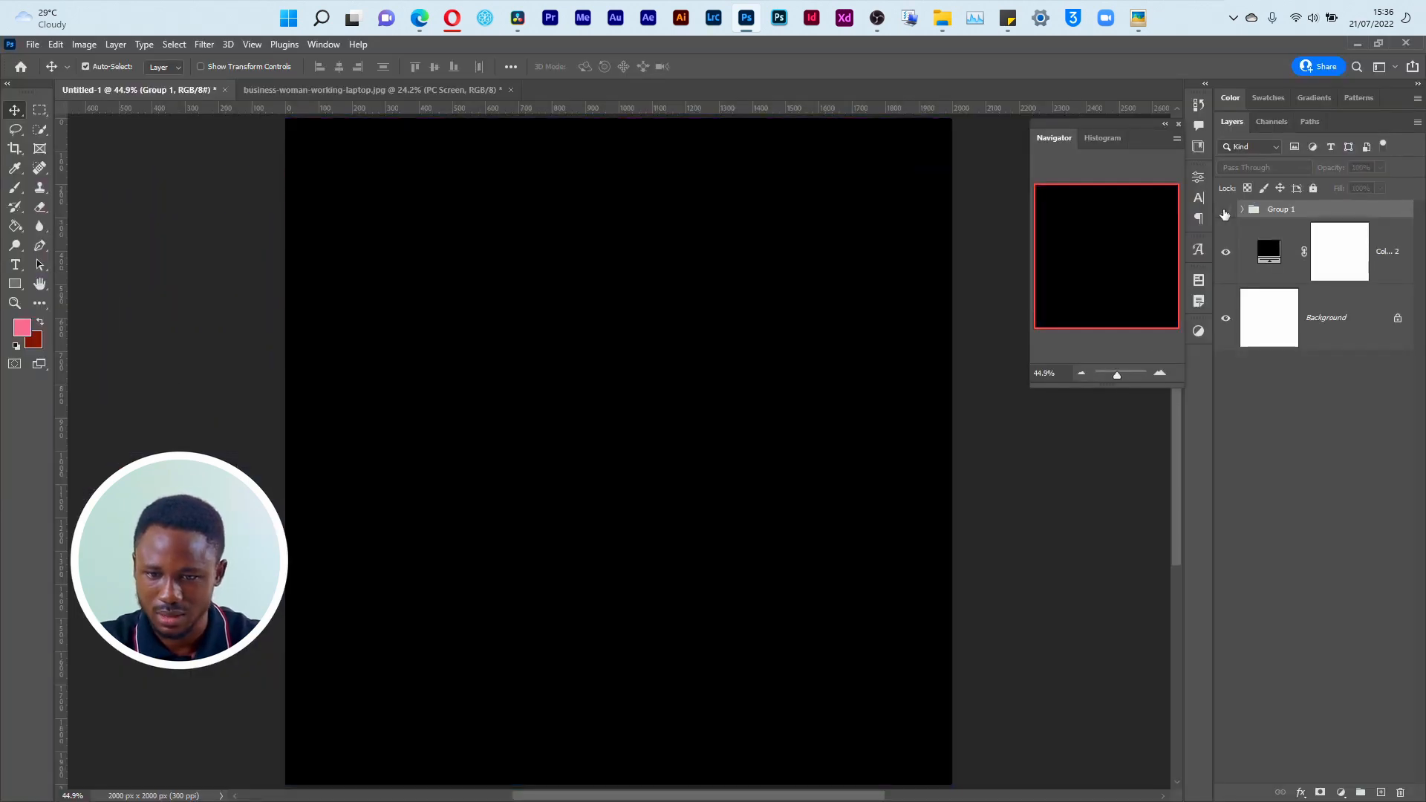
double_click(1269, 252)
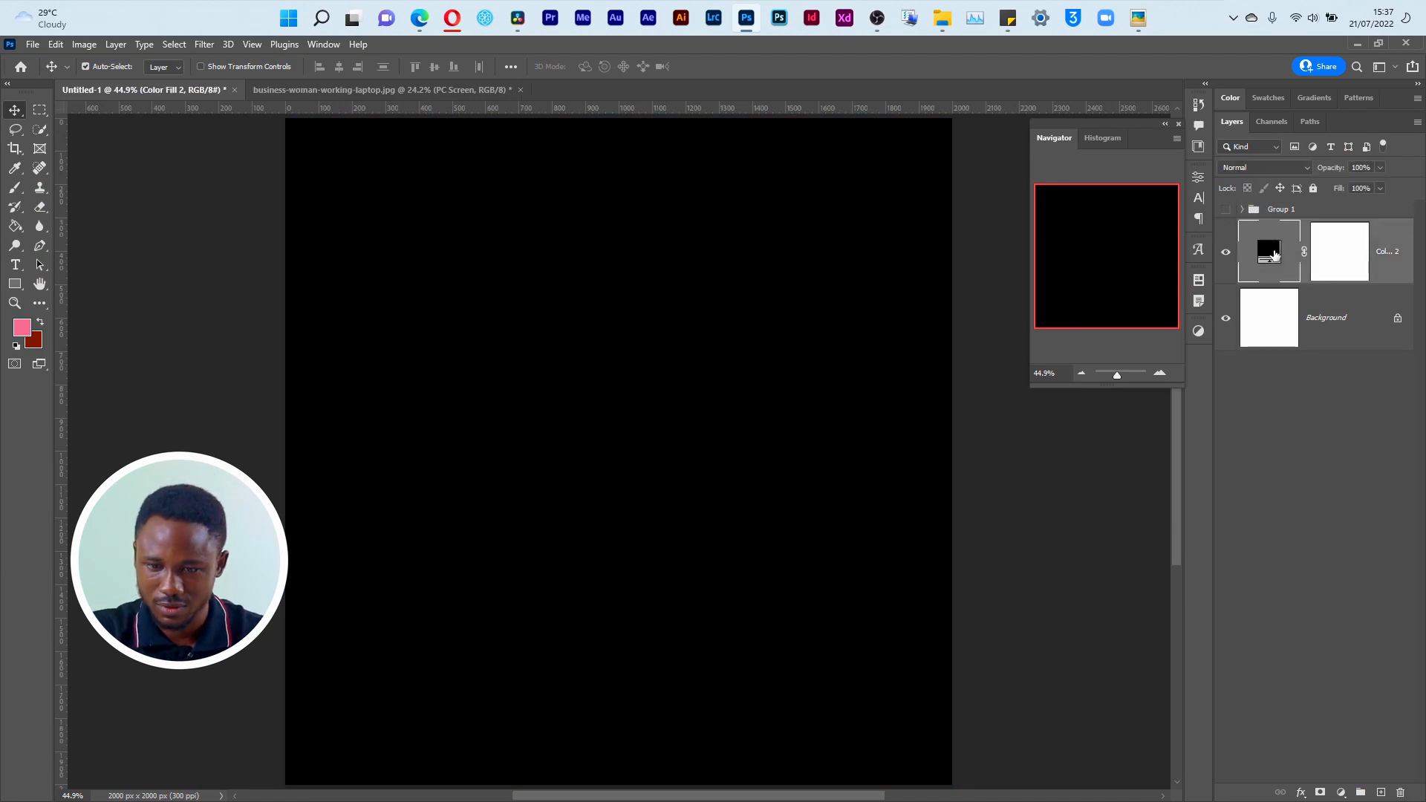
mouse_move(1205, 459)
left_mouse_down()
mouse_move(1197, 532)
mouse_move(1130, 526)
mouse_move(1132, 550)
mouse_move(1082, 532)
mouse_move(1073, 397)
mouse_move(1116, 399)
mouse_move(1184, 535)
left_mouse_up()
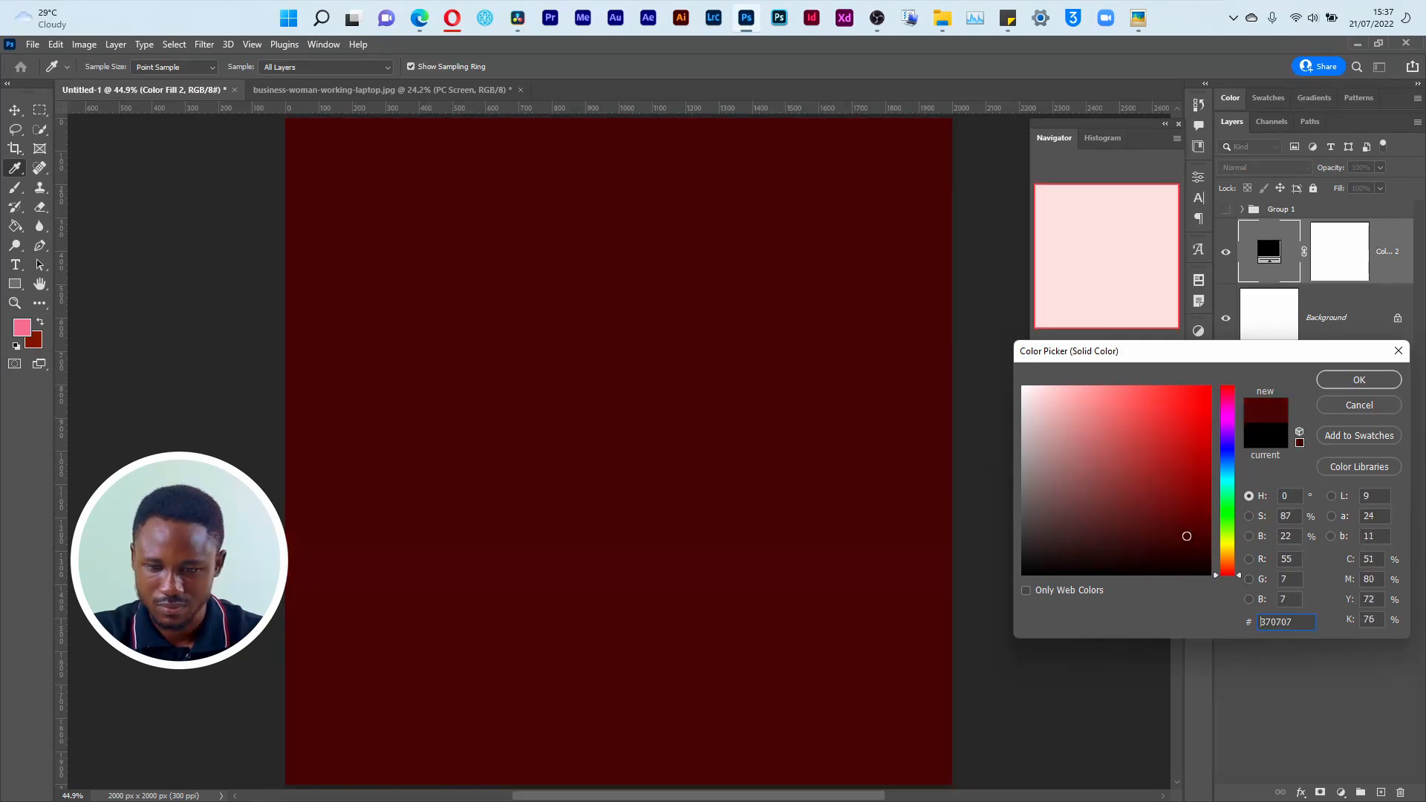
left_click(1360, 405)
Step: Check the Empower.png reference flyer, and open the fonts.google.com homepage in the Opera browser
key("alt+Tab")
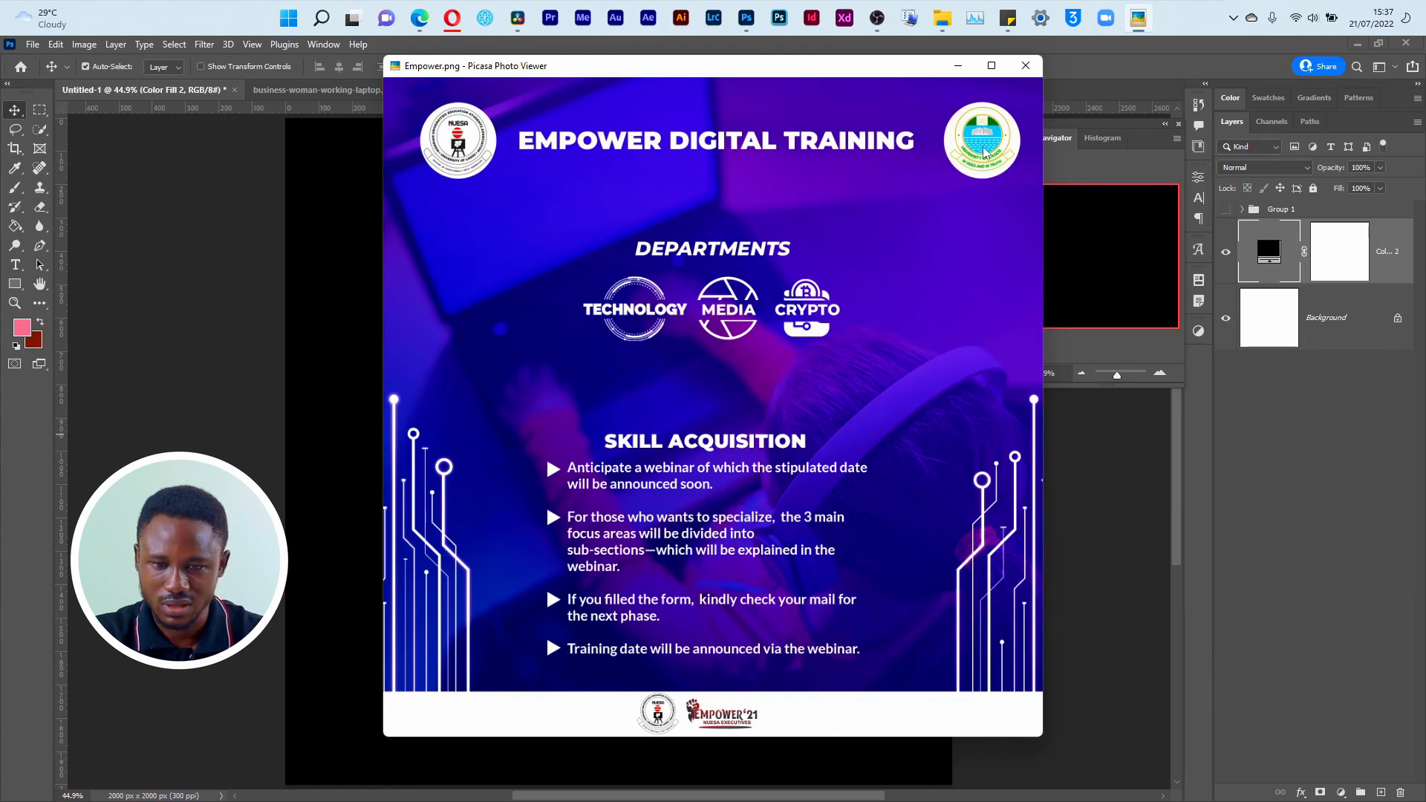
key("Escape")
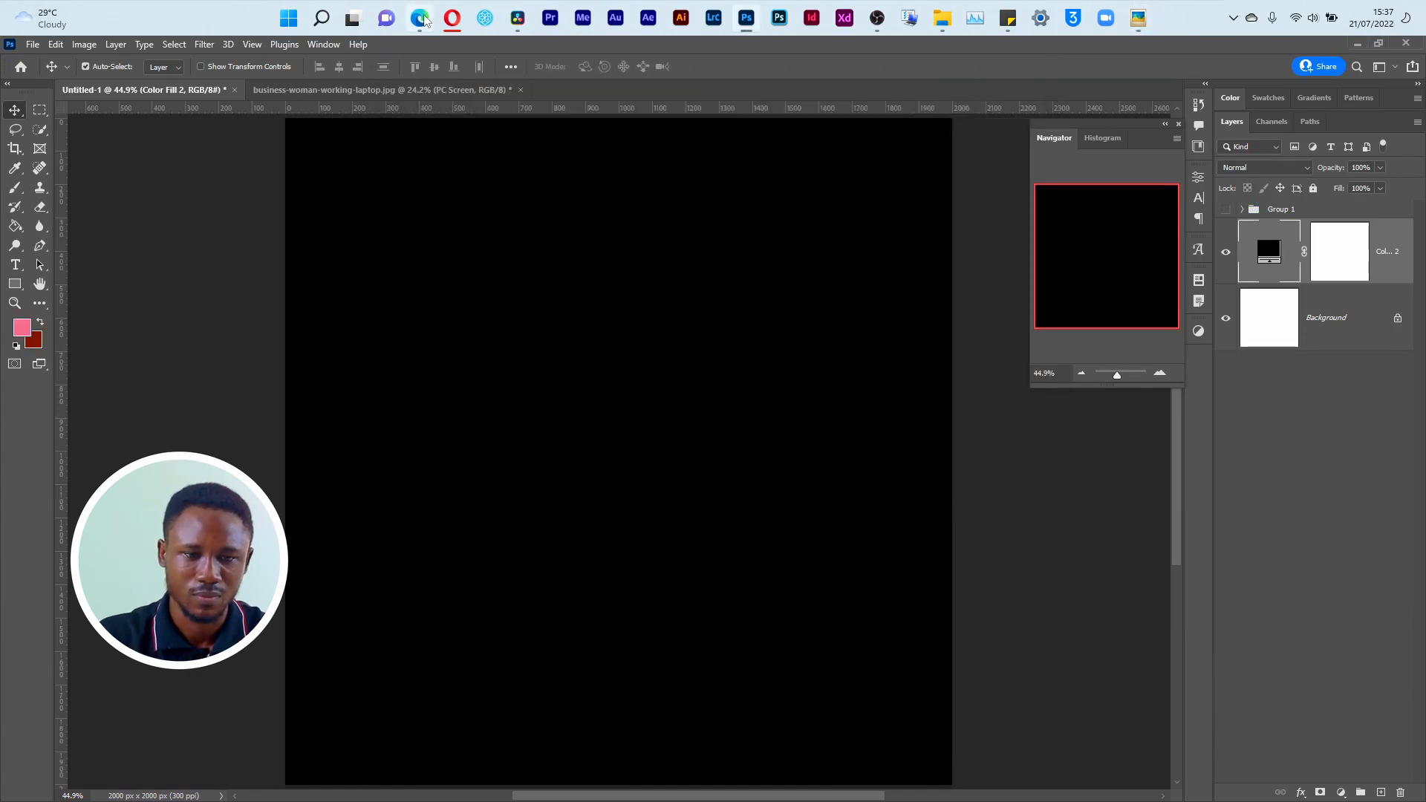
left_click(454, 18)
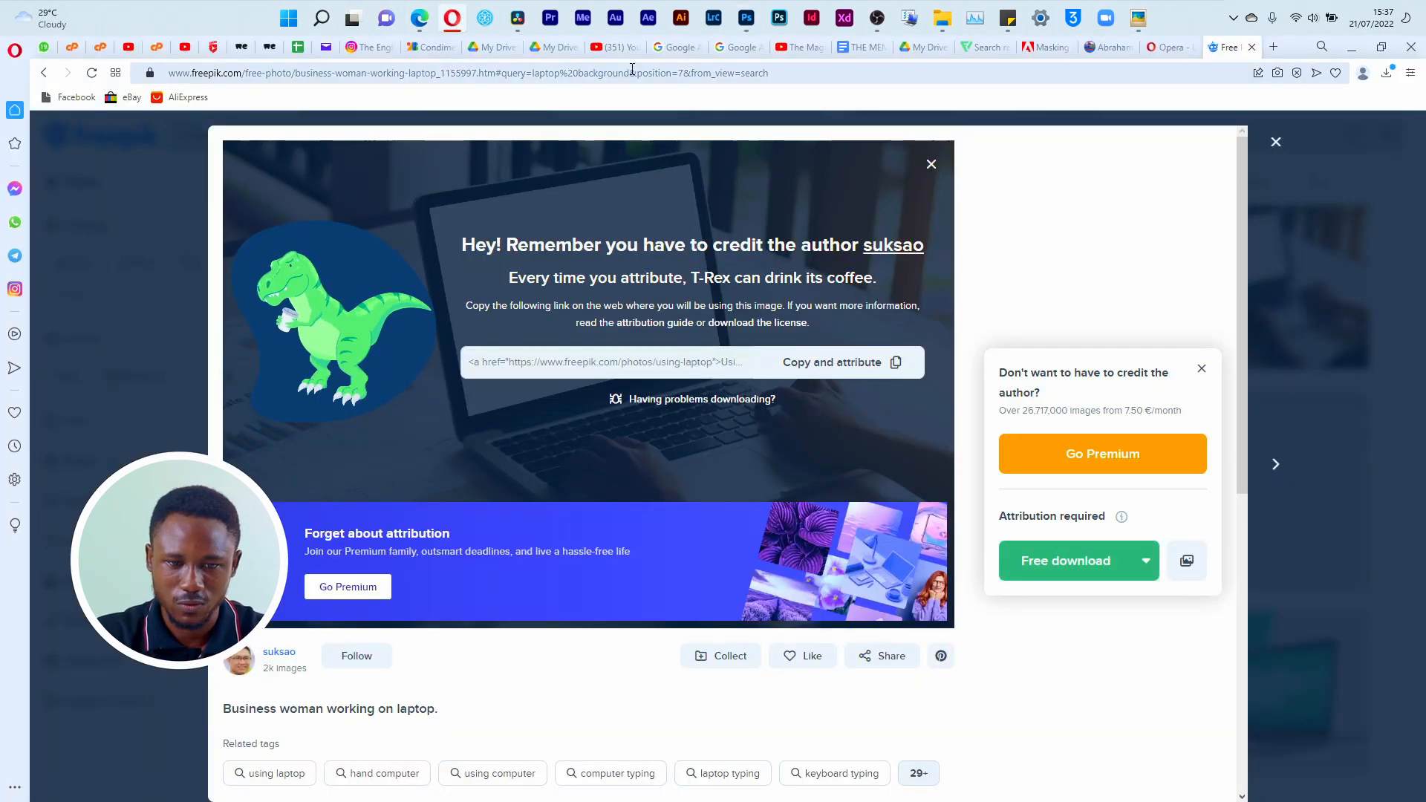
left_click(435, 47)
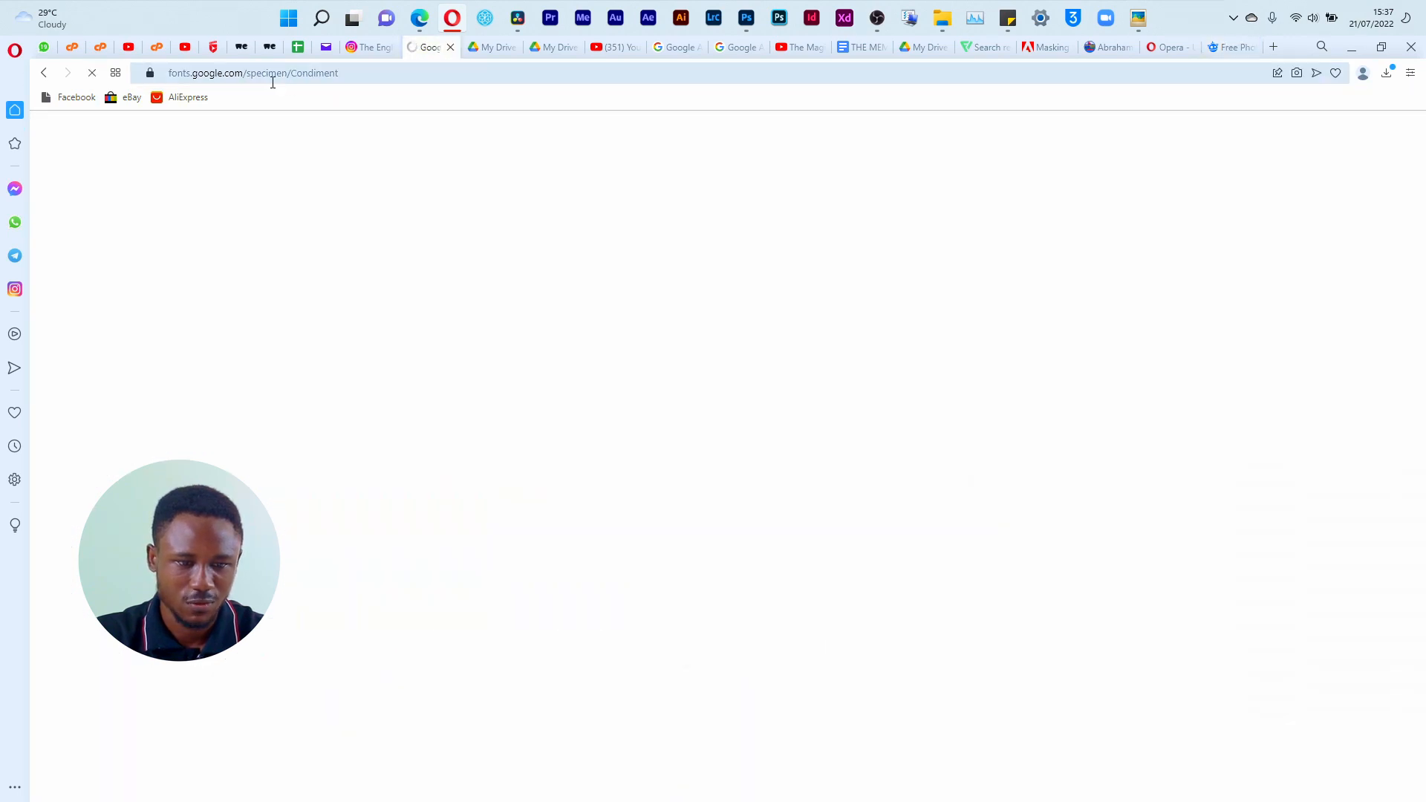
left_click_drag(243, 72, 410, 79)
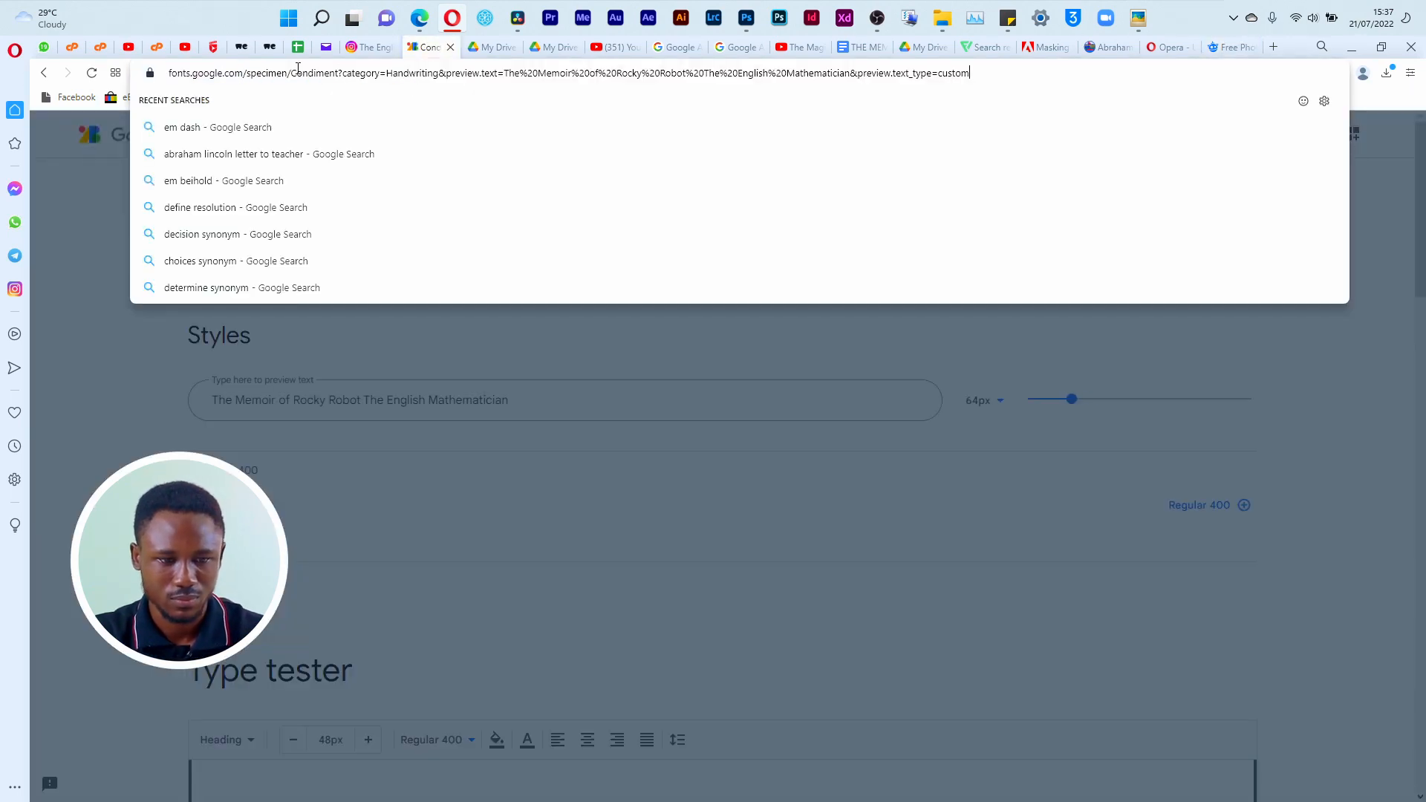
left_click_drag(244, 71, 965, 71)
key("BackSpace")
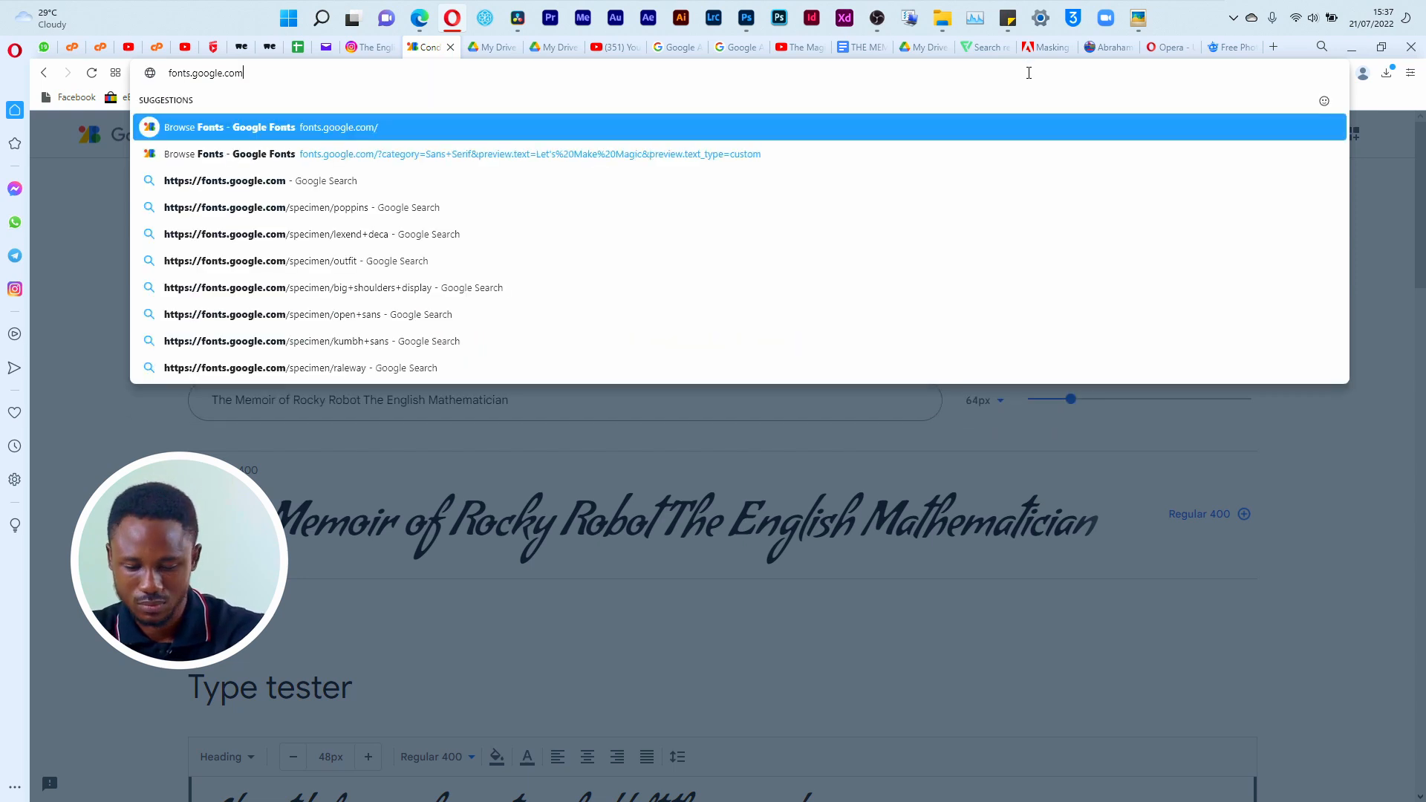
key("Return")
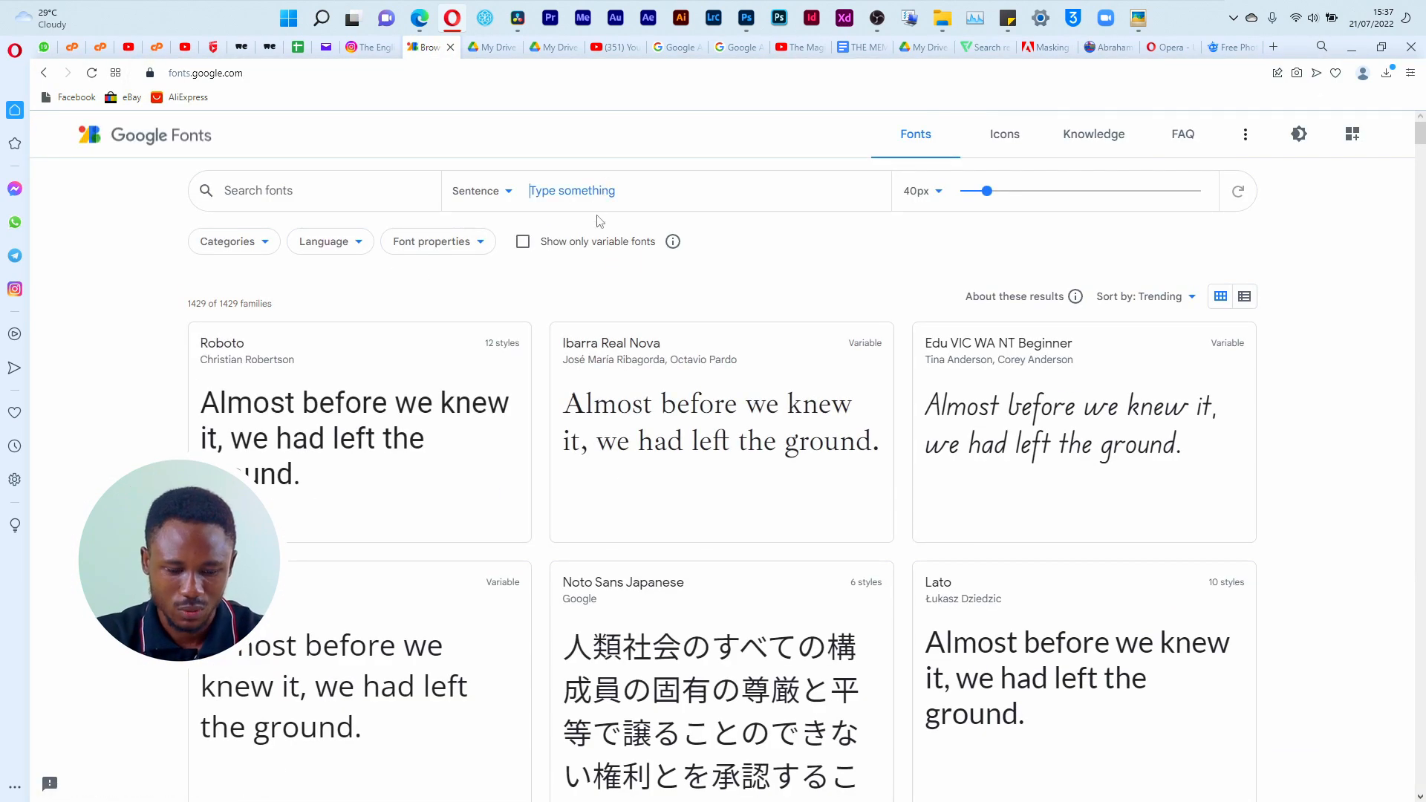
Step: Set the custom preview text for all fonts to "empower digital training"
type("empo")
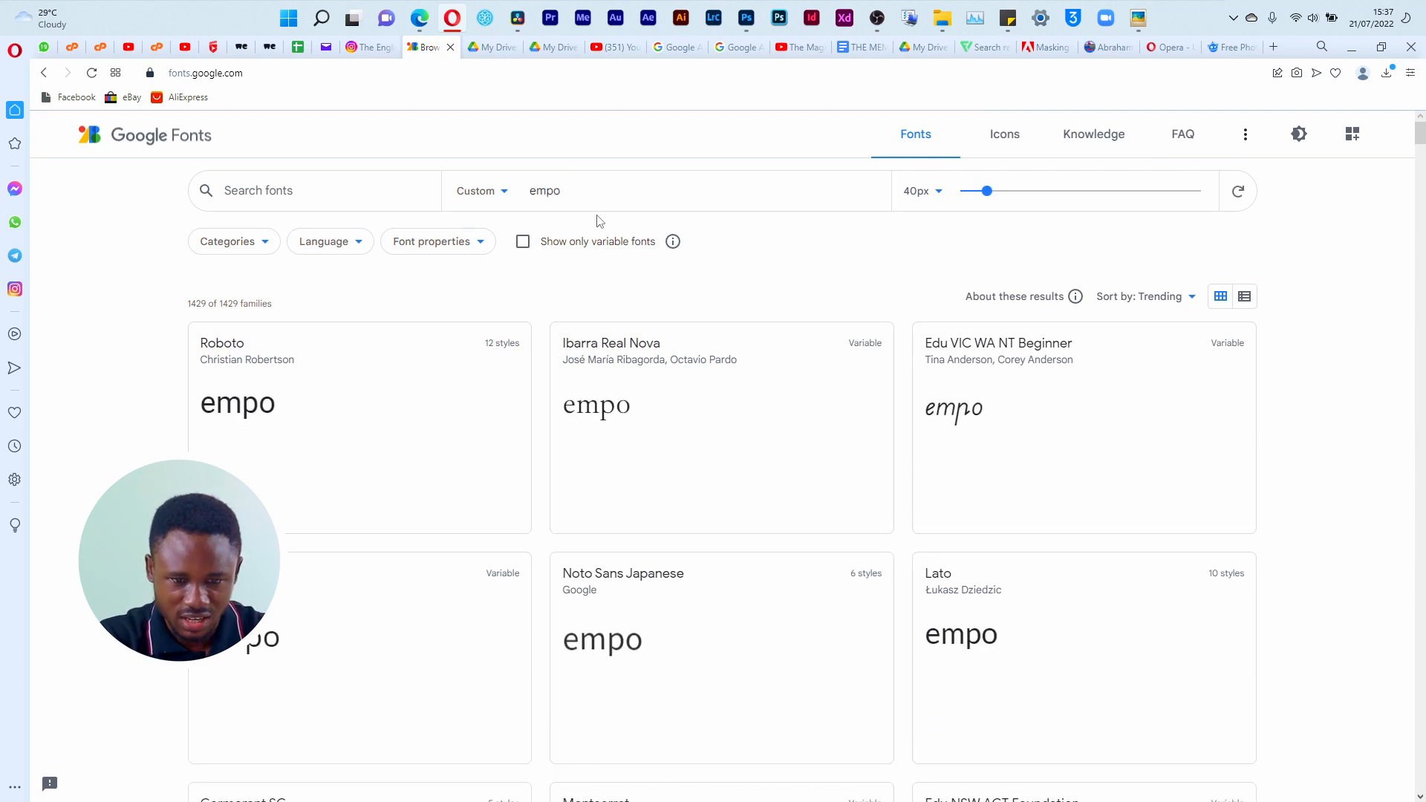
type("wer")
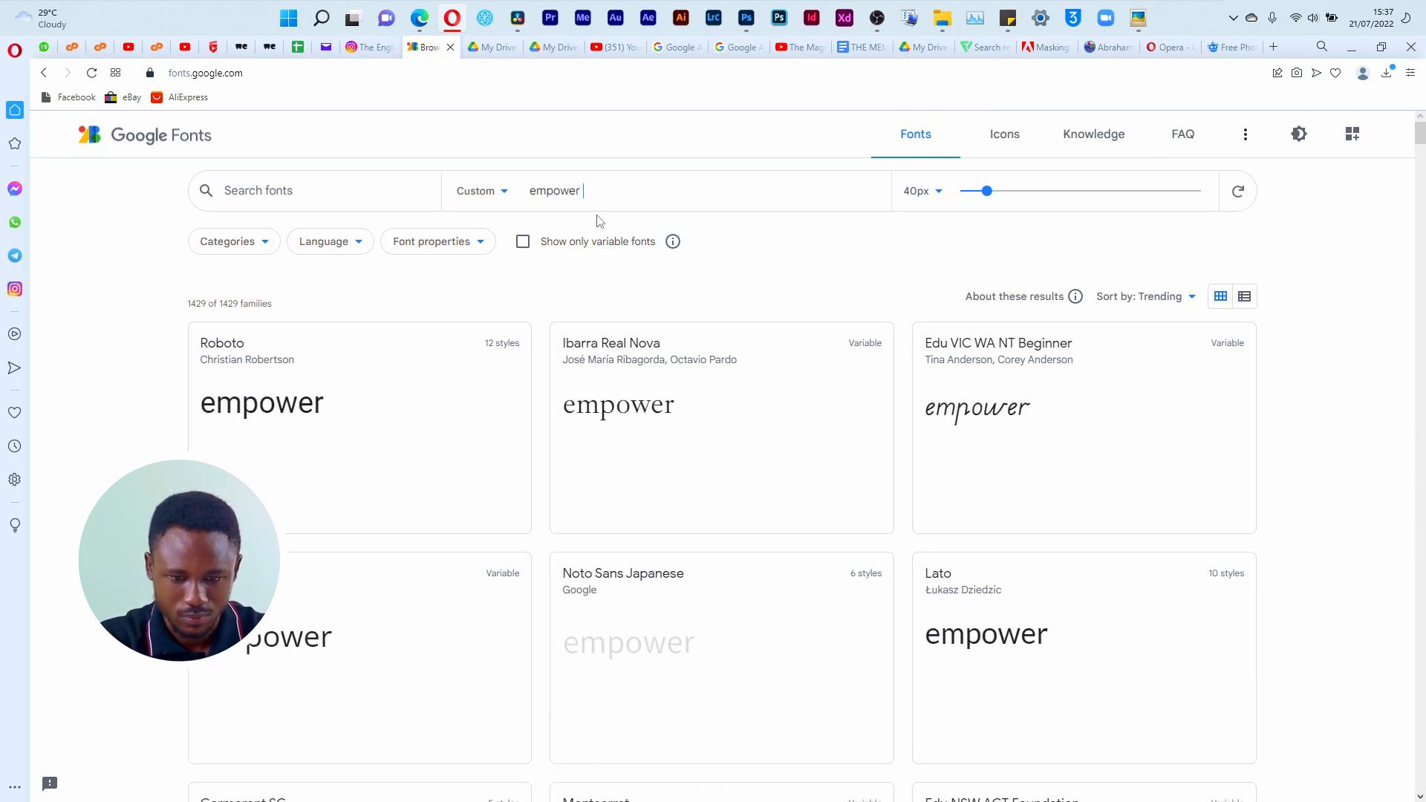
type(" digital")
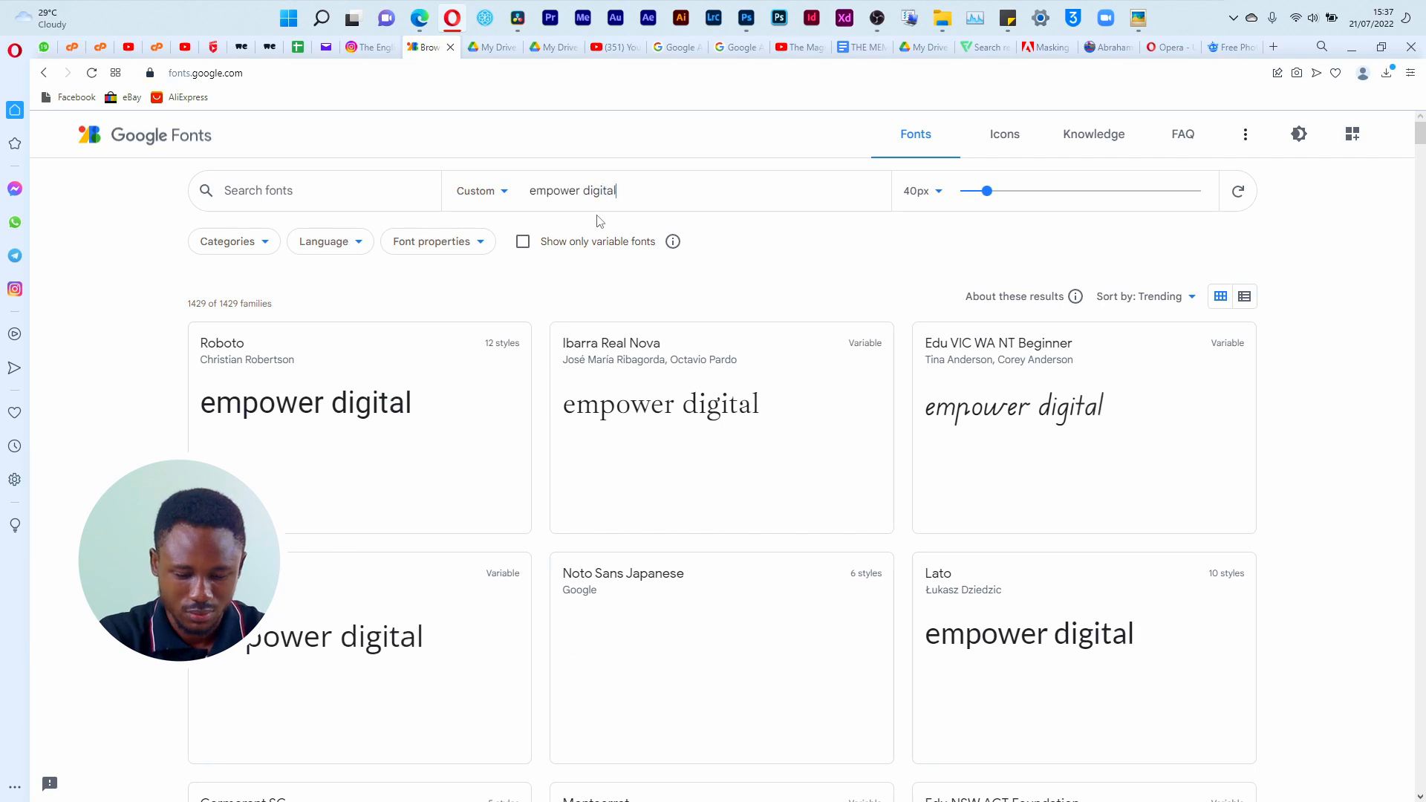
type(" tra")
key("BackSpace")
type("rai")
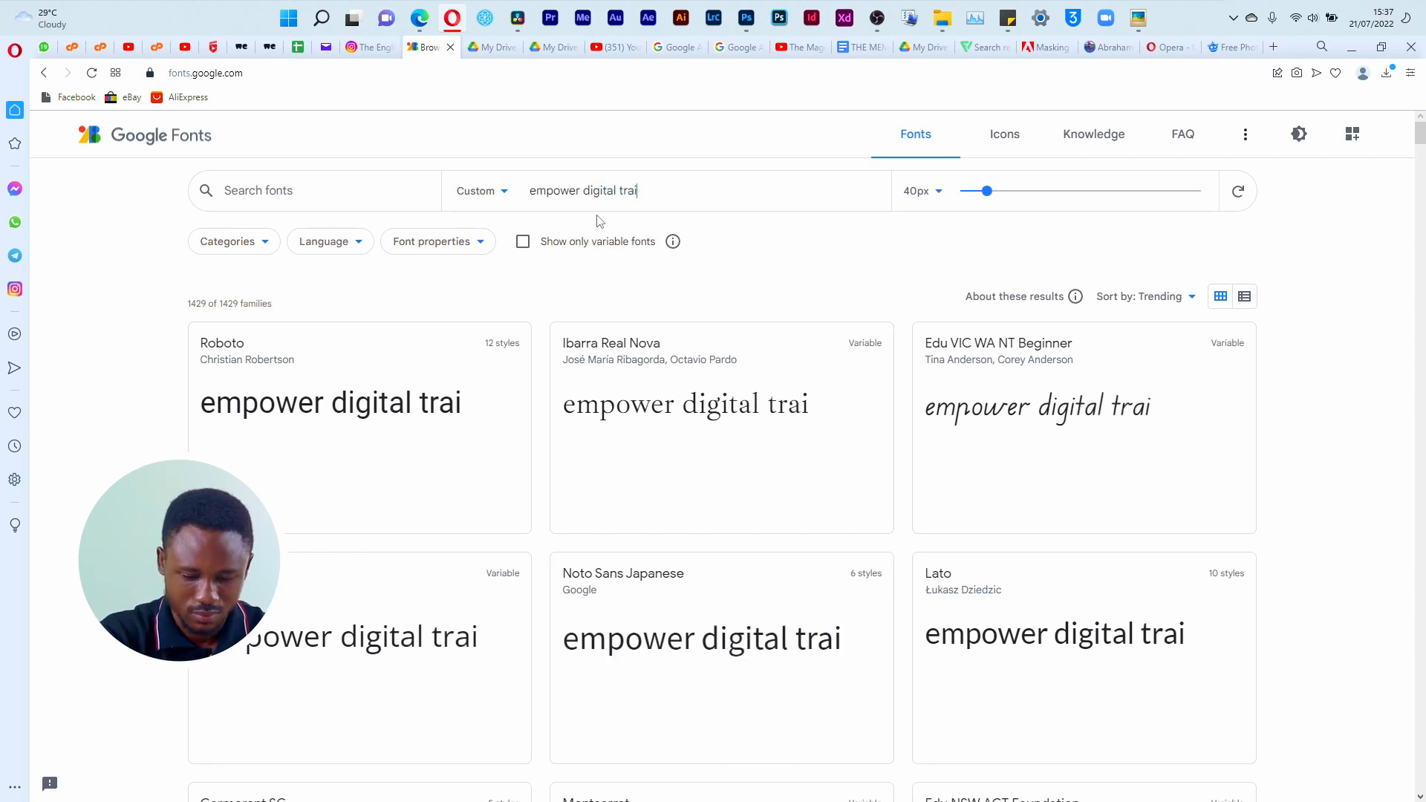
type("ning")
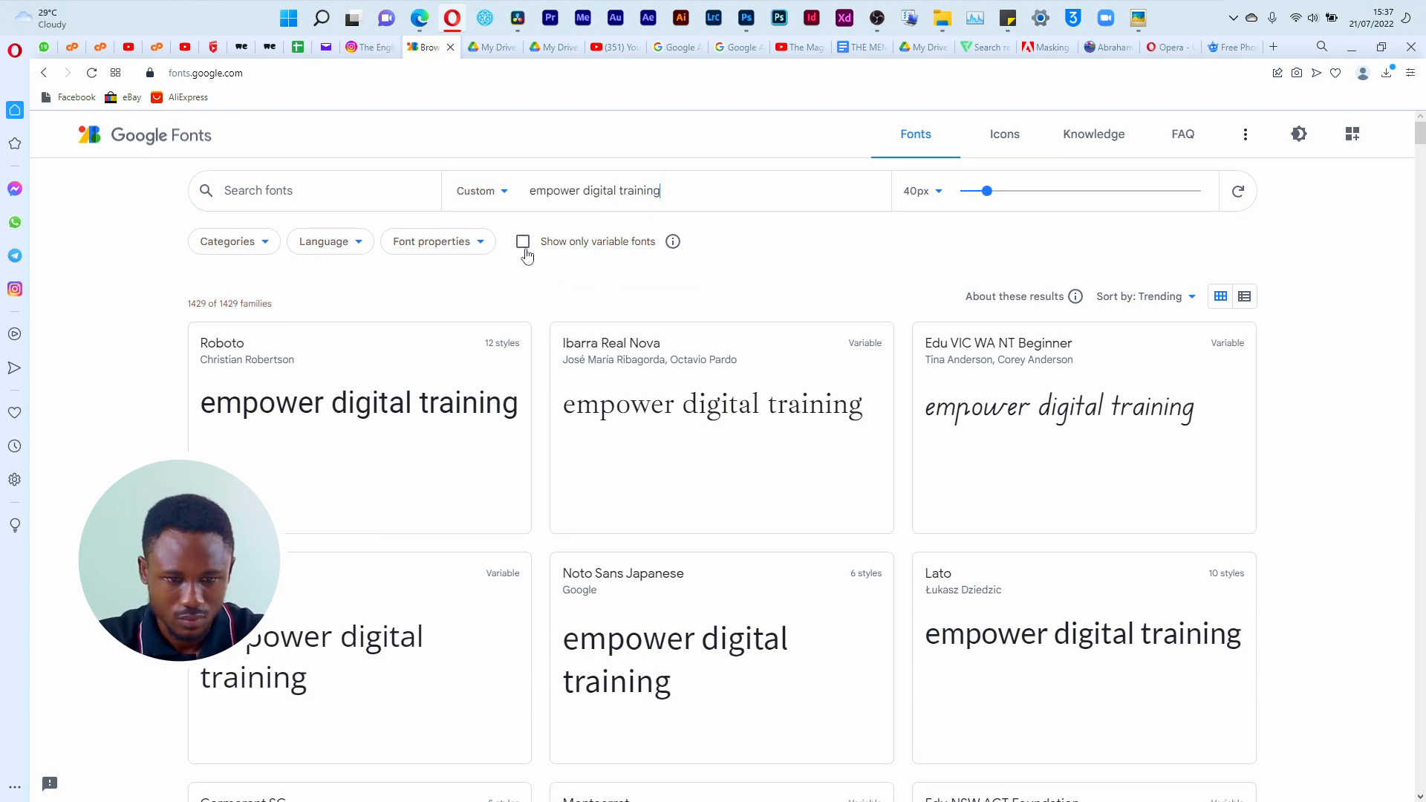
Step: Limit the font categories to Serif by excluding Sans Serif, Display, Handwriting and Monospace, and look over the list
left_click(246, 239)
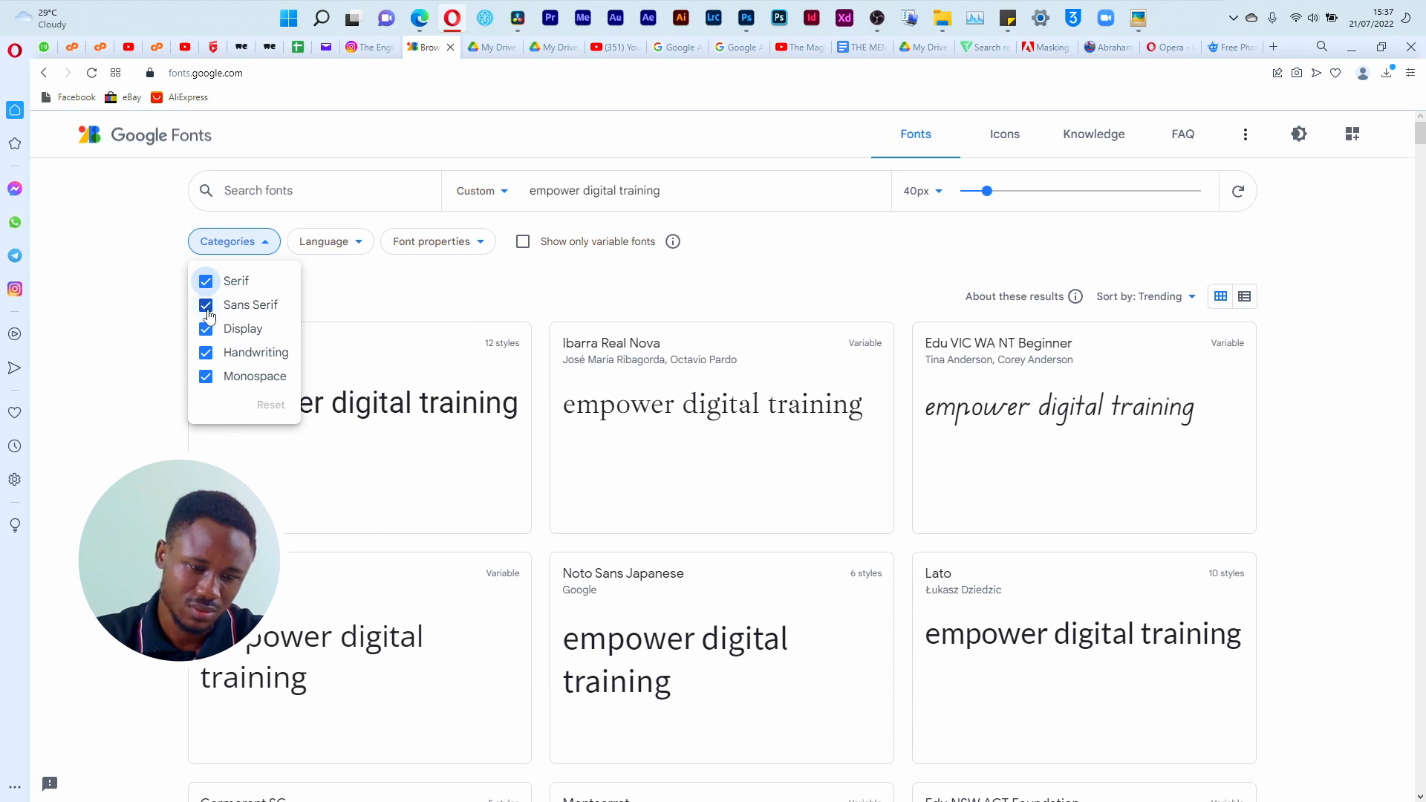
left_click(207, 306)
left_click(207, 329)
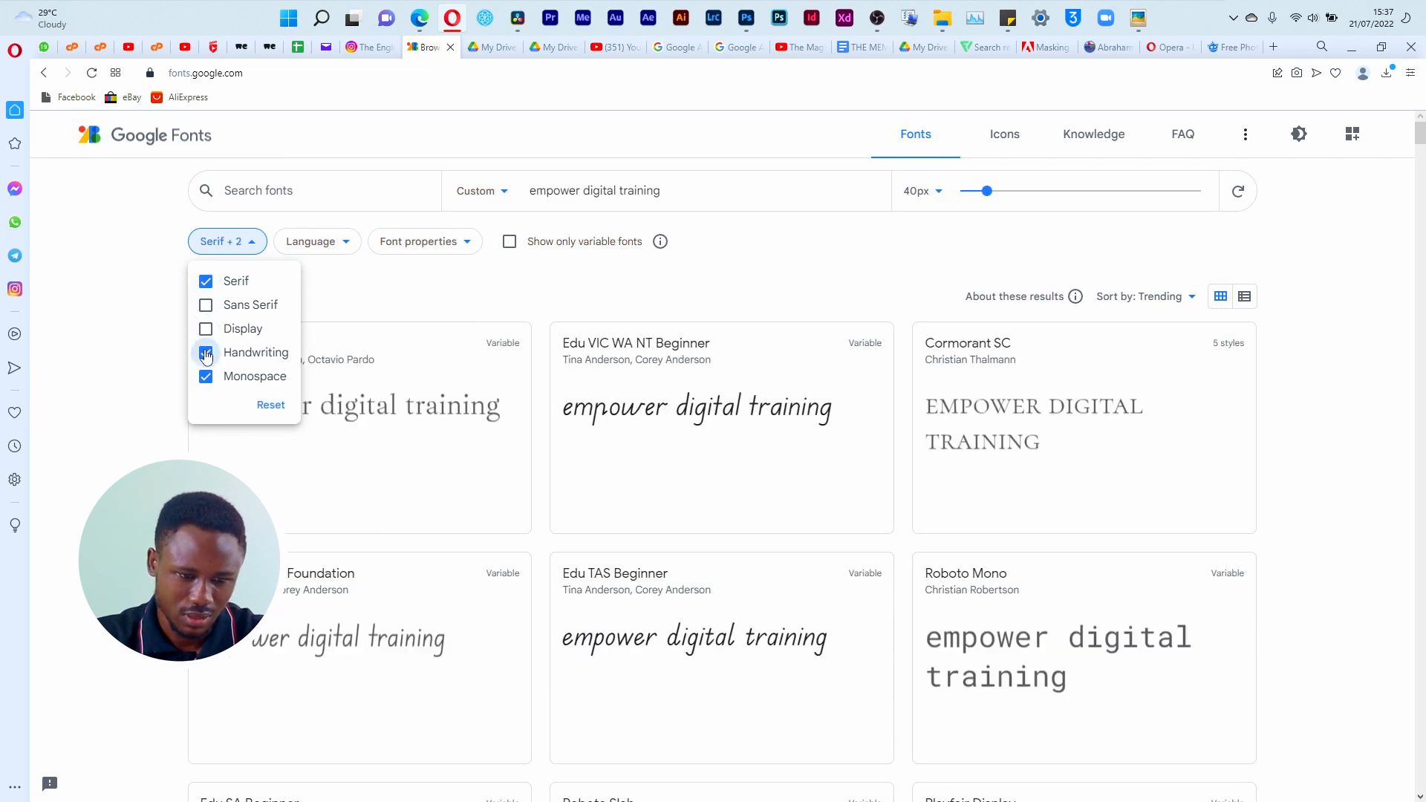
left_click(206, 353)
left_click(206, 377)
scroll(1115, 416, "down", 8)
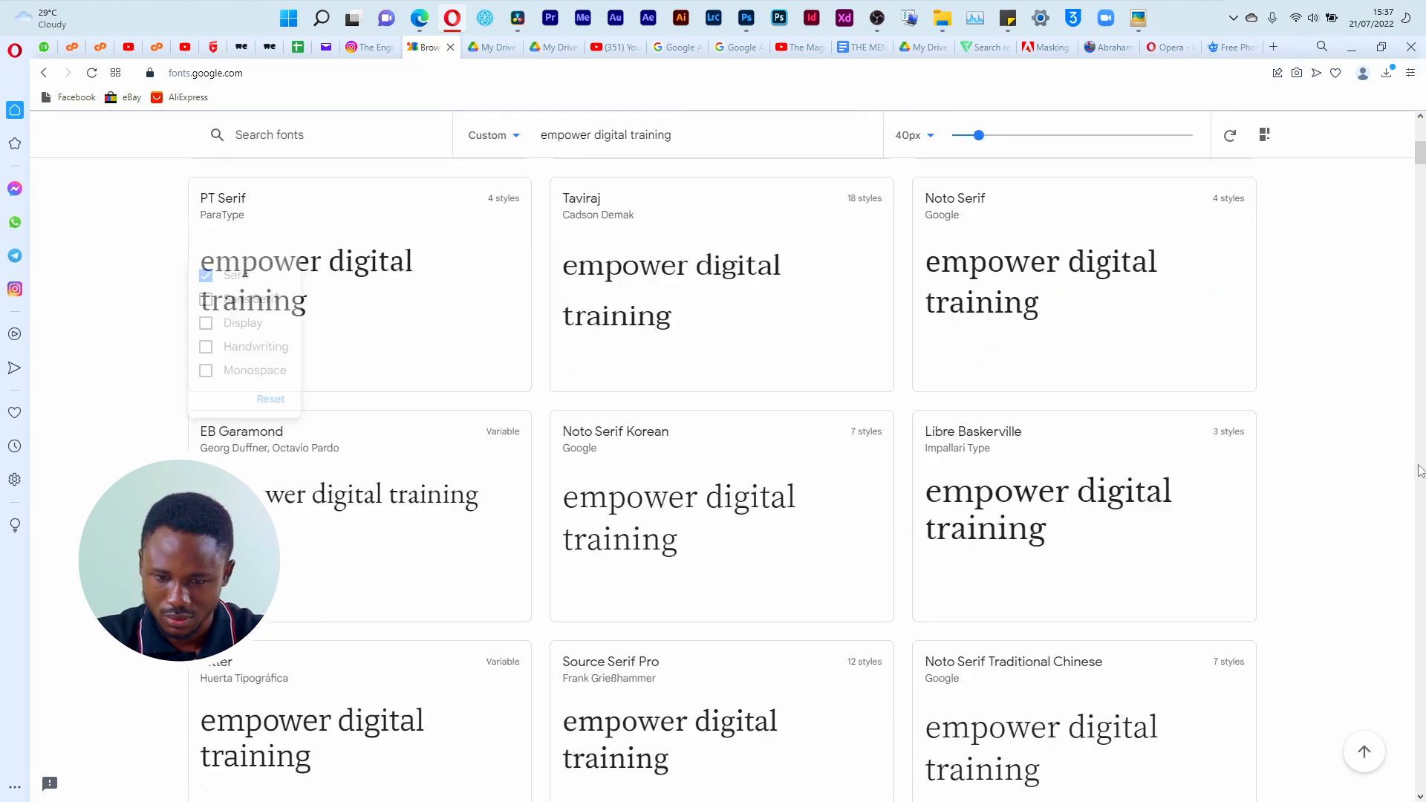
scroll(1040, 349, "up", 8)
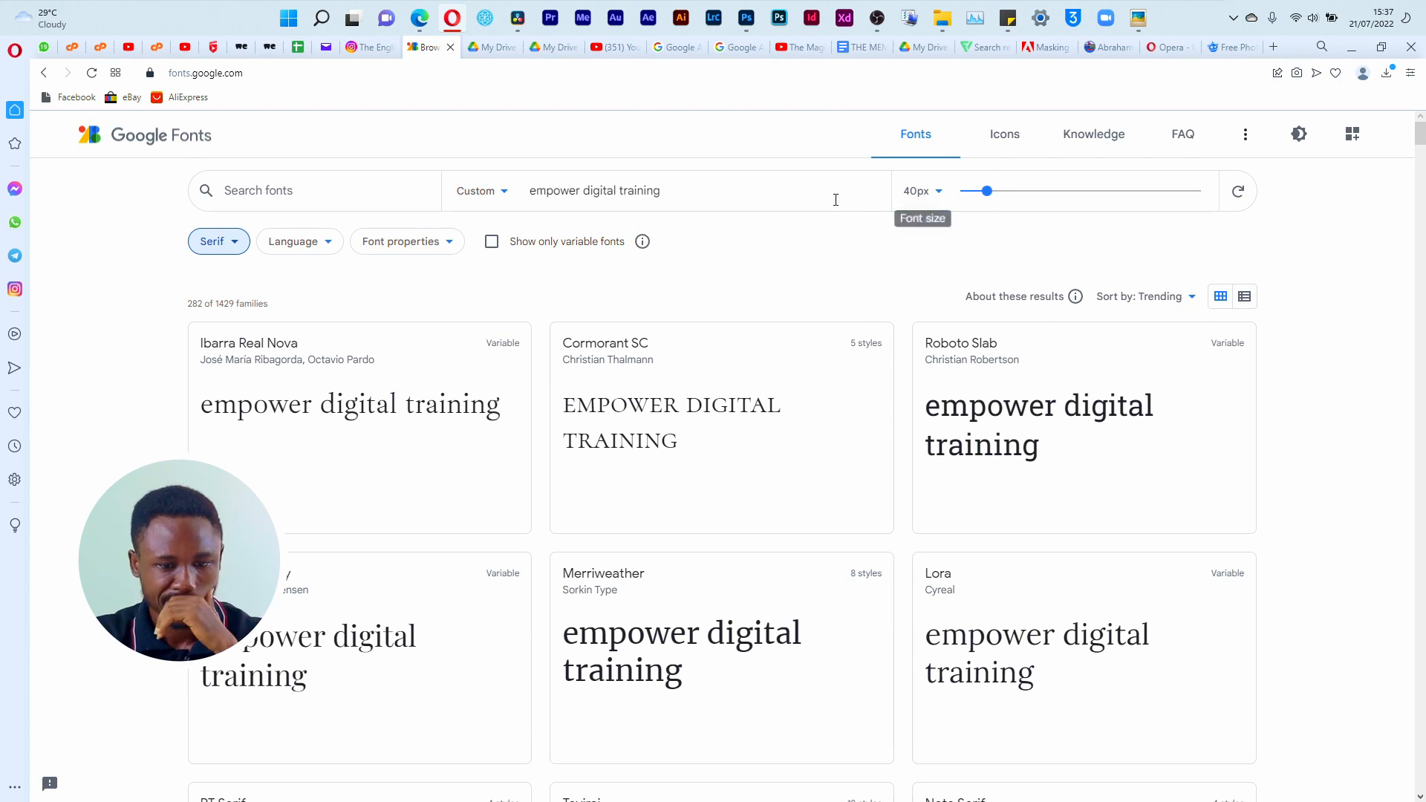
Step: Find DM Serif Display among the serif fonts and download its font family
left_click(505, 192)
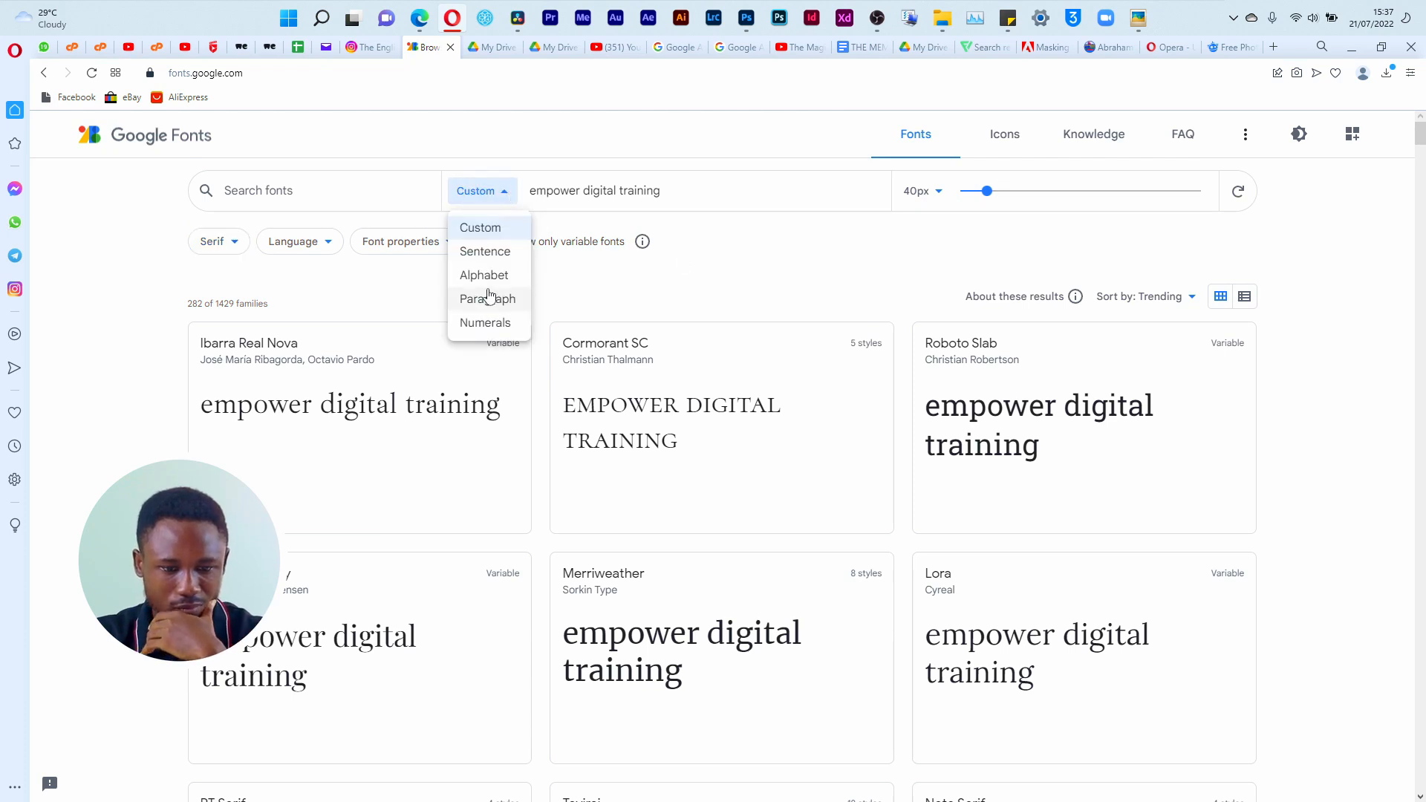
left_click_drag(1425, 156, 1425, 248)
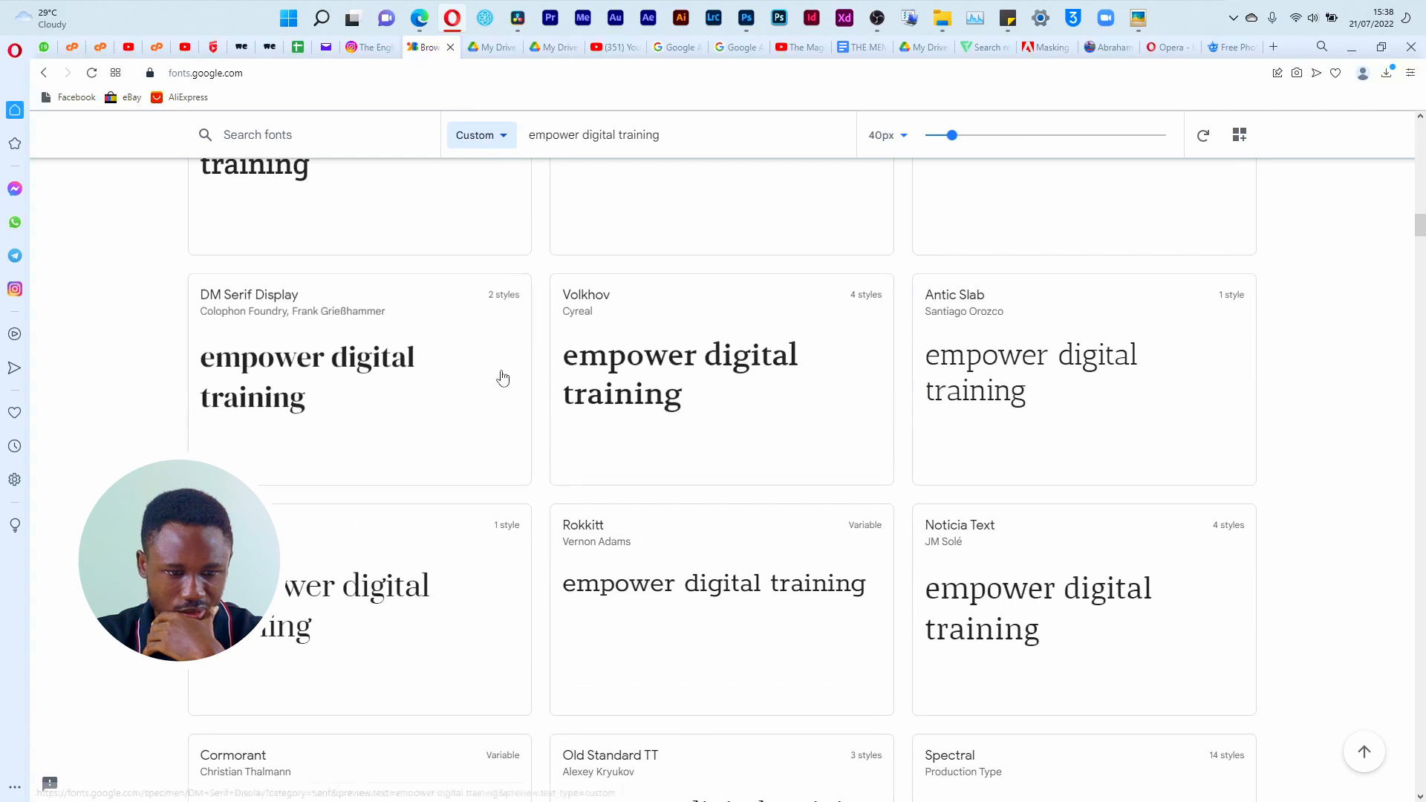
left_click(323, 381)
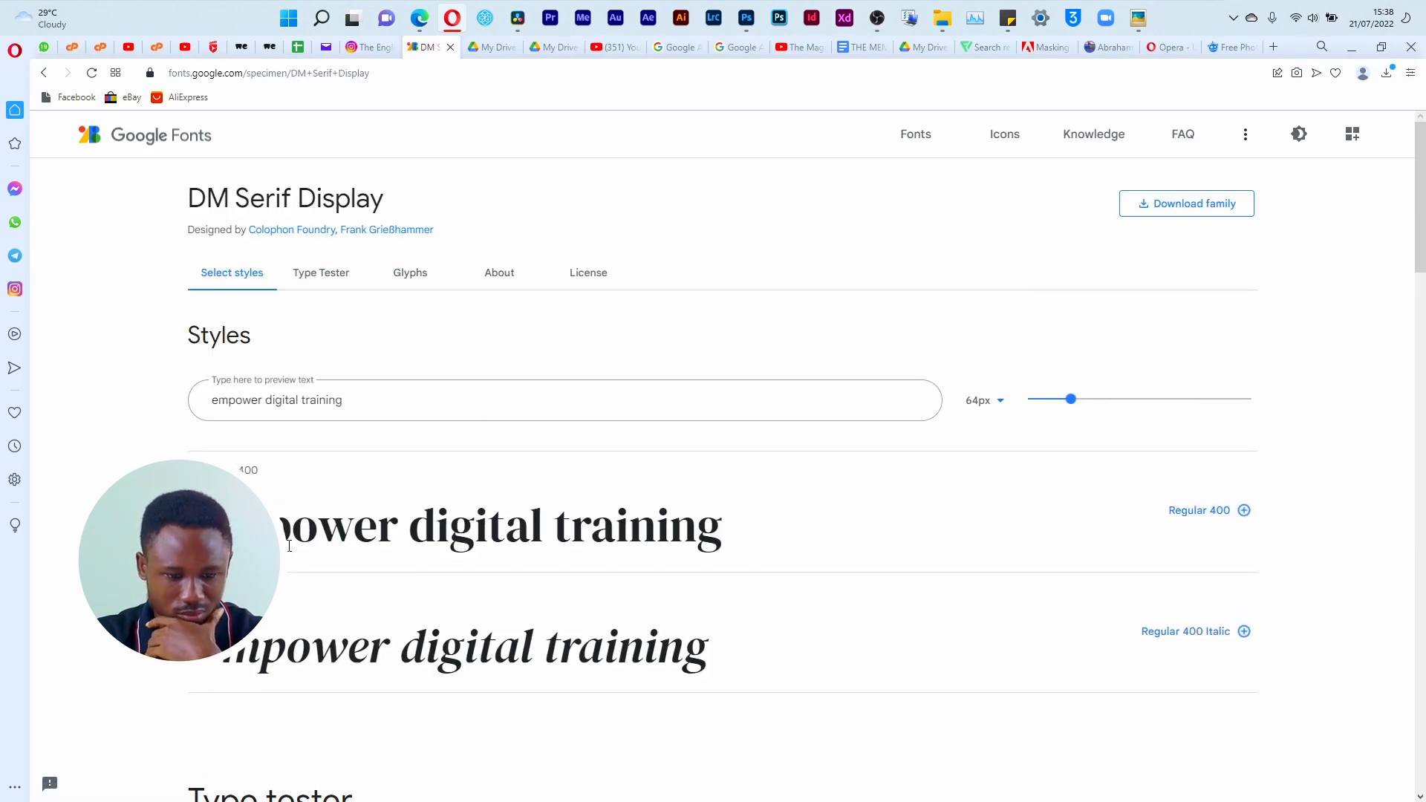
left_click(1187, 204)
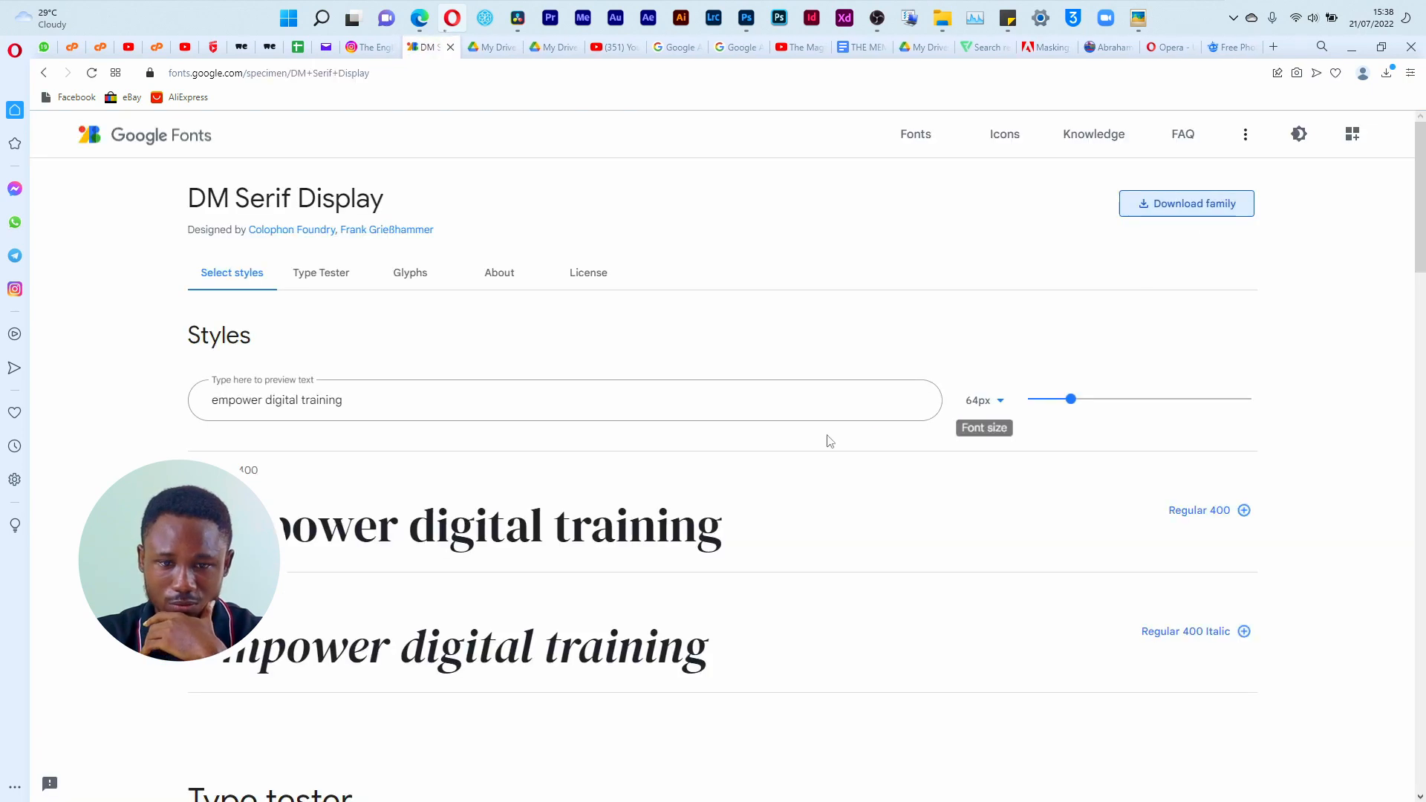
Step: Move DM_Serif_Display.zip from the Opera Download folder into the Material folder of Shoot C - Flyer Design
left_click(1395, 134)
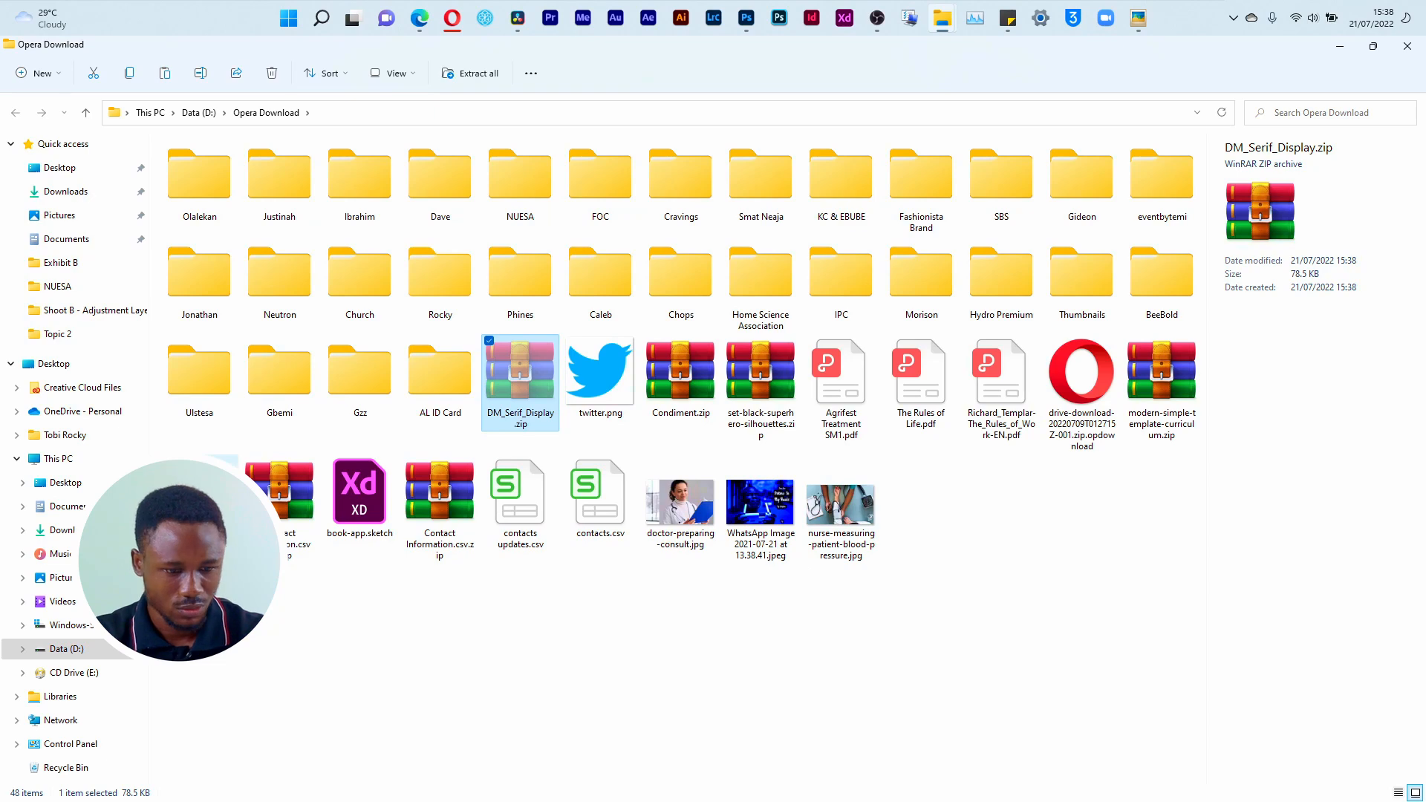
left_click(66, 648)
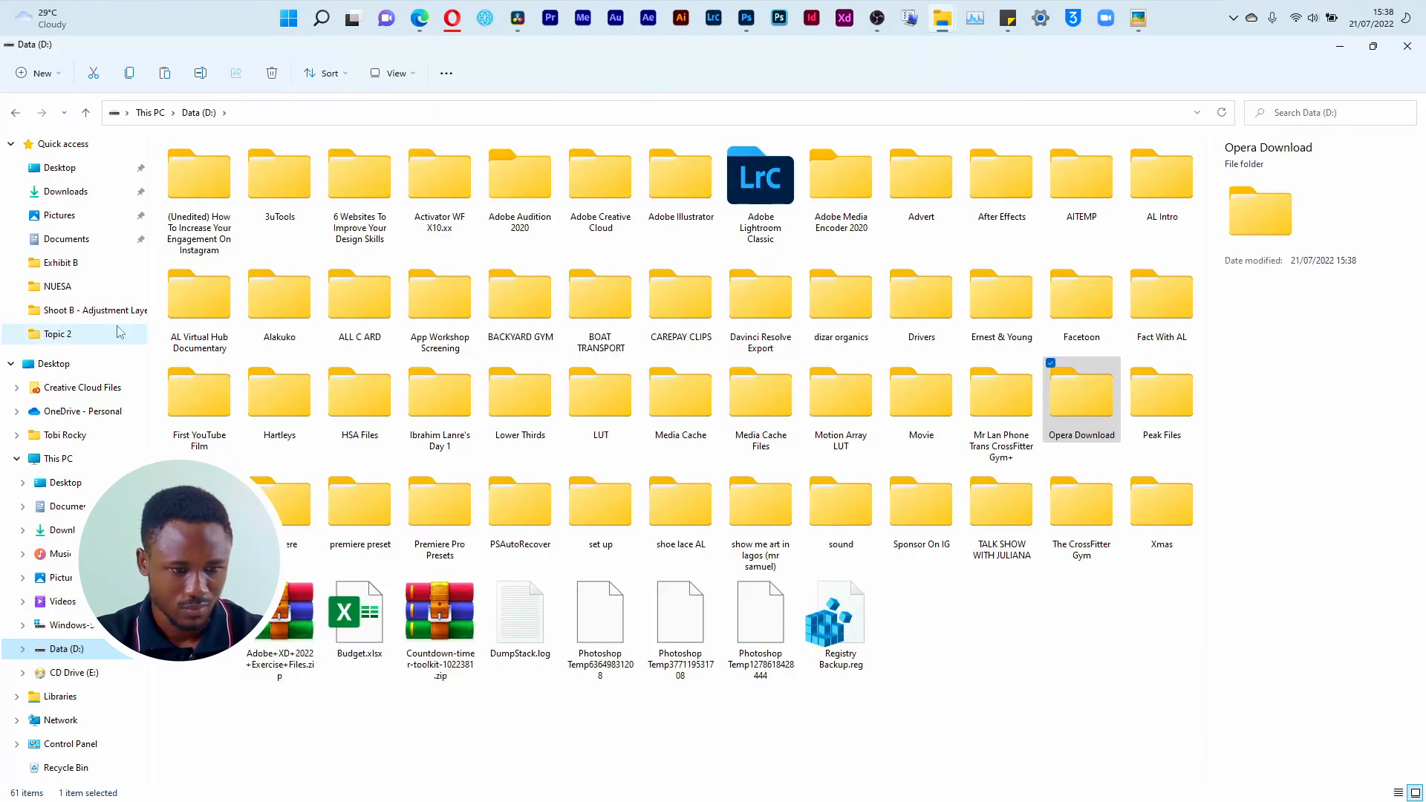
left_click(95, 310)
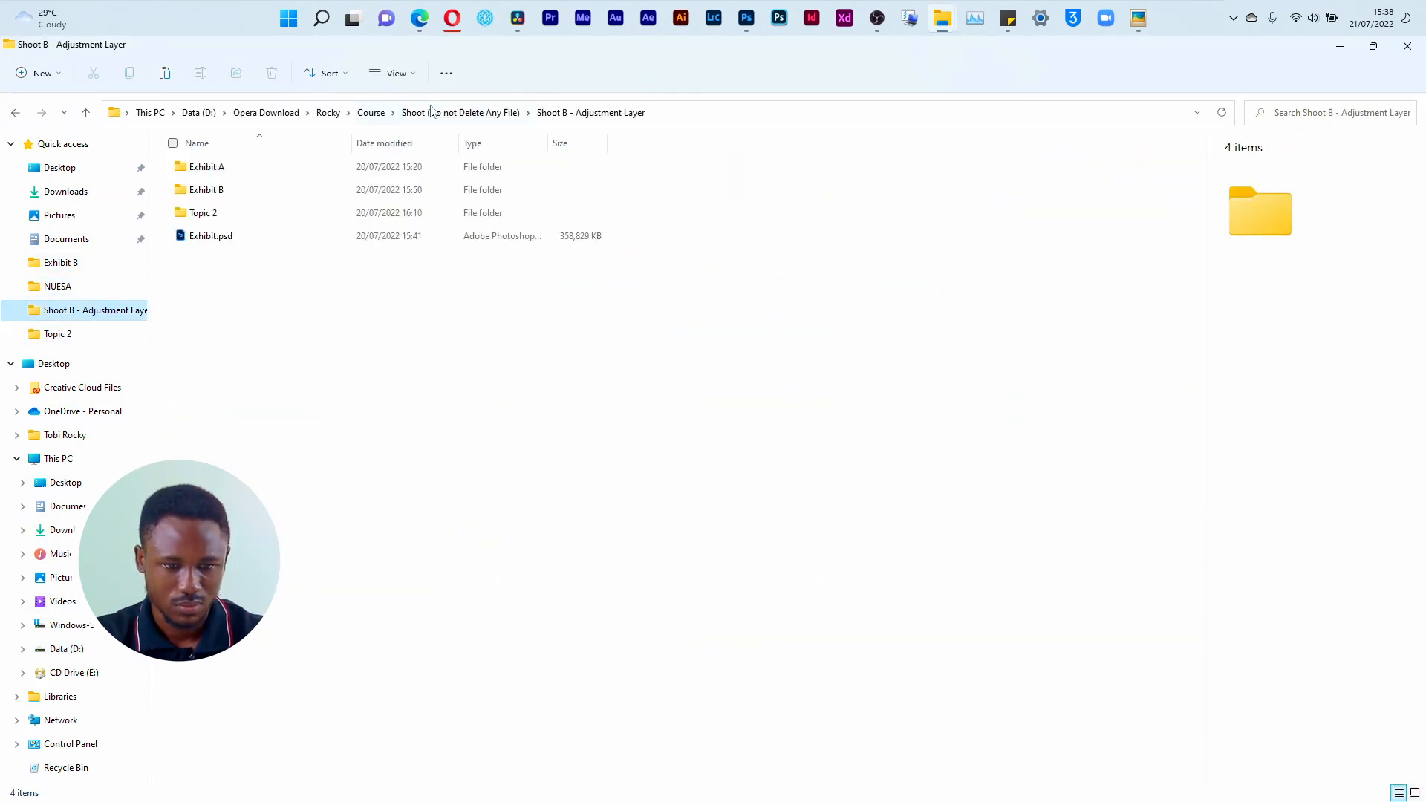
left_click(460, 112)
double_click(309, 214)
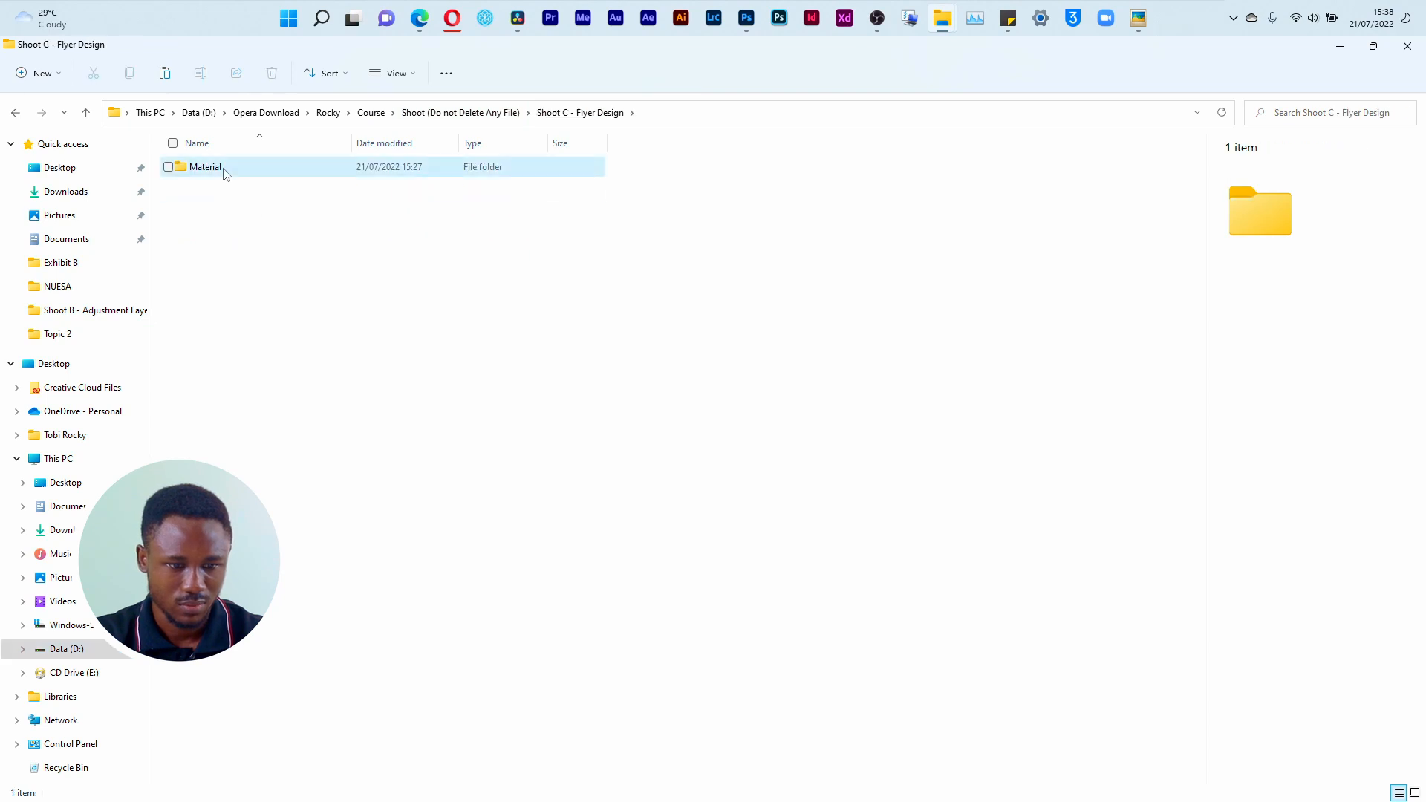
double_click(223, 168)
key("ctrl+v")
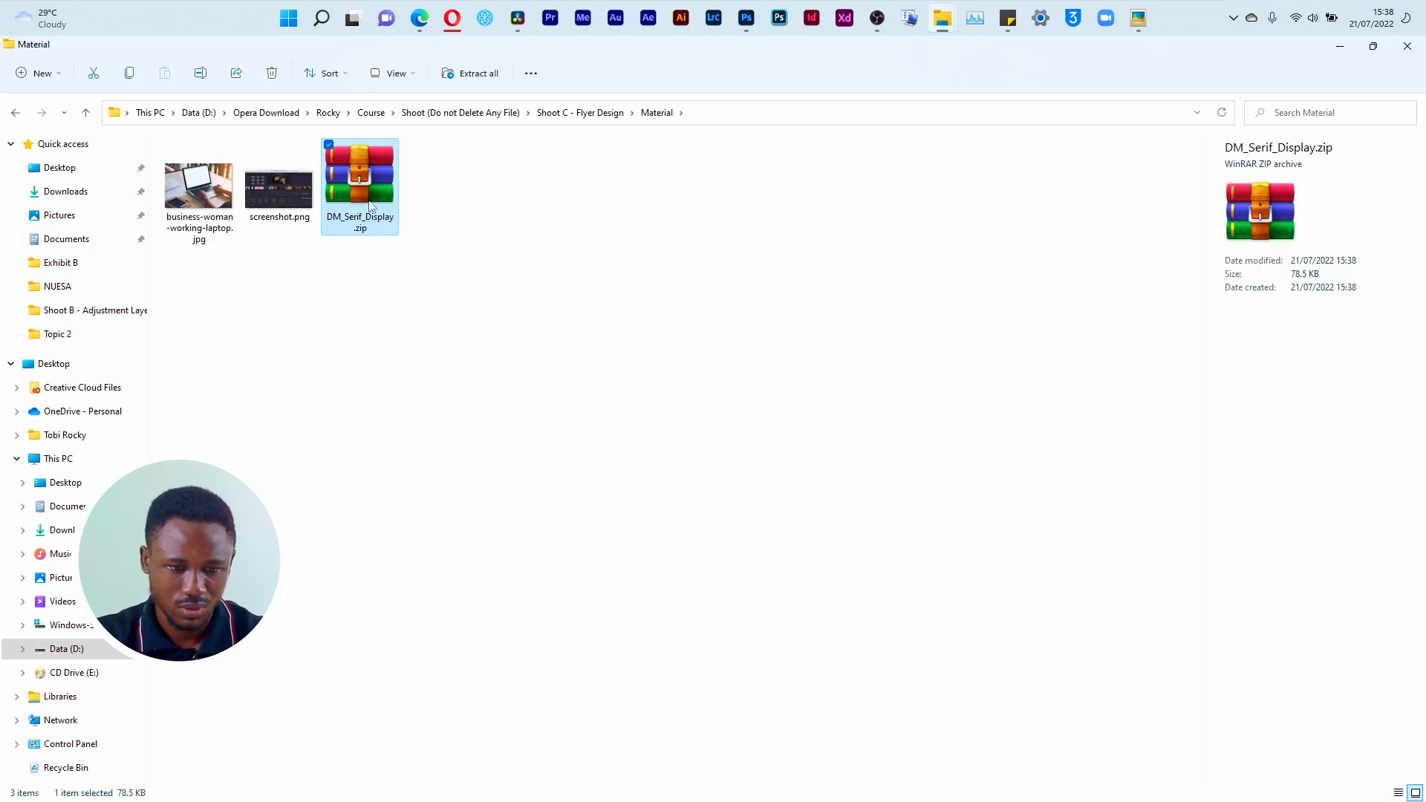
Step: Open the DM_Serif_Display.zip archive and install the DMSerifDisplay-Italic.ttf font
double_click(360, 178)
left_click(1003, 169)
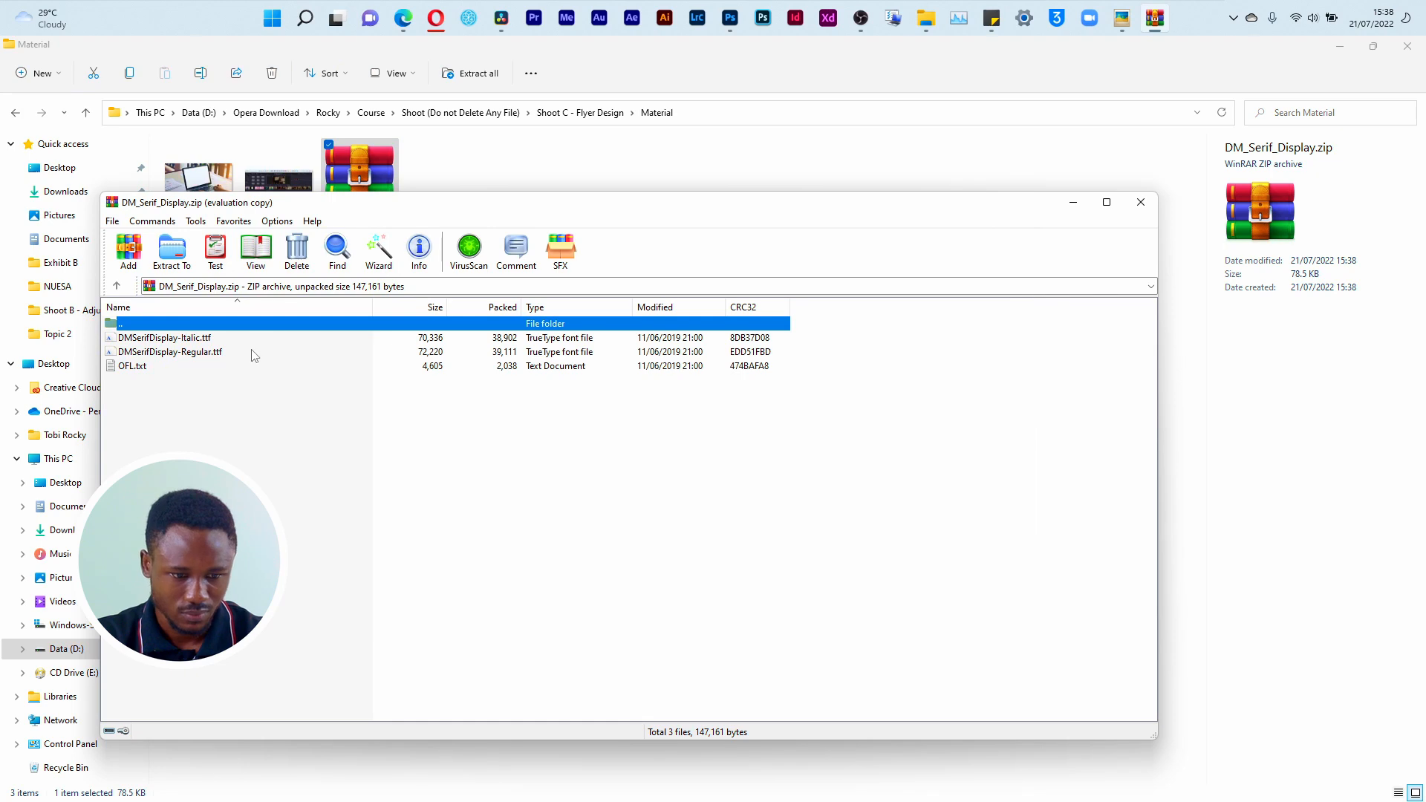
double_click(209, 339)
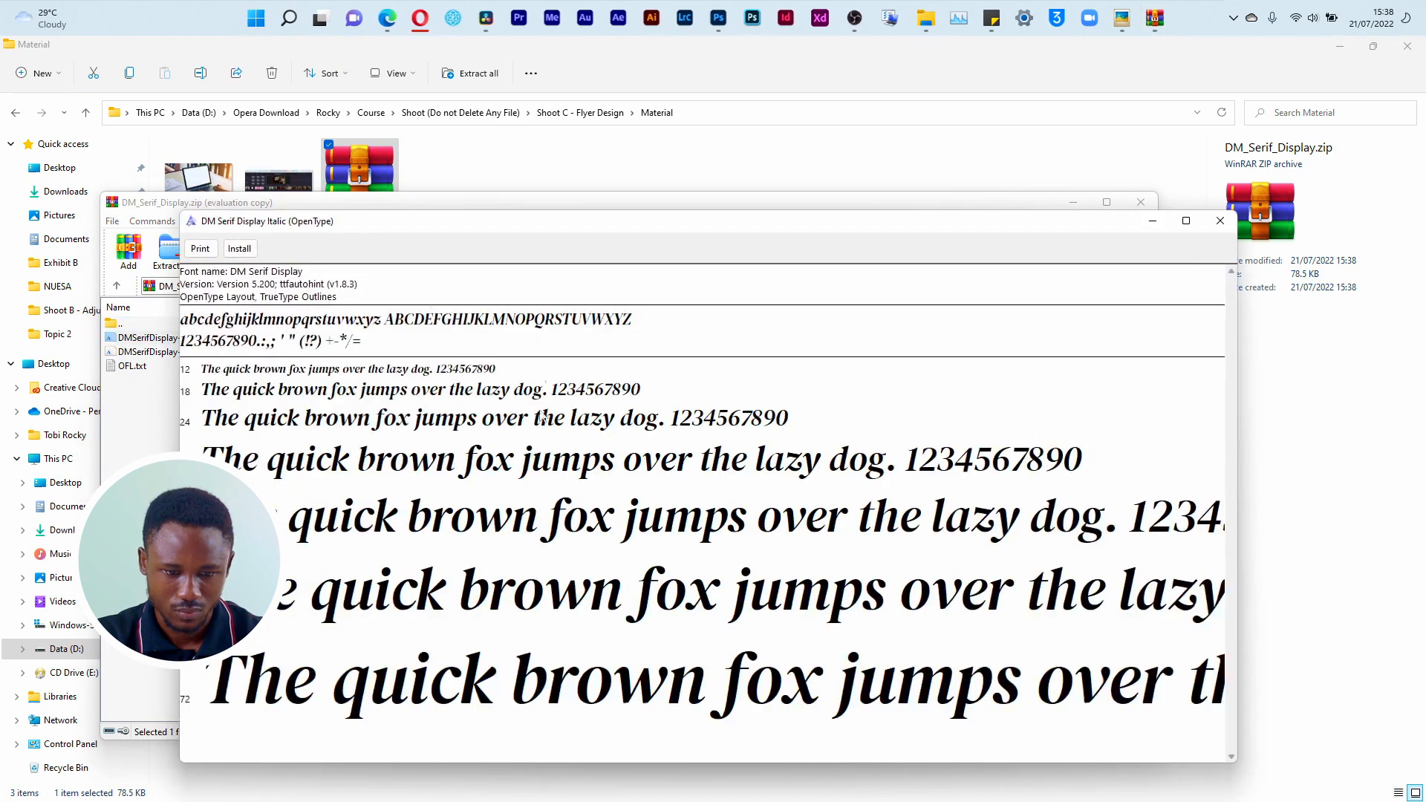
left_click(235, 254)
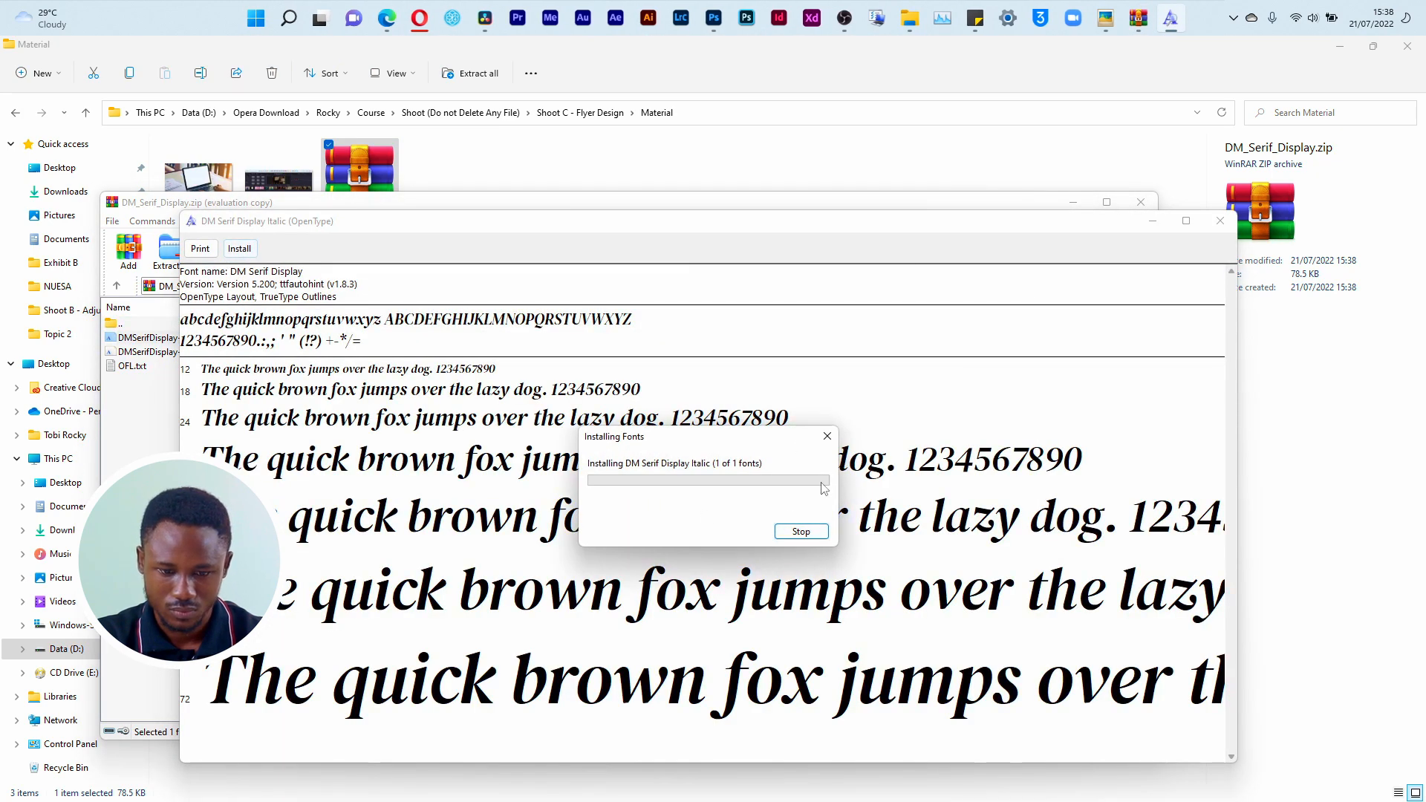
left_click(1220, 221)
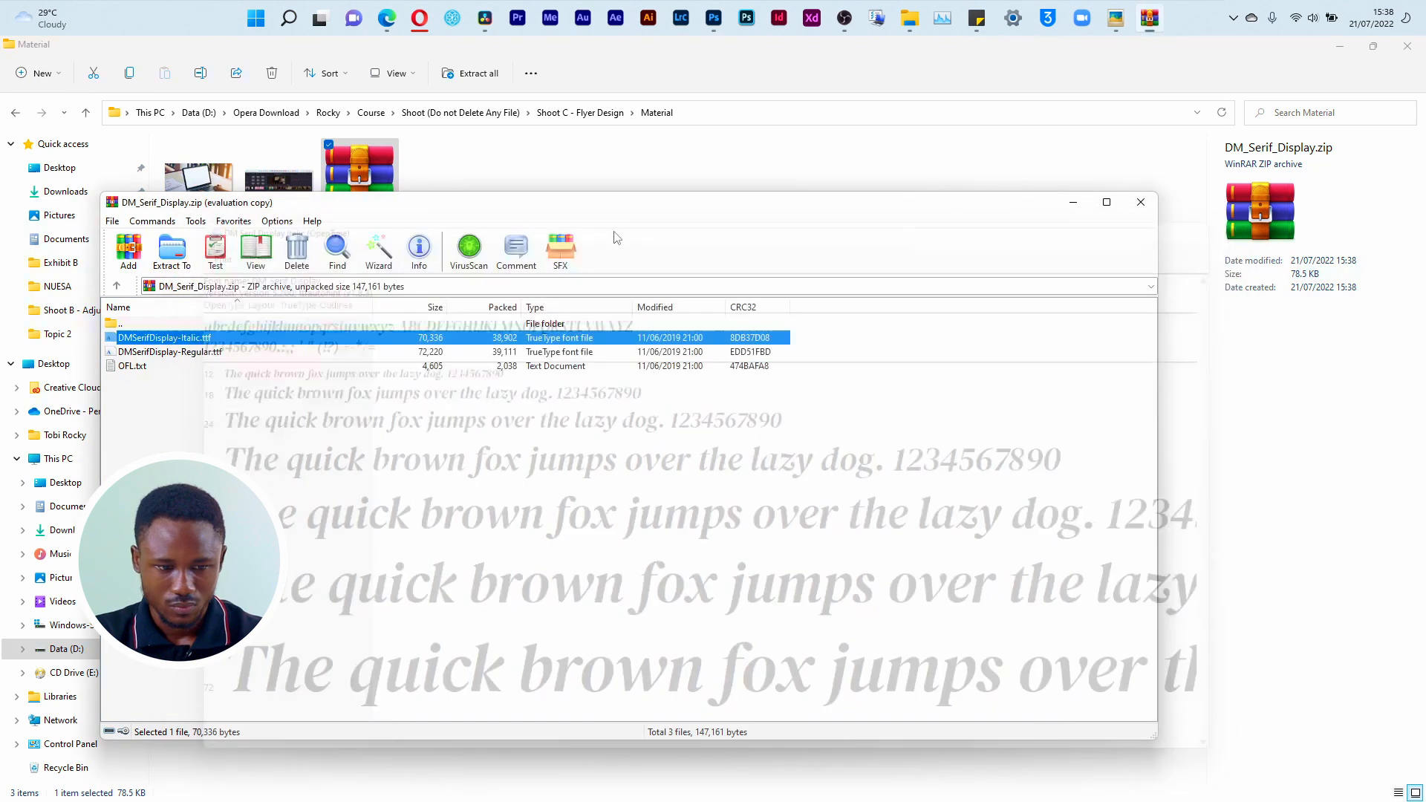
Step: Install the DMSerifDisplay-Regular.ttf font from the archive and close WinRAR
double_click(185, 351)
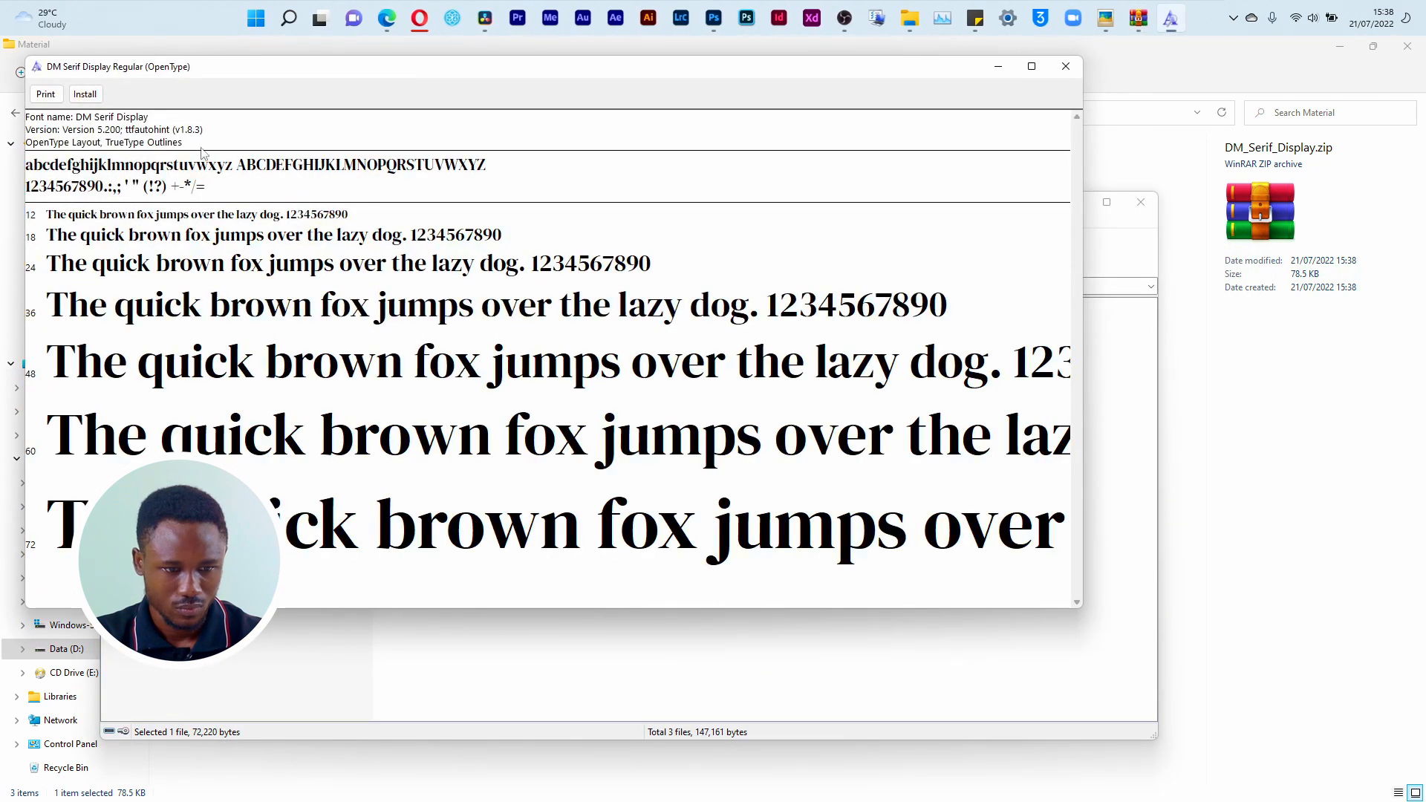
left_click(86, 94)
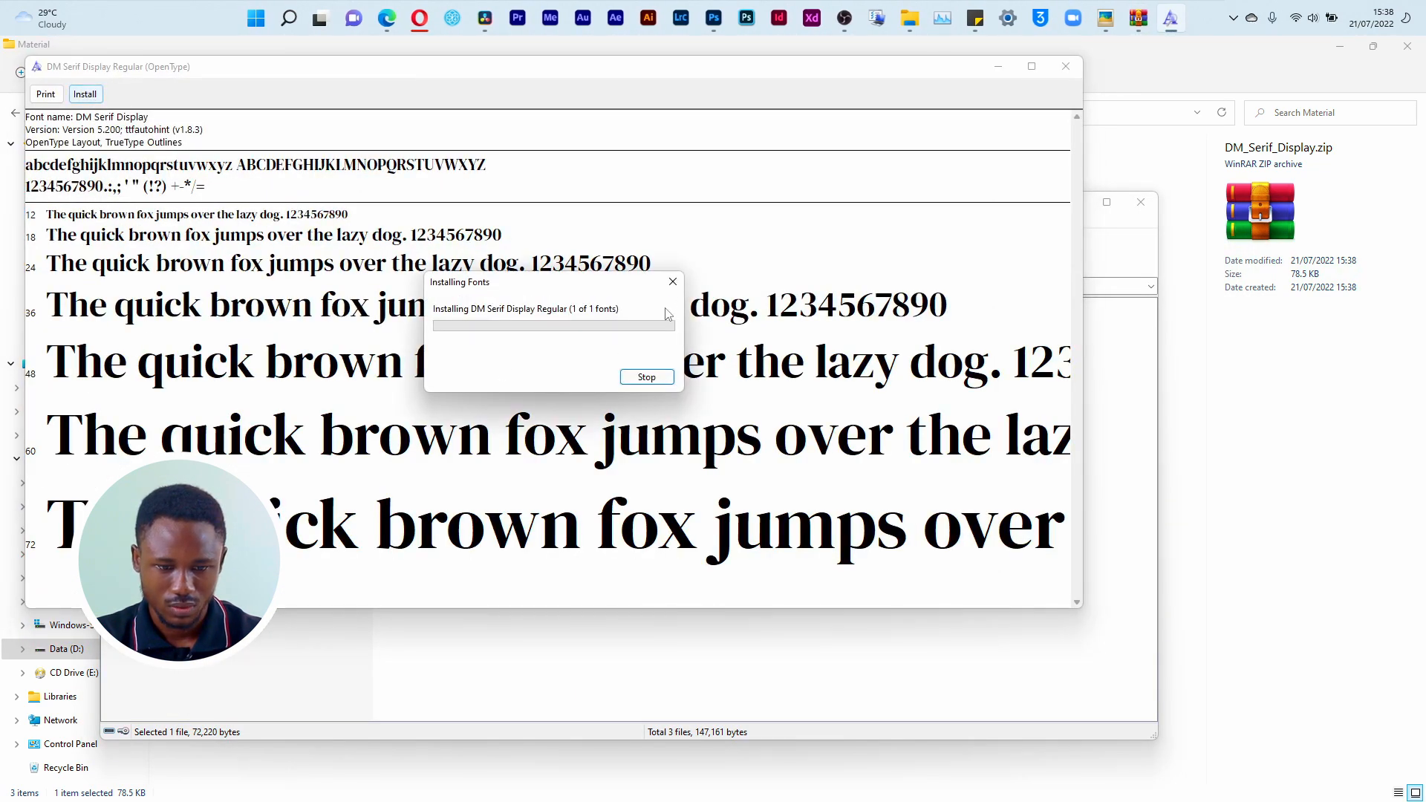
left_click(1066, 67)
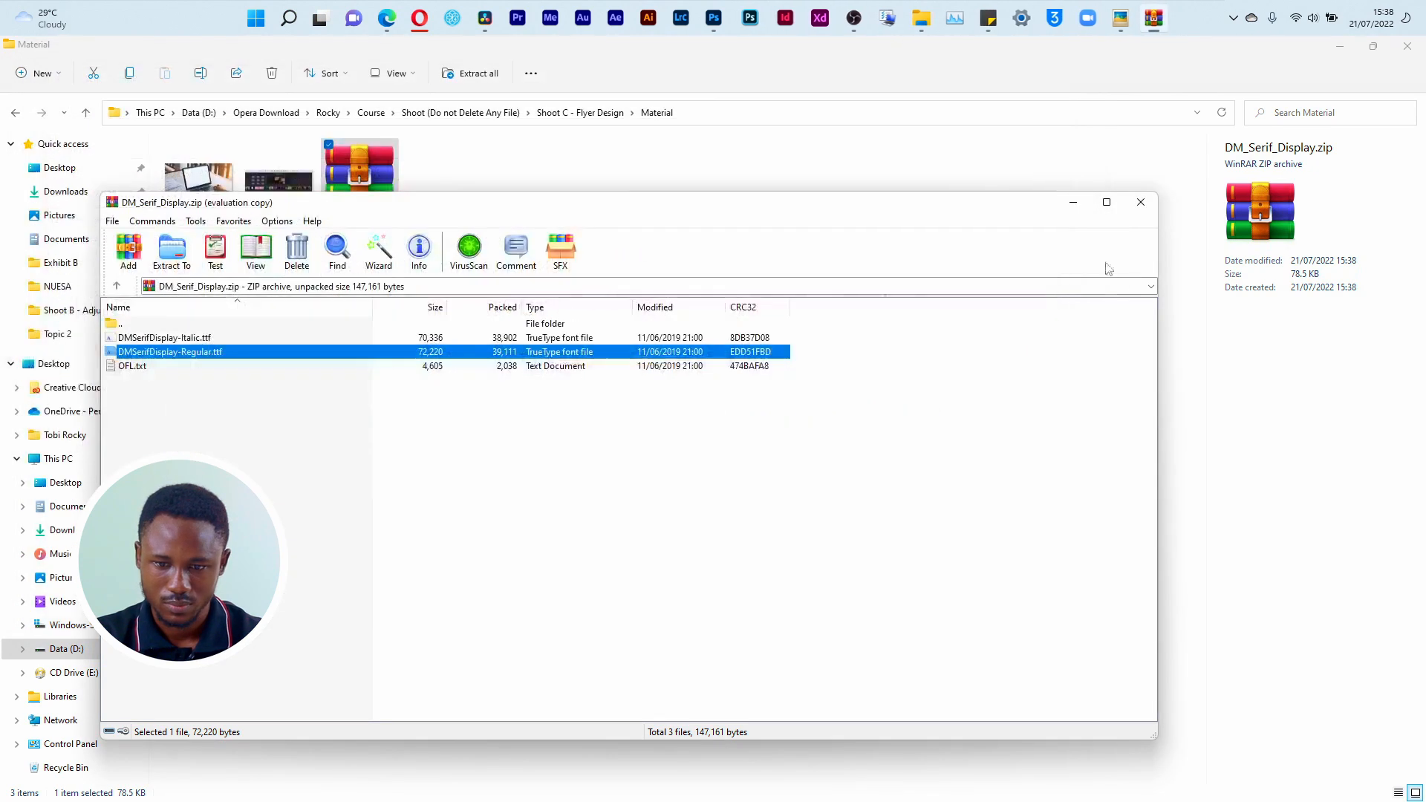
left_click(1141, 203)
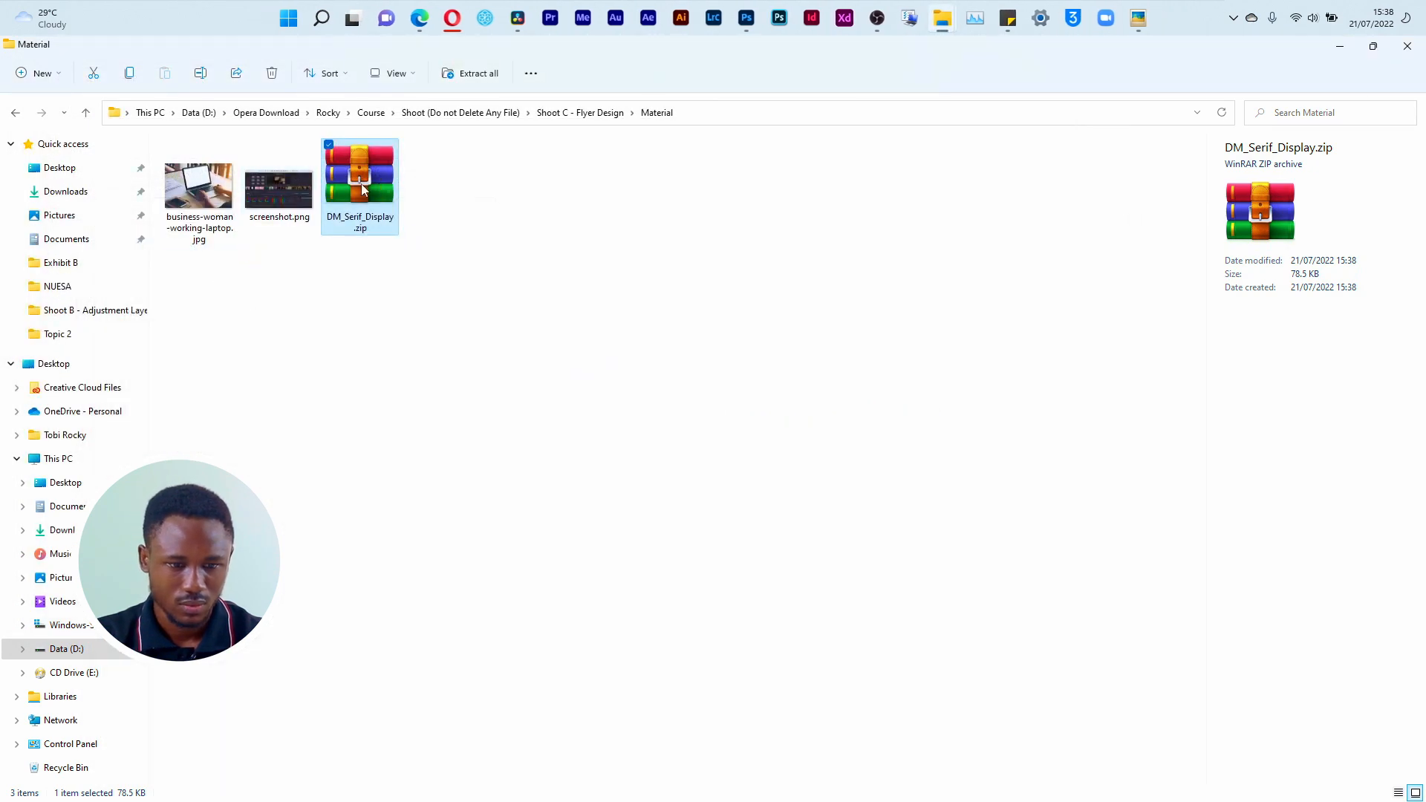
double_click(389, 227)
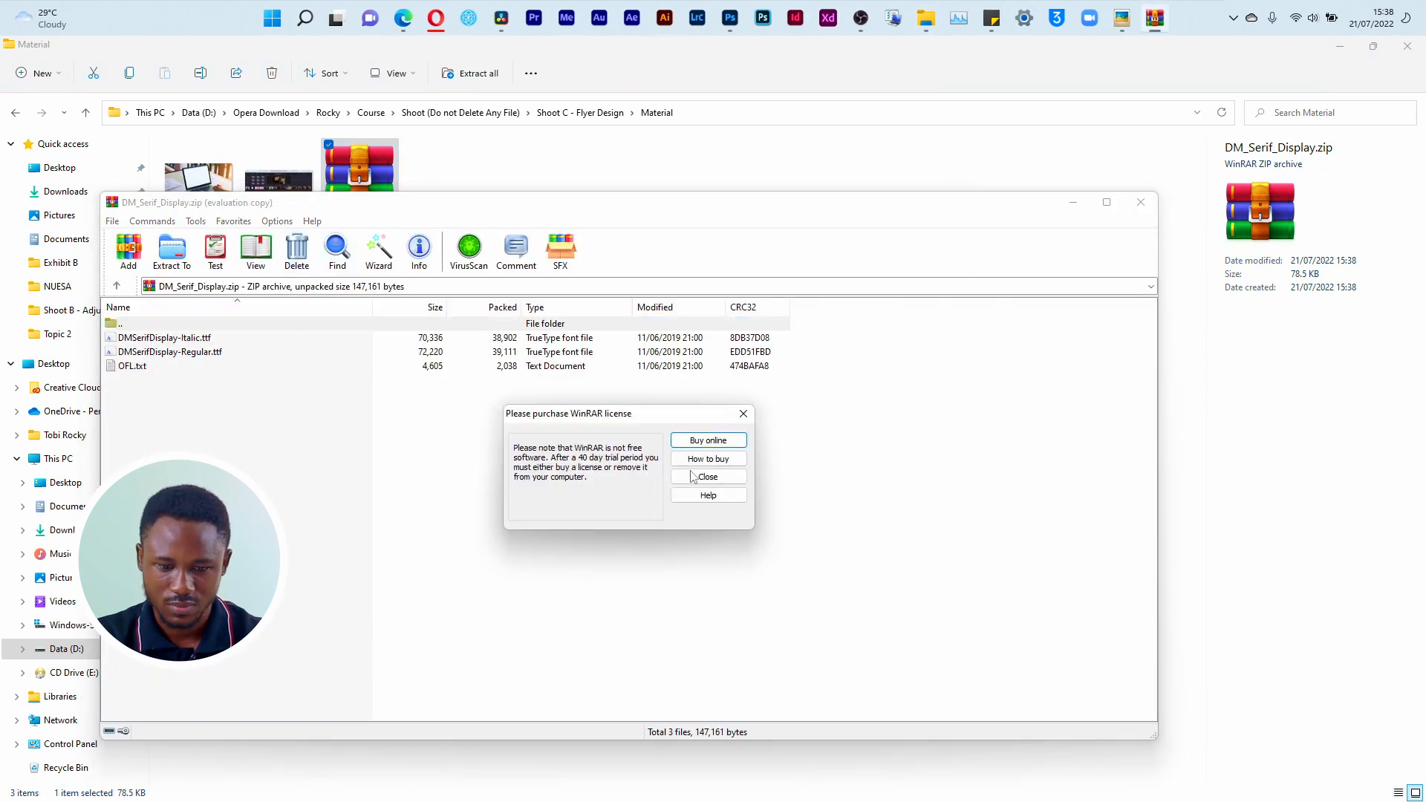
left_click(672, 476)
left_click(1142, 202)
Step: Switch to Photoshop and check the title styling on the Empower.png reference flyer
left_click(746, 21)
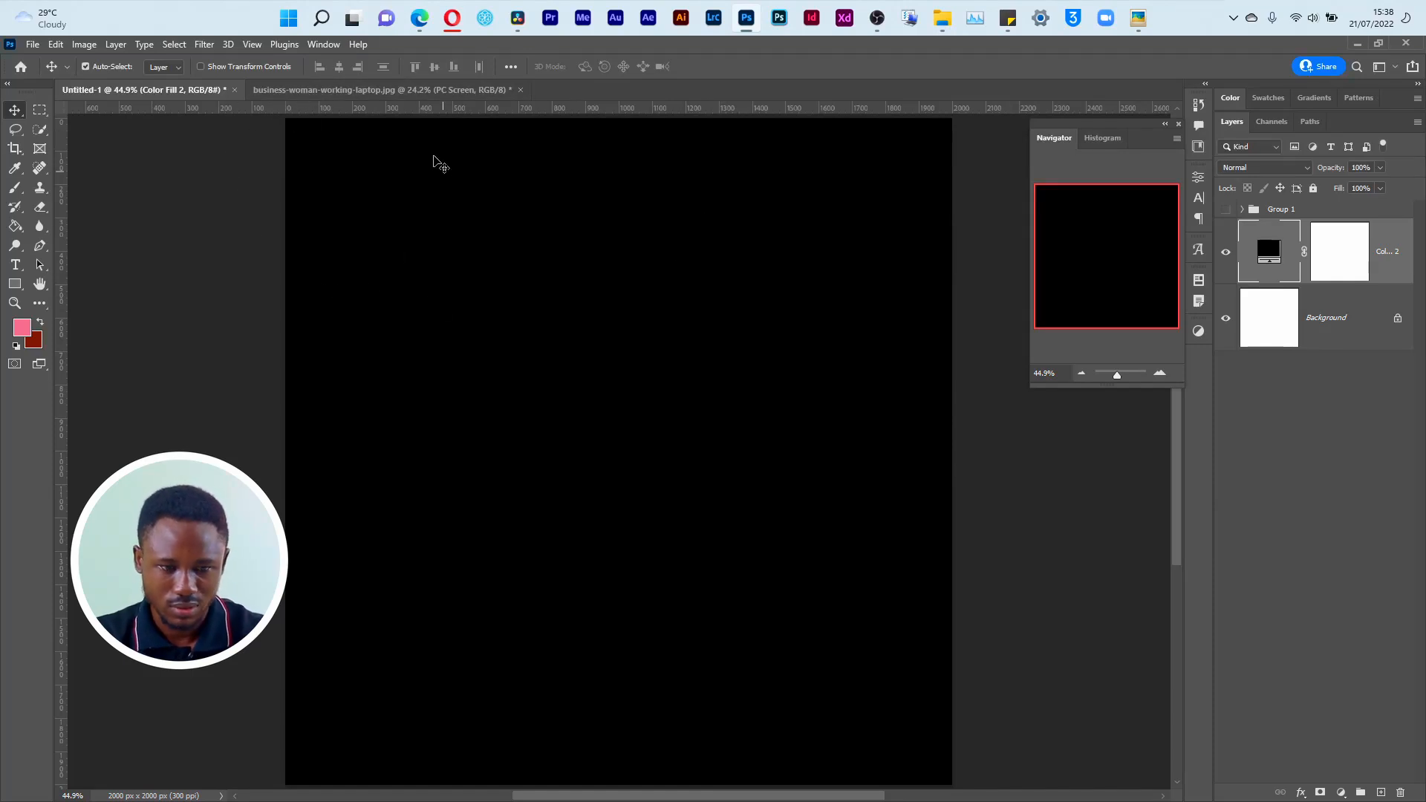
key("super+Tab")
left_click(956, 302)
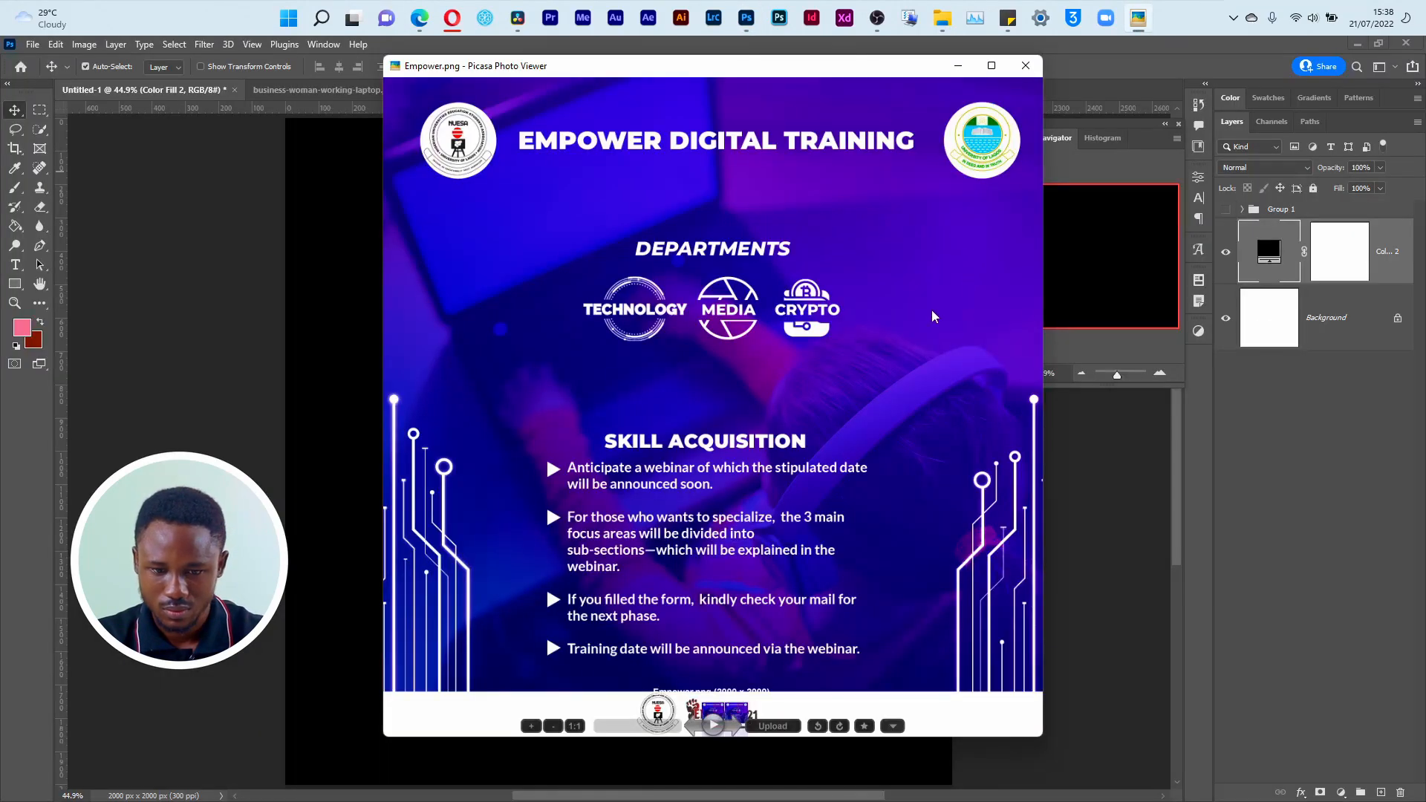
key("Escape")
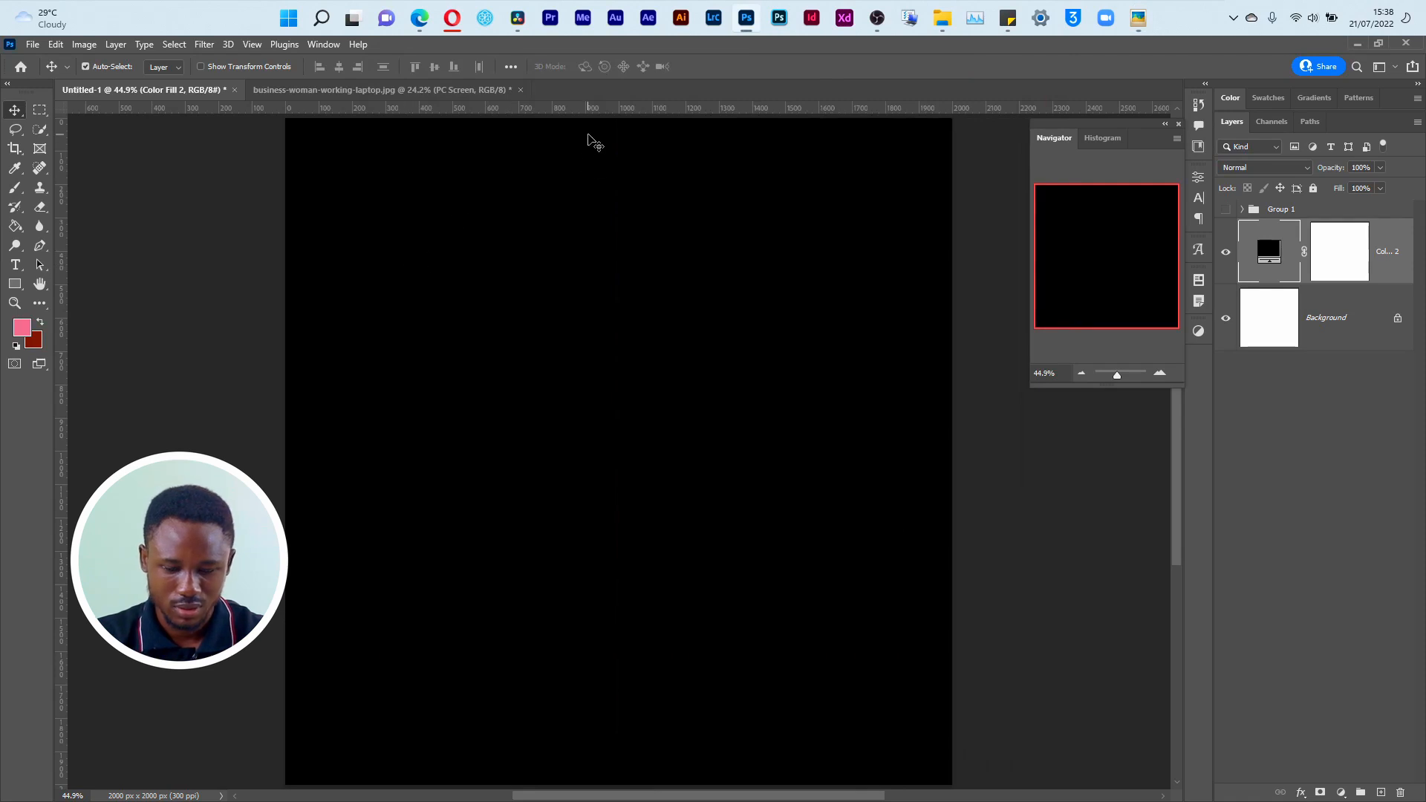
Step: Show the grid and add the white text "Empower Digital Training" near the canvas's upper edge
key("ctrl+apostrophe")
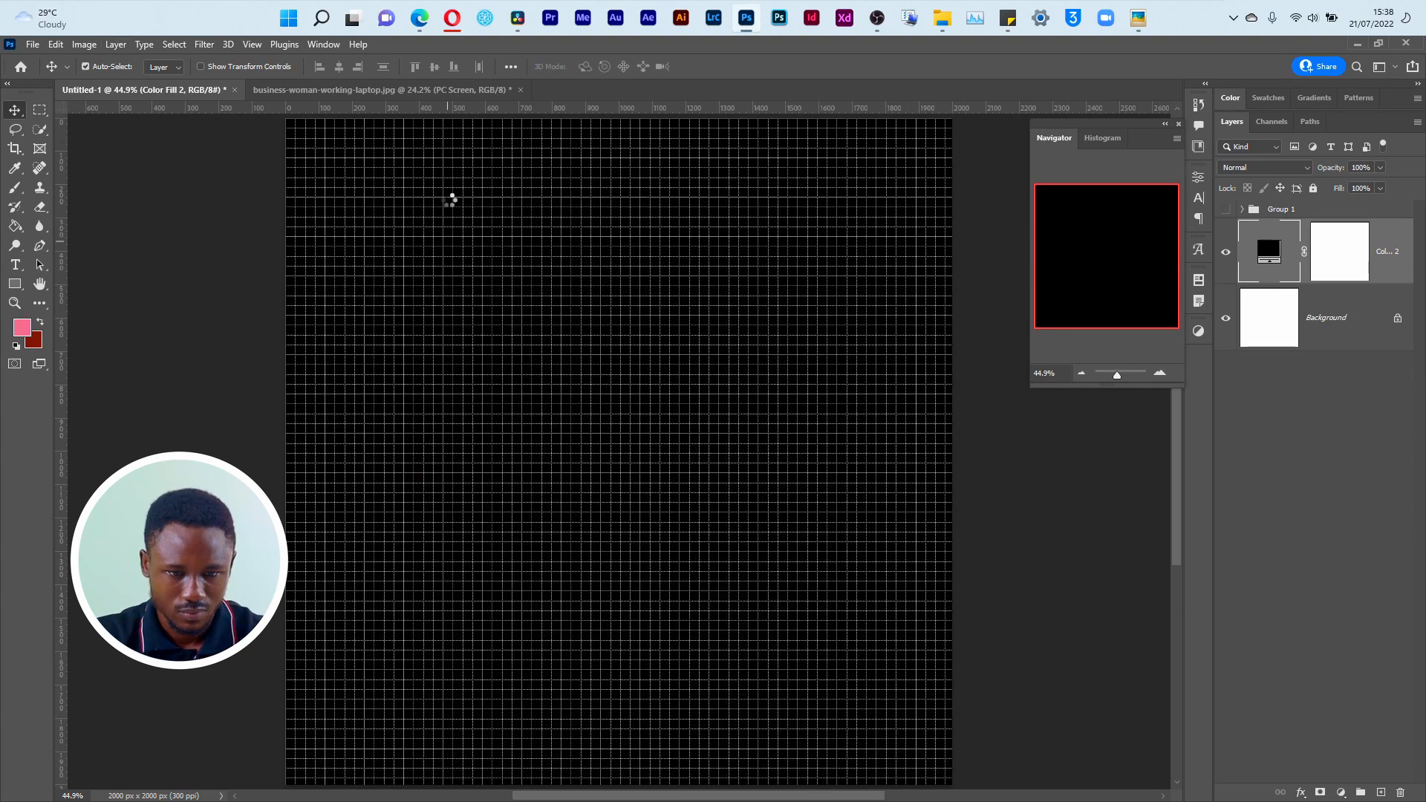
key("t")
left_click(455, 203)
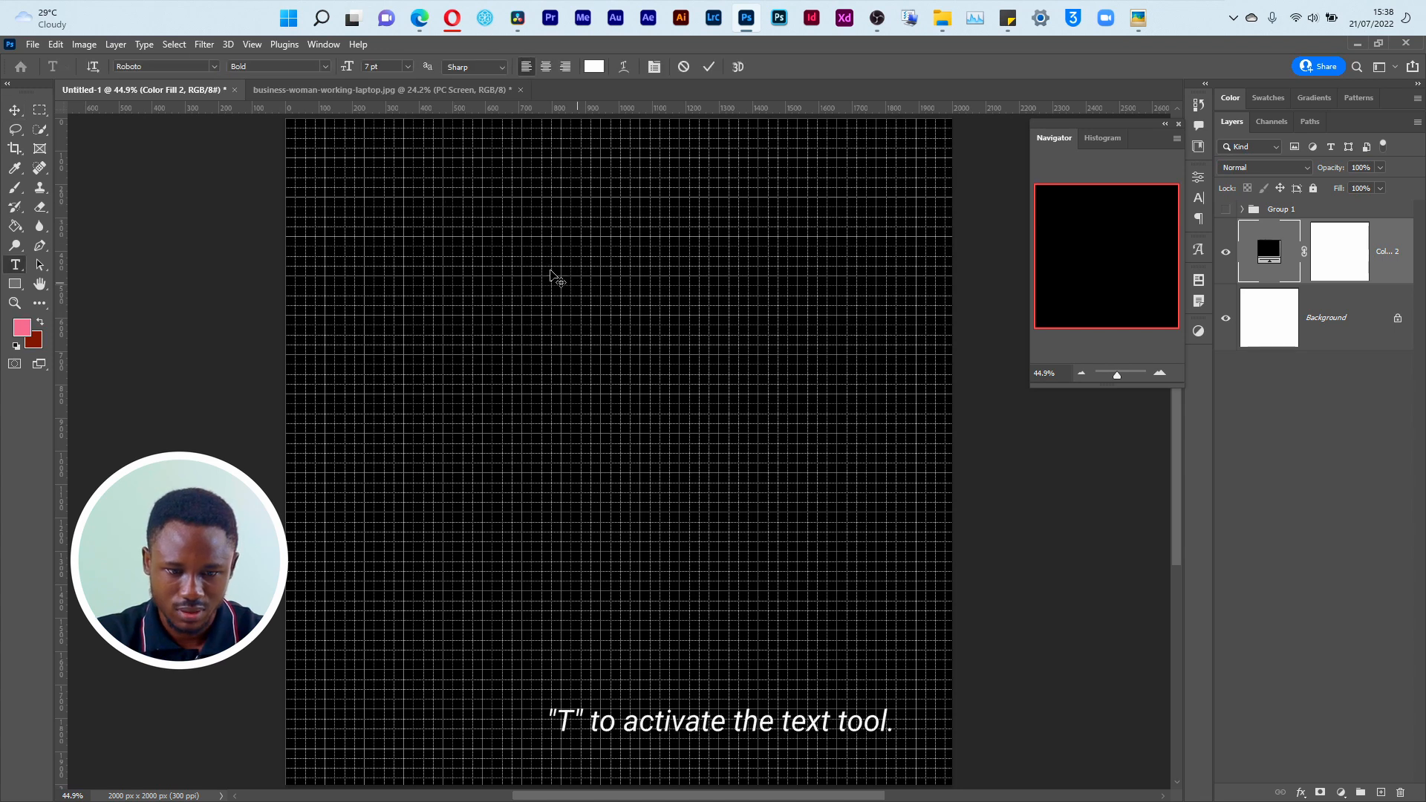
type("Empower Digital Training")
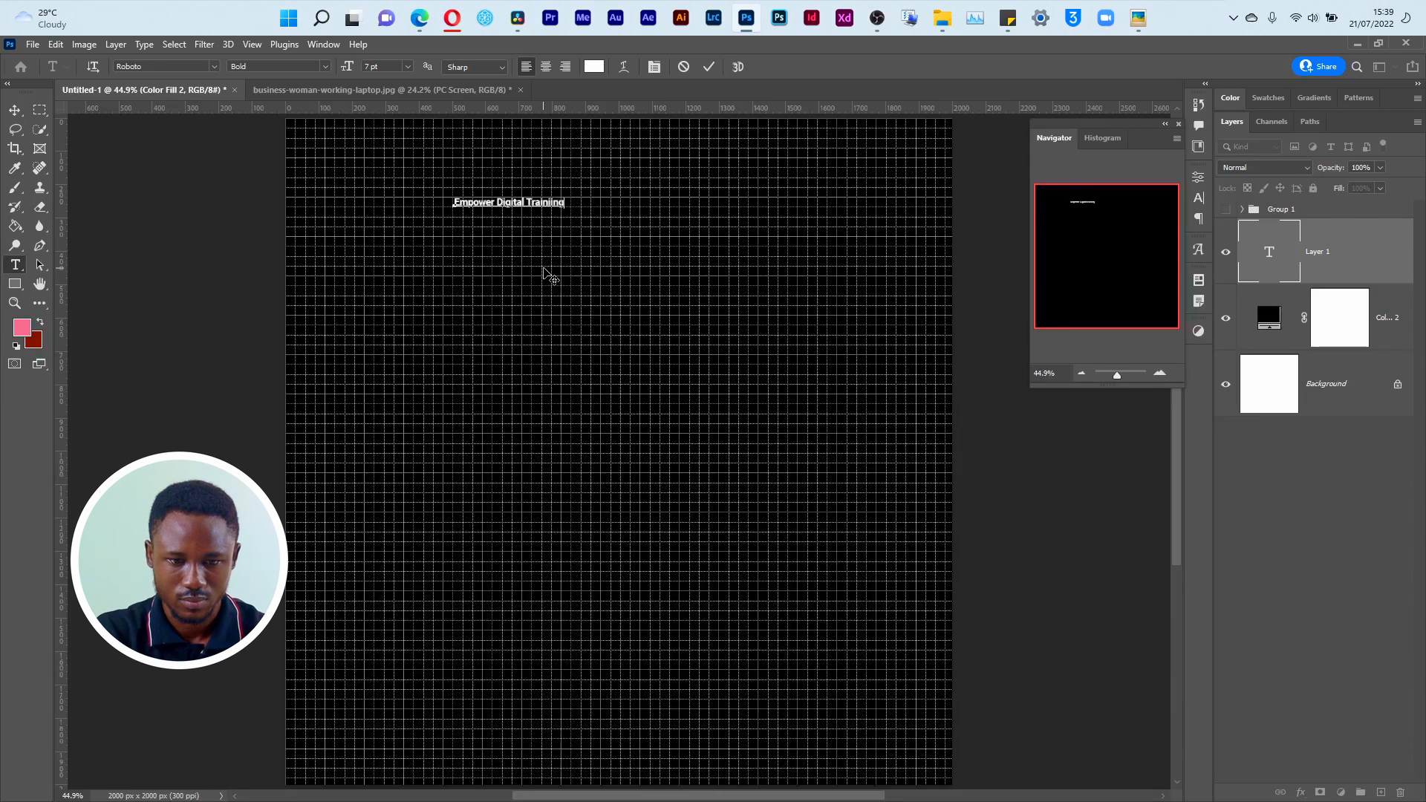
left_click(550, 277)
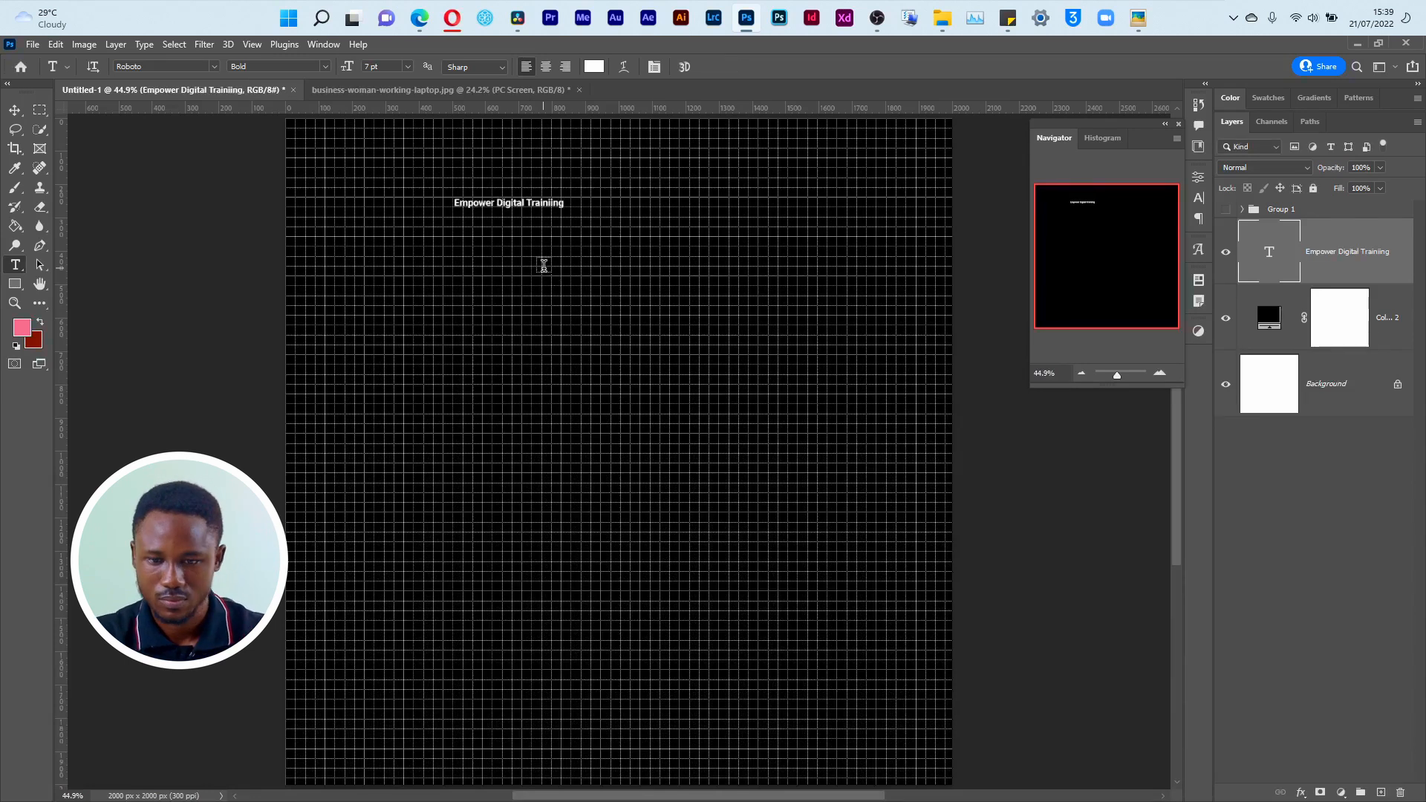
Step: Enlarge the title text to 27 pt, shift it toward the canvas's left side, and apply All Caps
left_click(1199, 199)
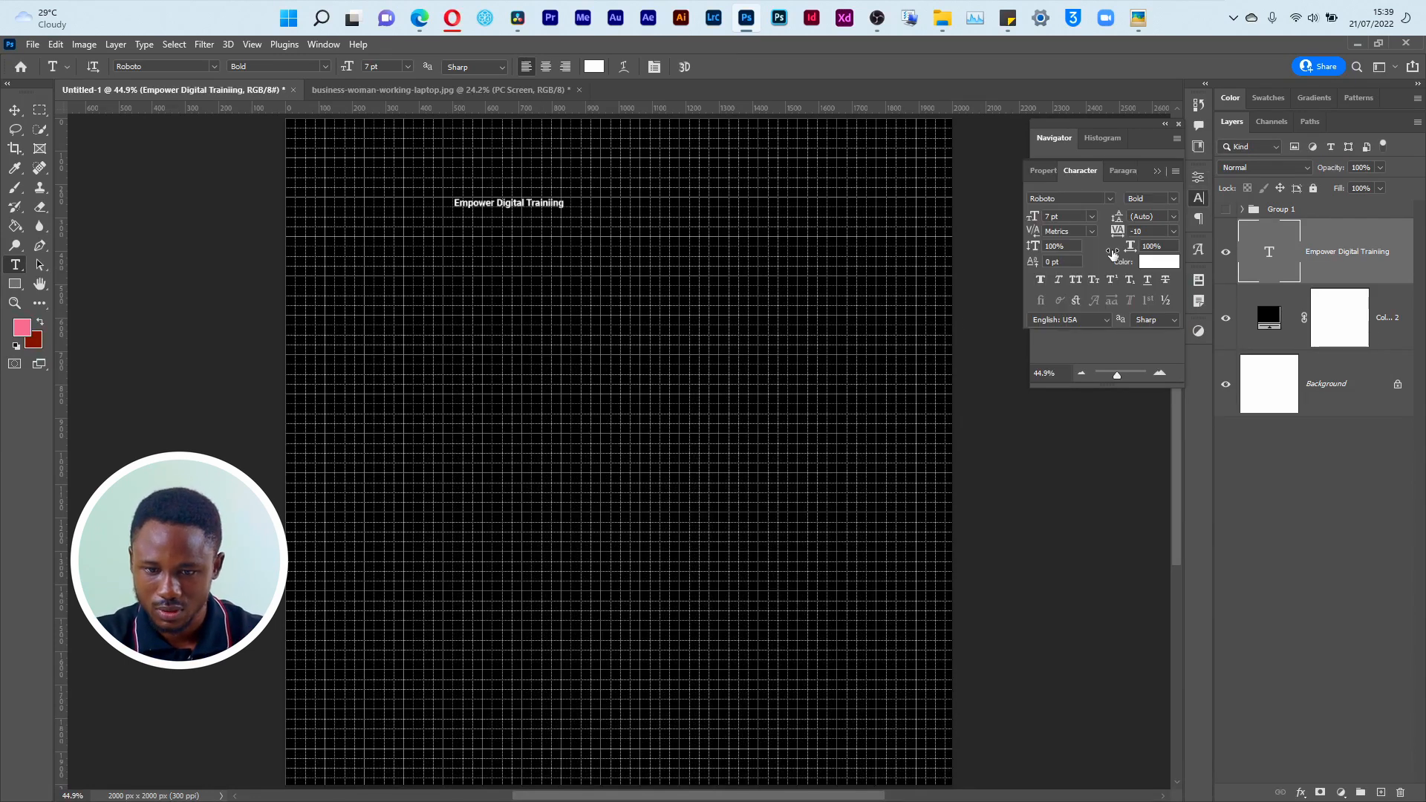
left_click_drag(1035, 216, 1008, 217)
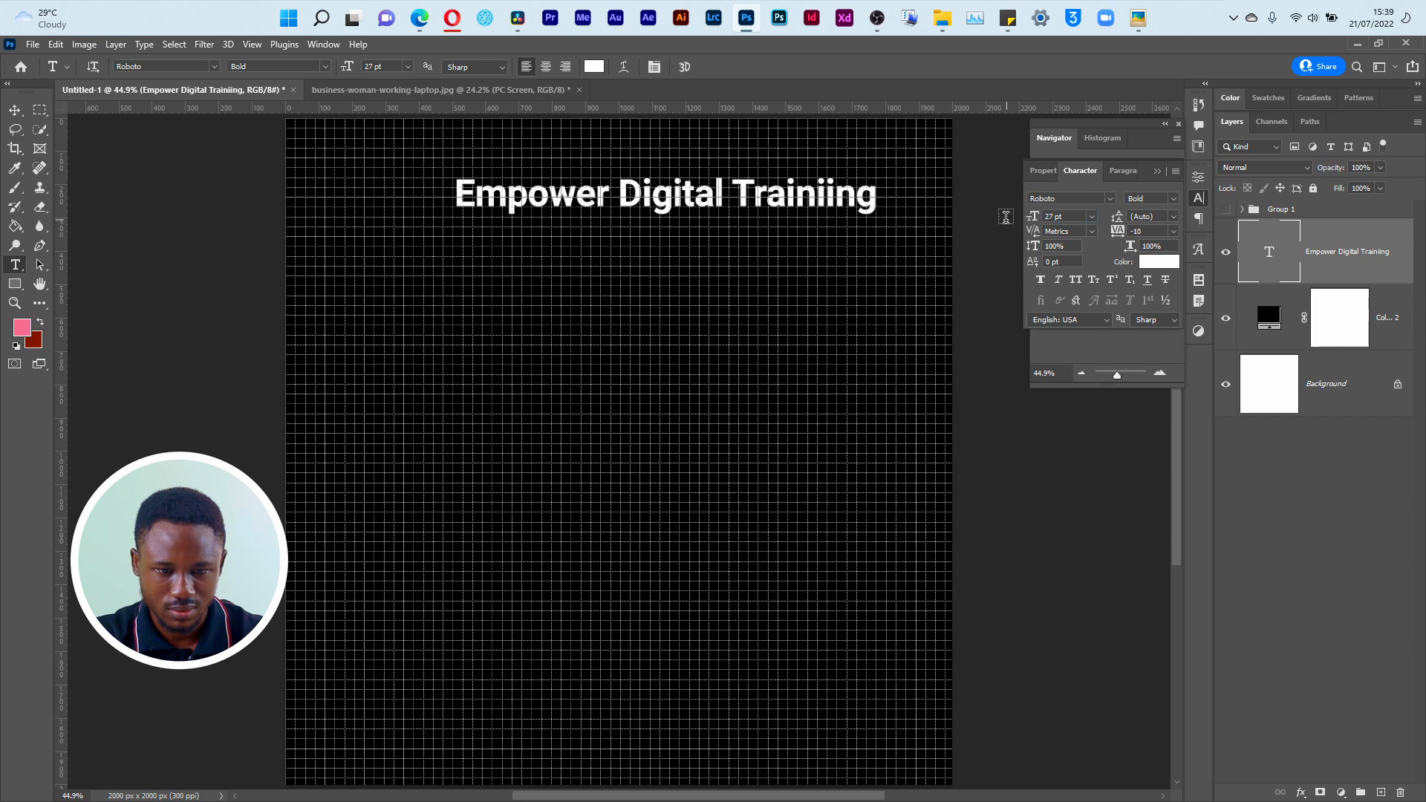
key("v")
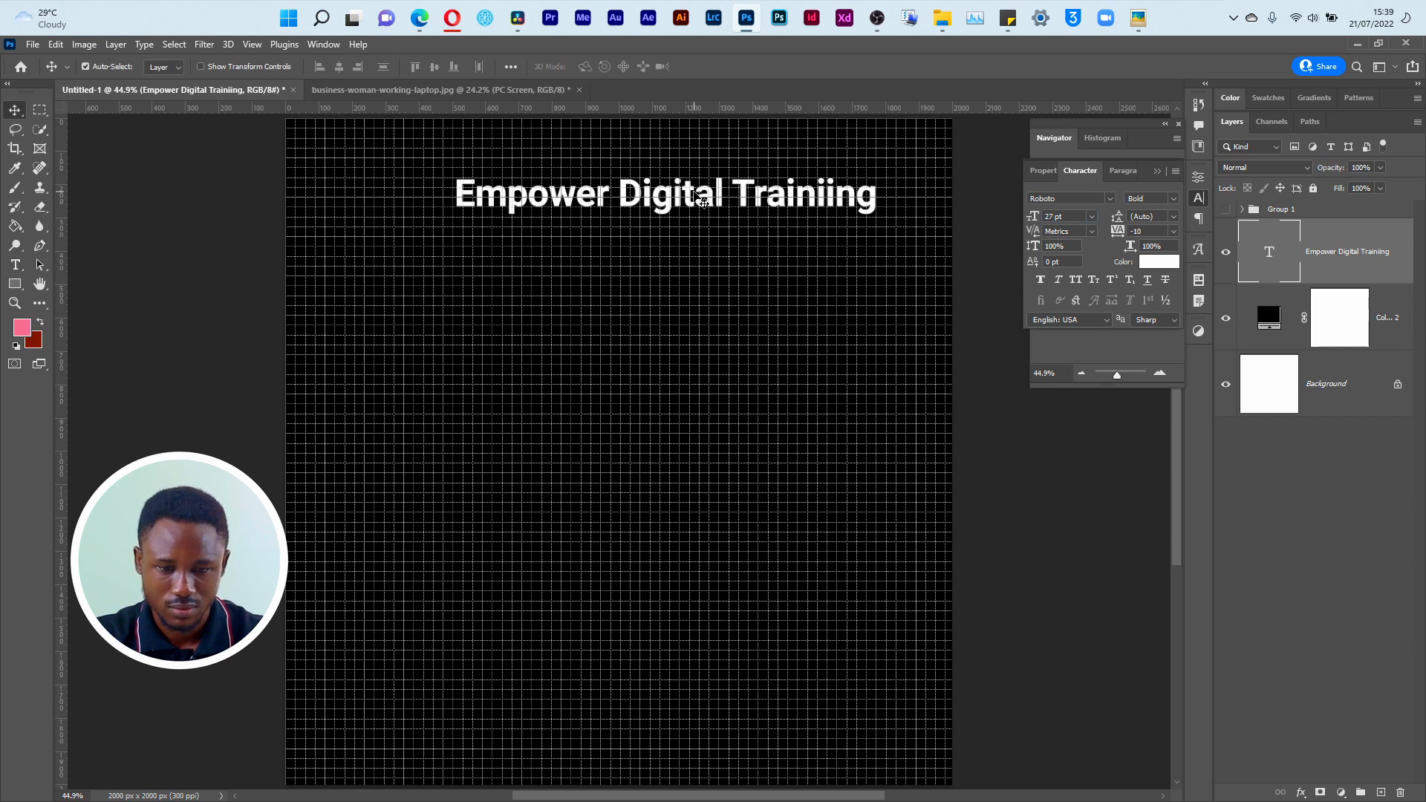
left_click_drag(691, 193, 629, 193)
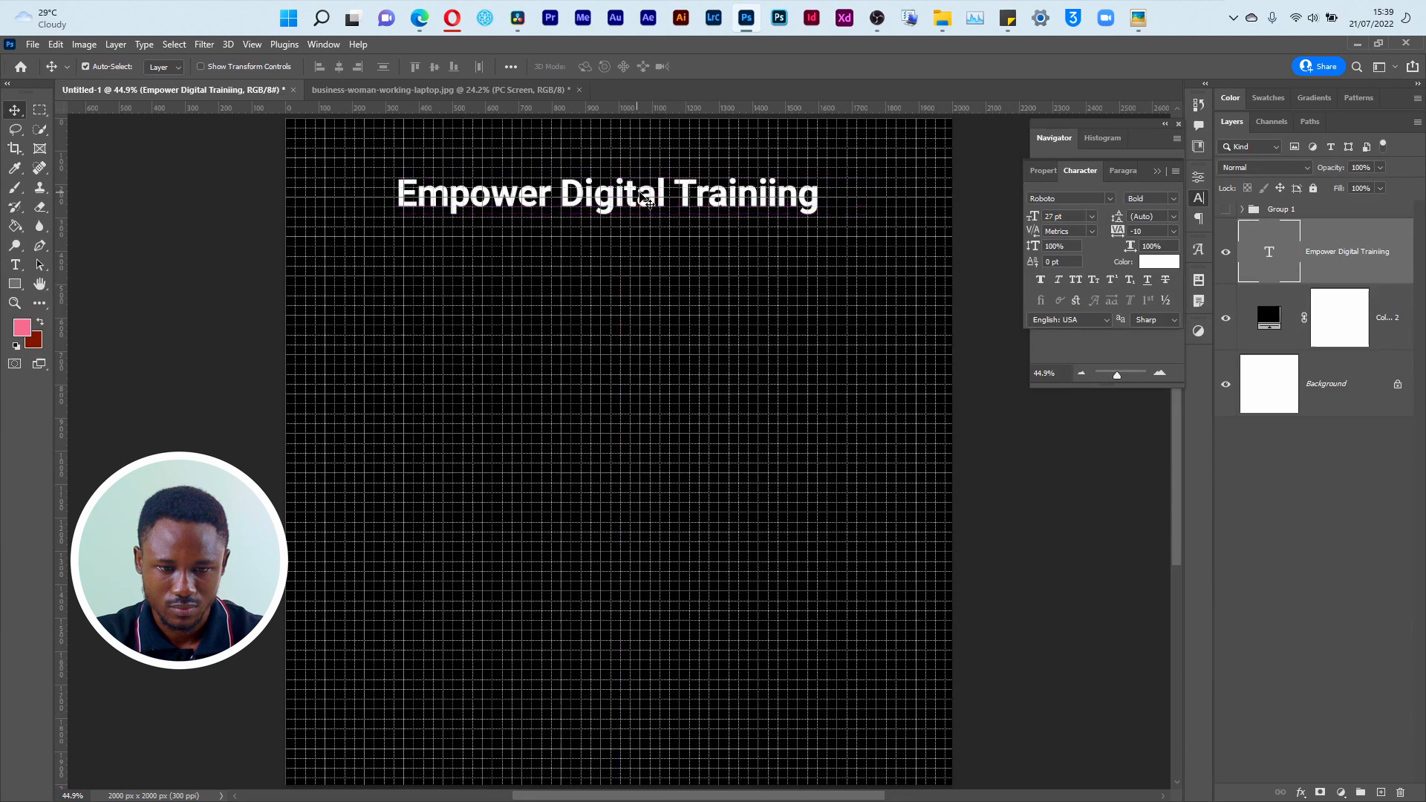
left_click(1075, 280)
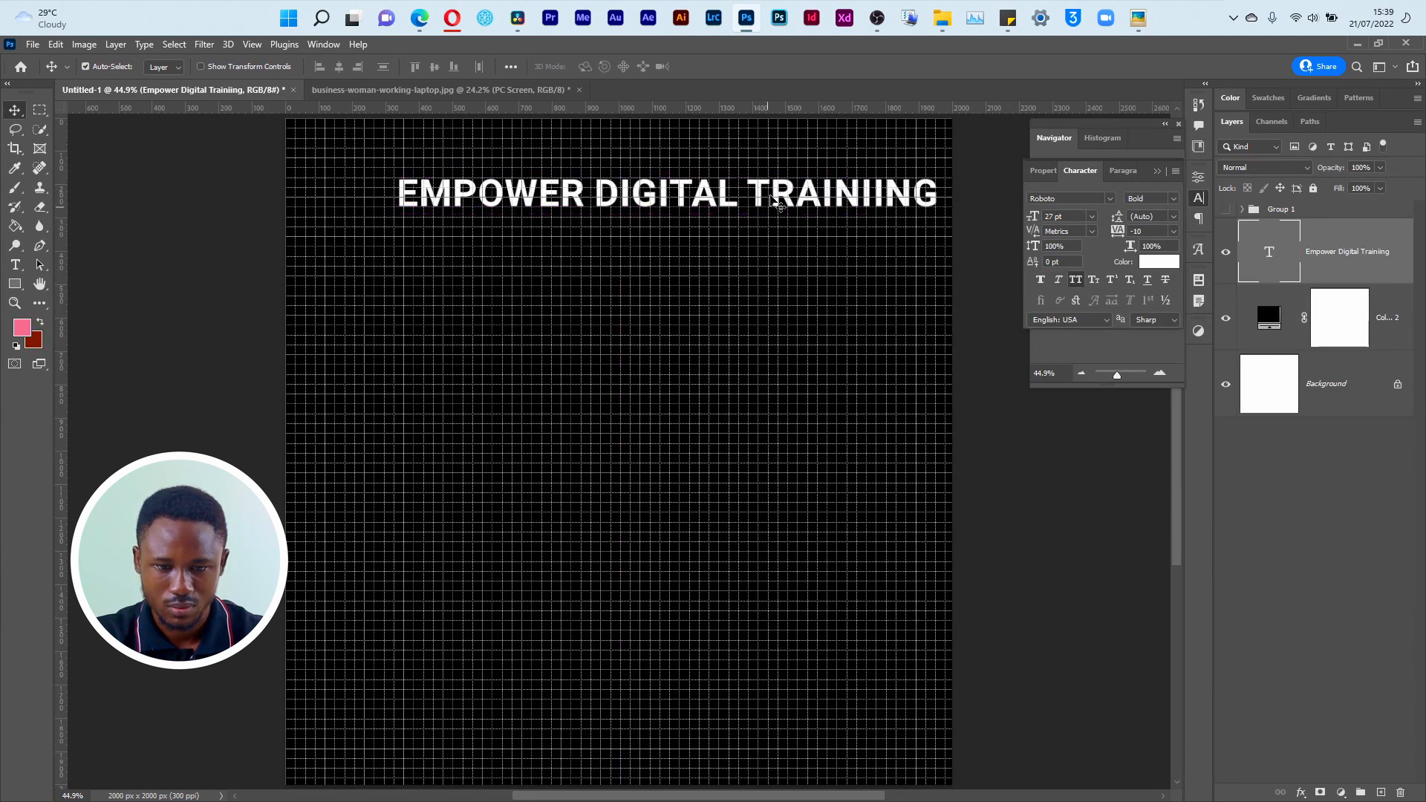
Step: Scale the title down to about 22.12 pt, centre it near the canvas's upper edge, and hide the grid
left_click_drag(788, 202, 745, 220)
key("ctrl+t")
left_click_drag(891, 172, 844, 175)
left_click(736, 67)
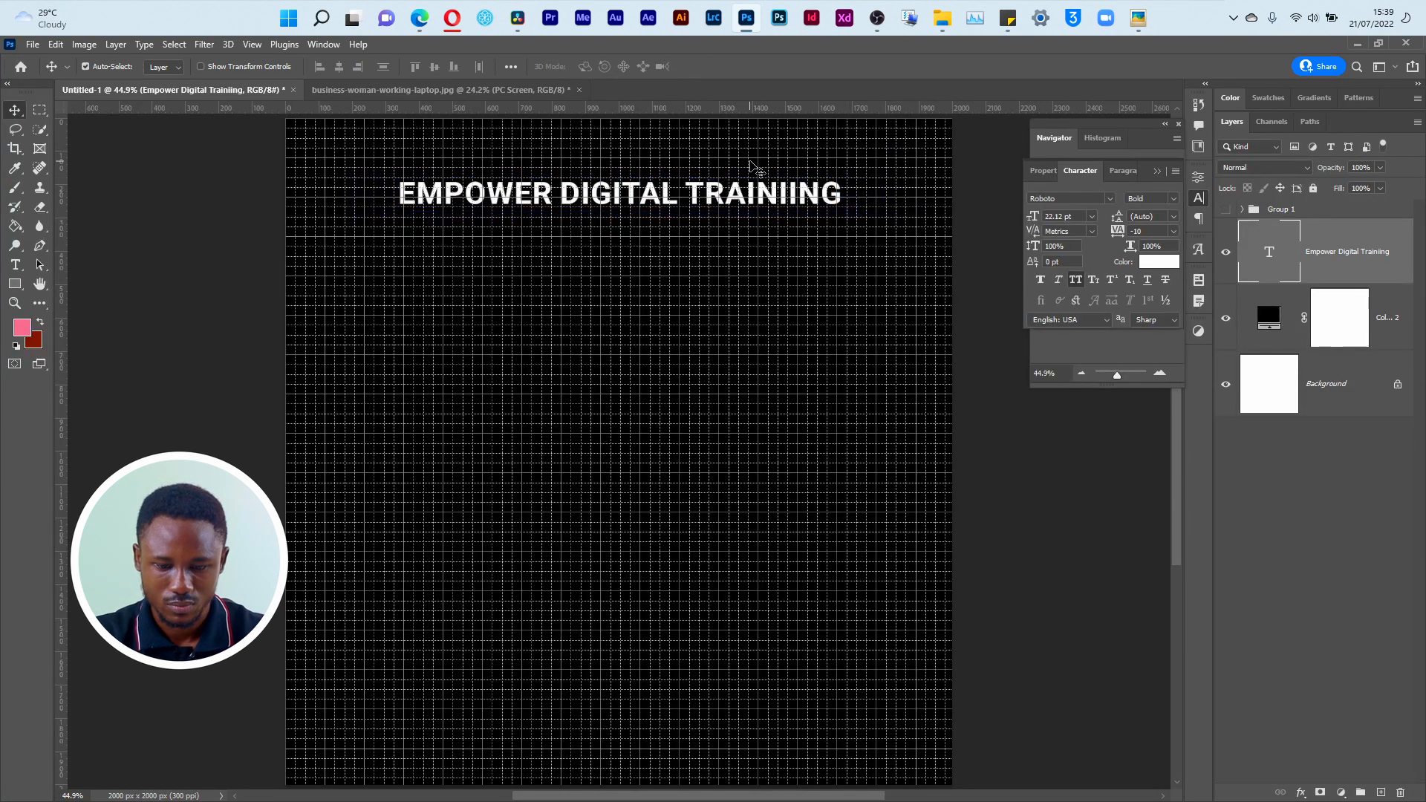
key("ctrl+apostrophe")
left_click_drag(666, 199, 668, 202)
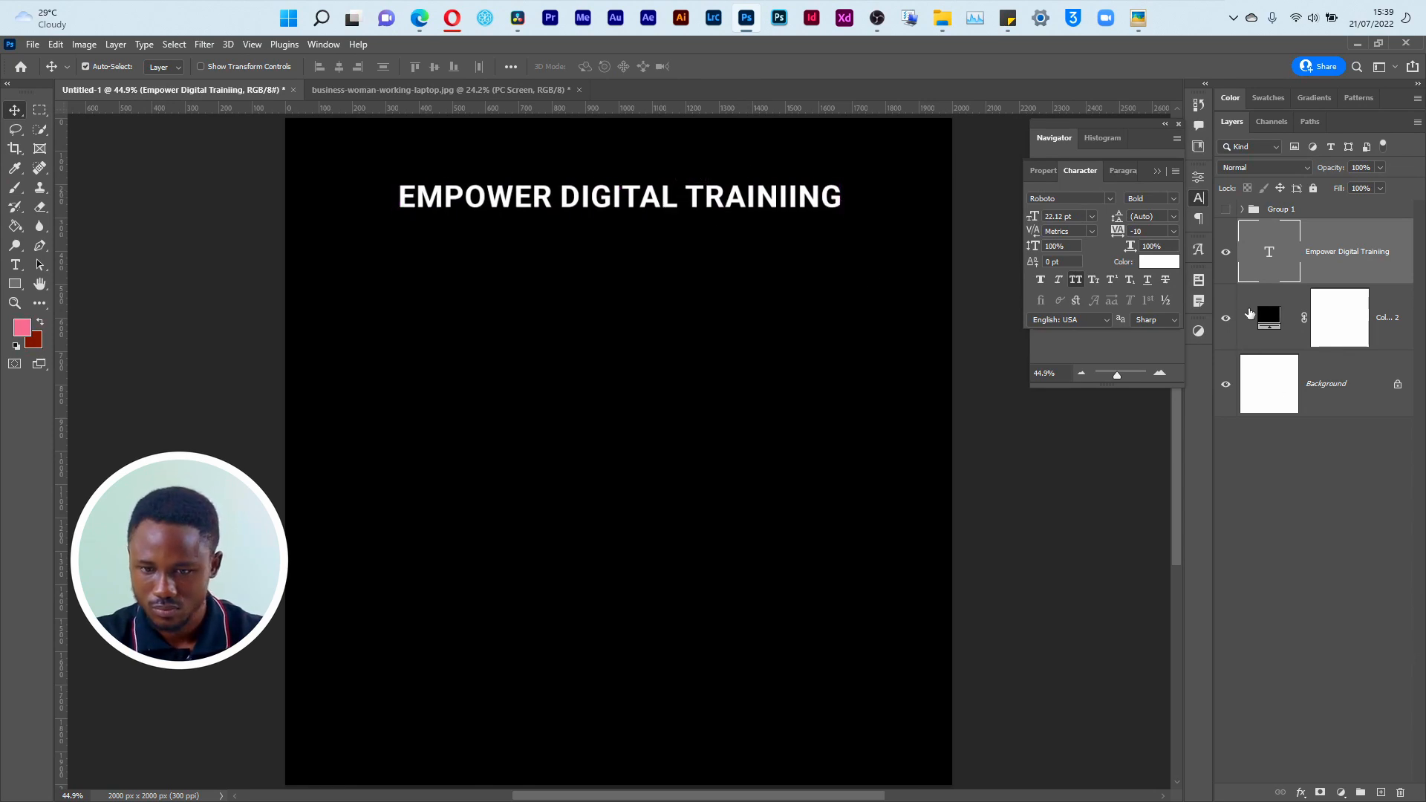
Step: Move the title text layer above Group 1 and preview it over the group's background before hiding the group again
left_click(1225, 209)
left_click(1225, 210)
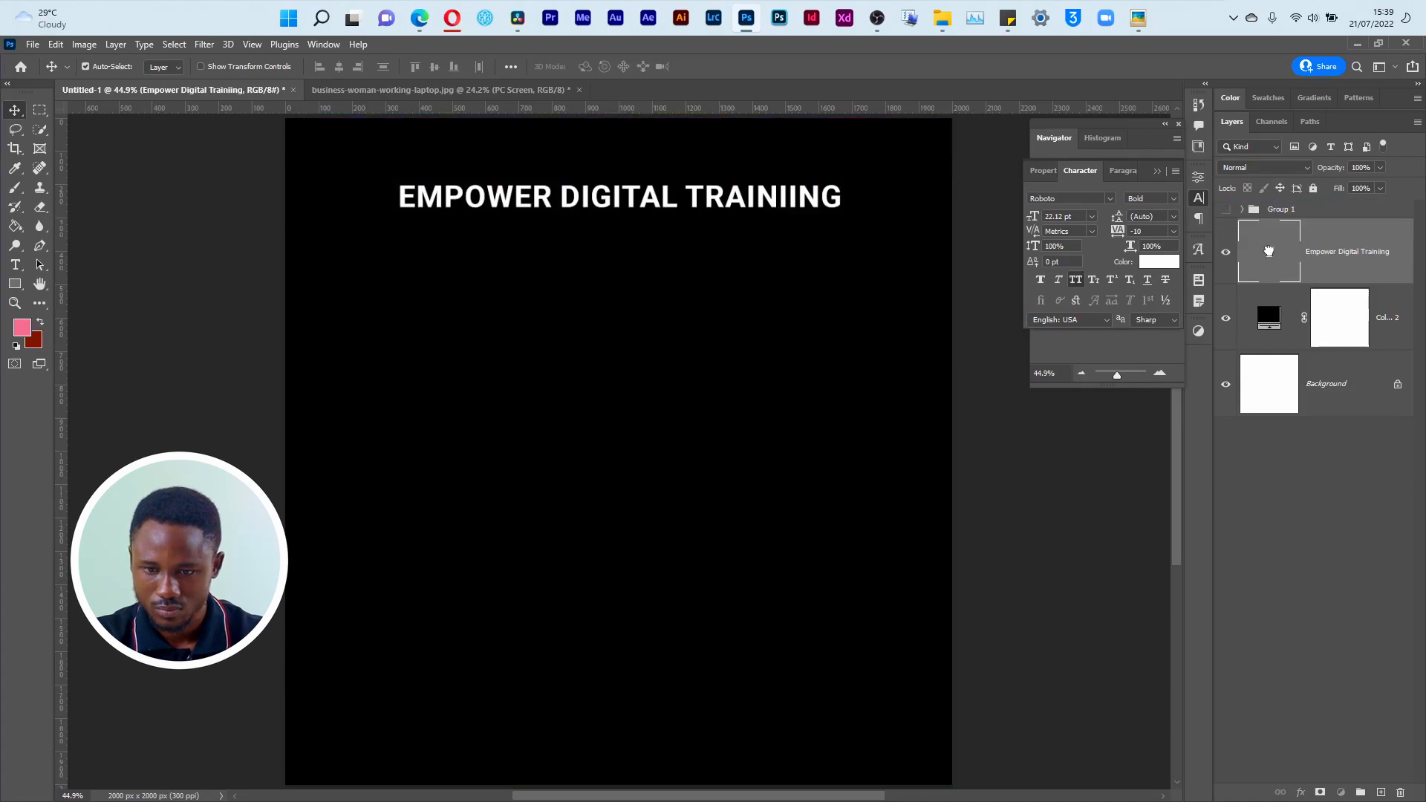
left_click_drag(1268, 250, 1265, 215)
left_click(1227, 275)
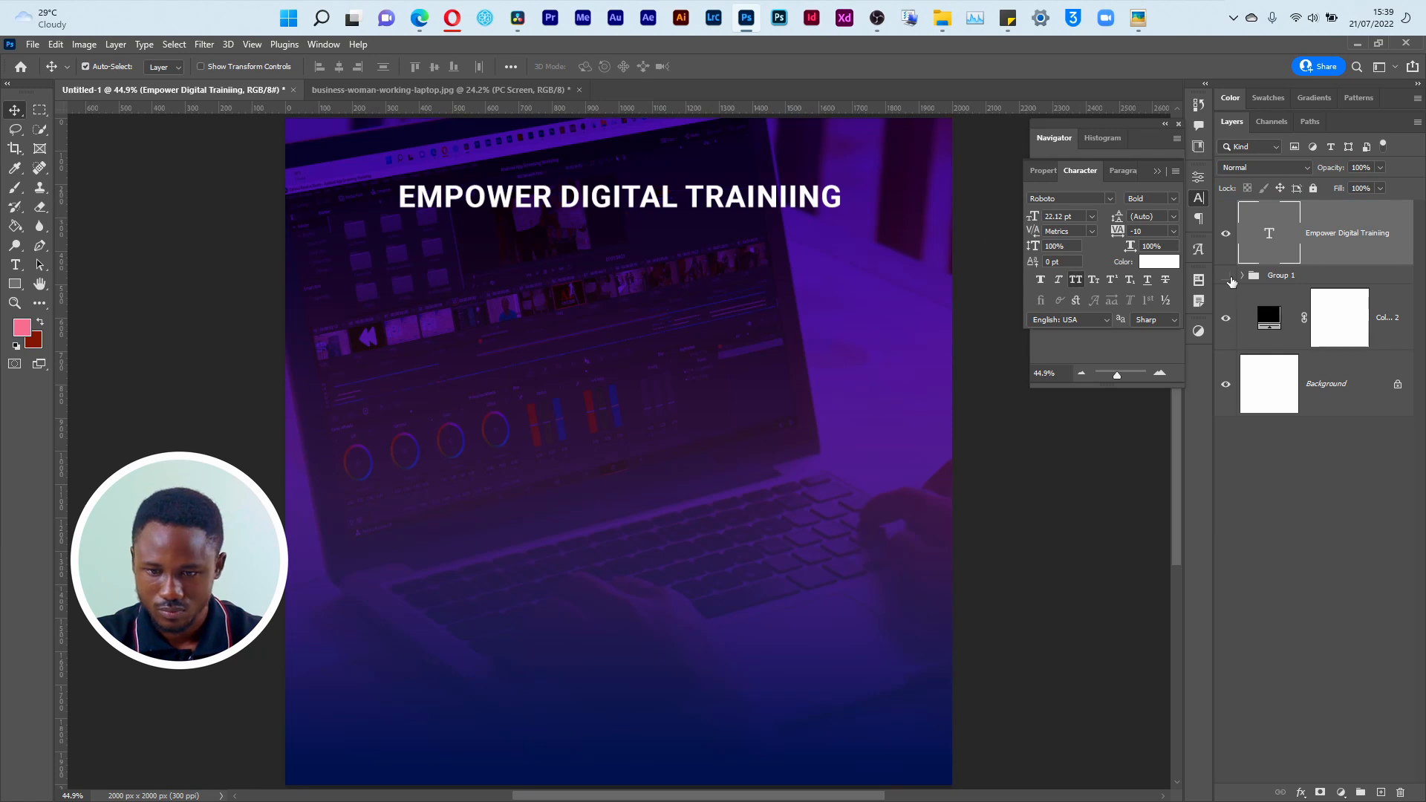
left_click(1226, 275)
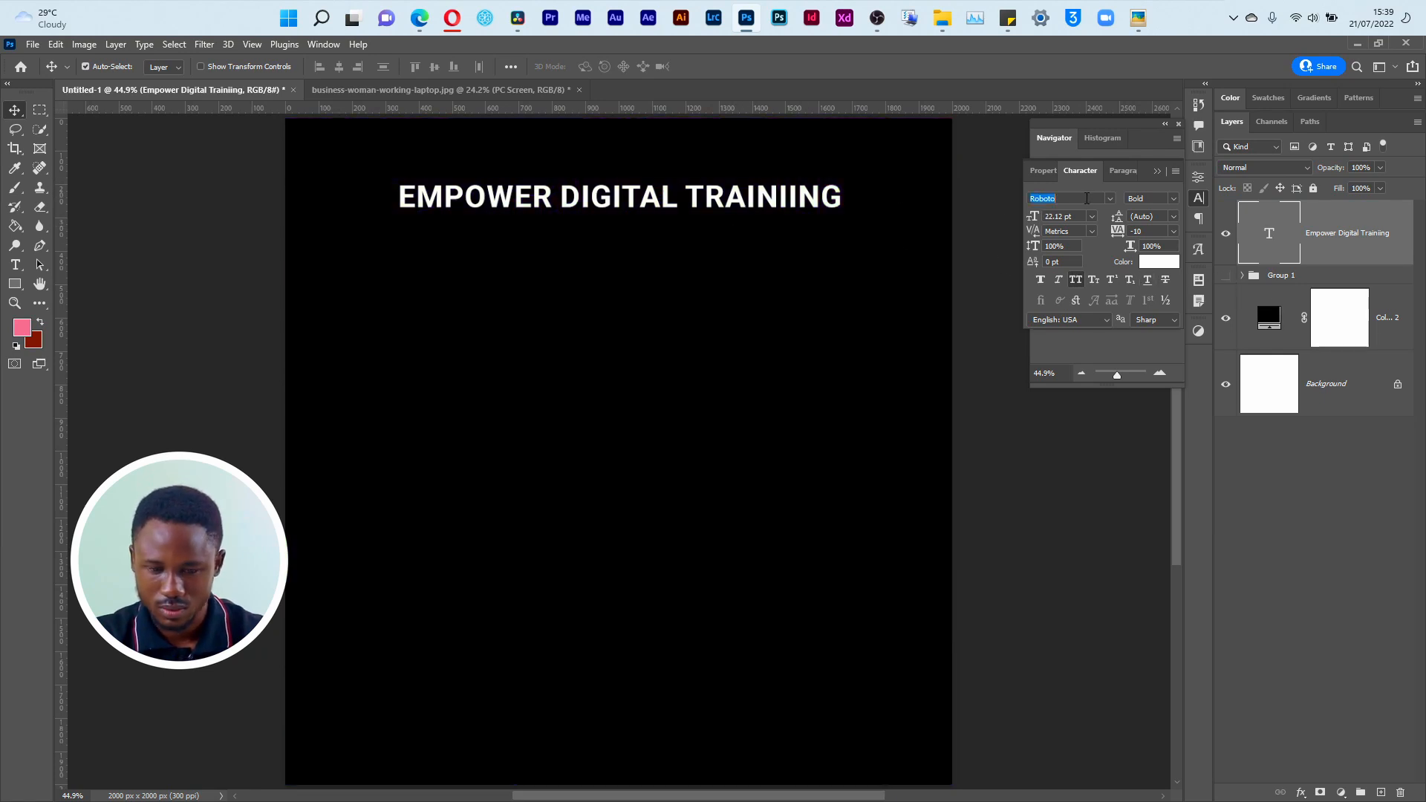
Step: Change the title's font to DM Serif Display Regular and recentre the title horizontally on the canvas
type("dm")
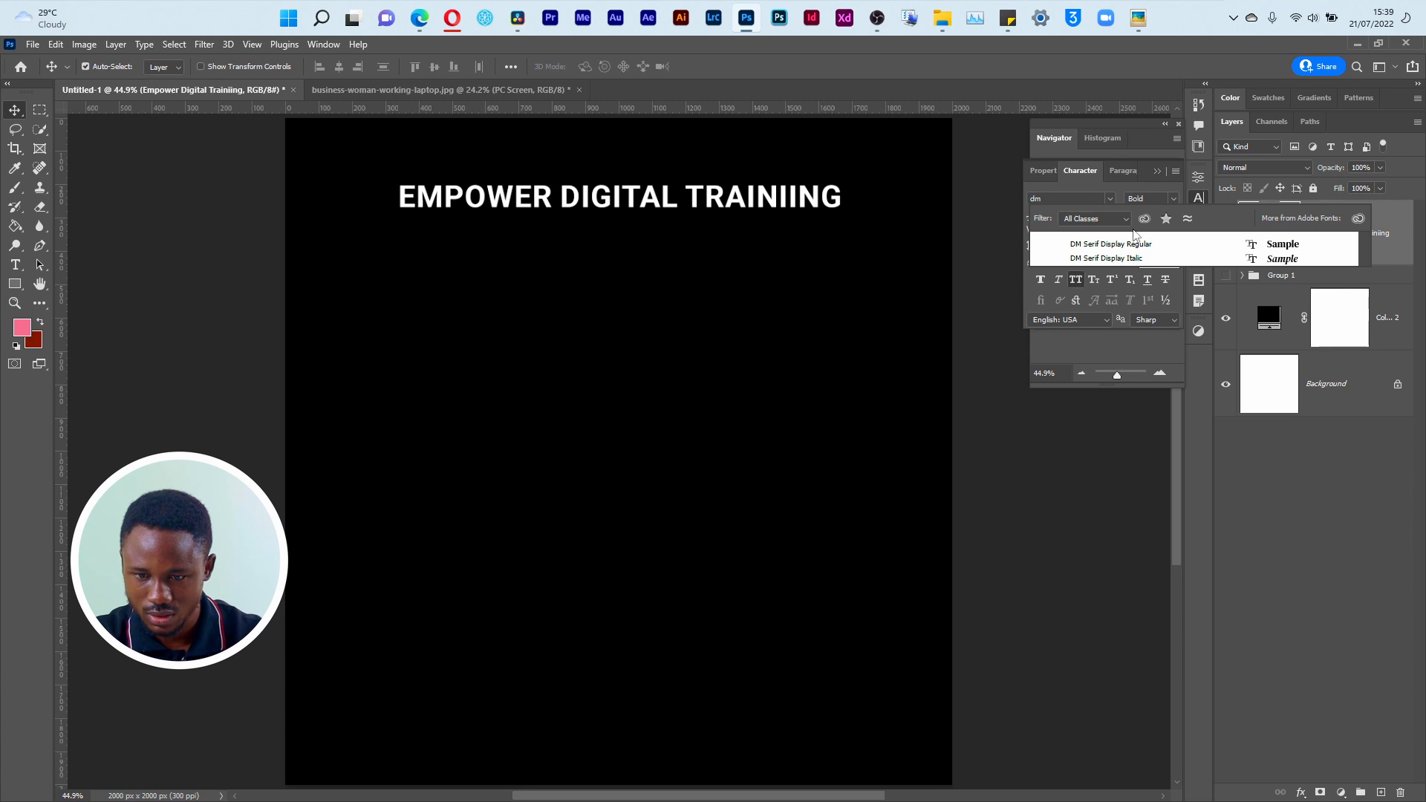
left_click(1137, 244)
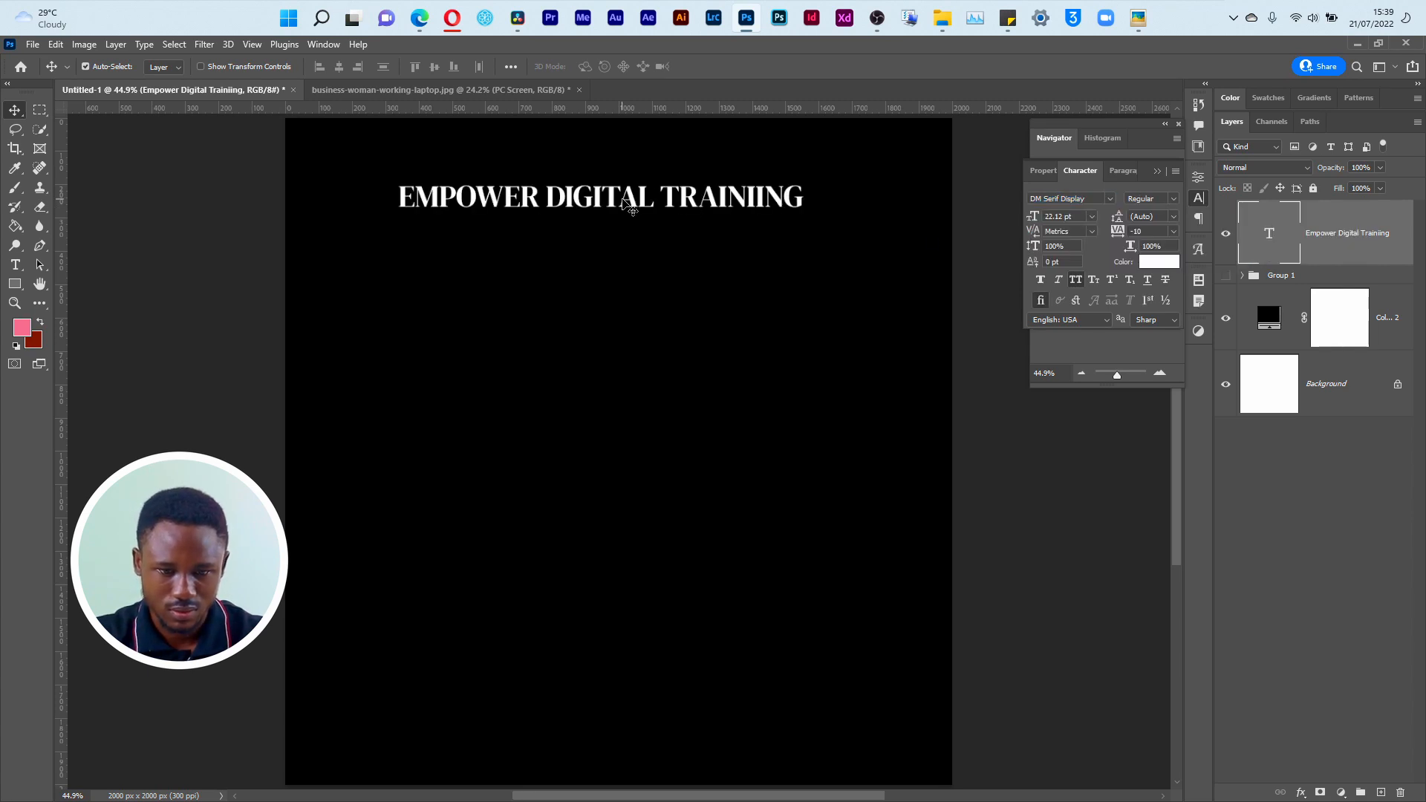
left_click_drag(638, 208, 646, 205)
Step: Check the Empower.png reference flyer and open the Elements folder inside NUESA in File Explorer
key("alt+Tab")
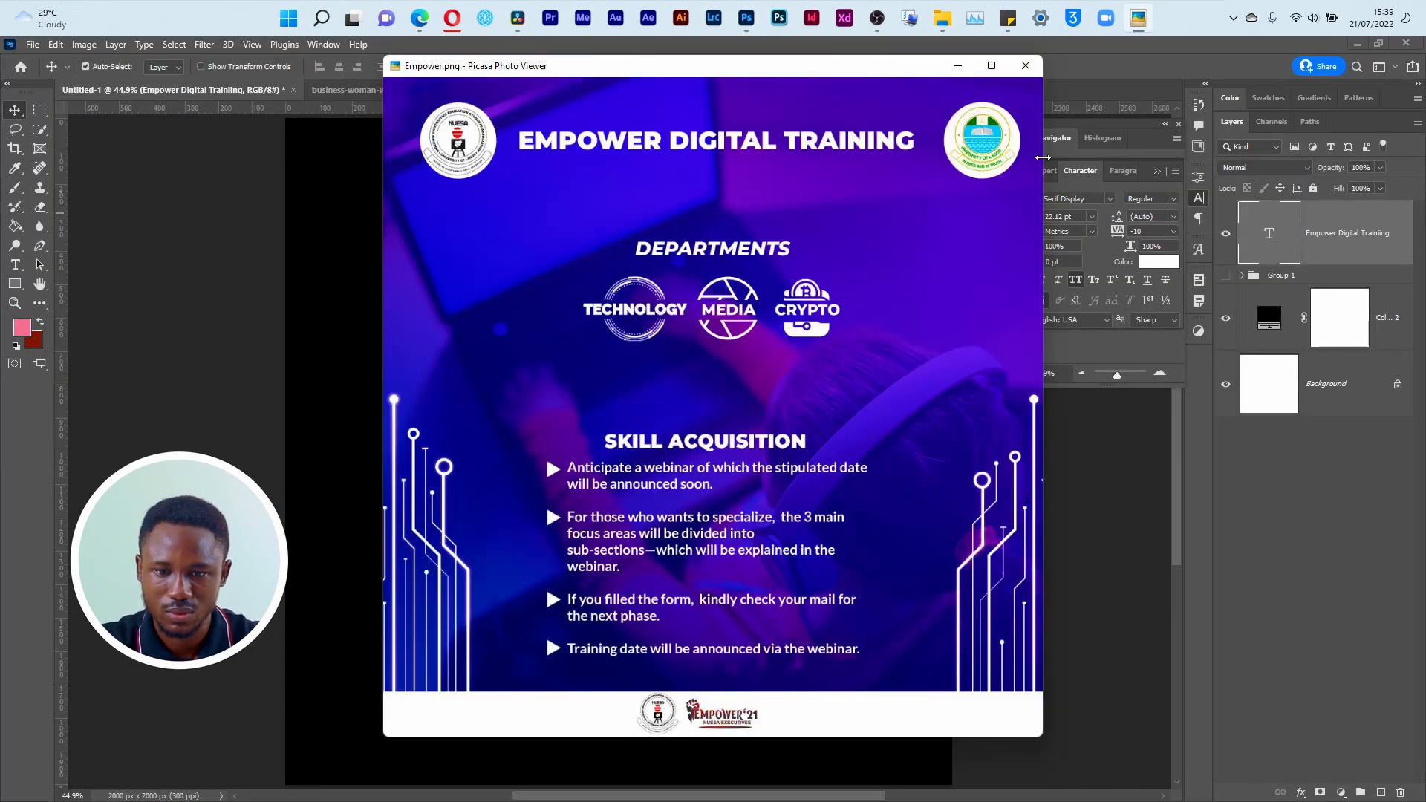
key("alt+Tab")
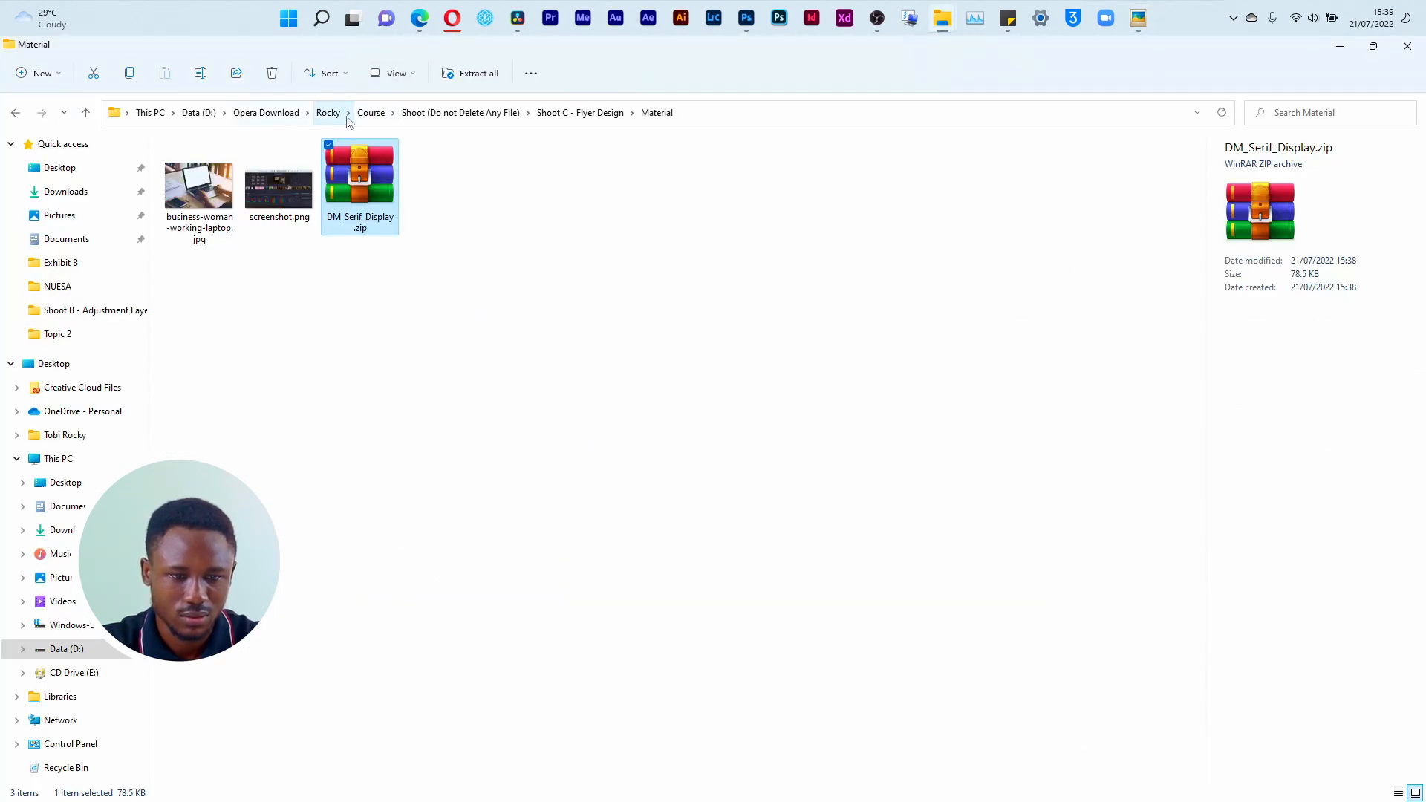
key("alt+Tab")
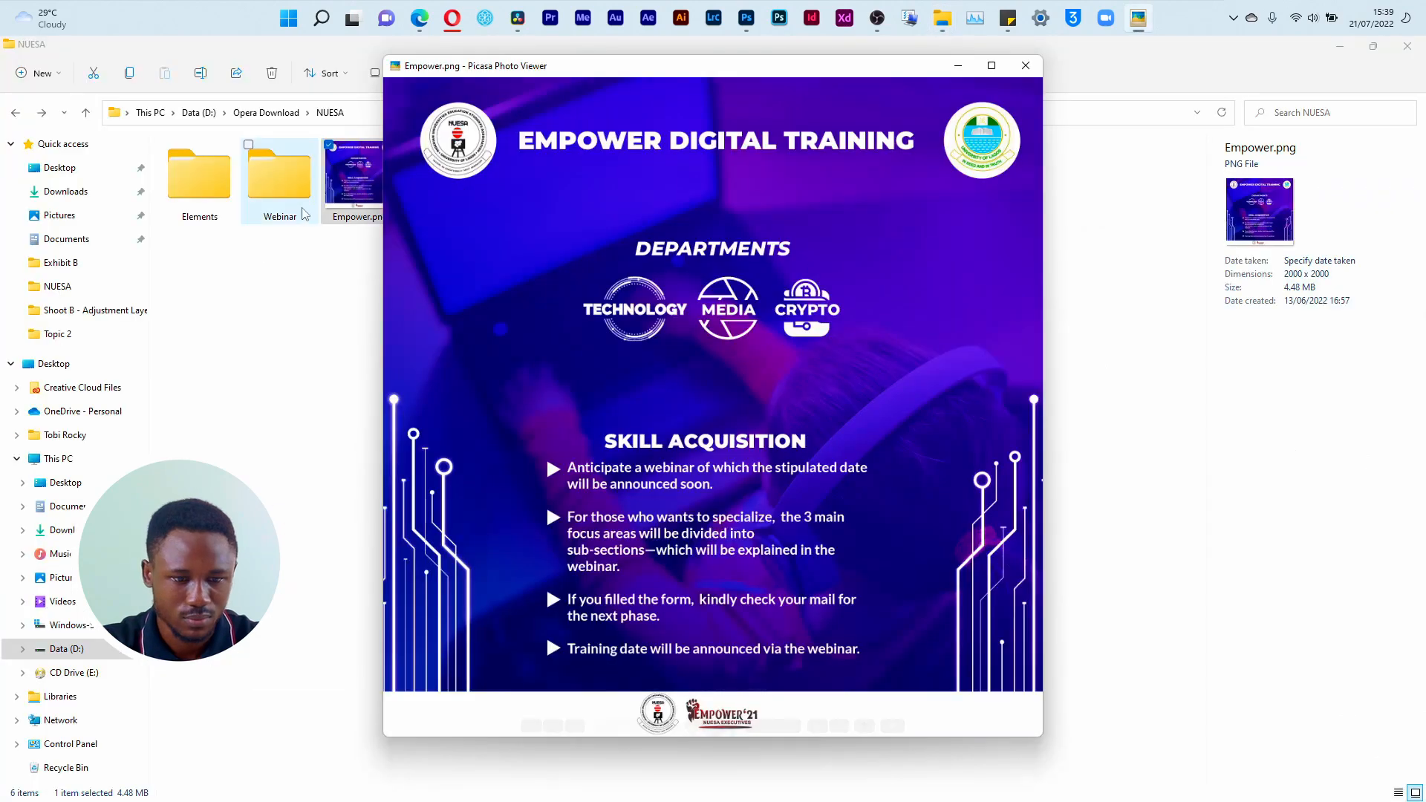
key("Escape")
double_click(228, 214)
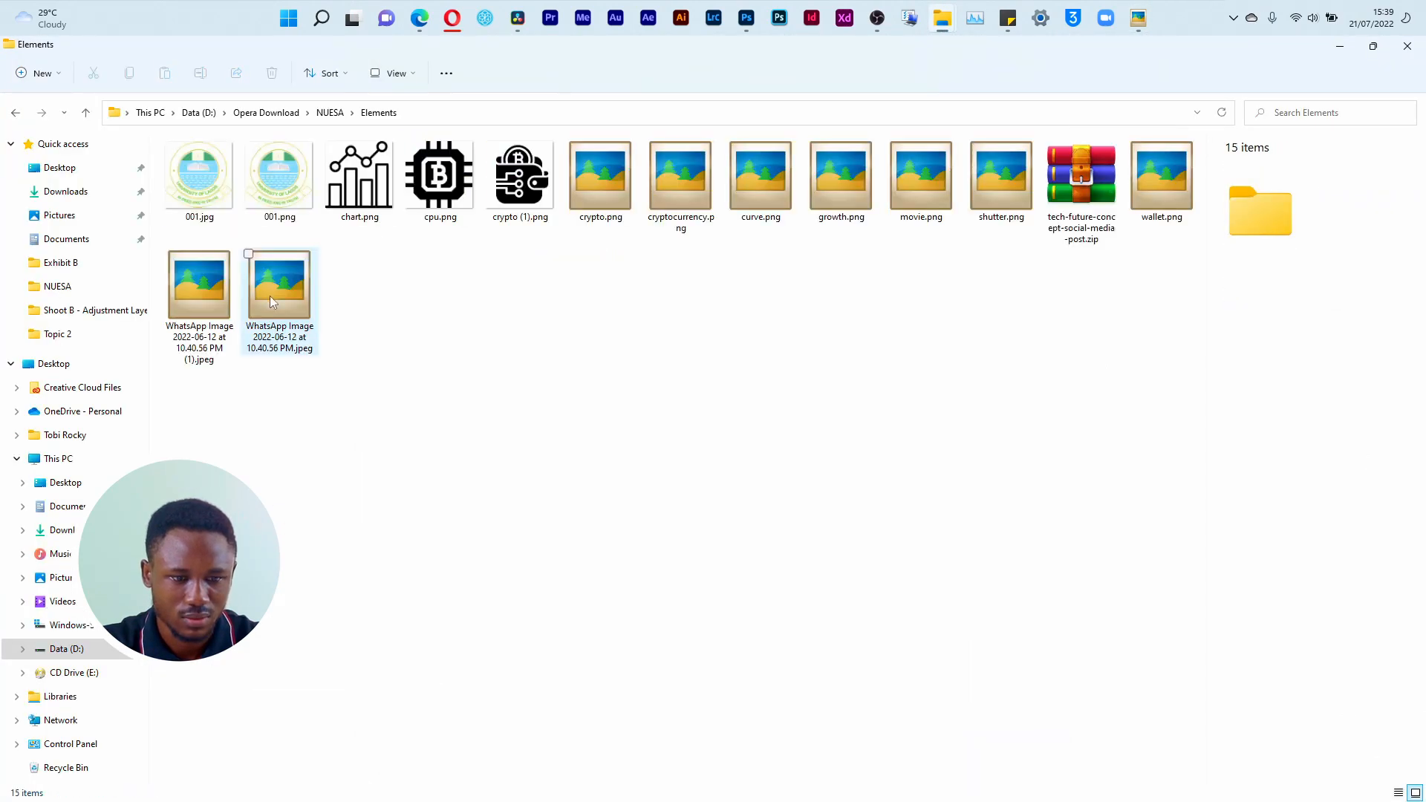
Step: Move 001.jpg and the NUESA logo JPEG from the Elements folder into the flyer project's Material folder
left_click(221, 199)
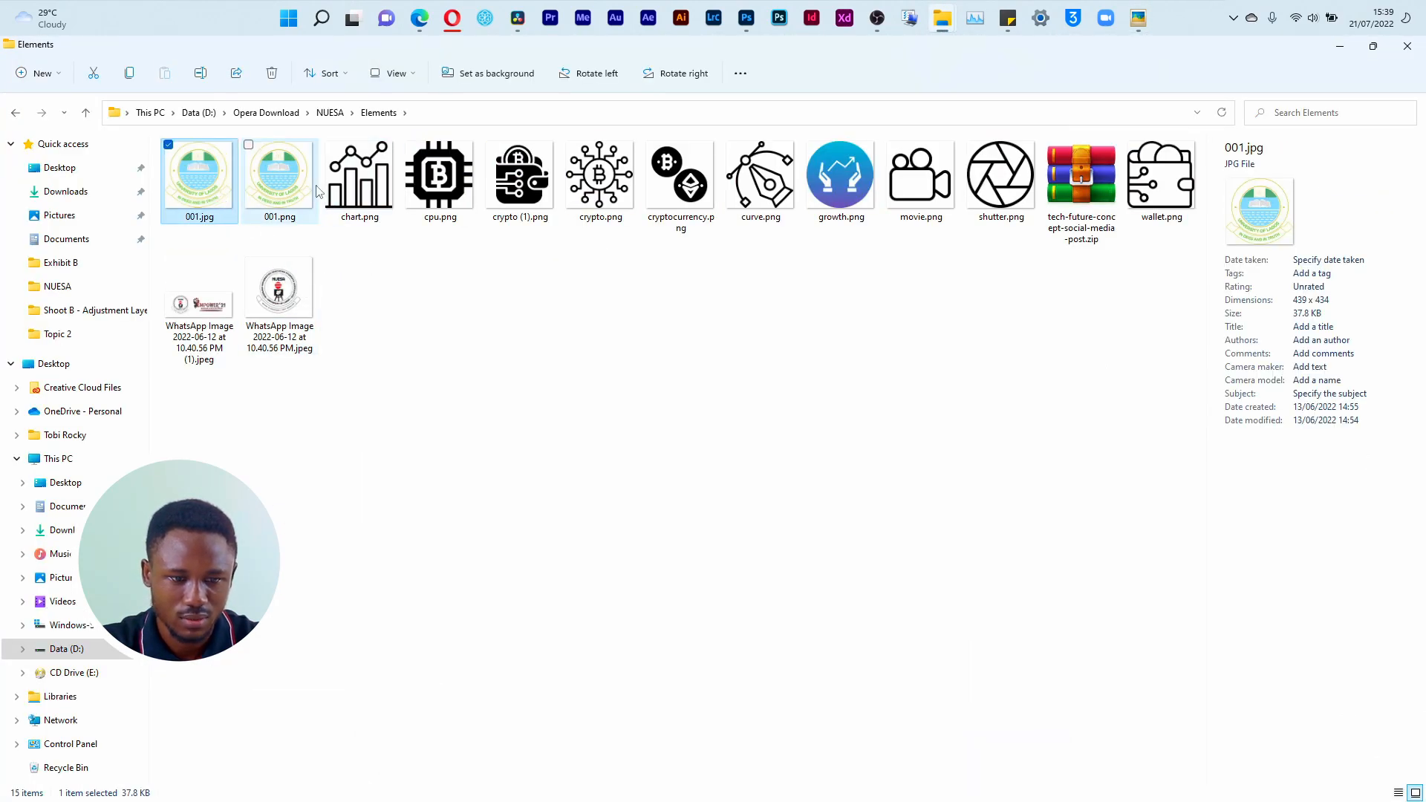
left_click(279, 189)
left_click(283, 305)
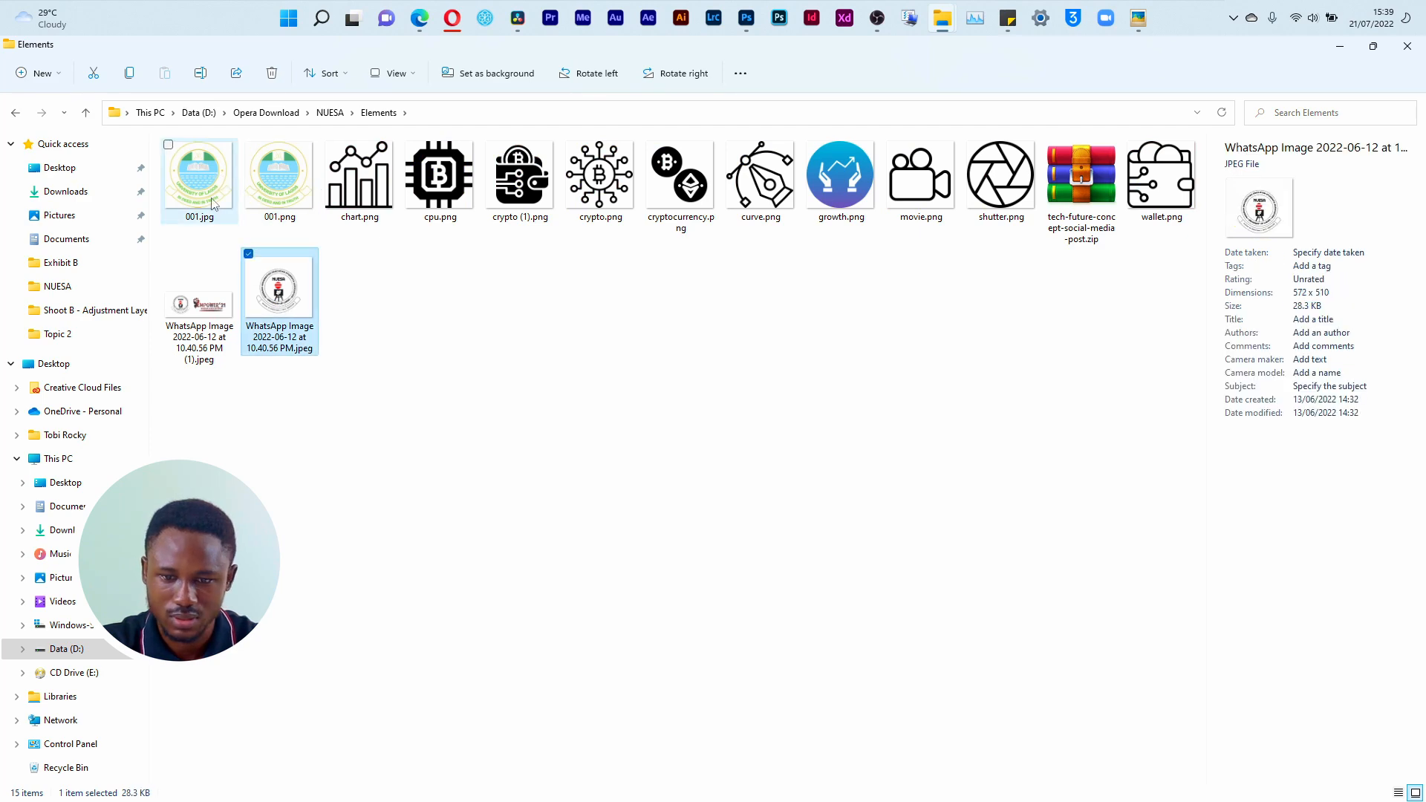
key("ctrl+a")
left_click(305, 305)
left_click(210, 194, "ctrl")
left_click_drag(210, 194, 636, 404)
key("alt+Tab")
key("alt+Tab")
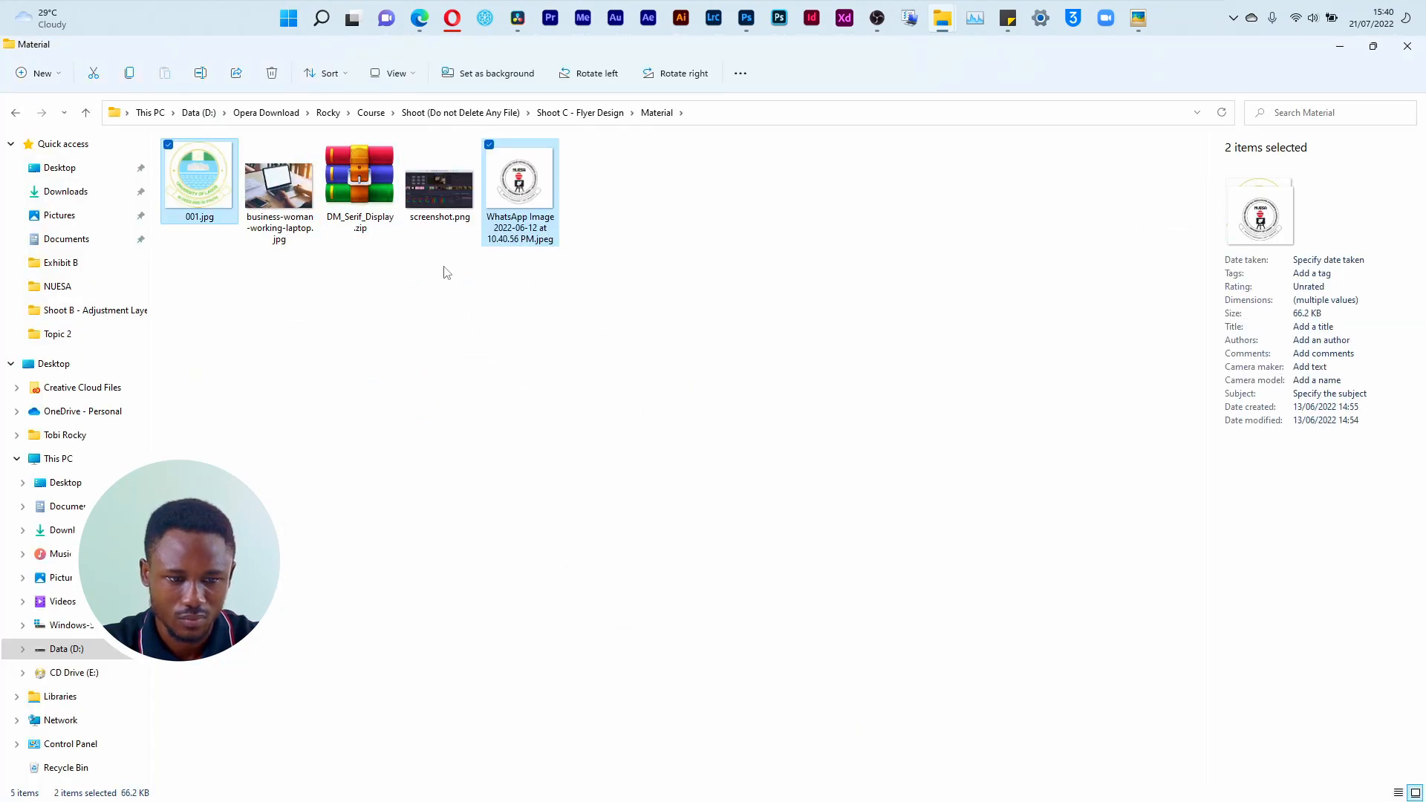
left_click(507, 394)
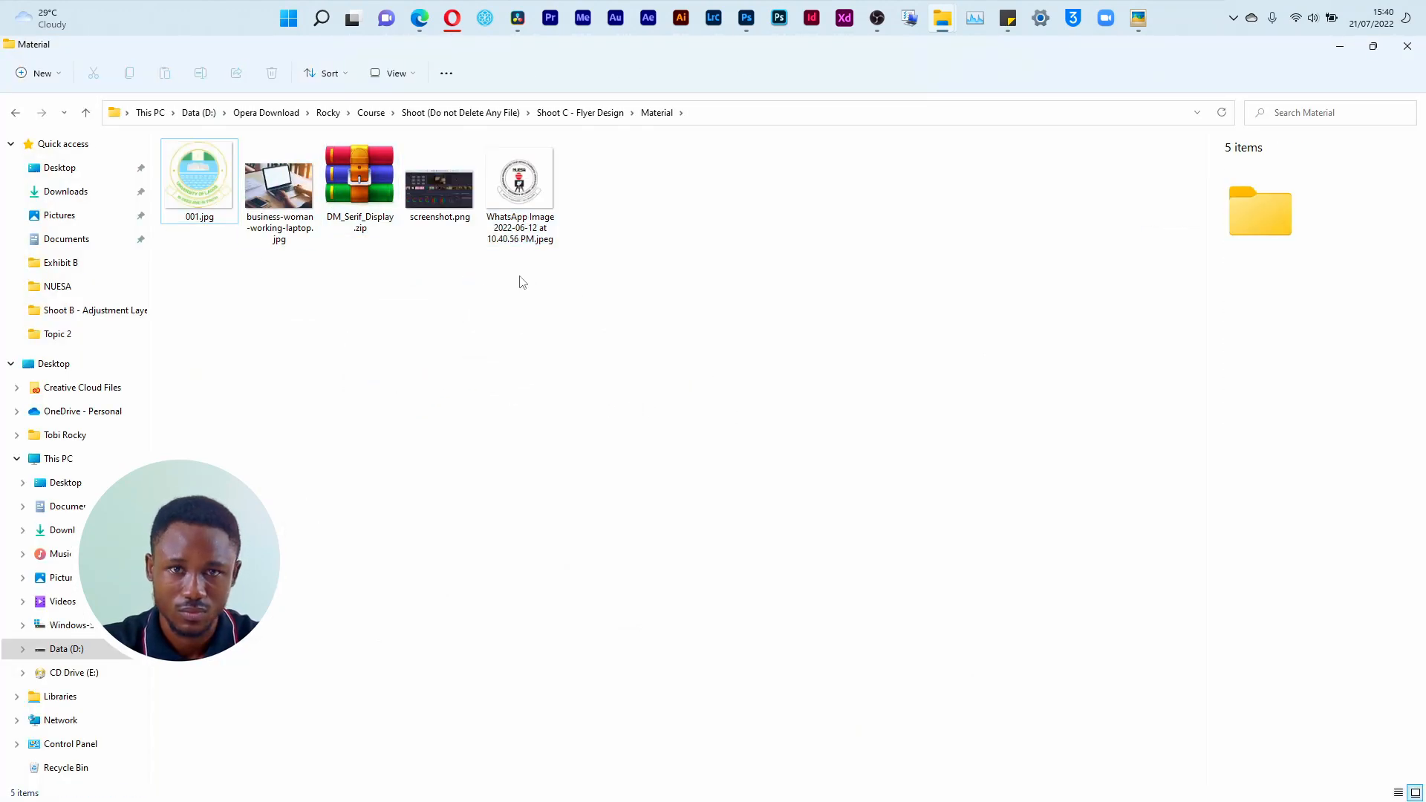
left_click_drag(200, 216, 363, 328)
key("alt+Tab")
key("alt+Tab")
key("alt+Tab")
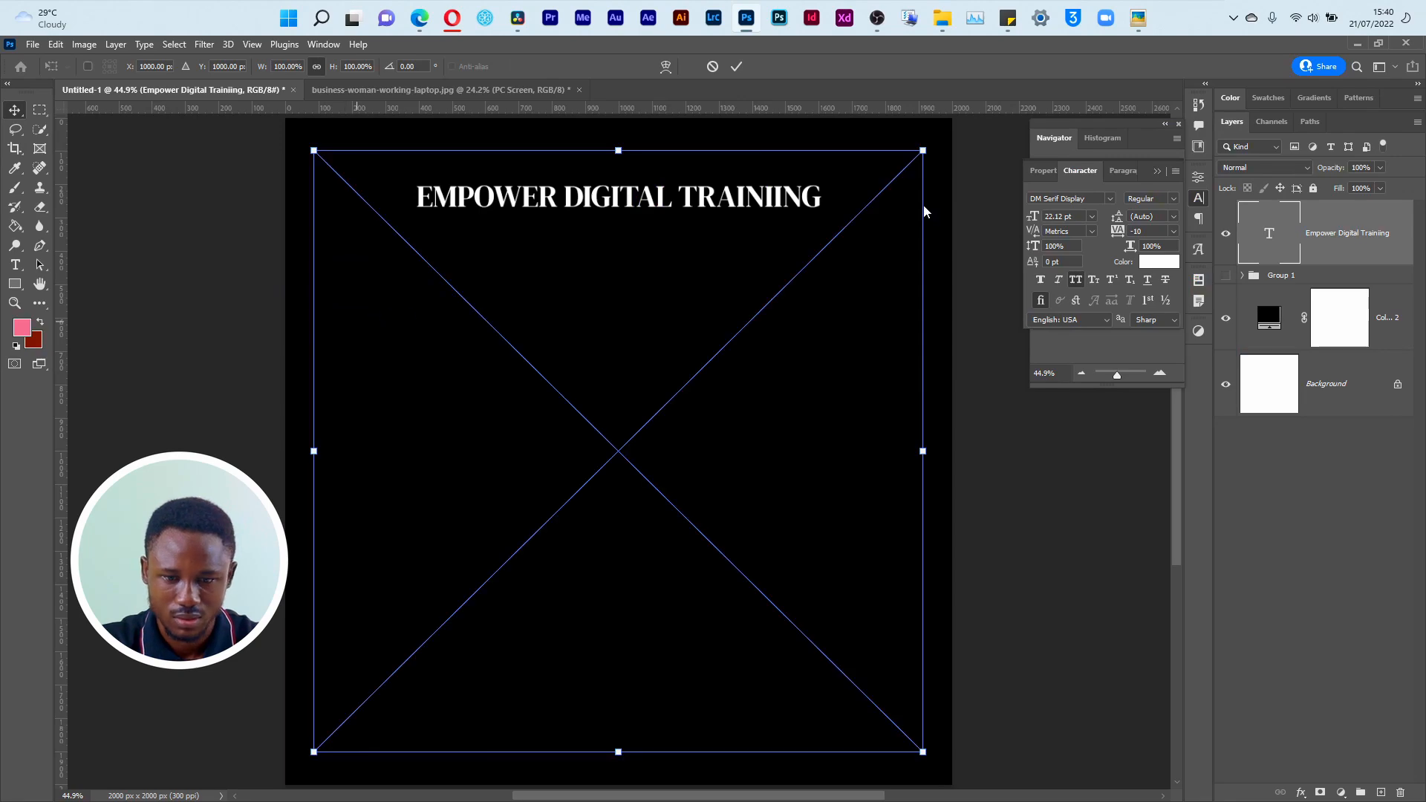
left_click_drag(923, 143, 885, 112)
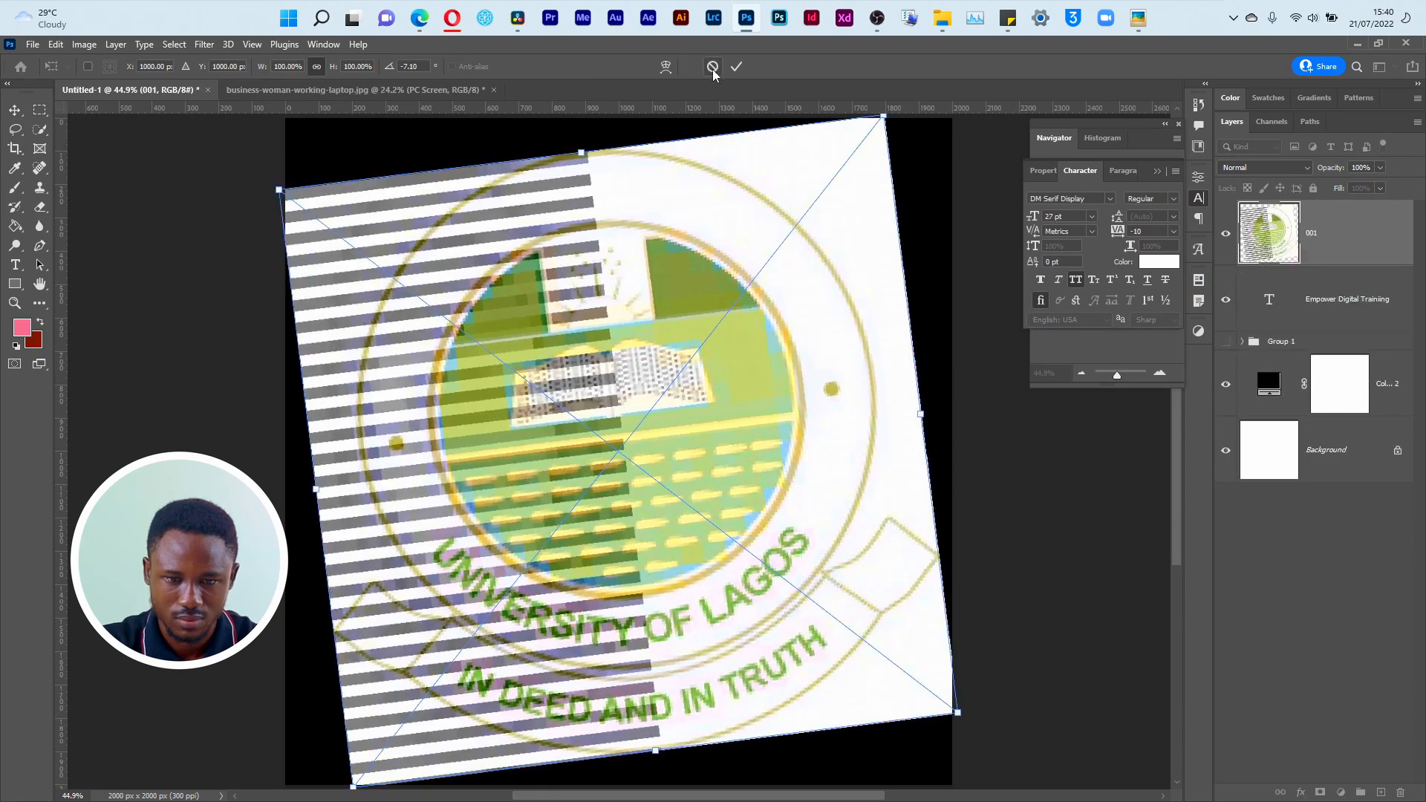
left_click(713, 68)
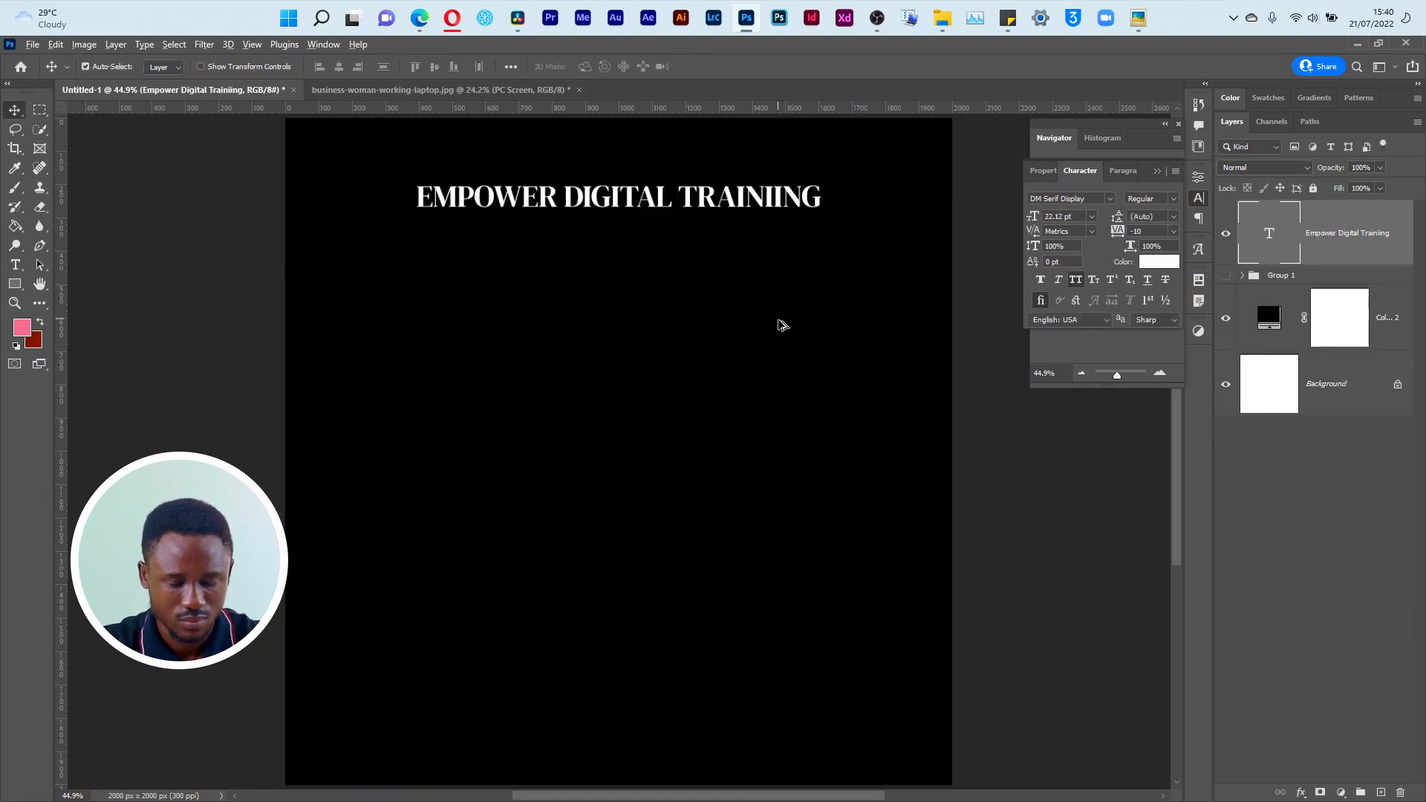
Step: Preview 001.jpg from the Material folder in the photo viewer to examine how the logo displays
key("super+Tab")
left_click(548, 232)
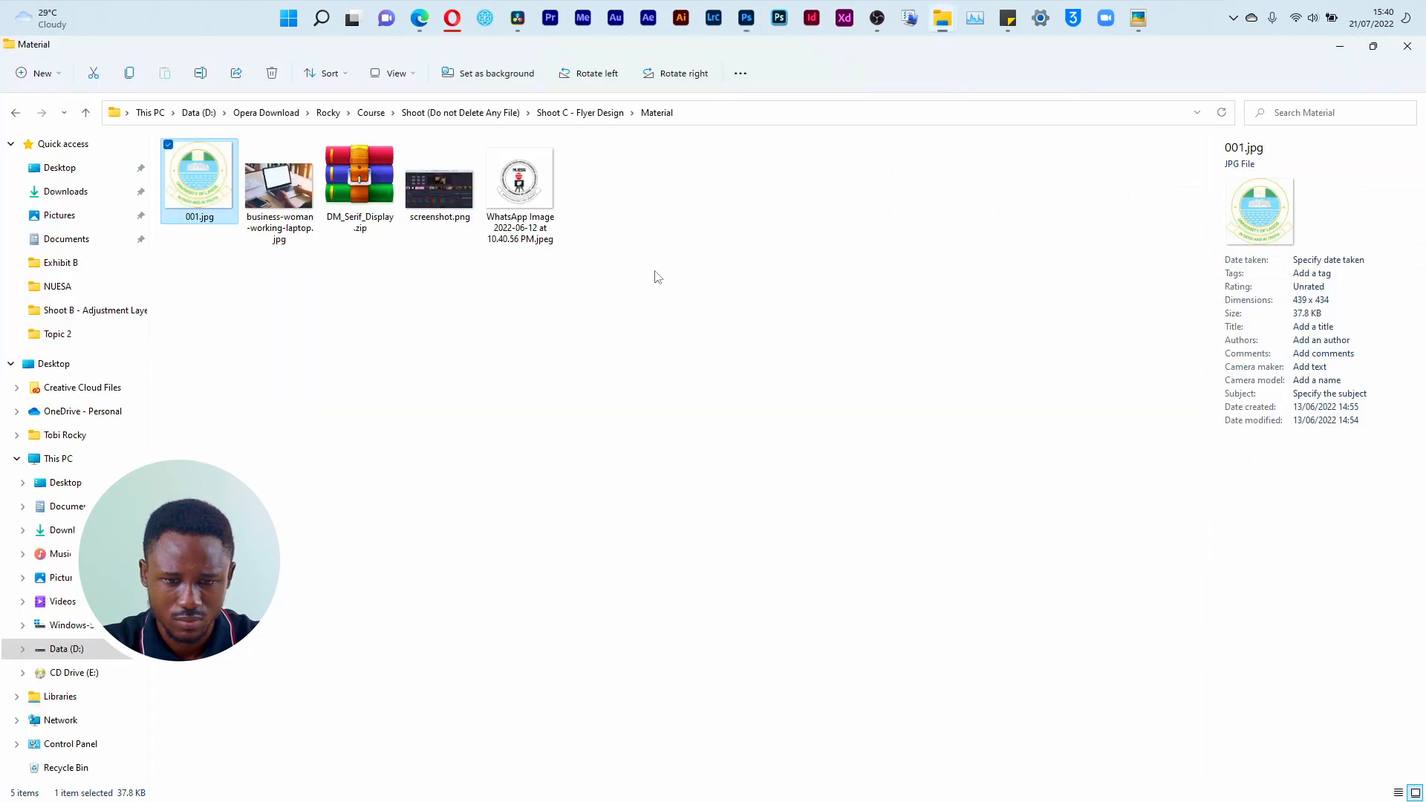
double_click(201, 191)
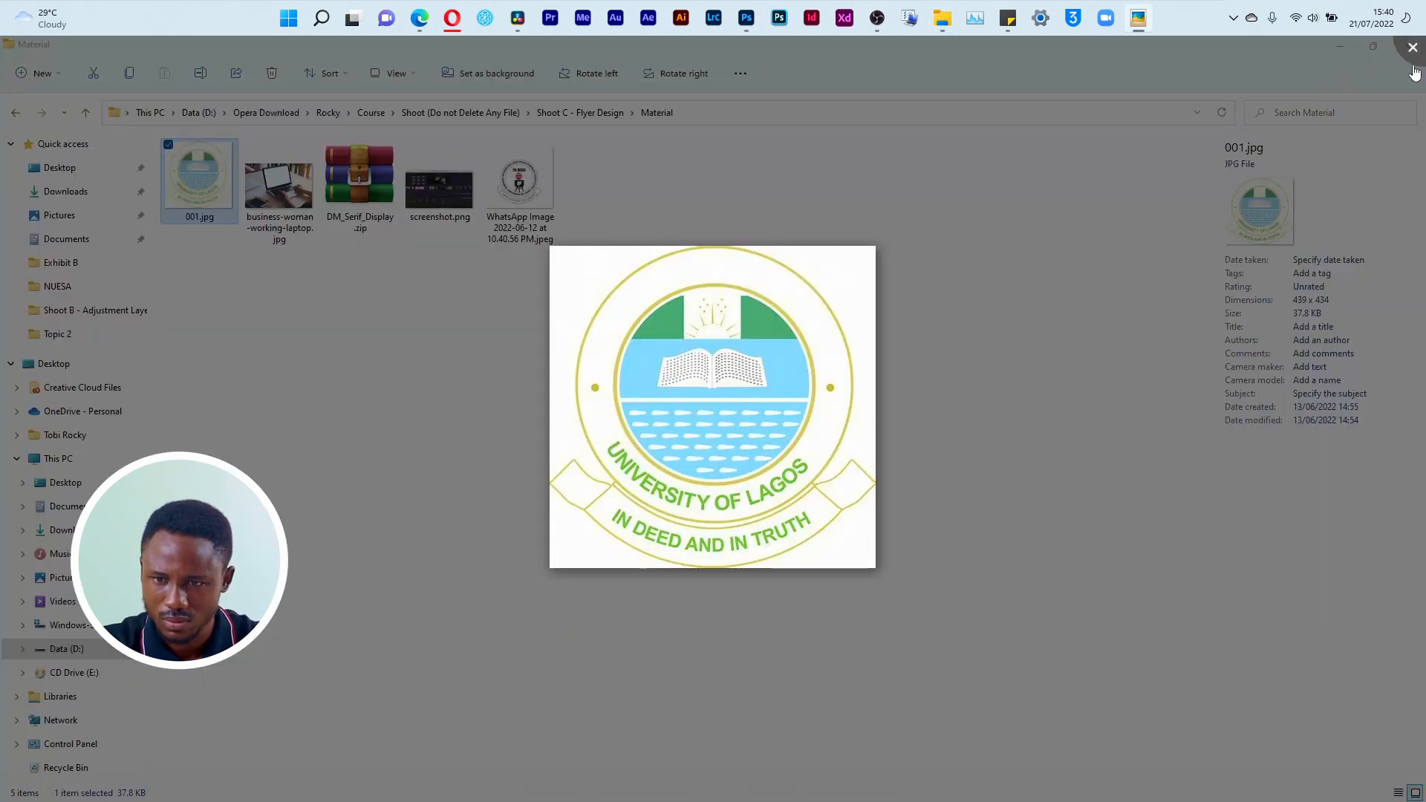
key("Escape")
key("super+Tab")
left_click(481, 212)
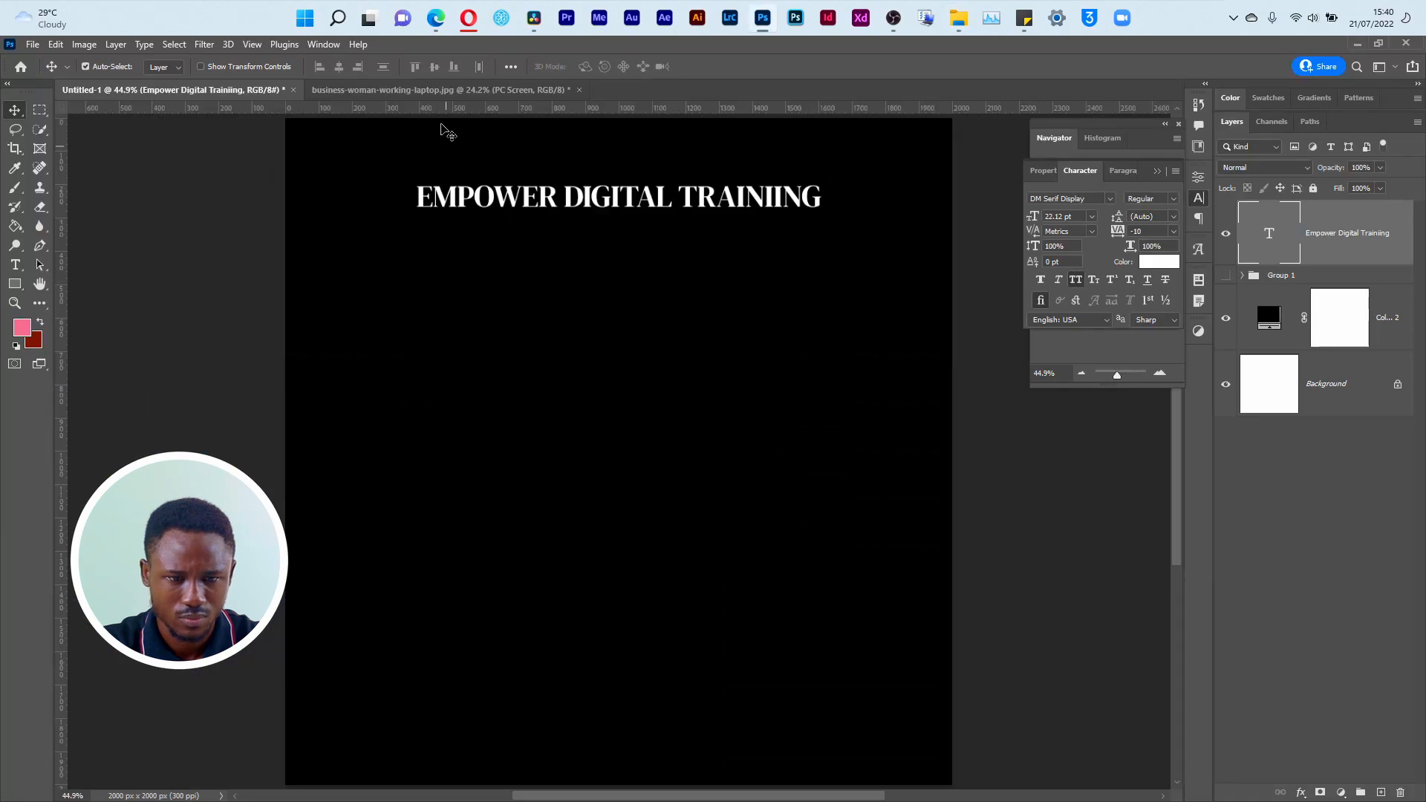
Step: Open 001.jpg as its own Photoshop document and unlock its background layer
key("alt+Tab")
left_click_drag(209, 183, 760, 201)
left_click(1398, 233)
Step: Compare 001.png in the Elements folder with 001.jpg in the Material folder
key("alt+Tab")
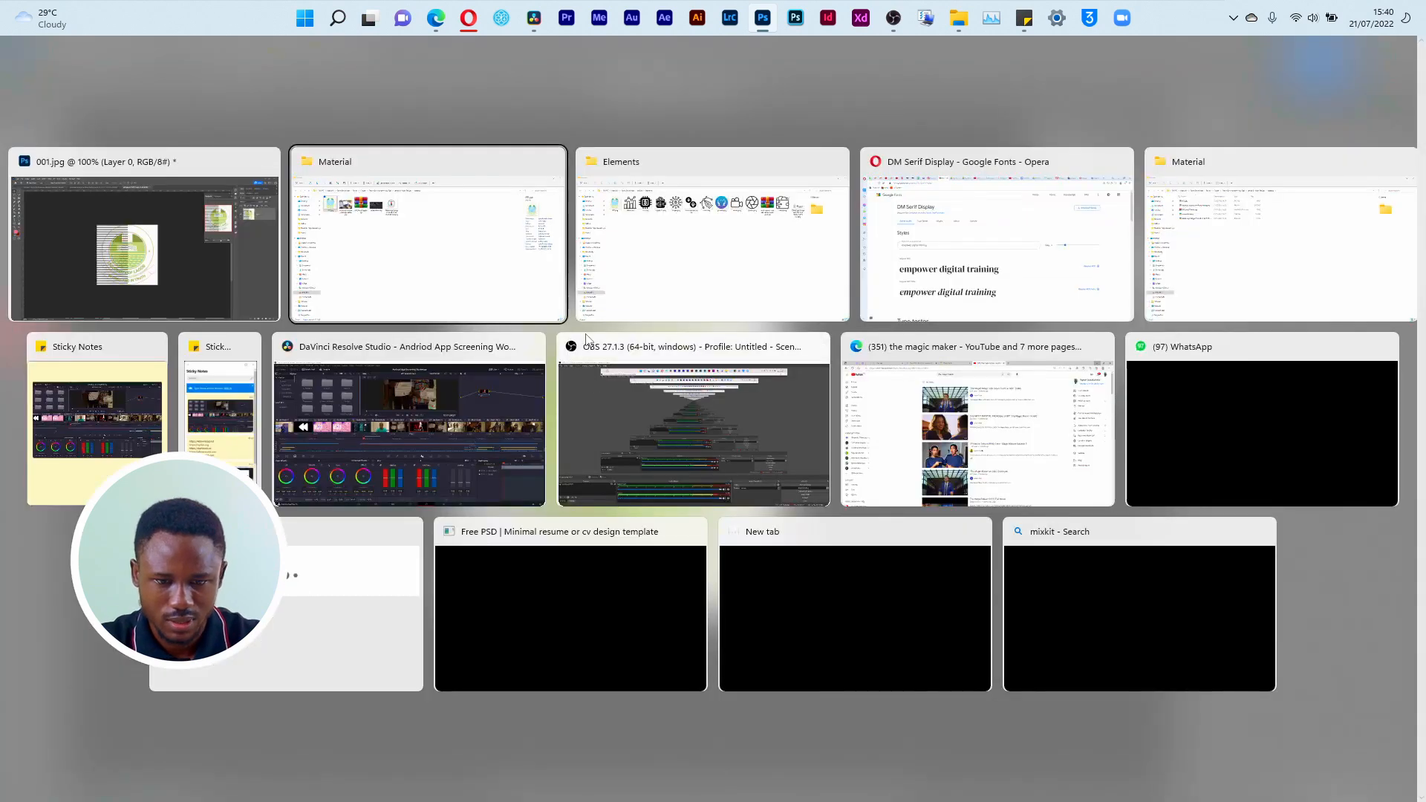
left_click(636, 268)
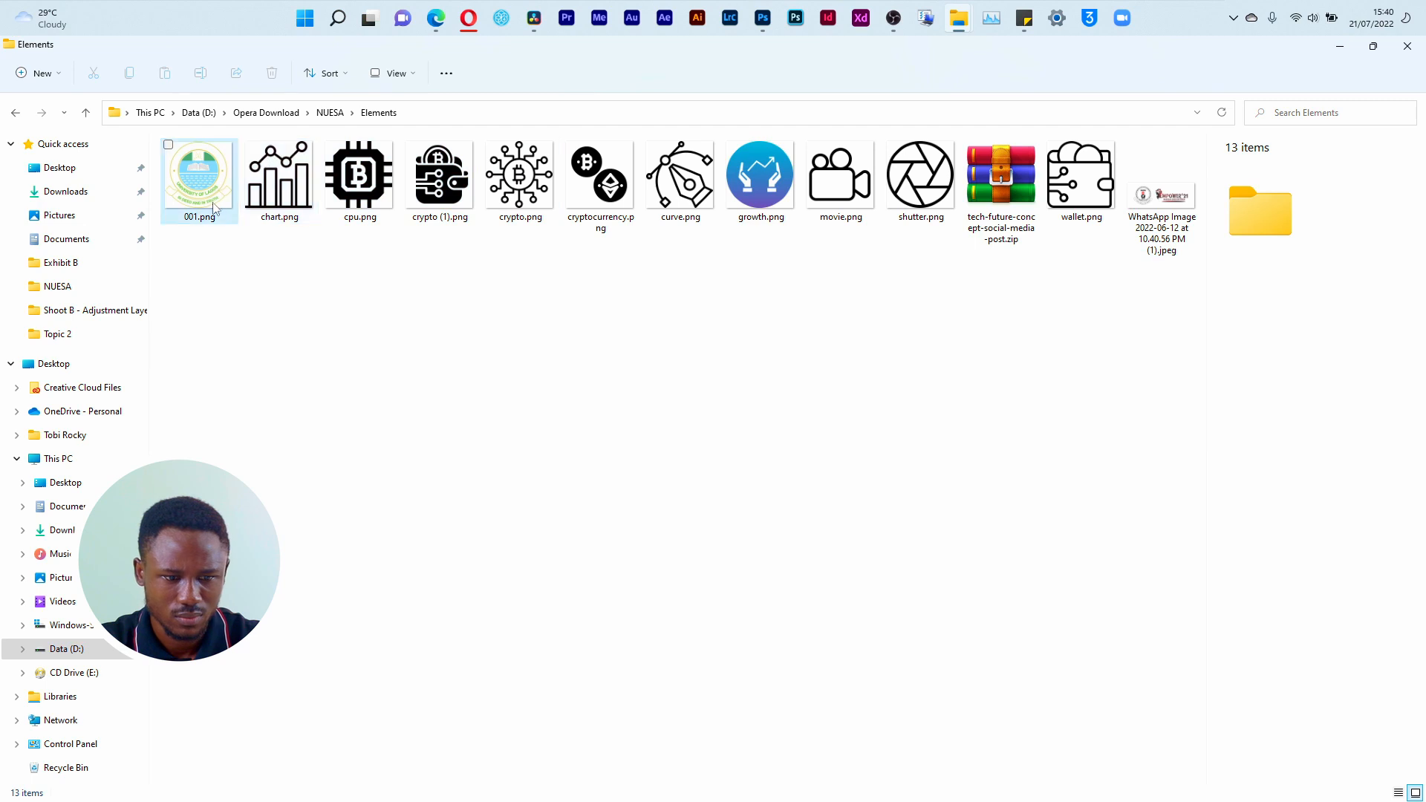
key("alt+Tab")
left_click(648, 275)
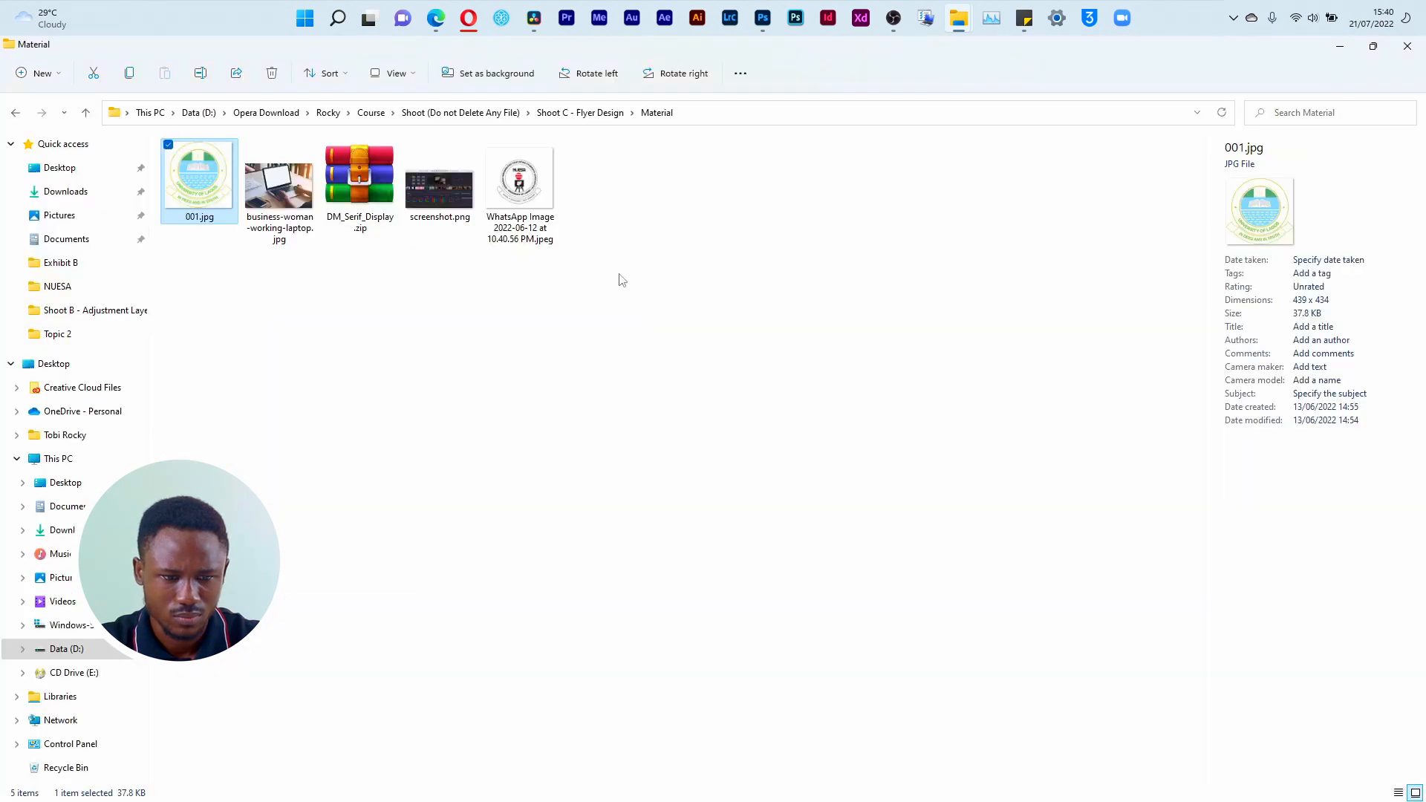
key("alt+Tab")
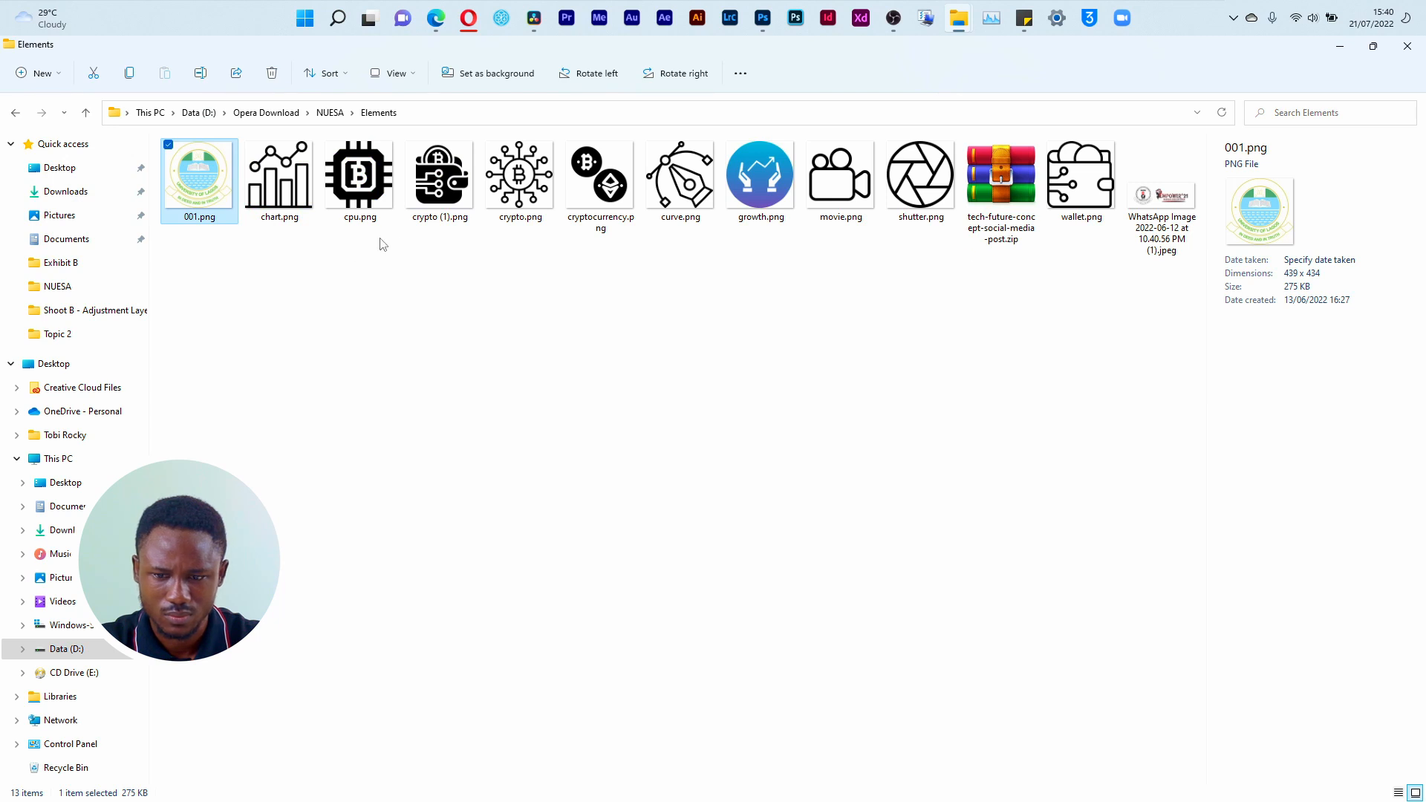
key("alt+Tab")
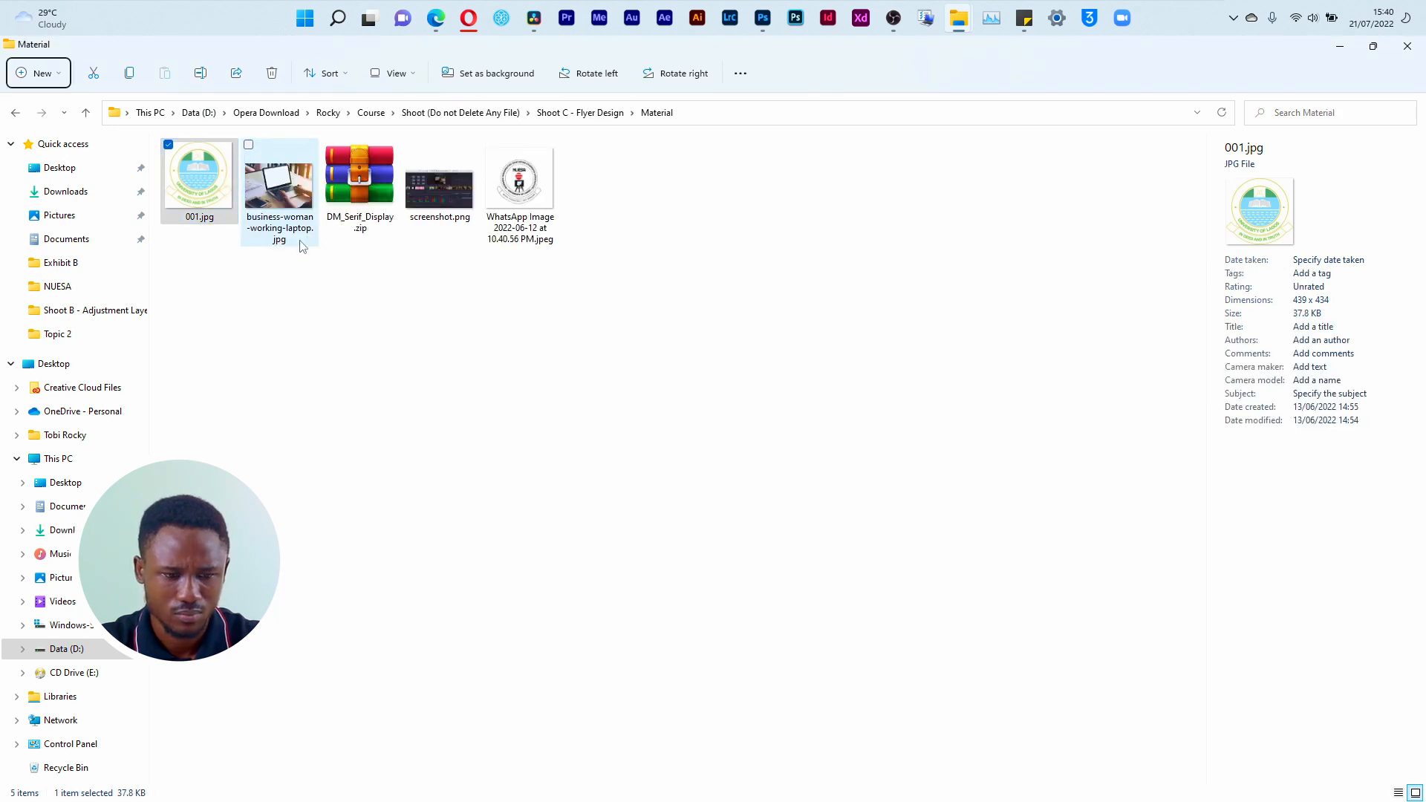
key("alt+Tab")
Step: Open 001.png from D:\Opera Download\NUESA\Elements as a separate Photoshop document
left_click(566, 116)
key("ctrl+c")
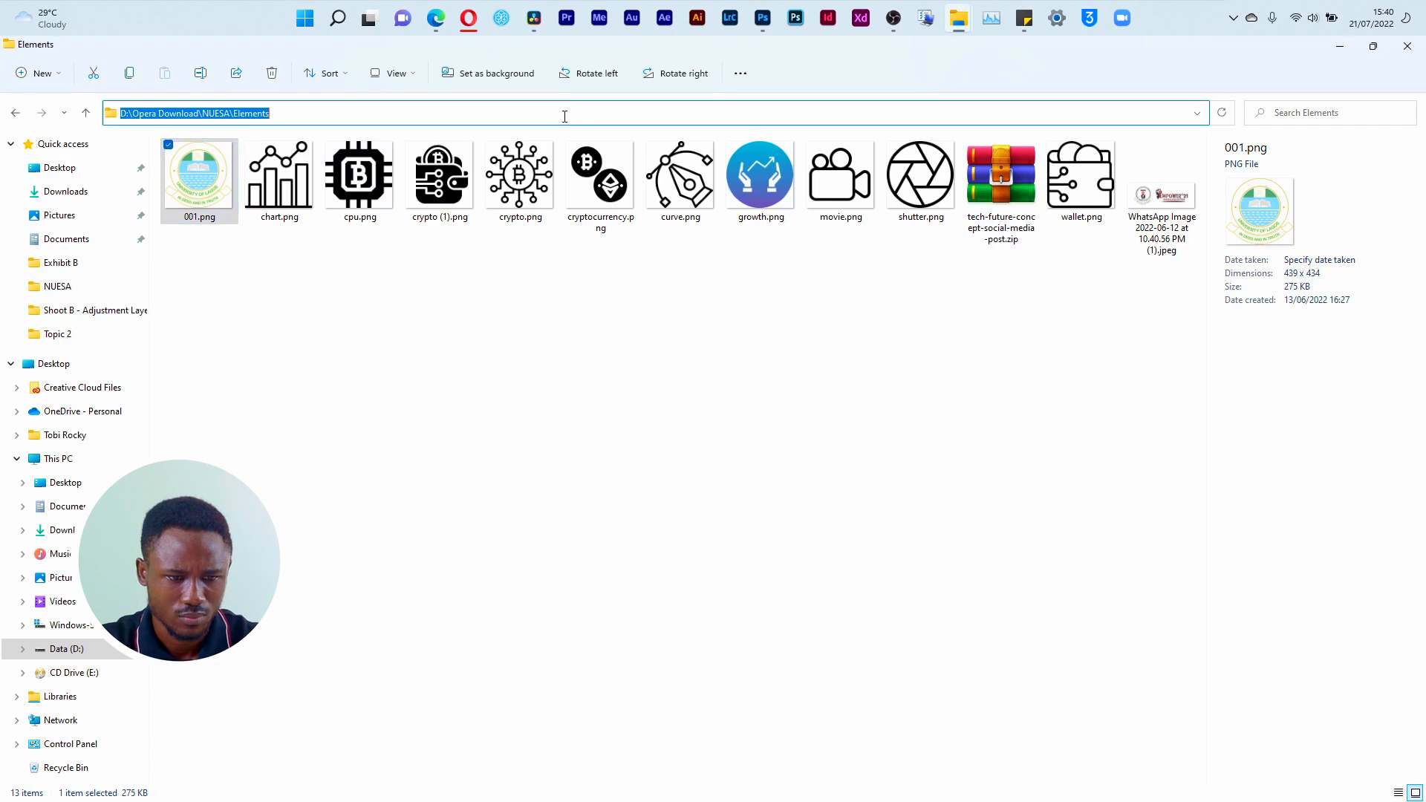
key("alt+Tab")
key("alt+Tab")
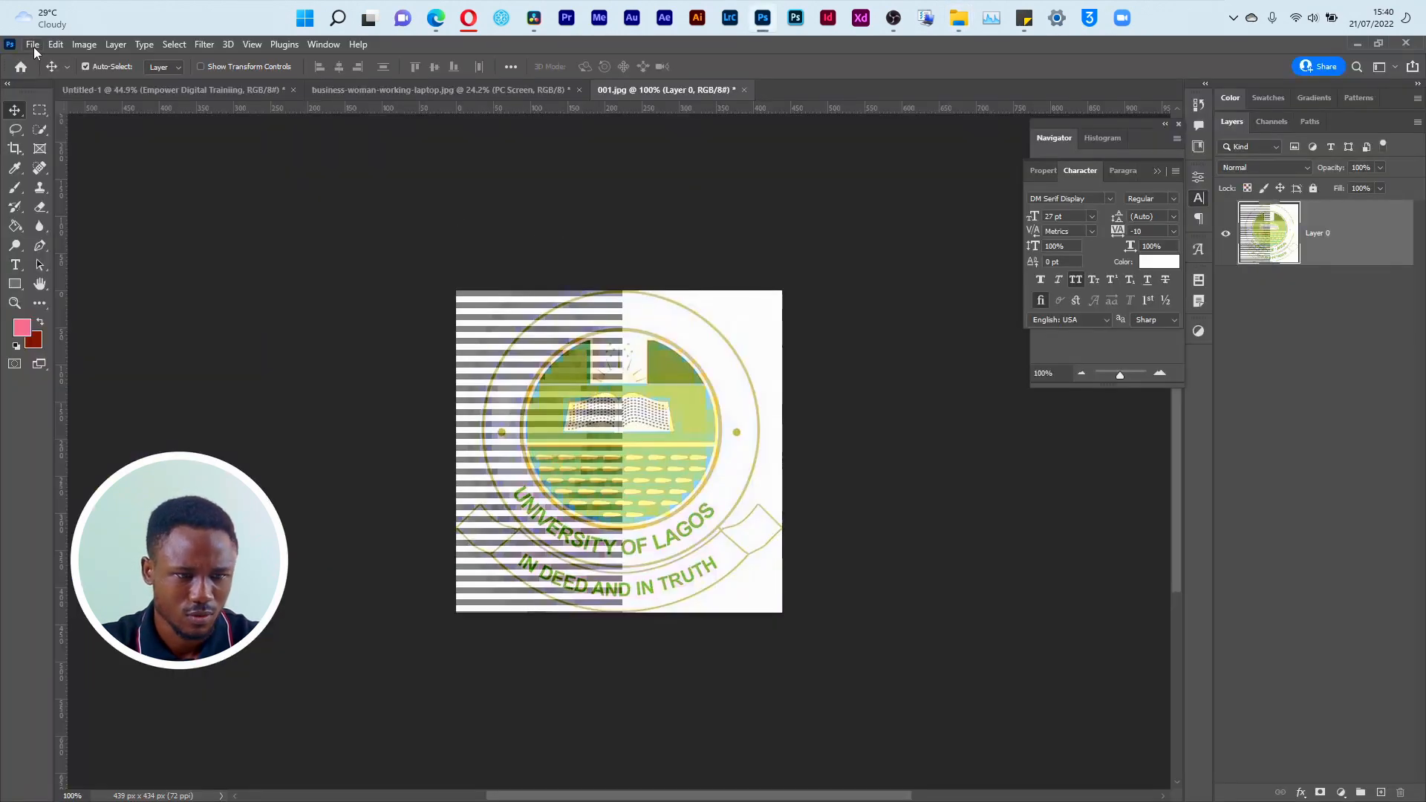
left_click(33, 45)
left_click(45, 77)
left_click(562, 87)
key("ctrl+v")
key("Return")
left_click(197, 171)
key("Return")
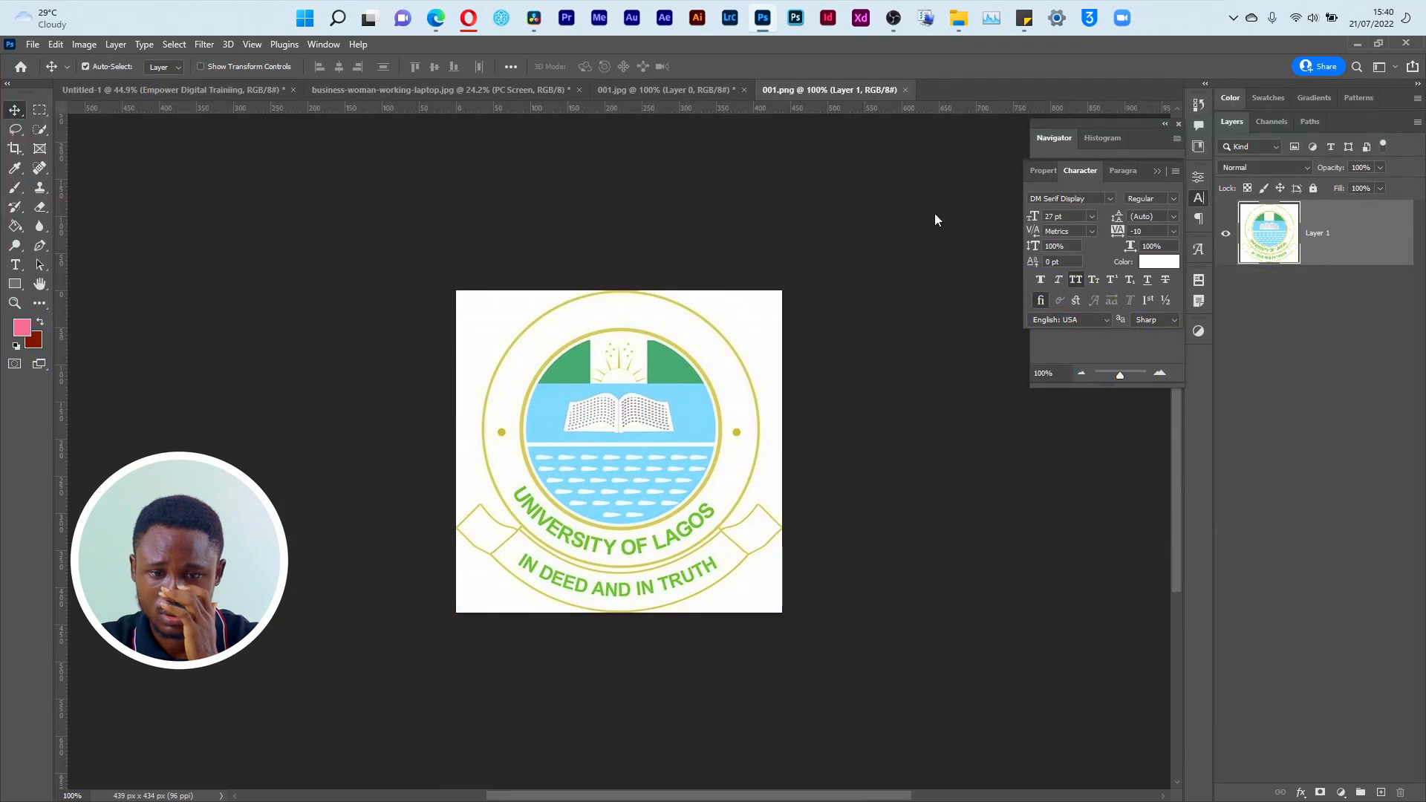
Step: Compare the open 001.jpg and 001.png documents and close 001.jpg
left_click(687, 91)
left_click(795, 89)
left_click(678, 95)
left_click(791, 92)
left_click(672, 89)
left_click(792, 90)
left_click(717, 91)
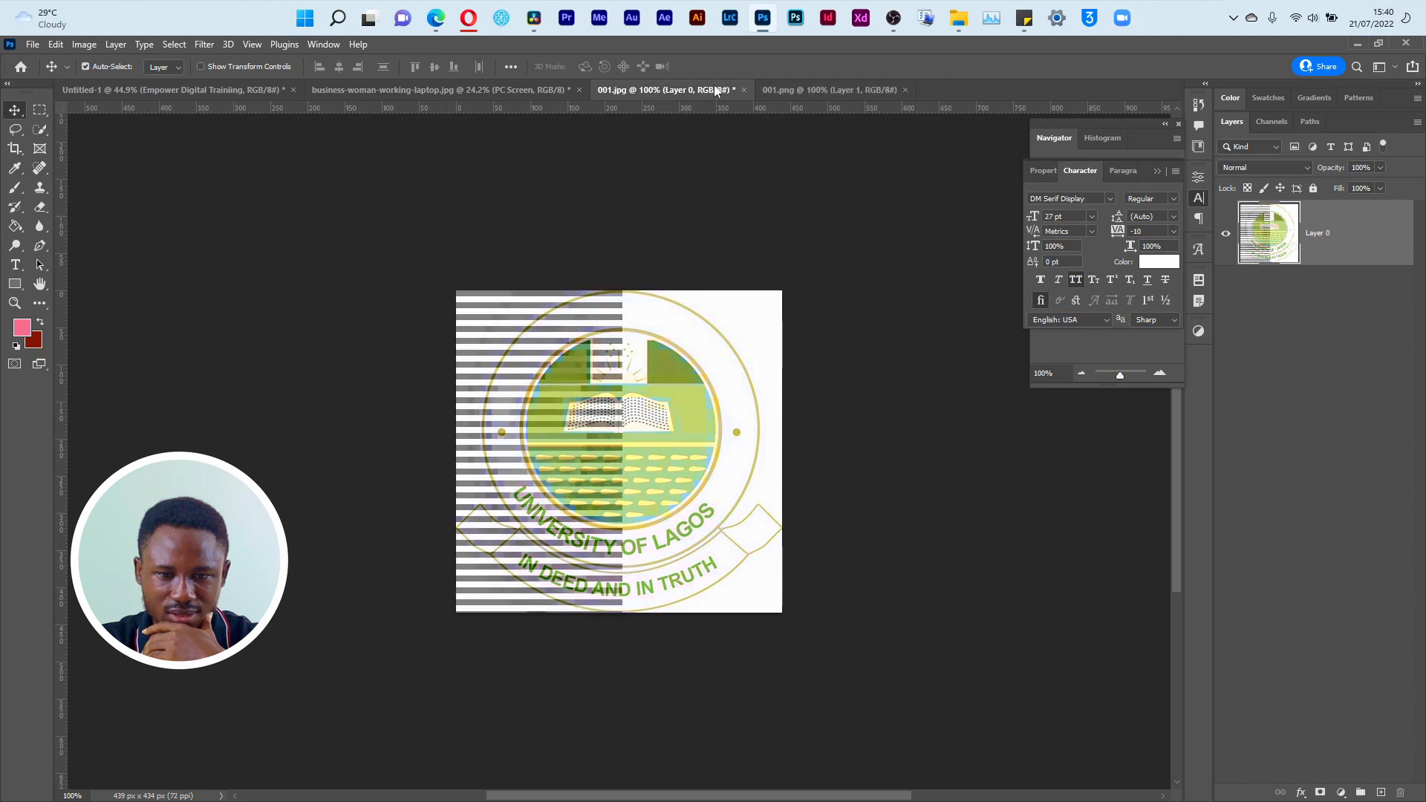
left_click(745, 90)
left_click(706, 321)
Step: Convert the 001.png logo layer to a smart object and copy it into the Untitled-1 flyer document
right_click(1336, 250)
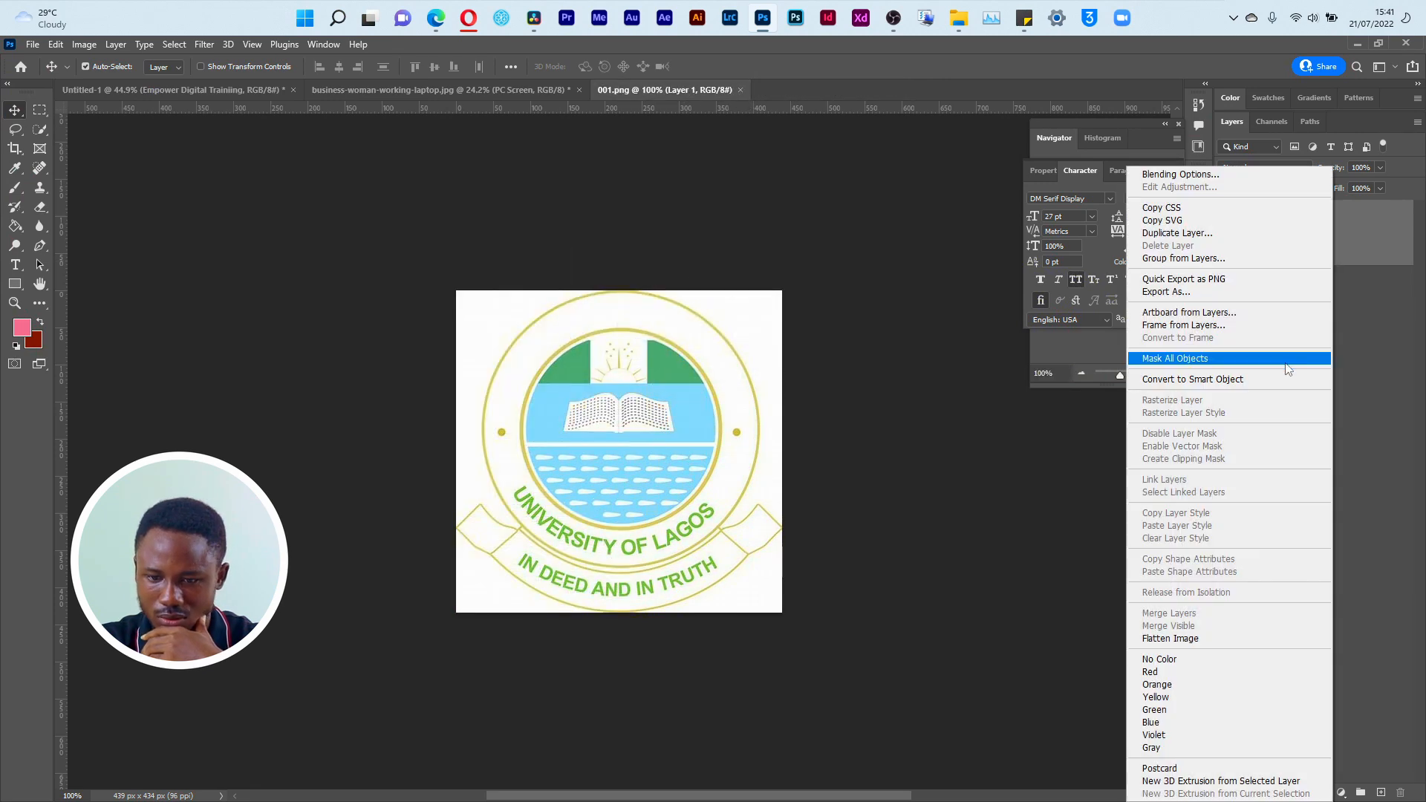
left_click(1263, 379)
left_click_drag(1269, 231, 563, 411)
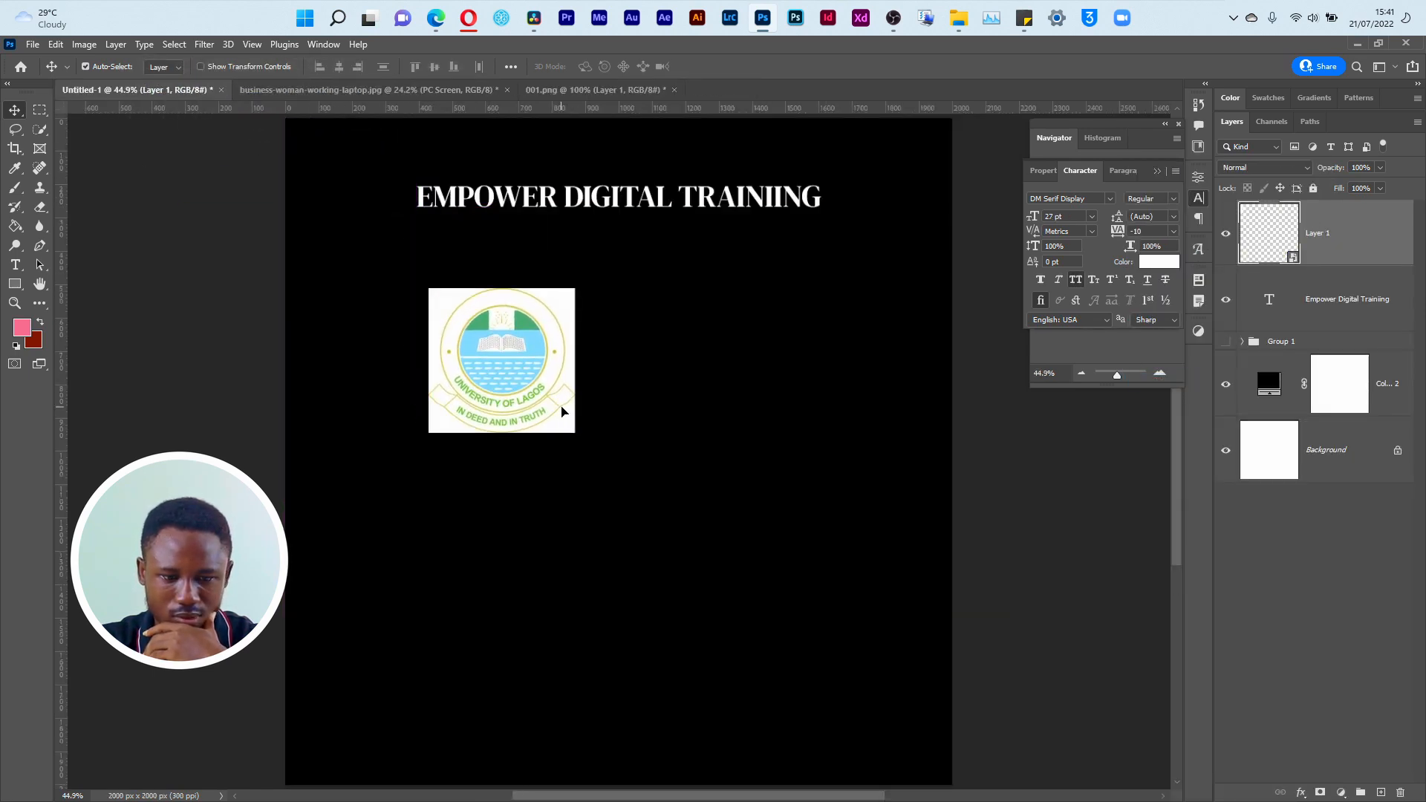
Step: Draw a white circle about 465 px in diameter near the canvas centre, layered between the title text and the logo
left_click(1326, 308)
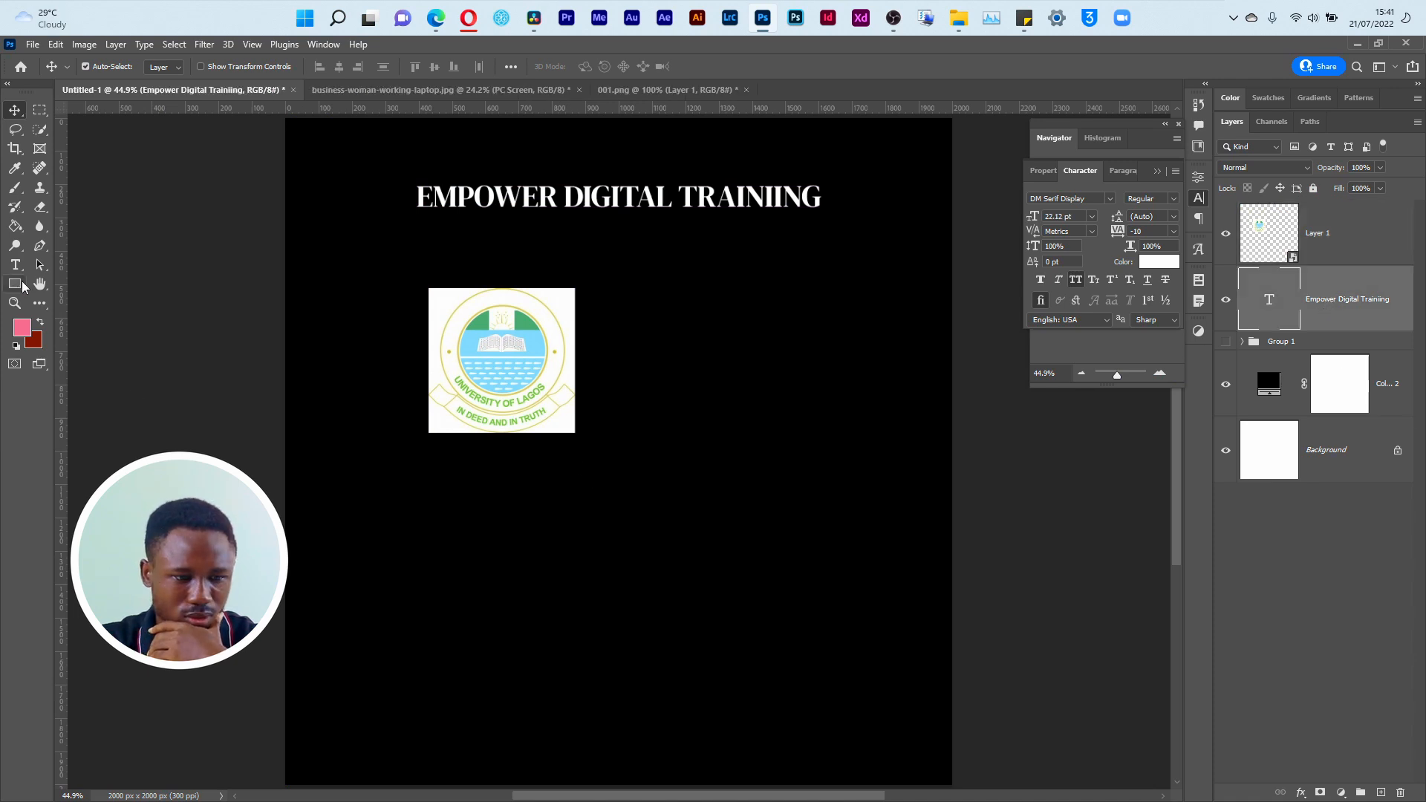
left_click_drag(15, 284, 61, 300)
left_click(65, 301)
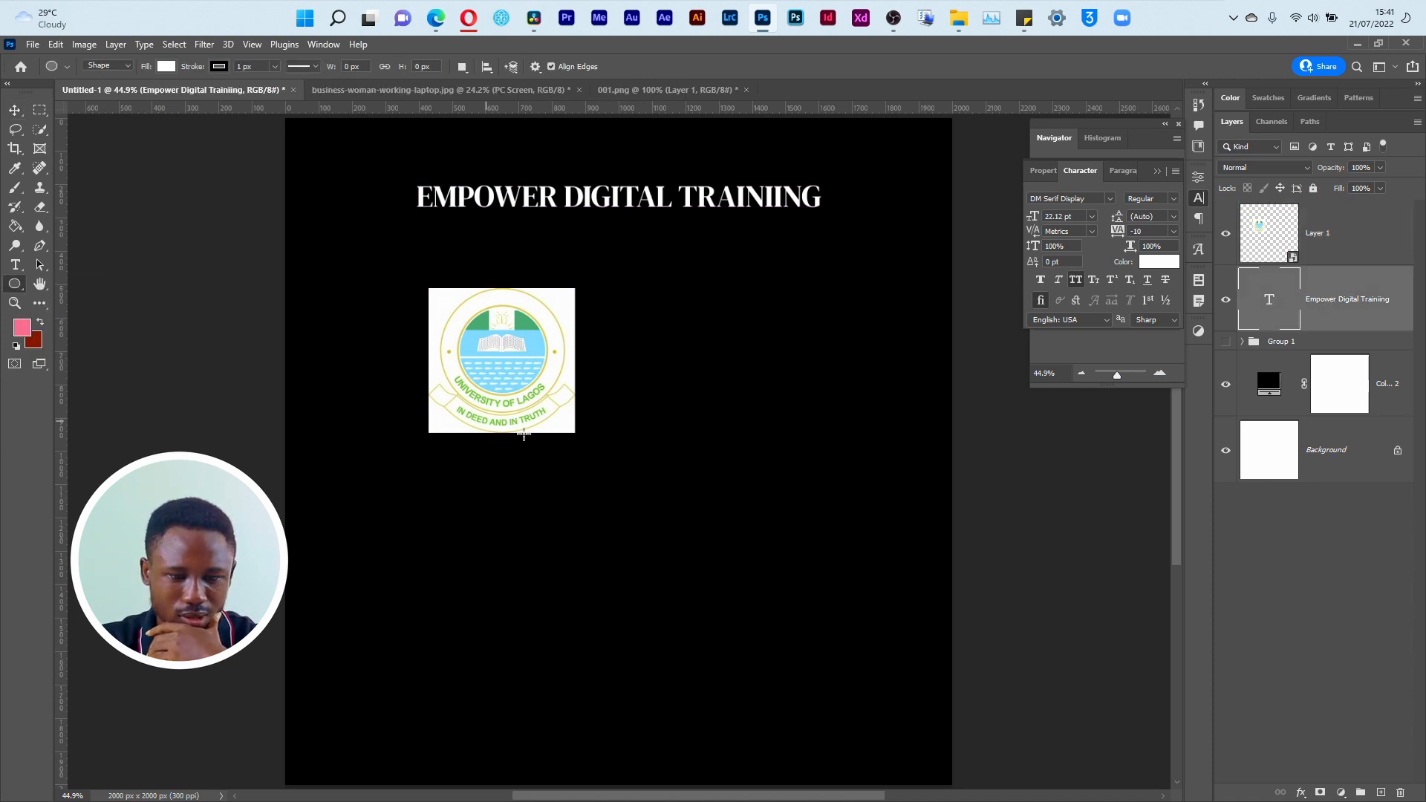
left_click_drag(637, 394, 791, 629)
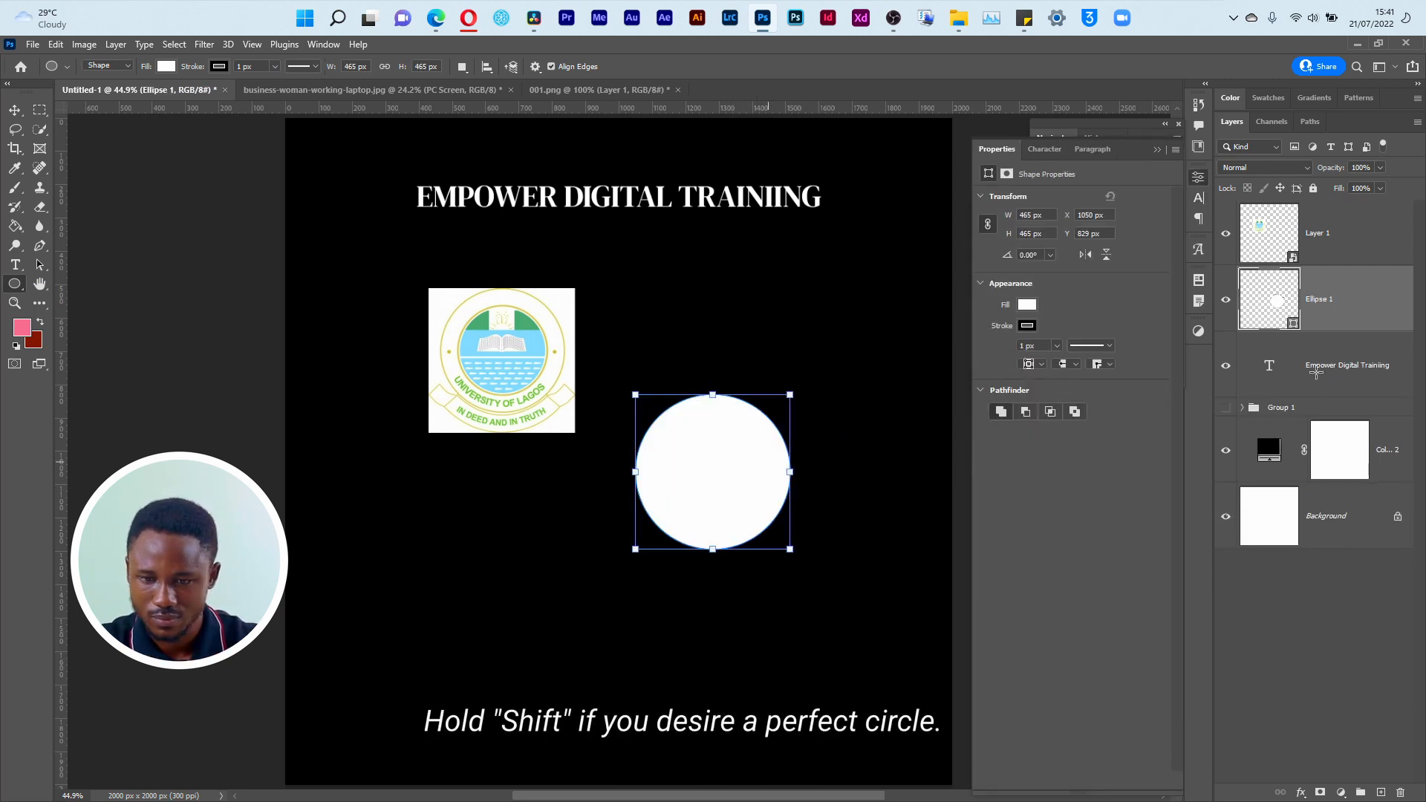
left_click(589, 471)
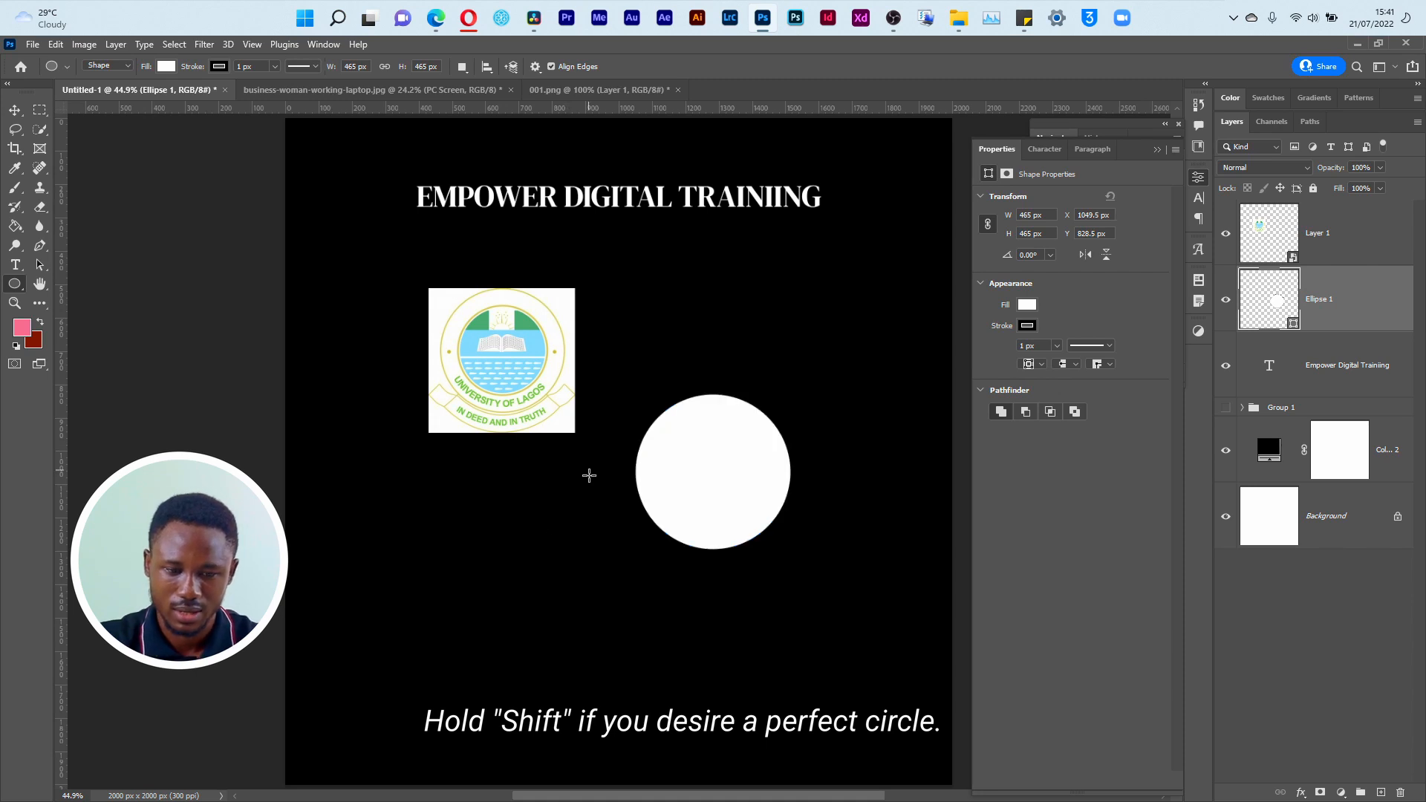
Step: Centre the University of Lagos logo over the white circle and clip the logo layer to Ellipse 1
key("v")
left_click(1343, 226)
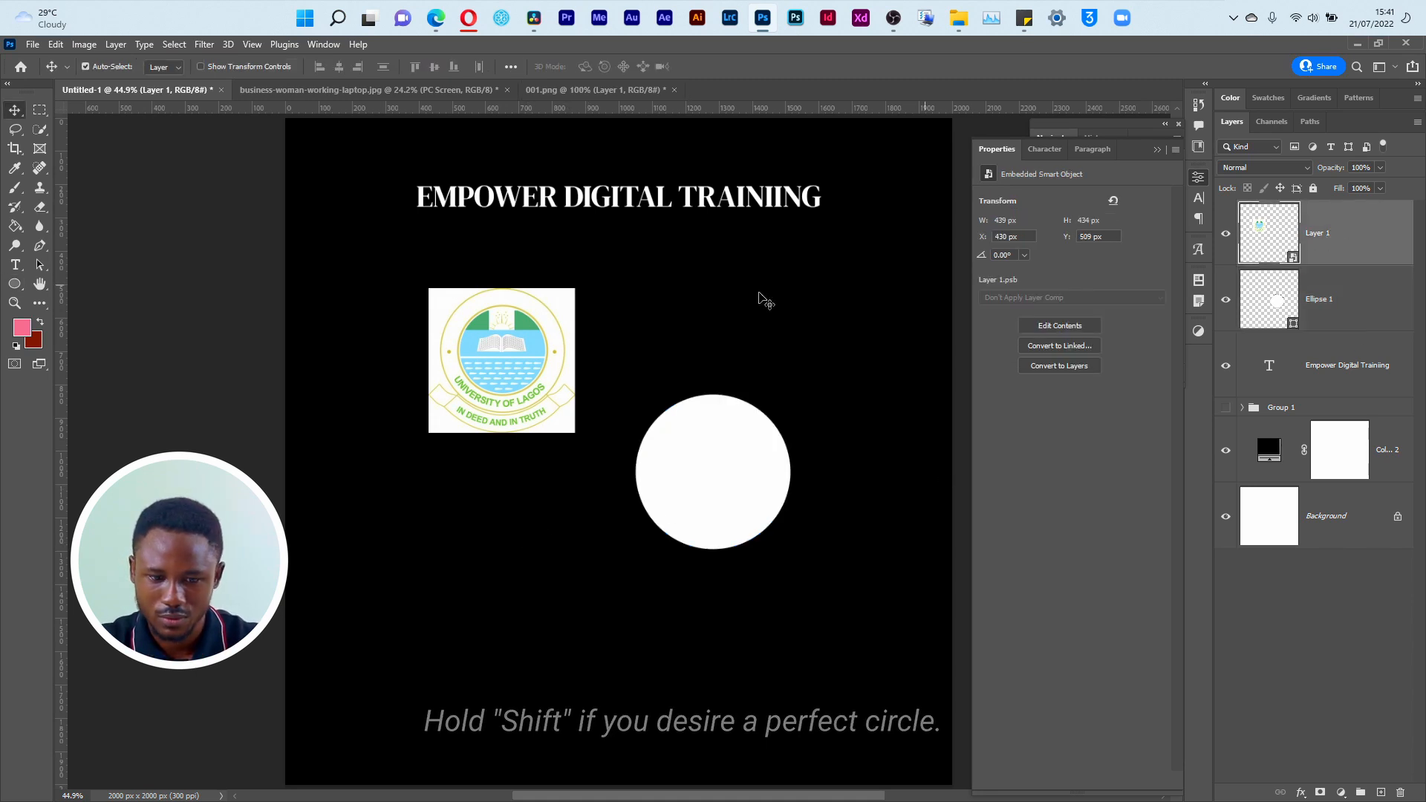
left_click_drag(471, 364, 683, 476)
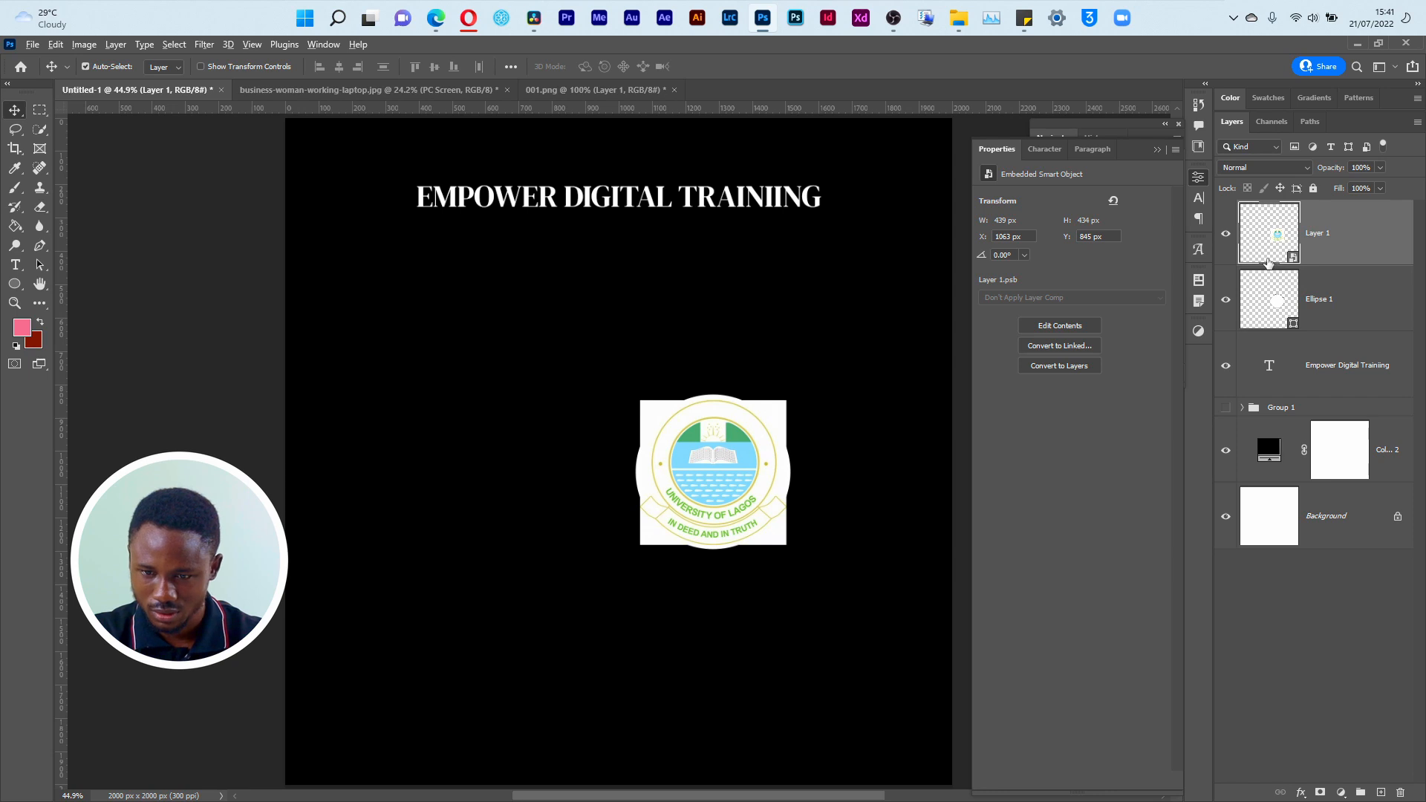
left_click(1267, 262, "alt")
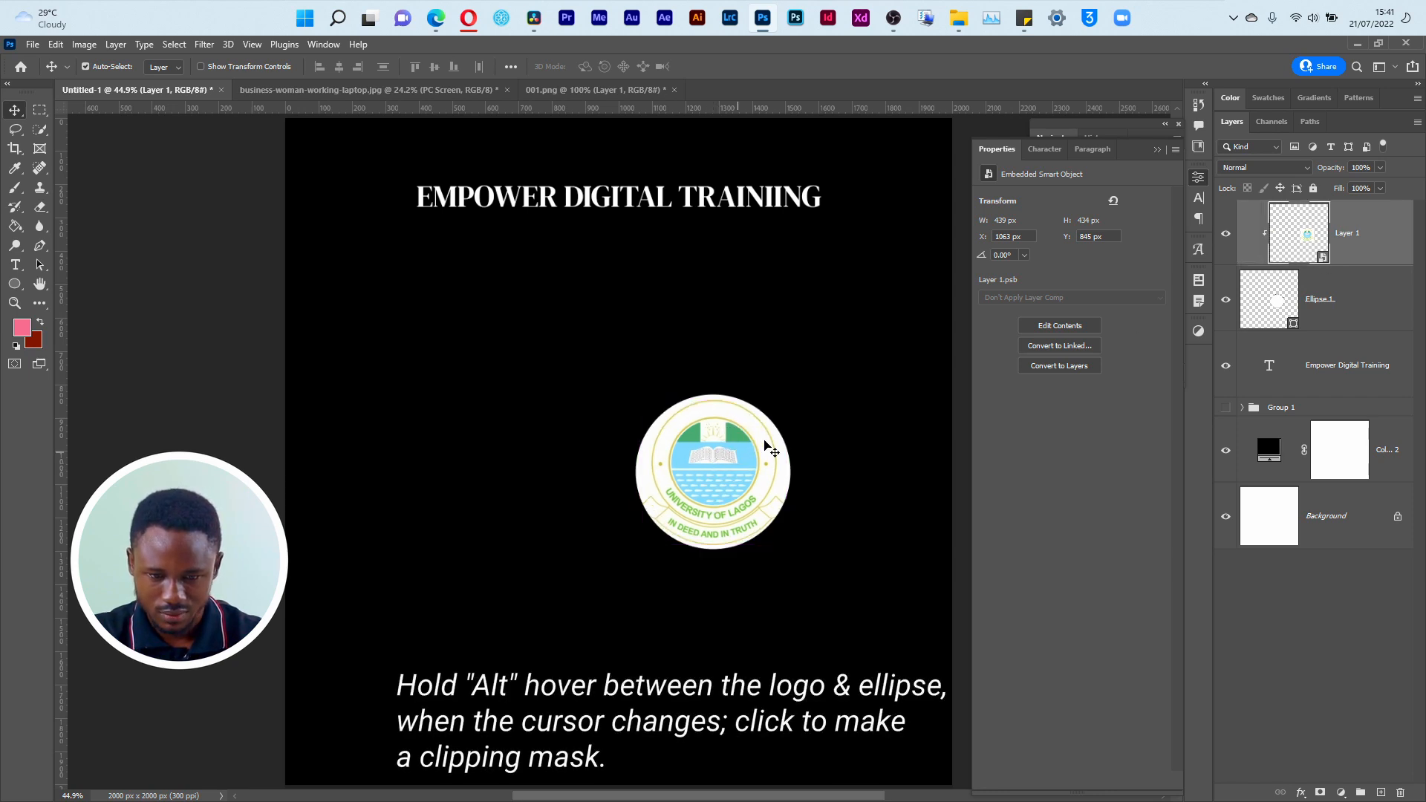
Step: Scale the clipped logo and its circle together to about 35.96% and place them level with the title, just after TRAINING
left_click(1338, 306, "shift")
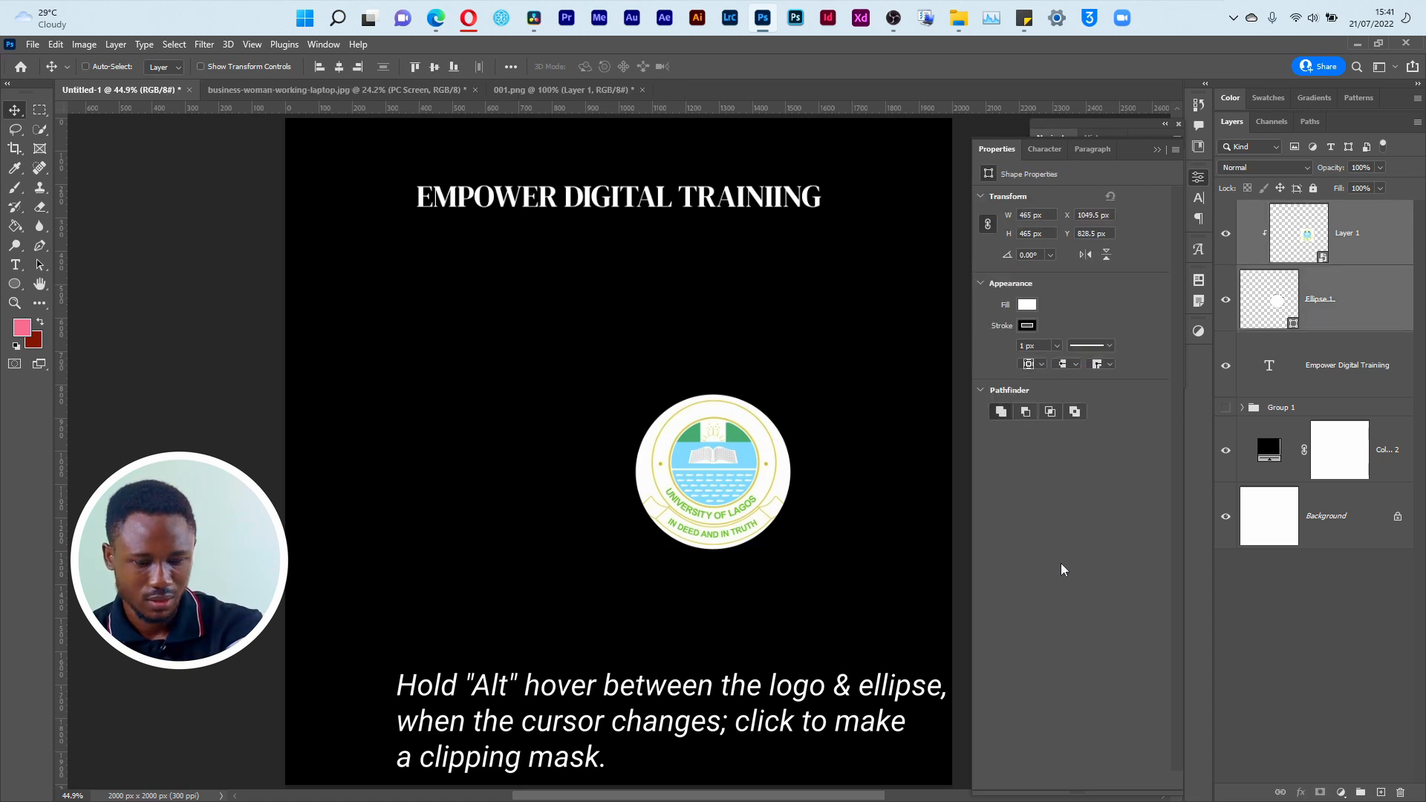
key("ctrl+t")
left_click_drag(792, 554, 876, 203)
left_click_drag(922, 136, 887, 203)
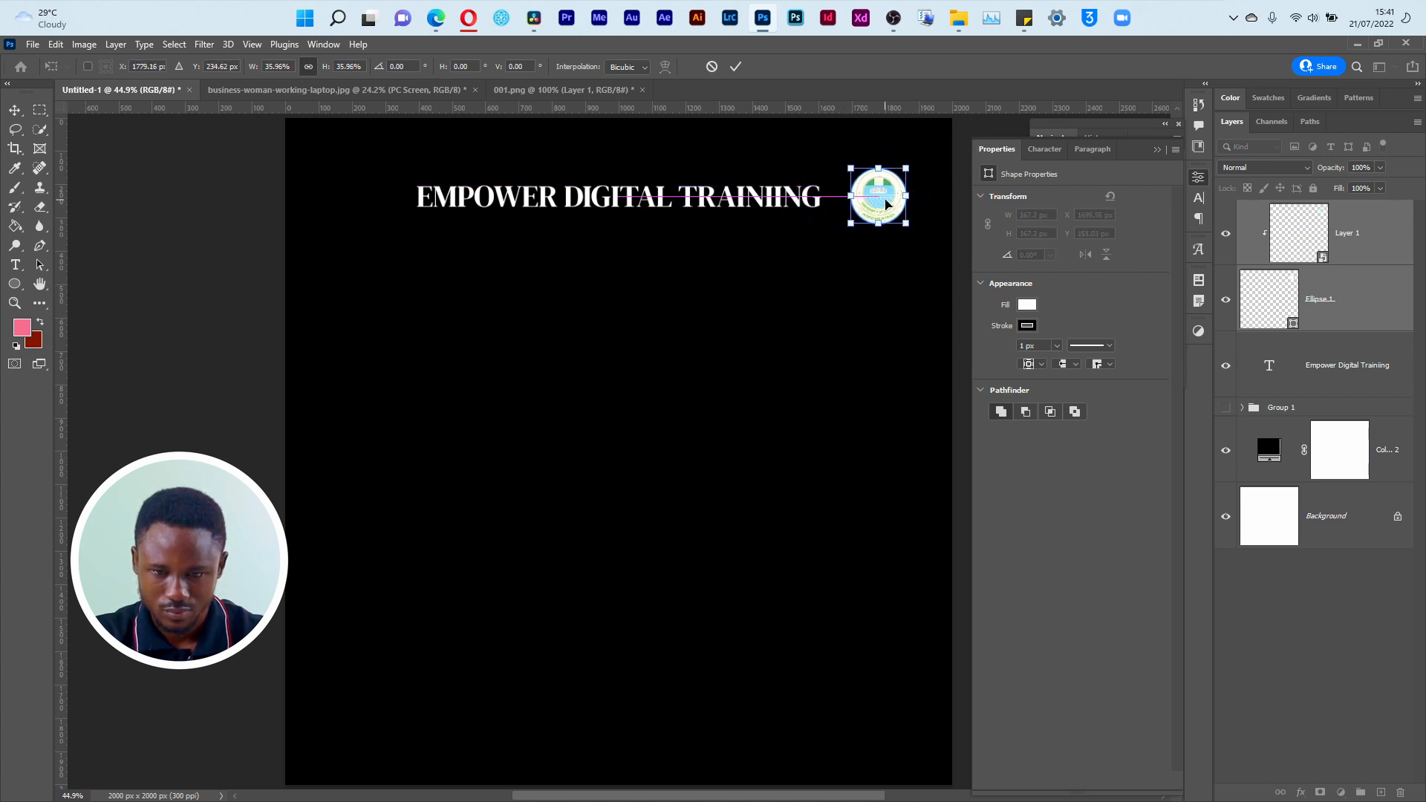
key("Return")
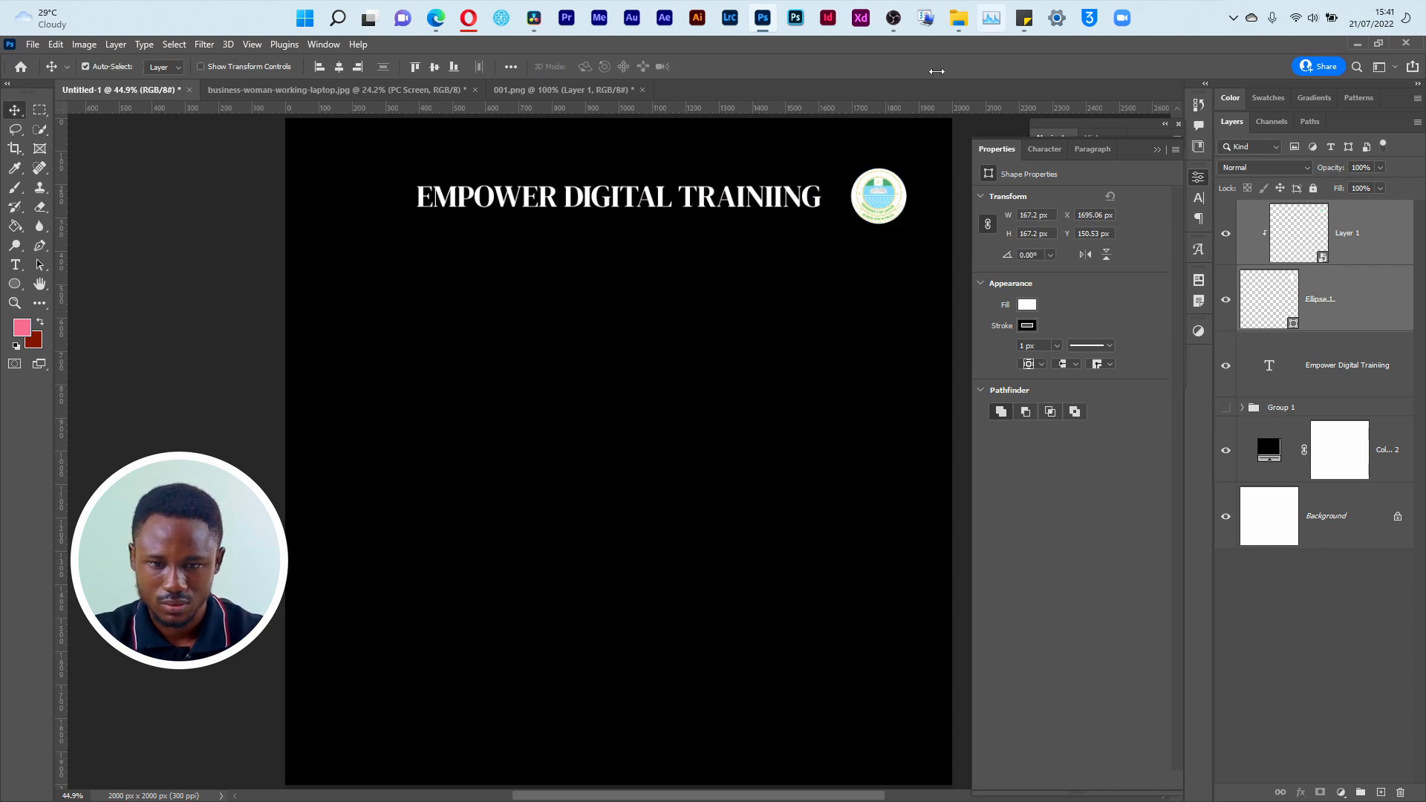
Step: Look over the finished flyer Empower.png in the NUESA folder for the logo layout beside the title
key("super+Tab")
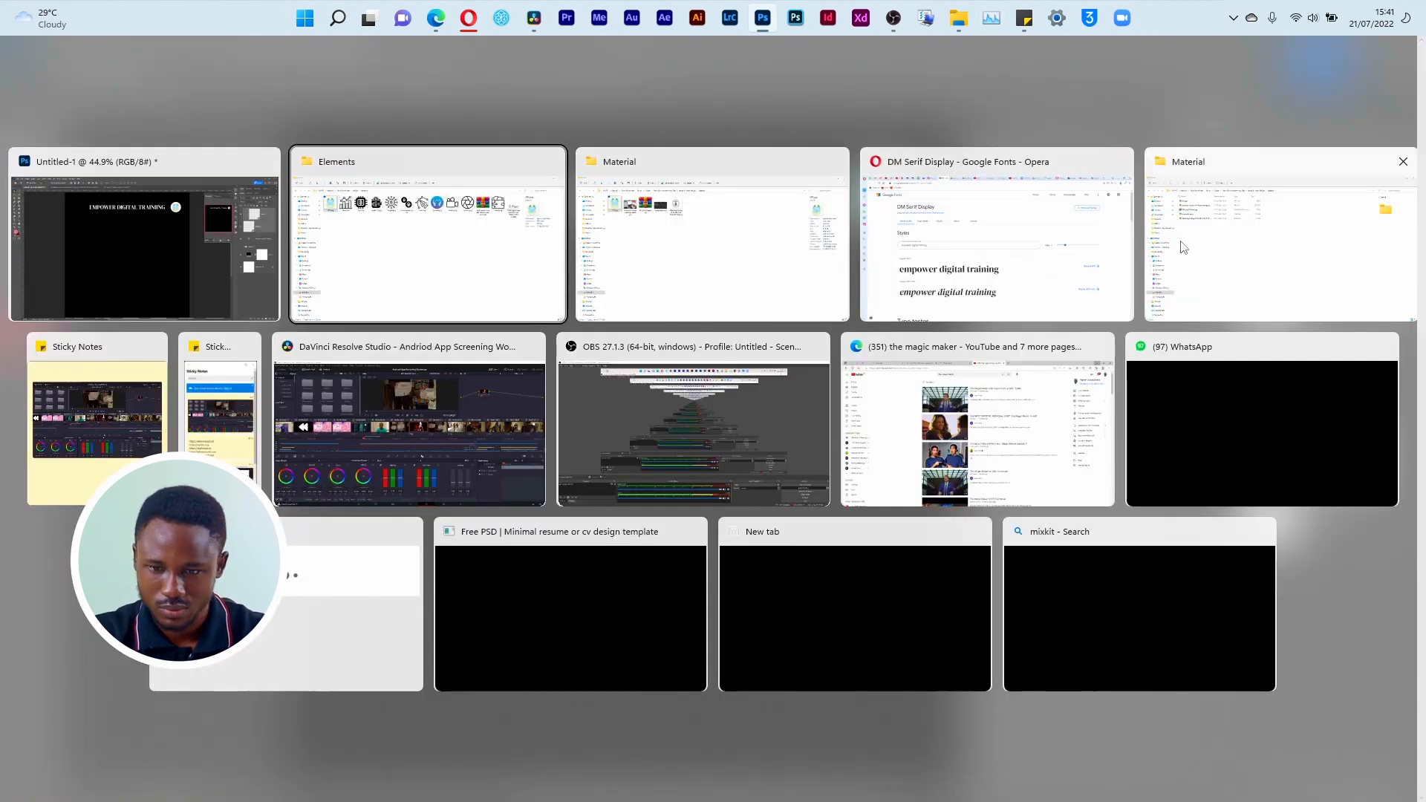
left_click(583, 253)
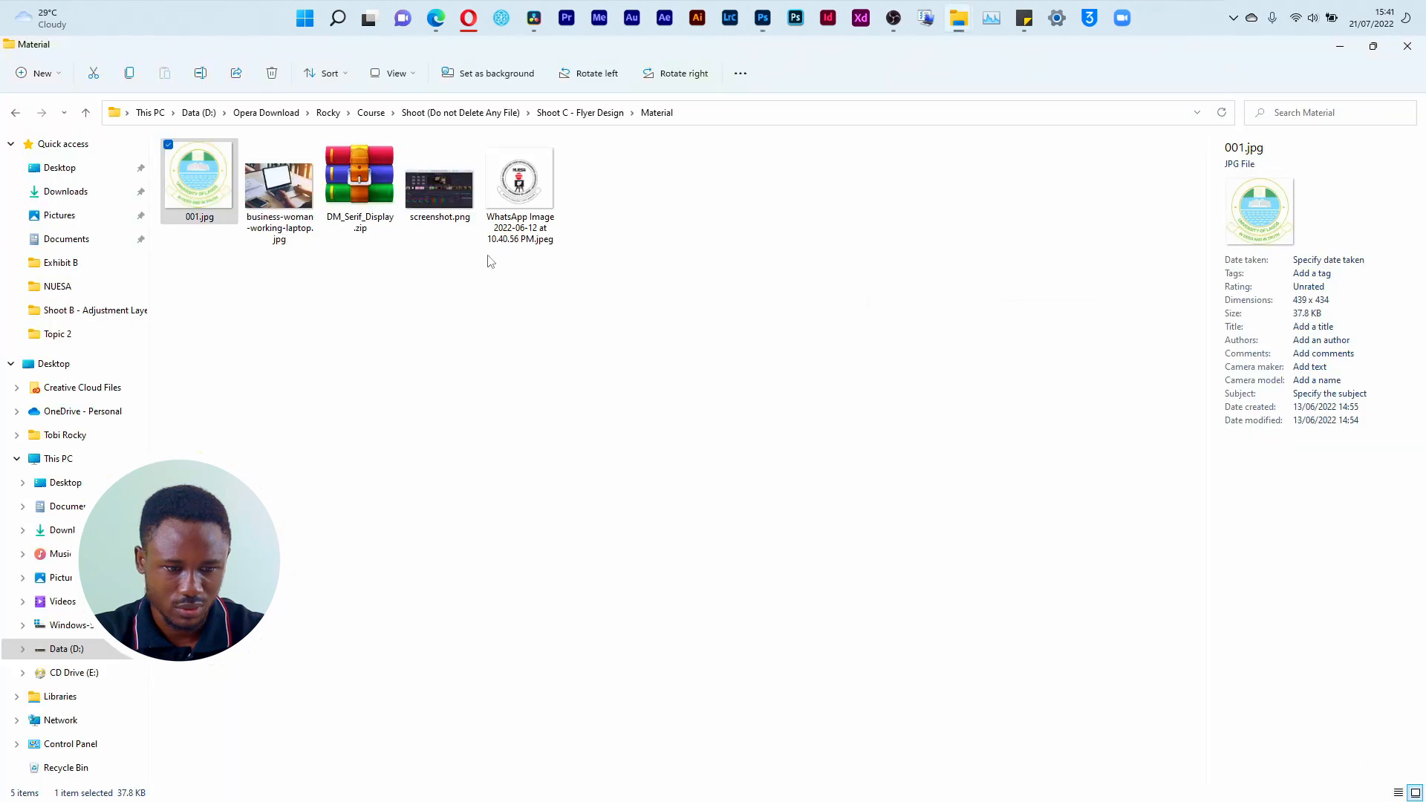
left_click(58, 286)
double_click(359, 178)
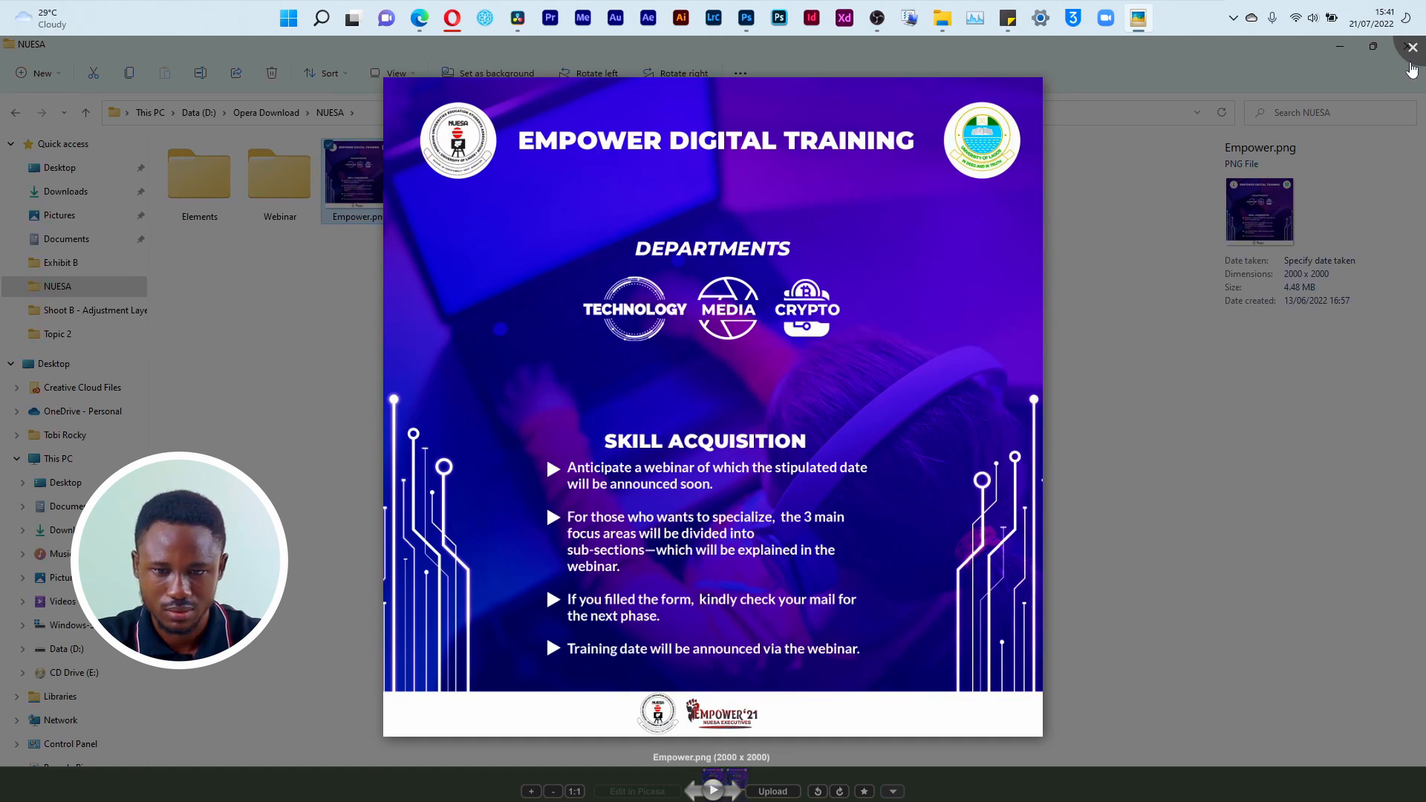
left_click(1411, 63)
Step: Open the Material folder inside Shoot C - Flyer Design, within the Course folder
key("super+Tab")
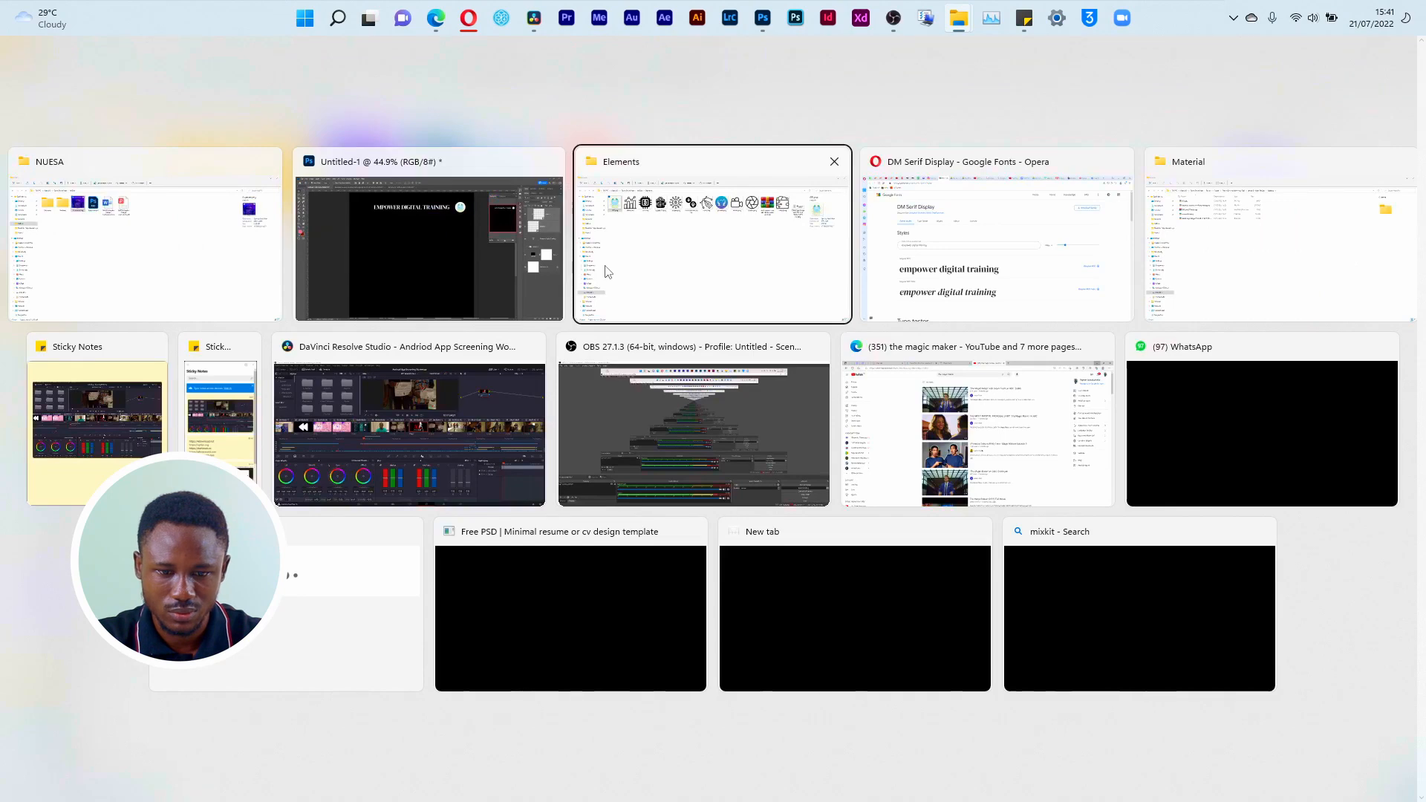
left_click(136, 260)
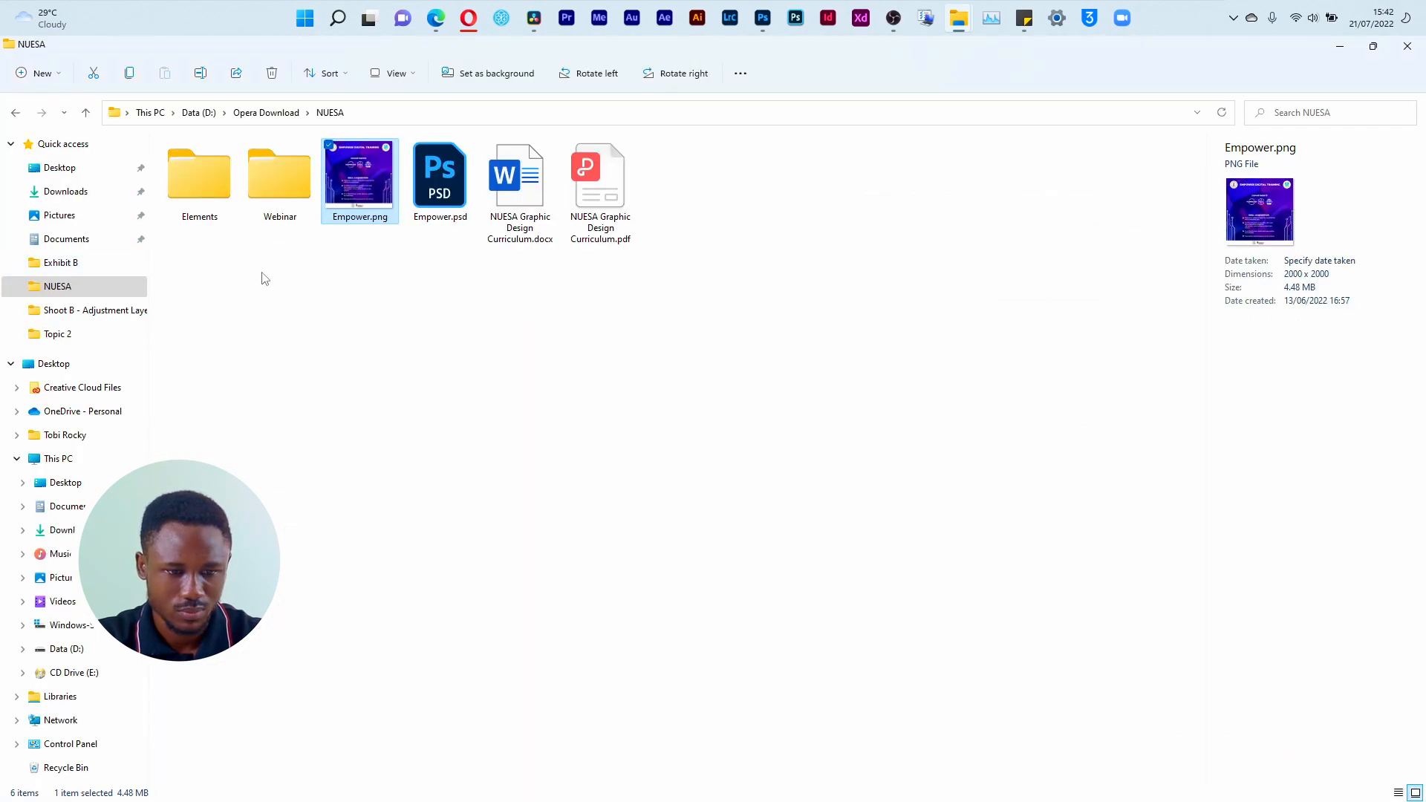
key("super+Tab")
left_click(706, 289)
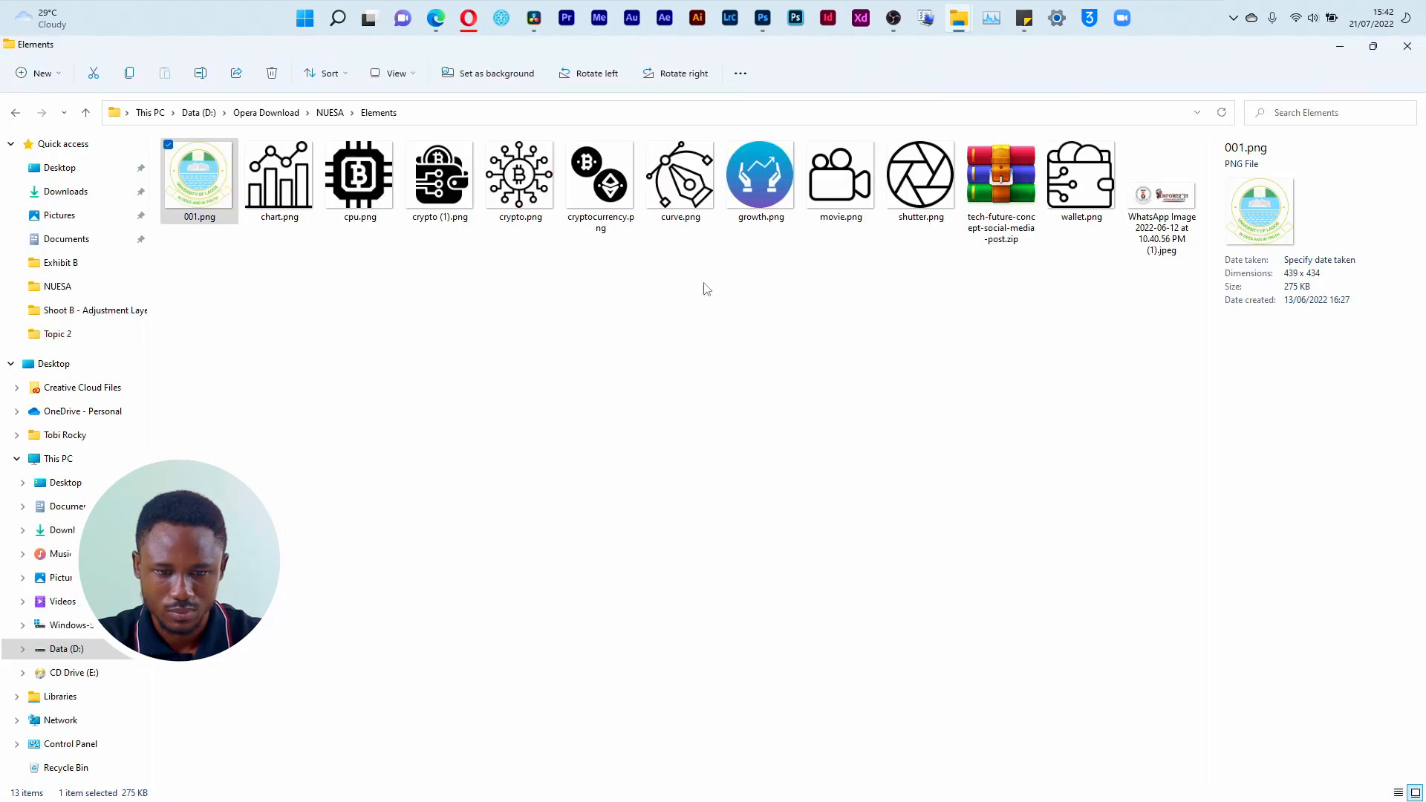
left_click(89, 263)
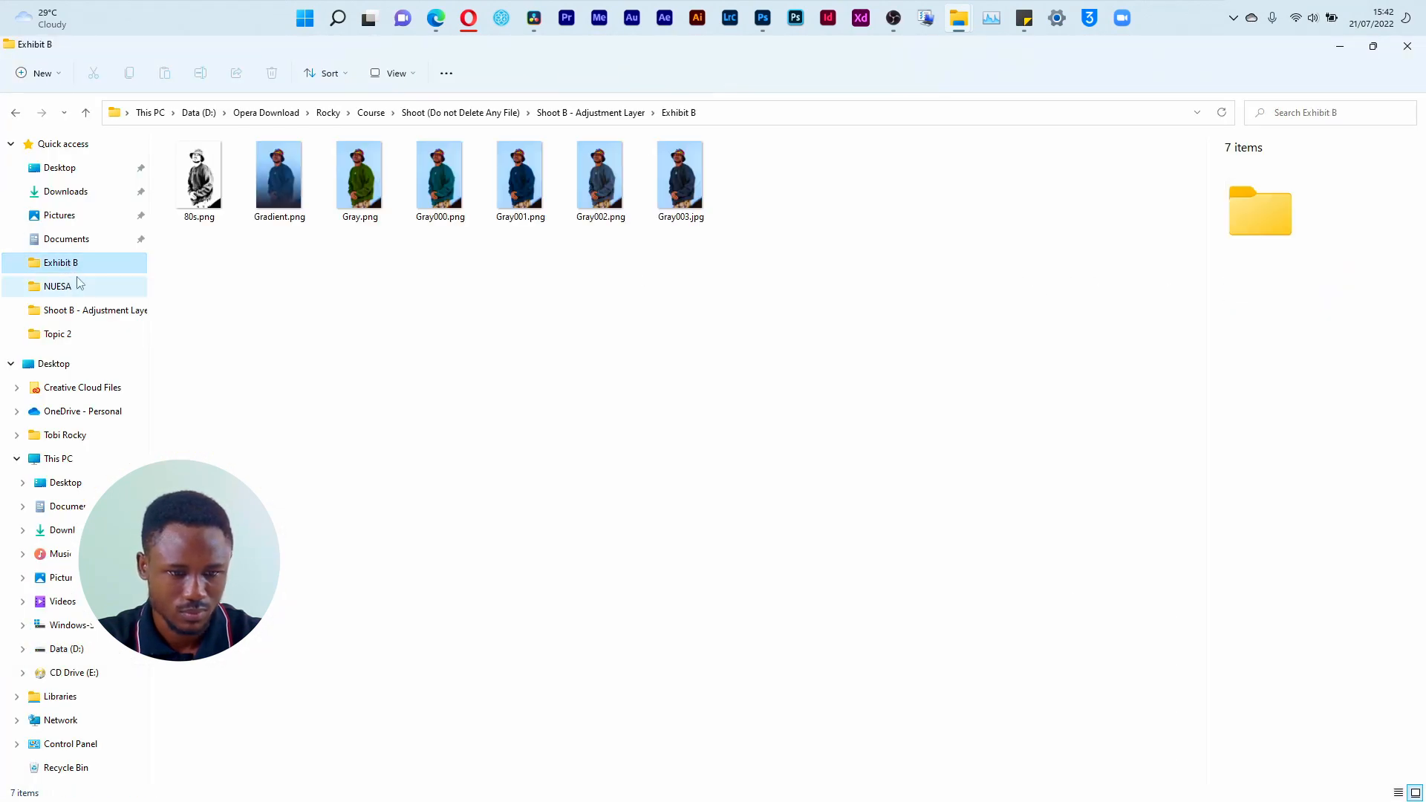
left_click(371, 112)
double_click(201, 194)
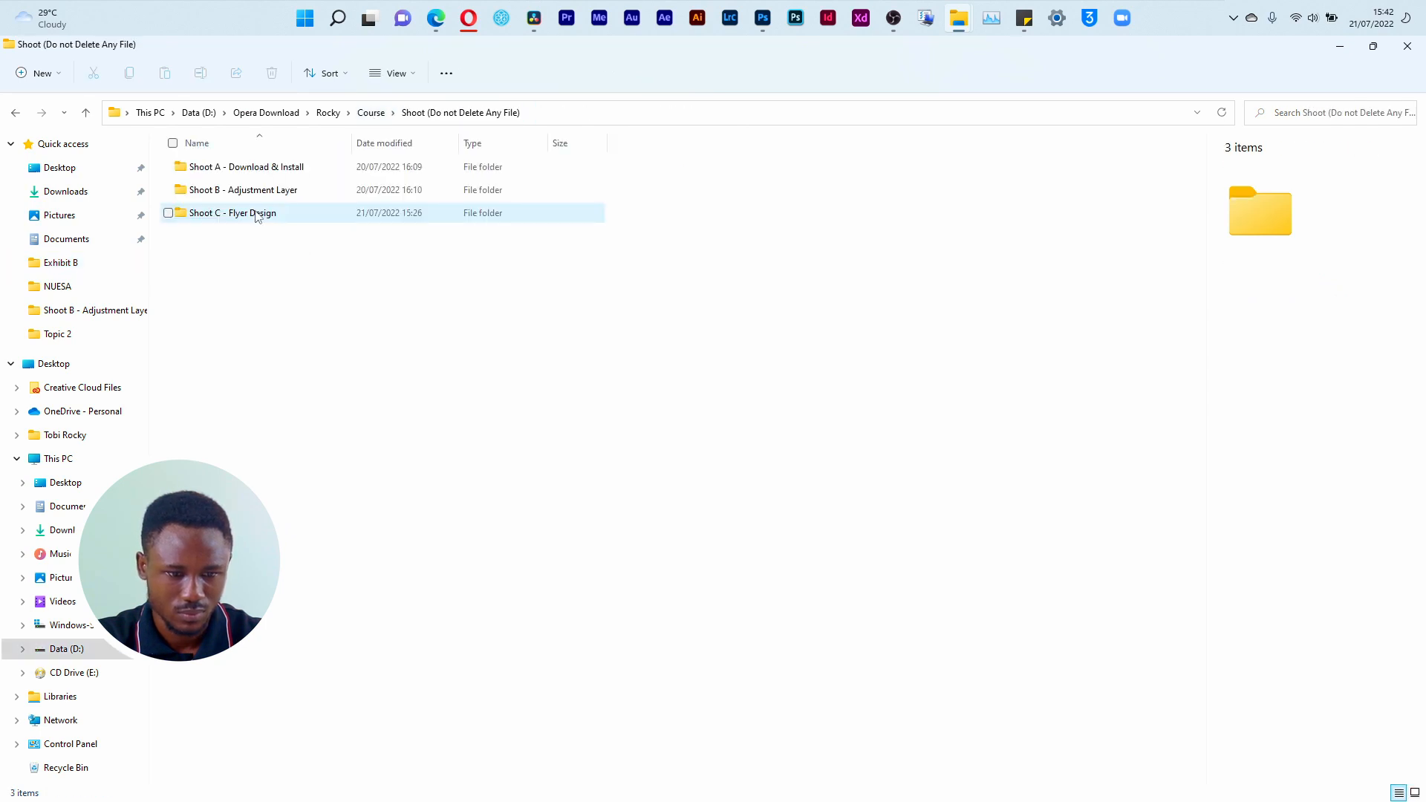
double_click(292, 167)
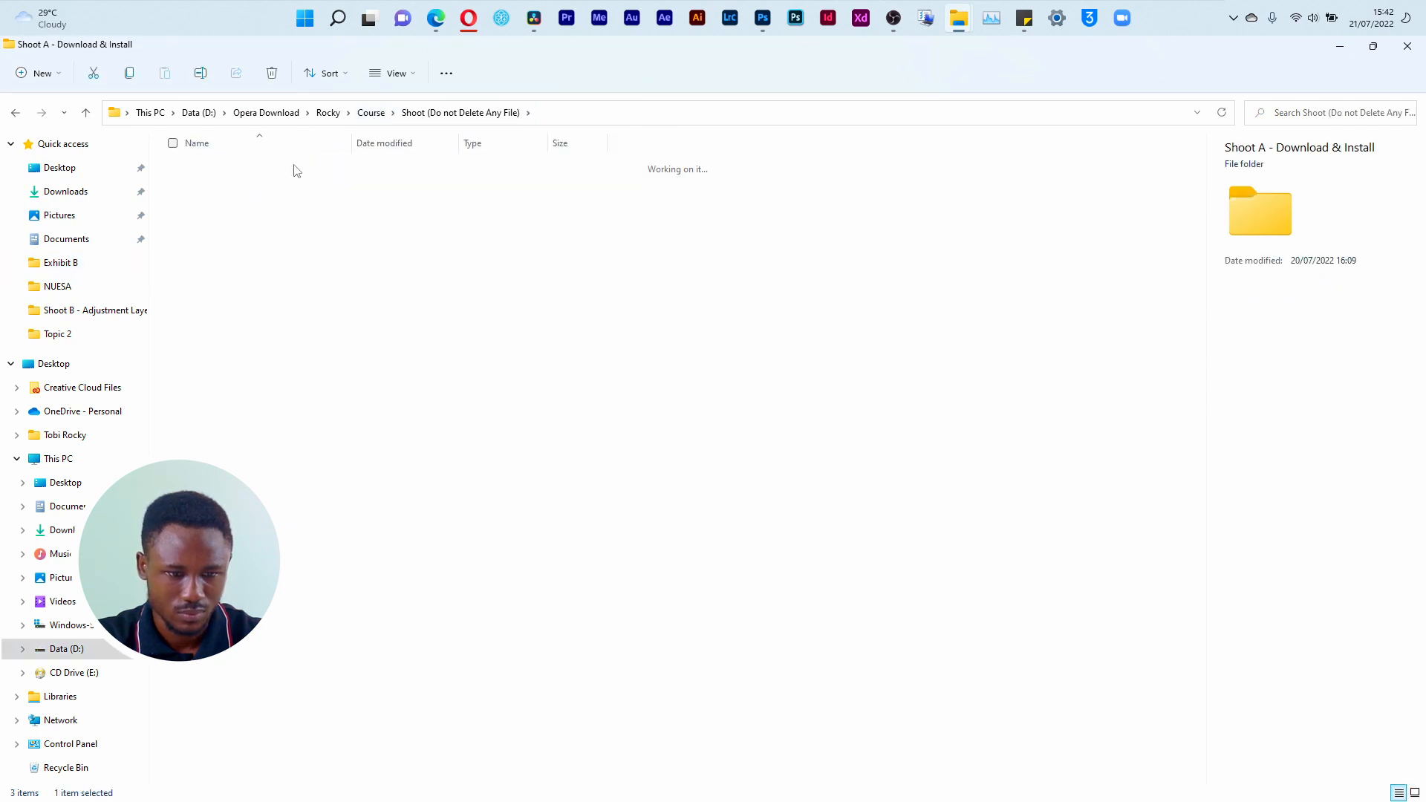
left_click(365, 119)
double_click(195, 211)
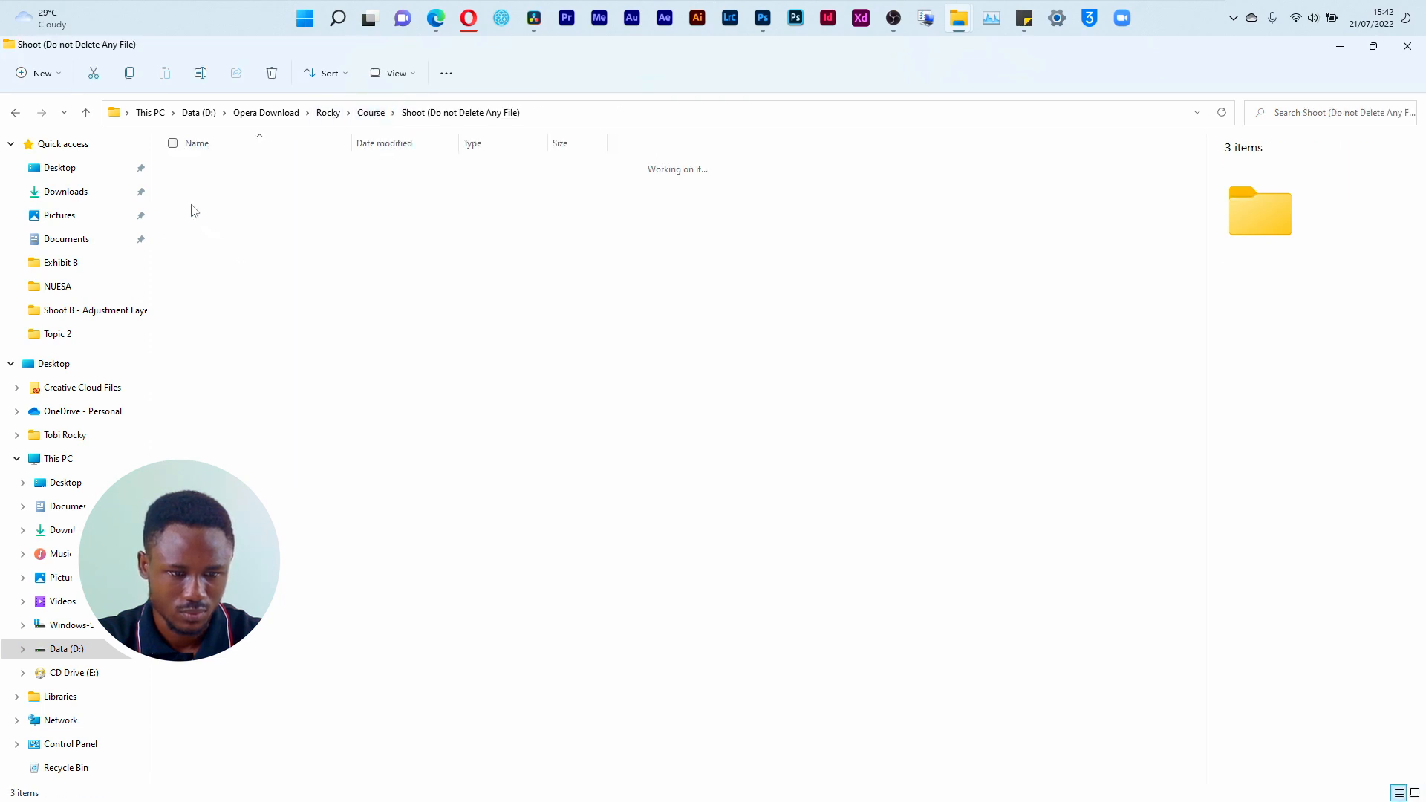
left_click(210, 214)
left_click(210, 214)
double_click(211, 215)
left_click(308, 222)
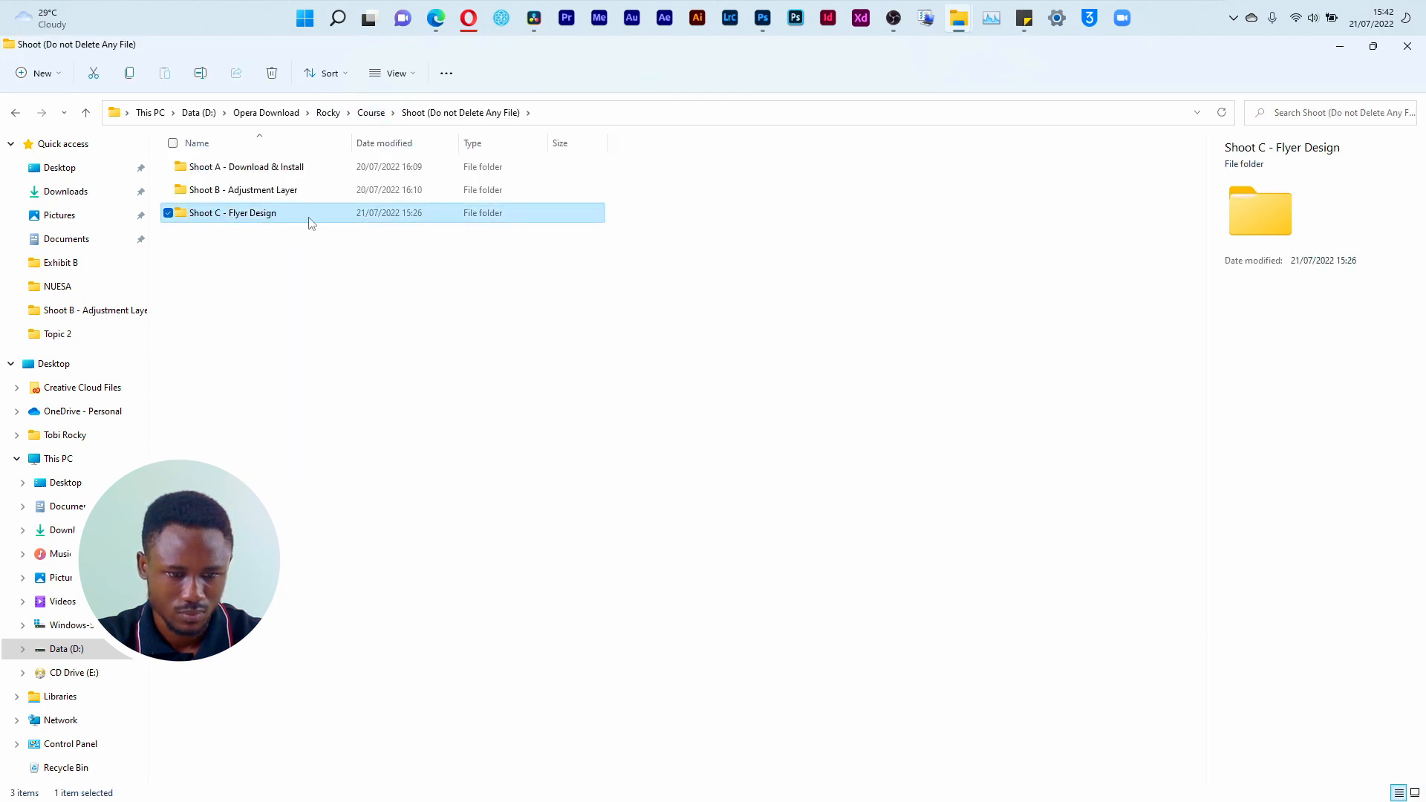
double_click(308, 220)
double_click(229, 169)
Step: Place the NUESA logo file, WhatsApp Image 2022-06-12 at 10.40.56 PM.jpeg, in the Untitled-1 flyer at about 510 px wide, left of the canvas centre
left_click_drag(521, 195, 624, 318)
key("alt+Tab")
key("alt+Tab")
key("alt+Tab")
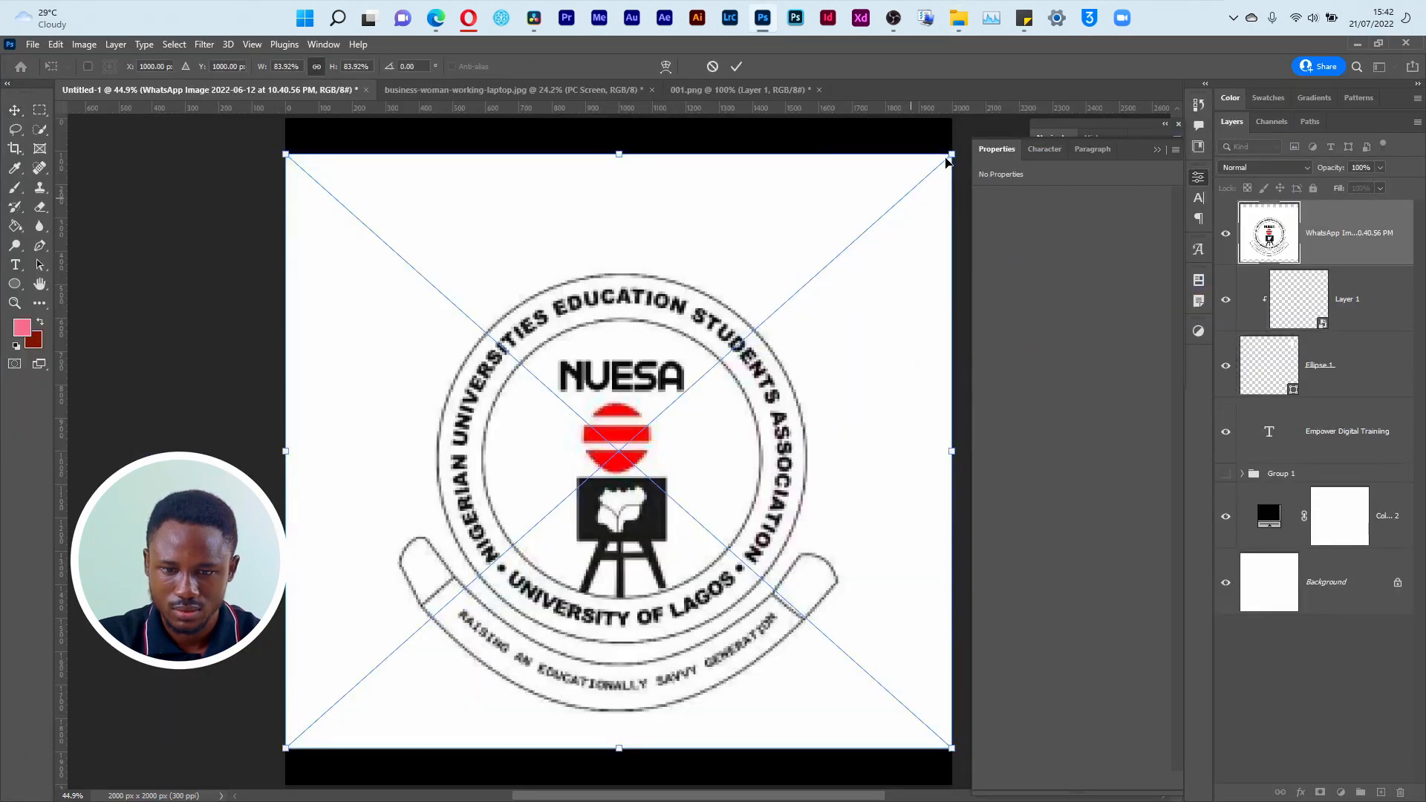
left_click_drag(952, 155, 455, 599)
left_click_drag(401, 673, 581, 432)
key("Return")
Step: Group Layer 1 with Ellipse 1 and name the group Unilag Logo
left_click(1371, 286)
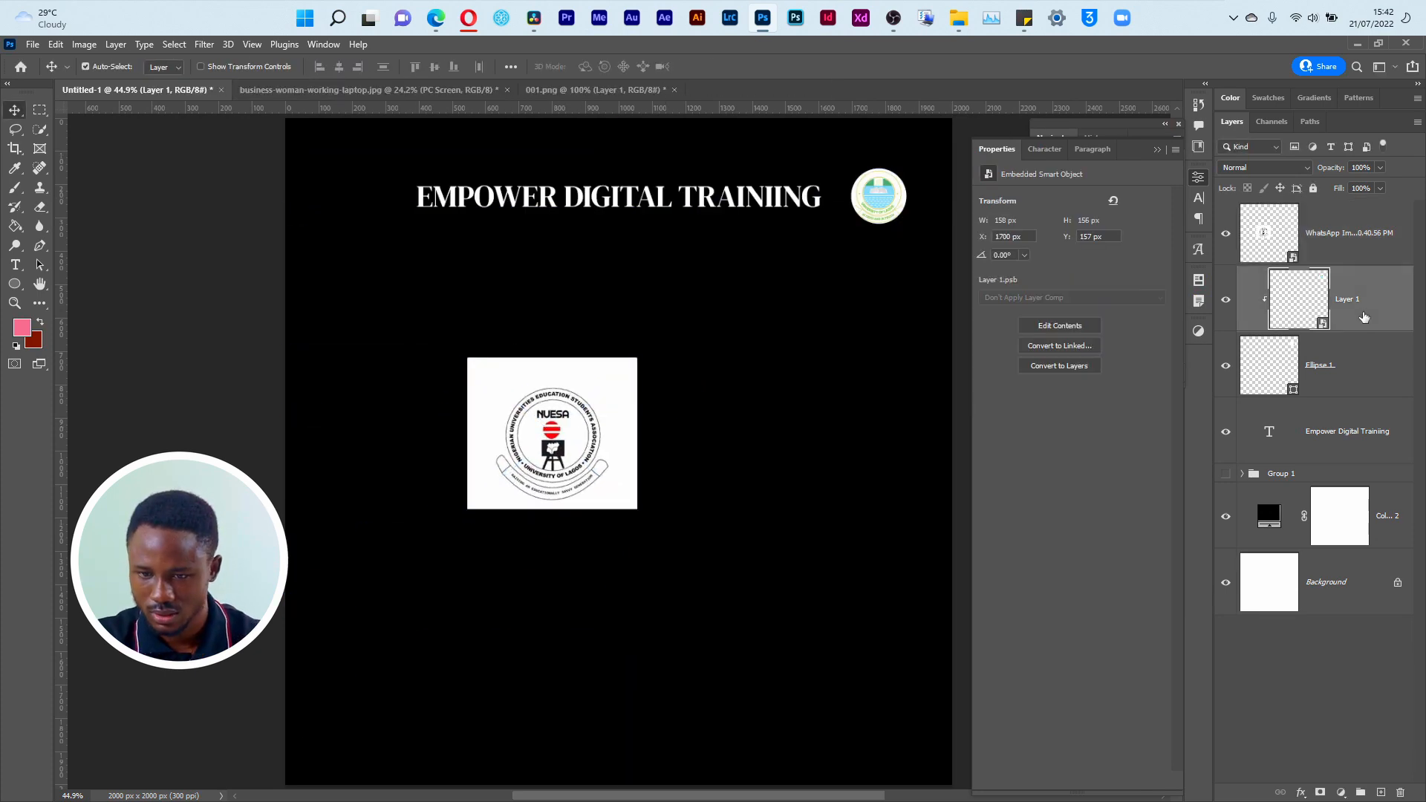
left_click(1369, 229, "shift")
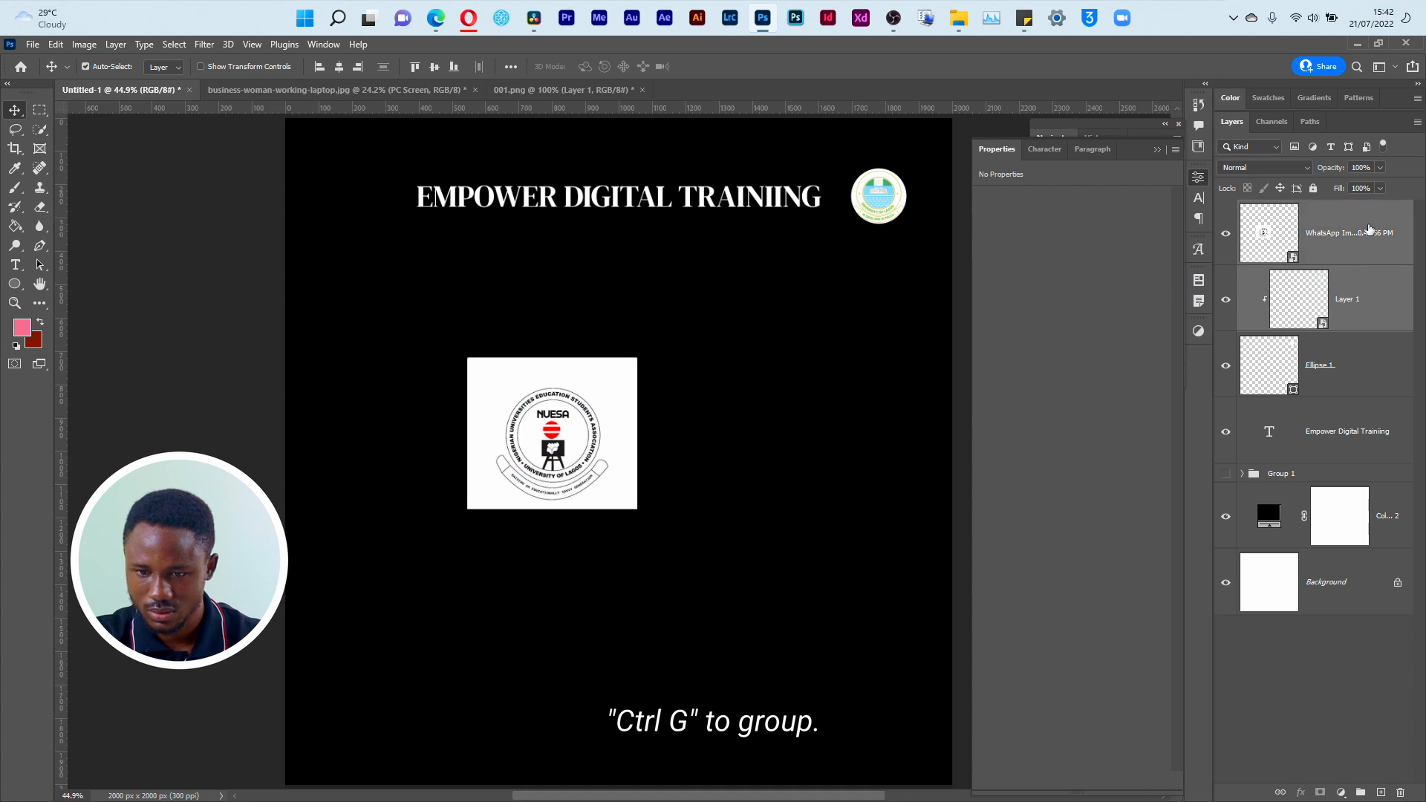
left_click(1362, 293)
left_click(1359, 372, "shift")
key("ctrl+g")
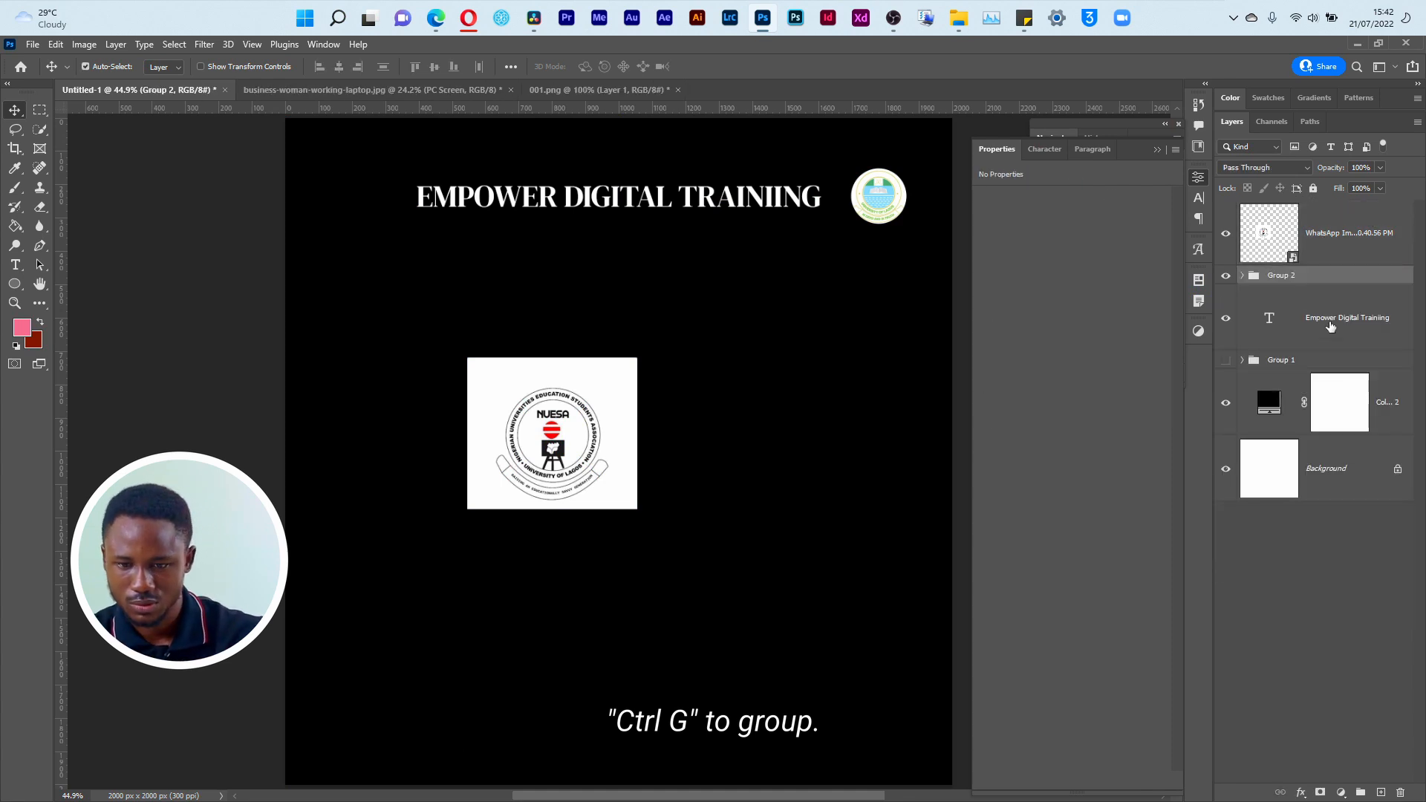
double_click(1289, 276)
type("Unilag Logo")
key("Return")
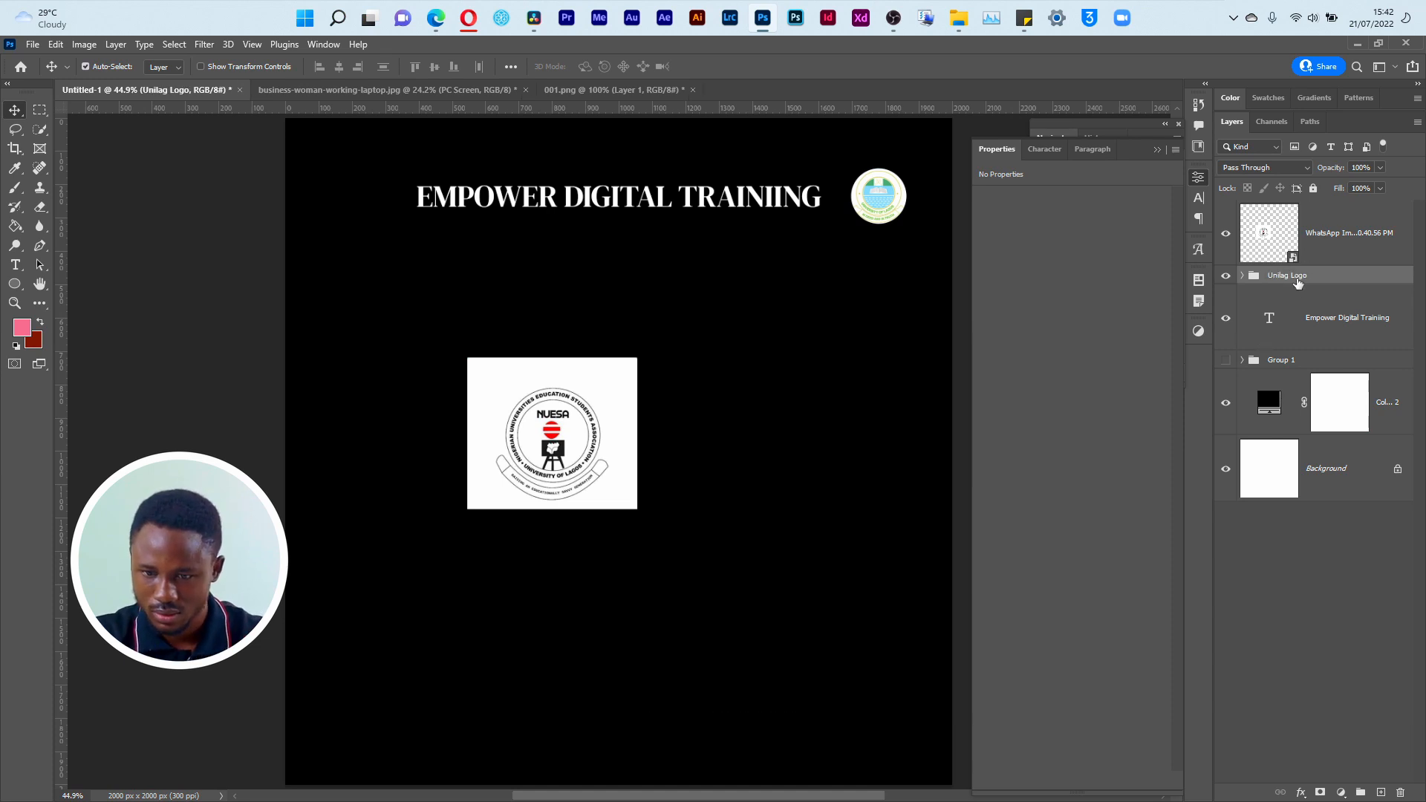
Step: Duplicate the Ellipse 1 circle above the Unilag Logo group and move the copy near the canvas centre
left_click(1242, 276)
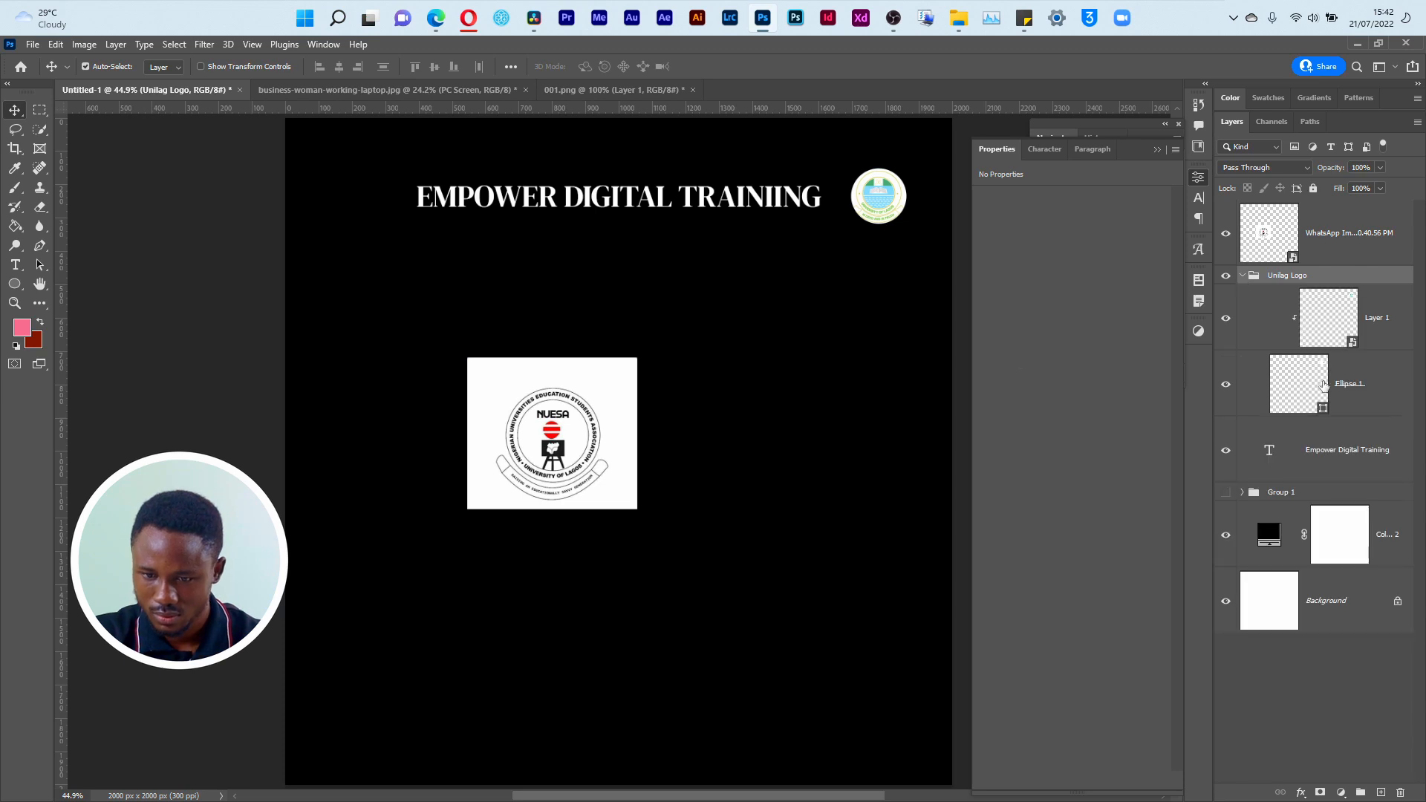
left_click(1324, 385)
left_click_drag(1380, 397, 1240, 269)
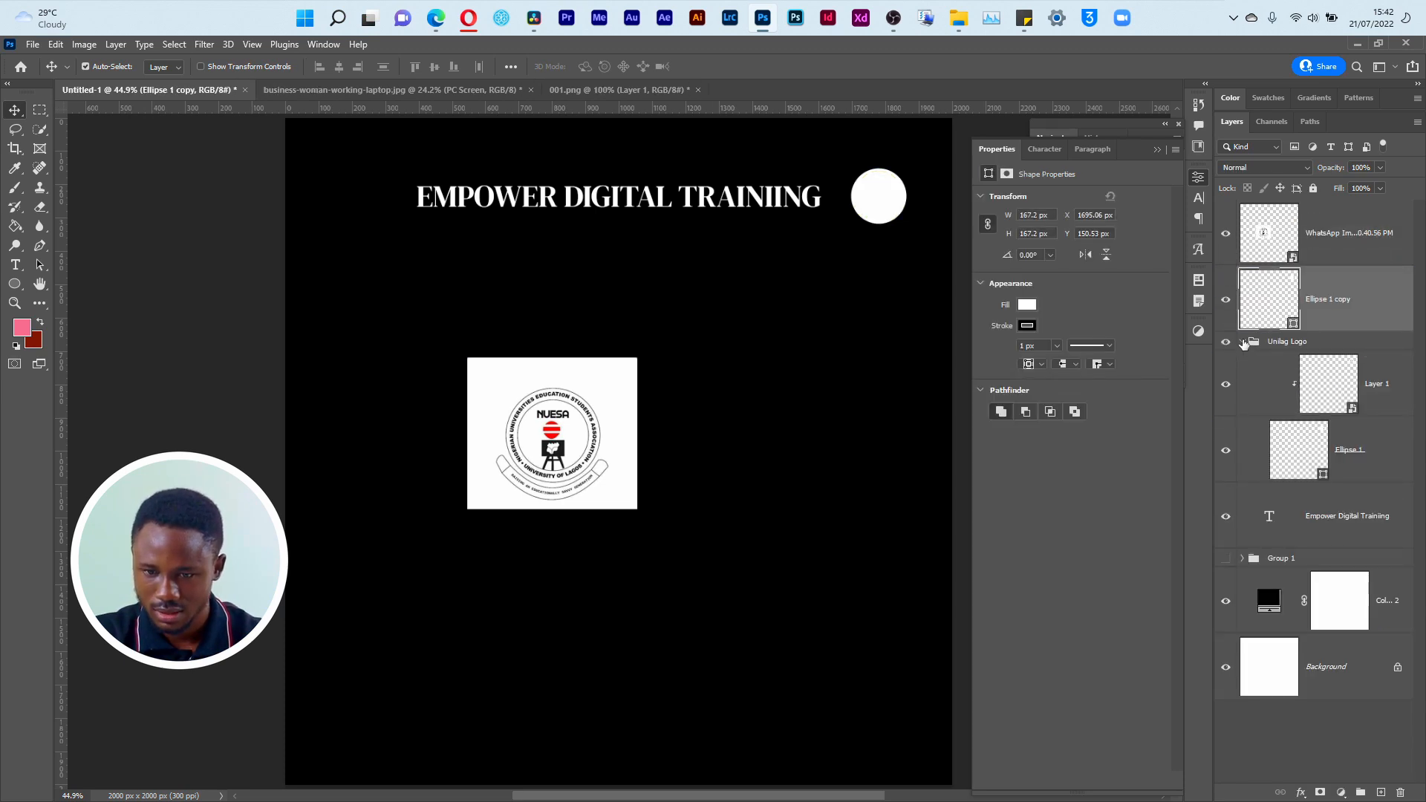
left_click(1242, 343)
left_click_drag(895, 201, 681, 500)
Step: Move the NUESA logo over the copied circle, clip it to that circle and scale it to about 9.31% to fit inside
left_click_drag(542, 439, 665, 502)
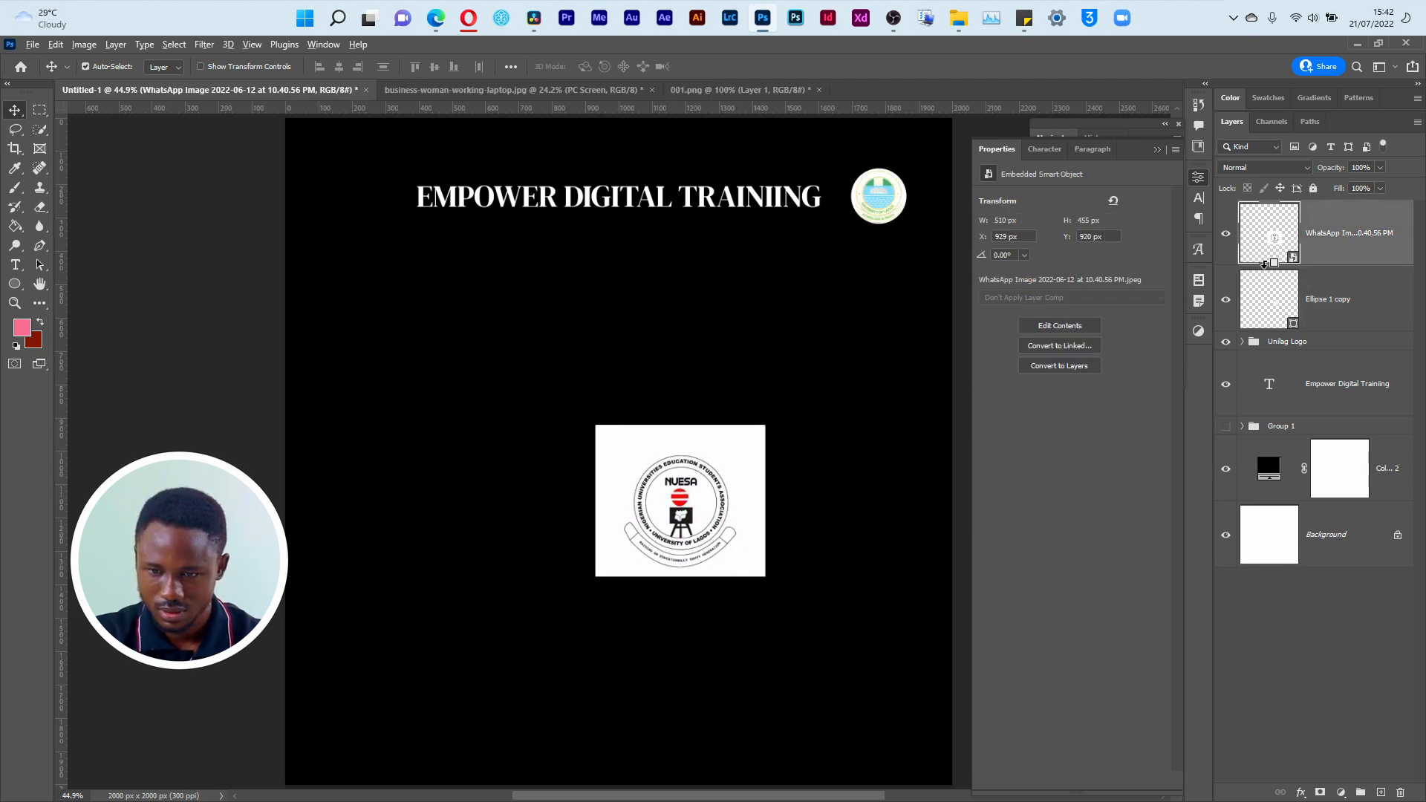
left_click(1267, 266, "alt")
key("ctrl+t")
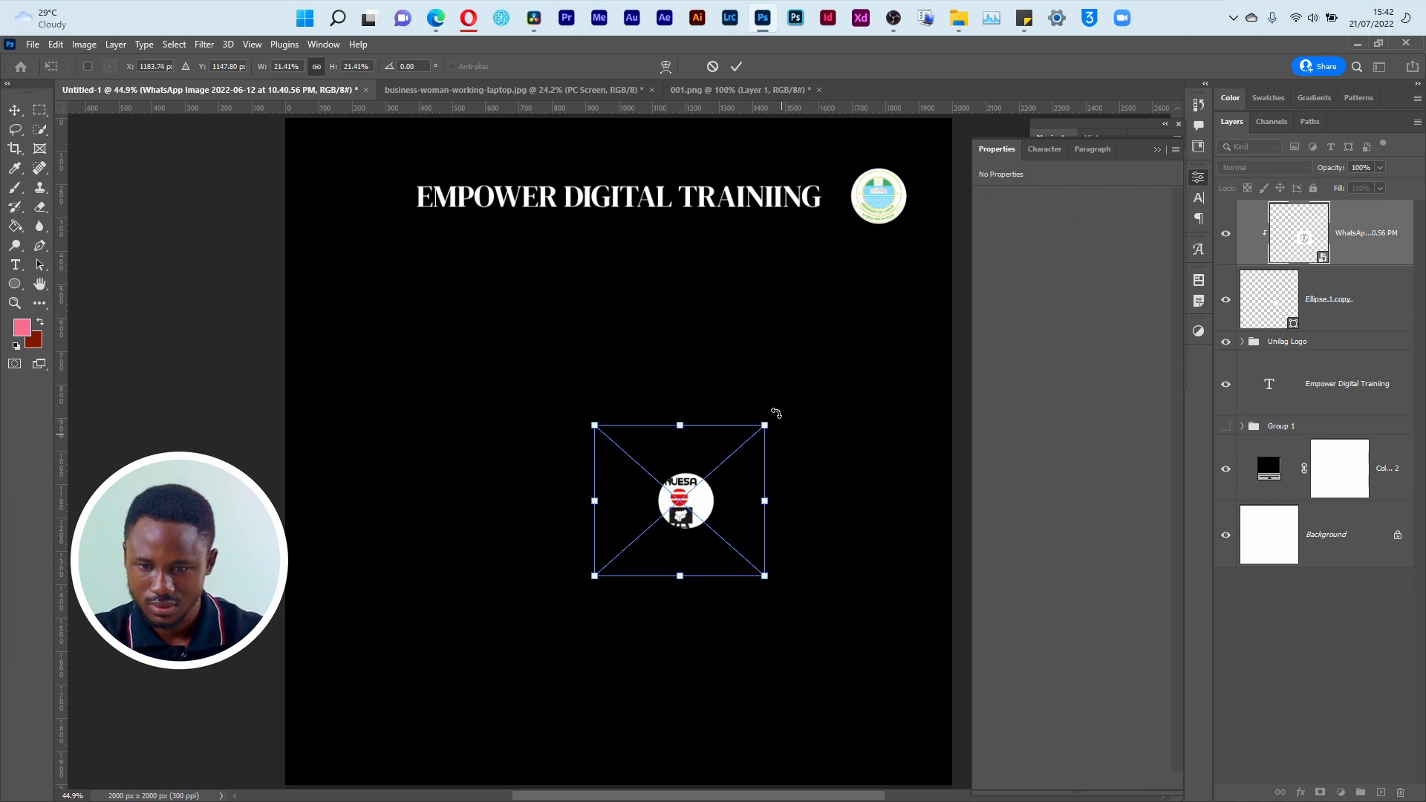
left_click_drag(768, 424, 698, 505)
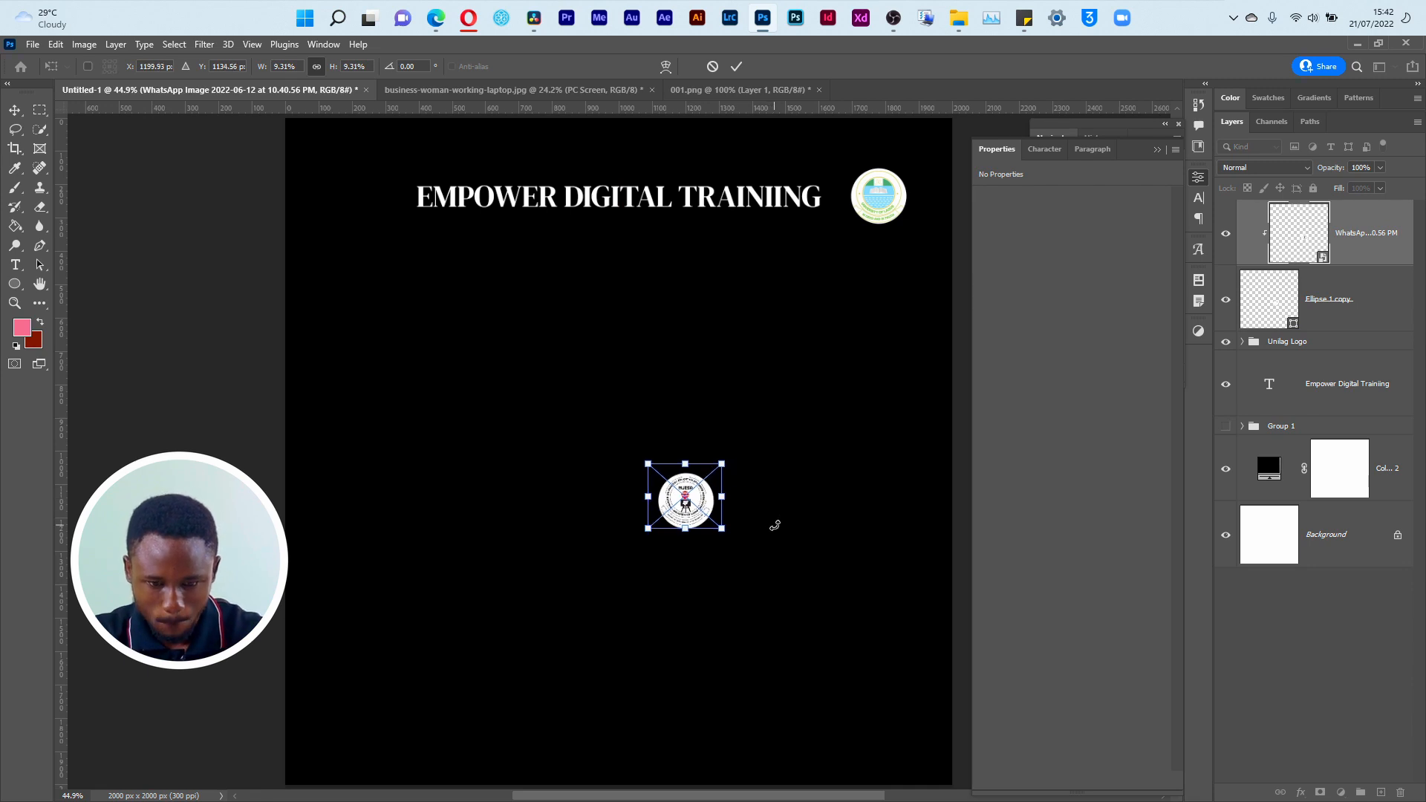
key("Return")
Step: Group the clipped NUESA logo with its circle and name the group Nuesa
left_click(1359, 296, "shift")
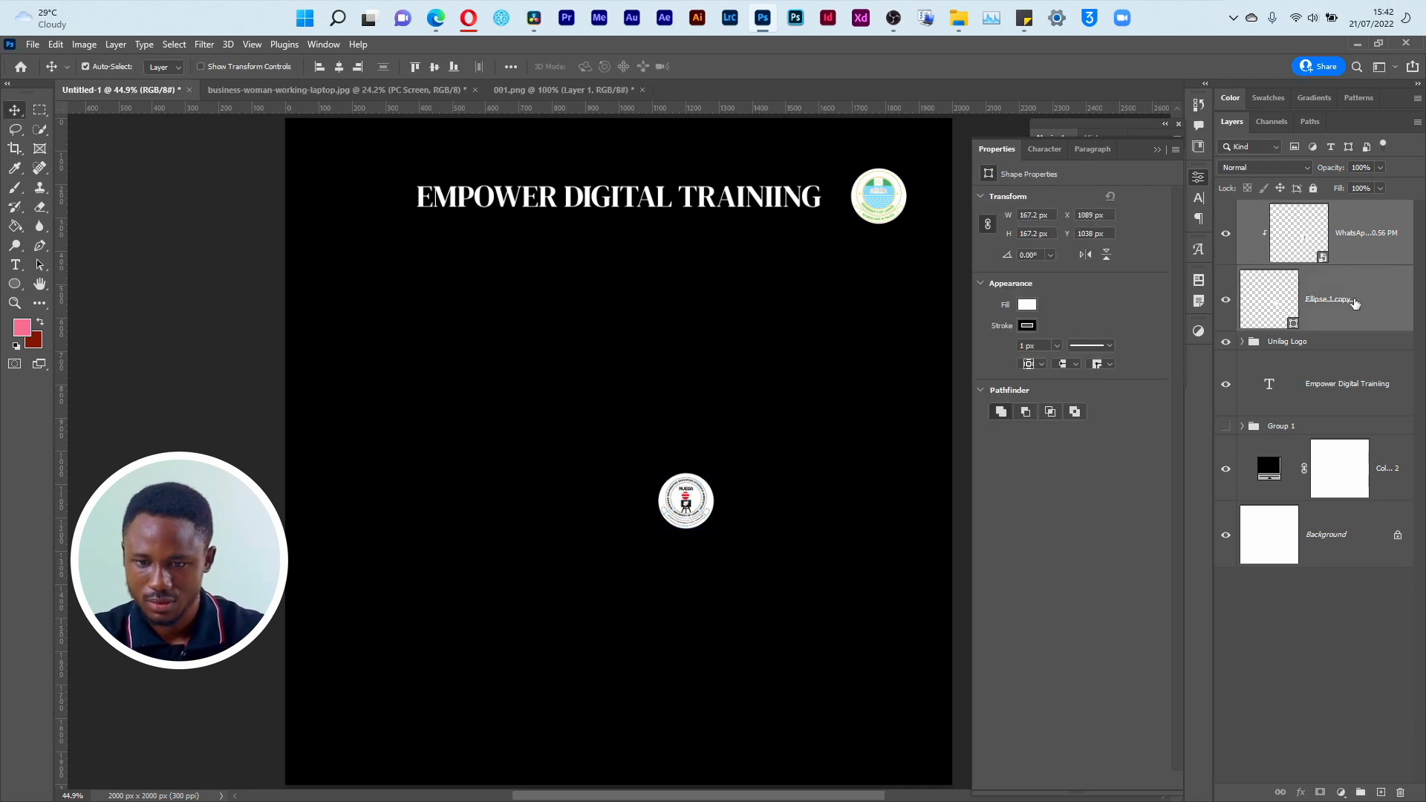
key("ctrl+g")
double_click(1277, 211)
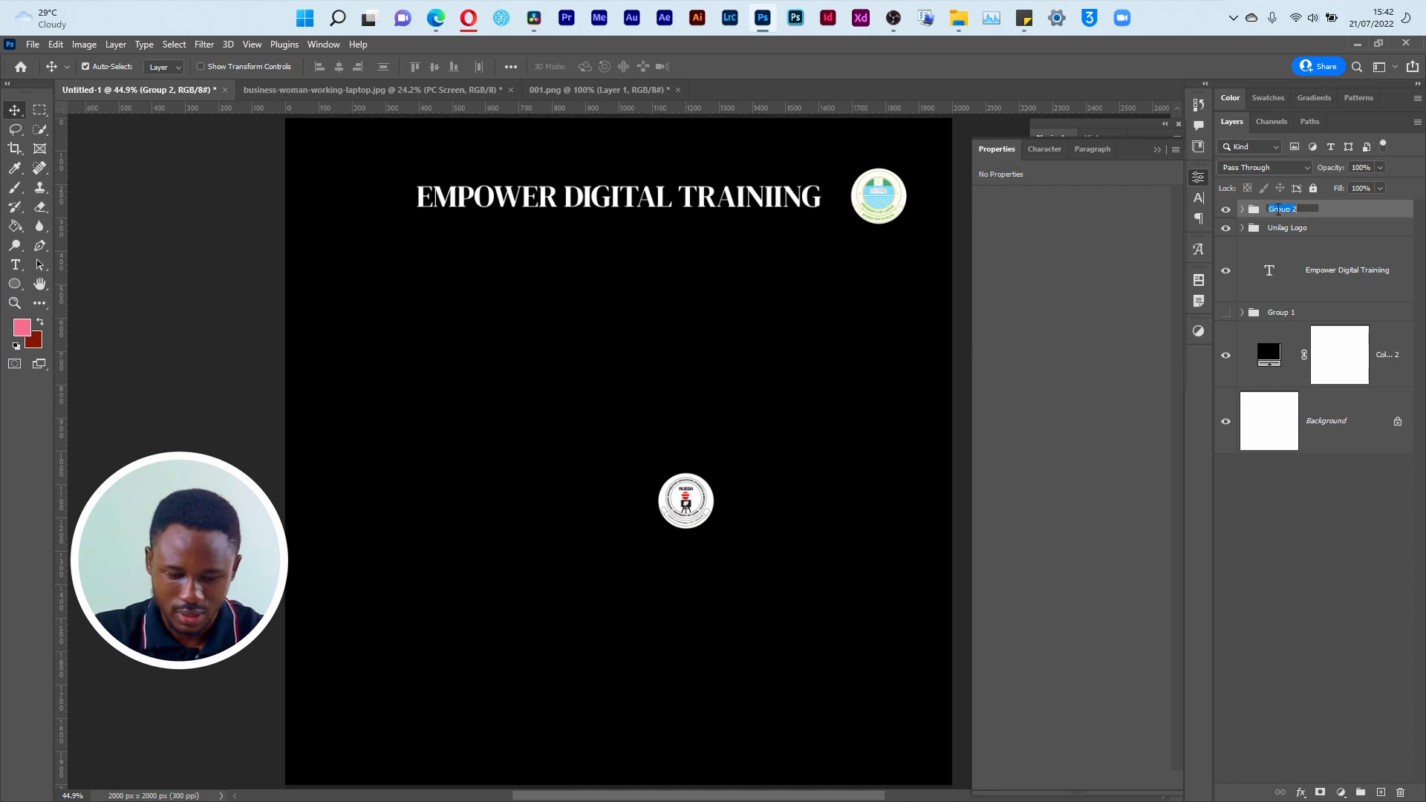
key("Return")
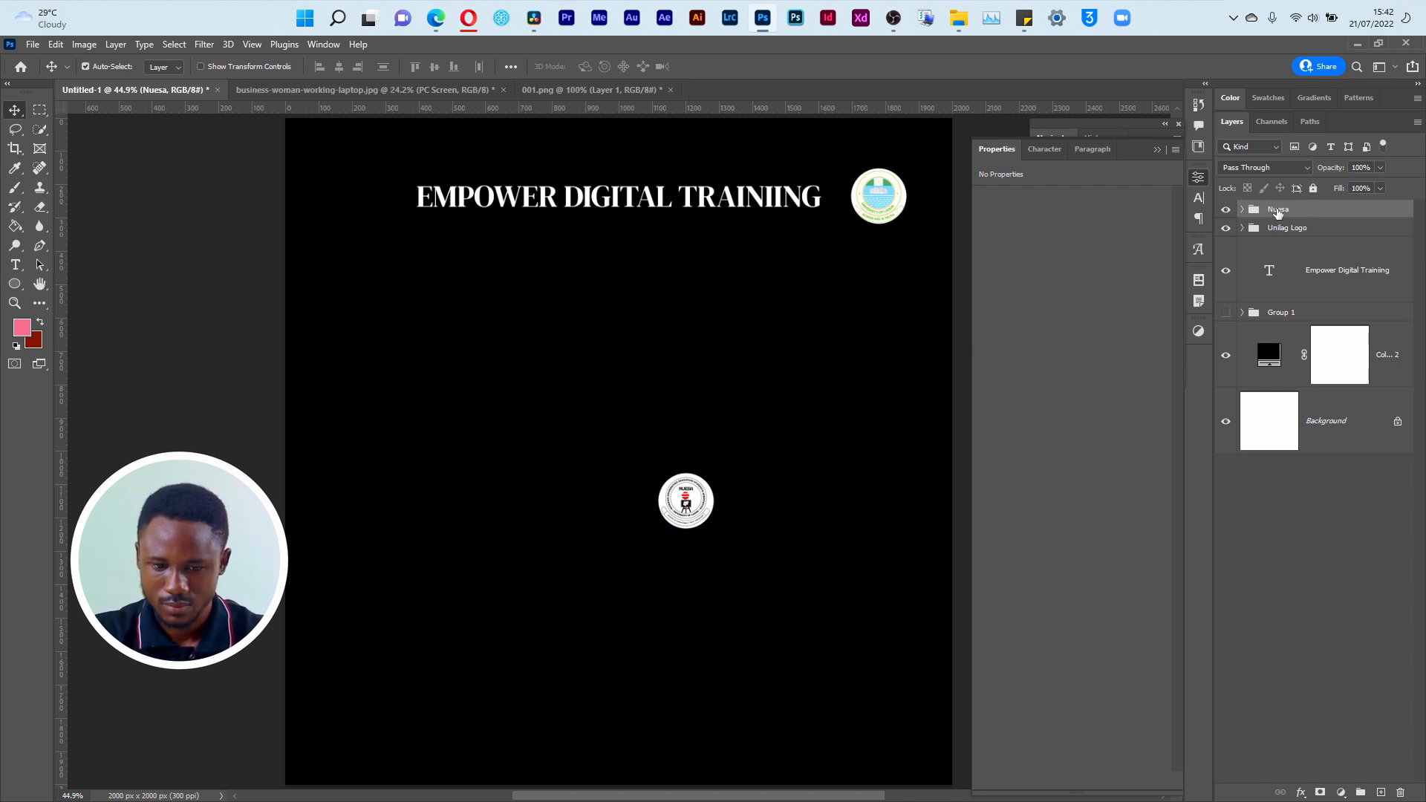
Step: Show the grid and move the Nuesa group to just before EMPOWER, roughly level with the title
key("ctrl+t")
left_click_drag(686, 508, 358, 212)
key("ctrl+apostrophe")
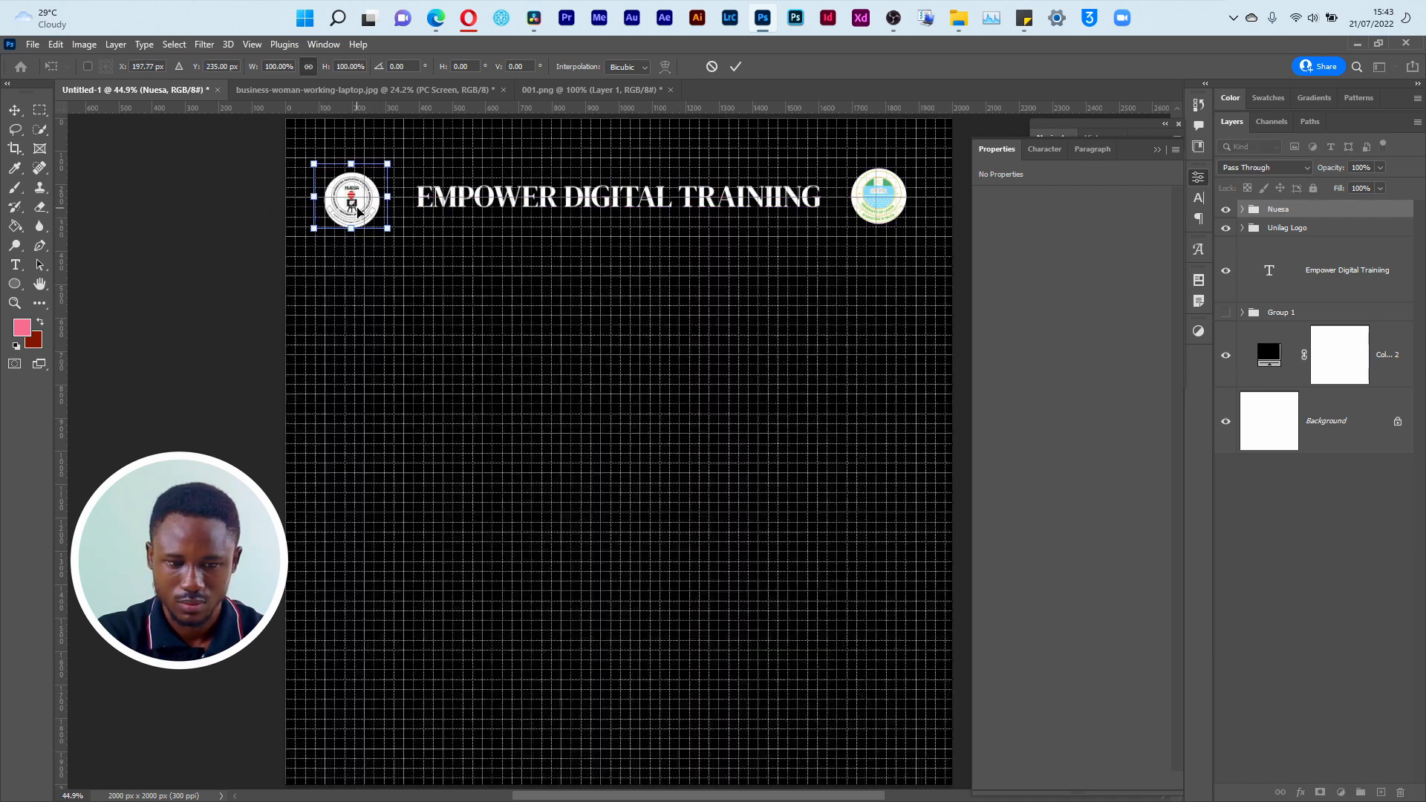
key("Return")
Step: Add two horizontal guides around the logos and align the upper one with the top edge of the Unilag logo circle
left_click_drag(661, 111, 664, 226)
left_click_drag(461, 110, 484, 172)
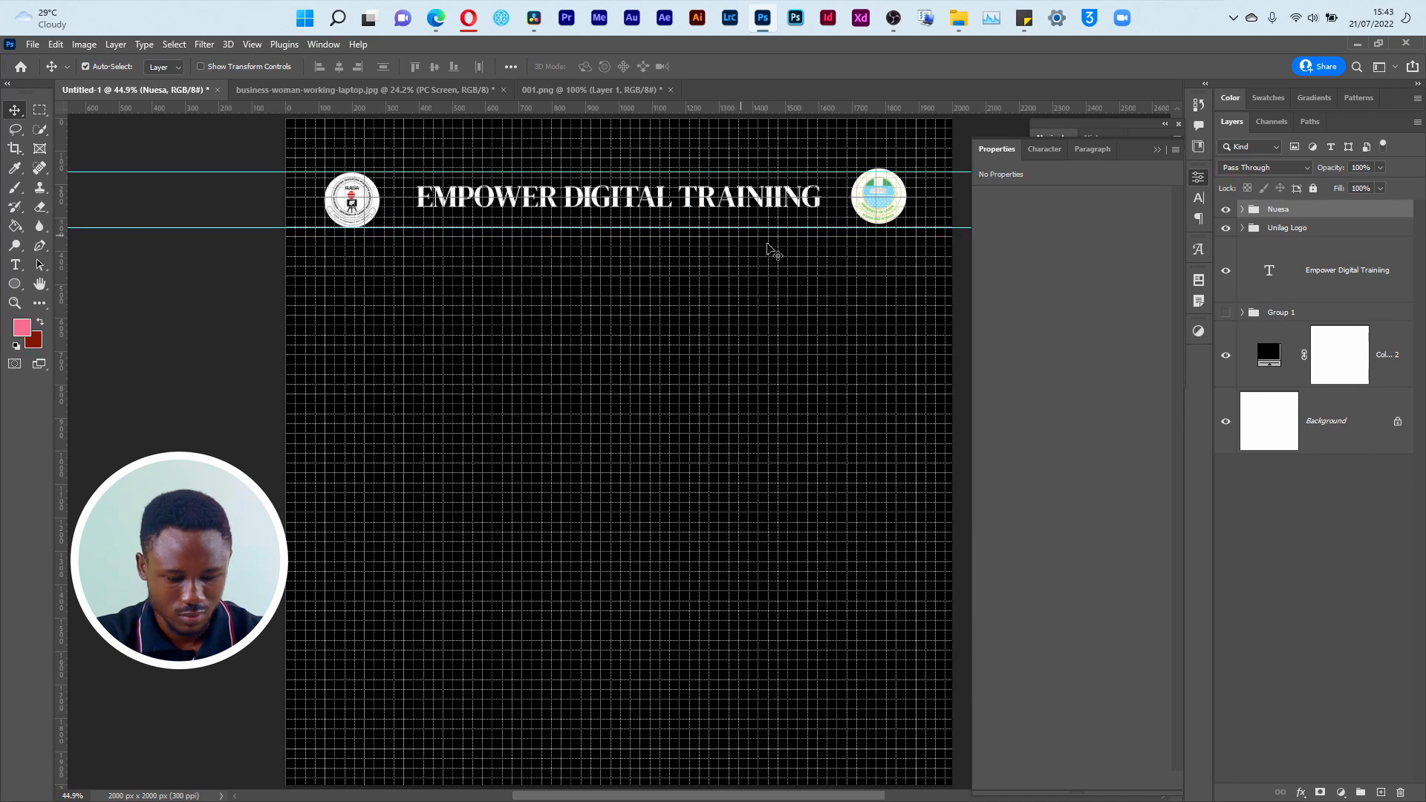
key("z")
left_click_drag(863, 156, 893, 181)
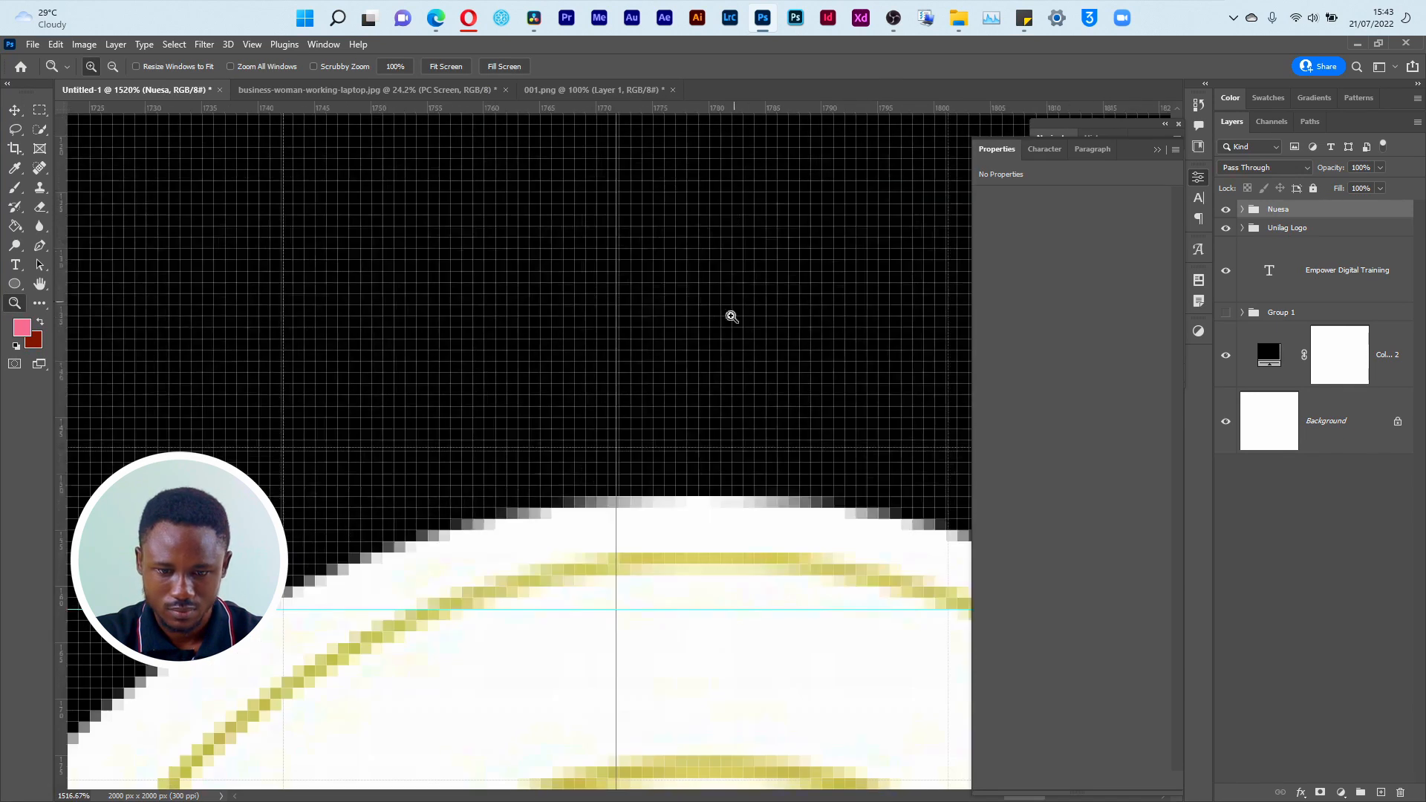
key("v")
left_click_drag(571, 608, 594, 494)
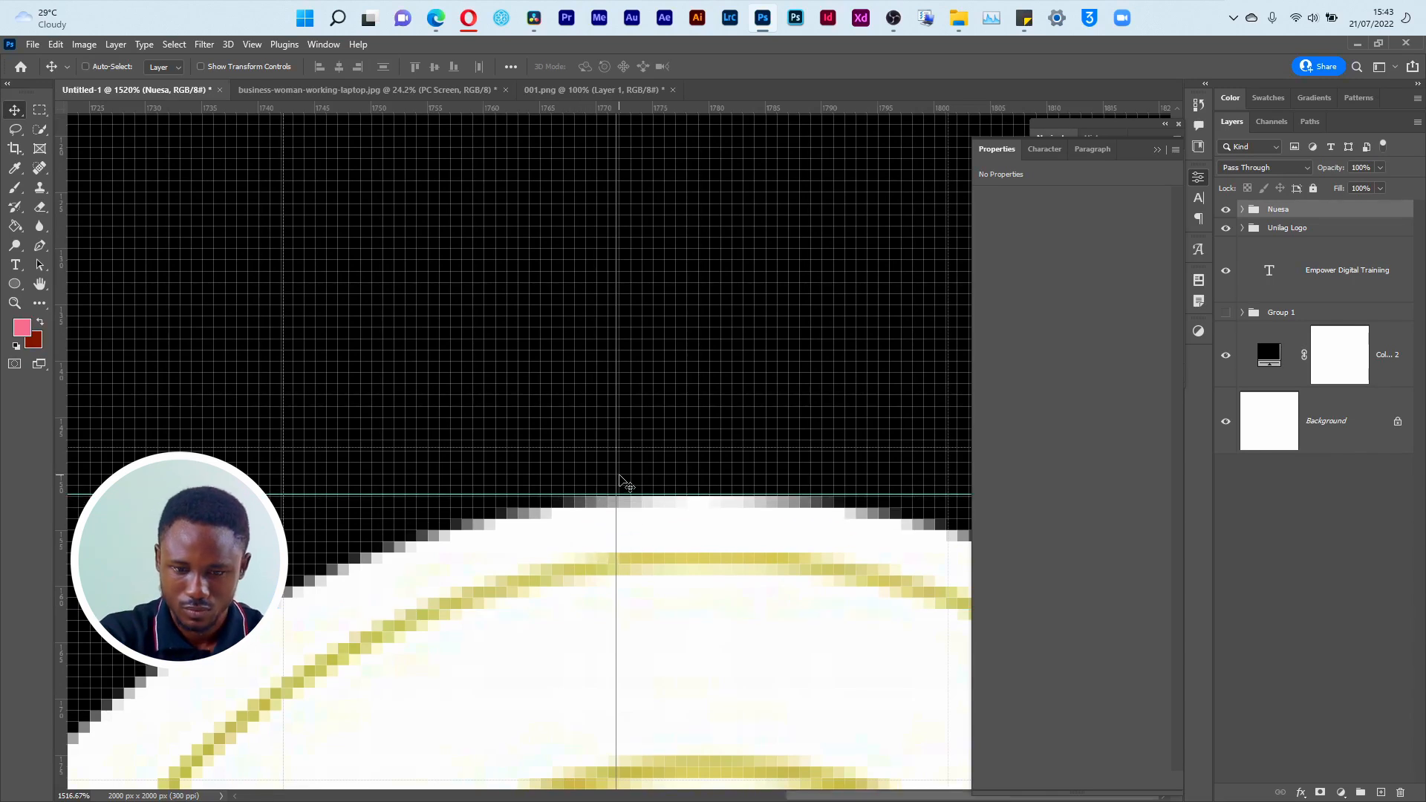
Step: Align the lower horizontal guide with the bottom edge of the Unilag logo circle
key("ctrl+0")
key("z")
left_click_drag(852, 216, 893, 236)
key("v")
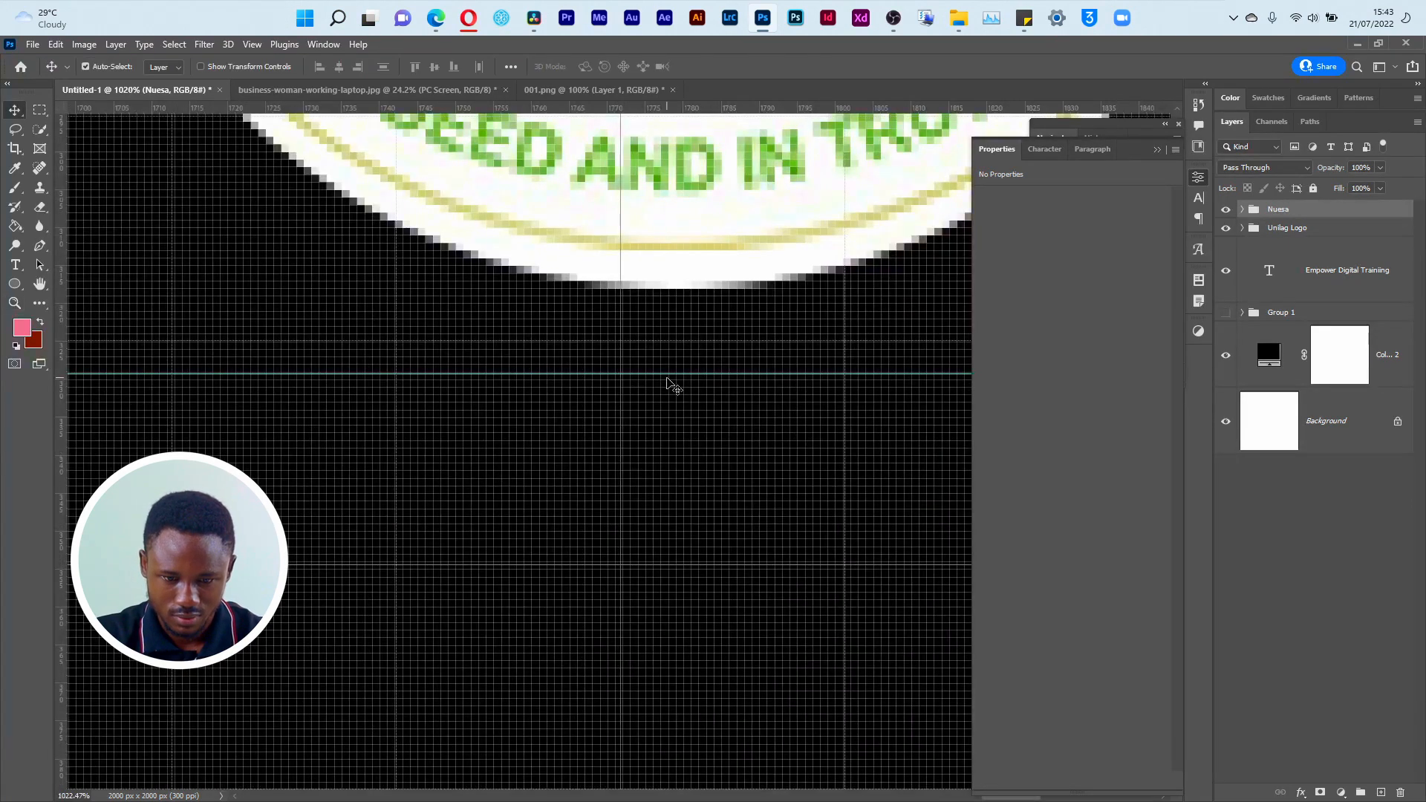
left_click_drag(669, 374, 684, 288)
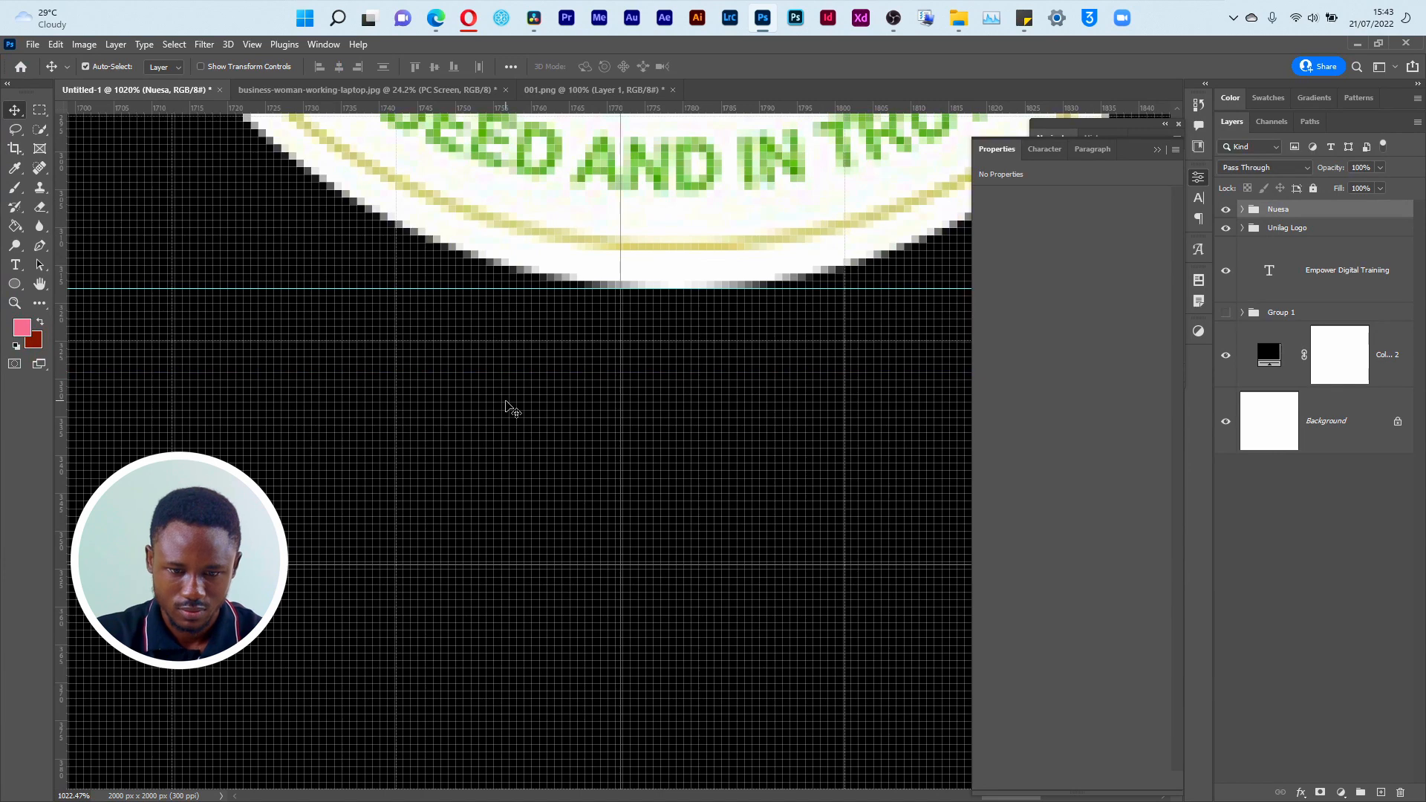
key("ctrl+0")
Step: Nudge the Nuesa group upward so its circle fits between the two horizontal guides
left_click(353, 210, "ctrl")
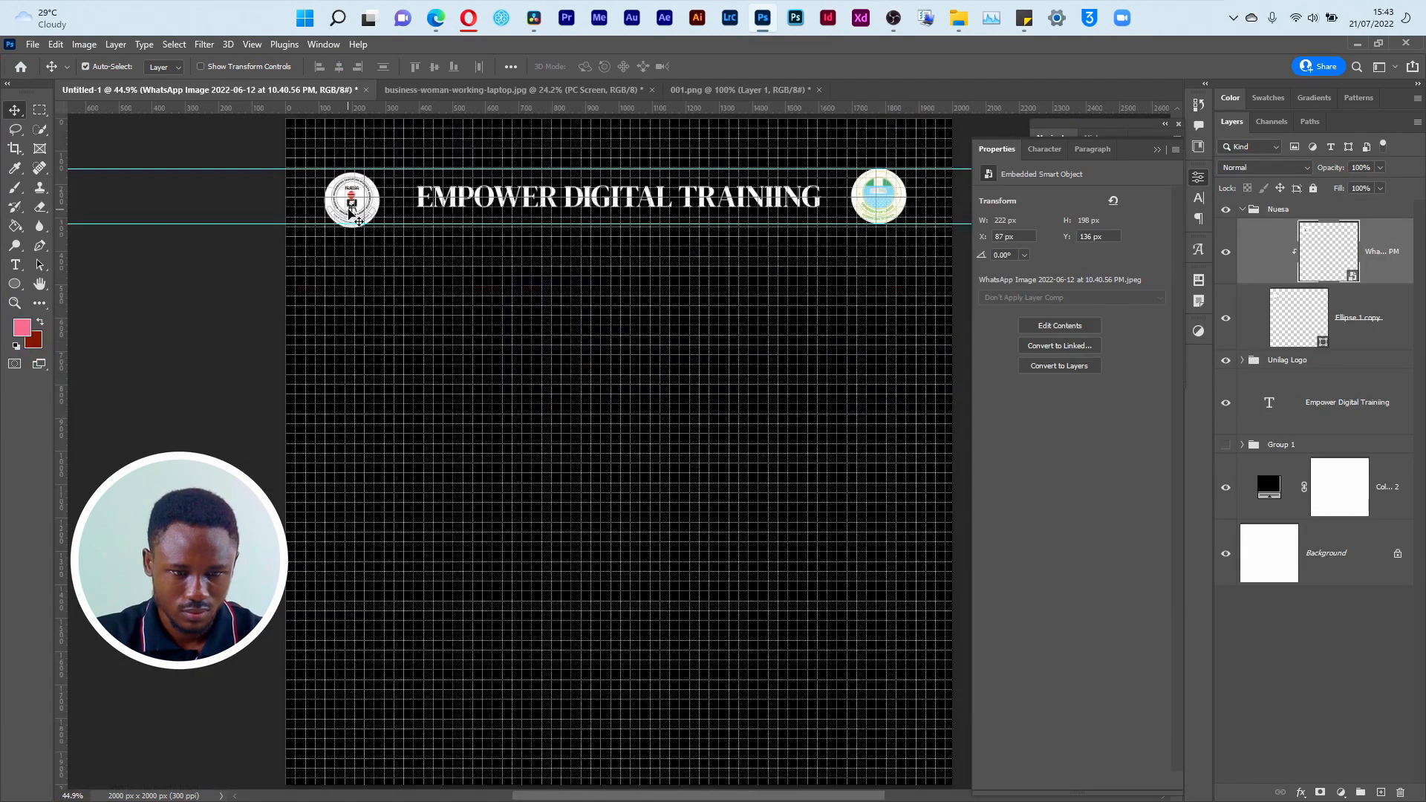
key("z")
left_click_drag(318, 150, 425, 247)
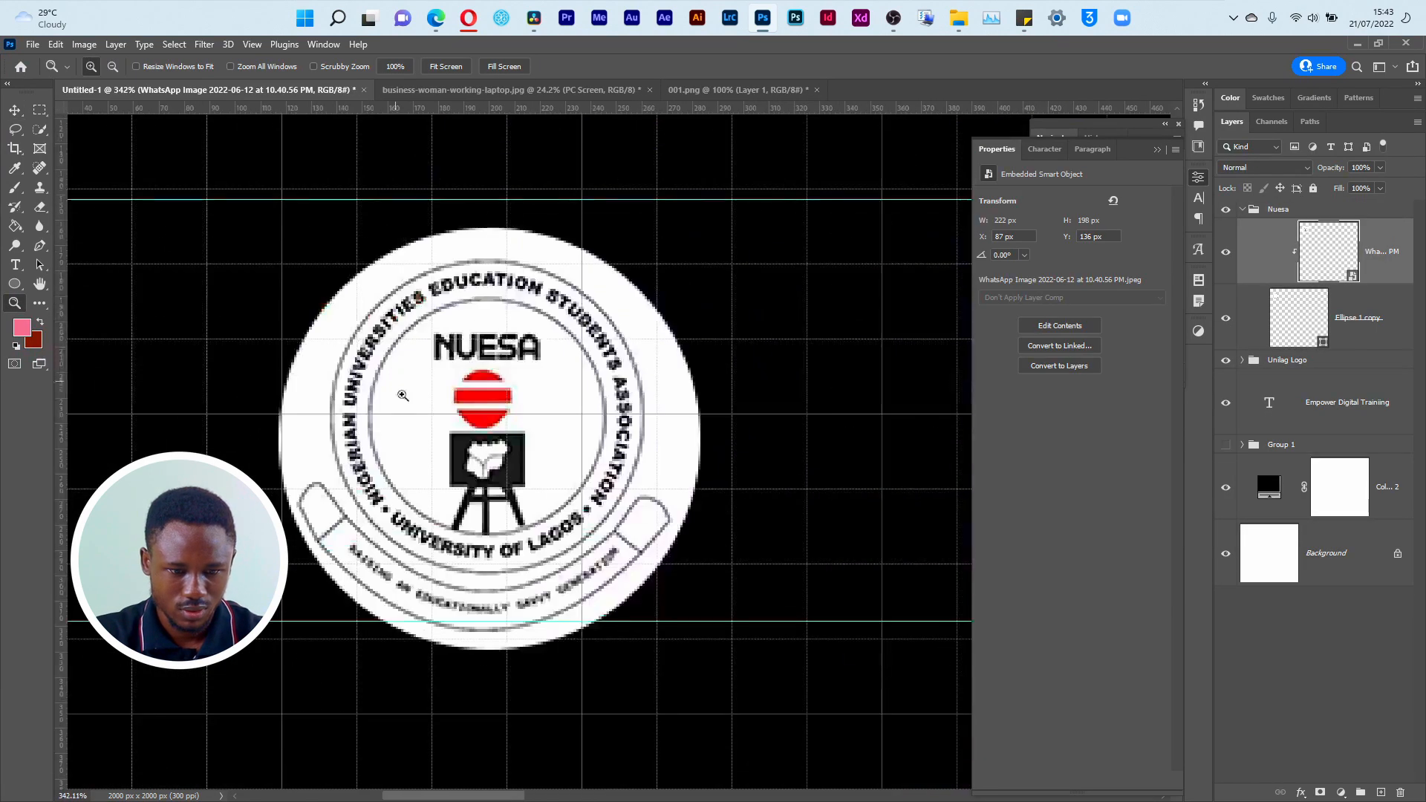
key("v")
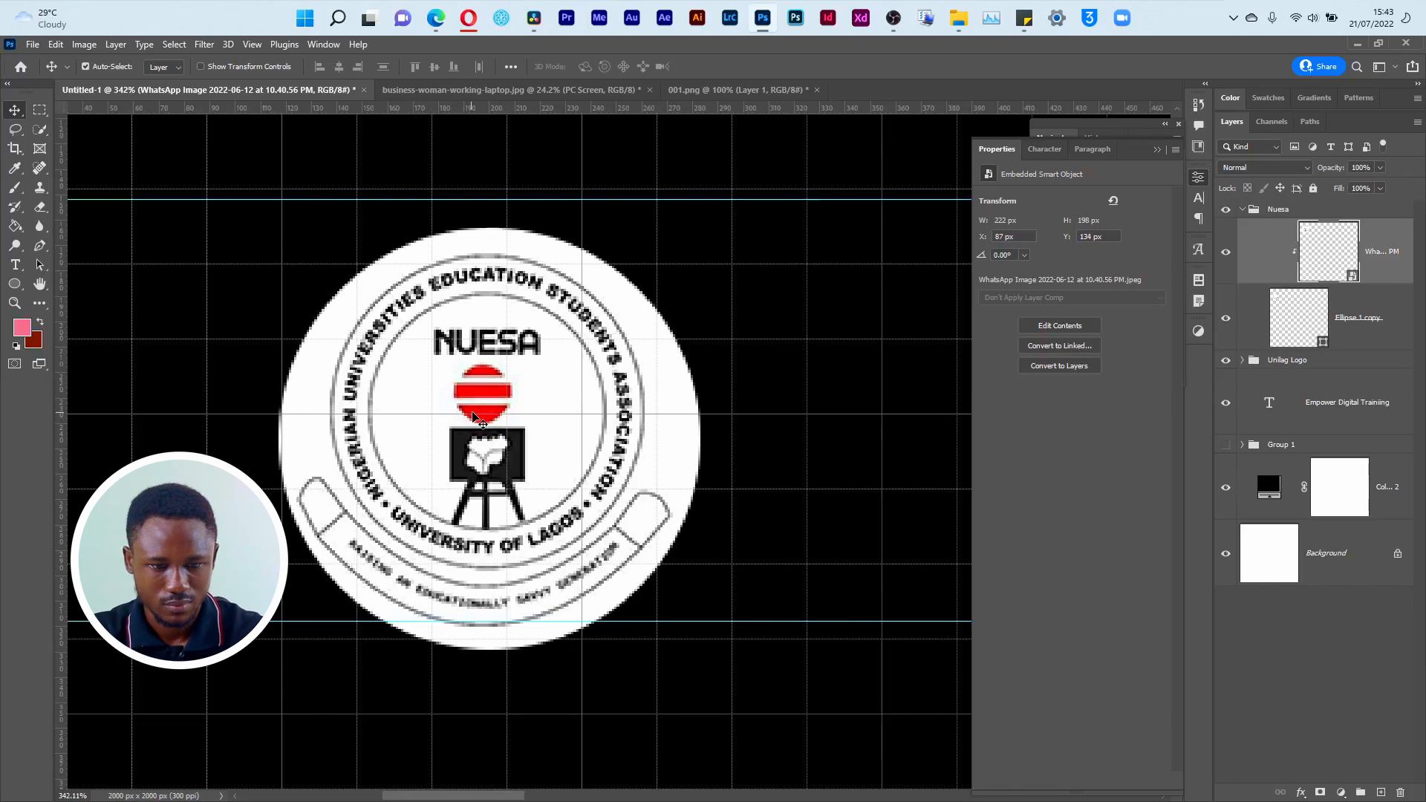
left_click(1309, 214)
key("Up")
key("Up")
key("Up")
key("Up")
key("Up")
key("Up")
key("Up")
key("Up")
key("Up")
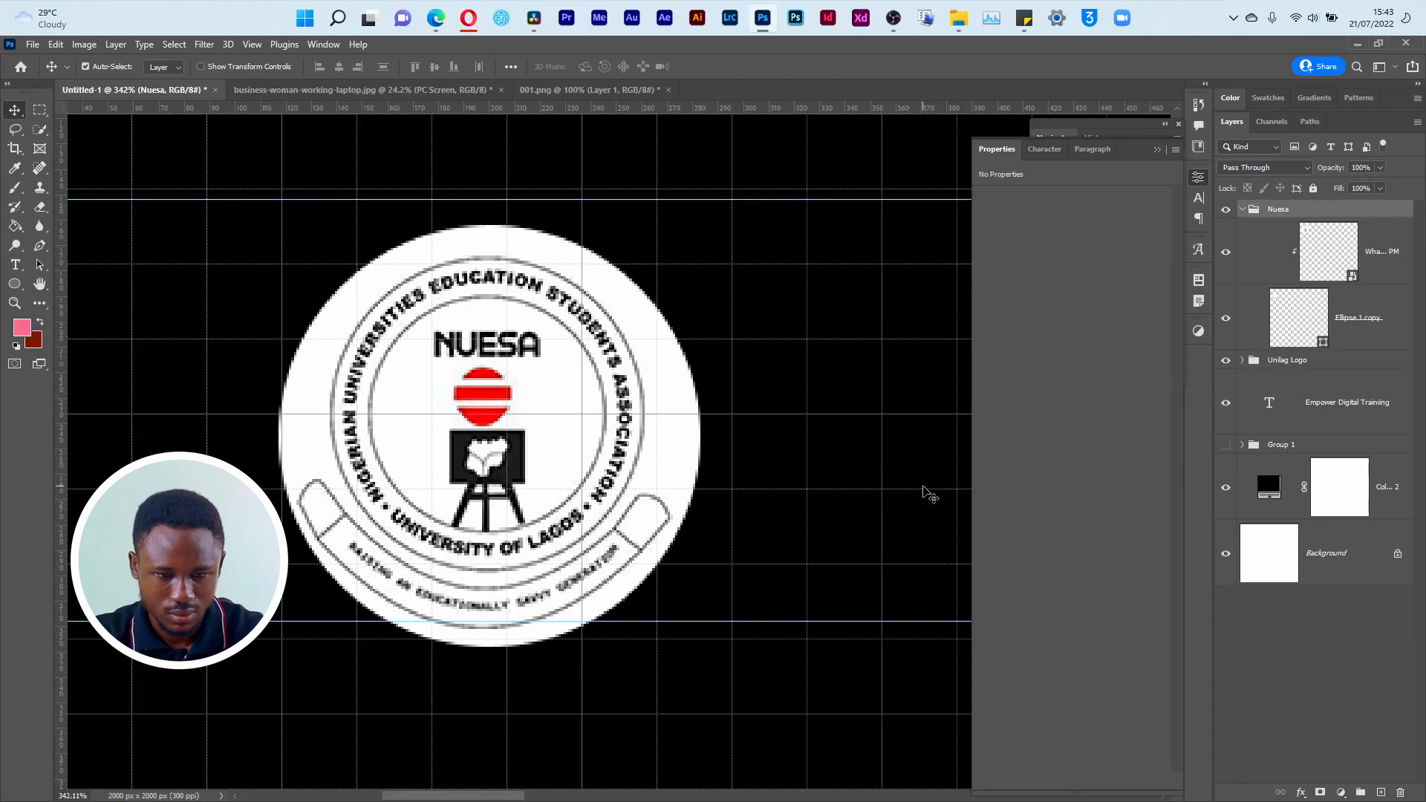
key("Up")
key("Up")
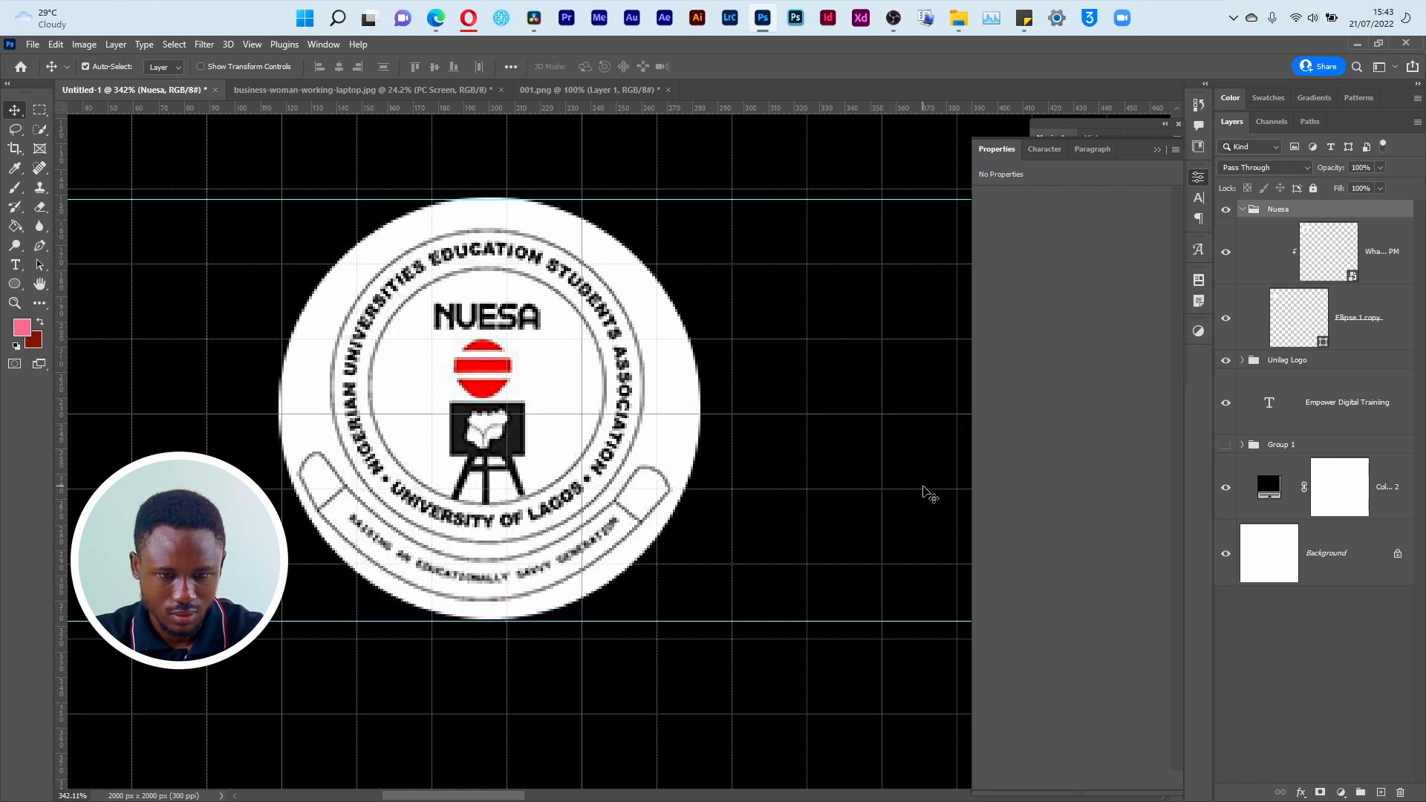
Step: Hide the grid and set the Empower Digital Training title's font to Roboto Bold
key("ctrl+0")
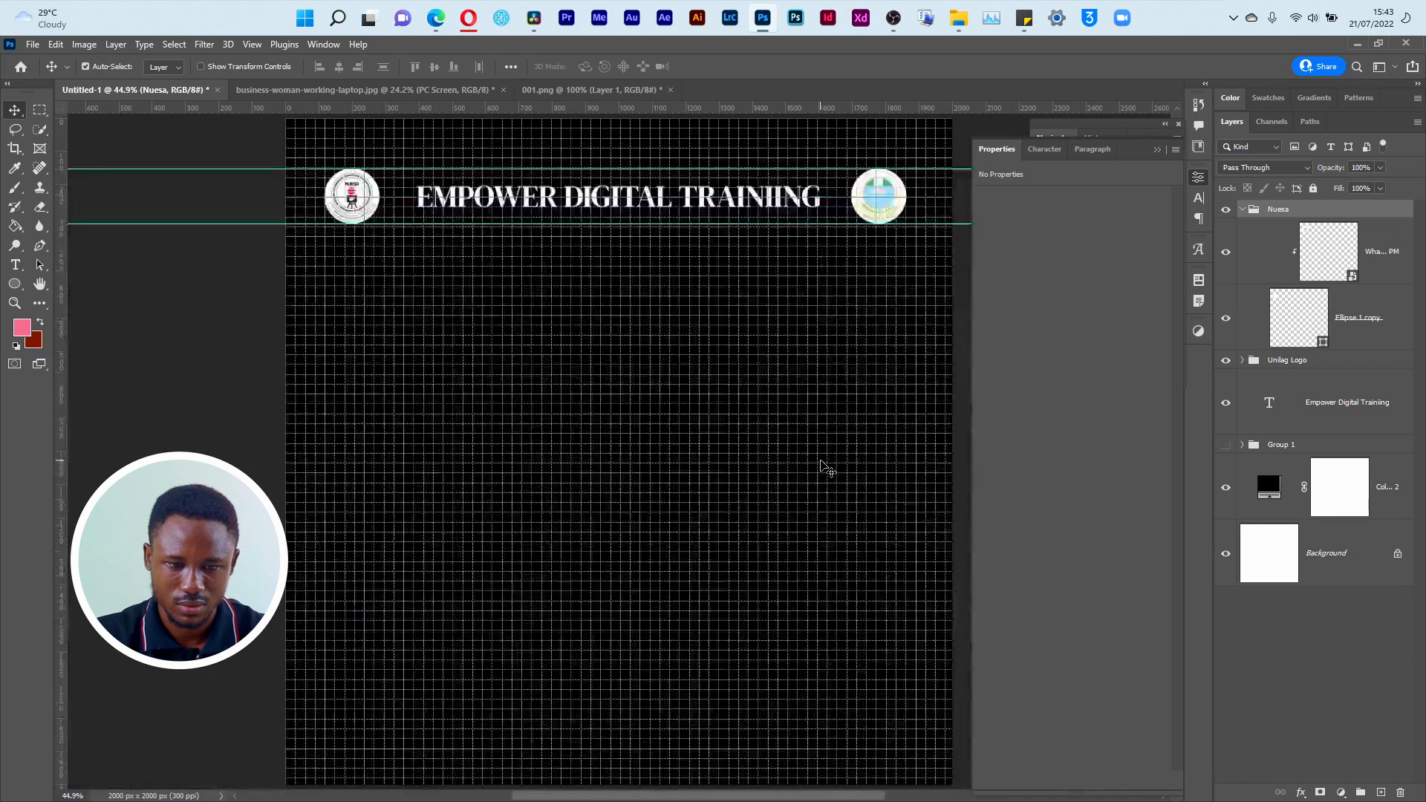
left_click(590, 204)
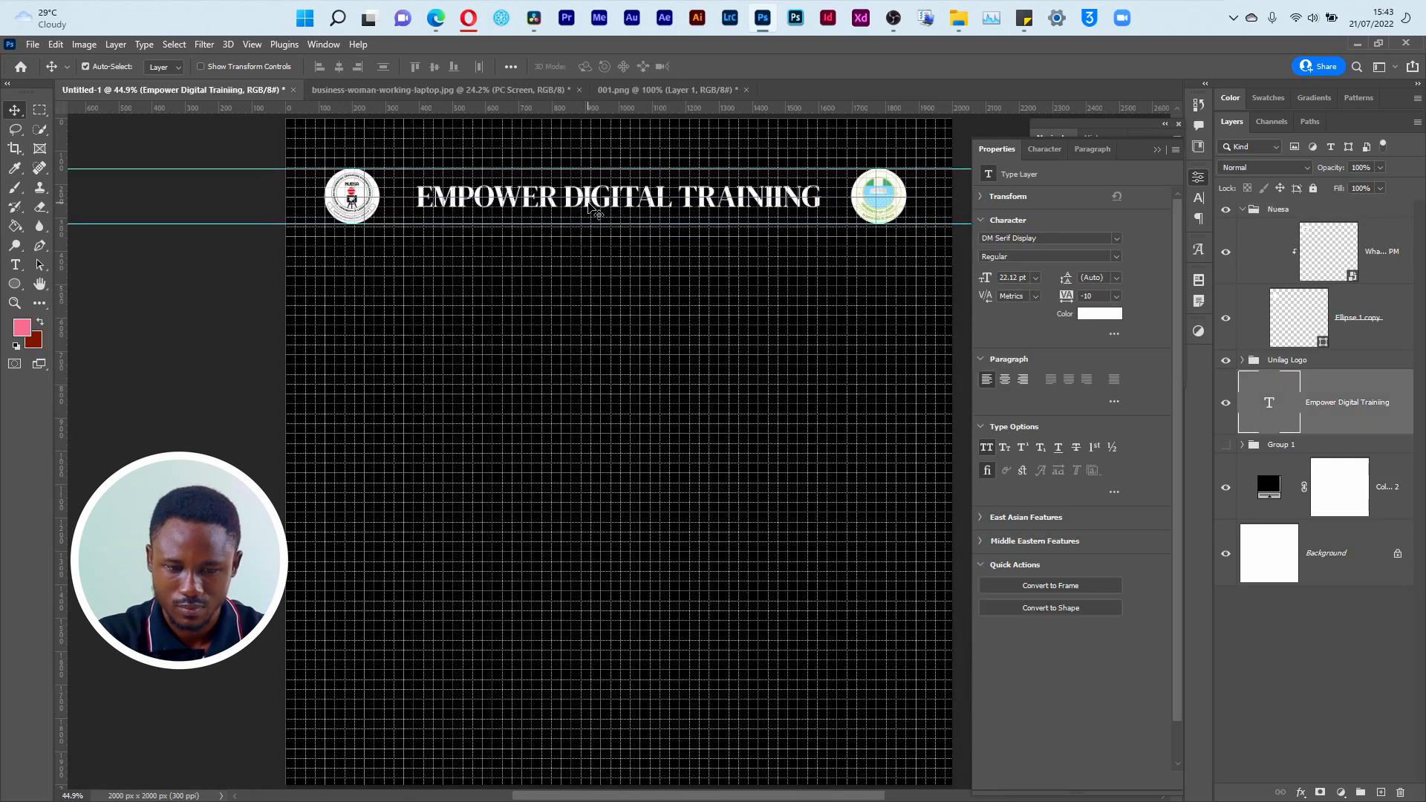
key("ctrl+apostrophe")
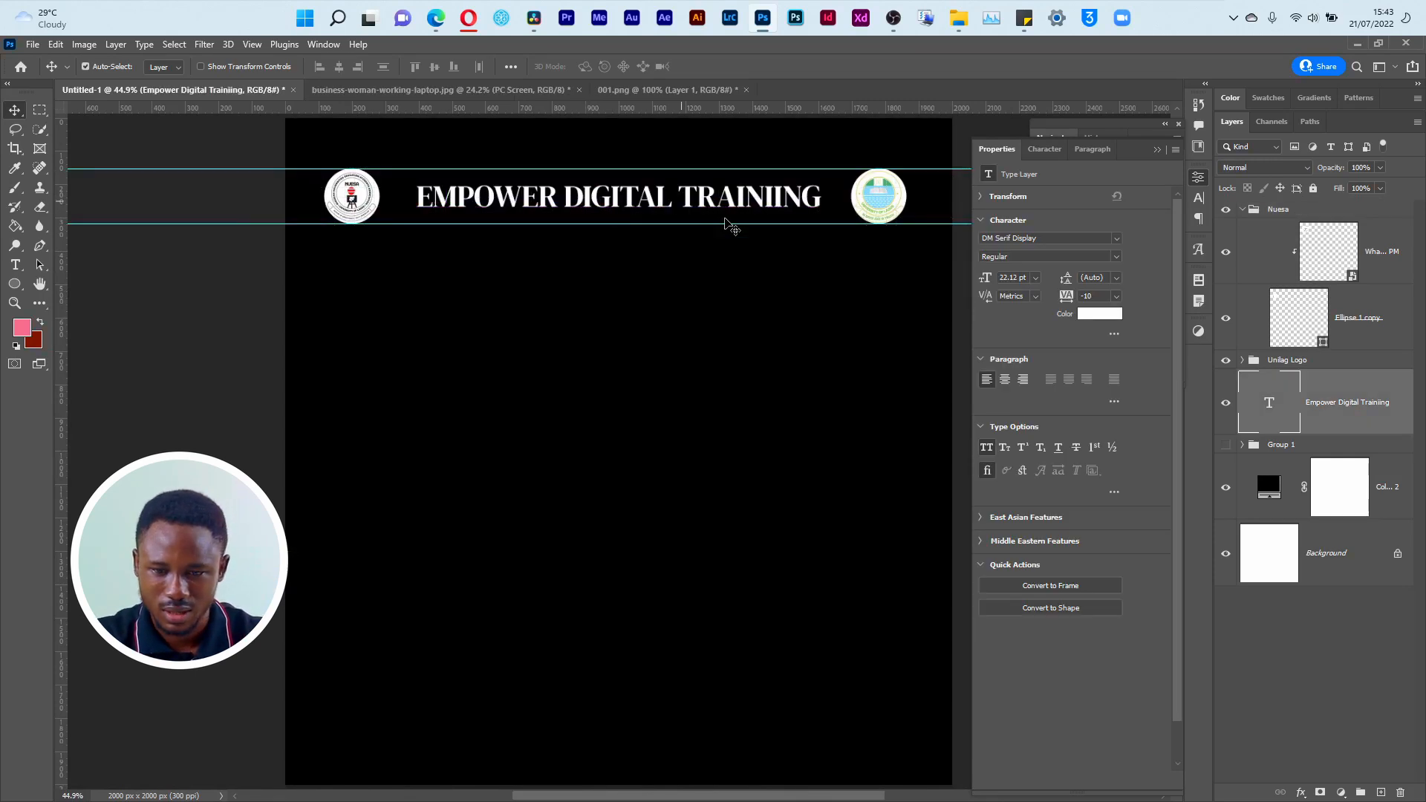
left_click(1042, 237)
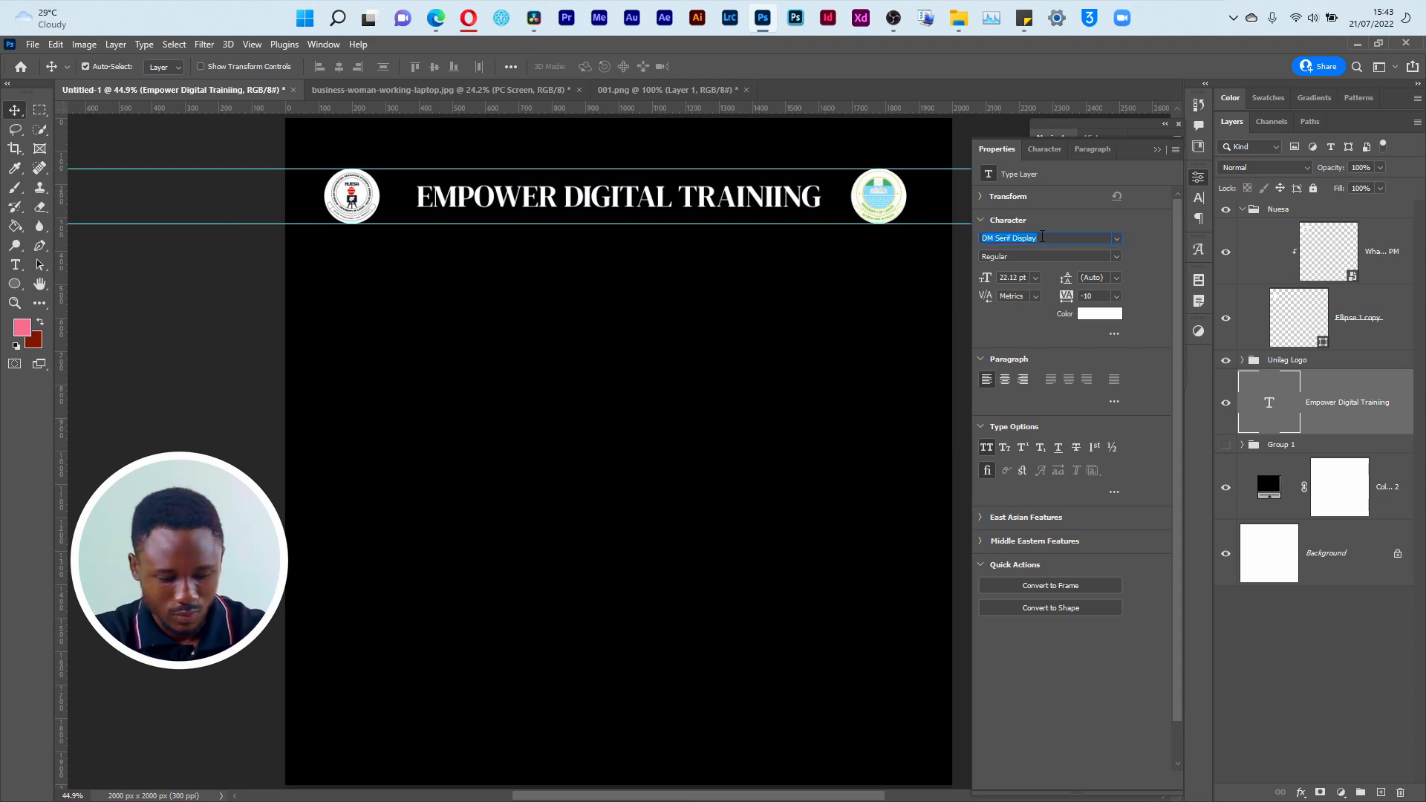
type("robo")
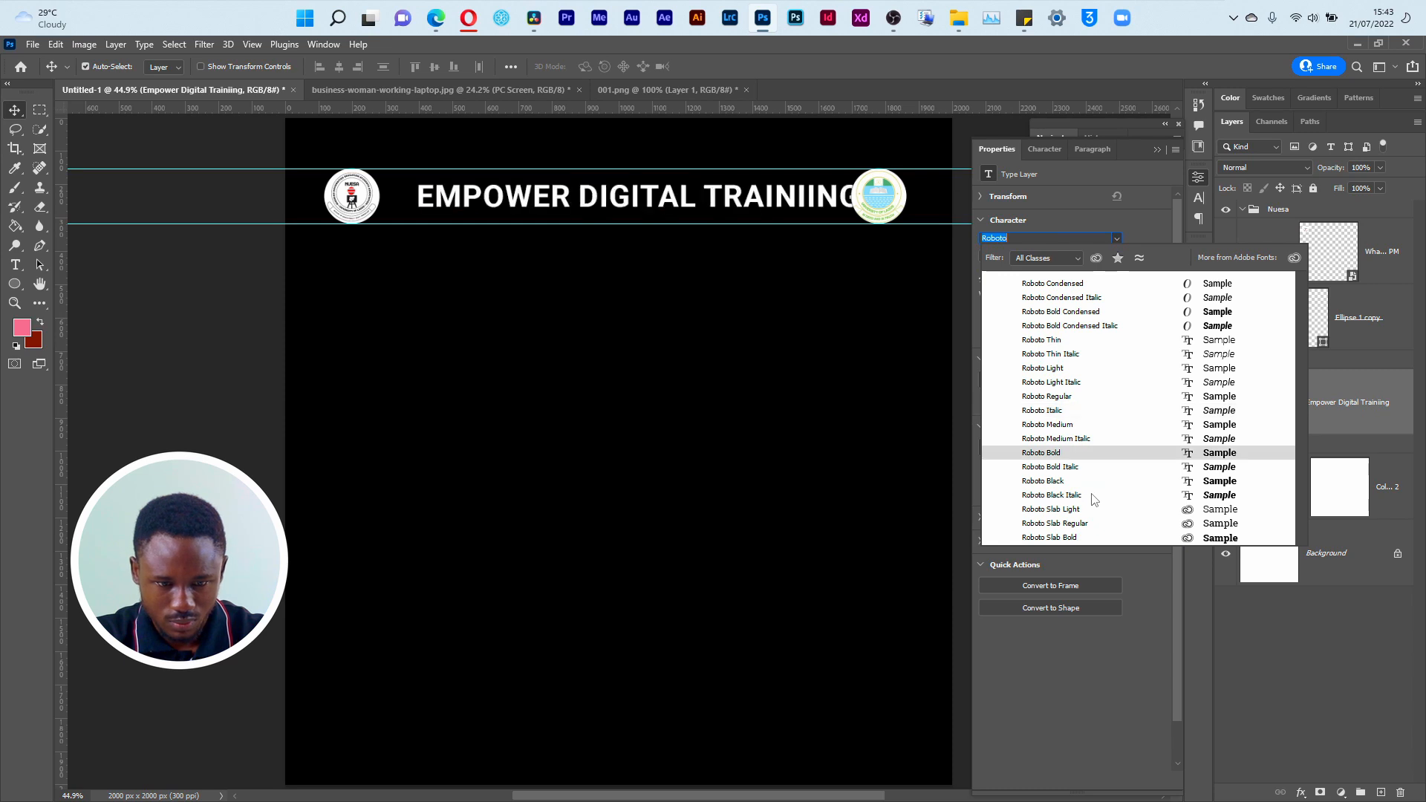
left_click(1085, 453)
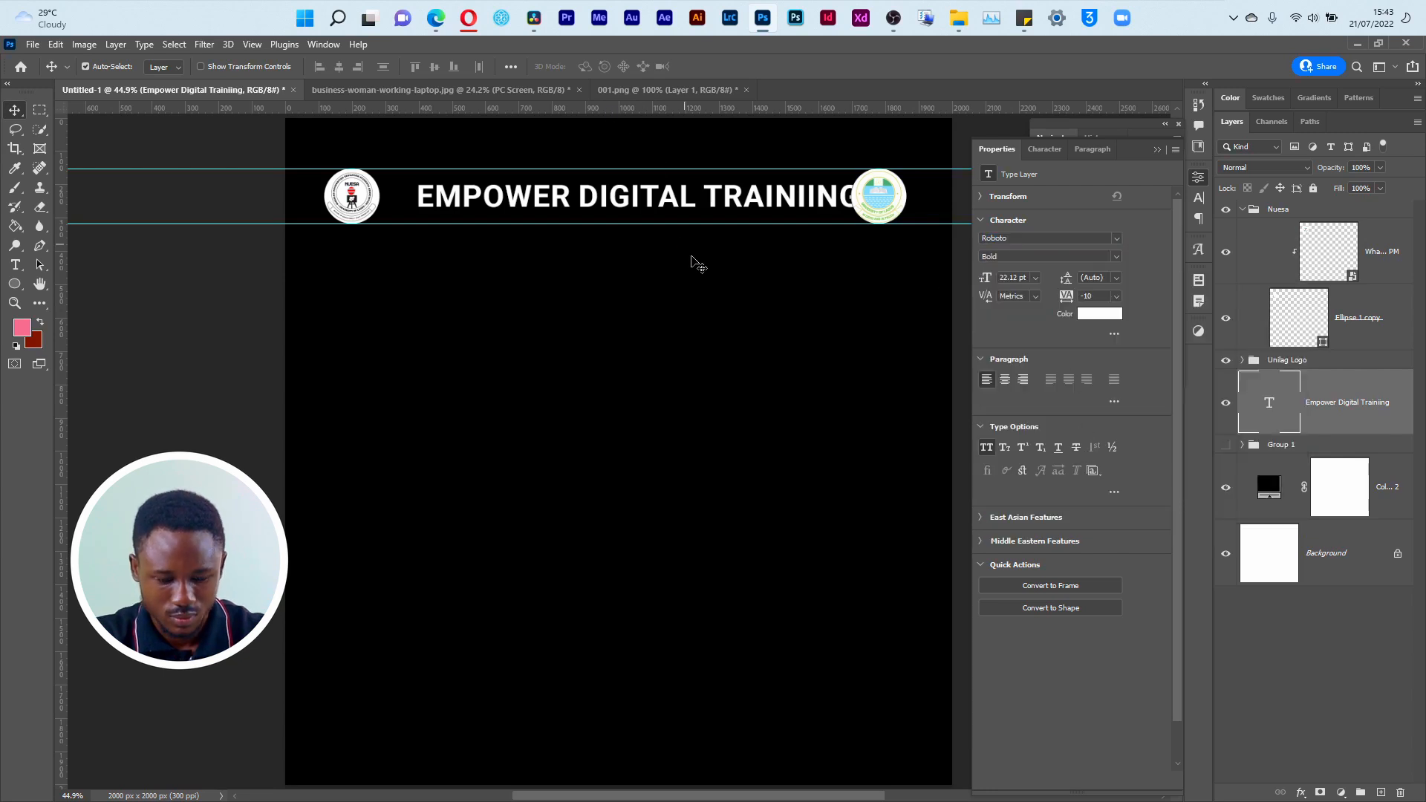
Step: Remove the extra I from TRAINING in the title and shift the title toward the Nuesa logo, clear of the Unilag logo
key("t")
left_click(810, 194)
key("Delete")
key("Return")
key("BackSpace")
key("ctrl+Return")
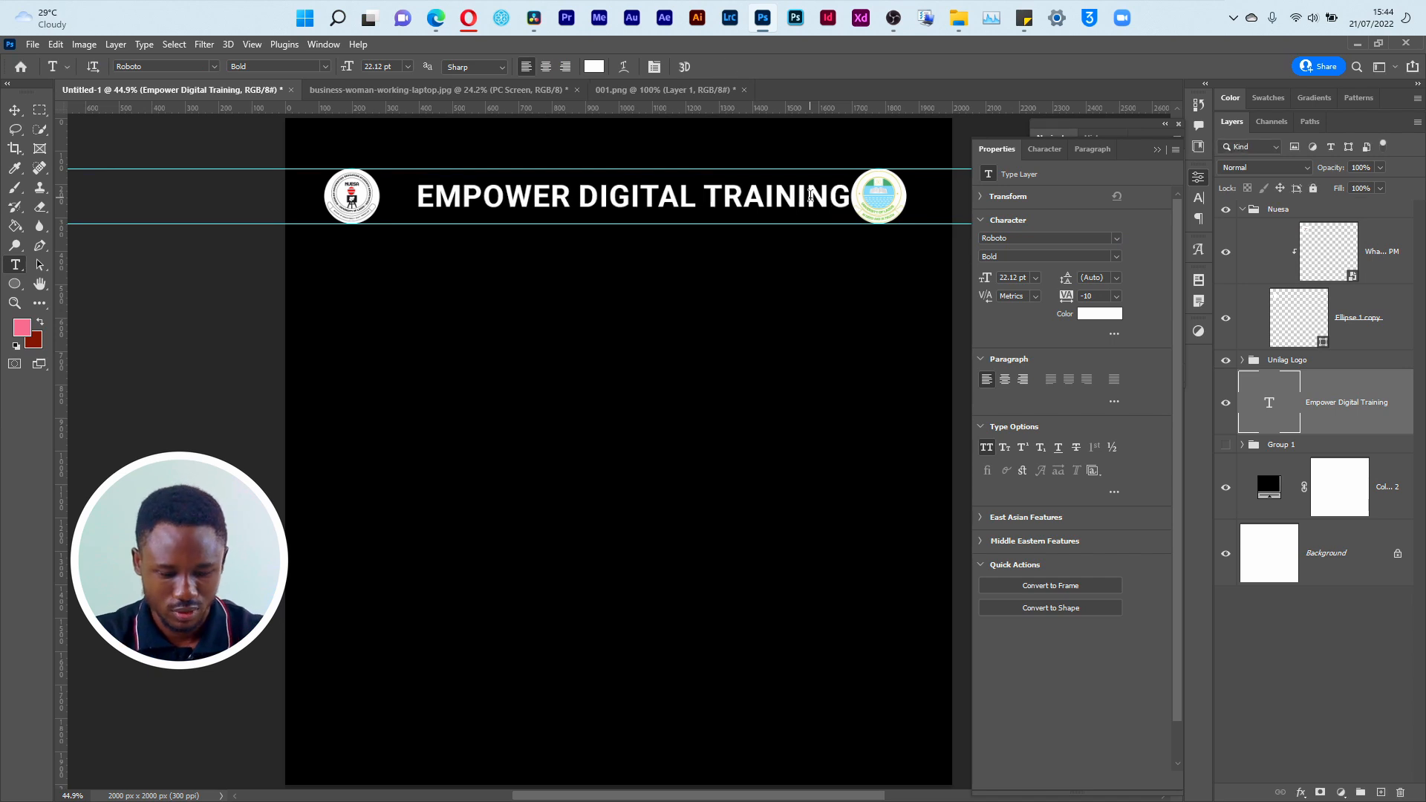
key("v")
left_click_drag(766, 203, 753, 199)
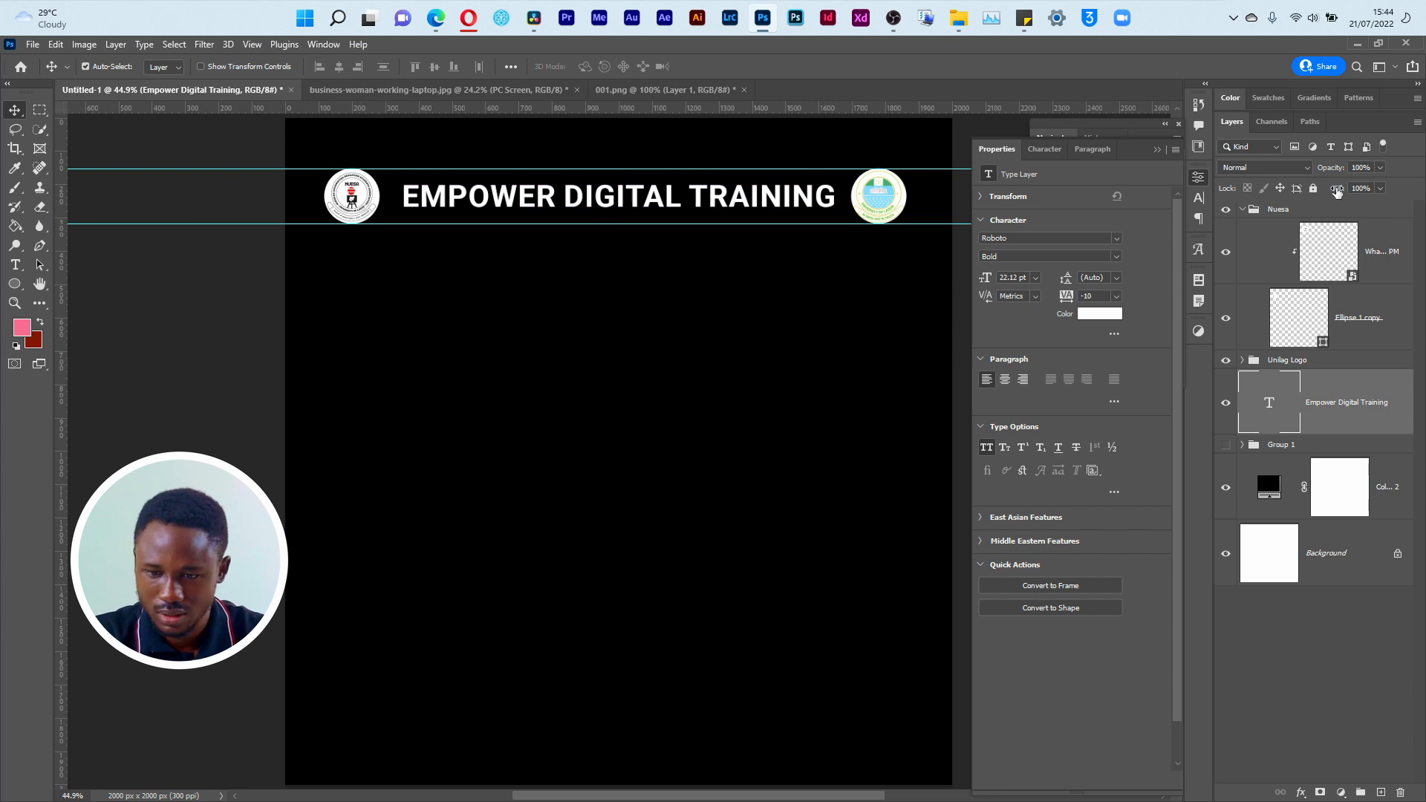
Step: Check the spacing between the Nuesa logo's circle and the start of the title
left_click(1315, 210)
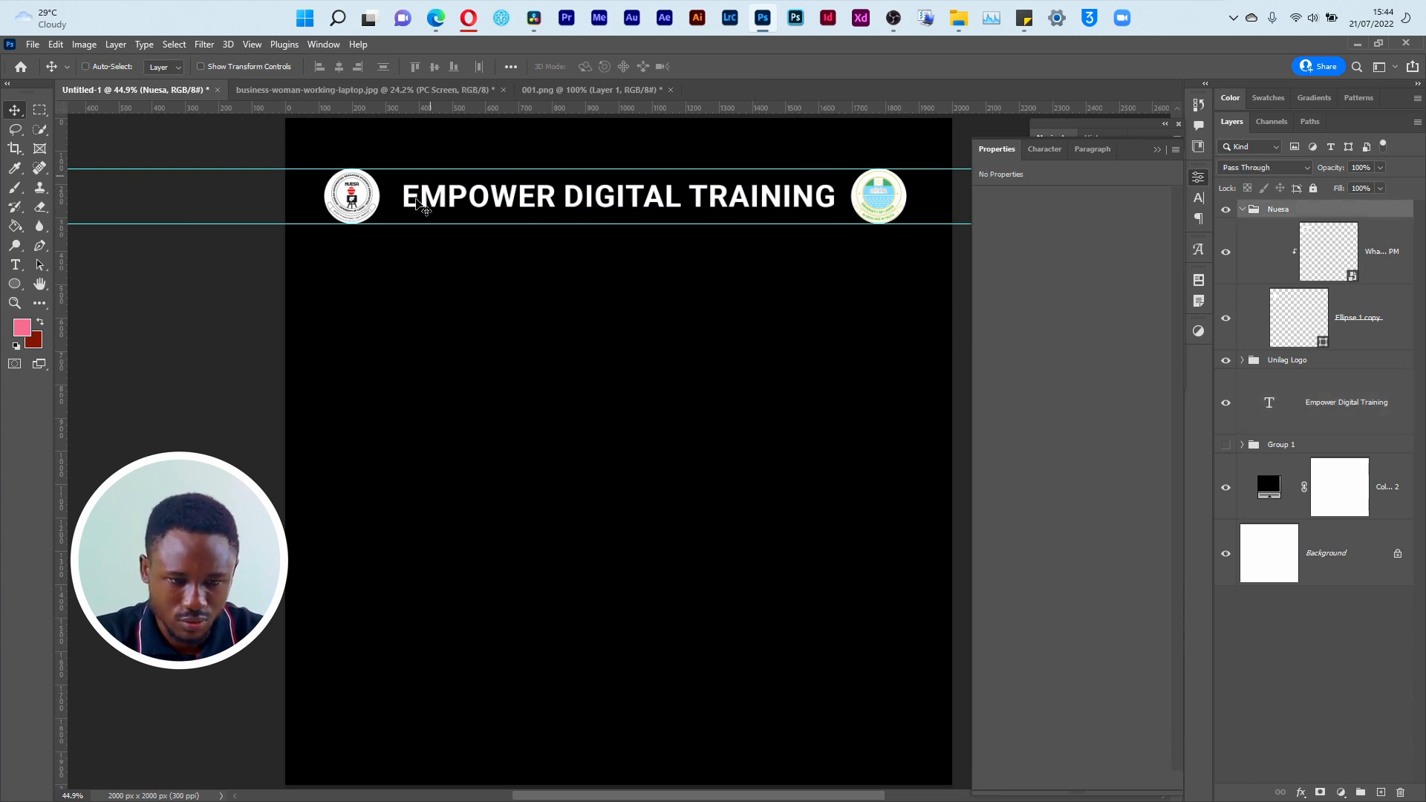
left_click(390, 204)
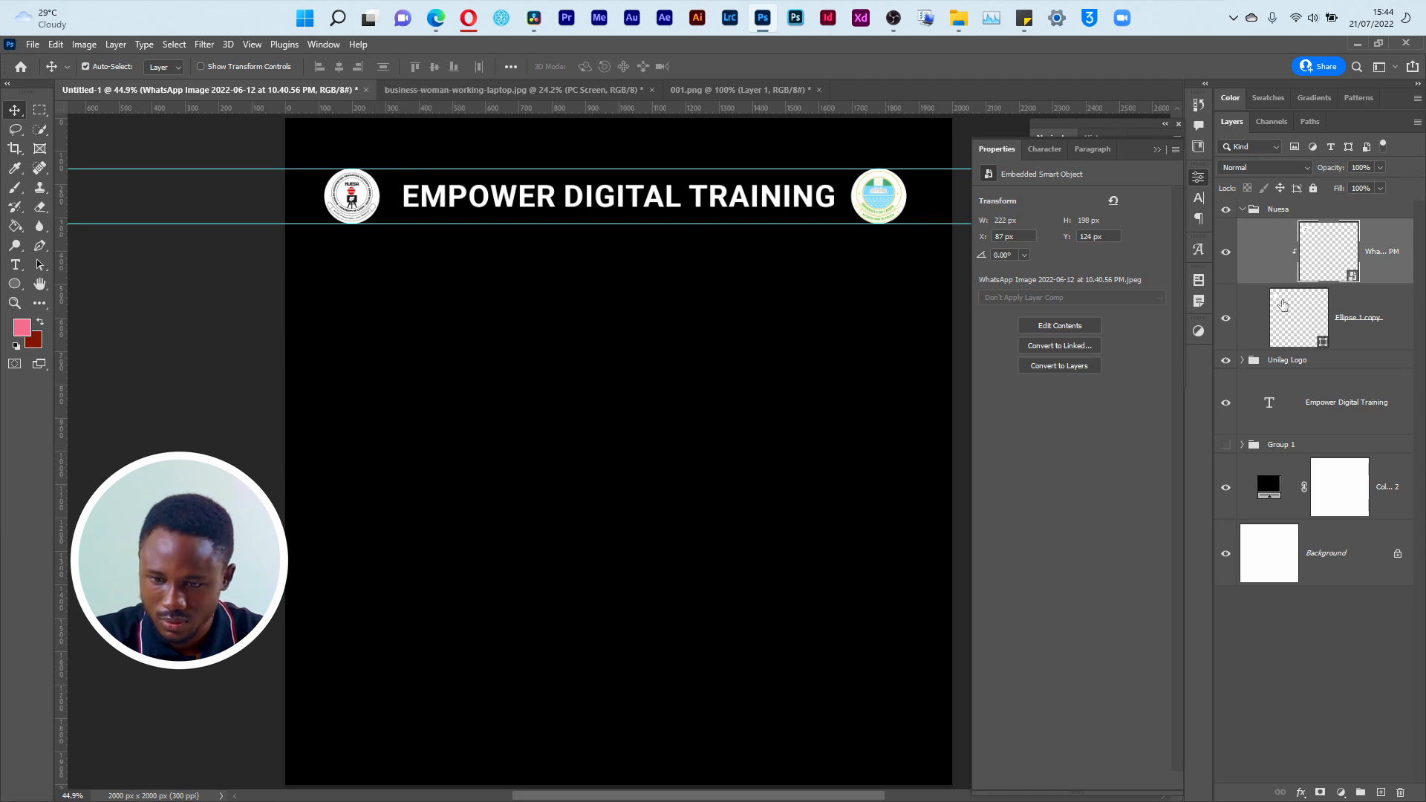
left_click(1283, 305)
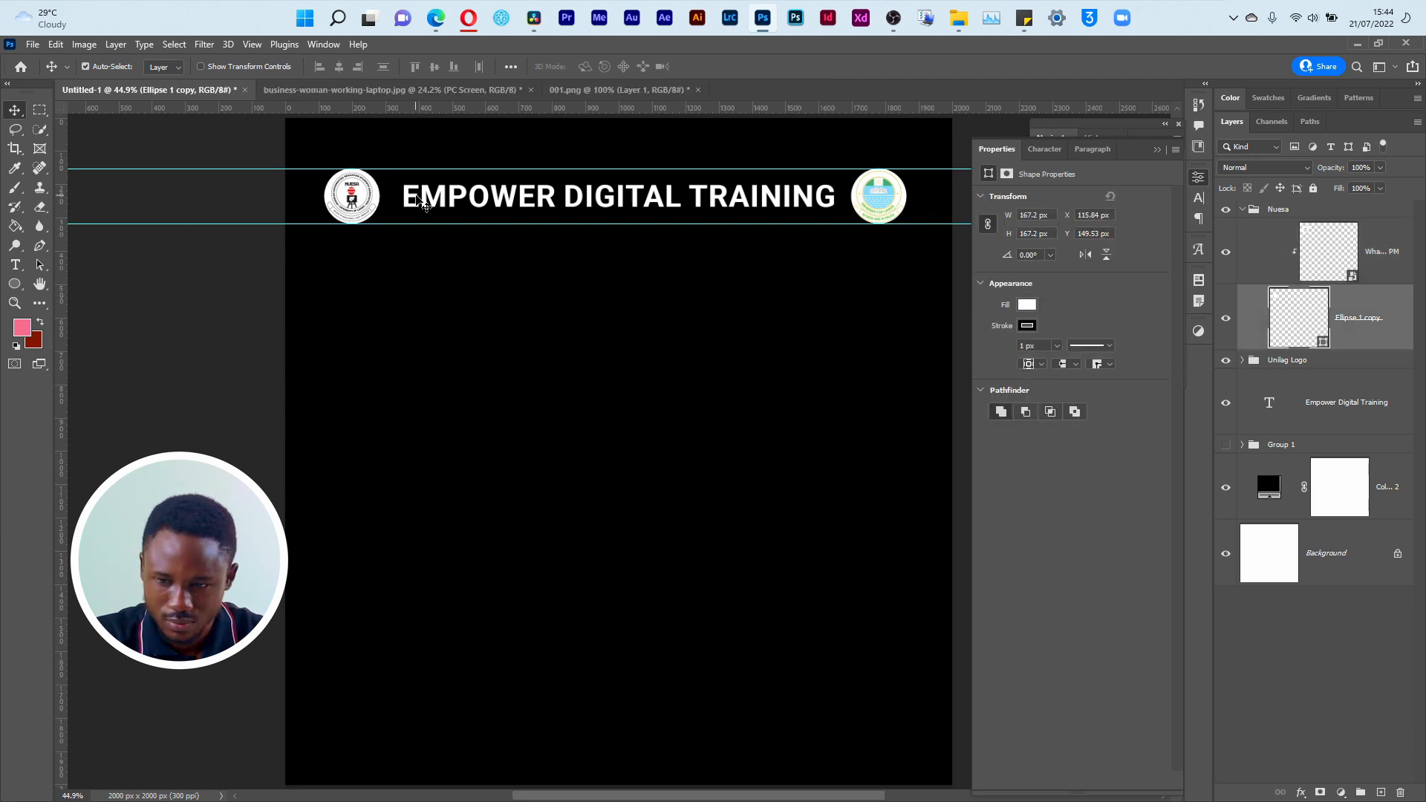
left_click(423, 203)
left_click(369, 199)
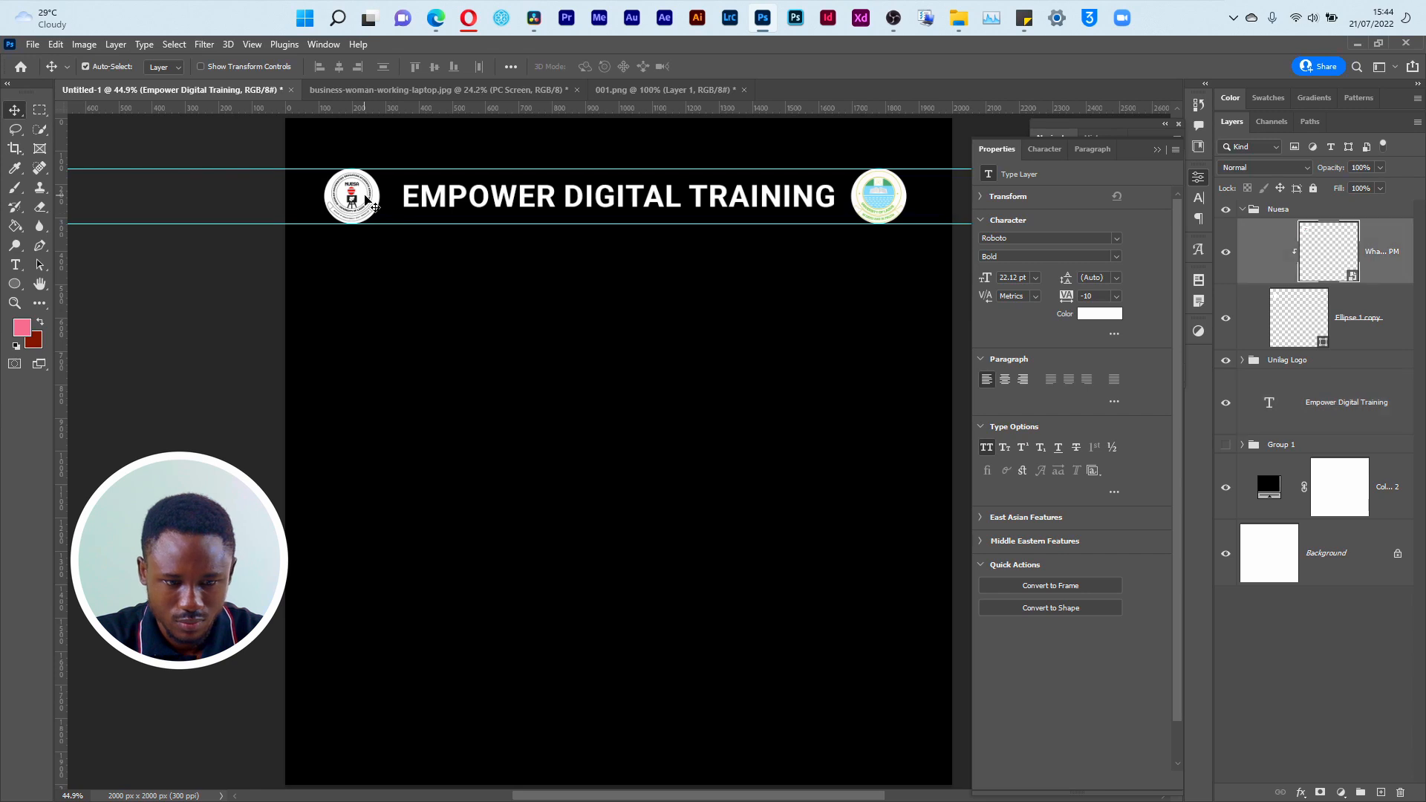
key("ctrl")
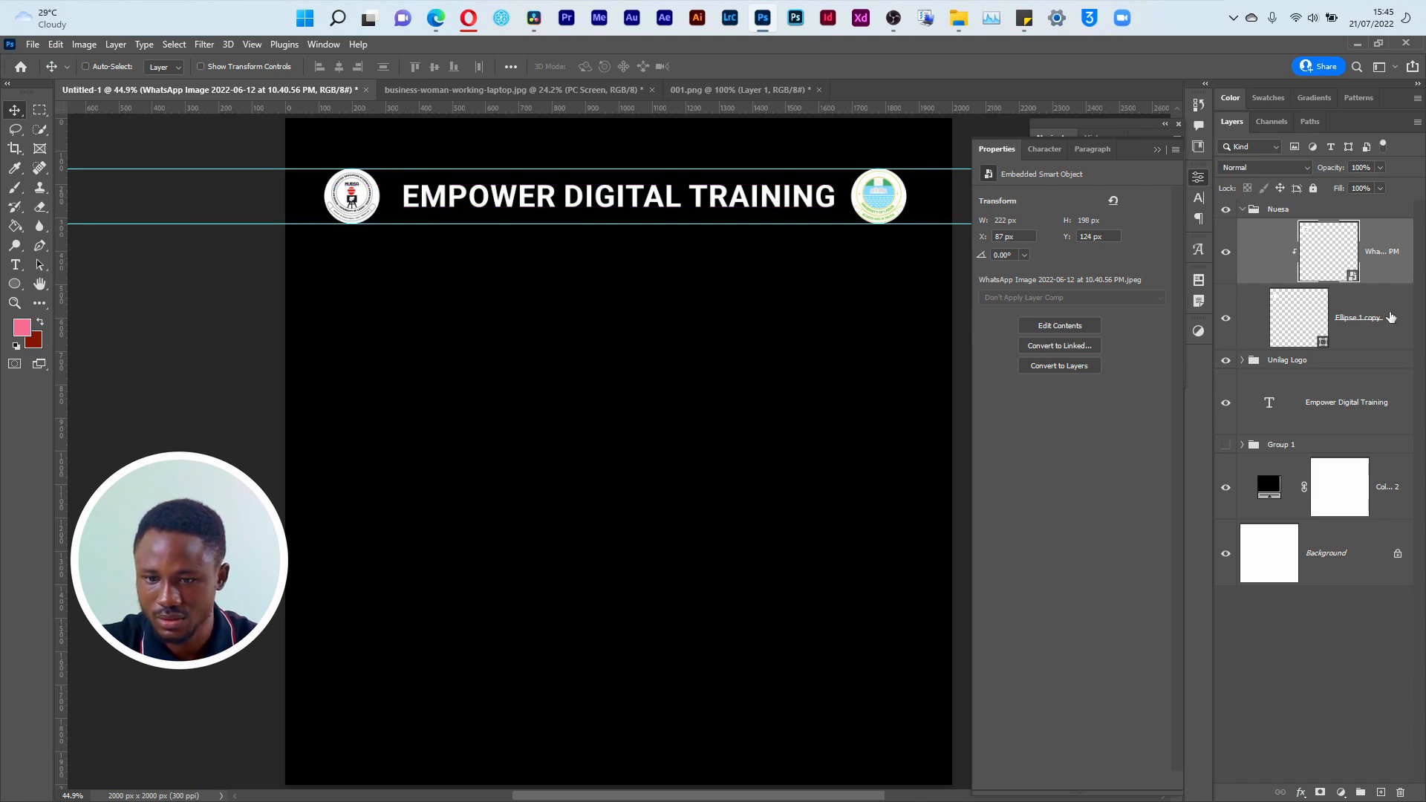
left_click(1390, 317)
key("ctrl")
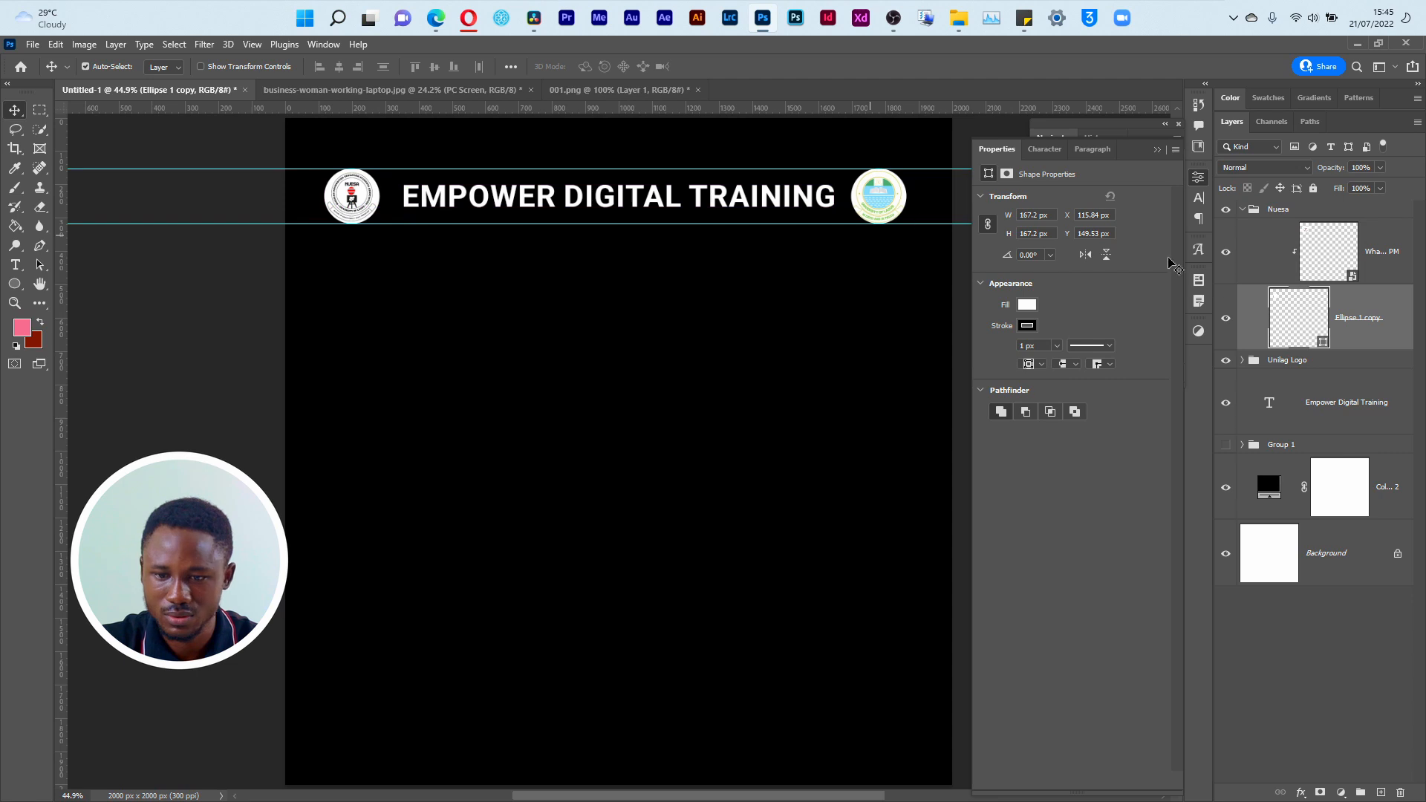
Step: Compare the gap between the Unilag circle and the title with the gap on the Nuesa side
left_click(1242, 361)
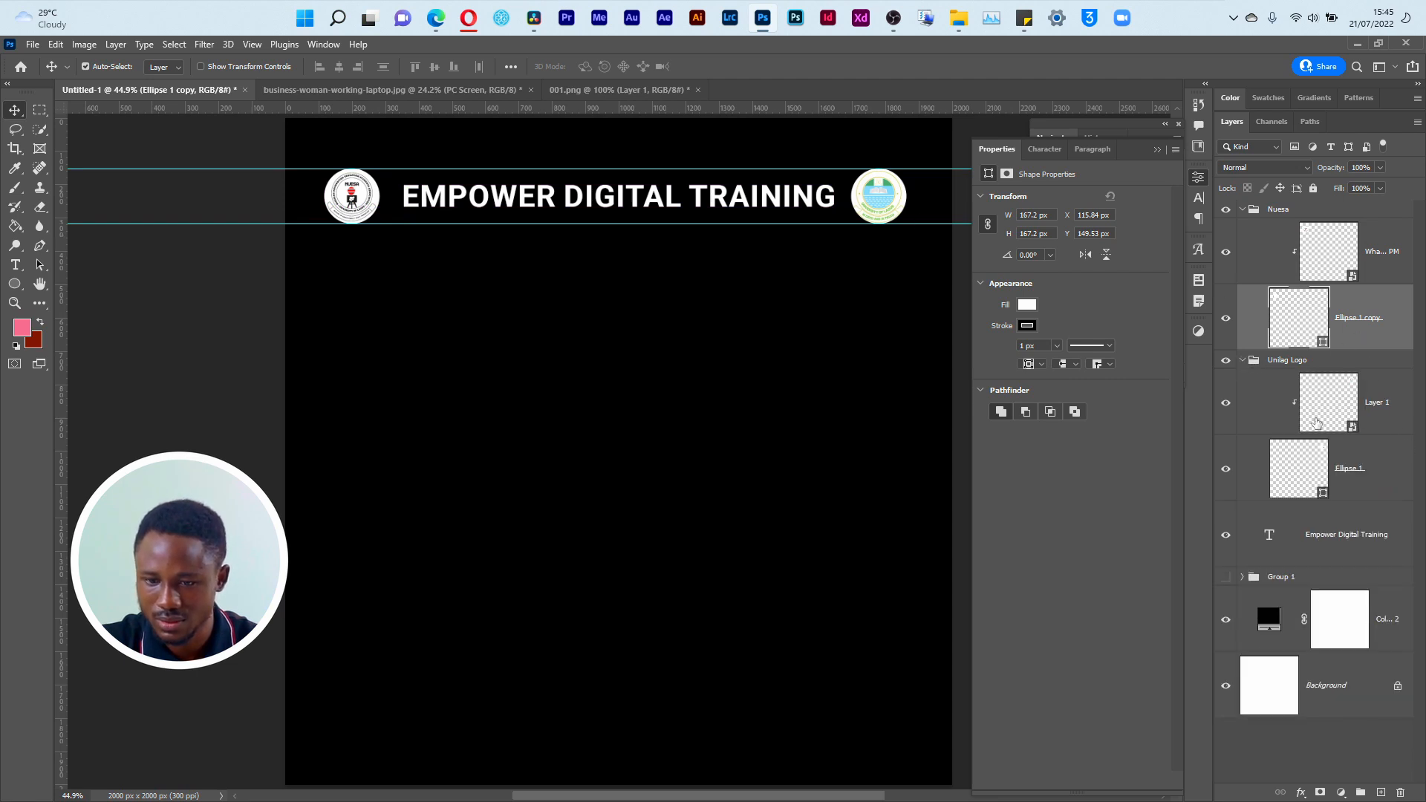
left_click(1373, 483)
key("ctrl")
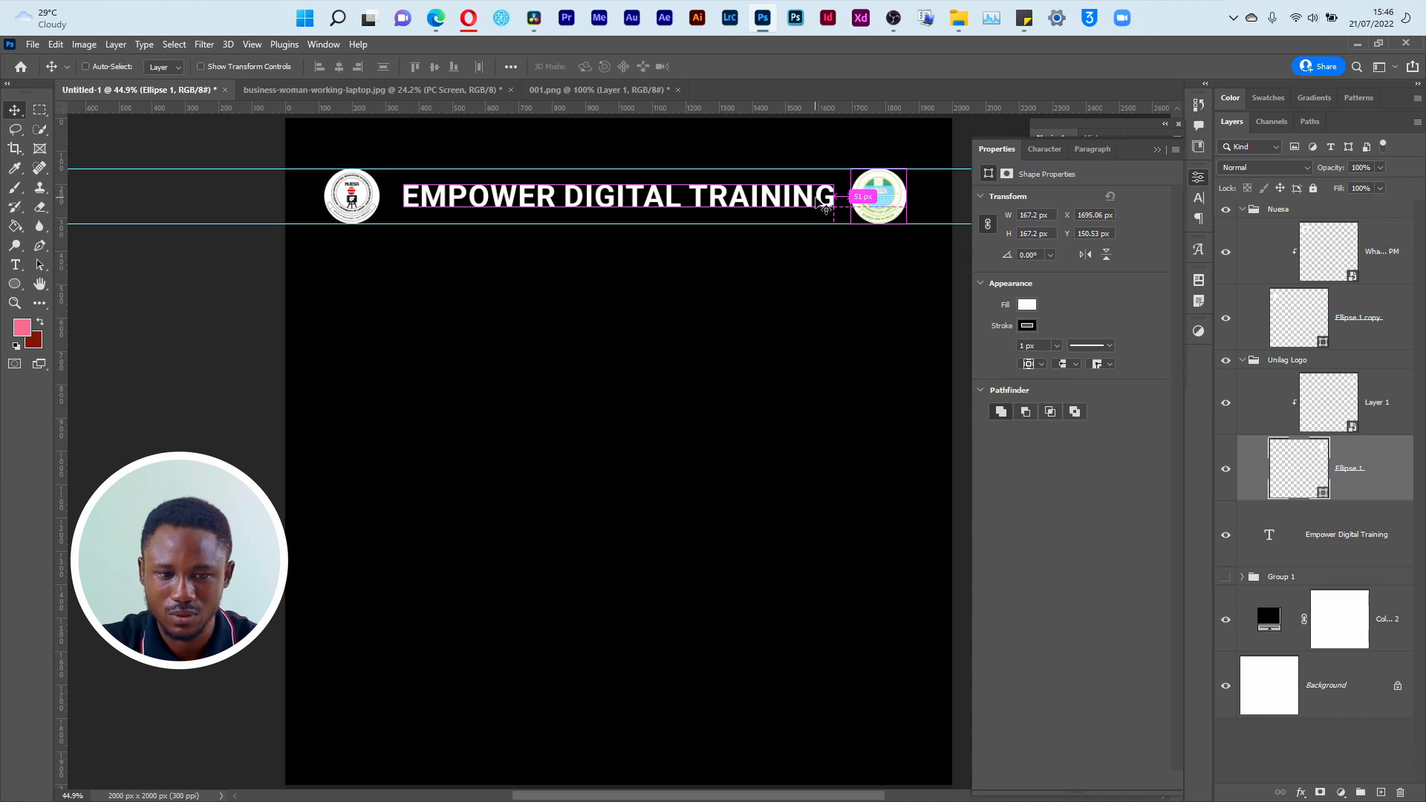
left_click(1352, 340)
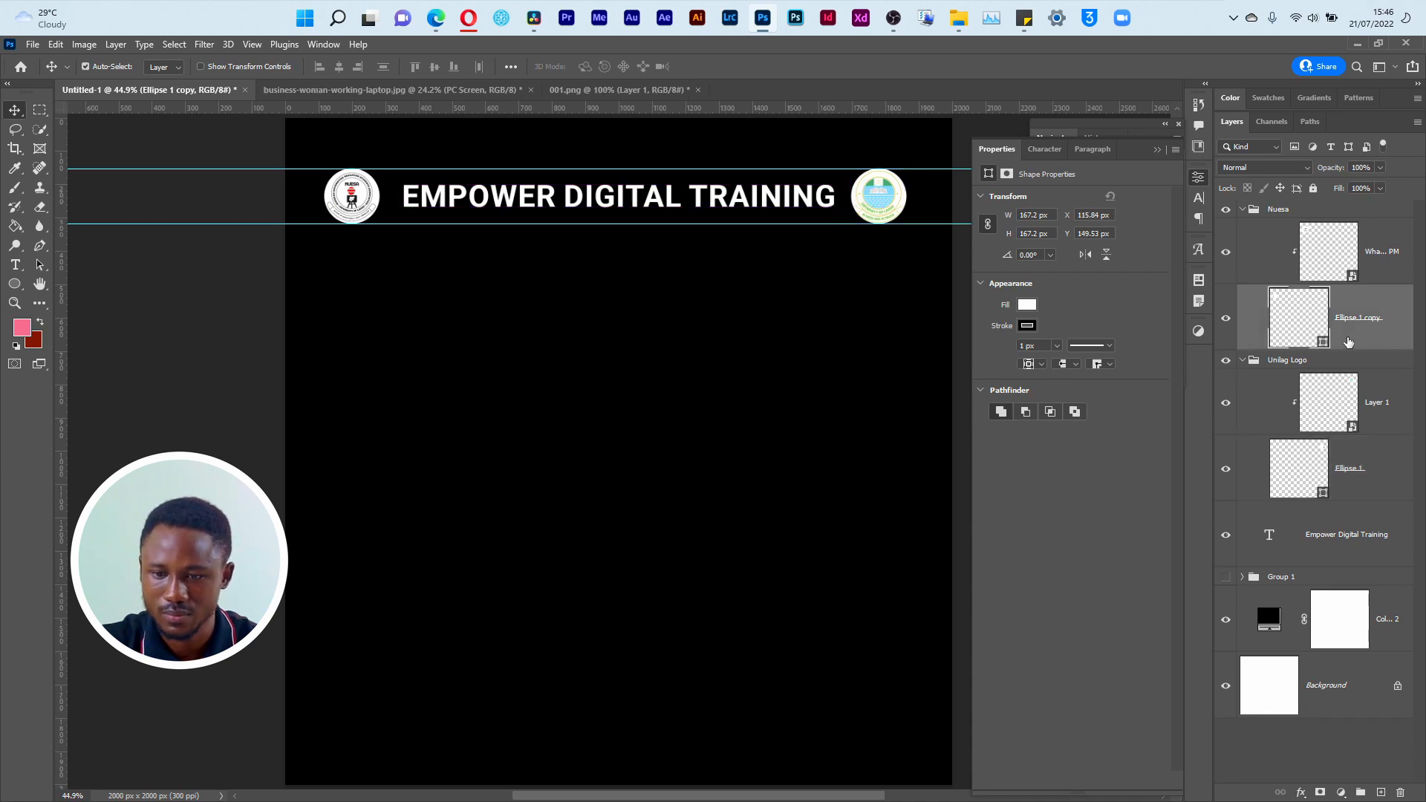
key("ctrl")
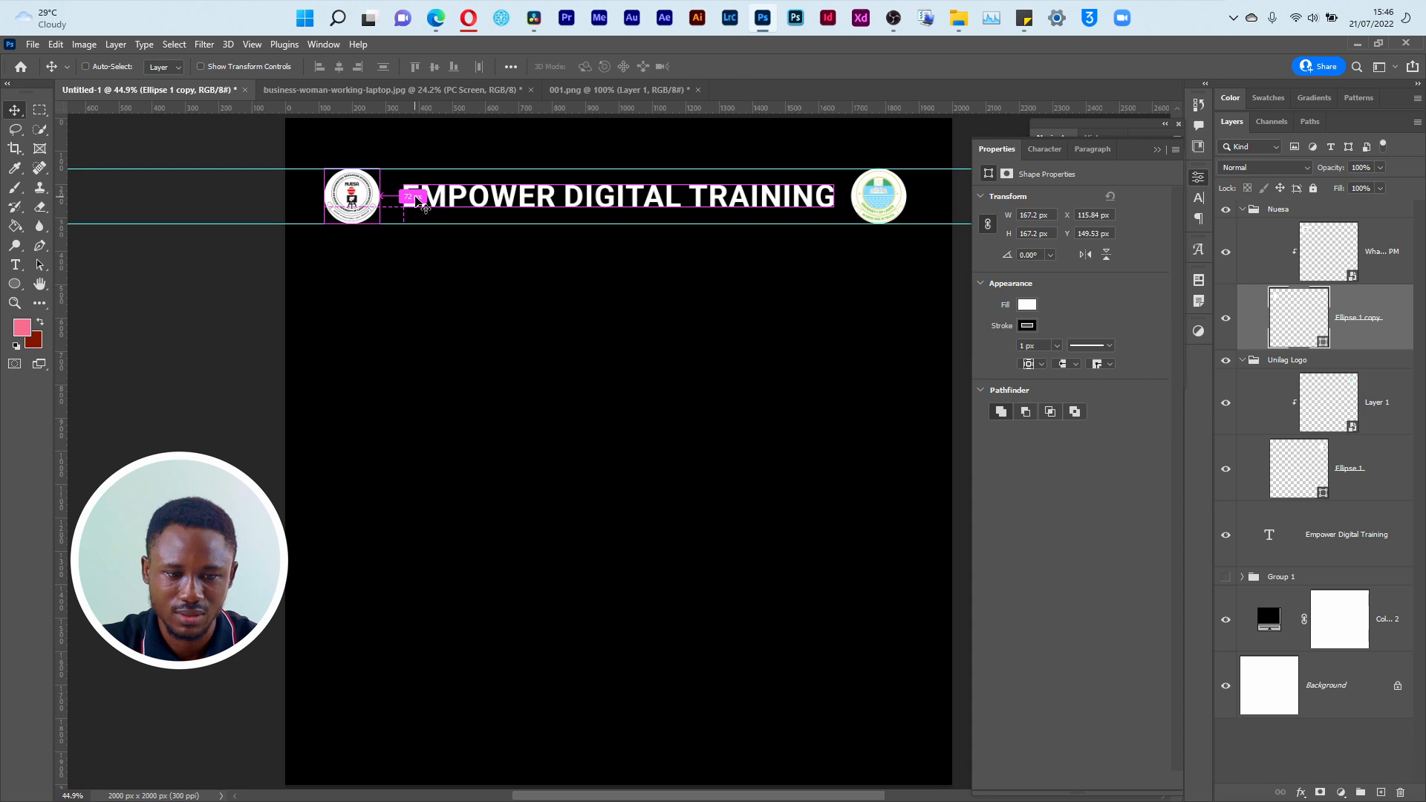
left_click(1386, 469)
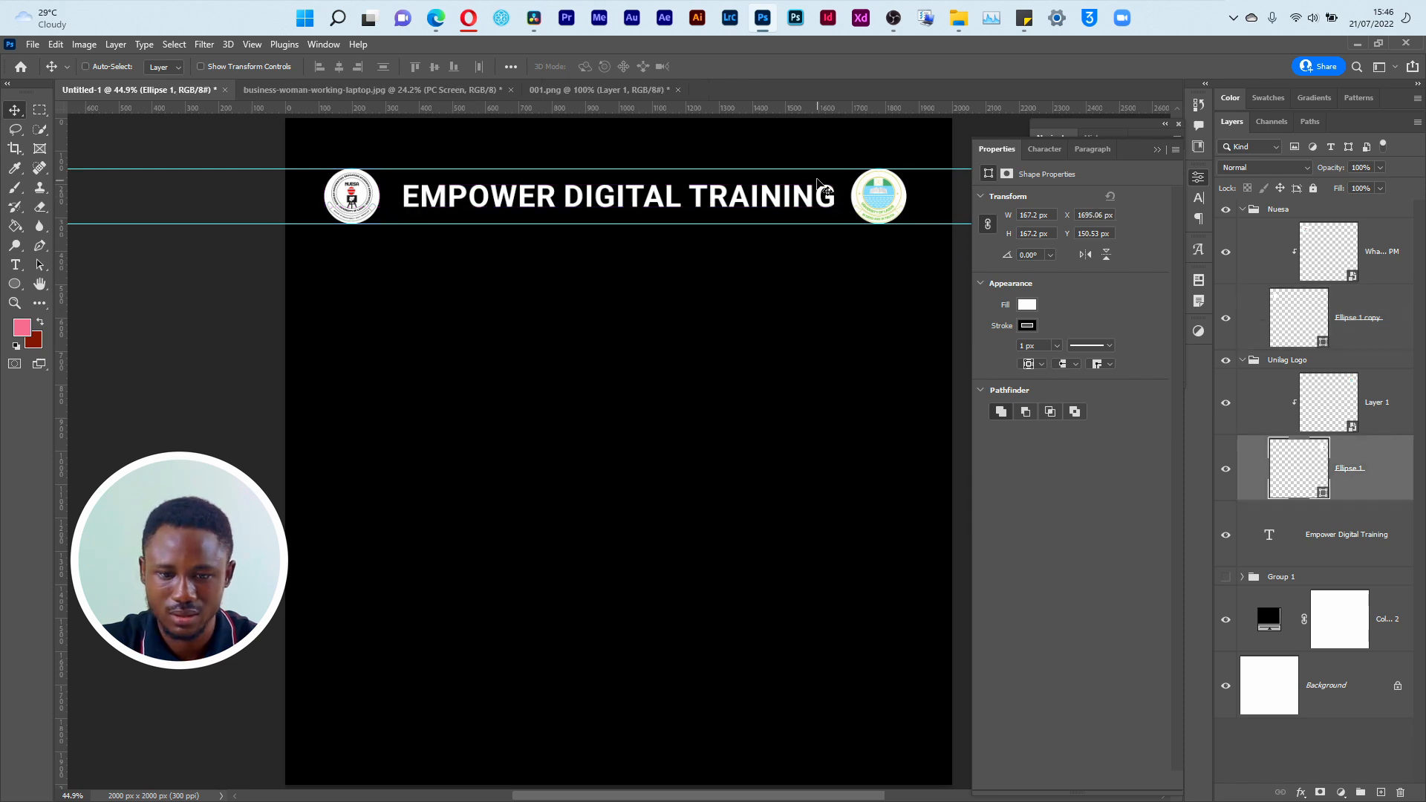
key("ctrl")
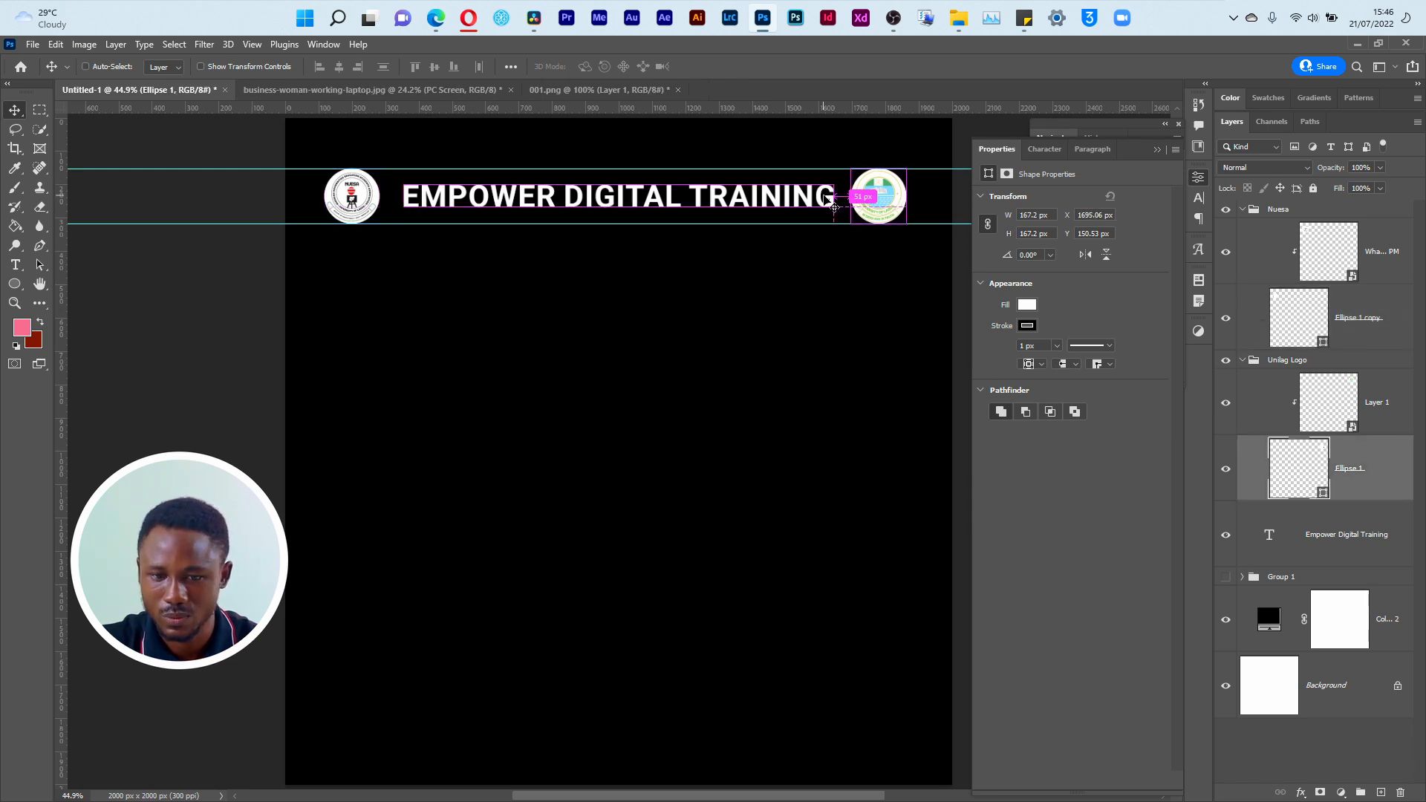
Step: Nudge the Unilag Logo group away from the end of the title to even out the logo spacing
left_click(1304, 363)
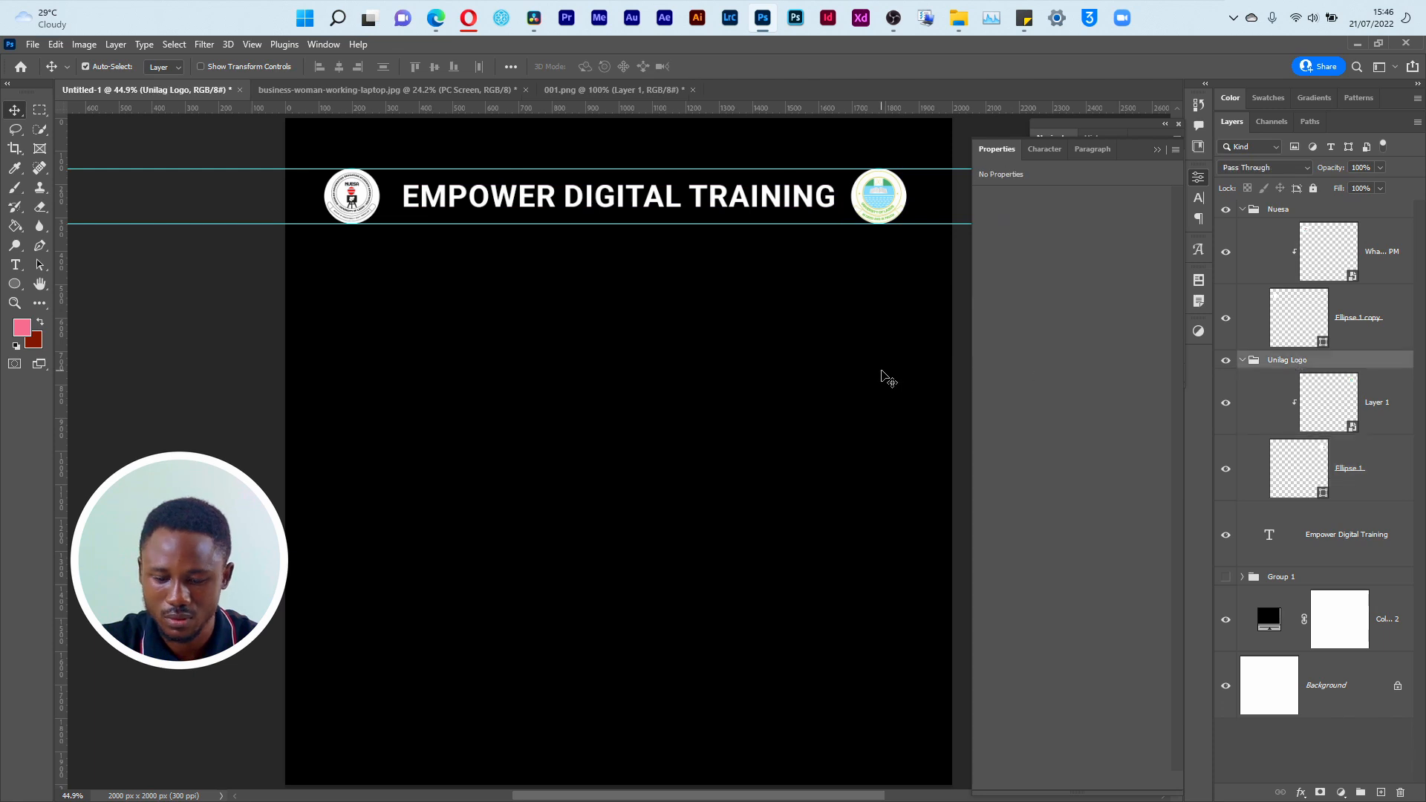
key("Right")
key("Right")
key("Right")
key("Right")
key("Right")
key("Right")
key("Right")
key("Right")
key("Right")
key("Right")
key("Right")
key("Right")
key("Right")
key("Right")
key("Right")
key("Right")
key("Right")
key("Right")
key("Right")
key("Right")
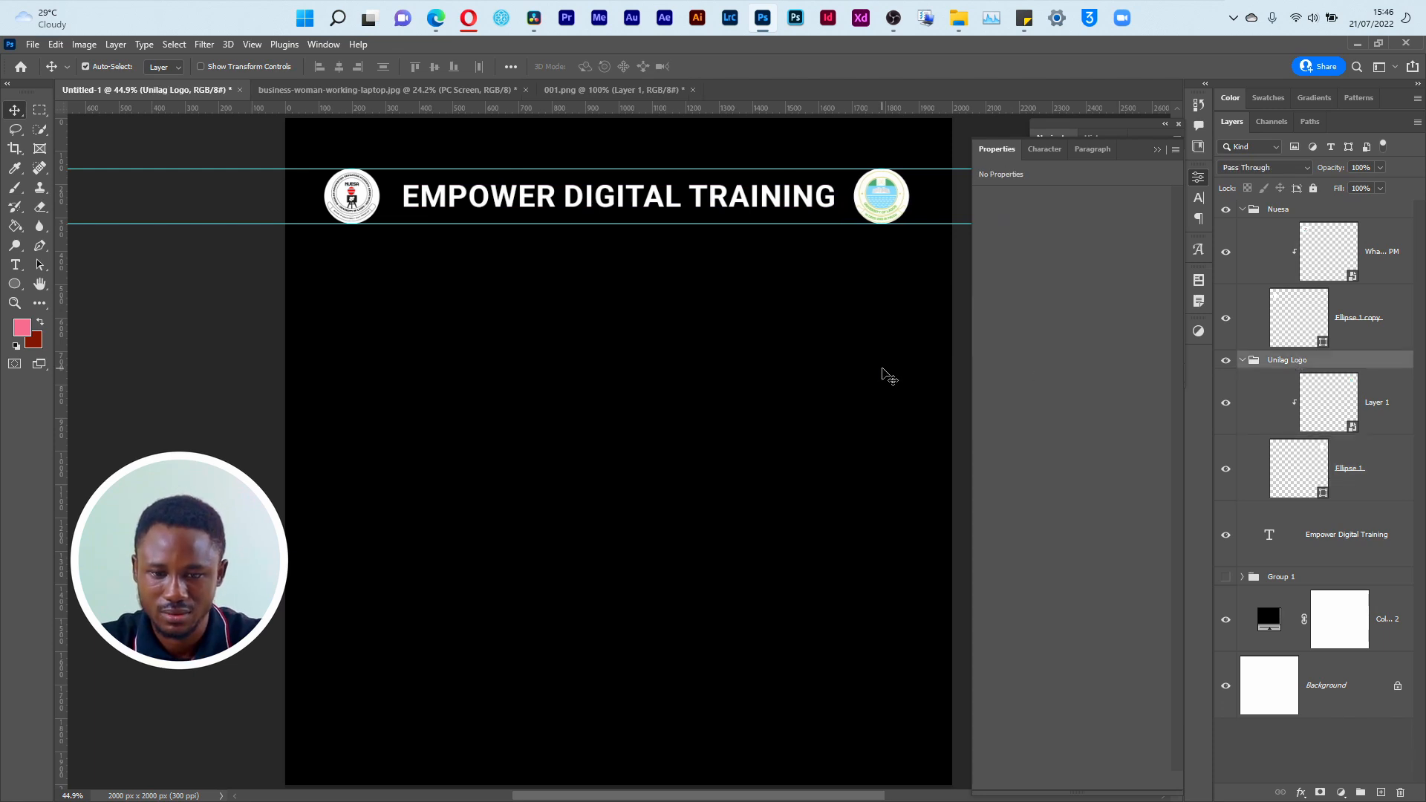
key("Right")
key("Right")
key("Right")
key("Right")
key("Right")
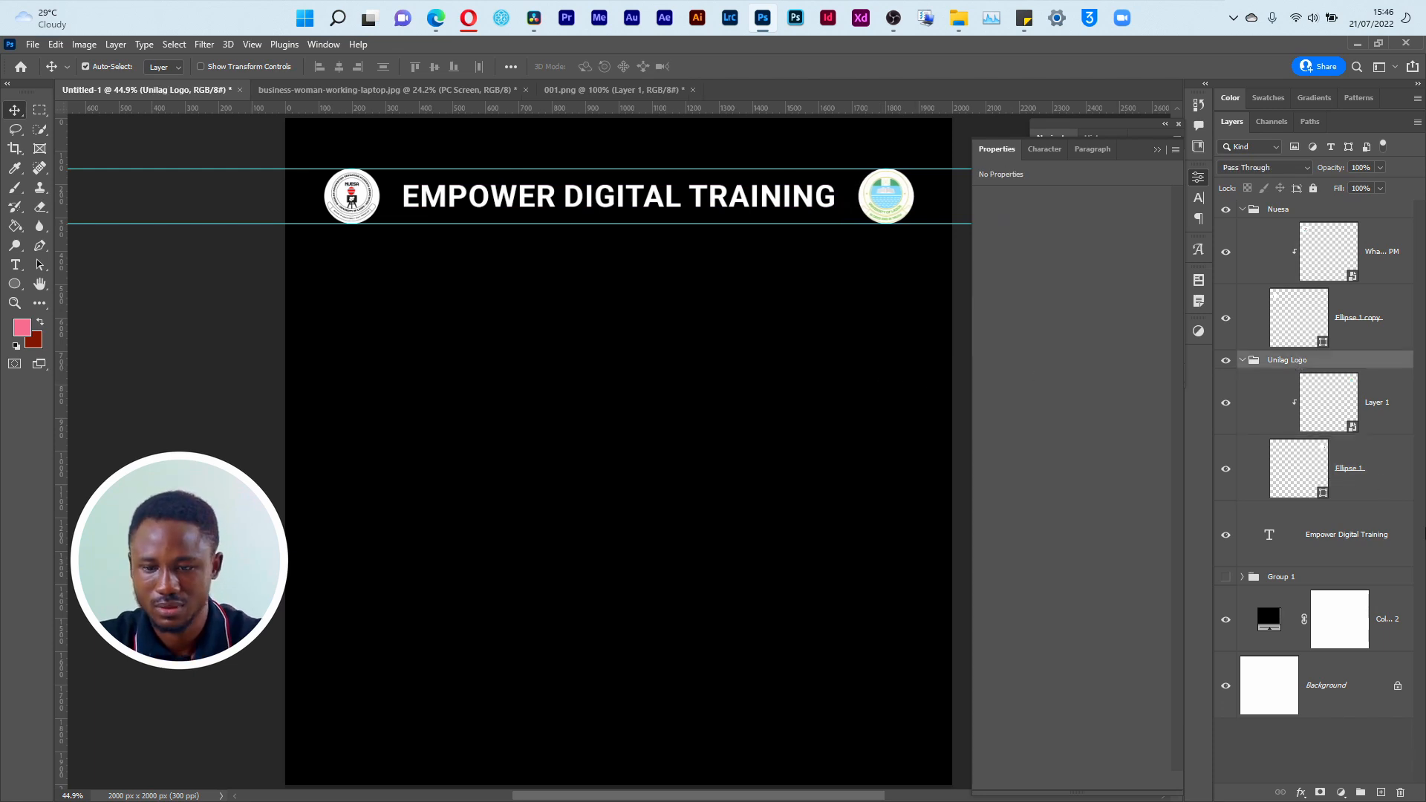
left_click(1384, 521)
left_click(1384, 484)
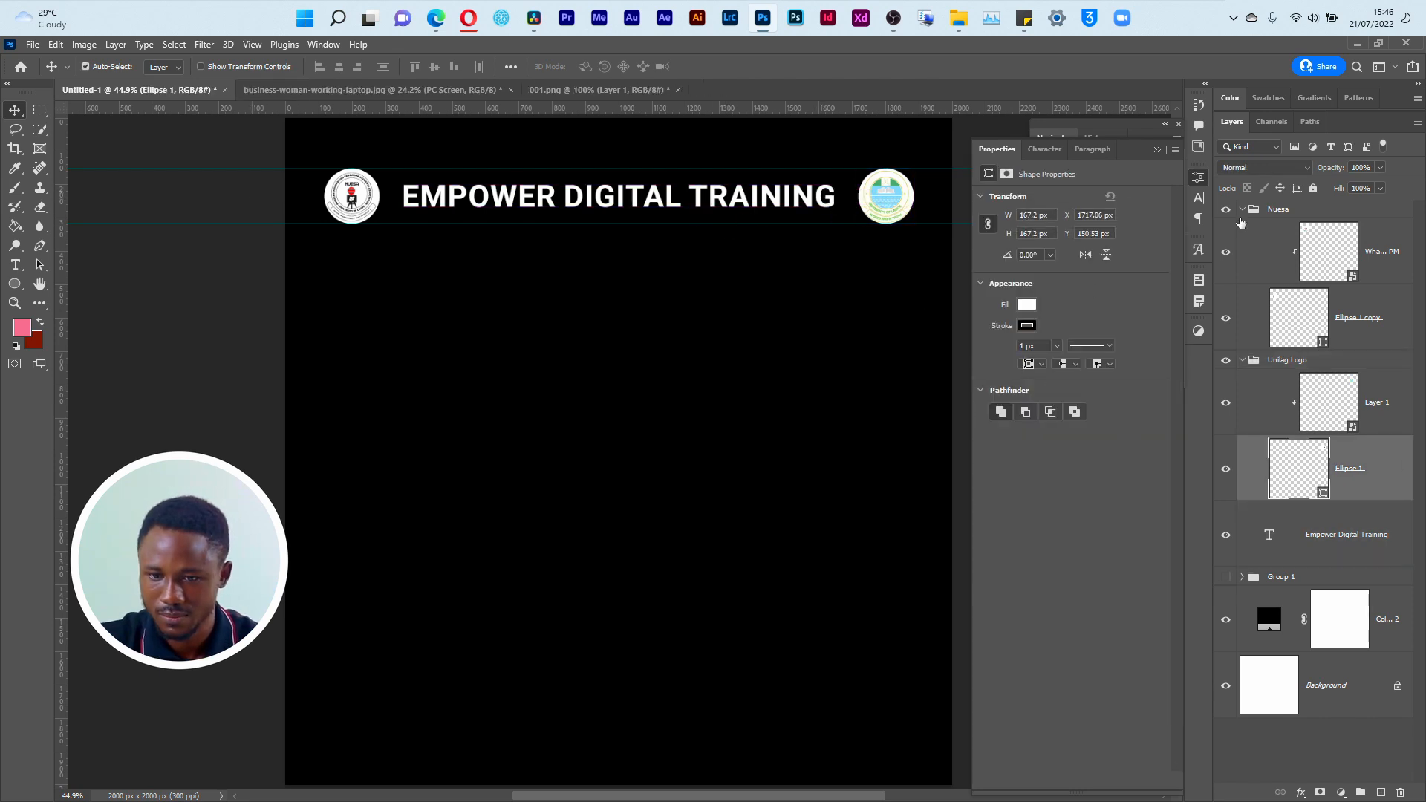
Step: Collapse both logo groups, group them with the title text layer, and name the new group Header
left_click(1242, 210)
left_click(1243, 228)
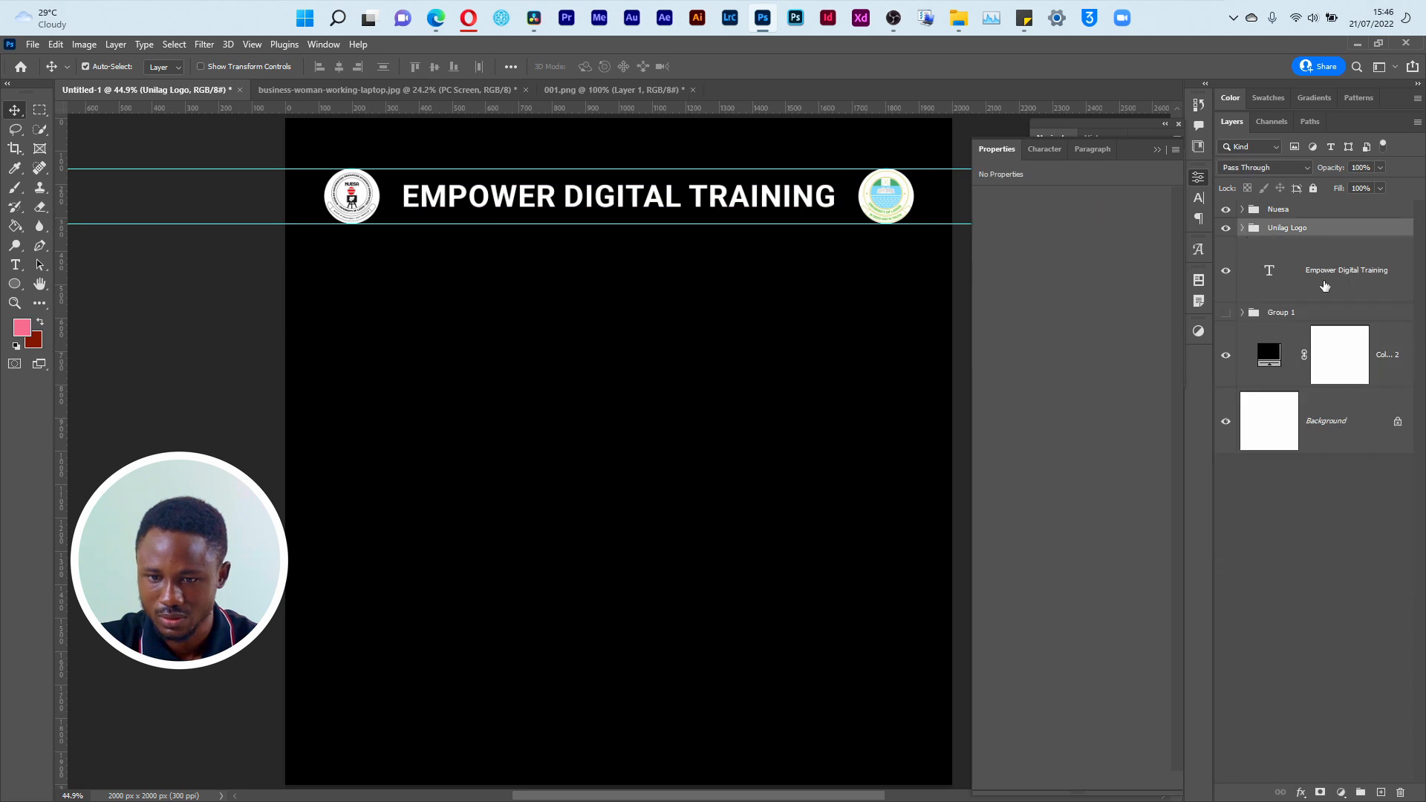
left_click(1296, 247, "shift")
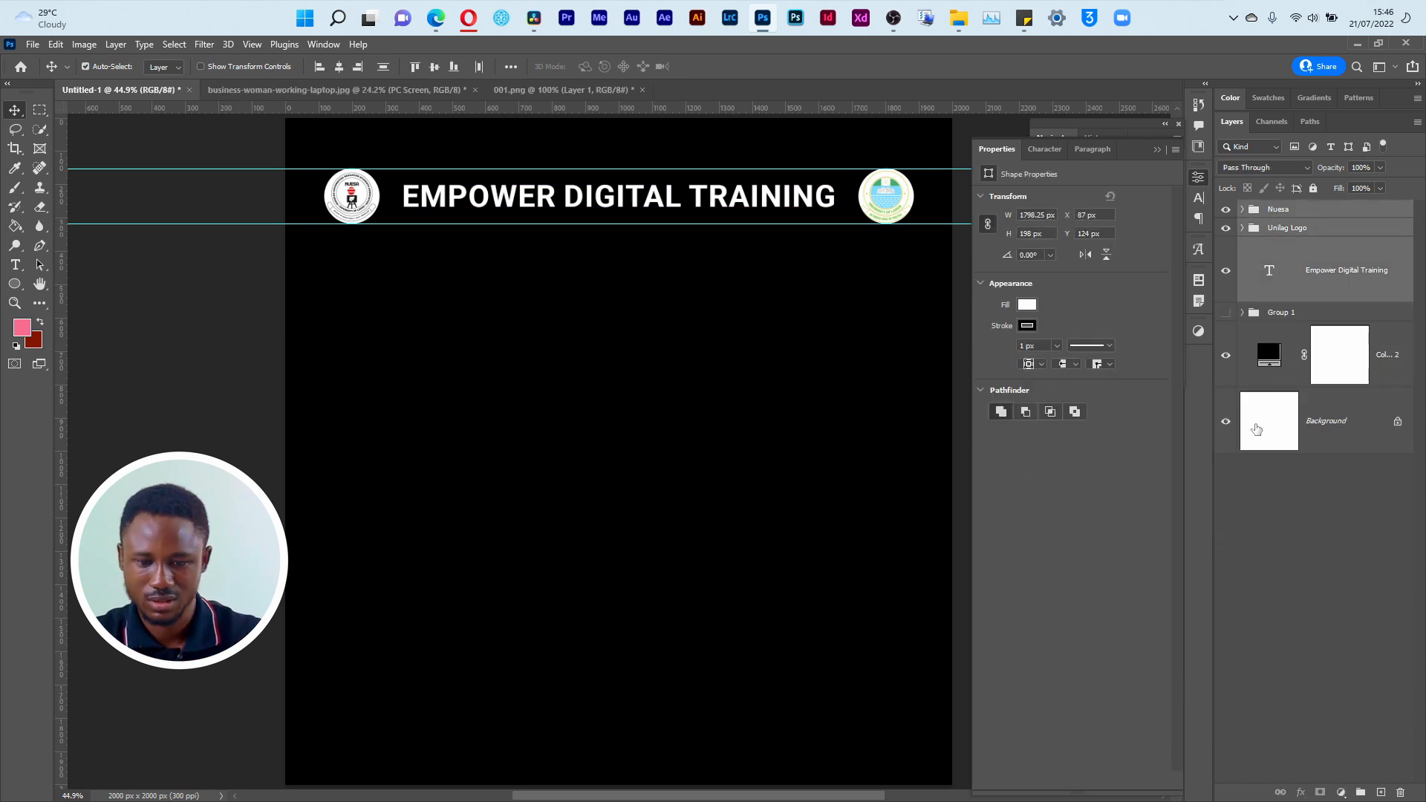
key("ctrl+g")
double_click(1283, 210)
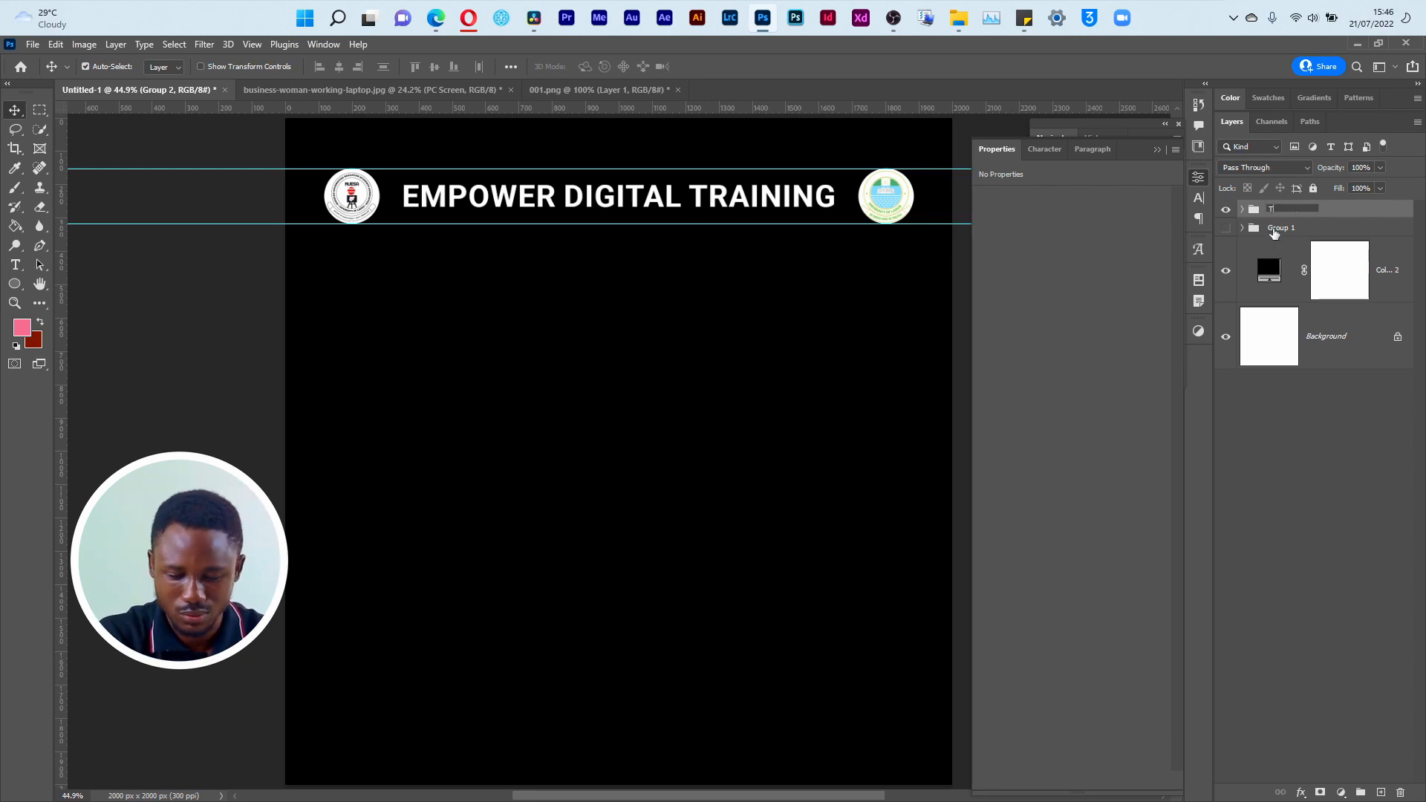
key("Return")
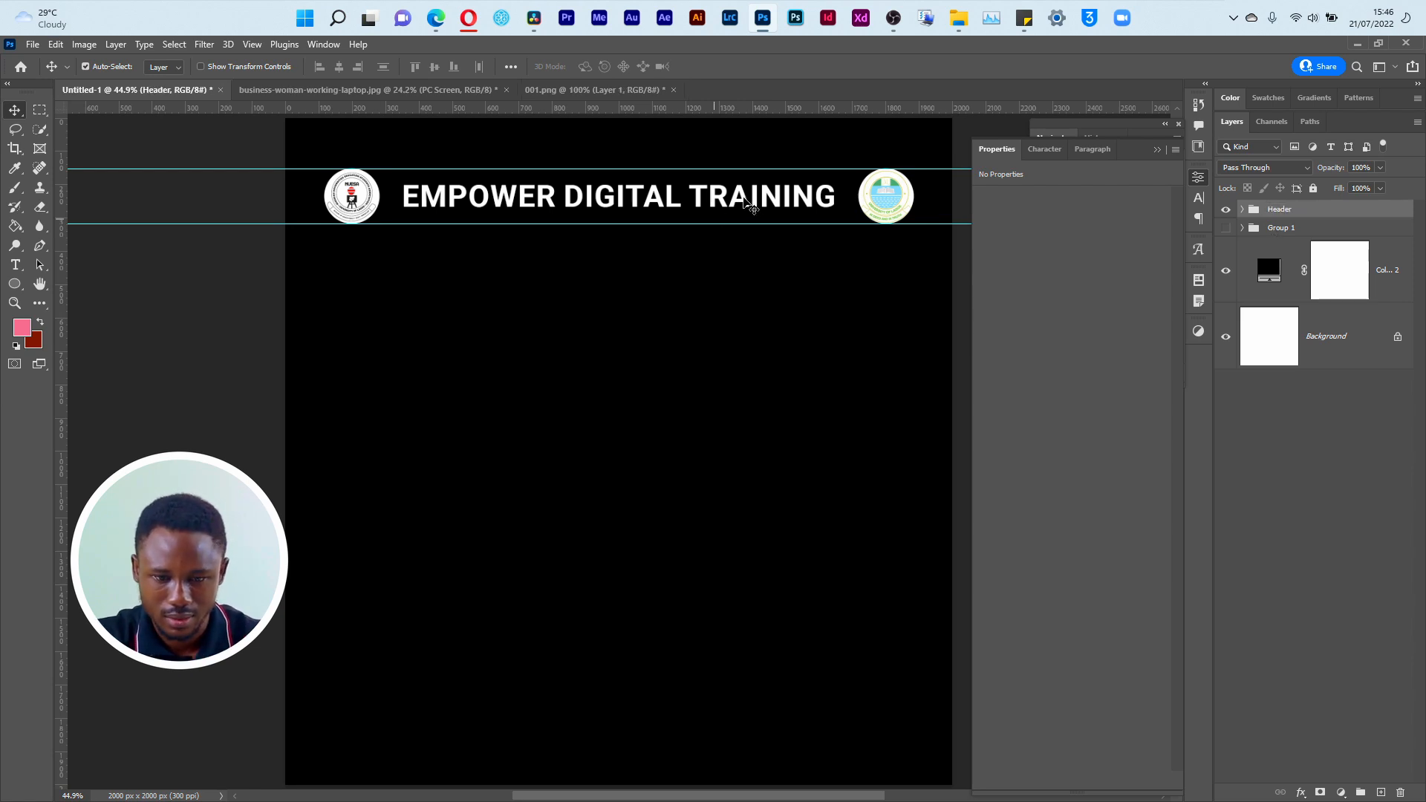
Step: Open Empower.png from the NUESA folder in File Explorer to examine the reference title's font, and return to the Photoshop document
left_click(750, 208)
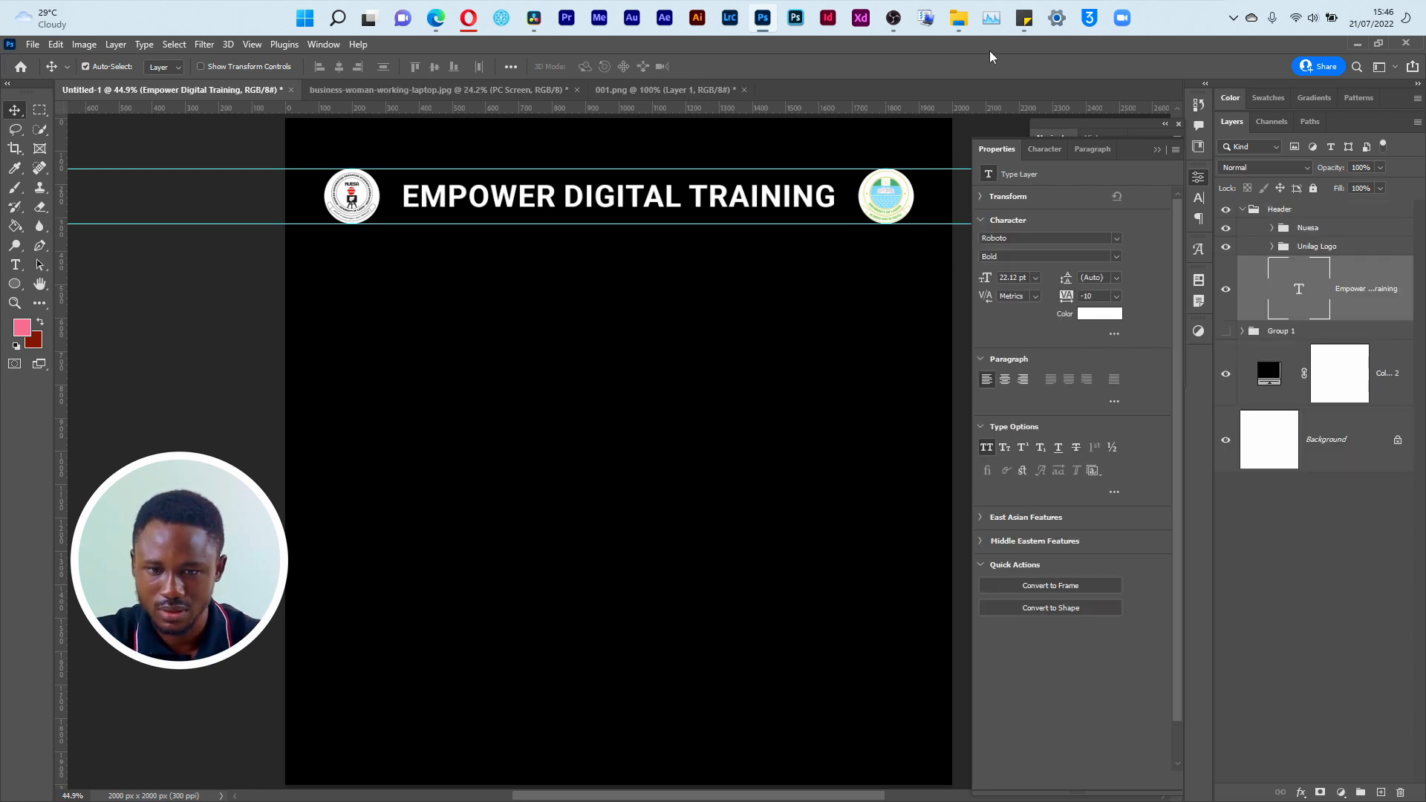
key("alt+Tab")
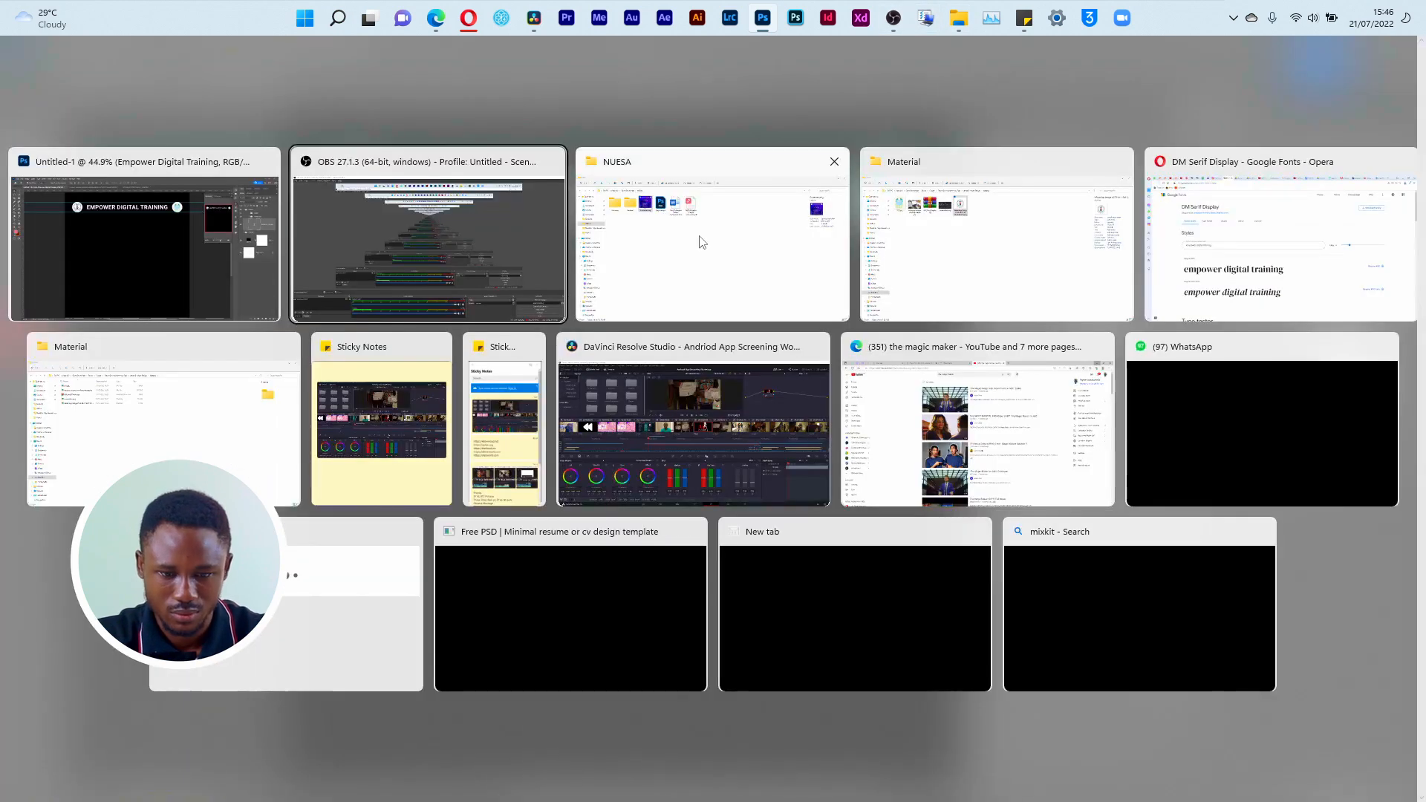
left_click(702, 241)
double_click(386, 181)
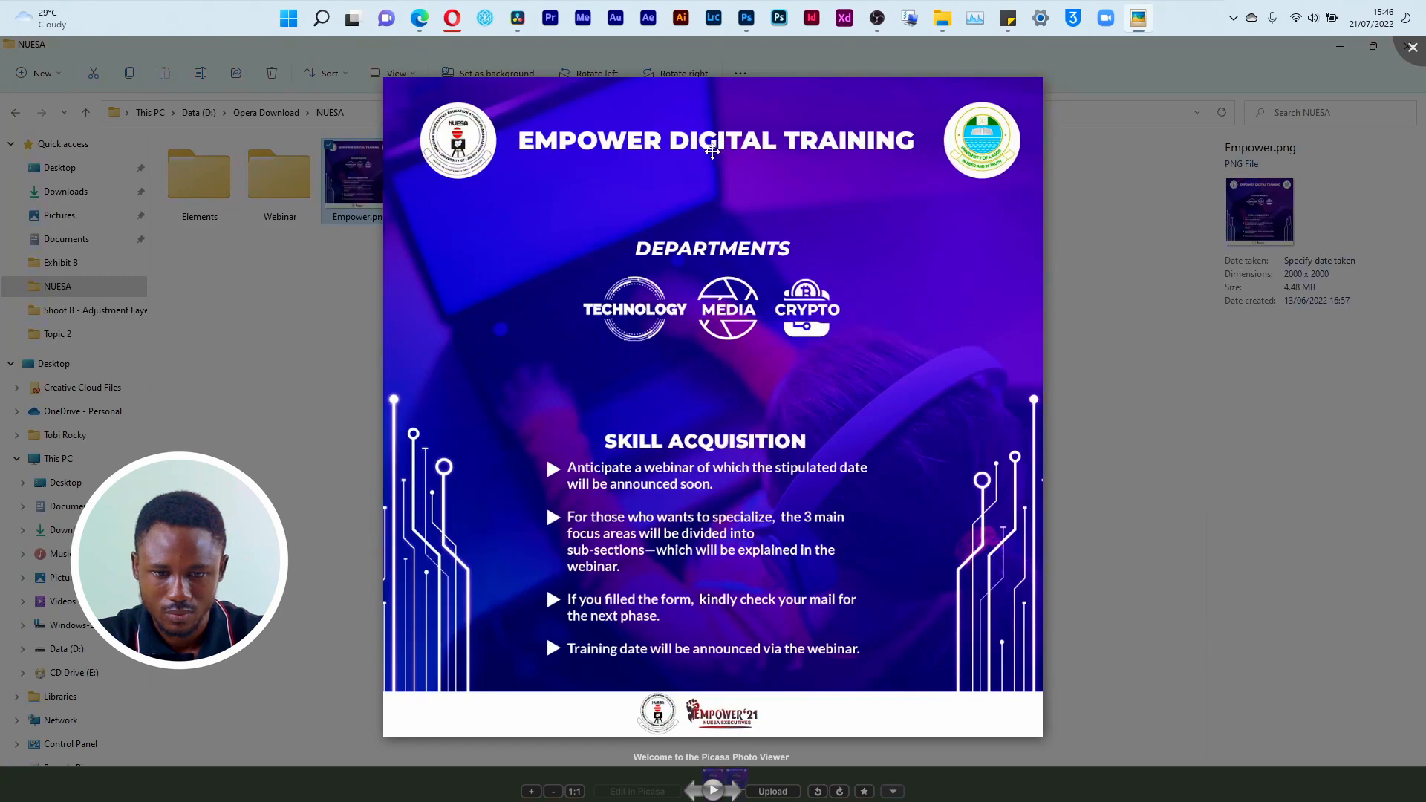
key("alt+Tab")
left_click(637, 216)
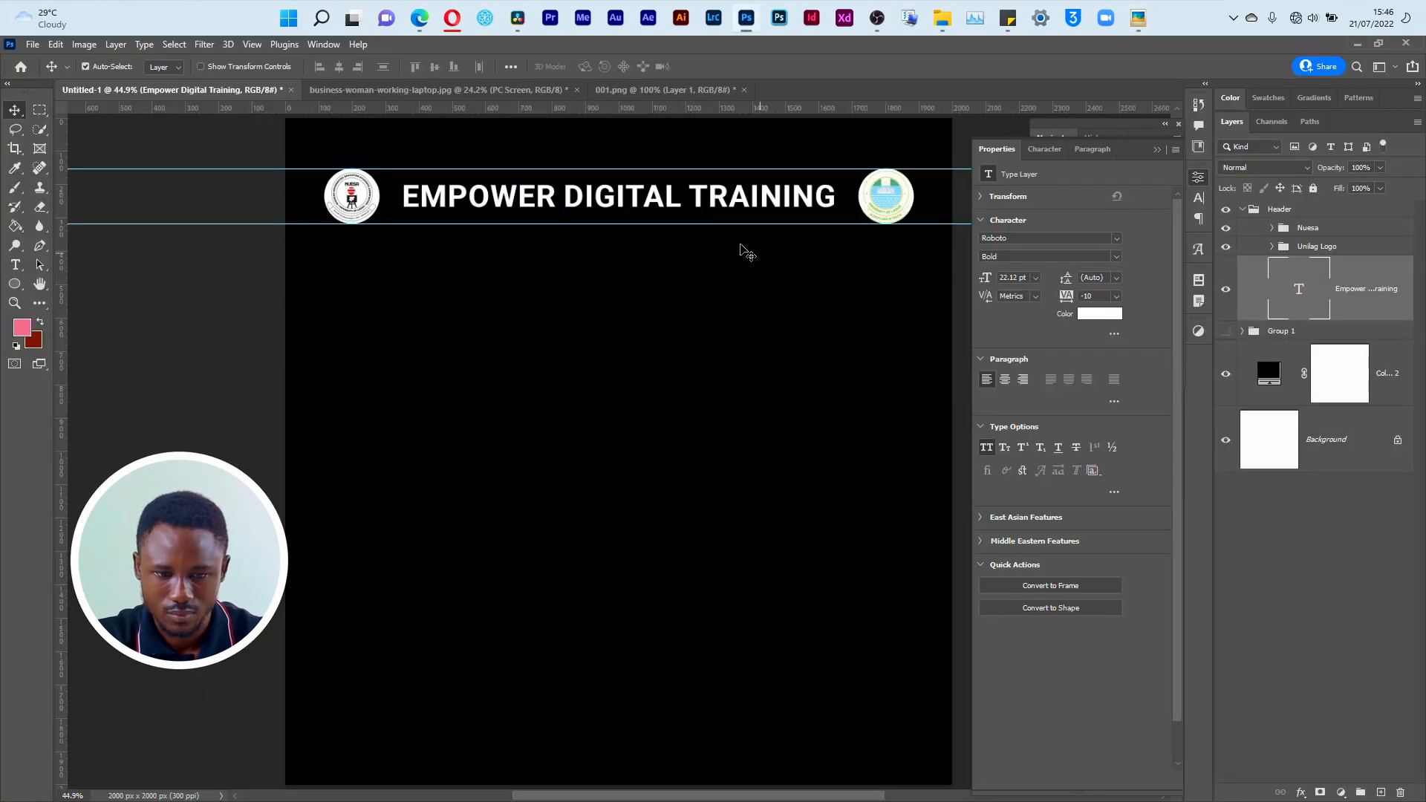
Step: Change the Empower Digital Training title's font to Montserrat Black
left_click(1114, 260)
left_click(1060, 441)
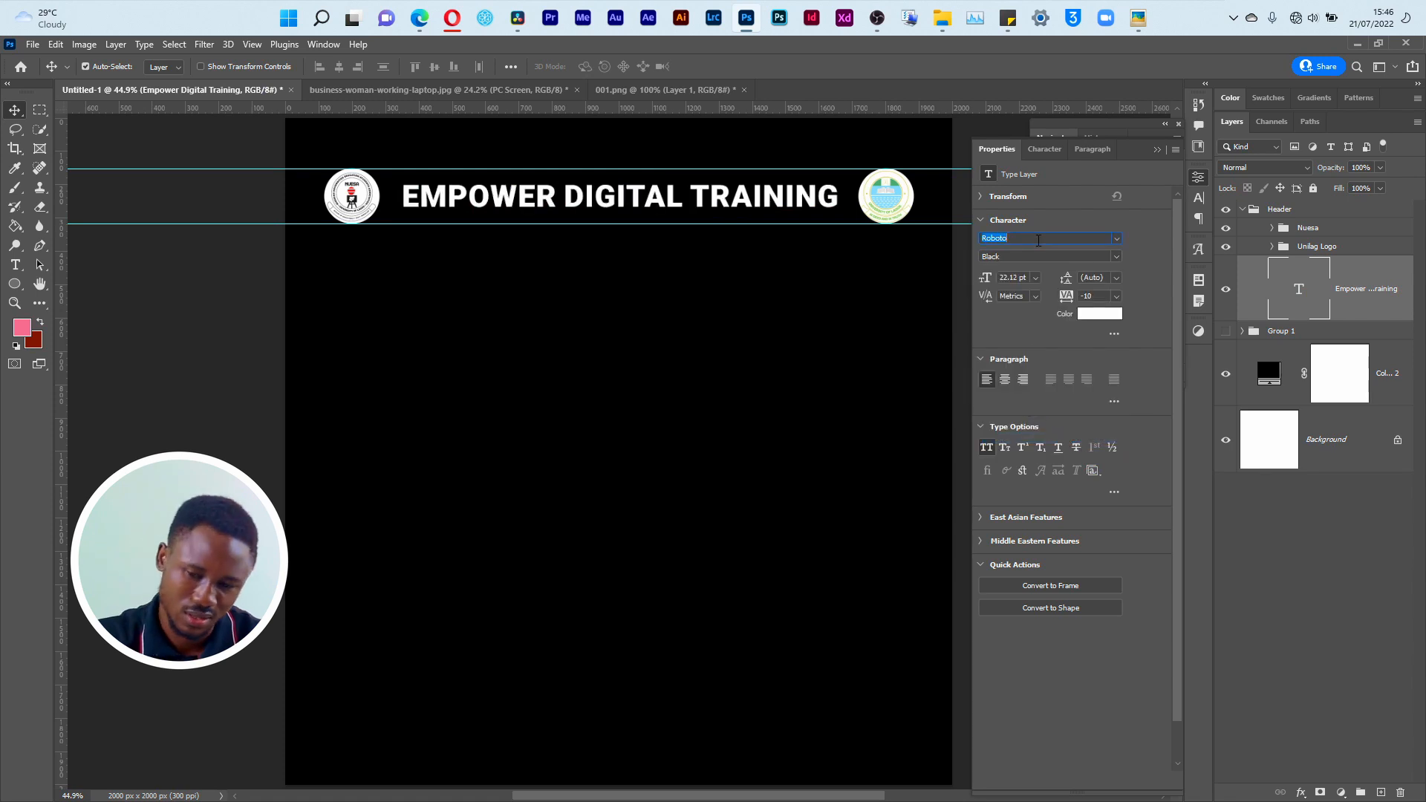
type("mont")
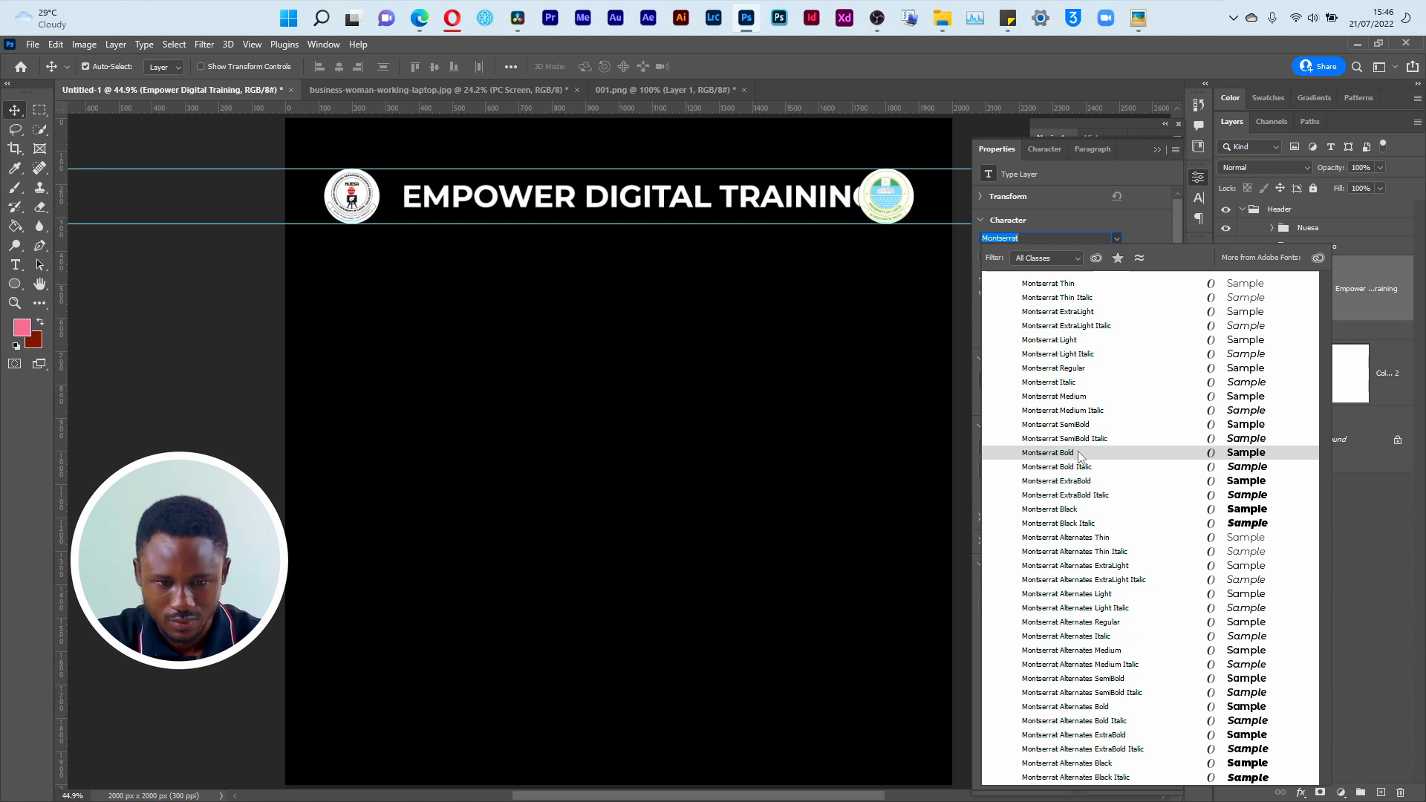
left_click(1072, 510)
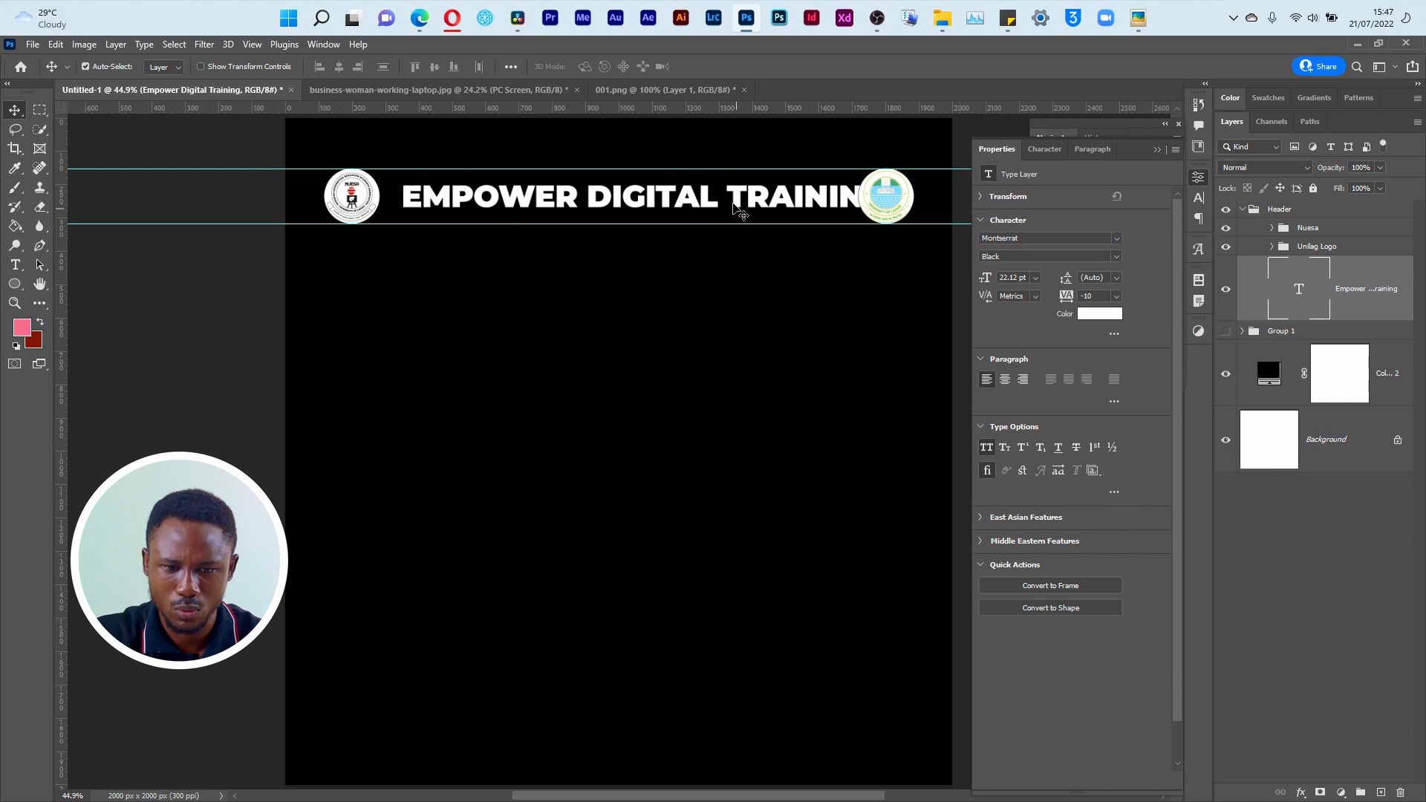
Step: Move the Empower Digital Training title toward the Nuesa logo and scale it down to 19.56 pt so it fits between both logos
left_click_drag(743, 209, 728, 209)
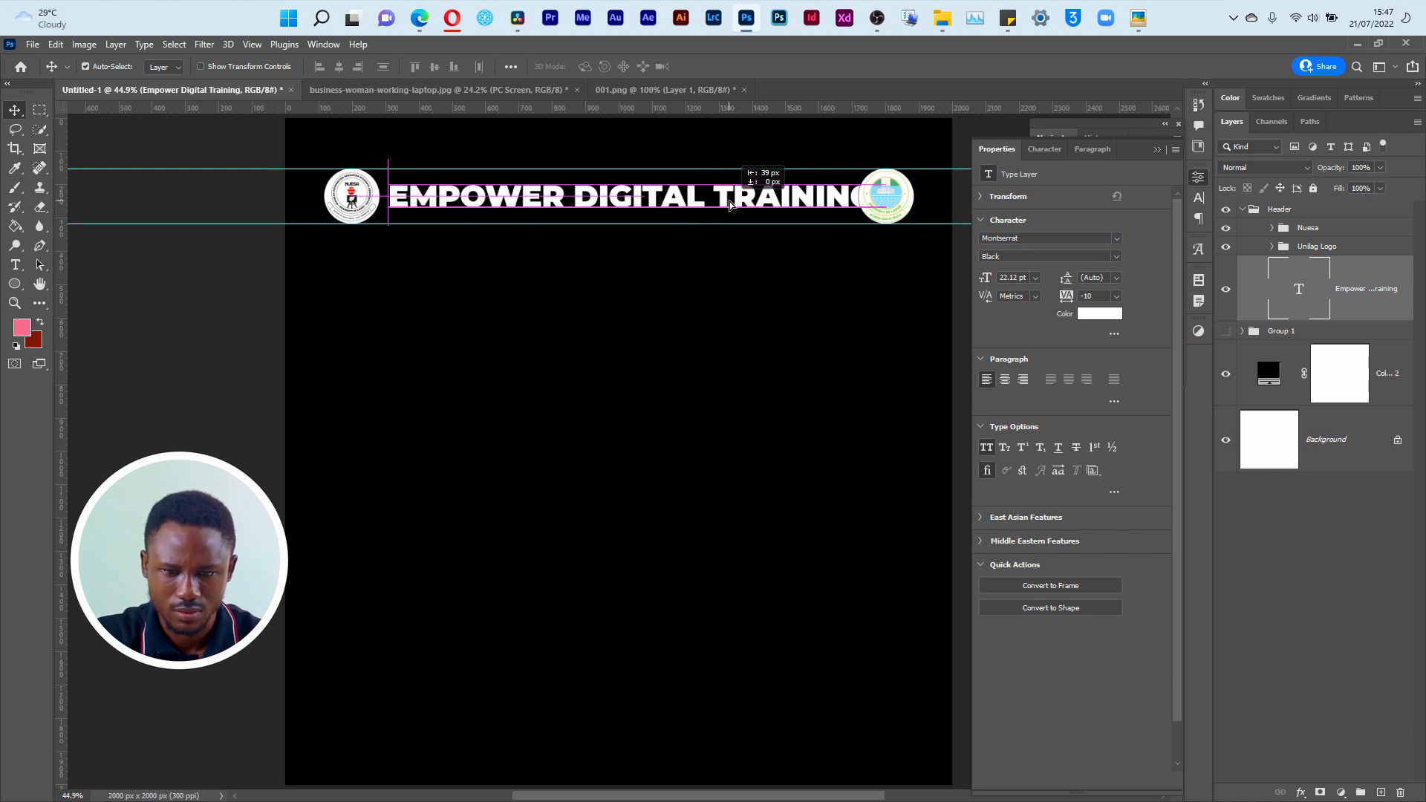
key("ctrl+t")
left_click_drag(873, 215, 833, 212)
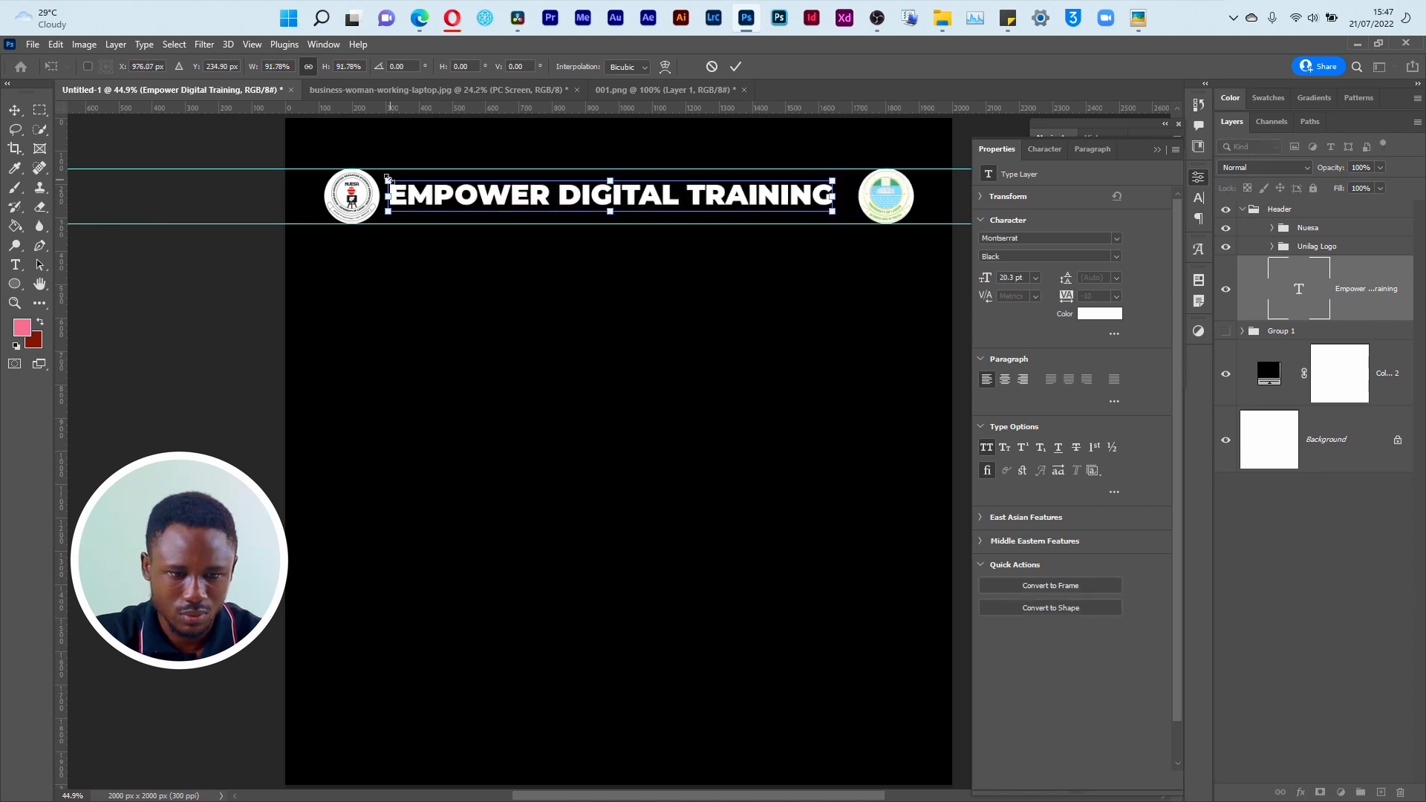
left_click_drag(387, 177, 404, 180)
left_click_drag(586, 203, 586, 201)
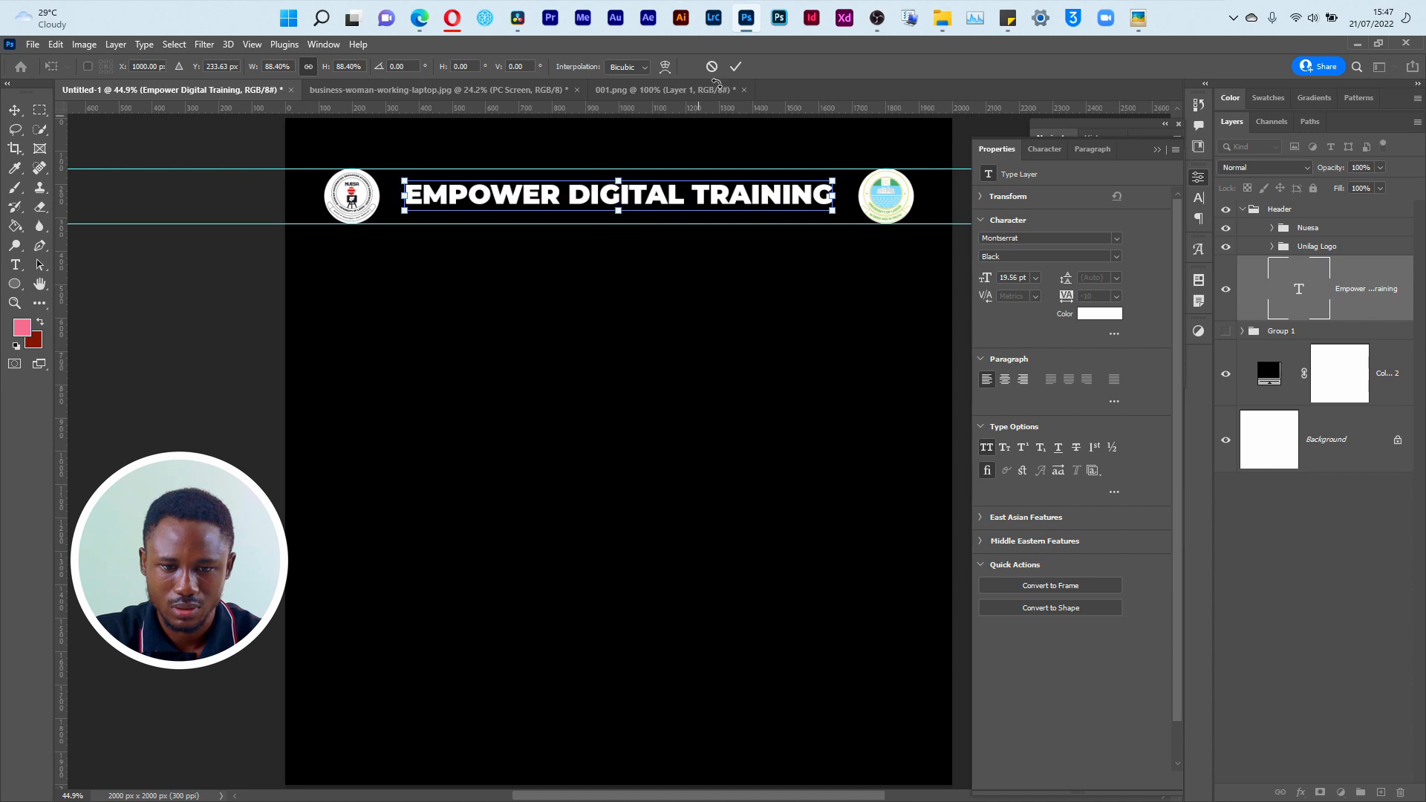
left_click(735, 66)
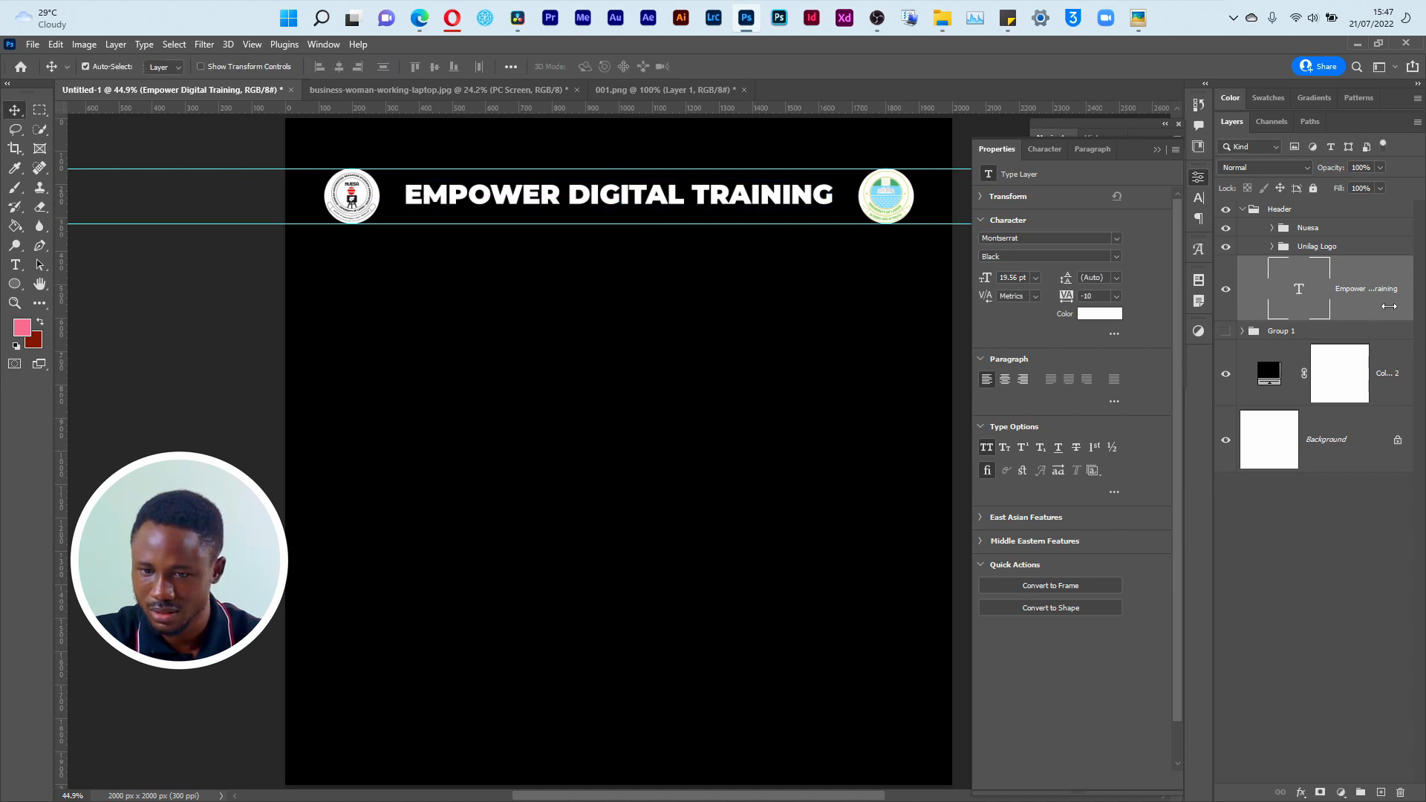
Step: Measure the gaps between the title and the circle behind each logo, using the ellipse layers in the Nuesa and Unilag Logo groups
left_click(1275, 253)
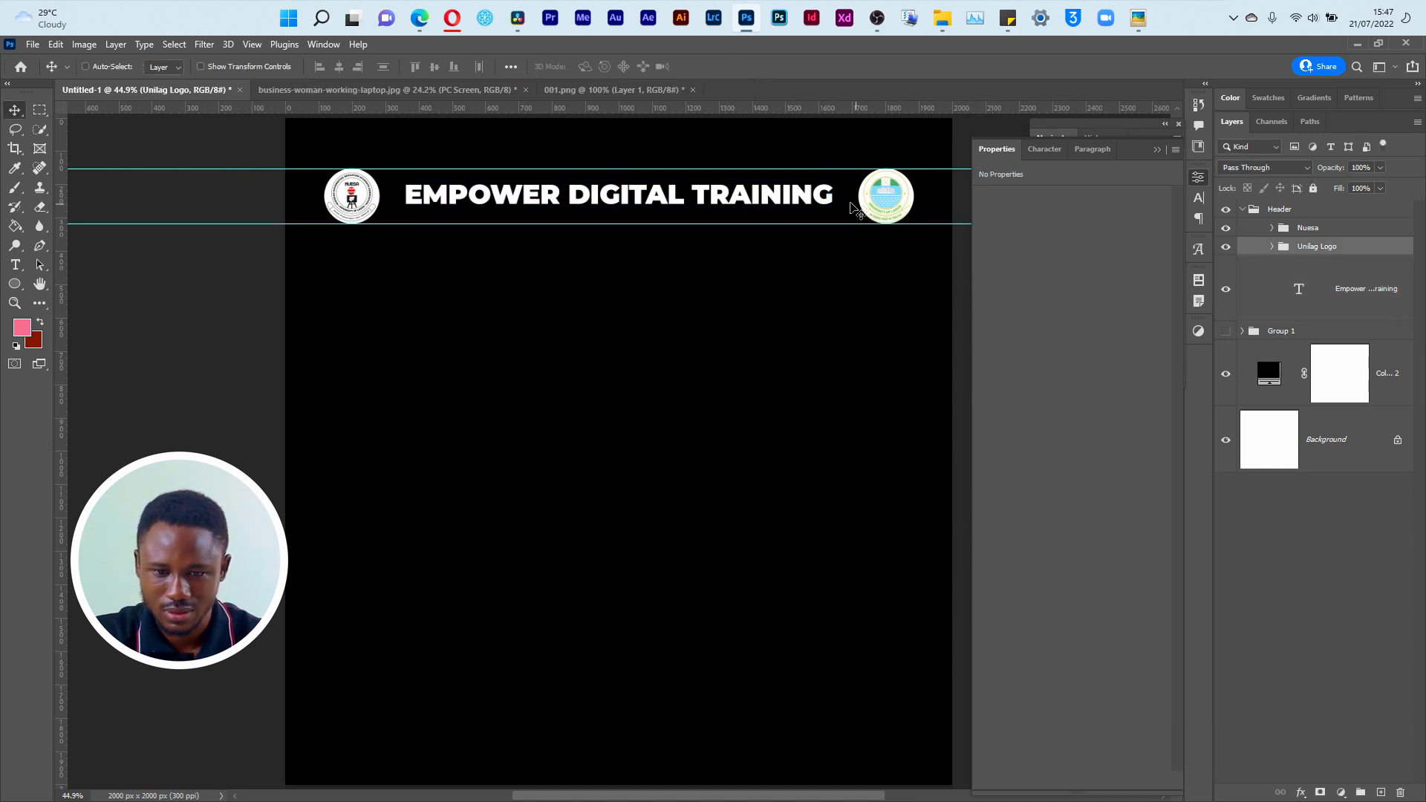
key("ctrl")
left_click(1312, 228)
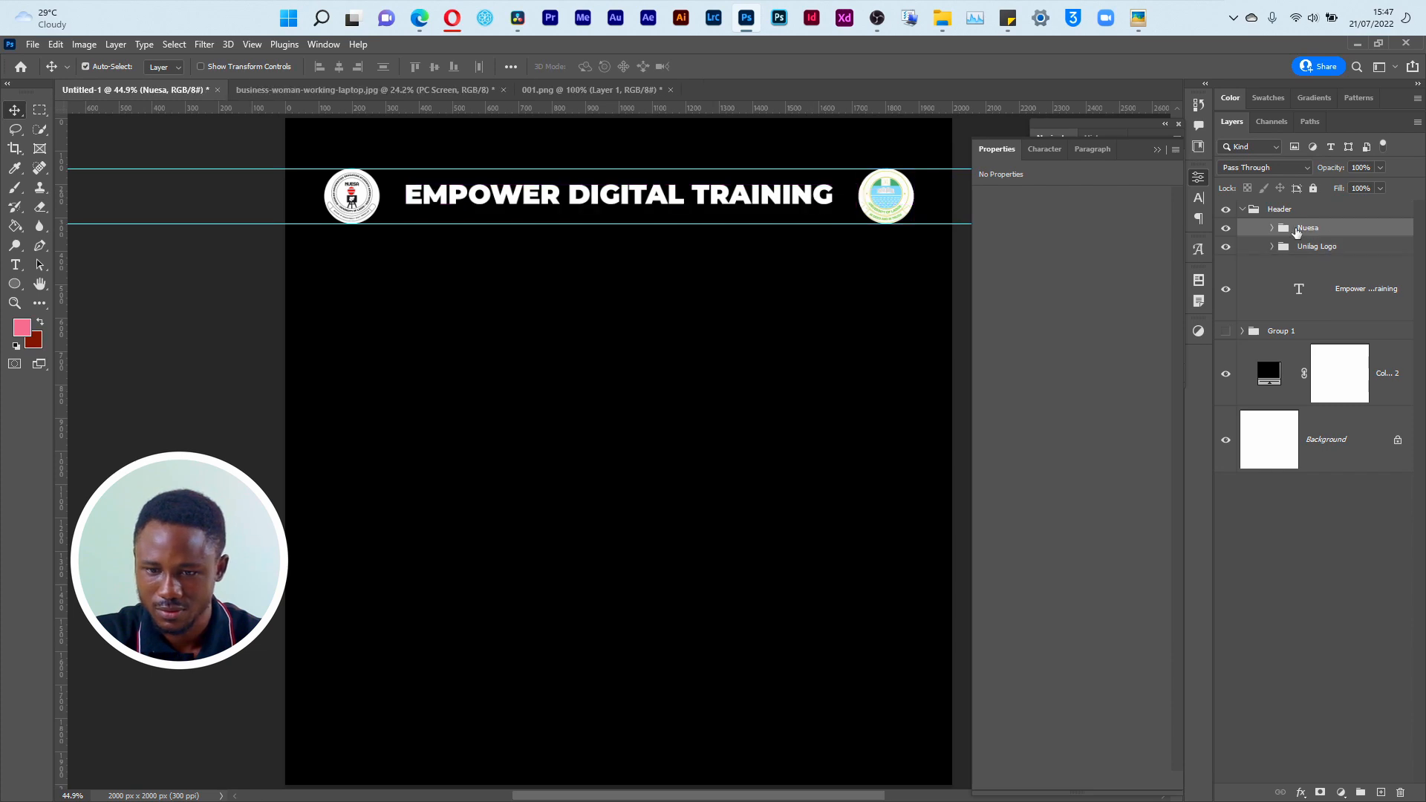
key("ctrl")
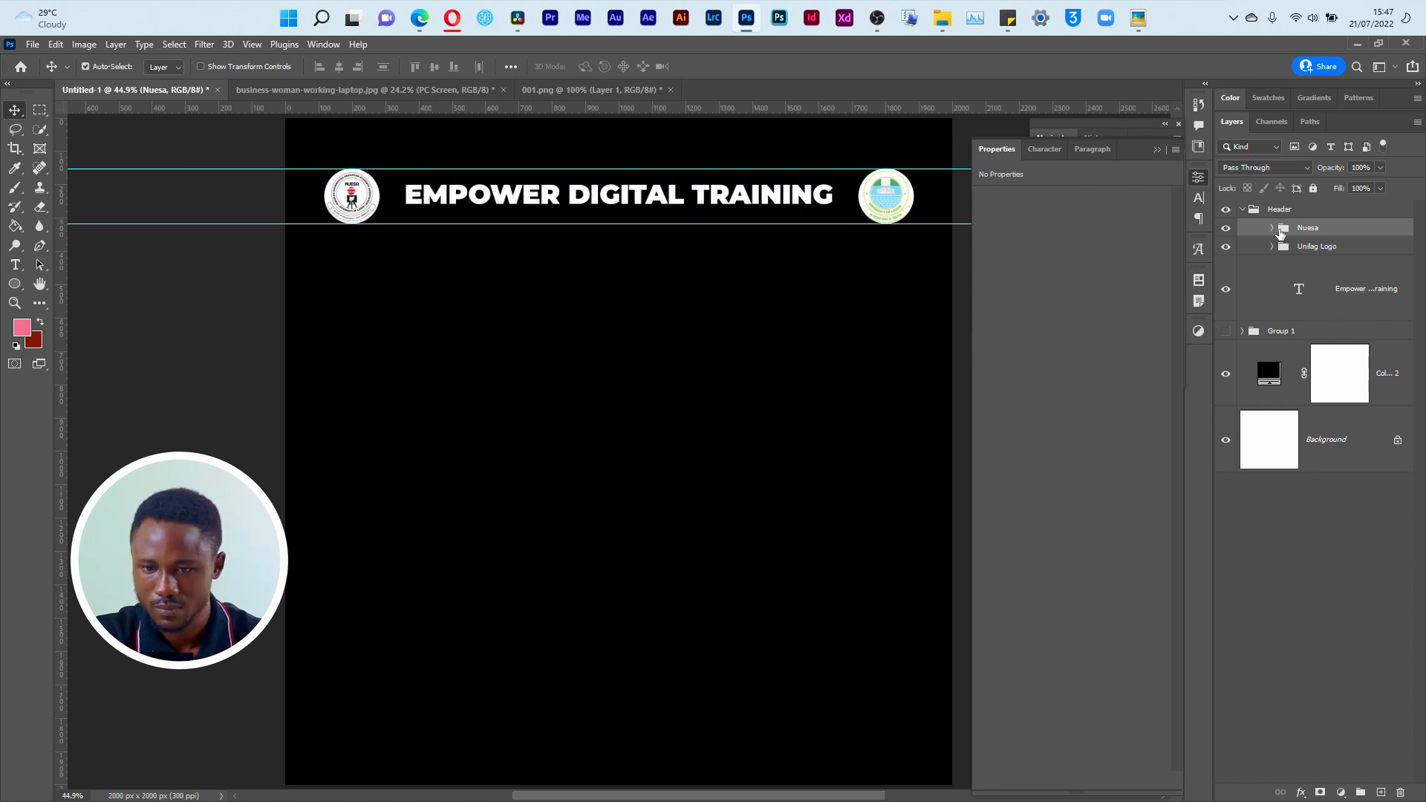
left_click(1272, 228)
left_click(1339, 352)
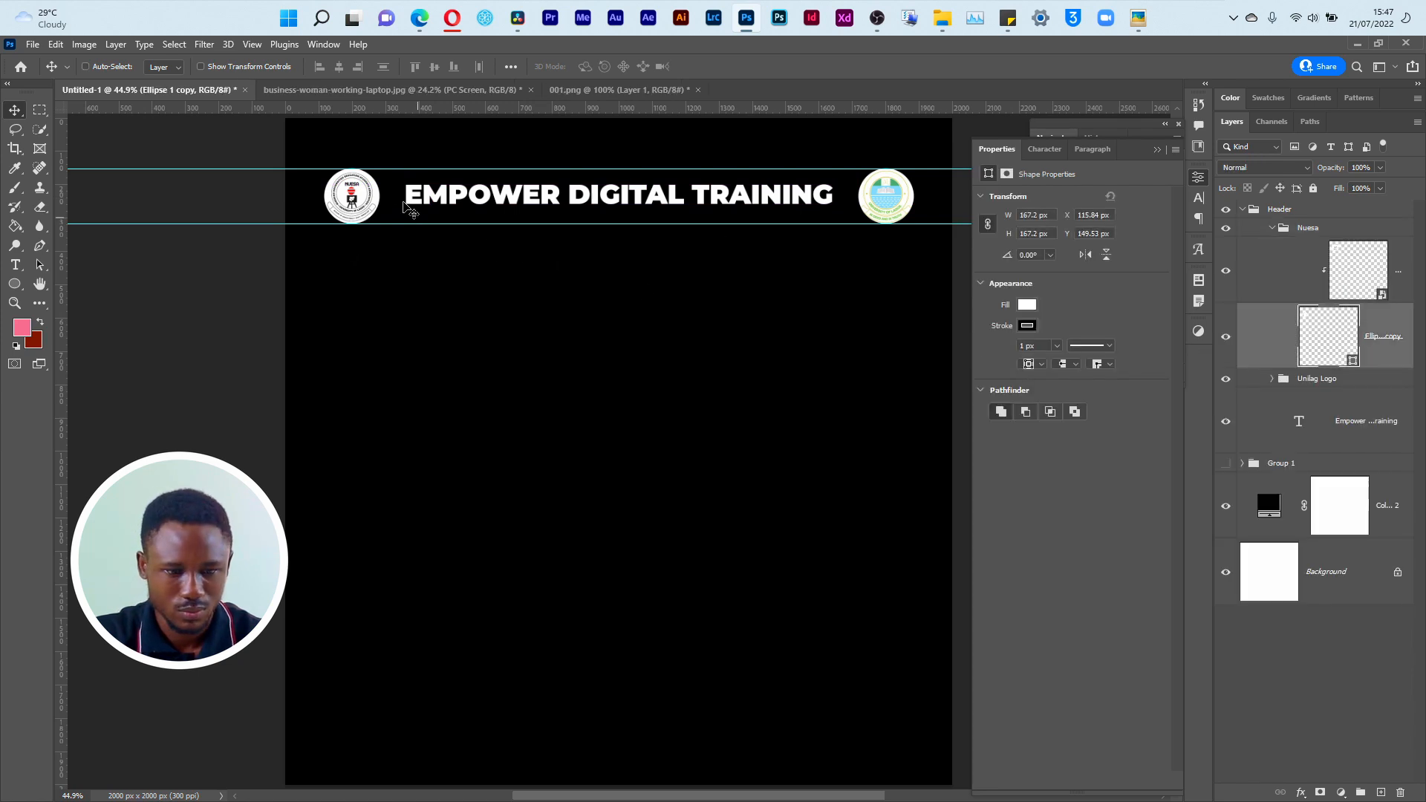
key("ctrl")
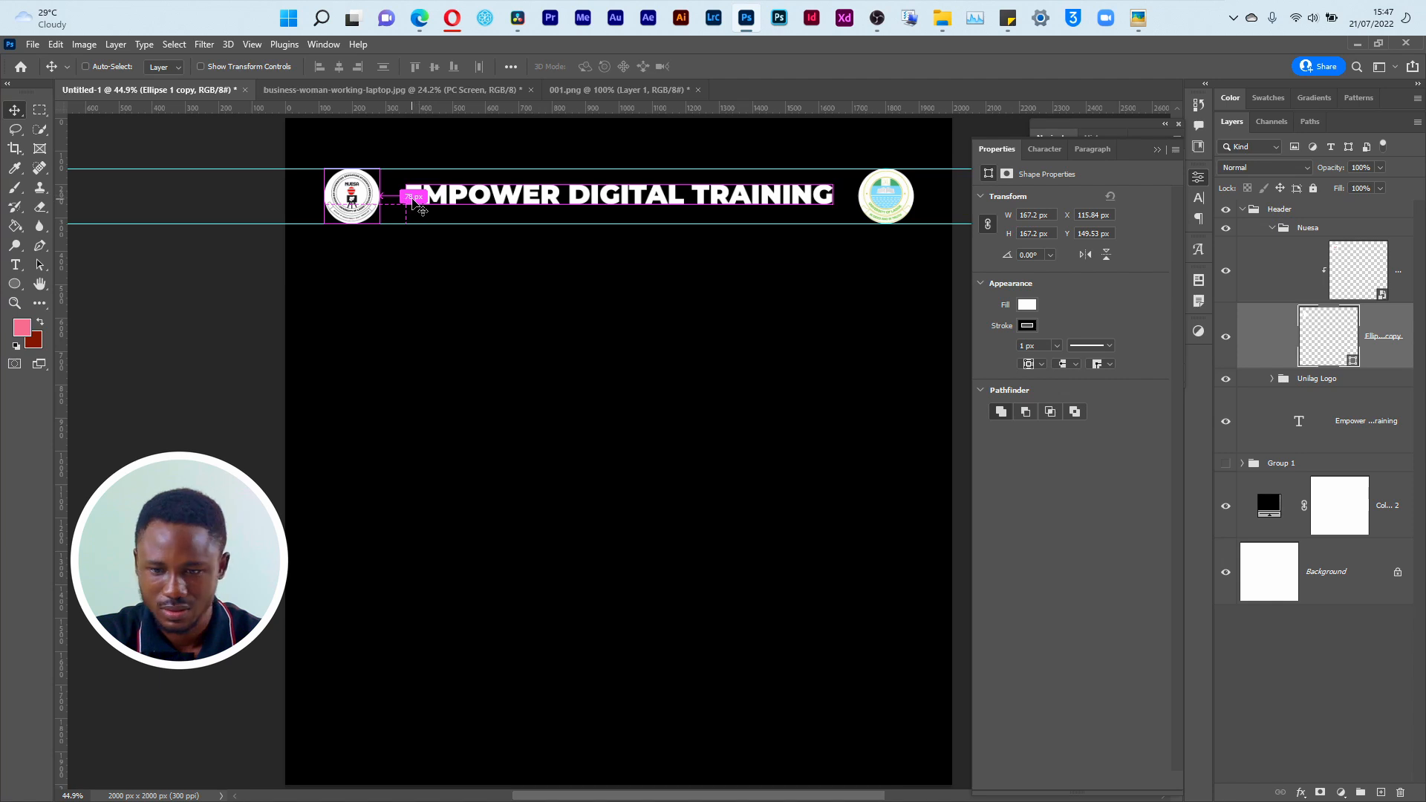
left_click(1265, 383)
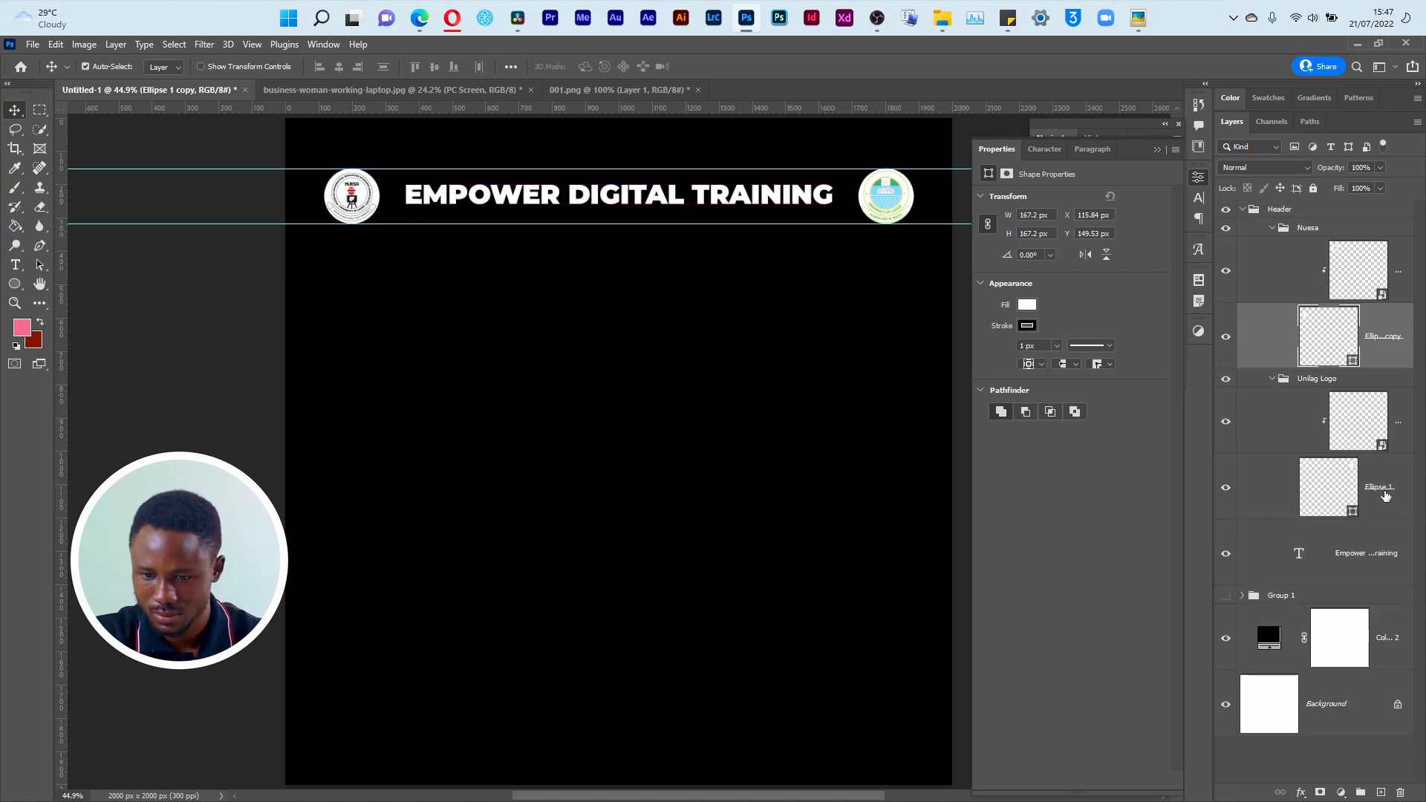
left_click(1283, 494)
key("ctrl")
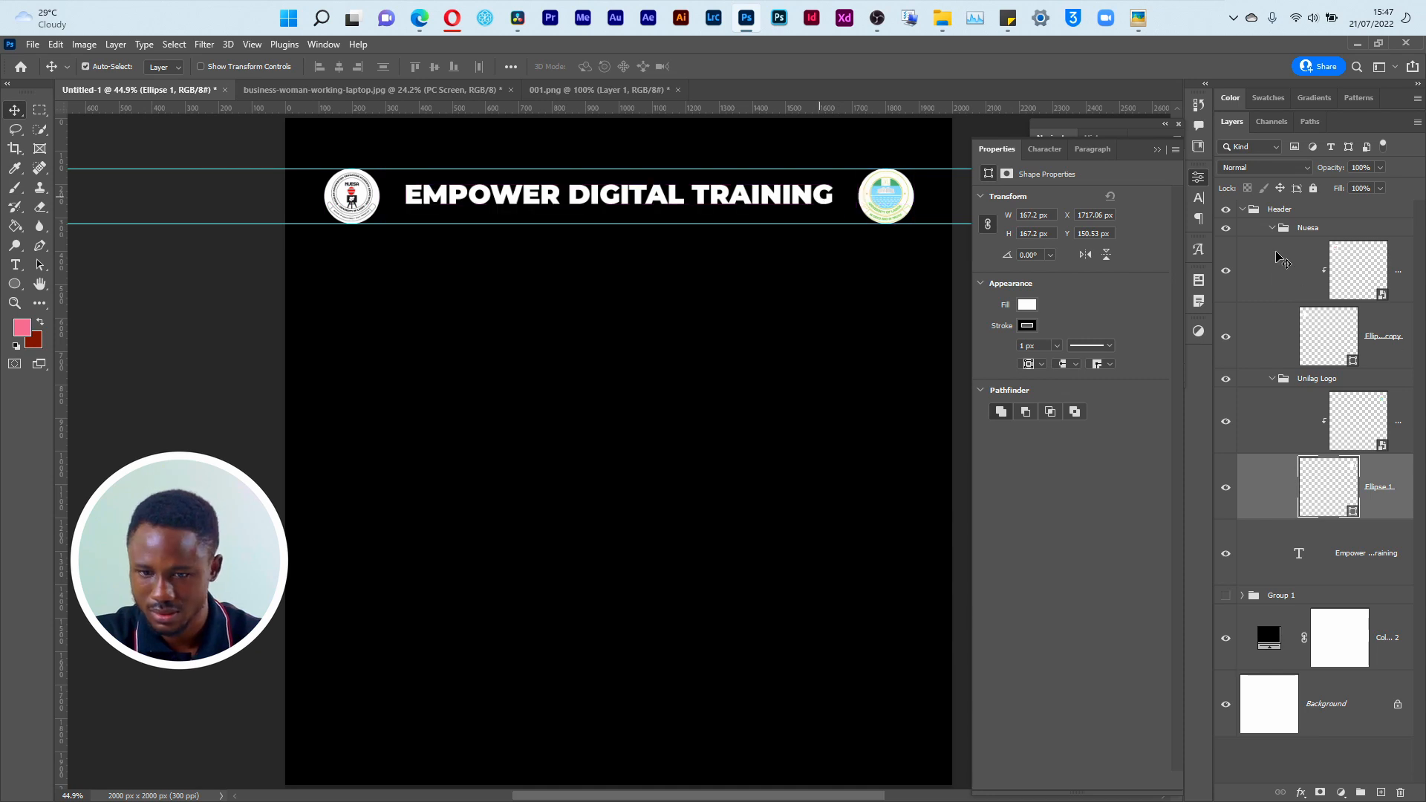
left_click(1272, 228)
Step: Check the Empower.png reference, then duplicate the title text layer and place the copy below the header
left_click(1140, 21)
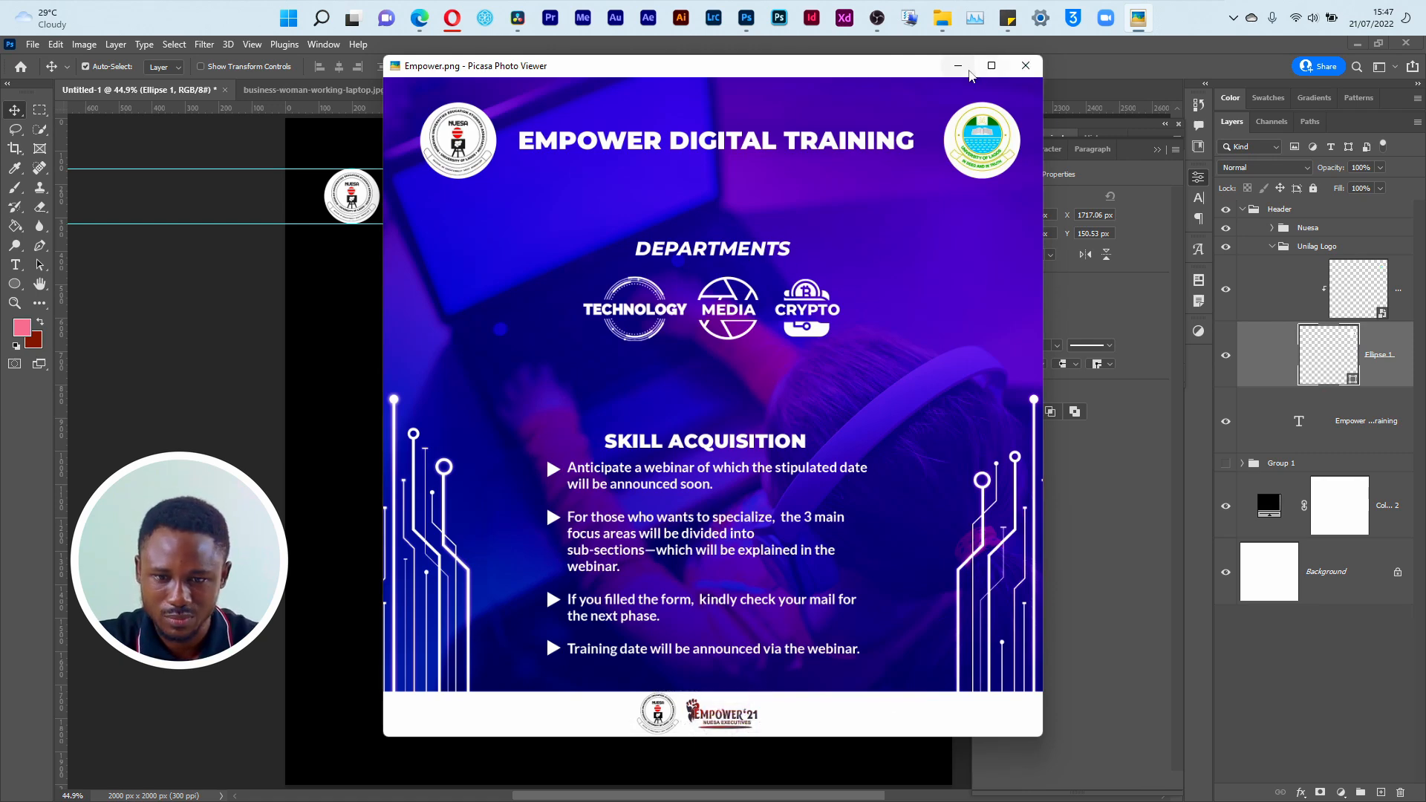
left_click(957, 66)
left_click_drag(583, 212, 590, 299)
key("ctrl+z")
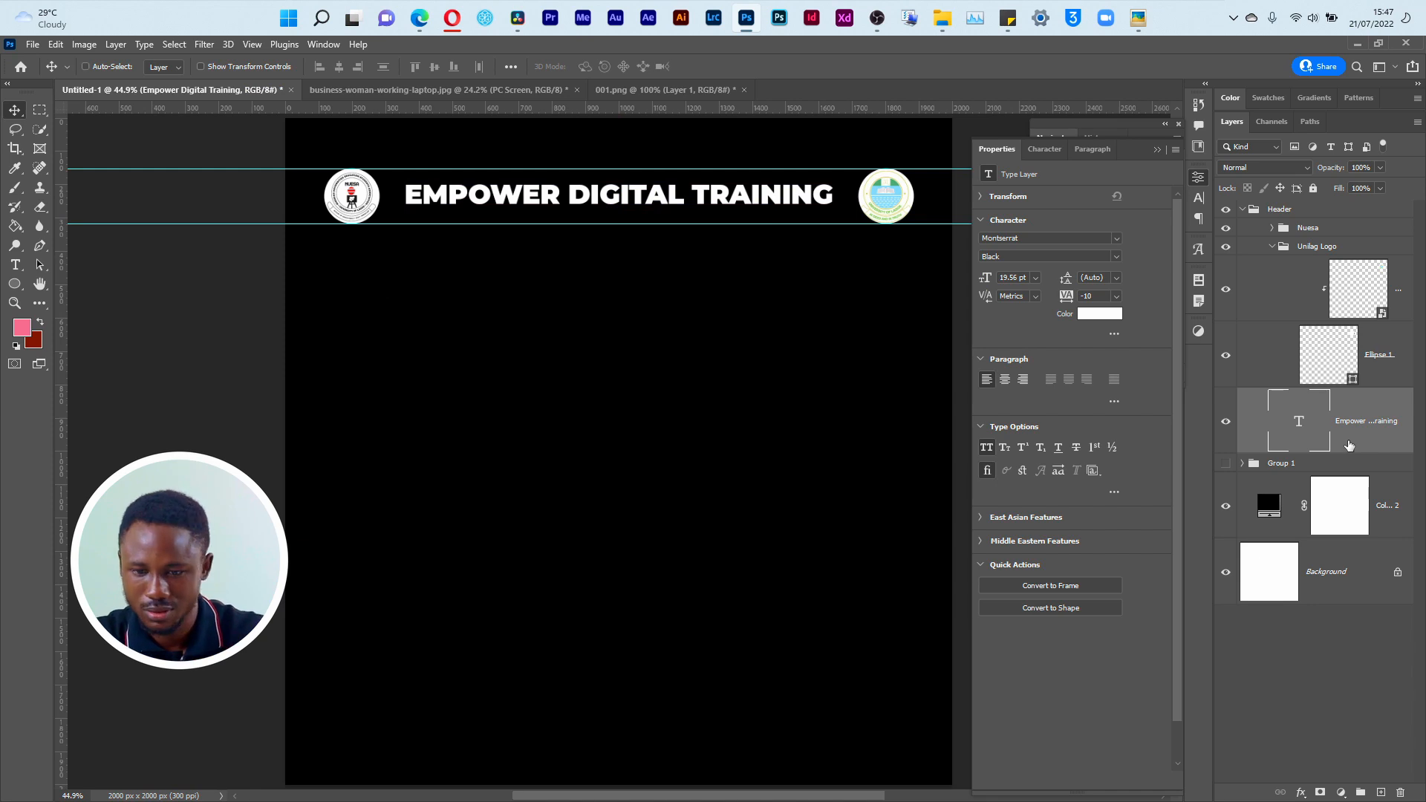
key("ctrl+j")
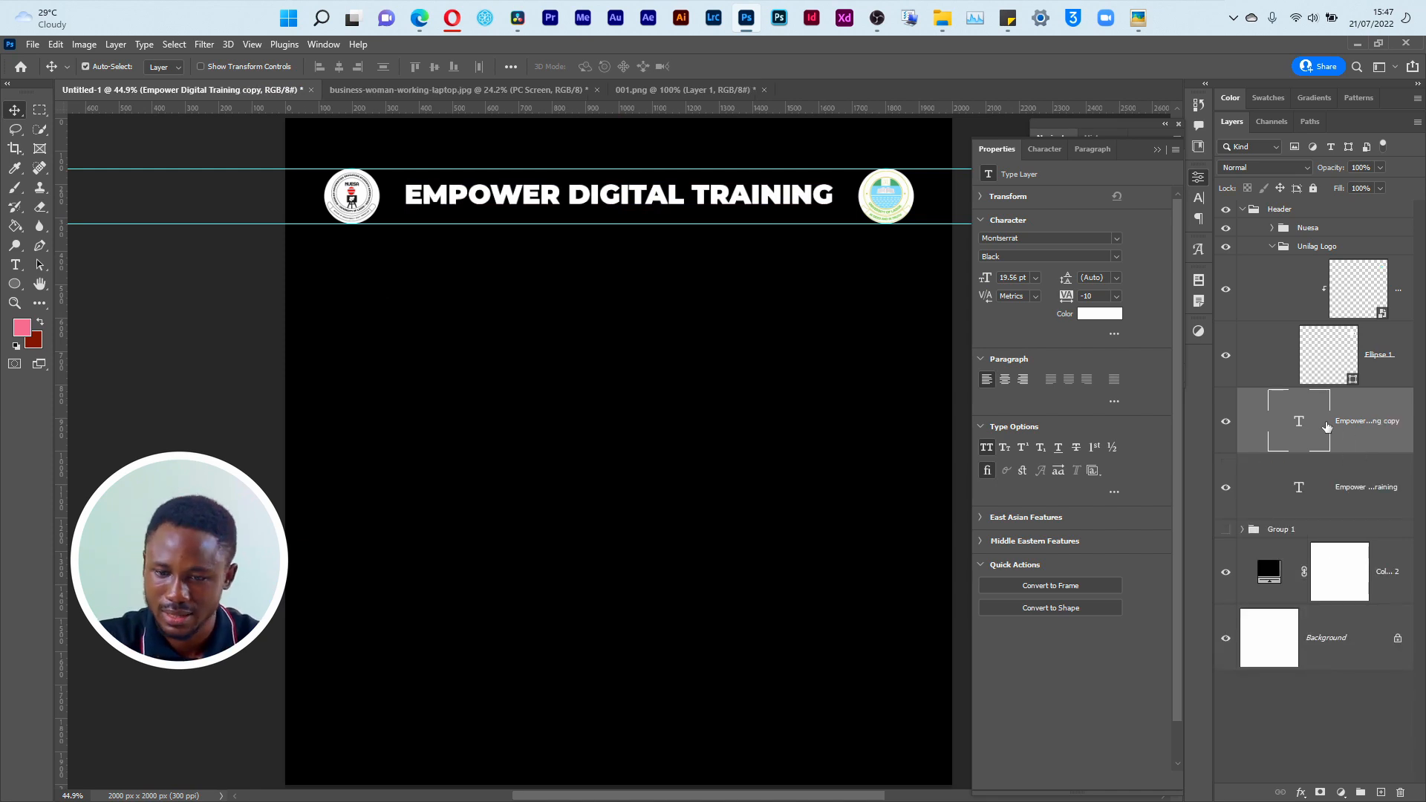
left_click_drag(720, 197, 705, 353)
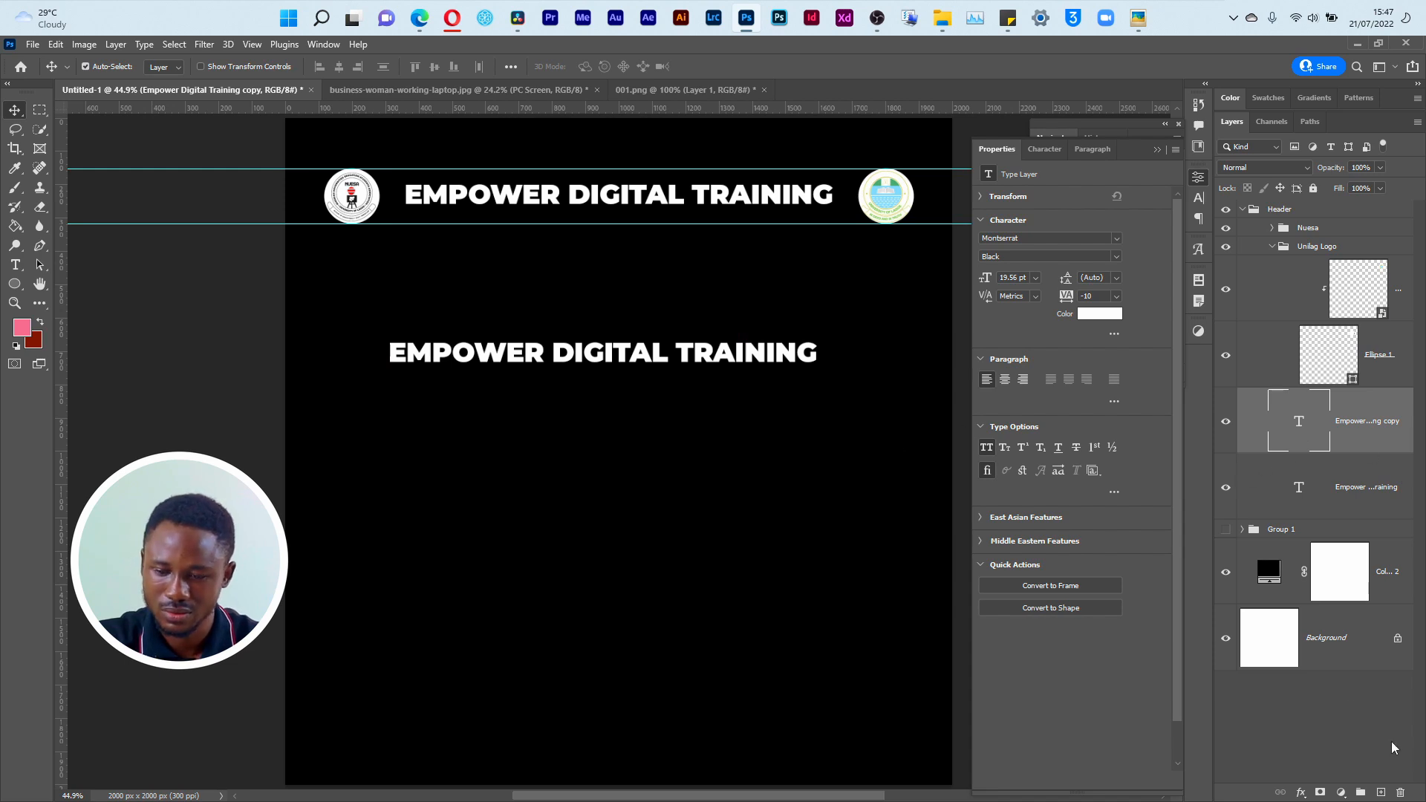
Step: Duplicate the copied title as Empower Digital Training copy 2 below the first copy, and delete that extra duplicate
right_click(1396, 444)
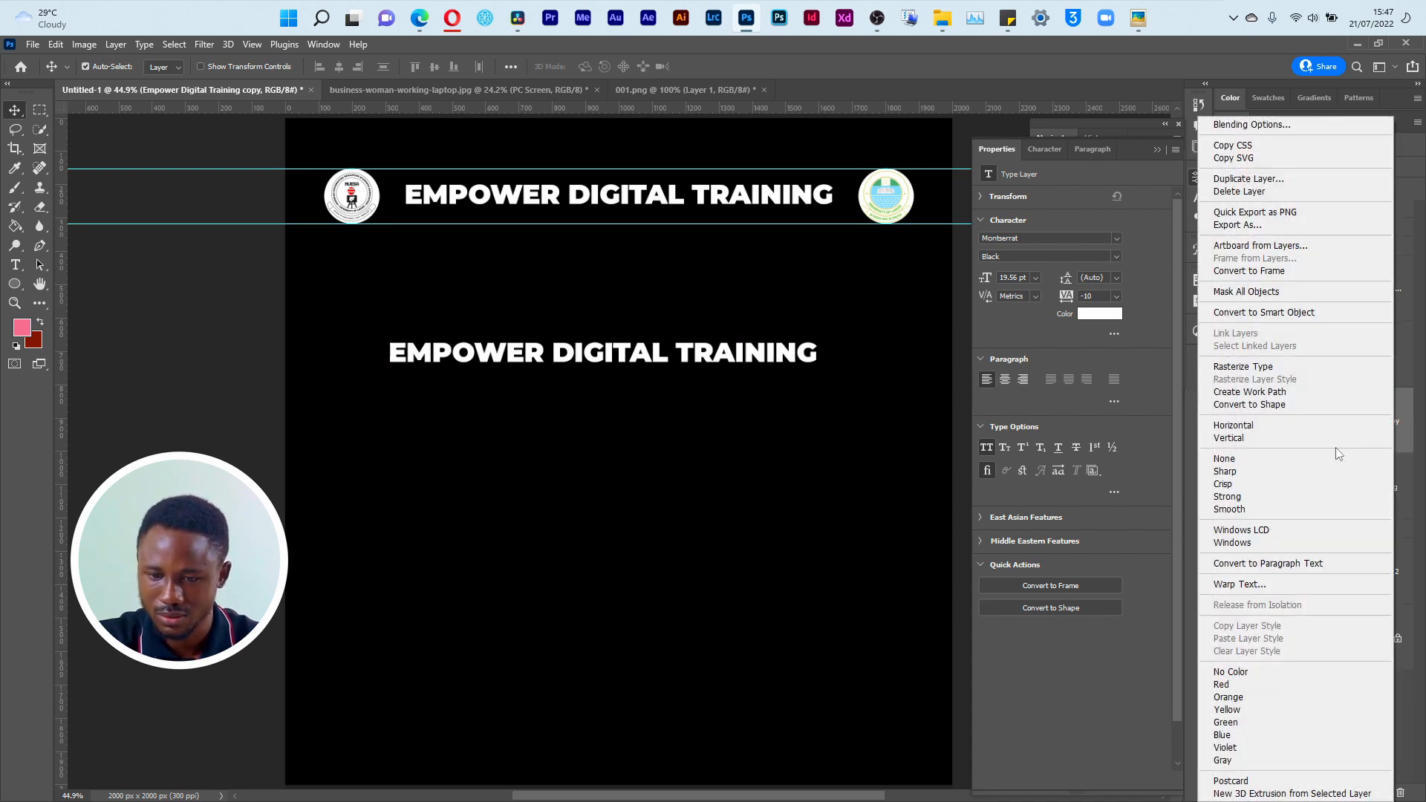
left_click(1255, 179)
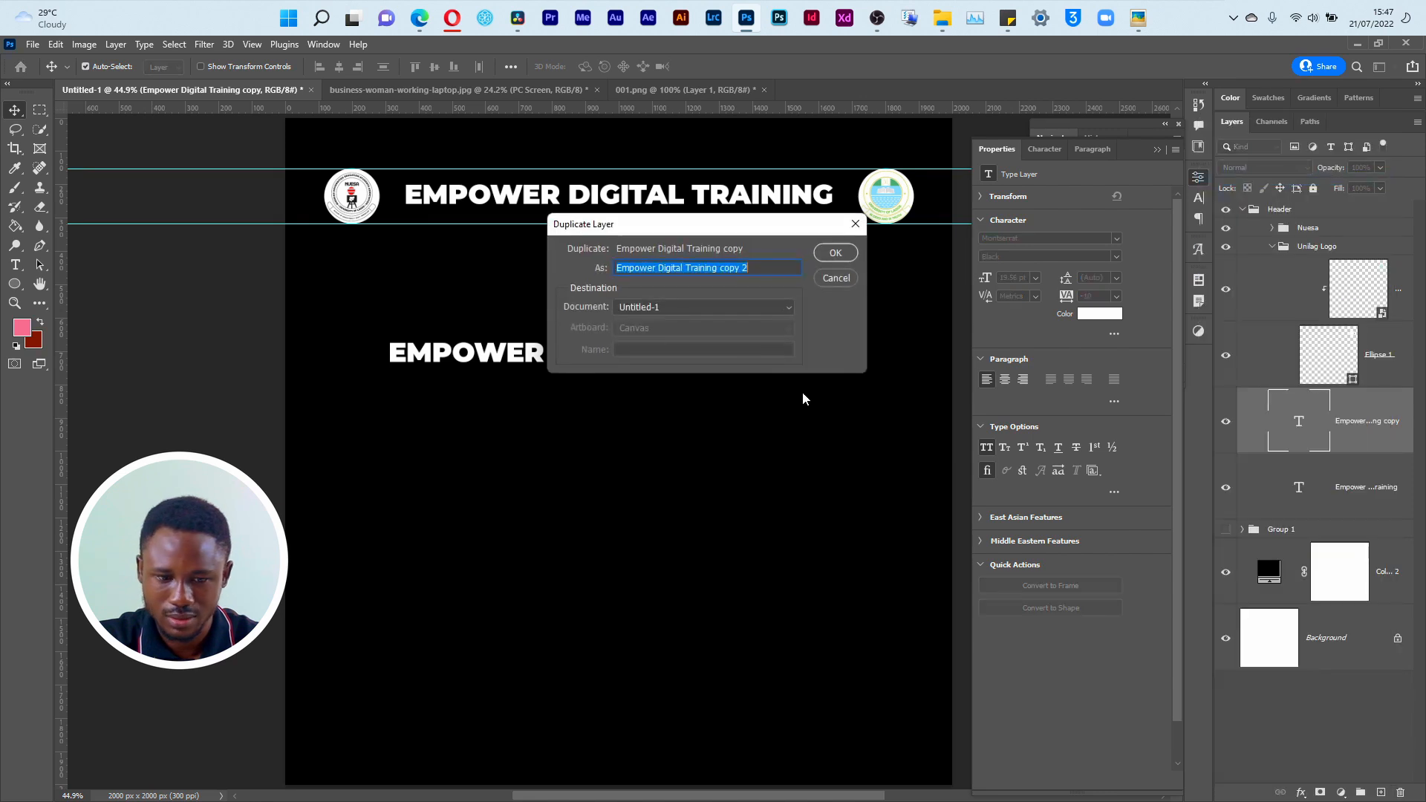
left_click(836, 253)
left_click_drag(710, 362, 709, 491)
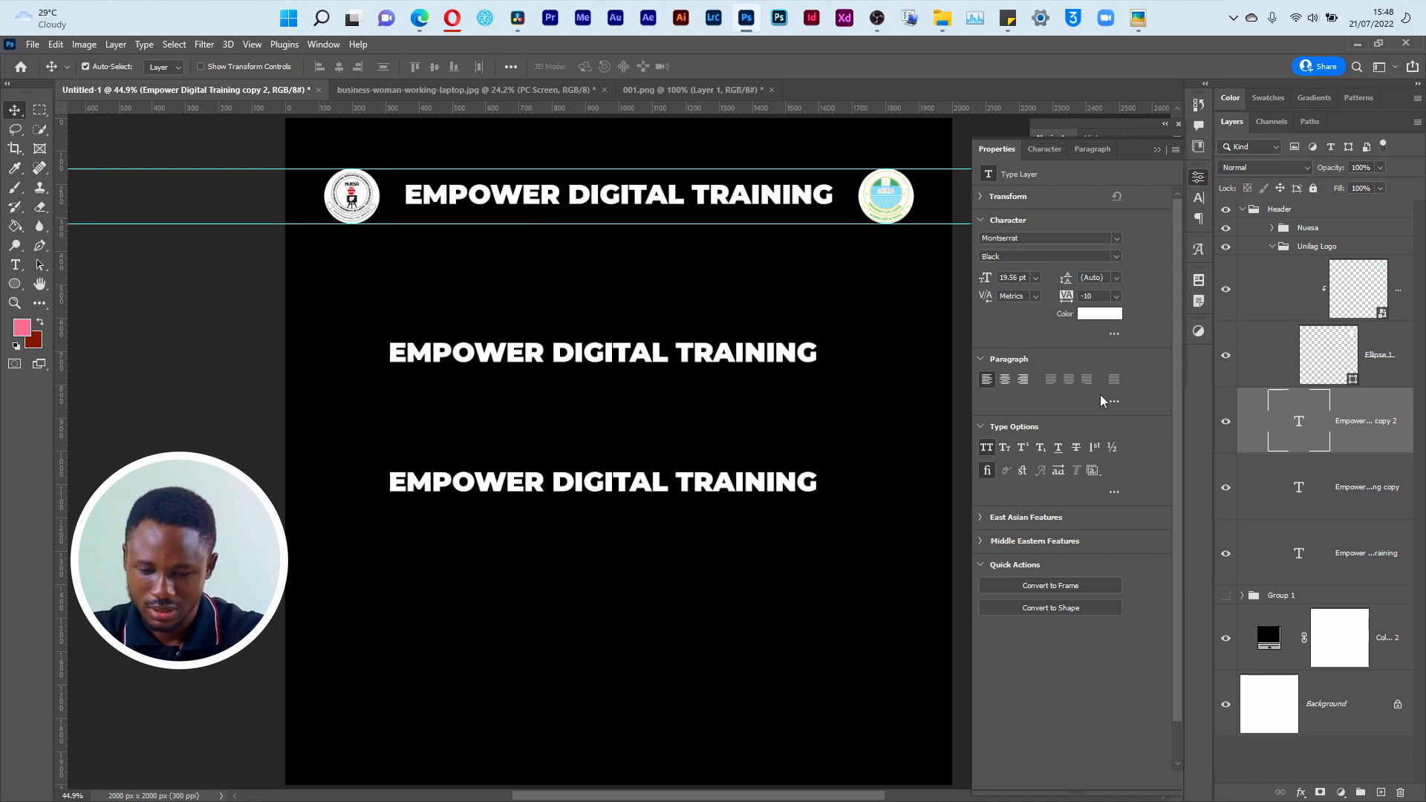
key("Delete")
Step: Consult the Empower.png reference and move the remaining title copy up, centering it beneath the header title at its current size
key("alt+Tab")
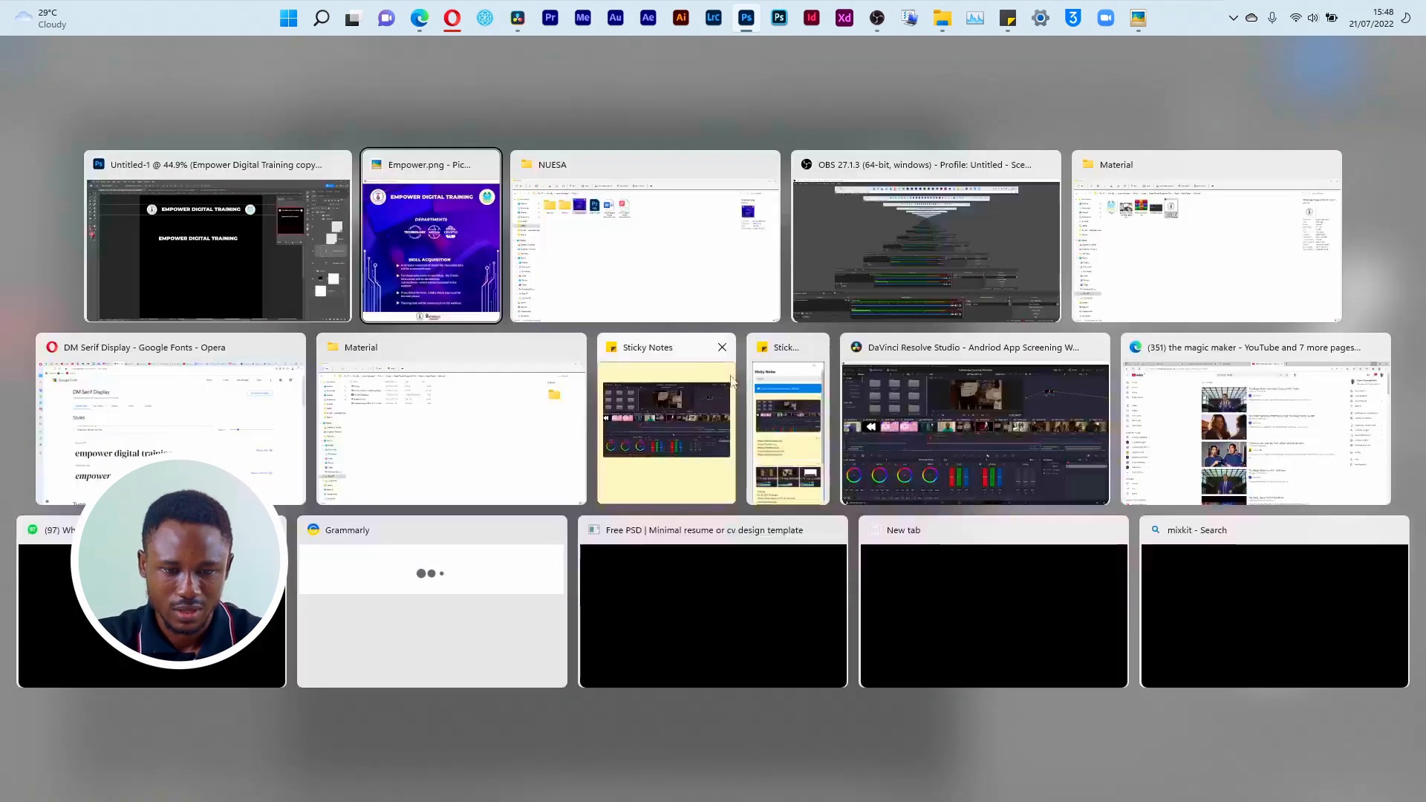
key("alt+Tab")
left_click_drag(654, 364, 662, 335)
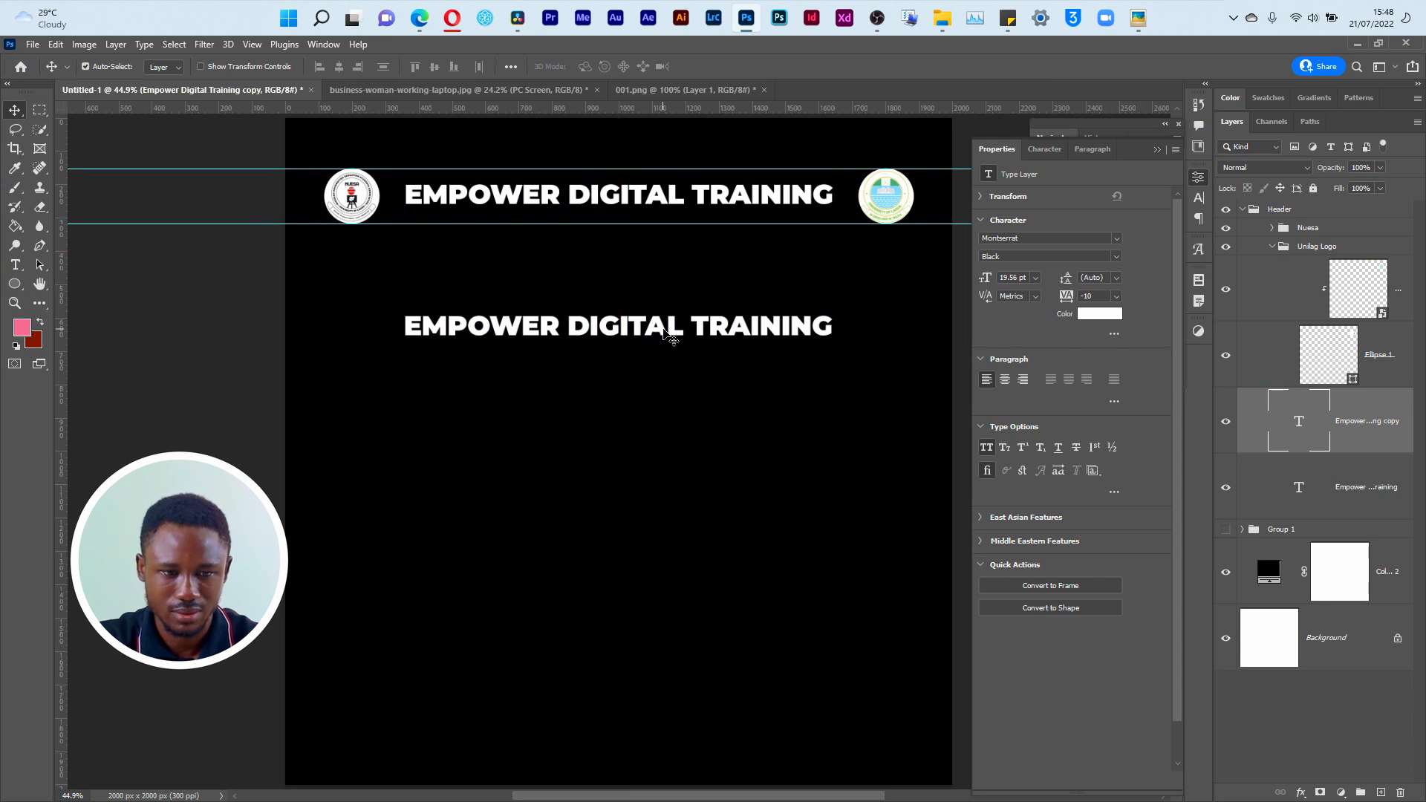
key("ctrl+t")
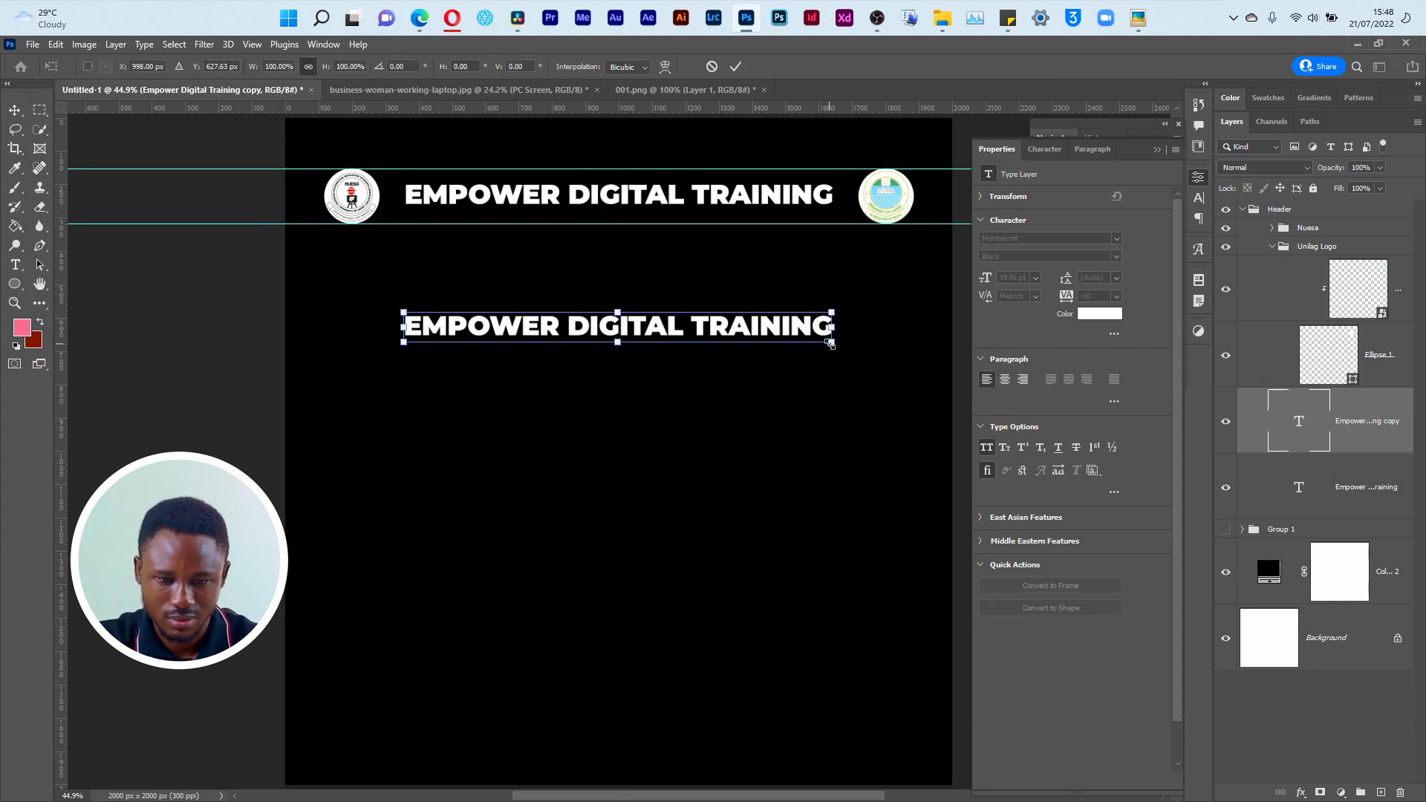
left_click(738, 67)
Step: Replace the copied title's text with DEPARTMENT
key("t")
left_click(646, 330)
key("ctrl+a")
type("D")
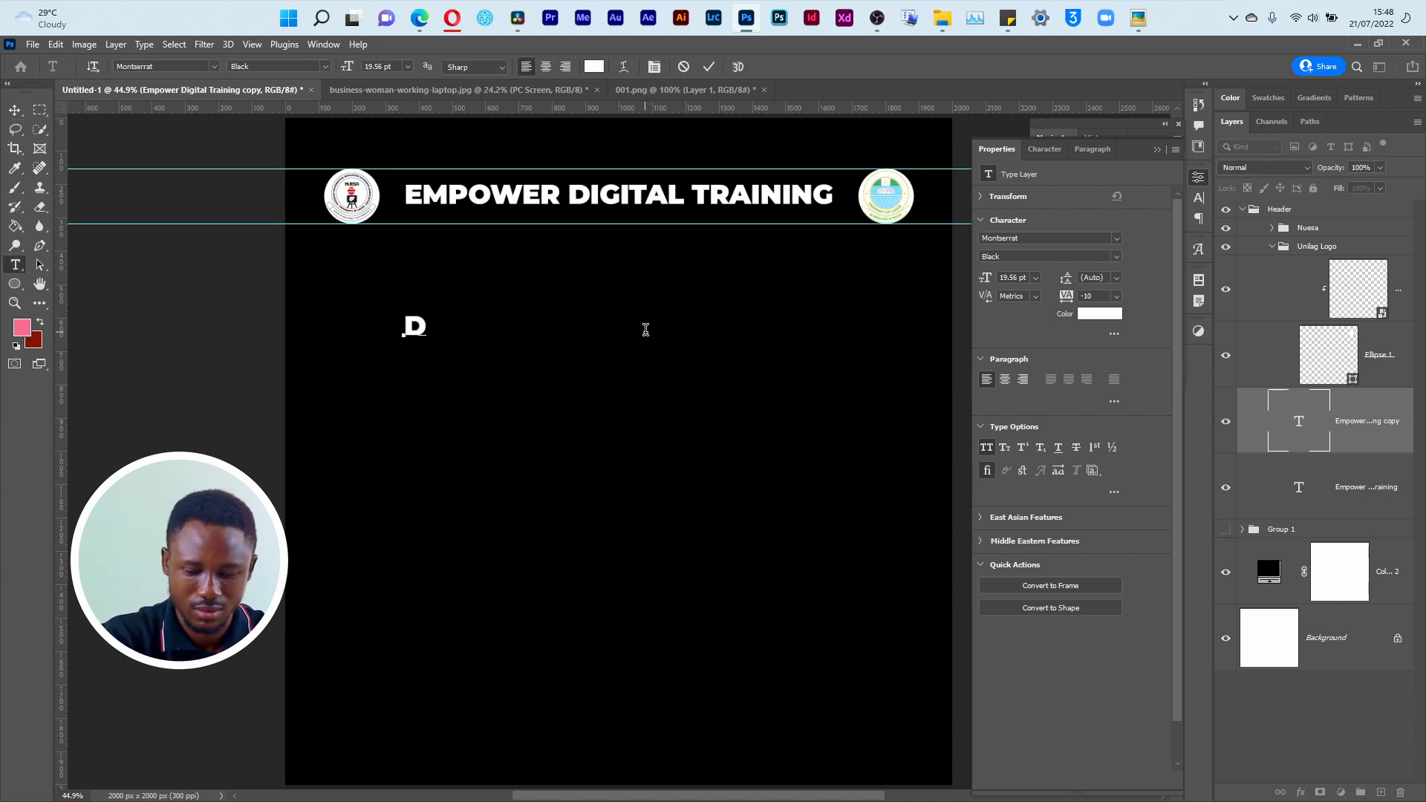
type("EPARTMENT")
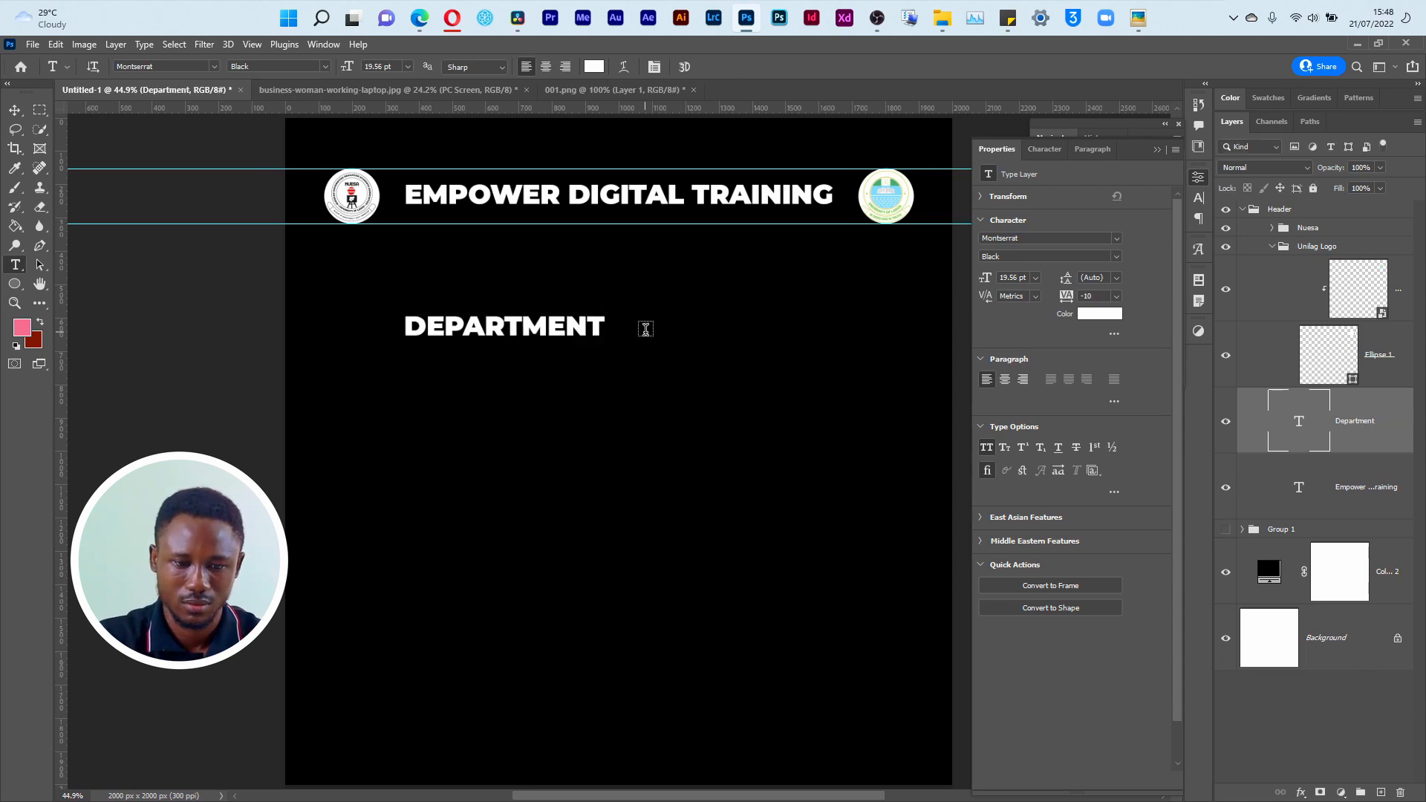
Step: Switch to Google Fonts in Opera, return from DM Serif Display to the font list, and set the preview size to 46px
key("alt+Tab")
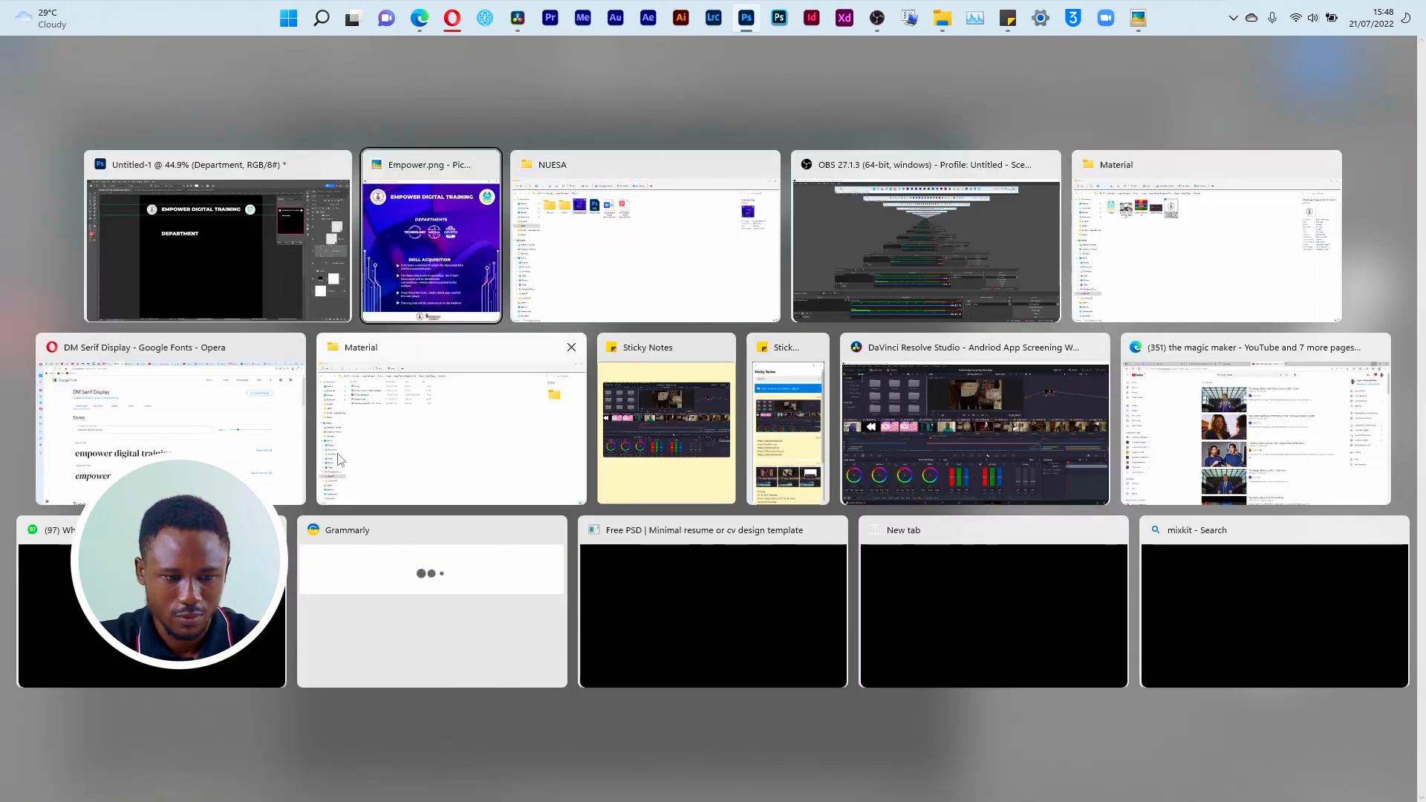
left_click(185, 416)
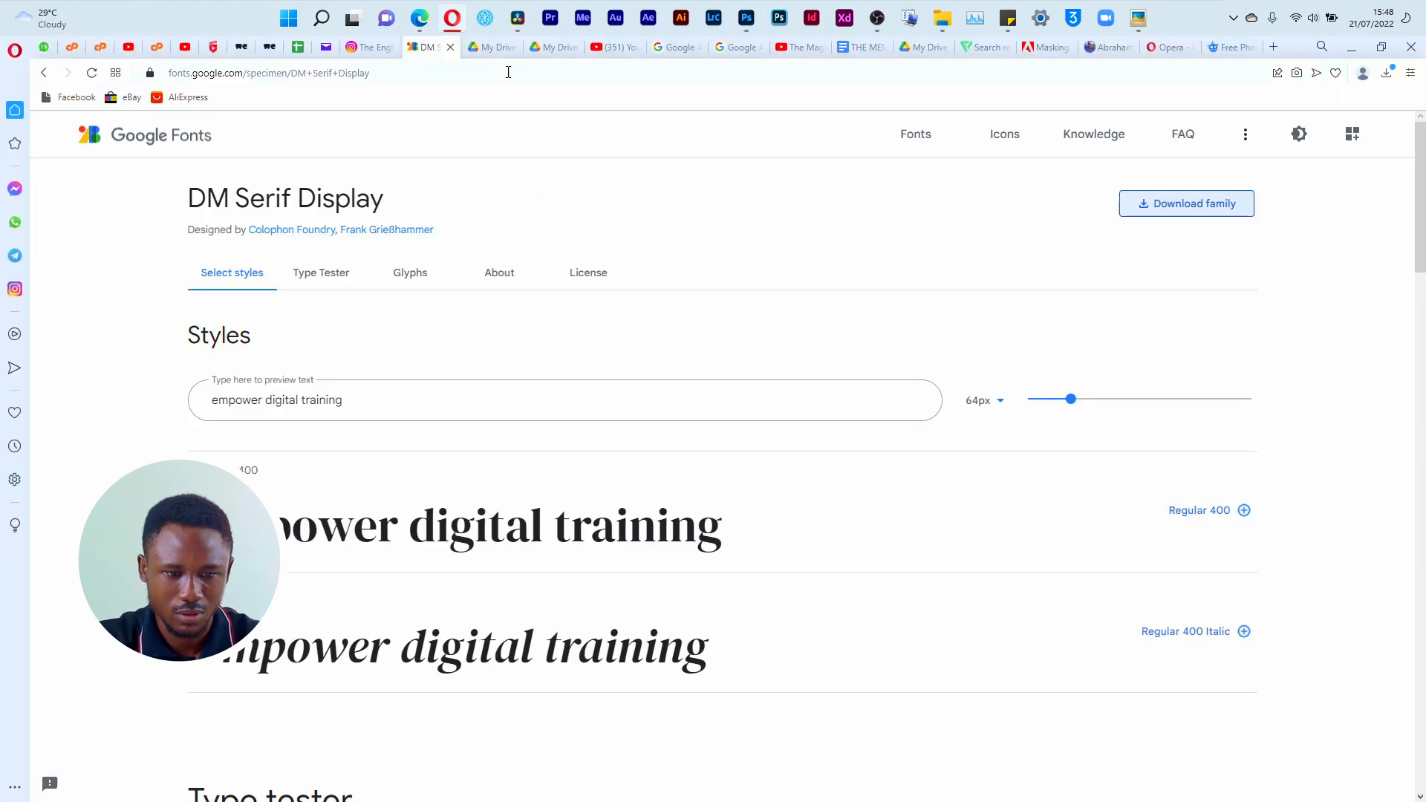
left_click(44, 73)
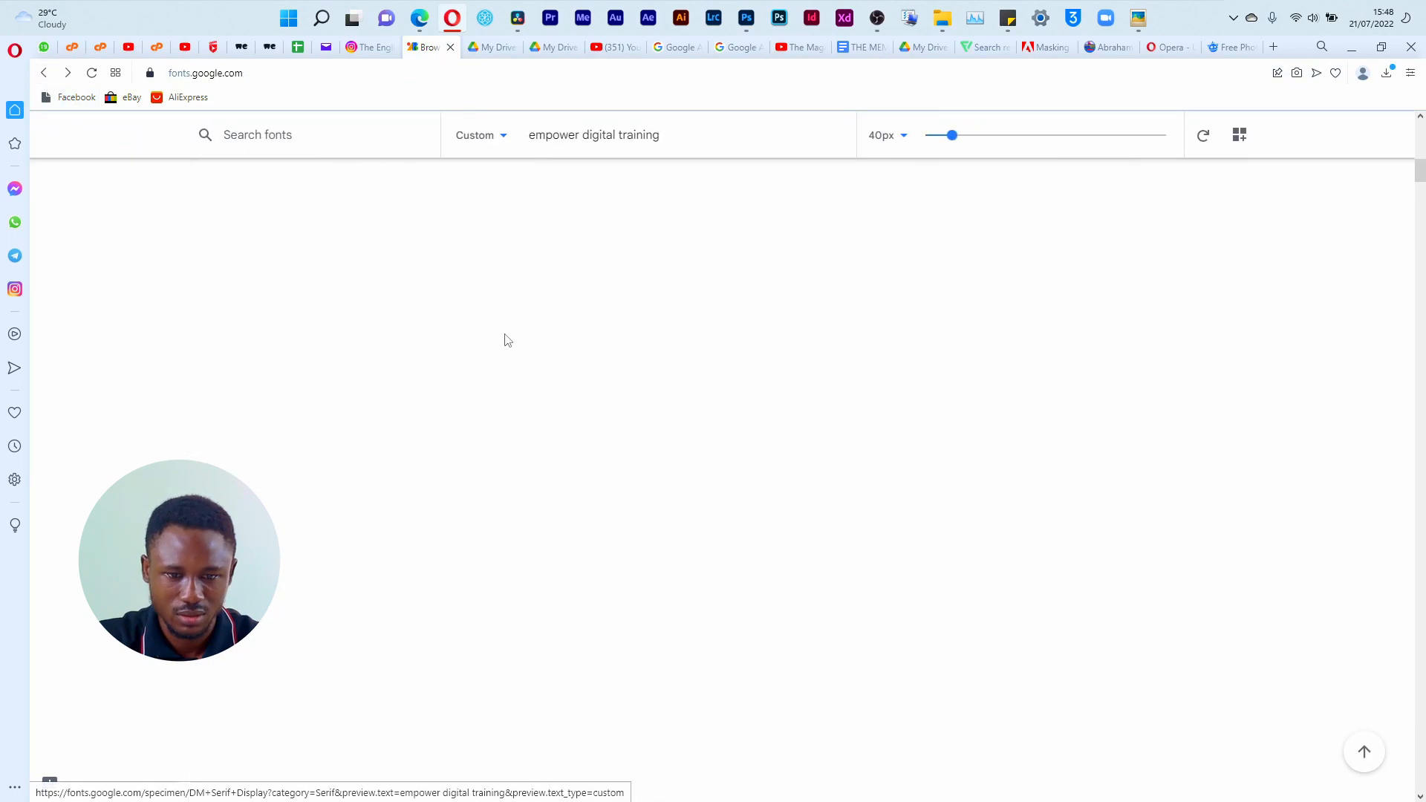
mouse_move(955, 136)
left_mouse_down()
mouse_move(1067, 135)
mouse_move(954, 141)
left_mouse_up()
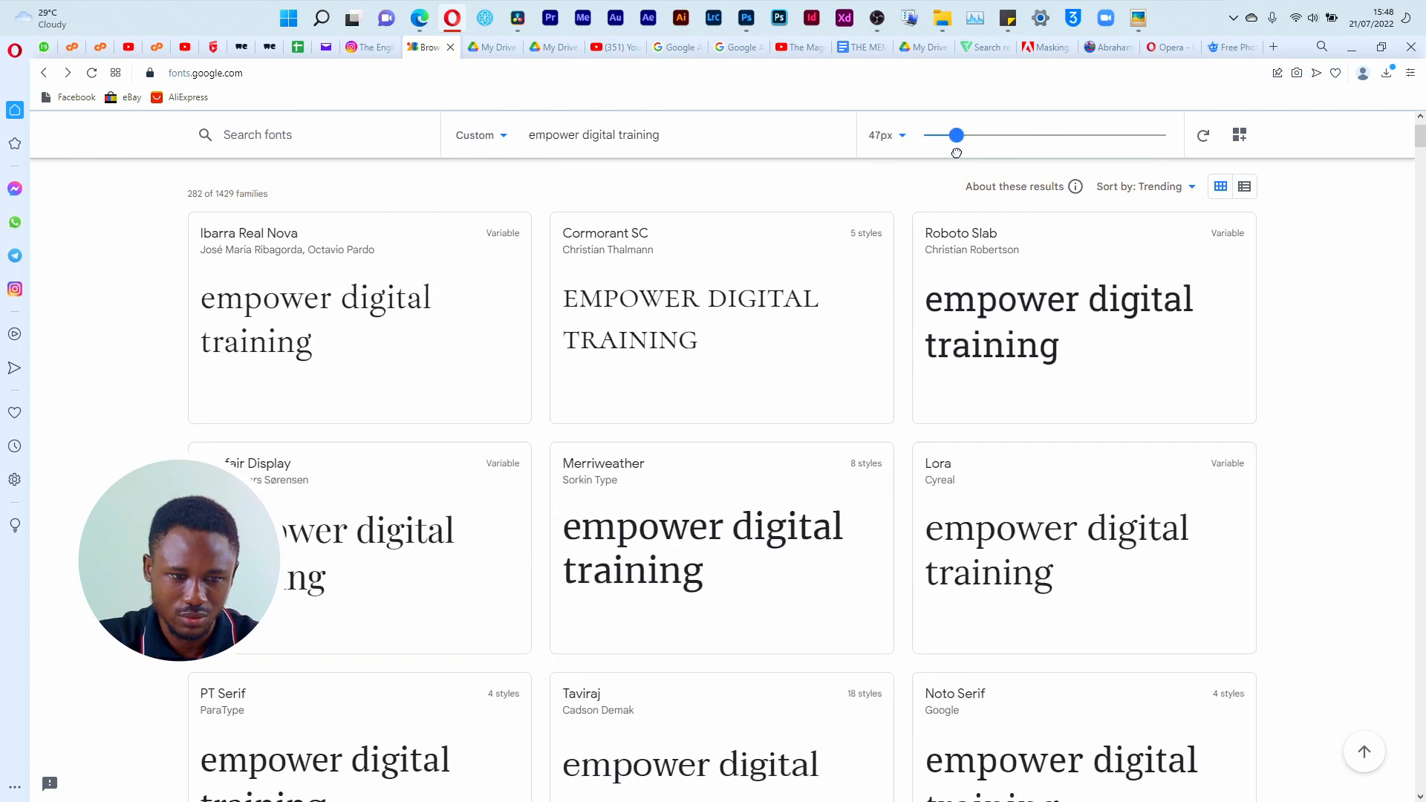
scroll(363, 404, "up", 2)
Step: Add Sans Serif and Handwriting to the font category filter, and reset the filter to all categories
left_click(228, 253)
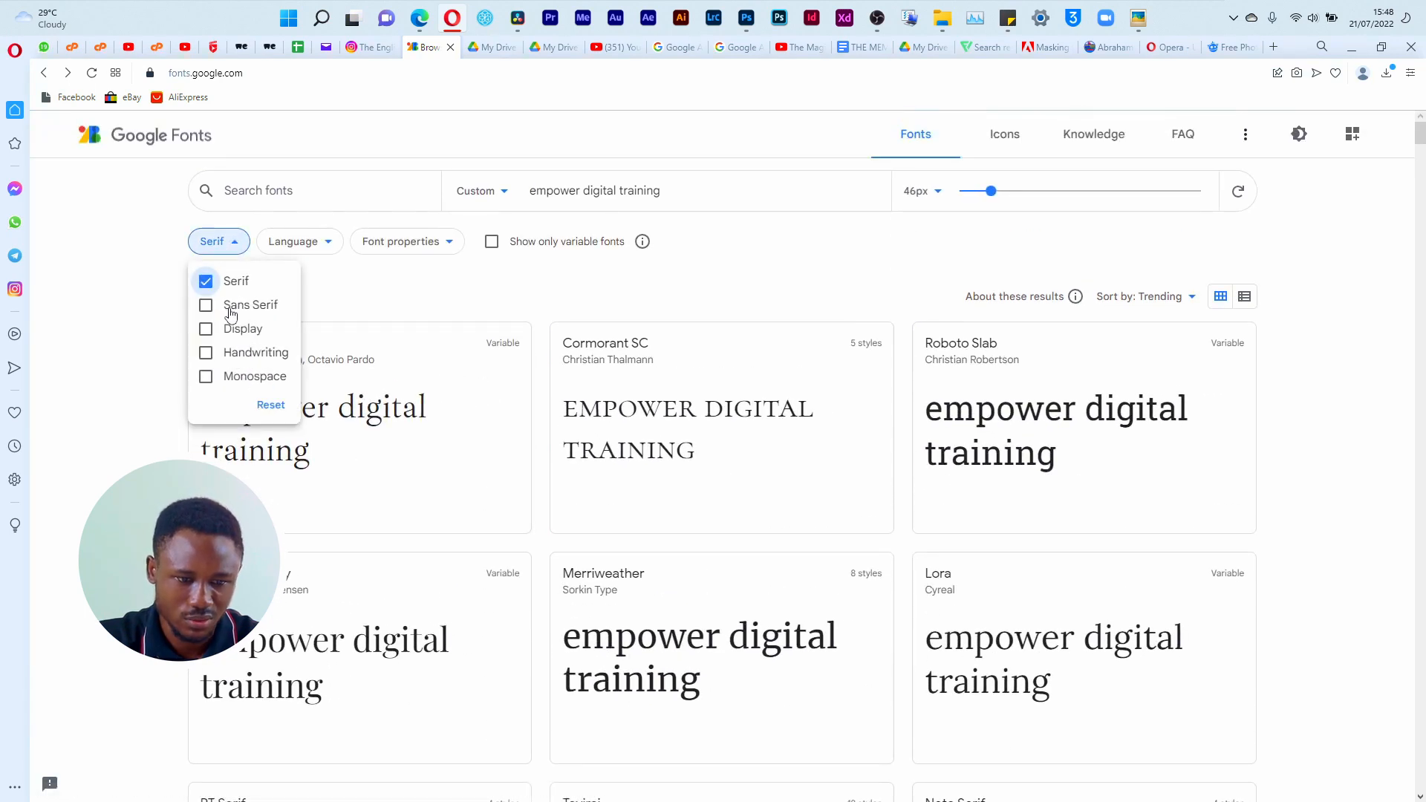
left_click(204, 306)
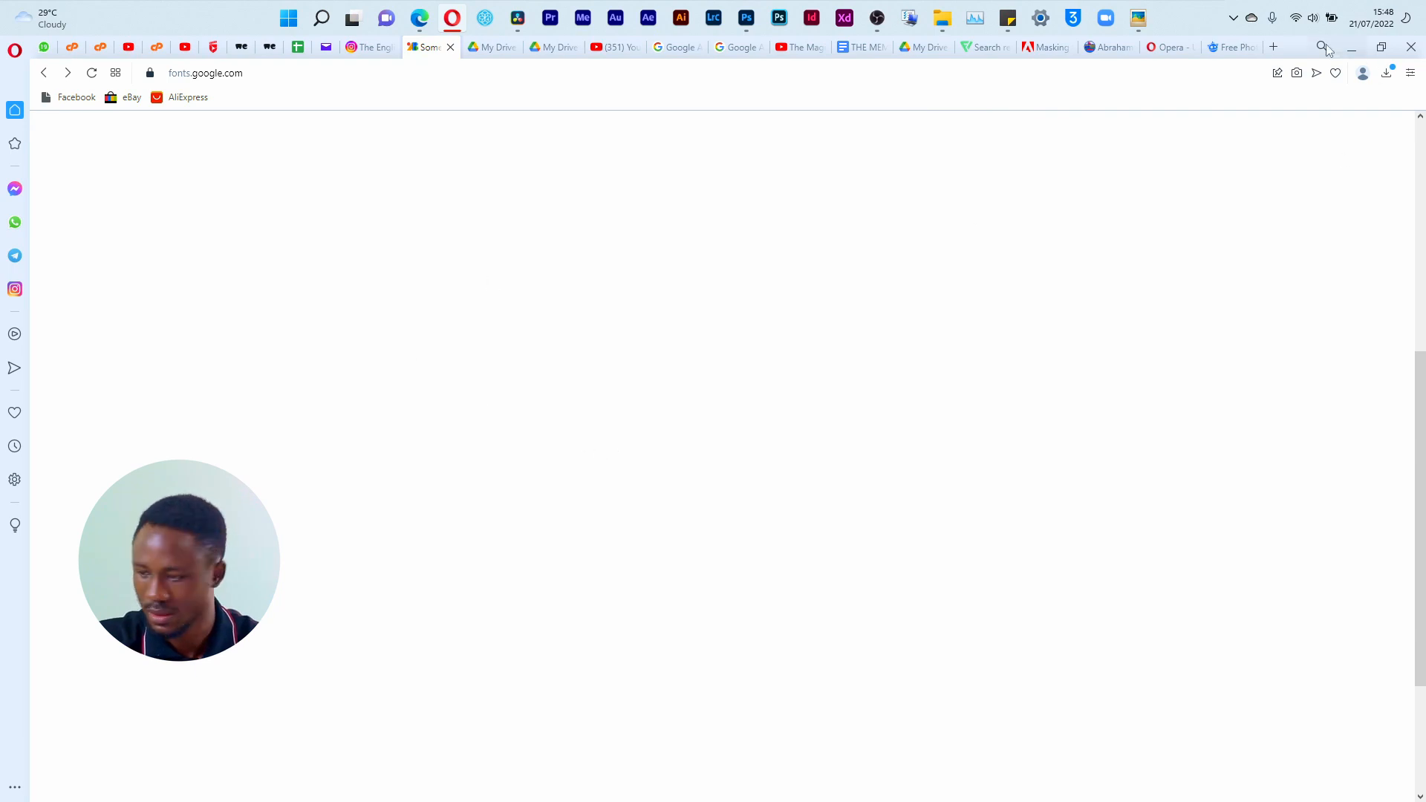
left_click(92, 72)
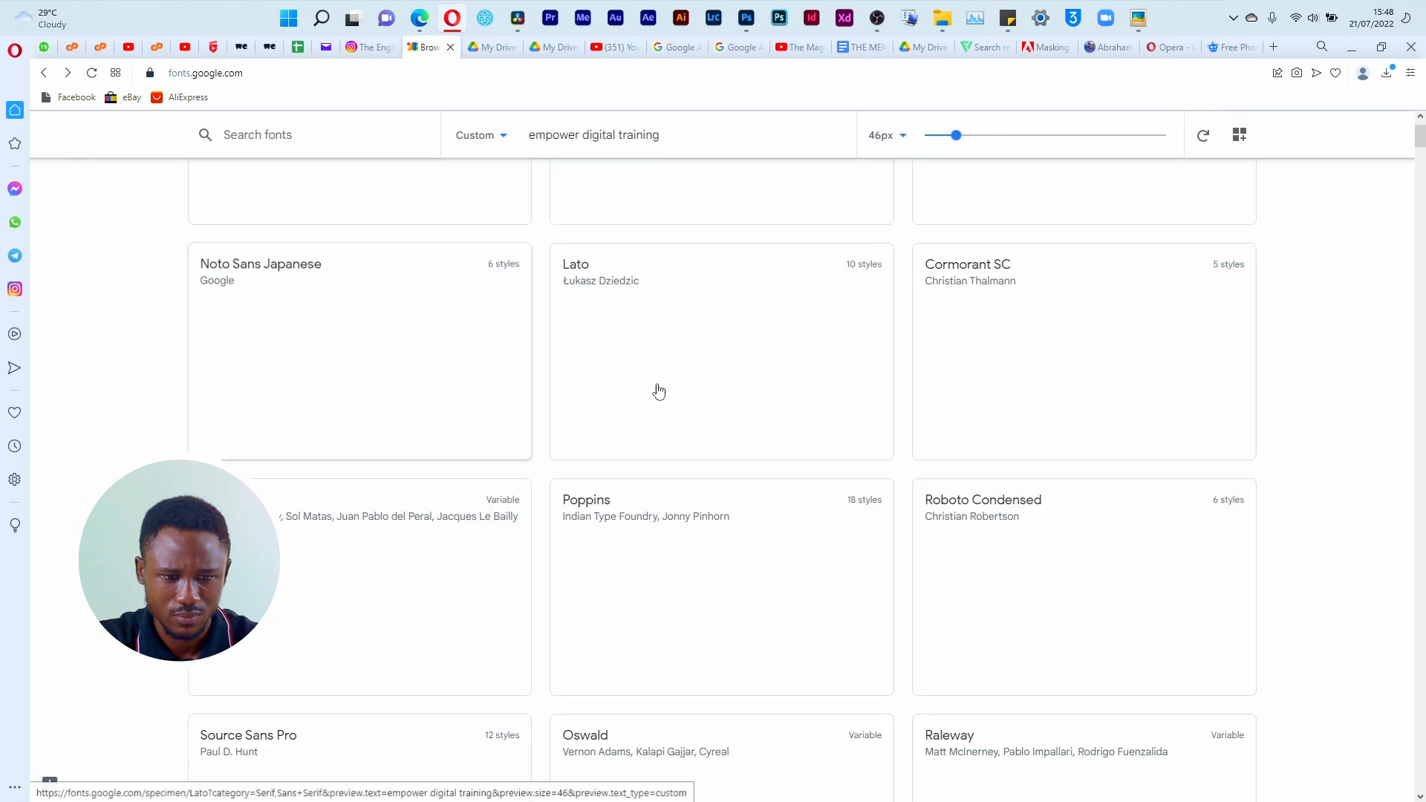
scroll(1250, 360, "up", 4)
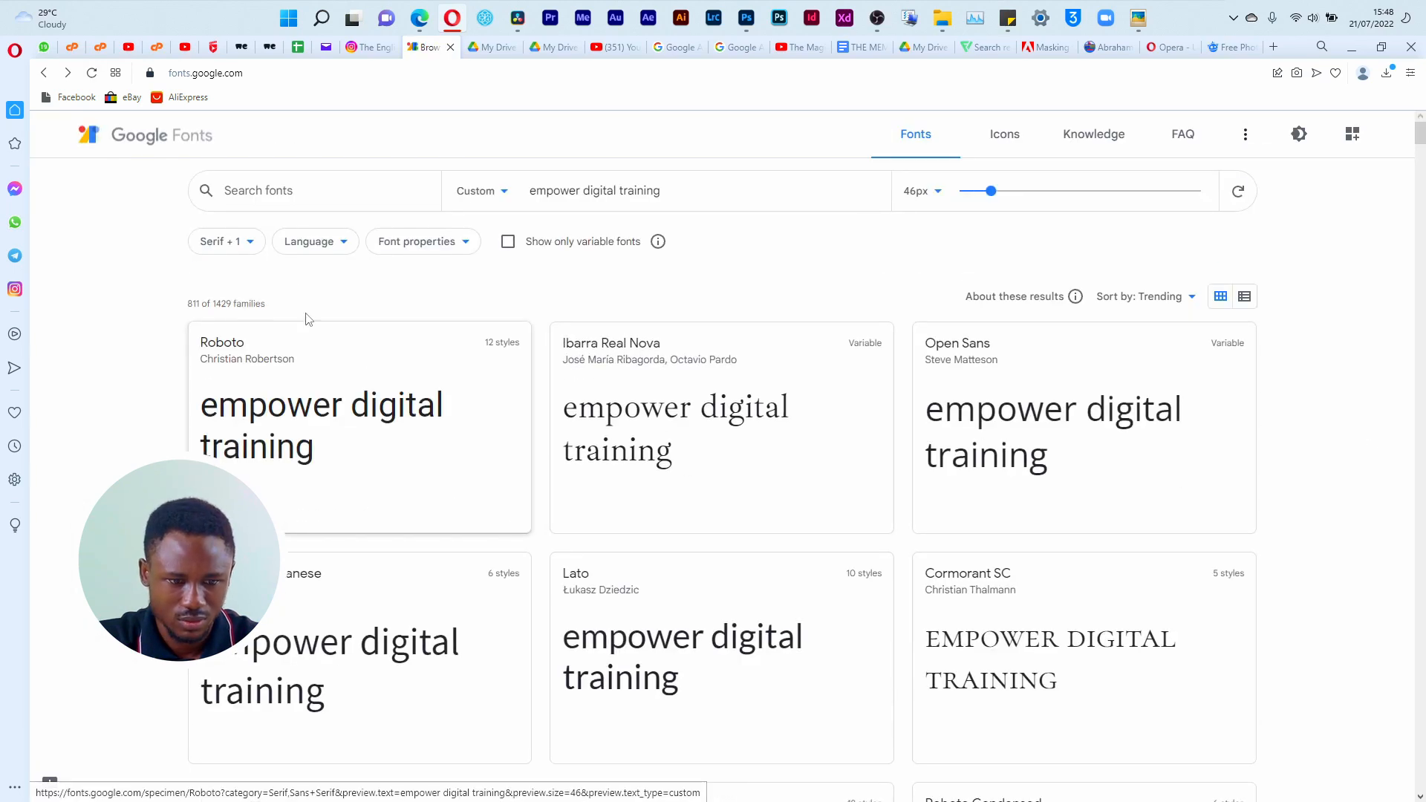
left_click(250, 242)
left_click(206, 352)
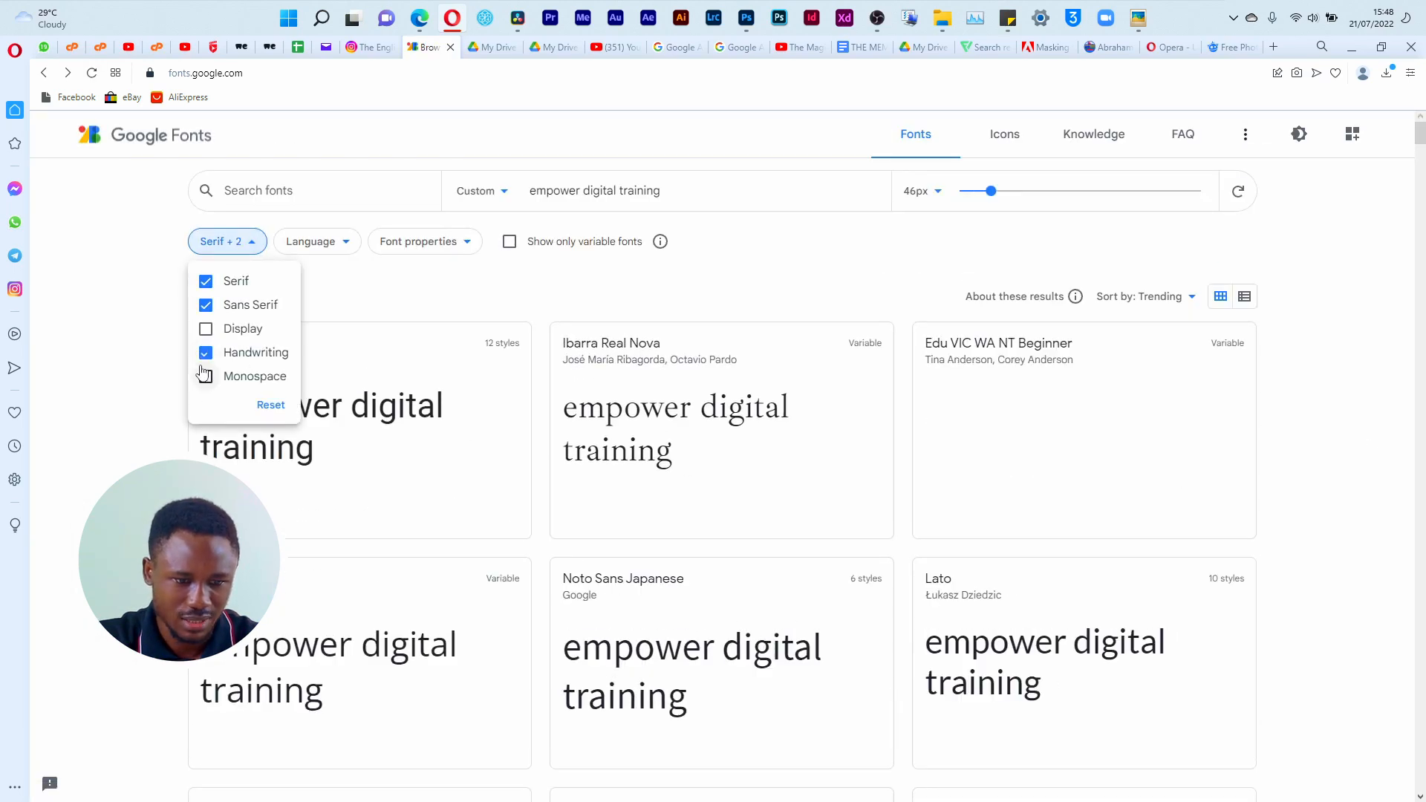
left_click(256, 405)
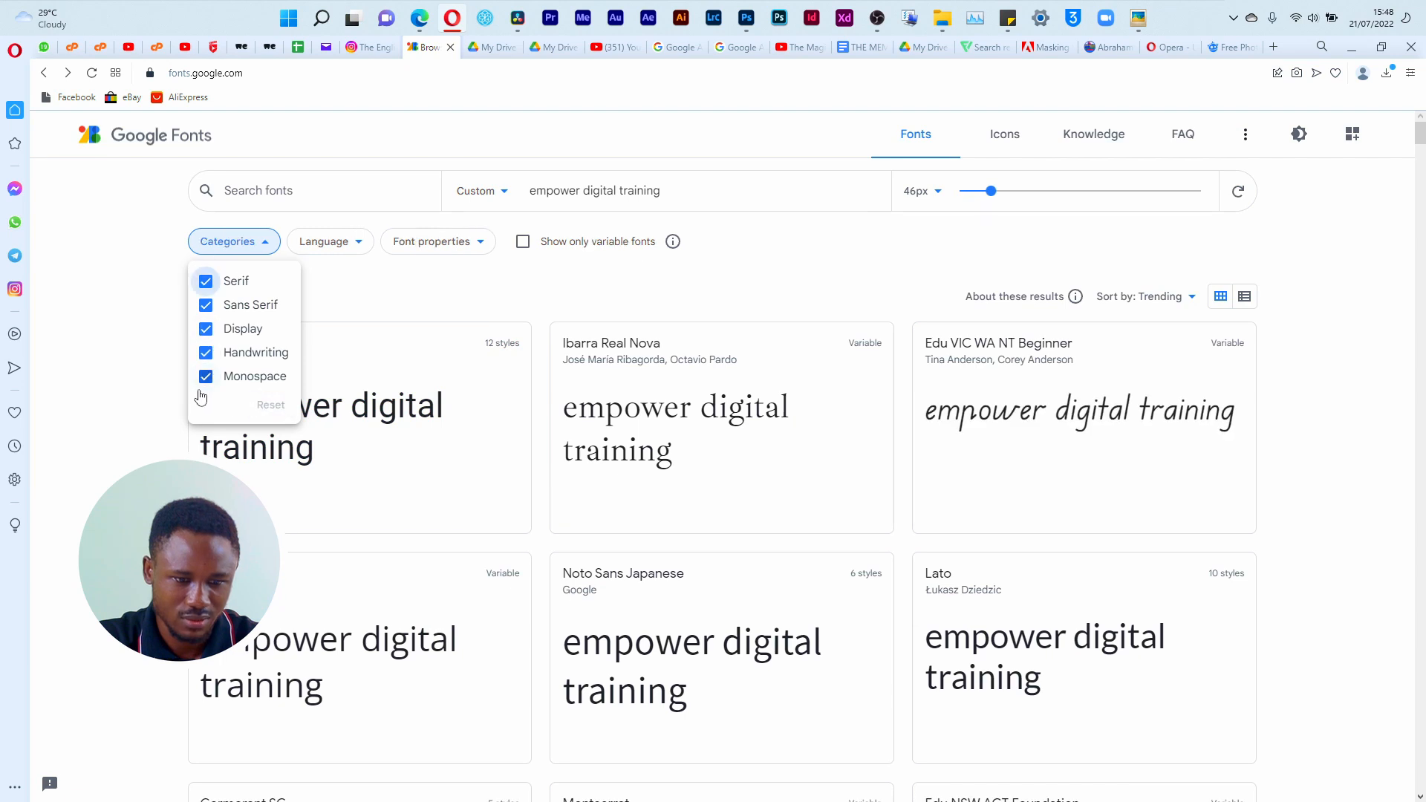
Step: Change the font preview text to "Empower digital training" and browse the listed families
left_click(148, 355)
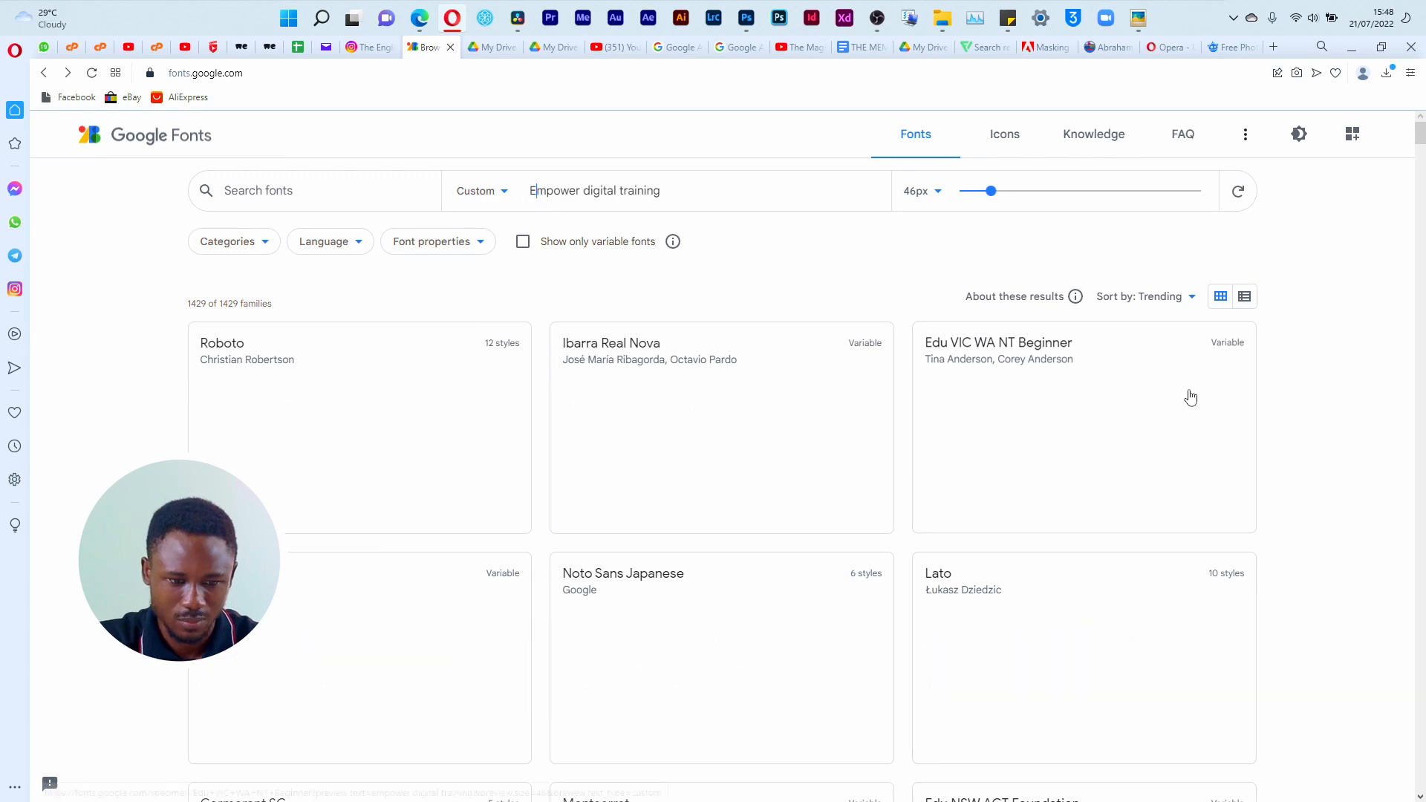
scroll(1038, 488, "down", 4)
scroll(1039, 488, "down", 15)
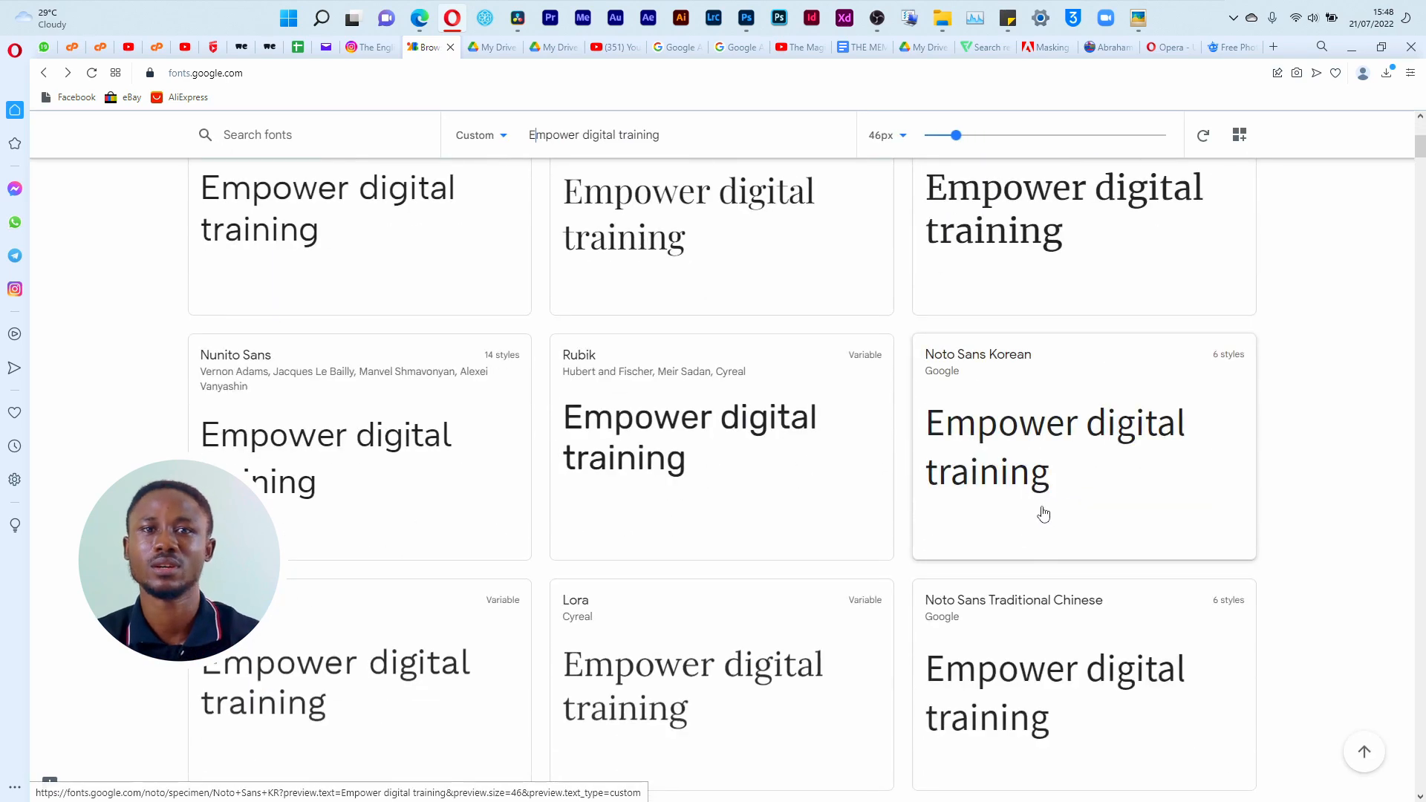
Step: Browse further down the font families previewed with "Empower digital training"
scroll(1032, 516, "down", 4)
scroll(996, 549, "down", 4)
scroll(996, 554, "down", 15)
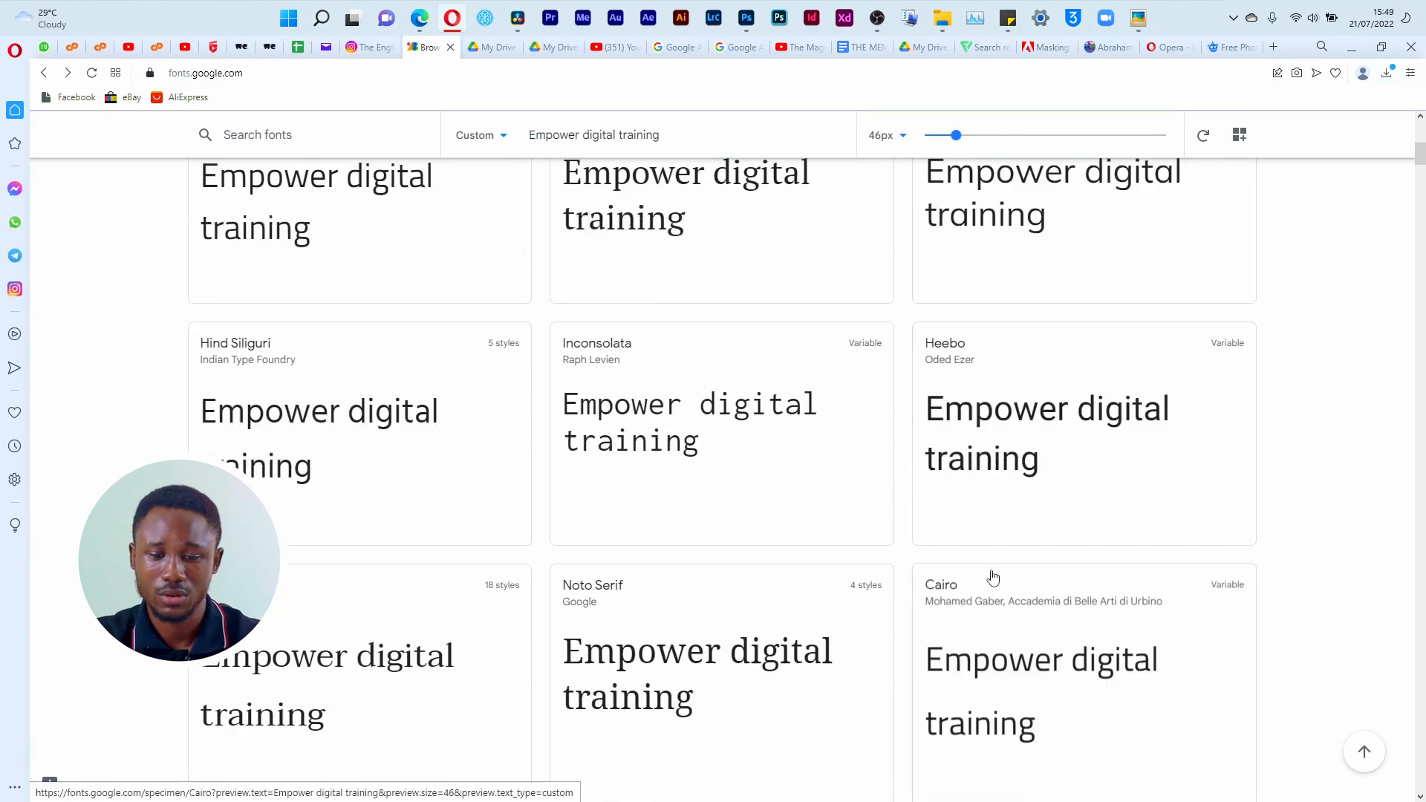
scroll(996, 566, "up", 8)
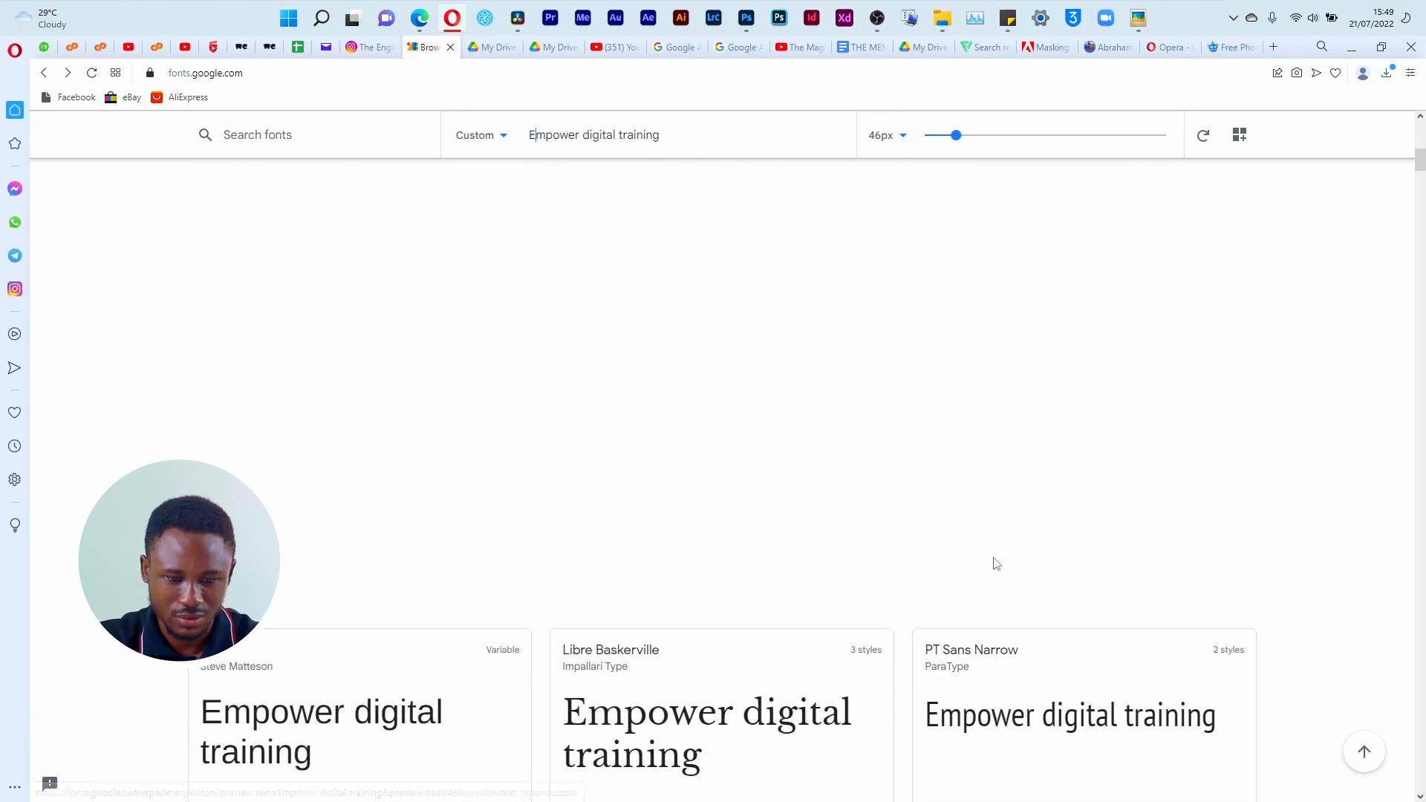
scroll(996, 567, "down", 8)
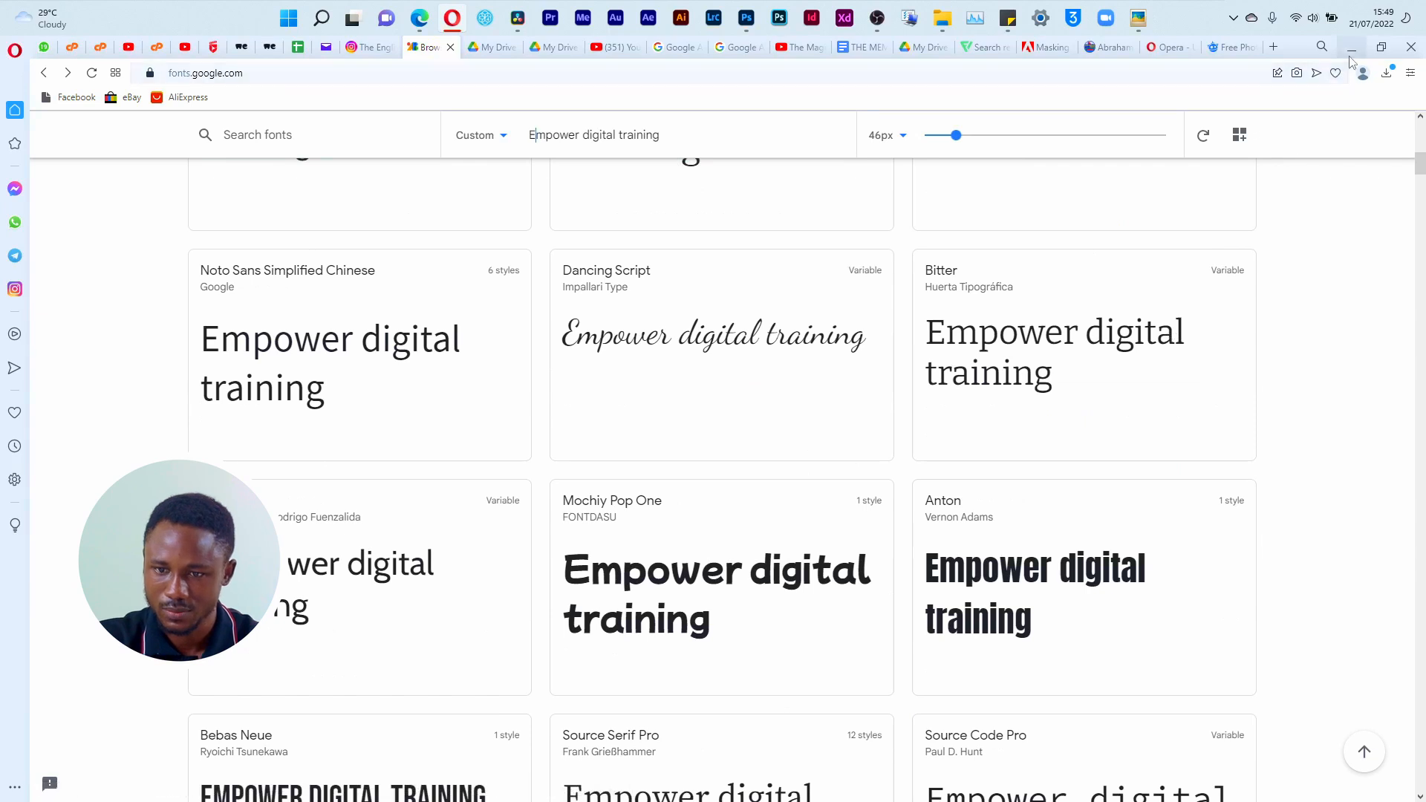
Step: Change the font preview text to "Department" and browse the families around Anton, Mochiy Pop One and Bebas Neue
scroll(651, 429, "up", 20)
left_click_drag(653, 191, 529, 191)
type("Departmen")
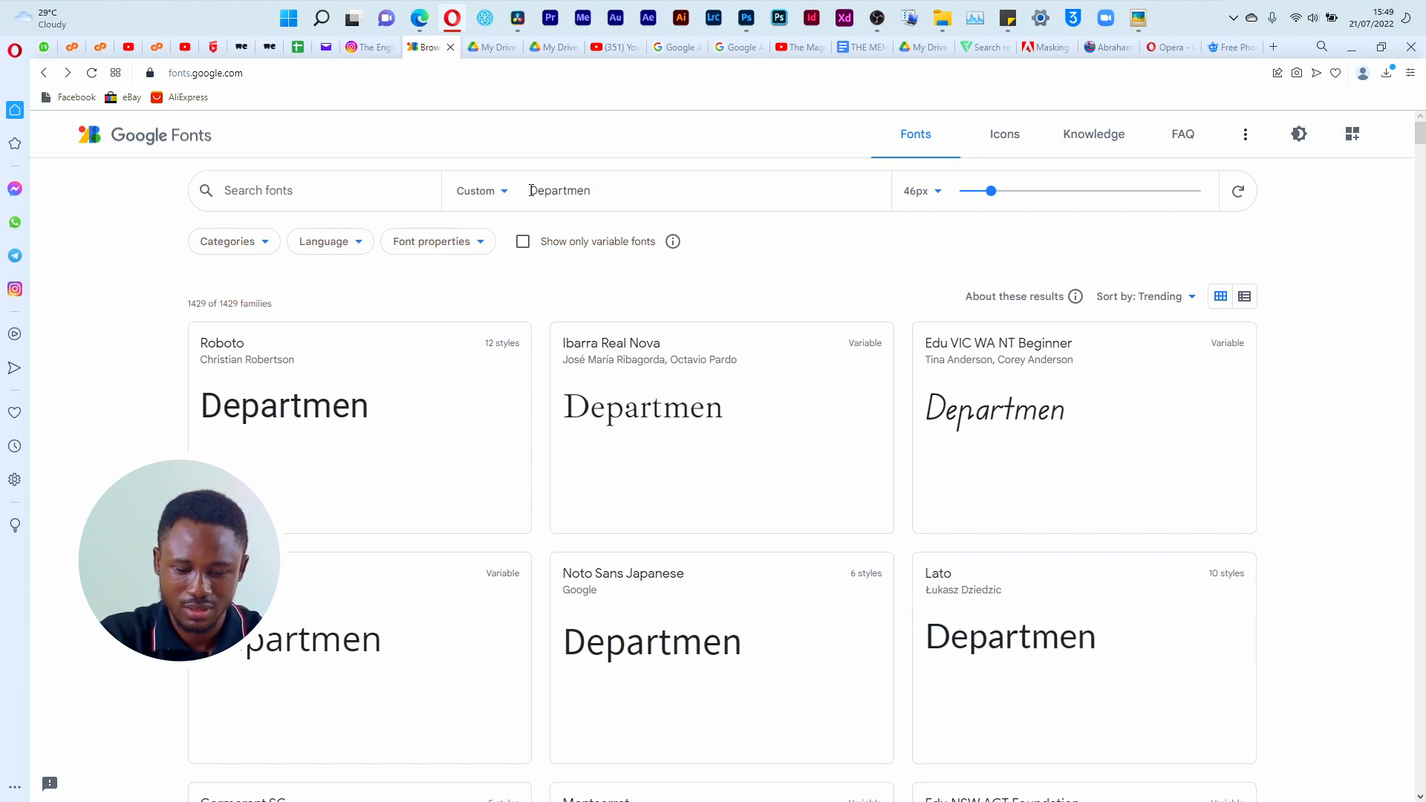
type("t")
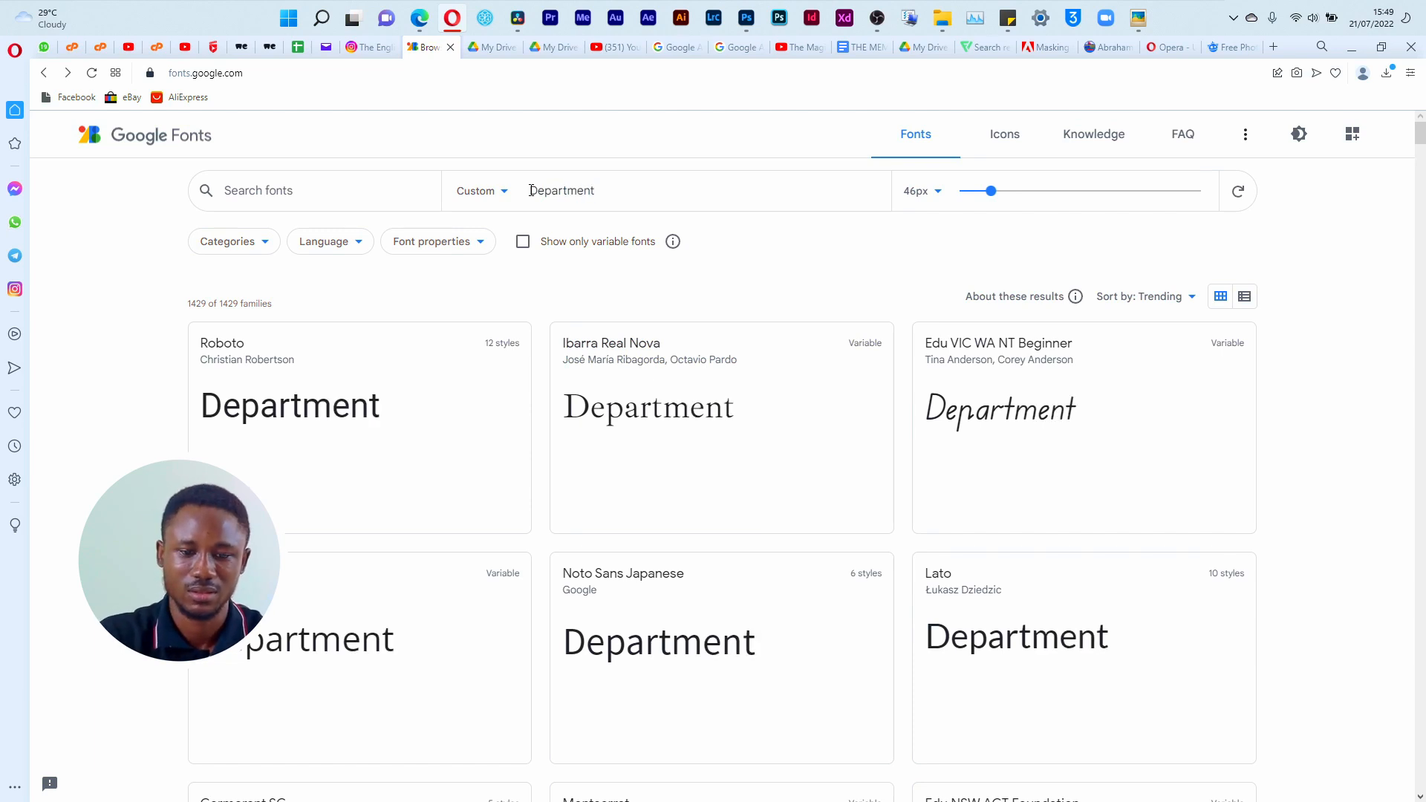
left_click_drag(1421, 141, 1420, 180)
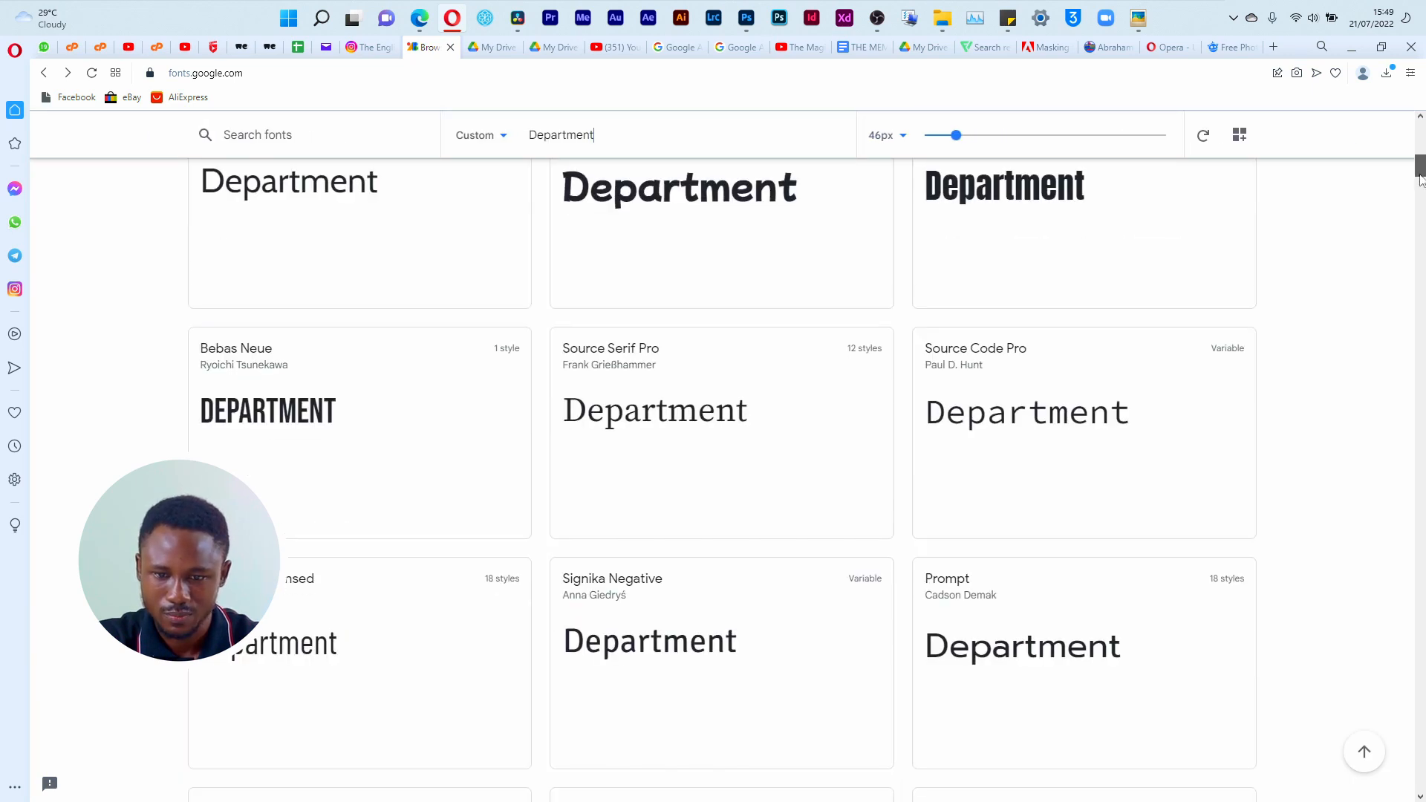
scroll(1241, 331, "up", 8)
scroll(1154, 646, "down", 1)
scroll(1154, 646, "down", 7)
scroll(1103, 436, "up", 4)
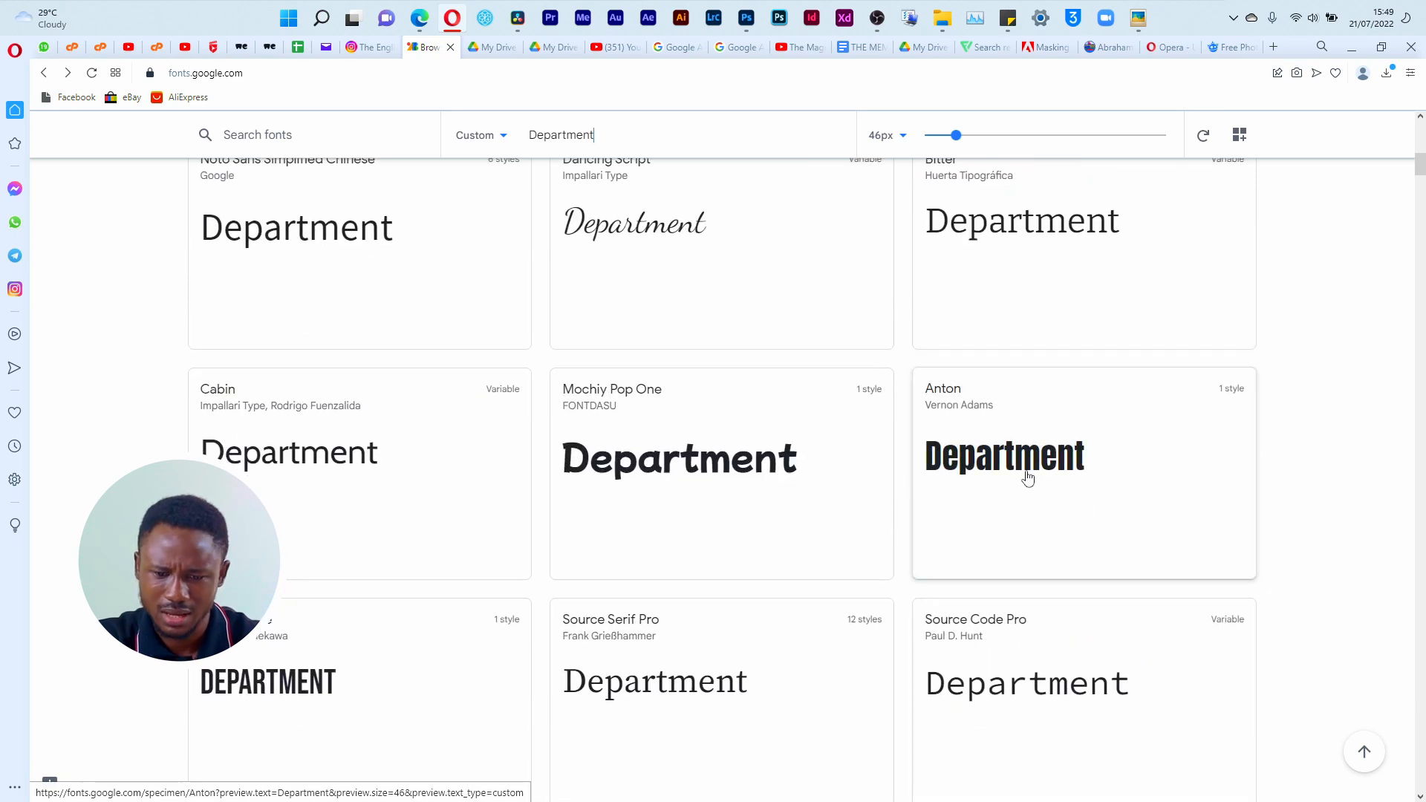
Step: Switch to Photoshop, try Anton Regular on the DEPARTMENT text, and undo the font change
key("alt+Tab")
key("v")
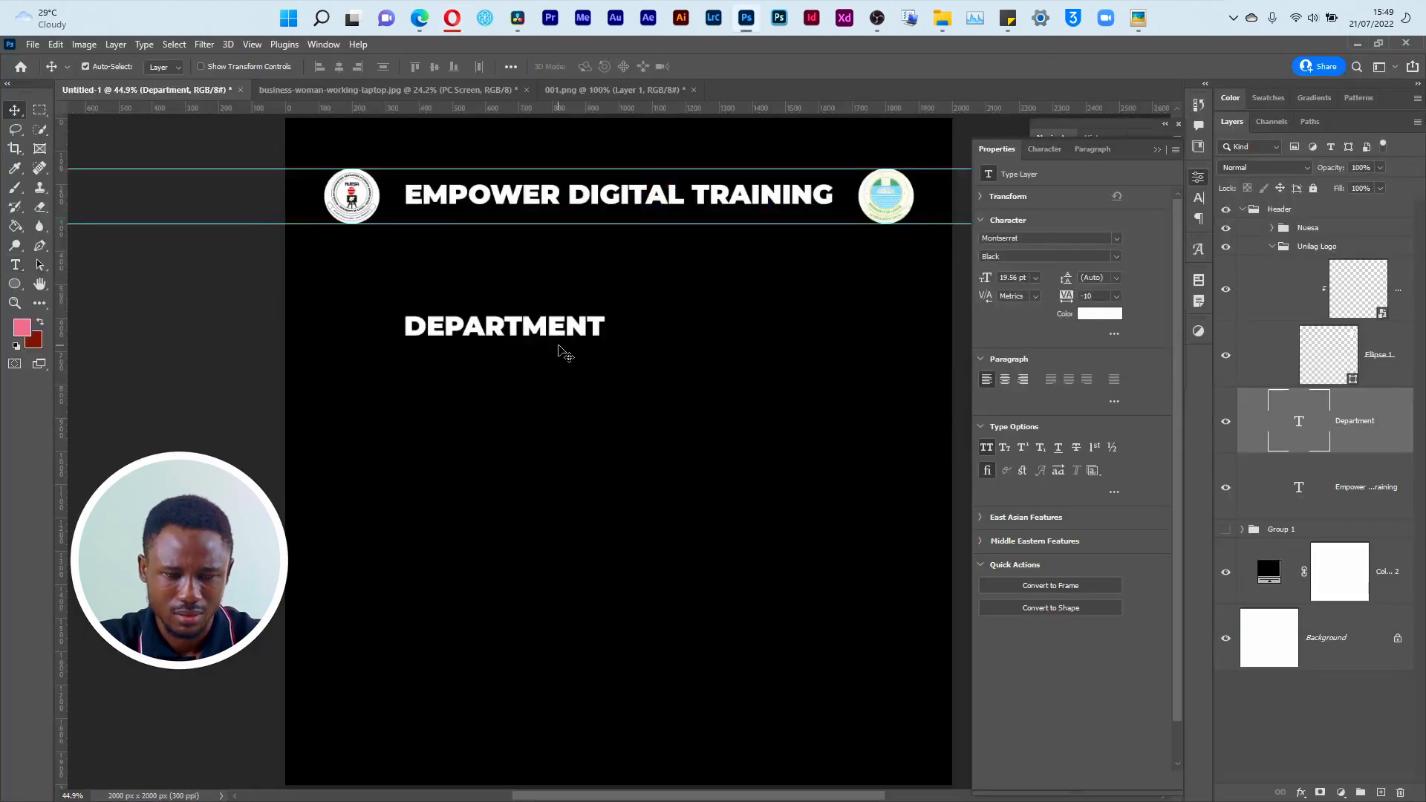
left_click(1044, 241)
type("anto")
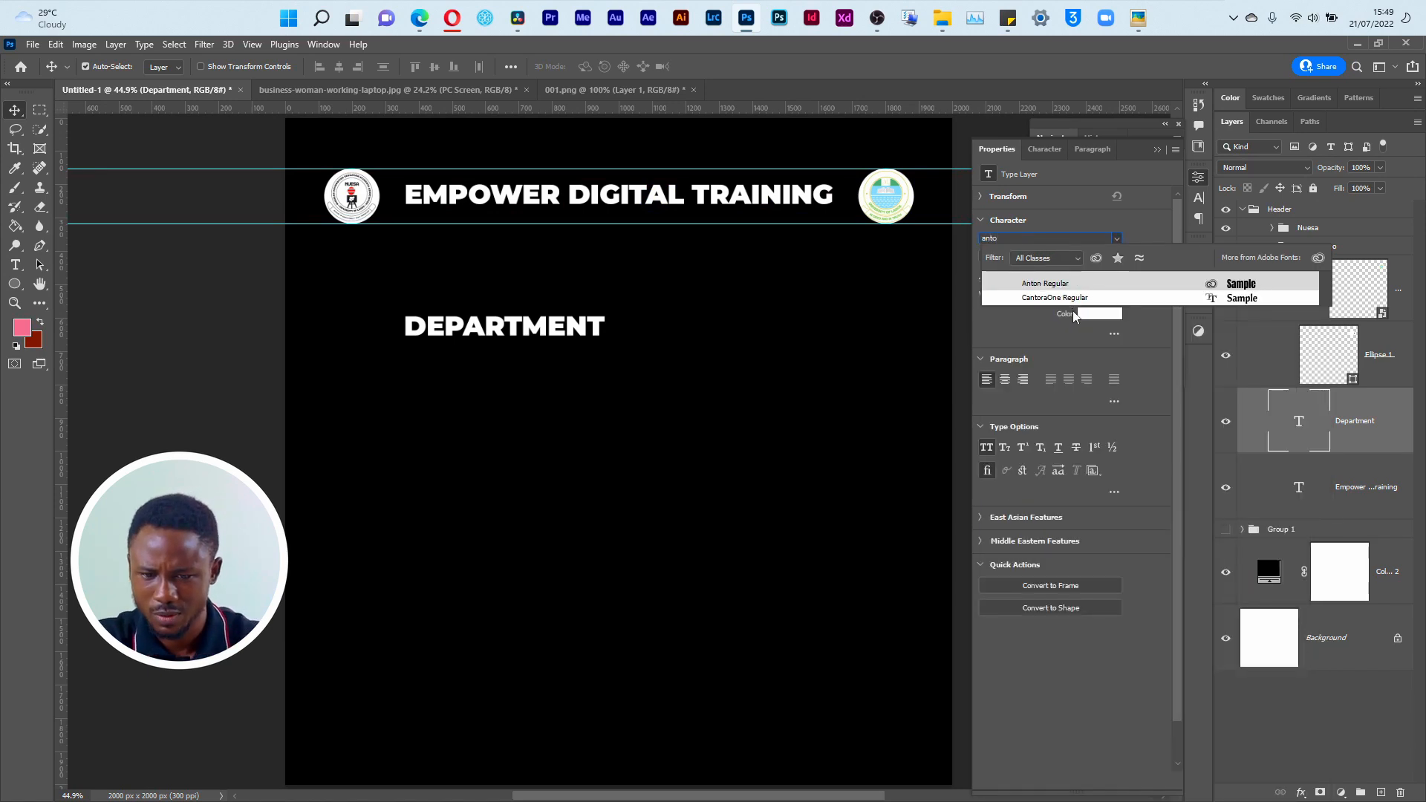
left_click(1079, 283)
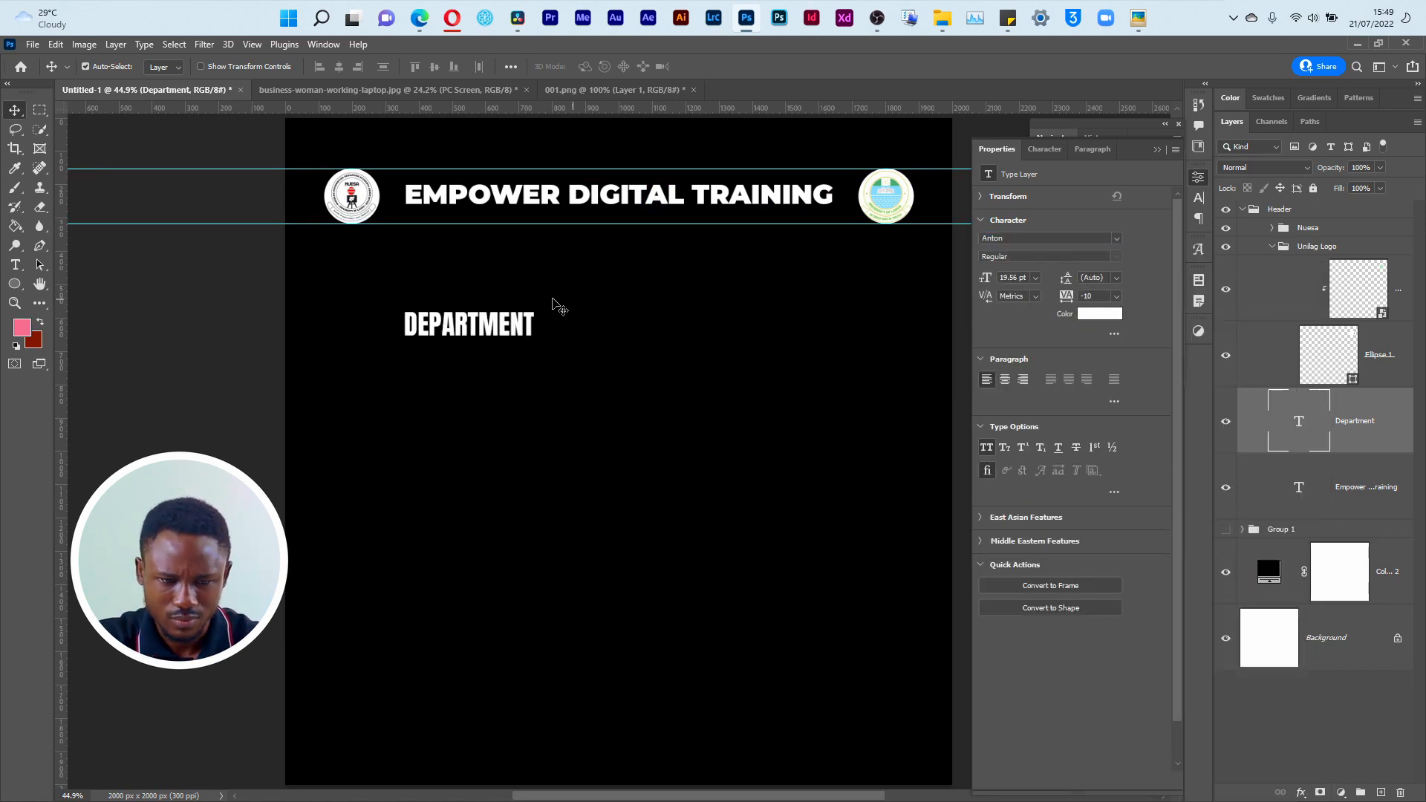
key("ctrl+z")
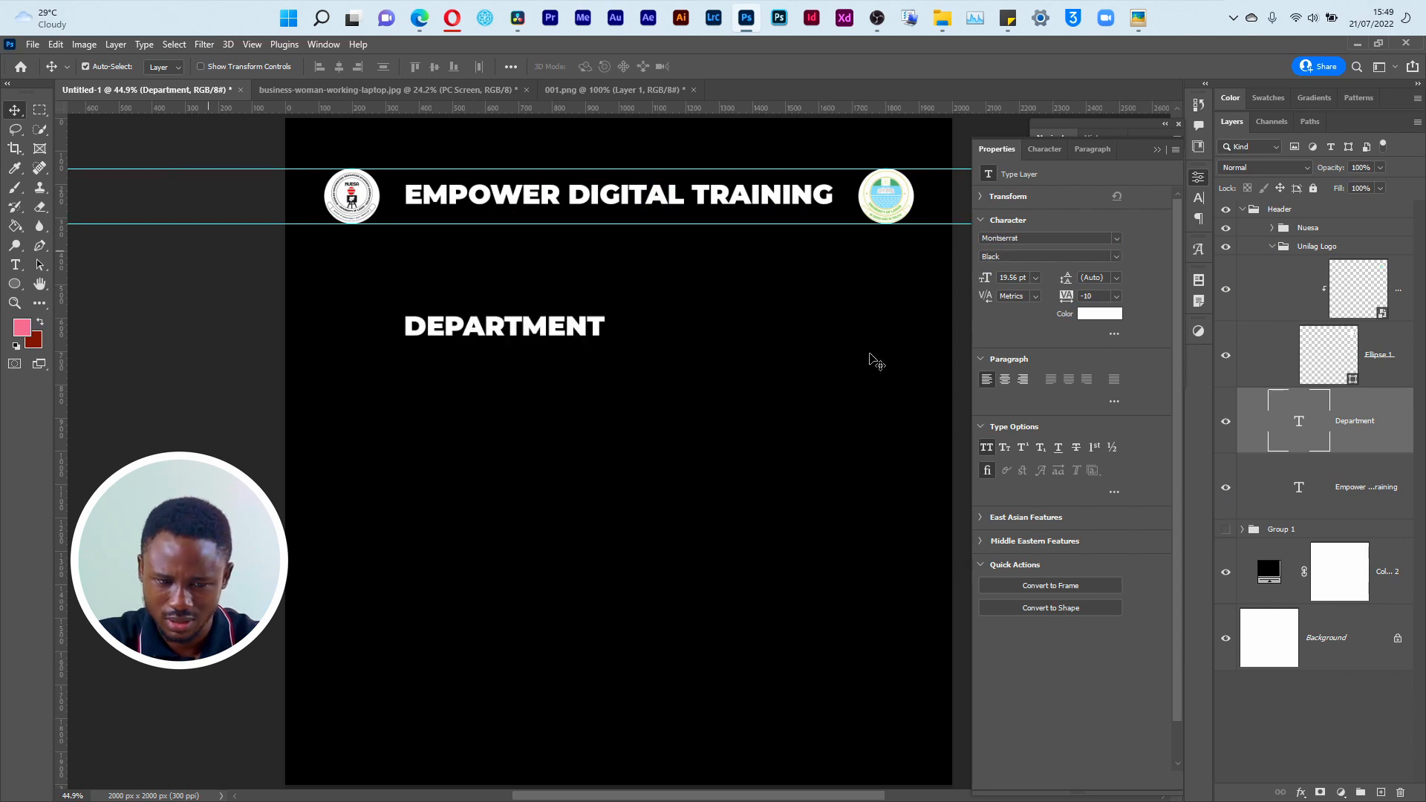
Step: Set the DEPARTMENT text to Montserrat SemiBold Italic and move it horizontally toward the middle of the canvas
left_click(1116, 256)
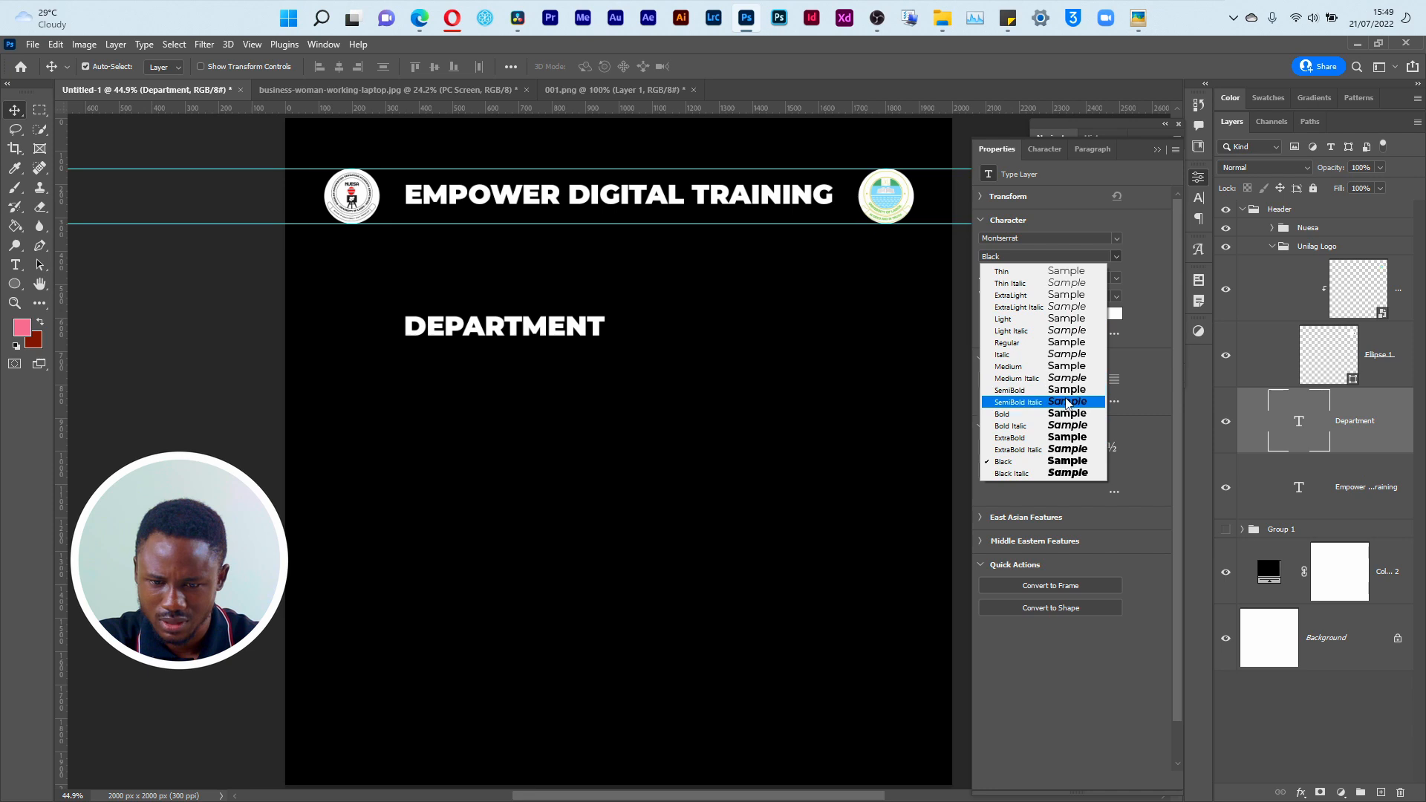
left_click(1068, 402)
left_click_drag(509, 328, 628, 336)
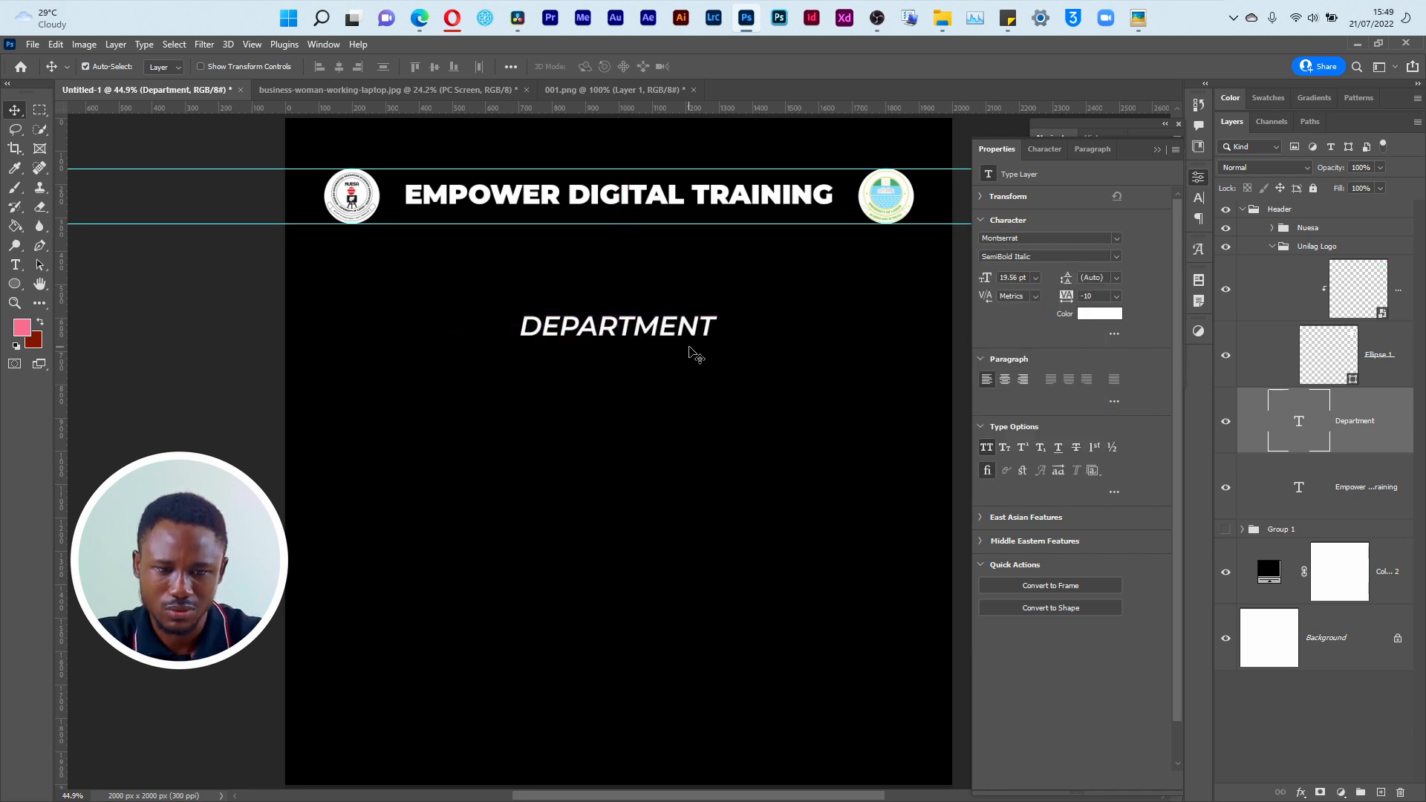
Step: Check the heading in the Empower.png reference and add an S so the text reads DEPARTMENTS
key("super+Tab")
left_click(737, 245)
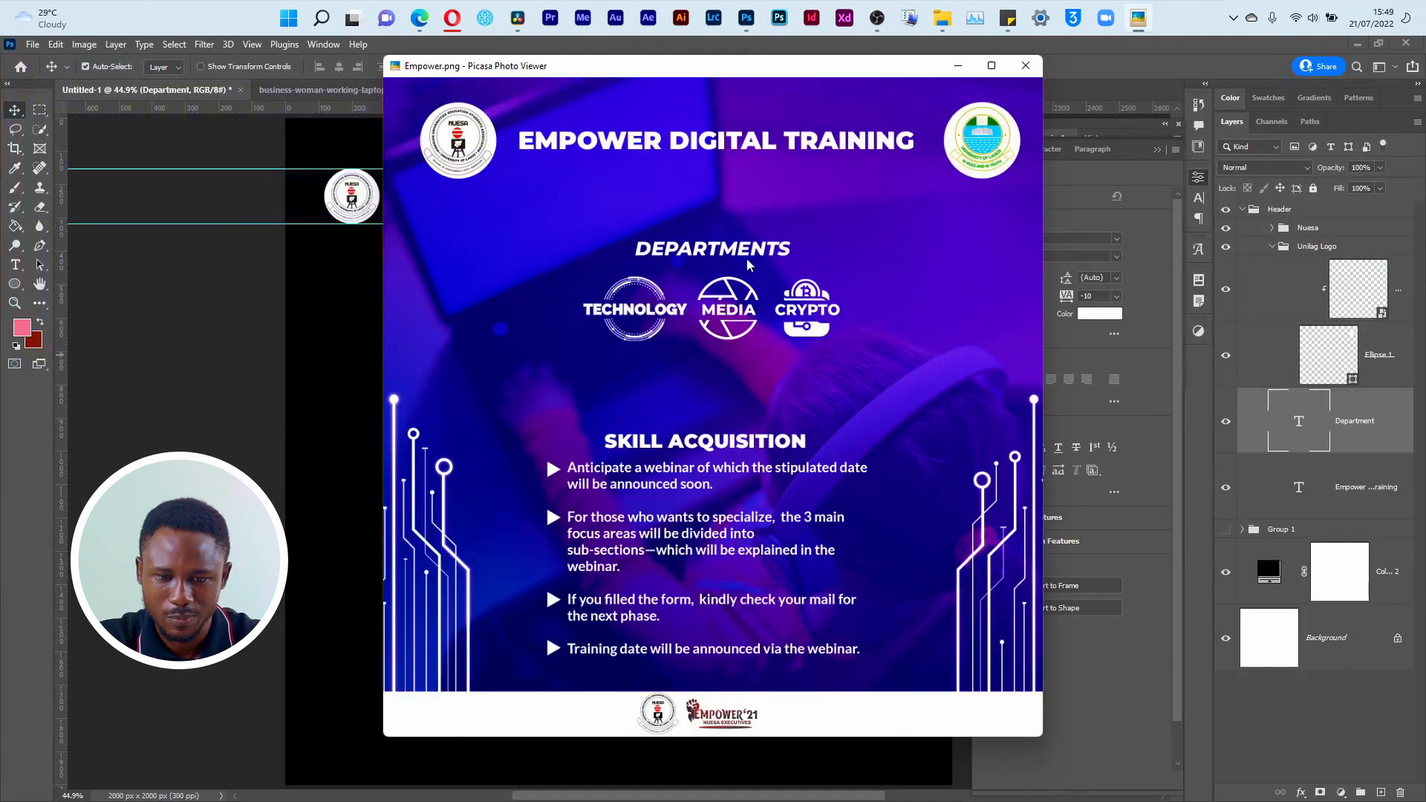
key("Escape")
key("t")
left_click(711, 327)
type("S")
key("alt+Tab")
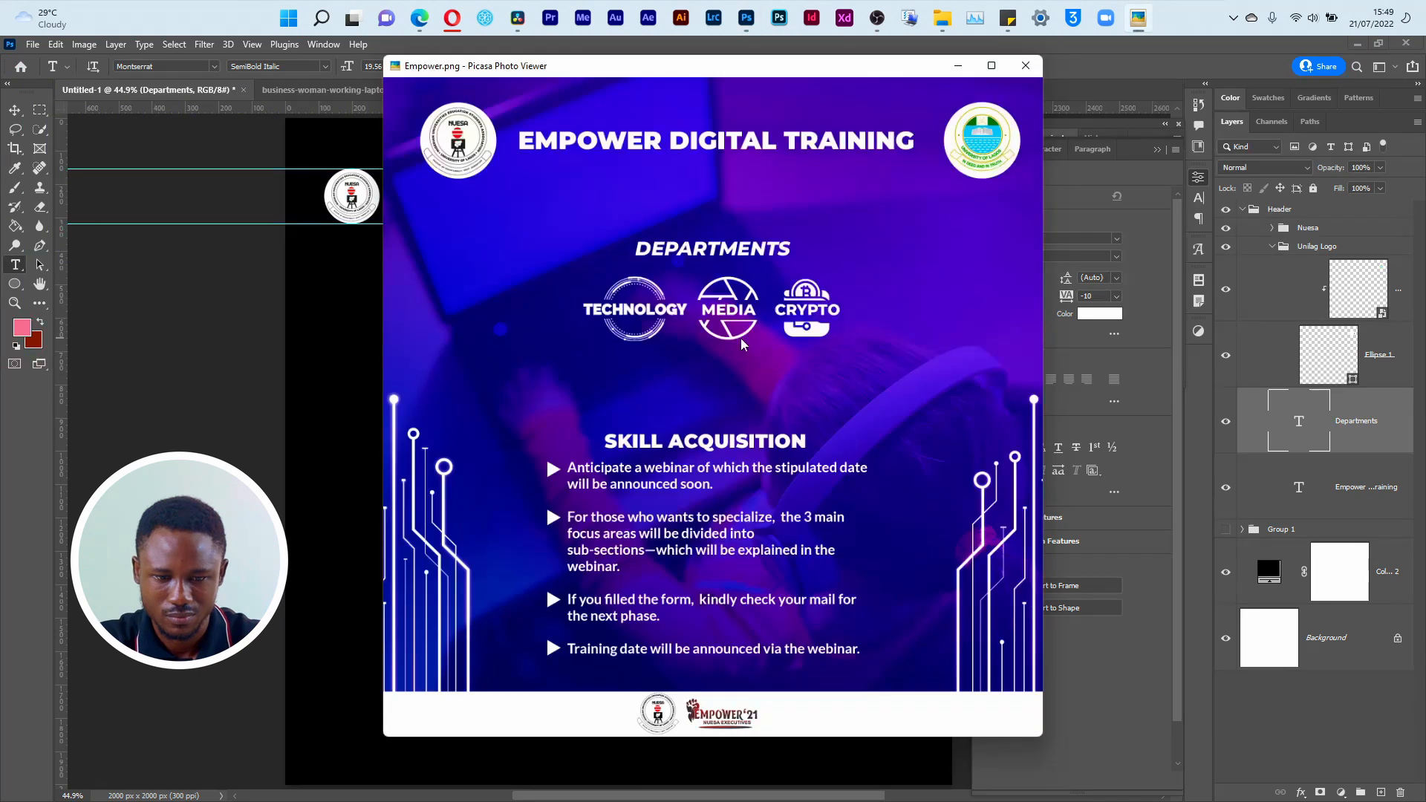
key("Escape")
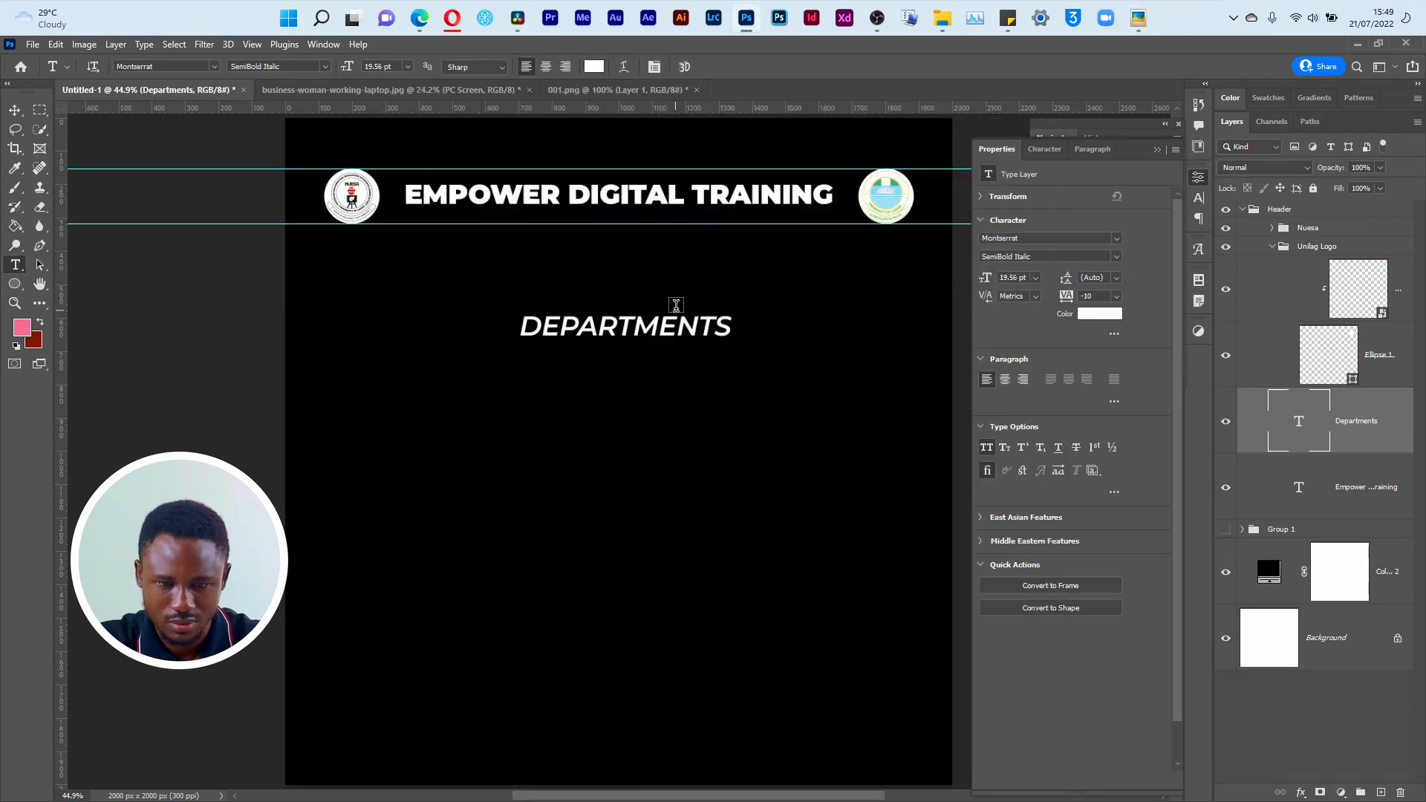
Step: Set the DEPARTMENTS heading to Bold Italic and centre it horizontally on the canvas
left_click(1110, 254)
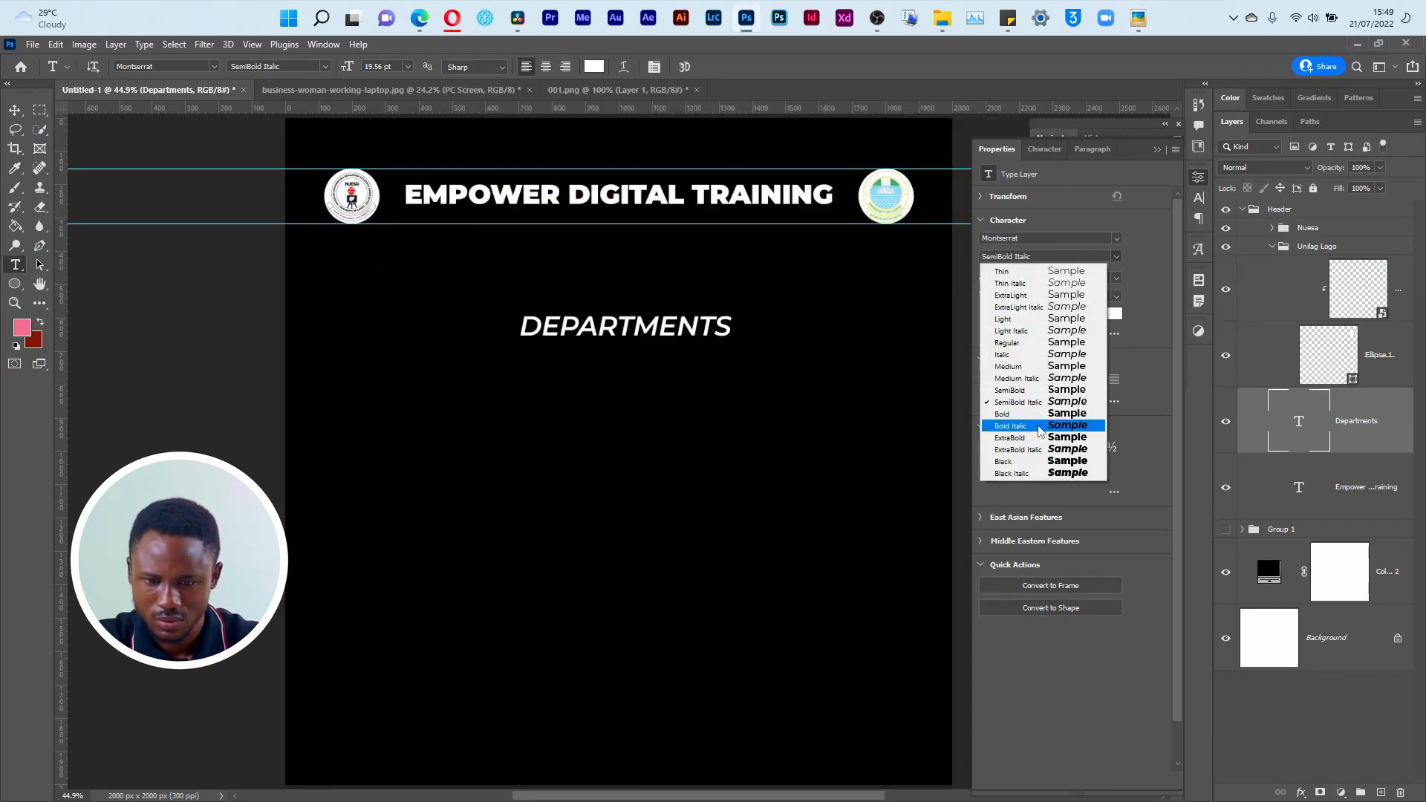
left_click(1039, 428)
key("v")
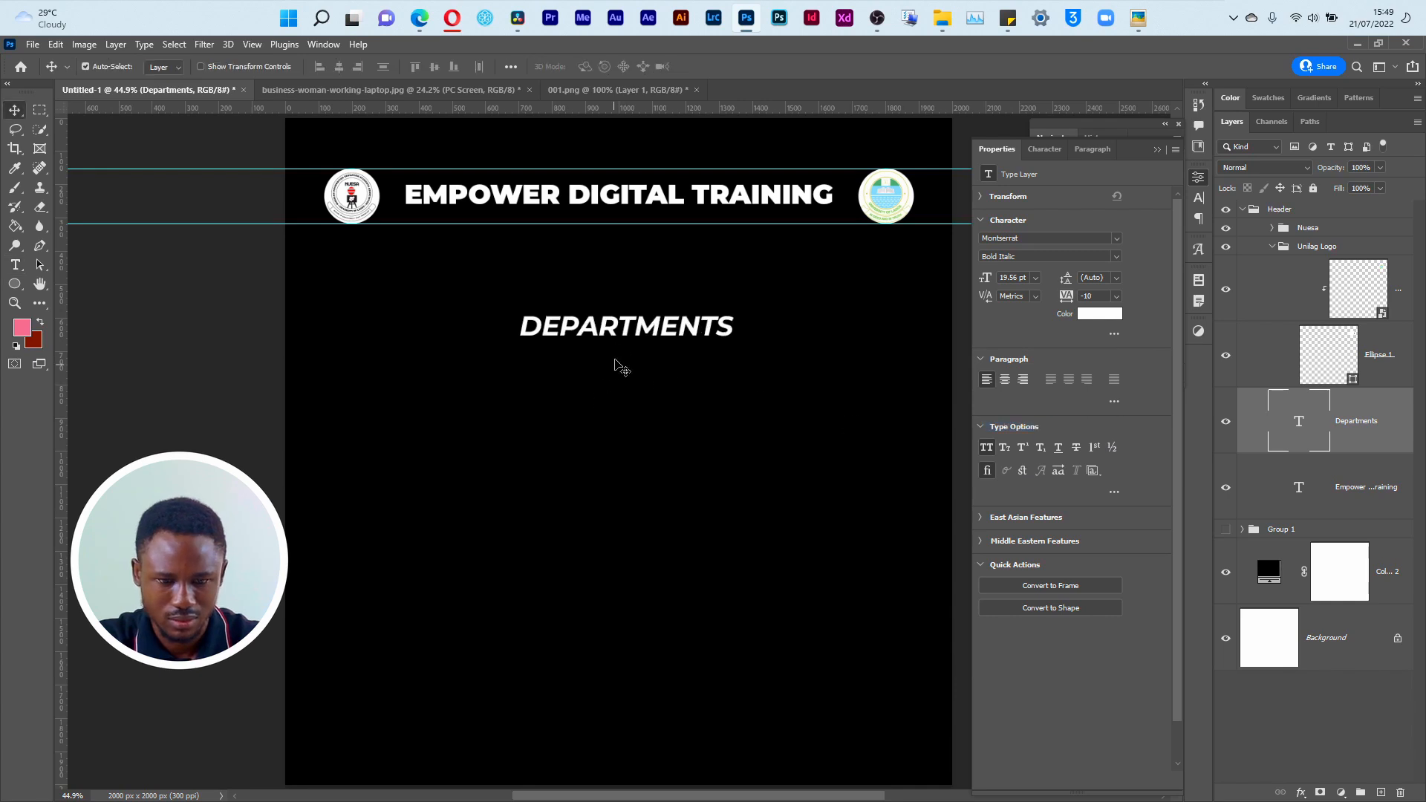
left_click_drag(627, 325, 626, 321)
Step: Compare with the reference flyer and scale the DEPARTMENTS heading down about its centre to about 16 pt
key("alt+Tab")
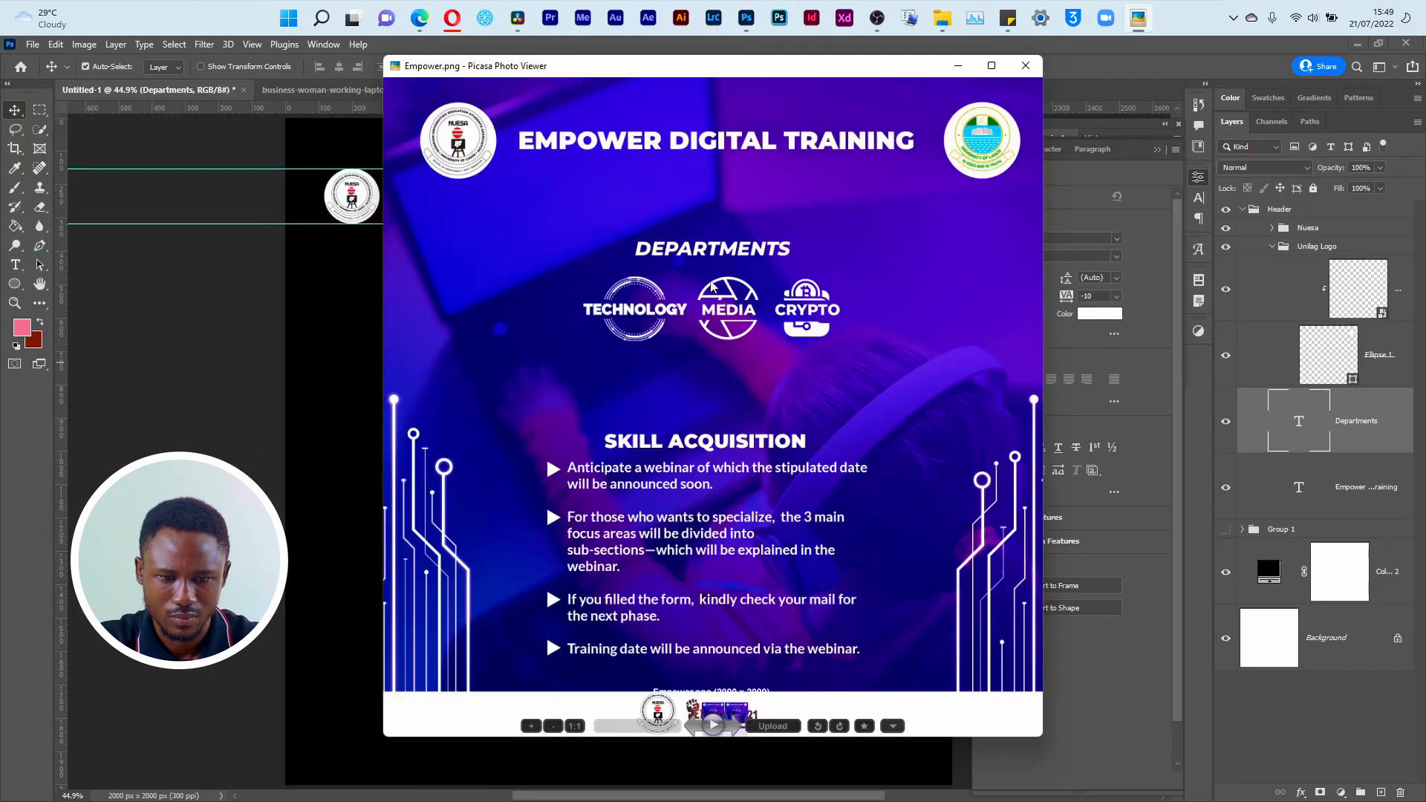
key("alt+Tab")
key("ctrl+t")
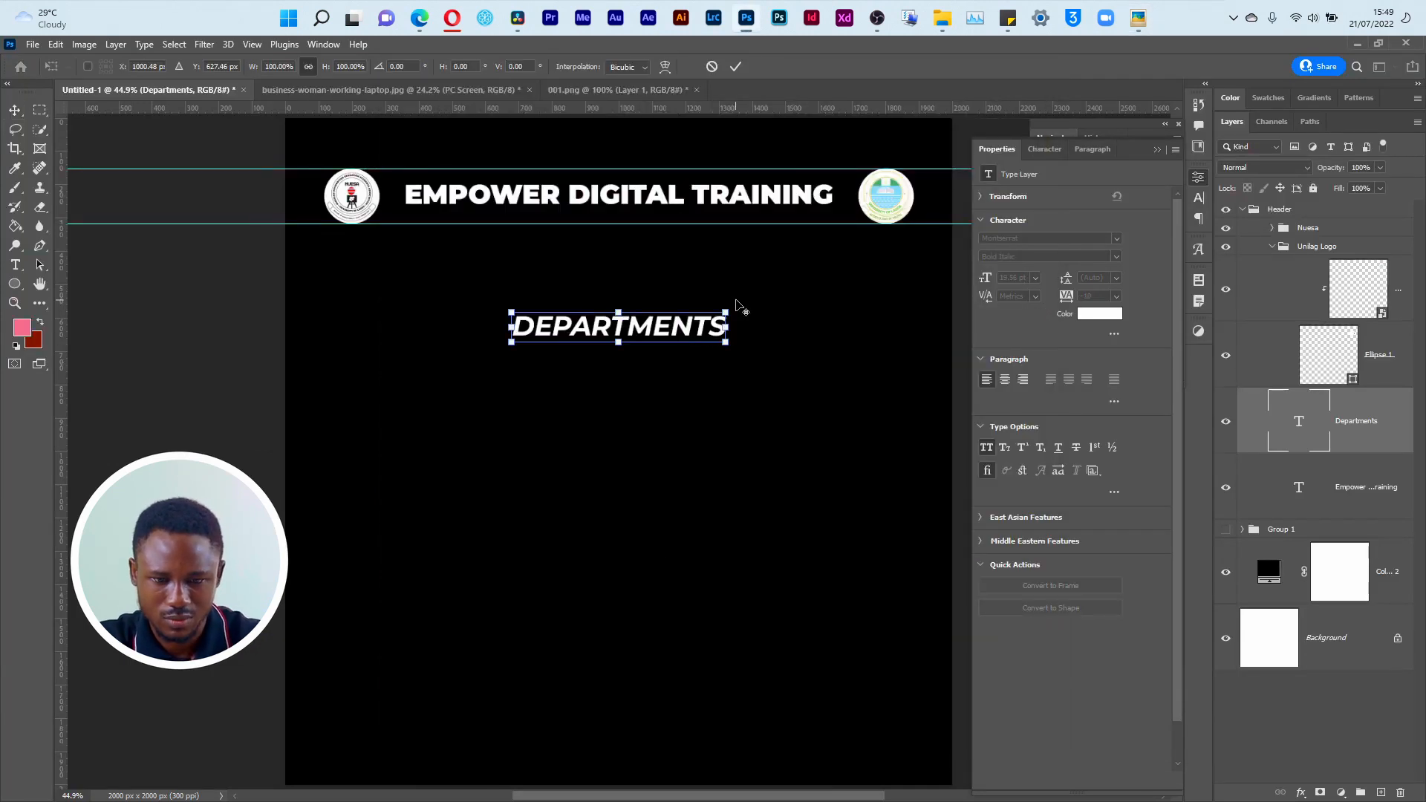
left_click_drag(728, 310, 649, 330)
key("Return")
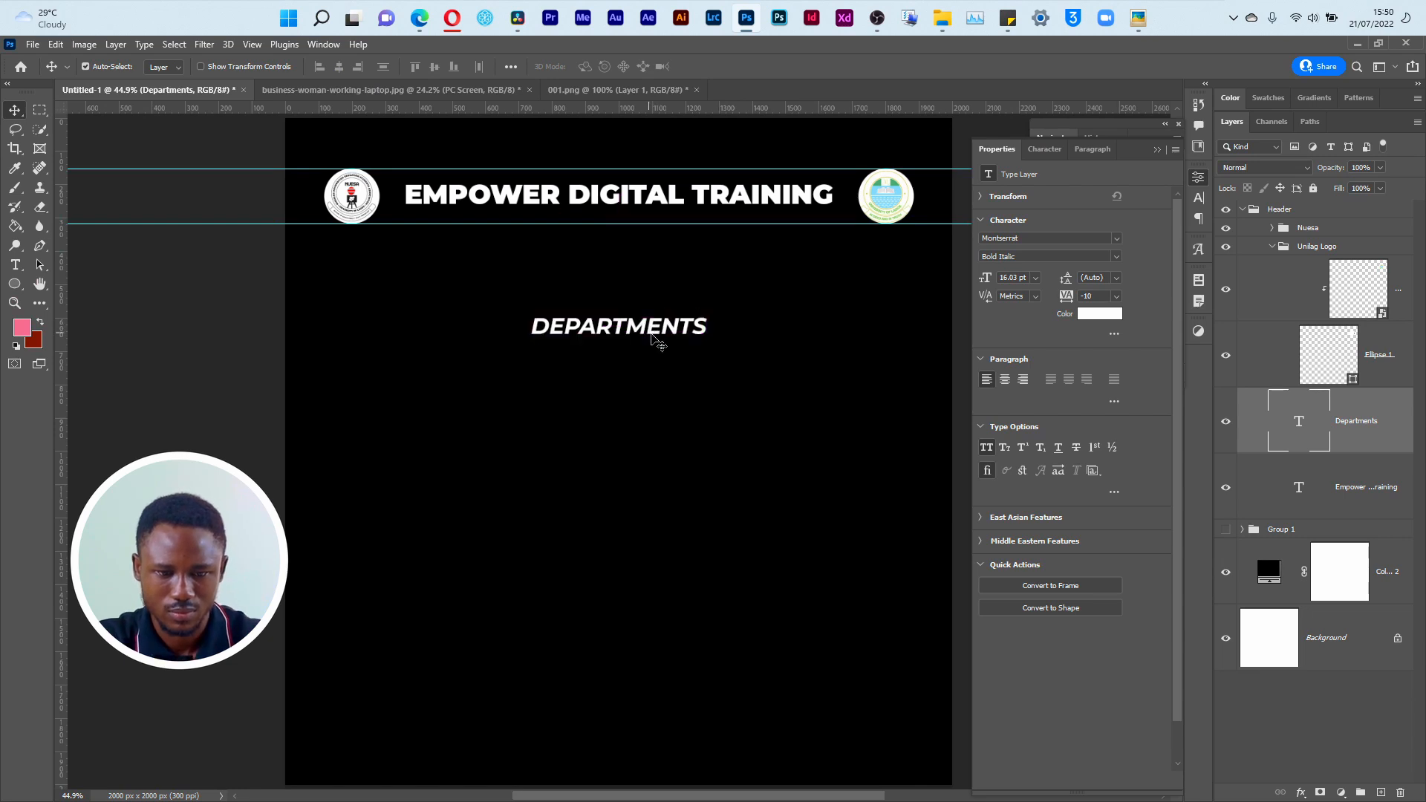
Step: Check and minimize the reference flyer, duplicate the DEPARTMENTS heading just below itself, and replace the copy's text with TECHNOLOGY
key("alt+Tab")
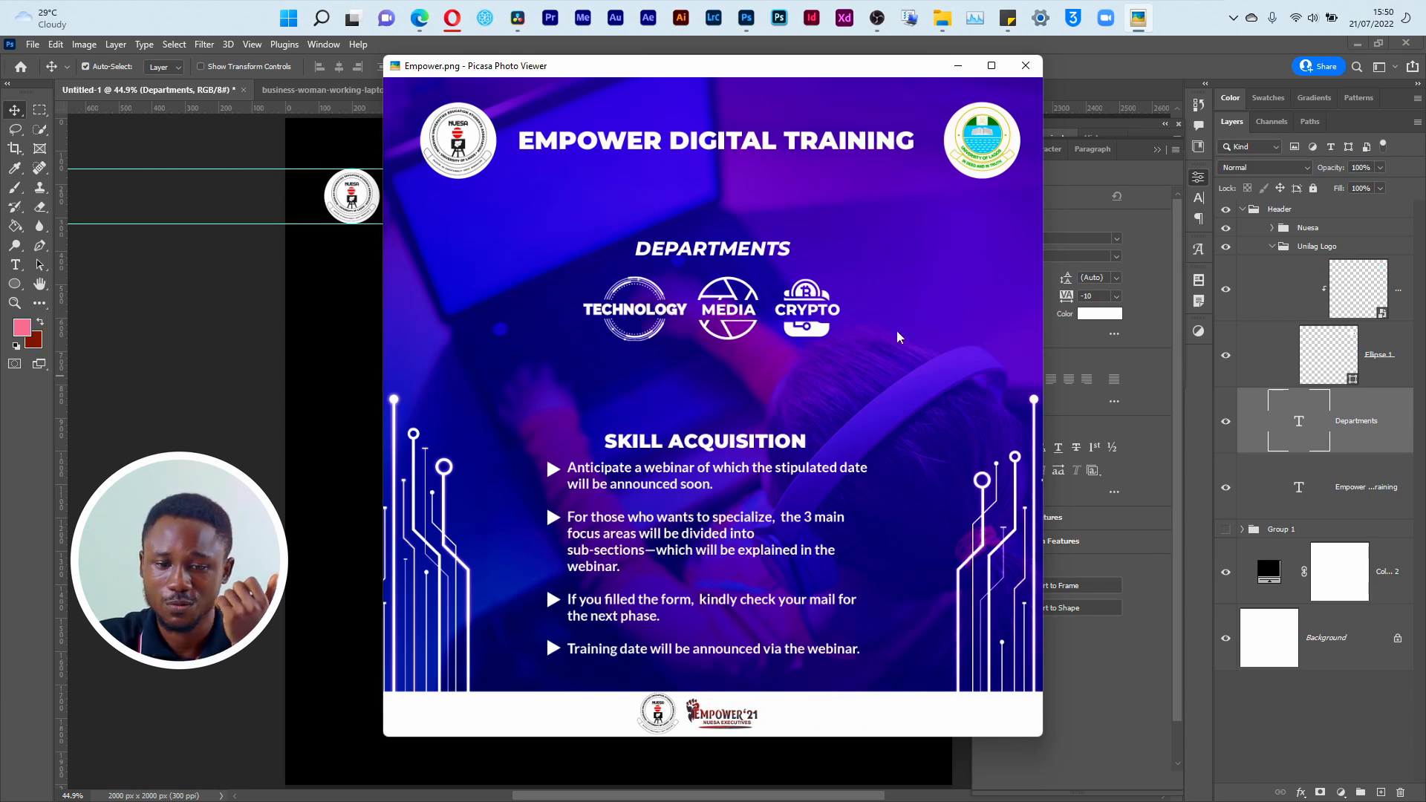
left_click(958, 65)
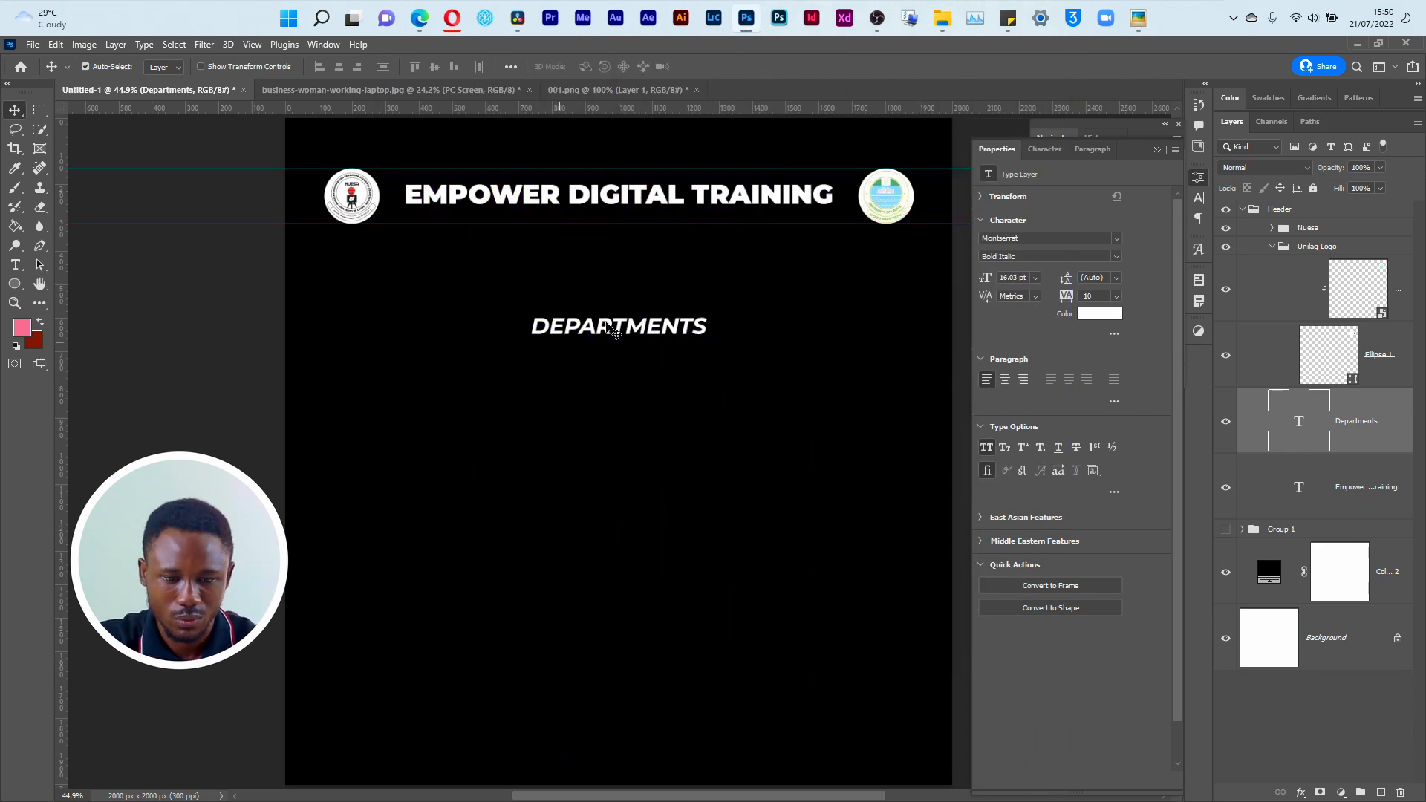
left_click_drag(608, 330, 603, 389)
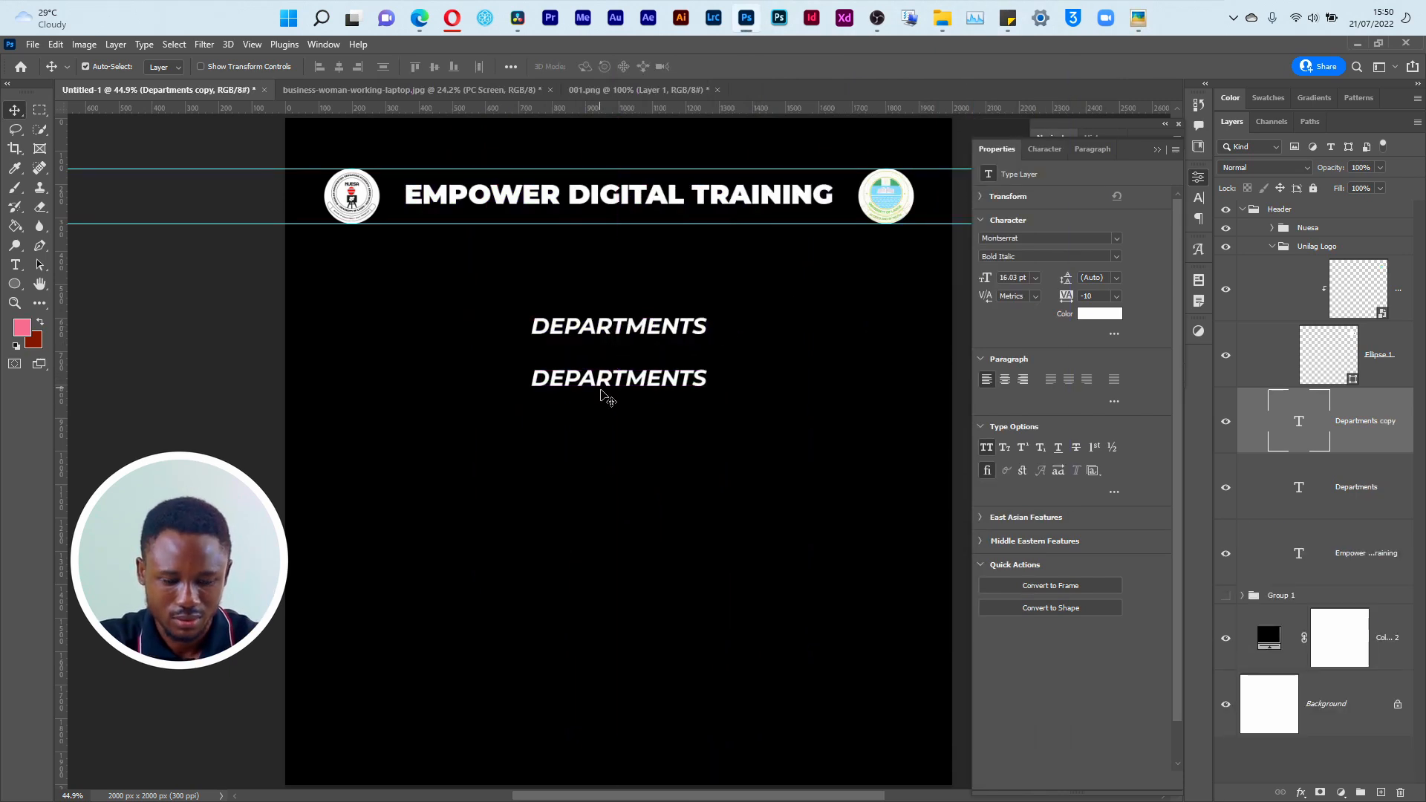
key("t")
double_click(616, 375)
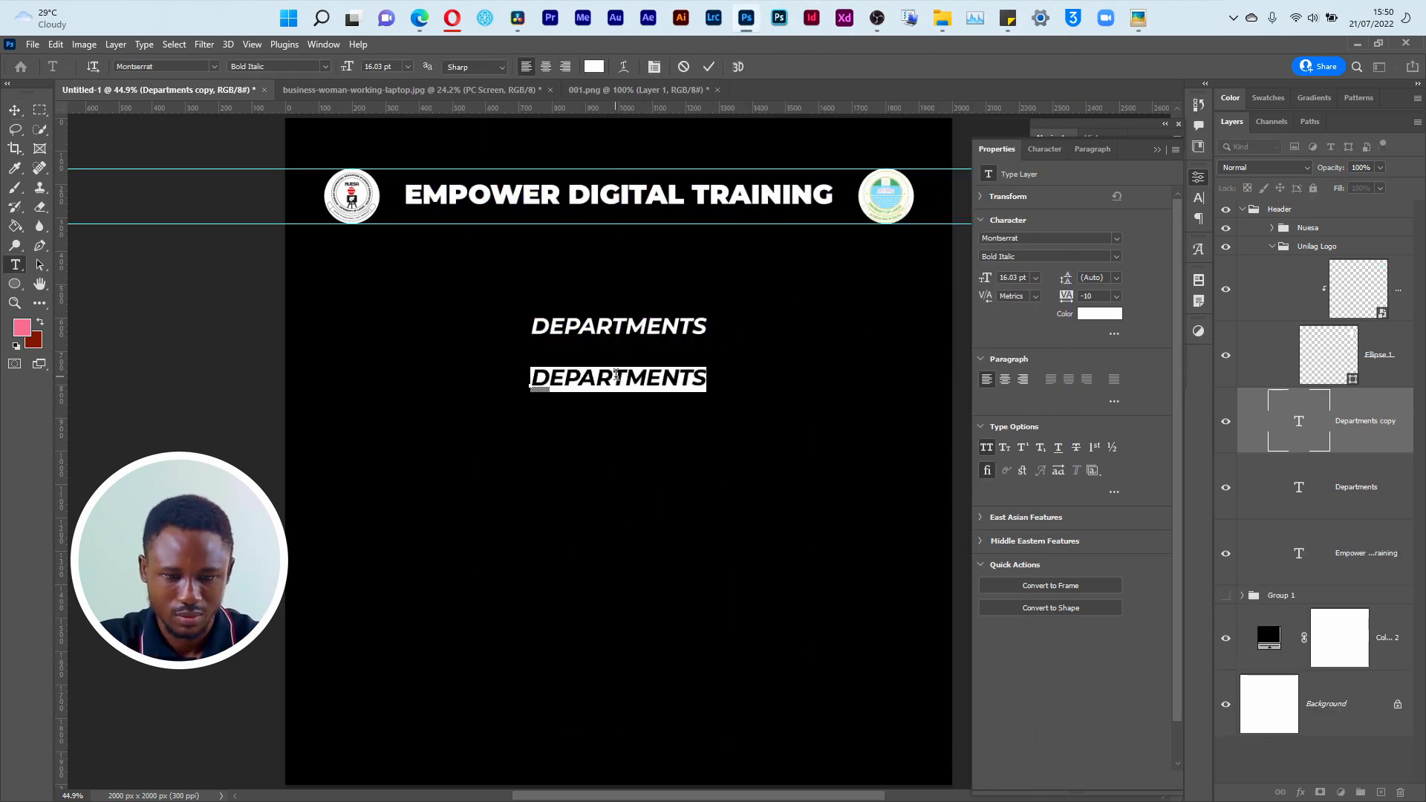
type("TECHNOLOGY")
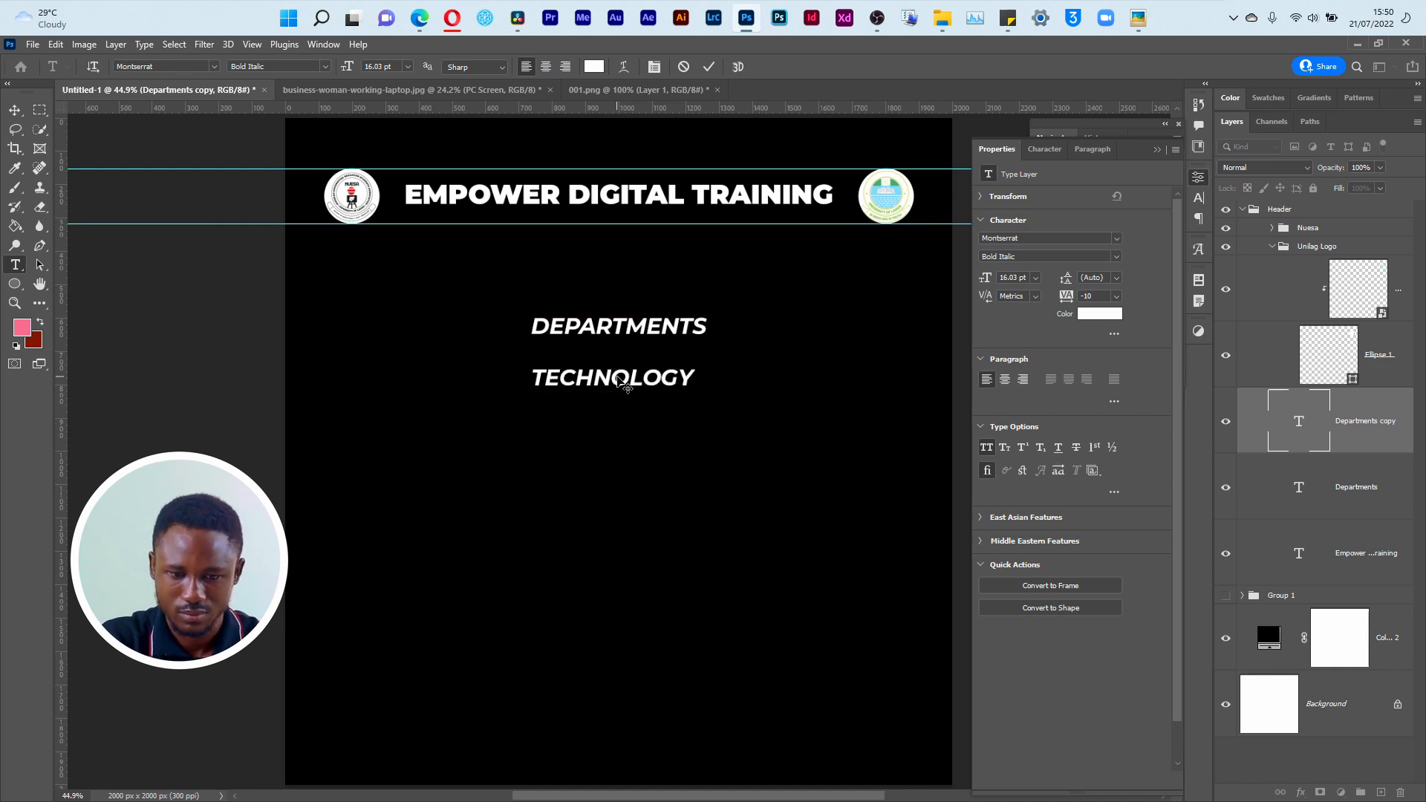
key("ctrl+Return")
key("v")
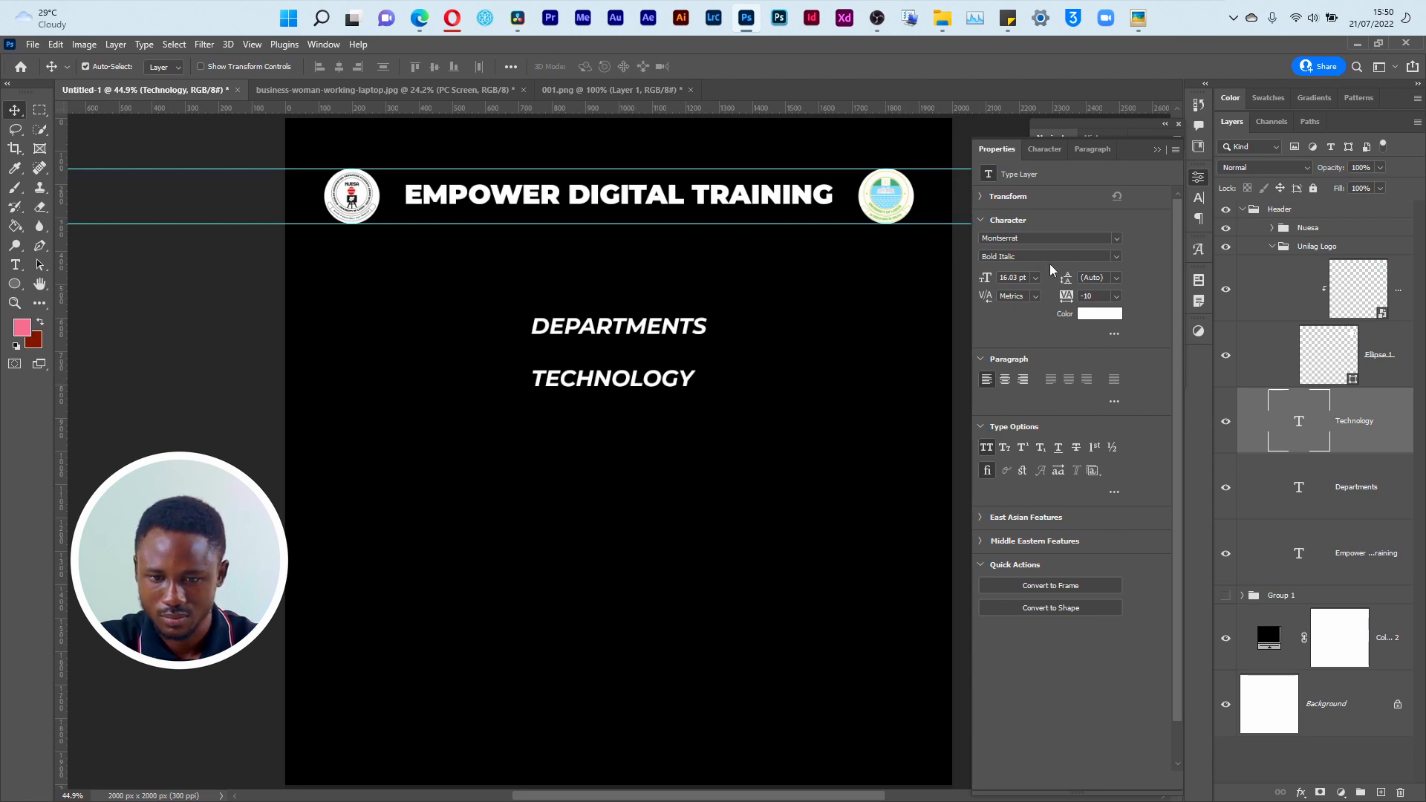
Step: Set the TECHNOLOGY text's font style to Montserrat Bold and compare it with the reference flyer
left_click(1117, 257)
left_click(1060, 418)
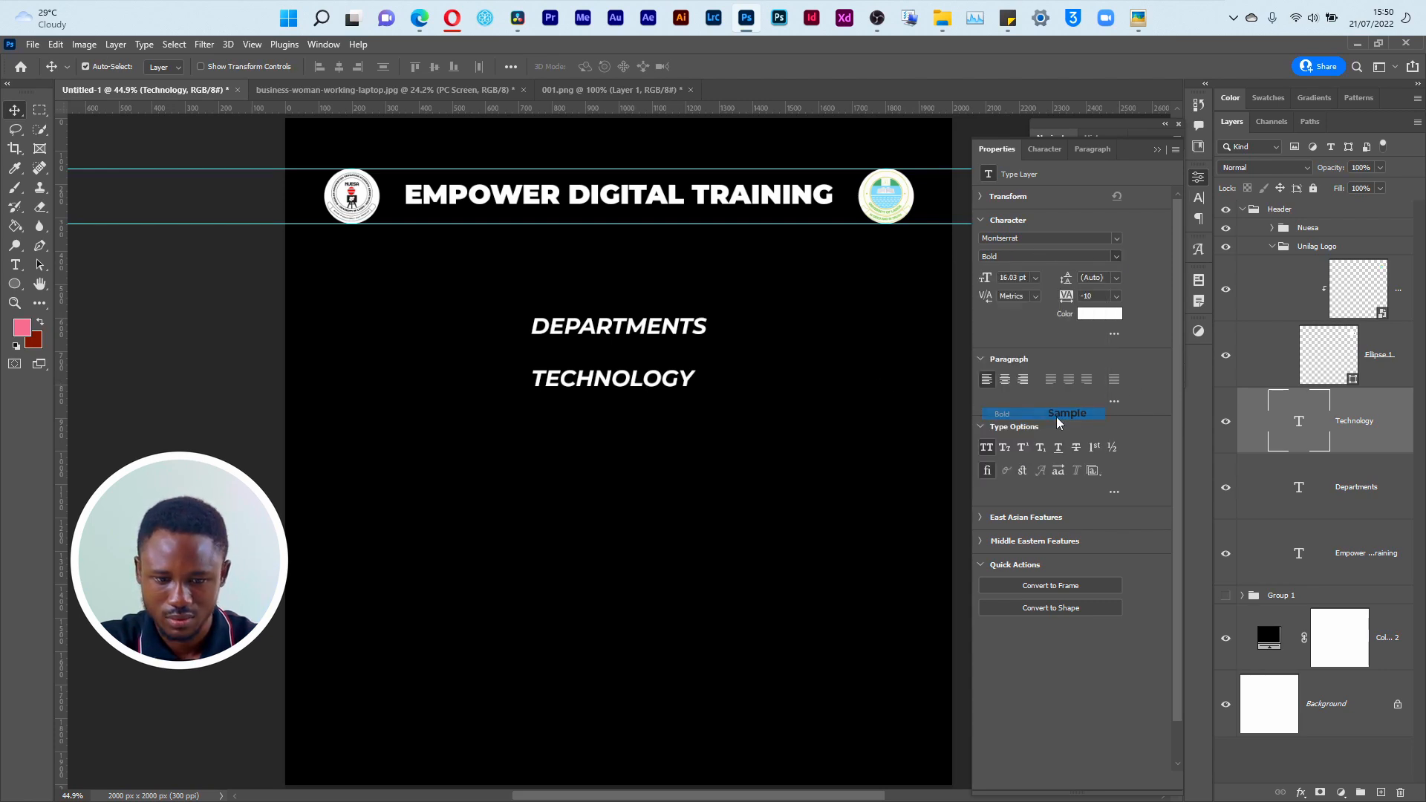
left_click(1117, 256)
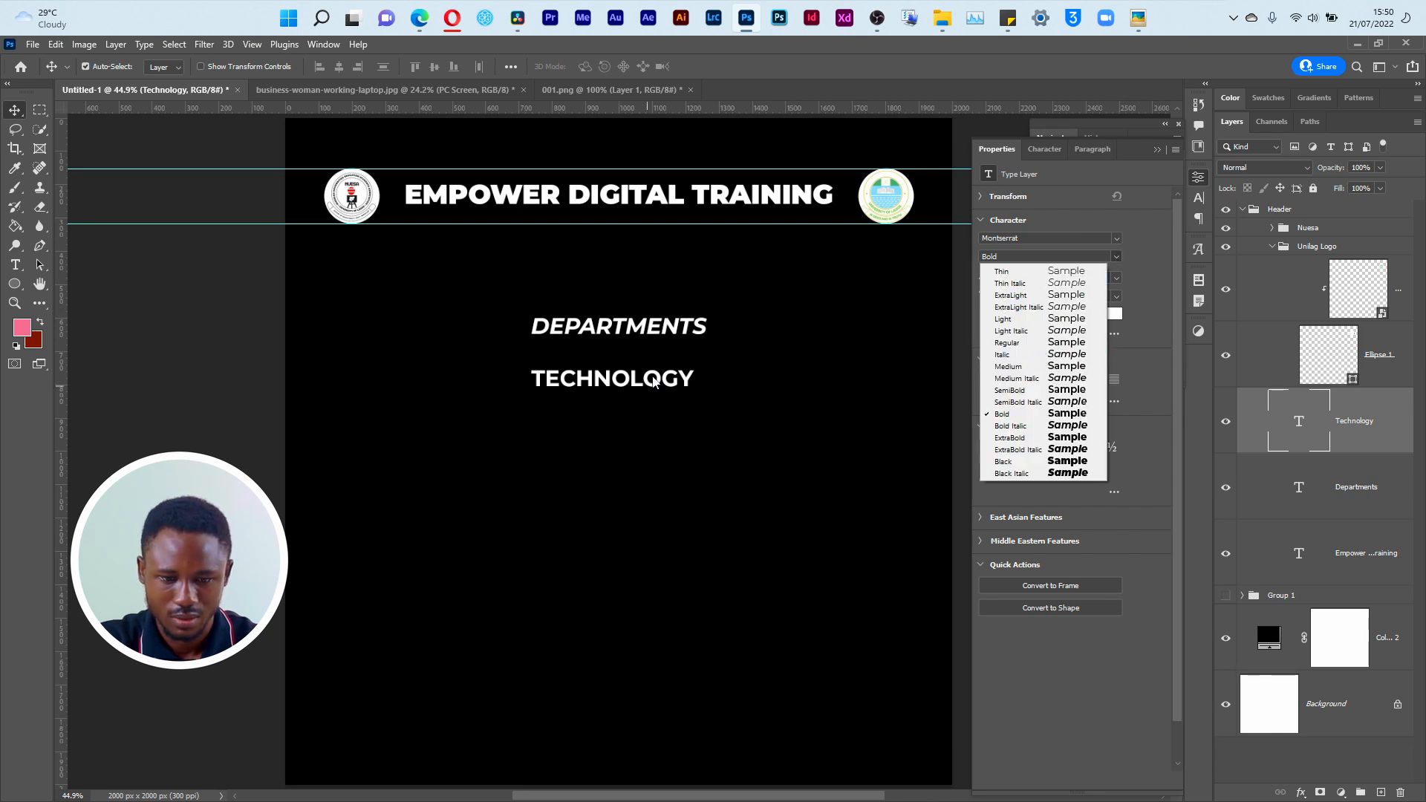
left_click(652, 377)
key("alt+Tab")
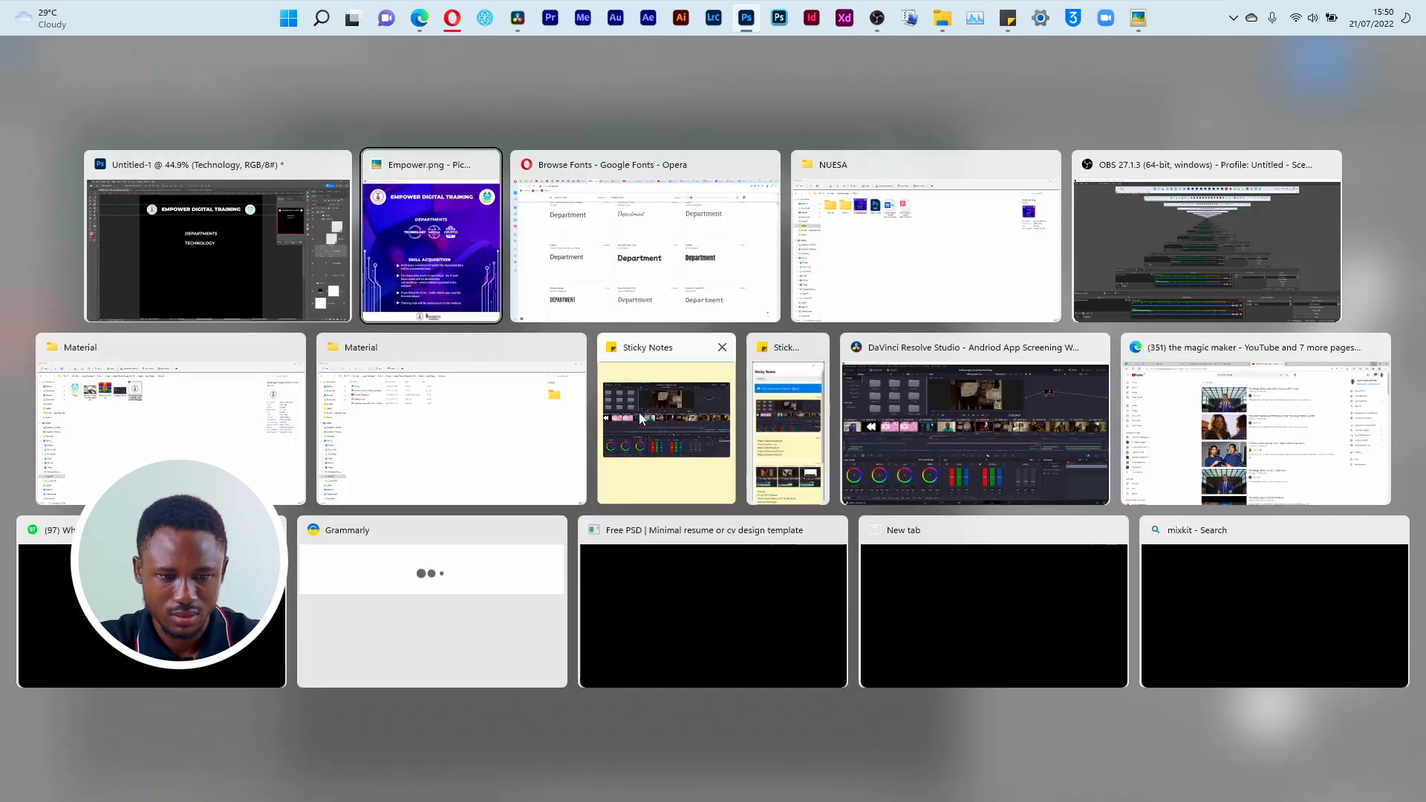
key("alt+Tab")
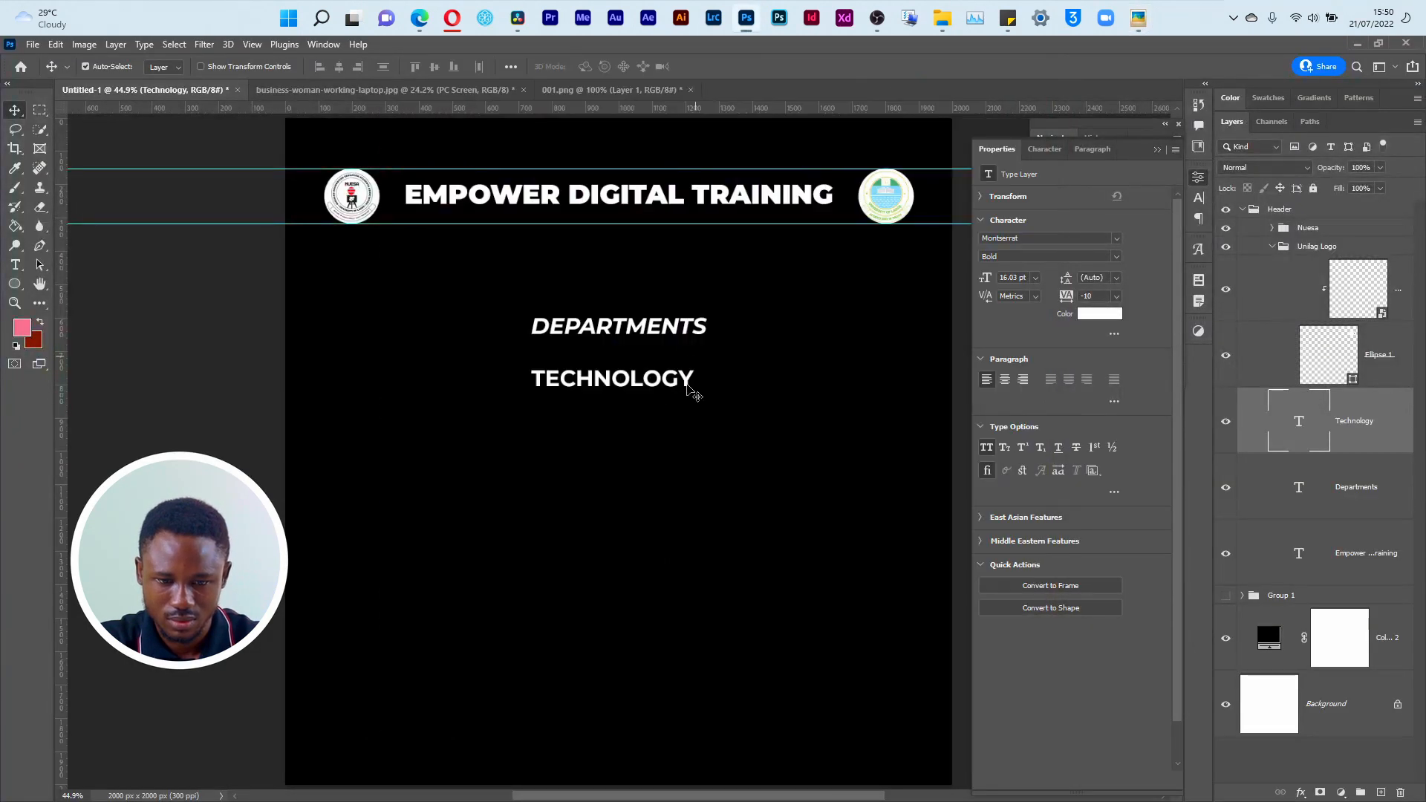
Step: Try scaling the TECHNOLOGY text down to about 9.4 pt, compare it with the reference, and undo the scaling
key("ctrl+t")
left_click_drag(694, 391, 626, 389)
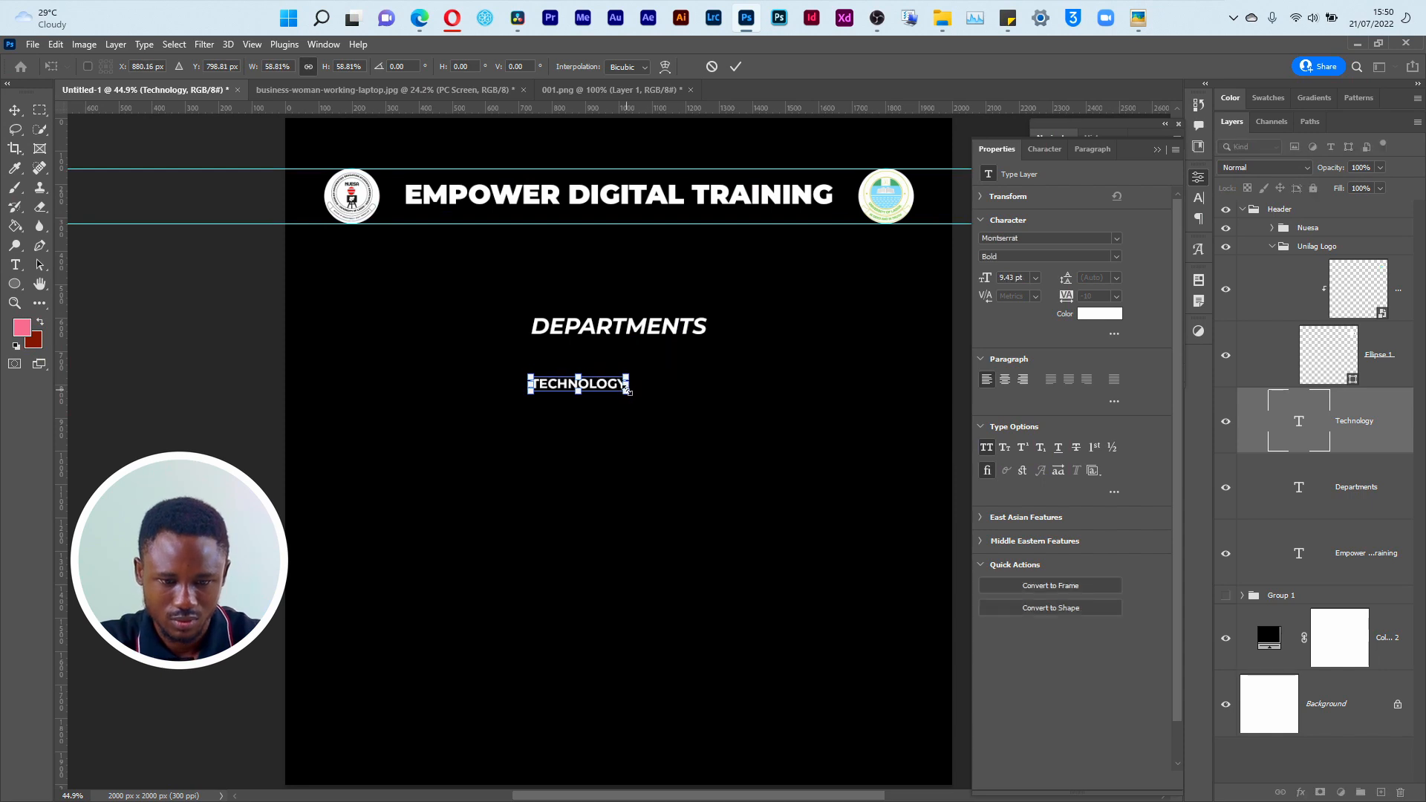
key("alt+Tab")
key("alt+Tab")
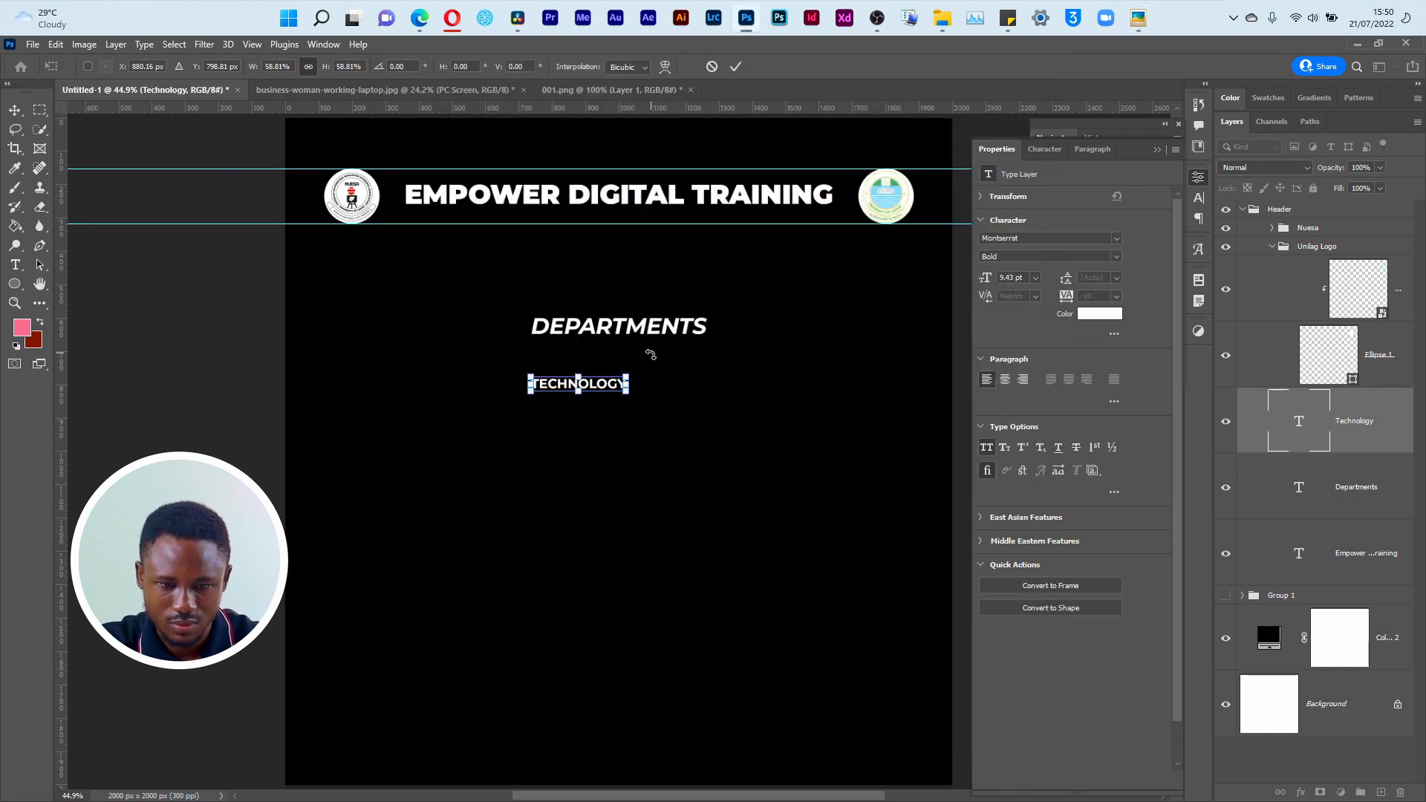
key("Return")
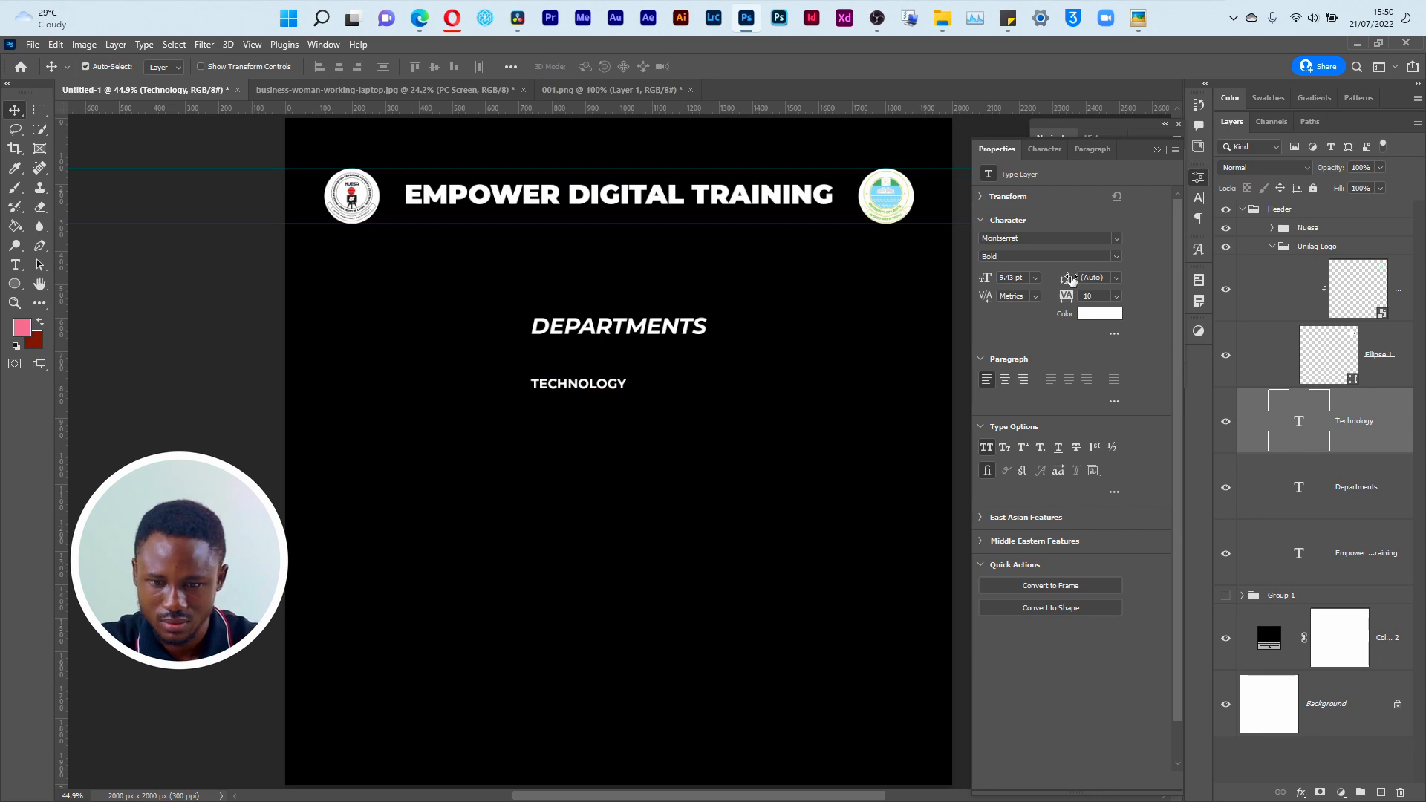
key("ctrl+z")
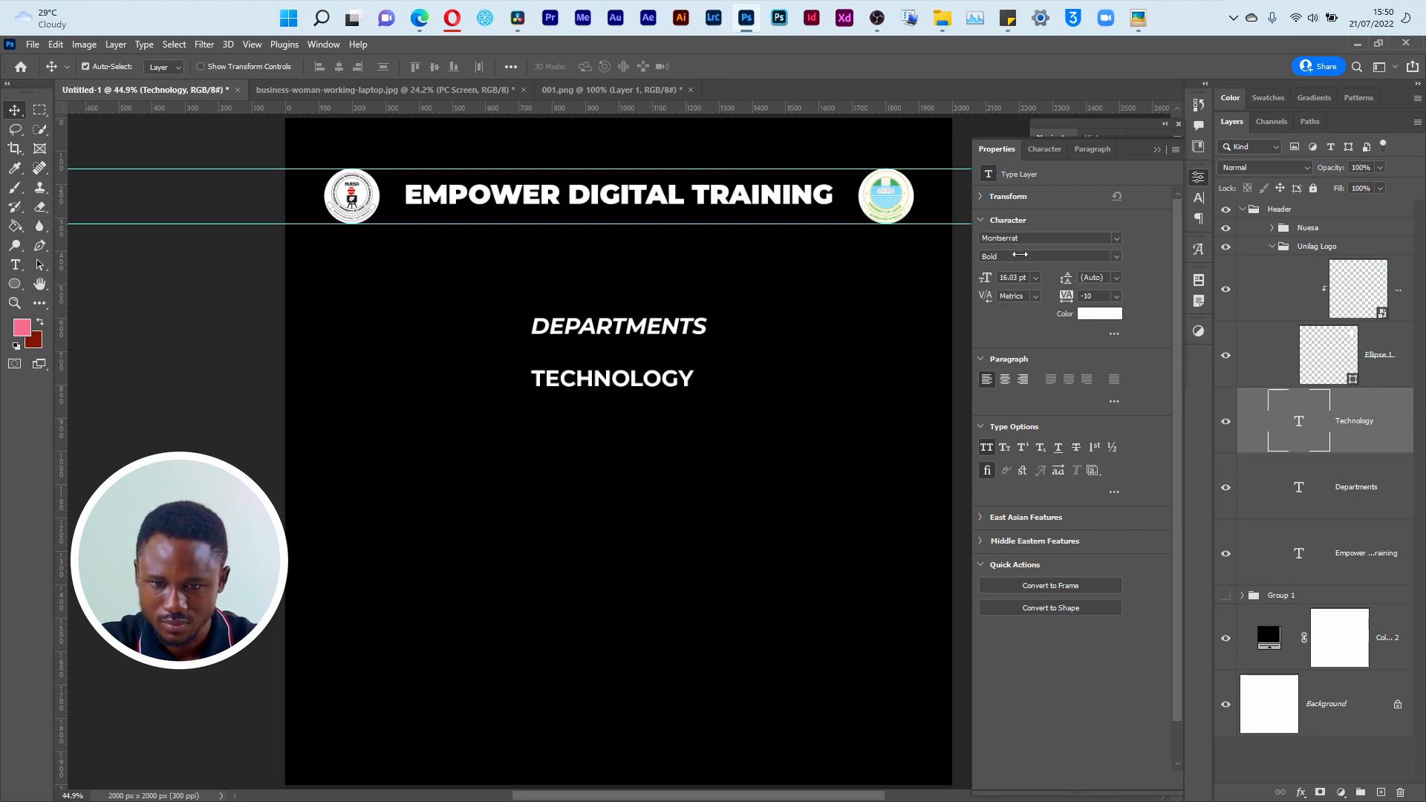
Step: Set the TECHNOLOGY text's size to 14 pt and its font style to Montserrat Black
left_click(1036, 277)
left_click(1025, 377)
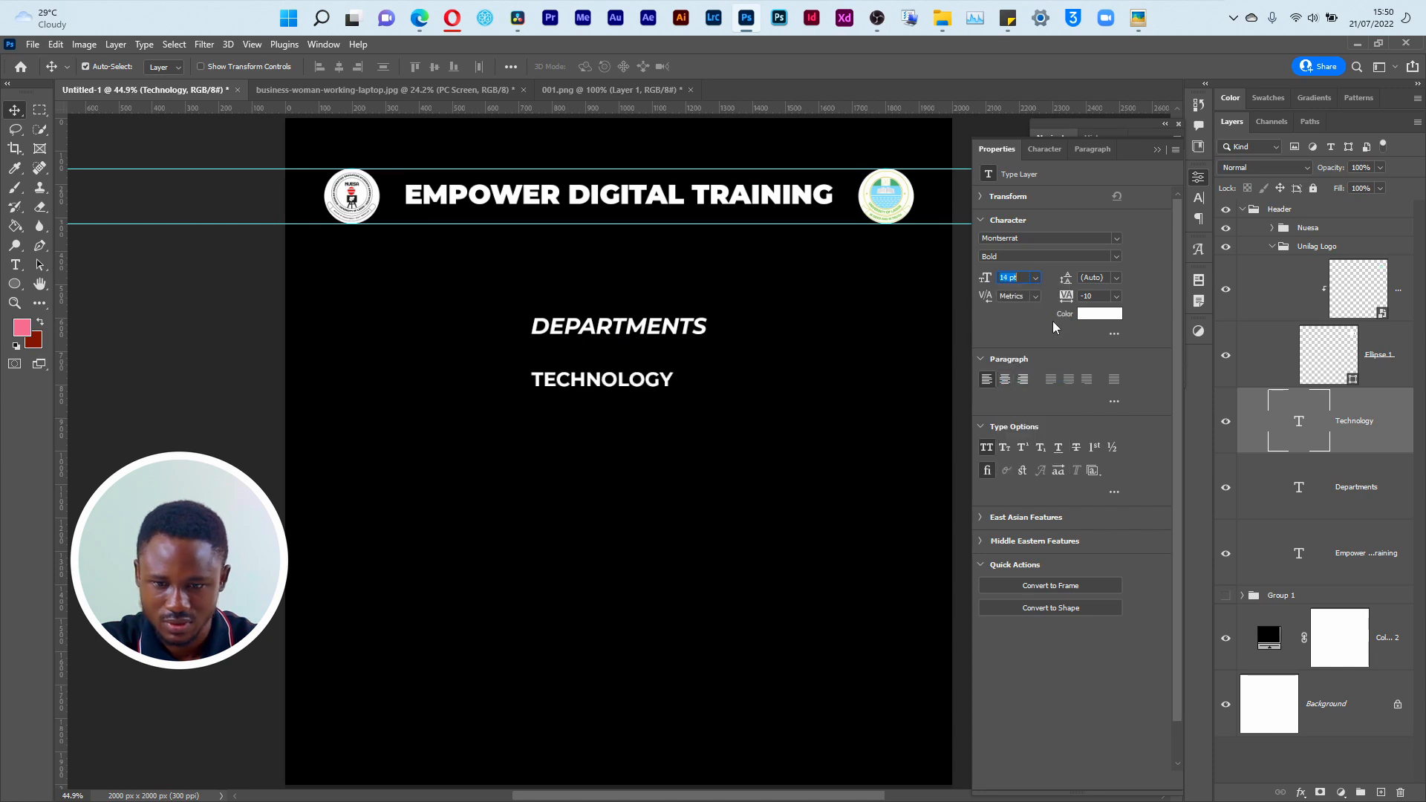
left_click(1106, 257)
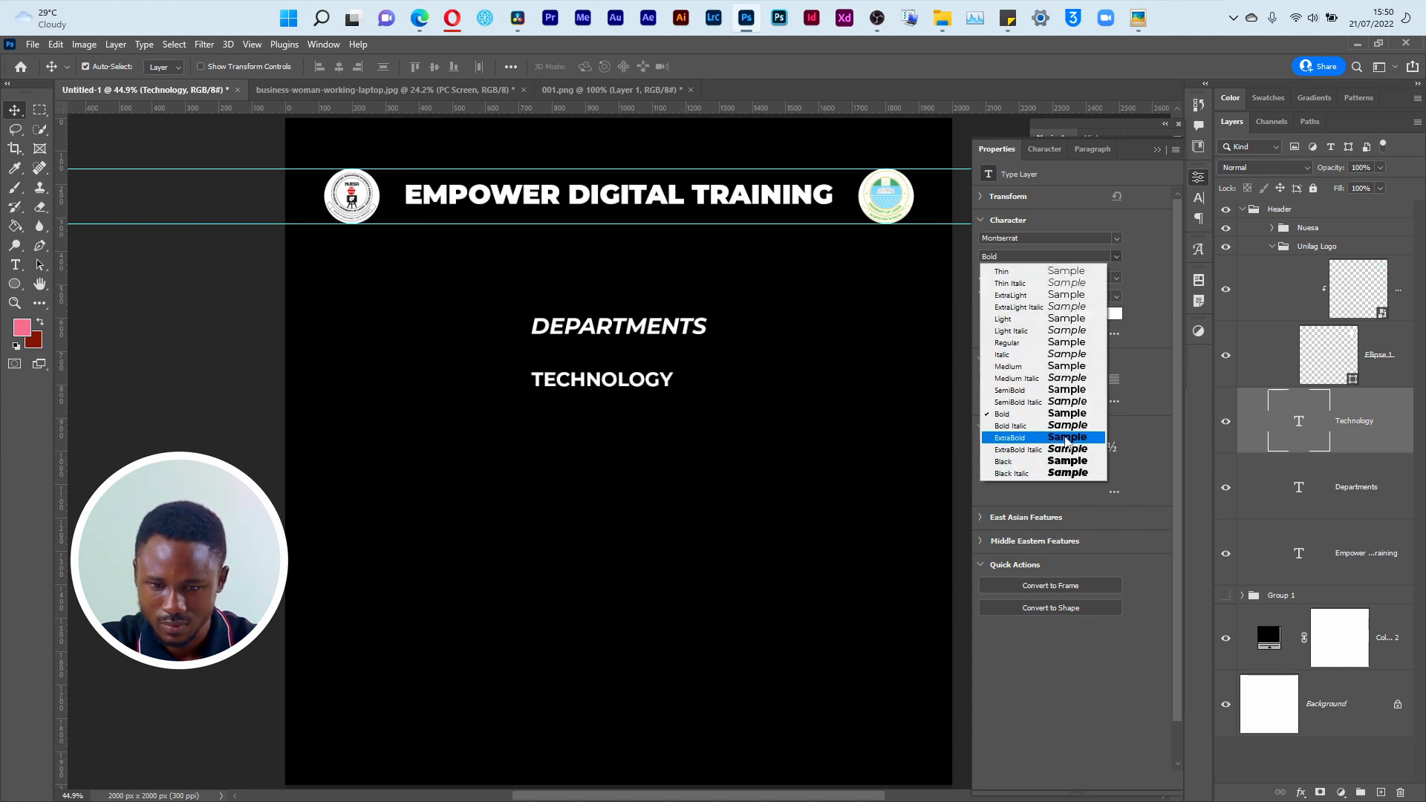
left_click(1052, 463)
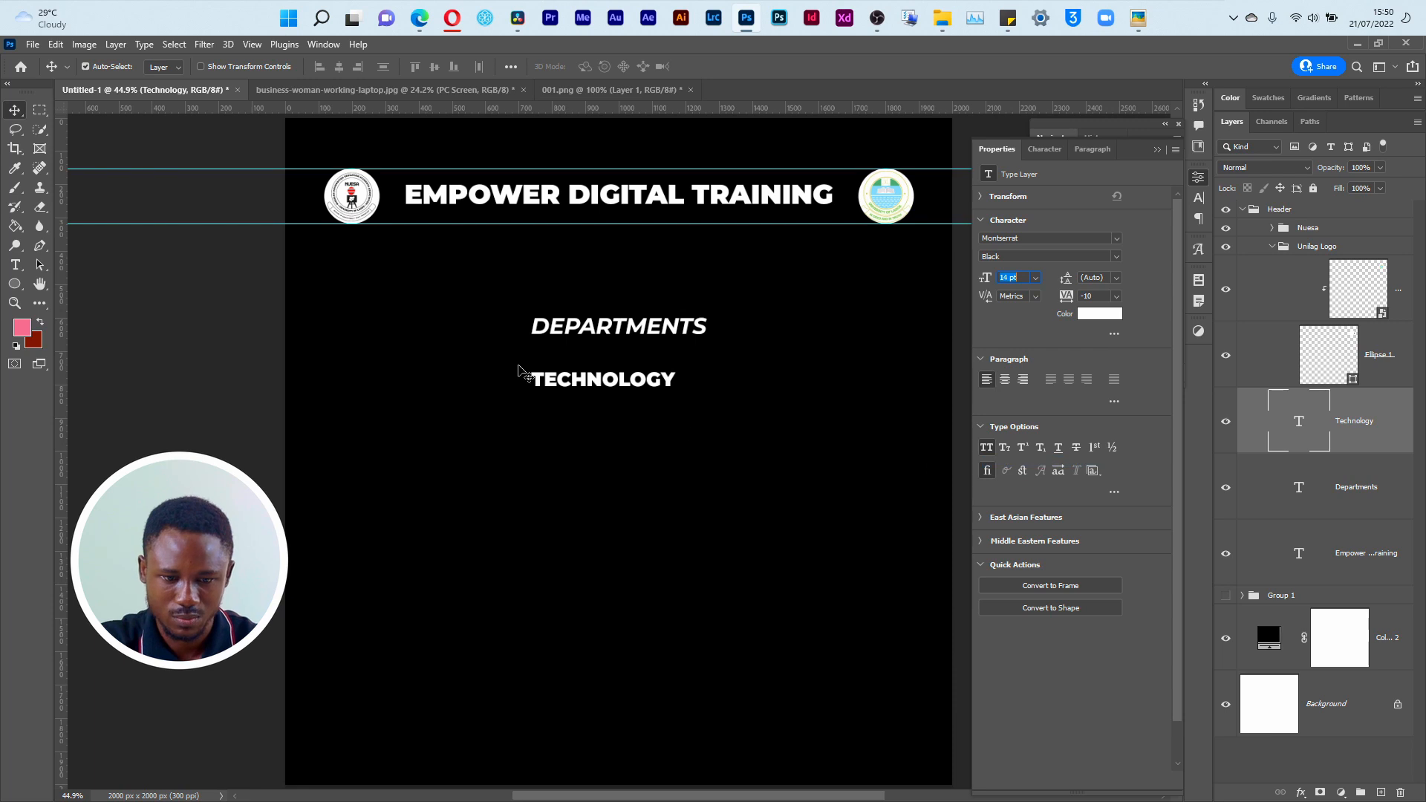
Step: Duplicate the TECHNOLOGY text beside the original on the same line, replace the copy's text with MEDIA, and check the reference flyer
left_click_drag(583, 385, 627, 387)
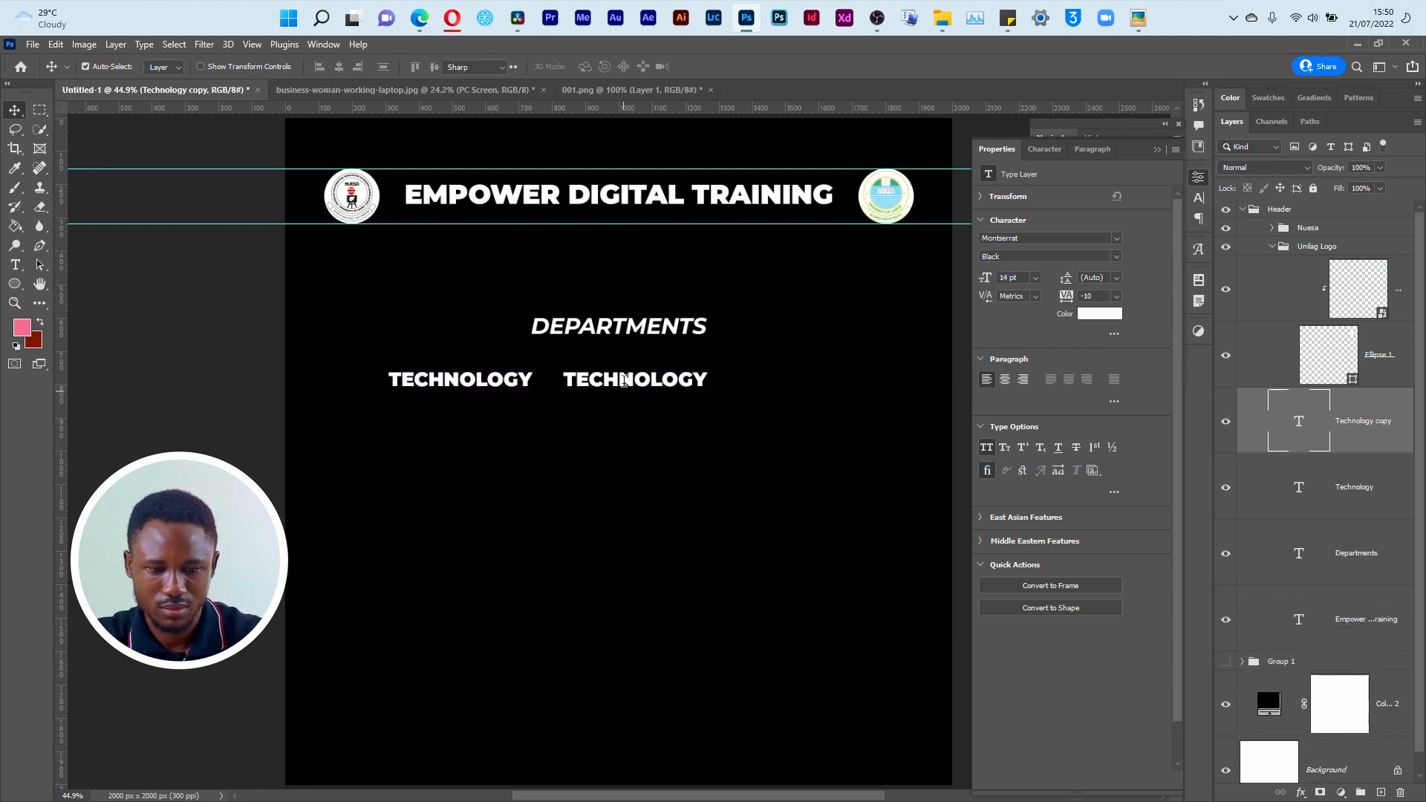
double_click(624, 379)
key("ctrl+a")
type("MEDI")
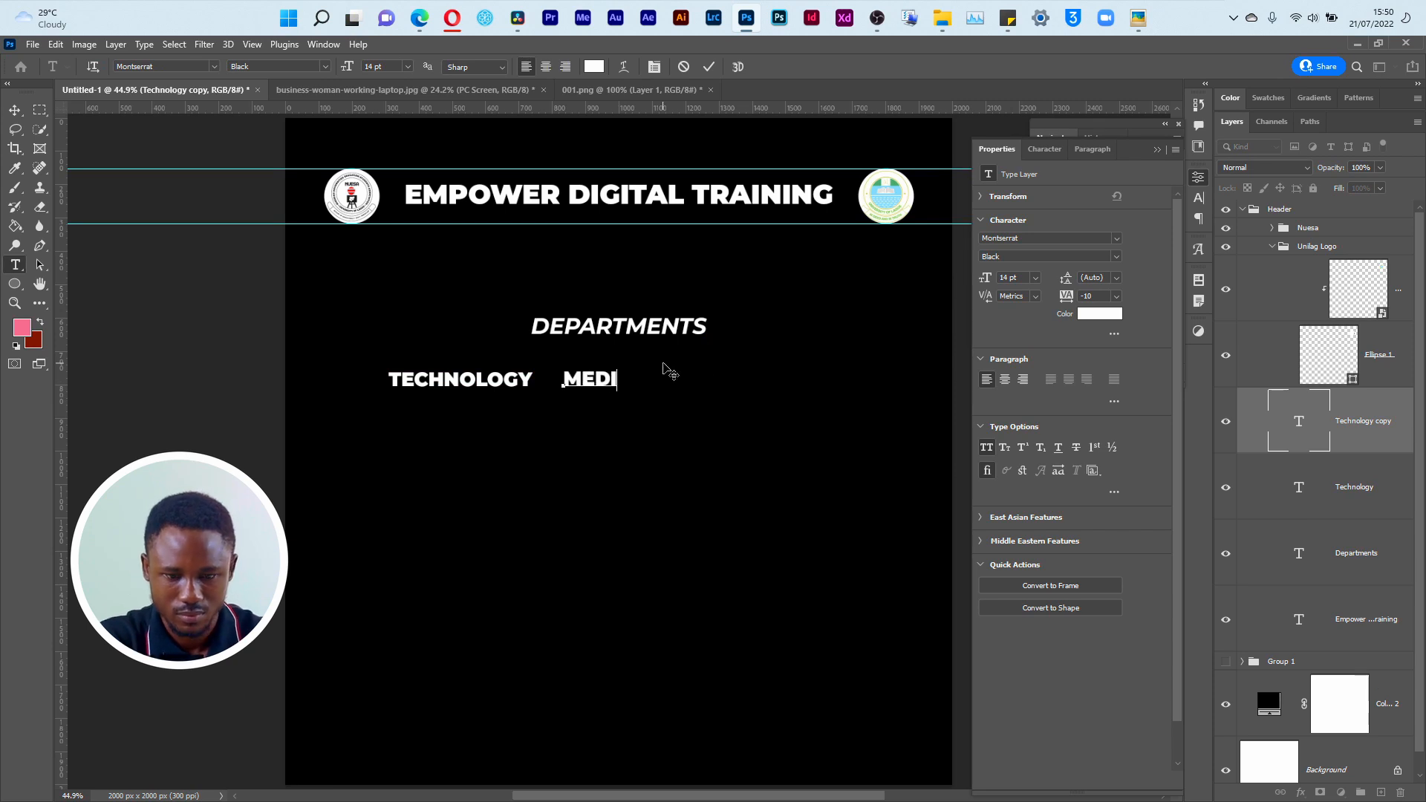
key("ctrl+Return")
key("alt+Tab")
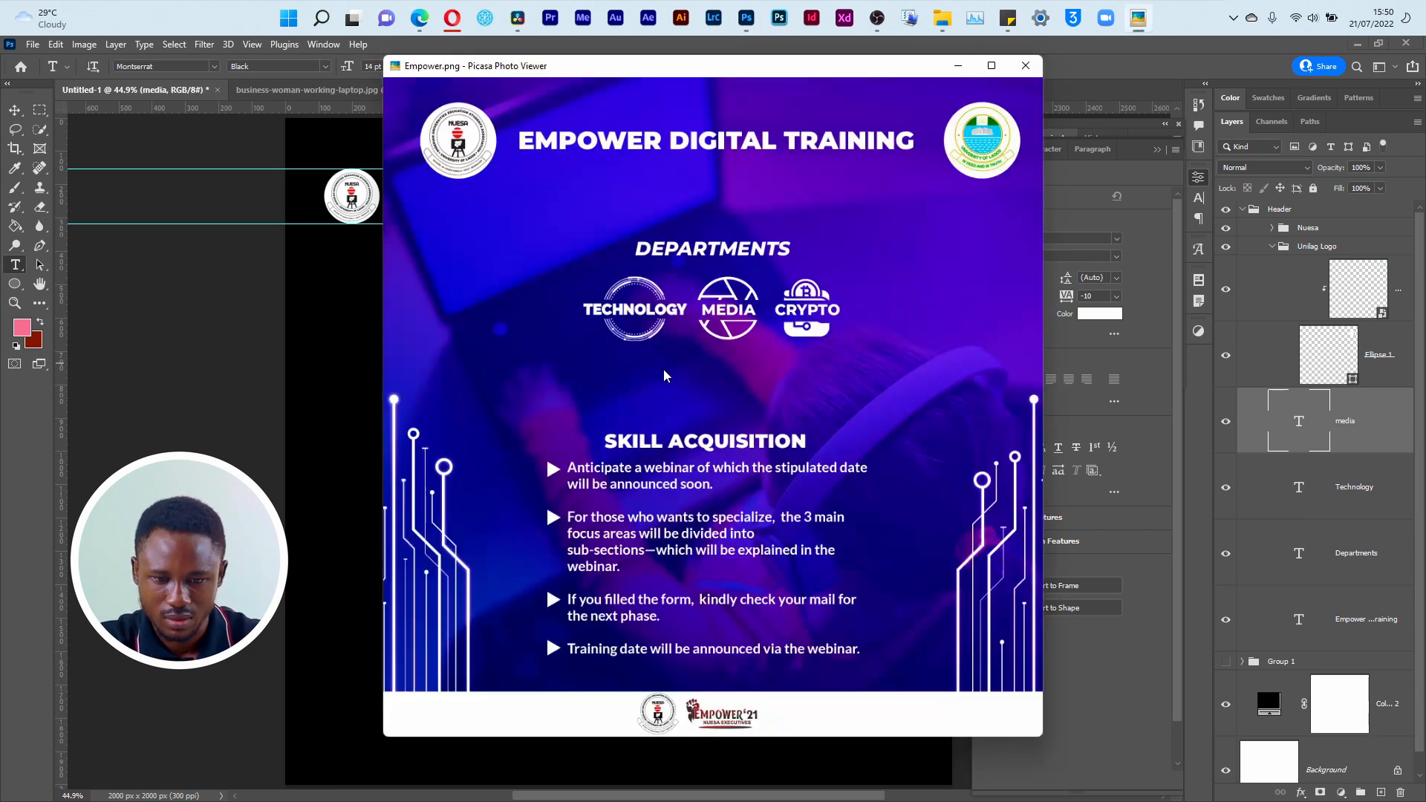
key("alt+Tab")
Step: Duplicate the MEDIA text to its right on the same line, replace the copy's text with CRYPTO, and compare with the reference flyer
key("v")
left_click_drag(623, 387, 744, 387)
key("t")
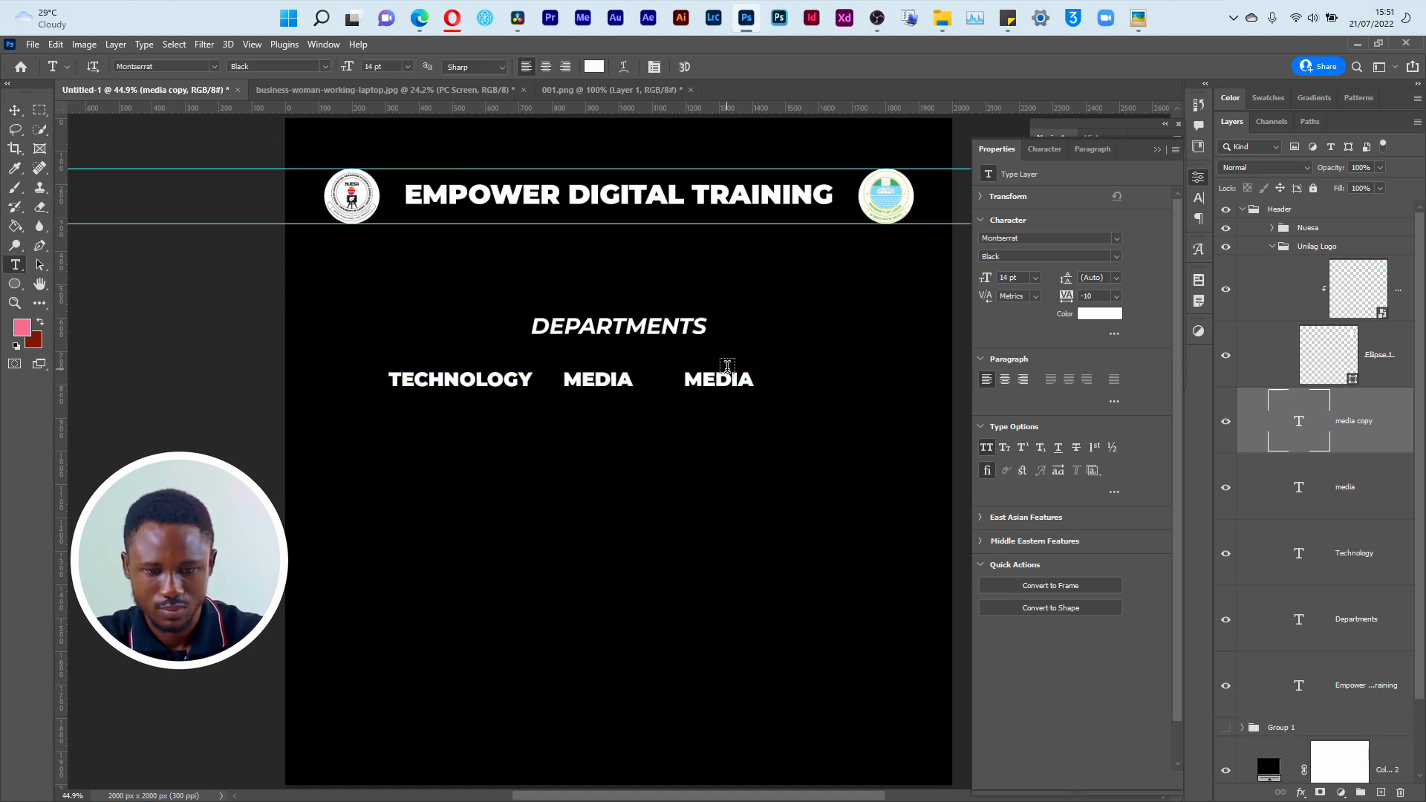
left_click(728, 366)
left_click(683, 68)
double_click(708, 367)
type("C")
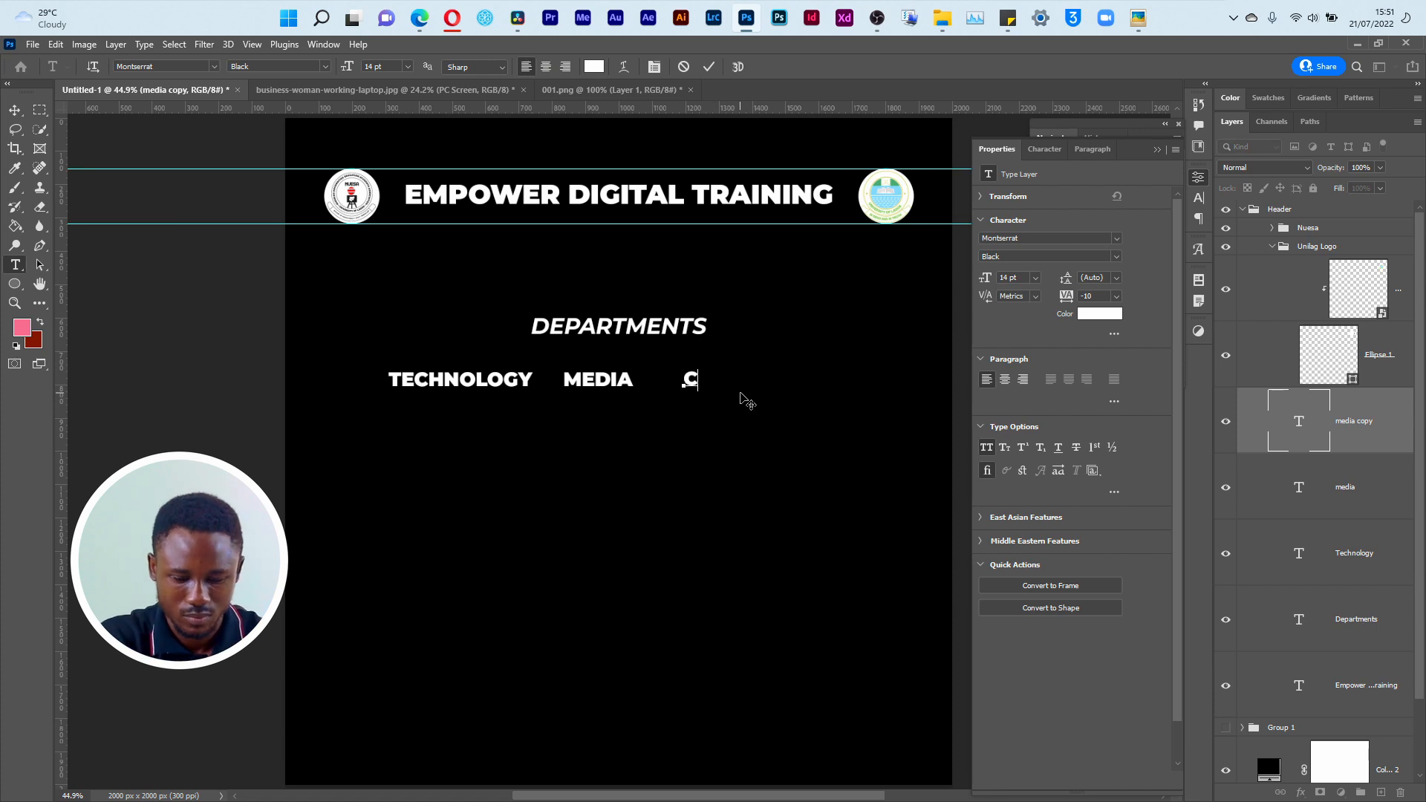
left_click(741, 397)
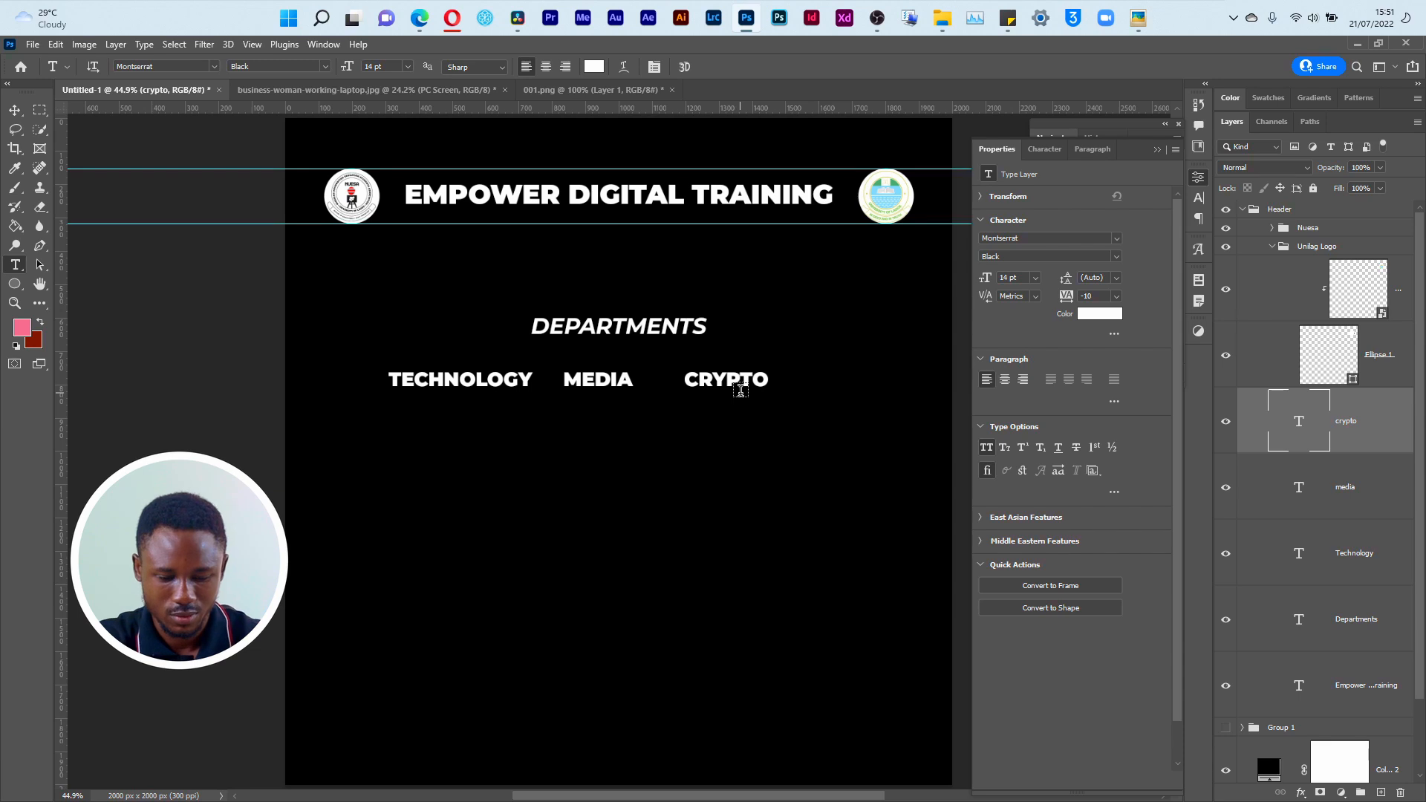
key("v")
key("alt+Tab")
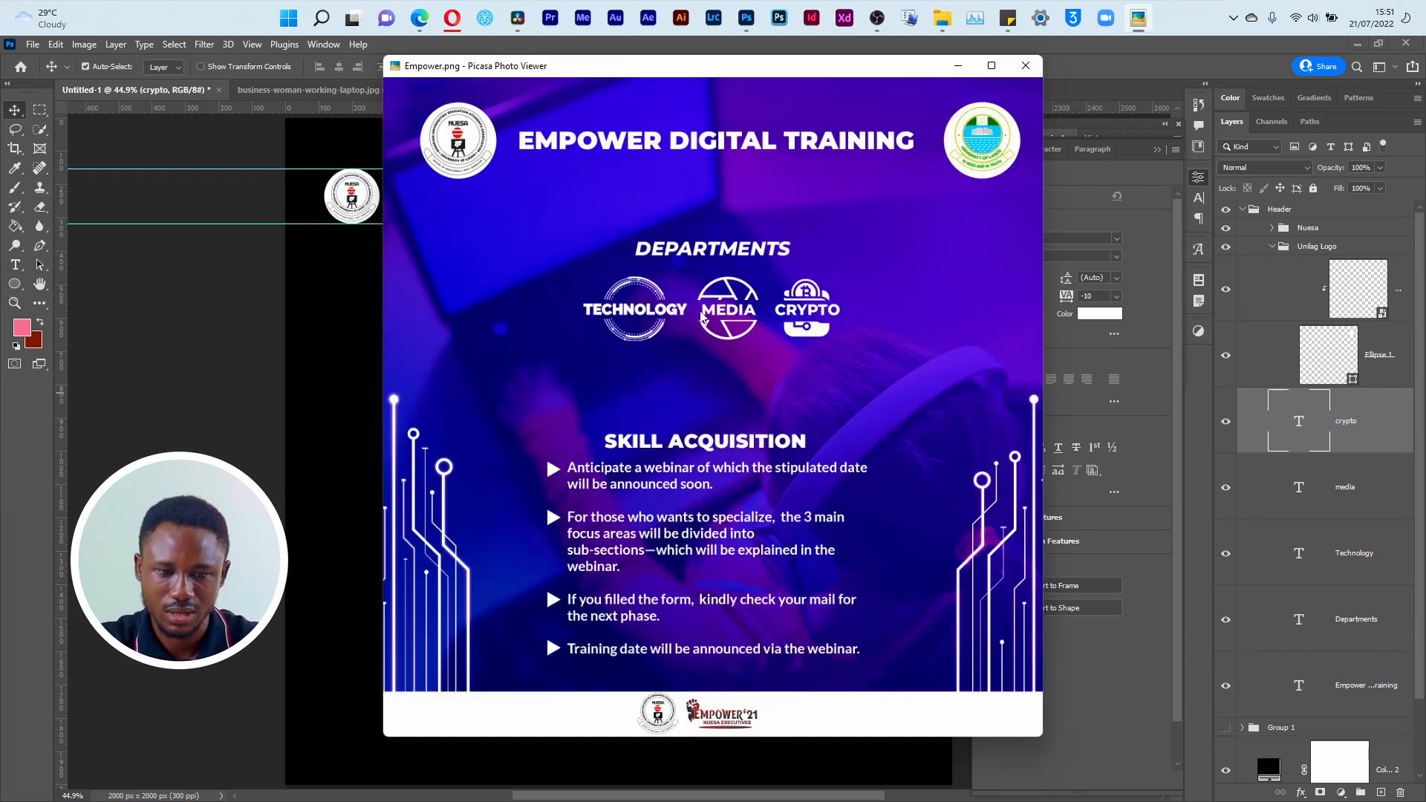
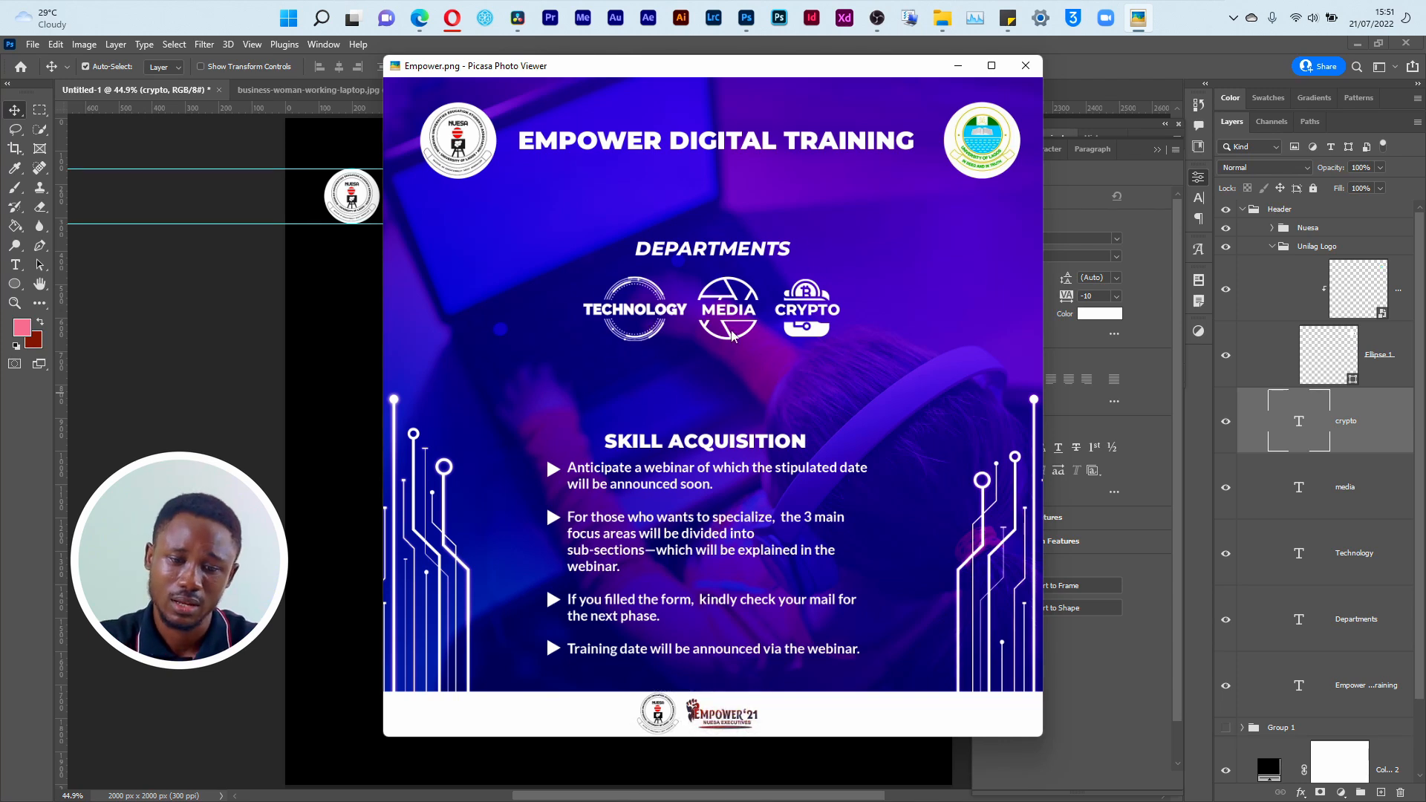
Step: Switch to the Opera browser, go to the Freepik page, and open the company's Flaticon icon site from there
key("super+Tab")
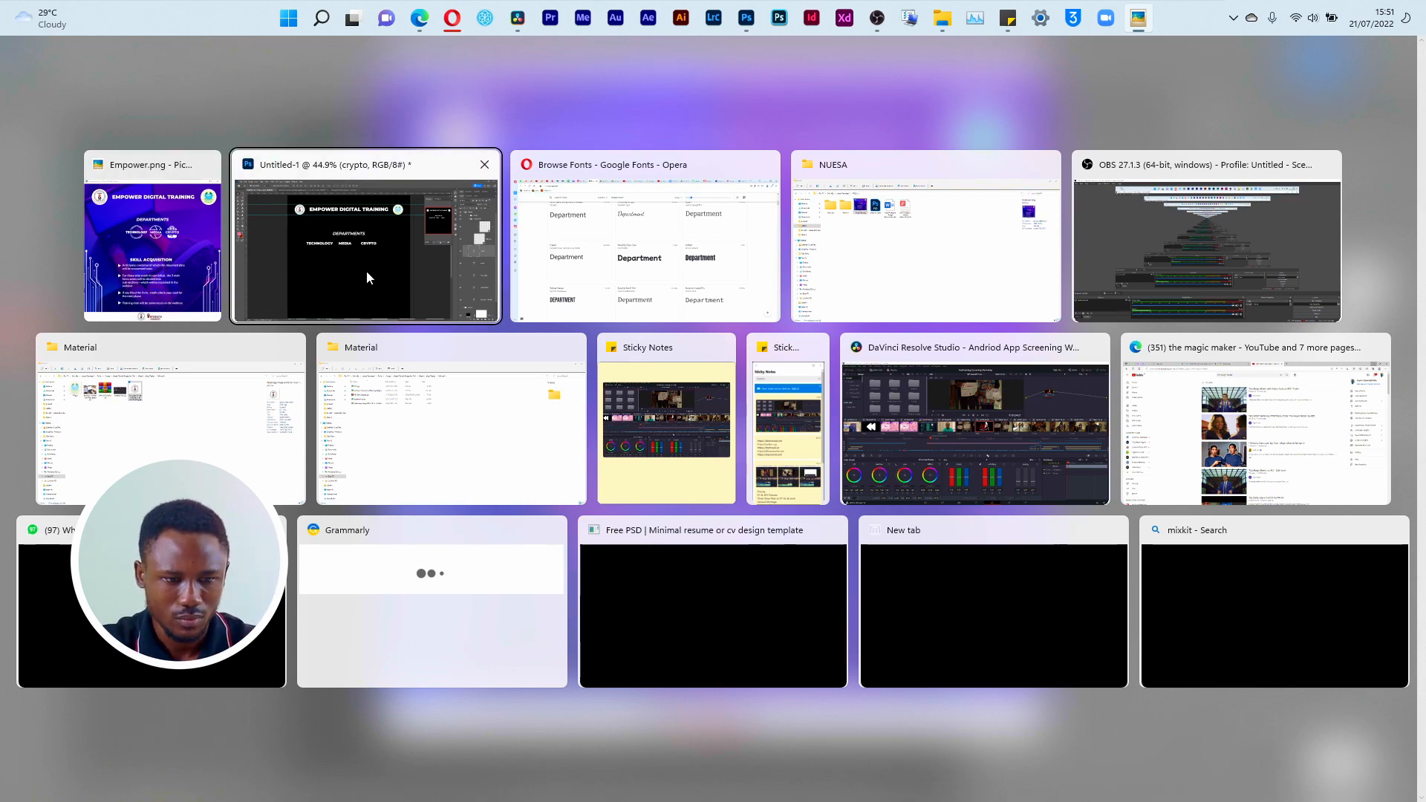
left_click(185, 260)
key("super+Tab")
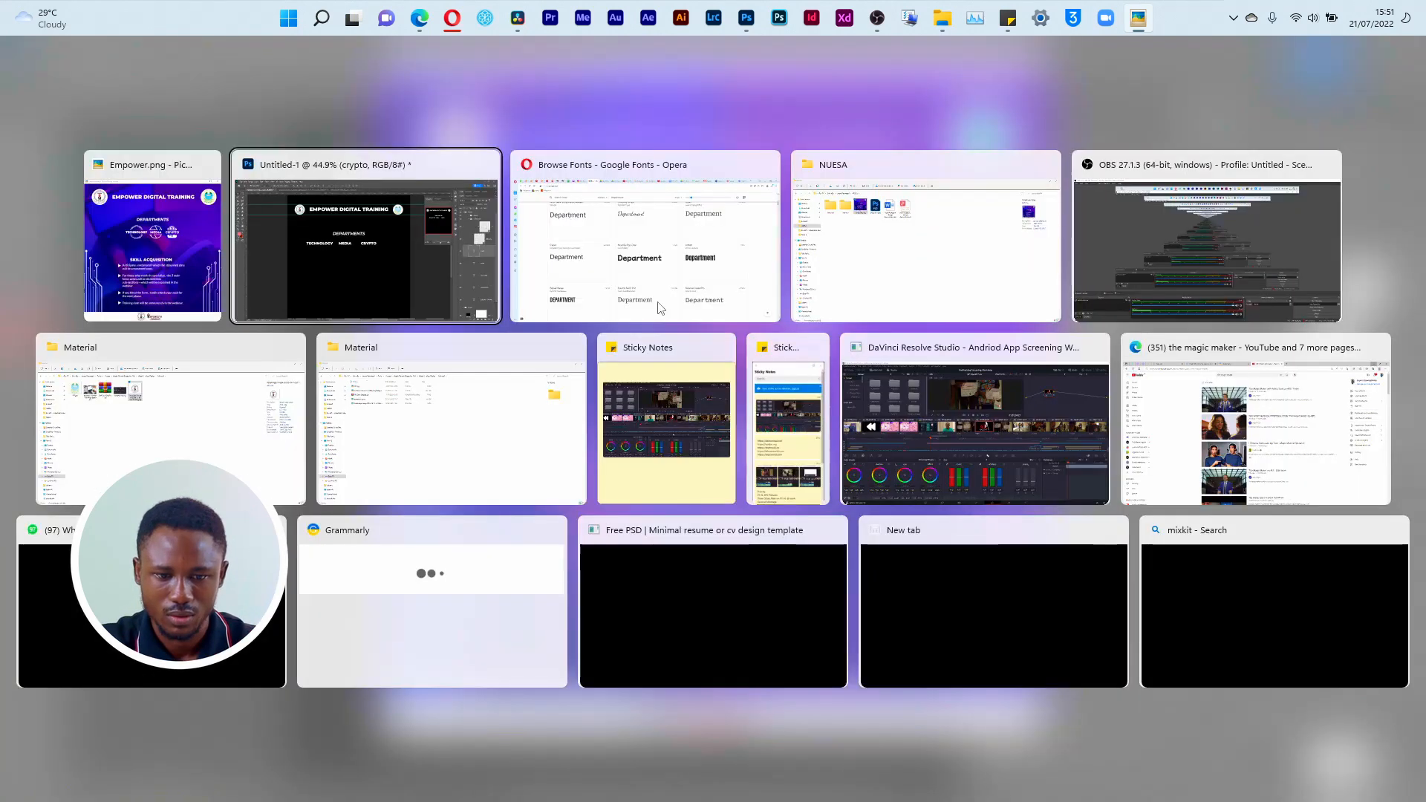
left_click(657, 304)
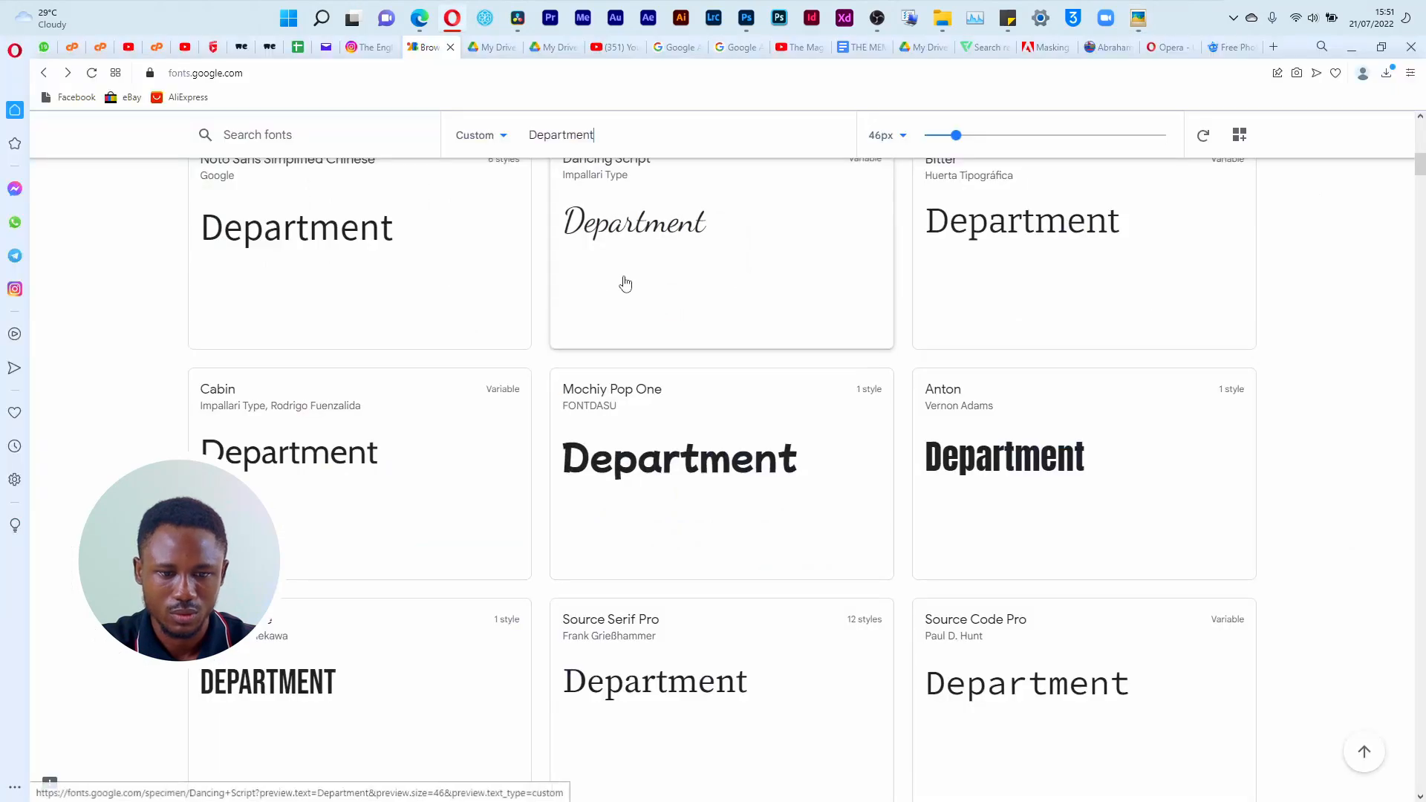
left_click(1233, 47)
left_click(1273, 141)
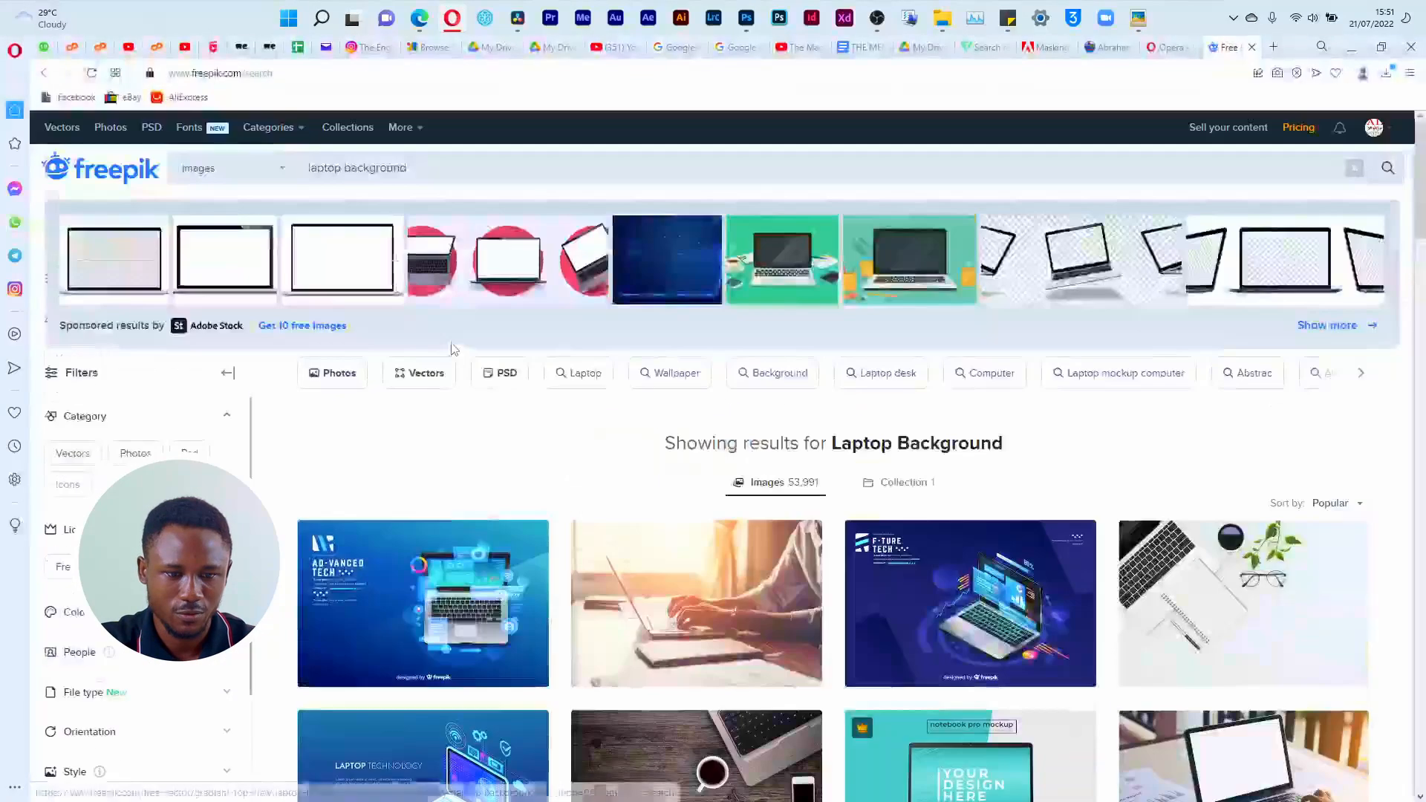
left_click(269, 176)
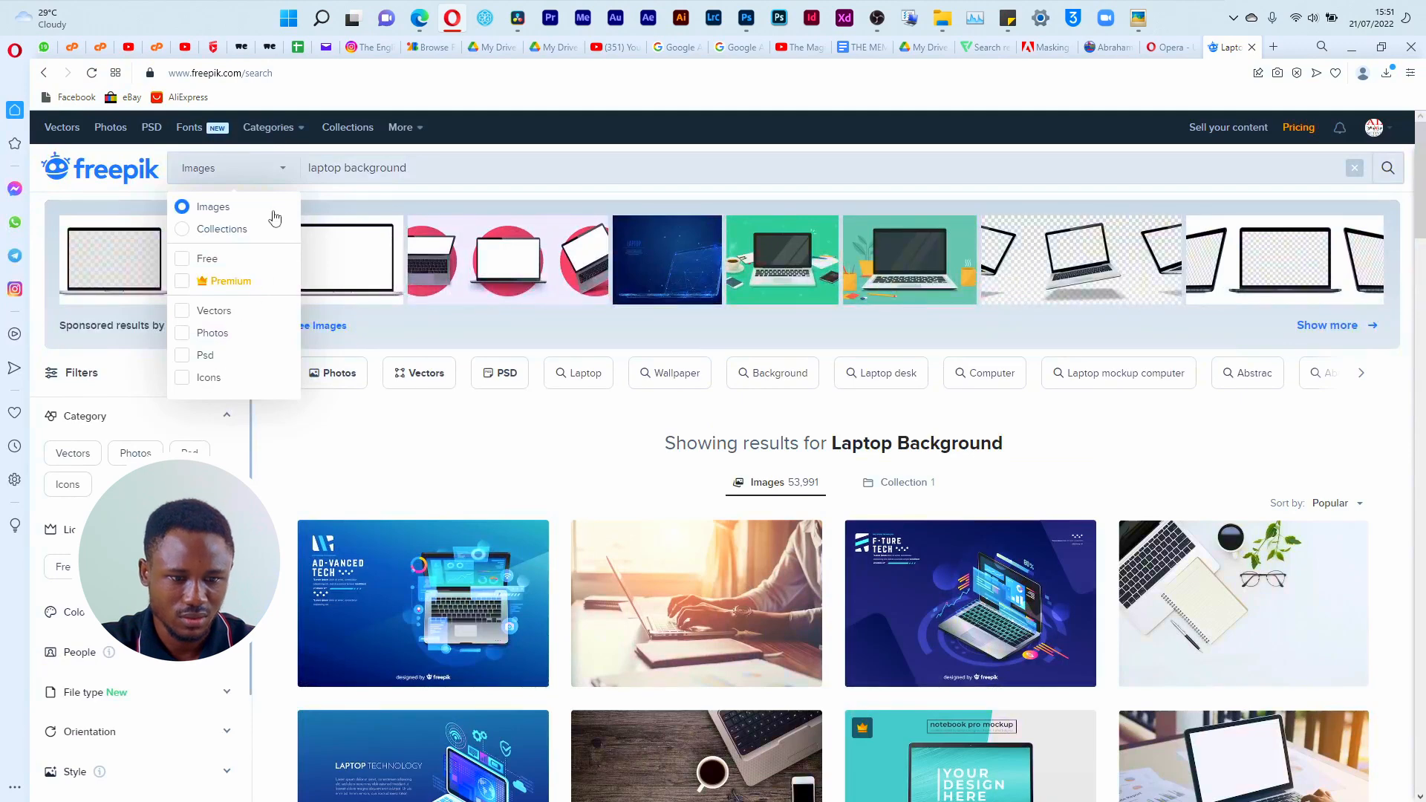
left_click(405, 128)
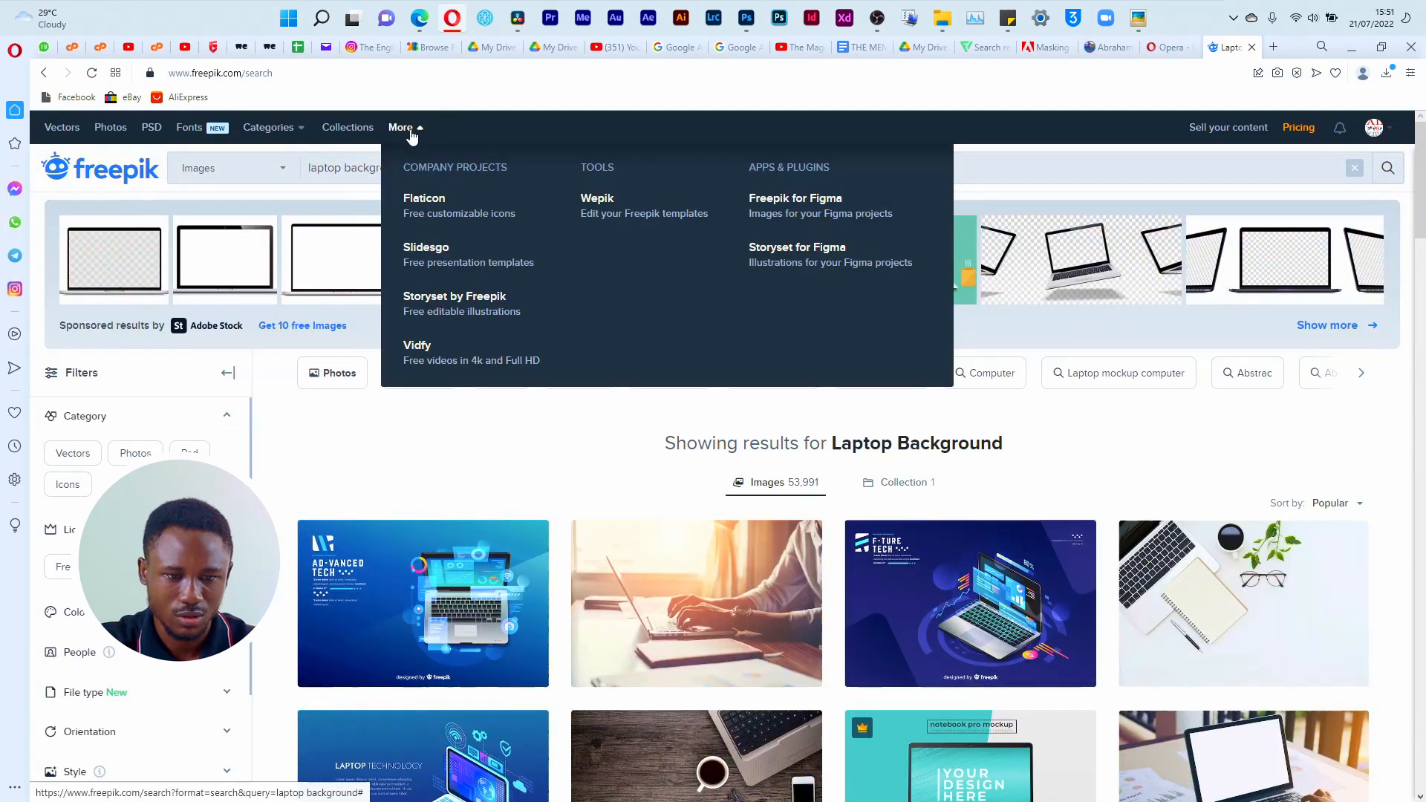
left_click(443, 216)
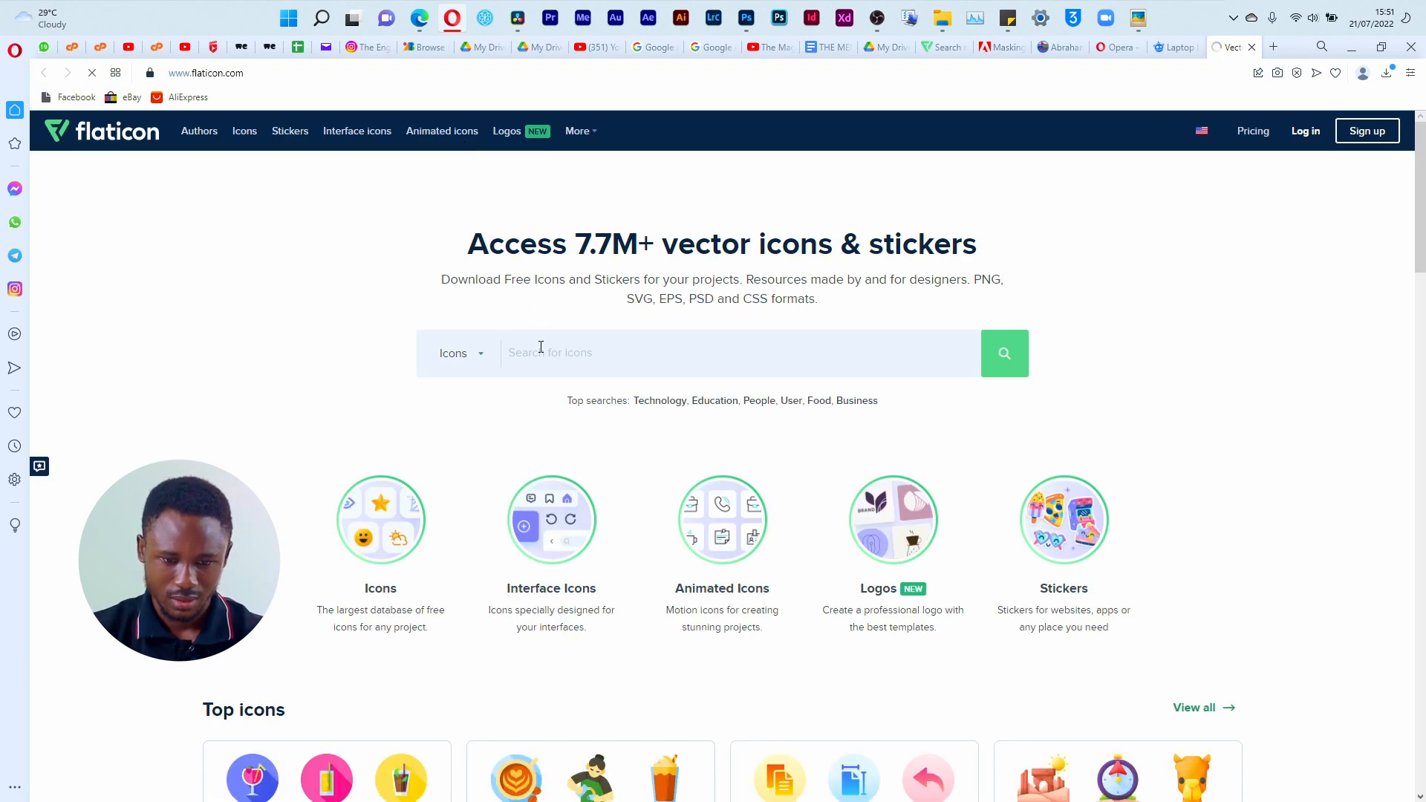
Step: Sign in to Flaticon with the suggested Google account and search the icons for technology
mouse_move(1425, 195)
left_mouse_down()
mouse_move(1425, 315)
mouse_move(1425, 196)
left_mouse_up()
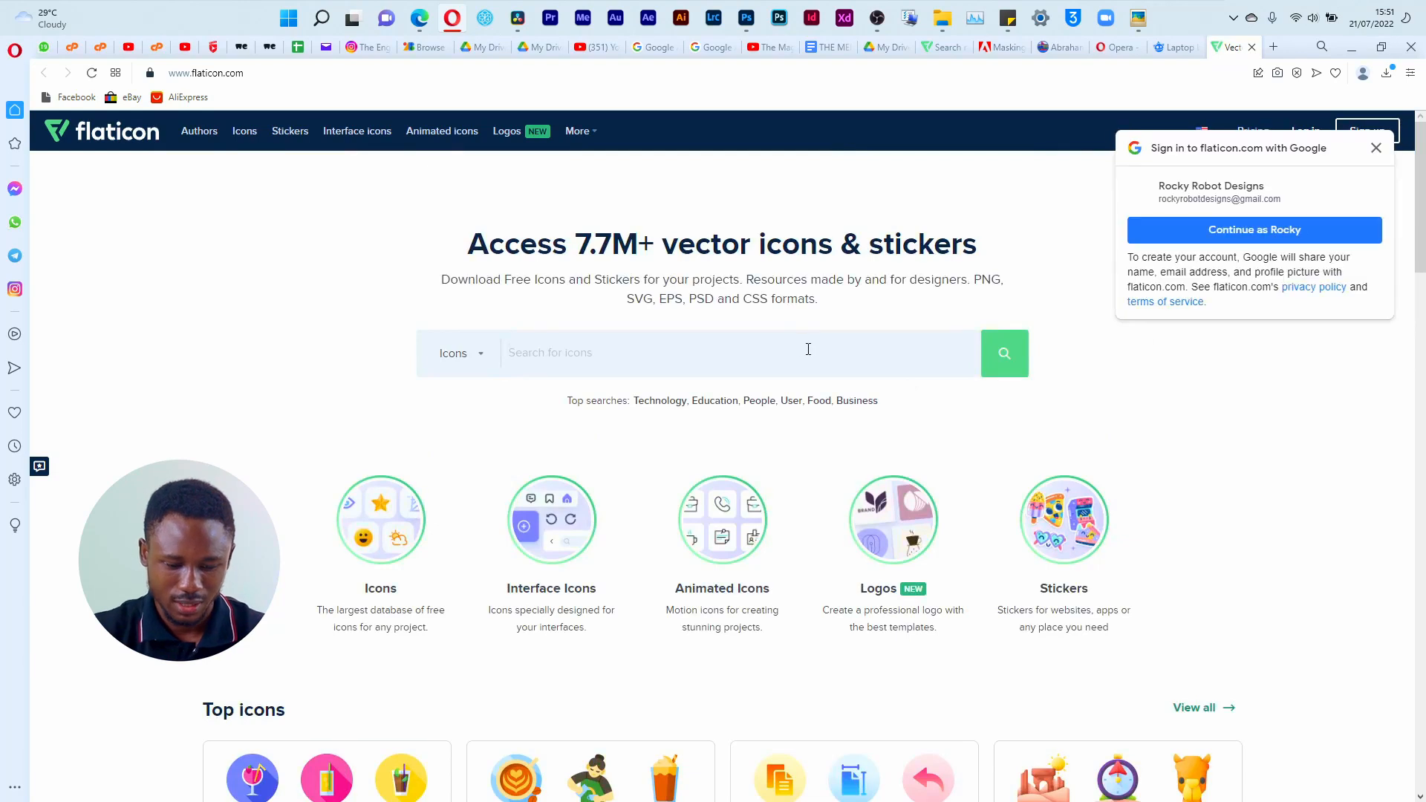
left_click(1348, 231)
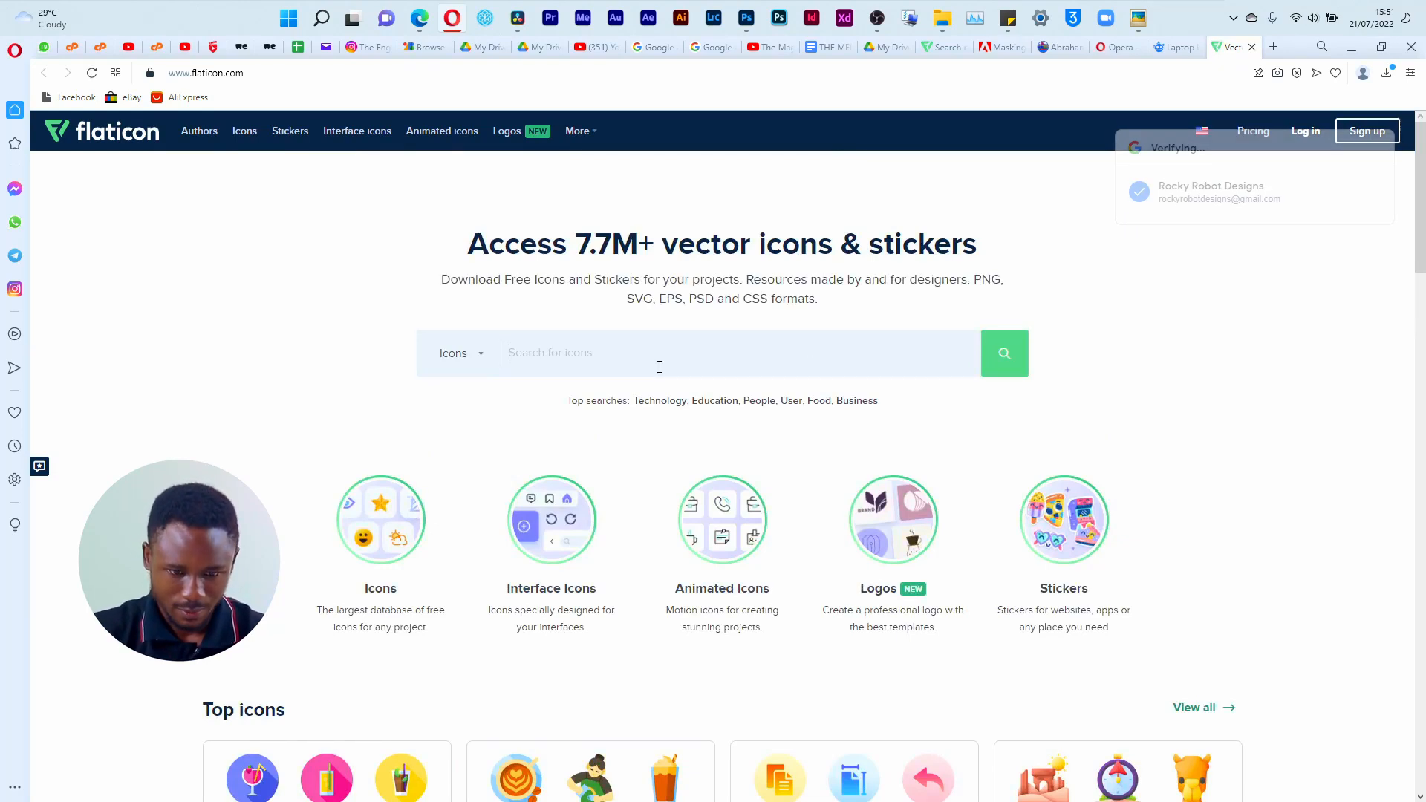
left_click(661, 367)
type("technolo")
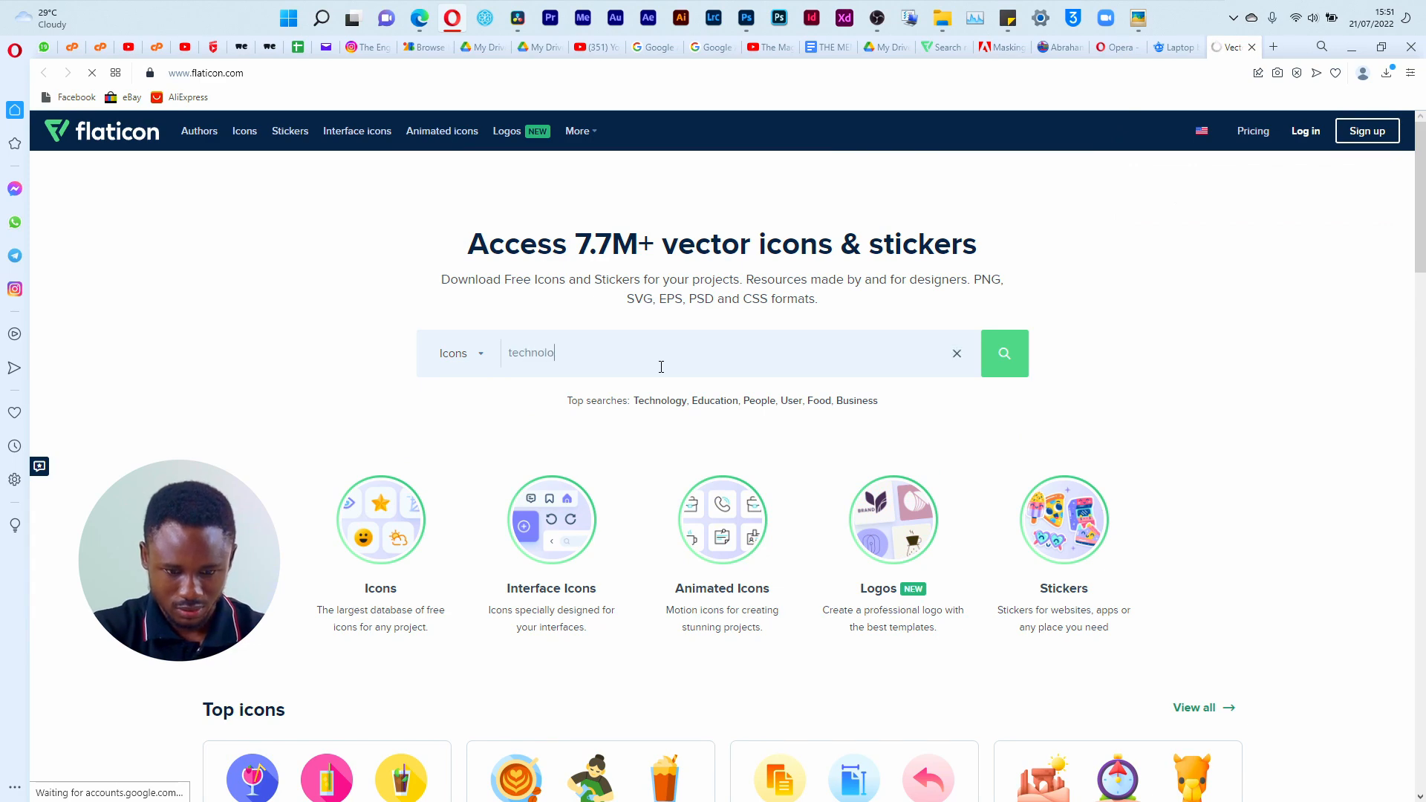
type("gy")
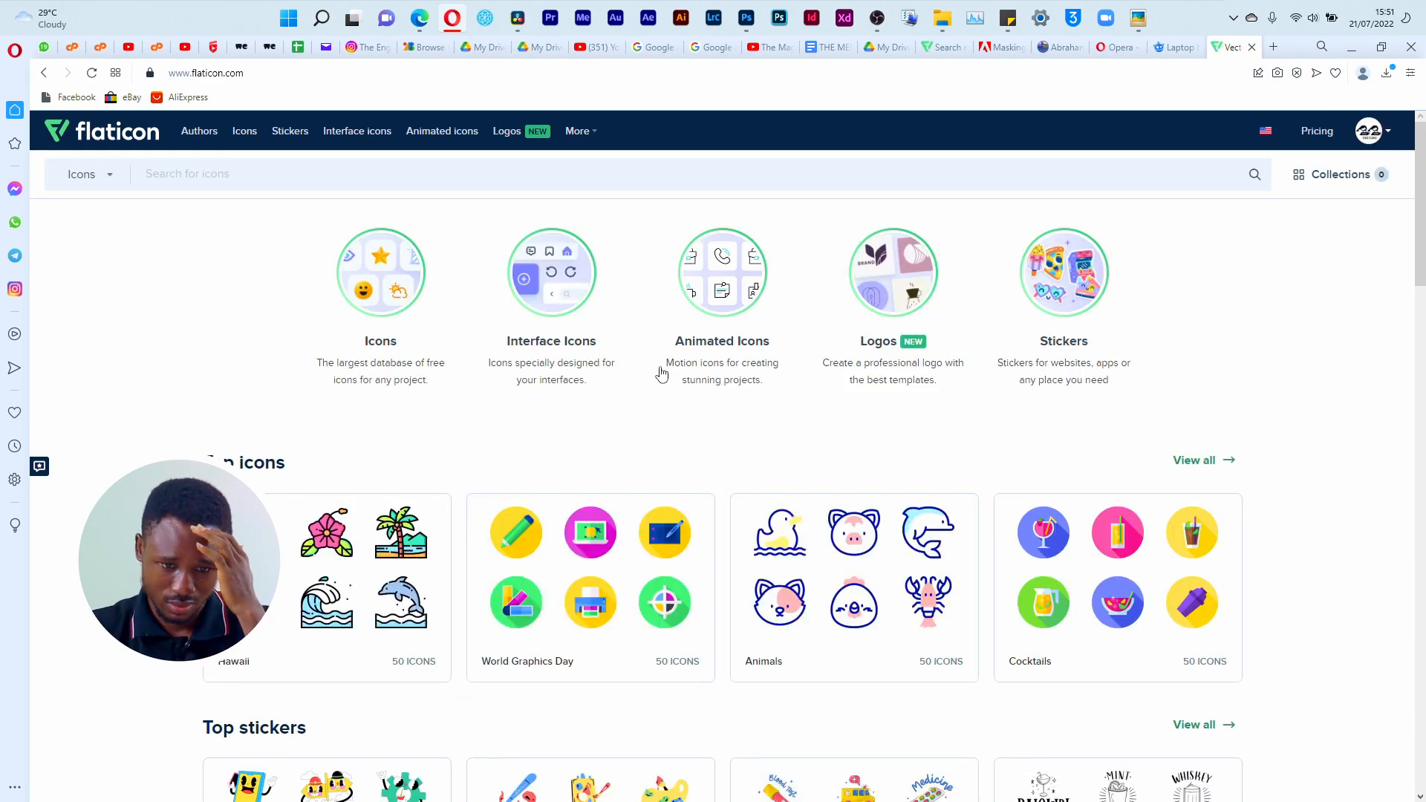
left_click(291, 182)
key("Return")
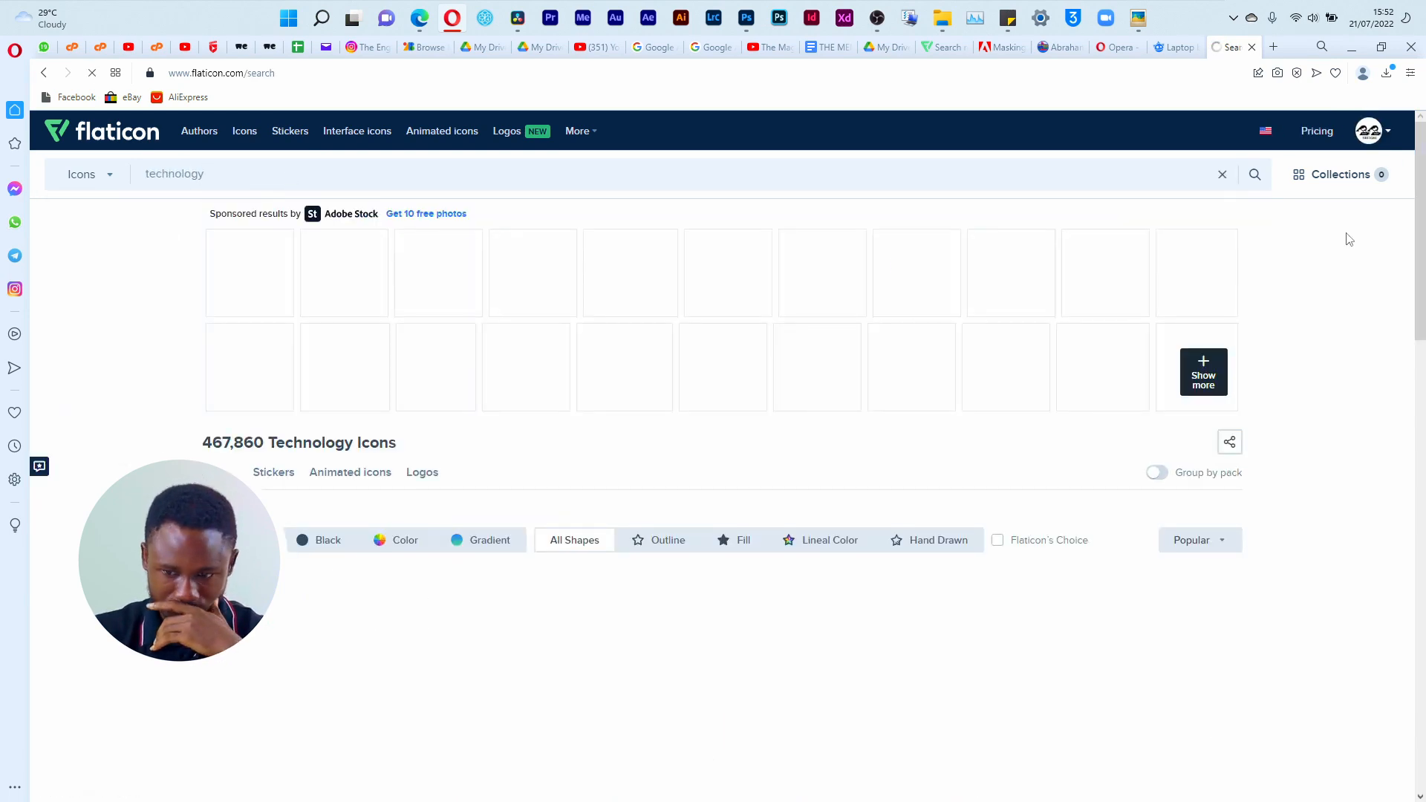
Step: Download the black Cpu chip icon from the technology results as a free PNG and dismiss the attribution notice
scroll(1330, 253, "down", 3)
left_click_drag(1425, 290, 1425, 363)
mouse_move(492, 626)
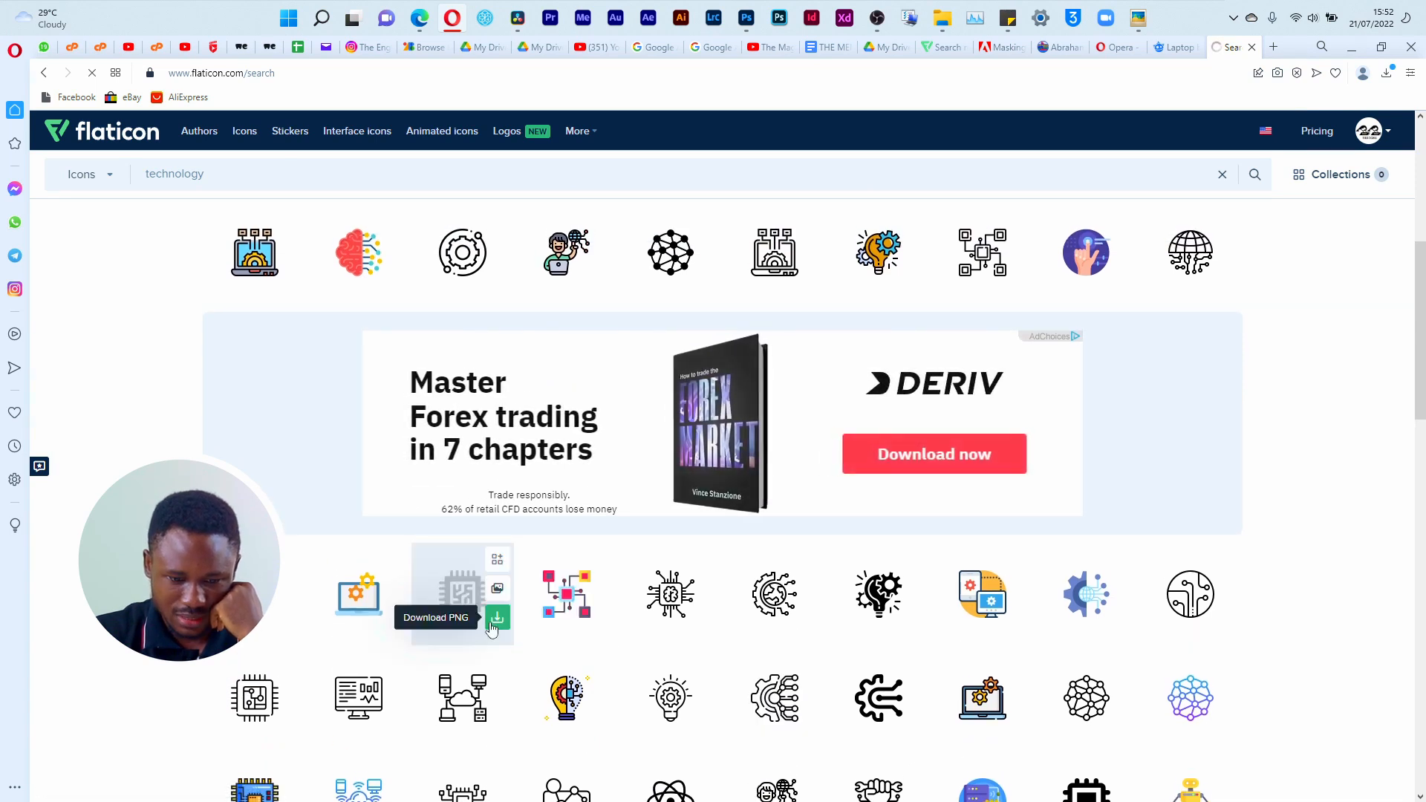
left_click(498, 619)
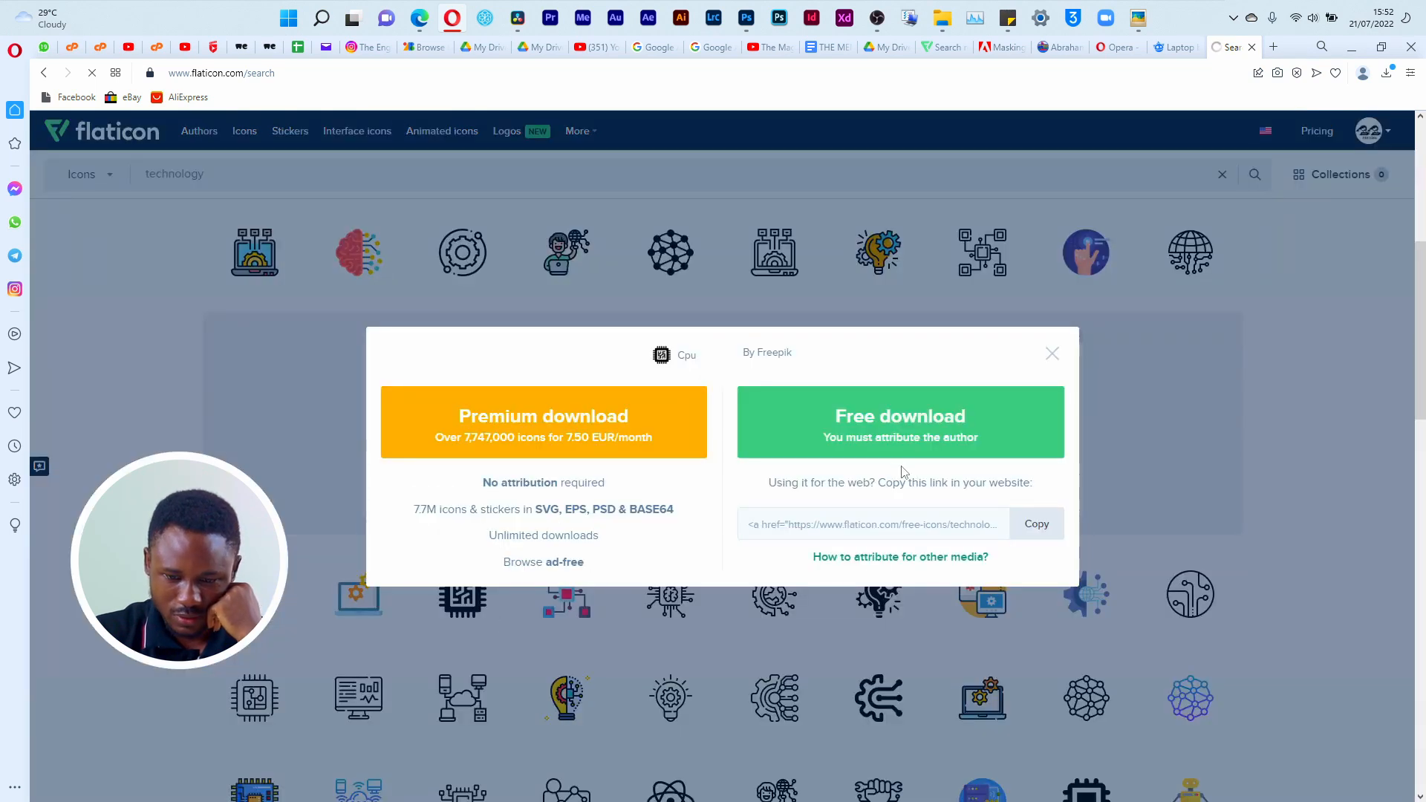
left_click(901, 446)
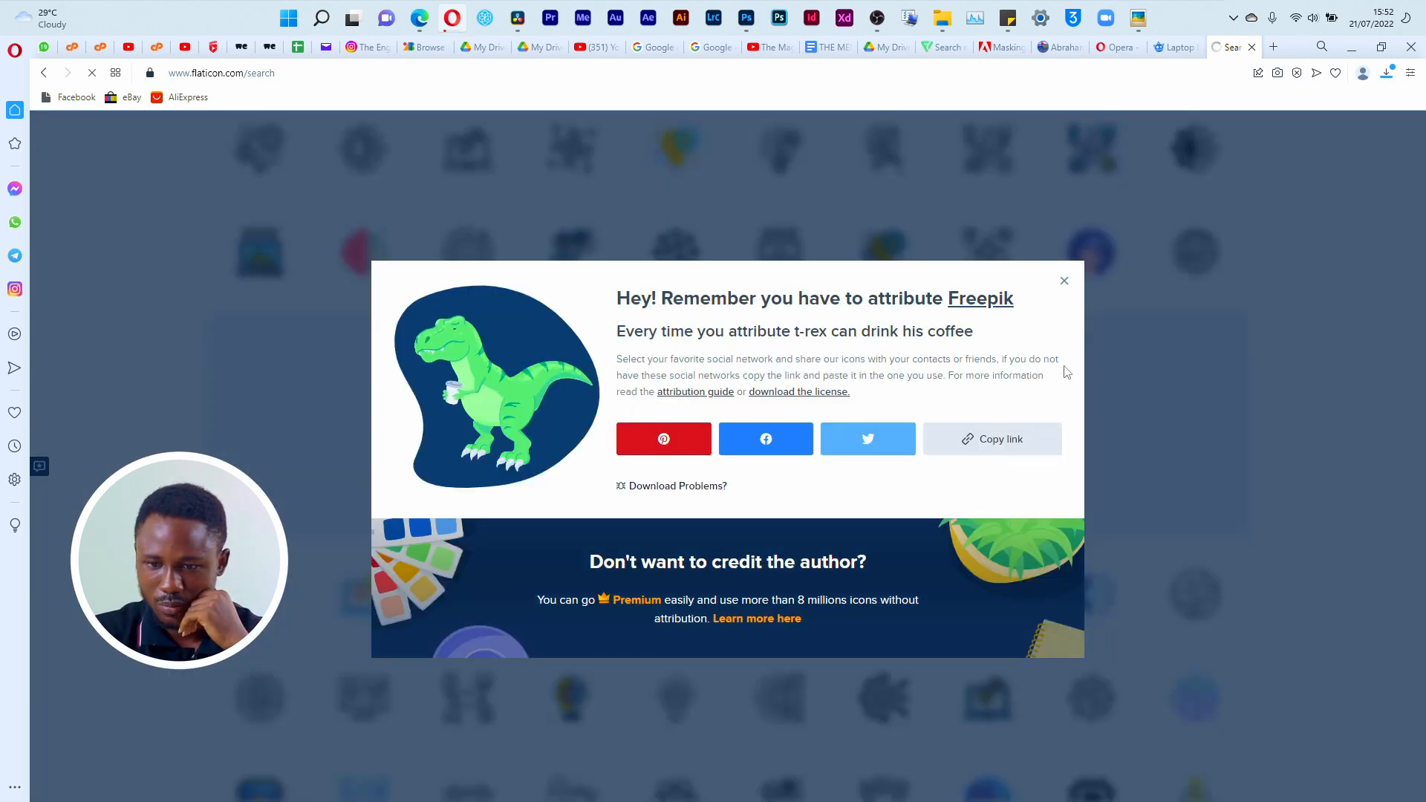
left_click(1064, 281)
Step: Search the Flaticon icons for media and close the blank browser window that opens
scroll(1055, 302, "up", 6)
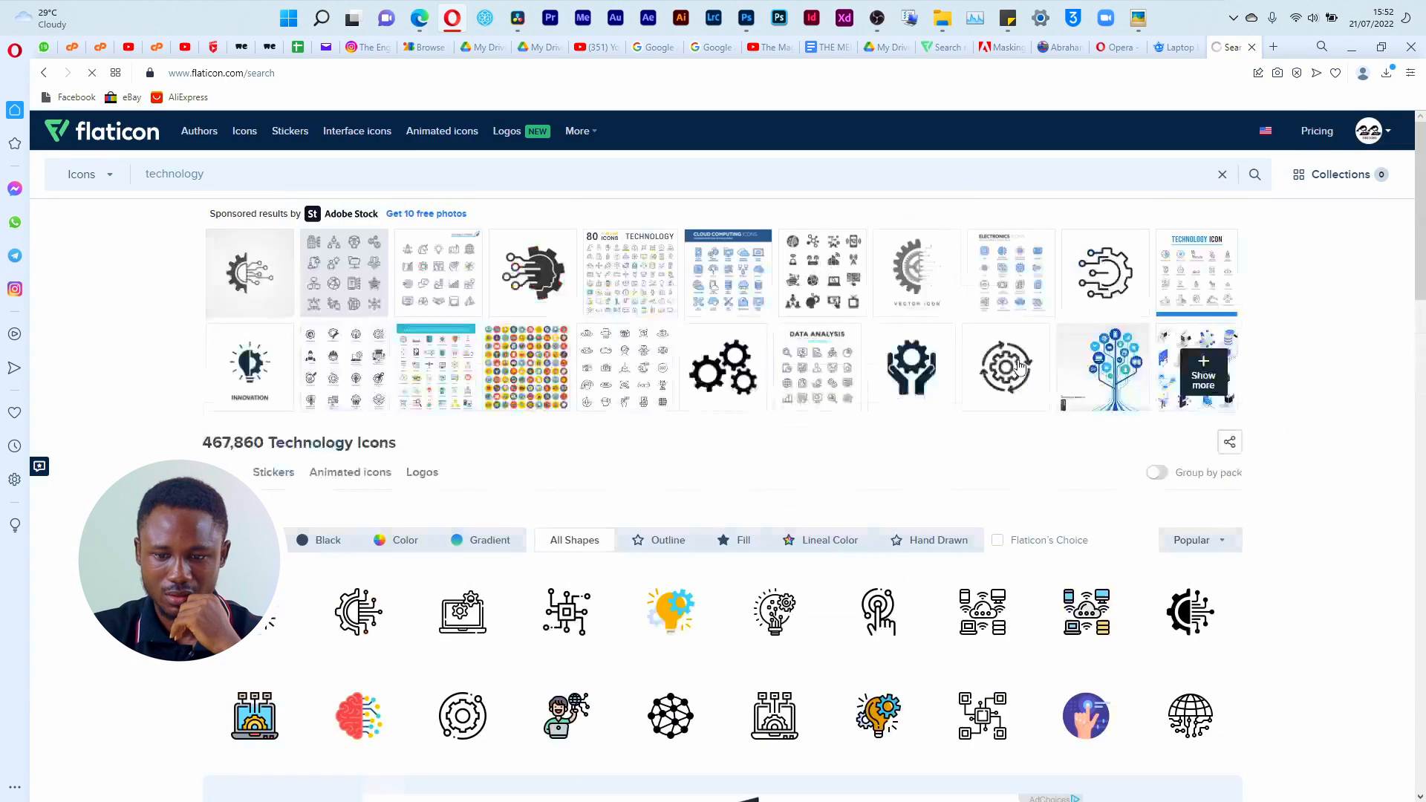
left_click(664, 176)
key("ctrl+a")
type("media")
key("Return")
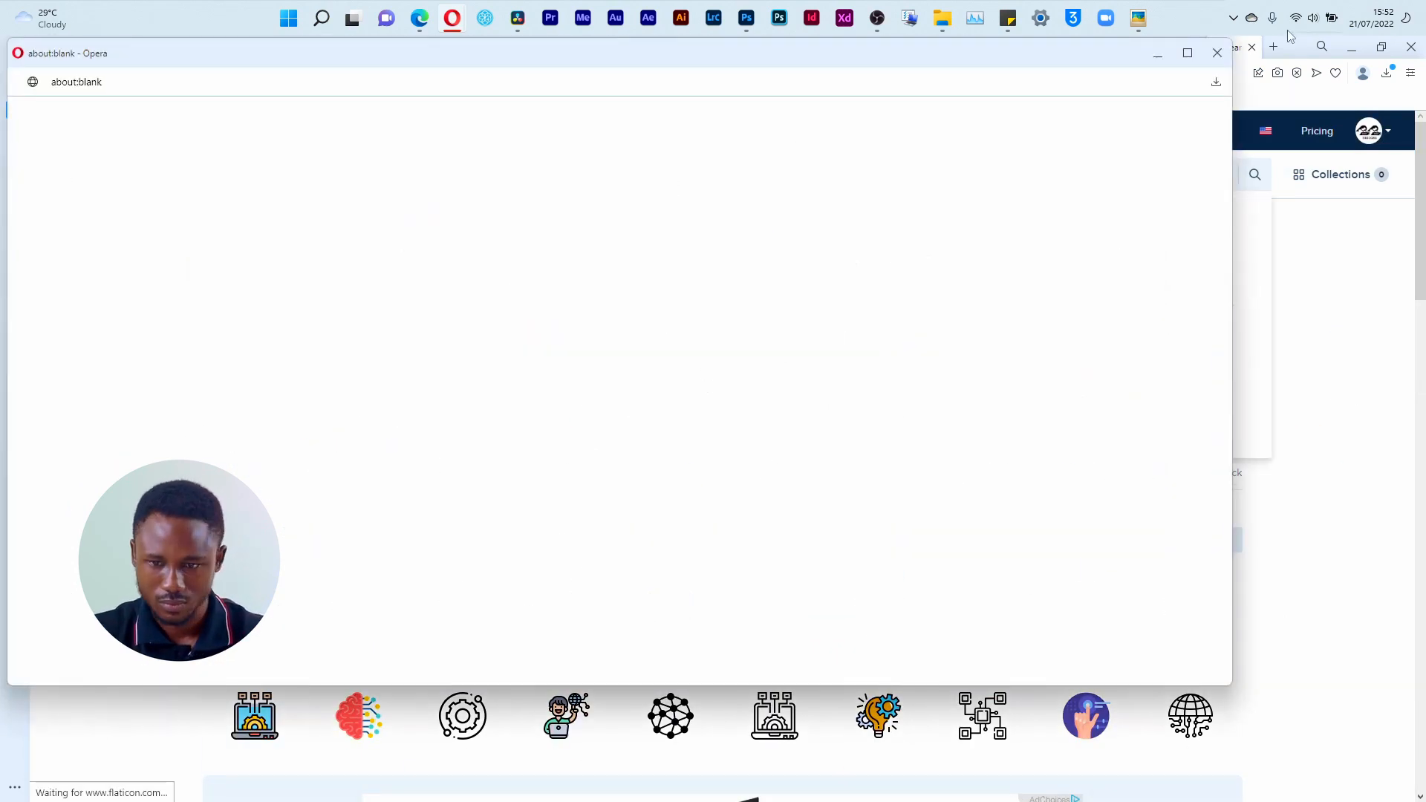
left_click(1217, 52)
Step: Look through the first page of media icons for one suited to the MEDIA label, closing the Adobe Stock ad
scroll(731, 666, "down", 8)
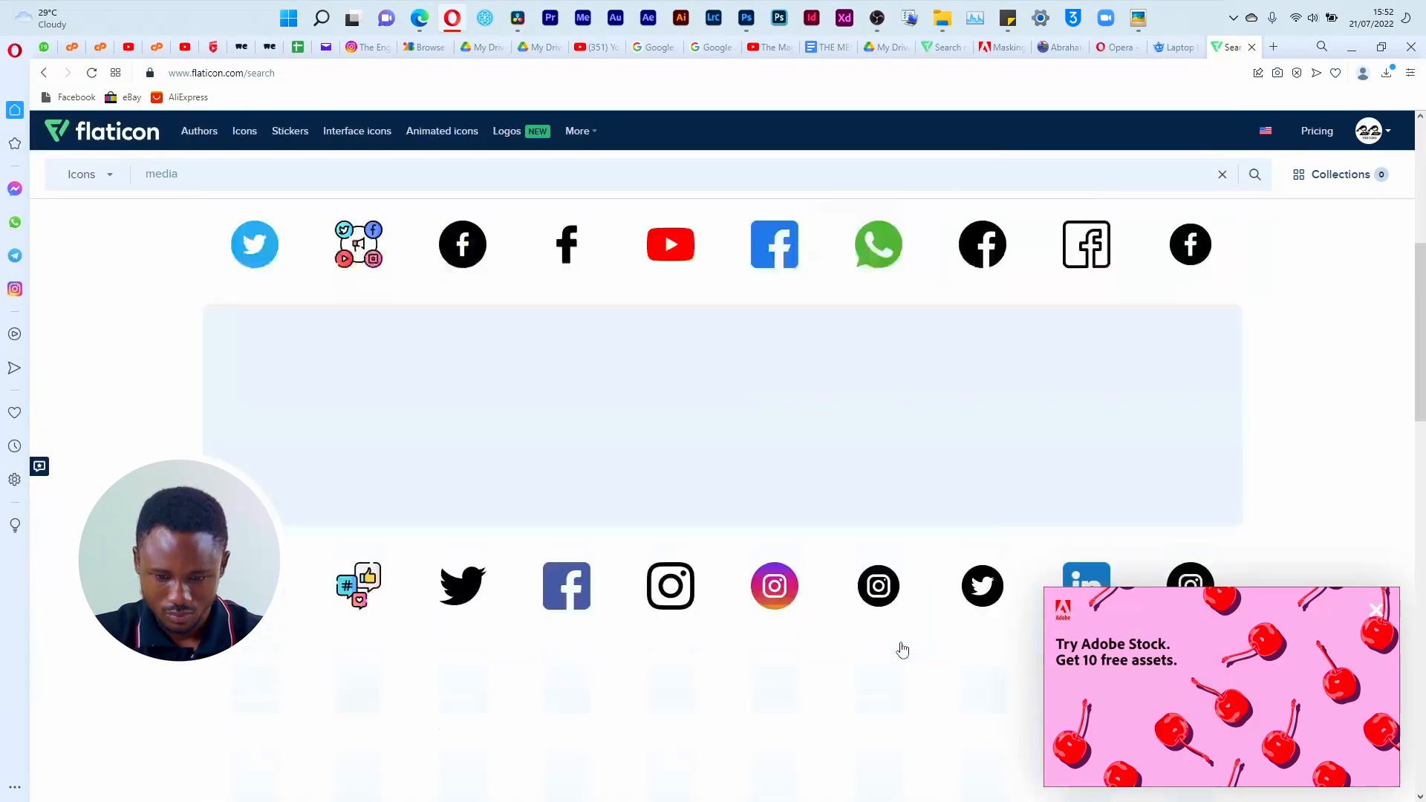
scroll(901, 649, "up", 8)
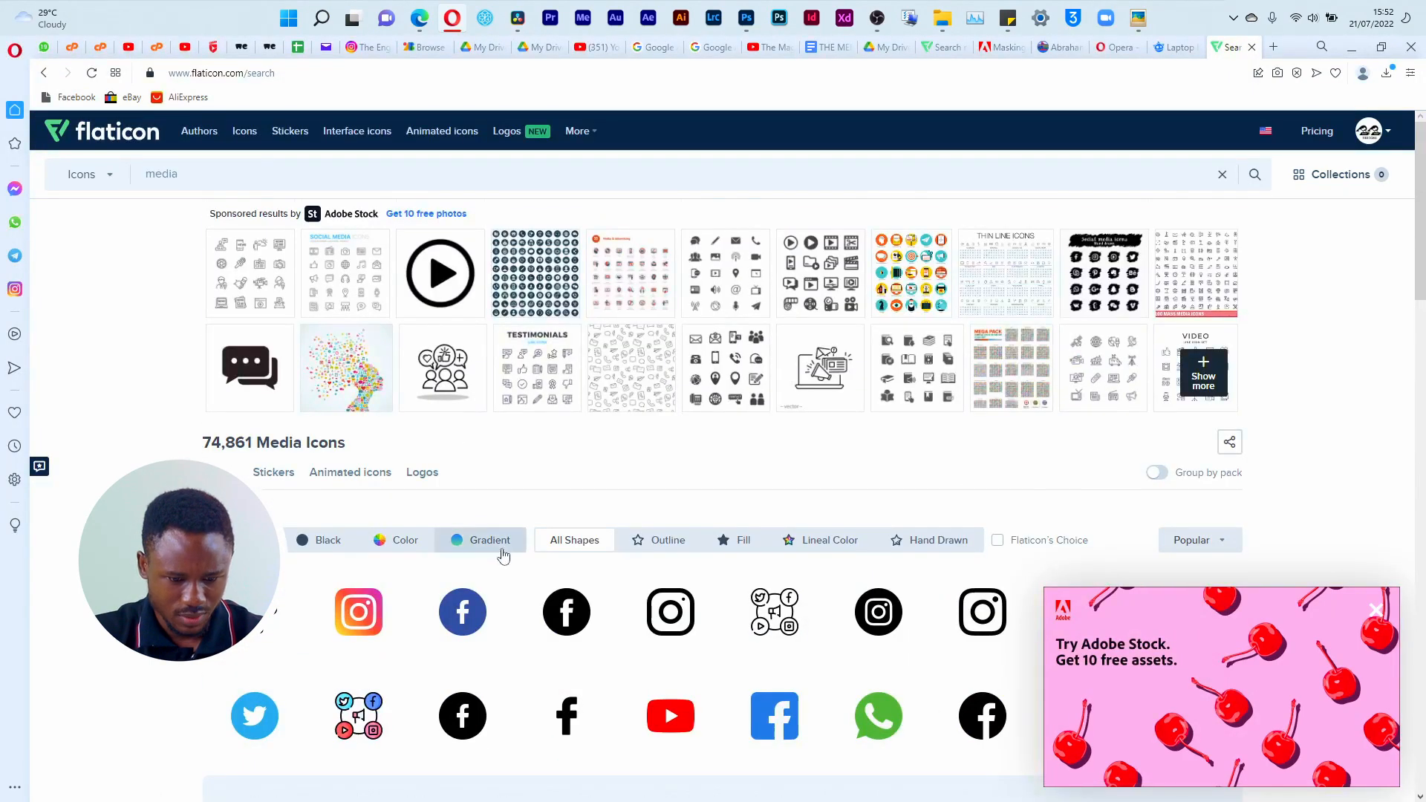
scroll(520, 554, "down", 8)
left_click(1378, 609)
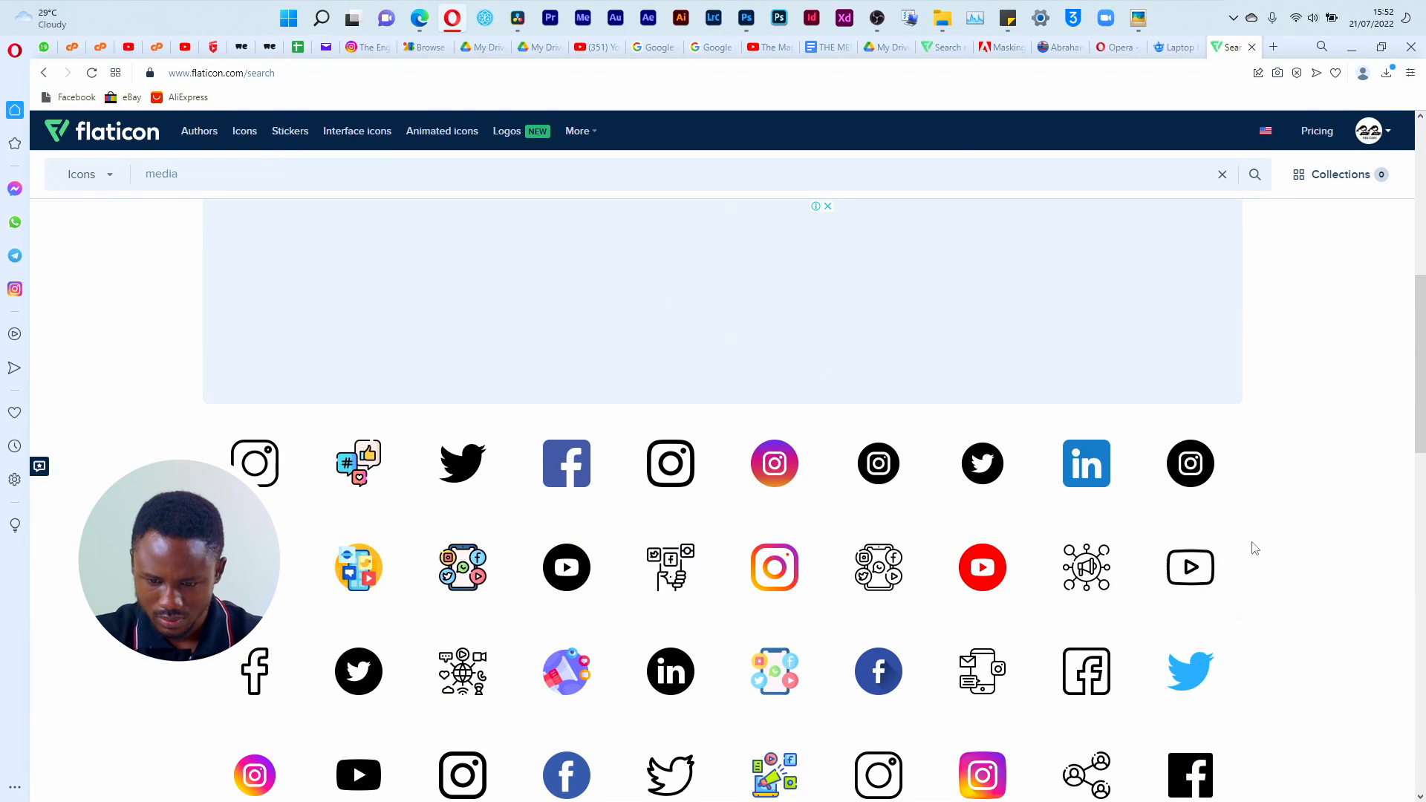
scroll(1253, 548, "down", 8)
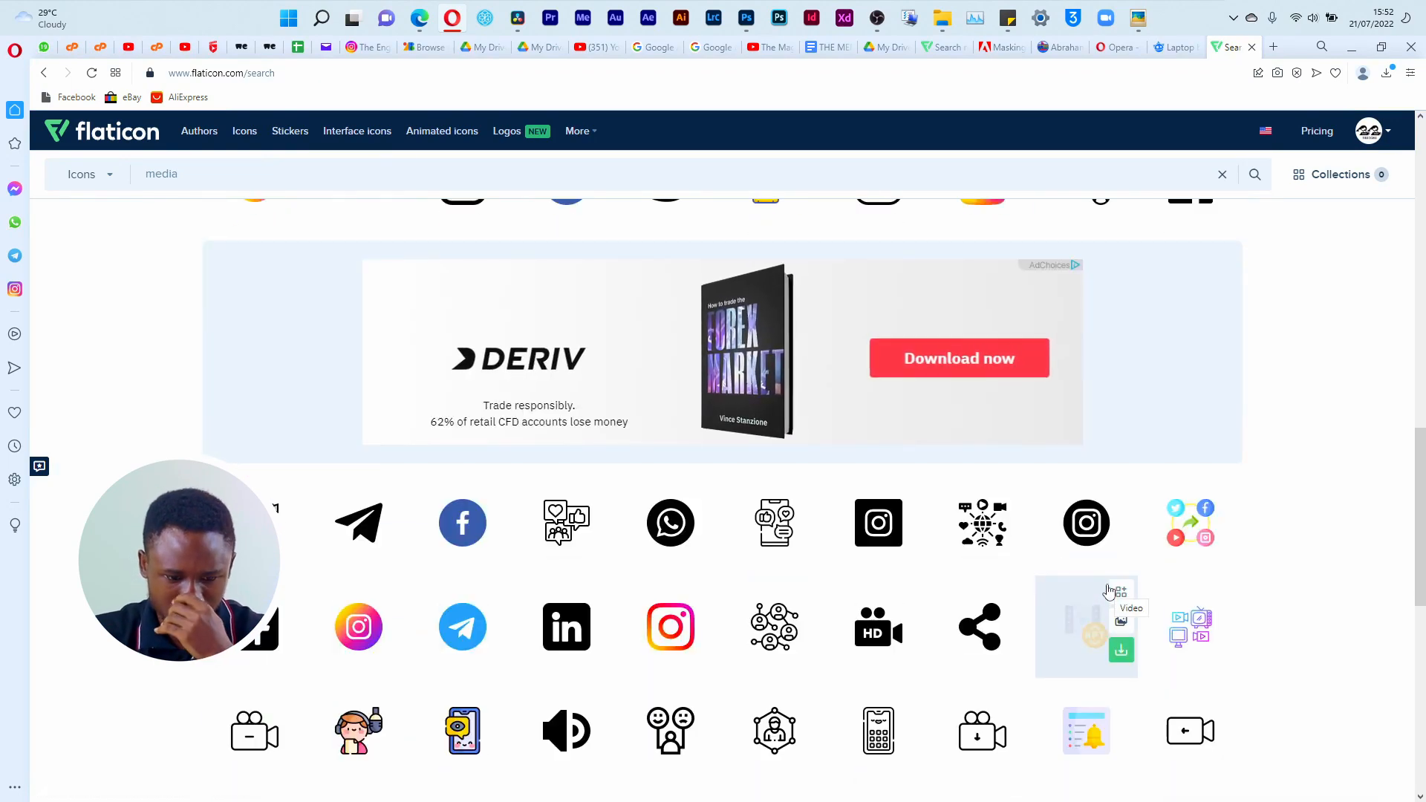
scroll(1109, 595, "down", 4)
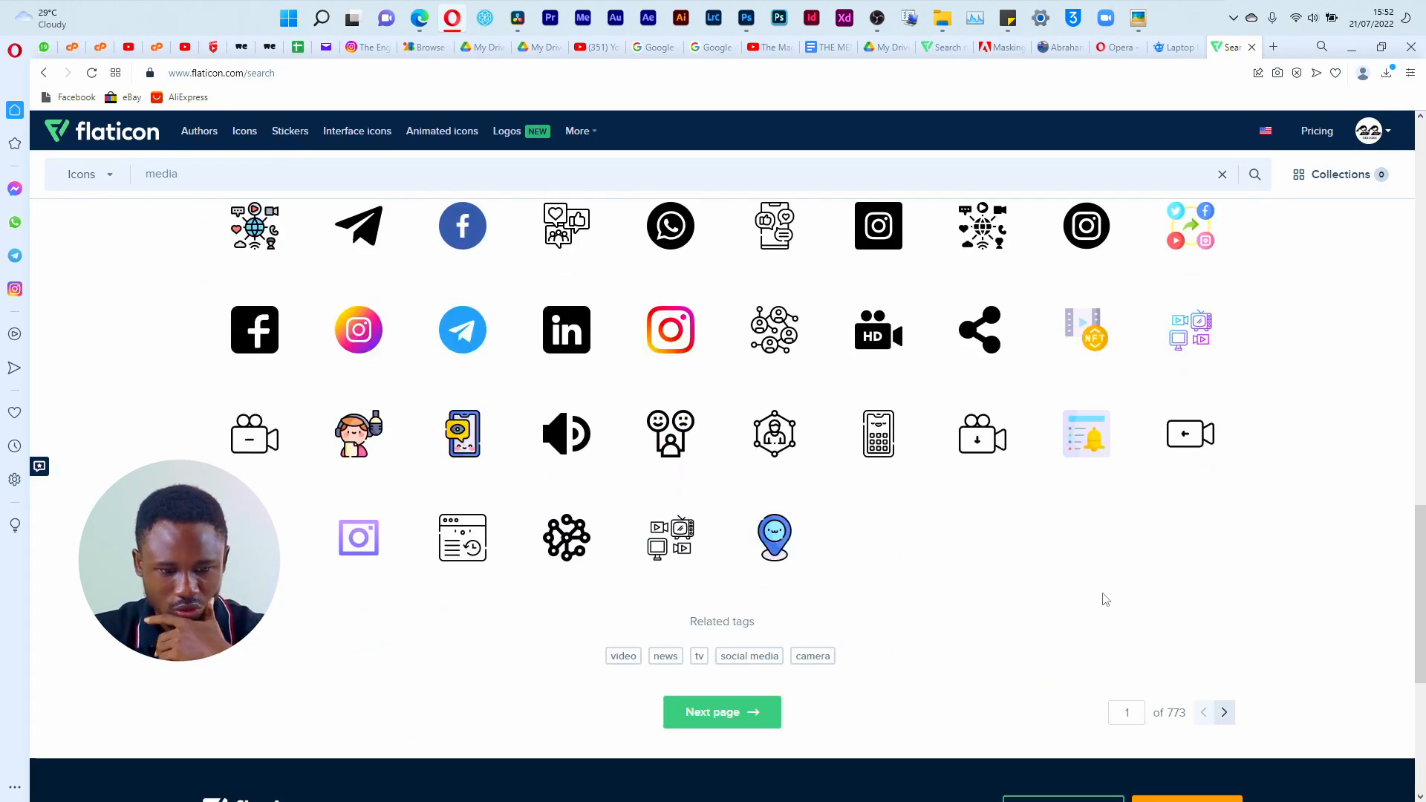
scroll(1109, 598, "up", 15)
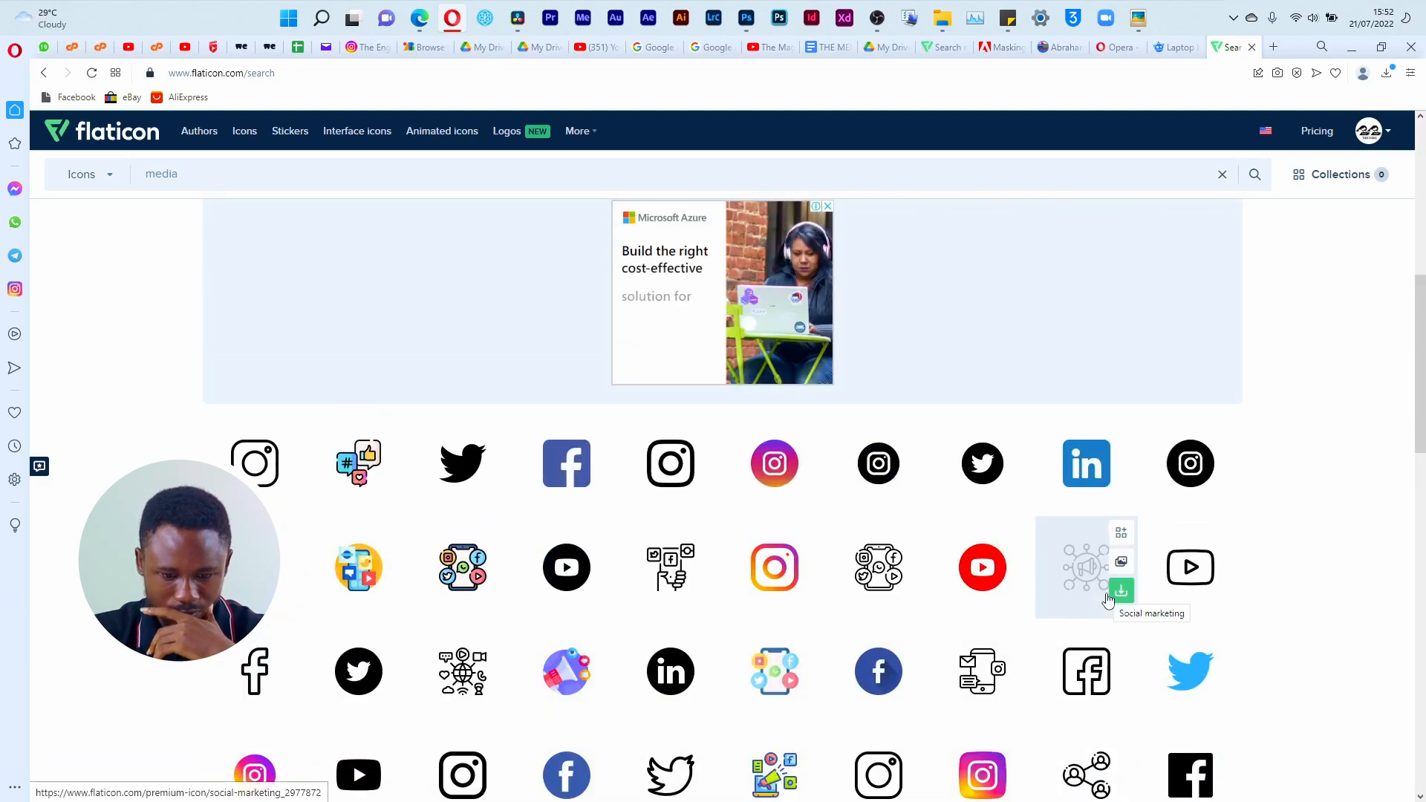
scroll(1109, 600, "up", 4)
scroll(1109, 599, "down", 20)
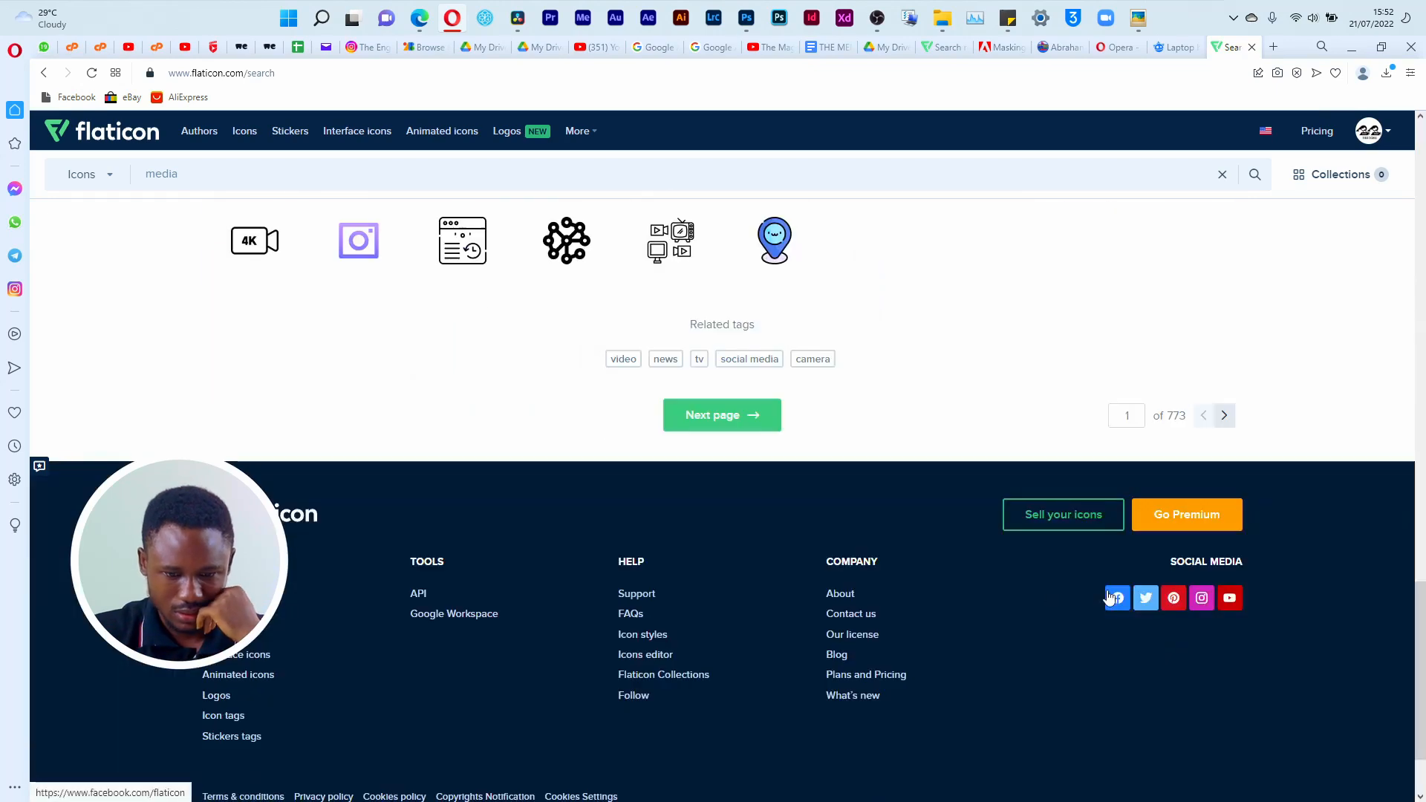
Step: Go to the second page of media results and examine its icons for a suitable MEDIA symbol
left_click(751, 418)
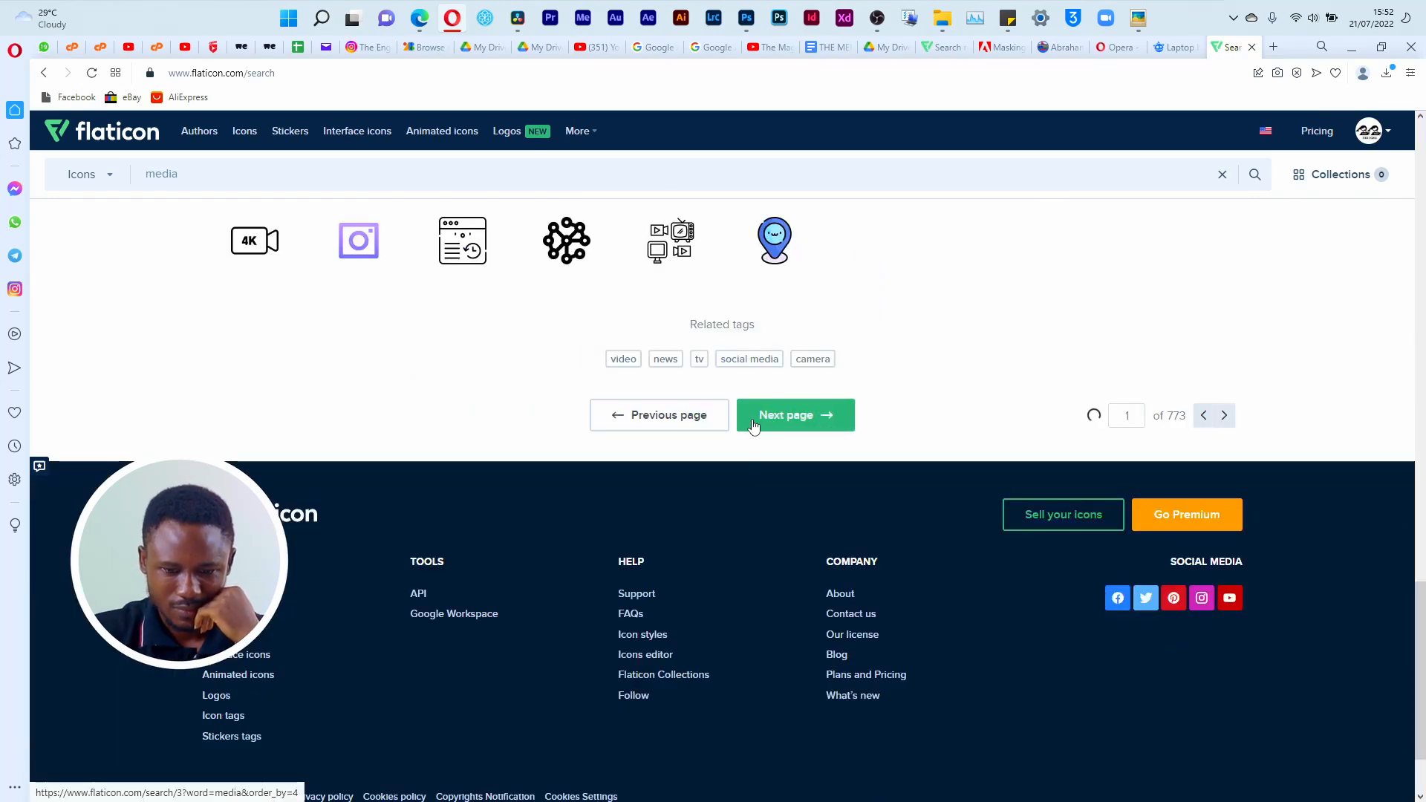
scroll(850, 480, "down", 4)
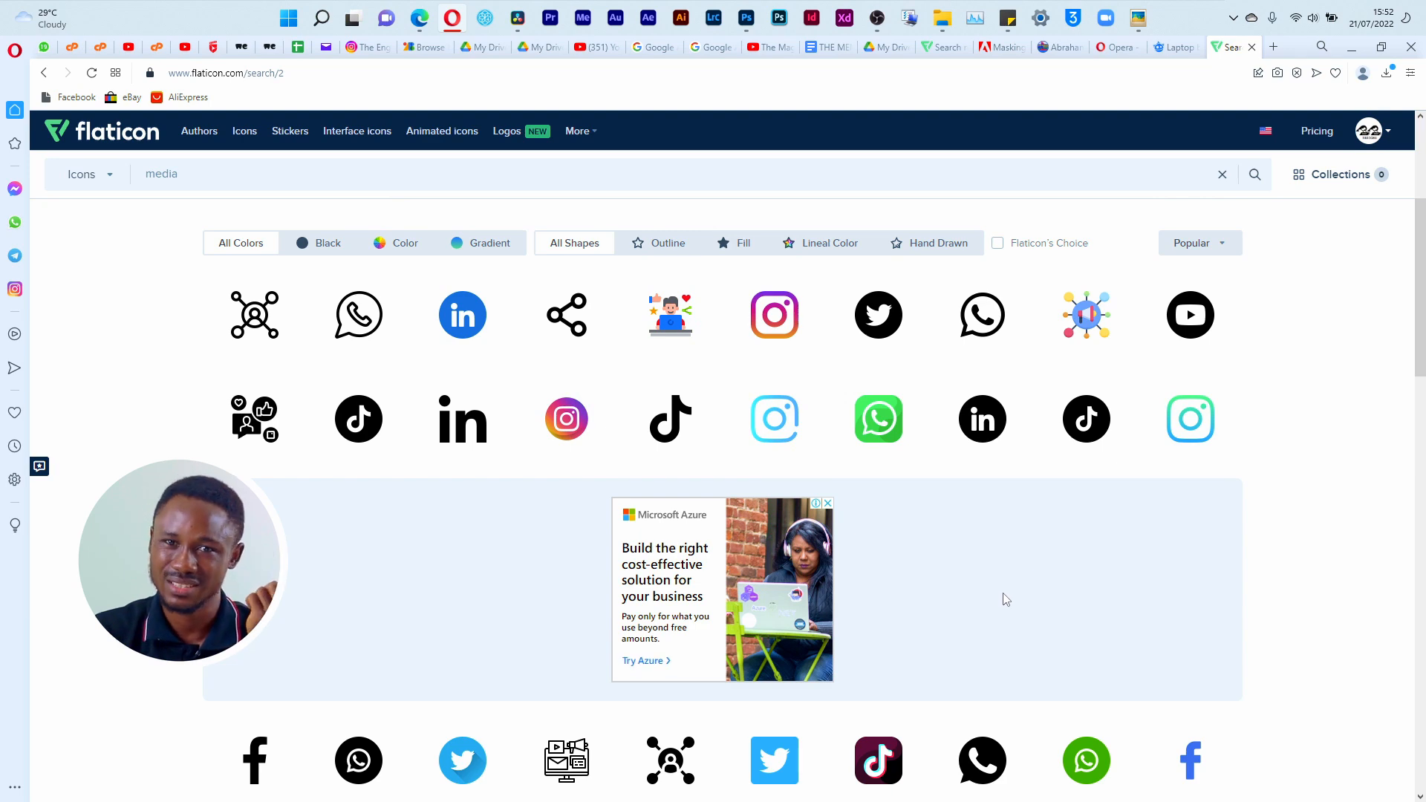
scroll(1067, 461, "down", 4)
scroll(1012, 505, "up", 8)
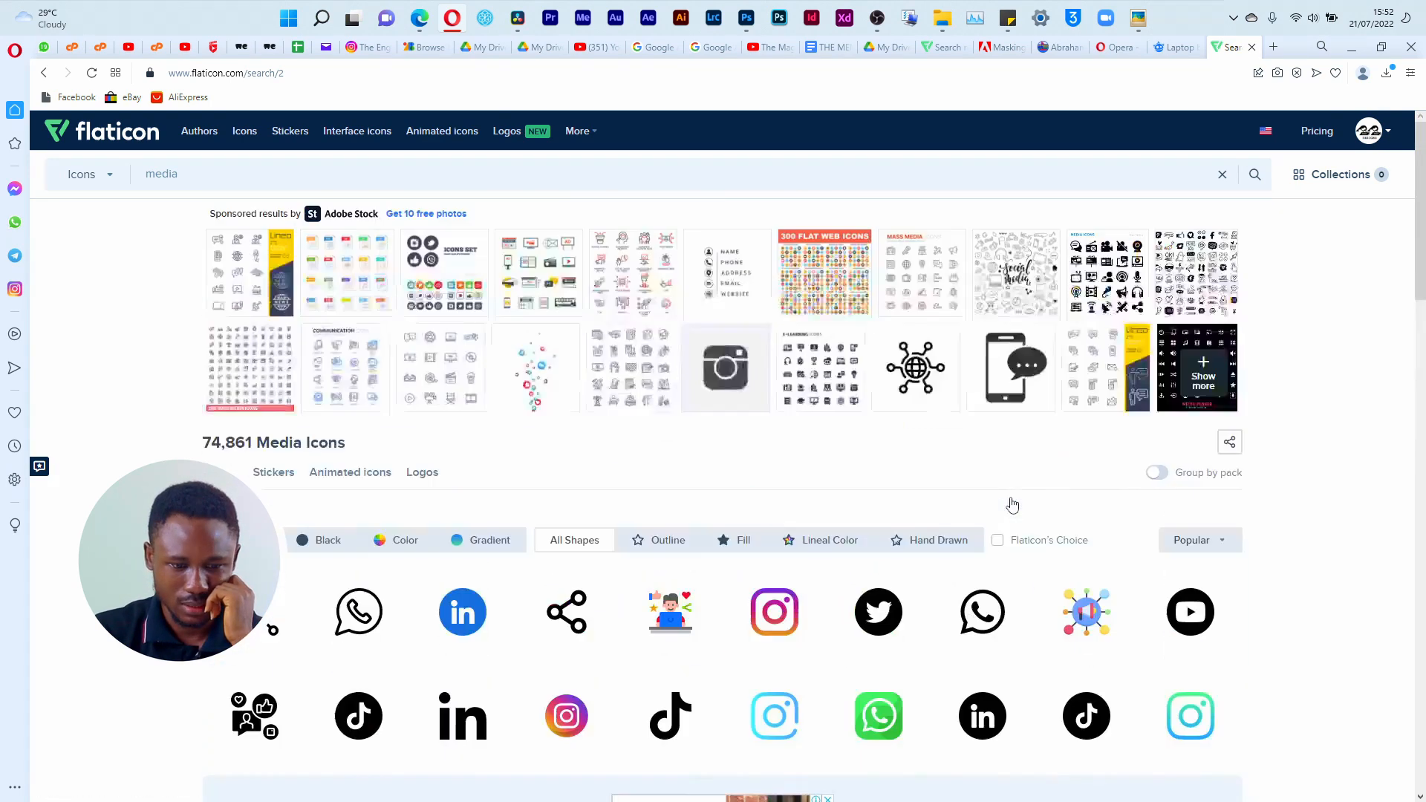
scroll(1009, 513, "down", 10)
scroll(1007, 516, "down", 4)
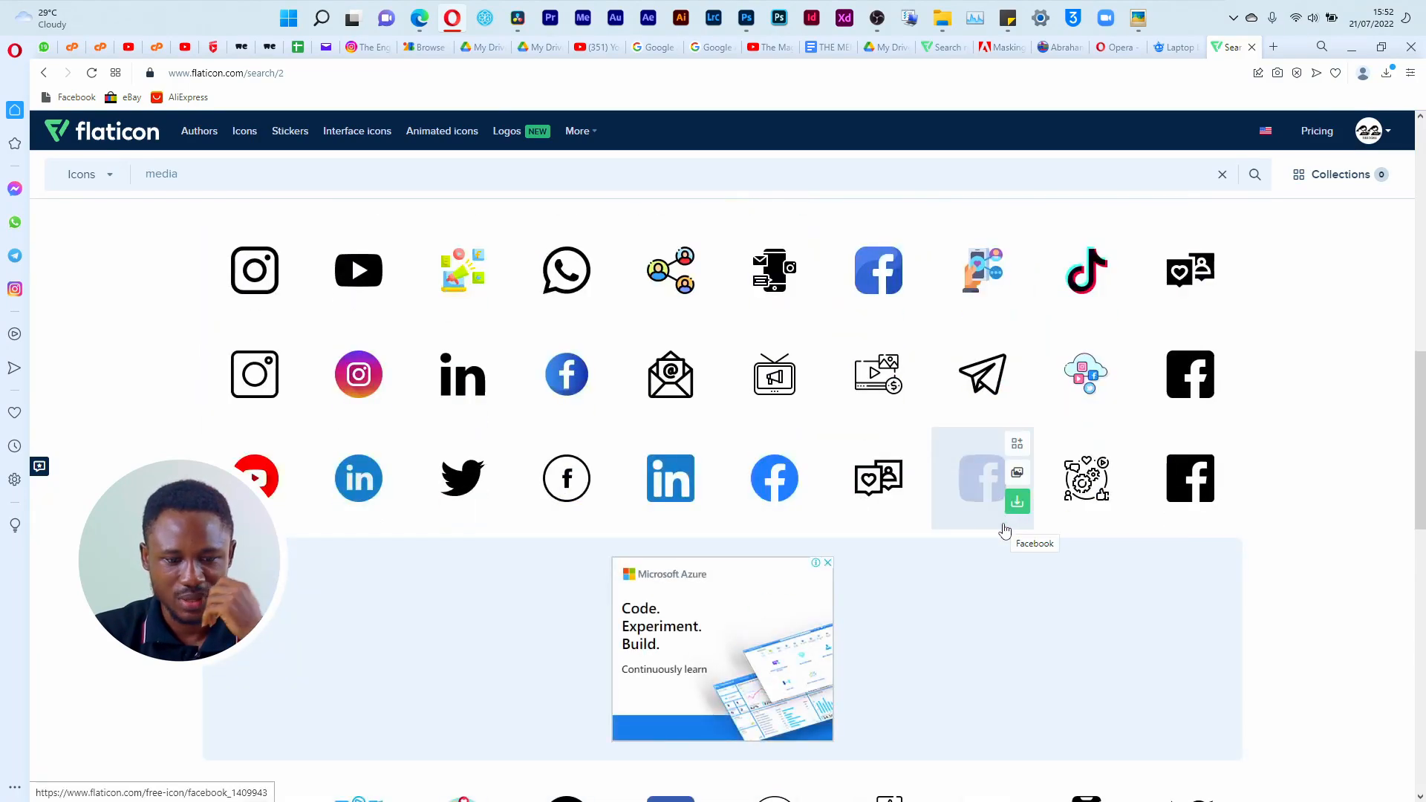
scroll(1004, 529, "down", 8)
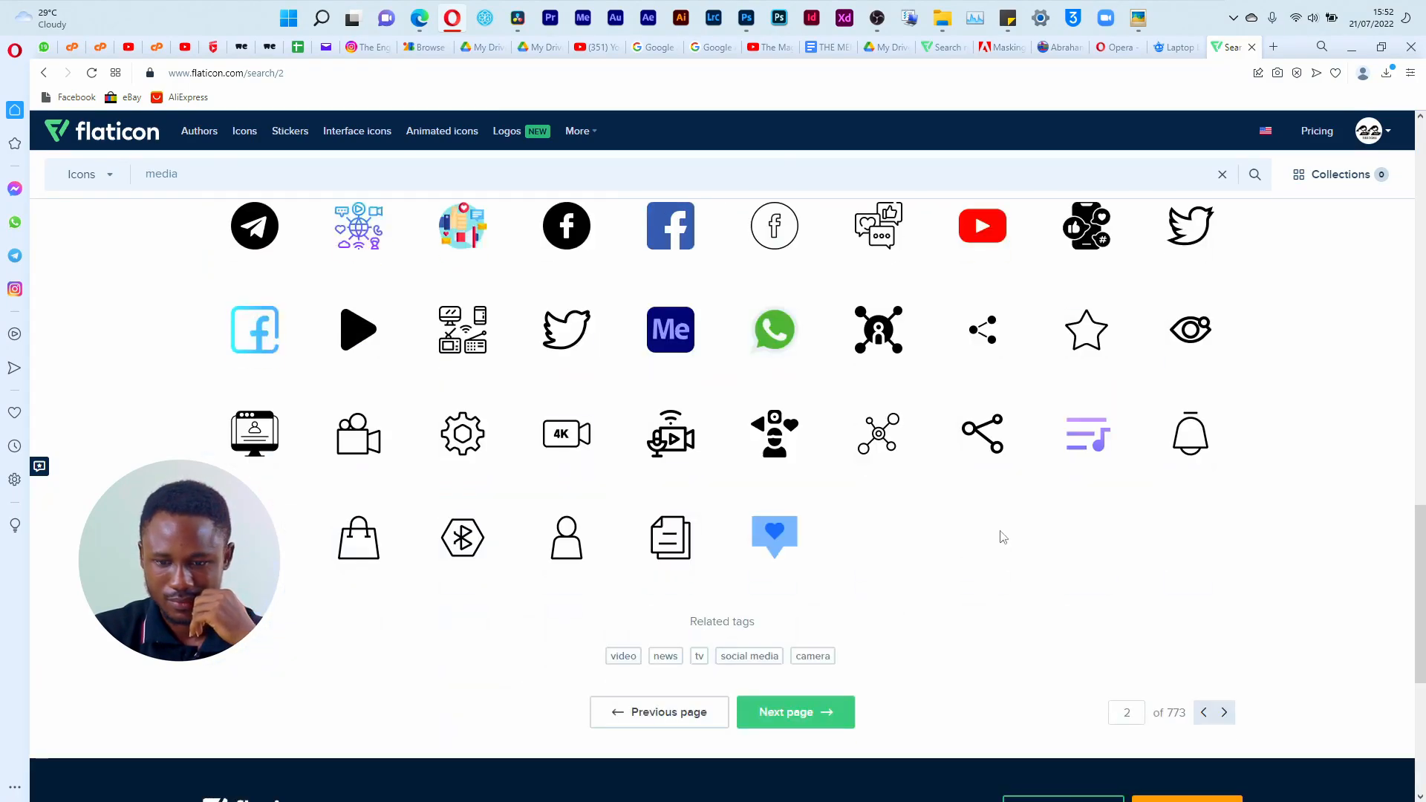
scroll(1001, 550, "up", 10)
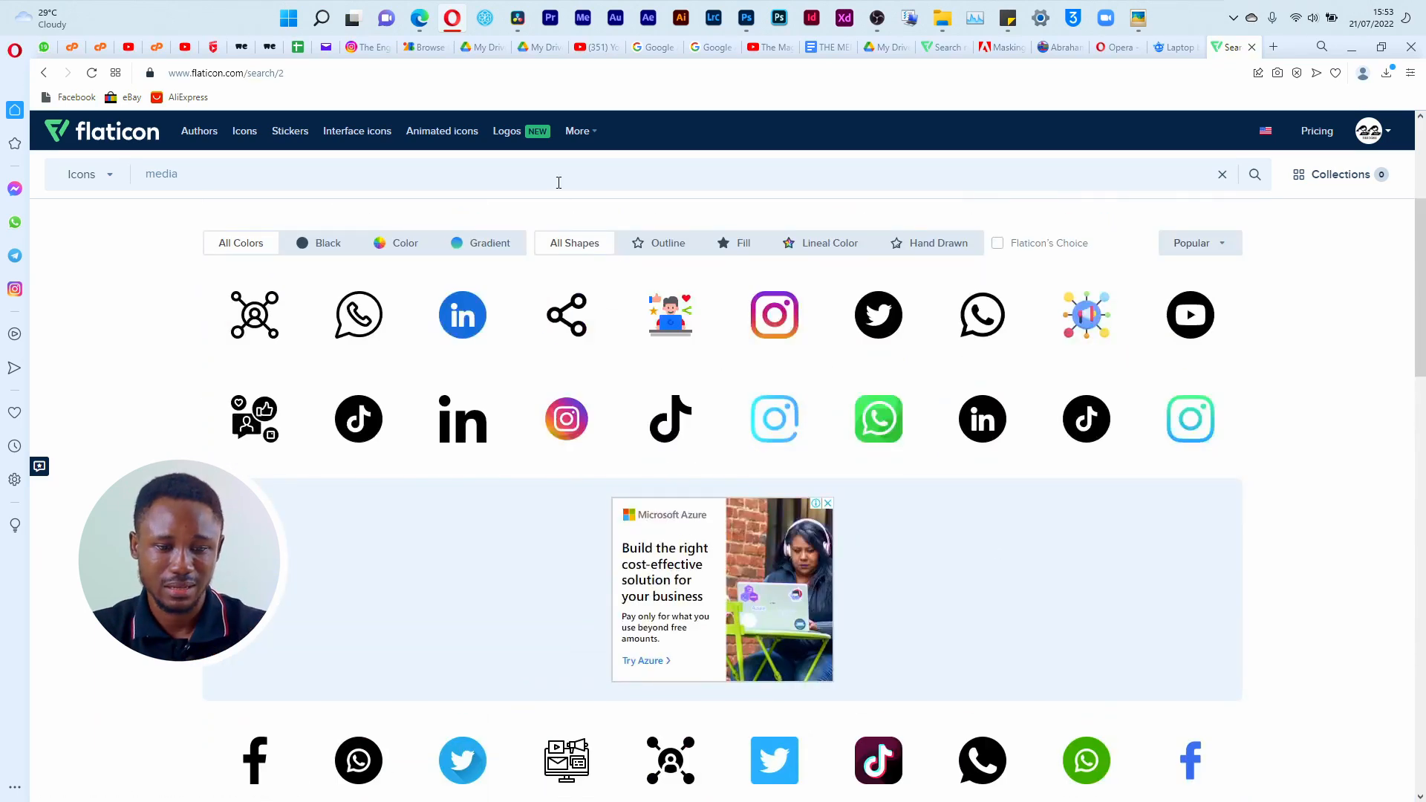
Step: Search the Flaticon icons for filmmaker
left_click(562, 178)
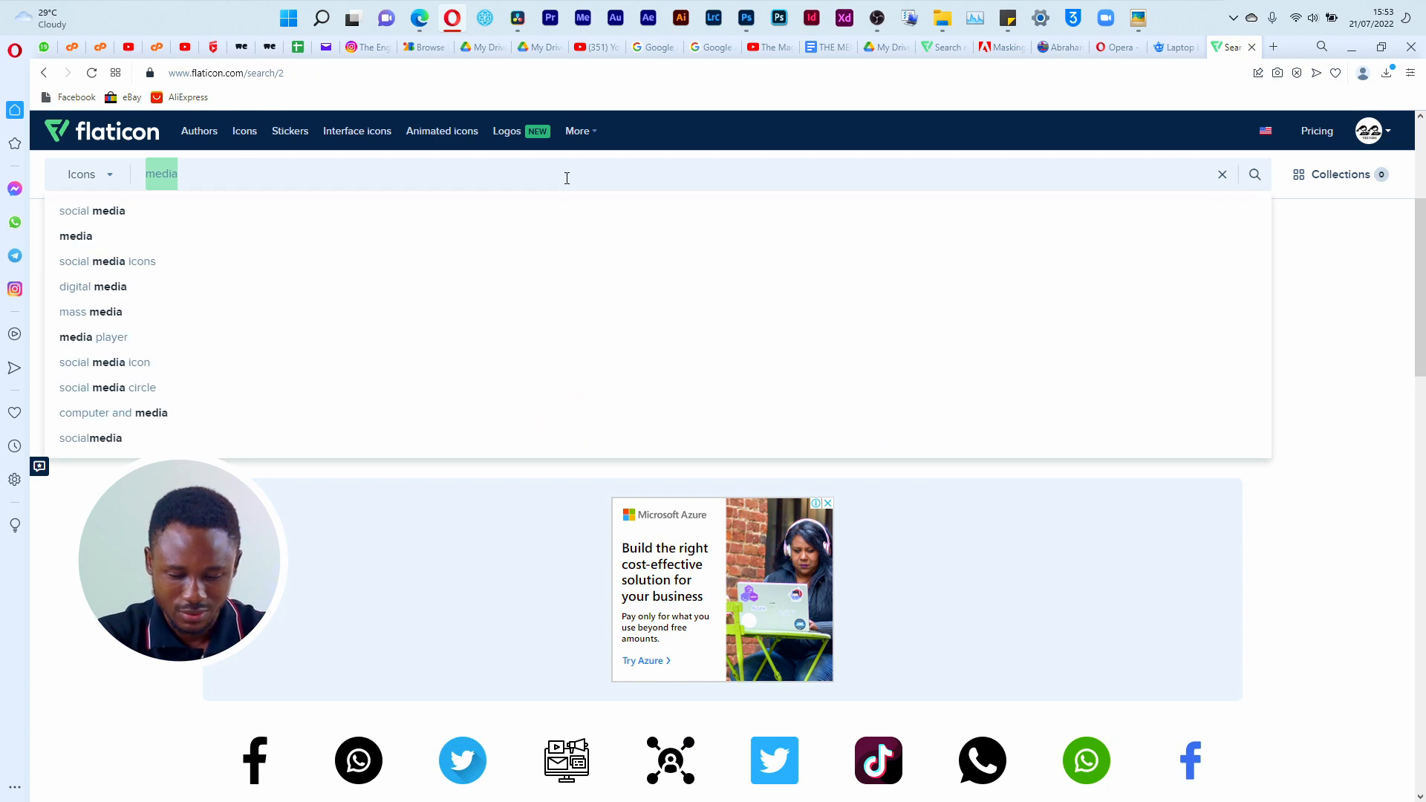
type("filmma")
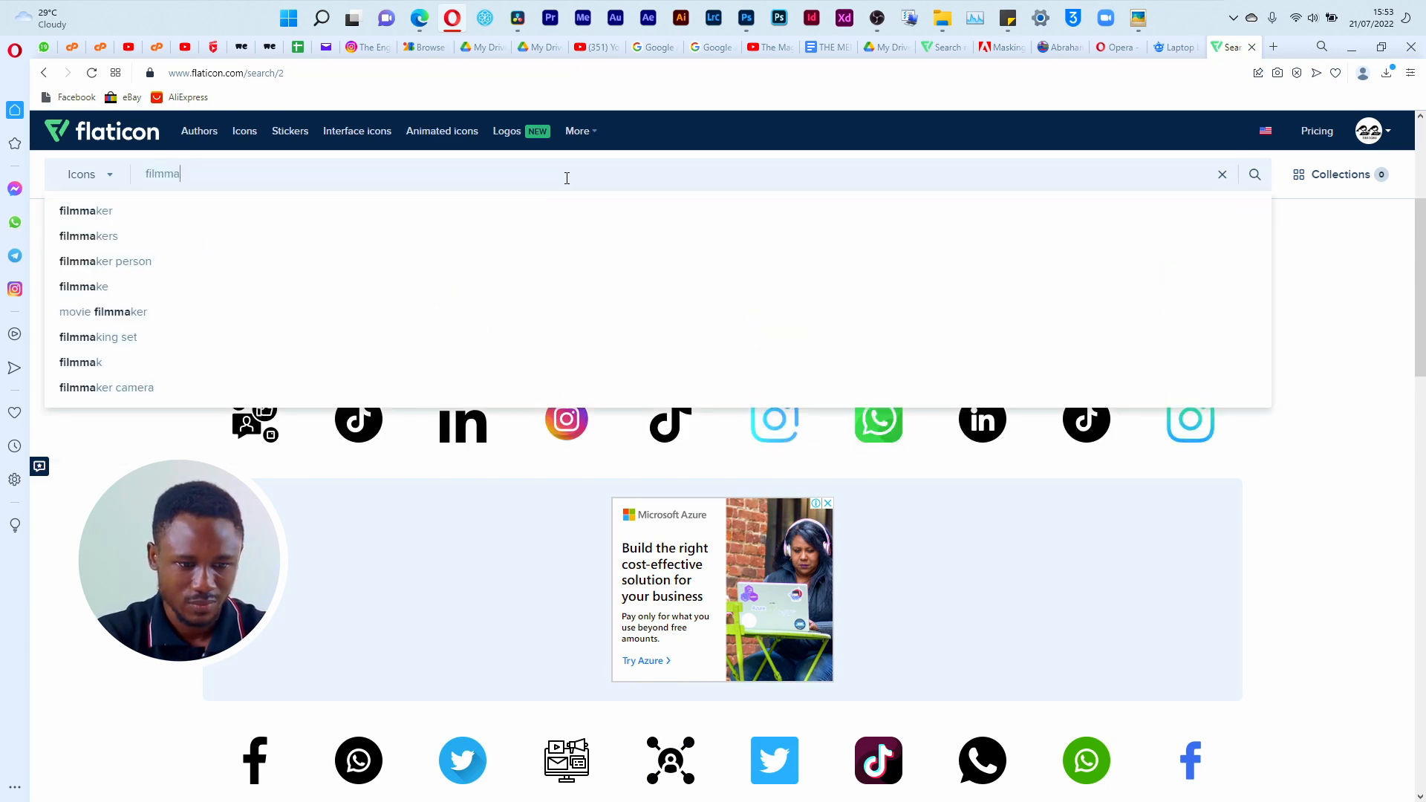
type("ker")
key("Return")
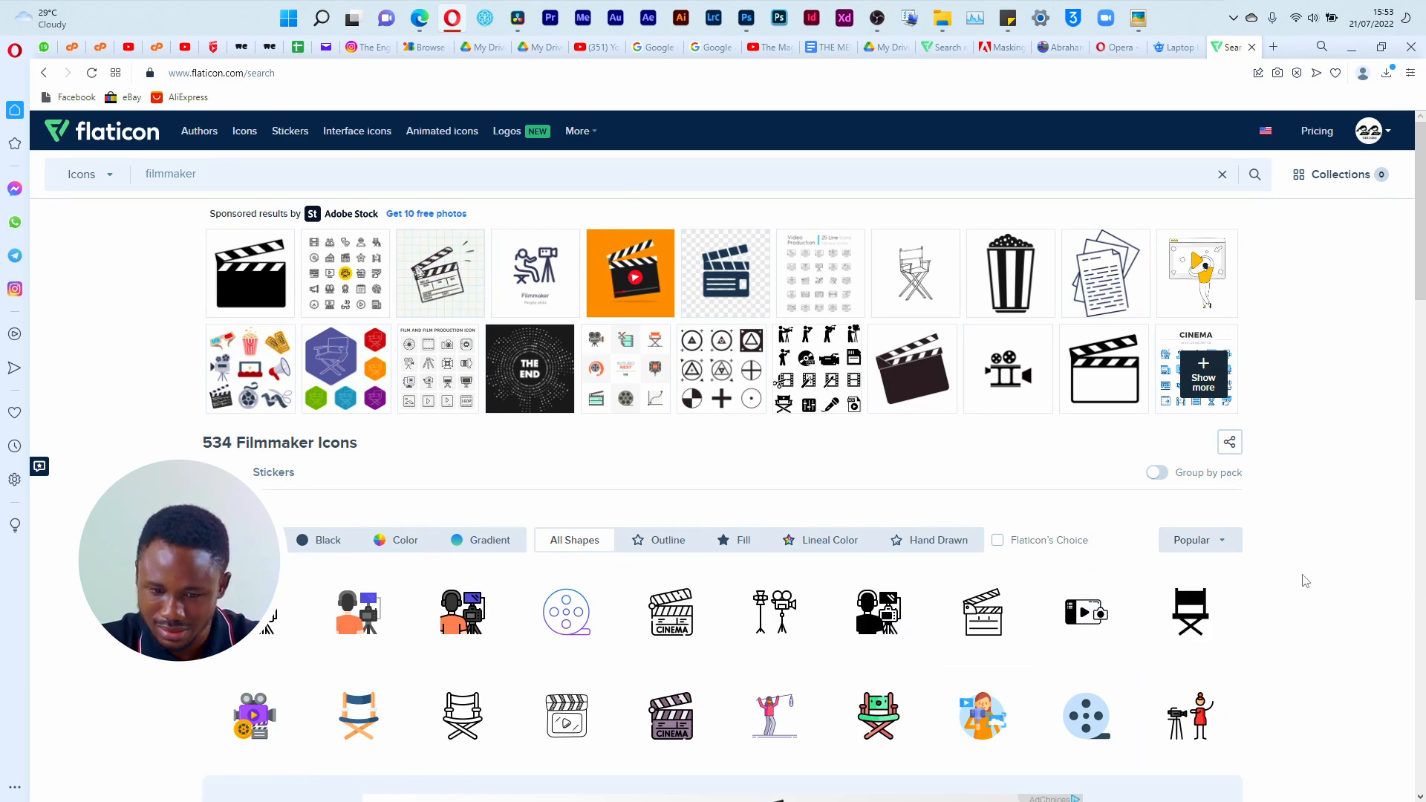
Step: Look through the filmmaker icons for a MEDIA symbol, checking the reference flyer and previewing the gradient film reel icon
scroll(1305, 578, "down", 4)
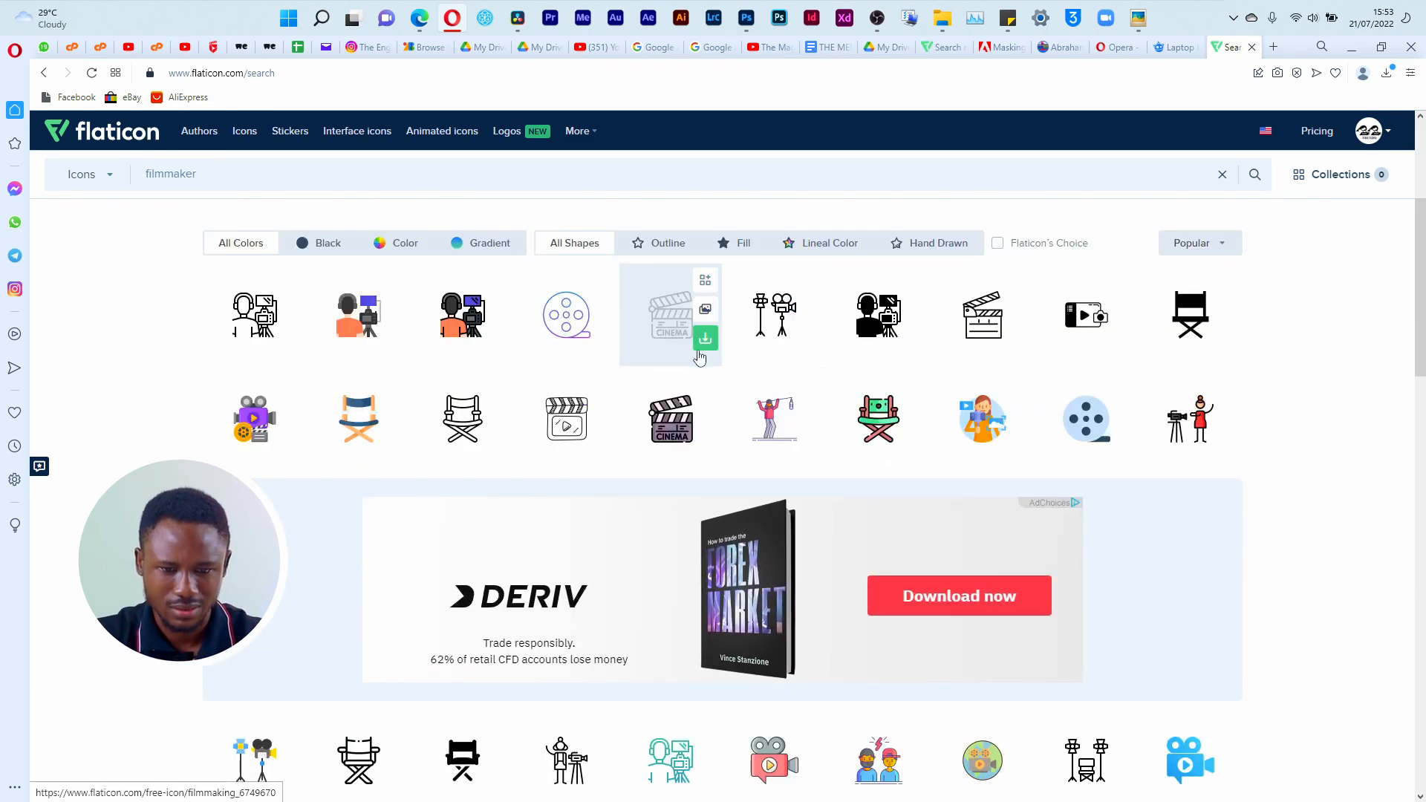
scroll(1024, 490, "down", 4)
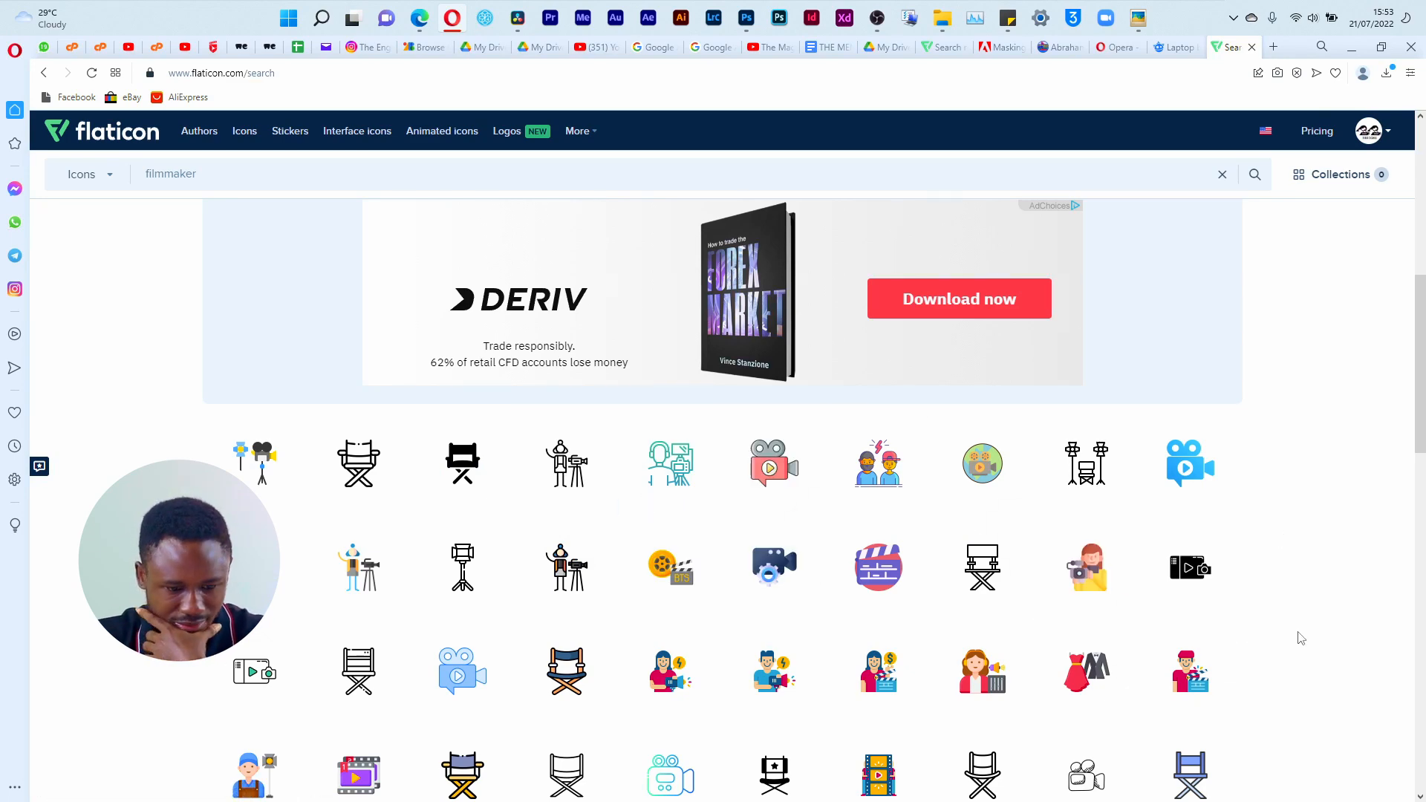
scroll(1299, 636, "down", 4)
scroll(1302, 638, "down", 4)
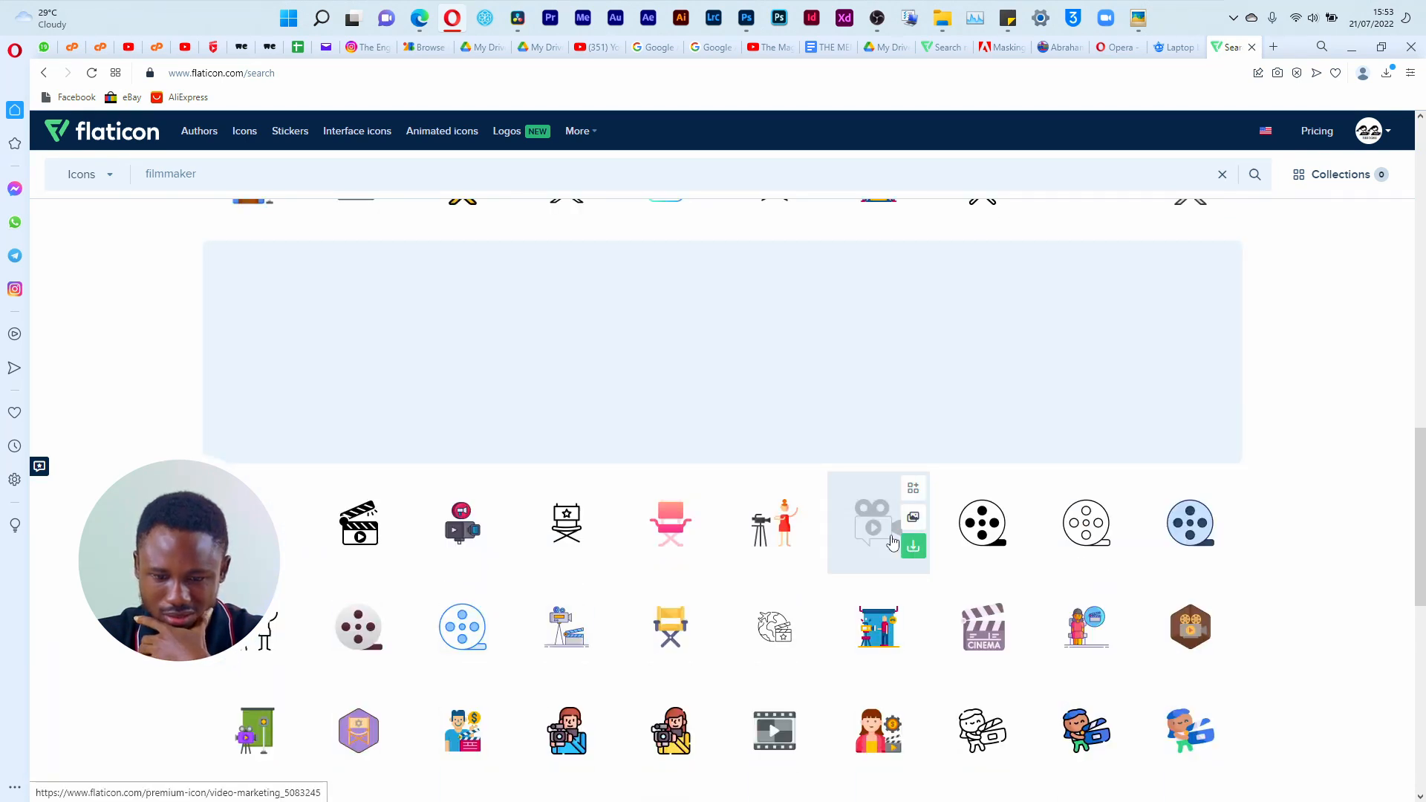
key("alt+Tab")
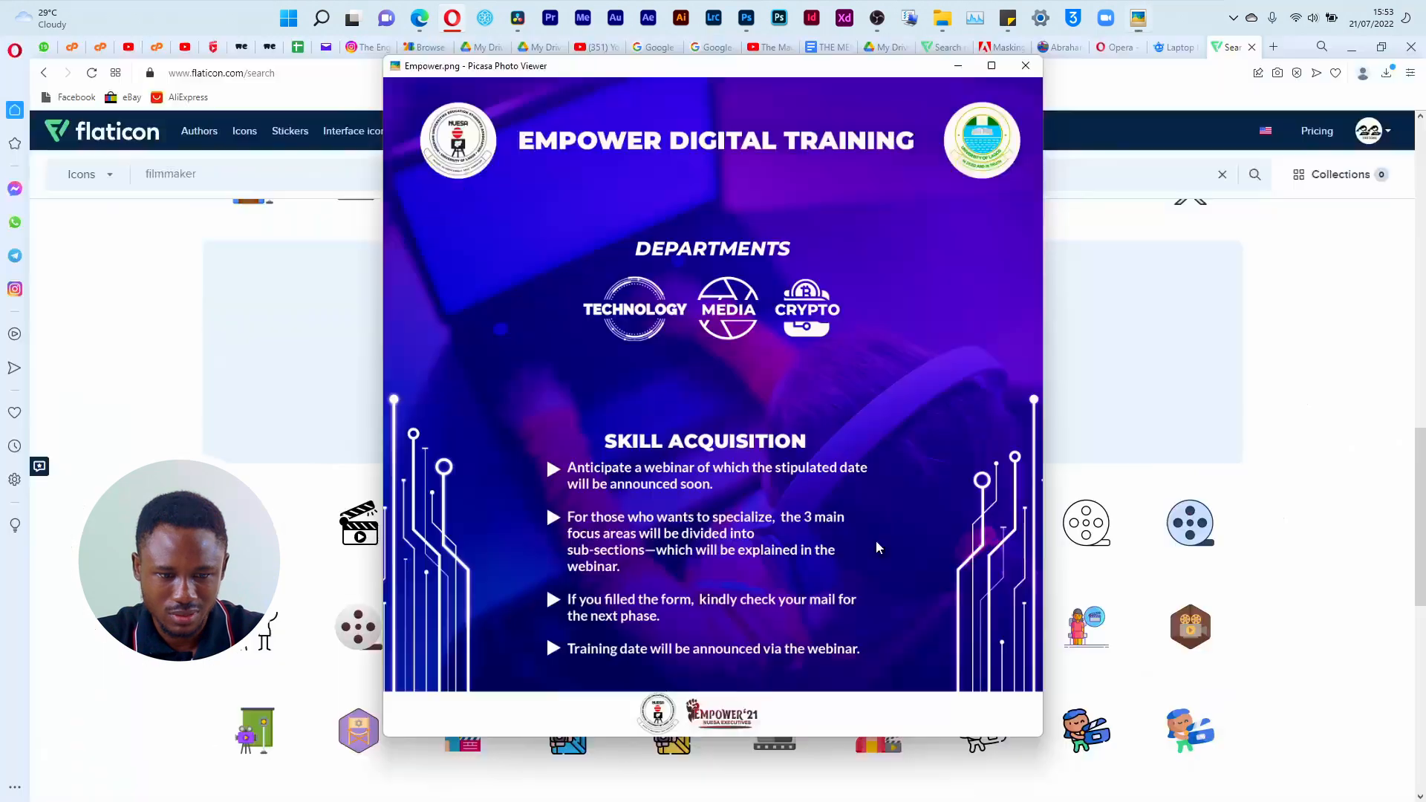
key("alt+Tab")
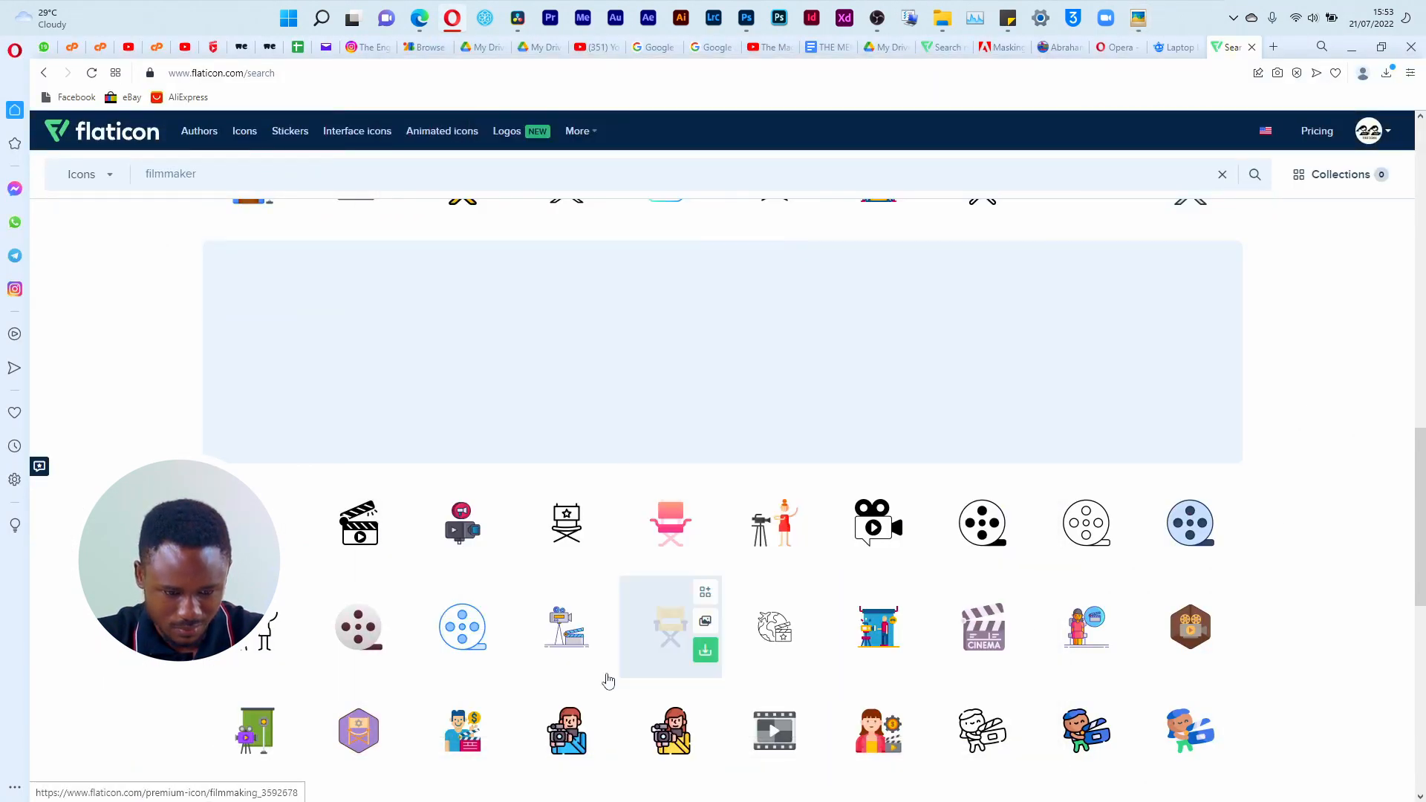
left_click(355, 641)
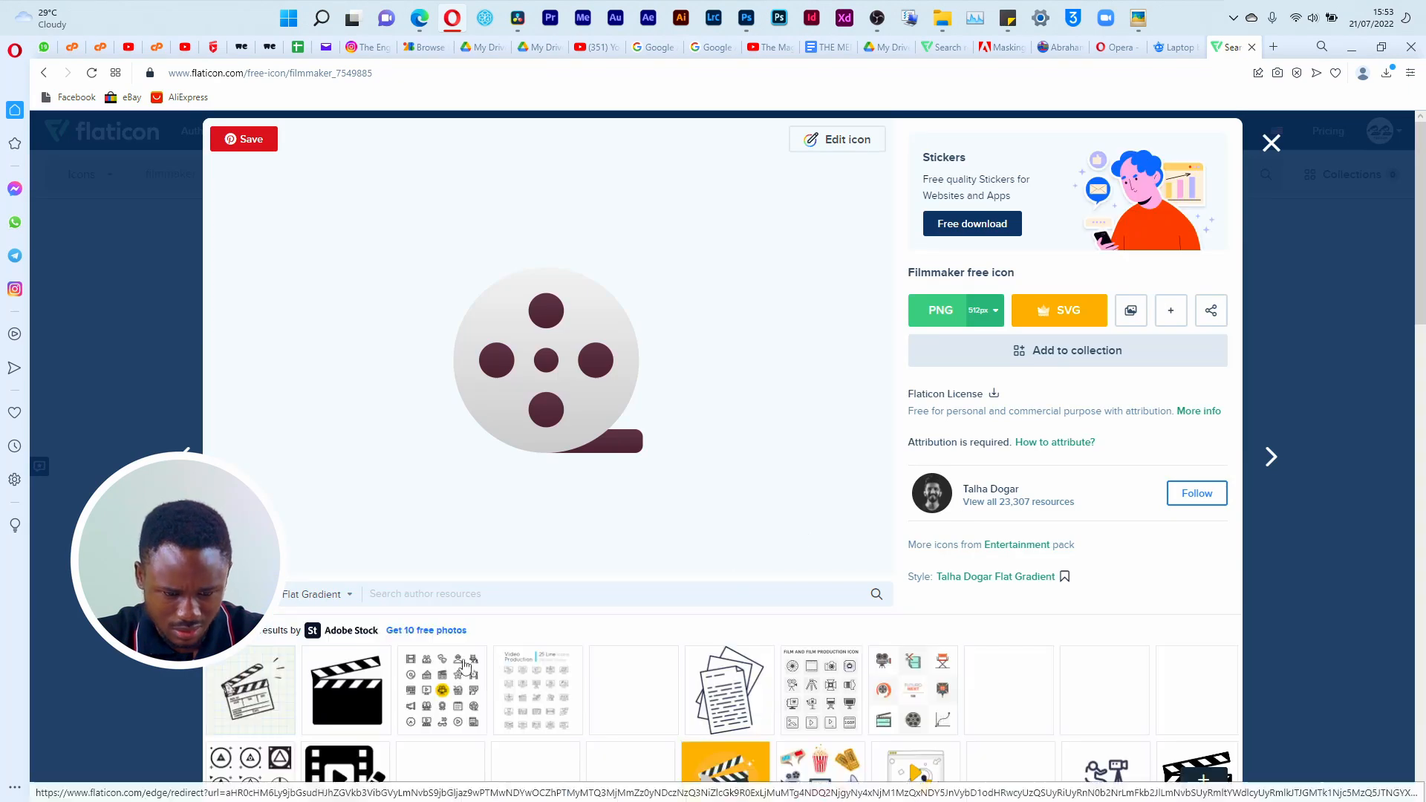
scroll(490, 674, "down", 4)
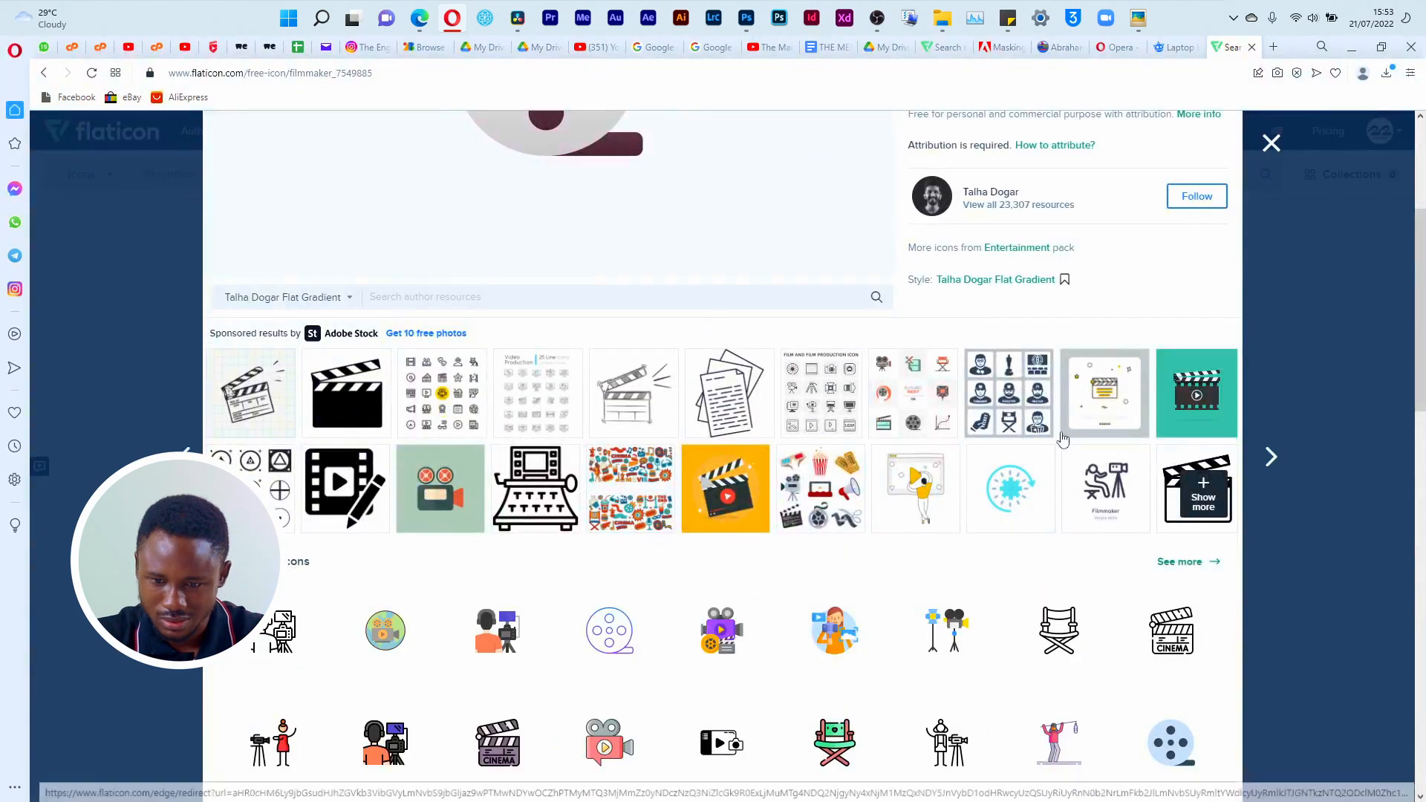
scroll(1184, 464, "up", 2)
scroll(1184, 463, "up", 2)
left_click(1271, 143)
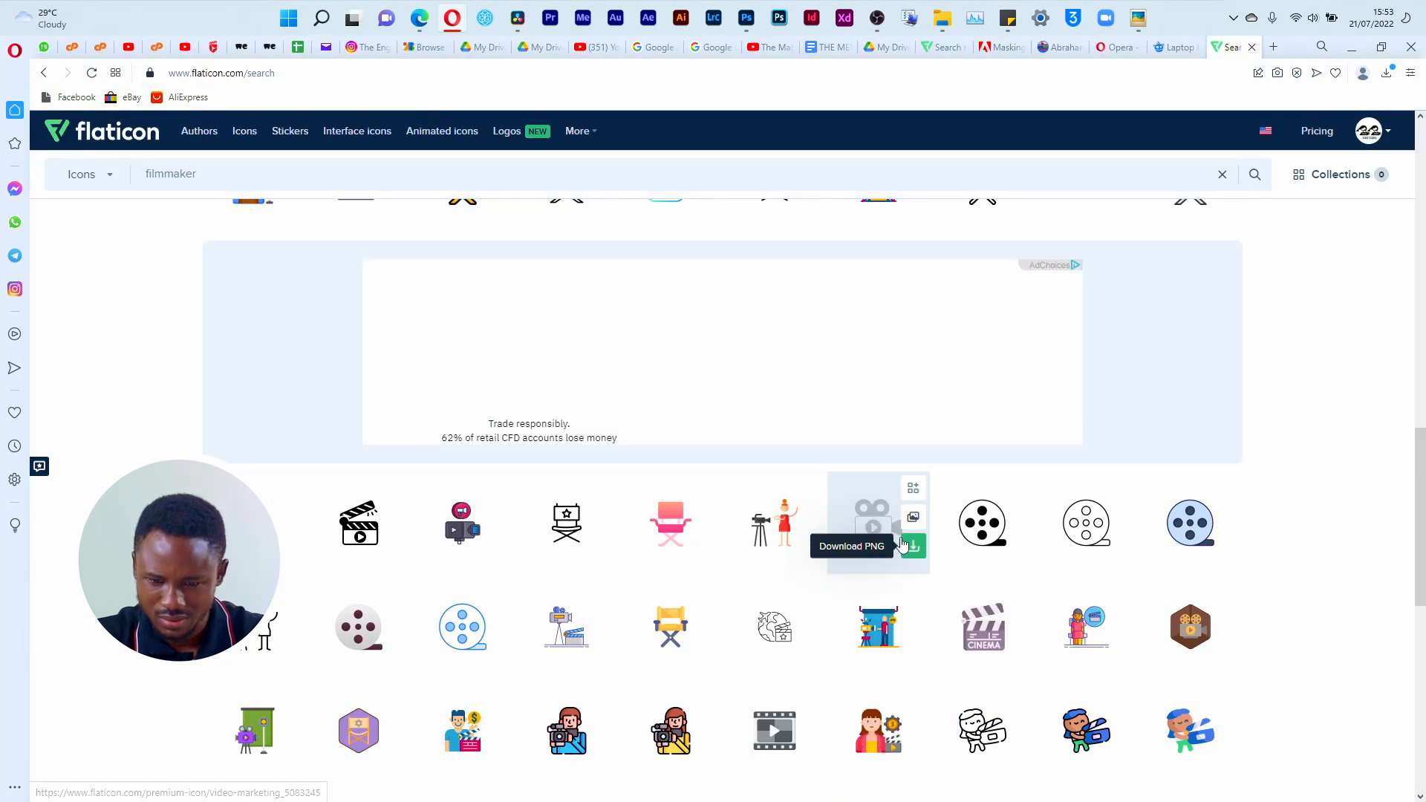
Step: Download the black video camera icon and the black film reel icon as free PNGs, dismissing each attribution notice
left_click(923, 555)
left_click(984, 449)
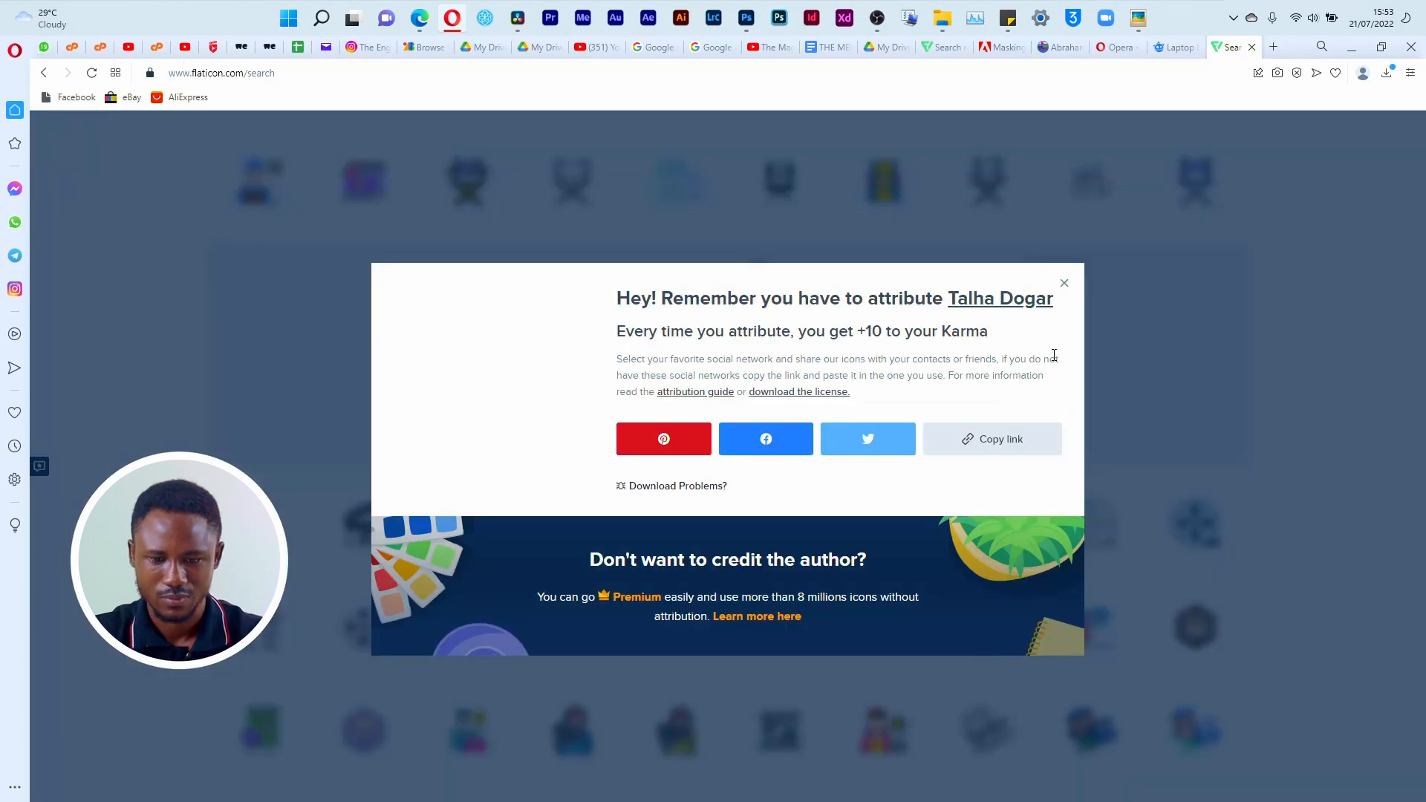
left_click(1061, 281)
left_click(1011, 556)
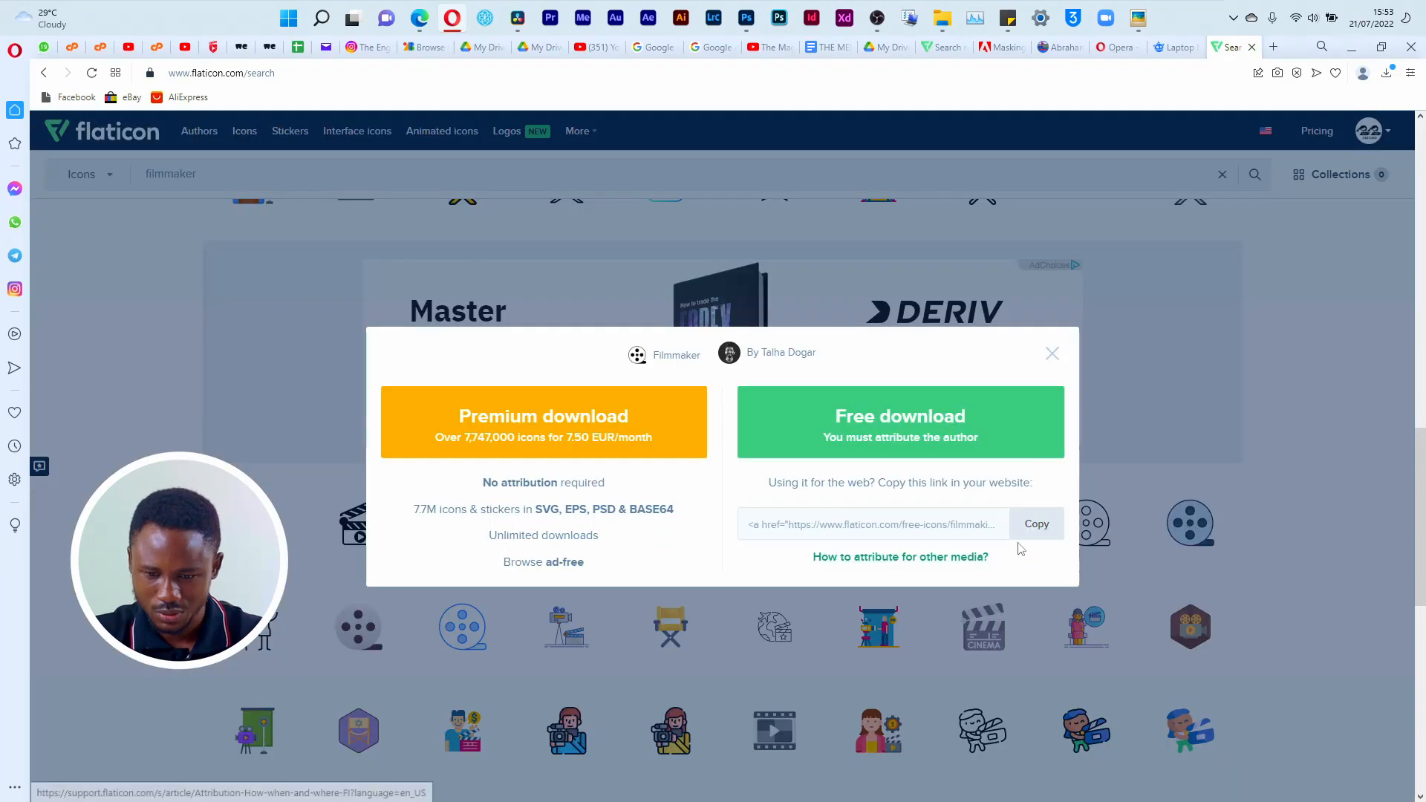
left_click(1040, 416)
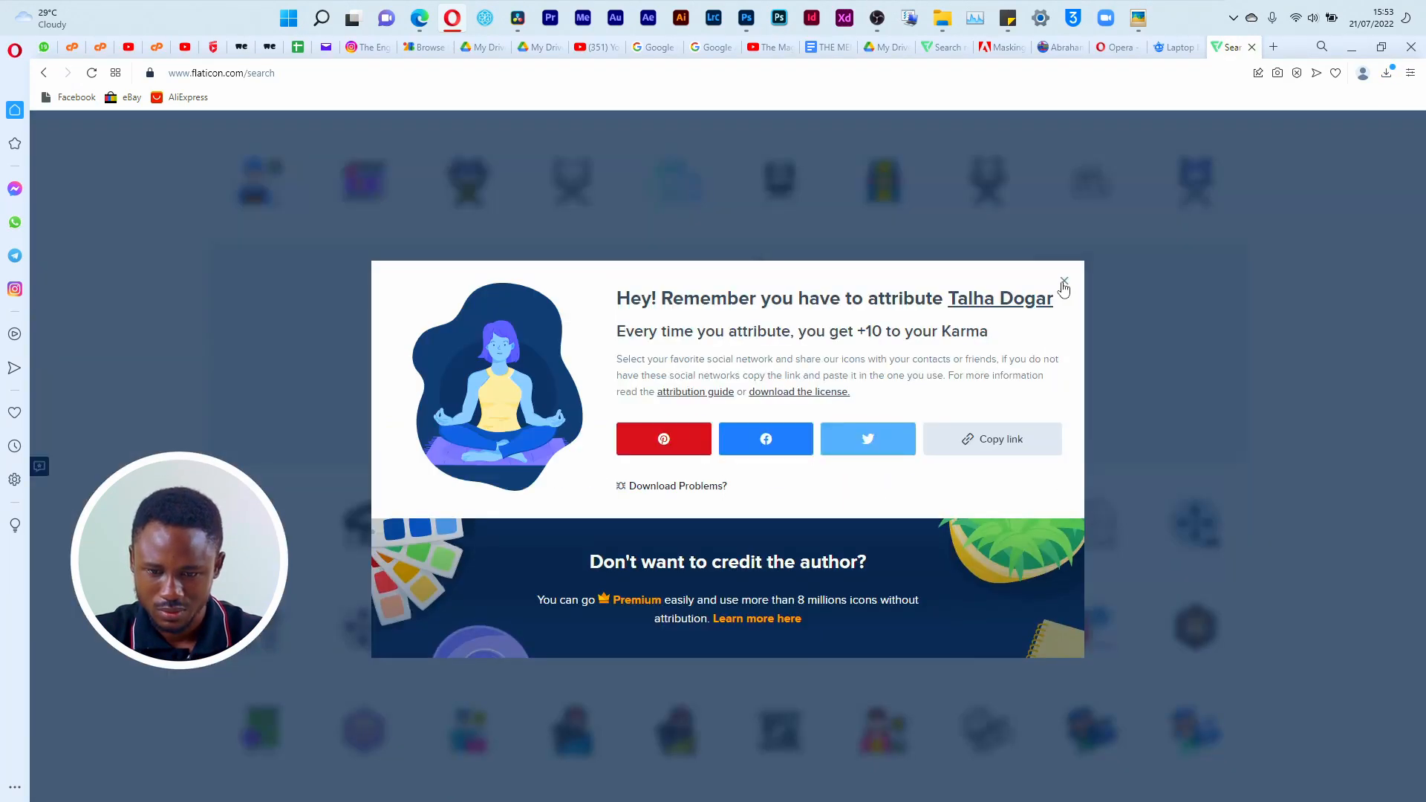
left_click(1064, 284)
Step: Look through the whole first page of filmmaker icons for further candidates for the MEDIA label
scroll(726, 650, "down", 5)
scroll(726, 648, "up", 2)
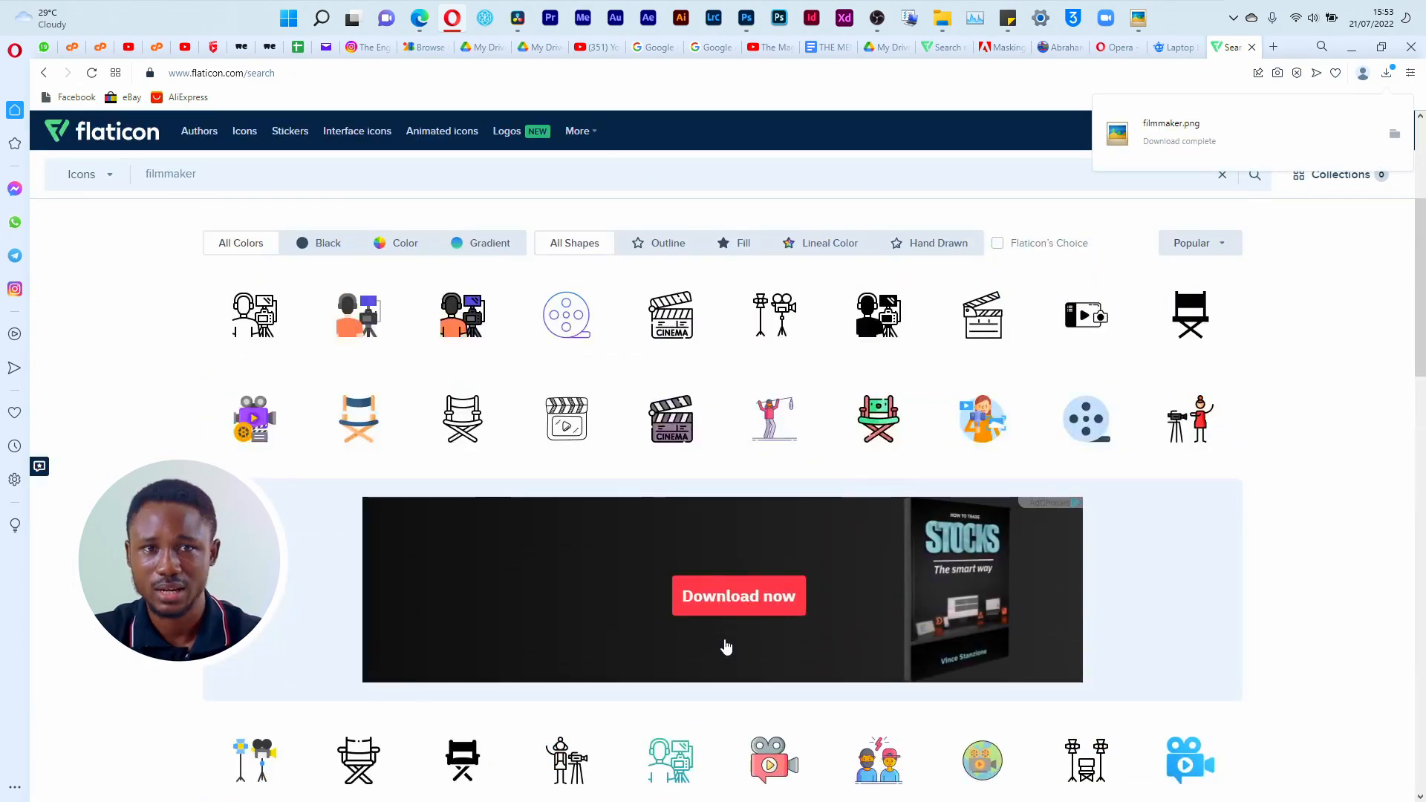
scroll(727, 647, "up", 4)
scroll(727, 650, "down", 2)
scroll(732, 650, "up", 2)
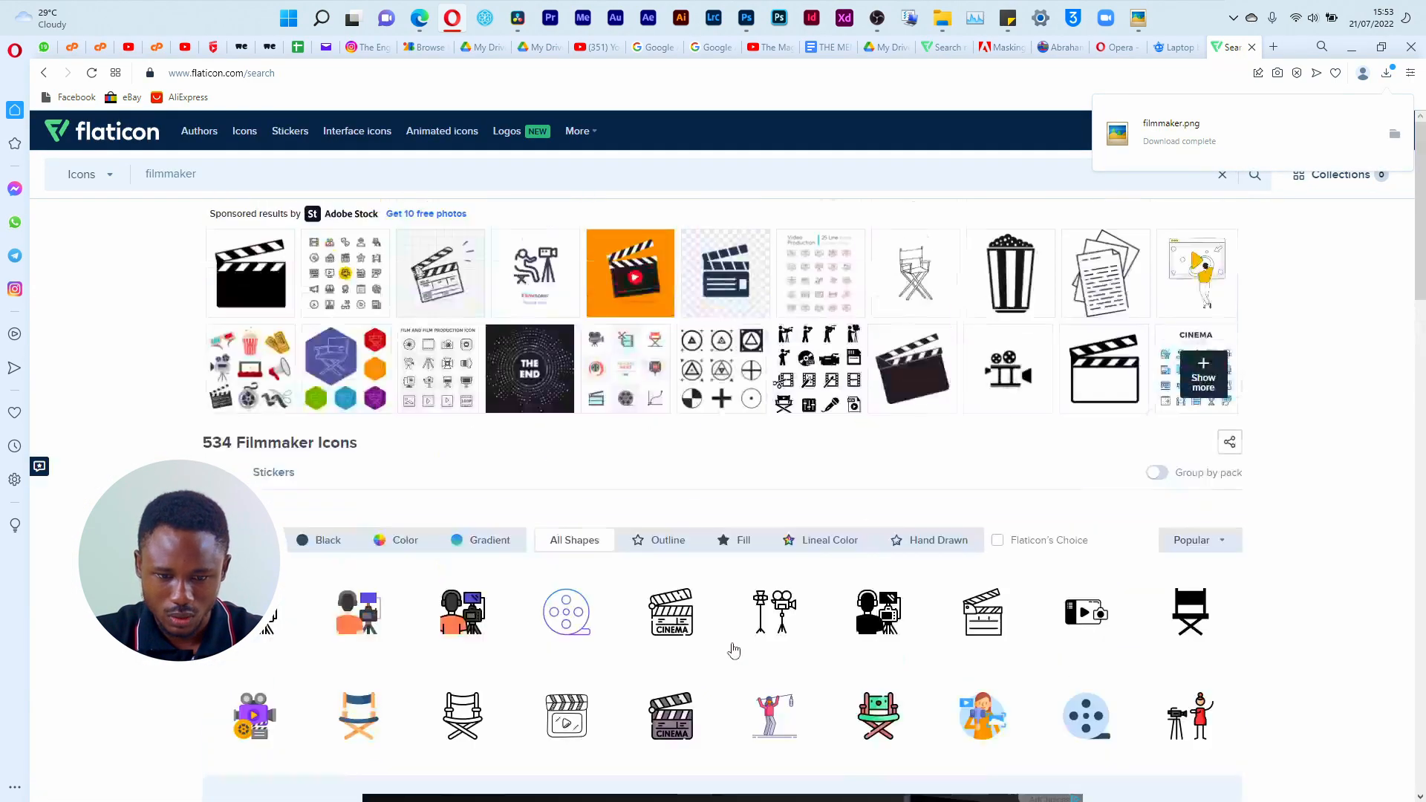
scroll(875, 654, "down", 6)
scroll(877, 667, "down", 5)
scroll(876, 671, "down", 4)
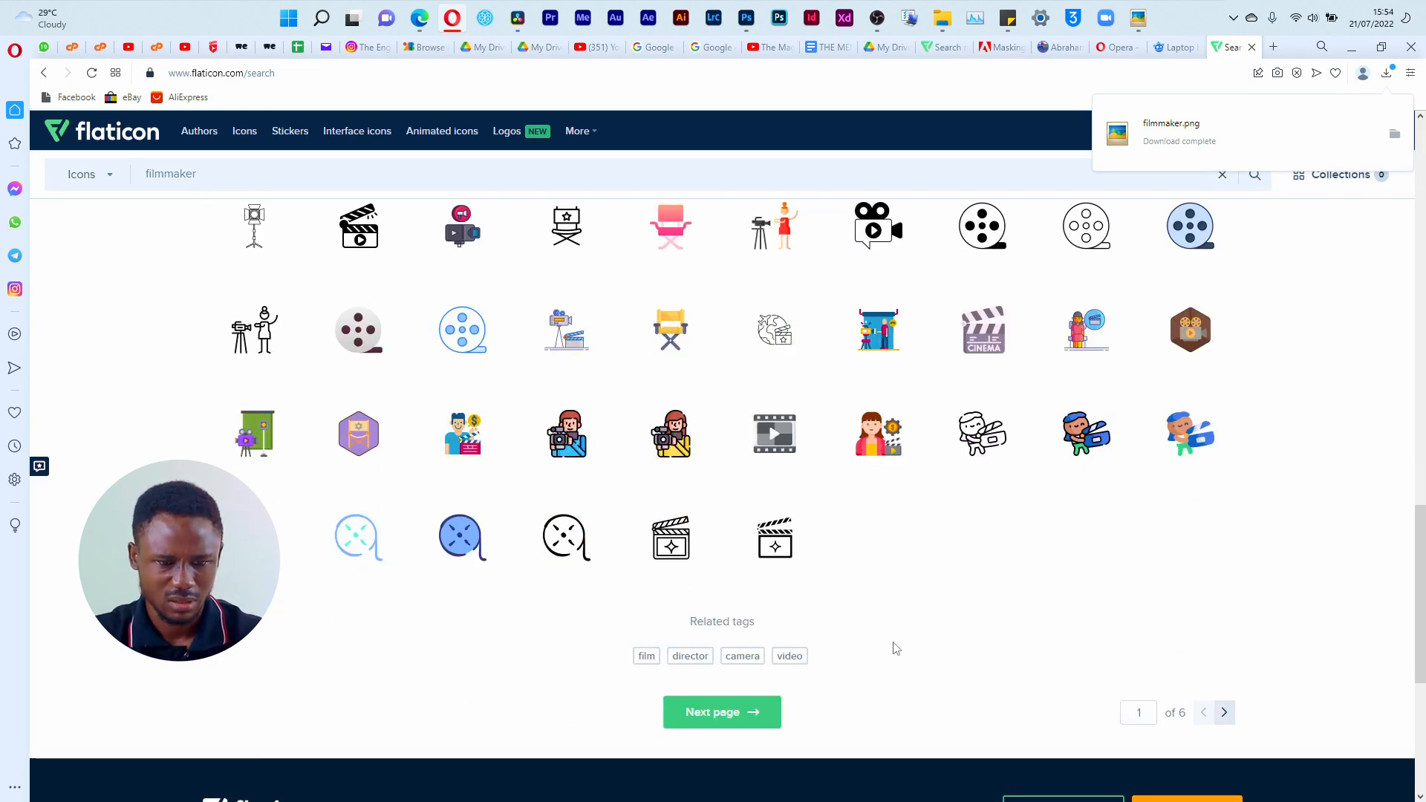
Step: Check the CRYPTO symbol on the reference flyer and search the Flaticon icons for crypto
key("alt+Tab")
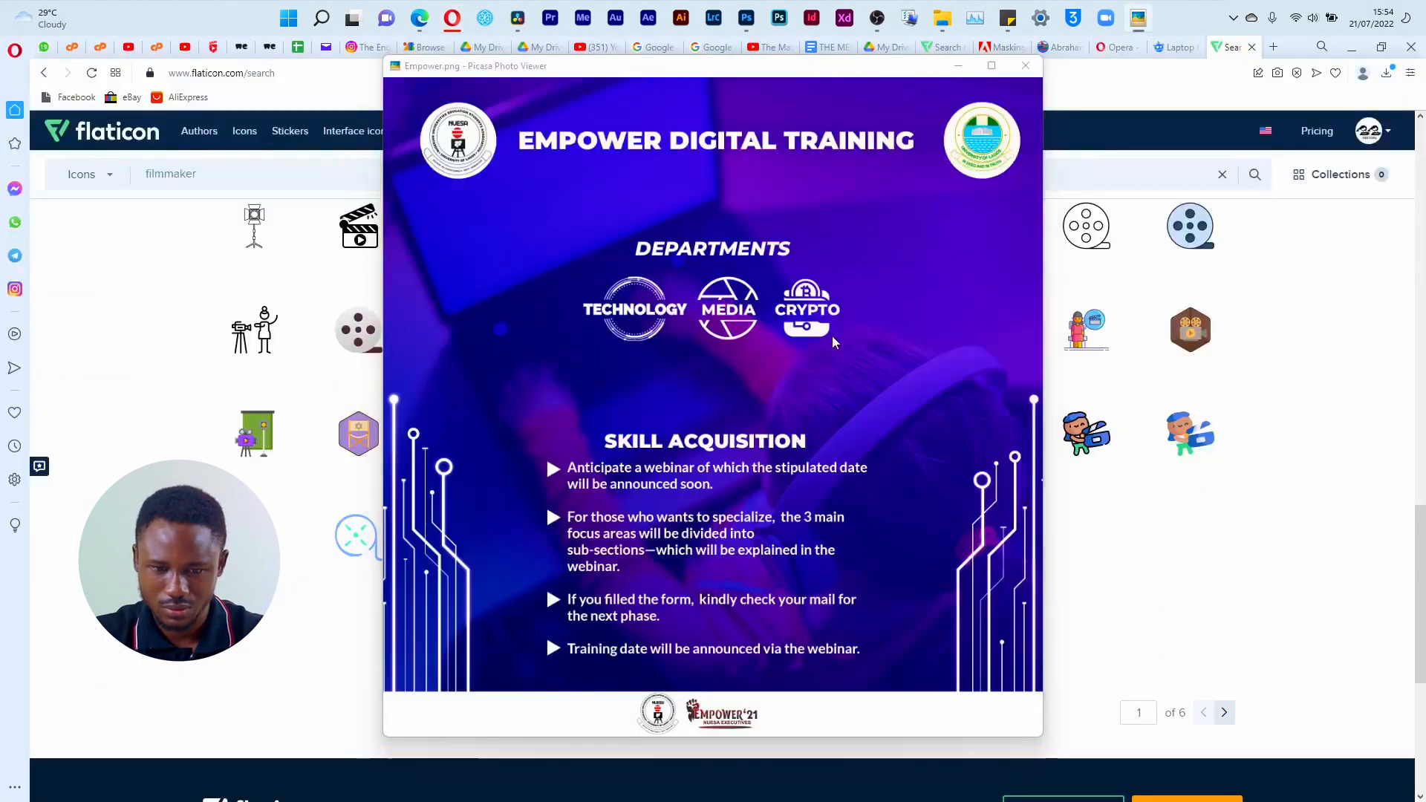
key("alt+Tab")
key("ctrl+a")
type("c")
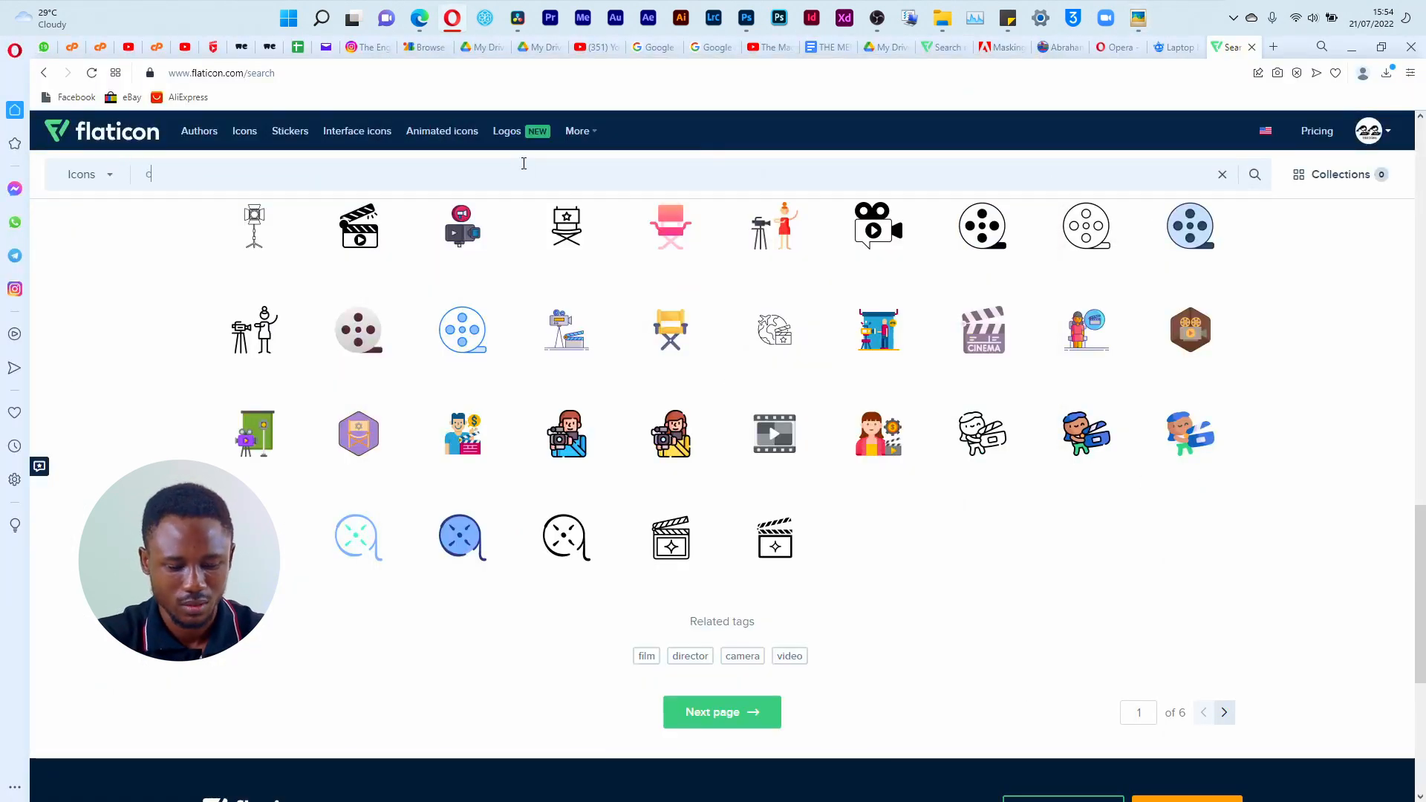
type("rypto")
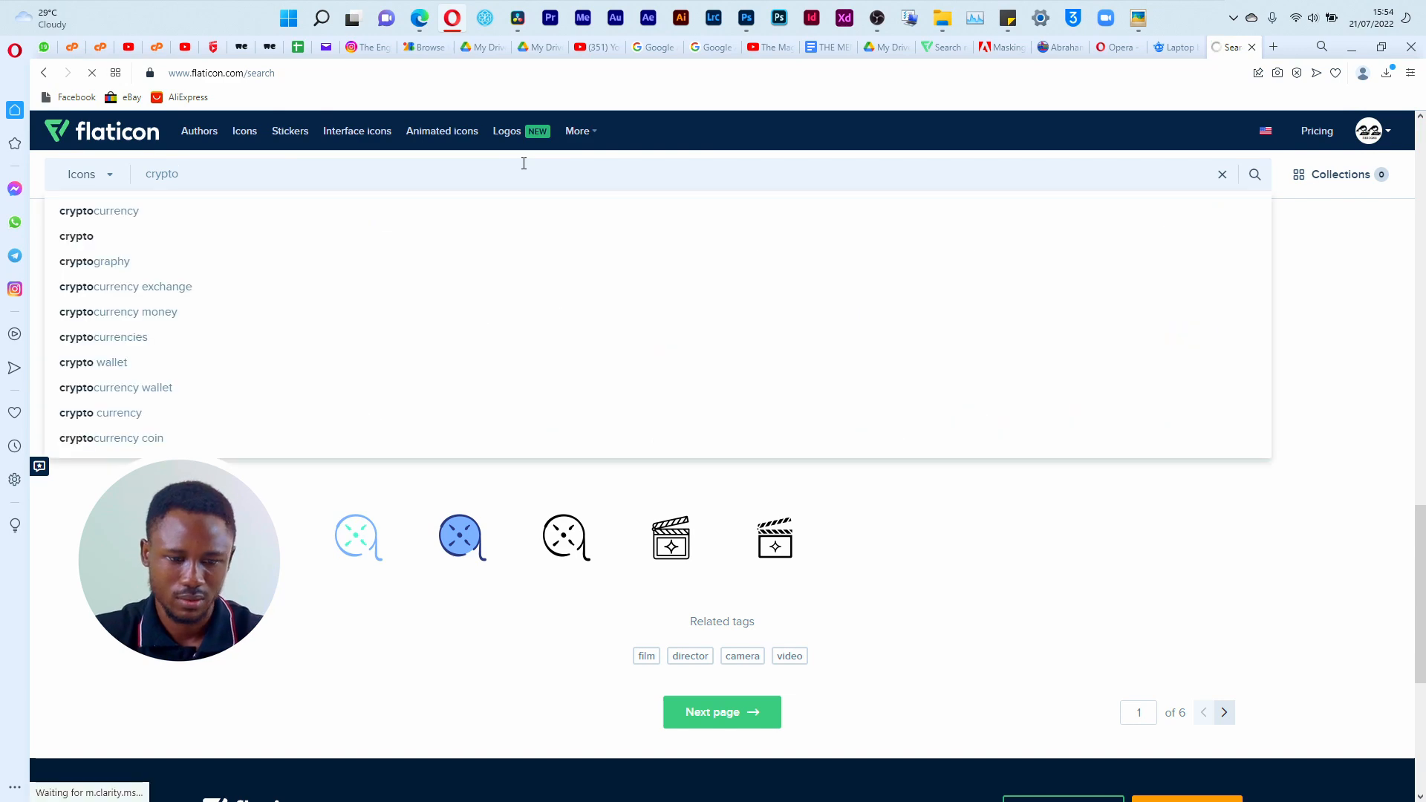
key("Return")
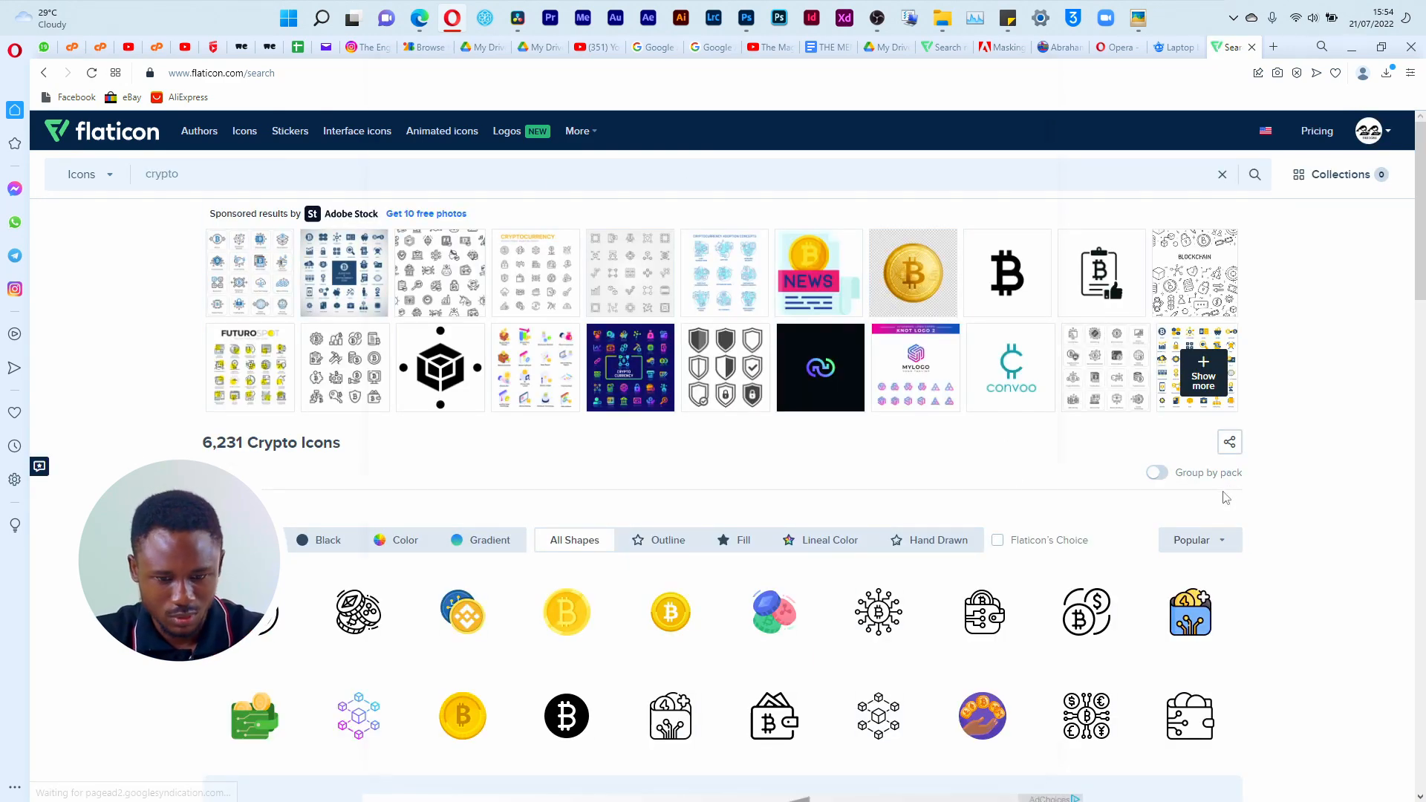
Step: Download the black Bitcoin chip icon from the crypto results as a free PNG and dismiss the attribution notice
scroll(1043, 423, "down", 8)
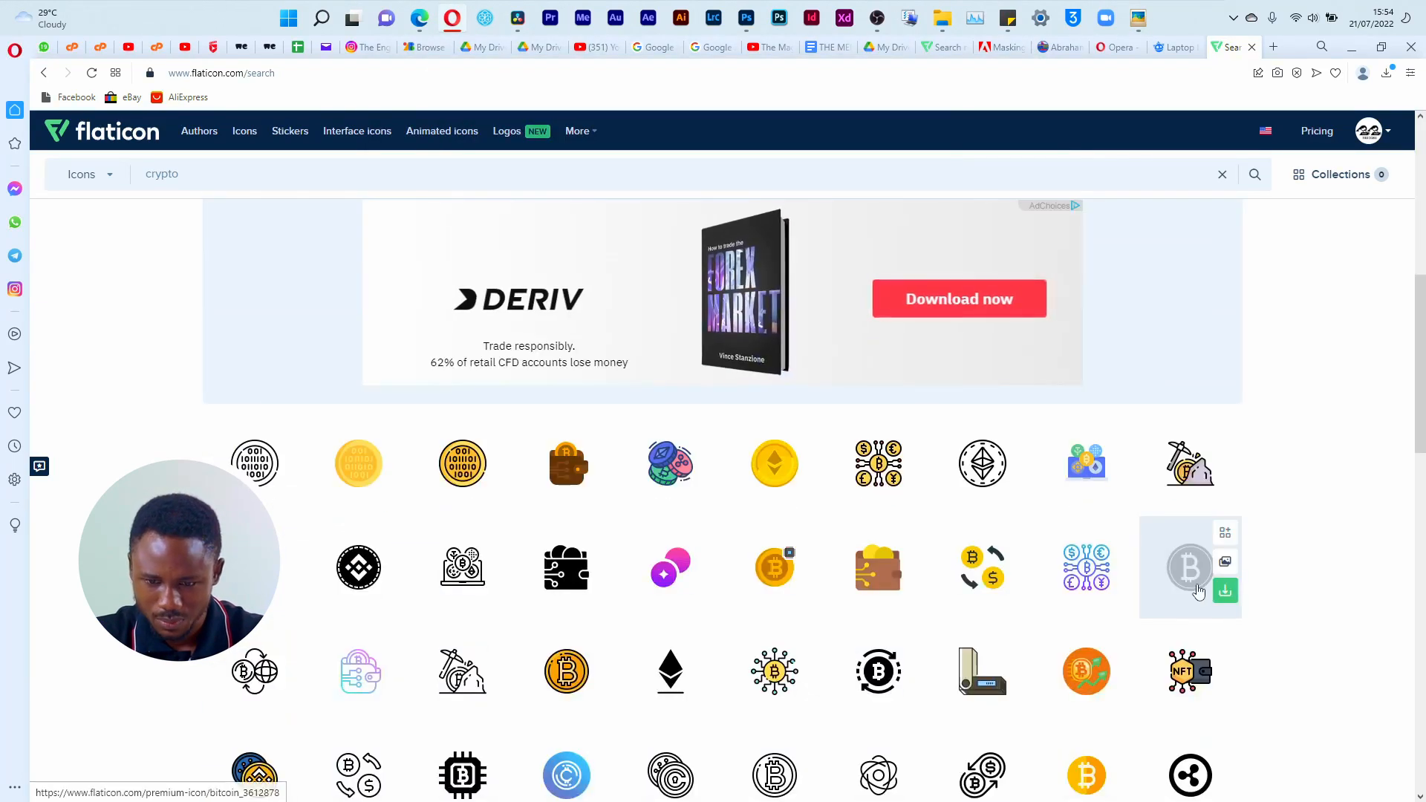
scroll(1194, 592, "down", 4)
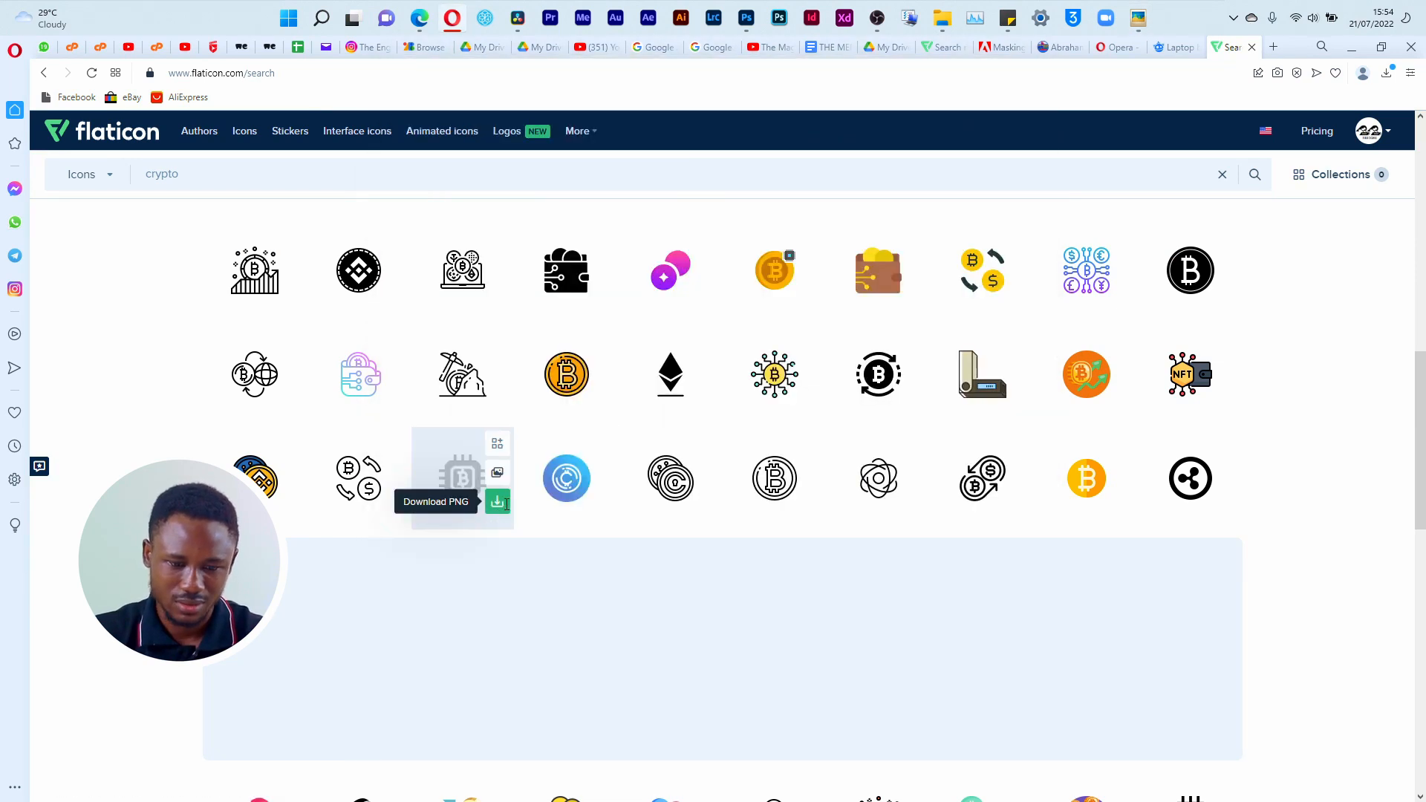
left_click(497, 502)
left_click(952, 443)
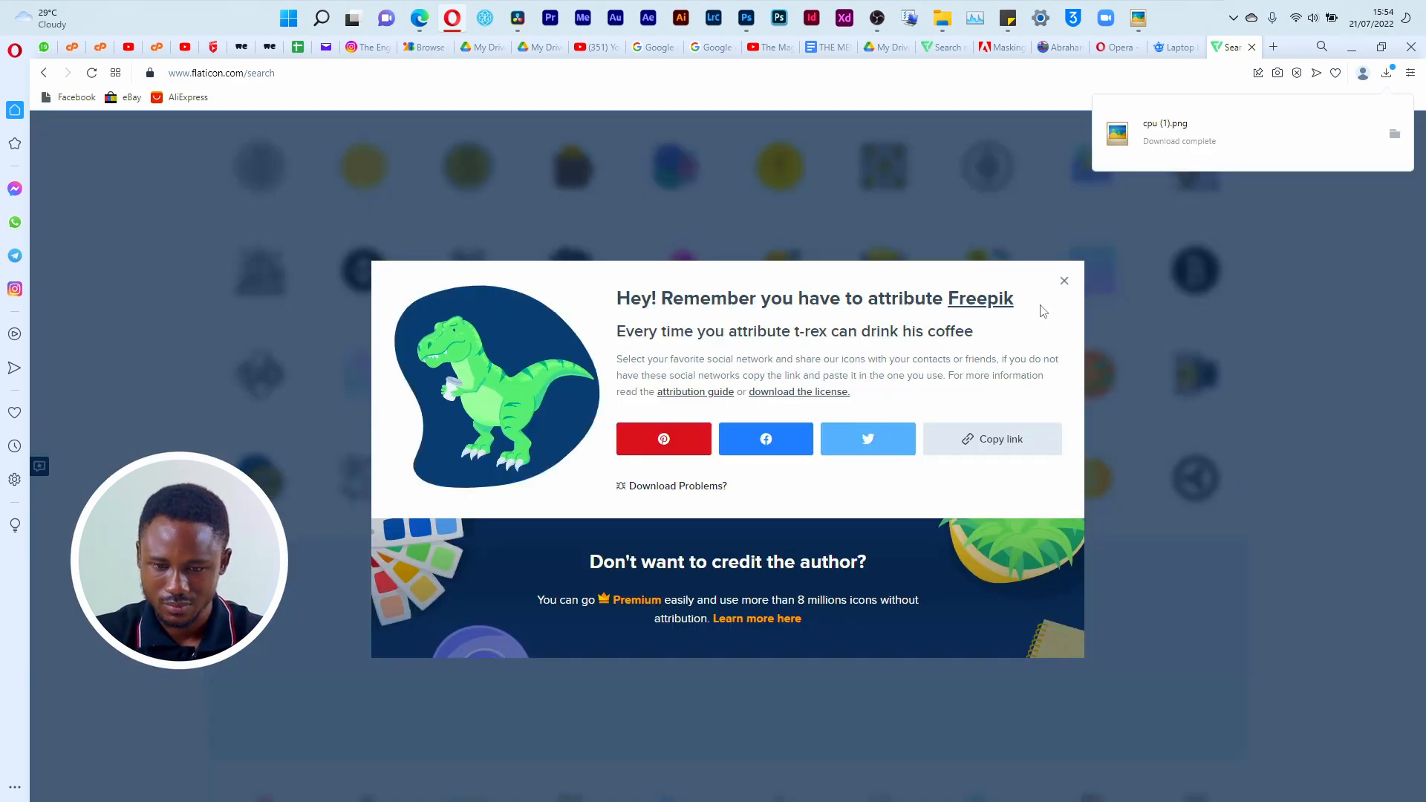
left_click(1064, 281)
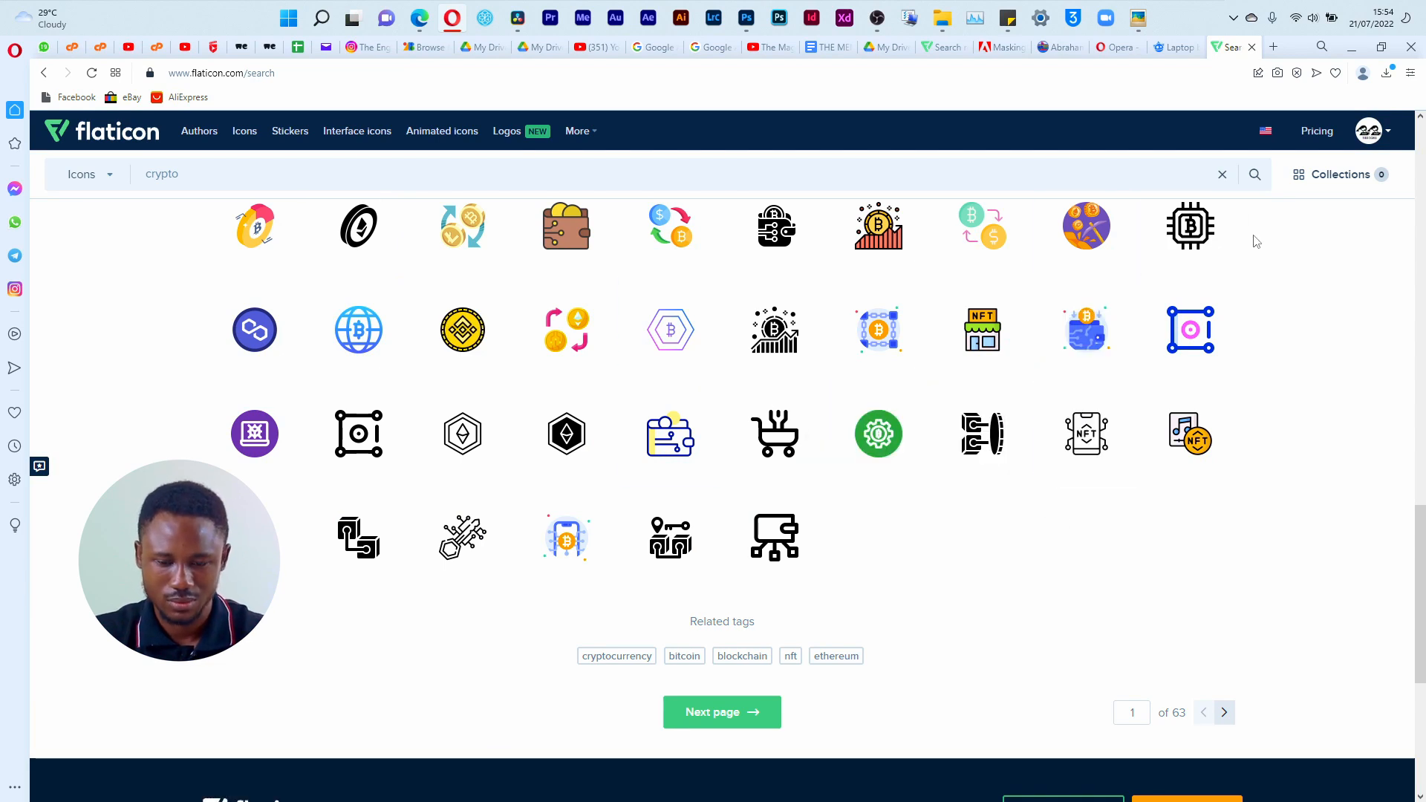
Step: Open the Opera Download folder from the browser's downloads list and copy cpu (1).png, filmmaker.png, video-marketing.png and cpu.png
key("ctrl+j")
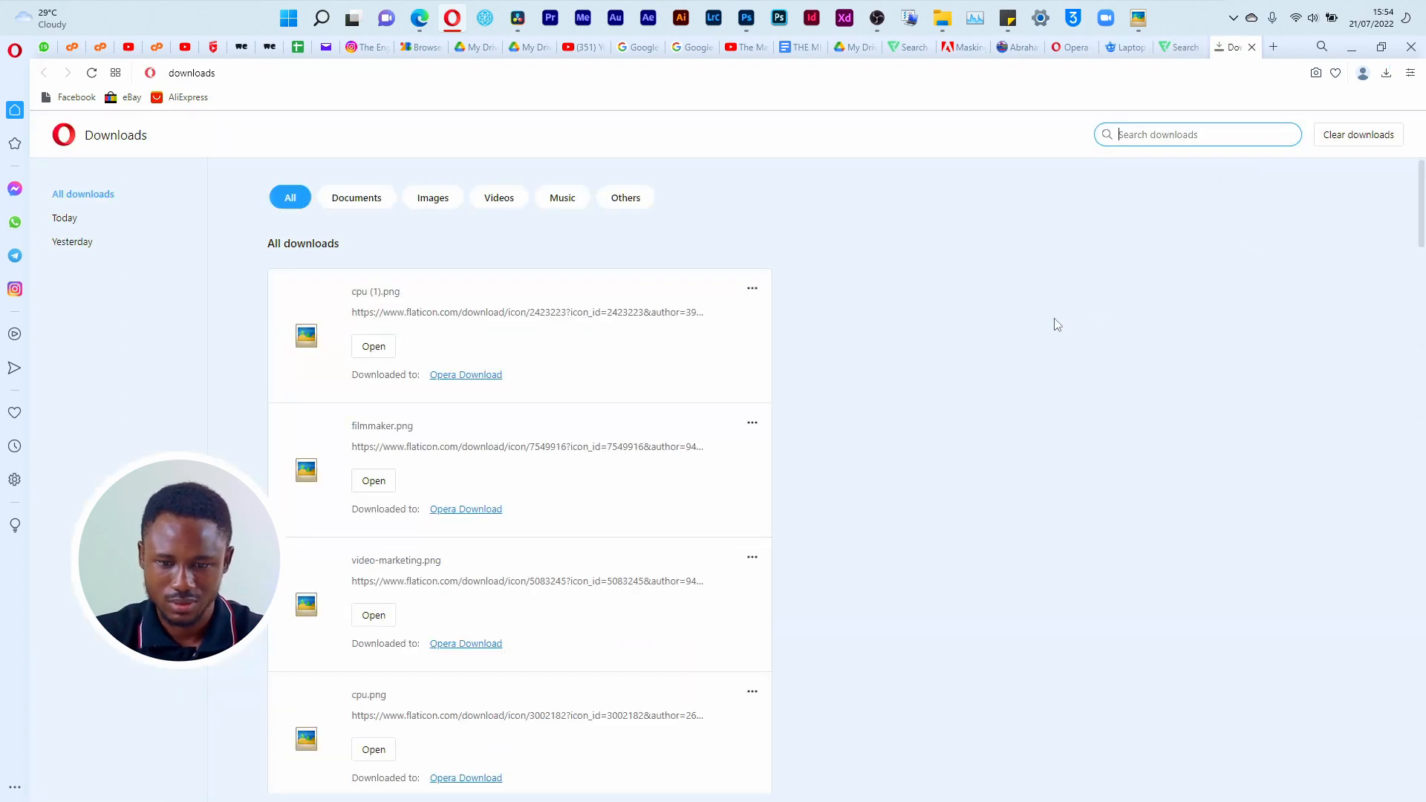
left_click(479, 376)
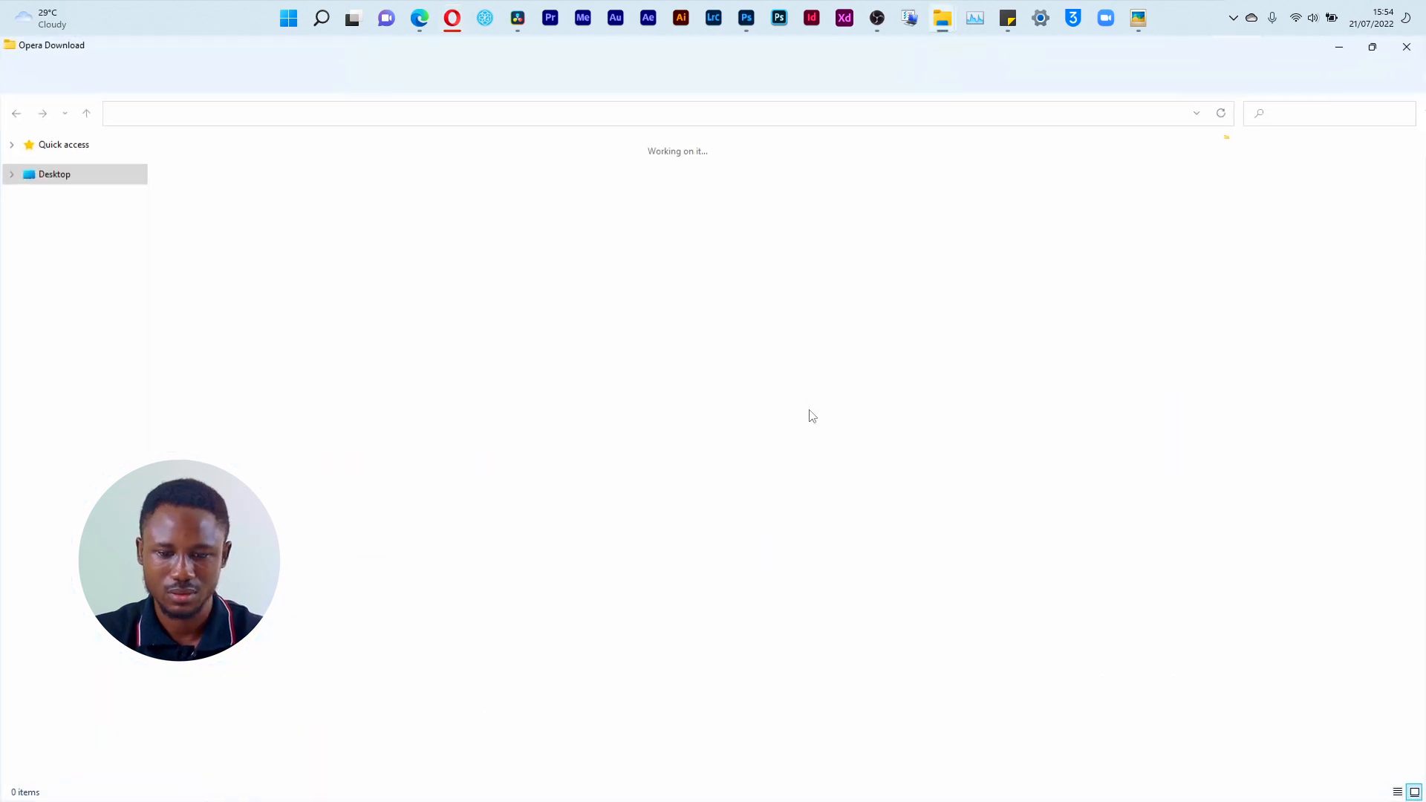
left_click(774, 394, "shift")
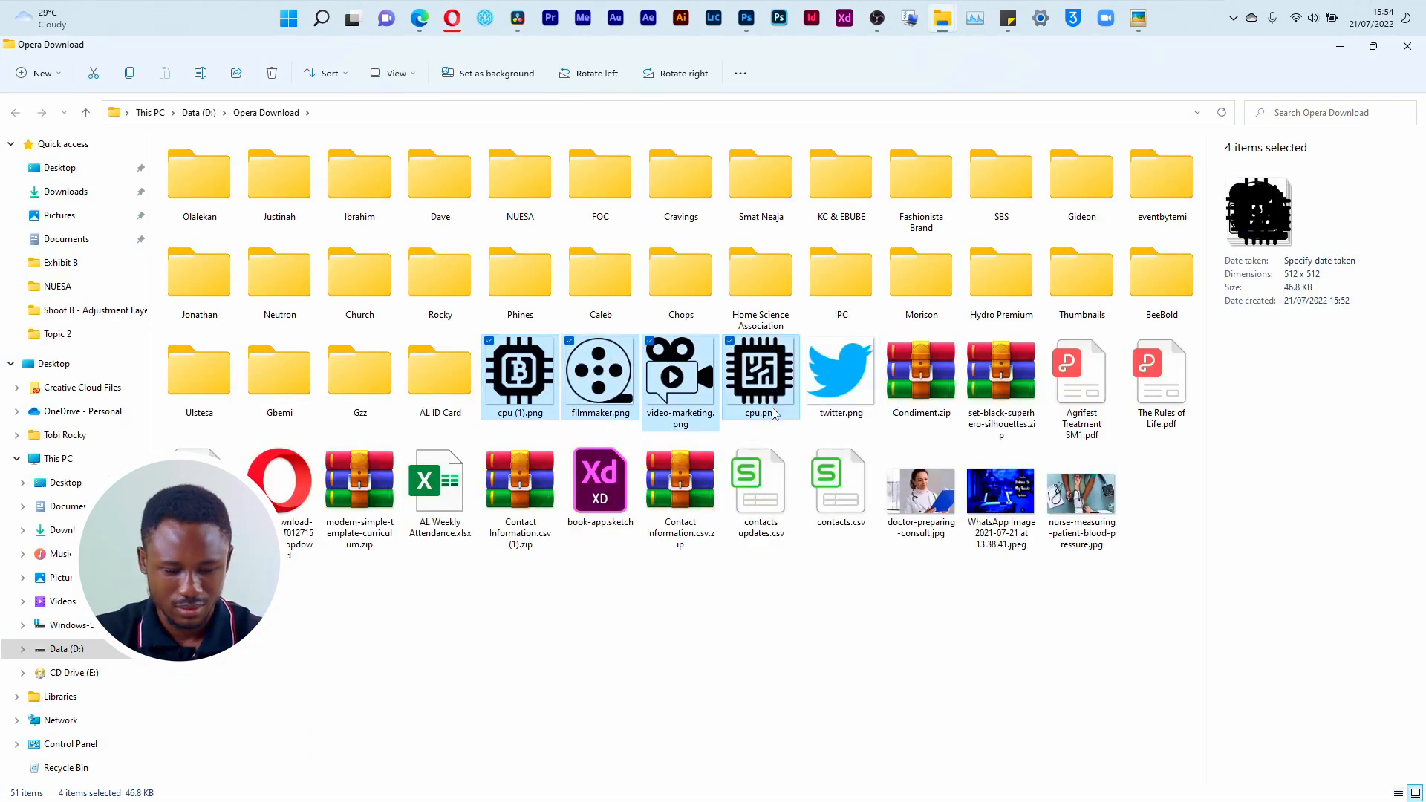
key("alt+F4")
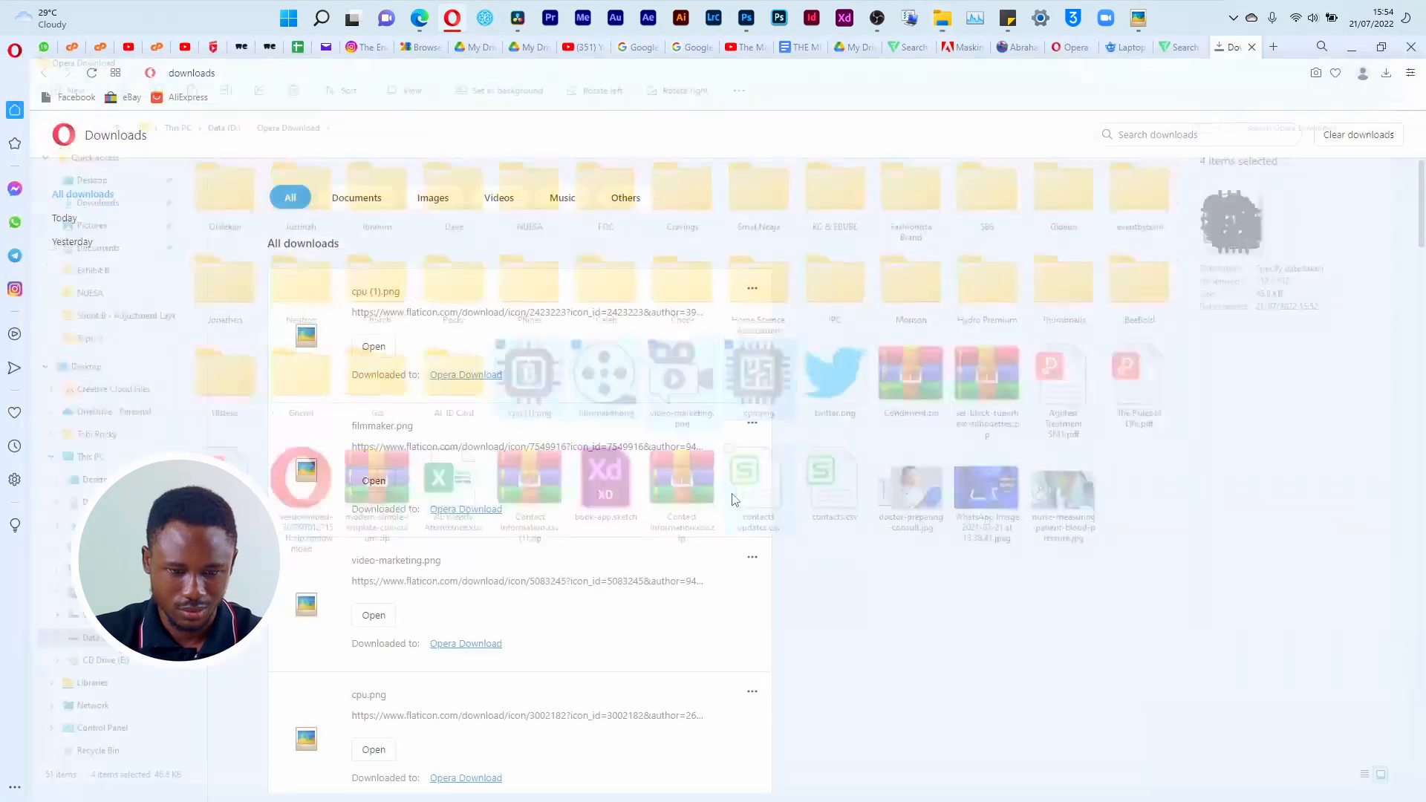
Step: Paste the four copied icons into the Material folder of Shoot C - Flyer Design and display the files as large thumbnails
key("alt+Tab")
key("alt+Tab")
key("alt+Tab")
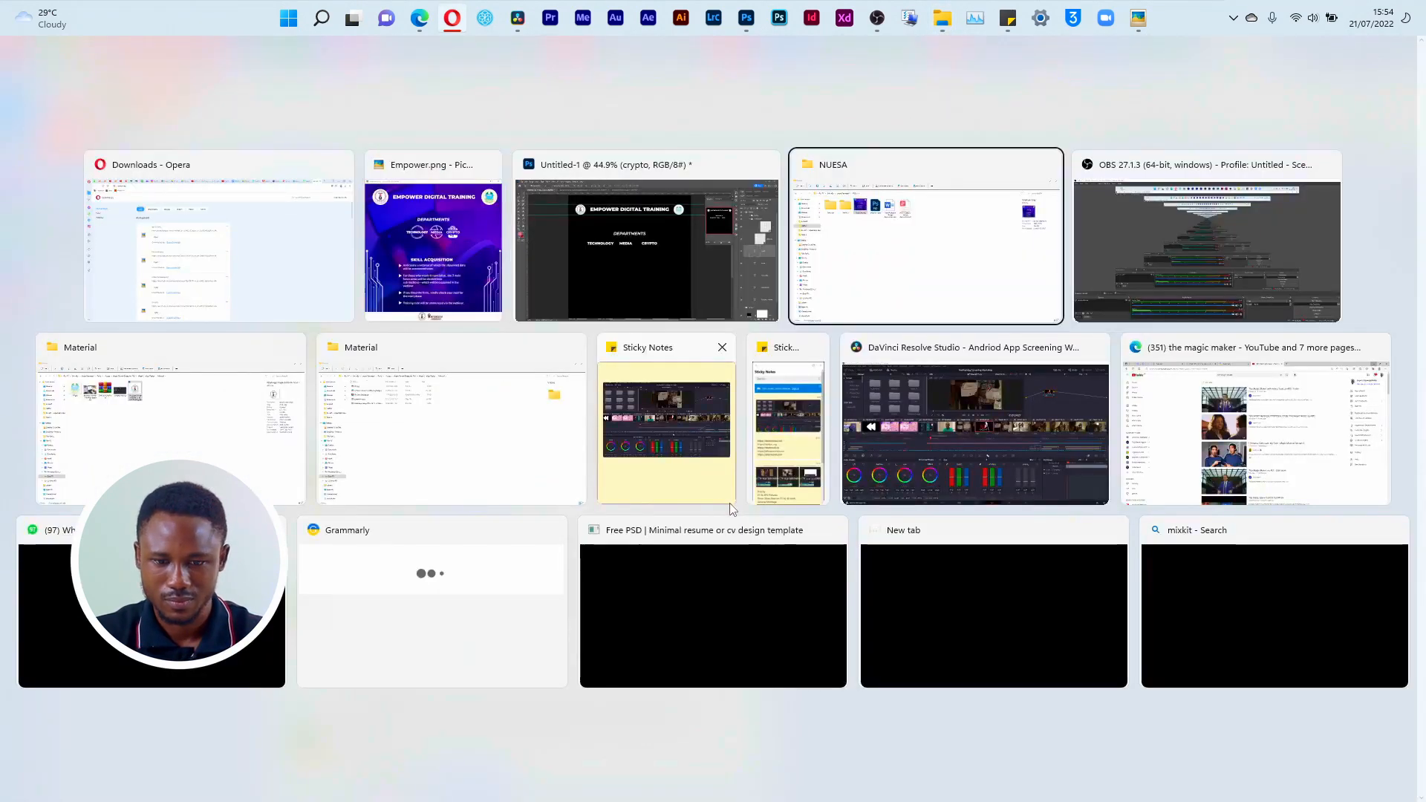
key("alt+Tab")
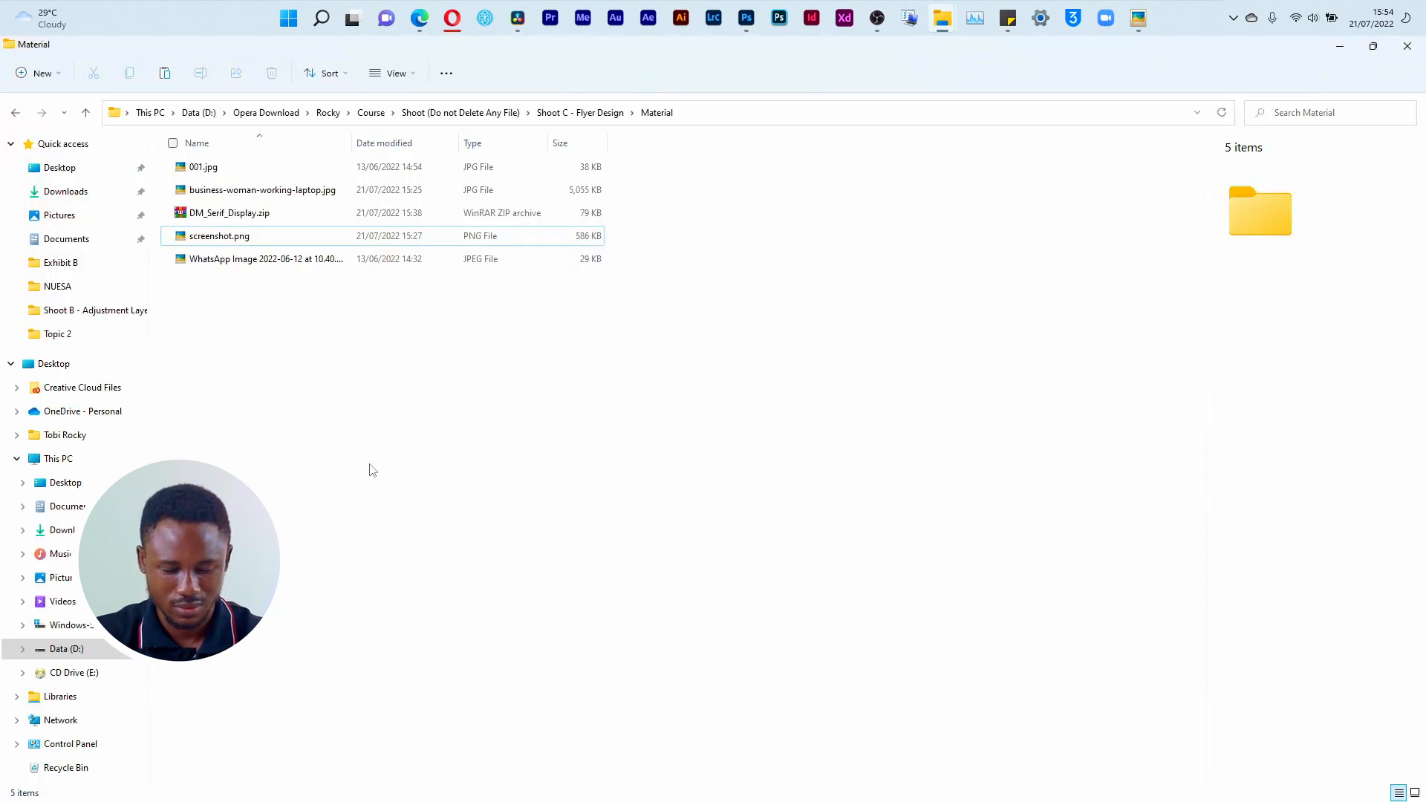
key("ctrl+v")
left_click(1416, 793)
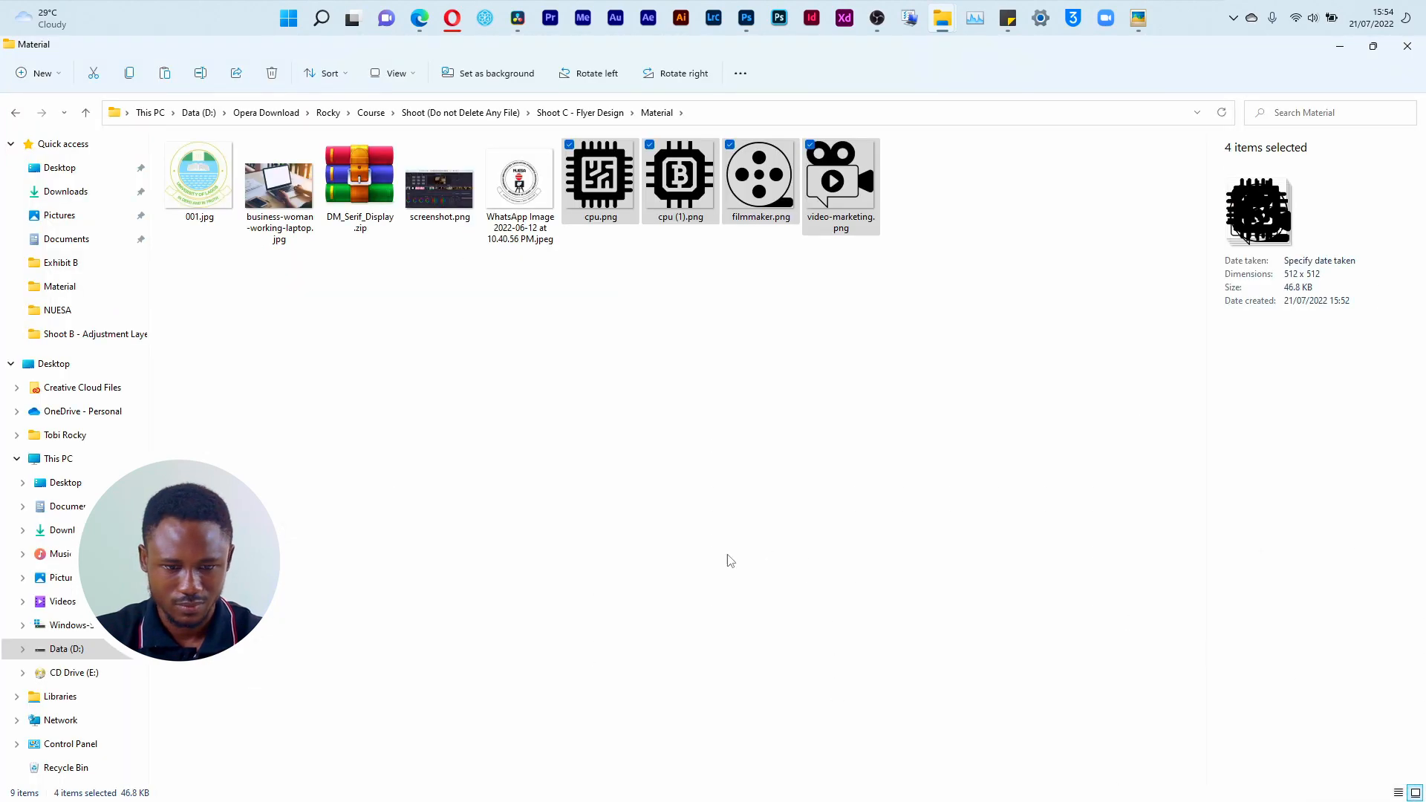
left_click(666, 478)
Step: Place cpu.png from the Material folder into the Untitled-1 flyer document in Photoshop
key("alt+Tab")
key("alt+Tab")
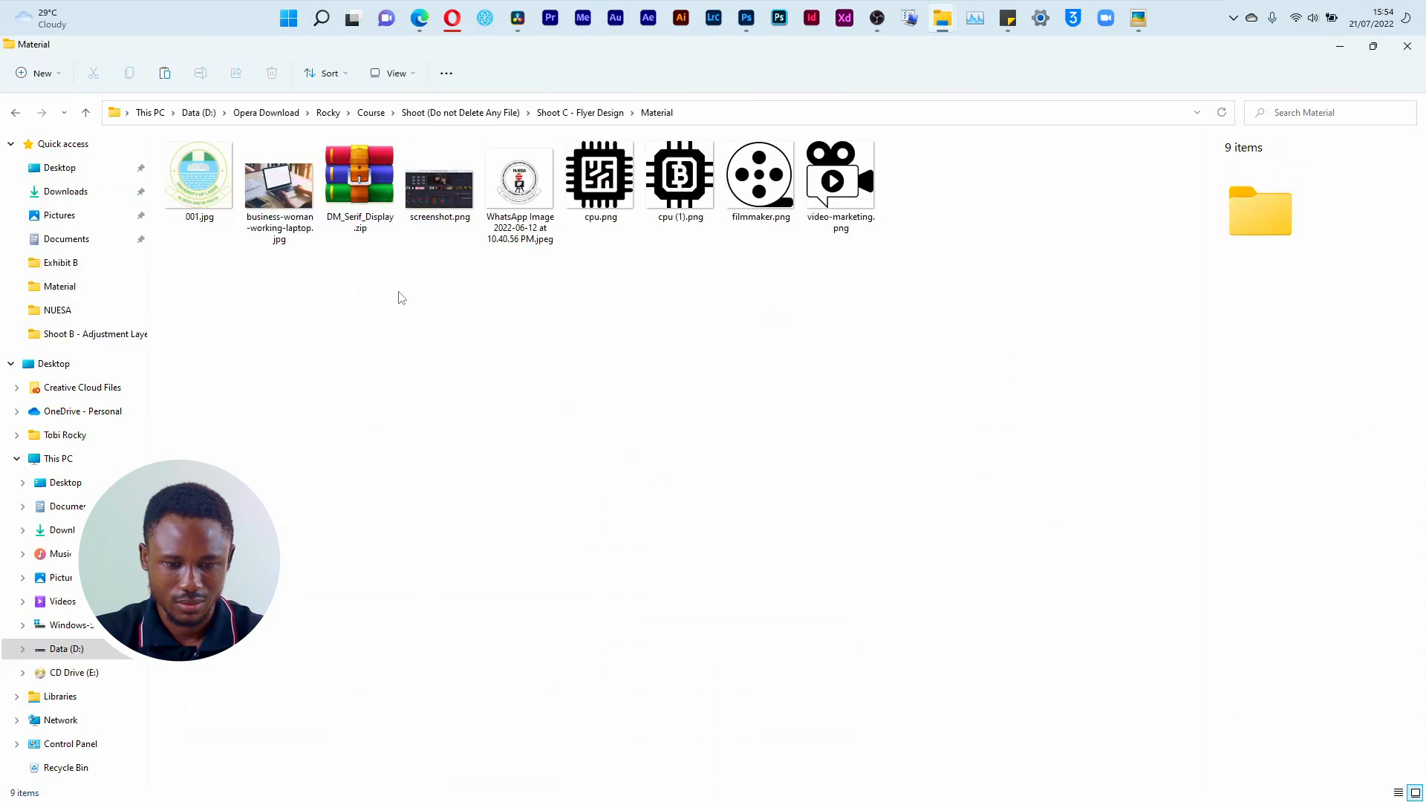
left_click(600, 182)
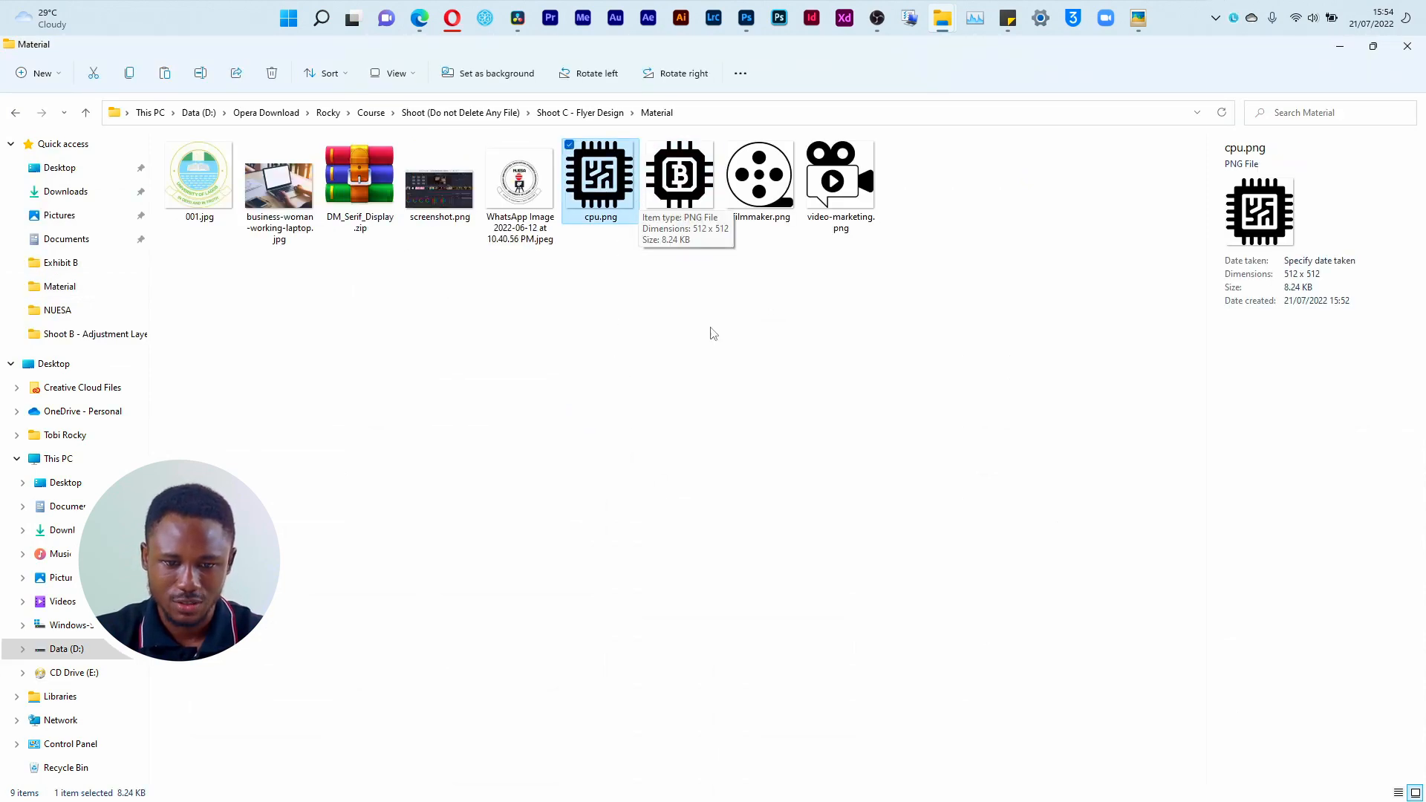
left_click(653, 236)
left_click_drag(600, 182, 614, 522)
key("alt+Tab")
key("alt+Tab")
key("alt+Tab")
key("alt+Tab")
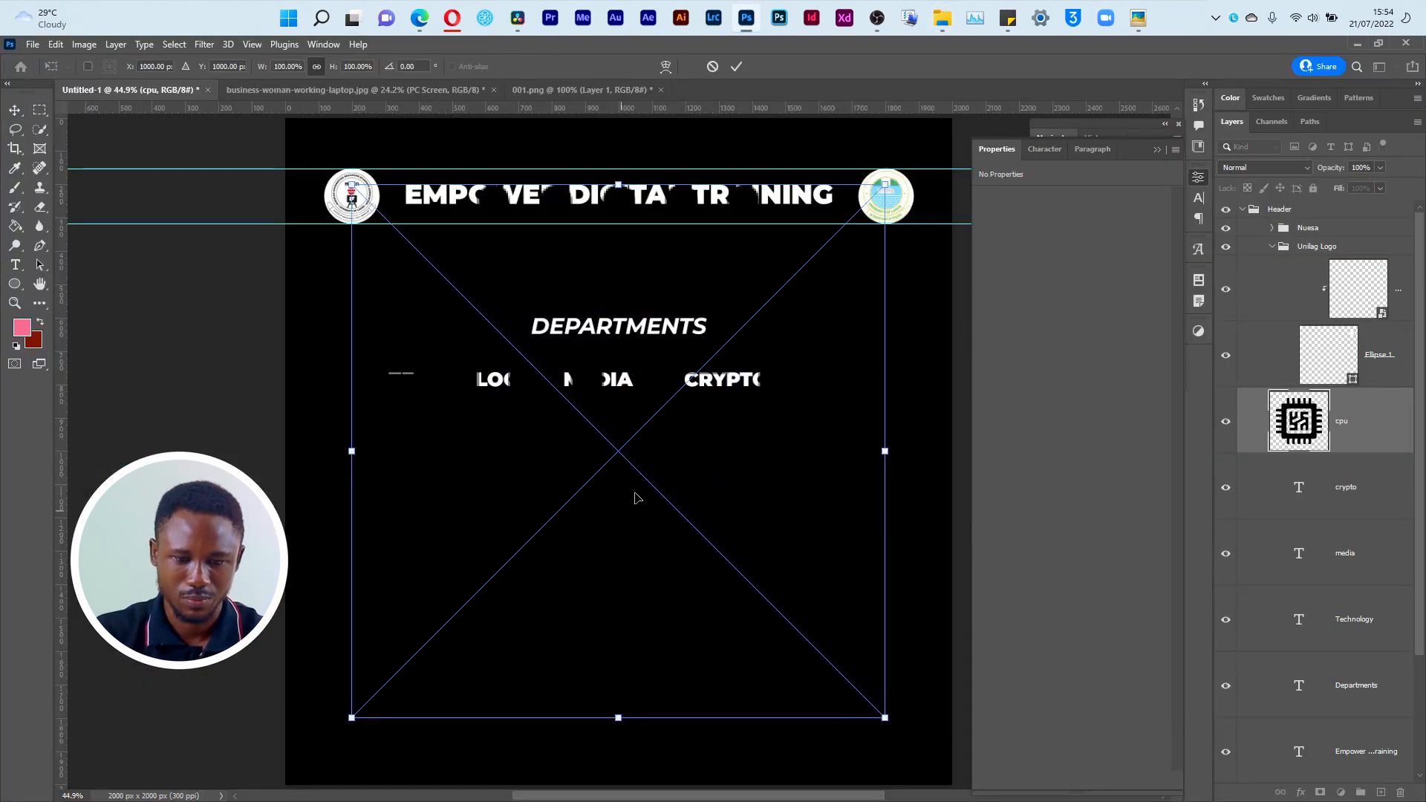
Step: Finish placing the cpu icon and apply a white Color Overlay to it at 100% opacity
left_click(736, 67)
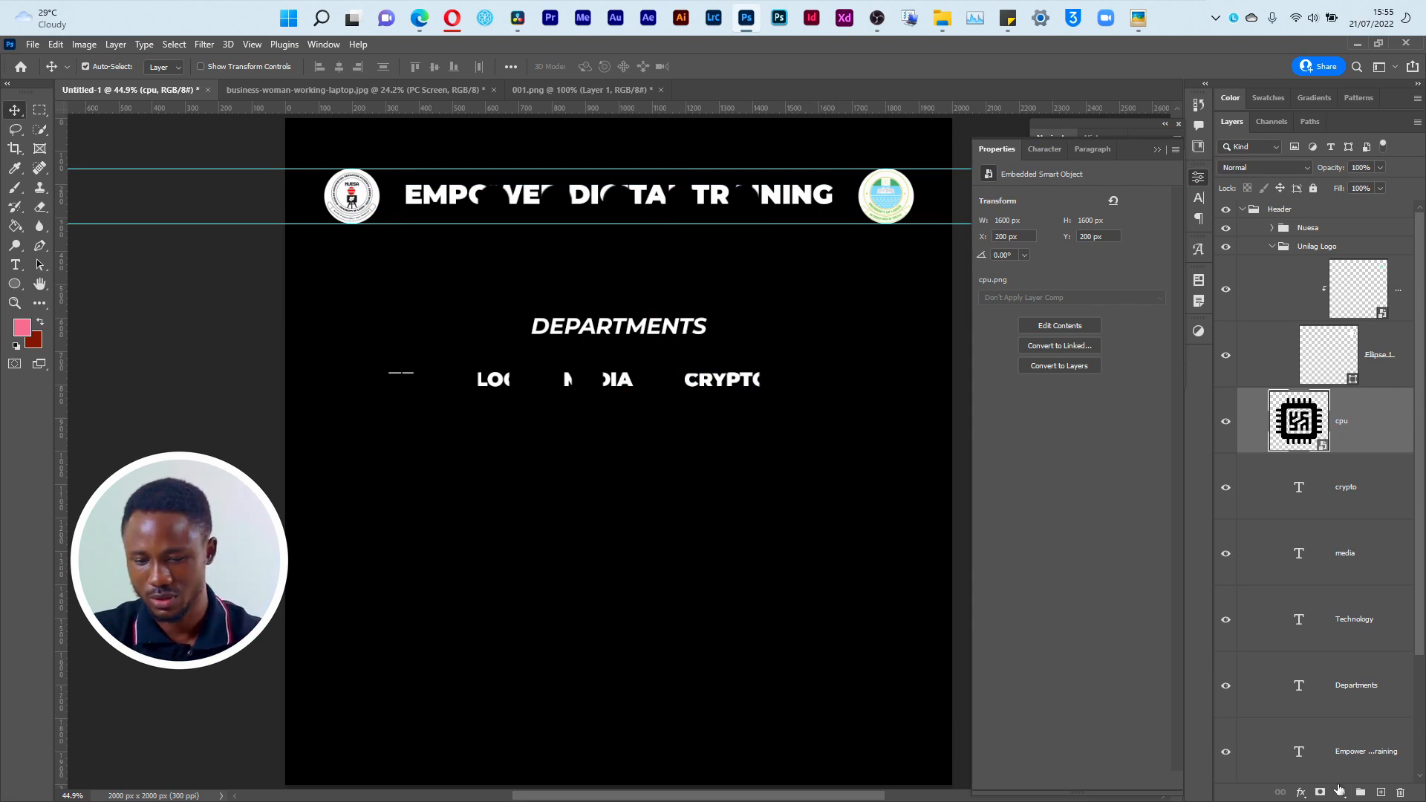
left_click(1302, 794)
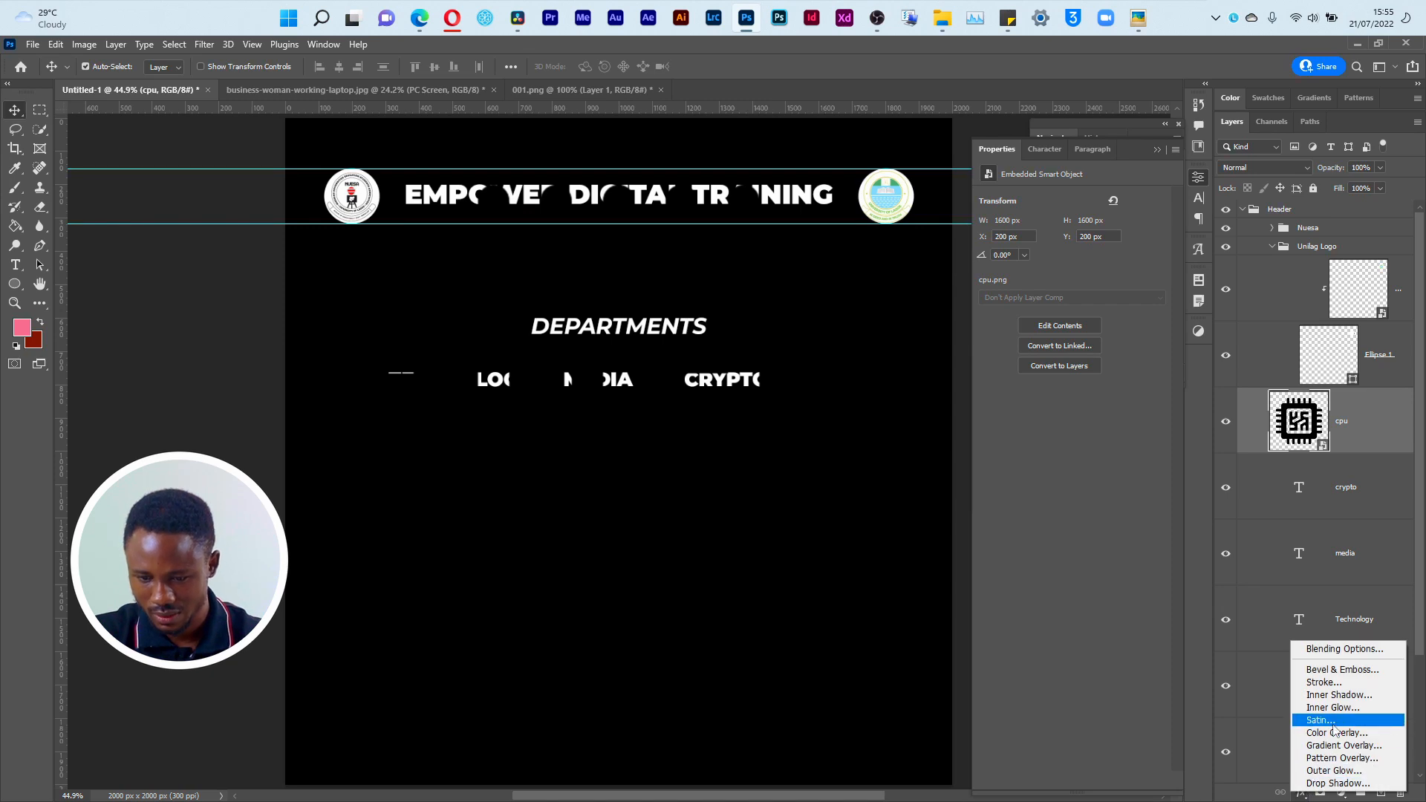
left_click(1335, 733)
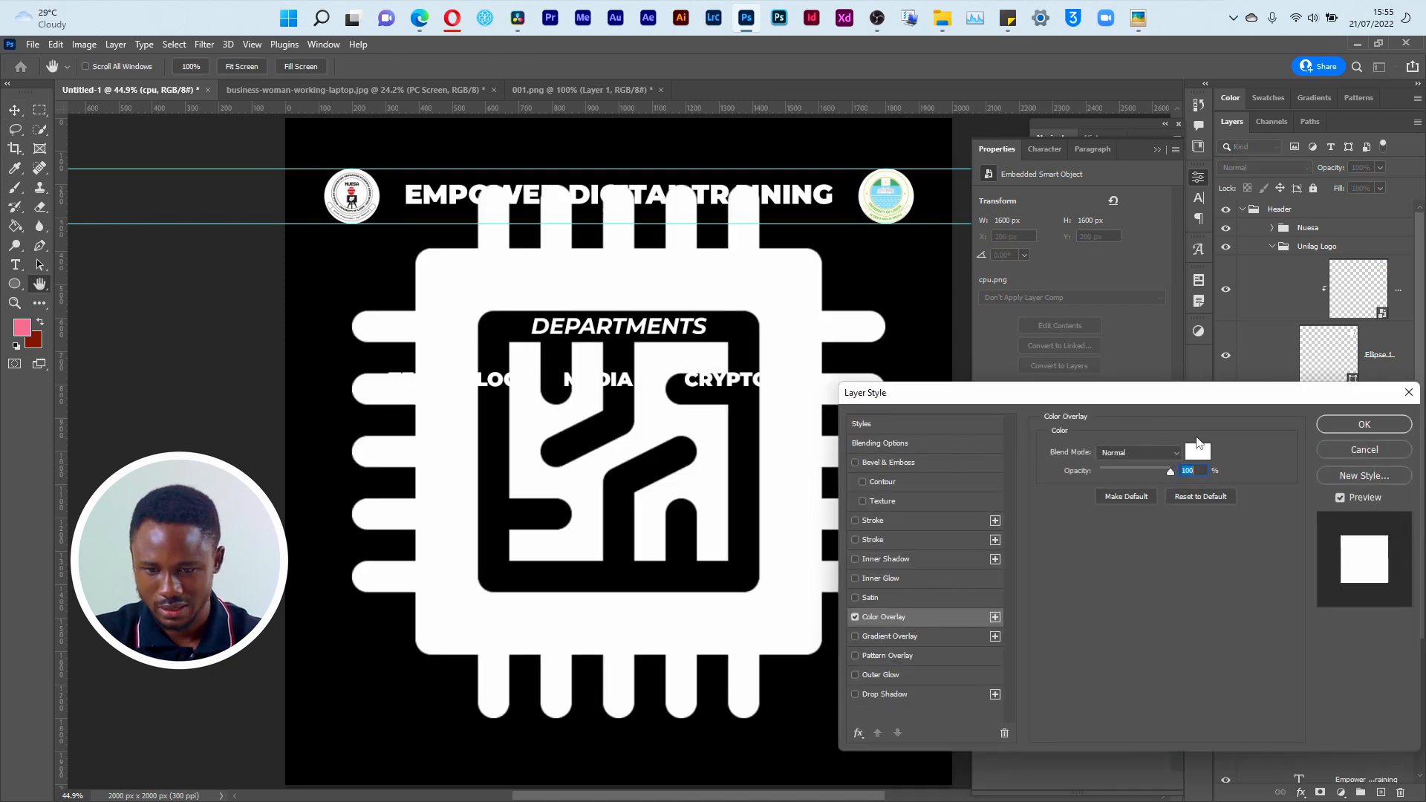
left_click(1197, 451)
left_click(1359, 379)
left_click(1362, 417)
Step: Scale the cpu icon down proportionally to about 306 px square and position it below the TECHNOLOGY label
key("ctrl+t")
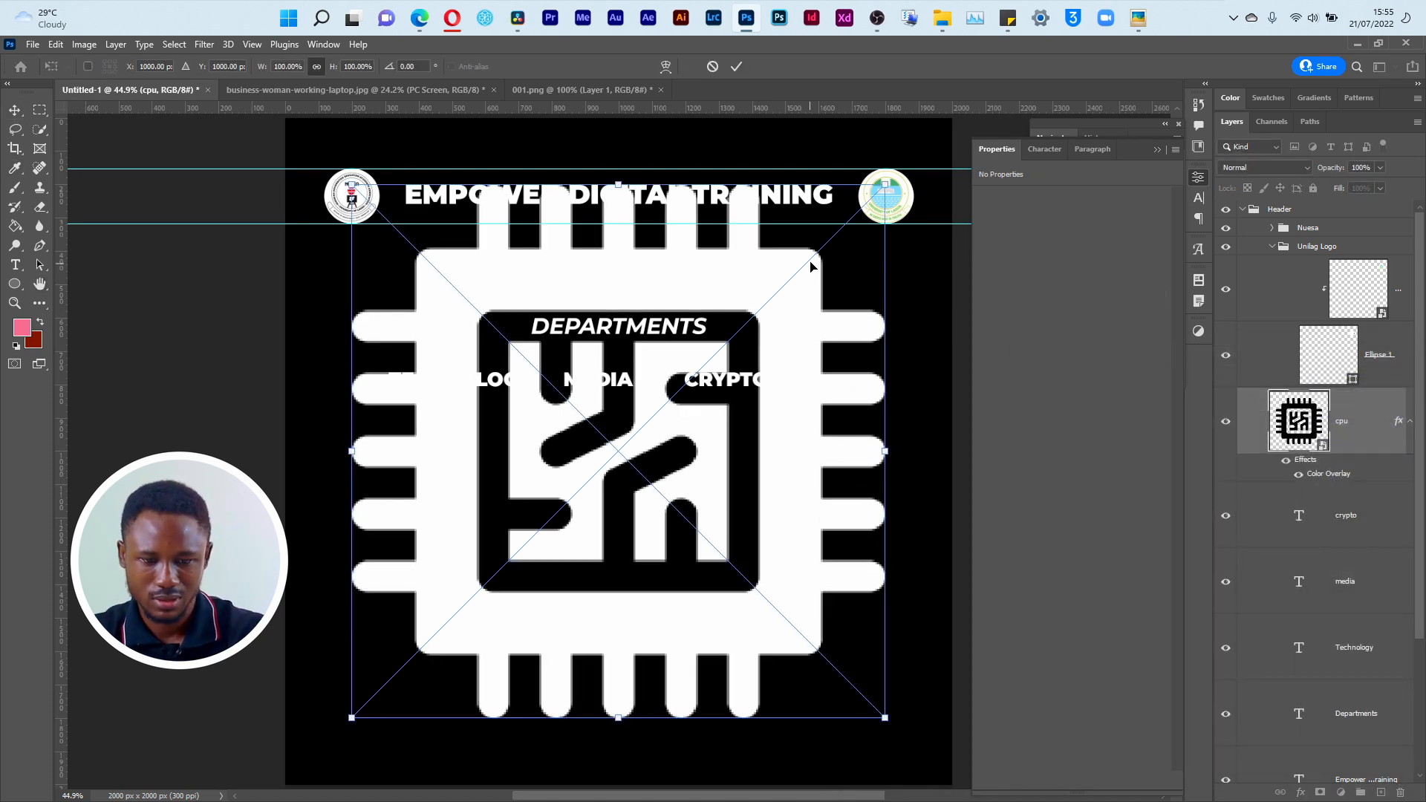
left_click_drag(886, 185, 456, 617)
left_click_drag(425, 685, 453, 517)
key("Return")
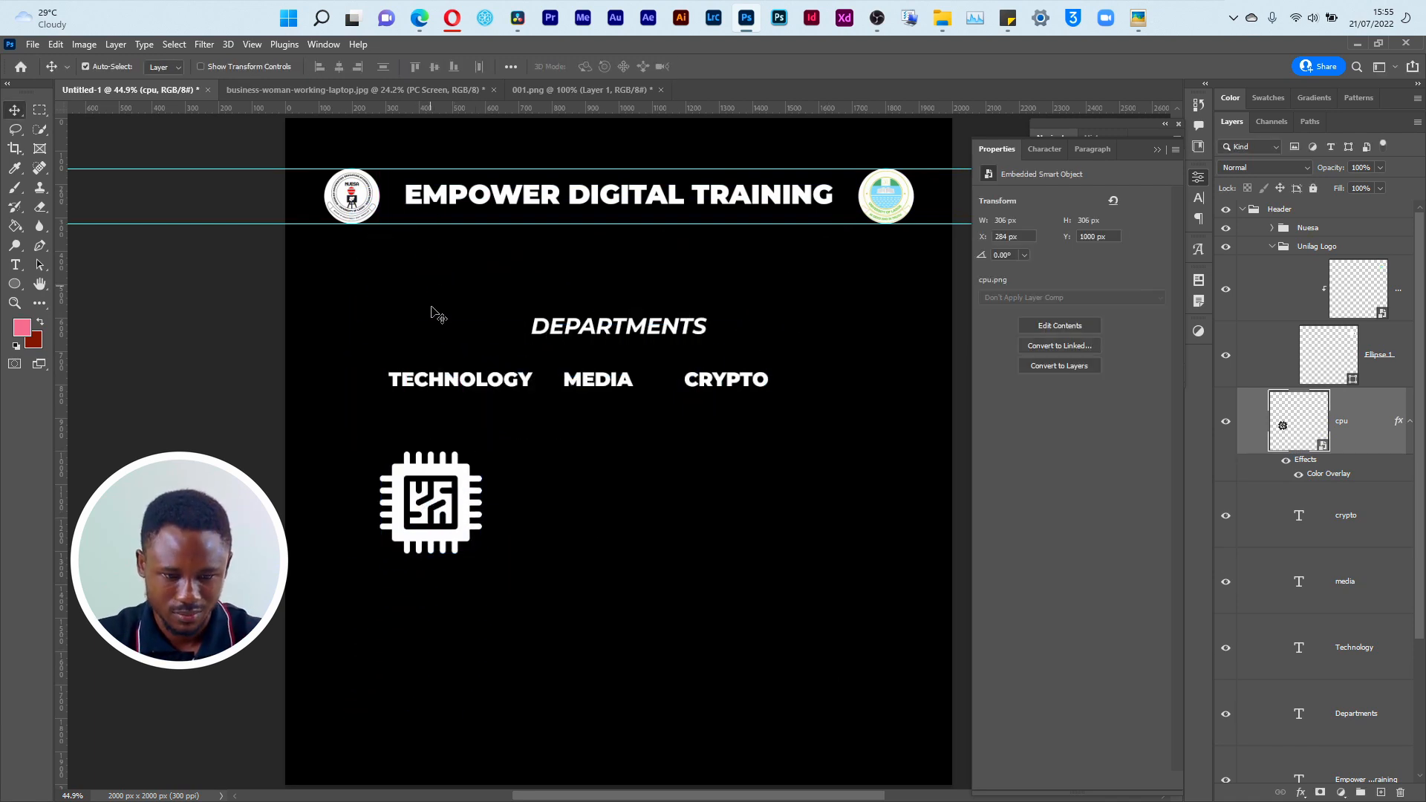
Step: Move the TECHNOLOGY text across the middle of the chip icon and enlarge it to about 19.24 pt
left_click_drag(452, 384, 536, 447)
key("ctrl+t")
key("Return")
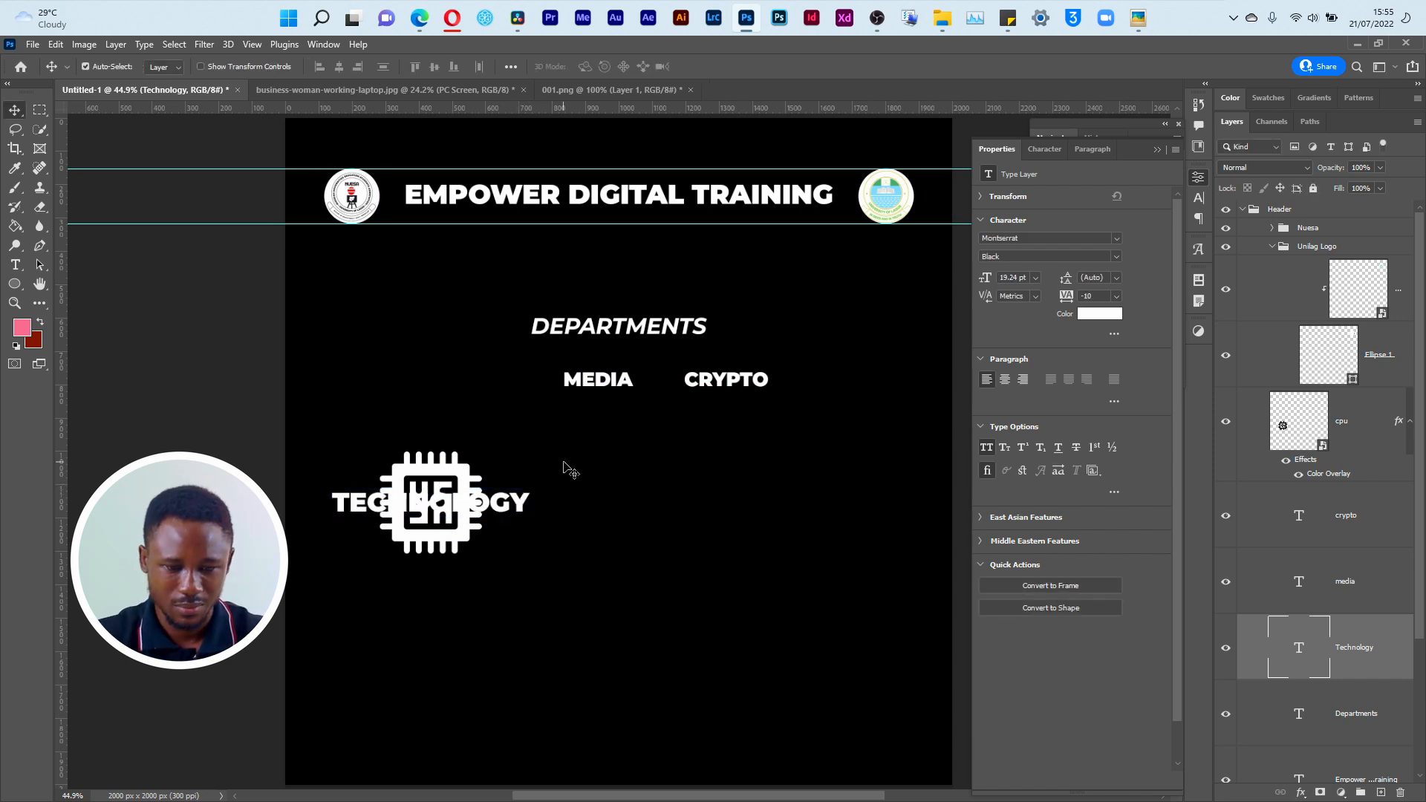
Step: Change the background Solid Color fill layer to dark red #670f0f
left_click(685, 483)
double_click(1271, 750)
left_click(1184, 499)
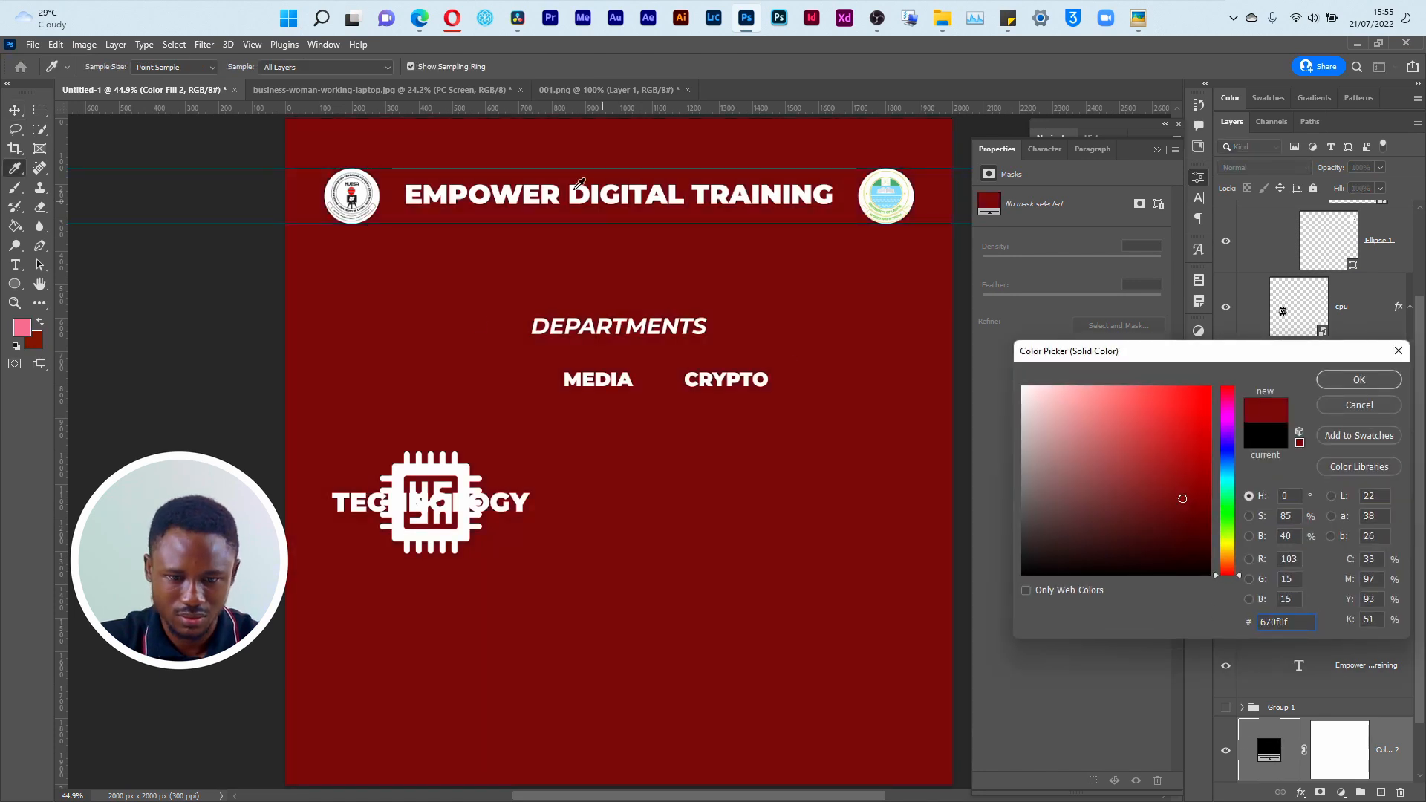
left_click(1360, 381)
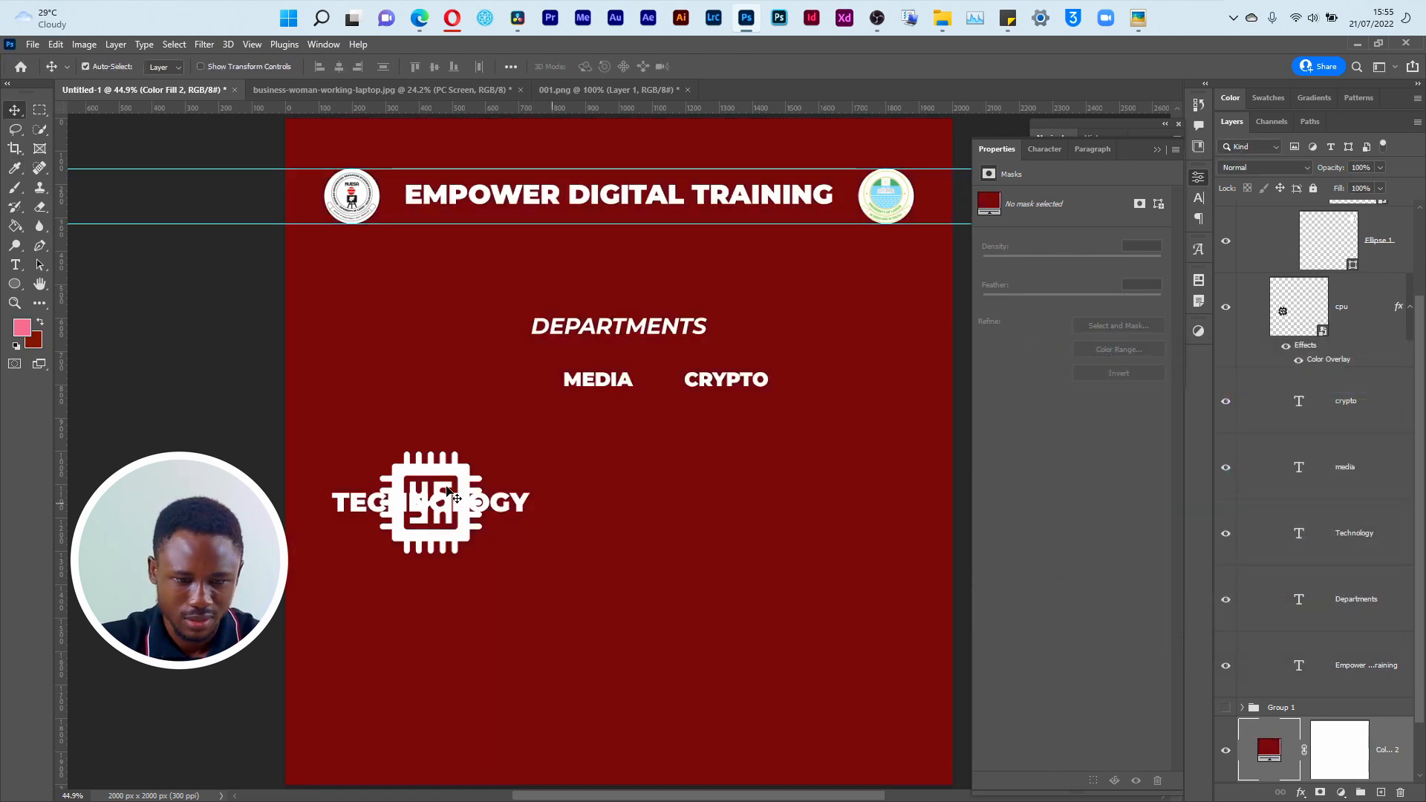
Step: Nudge the chip icon slightly down to align with the TECHNOLOGY text and hide the Technology text layer
left_click_drag(457, 490, 457, 491)
left_click(1261, 540)
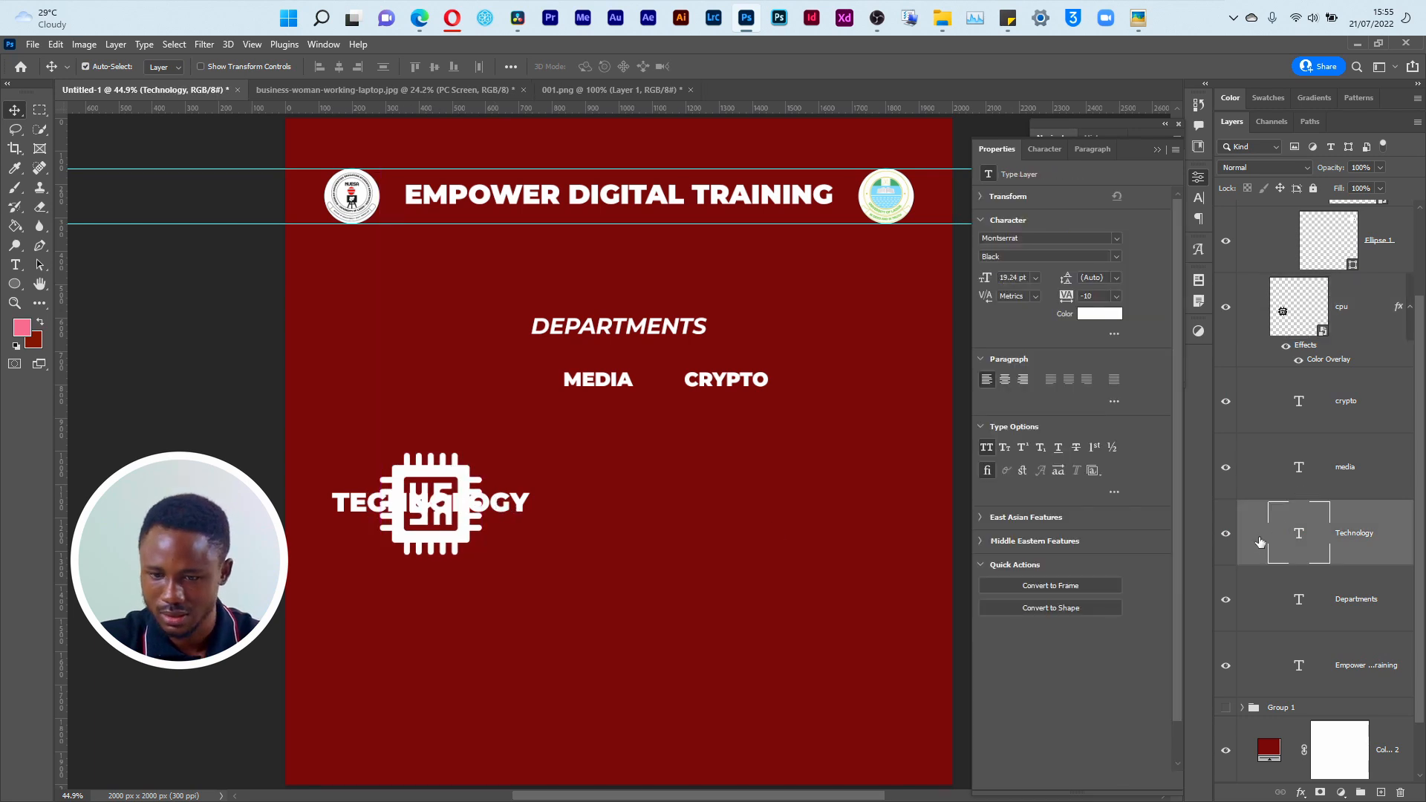
left_click(1225, 533)
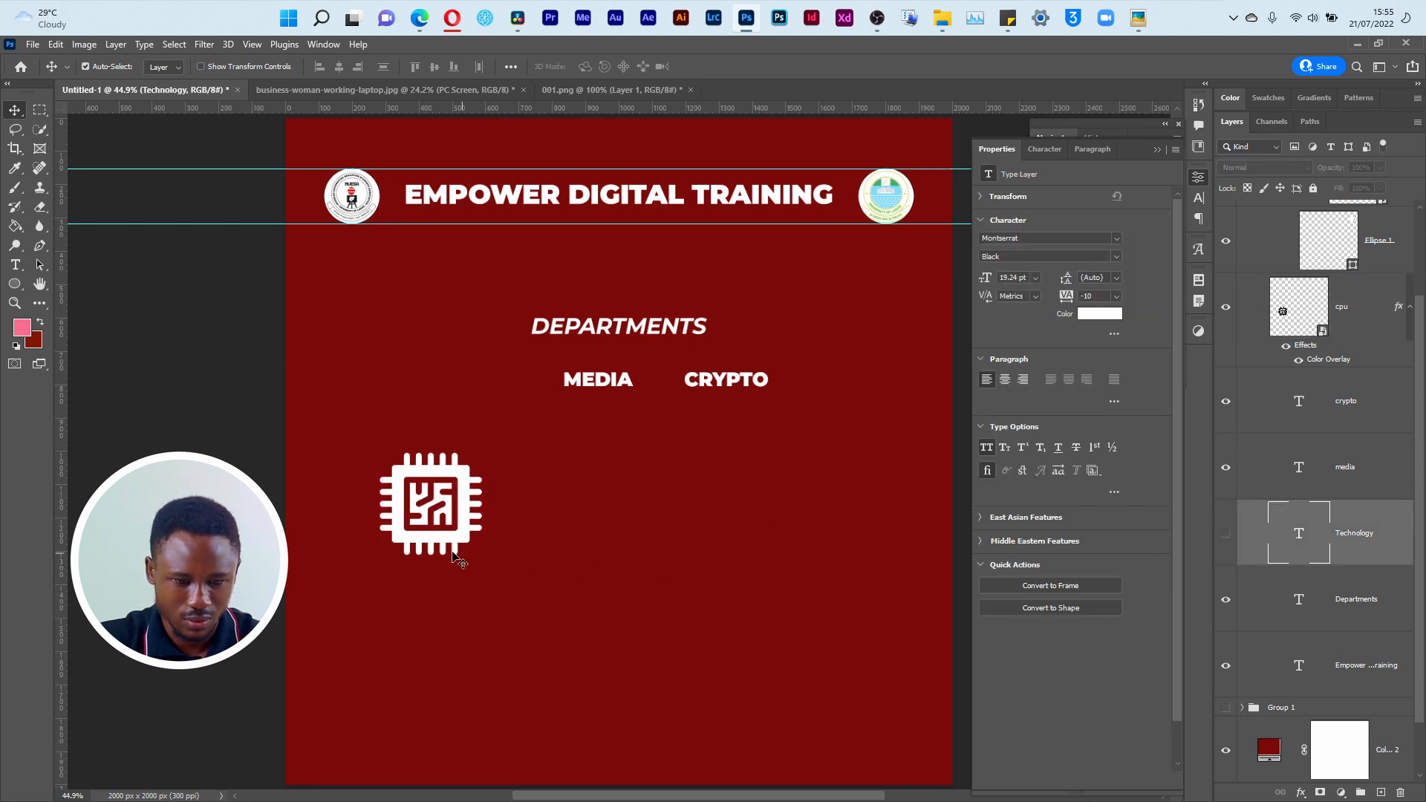
Step: Add a layer mask to the cpu icon layer
left_click(399, 506)
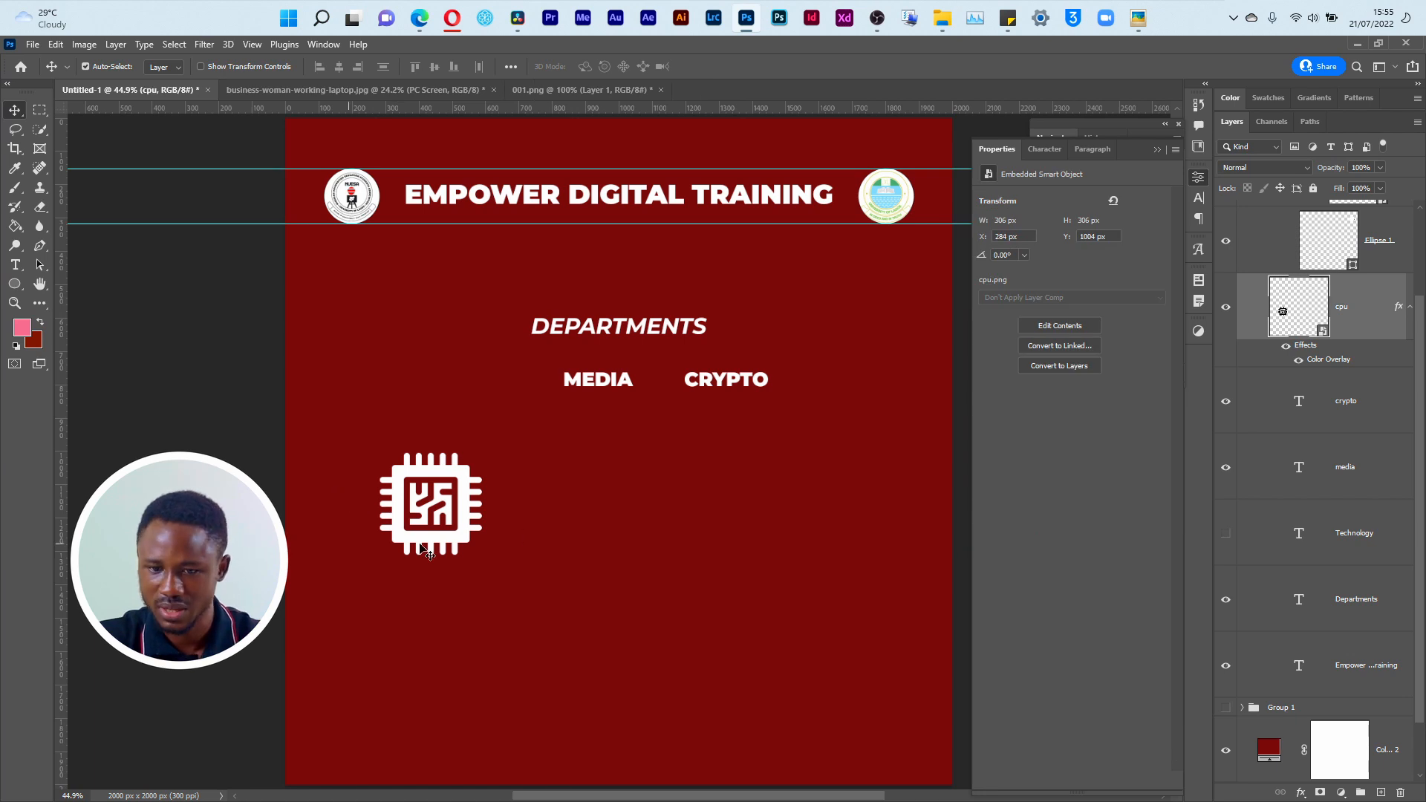
scroll(379, 514, "up", 1)
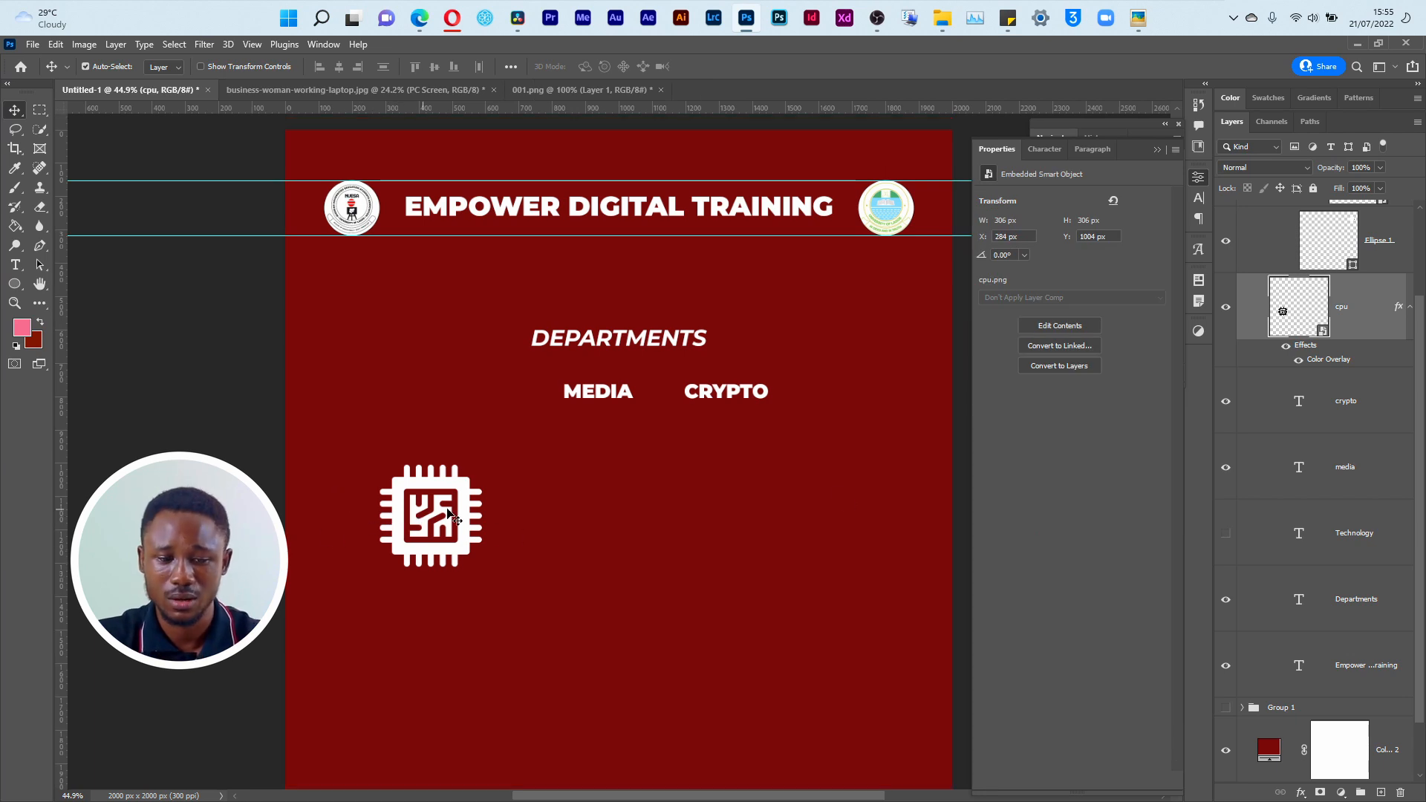
left_click(1320, 792)
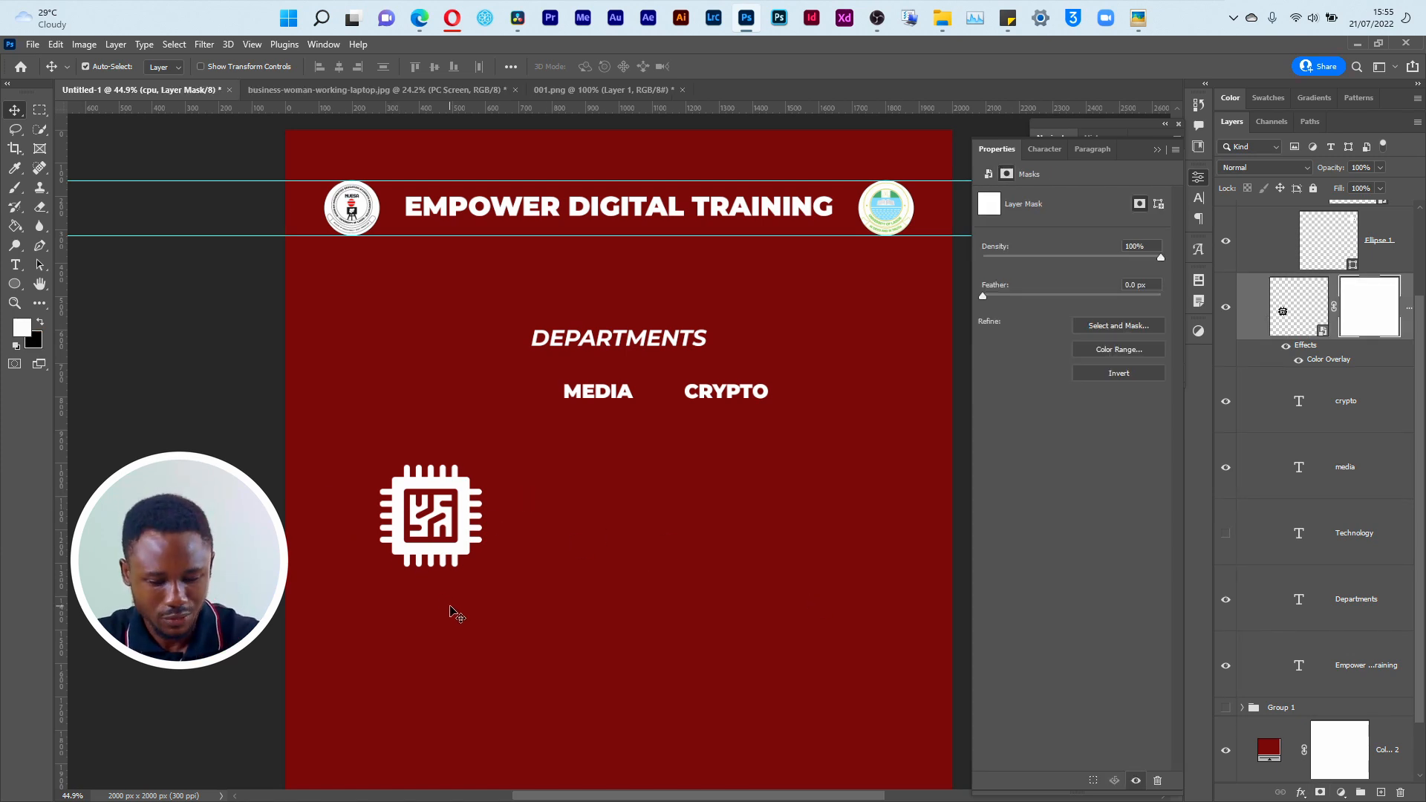
Step: Prepare a soft brush of about 100 px with black as the foreground color for painting on the cpu mask
key("b")
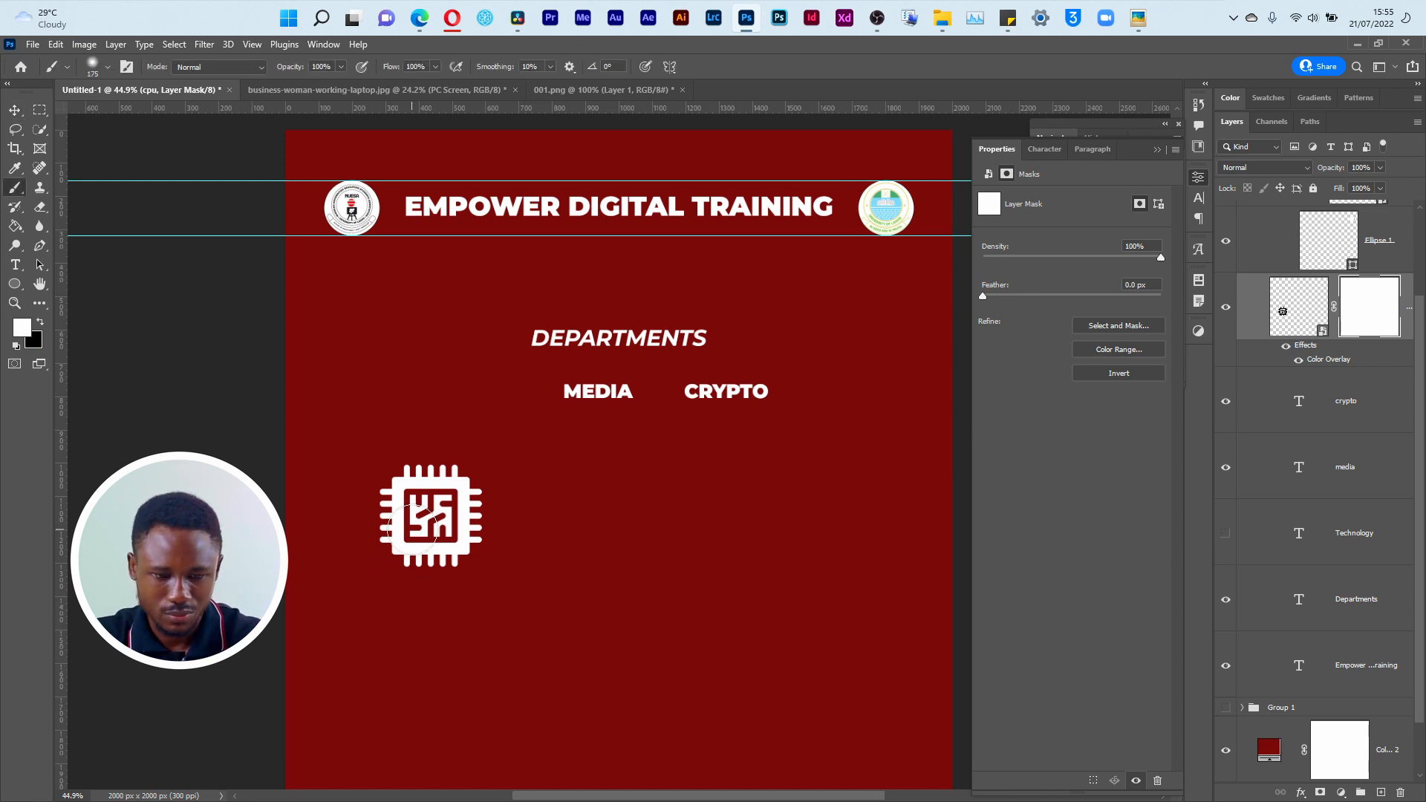
key("ctrl+plus")
key("ctrl+plus")
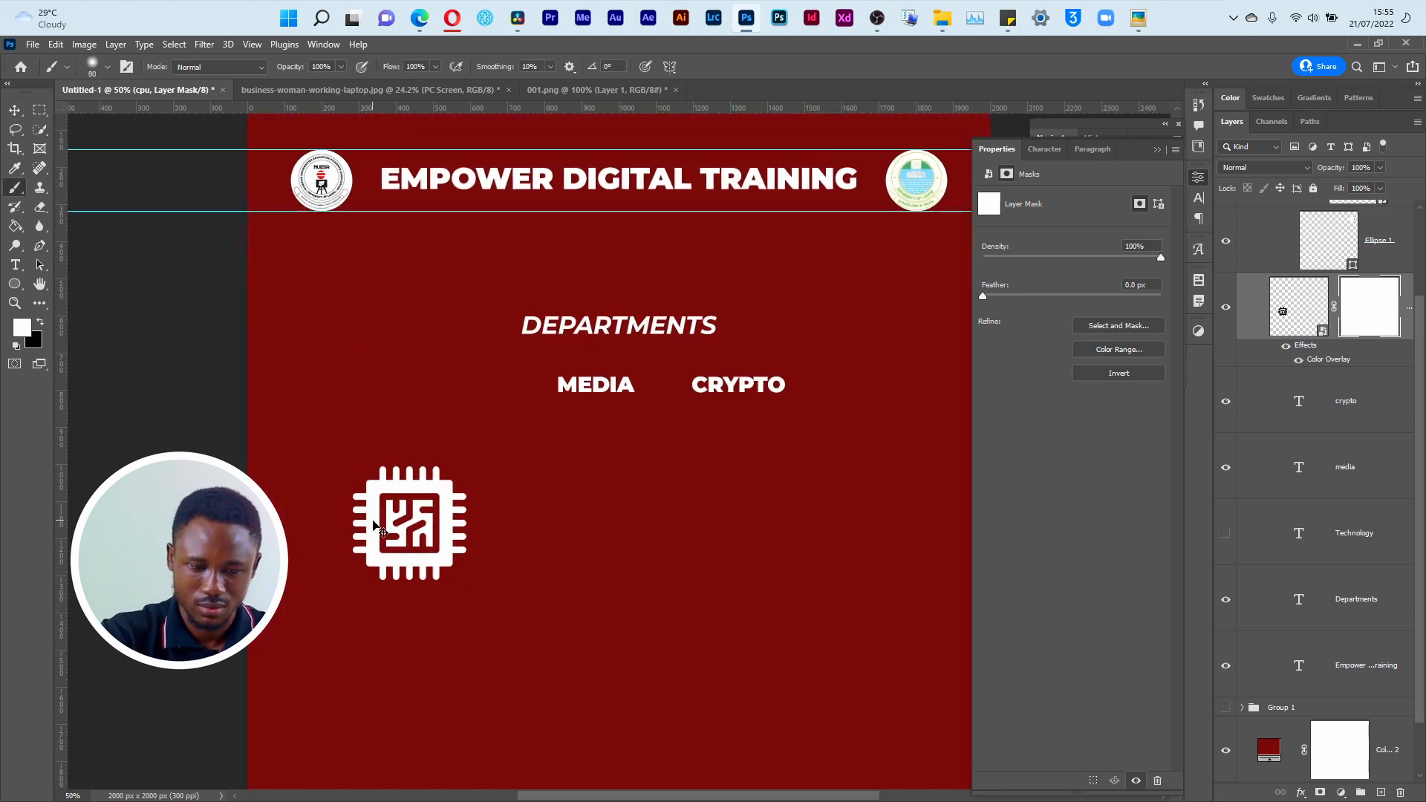
mouse_move(382, 550)
left_mouse_down()
mouse_move(711, 575)
mouse_move(660, 559)
left_mouse_up()
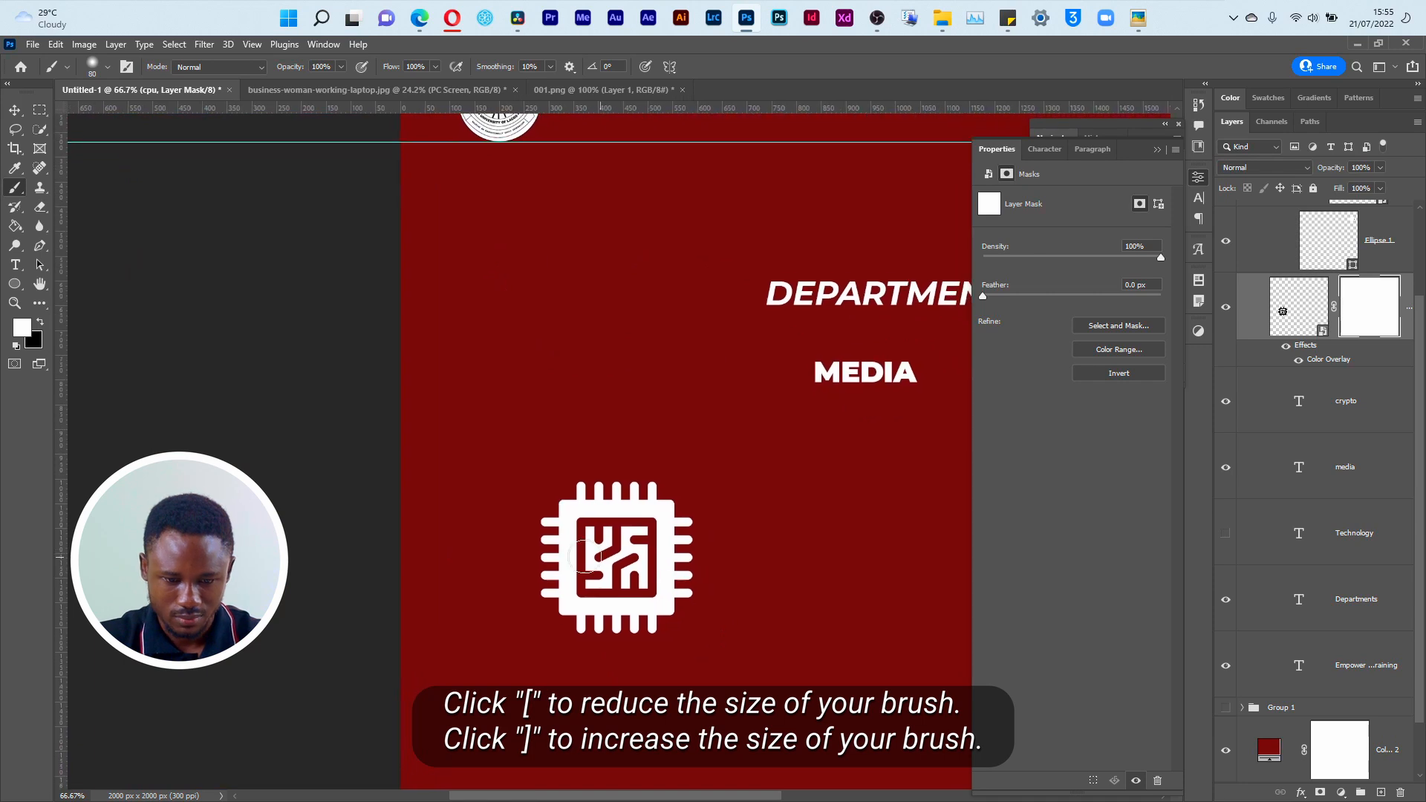
key("bracketright")
key("bracketright")
key("bracketright")
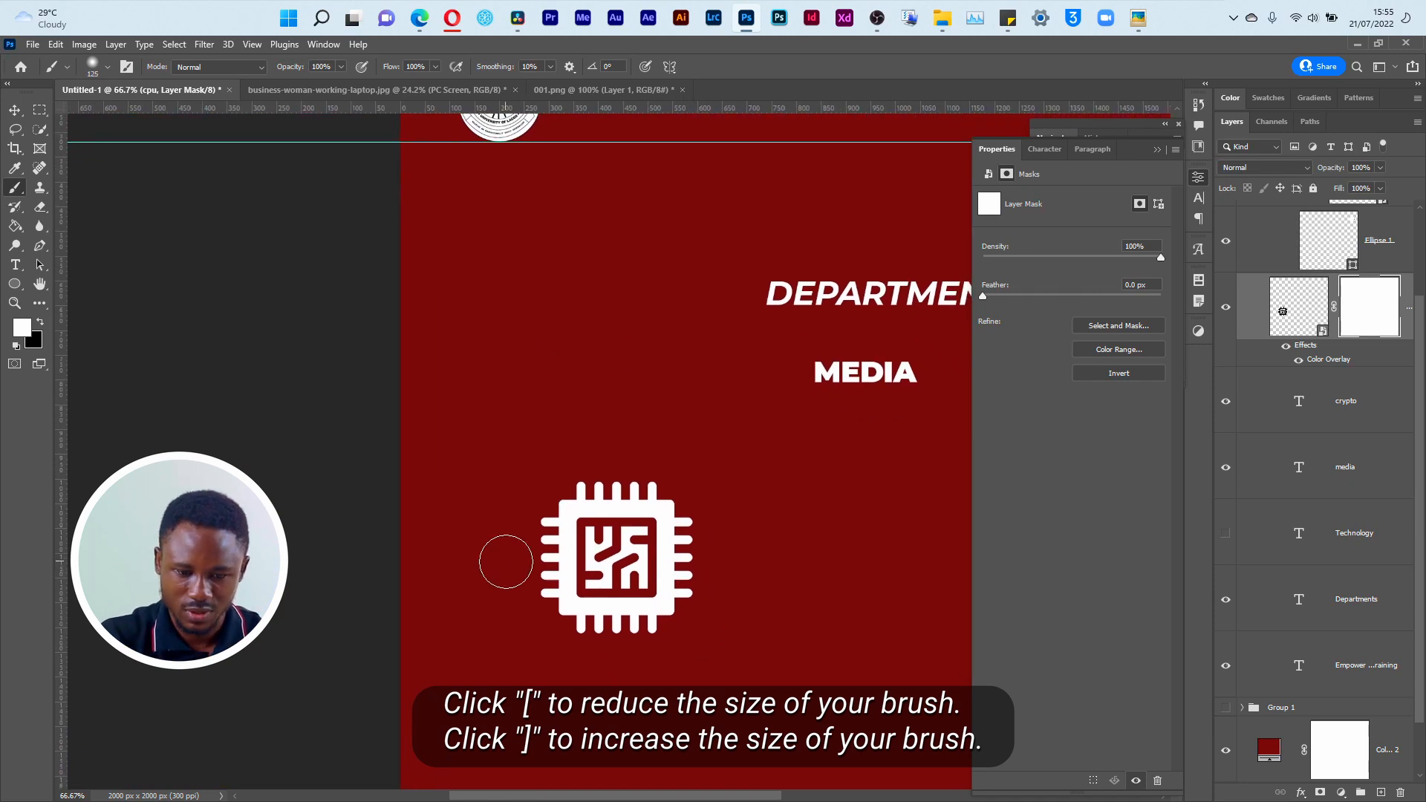
key("bracketleft")
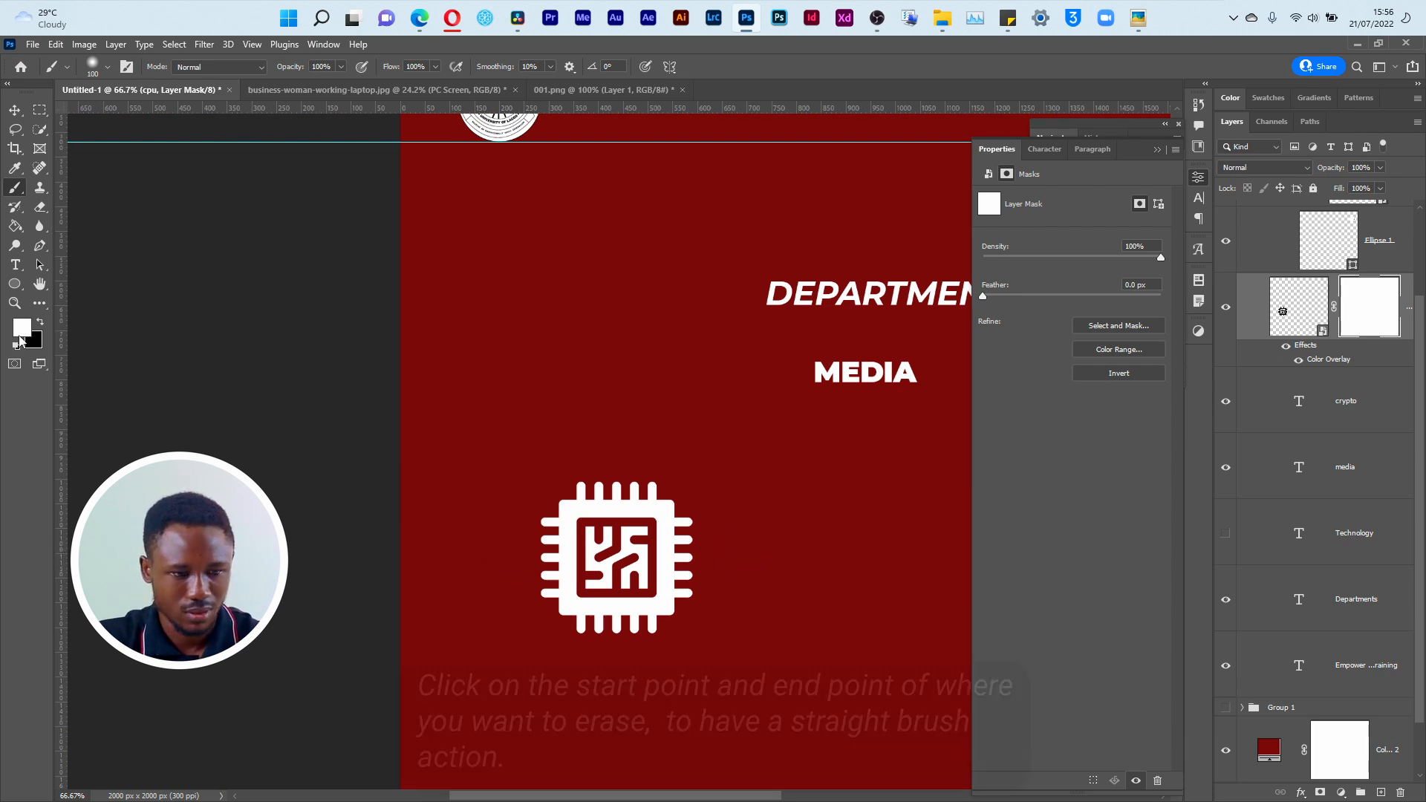
key("x")
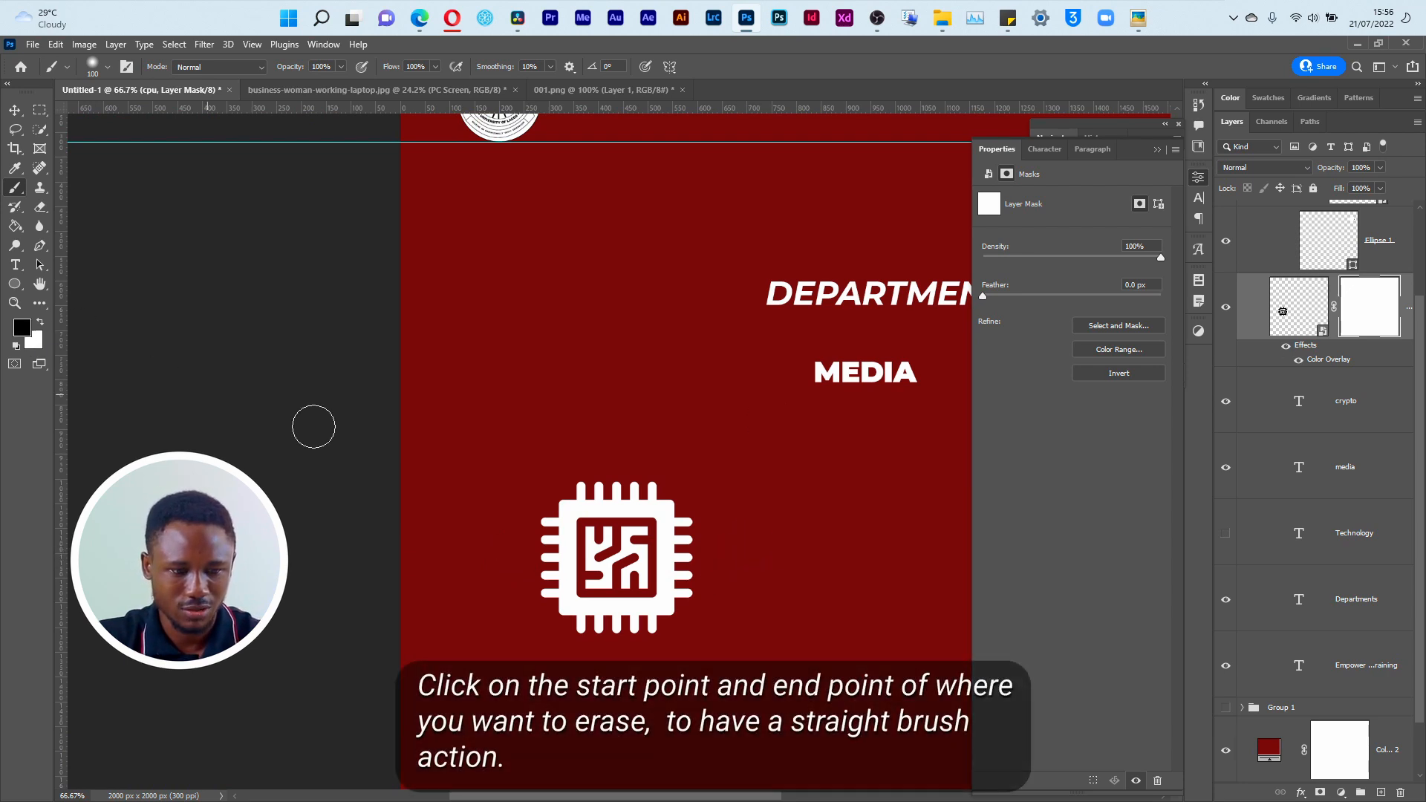
Step: Try to erase a straight horizontal band across the chip's middle with black brush strokes on its mask
left_click(498, 566)
left_click(728, 556, "shift")
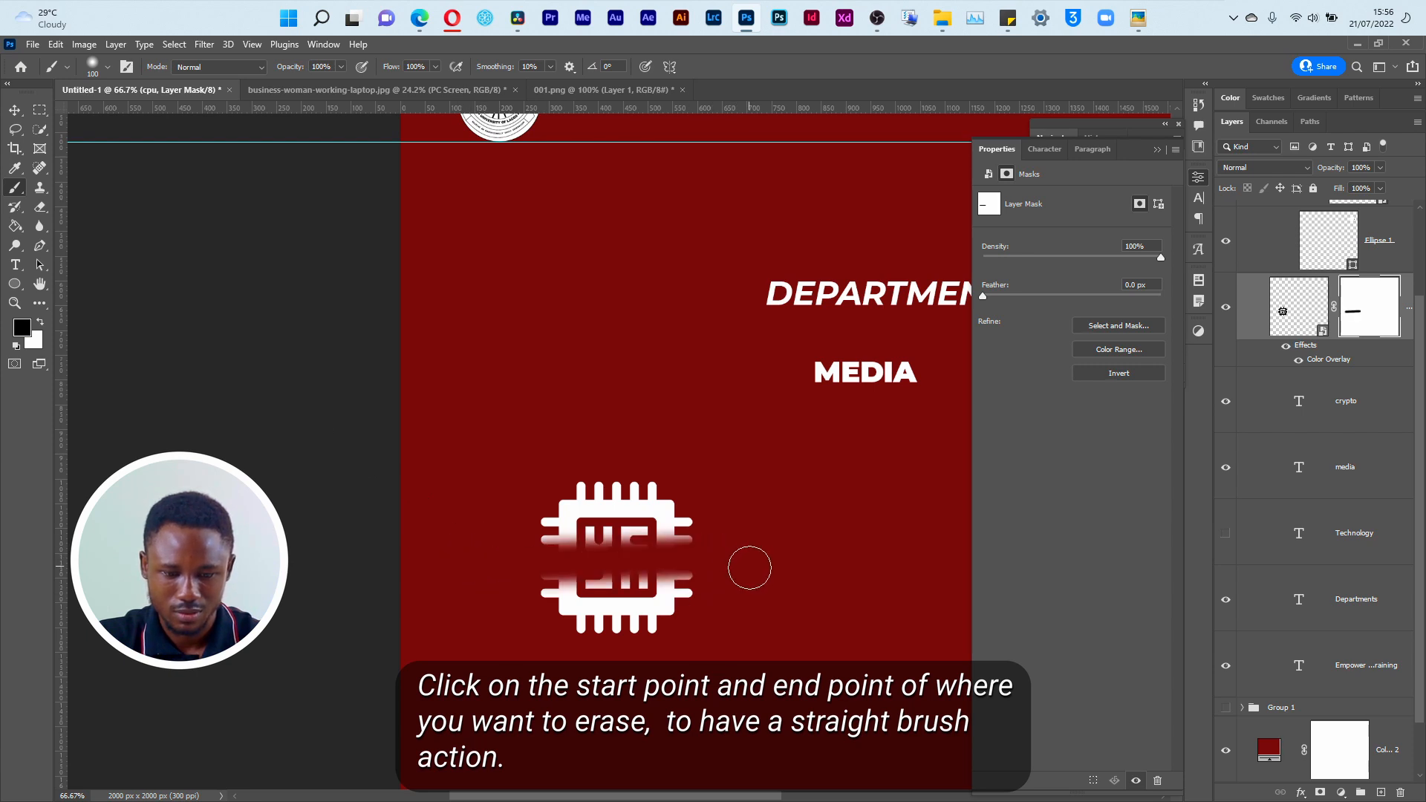
key("ctrl+z")
key("ctrl+z")
left_click(504, 557)
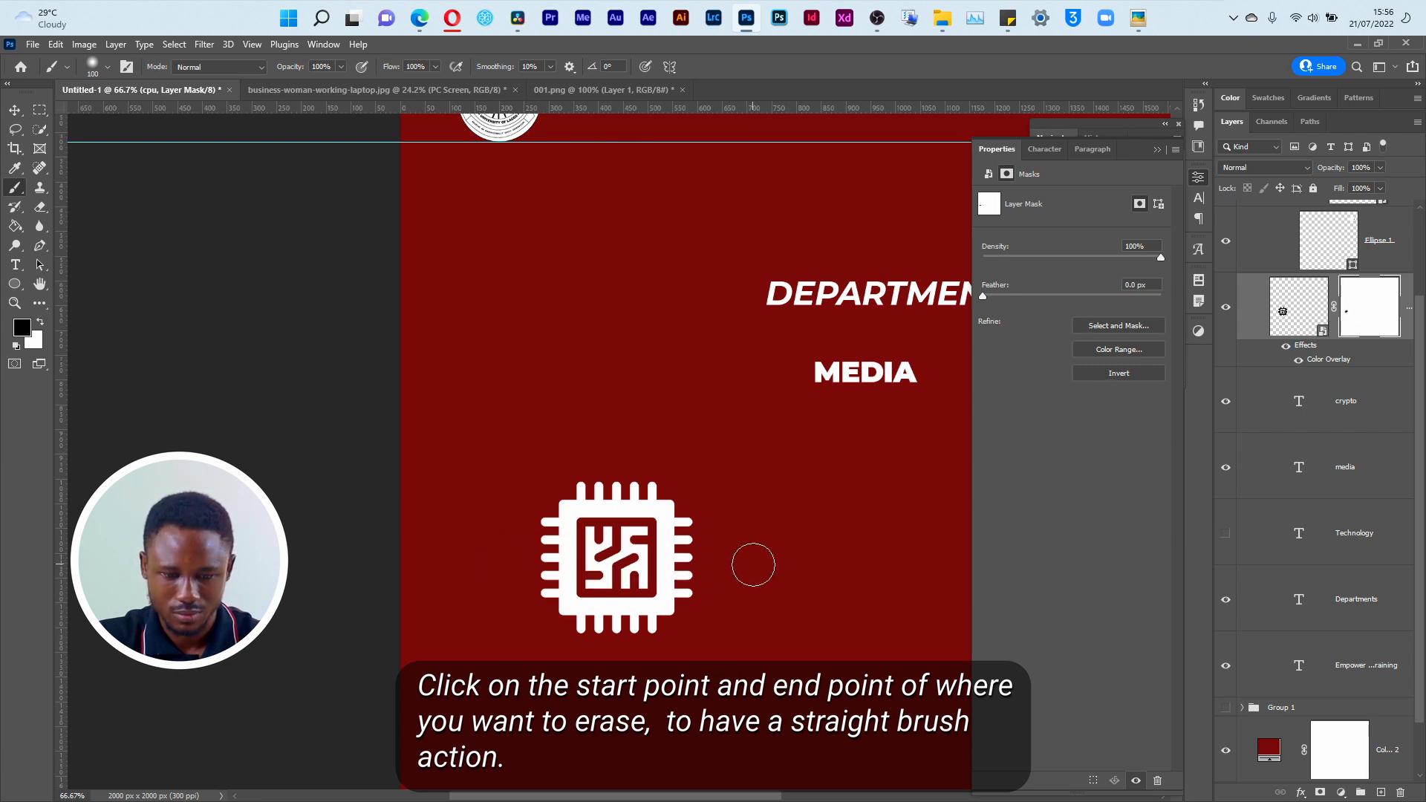
left_click(741, 554, "shift")
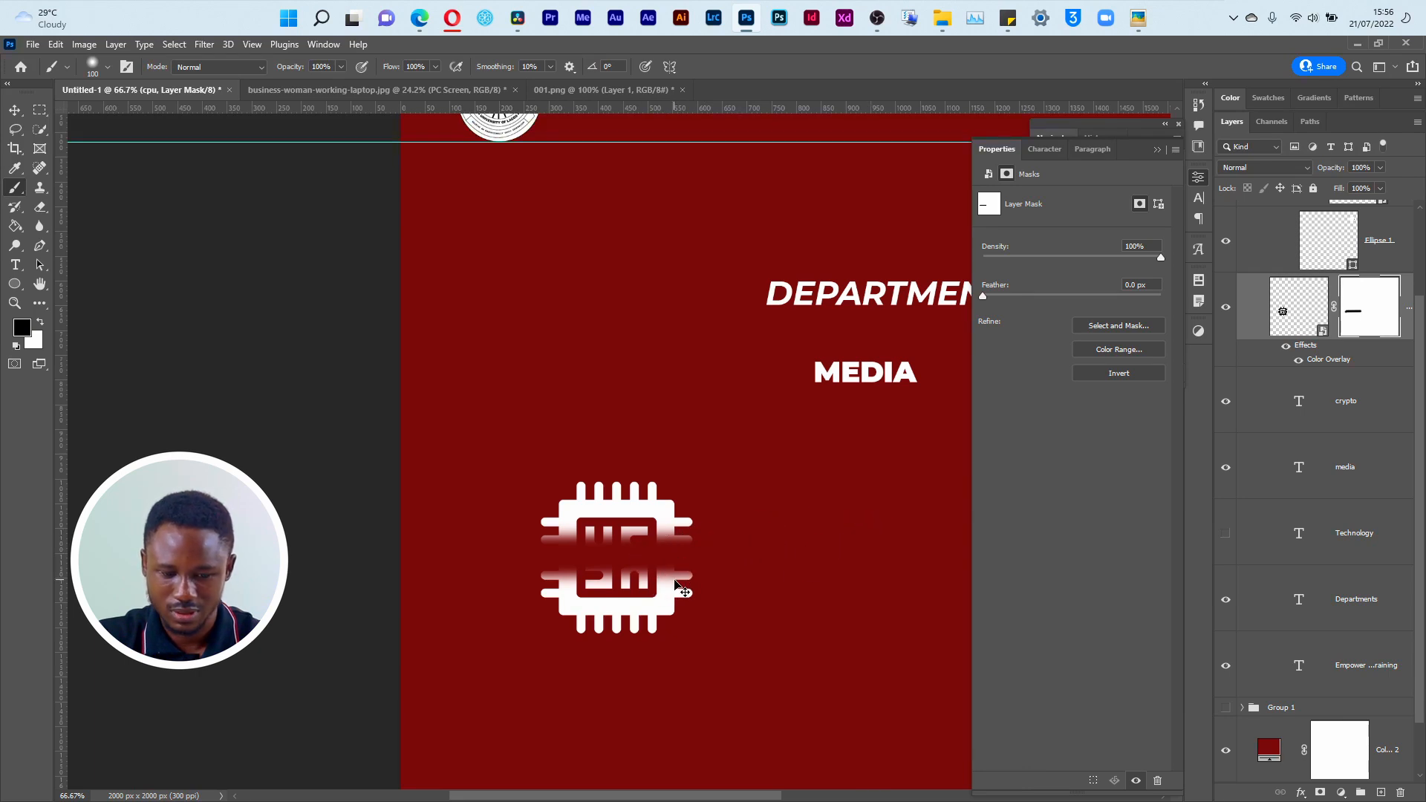
key("ctrl+z")
Step: Select a rectangular band across the chip's middle, fill it with black on the mask using the Paint Bucket, and deselect
left_click(39, 110)
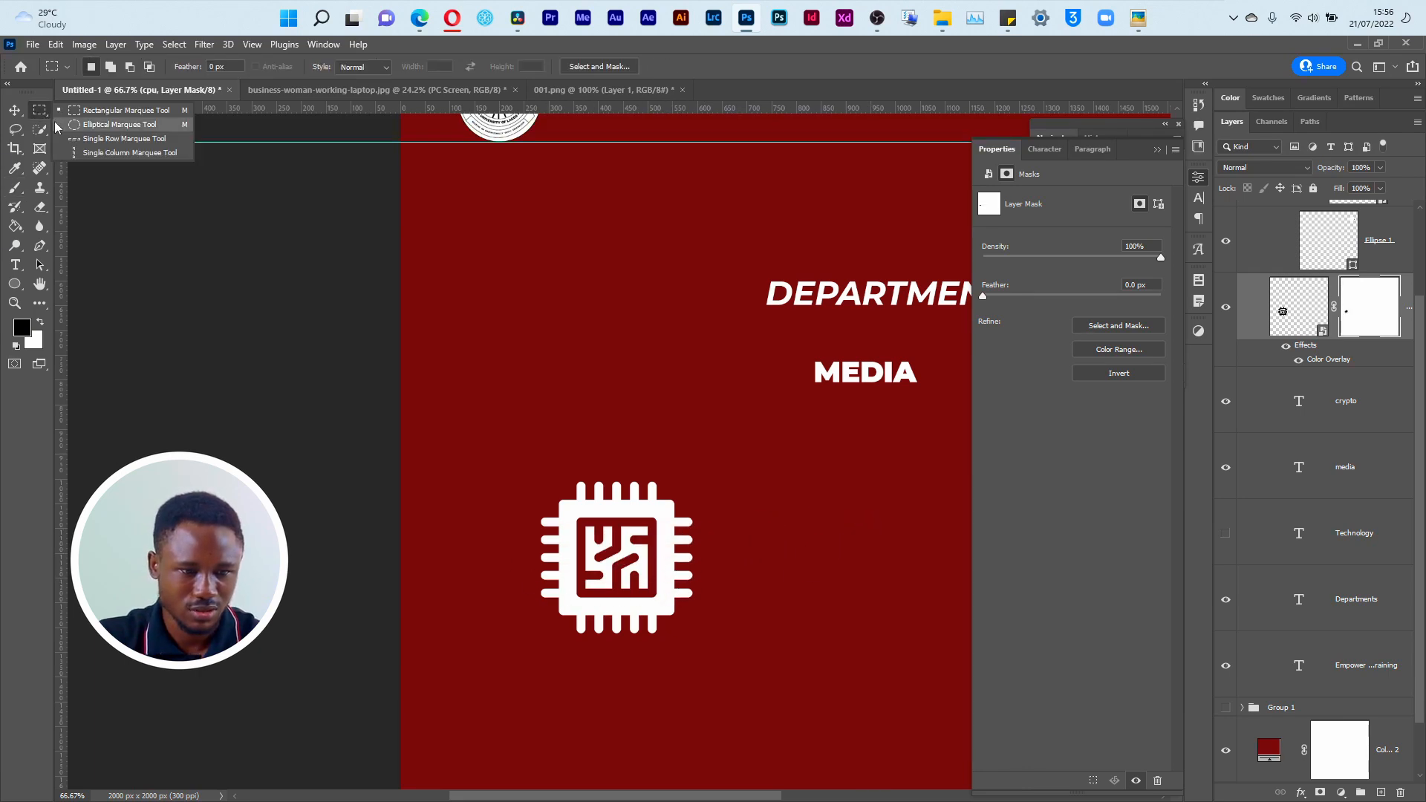
left_click(100, 113)
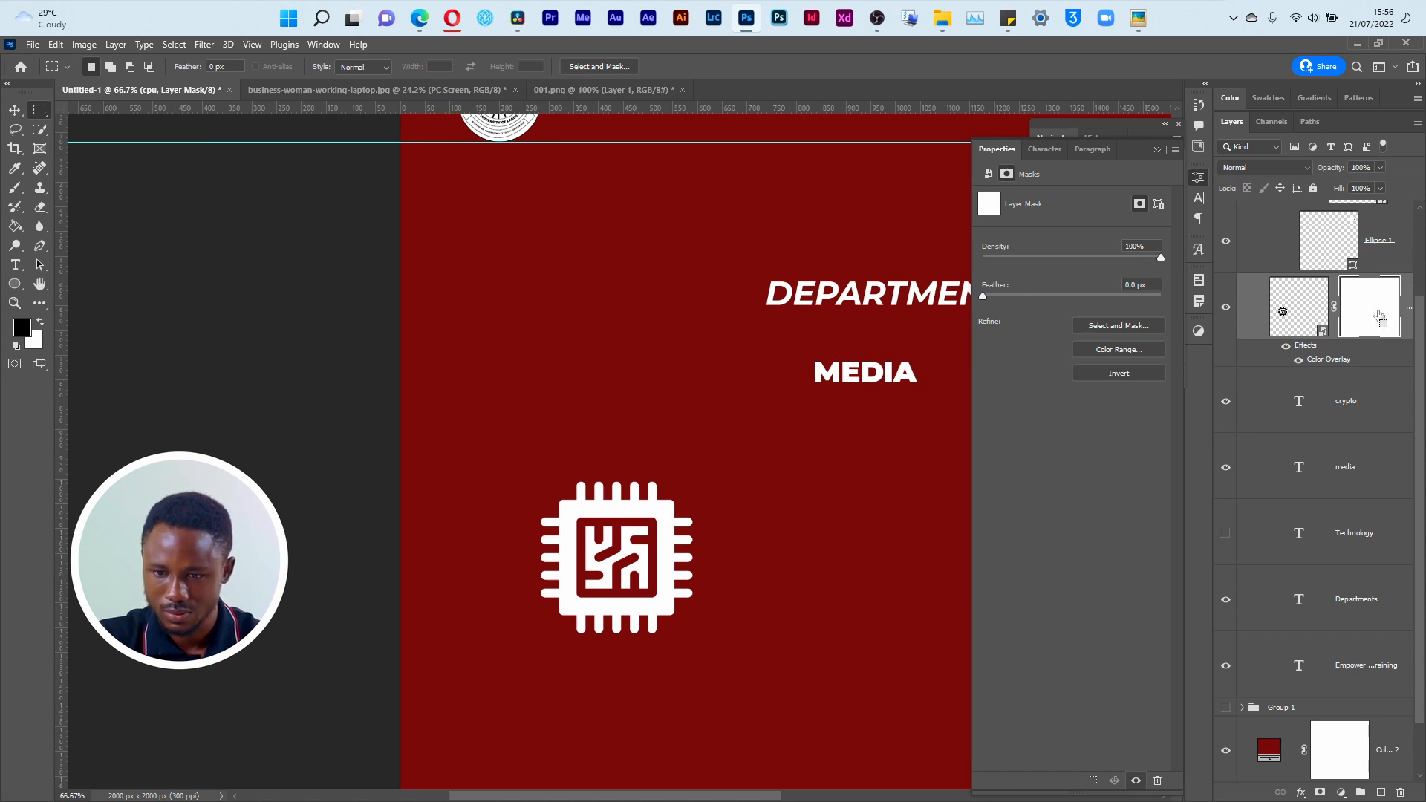
left_click_drag(470, 530, 781, 581)
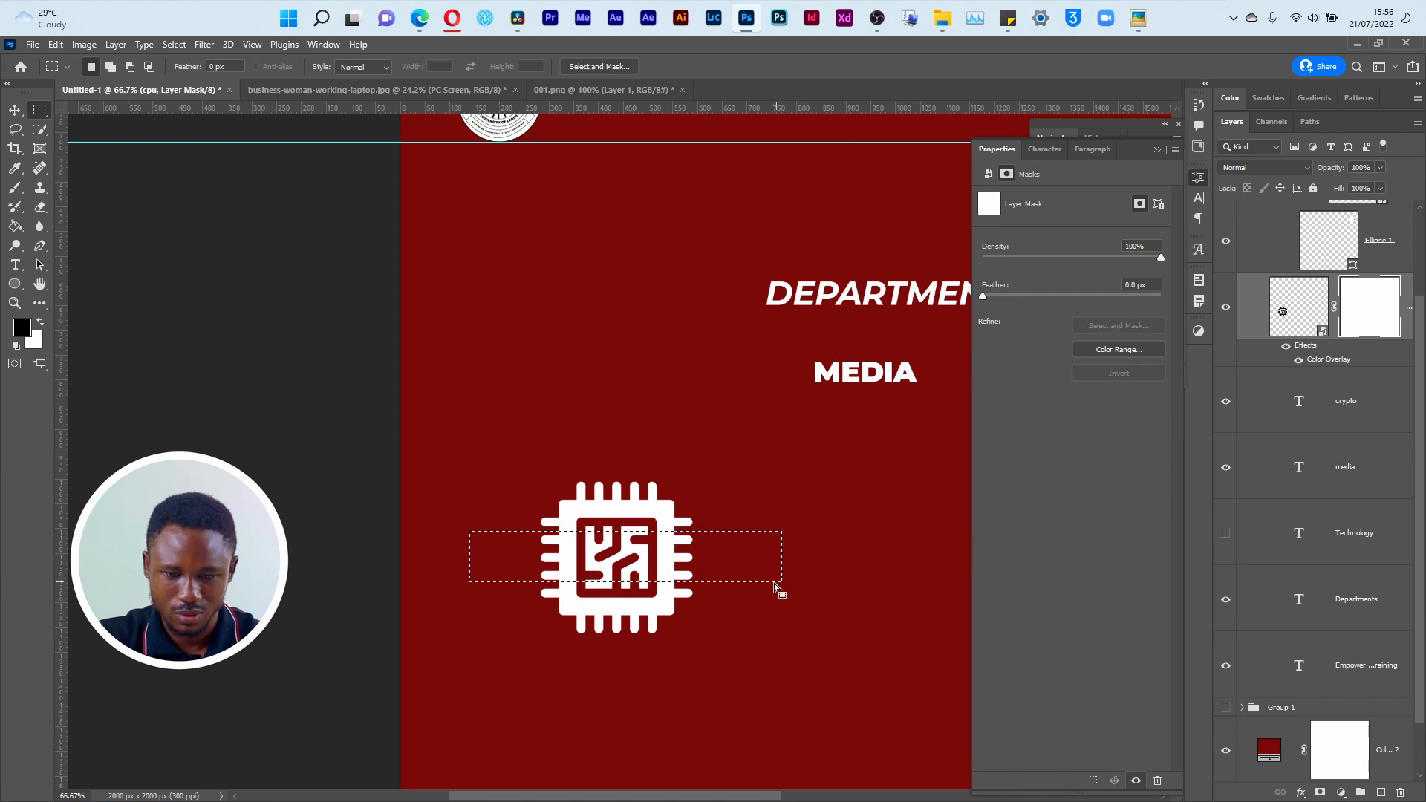
left_click(16, 235)
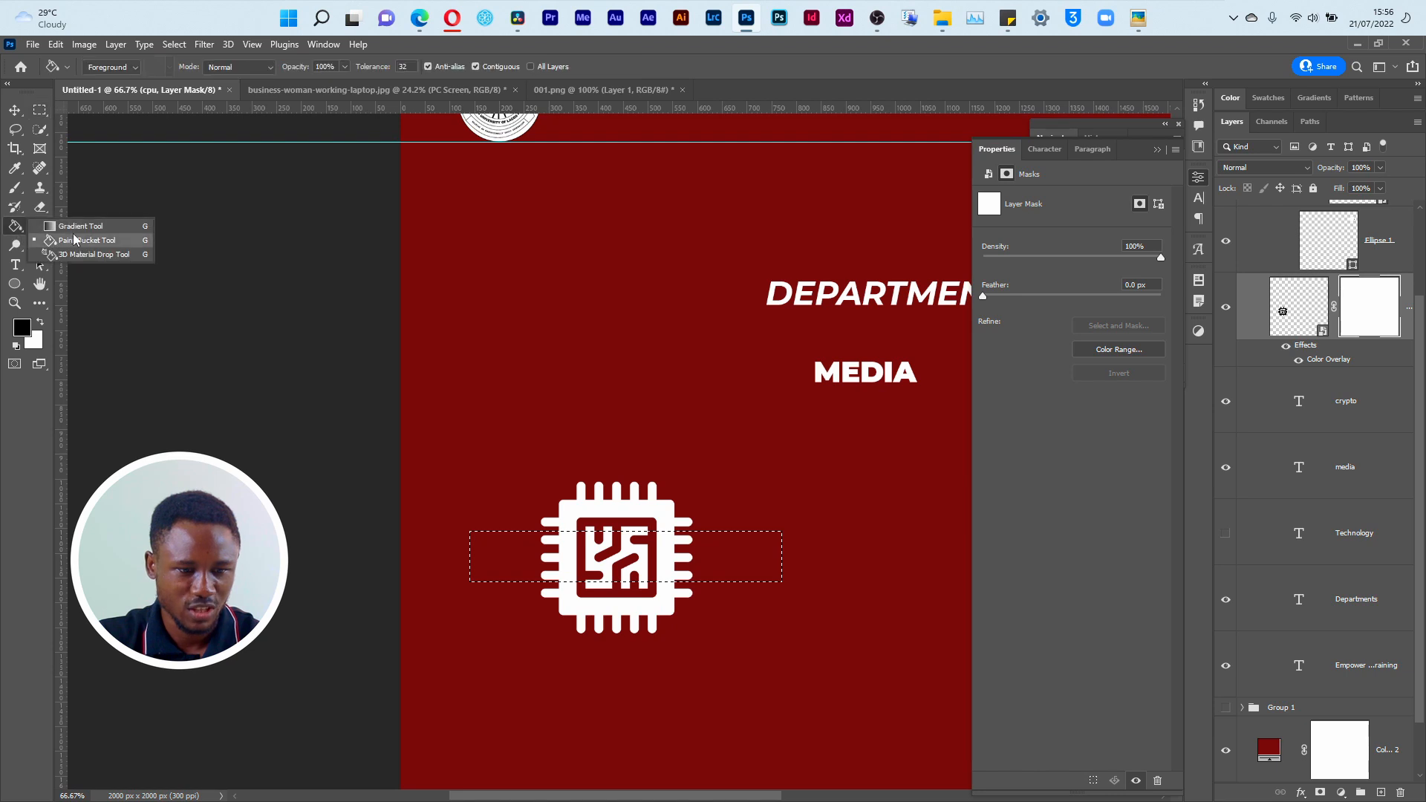
left_click(75, 239)
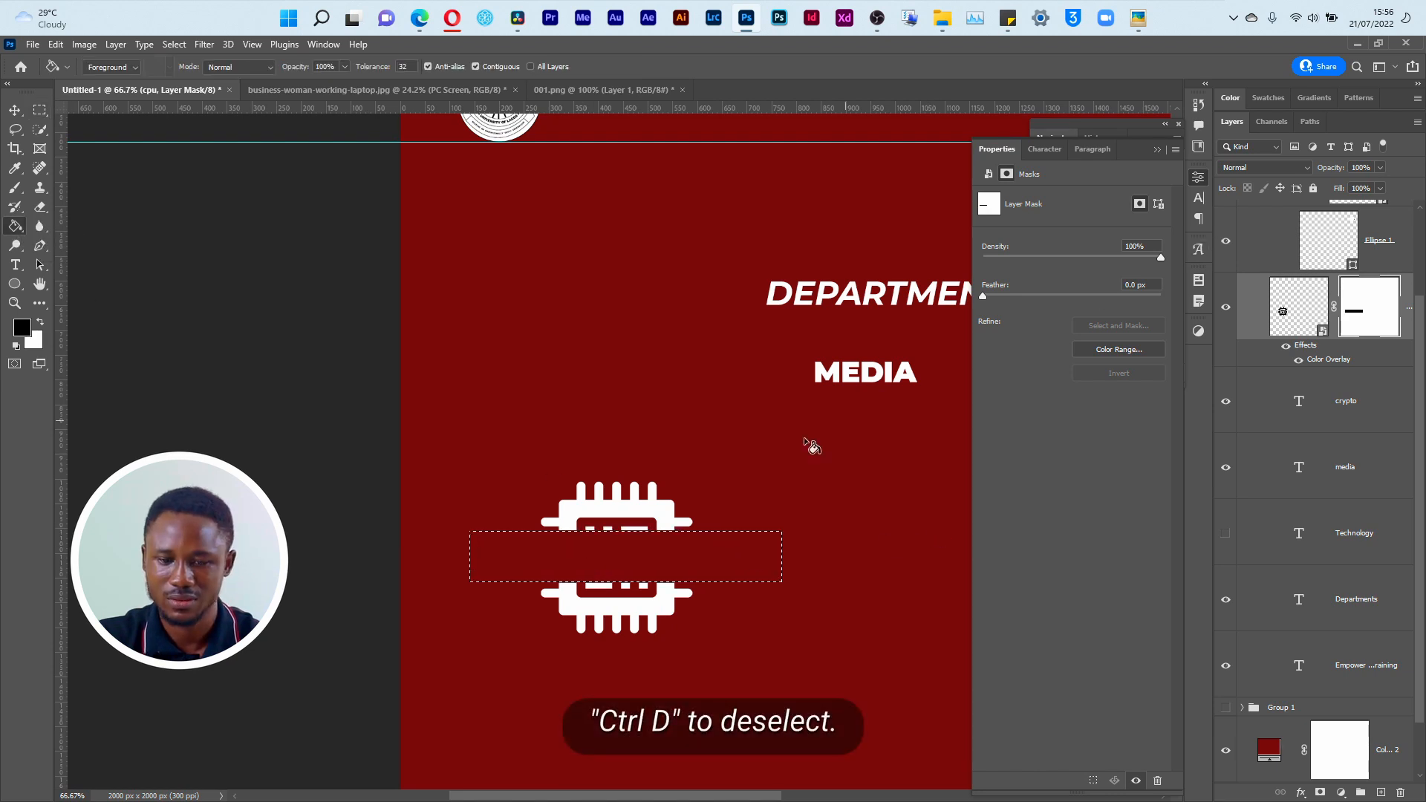
key("ctrl+d")
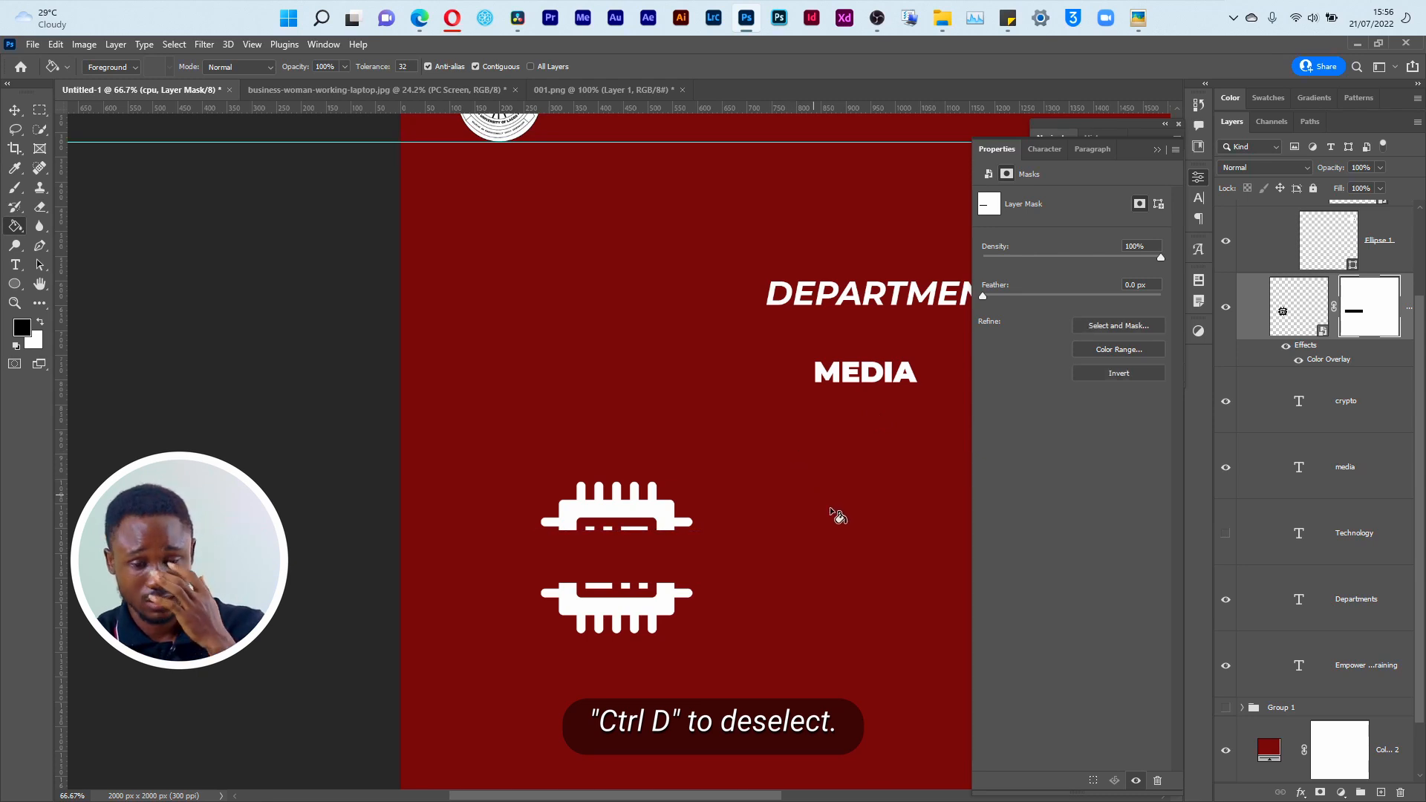
Step: Collapse the Properties panel and show the Technology text layer in the chip's masked gap again
left_click(1158, 151)
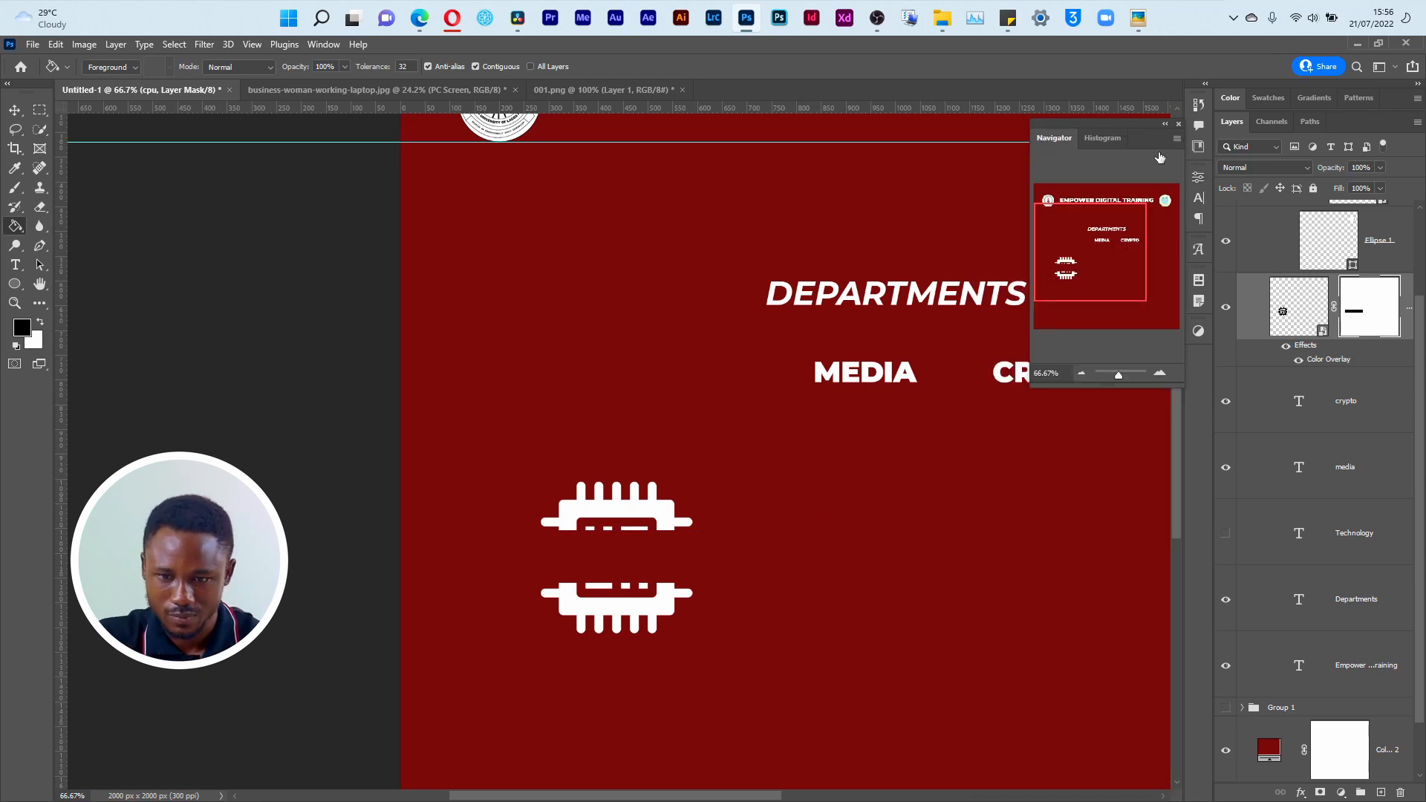
left_click(1225, 542)
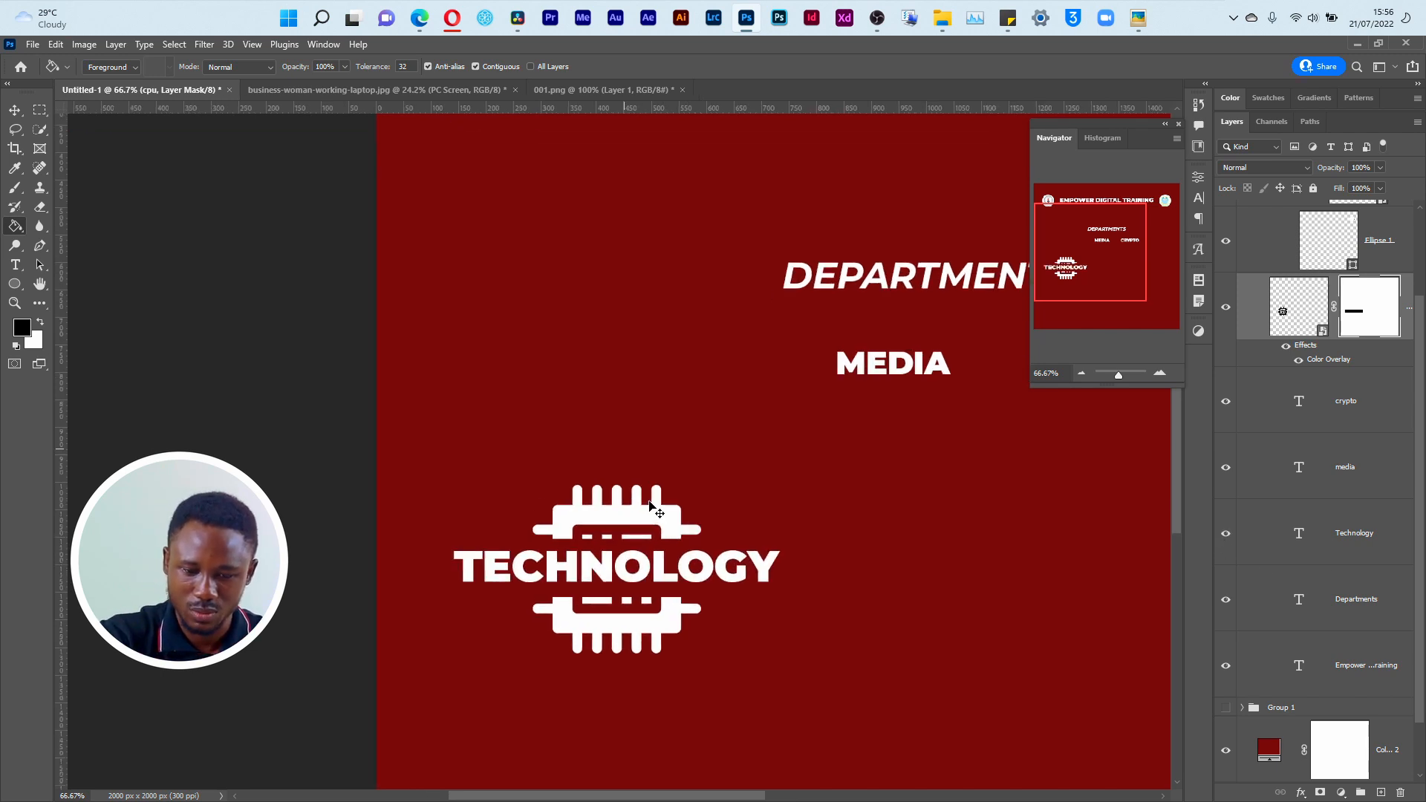
key("ctrl+plus")
key("ctrl+plus")
mouse_move(697, 643)
left_mouse_down()
mouse_move(697, 457)
mouse_move(681, 397)
left_mouse_up()
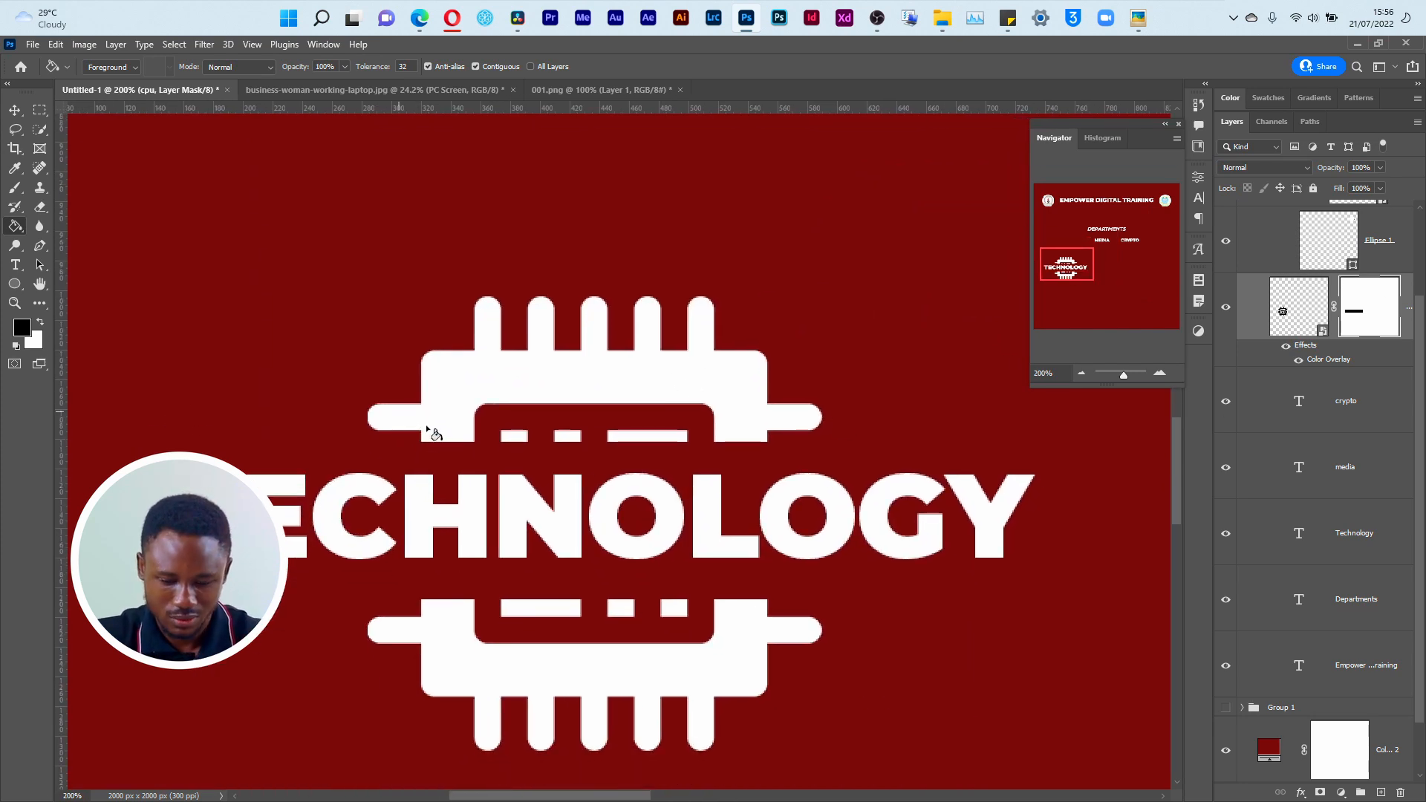
Step: Marquee the upper cut edge of the chip and fill the cpu mask with white there to extend the icon toward the text
key("m")
left_click_drag(336, 402, 823, 460)
key("x")
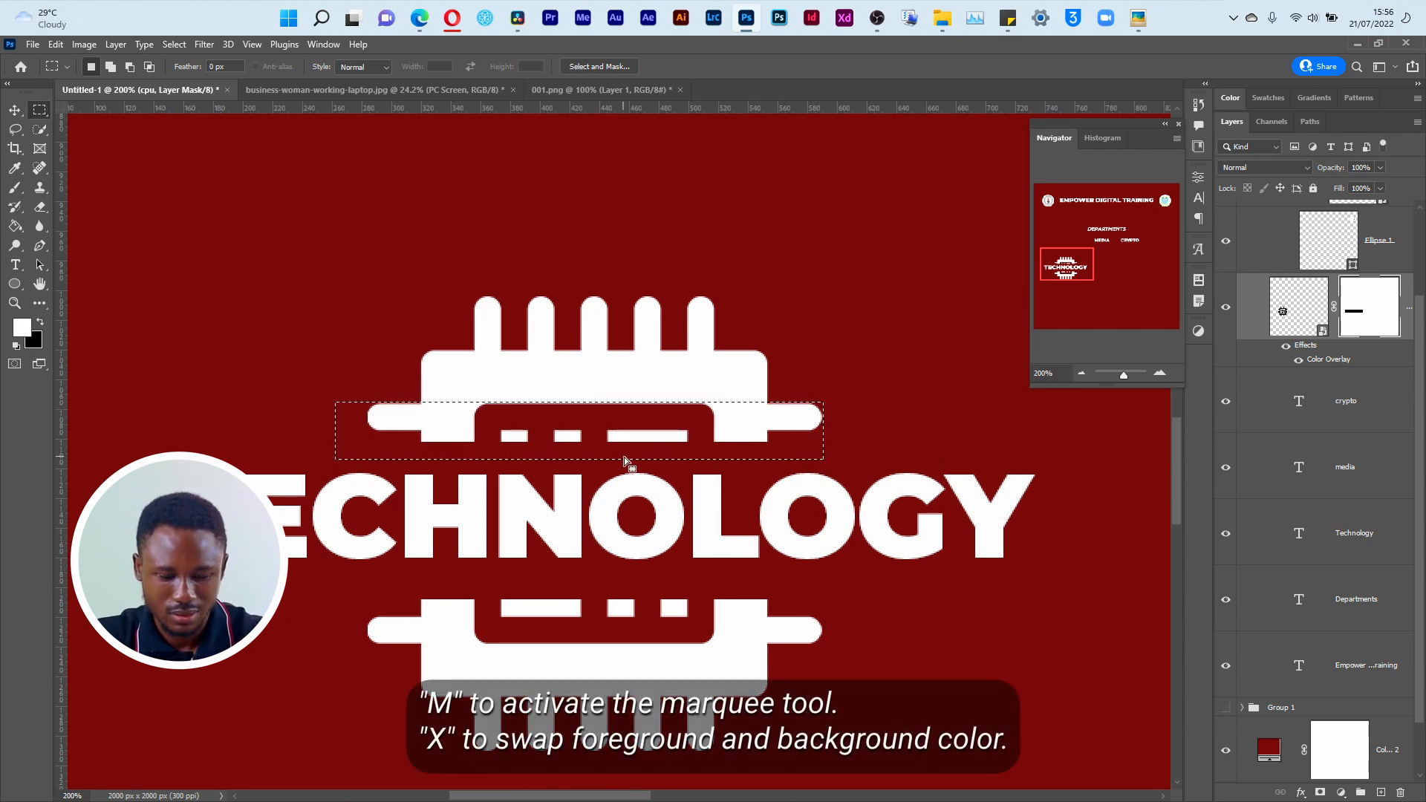
key("g")
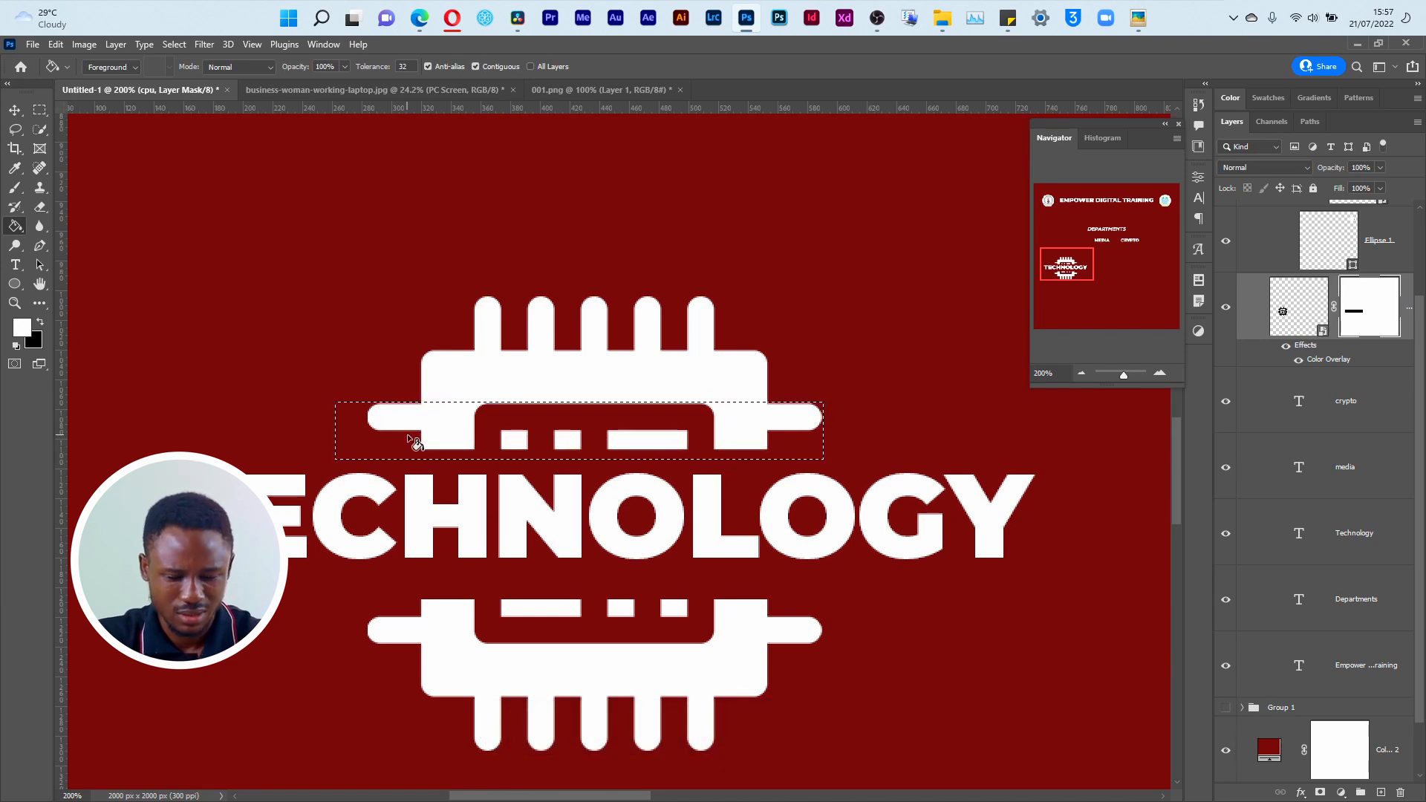
key("b")
key("bracketleft")
key("bracketleft")
key("bracketleft")
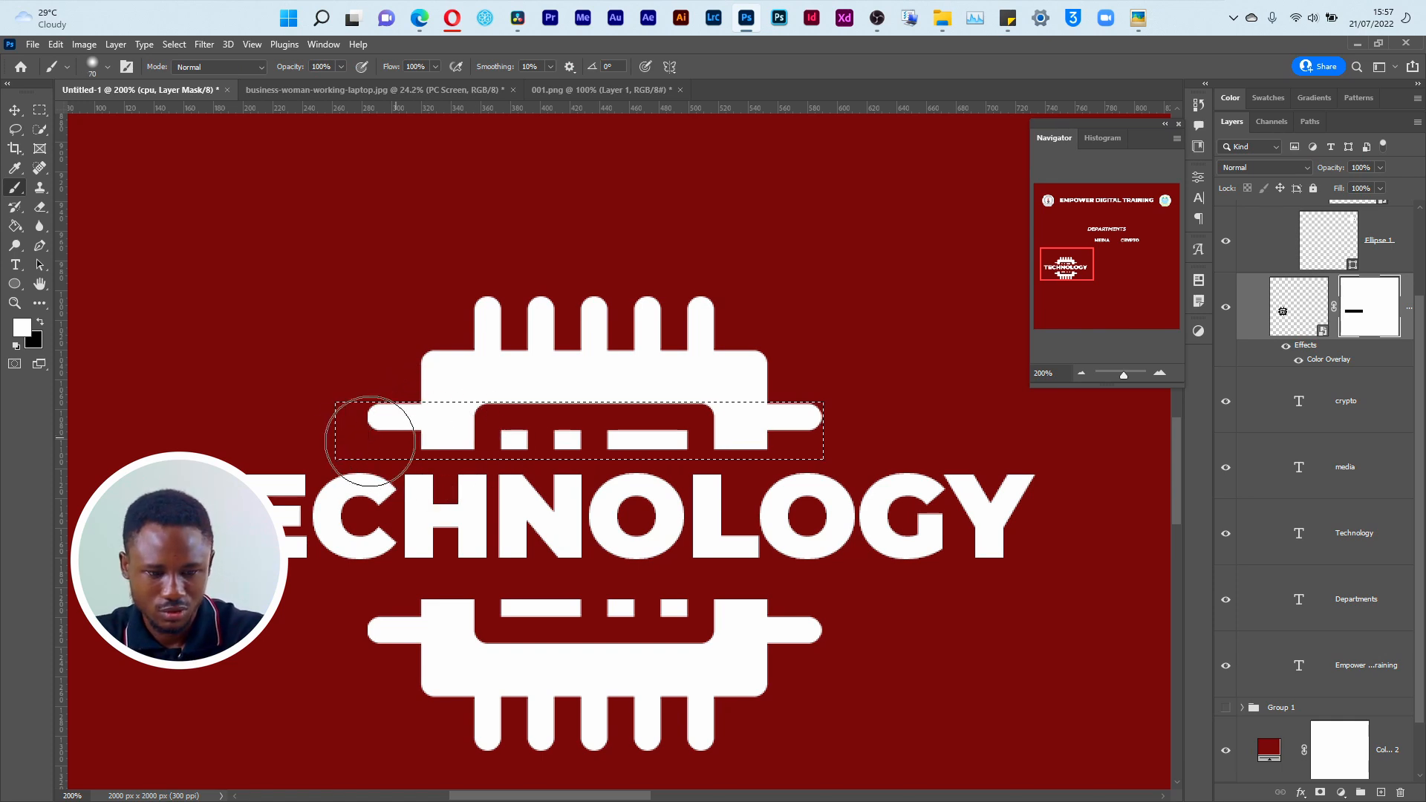
left_click_drag(400, 445, 1034, 471)
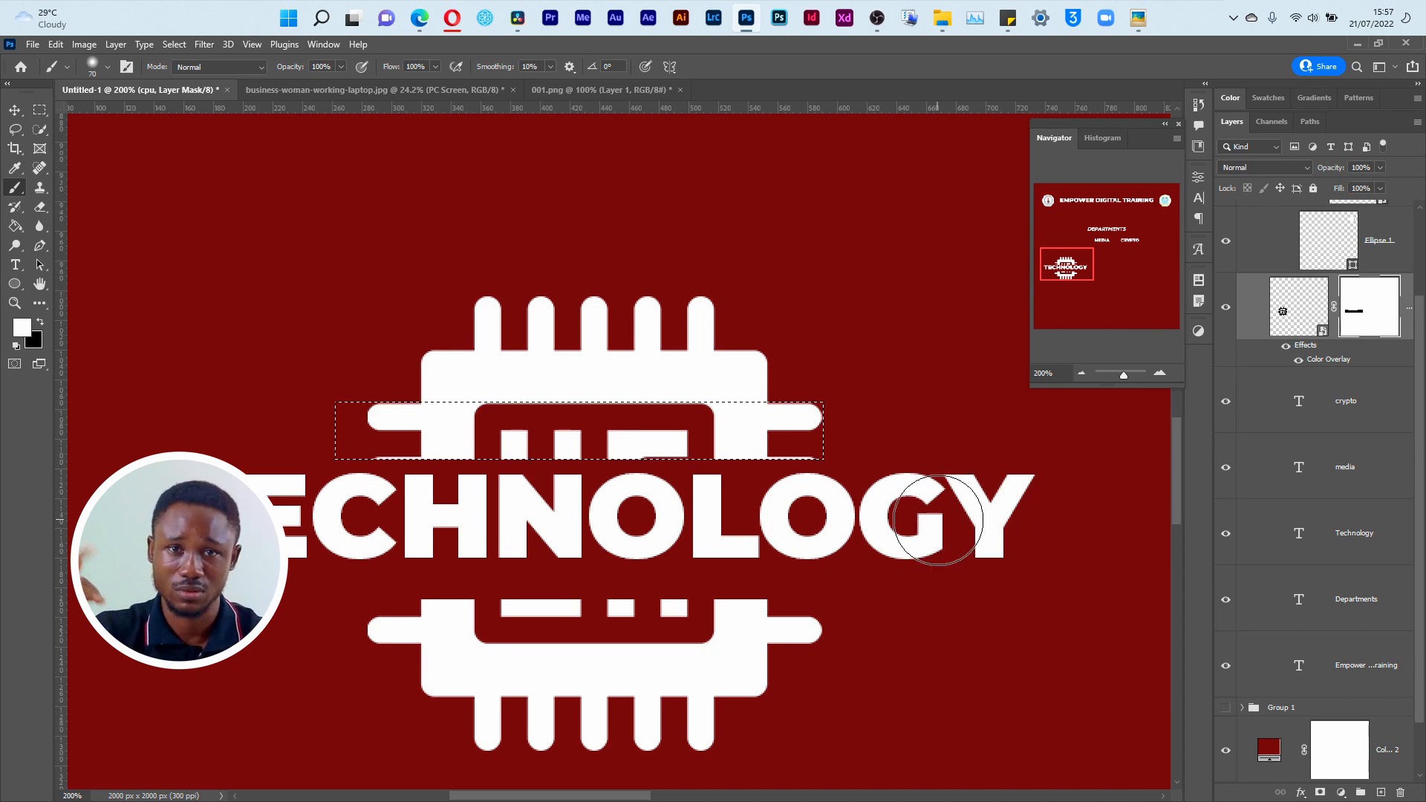
Step: Marquee the chip's lower cut edge, paint it white on the cpu mask to extend the icon toward the text, and deselect
key("ctrl+d")
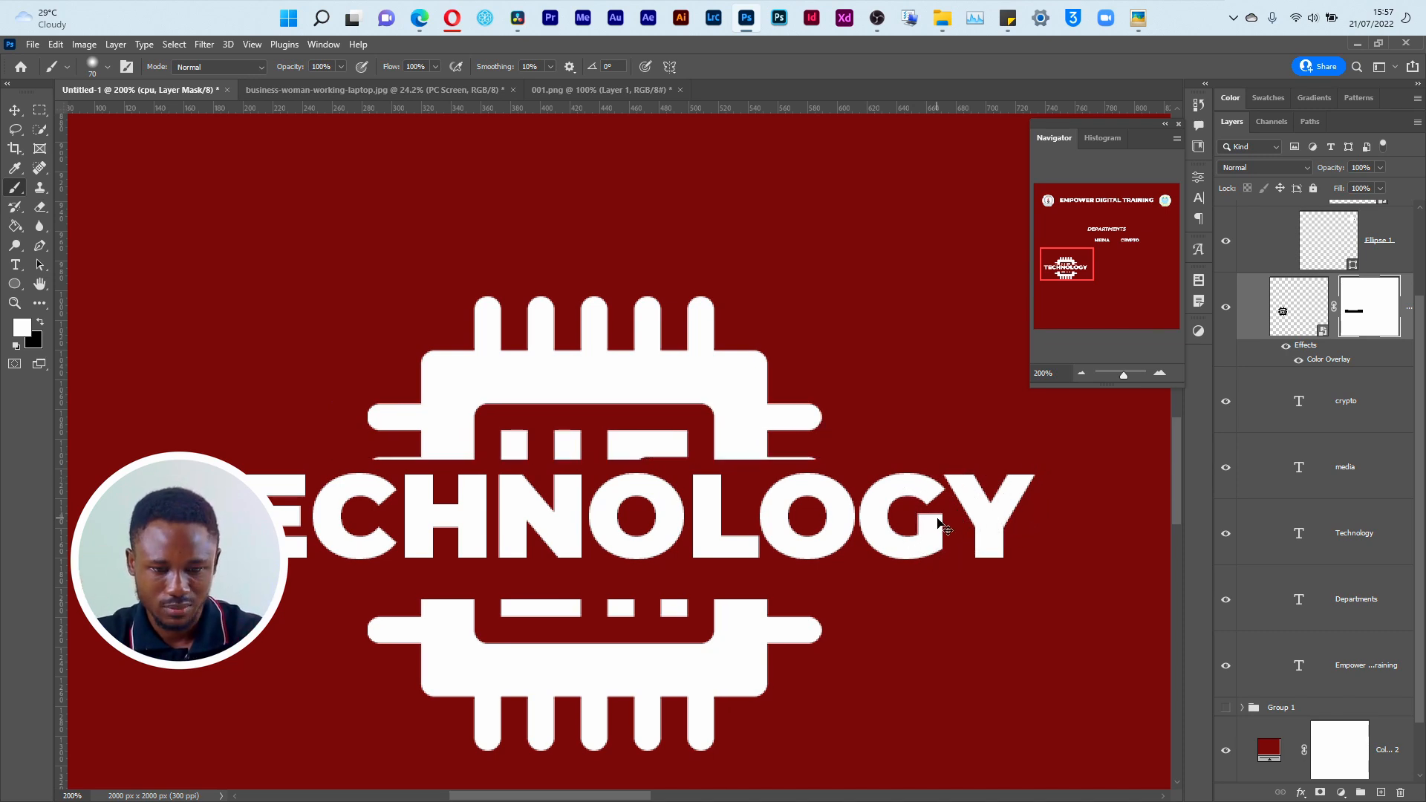
key("m")
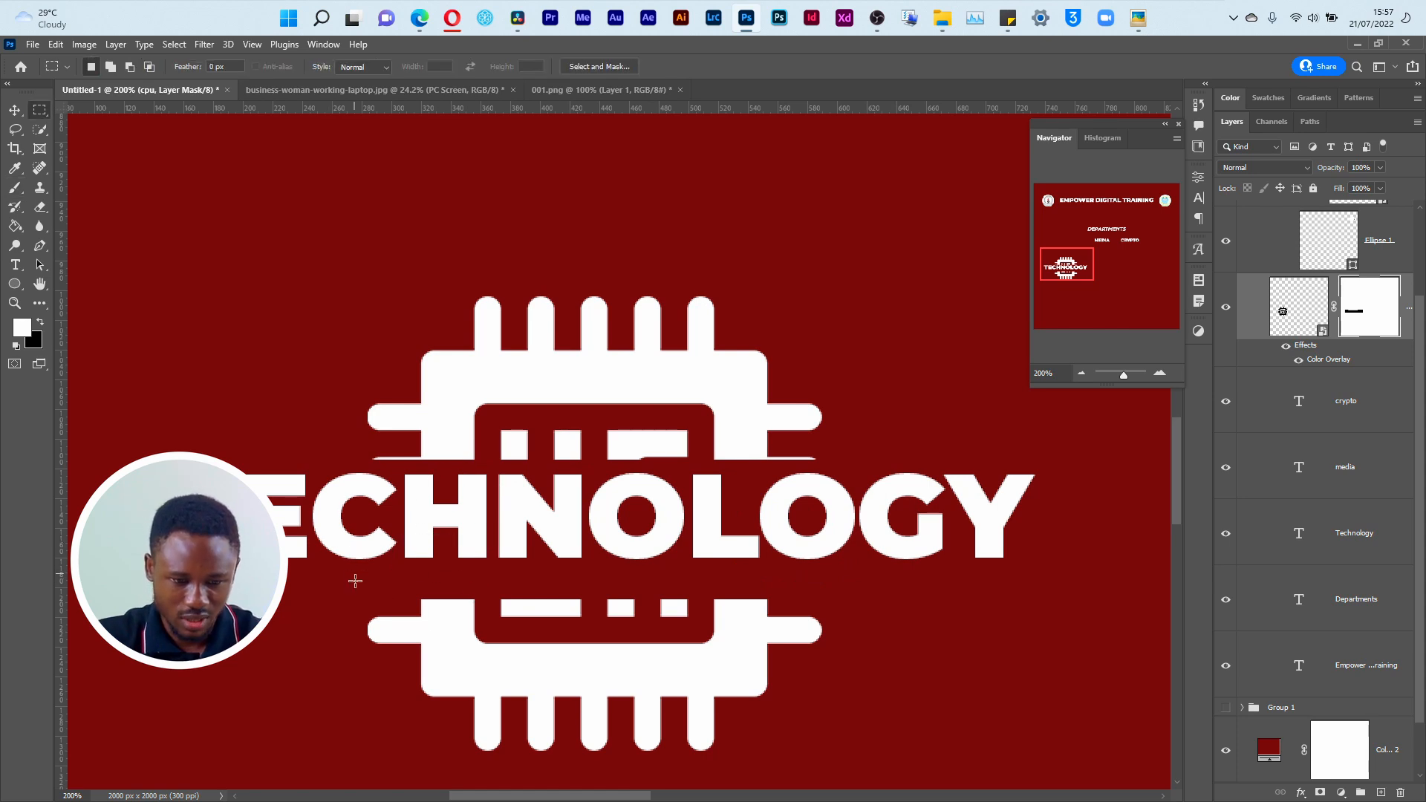
left_click_drag(340, 584, 897, 684)
key("b")
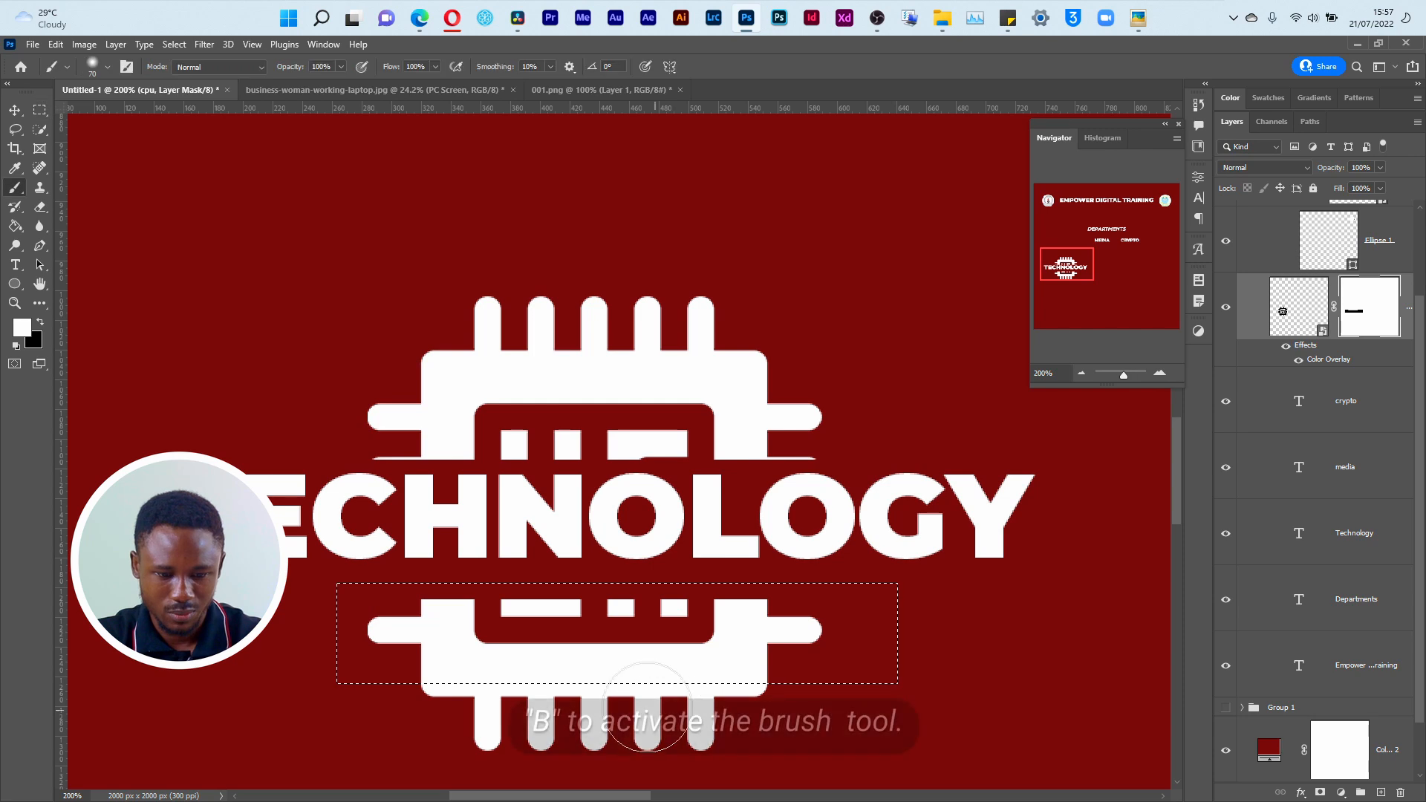
mouse_move(394, 578)
left_mouse_down()
mouse_move(653, 589)
mouse_move(769, 616)
left_mouse_up()
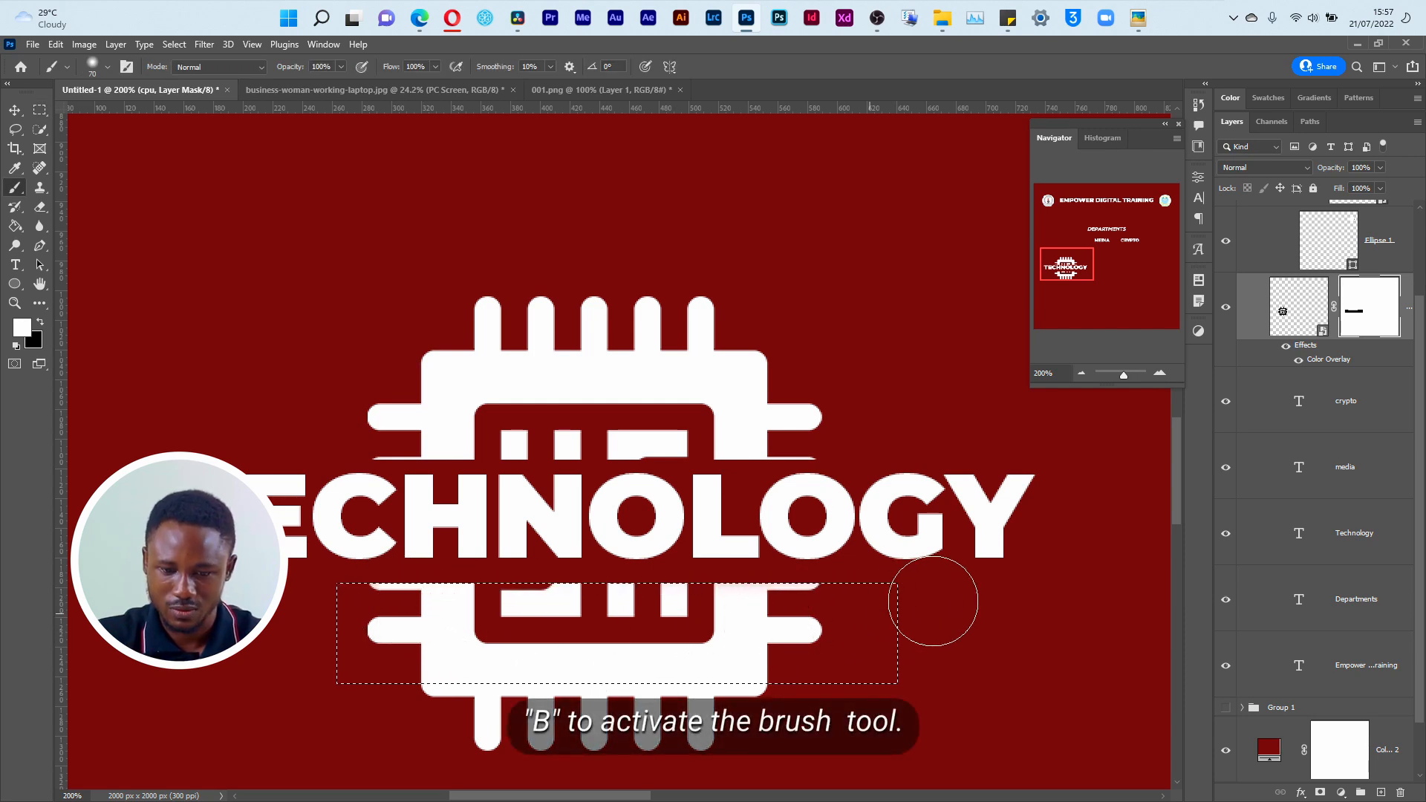
key("ctrl+d")
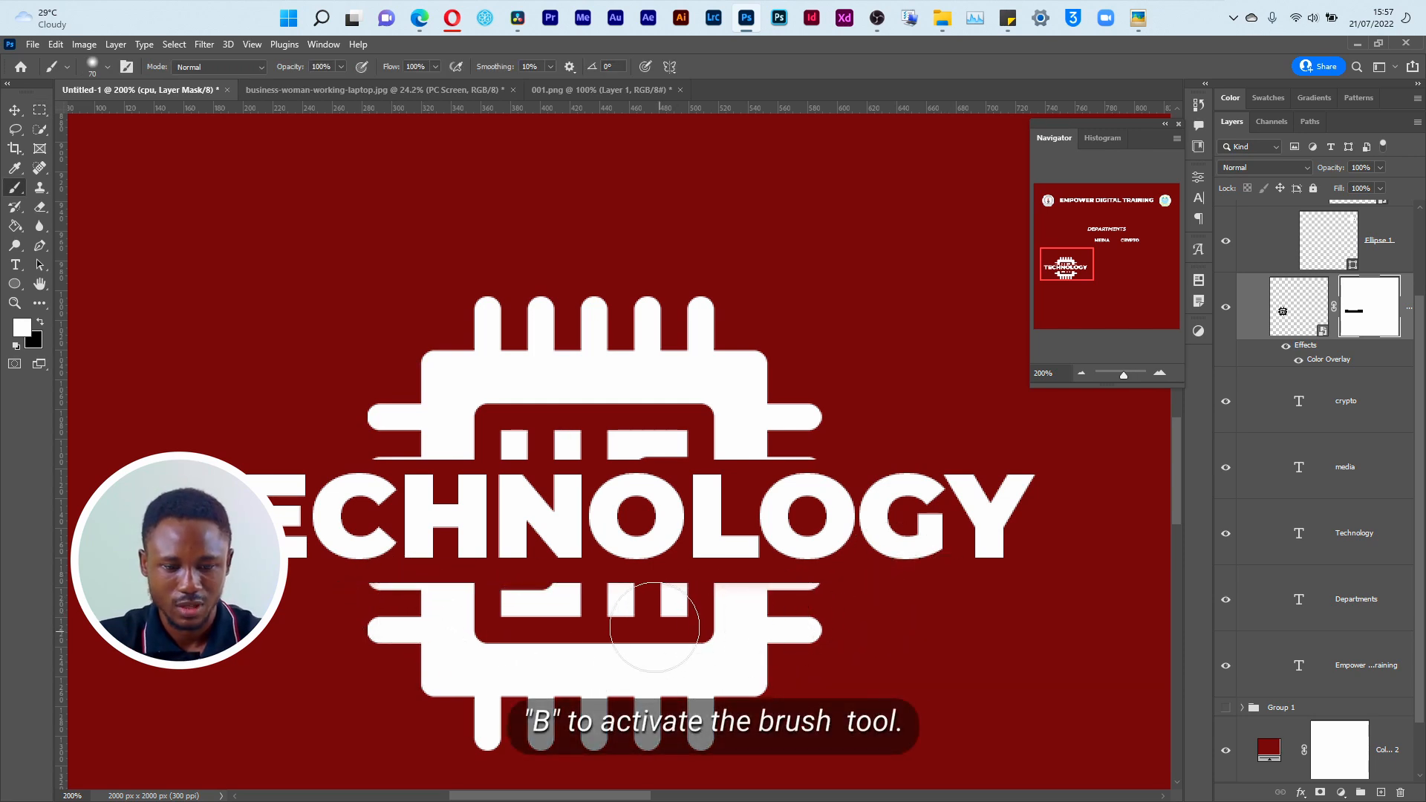
Step: Move the Technology text layer directly beneath the cpu layer, group the two, and name the group "Tech icon"
key("v")
scroll(1330, 387, "up", 1)
scroll(1334, 349, "up", 2)
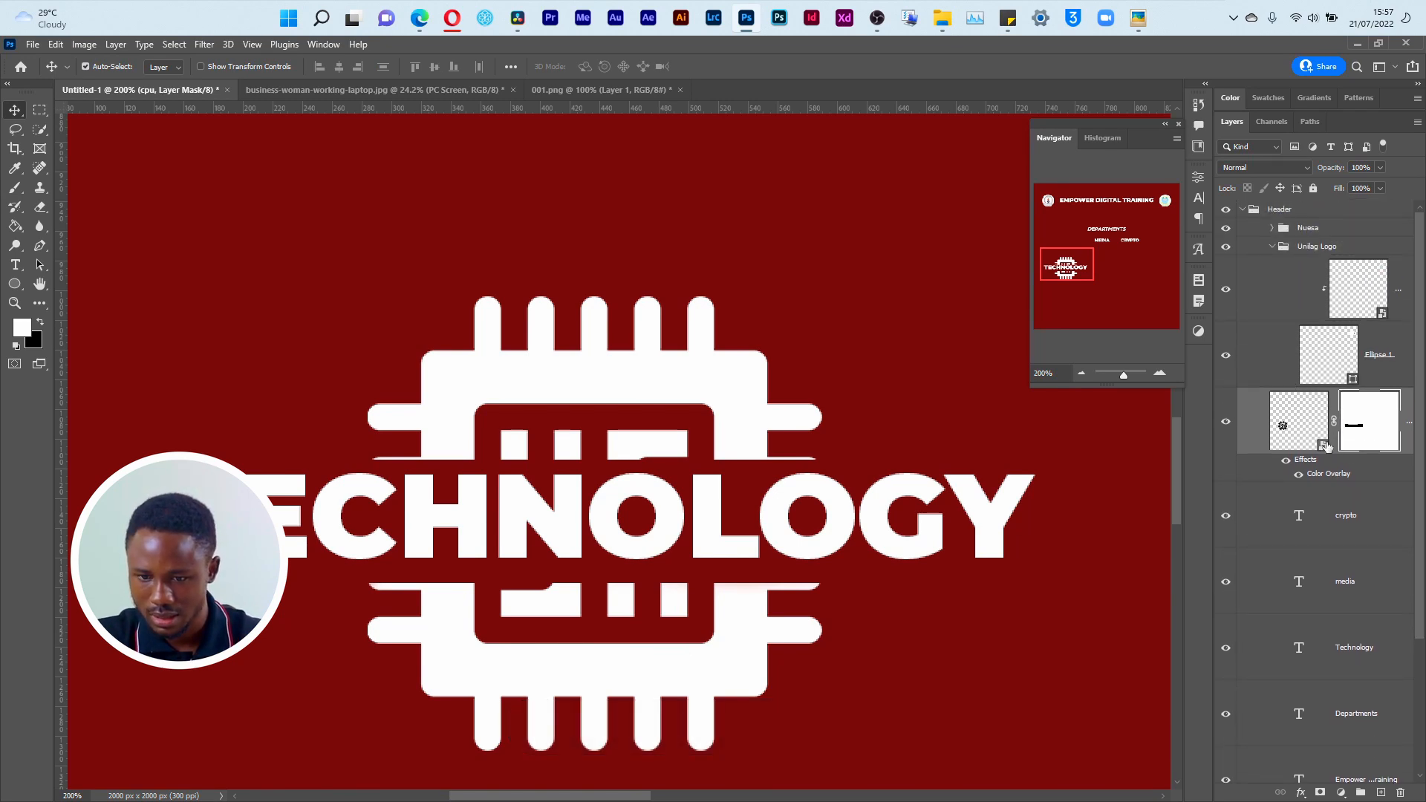
left_click_drag(1365, 630, 1350, 474)
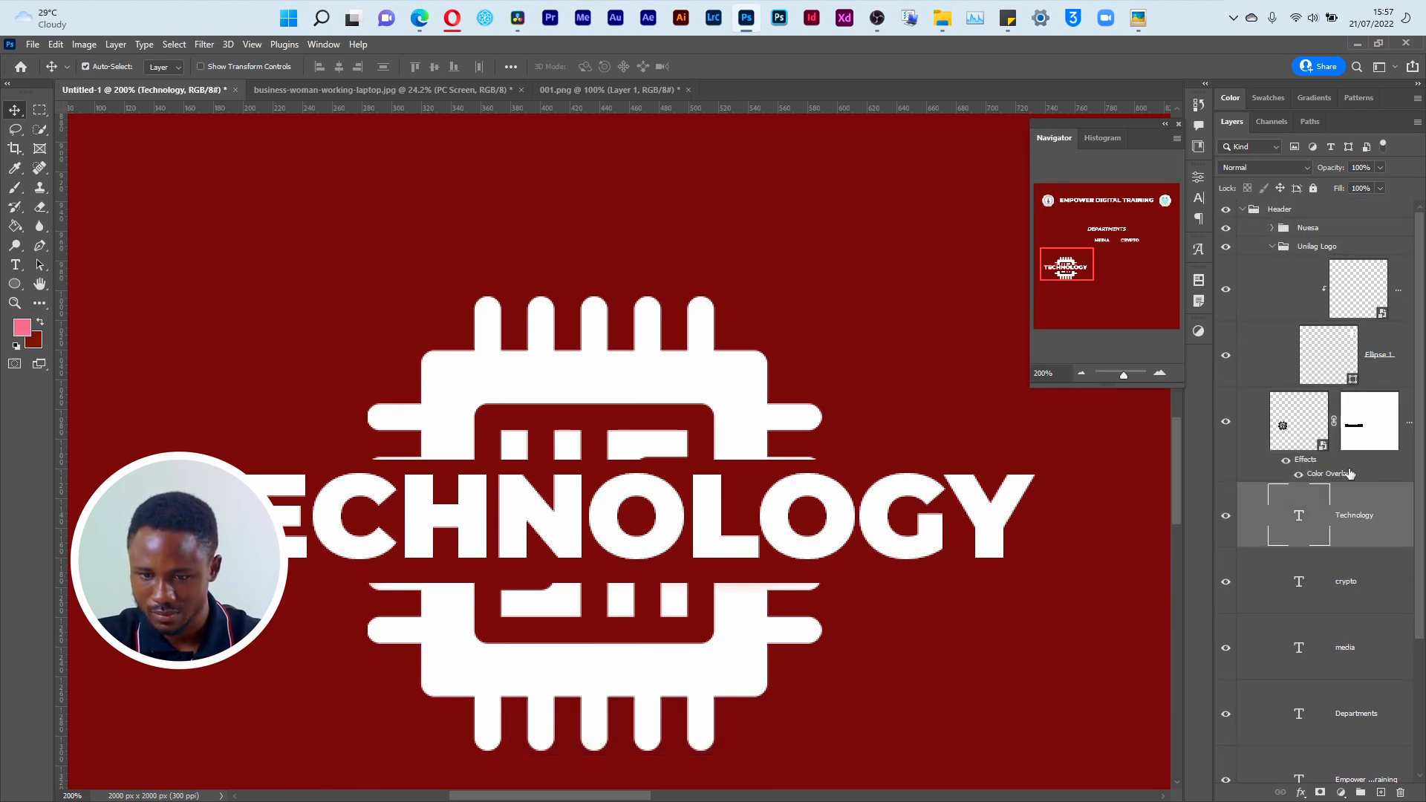
left_click(1397, 452, "shift")
key("ctrl+g")
double_click(1312, 397)
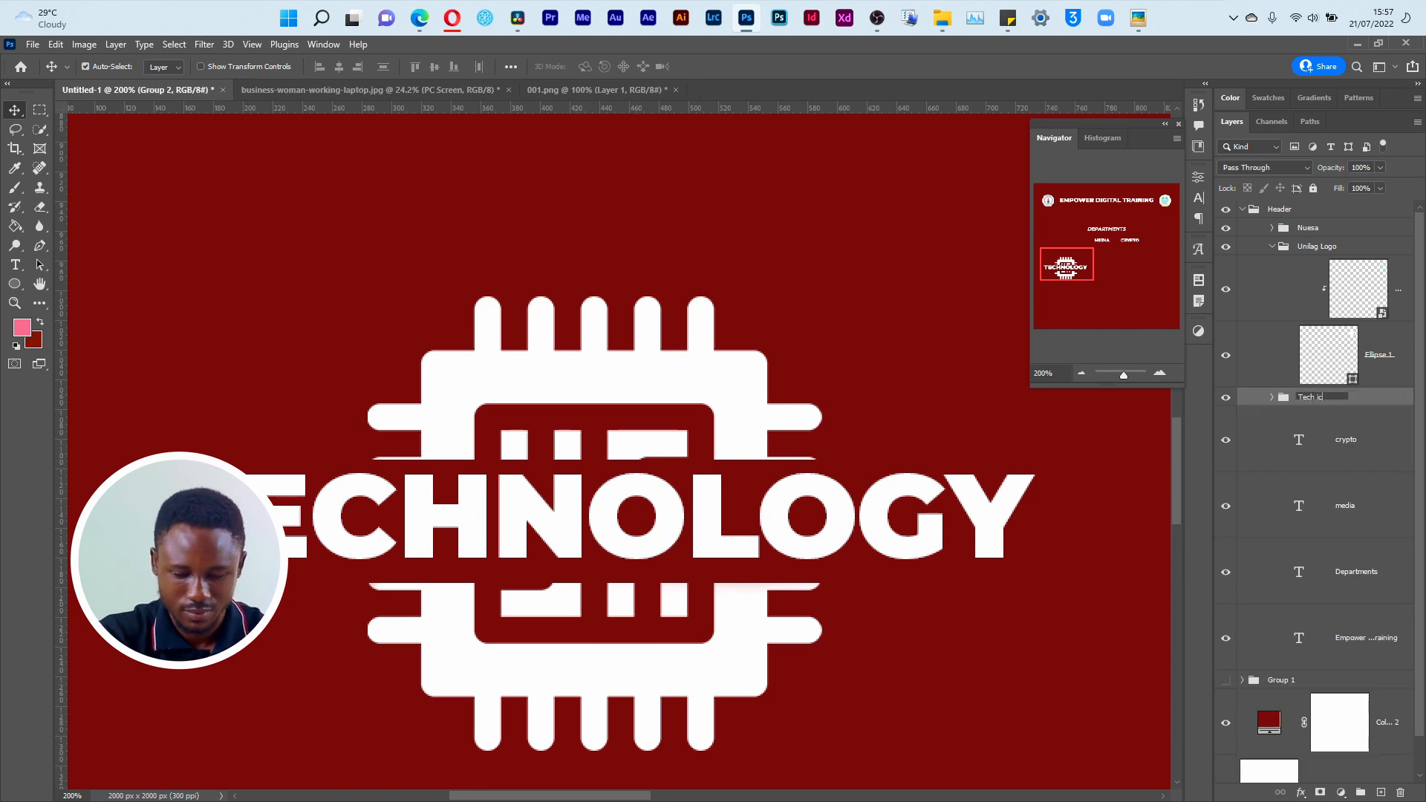
key("Return")
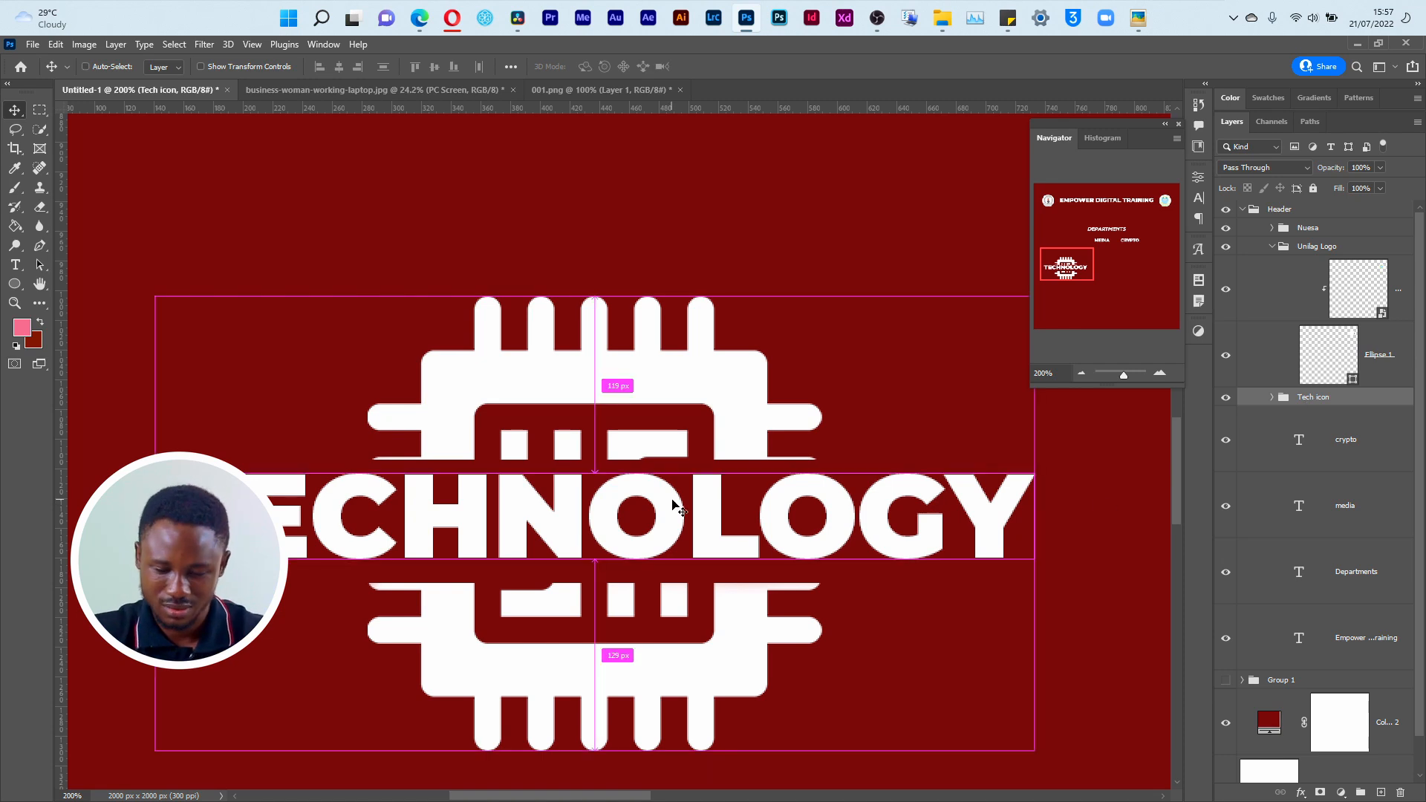
Step: Activate the chip's layer mask and set up a 25 px black brush near the cut edge under the text
key("ctrl+0")
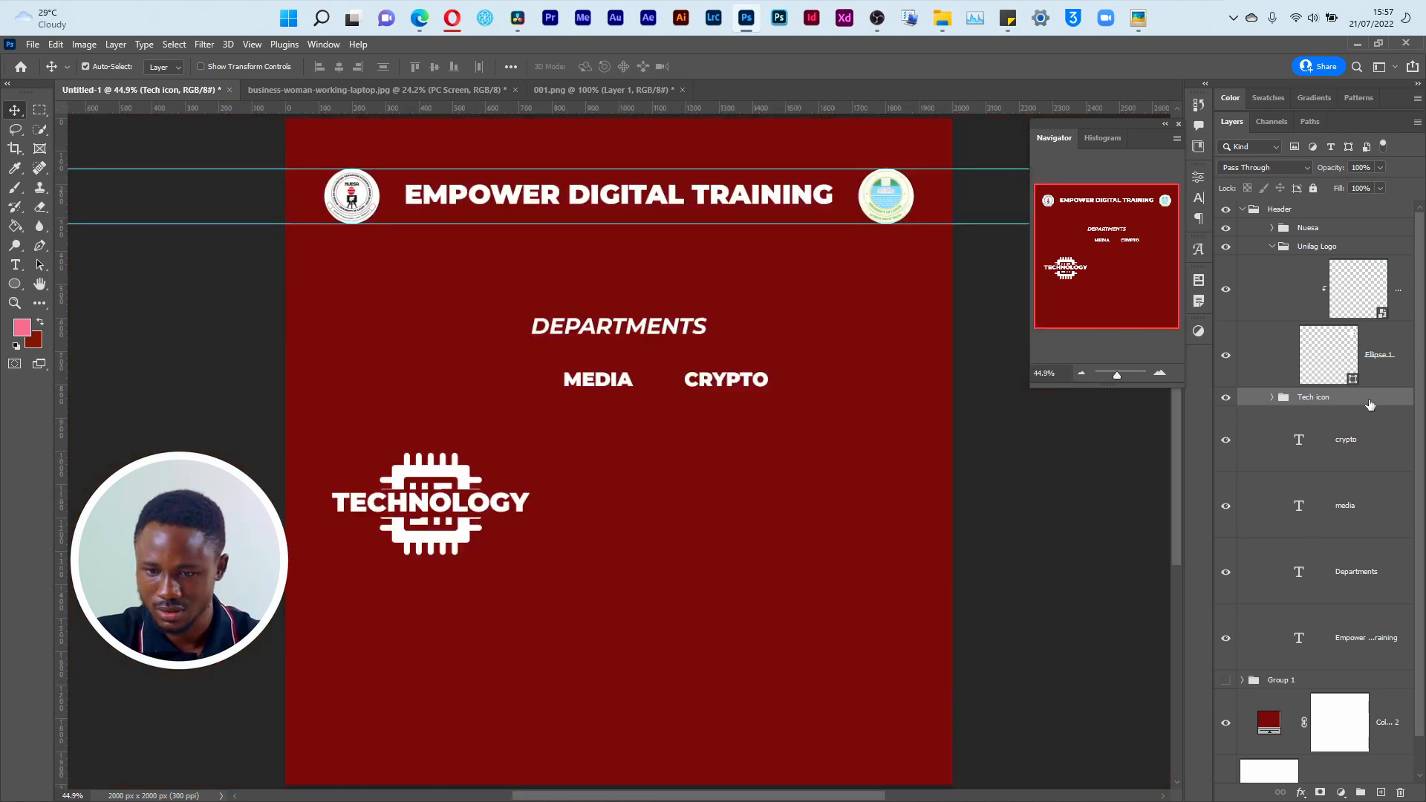
key("z")
left_click_drag(460, 484, 475, 535)
key("ctrl+apostrophe")
key("ctrl+apostrophe")
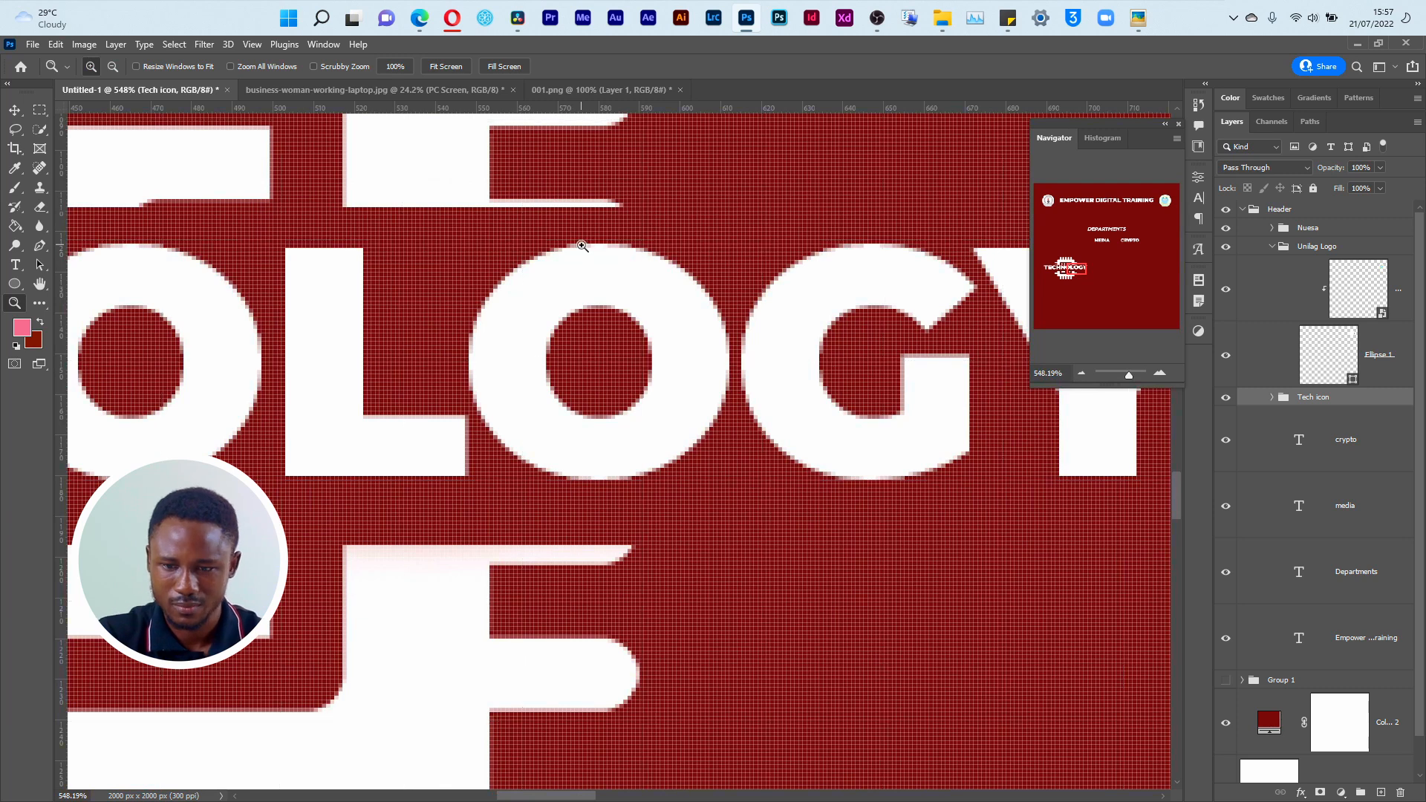
key("v")
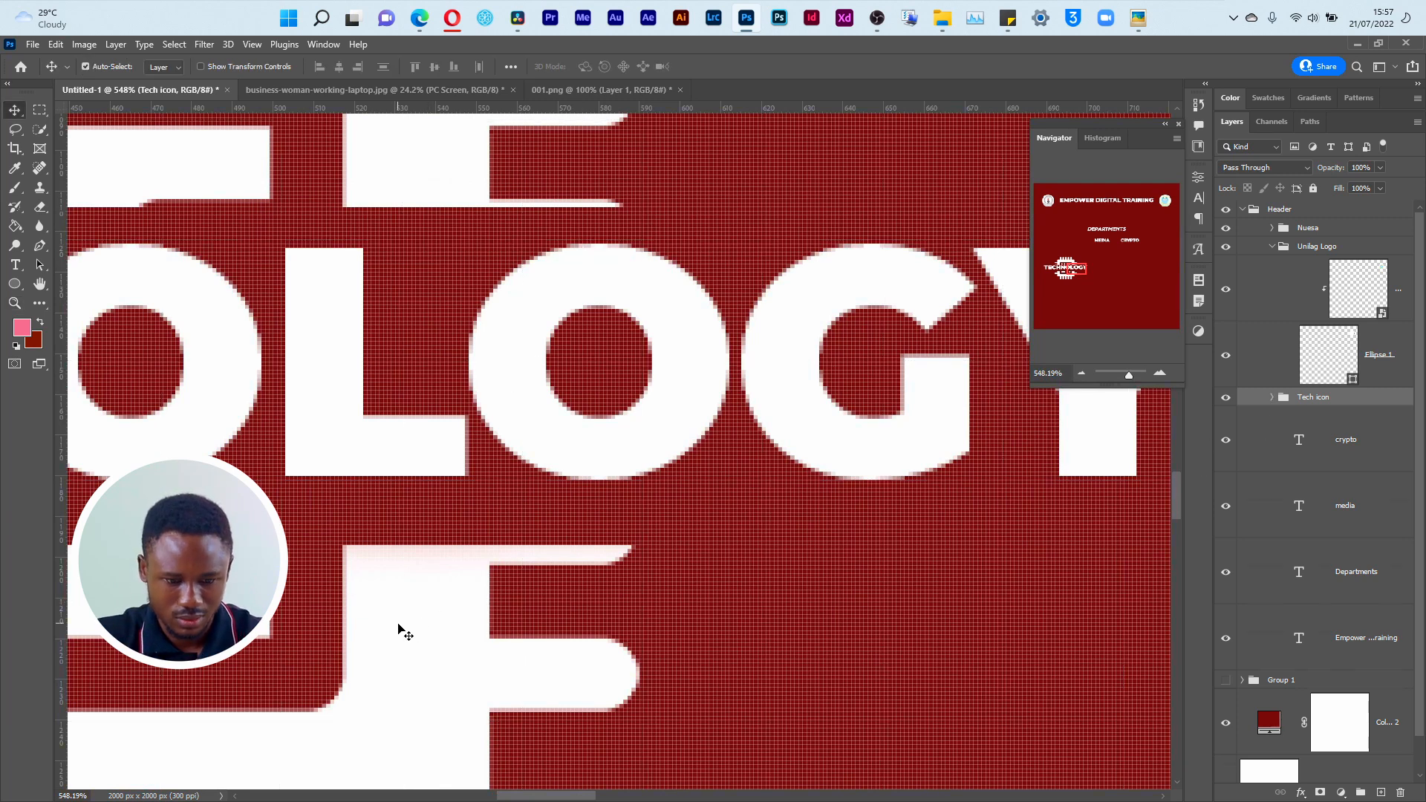
left_click(399, 627)
key("b")
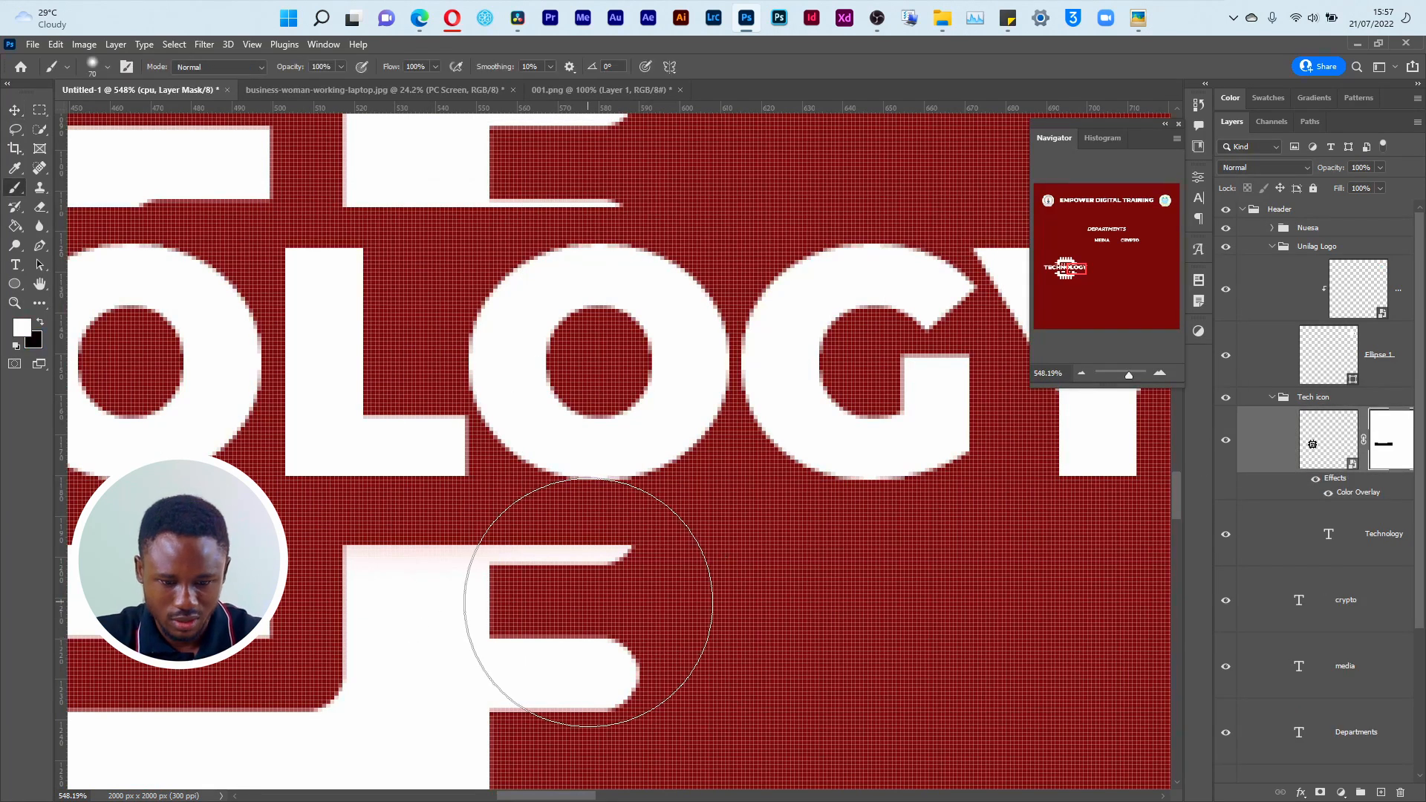
key("bracketleft")
key("bracketleft")
key("bracketleft")
key("bracketleft")
key("x")
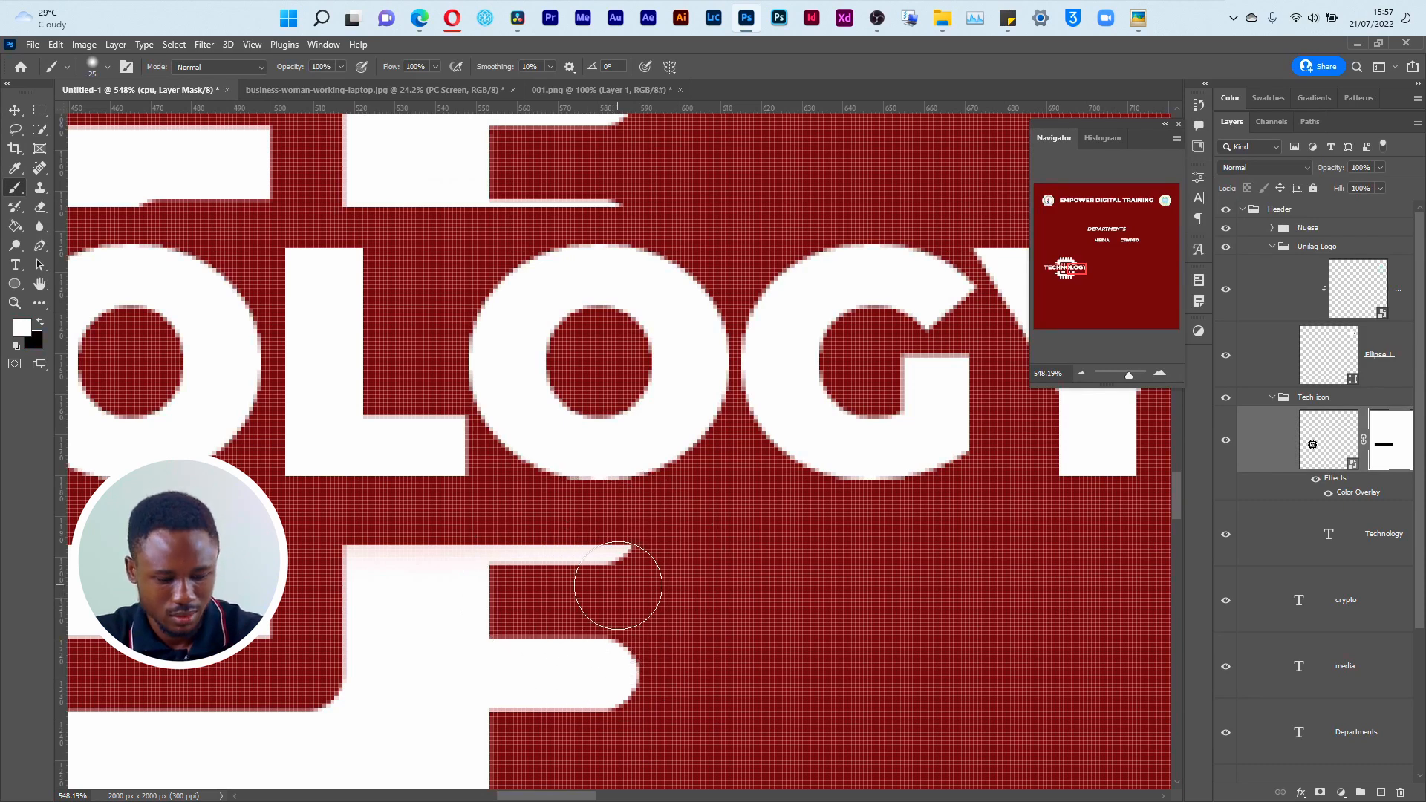
Step: Undo the soft brush stroke, set the brush hardness to 100%, and mask out most of the sliver at the chip's lower-right cut edge
left_click_drag(634, 567, 544, 536)
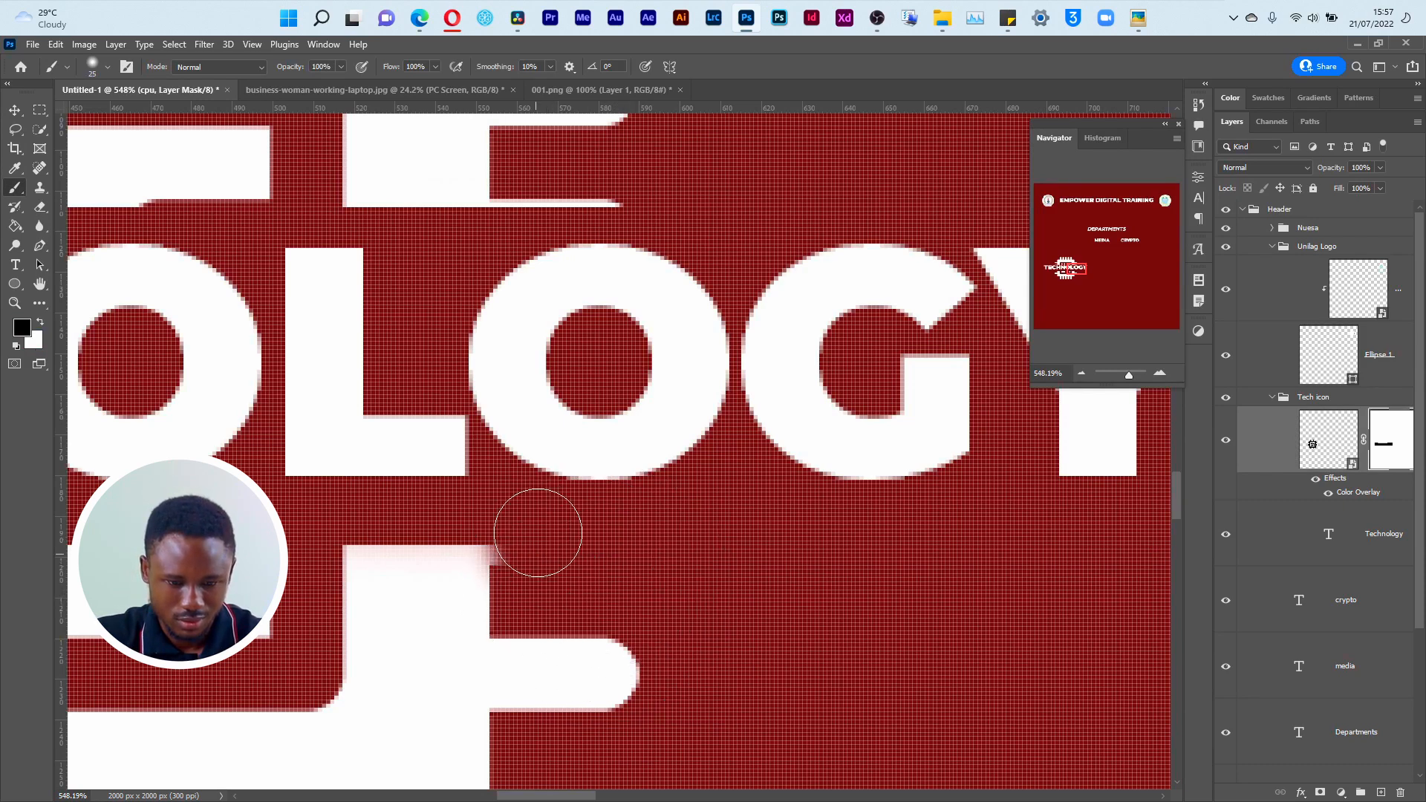
key("ctrl+z")
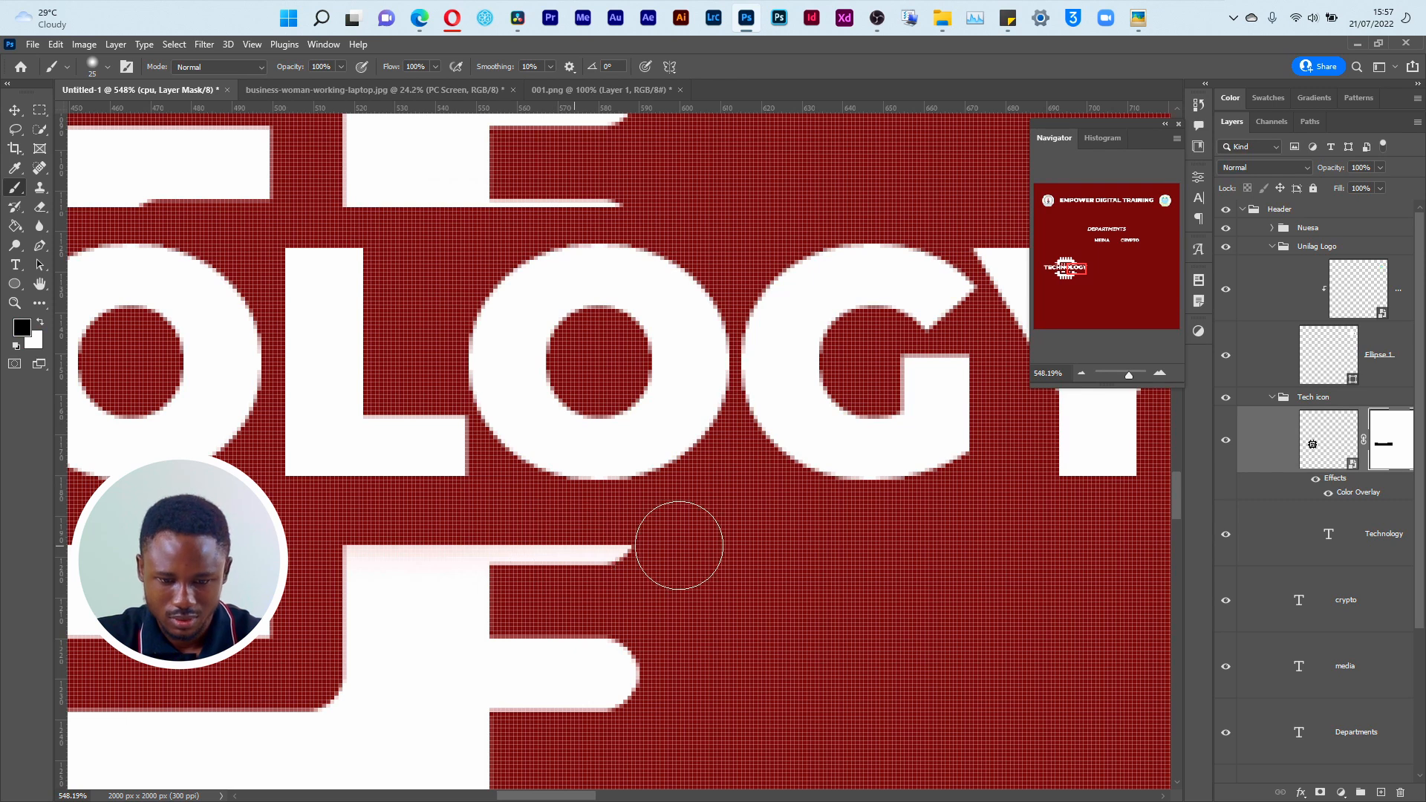
right_click(691, 518)
left_click_drag(786, 594, 861, 591)
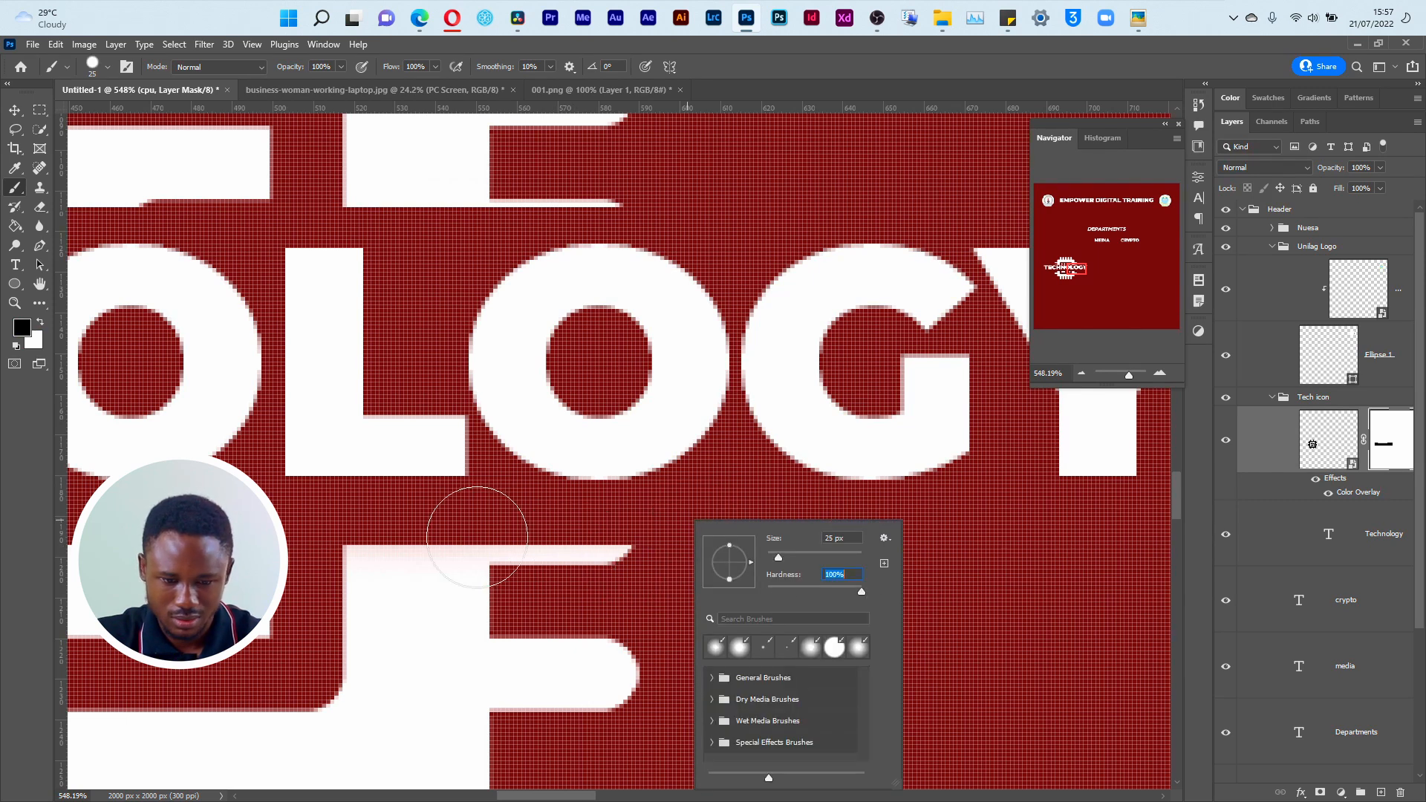
left_click(550, 550)
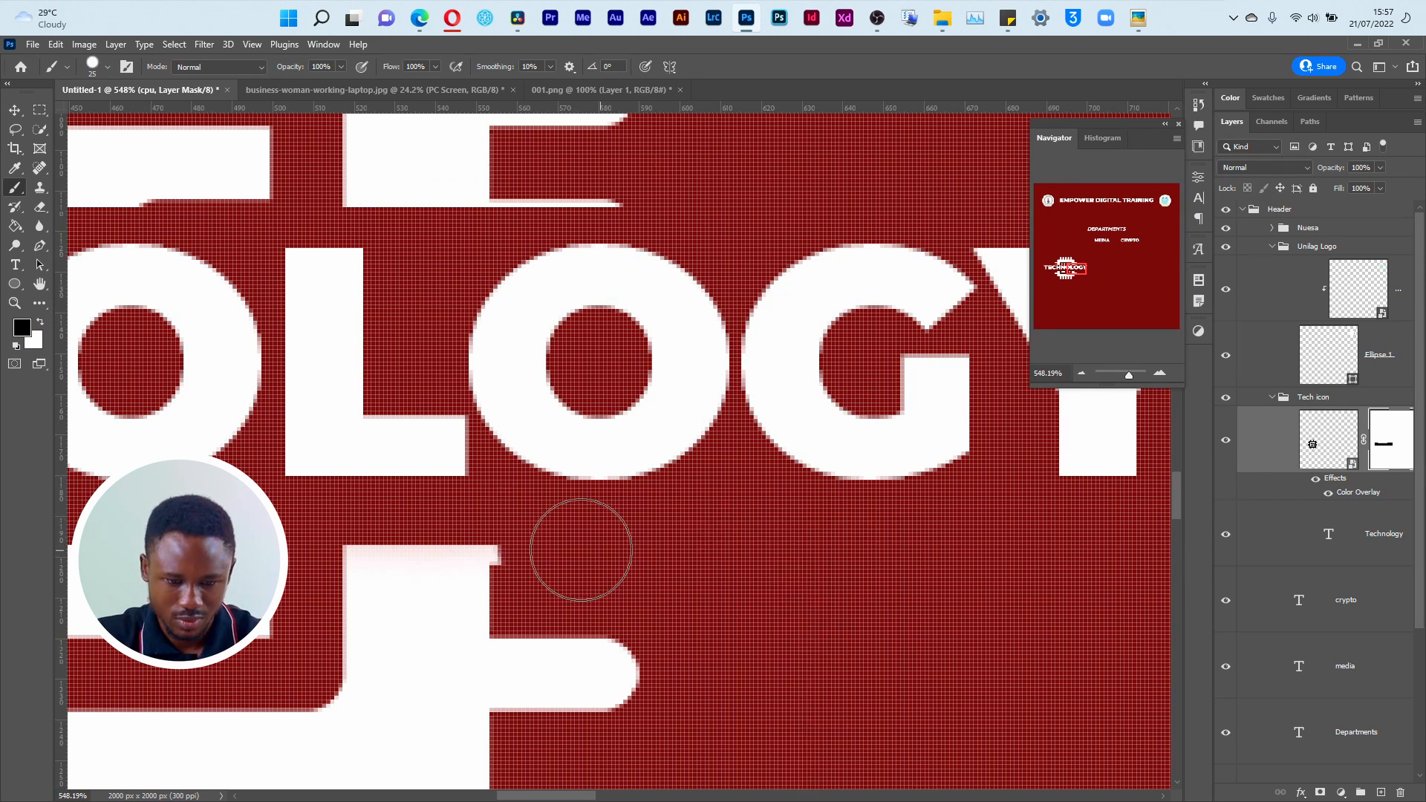
left_click(536, 550)
key("ctrl+z")
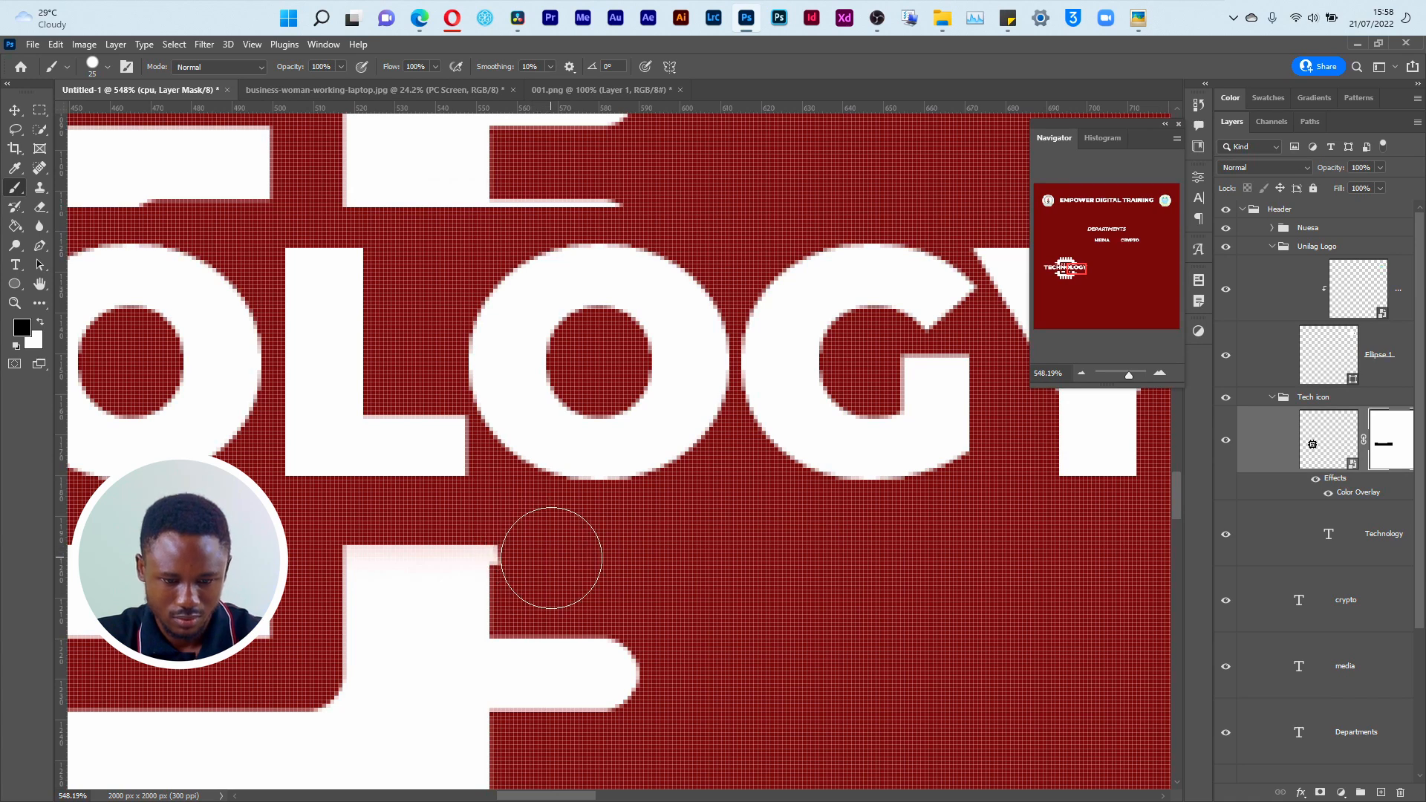
Step: Reduce the brush to 9 px and mask out the remaining slivers on the chip's right side, below and above the text
key("bracketleft")
key("bracketleft")
key("bracketleft")
key("bracketleft")
left_click(505, 559)
mouse_move(639, 225)
left_mouse_down()
mouse_move(577, 201)
mouse_move(503, 198)
mouse_move(511, 214)
left_mouse_up()
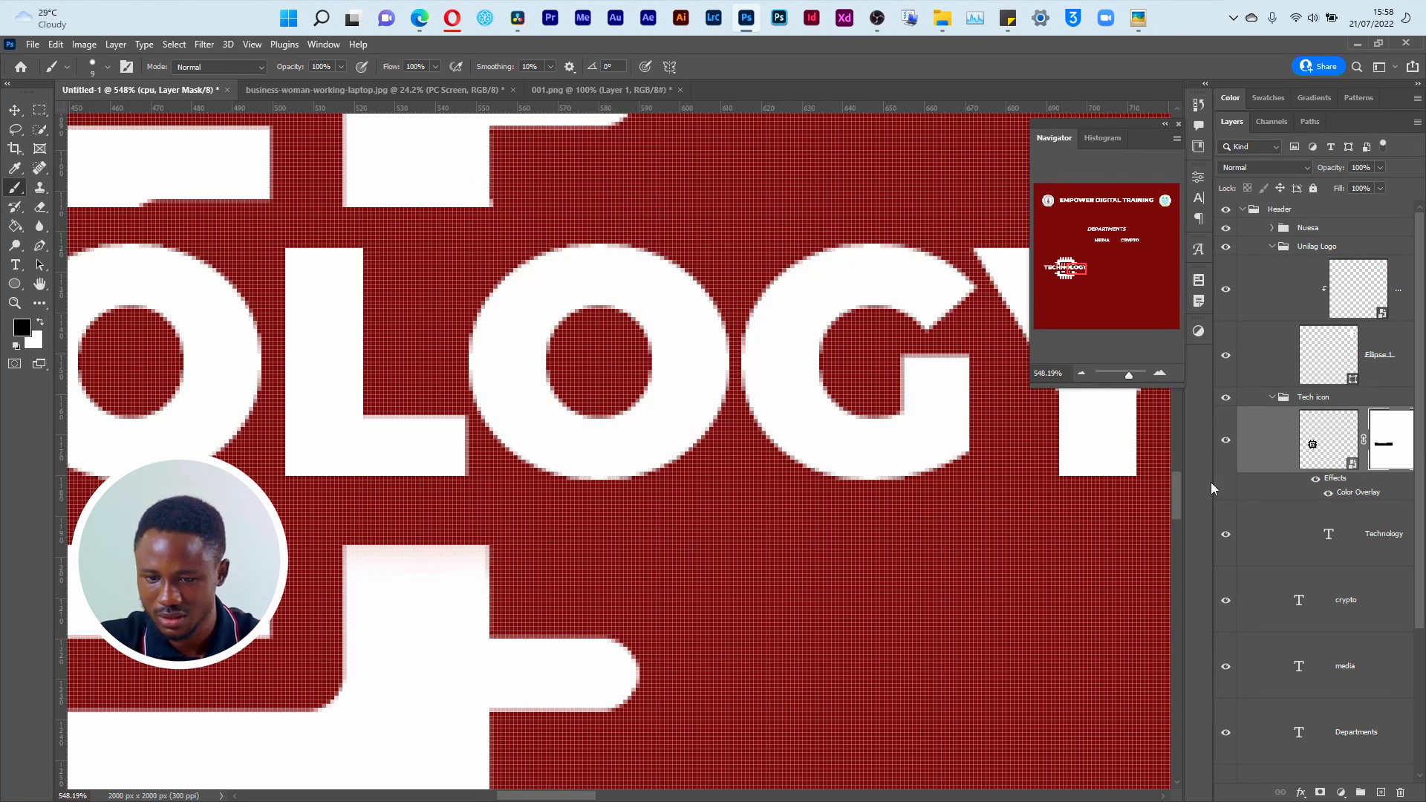
Step: Widen the Layers panel and mask out the thin slivers on the chip's left side, below and above the text
left_click_drag(1213, 482, 1083, 485)
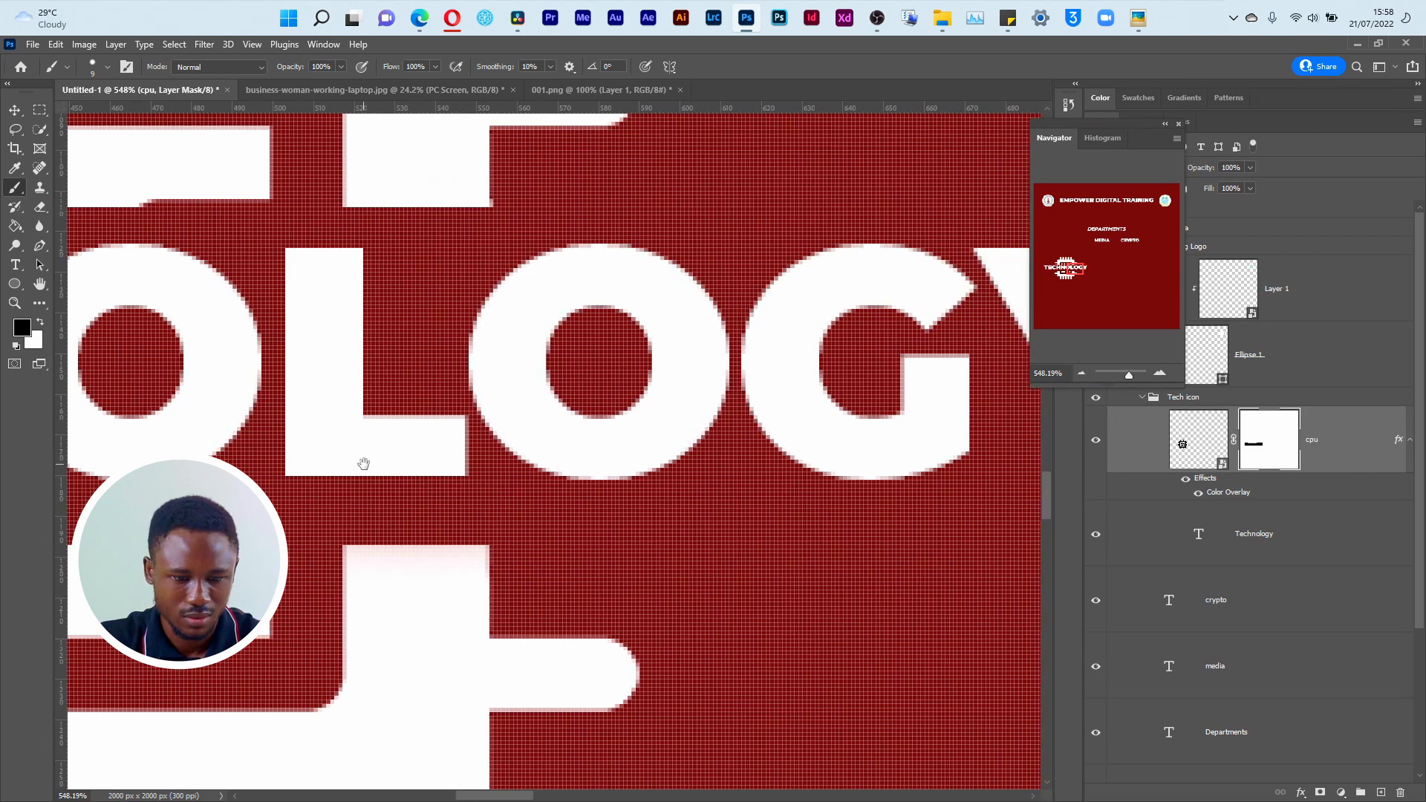
left_click_drag(360, 466, 939, 523)
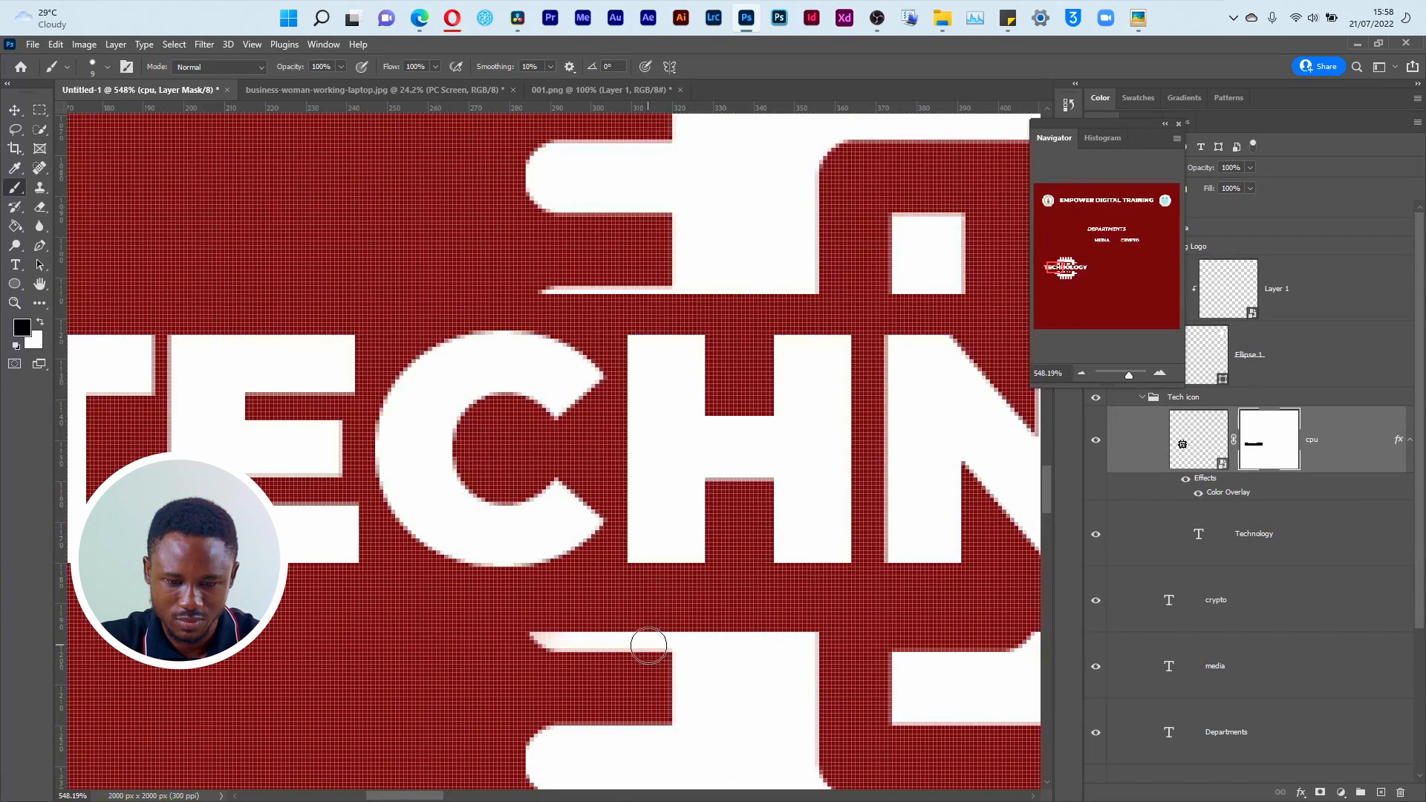
left_click_drag(653, 639, 509, 637)
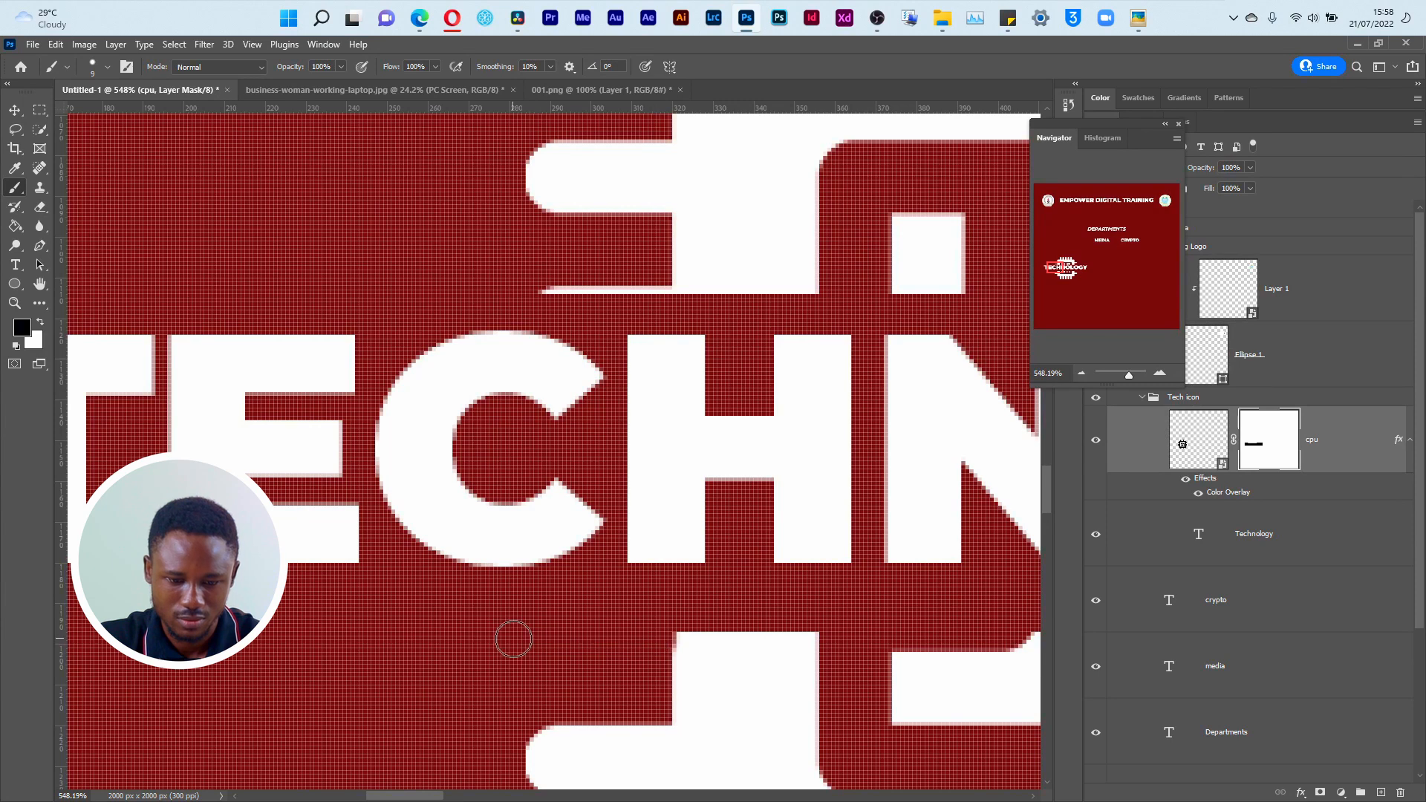
left_click_drag(669, 289, 520, 288)
Step: Dock the floating Navigator with the collapsed panels and narrow the Layers panel again
key("ctrl+0")
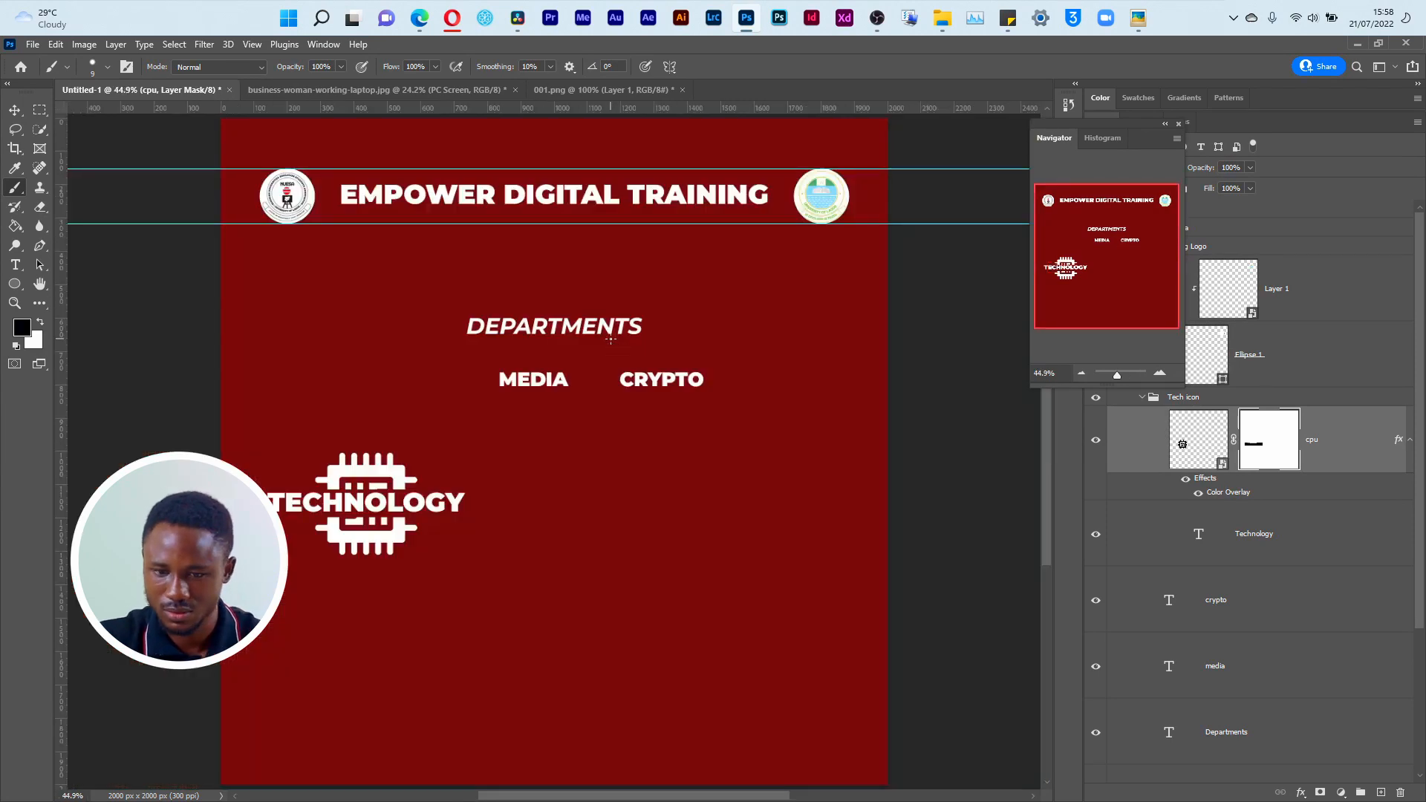
left_click_drag(1127, 125, 1063, 364)
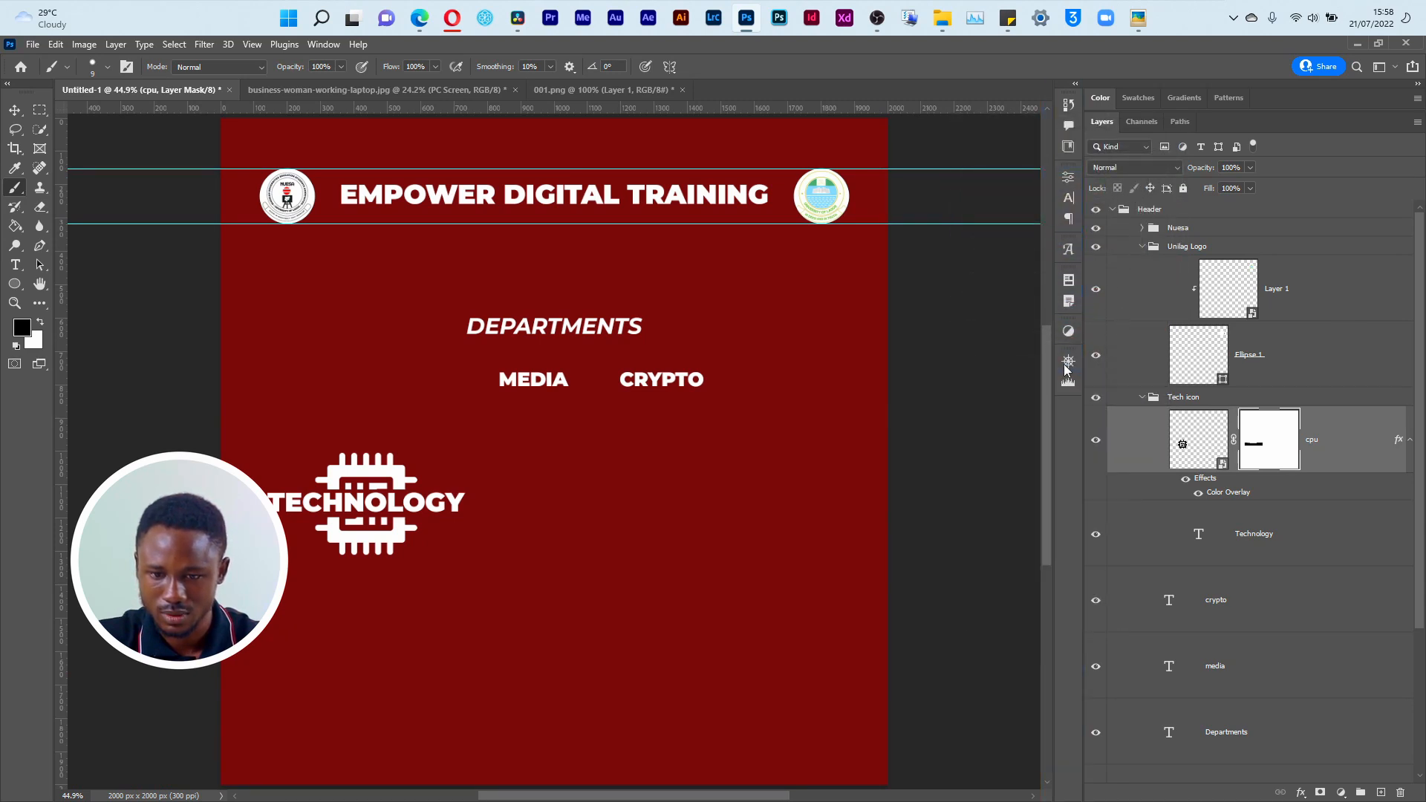
left_click_drag(1083, 468, 1169, 471)
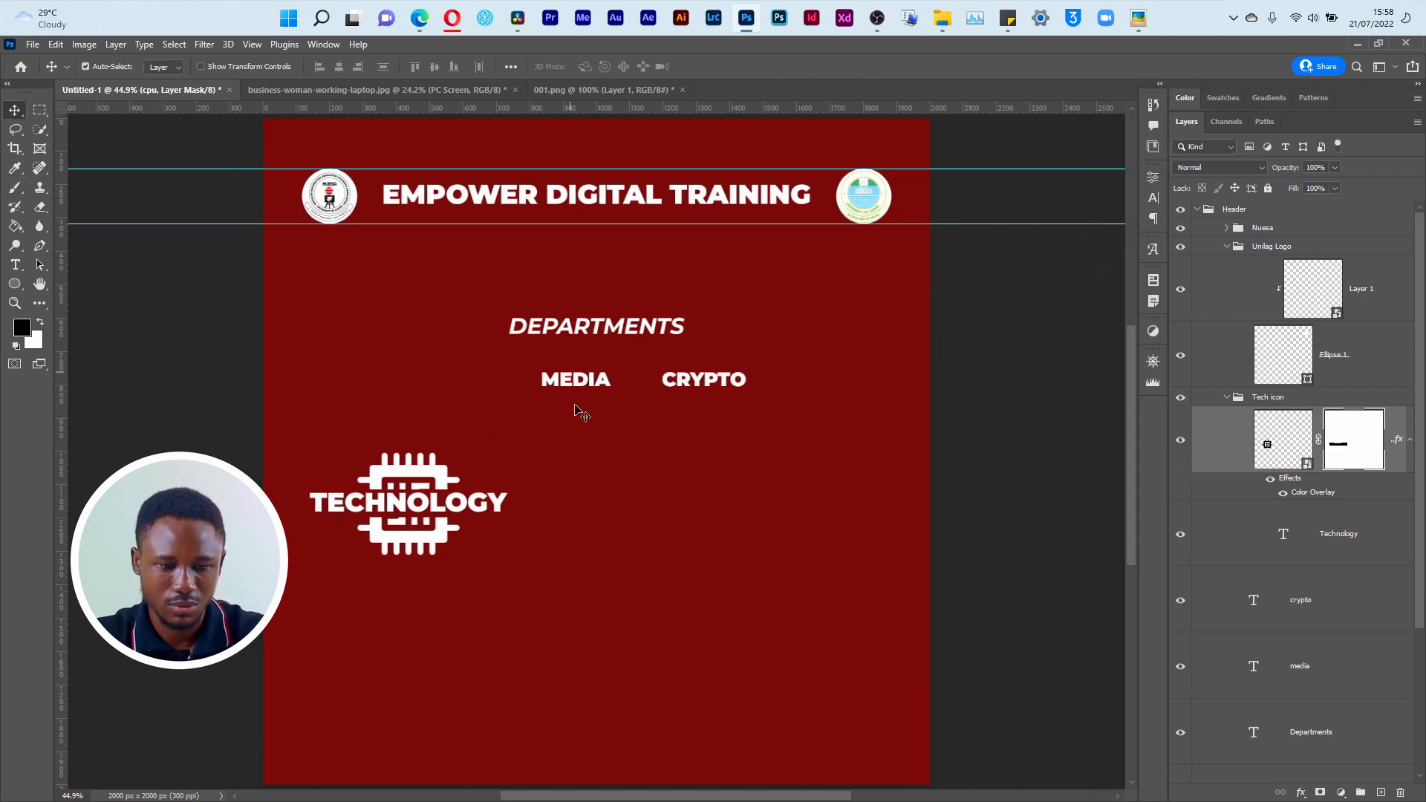
Step: Switch to the Material folder in File Explorer and compare the filmmaker.png and video-marketing.png icons
key("super+Tab")
left_click(528, 260)
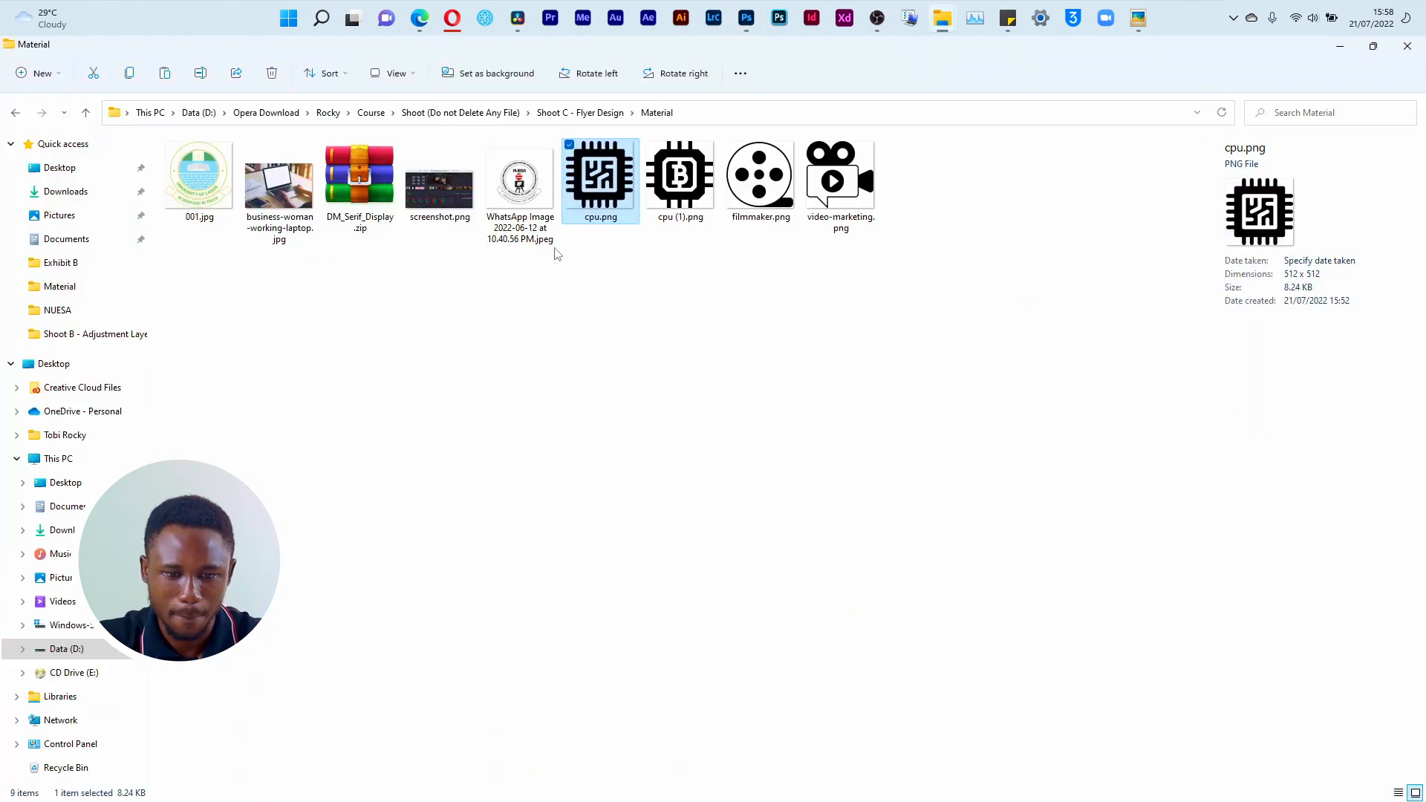
left_click(680, 178)
left_click(765, 186)
left_click(841, 174)
left_click(769, 195)
left_click(841, 175)
left_click(770, 195)
left_click(845, 204)
left_click(770, 191)
left_click(846, 204)
left_click(769, 191)
left_click(846, 204)
left_click(770, 192)
Step: Place filmmaker.png from the Material folder into the Photoshop flyer document and commit the placement
left_click_drag(770, 192, 693, 544)
key("alt+Tab")
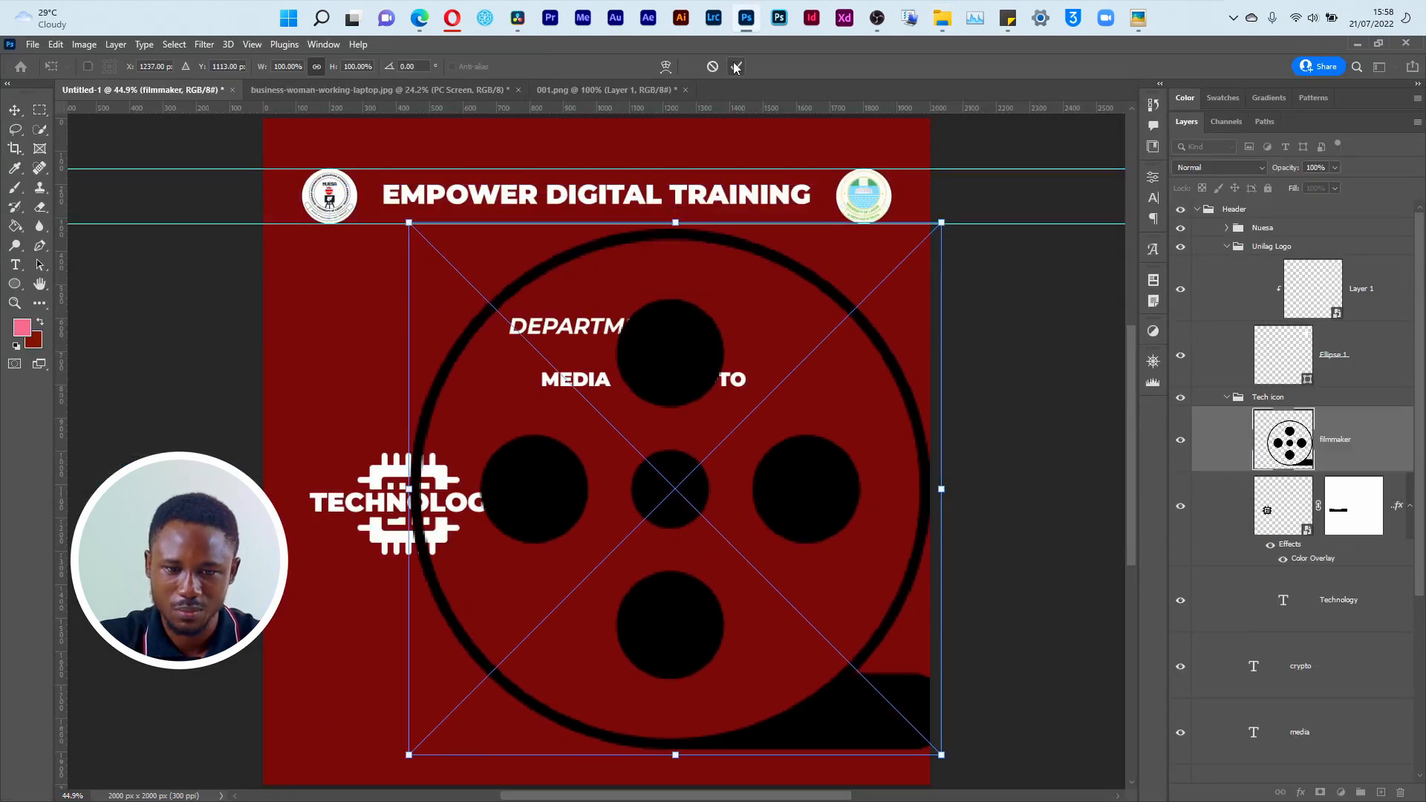
left_click(736, 66)
Step: Apply a white Color Overlay at 100% opacity to the filmmaker layer
left_click(1301, 791)
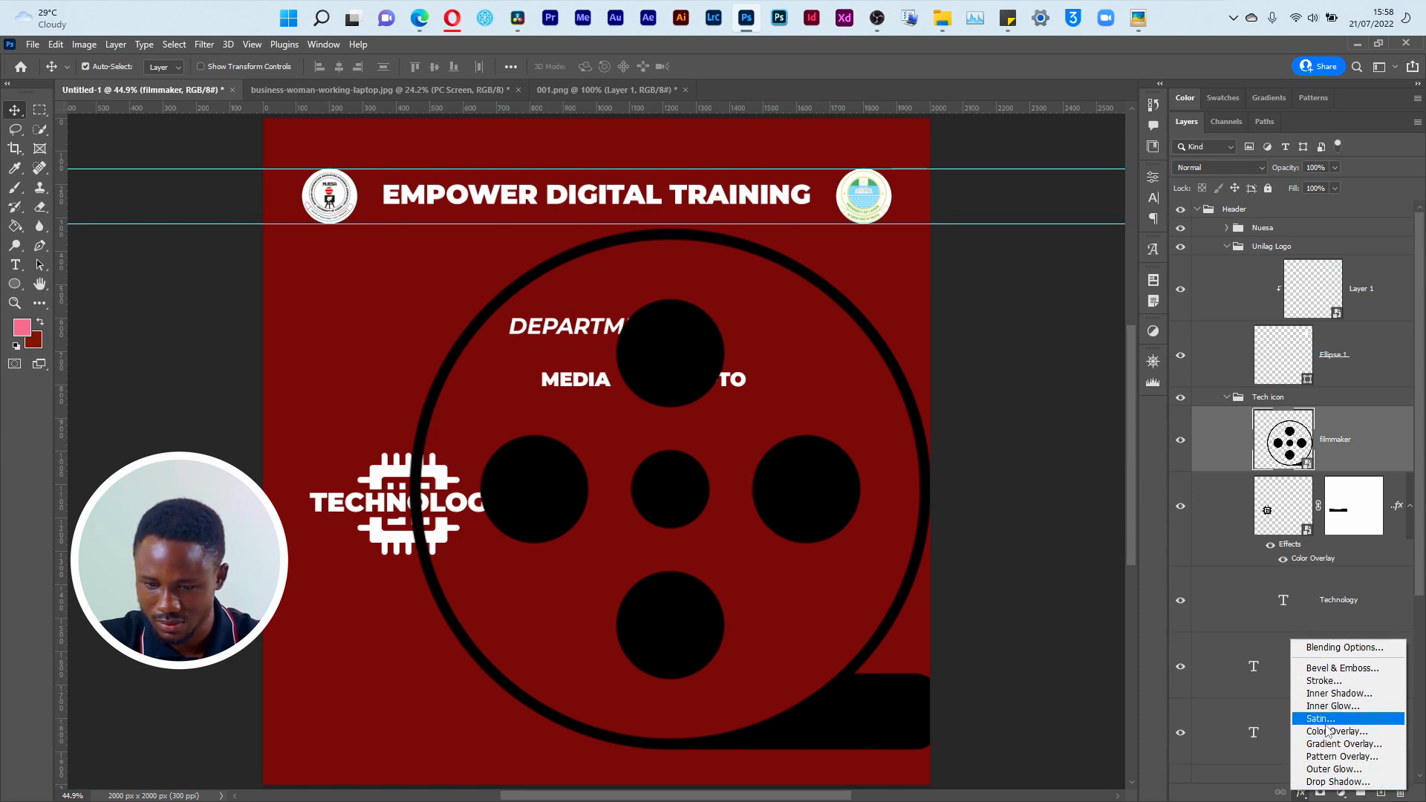
left_click(1326, 731)
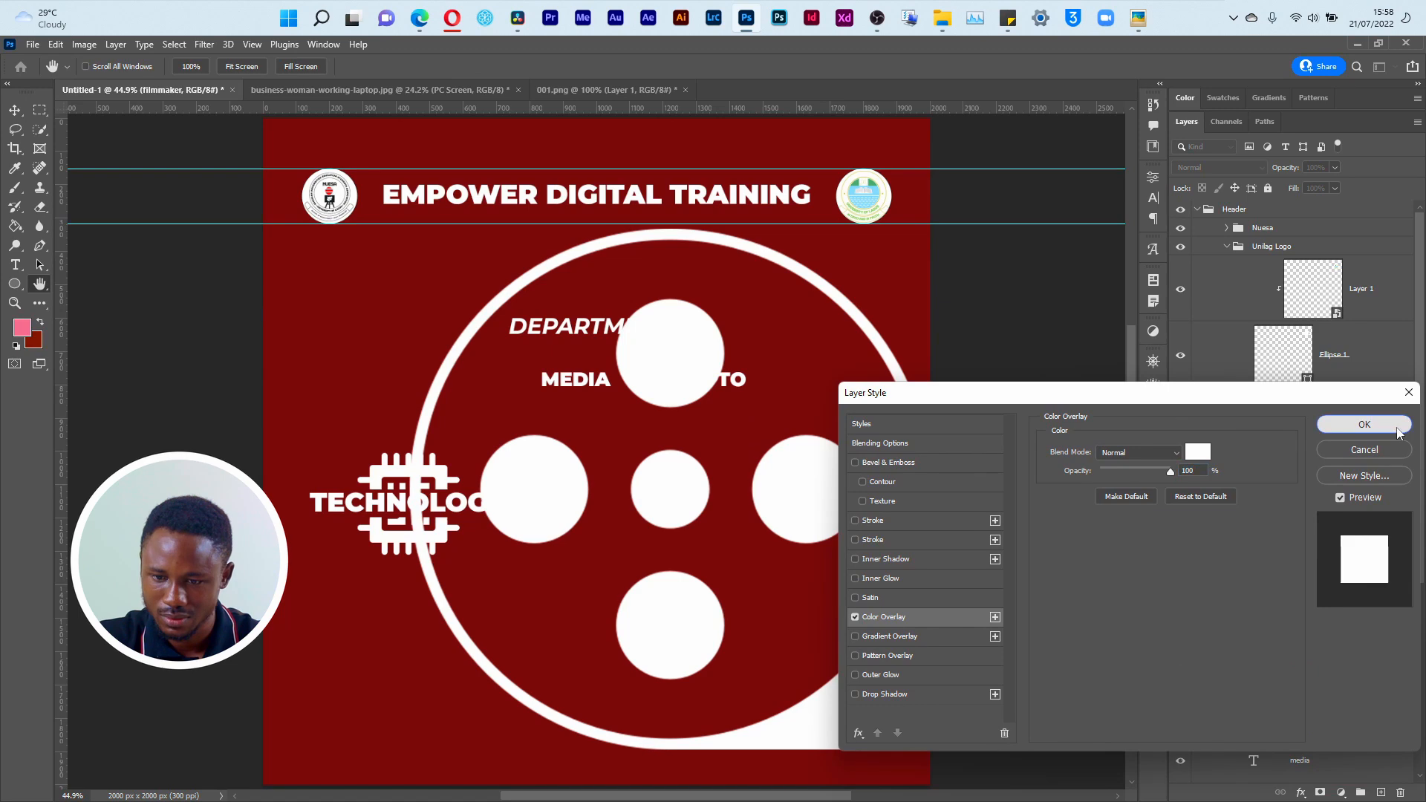
left_click(1365, 424)
Step: Scale the film reel icon down to about 21% and position it beside the TECHNOLOGY chip icon
key("ctrl+t")
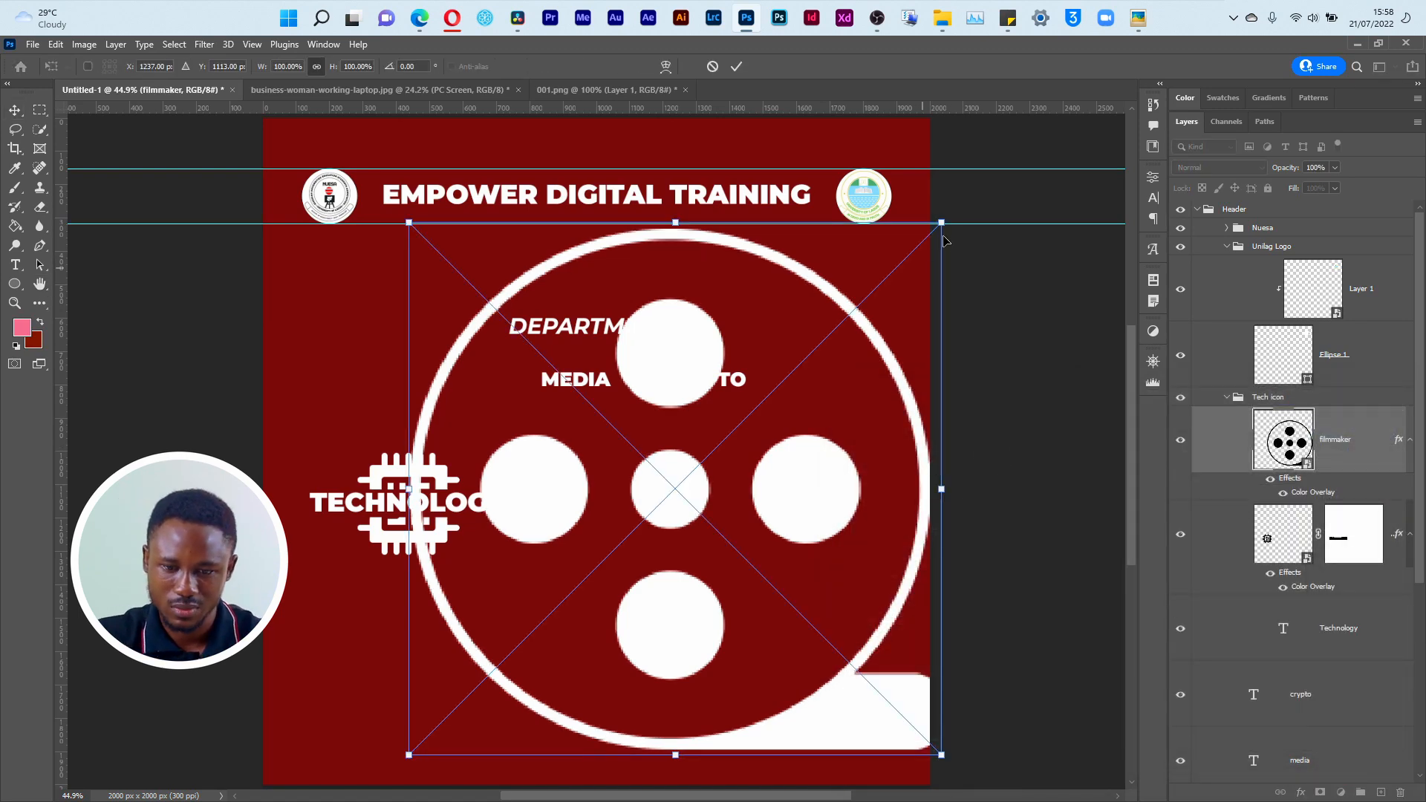
left_click_drag(942, 221, 584, 581)
left_click_drag(536, 669, 654, 494)
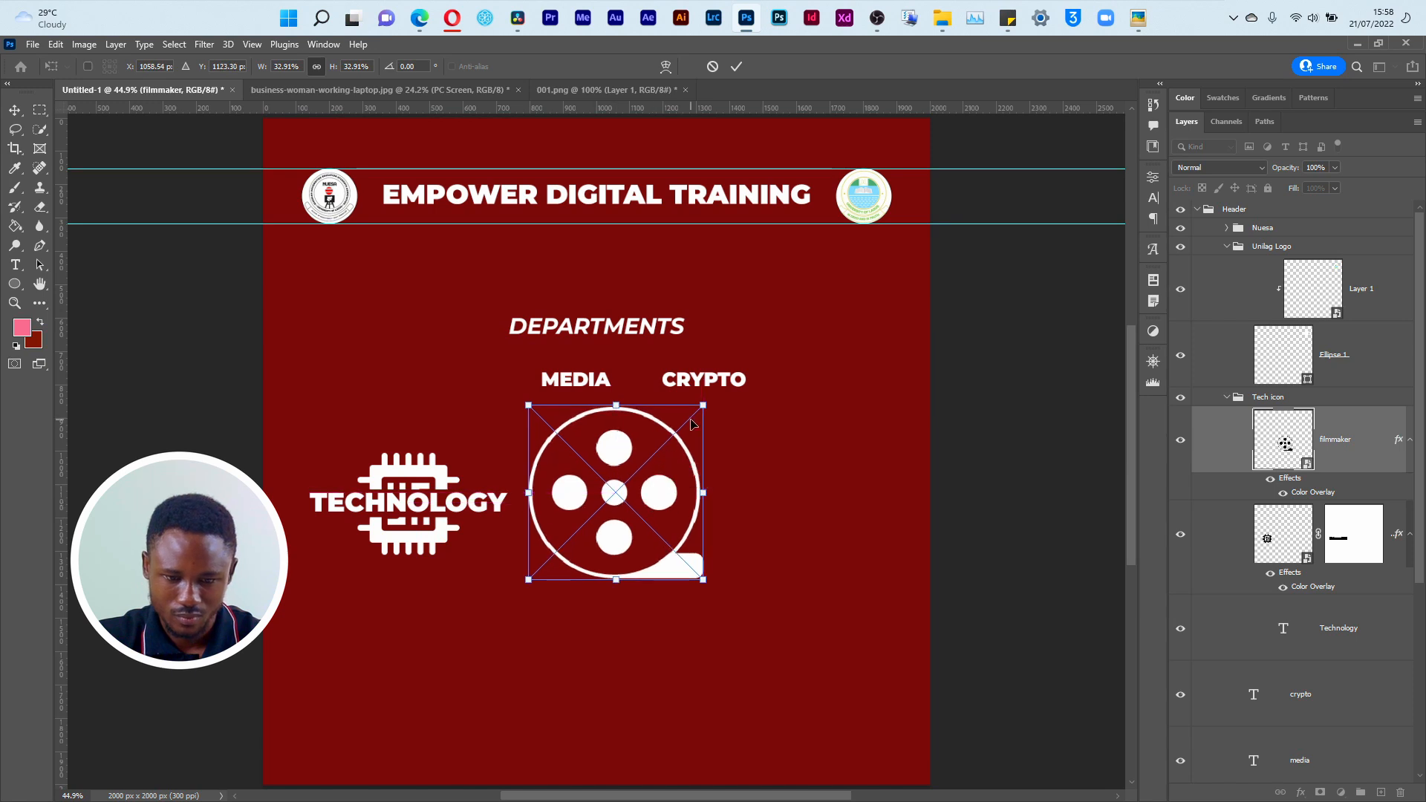
left_click_drag(703, 404, 651, 456)
mouse_move(595, 546)
left_mouse_down()
mouse_move(610, 512)
mouse_move(615, 531)
left_mouse_up()
left_click_drag(671, 443, 661, 453)
left_click_drag(635, 523, 635, 519)
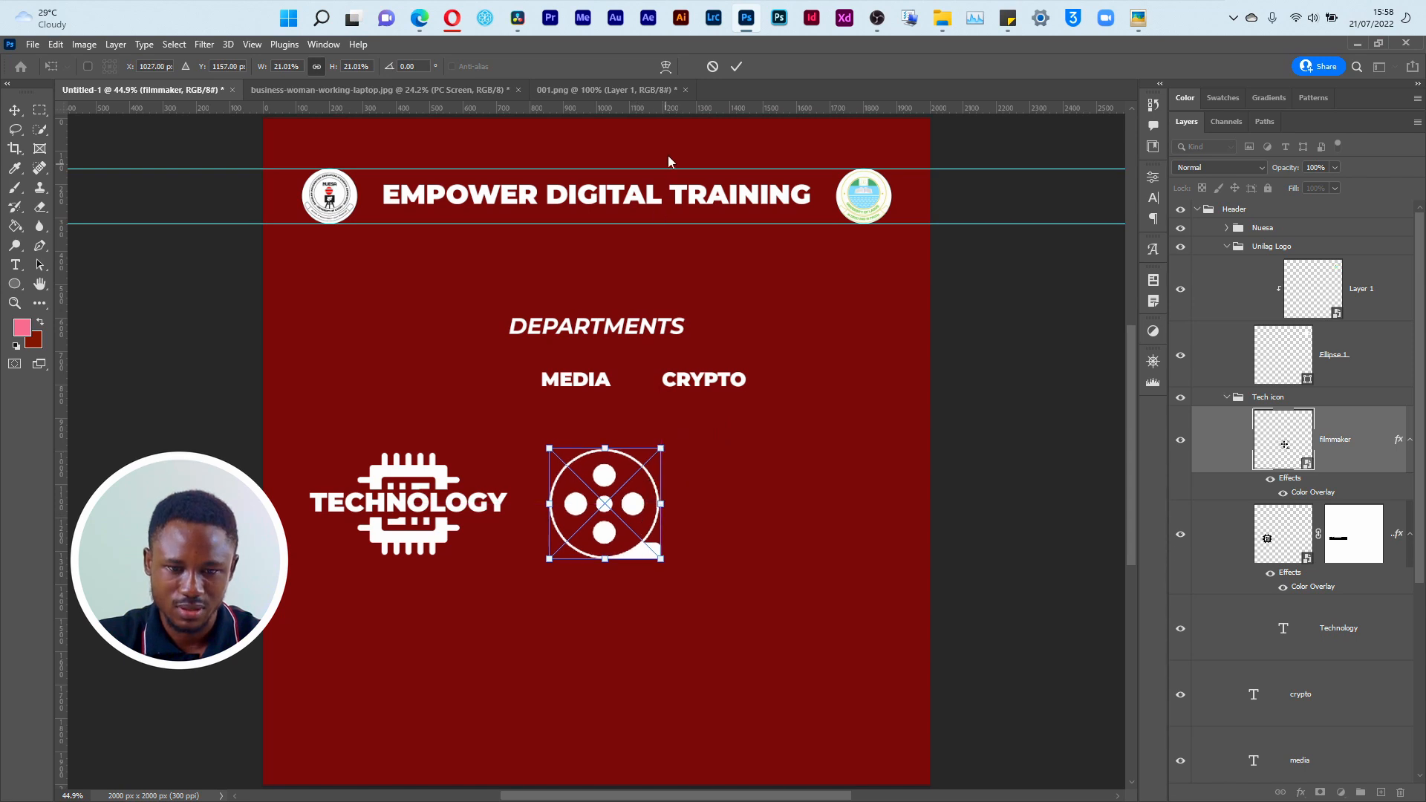
Step: Add horizontal guides at the film reel icon's upper and lower edges, and scale the icon to about 20% centred between them
left_click_drag(682, 114, 657, 448)
left_click_drag(697, 110, 672, 559)
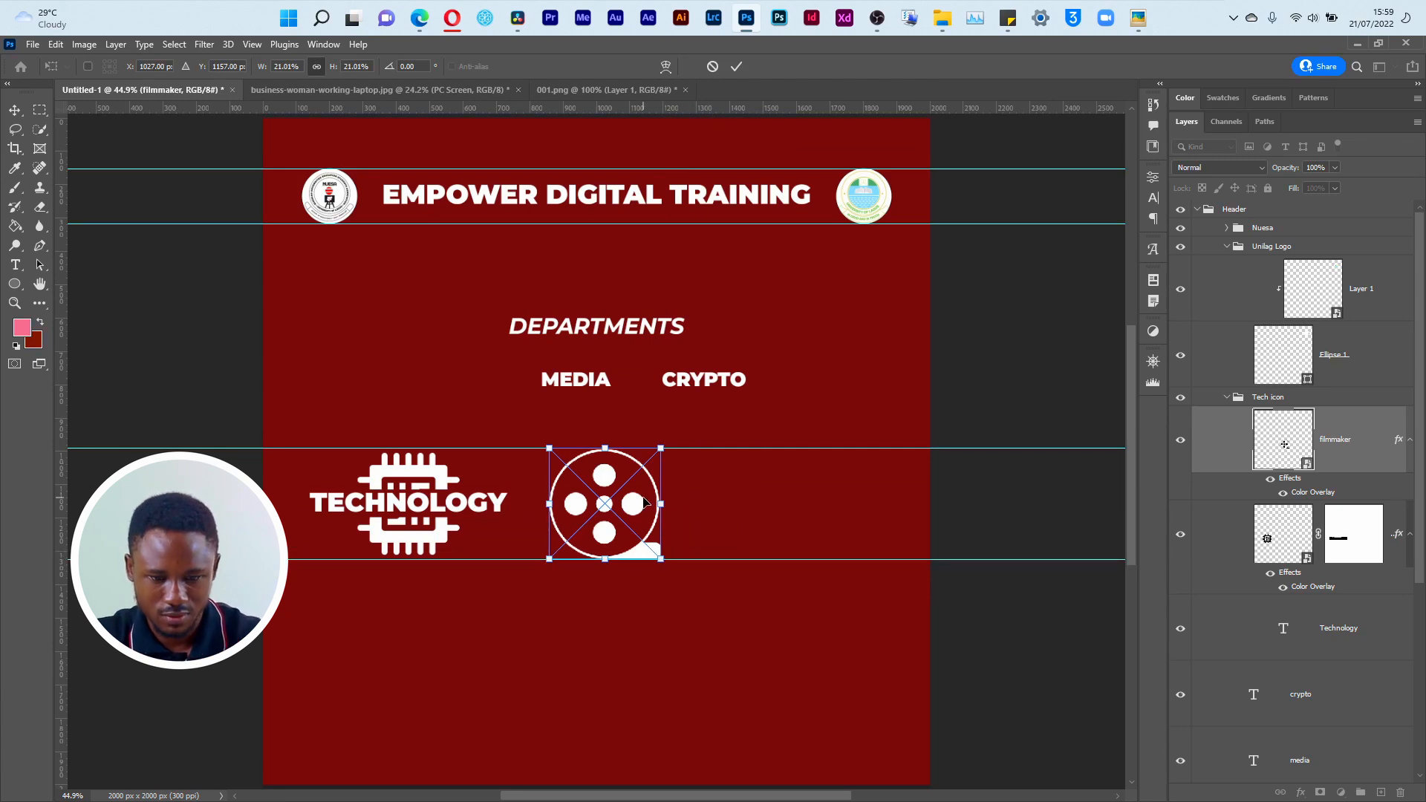
left_click_drag(659, 441, 655, 453)
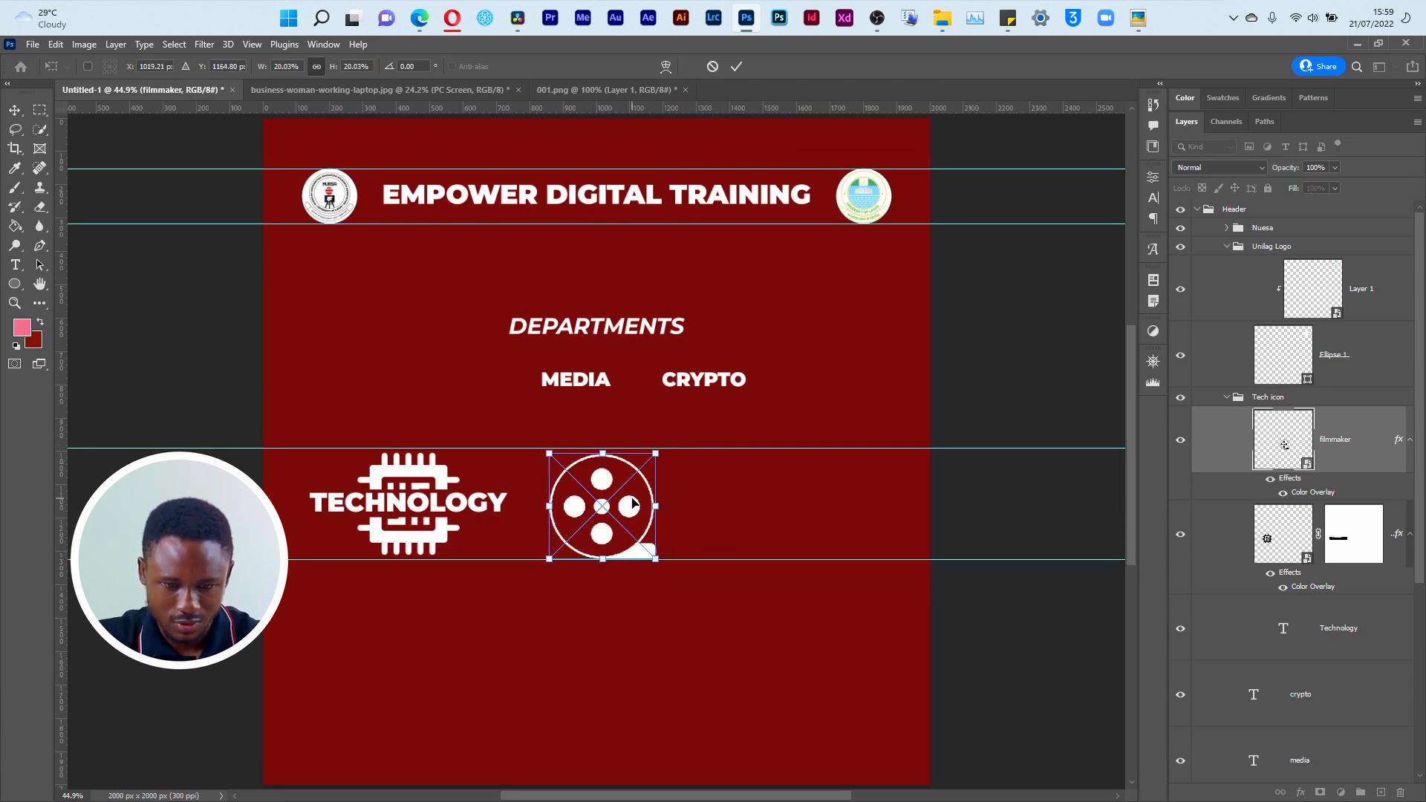
left_click_drag(635, 506, 645, 504)
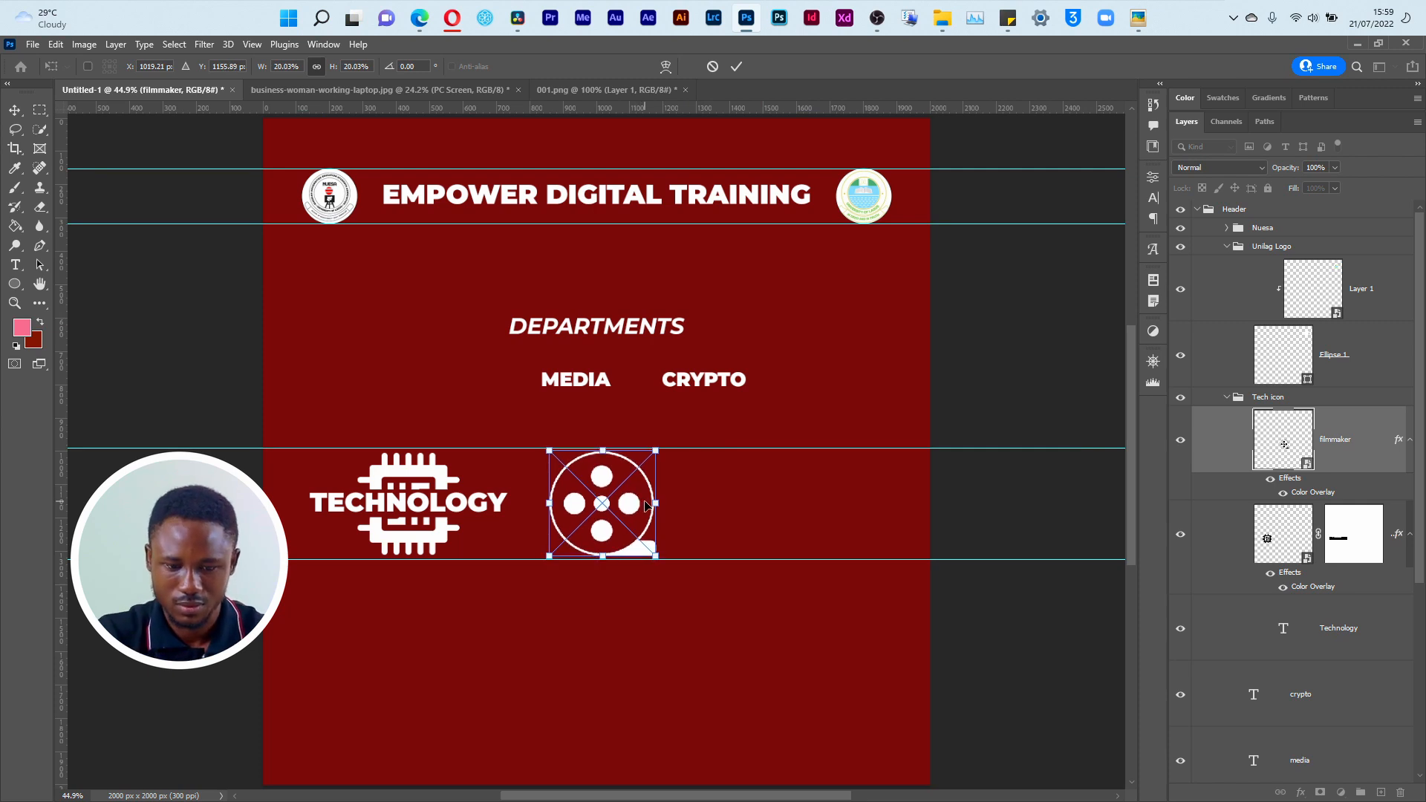
key("Return")
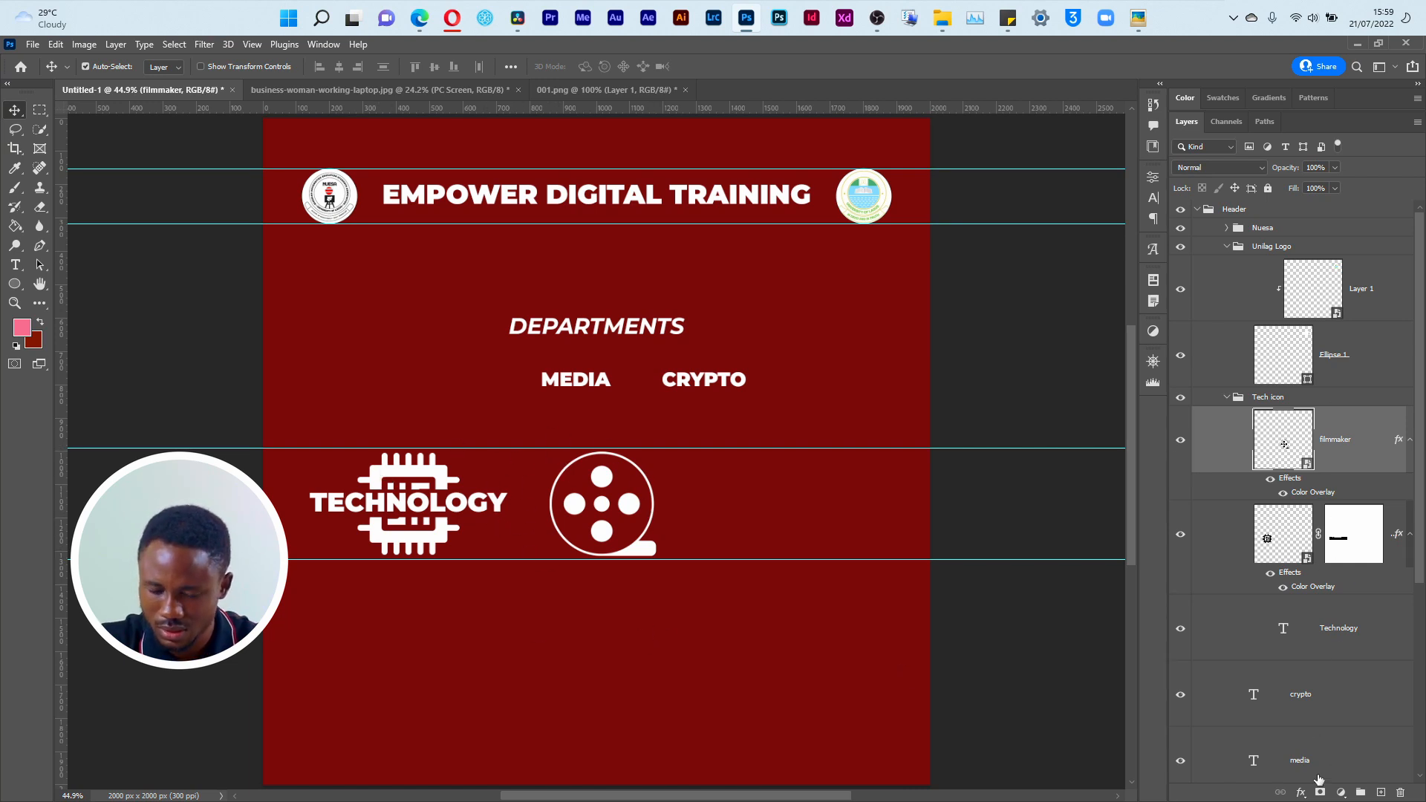
Step: Add a white (ffffff) Stroke layer style to the filmmaker layer
left_click(1310, 795)
left_click(1060, 644)
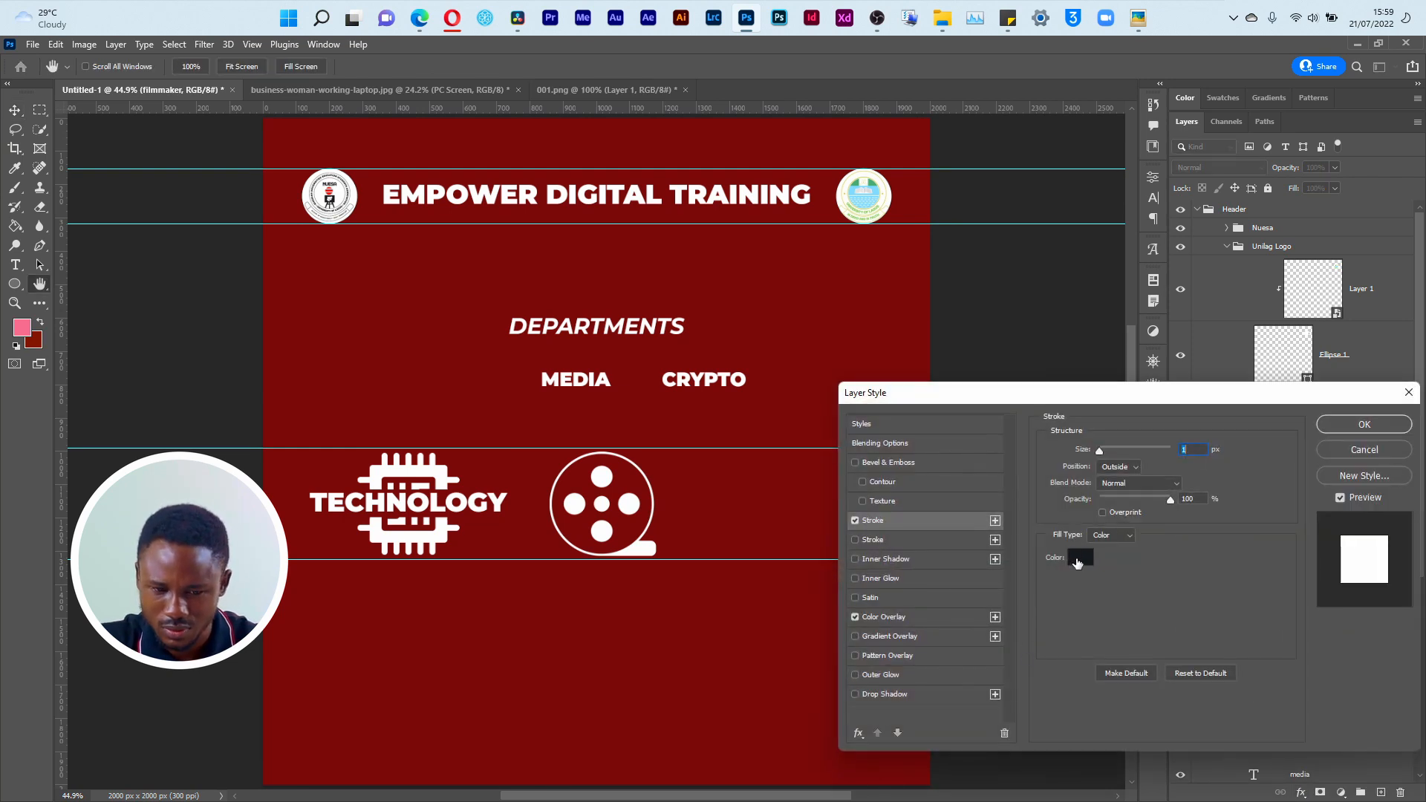
left_click(1078, 558)
type("ffffff")
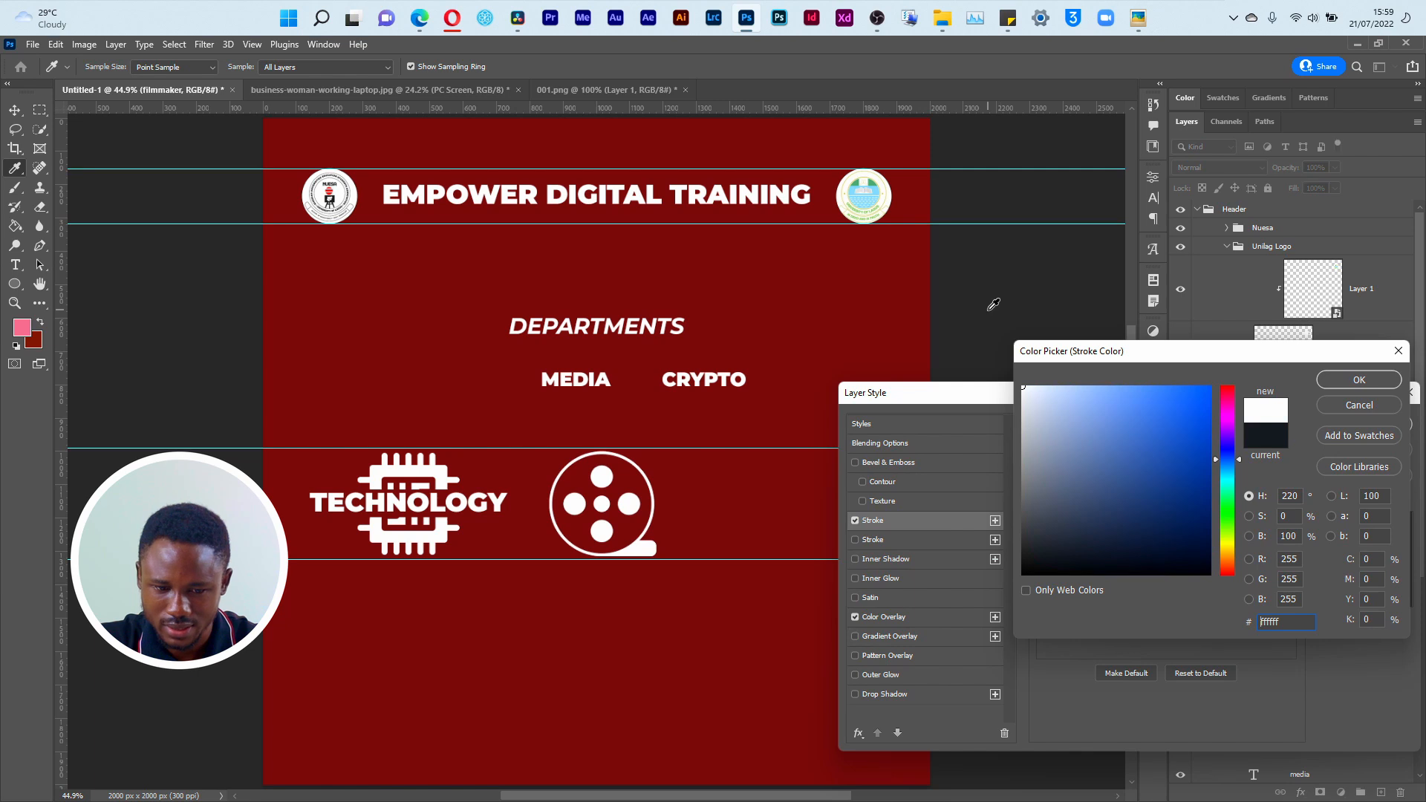
left_click(1359, 379)
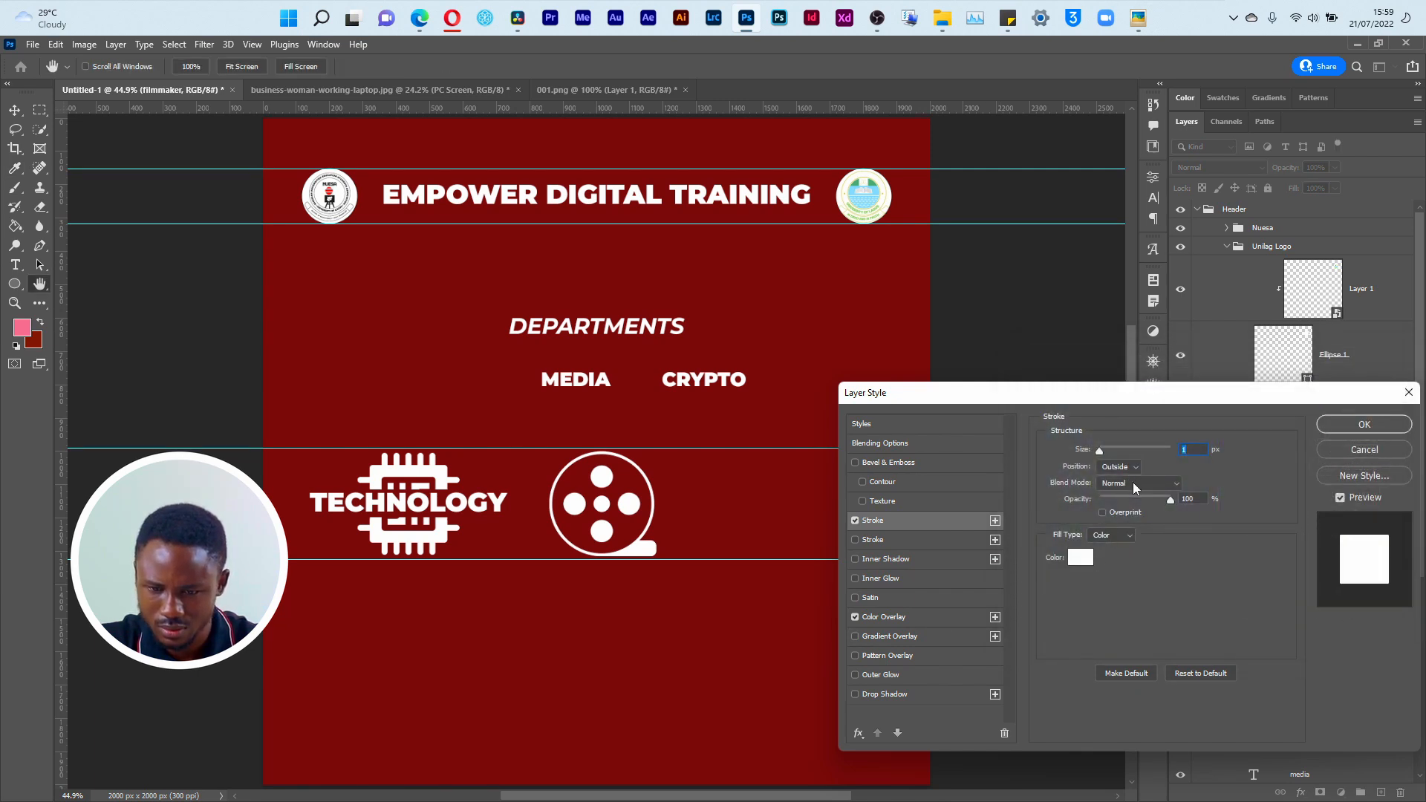
Step: Set the film reel's outside stroke size to 9 px and apply the layer style
left_click_drag(1104, 455, 1107, 455)
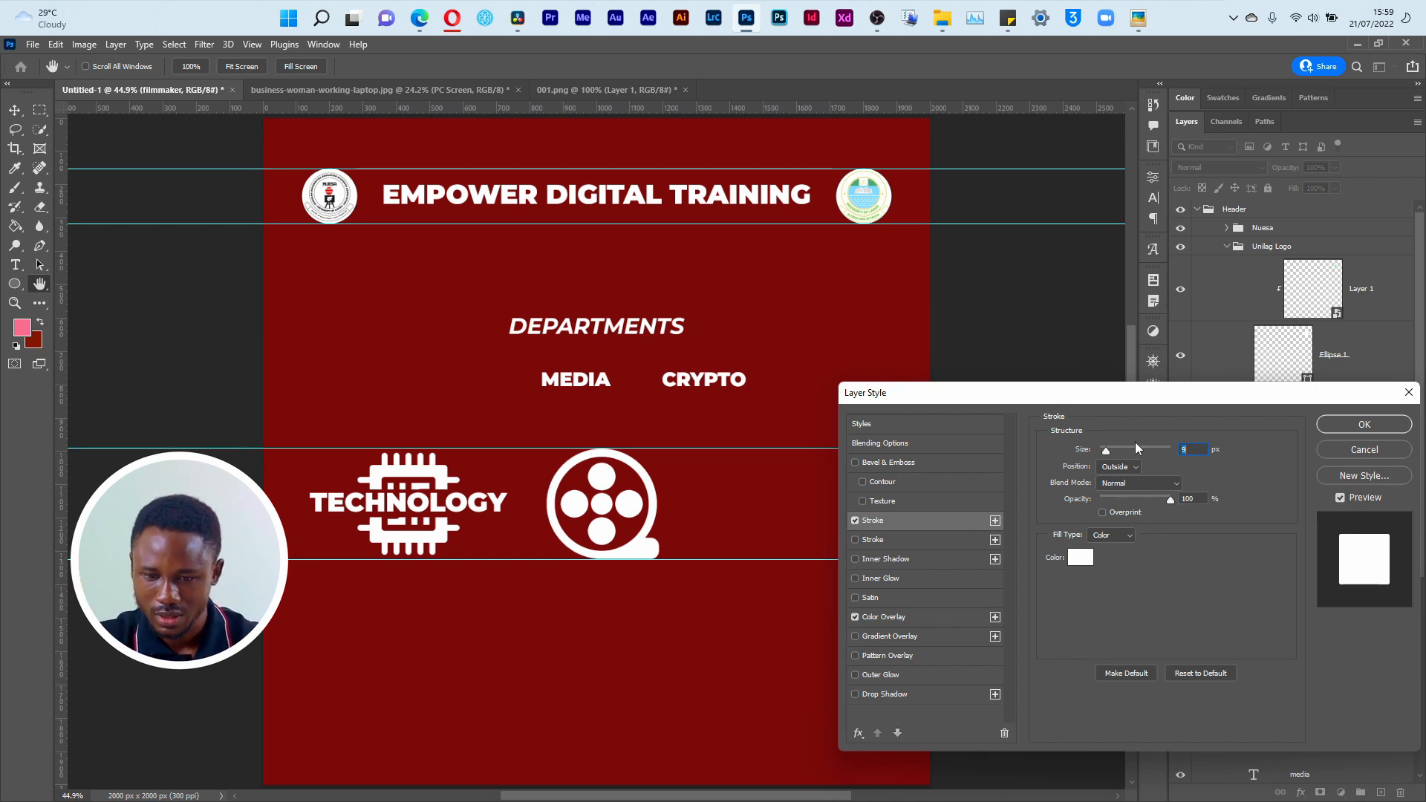
type("7")
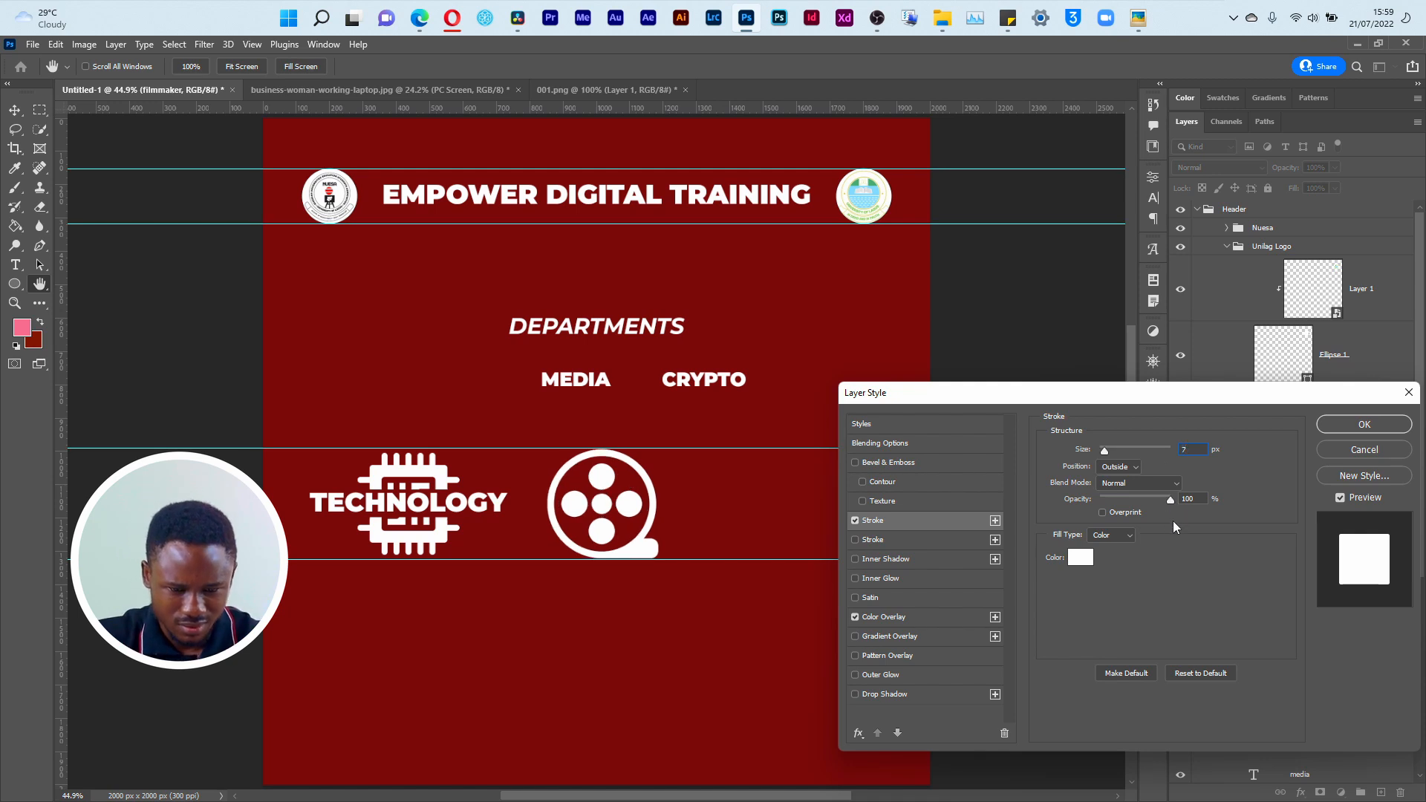
type("5")
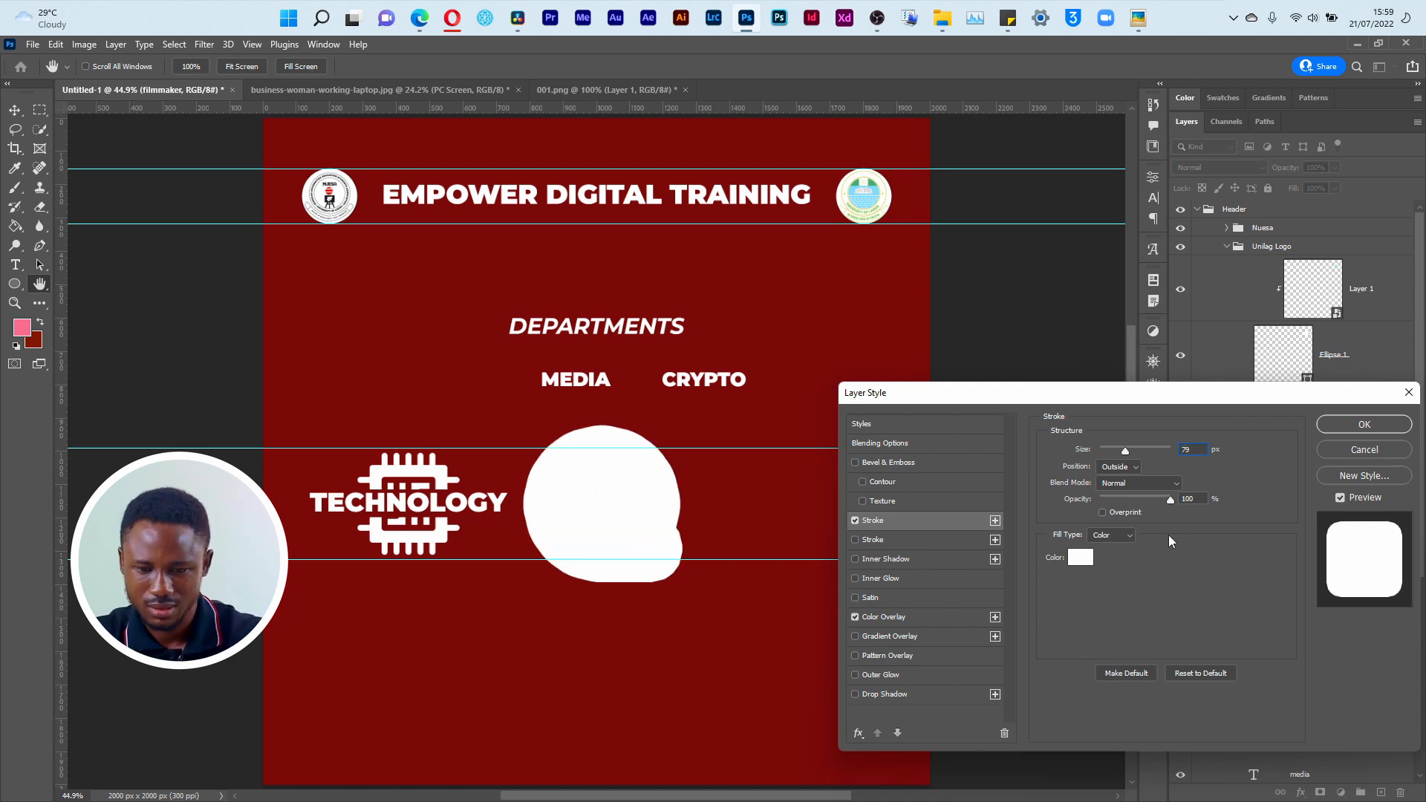
double_click(1187, 448)
type("9")
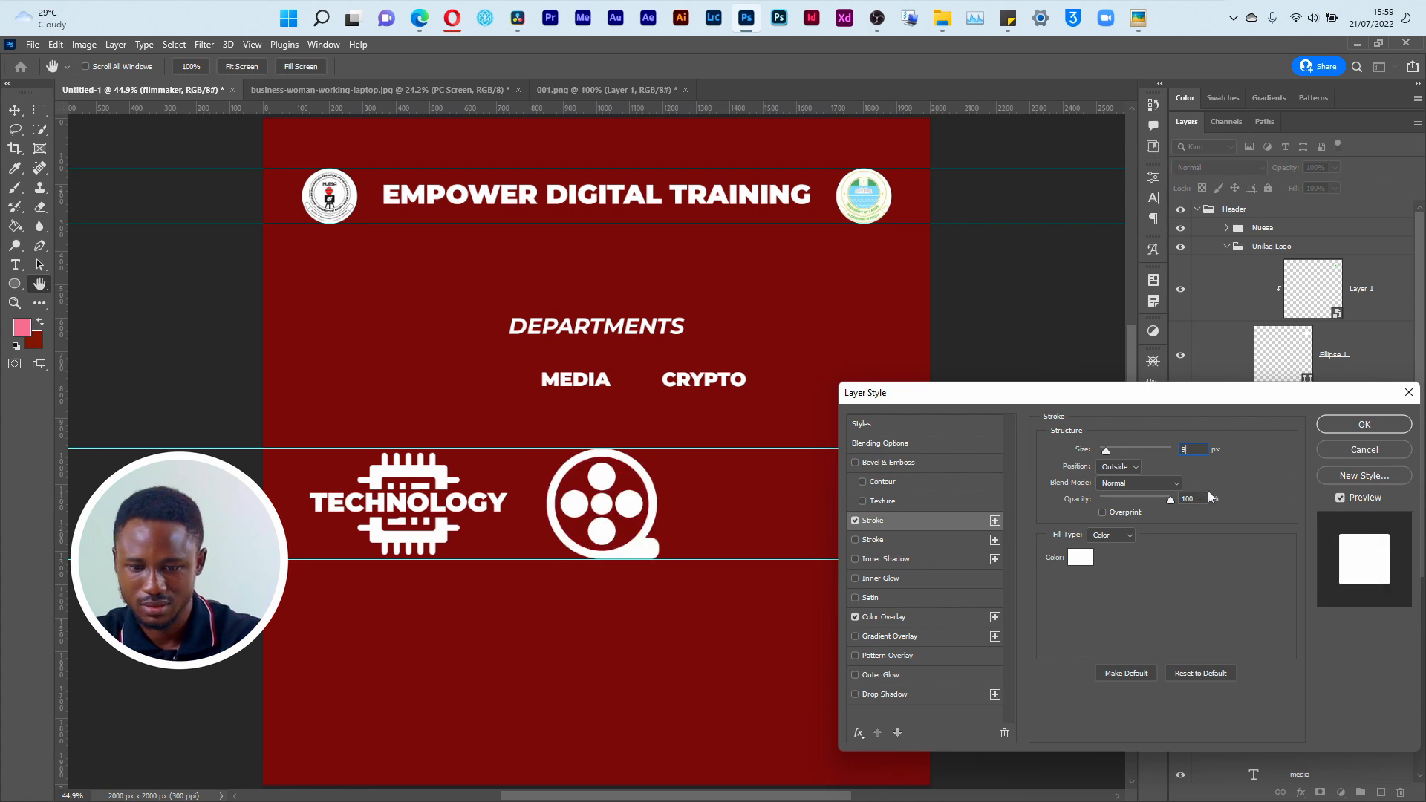
left_click(1347, 427)
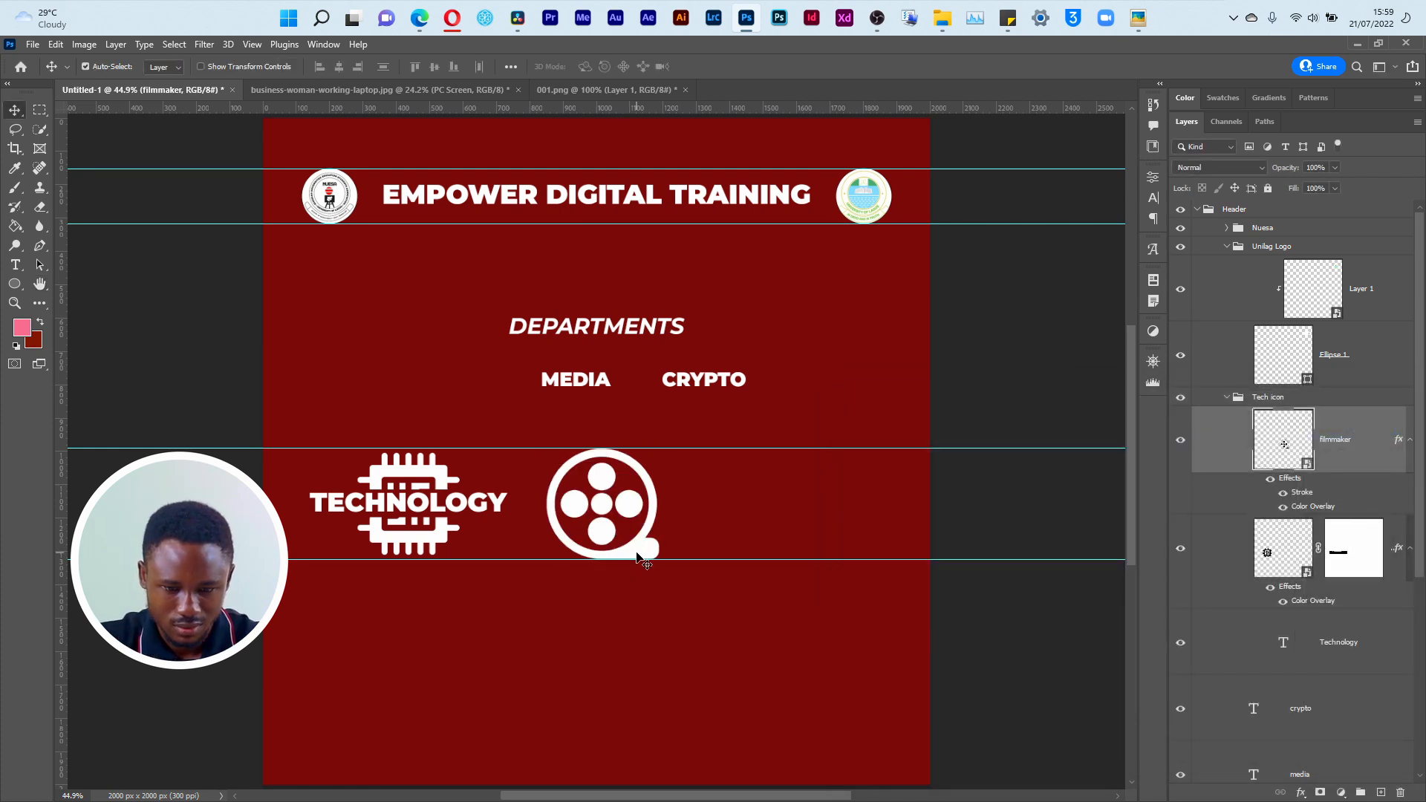
Step: Move the MEDIA text onto the film reel and set the CRYPTO text size to 19.24 pt to match TECHNOLOGY
left_click_drag(598, 380, 608, 508)
left_click(520, 508)
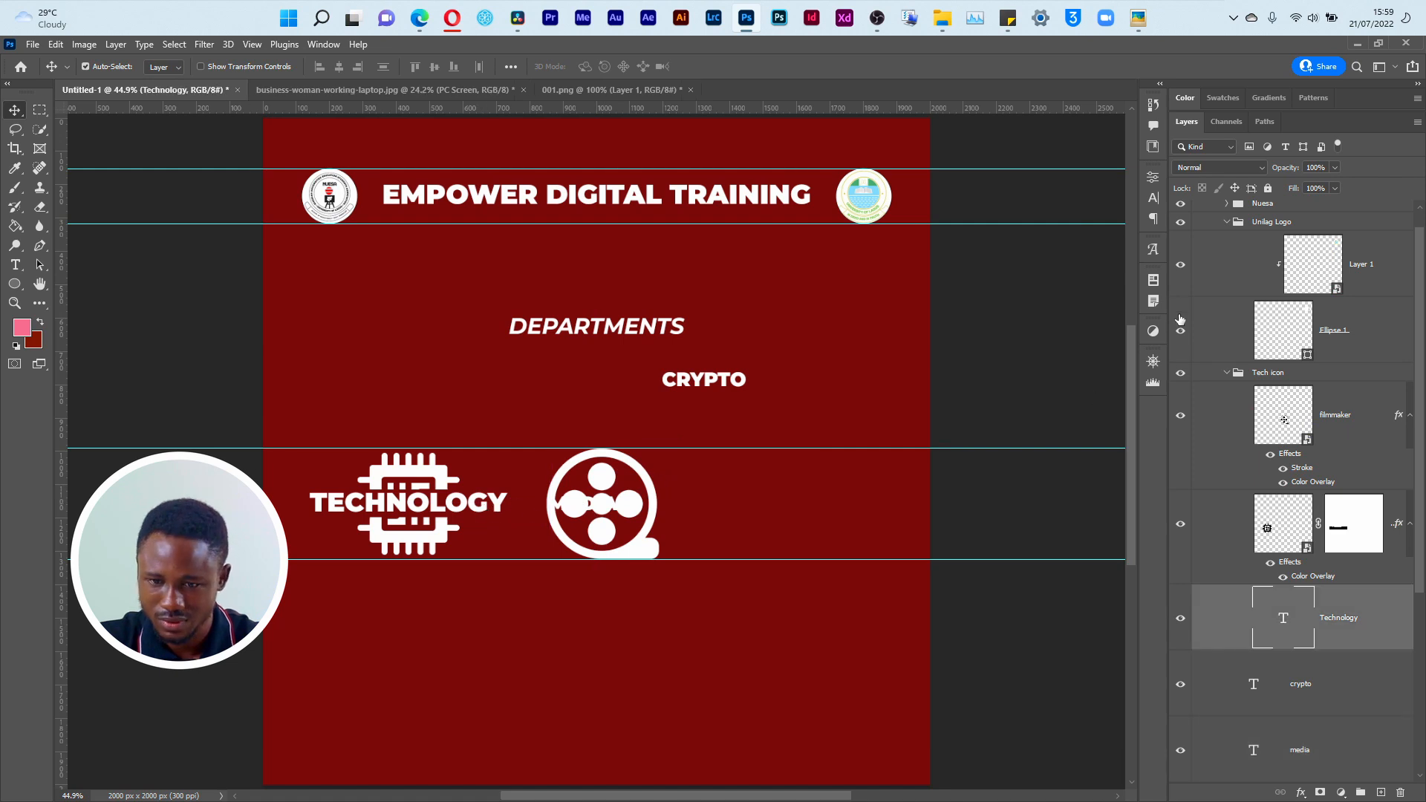
left_click(1153, 198)
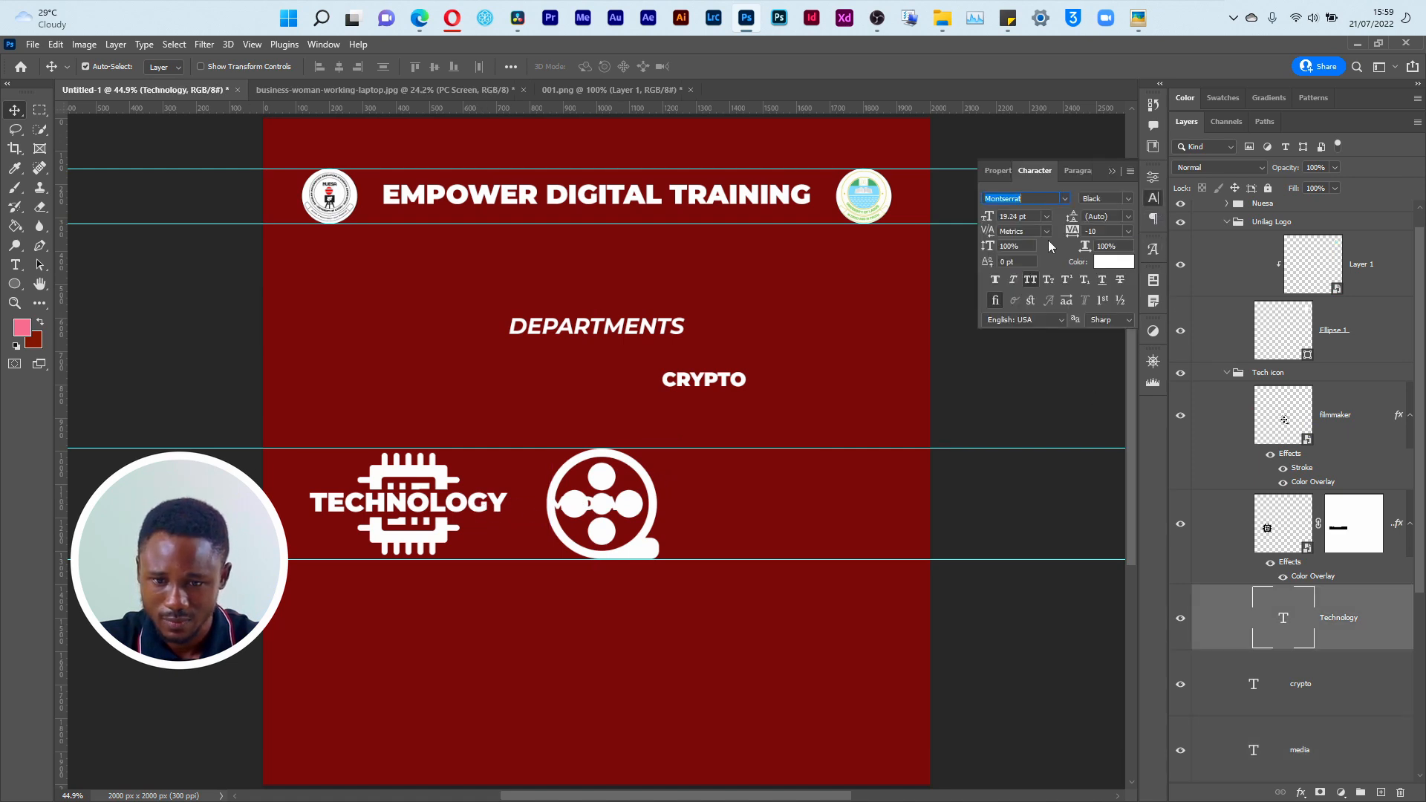
left_click(709, 385)
key("ctrl+z")
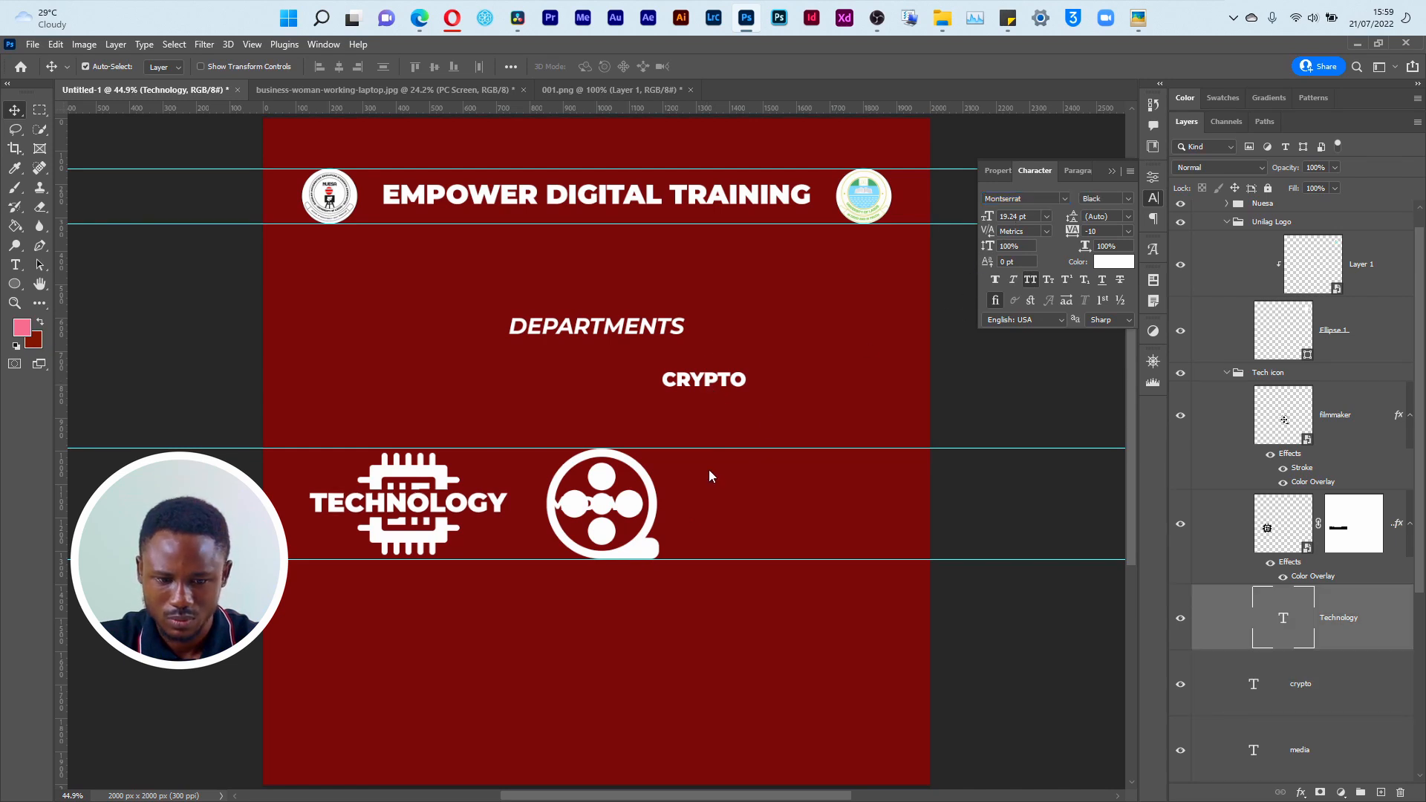
left_click(725, 382)
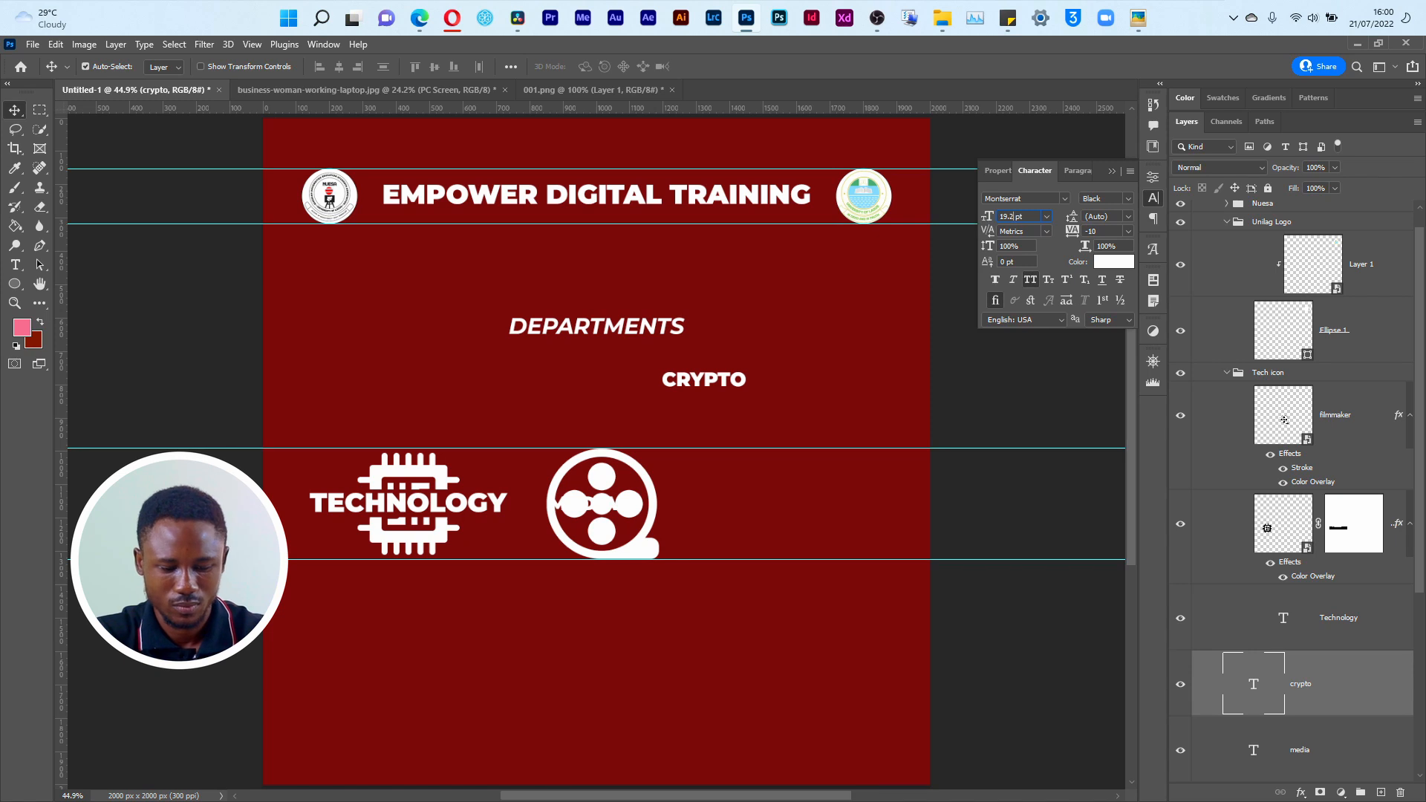
key("Return")
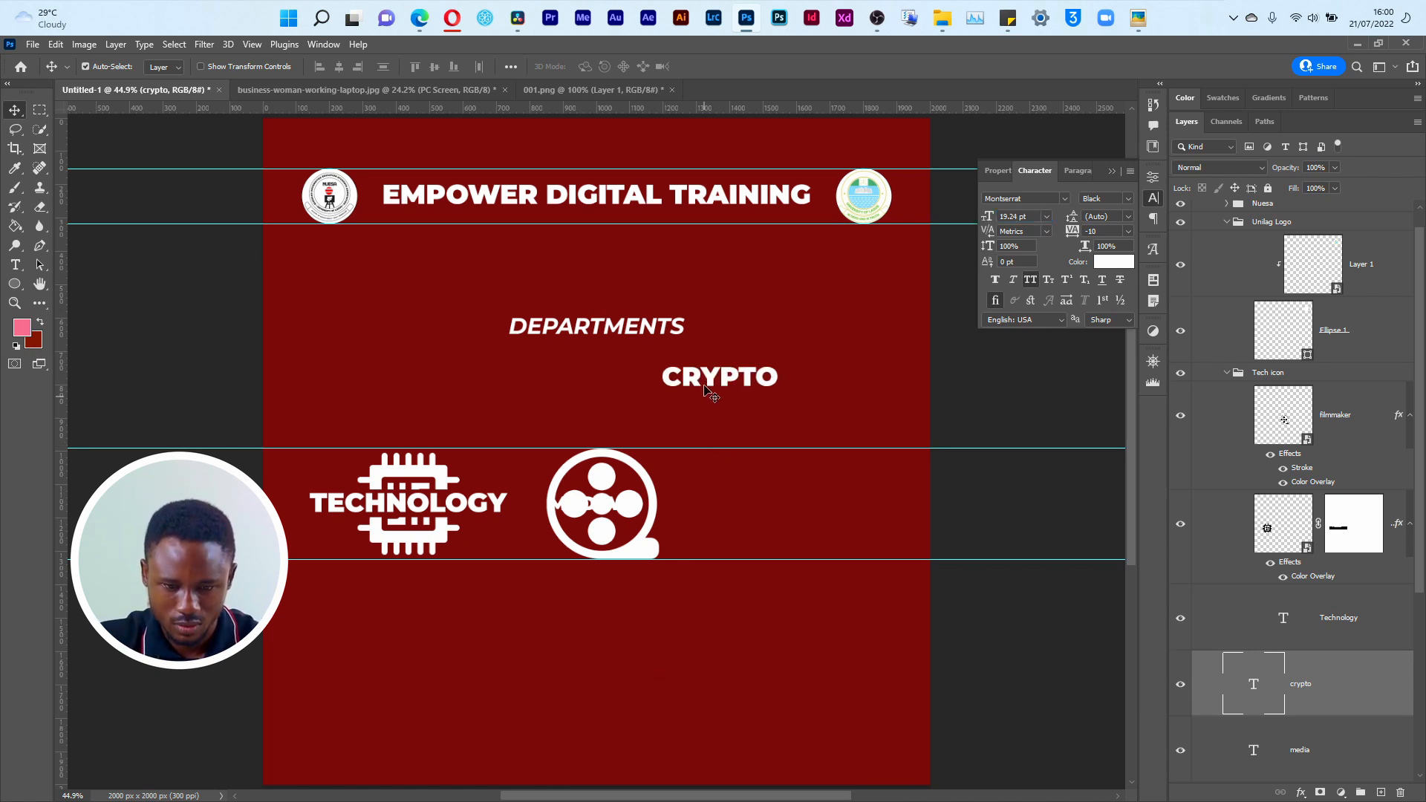
Step: Move the CRYPTO text above and to the right of DEPARTMENTS, and set the MEDIA text size to 19.24 pt
left_click_drag(712, 381, 780, 275)
left_click(557, 506)
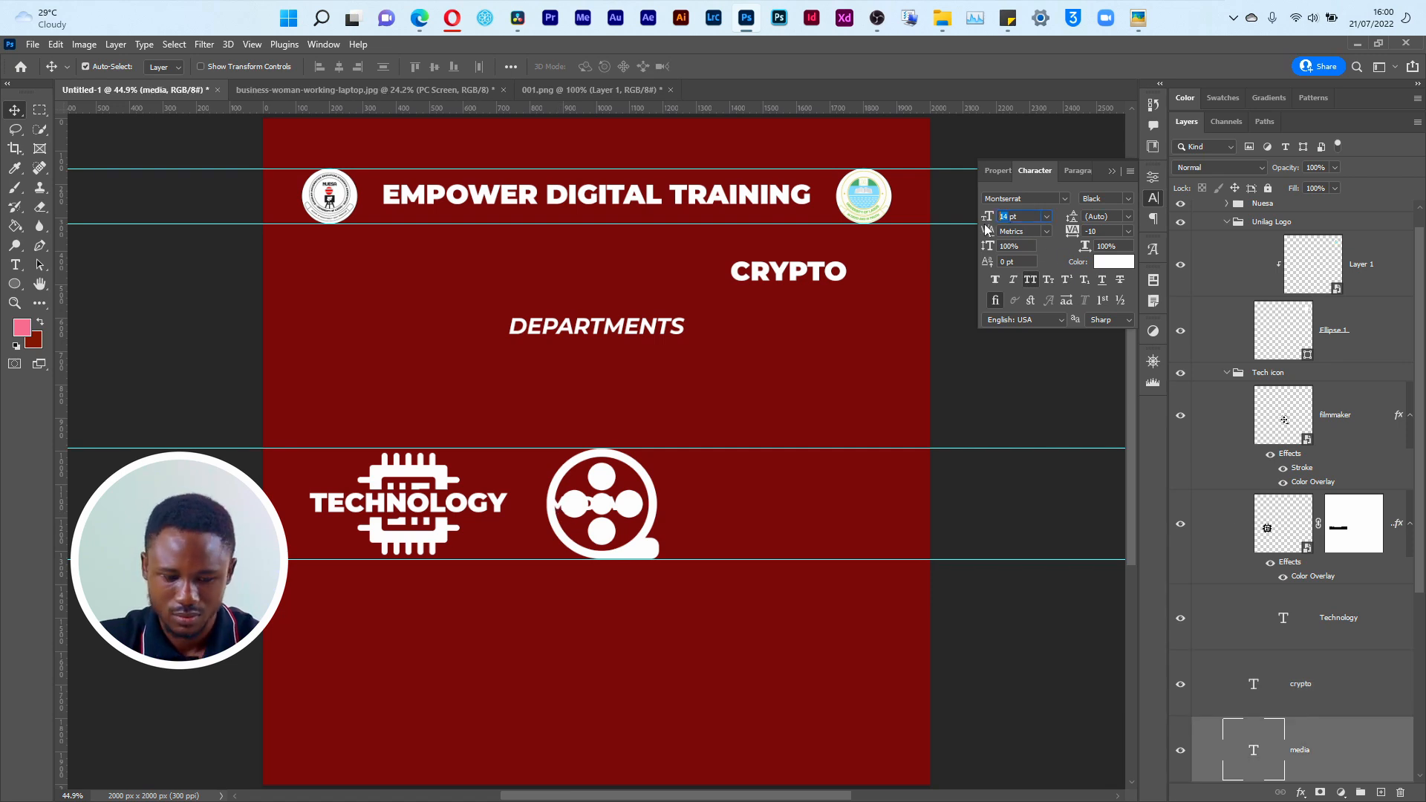
key("Return")
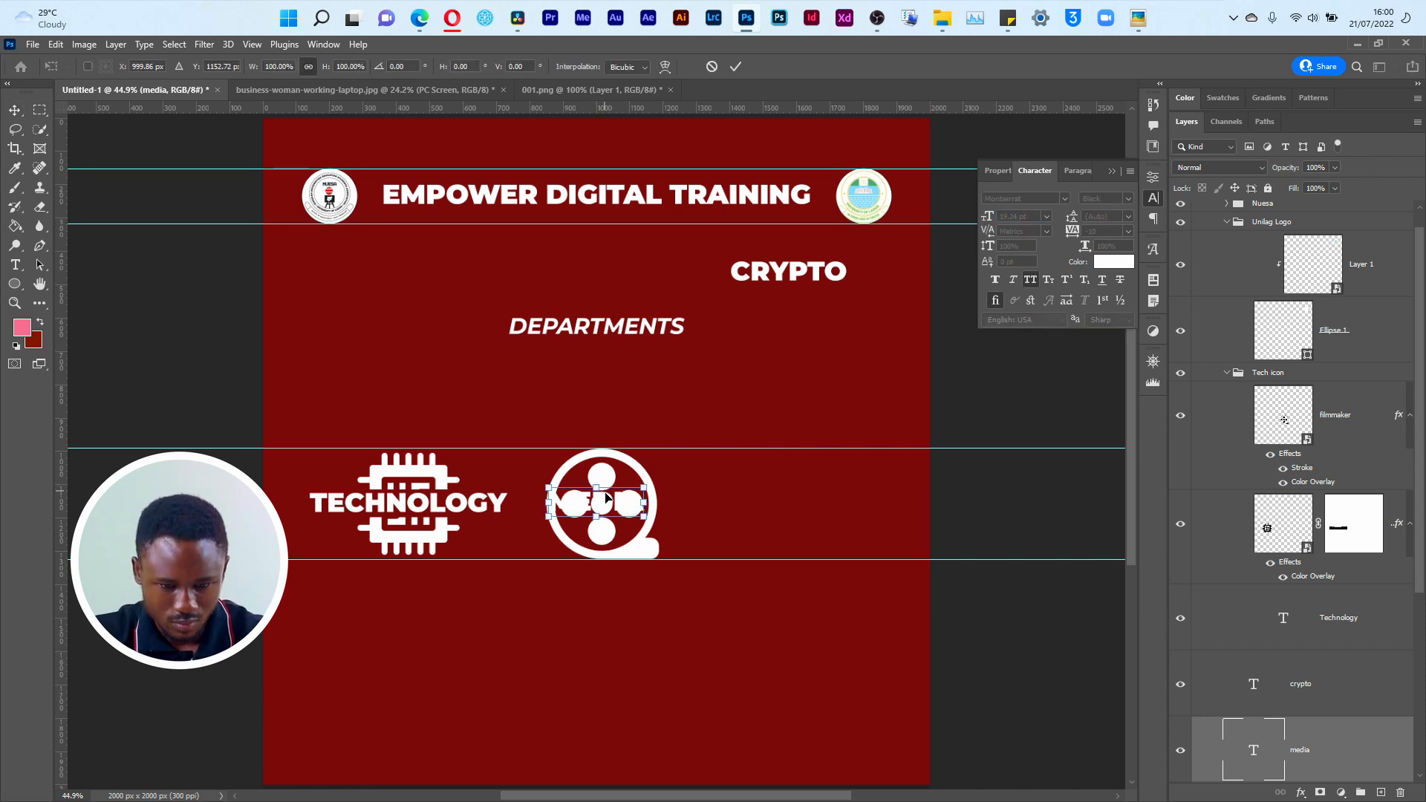
left_click_drag(618, 504, 671, 494)
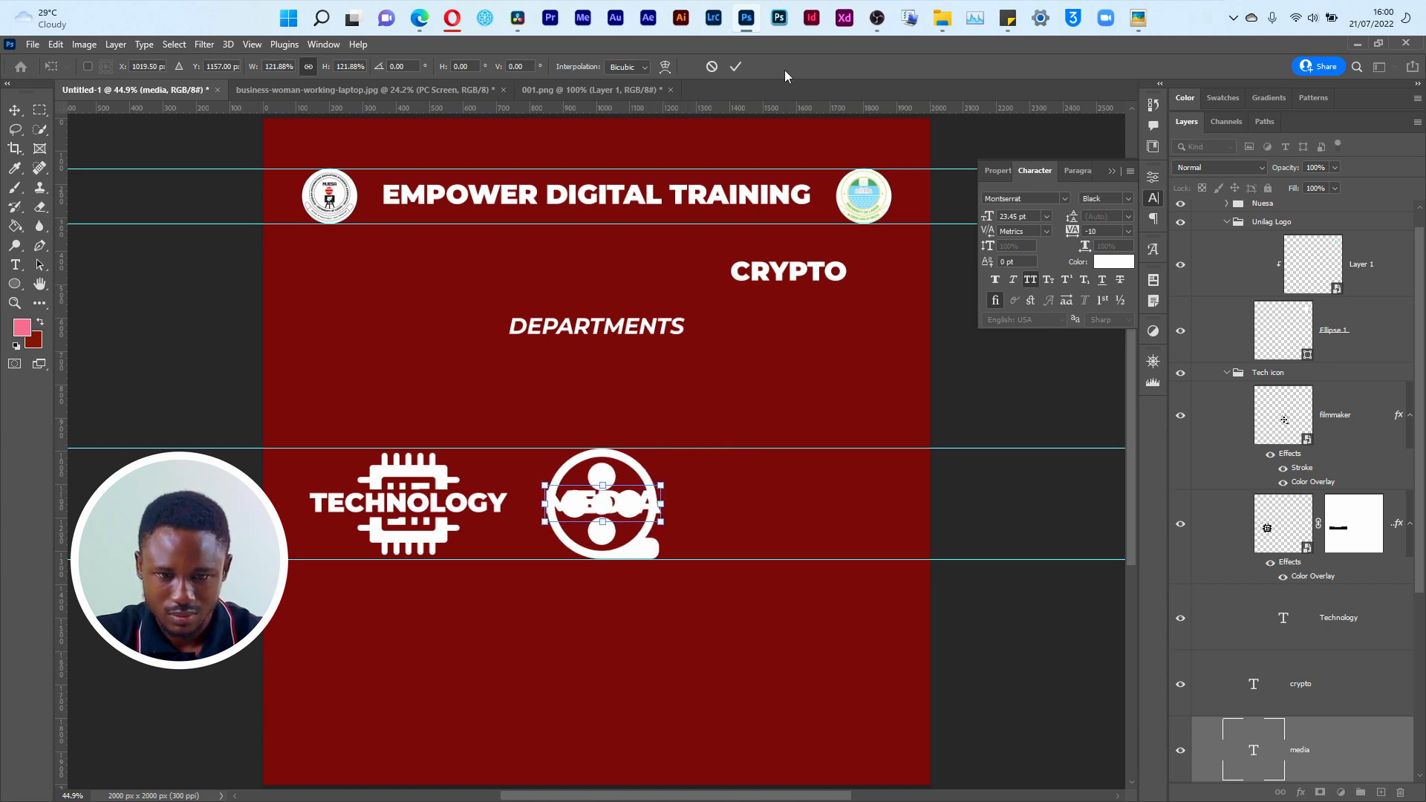
left_click(714, 72)
Step: Move the film reel to the right of MEDIA and mask out a horizontal band across its middle with a black-filled layer mask selection
left_click_drag(634, 562, 758, 548)
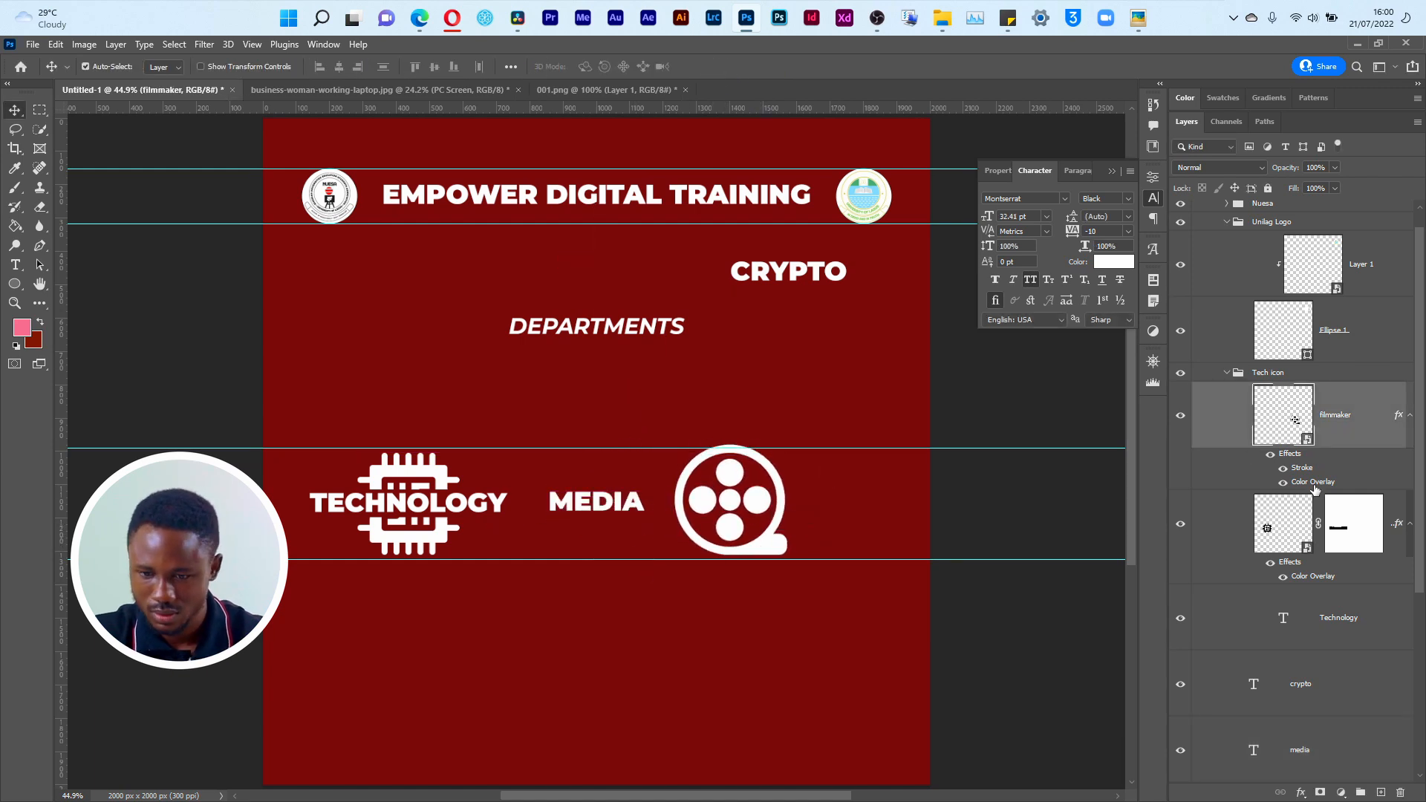
left_click(1320, 792)
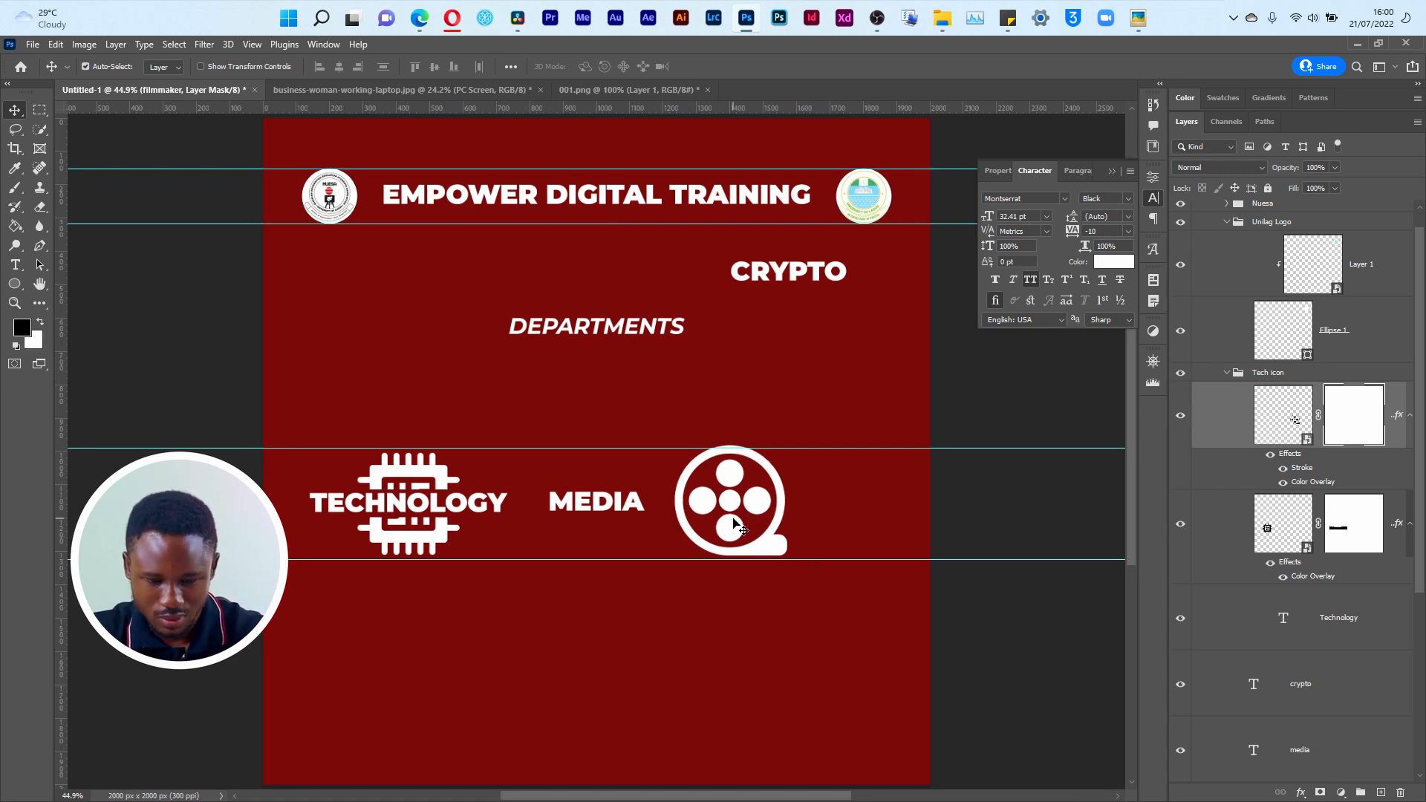
key("m")
left_click_drag(656, 486, 829, 514)
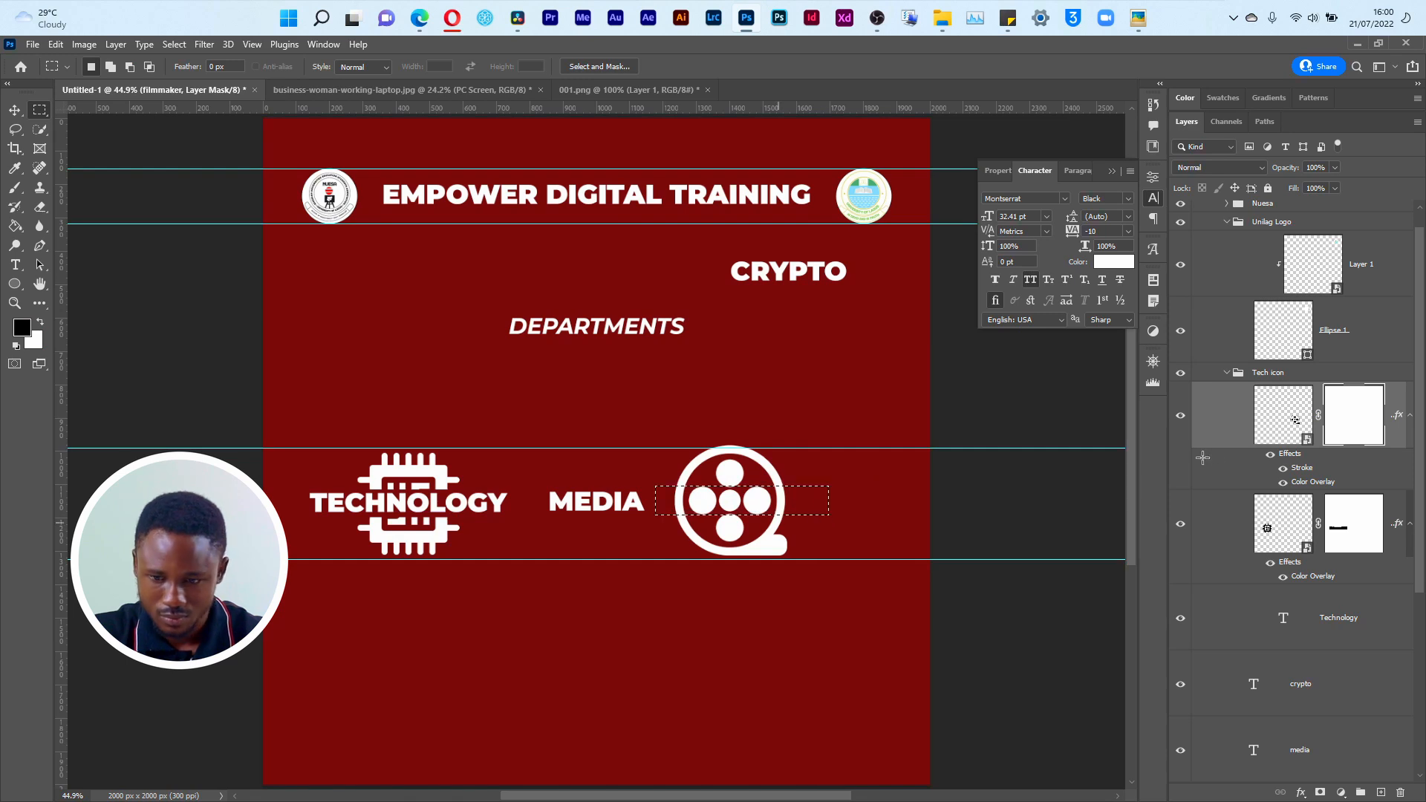
key("g")
left_click(735, 495)
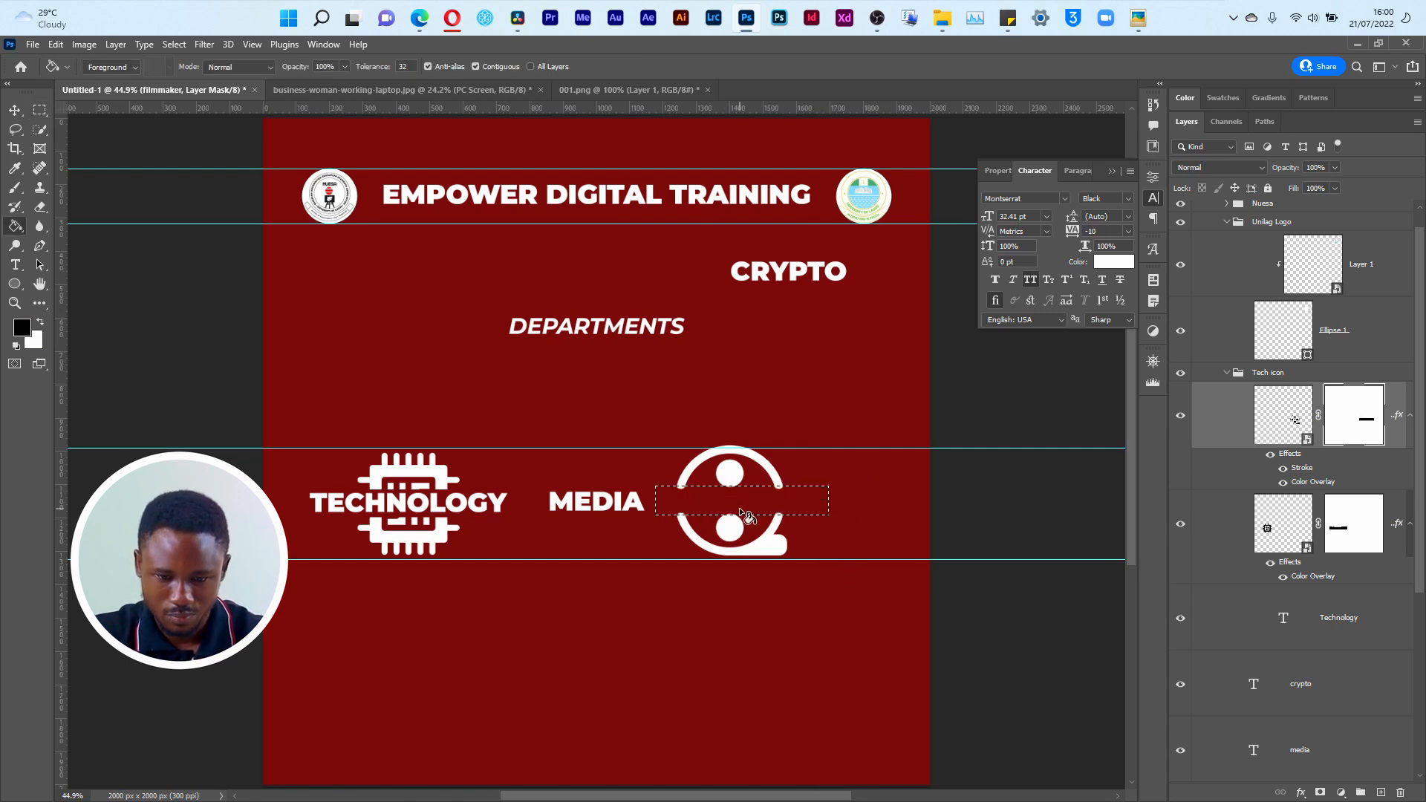
key("v")
key("ctrl+d")
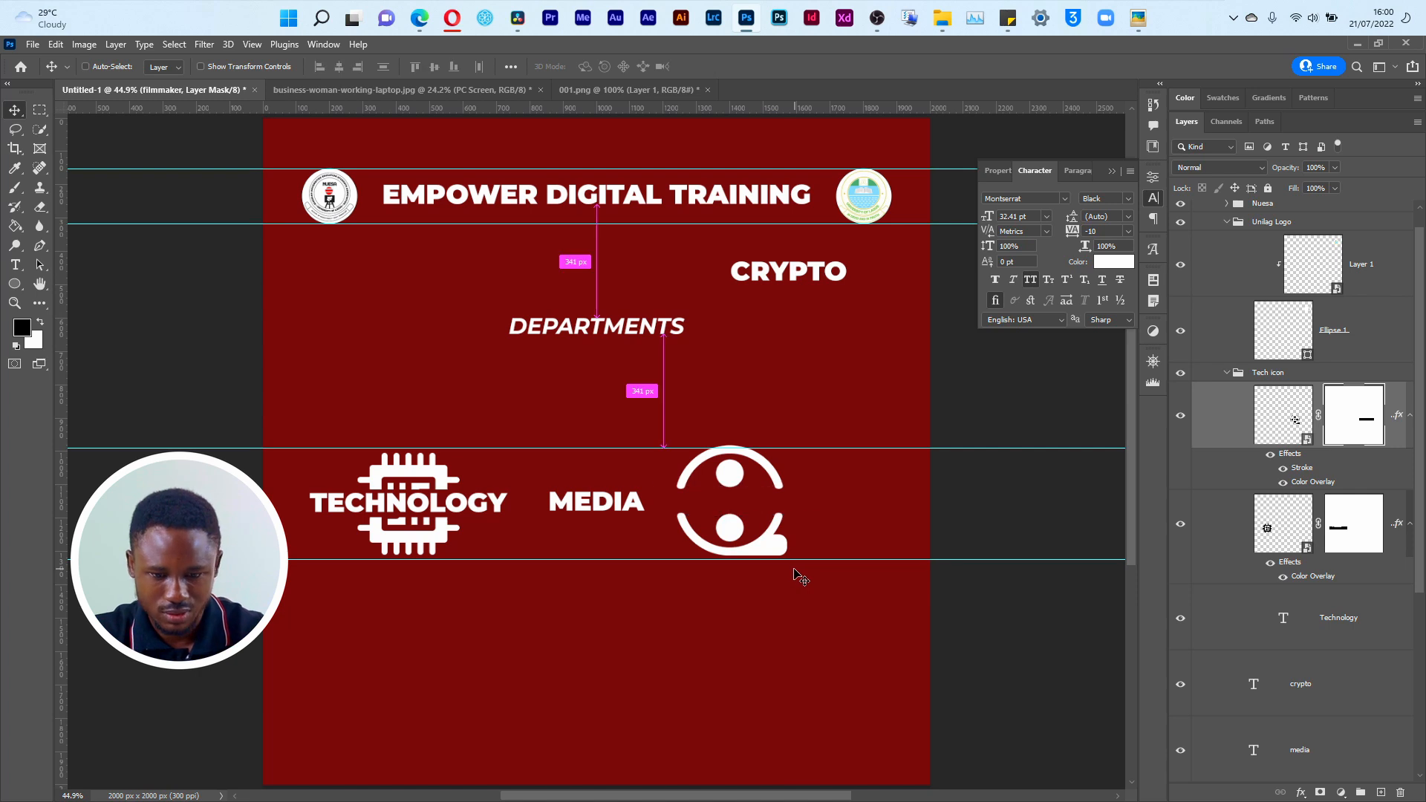
Step: Place the MEDIA text in the film reel's gap and group it with the filmmaker layer outside the Tech icon group
left_click_drag(608, 508, 744, 509)
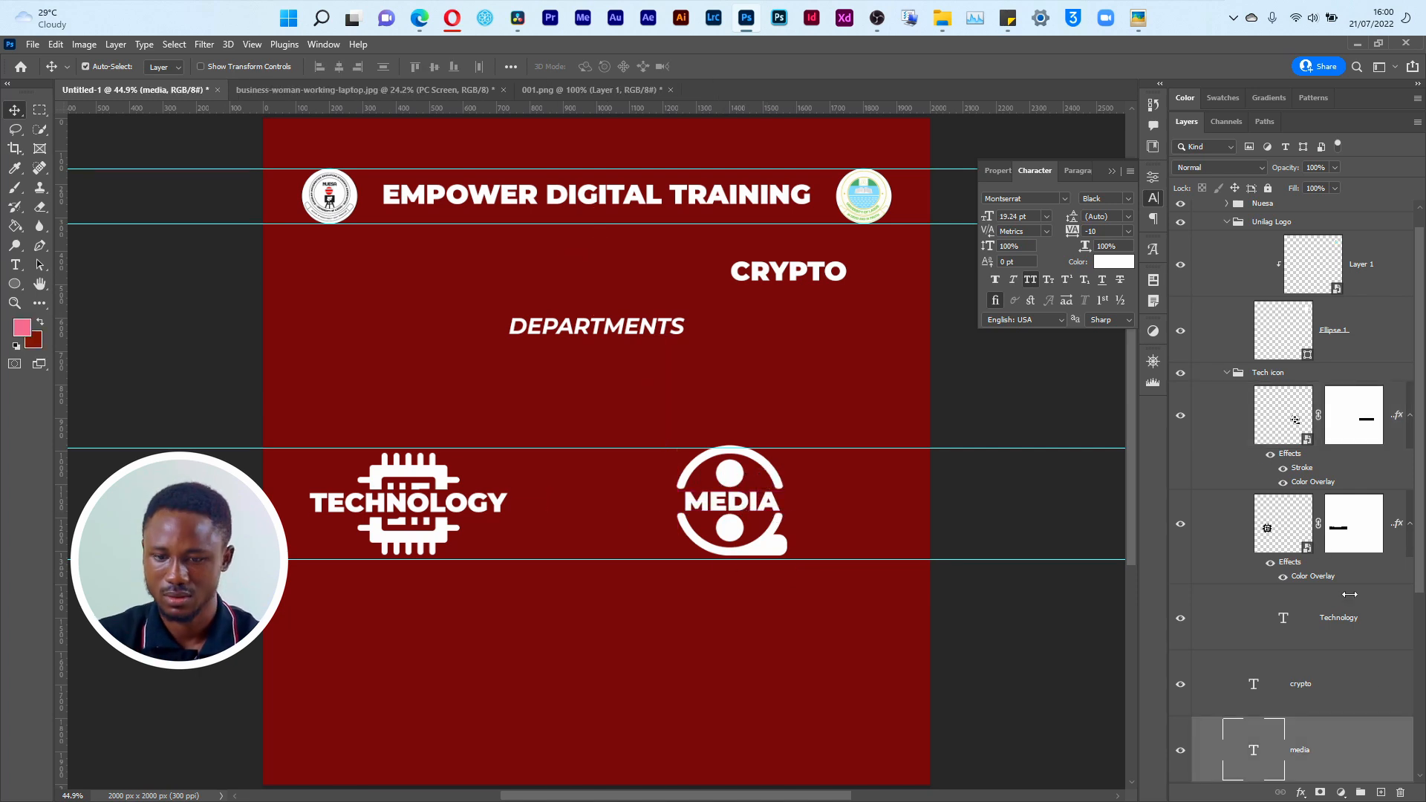
left_click_drag(1334, 759, 1347, 500)
left_click(1282, 414, "ctrl")
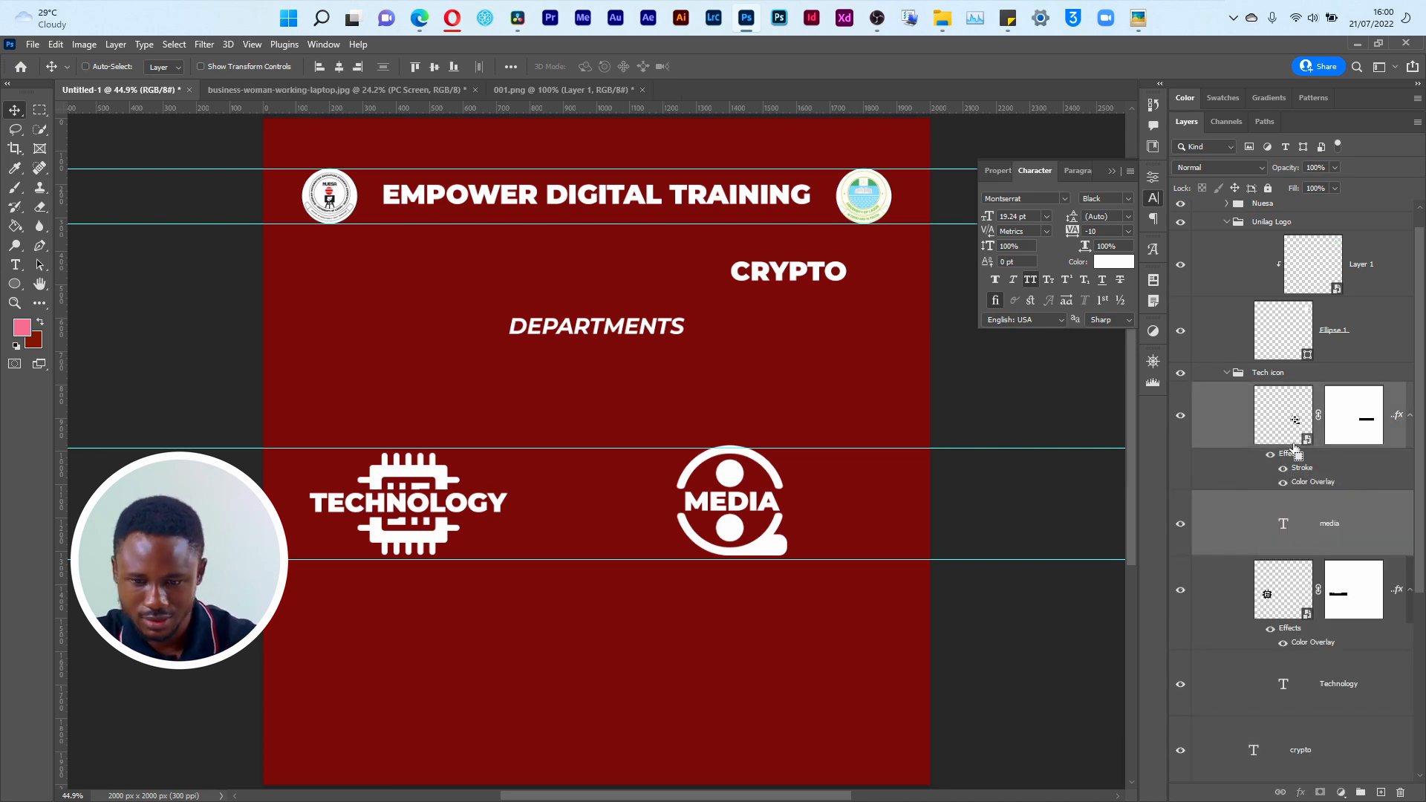
key("ctrl+g")
left_click_drag(1292, 396, 1267, 428)
left_click(1228, 392)
Step: Rename the new group of the film reel and MEDIA text as Media Icon
double_click(1267, 415)
type("Media")
key("Return")
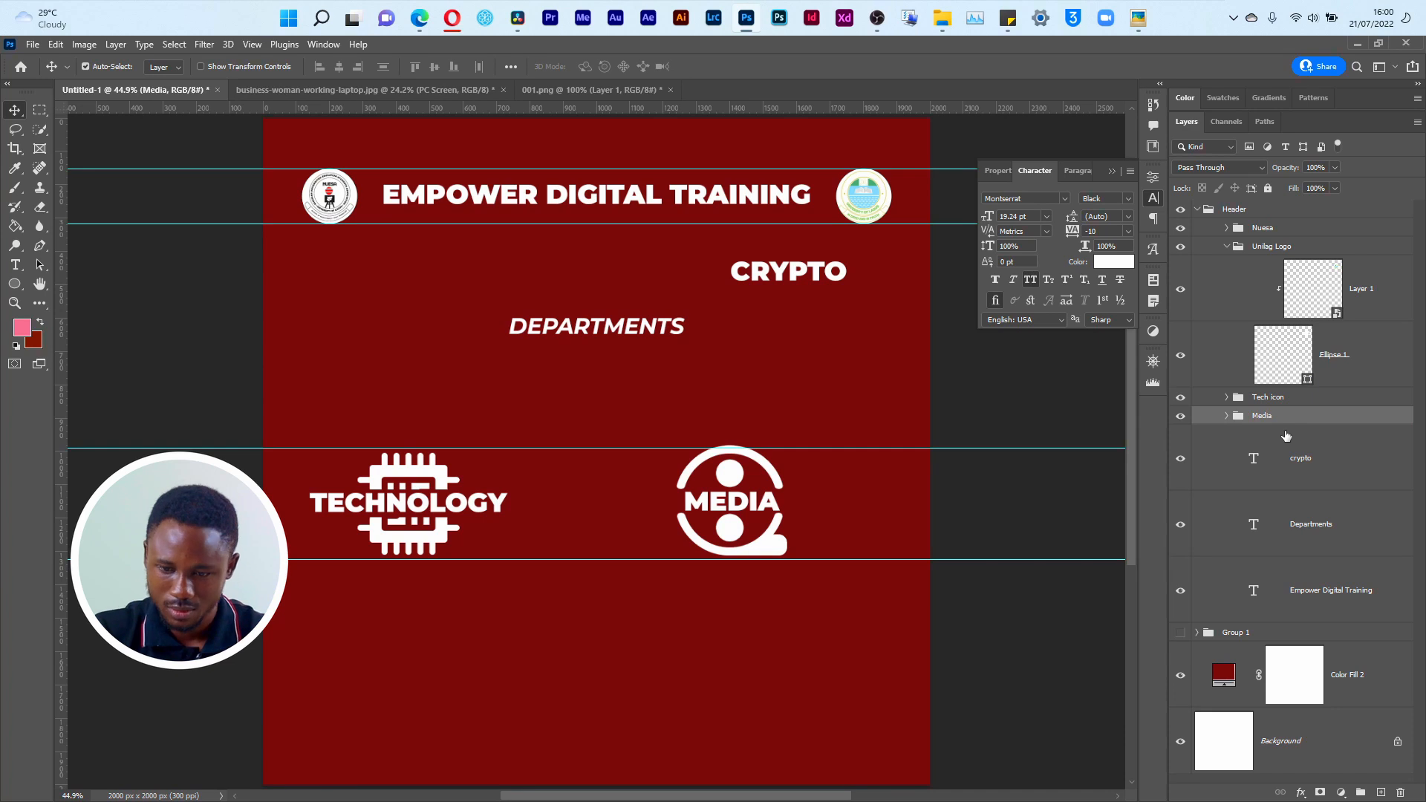
double_click(1264, 416)
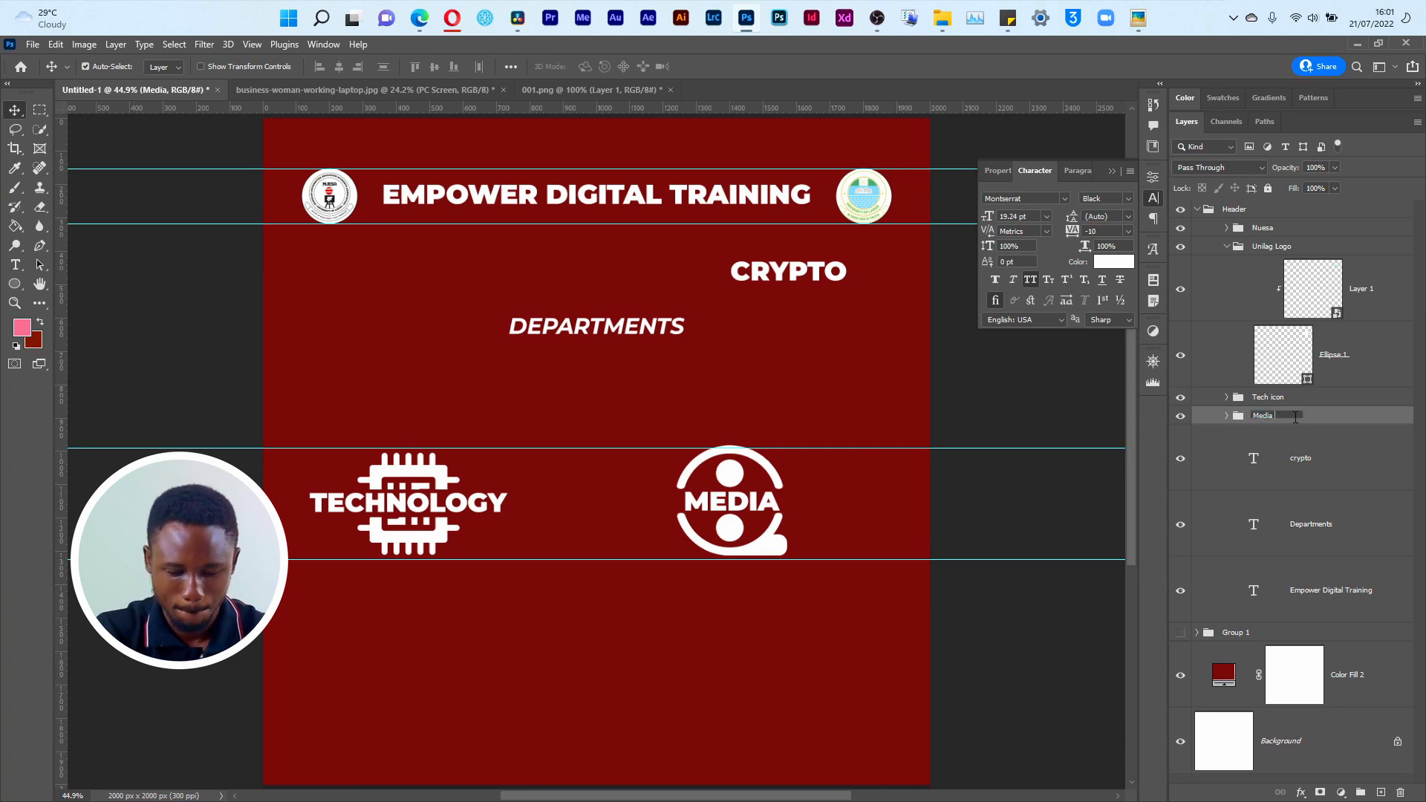
type("Media Icon")
key("Return")
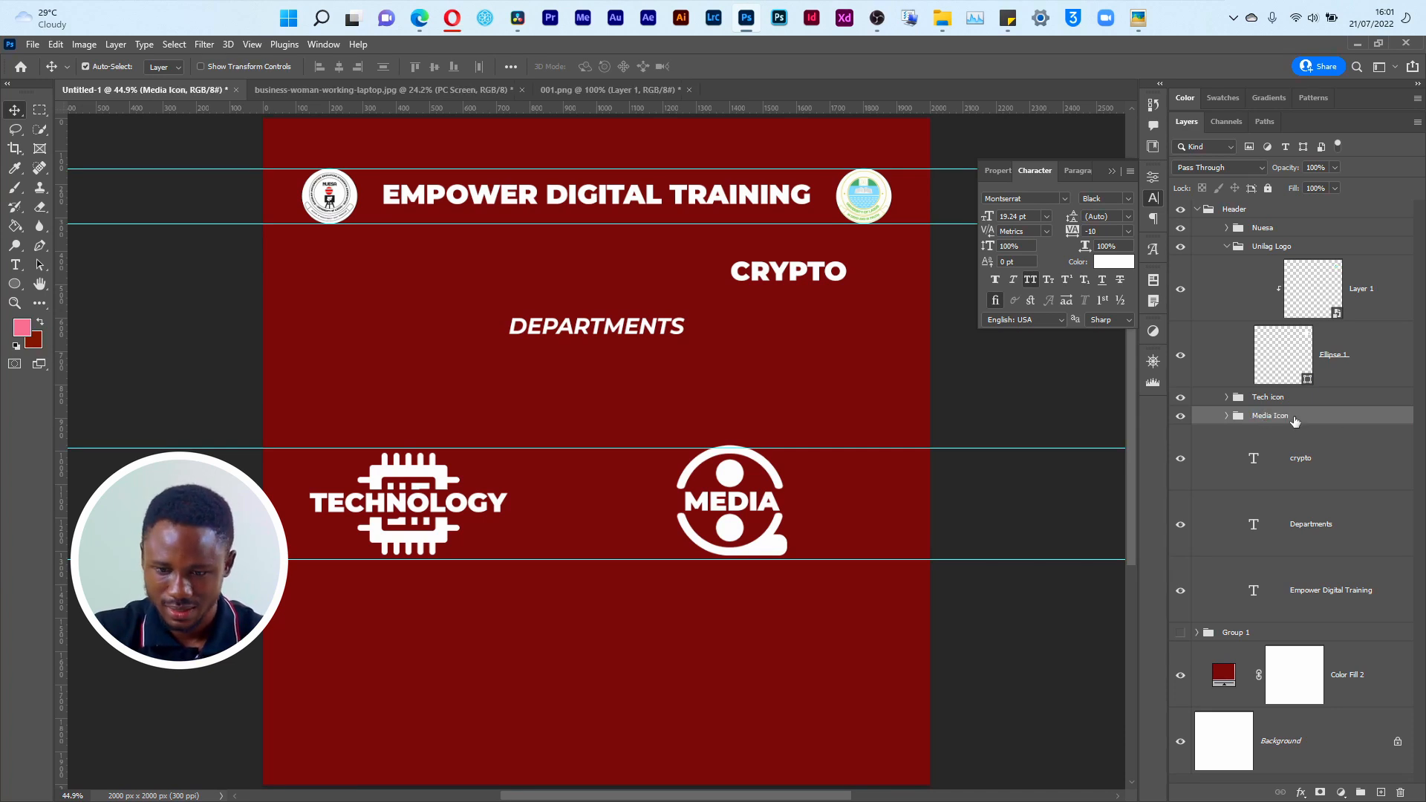
Step: Move the Media Icon group closer to the TECHNOLOGY icon and commit the transform
key("ctrl+t")
left_click_drag(754, 551, 620, 550)
left_click(735, 66)
Step: Place cpu (1).png from the Material folder in File Explorer into the Photoshop flyer, scaled to about 29% beside the MEDIA icon
key("alt+Tab")
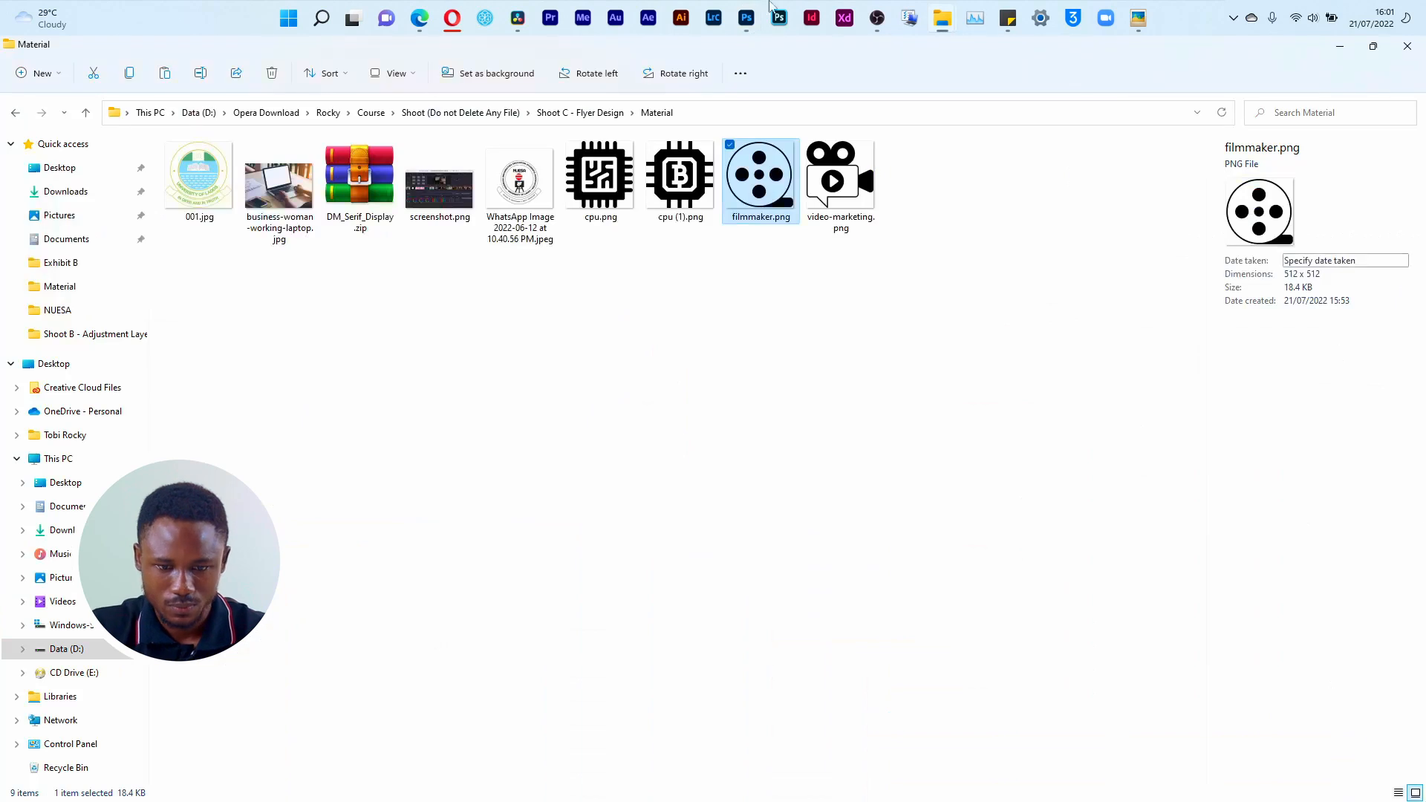
left_click(688, 194)
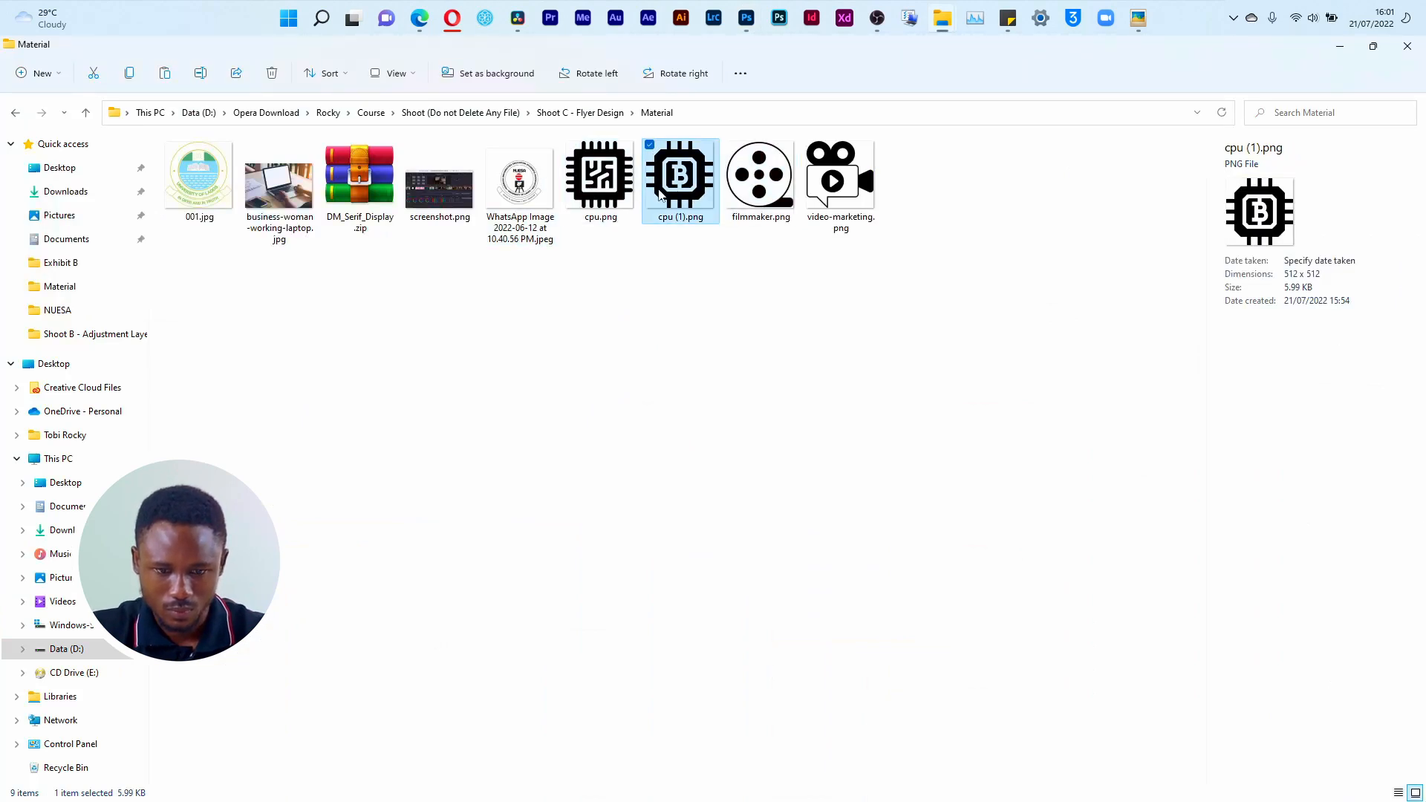
left_click_drag(689, 194, 787, 475)
left_click_drag(862, 186, 484, 565)
left_click_drag(406, 678, 759, 529)
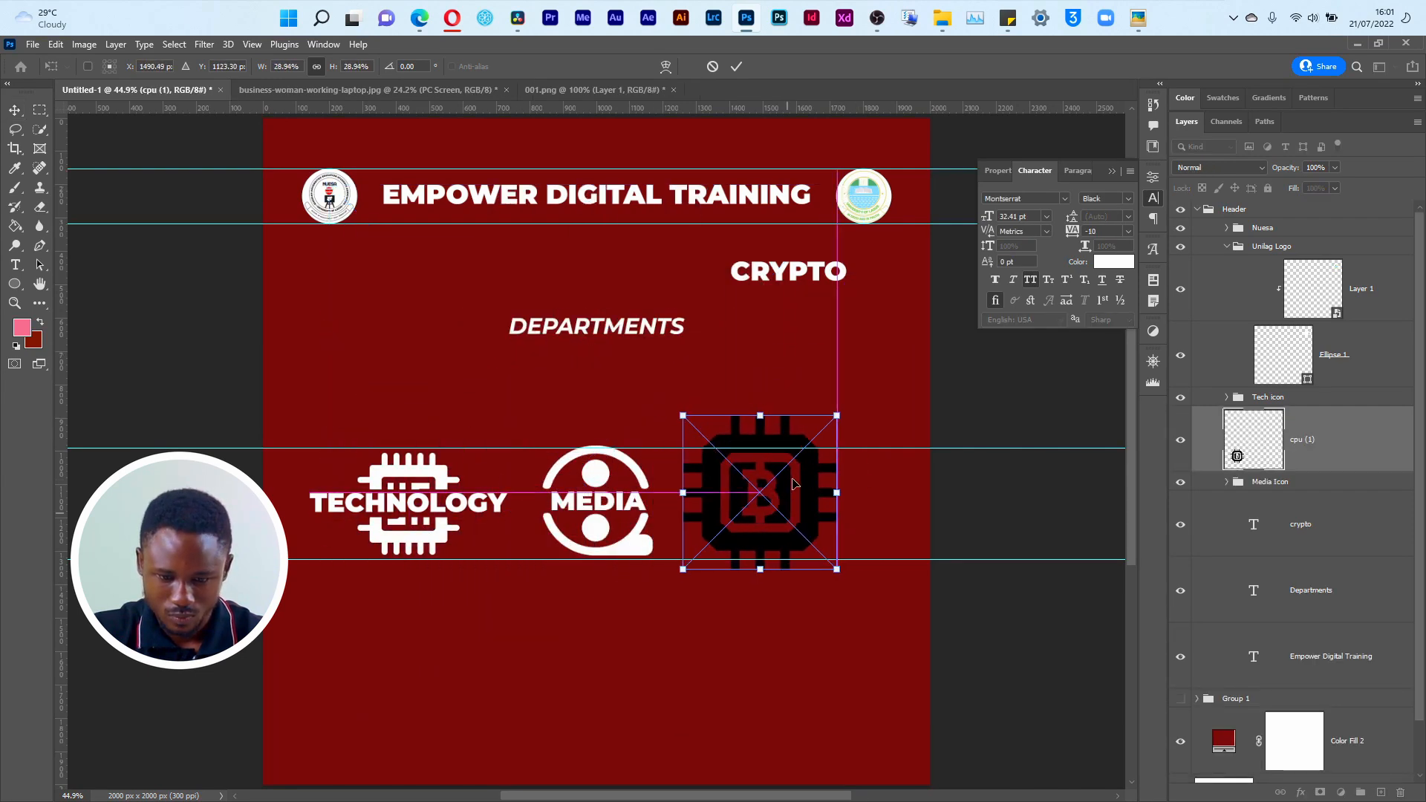
Step: Scale the Bitcoin chip icon to about 21%, align it between the guides beside the MEDIA icon, and commit the placement
left_click_drag(835, 418, 796, 448)
left_click_drag(785, 524, 801, 514)
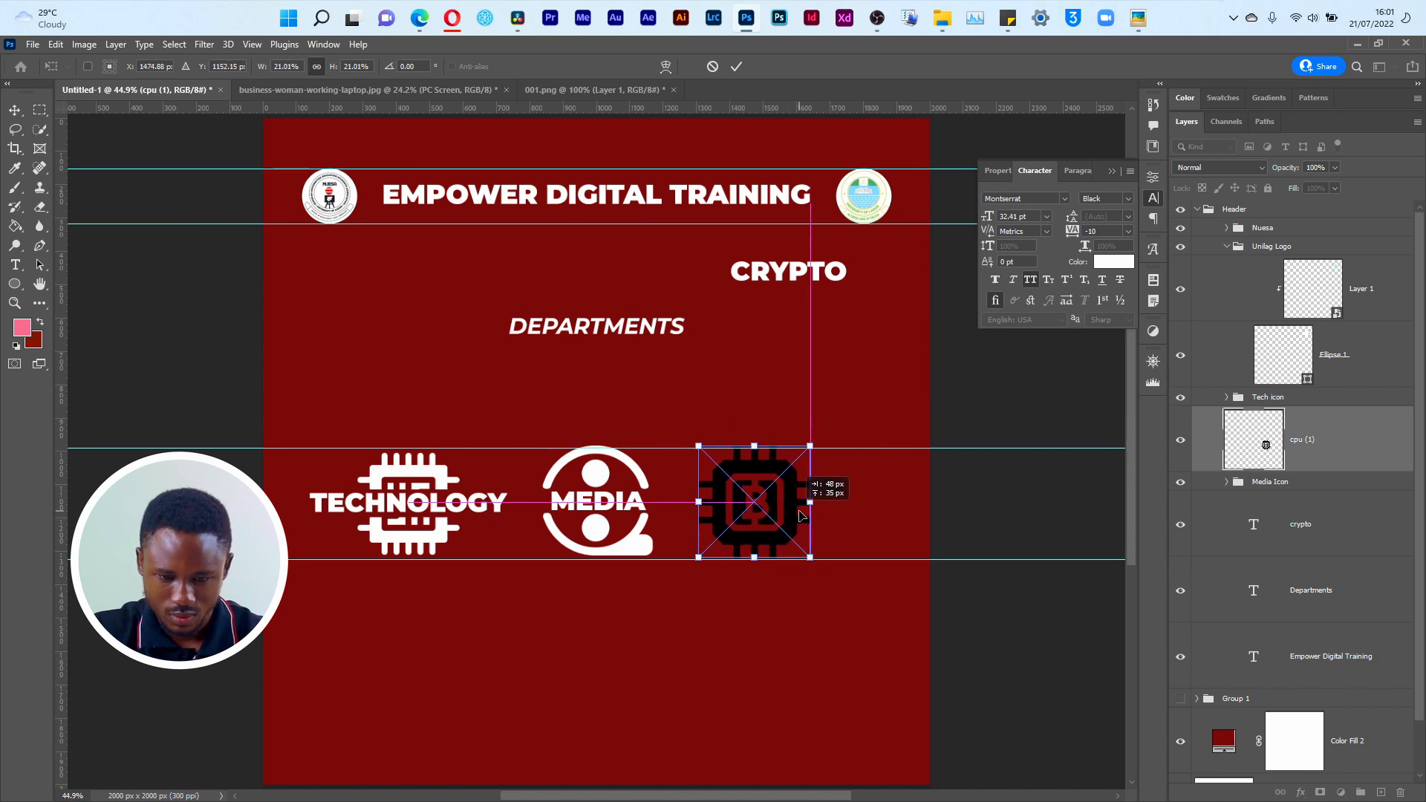
left_click(738, 66)
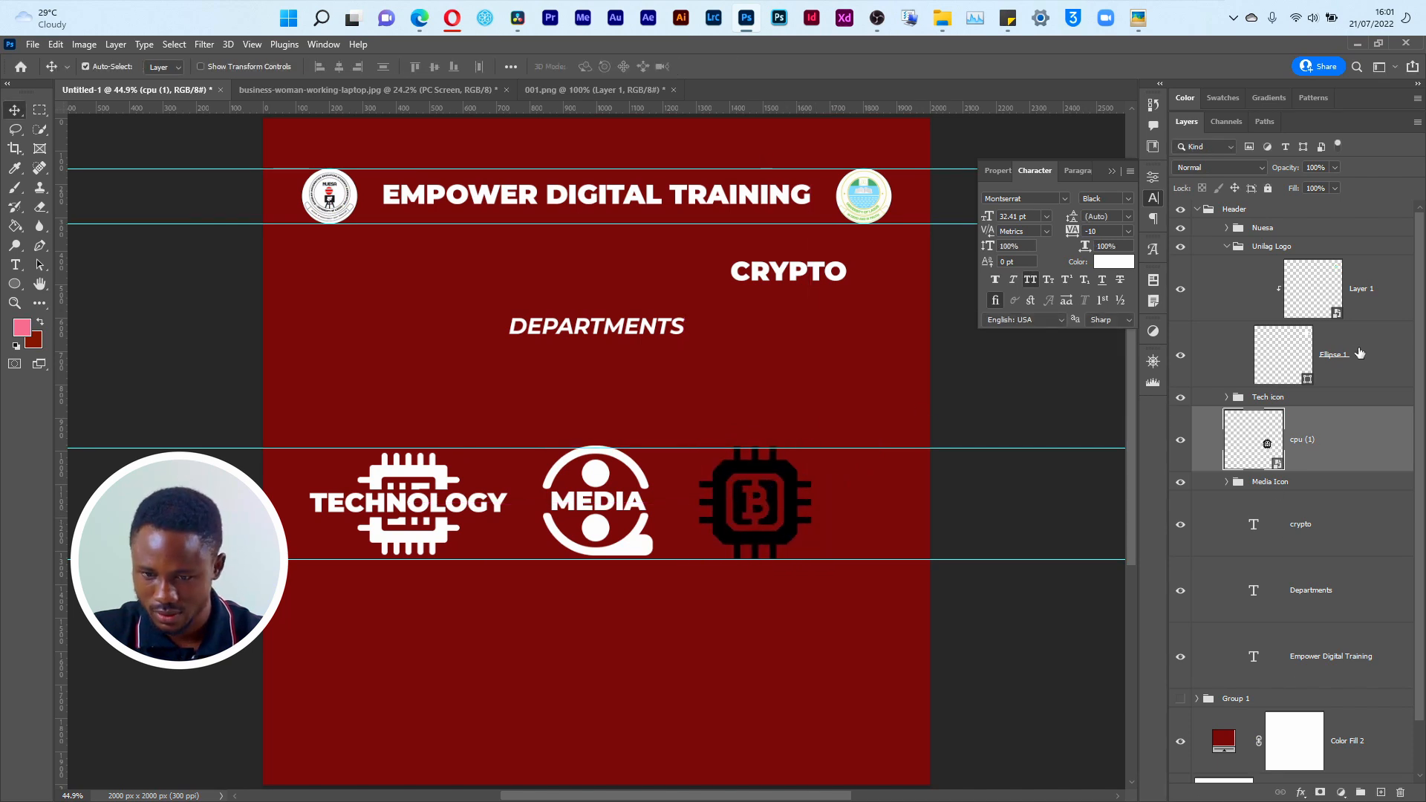
Step: Copy the film reel's layer style onto the Bitcoin chip layer and hide the copied Stroke effect, keeping the Color Overlay
left_click(1226, 483)
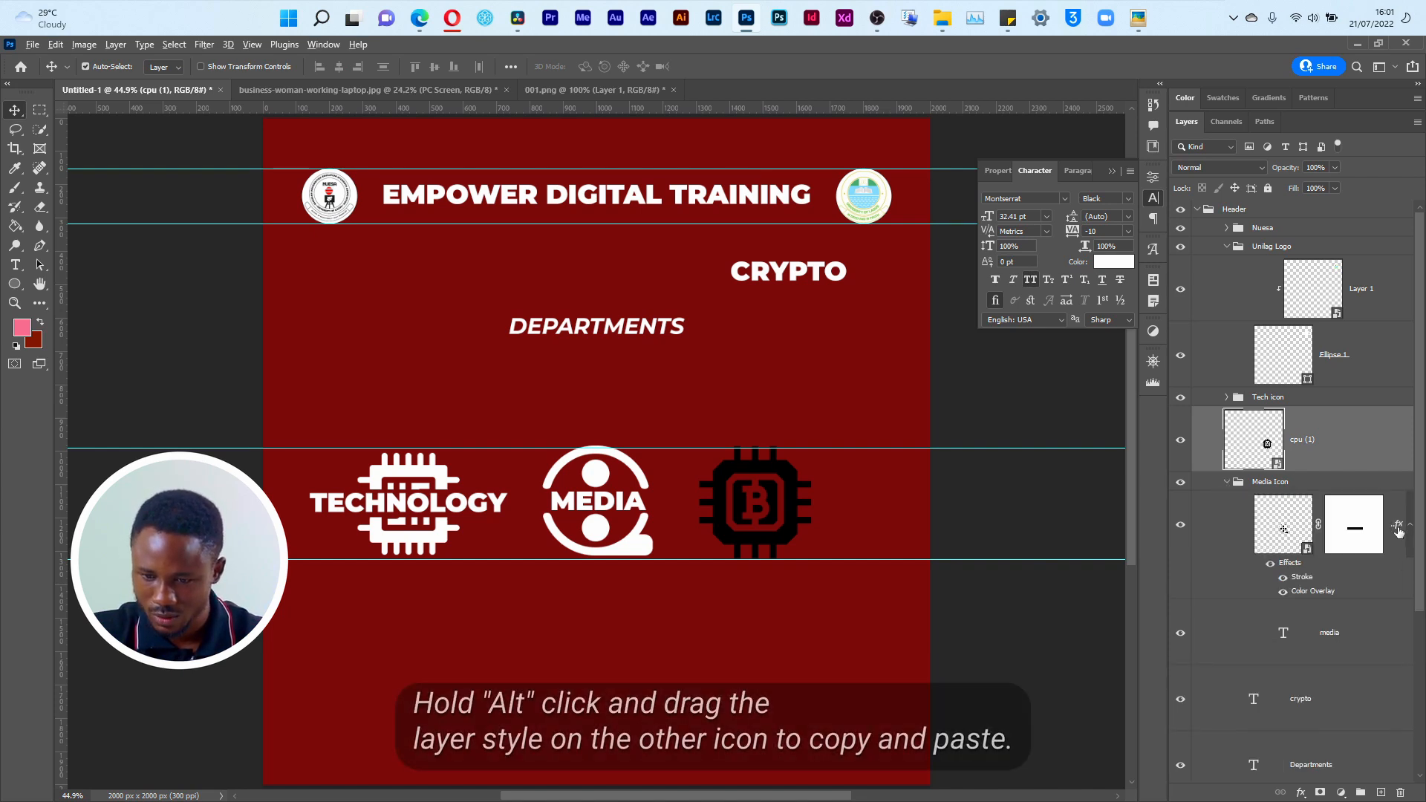
left_click_drag(1398, 529, 1385, 451)
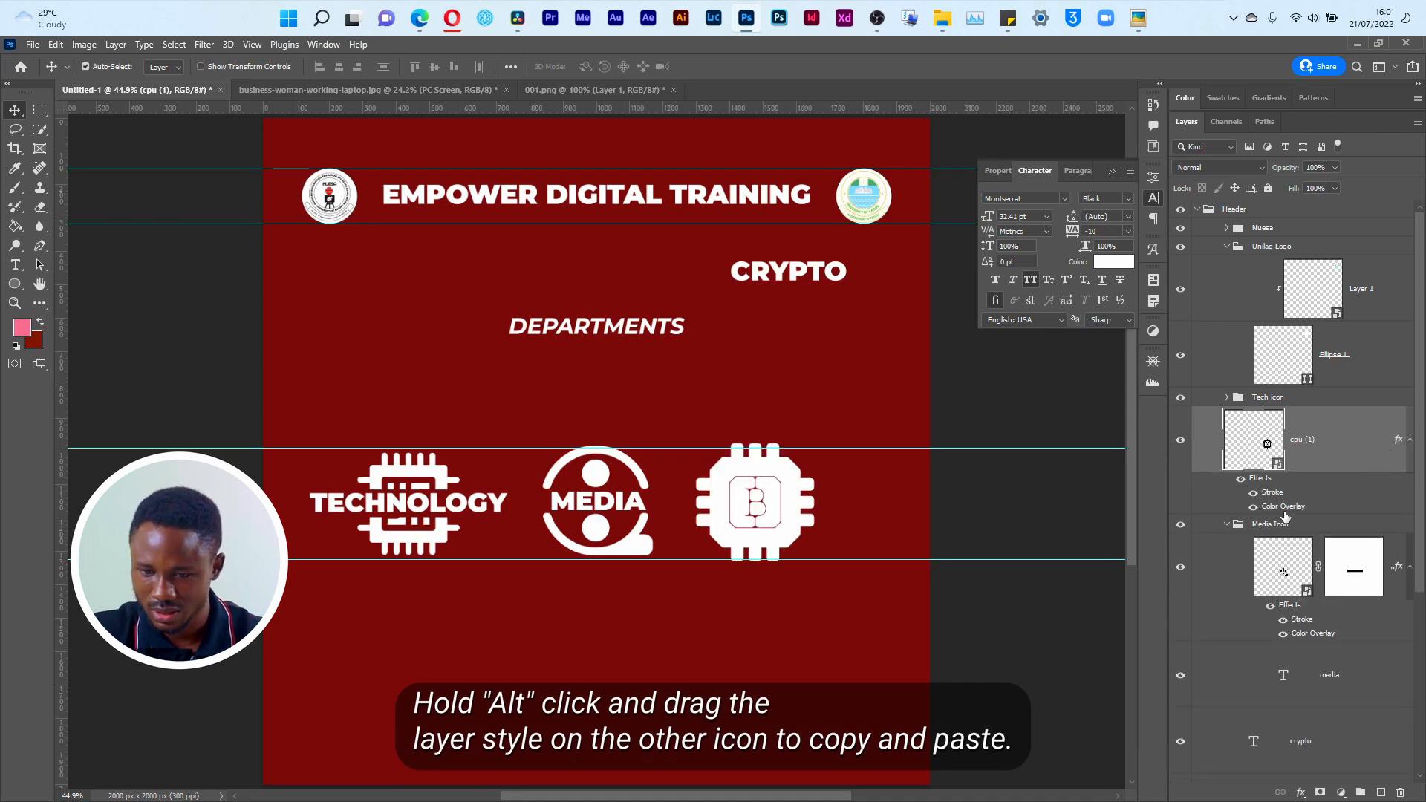
left_click(1254, 496)
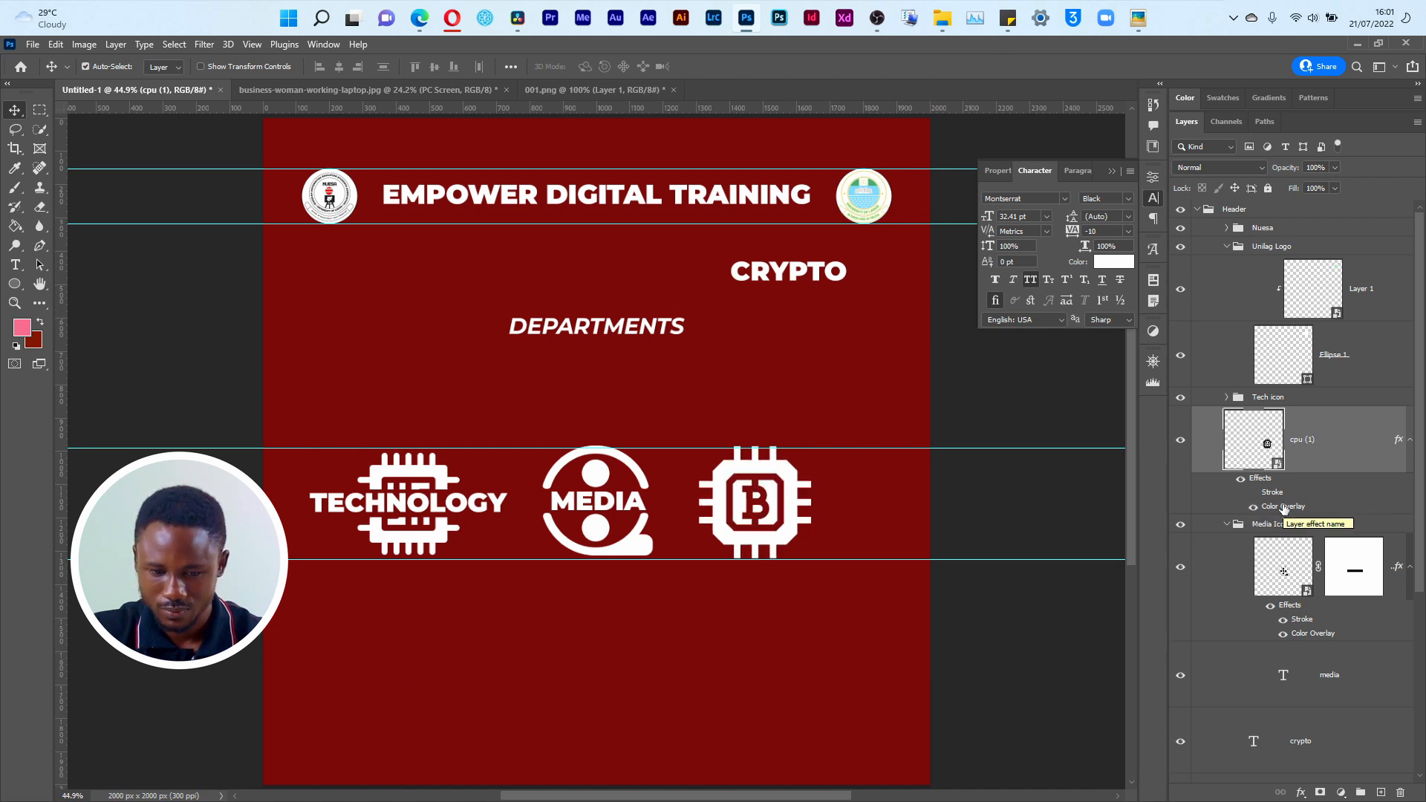
left_click(1254, 507)
left_click(1254, 507)
key("ctrl")
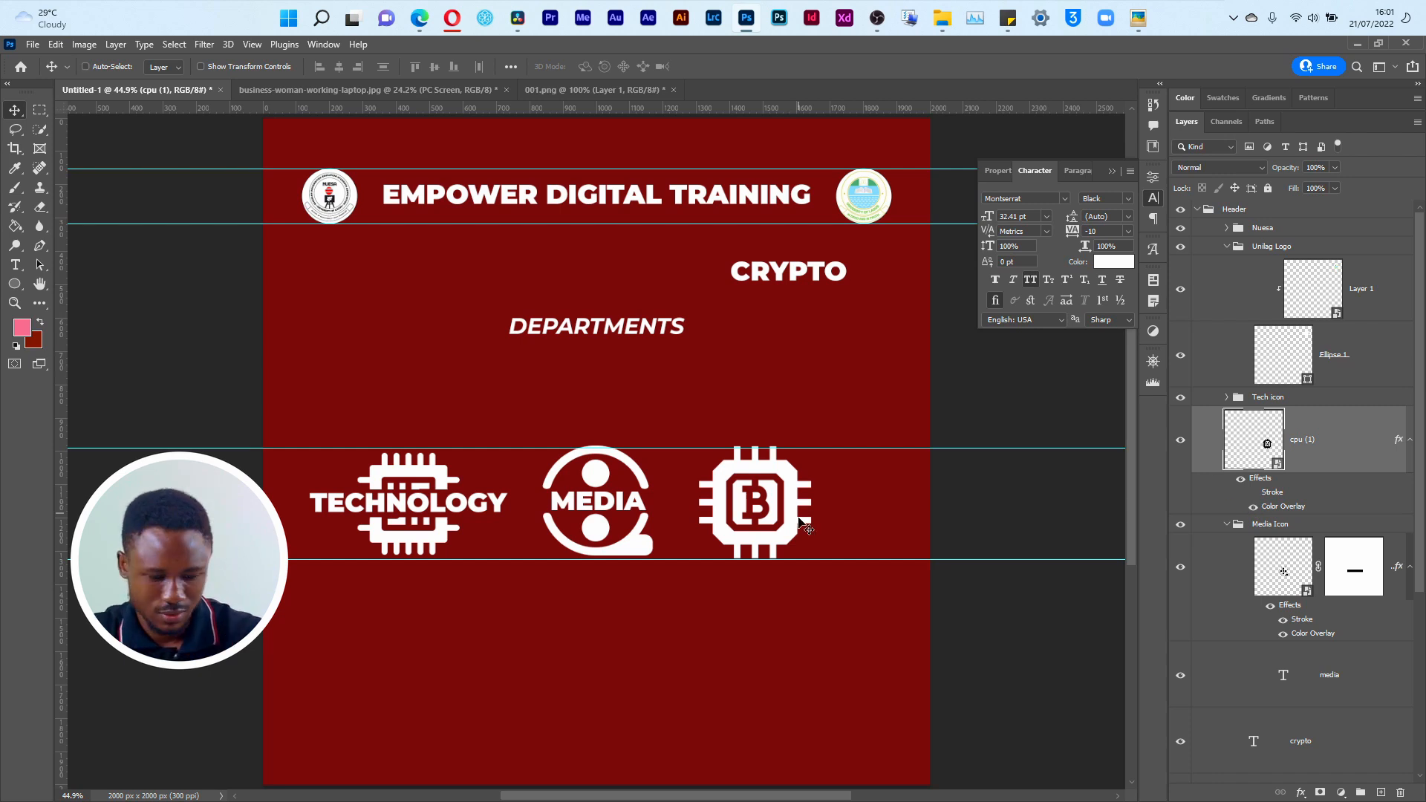
Step: Scale the TECHNOLOGY chip icon up slightly so it fills the space between the two lower guides, and commit the transform
left_click(631, 550, "ctrl")
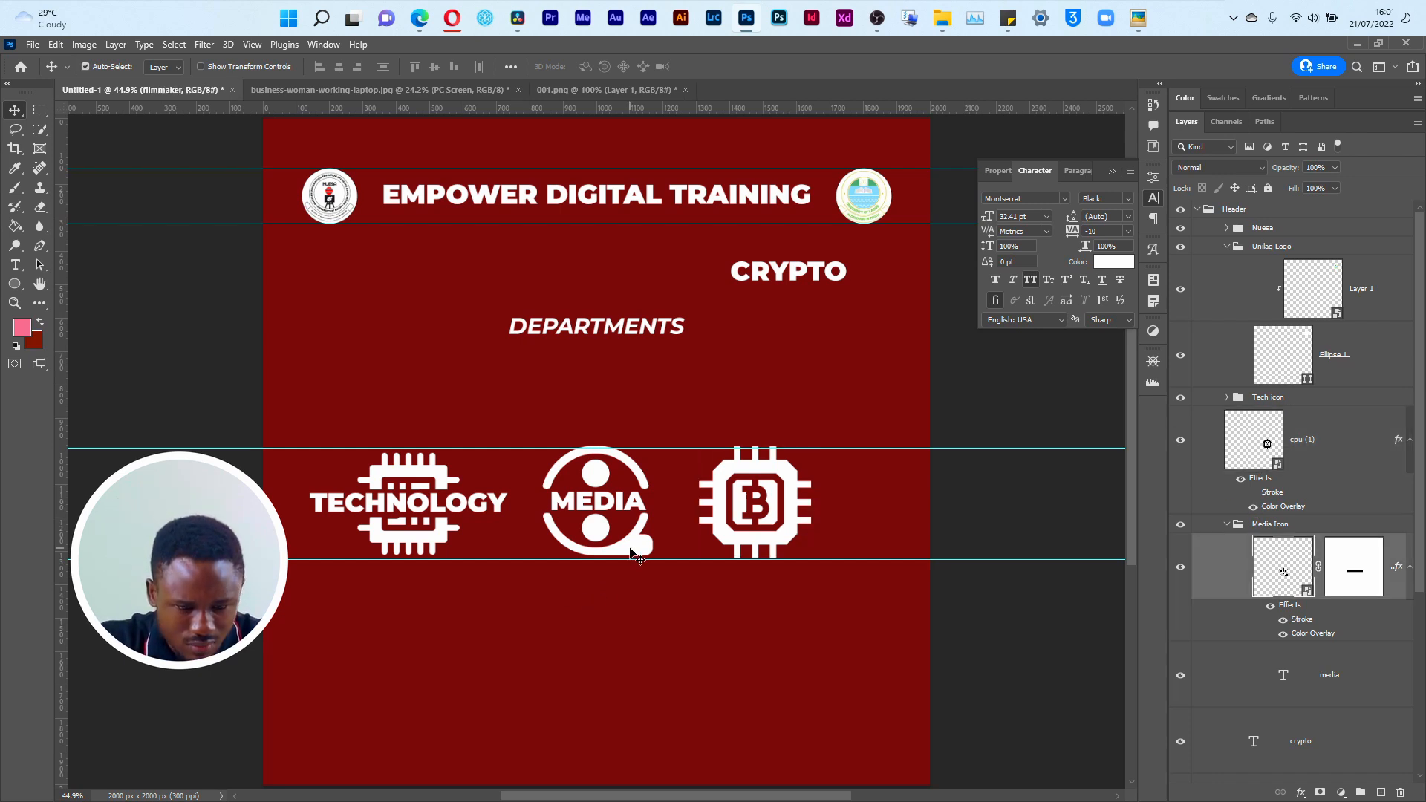
left_click(436, 483, "ctrl")
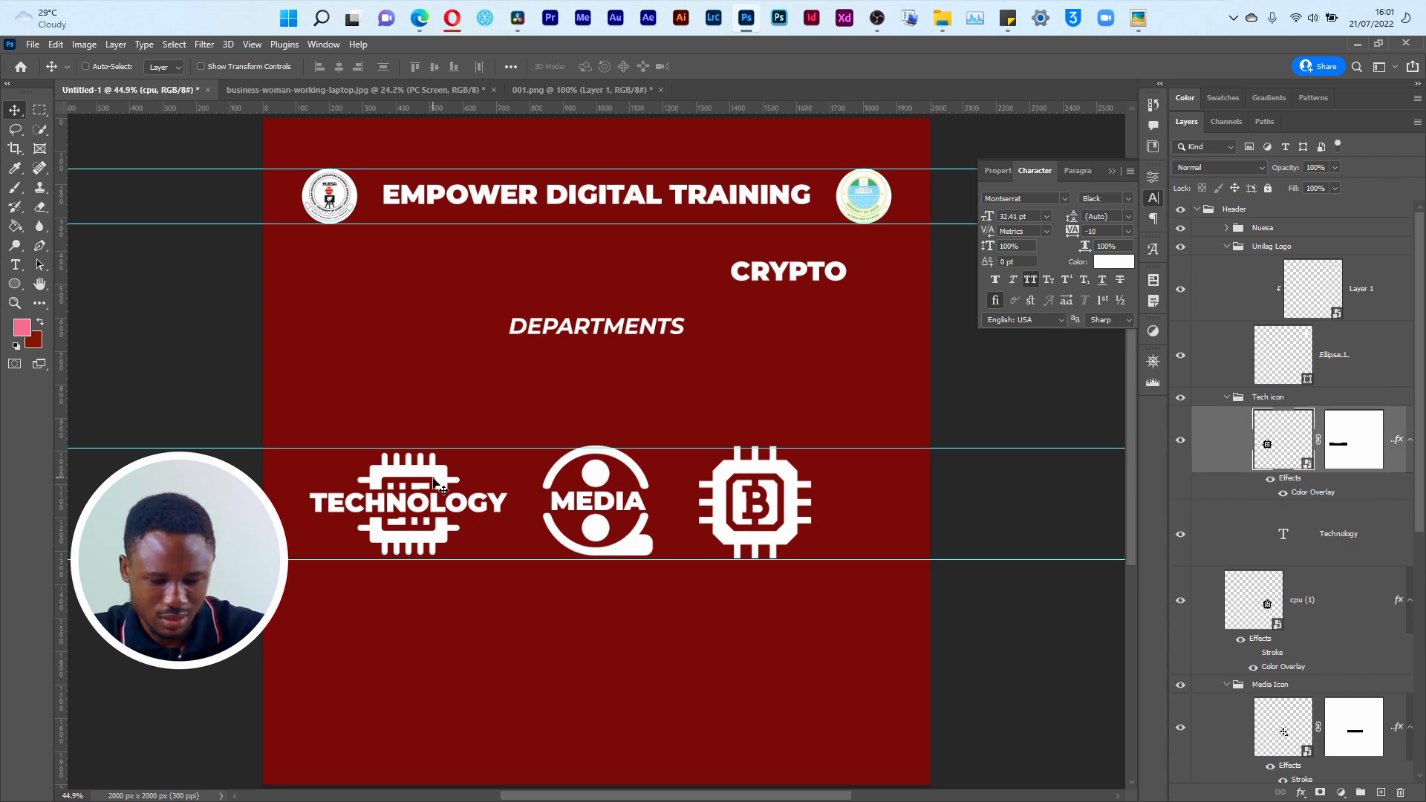
key("ctrl+t")
left_click_drag(458, 459, 463, 450)
key("Return")
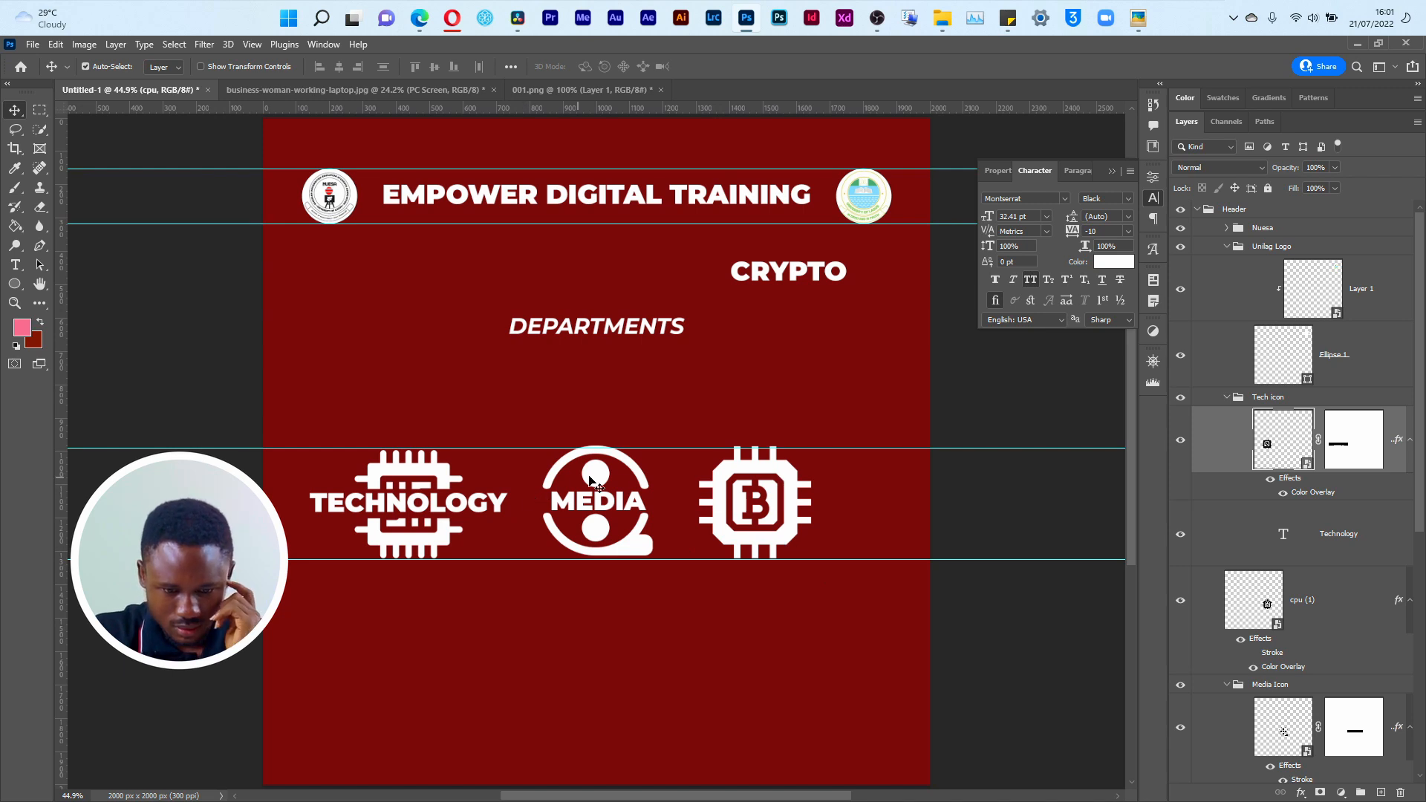
Step: Nudge the film reel and the Bitcoin chip down slightly to line up between the two lower guides
left_click(628, 470)
key("Down")
key("Down")
key("Down")
key("Down")
key("Down")
key("Down")
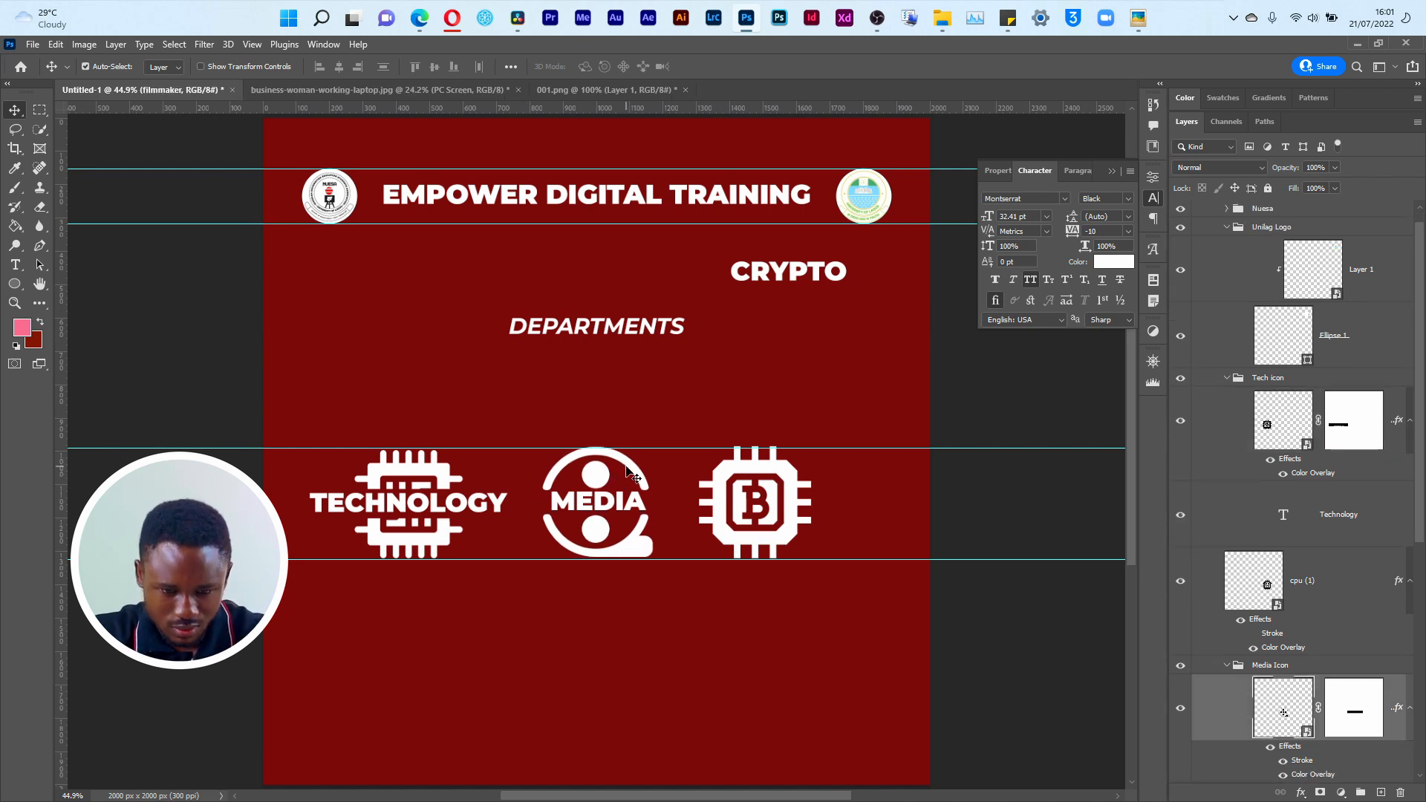
left_click(608, 506)
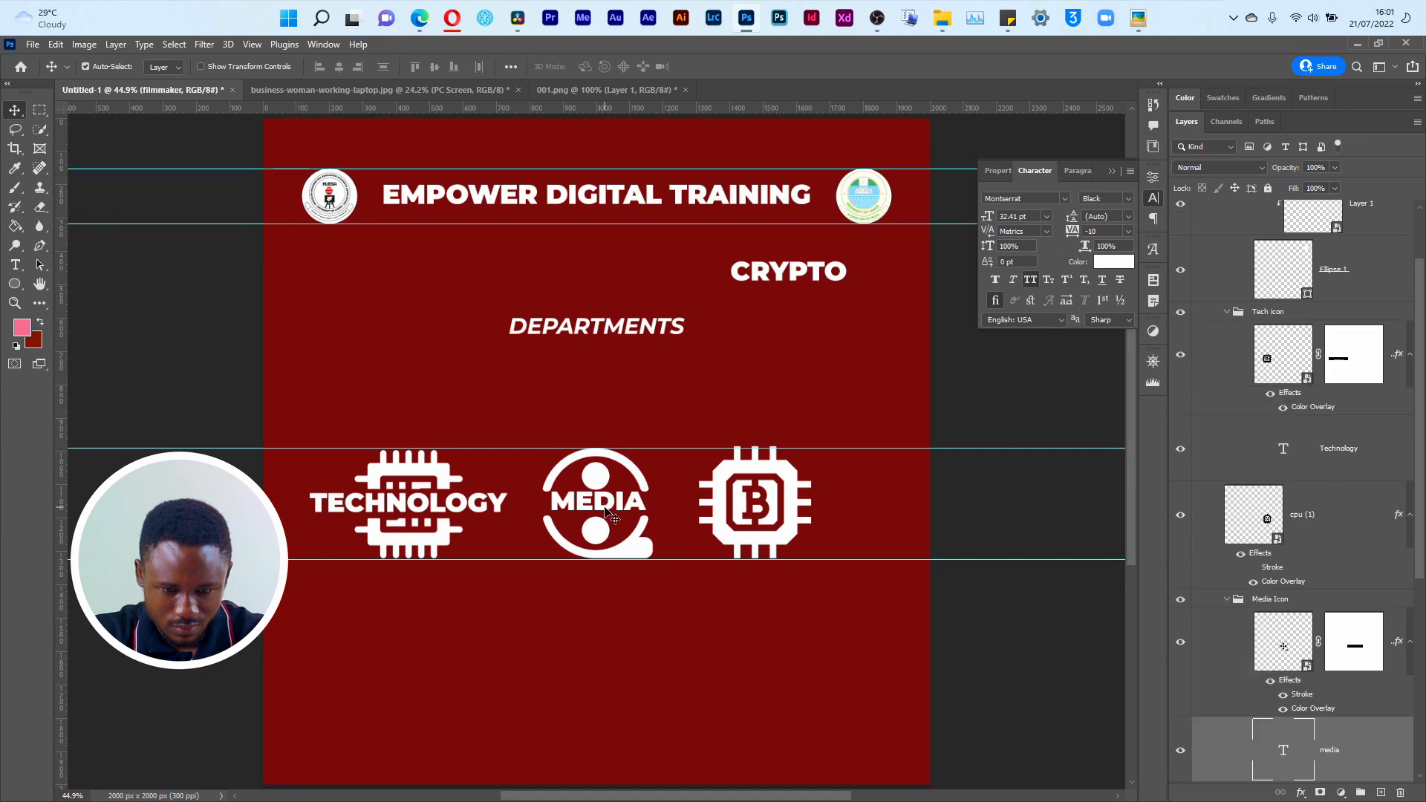
left_click(736, 529)
key("Down")
key("Down")
key("Down")
key("Down")
key("Down")
key("Down")
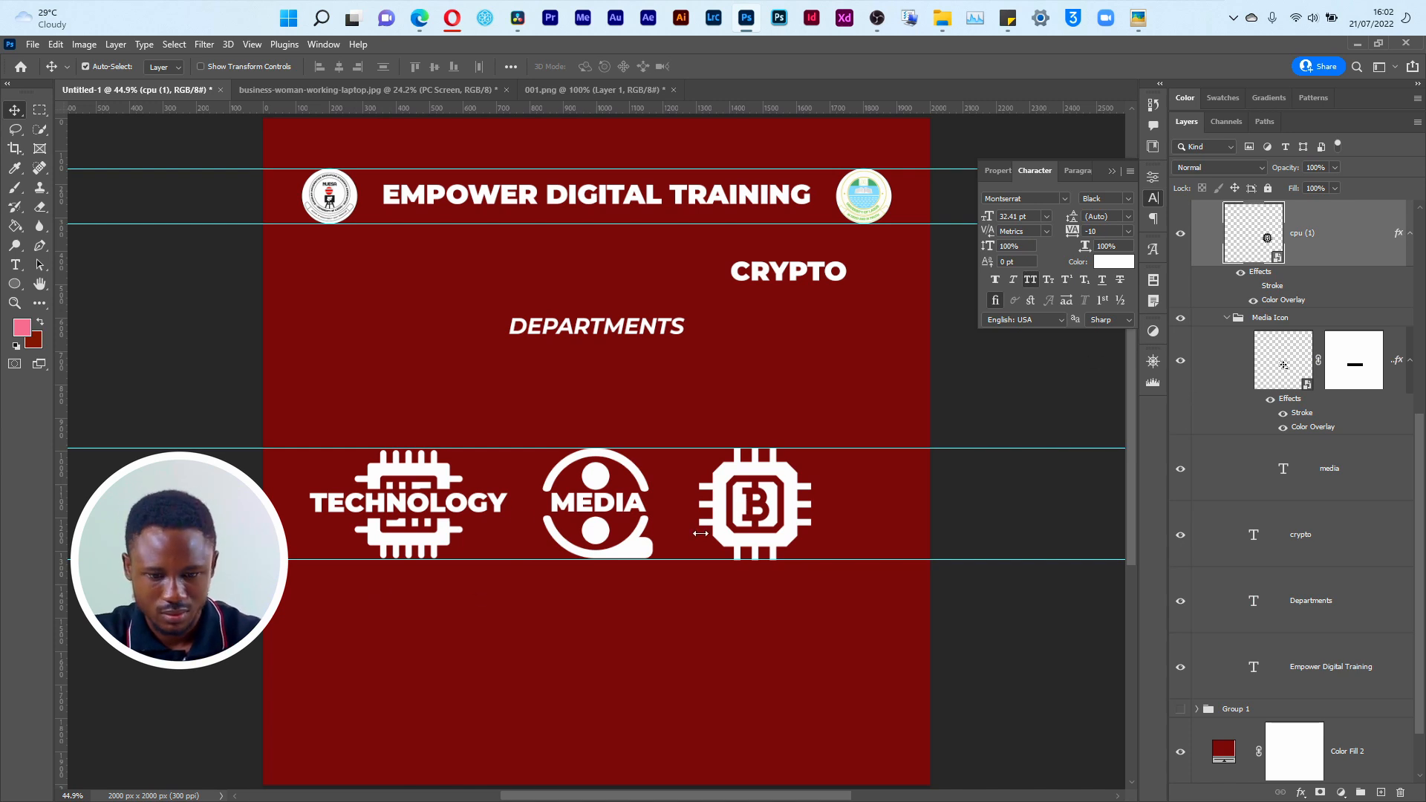
Step: Make a thin rectangular selection across the middle of the Bitcoin chip with the Marquee tool, keeping its layer active
key("m")
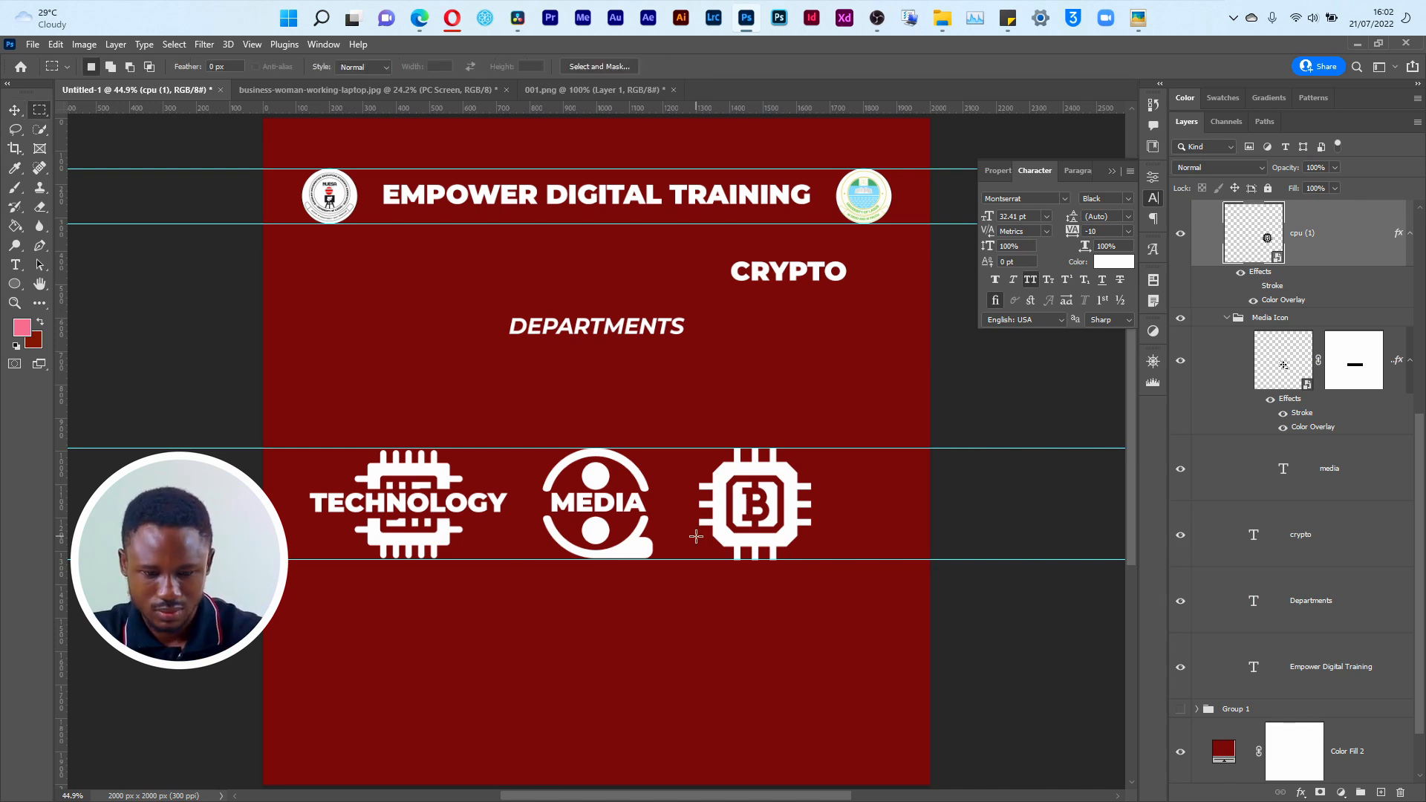
left_click_drag(666, 487, 856, 519)
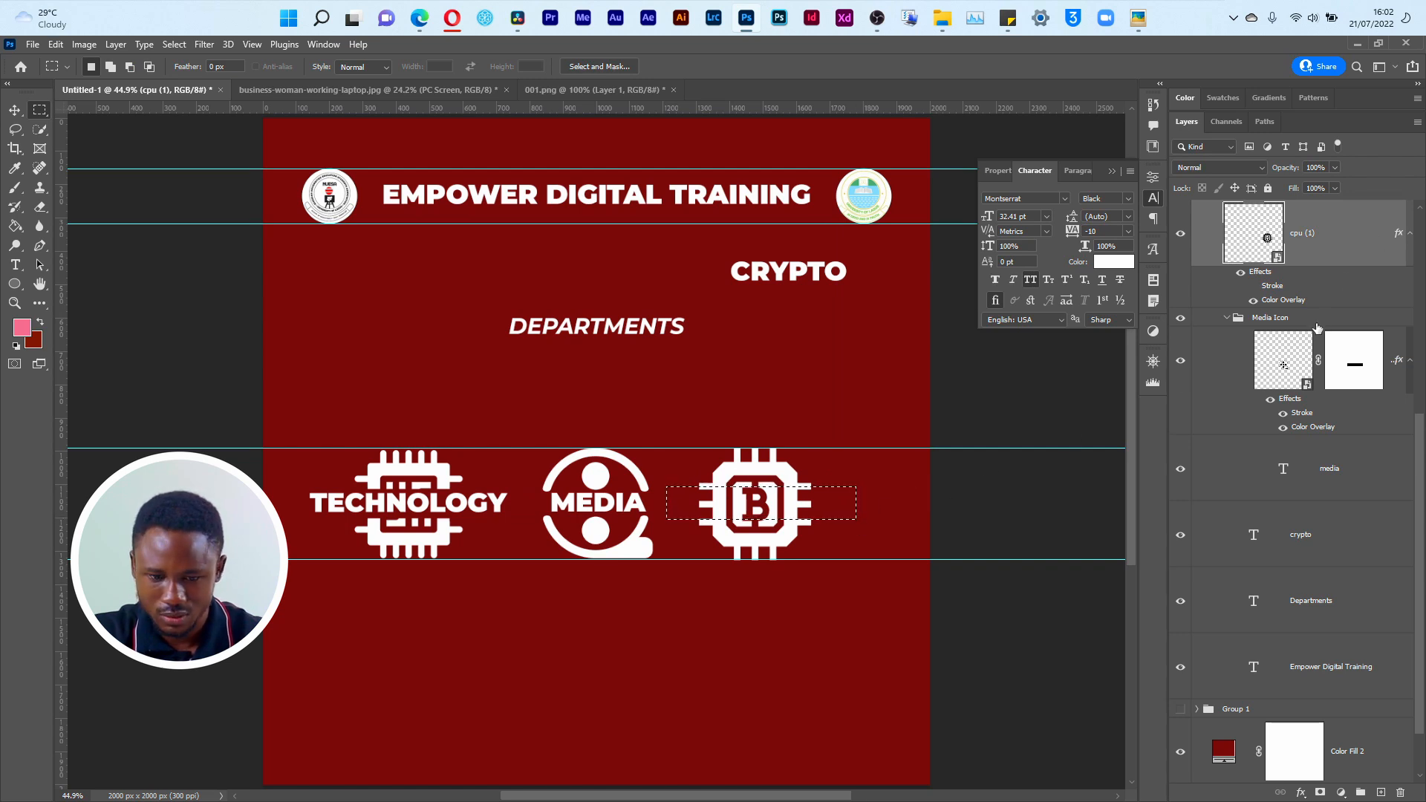
scroll(1281, 275, "up", 3)
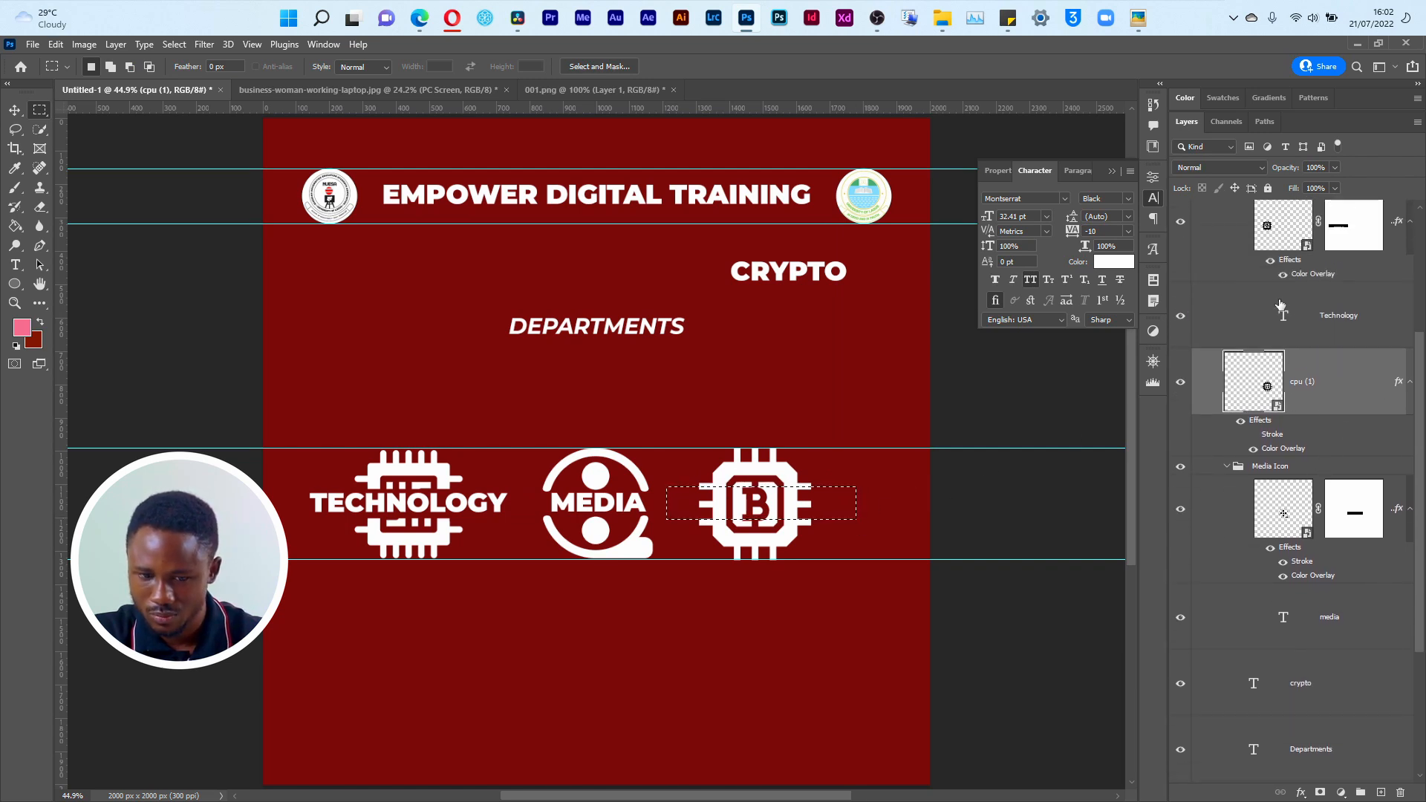
scroll(1280, 369, "up", 1)
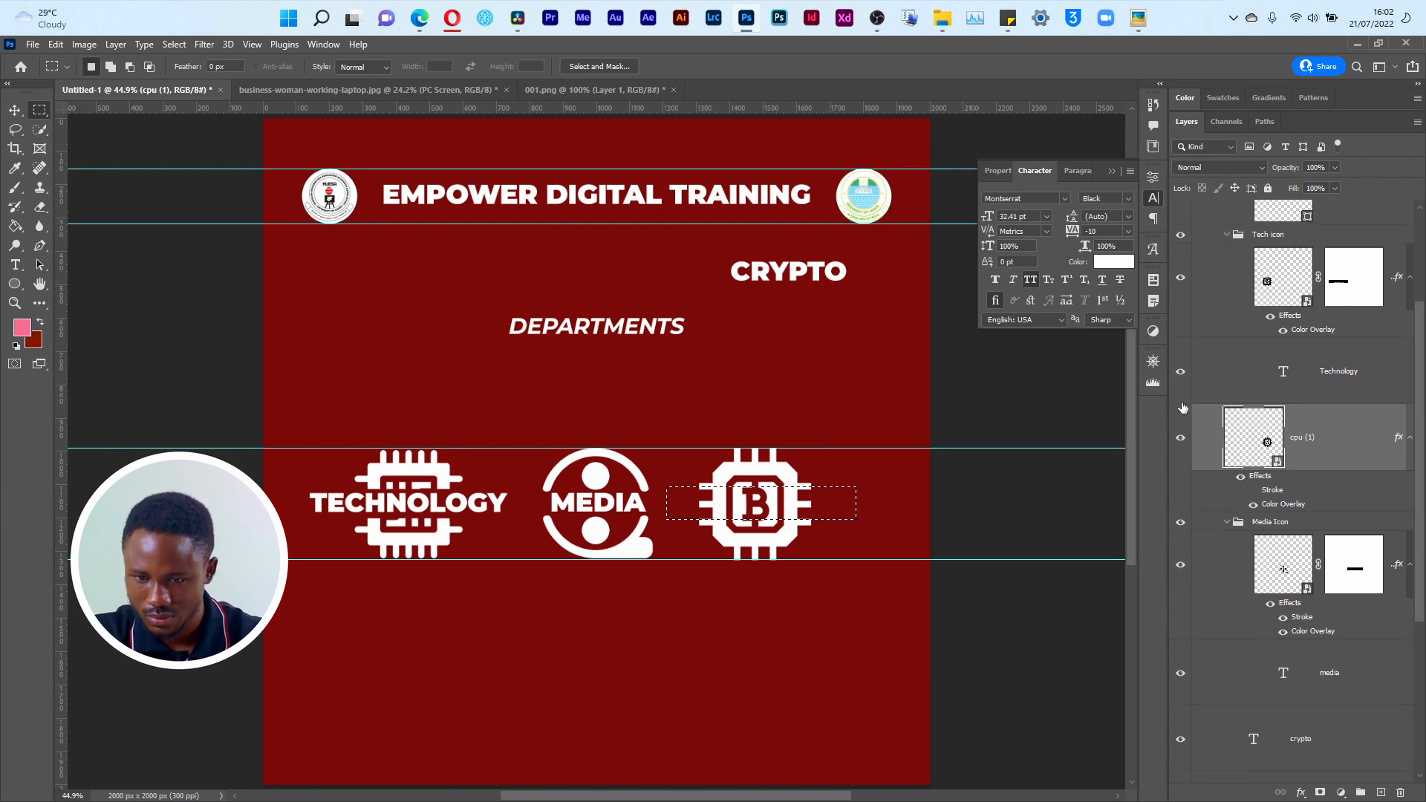
left_click(1180, 438)
left_click(1180, 437)
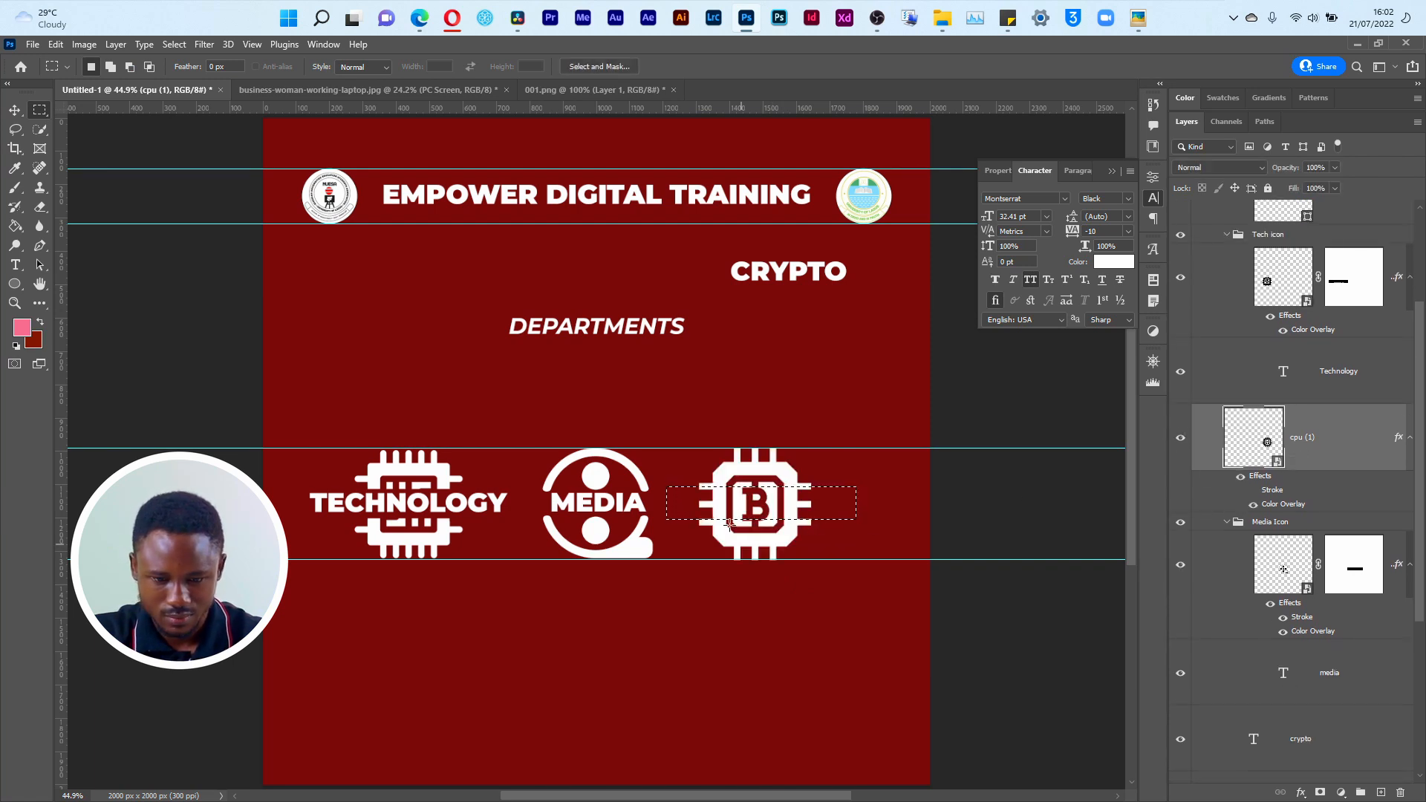
left_click(1321, 792)
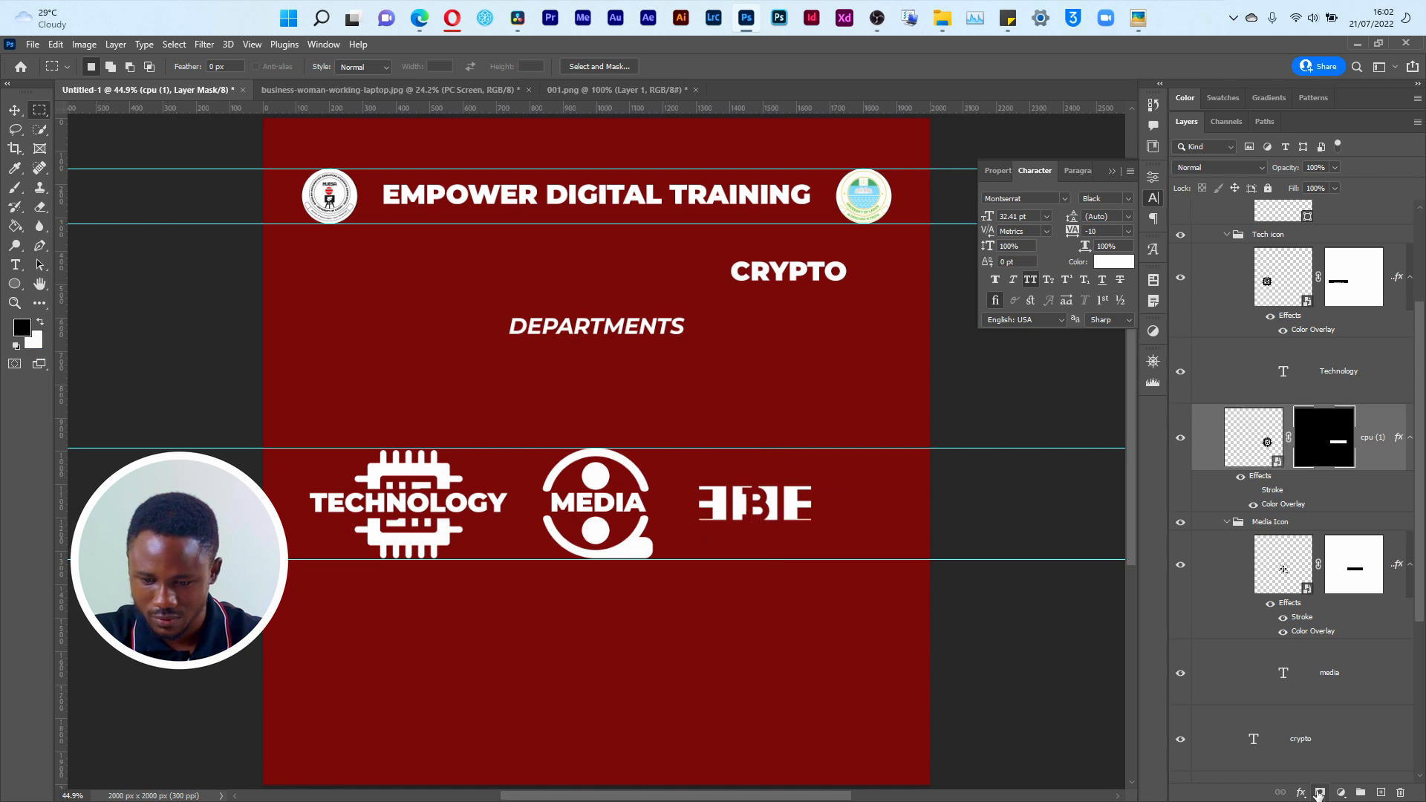
key("g")
key("ctrl+z")
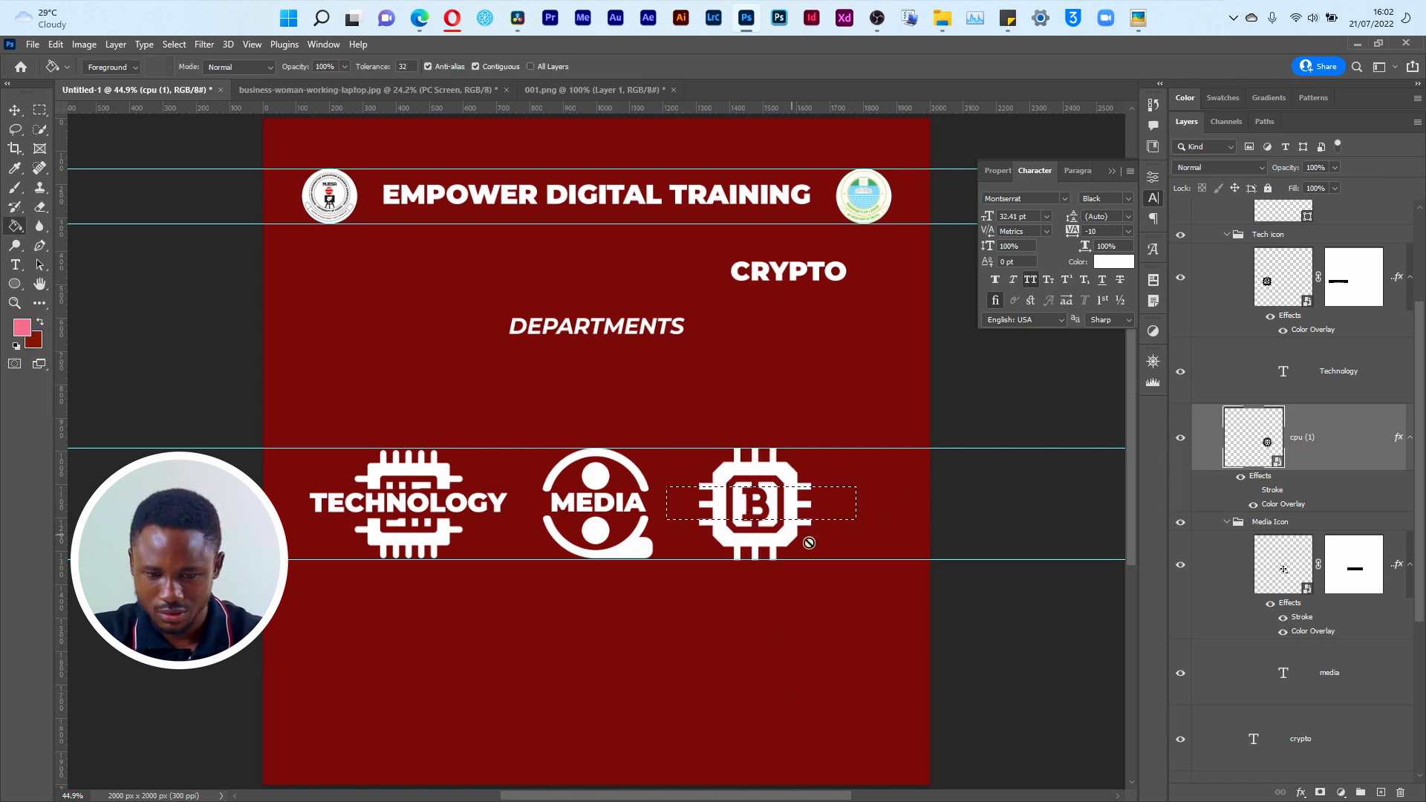
left_click(1320, 792)
key("ctrl+z")
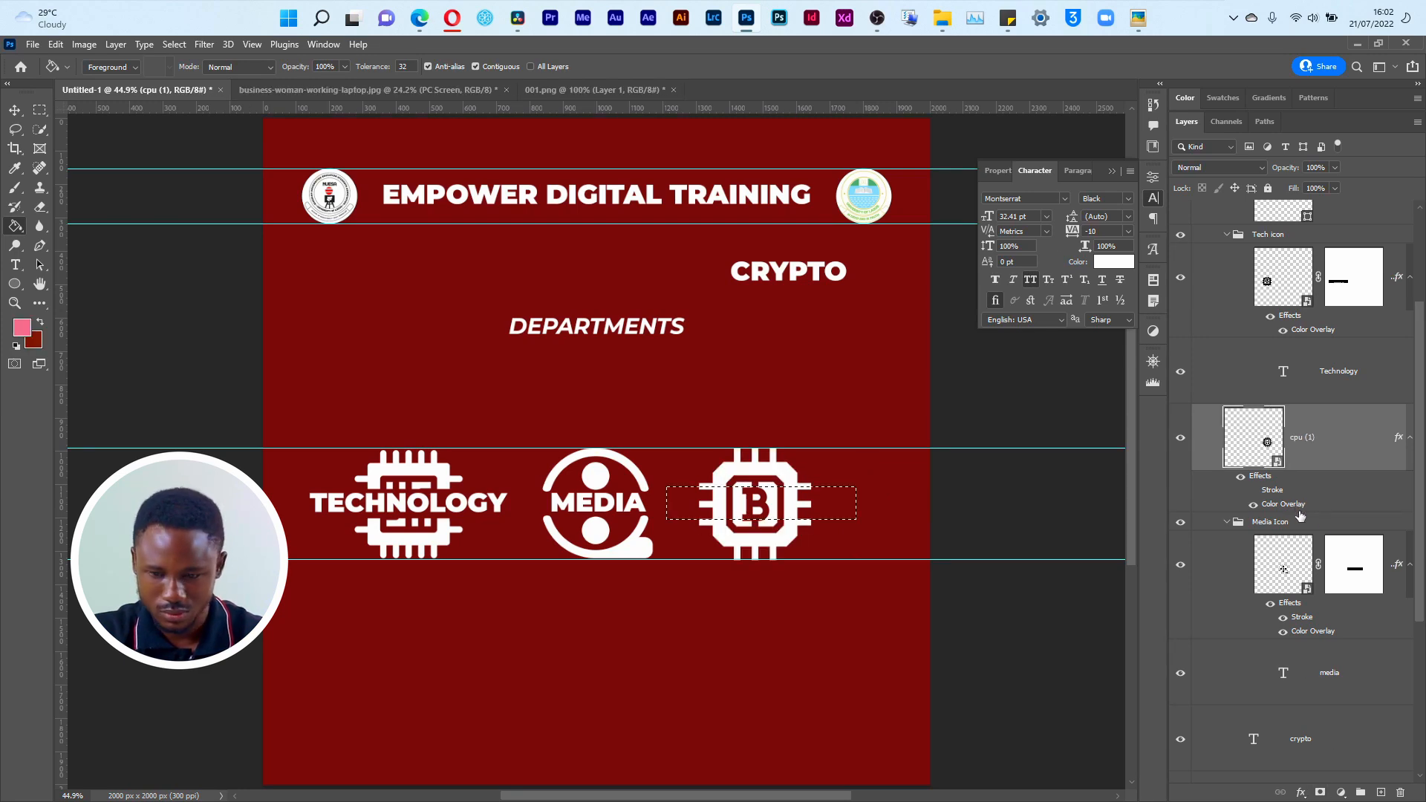
Step: Mask the selected band out of the Bitcoin chip and move the CRYPTO text into the gap
left_click(1321, 792)
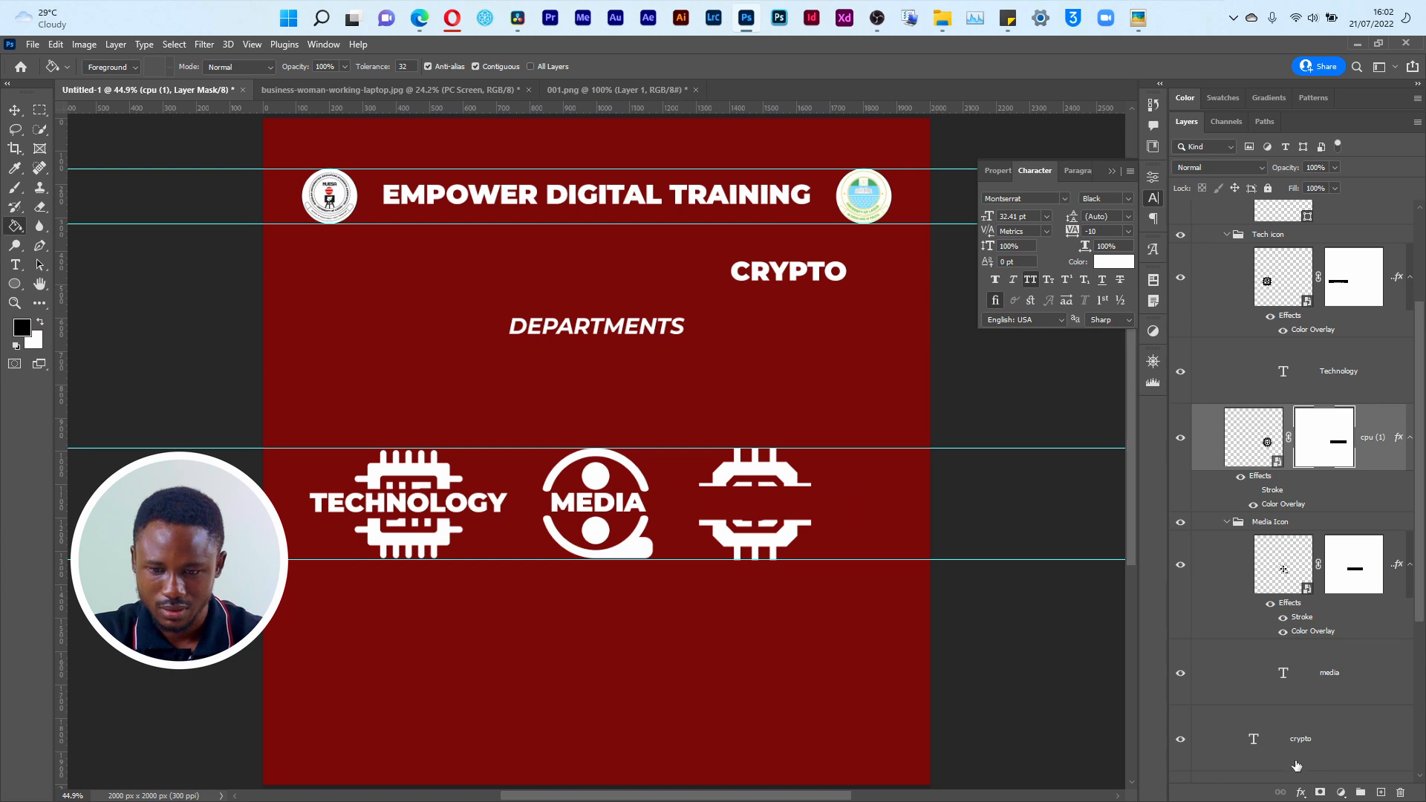
key("v")
left_click_drag(776, 275, 746, 507)
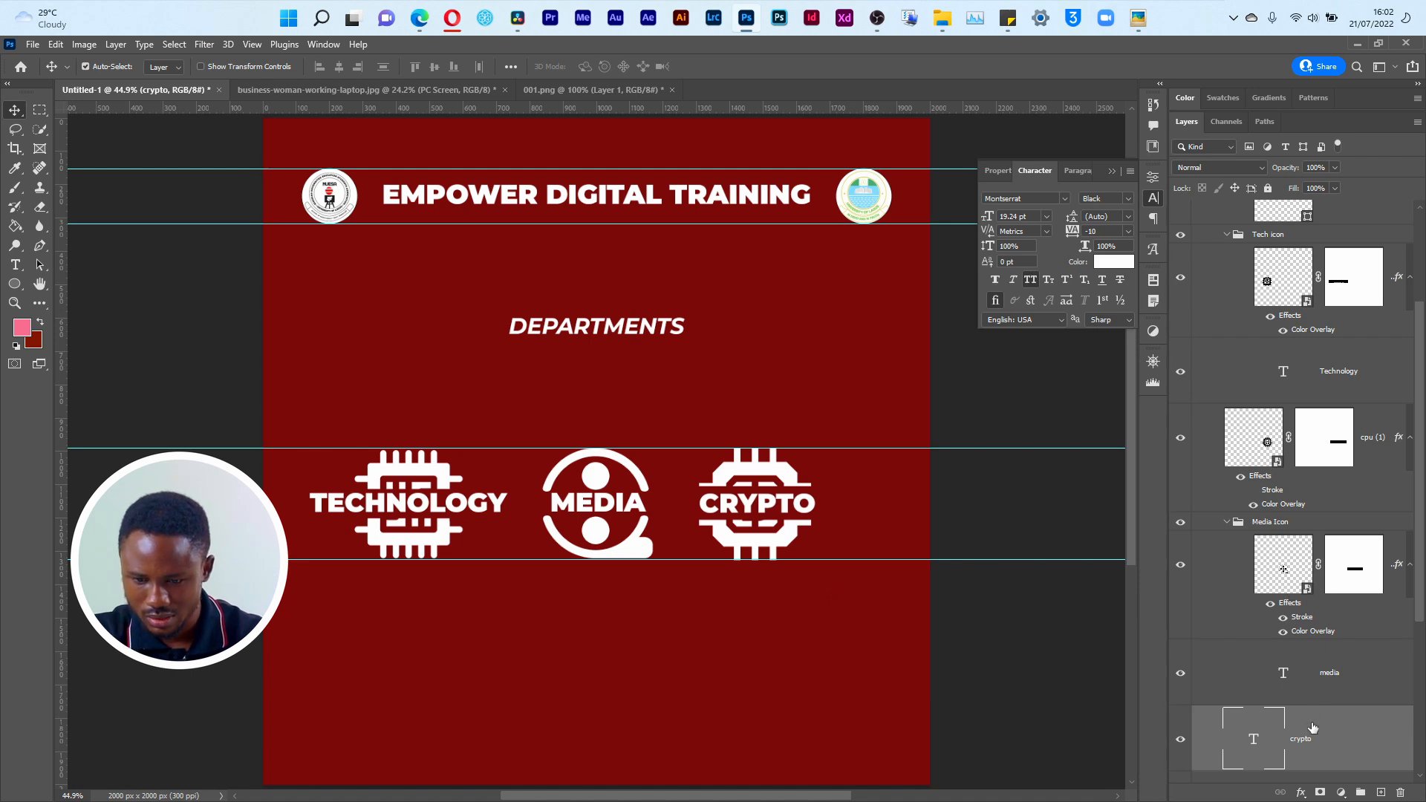
Step: Move the crypto text layer directly beneath the cpu (1) layer
left_click(771, 546)
left_click_drag(1312, 734, 1293, 533)
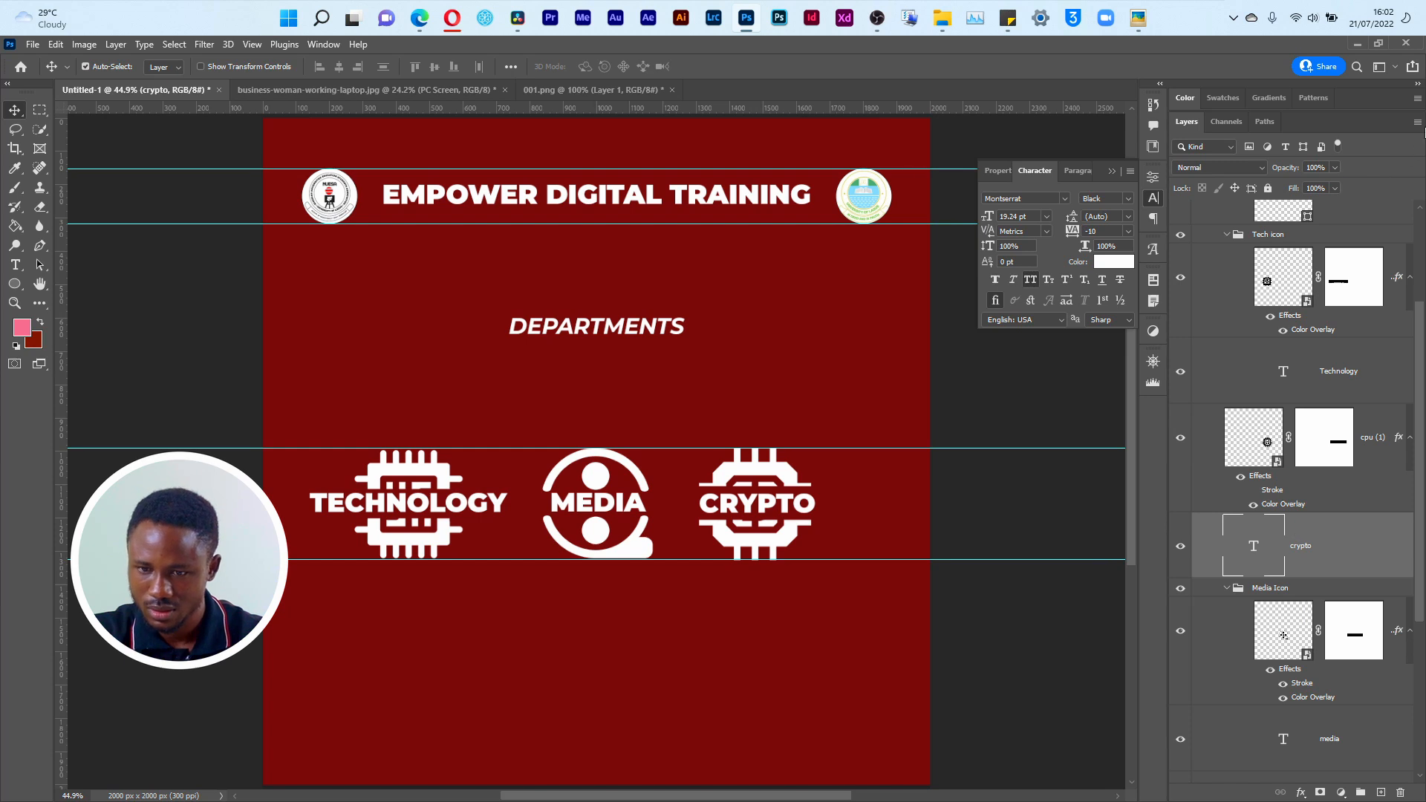
Step: Set the layer thumbnails to the medium size in the Layers Panel Options
left_click(1418, 123)
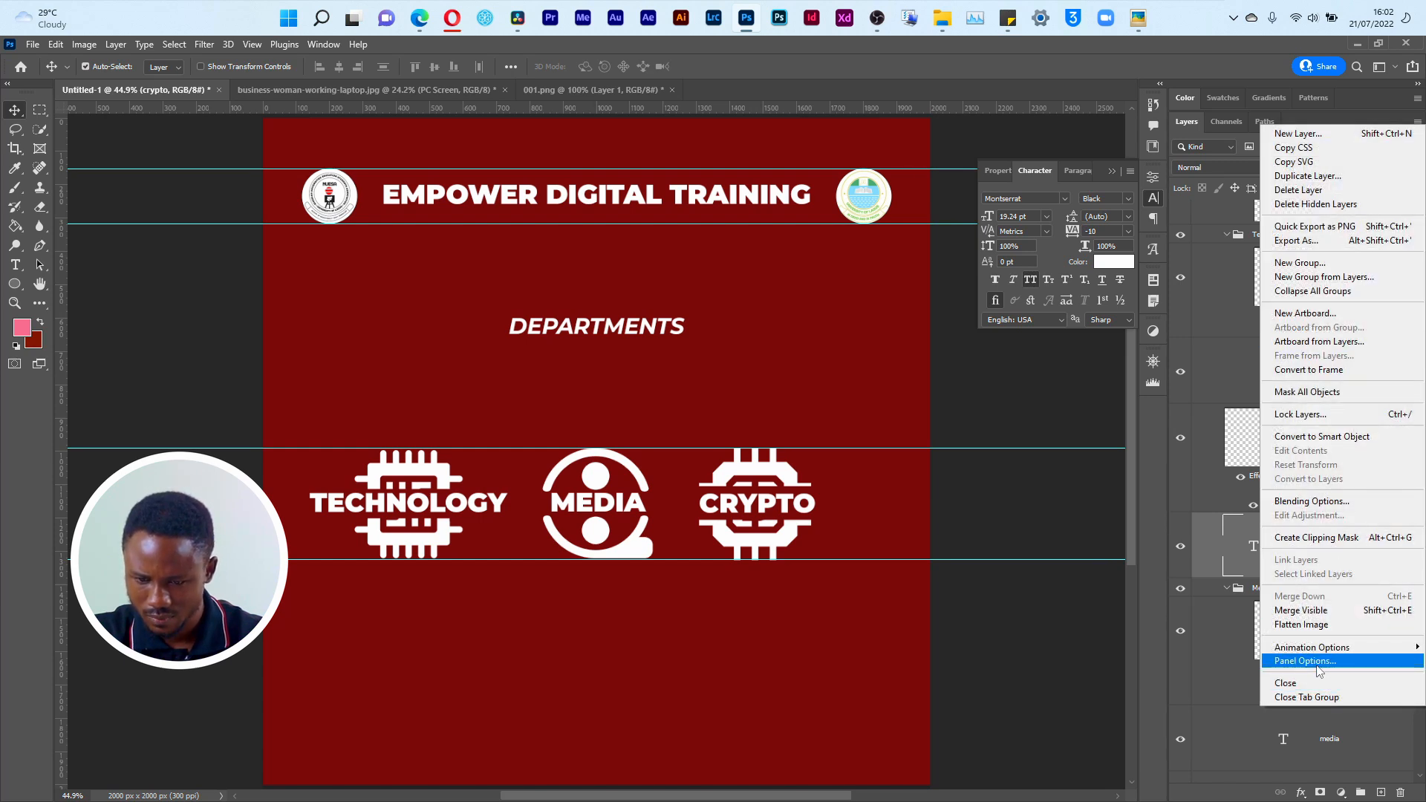
left_click(1315, 663)
left_click(603, 267)
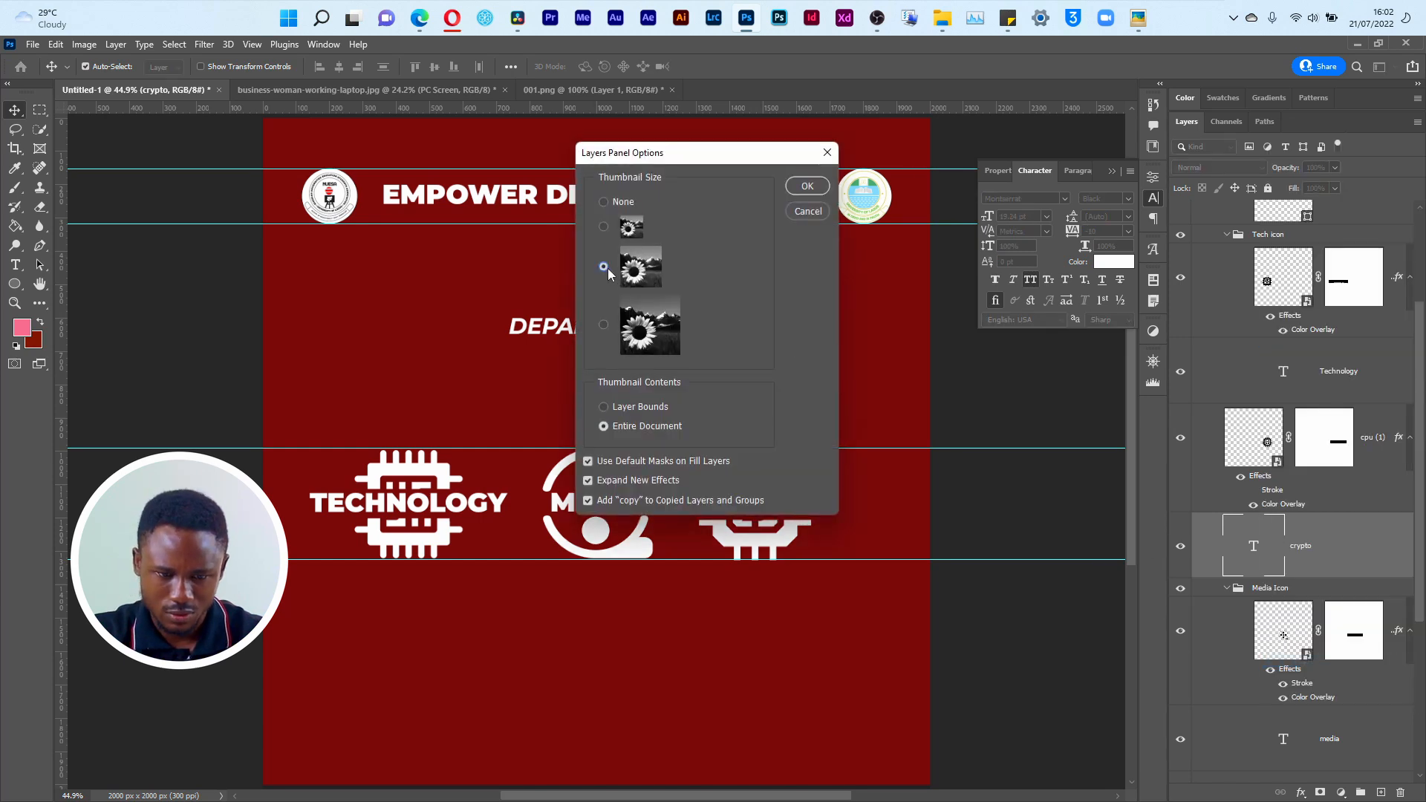
left_click(807, 187)
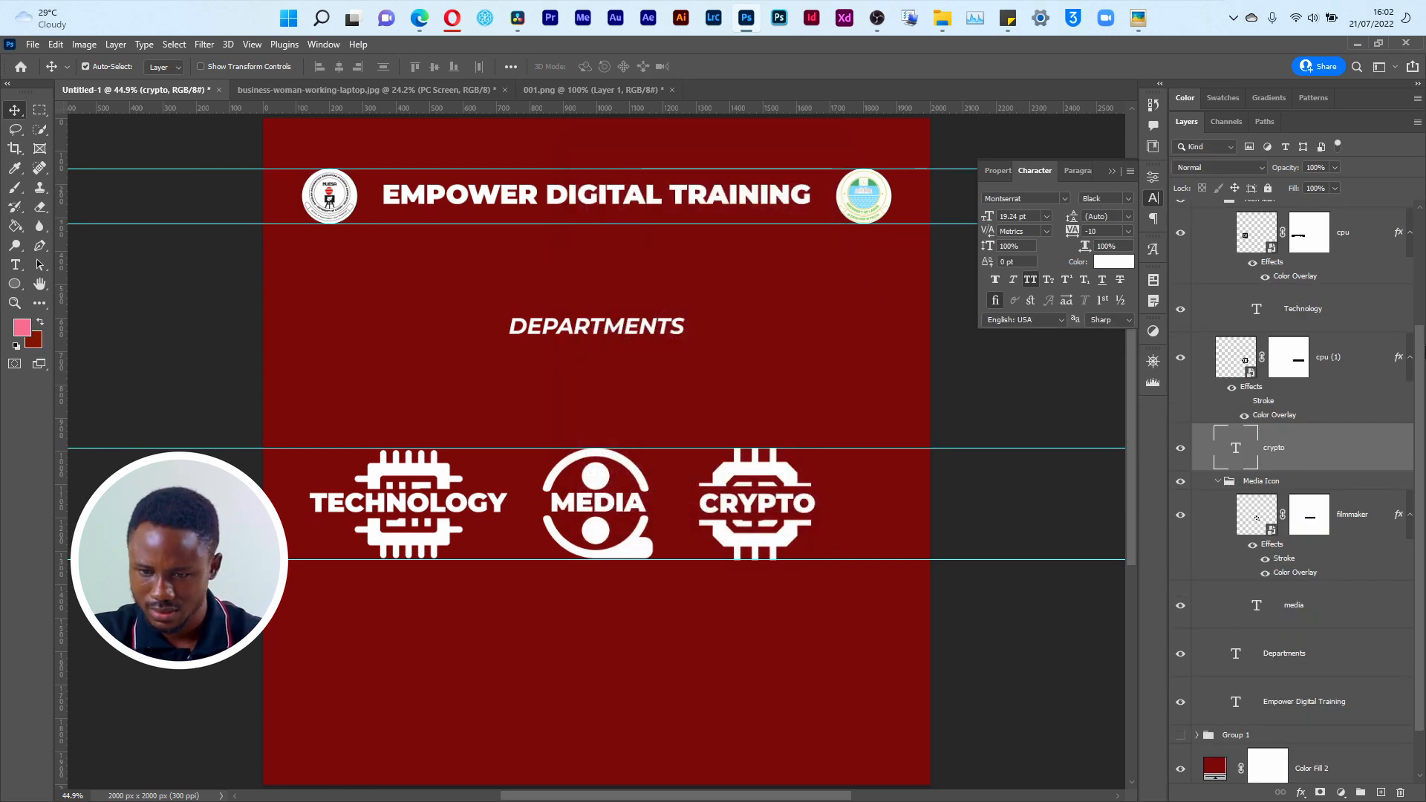
Step: Collapse the effects lists of the cpu (1), cpu and filmmaker layers
left_click(1410, 361)
left_click(1412, 240)
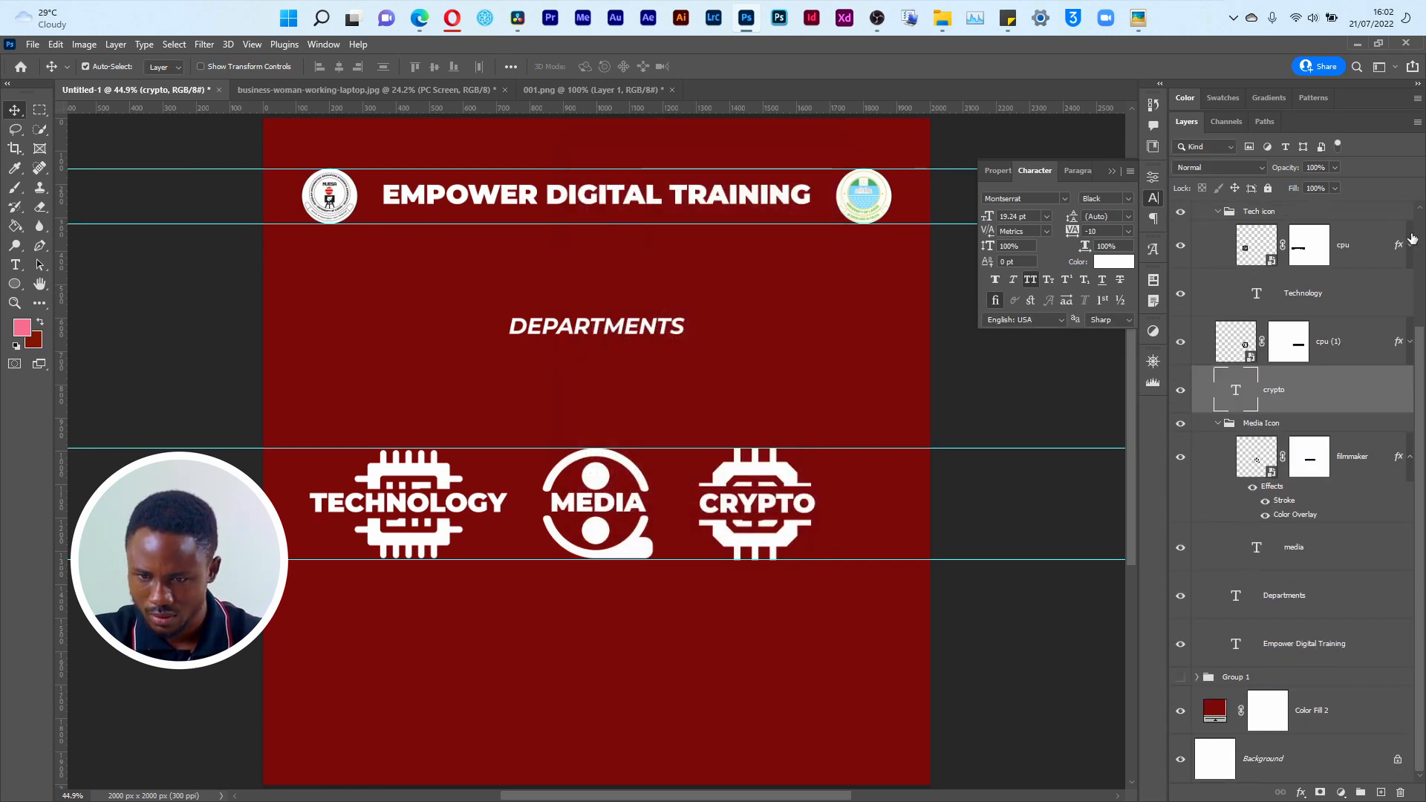
left_click(1410, 456)
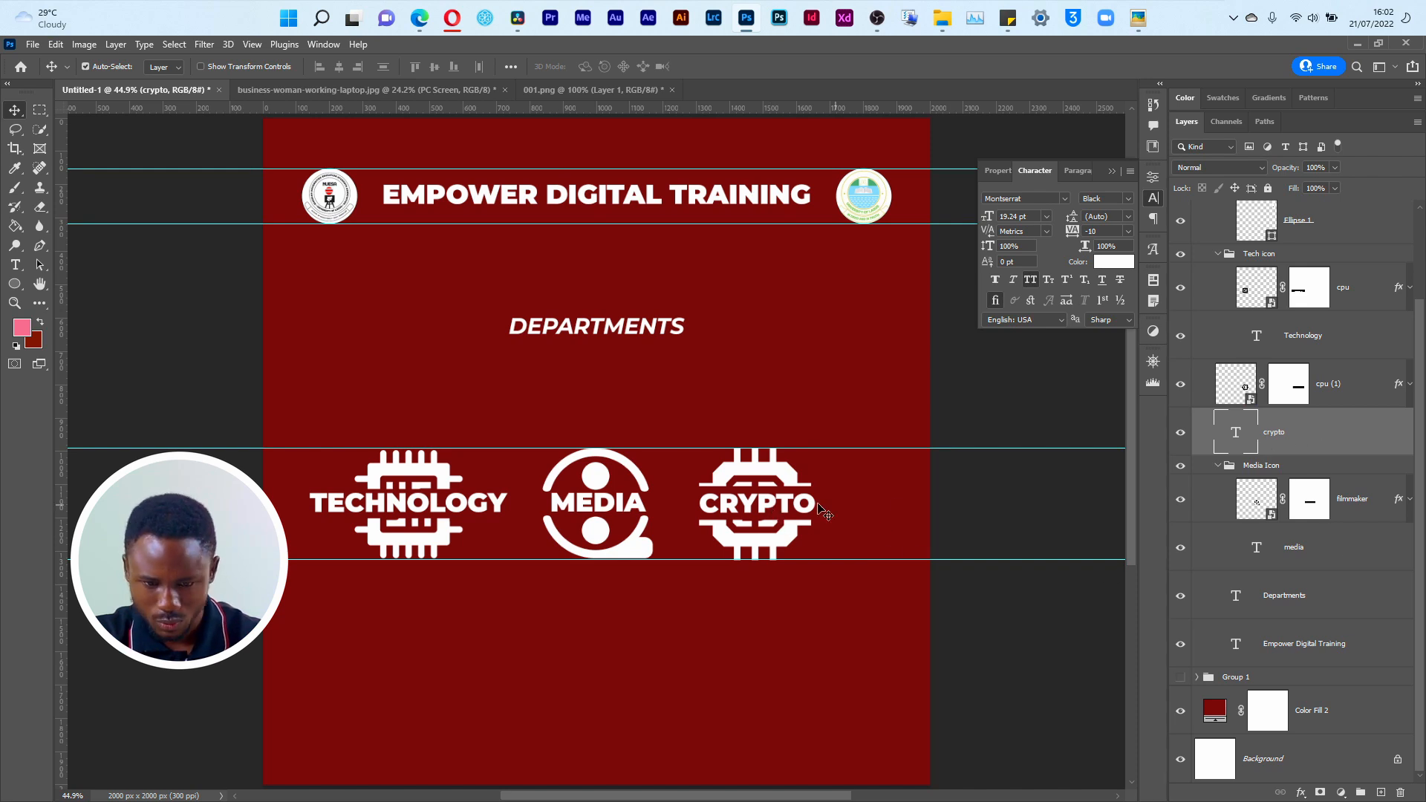
Step: Group the Bitcoin chip and CRYPTO text layers and name the group Crypto Icon
left_click(781, 551)
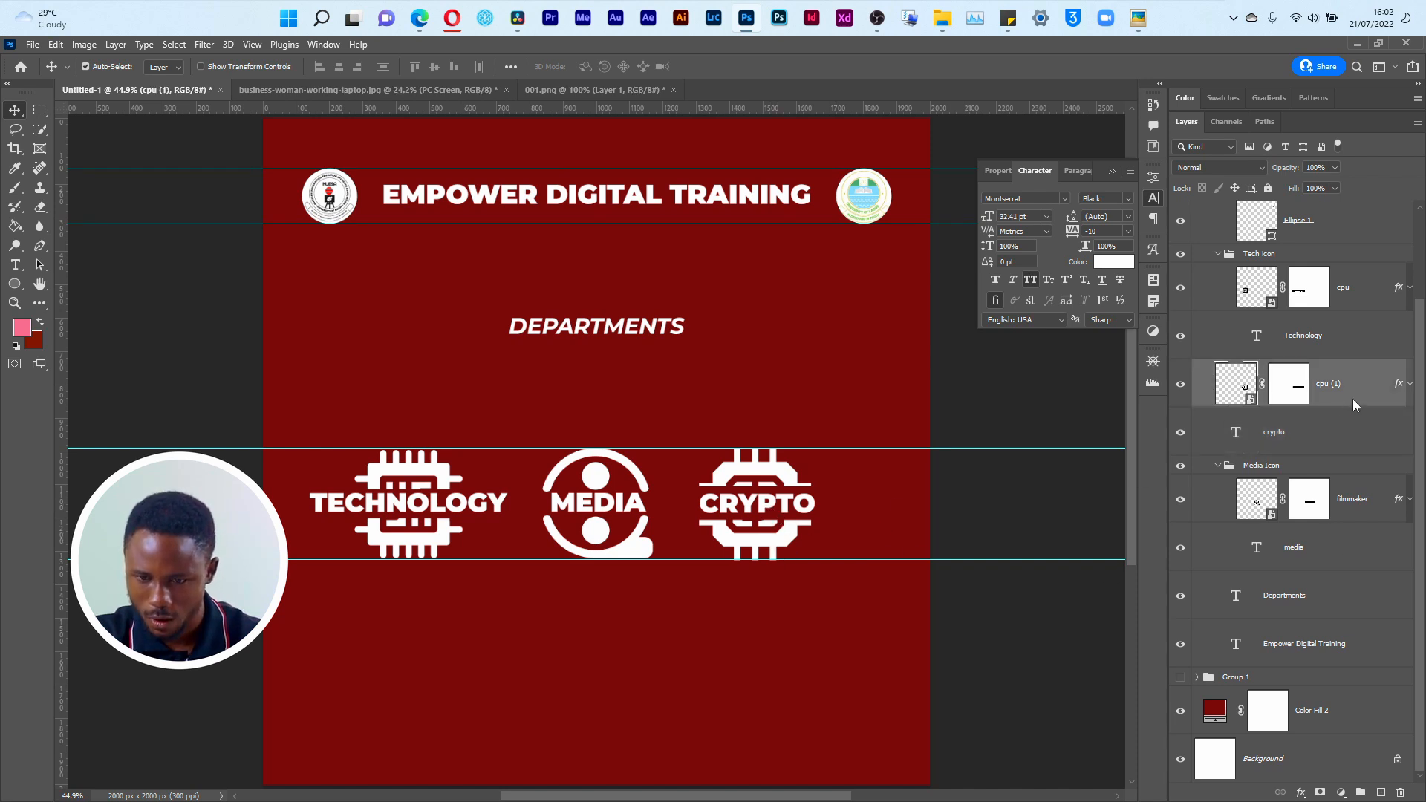
left_click(1331, 444, "shift")
key("ctrl+g")
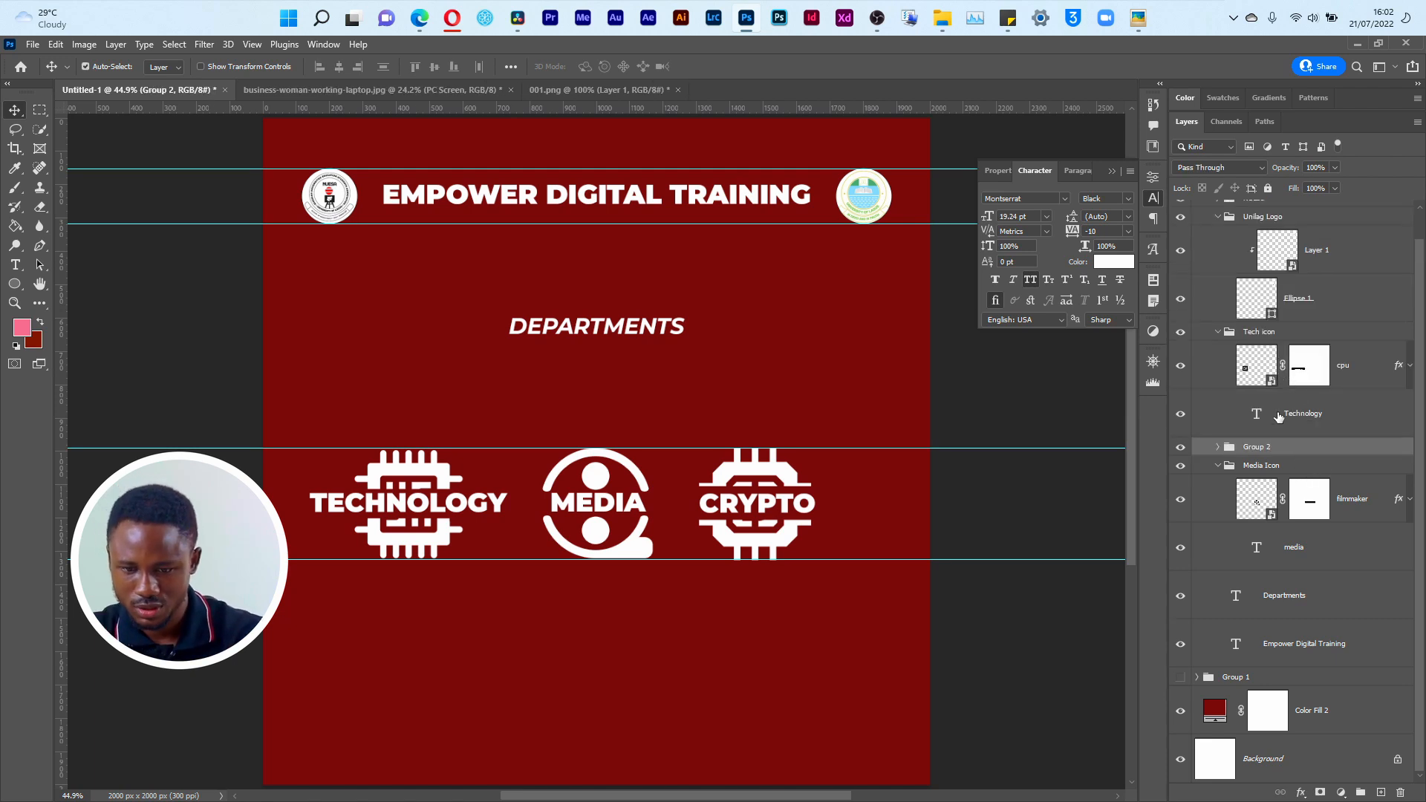
double_click(1254, 448)
type("Crypto Ic")
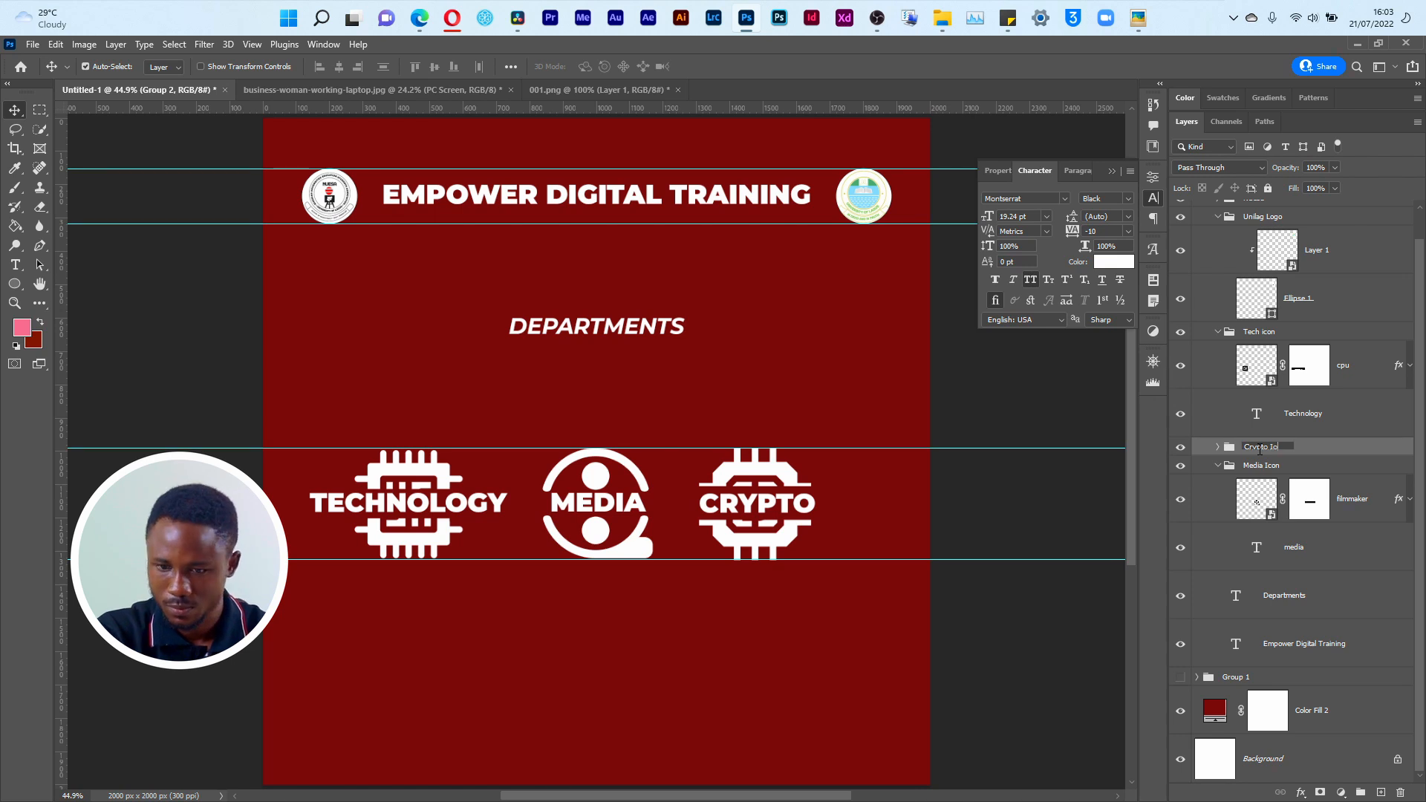
type("on")
key("Return")
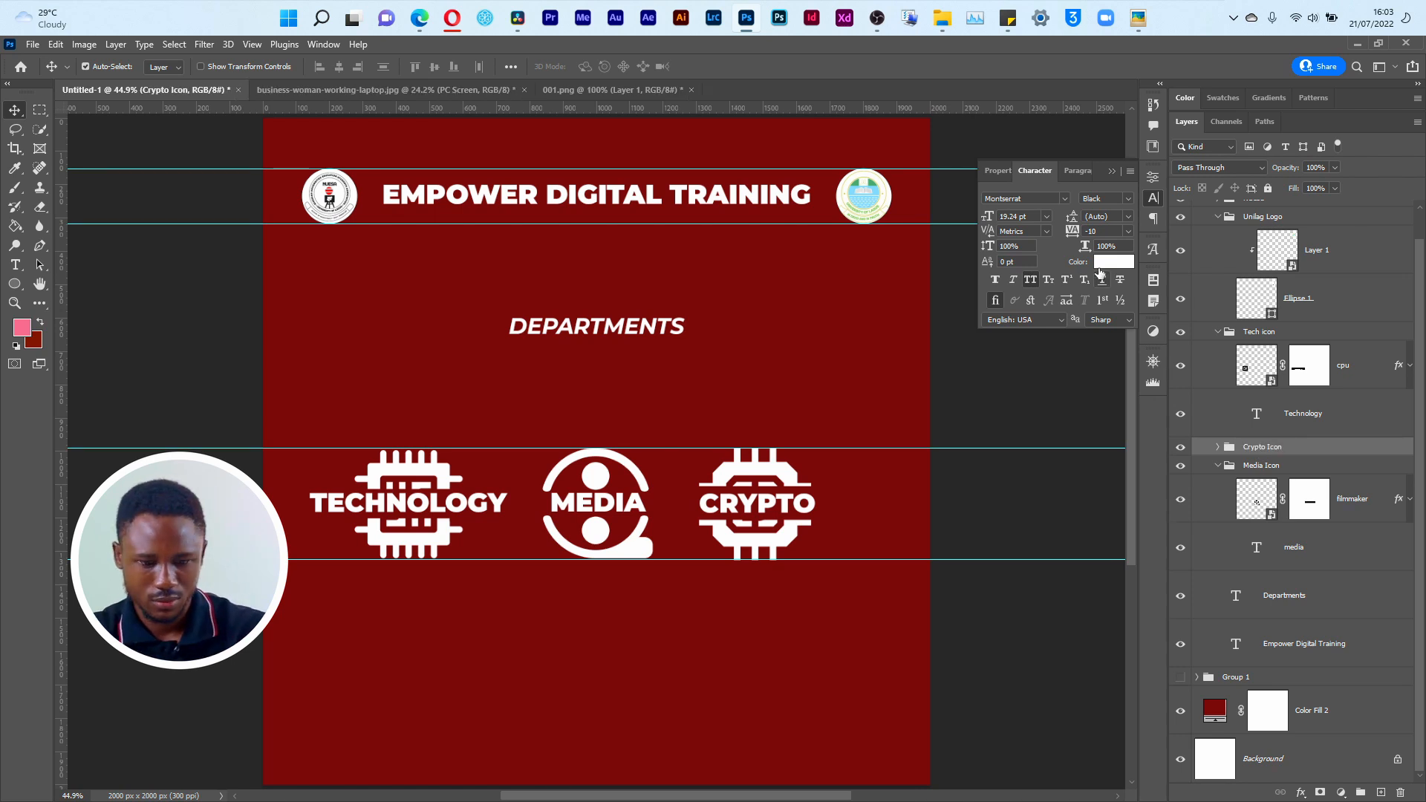
Step: Group the Tech icon, Crypto Icon and Media Icon groups together and name the new group Sub Department
key("ctrl")
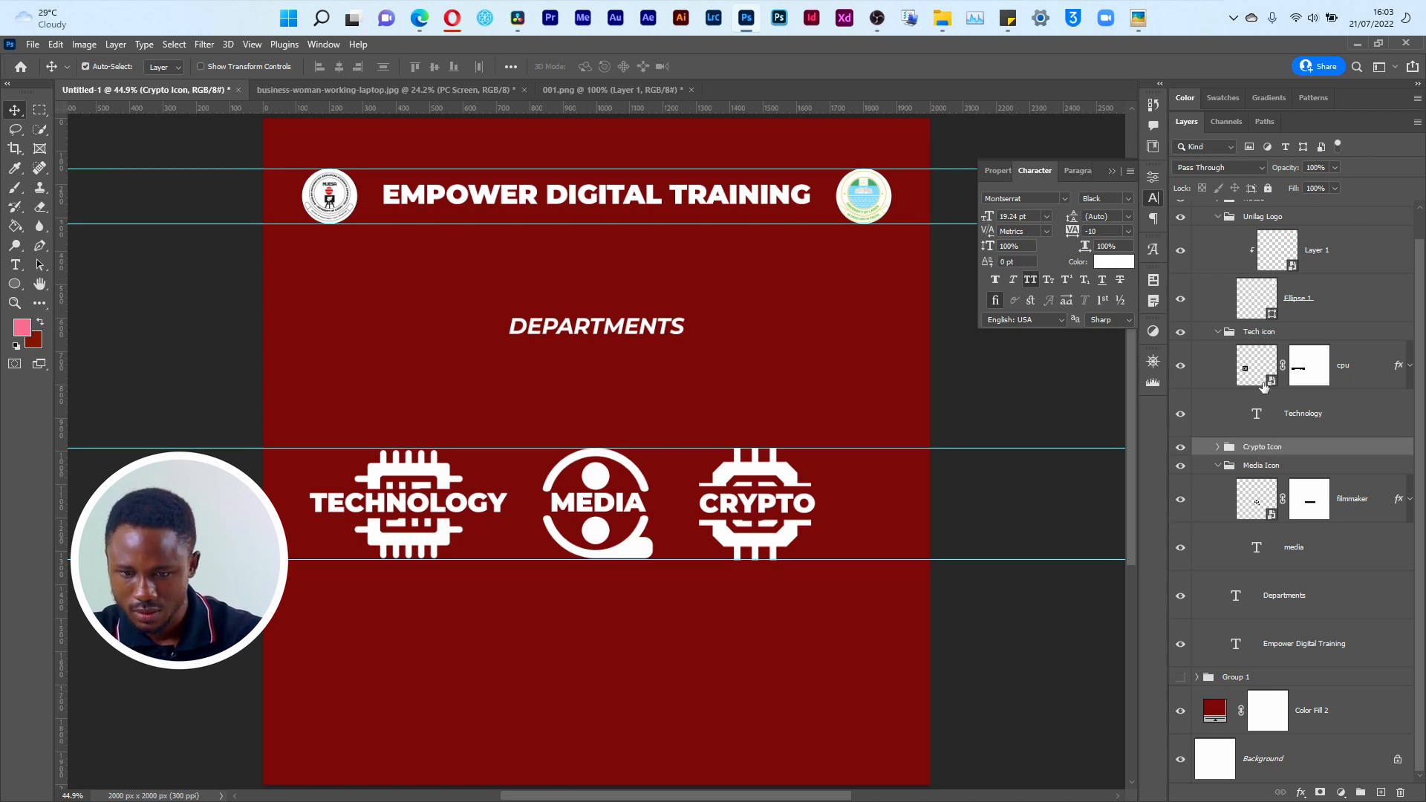
left_click(1218, 333)
left_click(1282, 397)
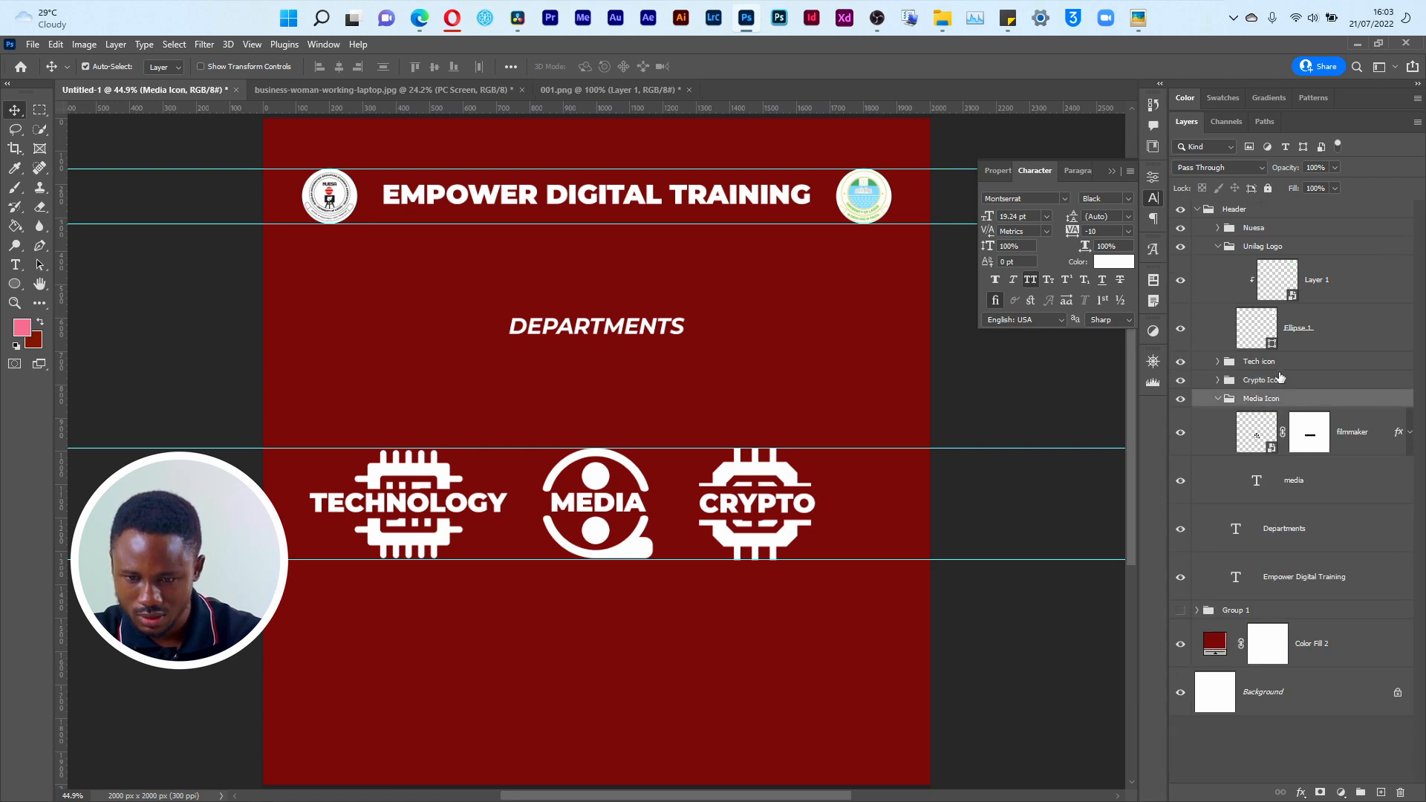
left_click(1280, 366, "shift")
key("ctrl+g")
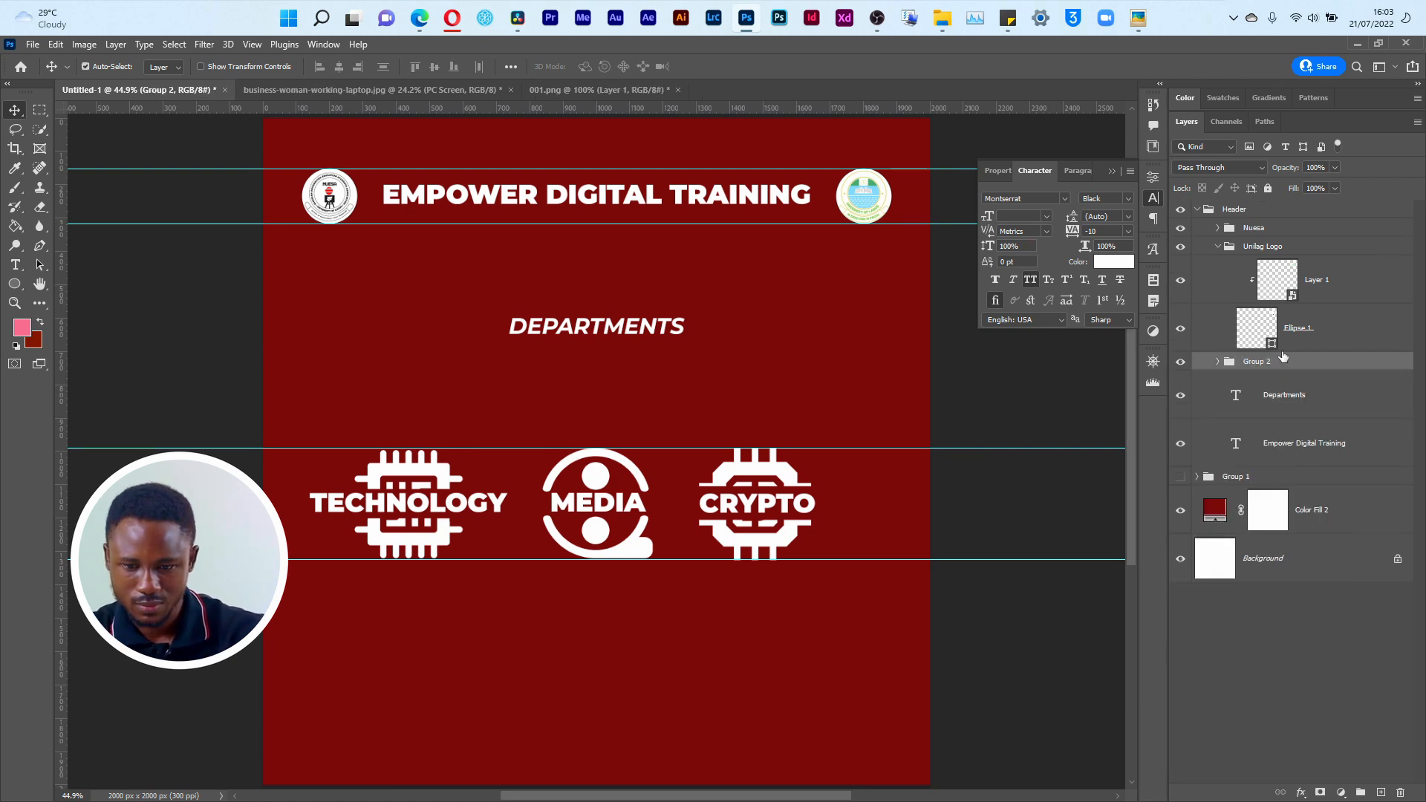
double_click(1257, 362)
type("Department")
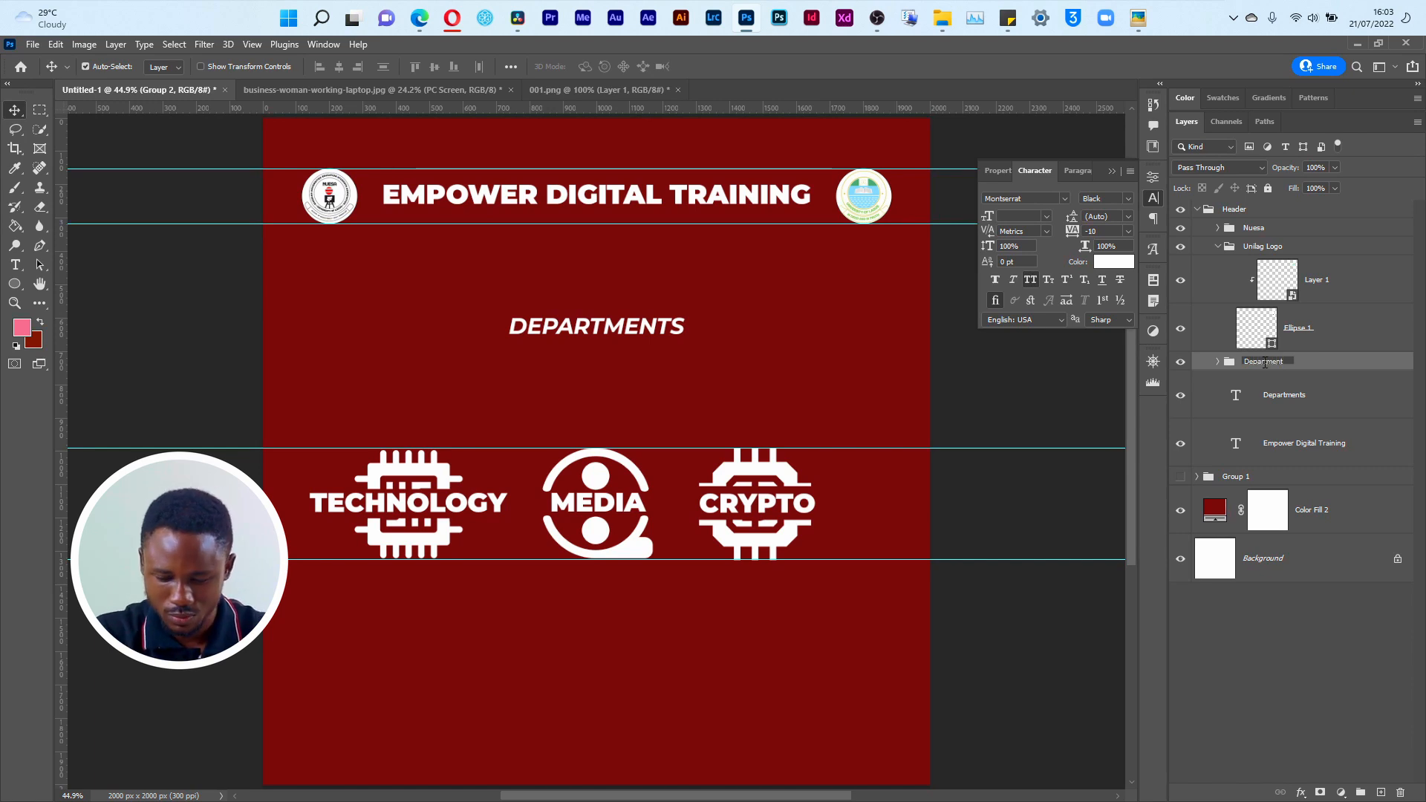
type("ub Department")
key("Return")
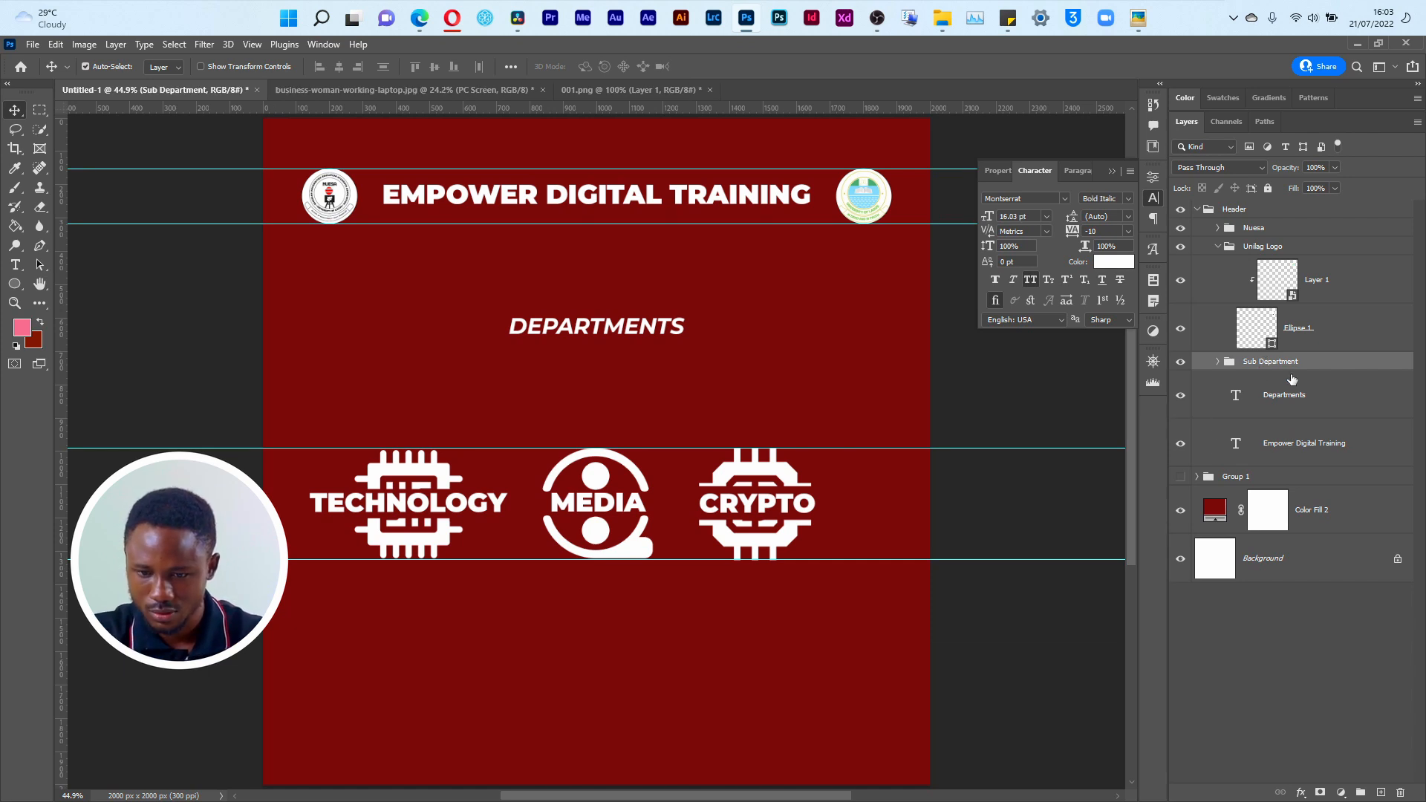
Step: Group the Sub Department group with the Departments text layer and name the new group Department
left_click(1290, 382)
left_click(1300, 367, "shift")
key("ctrl+g")
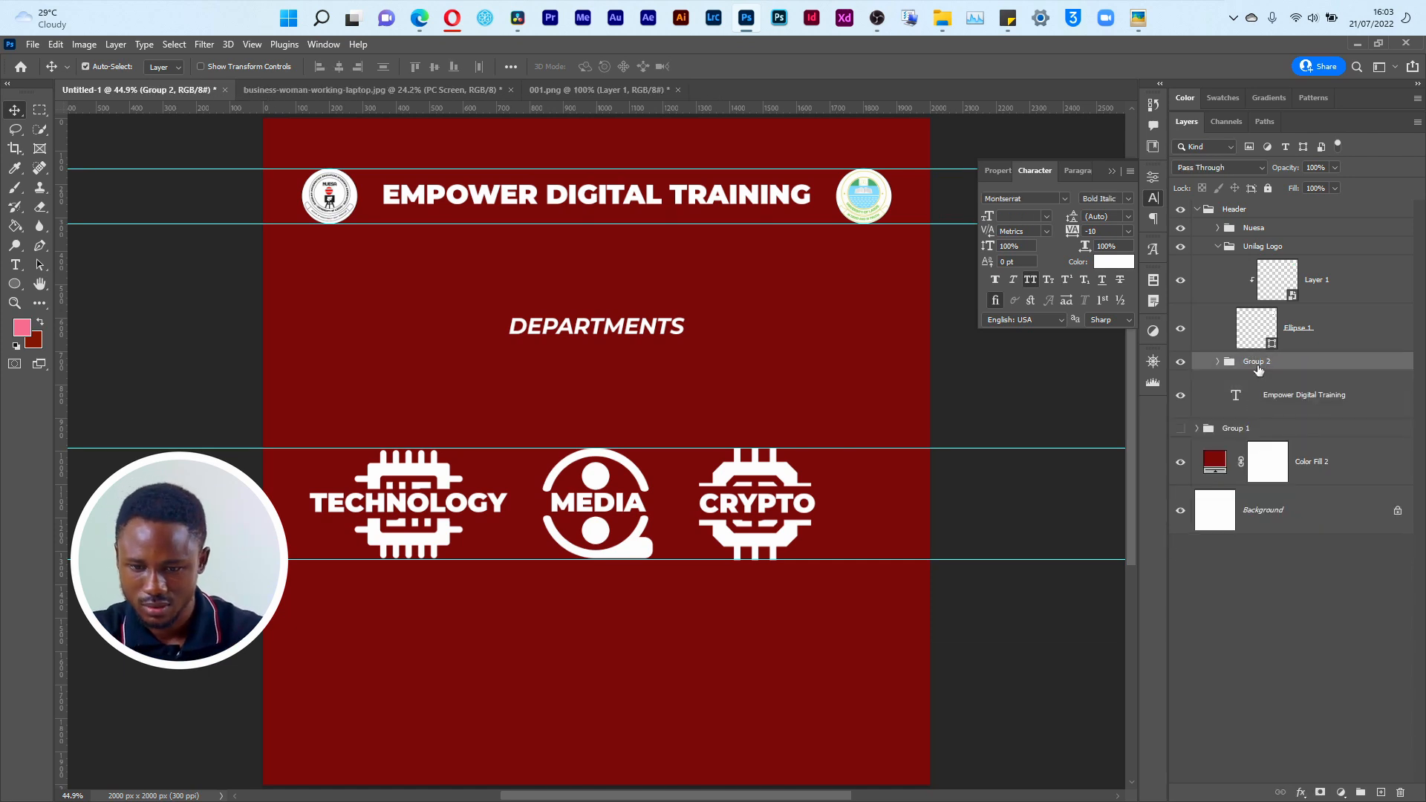
double_click(1258, 362)
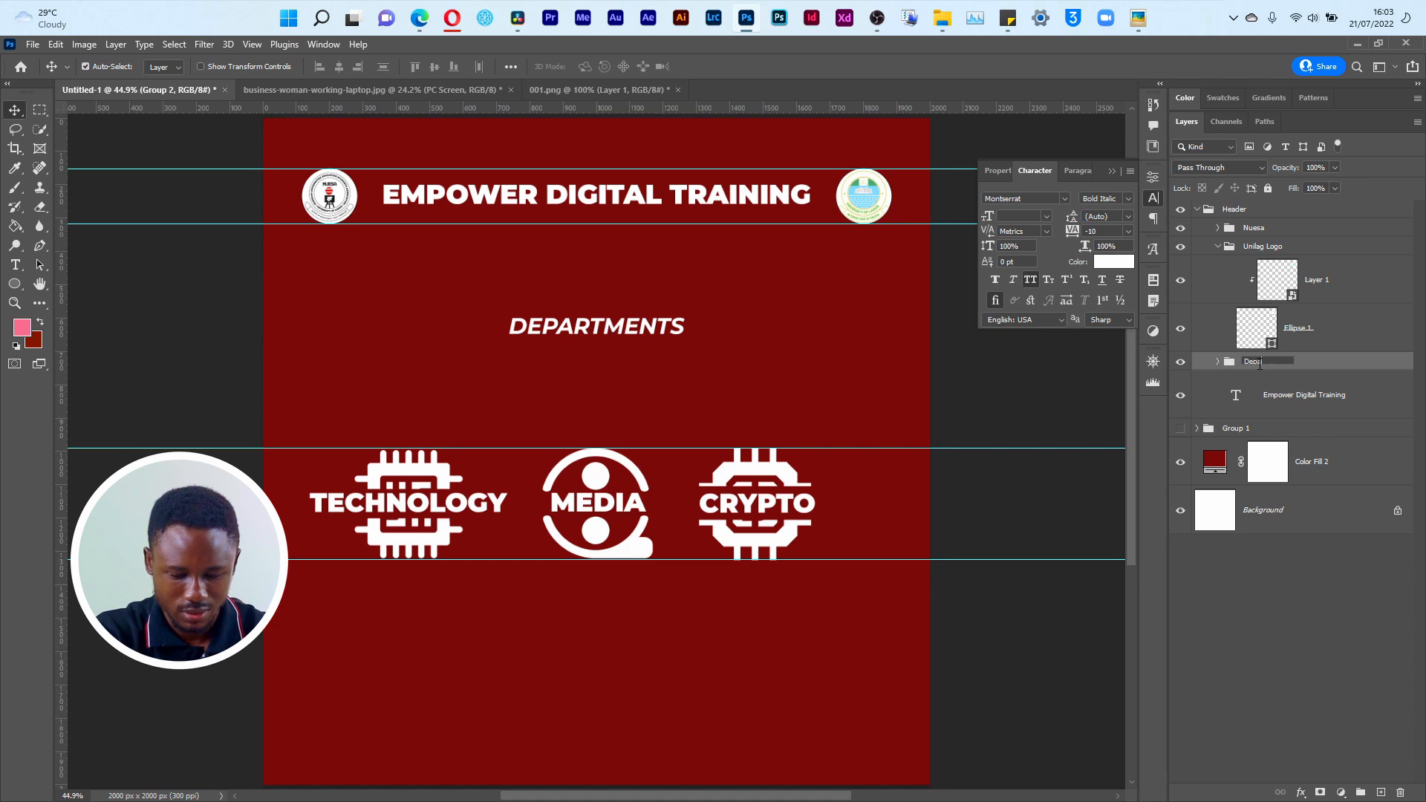
type("Department")
key("Return")
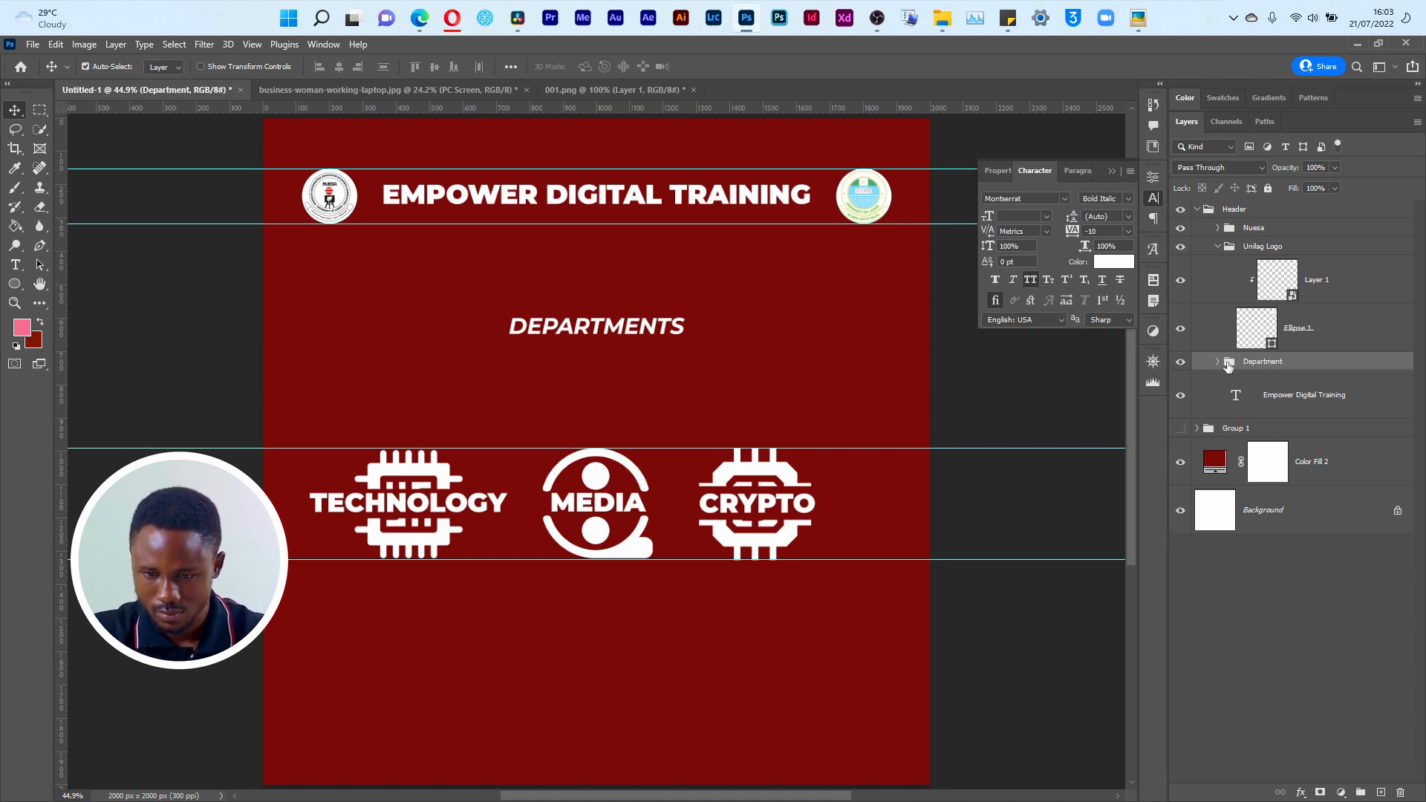
Step: Scale the Sub Department icon group down to about 49% and place it just beneath the DEPARTMENTS heading
left_click(1220, 364)
left_click(1304, 382)
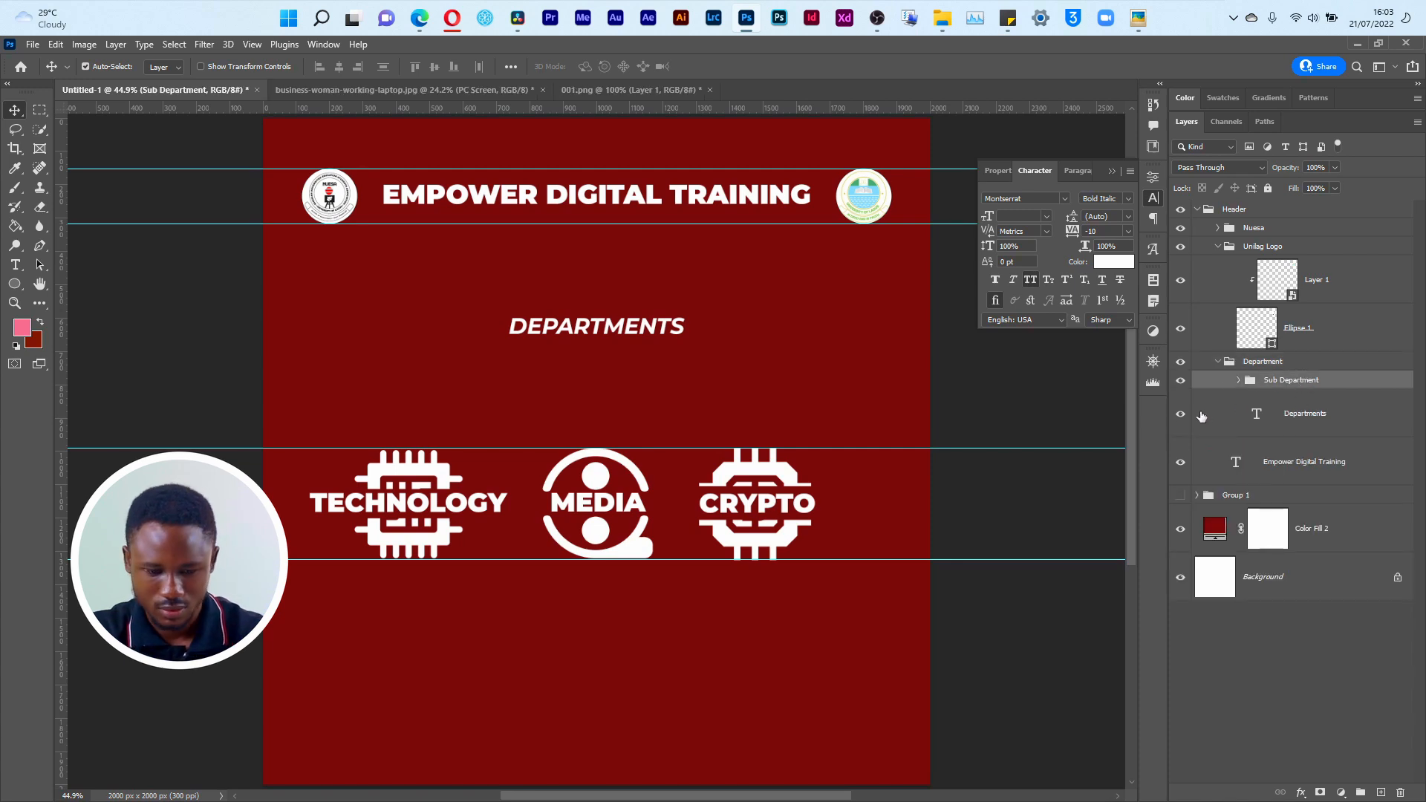
key("ctrl+t")
left_click_drag(699, 506, 723, 426)
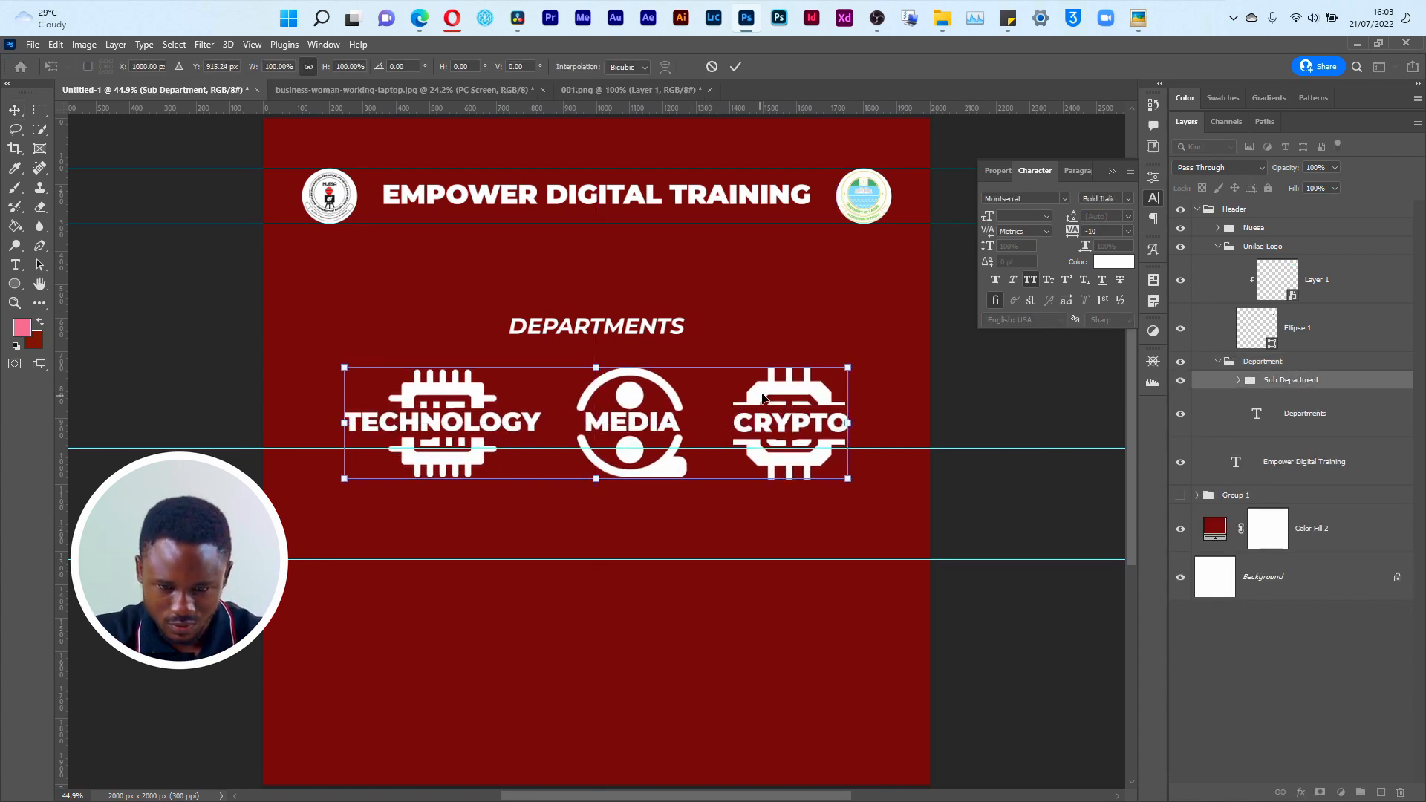
left_click_drag(838, 366, 592, 424)
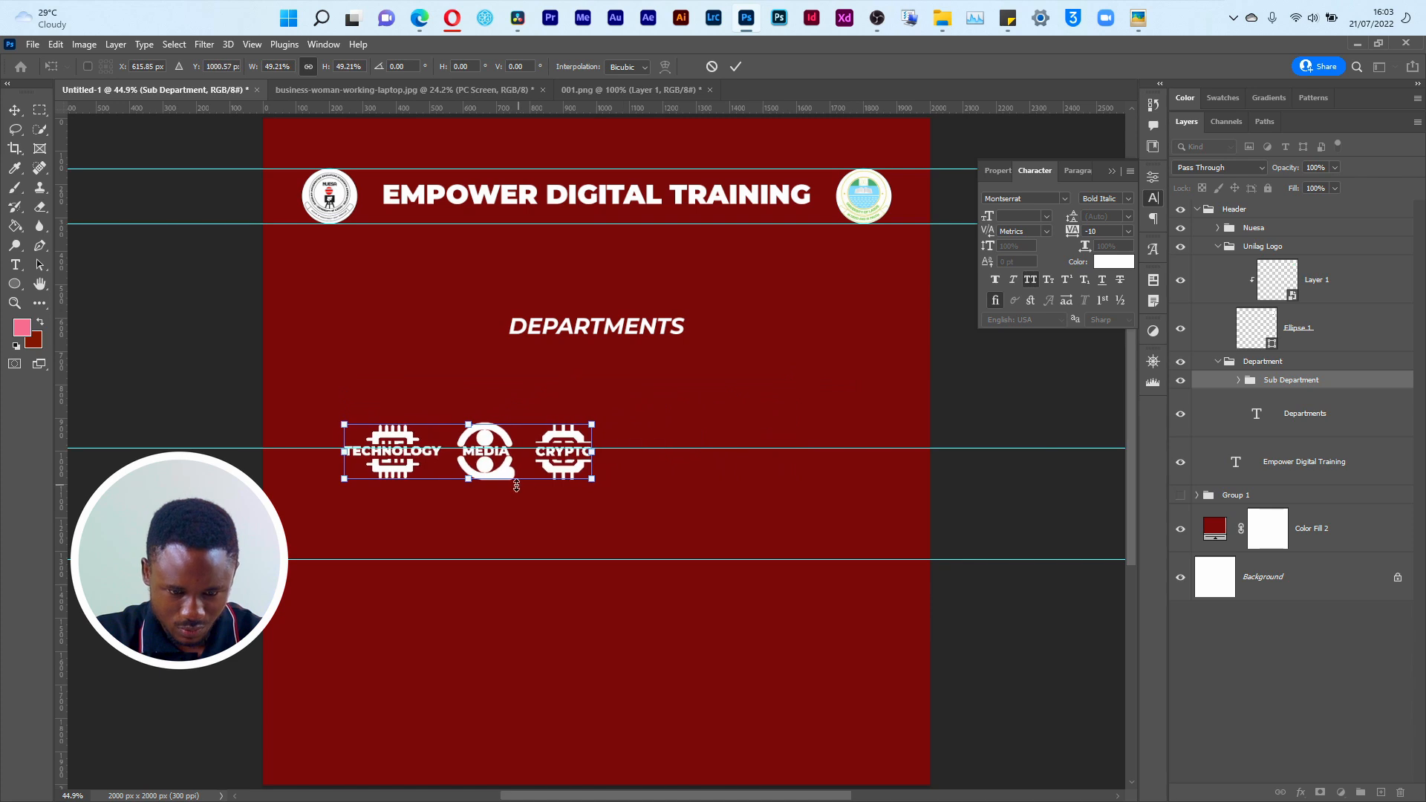
left_click_drag(497, 477, 606, 414)
left_click_drag(619, 414, 620, 414)
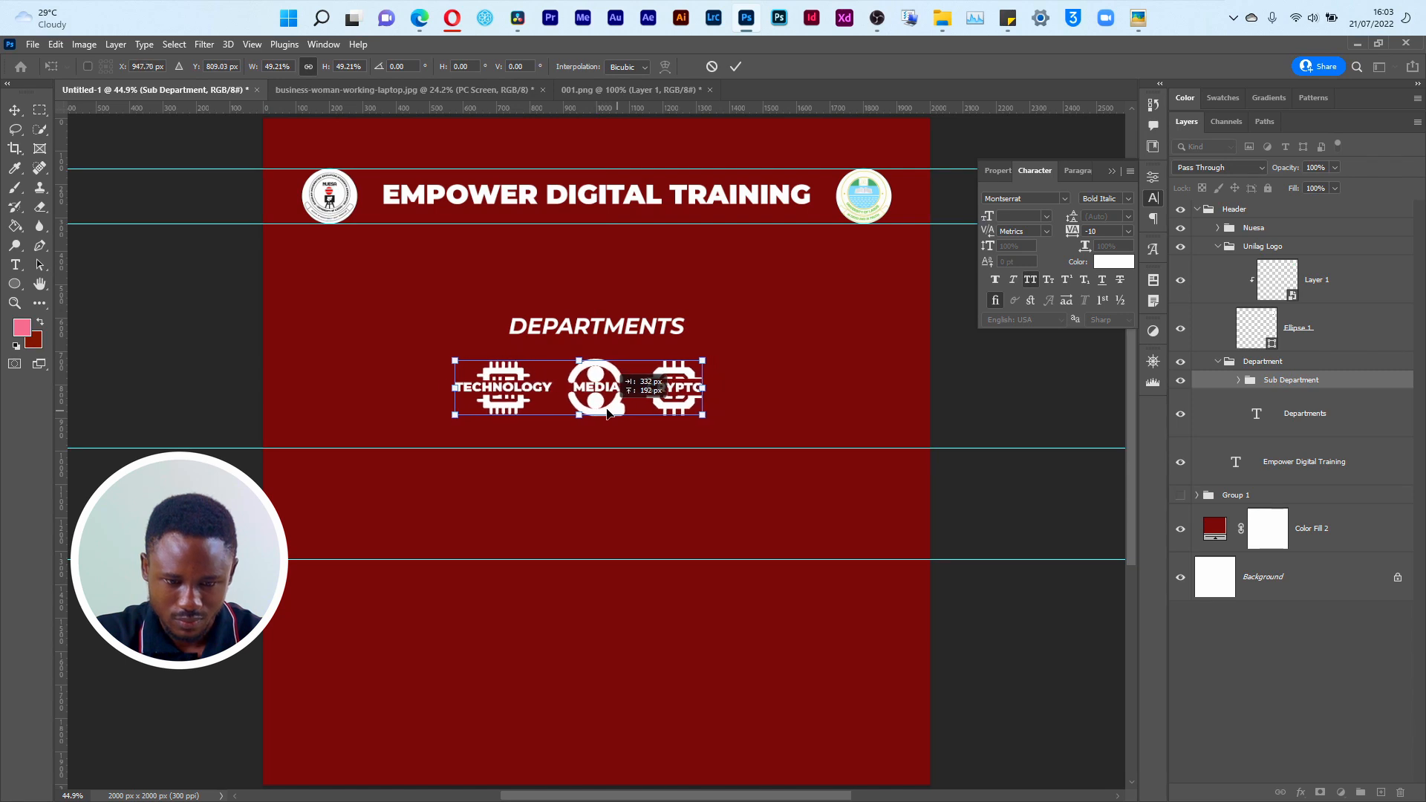
left_click(735, 66)
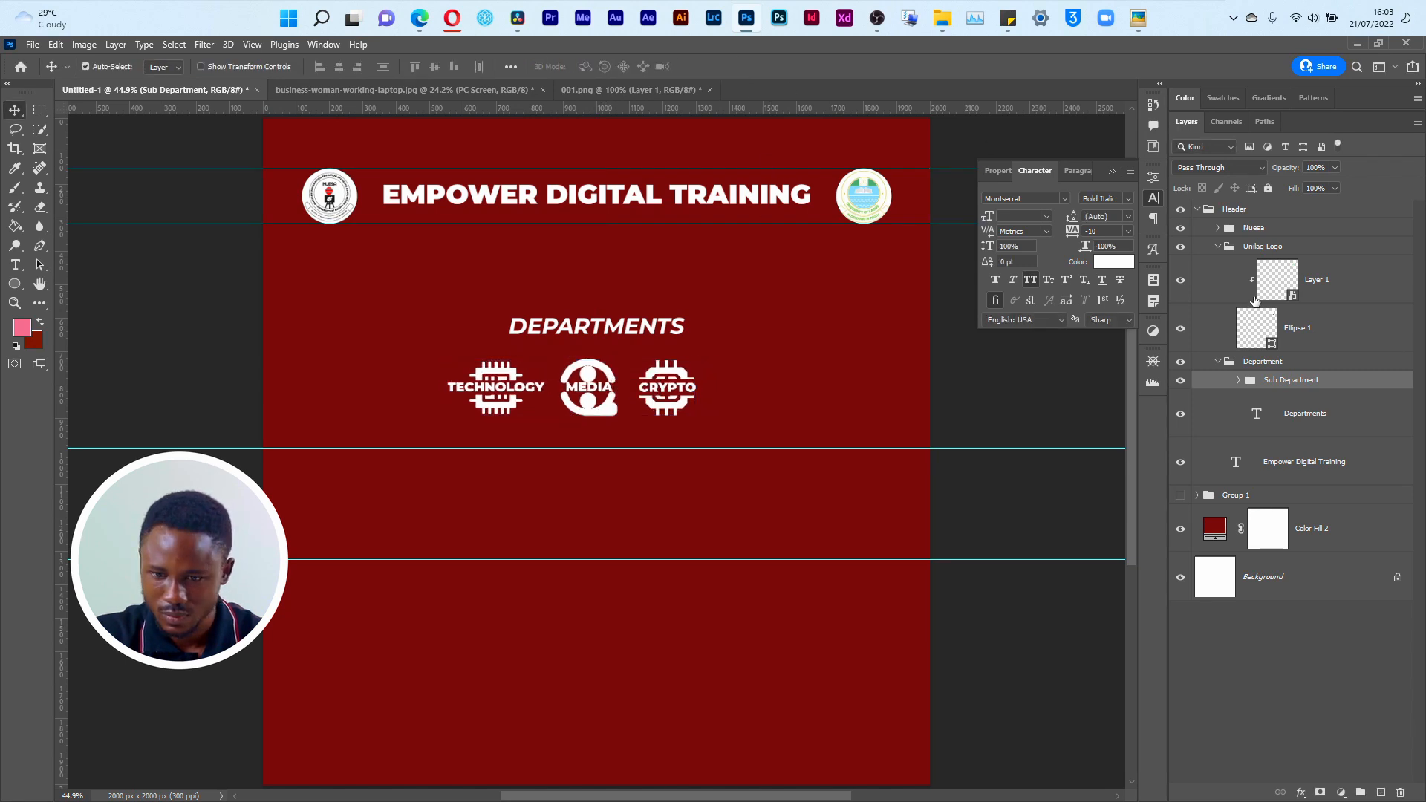
Step: Set the Stroke effect size of the filmmaker layer in the Media Icon group to 5 px
left_click(1239, 381)
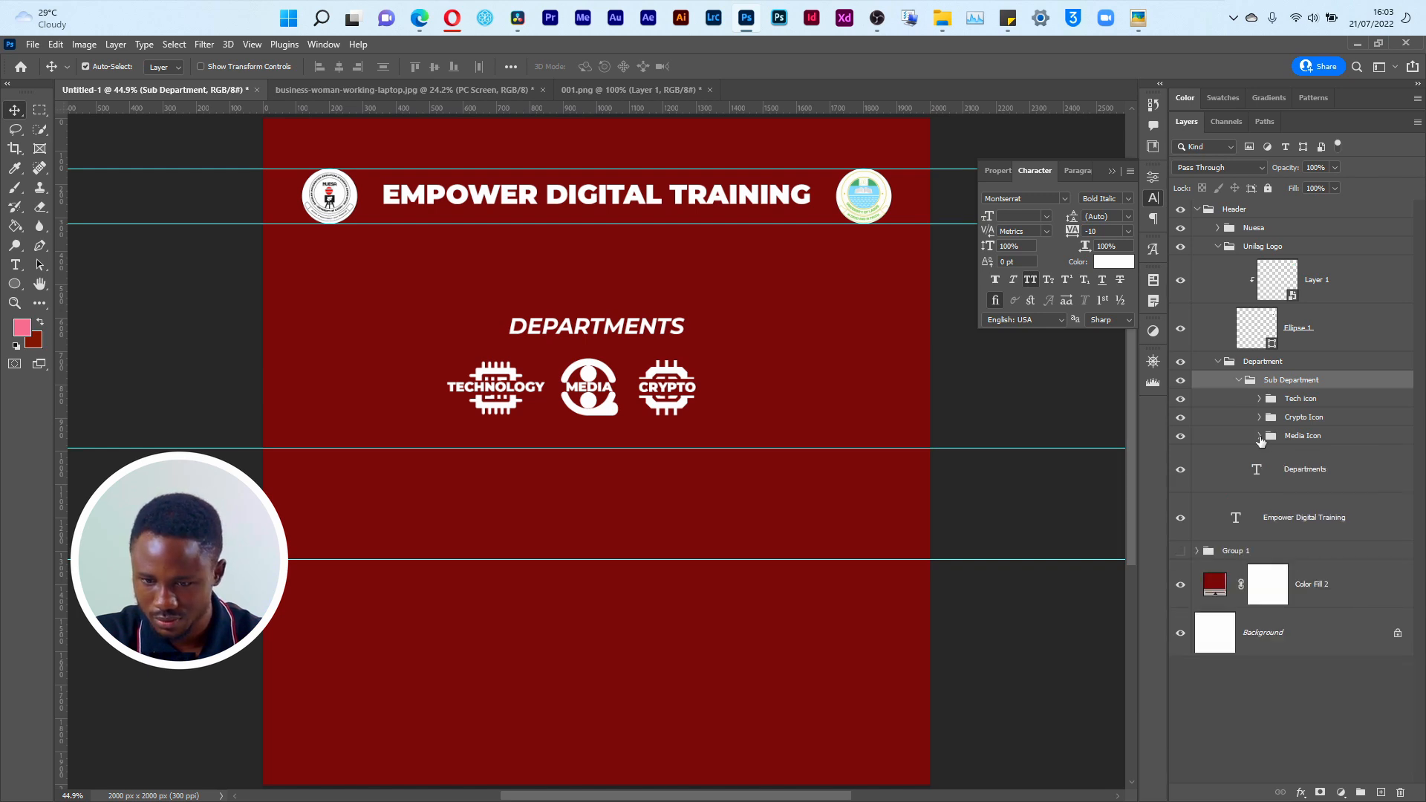
left_click(1408, 471)
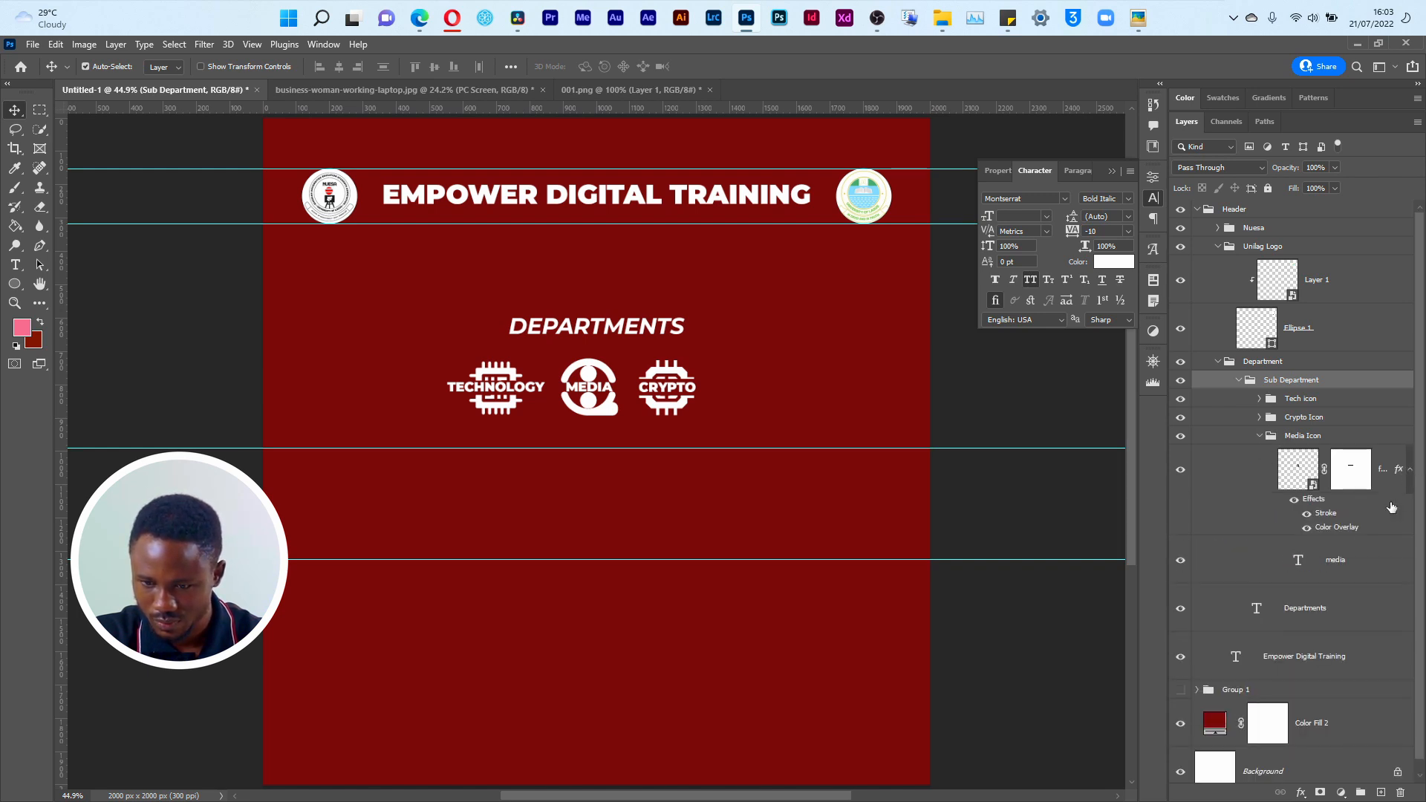
left_click(1309, 519)
left_click(1309, 519)
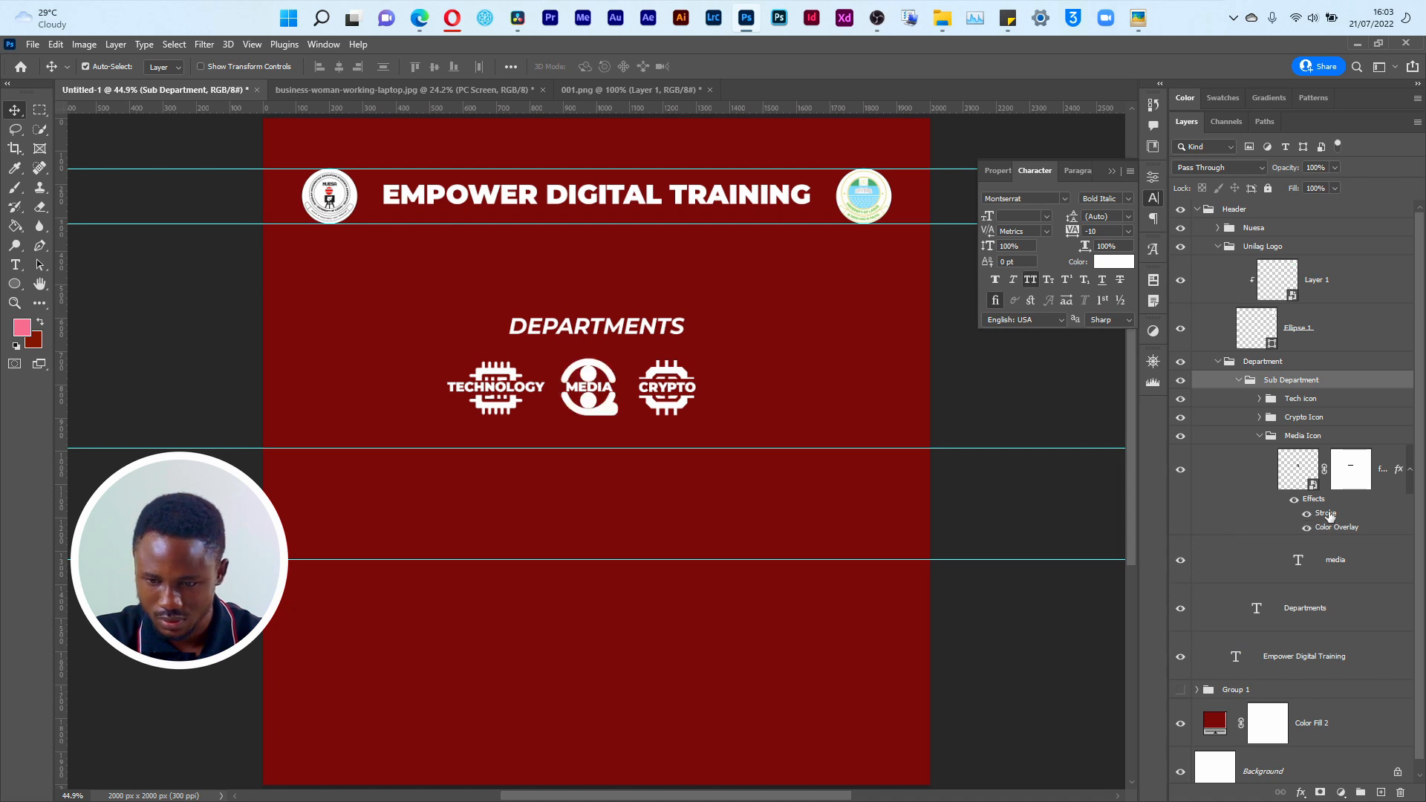
double_click(1326, 513)
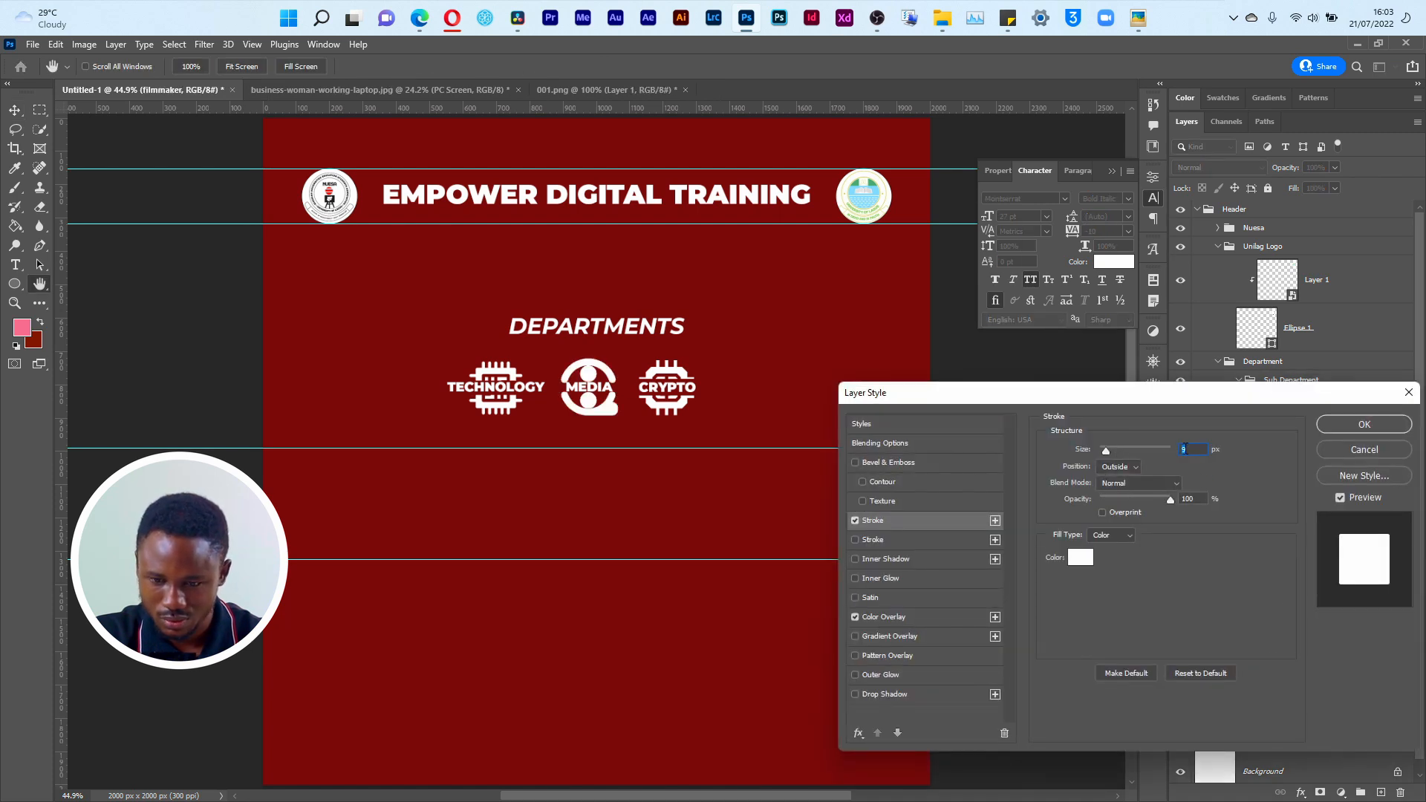
type("3")
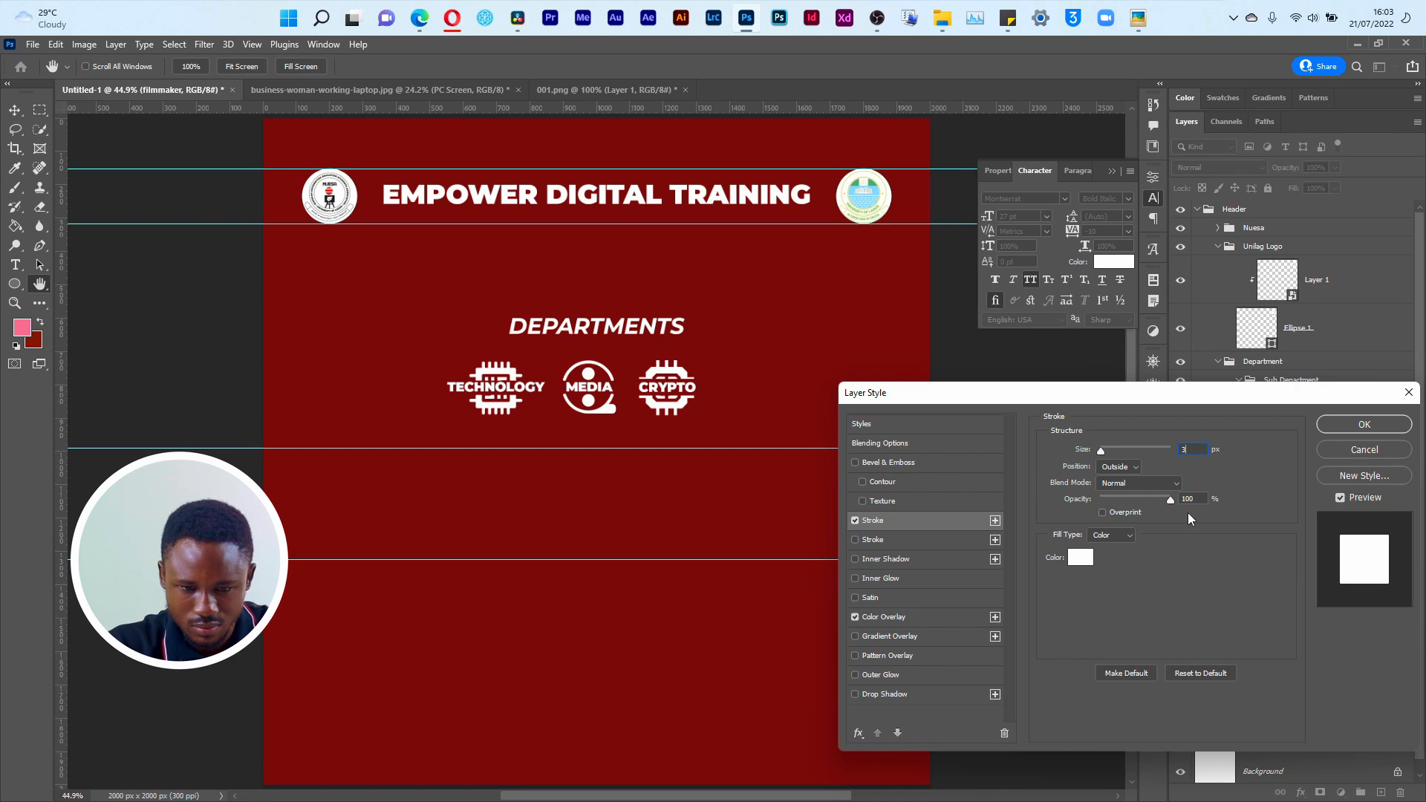
type("5")
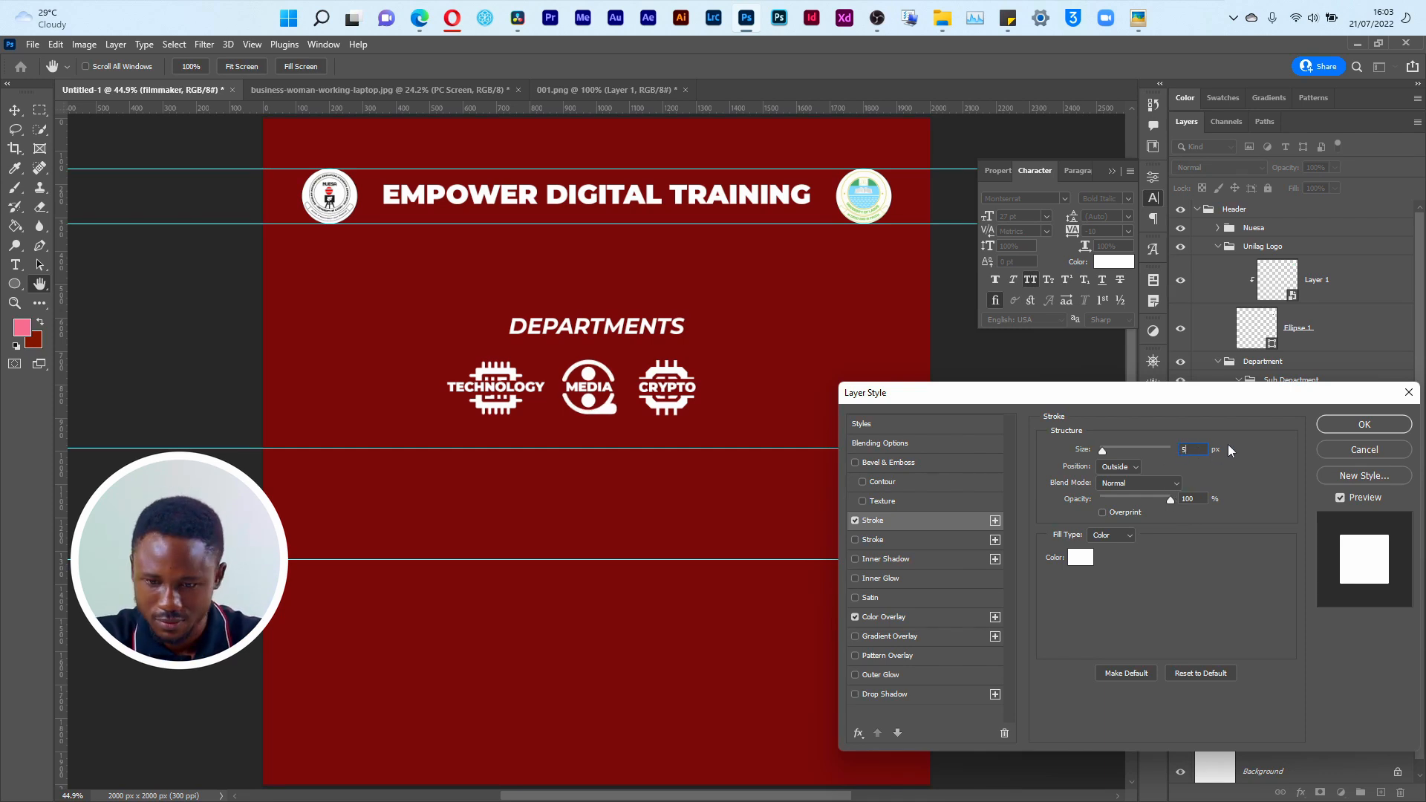
left_click(1366, 425)
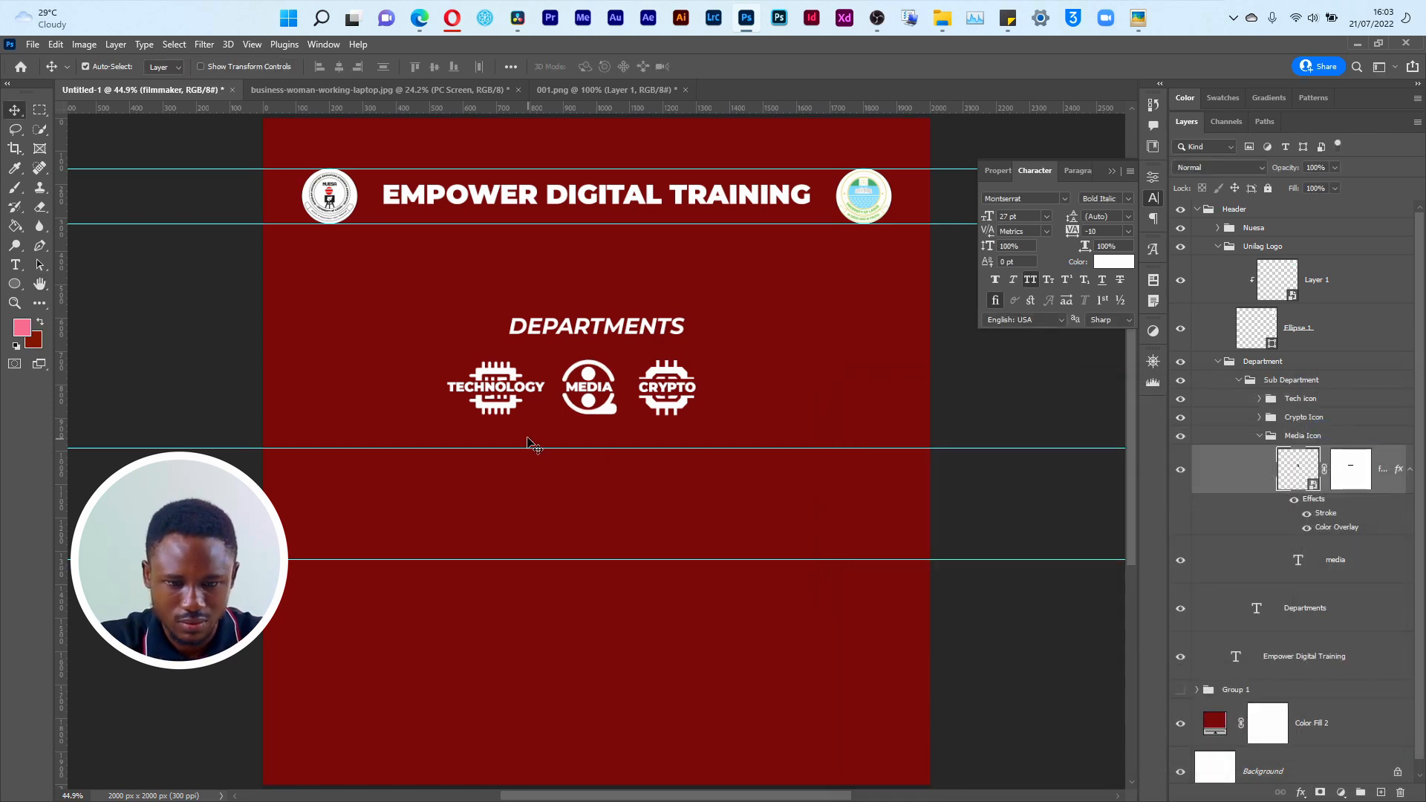
Step: Check the Empower.png reference in Picasa Photo Viewer, return to Photoshop and centre the Sub Department icon group horizontally at X 1000 px
key("alt+Tab")
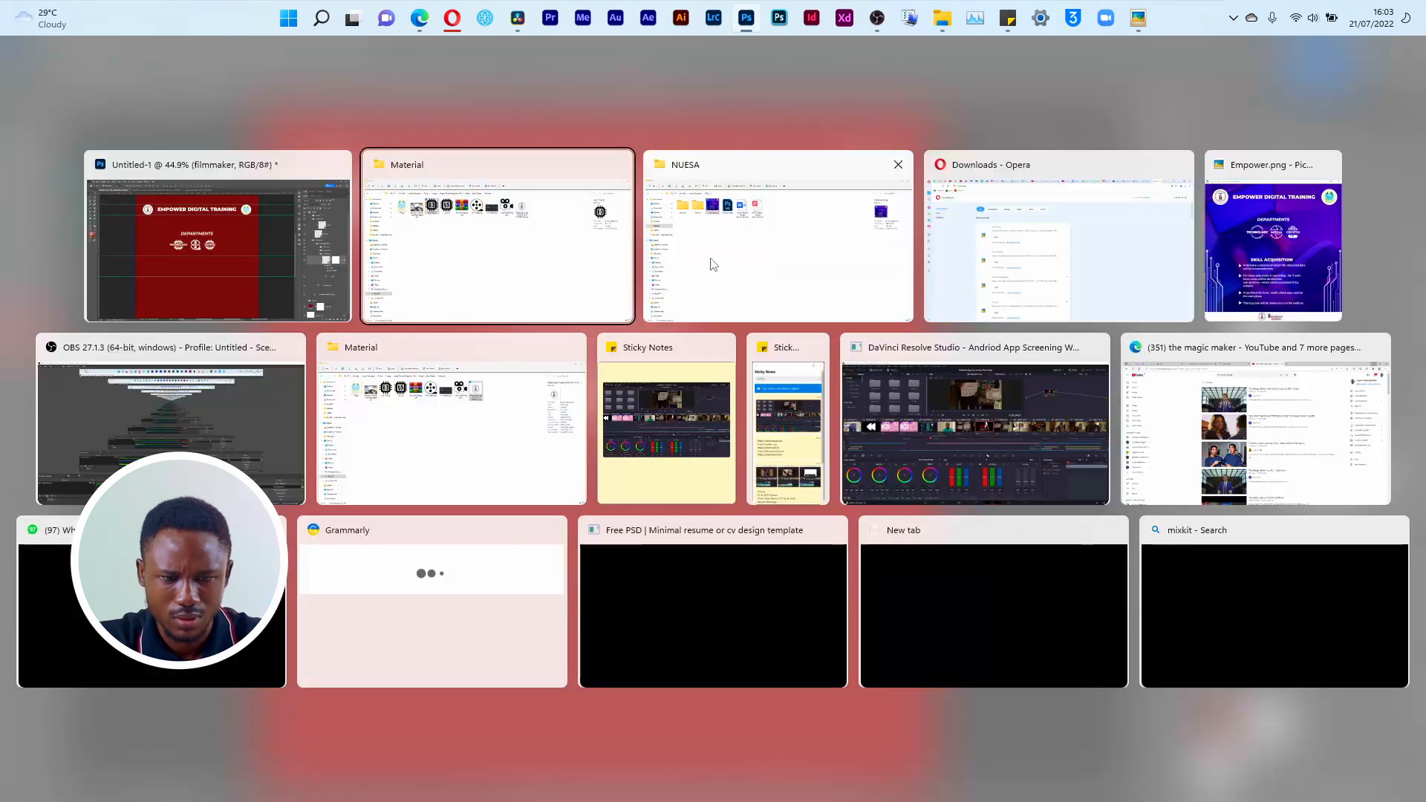
left_click(1294, 255)
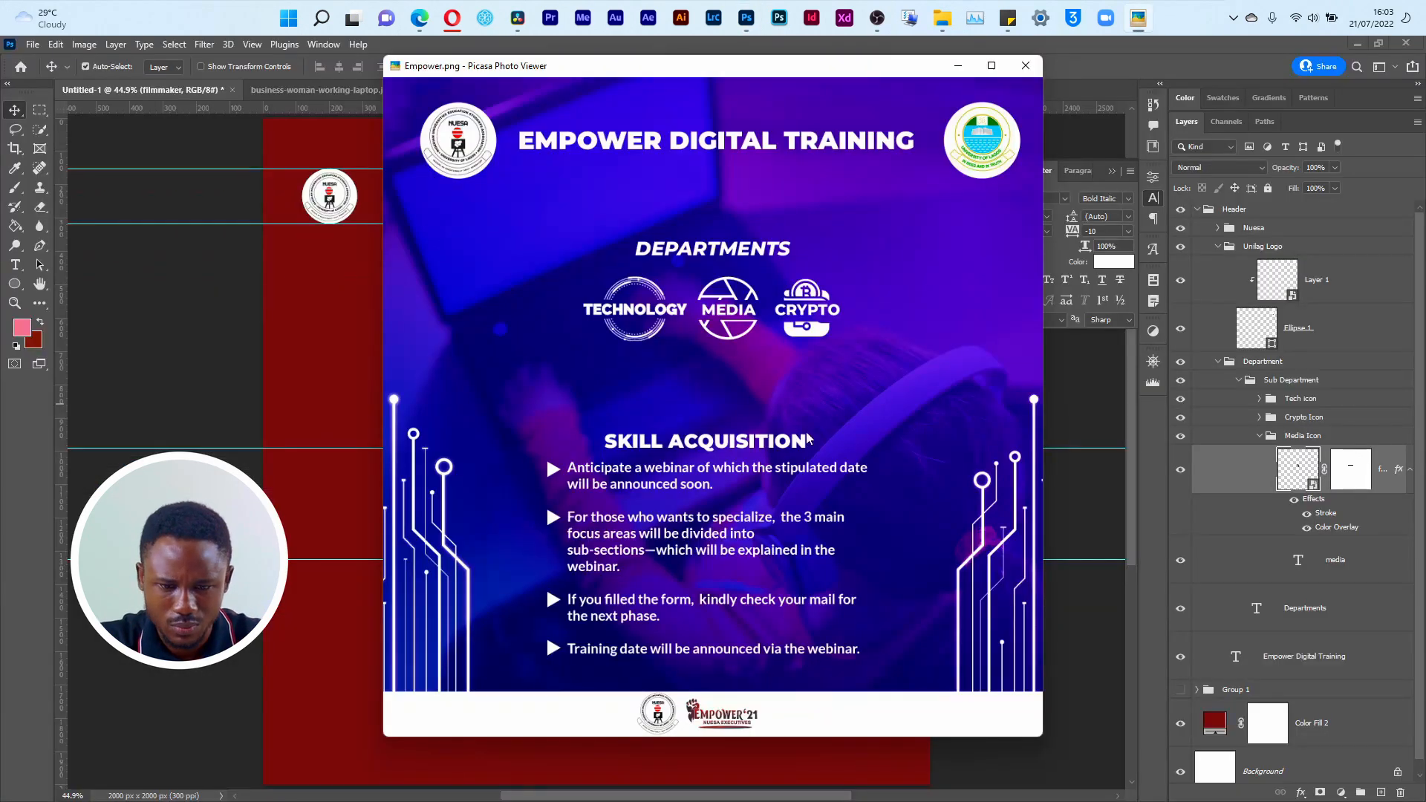
key("alt+Tab")
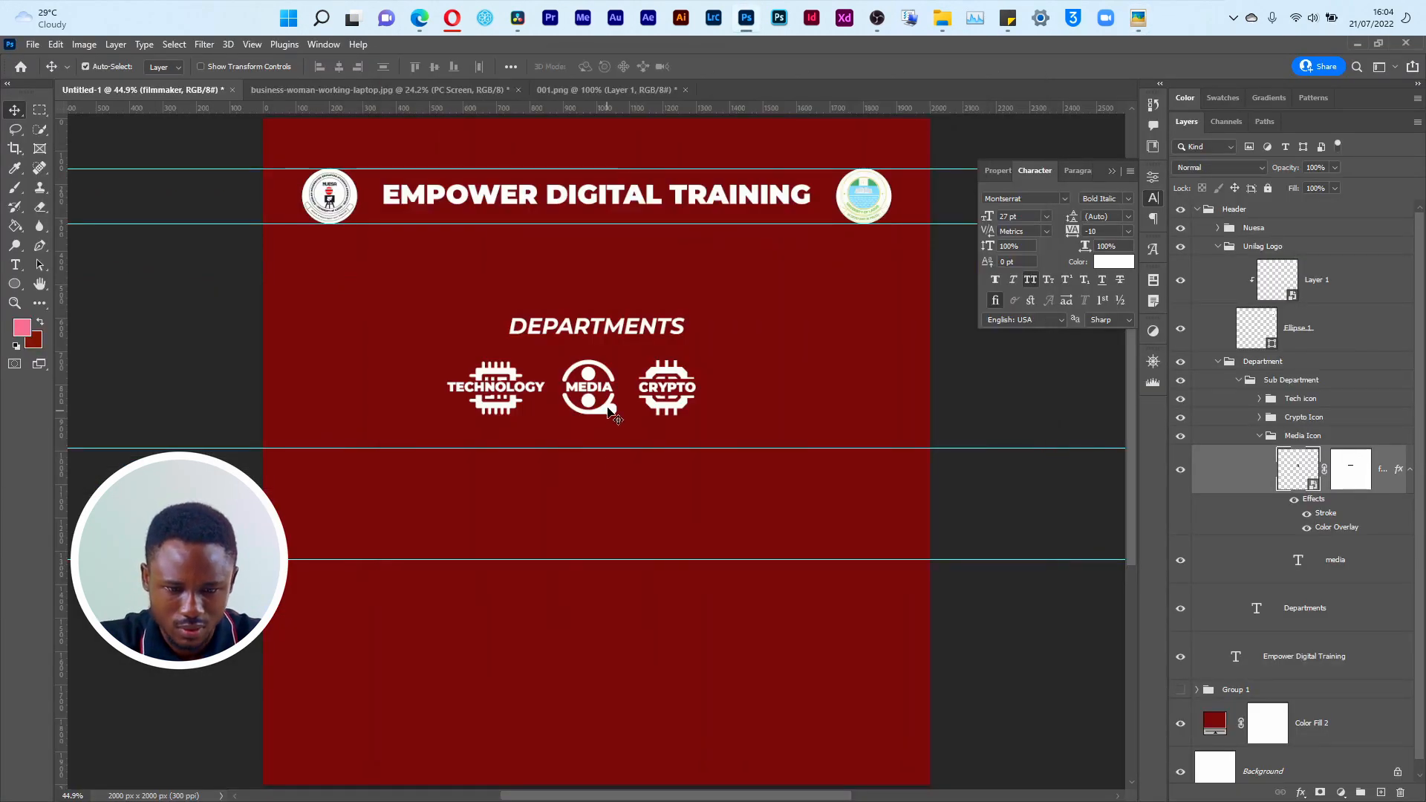
left_click(1246, 385)
key("ctrl+t")
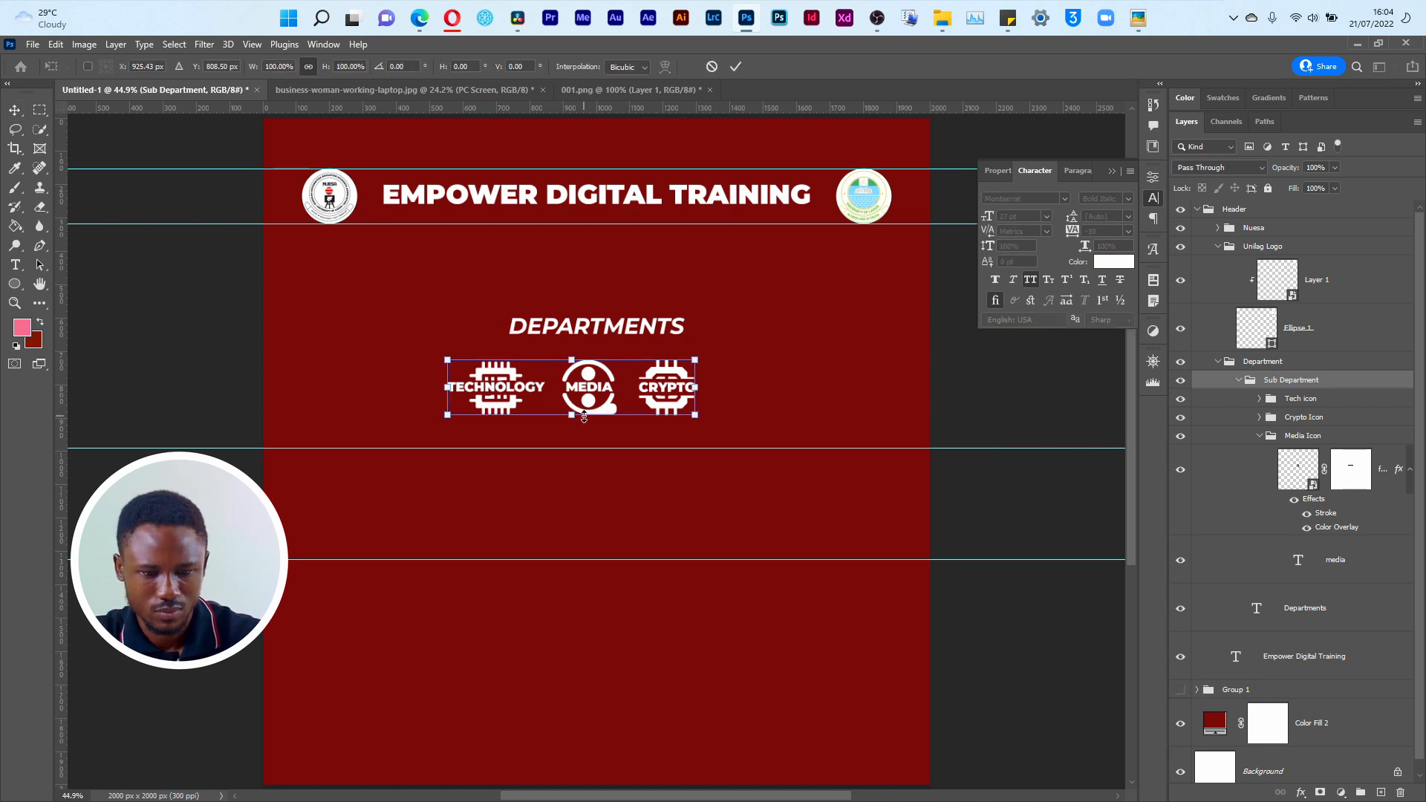
left_click_drag(602, 405, 623, 406)
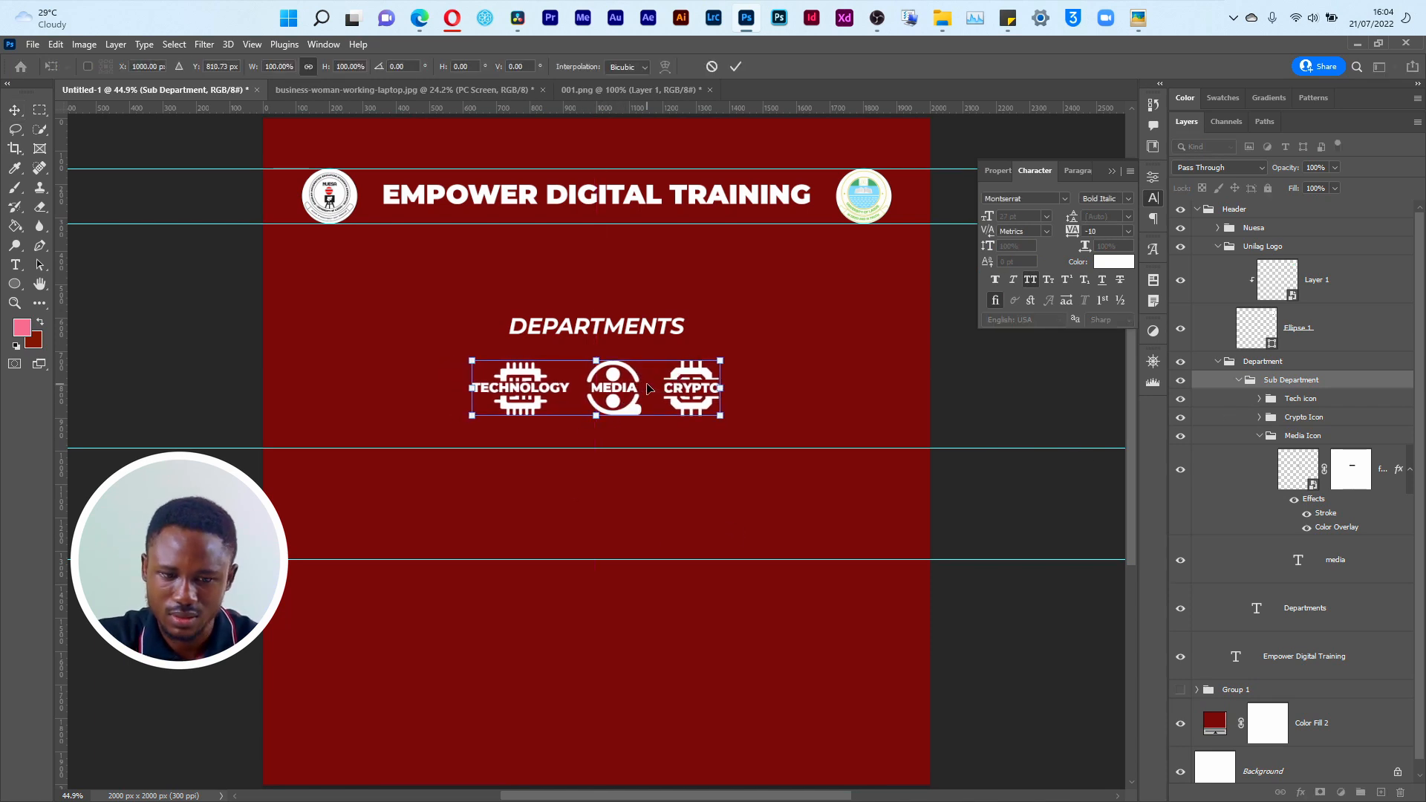
left_click(735, 66)
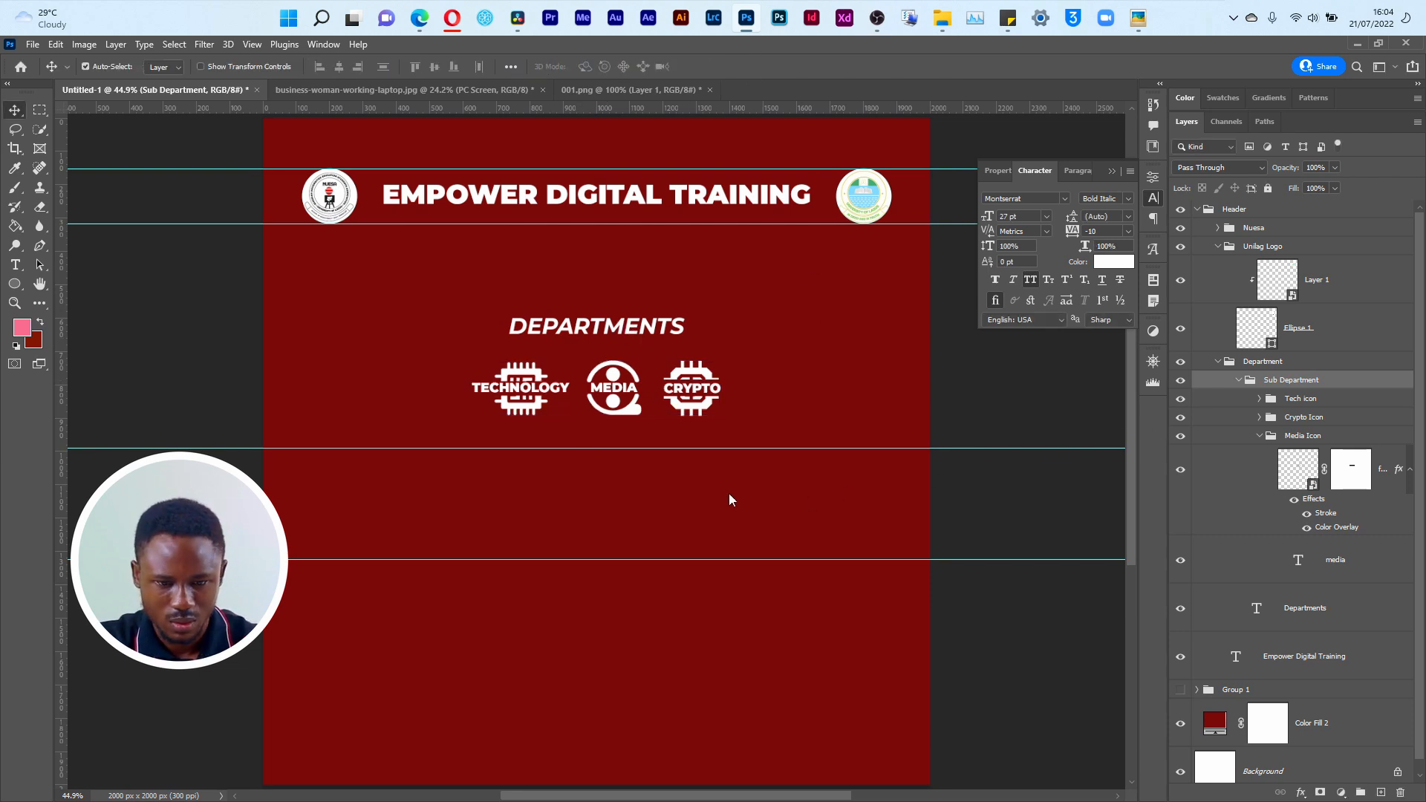
Step: Nudge the DEPARTMENTS heading slightly upward and check its alignment with the icon row against the grid
mouse_move(601, 327)
left_mouse_down()
mouse_move(642, 329)
mouse_move(572, 329)
mouse_move(622, 329)
mouse_move(601, 327)
left_mouse_up()
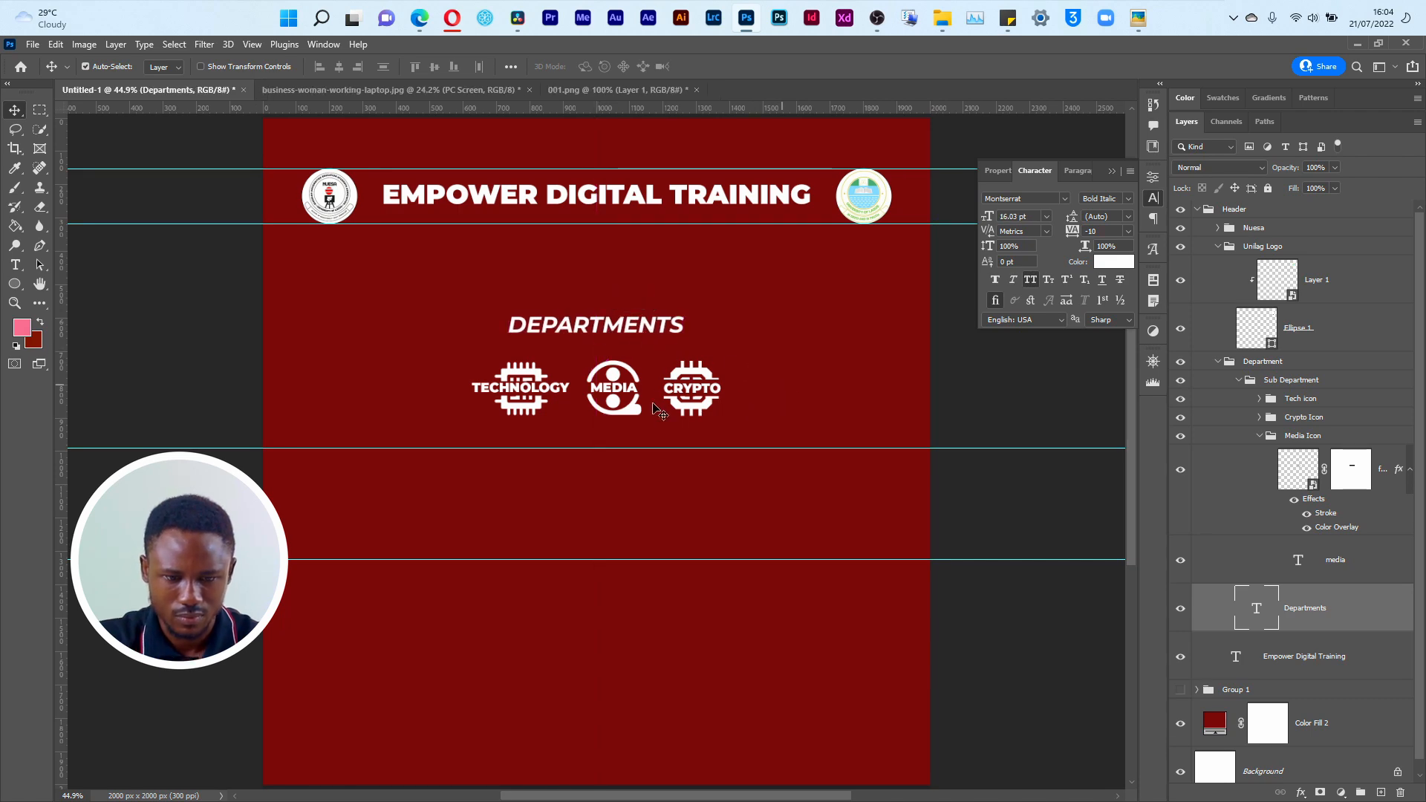
key("ctrl+apostrophe")
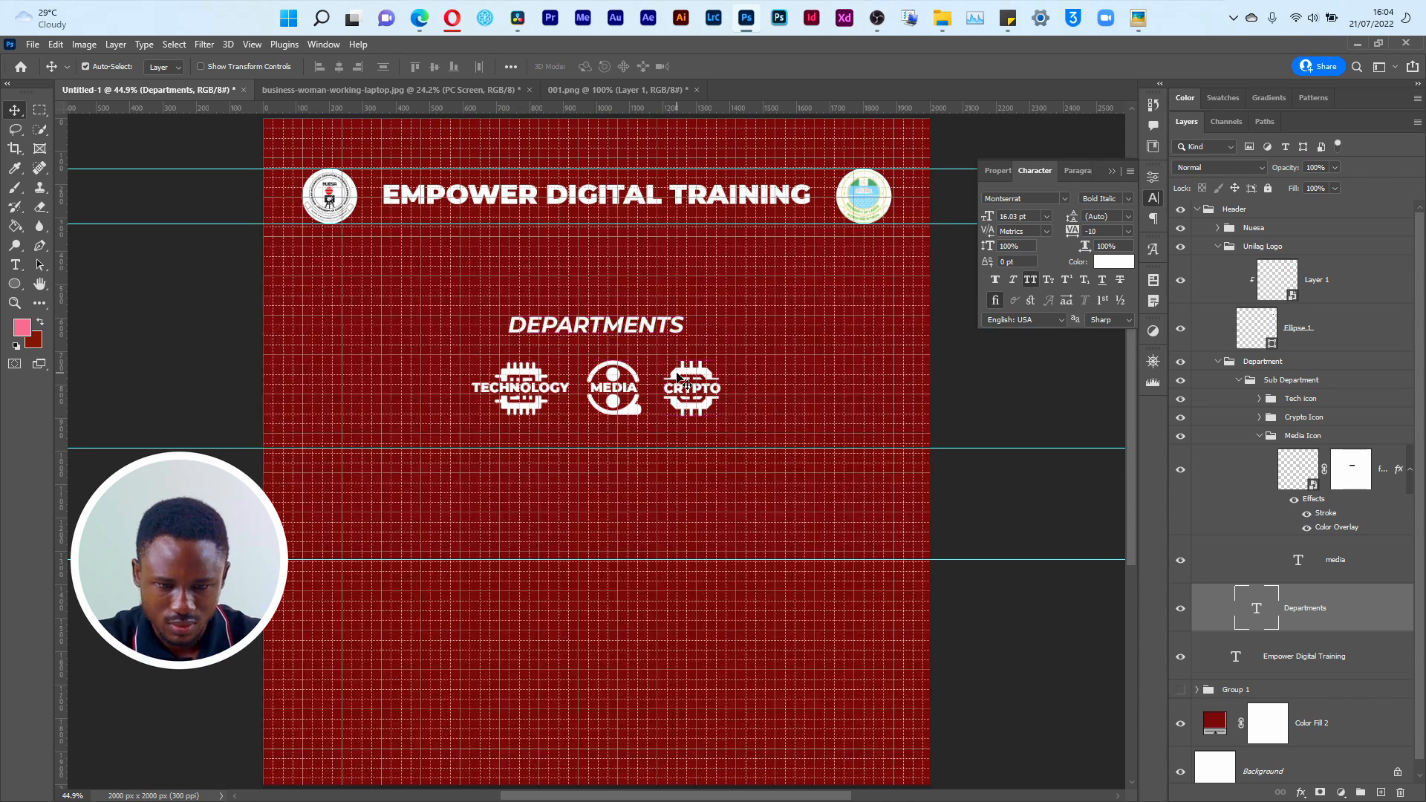
key("ctrl+apostrophe")
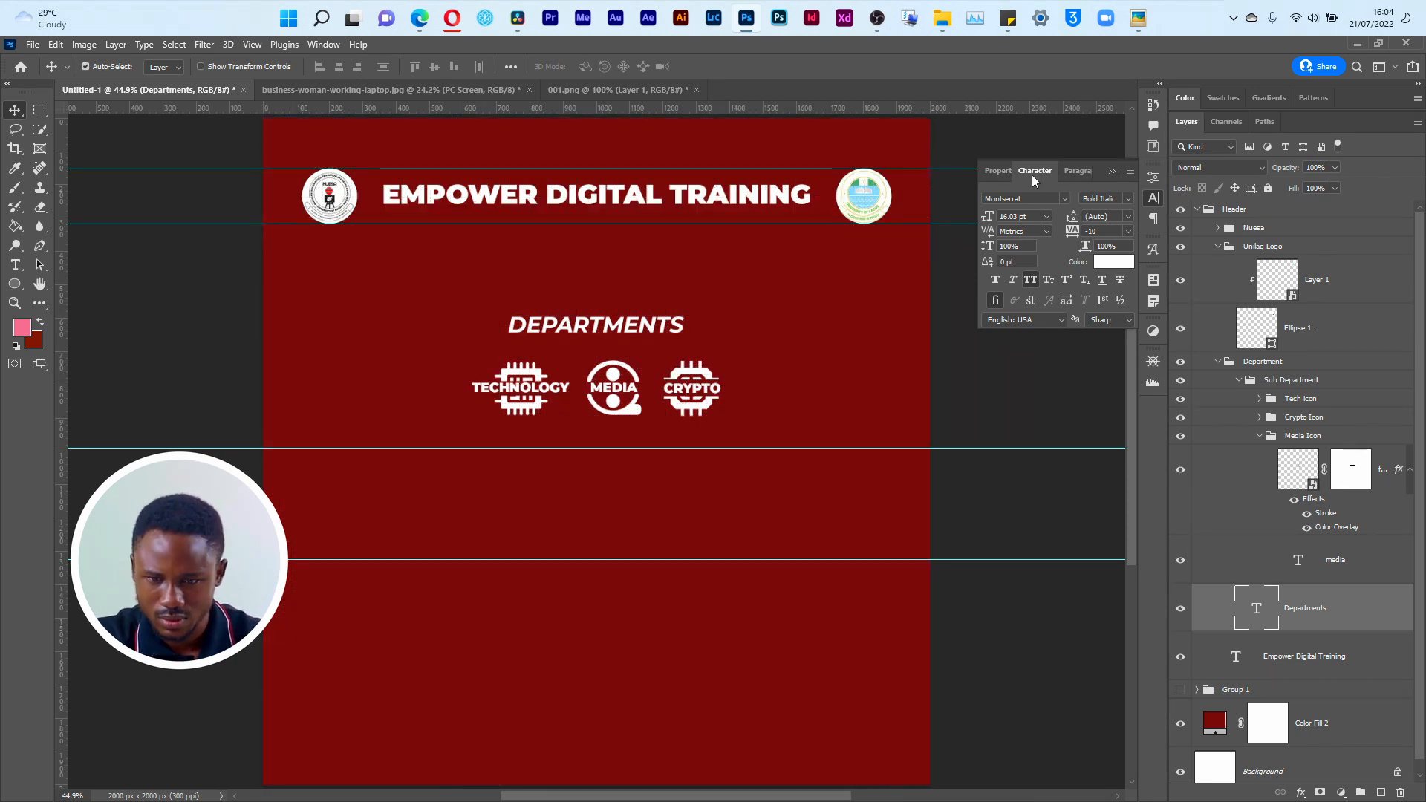
left_click(1000, 172)
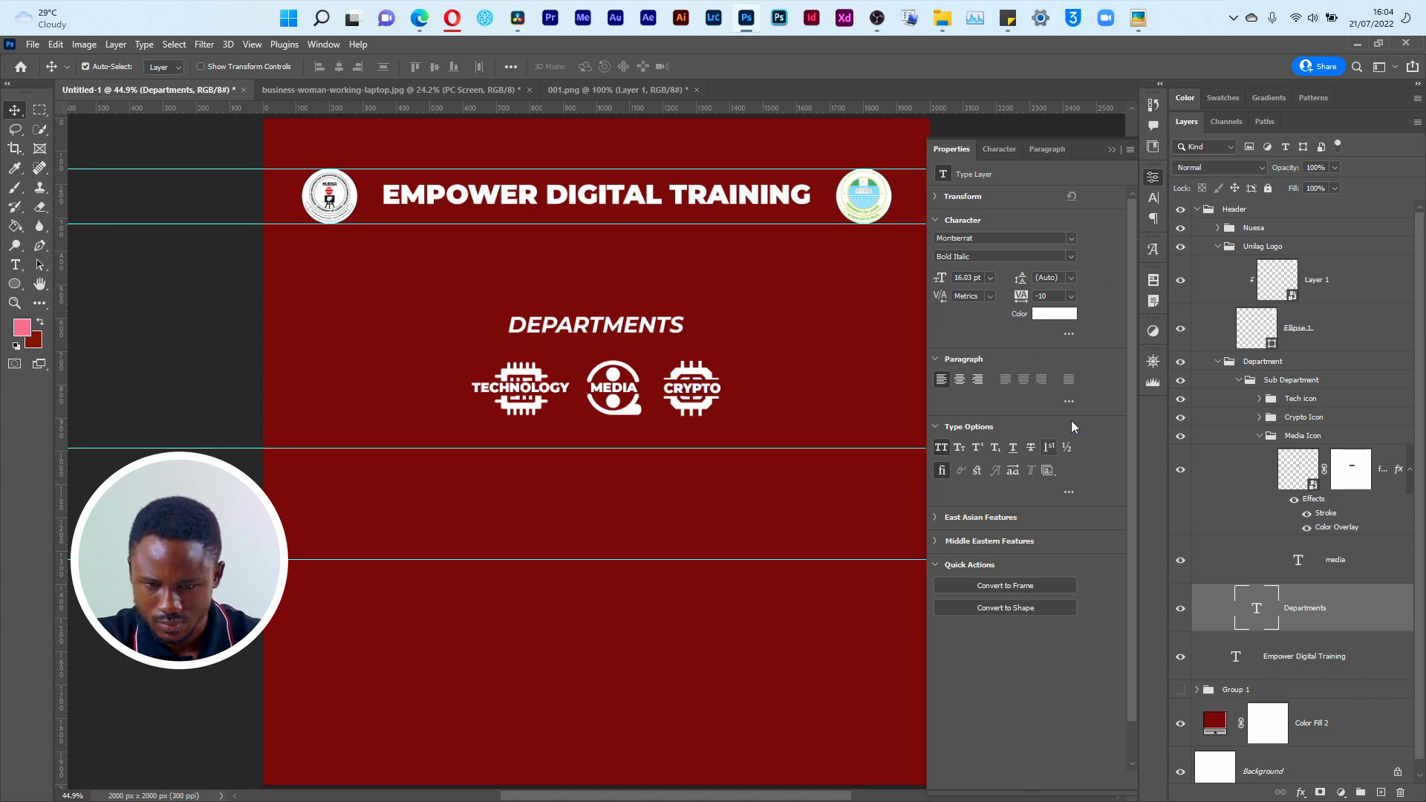
left_click(940, 519)
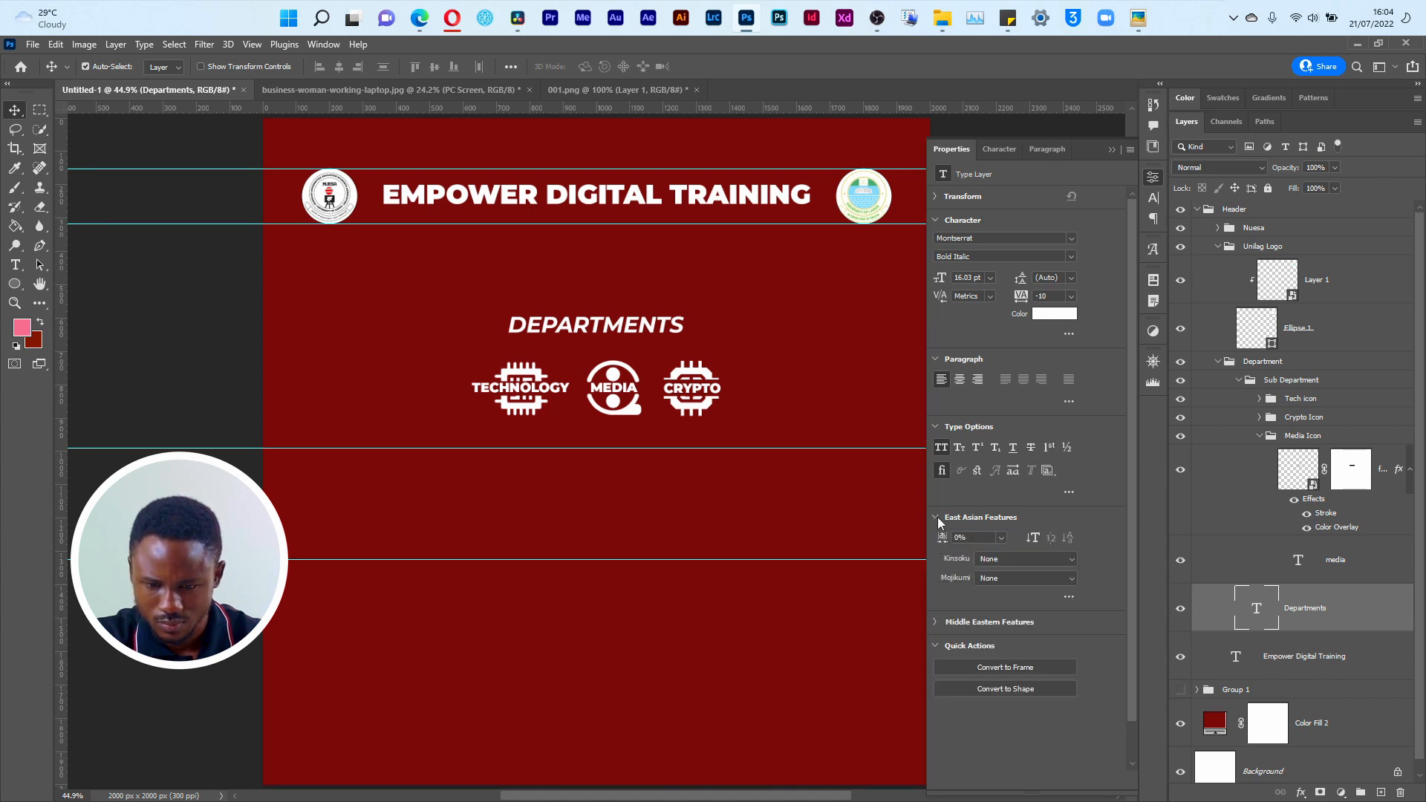
left_click(1069, 401)
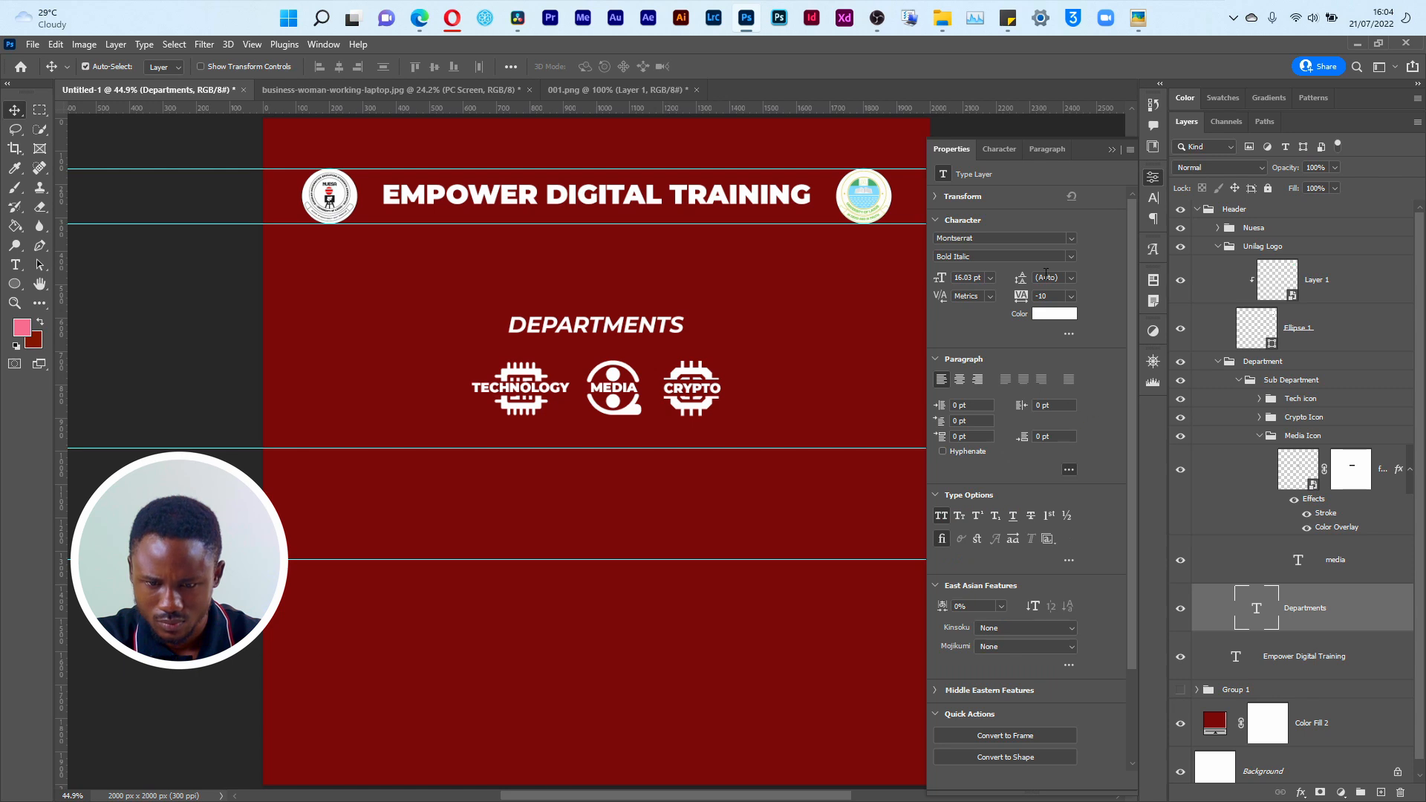
left_click(936, 197)
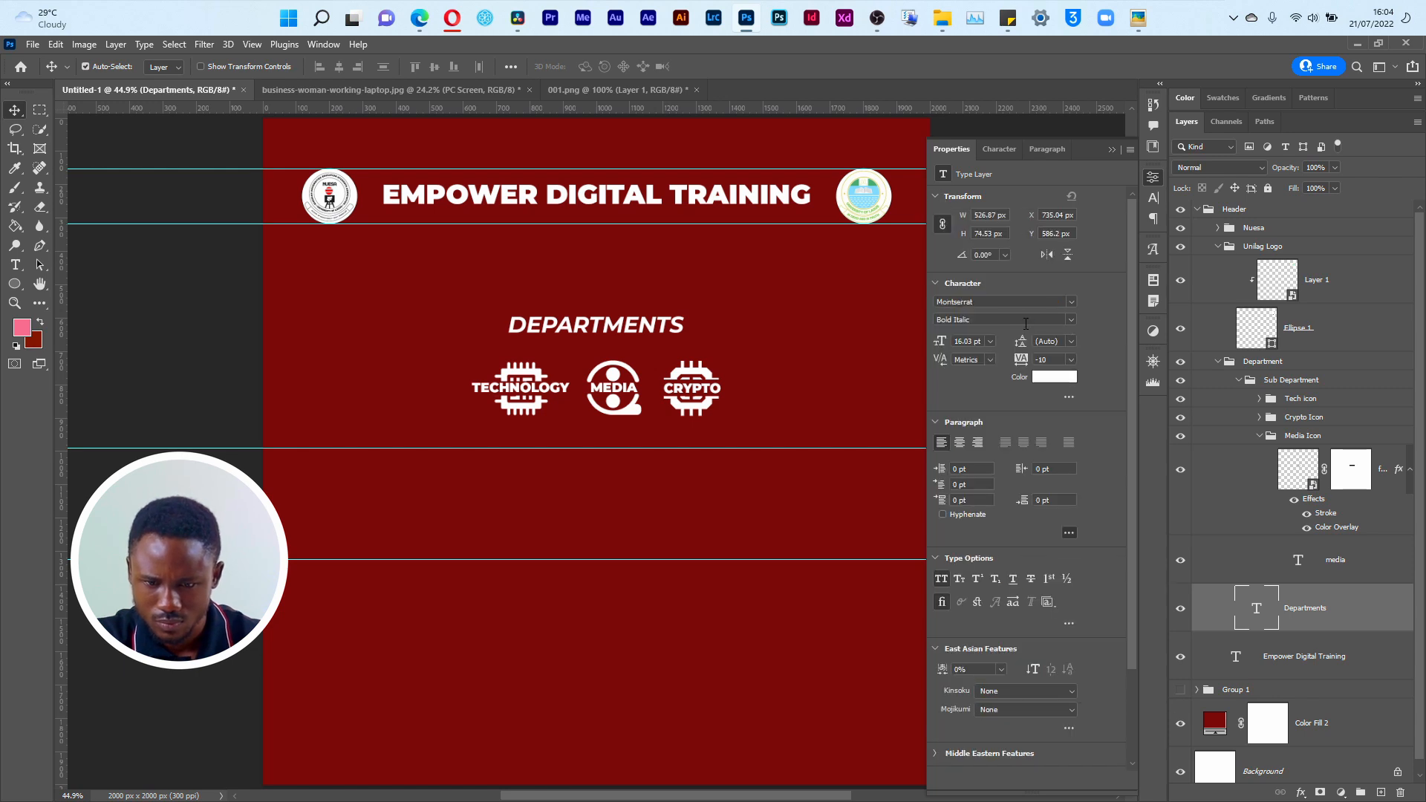
scroll(1071, 568, "down", 3)
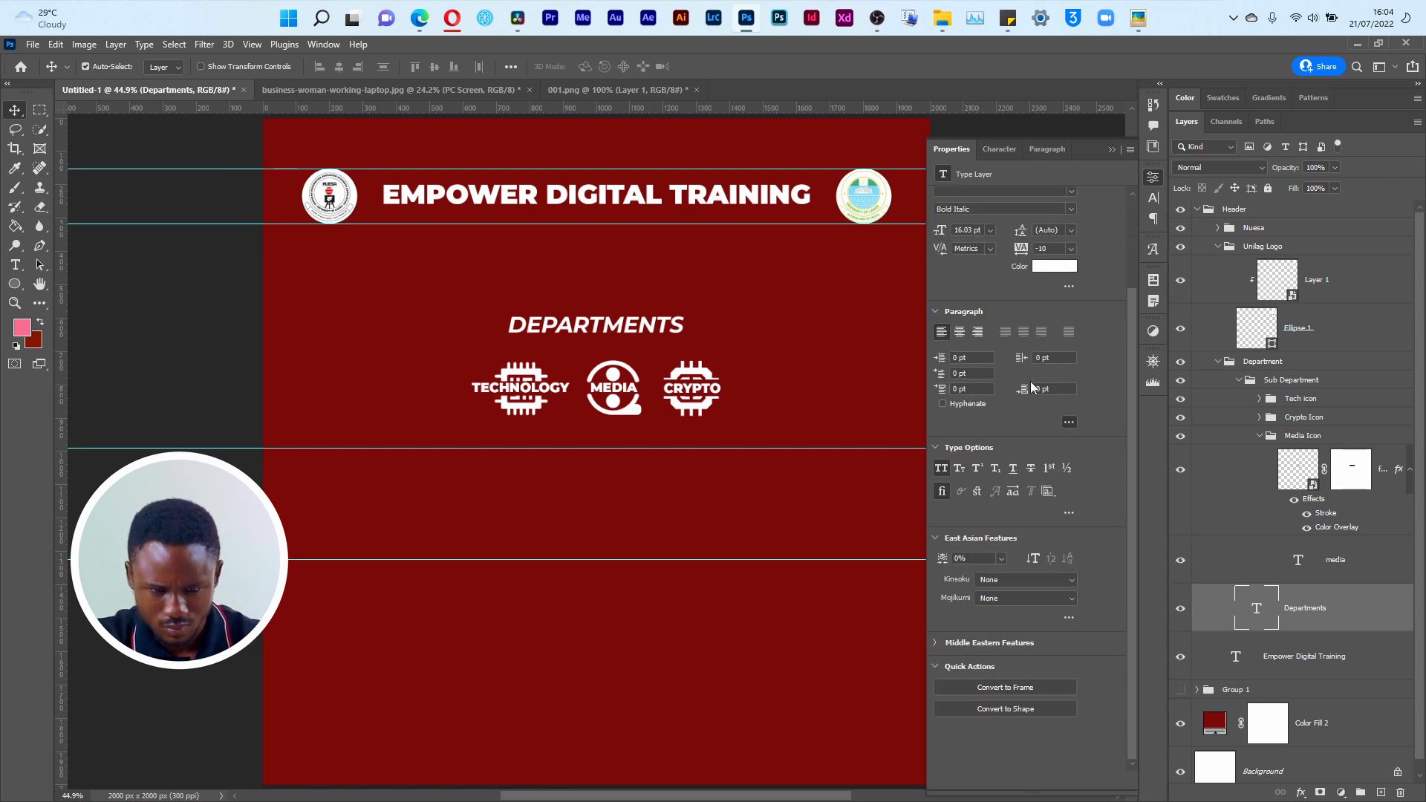
left_click(1110, 150)
Step: Check the Empower.png reference, then duplicate the Departments text layer and move the copy to the top of the Header group
key("alt+Tab")
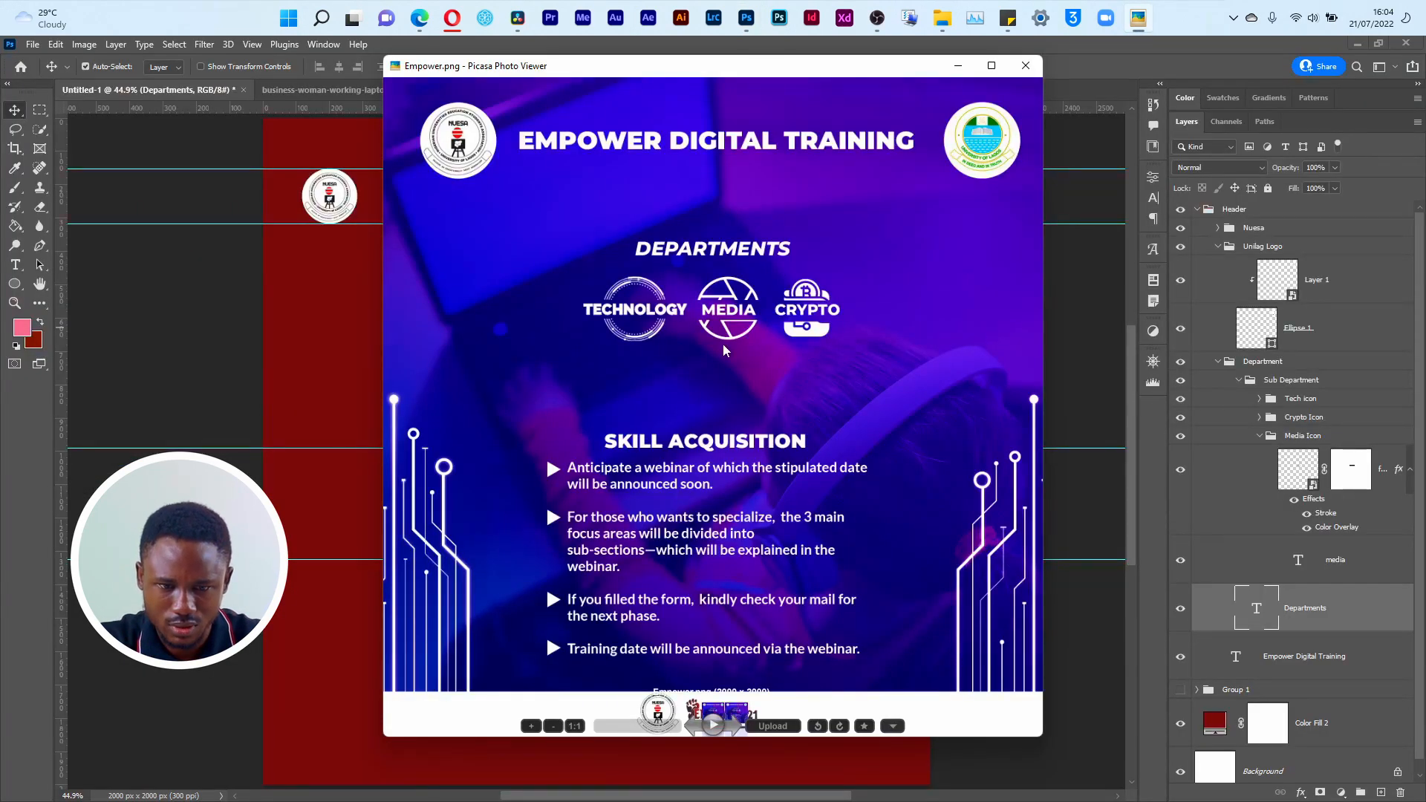
key("alt+Tab")
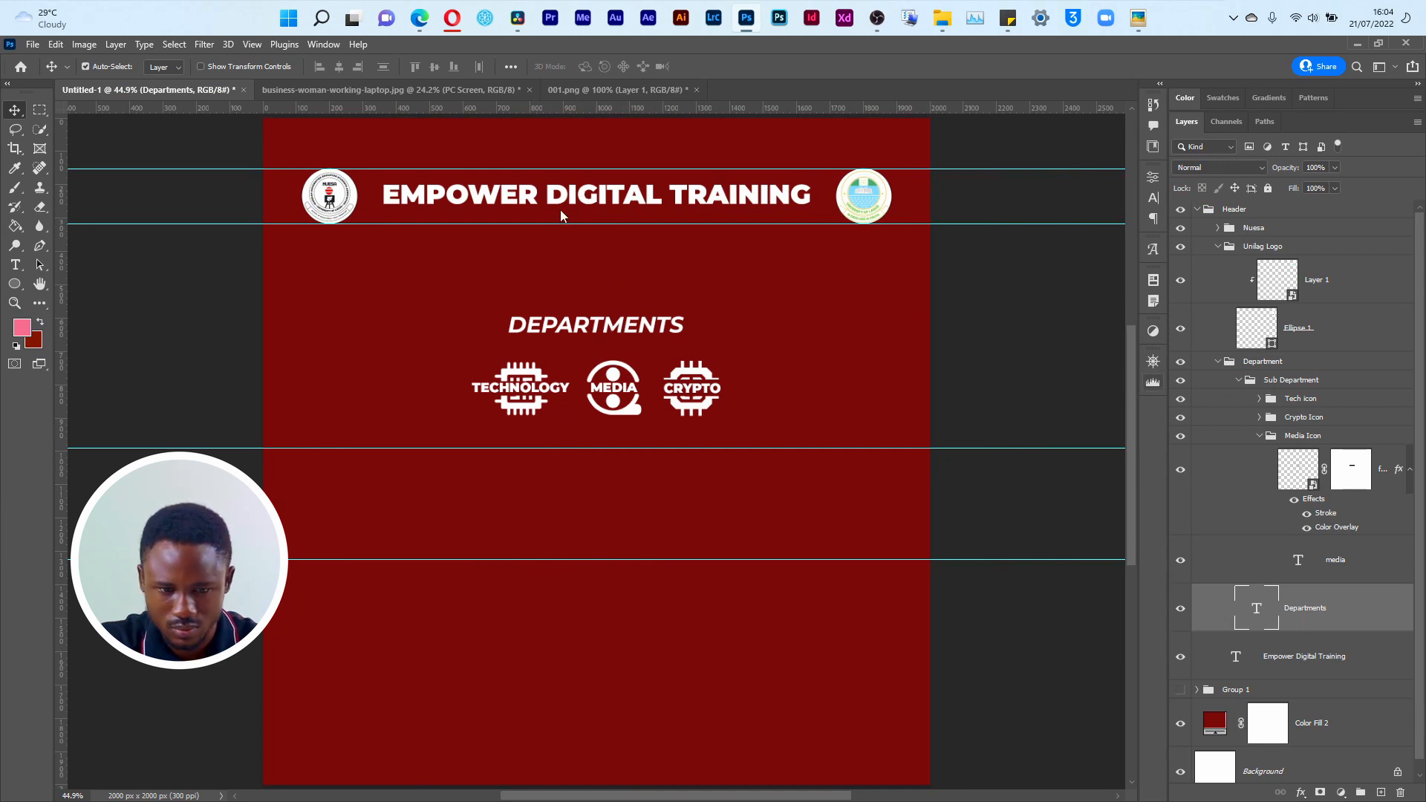
key("ctrl+j")
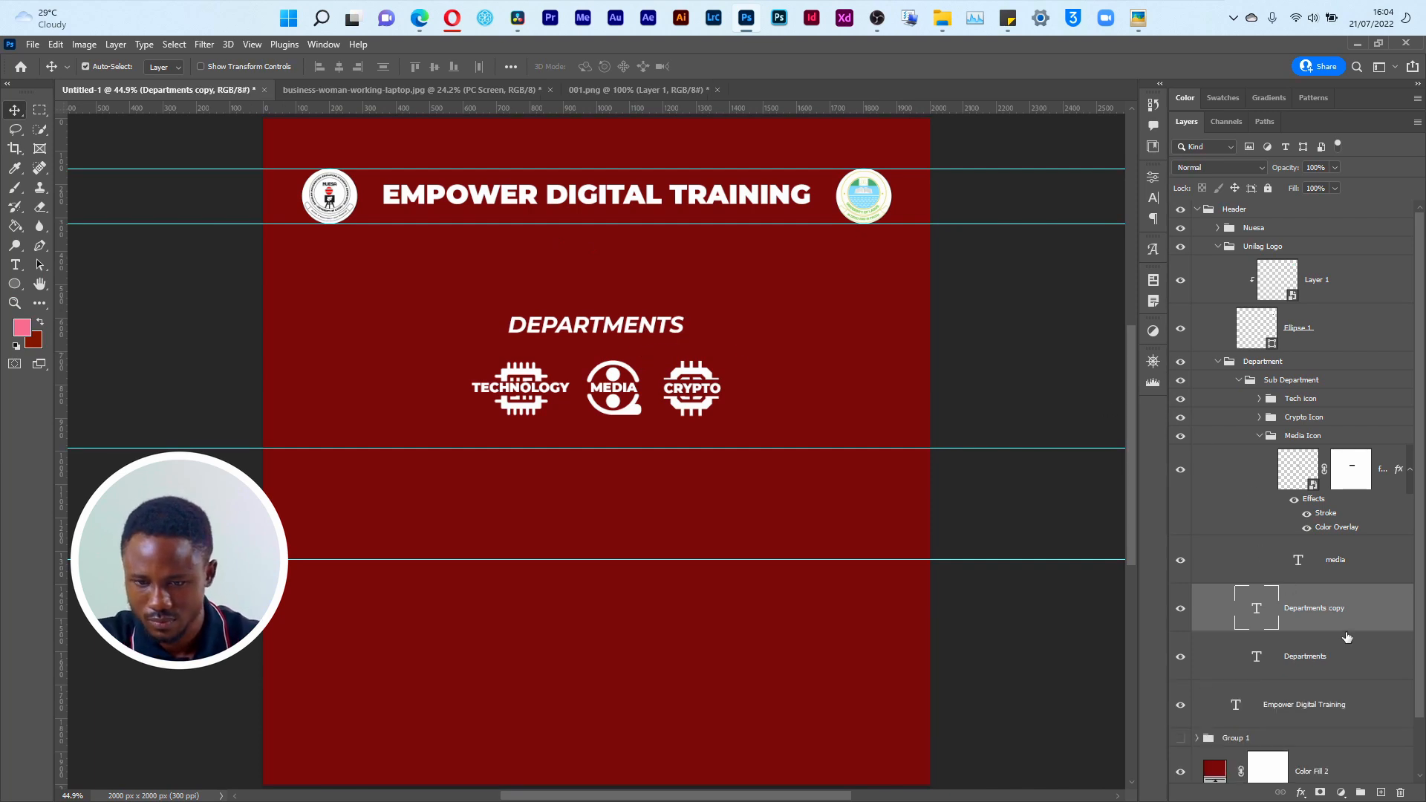
left_click_drag(1324, 604, 1257, 223)
left_click(1219, 410)
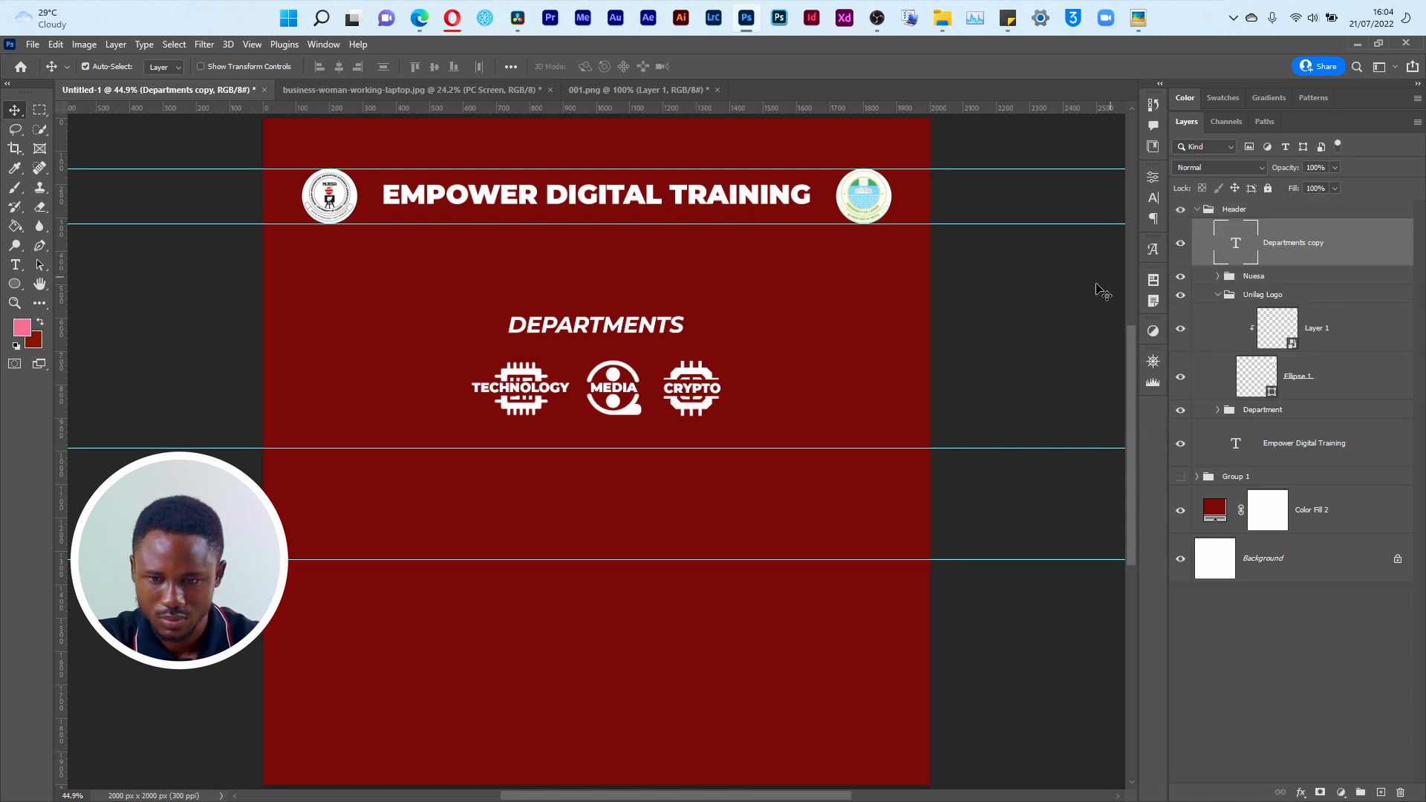
Step: Move the duplicated DEPARTMENTS heading straight down below the icon row, just under the middle guide
key("ctrl+t")
left_click_drag(603, 333, 607, 476)
key("Return")
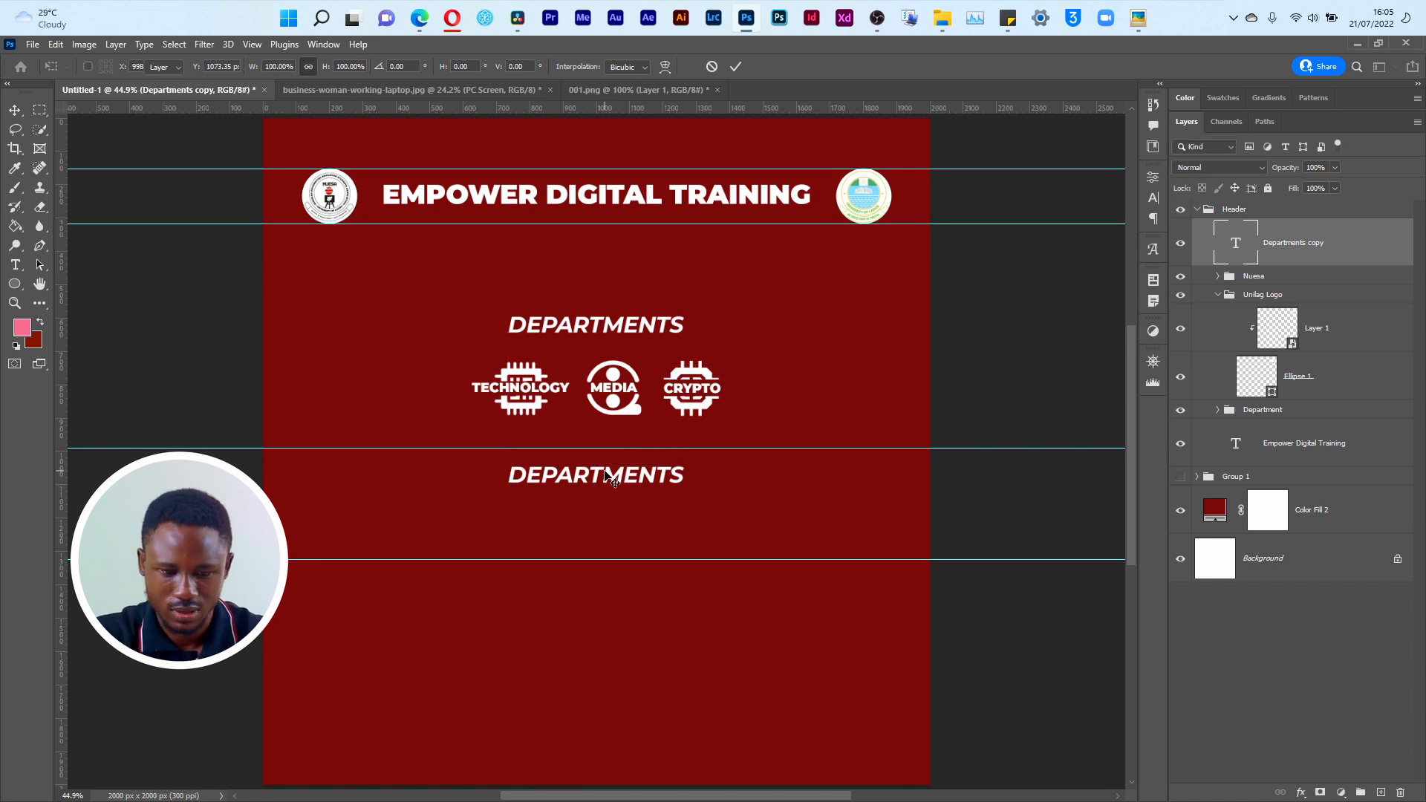
Step: Replace the text of the duplicated DEPARTMENTS heading below the icon row with SKILL ACQUISITION
key("t")
double_click(608, 475)
type("SKILL ")
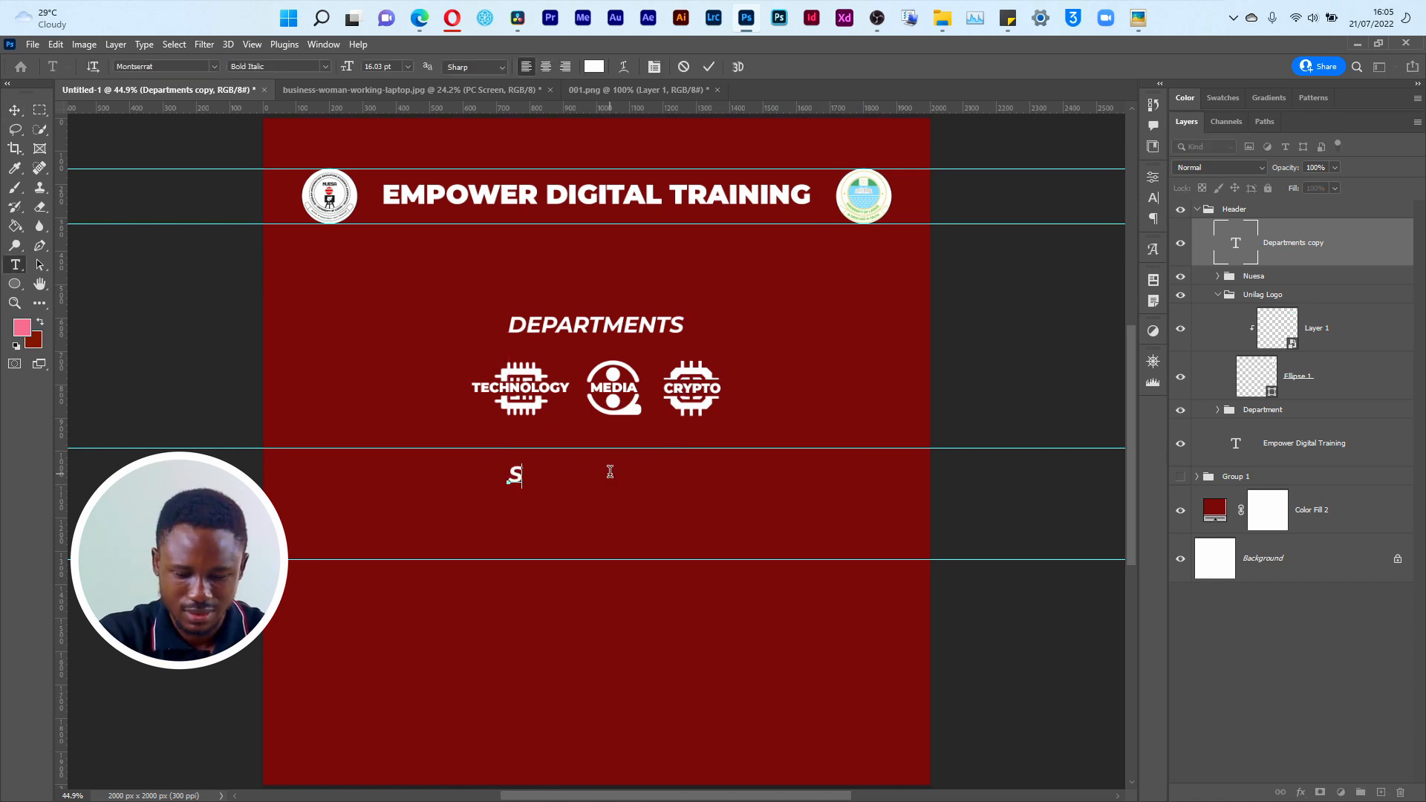
type("ACQUISITION")
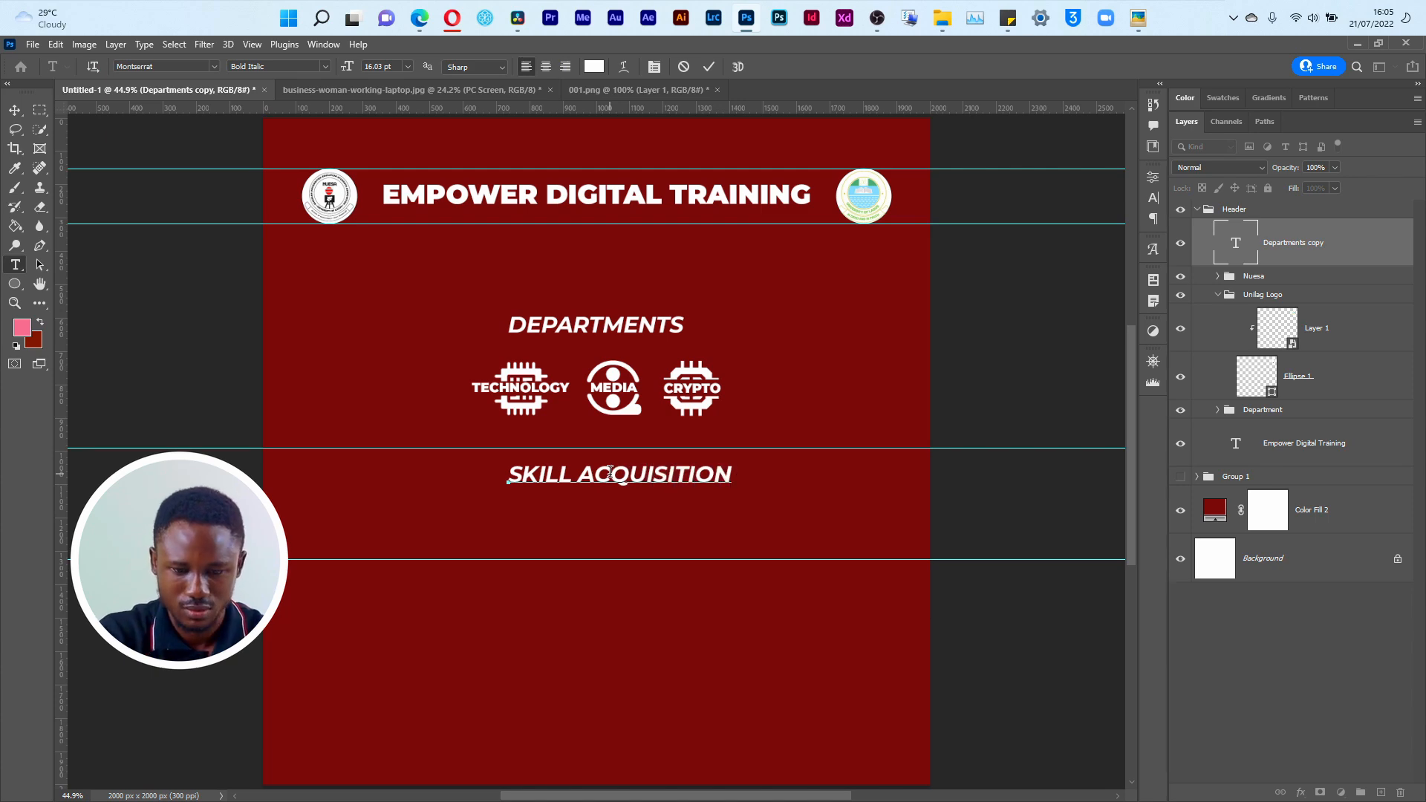
key("ctrl+Return")
Step: Check the heading style in the Empower.png reference, then set the SKILL ACQUISITION text to the Montserrat Black style
key("alt+Tab")
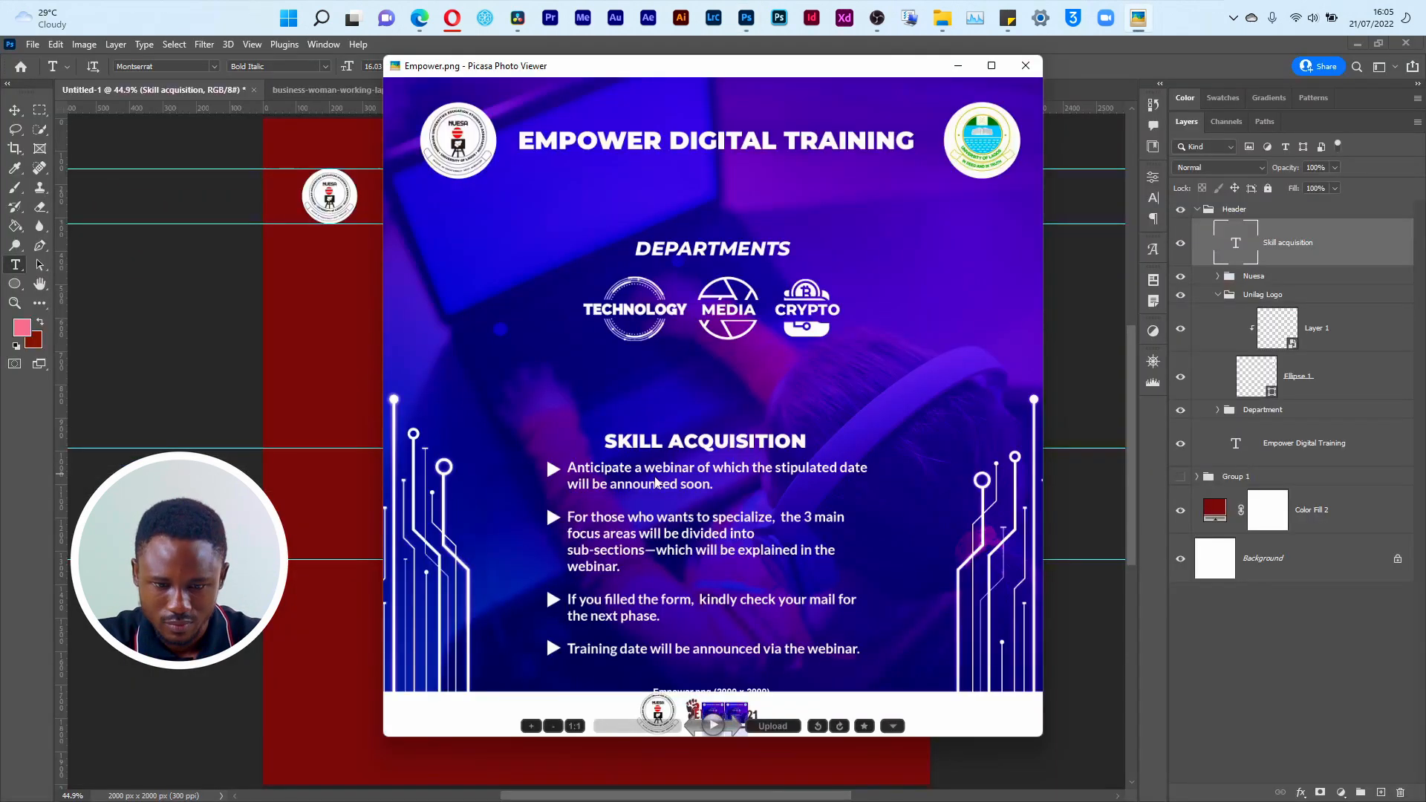
key("alt+Tab")
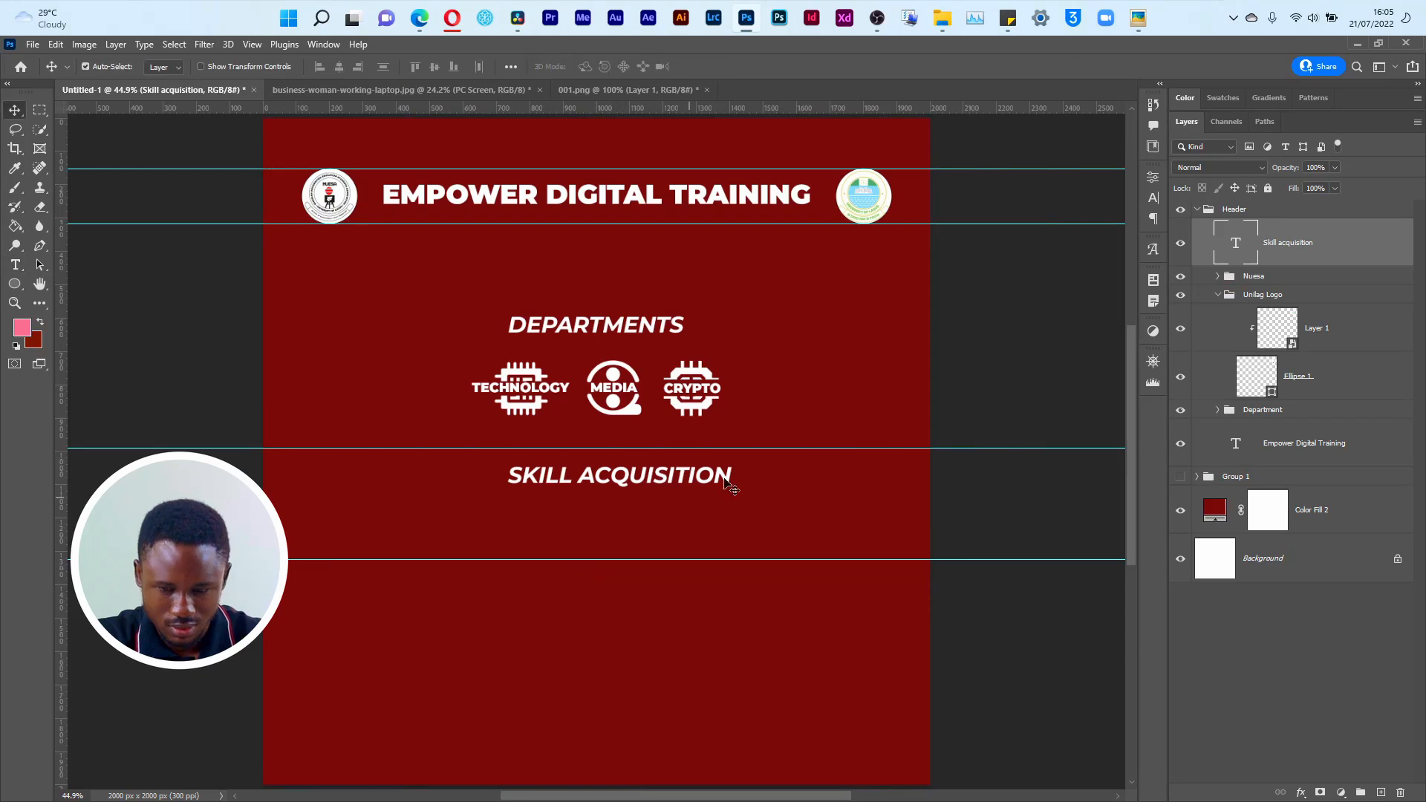
left_click(1156, 199)
left_click(1128, 198)
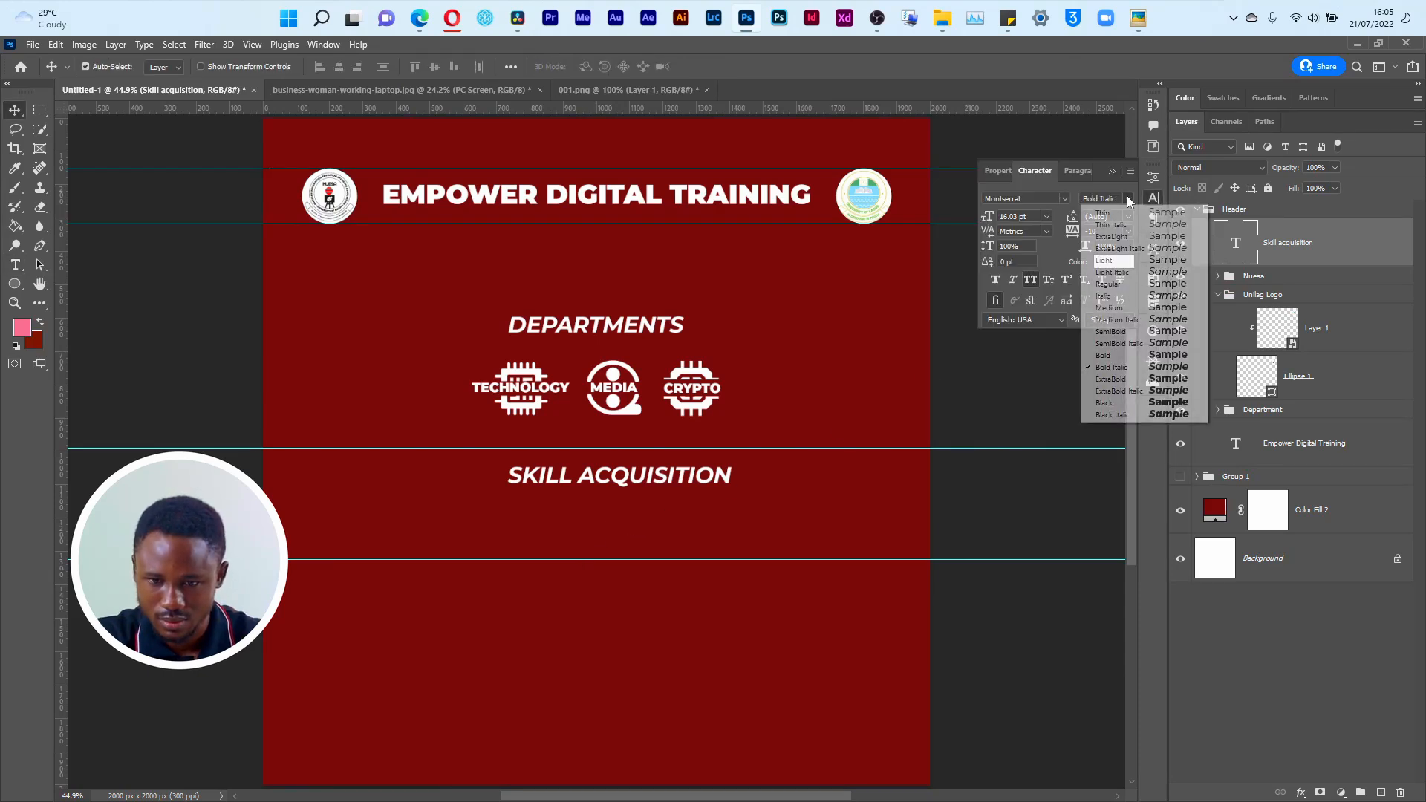
left_click(1144, 404)
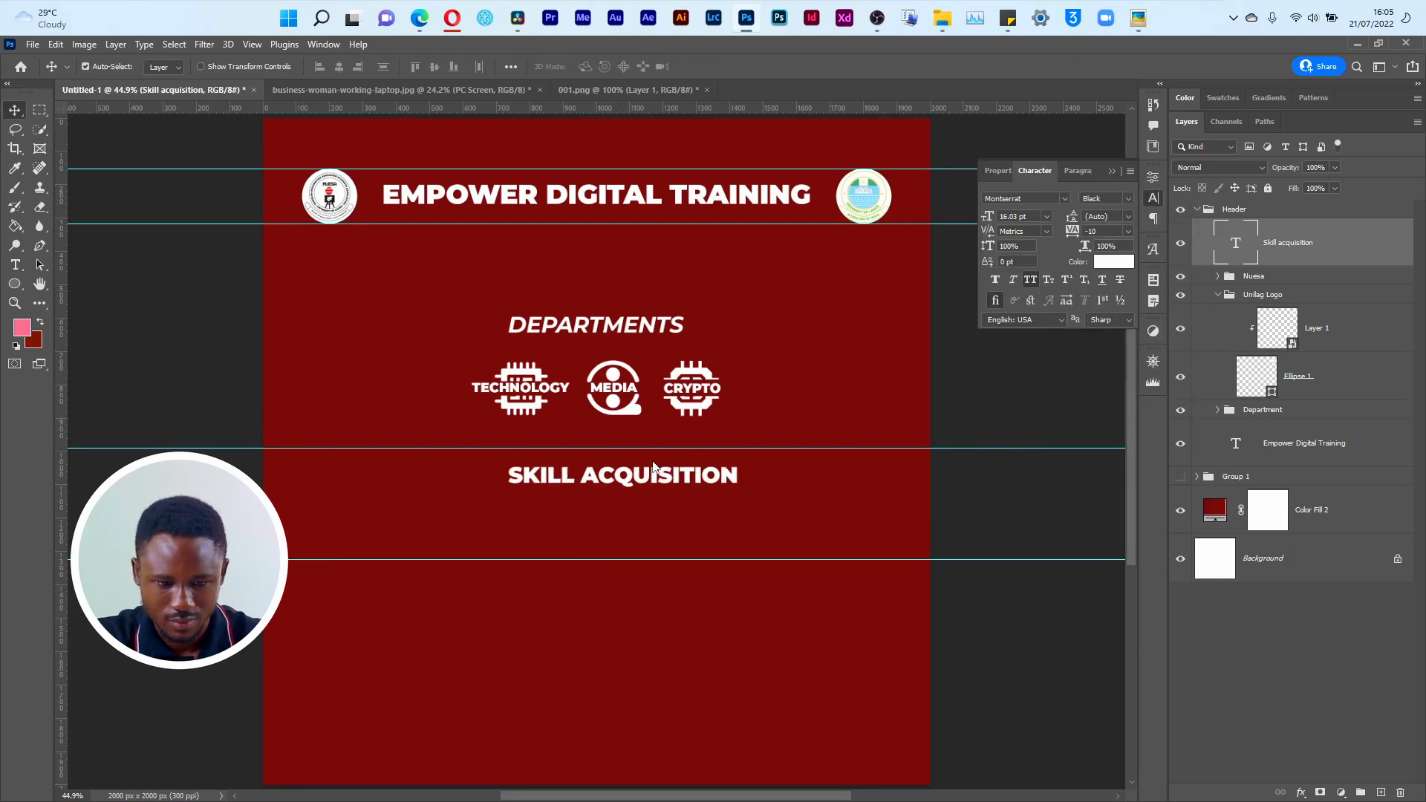
Step: Compare the layout with the Empower.png reference and move the SKILL ACQUISITION heading down and centre it between the lower two guides
key("alt+Tab")
key("alt+Tab")
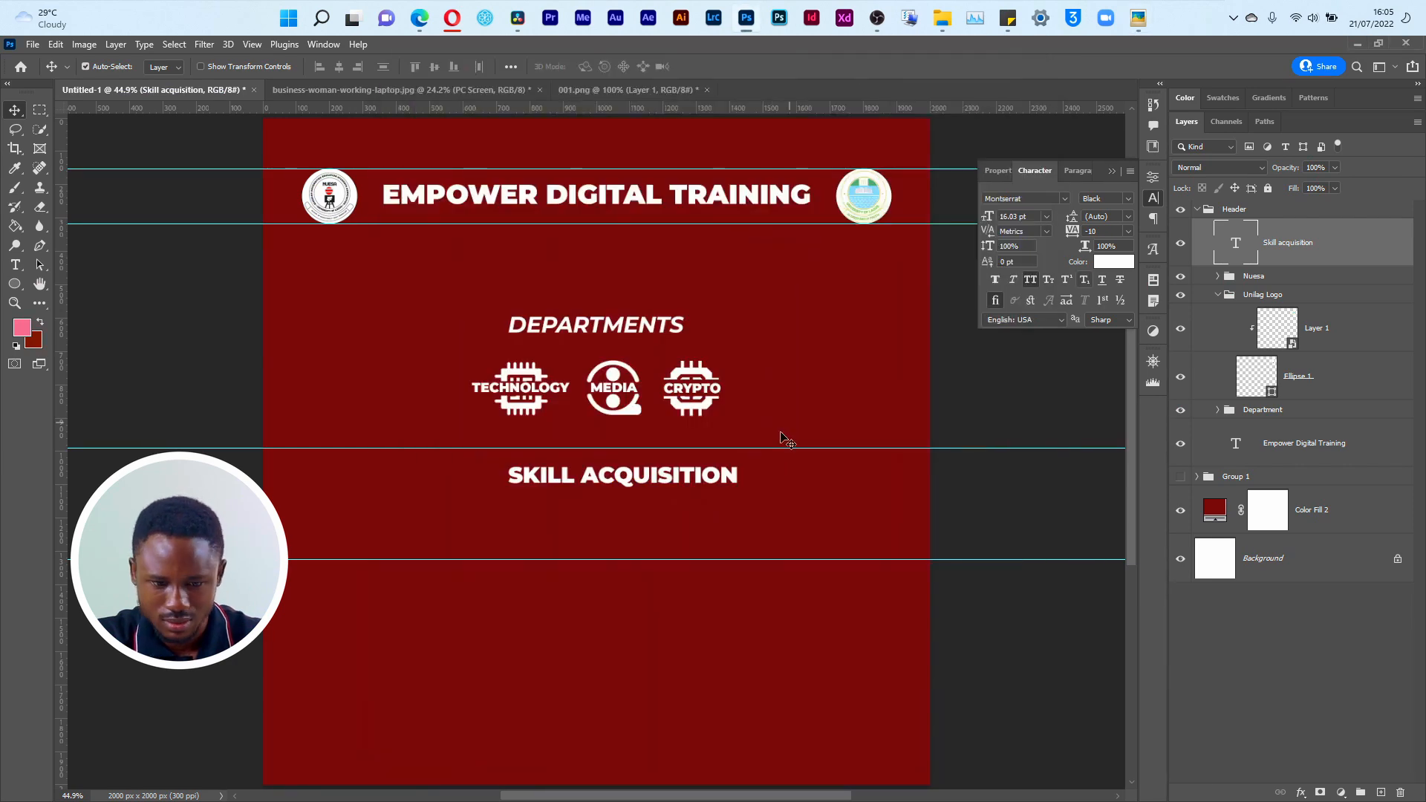
key("alt+Tab")
key("alt+Tab")
left_click_drag(645, 484, 886, 456)
key("alt+Tab")
key("alt+Tab")
left_click_drag(671, 457, 851, 522)
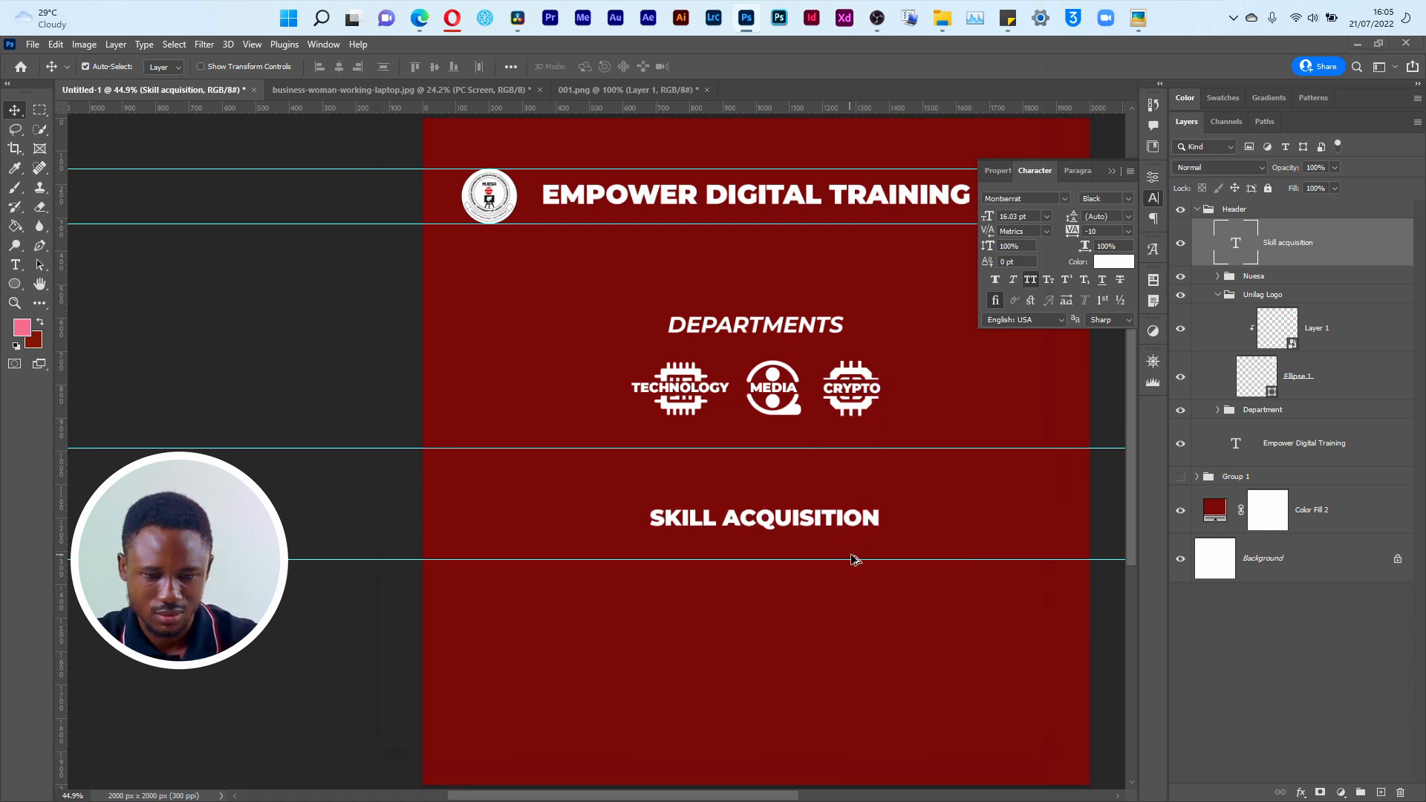
Step: Check the Empower.png reference again and raise the SKILL ACQUISITION heading closer to the guide above it
key("alt+Tab")
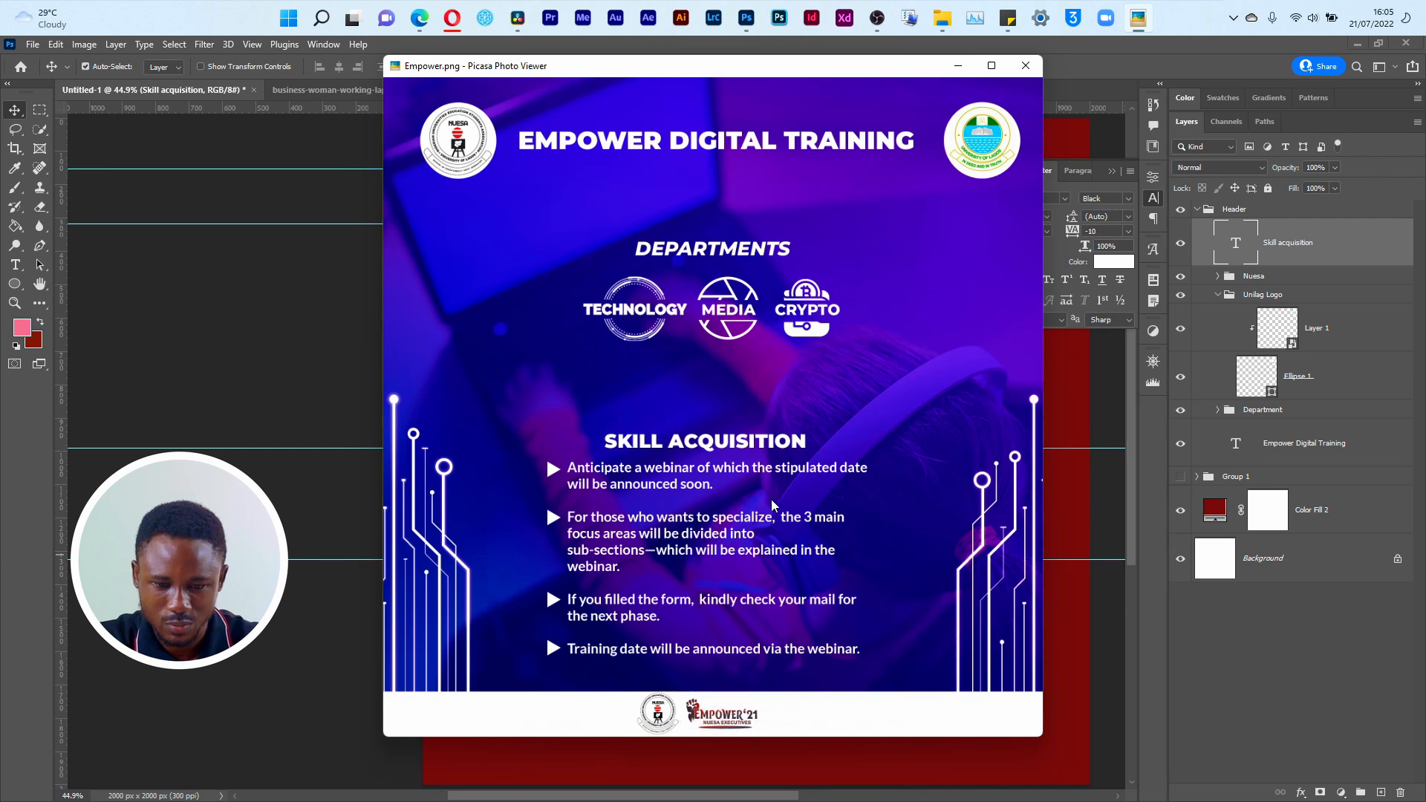
left_click_drag(814, 78, 519, 64)
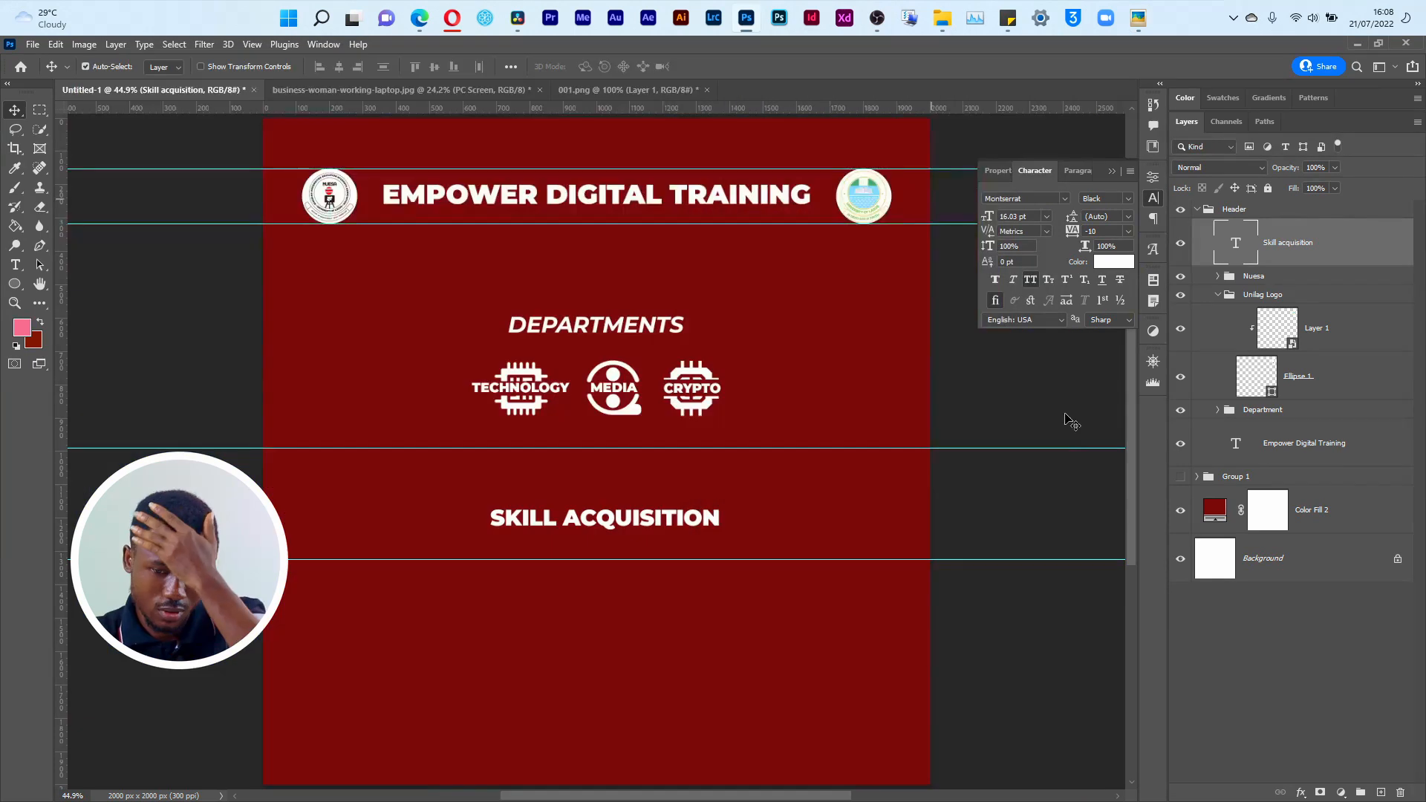
left_click_drag(1126, 437, 1131, 482)
left_click_drag(622, 402, 622, 366)
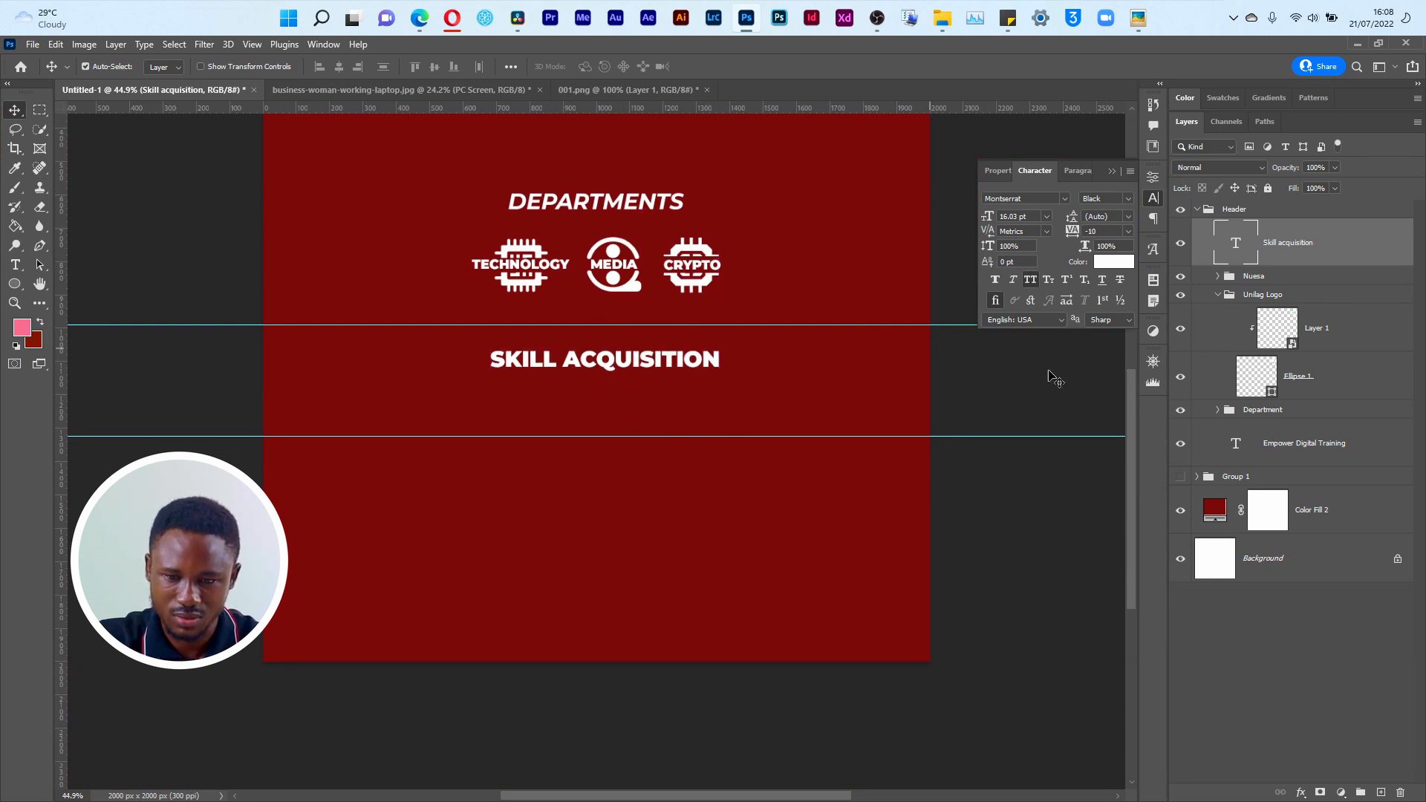
Step: Move the Department group with its heading and icon row slightly upward
left_click_drag(1131, 389, 1135, 341)
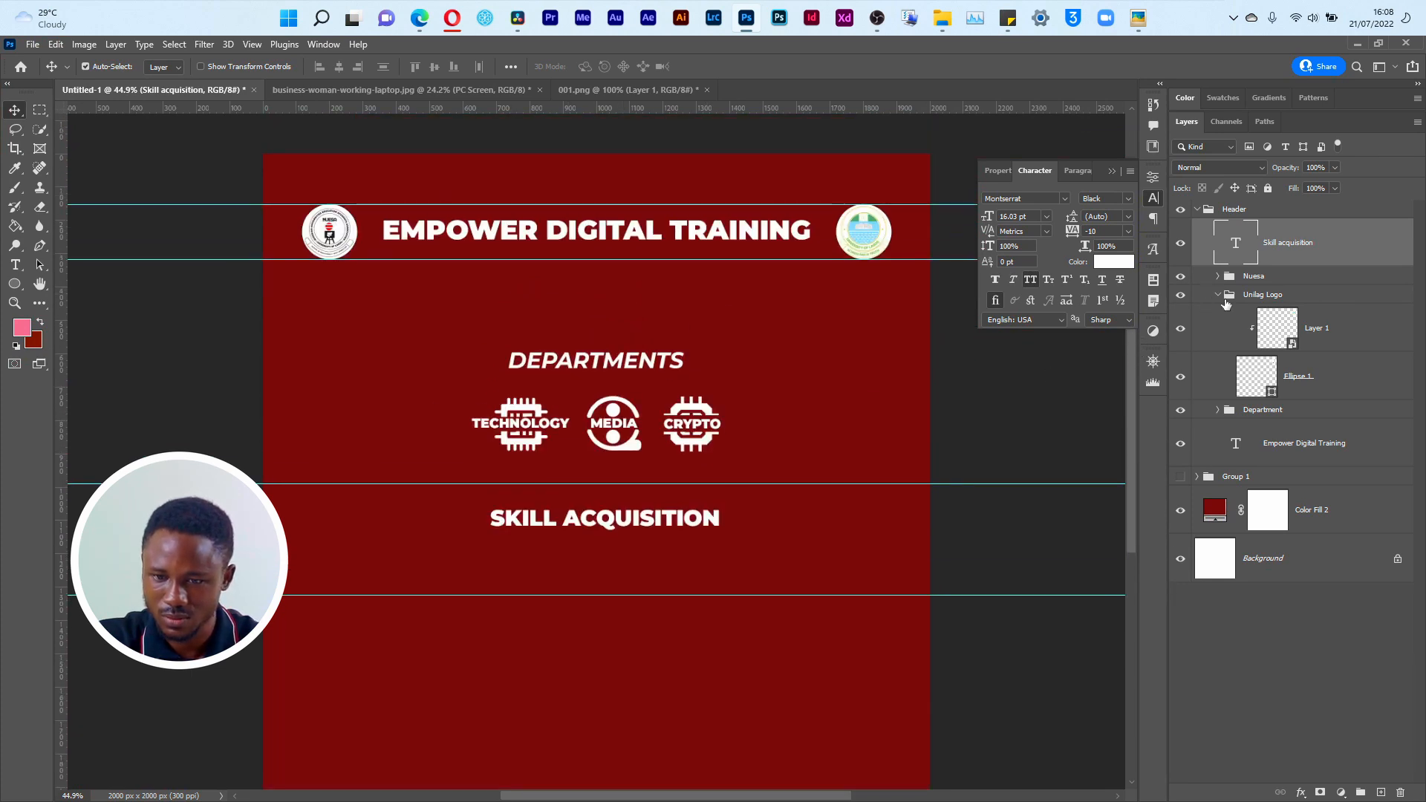
left_click(1263, 409)
key("ctrl+t")
left_click_drag(649, 445, 651, 426)
key("Return")
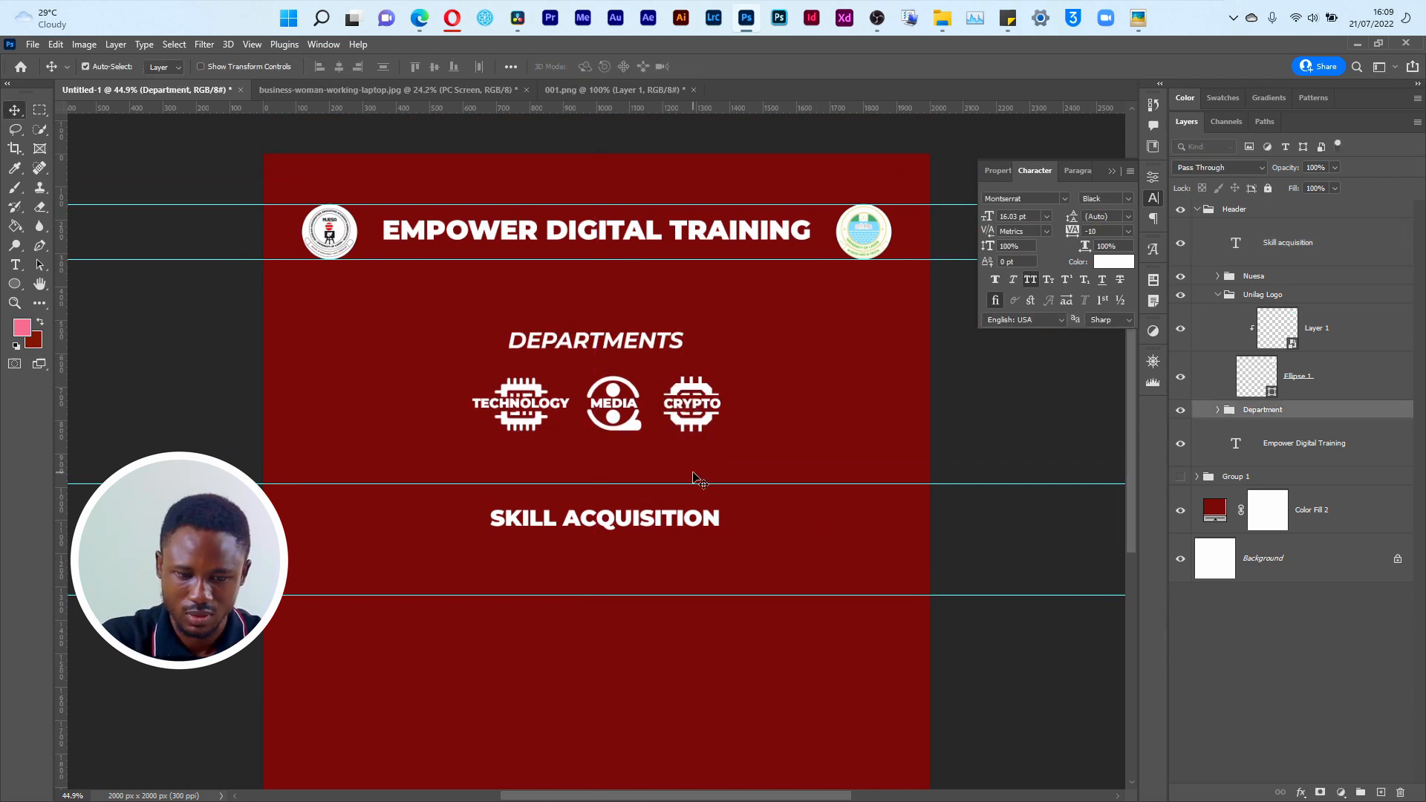
Step: Create a paragraph text box below the SKILL ACQUISITION heading, roughly as wide as the main title
left_click(14, 268)
left_click(78, 265)
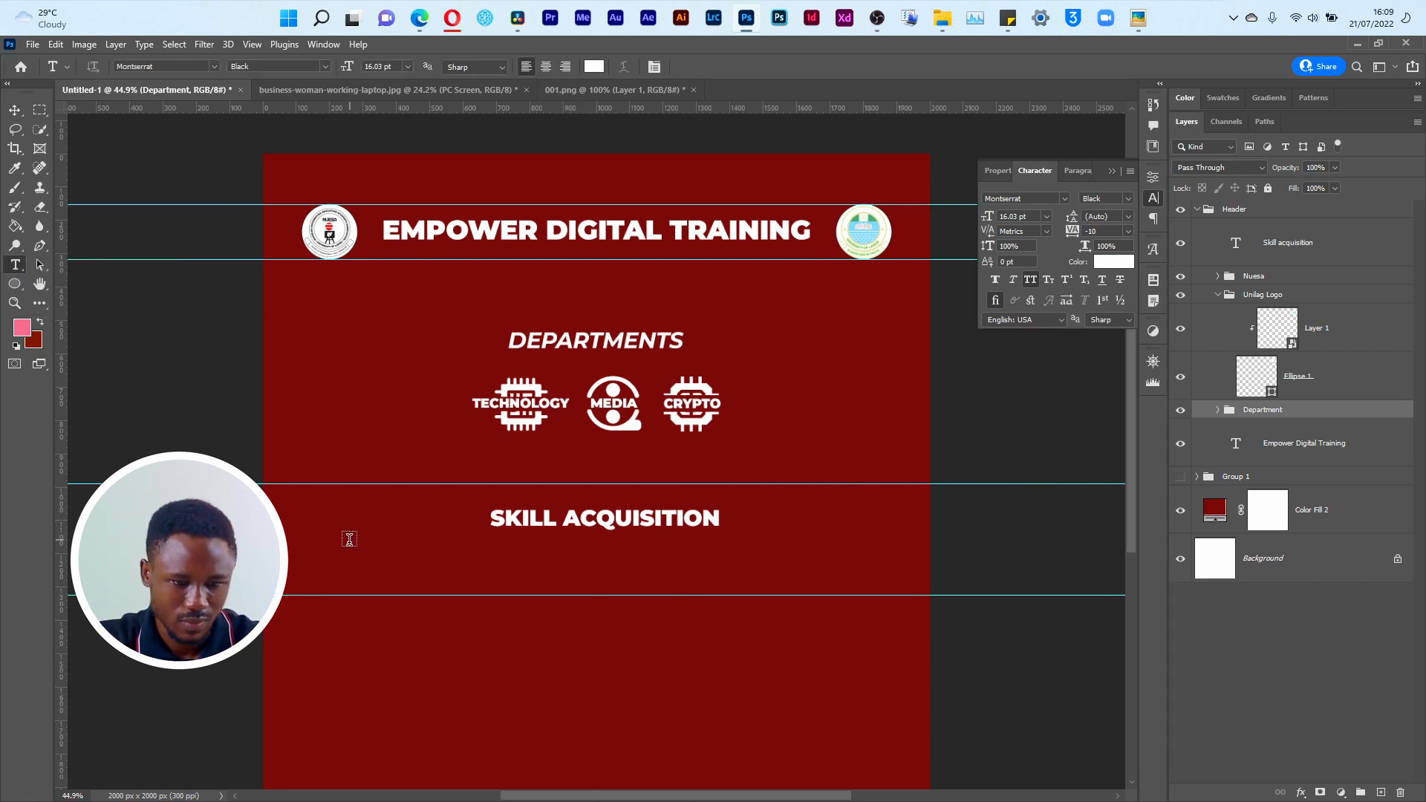
left_click_drag(384, 558, 837, 754)
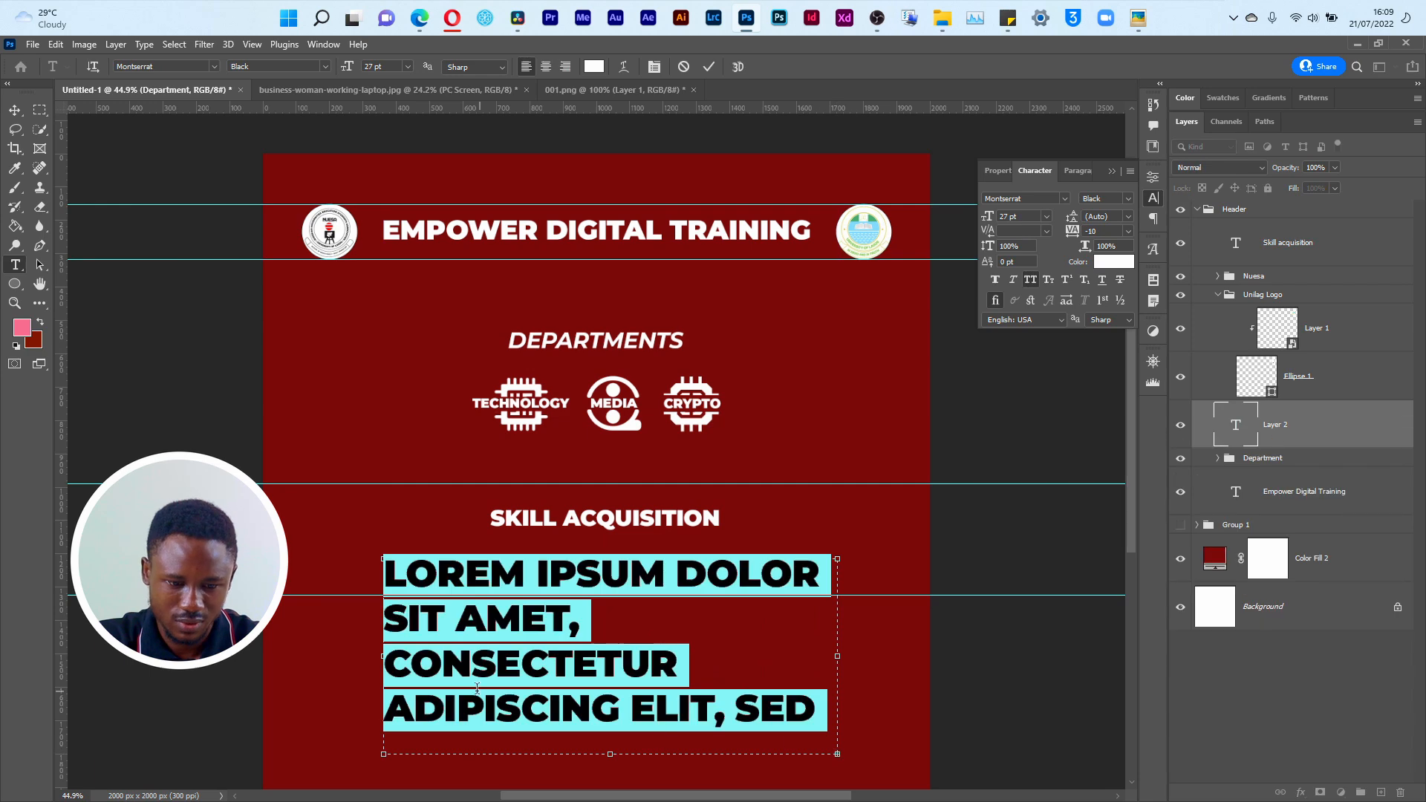
Step: Copy the four webinar announcement paragraphs from the sticky note and paste them over the placeholder text in the new text box
key("alt+Tab")
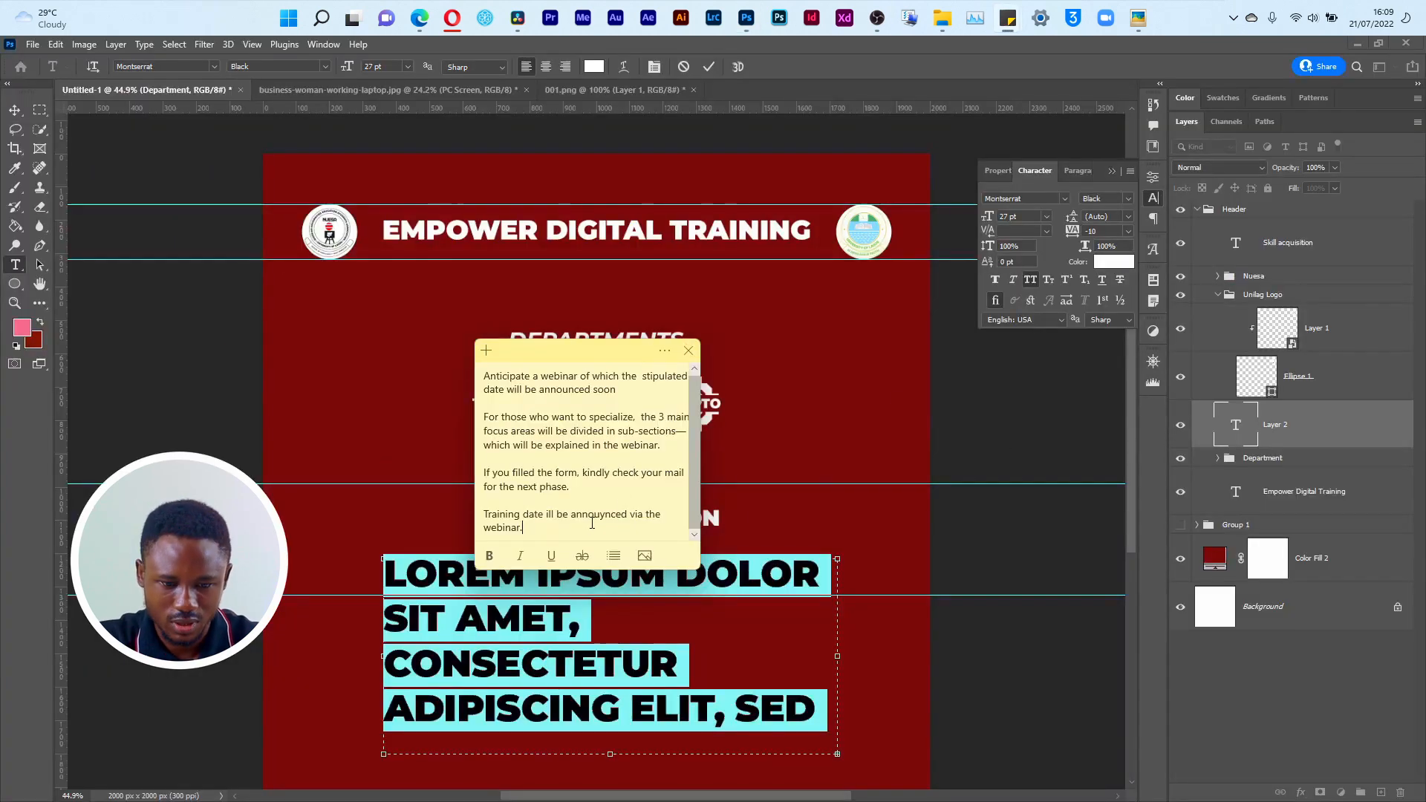
left_click_drag(592, 523, 453, 380)
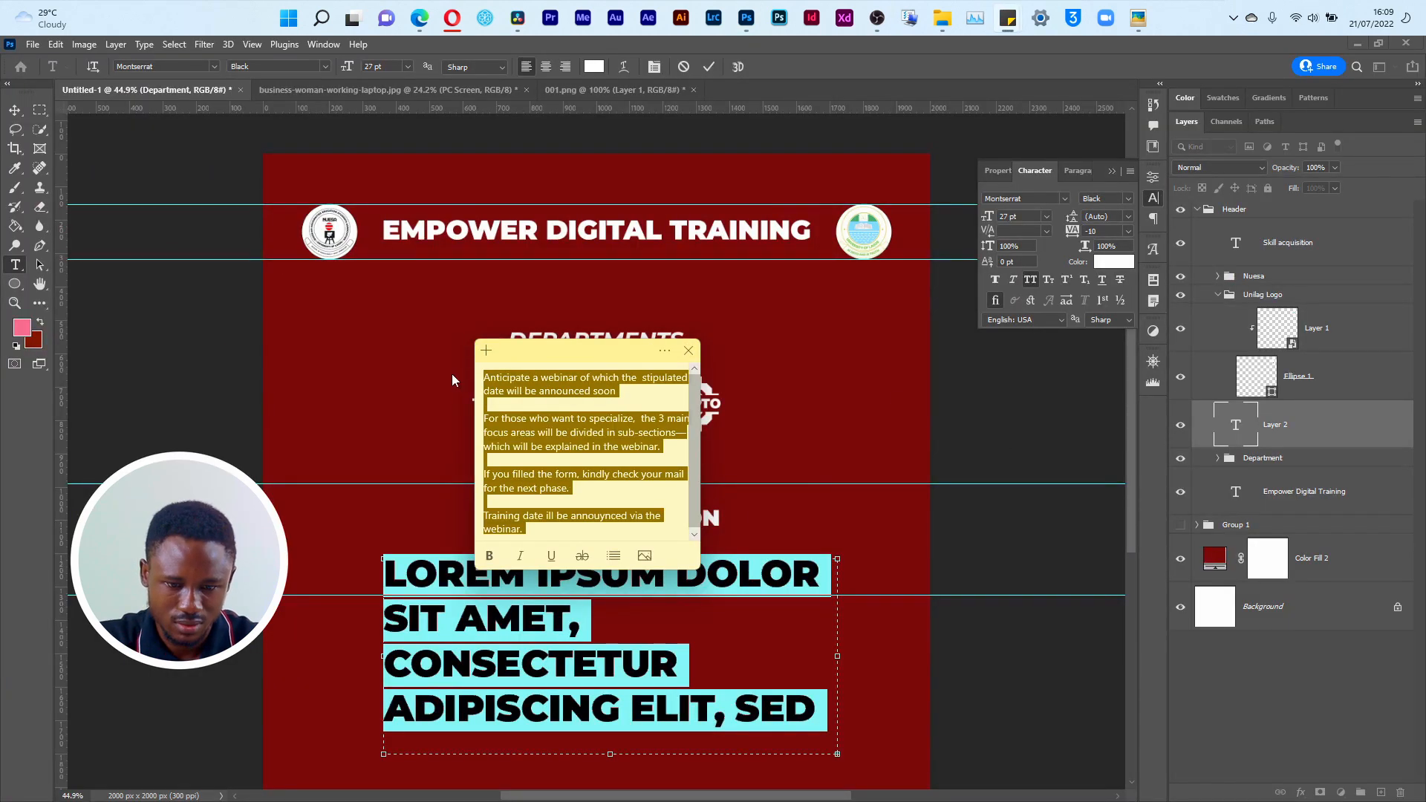
left_click(619, 637)
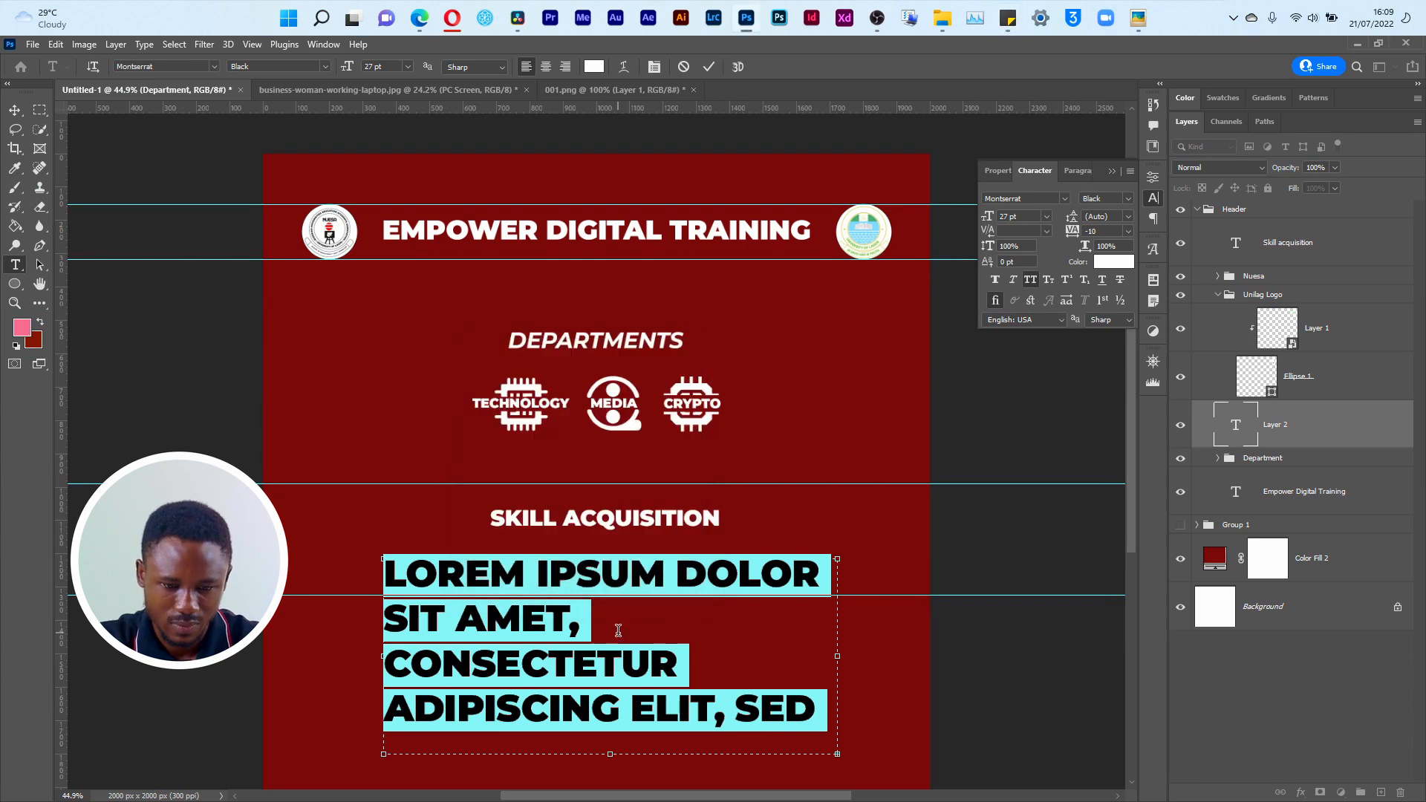
key("ctrl+a")
type("ANTICIPATE A WEBINAR OF WHICH THE  STIPULATED DATE WILL BE")
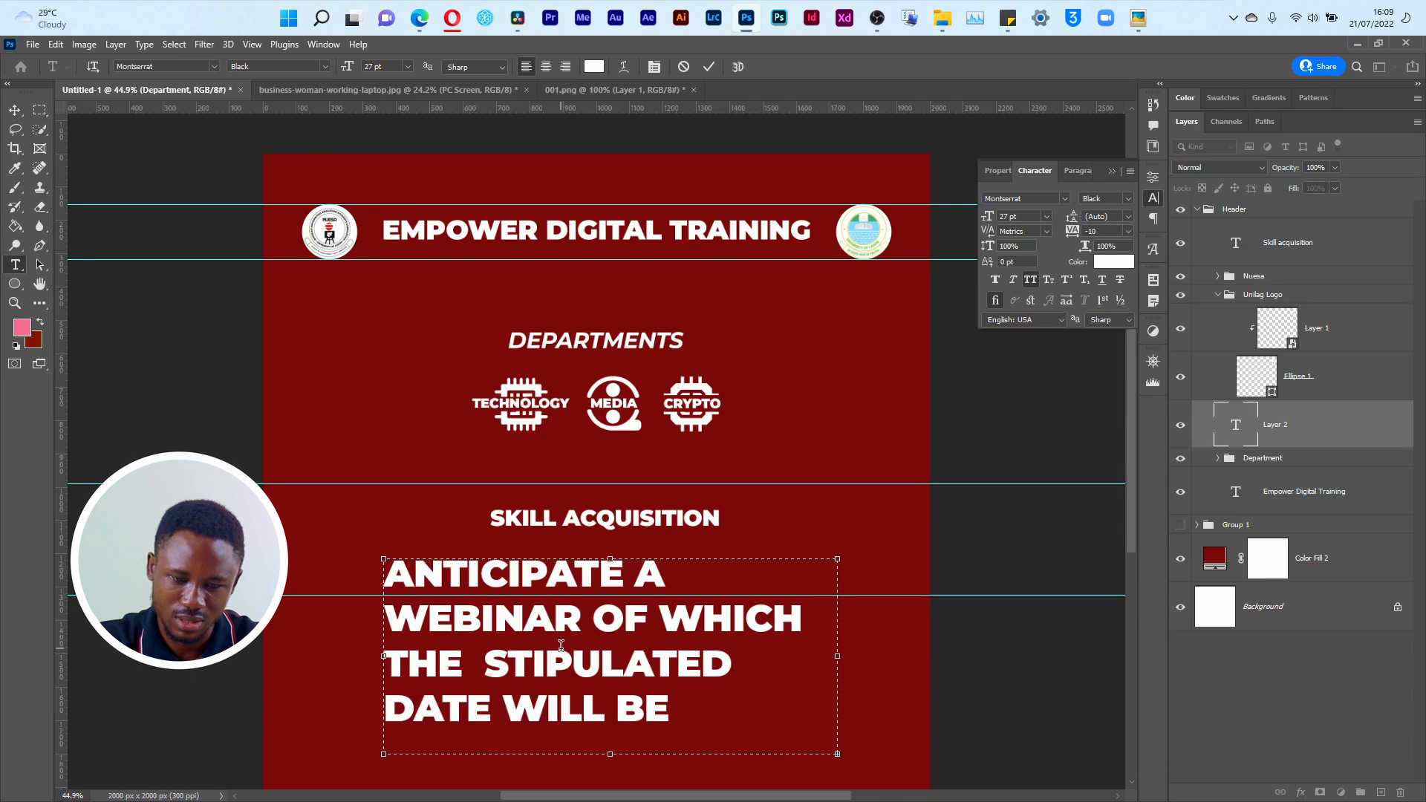
key("ctrl+Return")
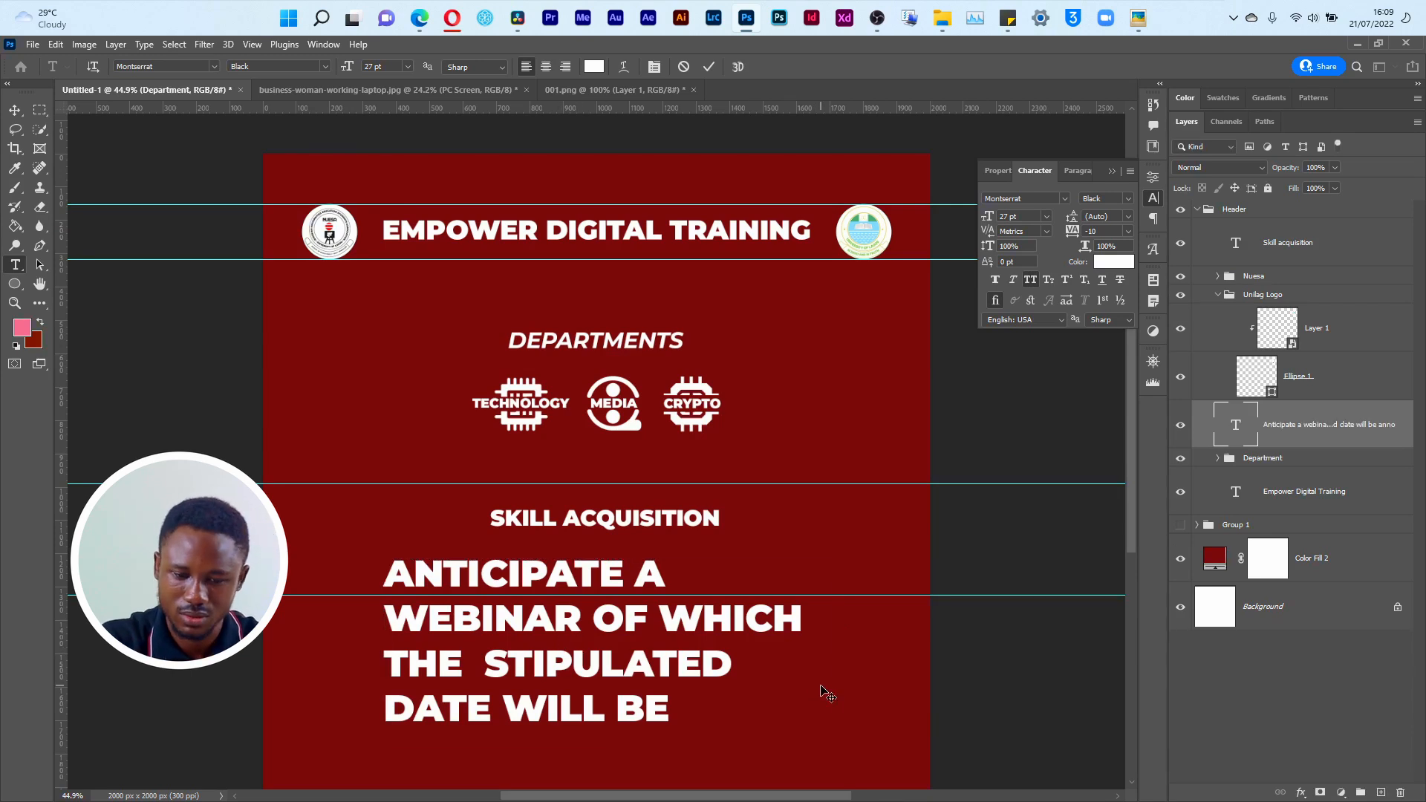
Step: Extend the announcement text box downward toward the bottom edge of the canvas
key("v")
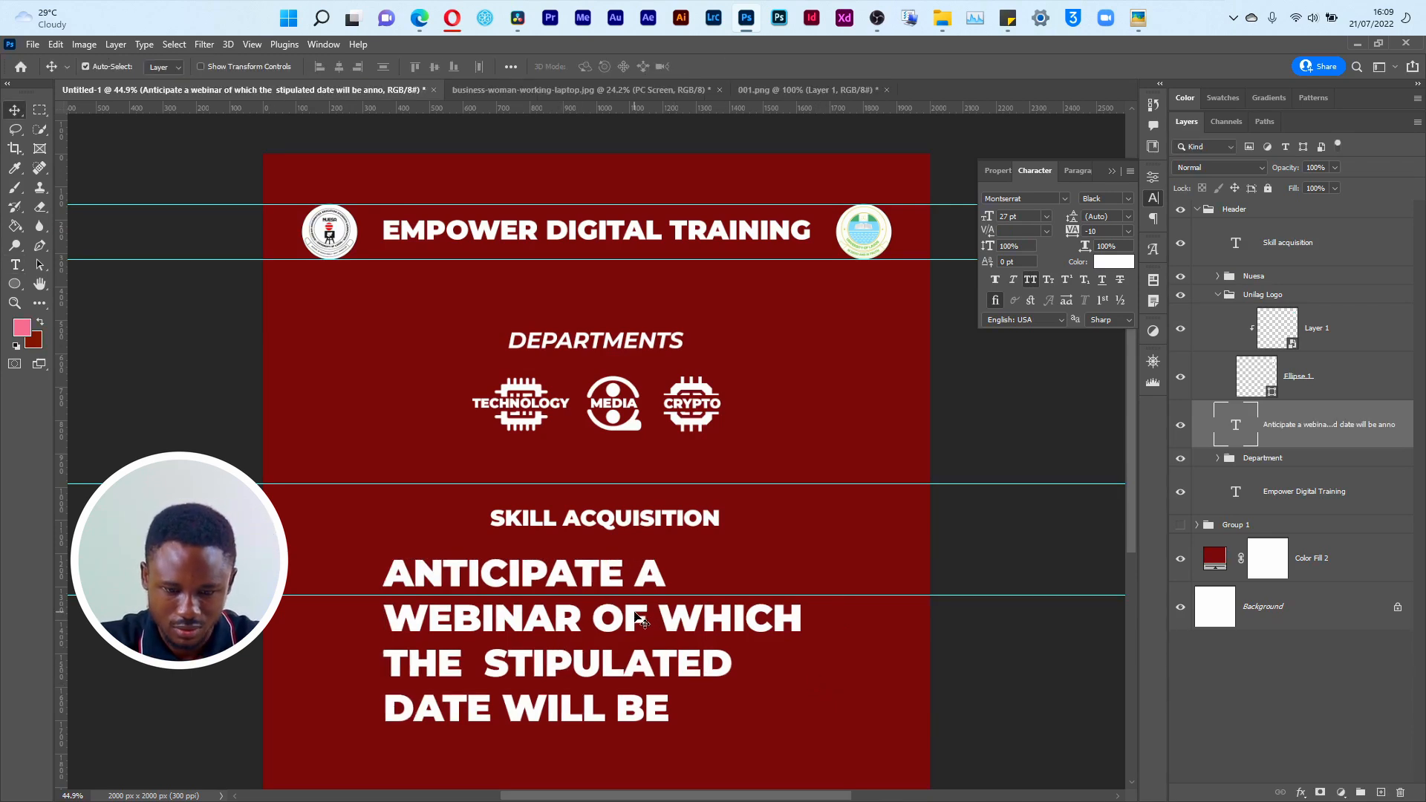
key("t")
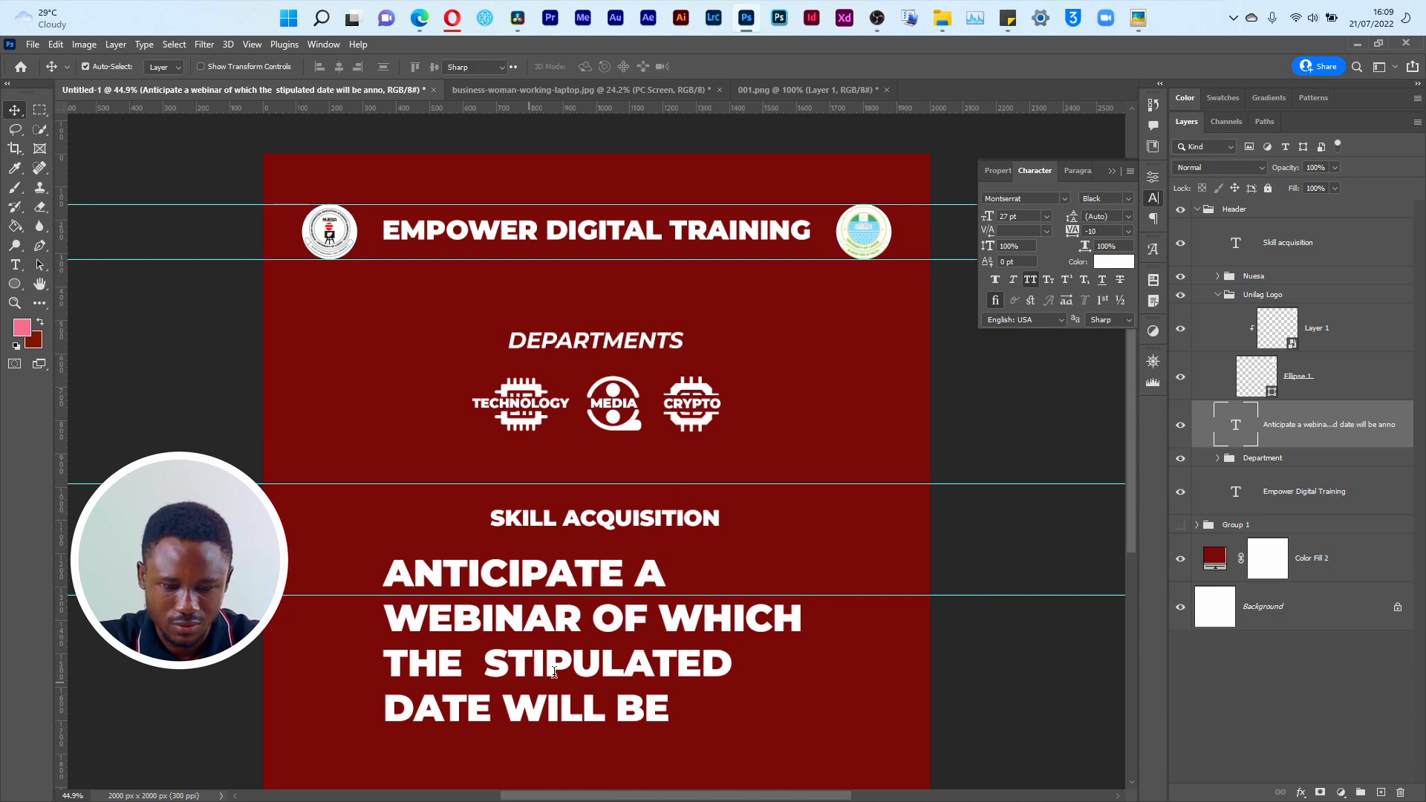
left_click(535, 686)
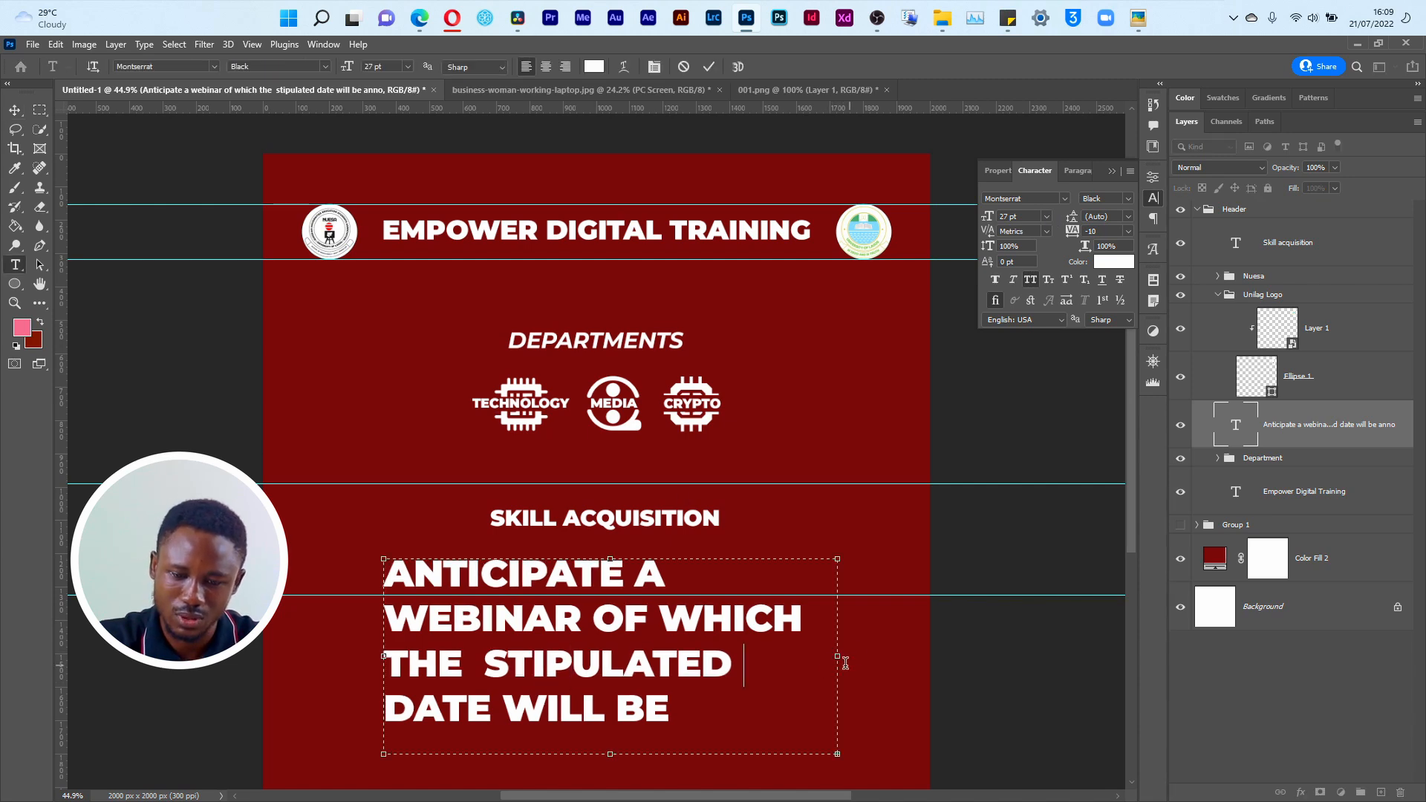
scroll(1107, 535, "down", 3)
left_click_drag(623, 579, 659, 626)
key("ctrl+Return")
Step: Set the announcement text to 11 pt, try the Regular style, and settle on SemiBold
left_click(1046, 216)
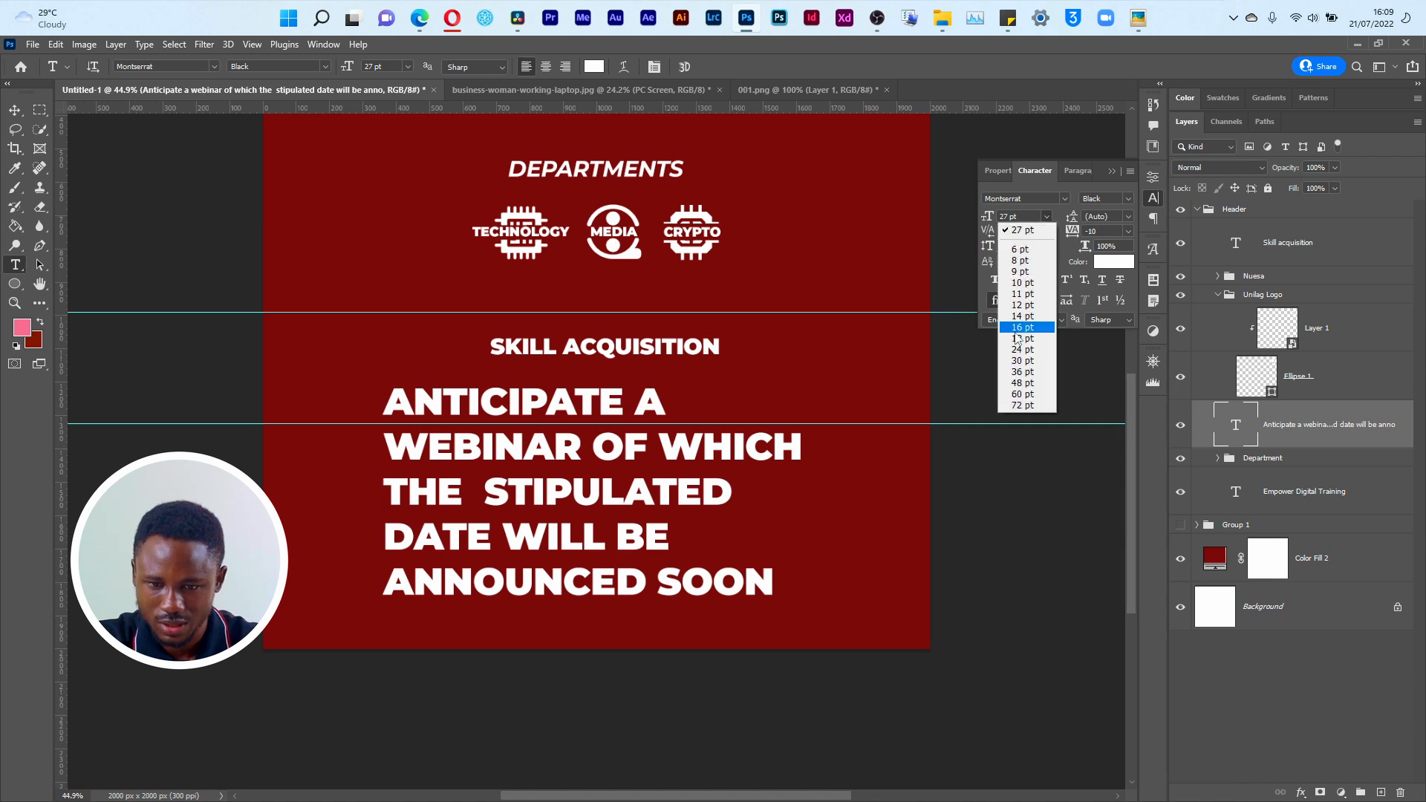
left_click(1018, 293)
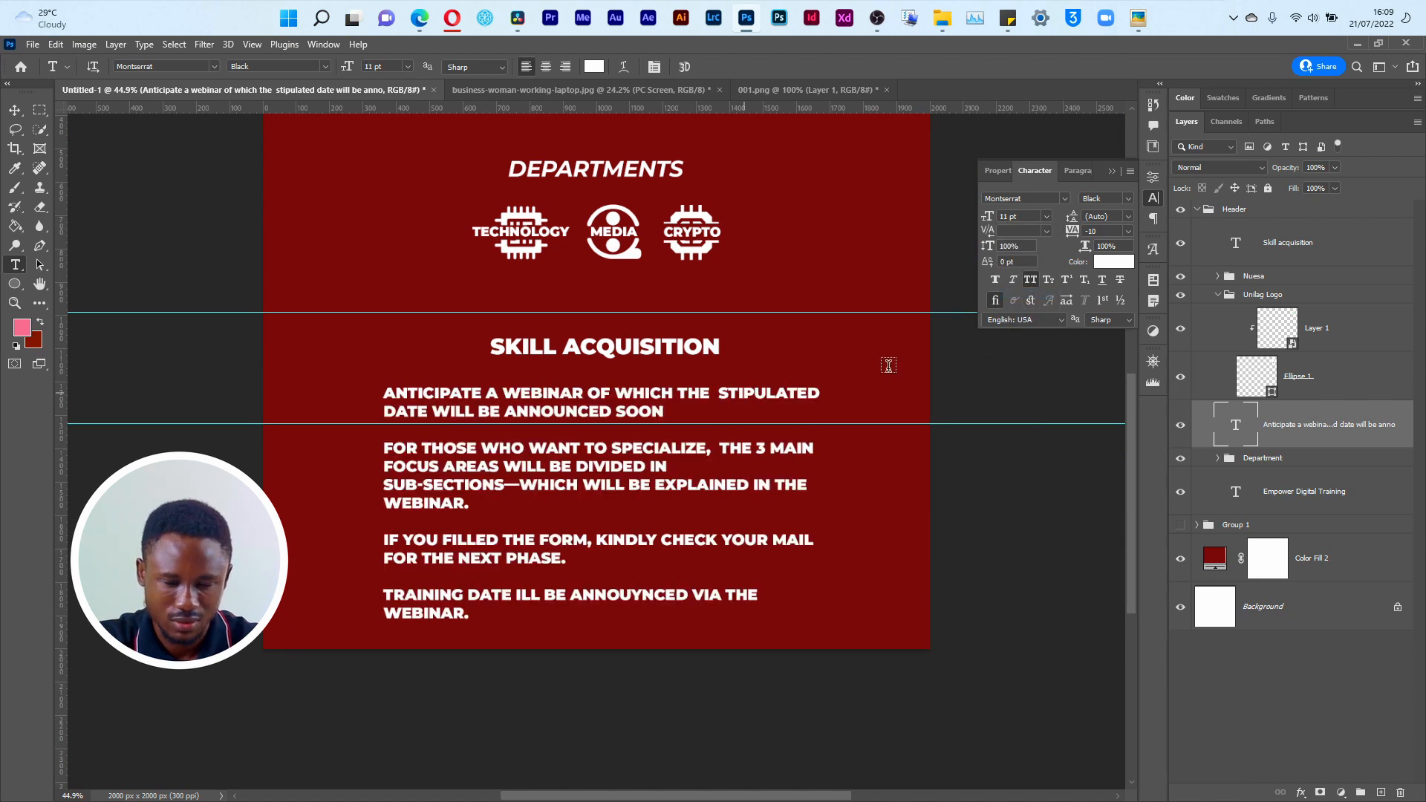
left_click(1120, 199)
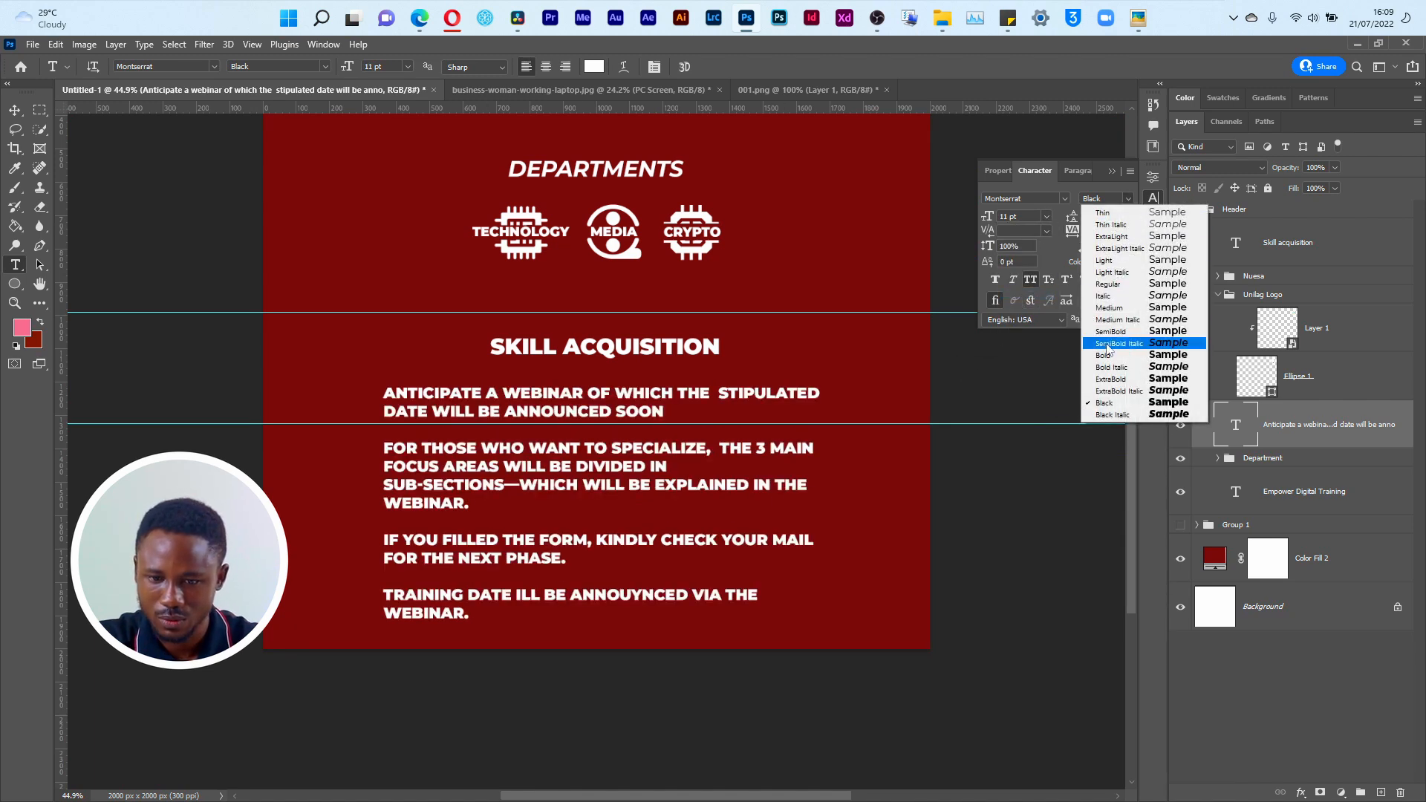
left_click(1109, 284)
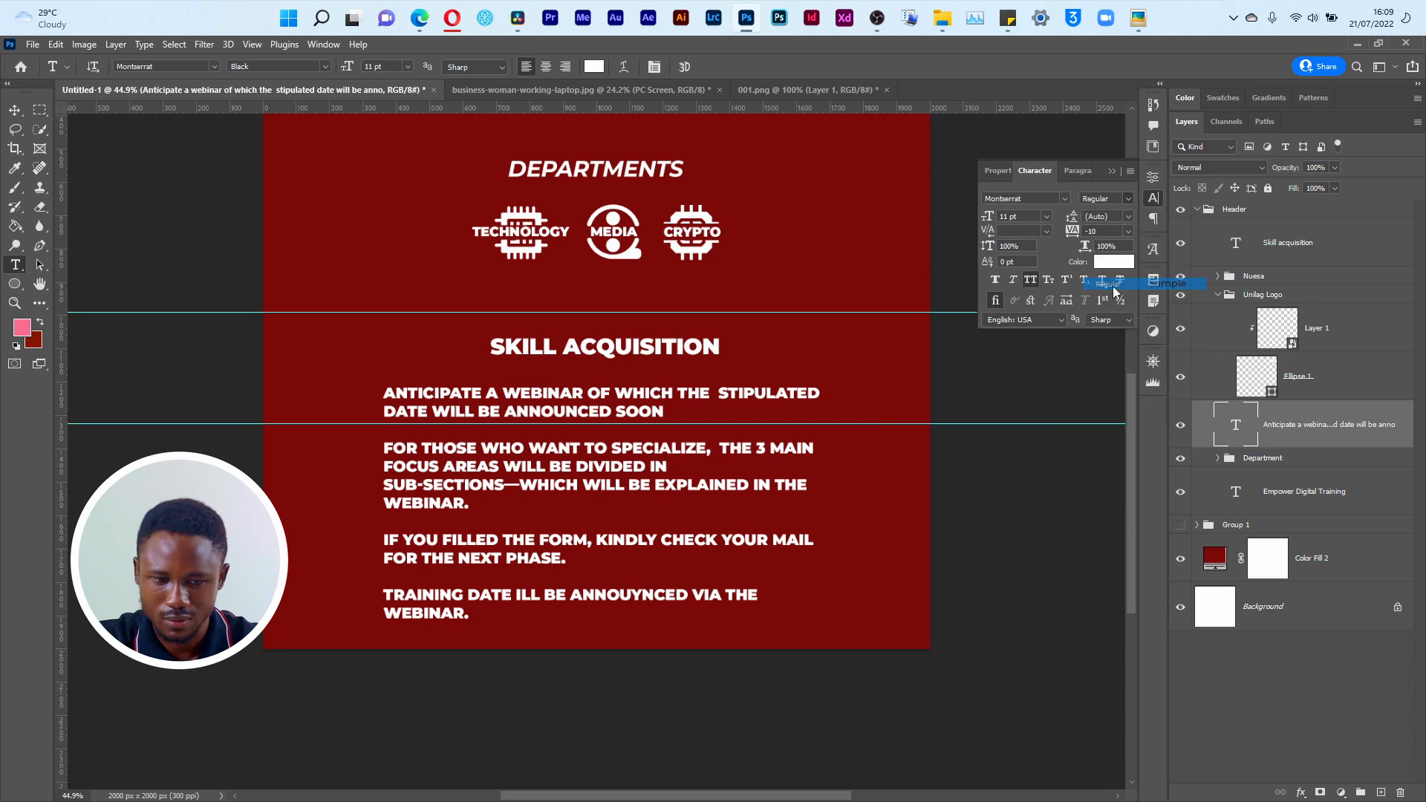
left_click(1134, 196)
left_click(1133, 332)
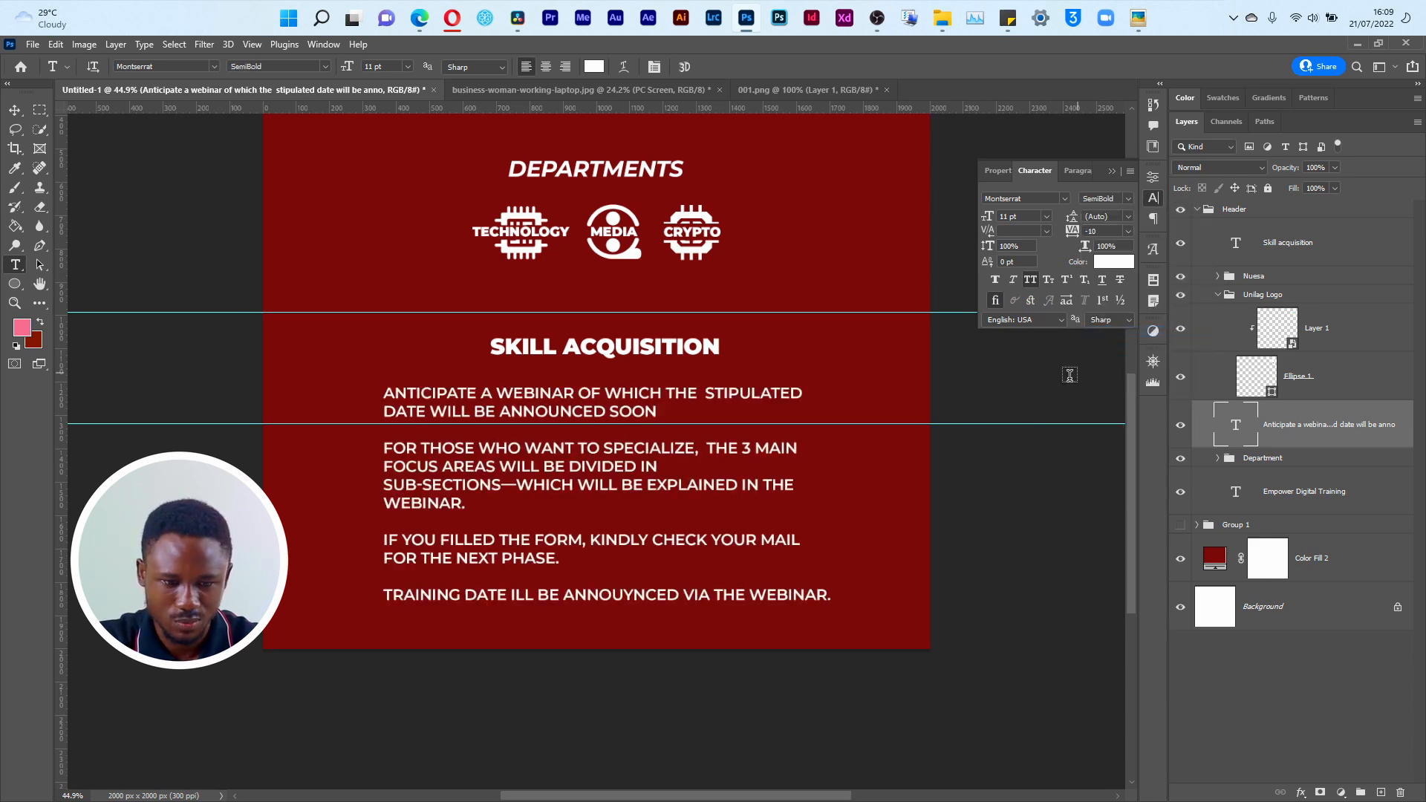
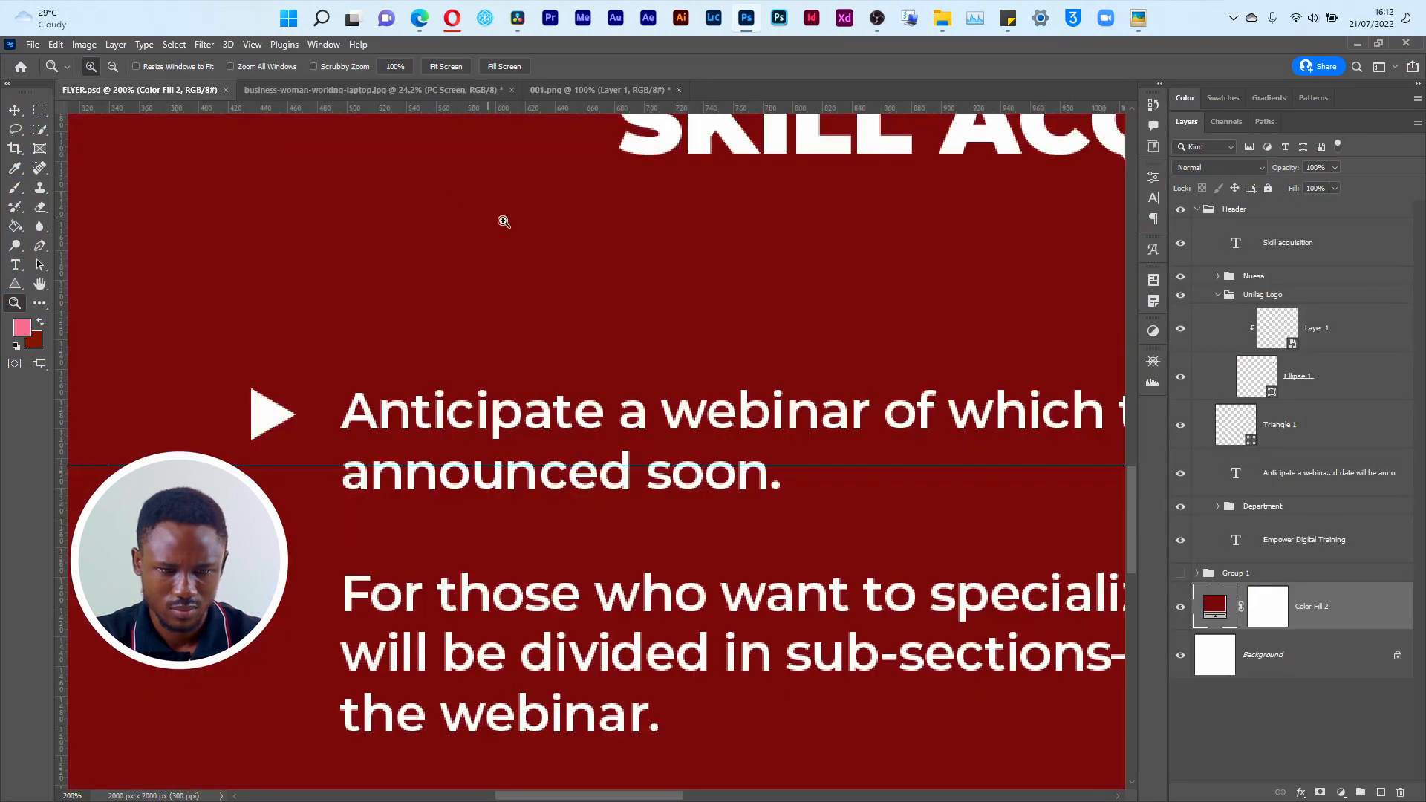
Step: Copy the PC Screen group from the laptop photo document into FLYER.psd, hide it, and move it below the Color Fill 2 layer
left_click(385, 89)
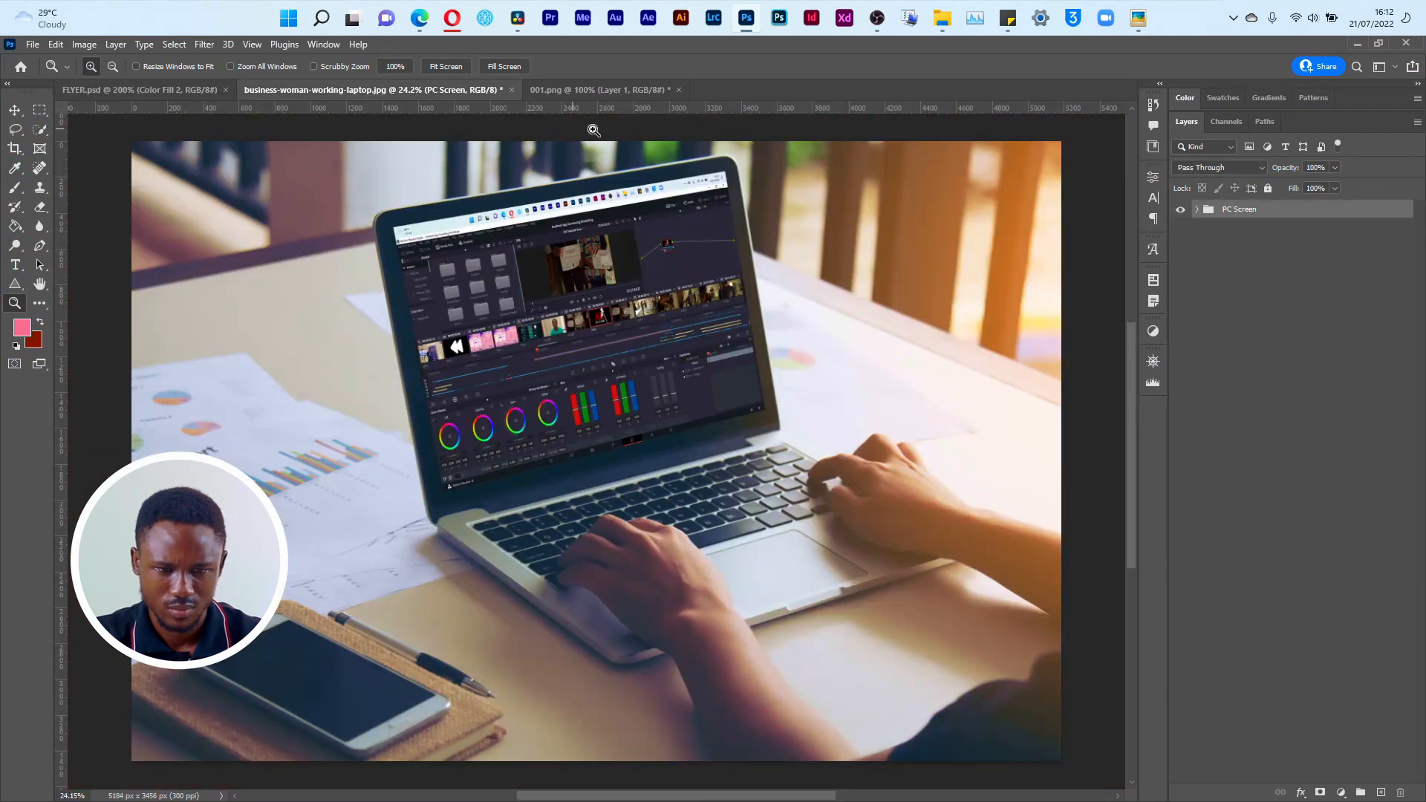
left_click(632, 91)
left_click(438, 92)
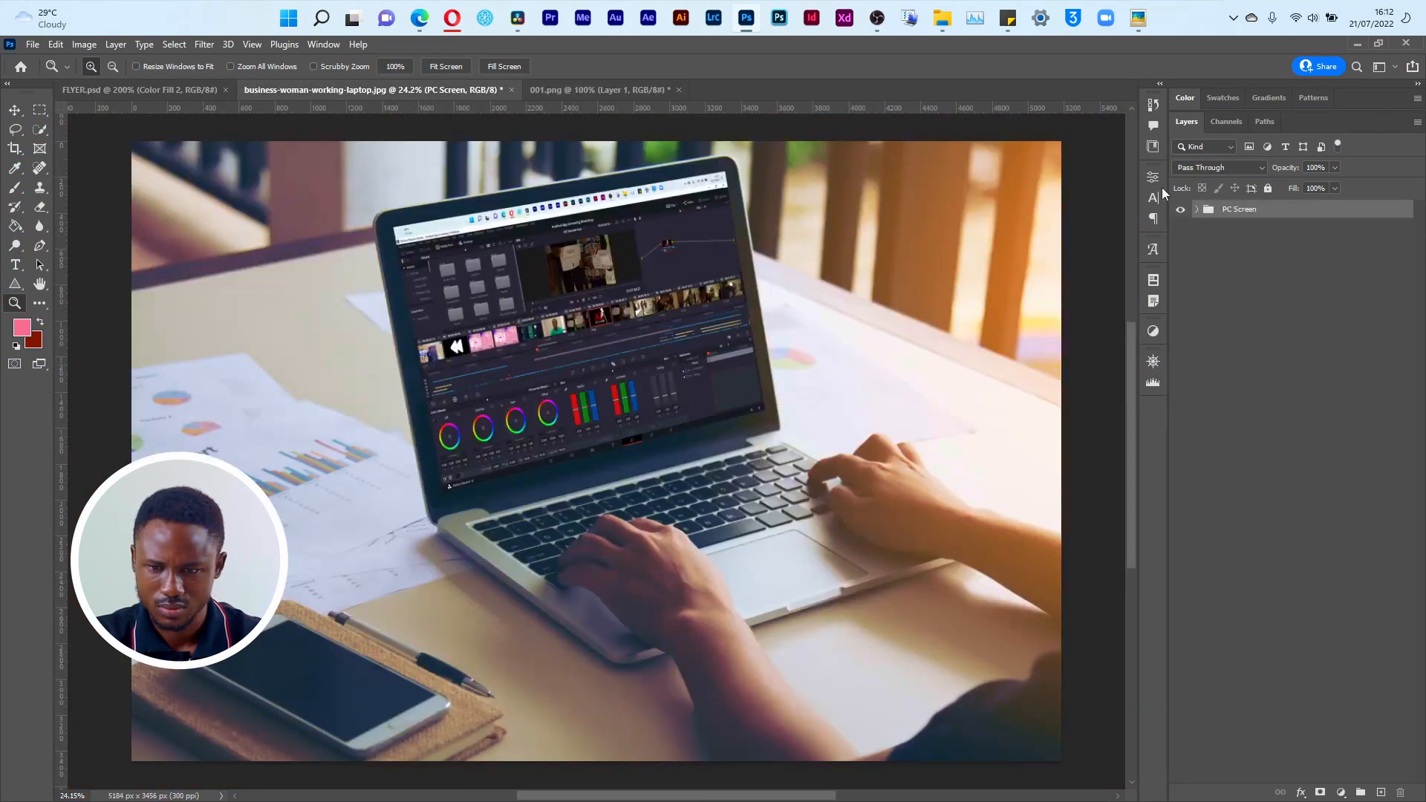
left_click_drag(1236, 216, 428, 350)
left_click(1181, 593)
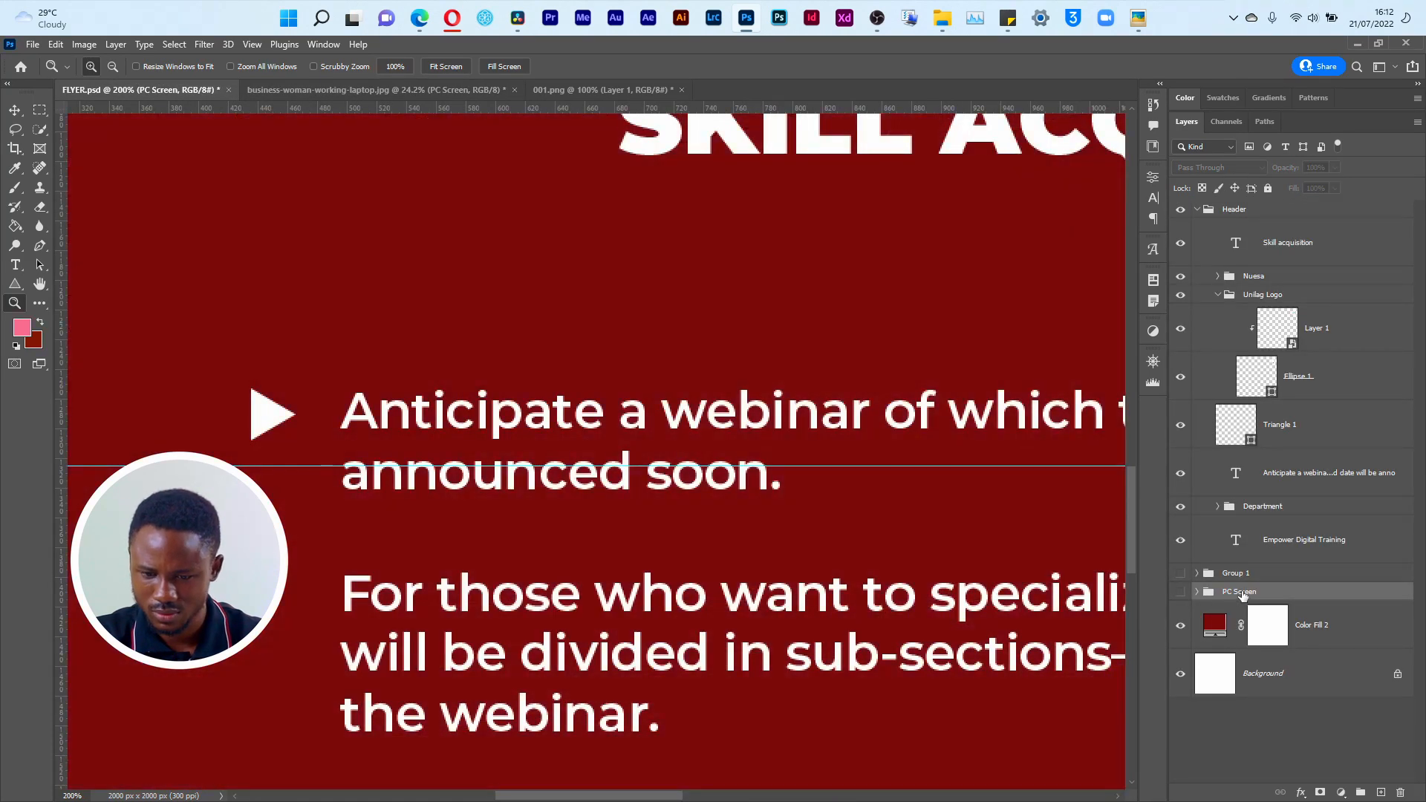
left_click_drag(1245, 595, 1248, 647)
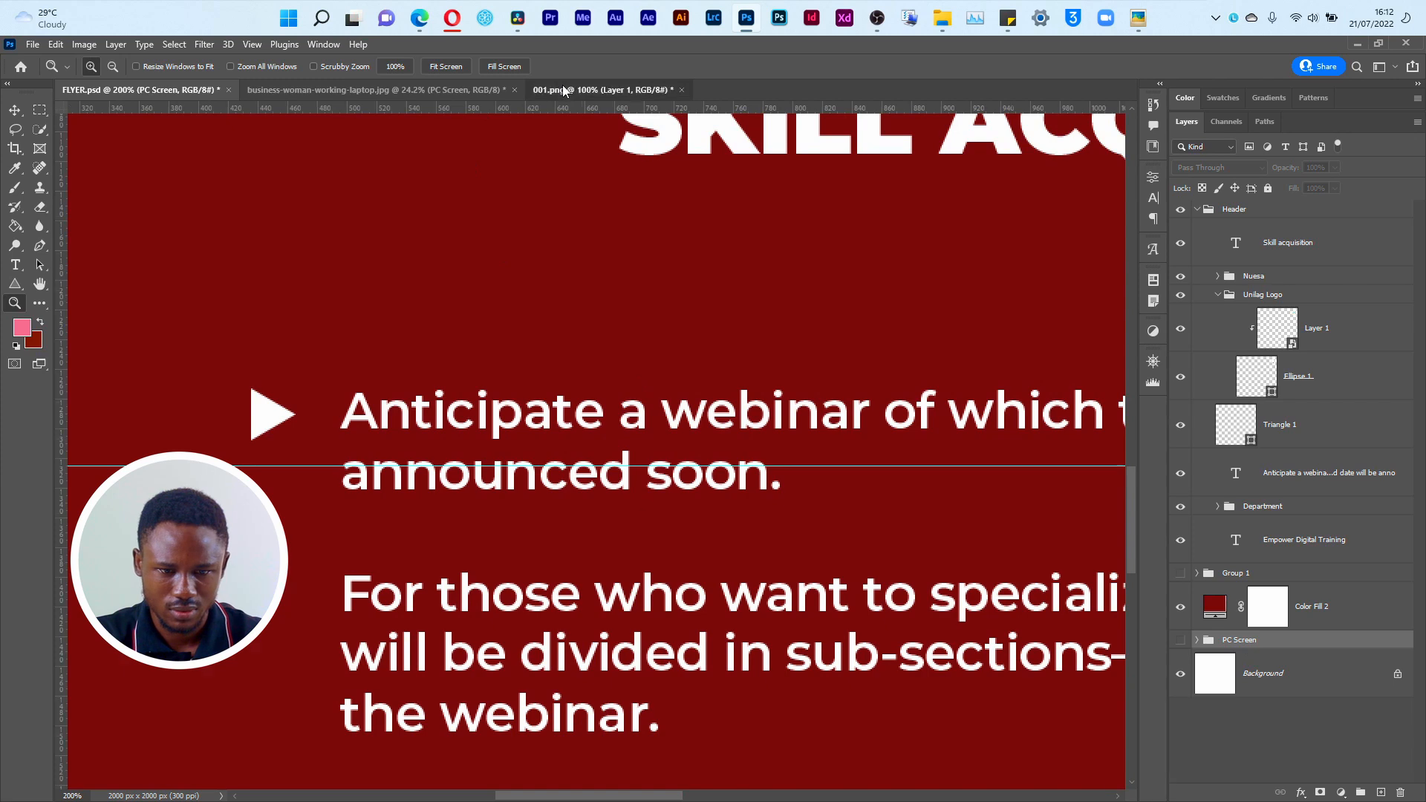
Step: Quit Photoshop, accepting the prompts to save changes to the open documents
left_click(620, 91)
left_click(1406, 42)
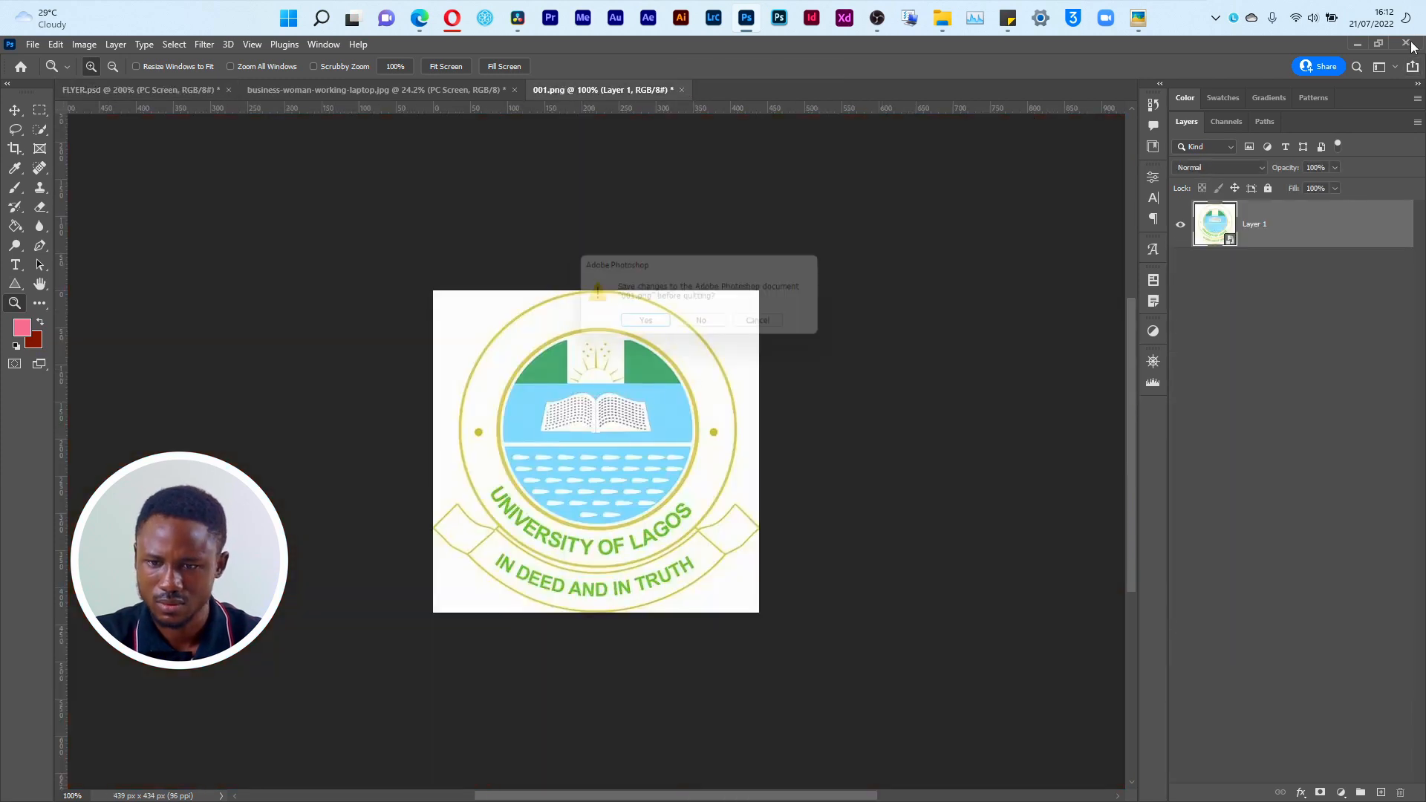
left_click(663, 327)
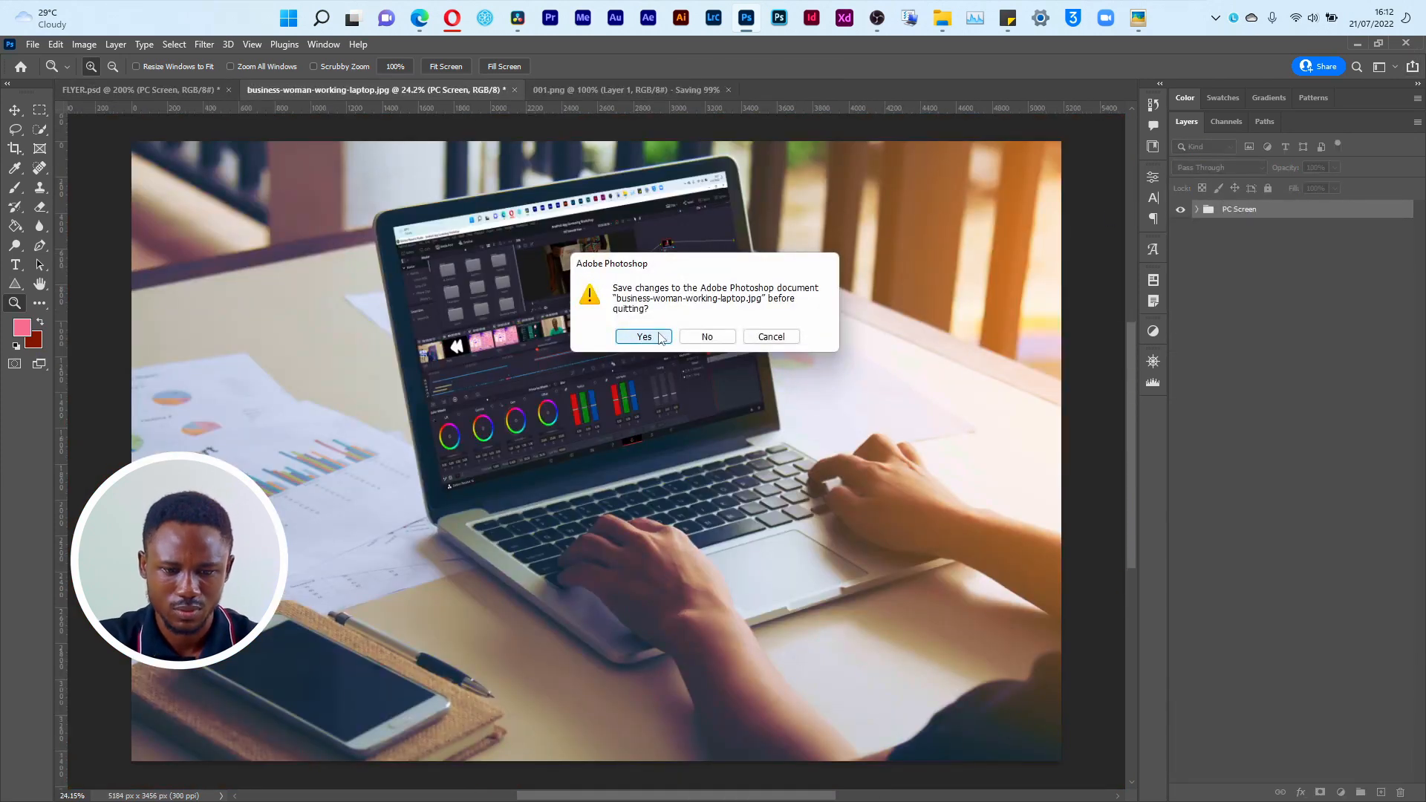
left_click(659, 337)
left_click(644, 324)
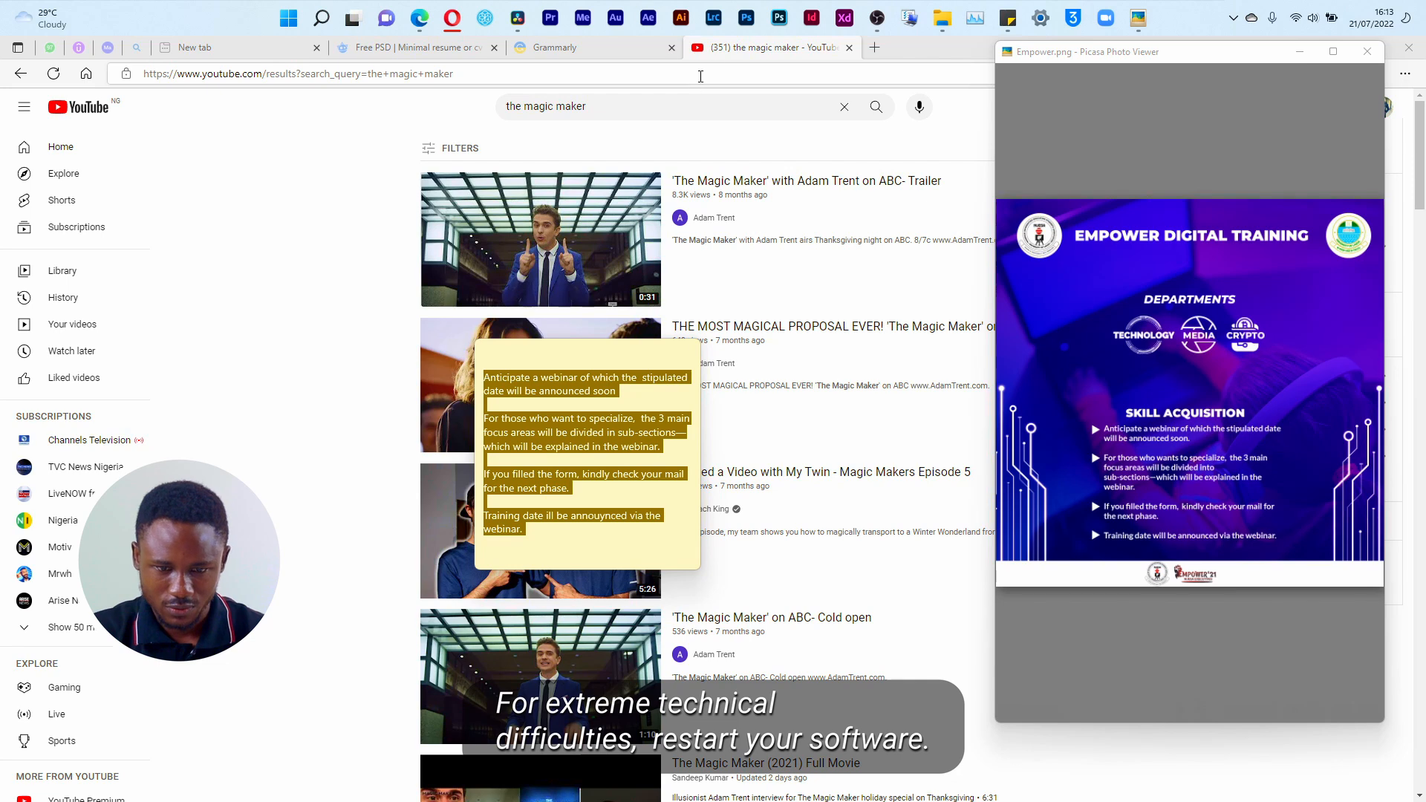
Step: Relaunch Photoshop and reopen FLYER.psd with the whole canvas in view
left_click(746, 17)
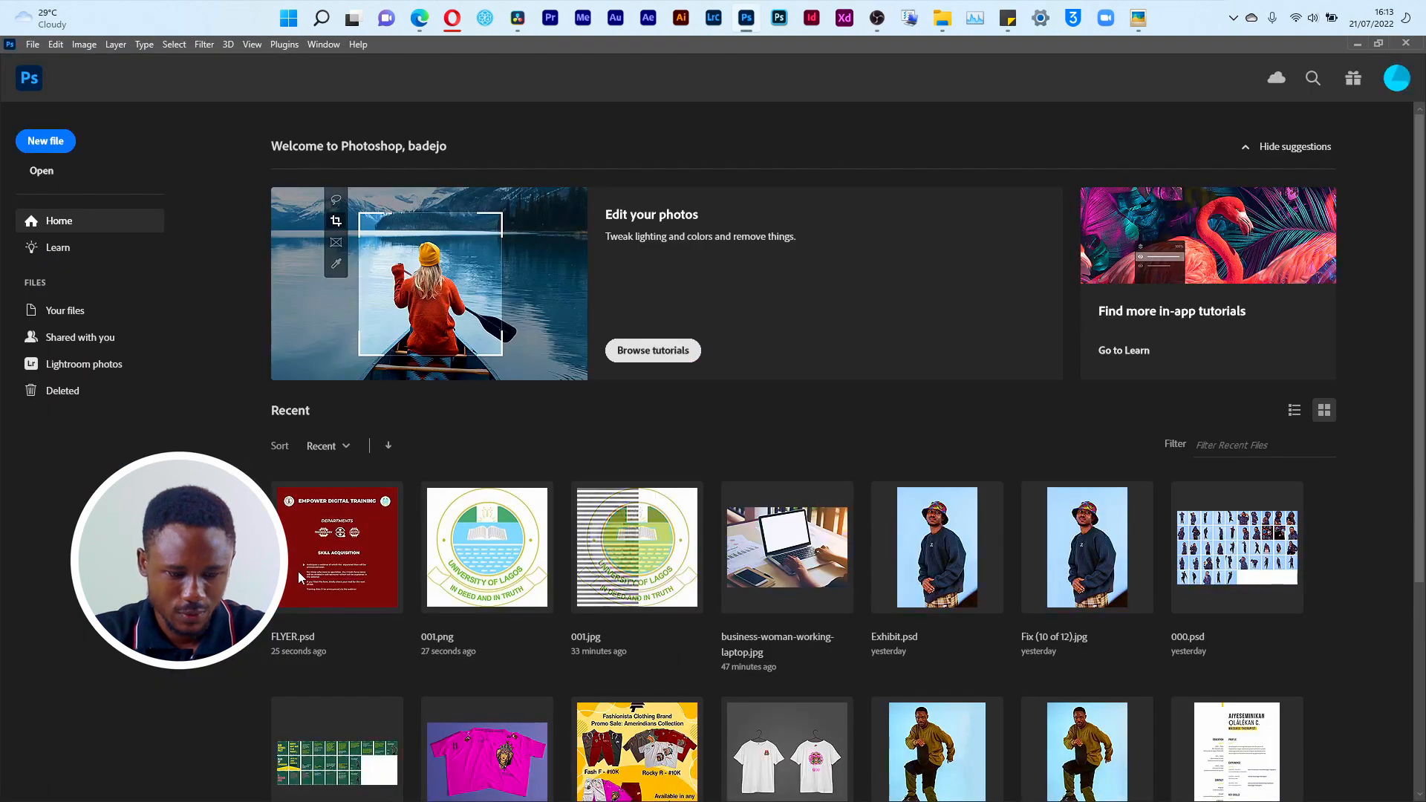
left_click(332, 565)
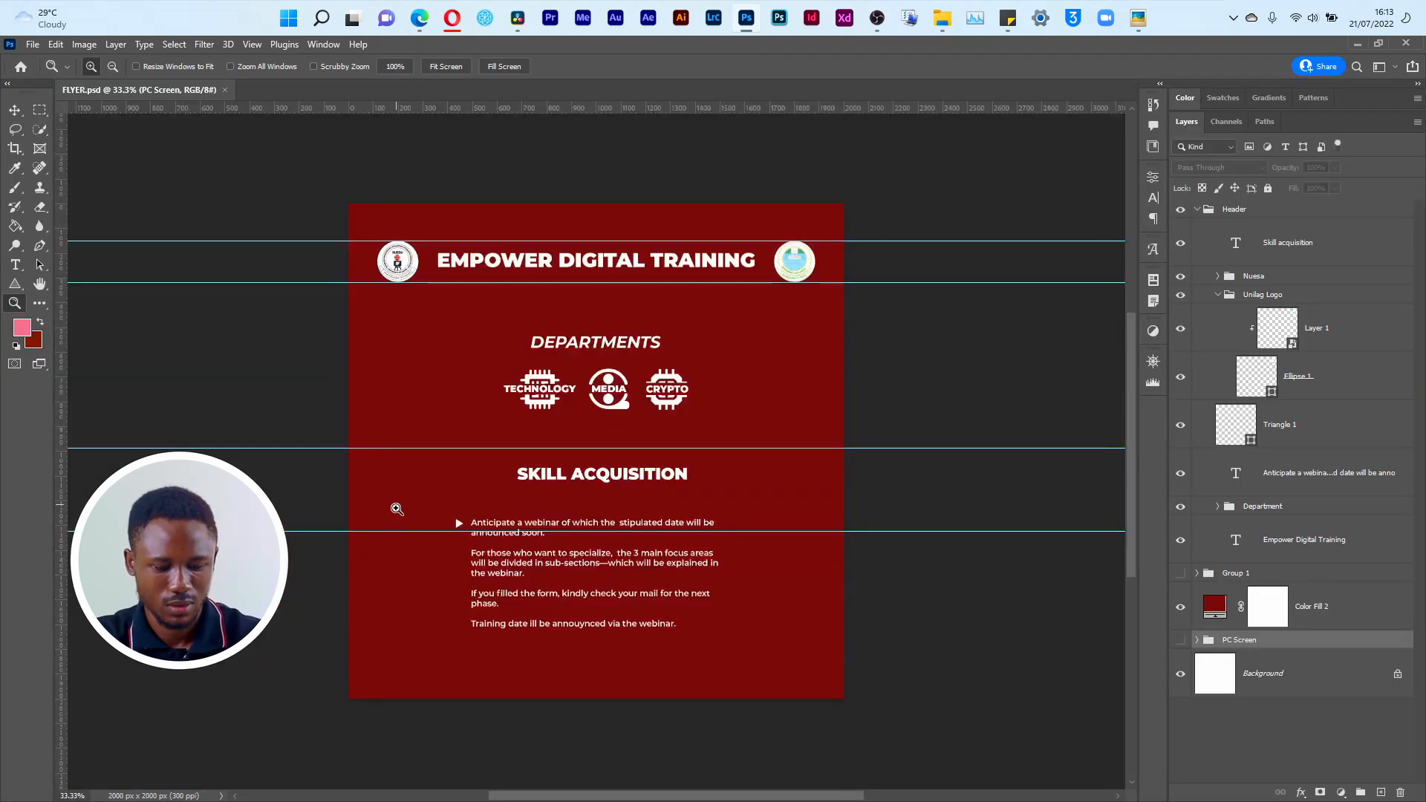
left_click_drag(423, 455, 638, 646)
key("ctrl+0")
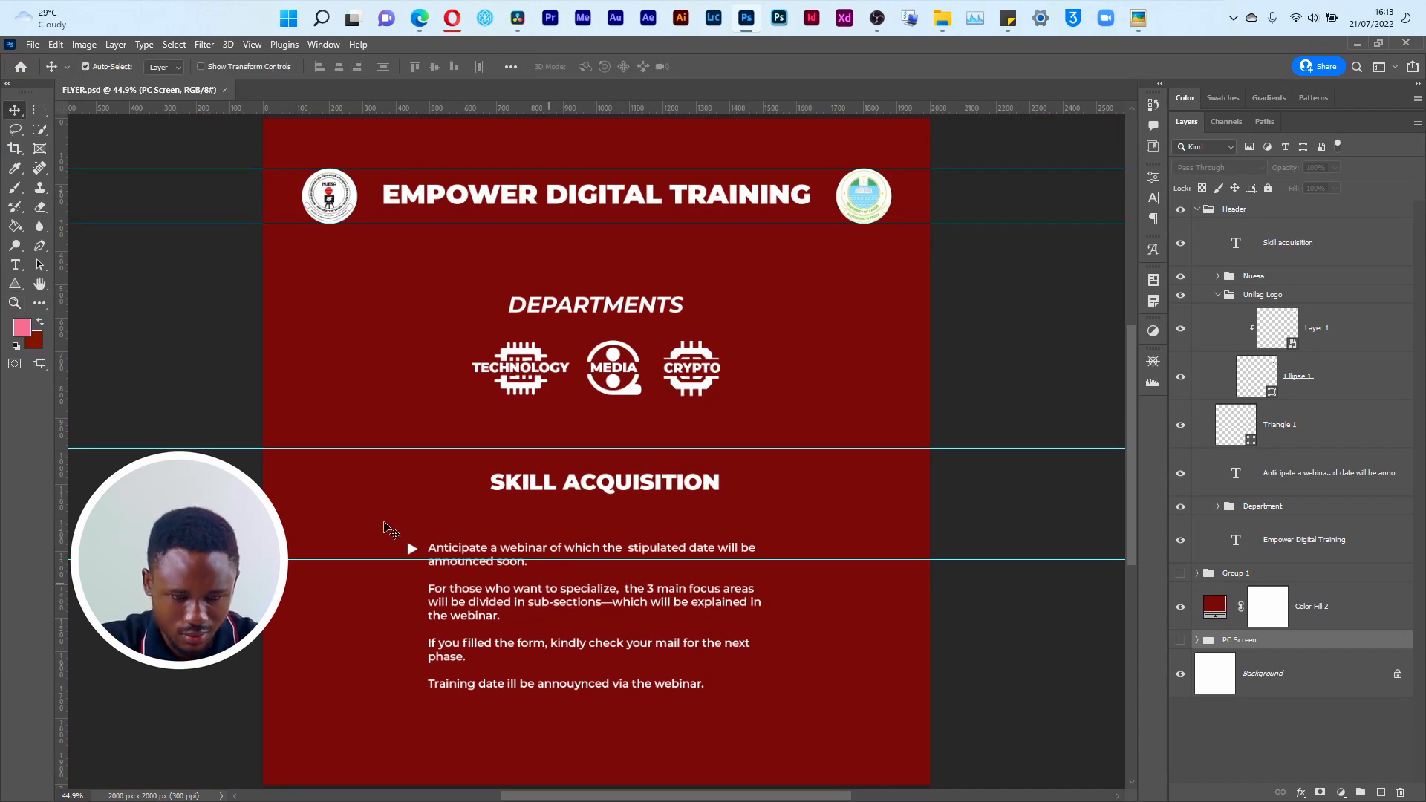
Step: Duplicate the white triangle bullet straight down beside the first line of each of the other three announcement paragraphs
left_click(384, 523)
left_click_drag(385, 523, 520, 717)
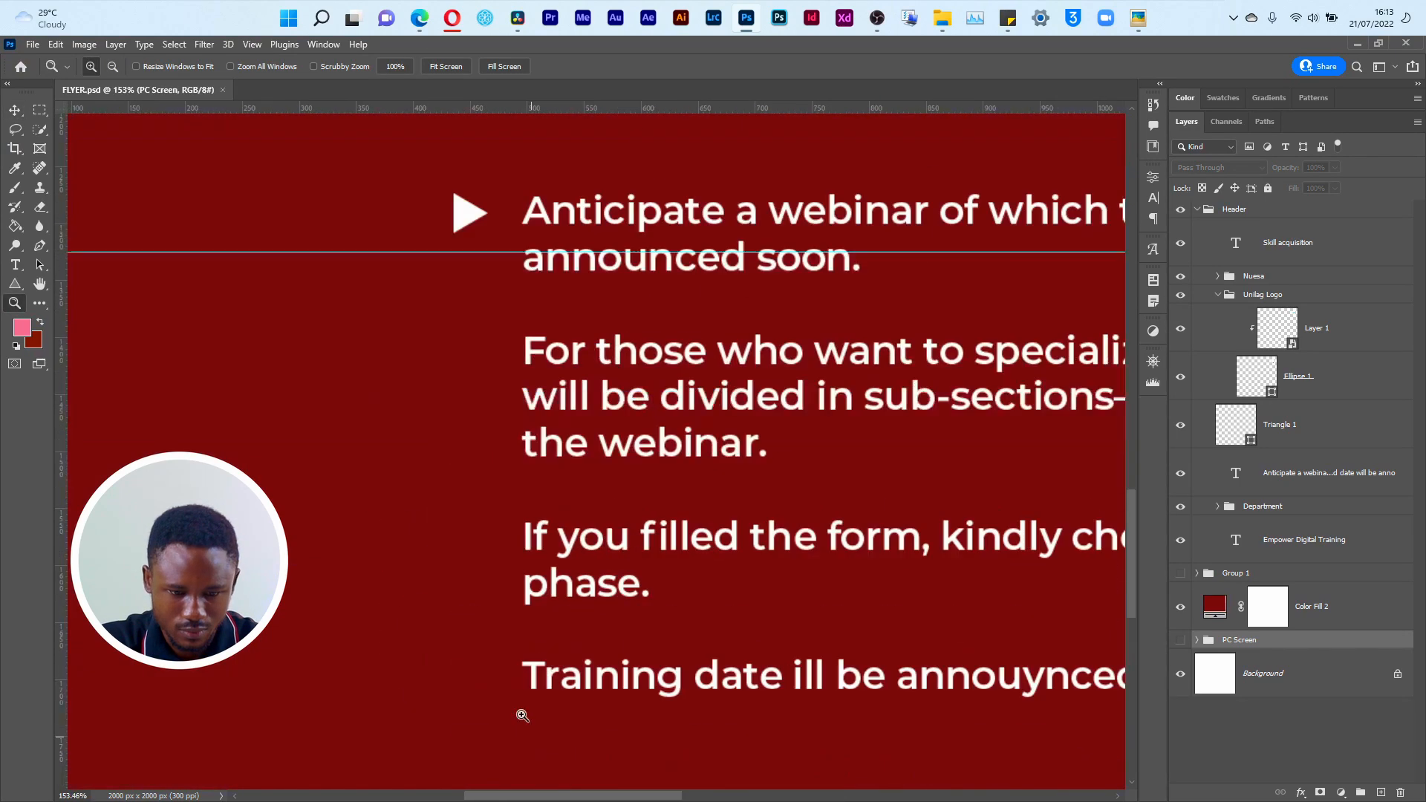
key("v")
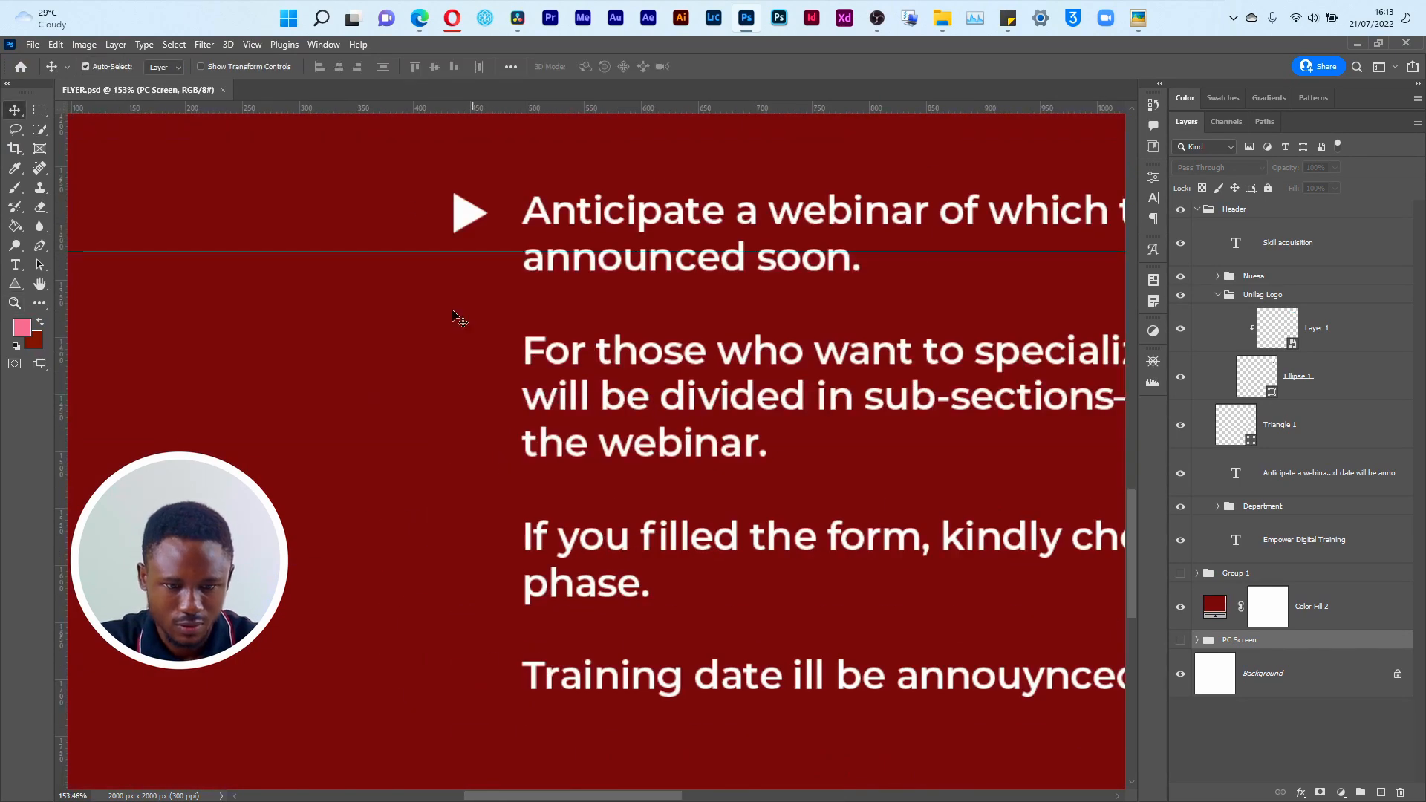
left_click(474, 216)
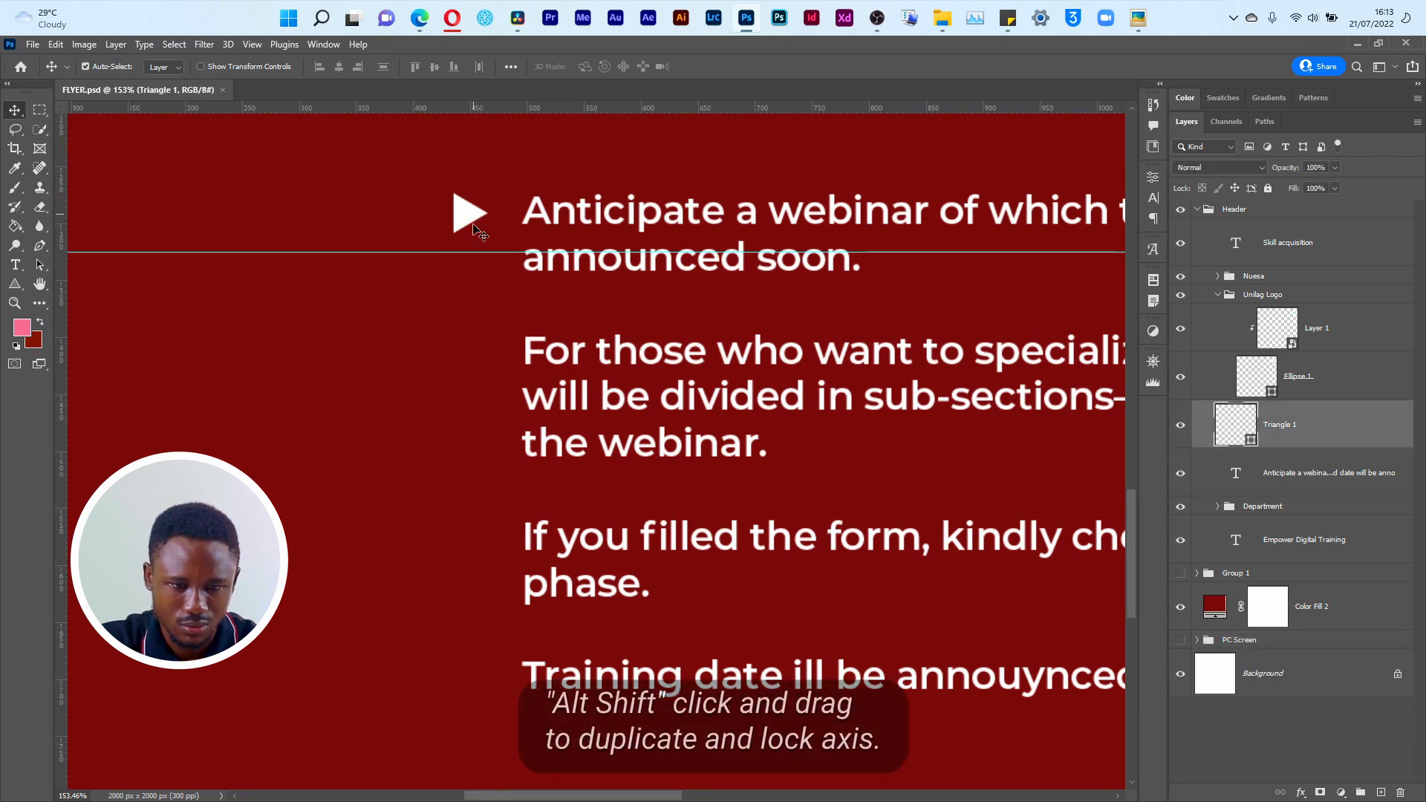
left_click_drag(476, 221, 476, 352)
key("Down")
key("Down")
key("Down")
key("Down")
key("Down")
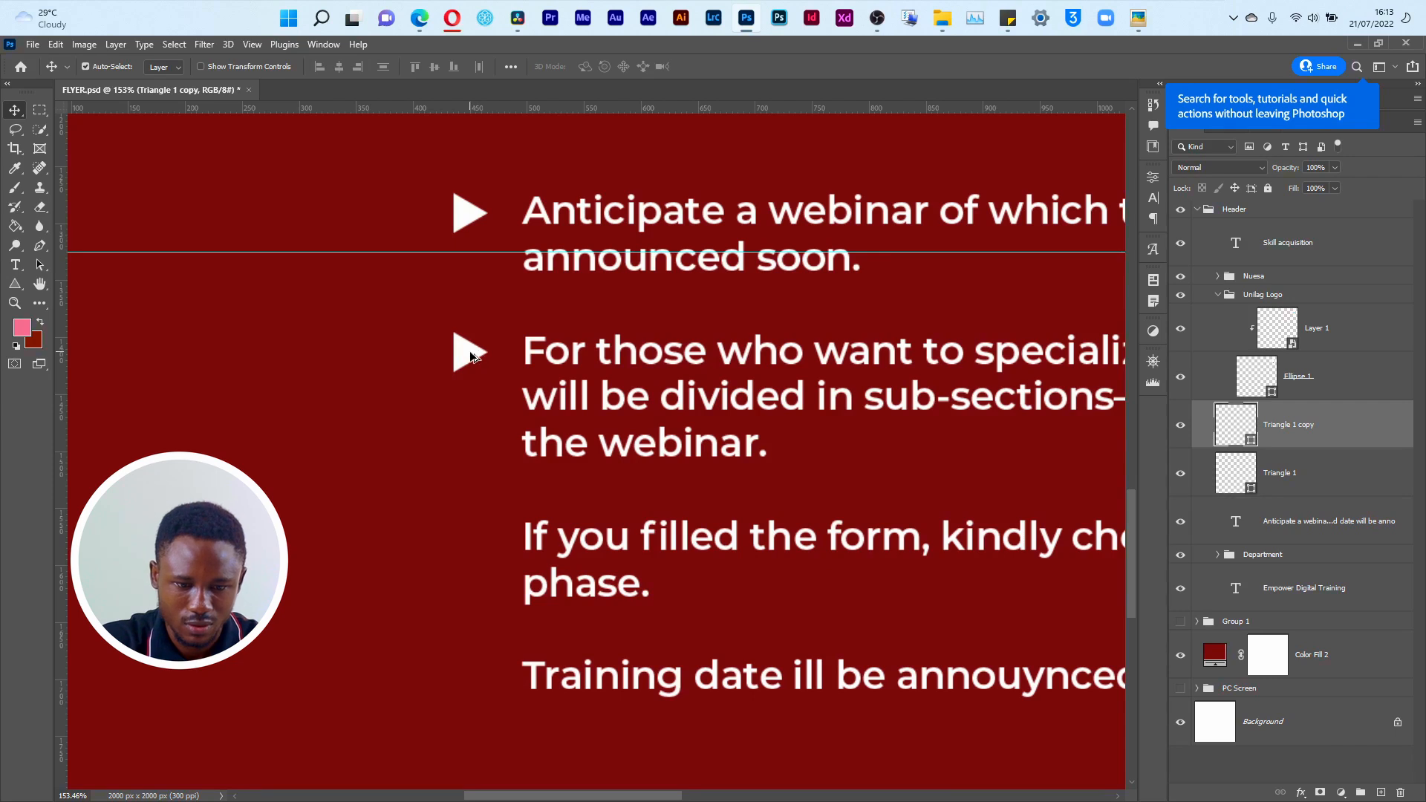
left_click_drag(470, 355, 461, 674)
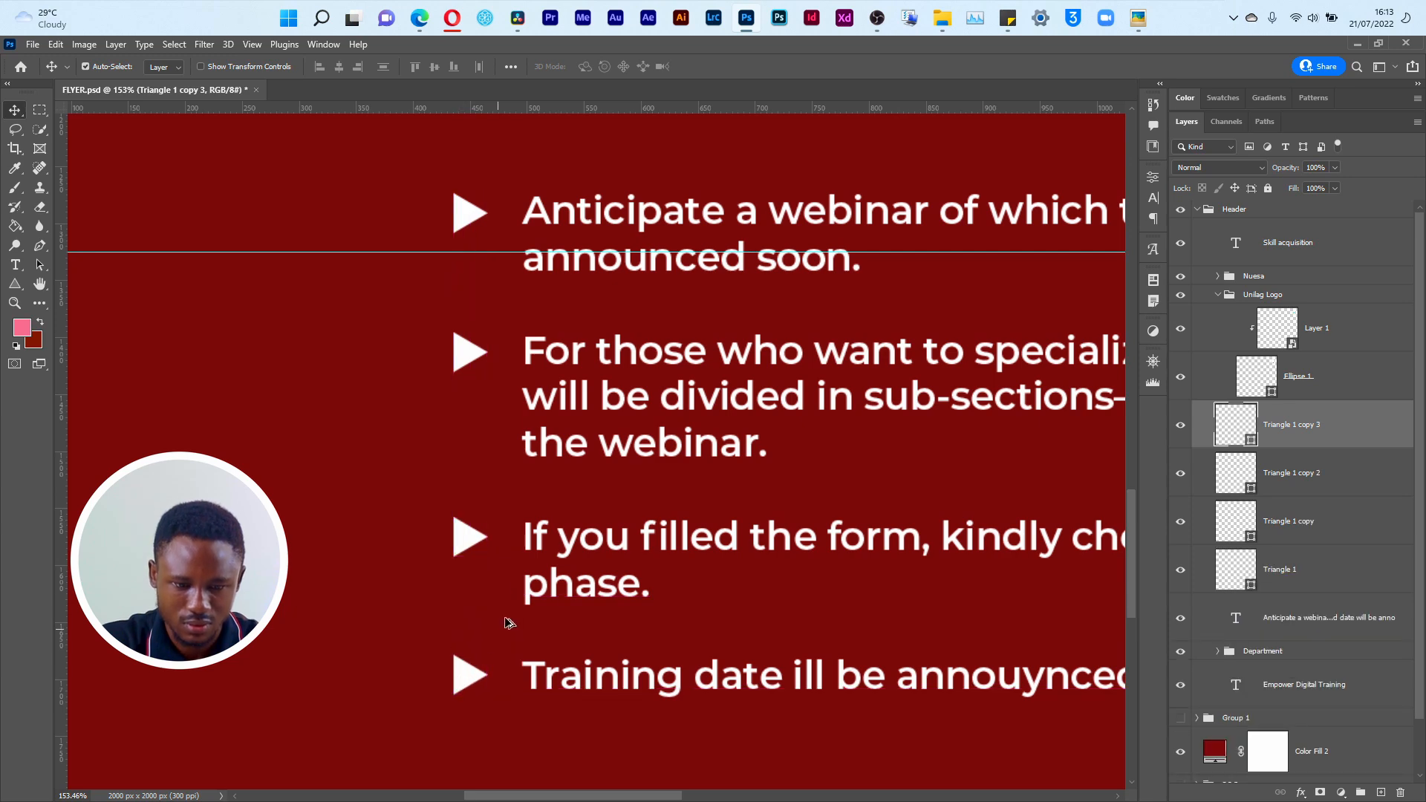
Step: Group the four triangle layers with the announcement text layer and name the group Triangle Point
key("ctrl+0")
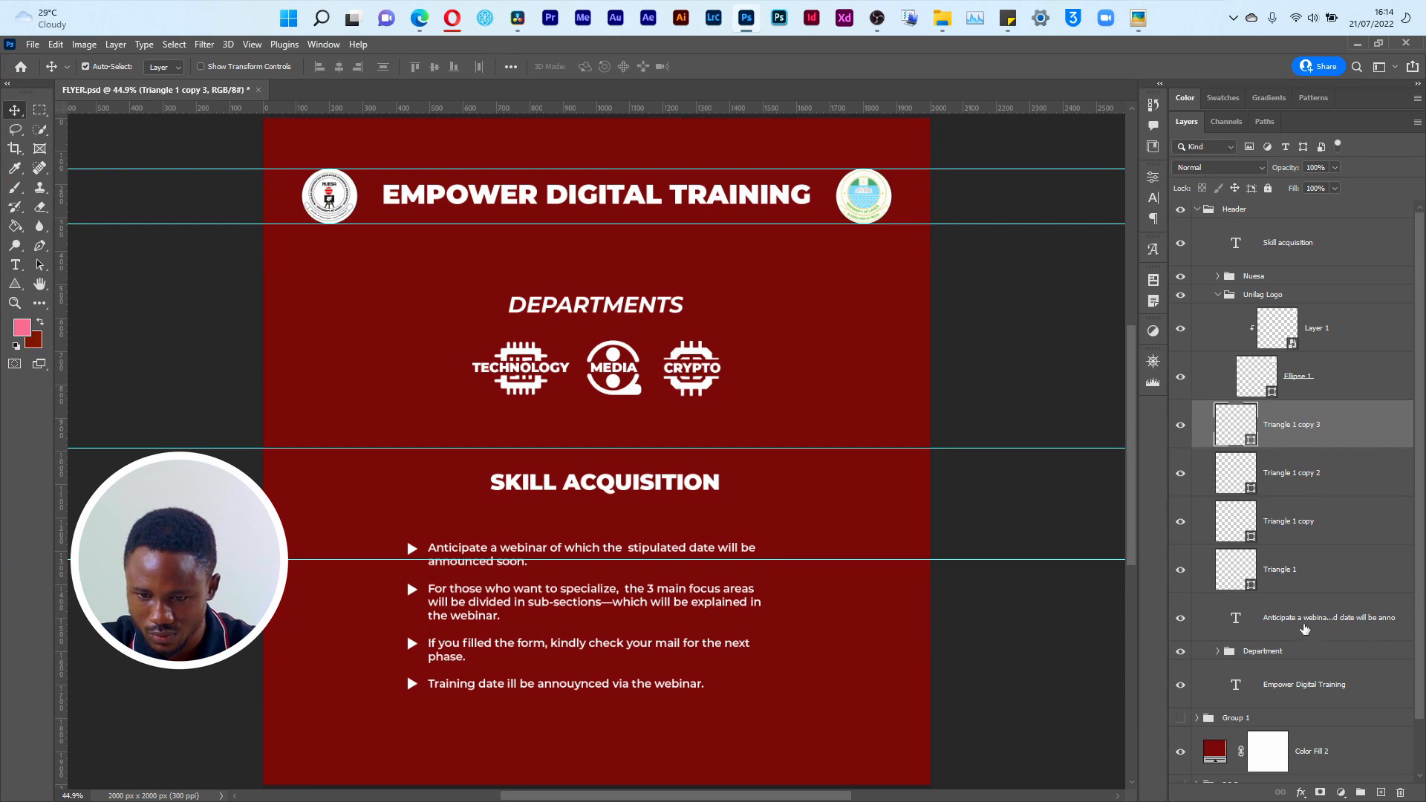
left_click(1308, 618)
left_click(1314, 438, "shift")
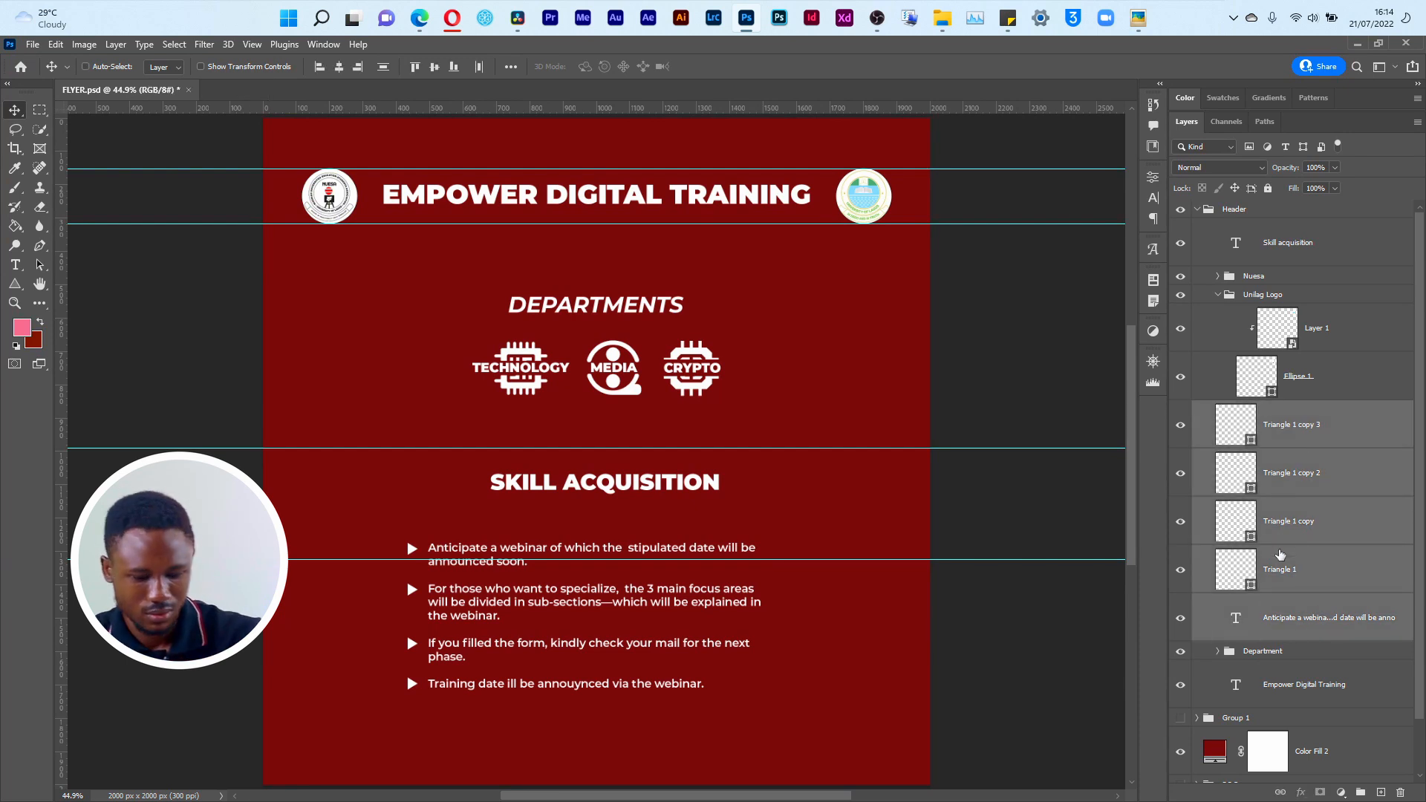
key("ctrl+g")
double_click(1256, 410)
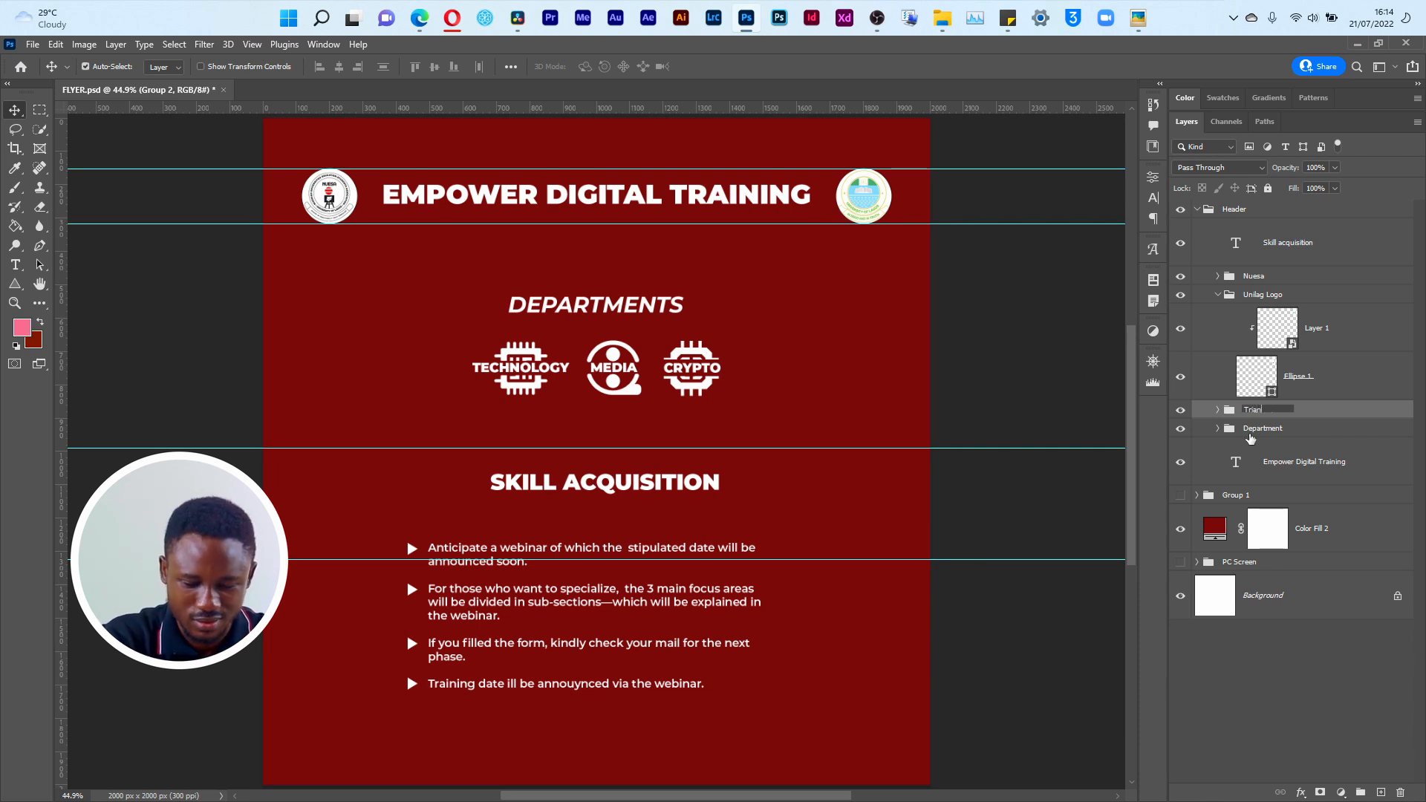
type("Triangle p")
key("Num_Lock")
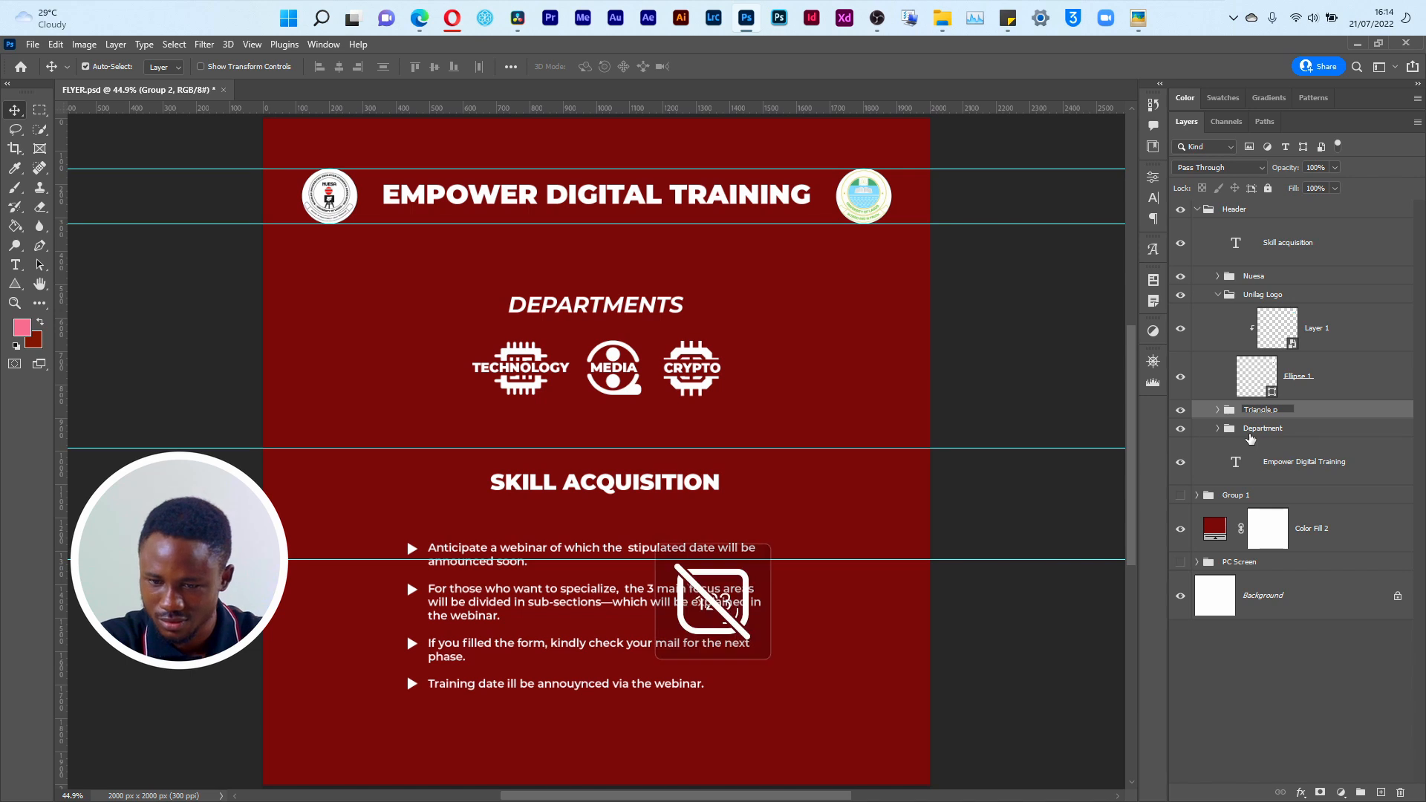
key("Num_Lock")
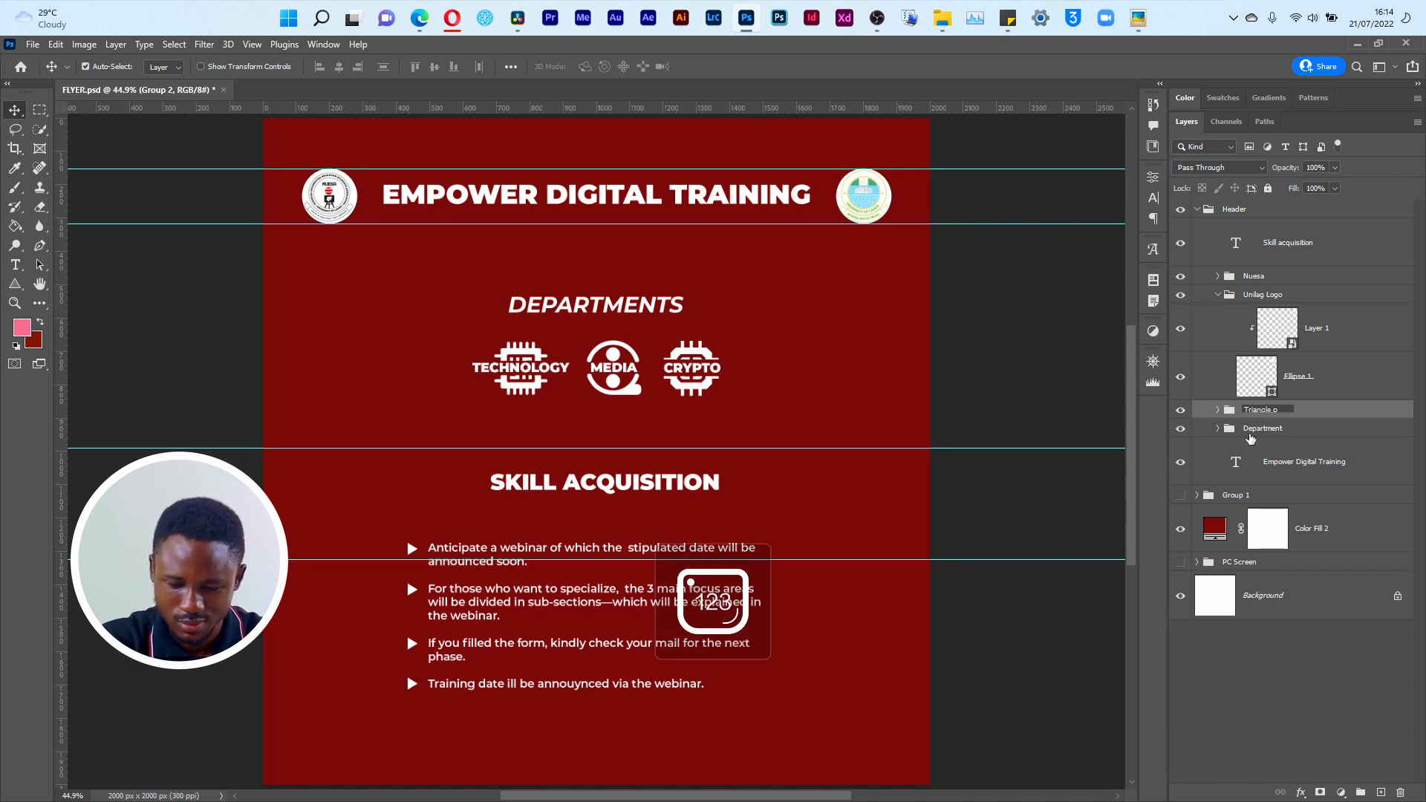
key("Return")
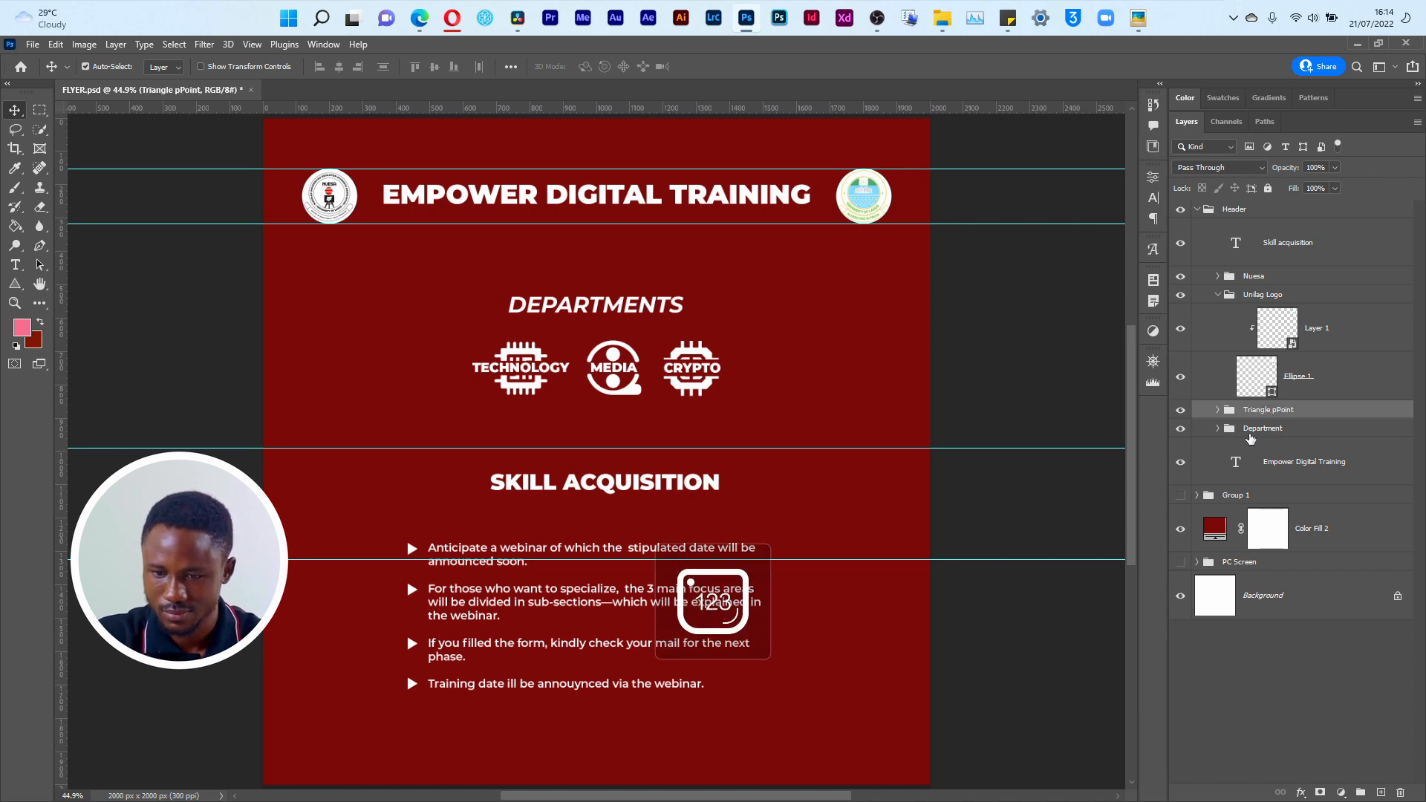
double_click(1278, 411)
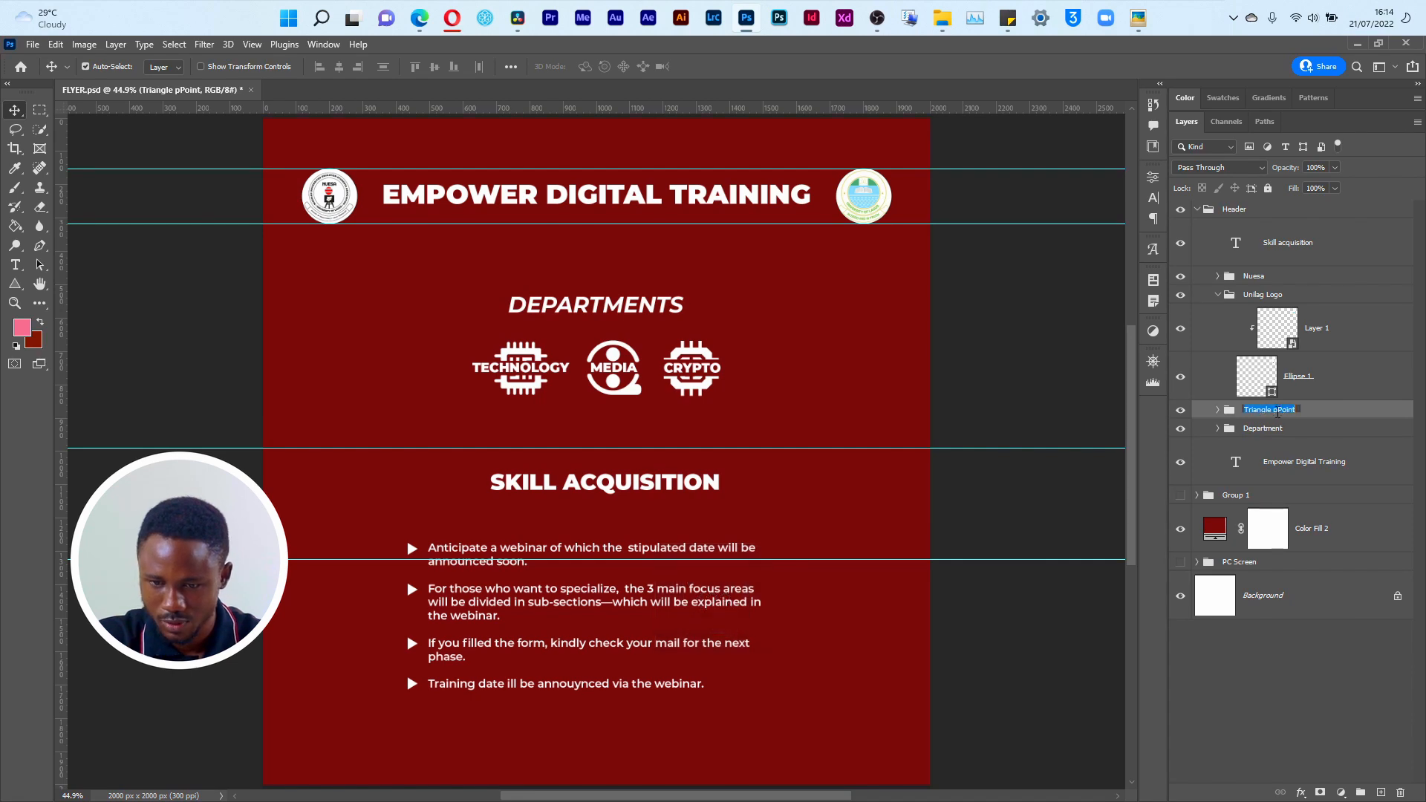
left_click(1278, 412)
key("Return")
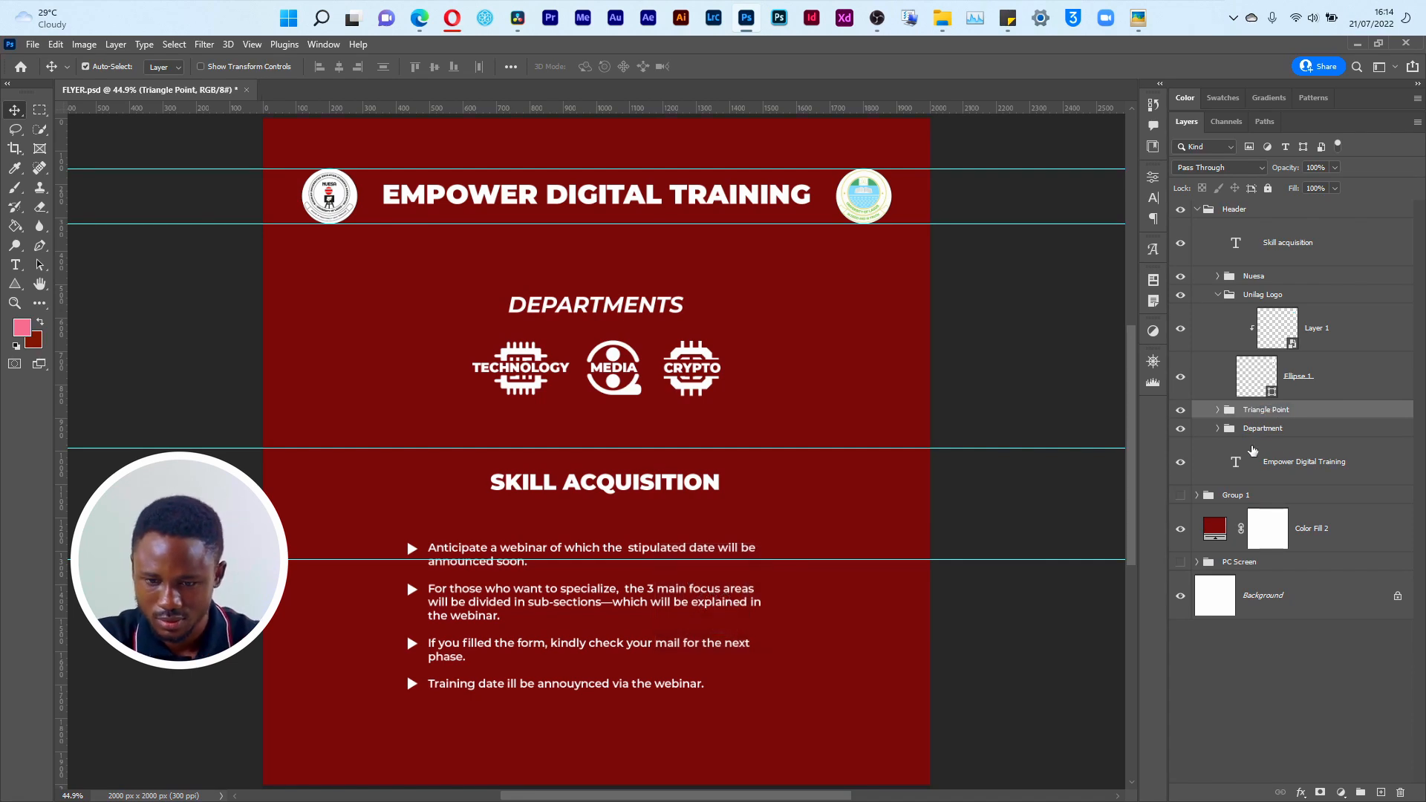
Step: Move the Triangle Point group slightly down and center it horizontally on the flyer
left_click(1181, 410)
left_click(1181, 410)
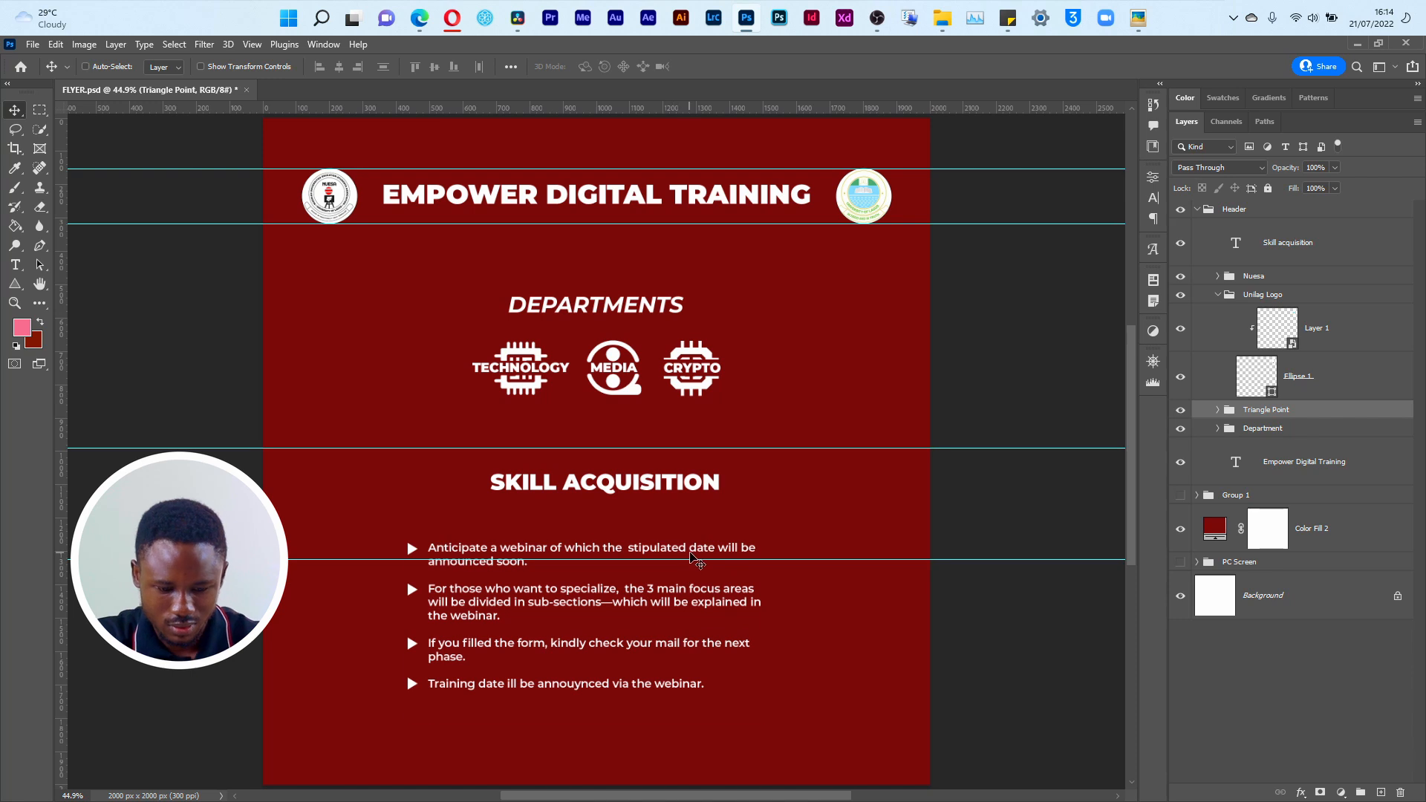
key("ctrl+t")
left_click_drag(571, 586, 589, 627)
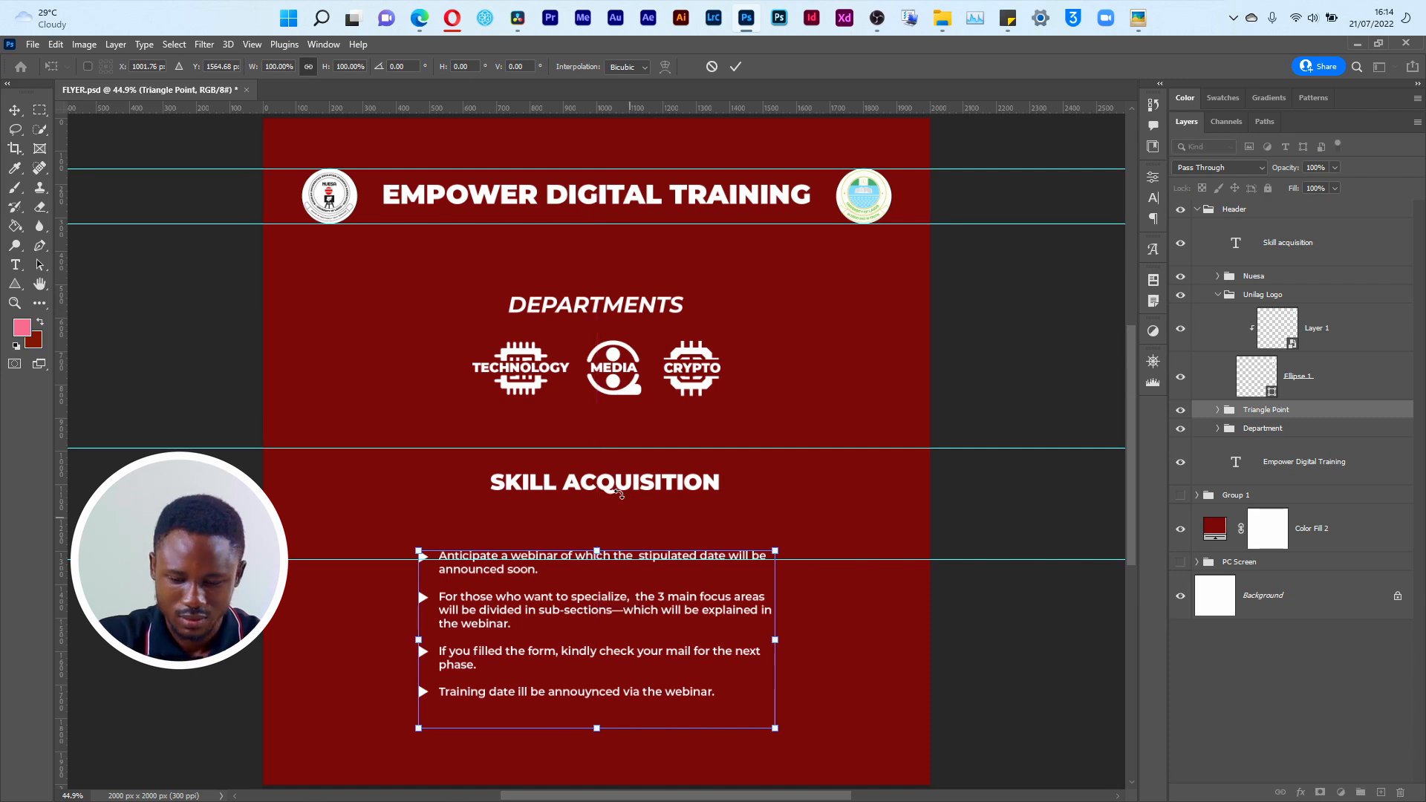
key("Return")
Step: Lower the SKILL ACQUISITION heading to just above the bulleted text and compare the layout with the reference Empower.png
left_click_drag(614, 487, 614, 526)
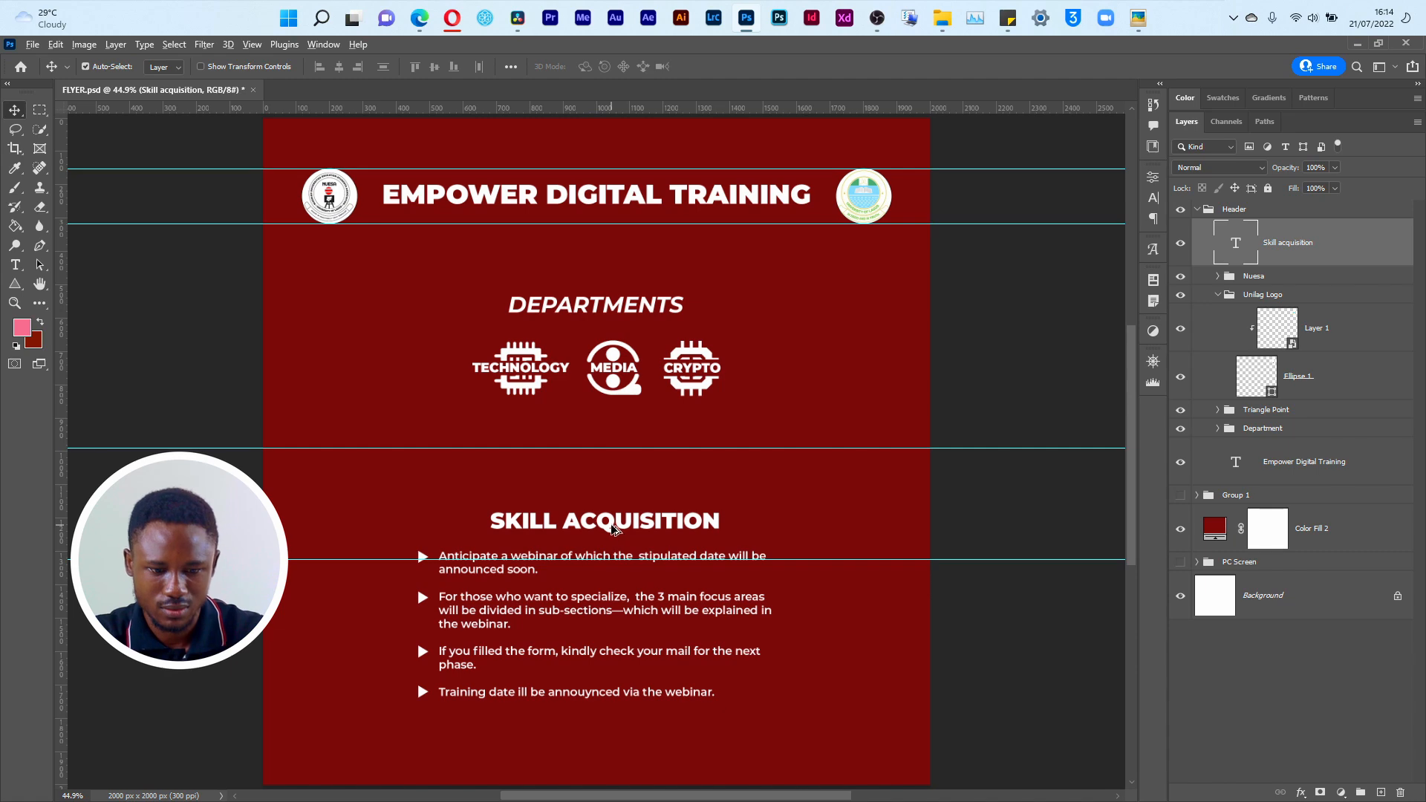
key("alt+Tab")
mouse_move(1191, 419)
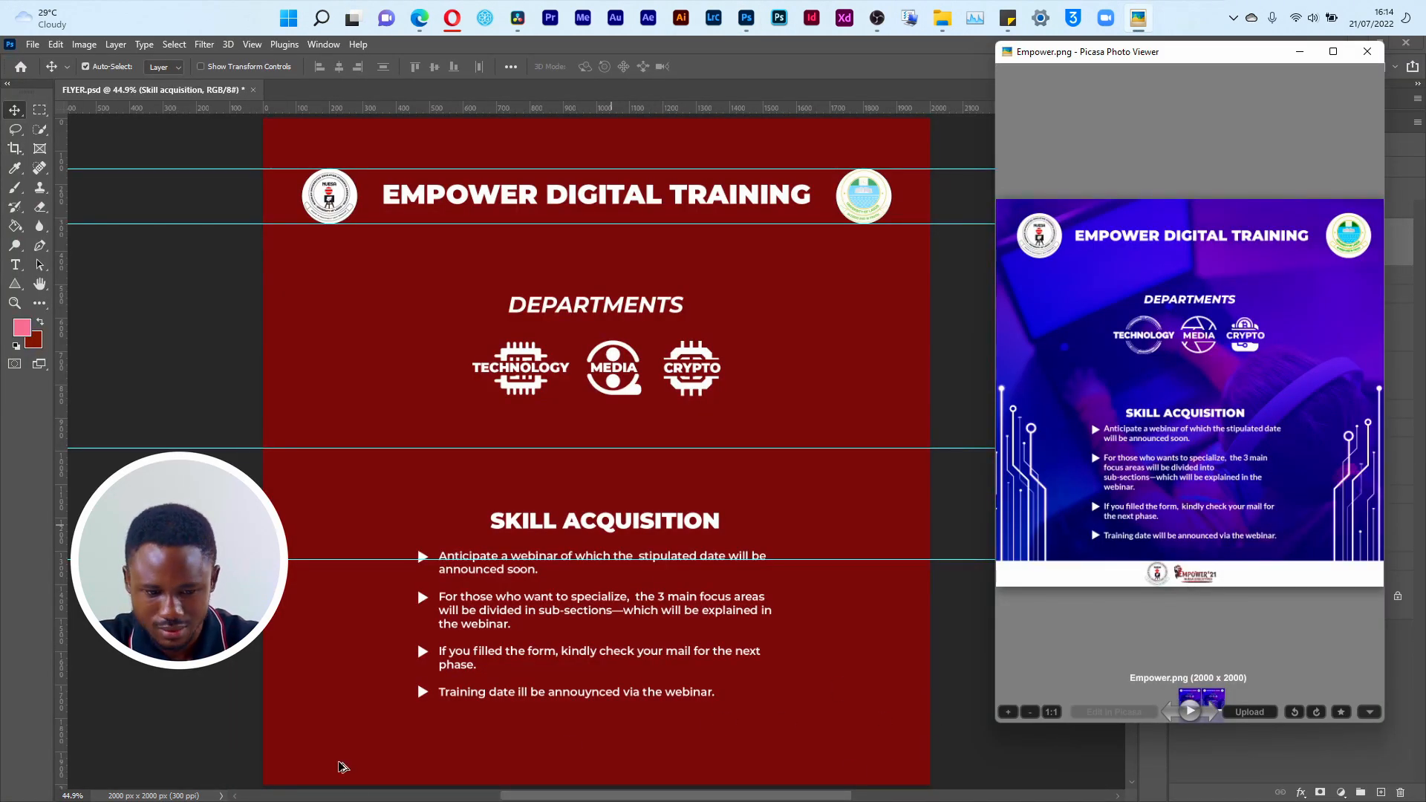
key("alt+Tab")
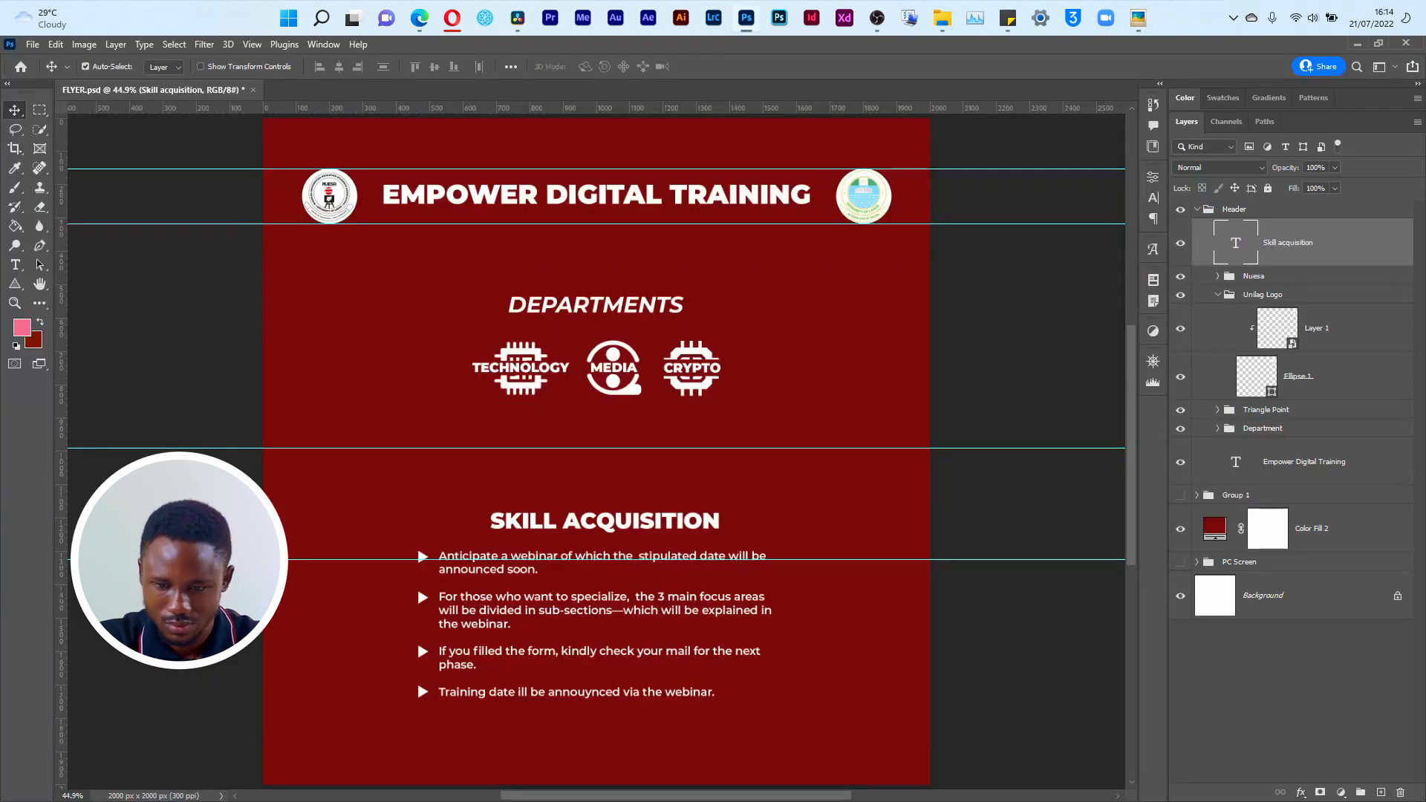
Step: Create a new empty layer directly above the PC Screen group
left_click(1363, 655)
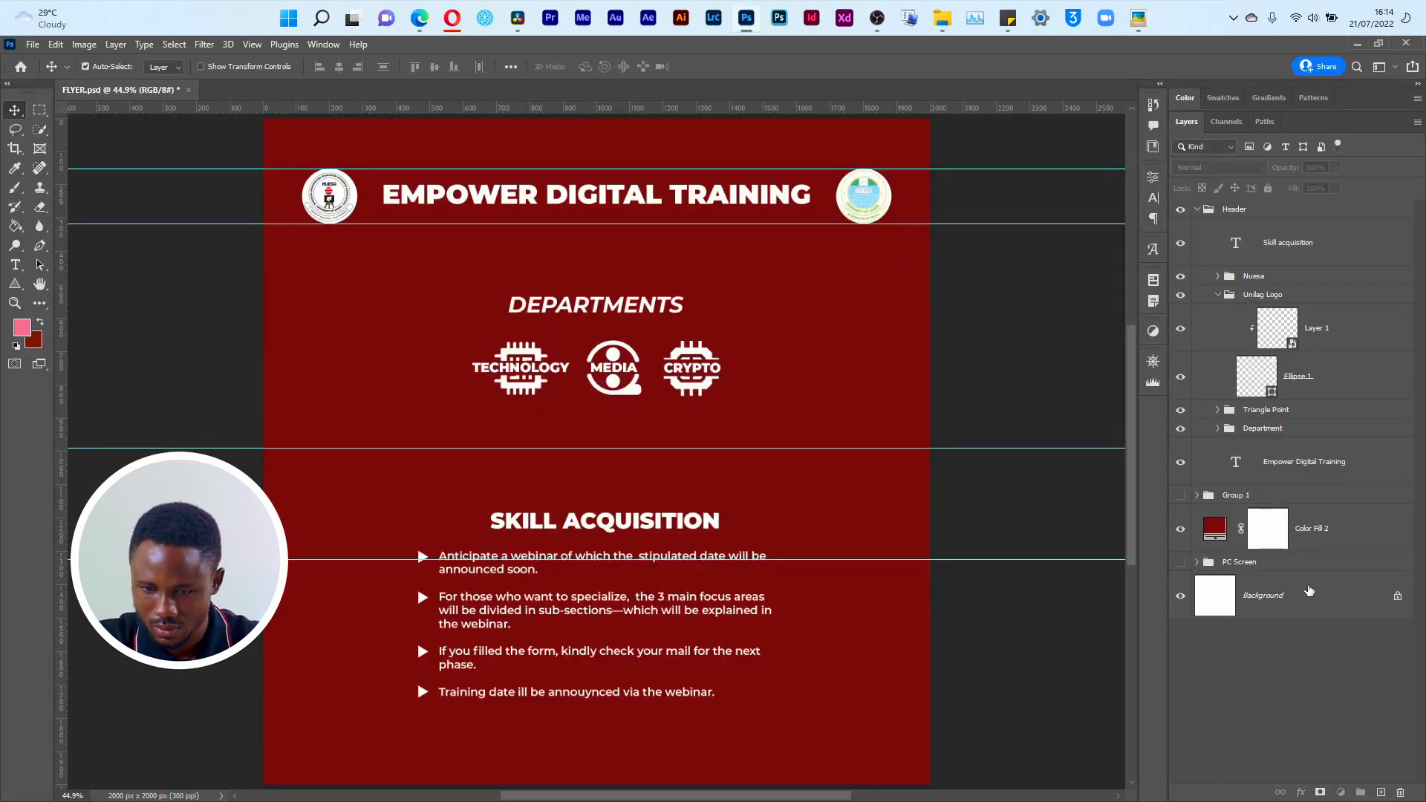
left_click(1306, 588)
left_click(1300, 562)
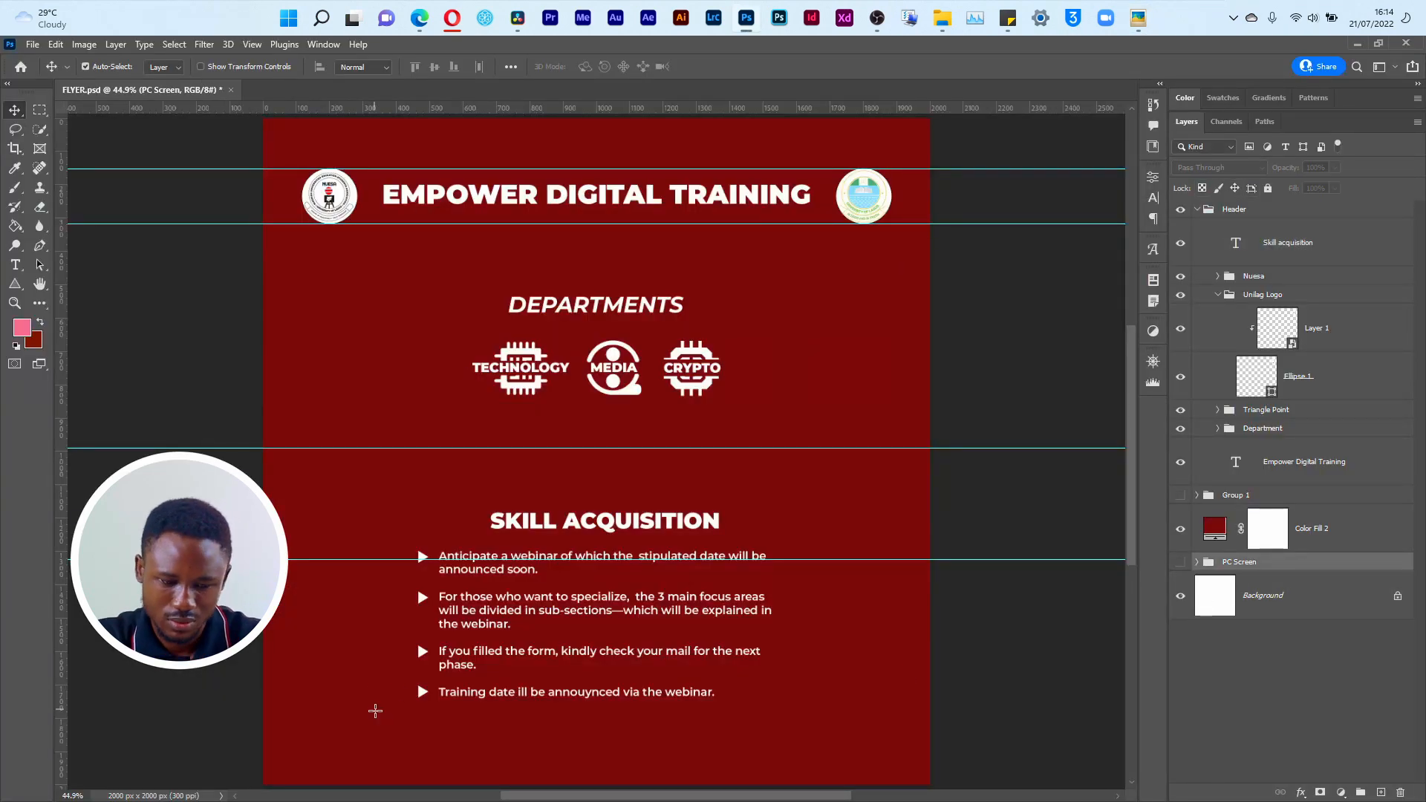
key("m")
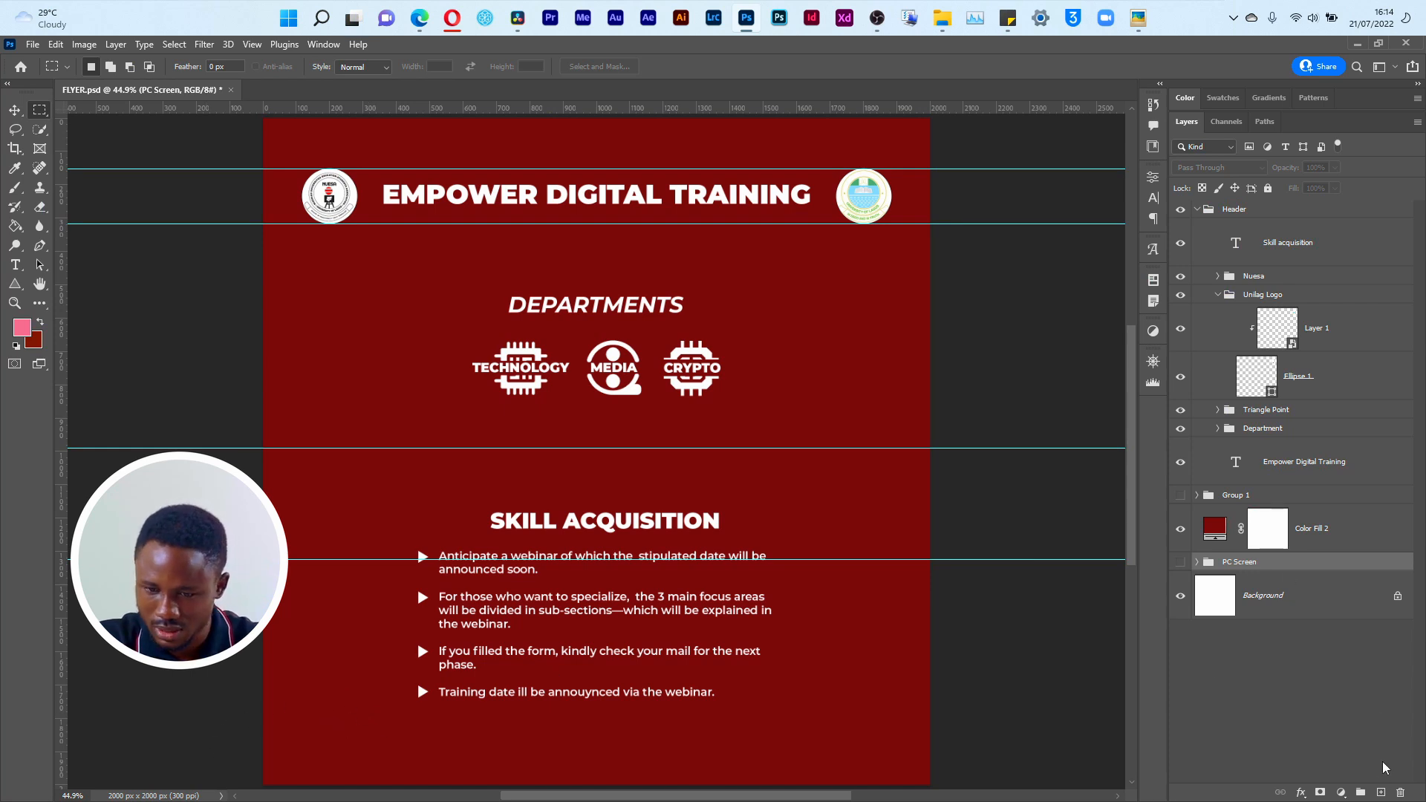
left_click(1380, 792)
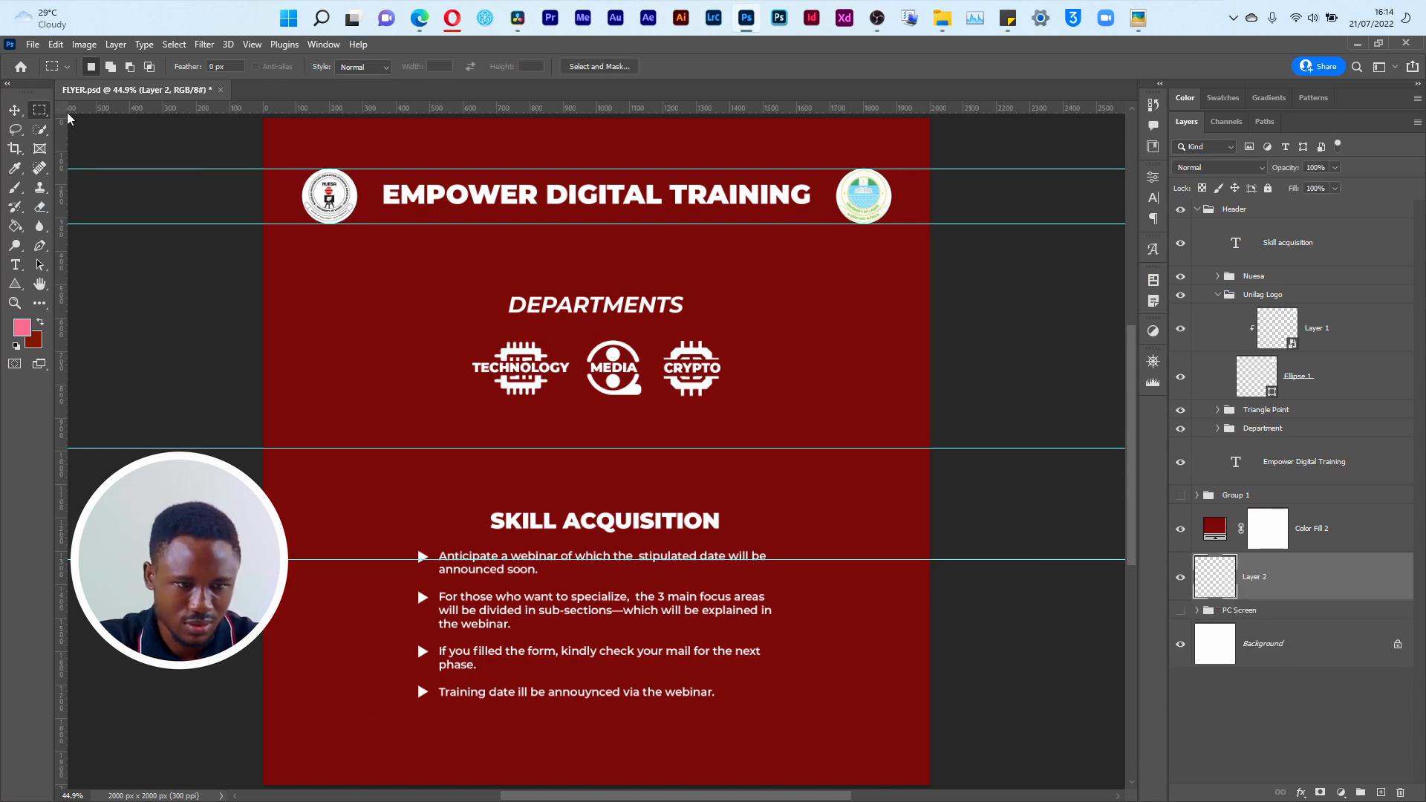
Step: Select a full-width rectangular strip along the flyer's bottom edge and fill it with the pink foreground color on the new layer
right_click(42, 112)
left_click(120, 116)
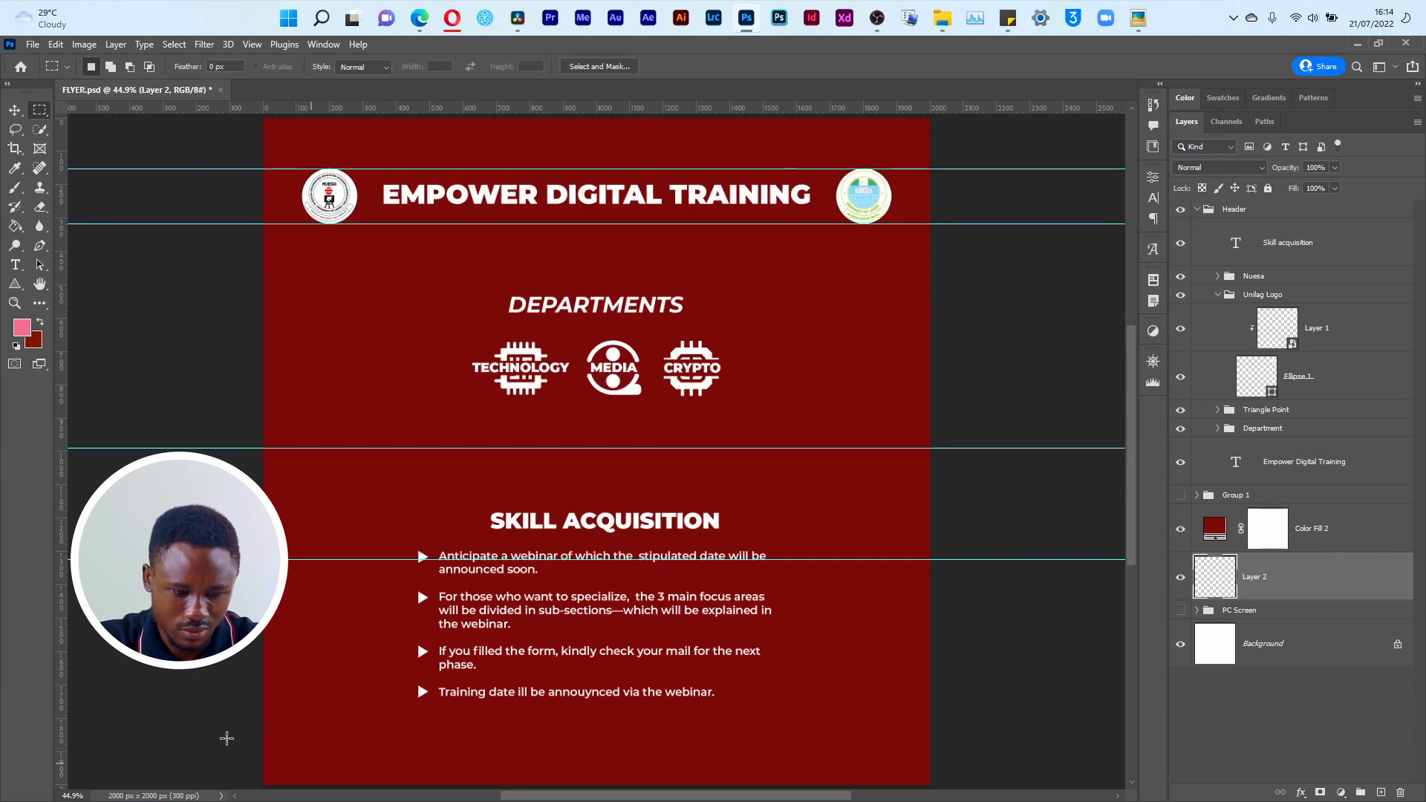
left_click_drag(263, 739, 930, 773)
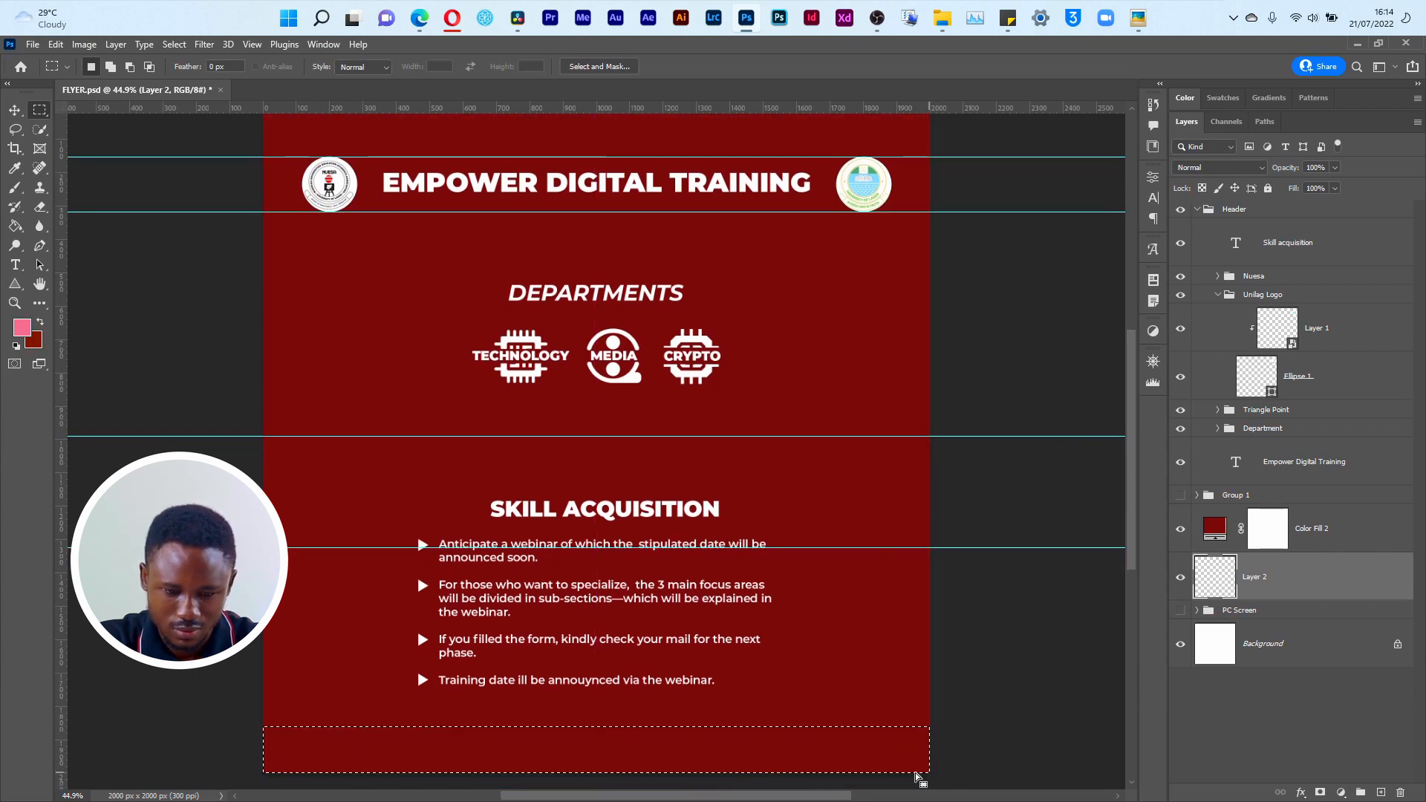
key("g")
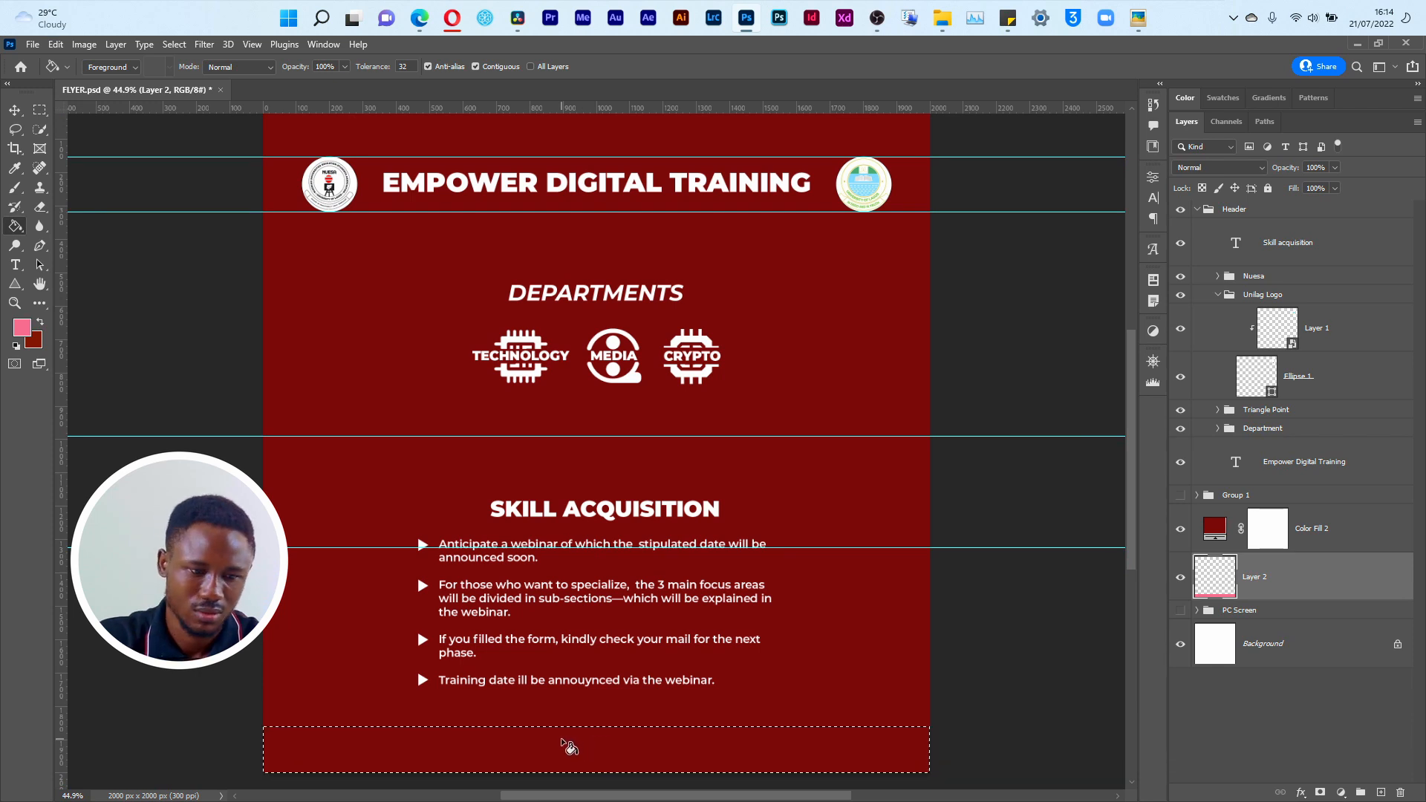
Step: Make white the foreground color, bring the strip layer to the top of the layer stack and fill the selected footer strip with it
left_click(563, 742)
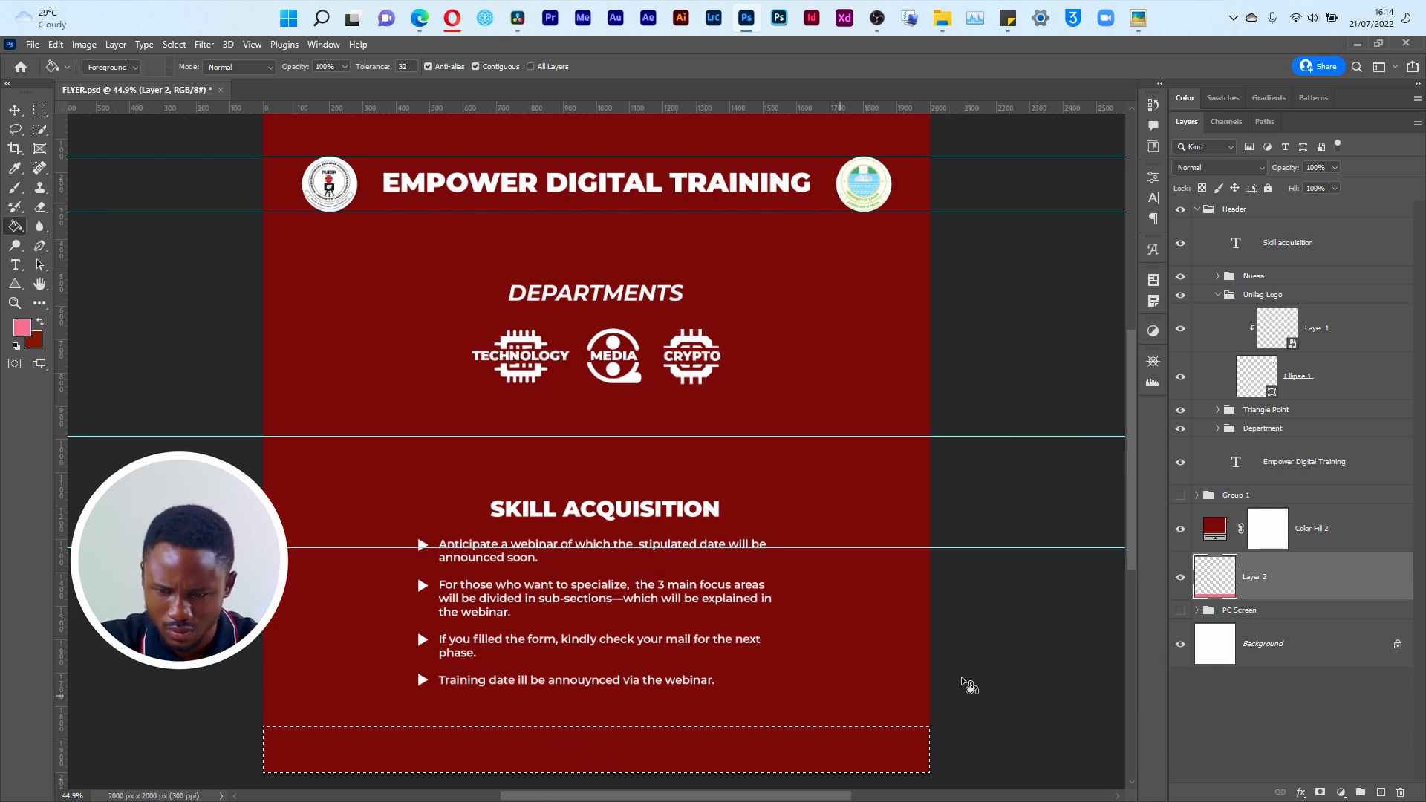
key("d")
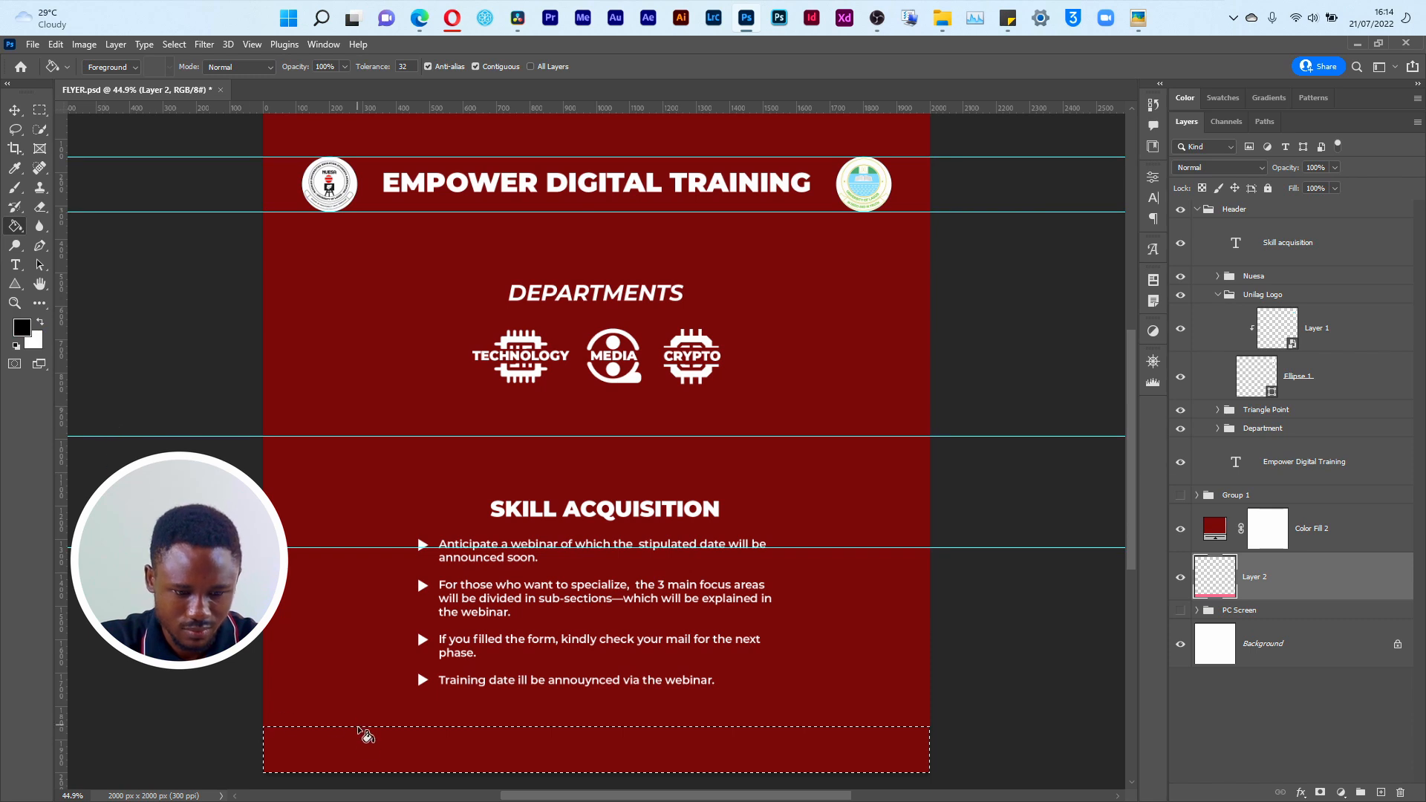
key("x")
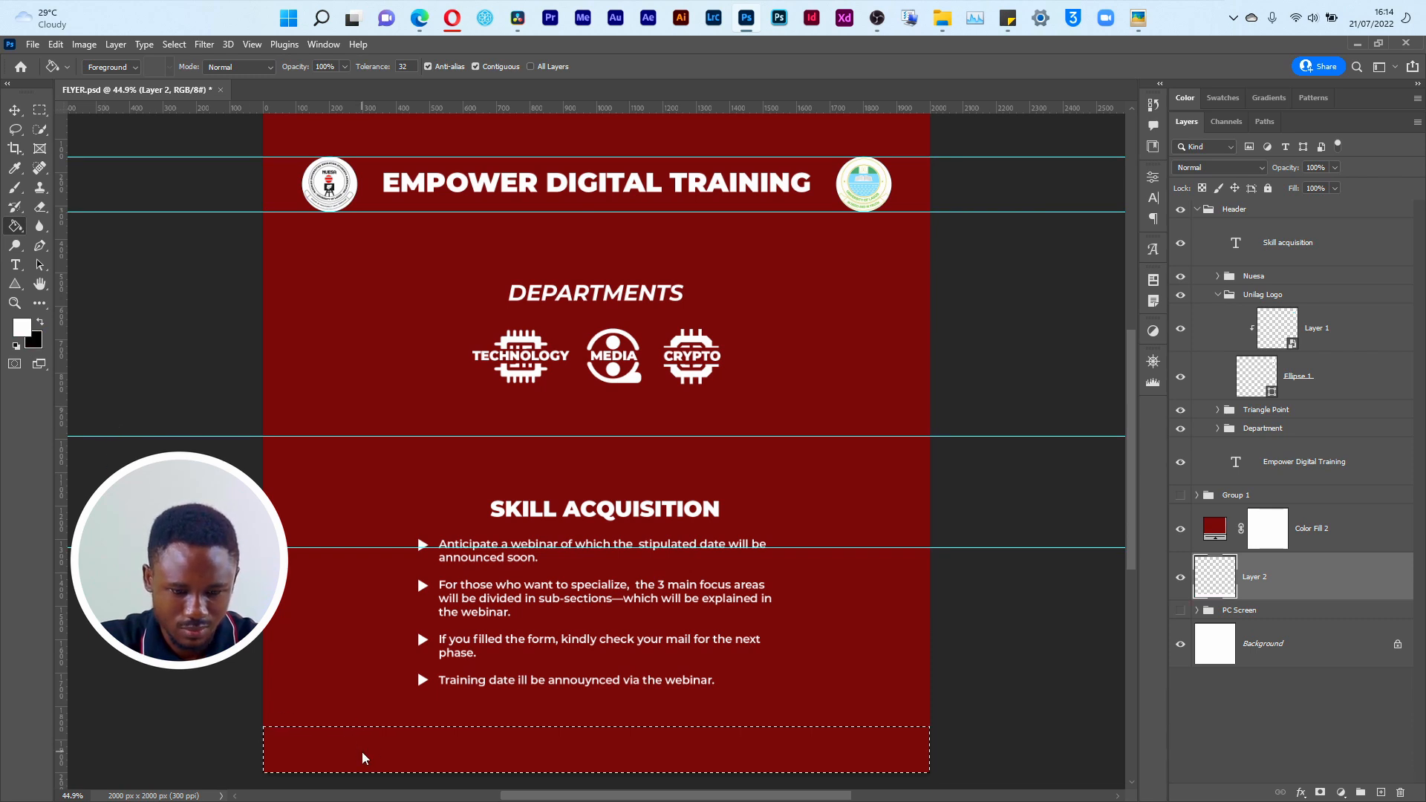
left_click_drag(1351, 577, 1307, 212)
key("alt+BackSpace")
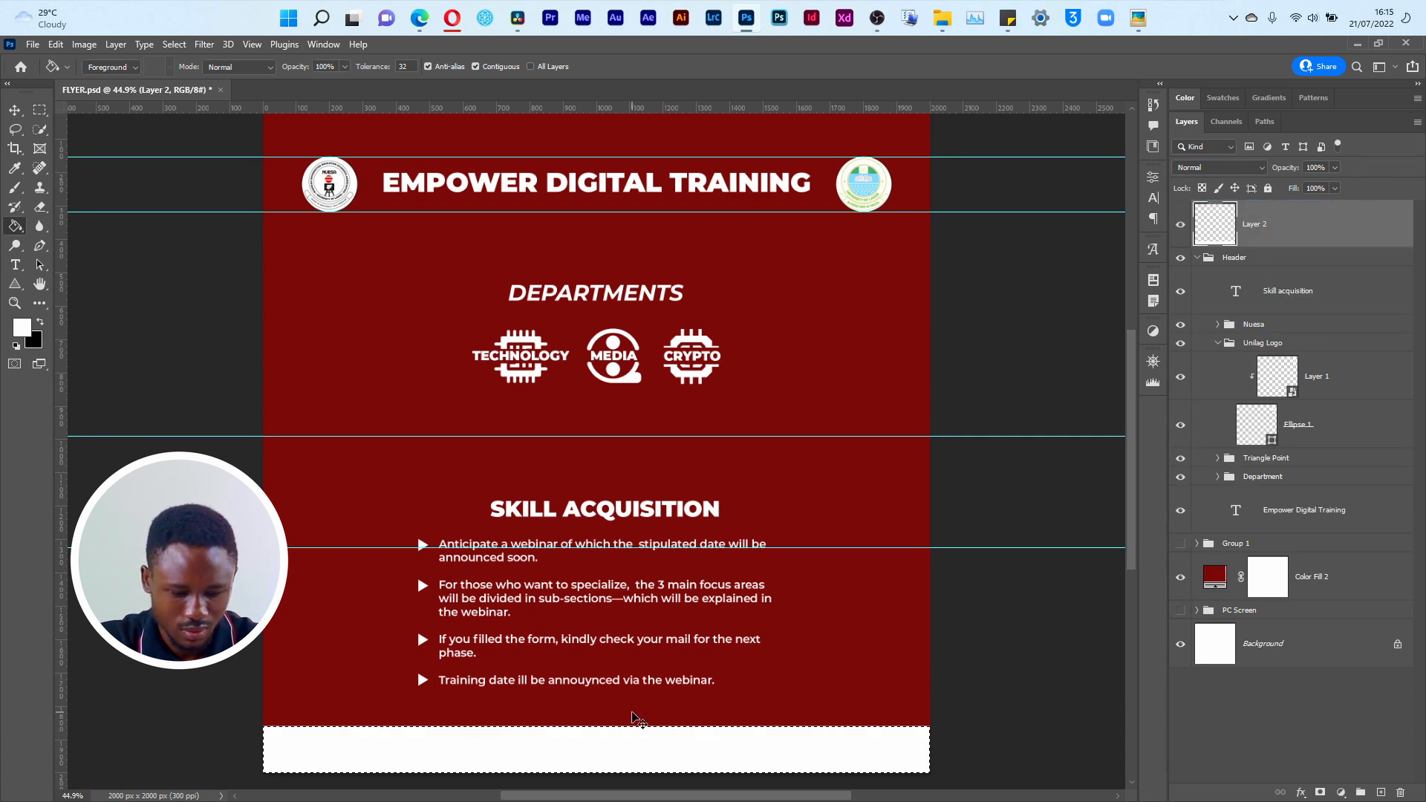
Step: Clear the selection and nudge the white strip down to make a thinner footer, comparing it with the reference Empower.png
key("v")
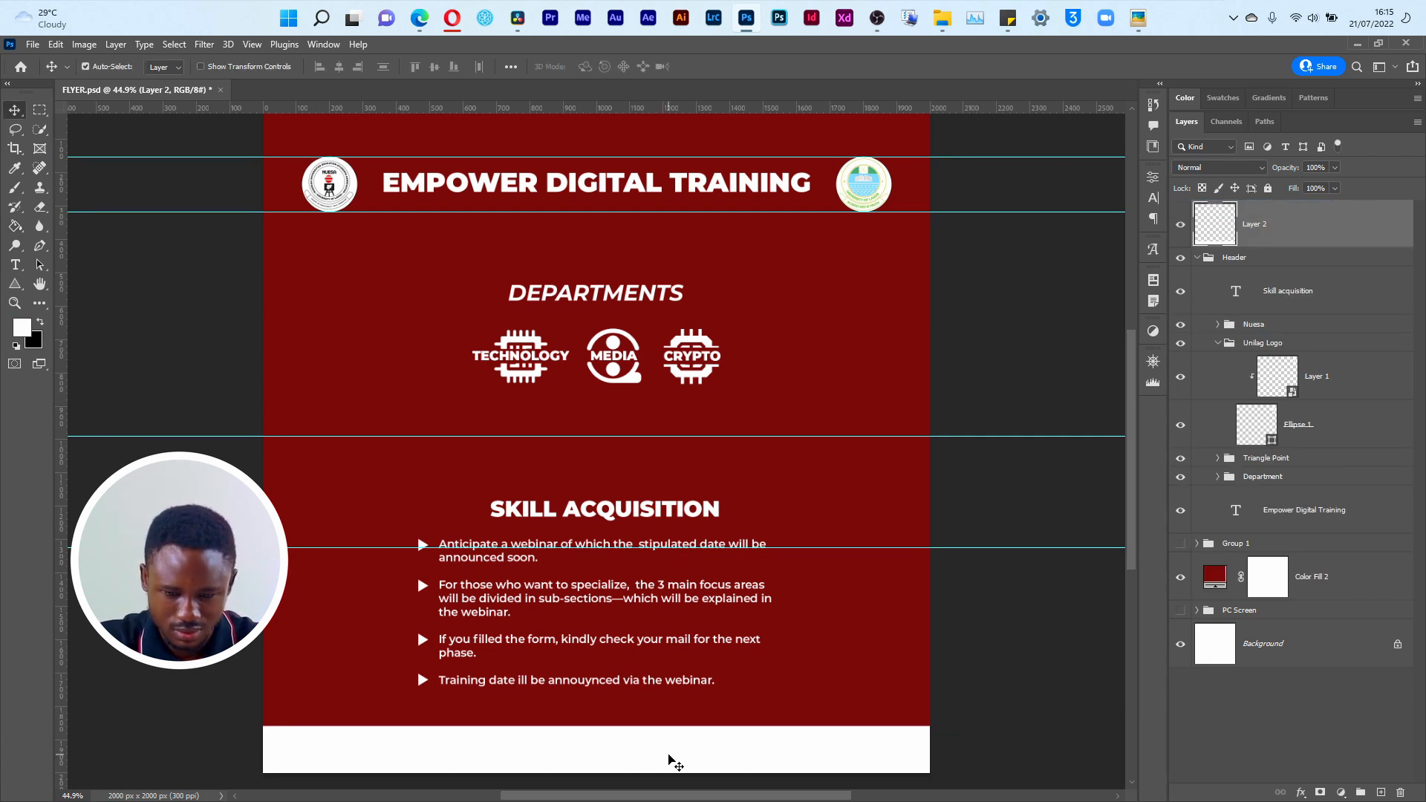
key("Down")
key("Down")
key("Down")
key("Down")
key("Down")
key("Down")
key("Down")
key("Down")
key("Down")
key("Down")
key("Down")
key("Down")
key("Down")
key("Down")
key("Down")
key("Down")
key("Down")
key("Down")
key("Down")
key("Down")
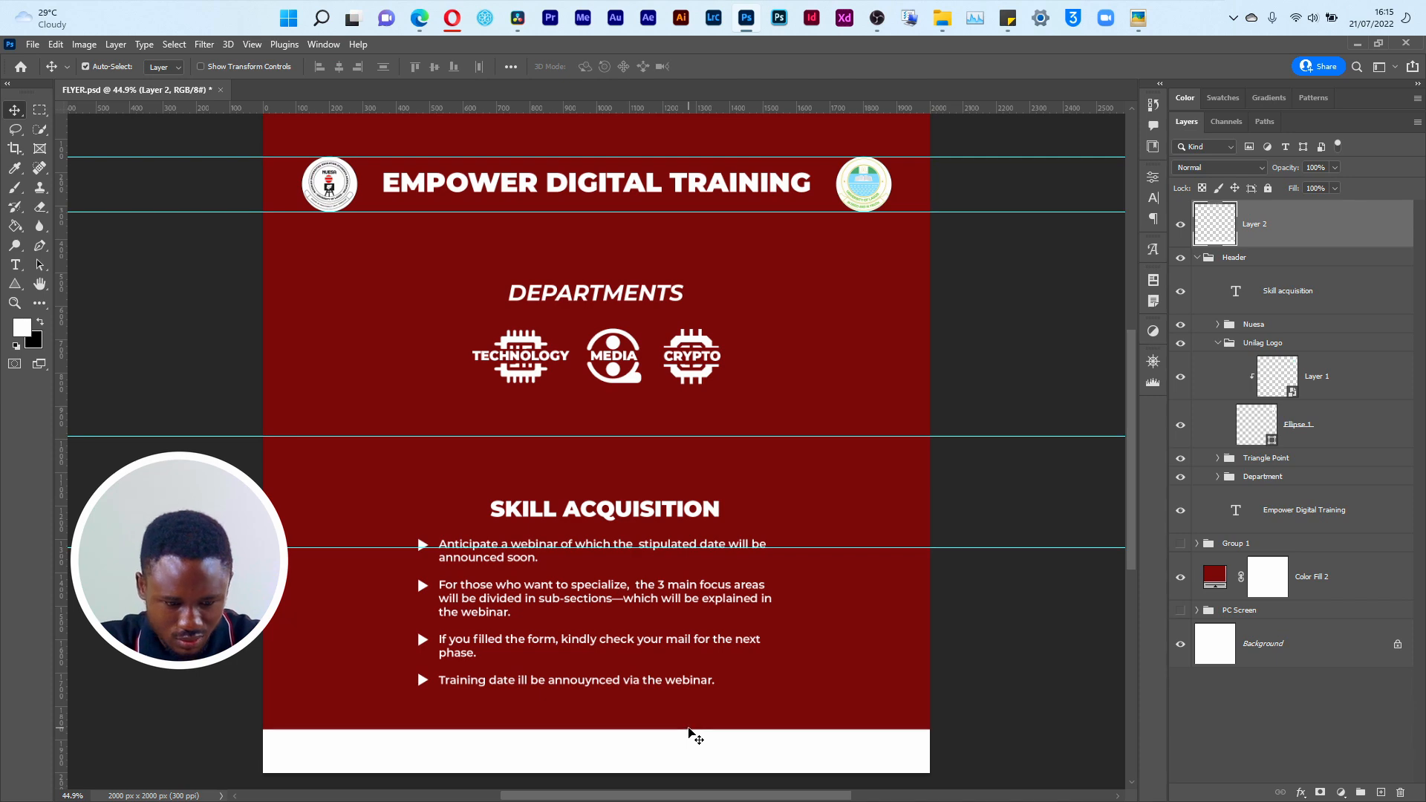
key("Down")
key("Down")
key("Down")
key("Down")
key("Down")
key("Down")
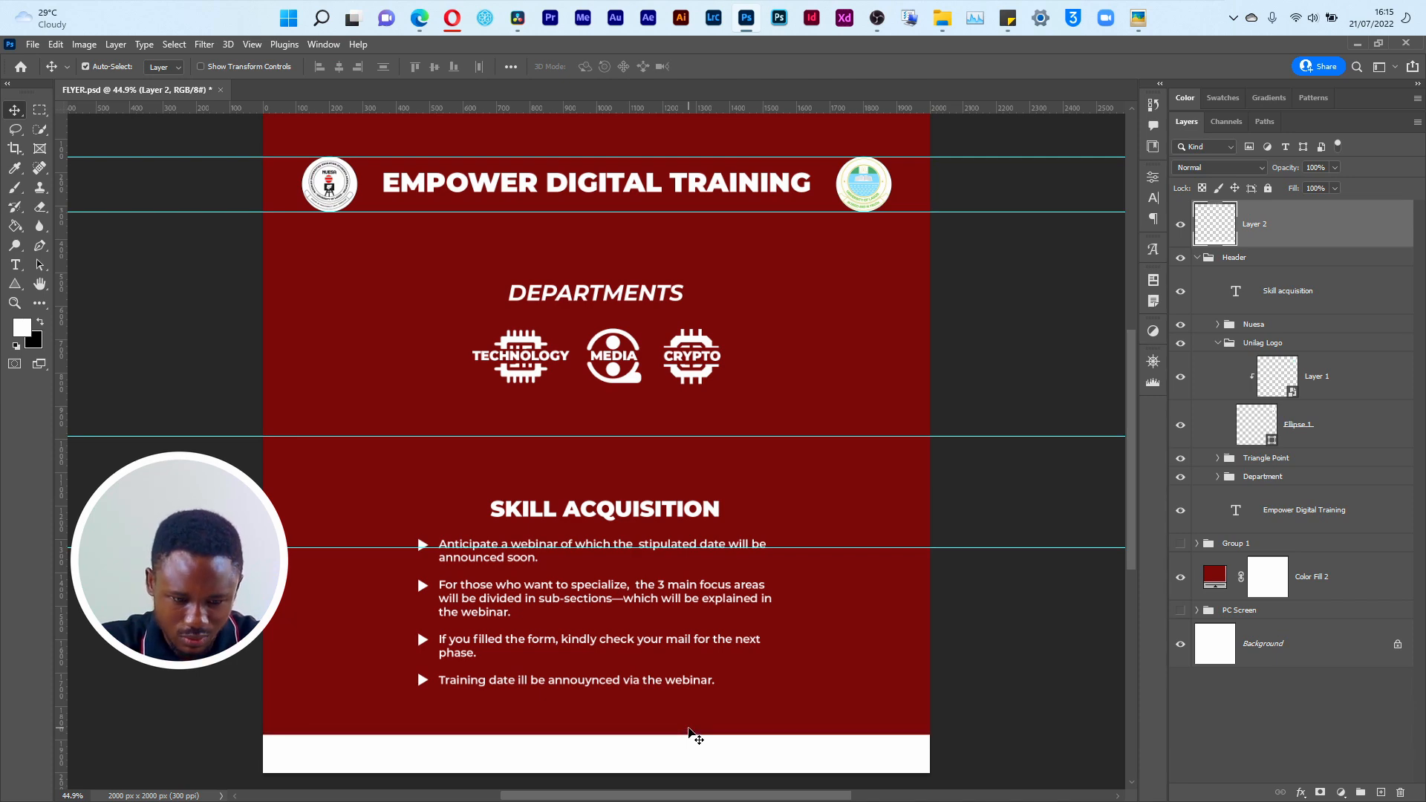
key("Up")
key("Up")
key("Up")
key("Up")
key("Up")
key("Up")
key("alt+Tab")
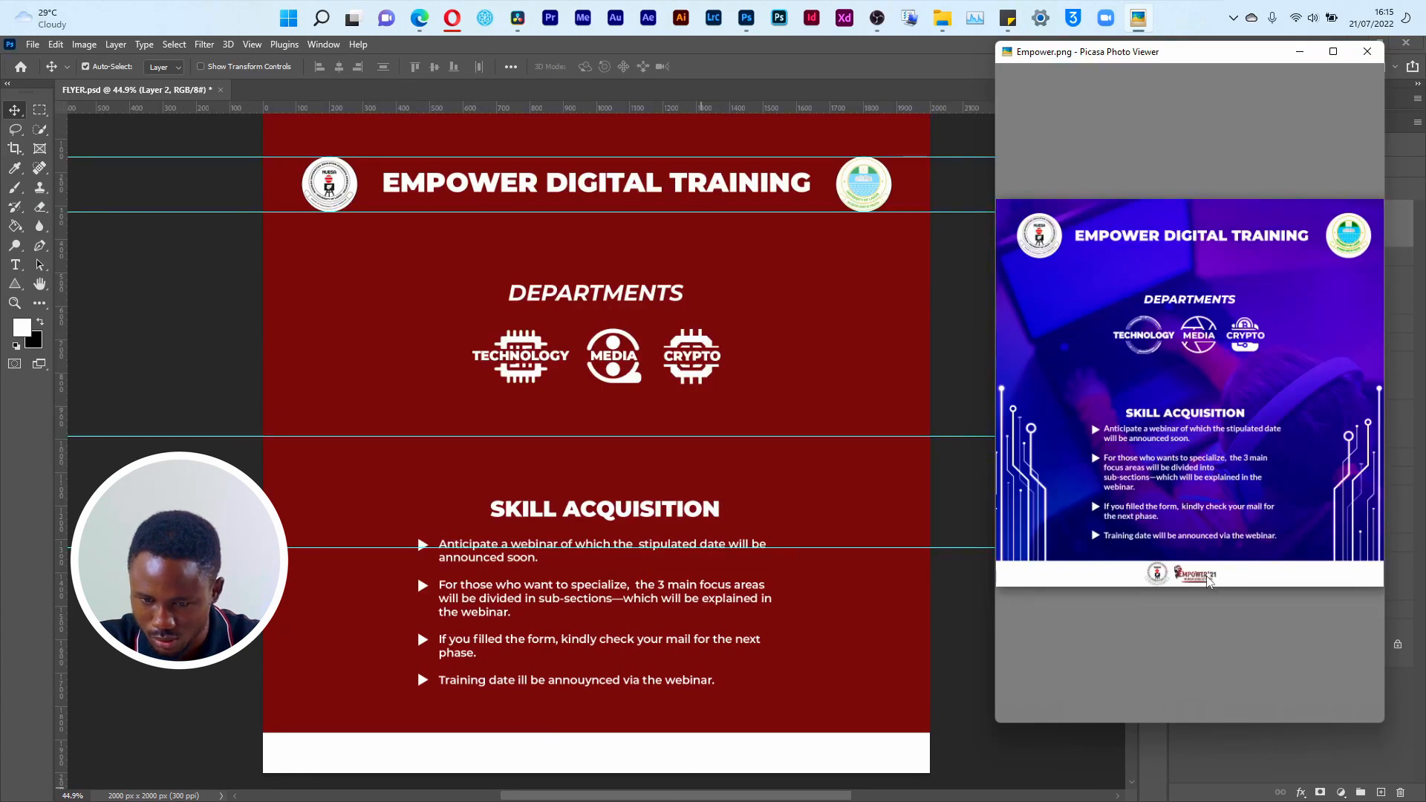
key("alt+Tab")
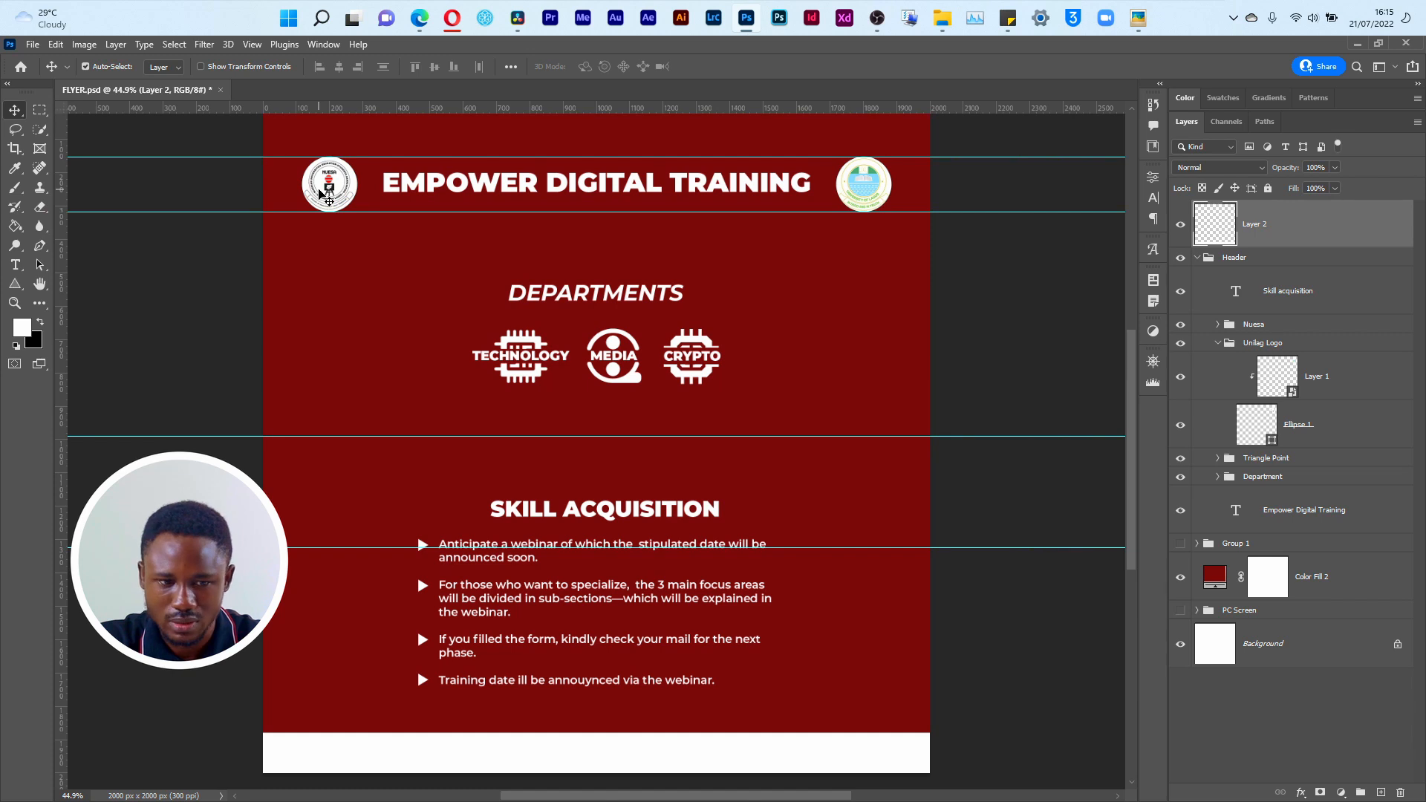
Step: Duplicate the Nuesa logo group, place the copy just above the white footer strip and check the footer logos in the reference image
left_click(321, 195)
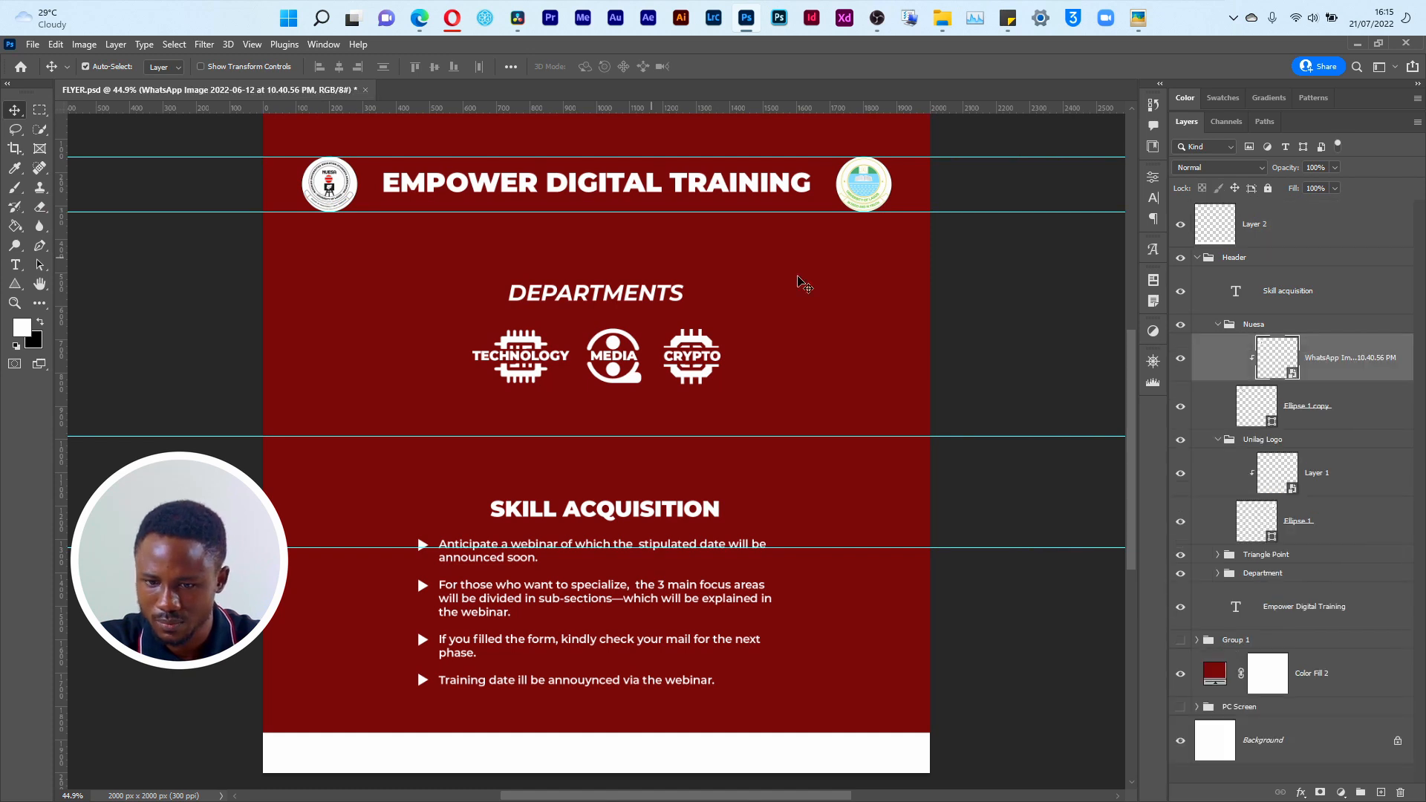
left_click(1220, 325)
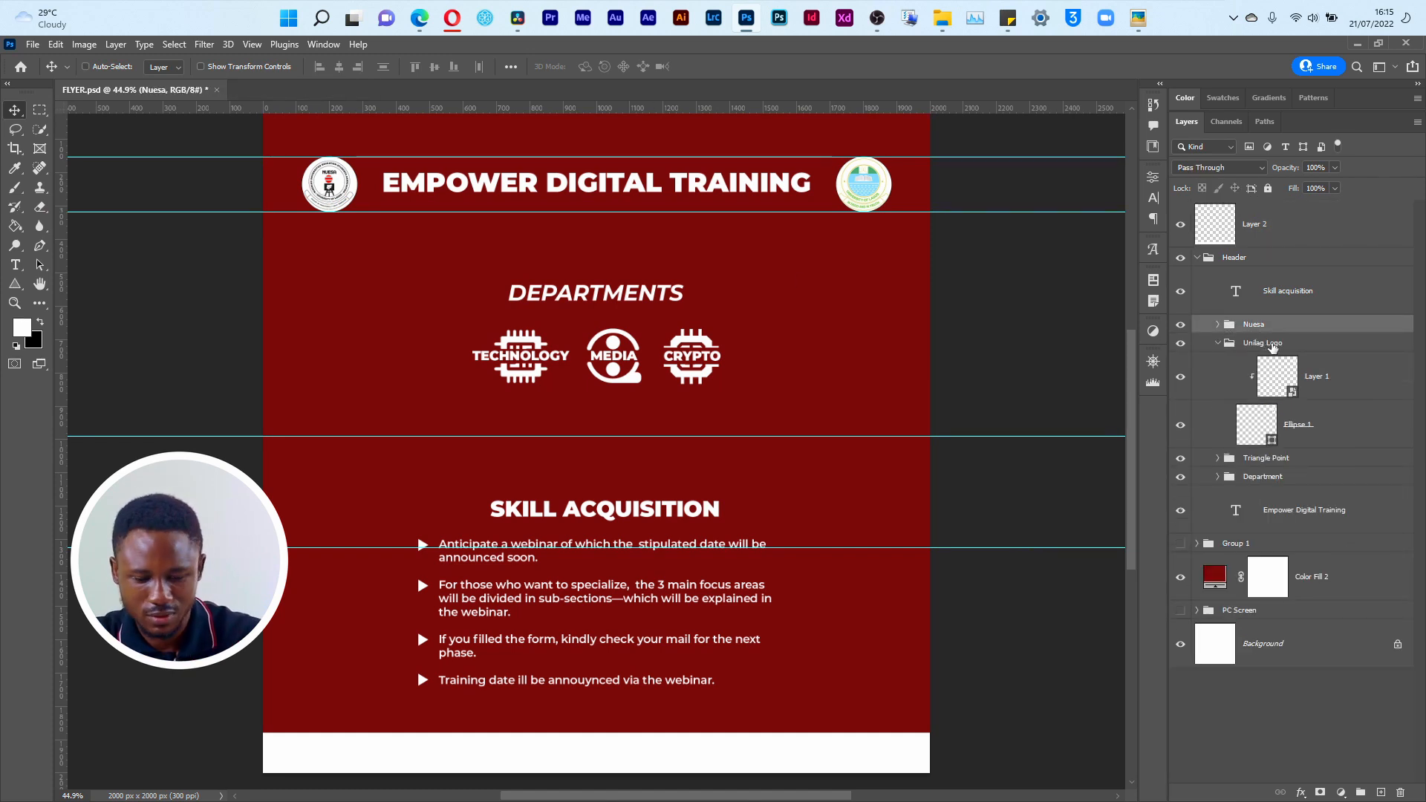
key("ctrl+j")
key("ctrl+t")
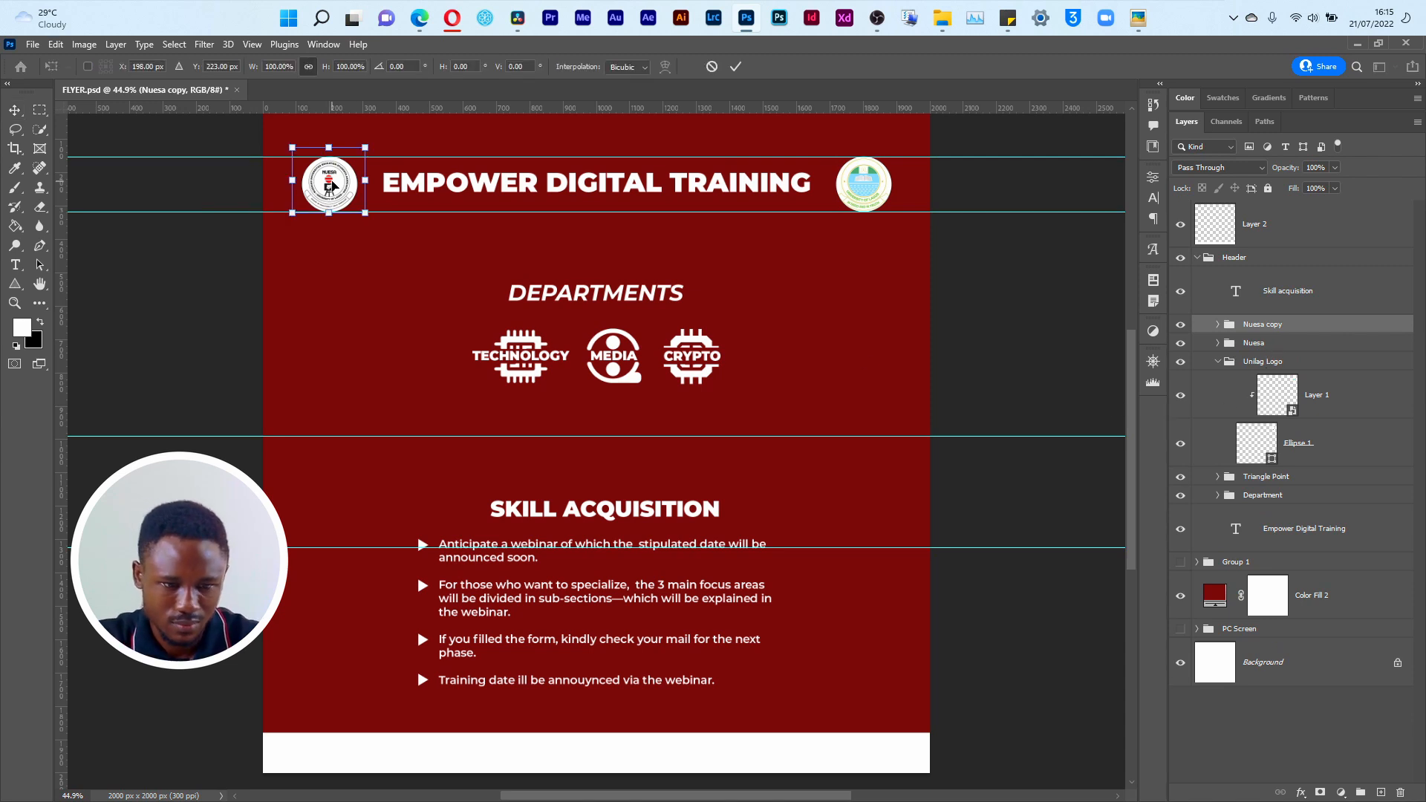
left_click_drag(332, 185, 524, 702)
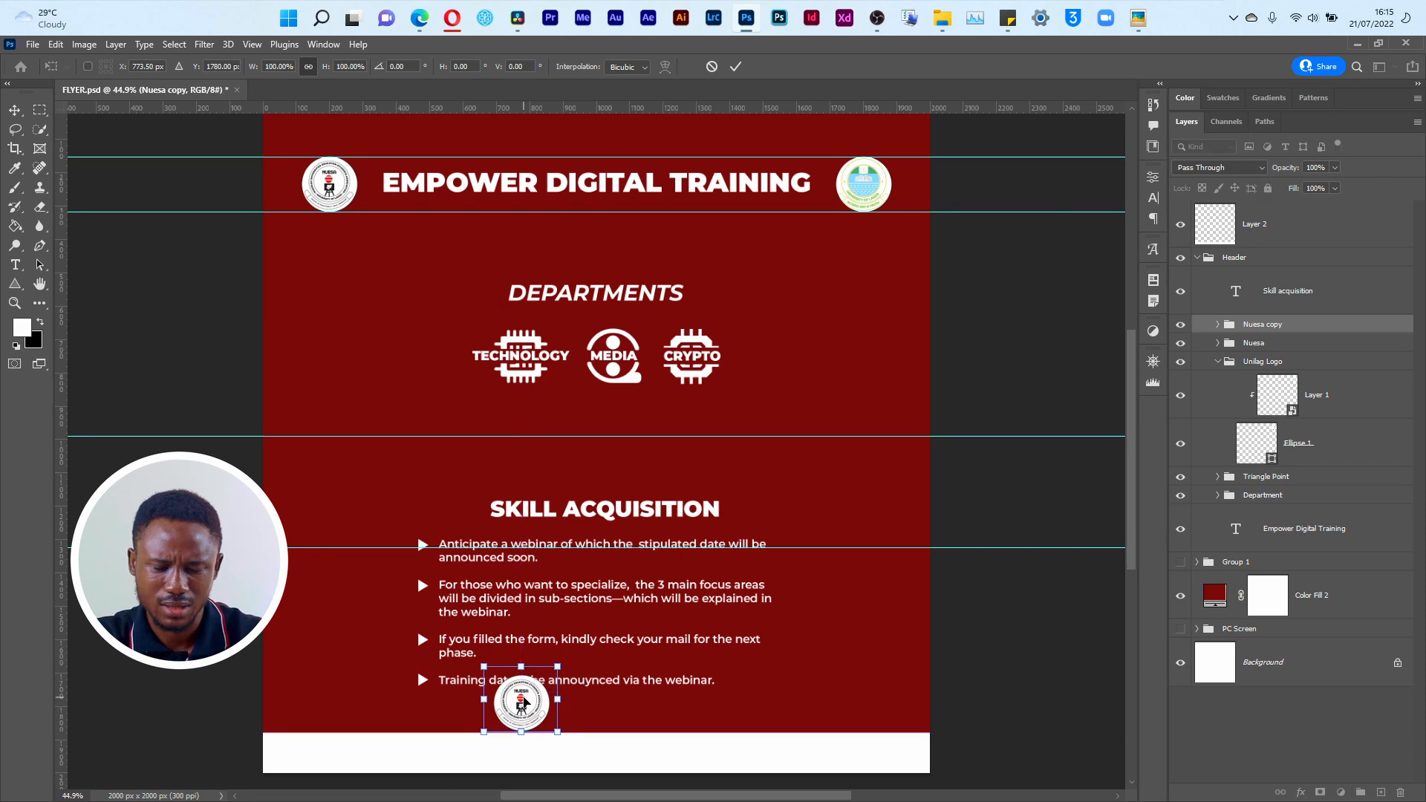
key("alt+Tab")
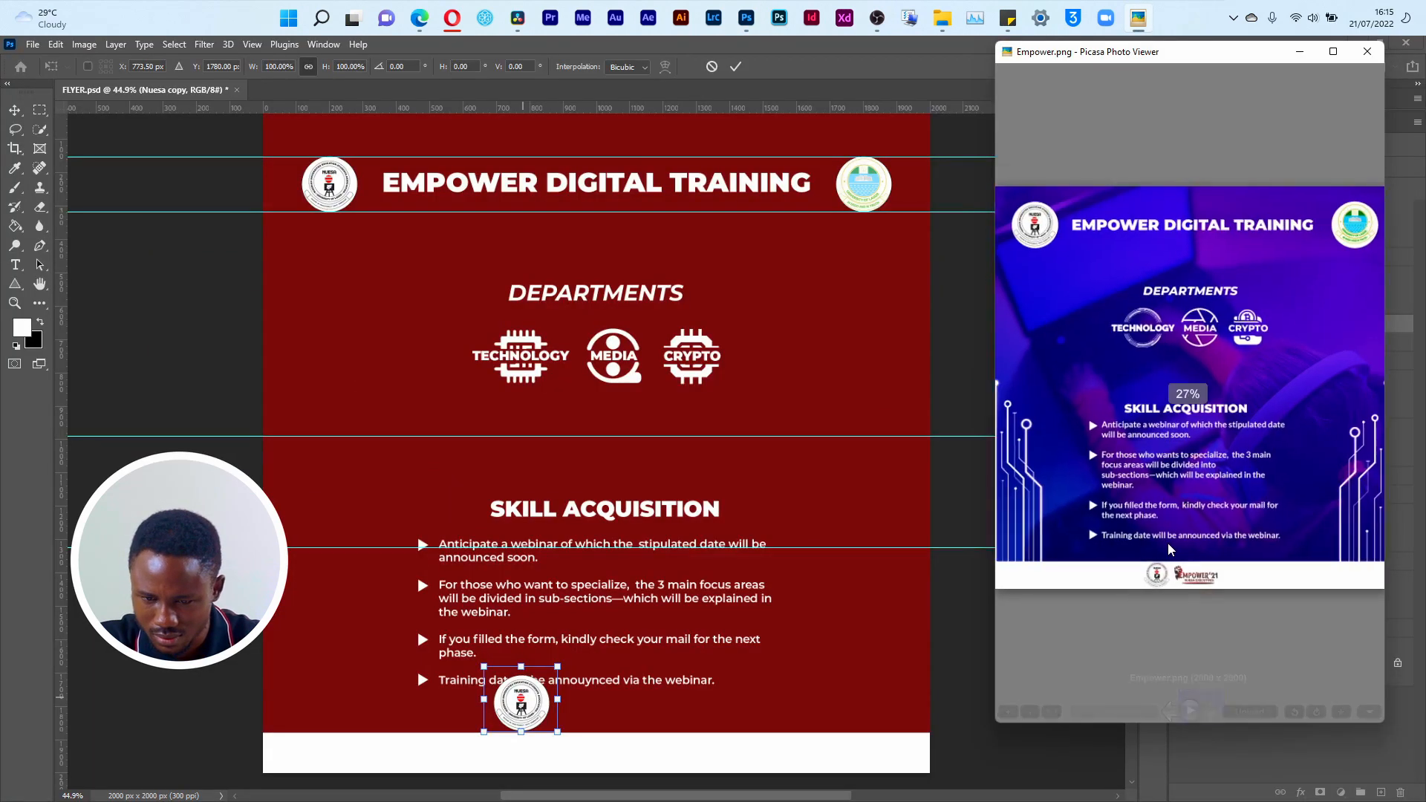
scroll(1168, 550, "up", 5)
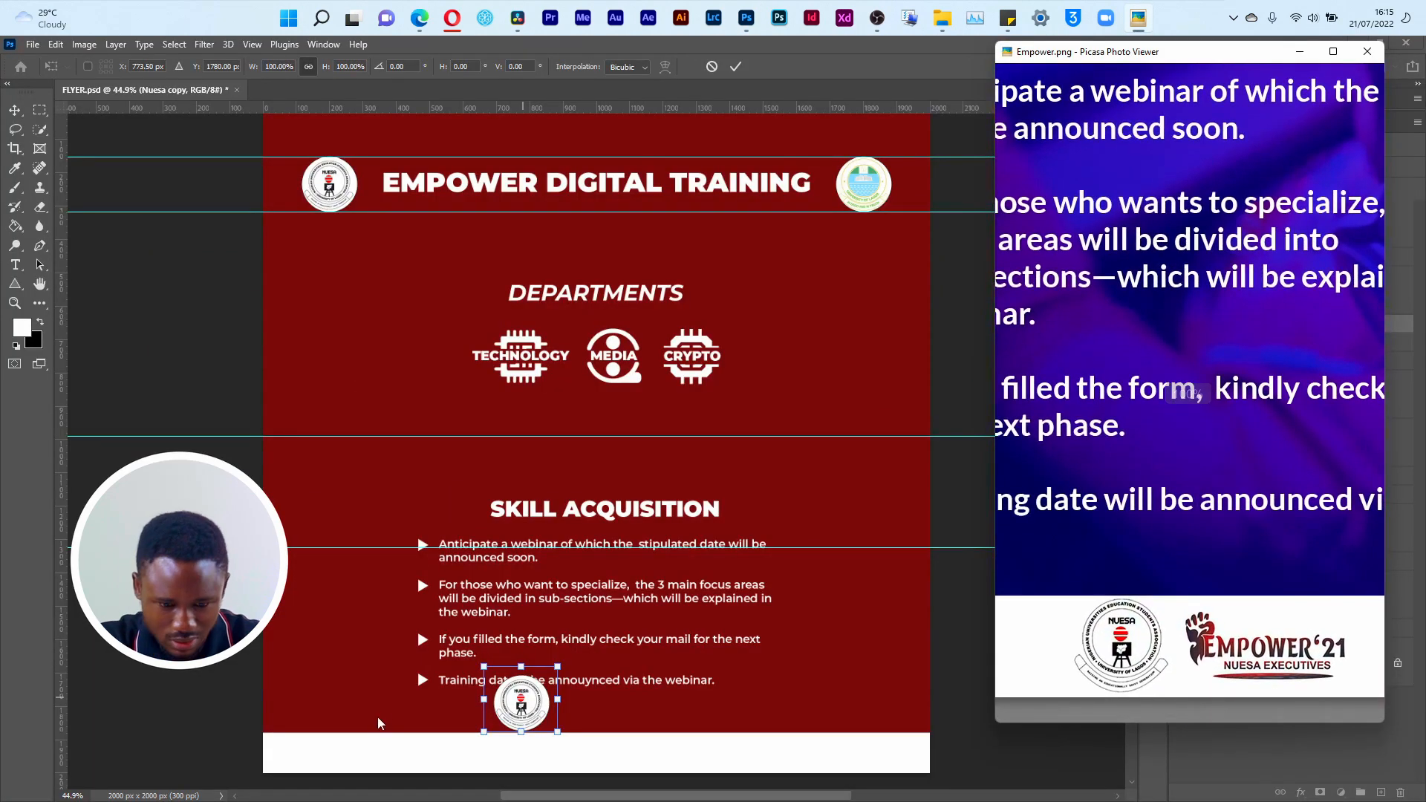
Step: Bring the copied Nuesa group to the top of the layer stack and lower its logo into the white footer strip
left_click(514, 706)
left_click_drag(1335, 329, 1320, 202)
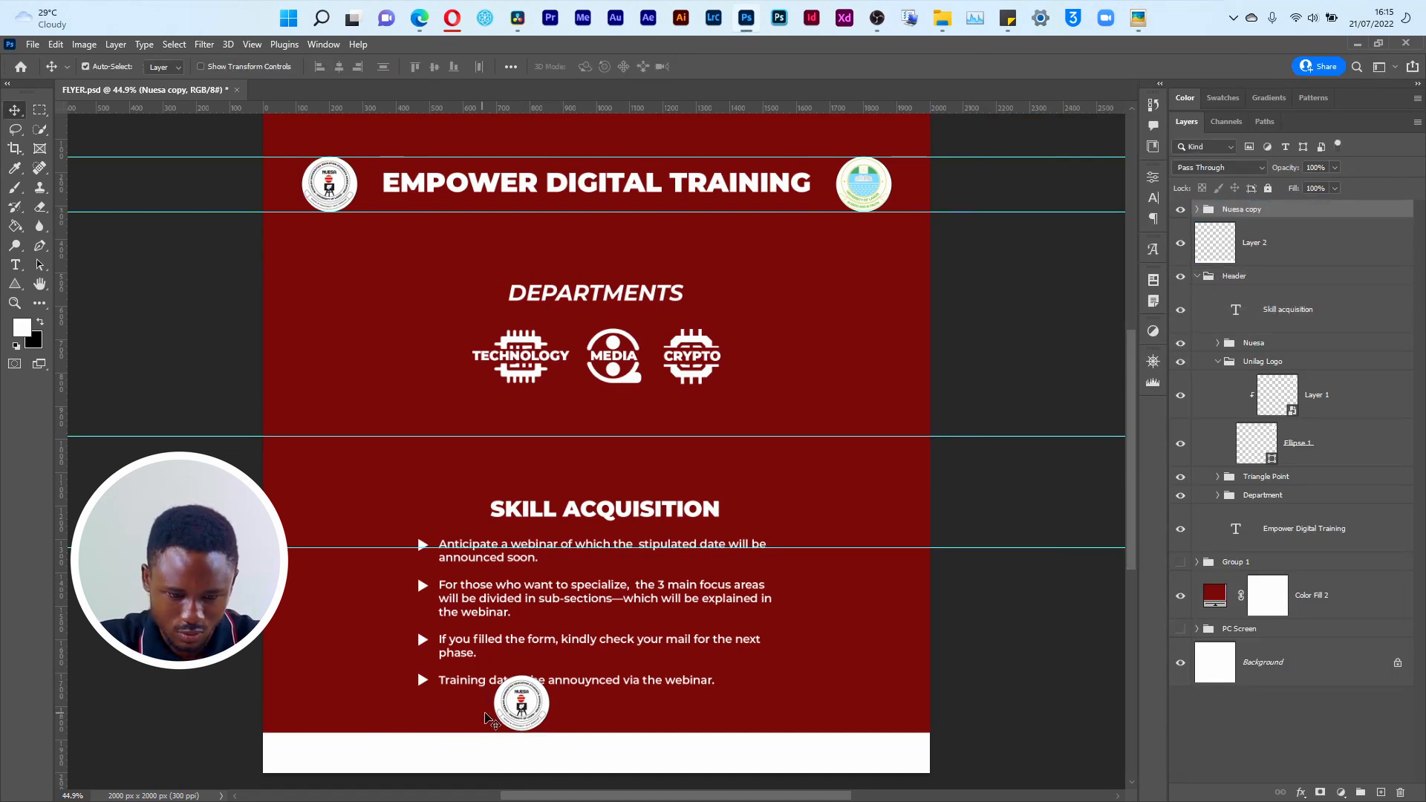
key("ctrl+t")
mouse_move(520, 709)
left_mouse_down()
mouse_move(522, 748)
mouse_move(553, 717)
mouse_move(532, 730)
left_mouse_up()
key("Return")
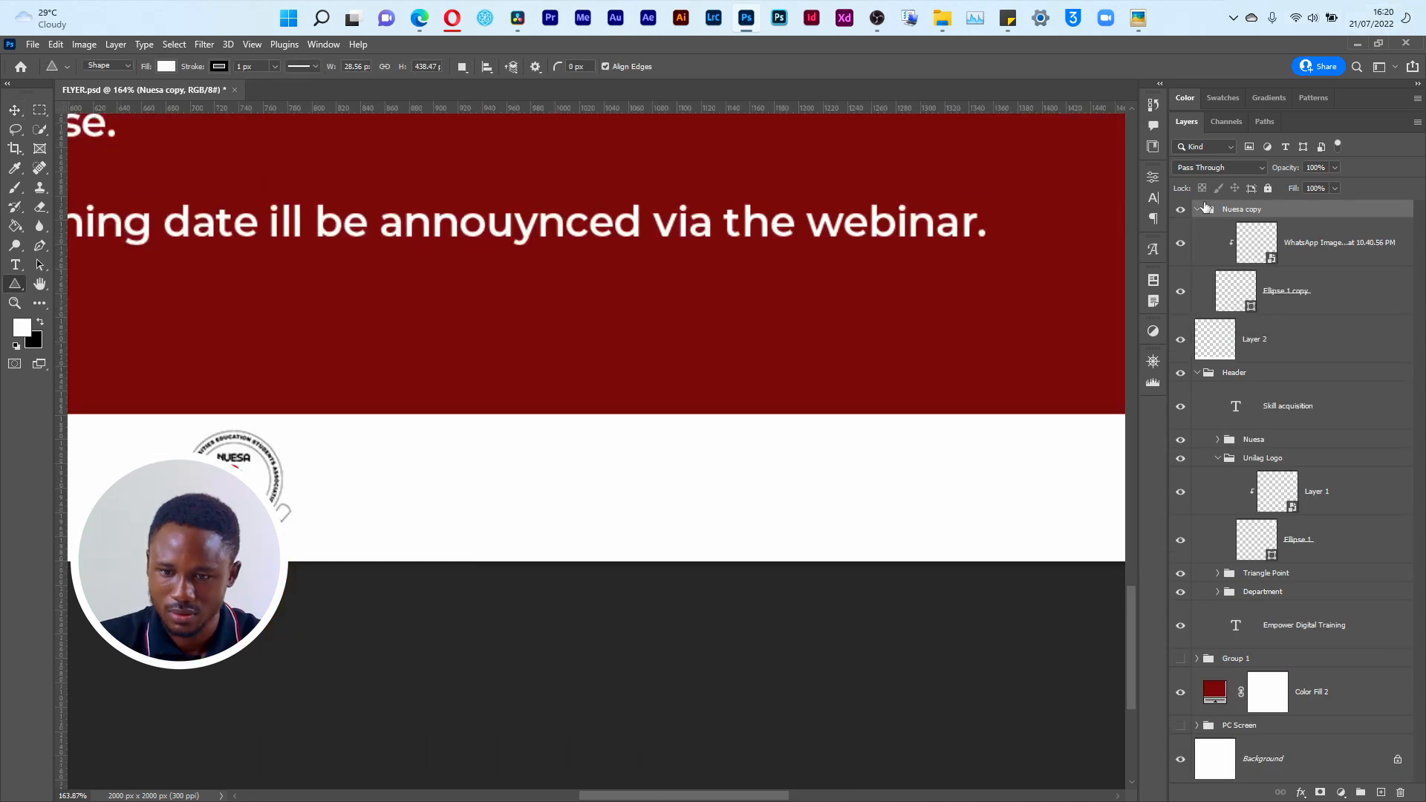
Step: Shift the copied NUESA logo slightly to the right within the footer strip, to about X 766 px
left_click(1197, 211)
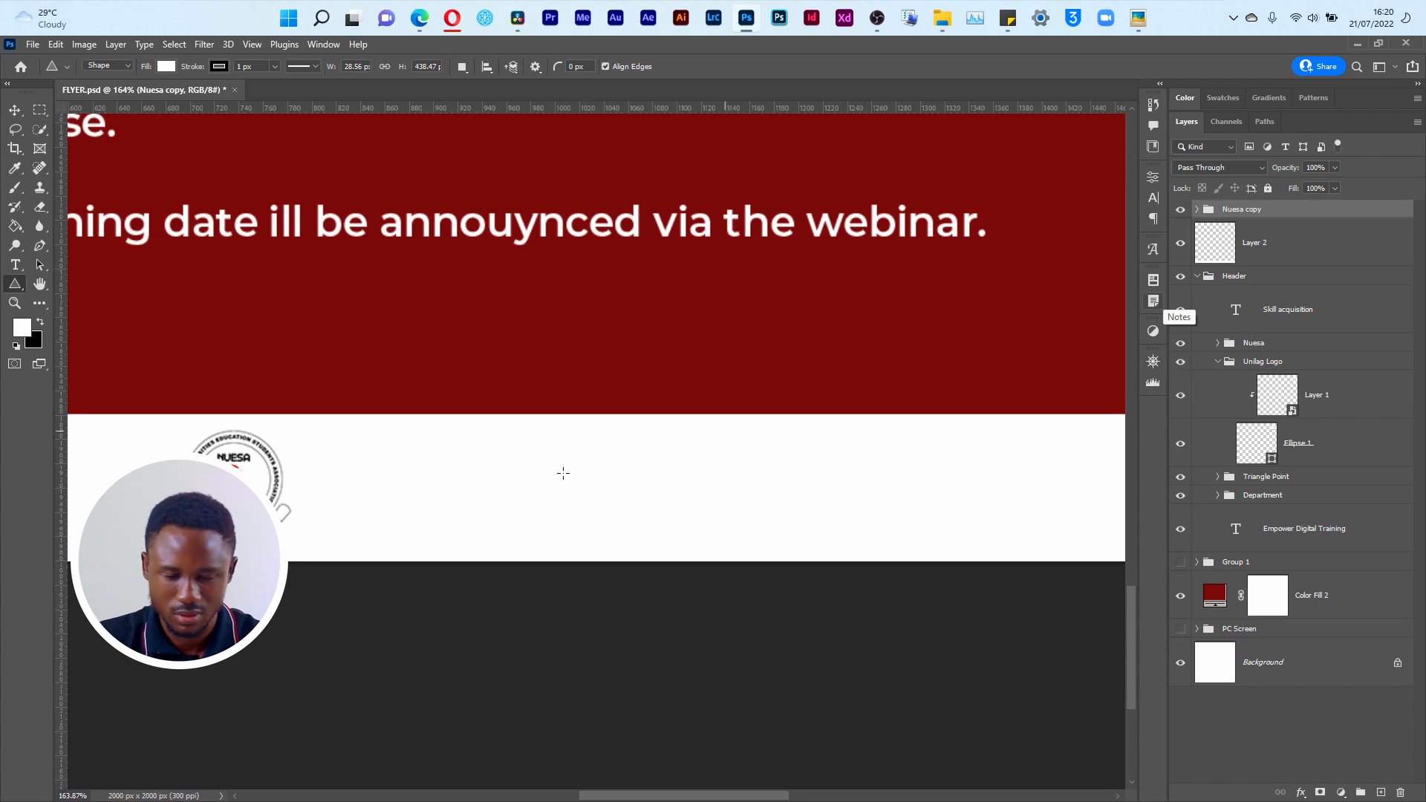
key("ctrl+minus")
key("ctrl+minus")
key("ctrl+minus")
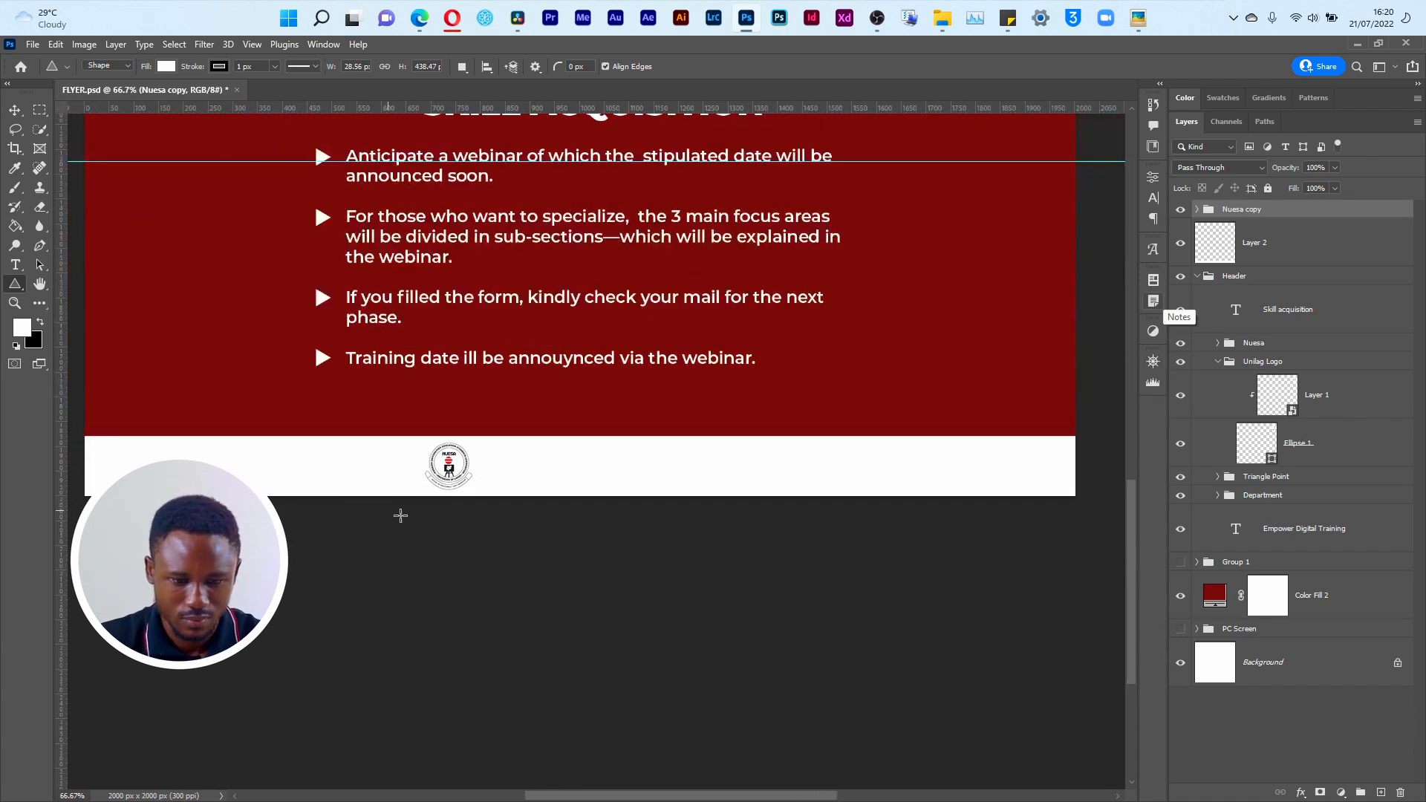
key("v")
key("ctrl+t")
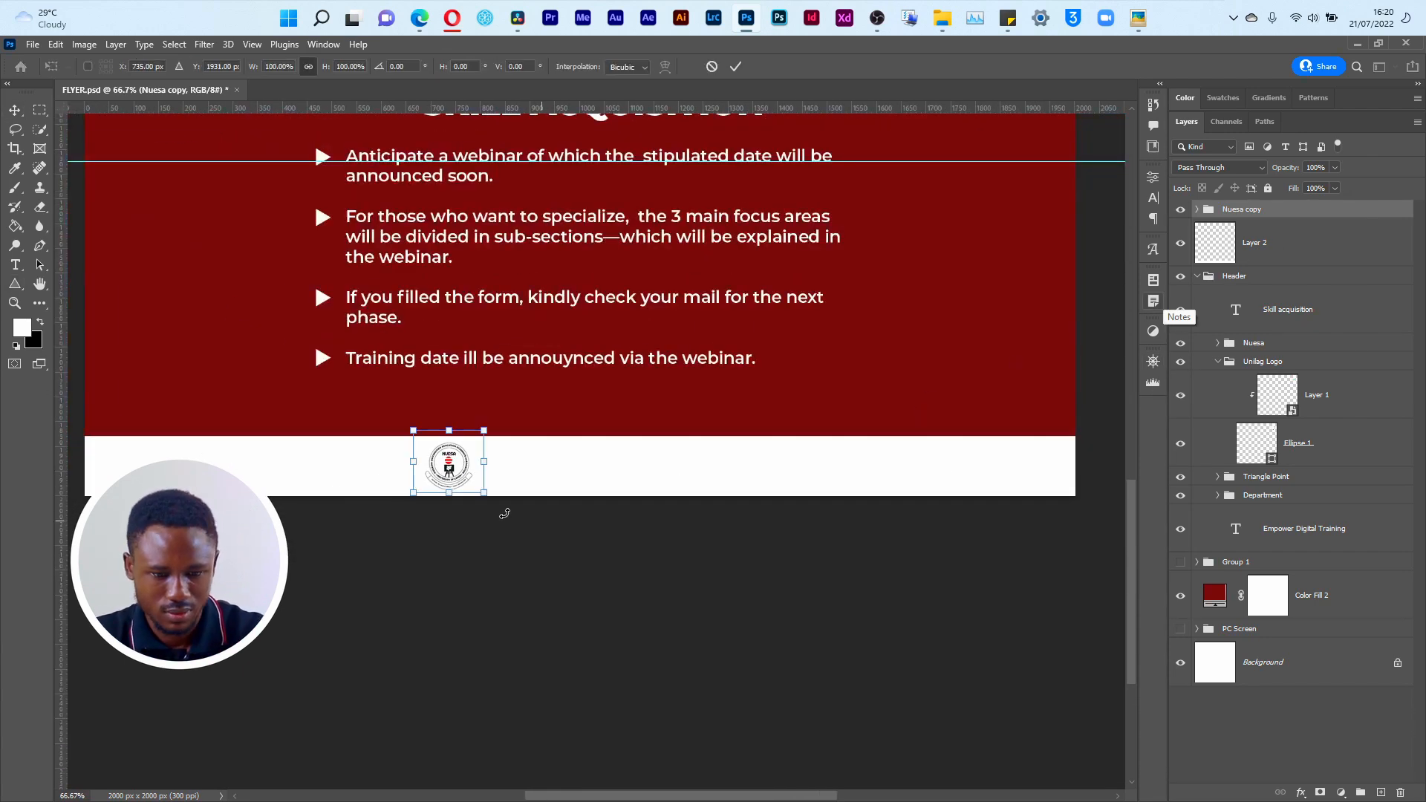
left_click_drag(454, 465, 468, 473)
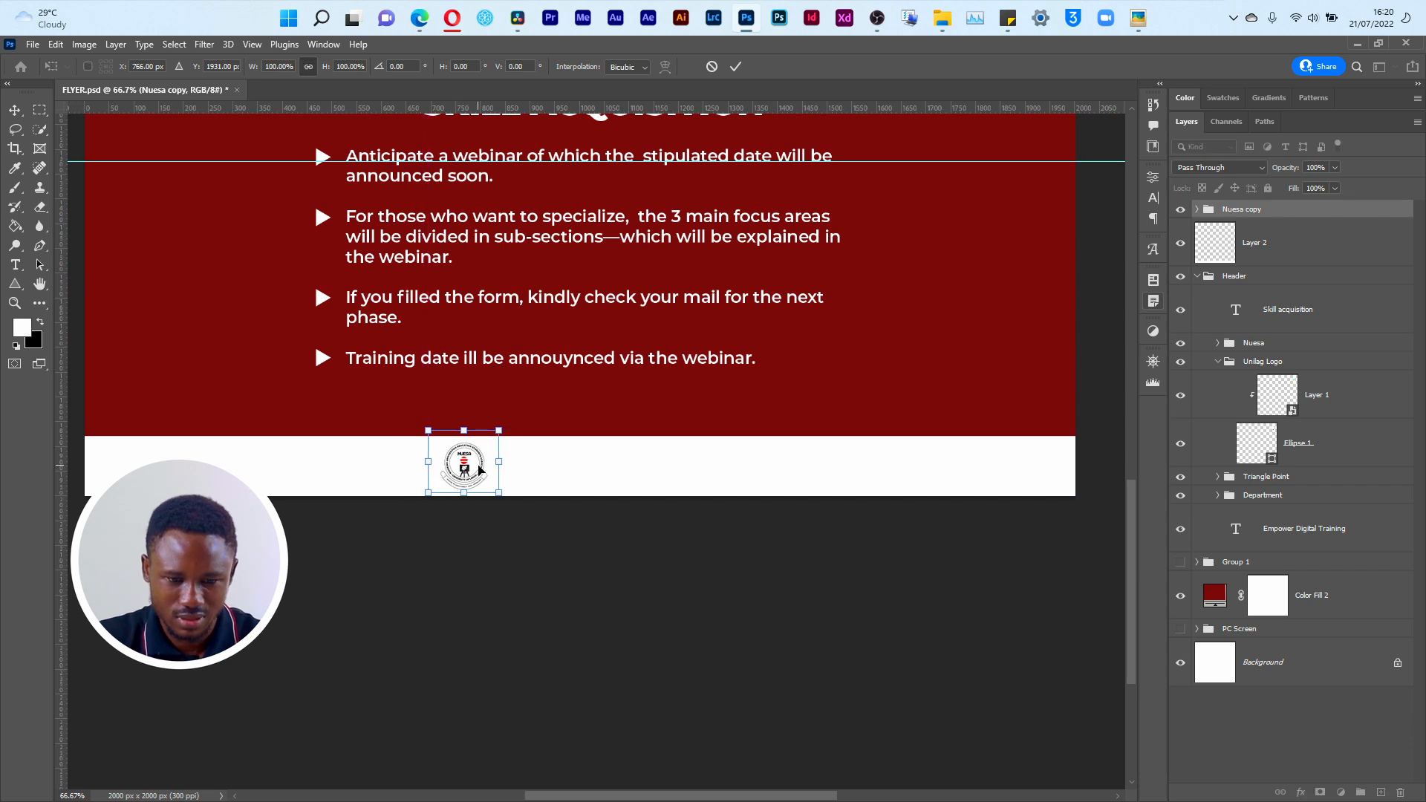
key("Return")
Step: Convert the Nuesa copy group to a smart object and check its transform bounds around the logo
right_click(1318, 214)
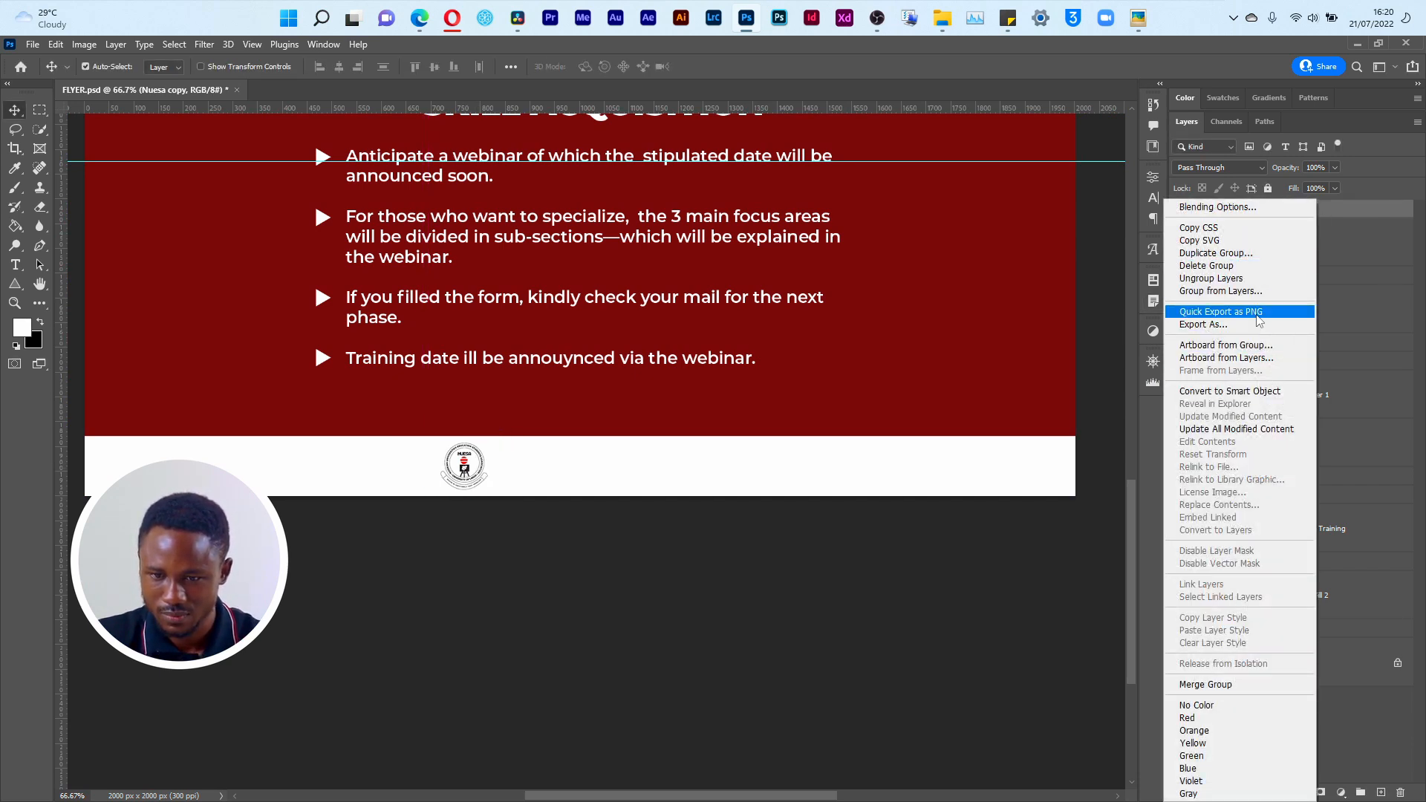
left_click(1230, 390)
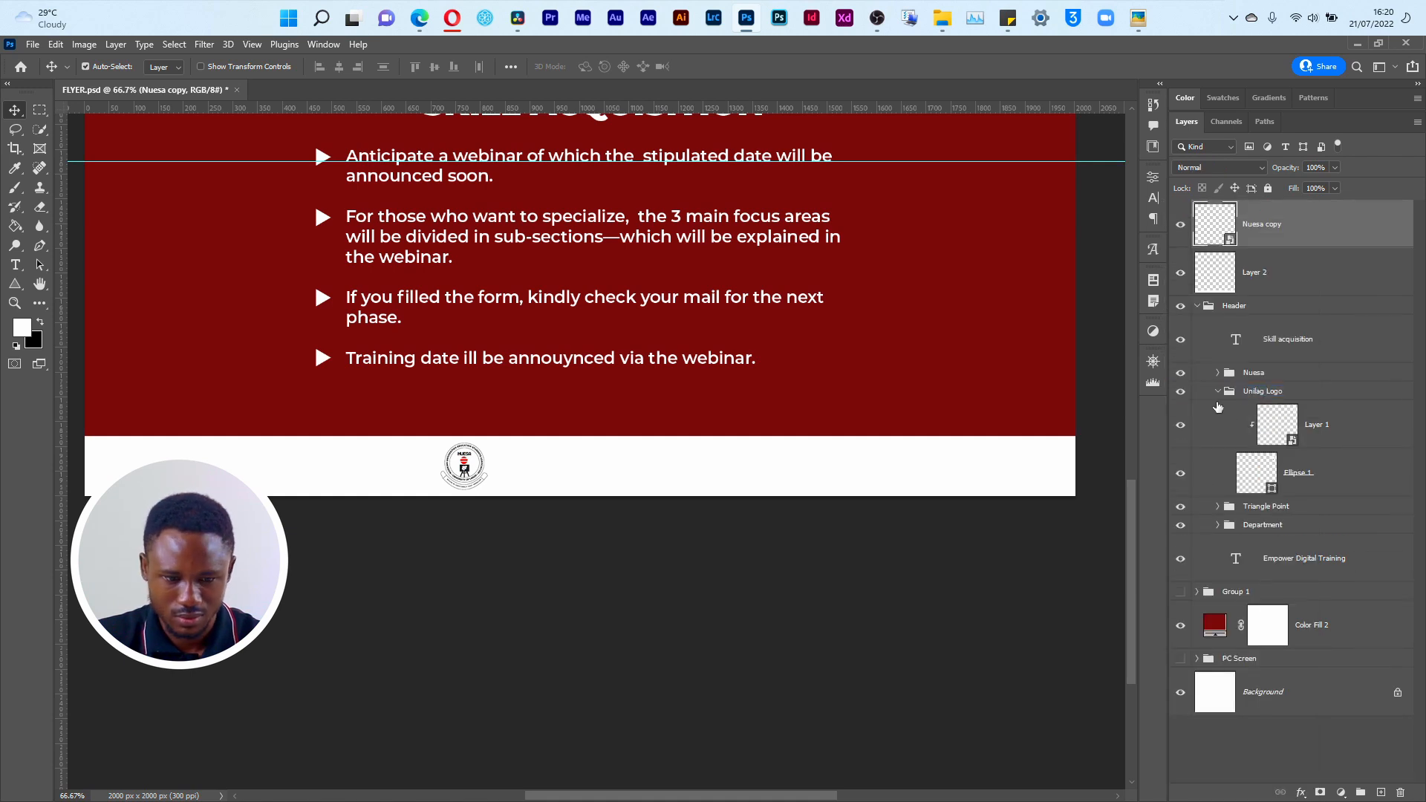
key("ctrl+t")
left_click_drag(486, 482, 499, 477)
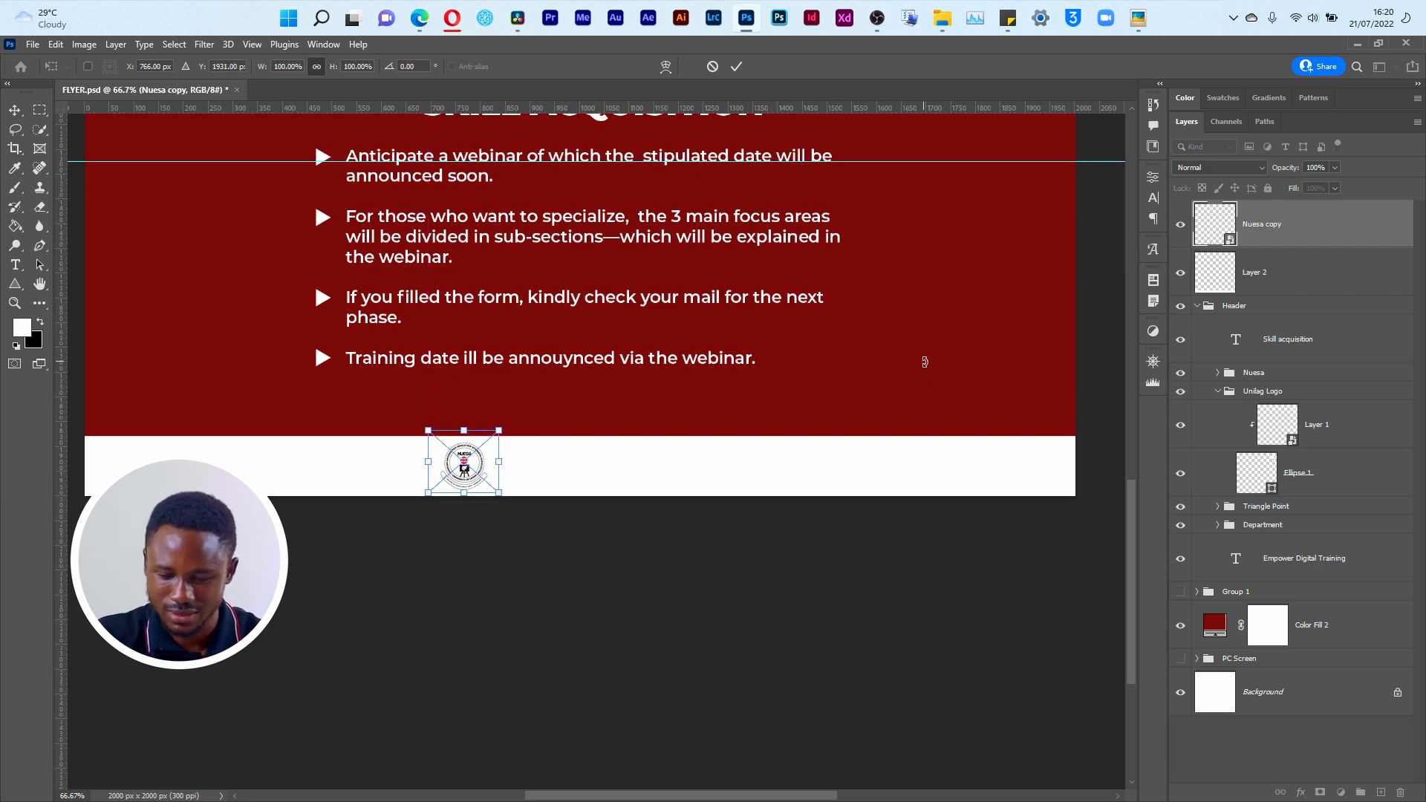
key("Return")
Step: Try rasterizing the Nuesa copy layer to tighten its transform bounds around the logo
right_click(1350, 236)
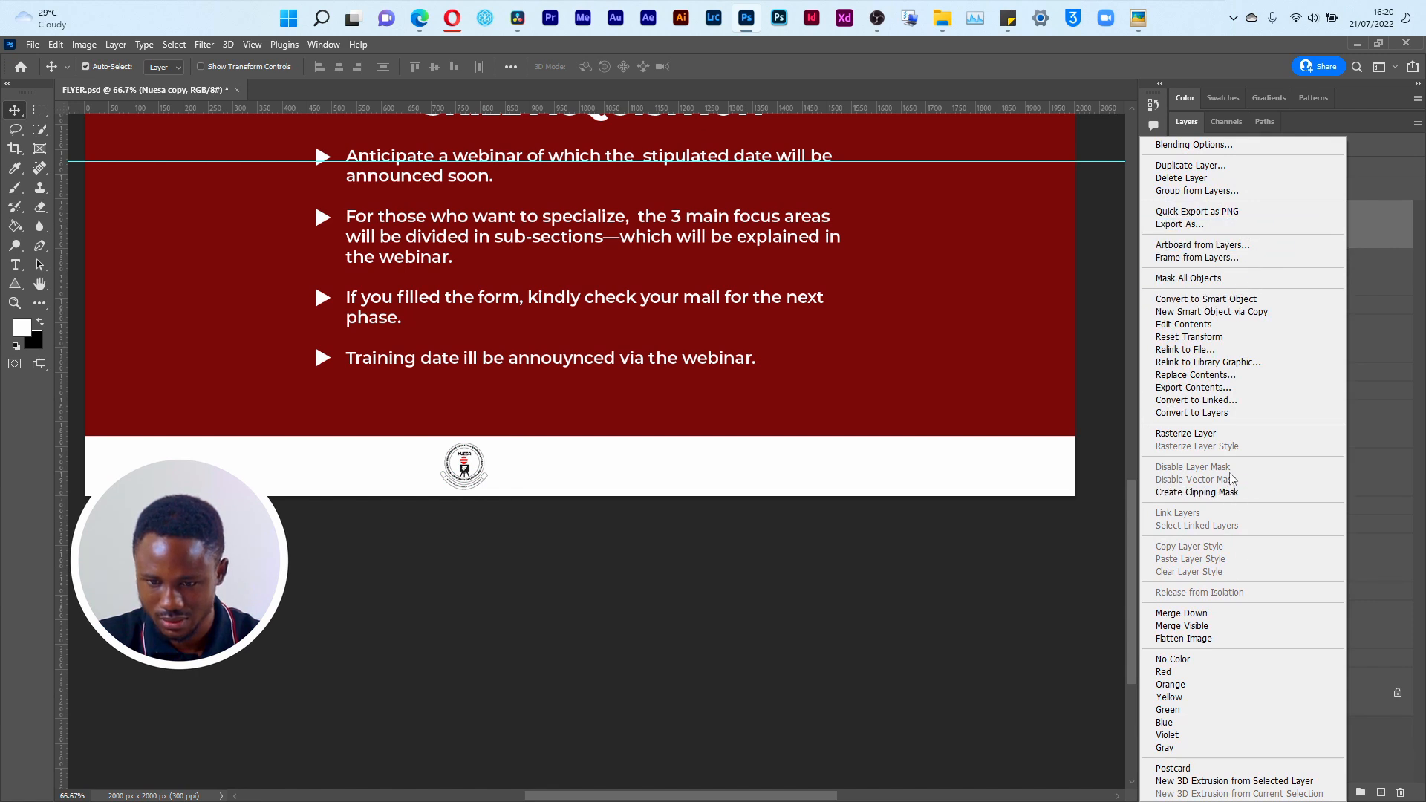
left_click(1230, 436)
key("ctrl+t")
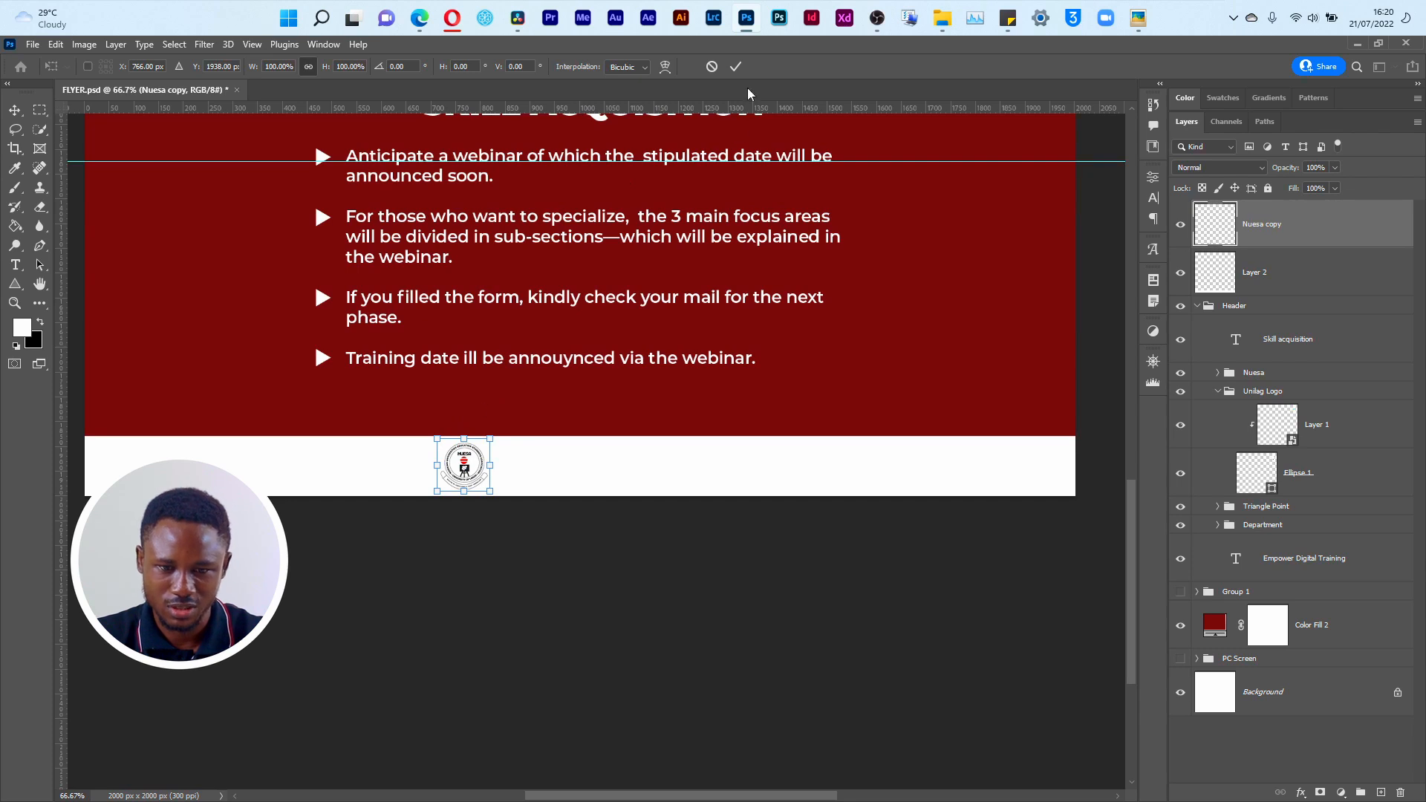
left_click(737, 68)
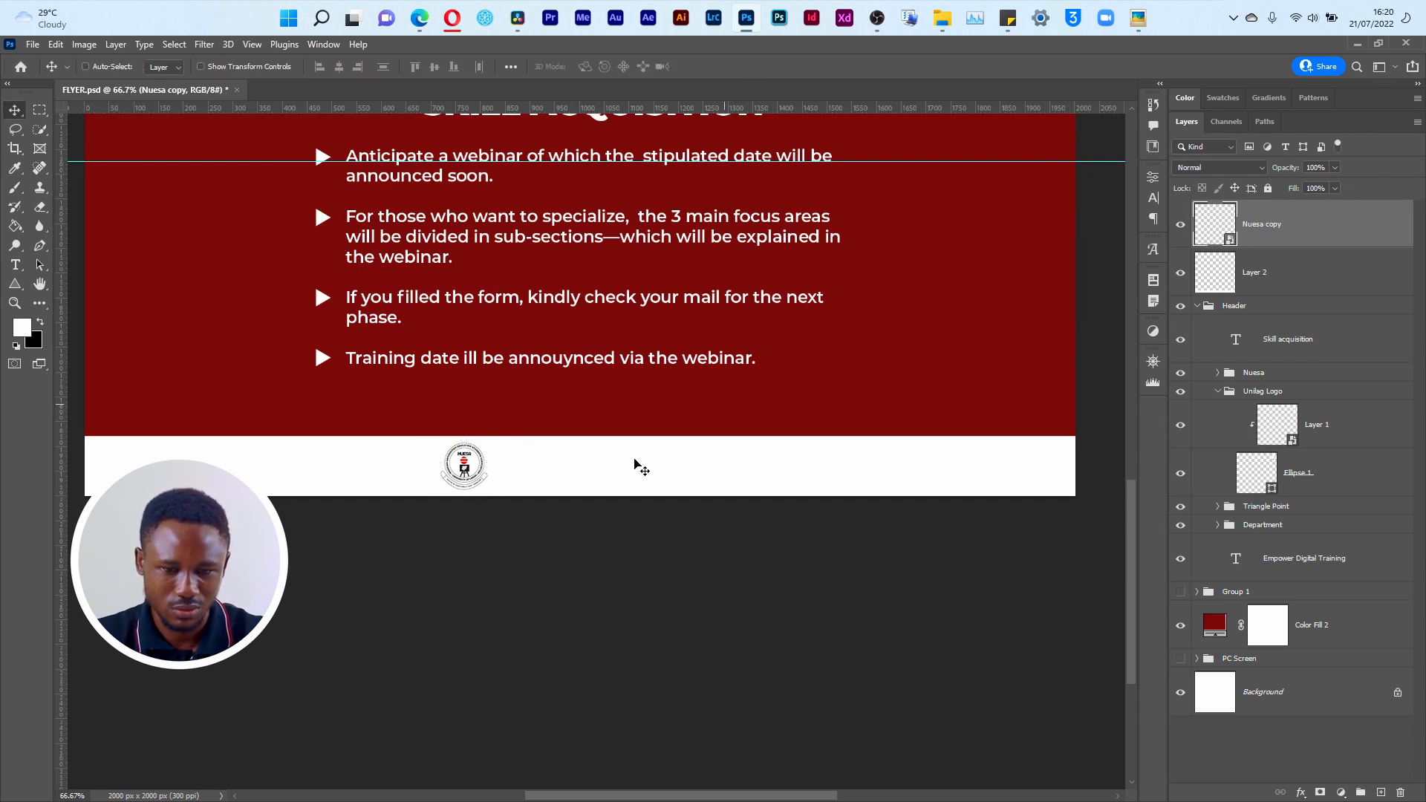
Step: Move the copied logo onto the red area right of the bulleted text, about X 1672, Y 1629 px, and try rasterizing its layer
key("ctrl+t")
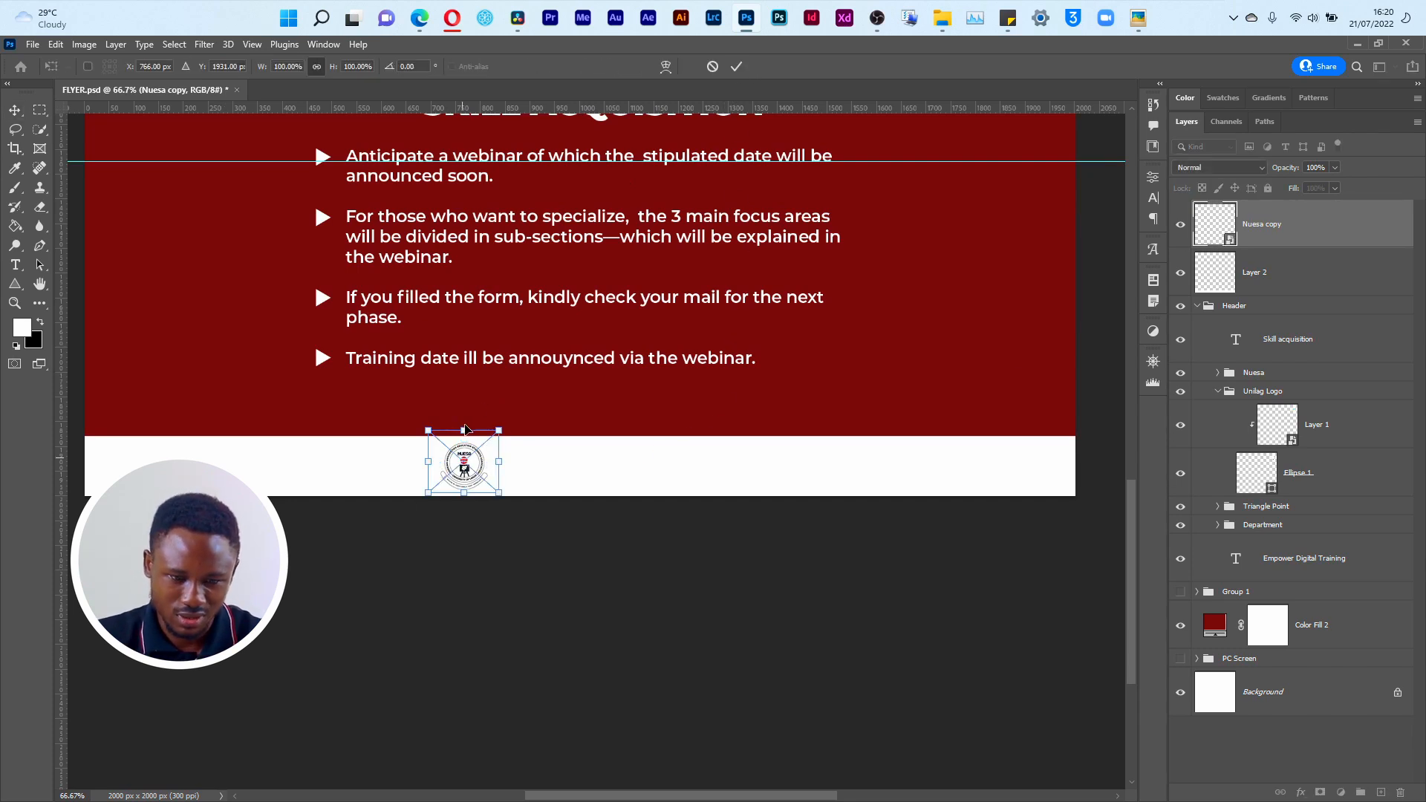
left_click_drag(464, 465, 915, 313)
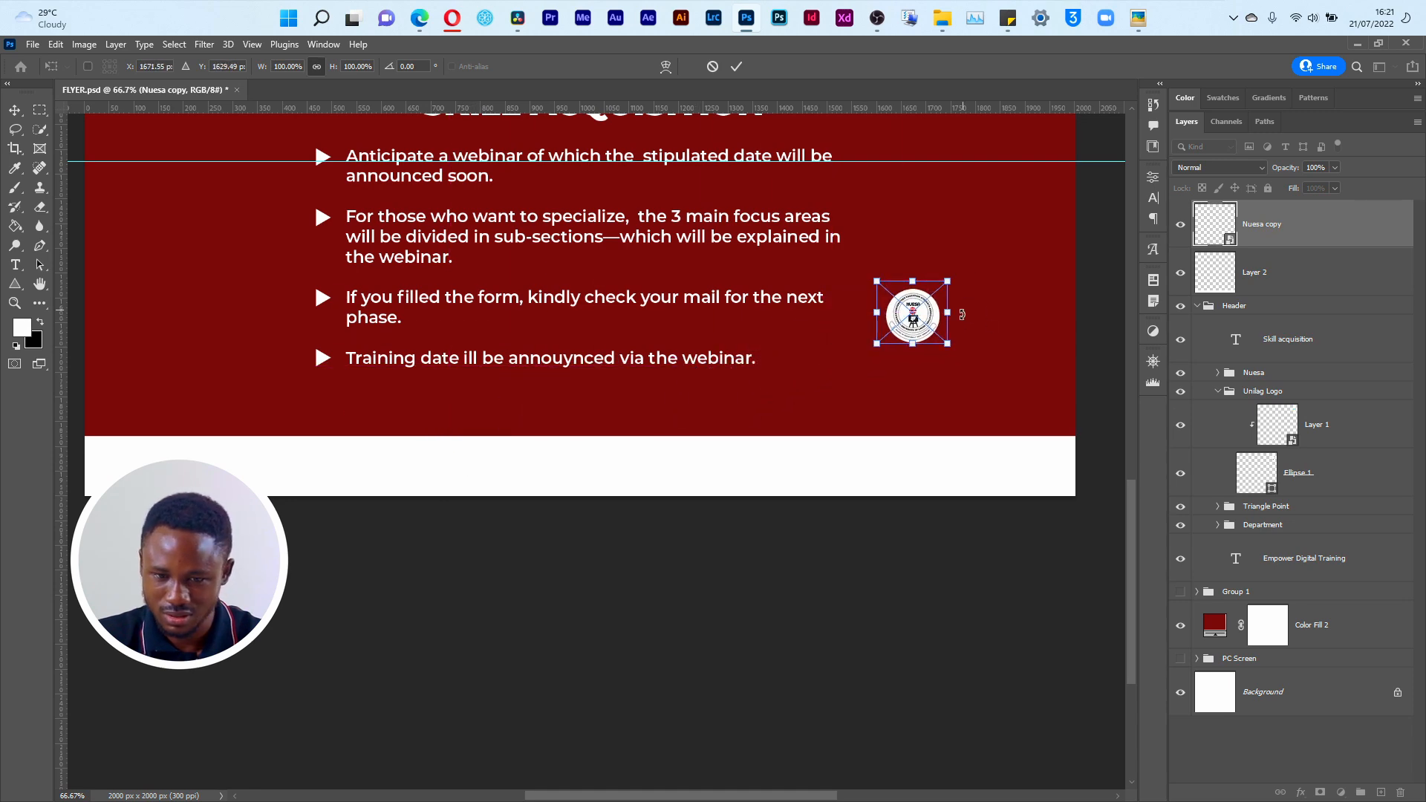
left_click(737, 67)
right_click(1262, 234)
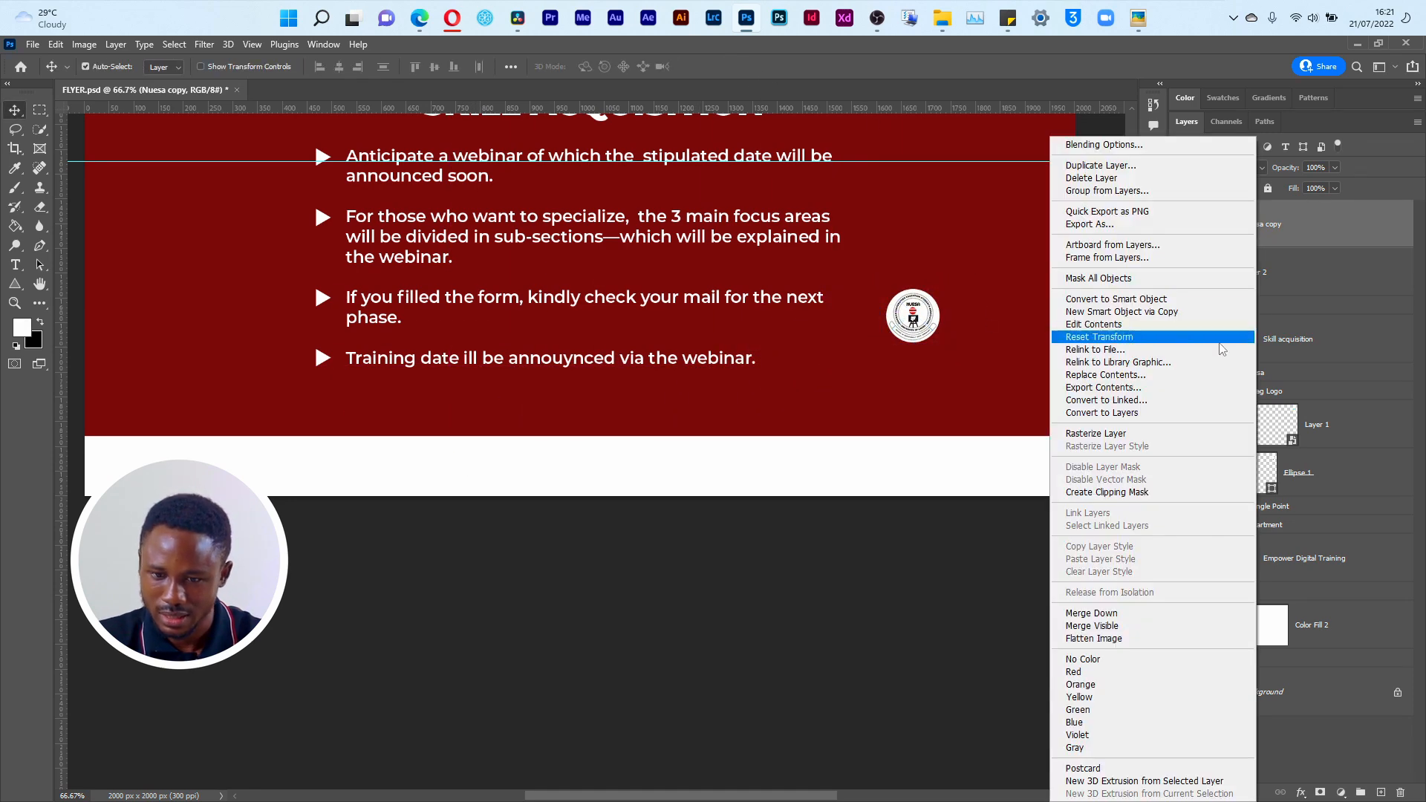
left_click(1117, 433)
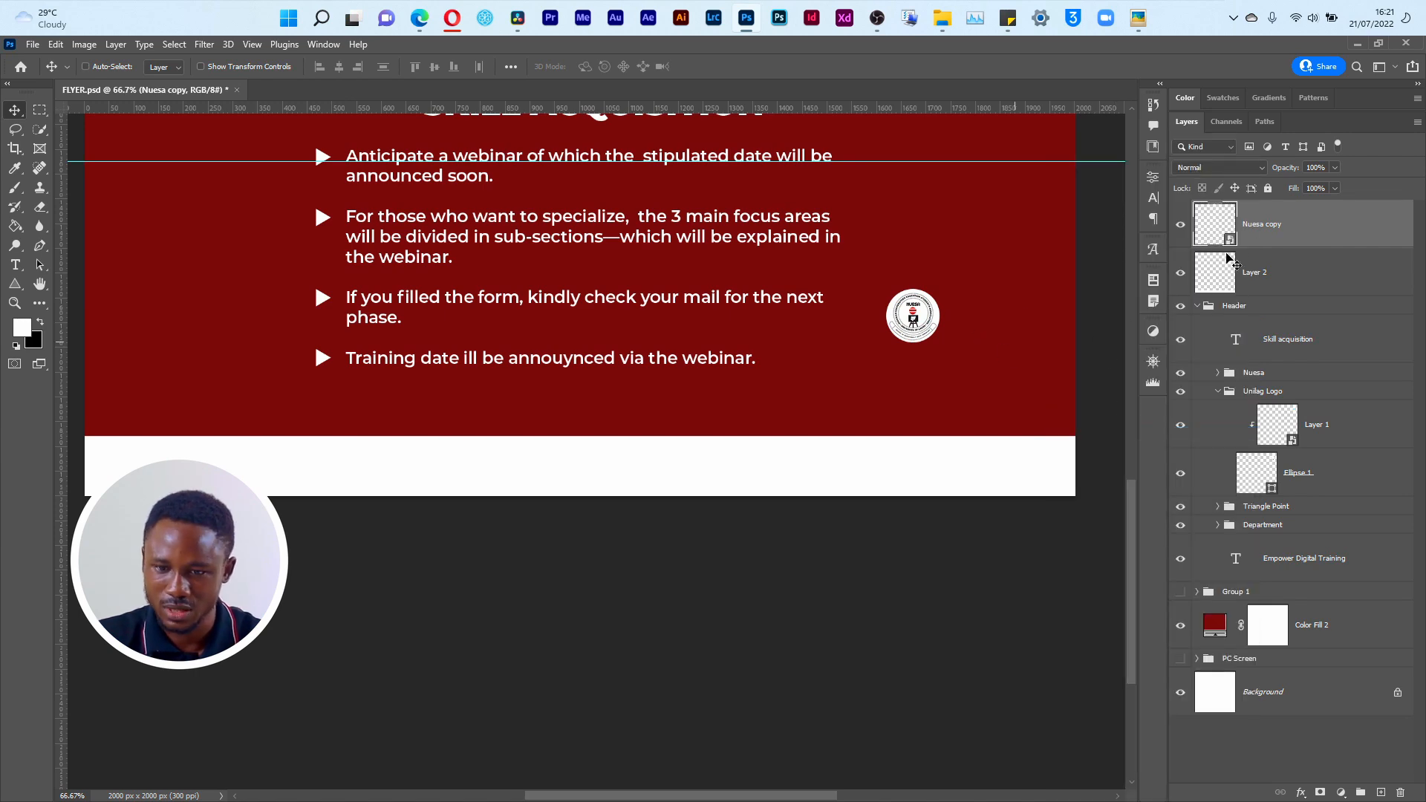
Step: Open the contents of the Nuesa copy smart object, inspect the logo image and its Ellipse 1 copy shape, and return to FLYER.psd
double_click(1223, 225)
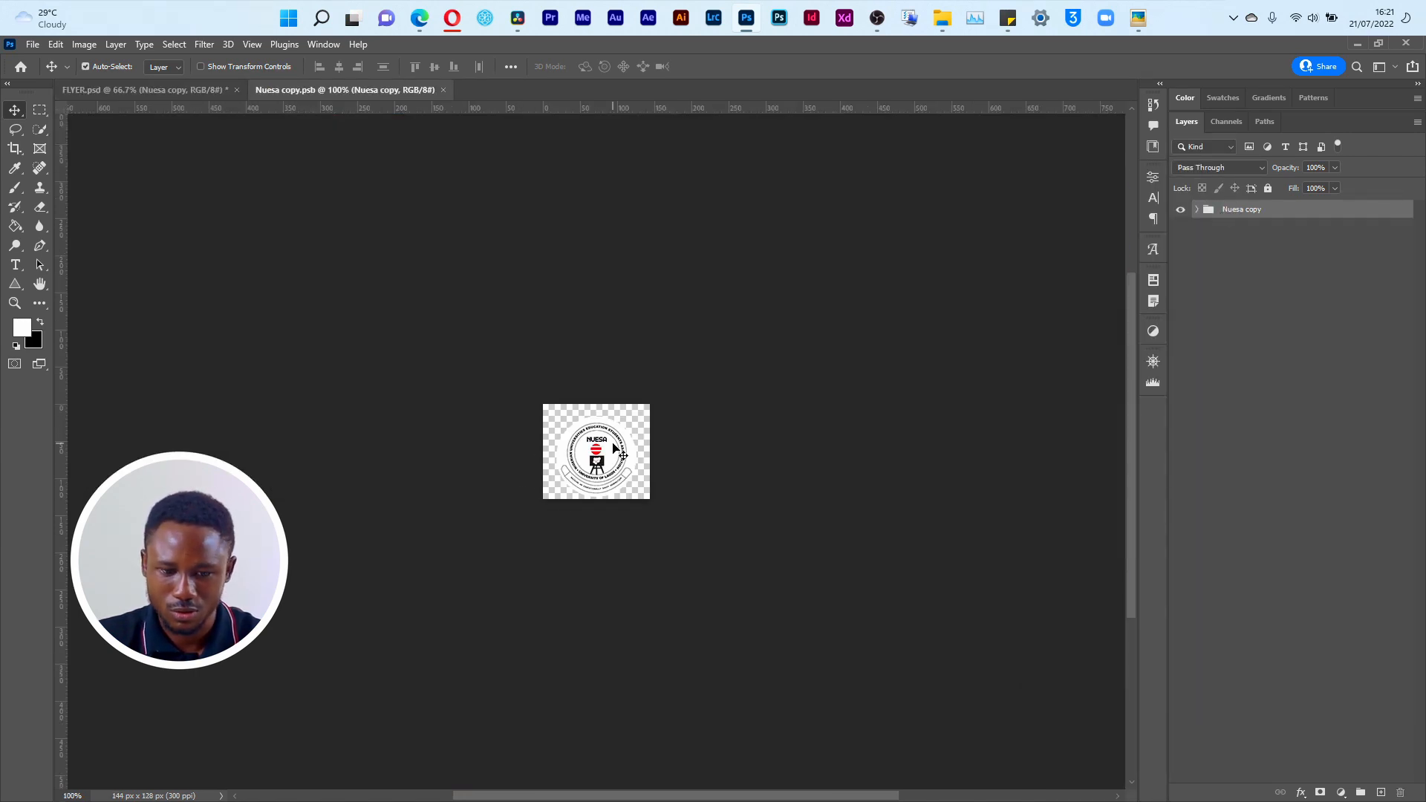
left_click(621, 453)
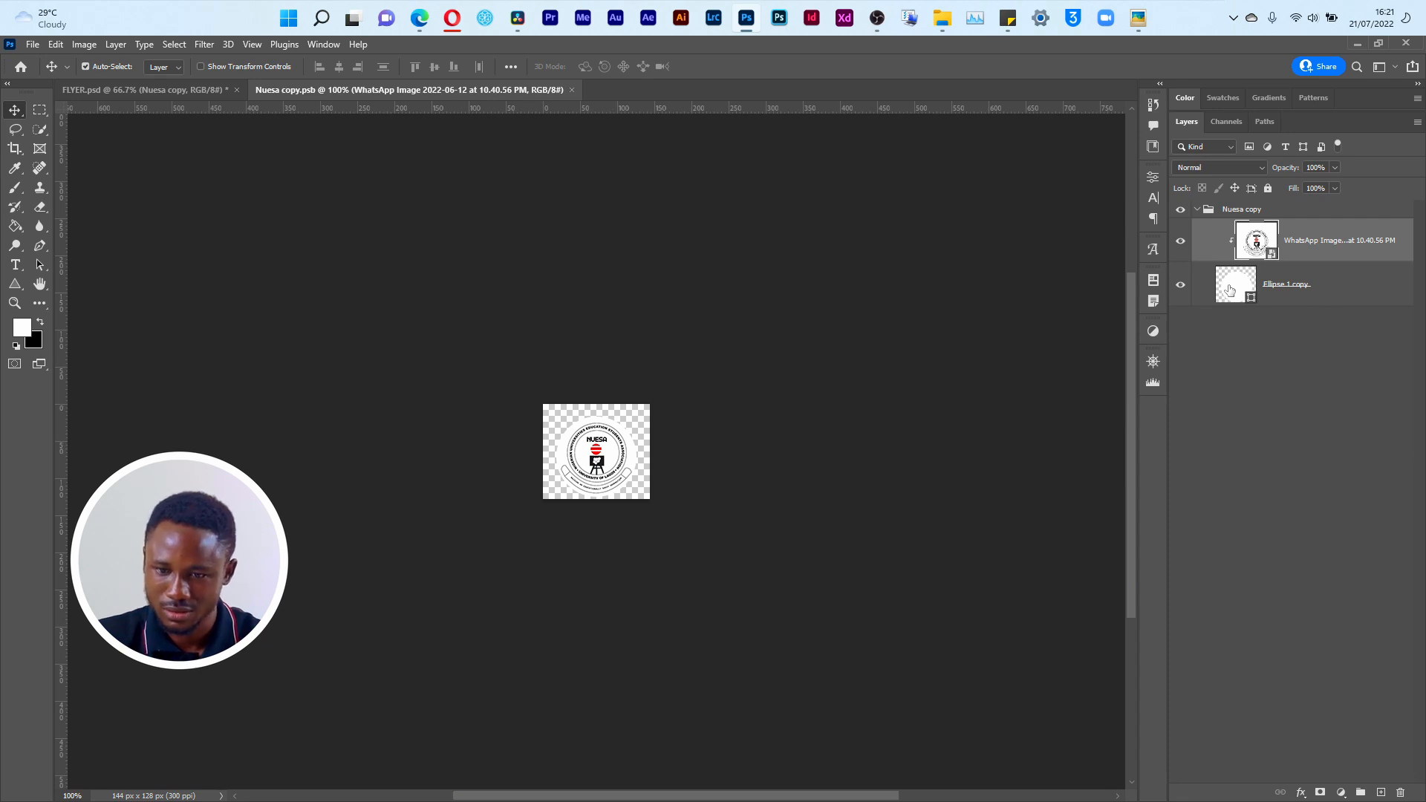
left_click(1230, 297)
key("u")
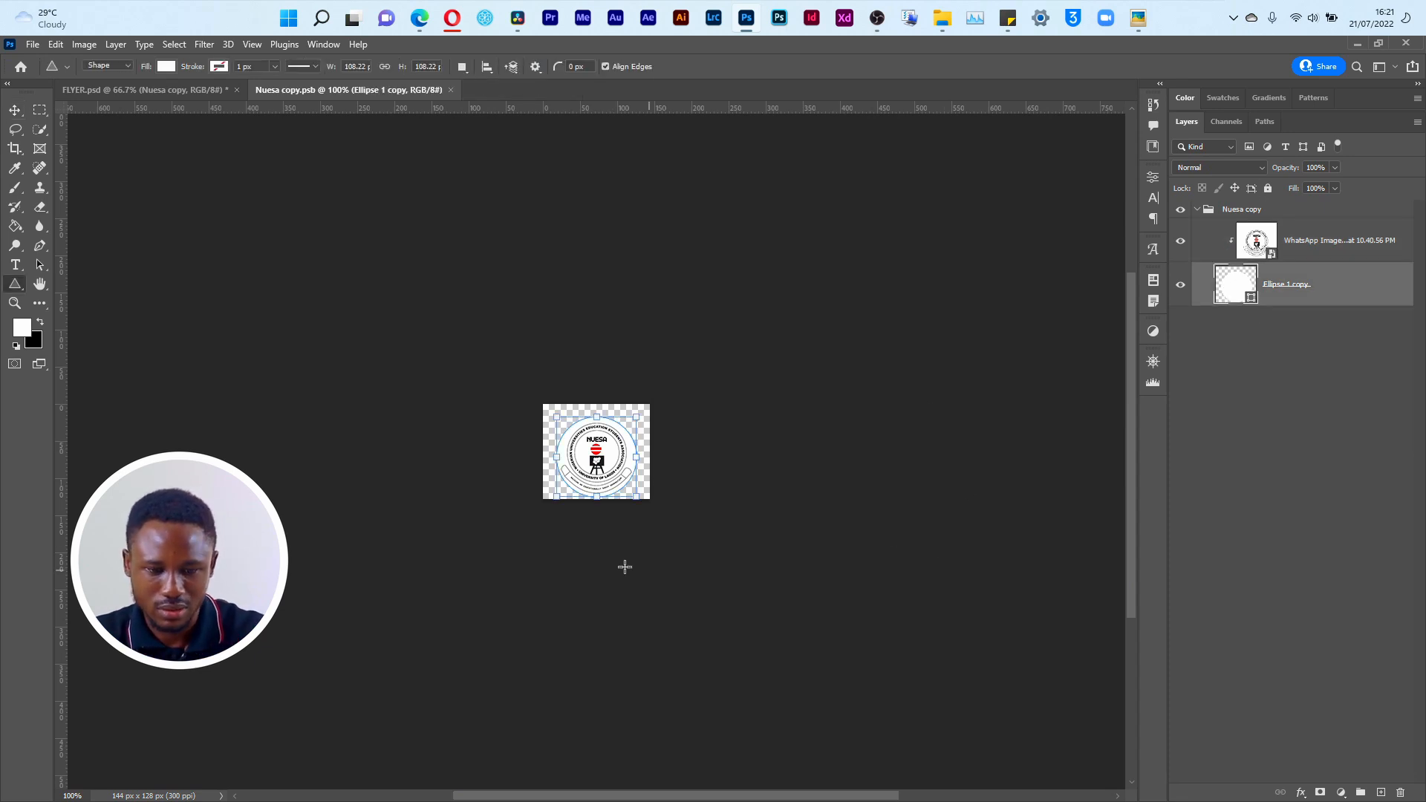
left_click(167, 90)
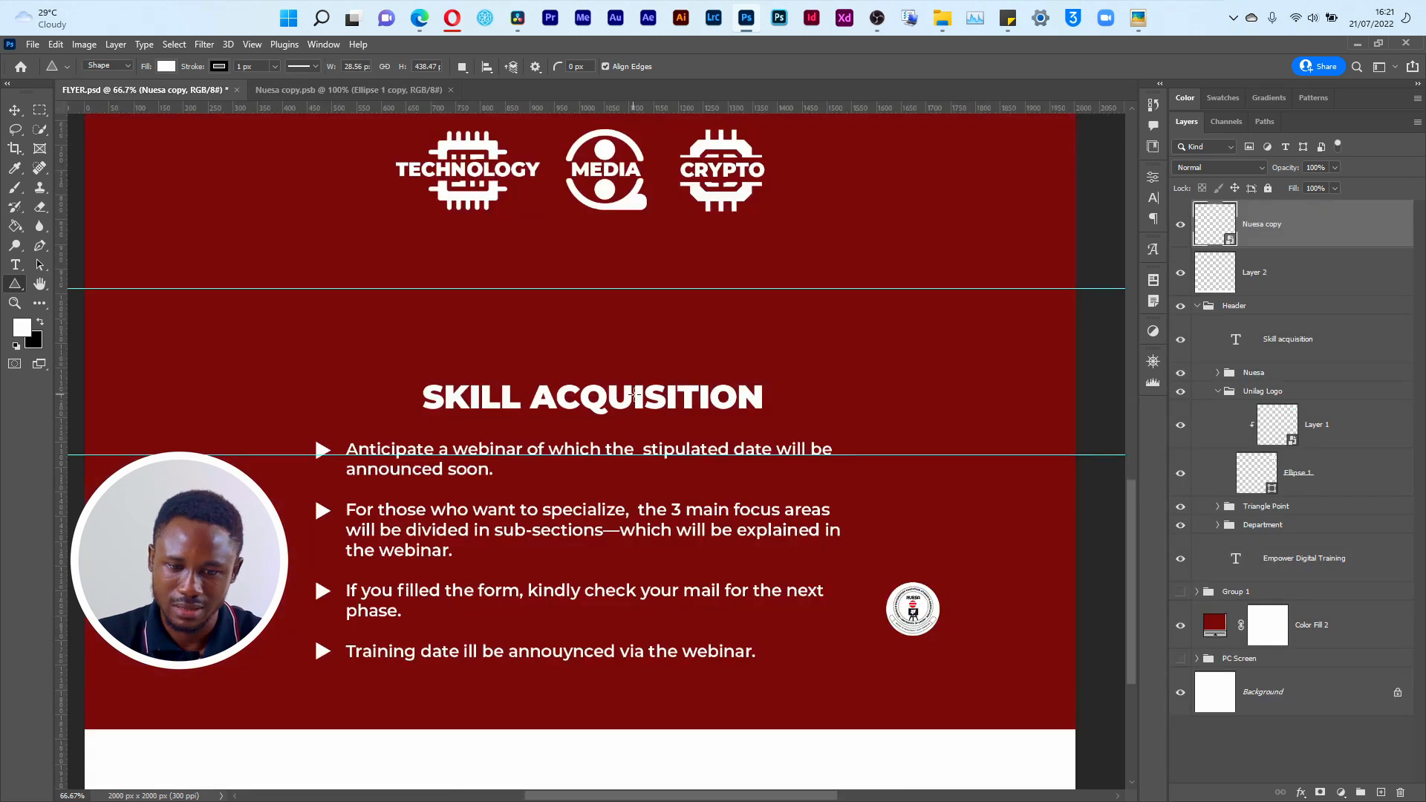
Step: Try enlarging the Ellipse 1 copy shape in the Nuesa copy contents to about 218 × 175 px, and return to FLYER.psd
left_click(378, 92)
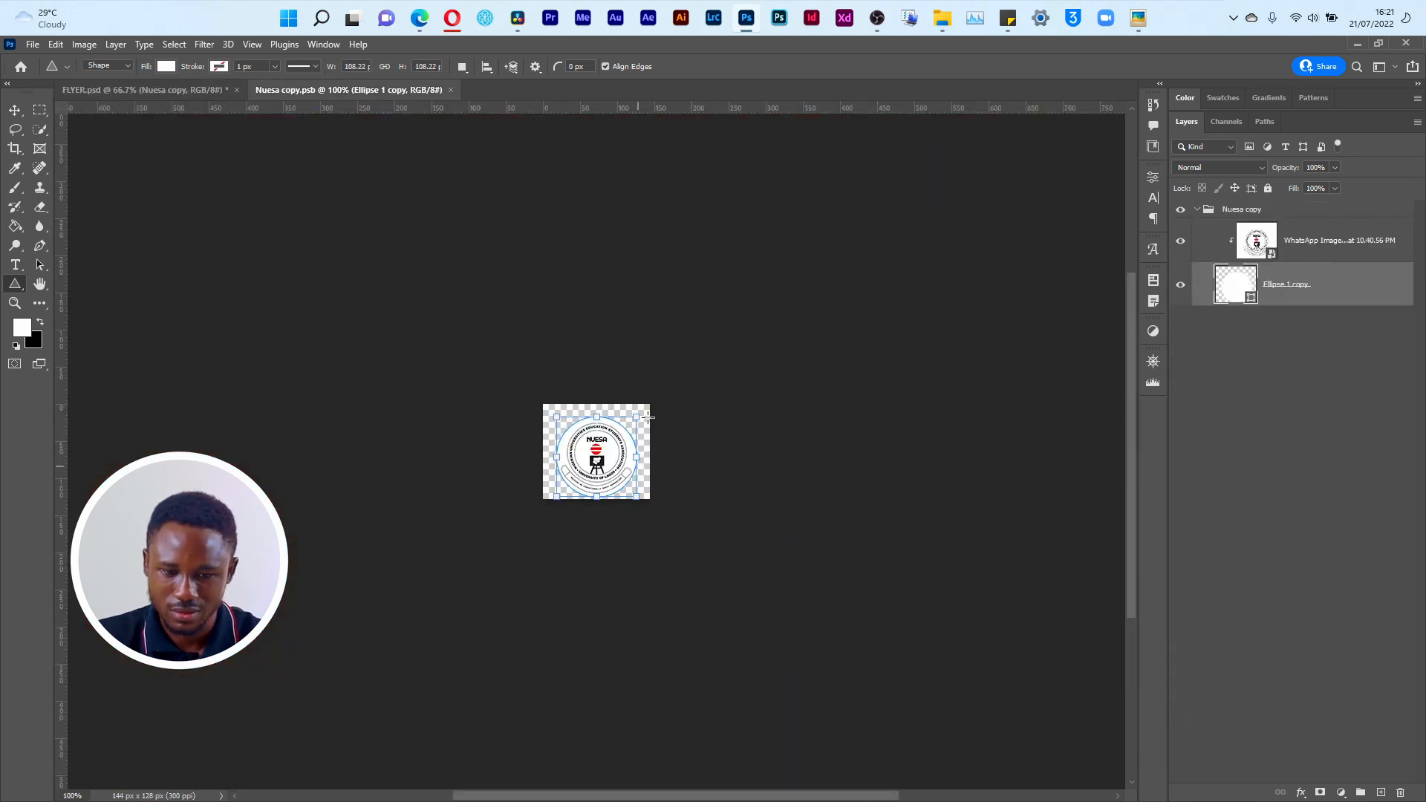
left_click_drag(637, 412, 718, 367)
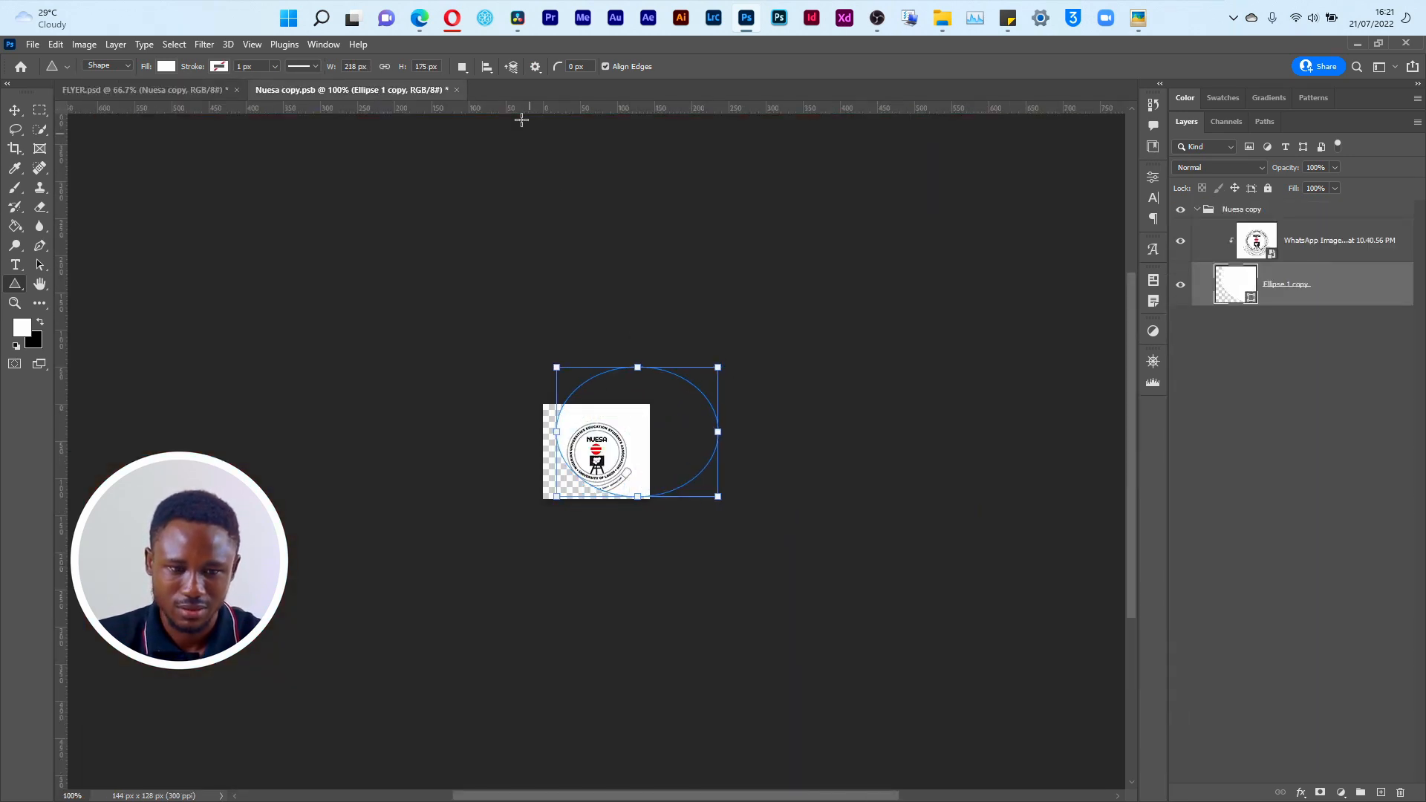
key("ctrl+z")
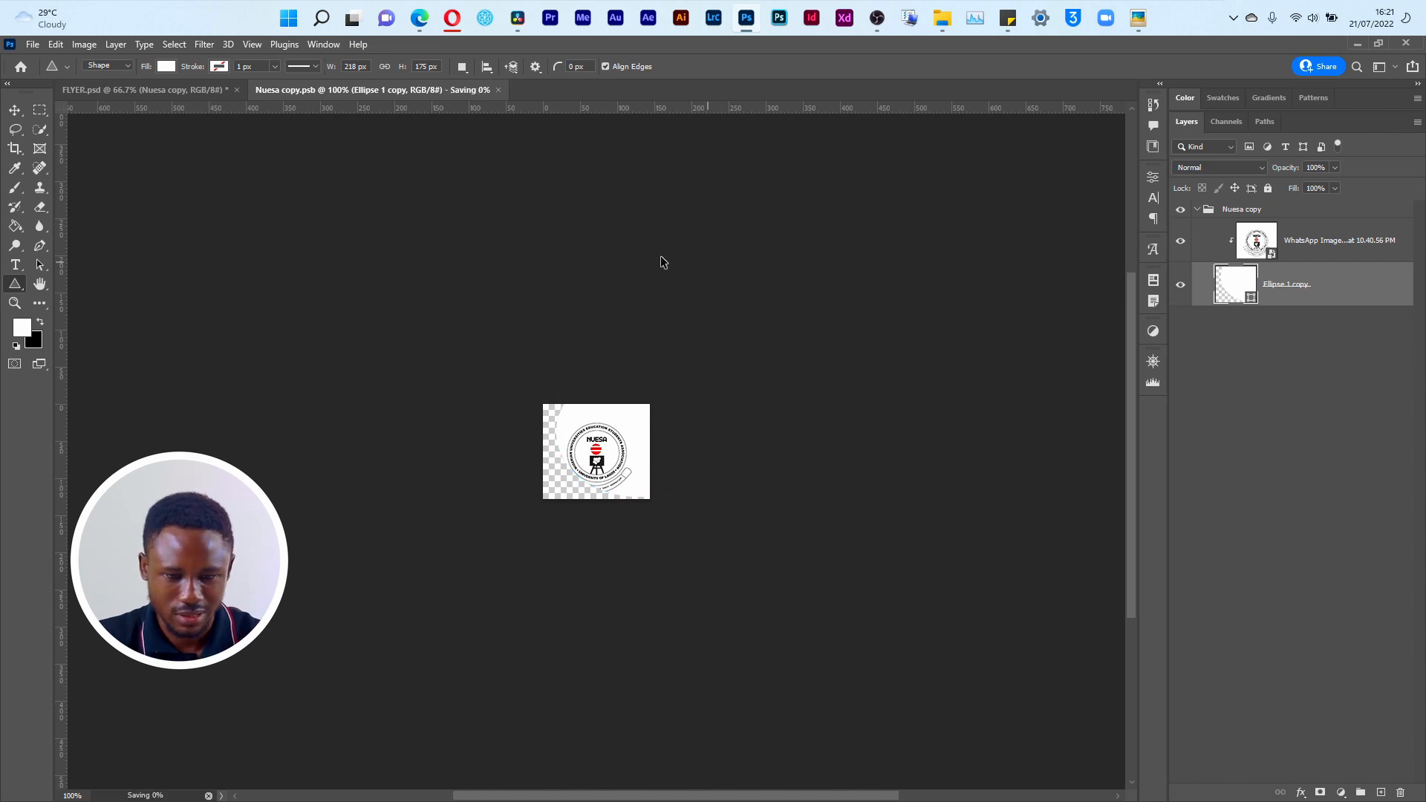
left_click(135, 90)
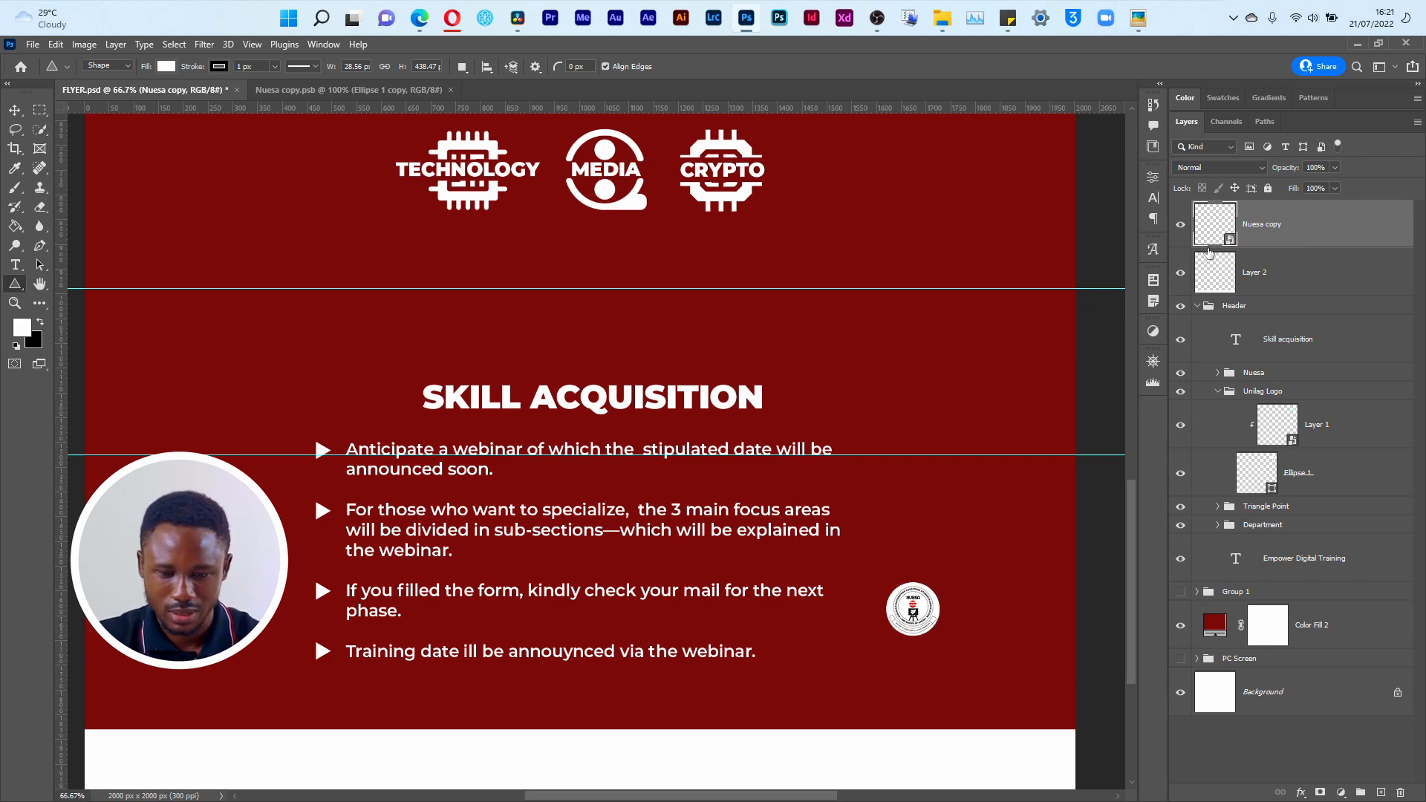
Step: Rasterize the Nuesa copy layer and convert it back to a smart object
right_click(1245, 247)
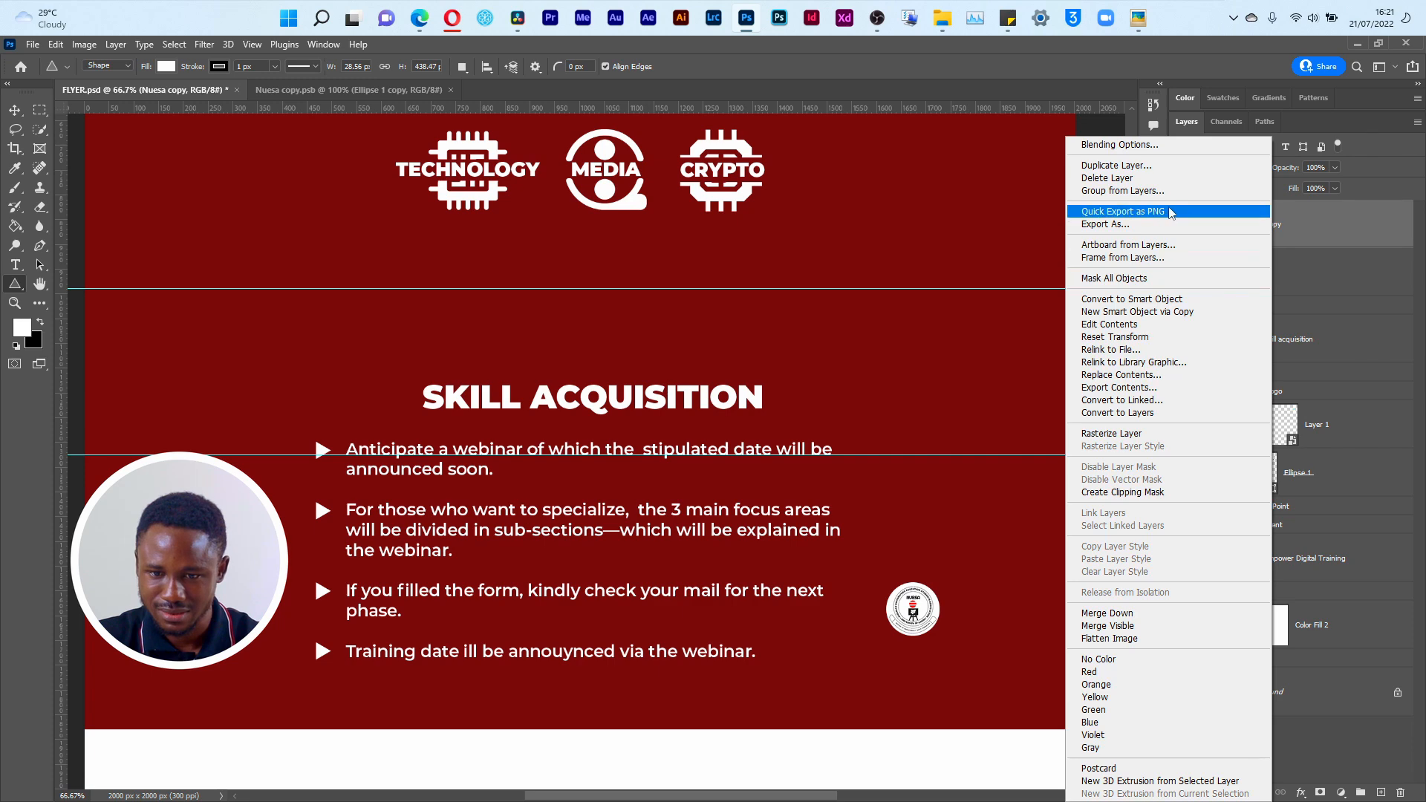
left_click(1136, 435)
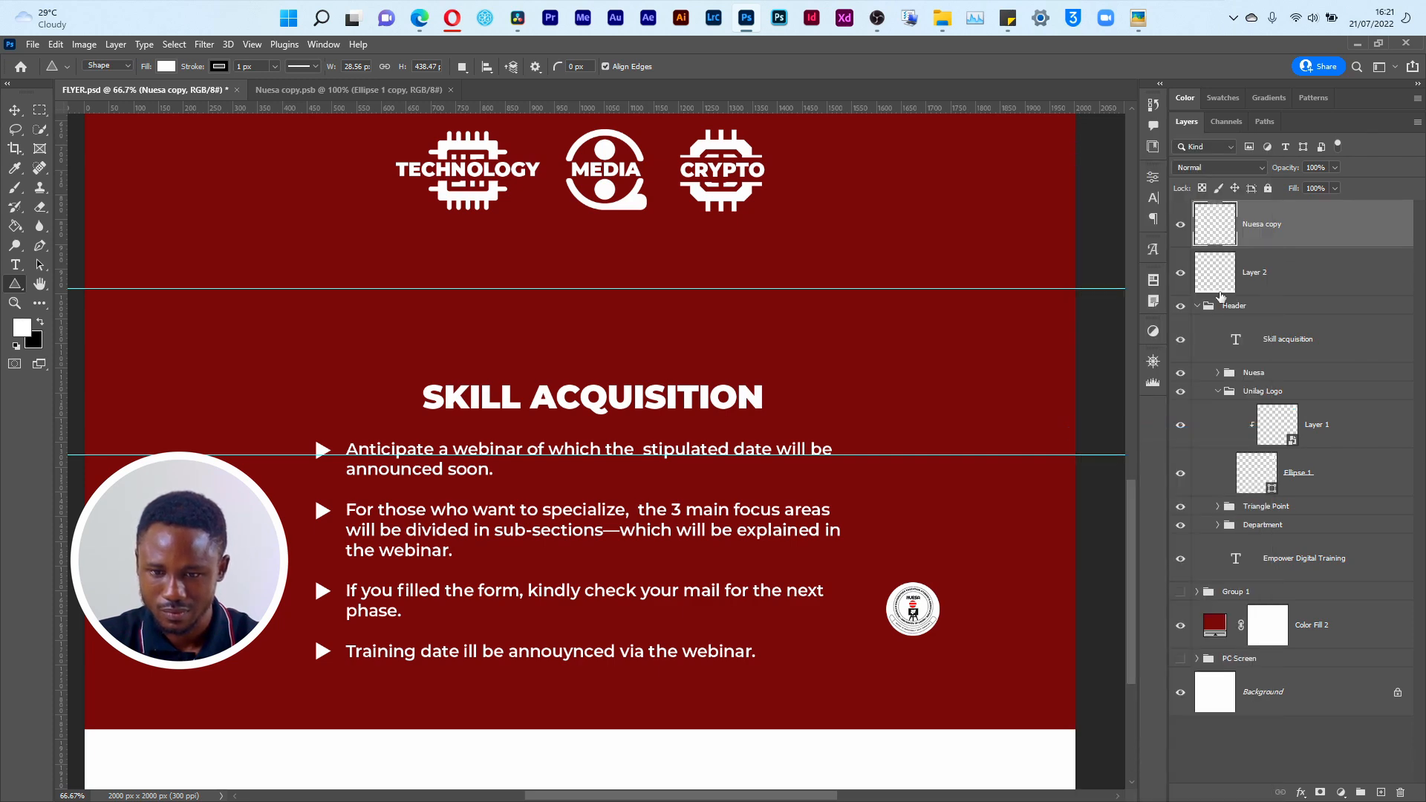
right_click(1251, 234)
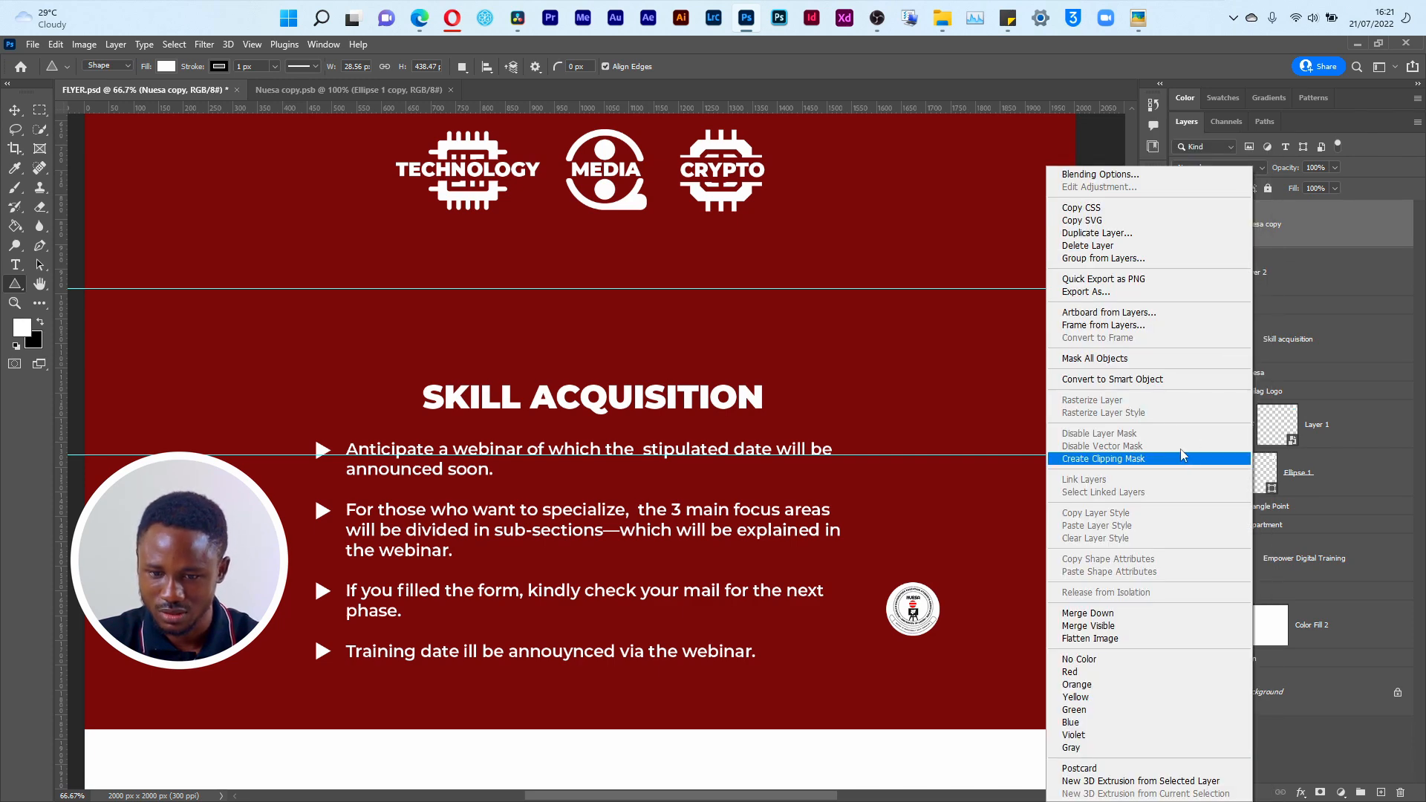
left_click(1155, 379)
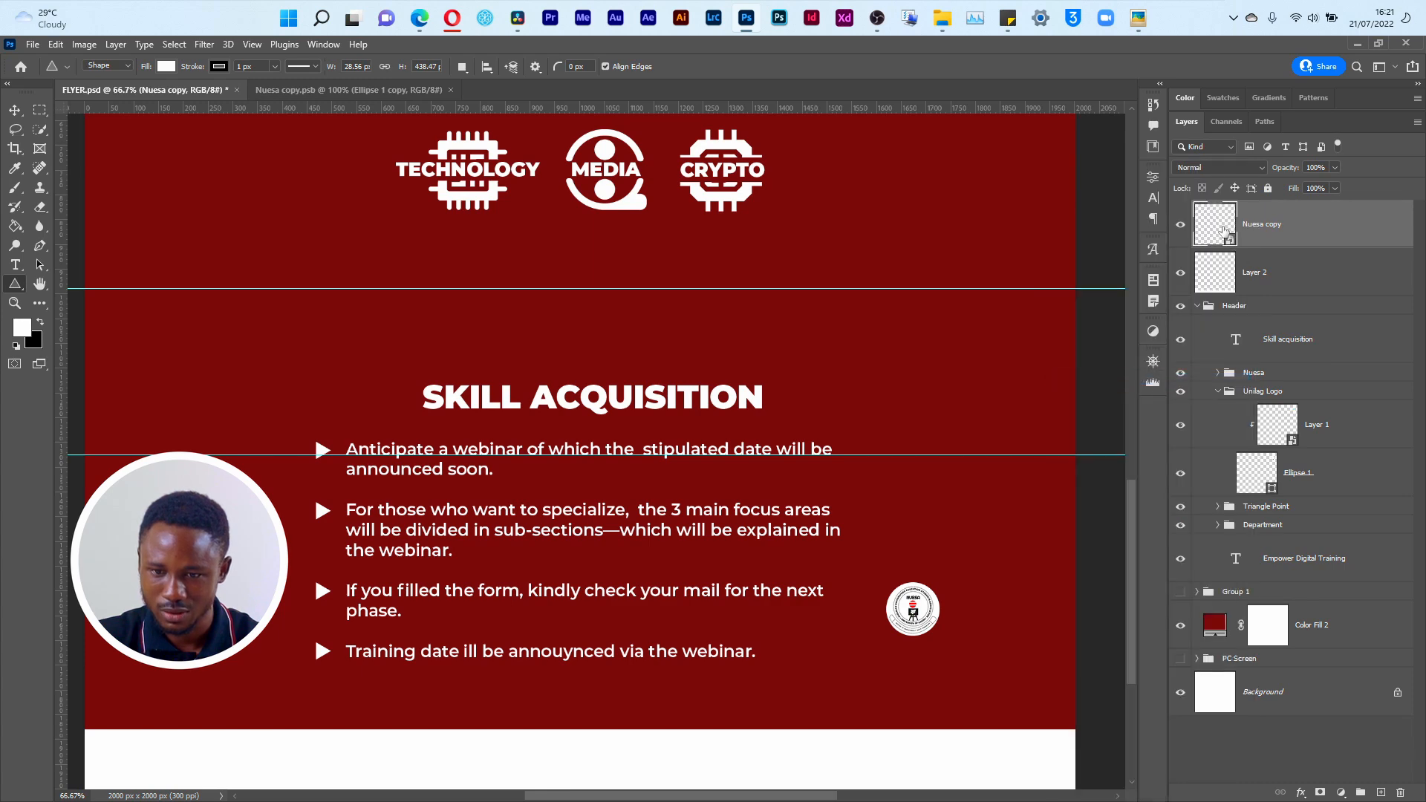
Step: Open the contents of the new Nuesa copy smart object, try shifting its logo, and return to FLYER.psd
double_click(1216, 233)
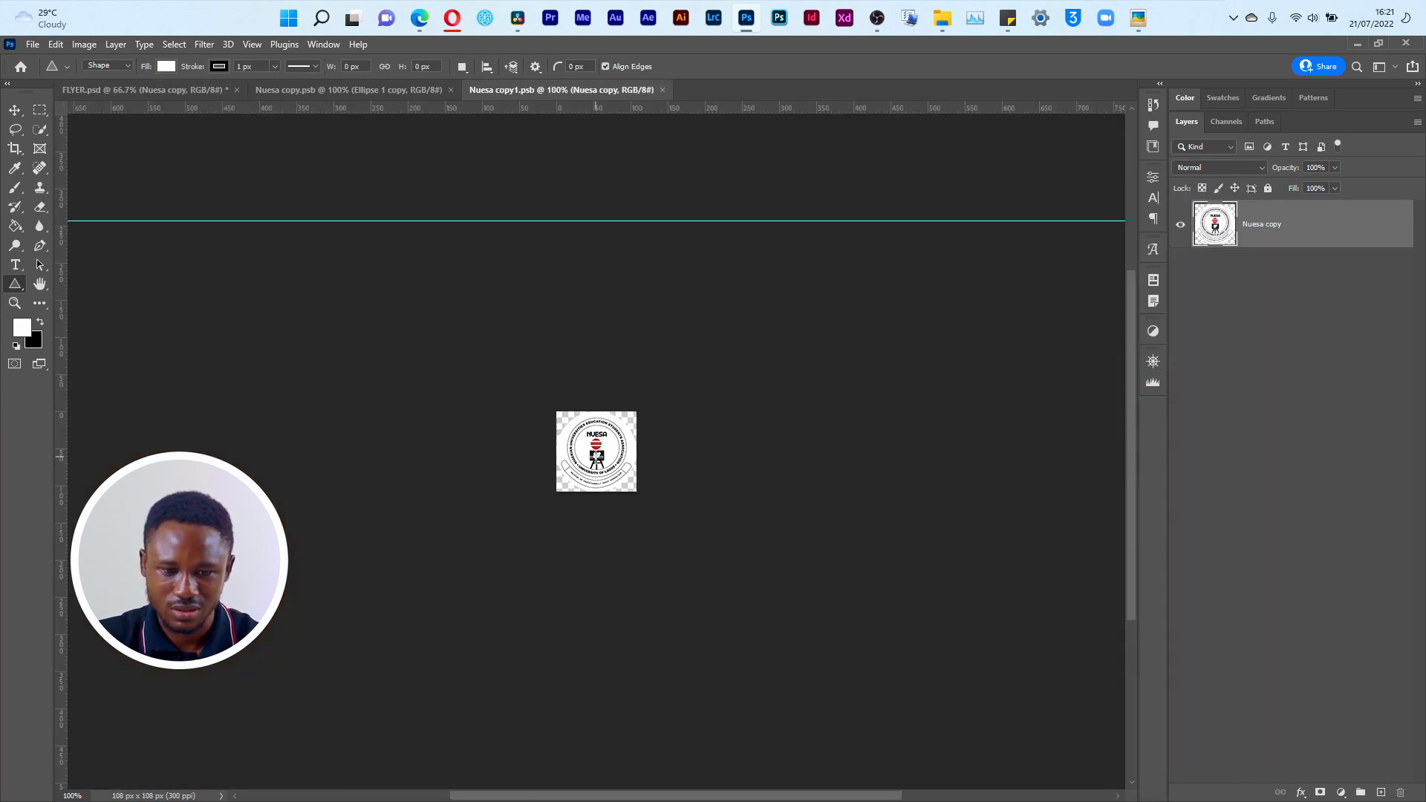
key("v")
left_click_drag(597, 456, 645, 434)
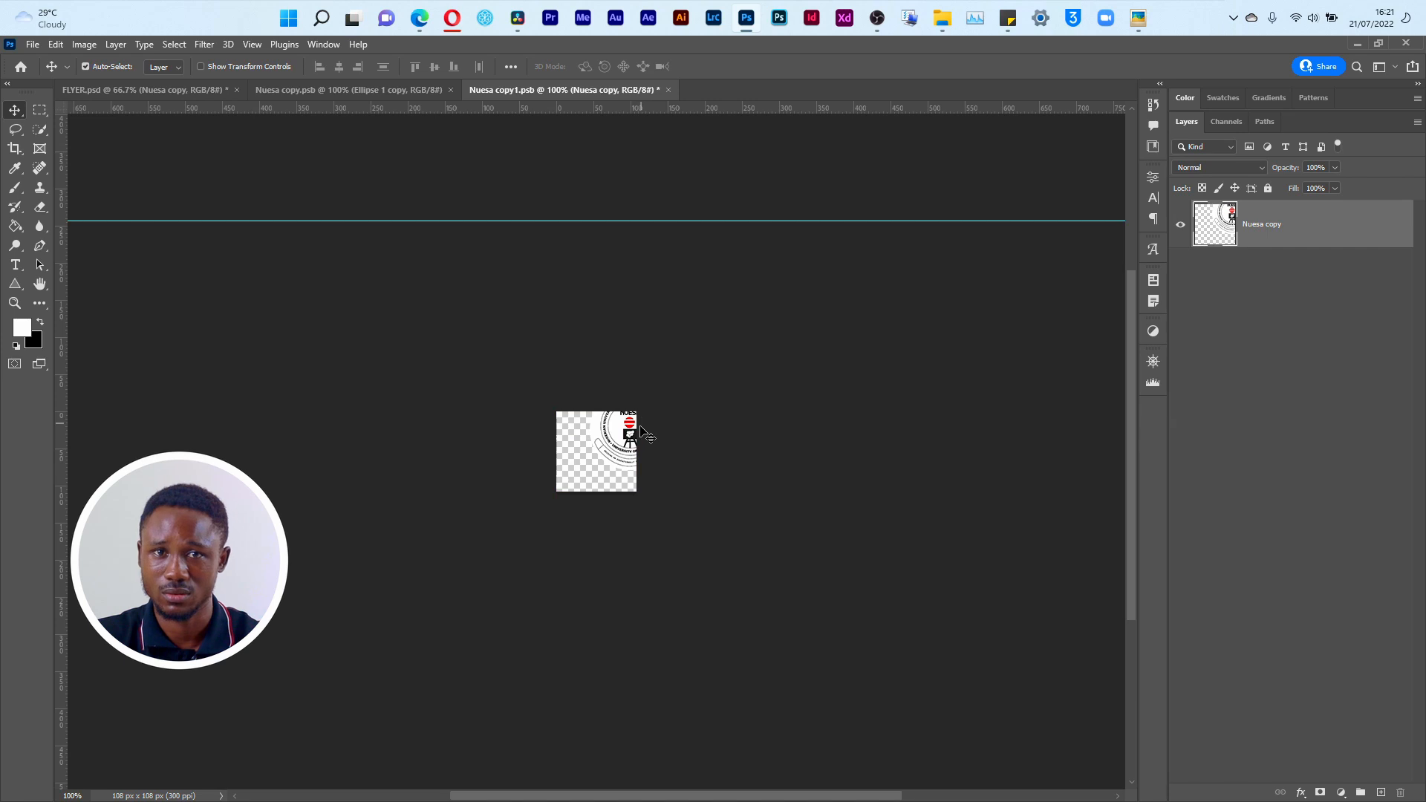
key("ctrl+z")
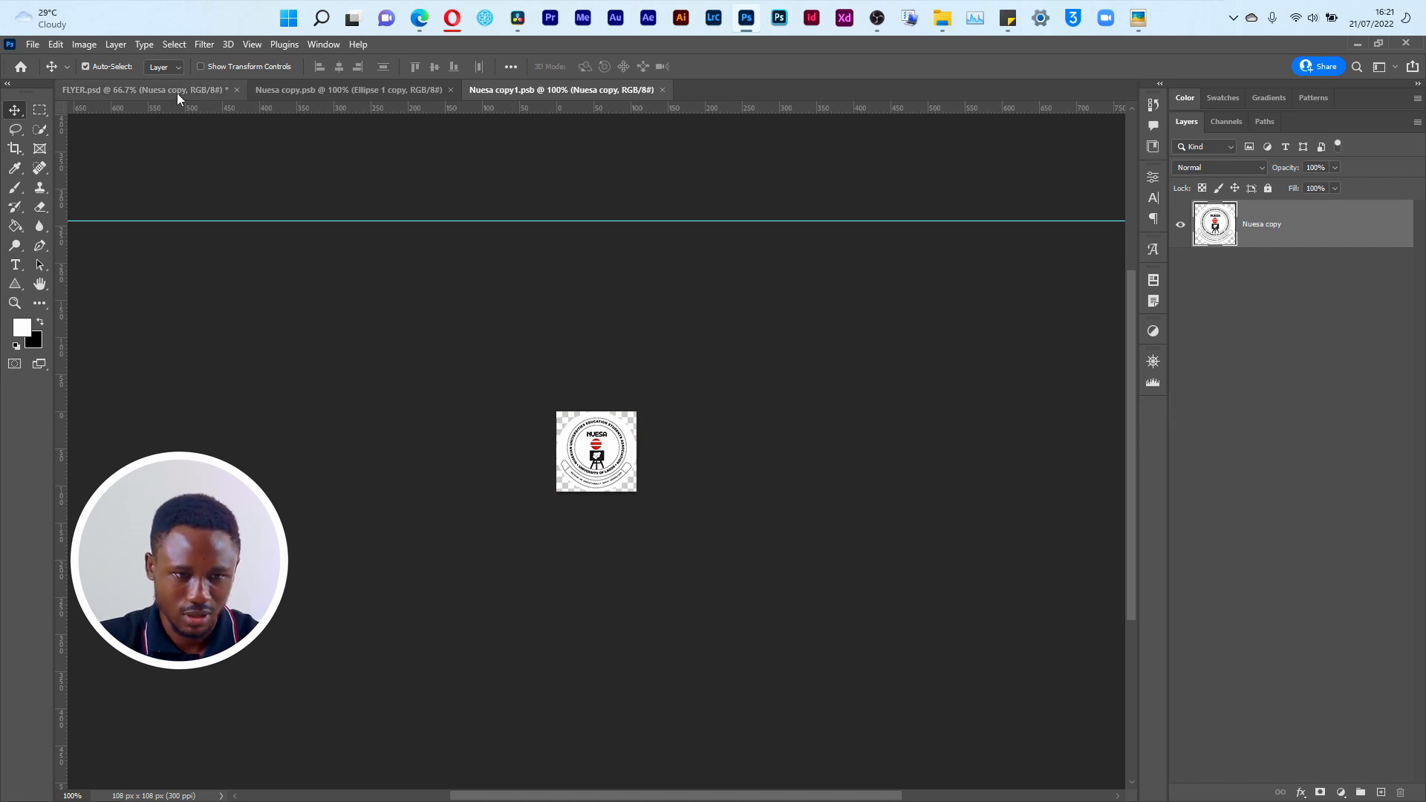
left_click(177, 92)
Step: Move the Nuesa copy logo into the white footer strip, left of centre at about X 824, Y 1933 px
key("ctrl+t")
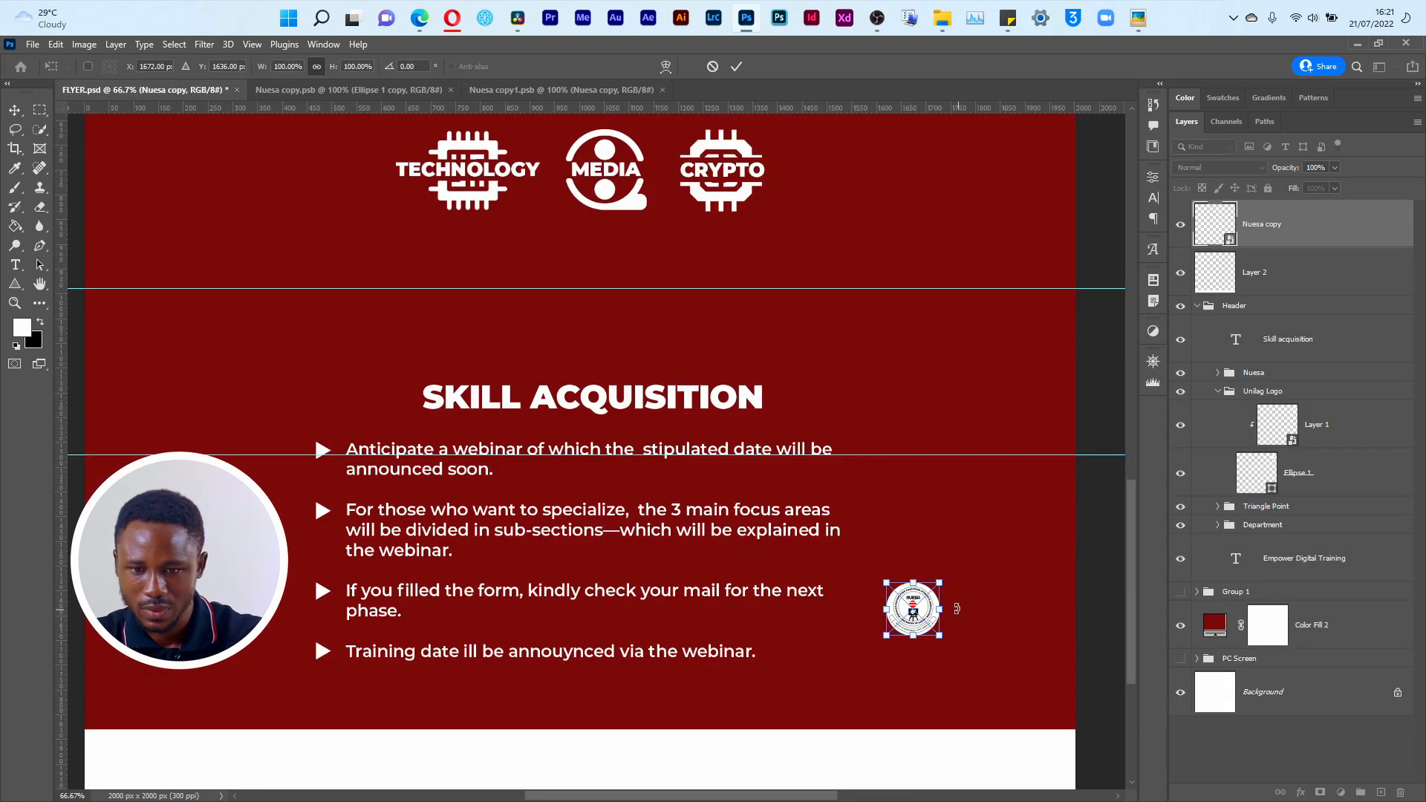
left_click_drag(929, 620, 510, 760)
key("ctrl+minus")
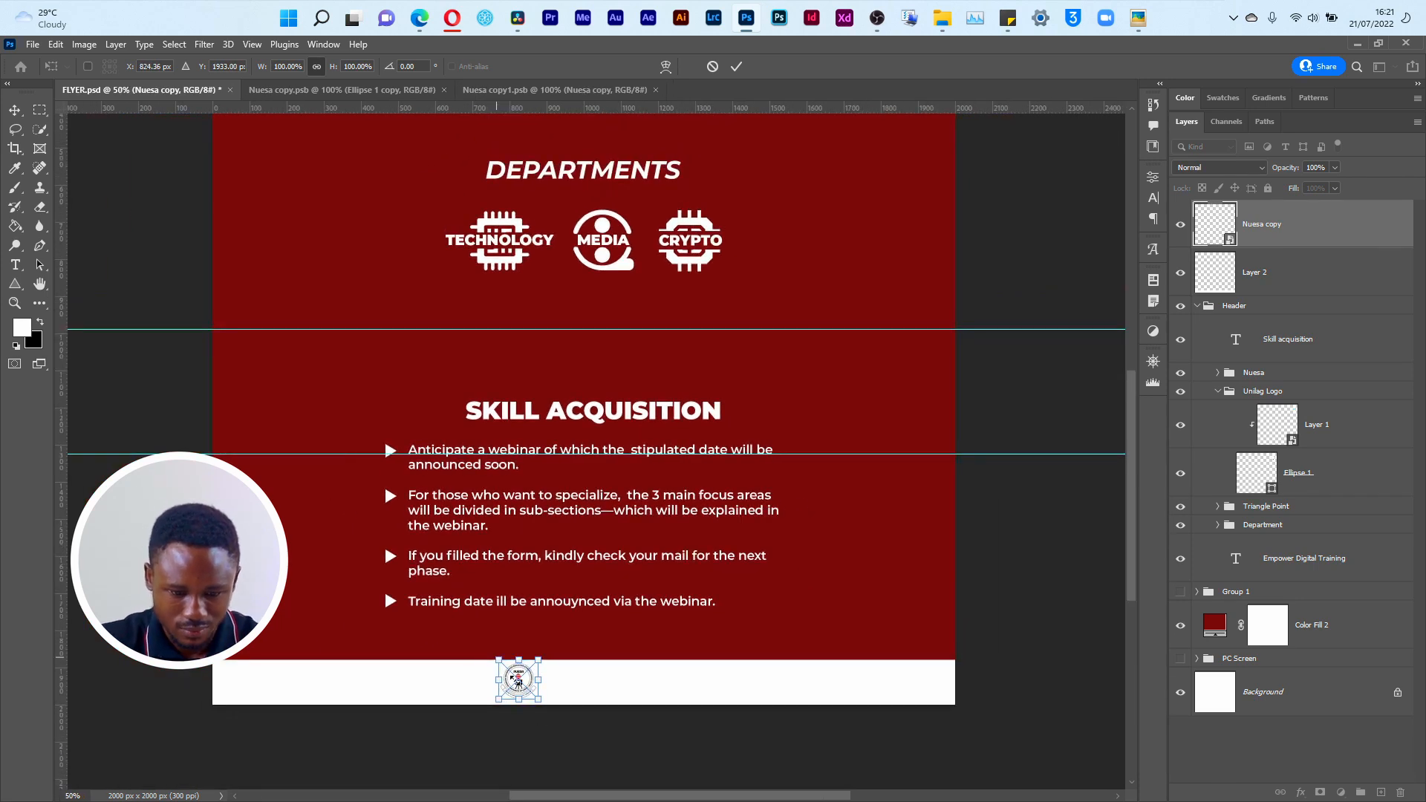
left_click_drag(523, 686, 526, 688)
key("Return")
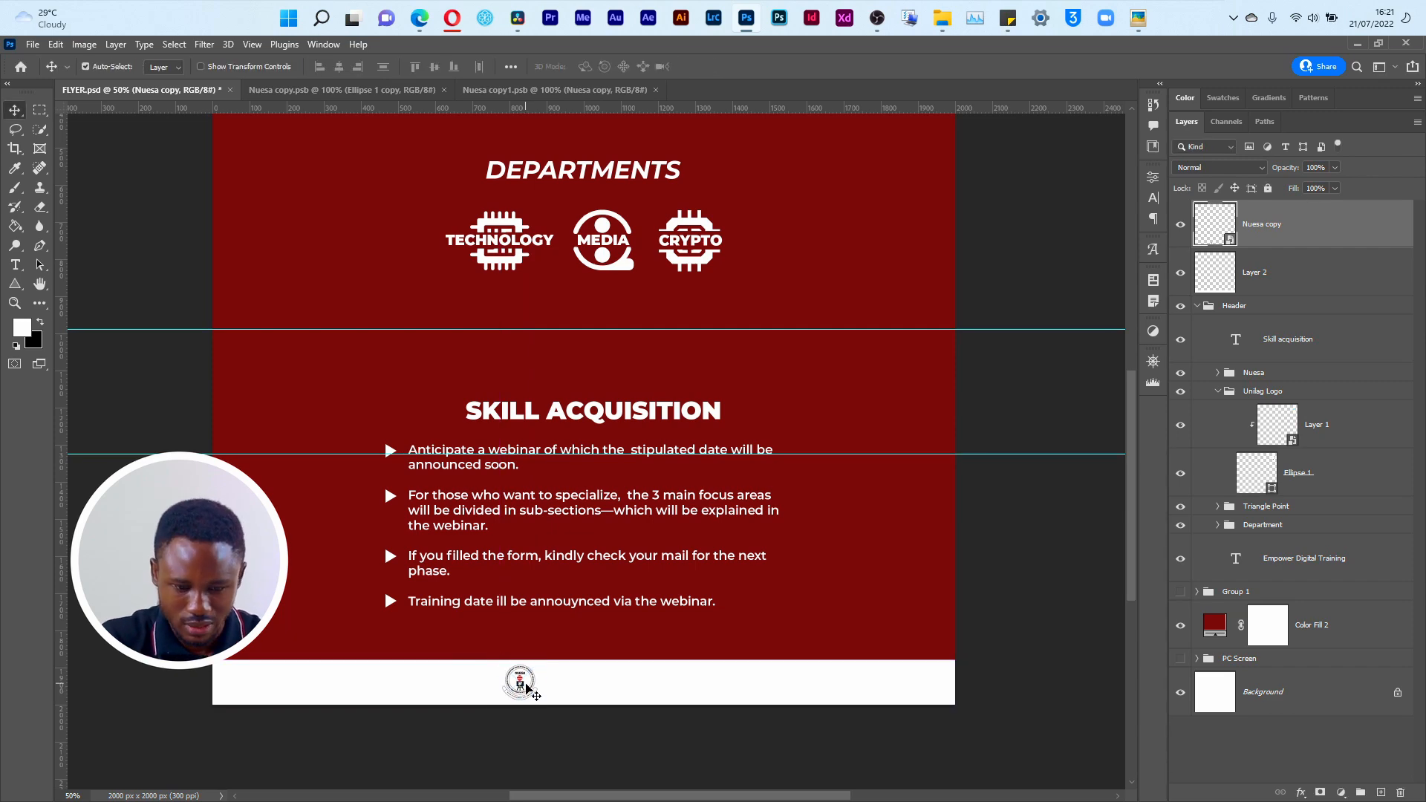
Step: Place WhatsApp Image 2022-06-12 at 10.40.56 PM (1).jpeg from the NUESA Elements folder into the flyer
key("alt+Tab")
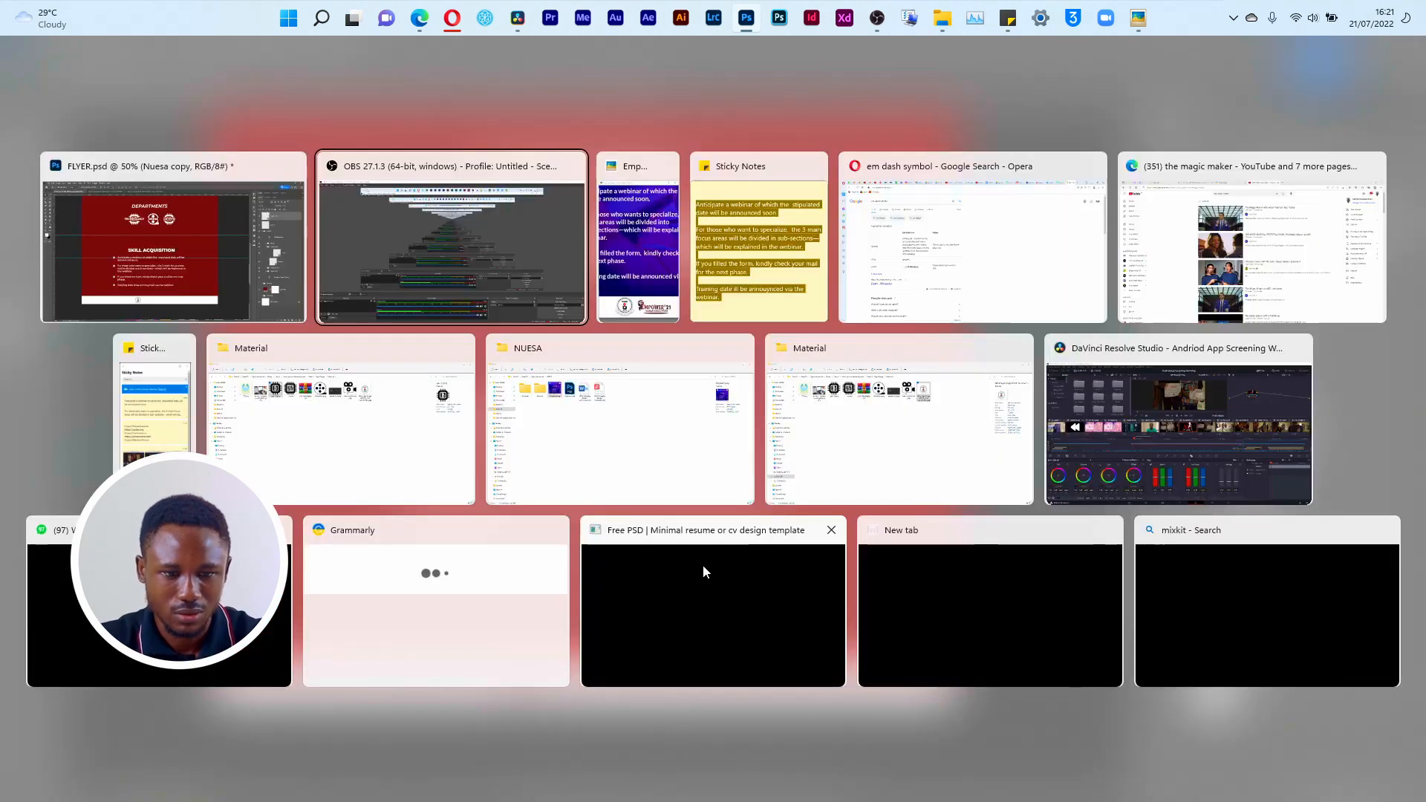
left_click(653, 428)
left_click(200, 178)
double_click(200, 178)
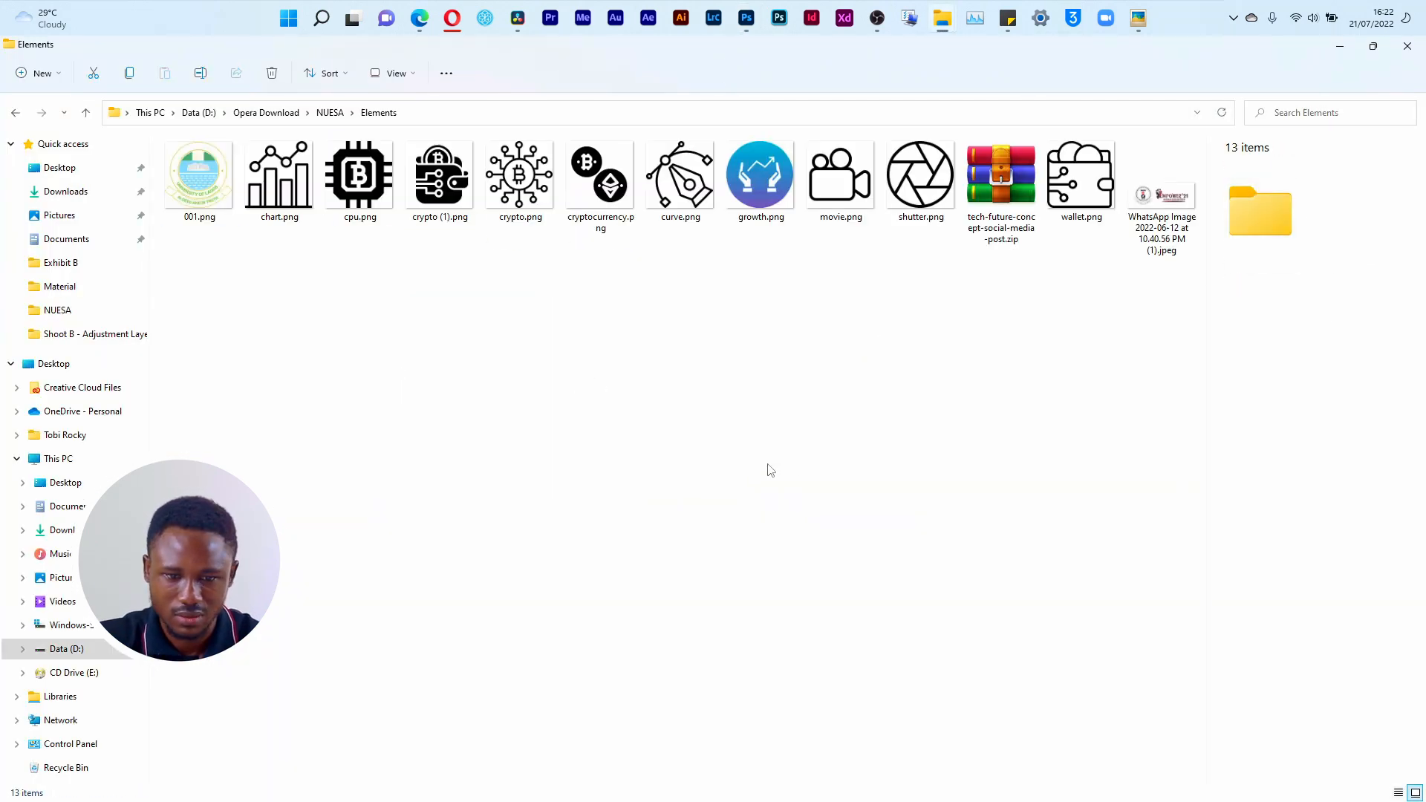
left_click(1149, 246)
left_click_drag(1154, 210, 716, 639)
key("alt+Tab")
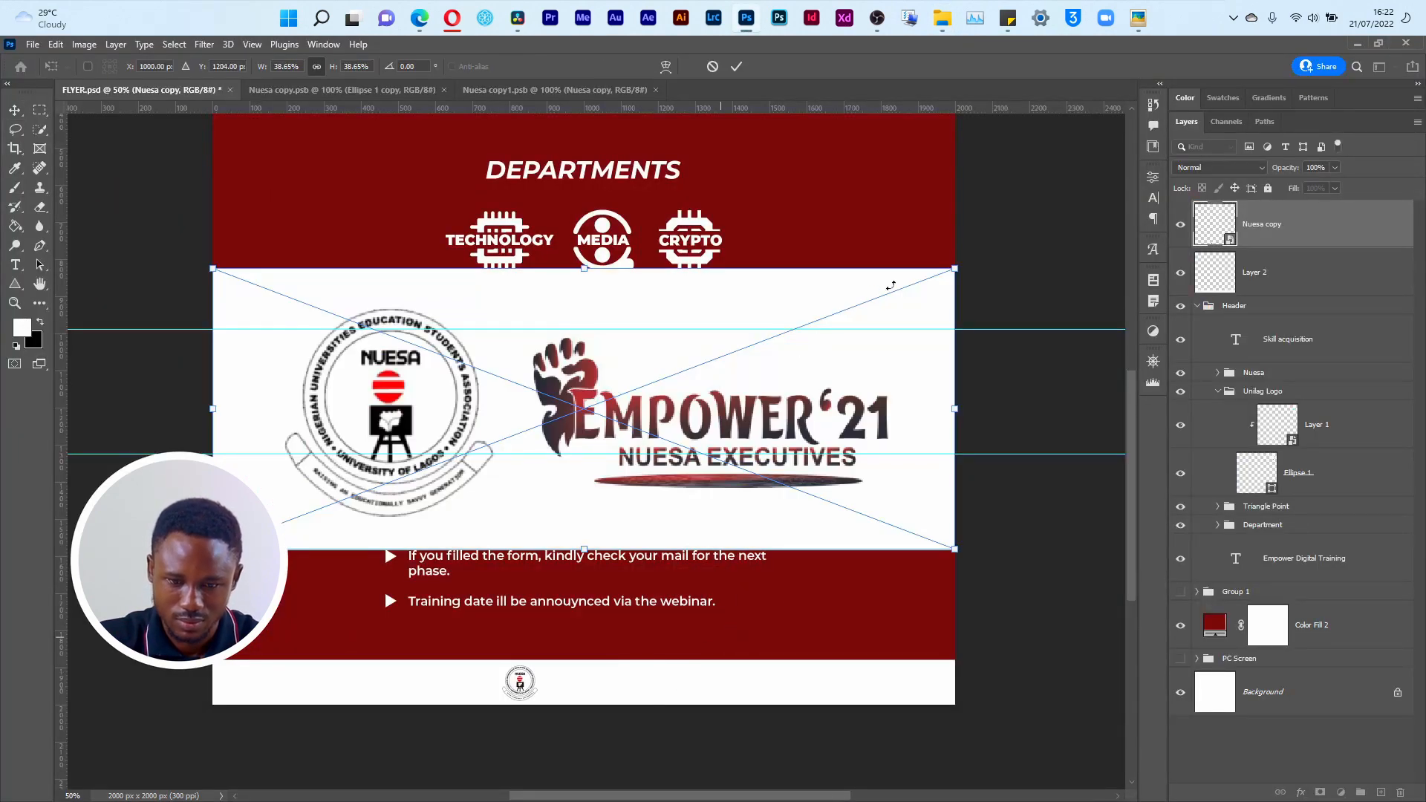
left_click(737, 66)
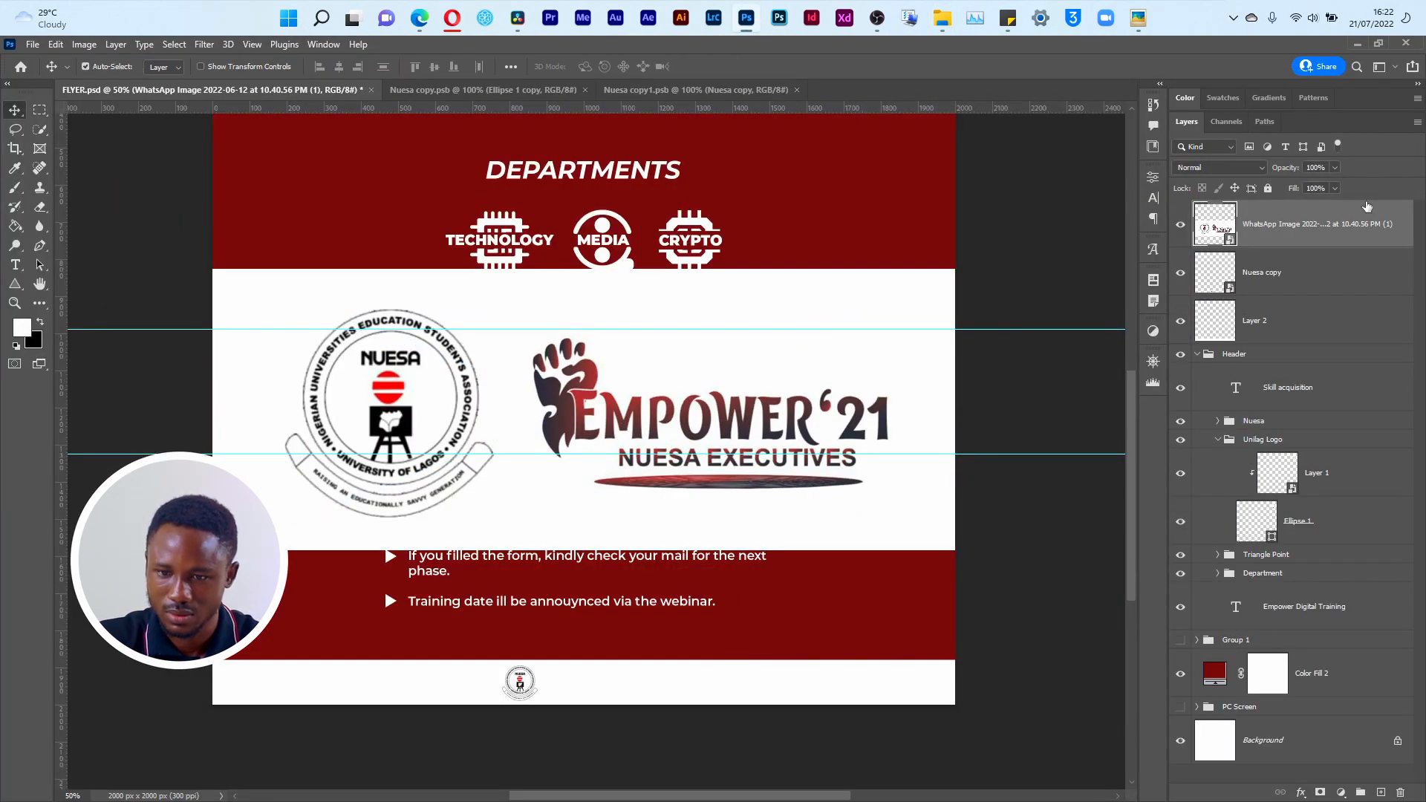
Step: Scale the placed logo image to about 4.97% and set it in the white footer at about X 1074, Y 1939 px
key("ctrl+t")
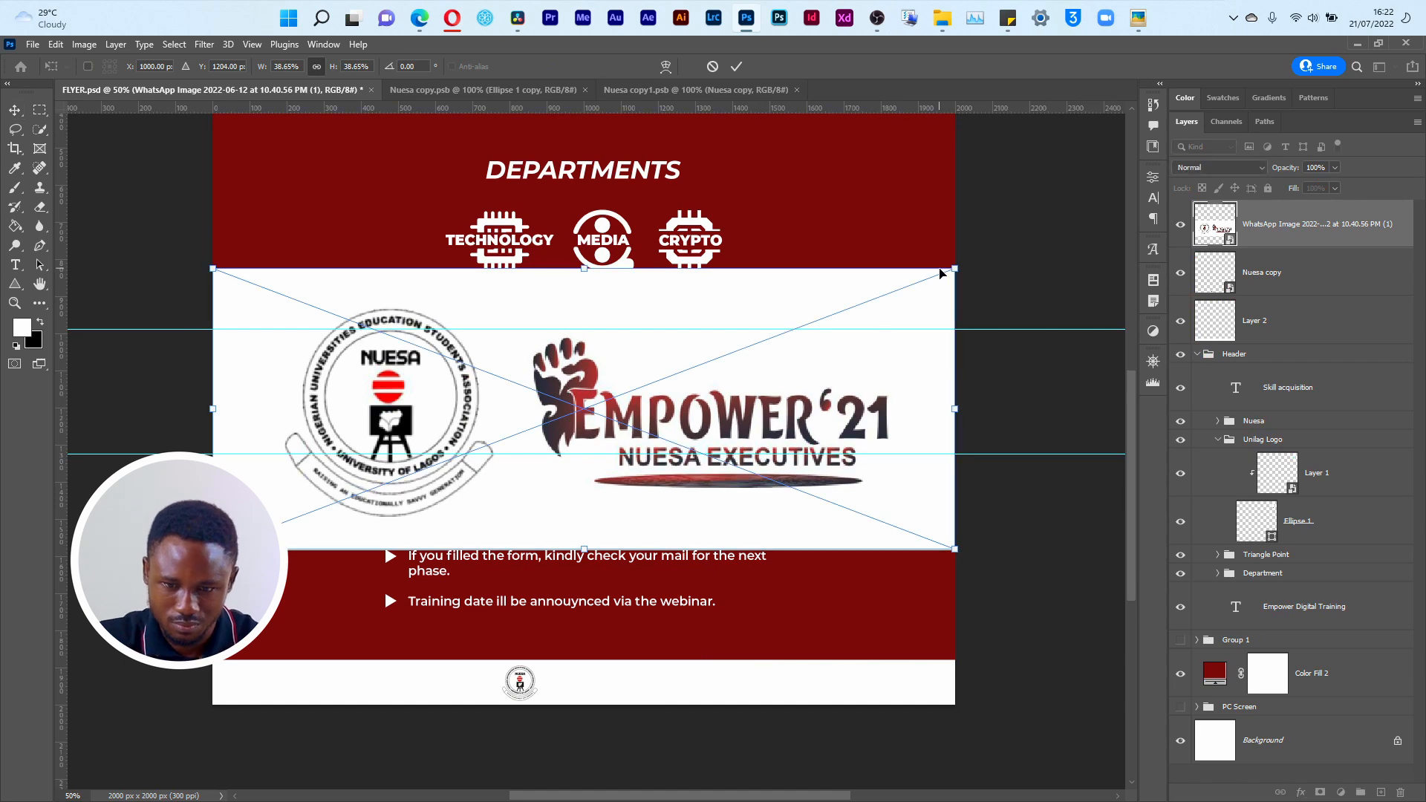
left_click_drag(956, 268, 617, 685)
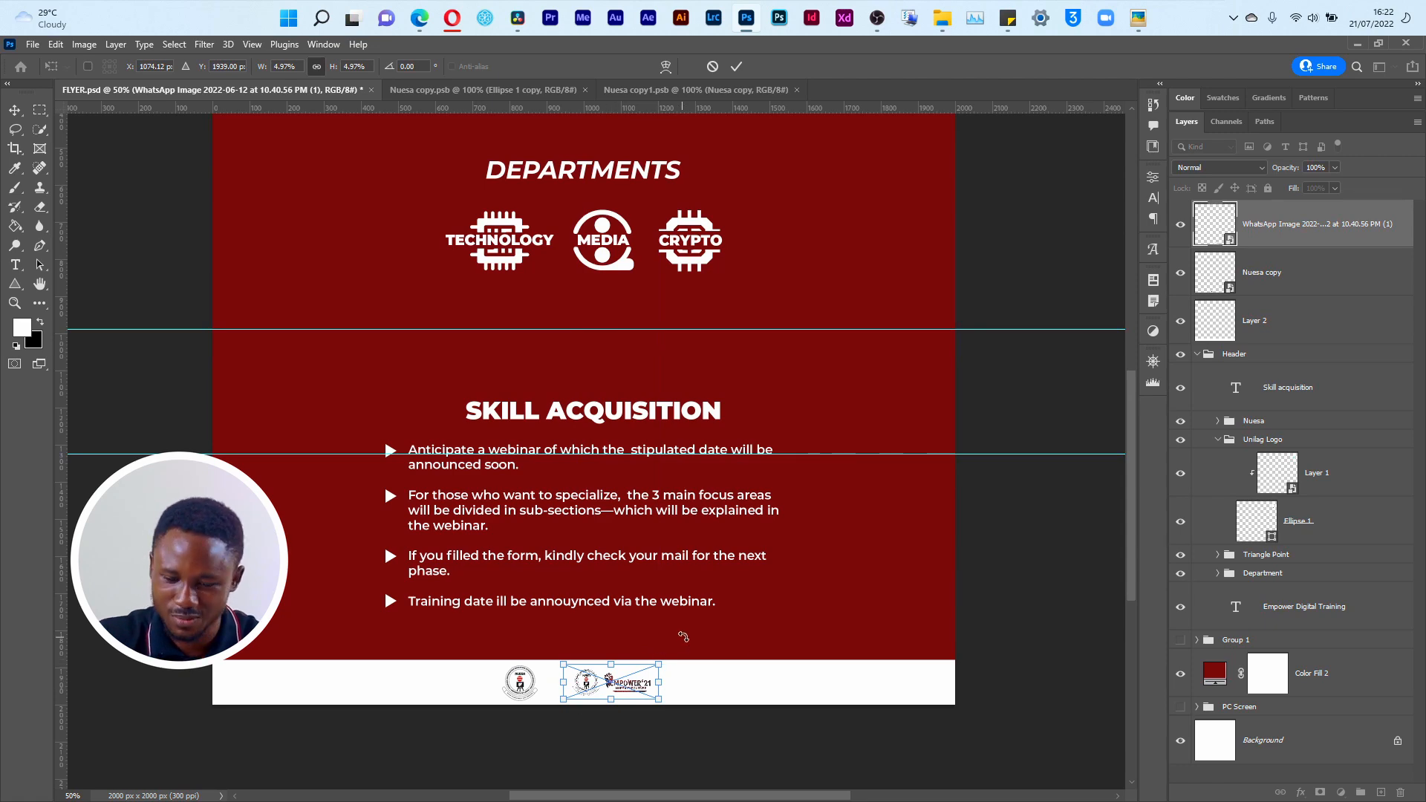
key("Return")
Step: Check the footer in the reference flyer image and hide the Nuesa copy layer in FLYER.psd
key("alt+Tab")
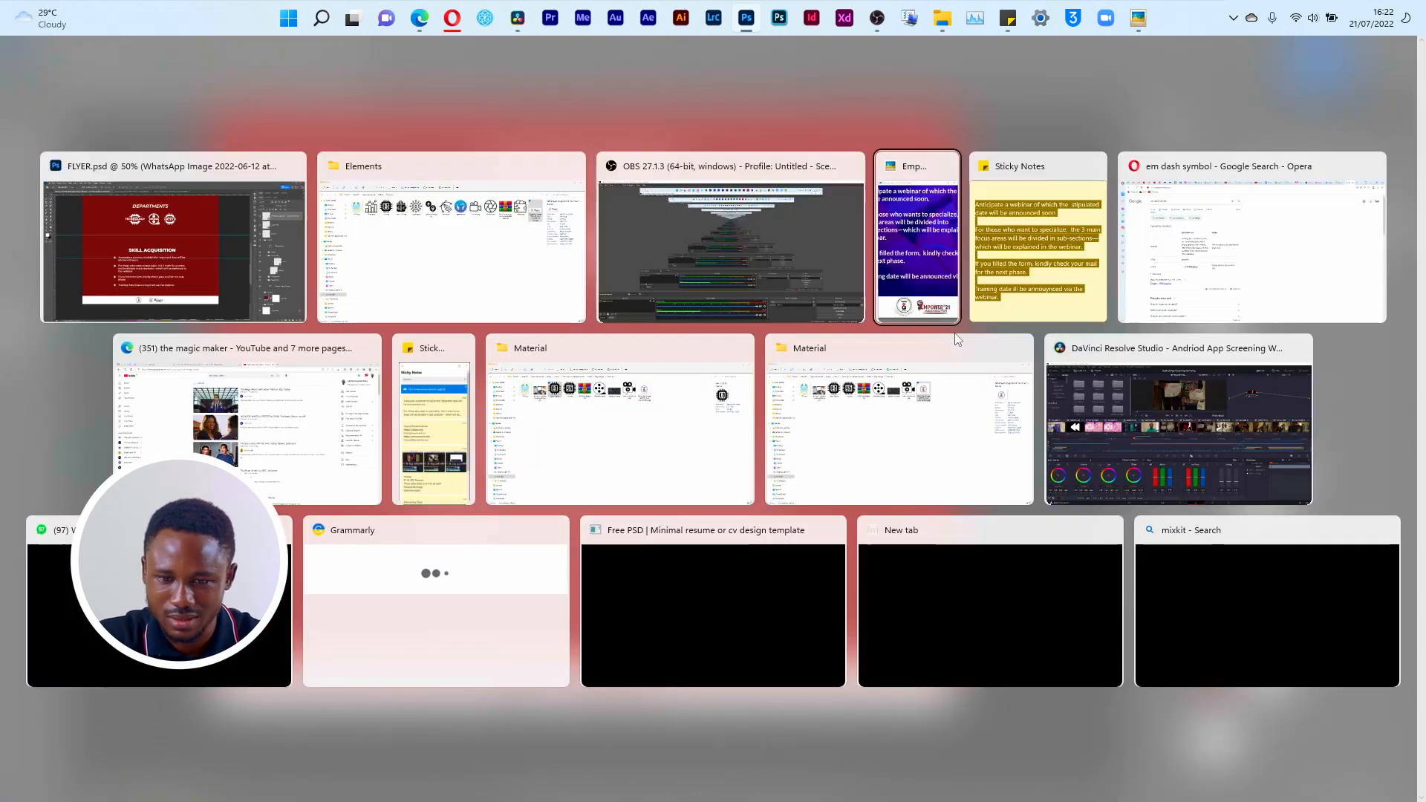
left_click(919, 238)
key("alt+Tab")
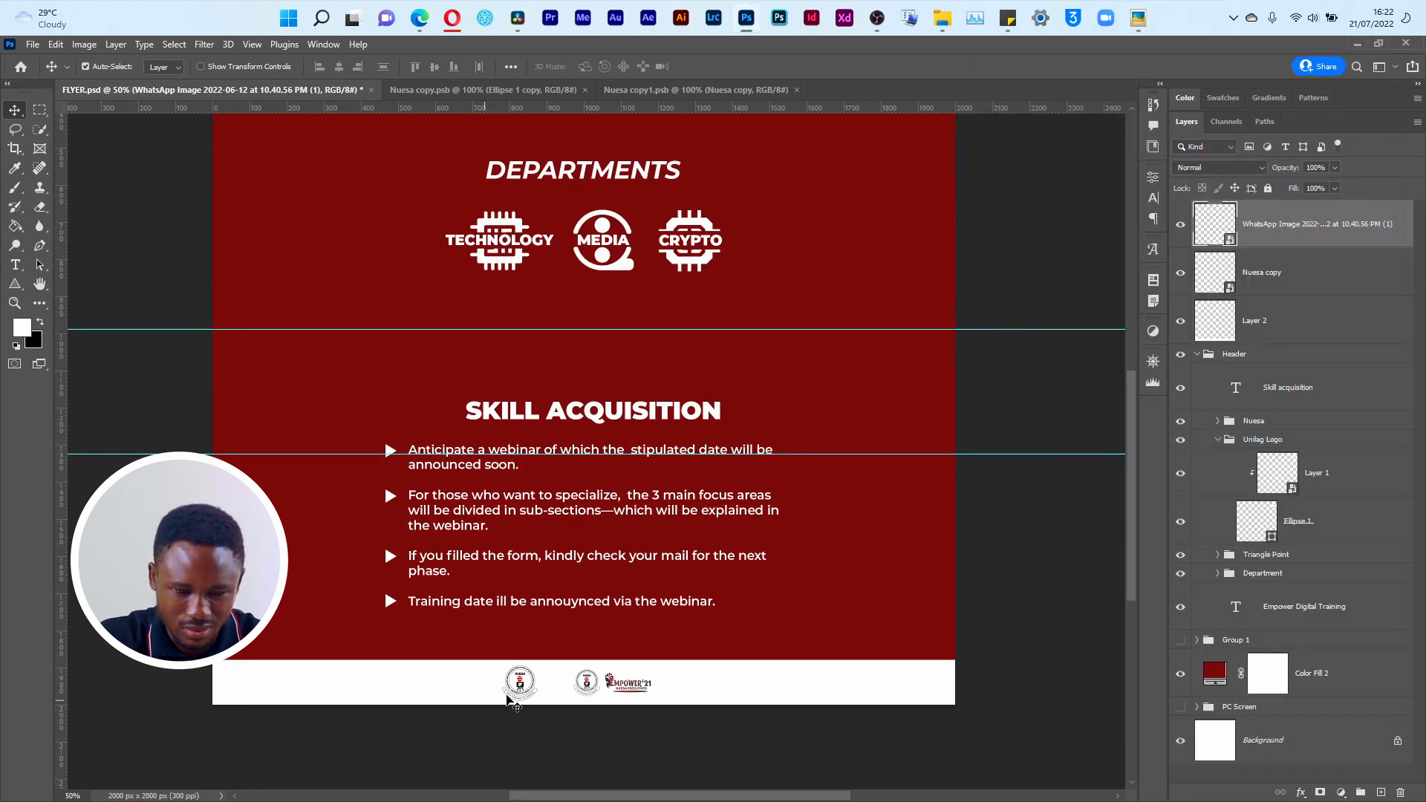
left_click(522, 687)
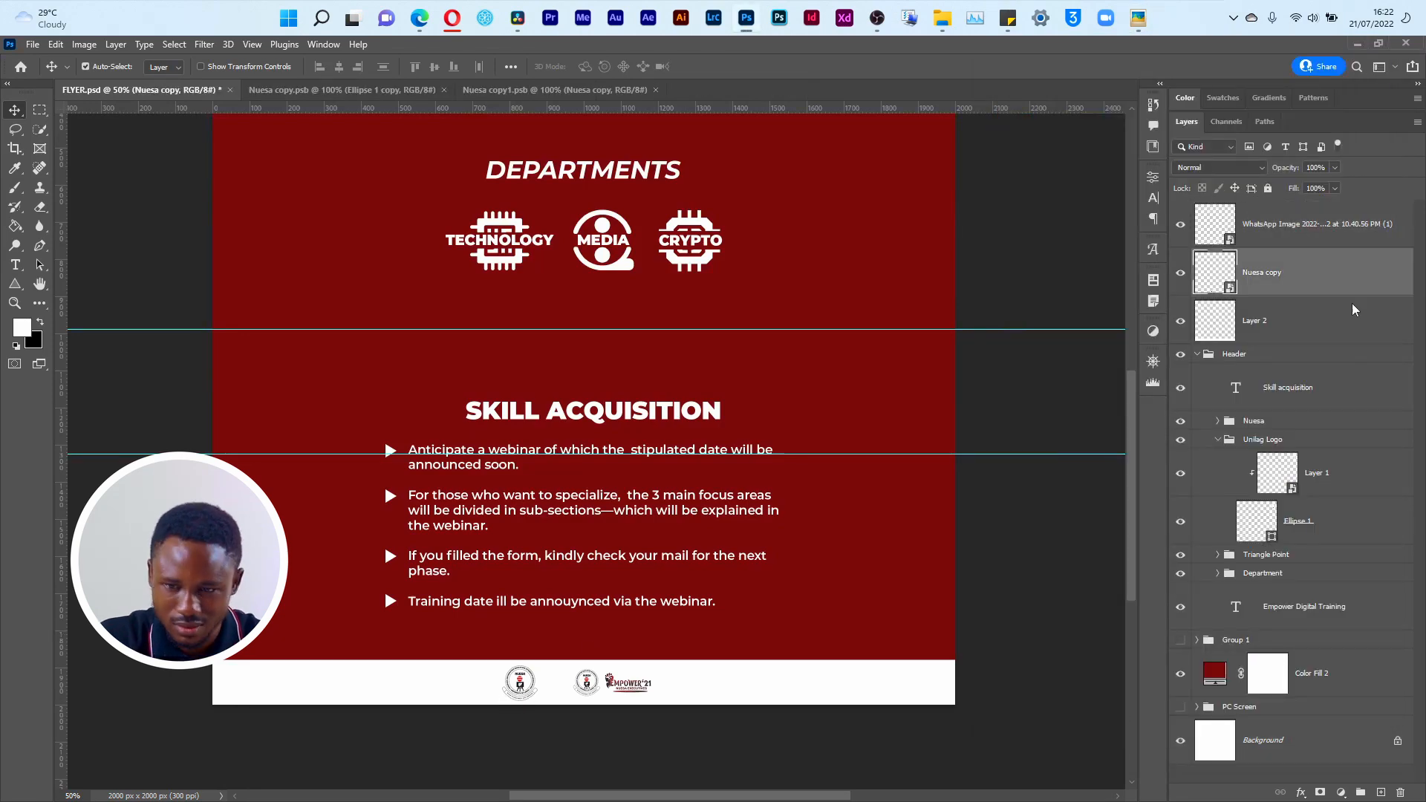
left_click(1181, 276)
Step: Rename the placed WhatsApp image layer as Empower Footer Tag
left_click(1259, 223)
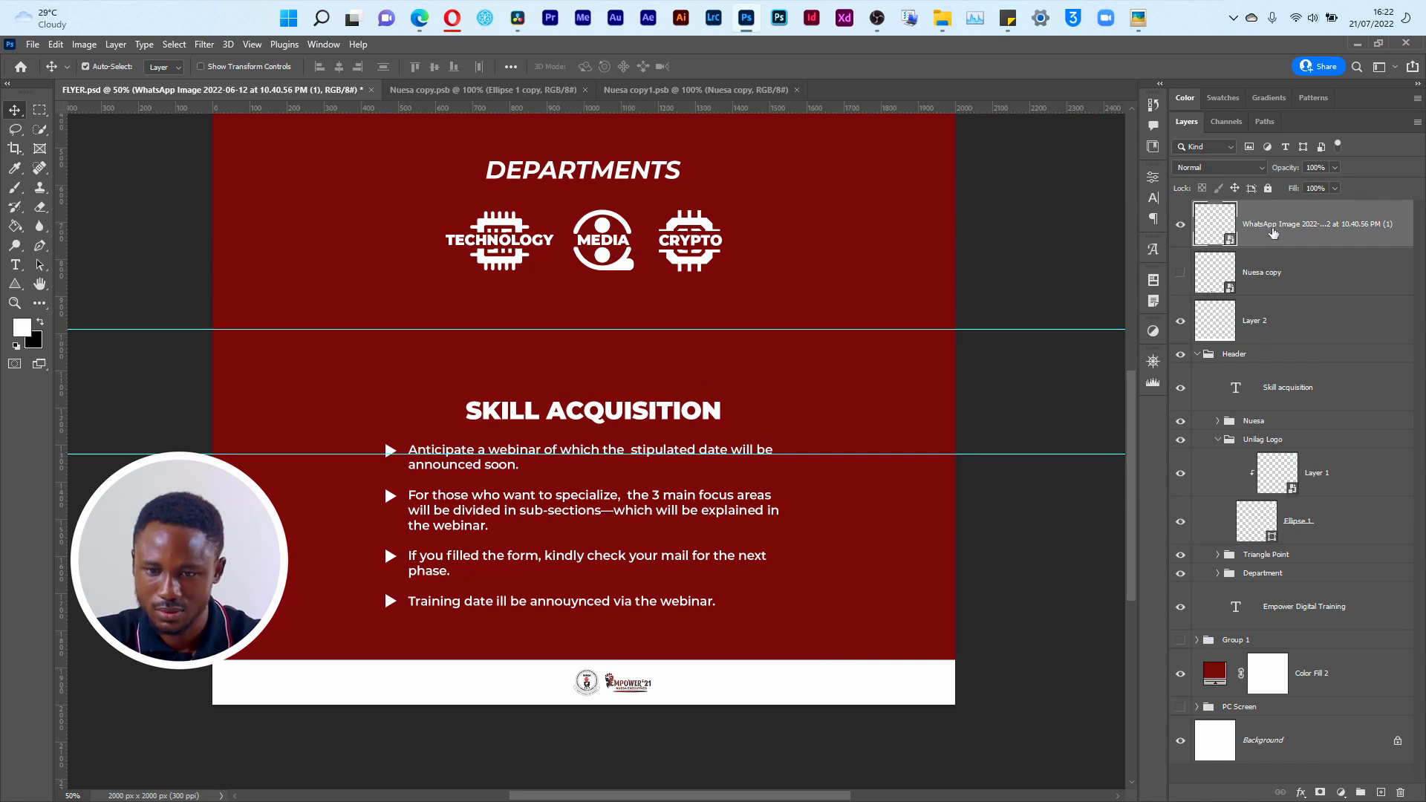
double_click(1272, 233)
type("Empower Foot")
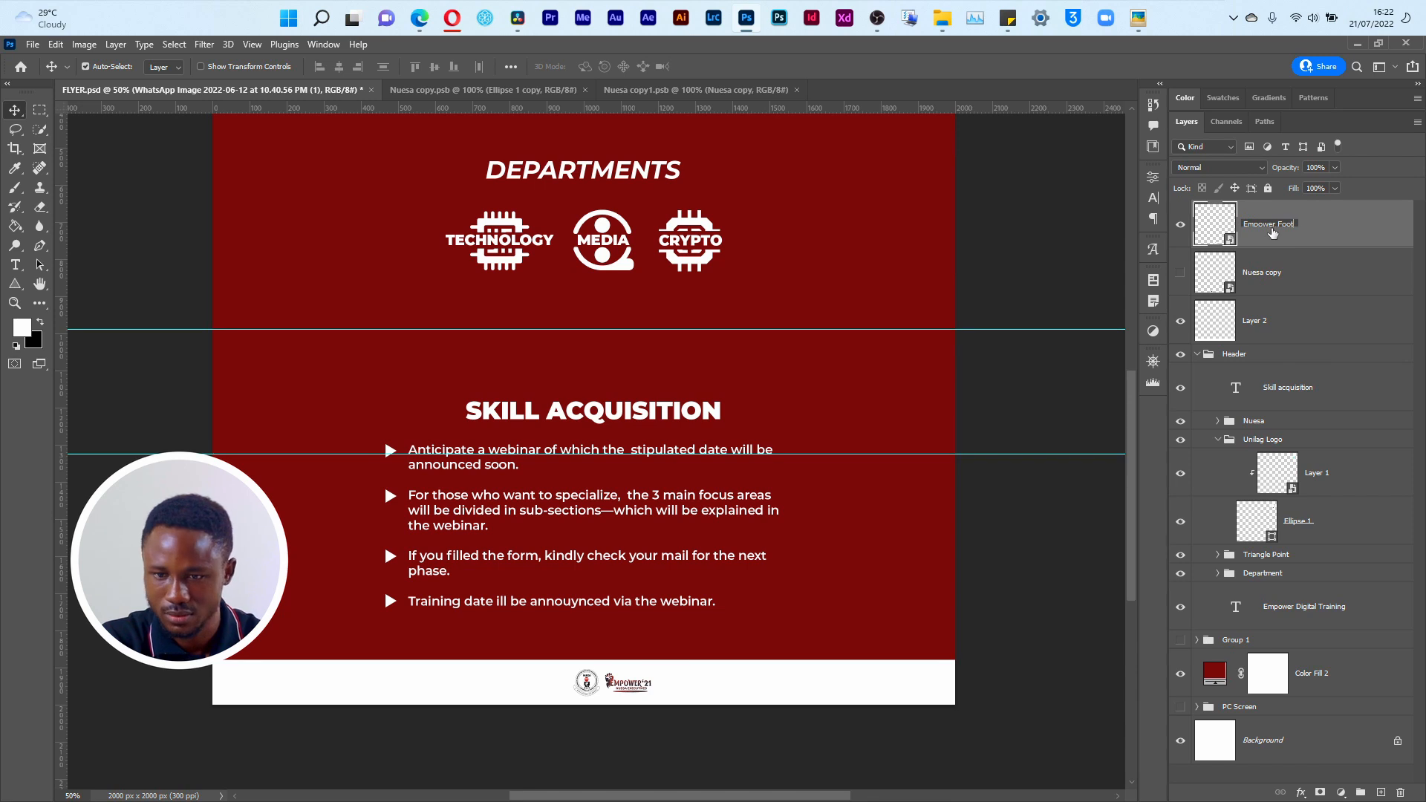
type("er Tag")
key("Return")
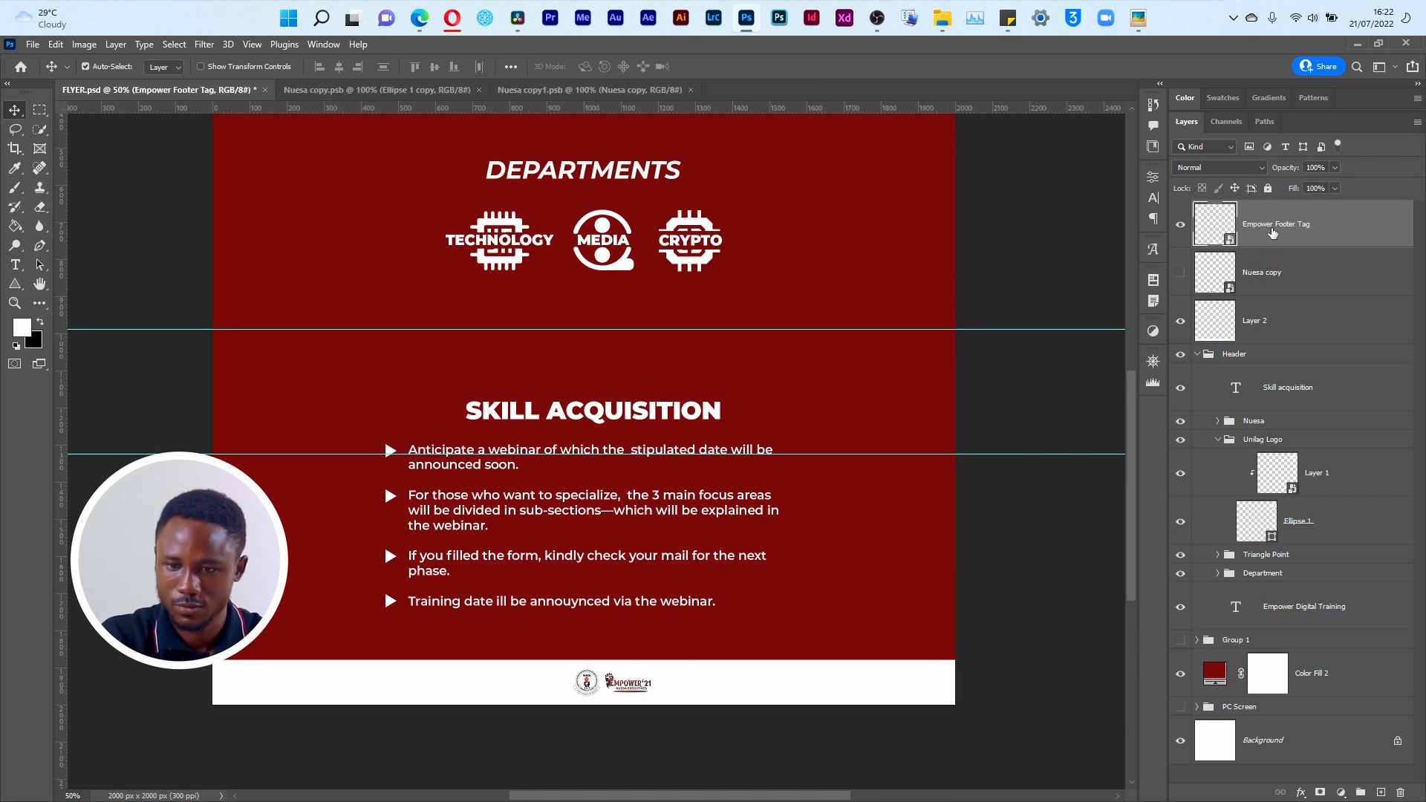
Step: Centre the Empower Footer Tag in the white footer strip, at about X 1002, Y 1938 px
key("ctrl+t")
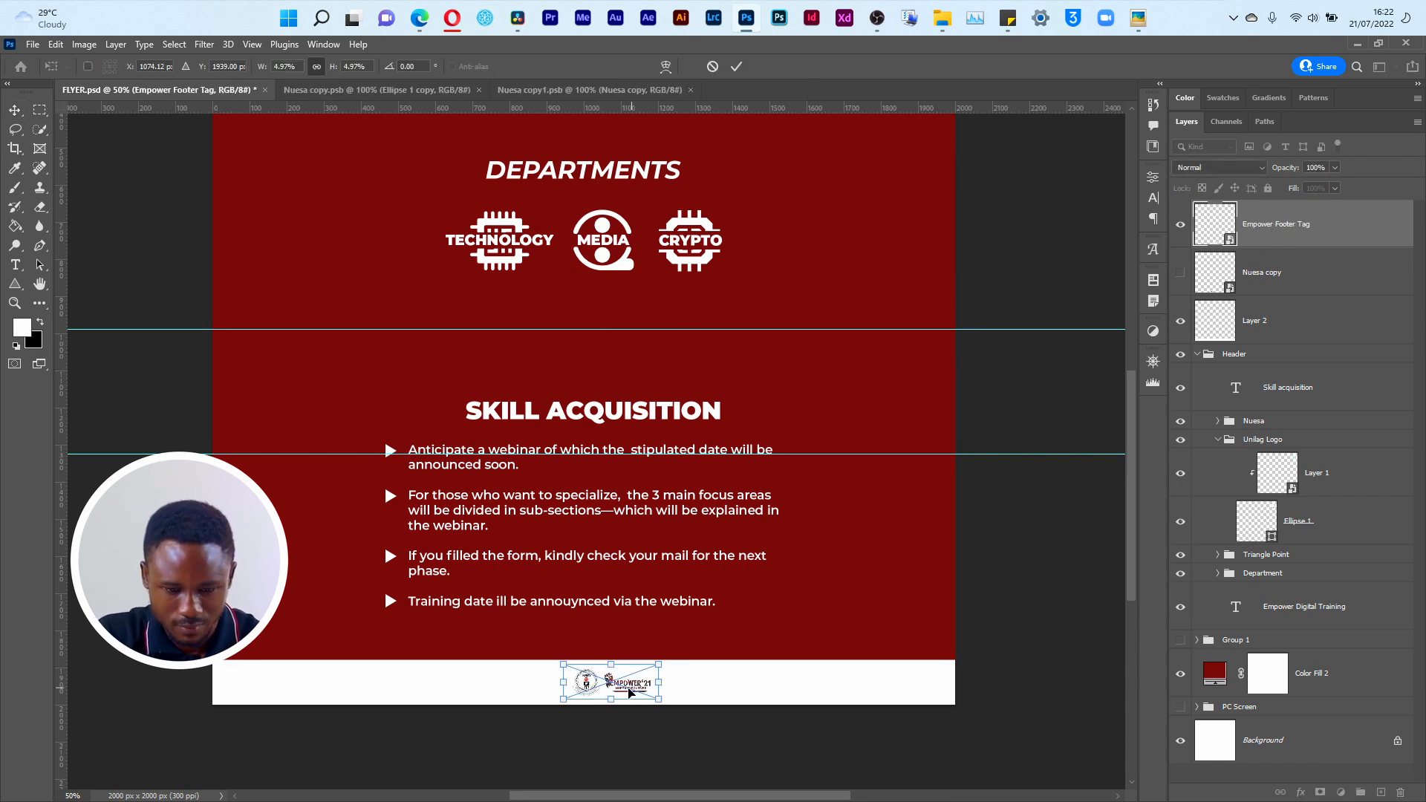
left_click_drag(629, 693, 607, 690)
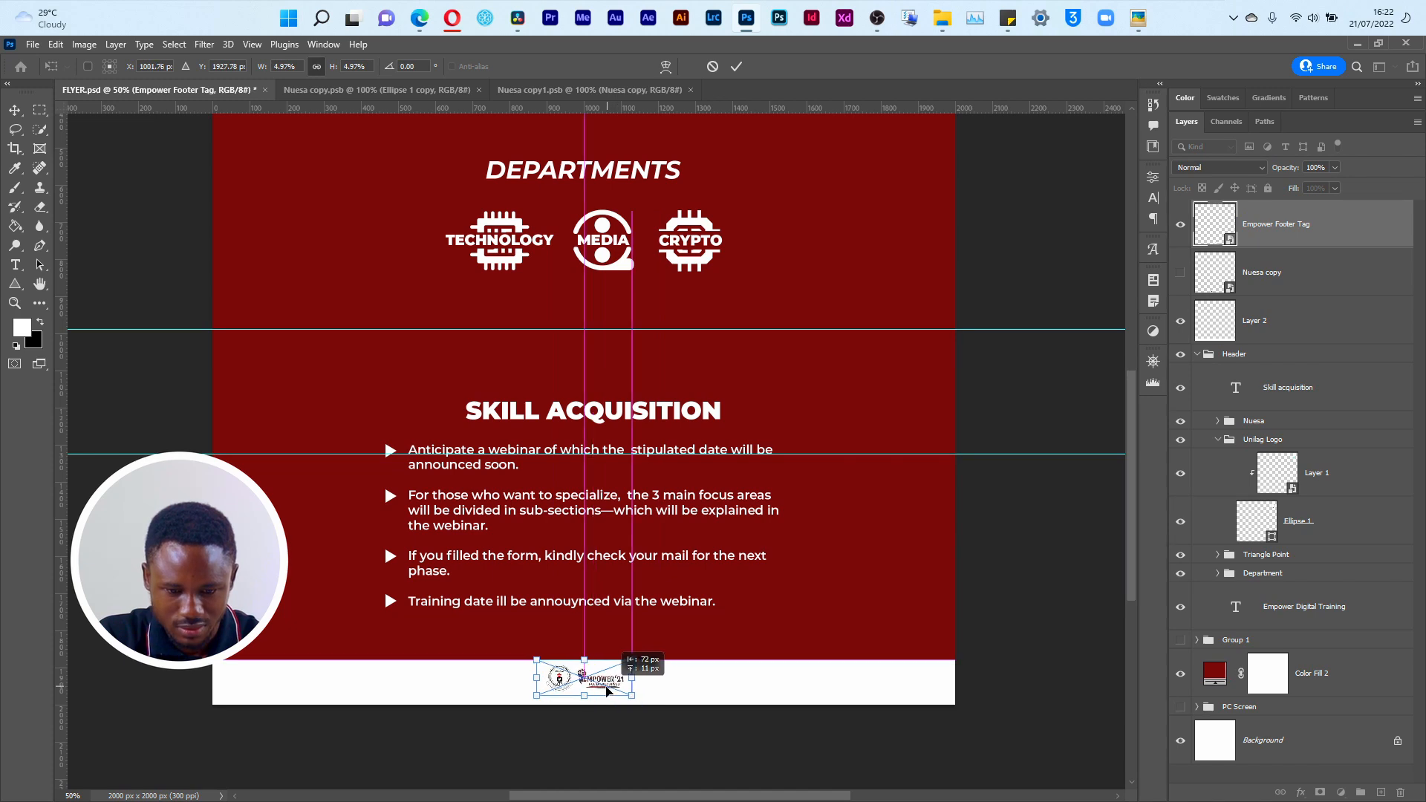
key("Return")
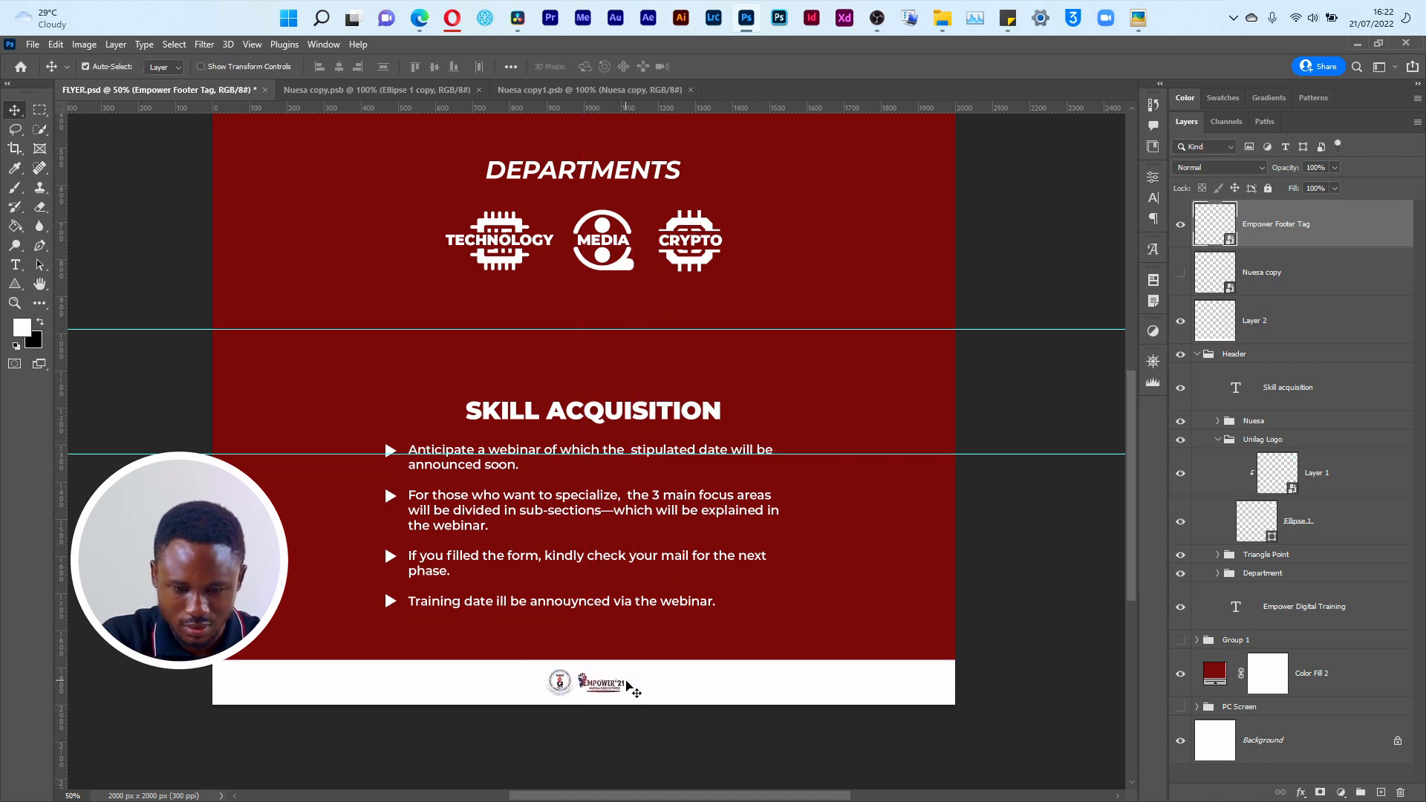
Step: Enlarge the Empower Footer Tag about its centre to about 5.82%, roughly 301 × 114 px, so it fills the footer strip's height
key("ctrl+minus")
key("ctrl+minus")
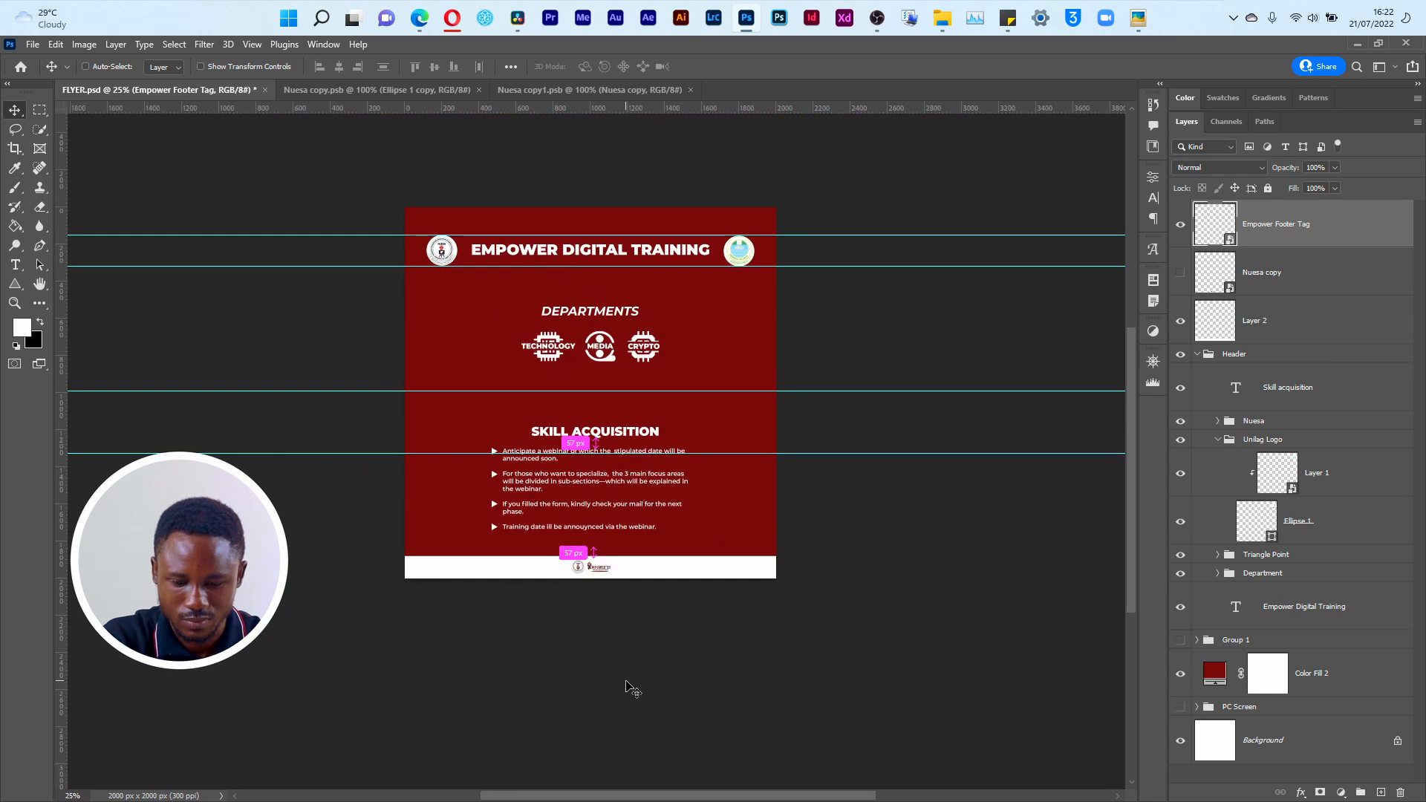
key("ctrl+0")
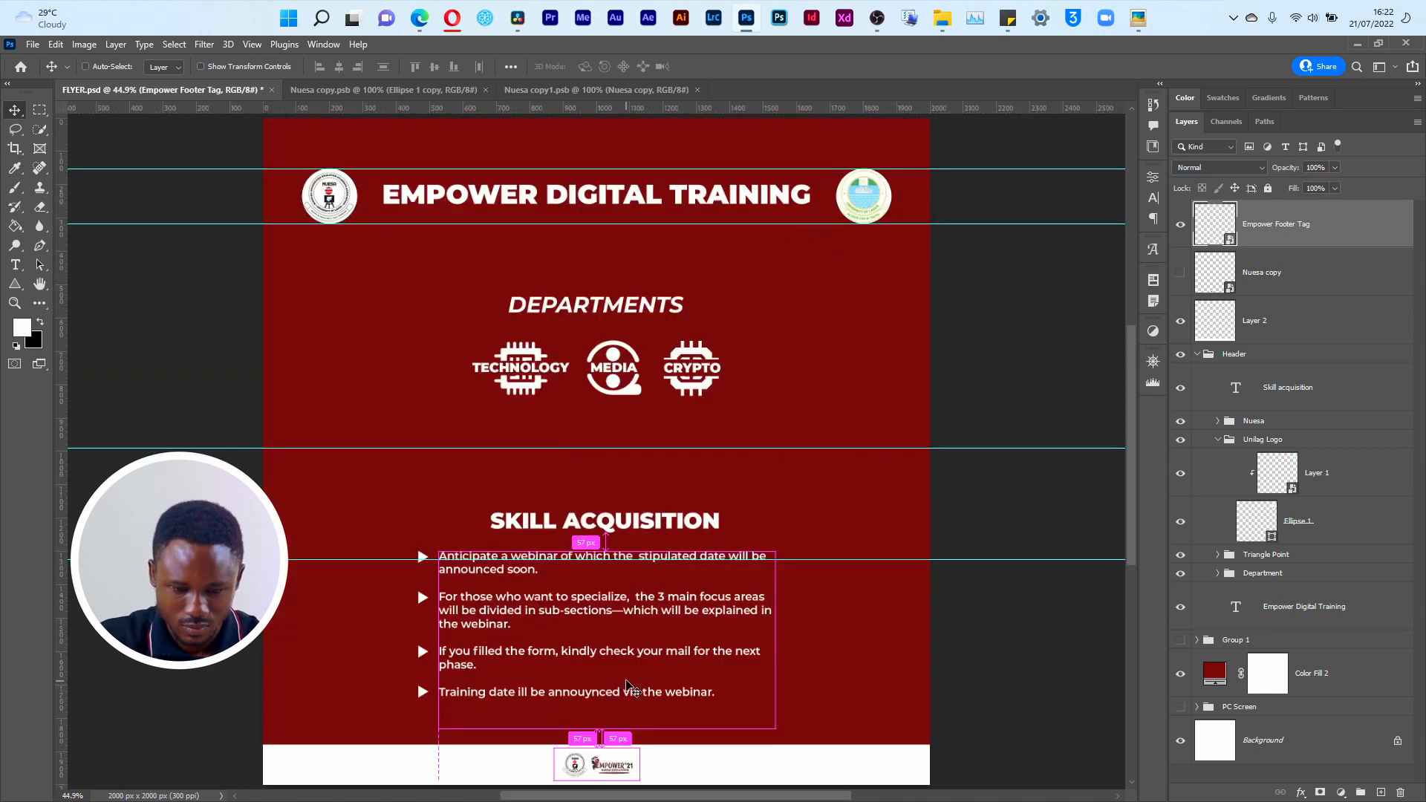
key("ctrl+t")
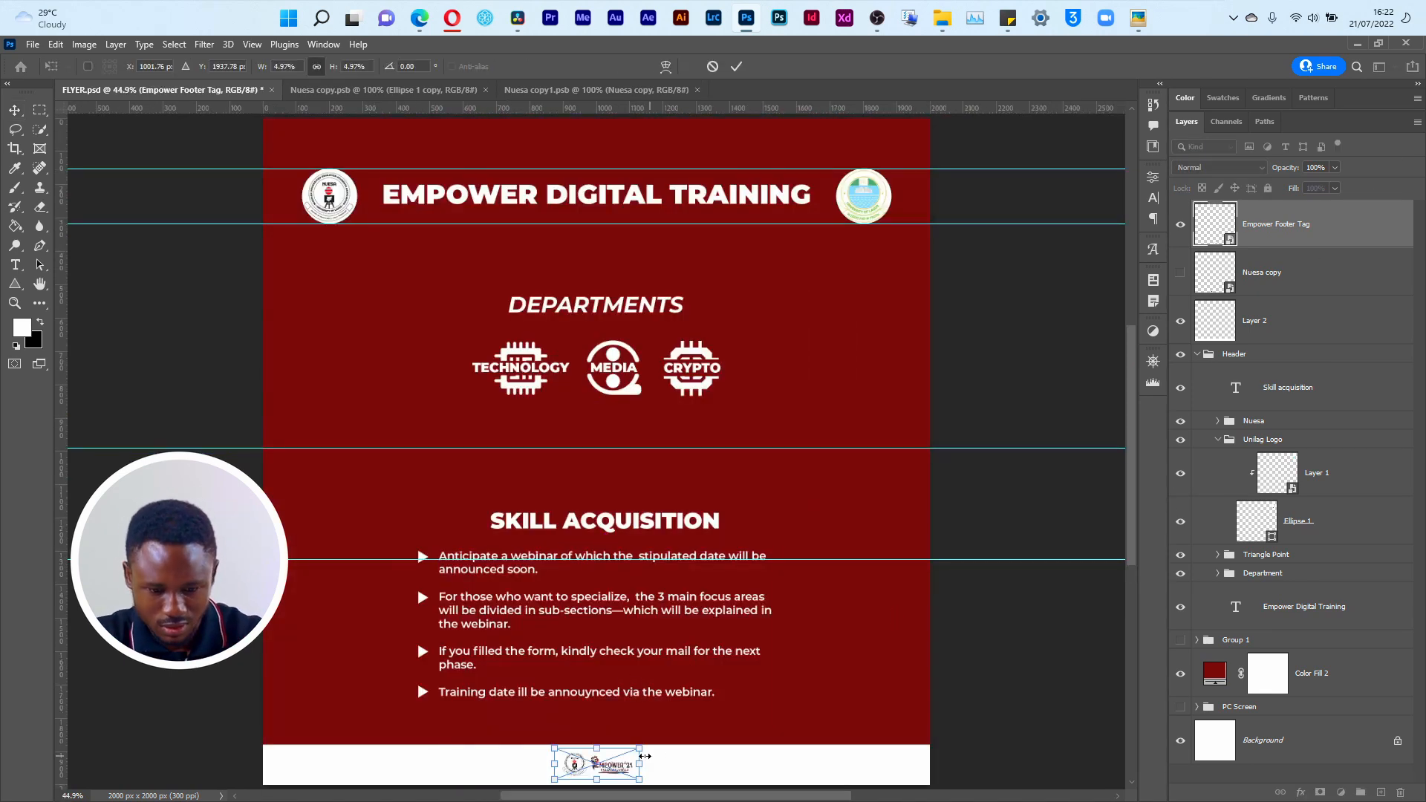
mouse_move(639, 748)
left_mouse_down()
mouse_move(697, 725)
mouse_move(648, 745)
left_mouse_up()
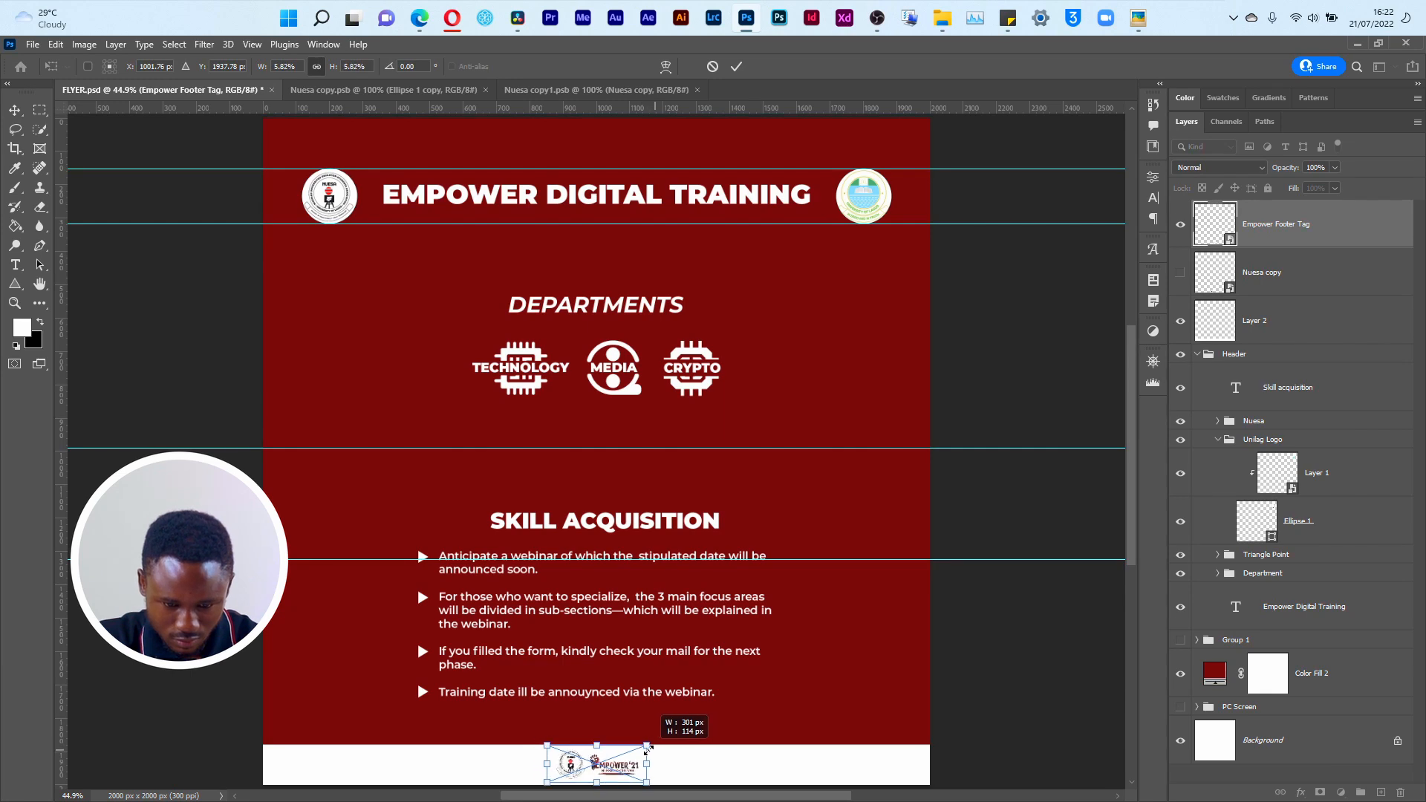
key("Return")
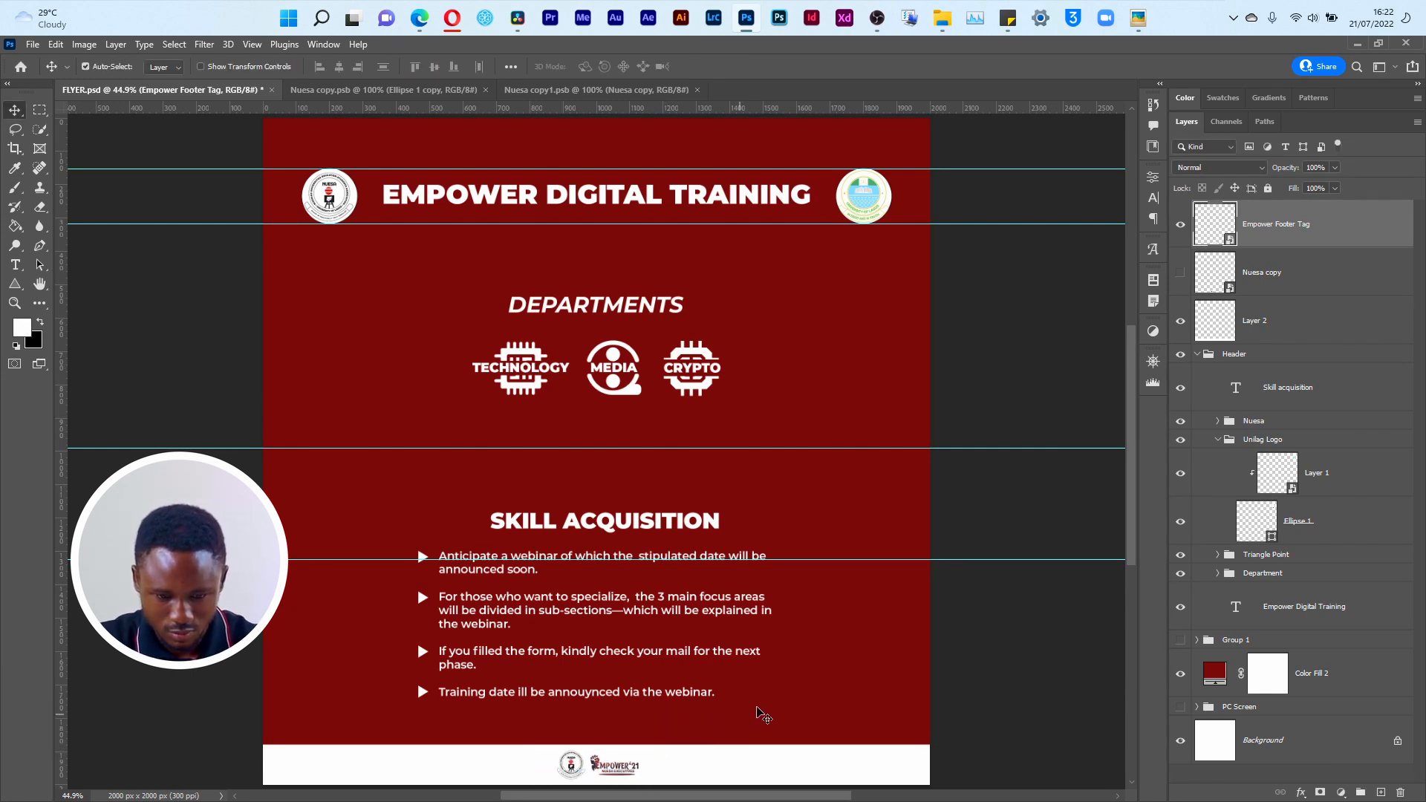
scroll(868, 587, "down", 1)
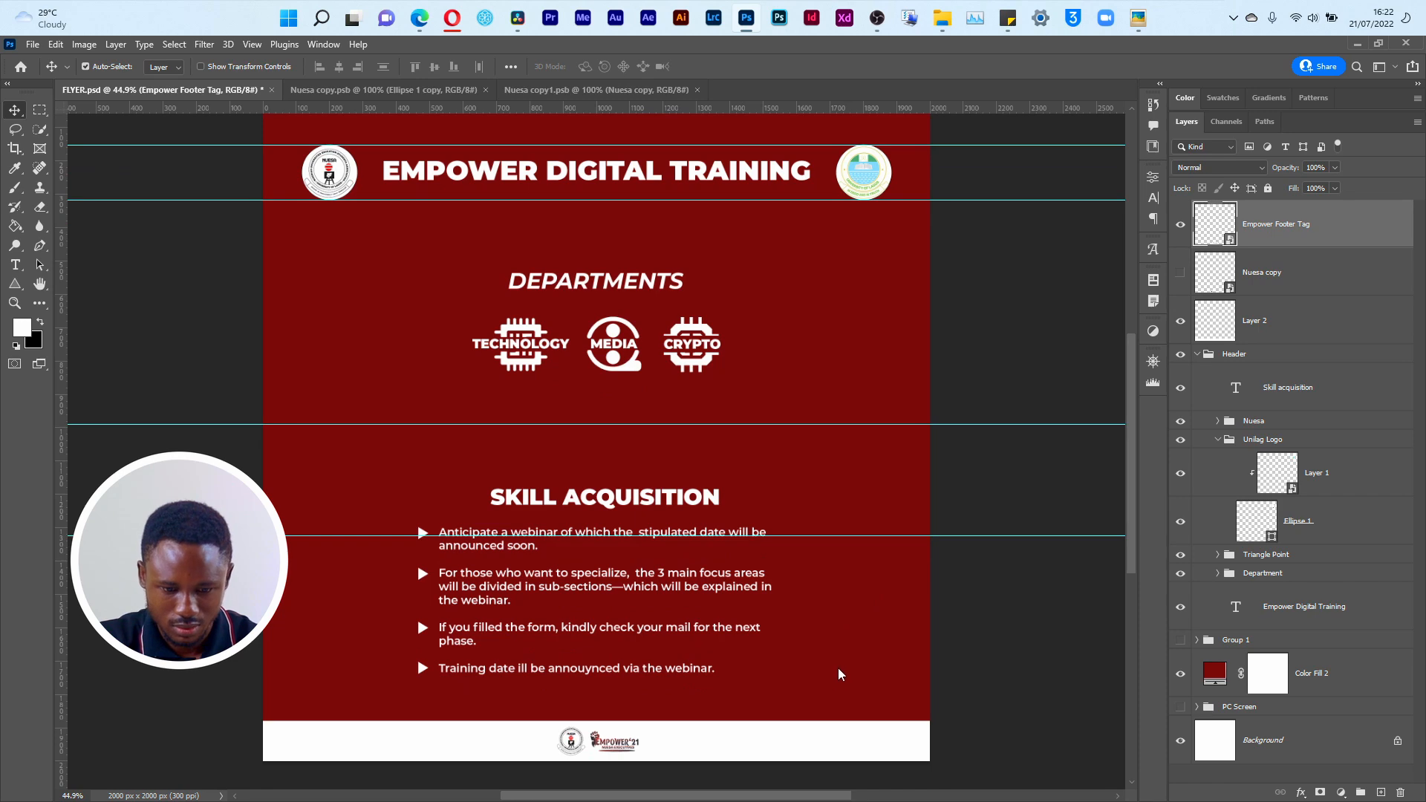
Step: Show the Nuesa copy layer, move it above Empower Footer Tag and position it over the footer's NUESA seal at about X 922, Y 1938 px
key("z")
left_click(583, 759)
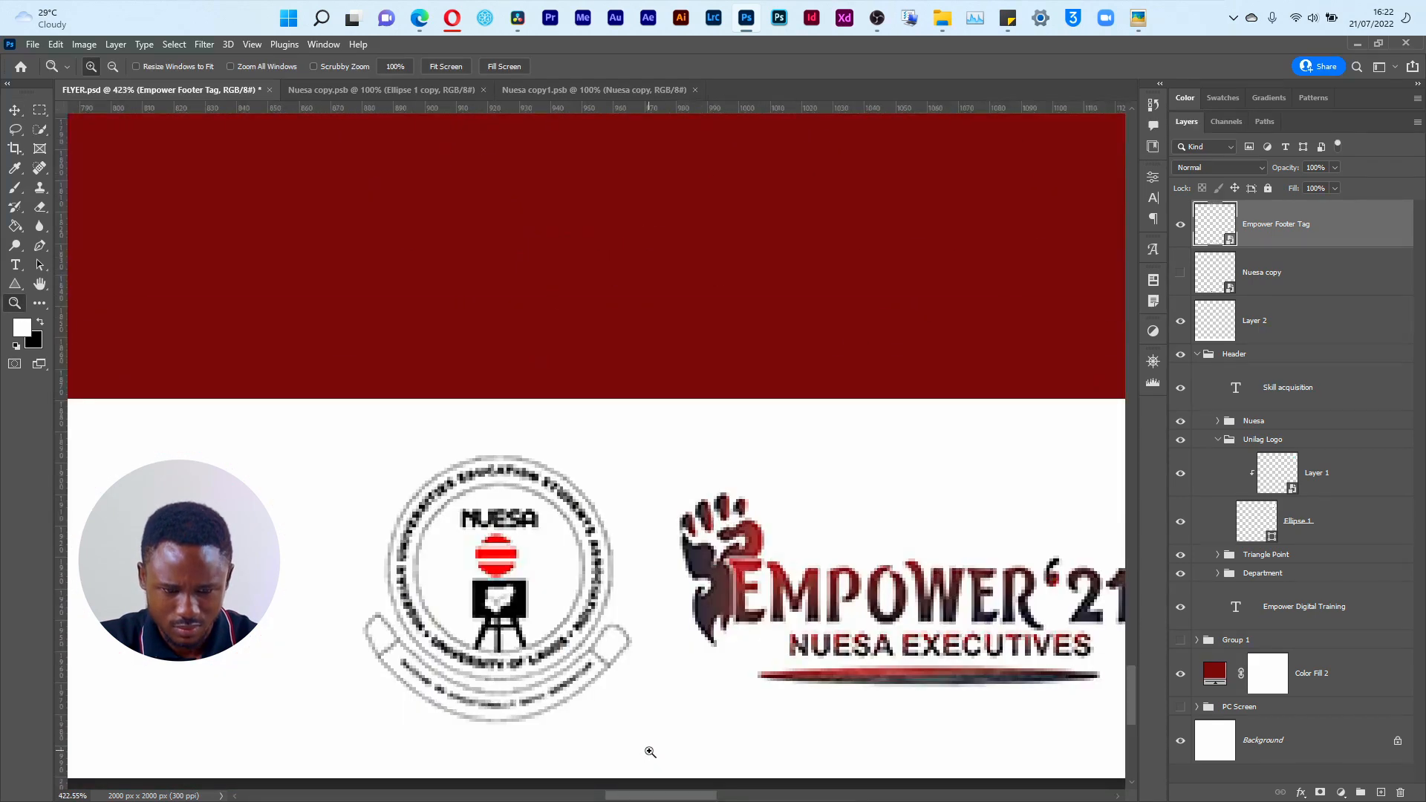
left_click(1187, 276)
left_click_drag(1321, 288, 1319, 216)
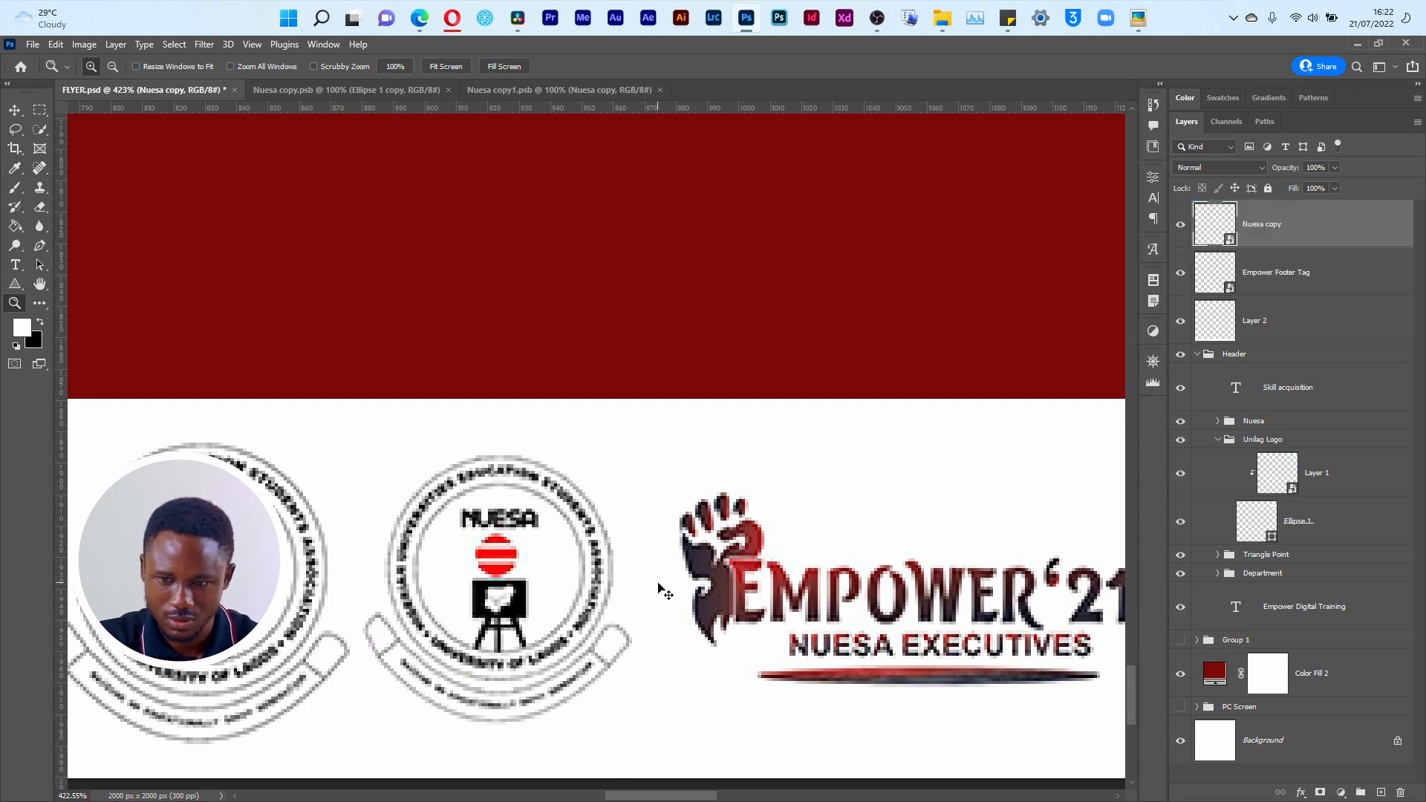
key("ctrl+t")
left_click_drag(195, 630, 495, 626)
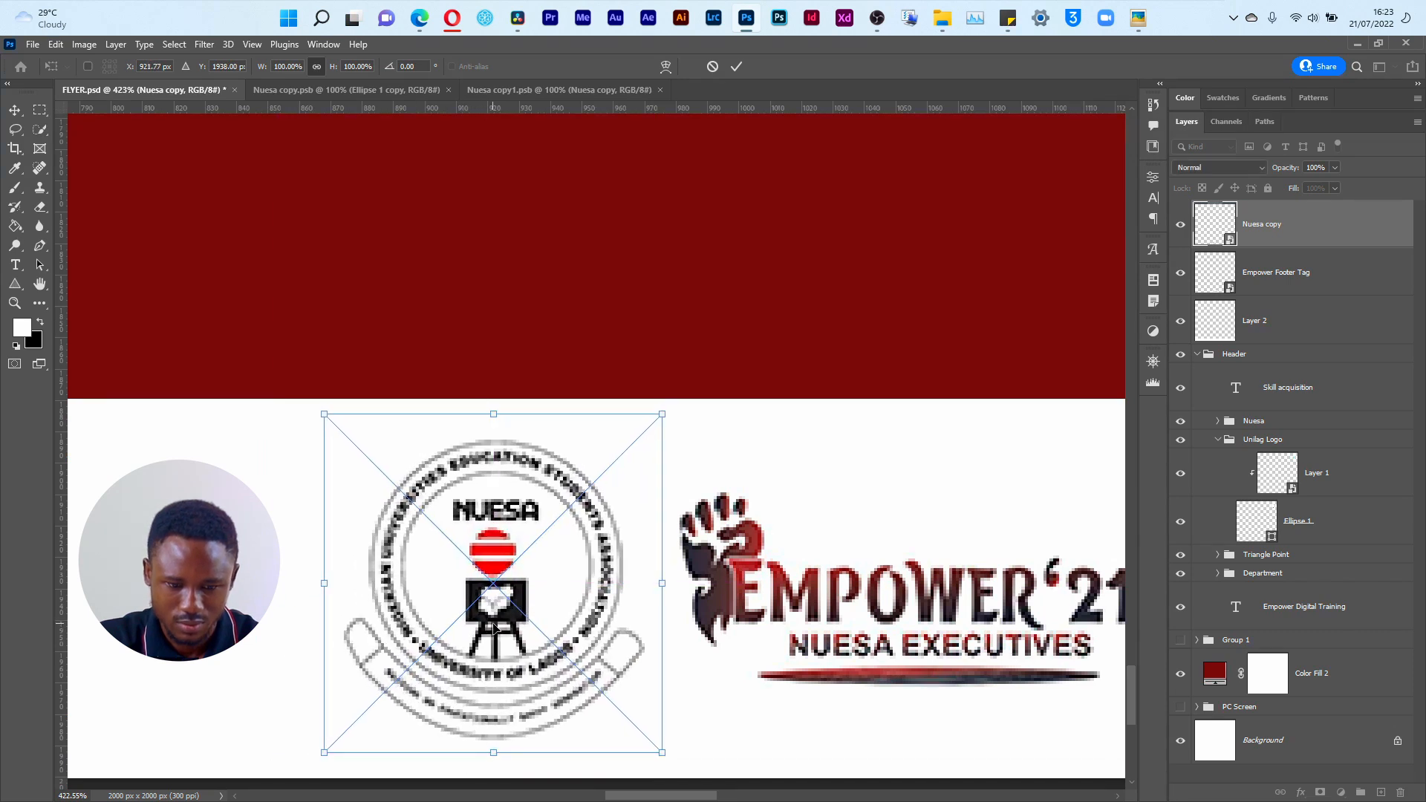
key("Return")
Step: Compare the Nuesa copy logo with the seal in the footer tag, leaving the Nuesa copy layer hidden
key("z")
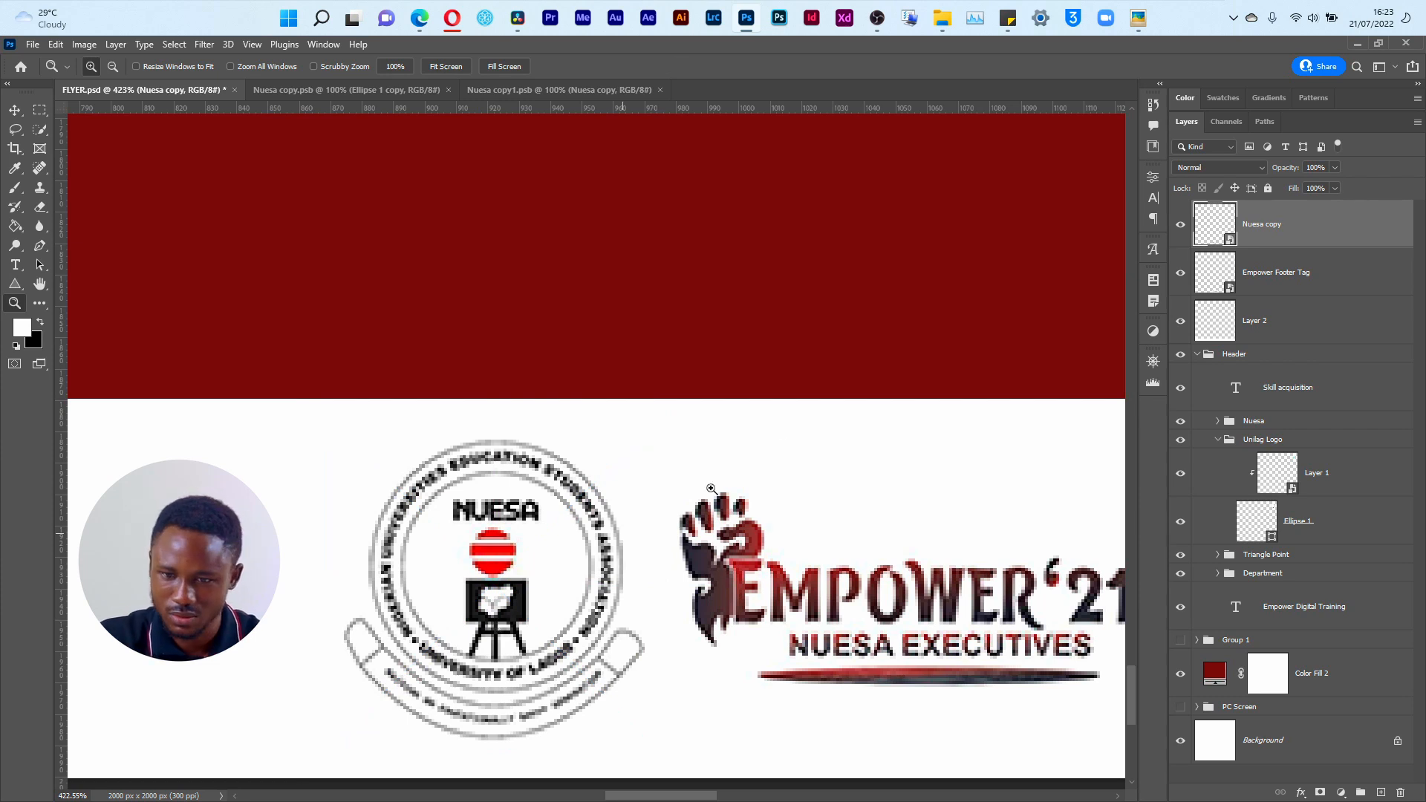
left_click(1178, 227)
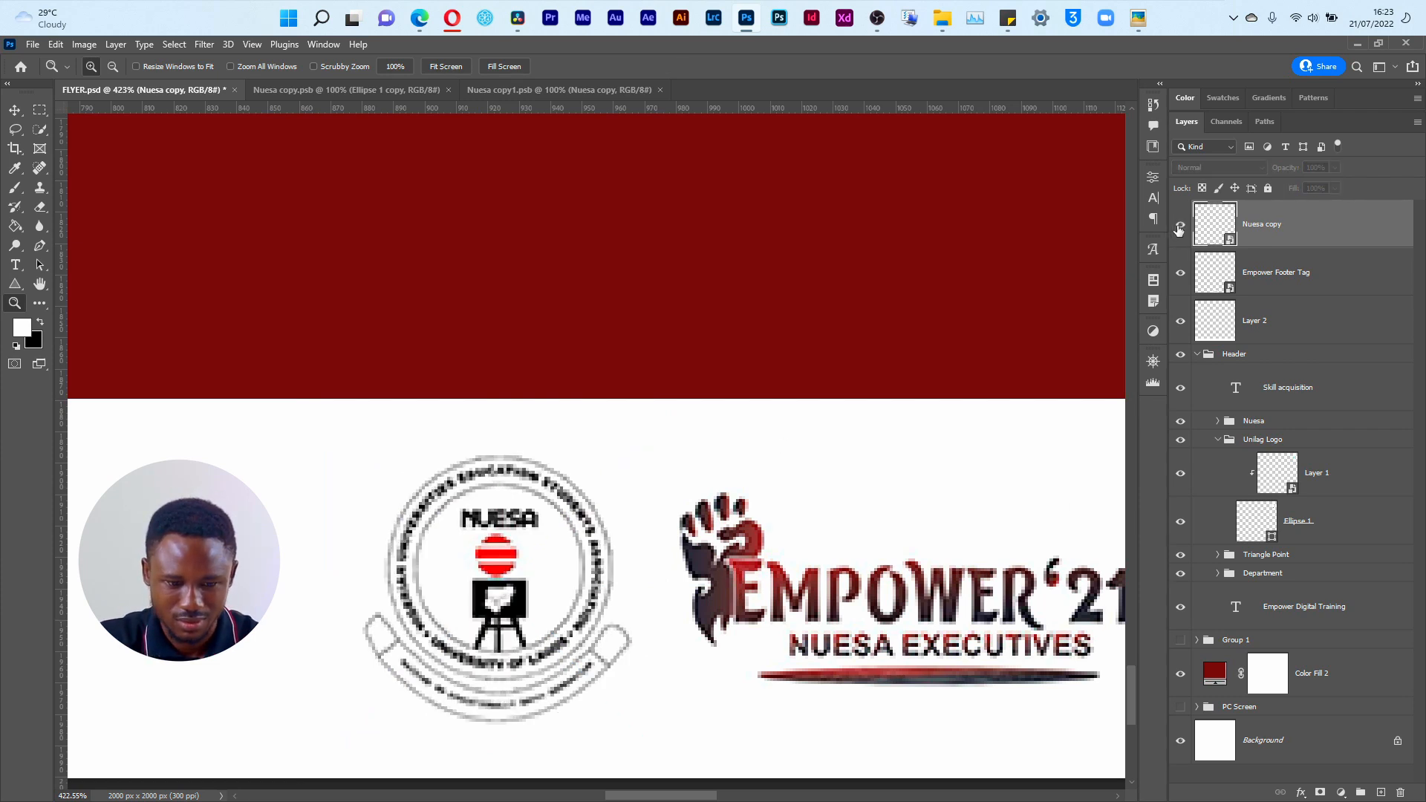
left_click(1180, 228)
key("ctrl+0")
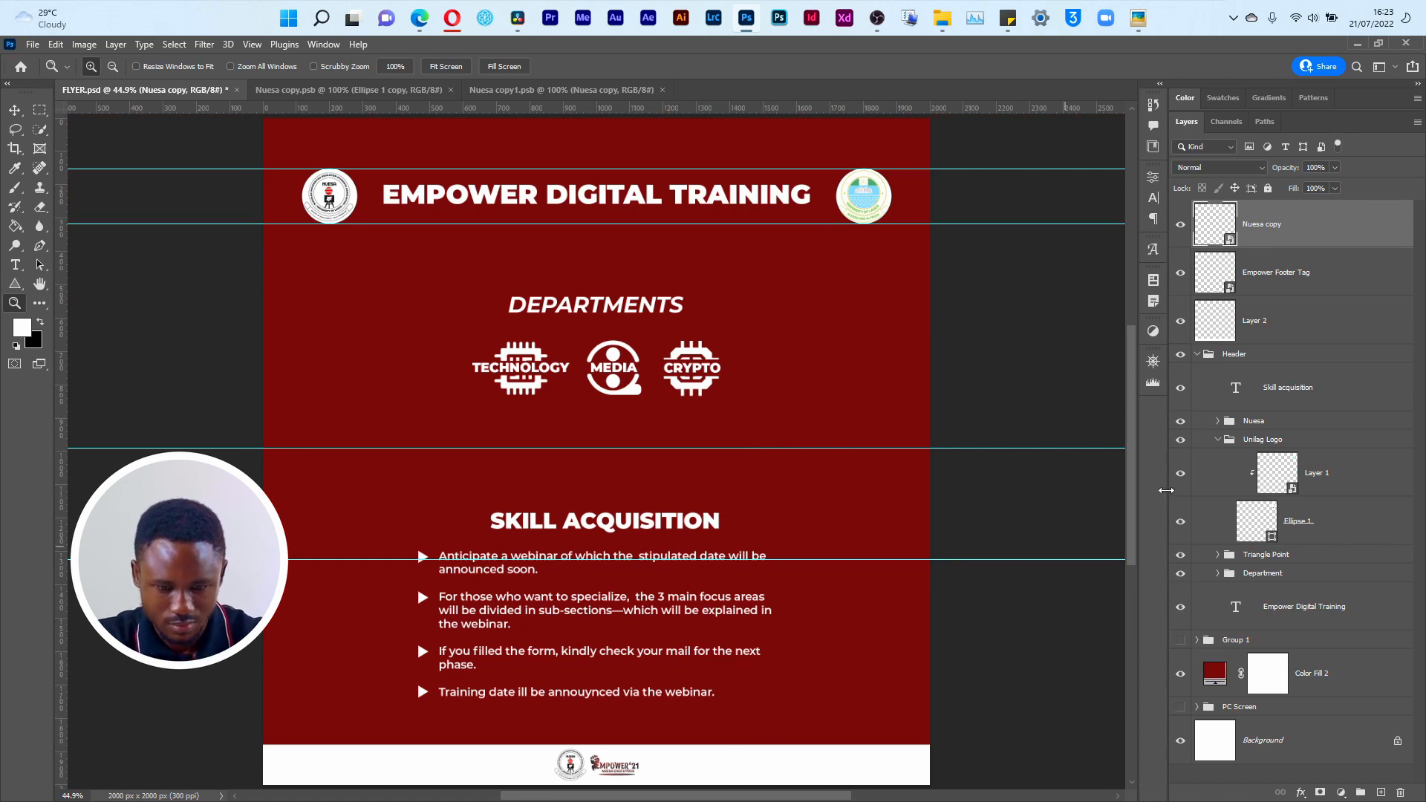
key("ctrl+t")
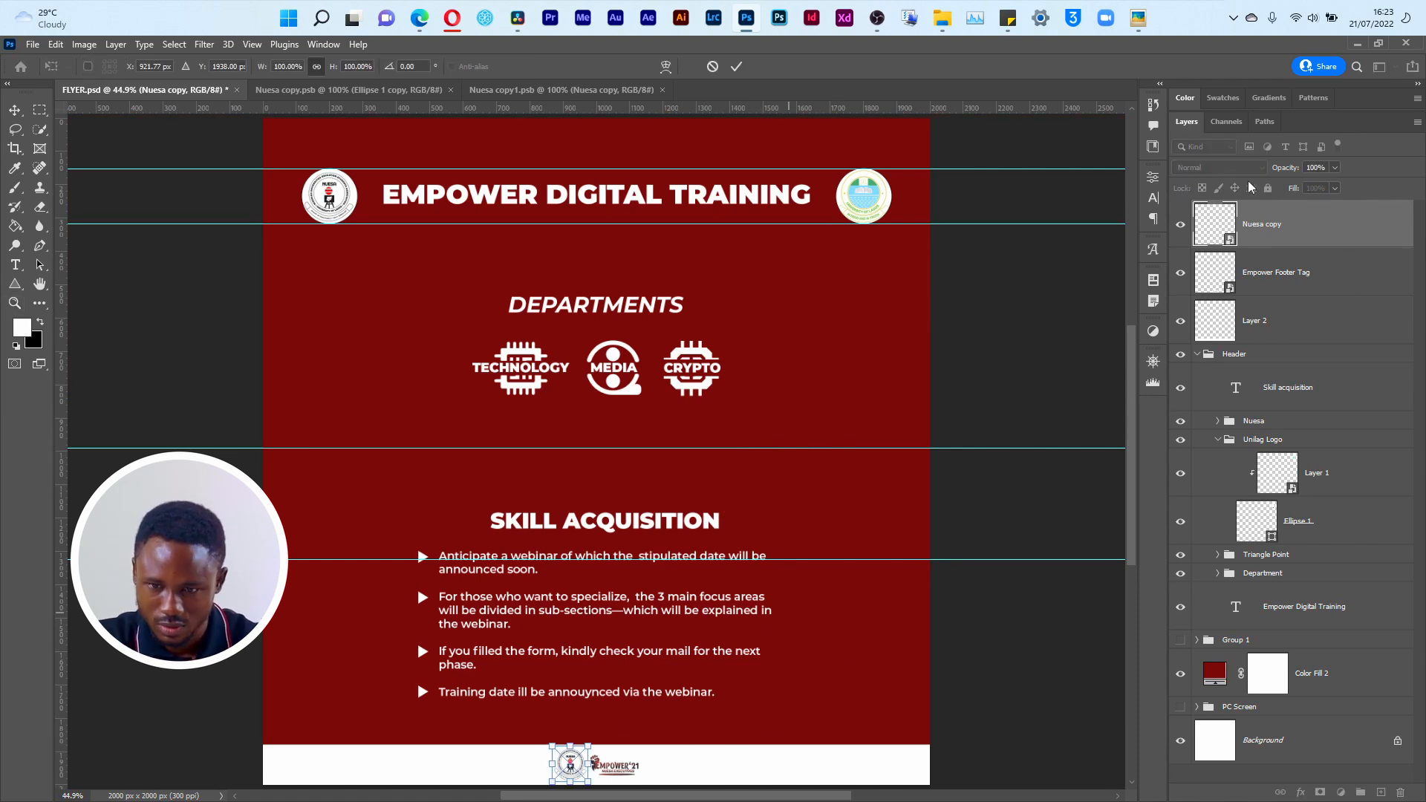
key("Return")
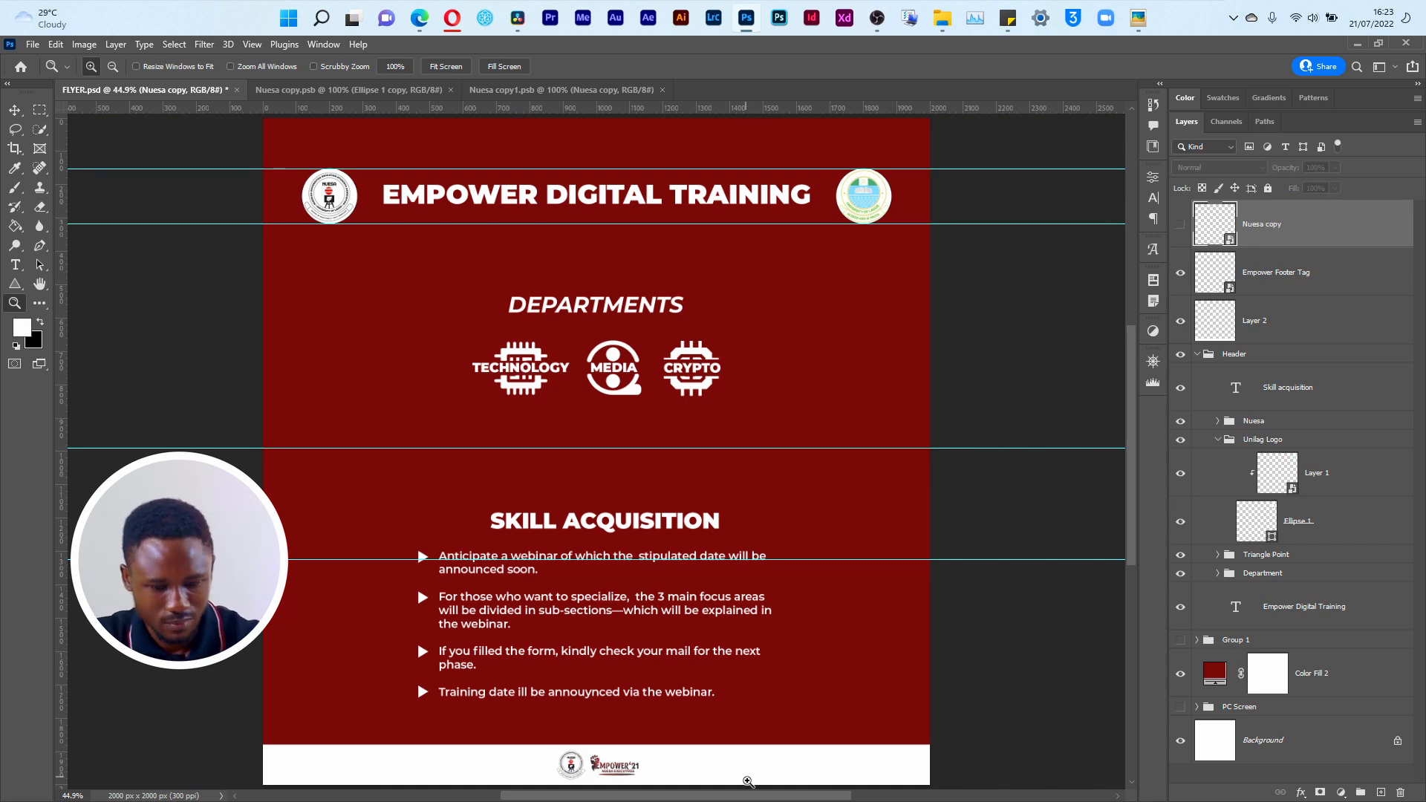
Step: Shift the Empower Footer Tag slightly within the white footer strip, to about X 1000.5, Y 1936 px
left_click(1323, 266)
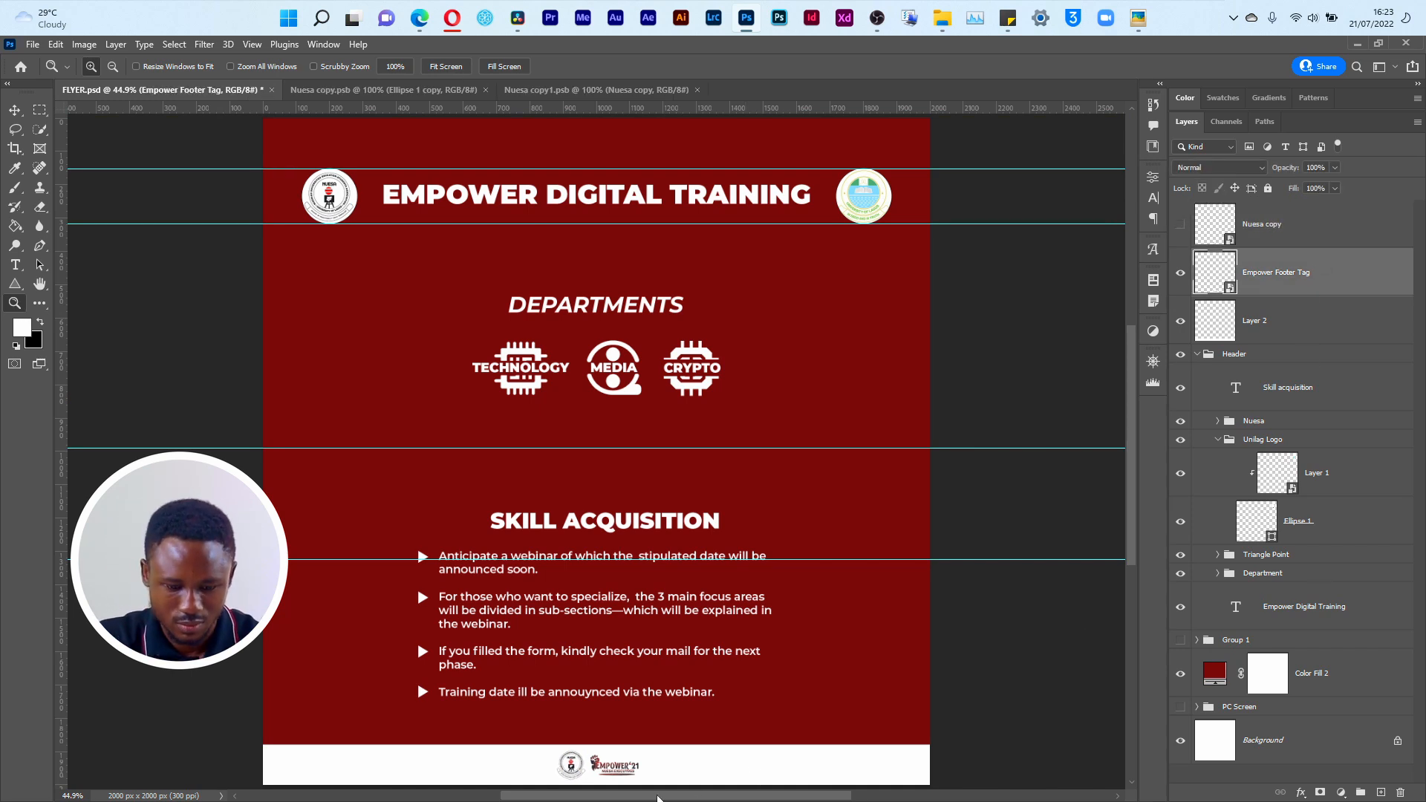
key("ctrl+t")
mouse_move(617, 773)
left_mouse_down()
mouse_move(606, 773)
mouse_move(651, 771)
mouse_move(615, 772)
left_mouse_up()
key("Return")
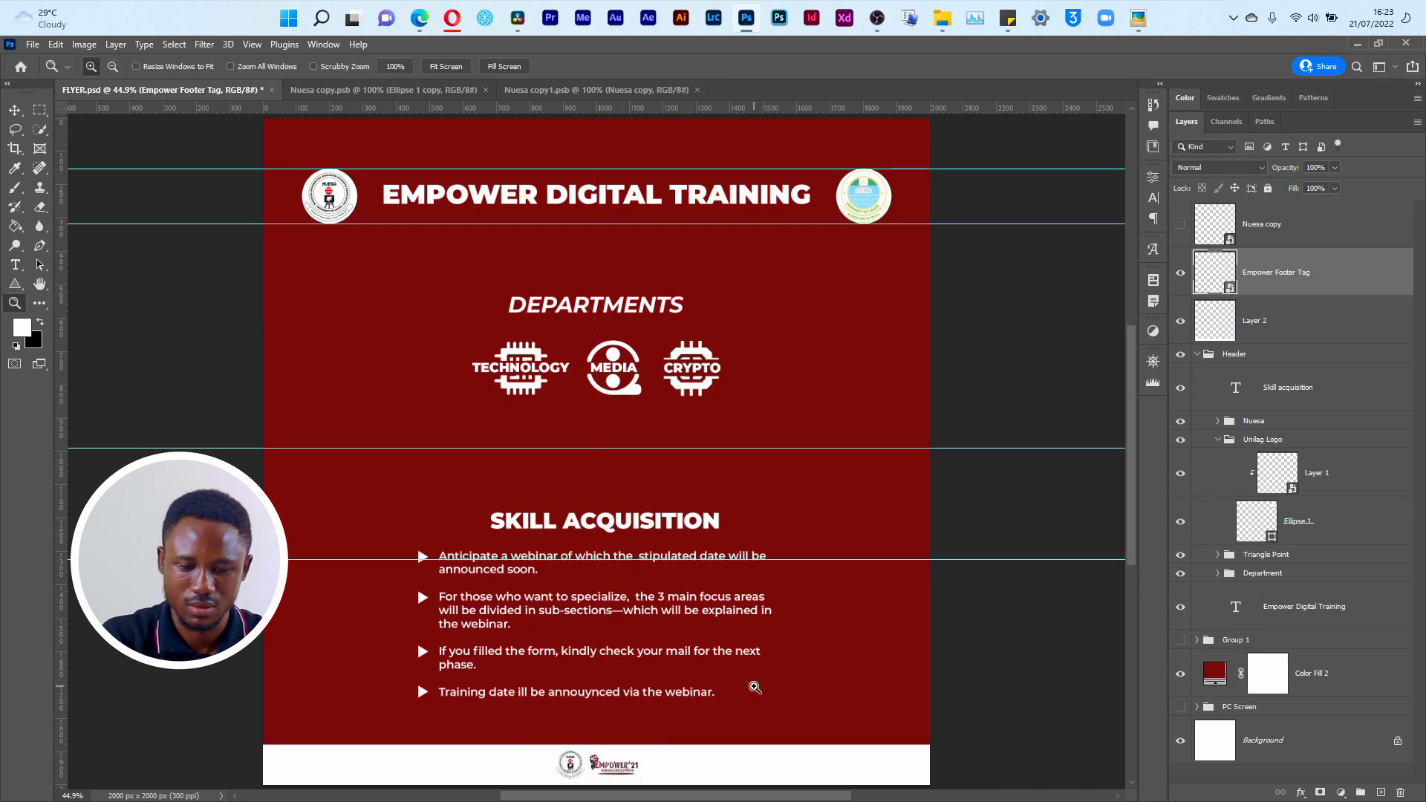
Step: Open the reference flyer Empower.png and examine its footer logos and overall layout
key("alt+Tab")
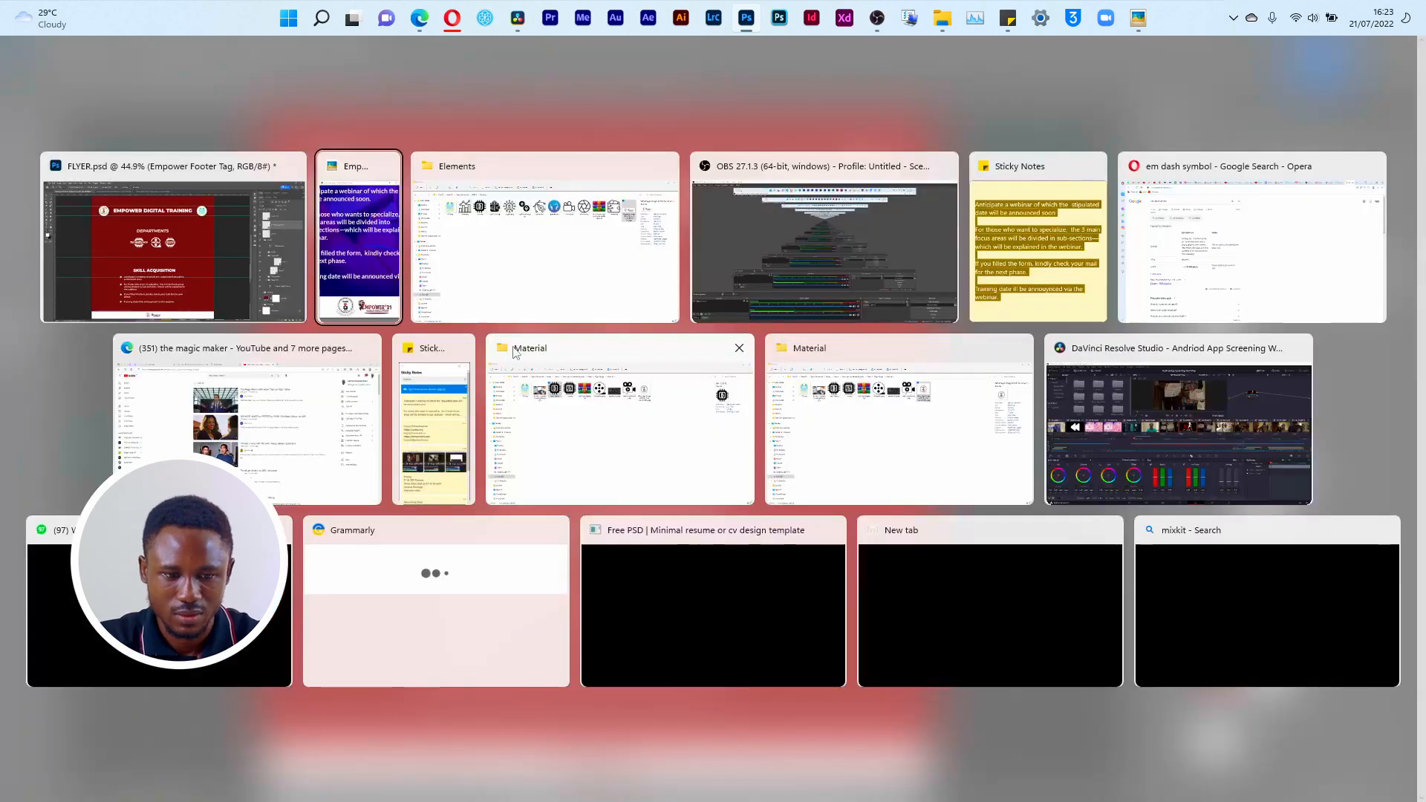
left_click(392, 277)
left_click(1332, 57)
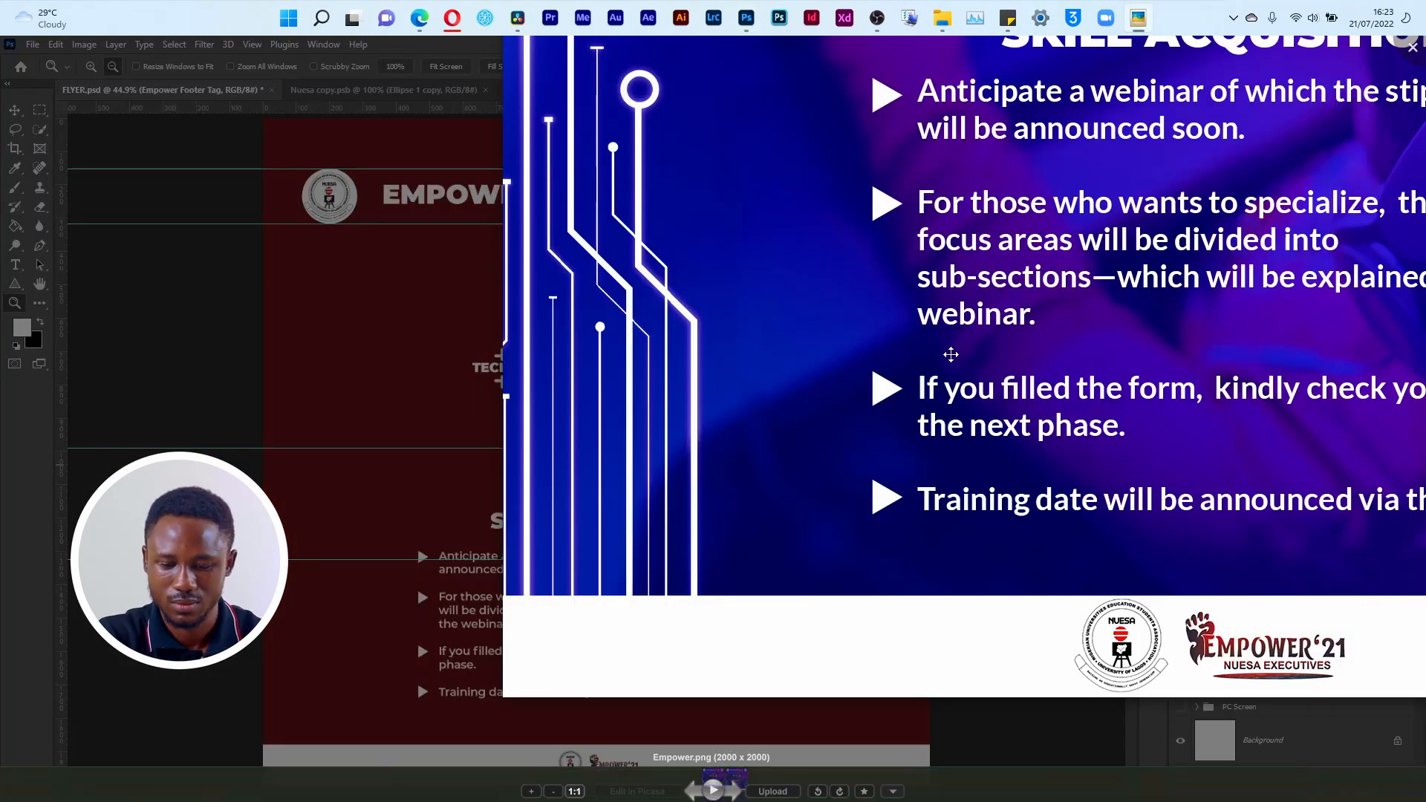
scroll(951, 354, "down", 3)
scroll(951, 355, "up", 3)
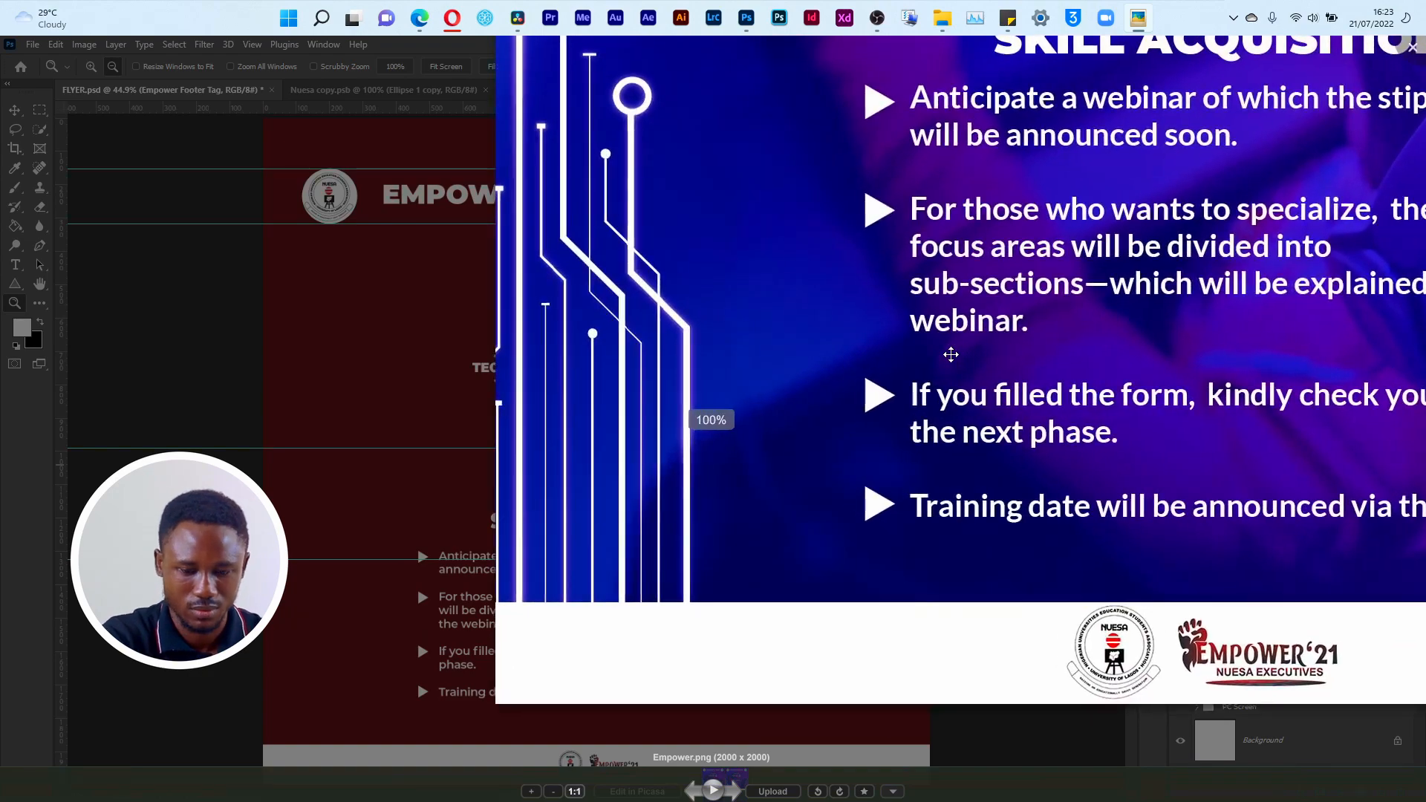
scroll(950, 355, "down", 3)
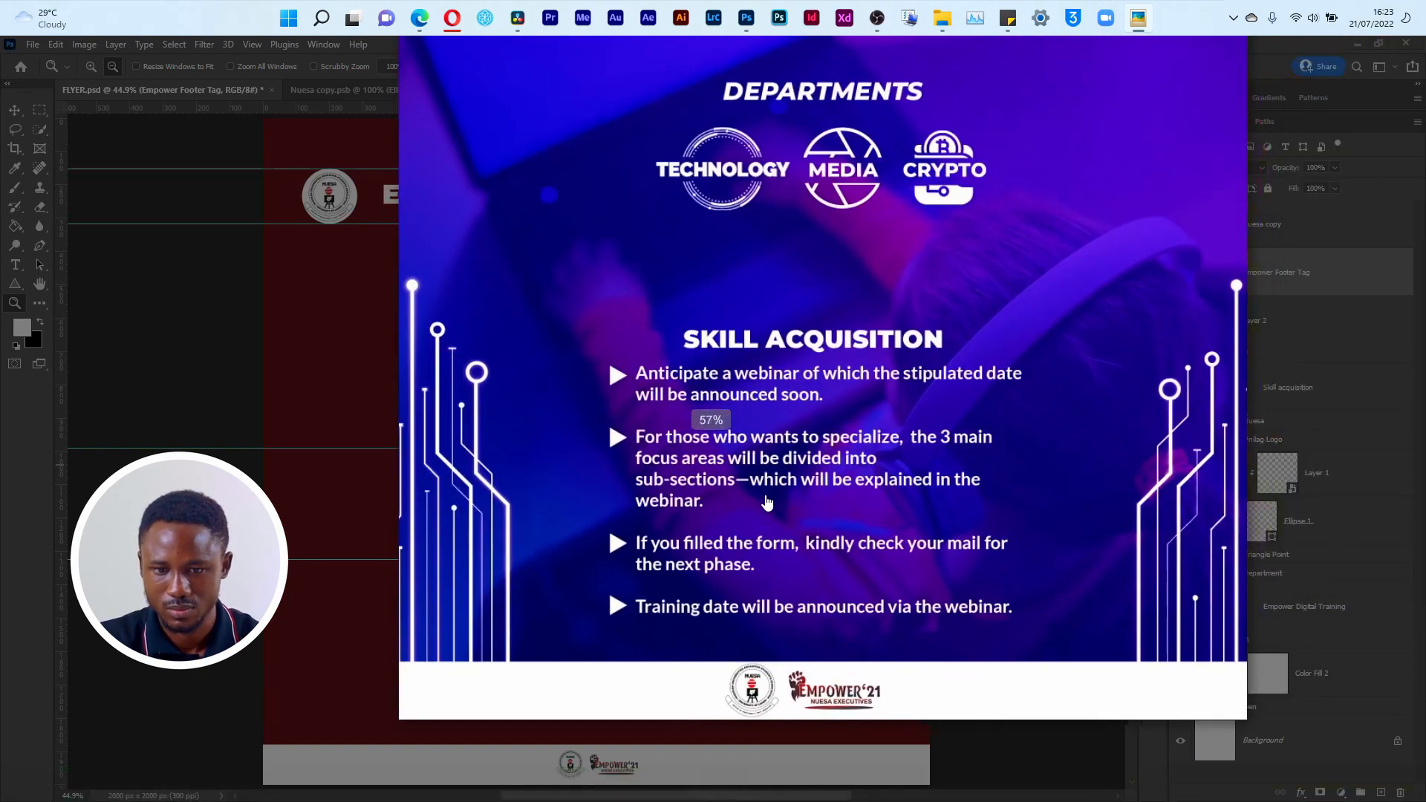
scroll(768, 503, "down", 2)
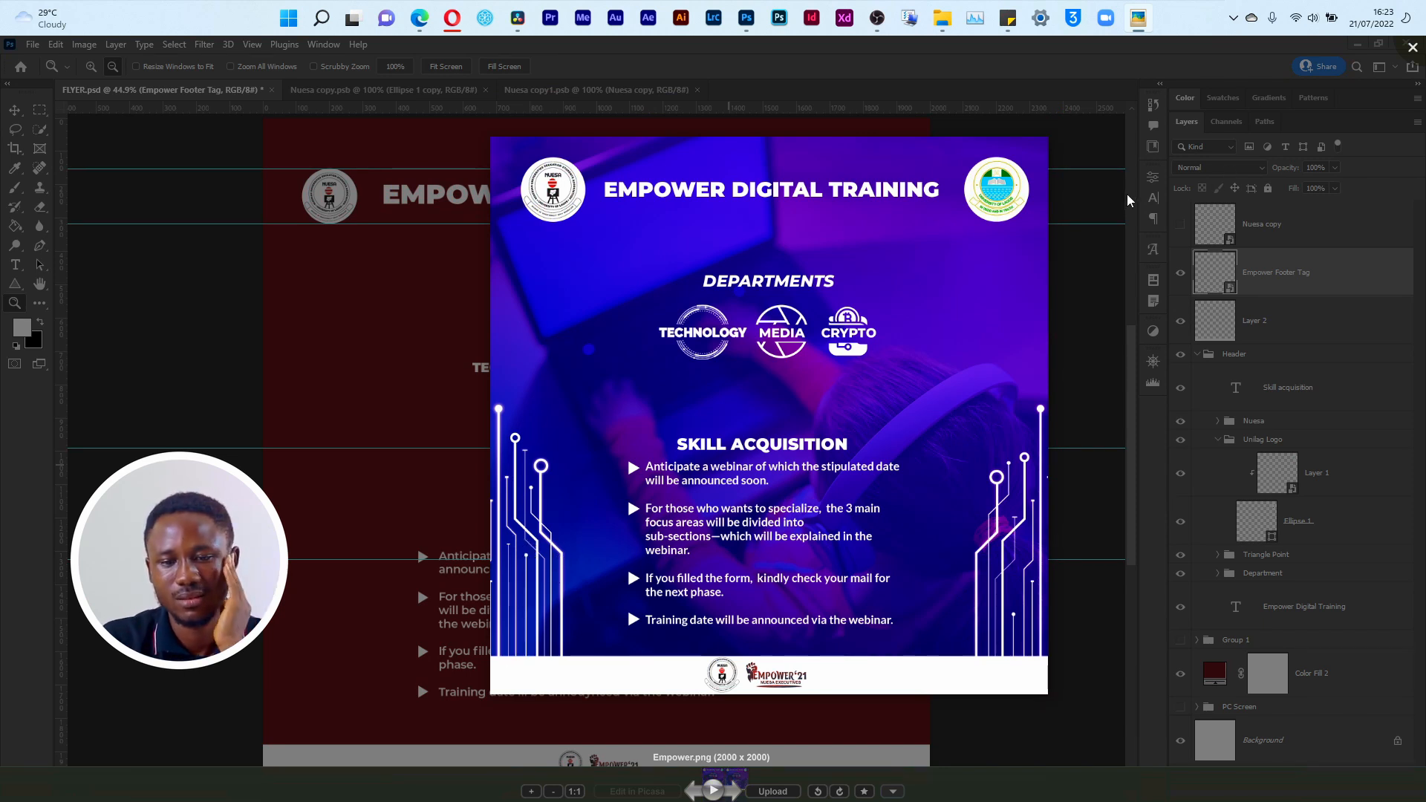
left_click(1123, 269)
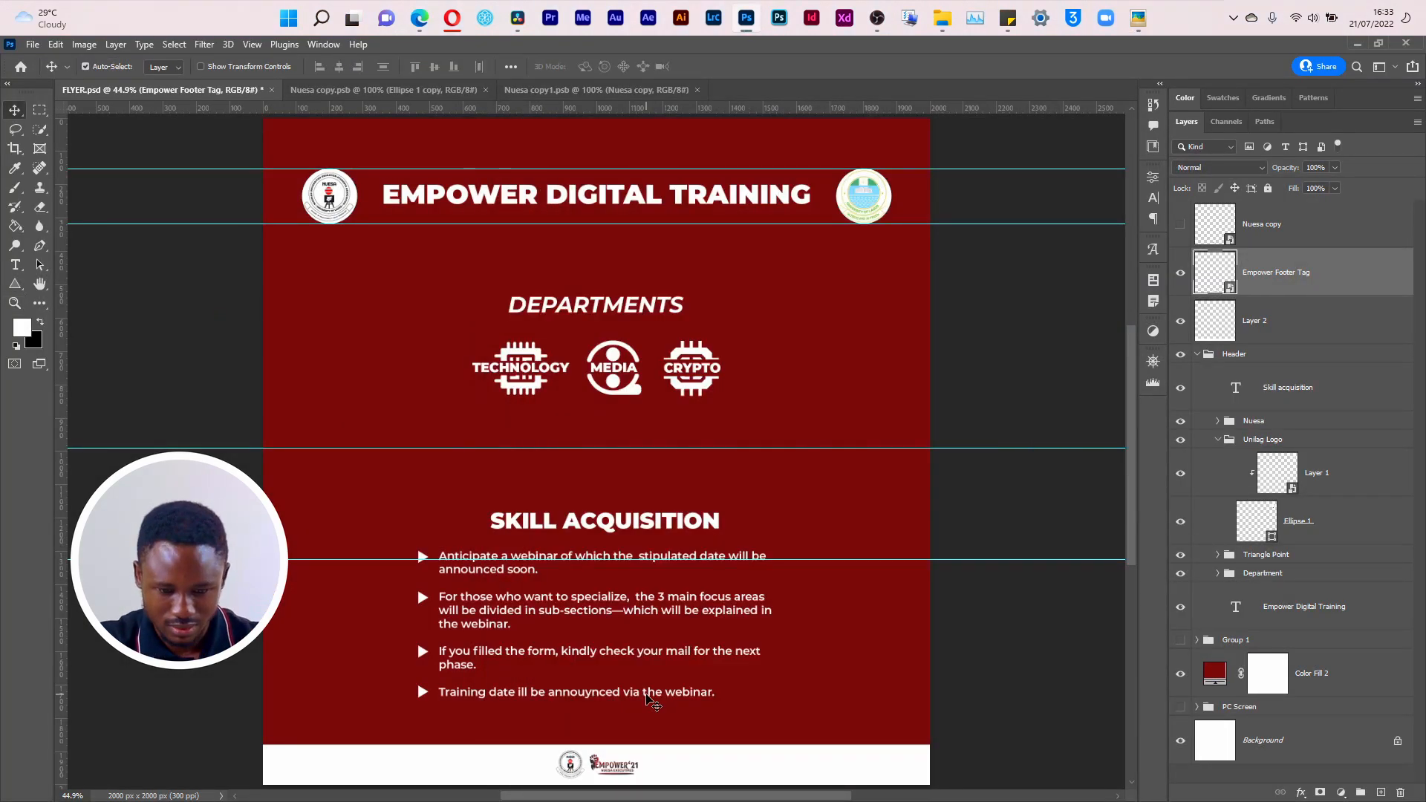
Step: Enlarge the Empower Footer Tag to about 6.77% and nudge it up slightly to centre its logos vertically in the footer strip
key("z")
left_click_drag(532, 731, 664, 687)
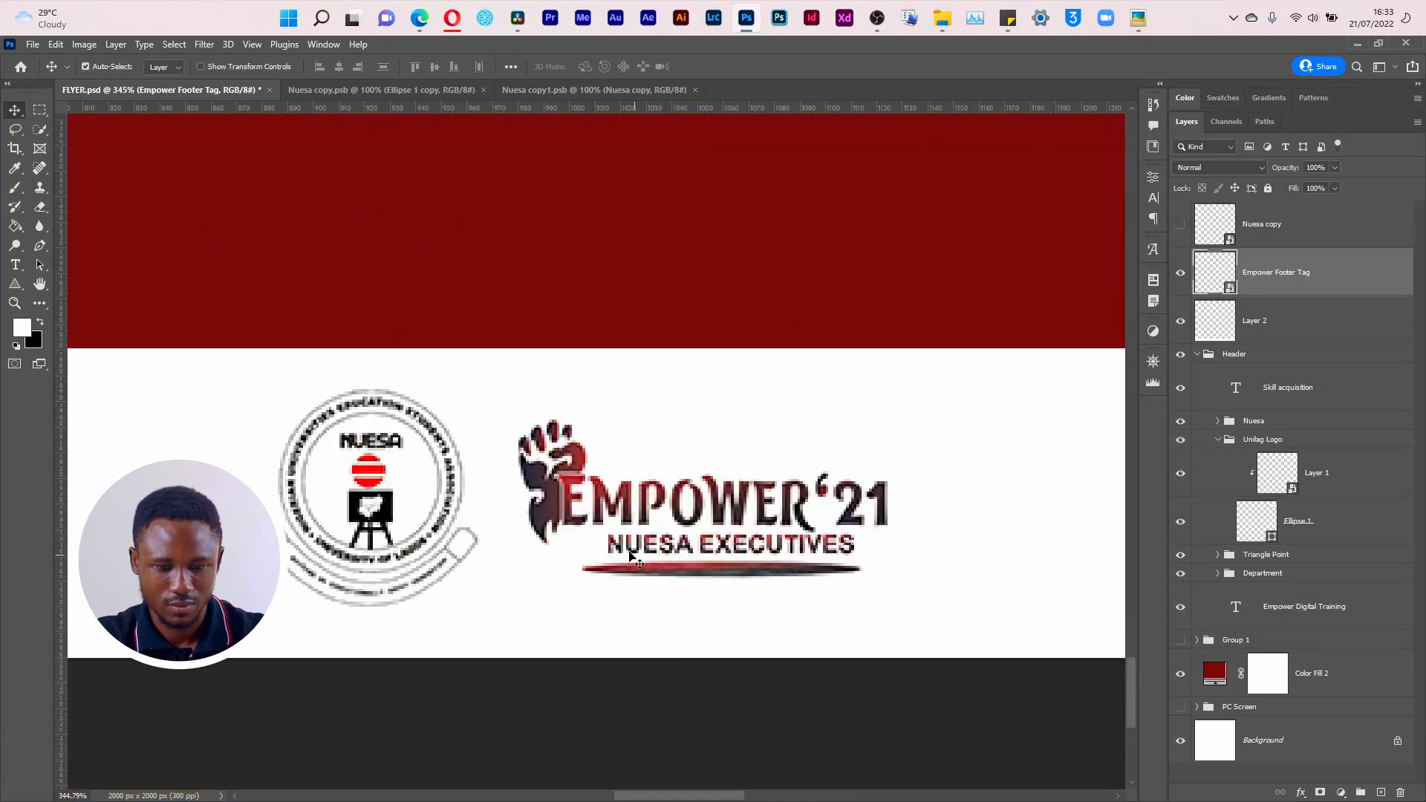
key("ctrl+t")
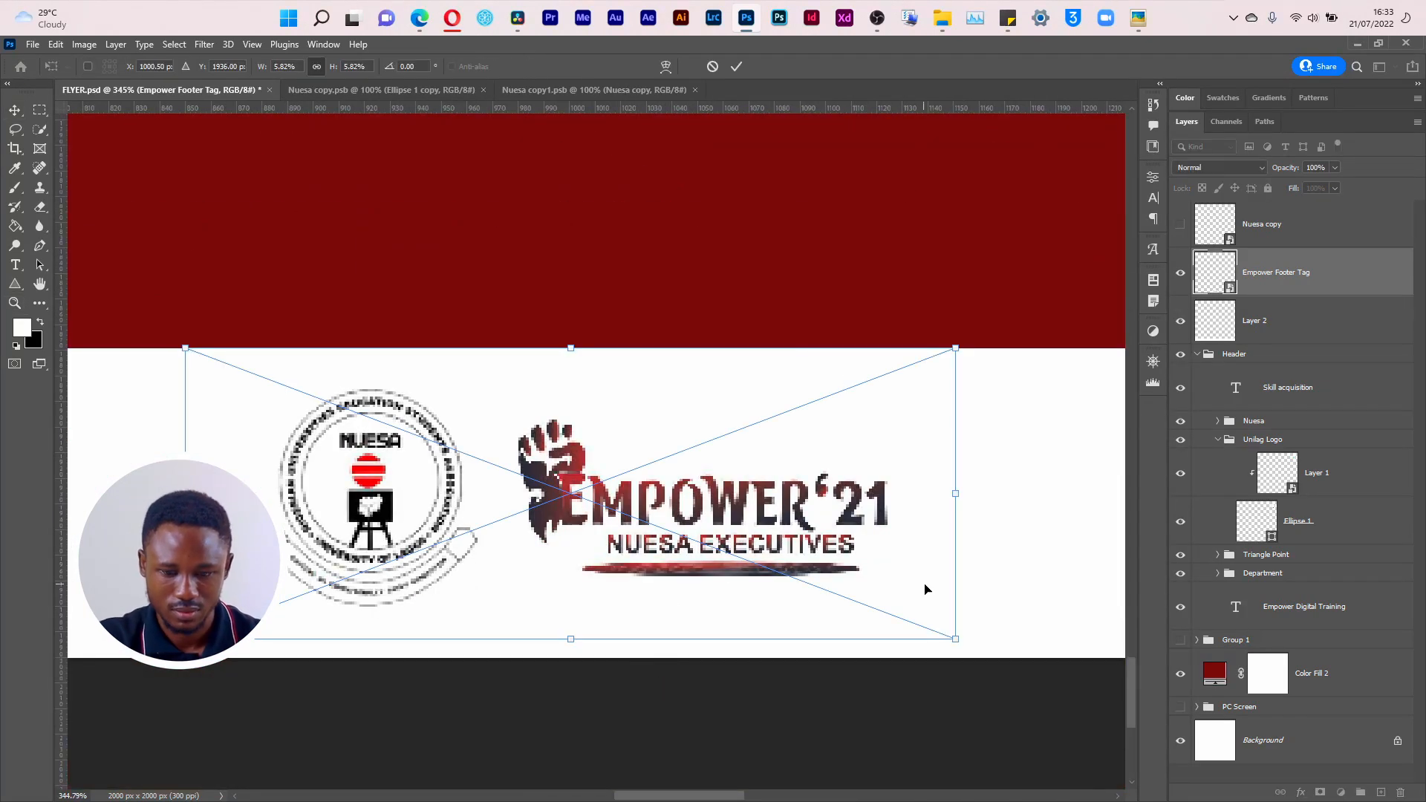
left_click_drag(956, 640, 988, 678)
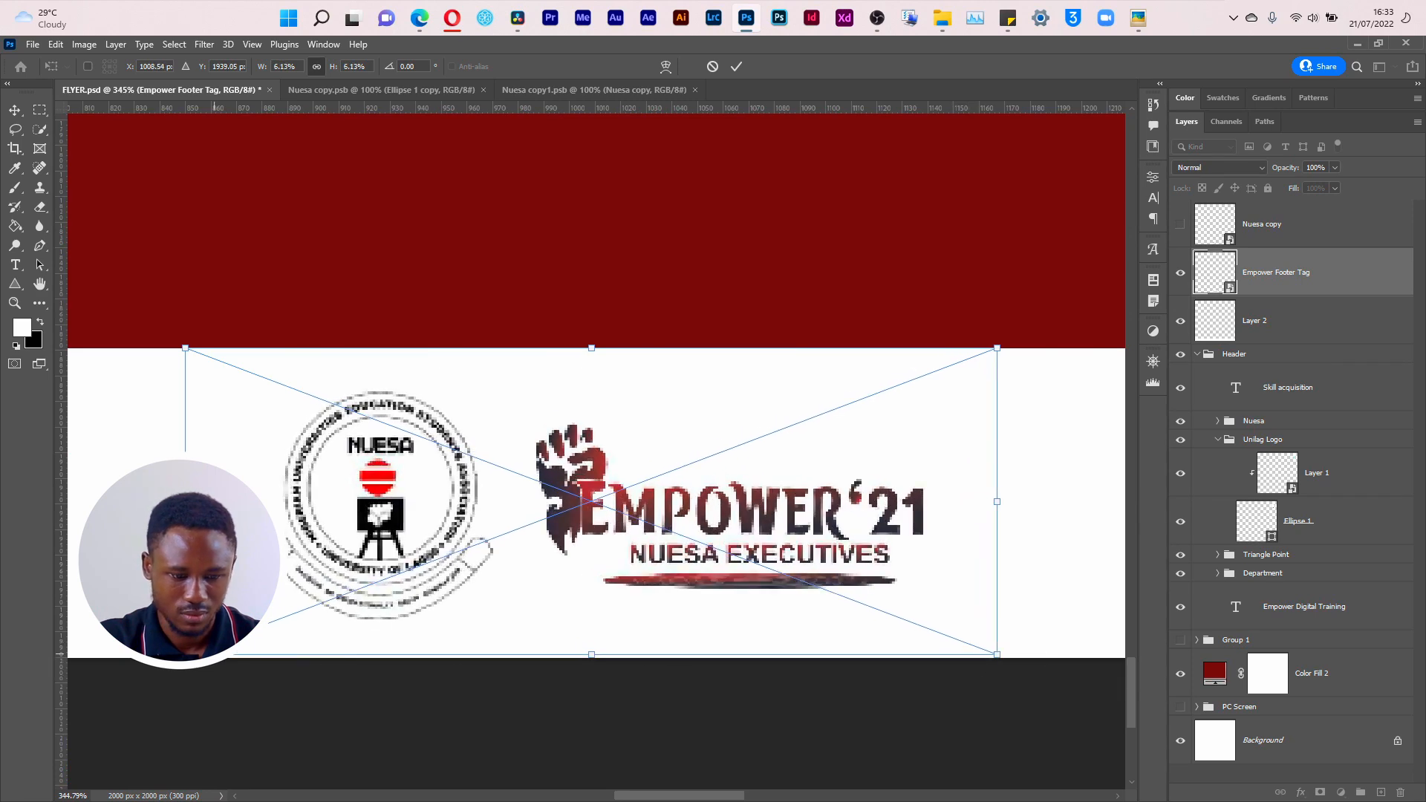
left_click_drag(185, 655, 100, 692)
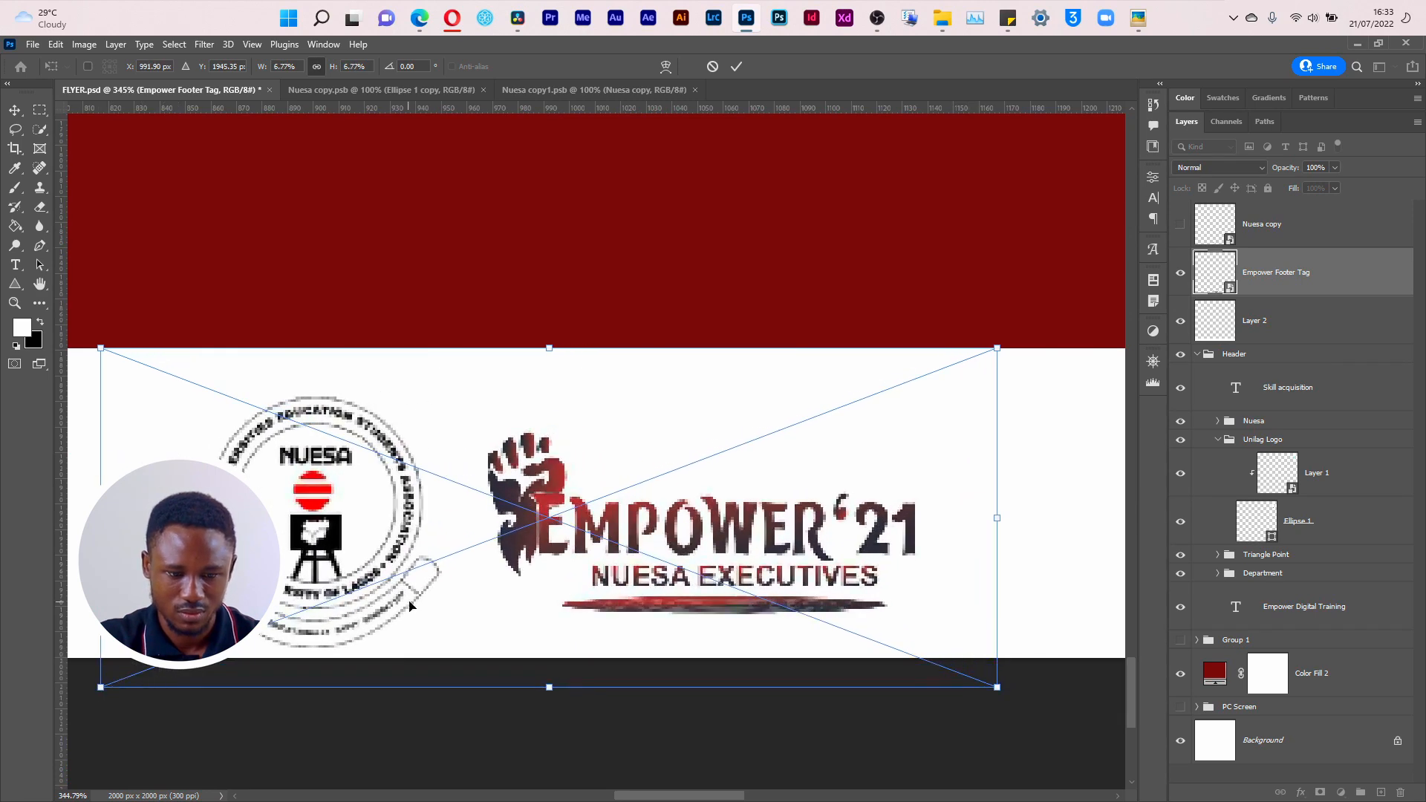
mouse_move(423, 581)
left_mouse_down()
mouse_move(456, 547)
mouse_move(429, 568)
left_mouse_up()
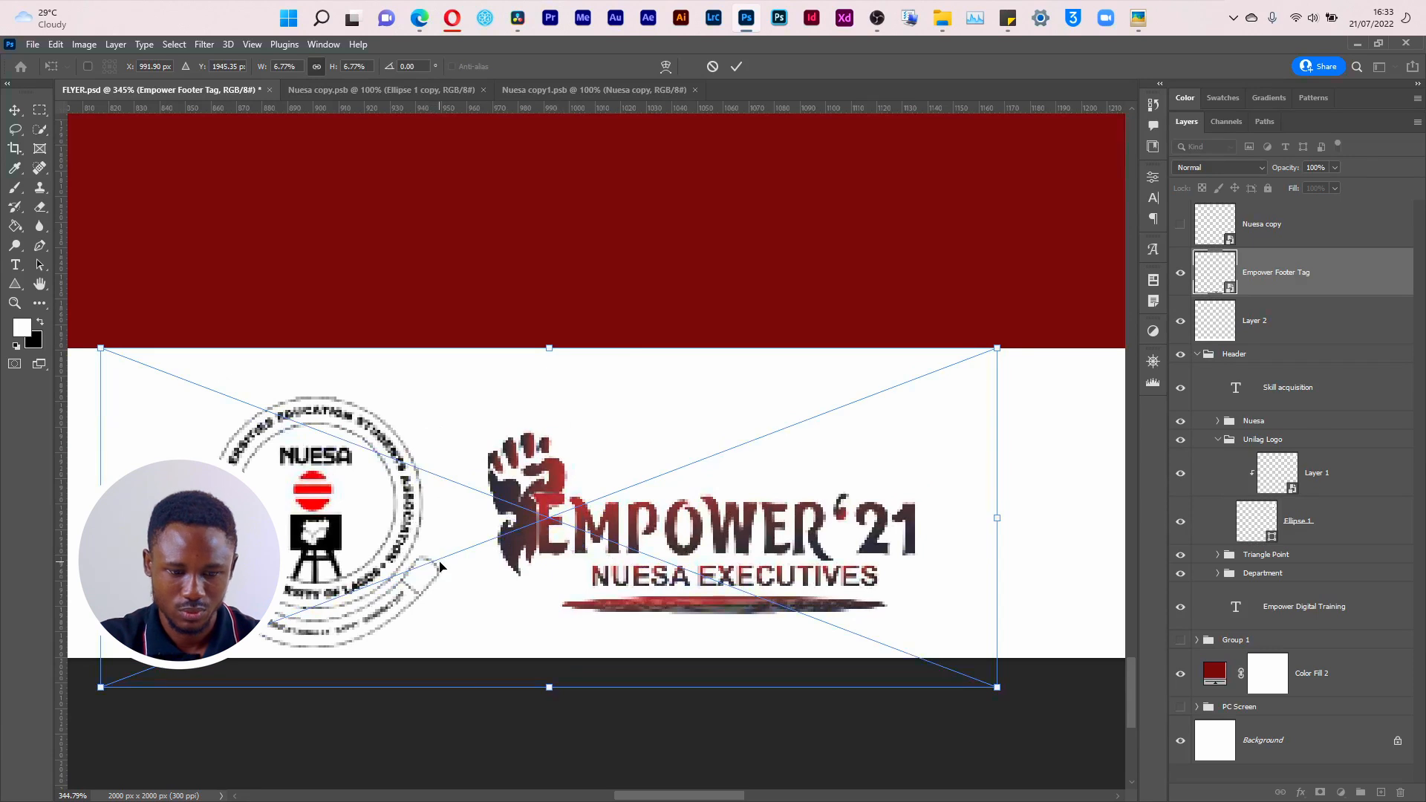
key("Return")
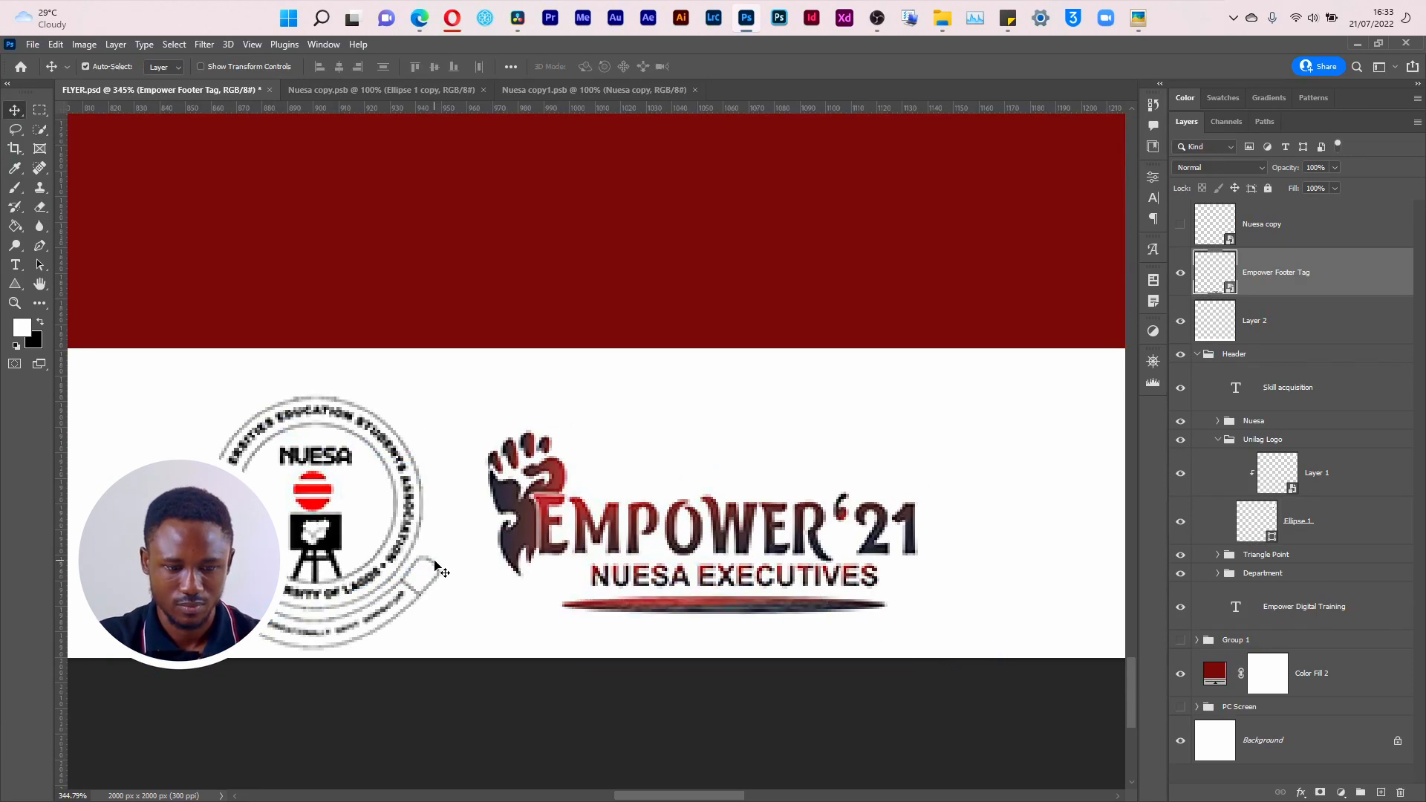
key("Up")
key("Up")
key("Up")
key("Up")
key("Up")
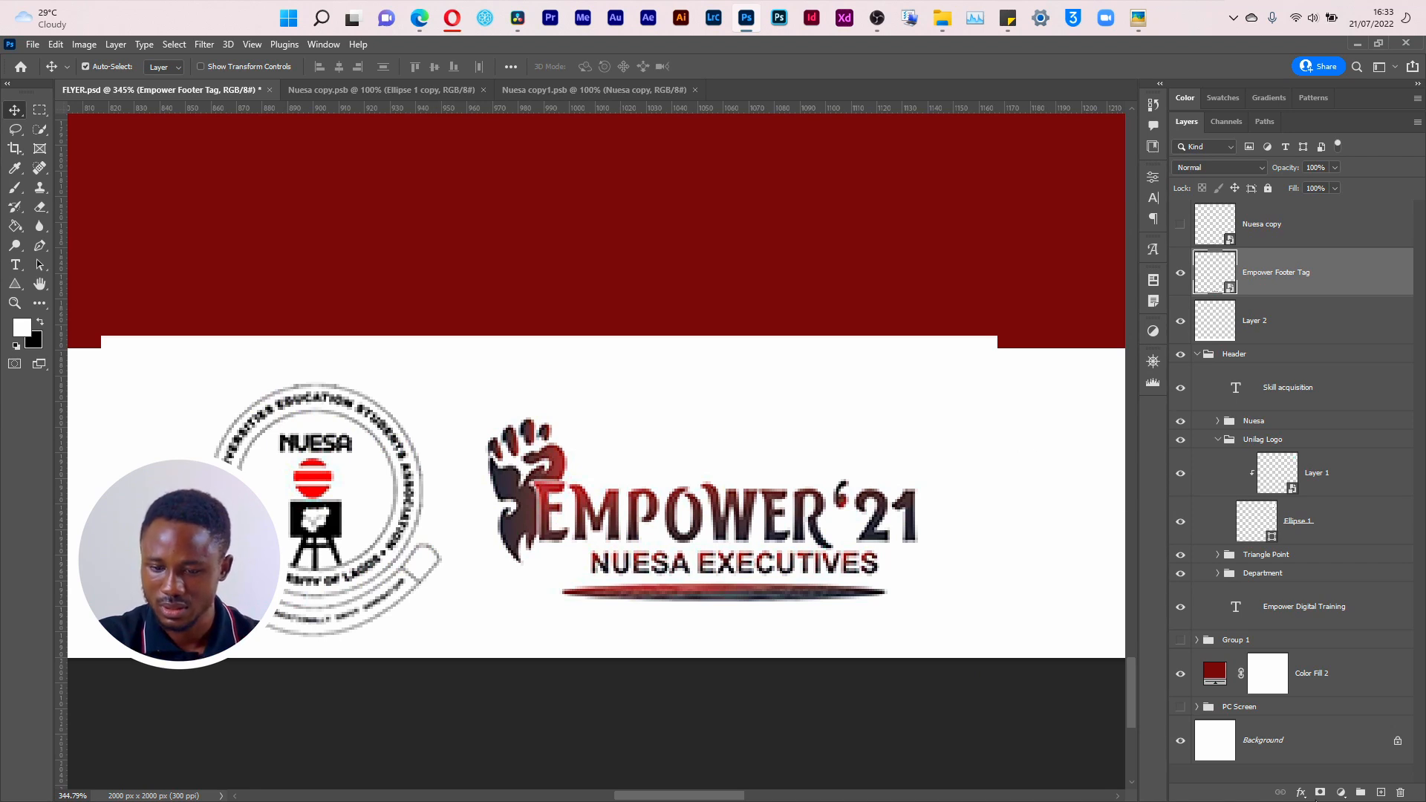
Step: Add a layer mask to Empower Footer Tag and fill a rectangular strip along its upper edge with black to hide the white overlap on the red
left_click(1321, 794)
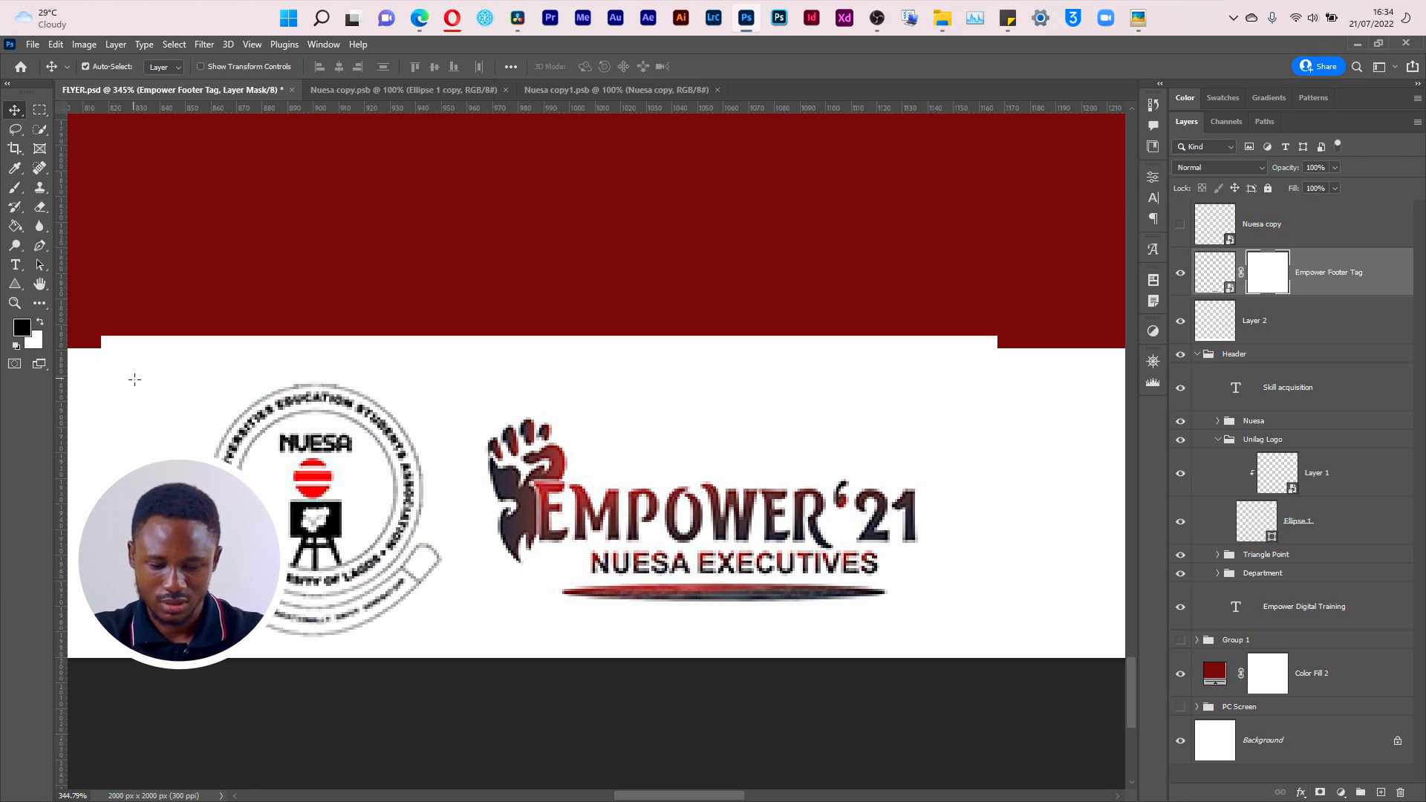
key("m")
mouse_move(76, 302)
left_mouse_down()
mouse_move(349, 338)
mouse_move(1043, 386)
left_mouse_up()
key("g")
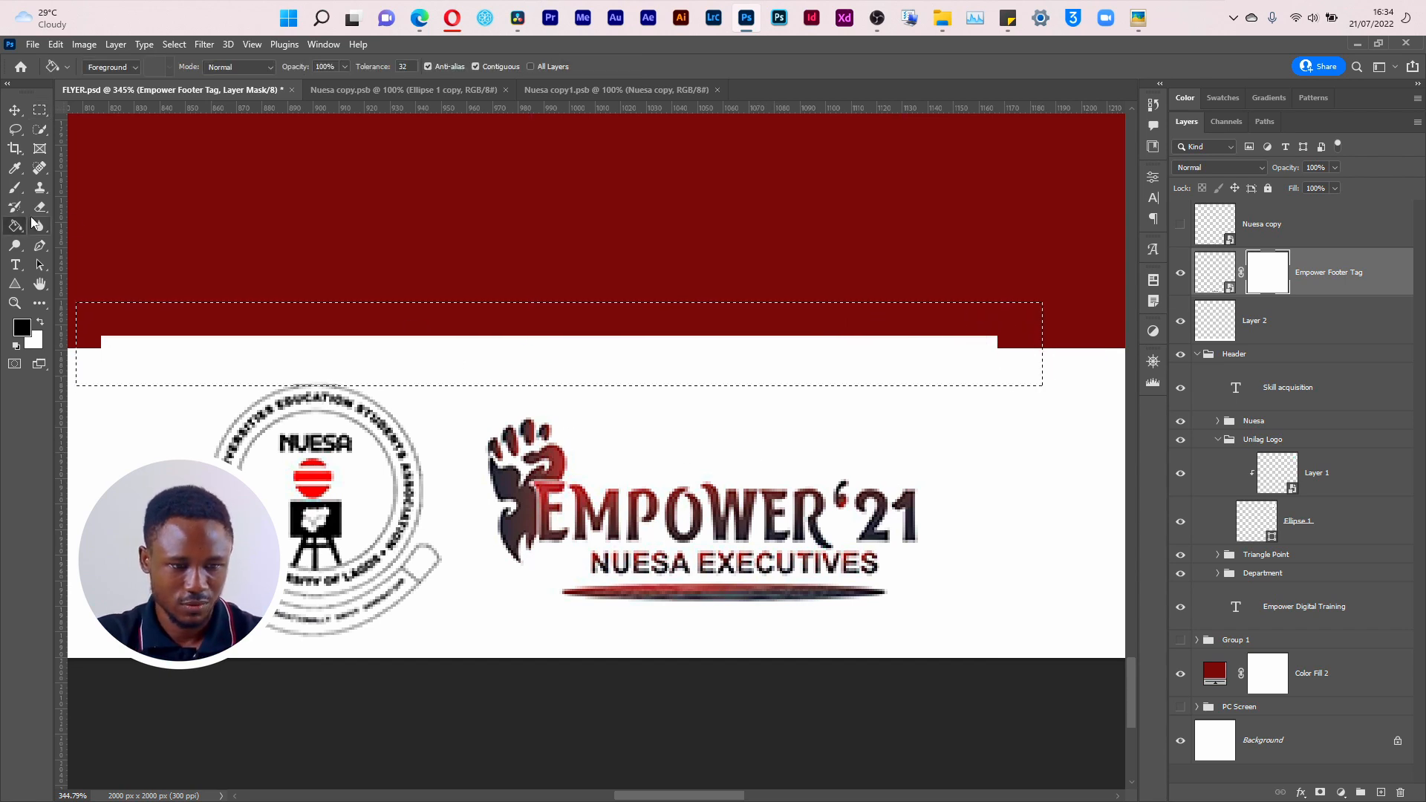
left_click(341, 365)
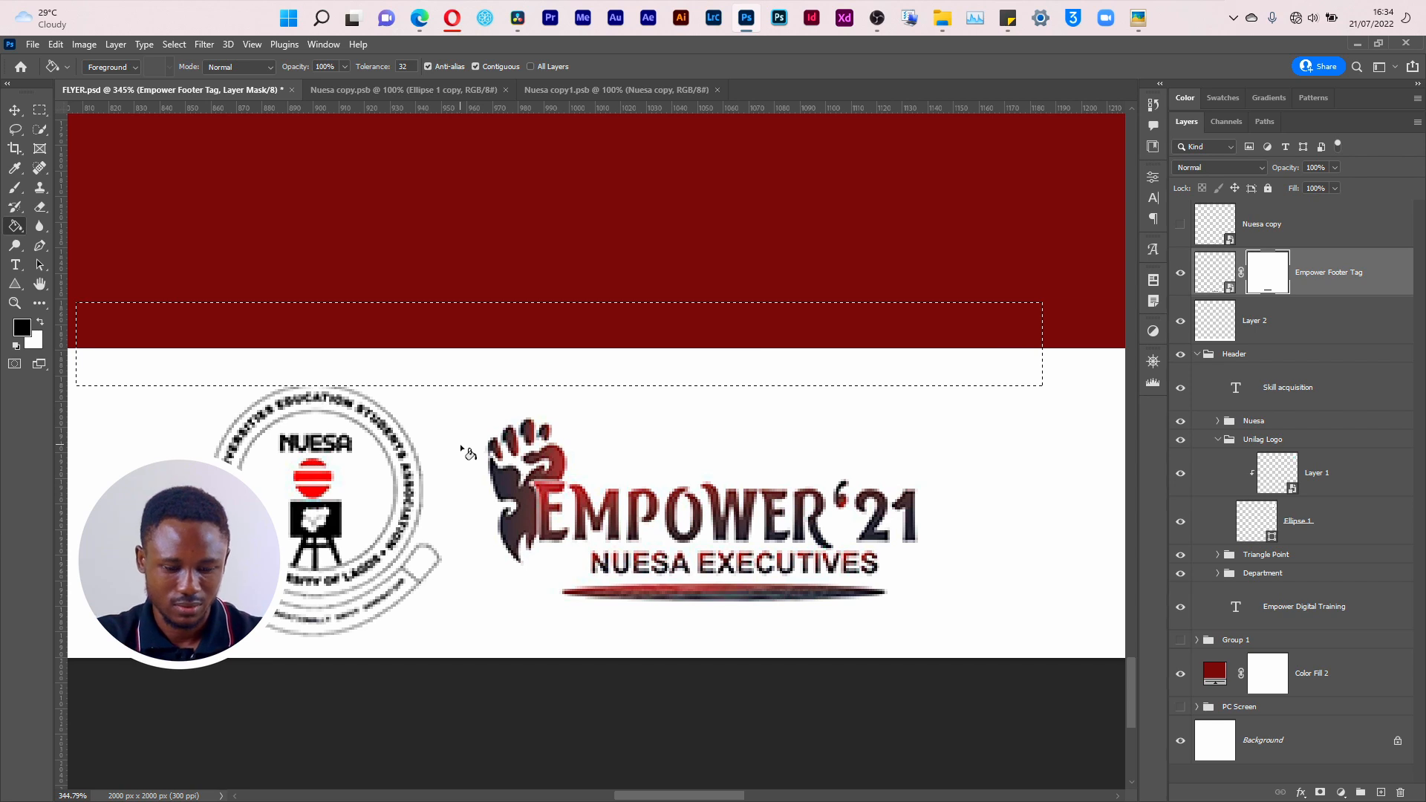
key("v")
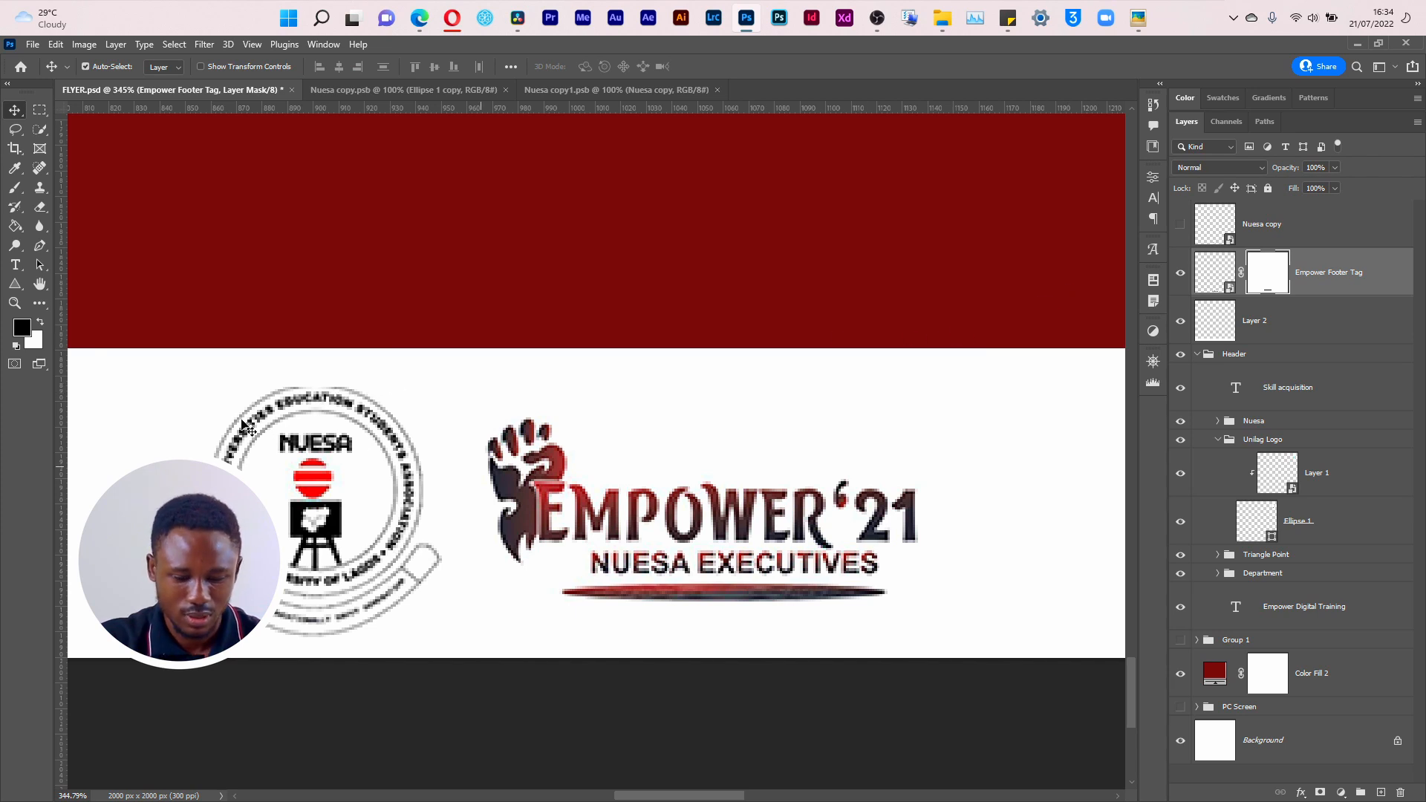
Step: Paint white on the Empower Footer Tag mask with the Brush to restore the clipped upper edge of the NUESA seal
key("b")
left_click_drag(276, 401, 332, 391)
key("x")
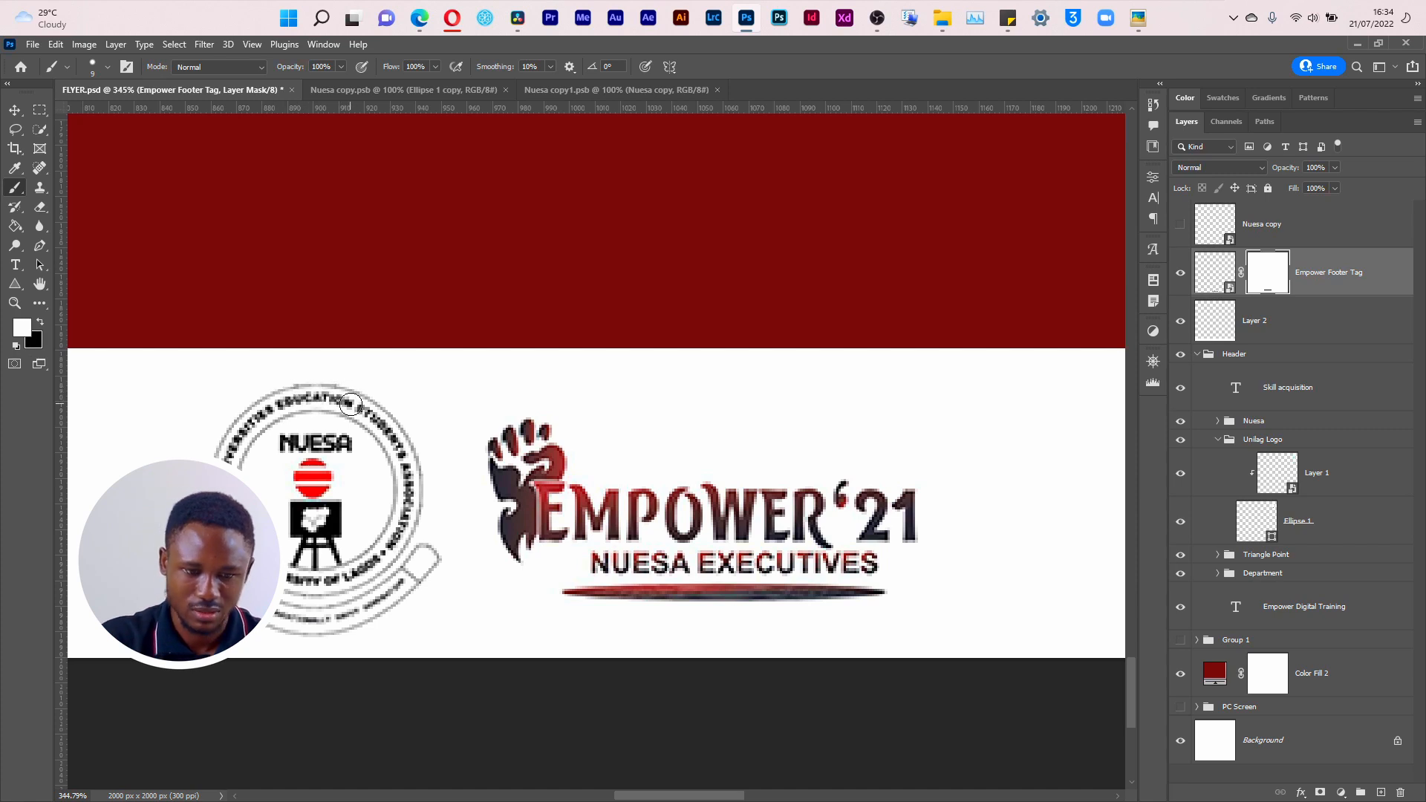
key("ctrl+0")
key("v")
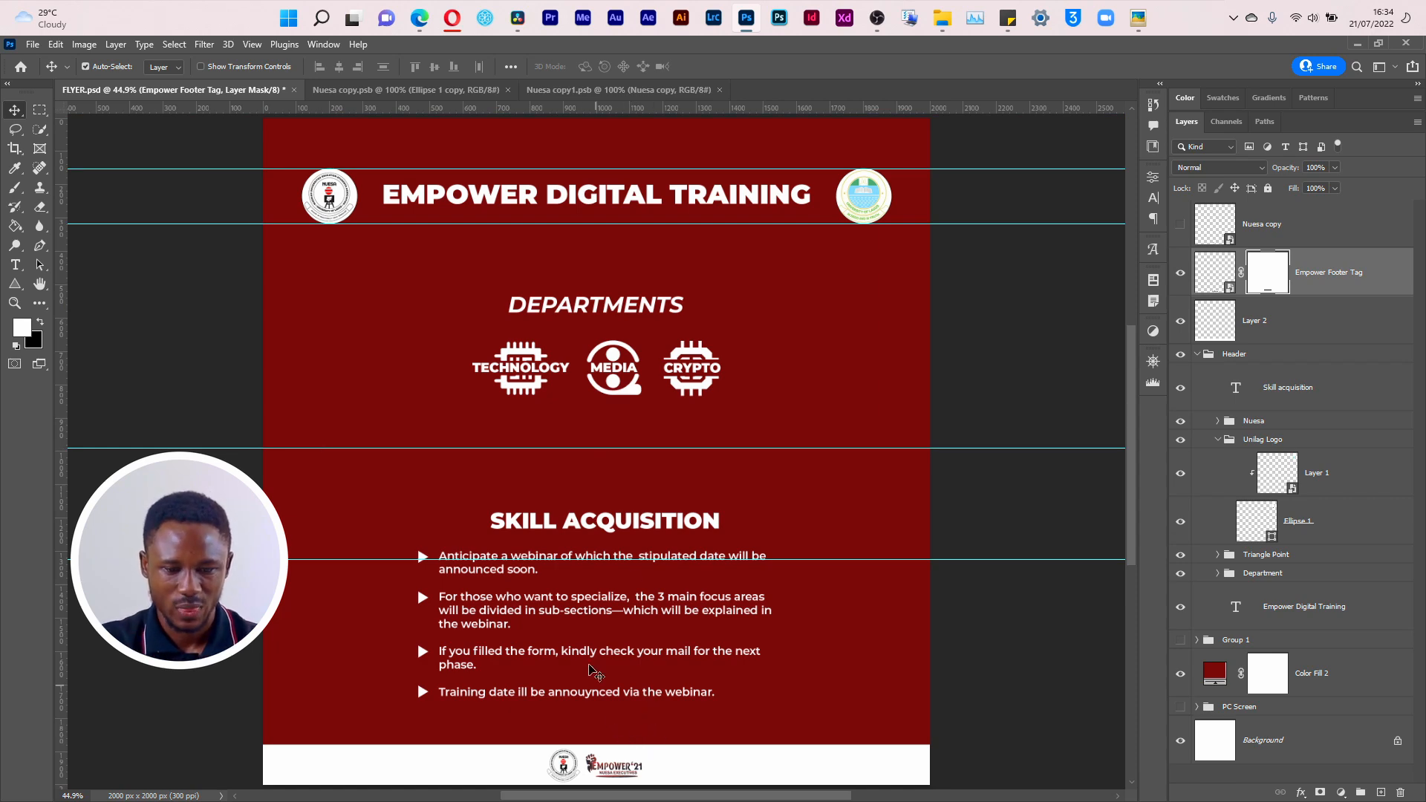
Step: Switch to File Explorer and look through the open Material folder windows containing the flyer's source images
left_click(1378, 44)
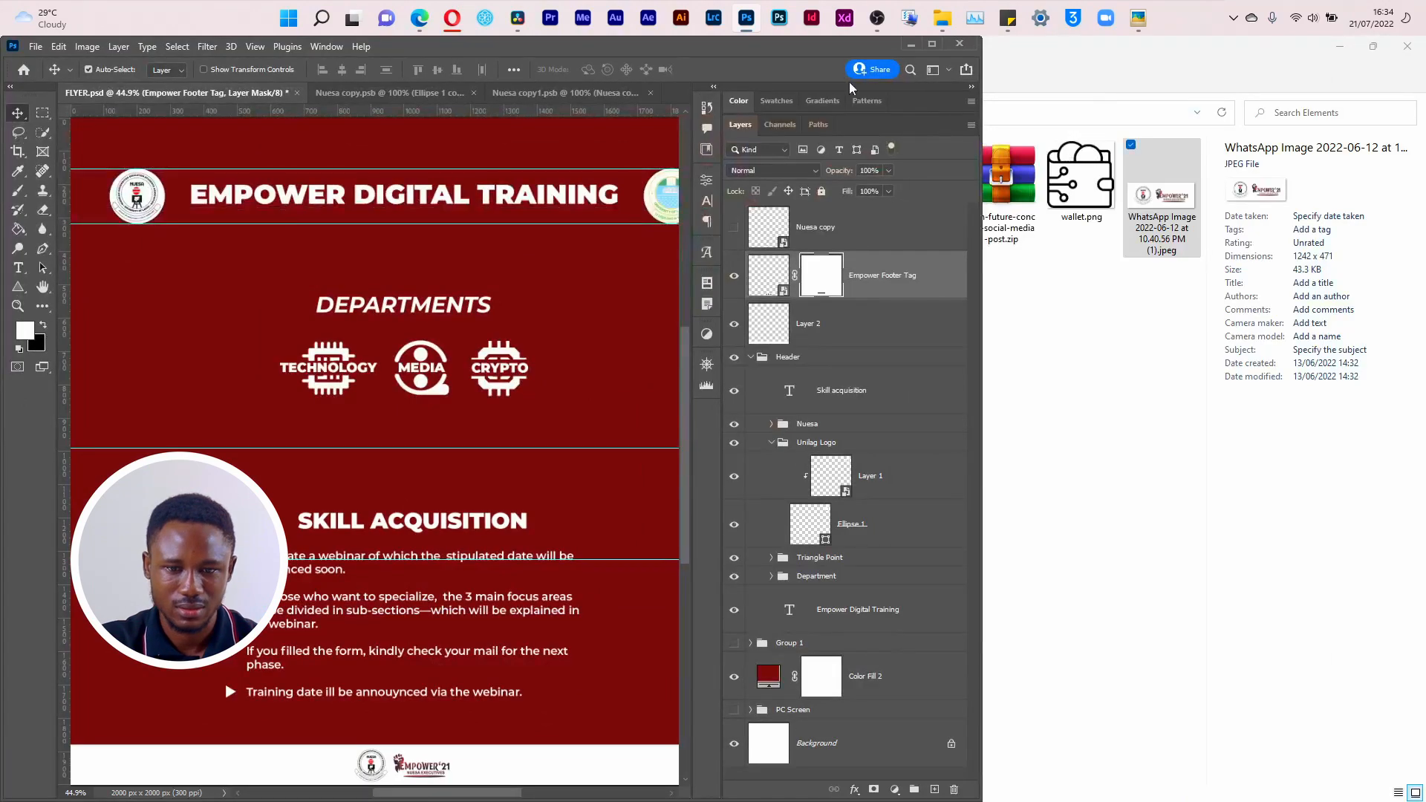
left_click(933, 46)
key("super+Tab")
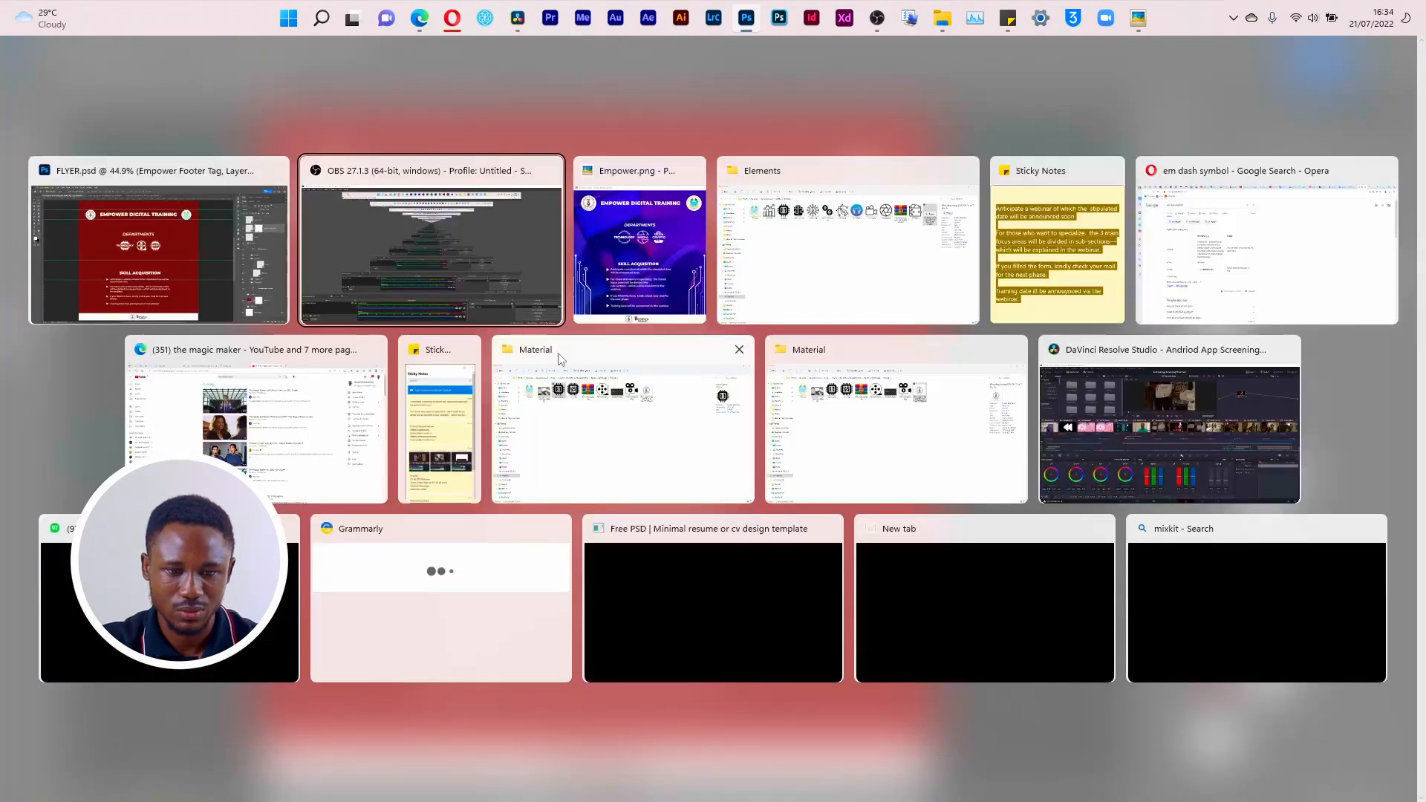
left_click(673, 303)
key("Escape")
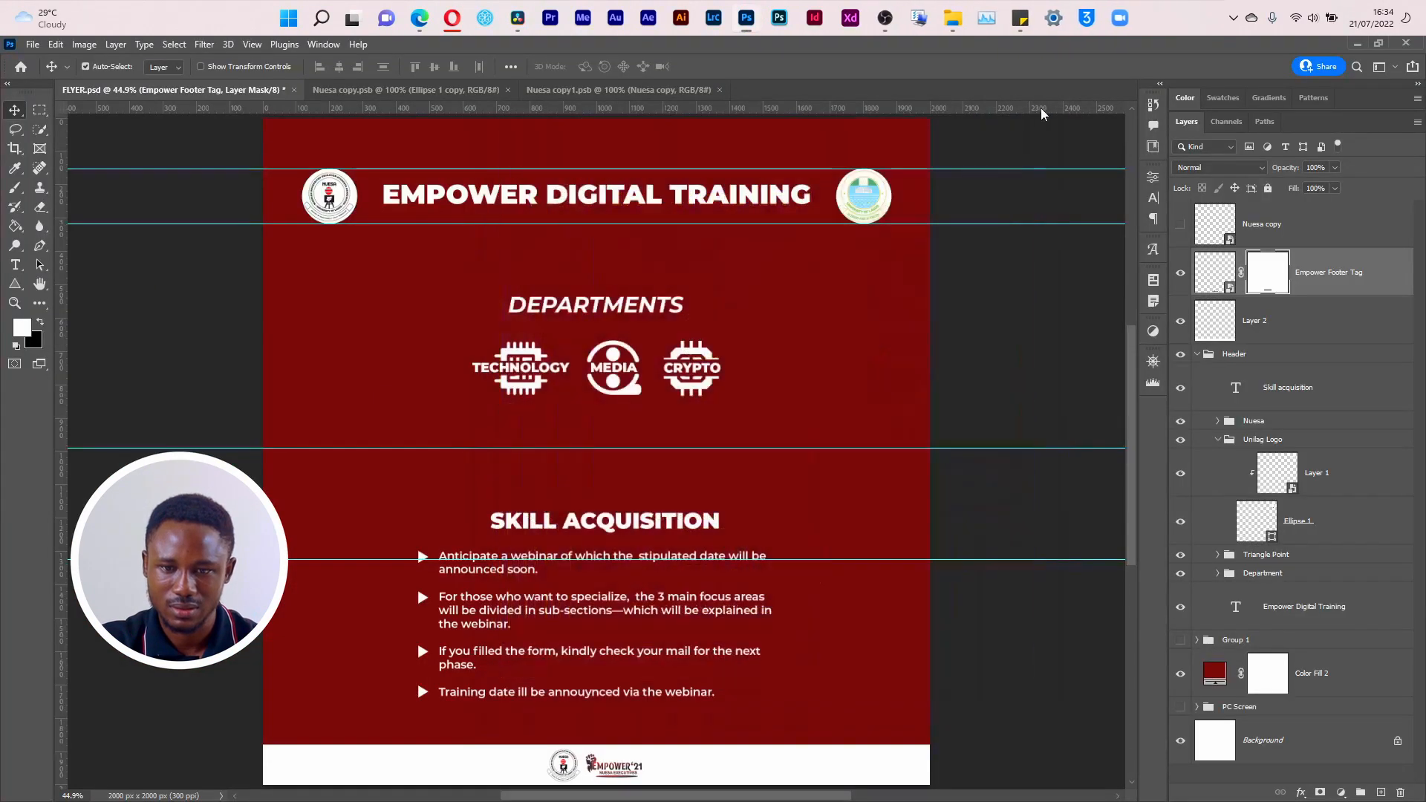
key("super+Tab")
key("alt+Tab")
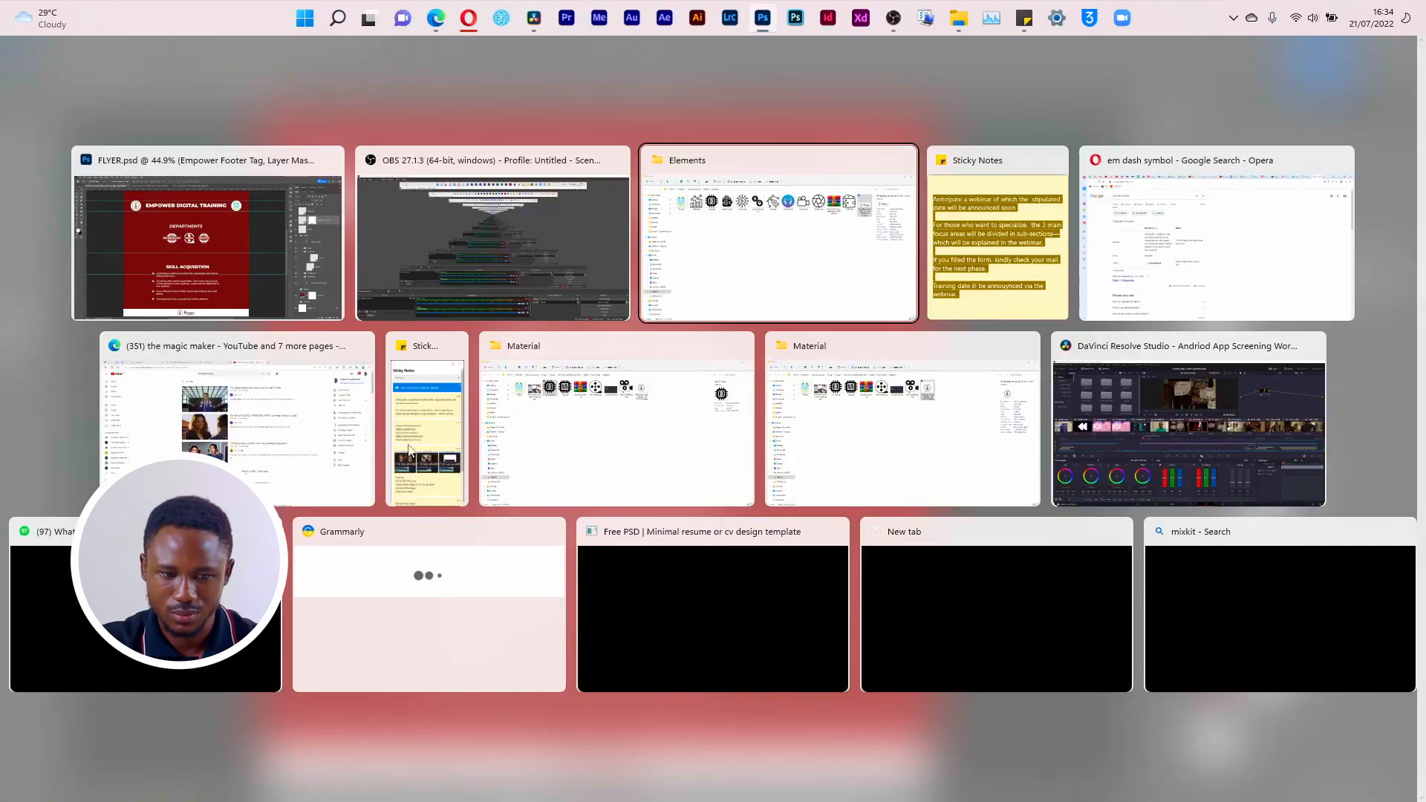
left_click(609, 427)
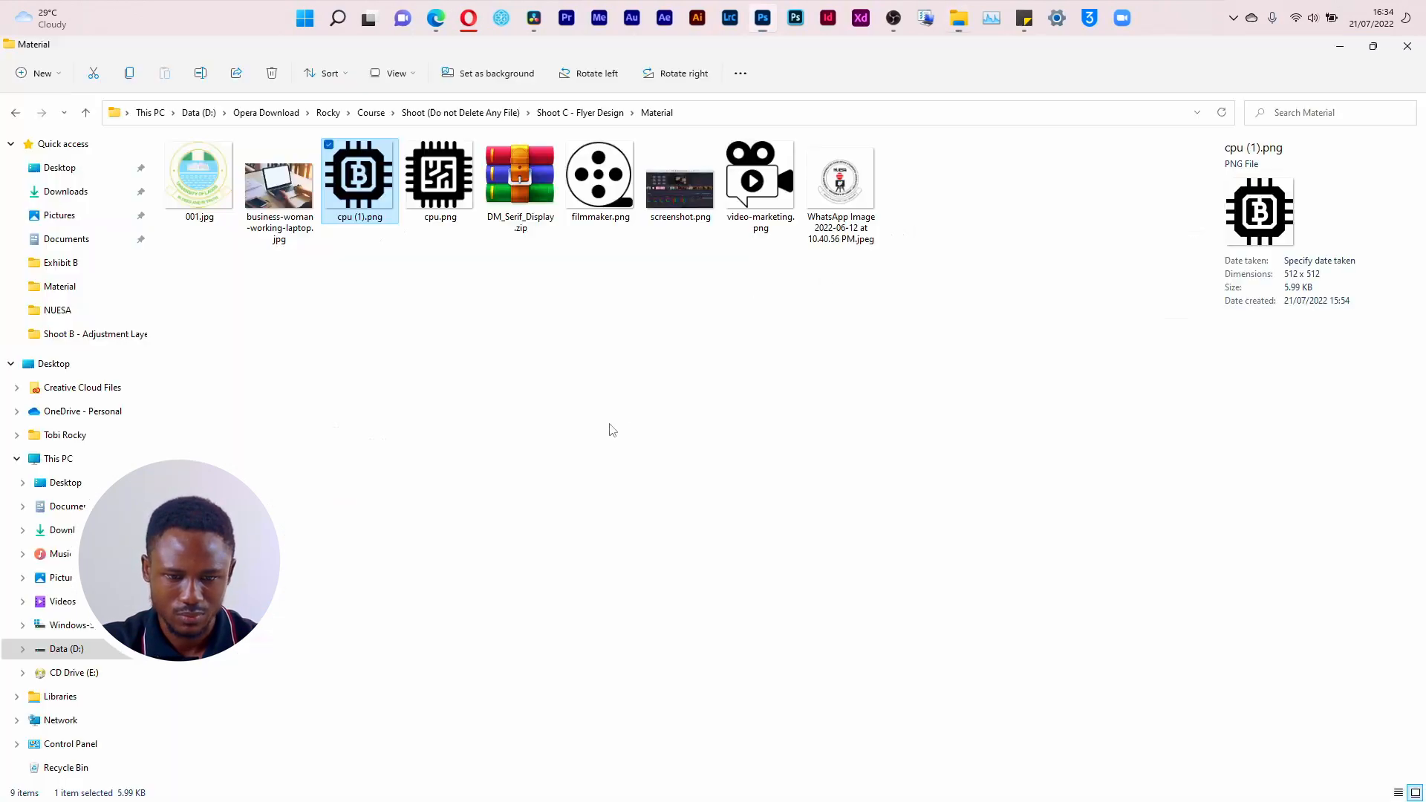
key("alt+Tab")
left_click(854, 419)
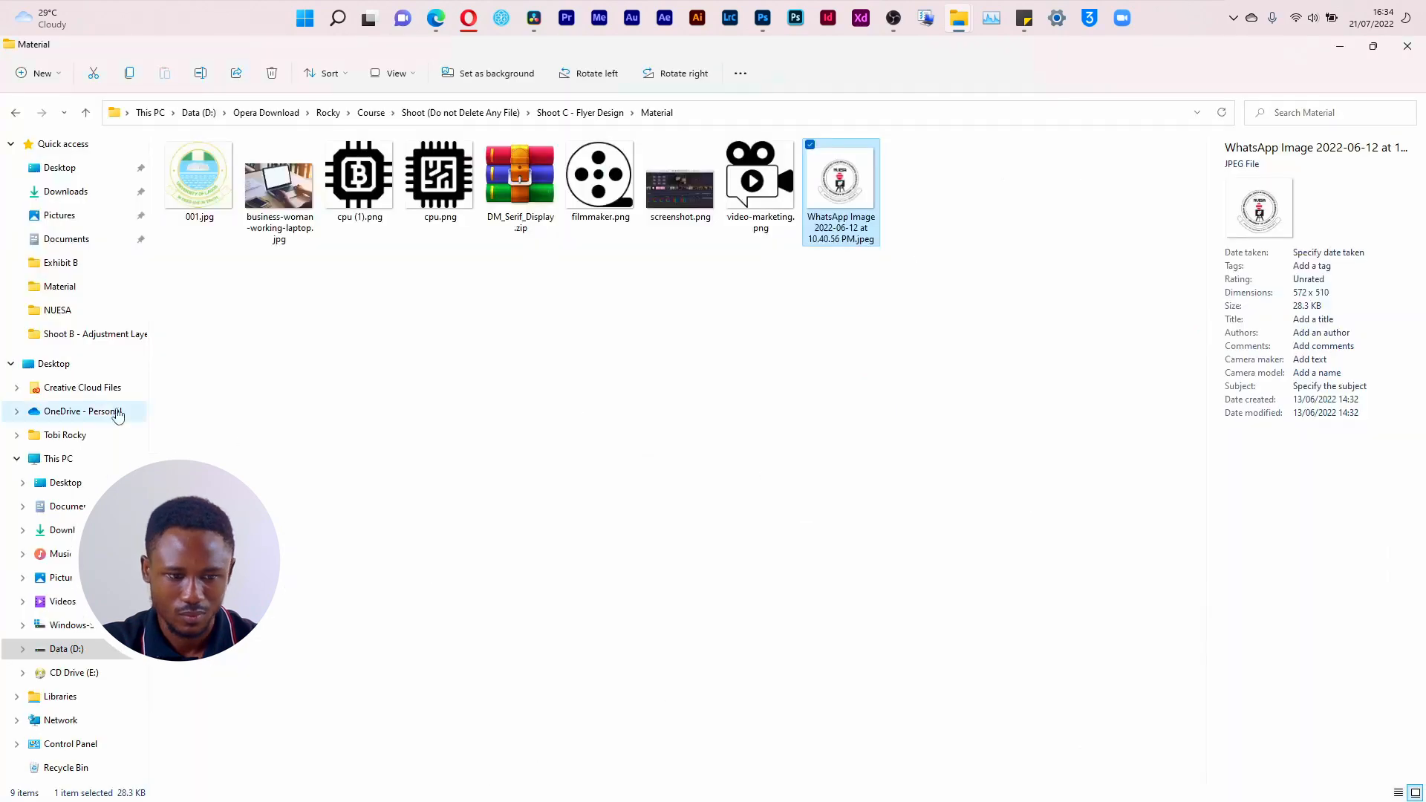
Step: Place the Empower image from the NUESA folder into FLYER.psd at 100% scale, filling the canvas
left_click(71, 312)
left_click_drag(383, 191, 686, 318)
key("alt+Tab")
key("alt+Tab")
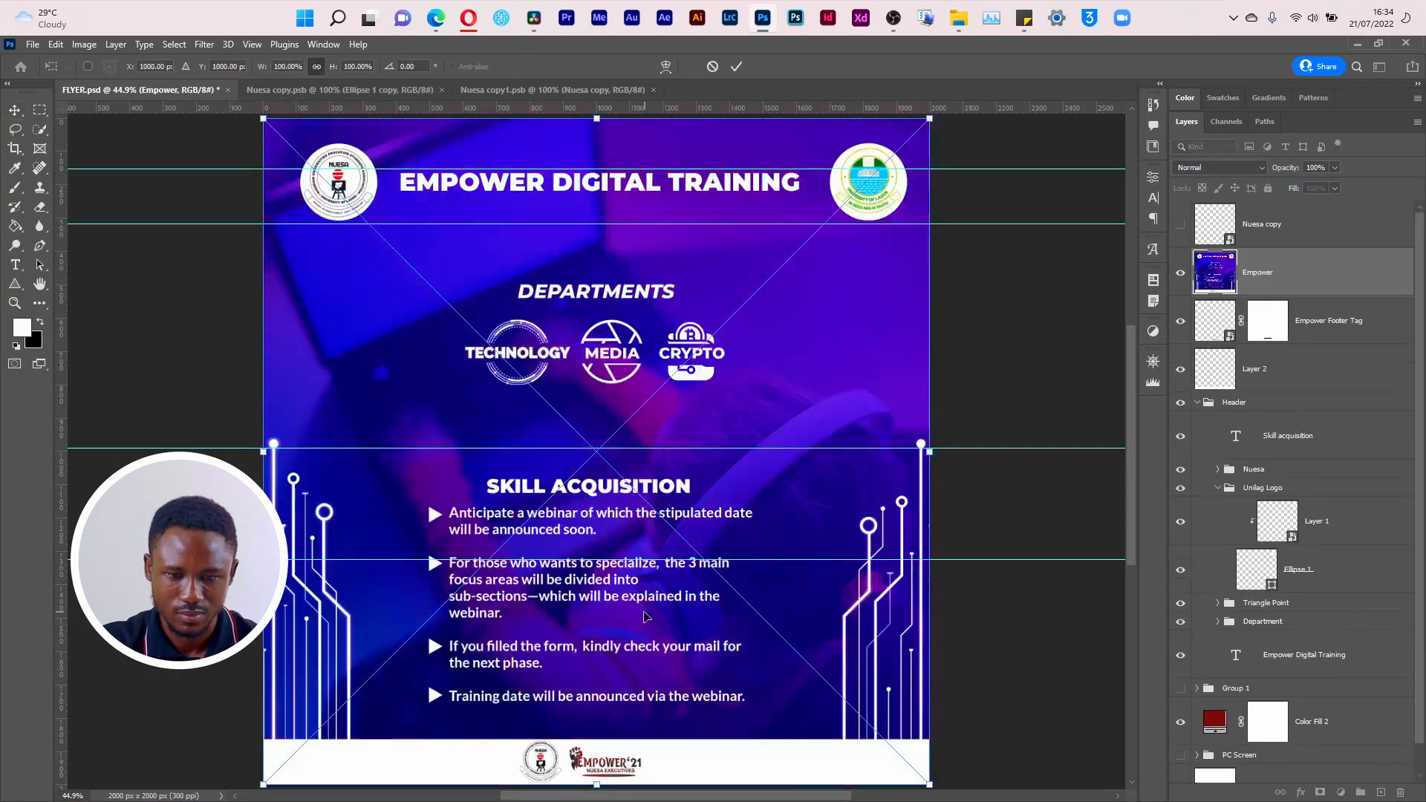
left_click(736, 66)
Step: Move the placed Empower layer to the top of the layer stack and rename it Simulation
left_click_drag(1259, 272, 1270, 232)
double_click(1263, 224)
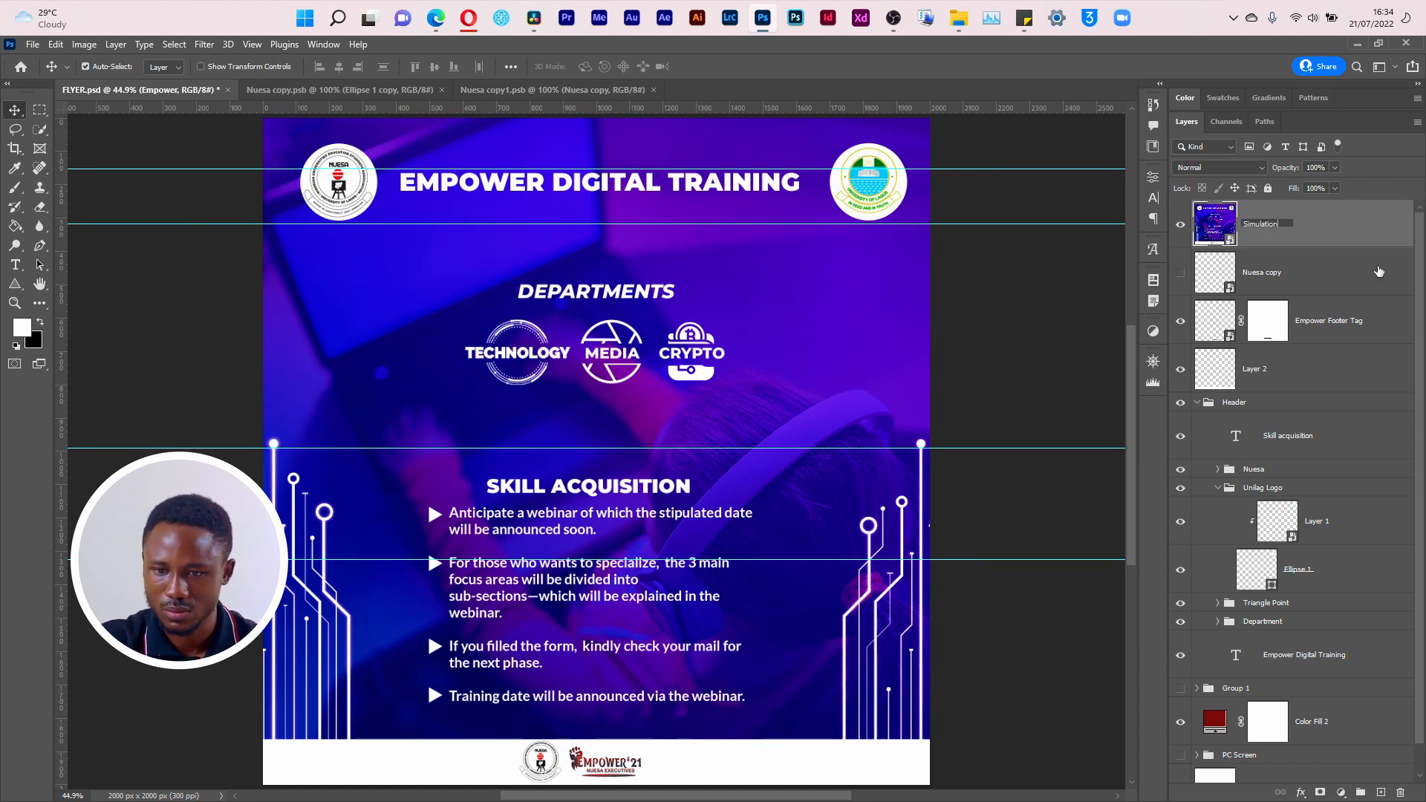
key("Return")
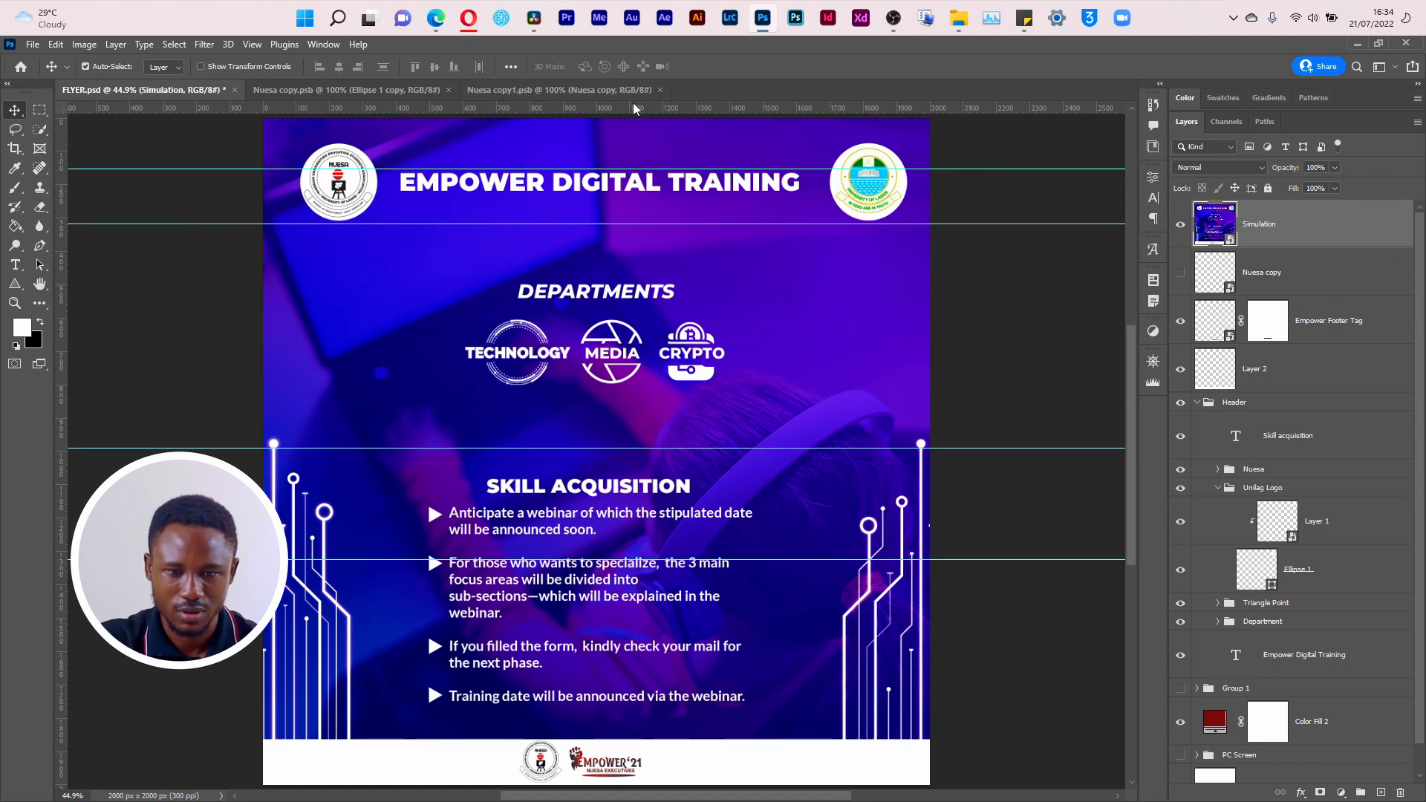
Step: Add four horizontal guides marking the upper and lower edges of the reference's DEPARTMENTS heading and its row of department icons
left_click_drag(634, 109, 651, 281)
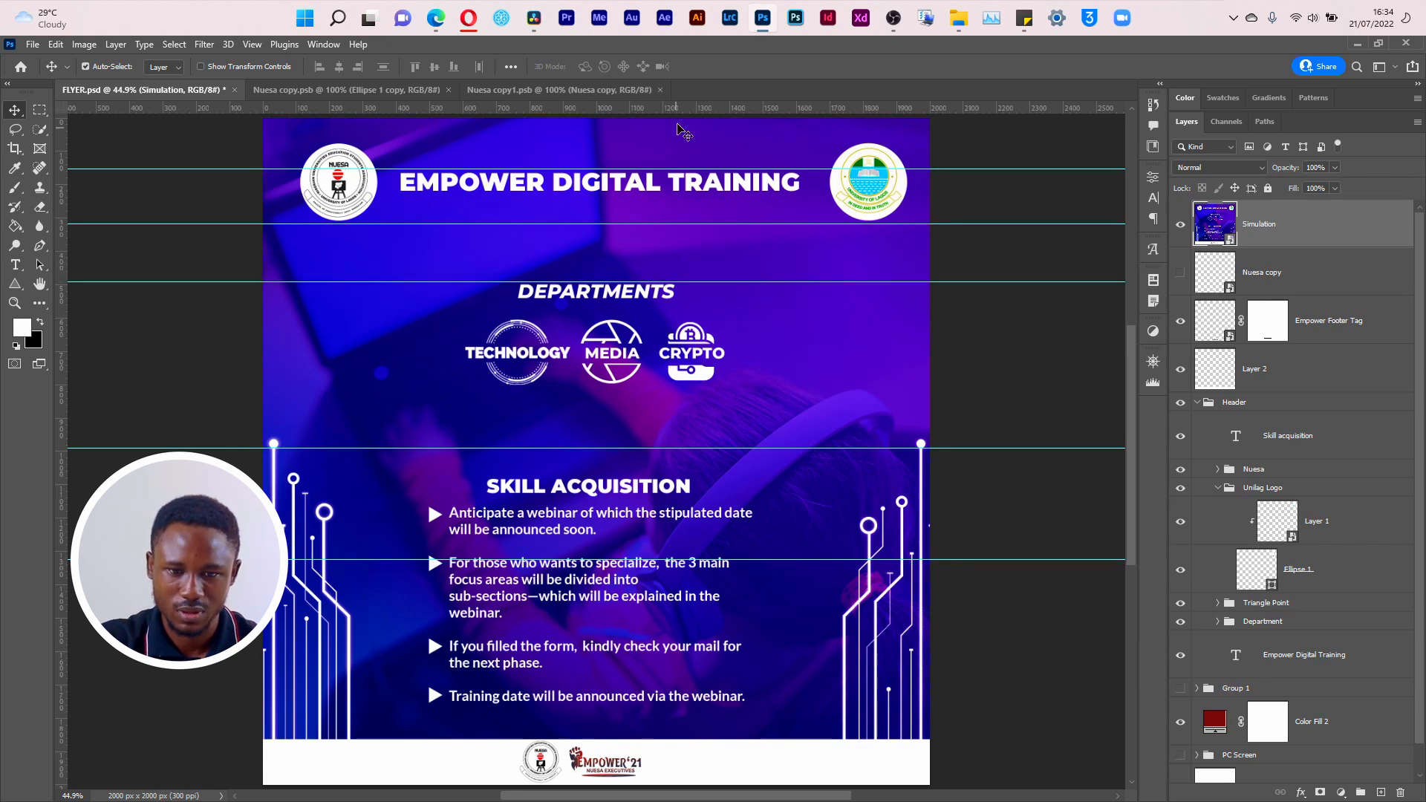
left_click_drag(683, 114, 686, 302)
left_click_drag(673, 112, 683, 318)
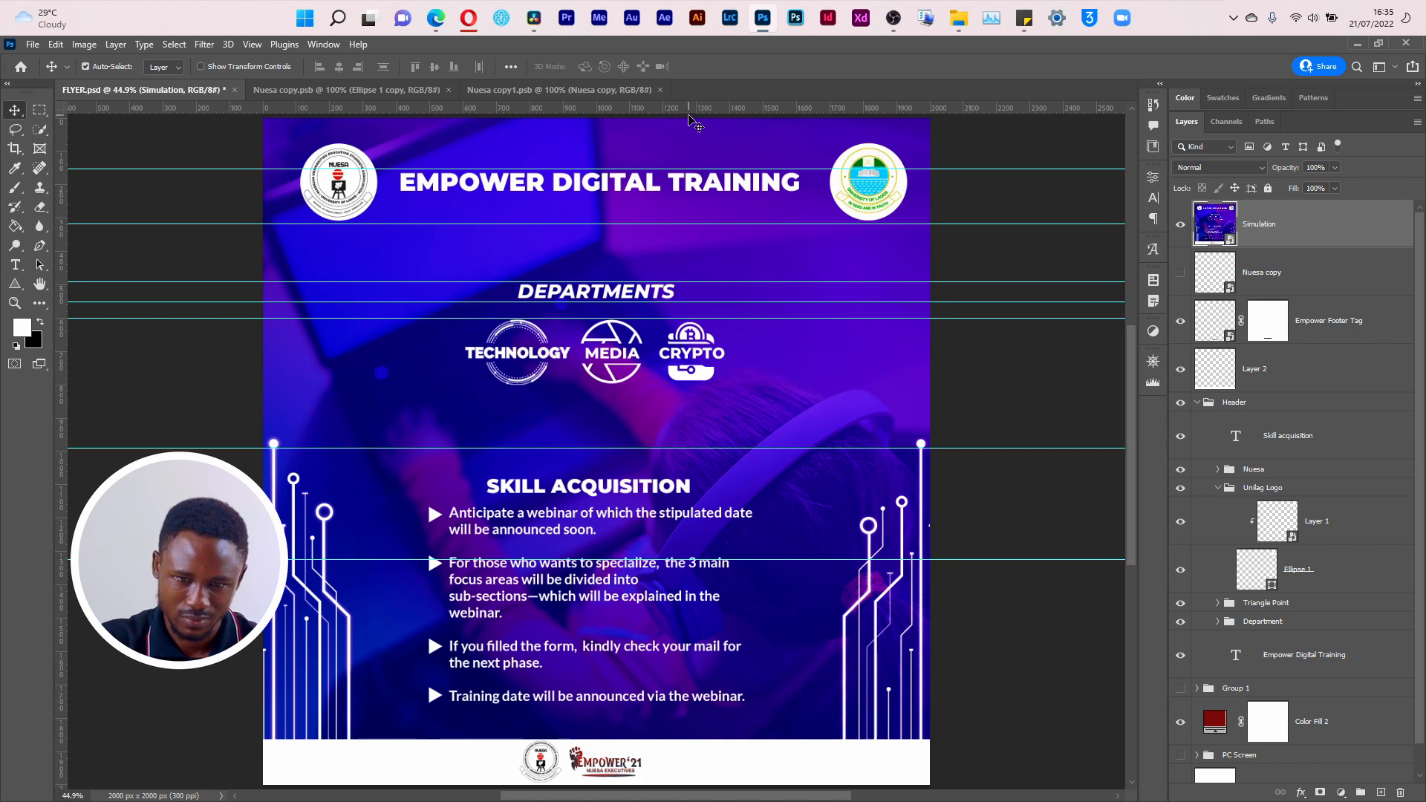
left_click_drag(688, 116, 677, 385)
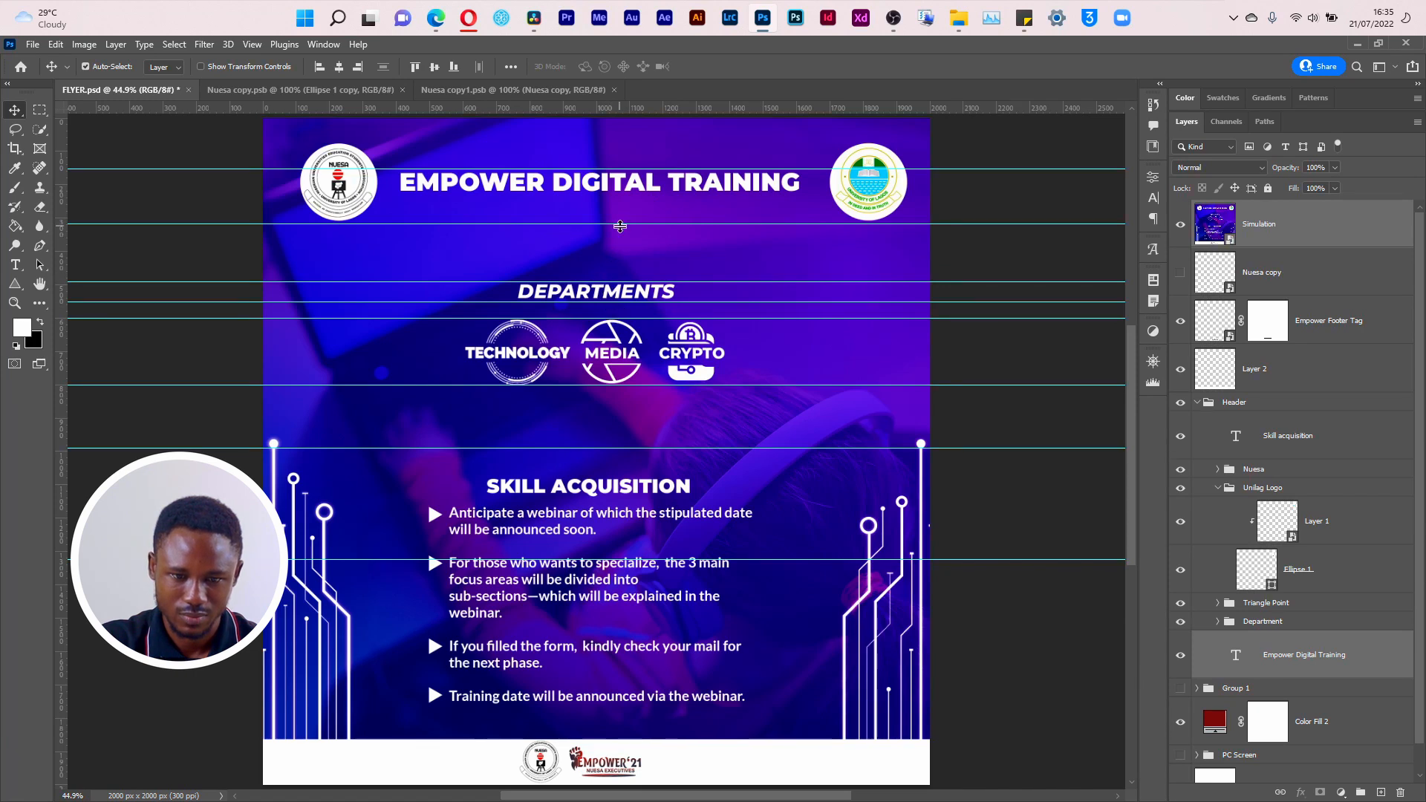
Step: Remove the title-area guides and set four horizontal guides at the upper and lower edges of the reference's SKILL ACQUISITION heading and bullet list
left_click_drag(624, 224, 637, 109)
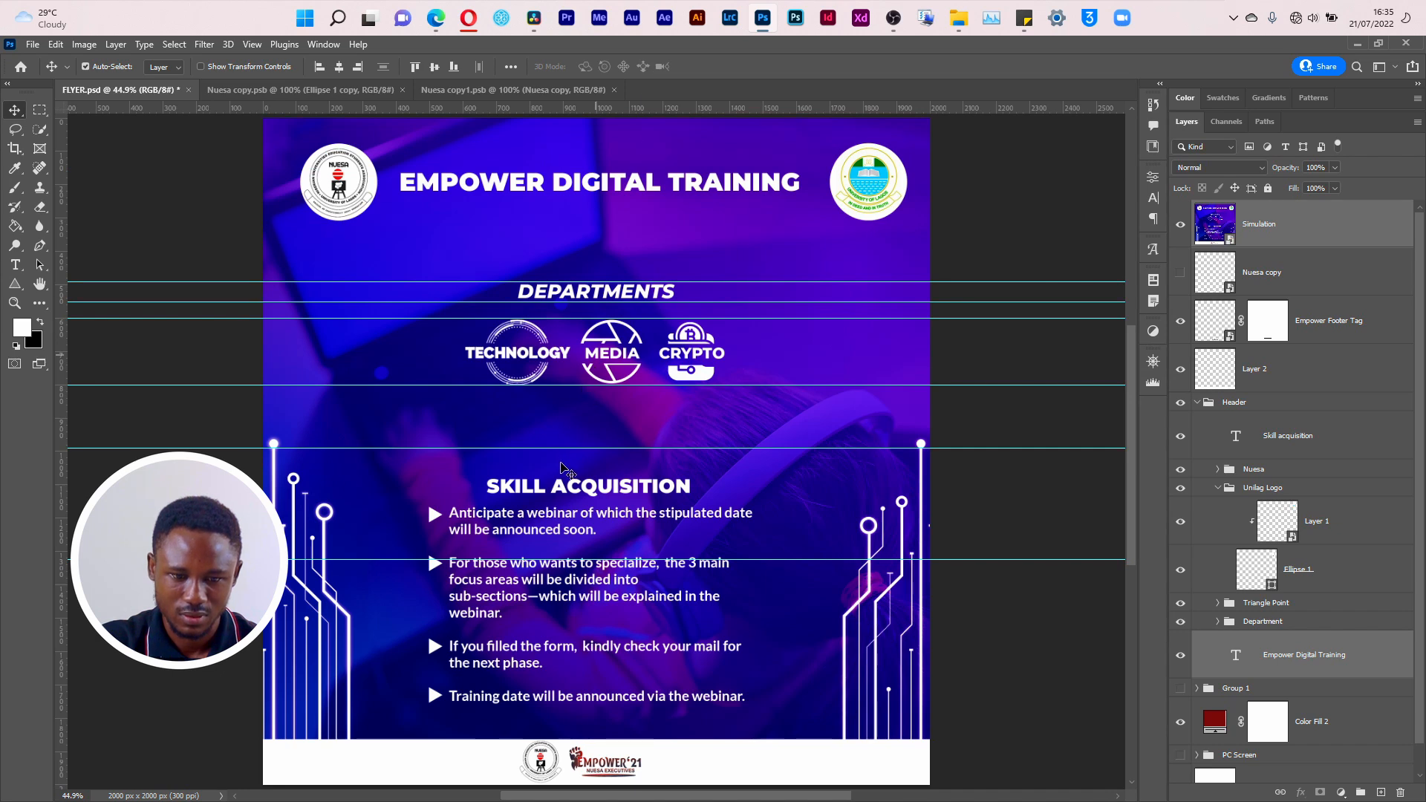
left_click_drag(566, 449, 572, 476)
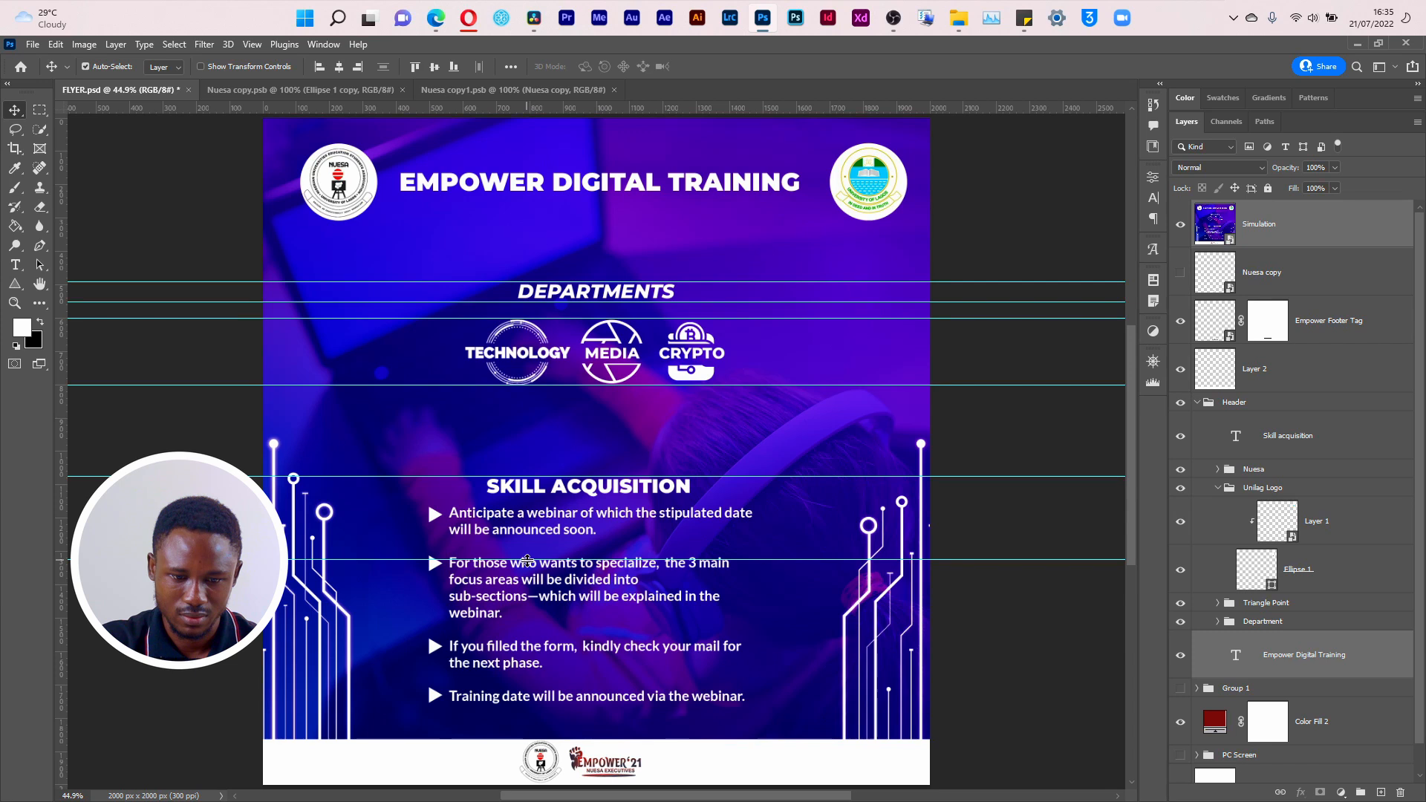
left_click_drag(527, 561, 541, 509)
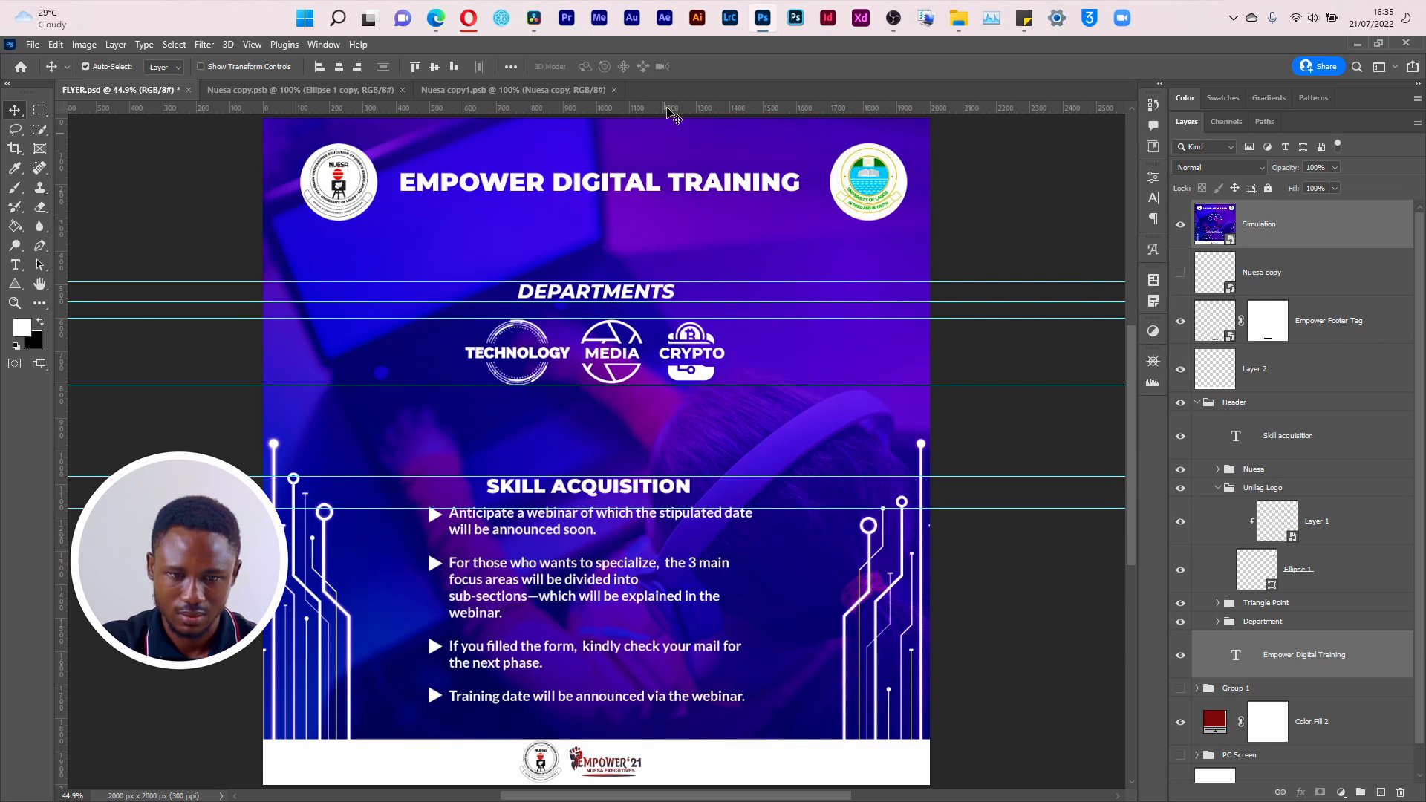
left_click_drag(673, 111, 648, 496)
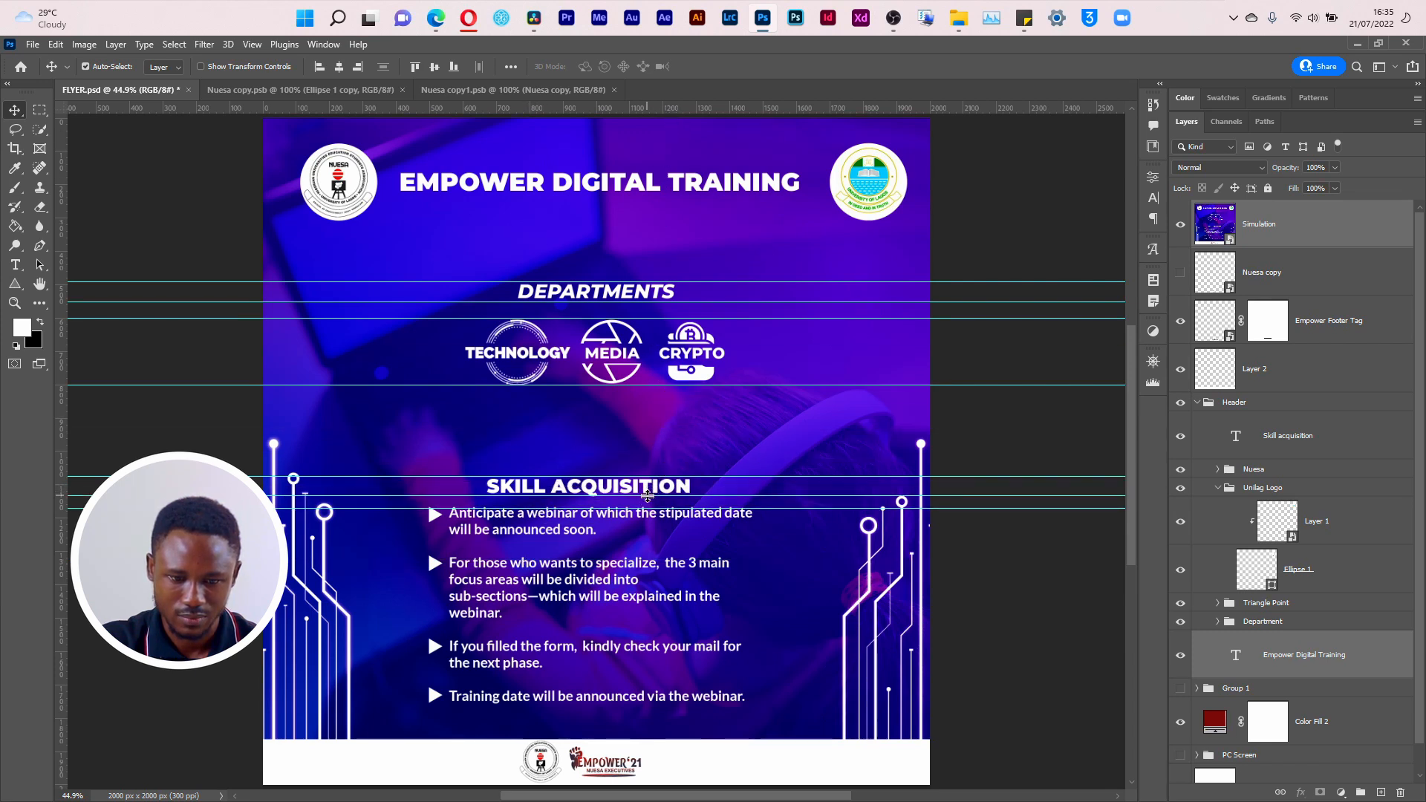
left_click_drag(703, 110, 652, 705)
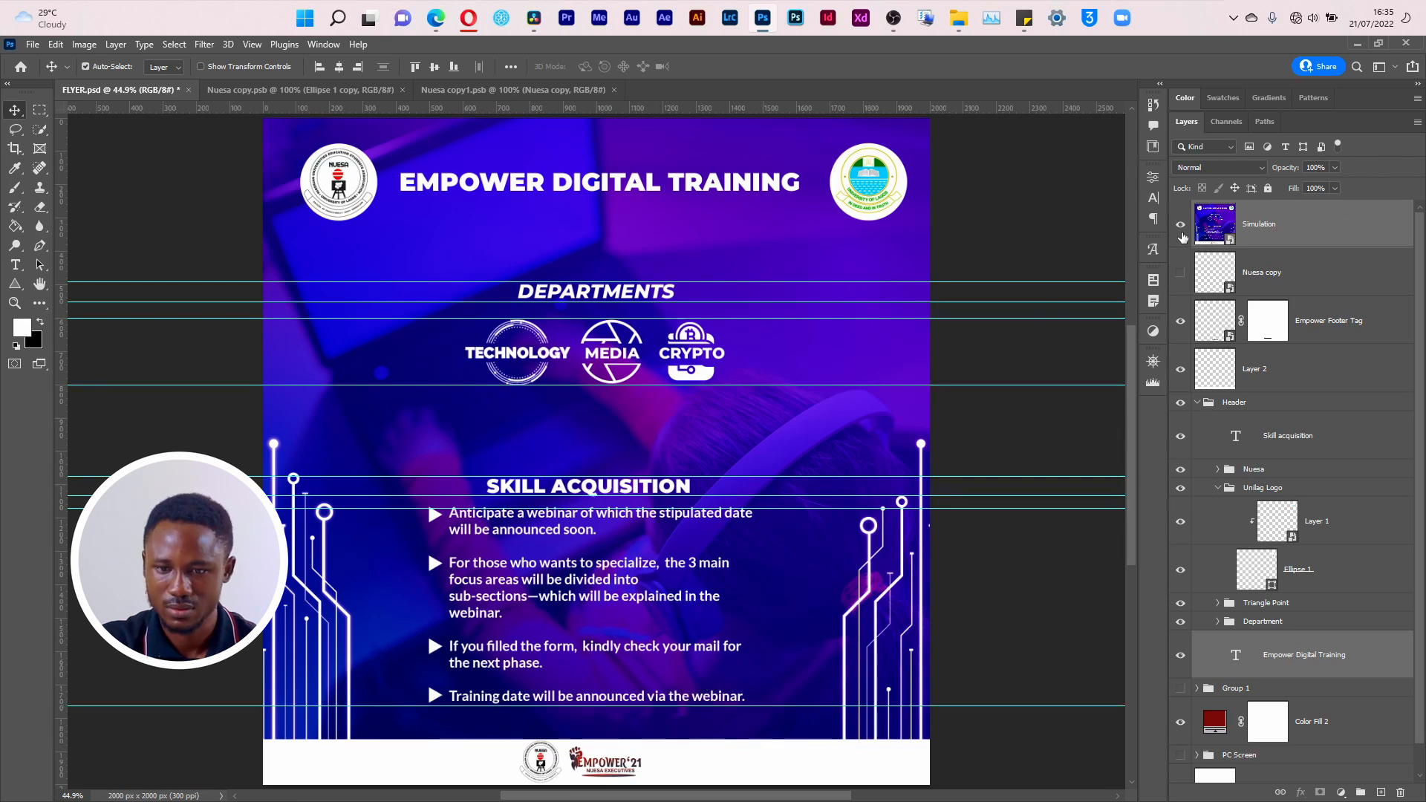
Step: Hide the Simulation layer and move the DEPARTMENTS heading up so it sits between its two guides
left_click(1181, 226)
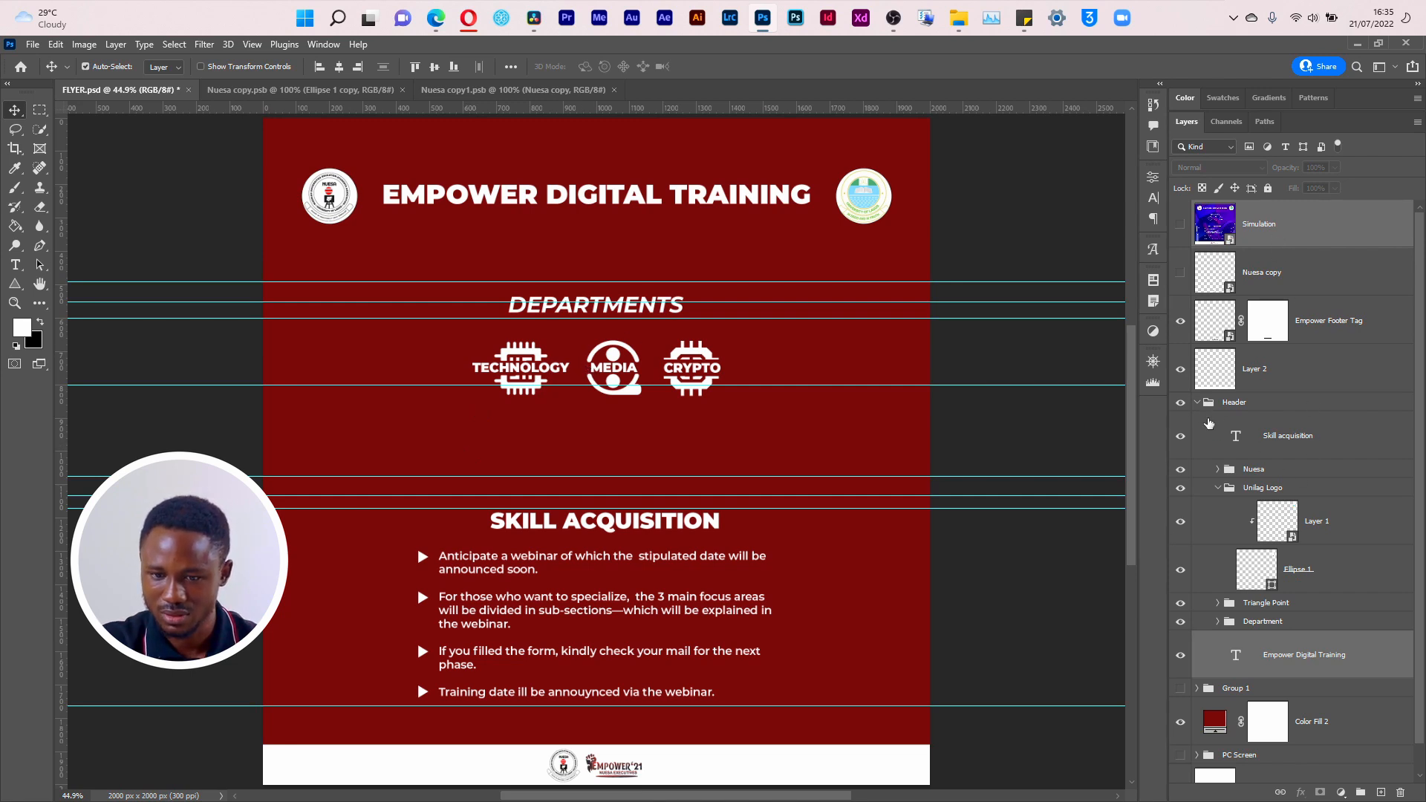
left_click(1217, 489)
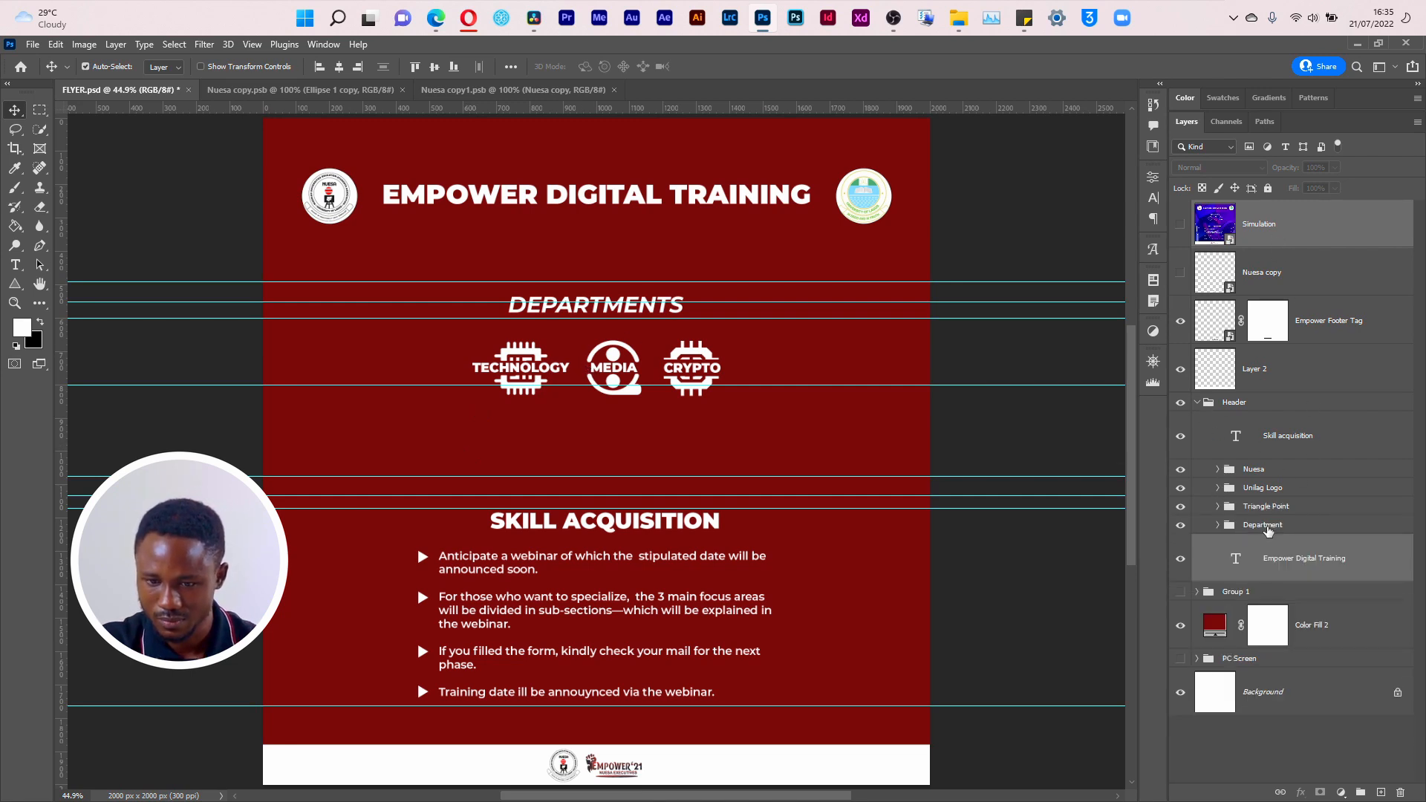
left_click(1268, 526)
key("ctrl")
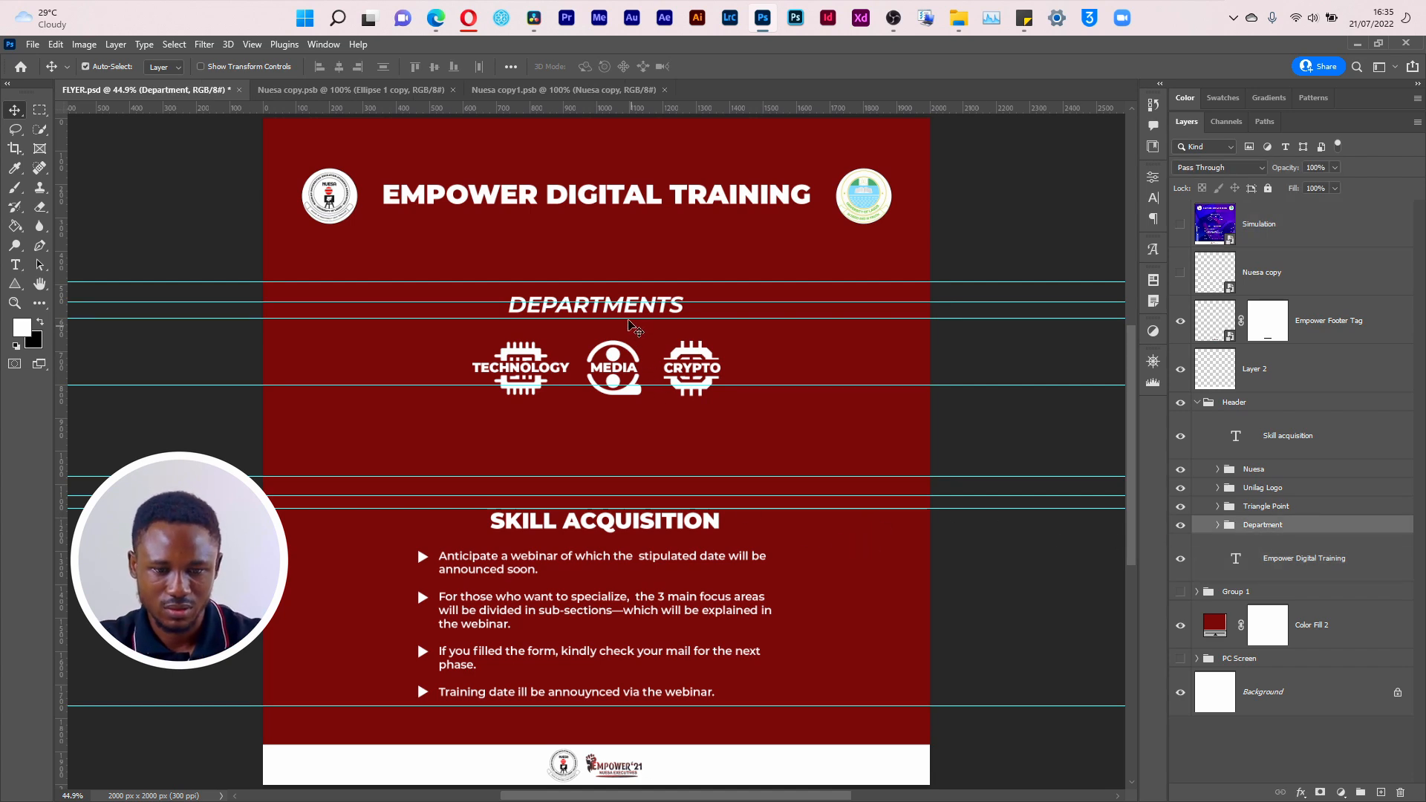
left_click_drag(622, 310, 621, 295)
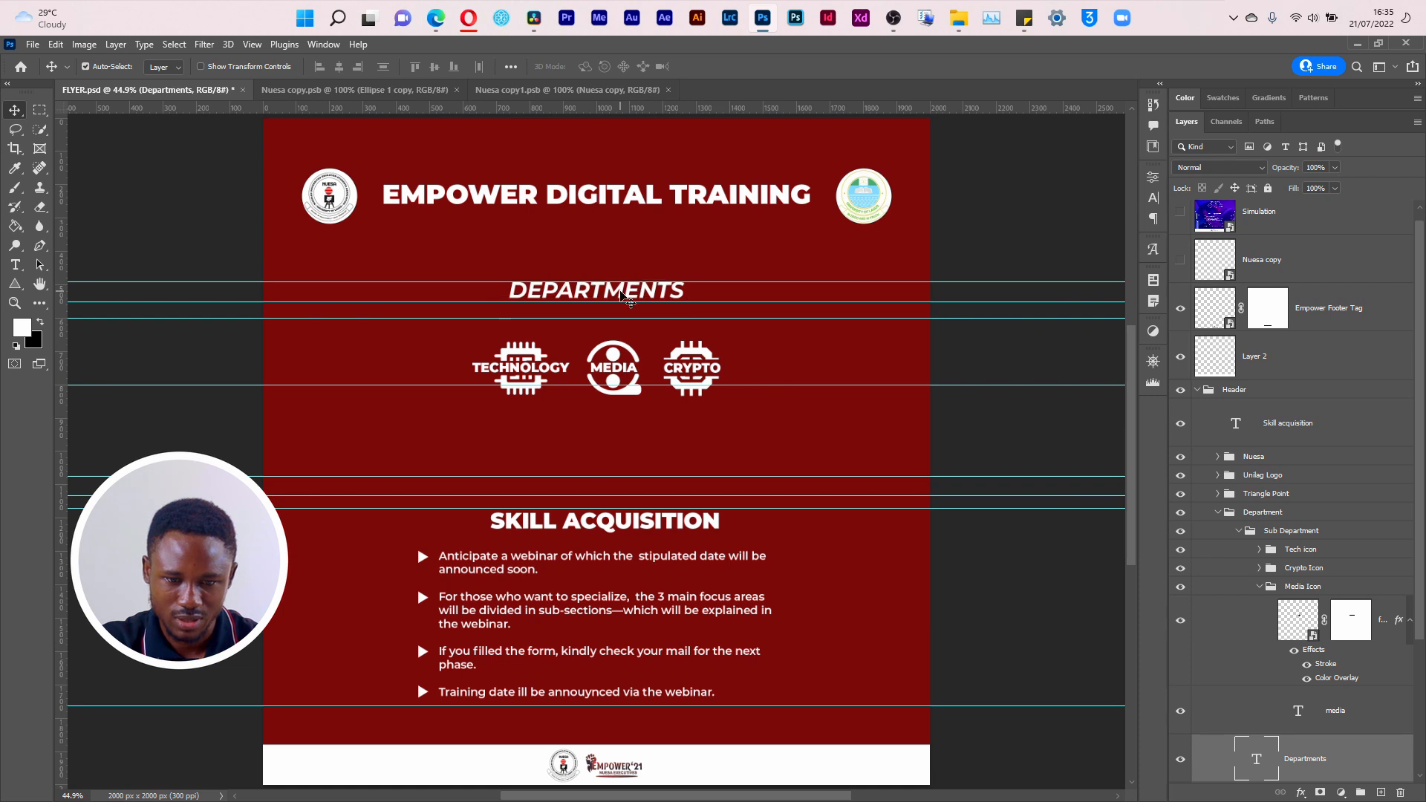
key("Down")
key("Down")
key("Down")
key("Down")
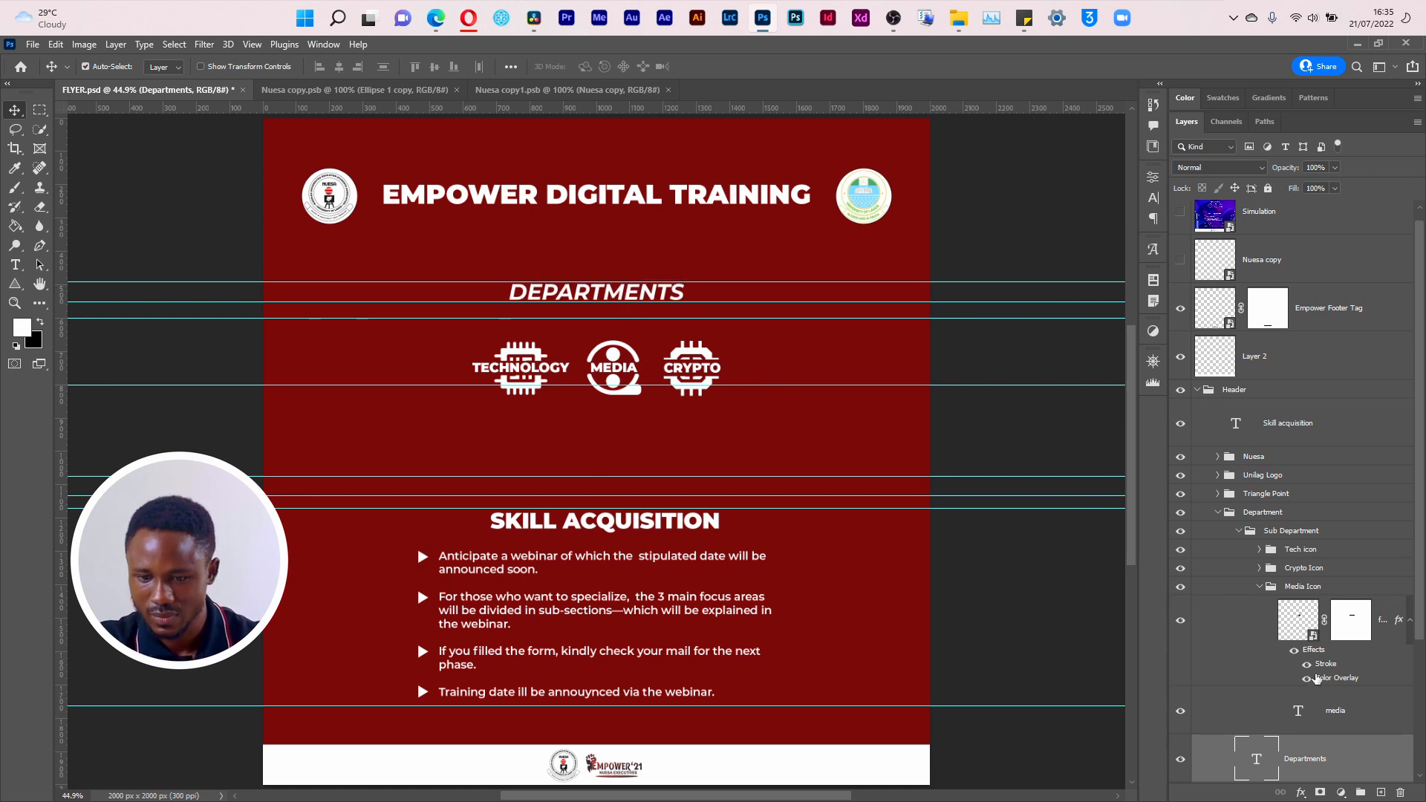
Step: Move the Tech icon, Crypto Icon and Media Icon groups up to their guides and scale them together to about 118.83%
scroll(1317, 679, "down", 3)
left_click(1262, 501)
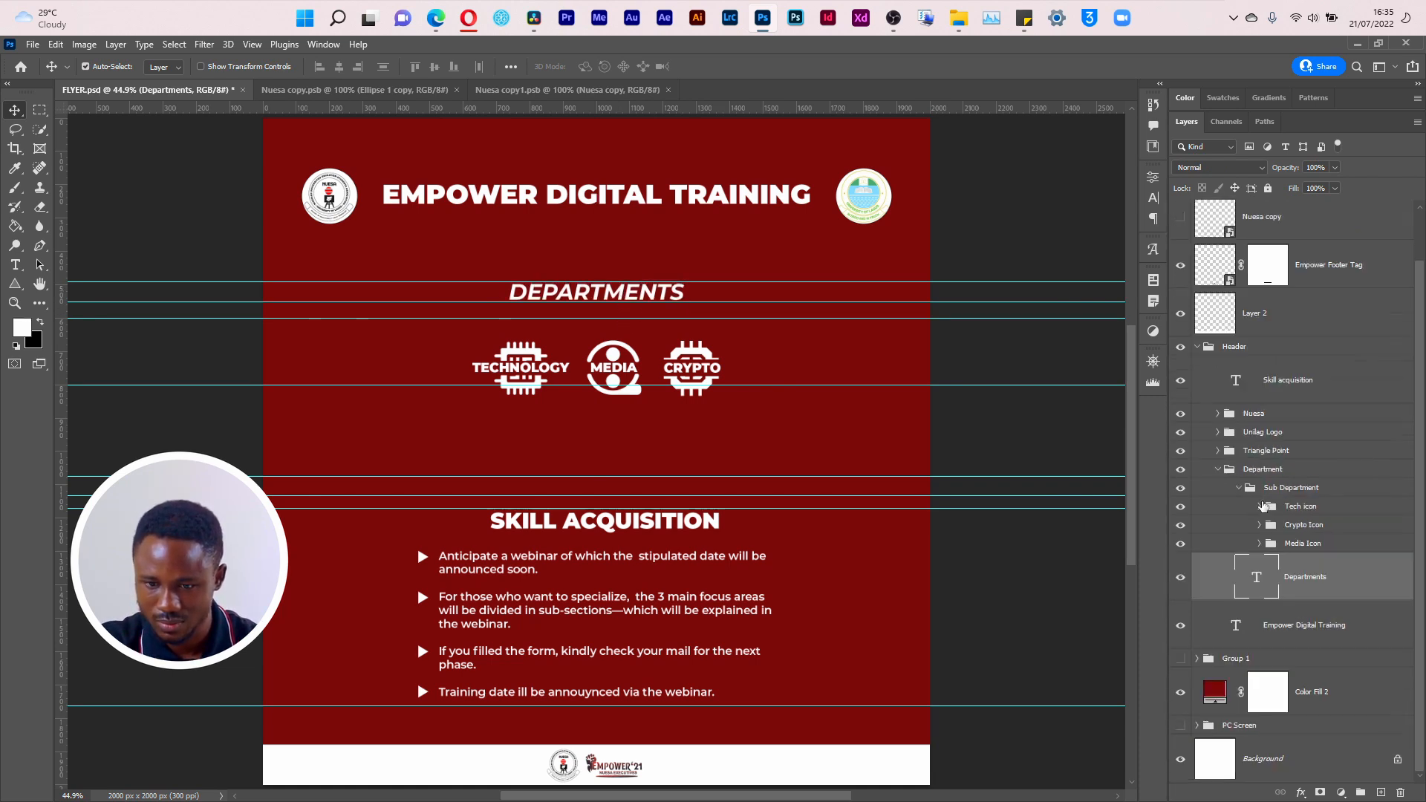
left_click(1291, 544)
left_click(1295, 512, "shift")
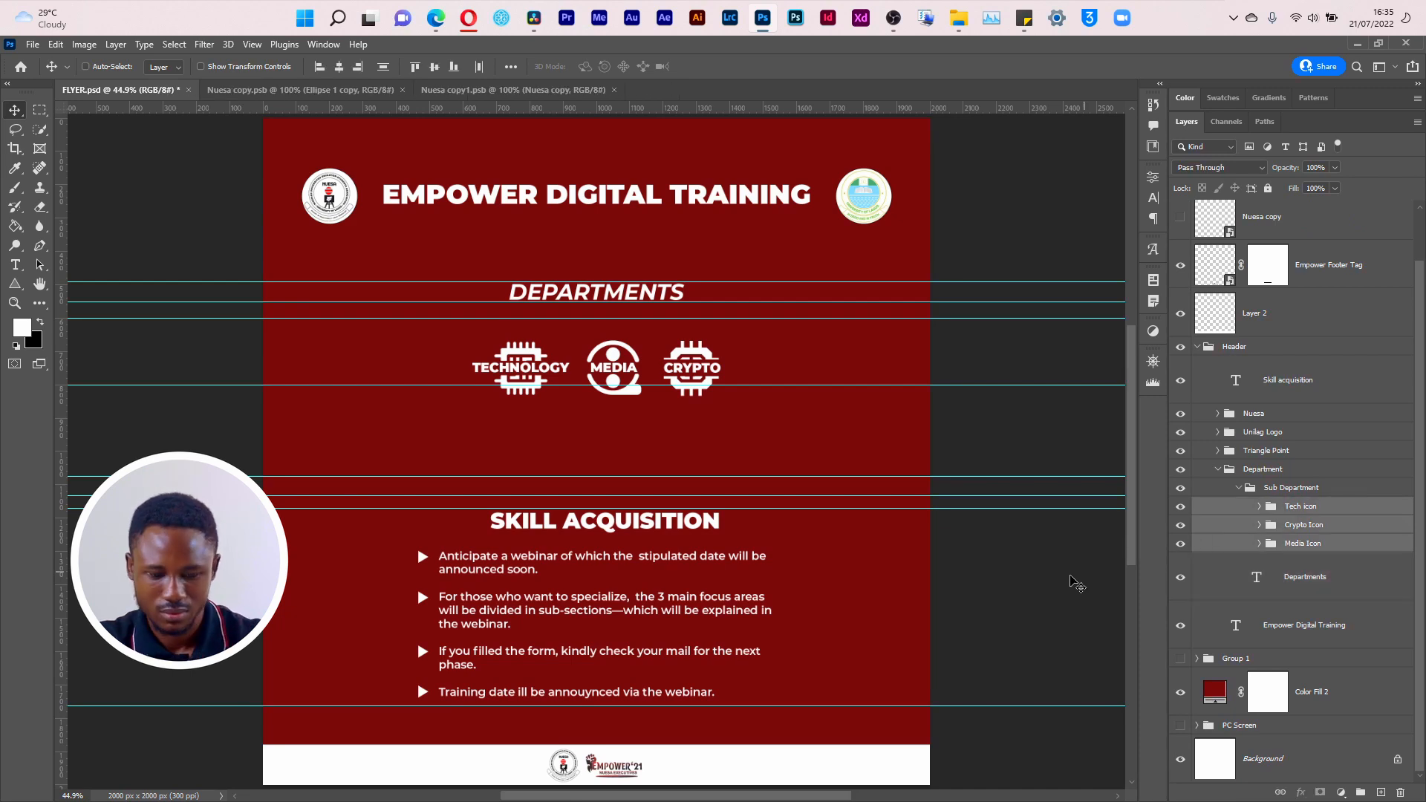
key("ctrl+t")
left_click_drag(616, 371, 613, 349)
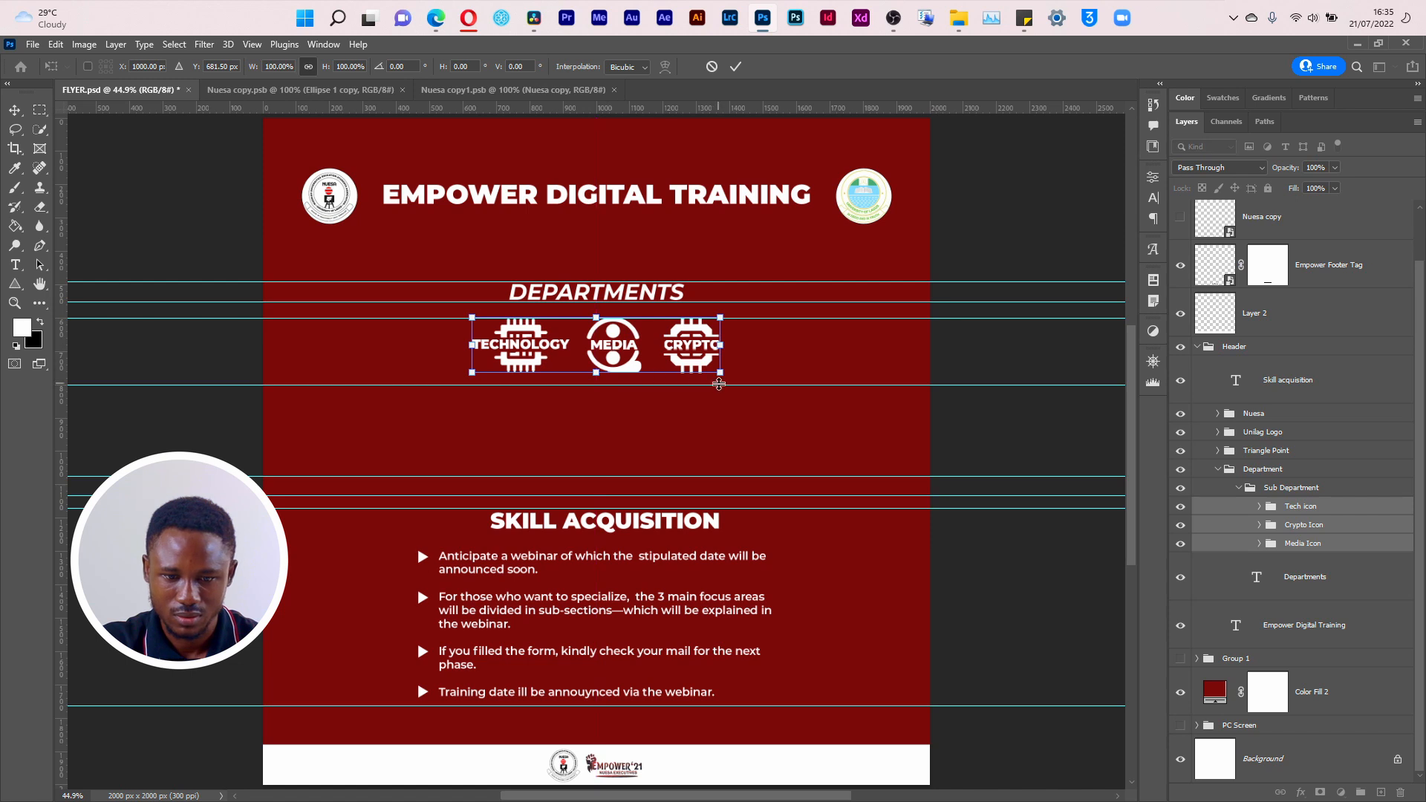
left_click_drag(722, 374, 731, 376)
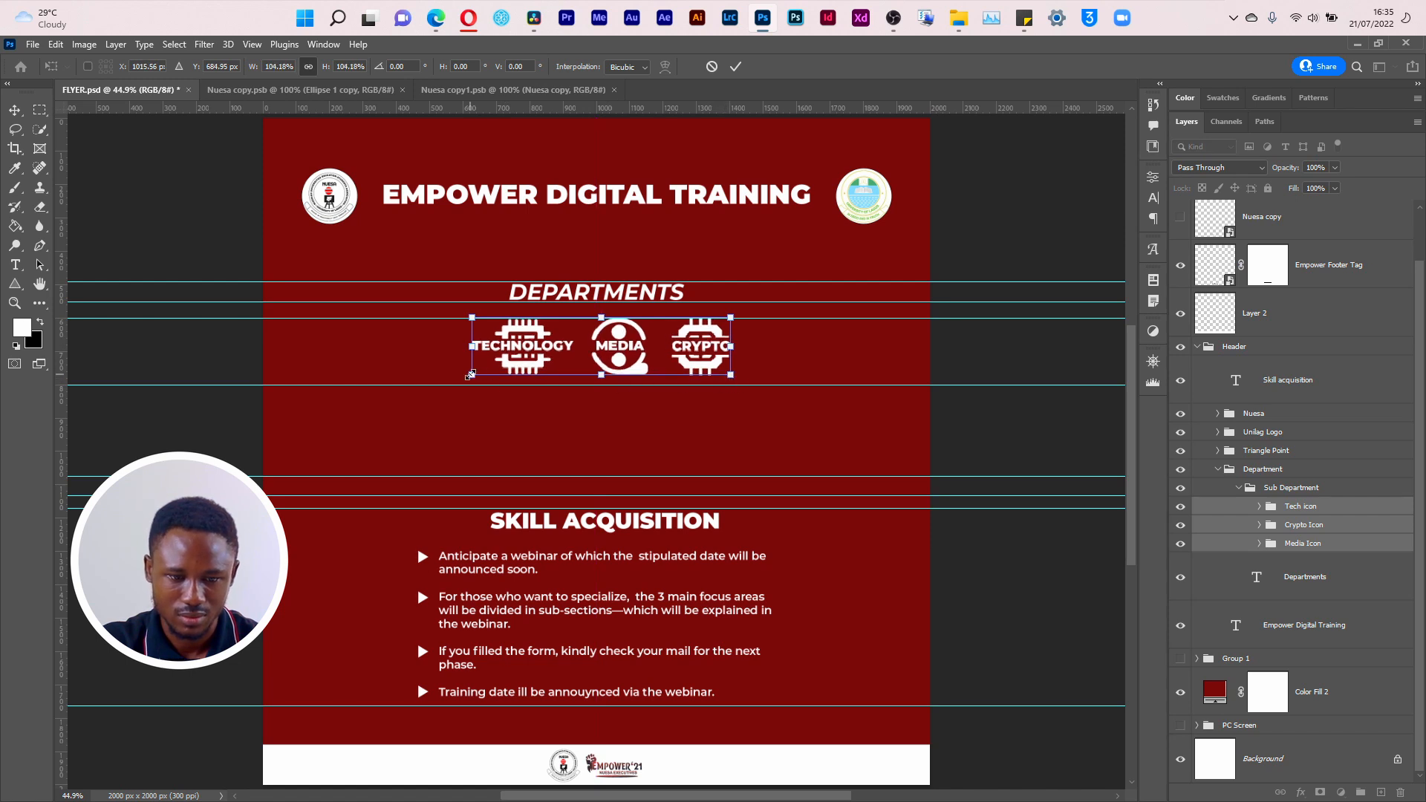
left_click_drag(470, 375, 436, 393)
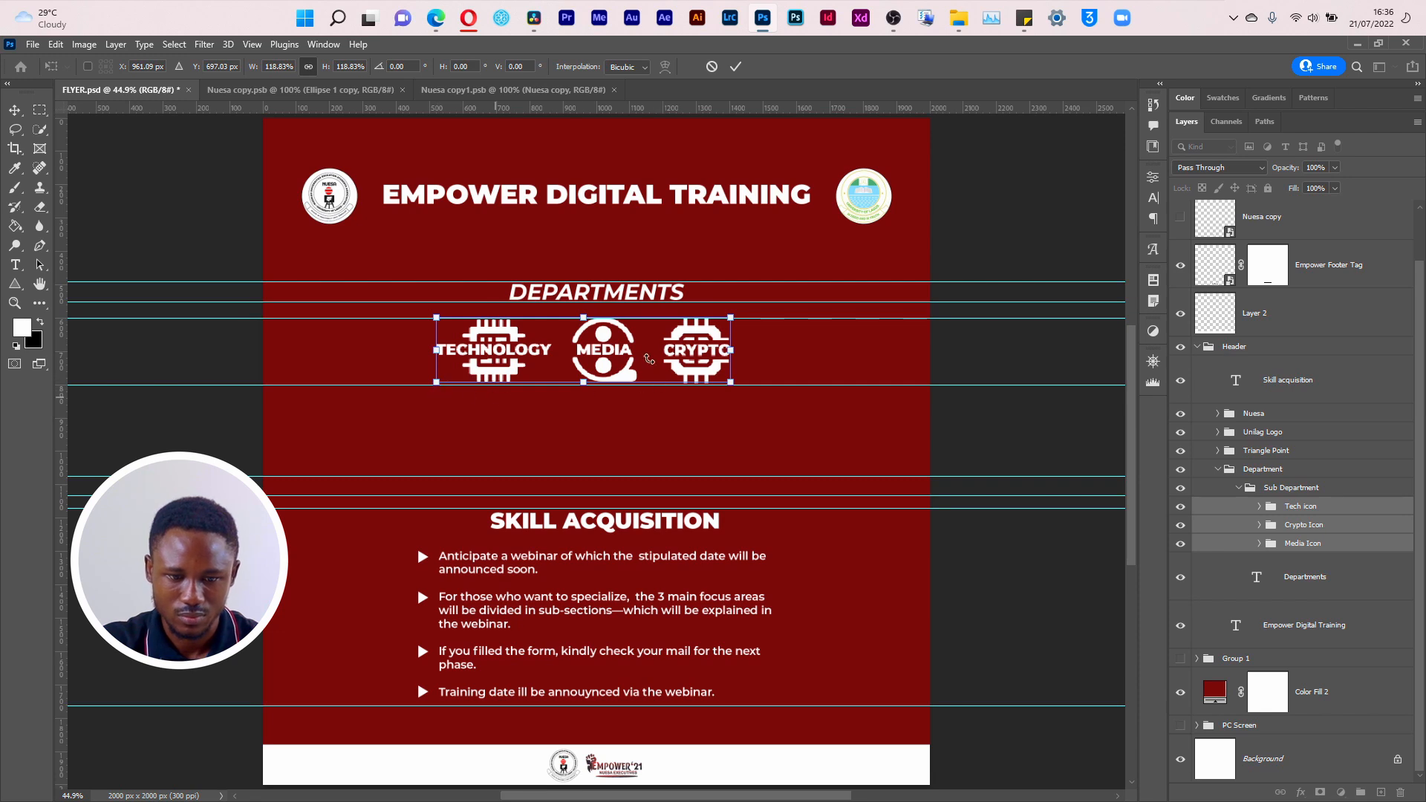
key("Return")
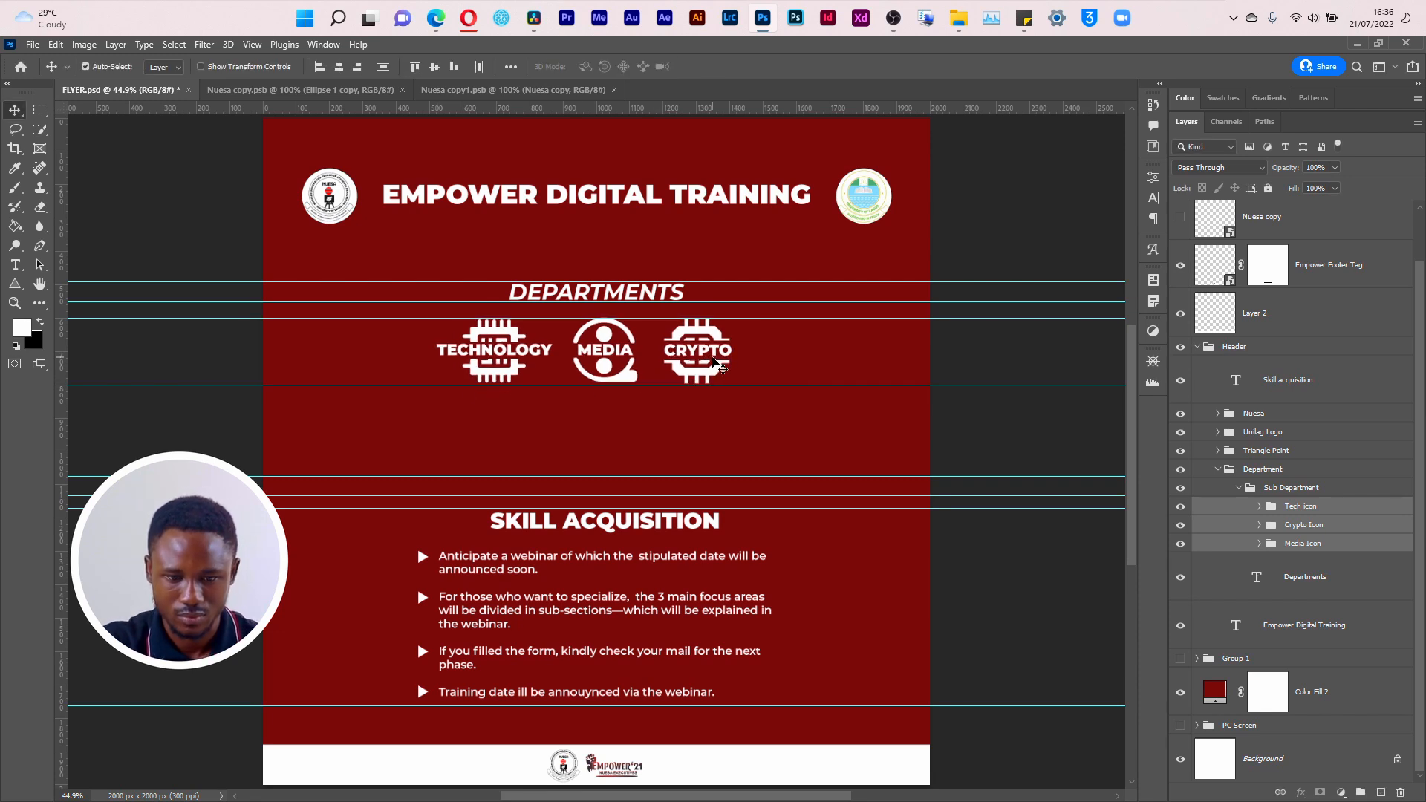
Step: Nudge the three department icon groups slightly down and left to centre them between their guides
key("Down")
key("Down")
key("Down")
key("Down")
key("Left")
key("Left")
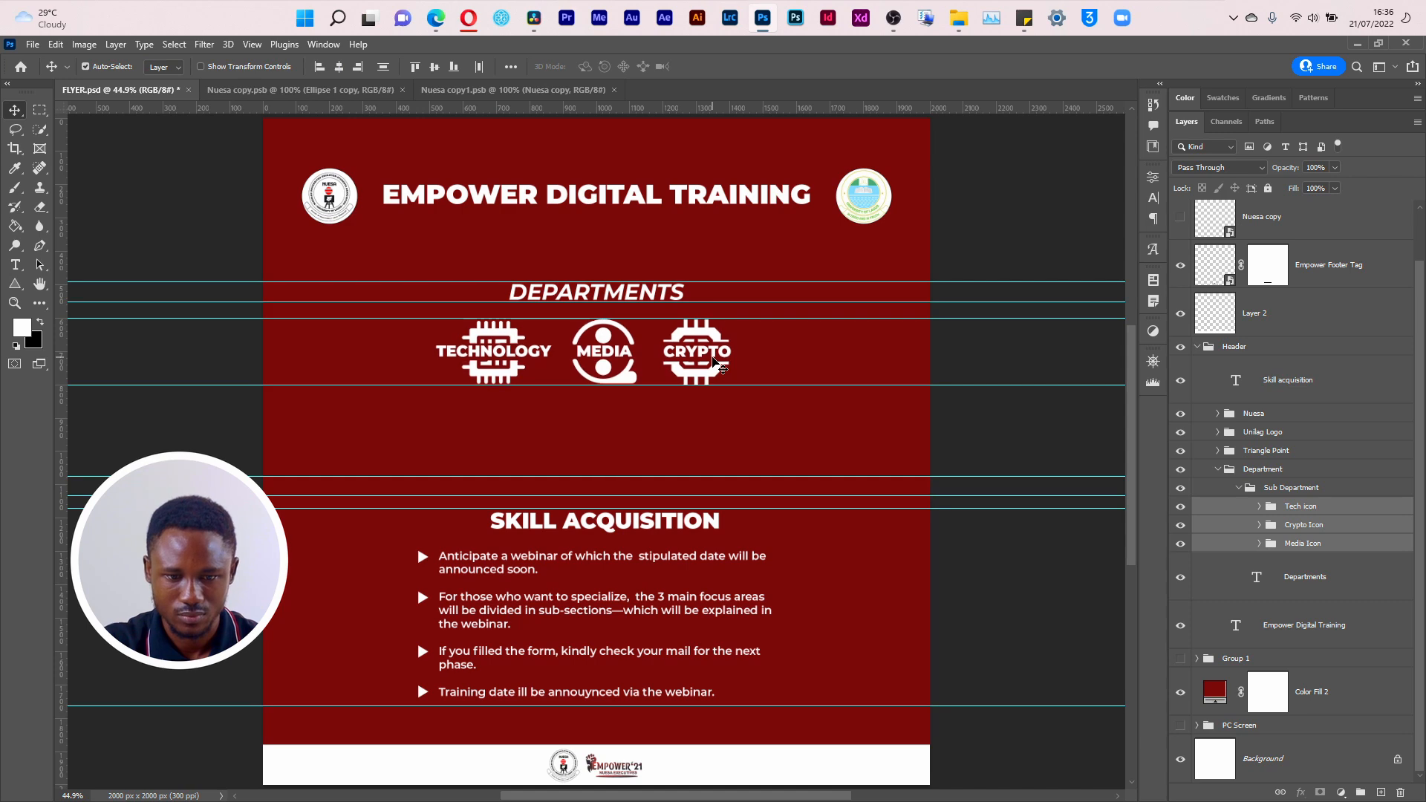
Step: Compare the layout against the Simulation layer, hide it again, and scale the DEPARTMENTS heading down to match the reference
scroll(1375, 461, "up", 1)
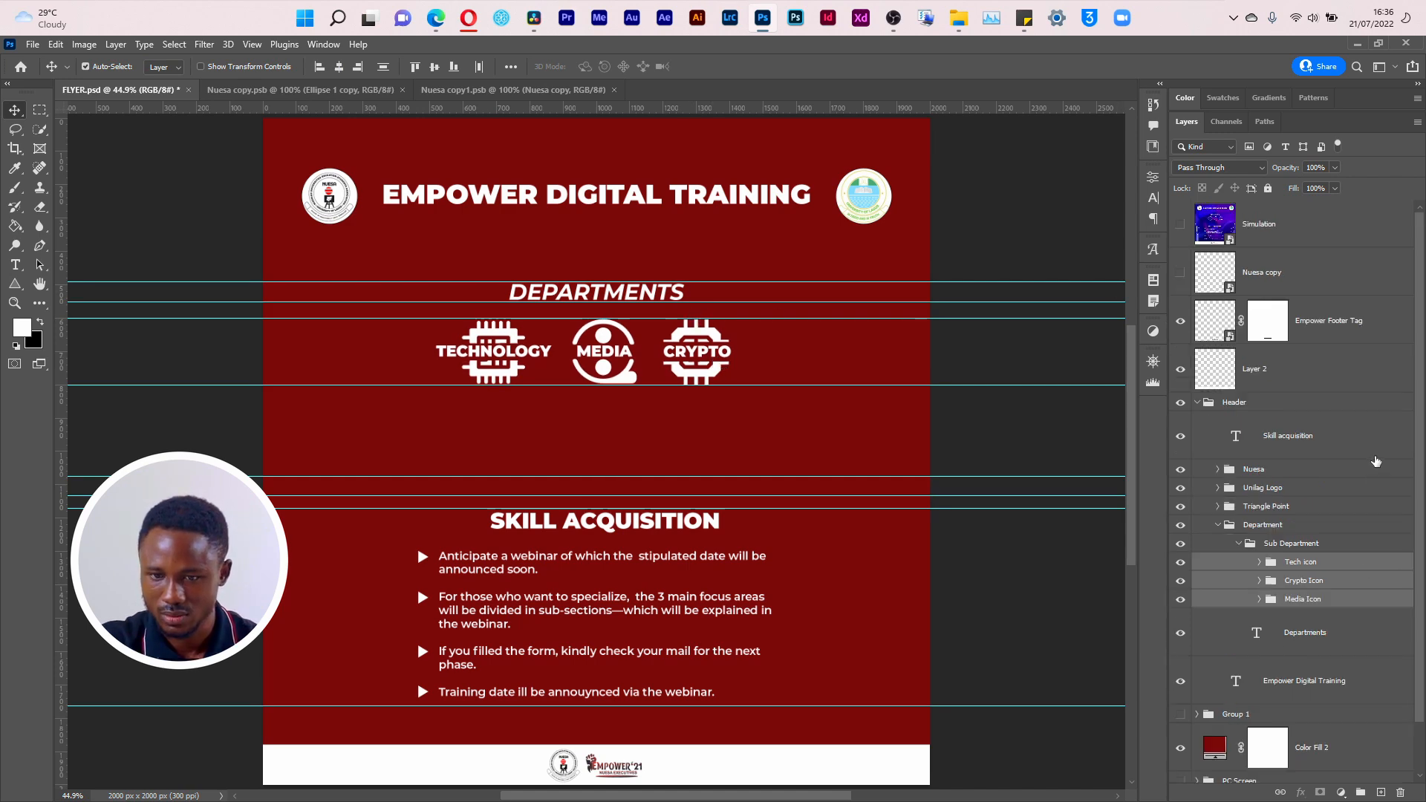
left_click(1181, 225)
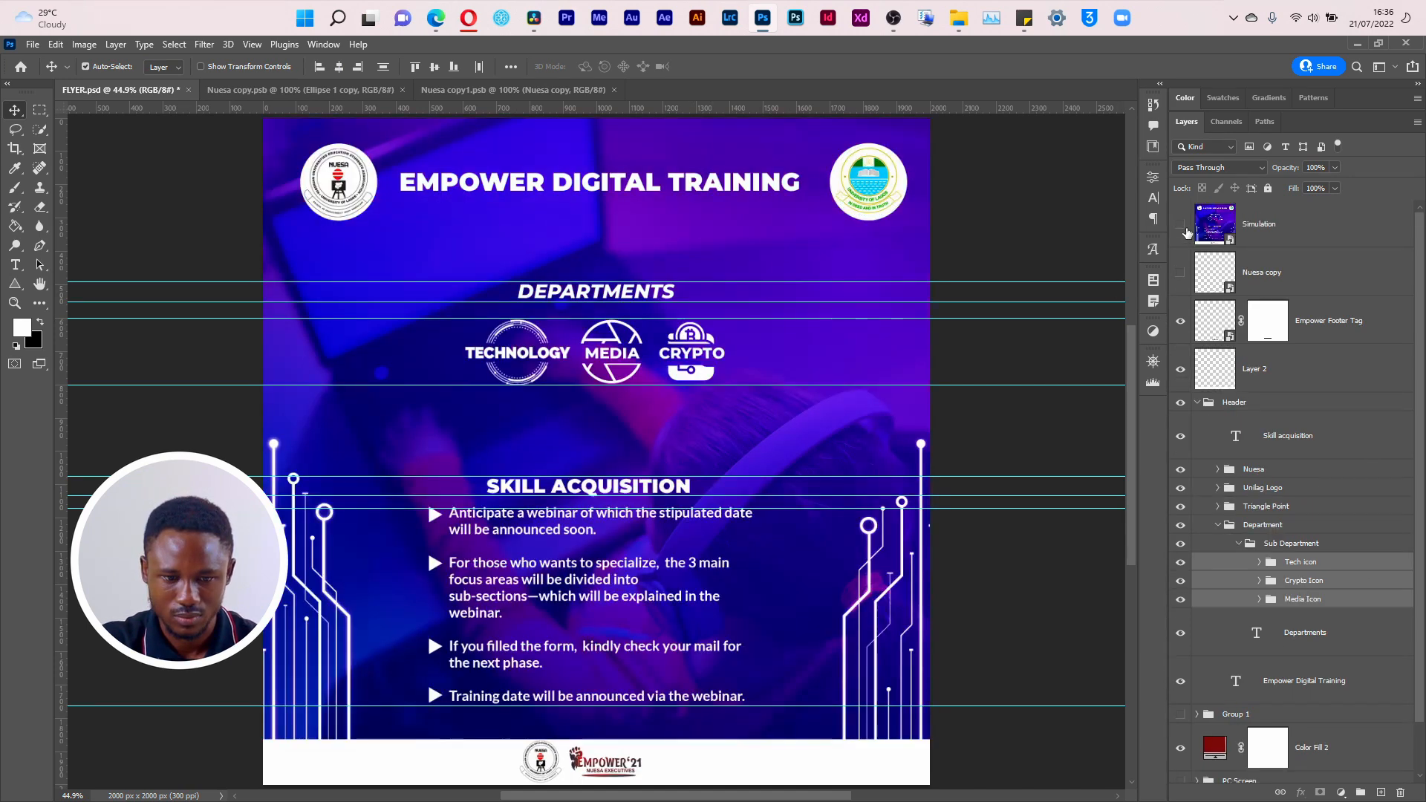
left_click(1181, 225)
left_click(1182, 225)
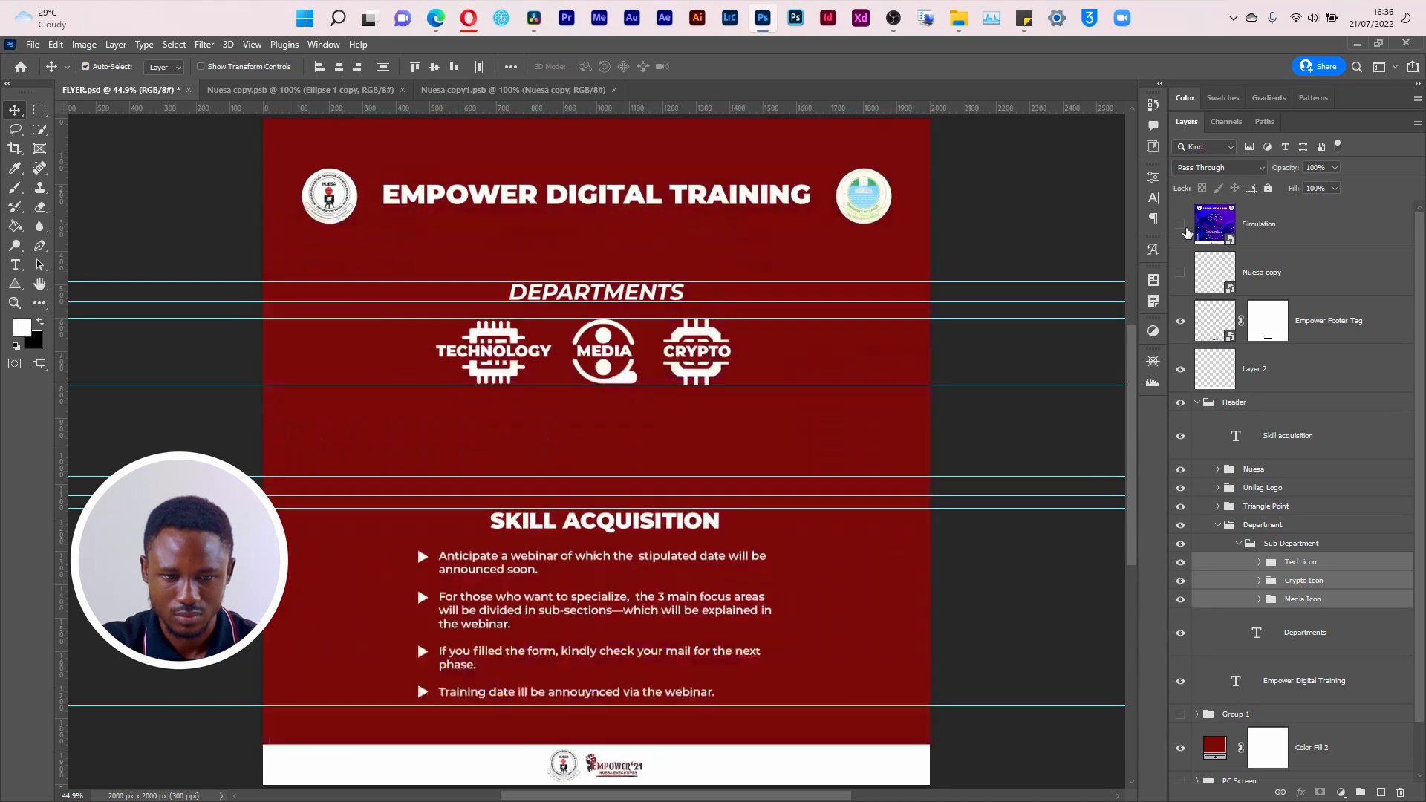
left_click(624, 297)
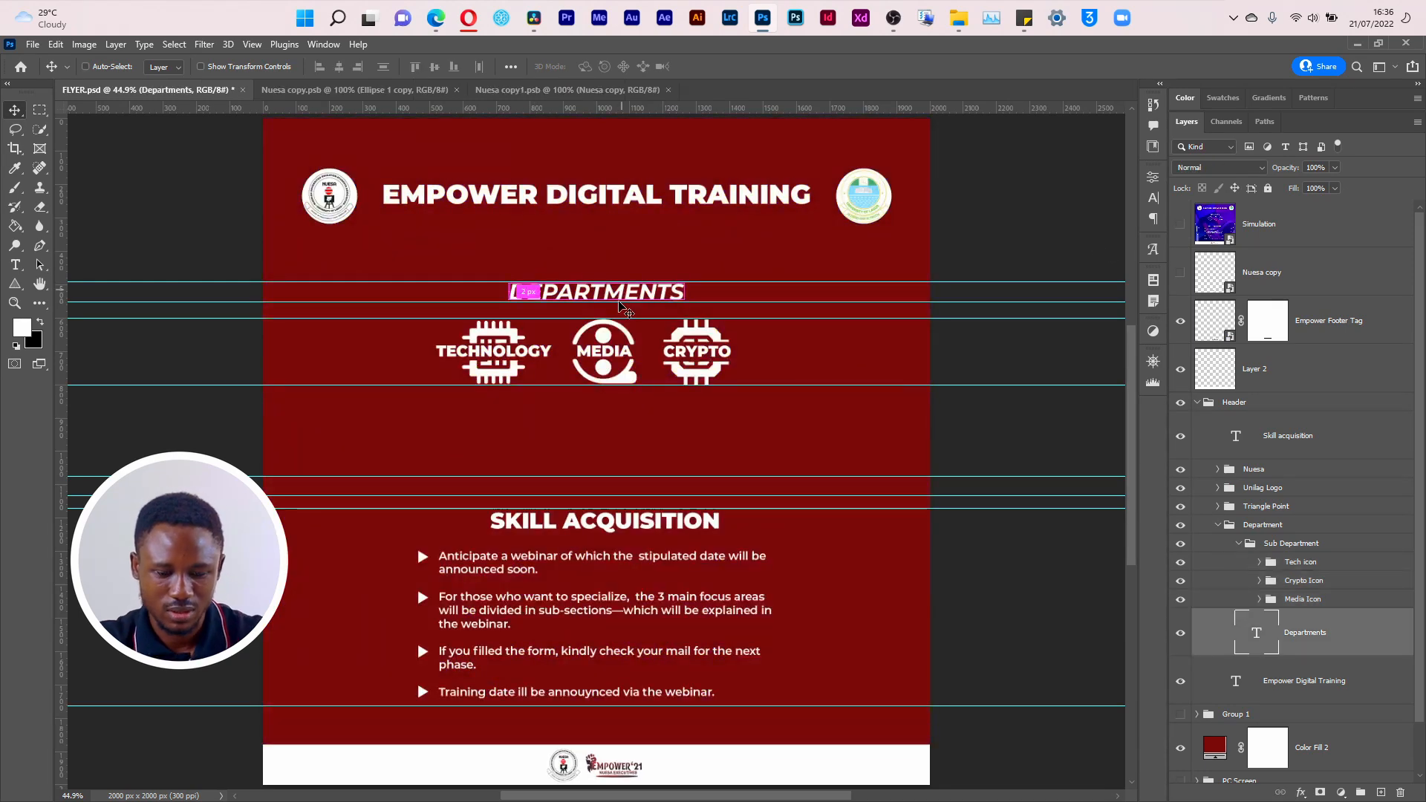
key("ctrl+t")
left_click_drag(680, 287, 673, 279)
key("Return")
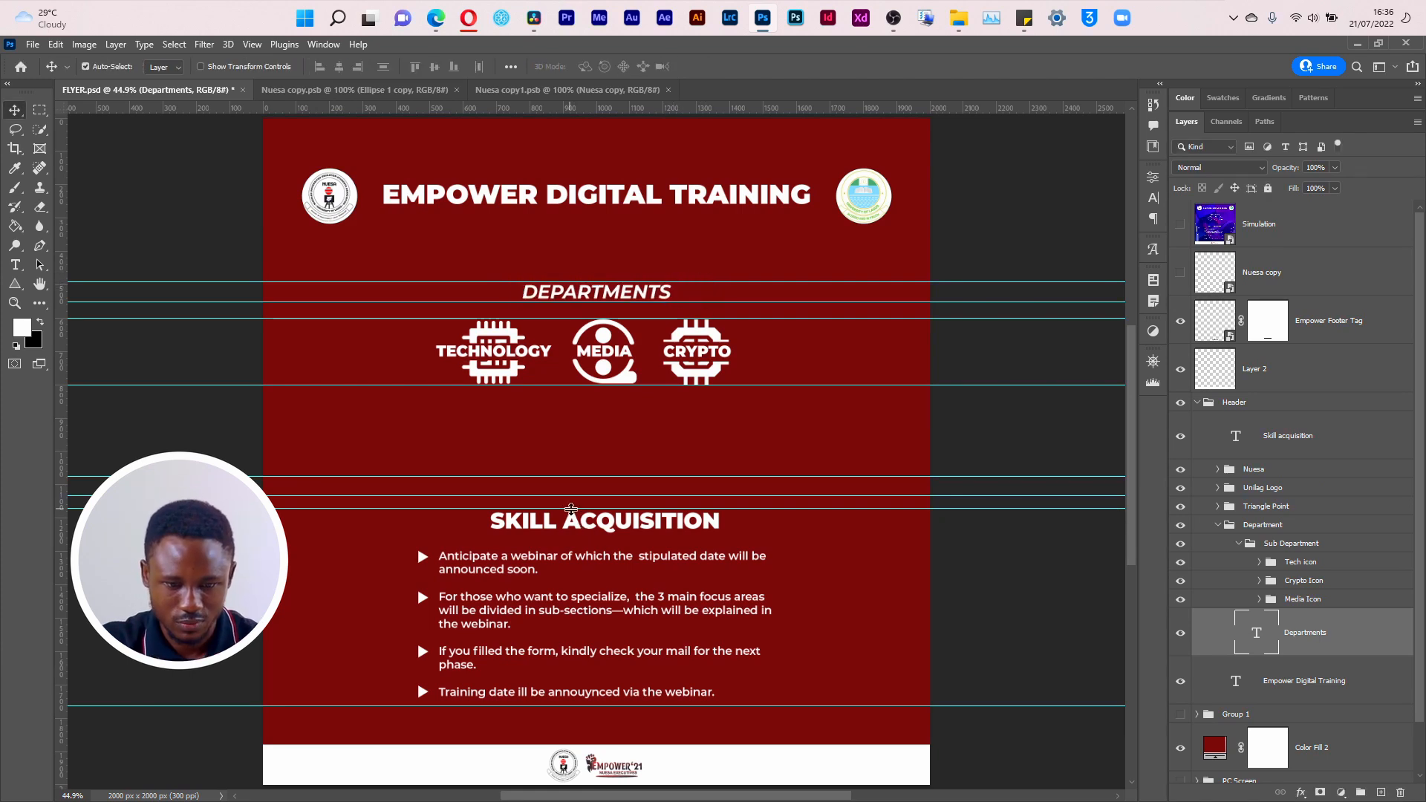
Step: Move the SKILL ACQUISITION heading up between its guides and reorder the Triangle Point group directly beneath the Skill acquisition layer
left_click_drag(605, 530, 603, 499)
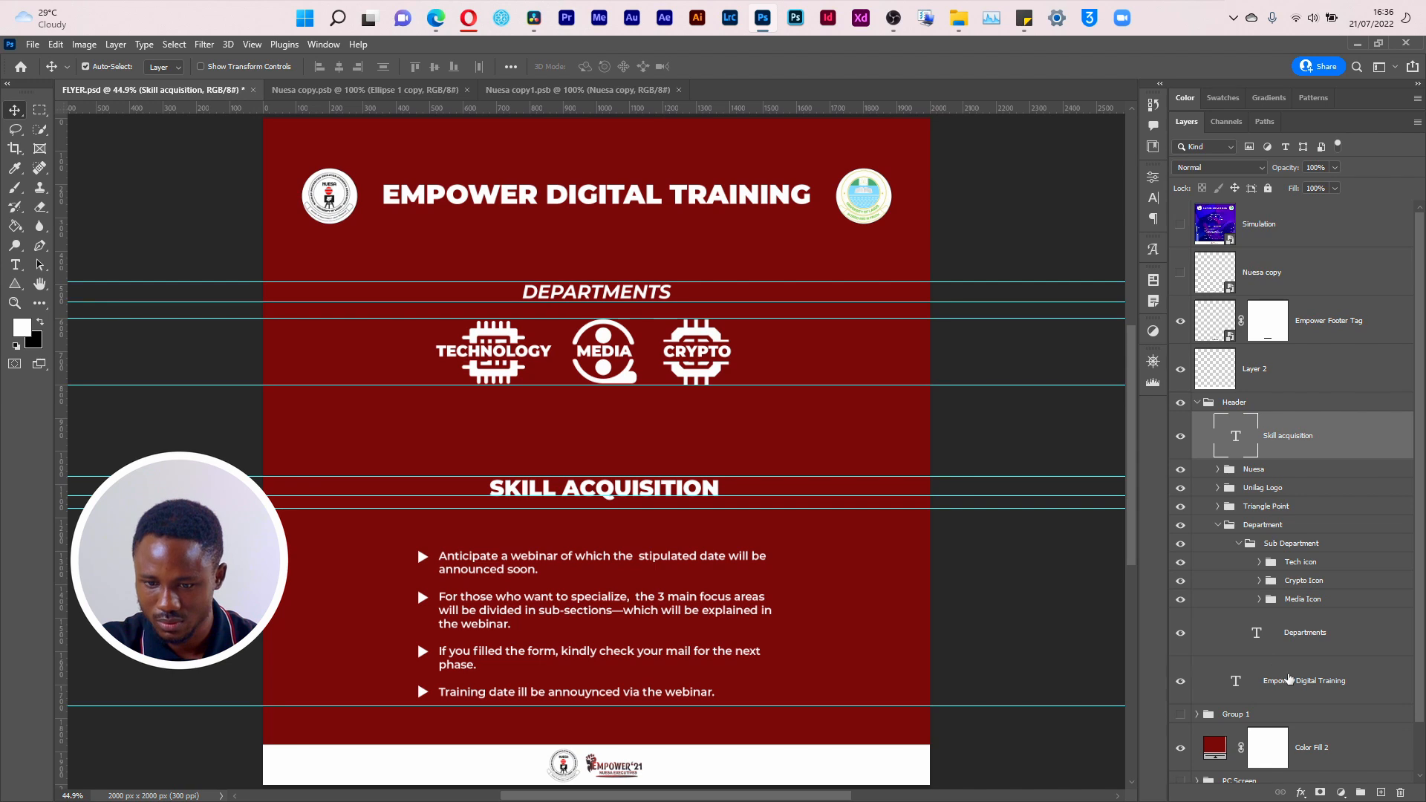
left_click(594, 658)
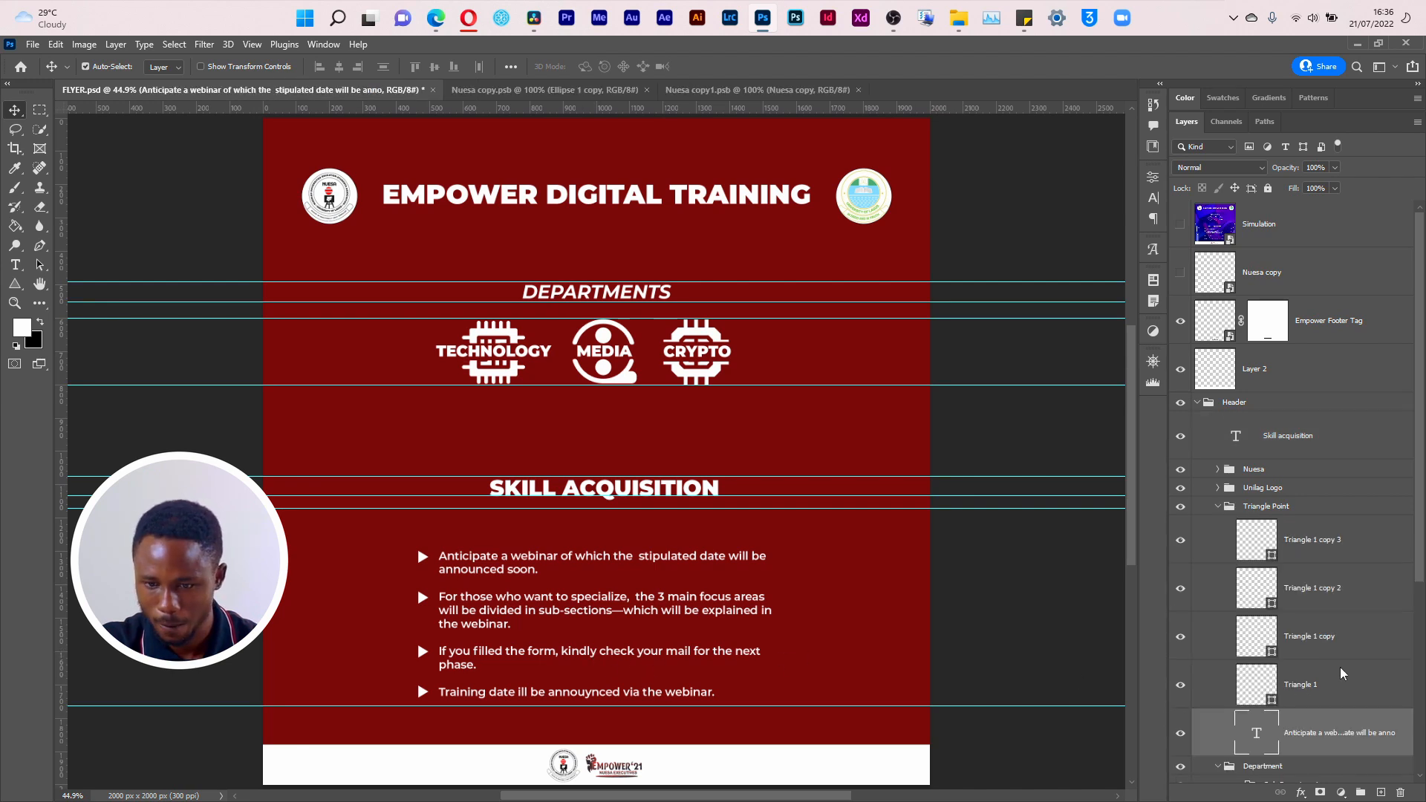
left_click(1215, 511)
left_click(1219, 507)
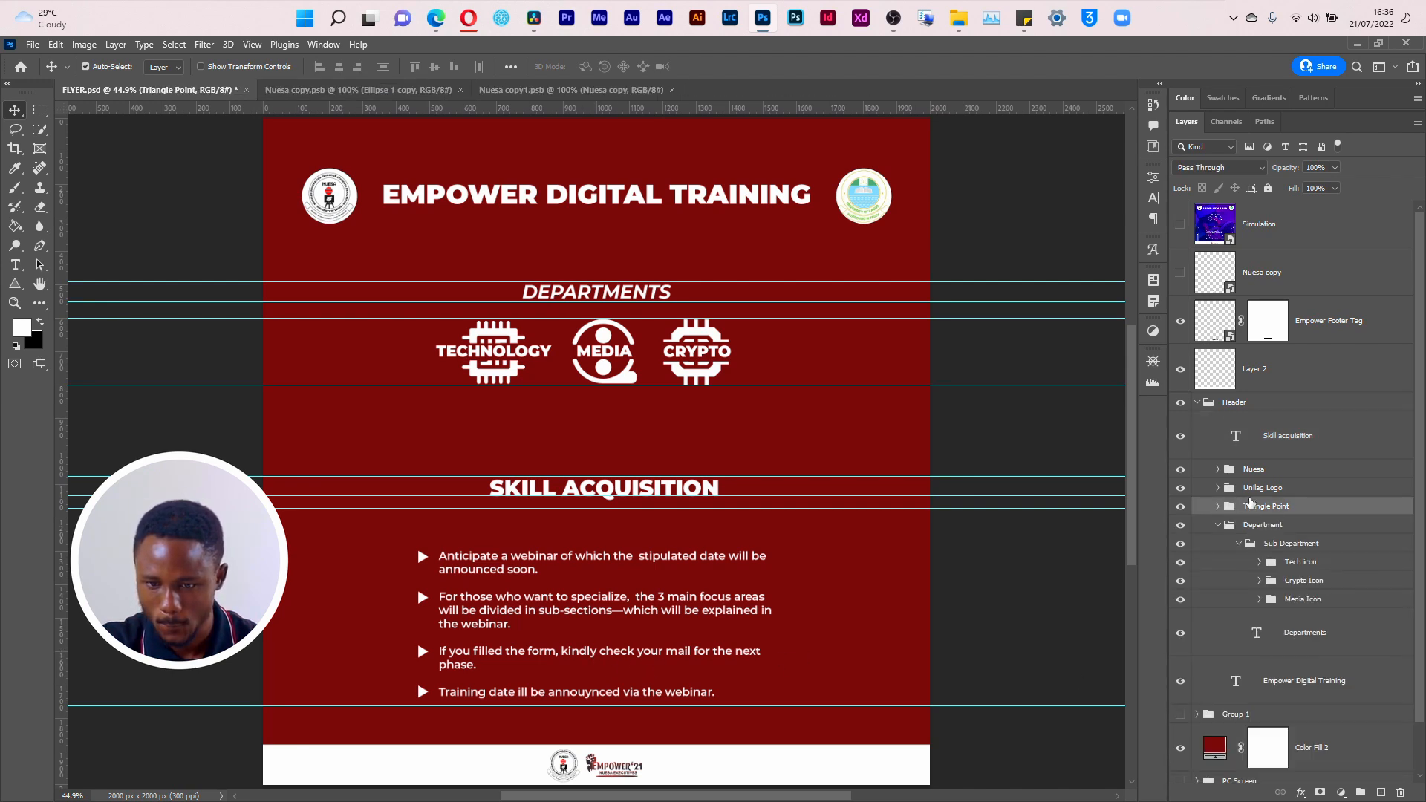
left_click_drag(1261, 504, 1263, 465)
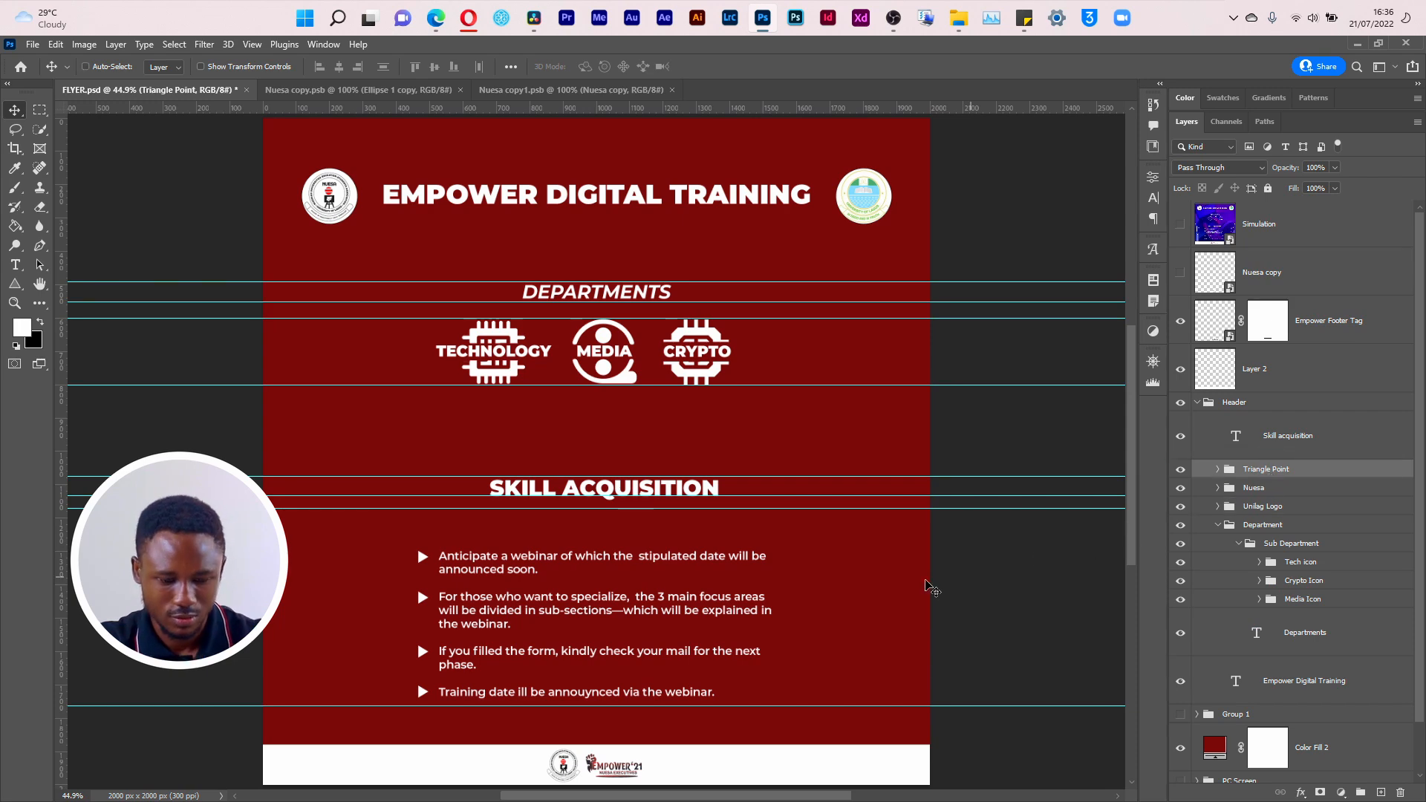
Step: Scale the Triangle Point bullet list to about 122.49% and position it centred under the heading between its guides
key("ctrl+t")
left_click_drag(785, 556, 833, 522)
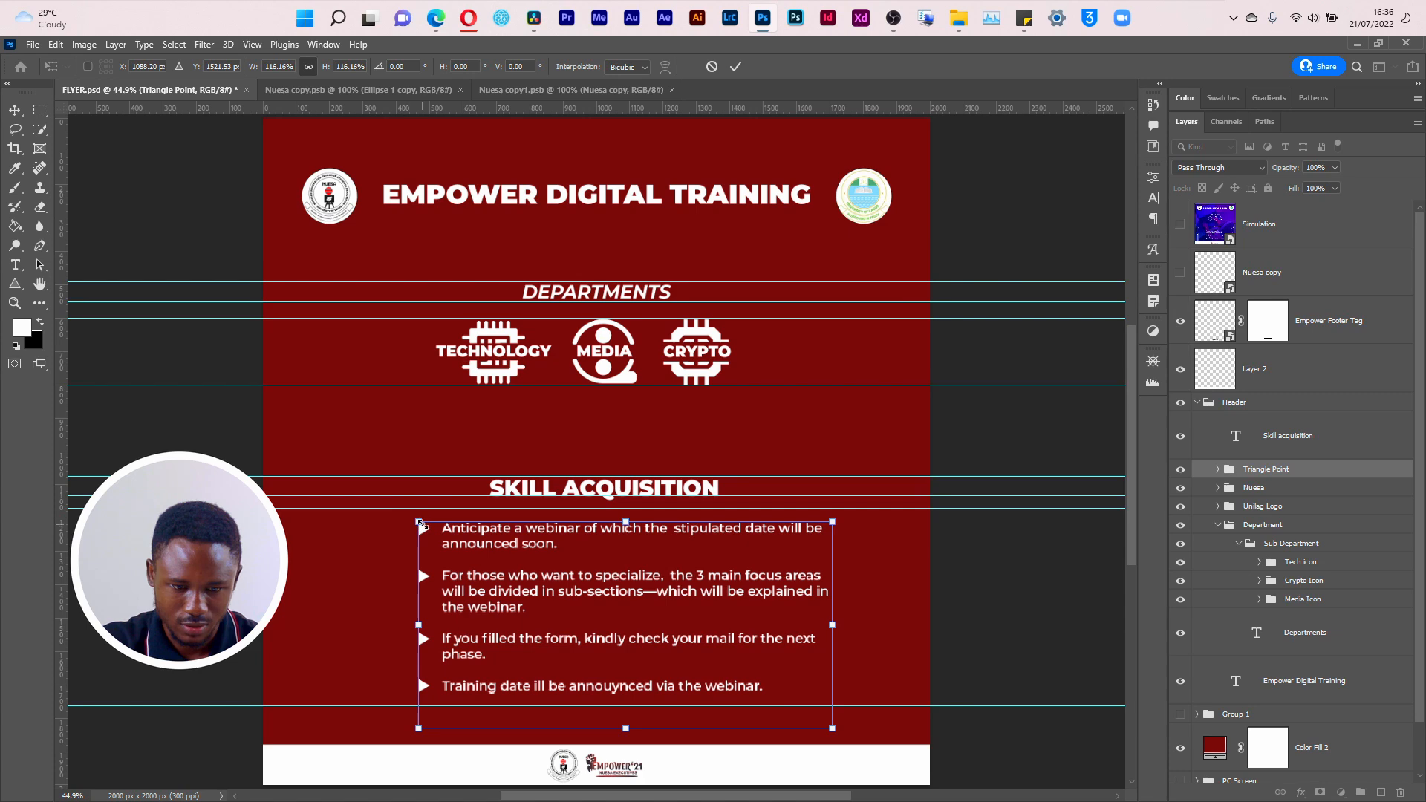
left_click_drag(418, 522, 396, 511)
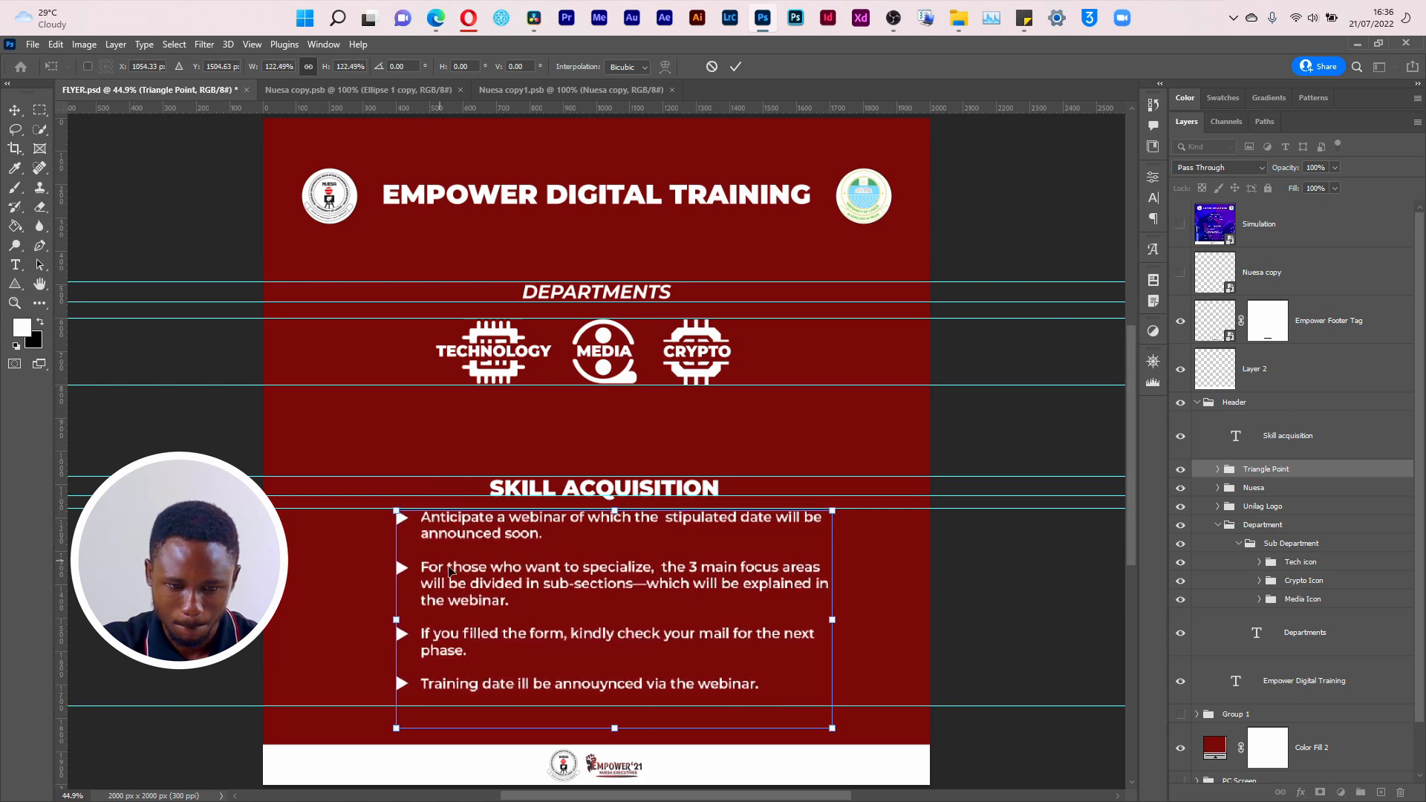
left_click_drag(542, 617, 575, 632)
key("Return")
key("ctrl+t")
key("Return")
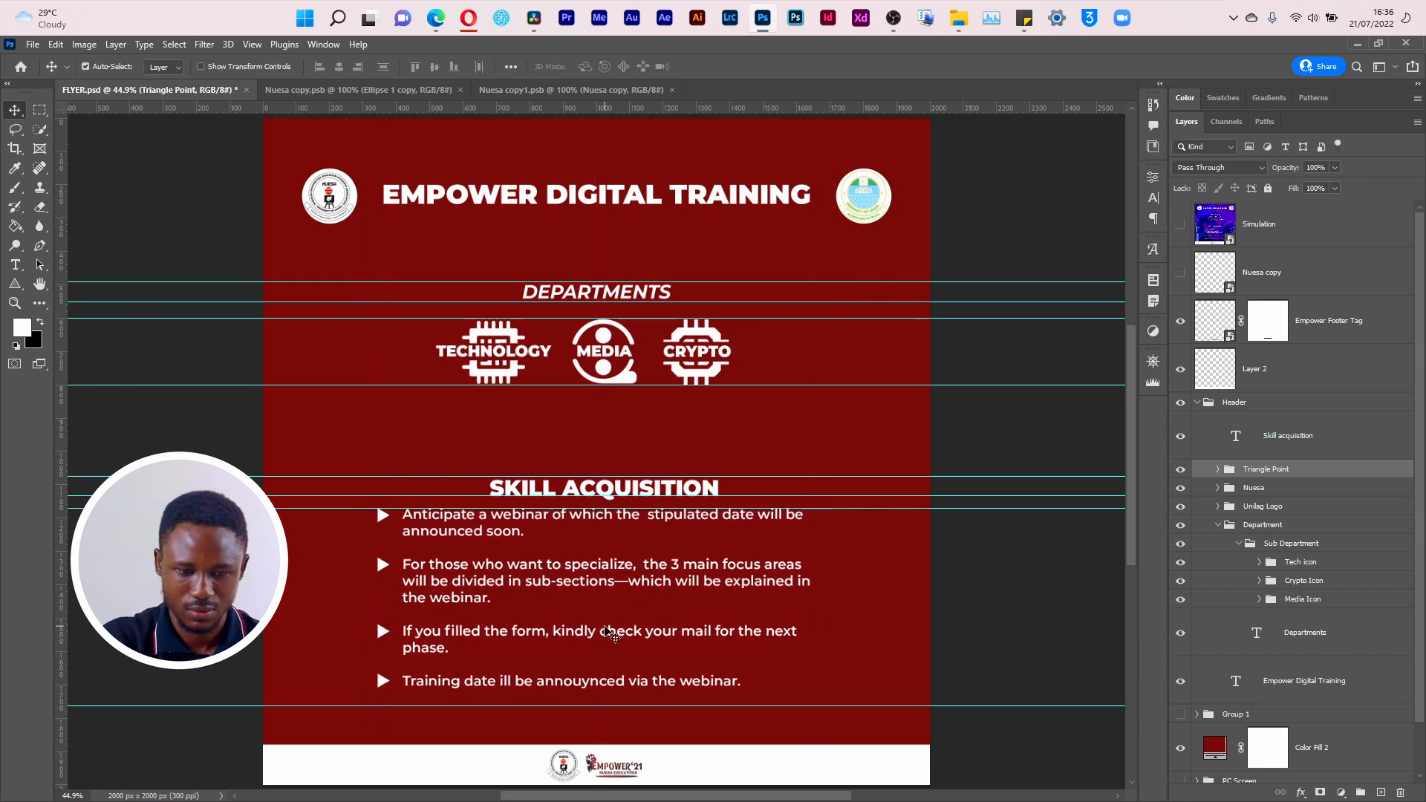
Step: Nudge the Triangle Point bullet list slightly down to centre it vertically between its guides
key("Down")
key("Down")
key("Down")
key("Down")
key("Down")
key("Down")
key("Down")
key("Down")
key("Down")
key("Down")
key("Down")
key("Down")
key("Down")
key("Down")
key("Down")
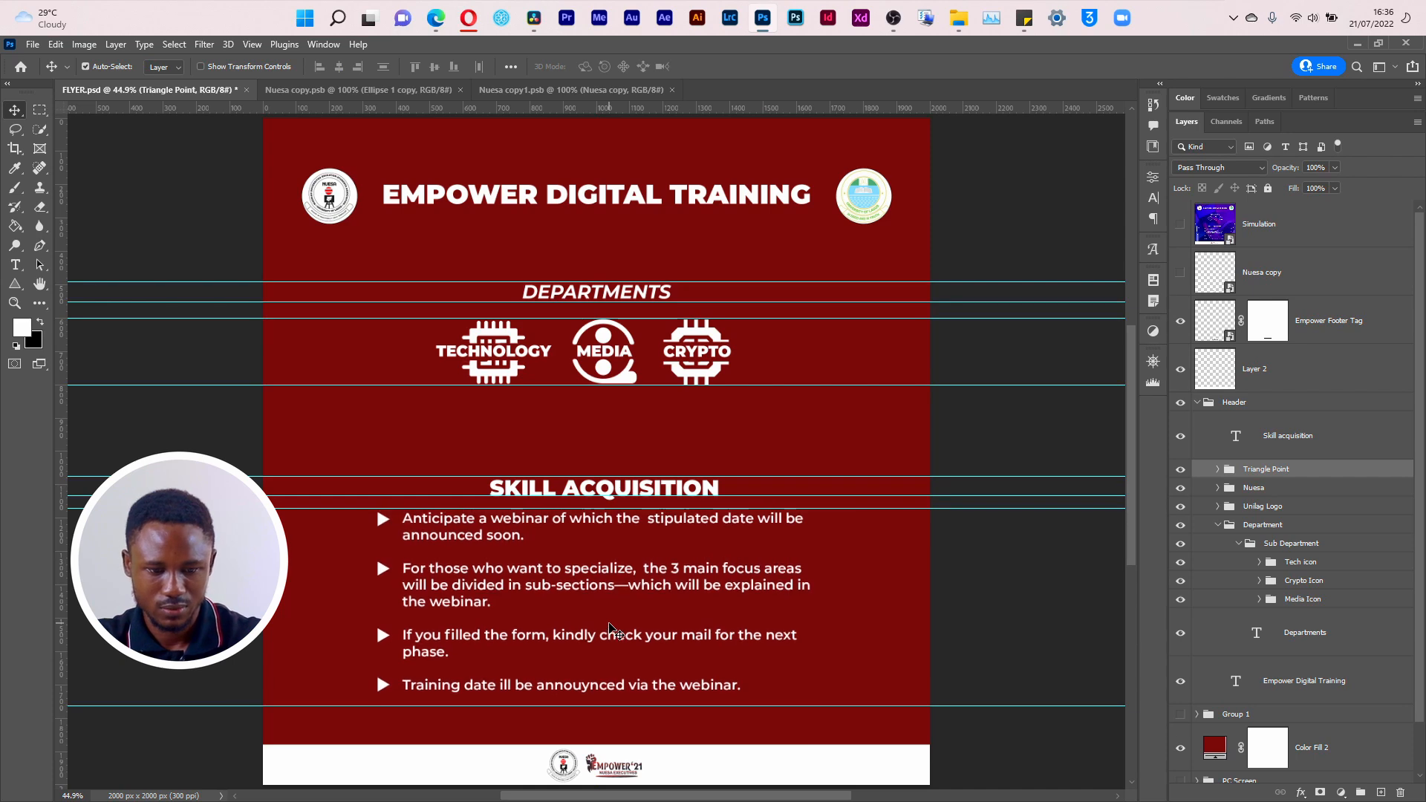
key("Down")
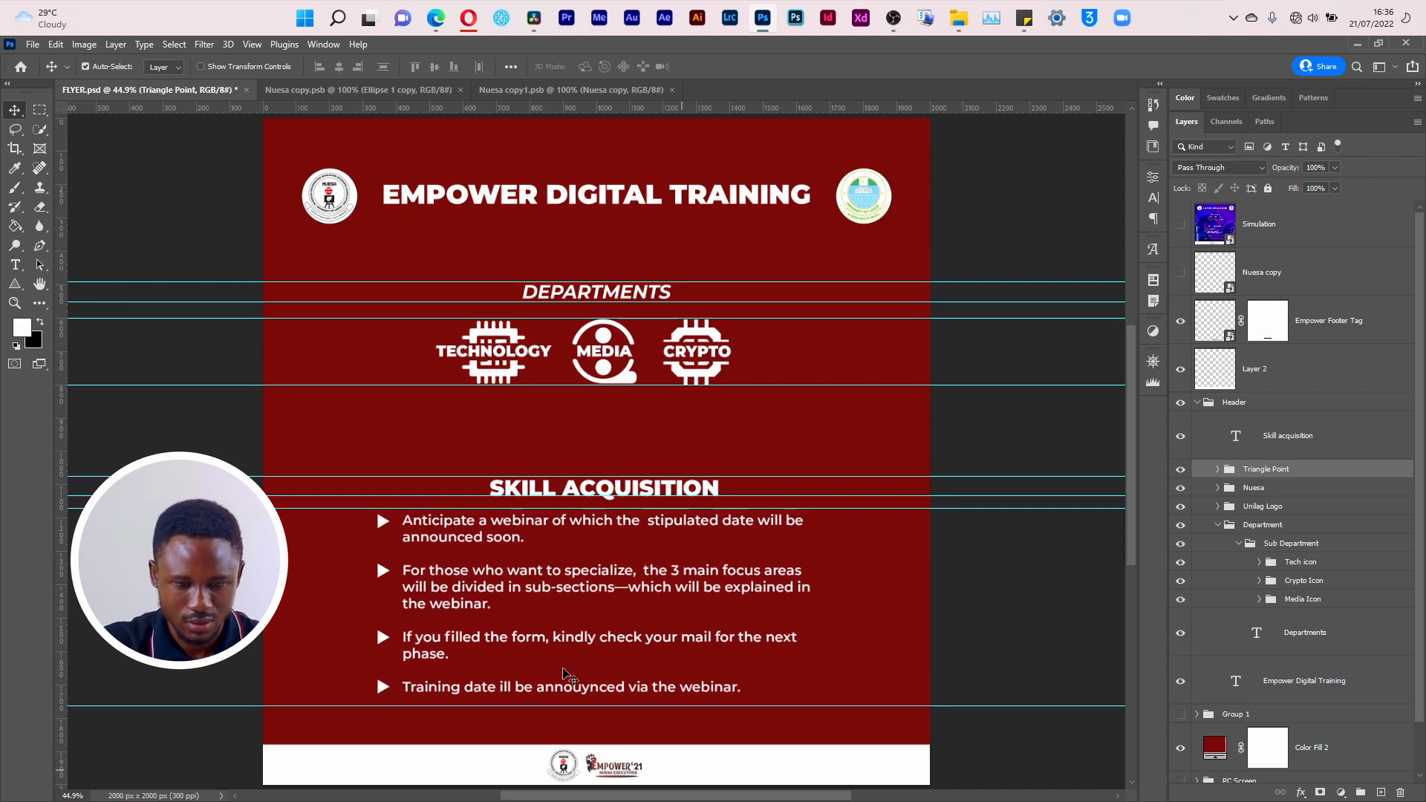
Step: Check the layout by toggling the grid on and off and hiding the guides
key("ctrl+apostrophe")
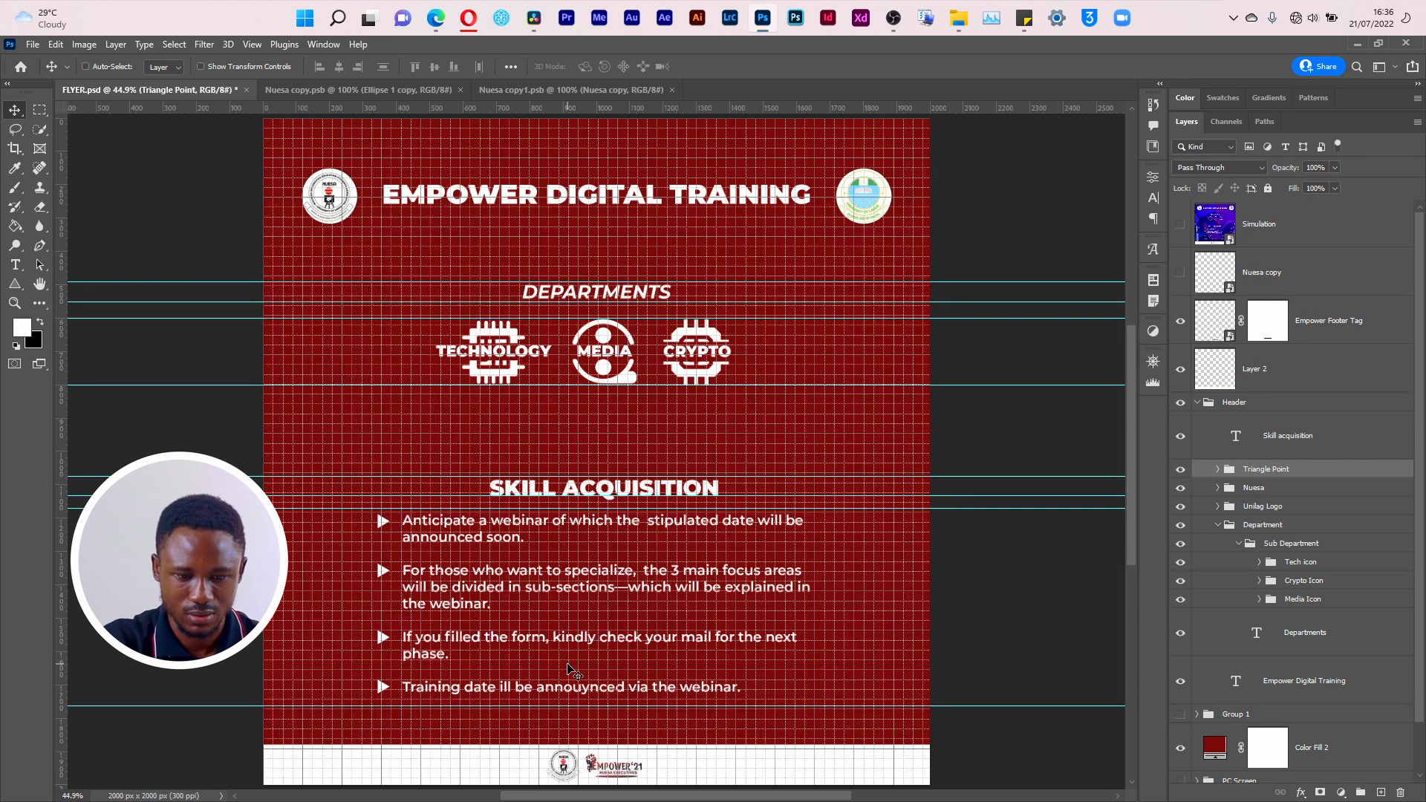
key("ctrl+apostrophe")
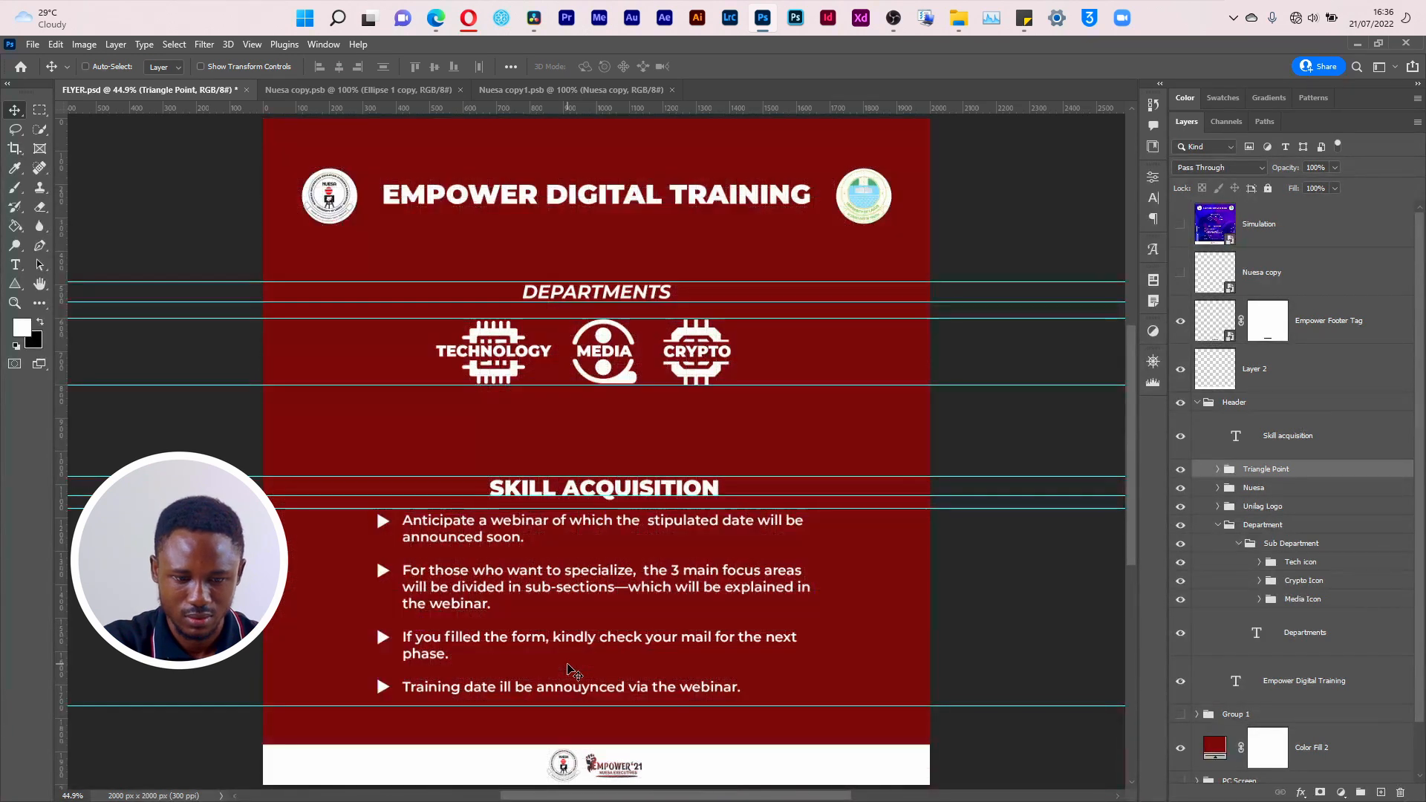
key("ctrl+semicolon")
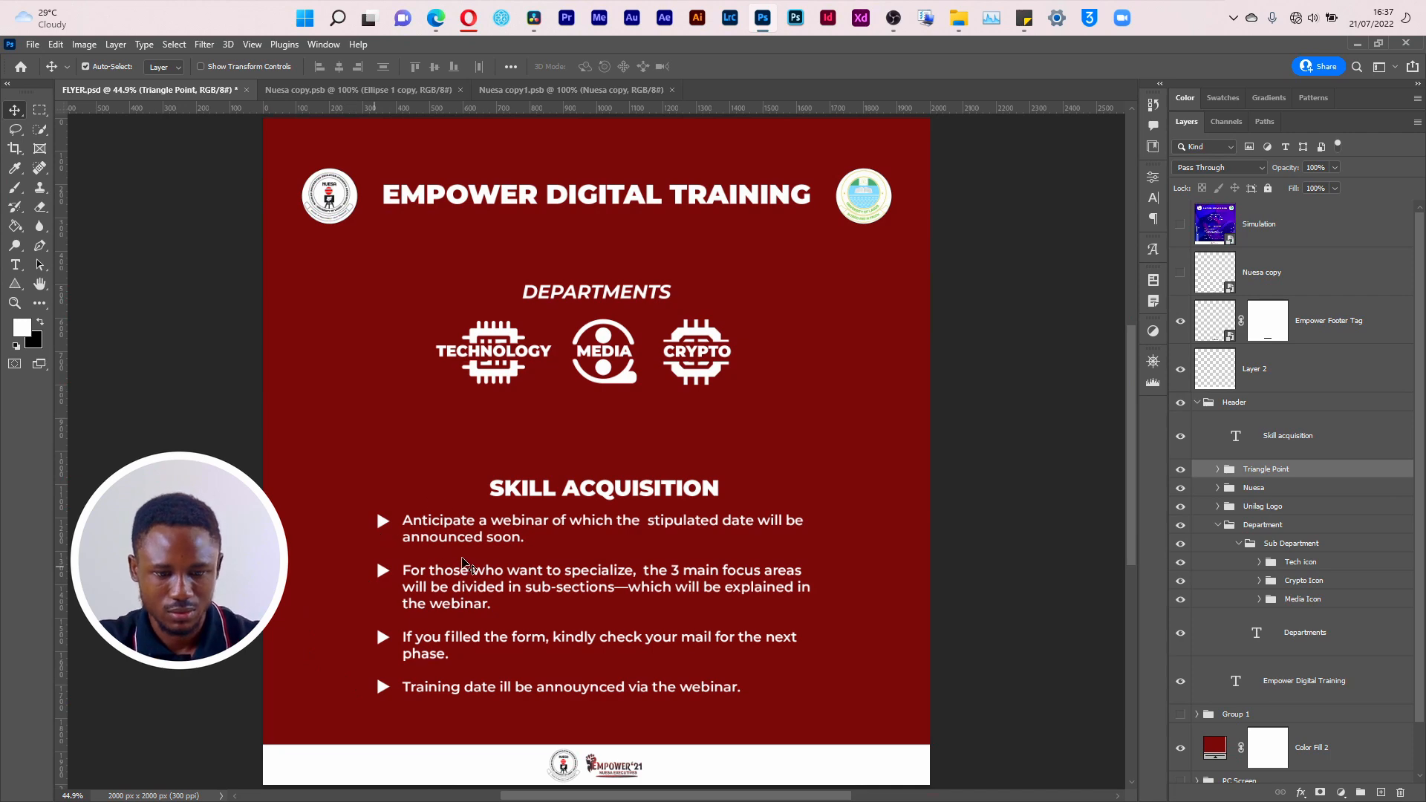
key("alt+Tab")
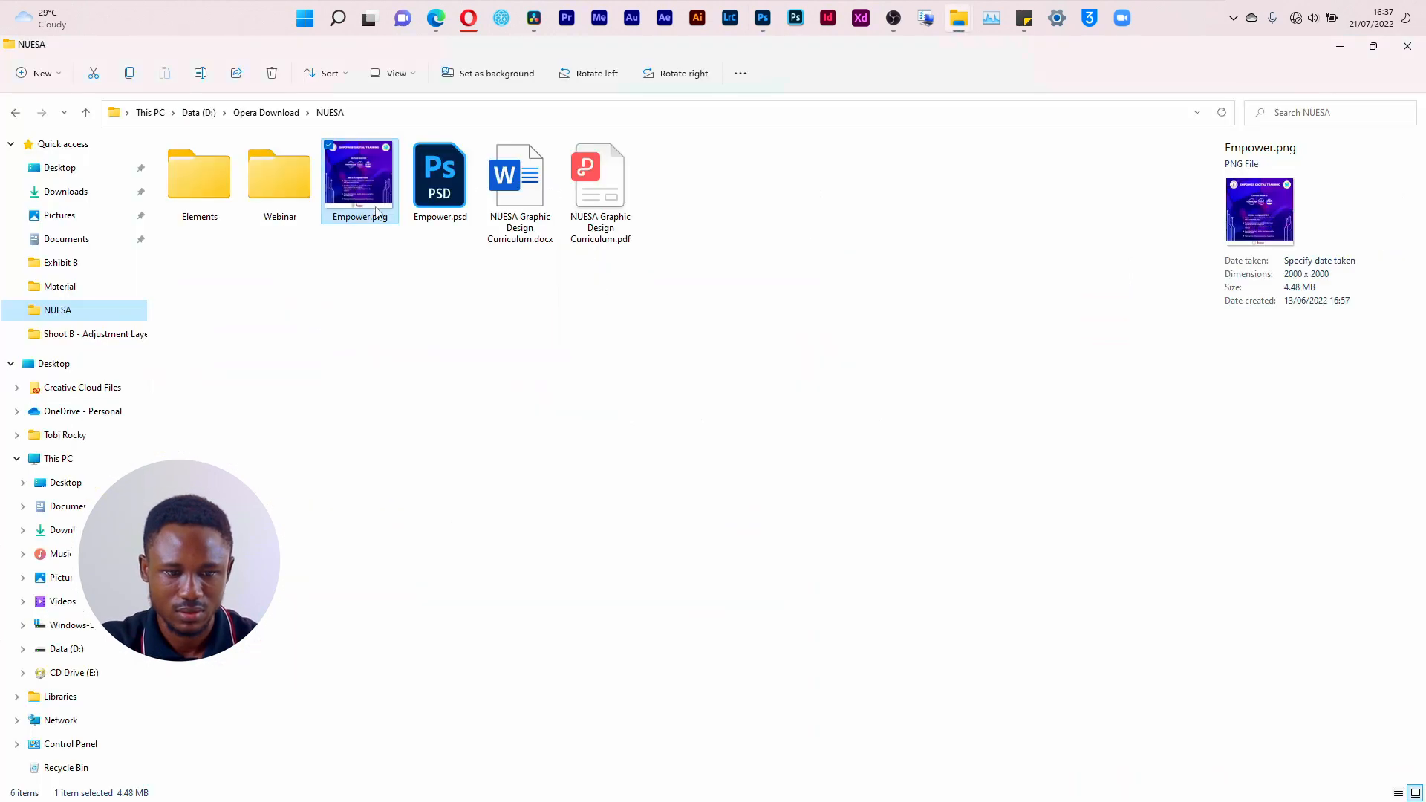
key("alt+Tab")
Step: Add vertical guides at the reference triangles' left edge and both sides of the bullet text using the Simulation layer, and hide the layer again
left_click(1181, 227)
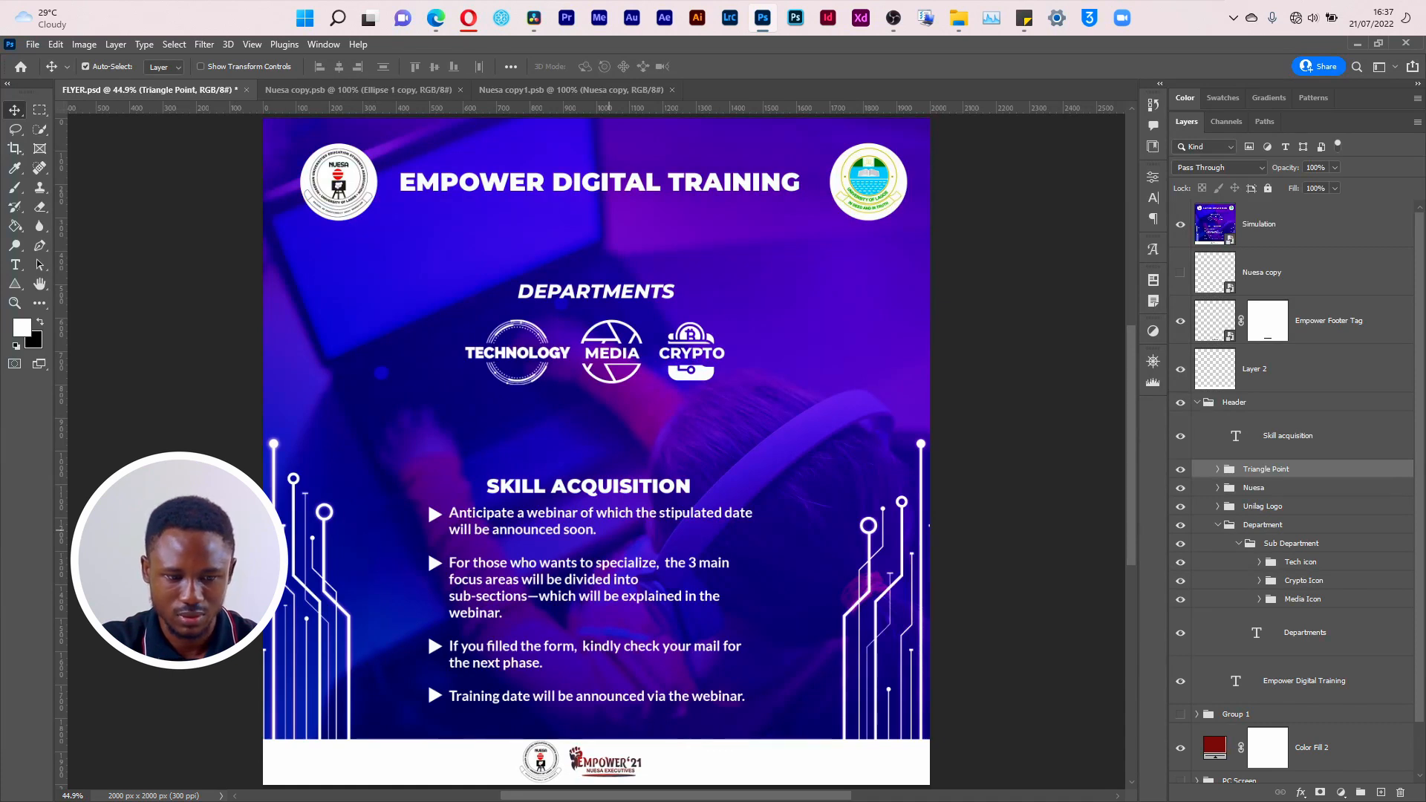
left_click_drag(65, 562, 430, 625)
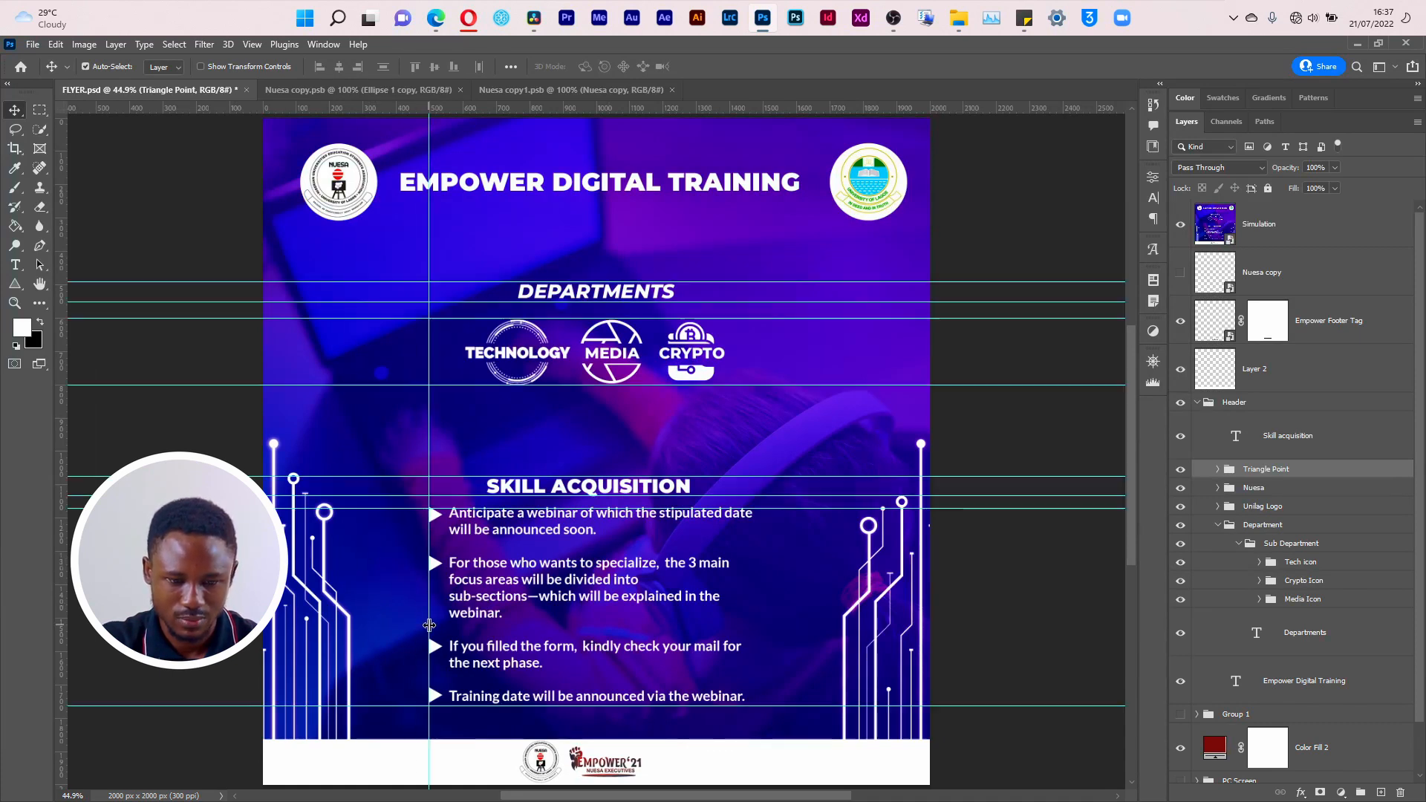
left_click_drag(60, 594, 757, 668)
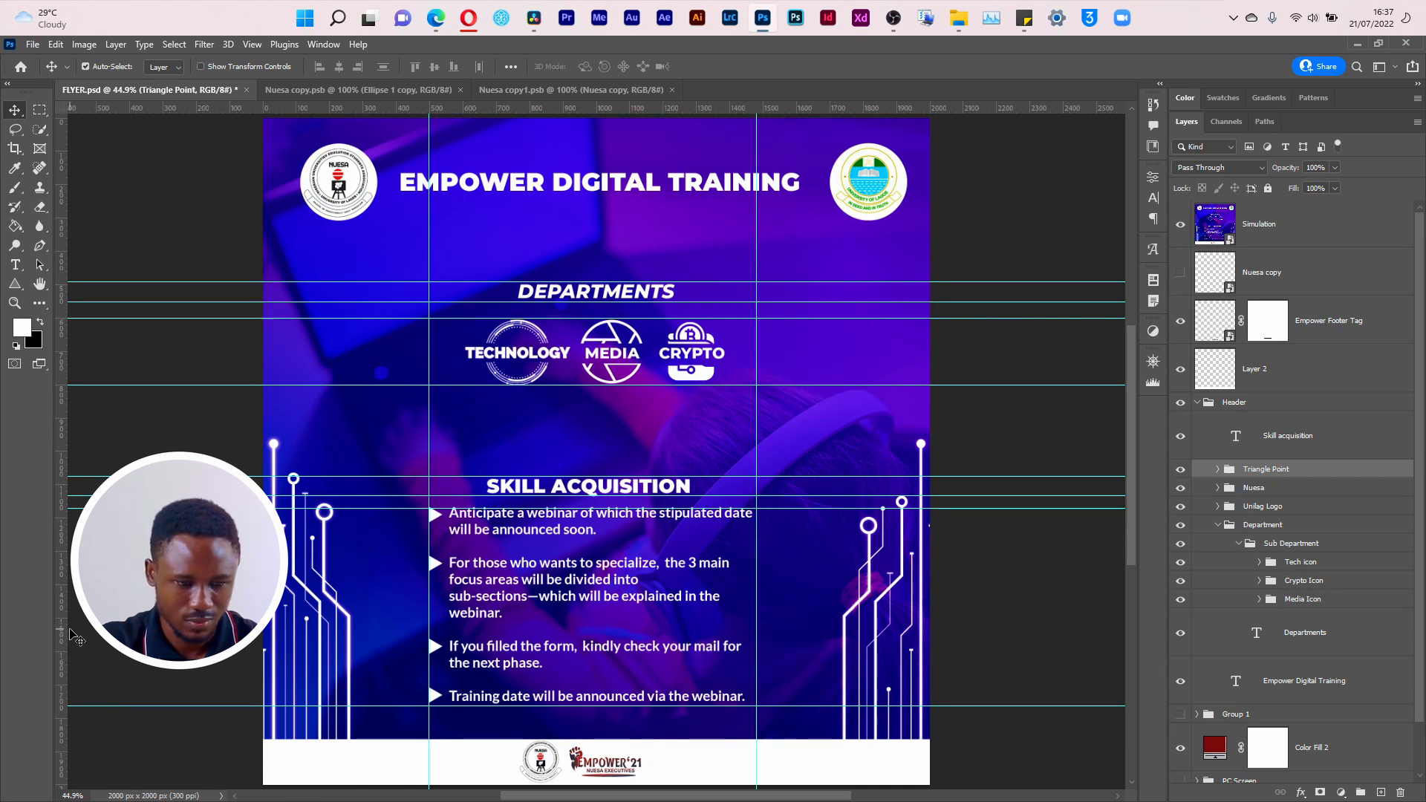
left_click_drag(59, 635, 448, 646)
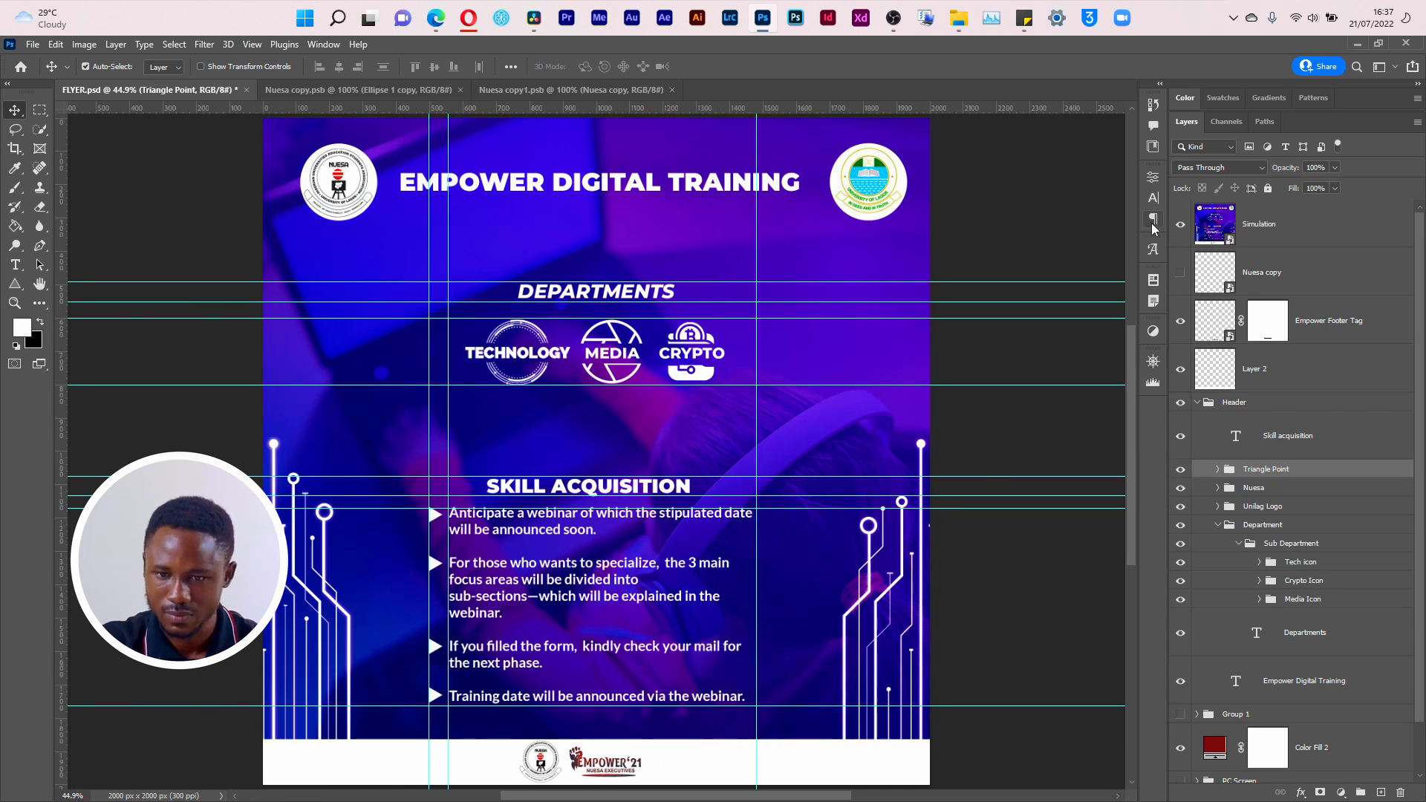
left_click(1180, 228)
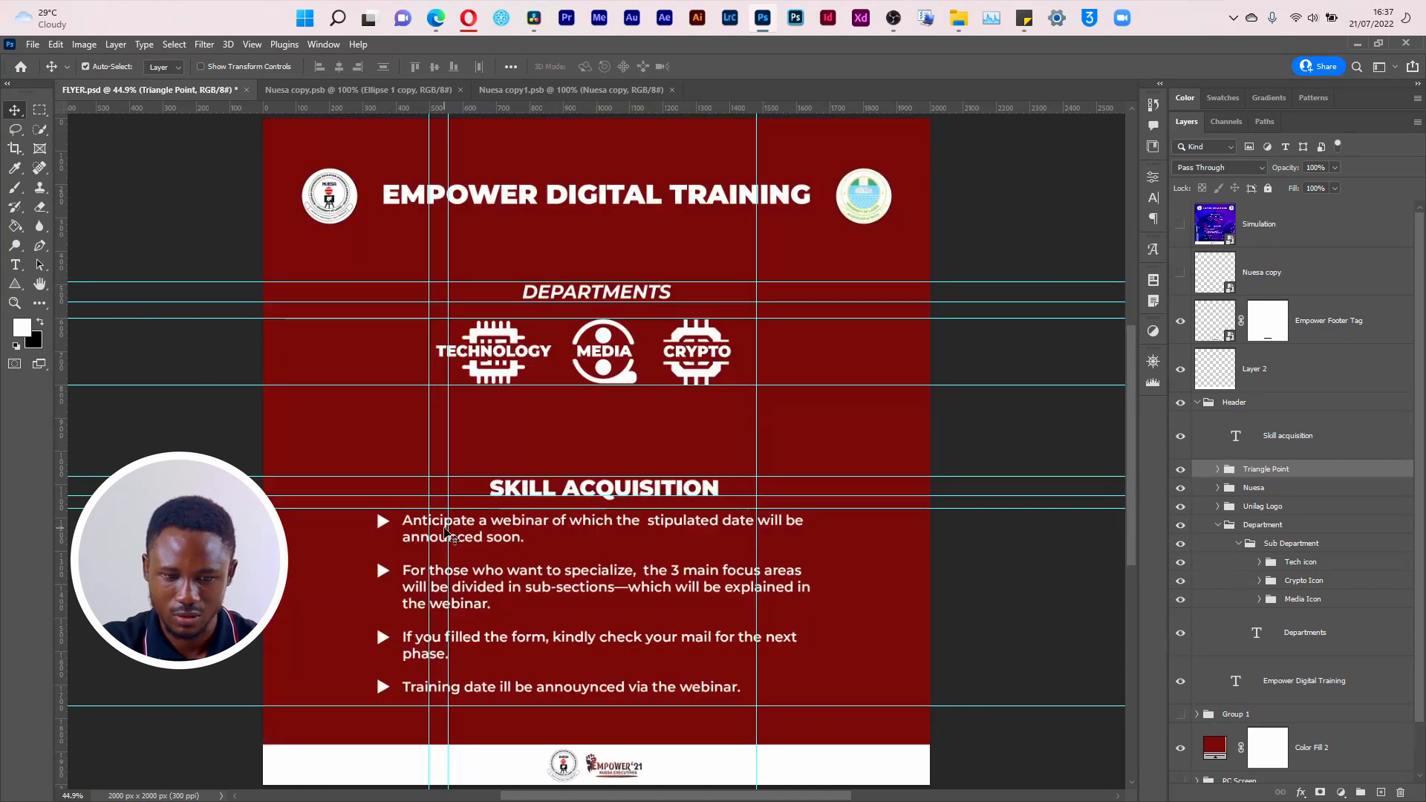
Step: Resize the bullet text box so its left, right and bottom edges meet the guides
double_click(590, 587)
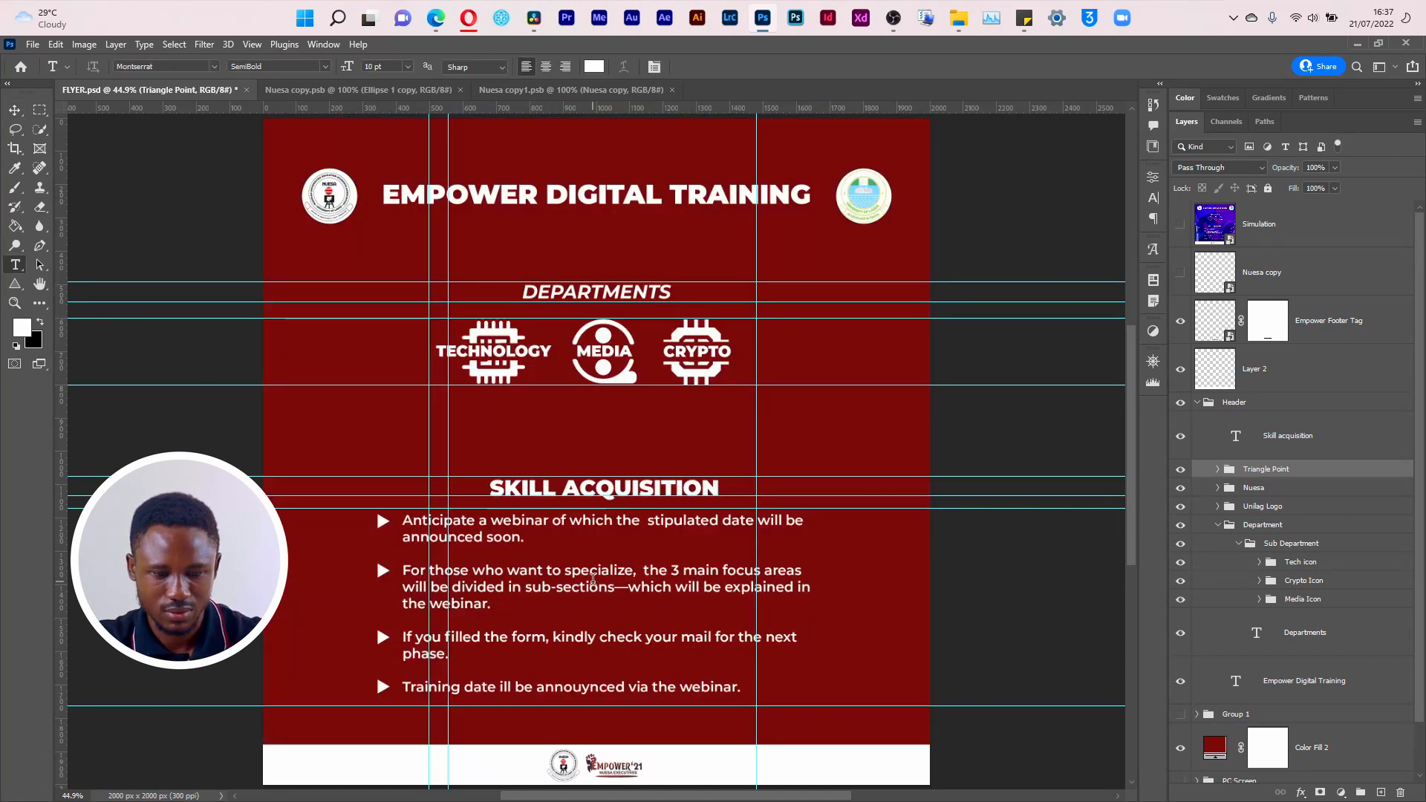
left_click_drag(401, 623, 449, 622)
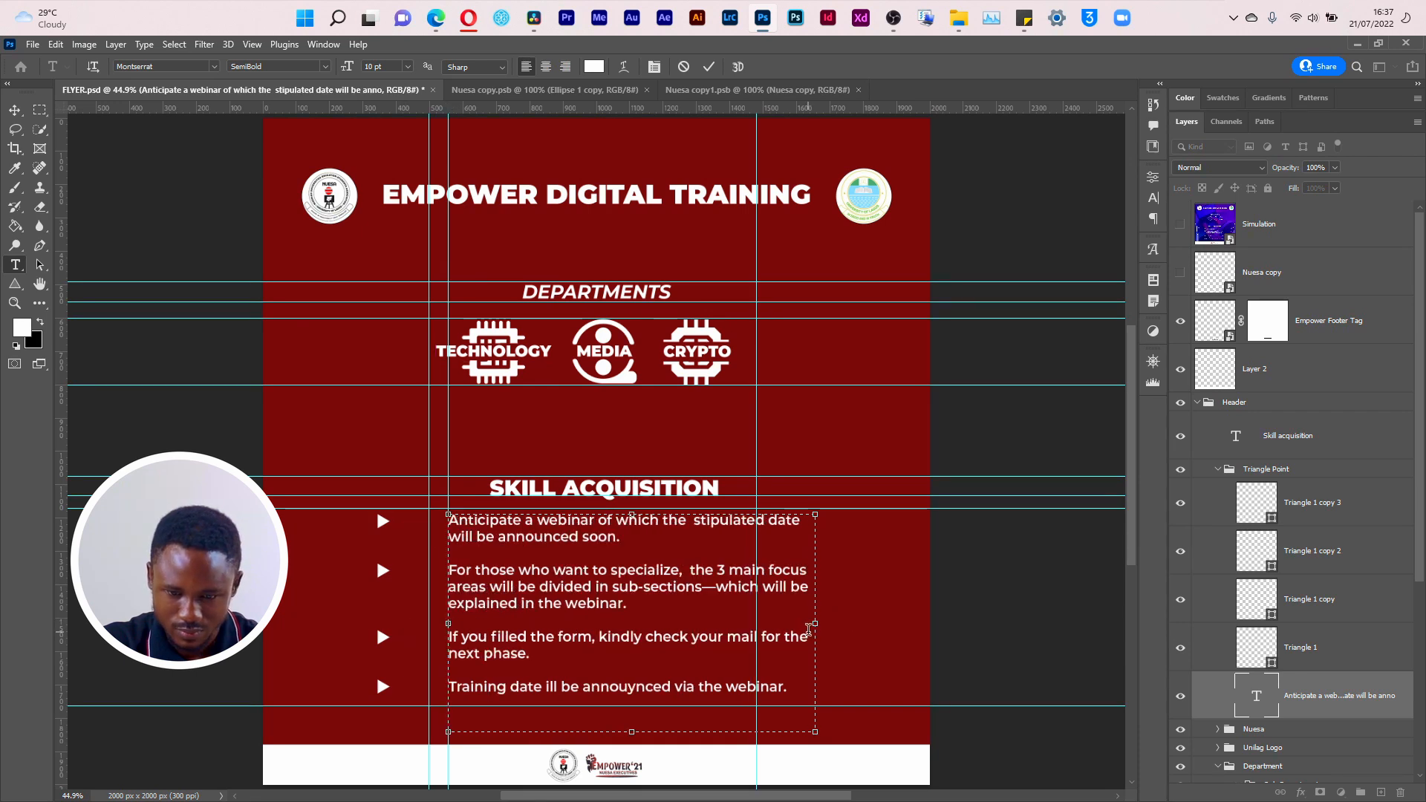
left_click_drag(821, 623, 756, 623)
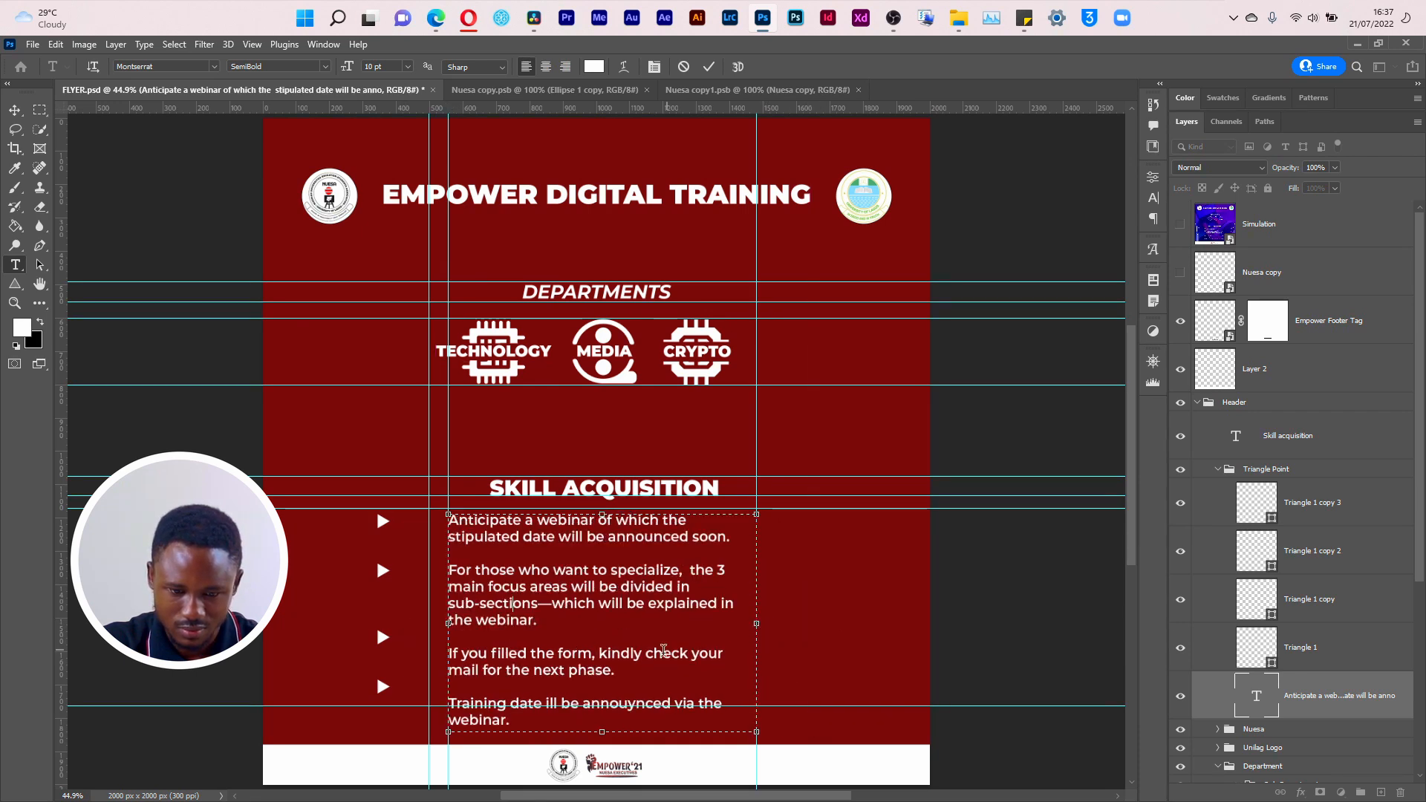
left_click_drag(599, 734, 594, 702)
Step: Set the font size of all the bullet text to 9 pt and commit the edit
key("ctrl+a")
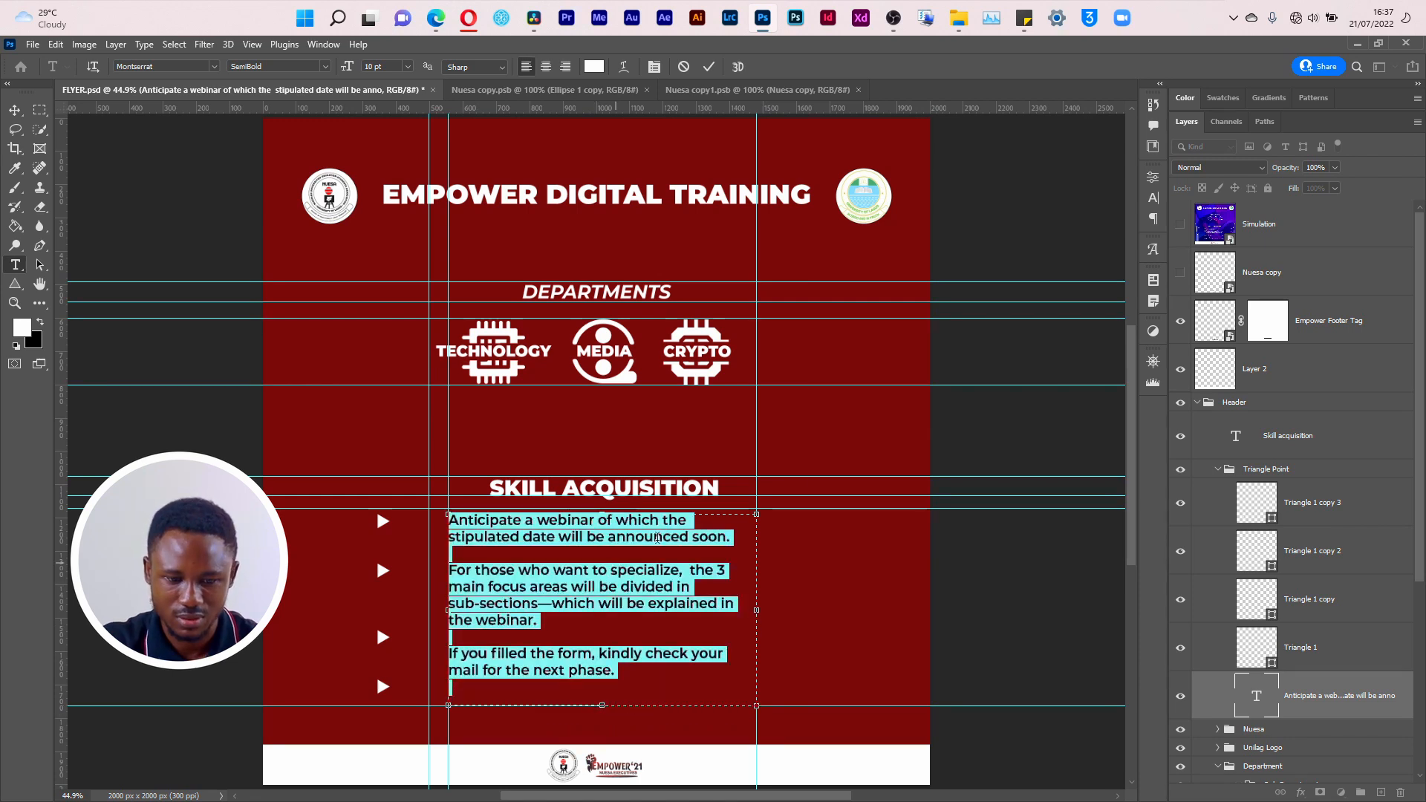
left_click(1153, 197)
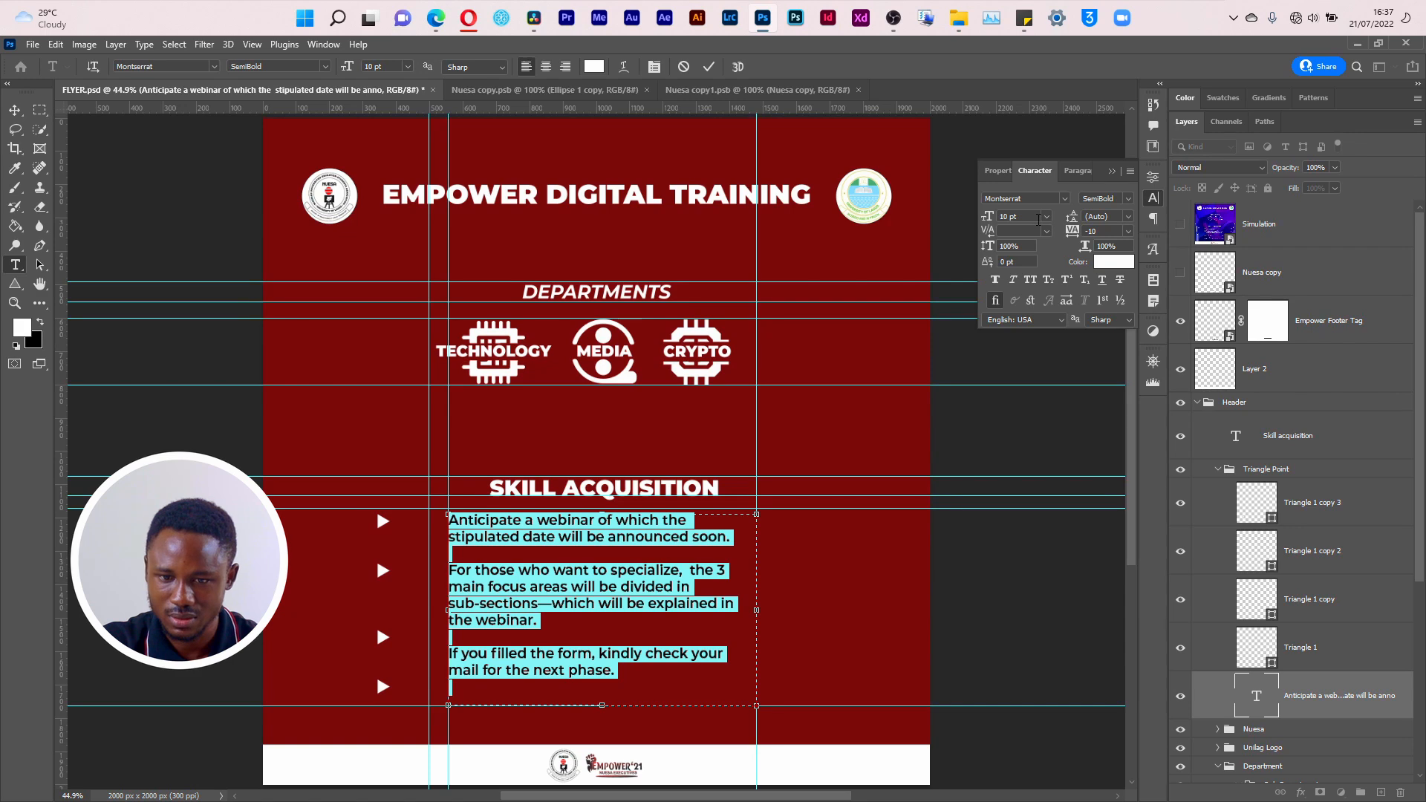
left_click(1046, 216)
left_click(1030, 297)
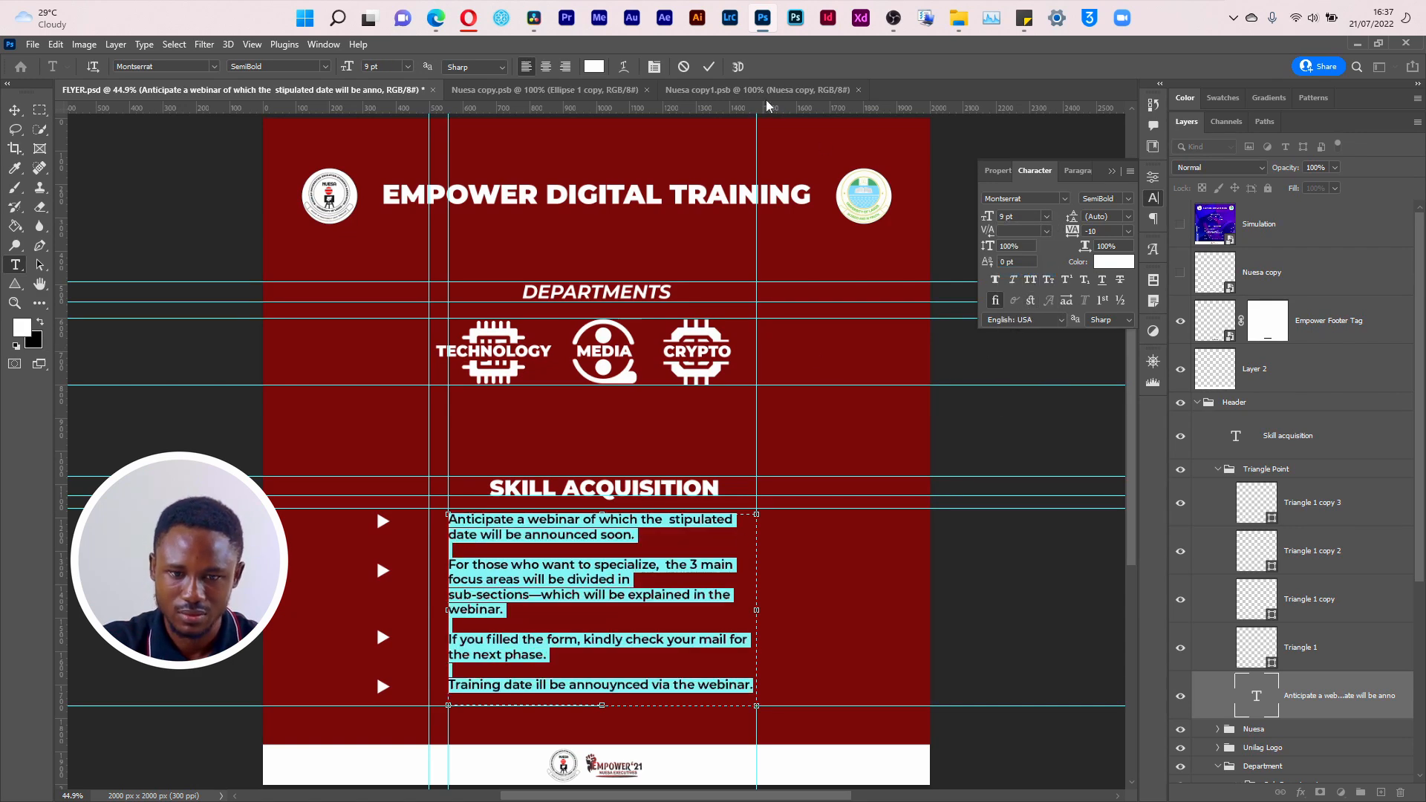
left_click(709, 66)
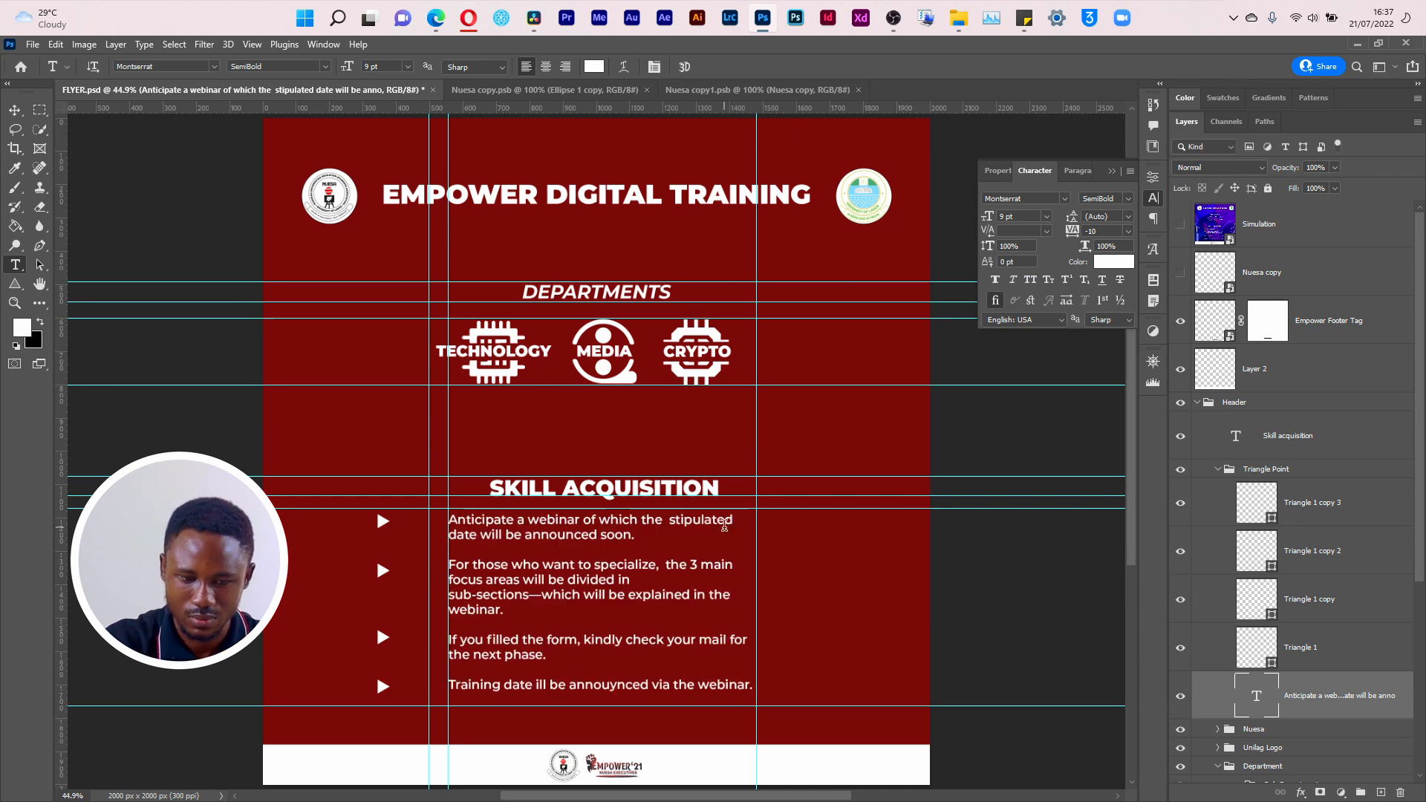
left_click(725, 526)
key("ctrl+a")
left_click(727, 484)
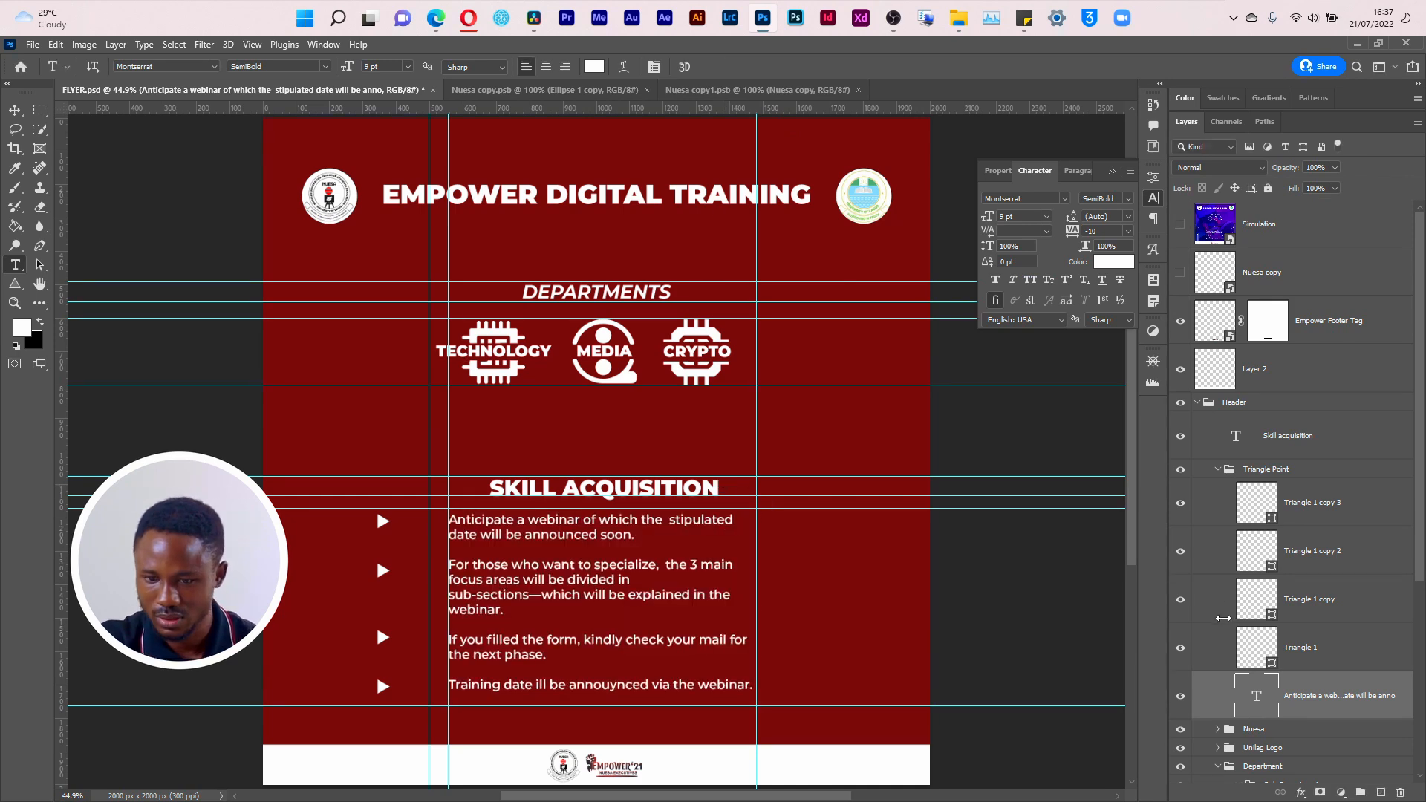
Step: Move the four triangle bullets together into the gap between the two vertical guides beside the text
left_click(1340, 654)
left_click(1330, 515, "shift")
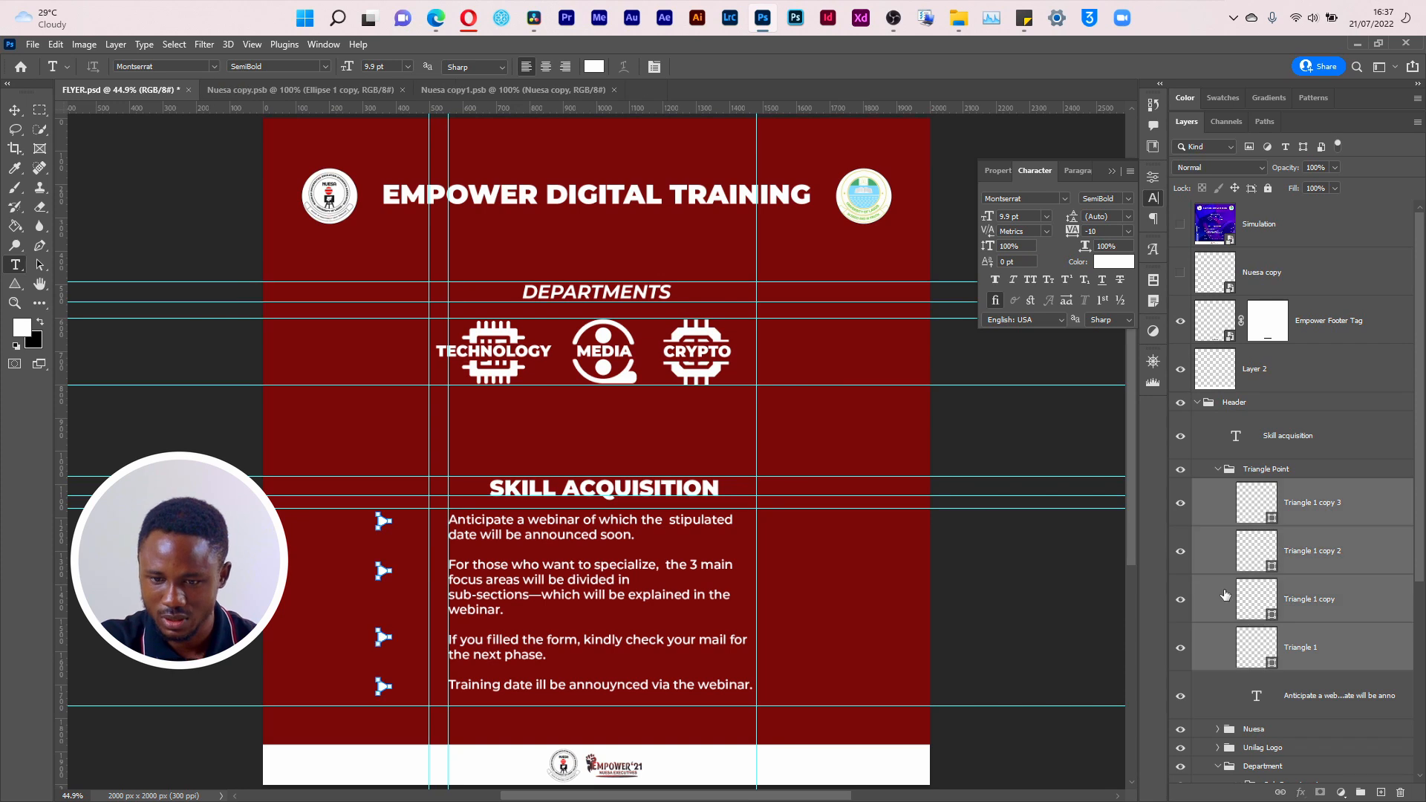
key("ctrl+t")
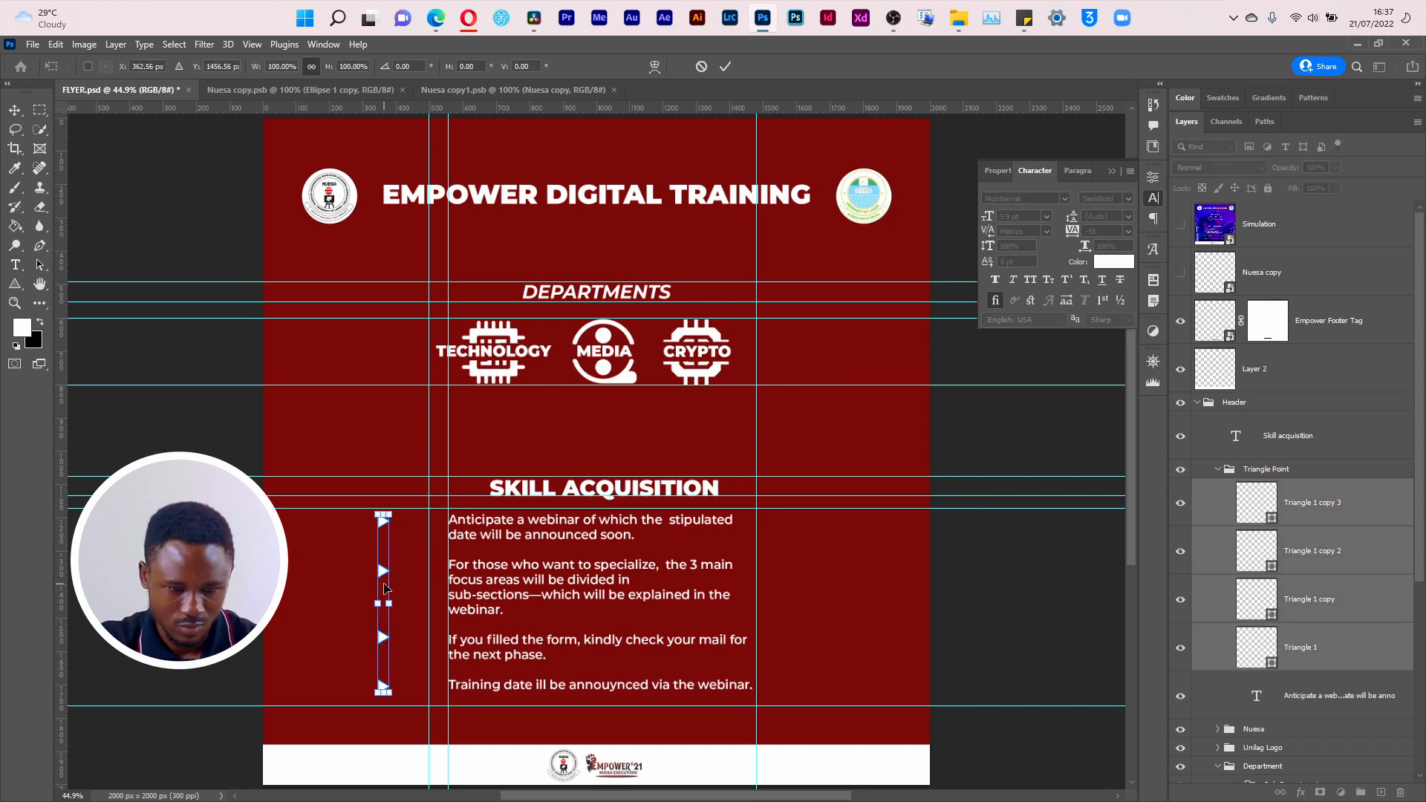
left_click_drag(384, 584, 441, 586)
key("Left")
key("Left")
key("Left")
key("Left")
key("Left")
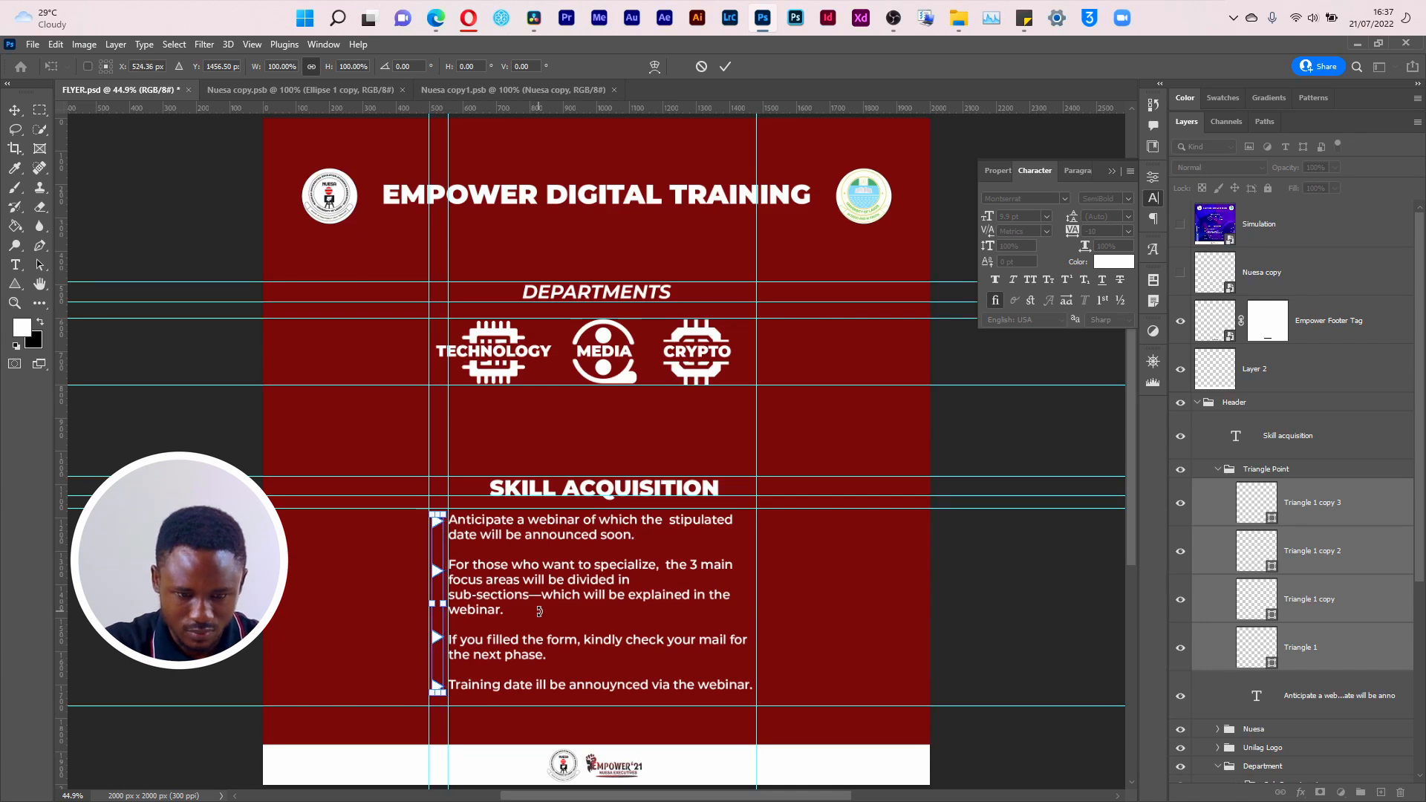
key("Right")
key("Return")
Step: Shift the guide at the text's left edge slightly left and align the lower three triangles with the first lines of their bullet points
key("t")
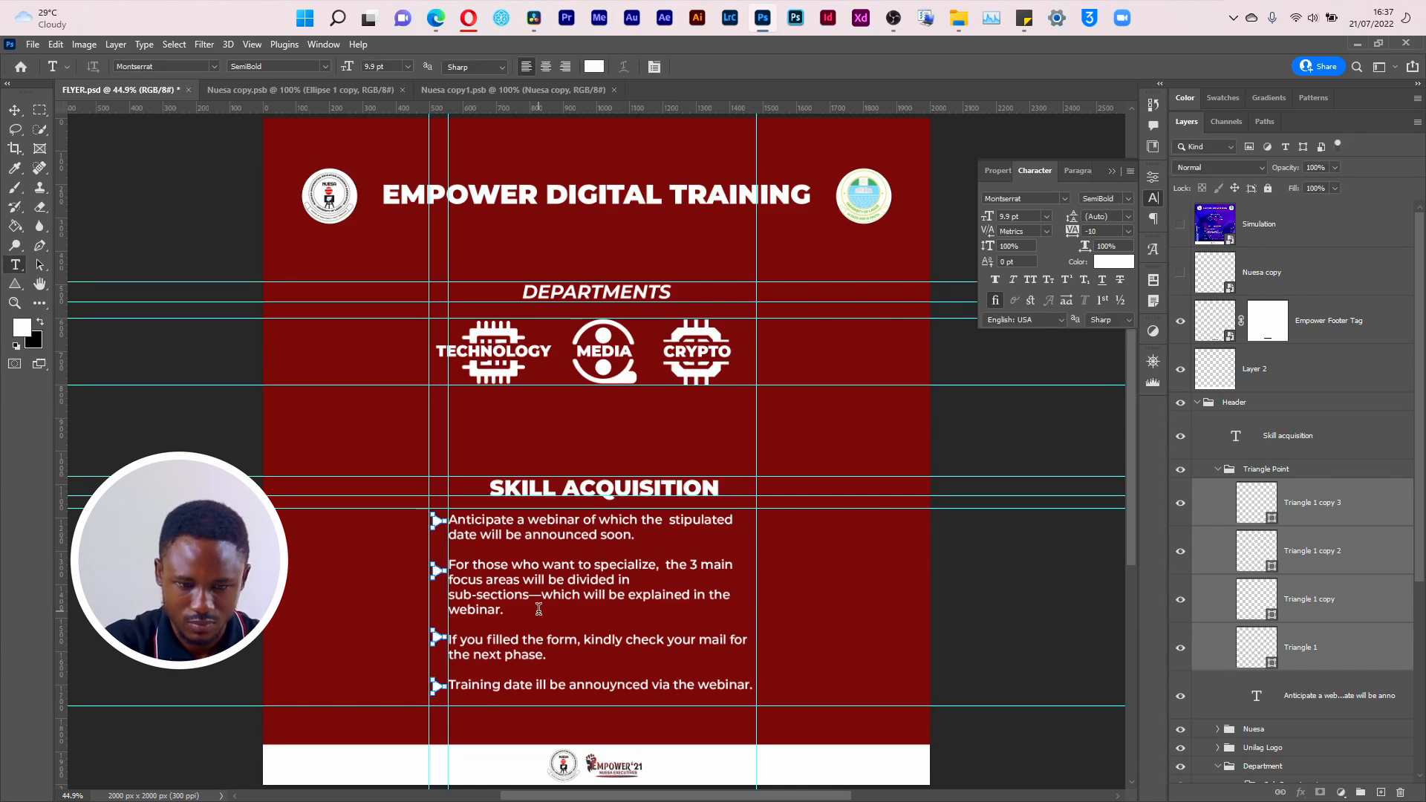
key("v")
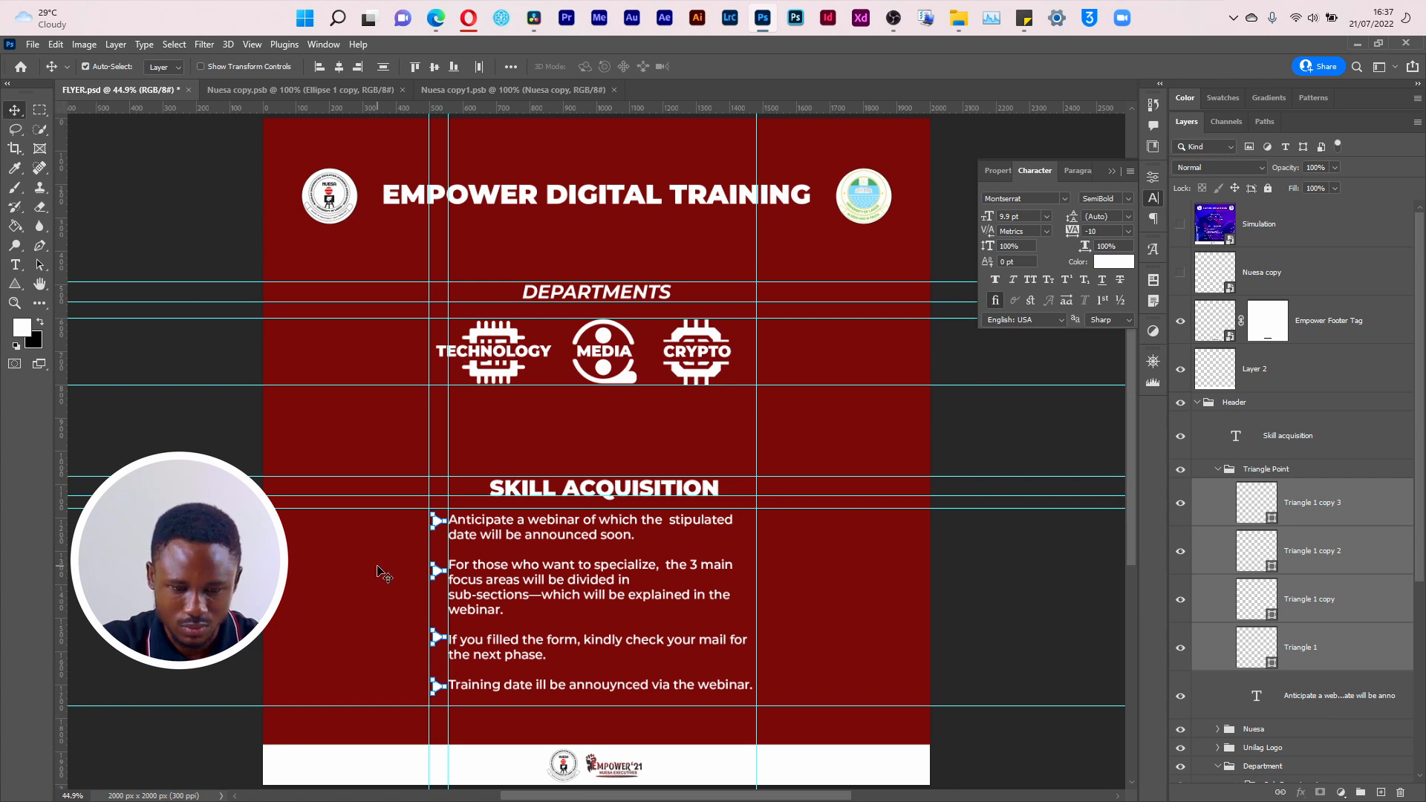
left_click(448, 542)
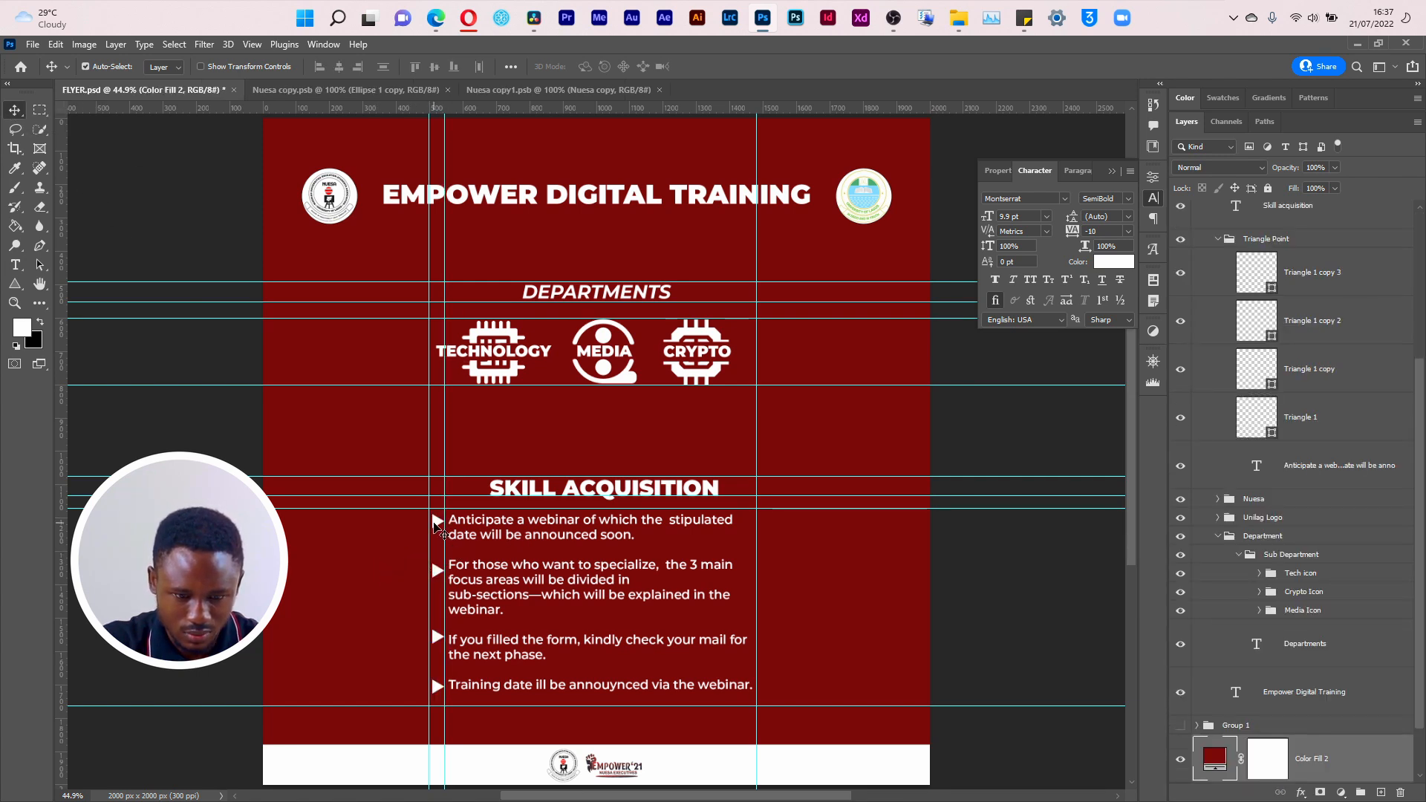
left_click(439, 577)
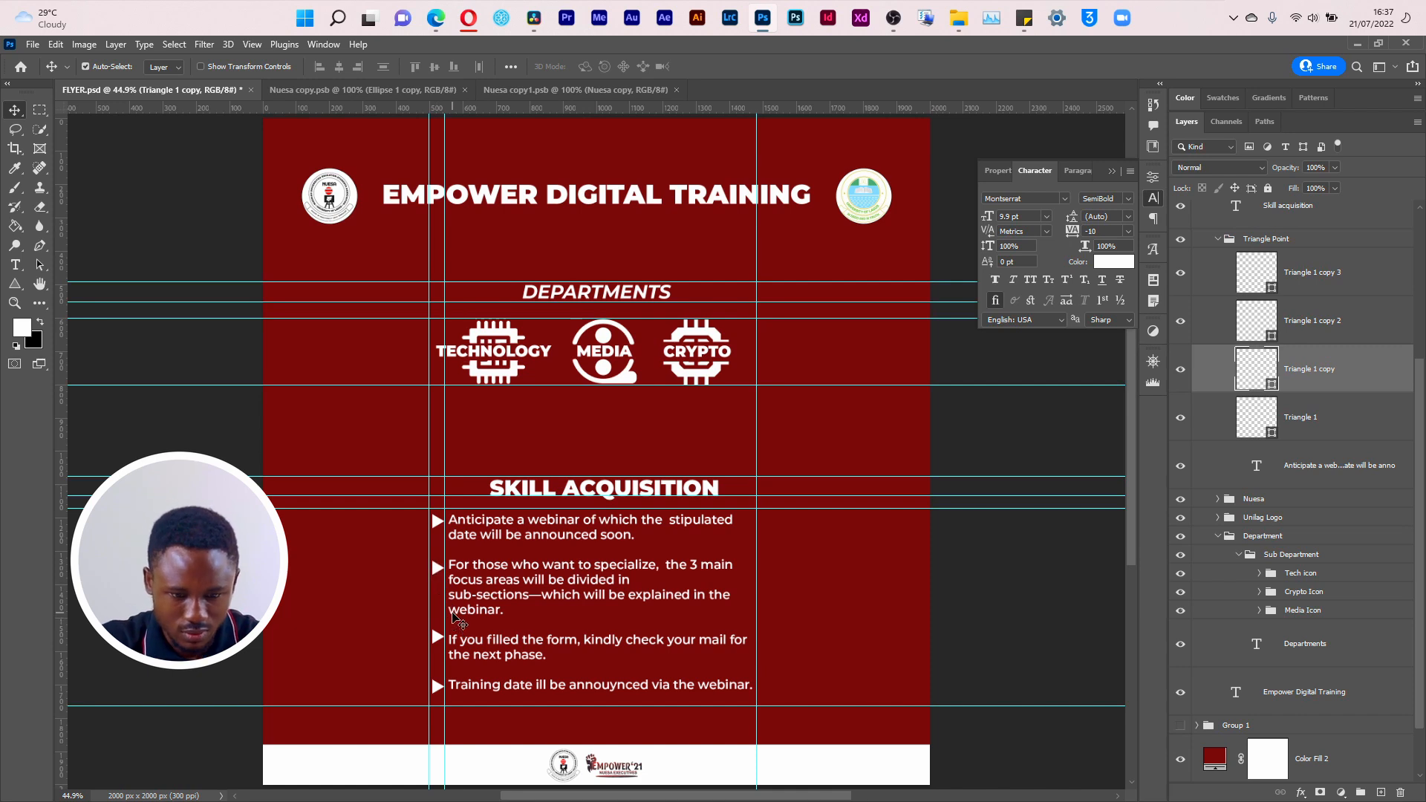
left_click(439, 639)
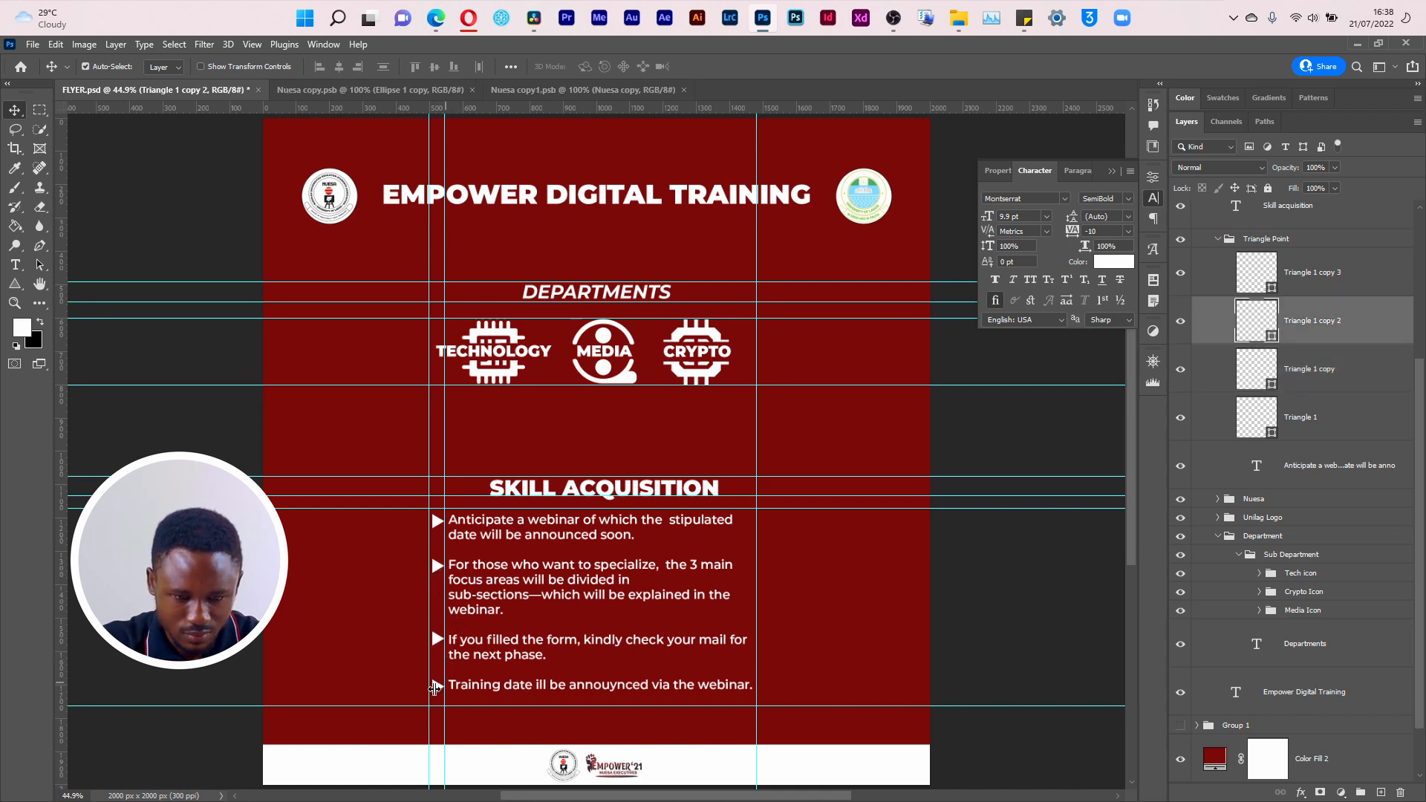
left_click(437, 688)
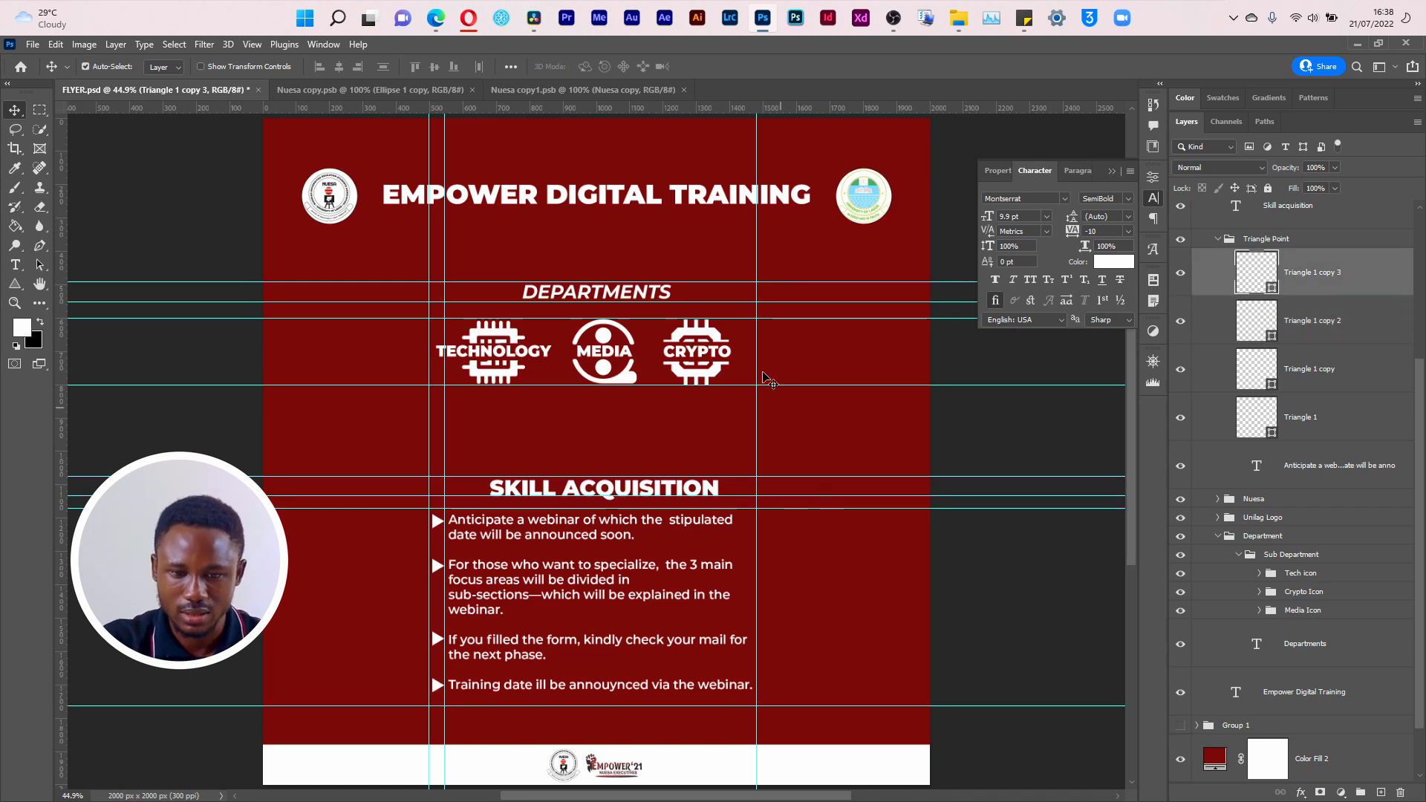
Step: Show the Simulation layer to compare the rebuilt layout with the original flyer
key("alt+Tab")
left_click(170, 264)
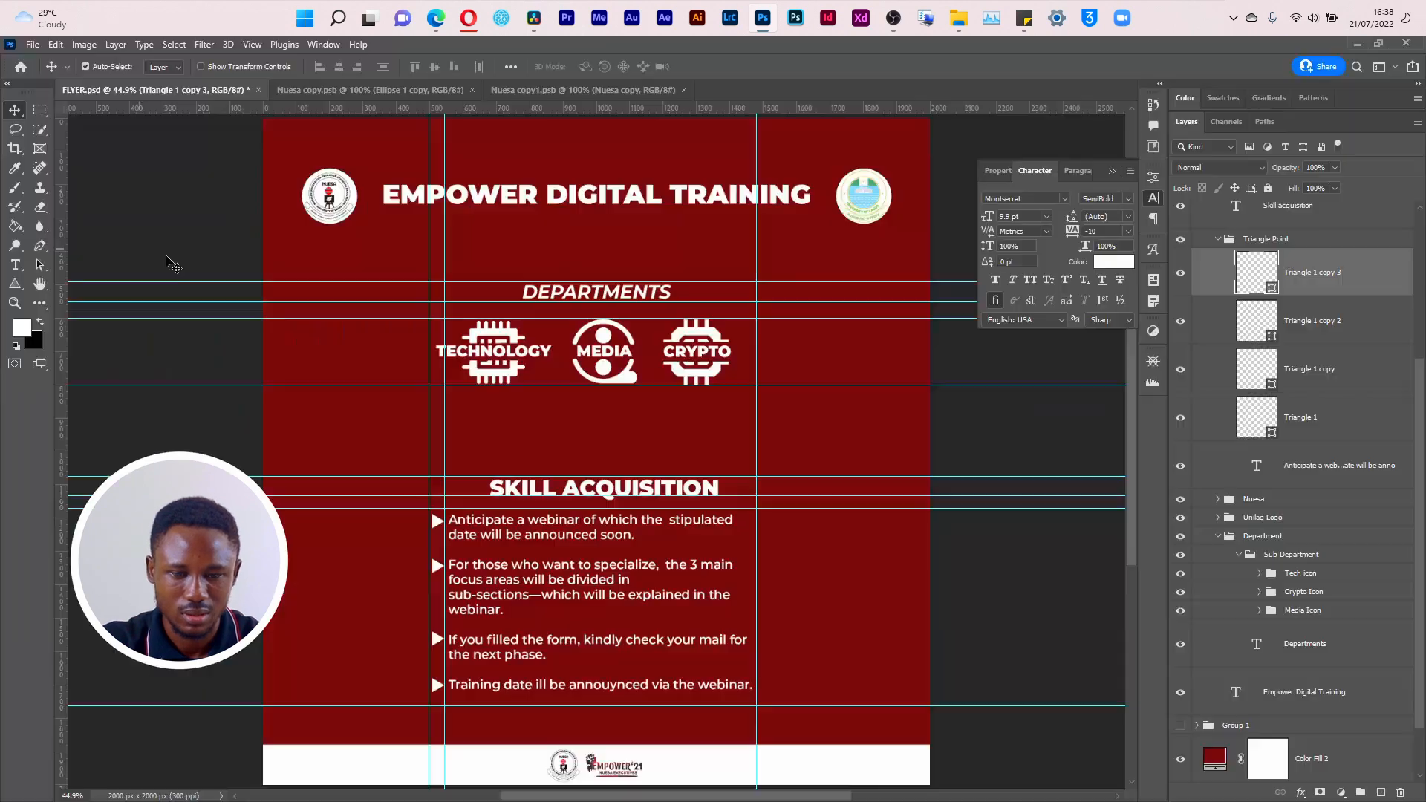
scroll(1239, 256, "up", 5)
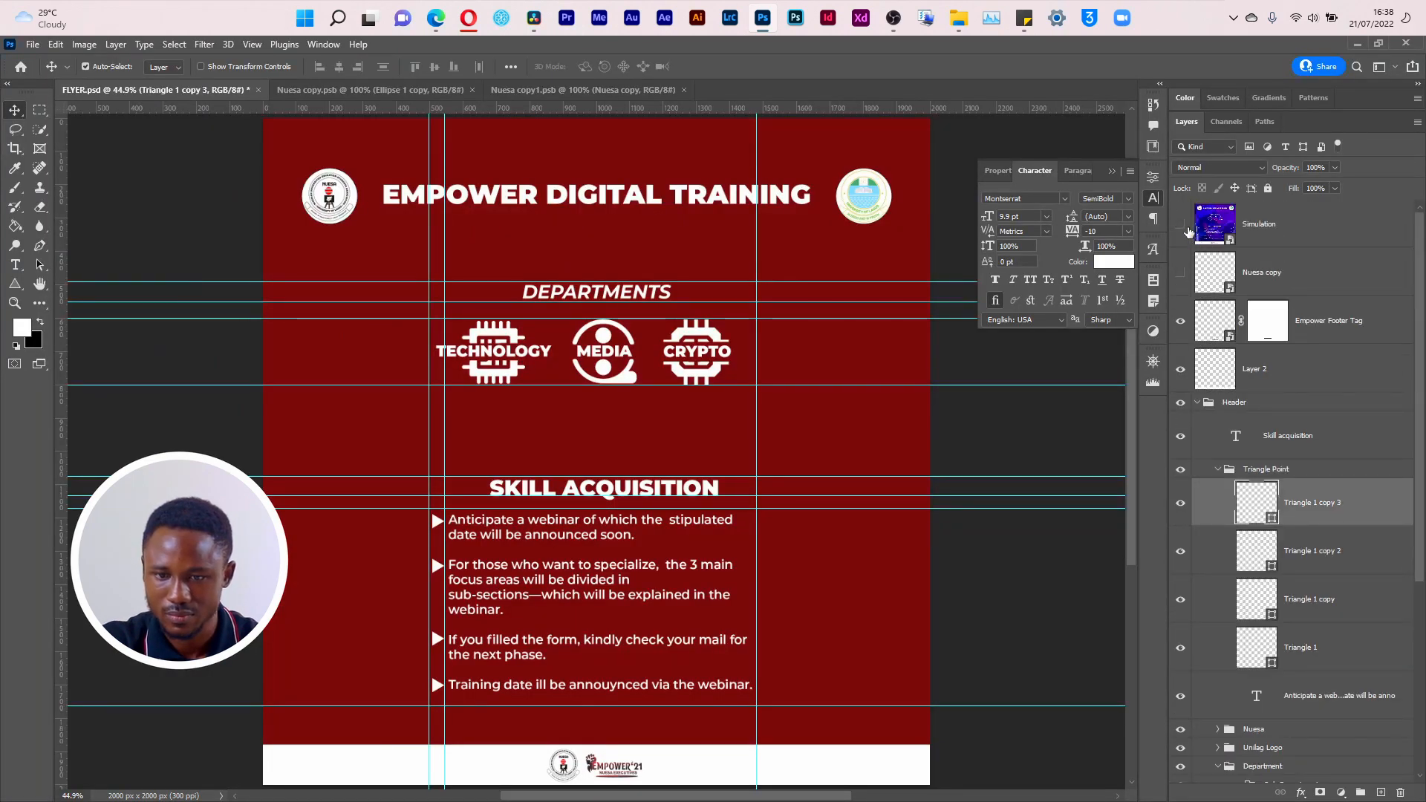
left_click(1182, 226)
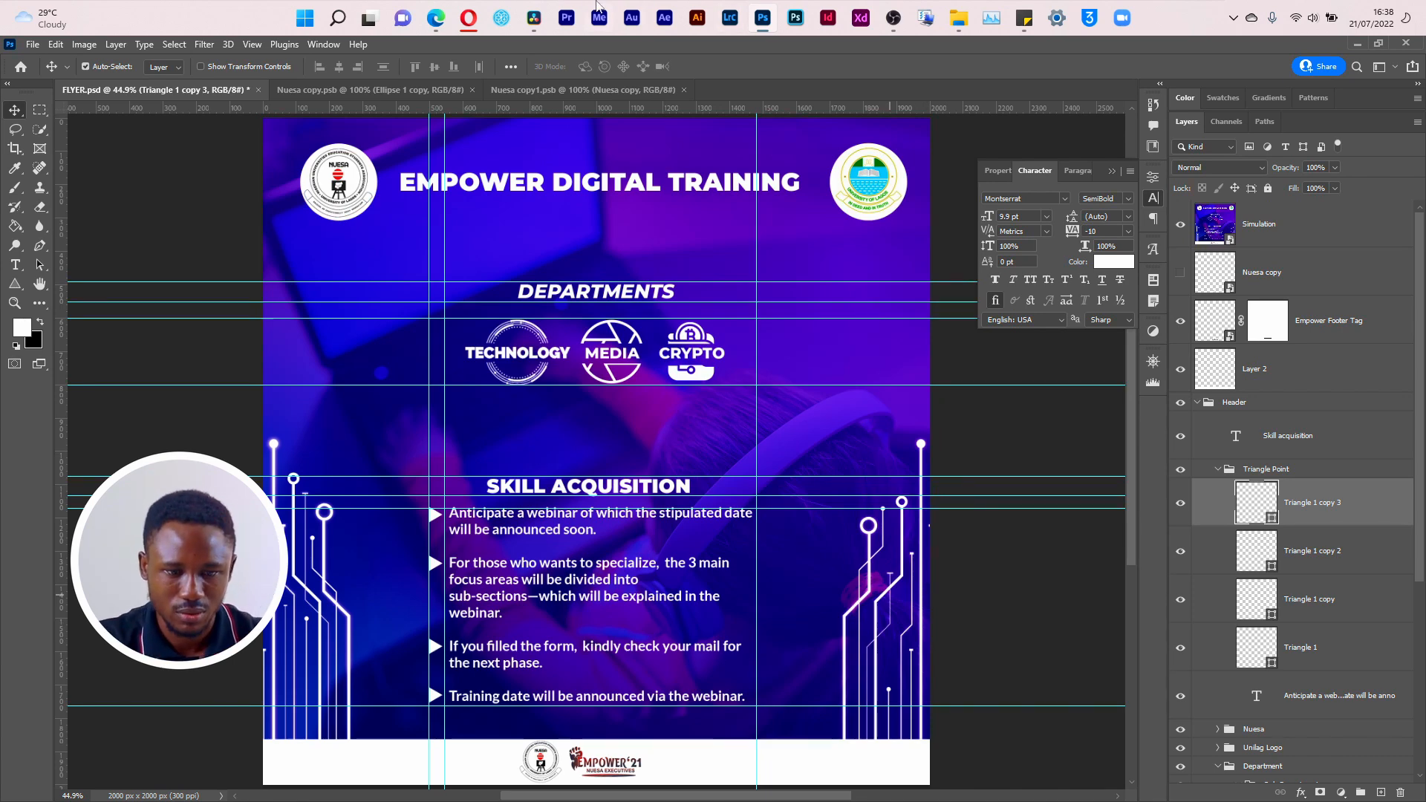
Step: Switch to the Opera browser's Freepik page and search for "tech pattern" images
left_click(468, 18)
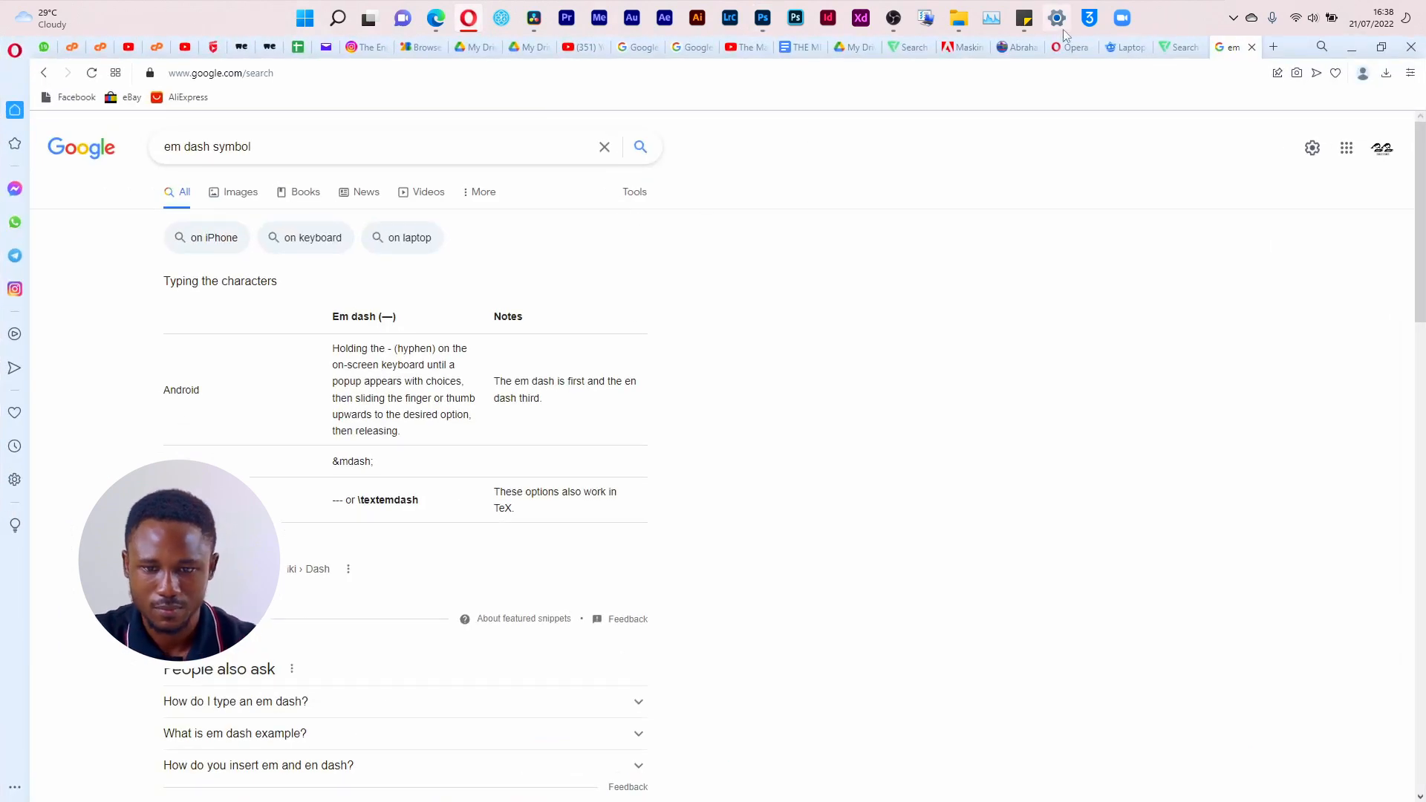
left_click(1126, 47)
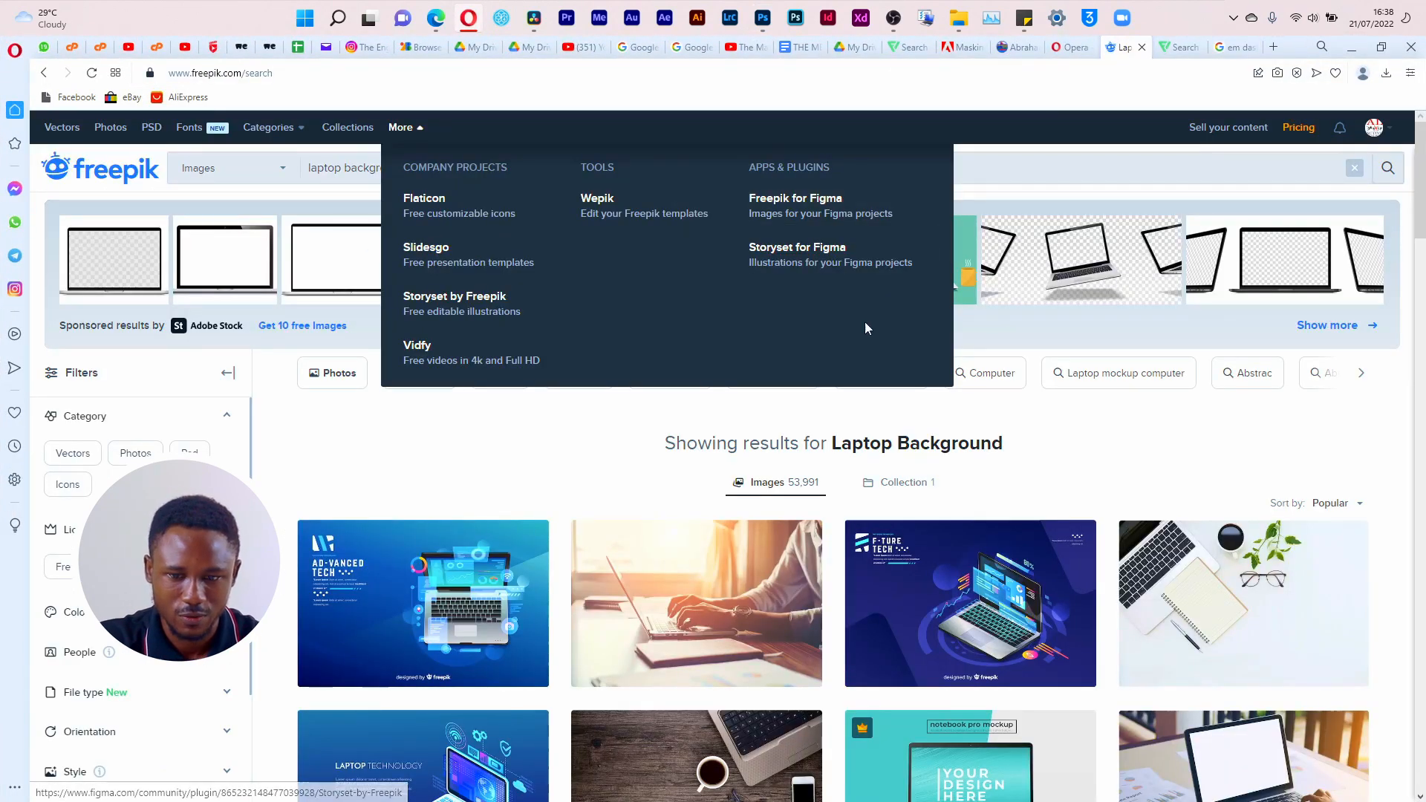
left_click(490, 171)
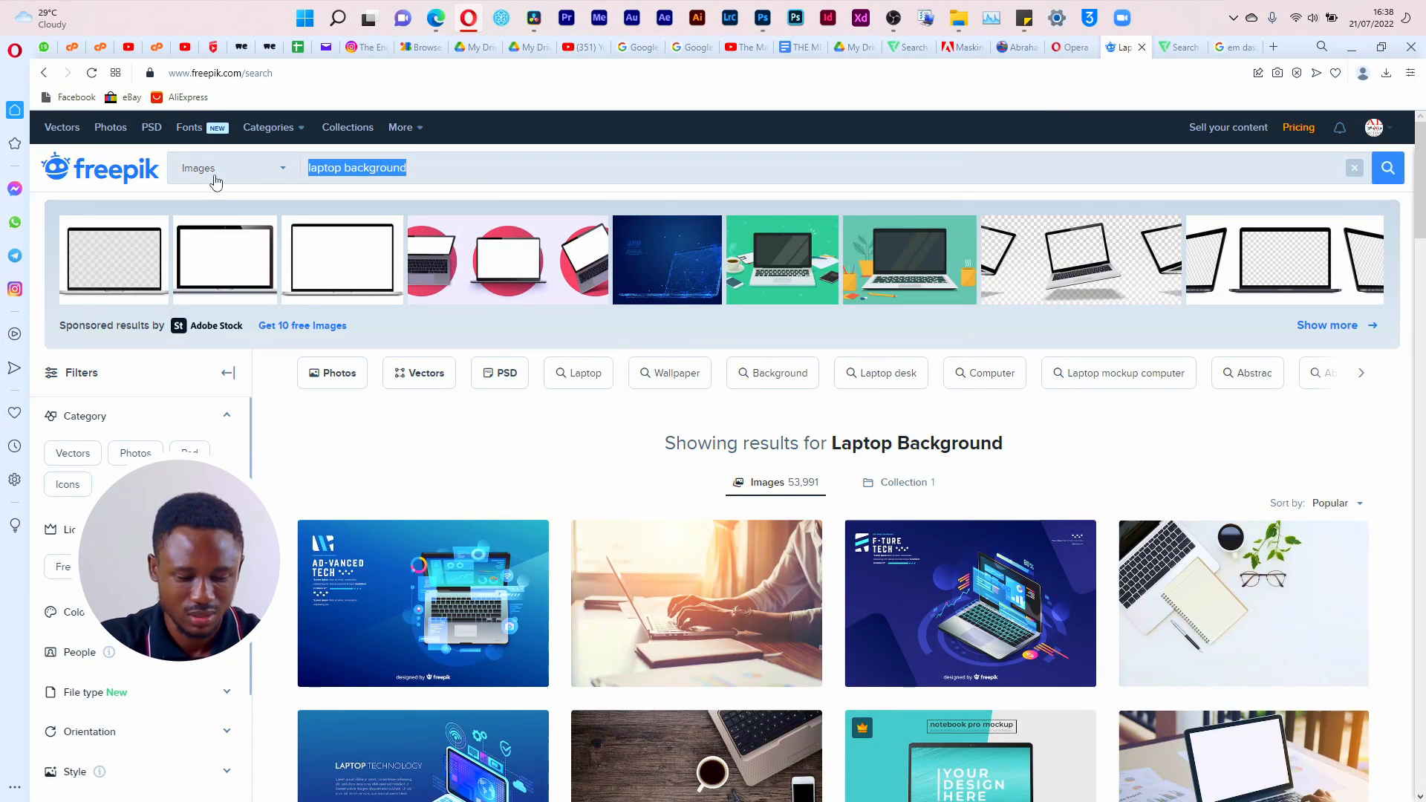
type("tech pa")
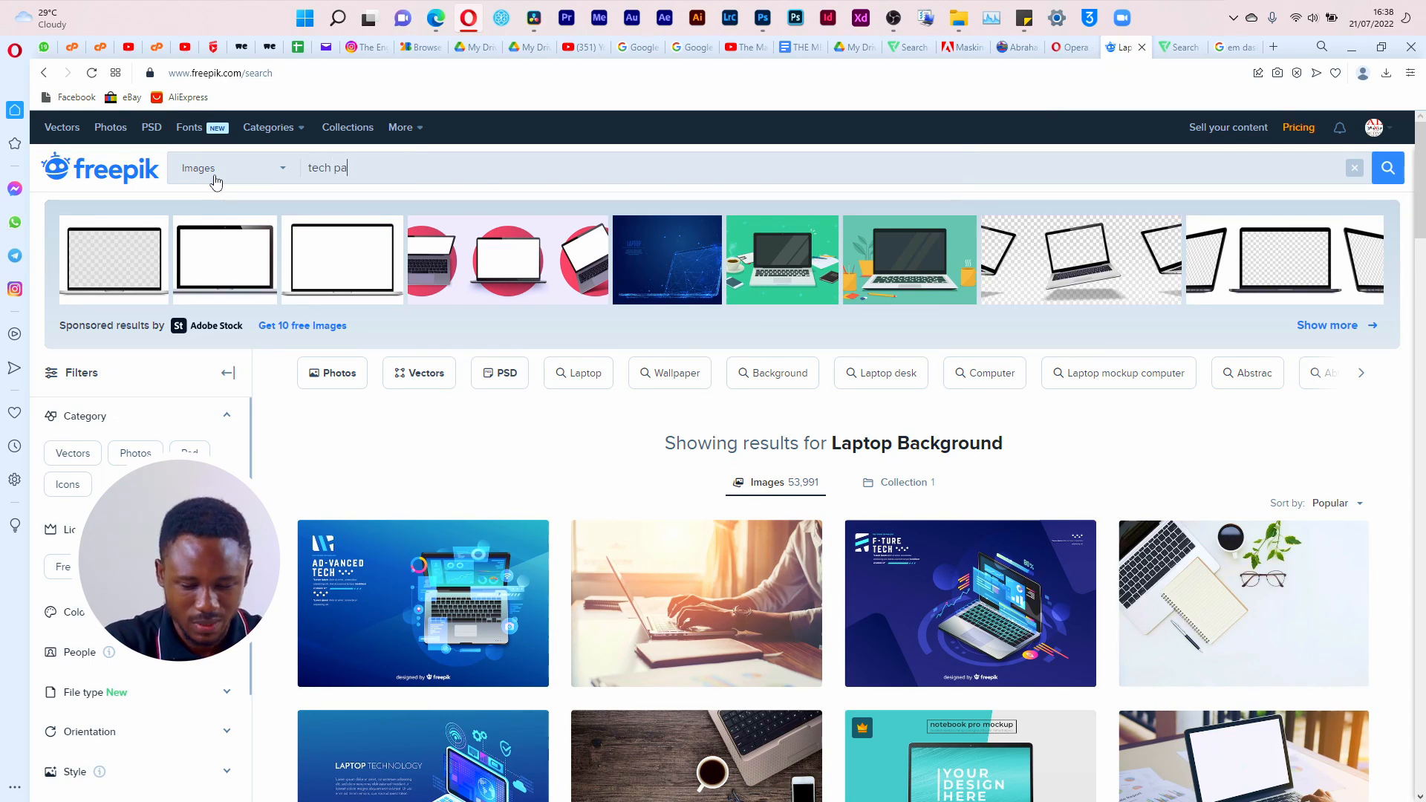
type("ttern")
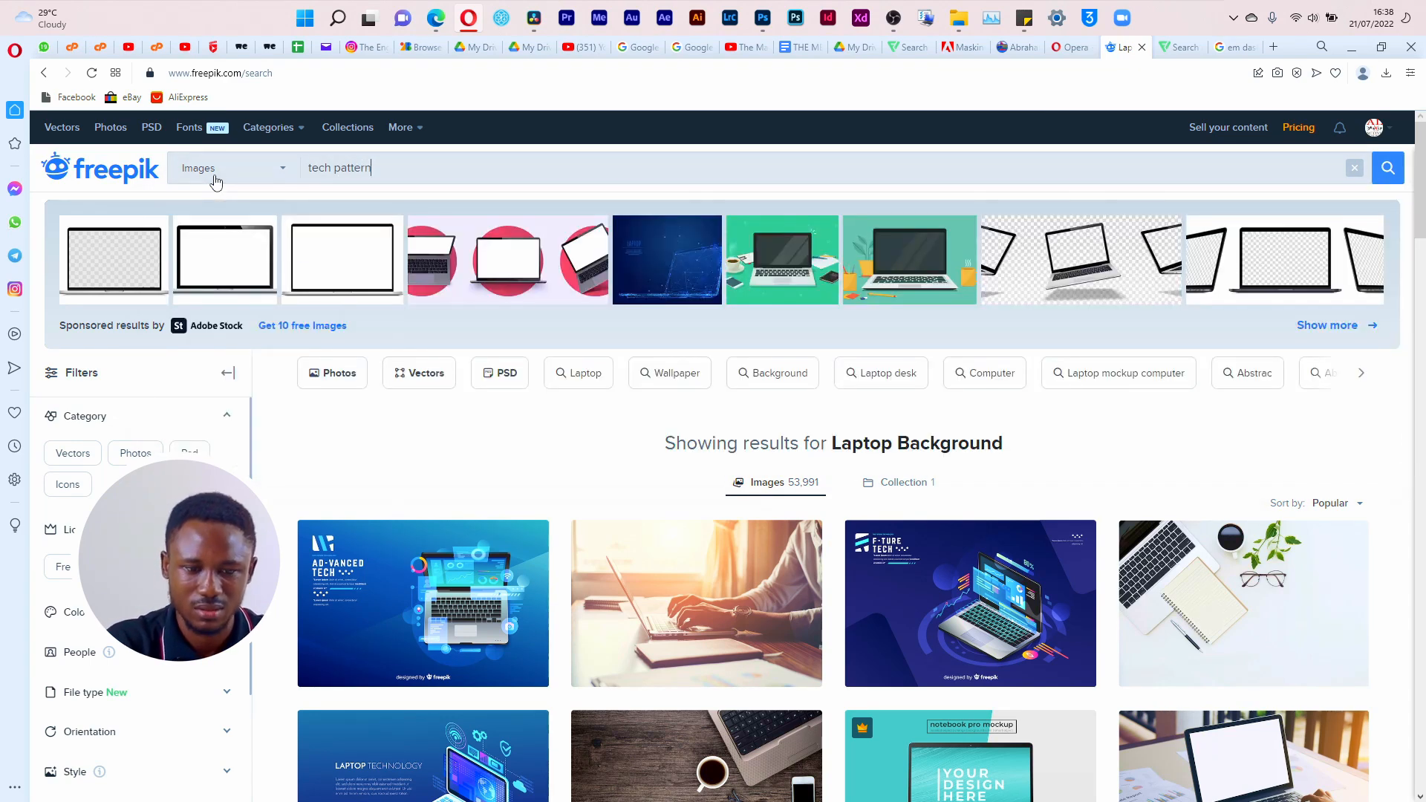
key("Return")
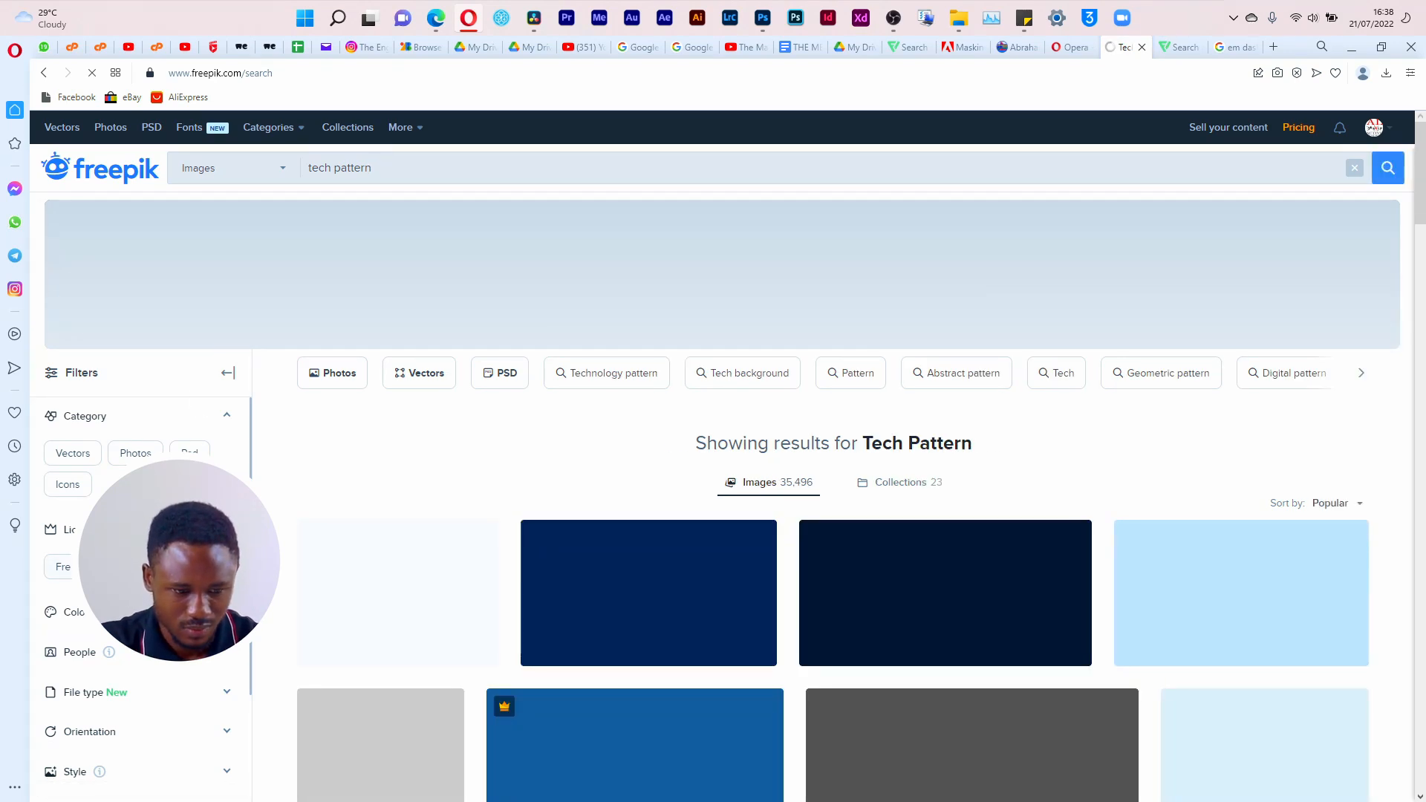
Step: Limit the tech pattern results to free images and look through them
left_click(77, 567)
left_click_drag(1425, 184, 1425, 184)
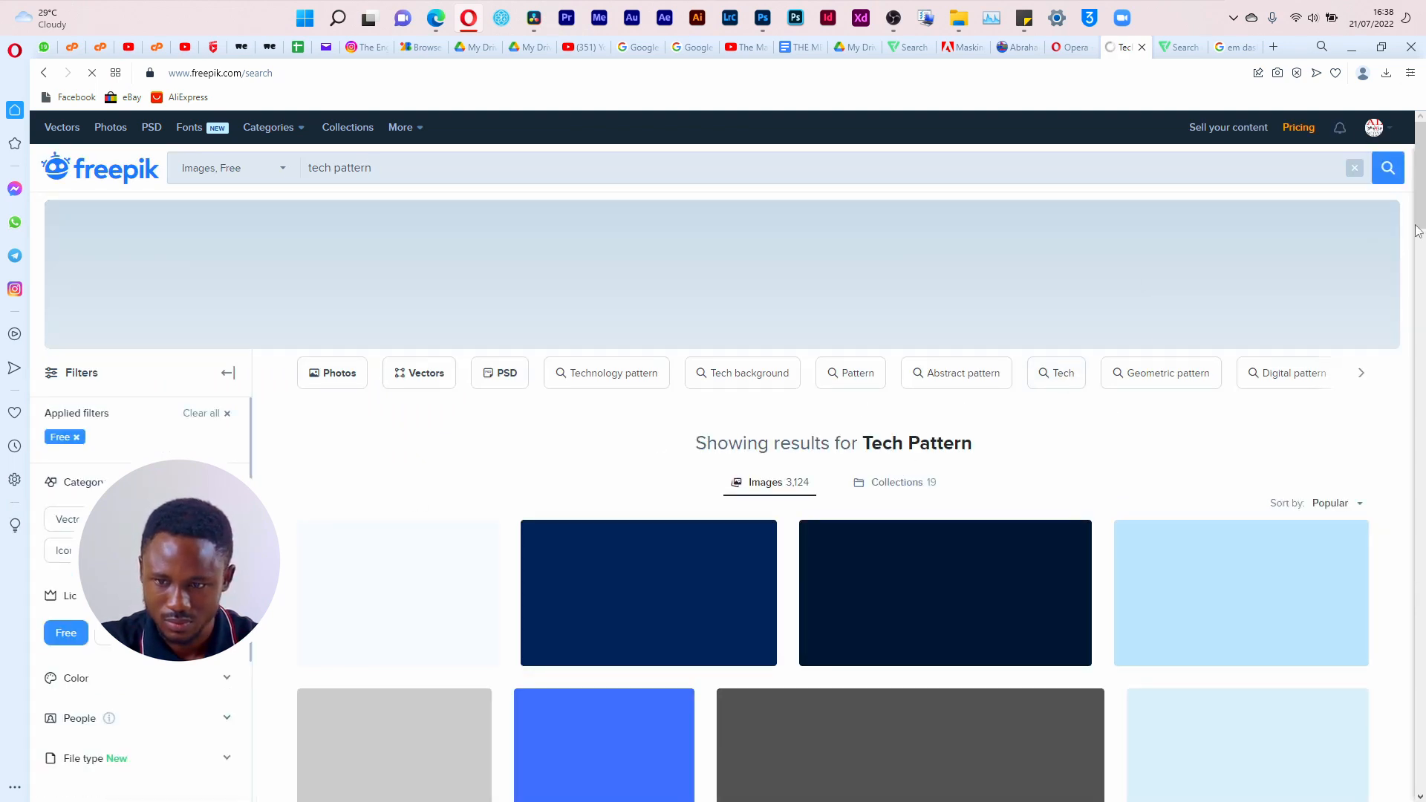
mouse_move(1416, 225)
left_mouse_down()
mouse_move(1418, 410)
mouse_move(1417, 223)
left_mouse_up()
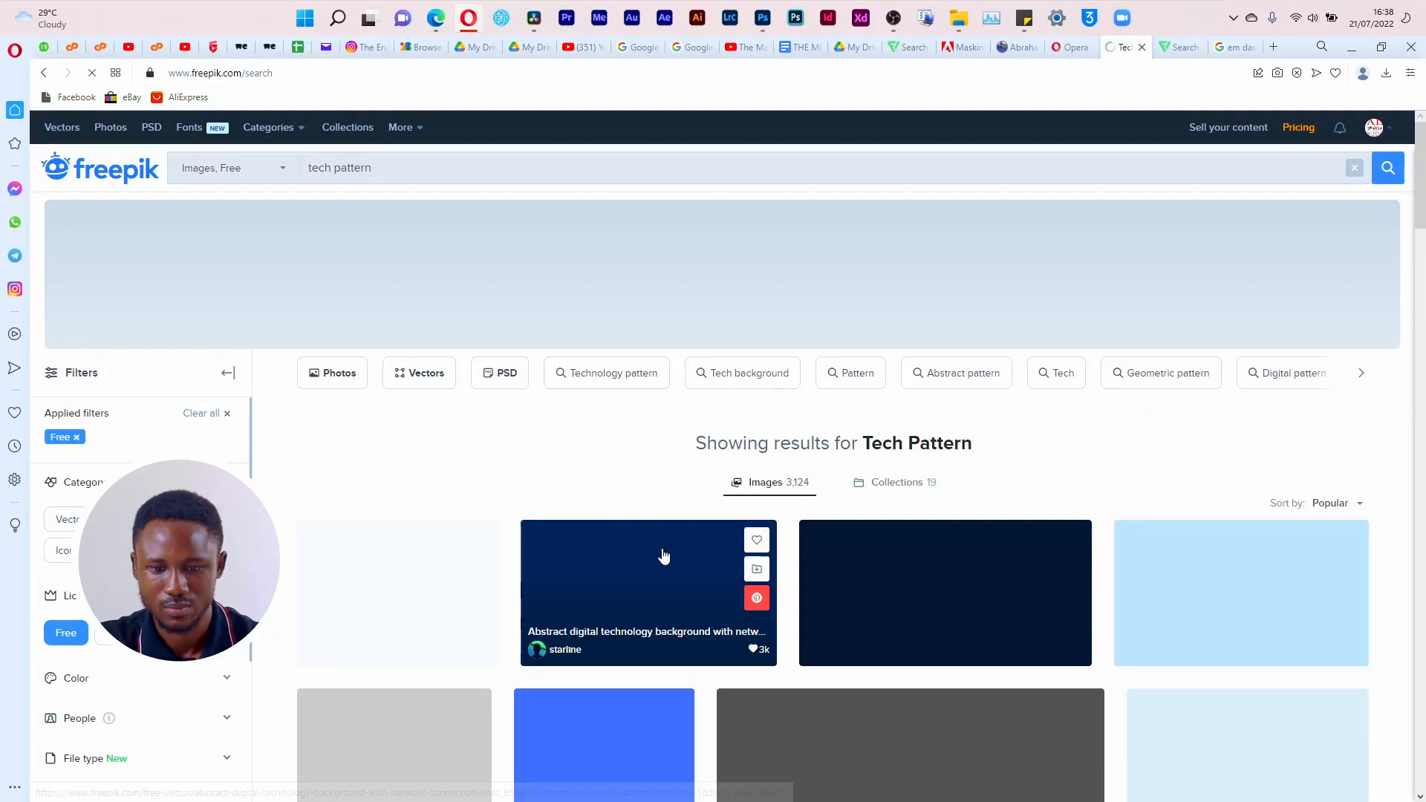
scroll(1256, 399, "down", 10)
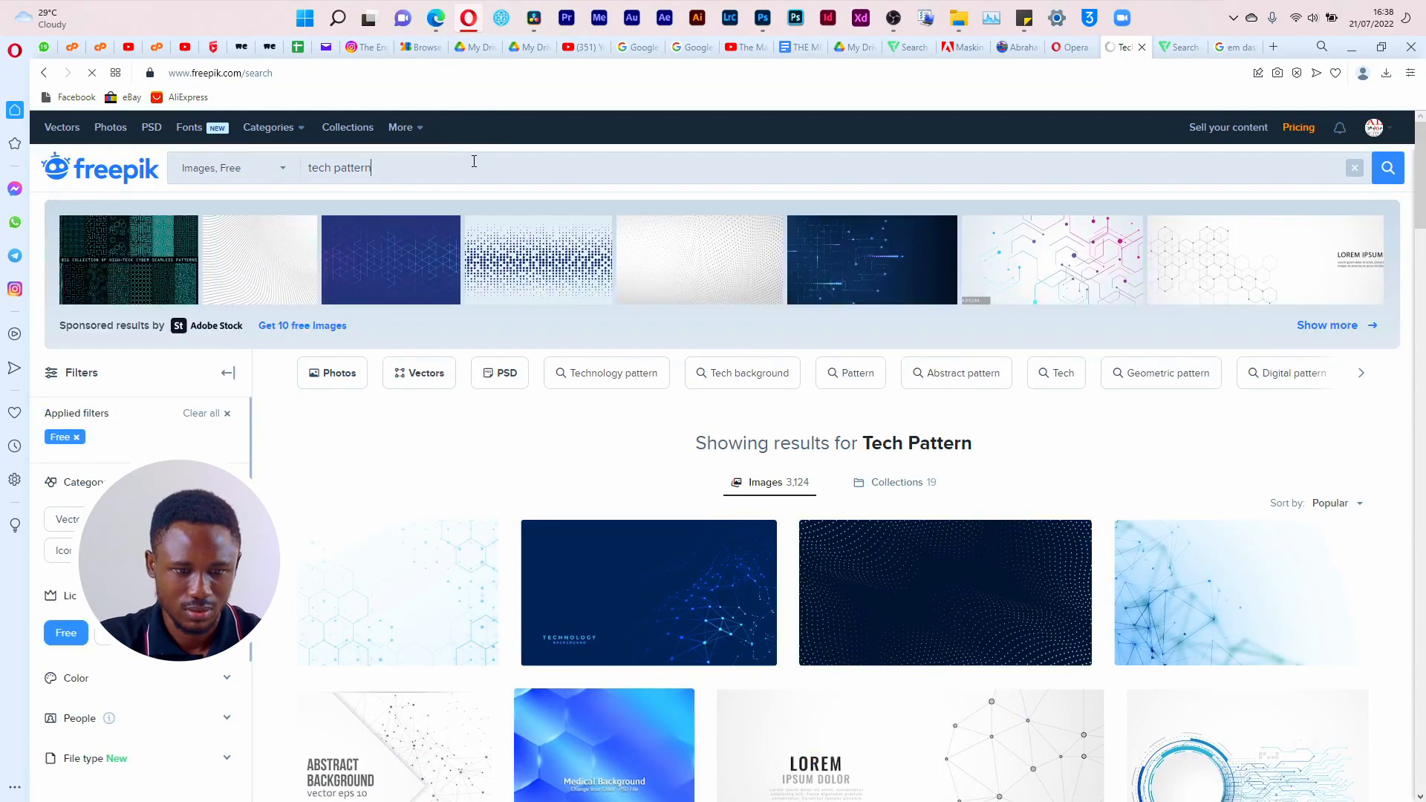
Step: Replace the Freepik search with "circuit", keeping the Free filter applied
key("ctrl+a")
type("cir")
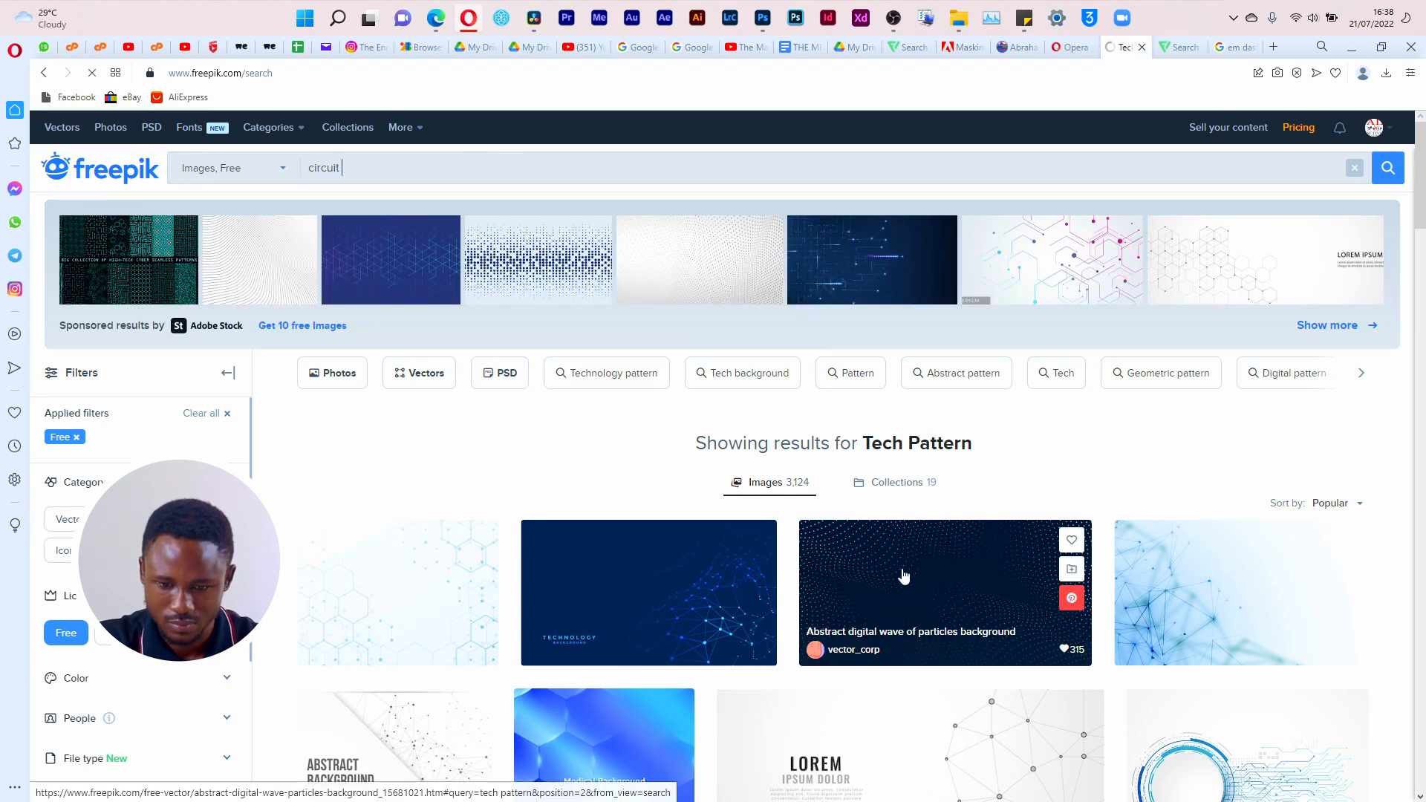
key("Return")
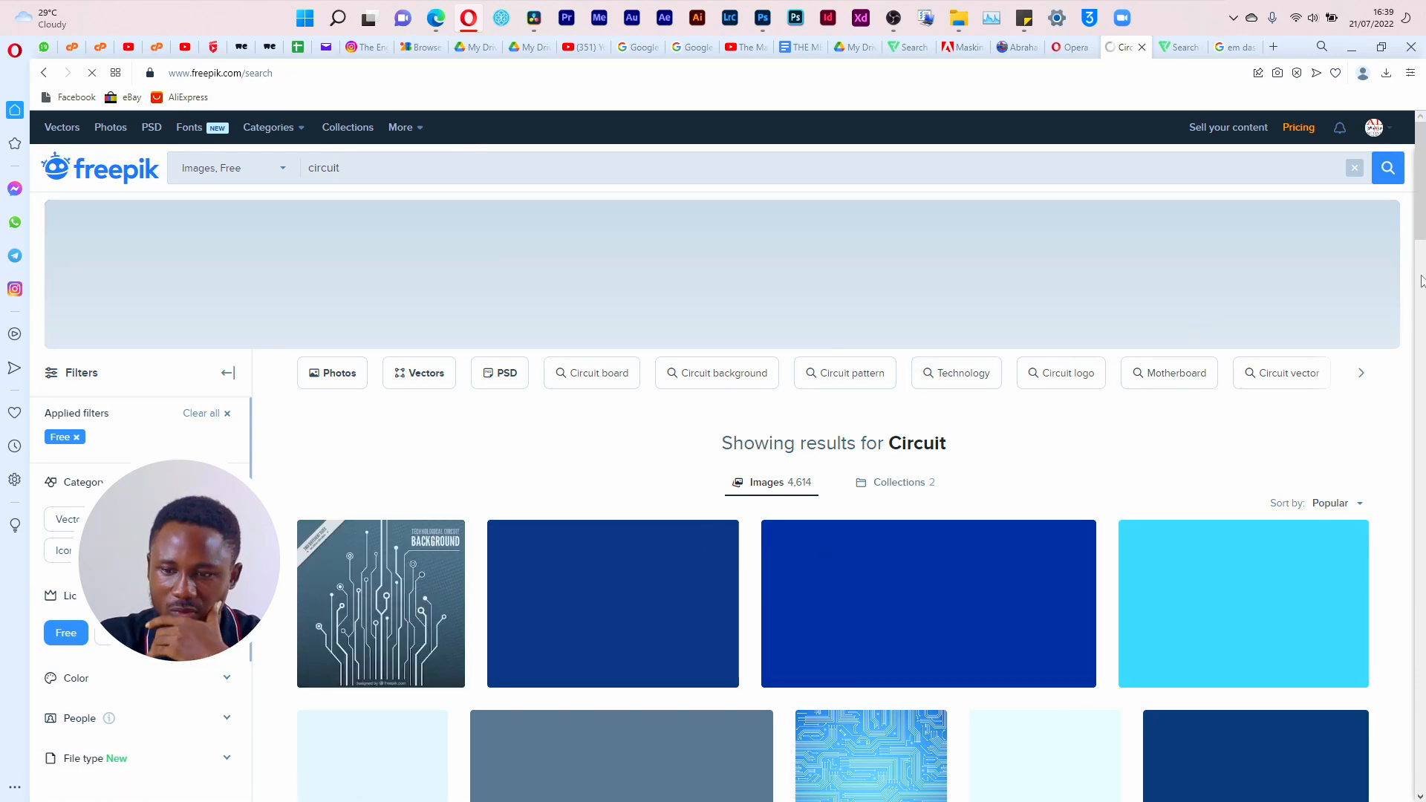
Step: Examine the free circuit results for line artwork matching the flyer's side graphics, dismissing the Adobe Stock pop-up
mouse_move(1425, 221)
left_mouse_down()
mouse_move(1425, 429)
mouse_move(1423, 211)
left_mouse_up()
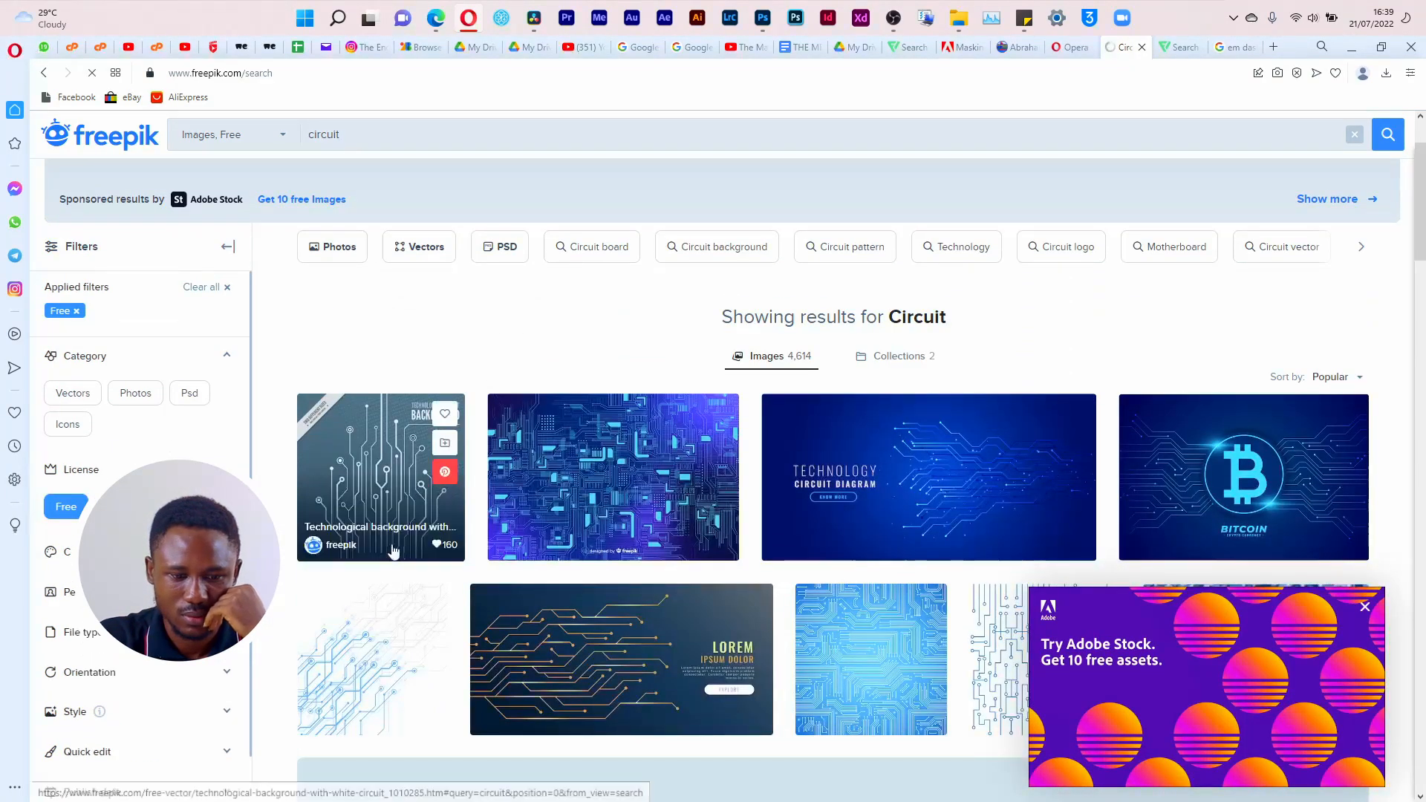
scroll(1268, 362, "down", 5)
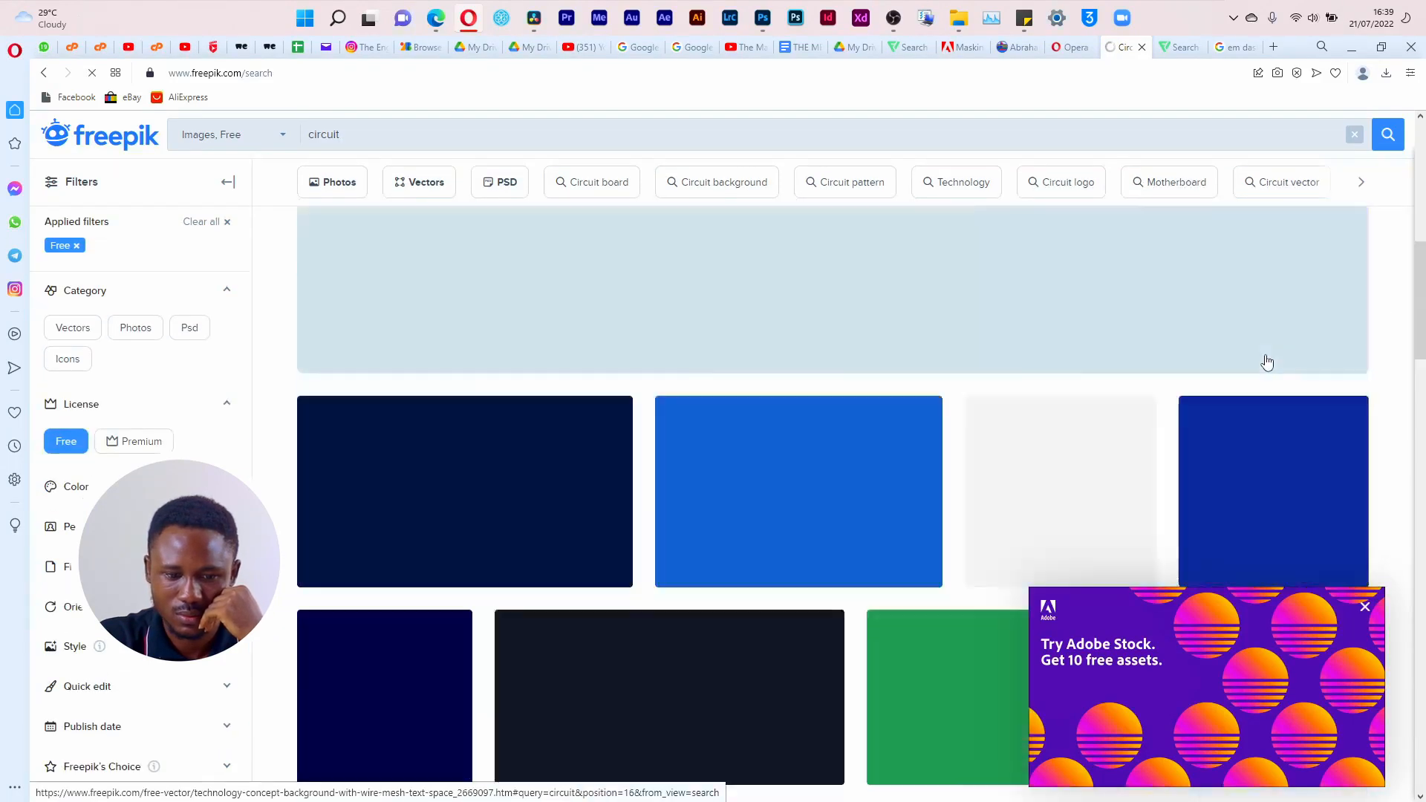
scroll(1268, 361, "up", 3)
scroll(1265, 360, "down", 6)
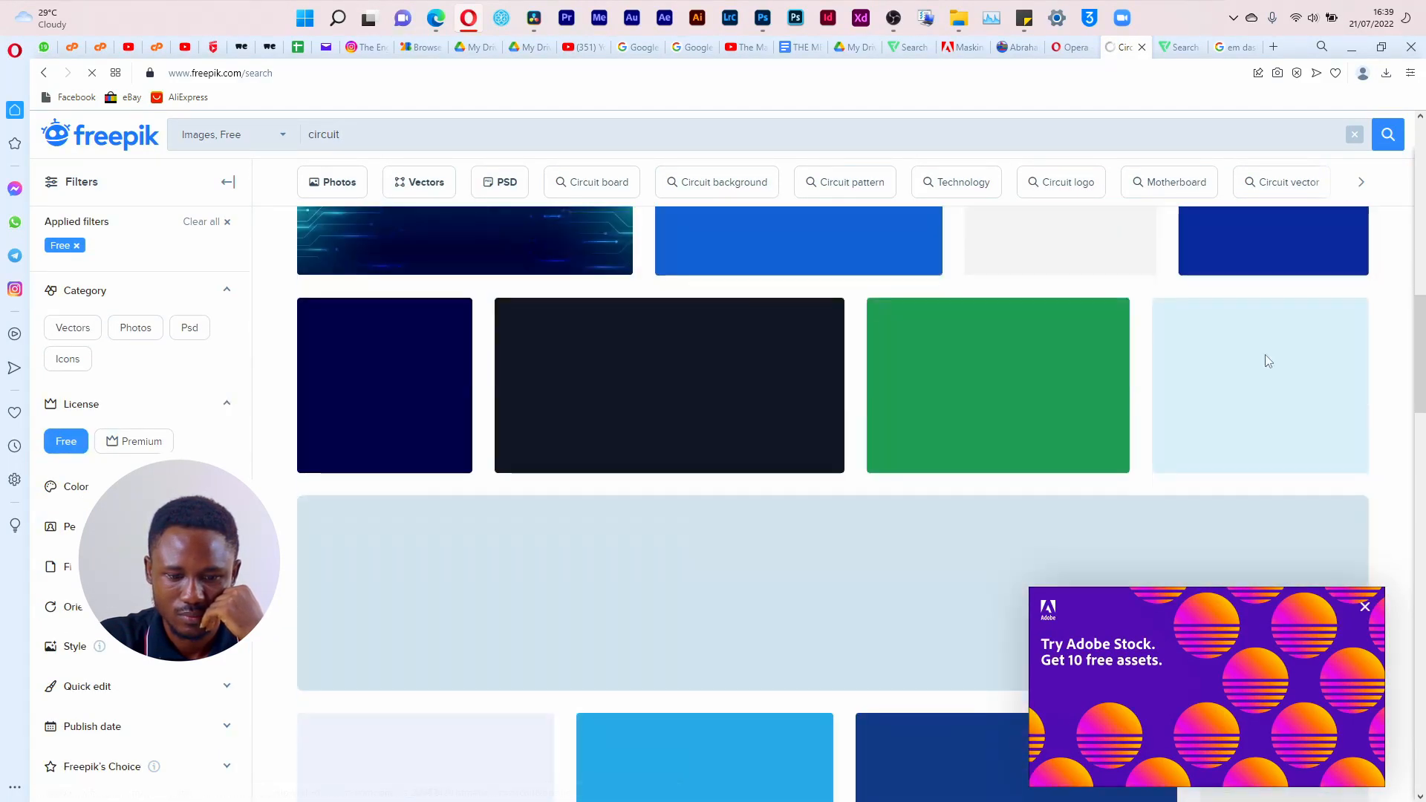
scroll(1265, 360, "up", 3)
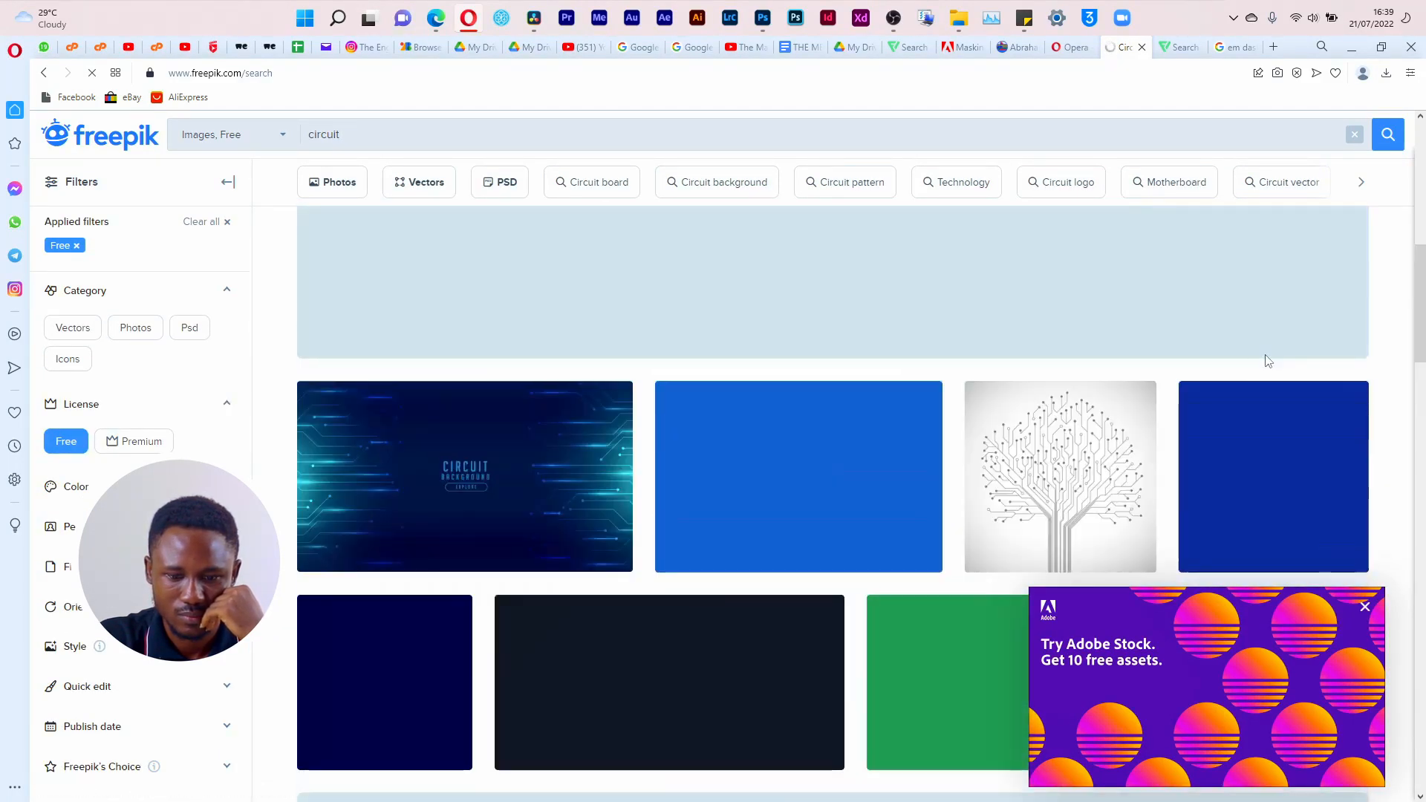
left_click(1365, 606)
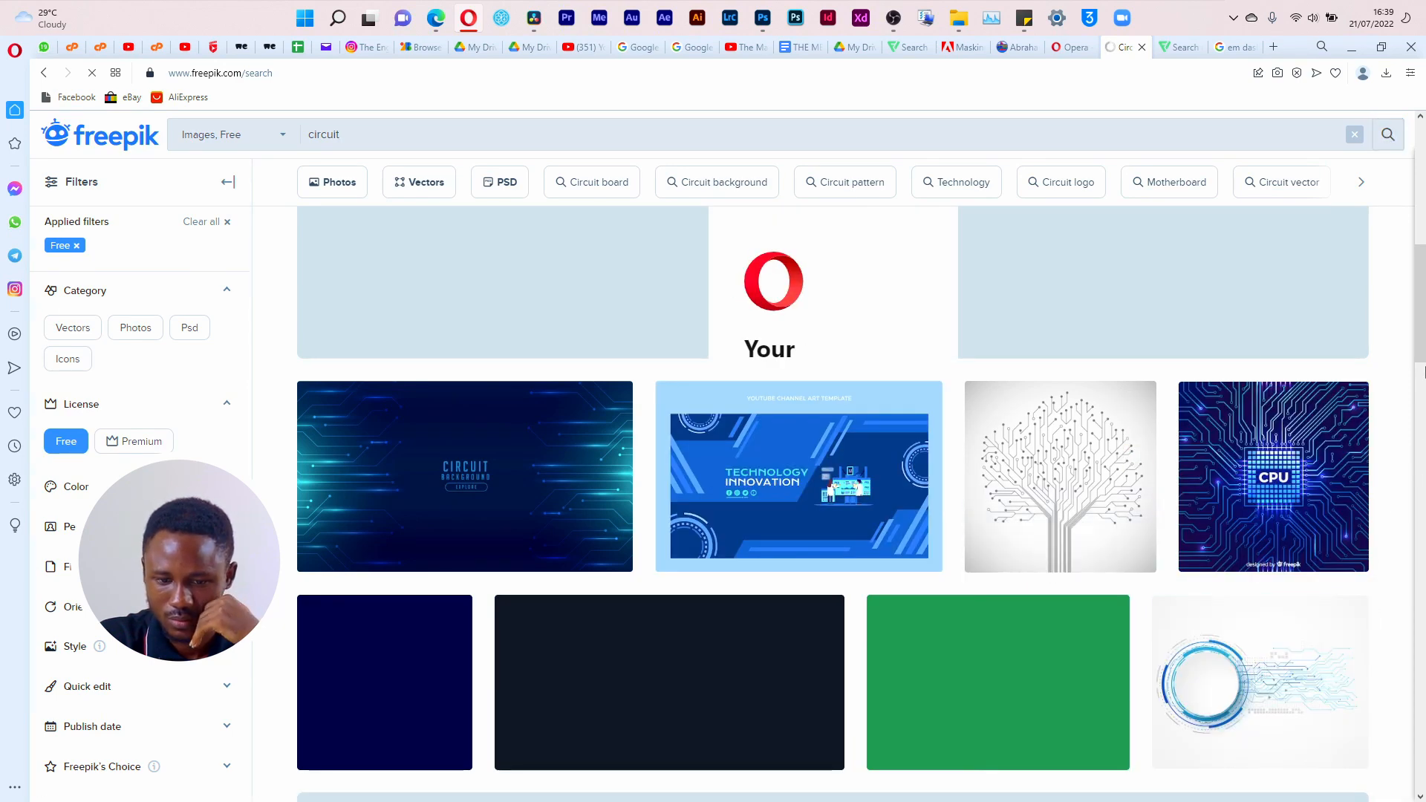
scroll(1424, 378, "down", 3)
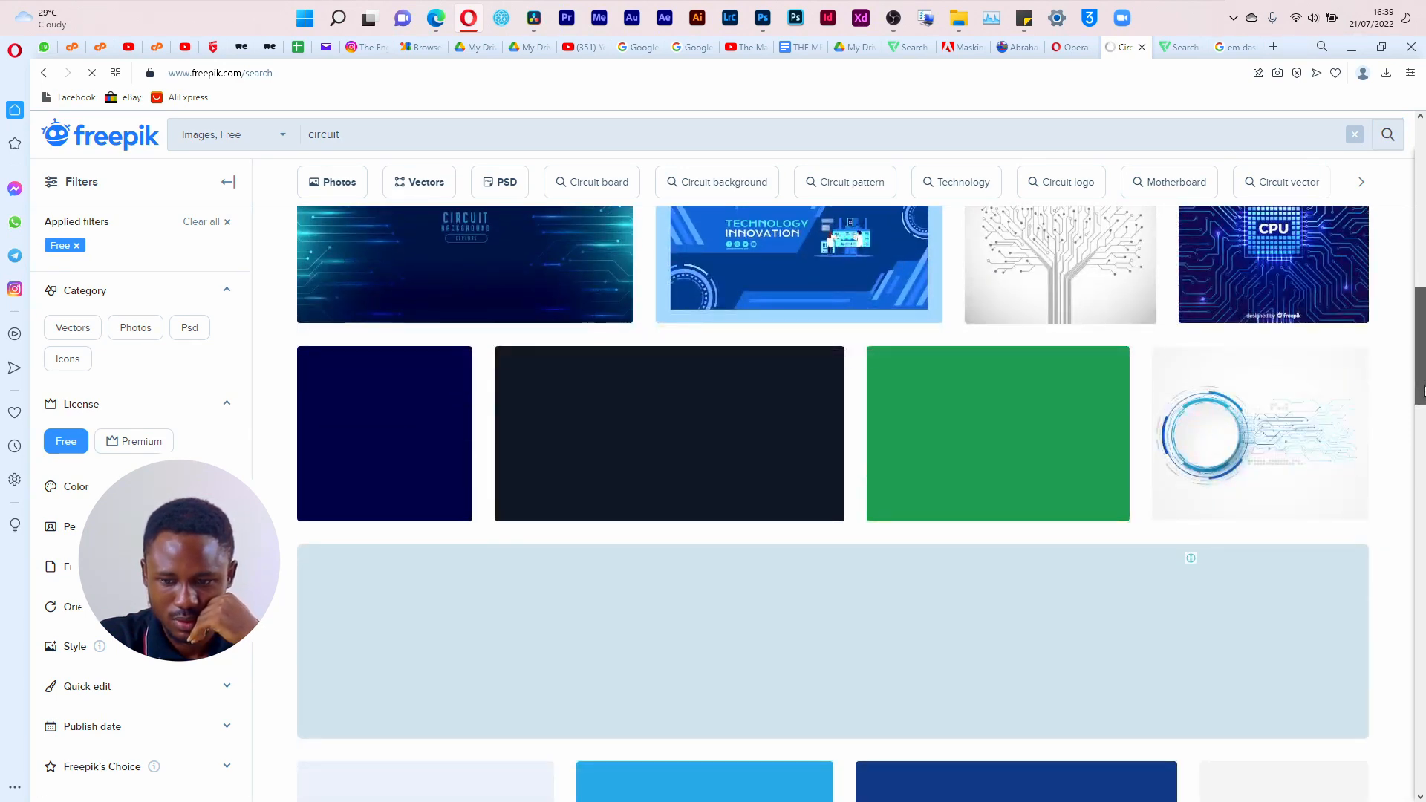
scroll(1424, 390, "down", 1)
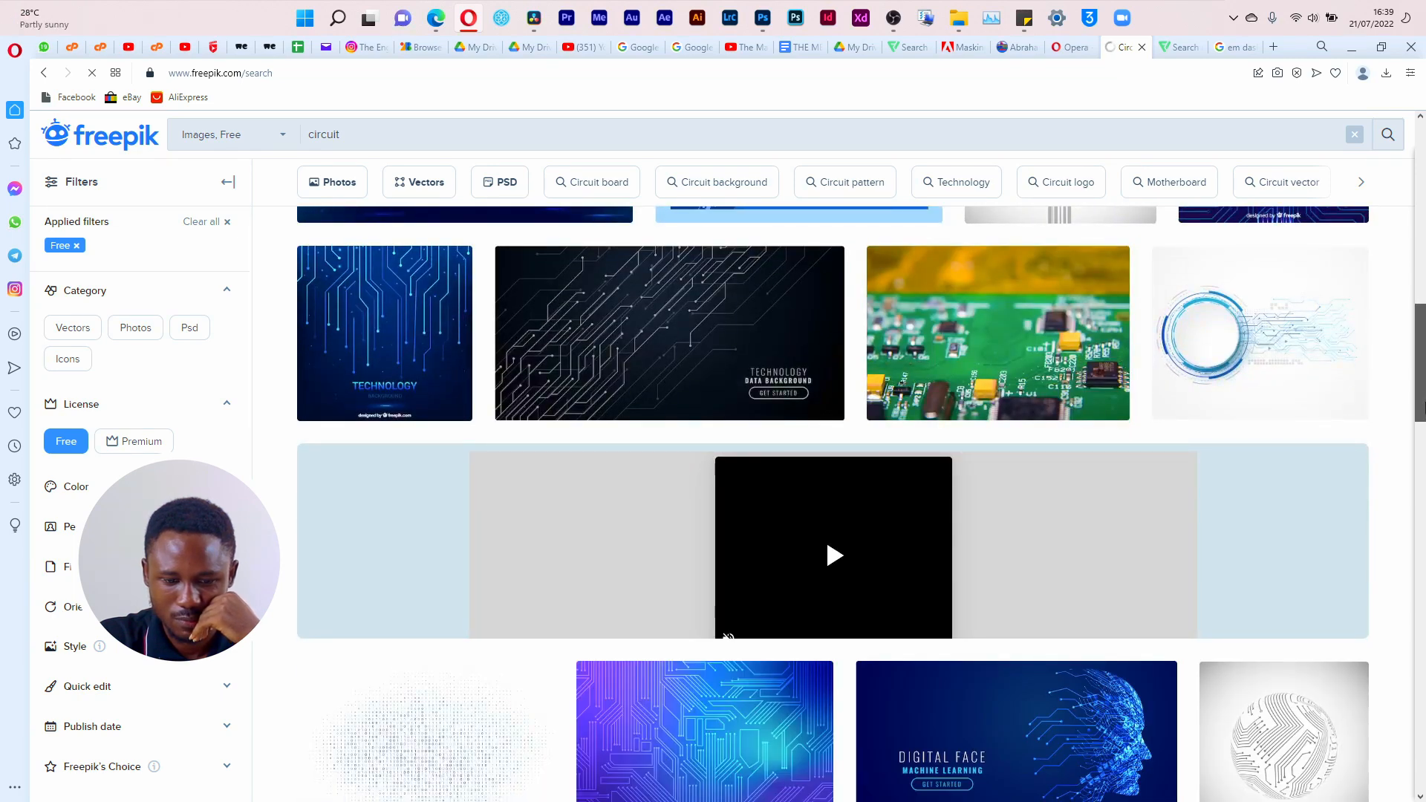
scroll(1423, 405, "down", 2)
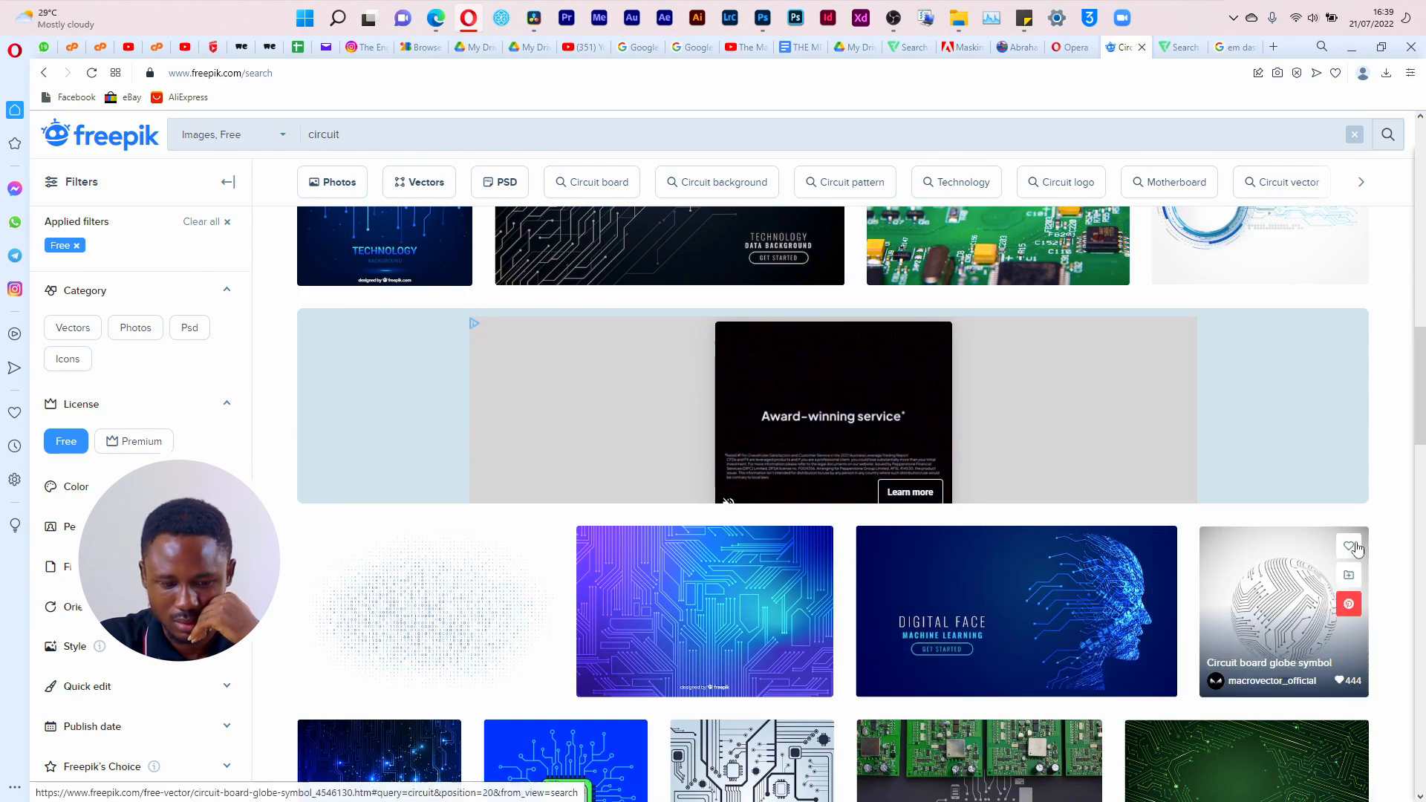
scroll(1422, 476, "down", 6)
scroll(1422, 479, "down", 5)
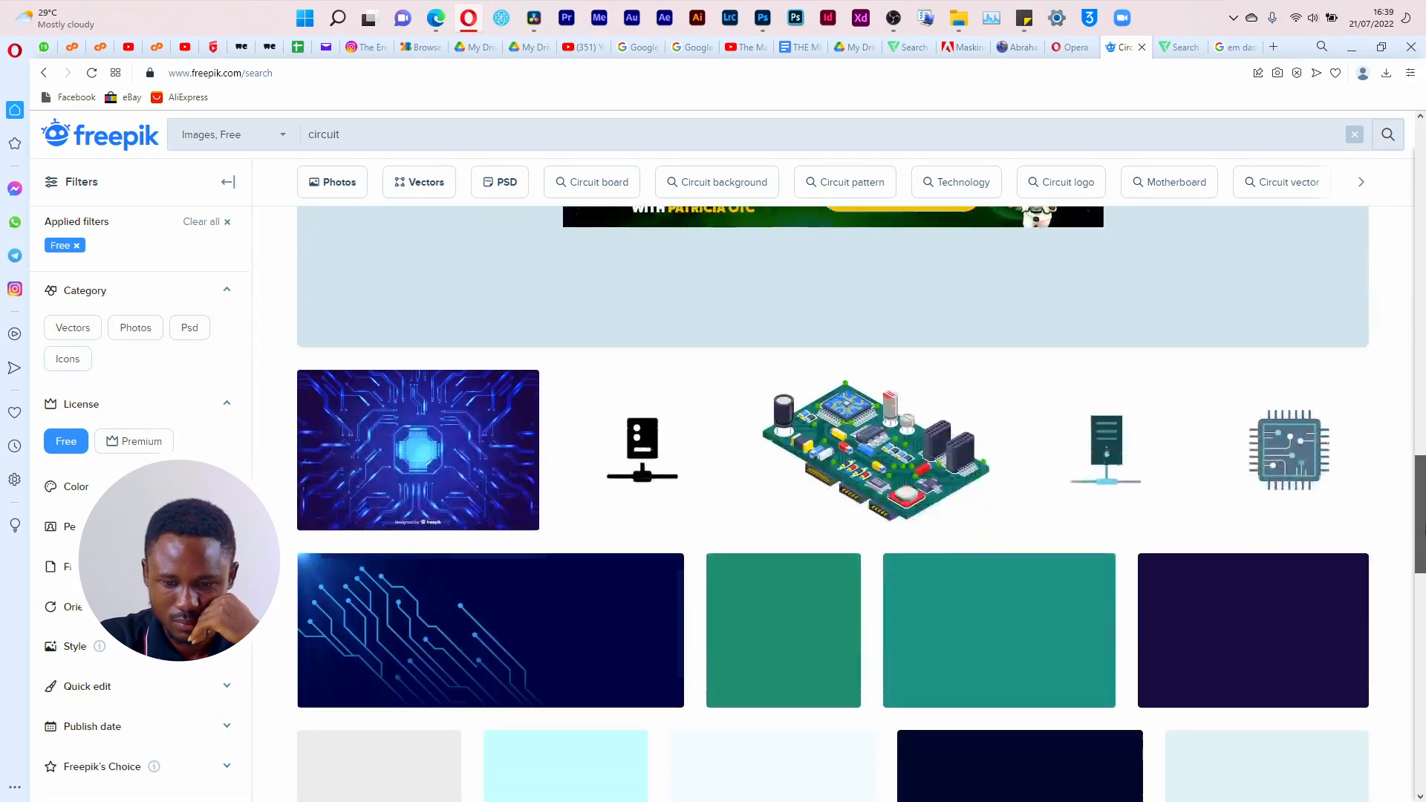
Step: Return to the earlier circuit results, preview the "Abstract technology circuit board" vector and close it
left_click_drag(1424, 539, 1422, 269)
left_click(417, 382)
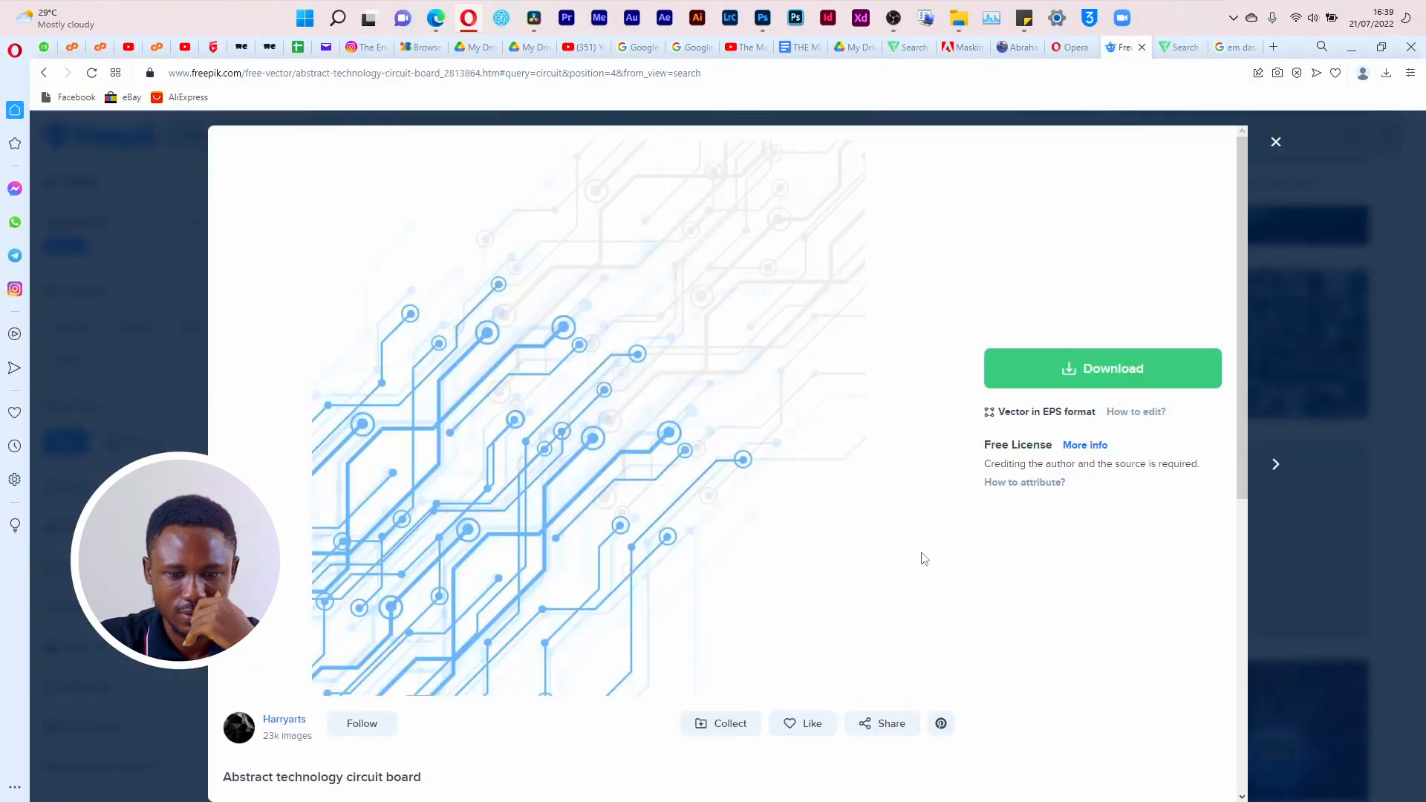
left_click(1275, 141)
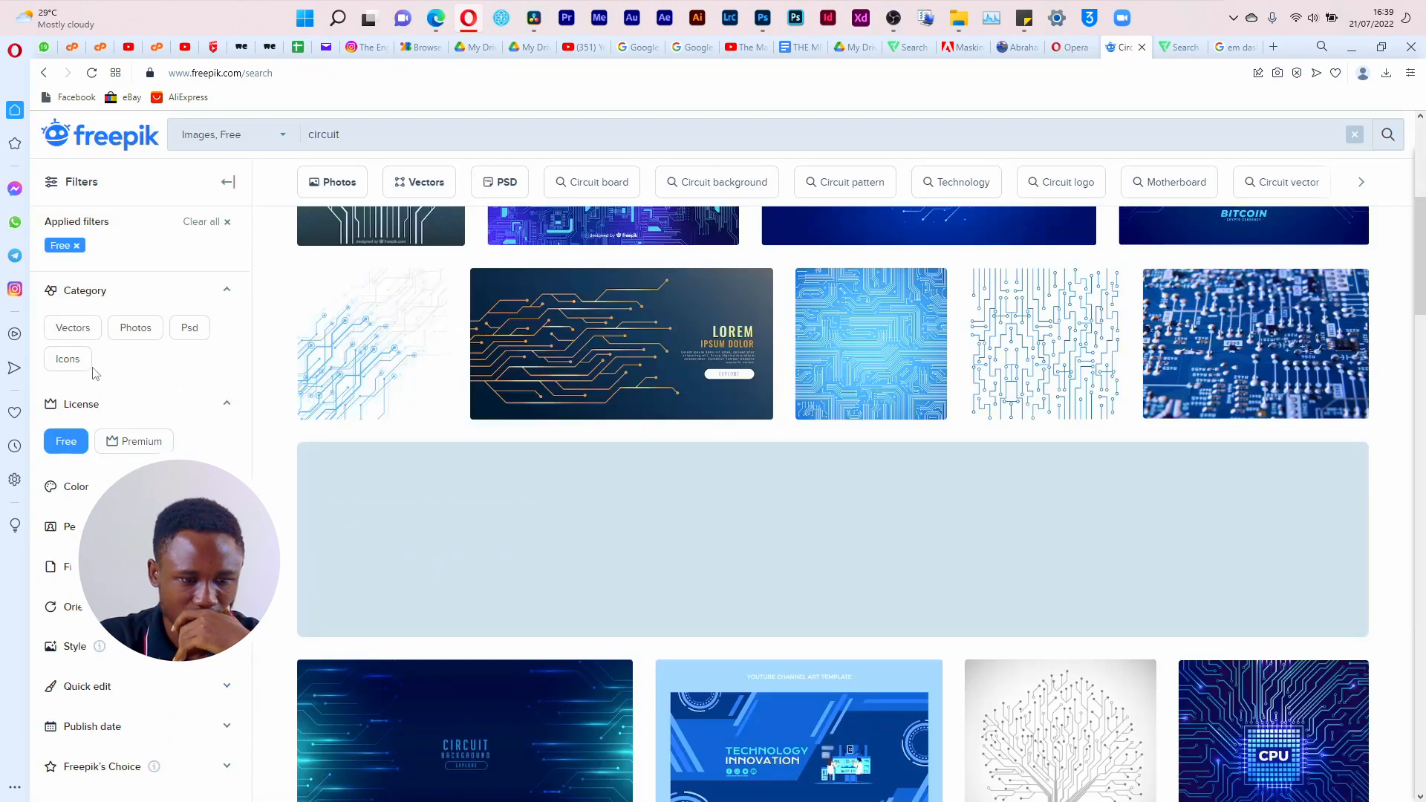
Step: Open the "Technological background with a white circuit" vector and download it under the free attribution licence
scroll(813, 523, "up", 4)
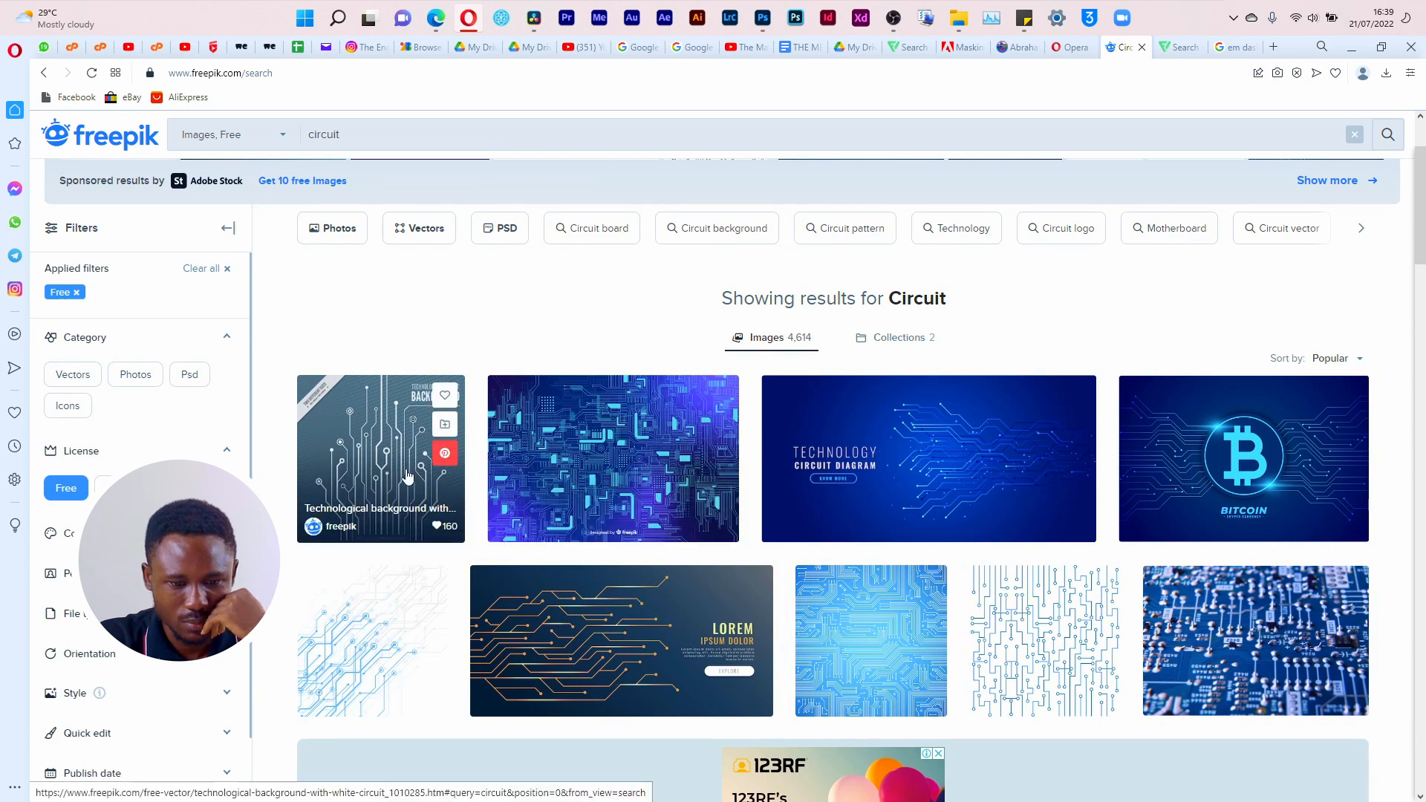
left_click(385, 483)
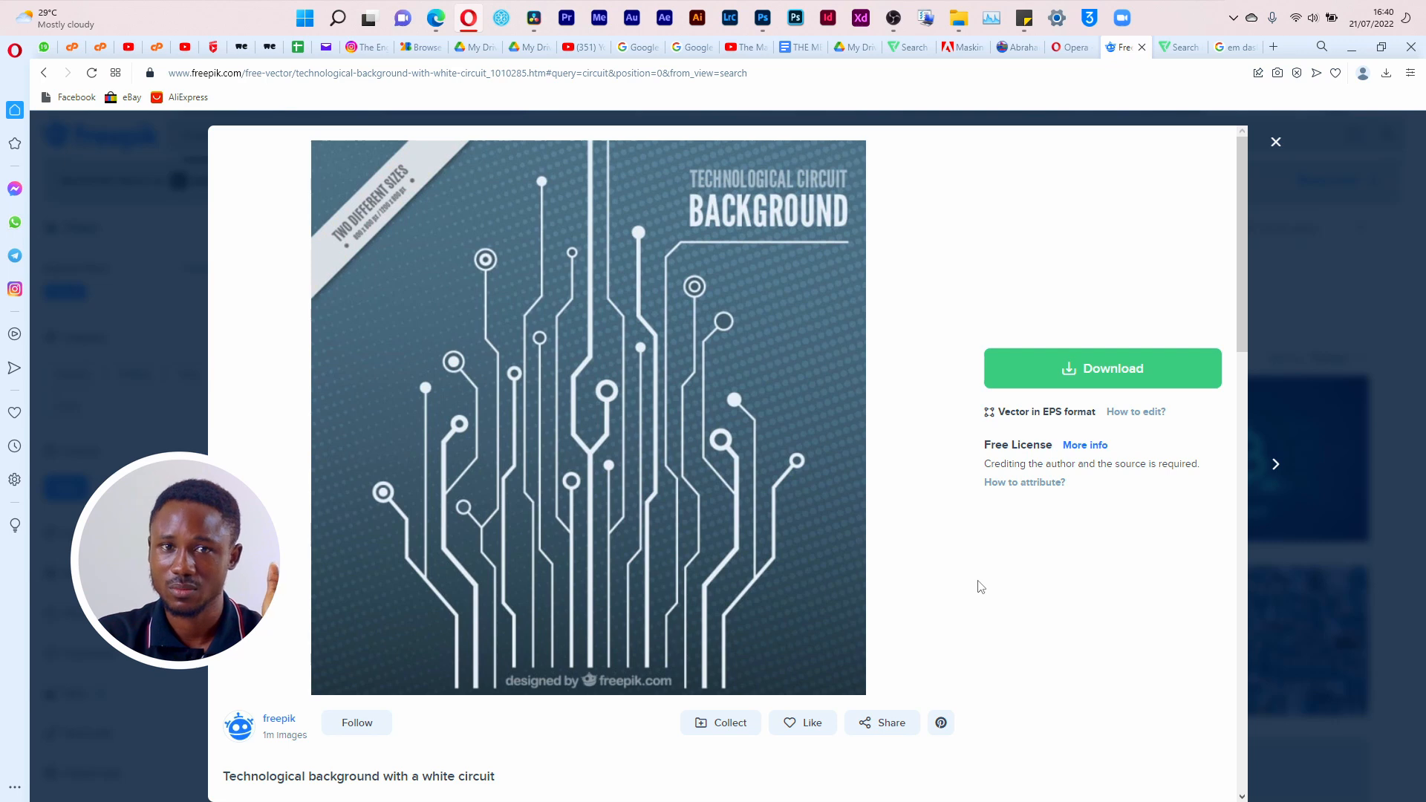
left_click(1033, 369)
left_click(1036, 576)
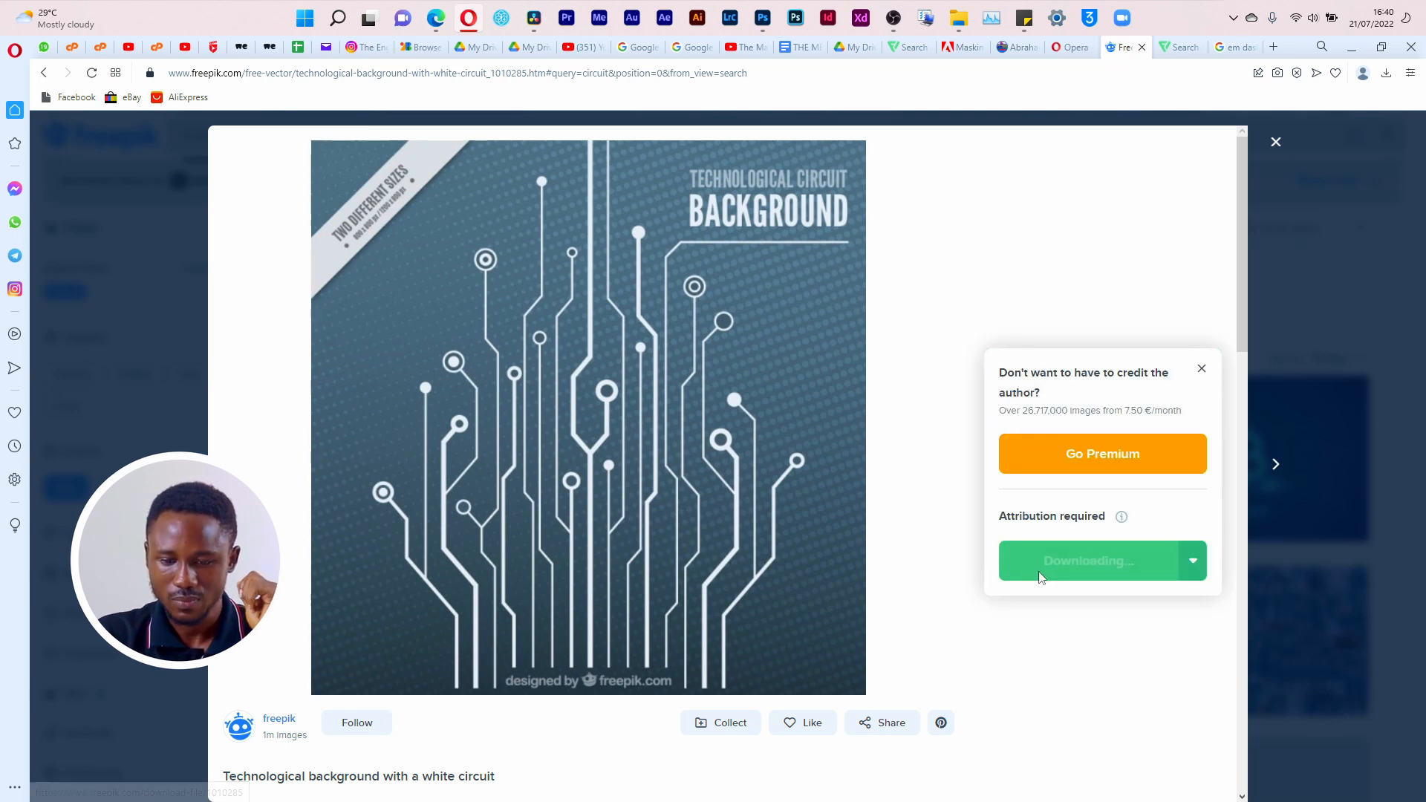
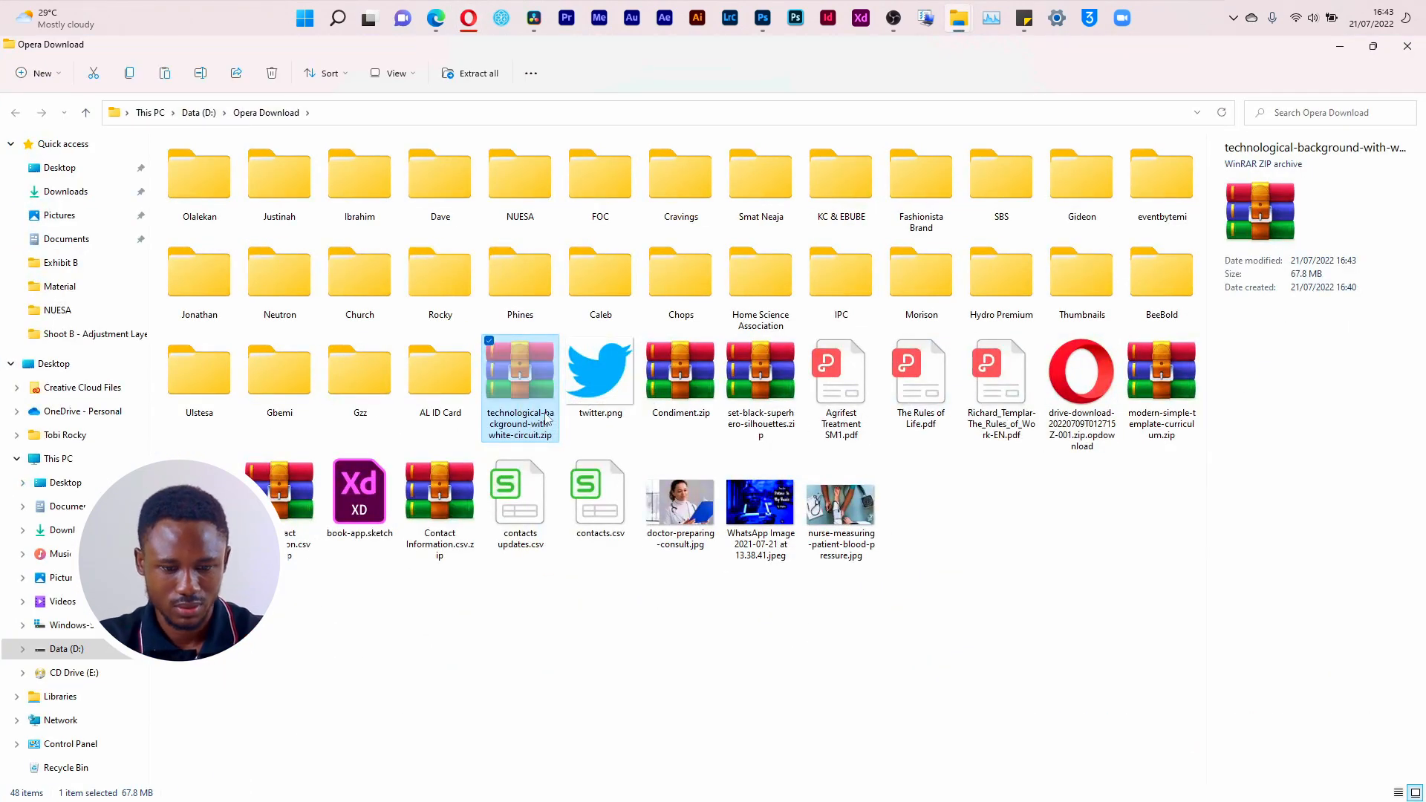
Step: Move technological-background-with-white-circuit.zip from Opera Download into the Material folder
left_click(60, 286)
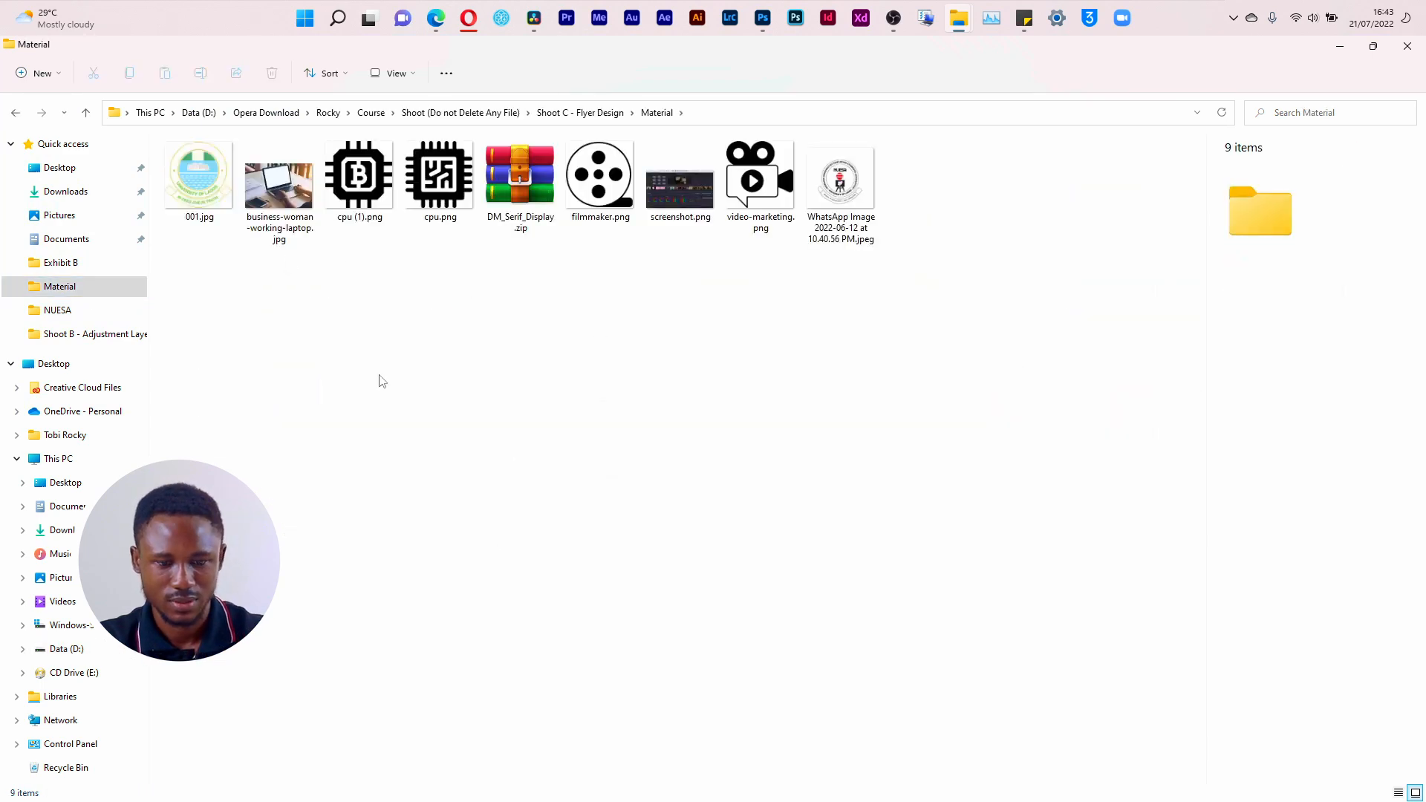
key("ctrl+v")
left_click(383, 417)
key("alt+Left")
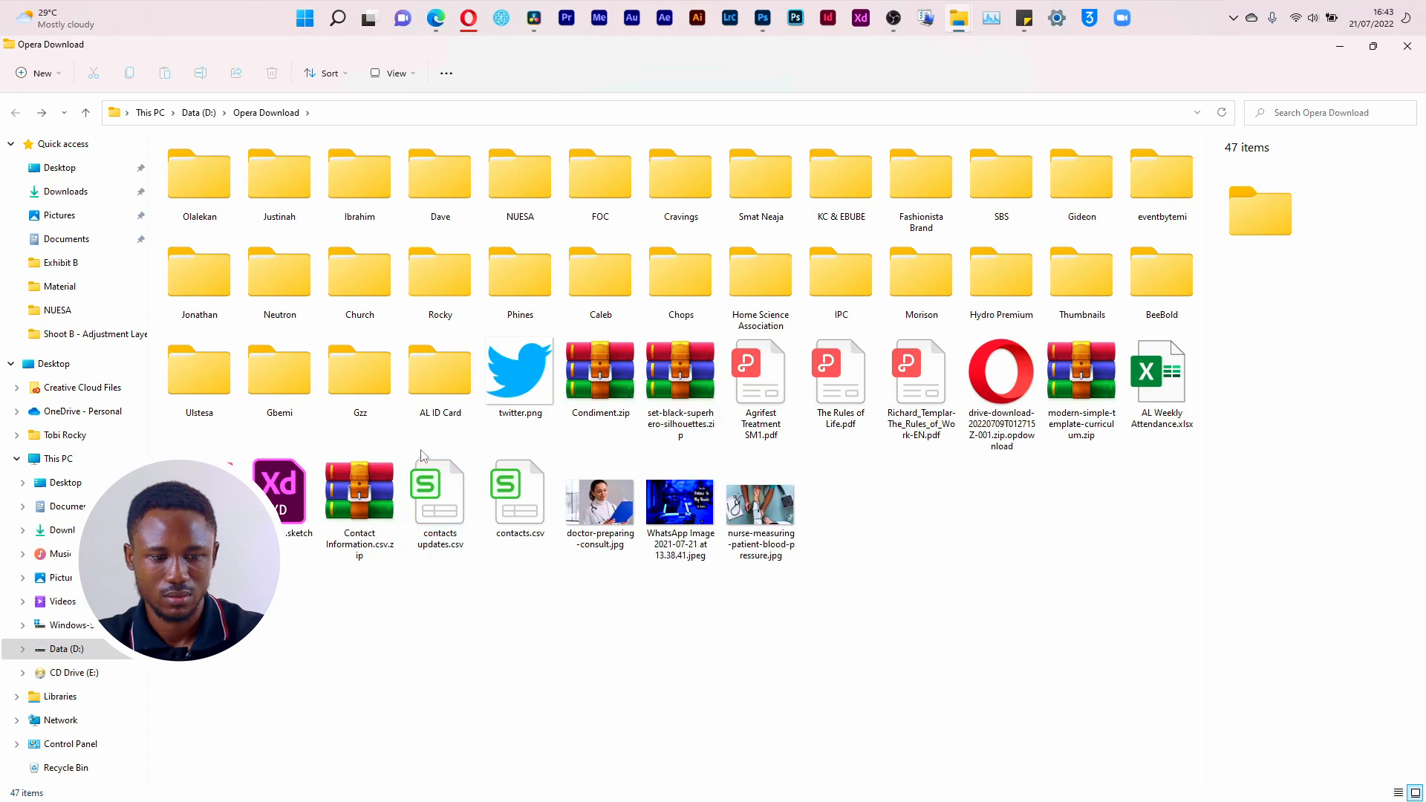
Step: Open 90797-OIUWI3-685.ai in Illustrator from the technological-background-with-white-circuit.zip archive in the Material folder
key("super+Tab")
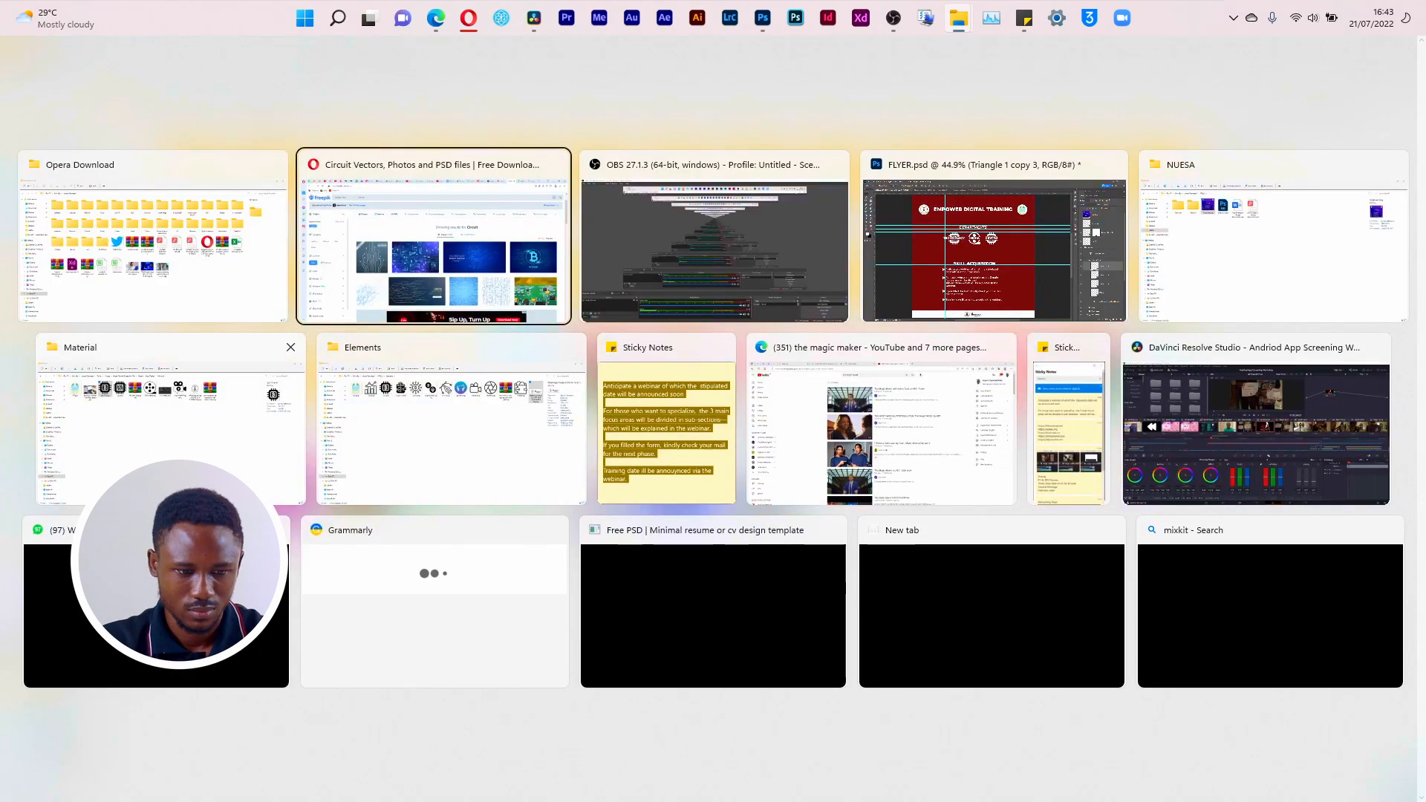
left_click(185, 401)
left_click(929, 176)
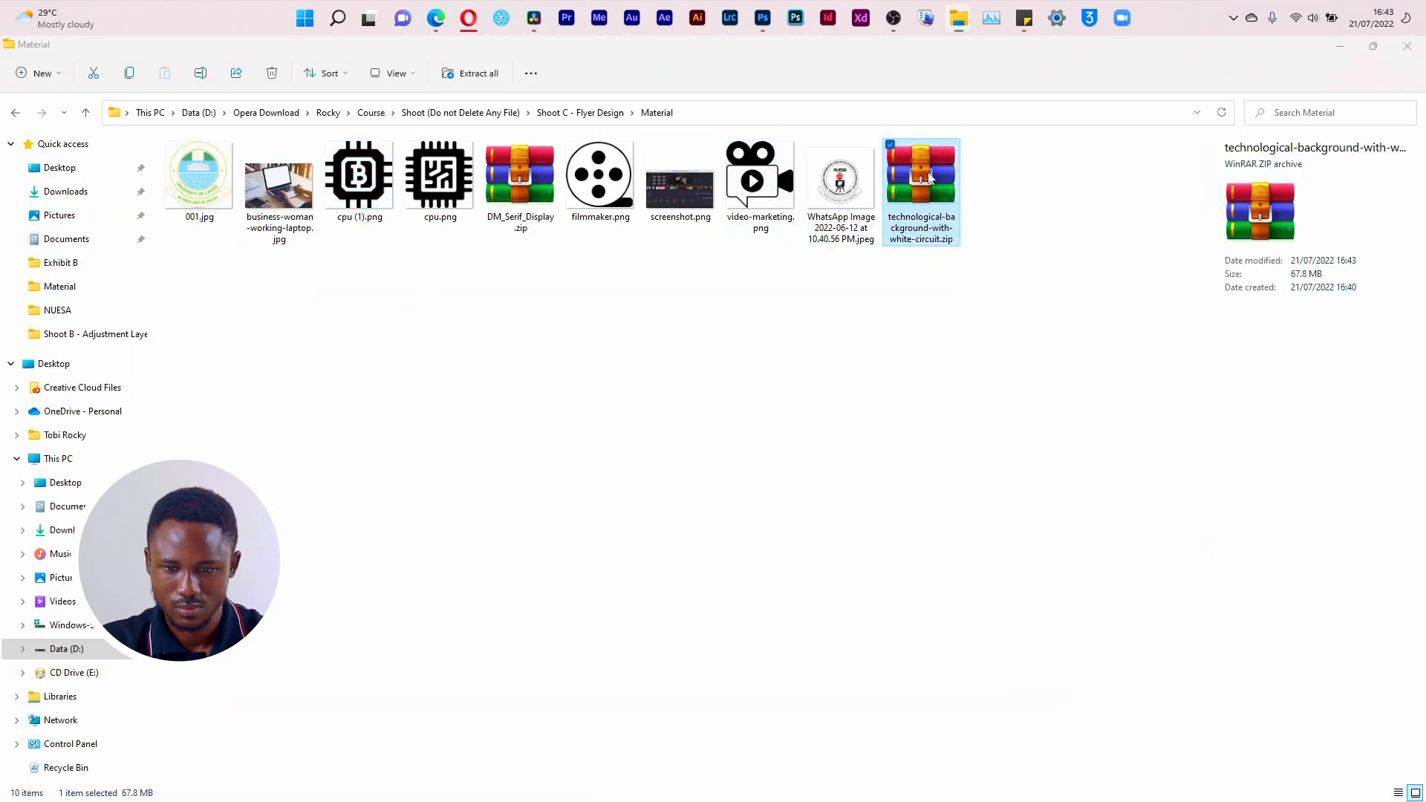
double_click(929, 176)
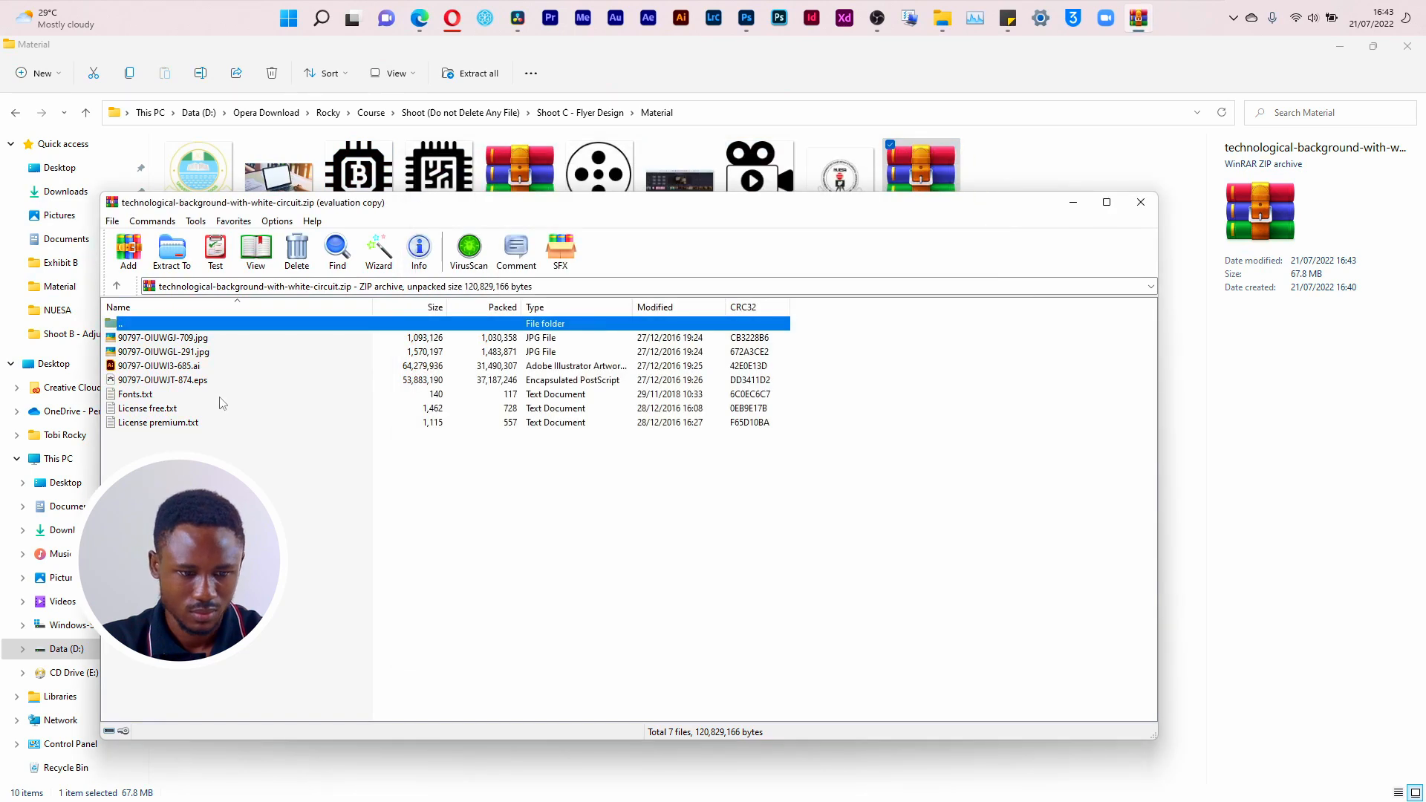
double_click(221, 369)
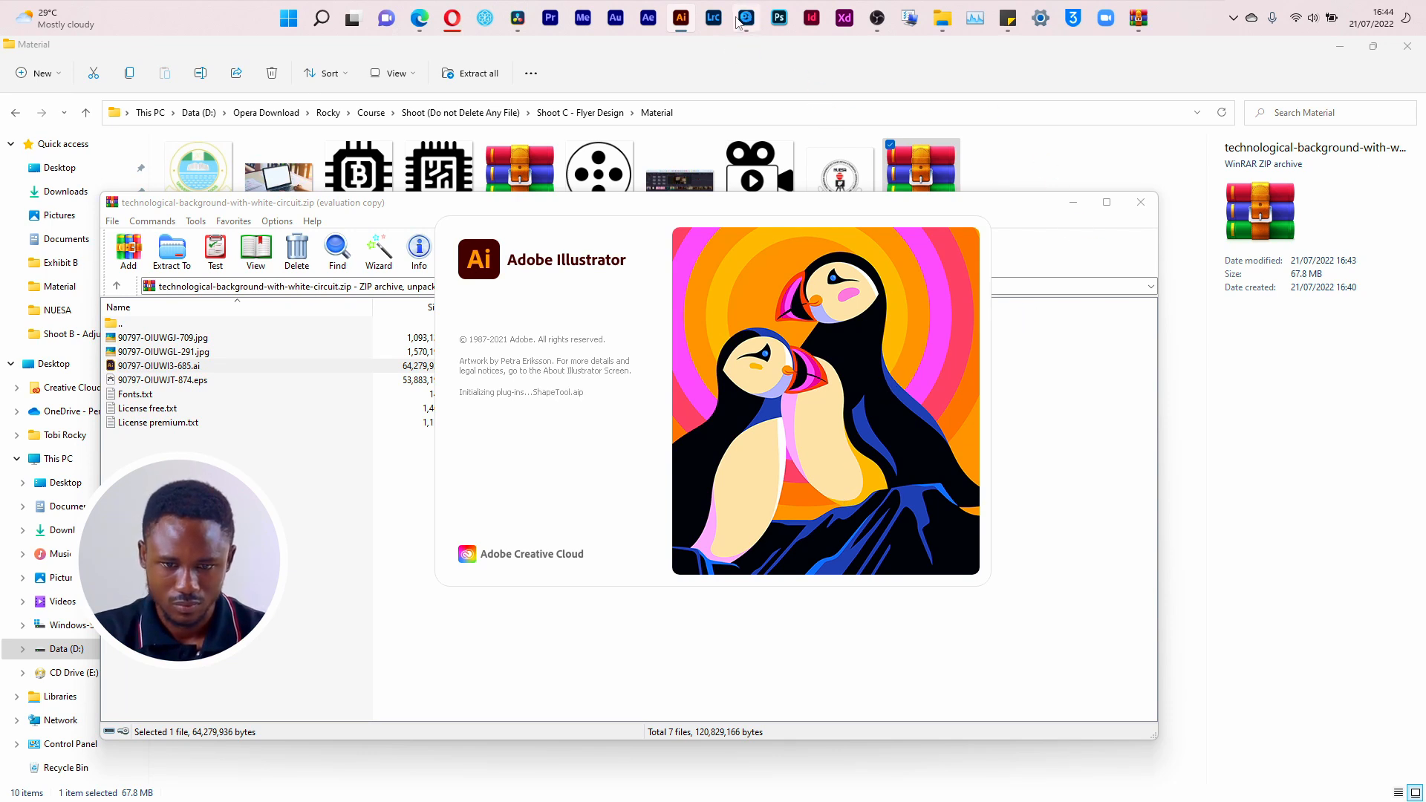
Step: Switch to the FLYER.psd document in Photoshop and select the DEPARTMENTS heading
left_click(746, 17)
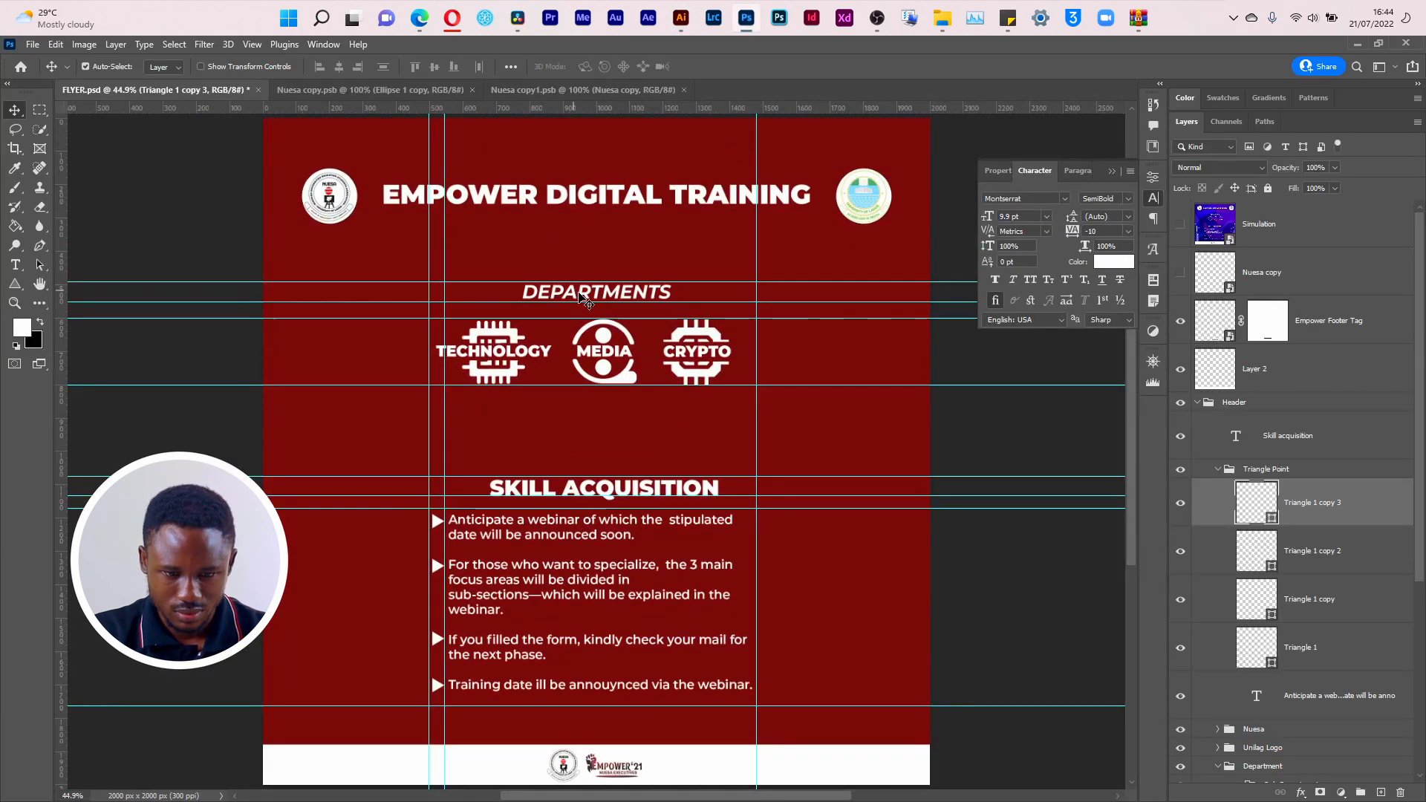
left_click(579, 296)
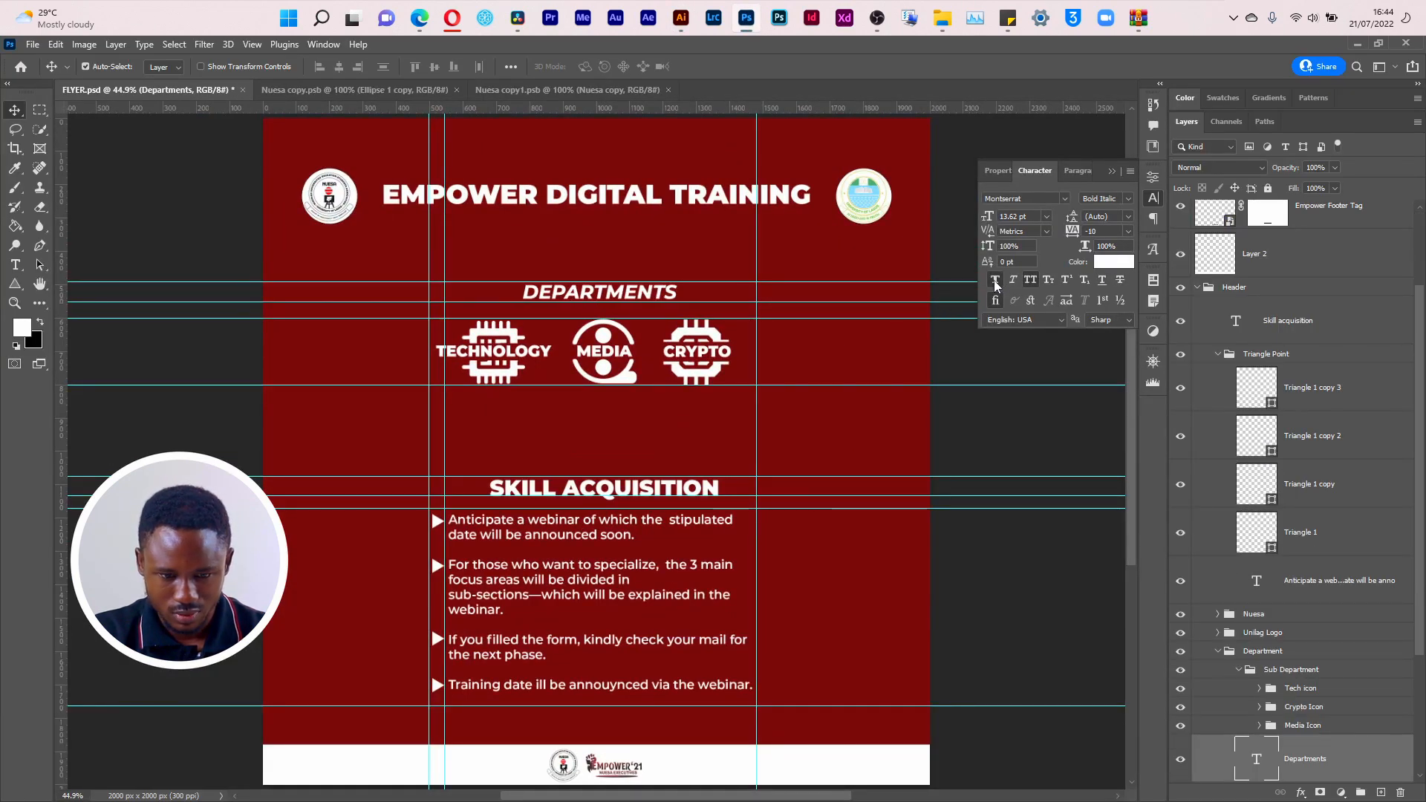
Step: Try faux bold with small horizontal nudges on the DEPARTMENTS heading, and undo the change
key("Left")
key("Left")
key("Left")
key("Left")
key("Left")
key("Left")
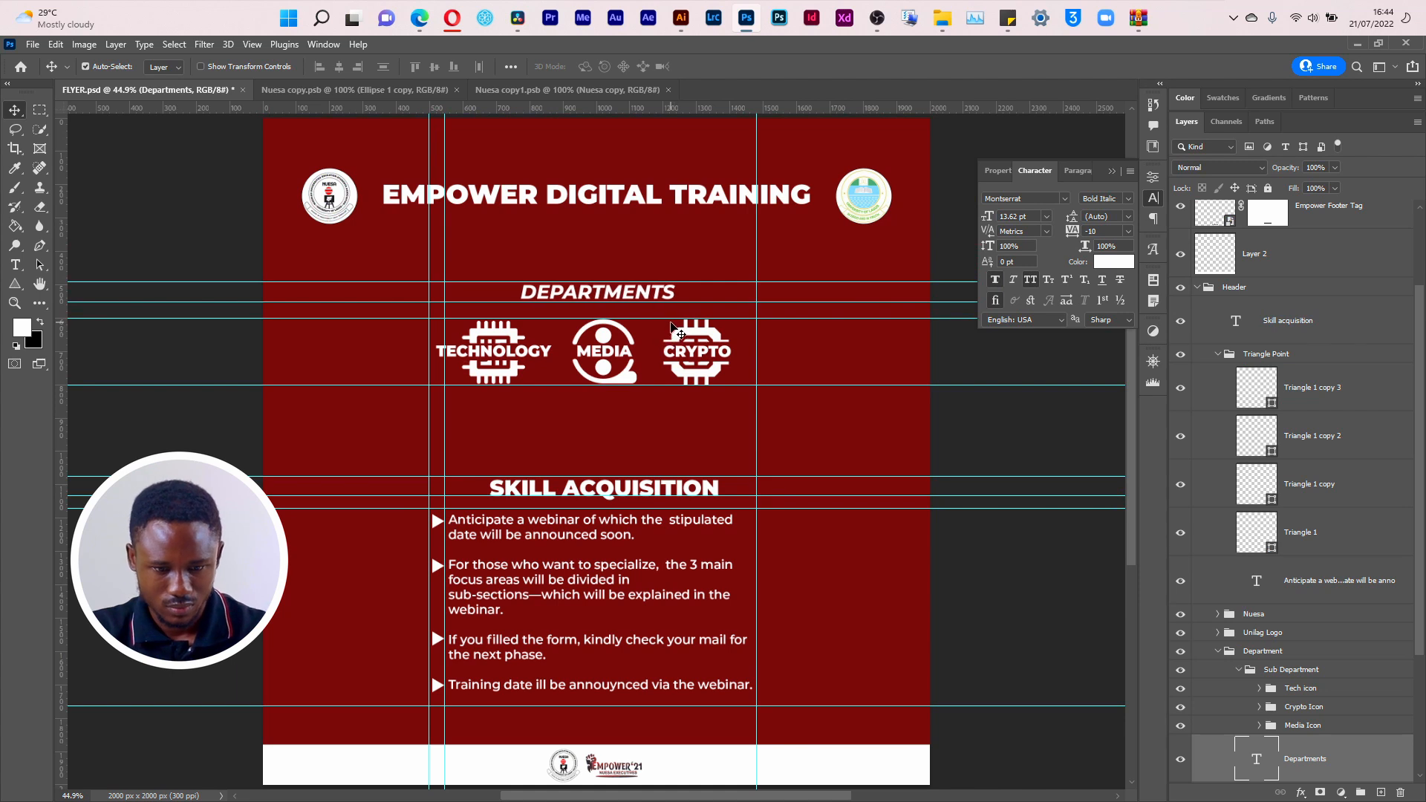
key("Right")
key("Right")
key("Right")
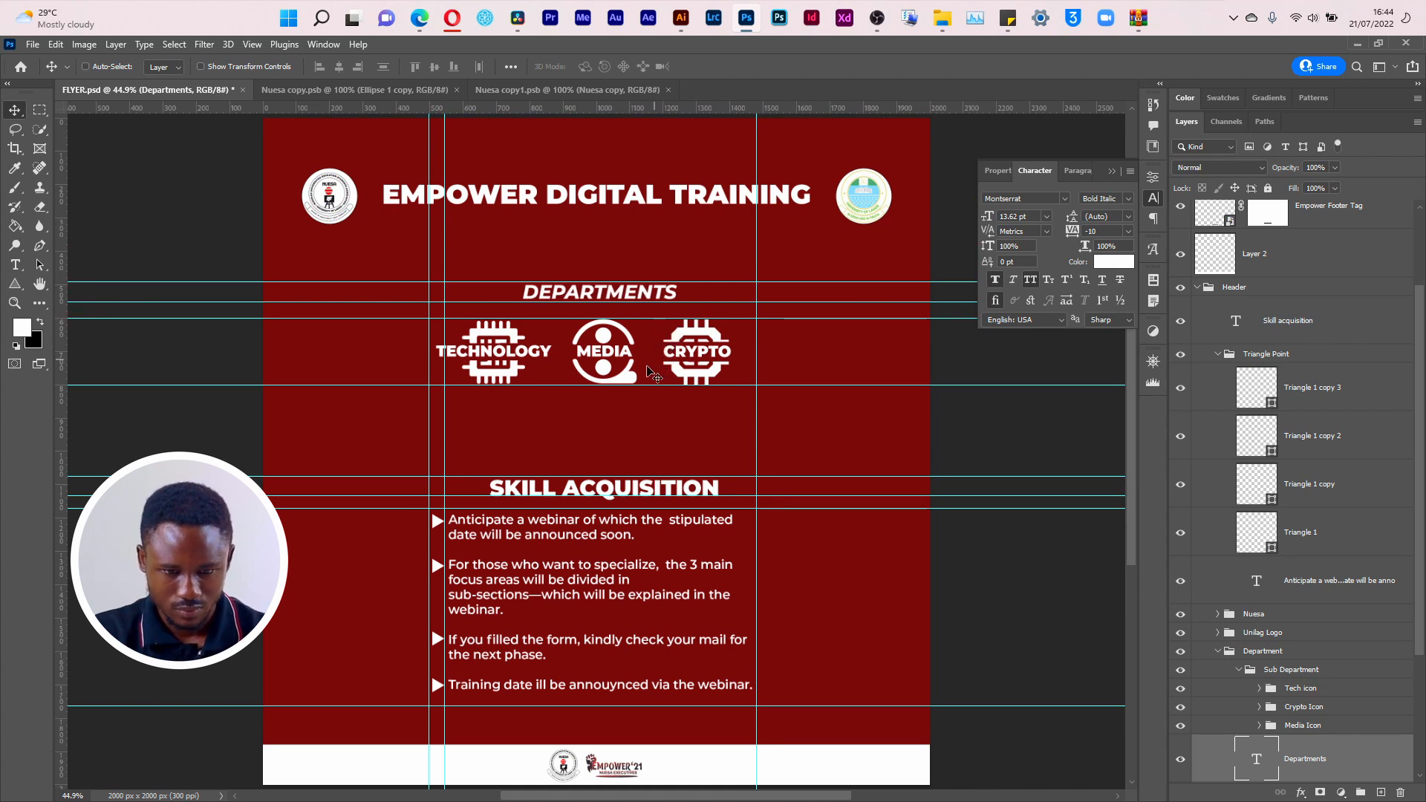
key("ctrl+z")
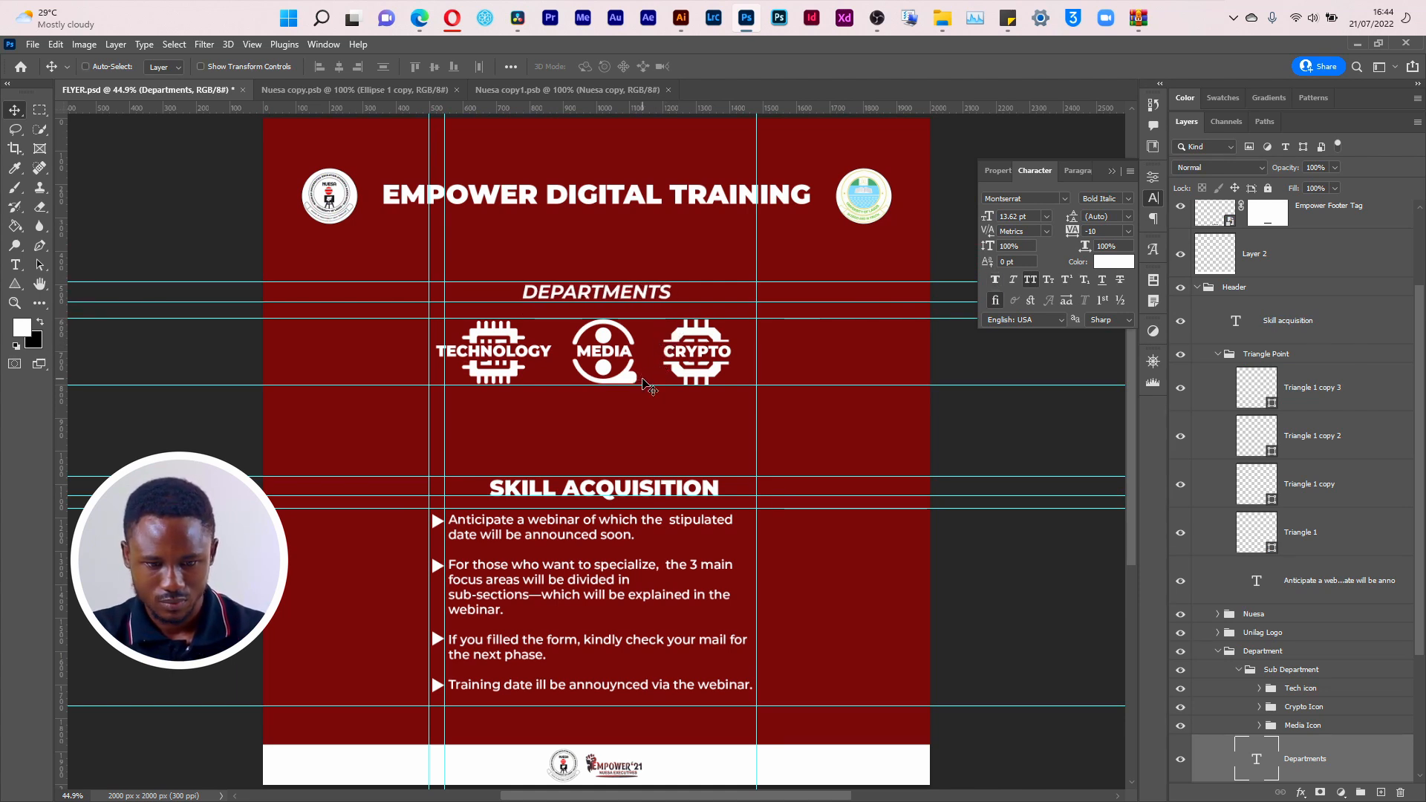
Step: Scale the DEPARTMENTS heading up to about 103.4% and recentre it above the department icons
key("ctrl+t")
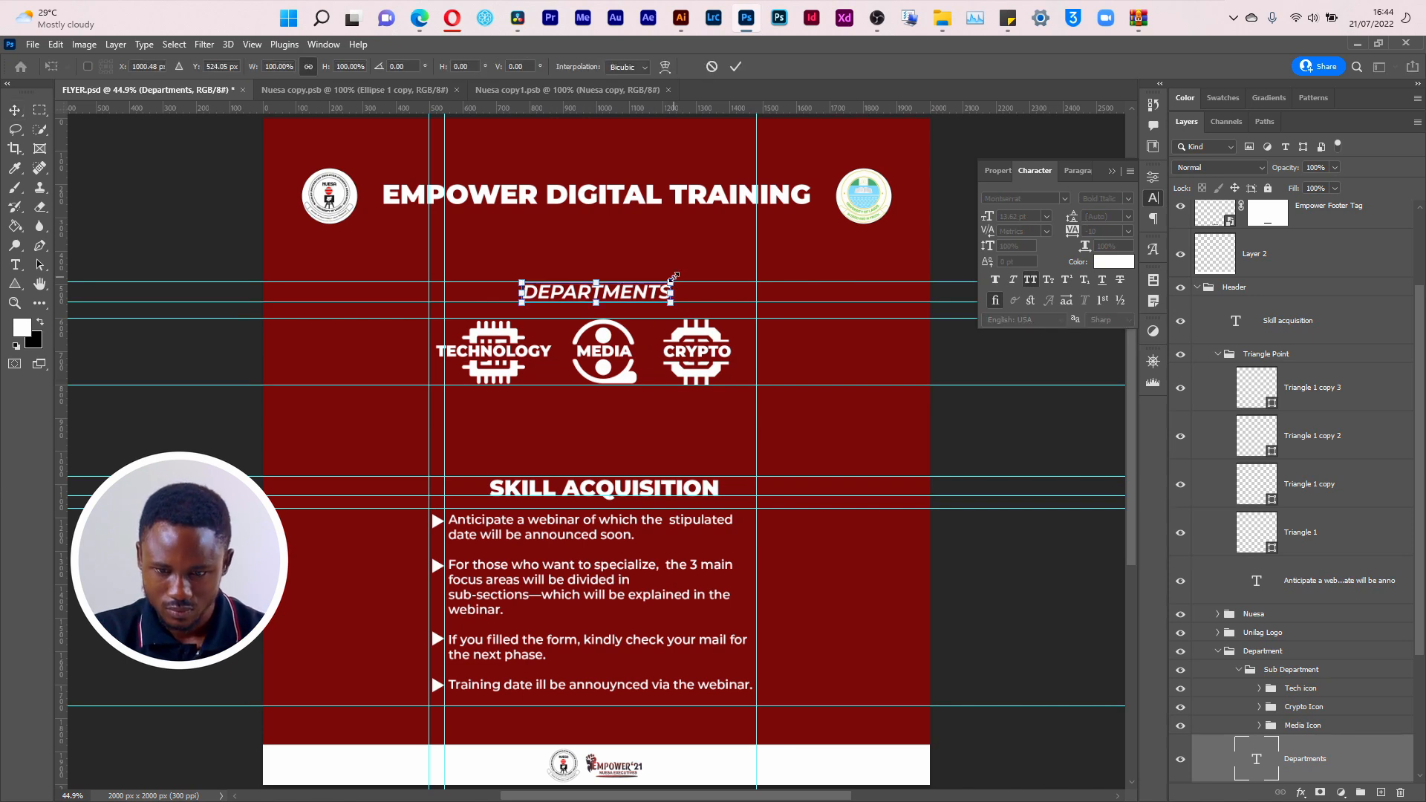
left_click_drag(673, 280, 678, 278)
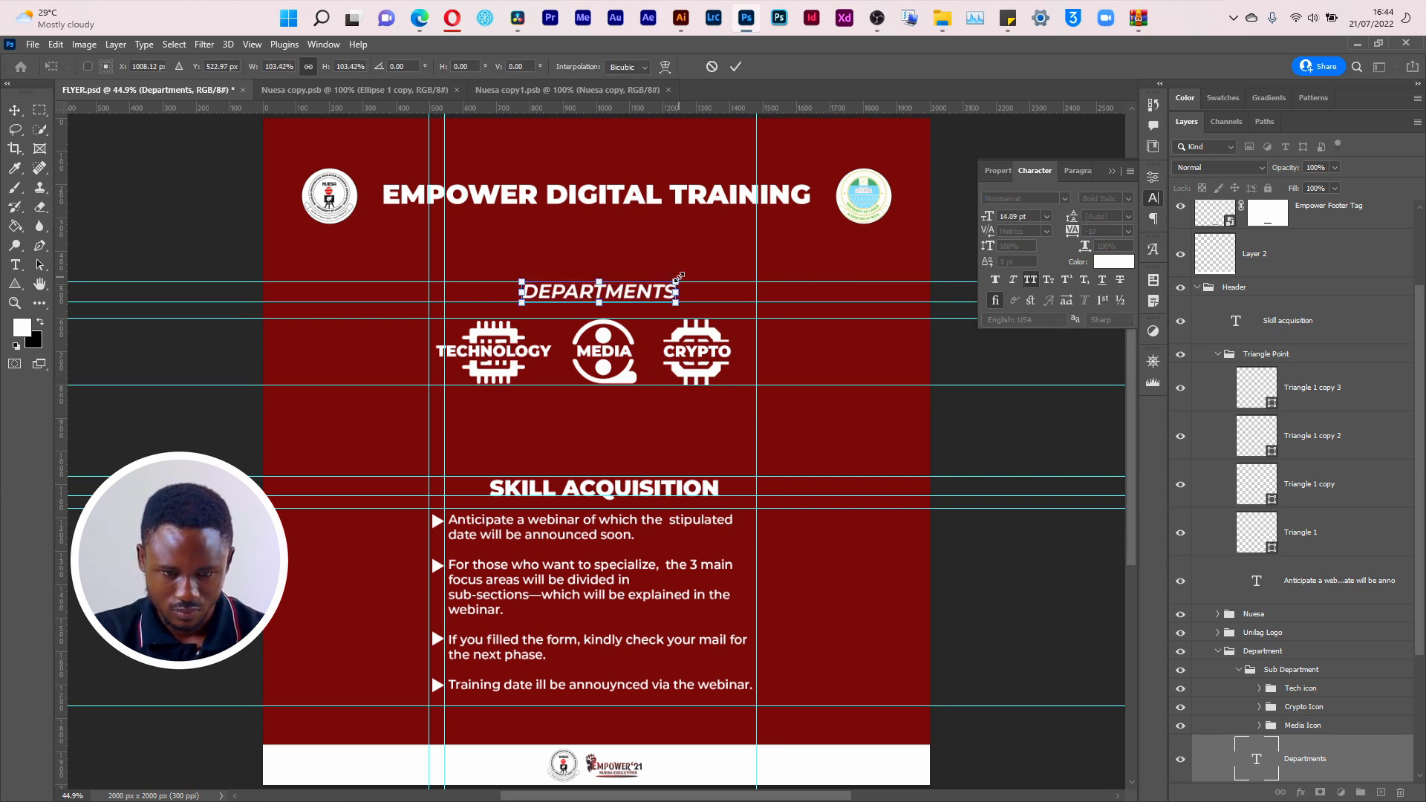
key("Return")
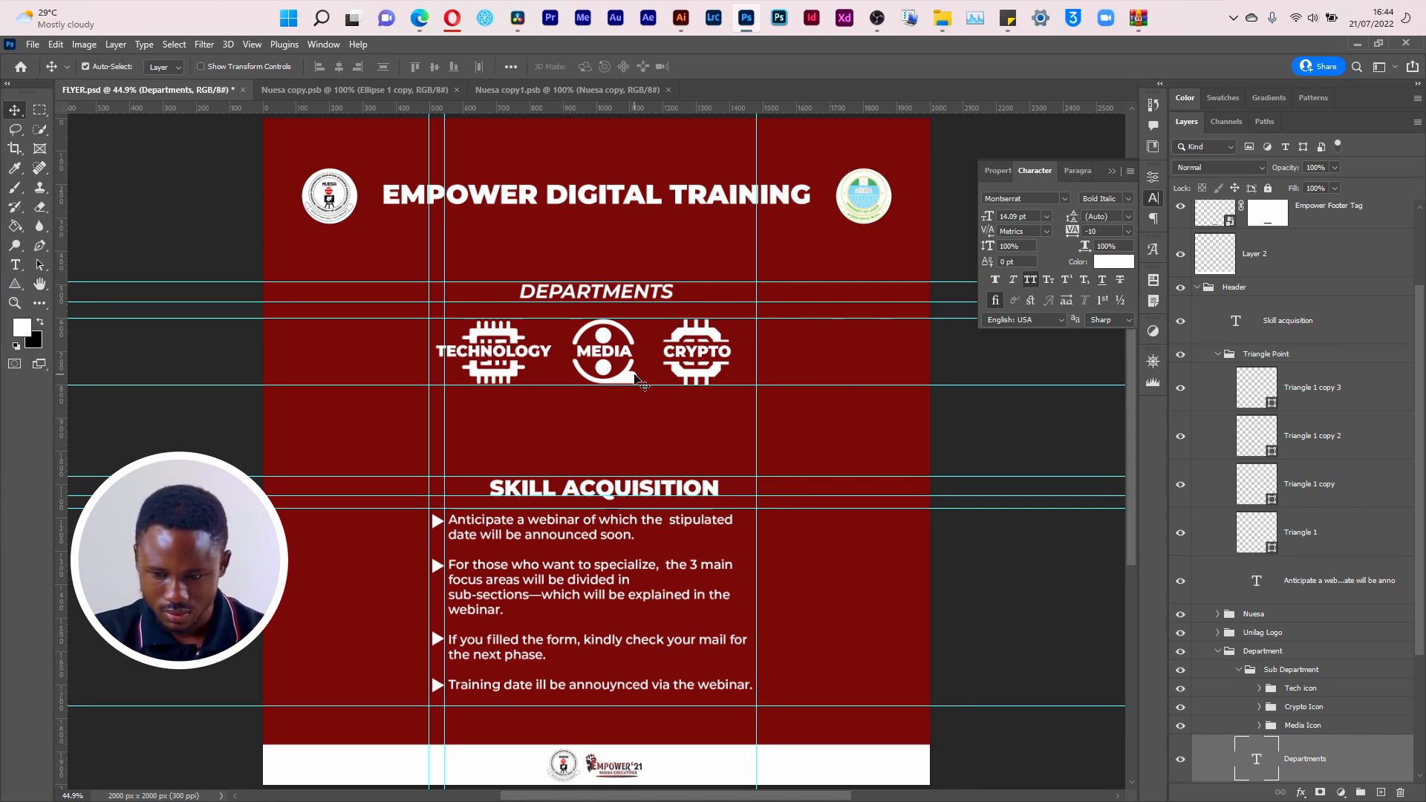
Step: Scale the Tech, Crypto and Media icon groups together down to about 89% around their shared centre
left_click(1322, 691)
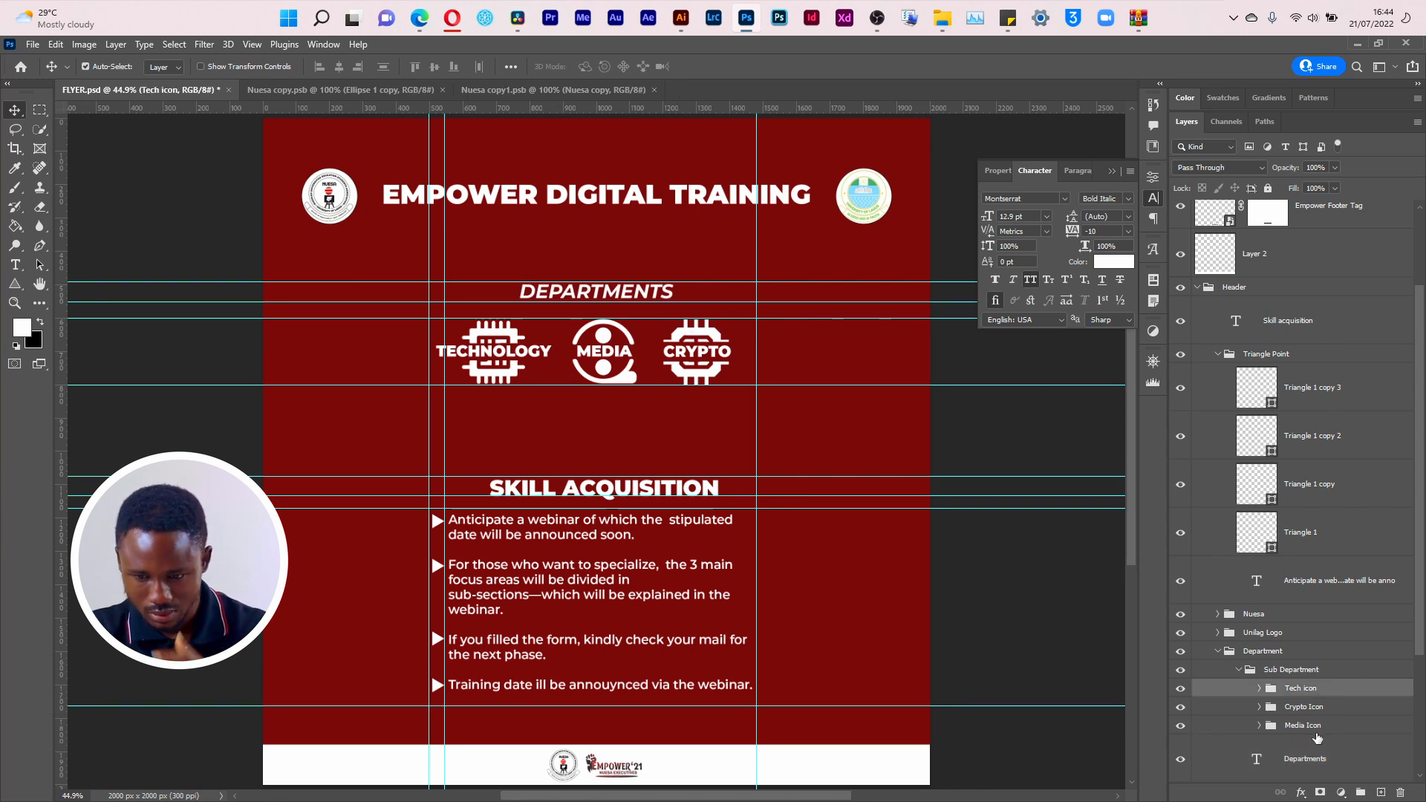
left_click(1316, 728, "ctrl")
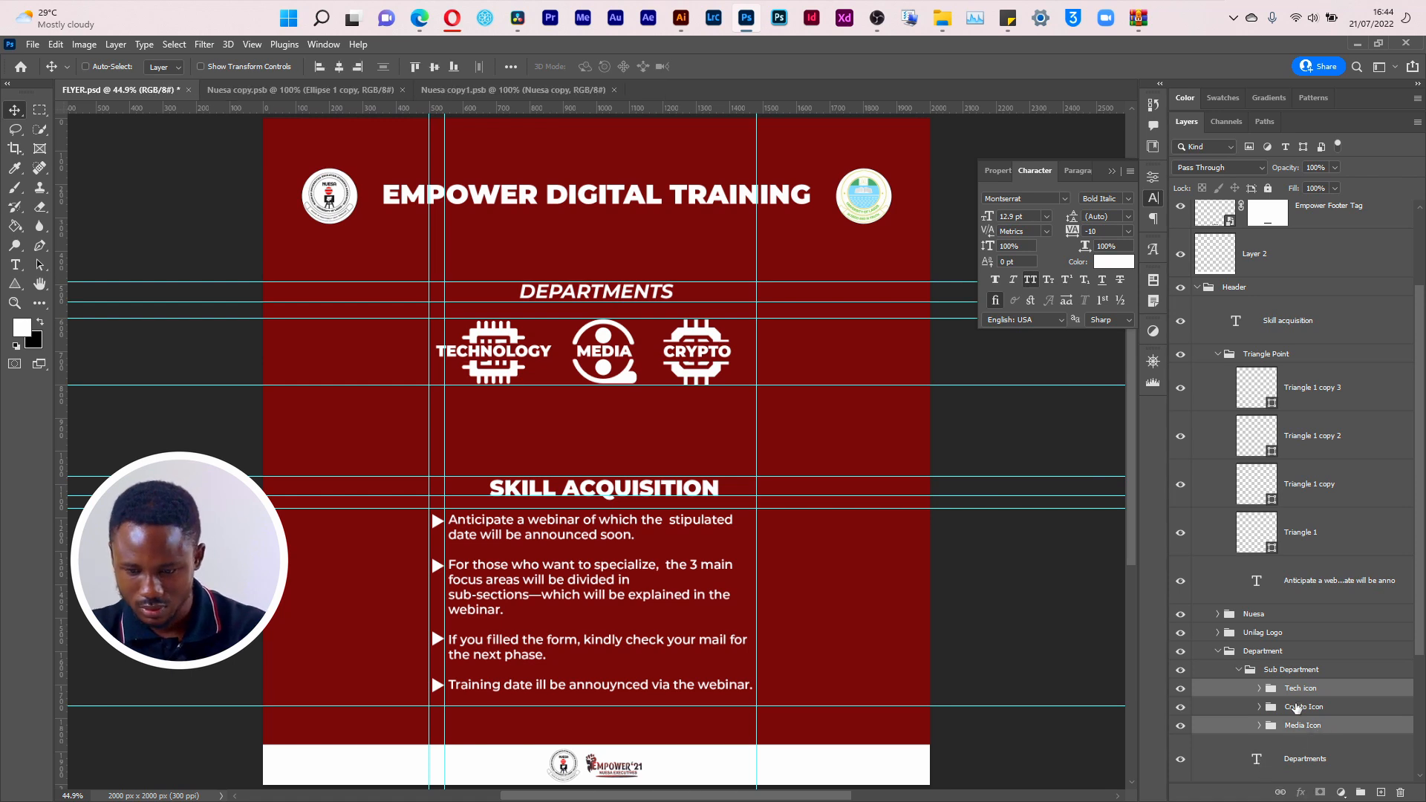
left_click(1297, 708, "ctrl")
key("ctrl+t")
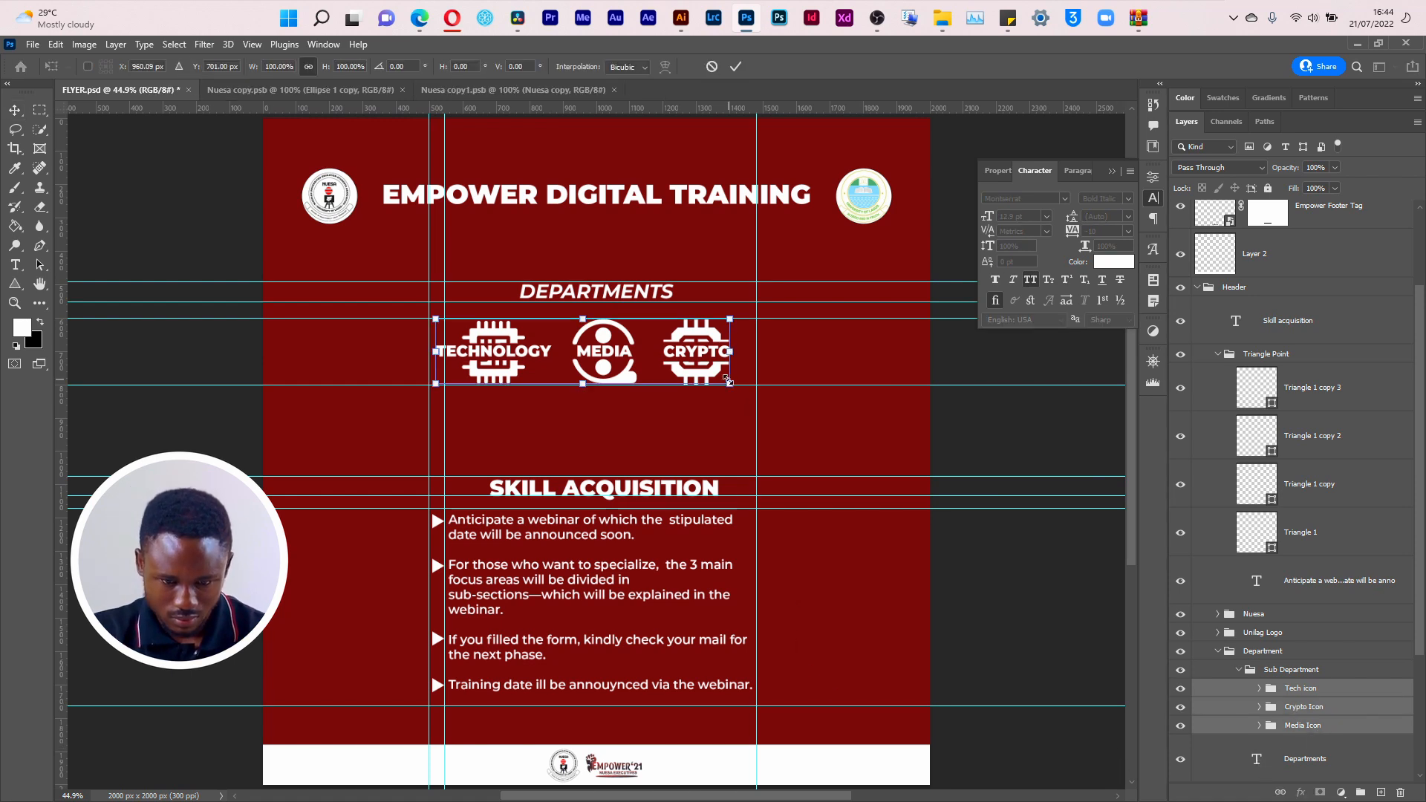
left_click_drag(728, 380, 713, 376)
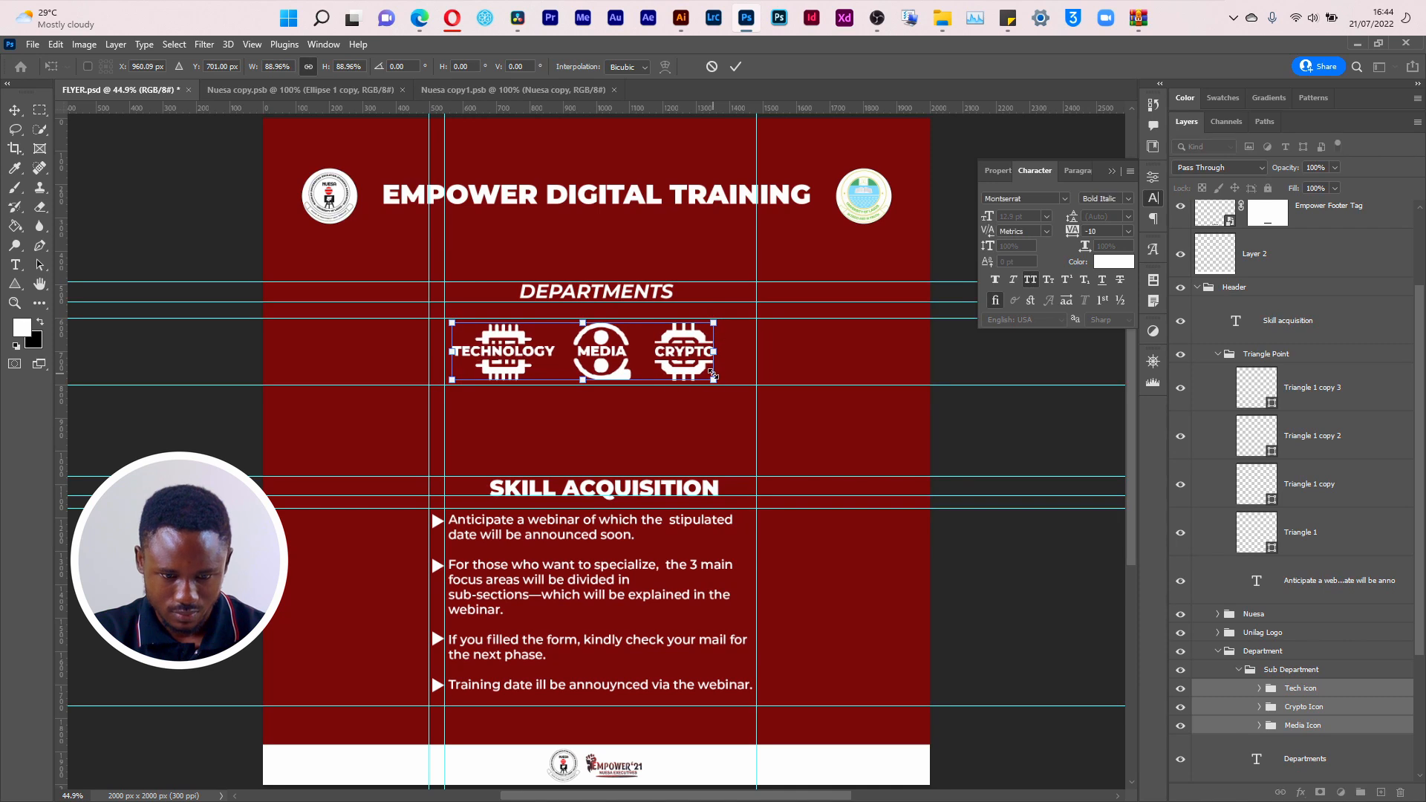
key("Return")
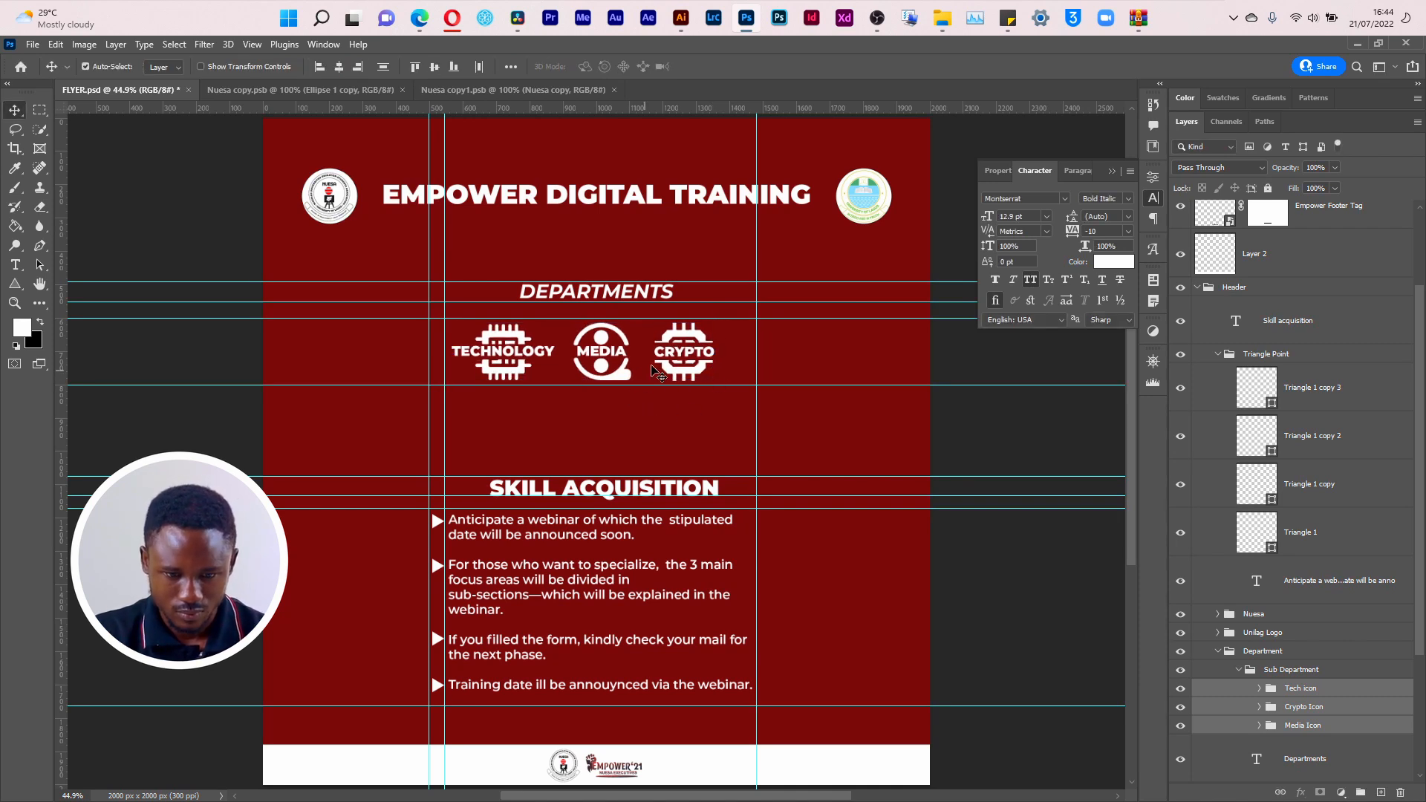
Step: Nudge the DEPARTMENTS heading slightly down, closer to the department icons
left_click(619, 292)
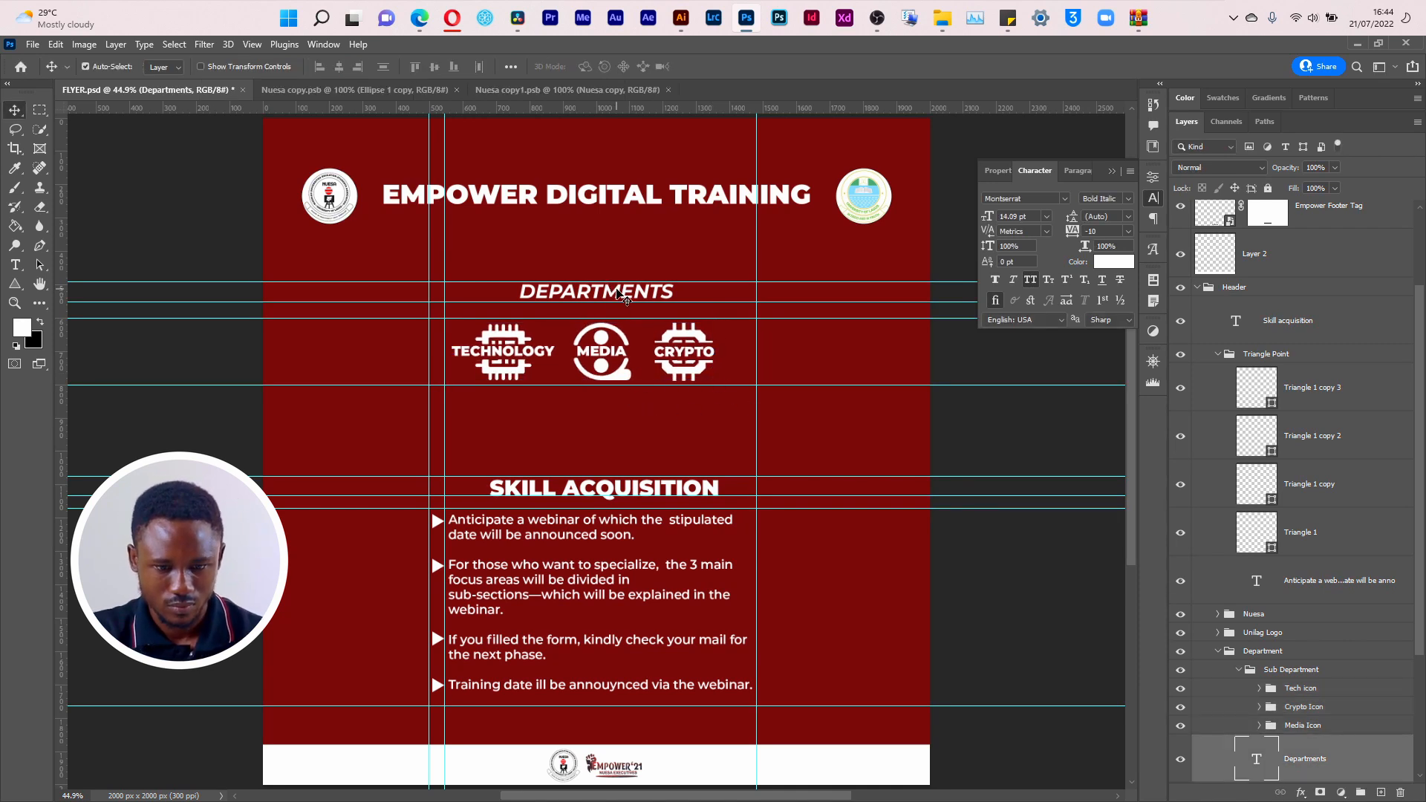
key("Down")
key("Down")
key("Down")
key("Down")
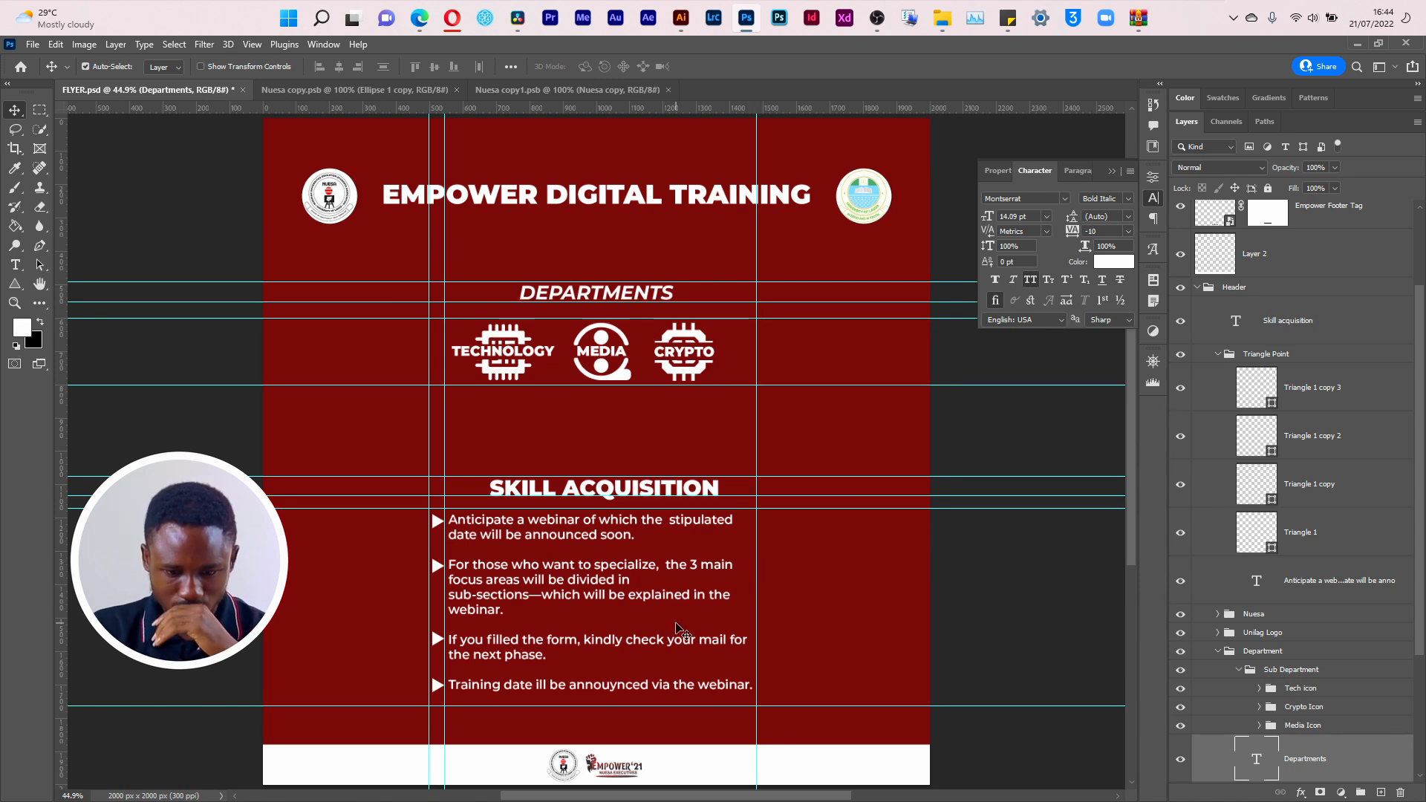
Step: Align the right edge of the text box under SKILL ACQUISITION with the right vertical guide
key("t")
left_click(677, 630)
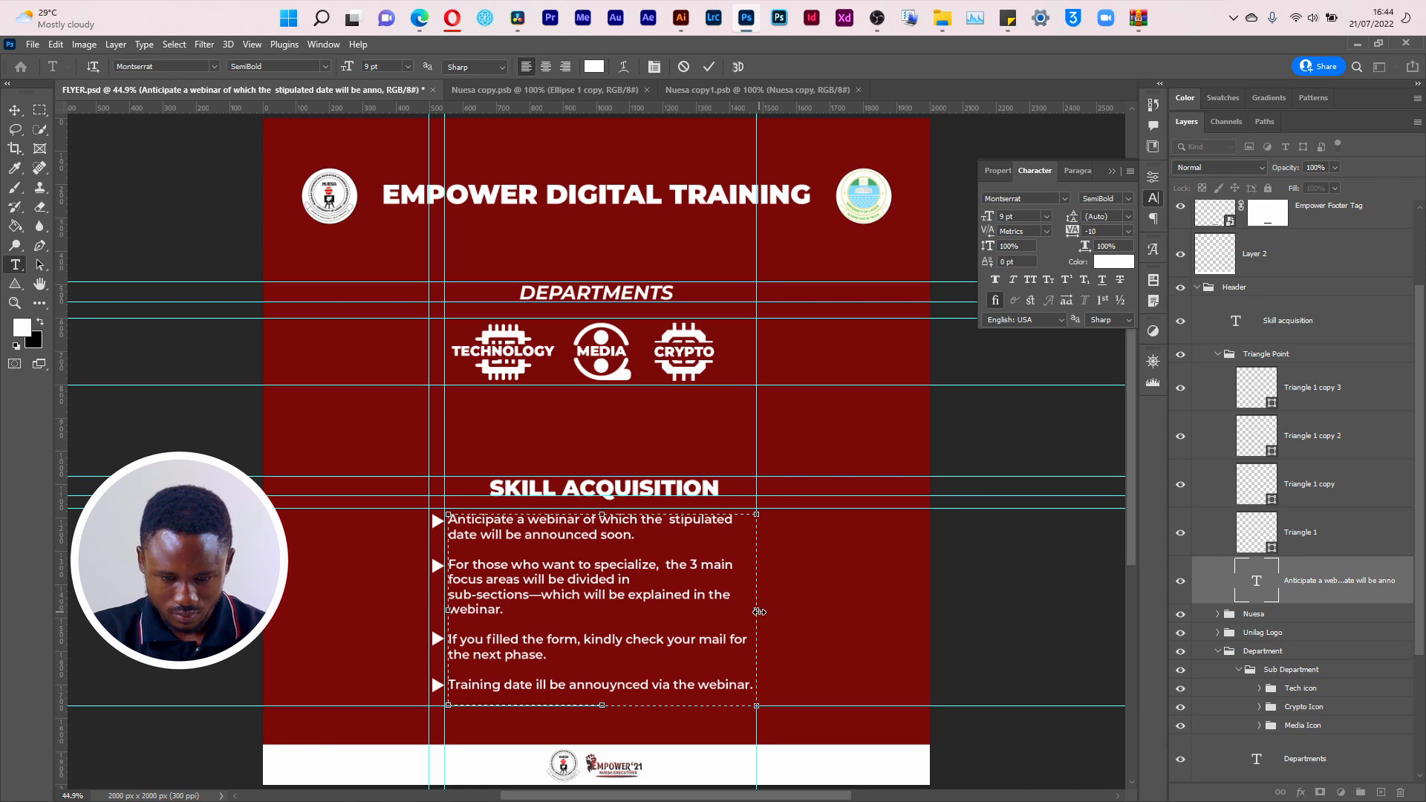
mouse_move(758, 611)
left_mouse_down()
mouse_move(778, 609)
mouse_move(757, 610)
left_mouse_up()
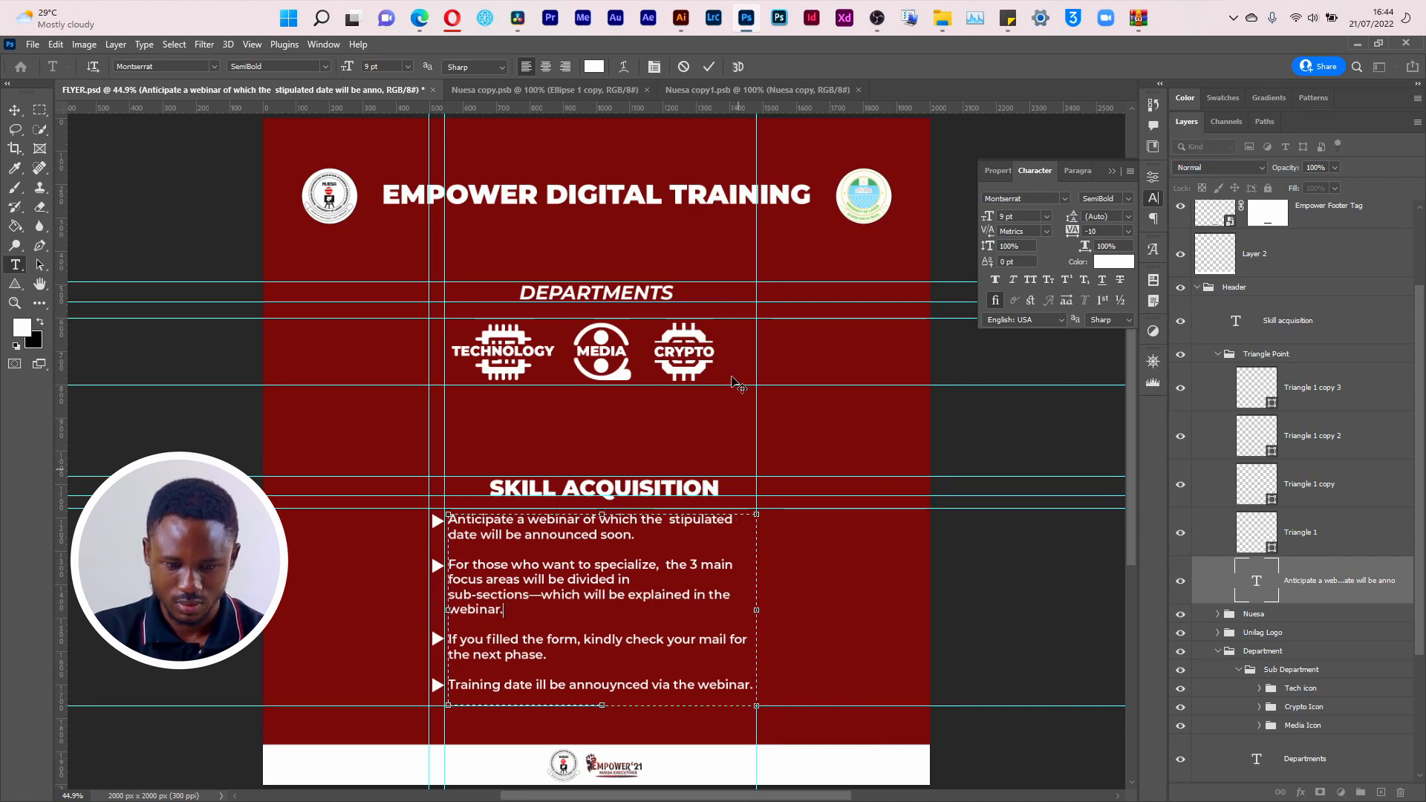
left_click(709, 68)
Step: Show the grid briefly over the flyer, turn it off again, and hide the guides
key("ctrl+apostrophe")
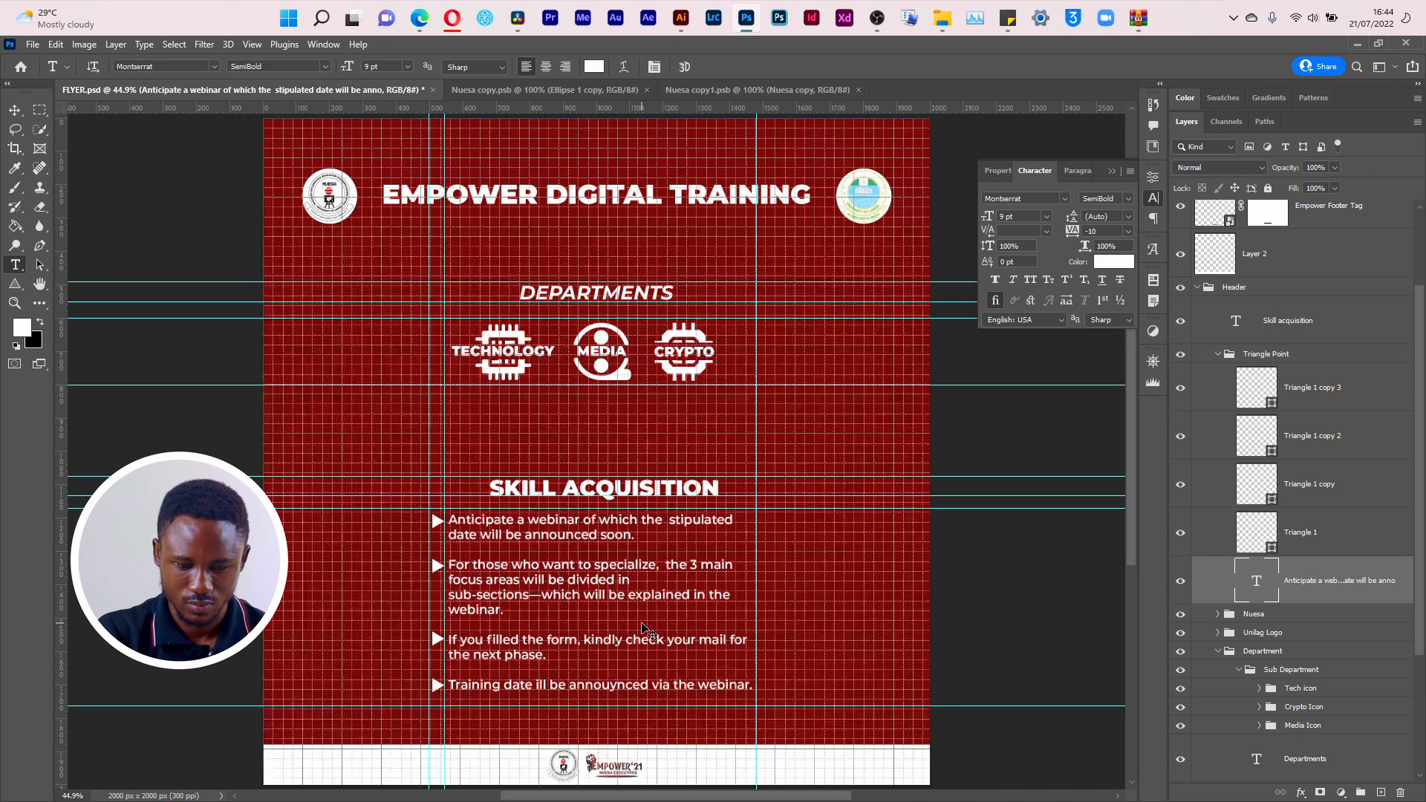
key("ctrl+apostrophe")
key("ctrl+semicolon")
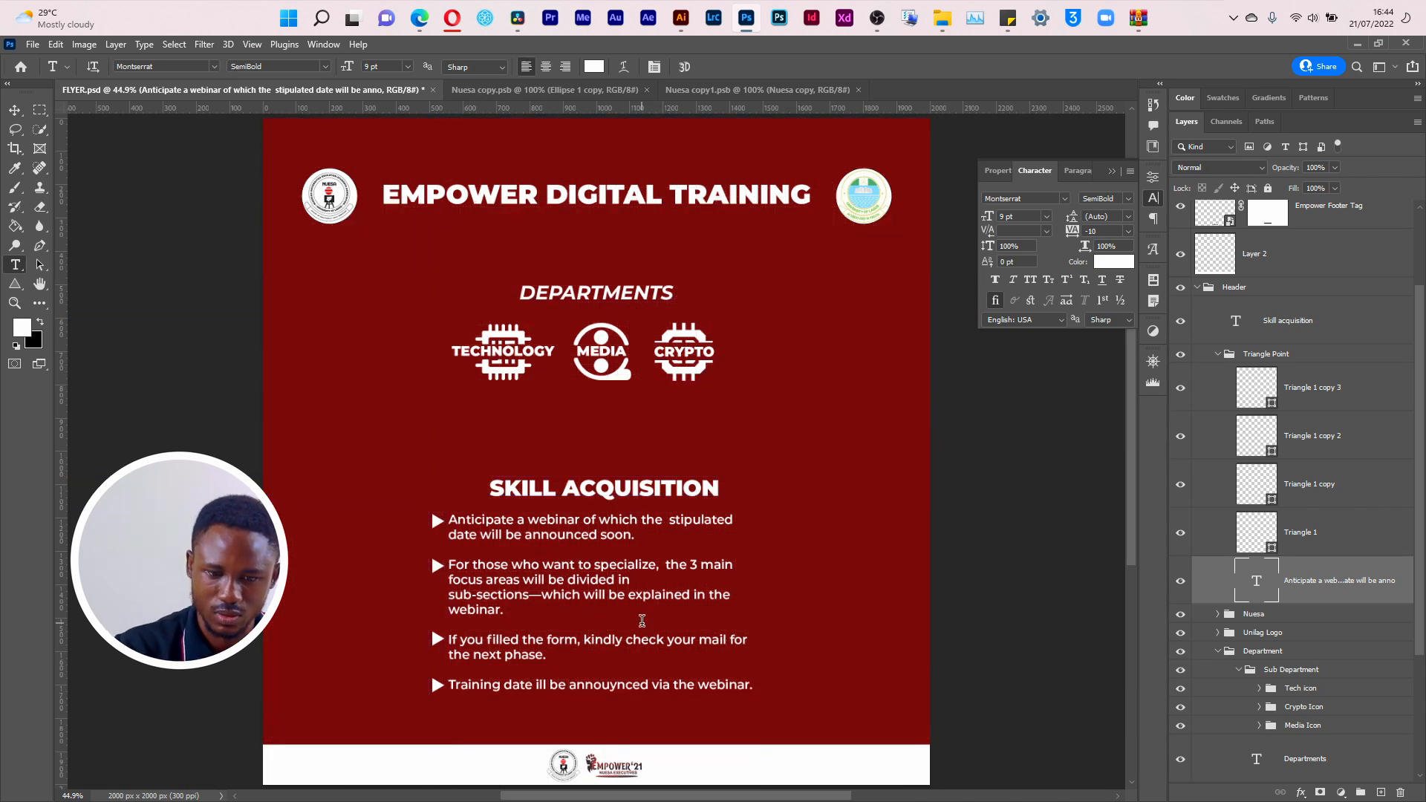
Step: Switch to the circuit background file in Illustrator, select the square artboard's artwork, and expand the ARTBOARD 1 layer
key("alt+Tab")
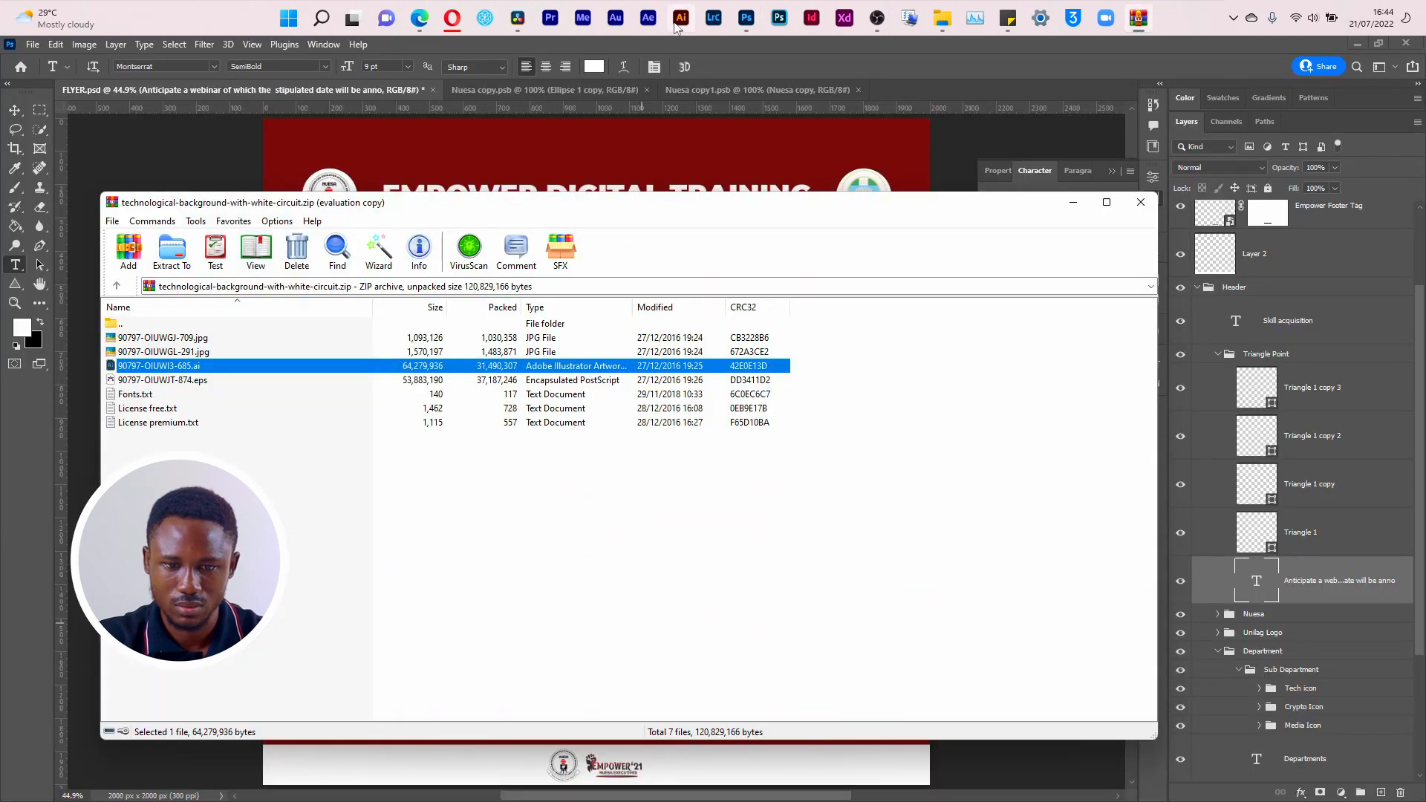
left_click(681, 18)
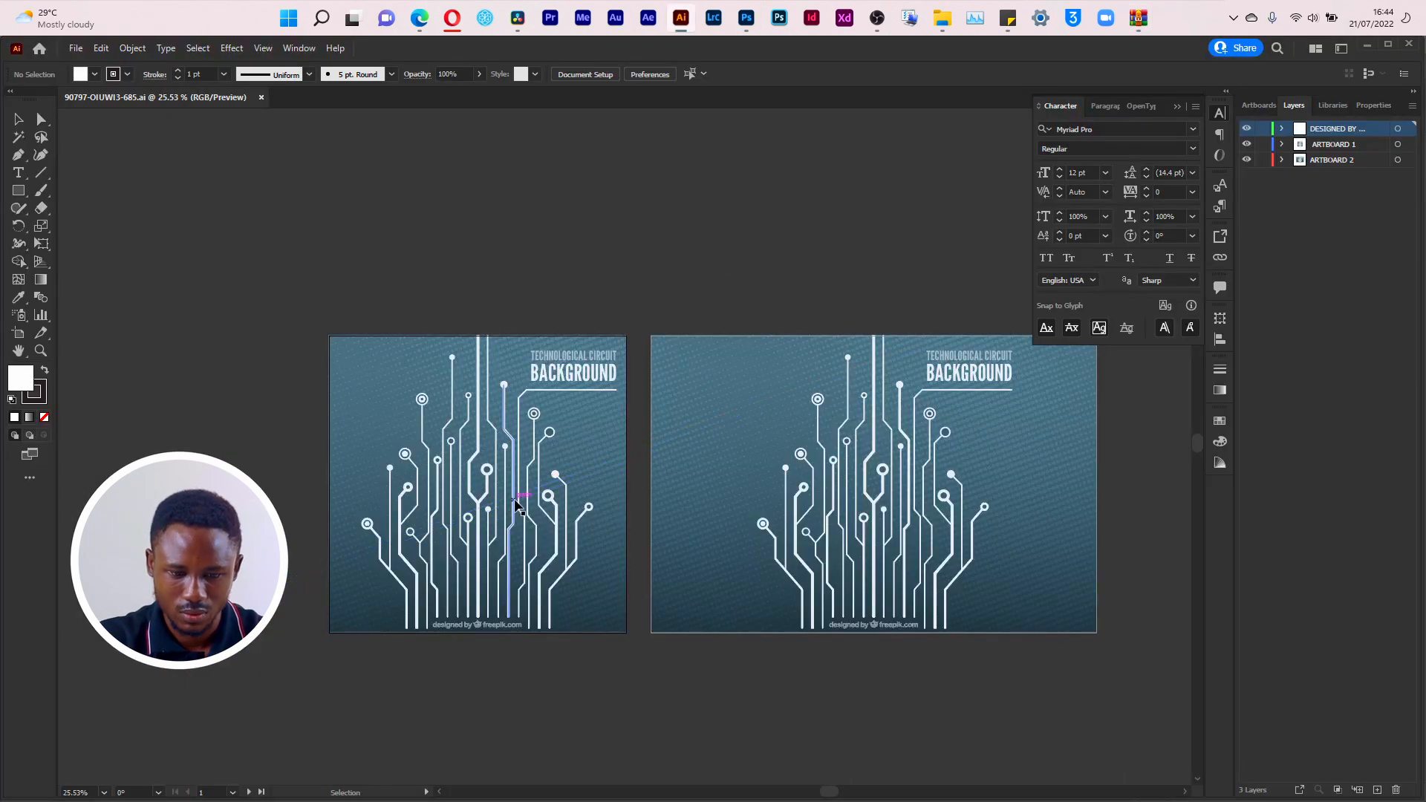
left_click(518, 506)
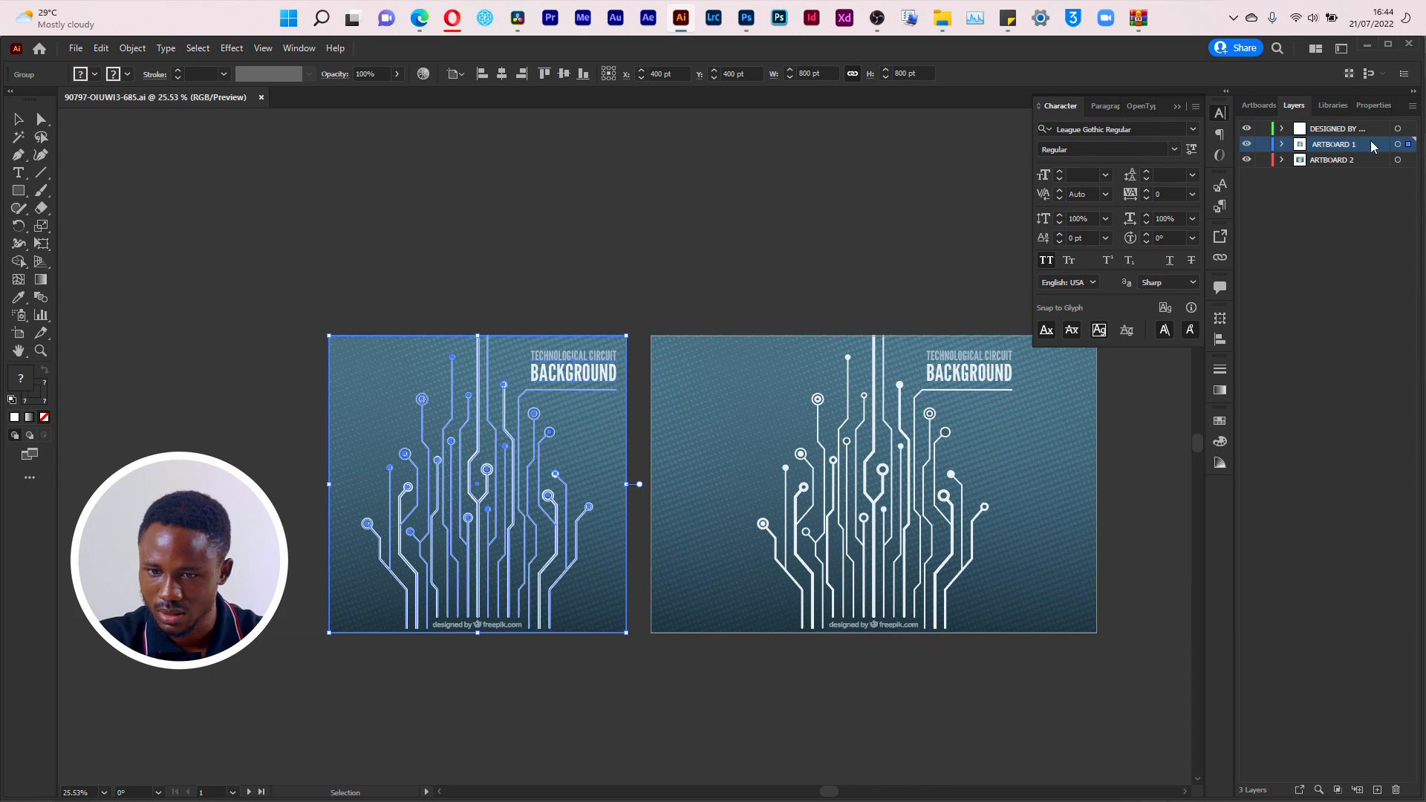
left_click(1283, 145)
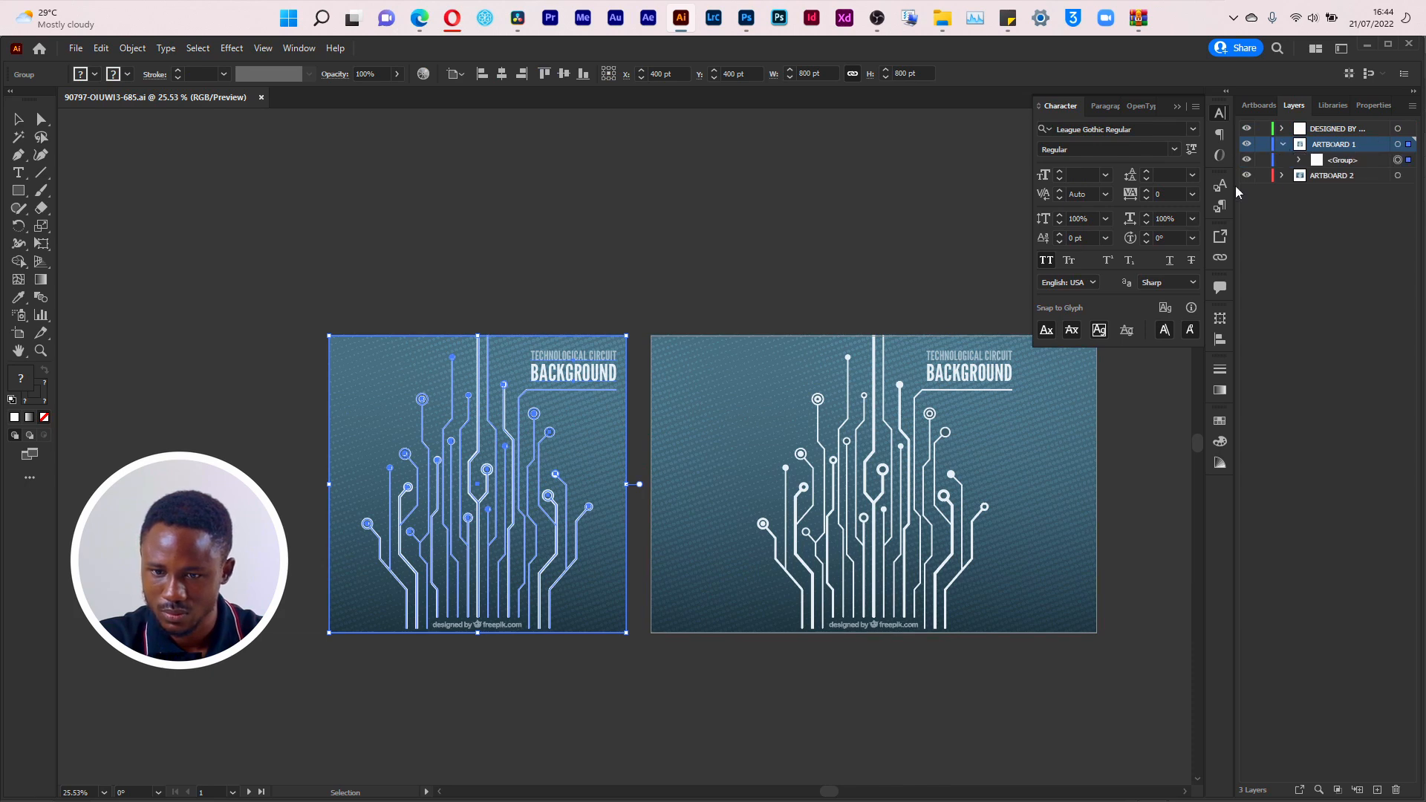
Step: Toggle the ARTBOARD 1 layer's visibility to identify its artwork, and hide the ARTBOARD 2 layer
left_click(1248, 149)
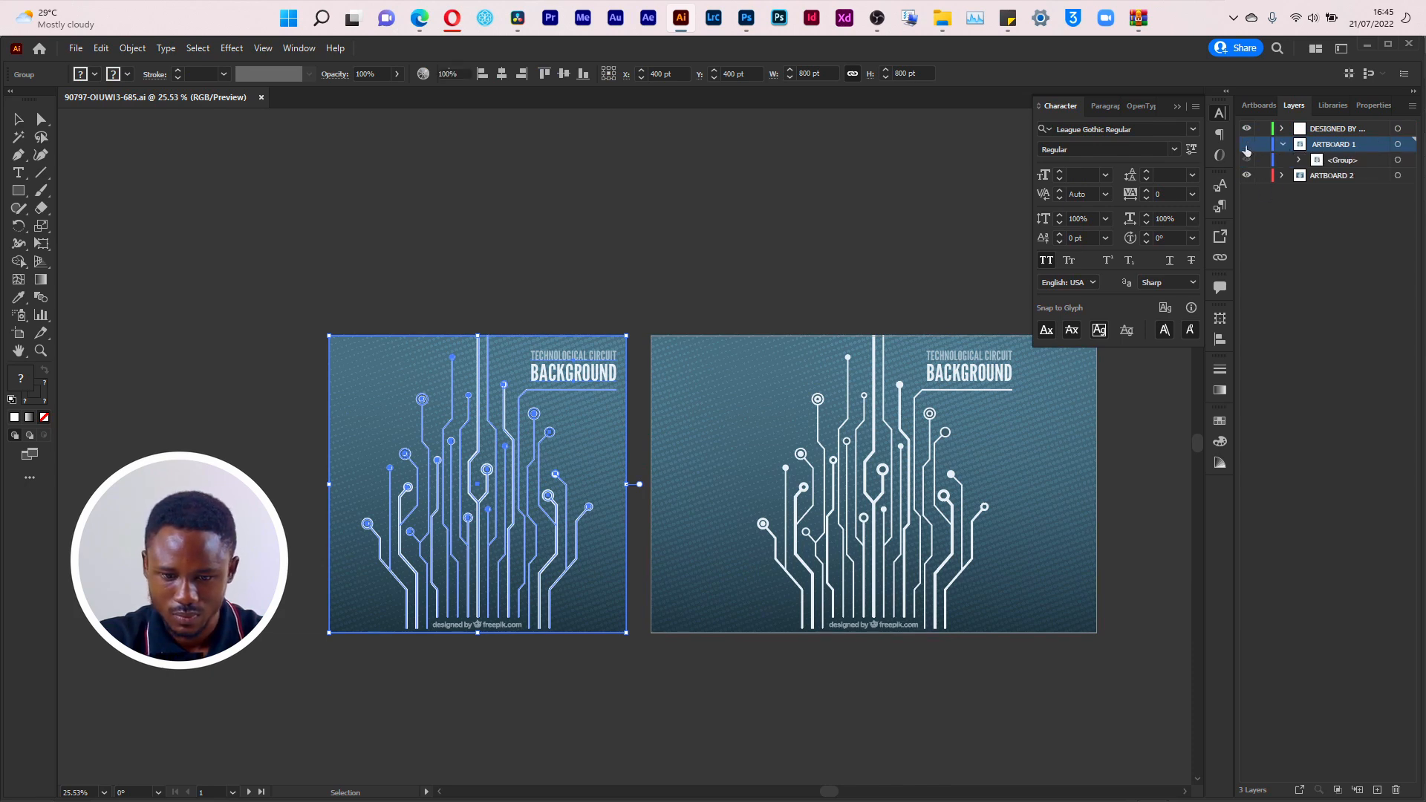
left_click(913, 418)
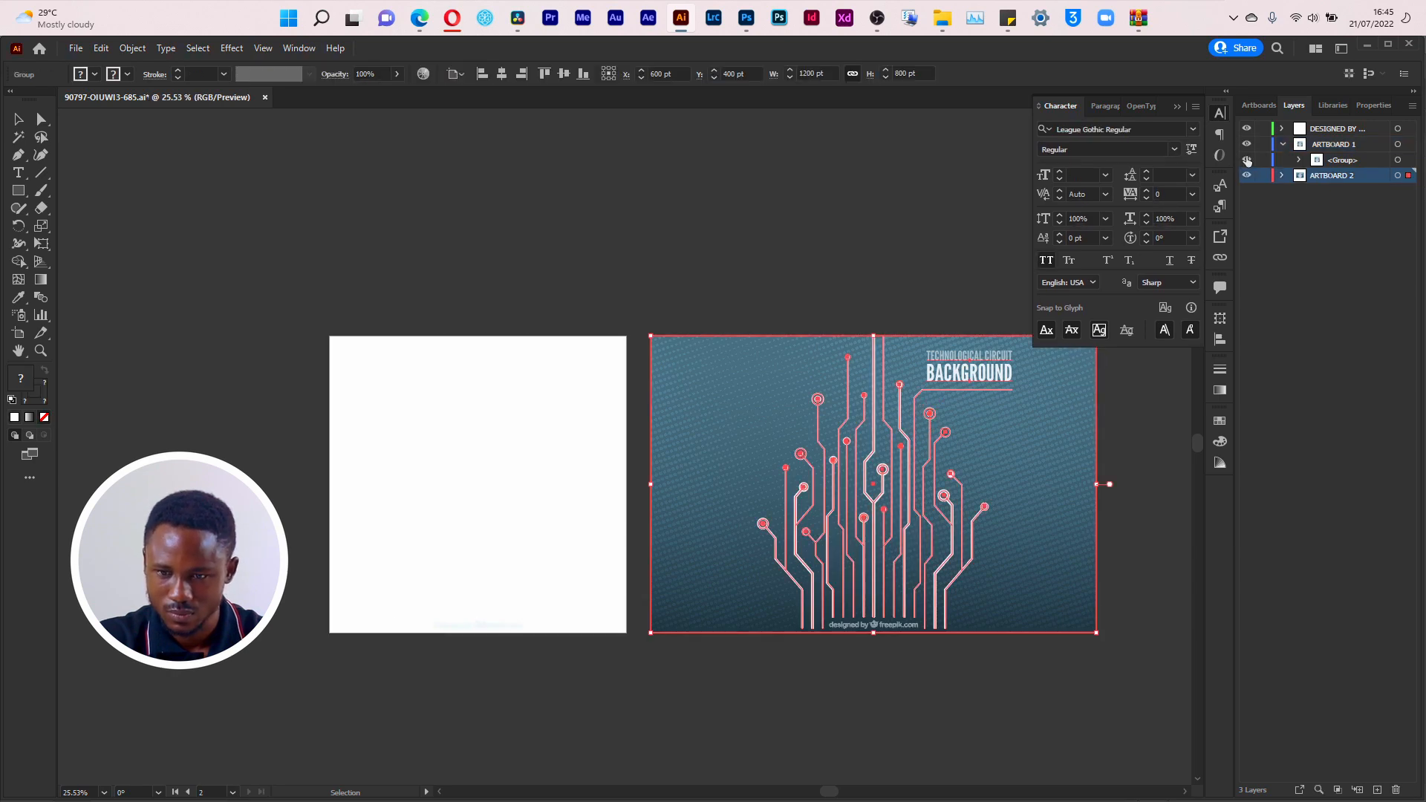
left_click(1247, 176)
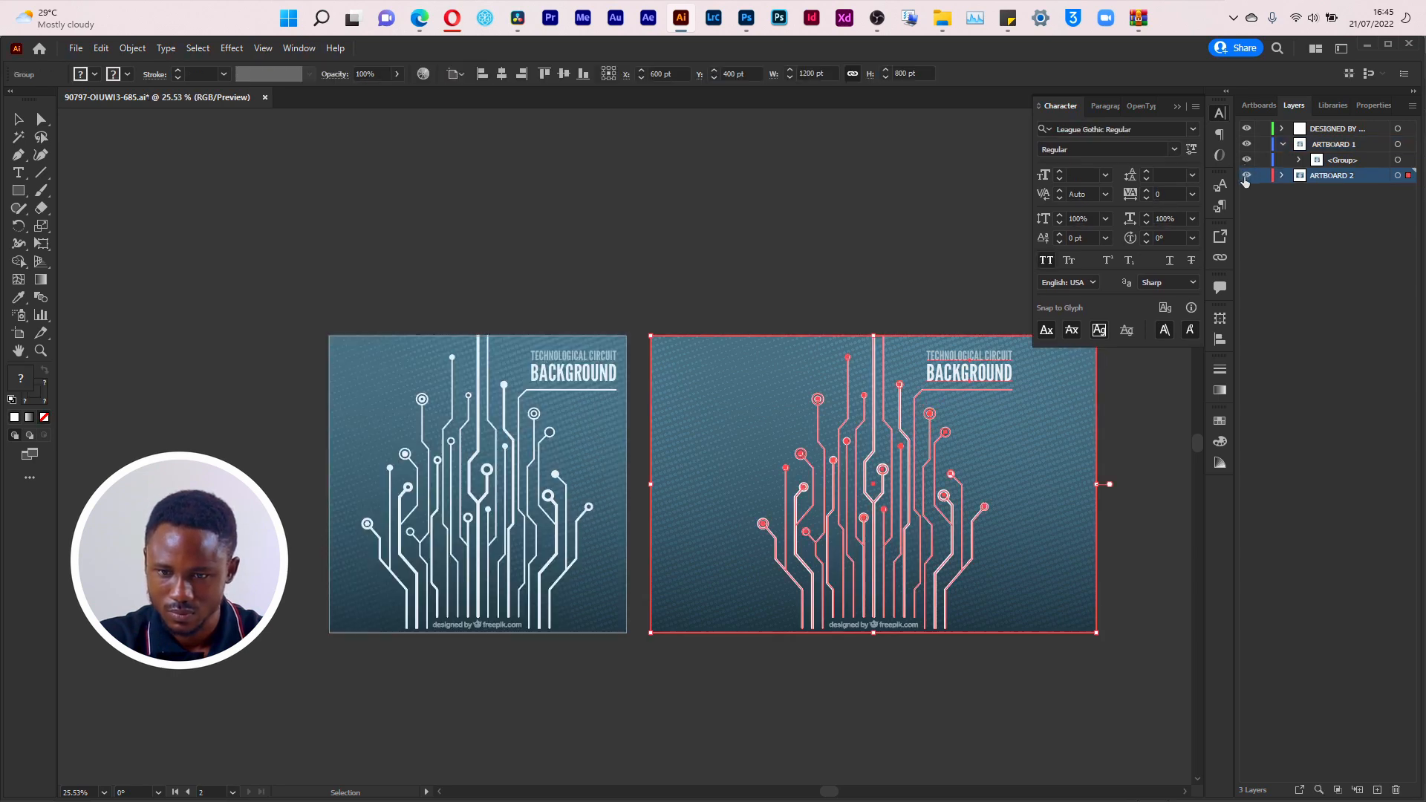
Step: Expand the group inside ARTBOARD 1 and toggle its lower sublayer's visibility to examine what artwork it holds
left_click(1299, 160)
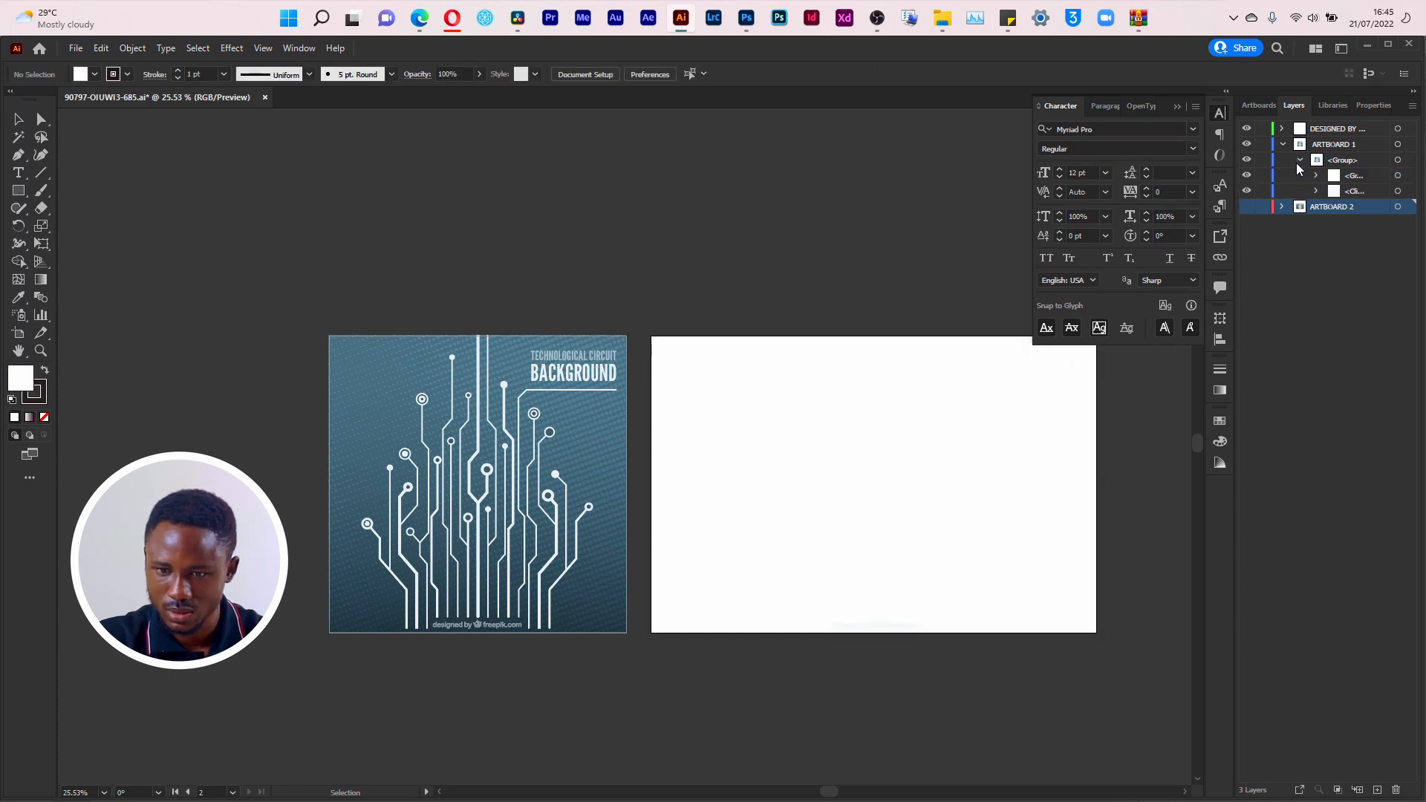
left_click(1247, 191)
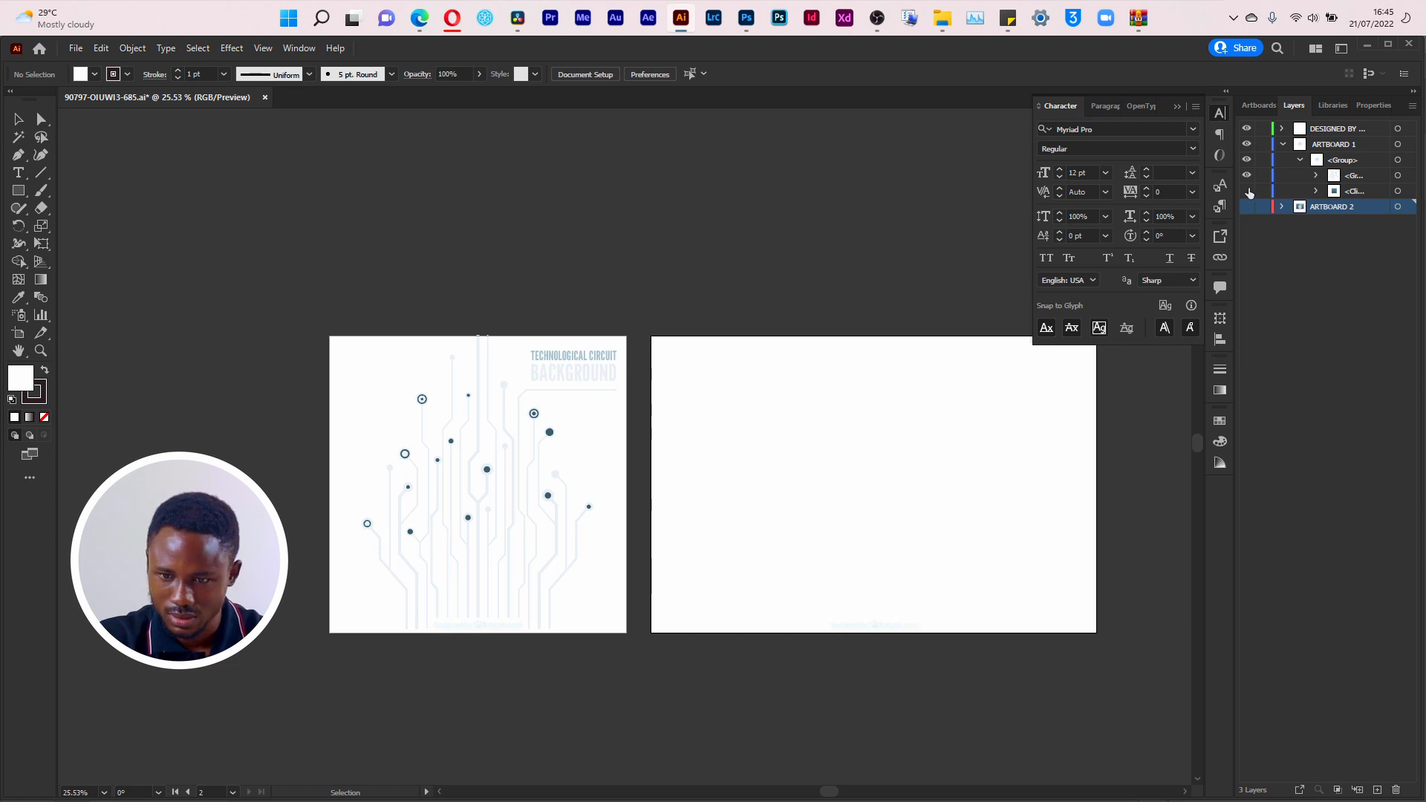
left_click(1247, 191)
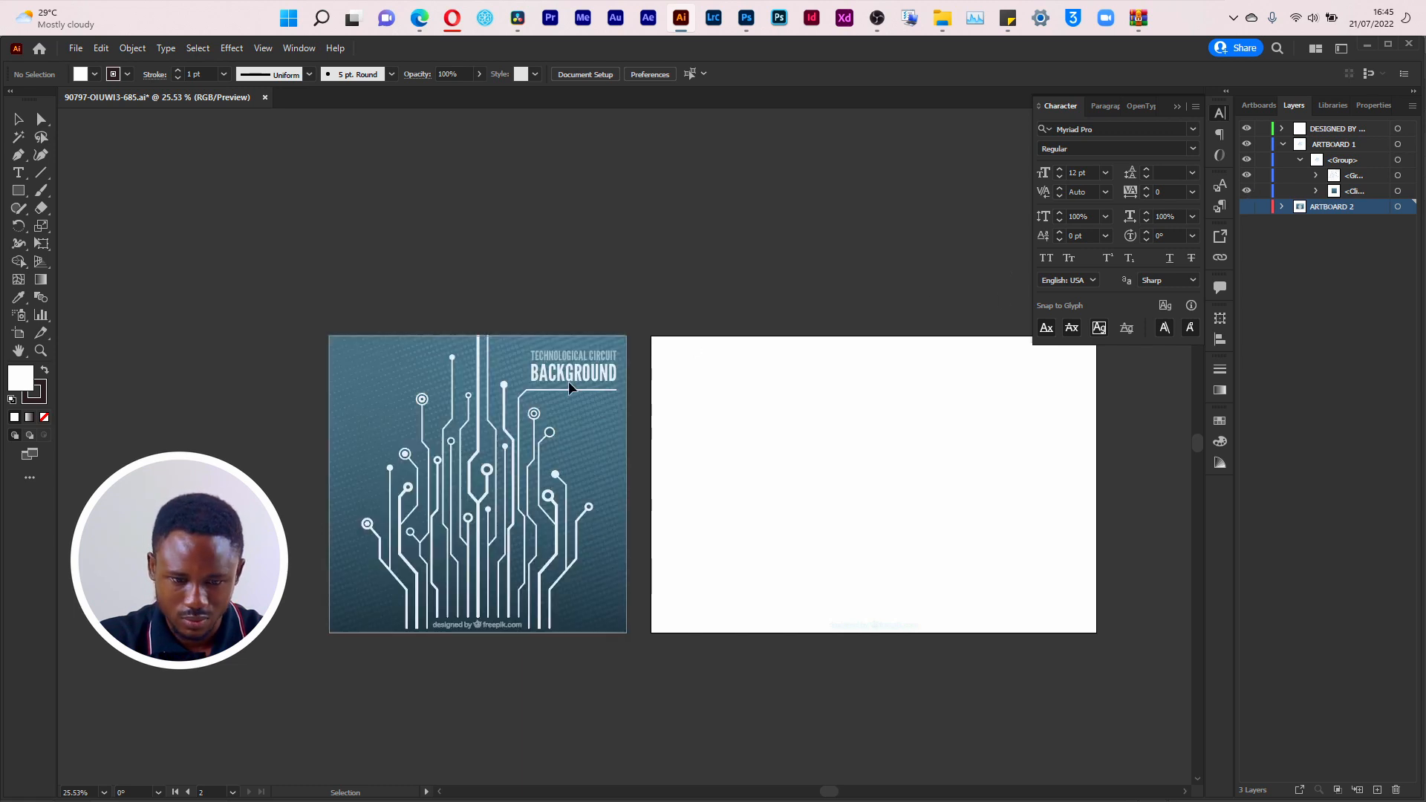
Step: Hide the background and title sublayers in ARTBOARD 1, select the remaining circuit lines, and copy them
left_click(607, 372)
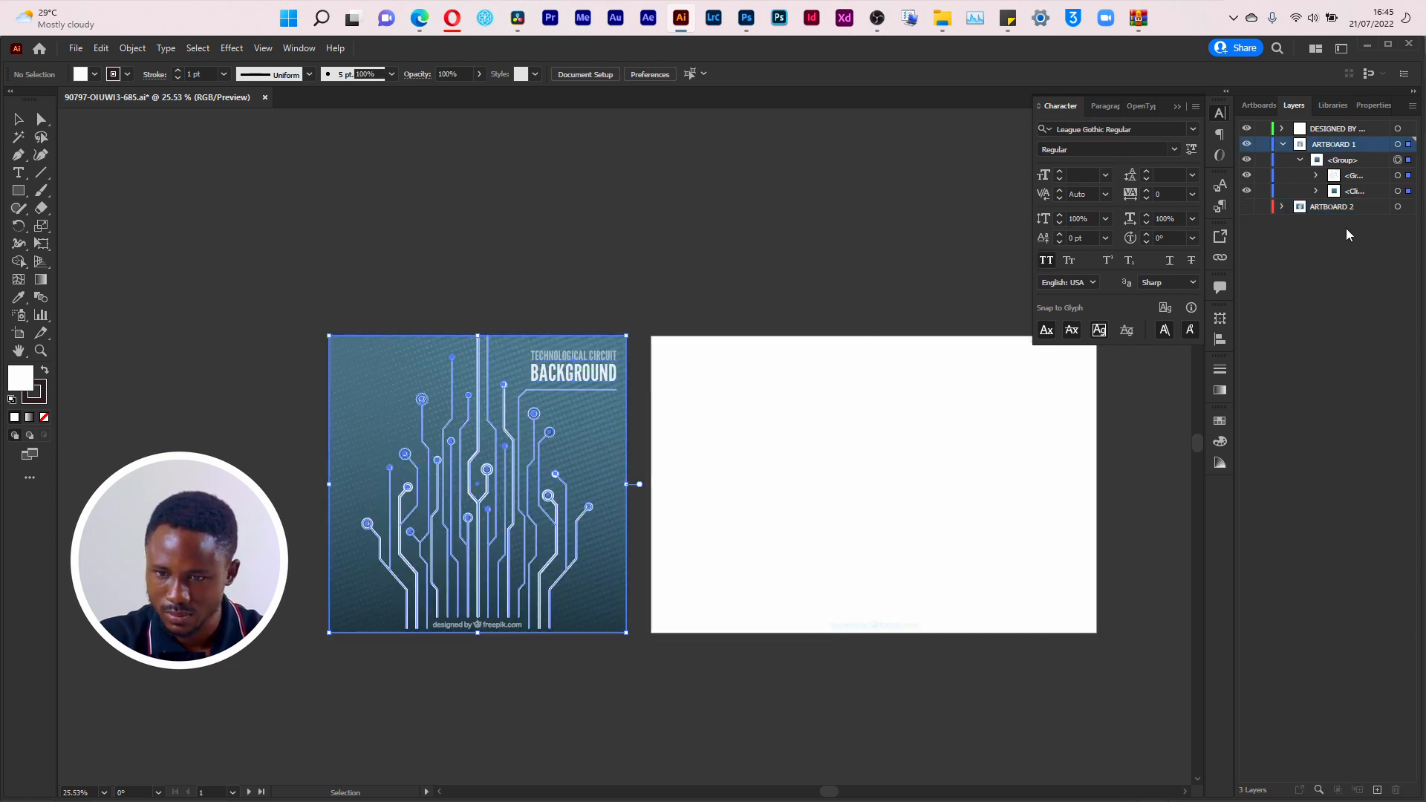
left_click(1248, 191)
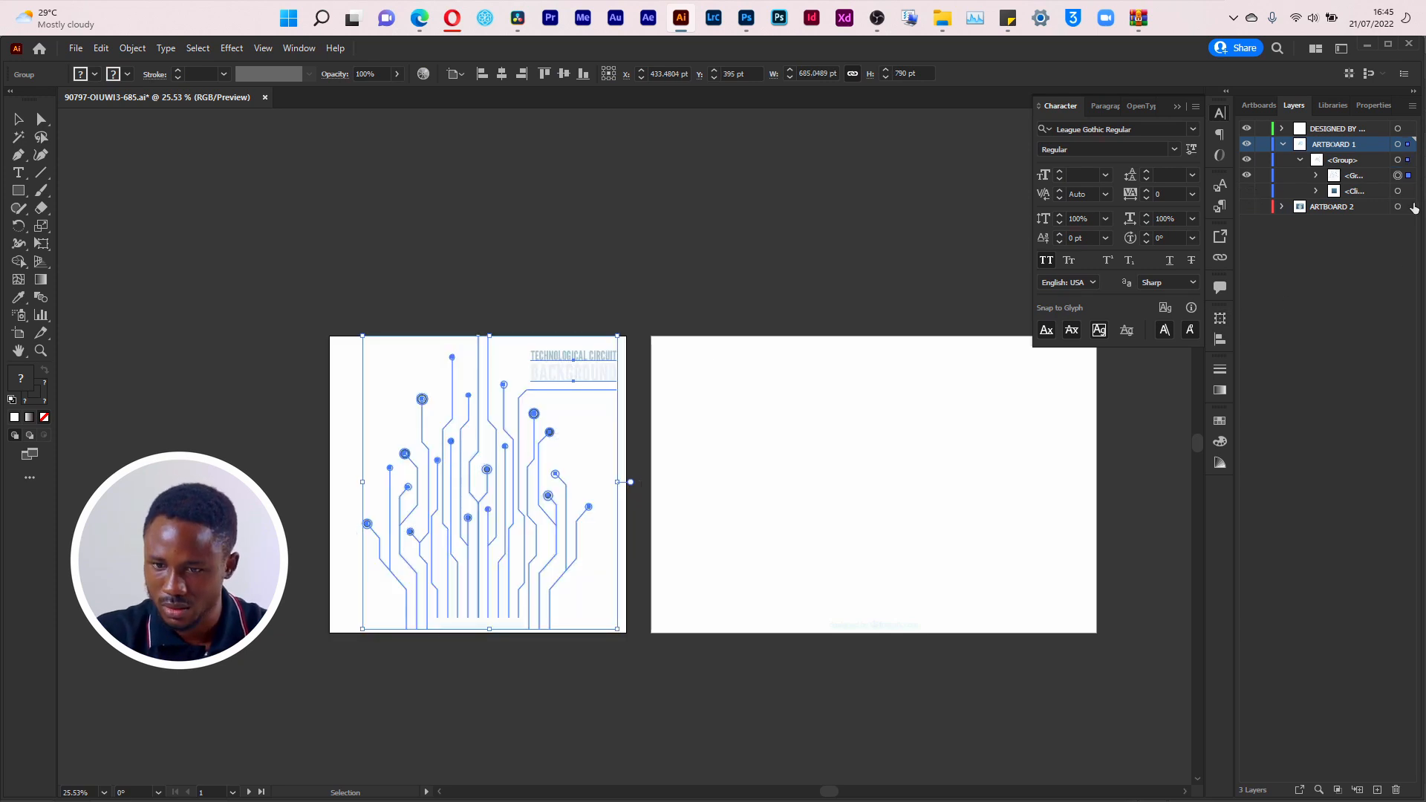
left_click(1317, 176)
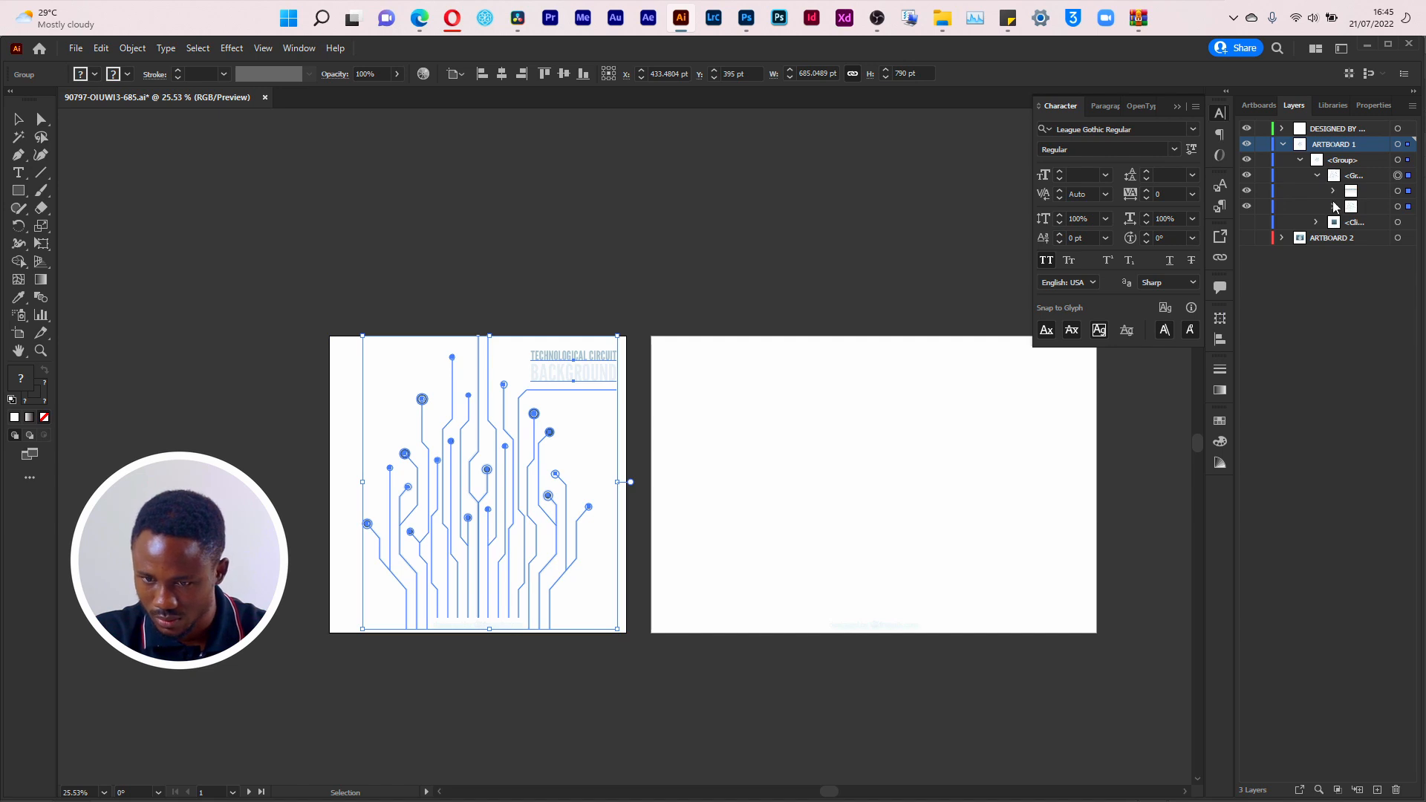
left_click(1248, 193)
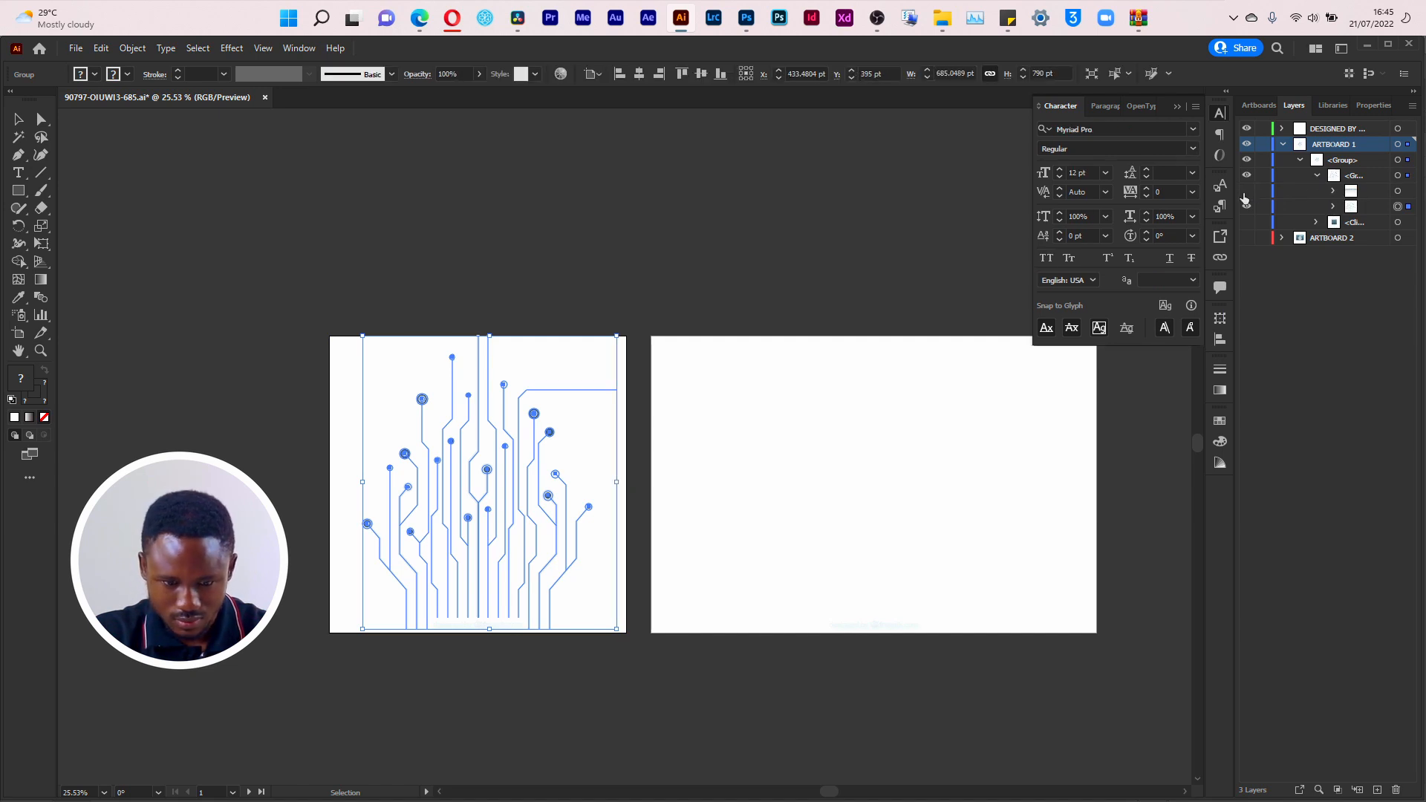
left_click(1373, 210)
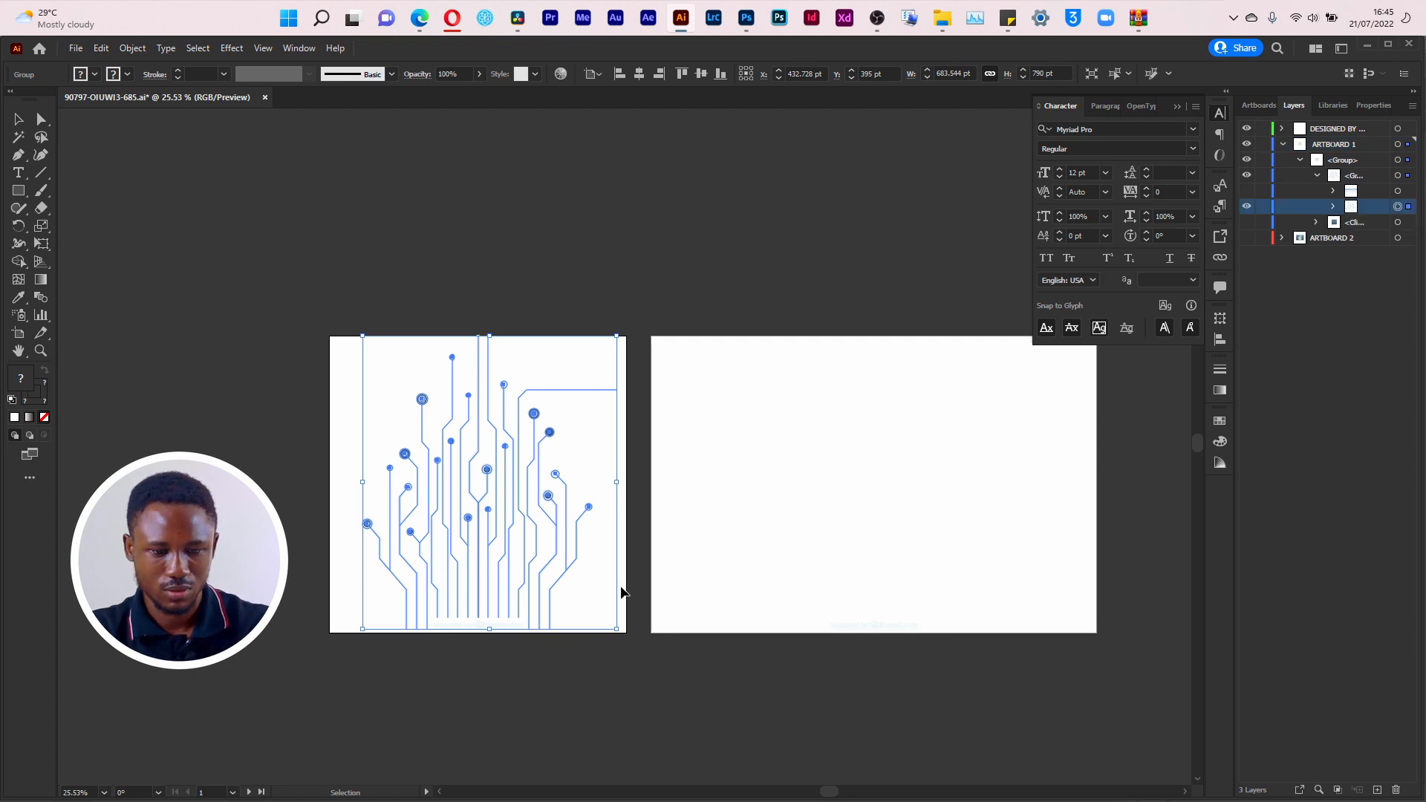
key("a")
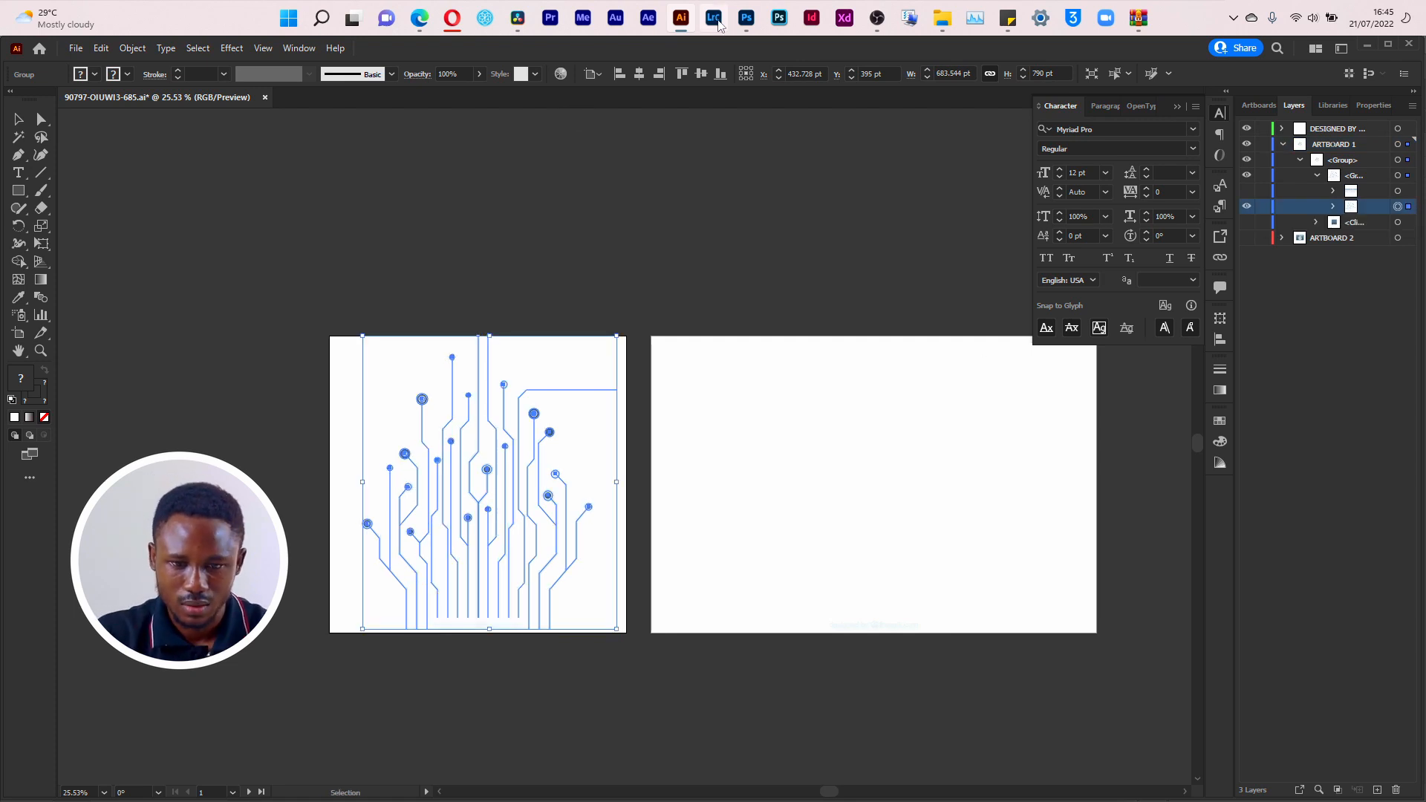
Step: Switch to the flyer in Photoshop and paste the copied circuit lines as a Smart Object
left_click(747, 17)
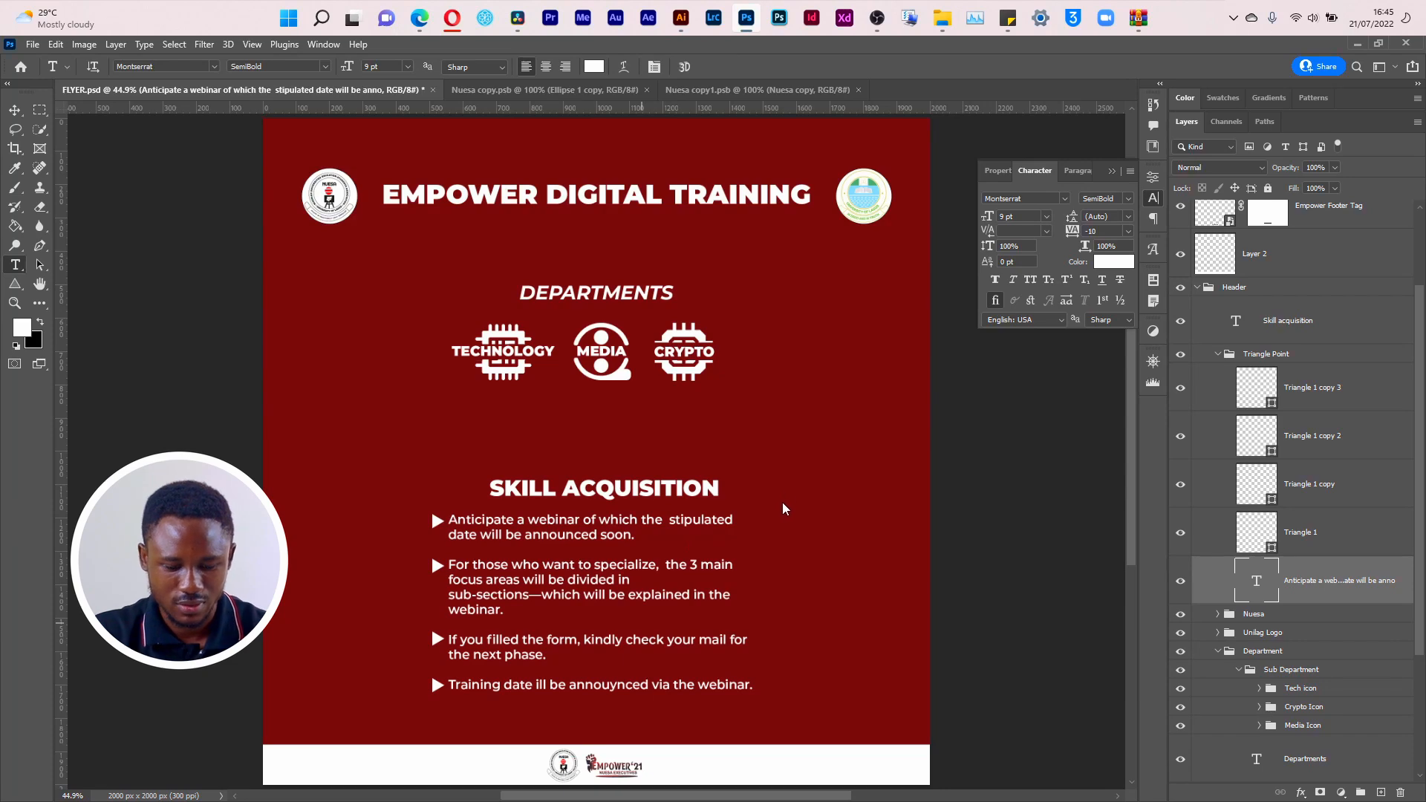
key("ctrl+v")
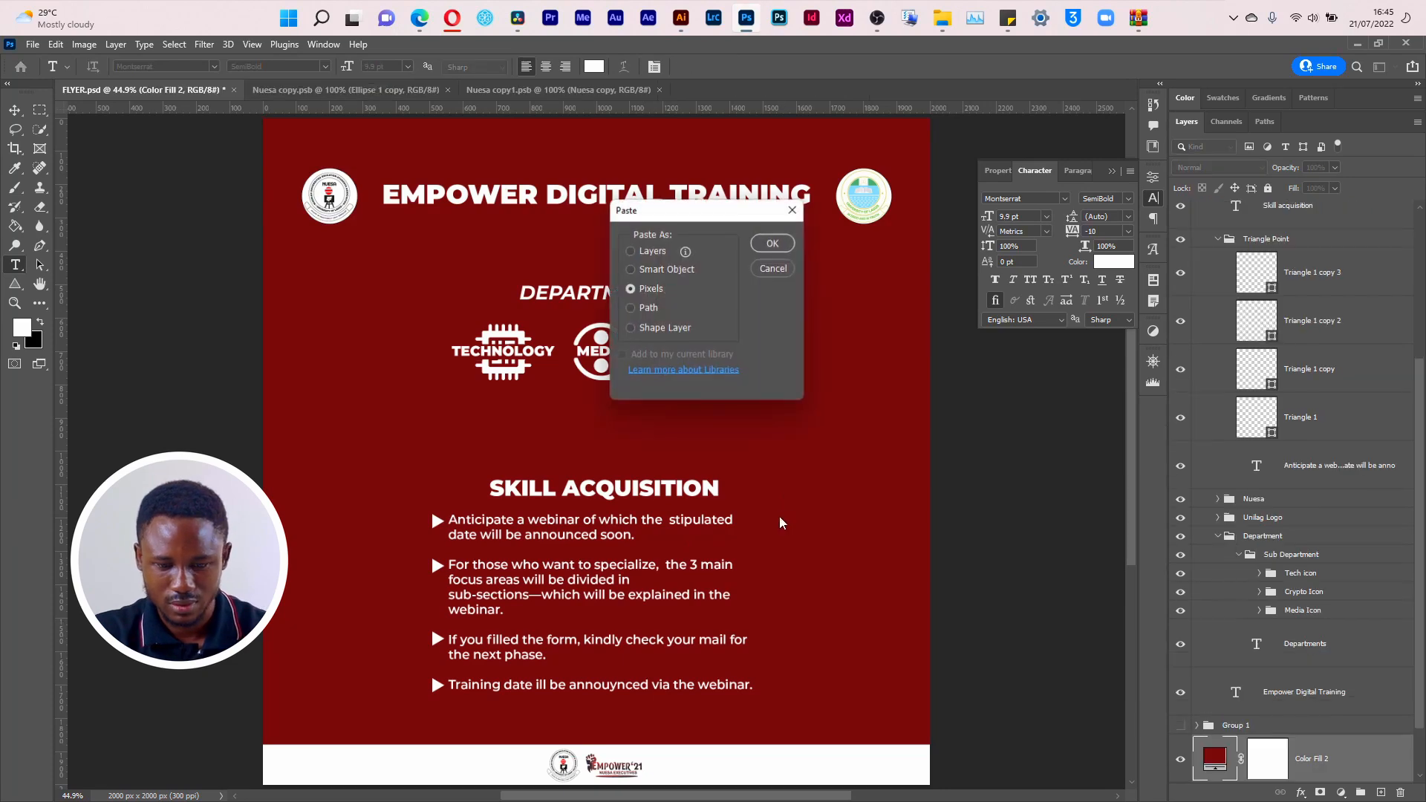
left_click(656, 270)
left_click(772, 244)
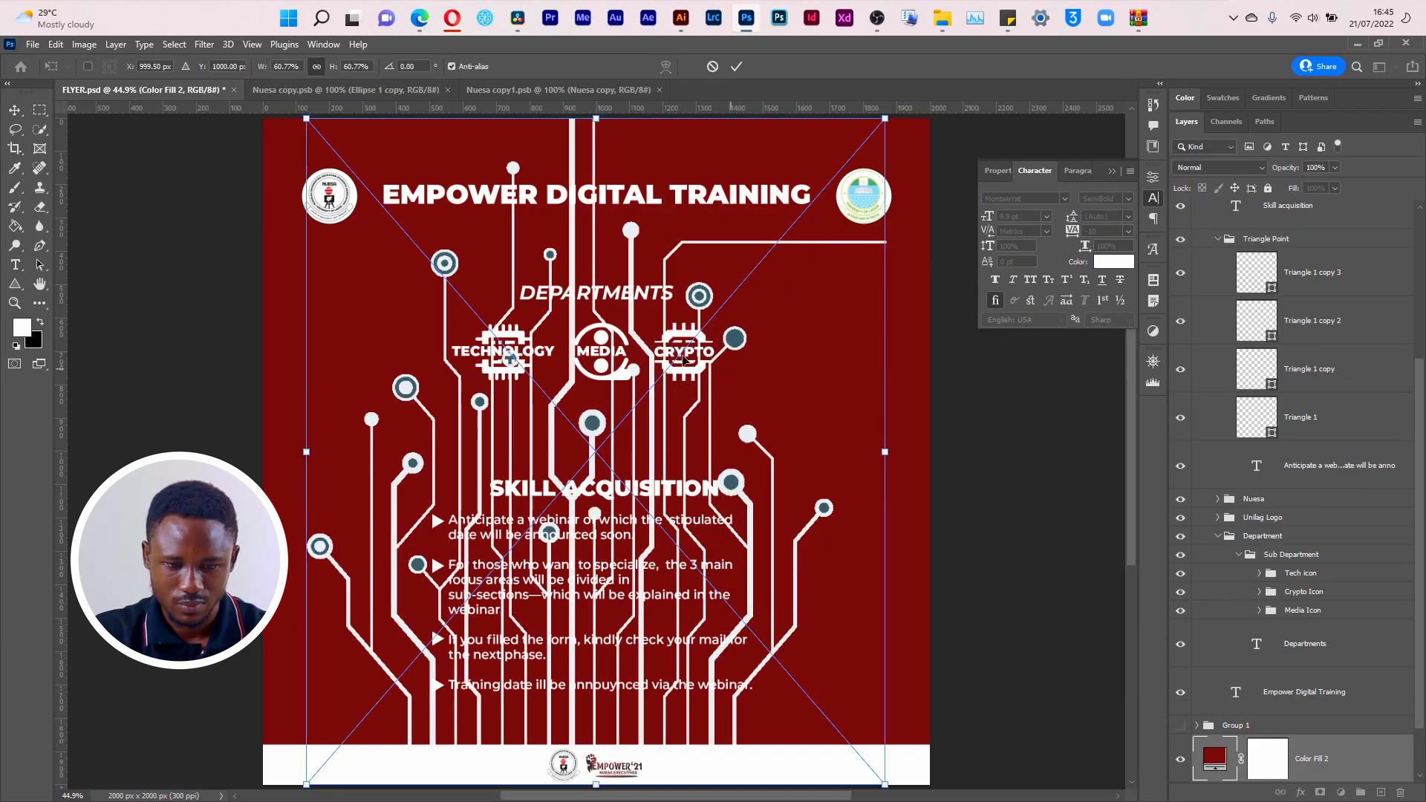
Step: Scale the pasted circuit artwork to about 26.6% and position it along the flyer's lower left edge, just above the white footer
left_click_drag(886, 117, 558, 493)
left_click_drag(440, 710, 290, 693)
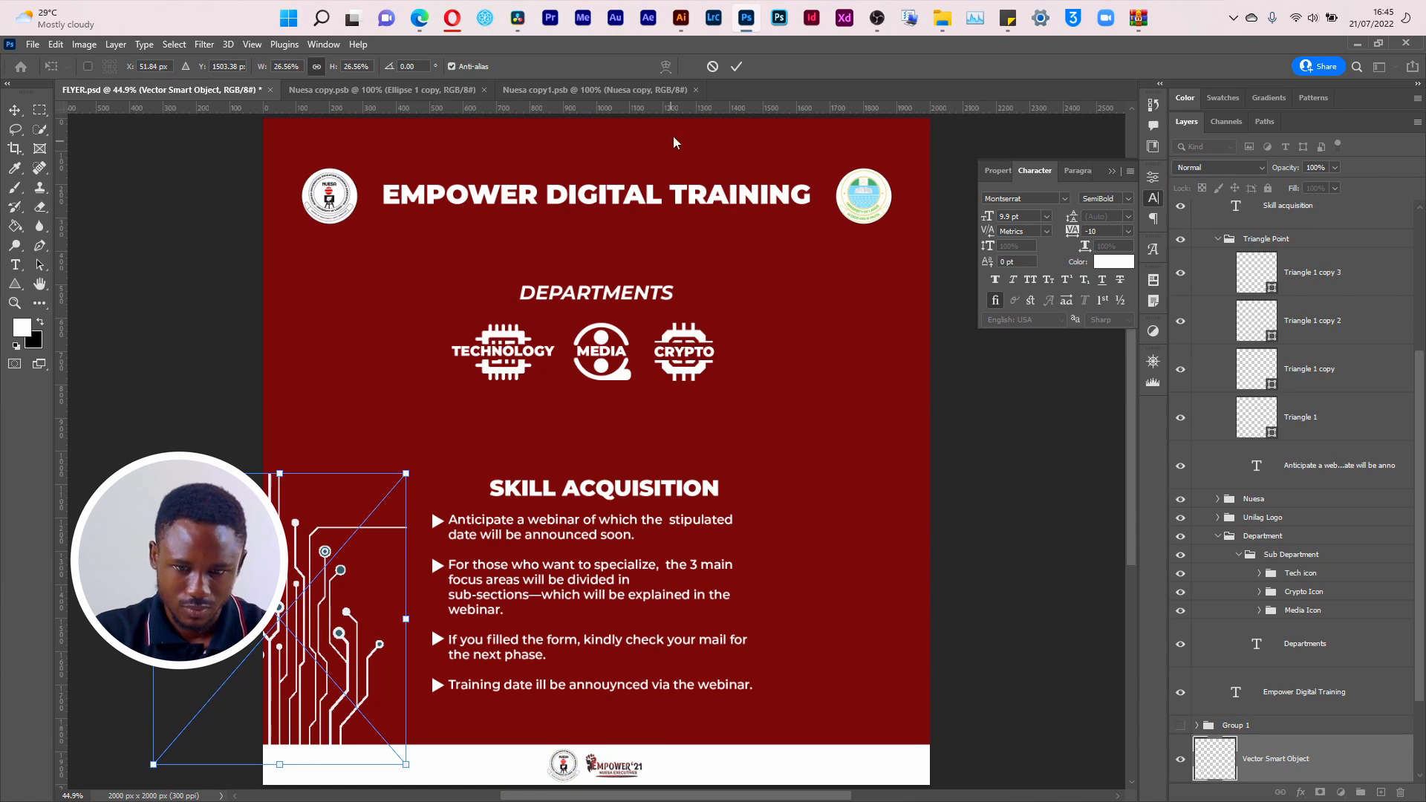
left_click(736, 67)
key("t")
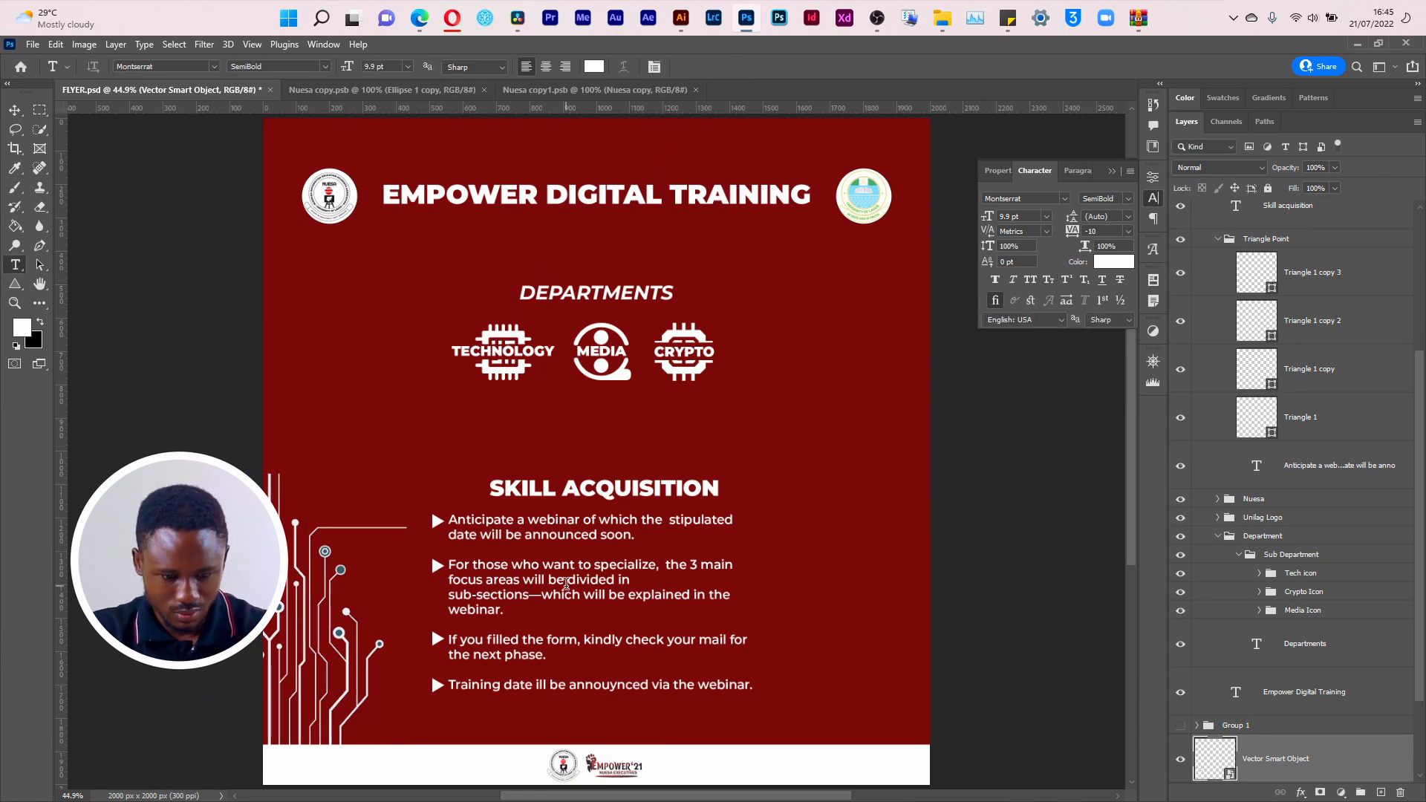
key("v")
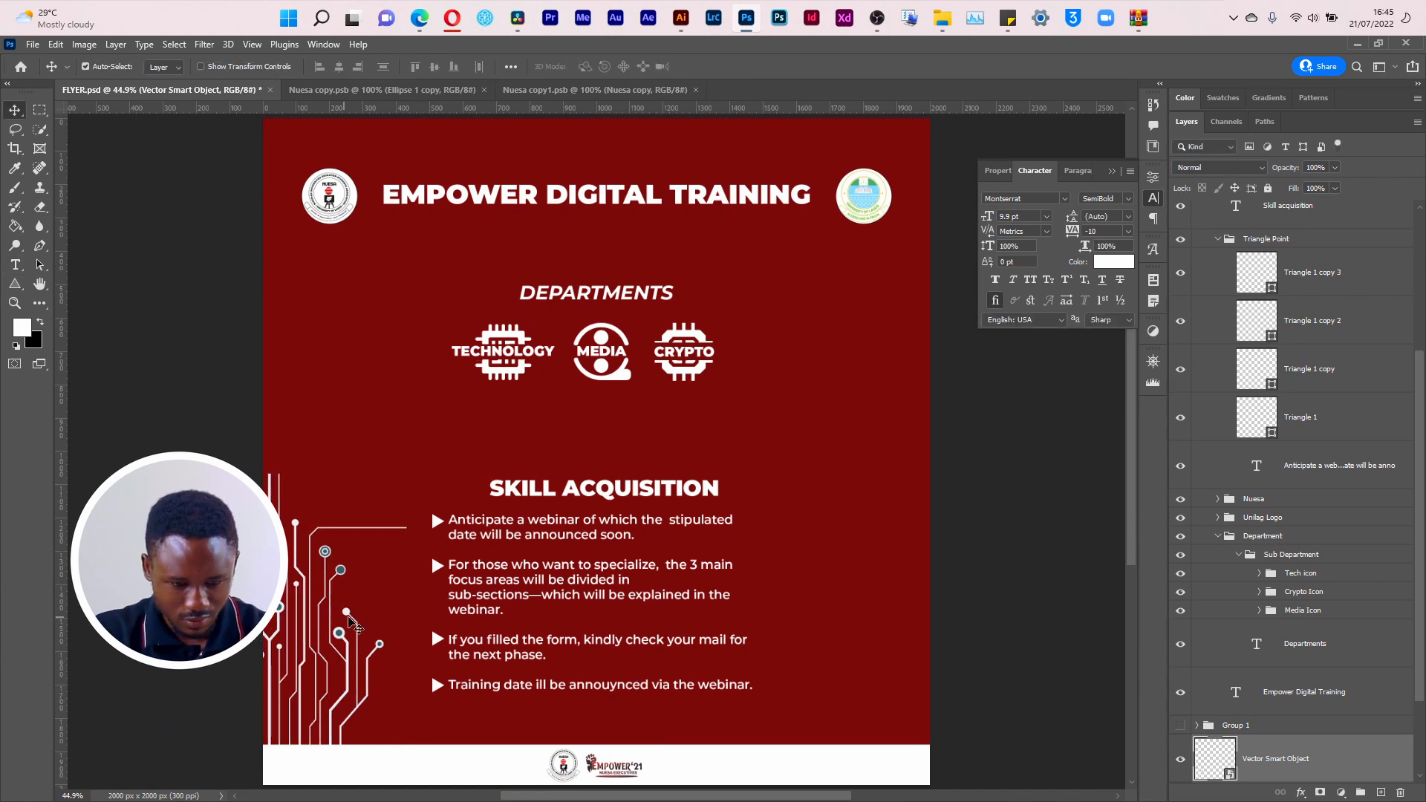
key("Left")
key("Left")
key("Left")
key("Left")
key("Left")
key("Left")
key("Left")
key("Left")
key("Right")
key("Right")
key("Right")
key("Right")
key("Right")
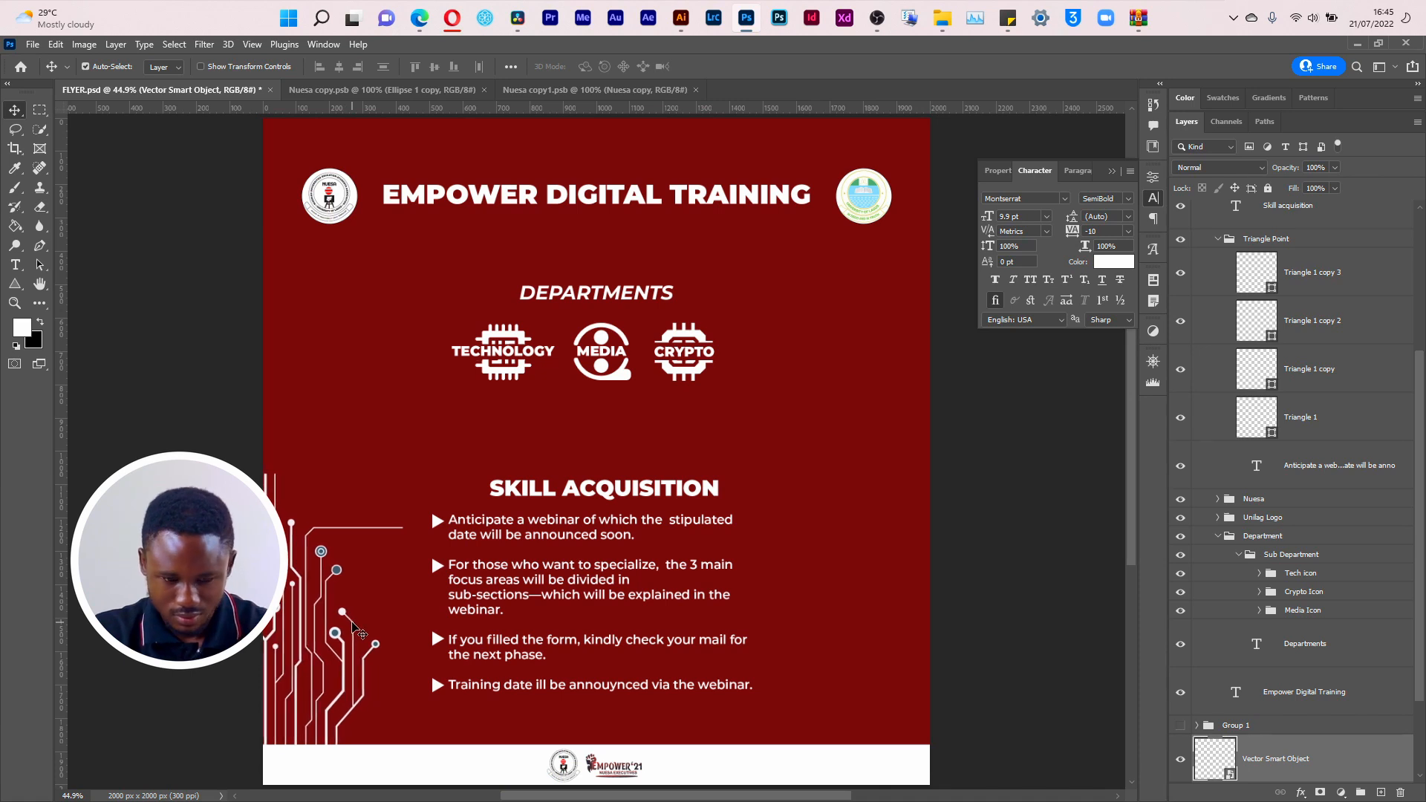
Step: Duplicate the circuit artwork and place the copy along the flyer's lower right edge
left_click_drag(316, 656, 535, 644)
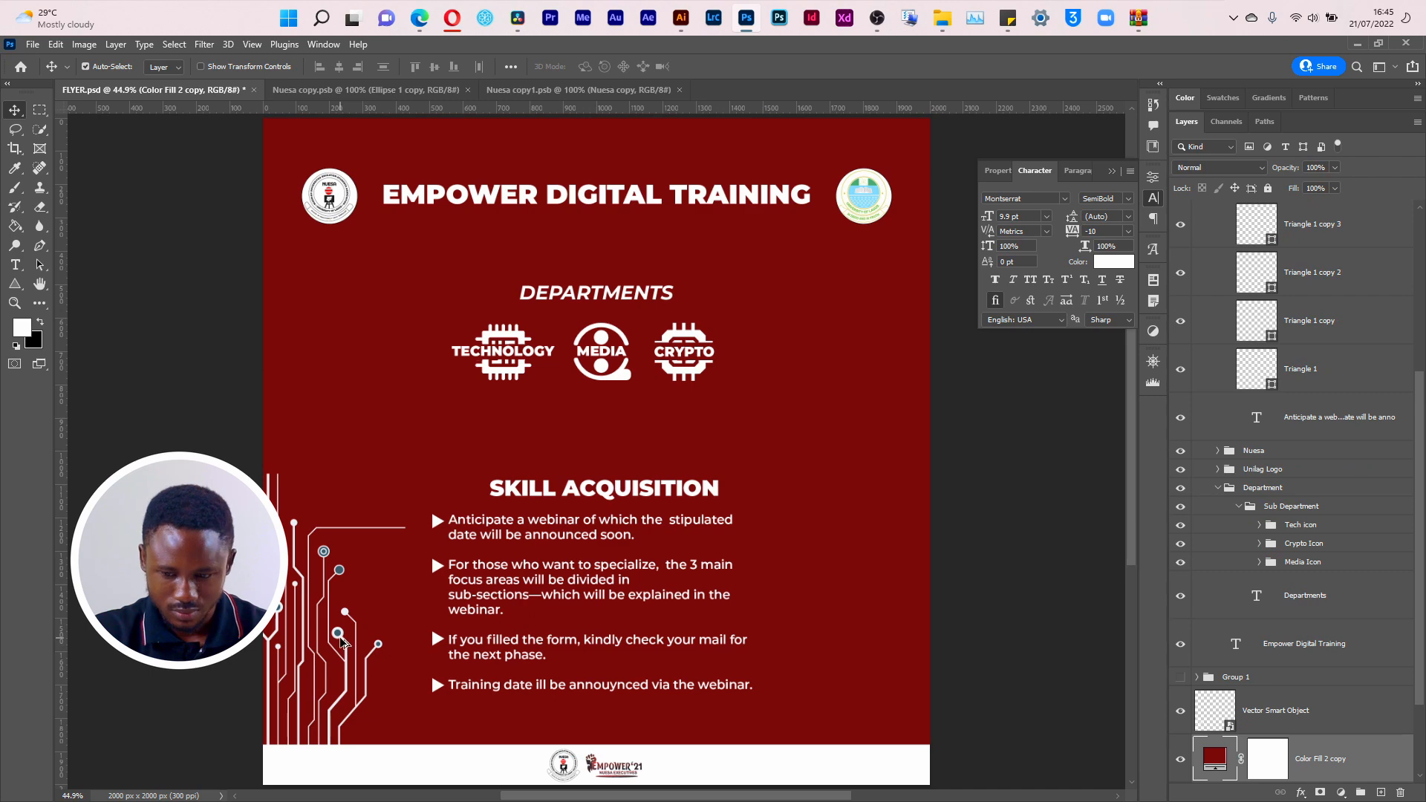
left_click_drag(336, 631, 1002, 609)
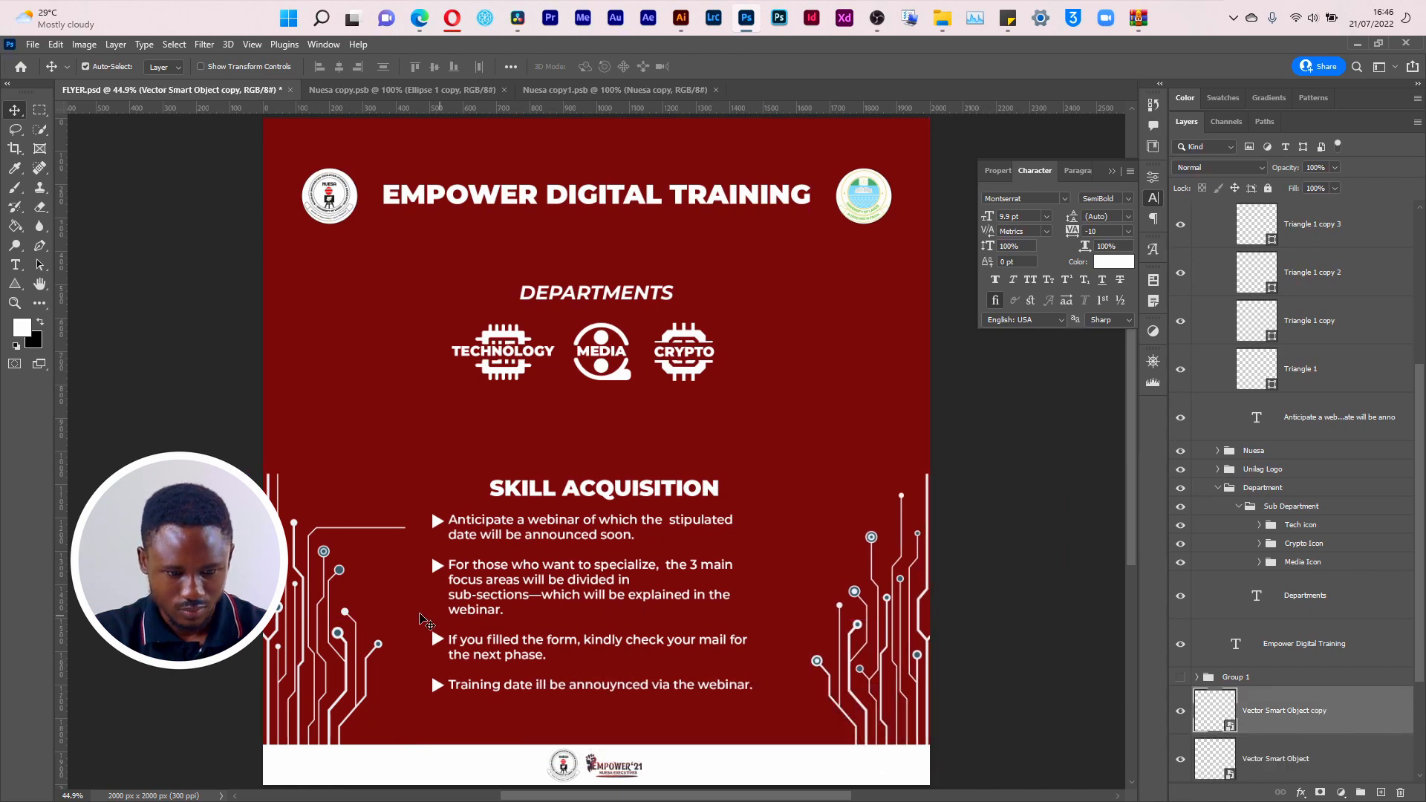
Step: Nudge the original circuit artwork slightly left against the flyer's left edge
left_click(324, 582)
key("Left")
key("Left")
key("Left")
key("Left")
key("Left")
key("Left")
key("Left")
key("Left")
key("Left")
key("Left")
key("Left")
key("Left")
key("Left")
key("Left")
key("Left")
key("Left")
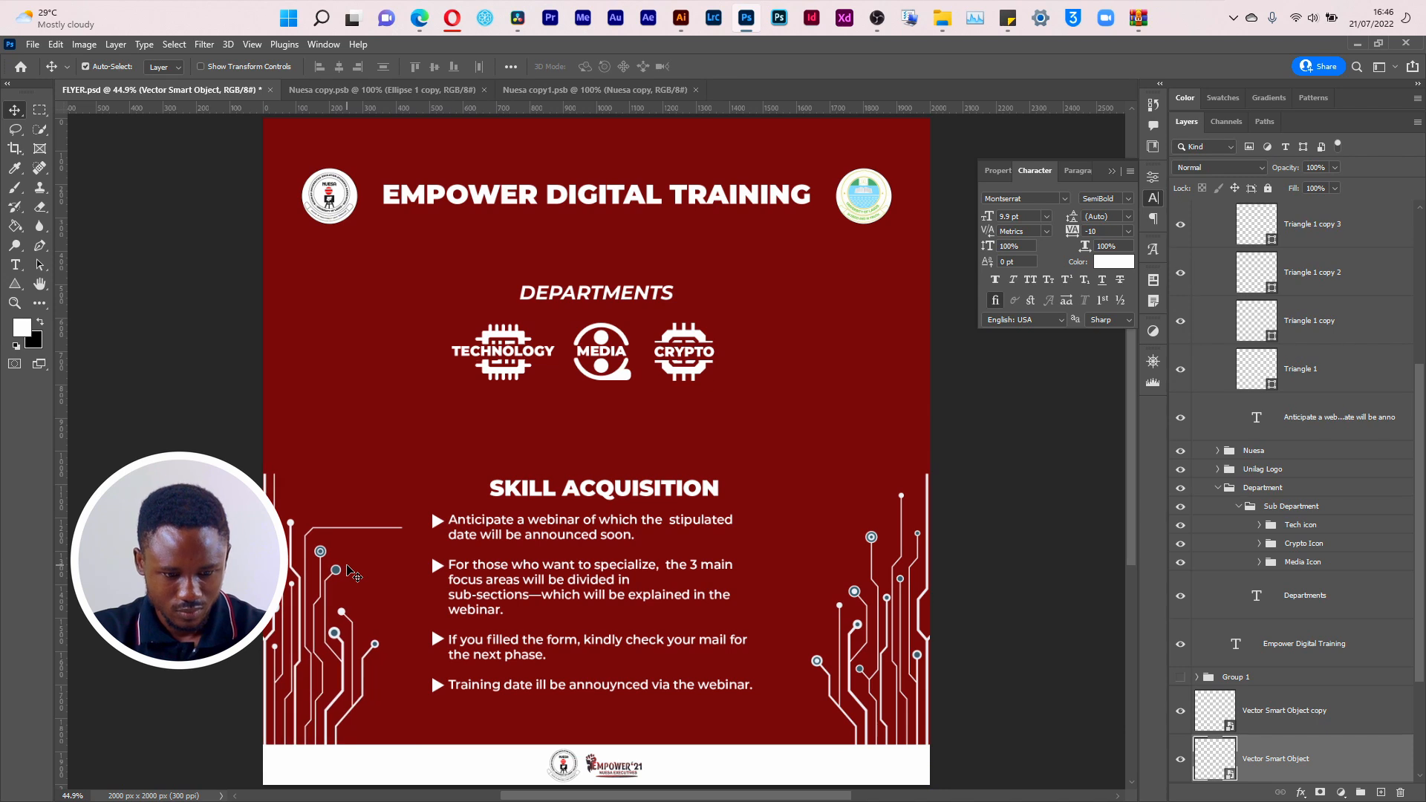
key("Right")
key("Right")
key("Right")
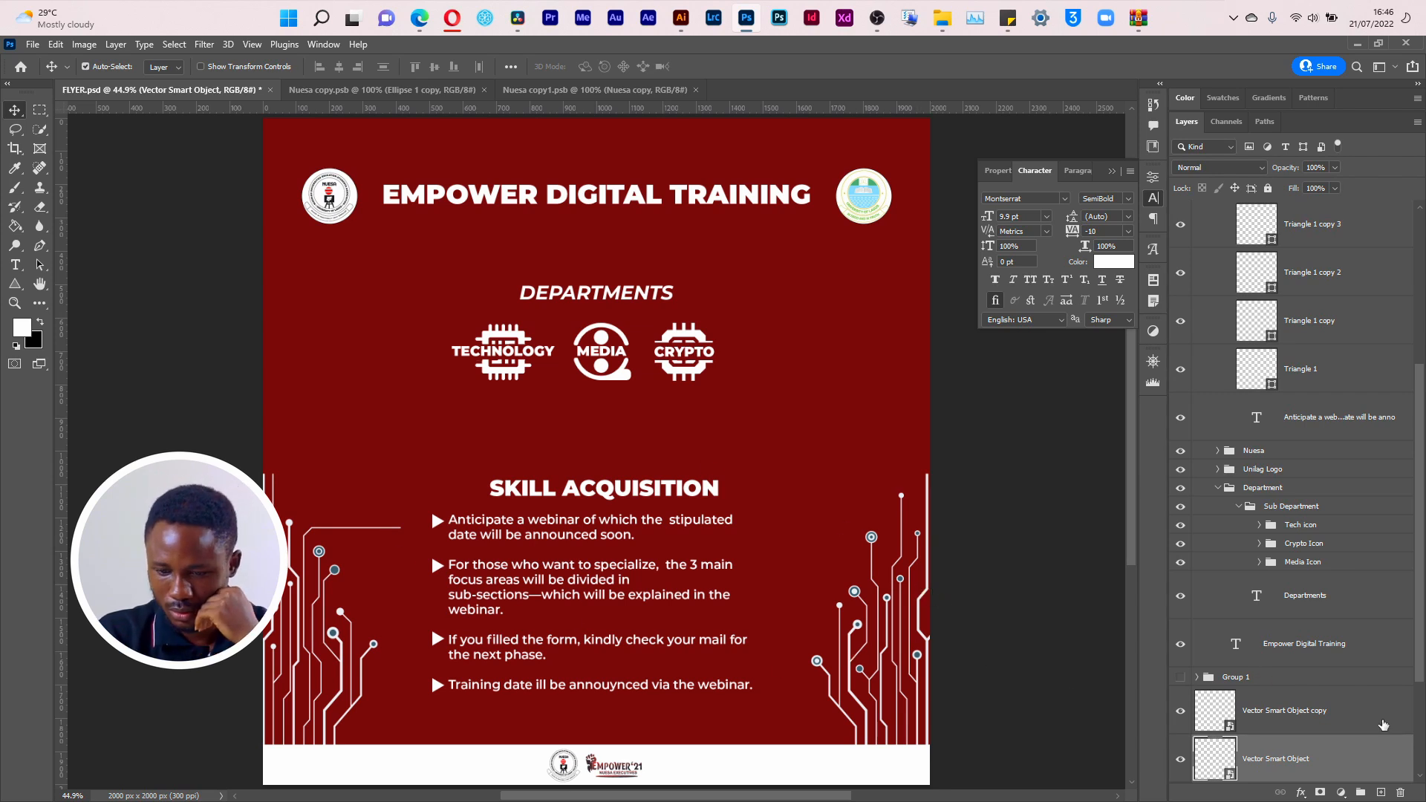
Step: Group the two circuit smart objects and name the group Circuit Pattern
scroll(1281, 692, "down", 1)
scroll(1281, 692, "down", 2)
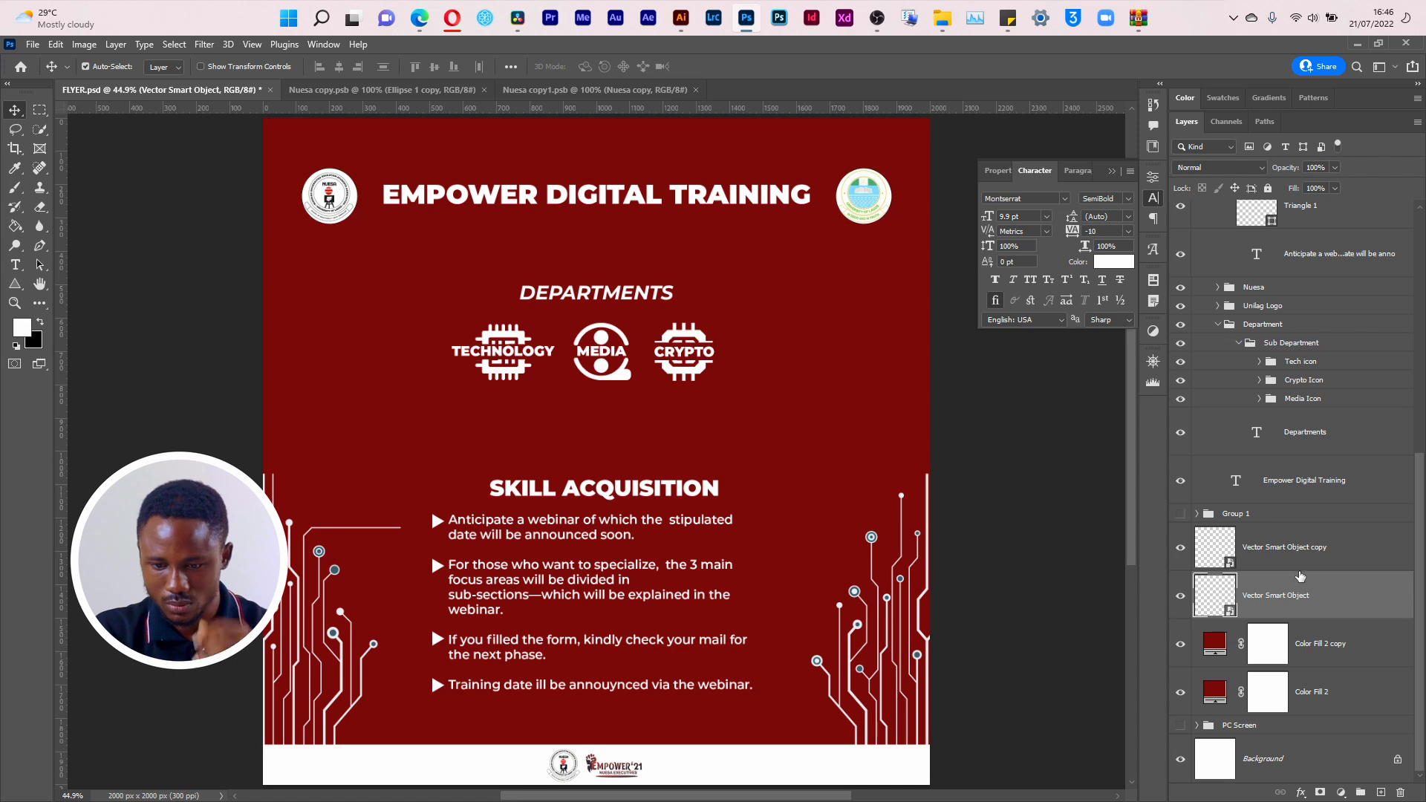
left_click(1300, 567, "ctrl")
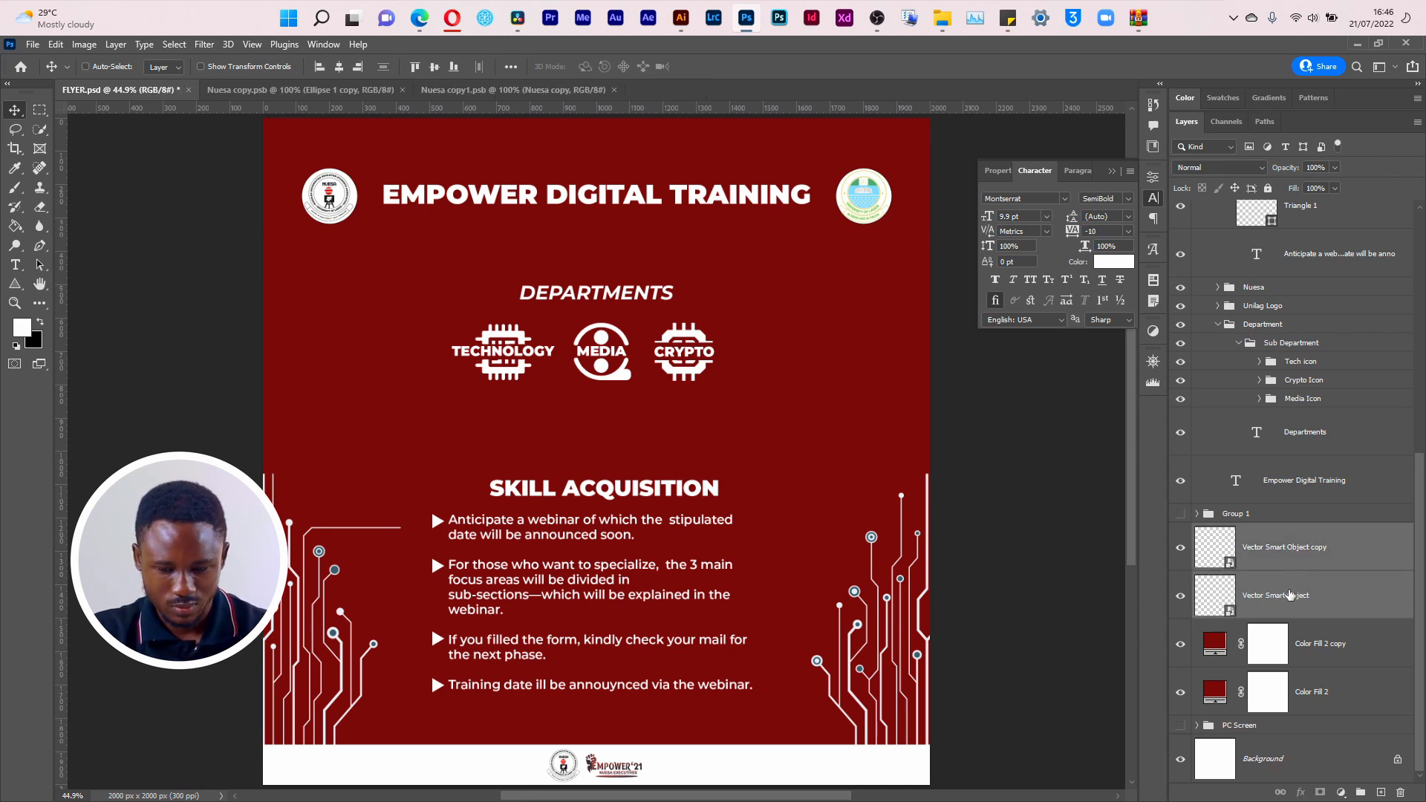
key("ctrl+g")
double_click(1239, 611)
type("Circuit")
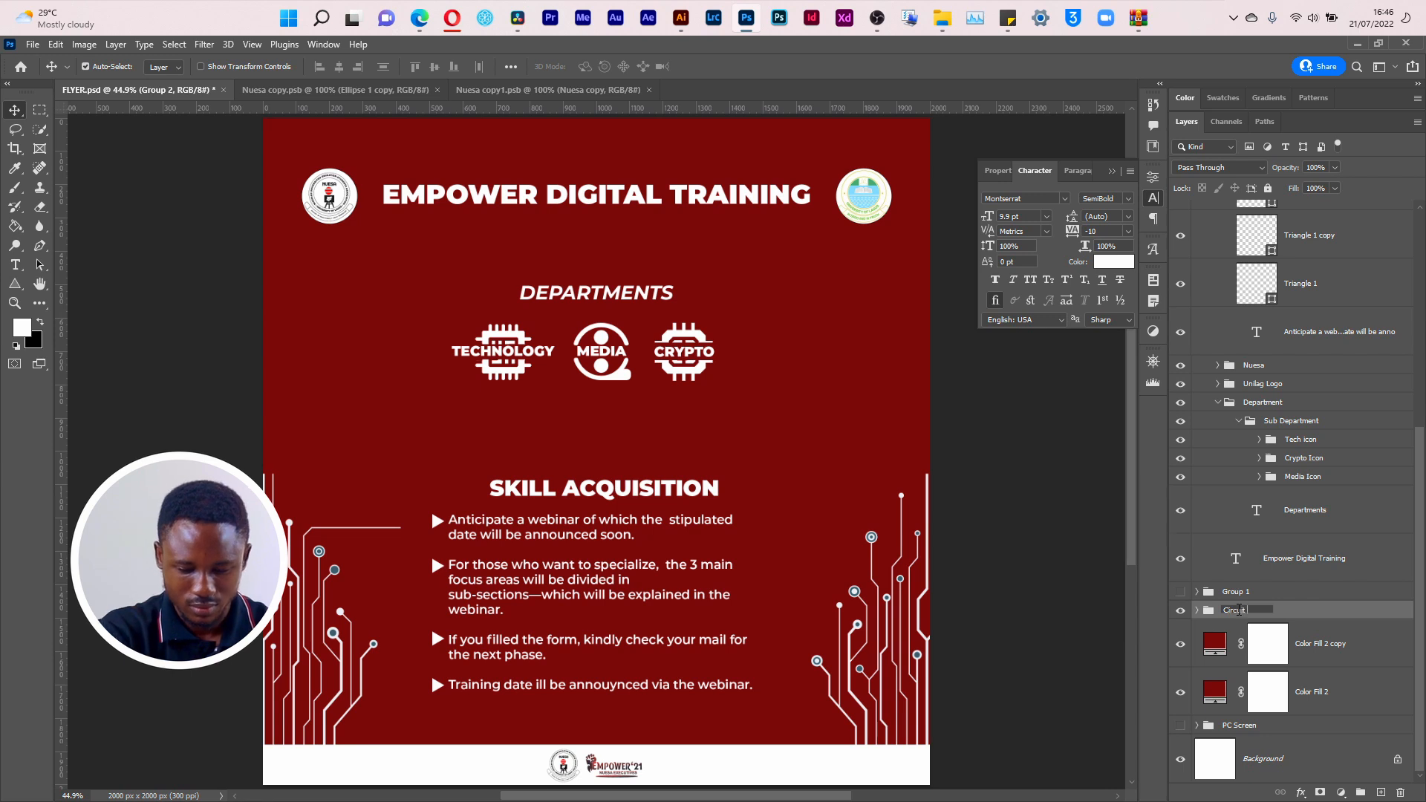
type(" Pattern")
key("Return")
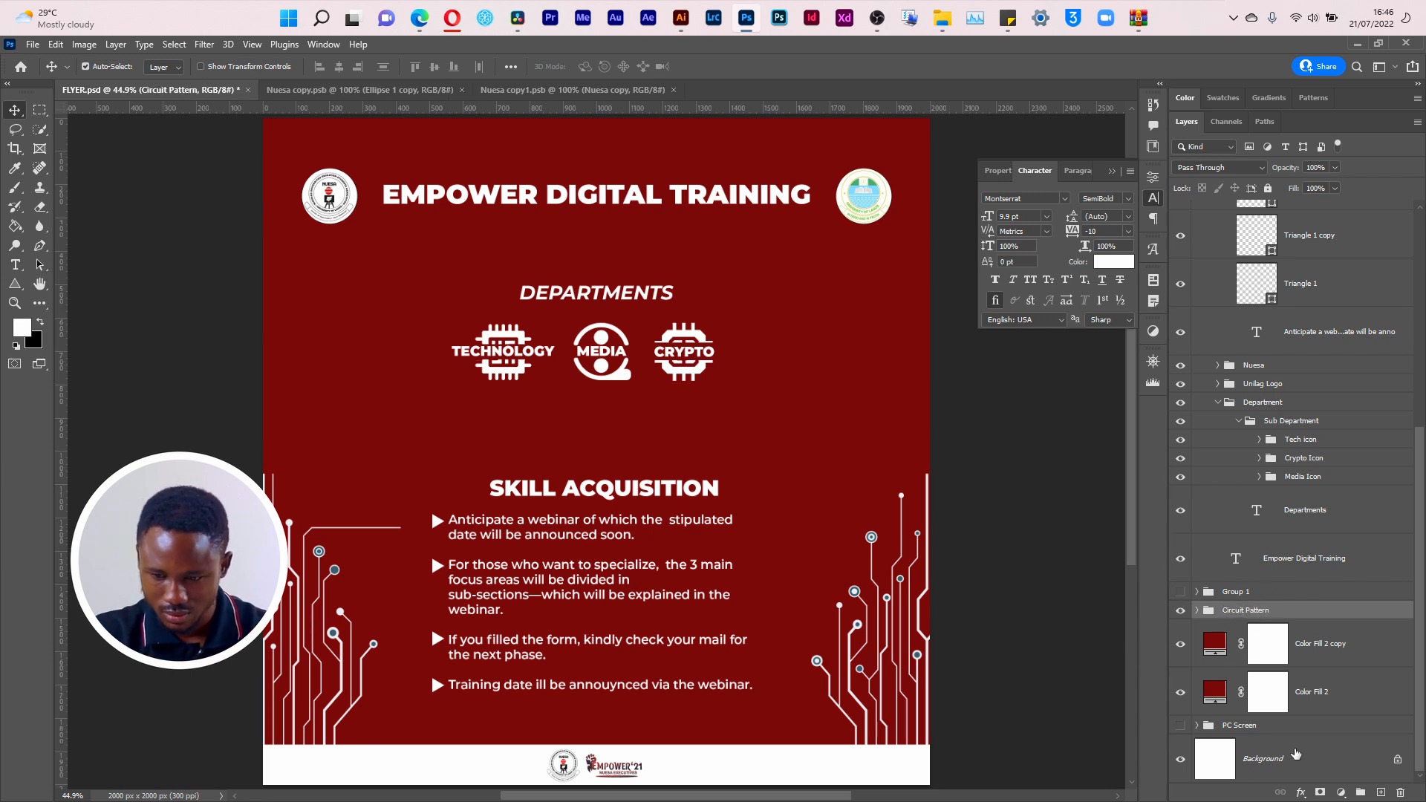
Step: Add an Outer Glow to the Circuit Pattern group with the Multiply blend mode and the yellow colour efd000
left_click(1310, 798)
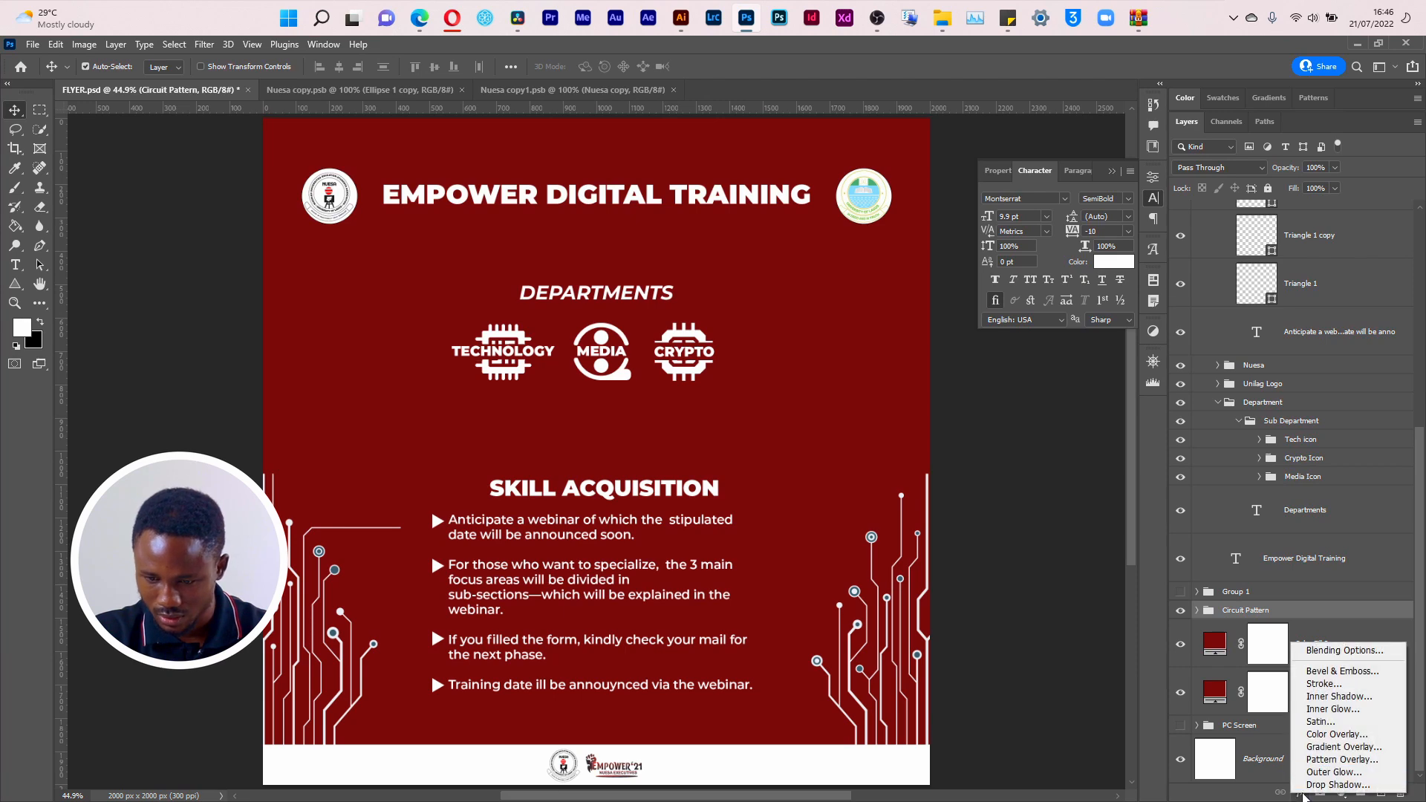
left_click(1336, 772)
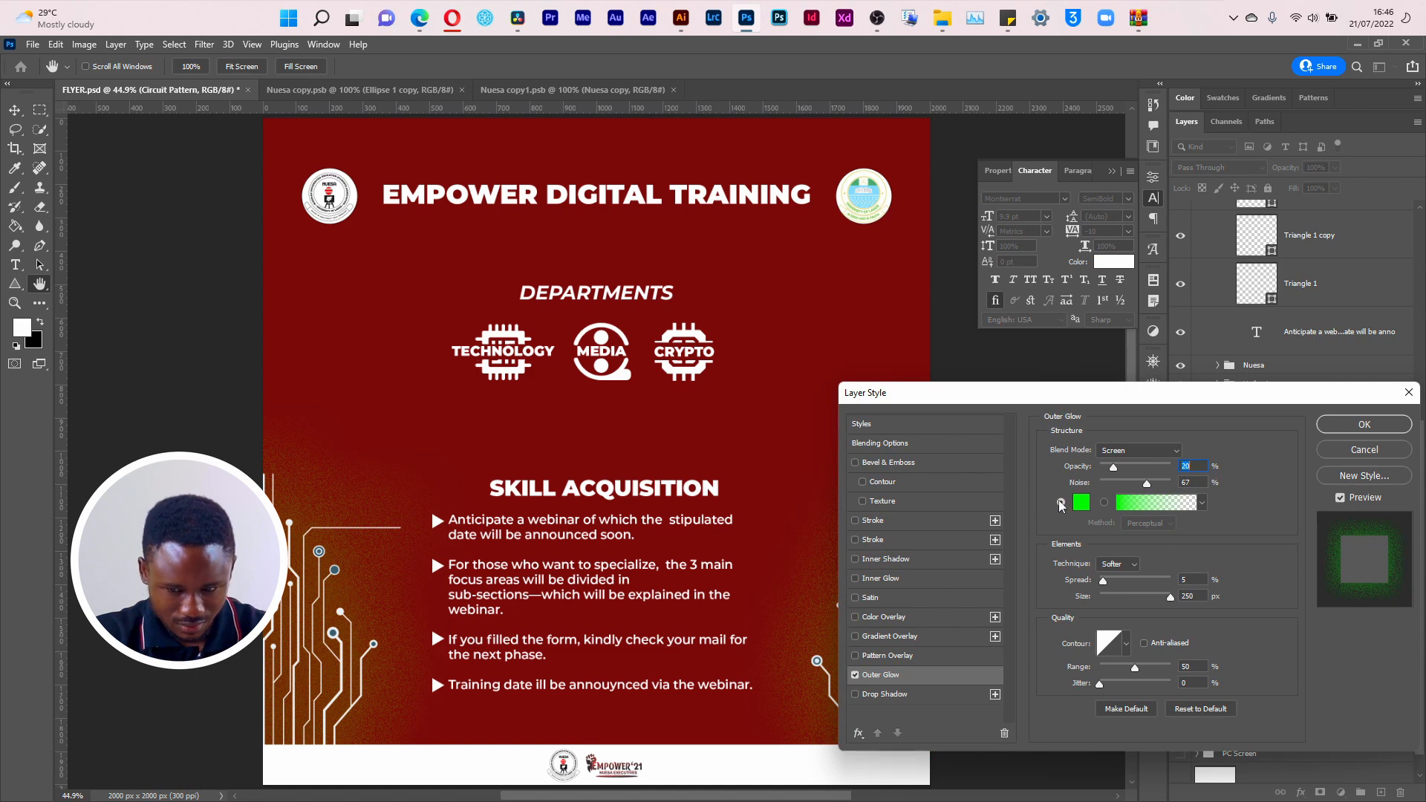
left_click(1132, 453)
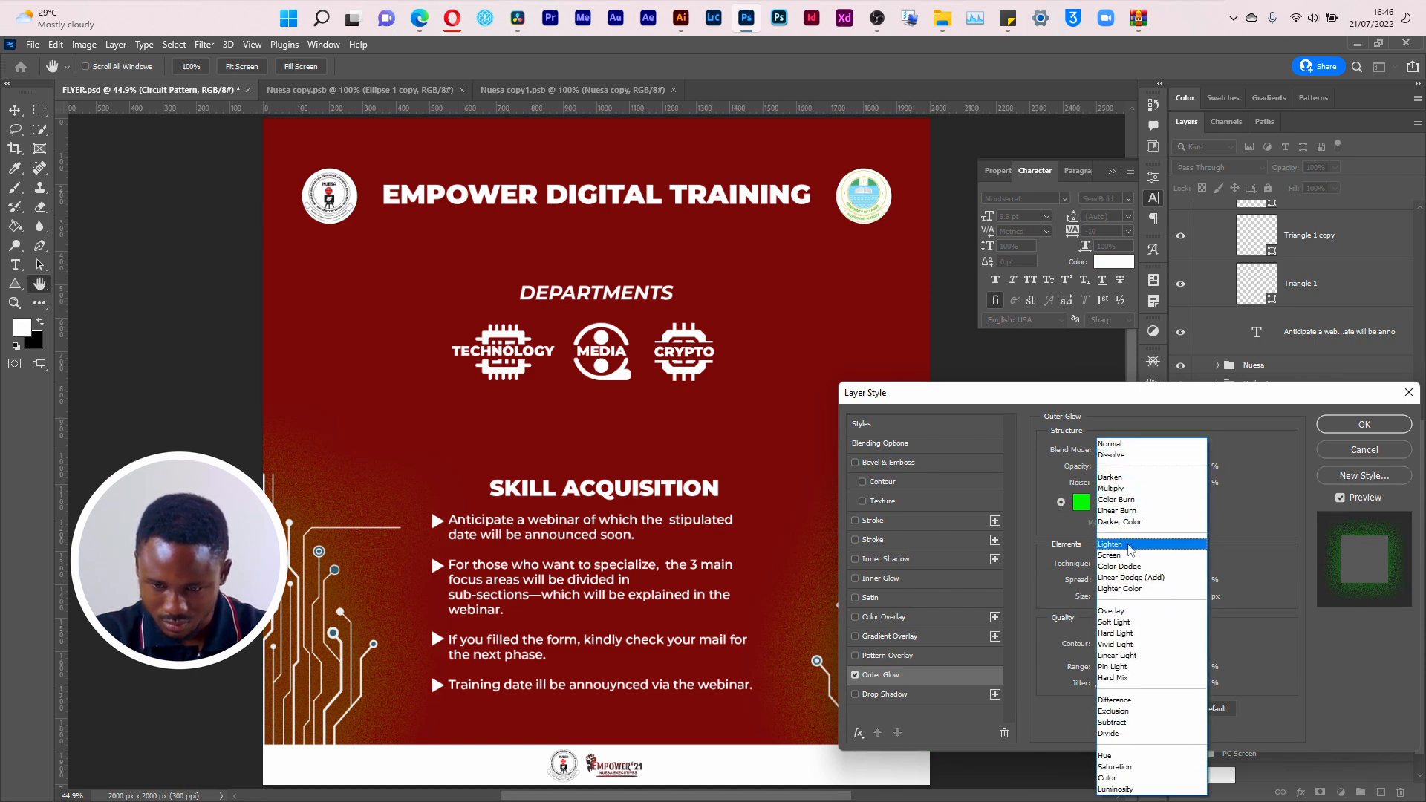
left_click(1127, 491)
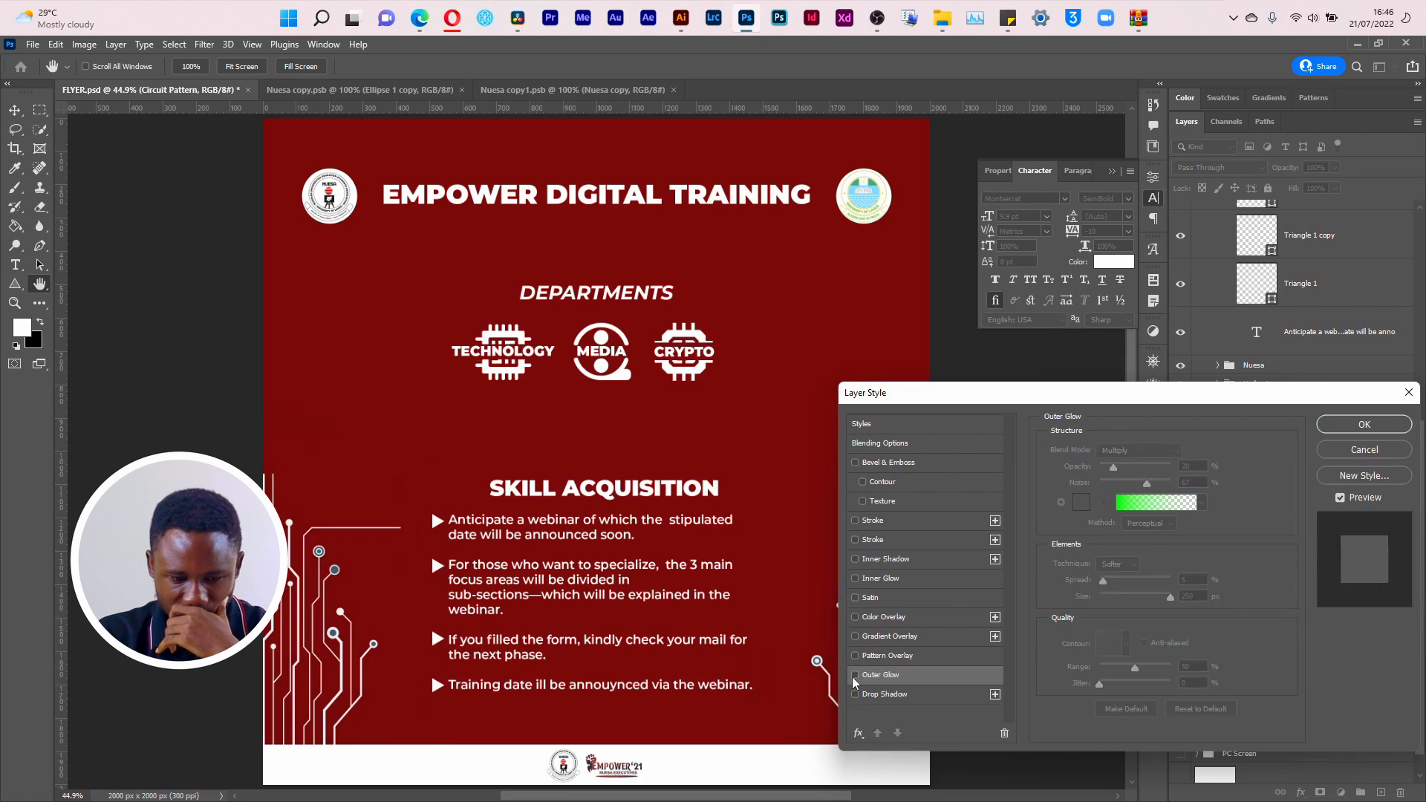
left_click(1081, 503)
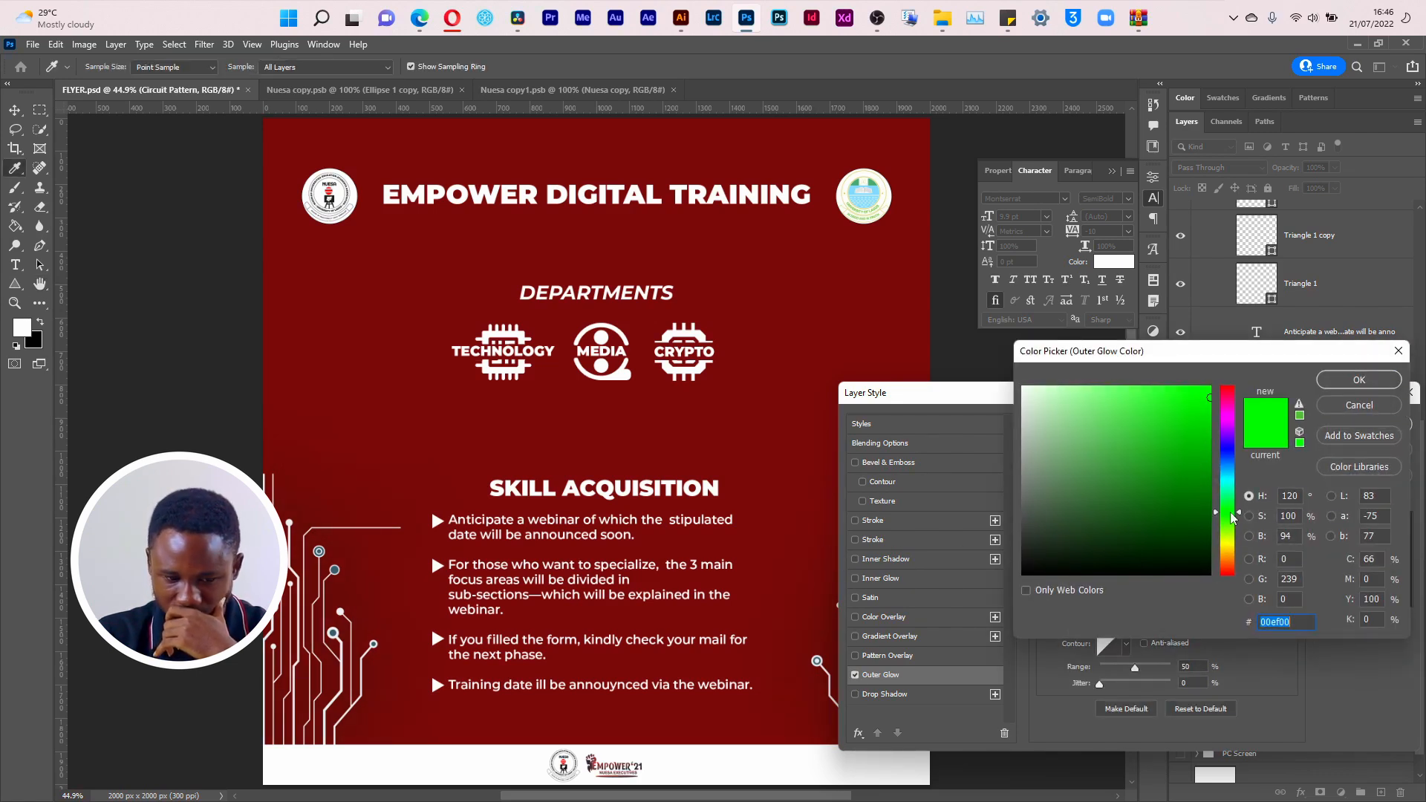
left_click_drag(1233, 518, 1234, 552)
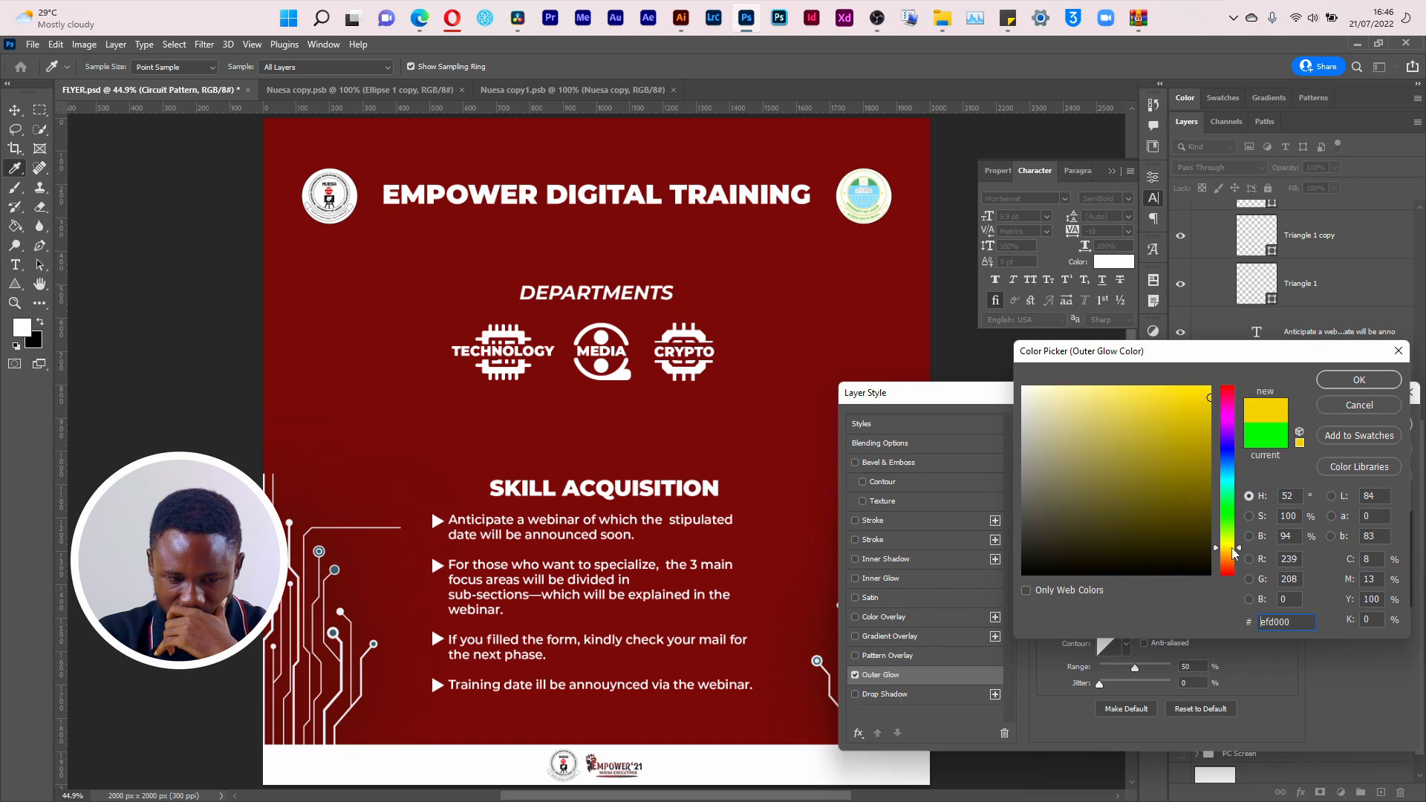
left_click(1336, 384)
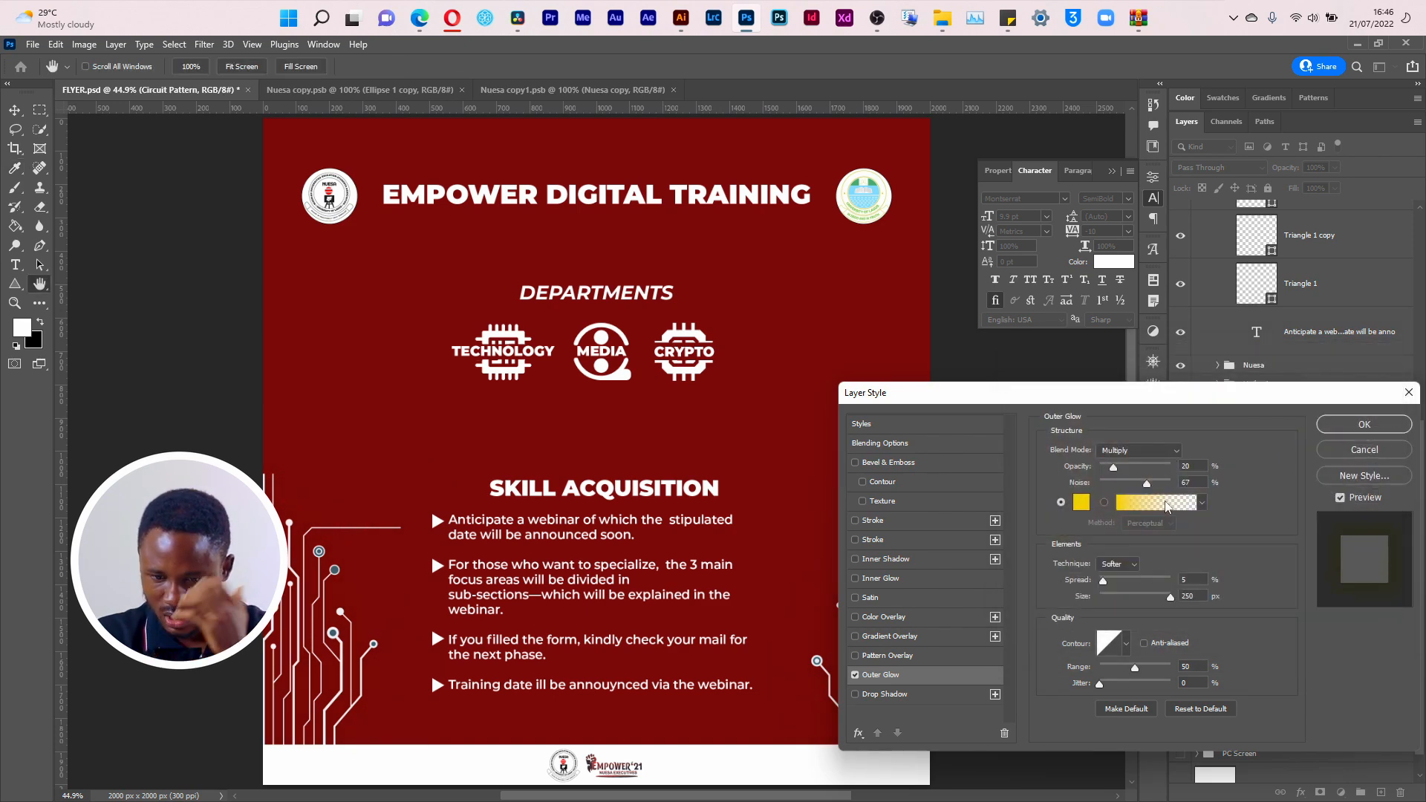
Step: Set the Outer Glow's opacity to 71% and noise to 0%, apply the effect, and save the flyer
mouse_move(1143, 484)
left_mouse_down()
mouse_move(1110, 483)
mouse_move(1163, 471)
left_mouse_up()
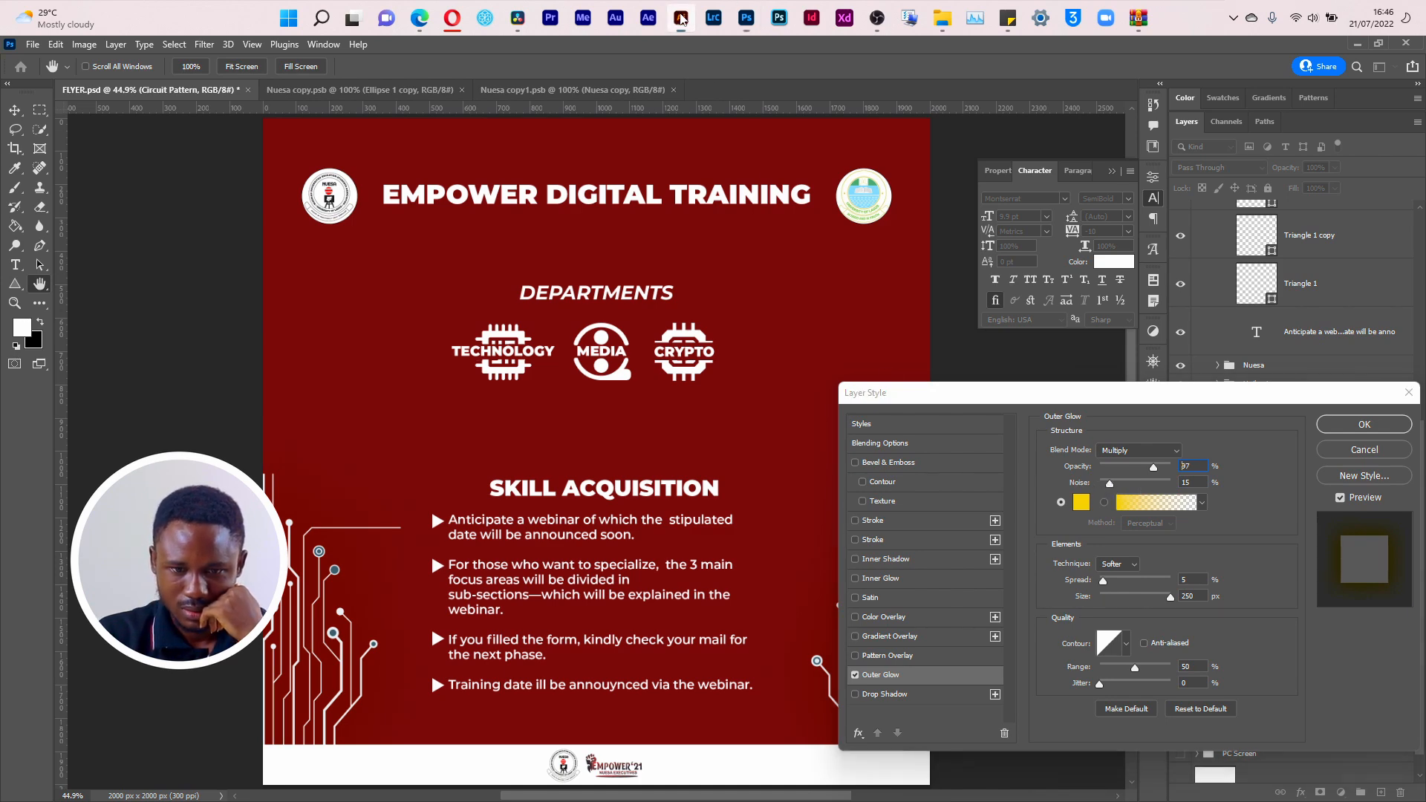
right_click(684, 20)
left_click(704, 449)
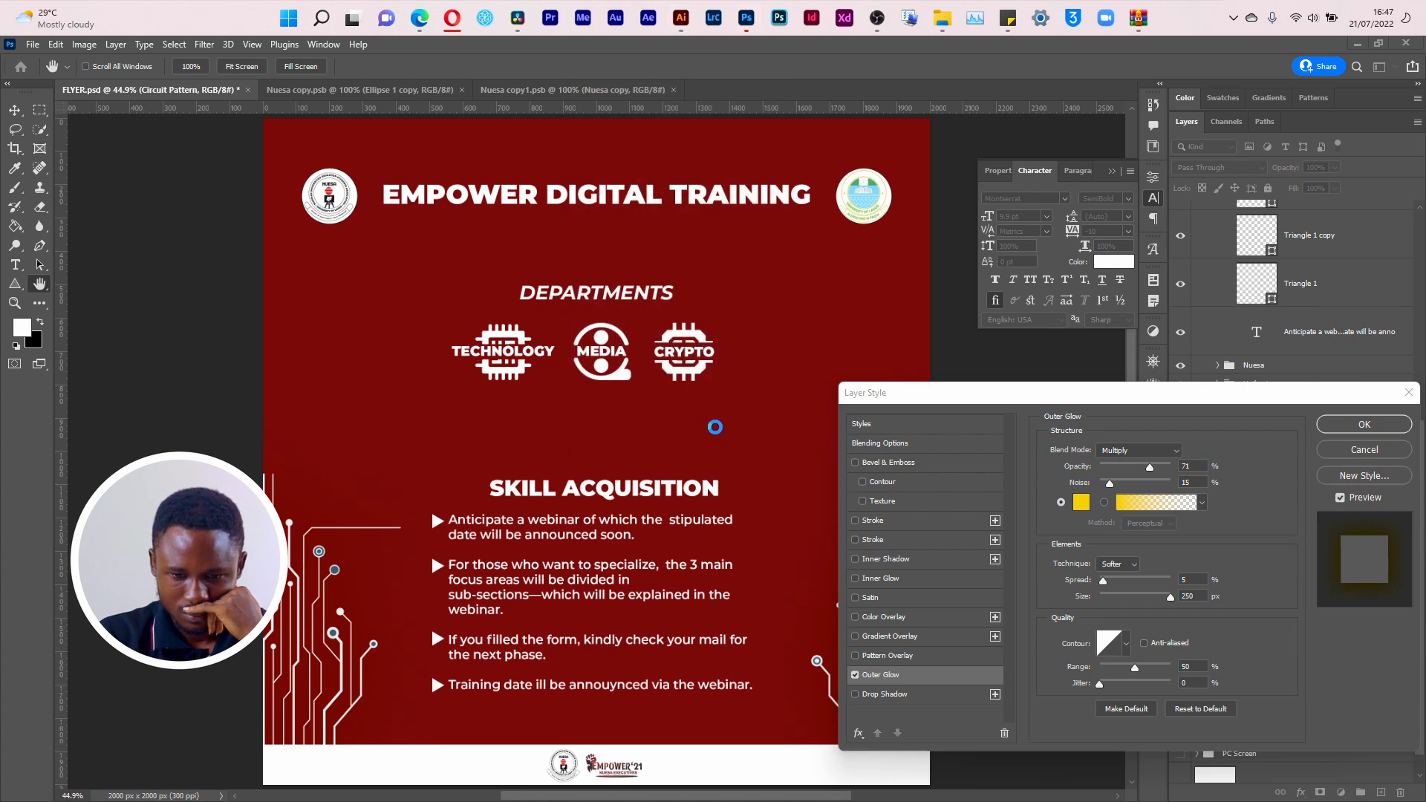
left_click(965, 403)
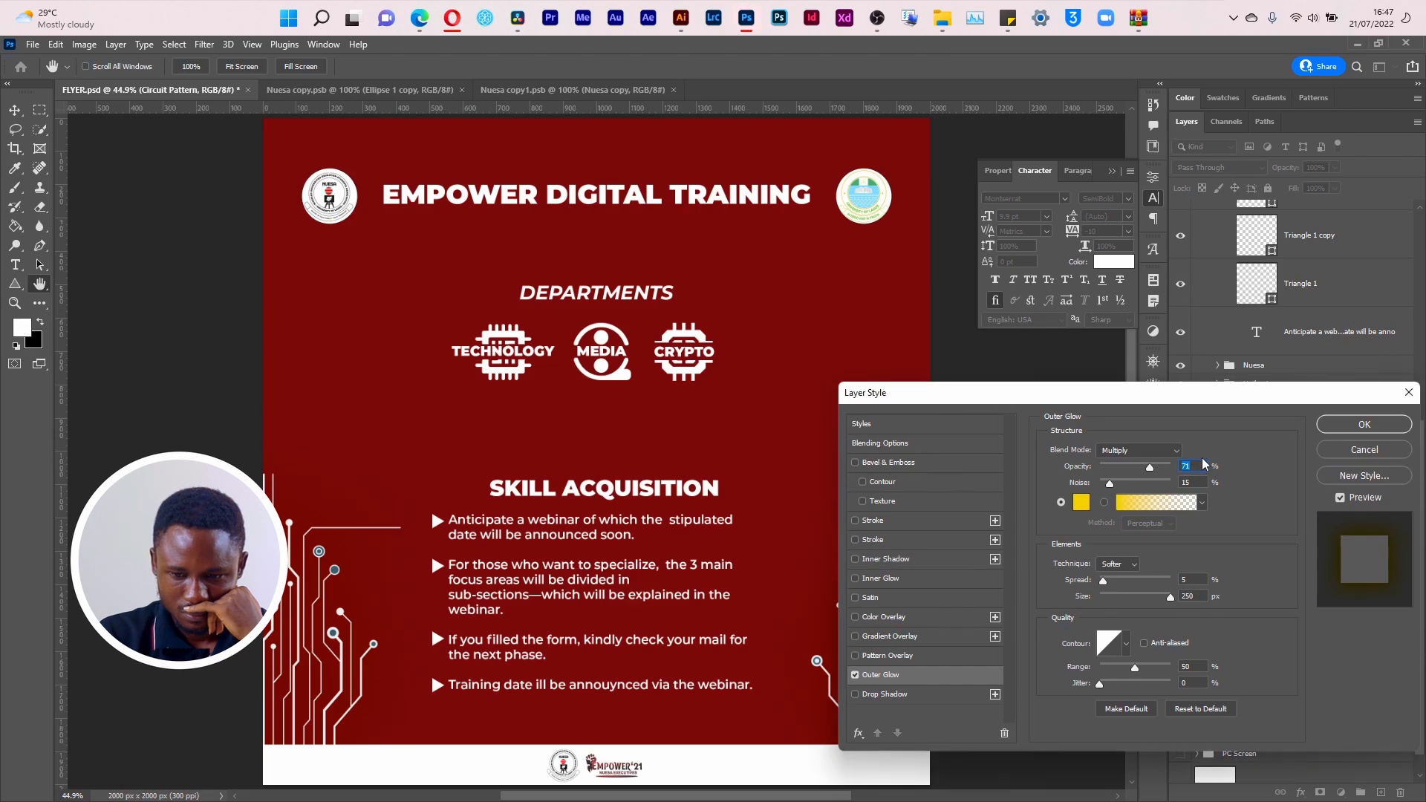
left_click_drag(1120, 488, 1091, 488)
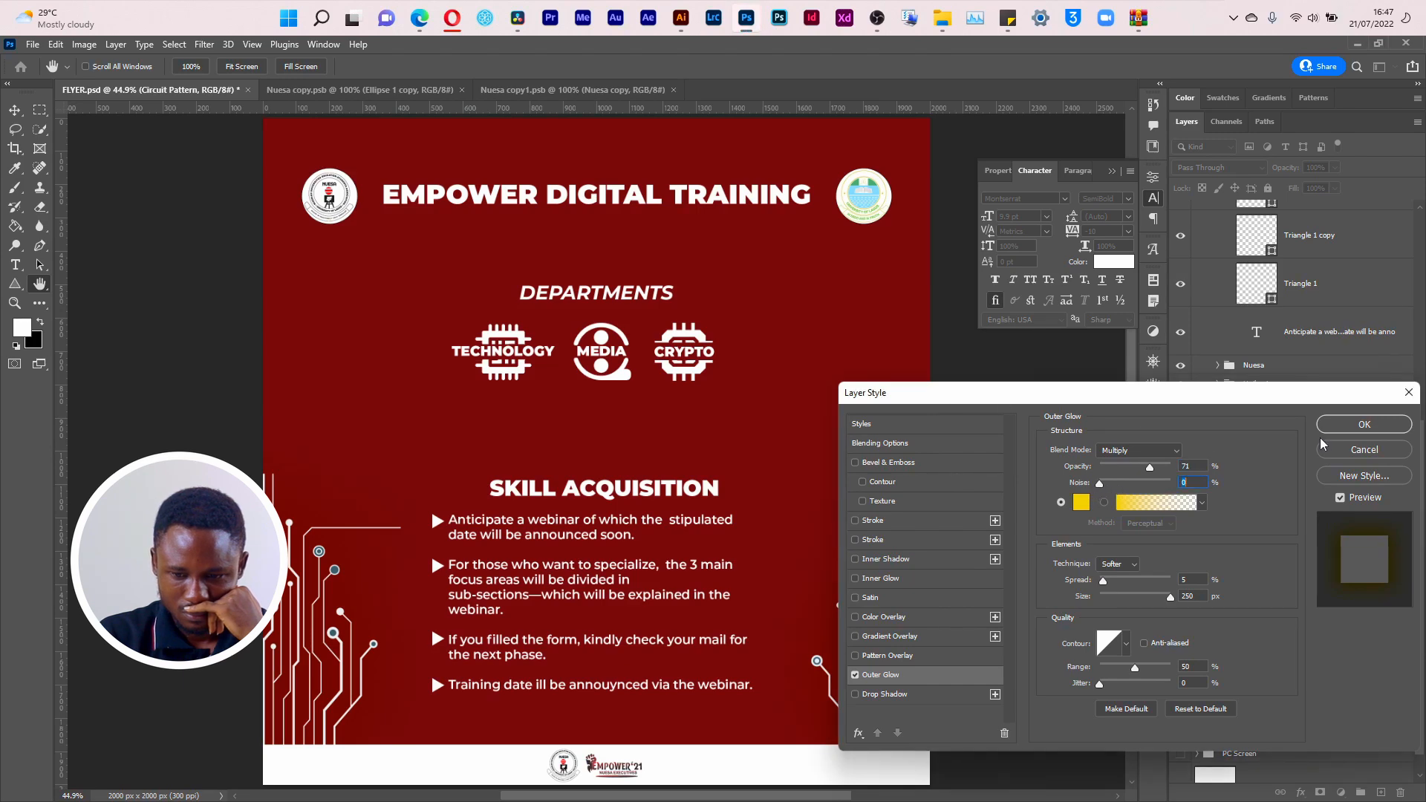
left_click(1380, 430)
key("ctrl+s")
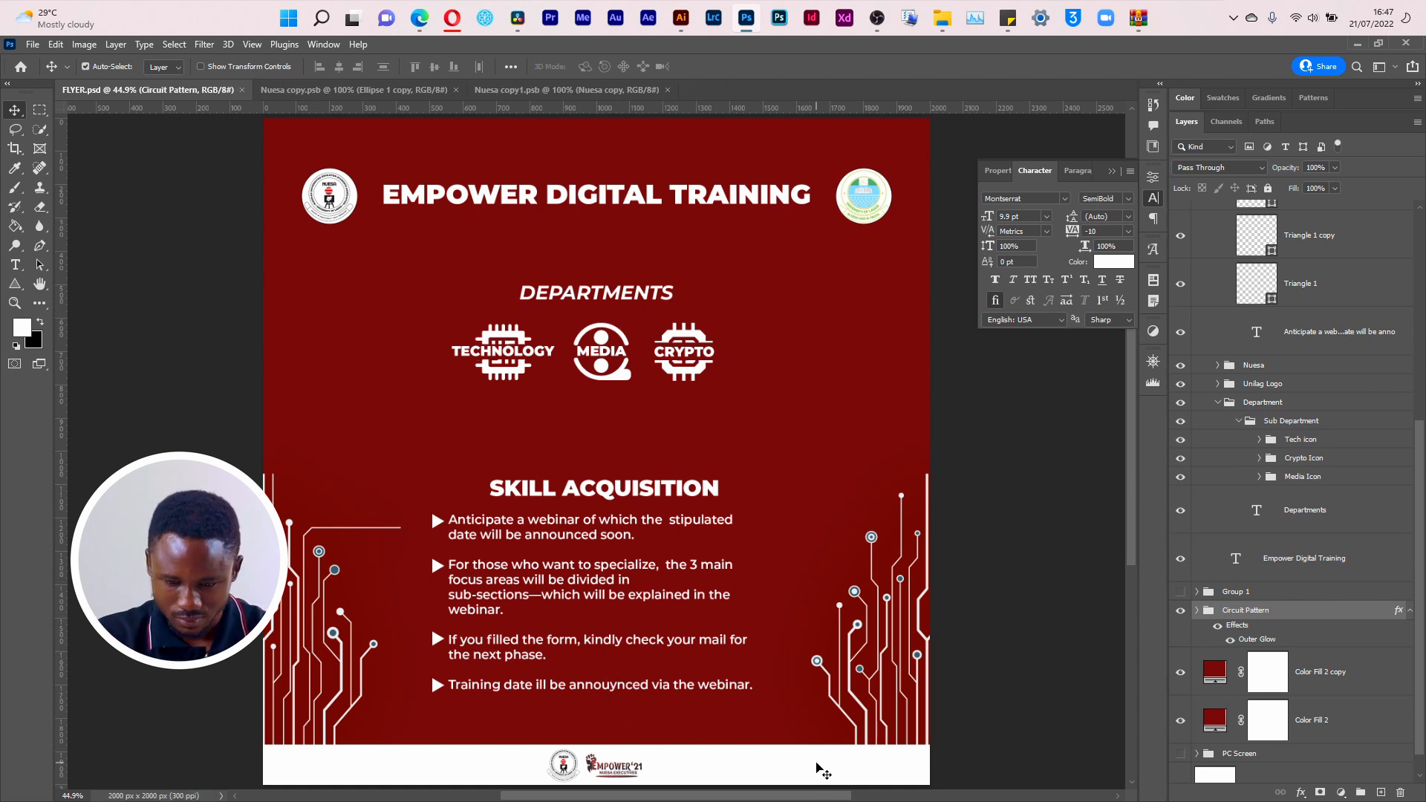
Step: Stretch the white footer strip upward to about 117% of its height, keeping its full width
key("ctrl+shift+alt+n")
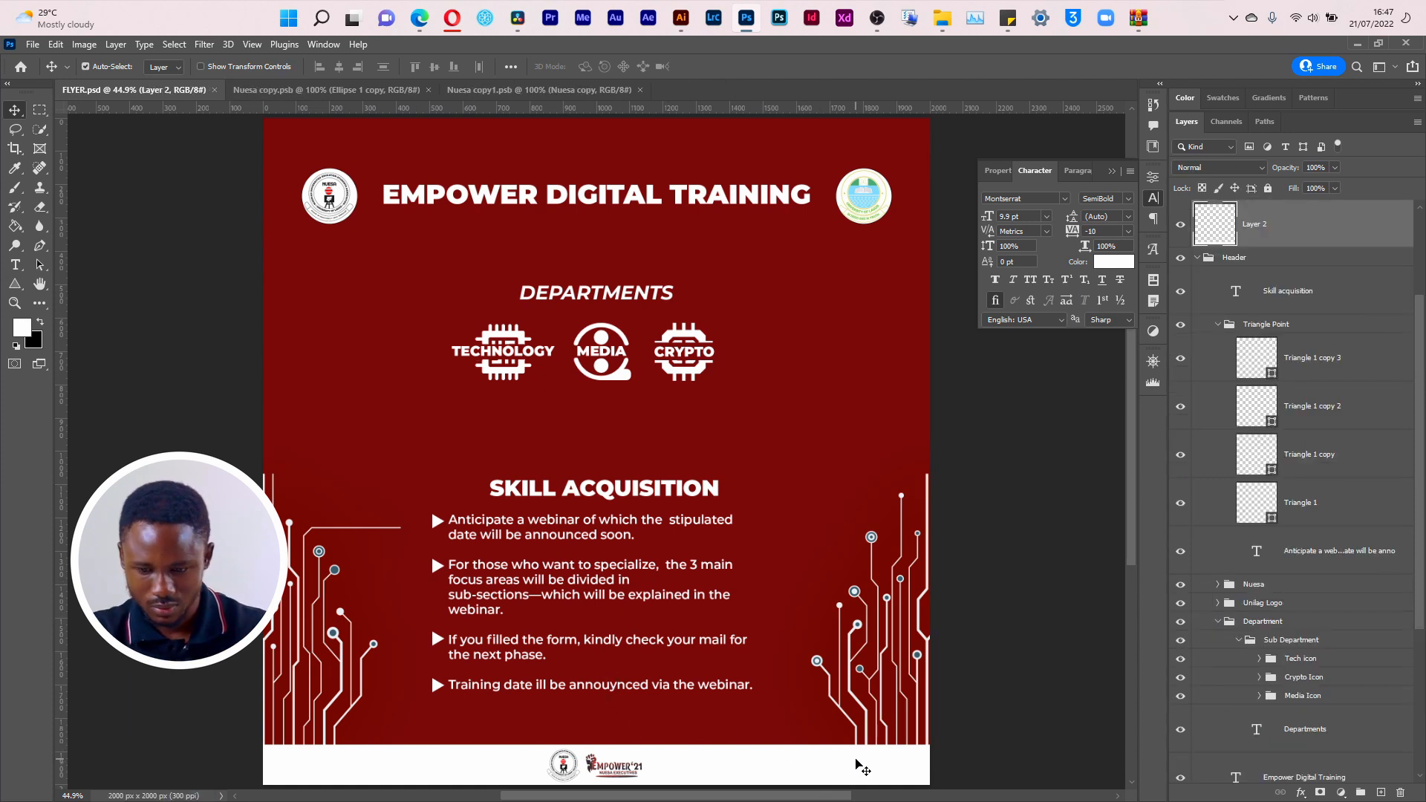
key("ctrl+t")
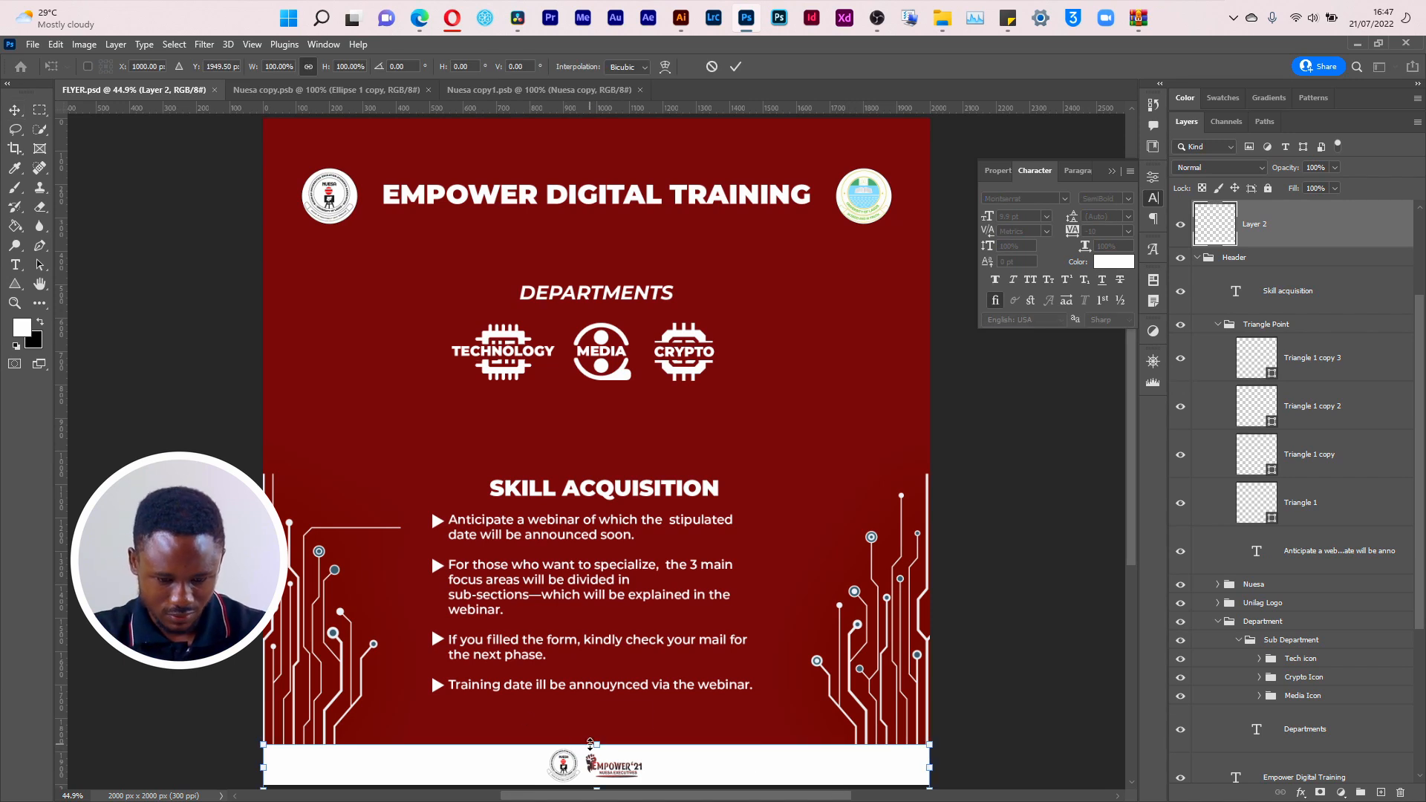
mouse_move(591, 744)
left_mouse_down()
mouse_move(593, 722)
mouse_move(593, 735)
left_mouse_up()
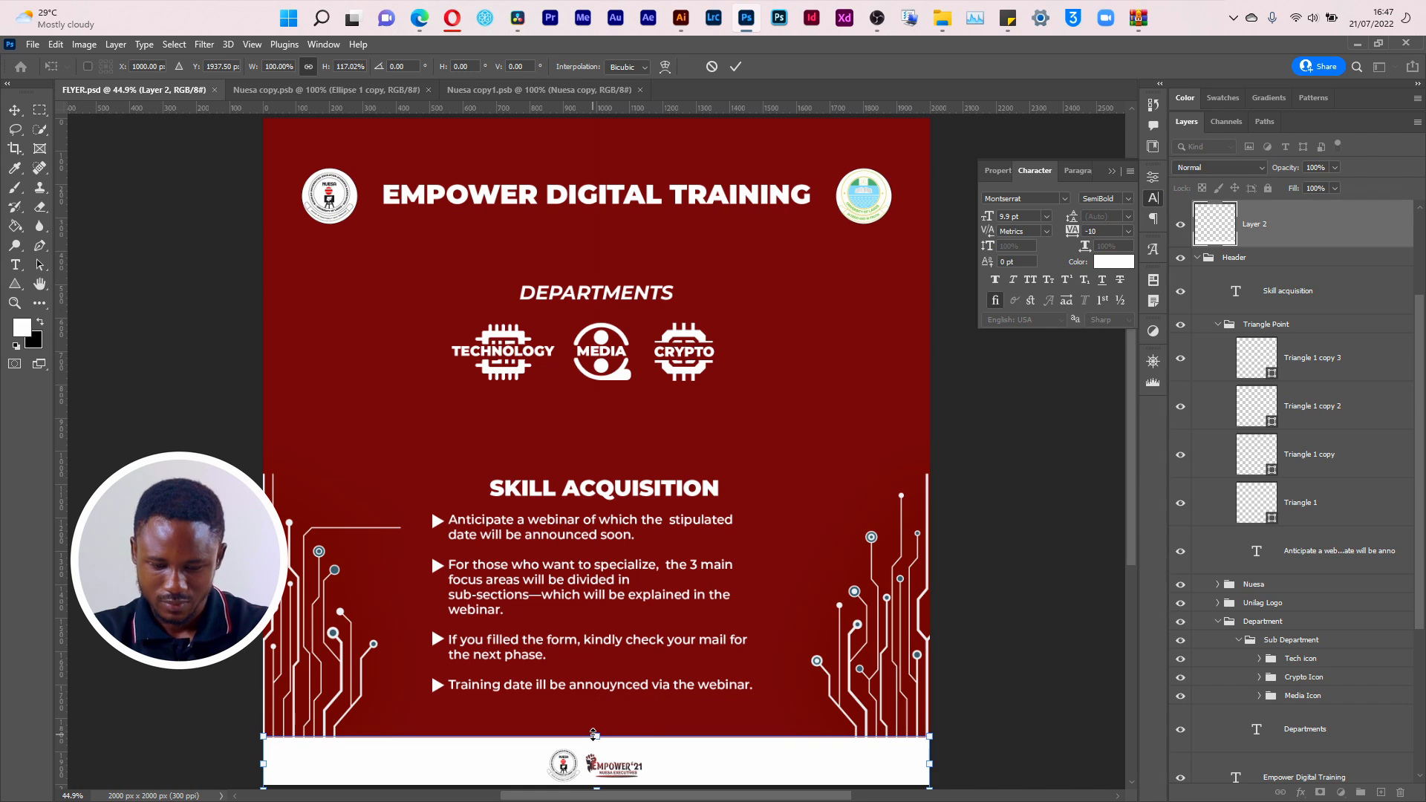
key("Return")
Step: Enlarge the Empower Footer Tag logos proportionally to about 115% within the white footer
left_click(609, 766)
key("ctrl+t")
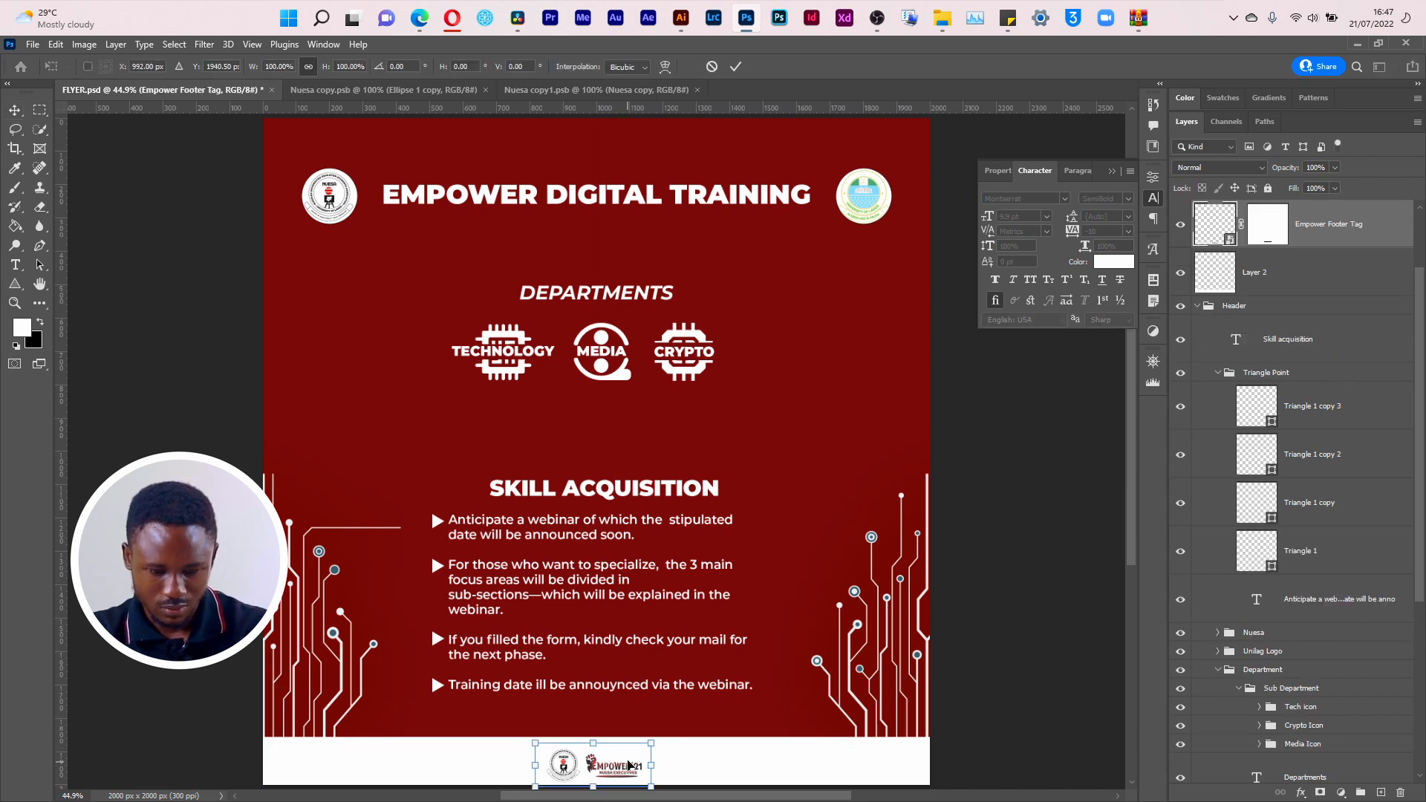
left_click_drag(650, 741, 660, 739)
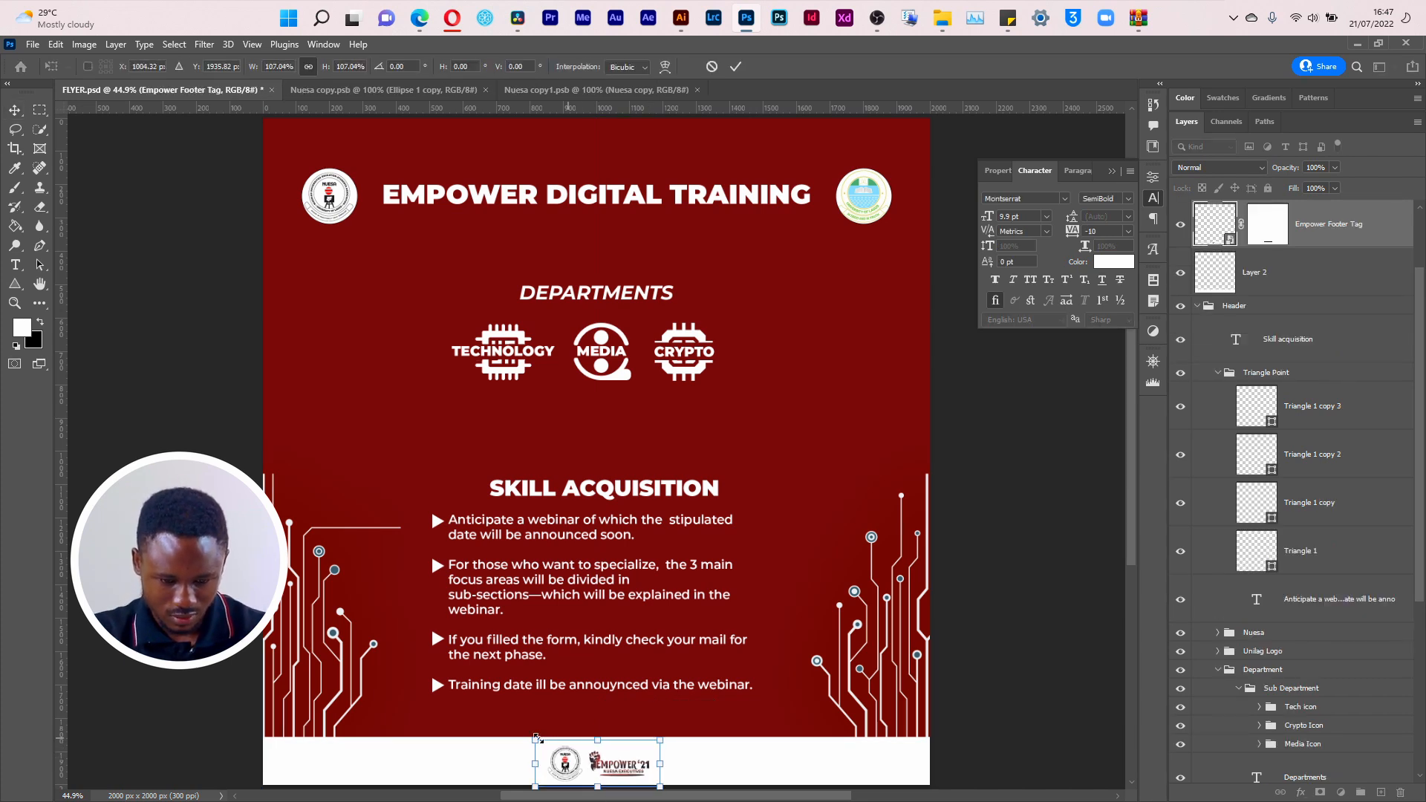
left_click_drag(536, 739, 527, 736)
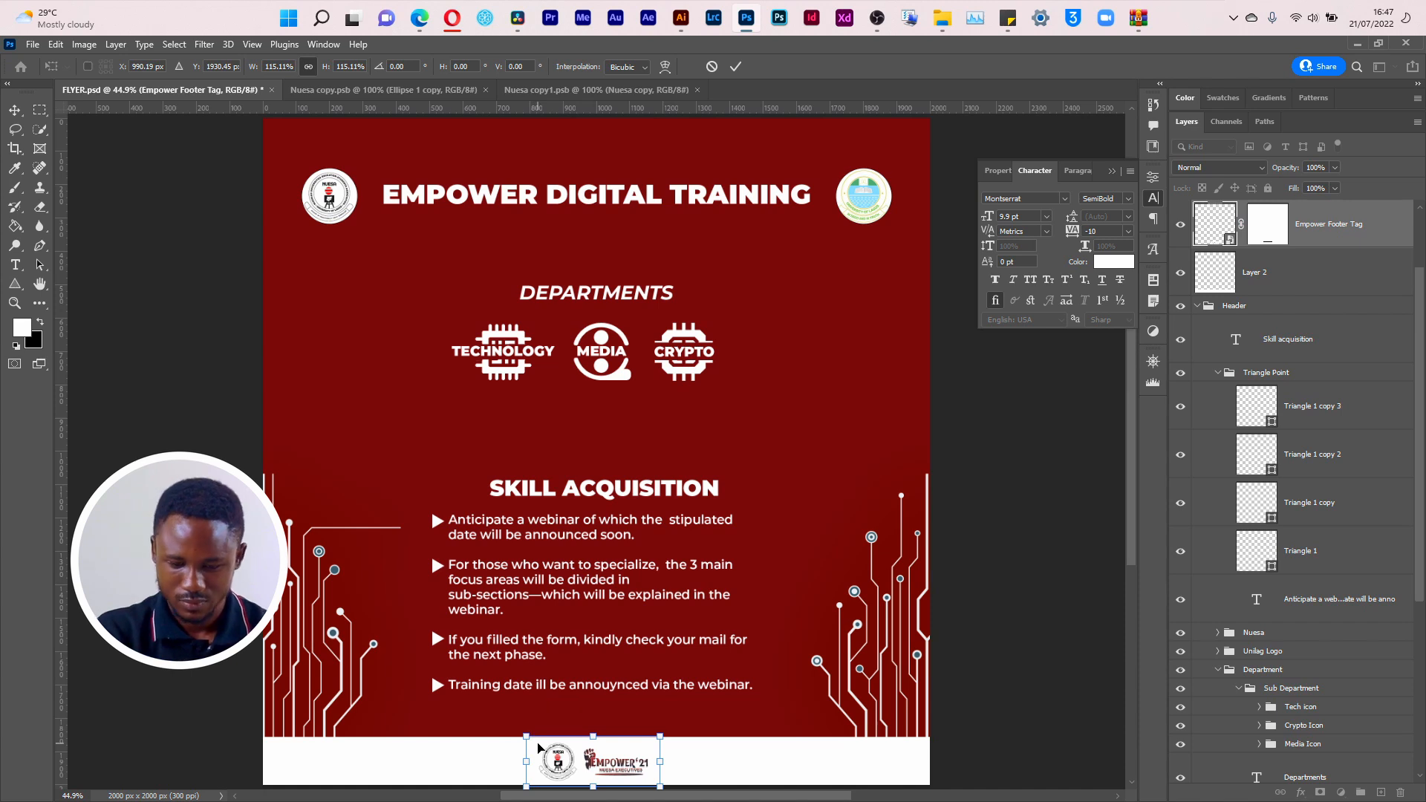
key("Return")
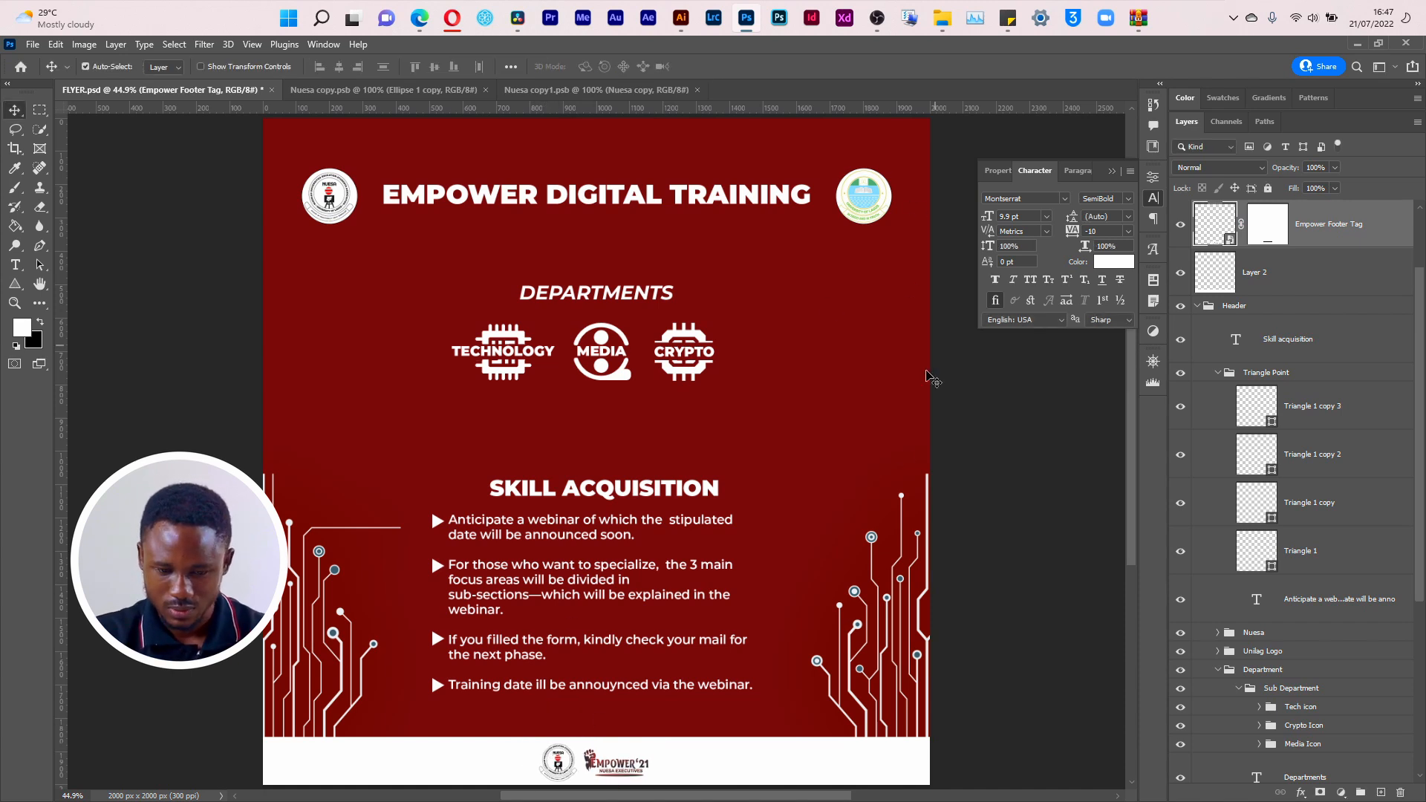
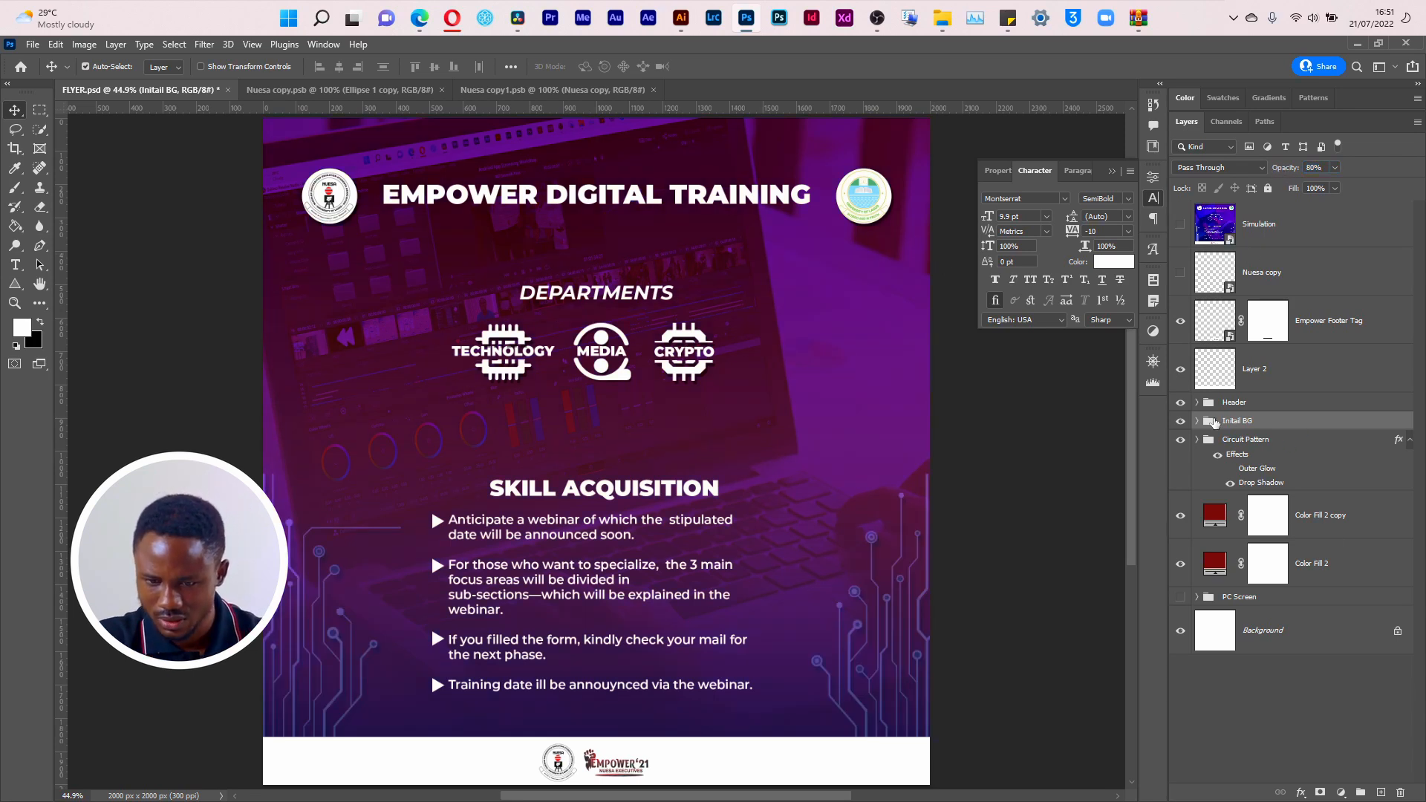
Step: Compare the flyer background with and without the Color Fill 1 and Gradient Fill 1 layers of the Initail BG group
left_click(1197, 420)
scroll(1424, 477, "down", 1)
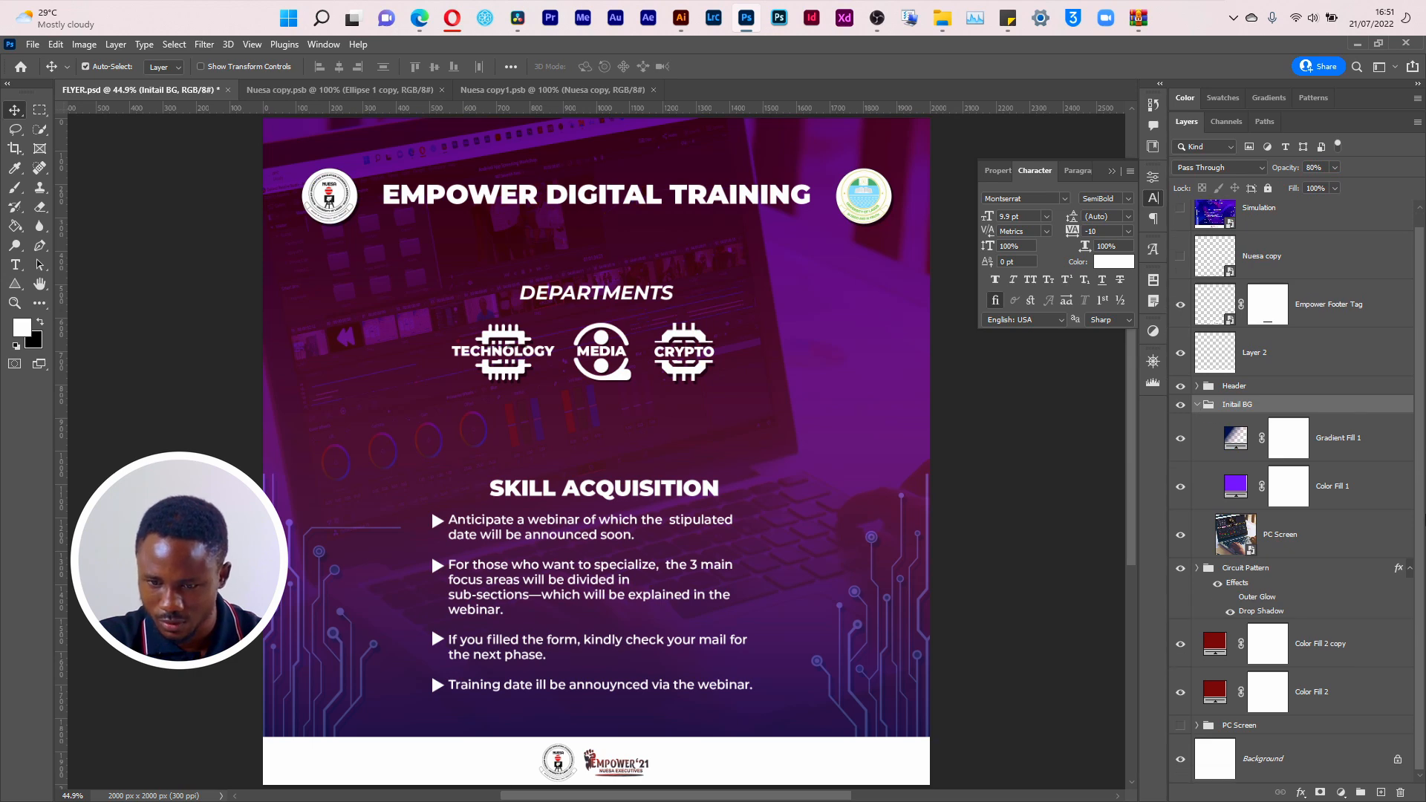
left_click(1182, 487)
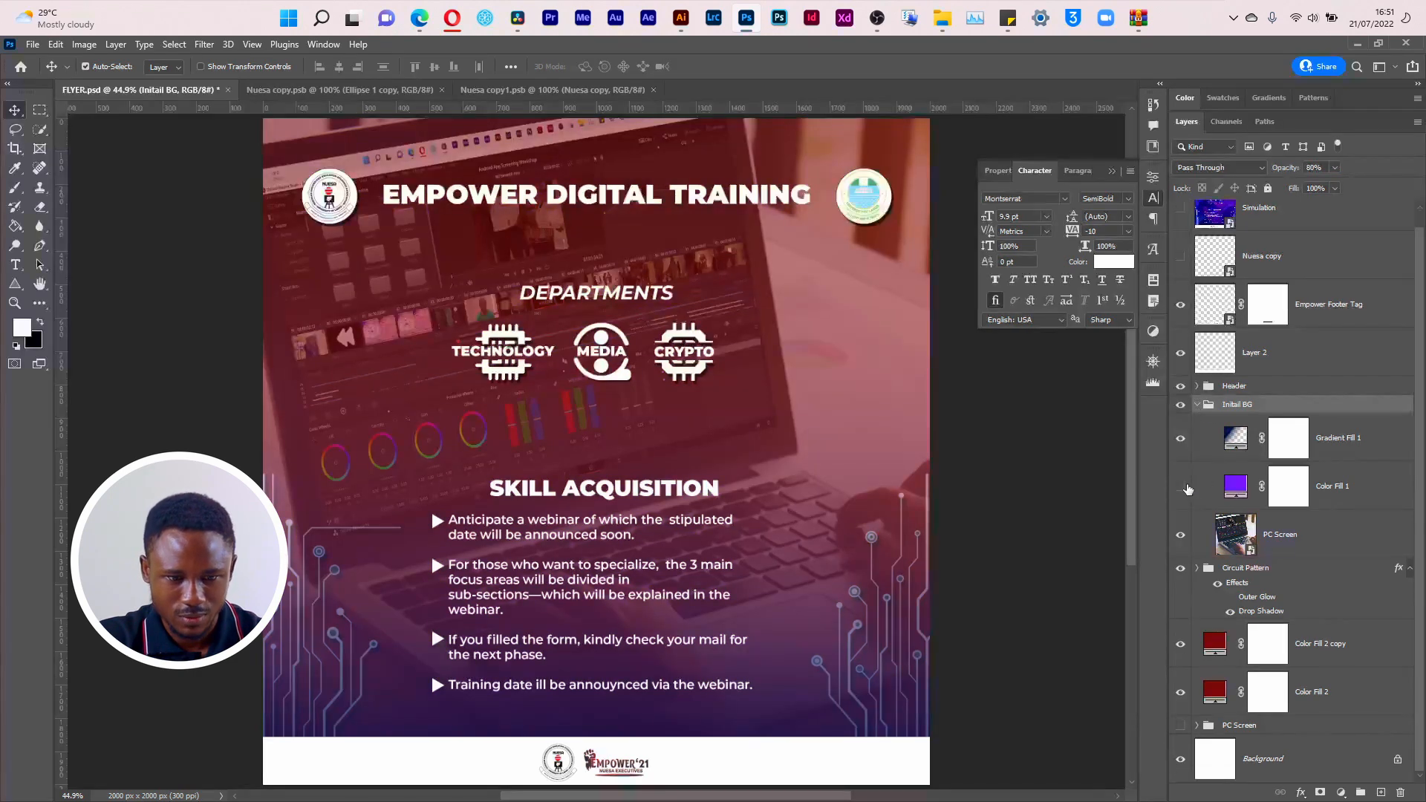
left_click(1186, 487)
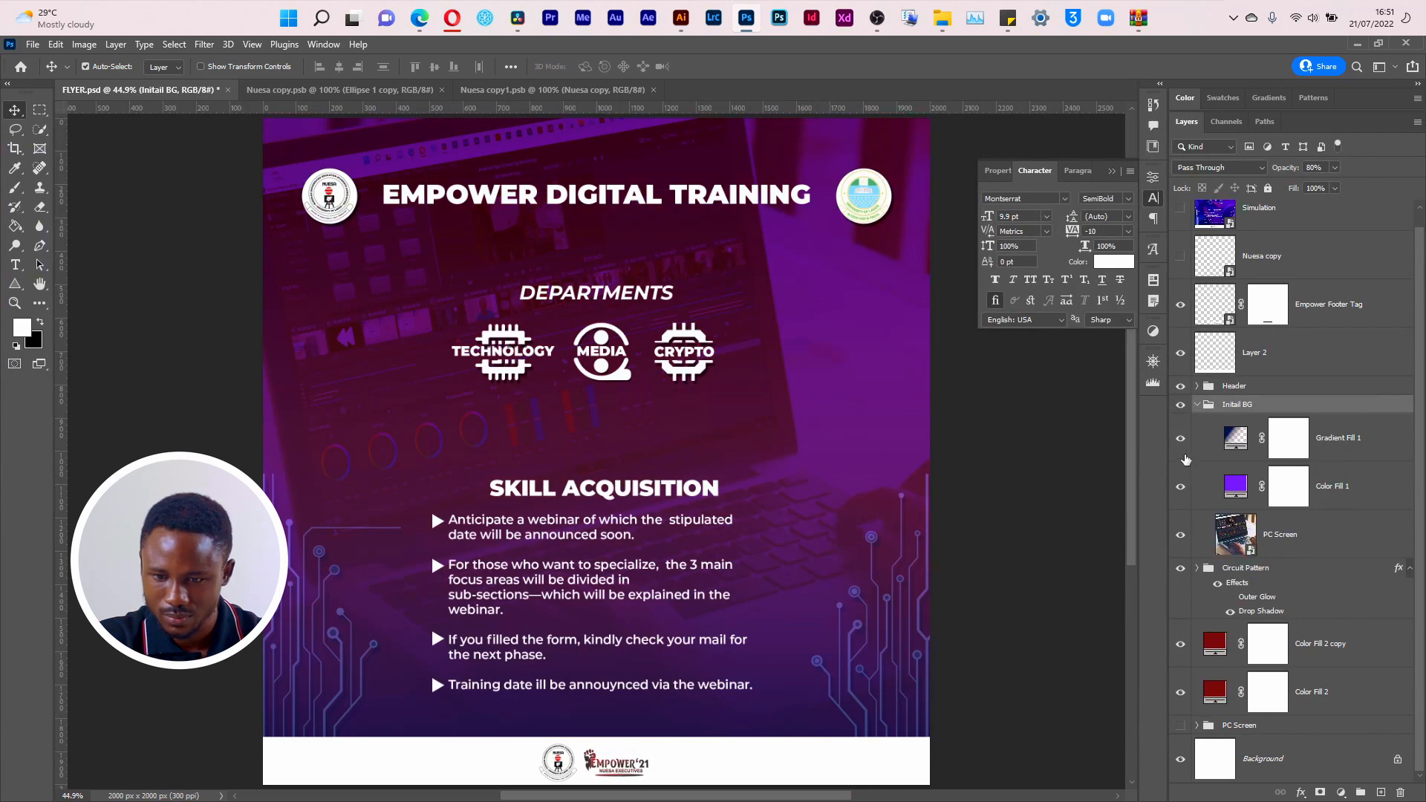
left_click(1184, 442)
left_click(1184, 442)
left_click(1184, 442)
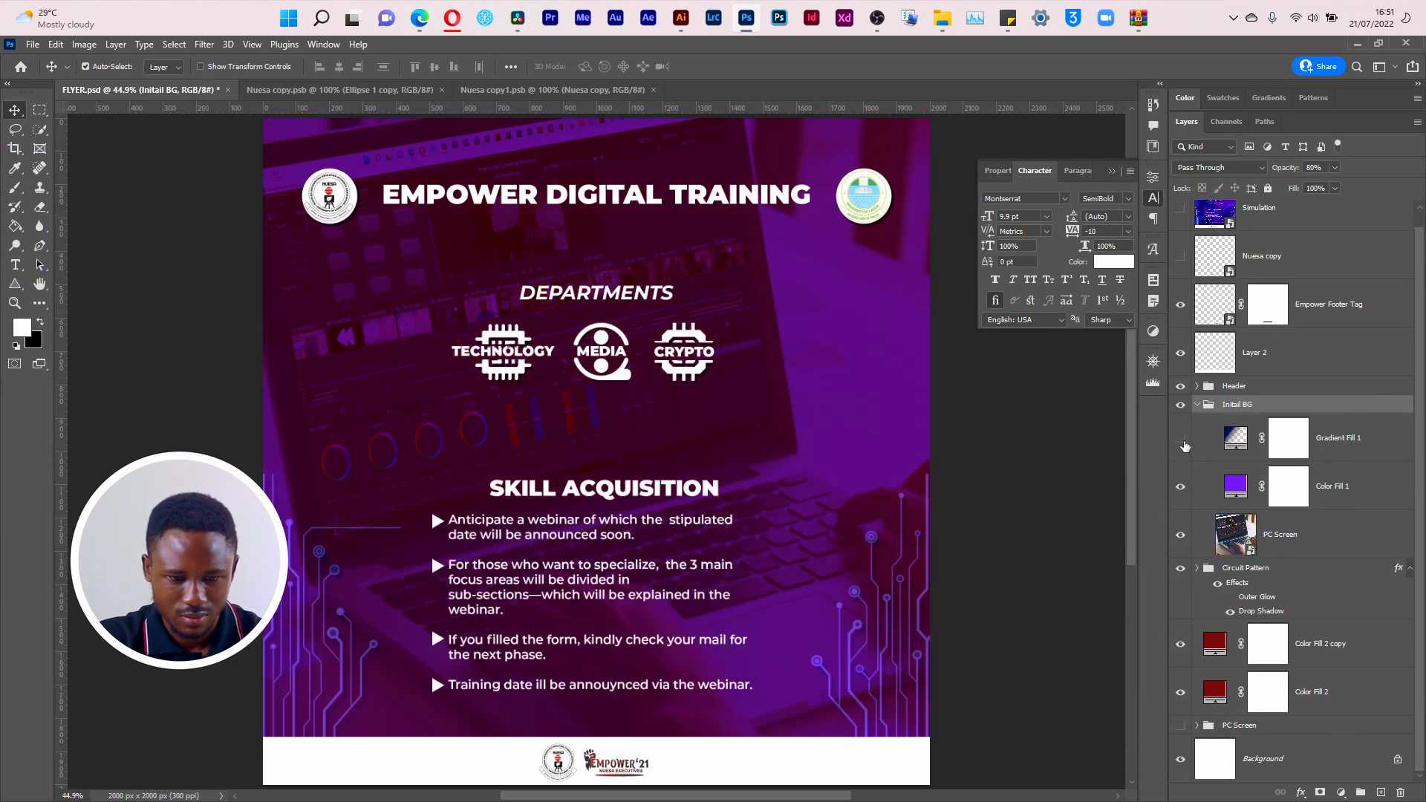
left_click(1184, 442)
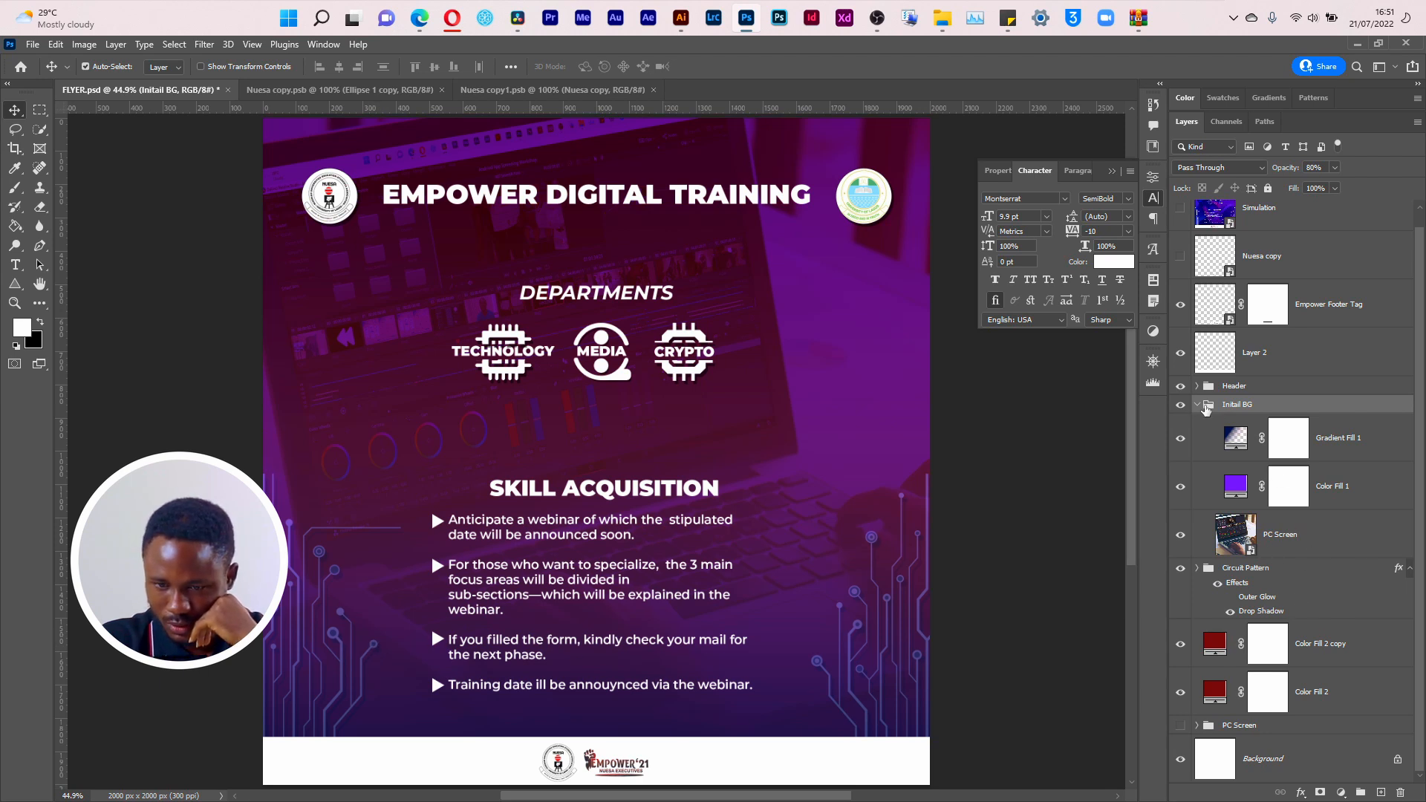
left_click(1197, 405)
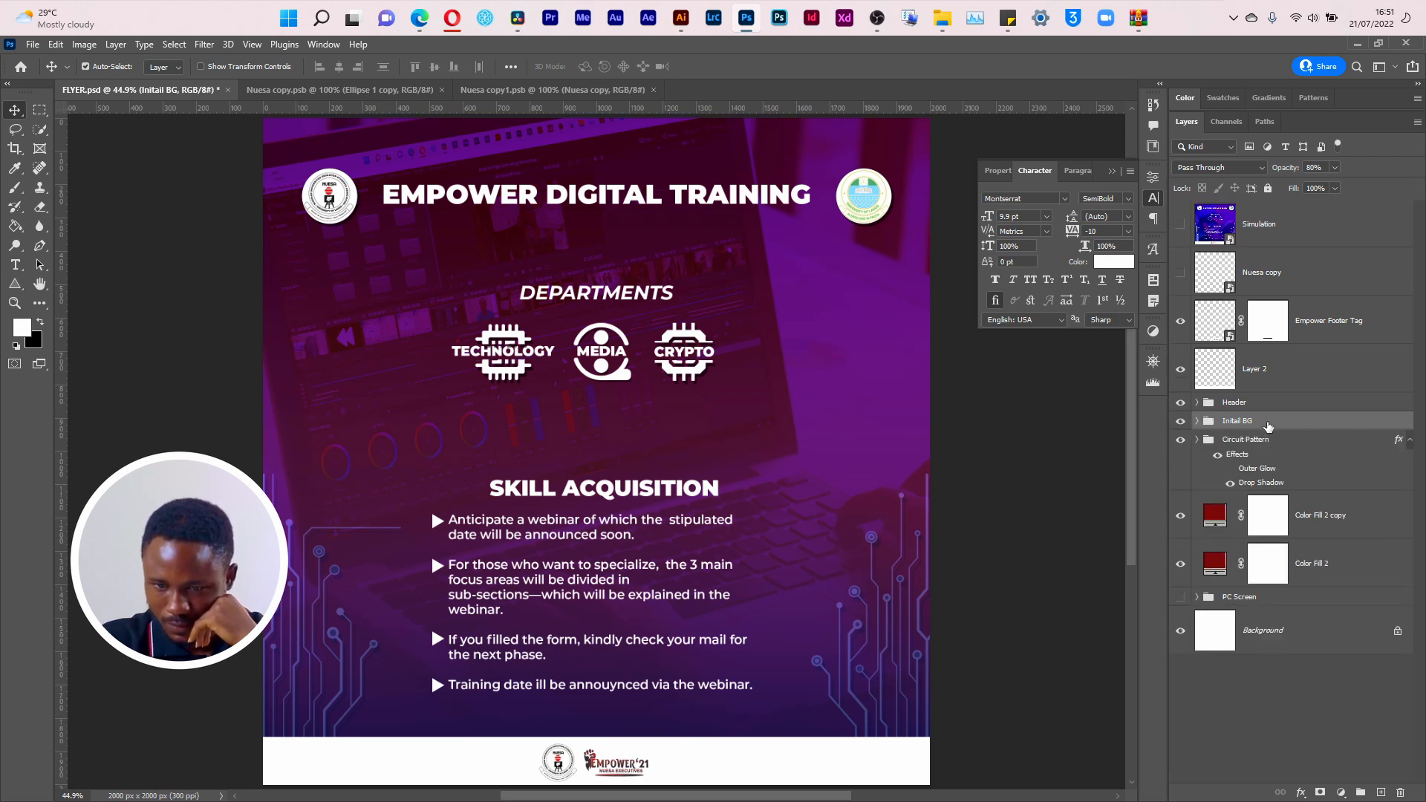
Step: Try the Initail BG group beneath the Circuit Pattern group, return it above, and check the flyer with that group hidden and shown
left_click_drag(1268, 423, 1274, 496)
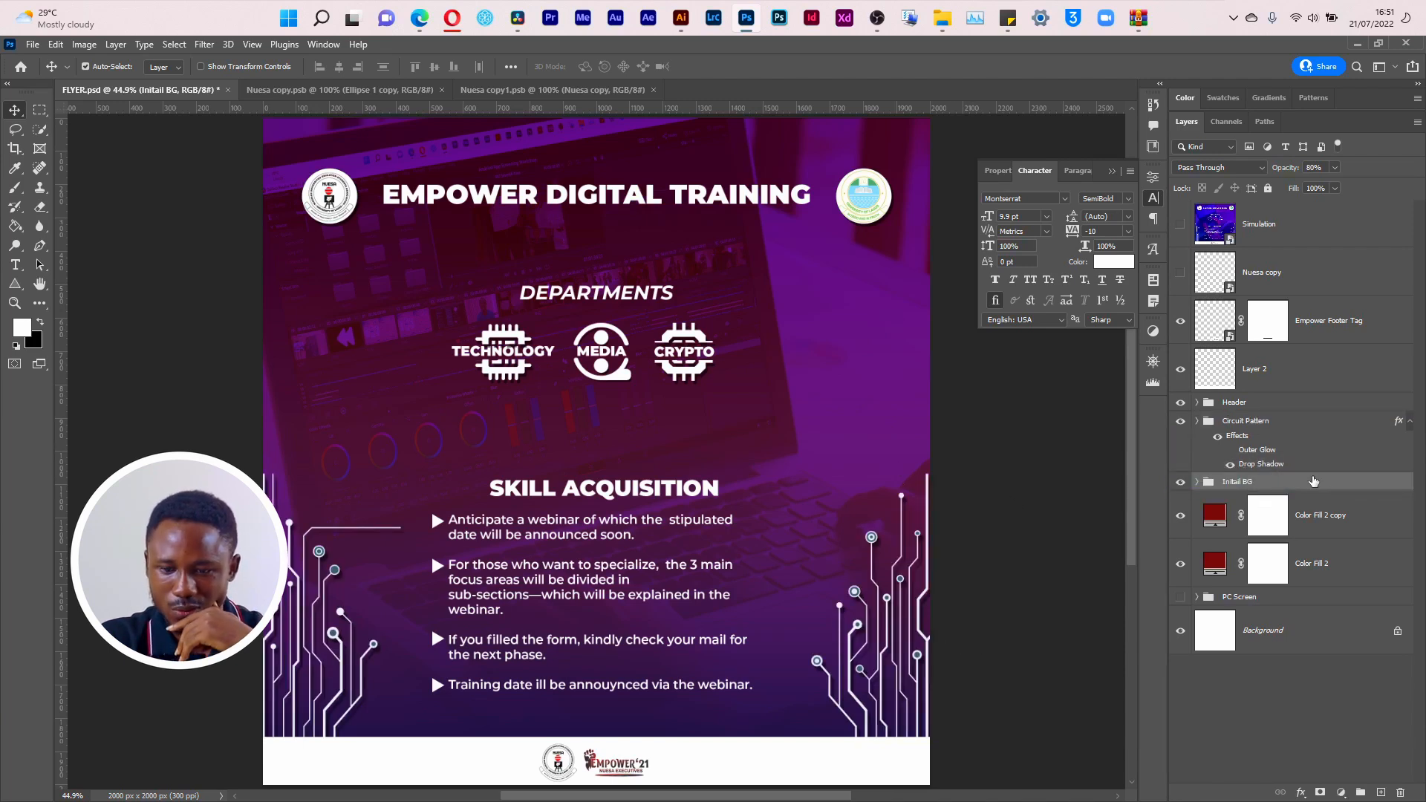
left_click_drag(1314, 481, 1305, 416)
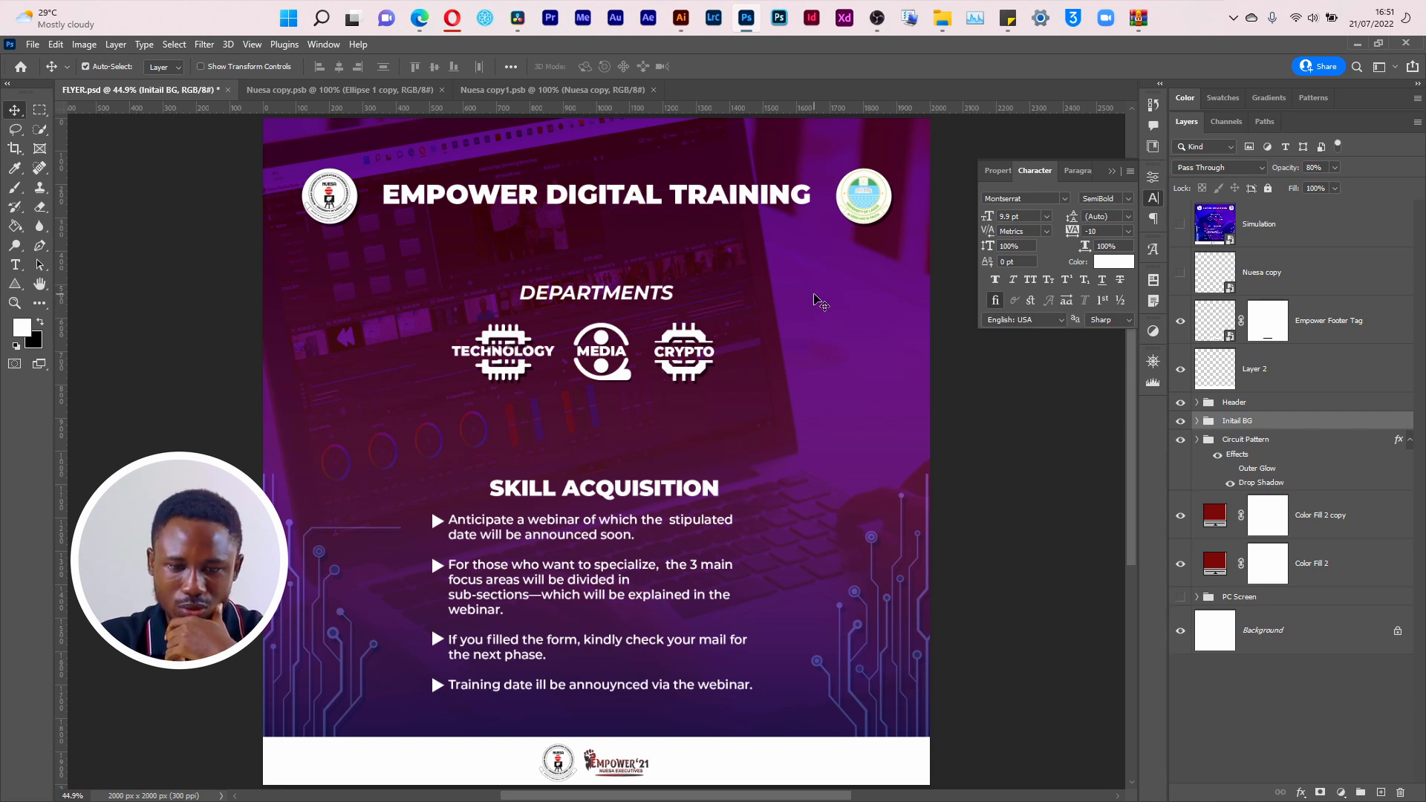
left_click(1196, 403)
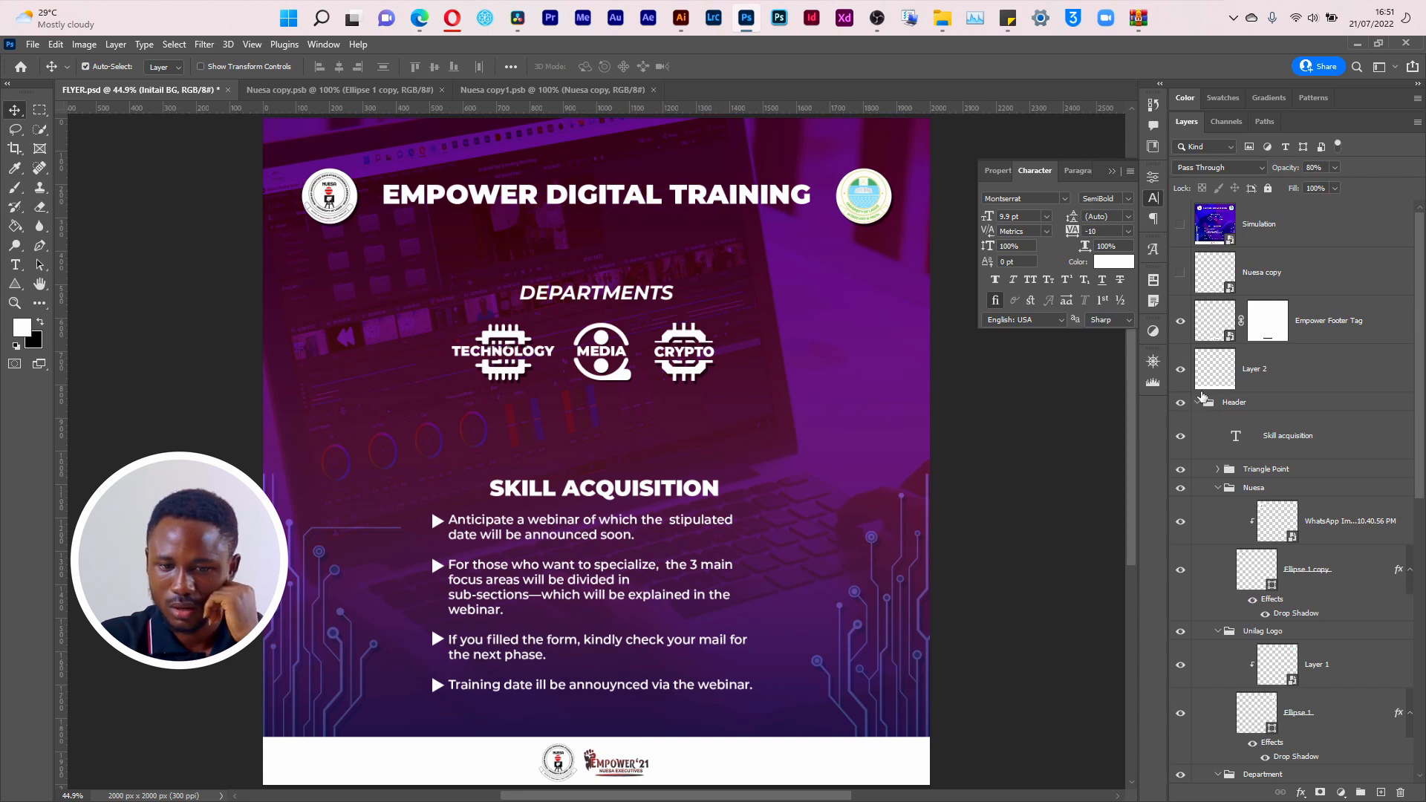
left_click(1197, 402)
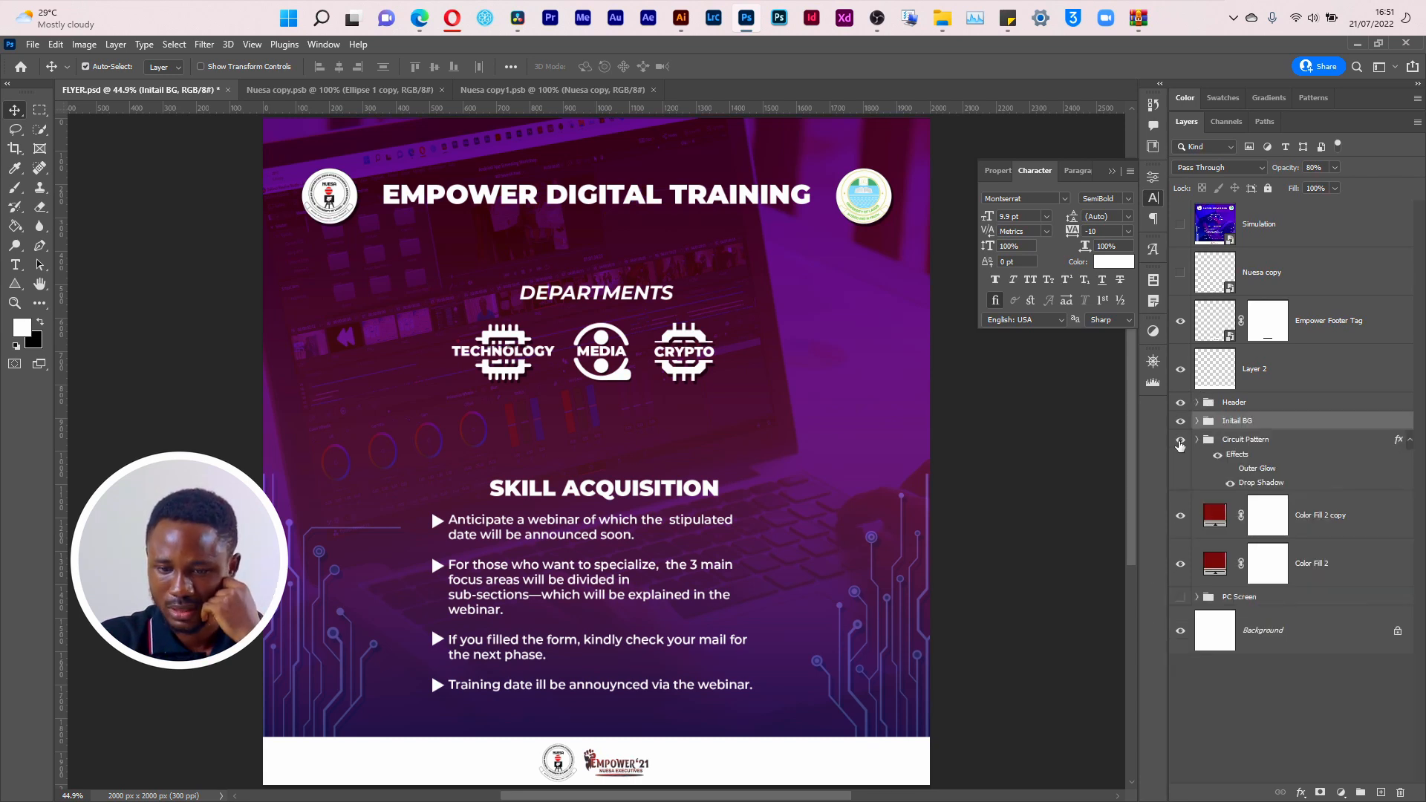
left_click(1180, 421)
left_click(1181, 422)
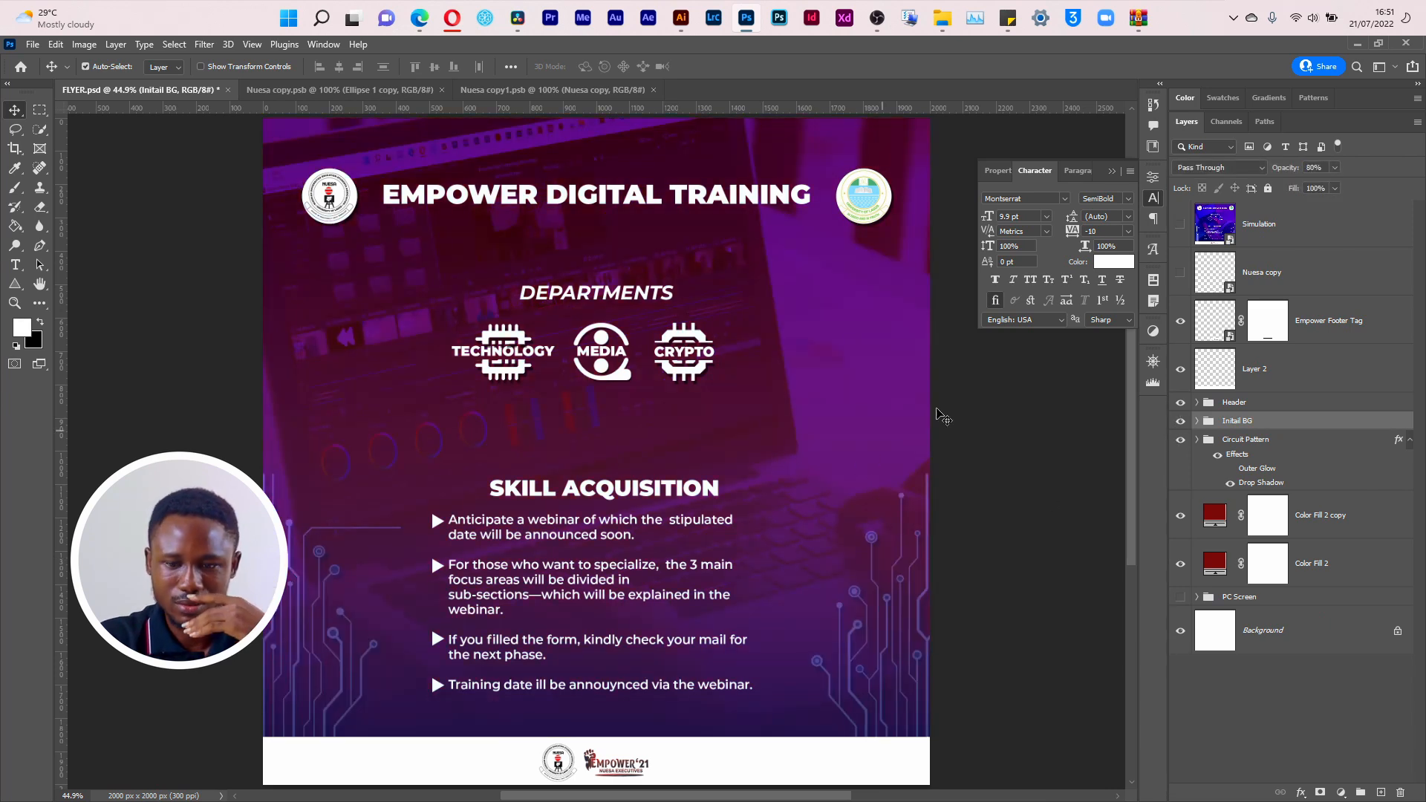
Step: Start a quick PNG export of the flyer and create a destination folder named Design inside Shoot C - Flyer Design
left_click(32, 44)
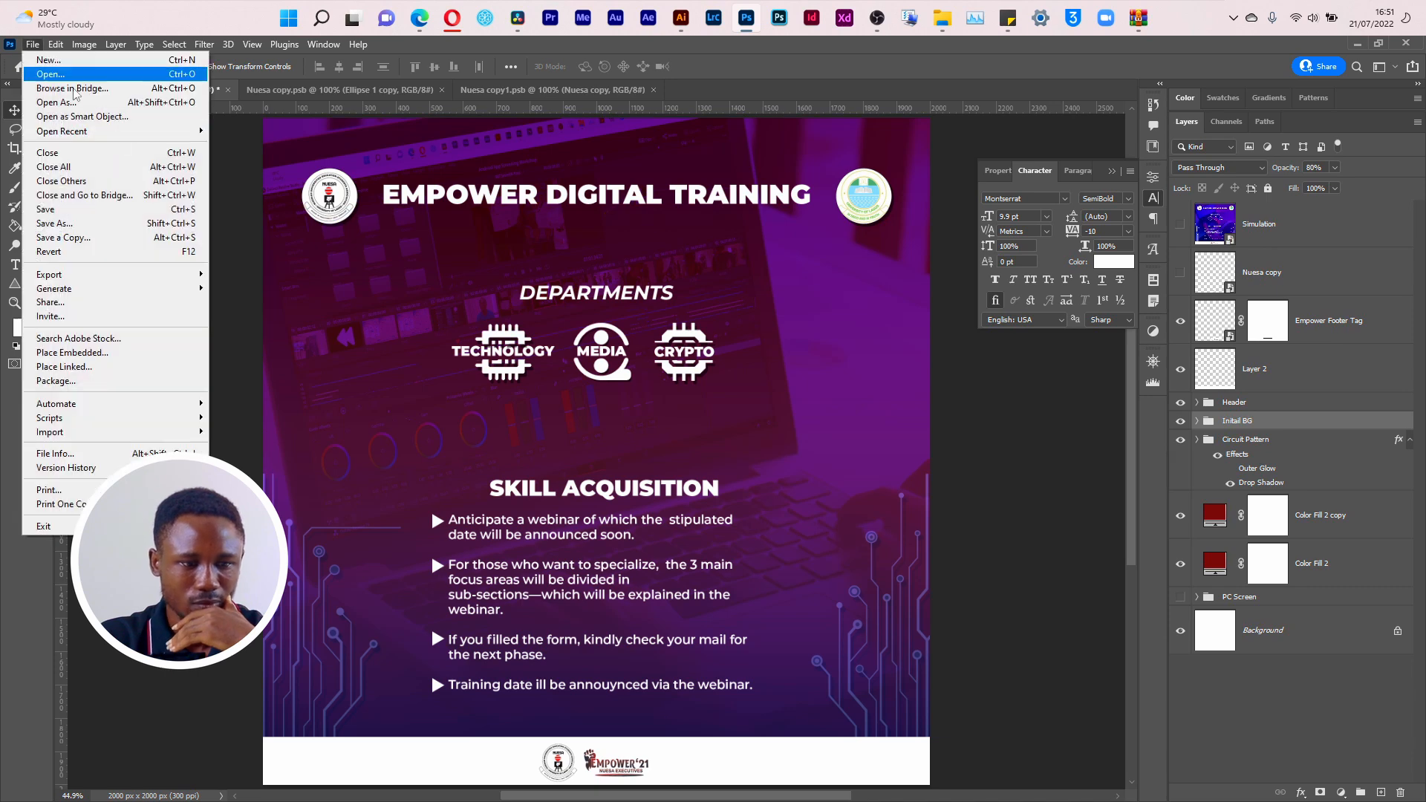
mouse_move(159, 275)
left_click(216, 276)
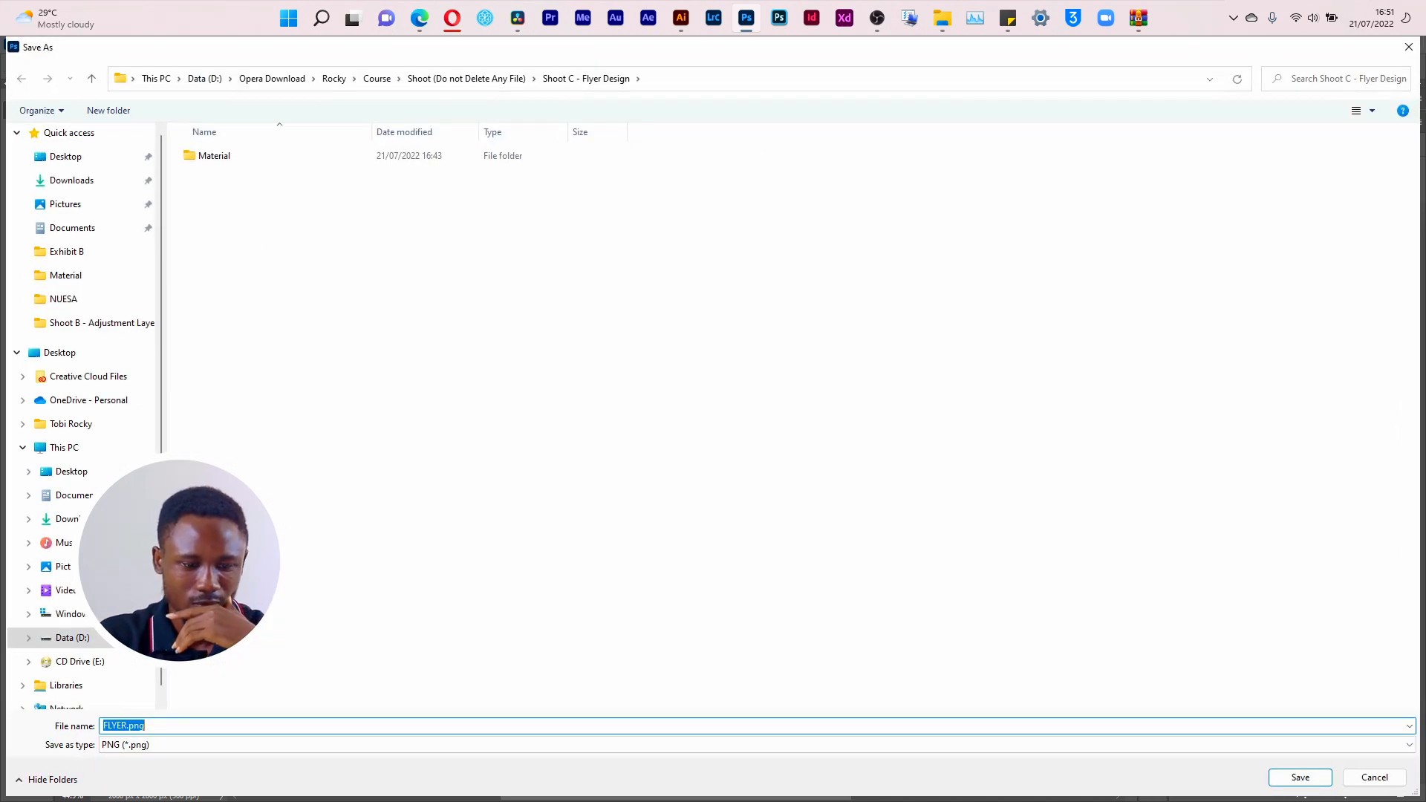
left_click(246, 284)
key("ctrl+shift+n")
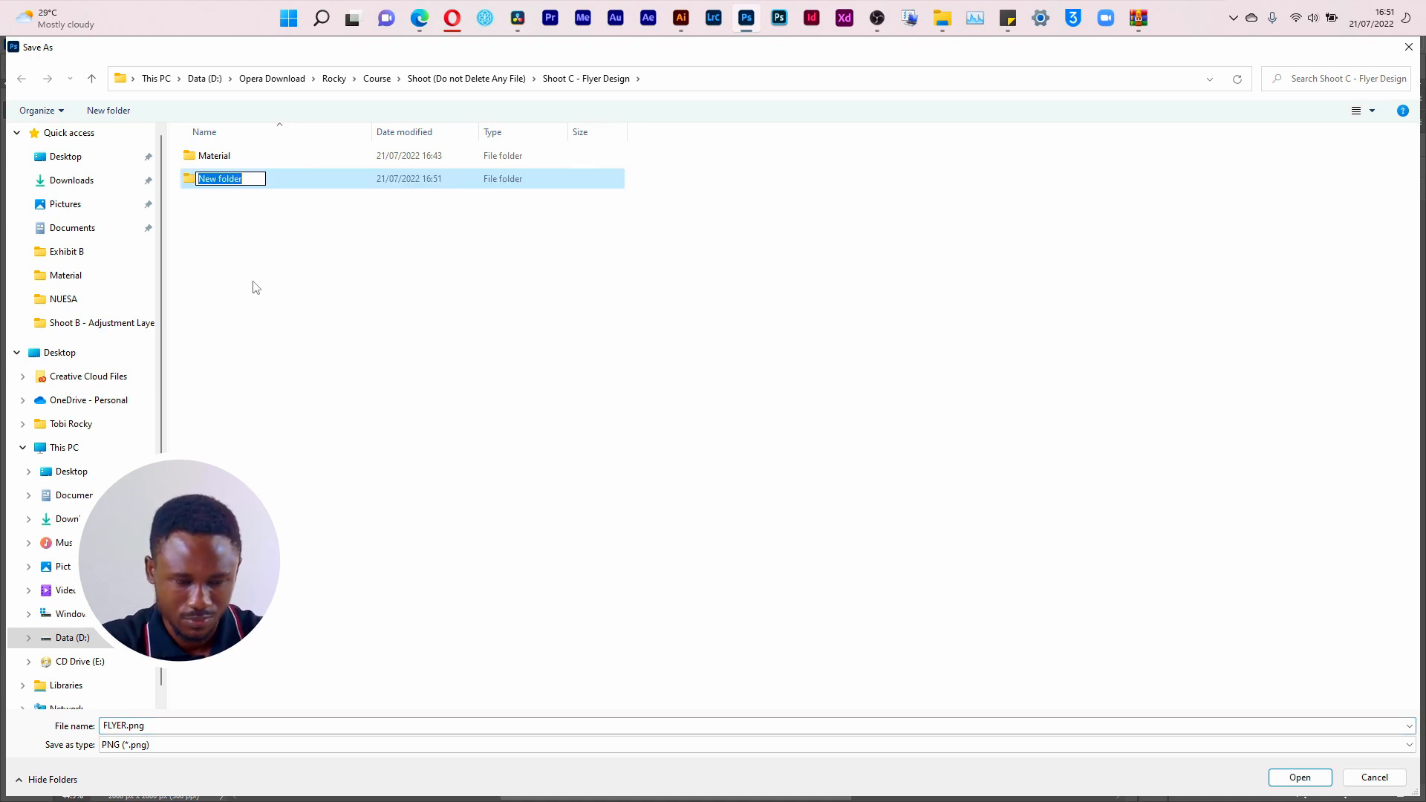
type("Design")
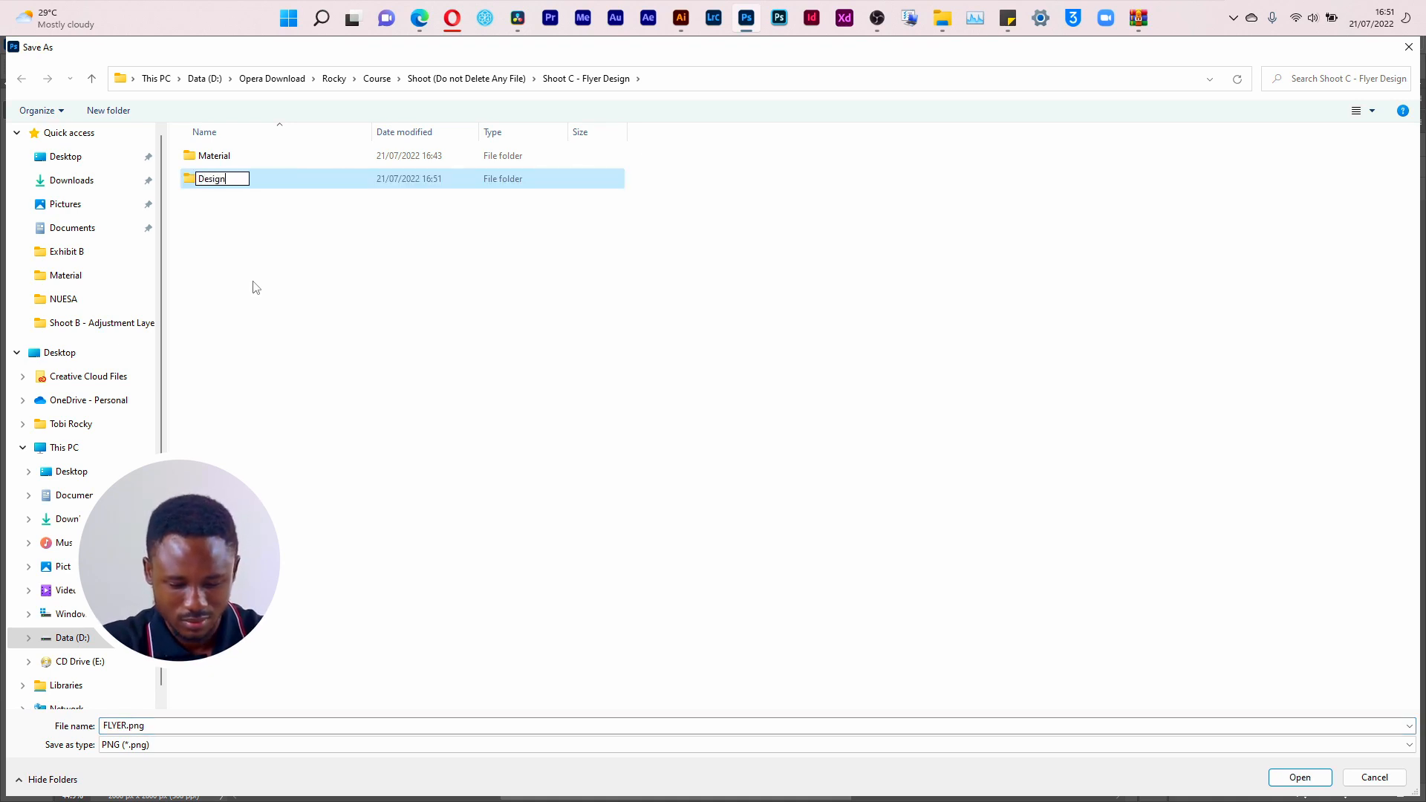
key("Return")
key("Return")
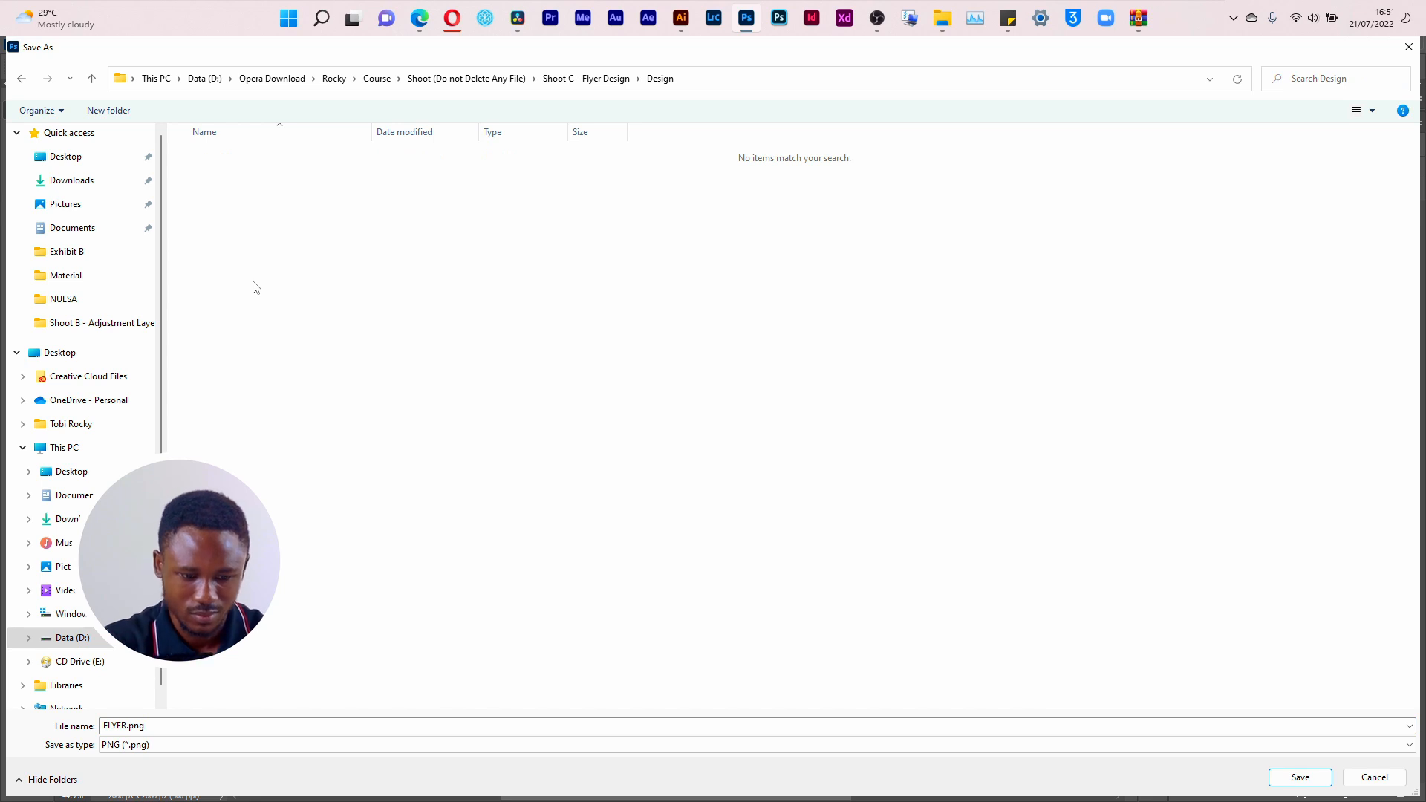
Step: Name the PNG export 000 and save it in the Design folder
left_click(223, 726)
type("000")
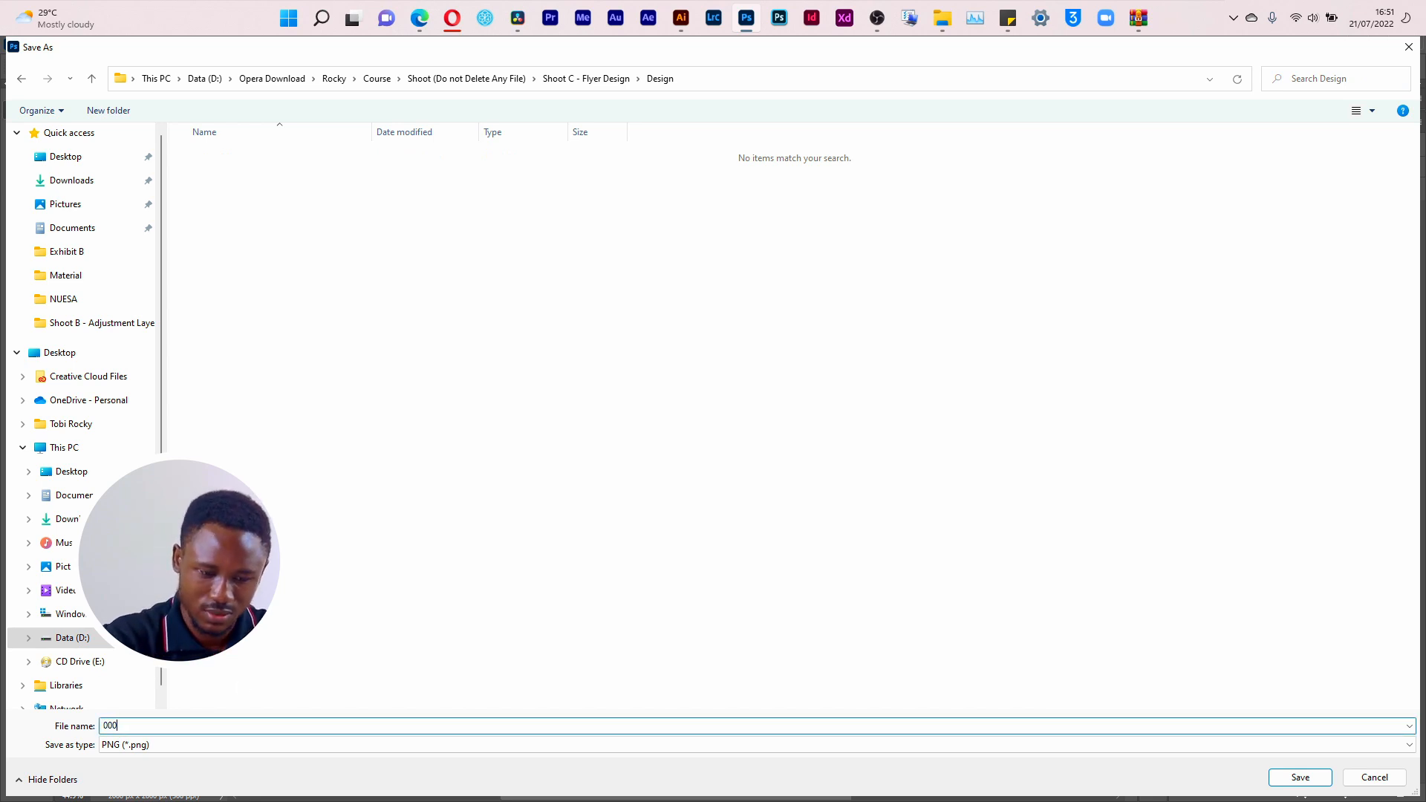
key("Return")
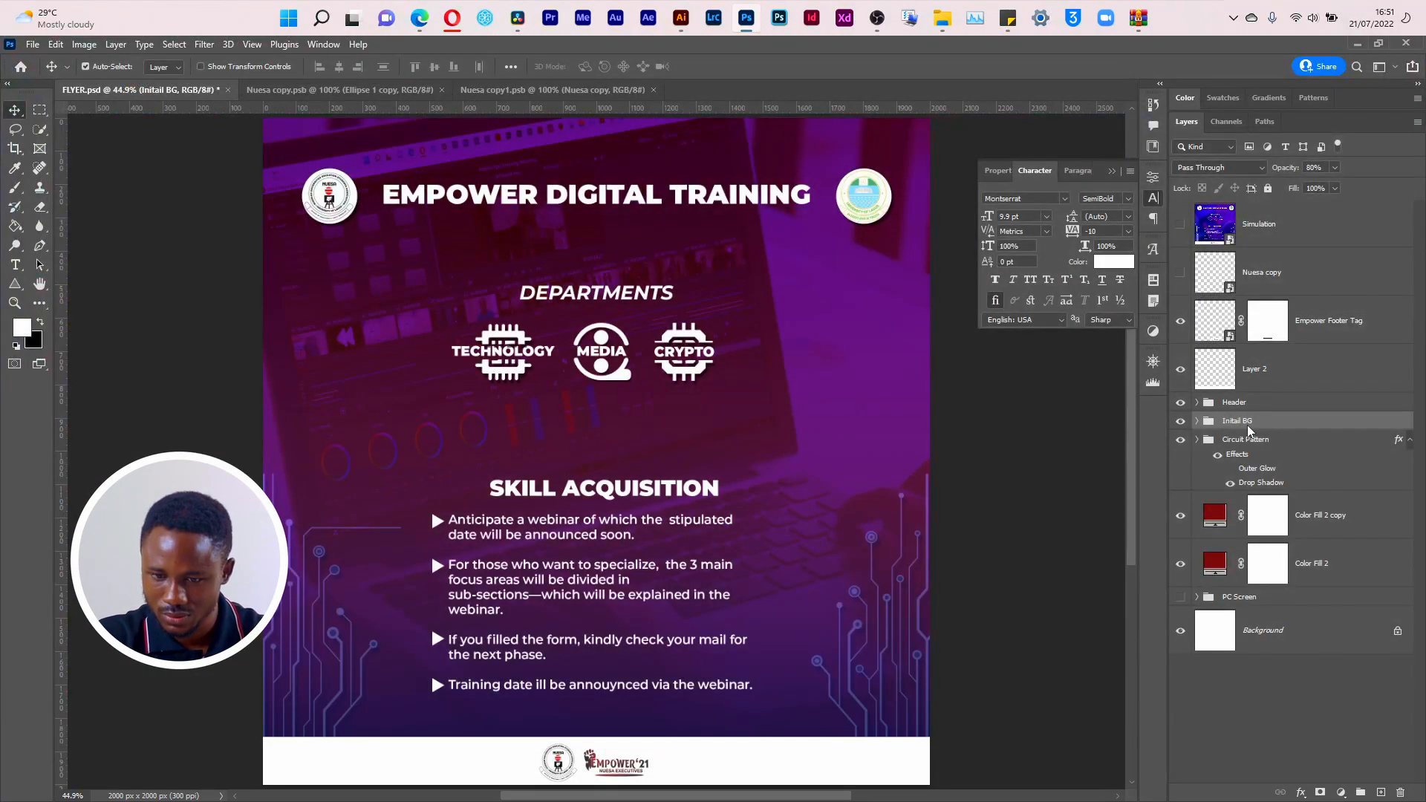
Step: Move the Initail BG group below the Circuit Pattern group and export this version as a PNG named 001
left_click_drag(1263, 425, 1263, 491)
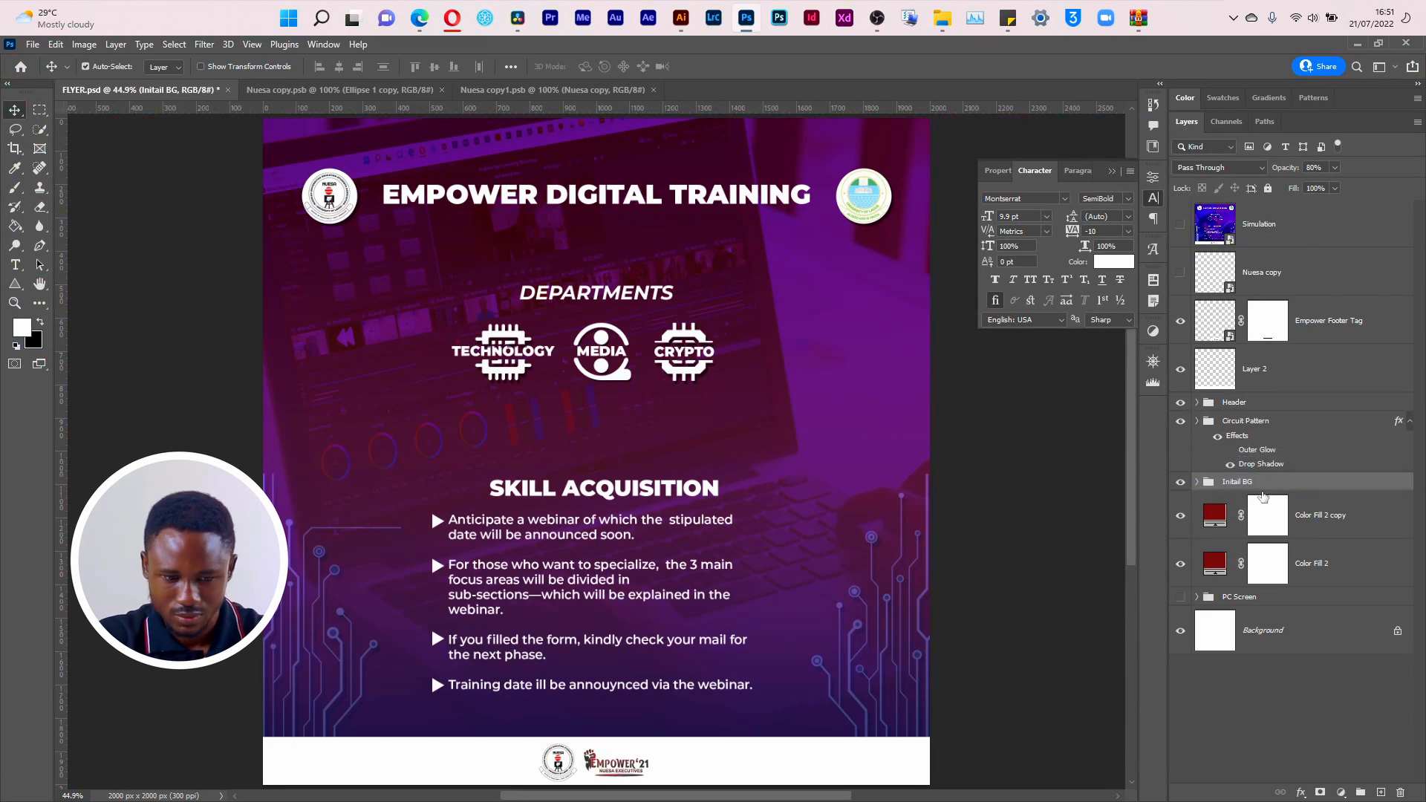
left_click(34, 49)
mouse_move(139, 274)
left_click(329, 333)
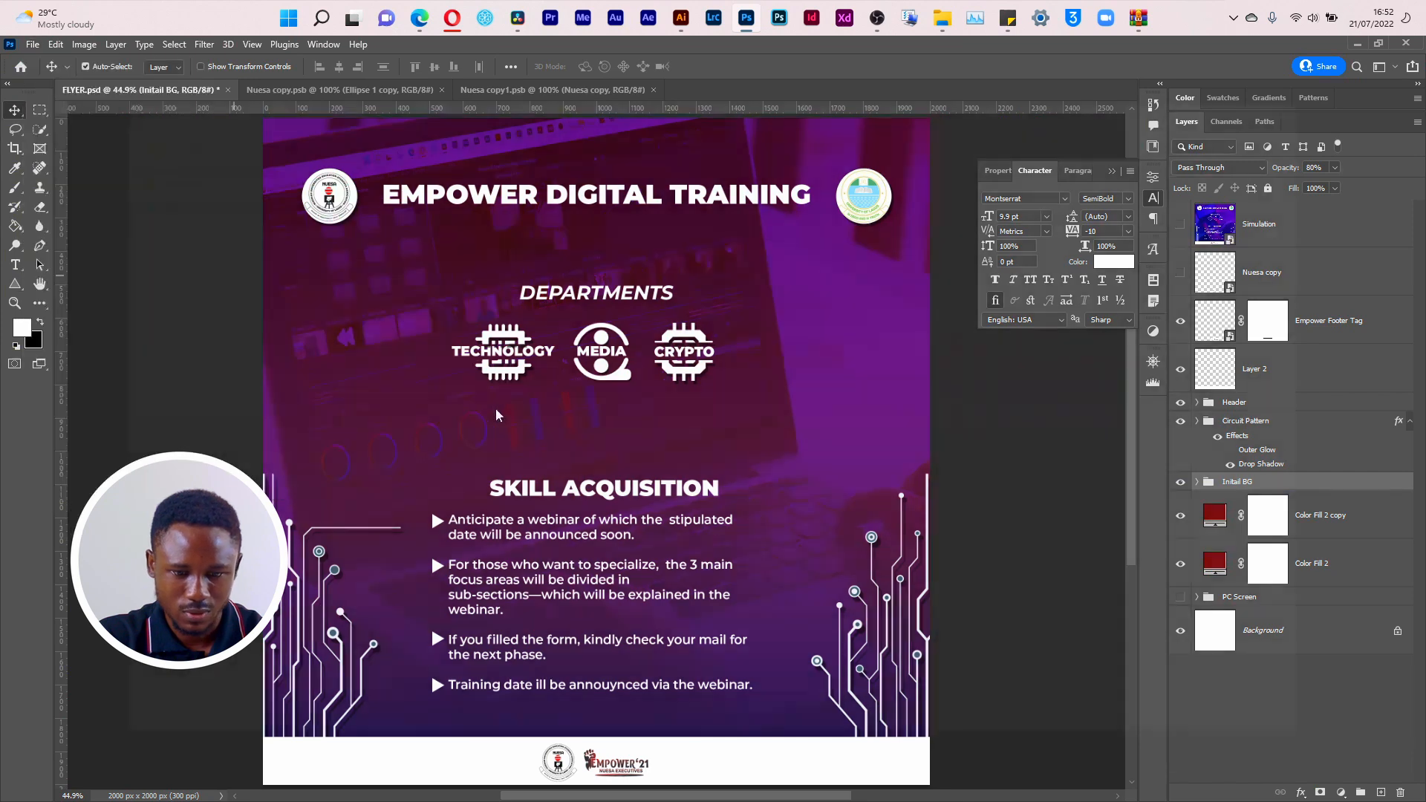
type("001")
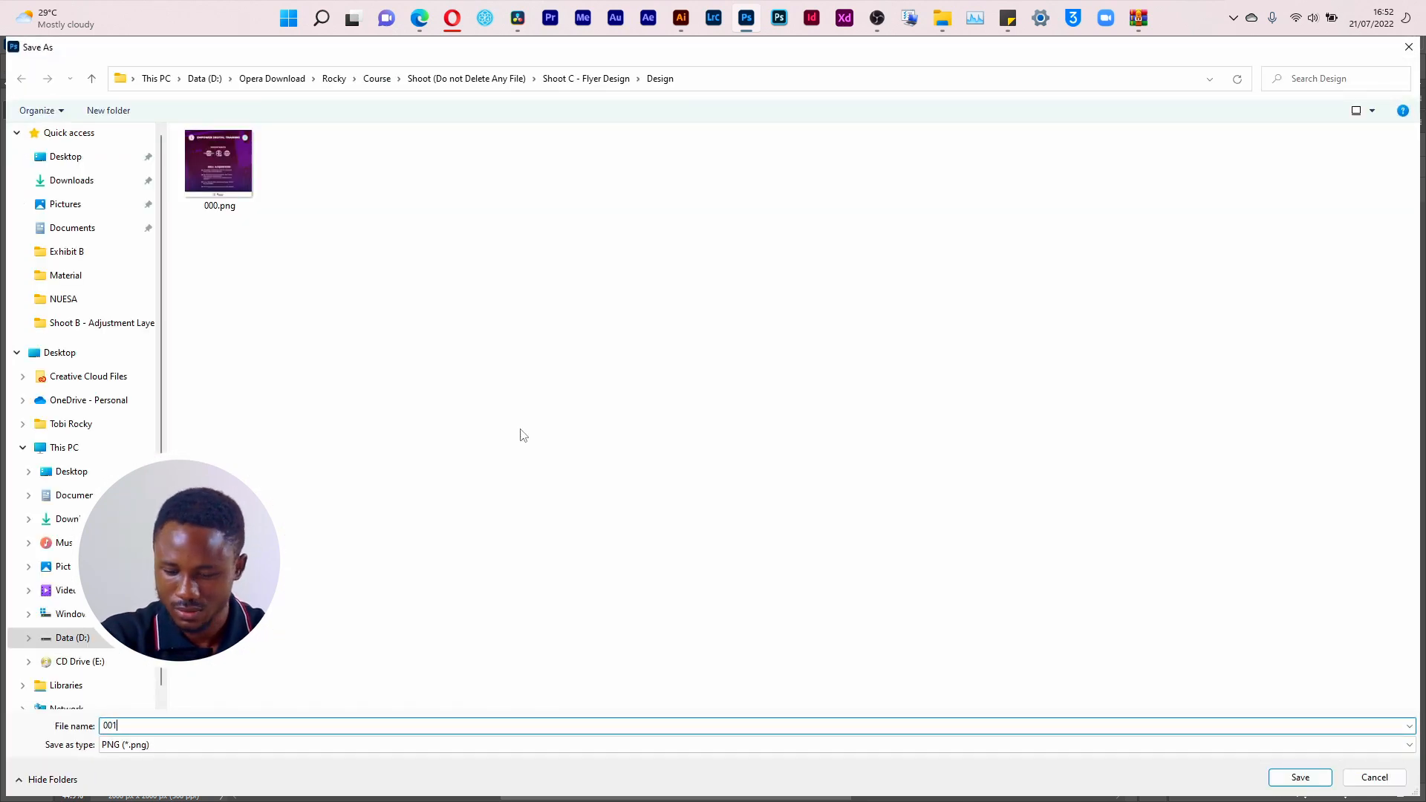
key("Return")
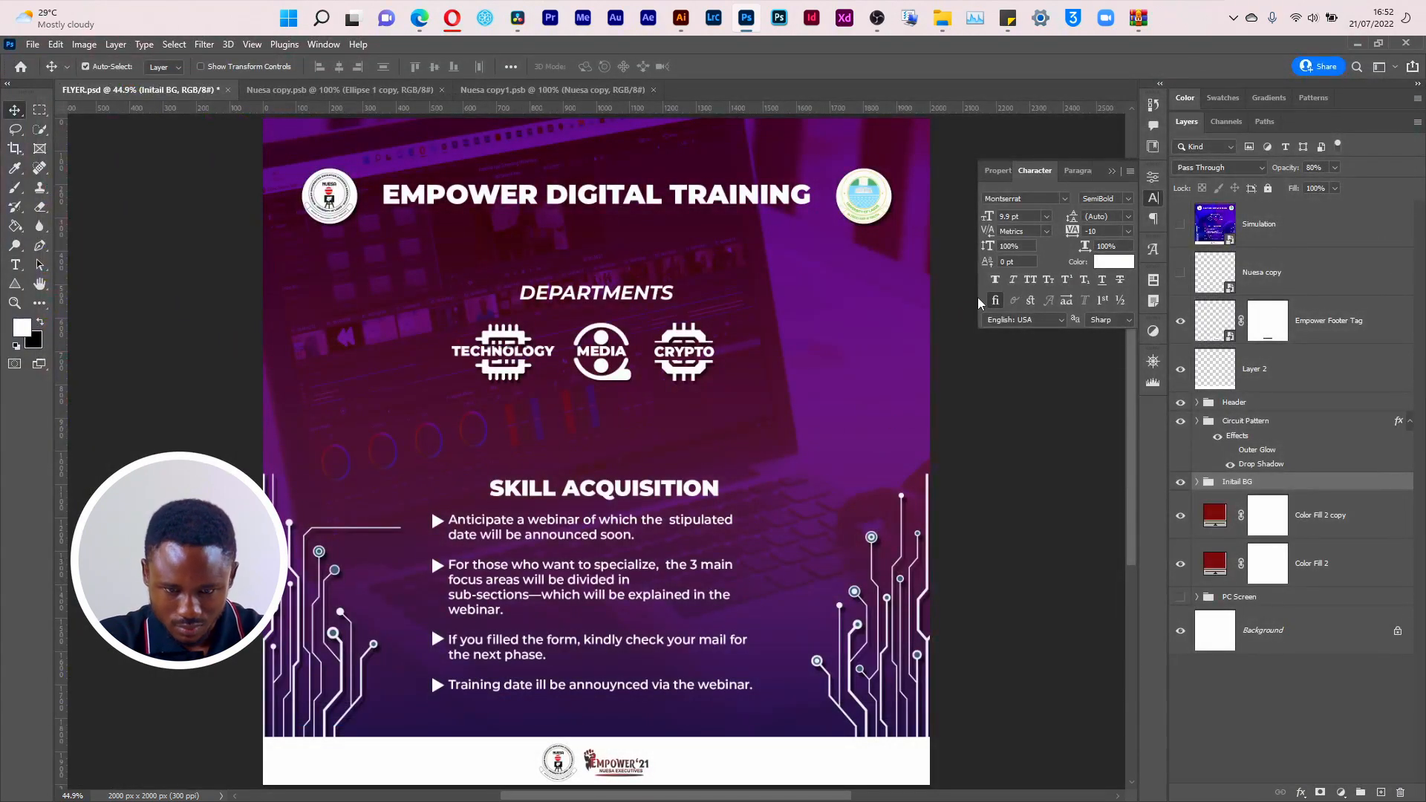
Step: Collapse the Circuit Pattern group's effects list and hide the Gradient Fill 1 layer inside the Initail BG group
left_click(1198, 403)
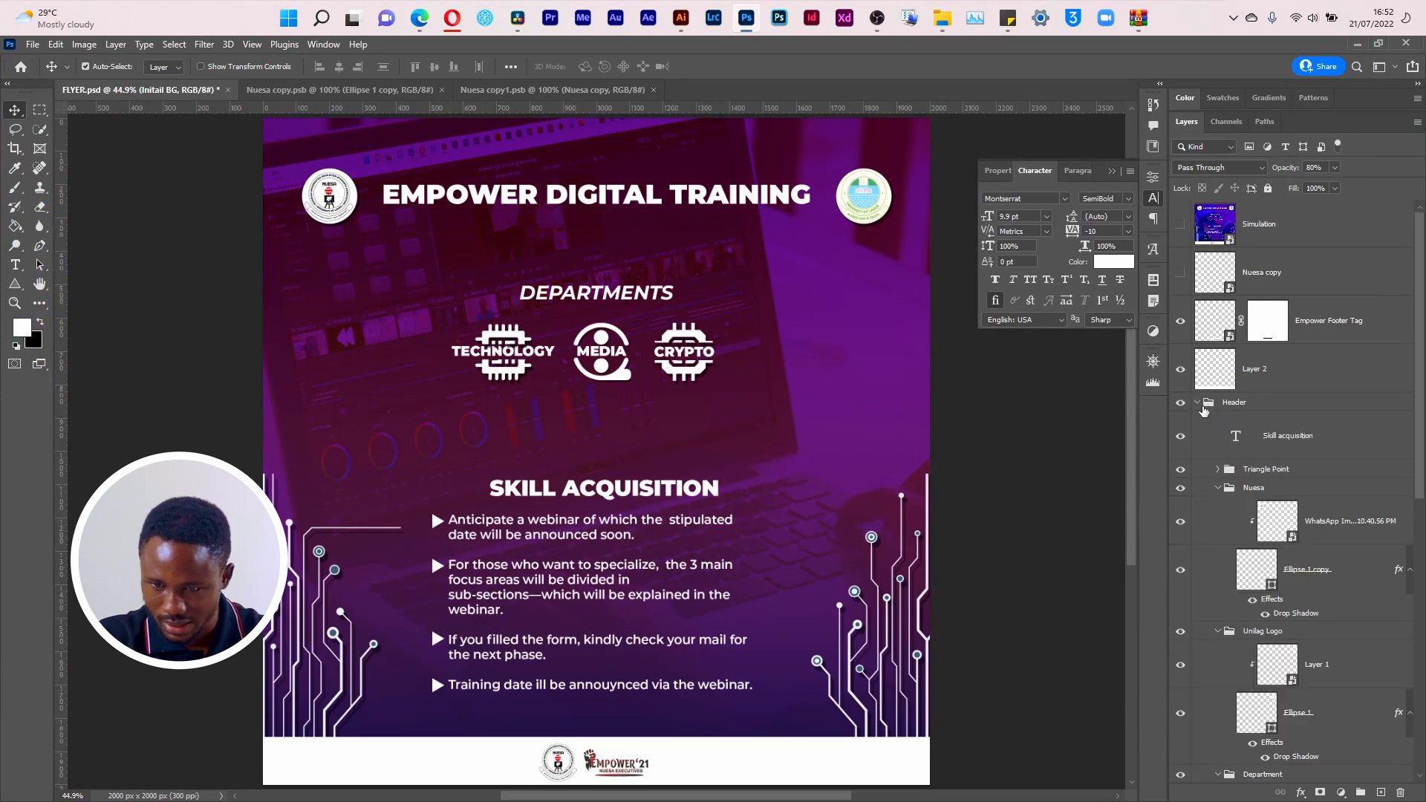
left_click(1197, 402)
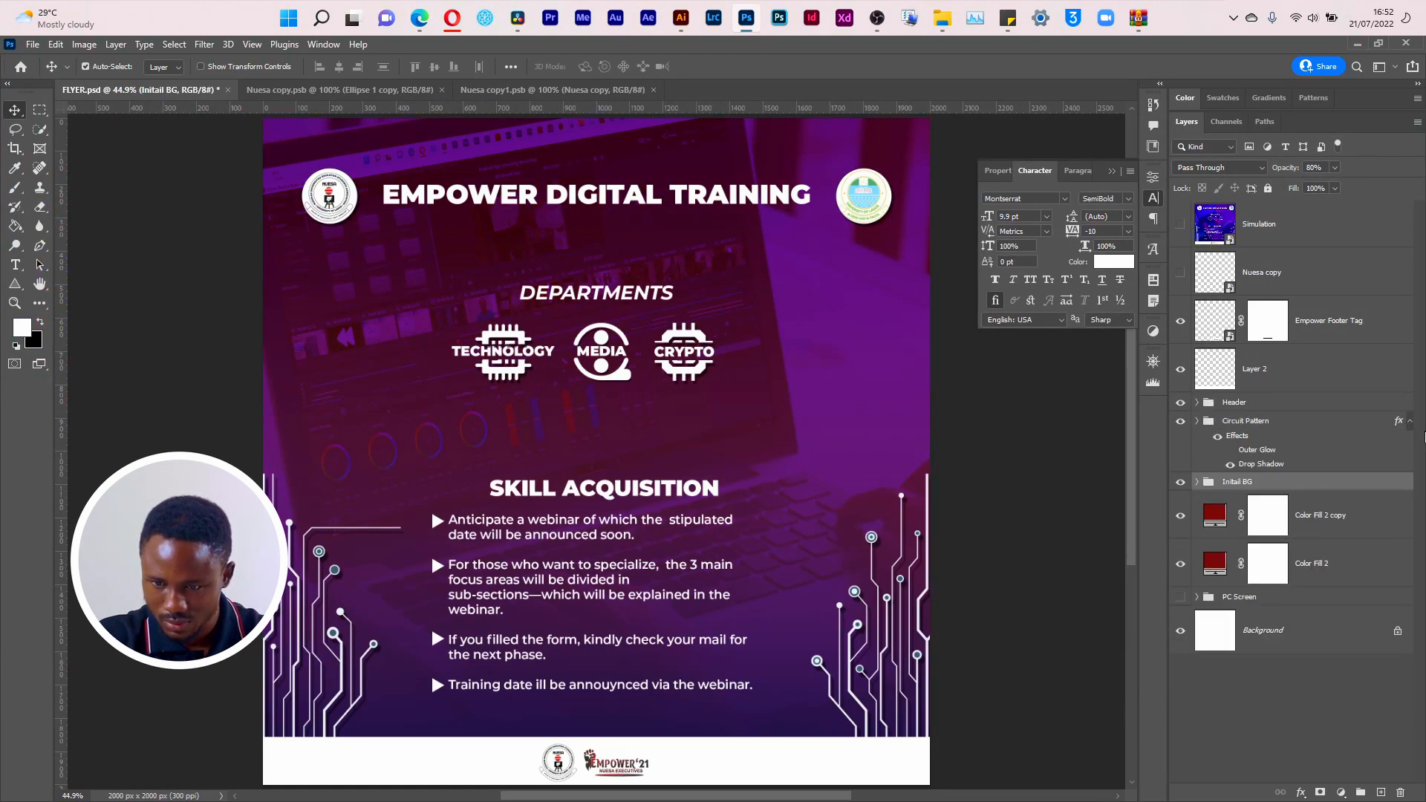
left_click(1411, 422)
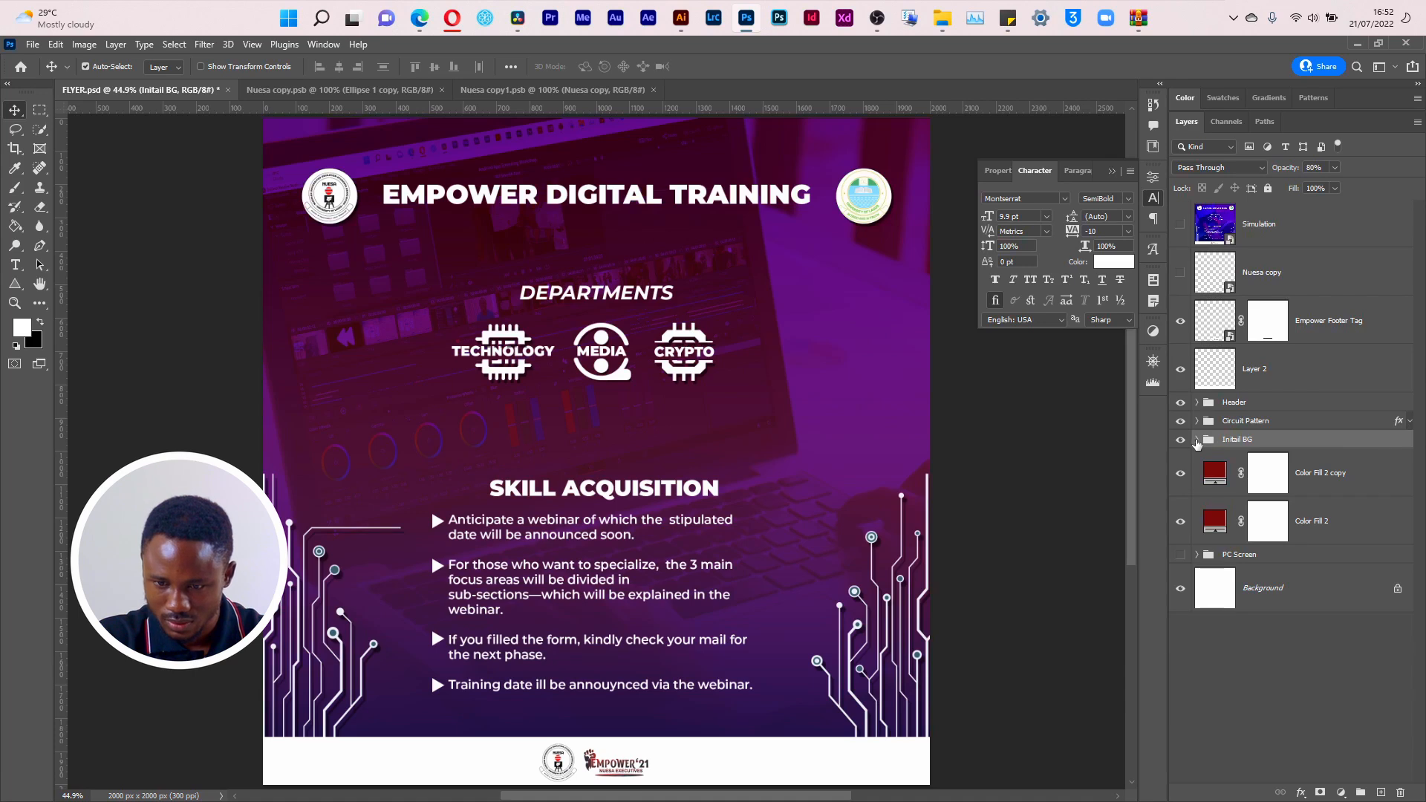
left_click(1196, 440)
left_click(1180, 473)
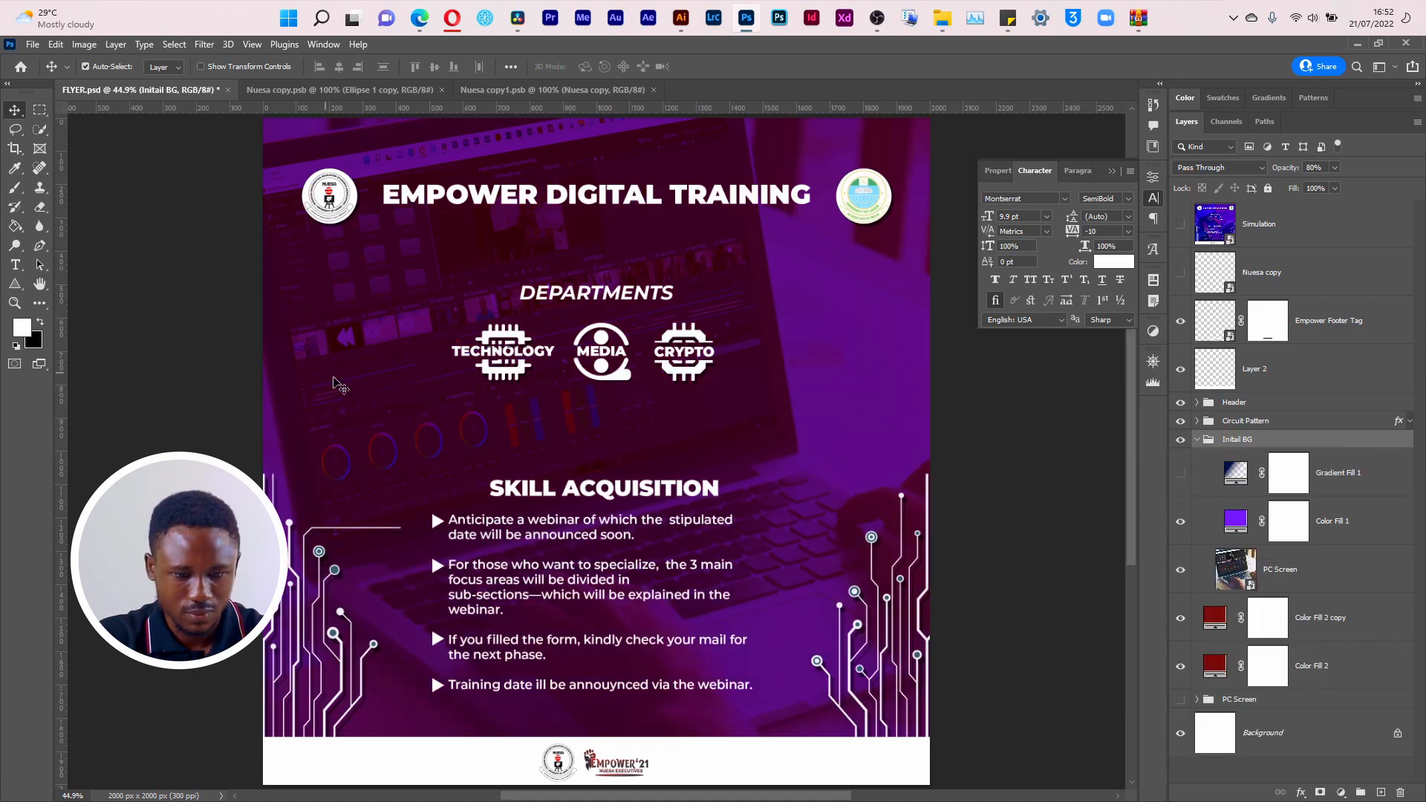
Step: Export the flyer version without the gradient as a PNG named 003 in the Design folder
left_click(32, 45)
mouse_move(119, 276)
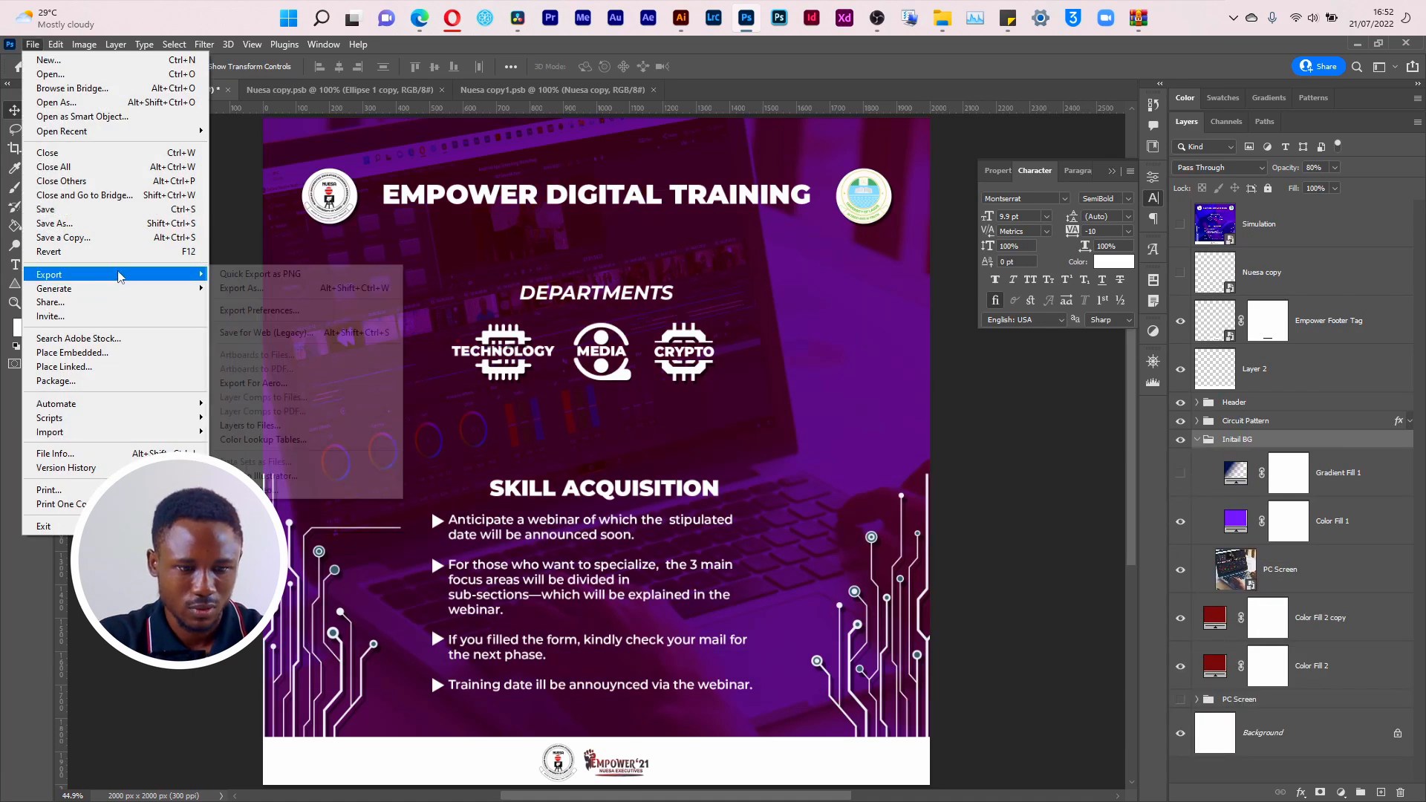
left_click(216, 279)
type("003")
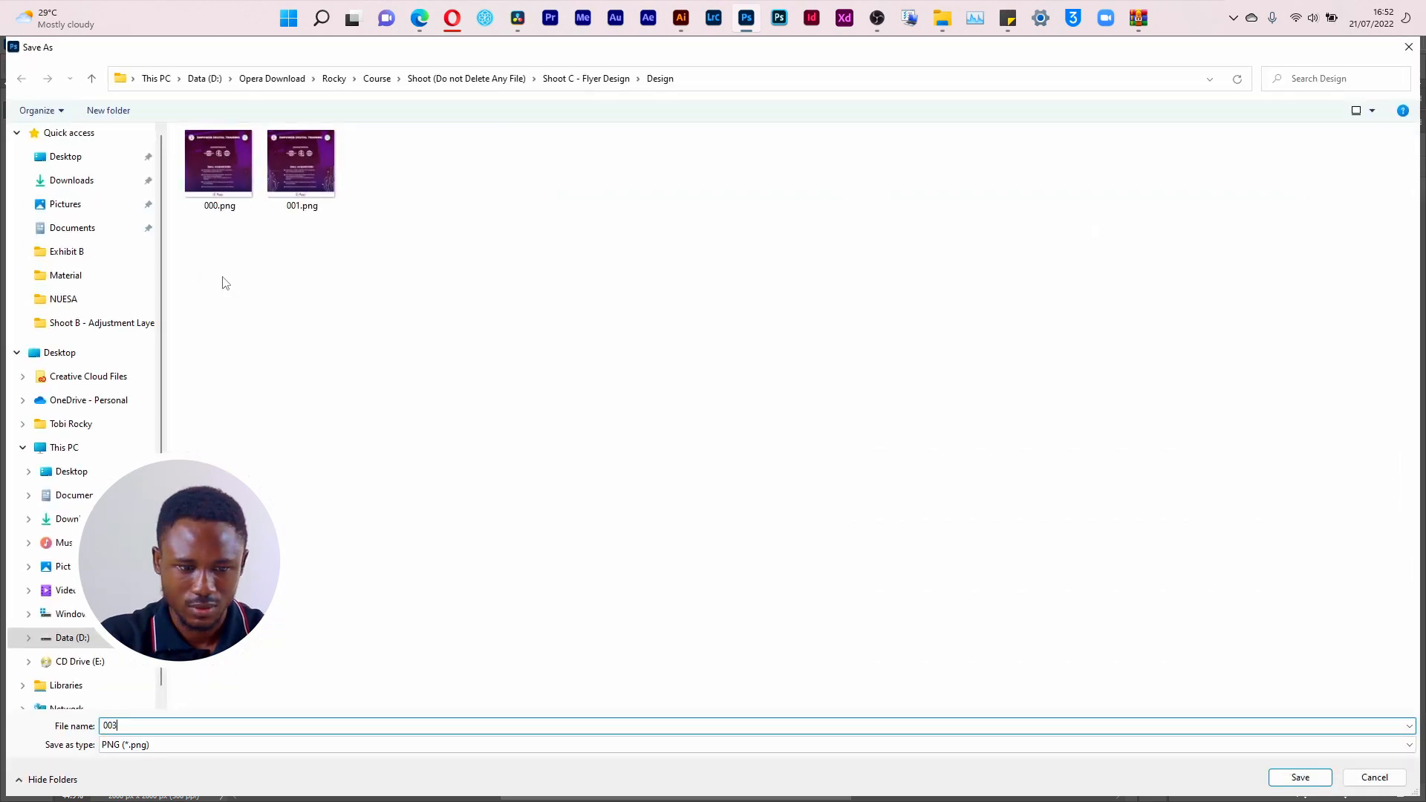
key("Return")
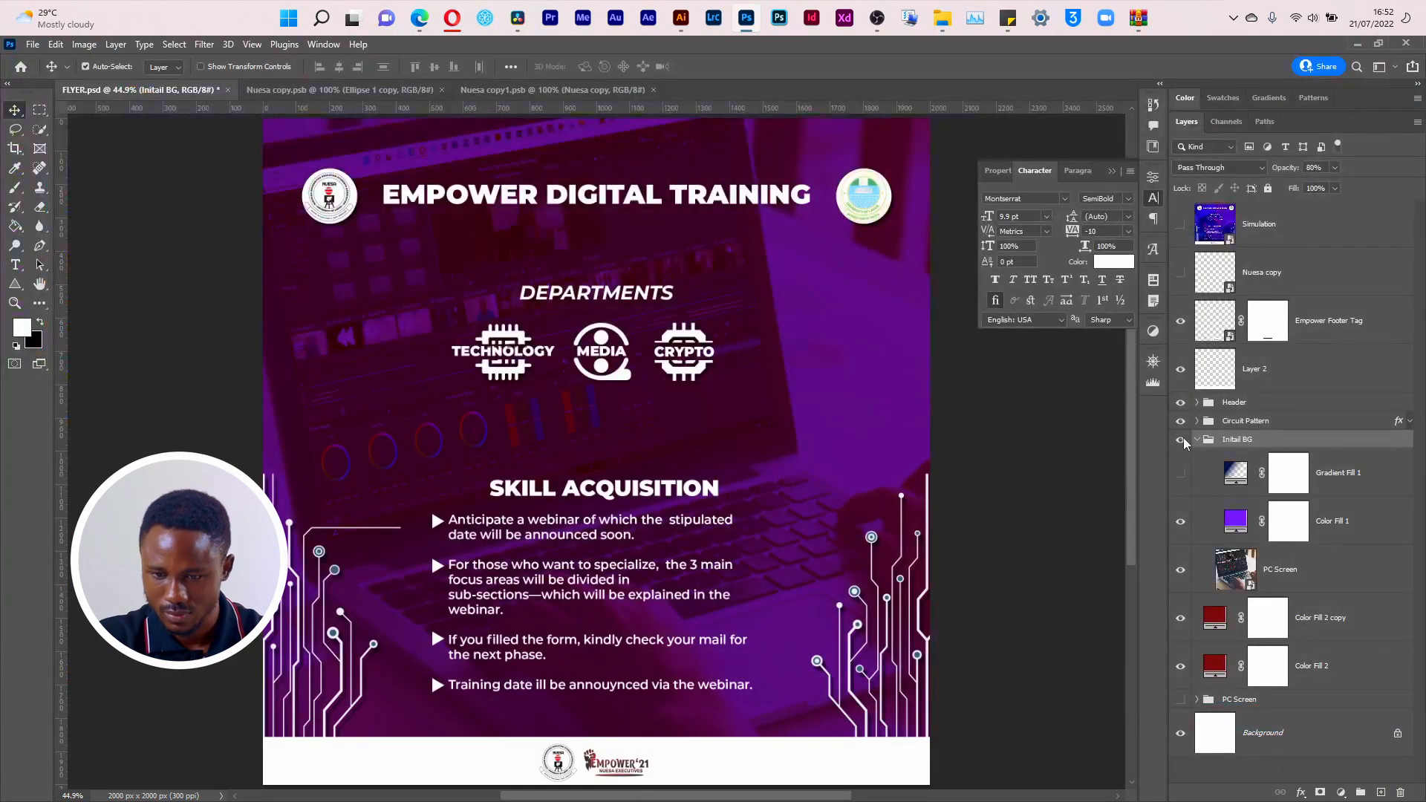
Step: Export a PNG version named 004 with the Color Fill 1 layer hidden and the Gradient Fill 1 layer visible
left_click(1180, 524)
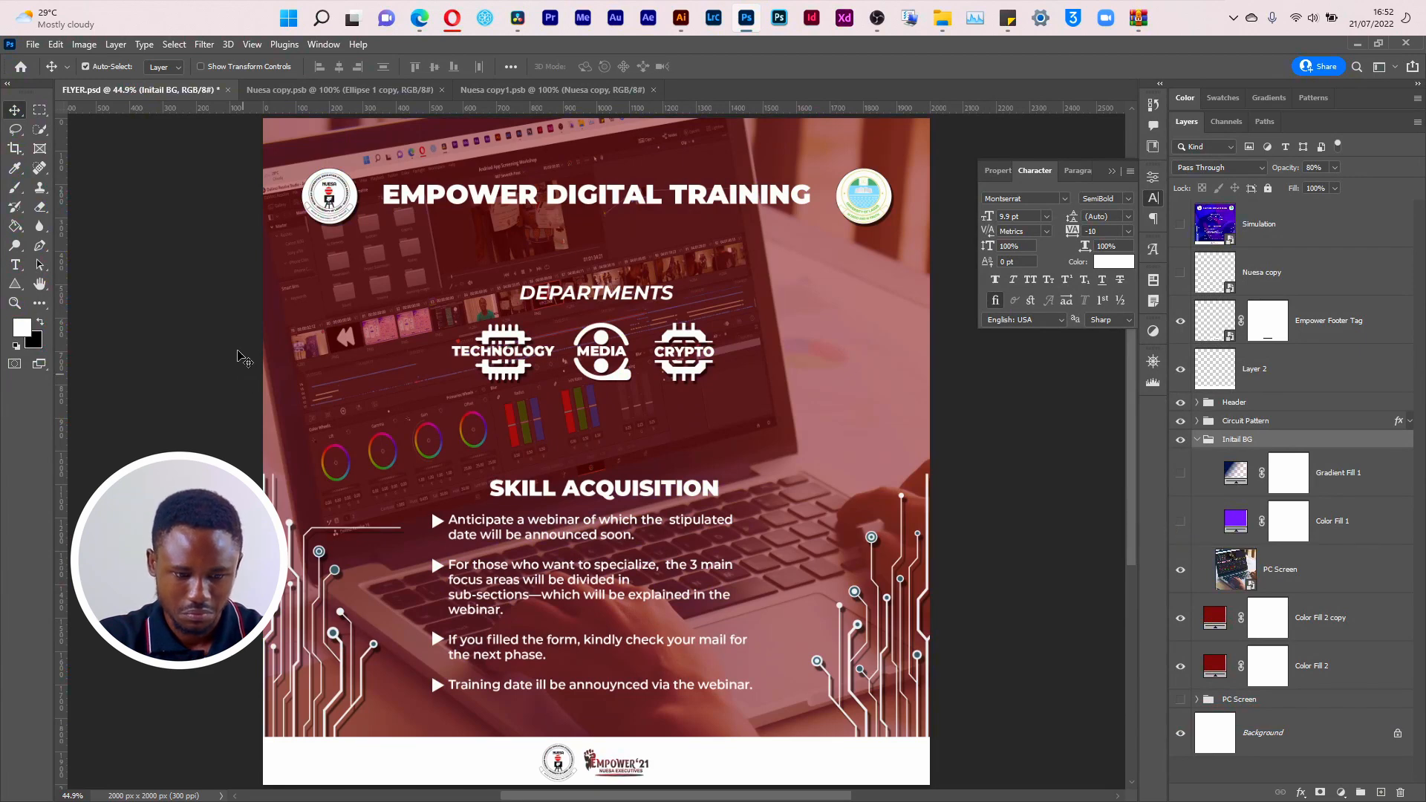
left_click(1180, 475)
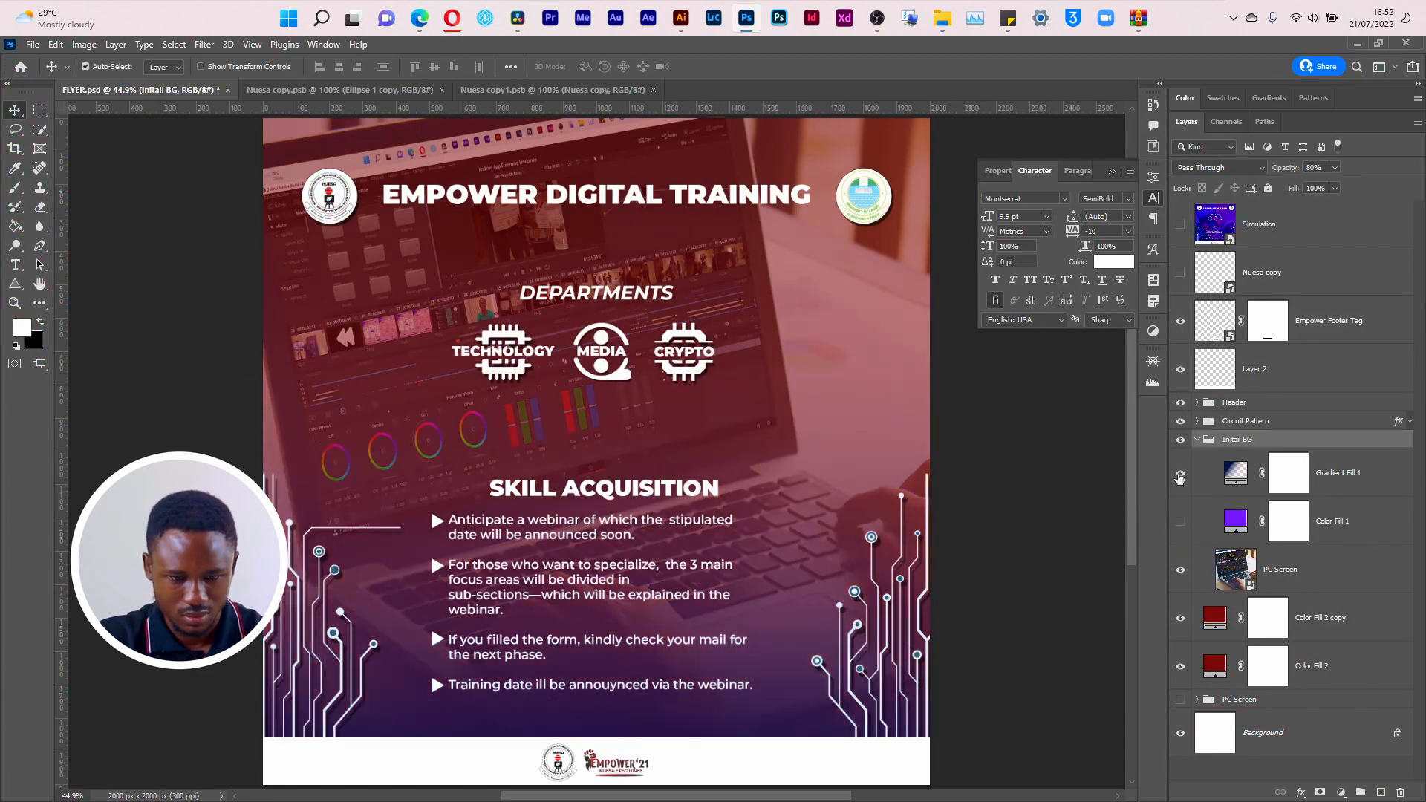
left_click(32, 44)
mouse_move(149, 276)
left_click(236, 278)
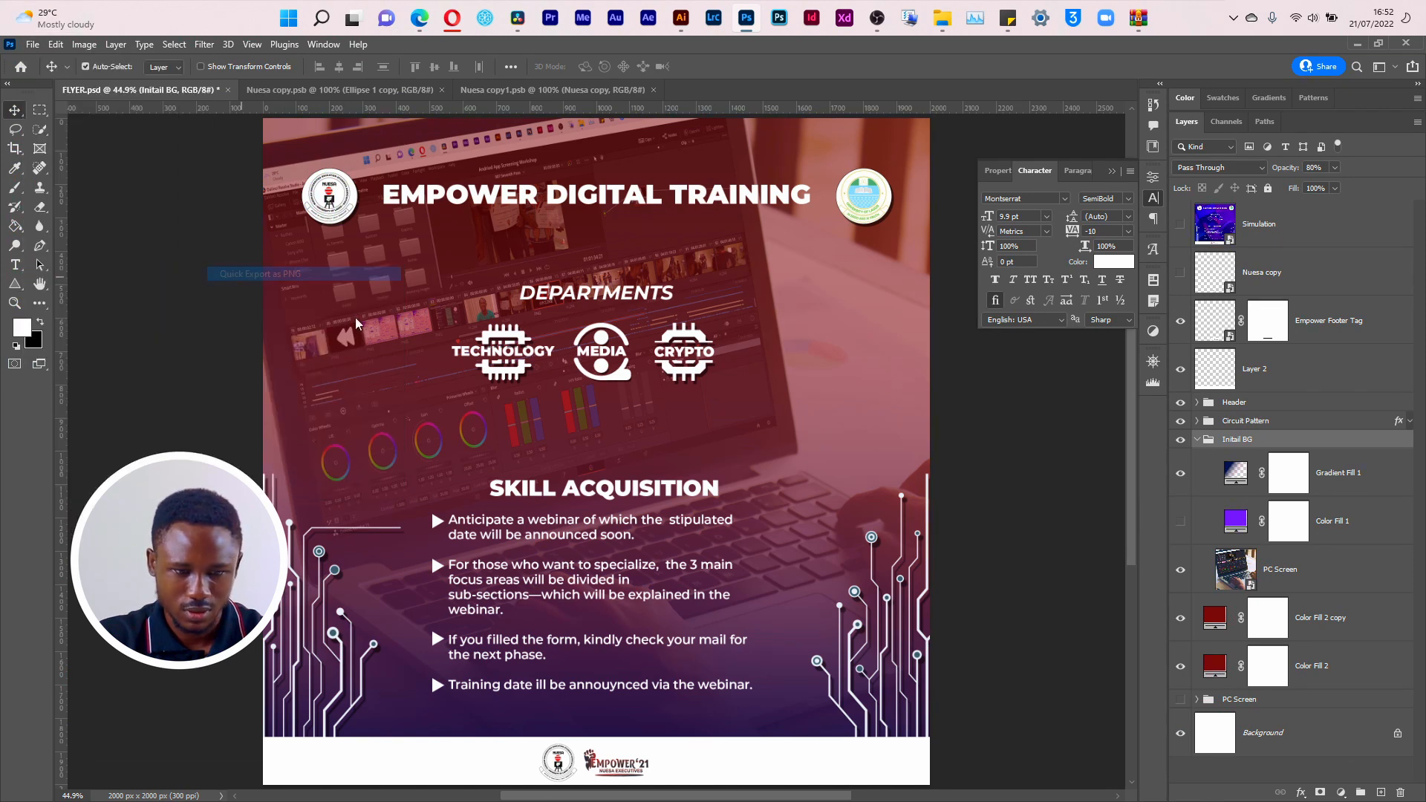
type("004")
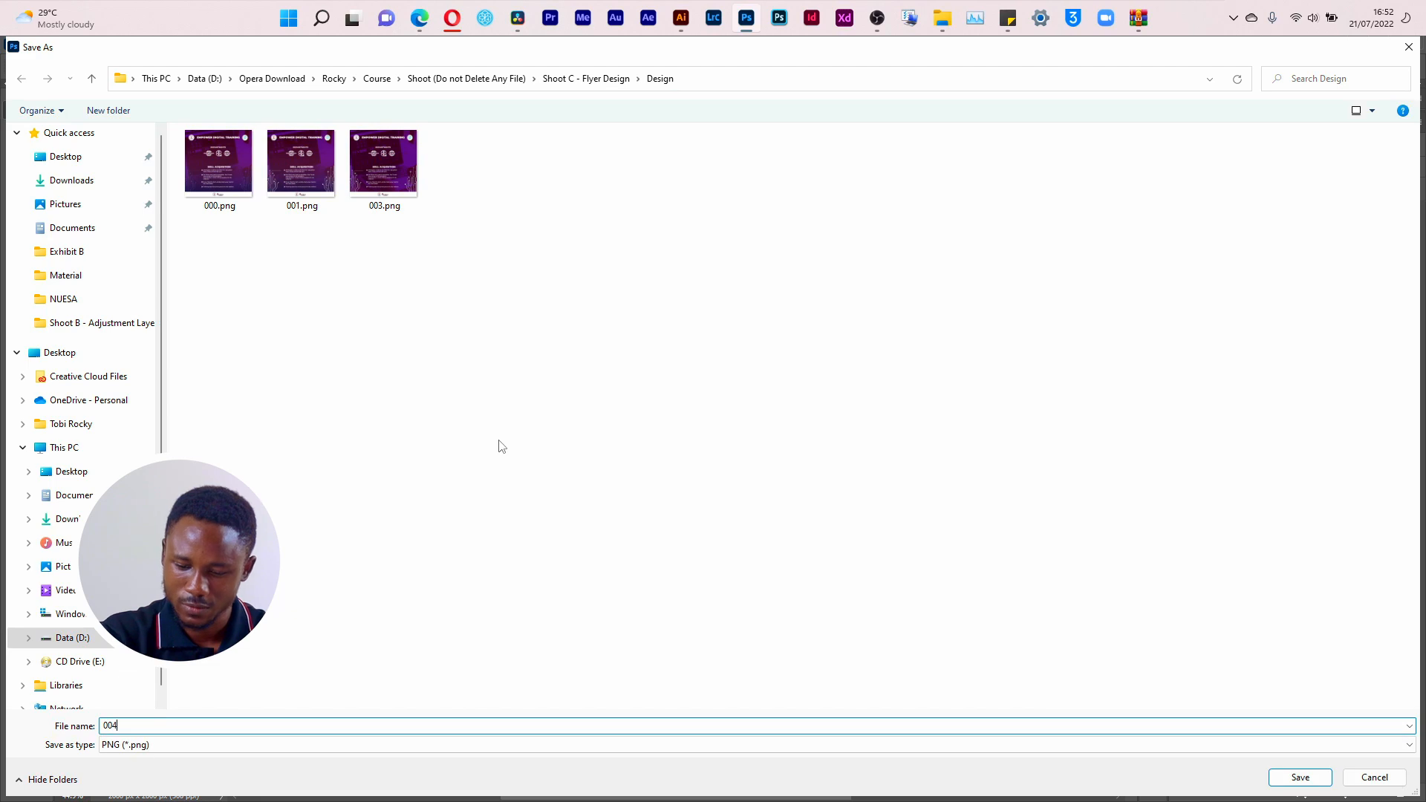
key("Return")
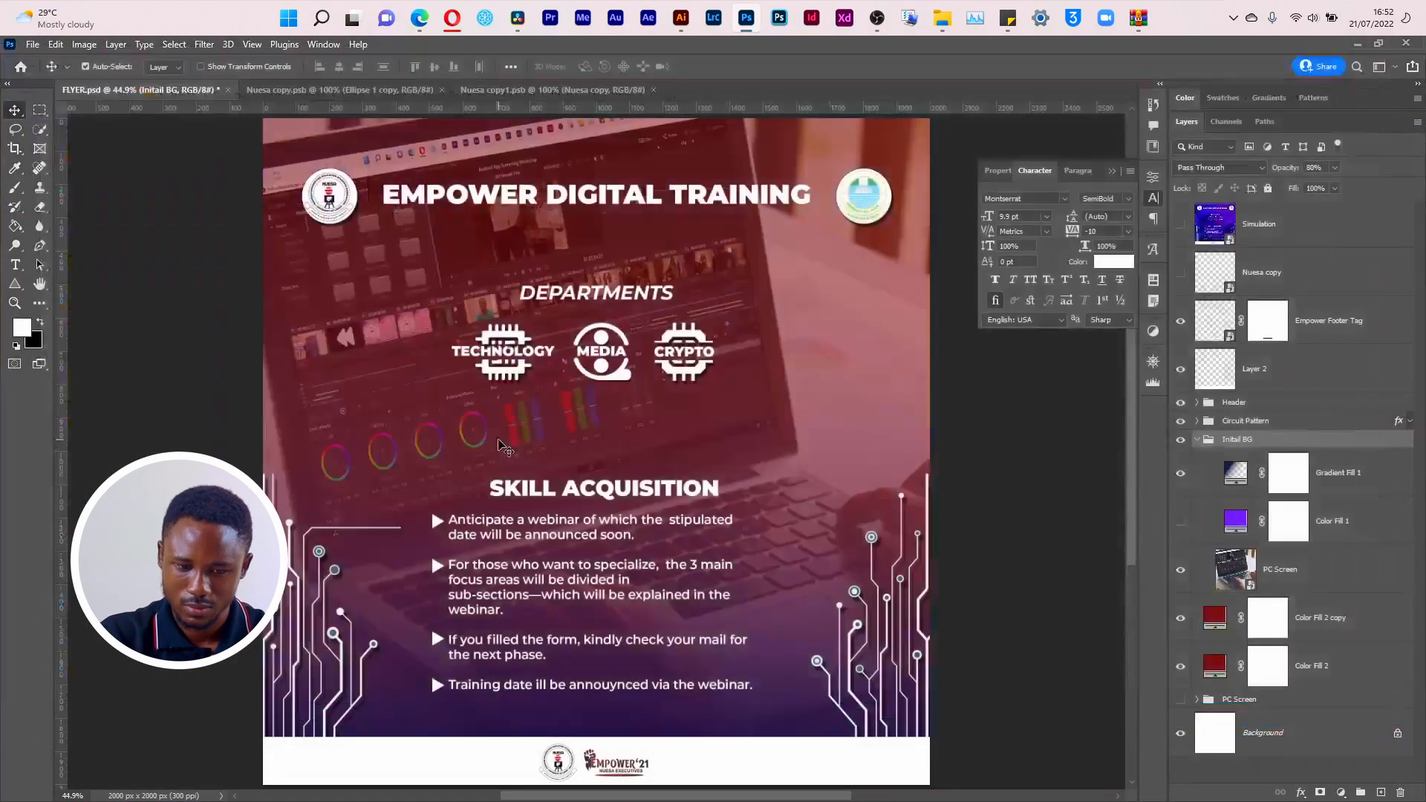
Step: Make the purple Color Fill 1 layer in the Initail BG group visible again
left_click(1198, 441)
left_click(1198, 441)
left_click(1181, 520)
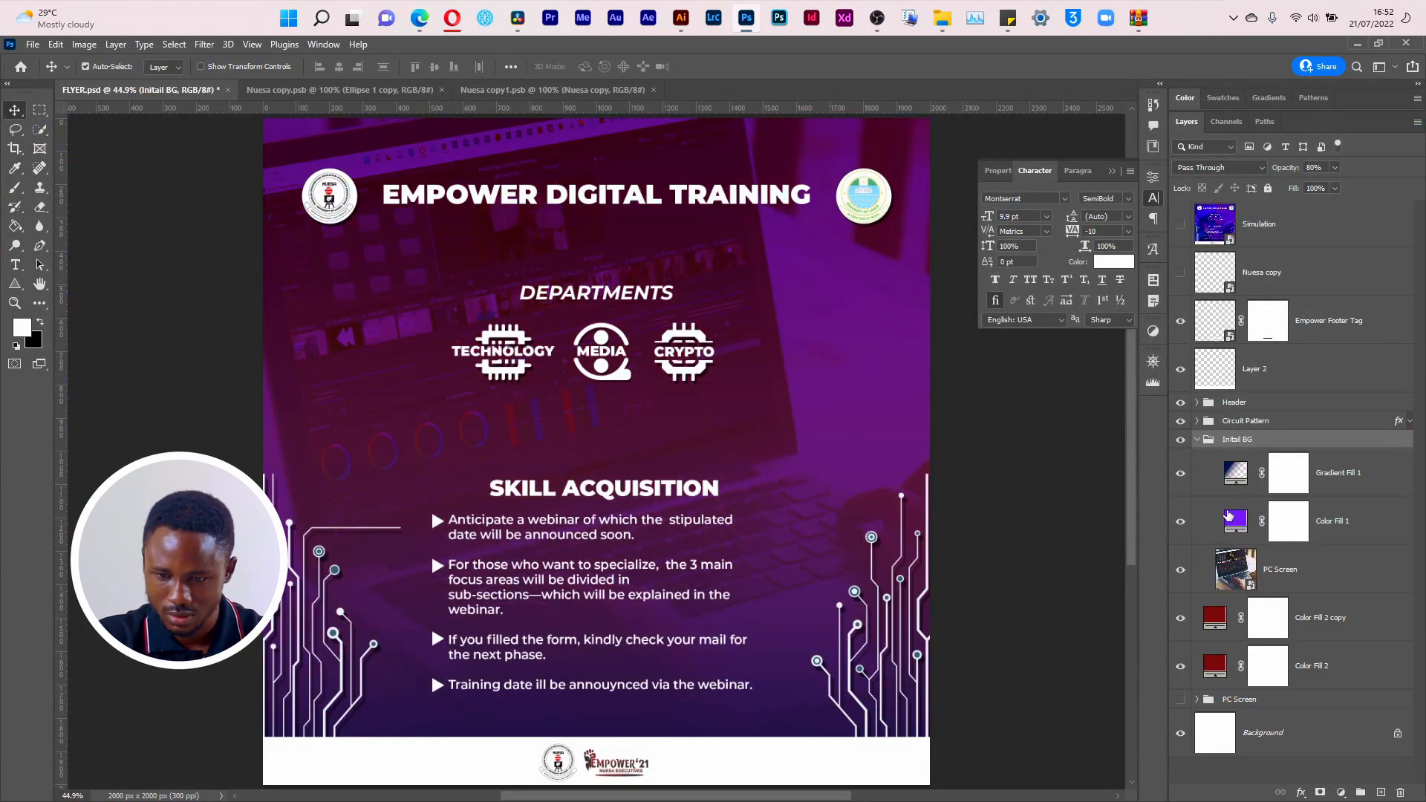
Step: Recolour the Color Fill 1 layer in the Initail BG group to teal 208e95
double_click(1234, 520)
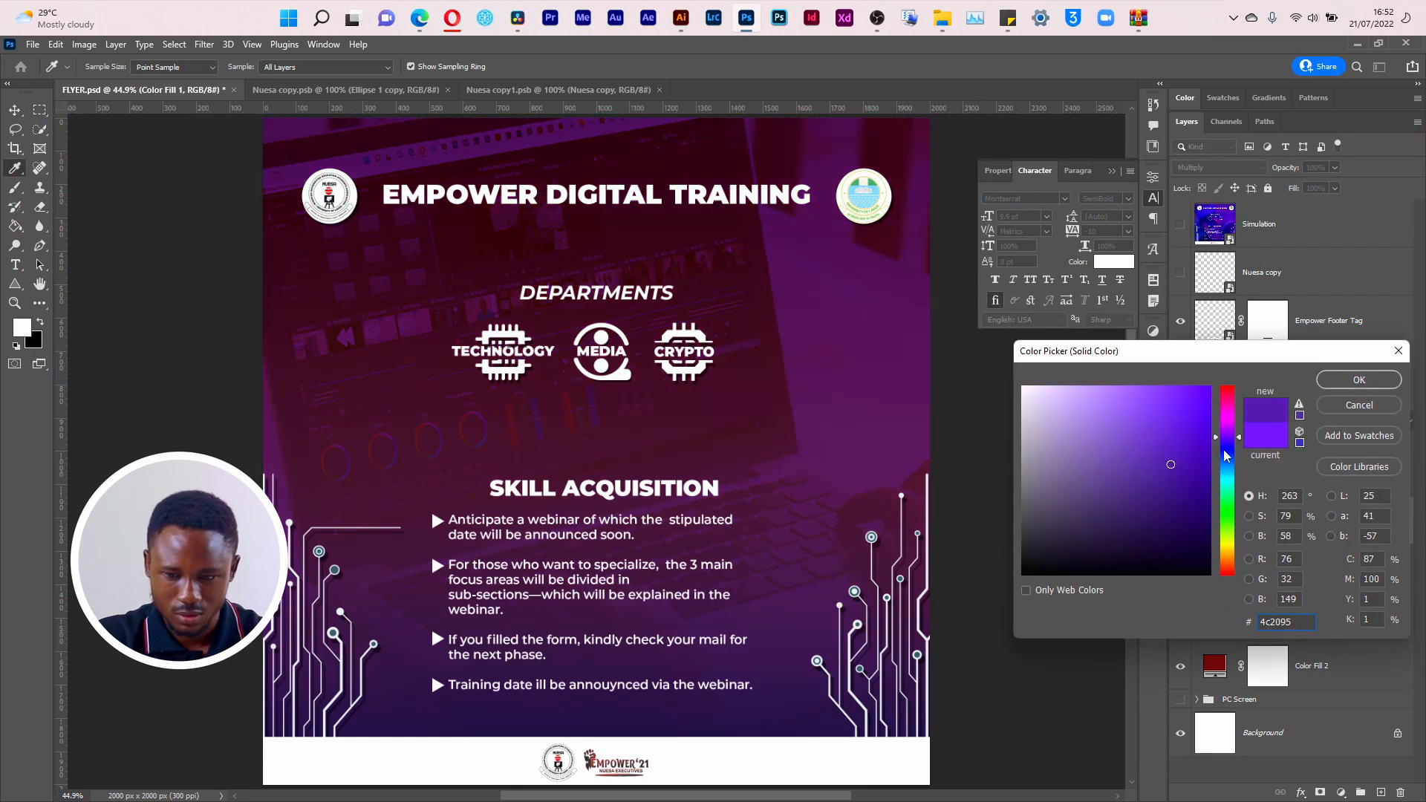
mouse_move(1226, 456)
left_mouse_down()
mouse_move(1235, 507)
mouse_move(1230, 468)
mouse_move(1230, 496)
mouse_move(1221, 466)
mouse_move(1222, 483)
left_mouse_up()
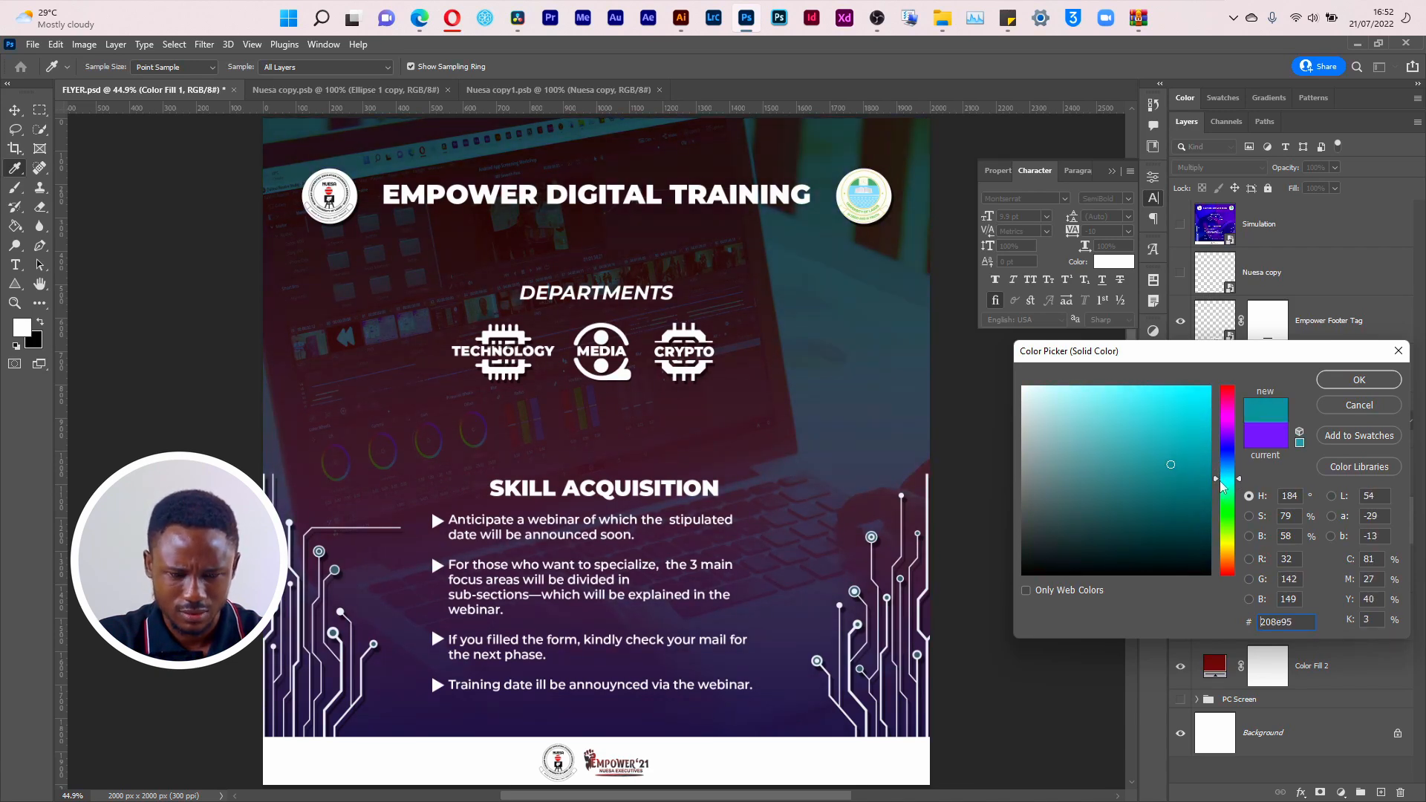
left_click(1359, 380)
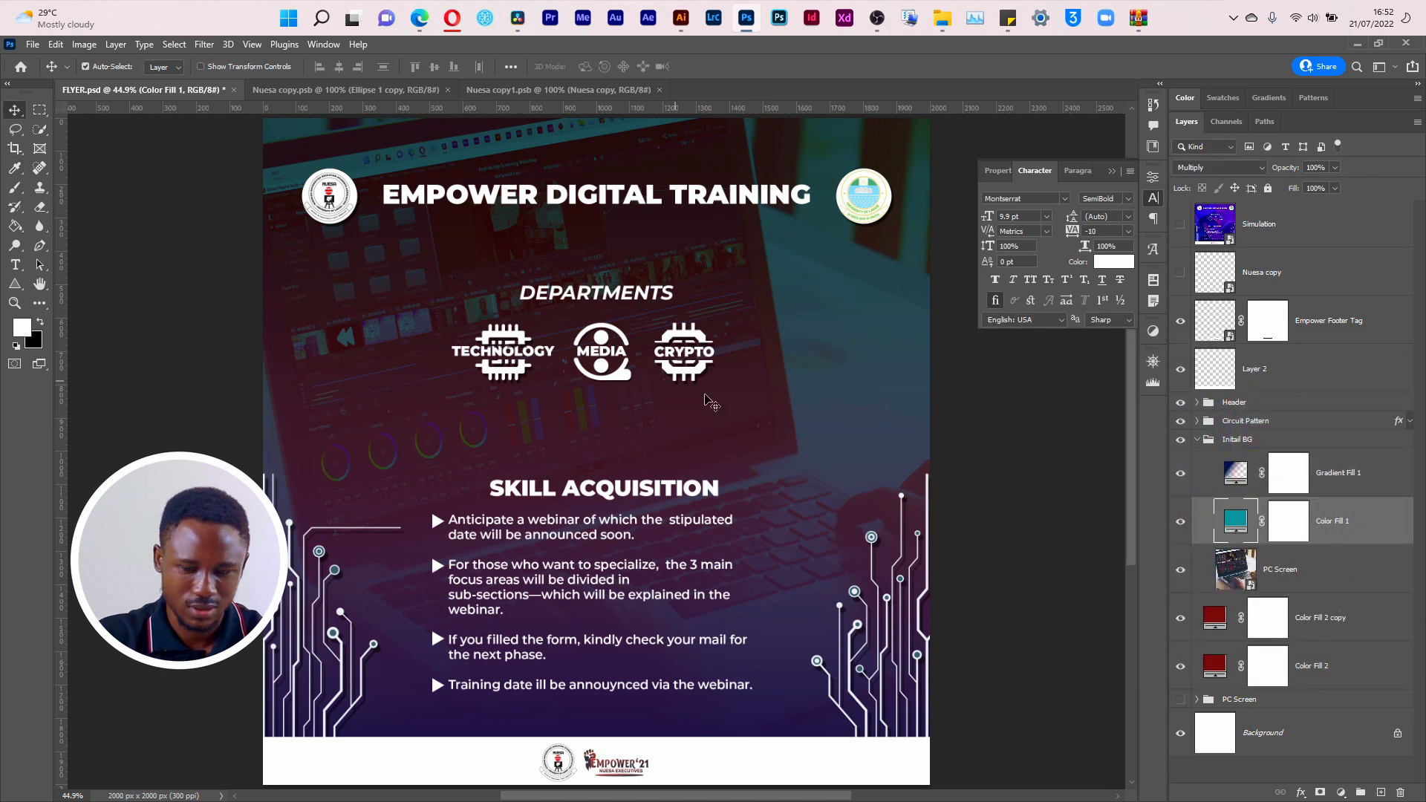
Step: Export the teal version of the flyer as a PNG named 005 in the Design folder
left_click(33, 44)
mouse_move(130, 276)
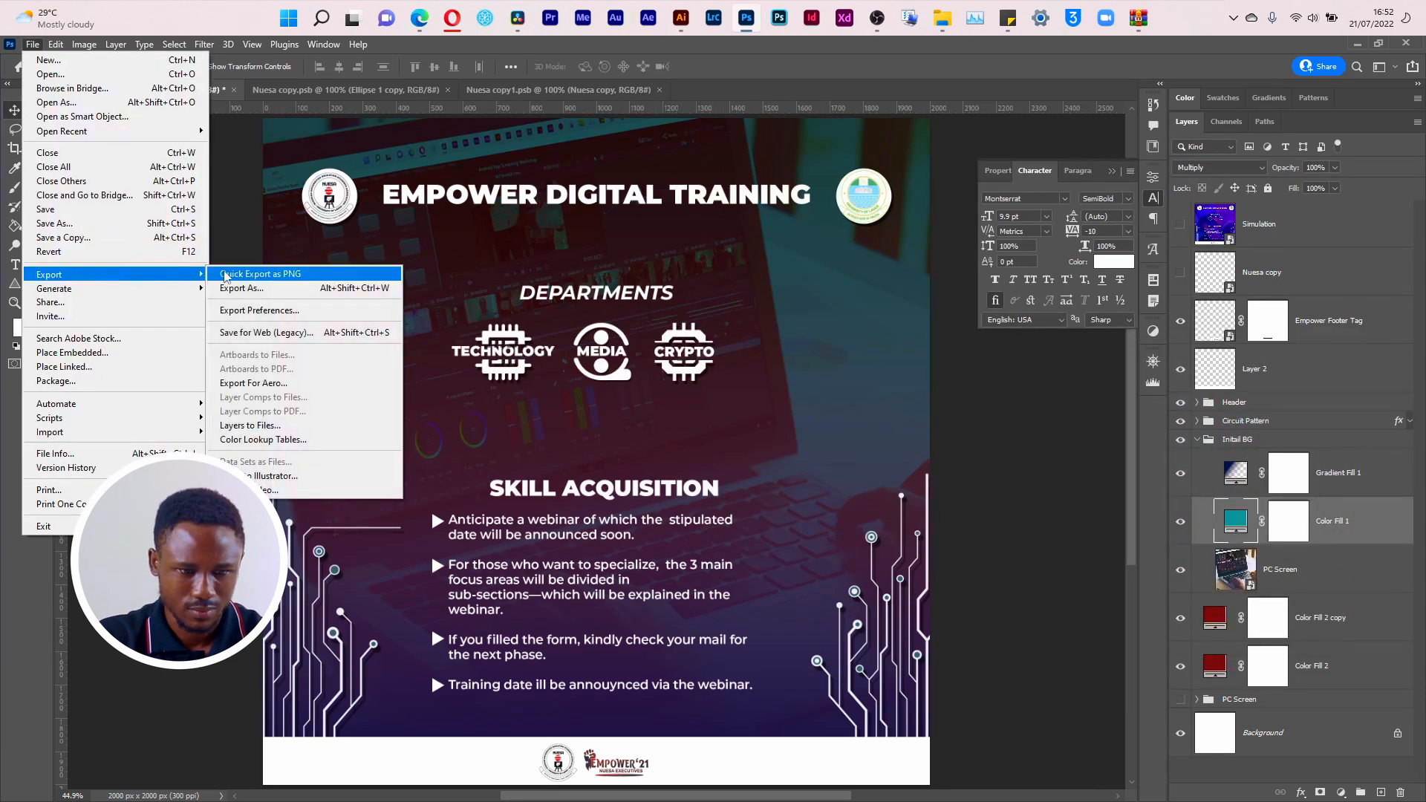
left_click(238, 275)
type("005")
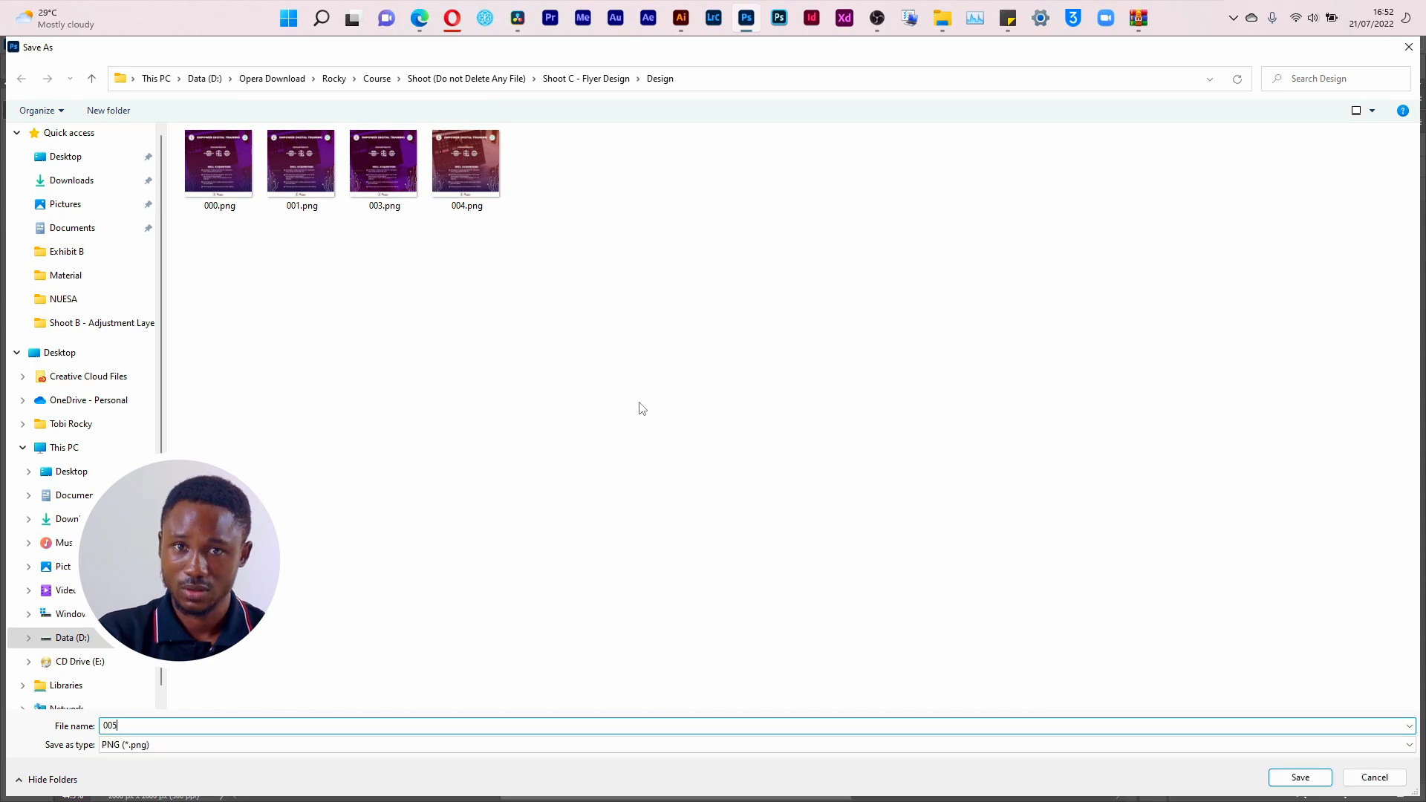
key("Return")
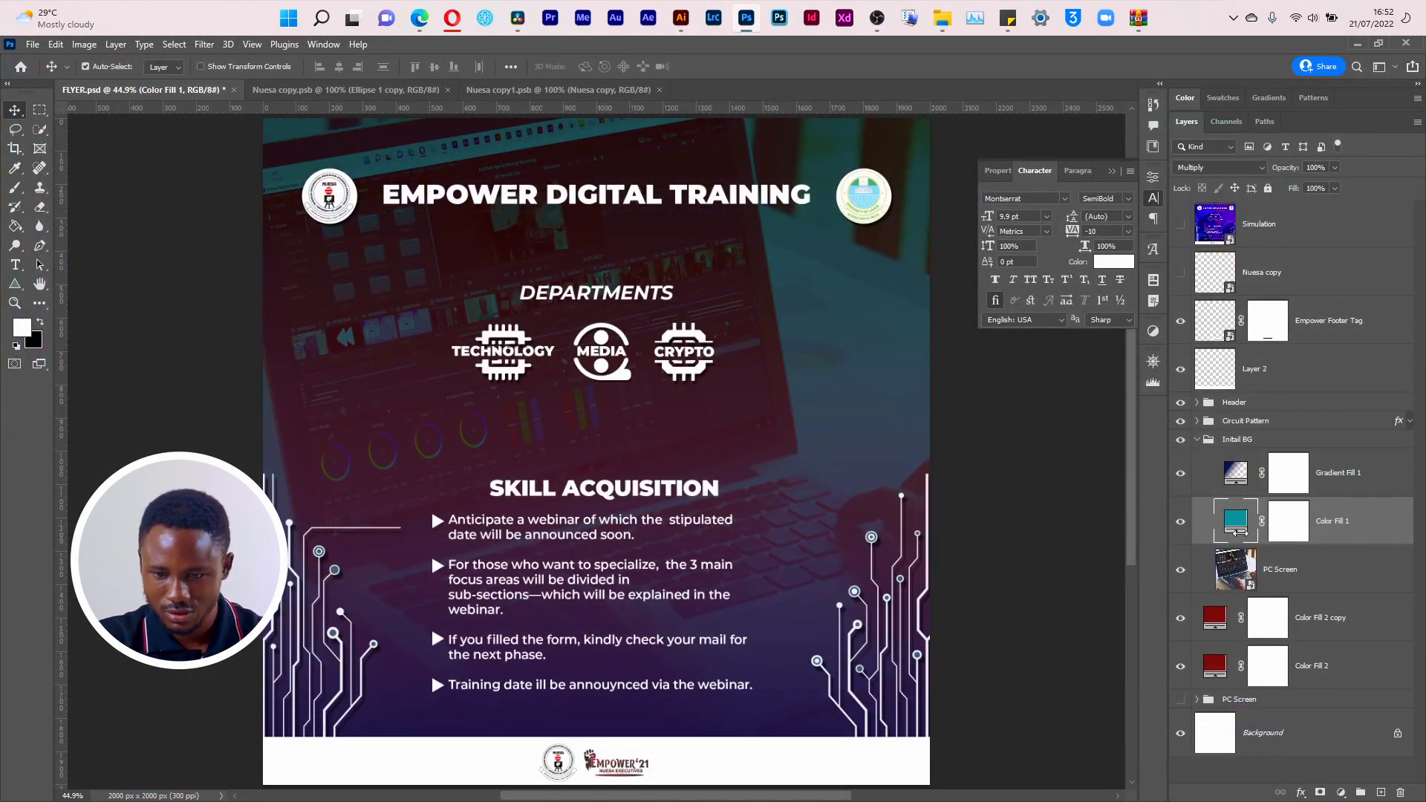
Step: Change the Color Fill 1 layer's colour to the greener teal 209580
double_click(1236, 529)
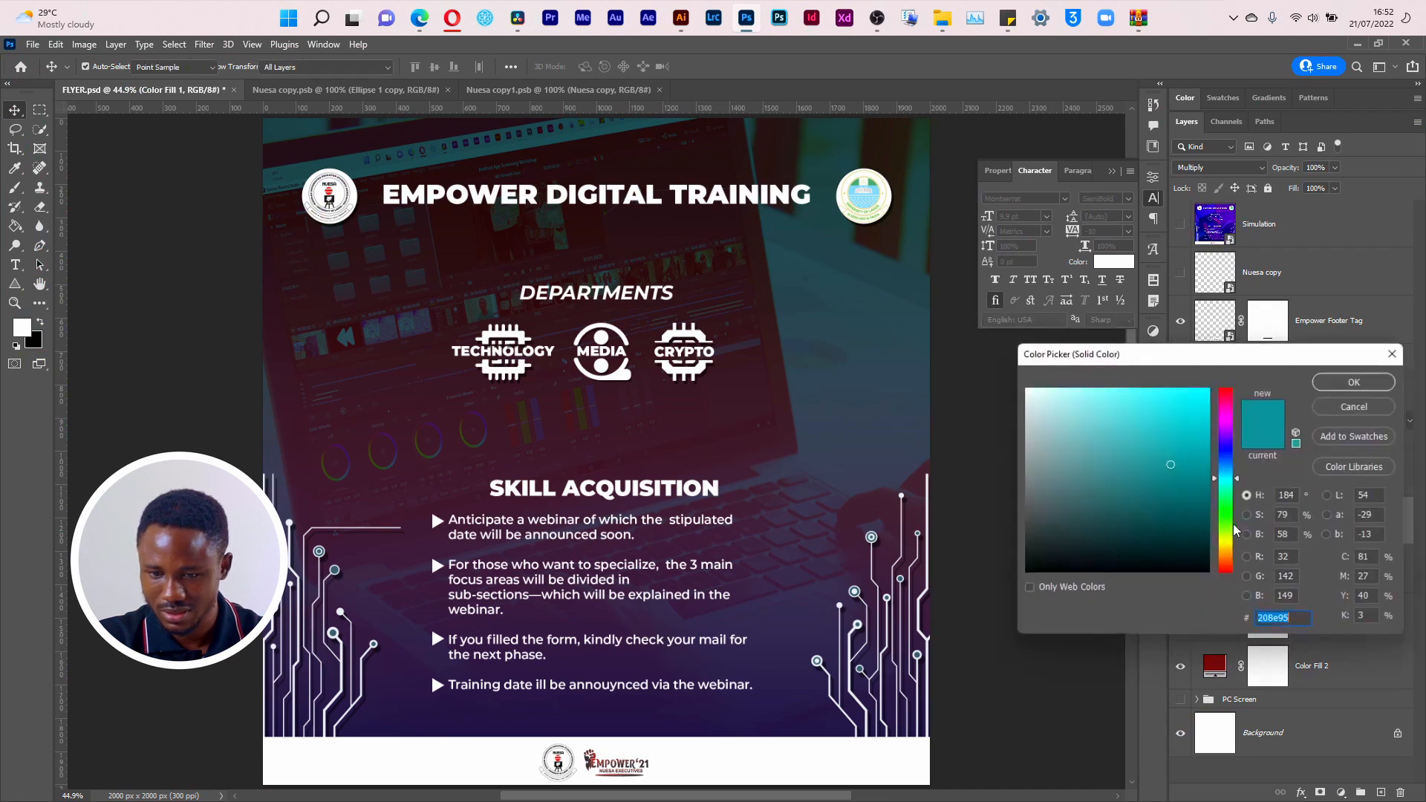
mouse_move(1229, 513)
left_mouse_down()
mouse_move(1237, 586)
mouse_move(1236, 390)
mouse_move(1246, 491)
left_mouse_up()
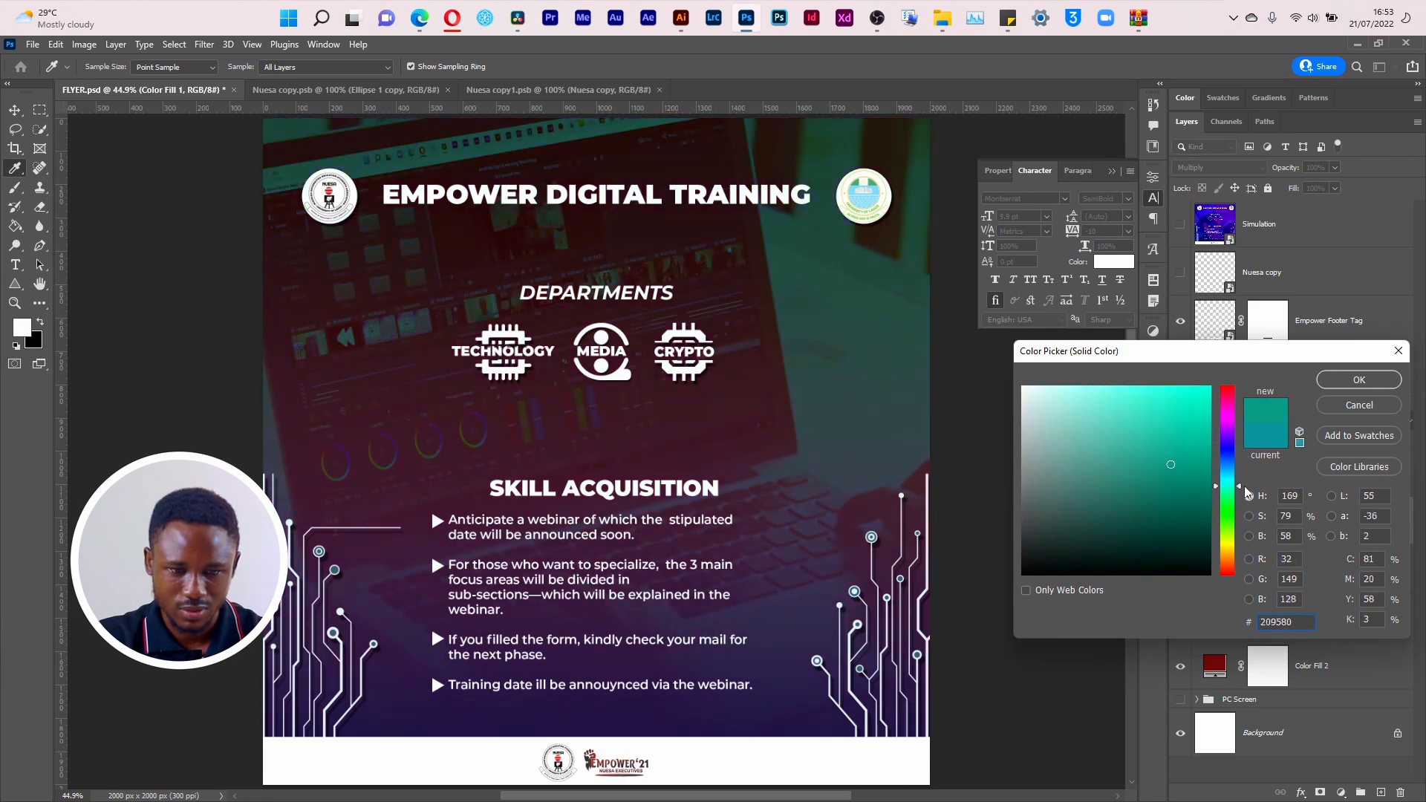
left_click(1323, 391)
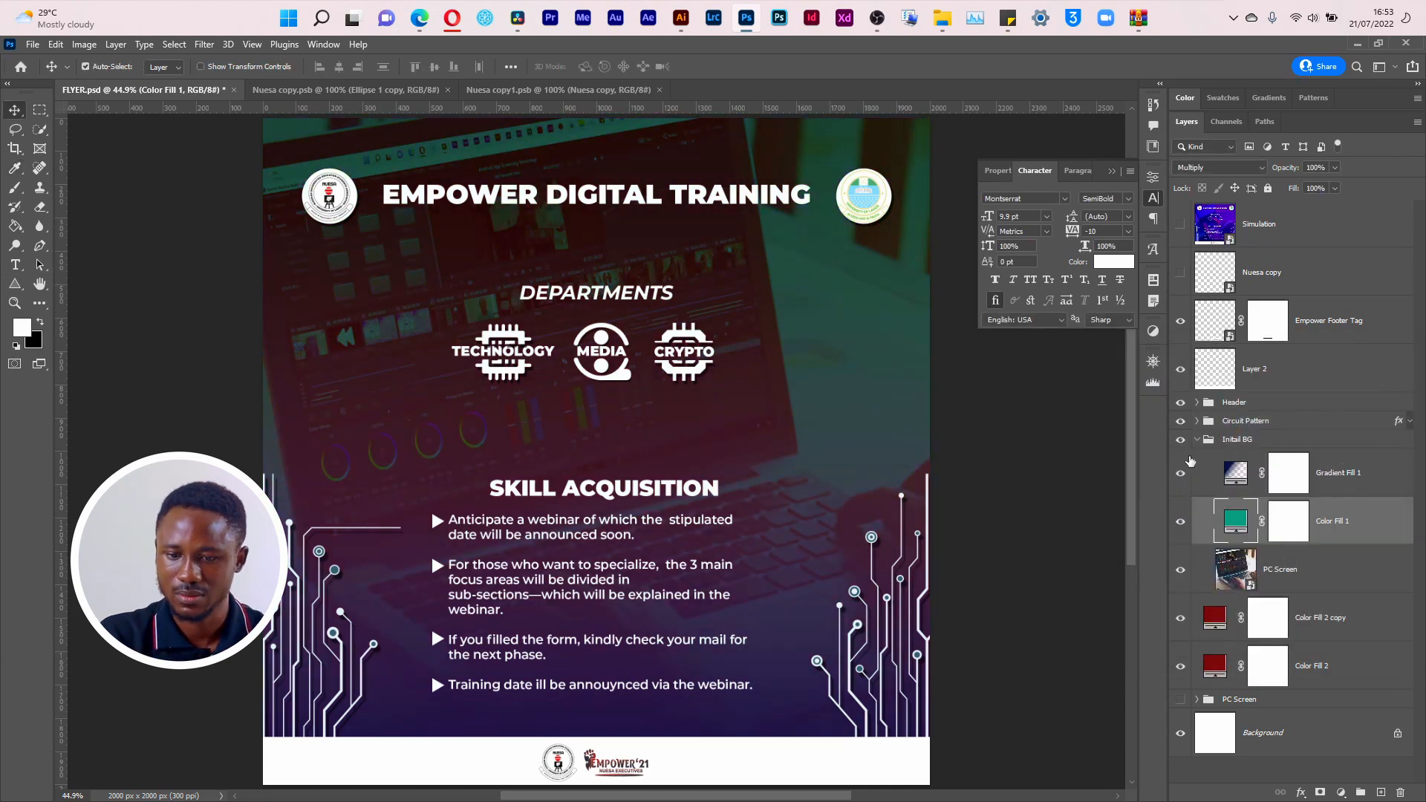
Step: Collapse and hide the Initail BG group, and export the plain red flyer as a PNG named 006
left_click(1196, 442)
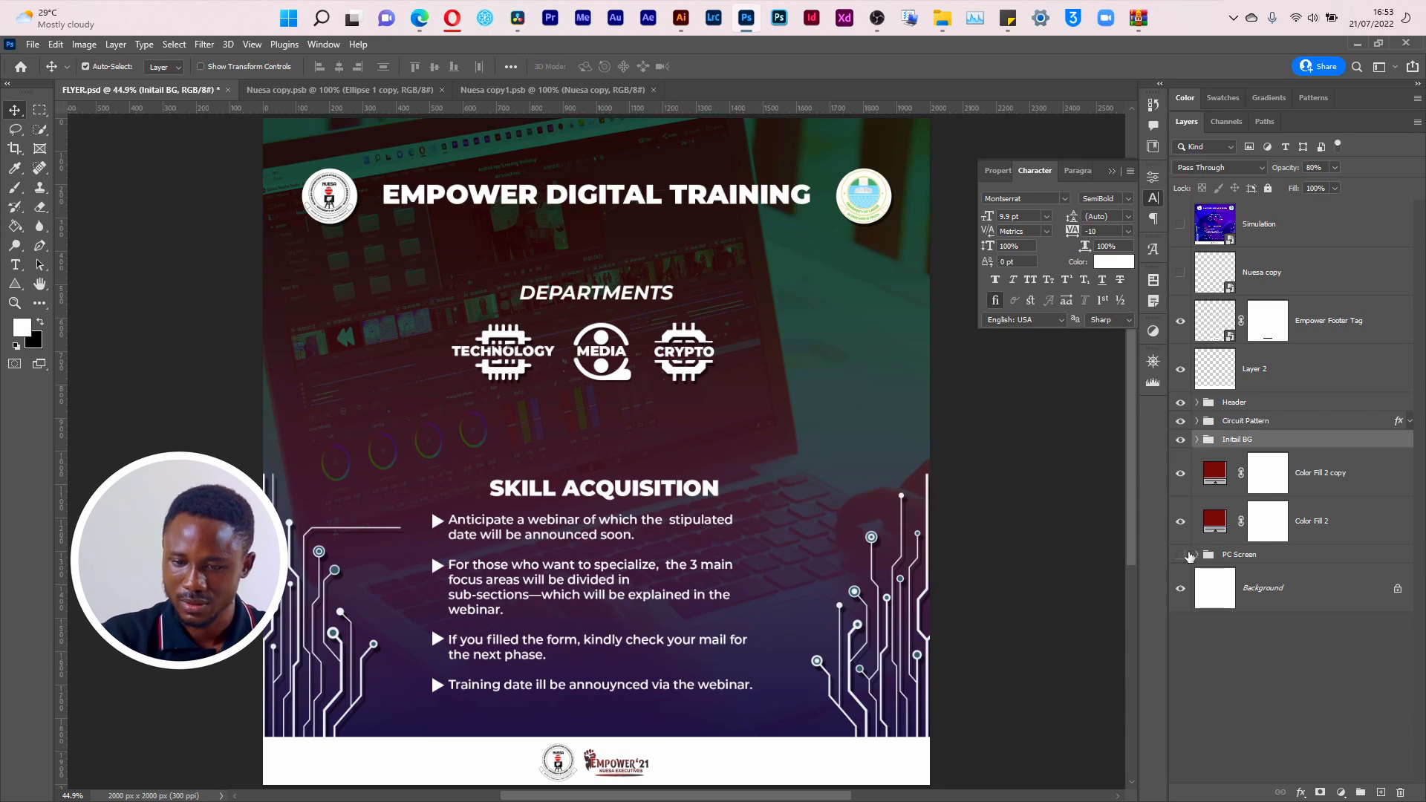
left_click(1180, 440)
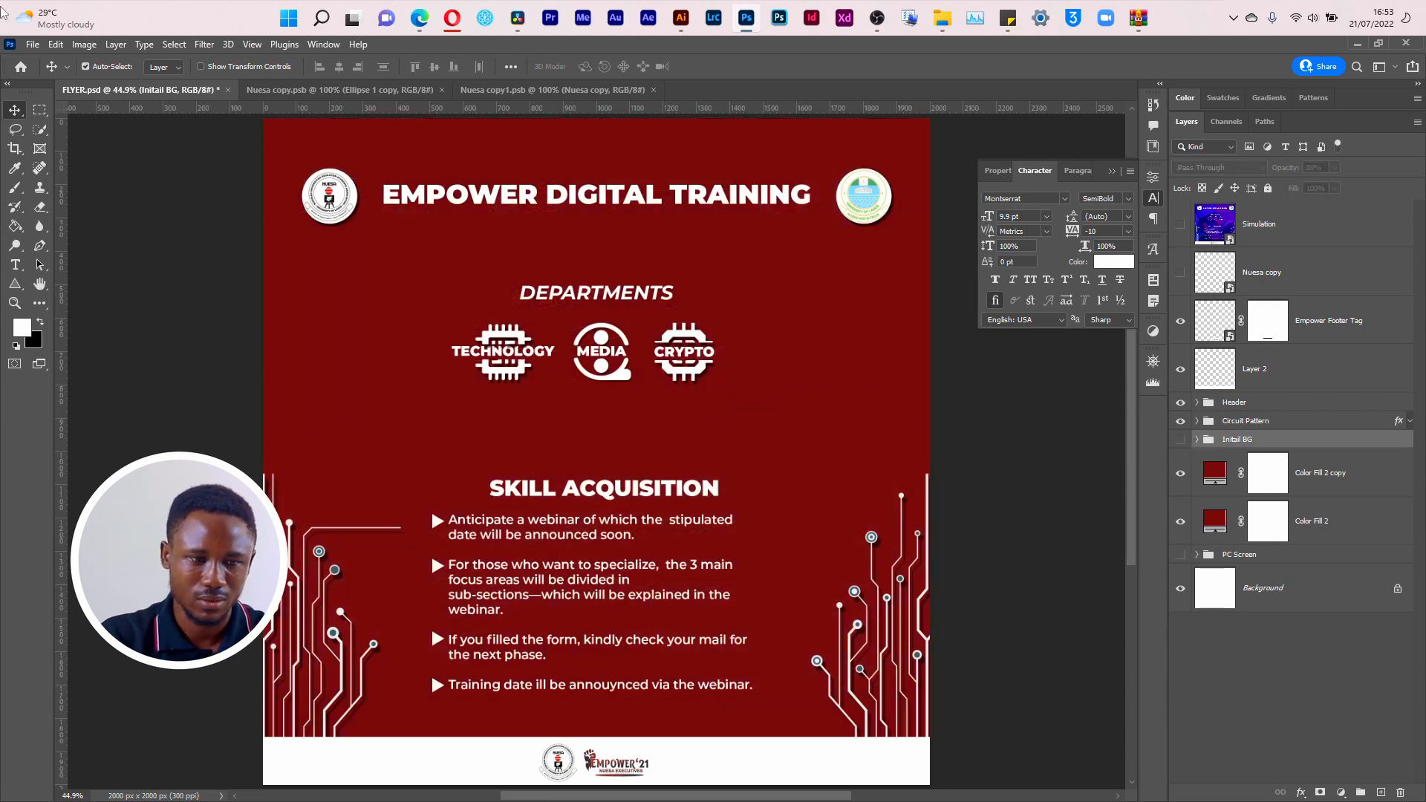
left_click(32, 44)
mouse_move(89, 274)
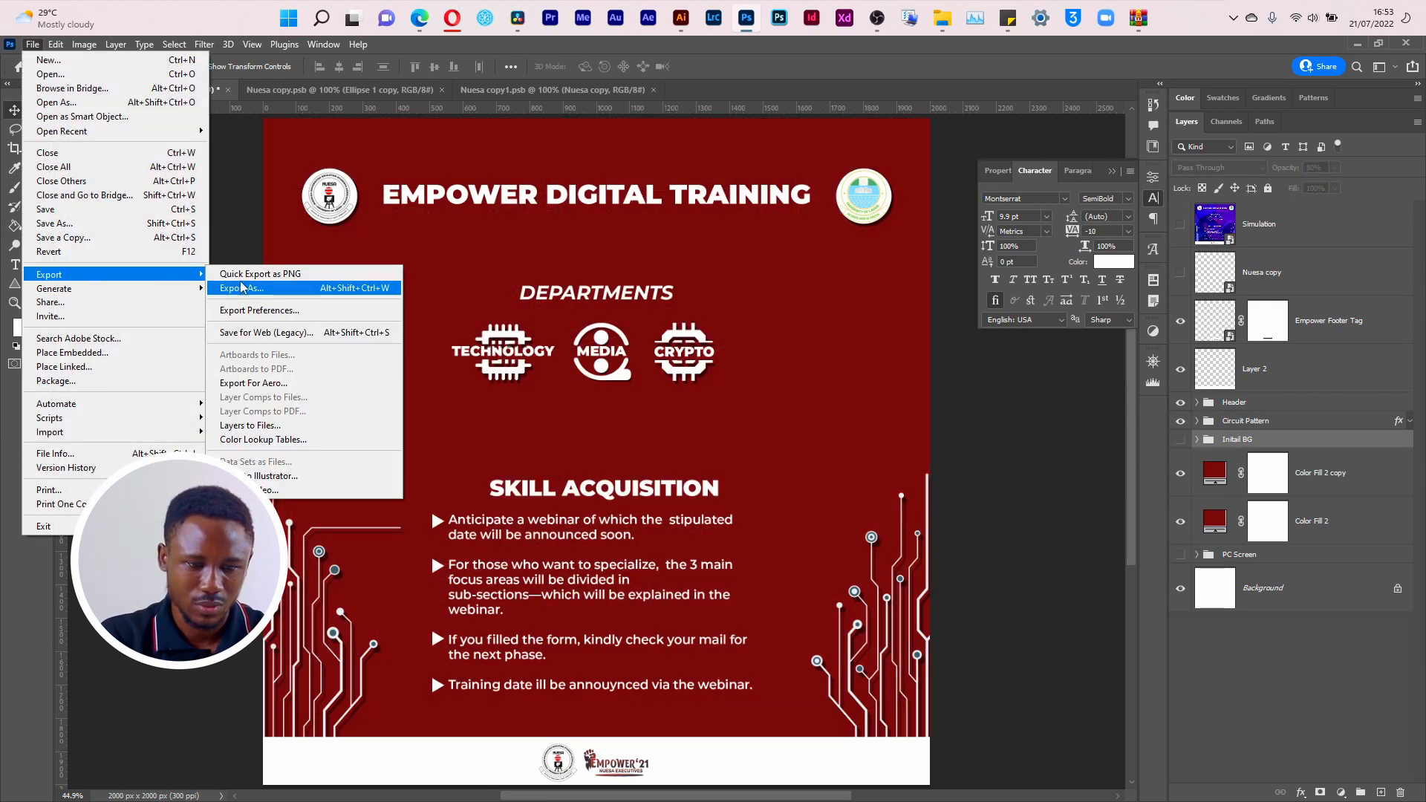
left_click(253, 274)
type("v")
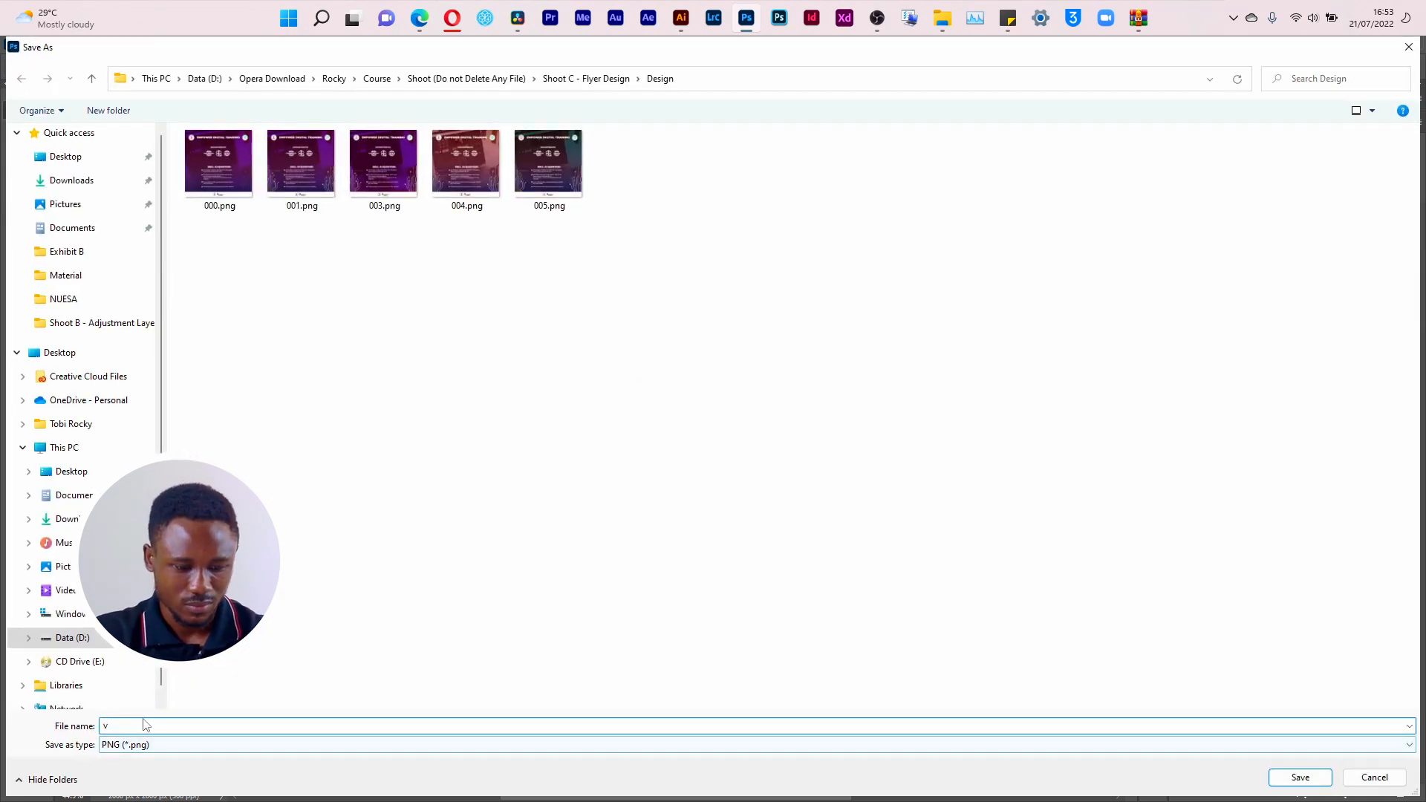
key("BackSpace")
type("005")
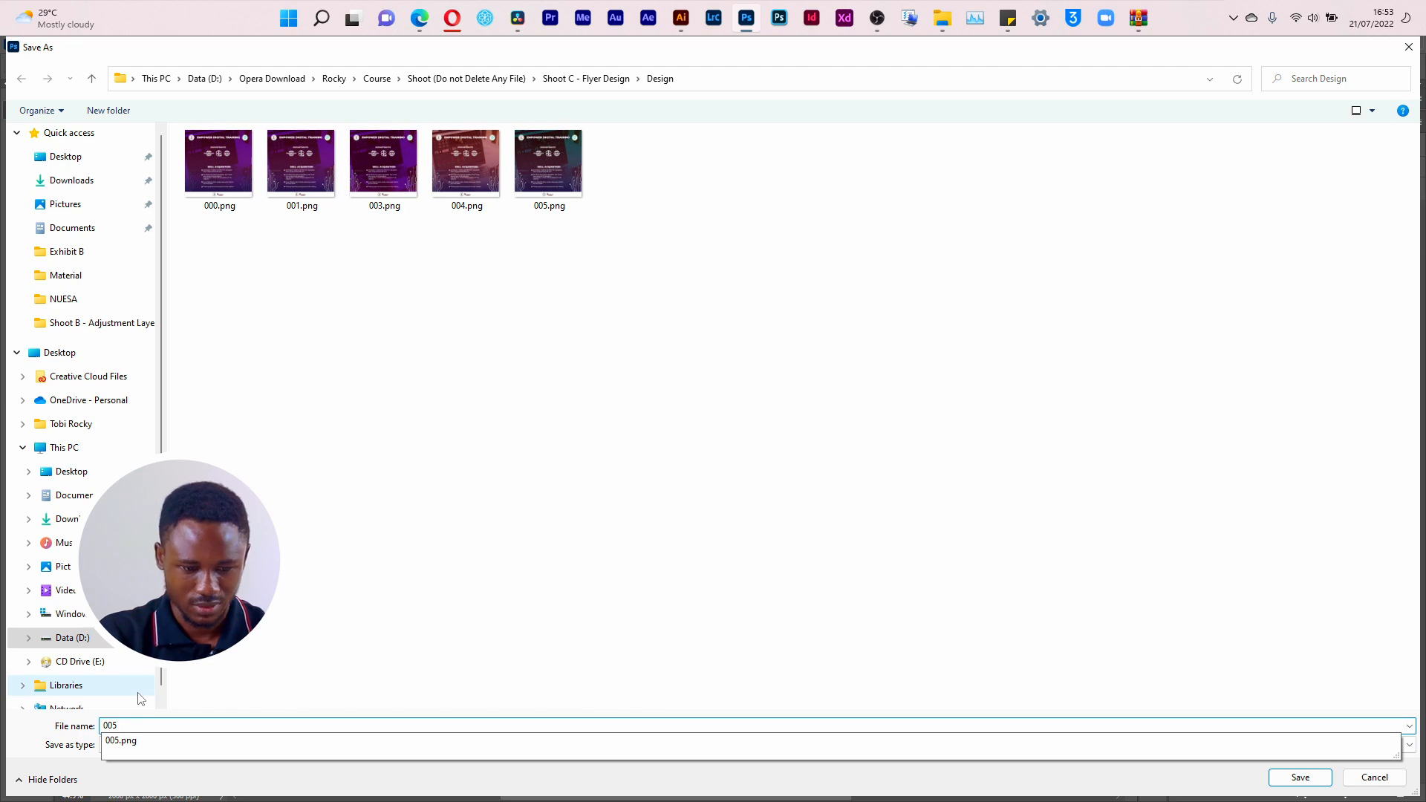
key("BackSpace")
type("6")
key("Return")
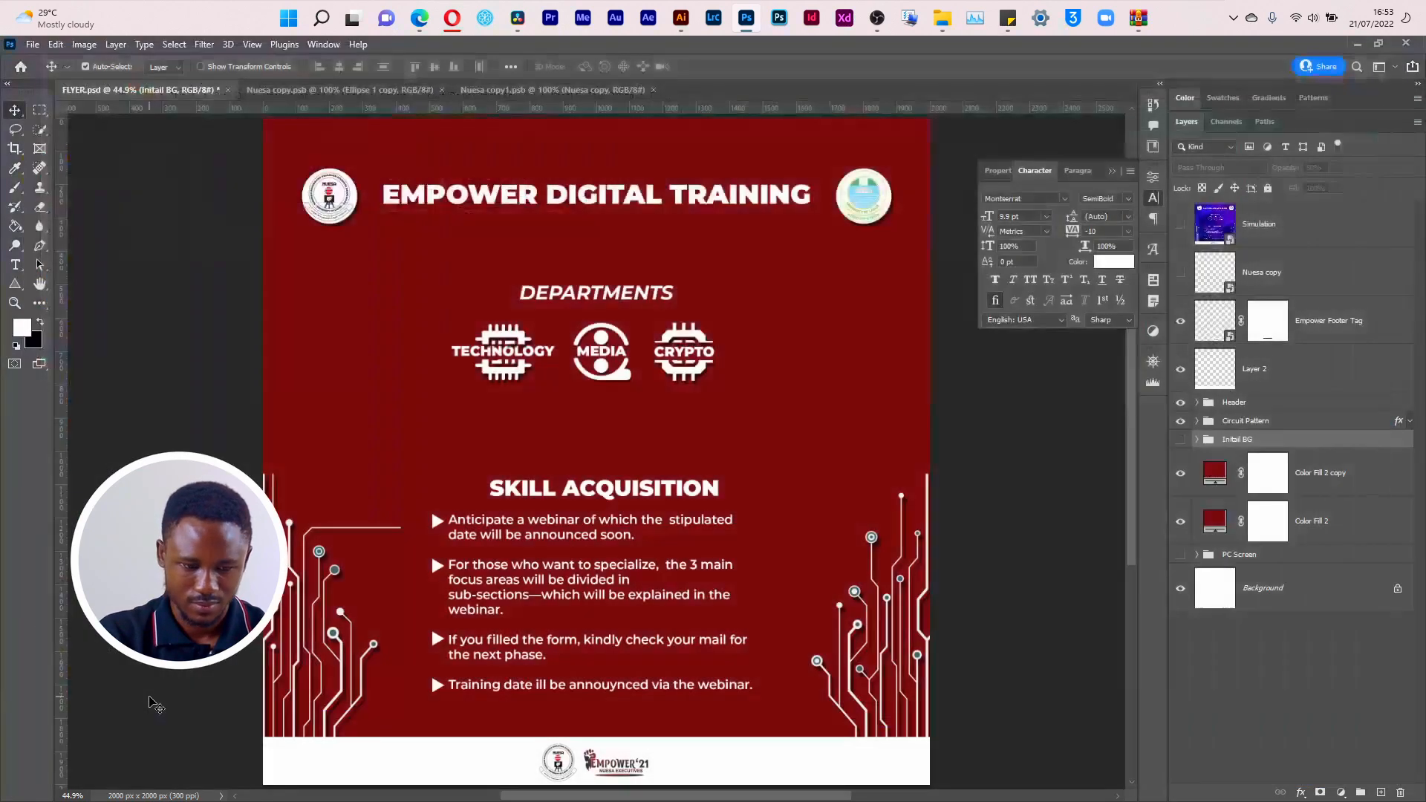
Step: Switch to File Explorer, open the Design folder and review the exported flyer PNGs from 000 to 006 in the photo viewer
key("alt+Tab")
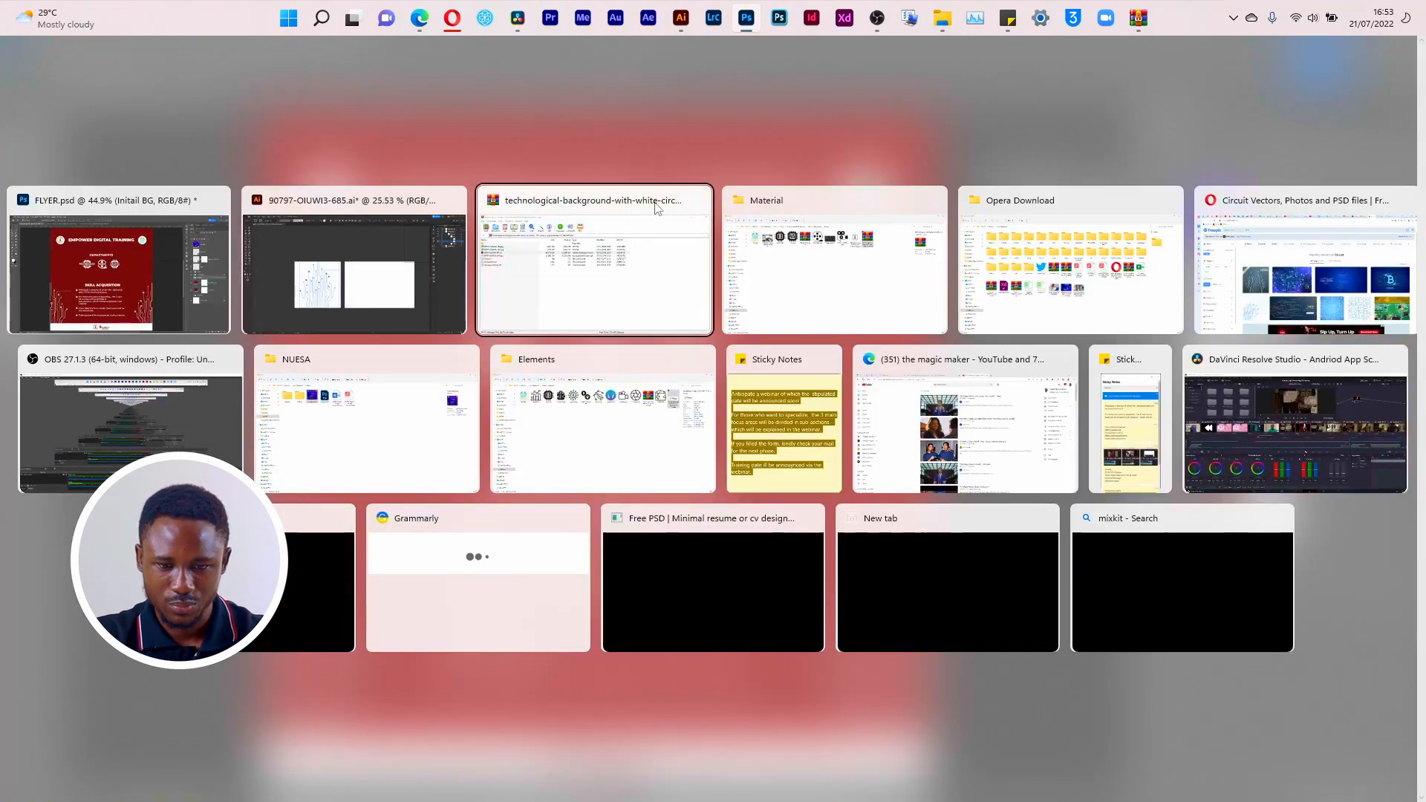
left_click(697, 200)
left_click(822, 269)
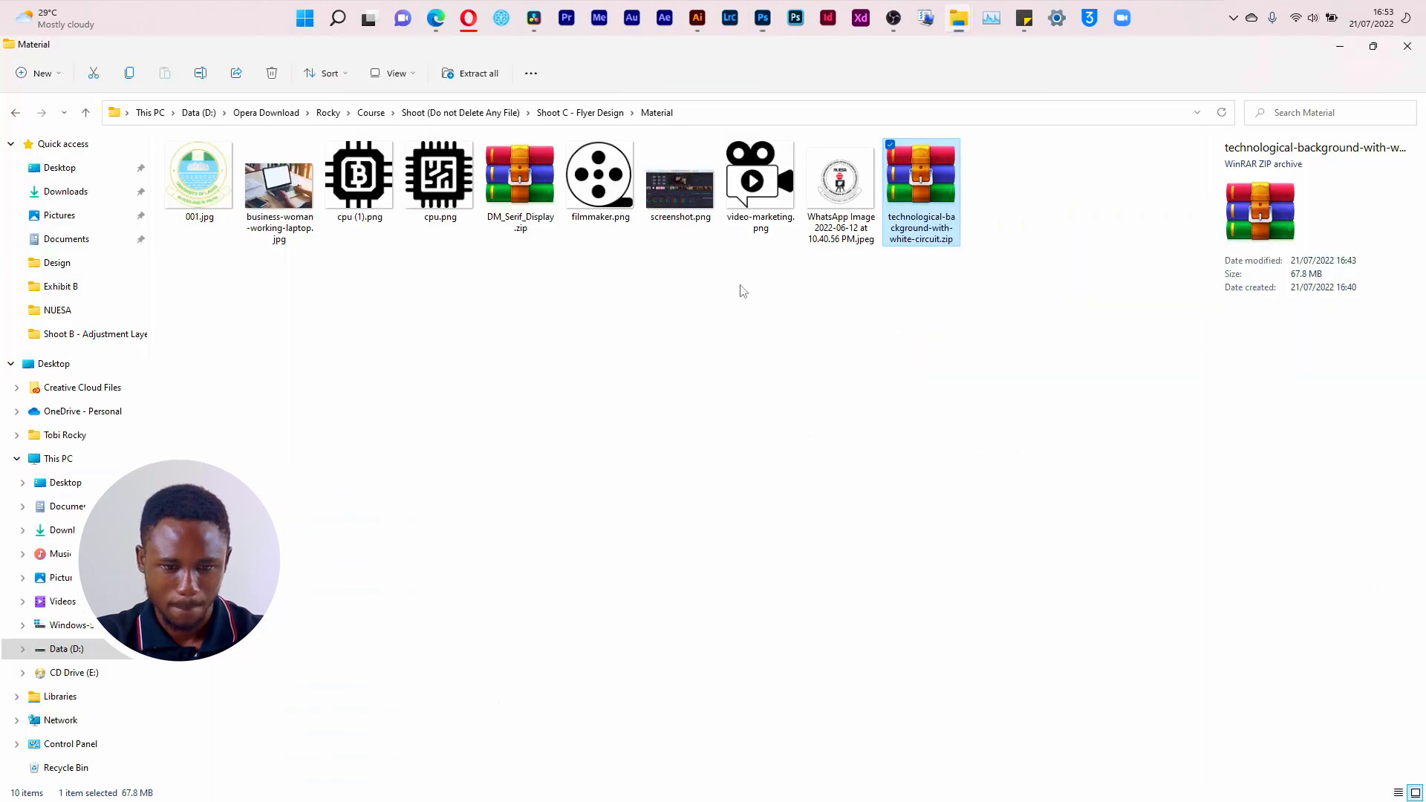
left_click(594, 113)
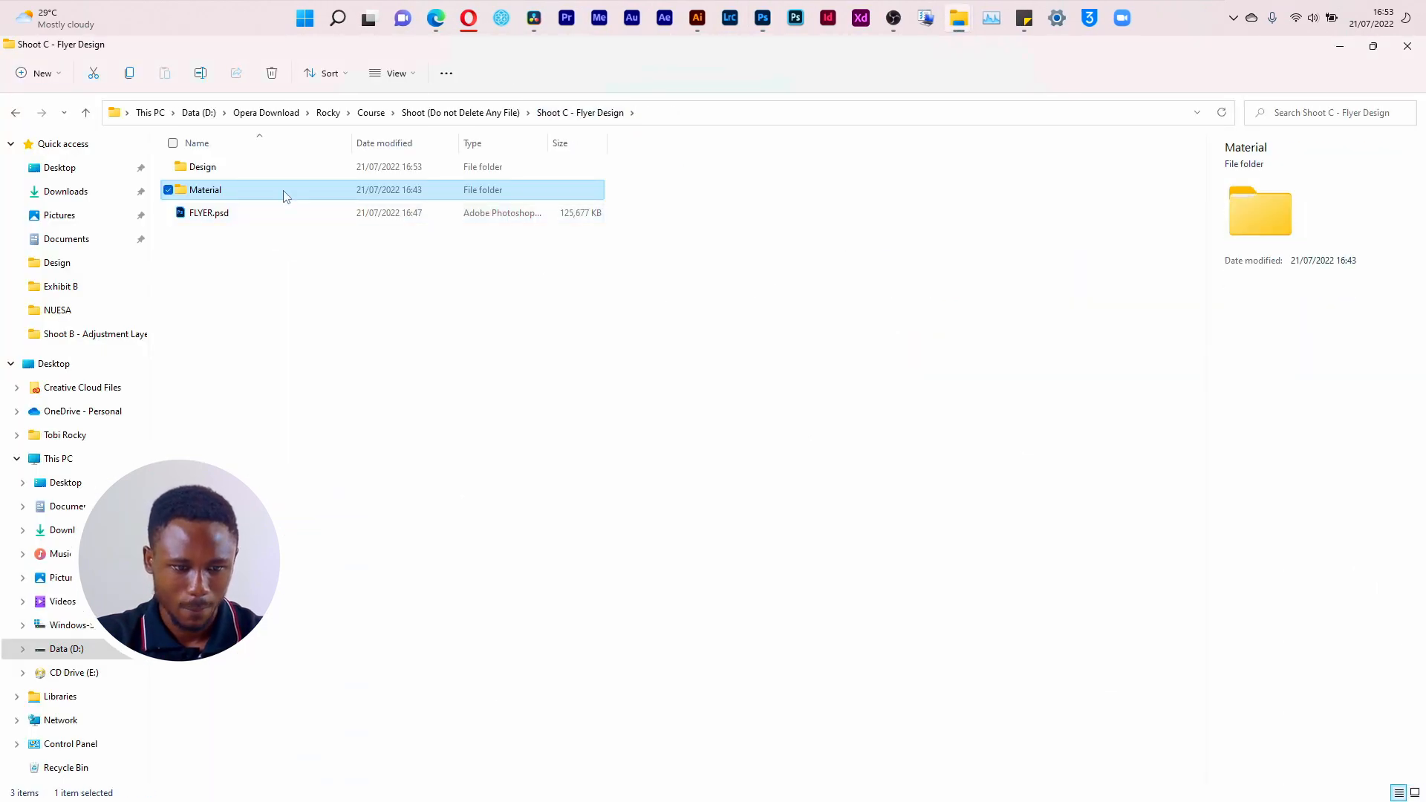
double_click(286, 168)
double_click(209, 196)
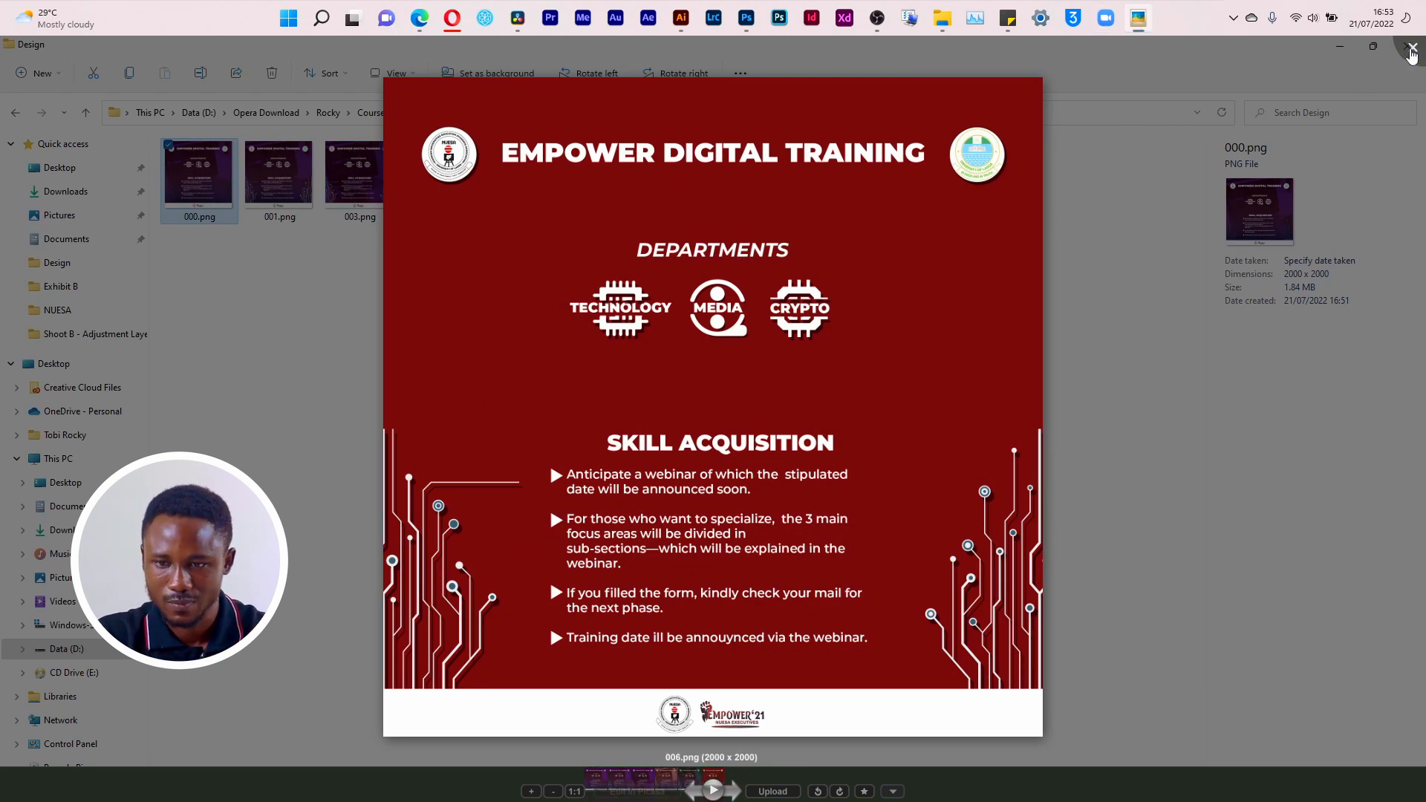
left_click(1412, 49)
Step: Bring Empower.png from the NUESA folder into the Design folder alongside the exported versions
key("super+Tab")
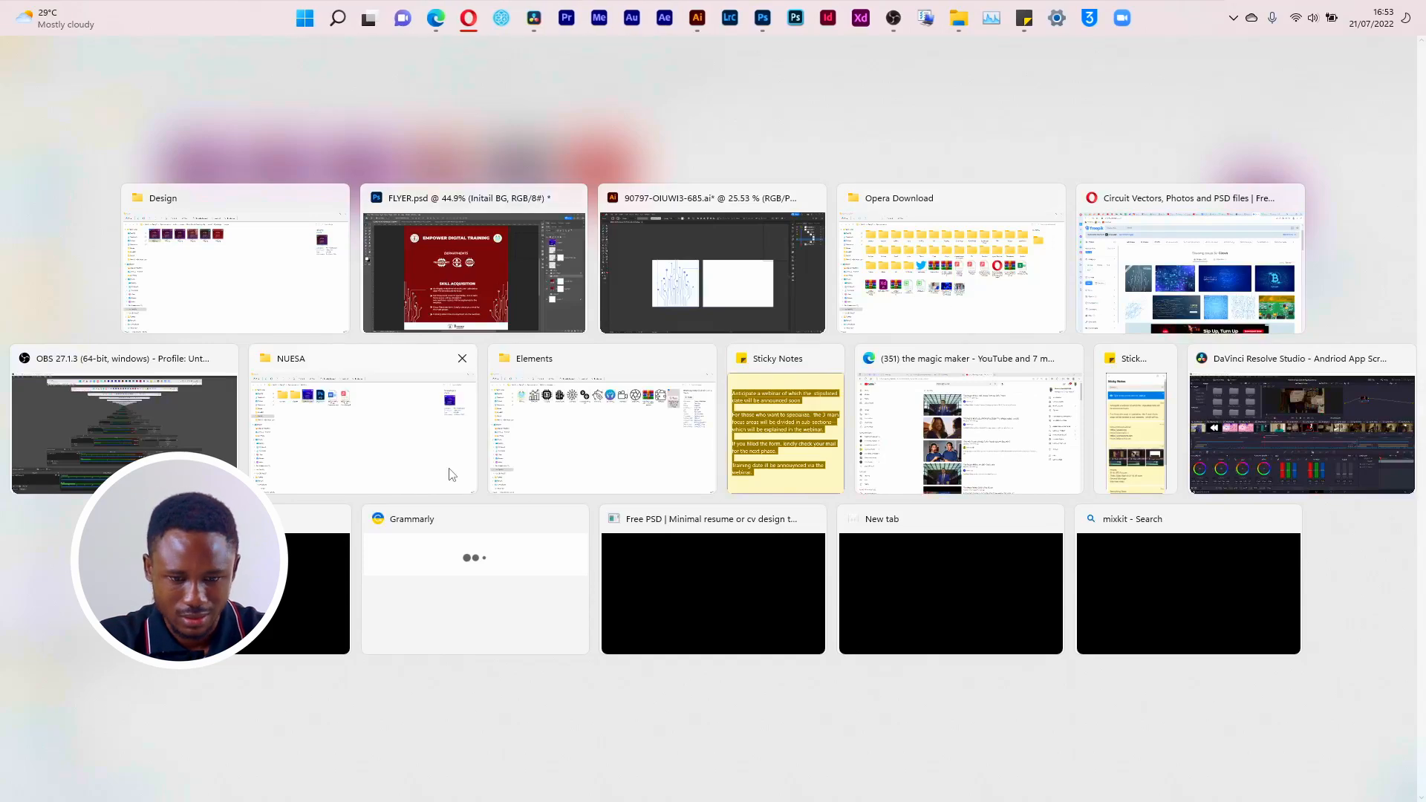
left_click(448, 469)
key("alt+Tab")
left_click_drag(367, 199, 574, 466)
left_click(749, 296)
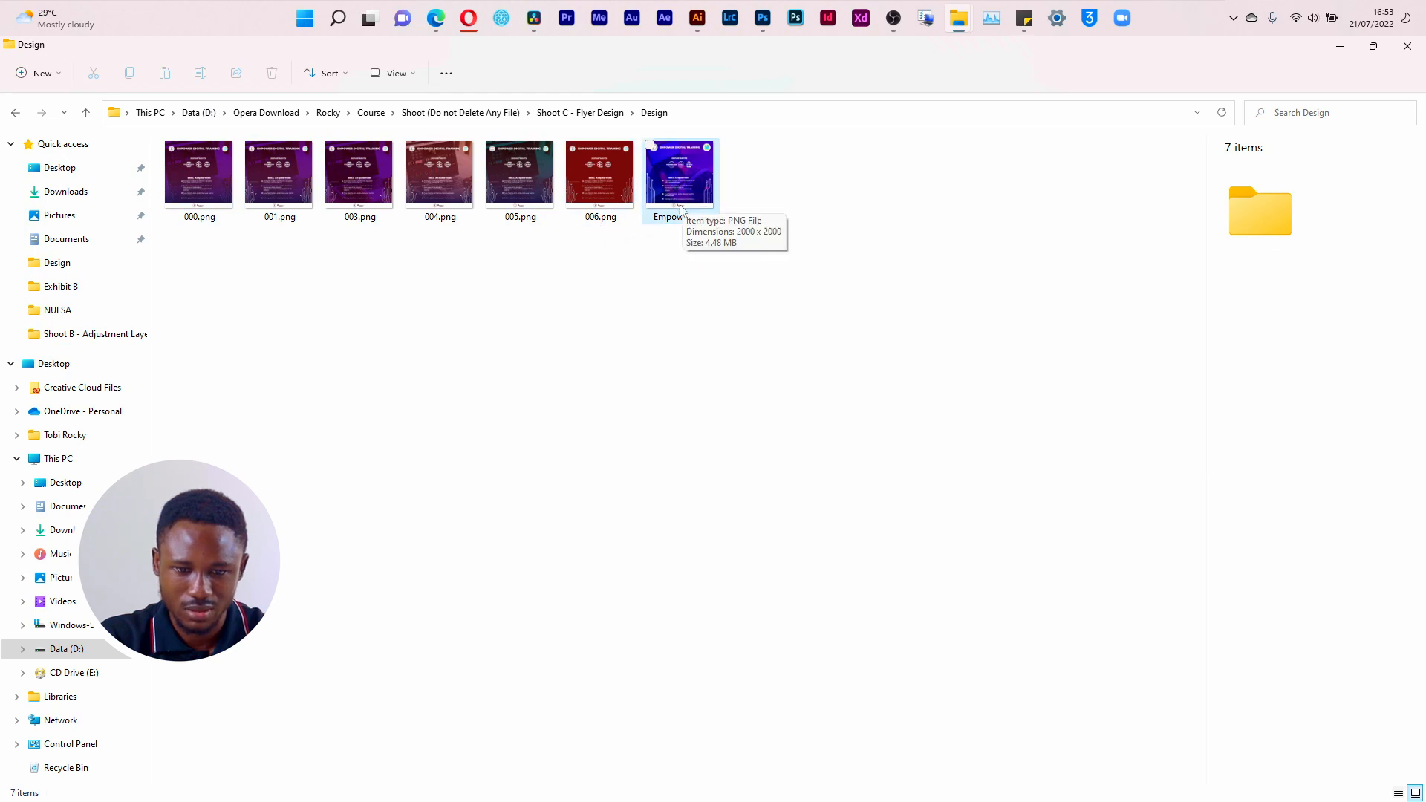
Step: Preview Empower.png in the photo viewer against the exported flyer versions, and close the viewer
left_click(675, 220)
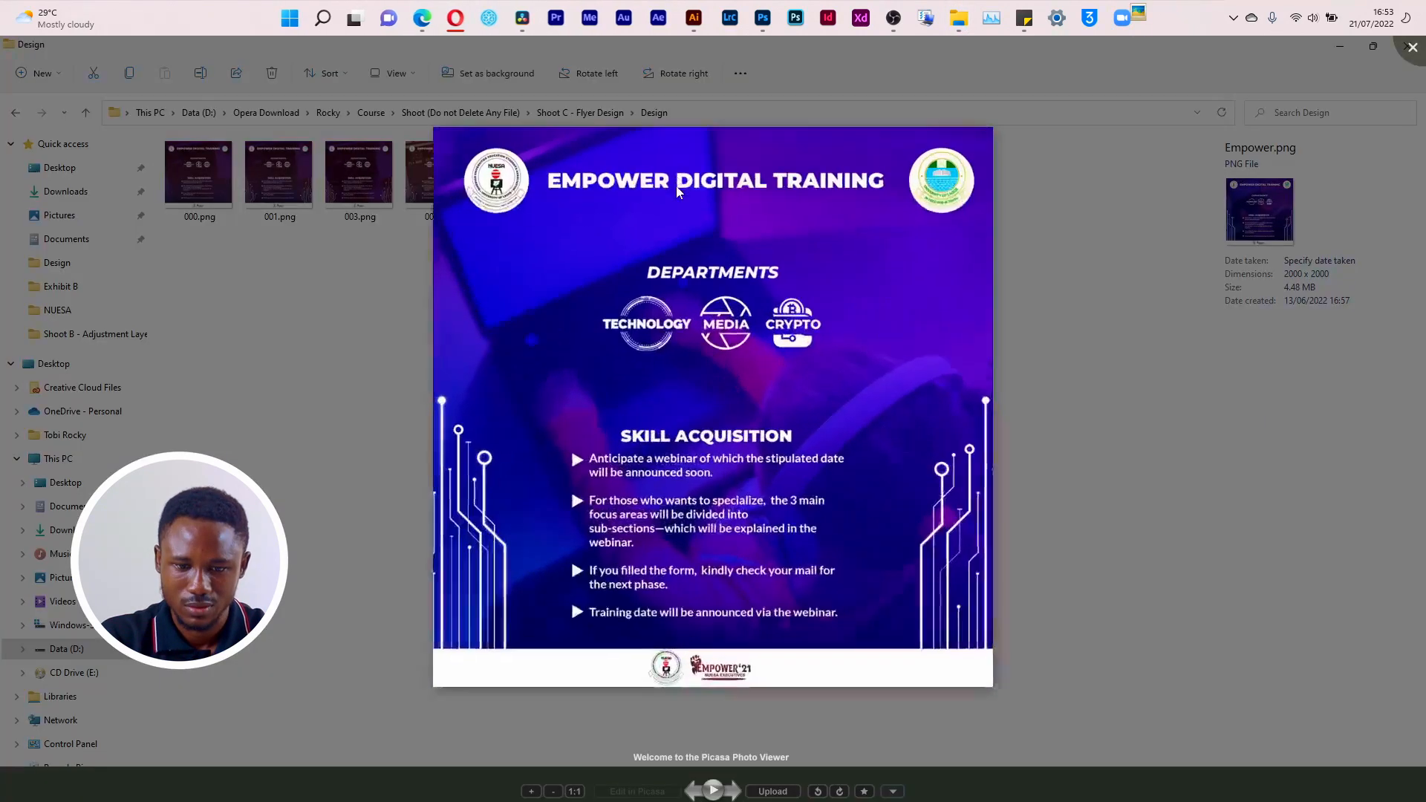
key("Left")
key("Left")
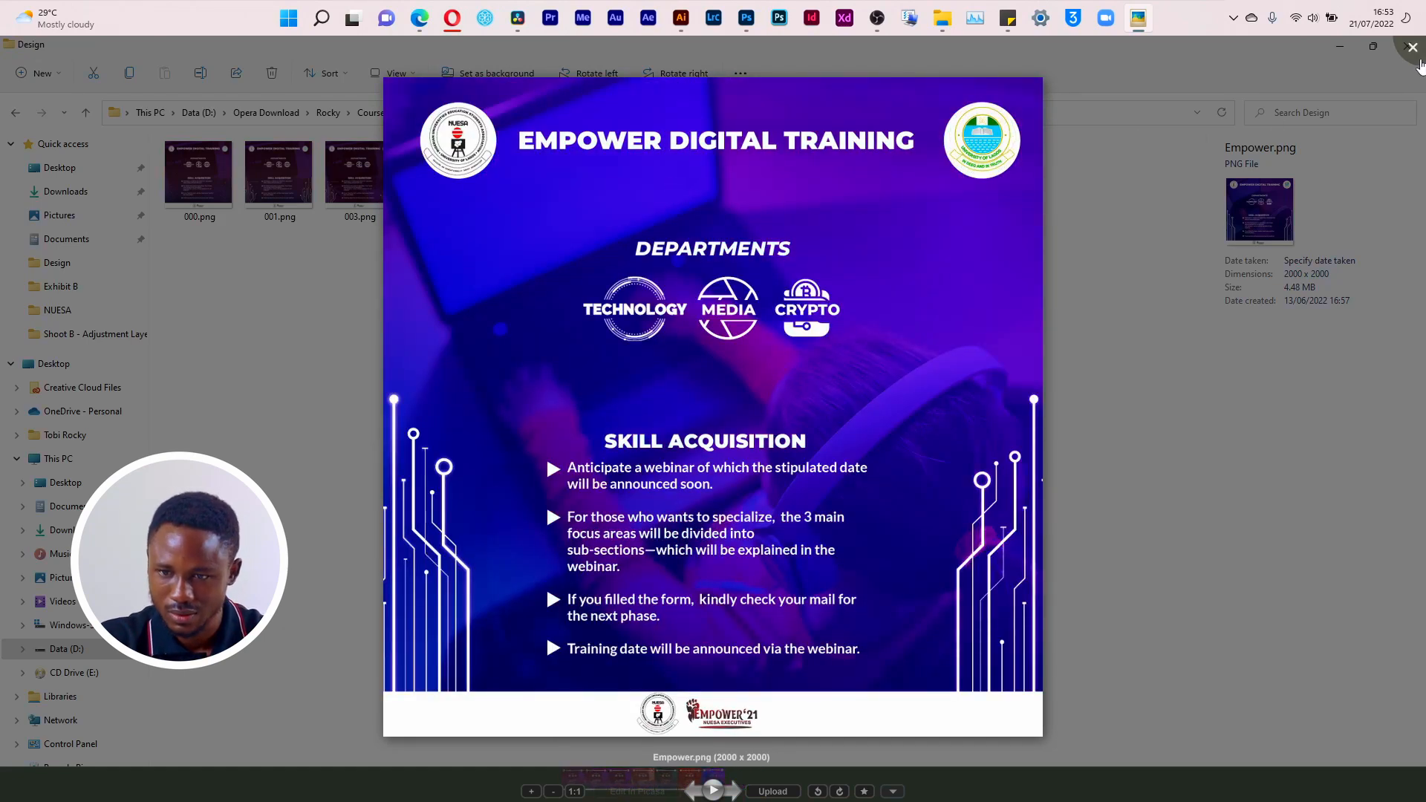
left_click(1413, 47)
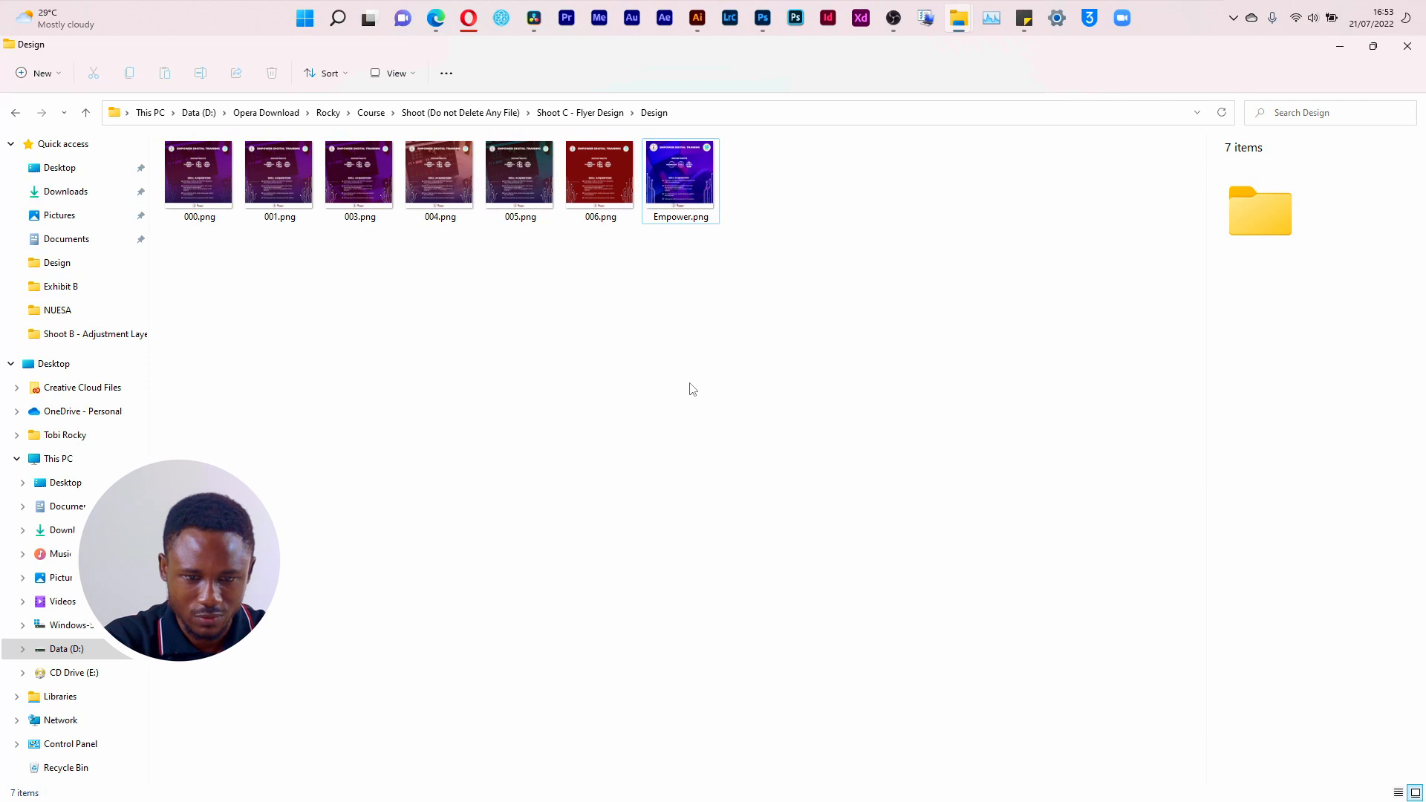
Step: Create a folder named Compare inside the Design folder and copy Empower.png into it
key("ctrl+shift+n")
type("Compare")
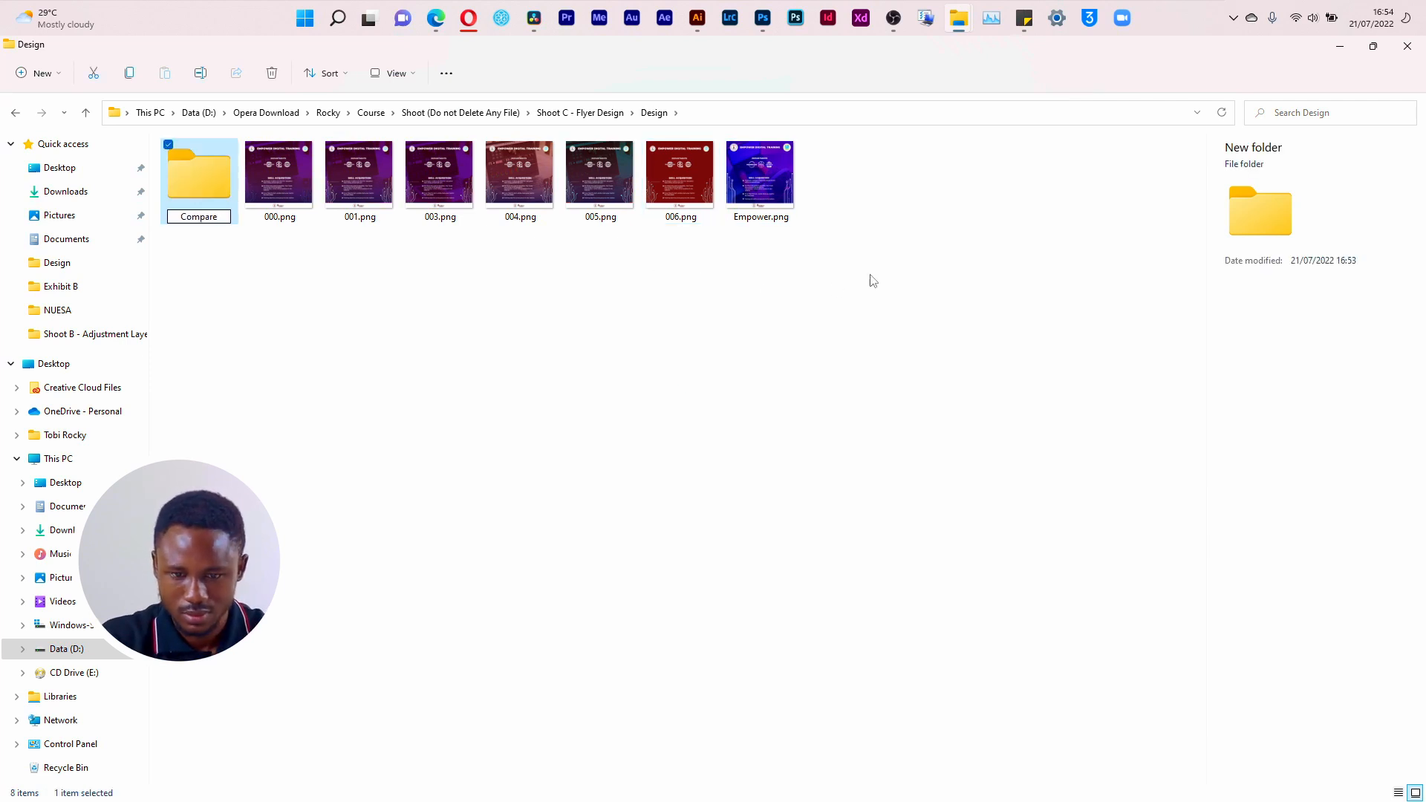
left_click_drag(774, 187, 235, 191)
Step: Open 005.png in the photo viewer and browse through the other flyer versions to compare them
left_click(529, 184)
left_click(581, 186)
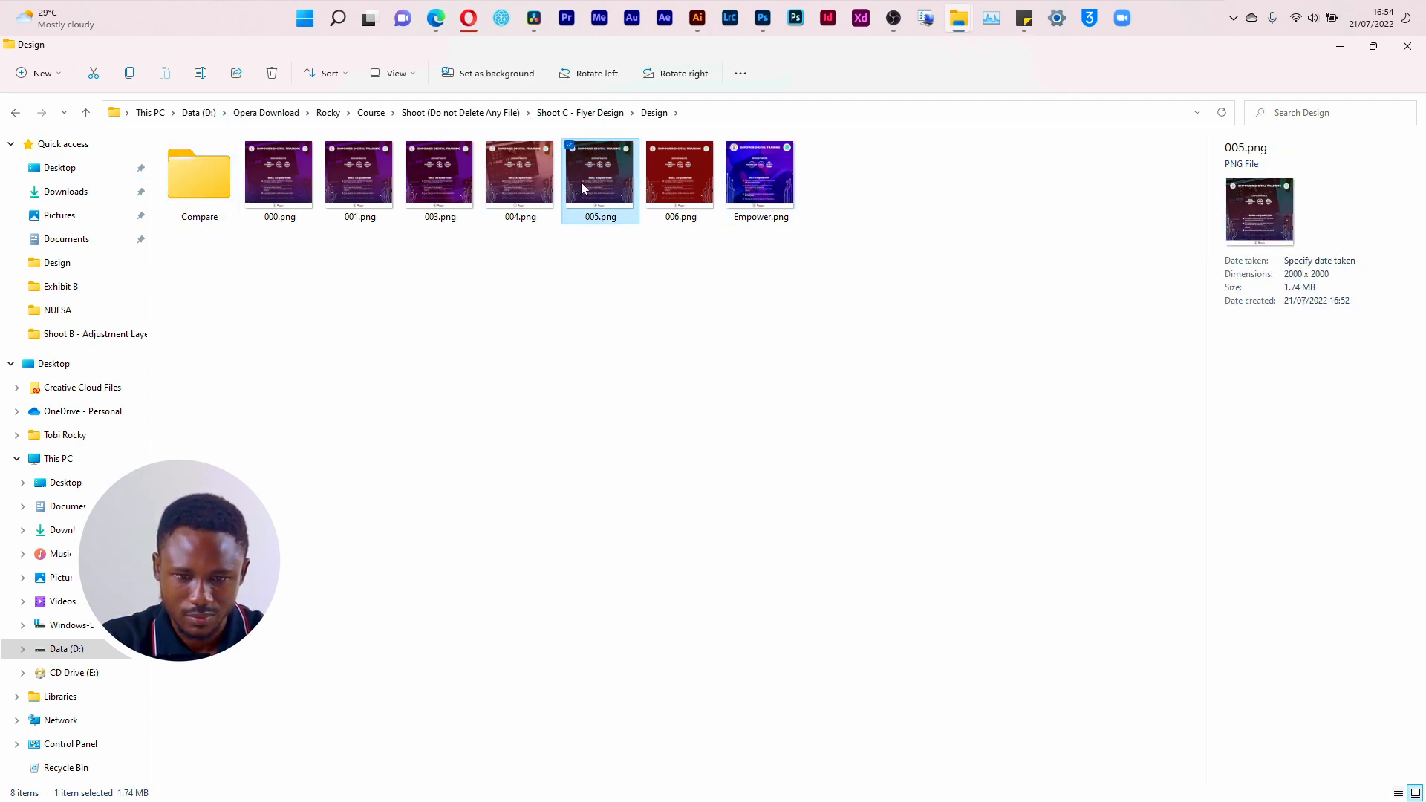
double_click(581, 185)
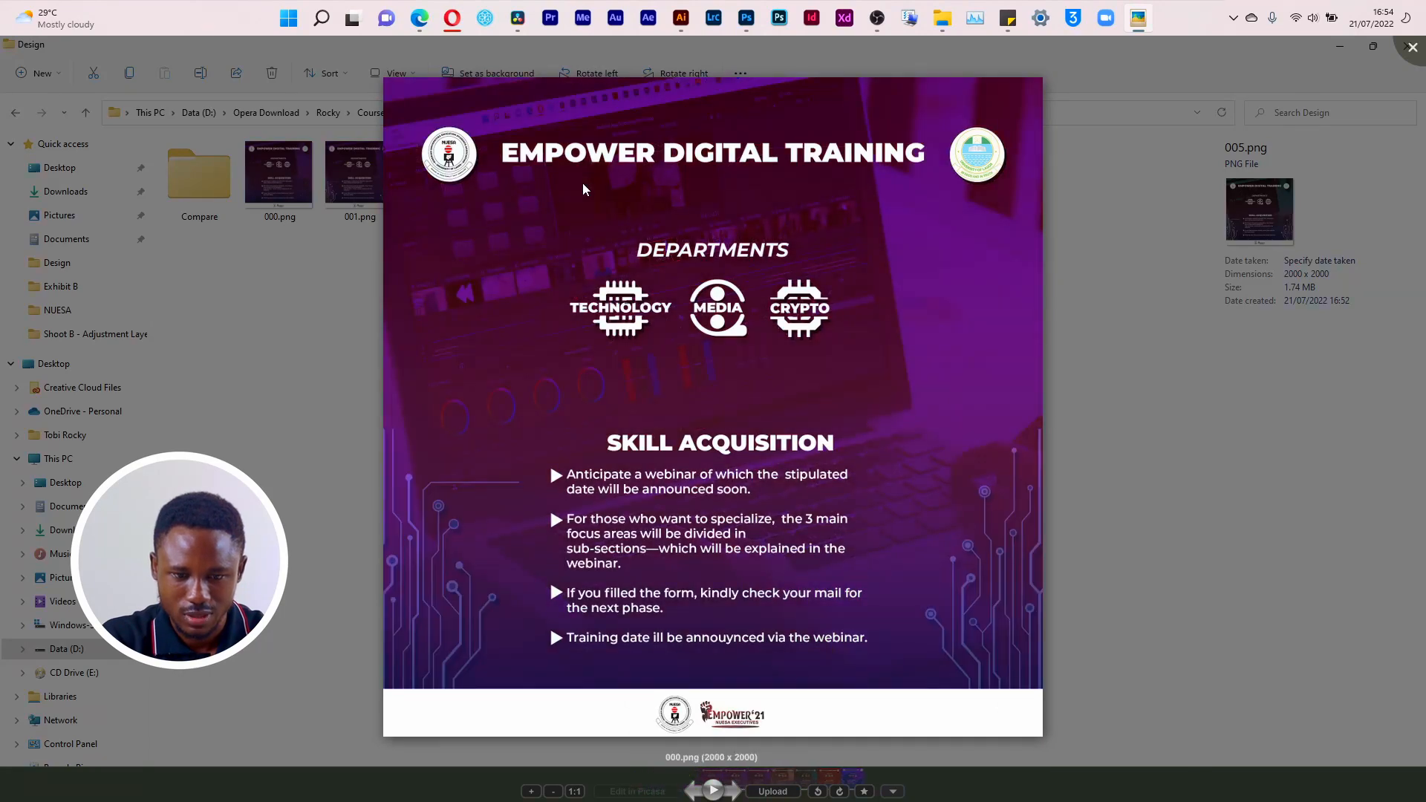
key("Right")
key("Right")
key("Right")
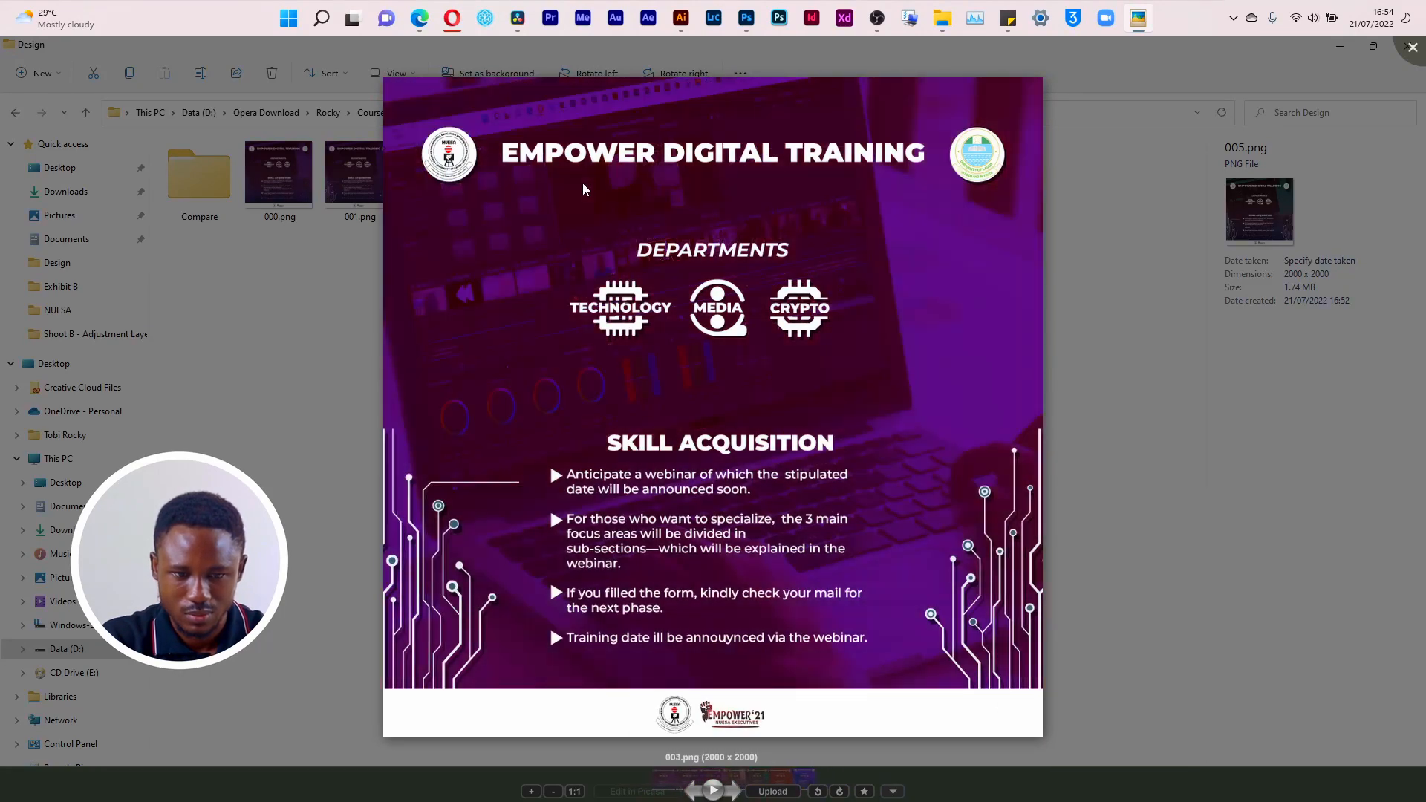
key("Right")
key("Right")
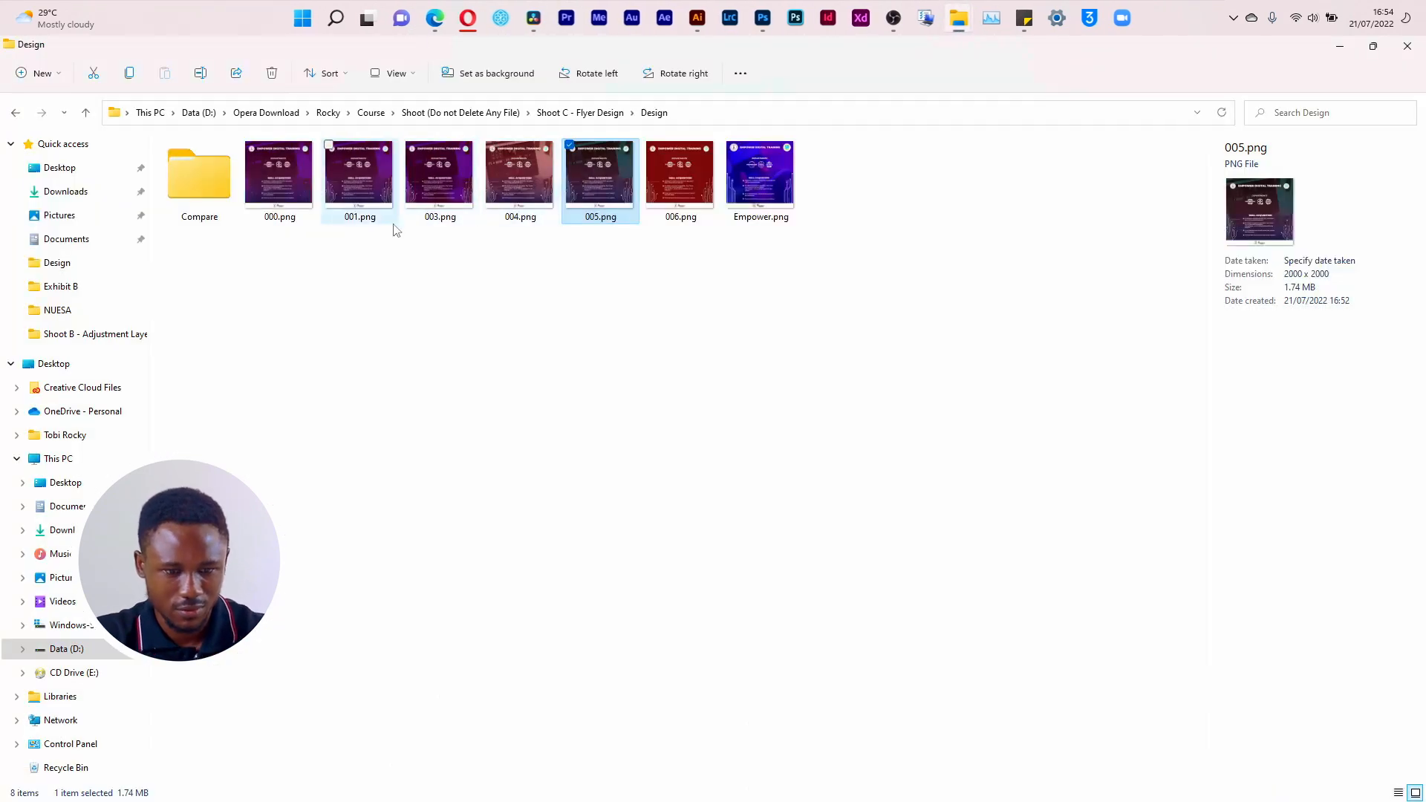
Step: Add 003.png and 005.png to the Compare folder
left_click(429, 184)
left_click(616, 199, "ctrl")
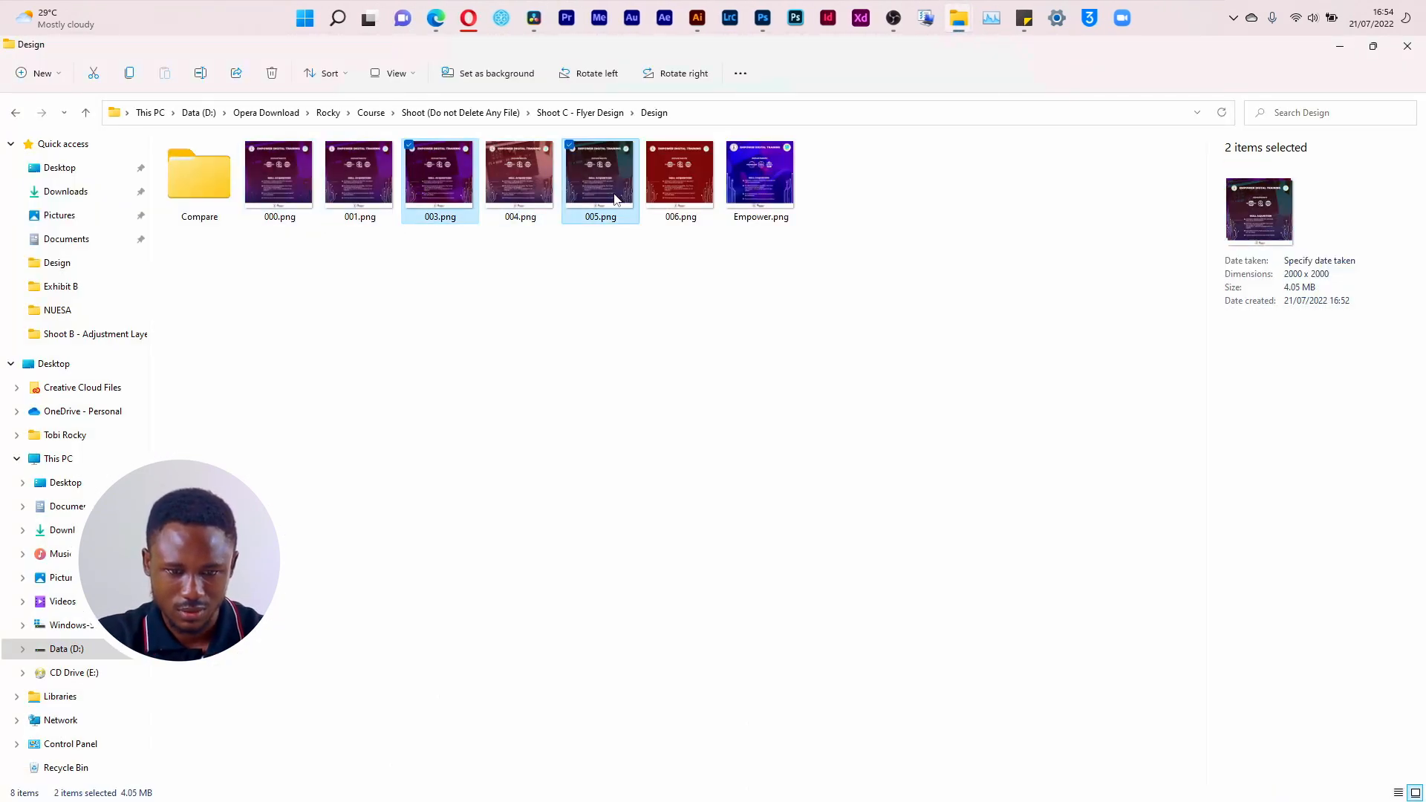
left_click_drag(605, 196, 210, 190)
Step: Open the Compare folder and view Empower.png in the photo viewer
double_click(209, 191)
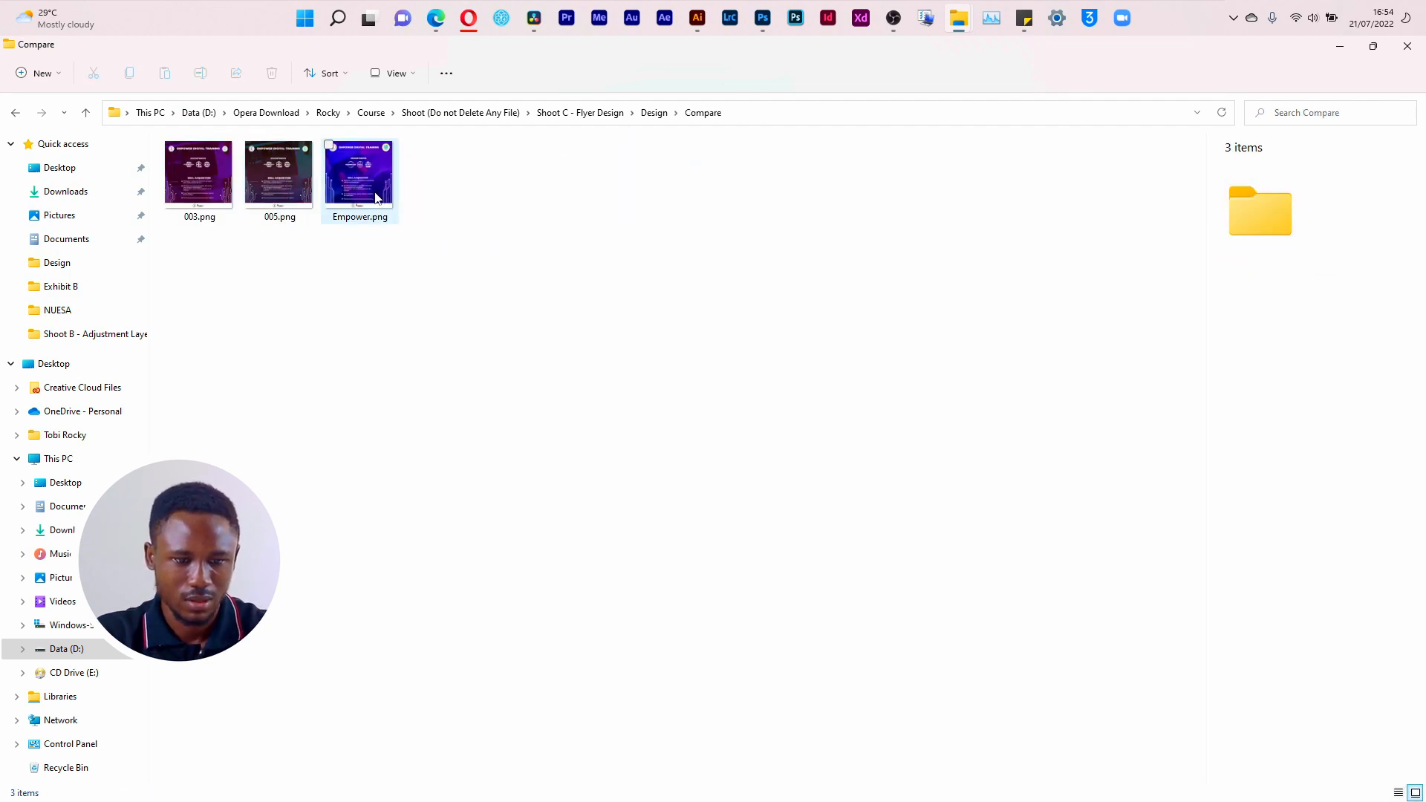
left_click(377, 196)
double_click(377, 196)
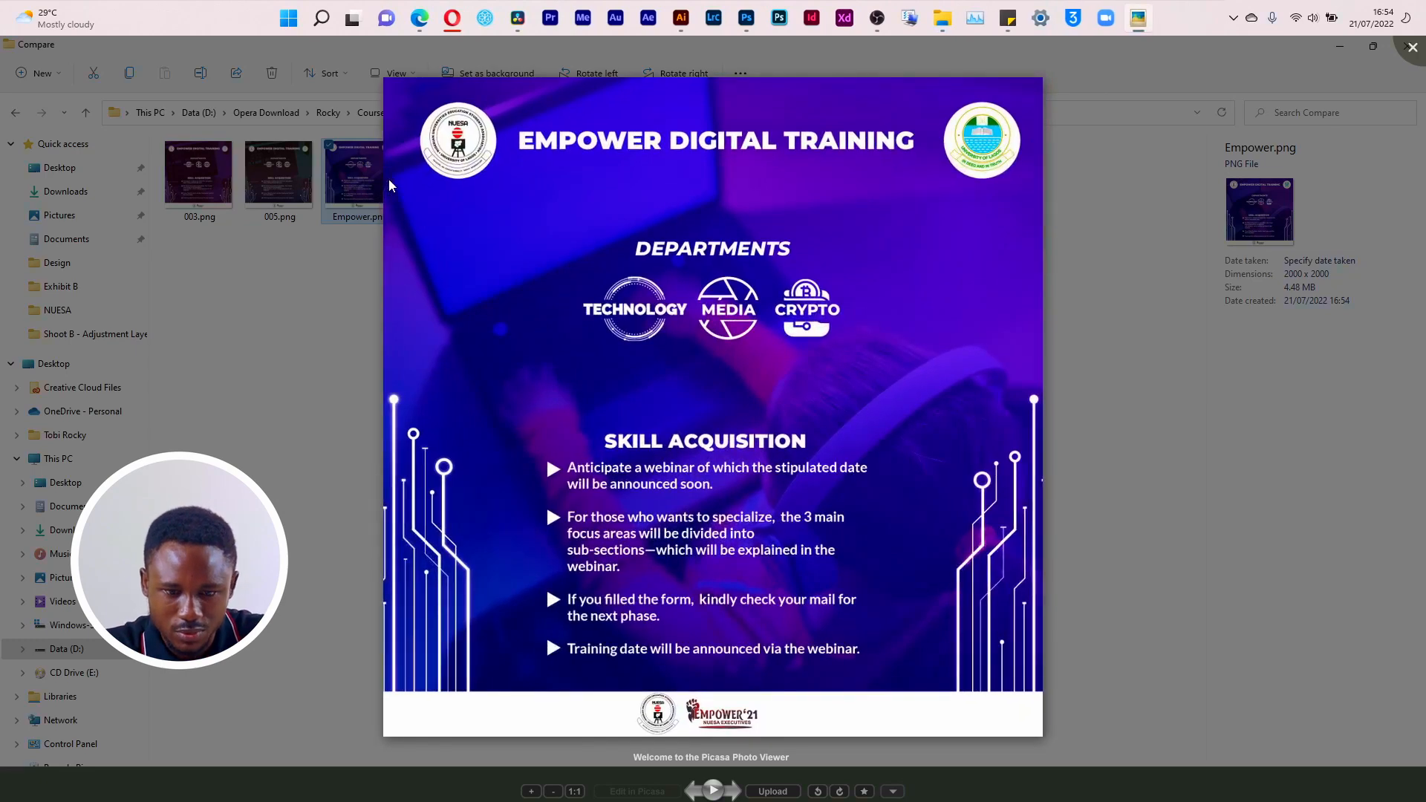